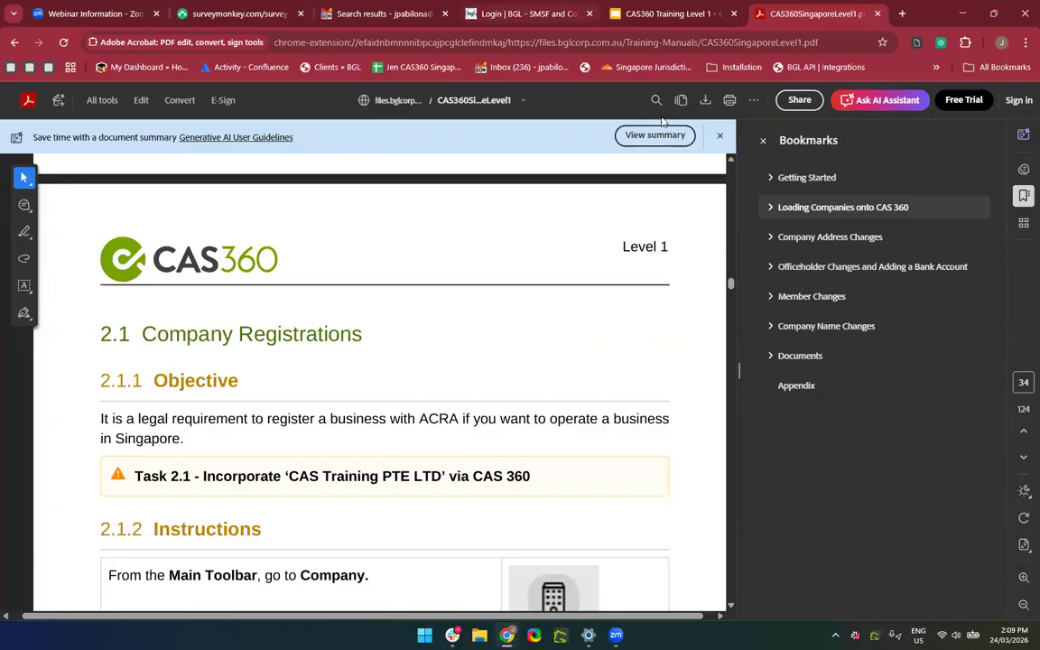
Glance at the CAS360 sign-in tab, then return to the Gmail results with the two CAS360 welcome emails.
left_click(548, 20)
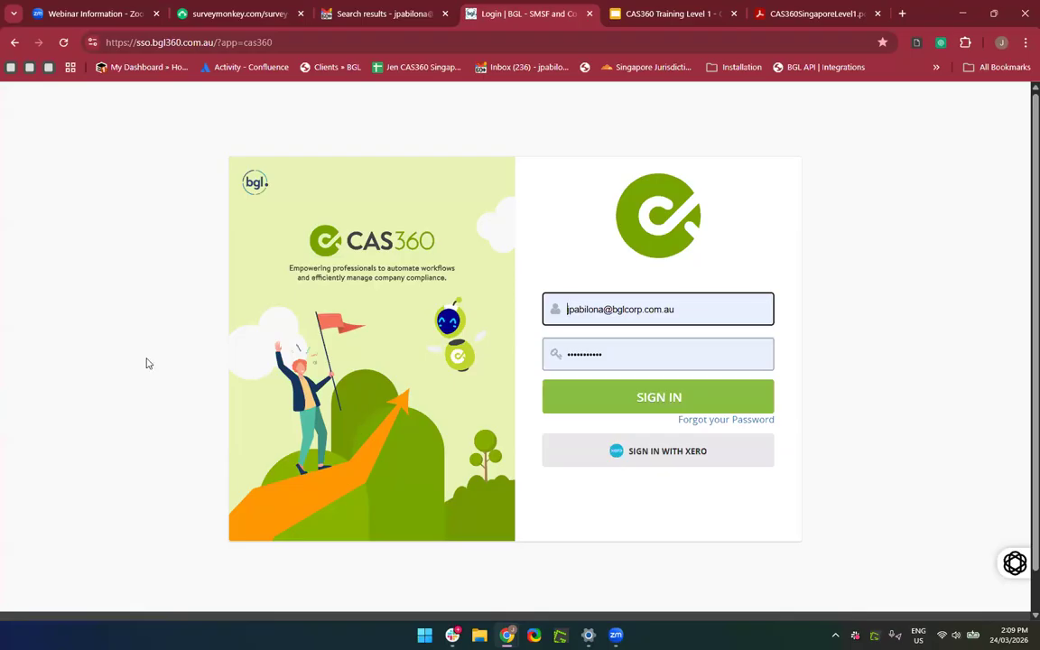
left_click(349, 18)
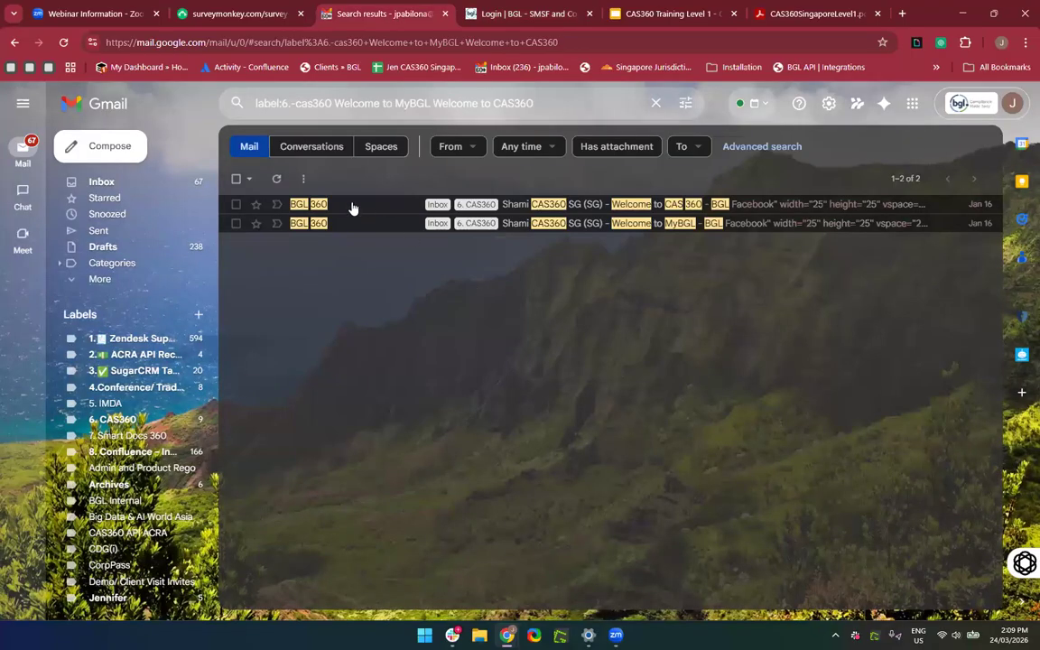
left_click(374, 225)
scroll(380, 480, "down", 2)
scroll(380, 480, "up", 2)
scroll(380, 480, "down", 2)
scroll(601, 560, "up", 2)
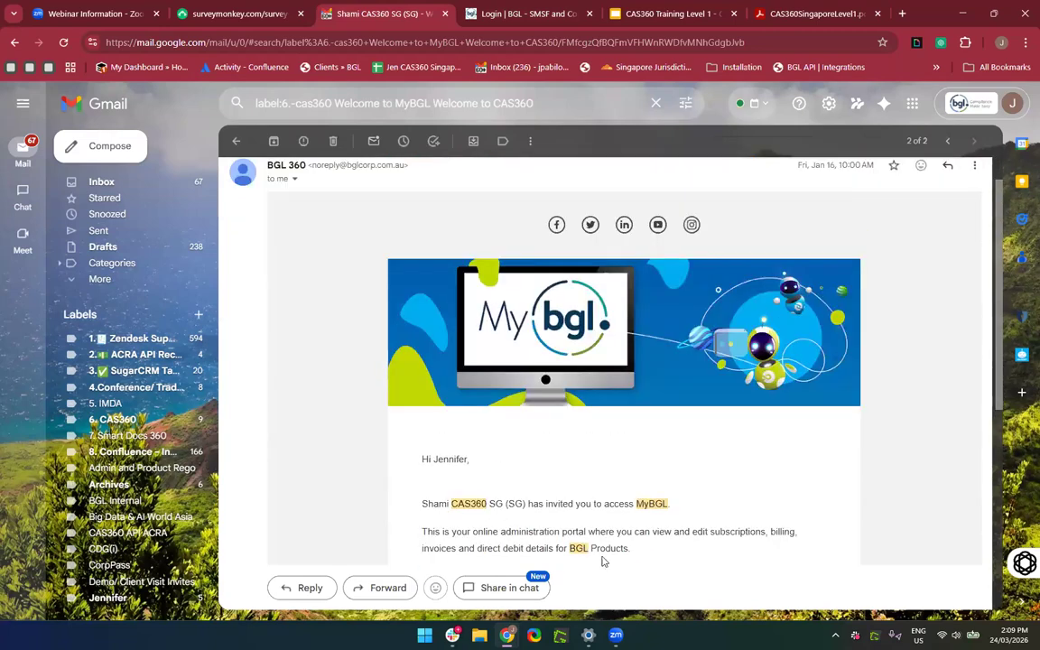
scroll(607, 556, "up", 1)
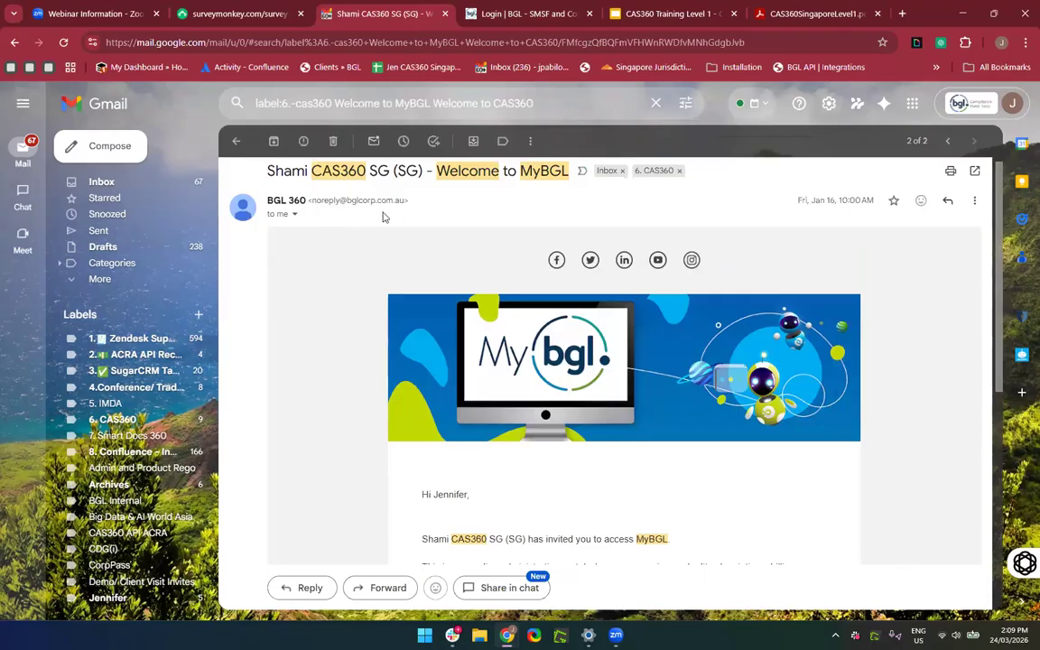
scroll(480, 430, "down", 1)
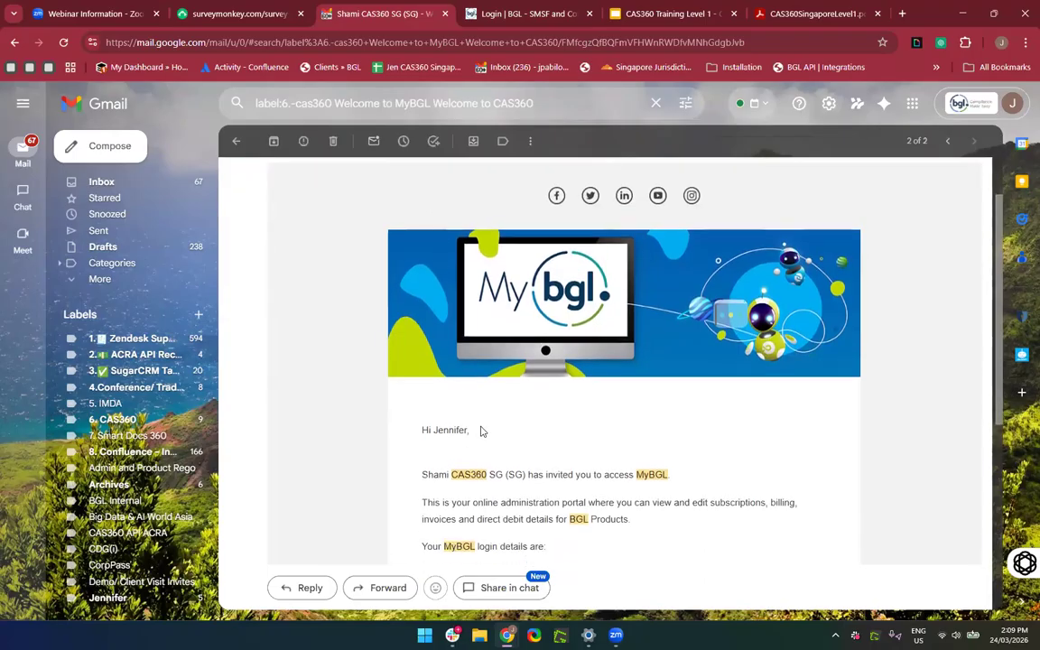
scroll(481, 433, "up", 1)
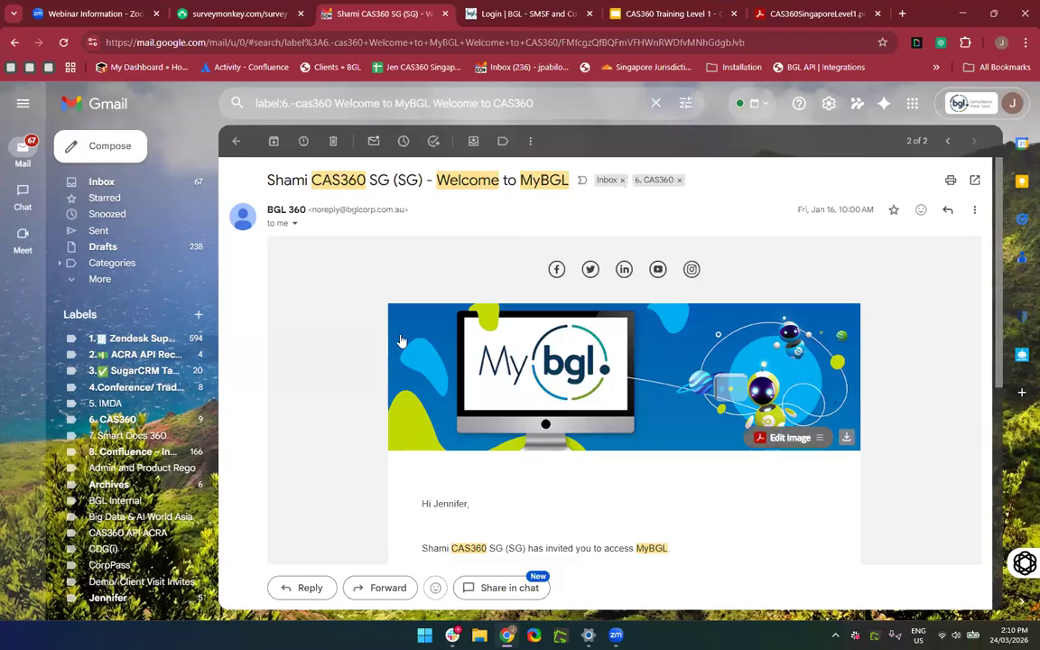
scroll(402, 340, "down", 3)
scroll(401, 339, "down", 1)
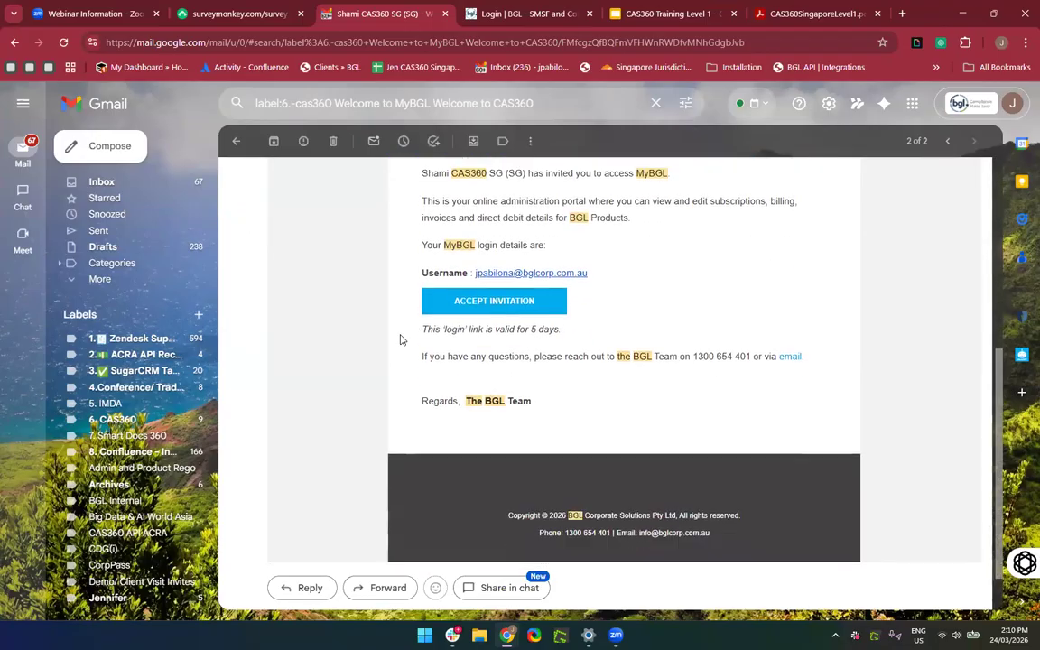
scroll(402, 339, "up", 2)
scroll(412, 348, "down", 1)
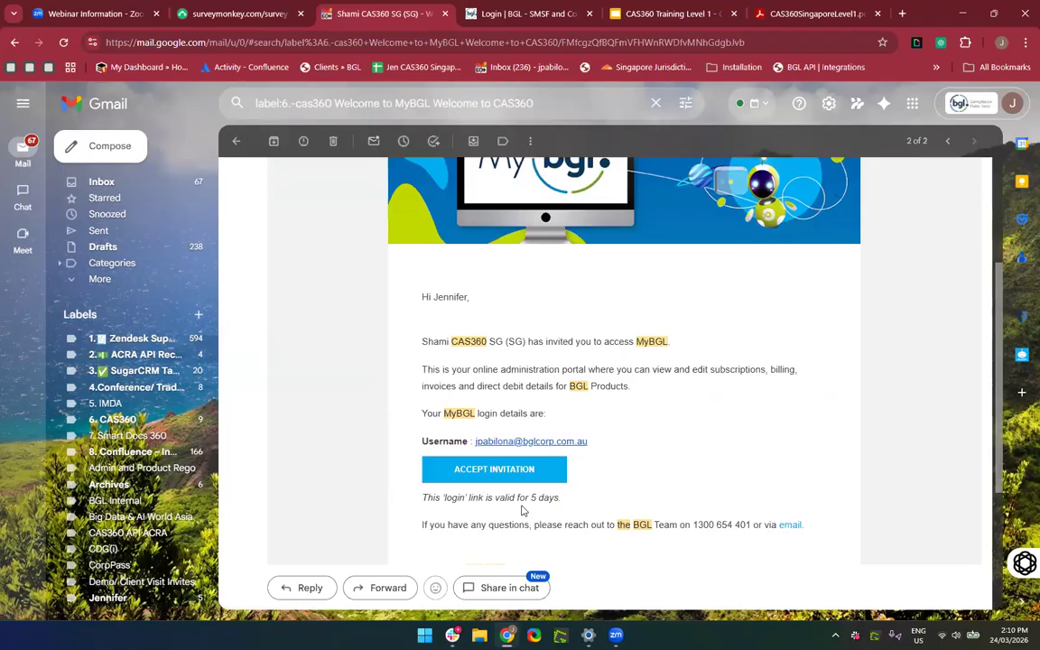
scroll(522, 508, "down", 1)
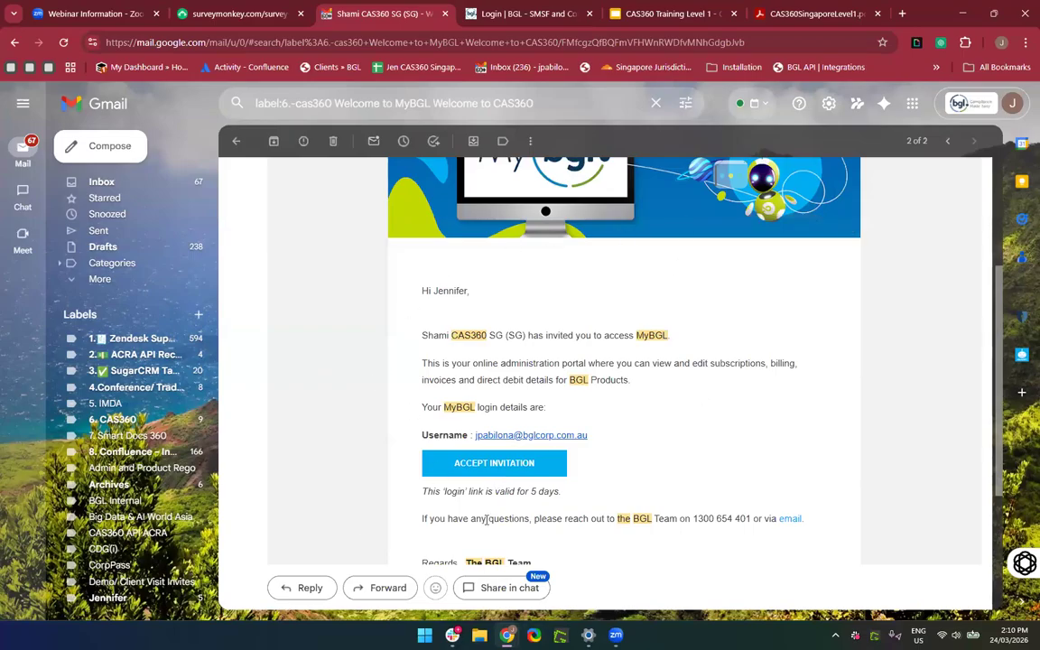
scroll(278, 448, "up", 3)
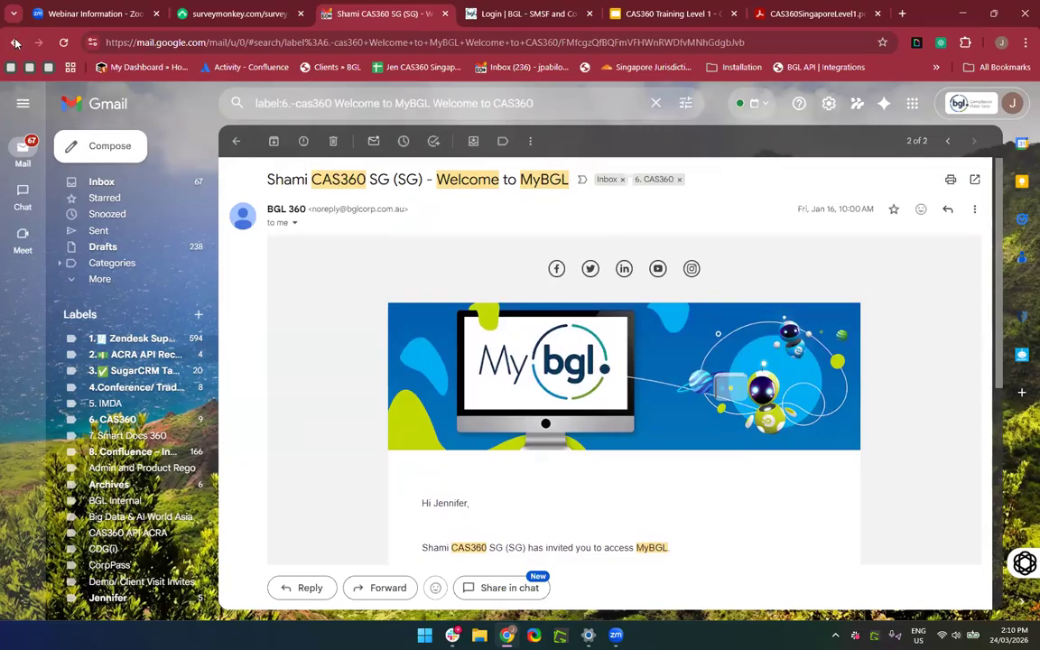
left_click(15, 43)
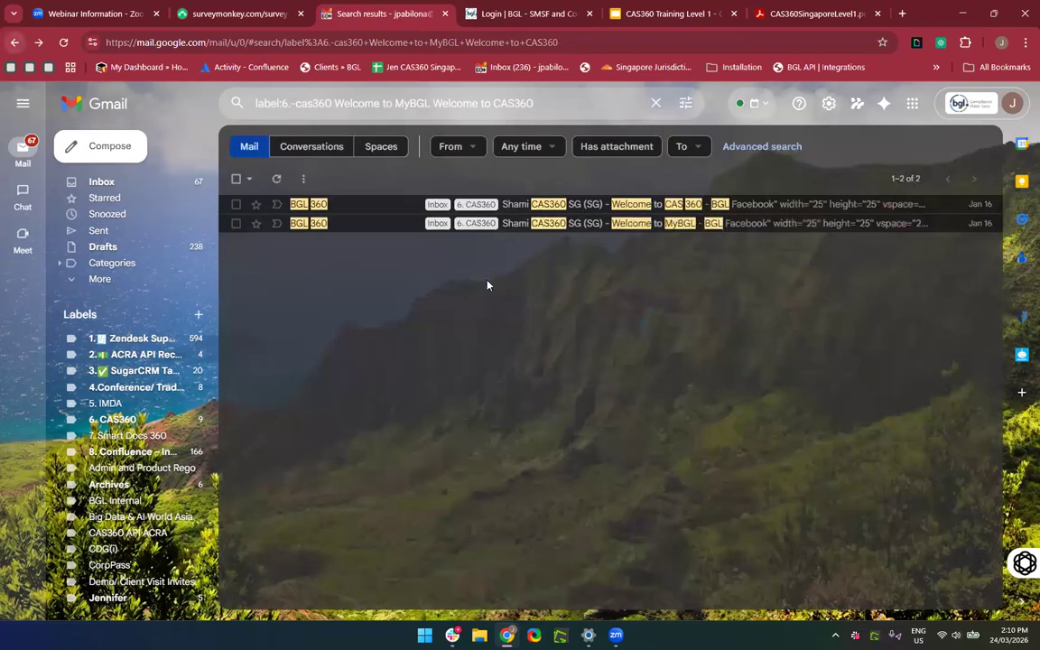
Read the 'Welcome to CAS 360' email from BGL 360 and its login details.
left_click(391, 205)
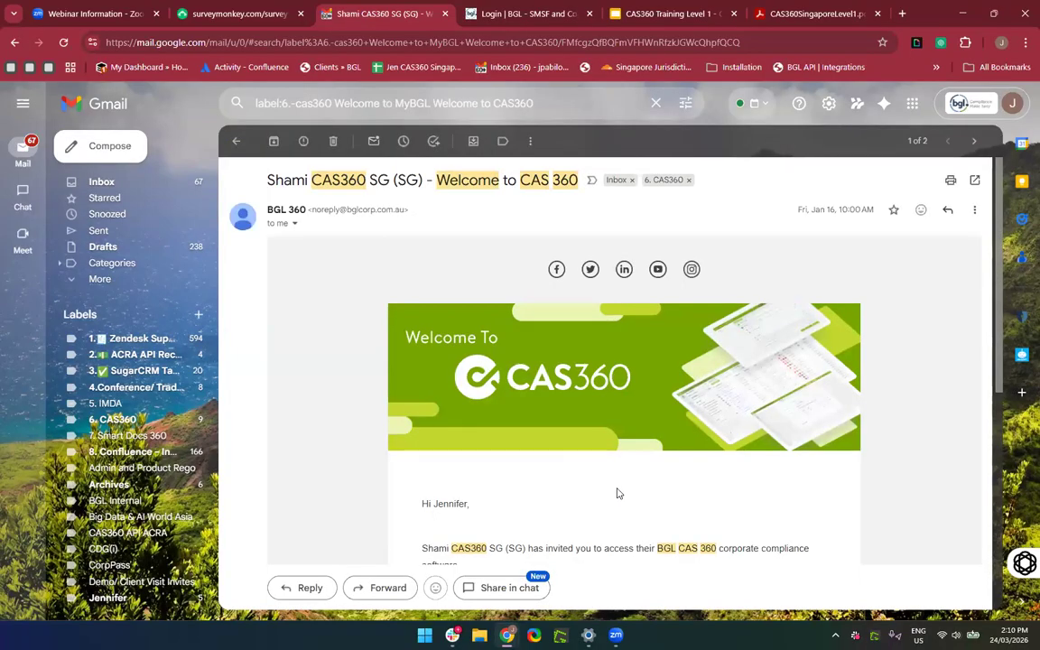
scroll(616, 492, "down", 2)
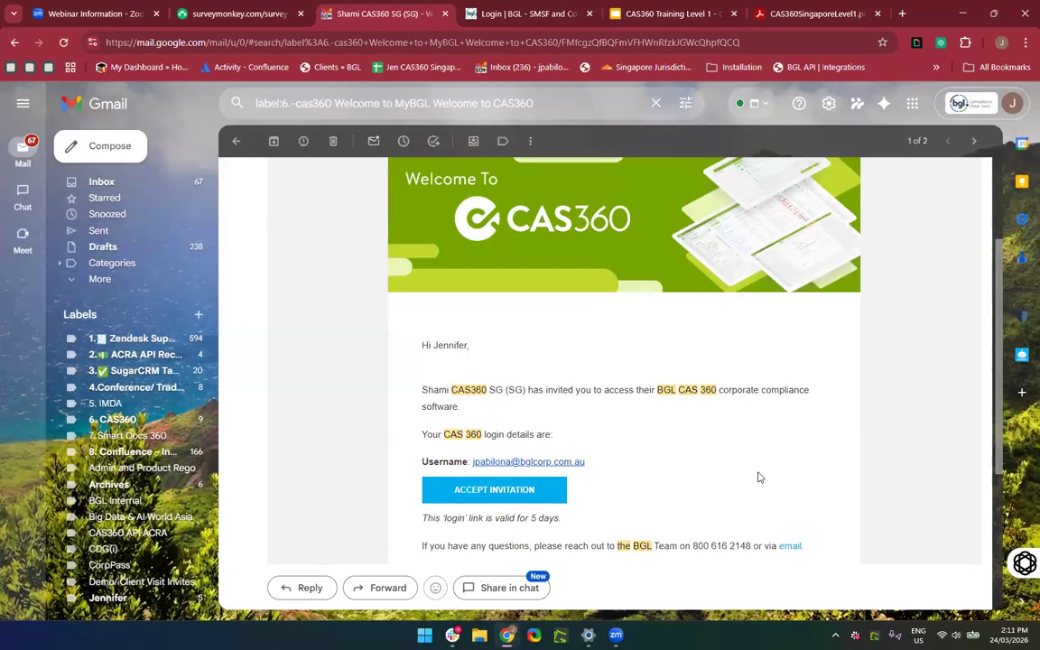
scroll(758, 477, "down", 2)
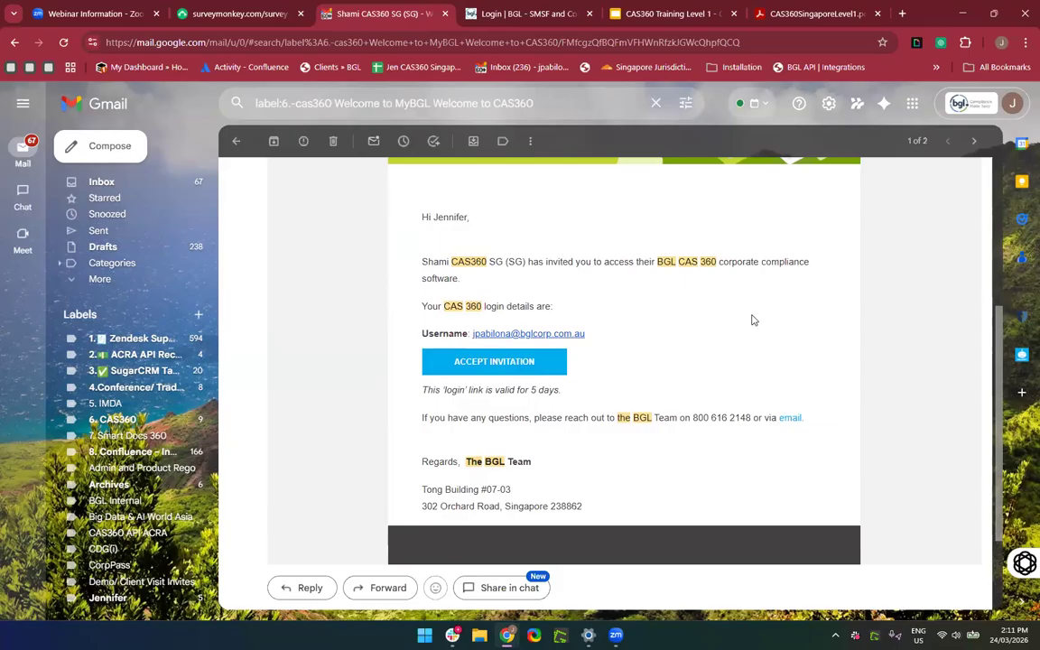
scroll(607, 403, "up", 3)
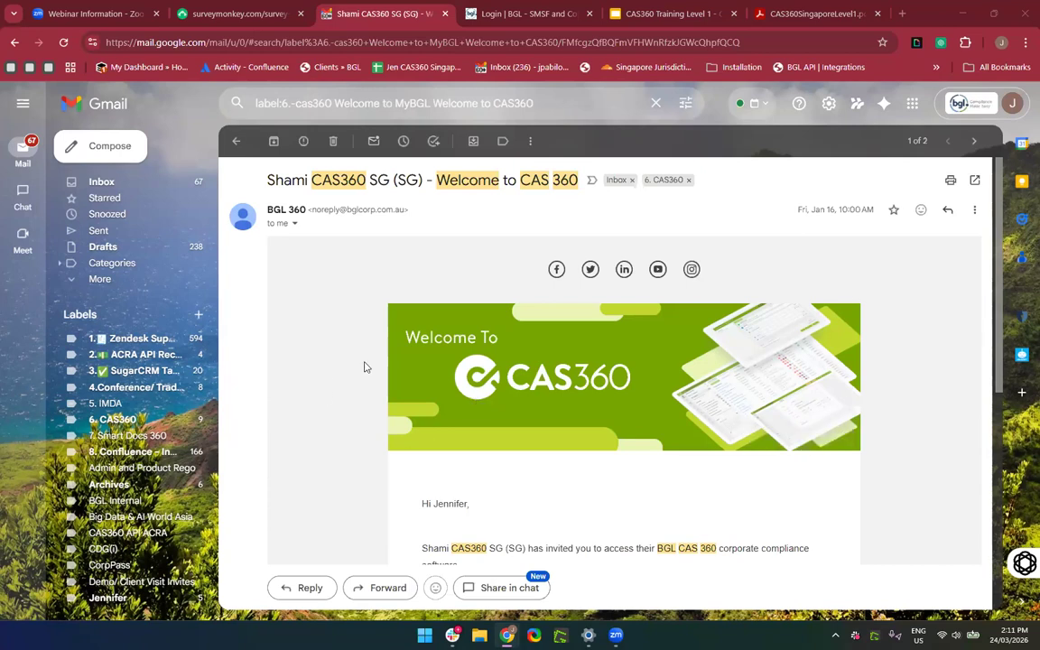
scroll(367, 440, "down", 1)
scroll(367, 439, "up", 1)
left_click(480, 13)
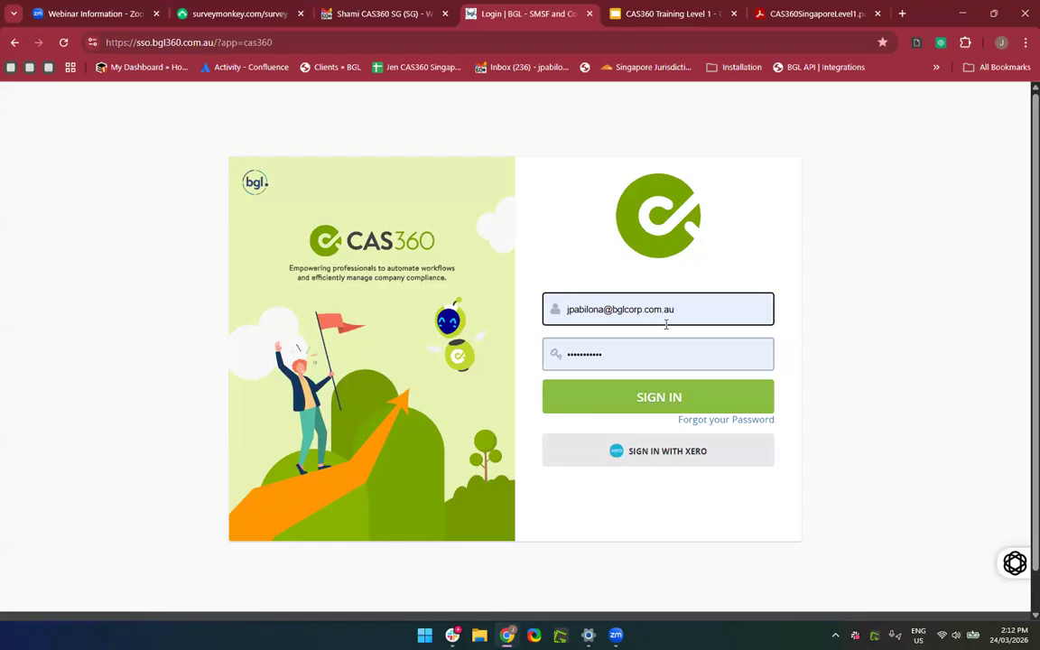
left_click(272, 42)
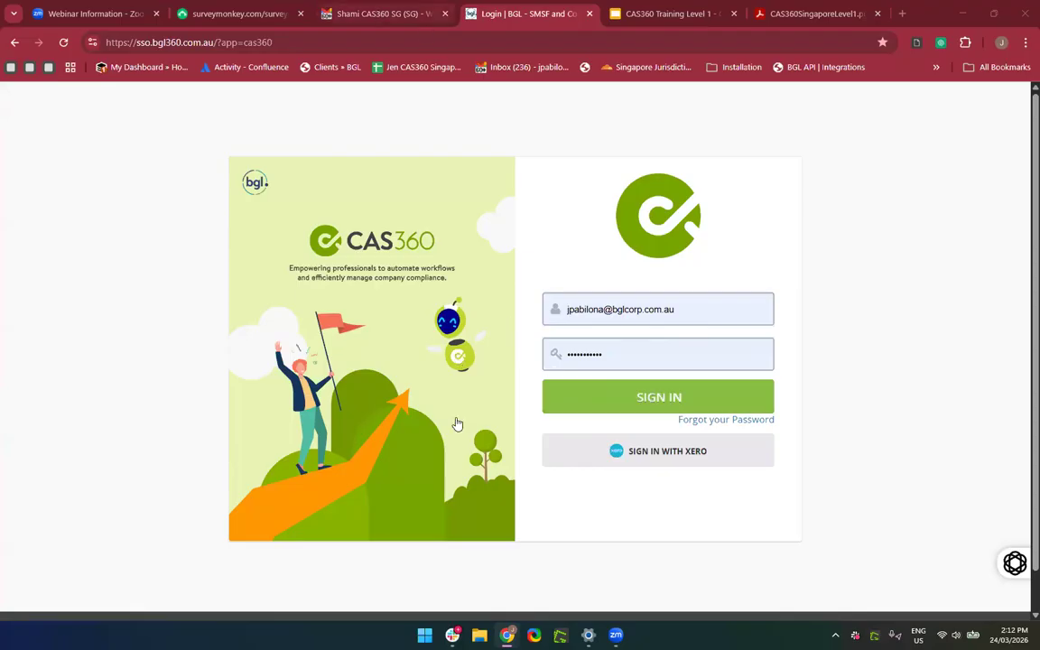
left_click(384, 13)
scroll(394, 402, "down", 1)
scroll(395, 401, "up", 1)
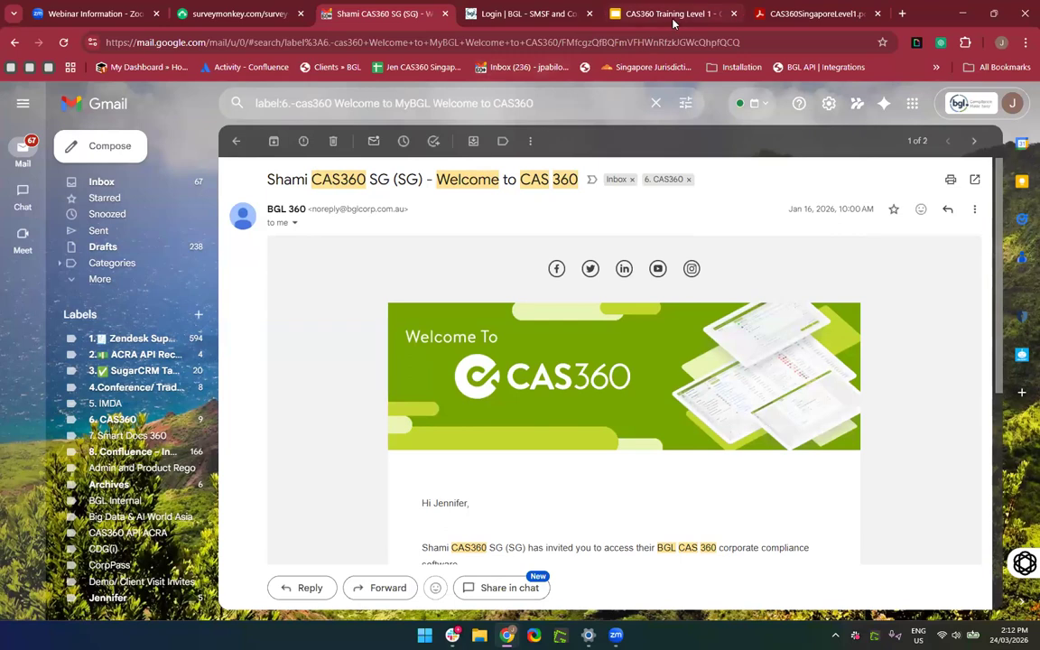
Go back to the search results, read the 'Welcome to MyBGL' email, then return to the CAS360 sign-in tab.
left_click(515, 16)
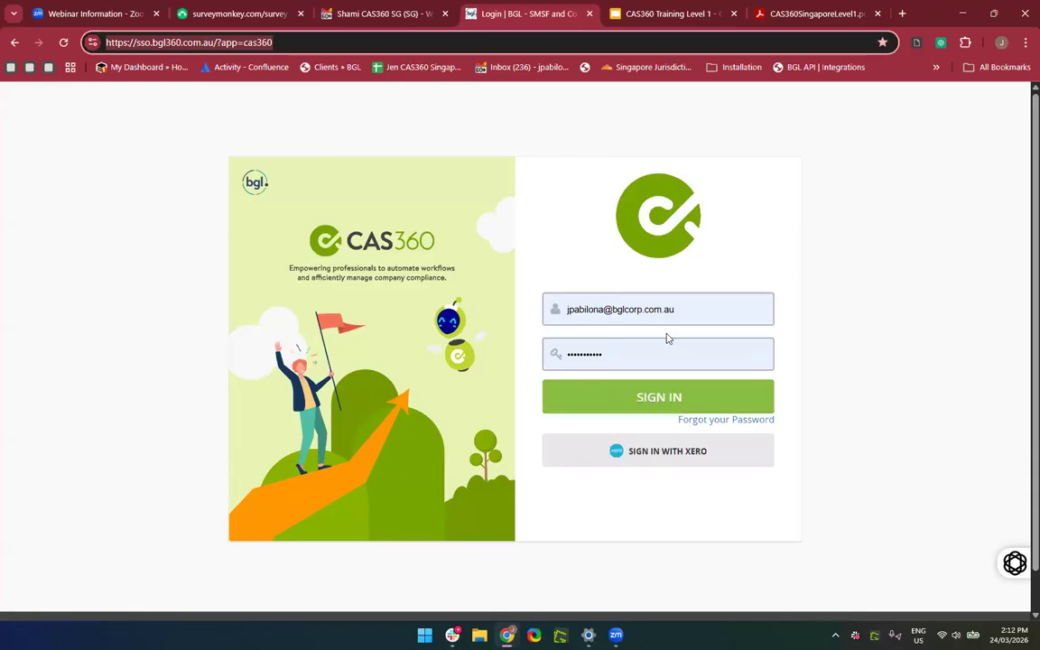
left_click(382, 15)
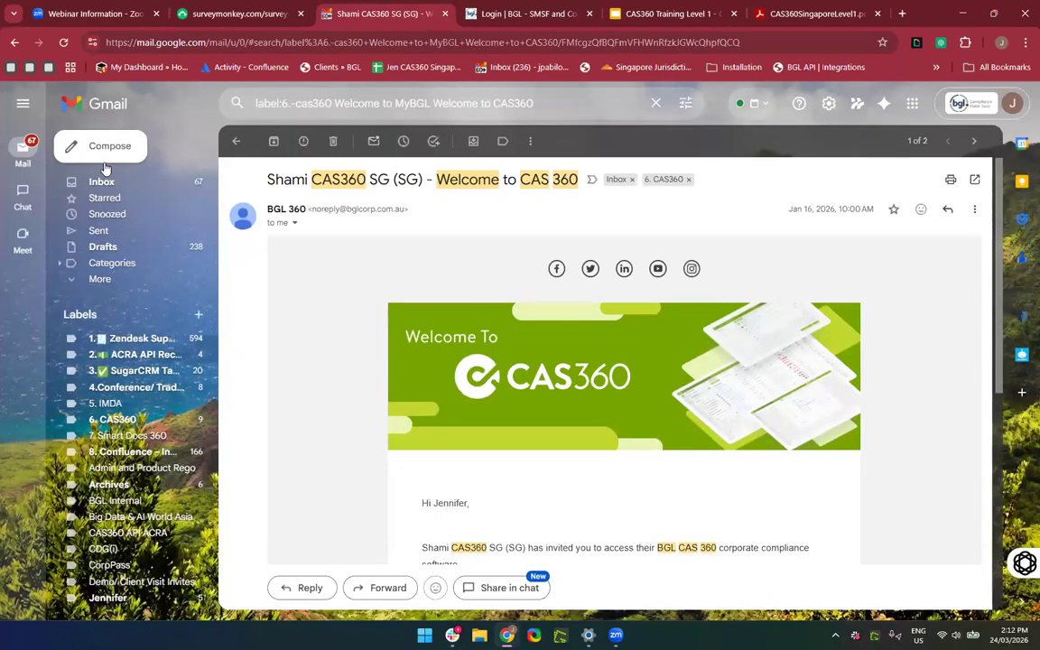
left_click(15, 42)
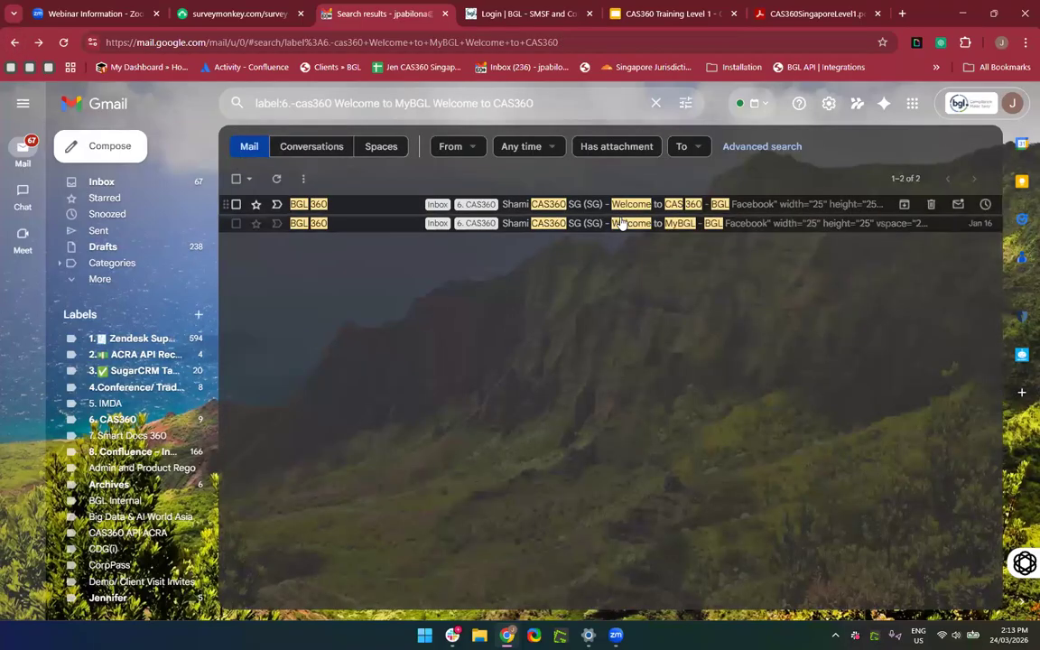
left_click(360, 225)
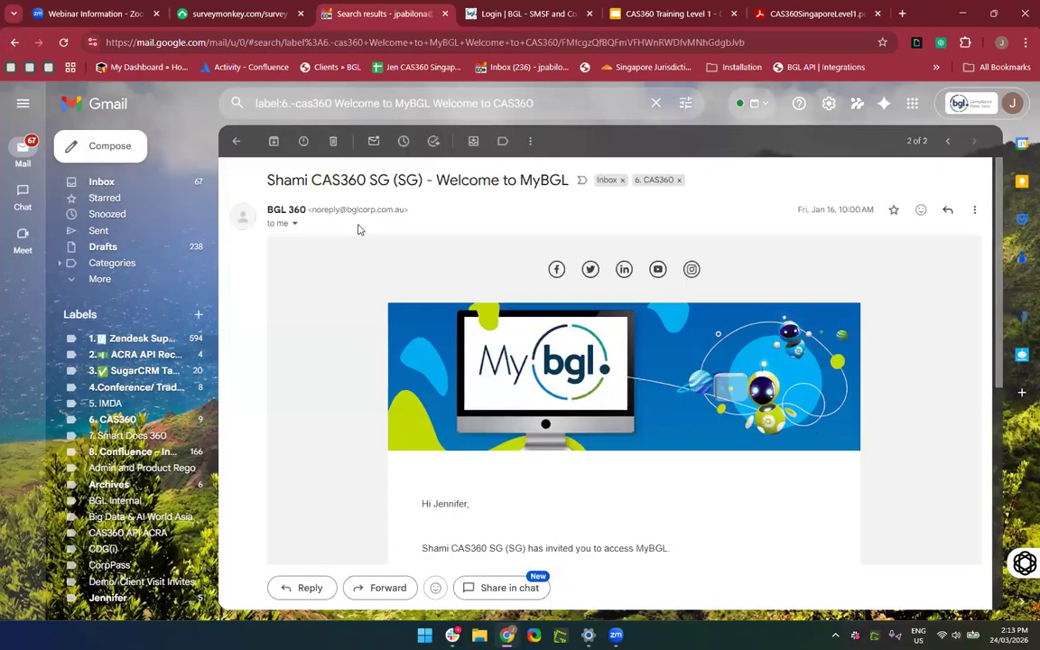
scroll(617, 548, "down", 3)
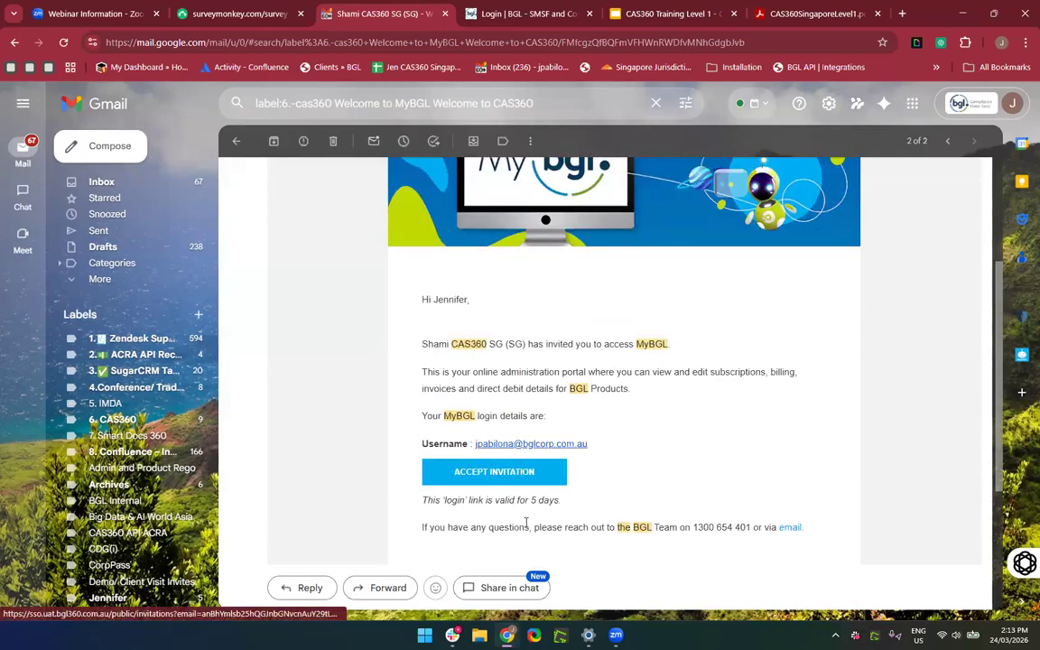
left_click(498, 18)
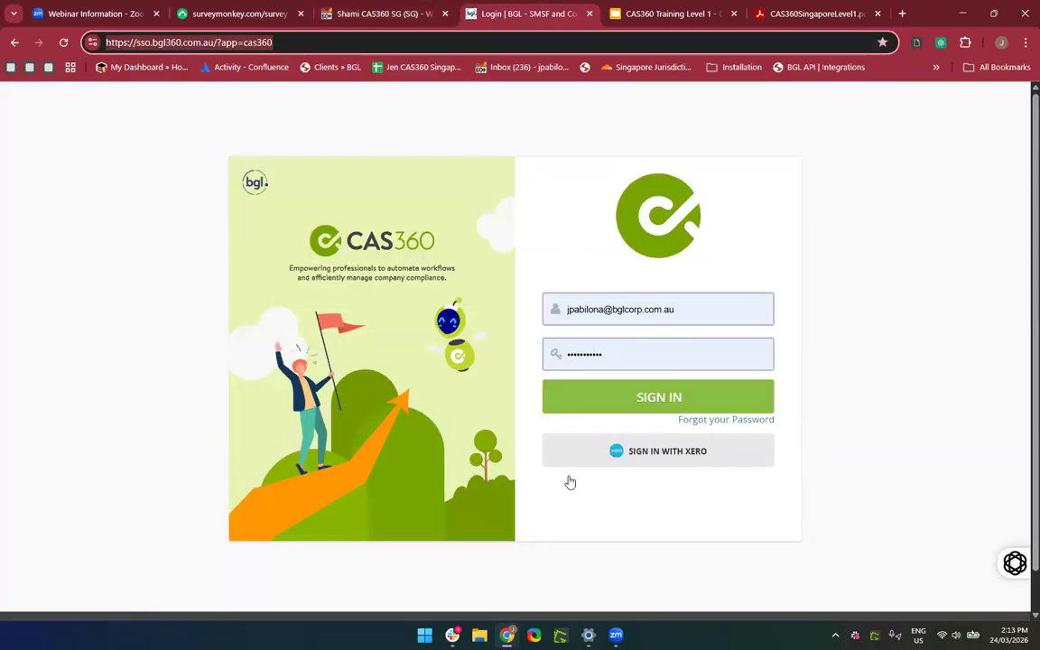
Sign in, pick the Singapore training firm, and enter CAS360 to its 90-company list.
left_click(658, 408)
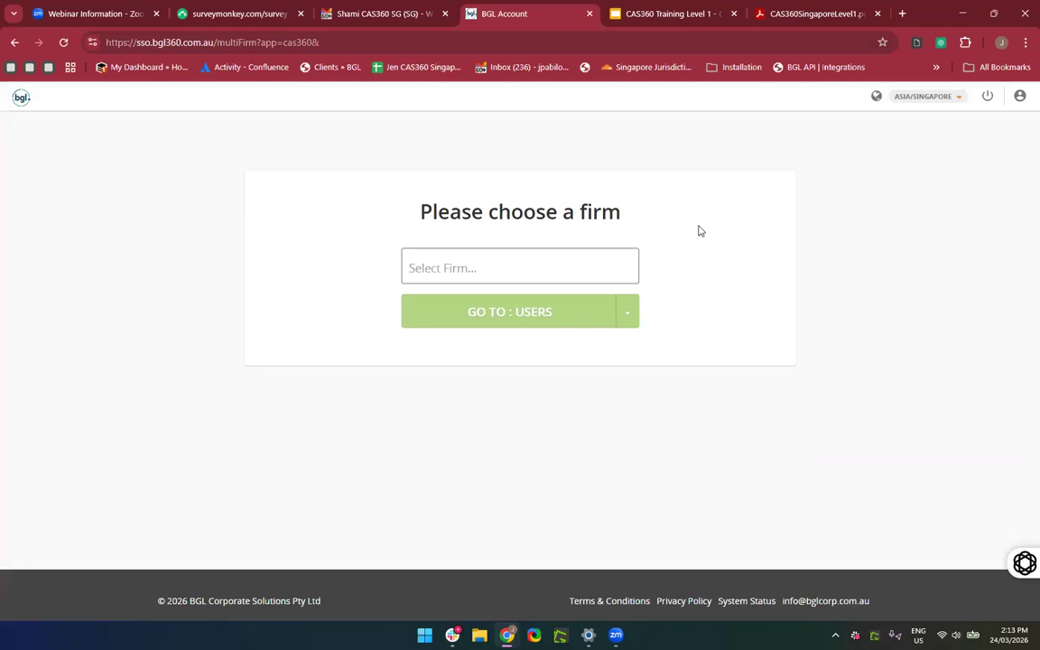
left_click(538, 271)
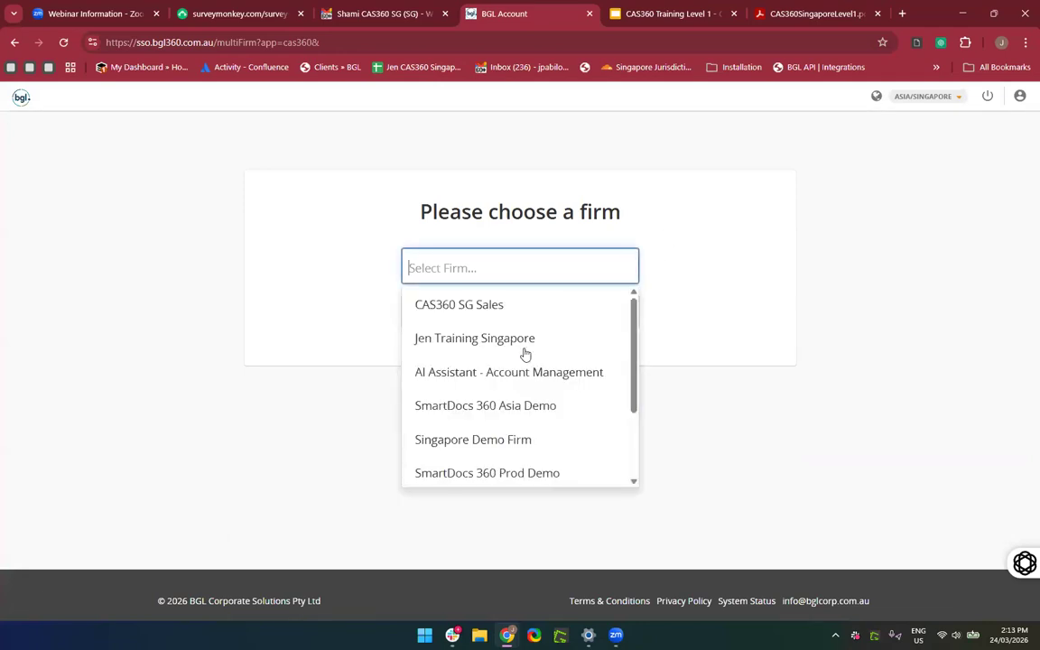
left_click(527, 353)
left_click(469, 312)
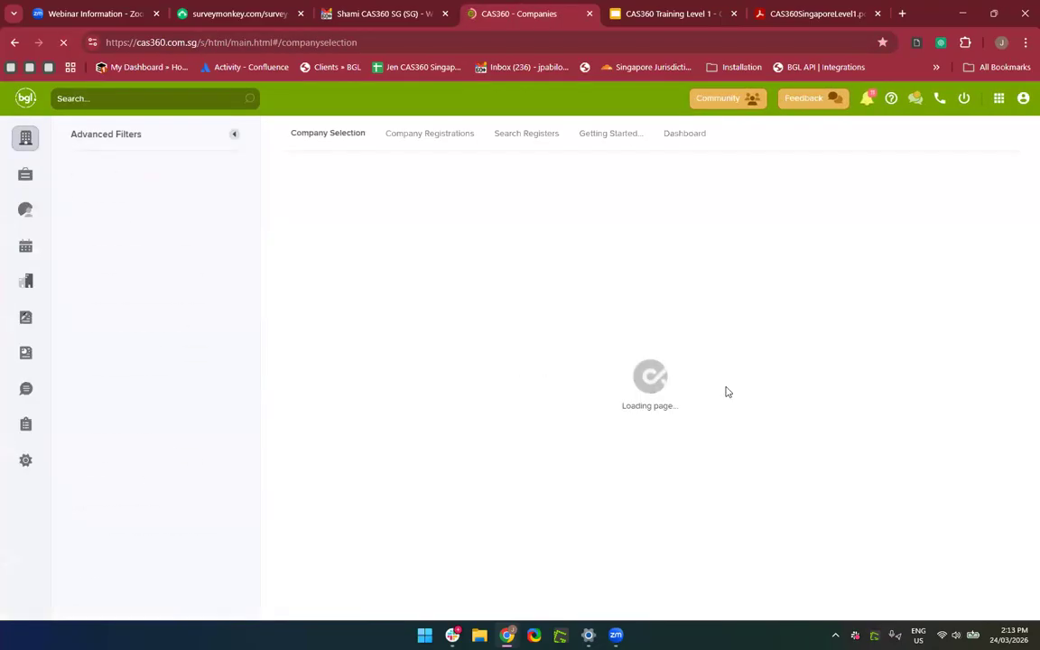
Toggle the company list's advanced filters and preview the Company Registrations list.
left_click(233, 138)
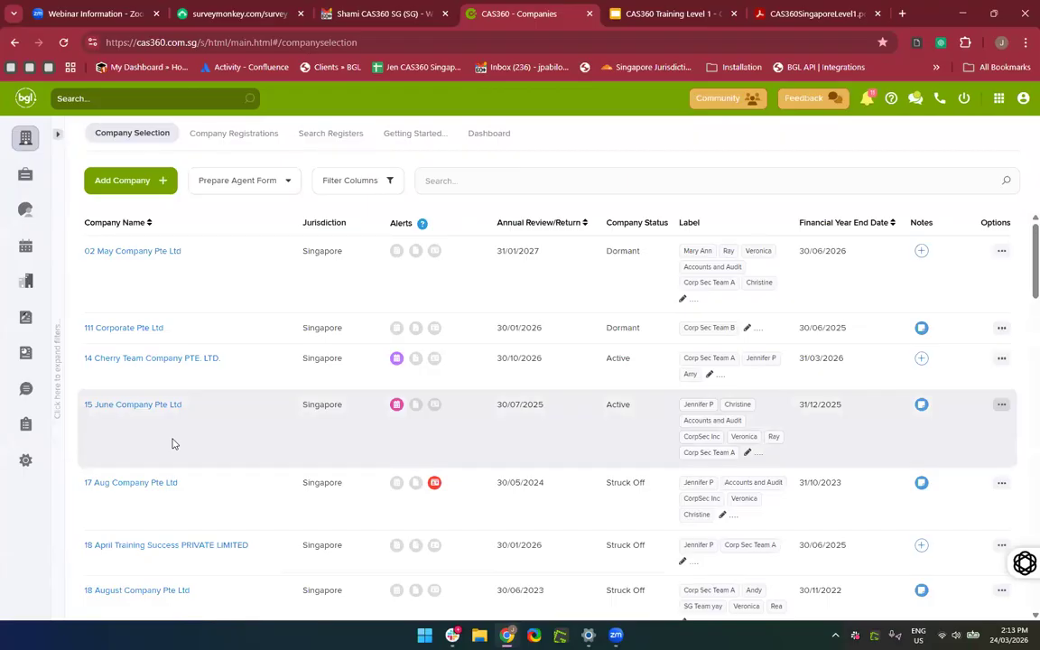
scroll(174, 489, "down", 3)
scroll(174, 490, "up", 3)
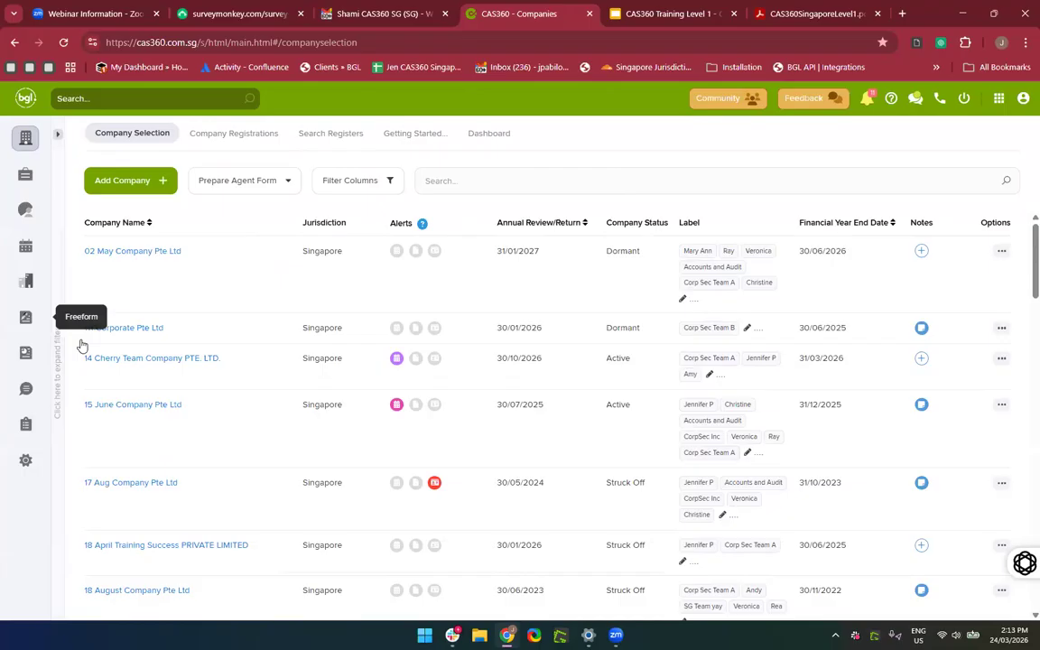
left_click(57, 138)
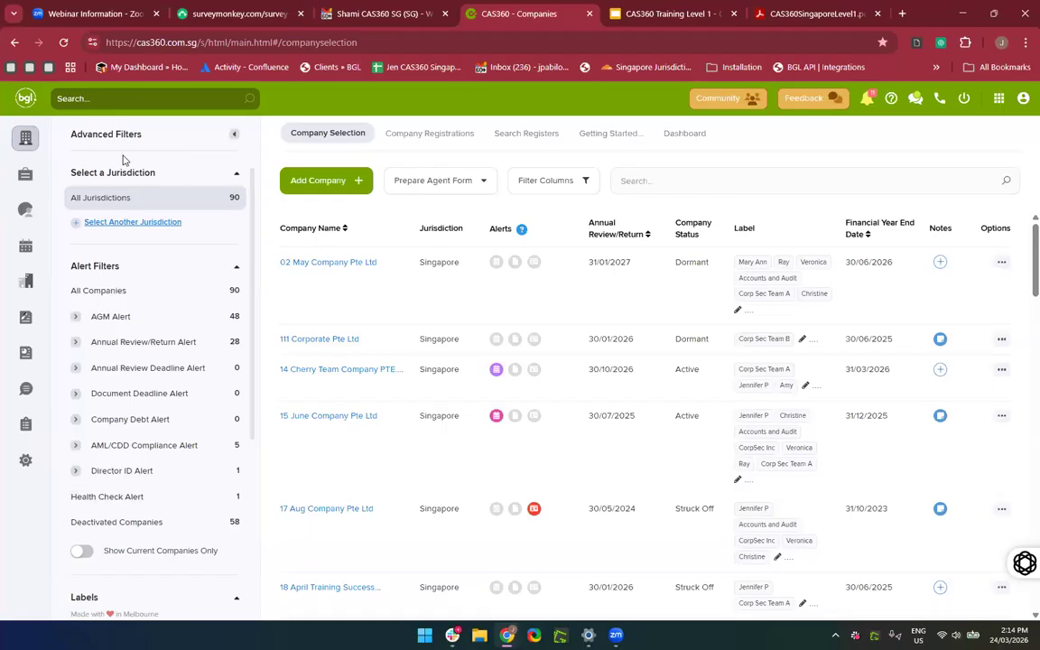
left_click(410, 137)
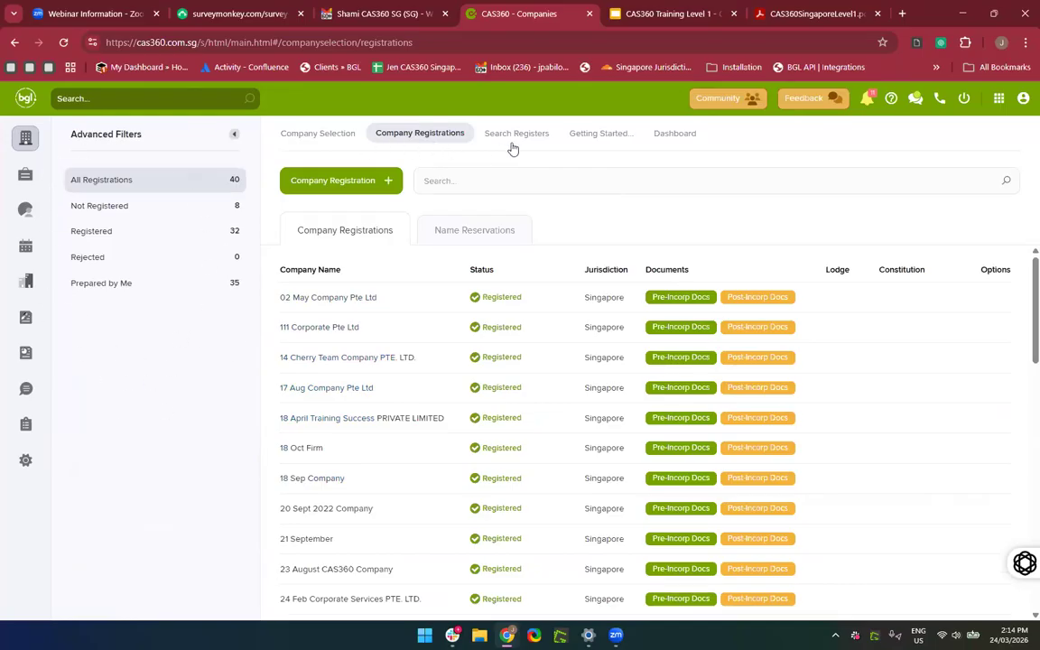
left_click(292, 137)
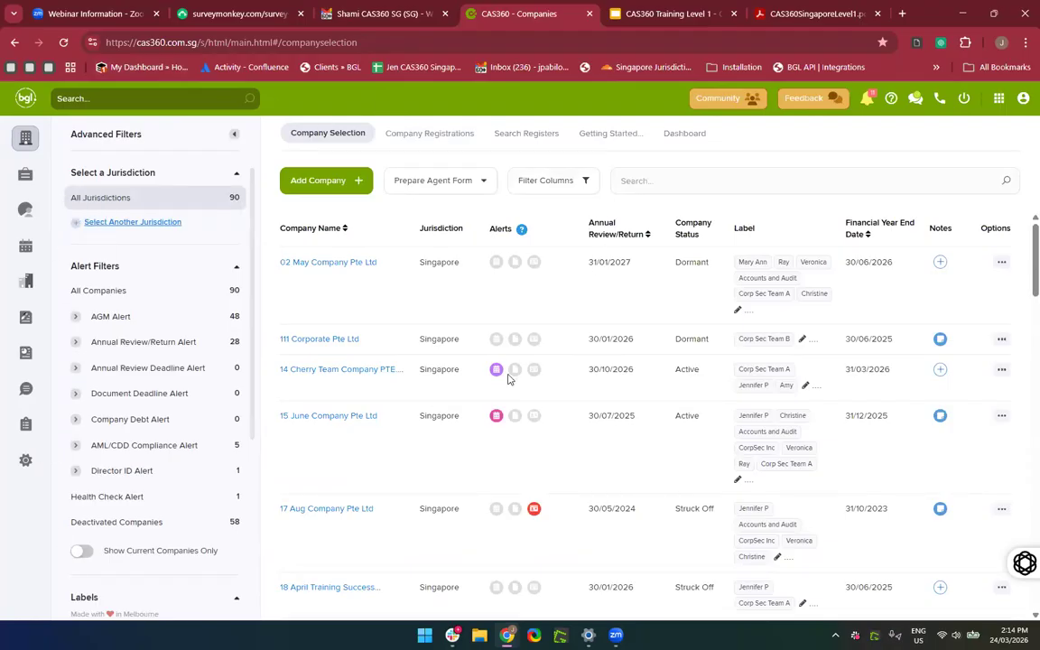
Tour the Trusts, Contacts, Returns, Multiple and Freeform pages, then open 14 Cherry Team Company PTE. LTD.
left_click(23, 199)
left_click(24, 208)
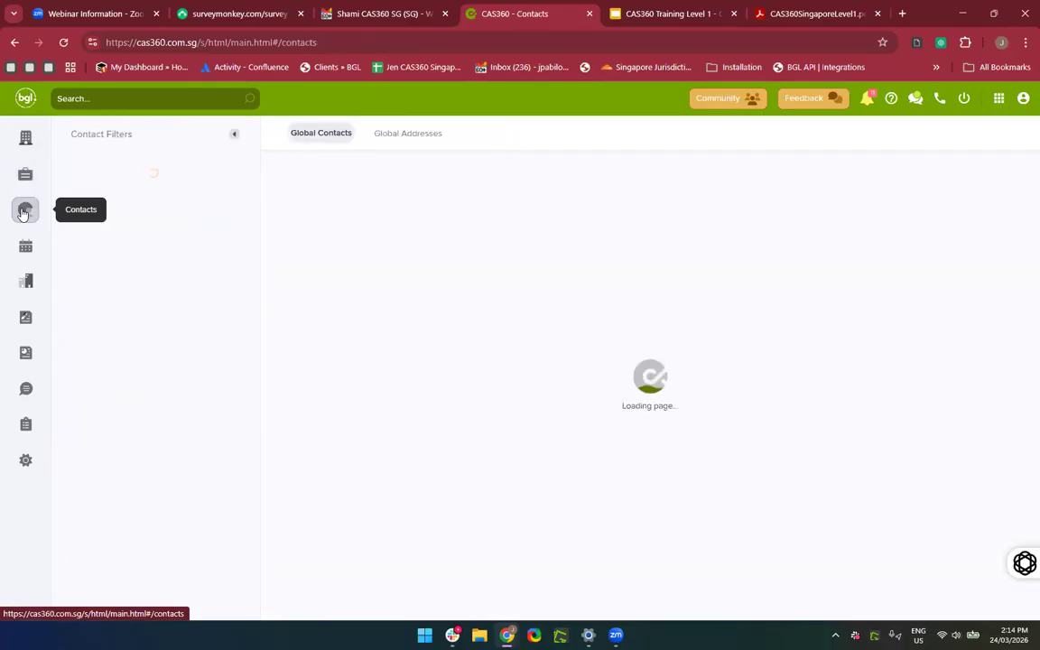
left_click(24, 260)
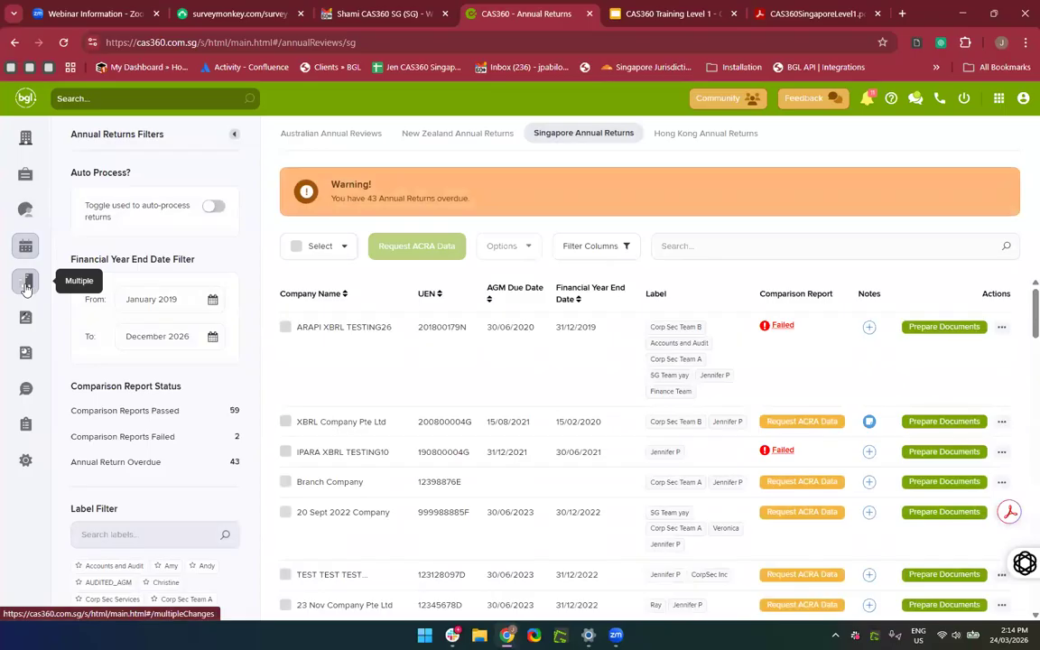
left_click(27, 284)
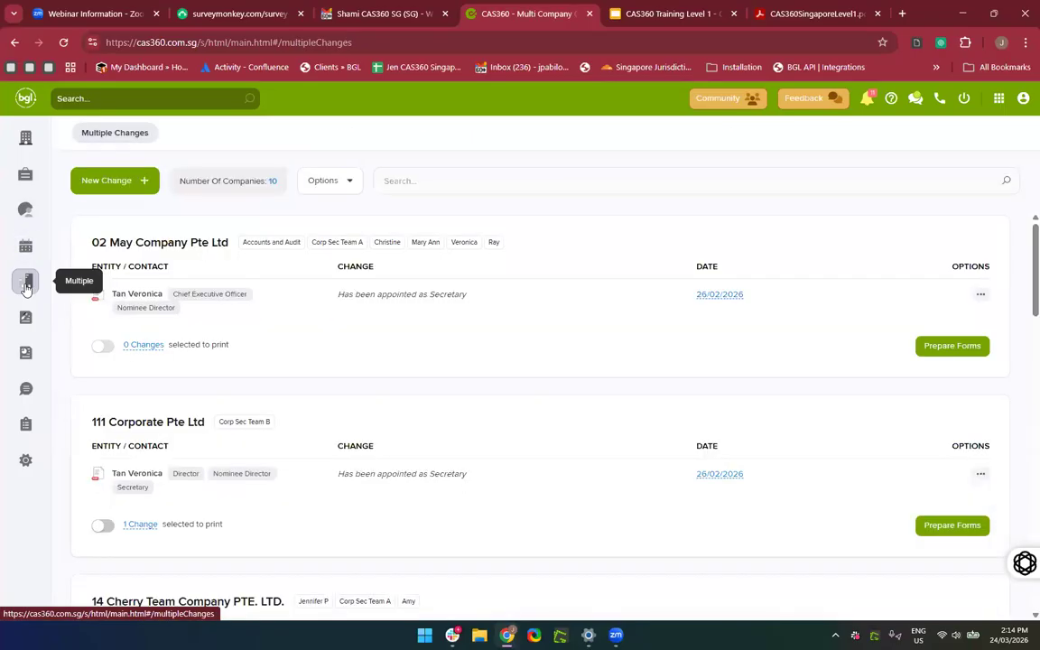
left_click(26, 318)
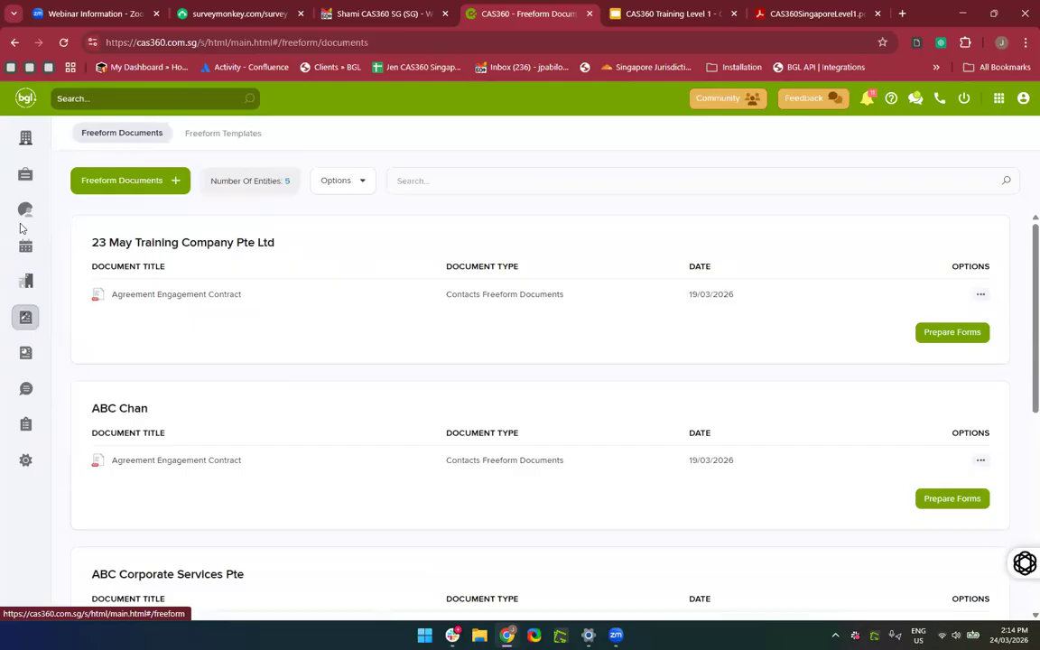
left_click(27, 150)
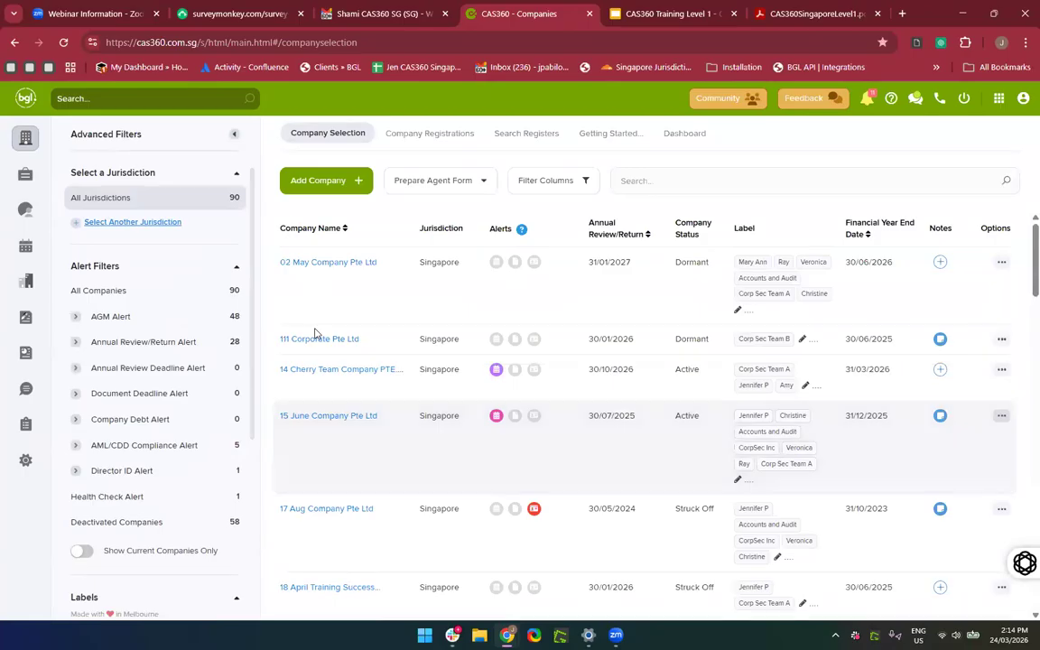
left_click(325, 371)
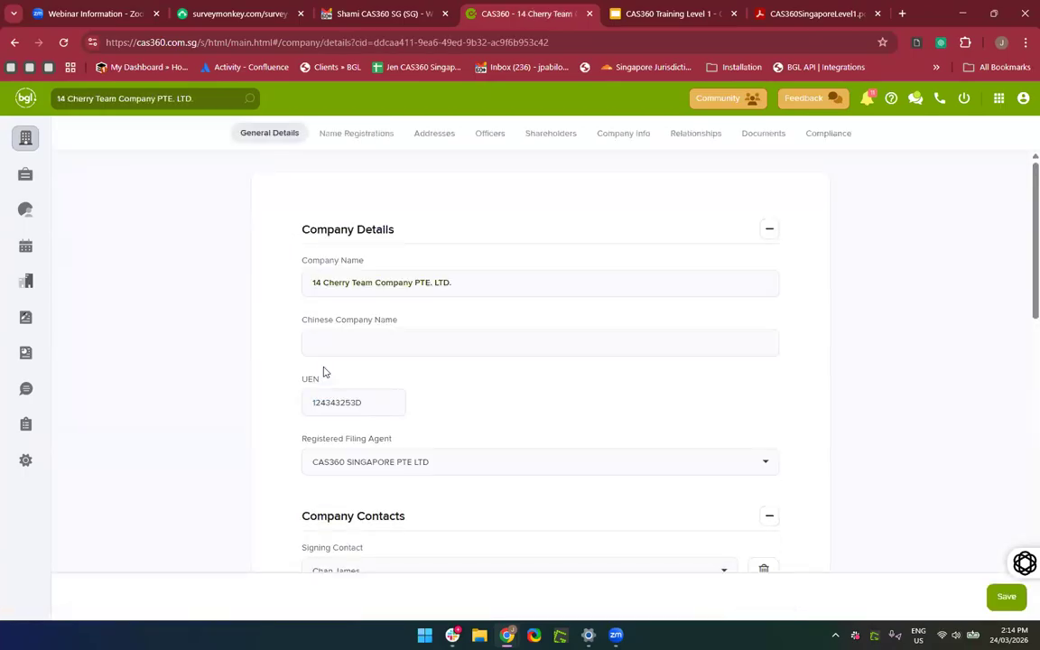
left_click(334, 138)
left_click(423, 139)
left_click(482, 135)
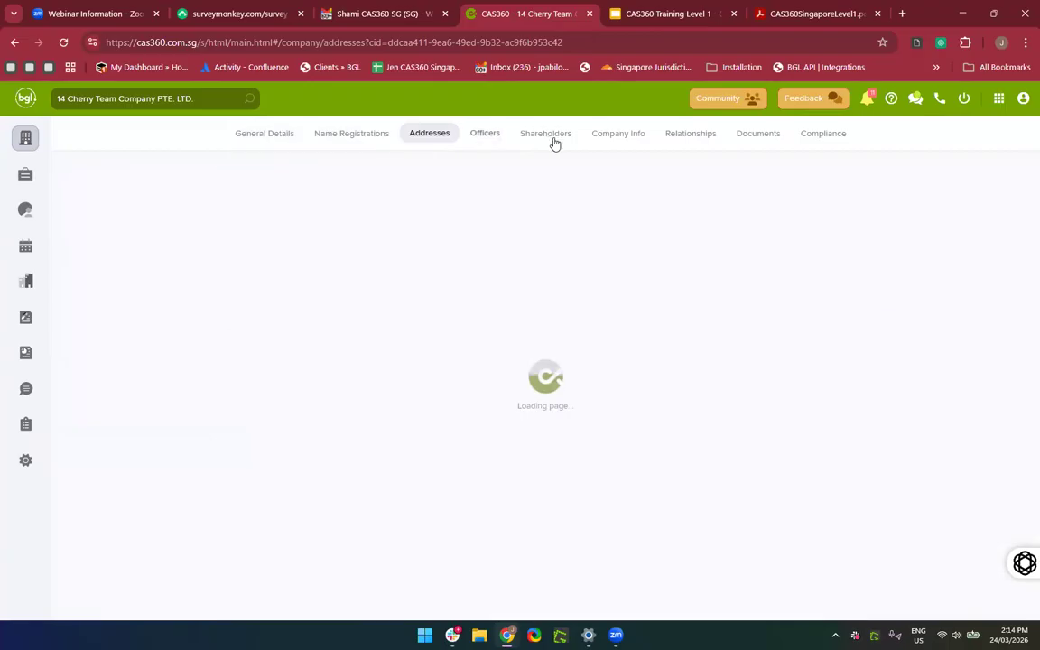
left_click(554, 137)
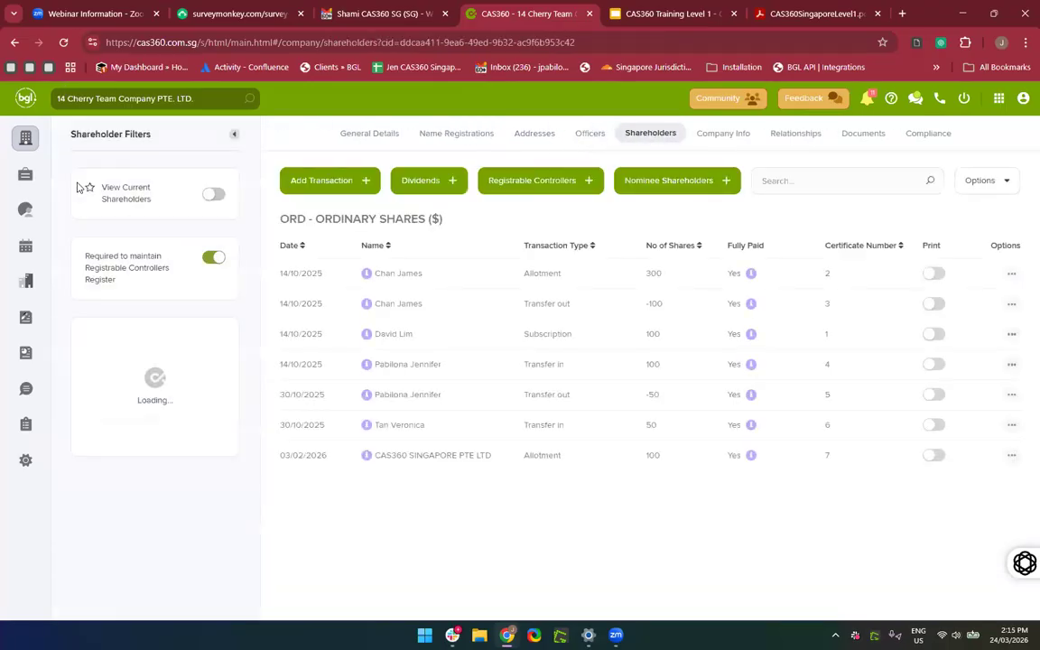
left_click(14, 150)
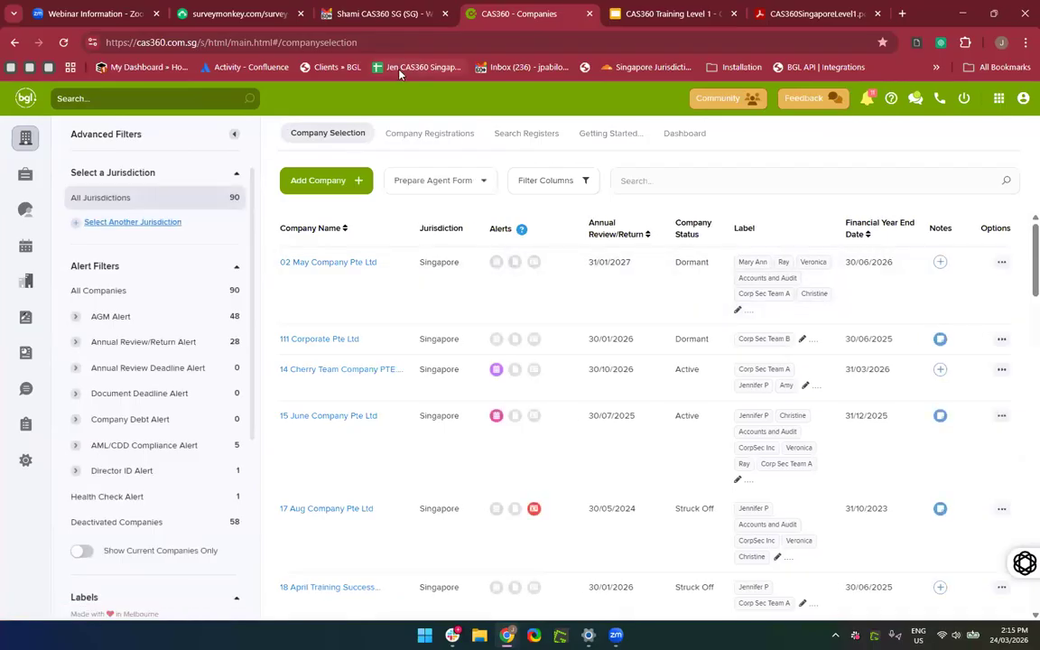
Browse Company Registrations and Search Registers, dismissing the internal server error.
left_click(426, 143)
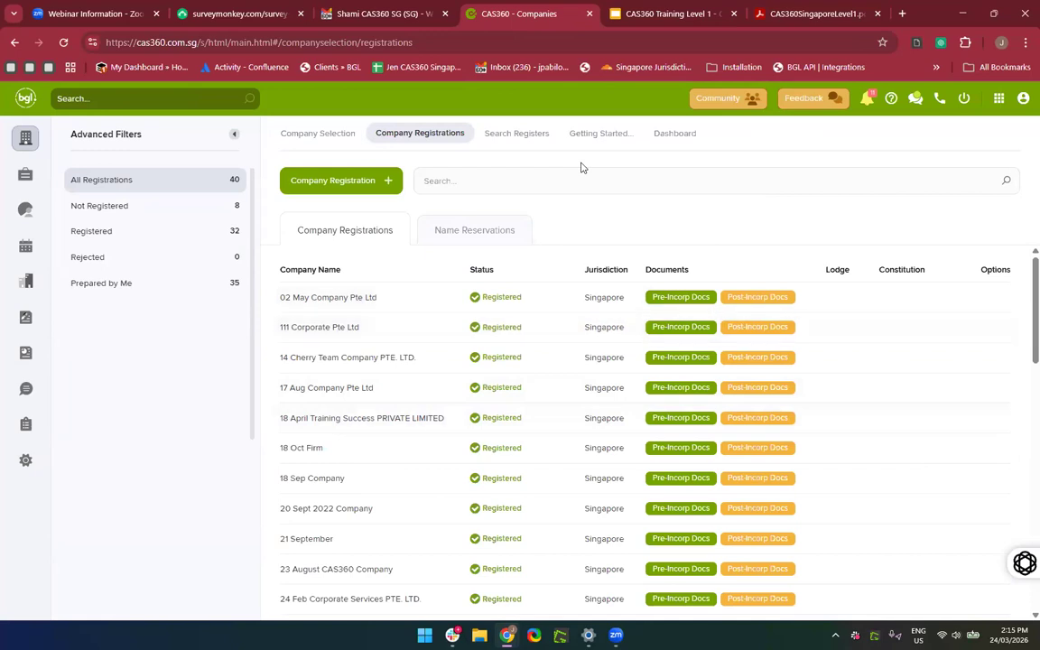
left_click(540, 170)
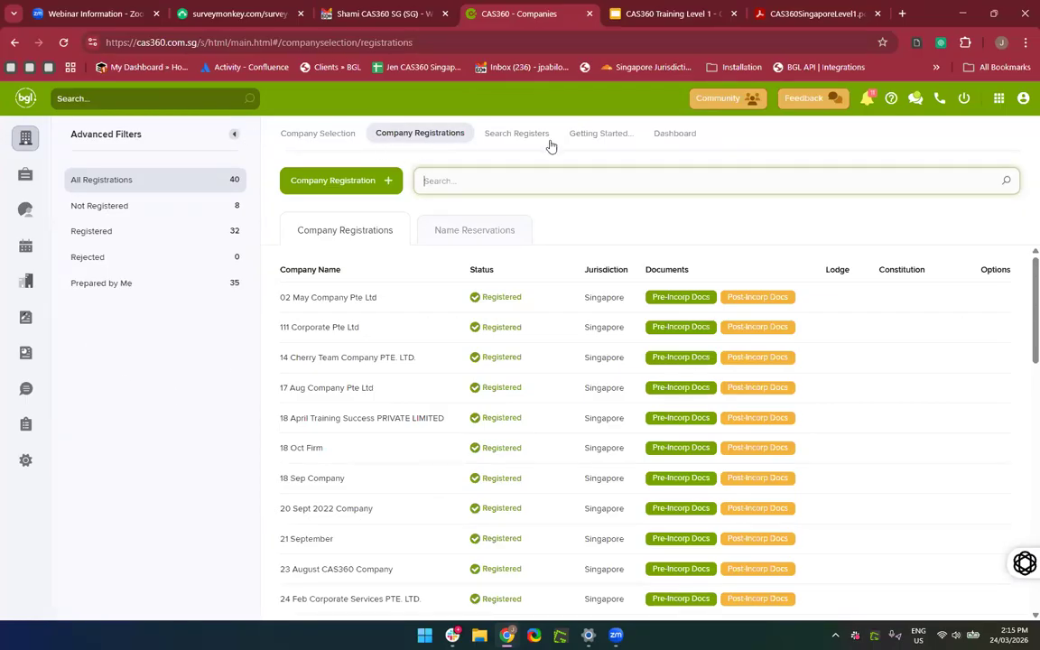
left_click(523, 134)
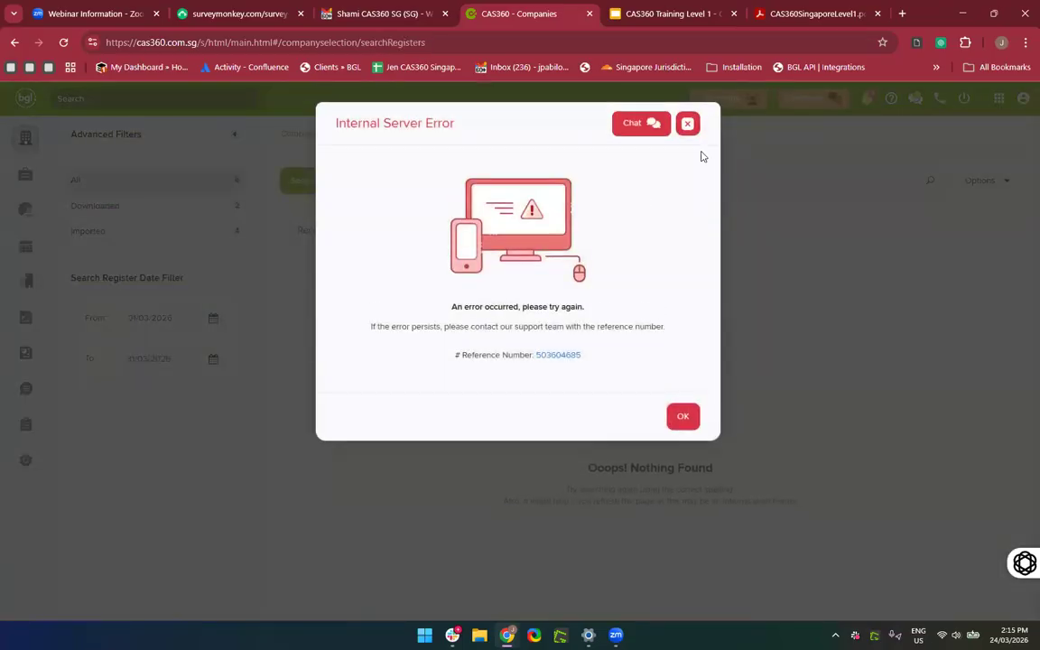
left_click(685, 126)
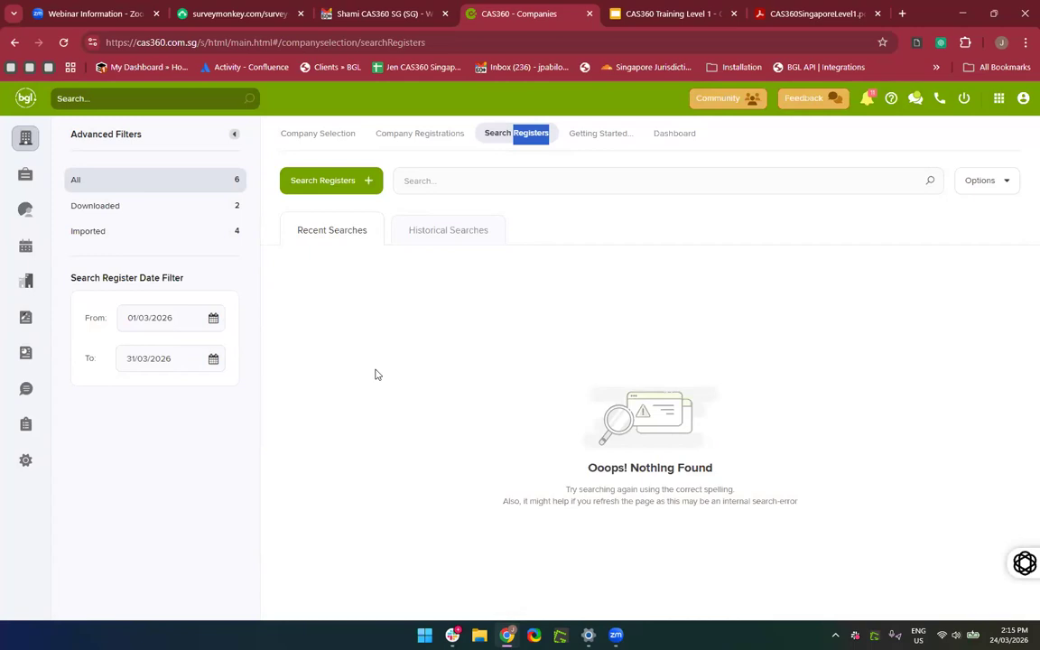
left_click(331, 140)
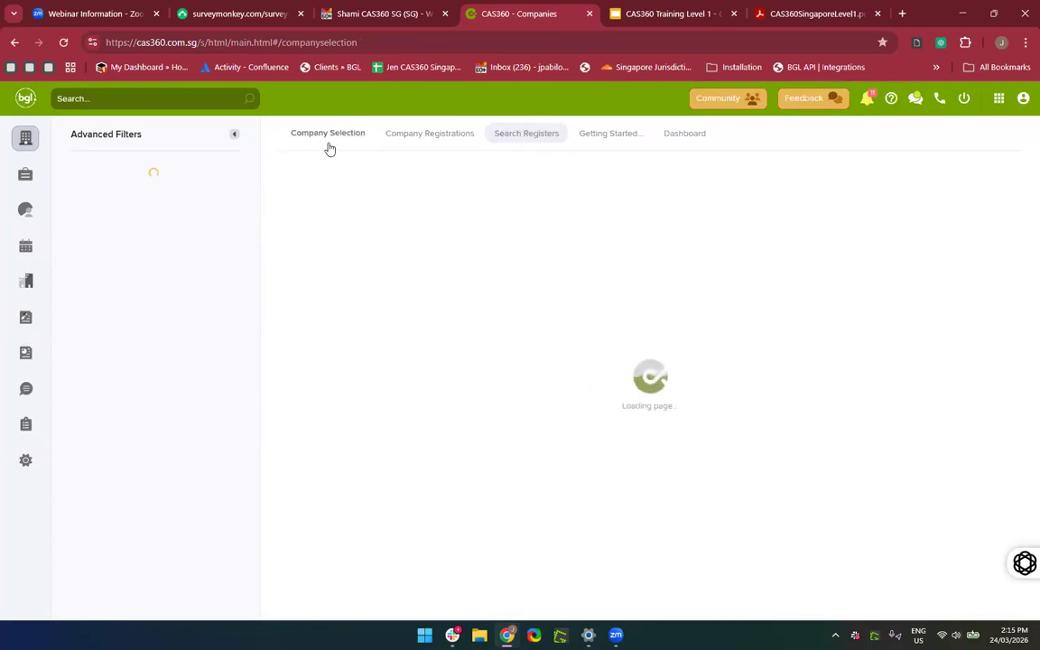
Check the Add Company options and a new register search, then view the Dashboard charts.
left_click(305, 182)
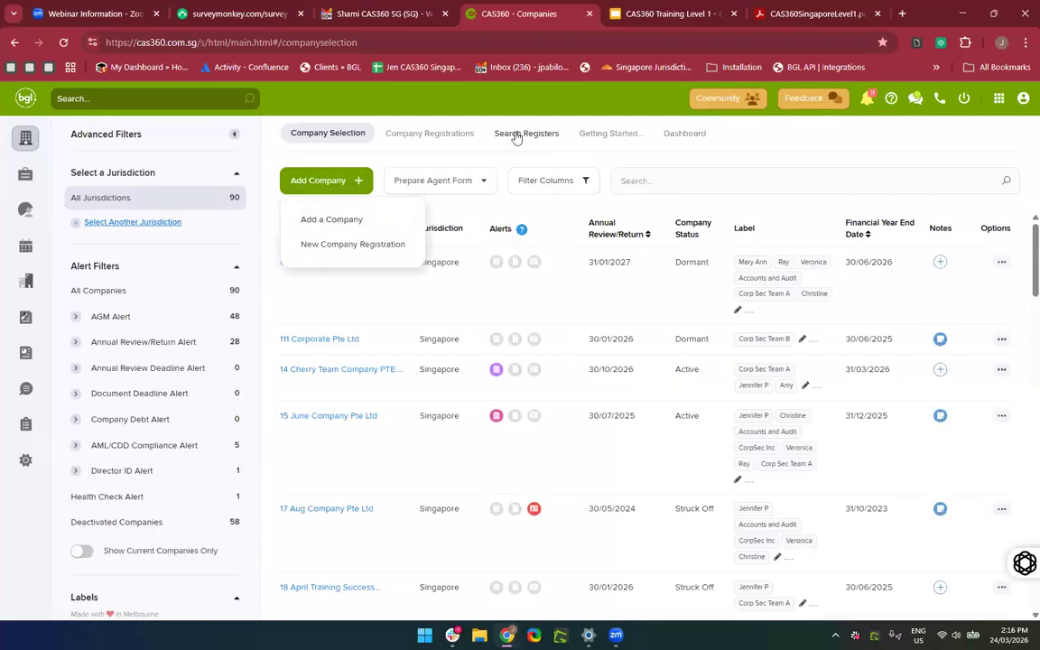
left_click(516, 134)
left_click(332, 182)
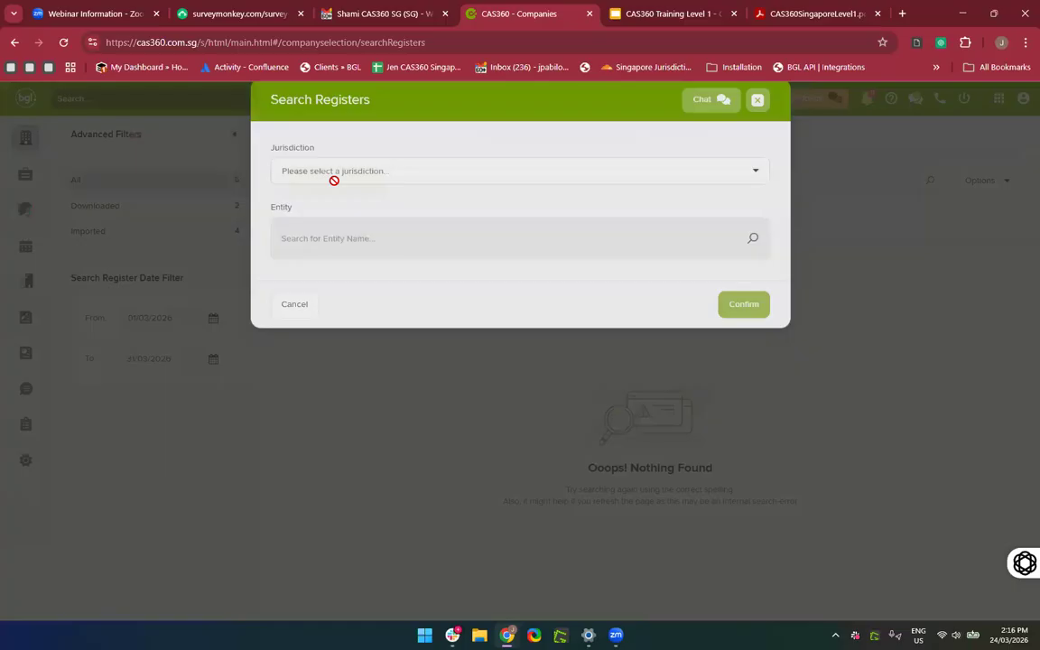
left_click(757, 123)
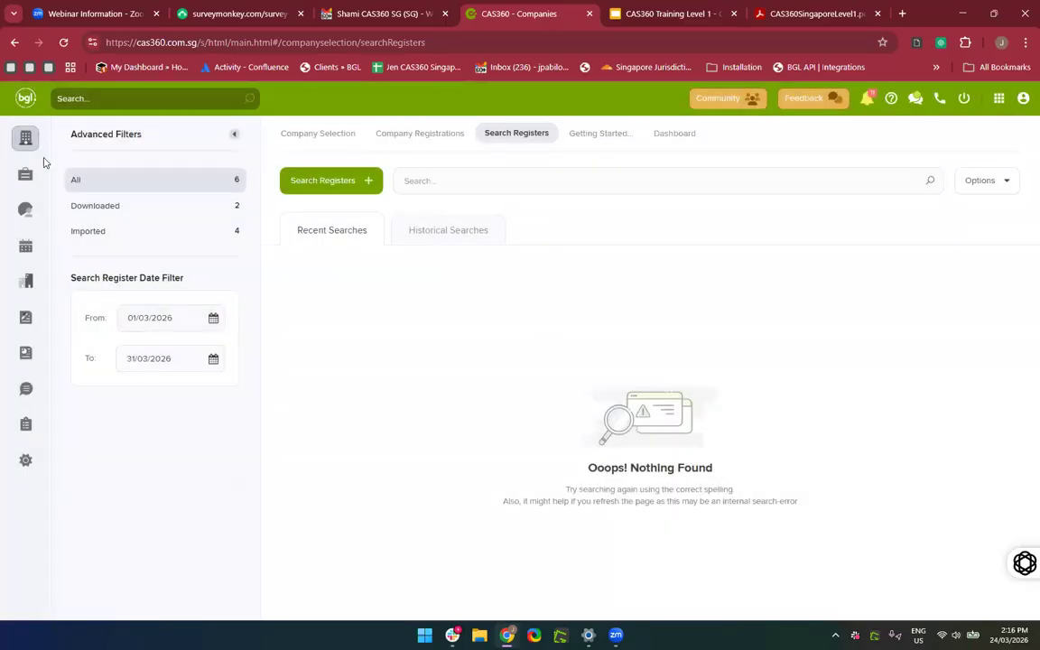
left_click(678, 135)
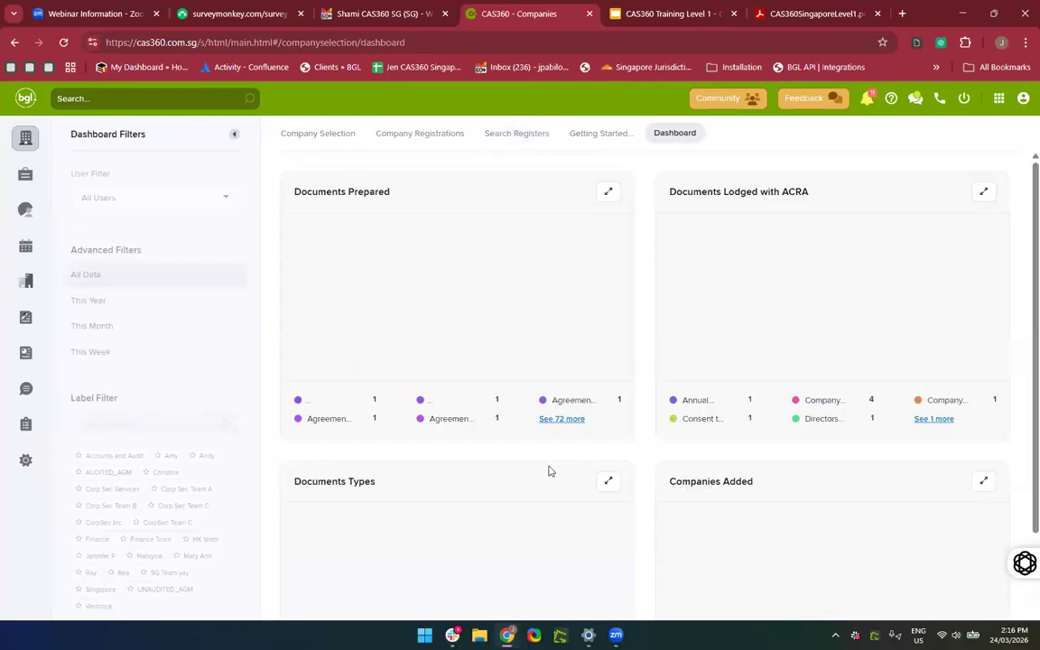
scroll(638, 337, "down", 2)
scroll(638, 337, "up", 2)
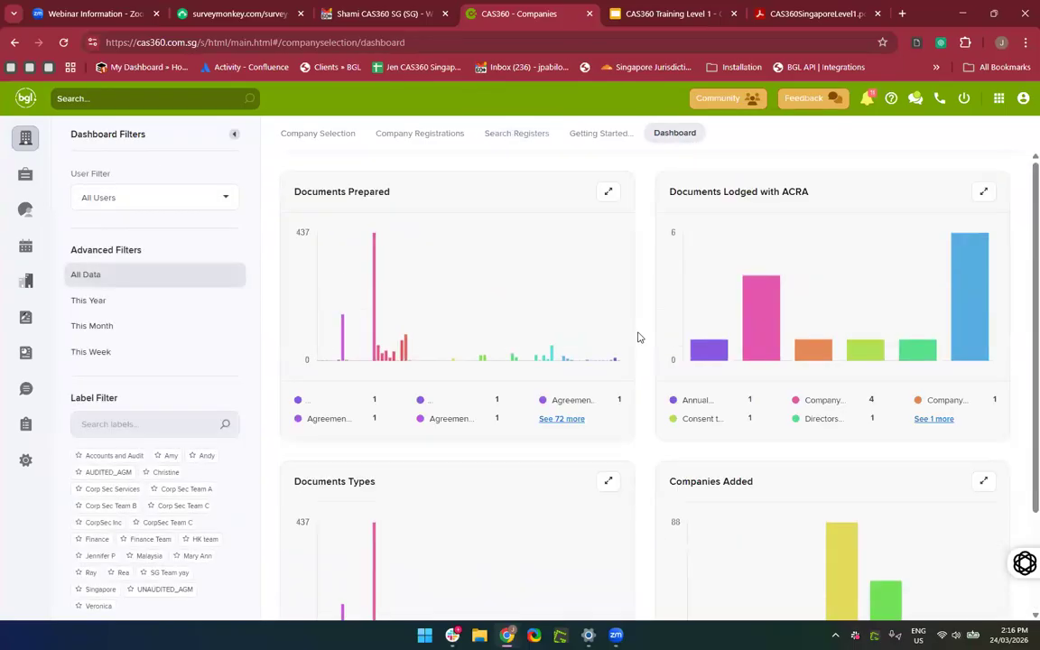
scroll(639, 336, "down", 2)
scroll(638, 337, "up", 2)
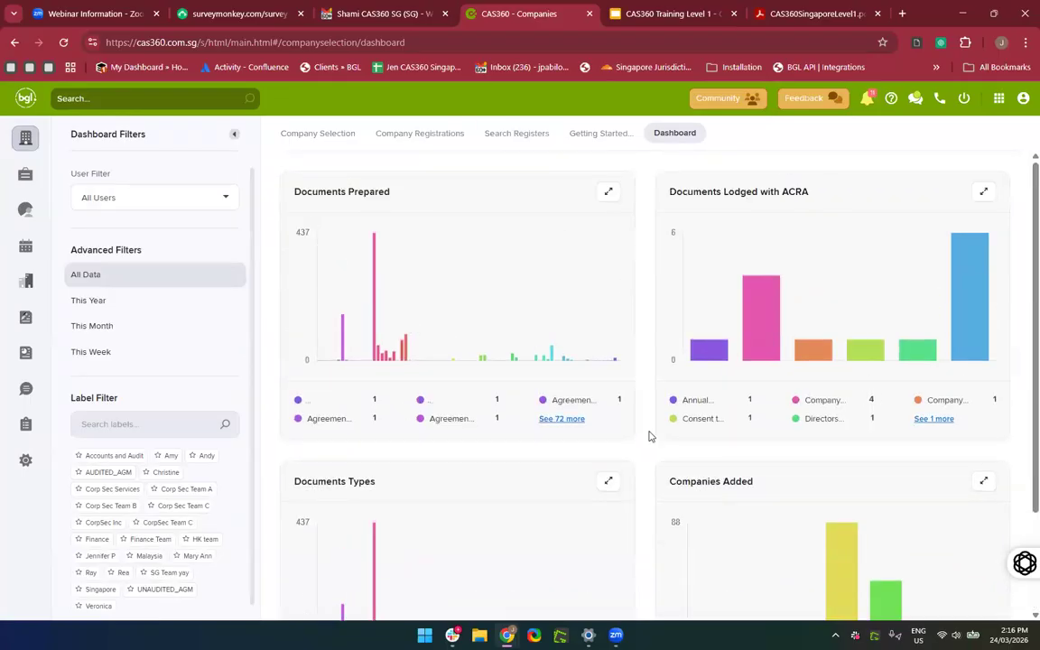
scroll(648, 436, "down", 2)
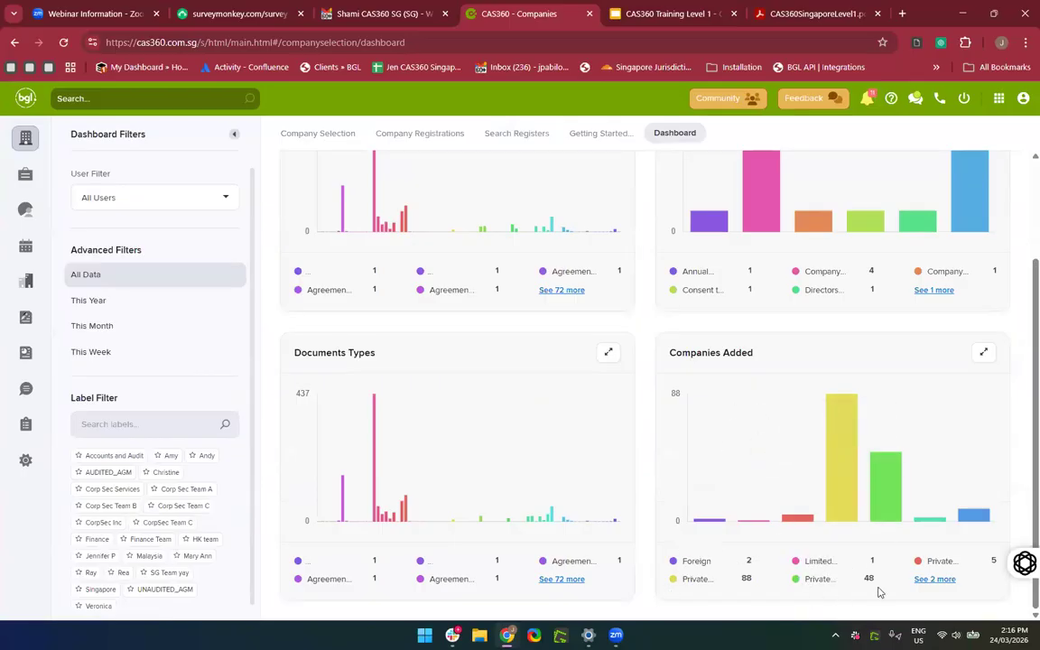
left_click(930, 579)
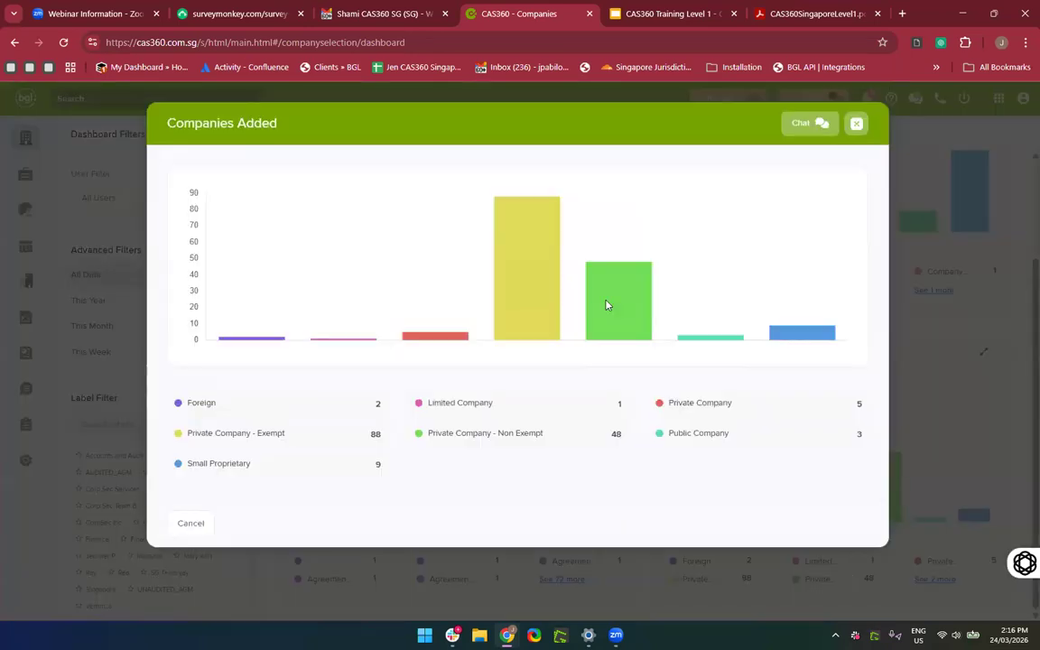
left_click(856, 126)
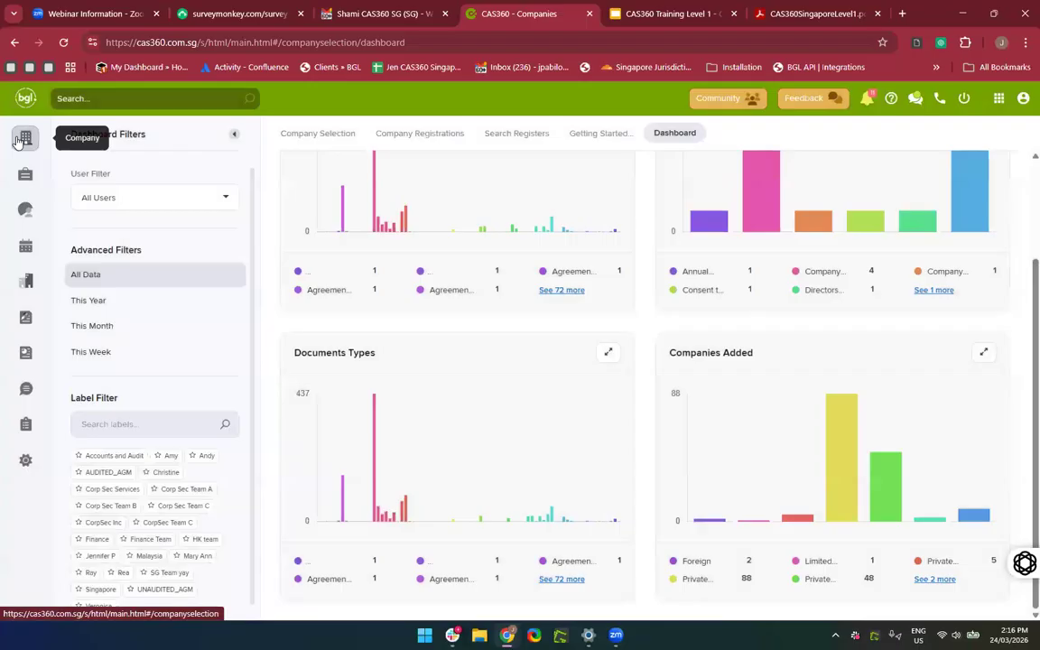
Check the empty Trusts page, then view Global Contacts with 104 contacts.
left_click(18, 140)
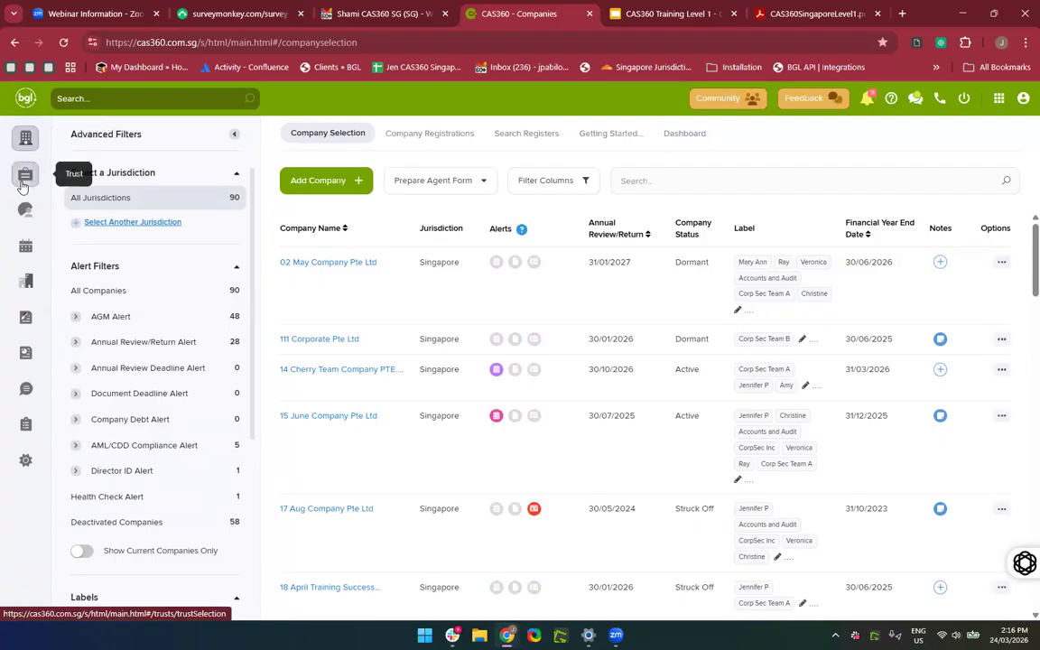
left_click(23, 180)
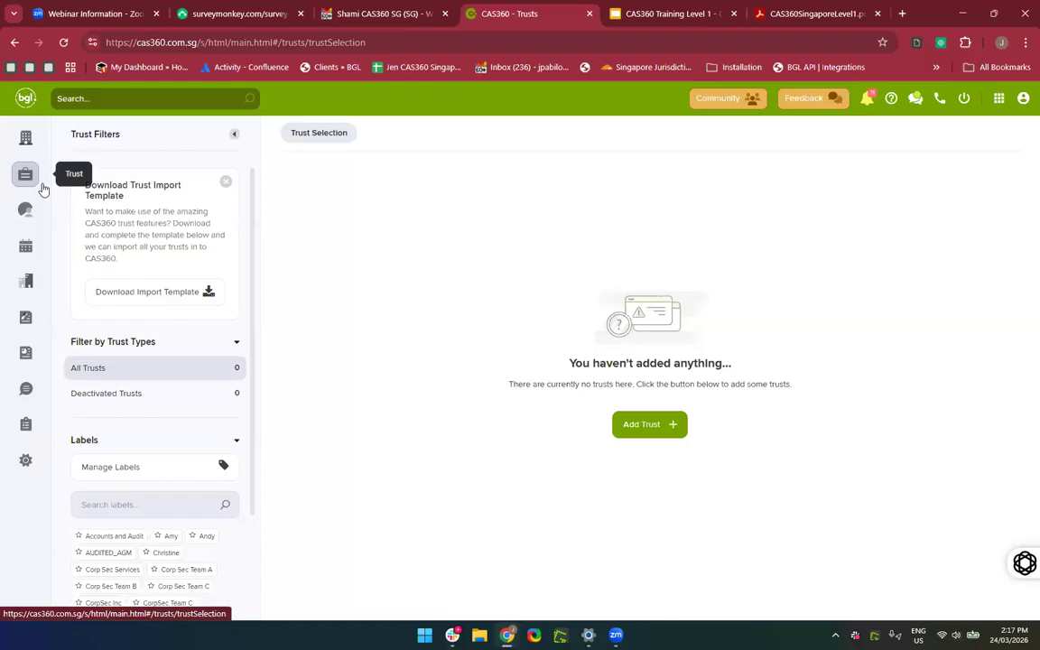
left_click(29, 216)
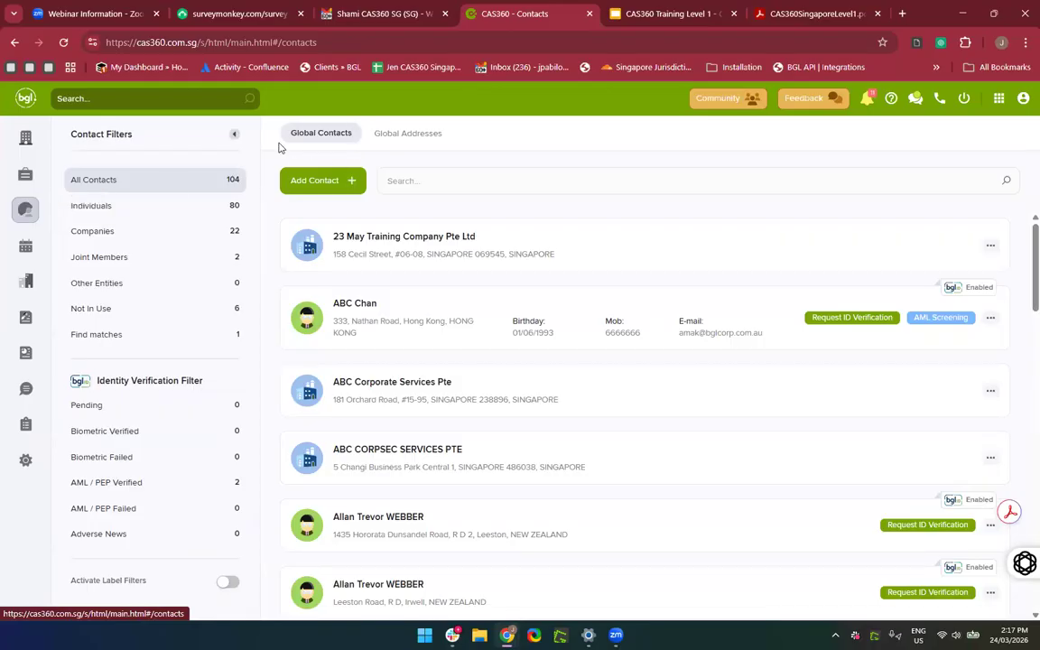
See the Add Contact options, then view the Global Addresses list of 149 addresses.
left_click(328, 186)
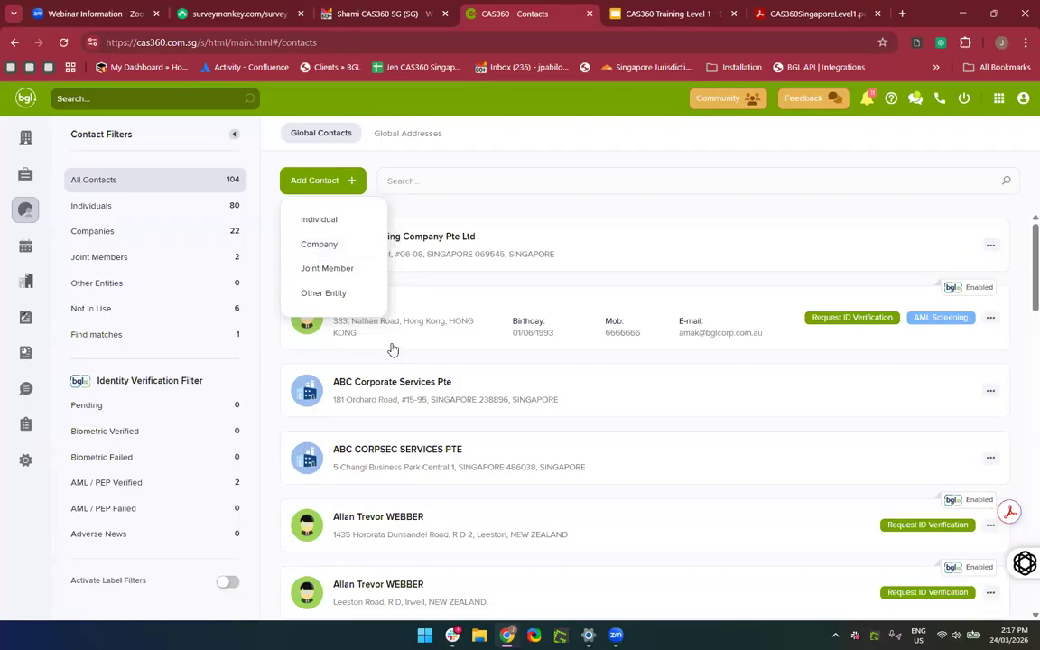
left_click(398, 138)
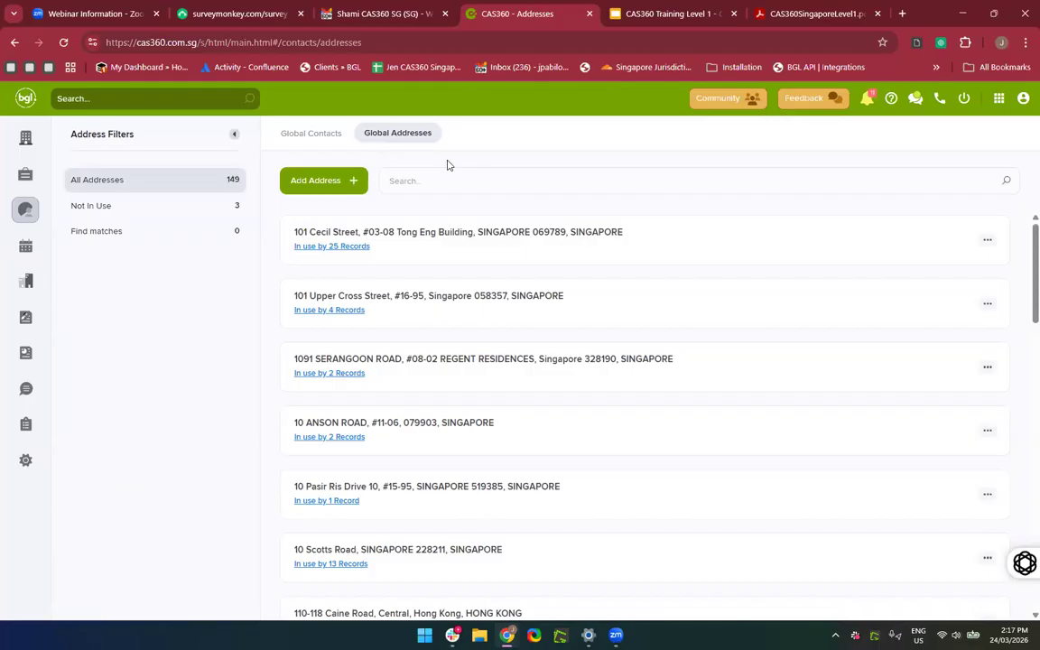
left_click(294, 138)
left_click(410, 136)
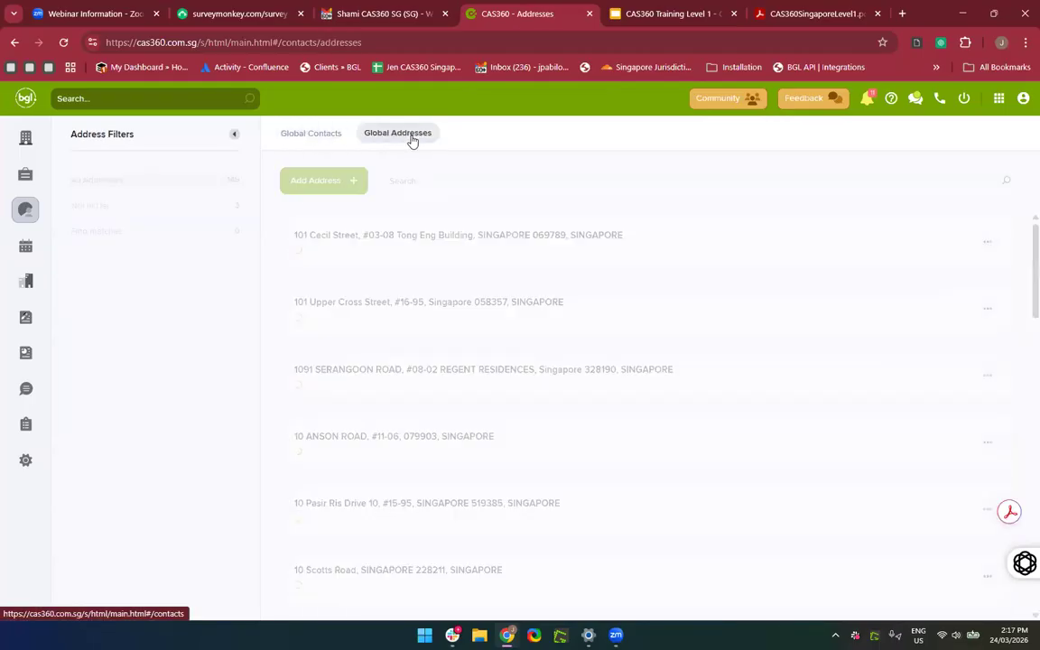
View the Singapore annual returns sorted by company name.
left_click(12, 256)
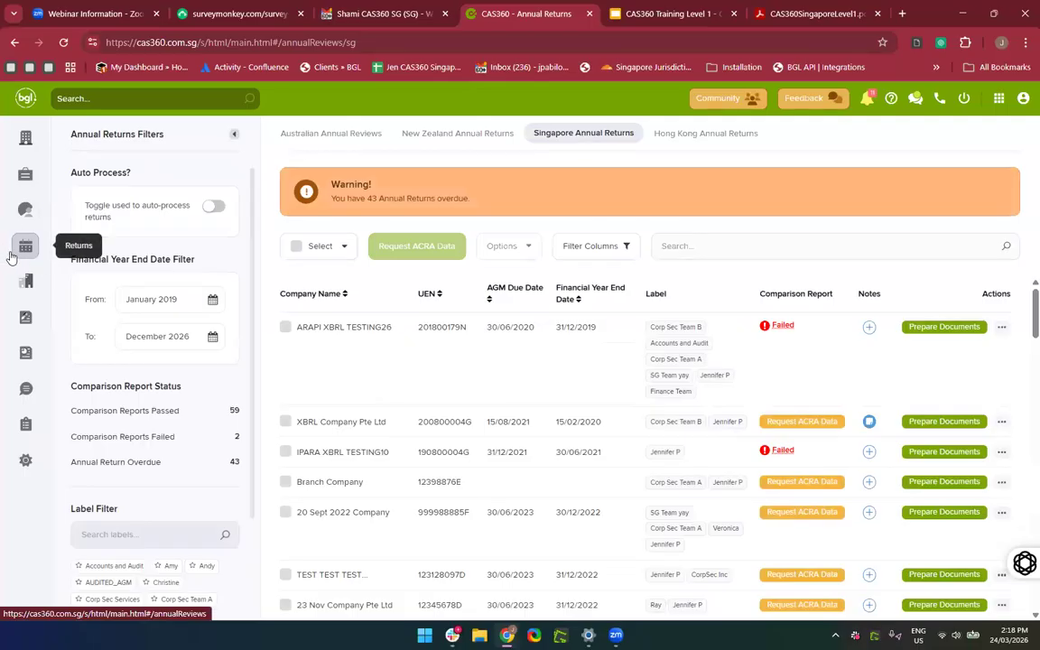
double_click(305, 293)
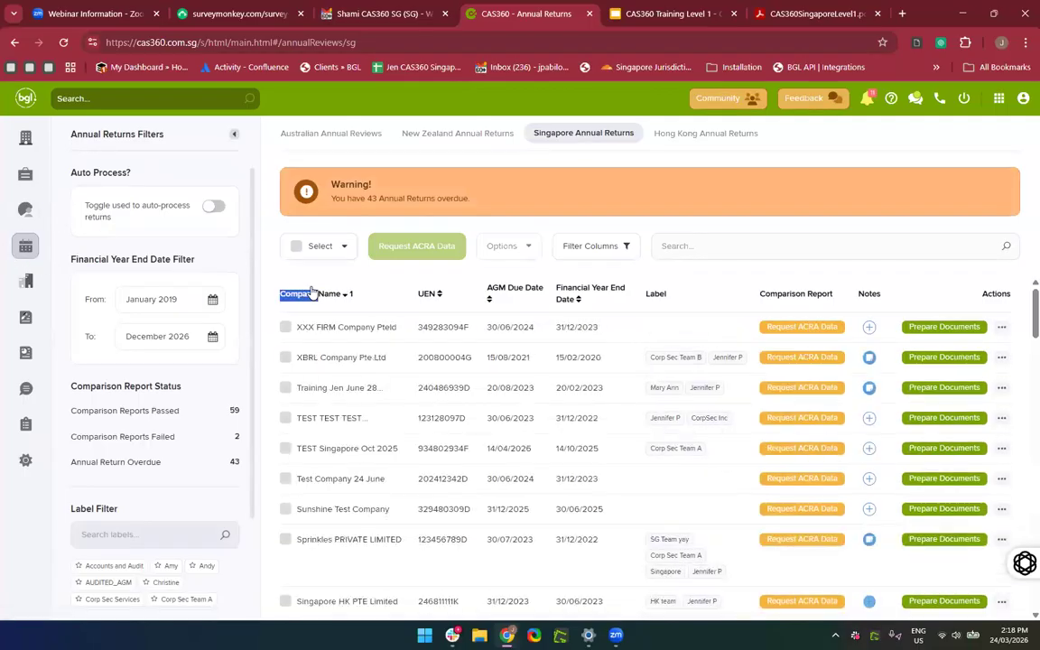
left_click(737, 286)
scroll(669, 377, "down", 3)
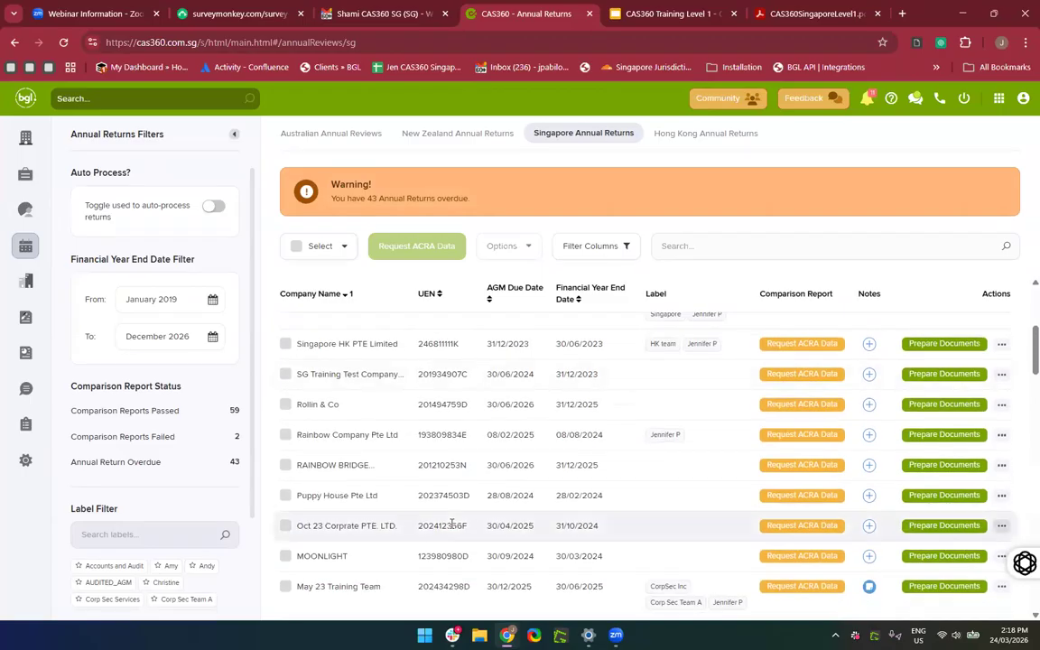
scroll(452, 528, "down", 6)
scroll(452, 528, "up", 9)
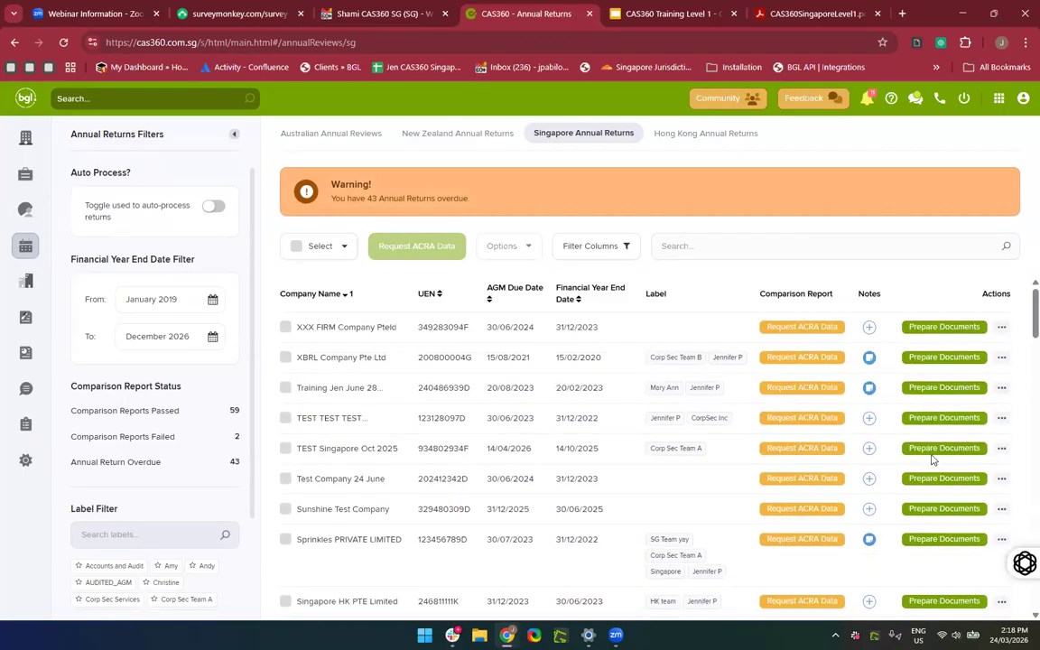
Preview Prepare Documents for the first company, then view the Multiple Changes page.
left_click(968, 328)
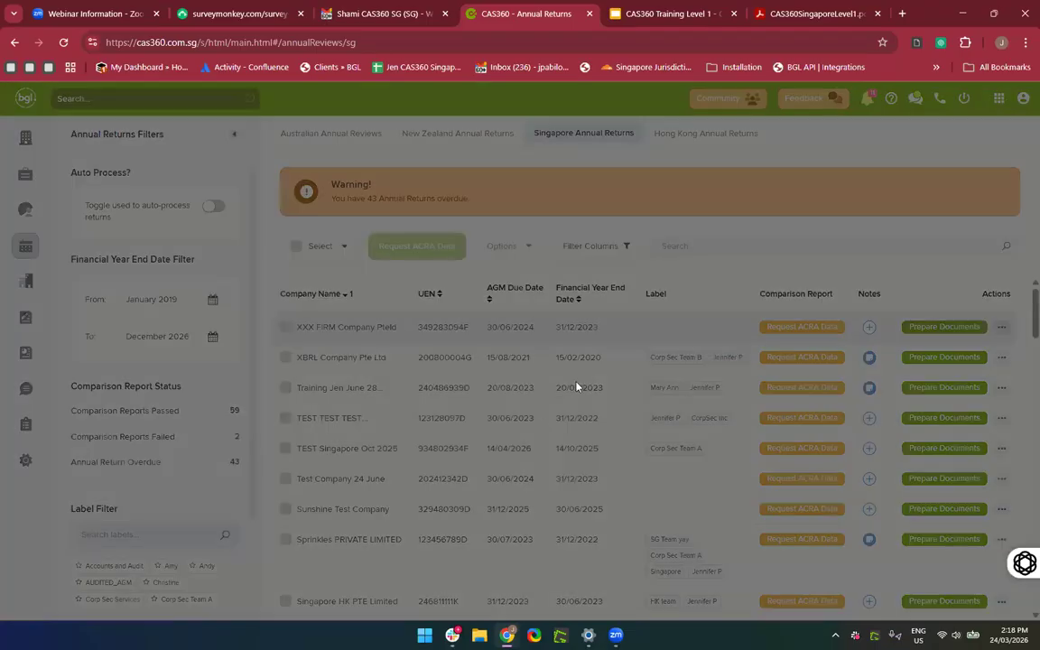
left_click(728, 128)
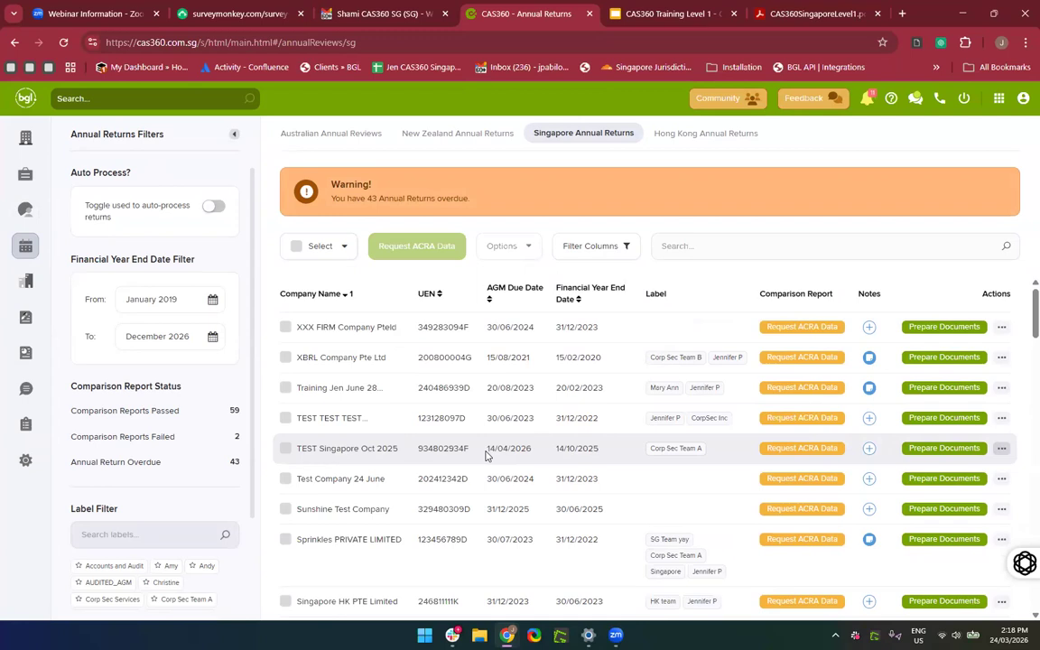
left_click(28, 282)
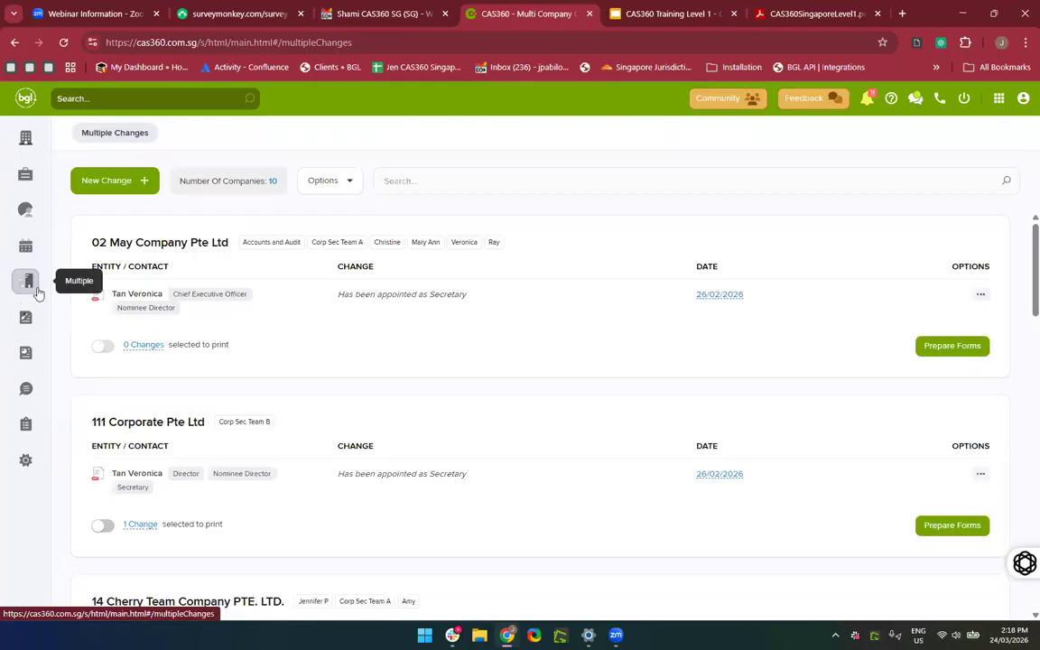
scroll(30, 289, "up", 2)
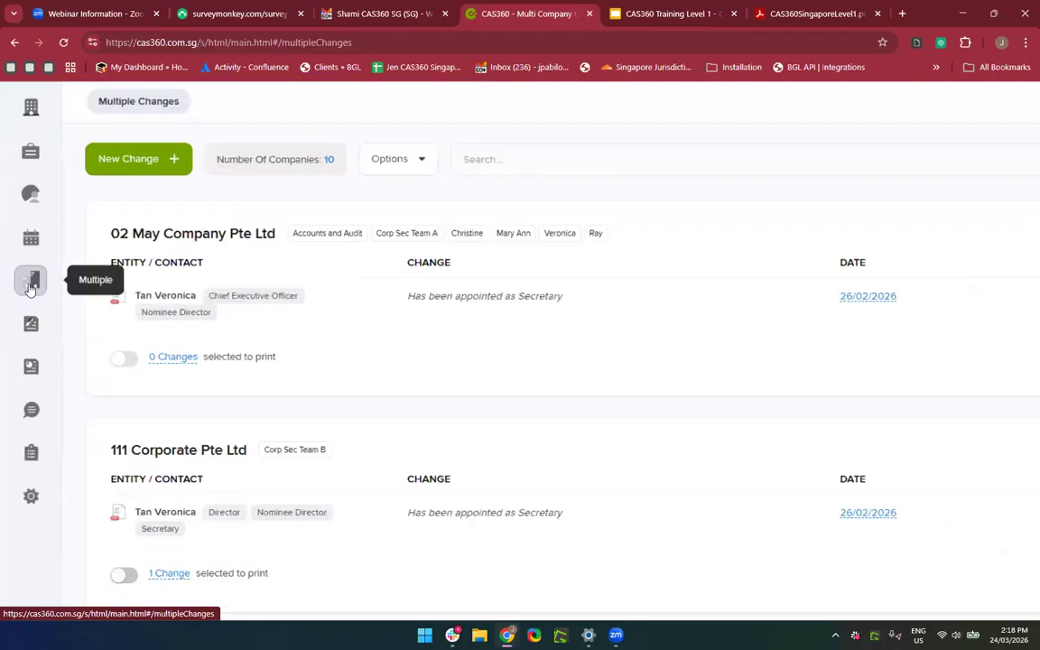
scroll(30, 288, "down", 3)
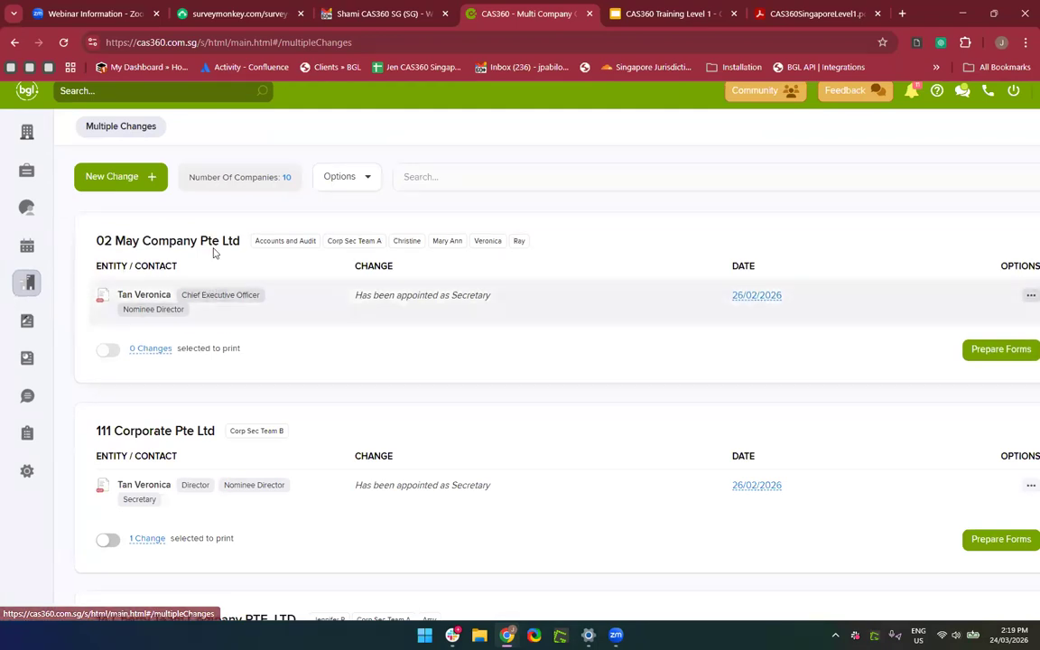
left_click(154, 177)
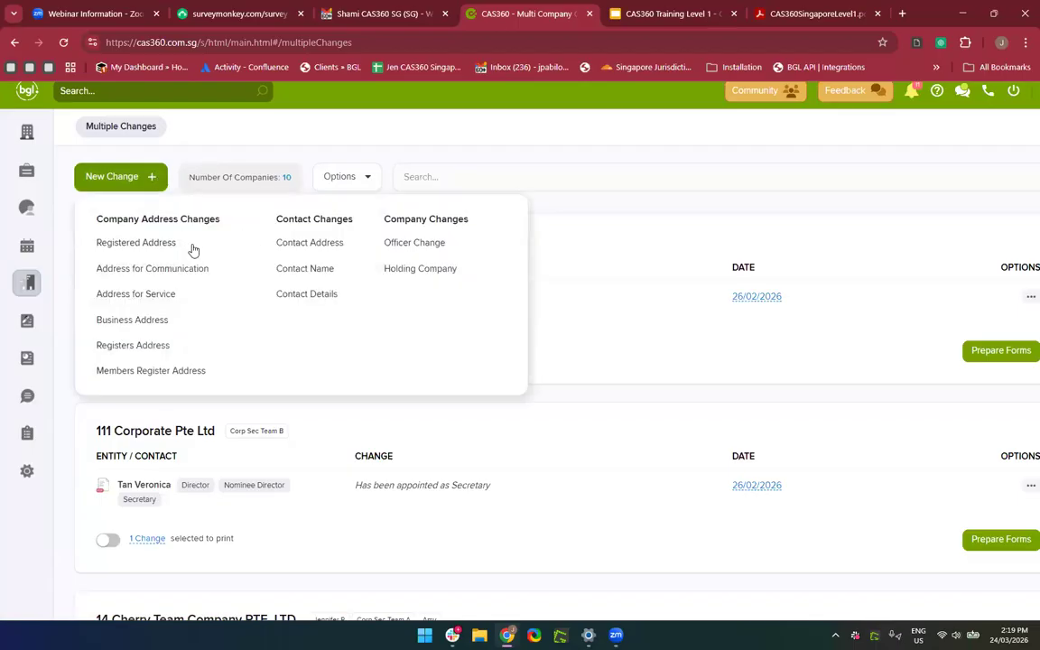
left_click(391, 242)
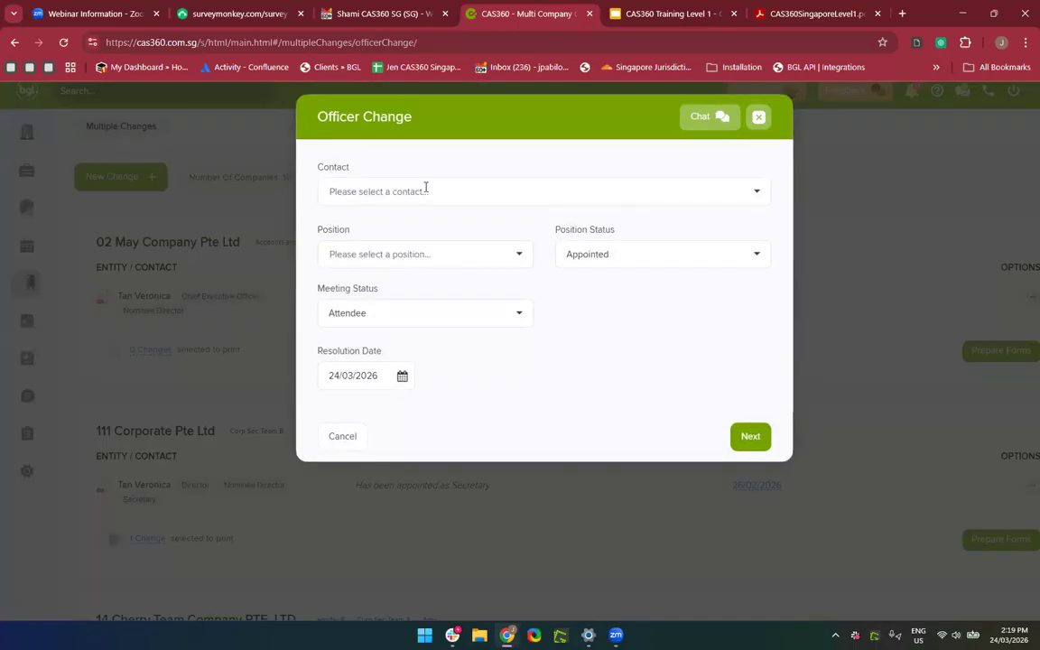
left_click(424, 189)
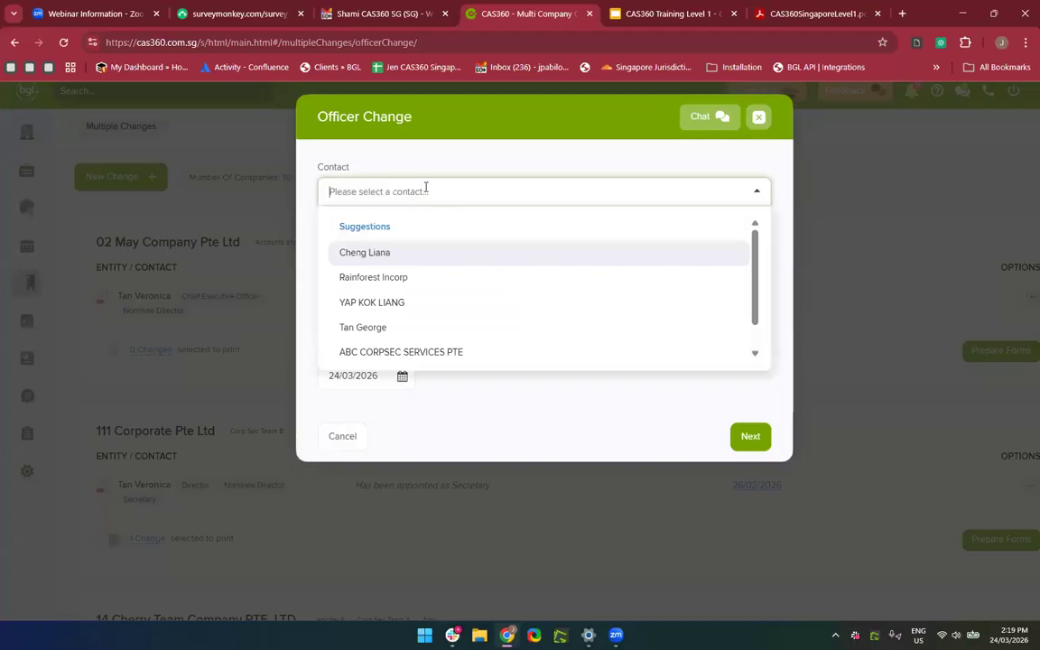
left_click(387, 287)
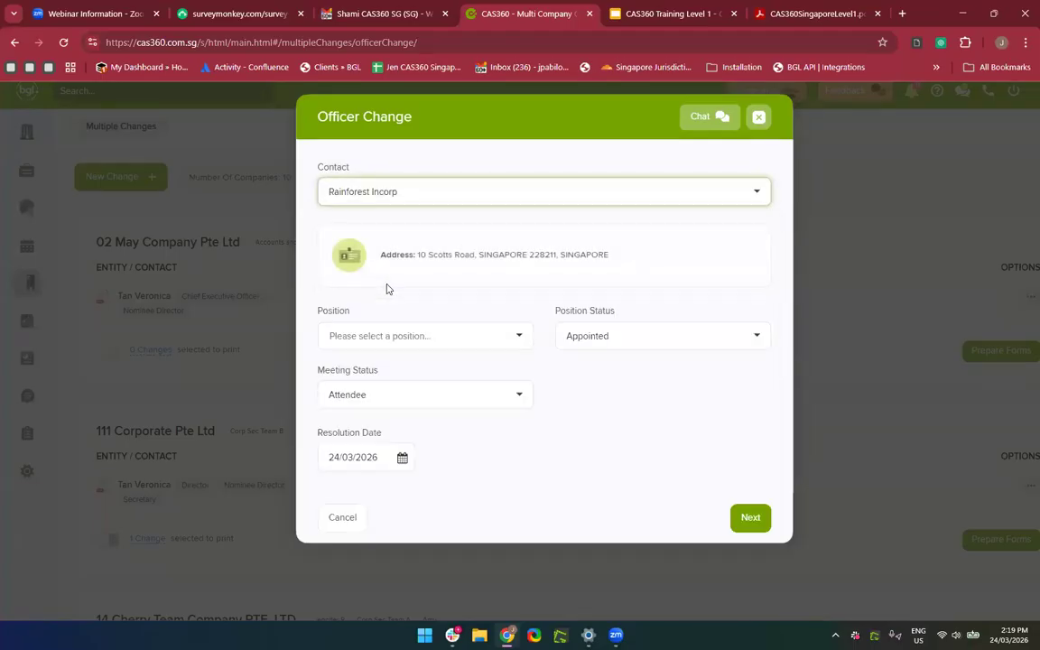
left_click(429, 343)
left_click(393, 397)
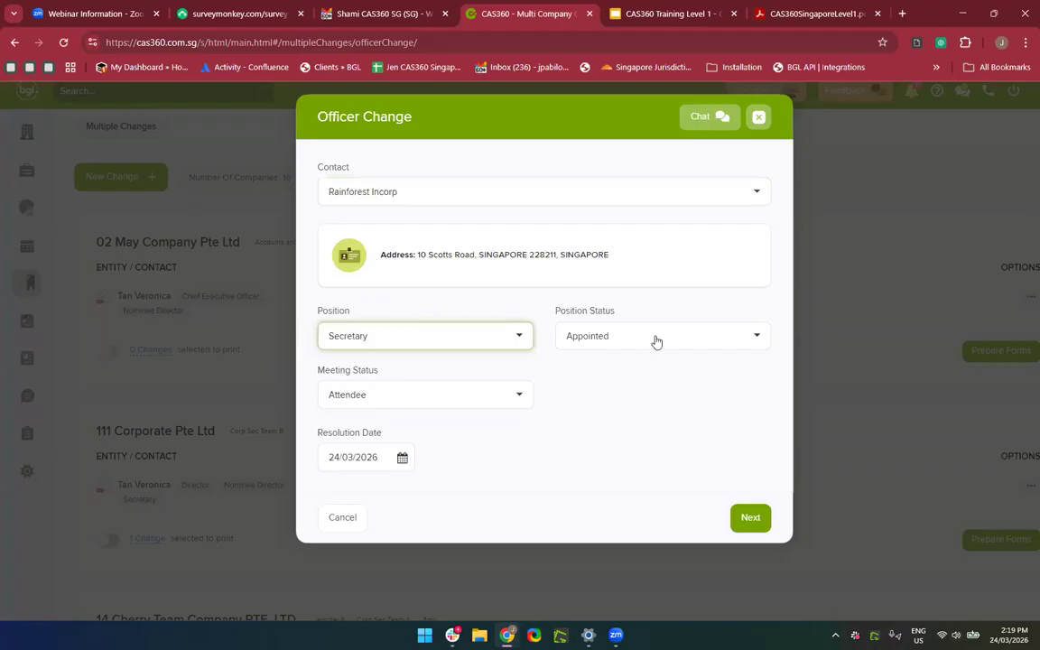
left_click(632, 337)
left_click(591, 398)
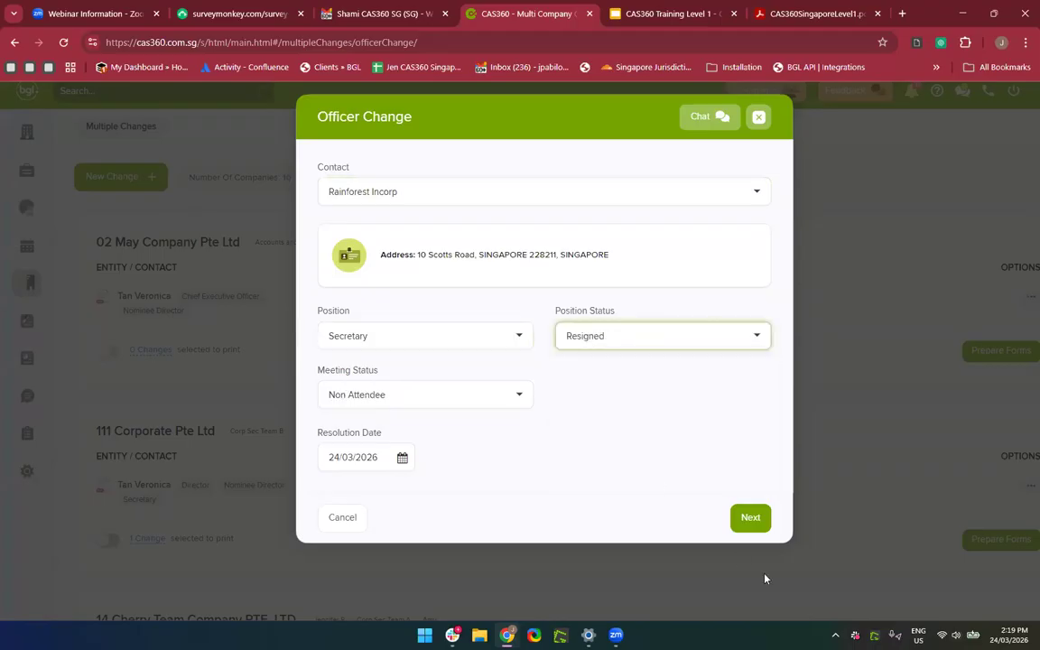
left_click(755, 521)
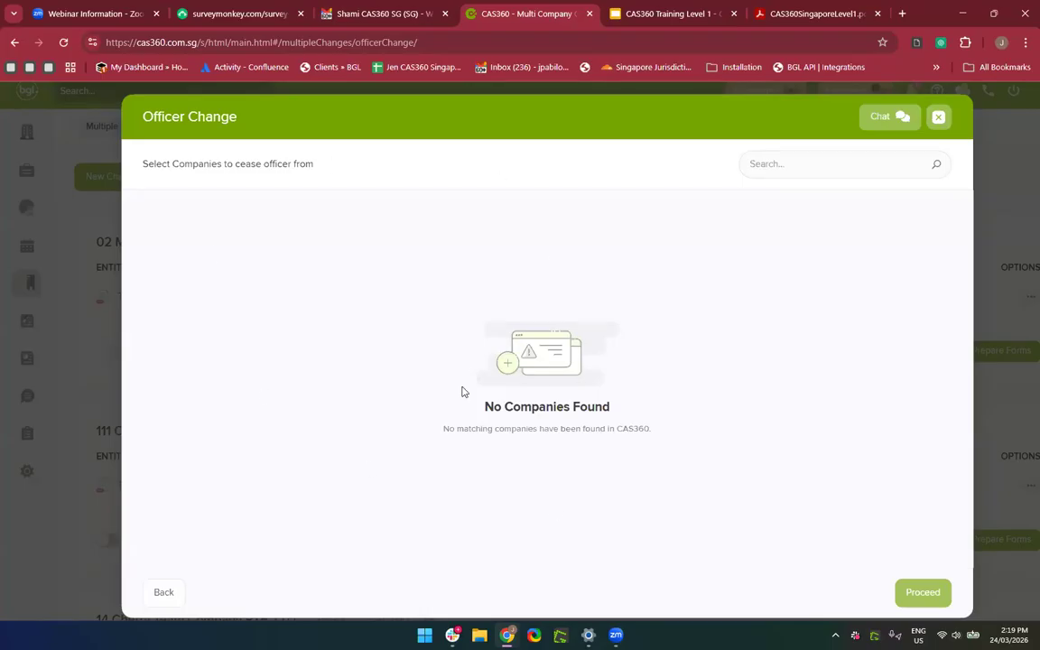
left_click(939, 120)
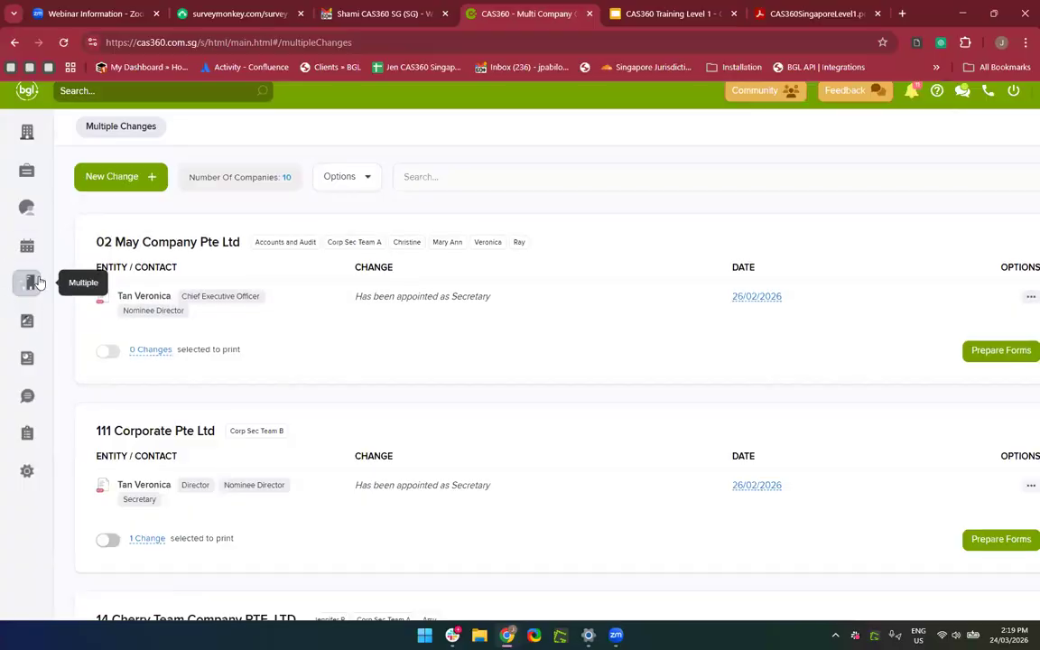
Browse Freeform Documents: Agreement Engagement Contracts dated 19/03/2026 across 5 entities.
left_click(30, 325)
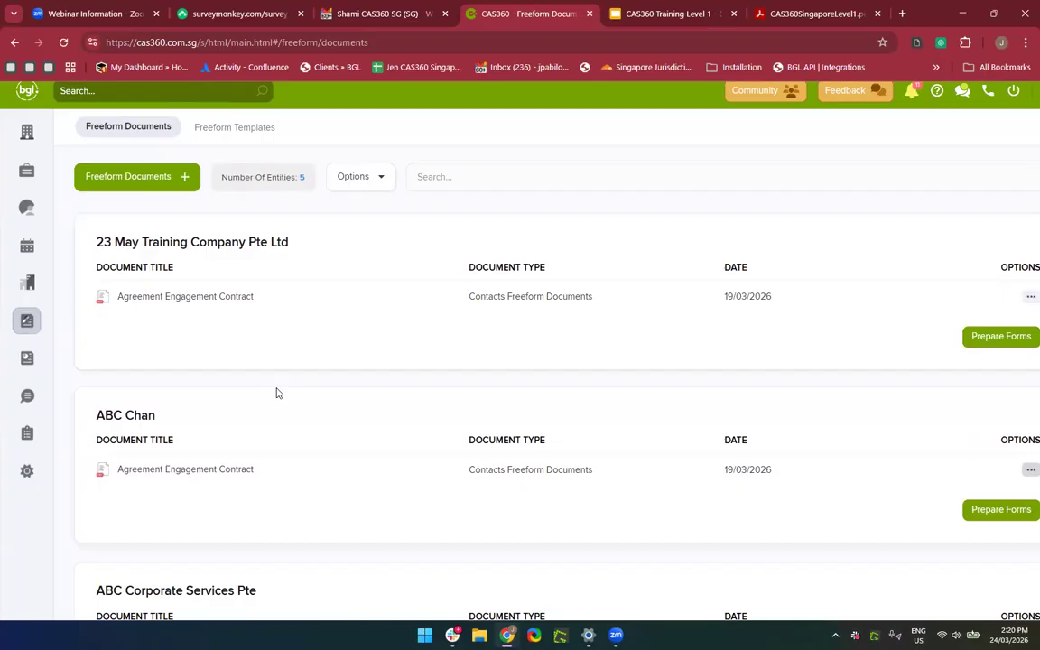
scroll(314, 430, "down", 2)
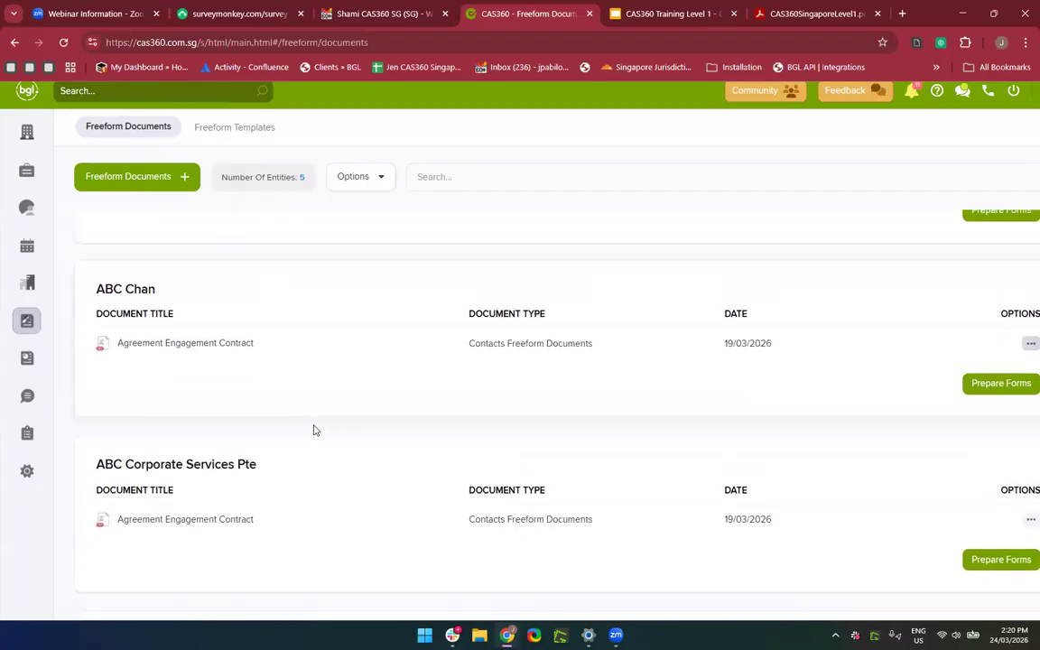
scroll(314, 430, "up", 1)
scroll(289, 379, "down", 2)
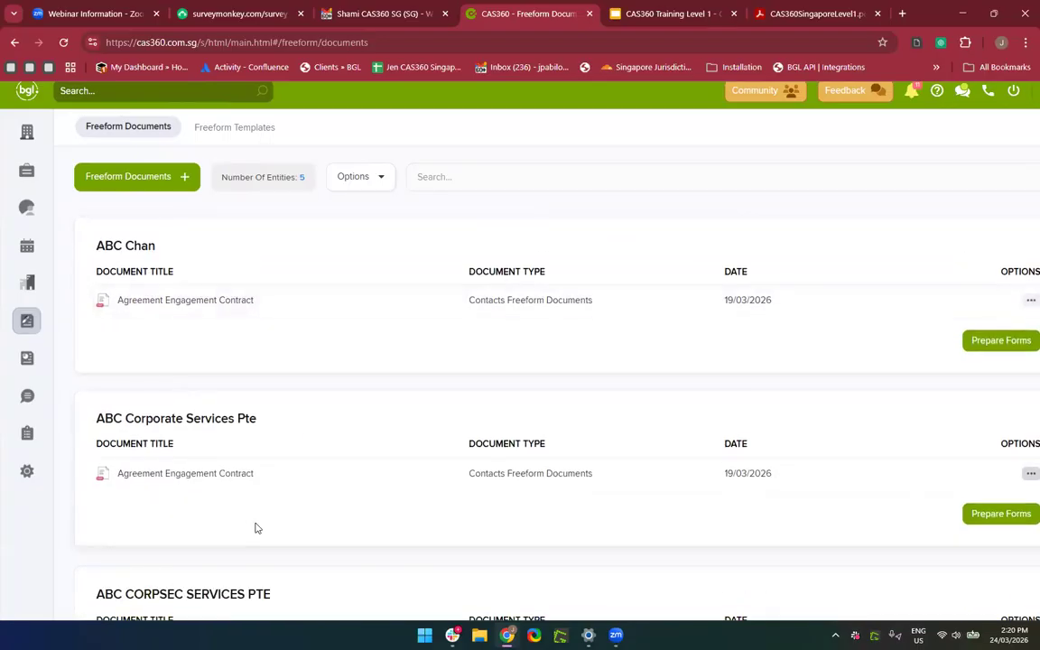
scroll(256, 528, "up", 2)
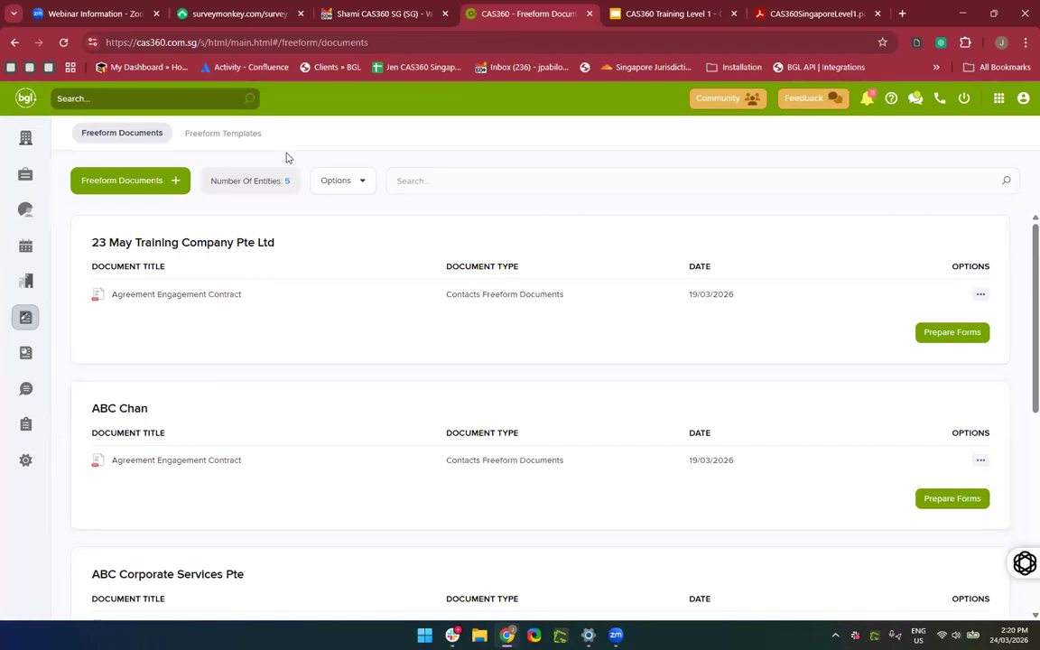
Open the Global Documents list and scroll through its 1132 documents.
left_click(26, 353)
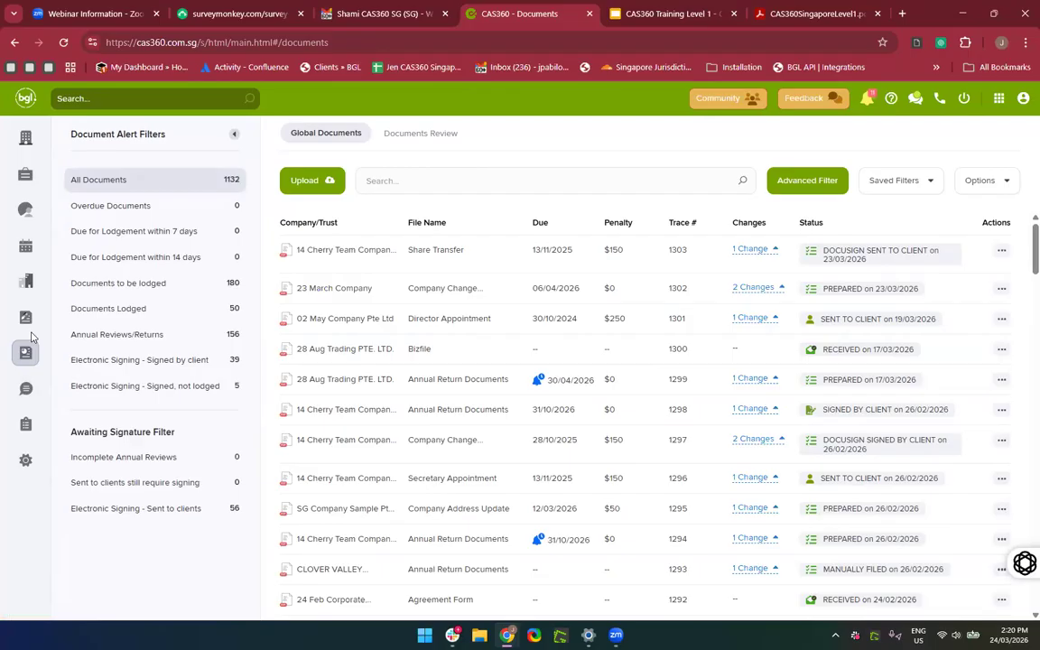
scroll(378, 428, "down", 1)
scroll(379, 428, "up", 1)
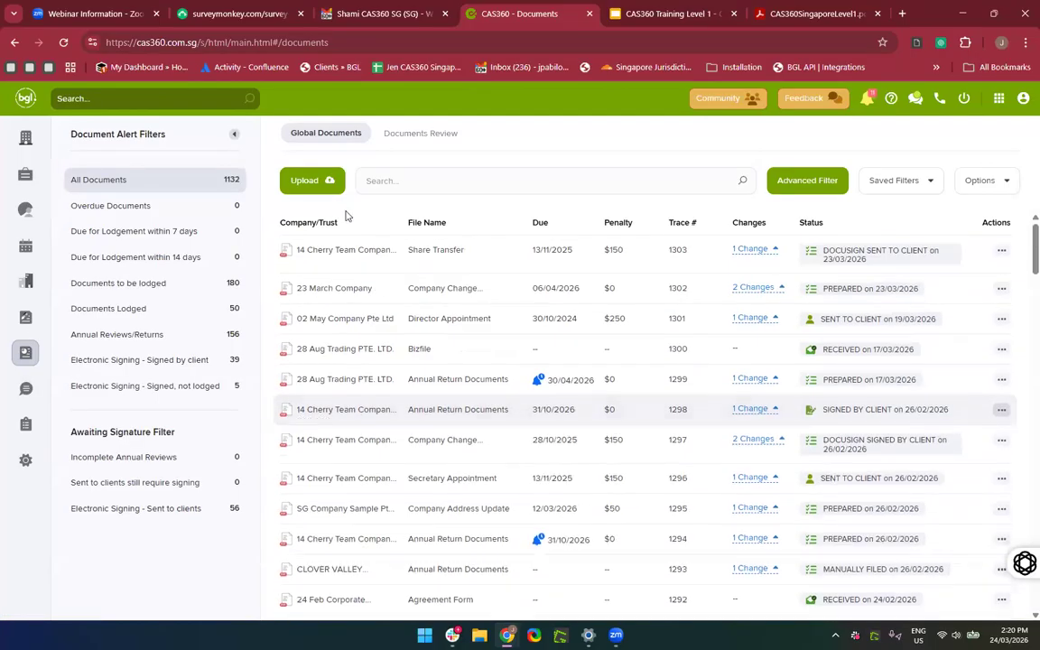
scroll(489, 409, "down", 3)
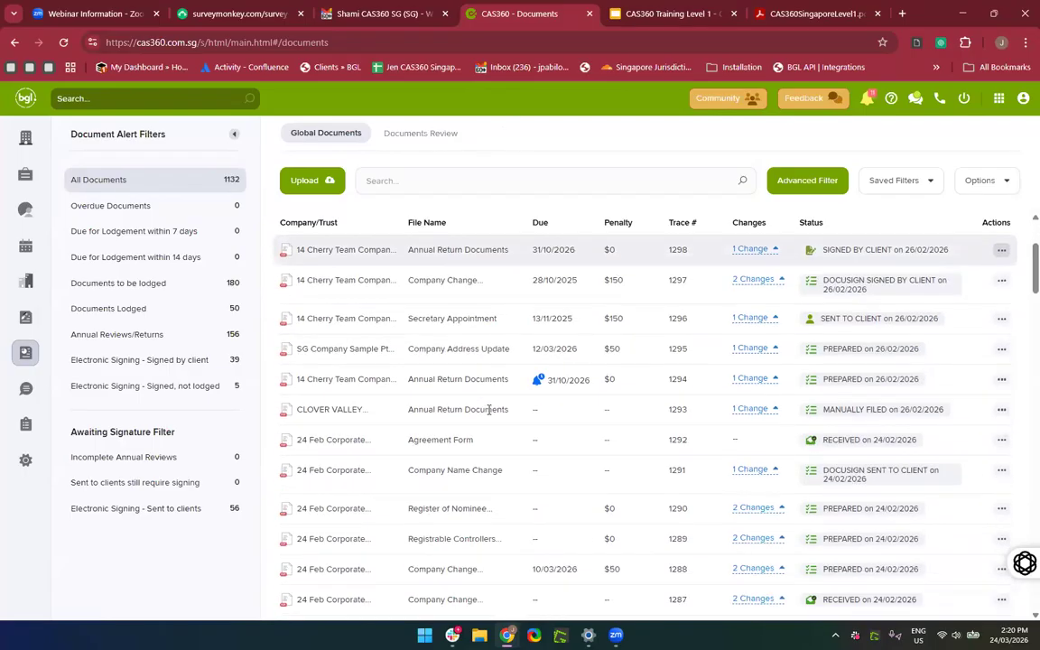
scroll(493, 409, "up", 3)
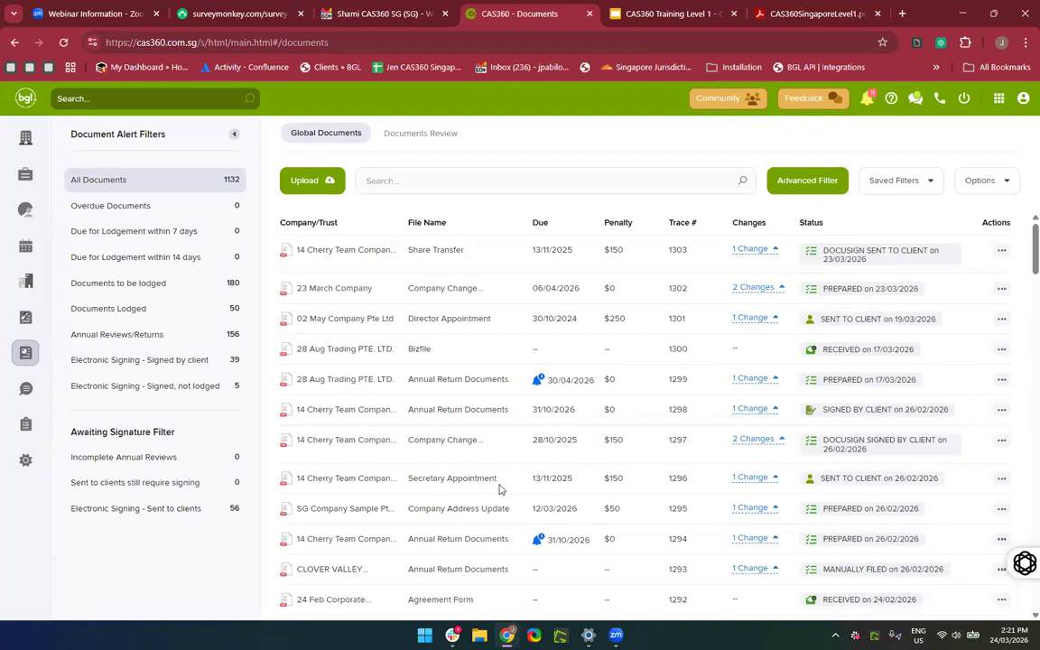
scroll(509, 487, "down", 2)
scroll(509, 487, "up", 2)
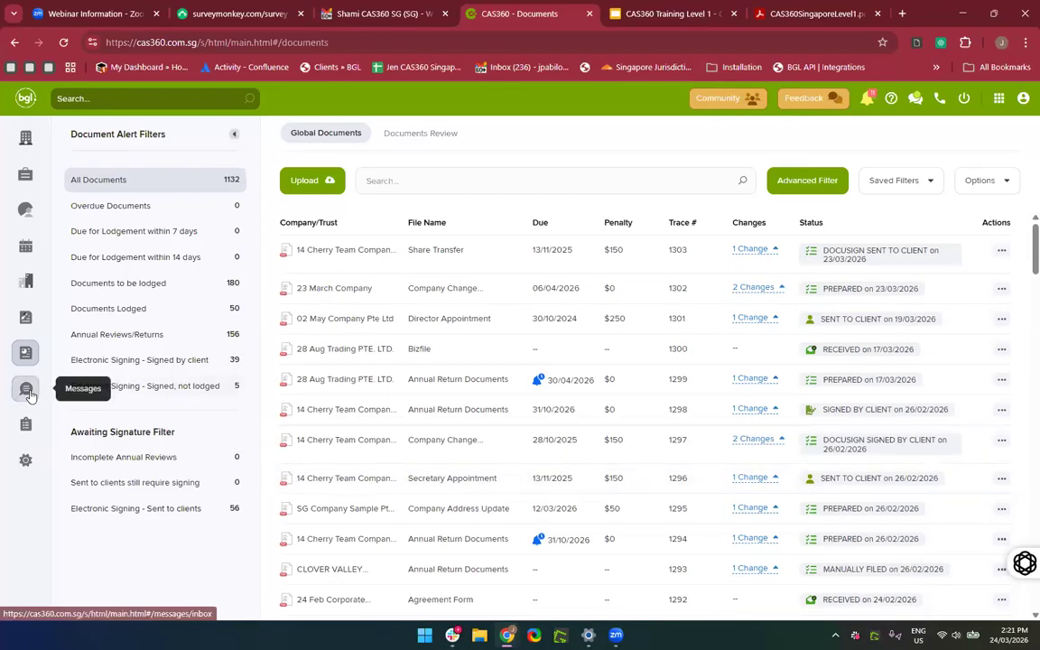
Open Messages, check the Outbox, return to the 11-alert Inbox, then go to Reports.
left_click(28, 389)
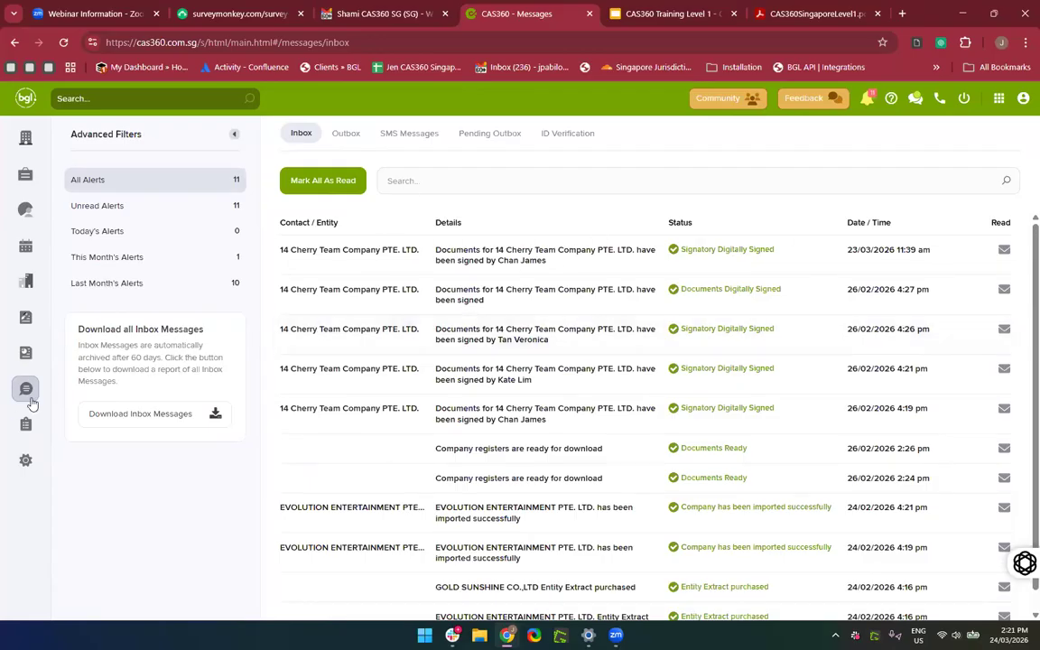
left_click(344, 132)
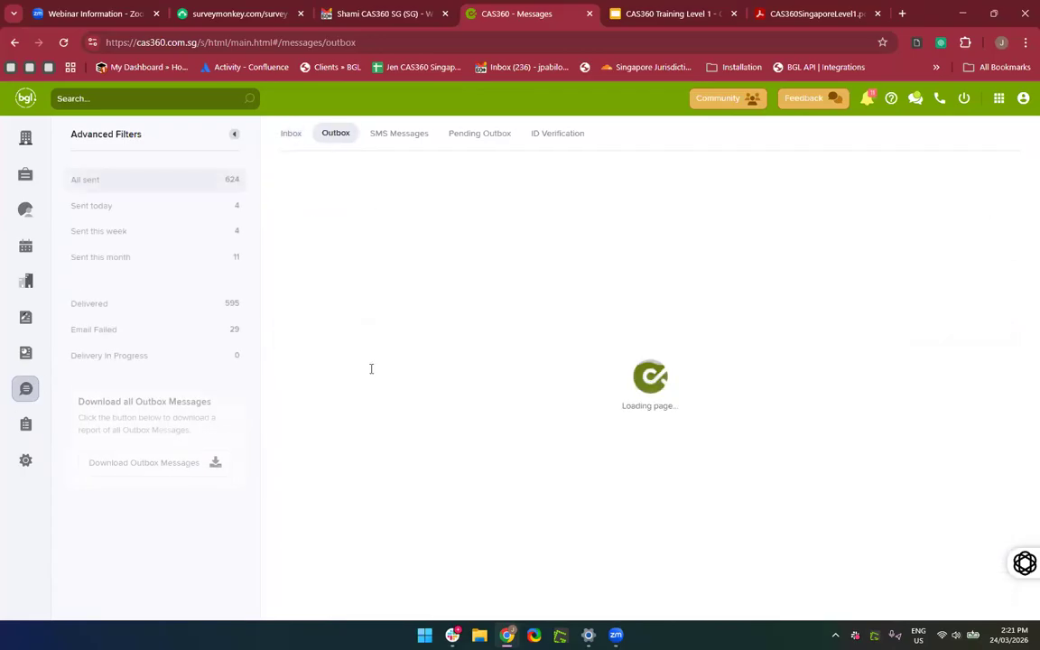
left_click(284, 126)
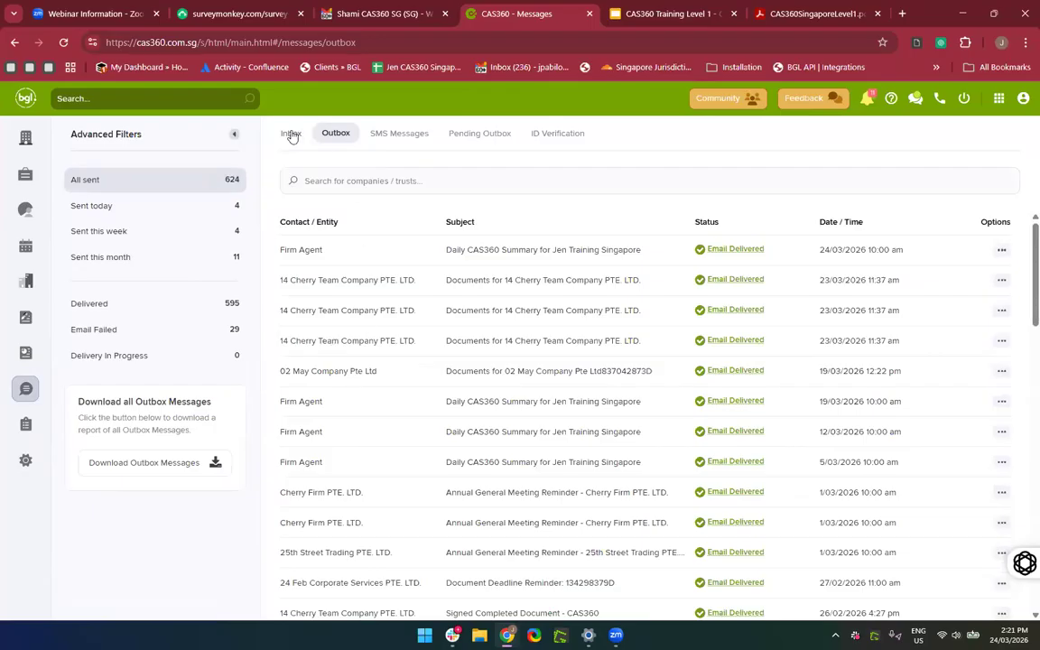
left_click(28, 423)
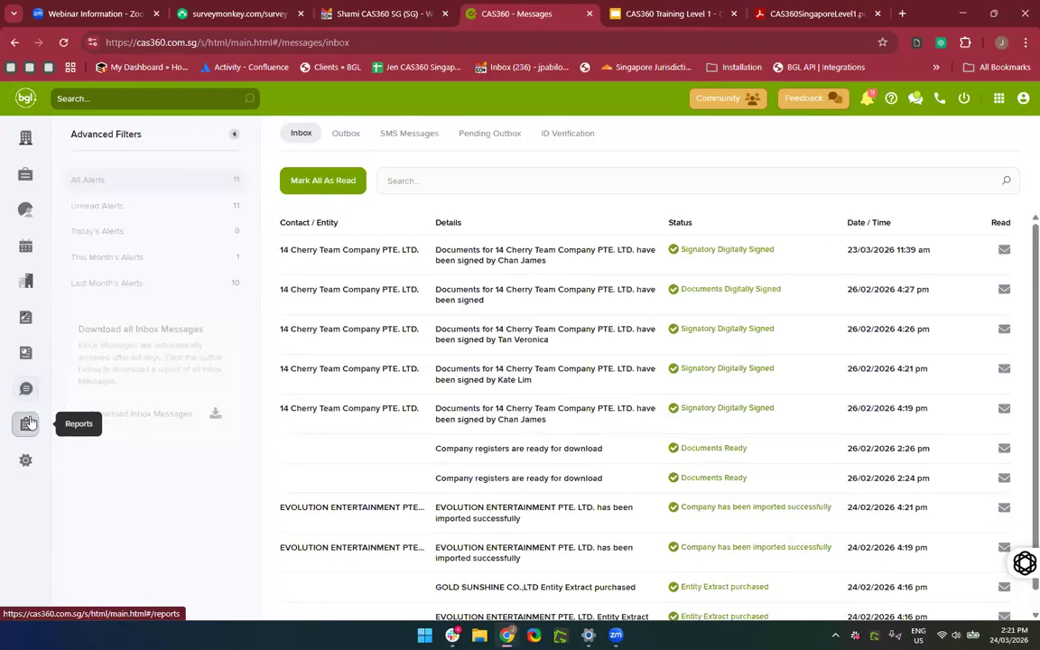
scroll(93, 387, "down", 1)
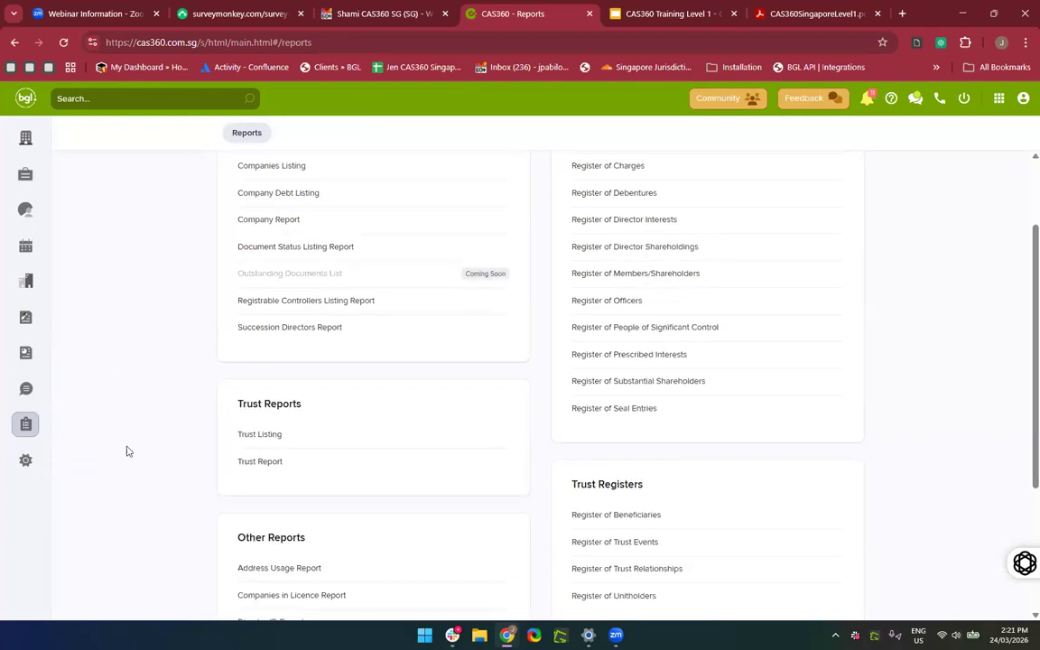
scroll(171, 463, "up", 1)
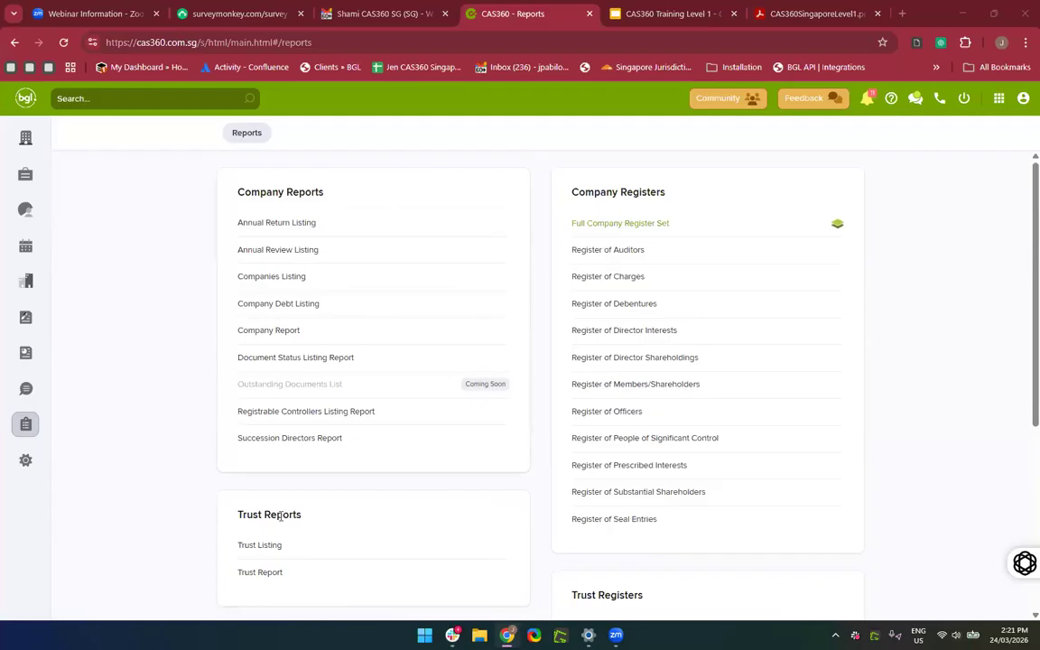
scroll(271, 532, "down", 1)
scroll(271, 532, "up", 1)
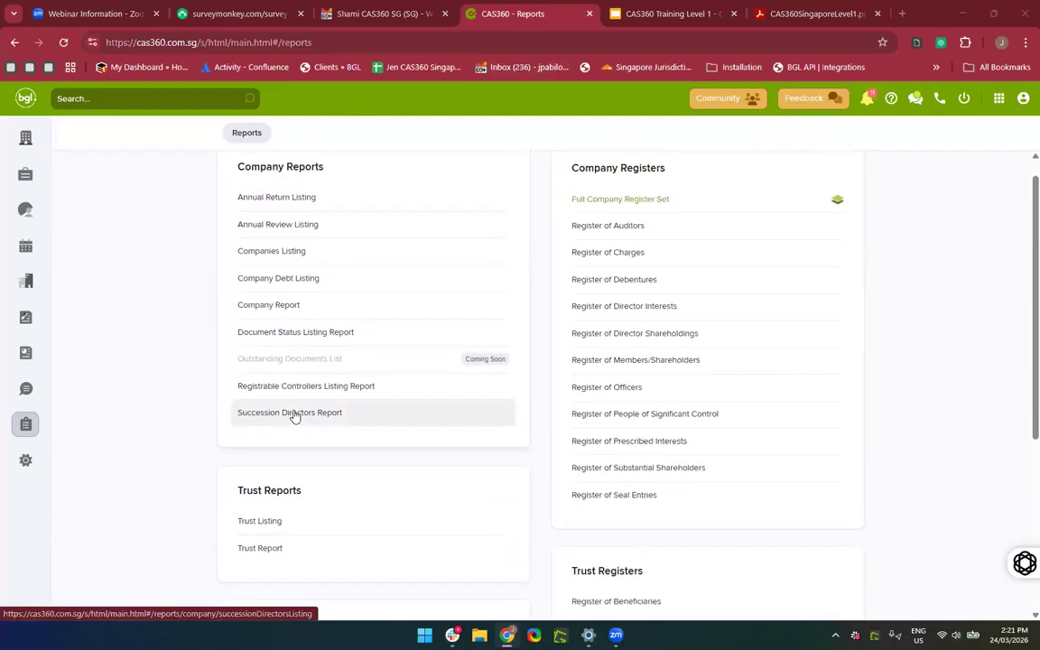
scroll(294, 415, "up", 1)
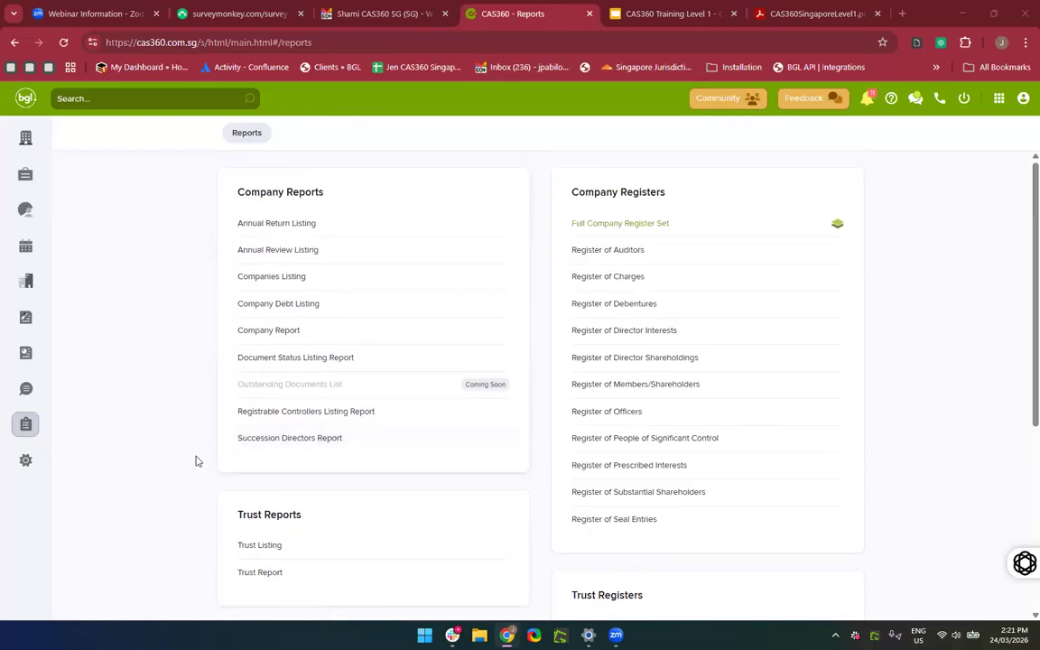
scroll(422, 432, "down", 3)
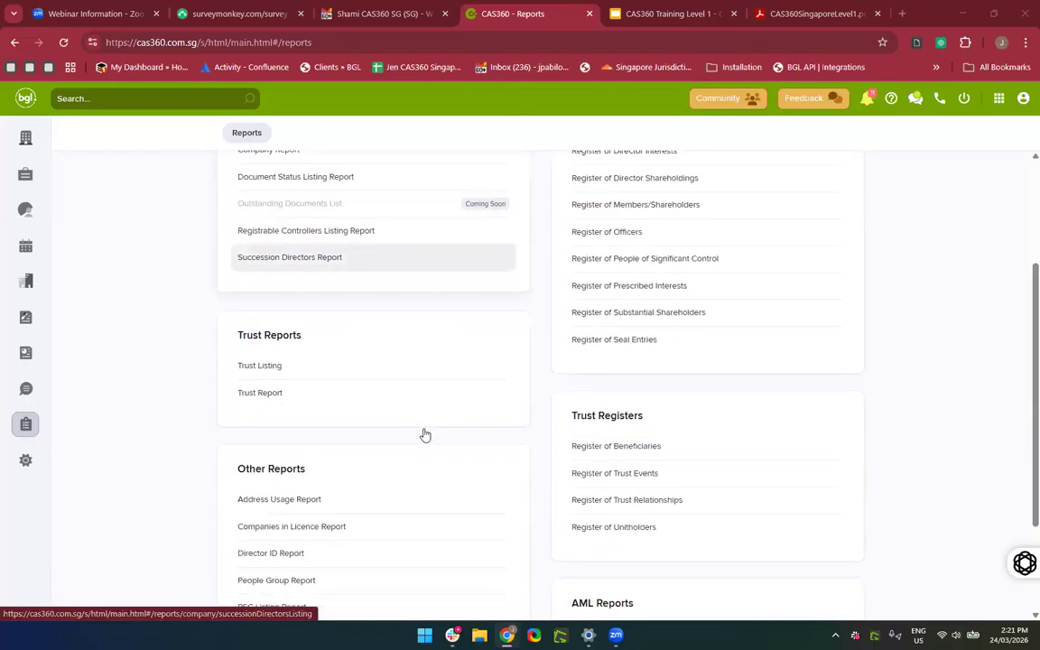
scroll(384, 514, "up", 3)
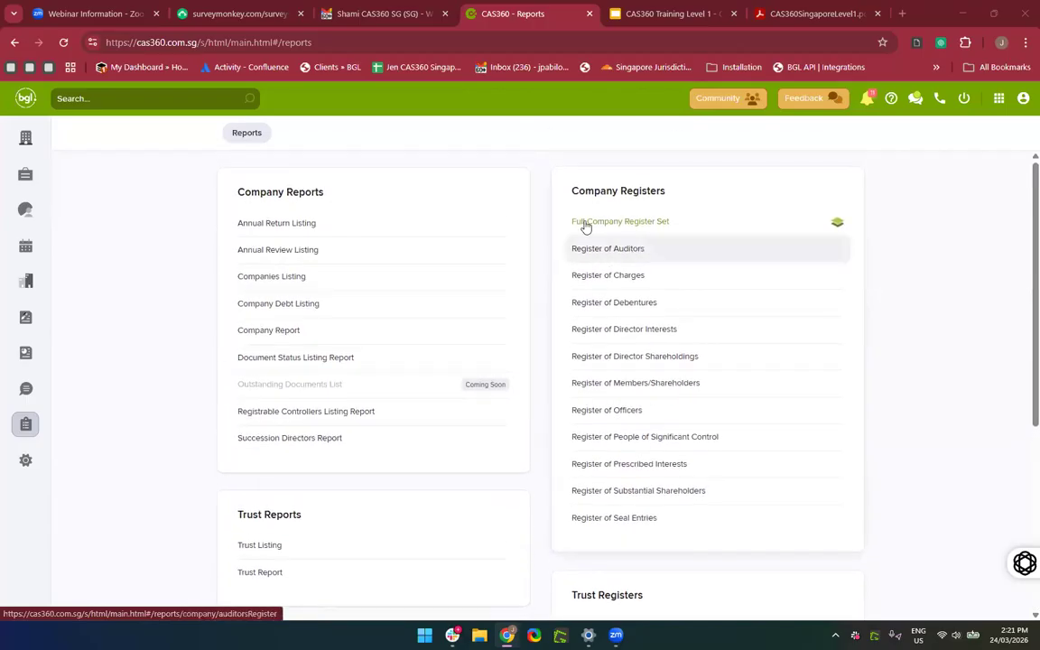
Open Settings and view Automated Reminders, showing the 7-day ASIC Debt Reminder.
left_click(26, 460)
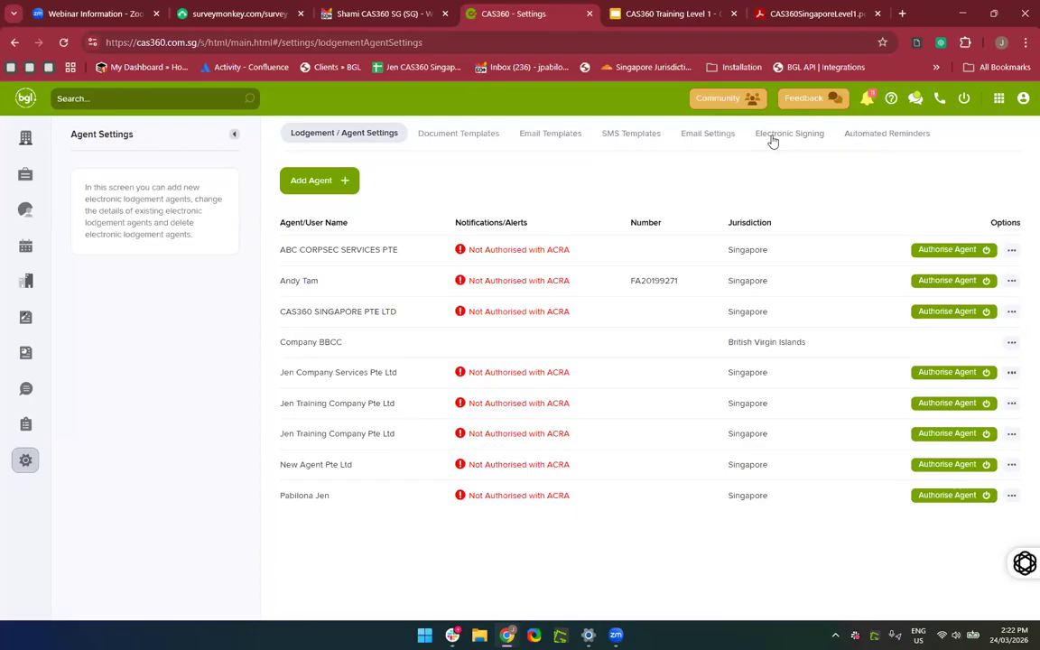
left_click(859, 145)
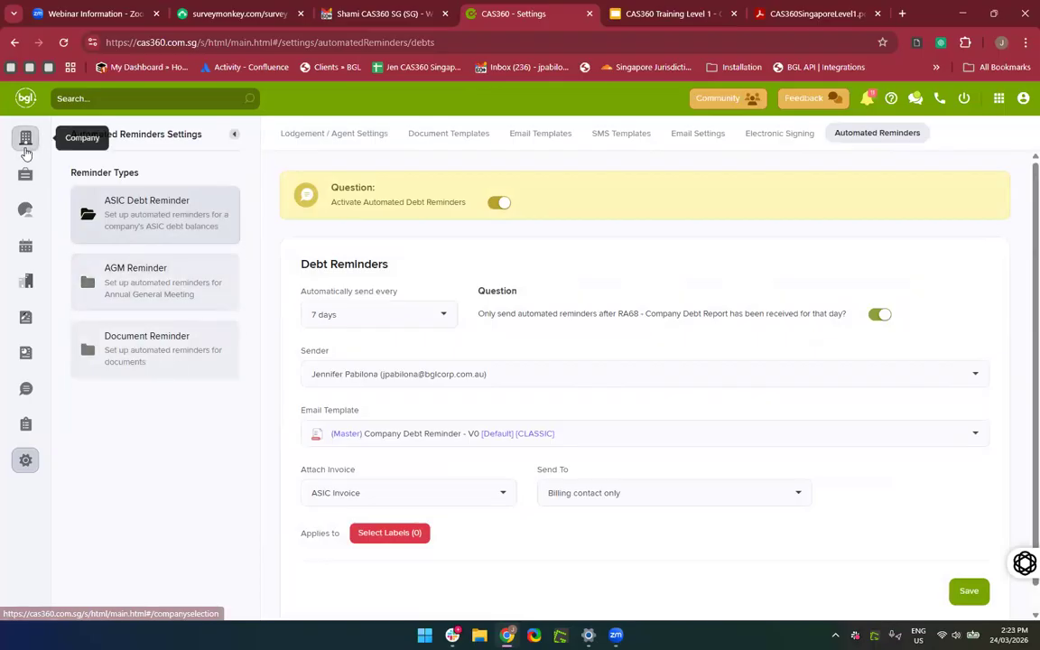
Go to the Company list, then view the 'Welcome to MyBGL' invitation email in Gmail.
left_click(26, 141)
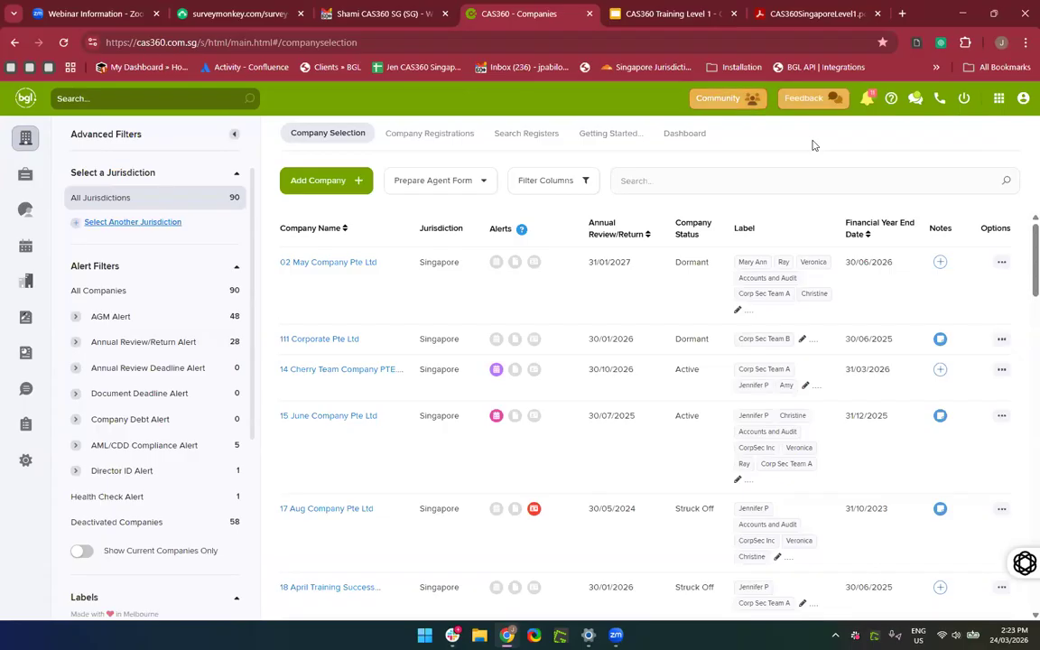
left_click(361, 14)
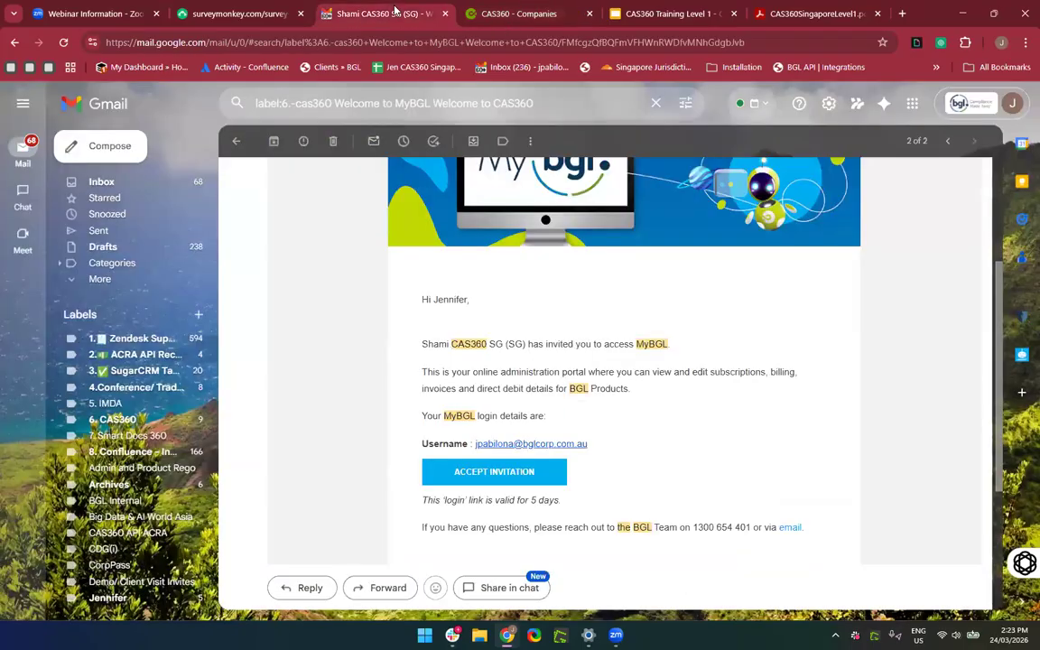
scroll(523, 468, "up", 3)
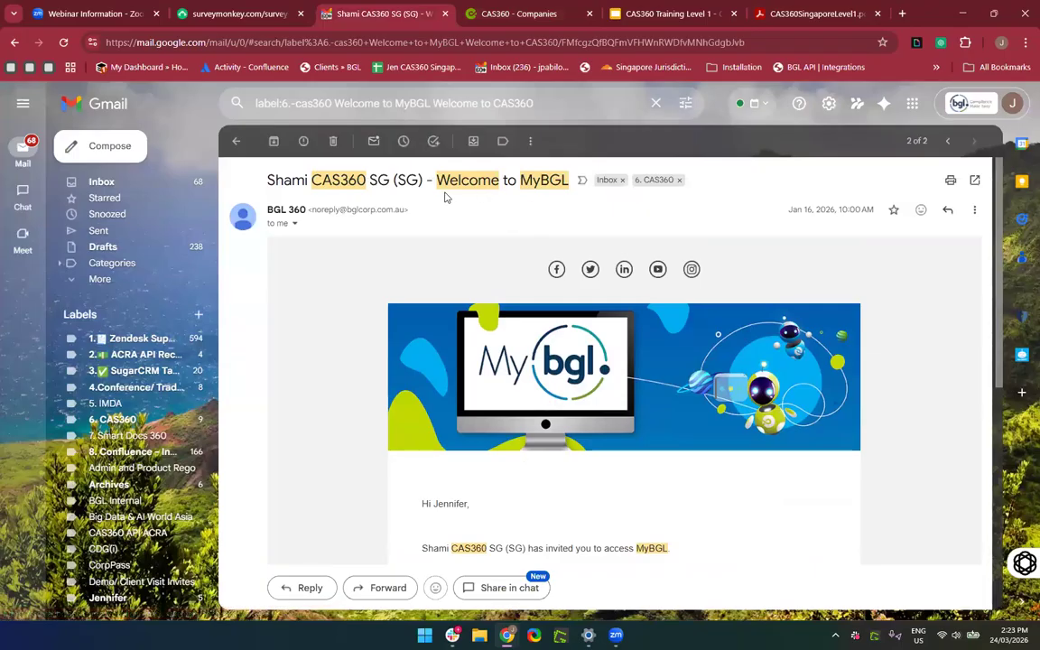
Return to the CAS360 Companies tab and launch MyBGL from the App Switcher.
left_click(530, 14)
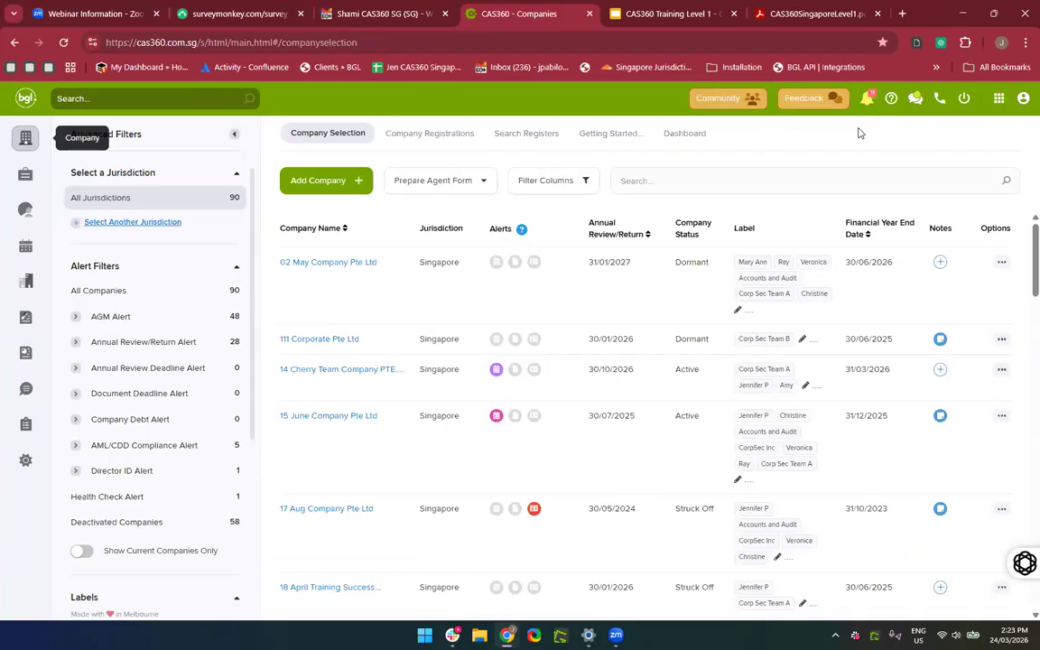
left_click(997, 101)
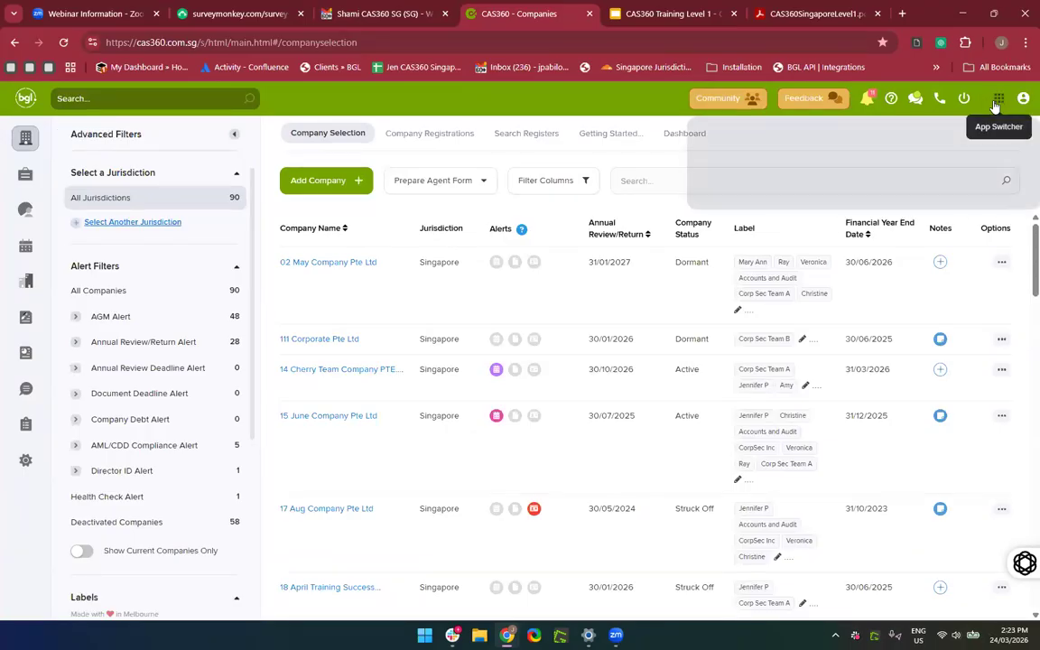
left_click(748, 167)
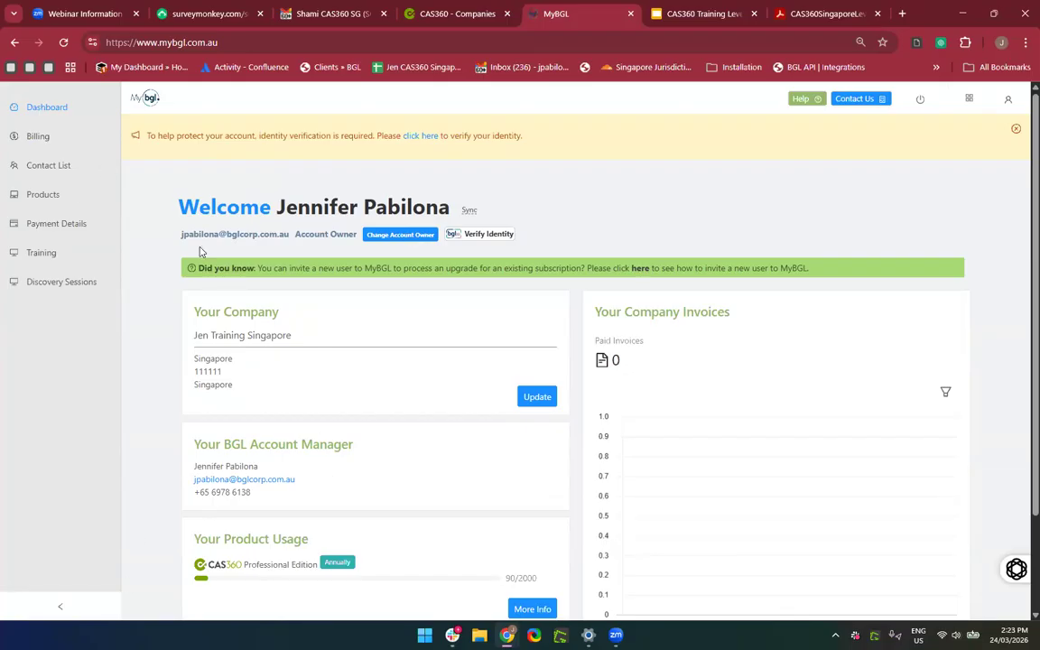
Review the empty Billing invoices, then open the Contact List with its single account-owner contact.
left_click(40, 137)
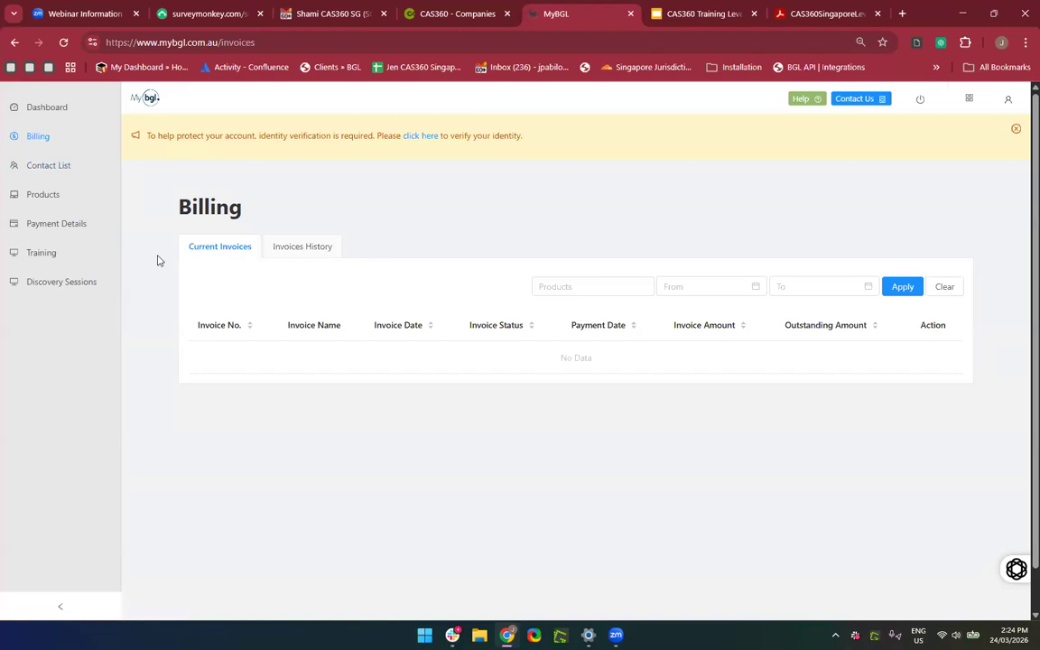
left_click(35, 168)
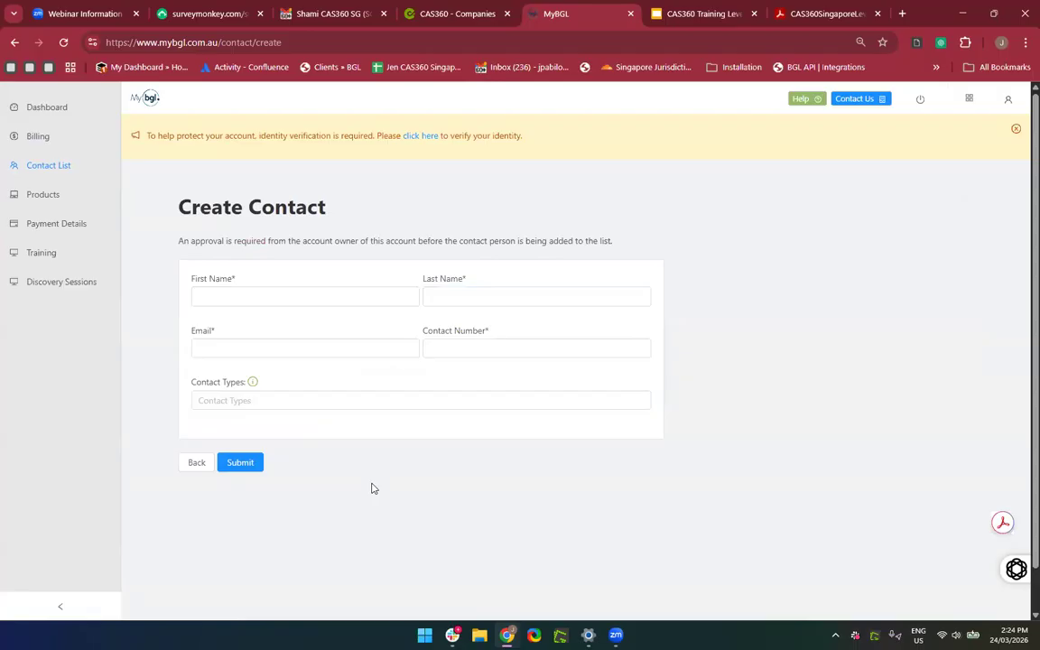
Set the new contact's type to Billing, then view the CAS 360 Professional Edition subscription on Products.
left_click(285, 403)
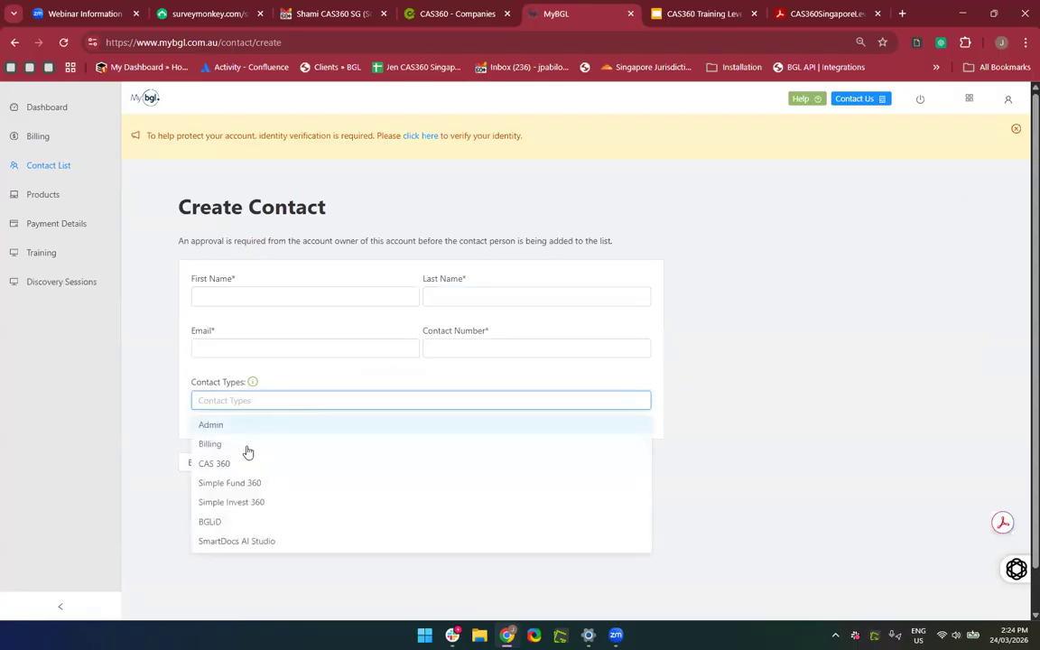
left_click(246, 449)
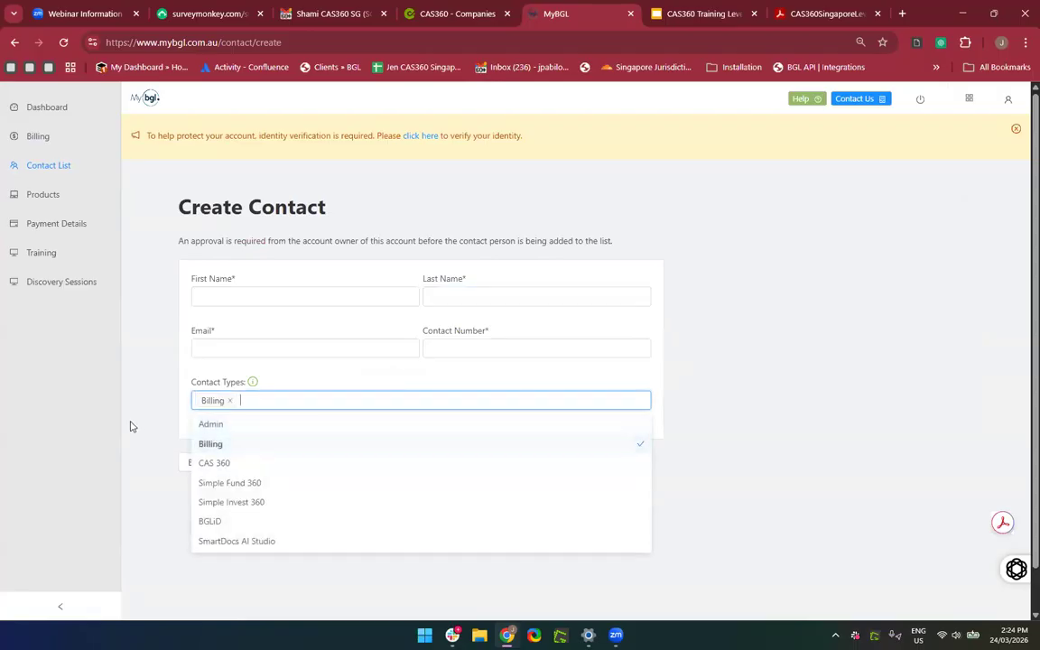
left_click(130, 426)
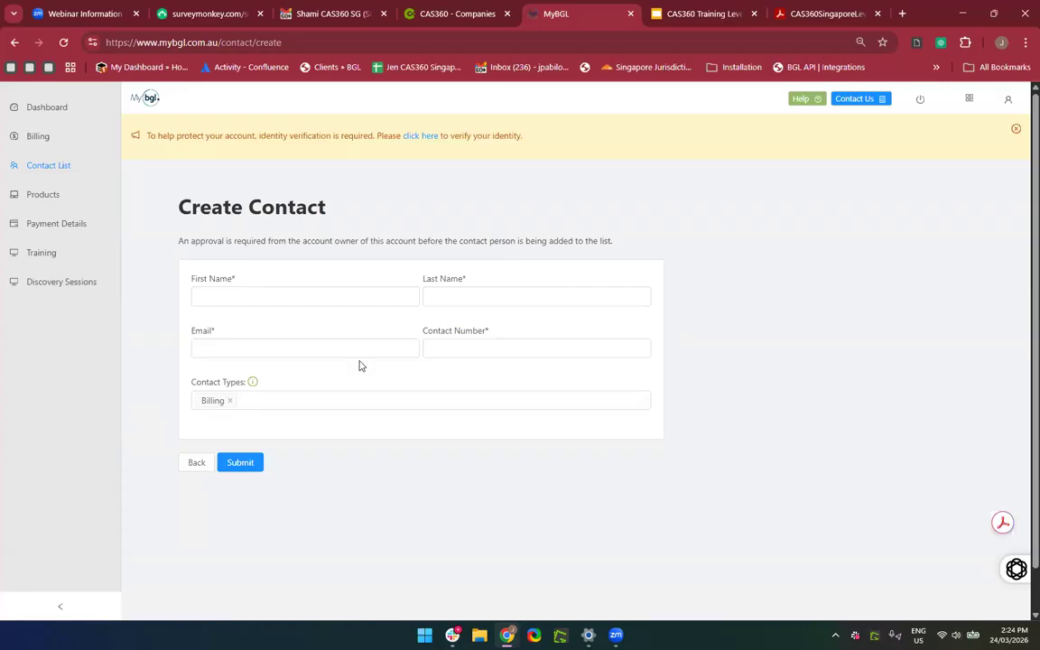
left_click(53, 195)
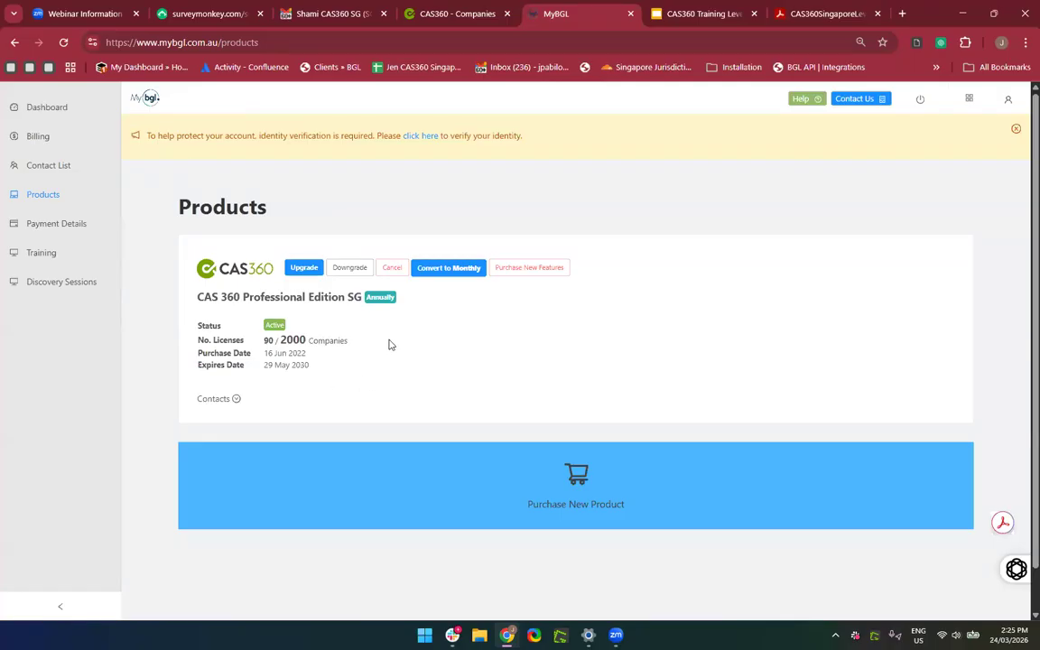
Try the CAS 360 upgrade option, then view the Visa-paid monthly BGLiD SG subscription.
left_click(304, 269)
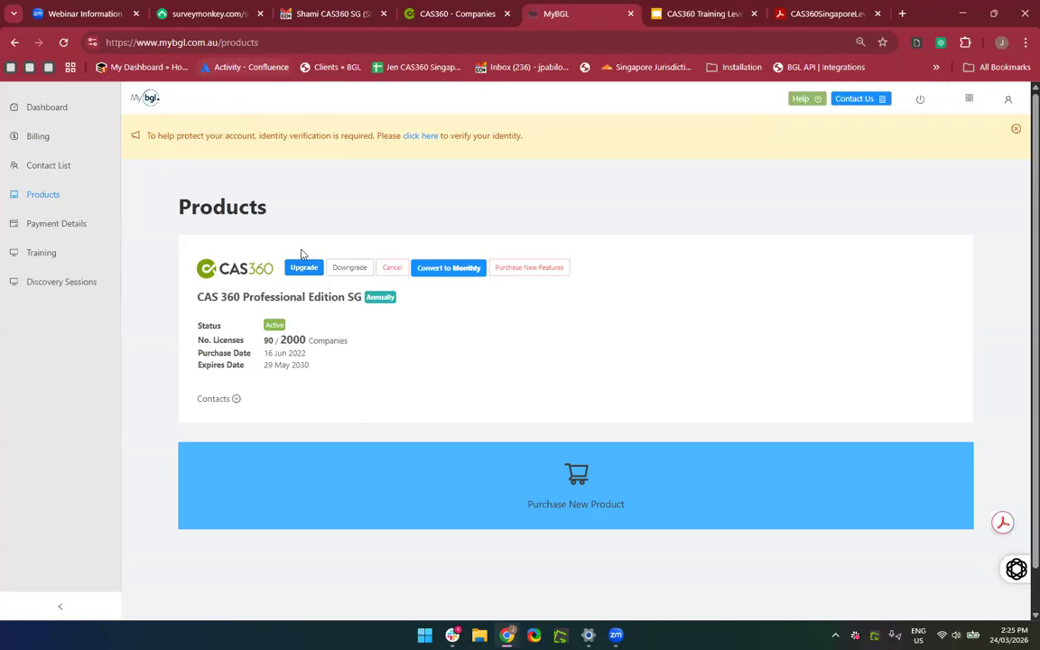
left_click(74, 224)
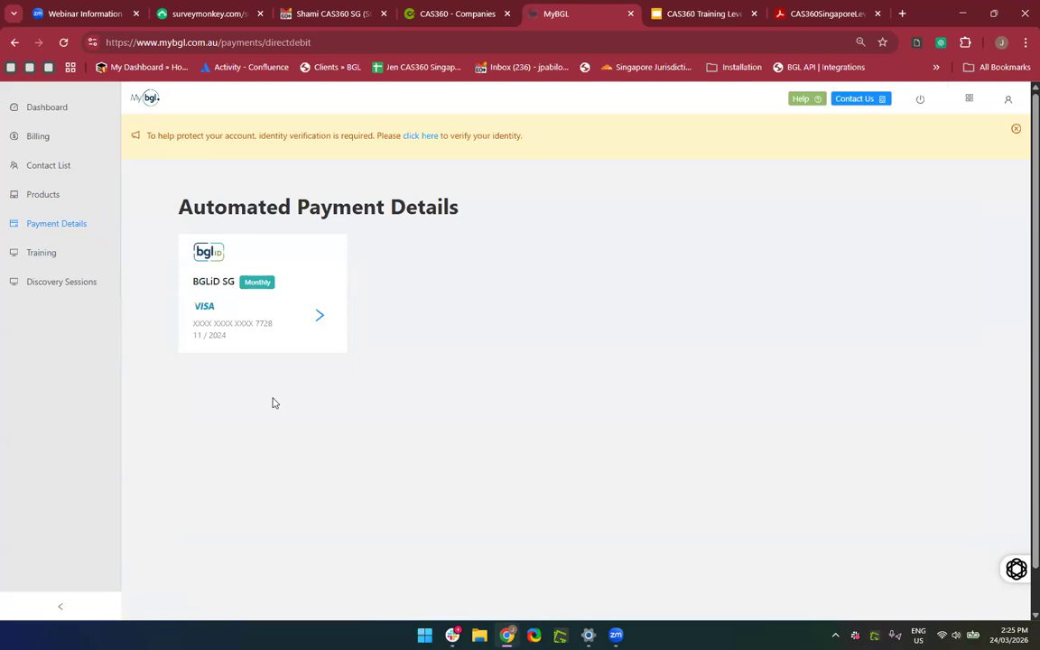
In CAS360, start a new register search with Singapore as the jurisdiction.
left_click(473, 16)
left_click(526, 136)
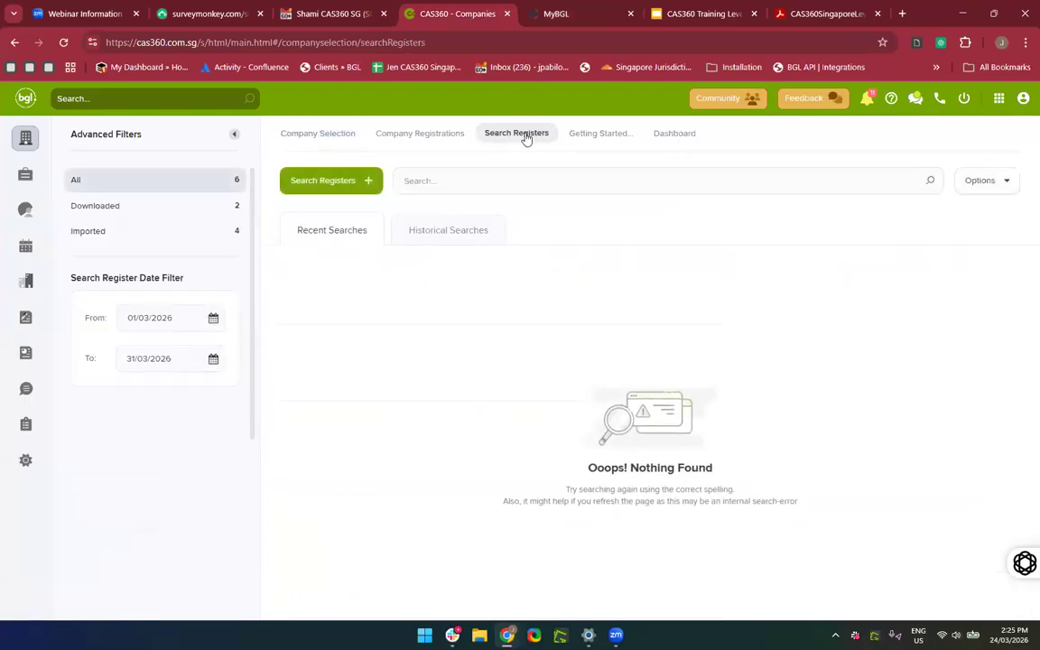
left_click(316, 178)
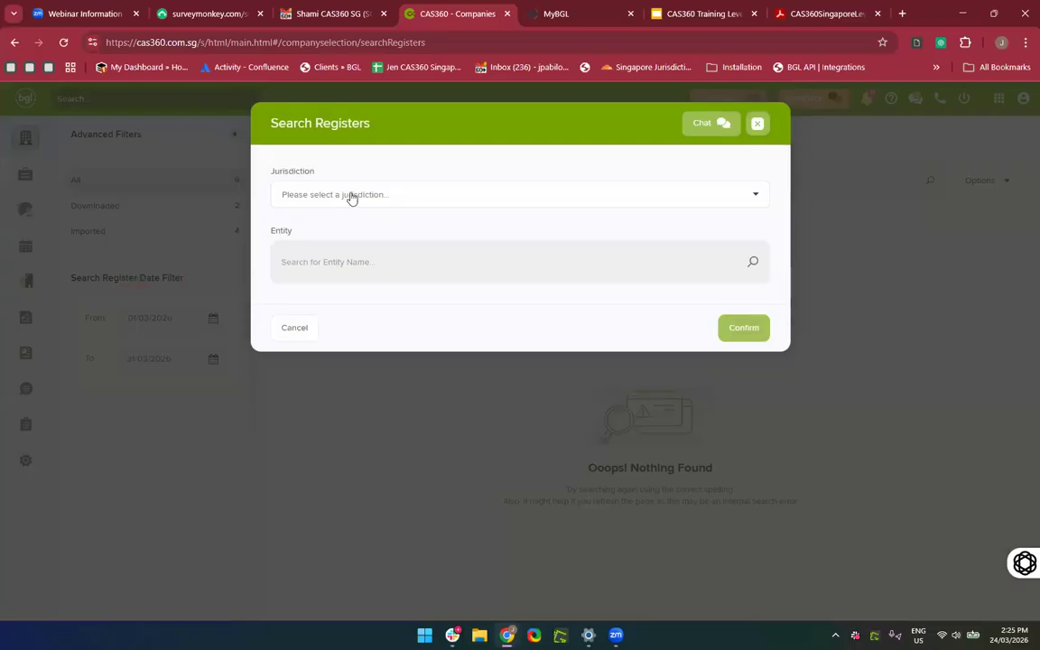
left_click(351, 195)
left_click(337, 232)
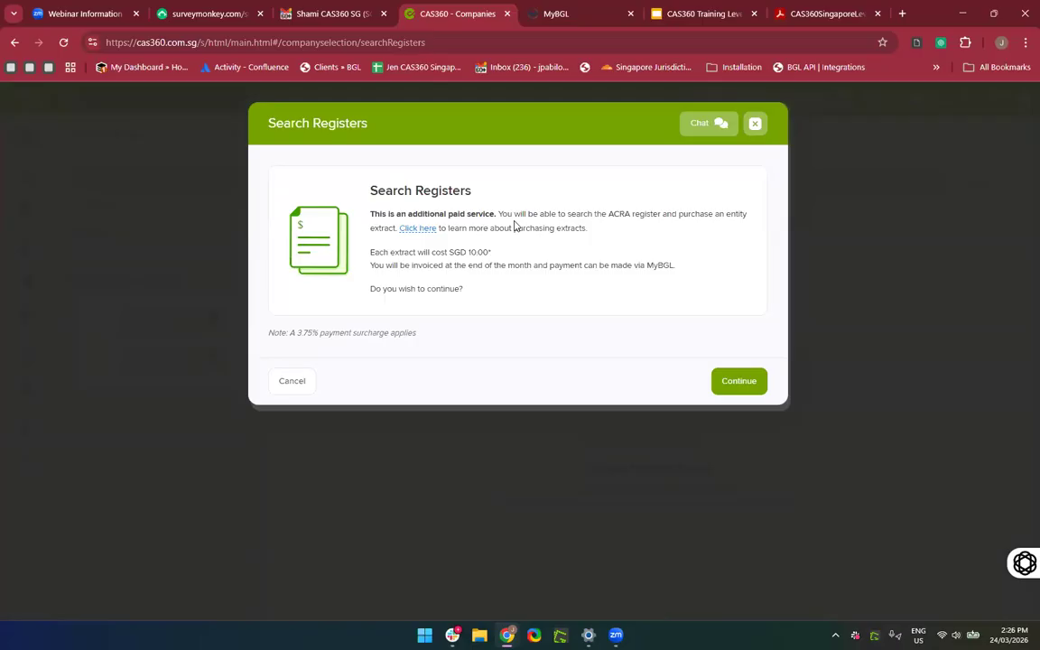
Cancel the SGD 10.00-per-extract Singapore search and return to MyBGL's payment details.
left_click(593, 18)
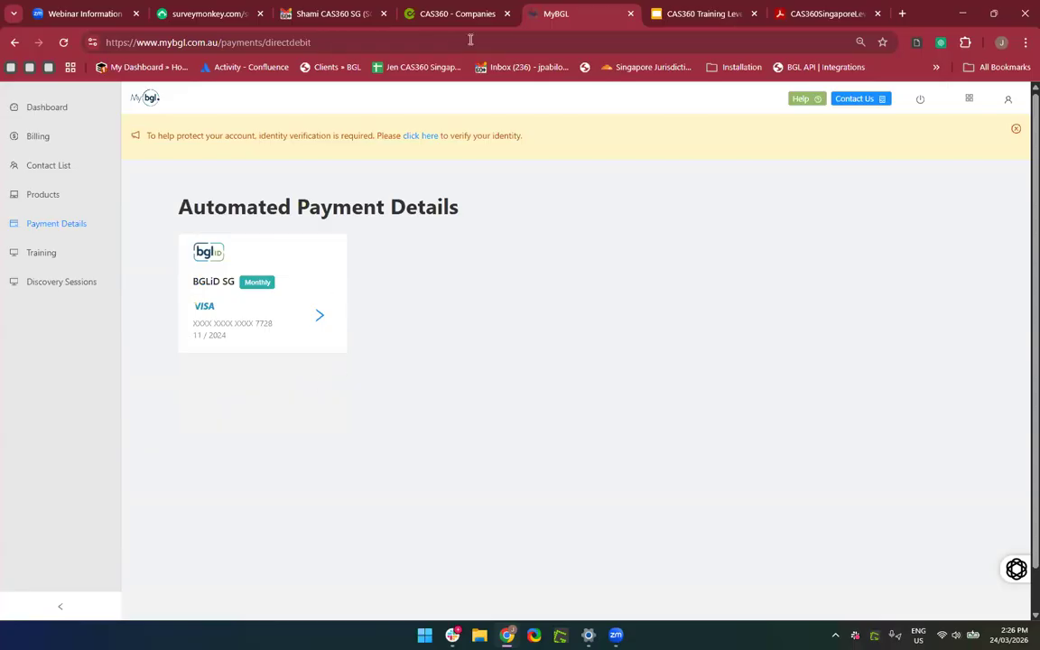
left_click(444, 17)
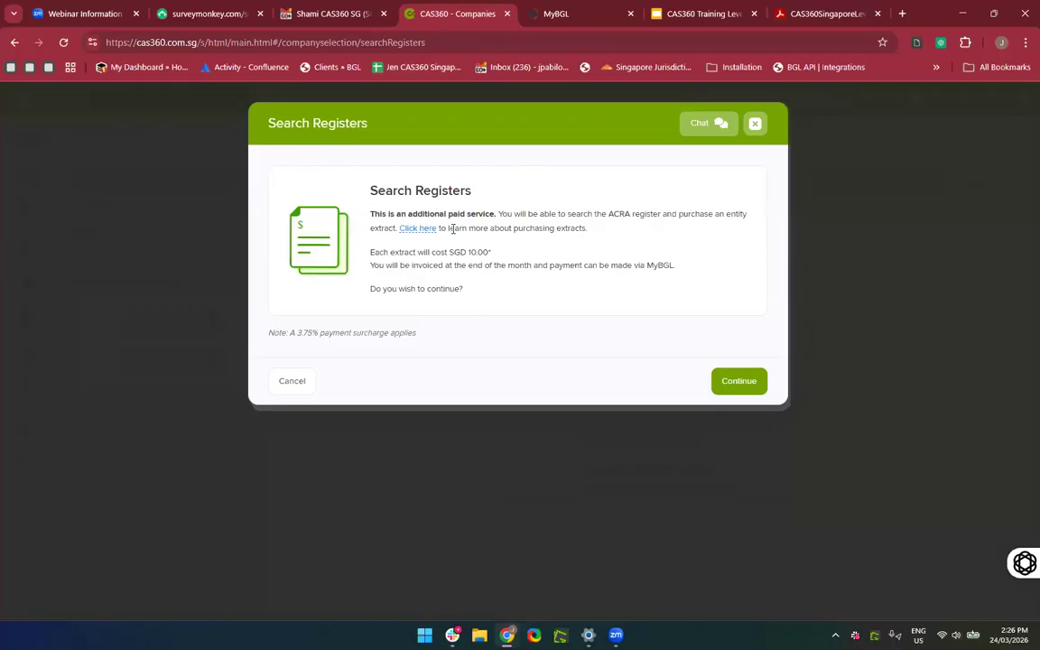
left_click(756, 127)
left_click(588, 14)
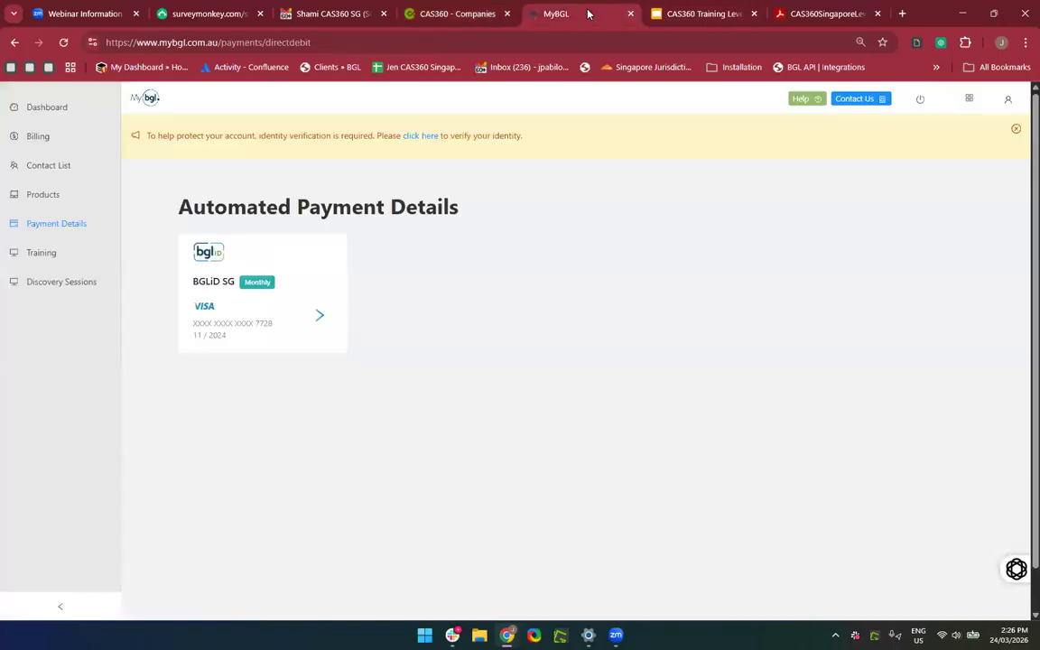
Start a new Training registration, choose Free BGL Events, and continue to the location step.
left_click(29, 256)
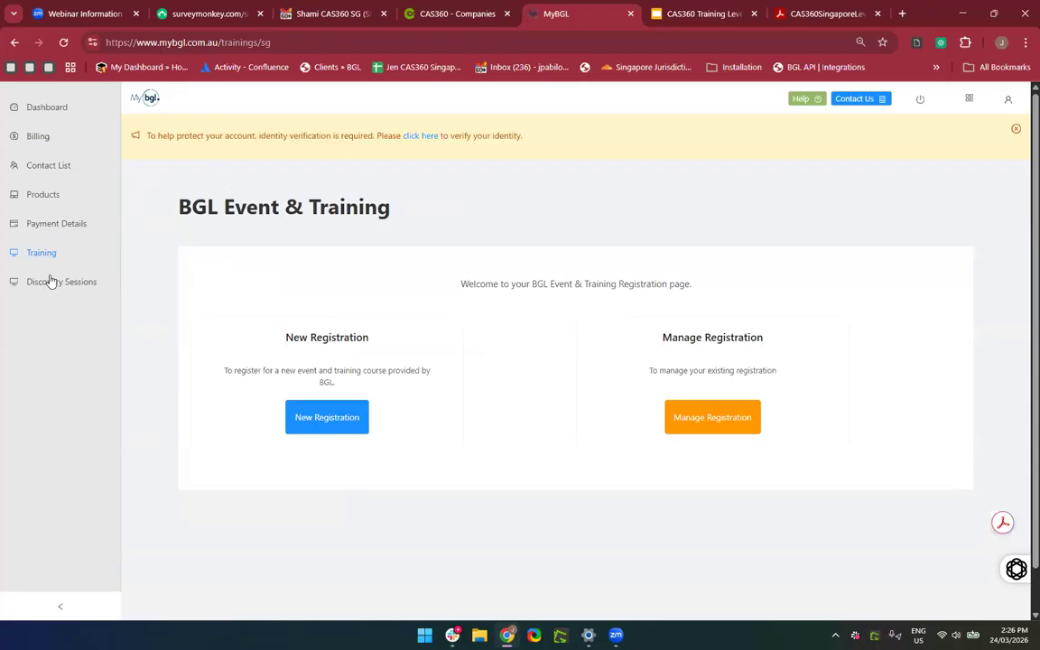
left_click(320, 422)
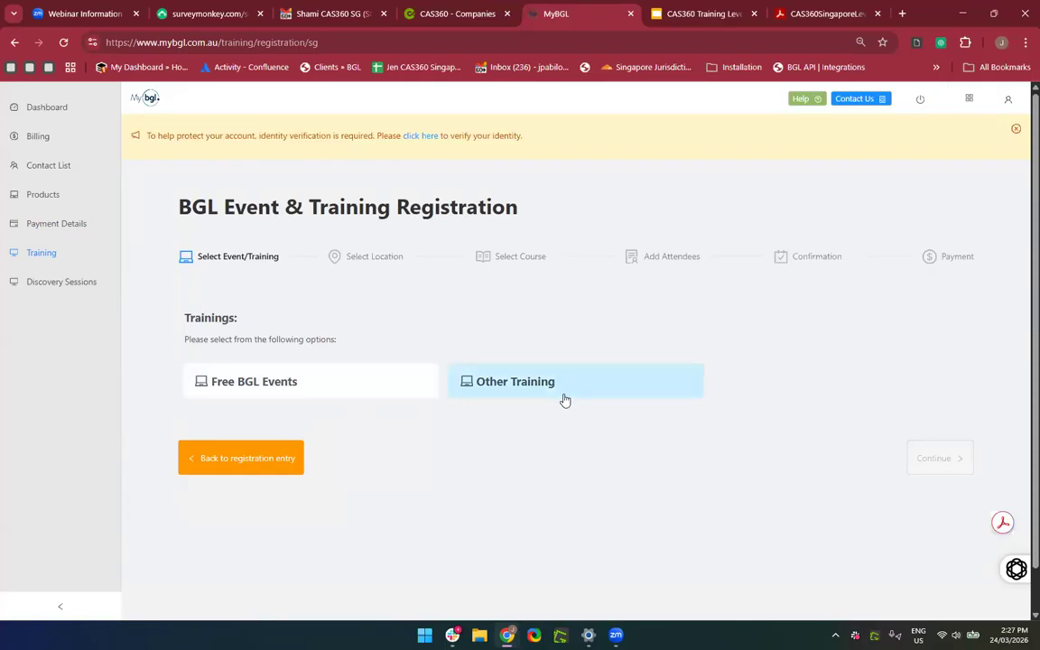
left_click(516, 384)
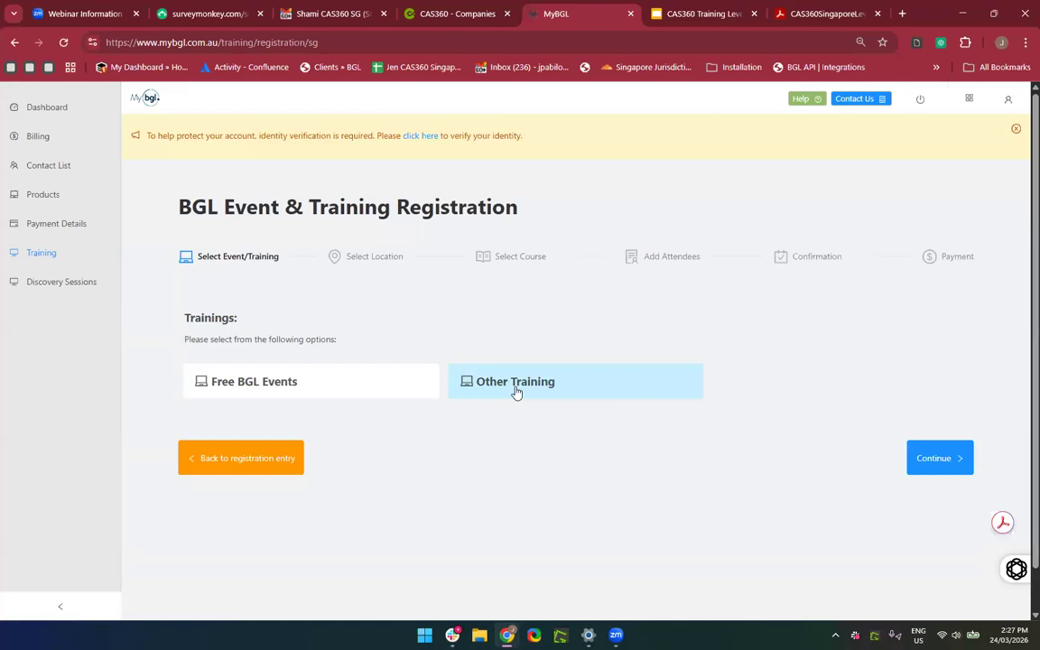
left_click(341, 395)
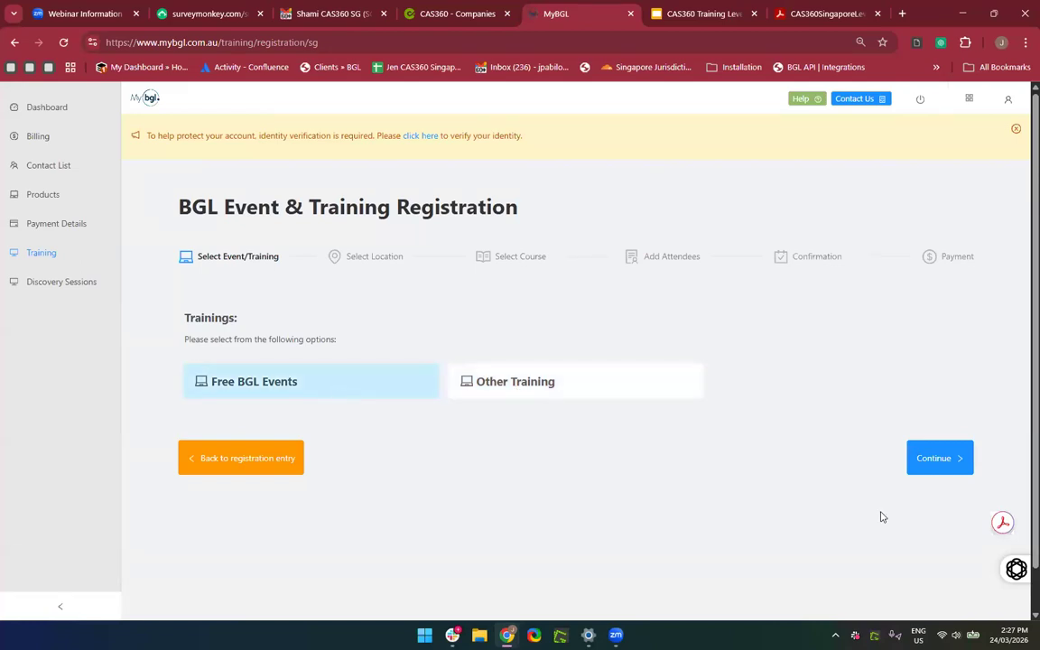
left_click(930, 463)
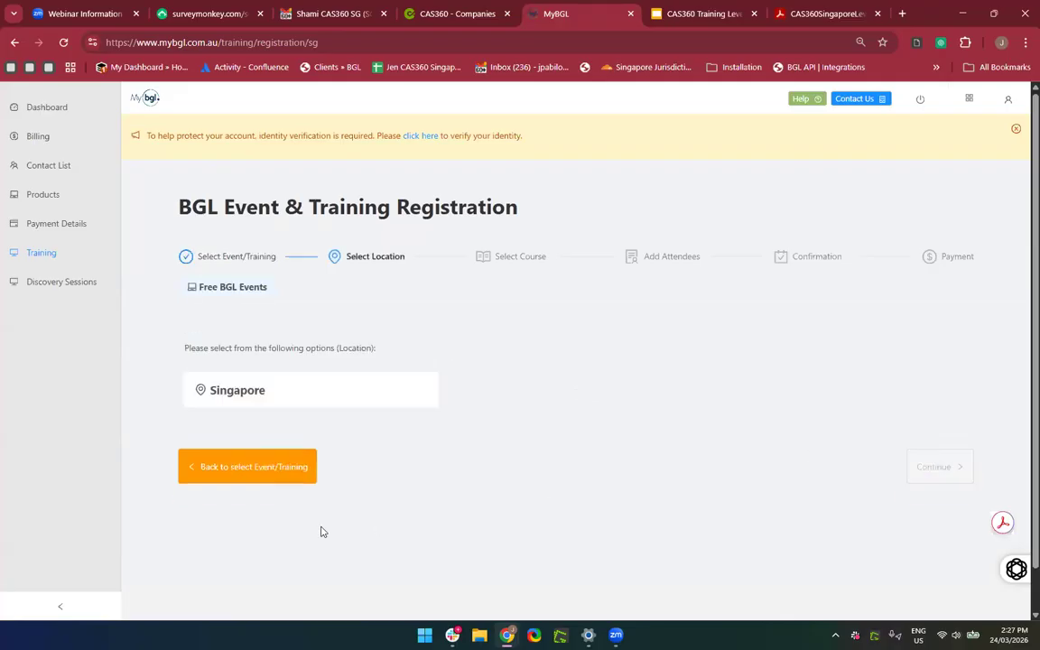
Pick Singapore to view the 15 Apr 2026 CAS 360 SG Product Update course, then return to the Dashboard.
left_click(226, 393)
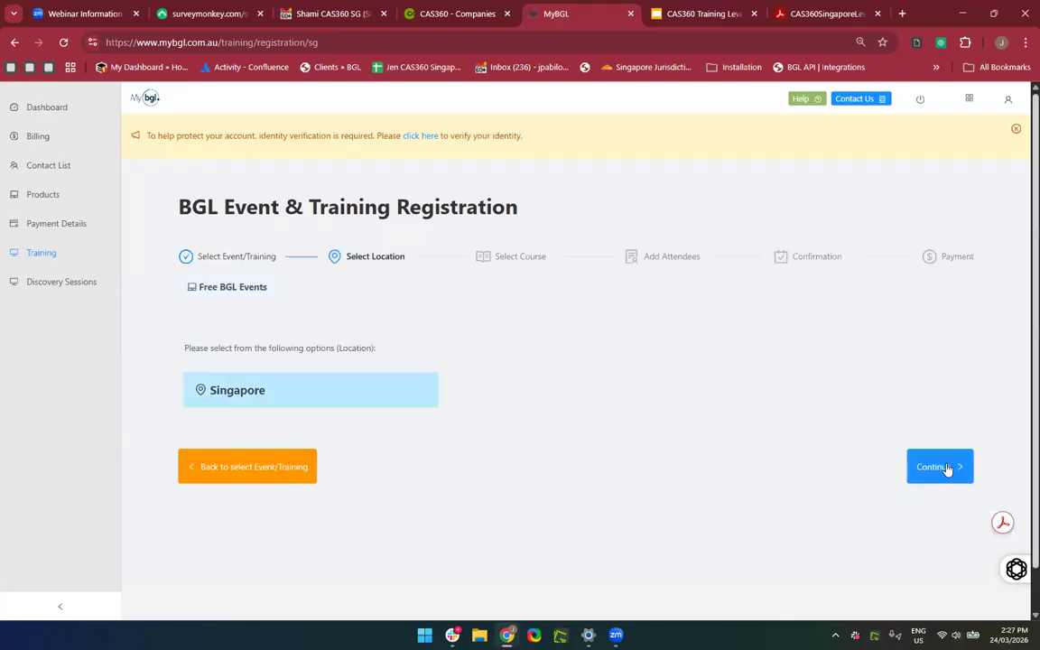
left_click(939, 467)
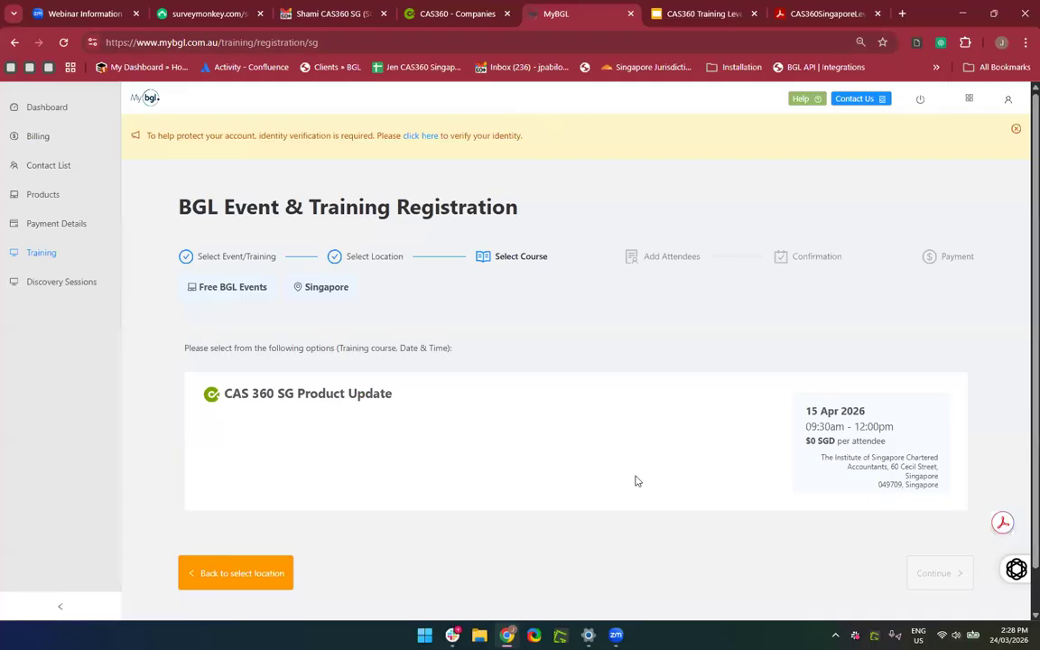
scroll(633, 481, "down", 1)
scroll(487, 470, "up", 1)
left_click(60, 112)
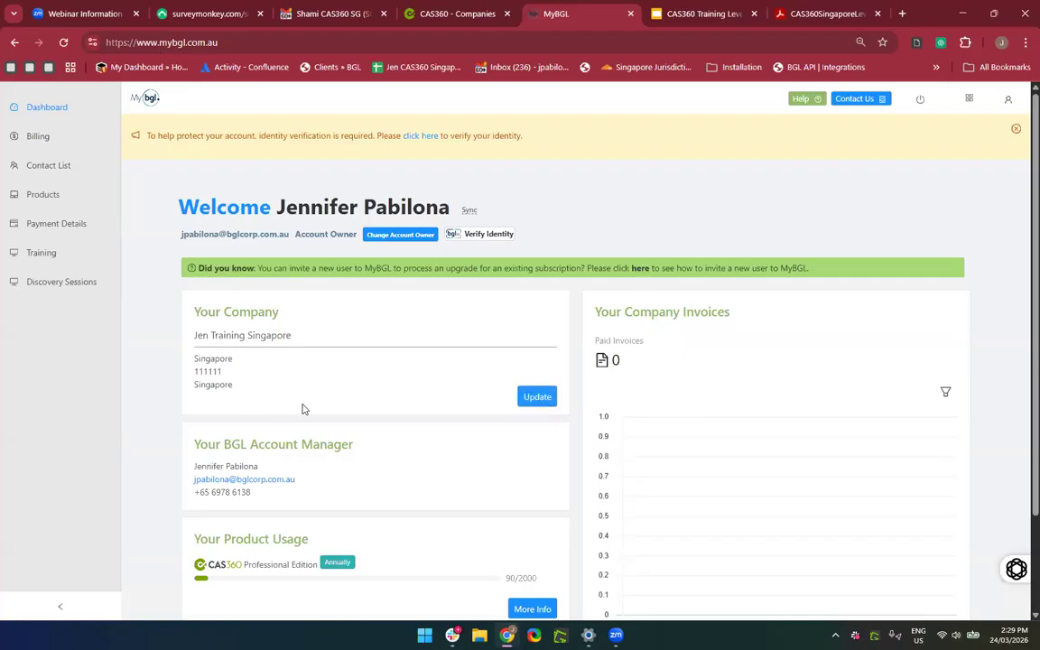
Scroll through the MyBGL dashboard, then switch to CAS360's Search Registers page.
scroll(302, 409, "down", 2)
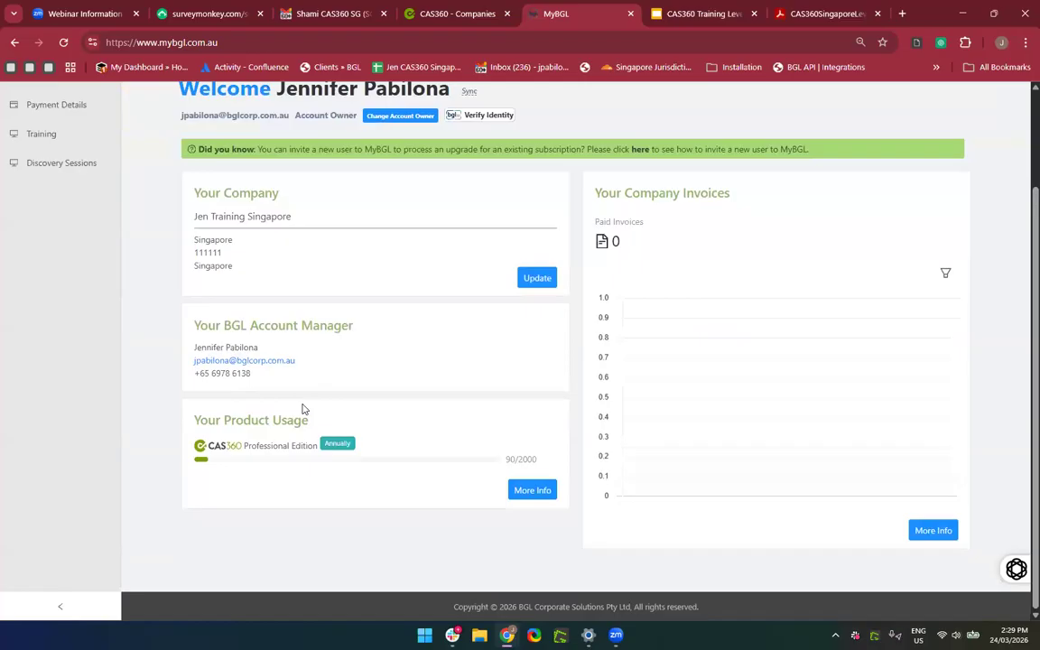
scroll(562, 480, "up", 2)
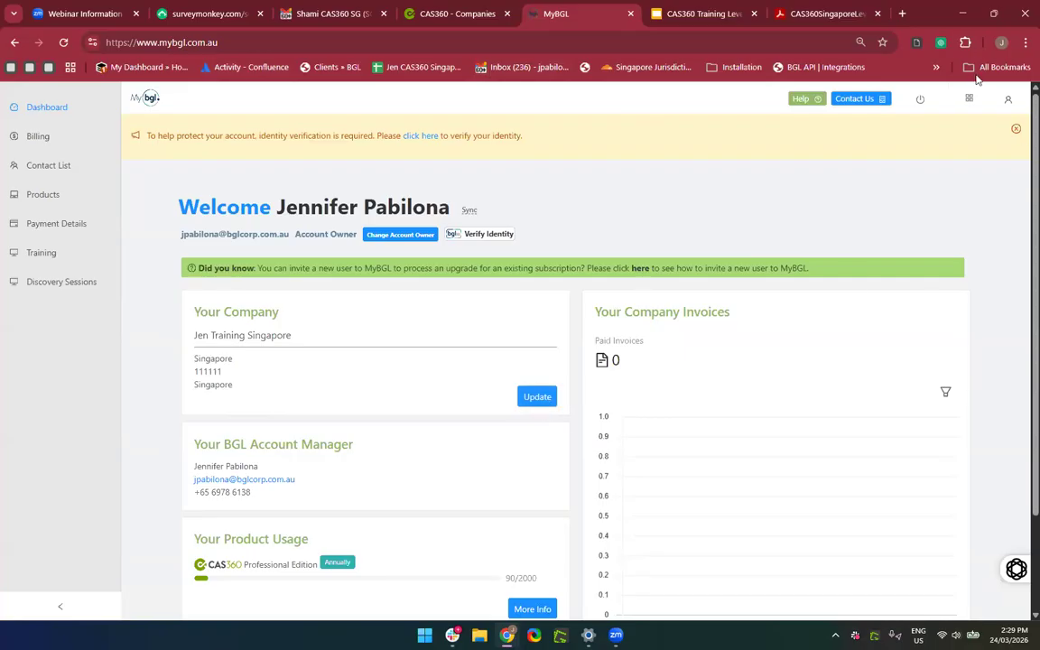
left_click(471, 21)
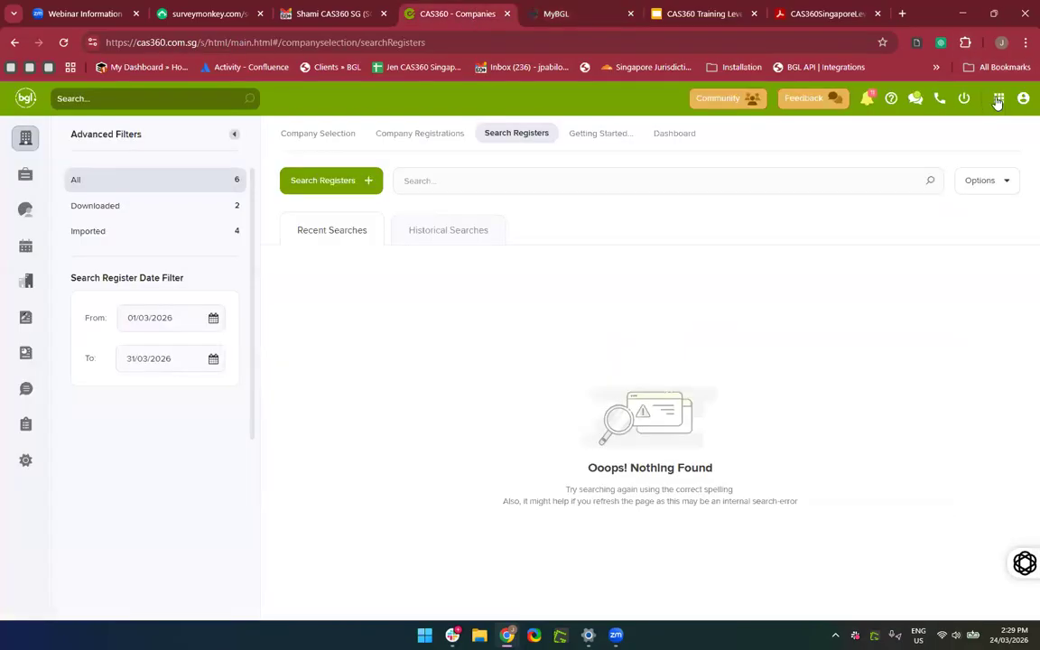
Switch between the CAS360 and MyBGL tabs, ending on the MyBGL Dashboard.
left_click(560, 17)
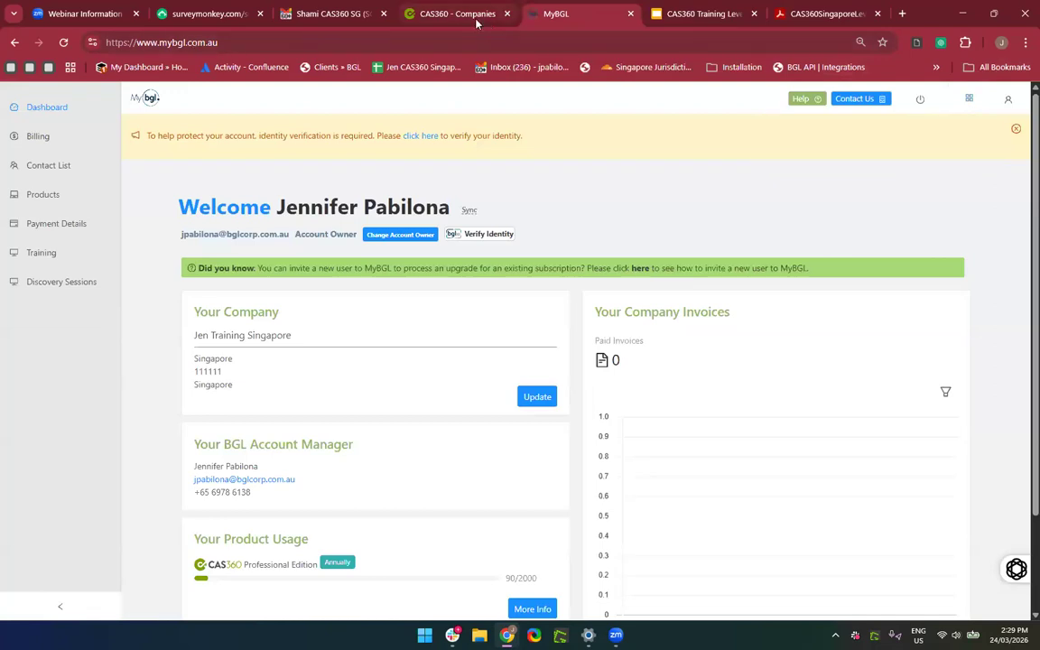
left_click(460, 16)
left_click(558, 14)
mouse_move(970, 101)
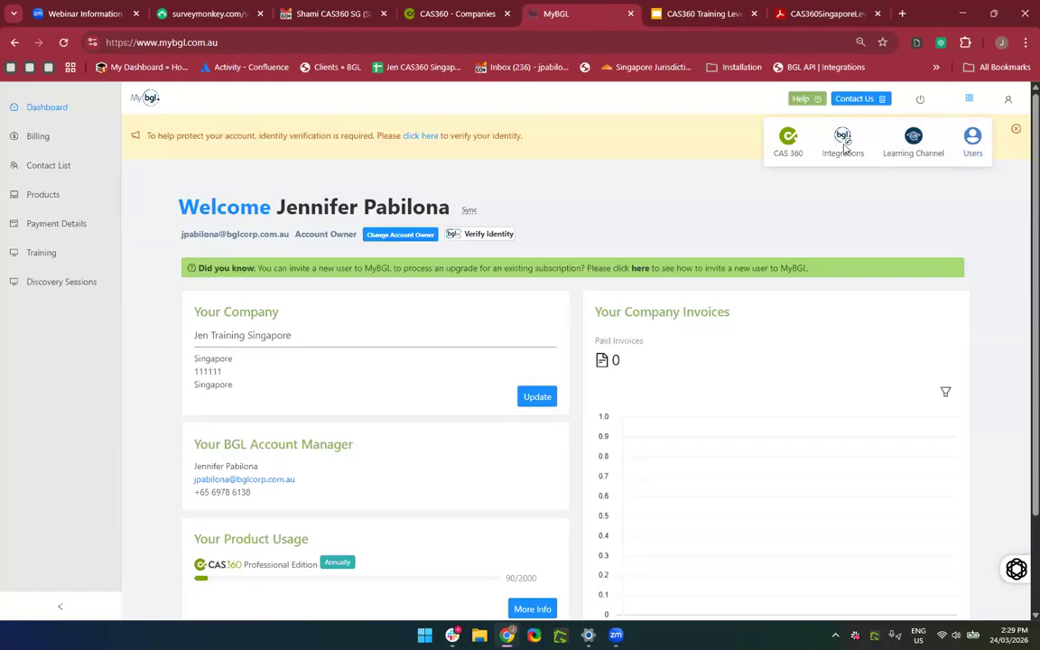
Close the old CAS360 tab, relaunch CAS 360 from MyBGL's app grid, and reopen MyBGL via the App Switcher.
left_click(506, 14)
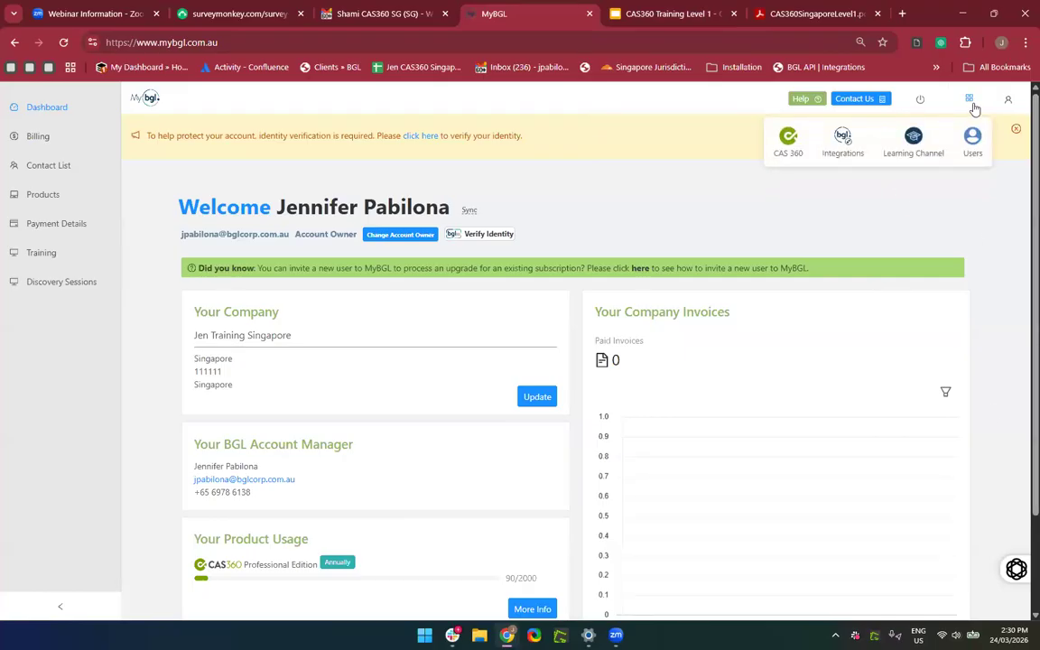
left_click(786, 160)
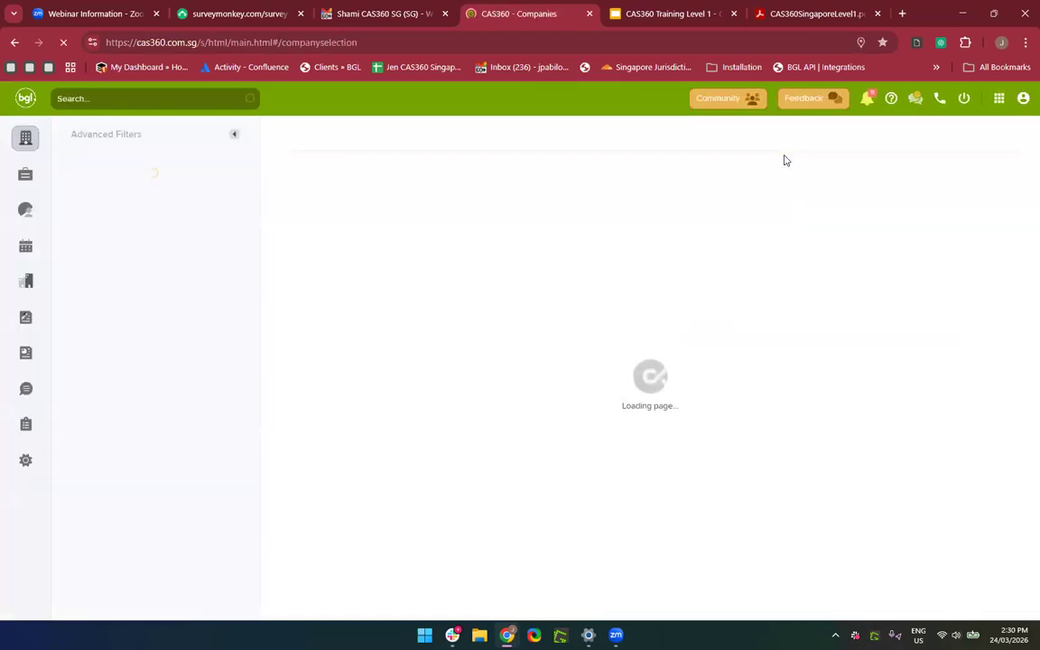
left_click(998, 106)
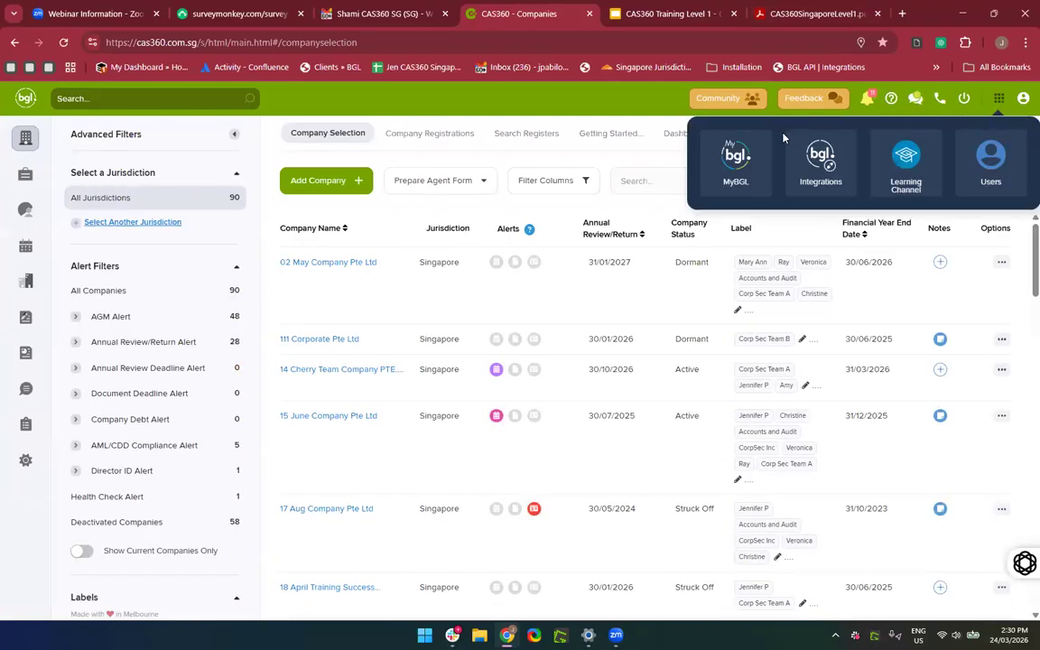
left_click(753, 167)
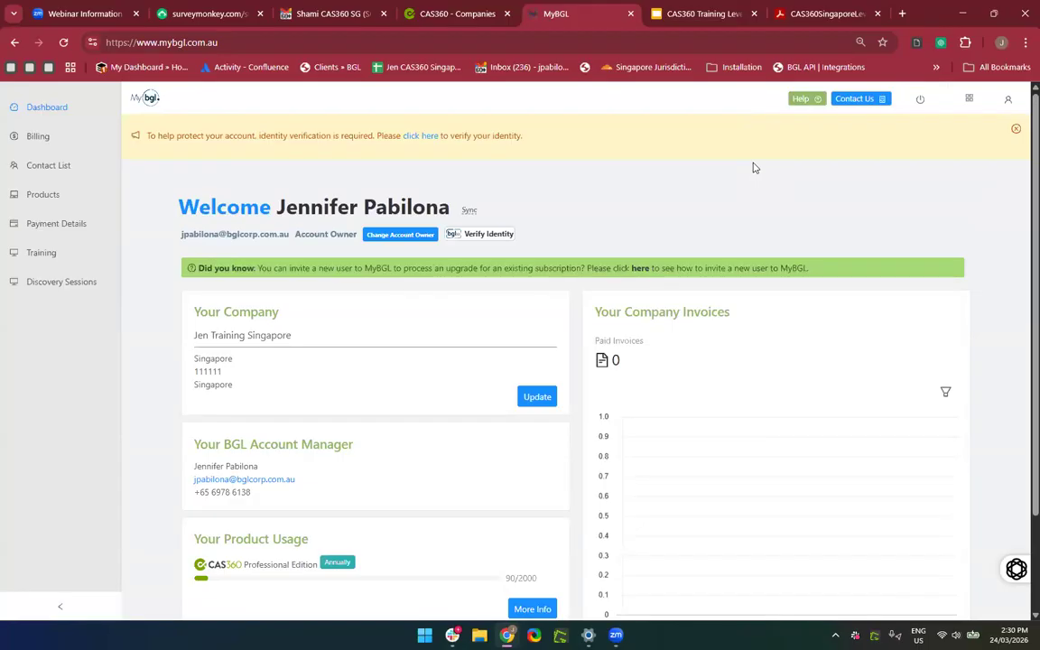
left_click(969, 99)
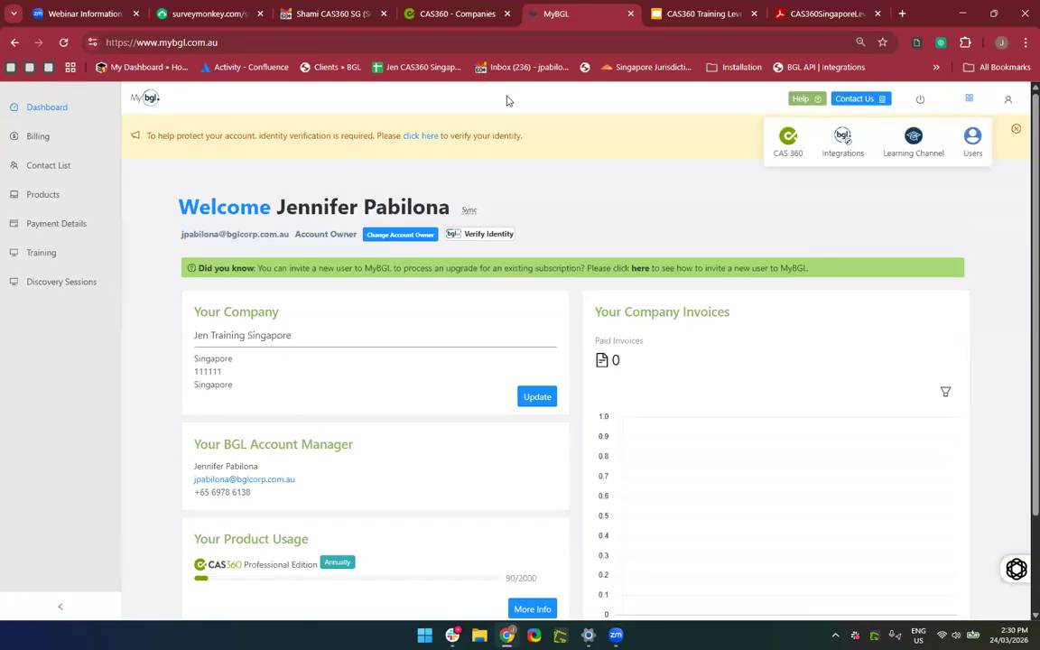
left_click(969, 99)
mouse_move(969, 100)
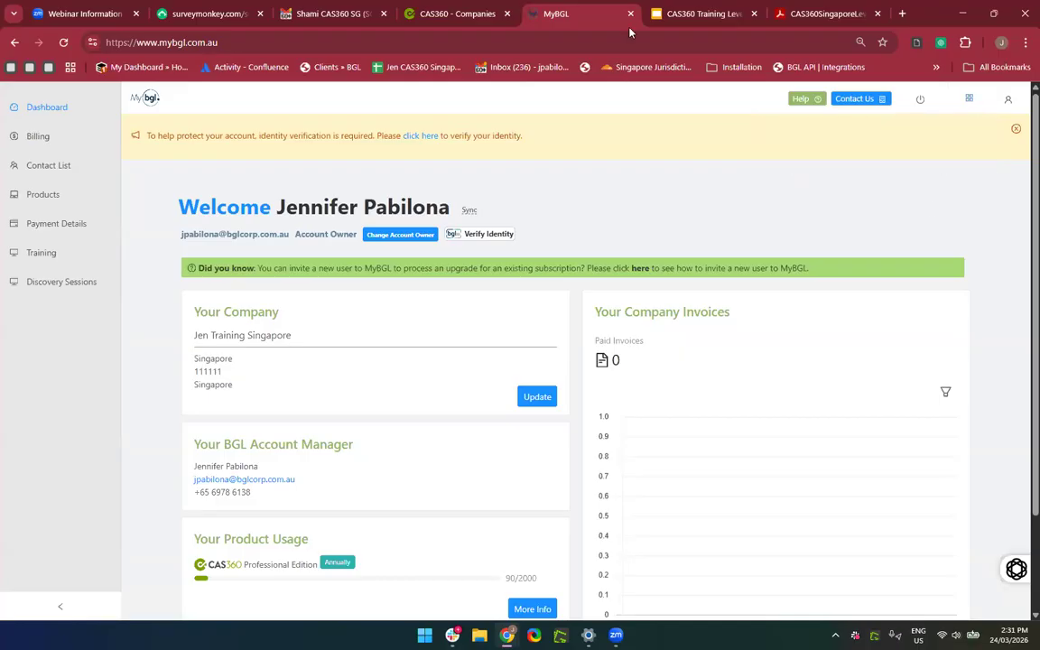
After a glance at the Welcome to MyBGL email, show CAS360's 90-company list with the apps panel dismissed.
left_click(468, 19)
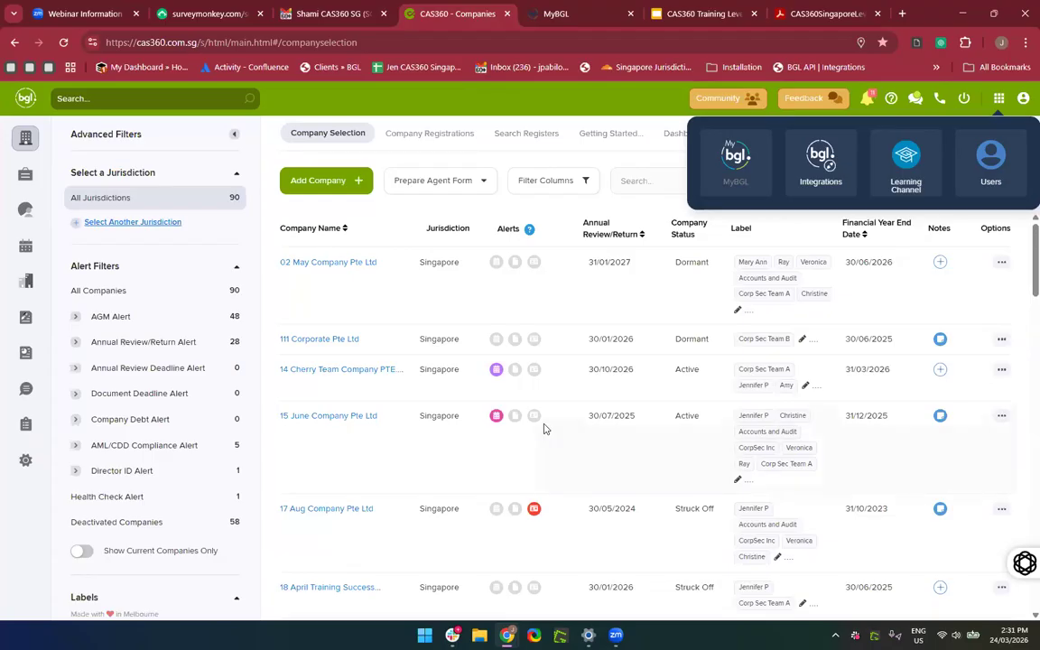
left_click(331, 14)
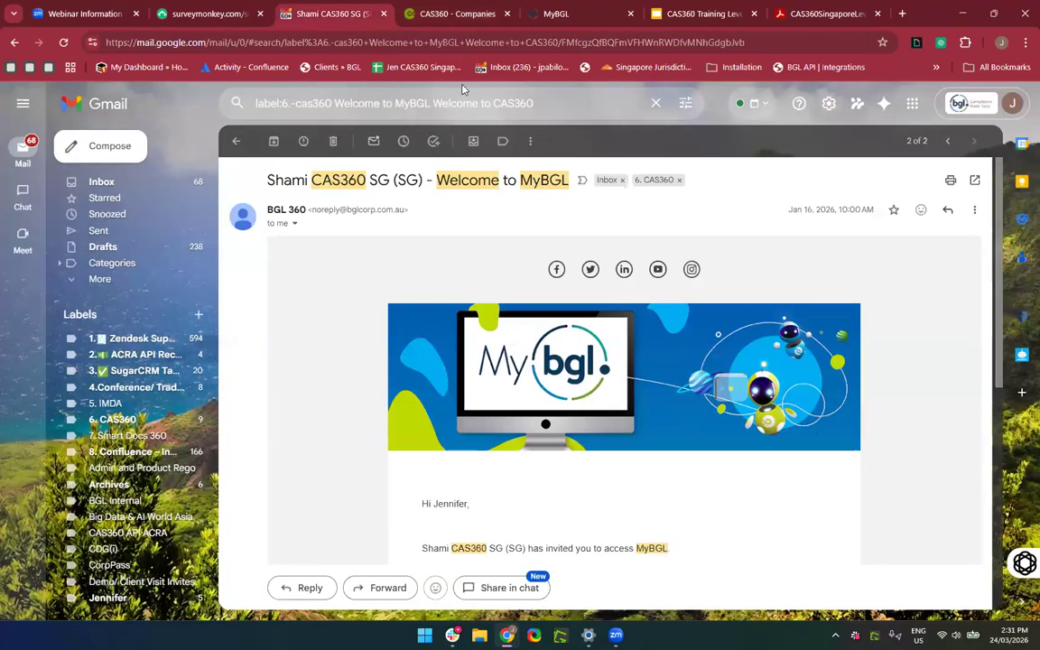
left_click(14, 43)
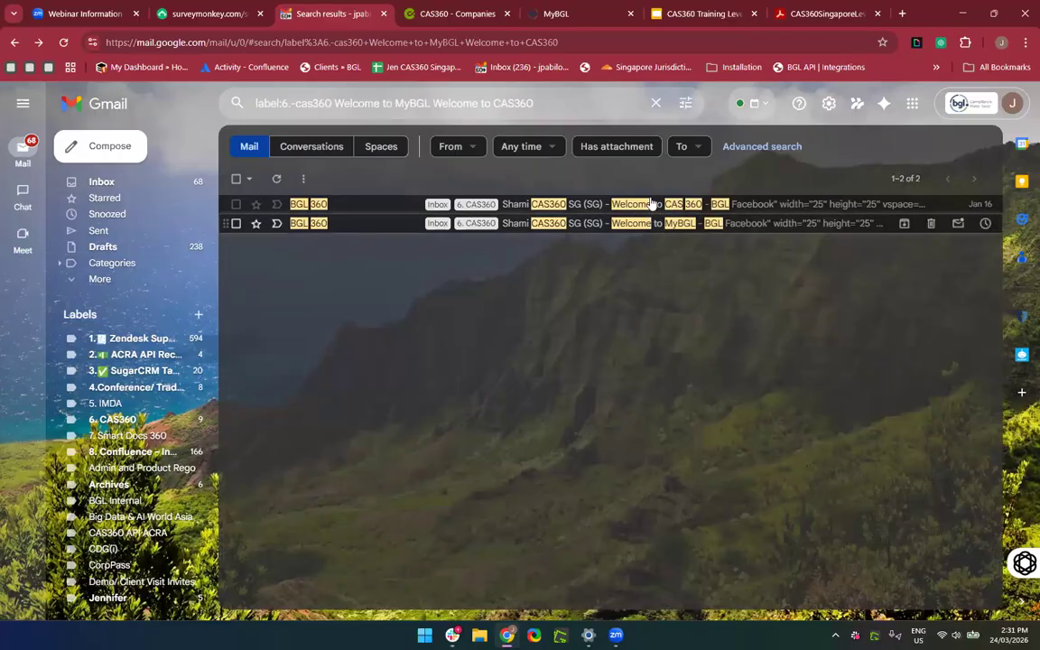
left_click(447, 13)
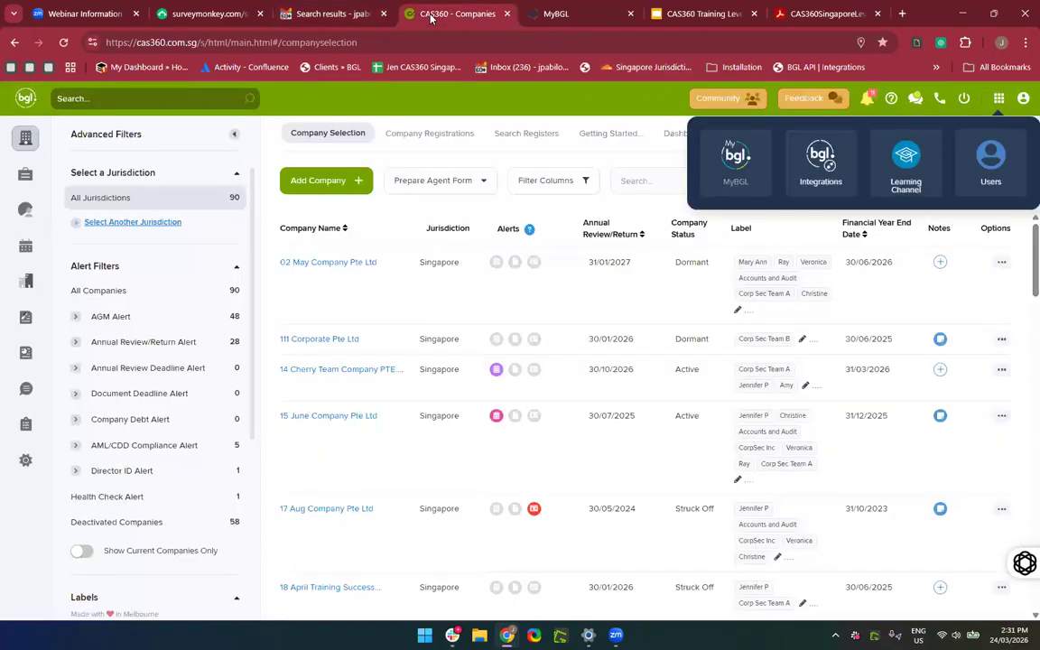
left_click(612, 170)
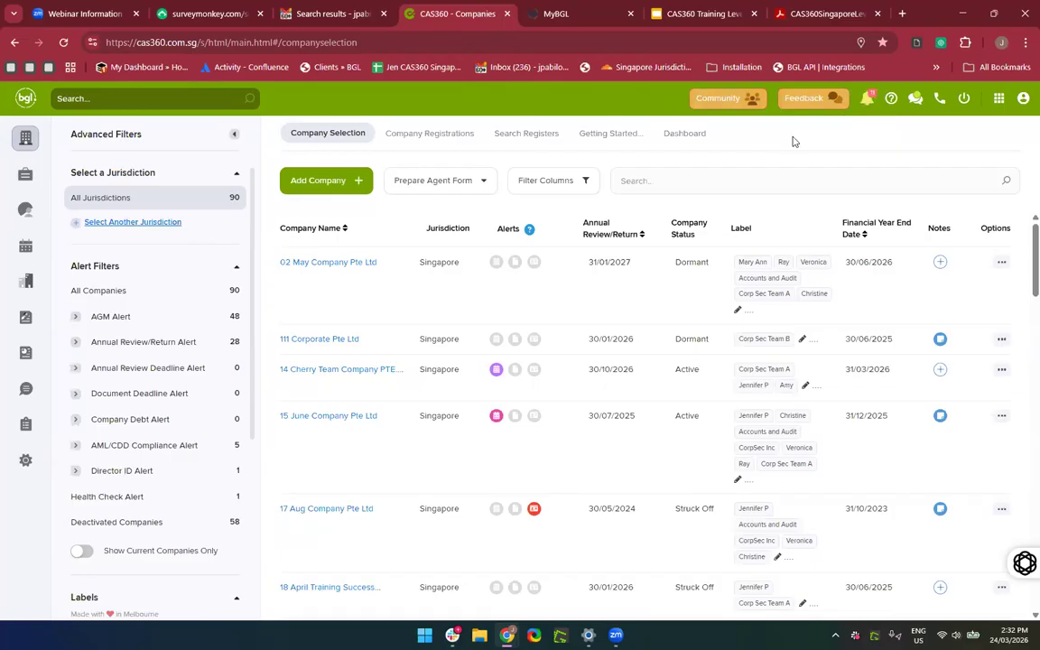
Open the CAS360 Singapore Community site and scroll to its seven topic cards, including BGL Announcement and Webinars.
left_click(713, 101)
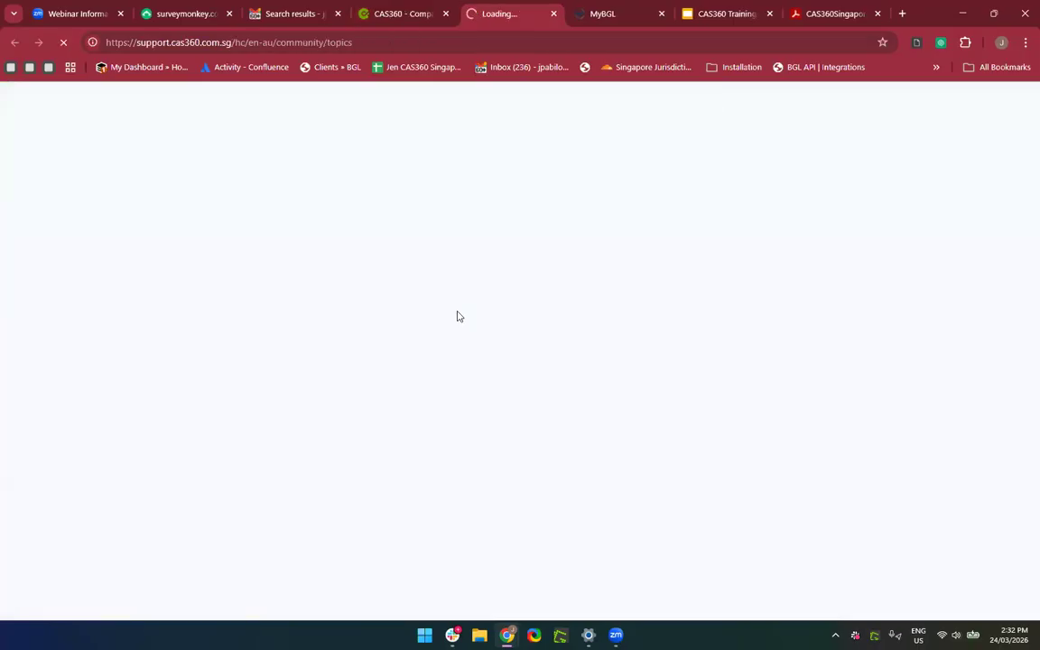
scroll(457, 316, "down", 3)
scroll(456, 316, "up", 3)
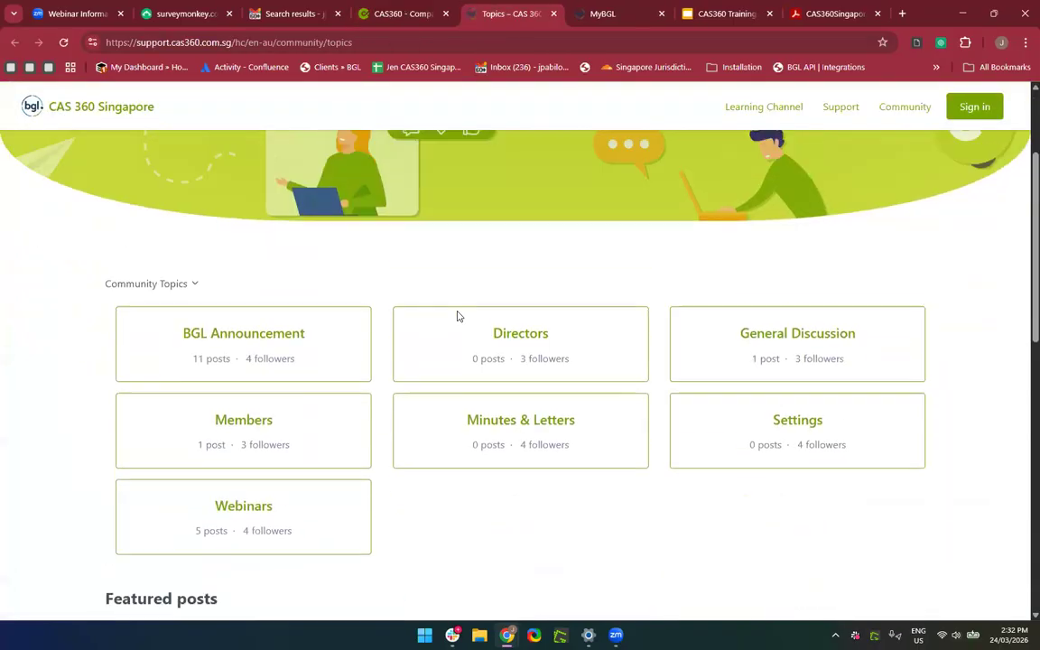
scroll(457, 316, "down", 4)
scroll(456, 316, "down", 3)
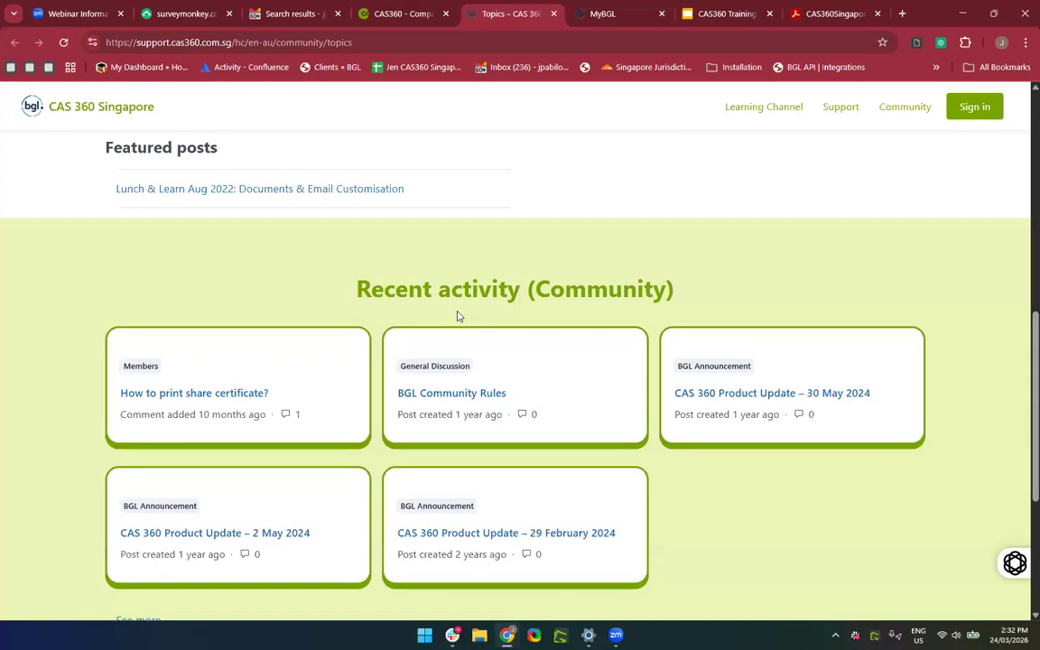
scroll(457, 316, "down", 2)
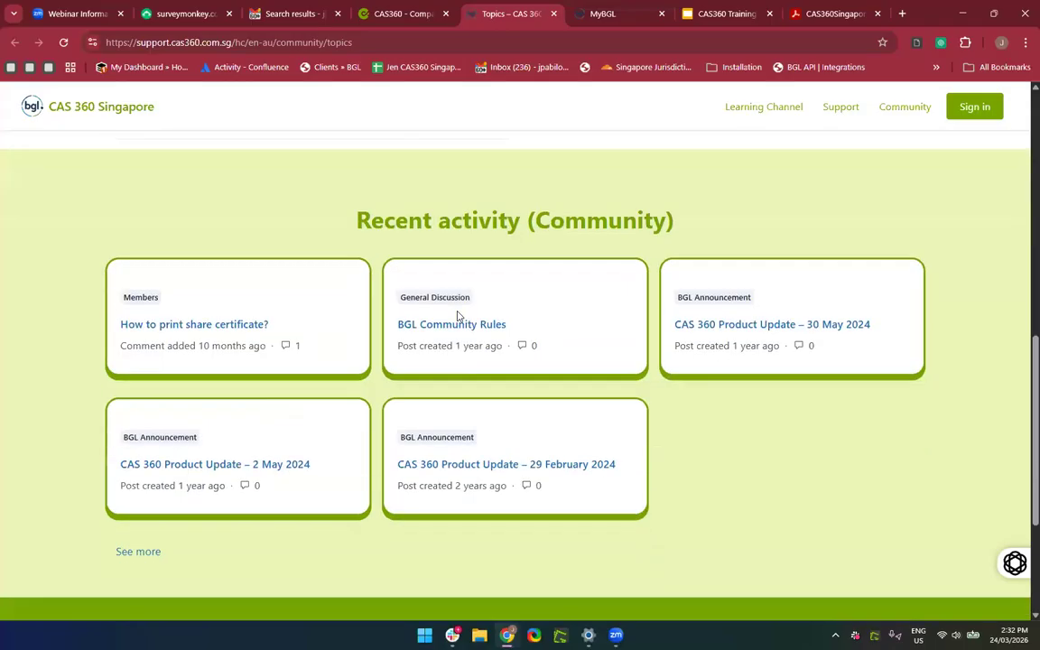
scroll(457, 316, "up", 1)
scroll(457, 316, "down", 2)
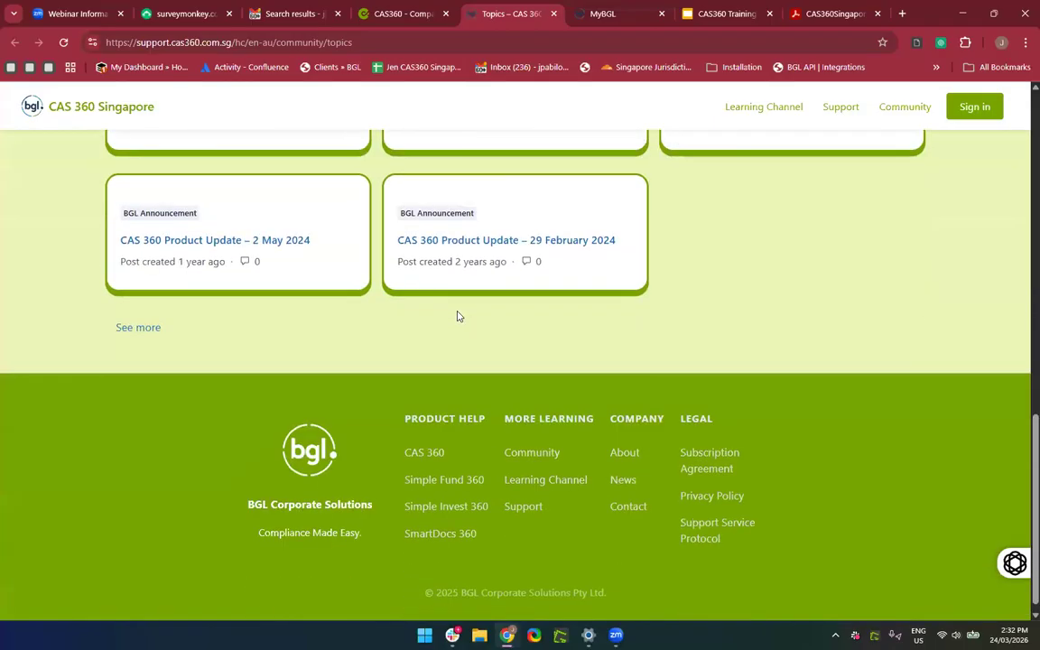
scroll(457, 316, "up", 10)
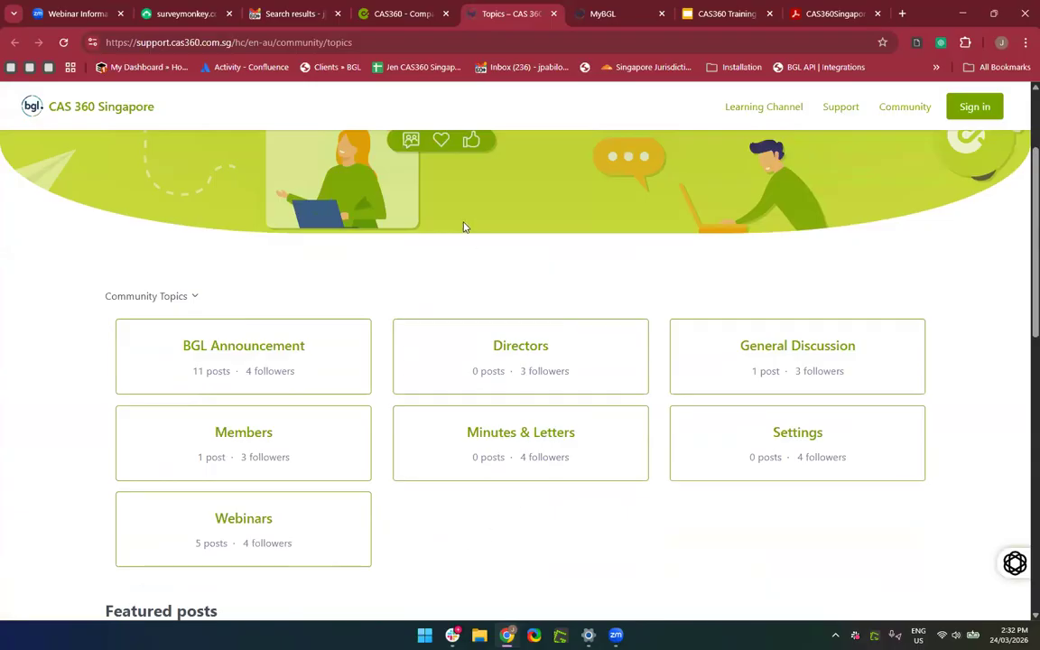
scroll(463, 227, "up", 2)
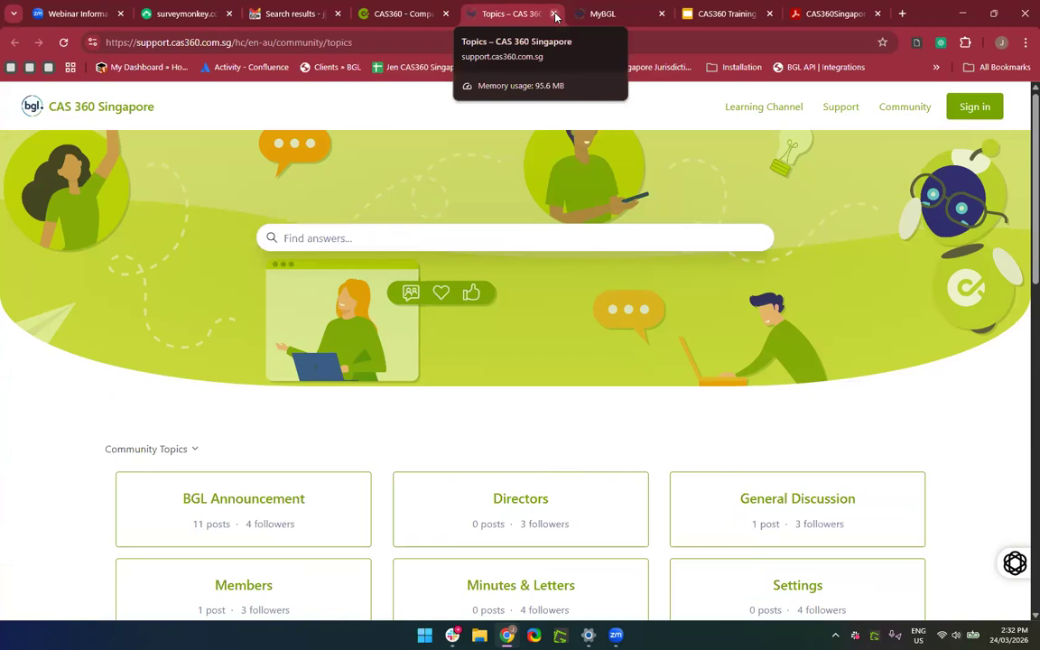
left_click(555, 15)
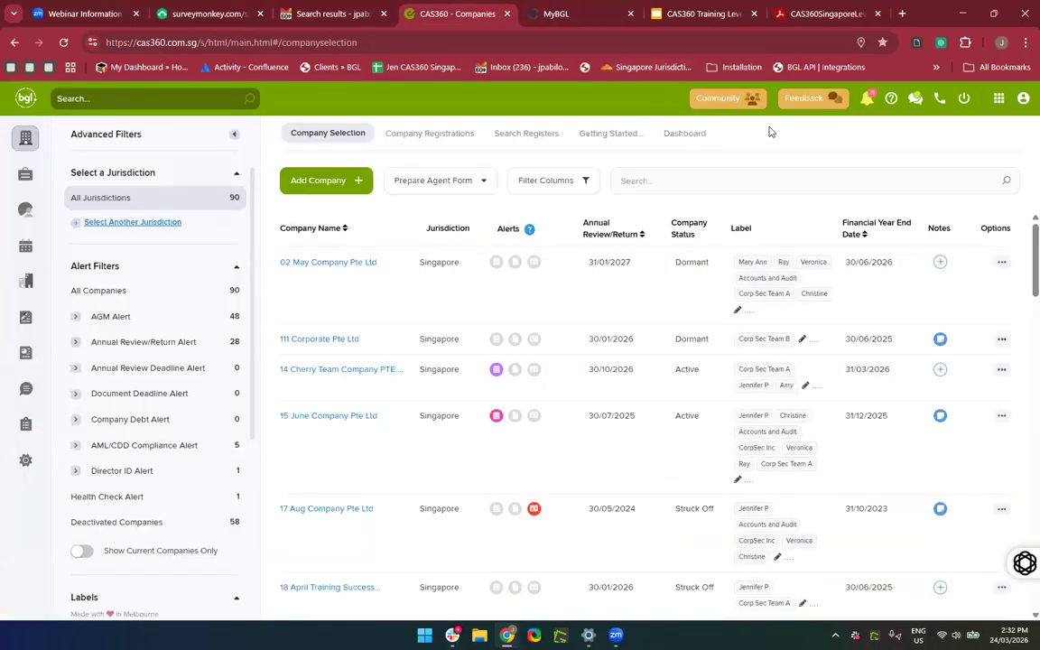
left_click(720, 101)
scroll(435, 510, "down", 3)
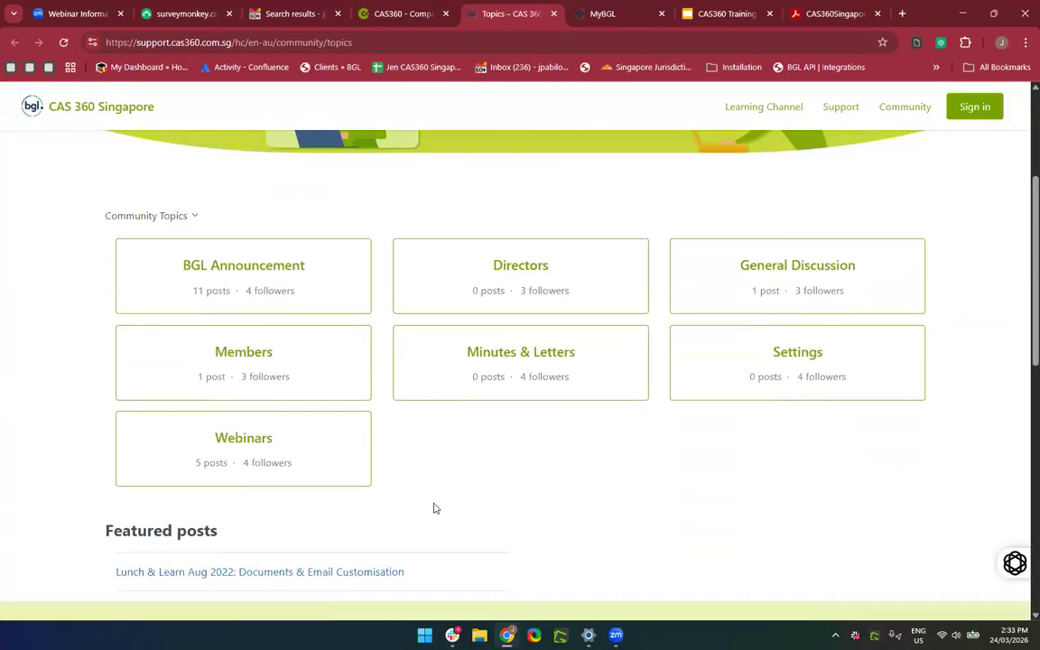
Open the Webinars topic and scan its five Lunch & Learn session posts.
left_click(204, 407)
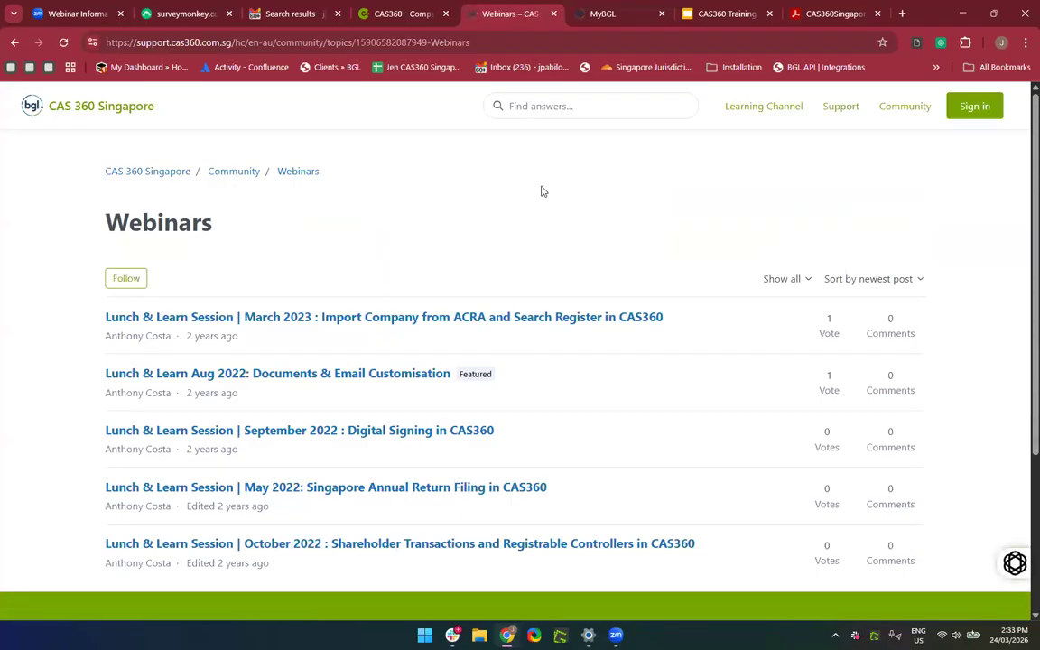
scroll(541, 190, "down", 3)
scroll(361, 235, "up", 3)
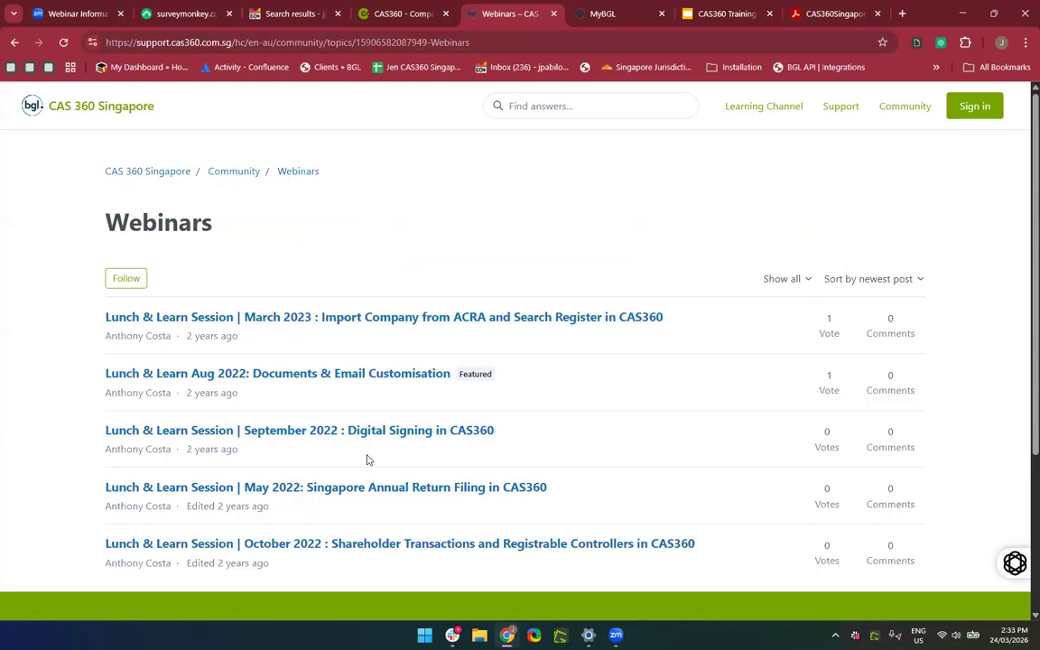
Read the October 2022 Shareholder Transactions webinar post, then go back to the Webinars list.
left_click(331, 546)
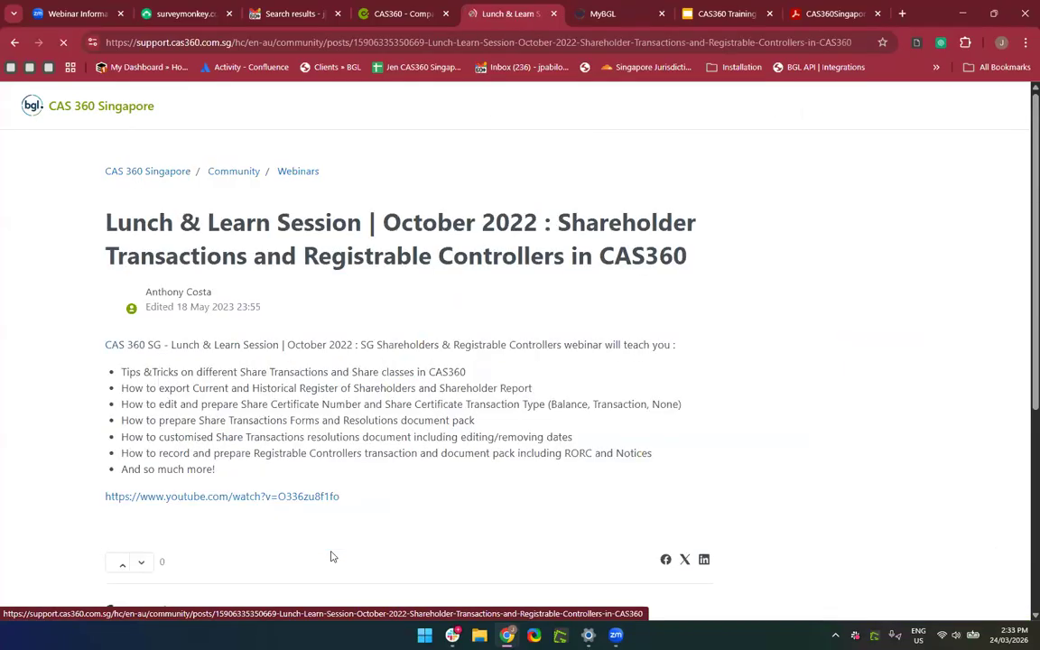
scroll(356, 299, "down", 2)
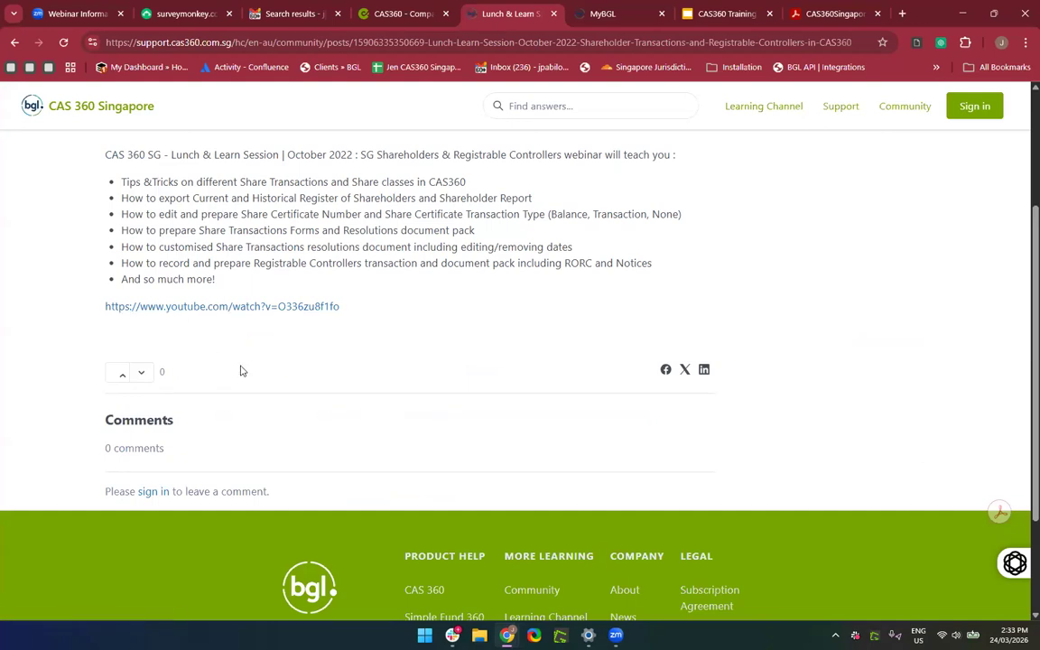
scroll(381, 343, "up", 3)
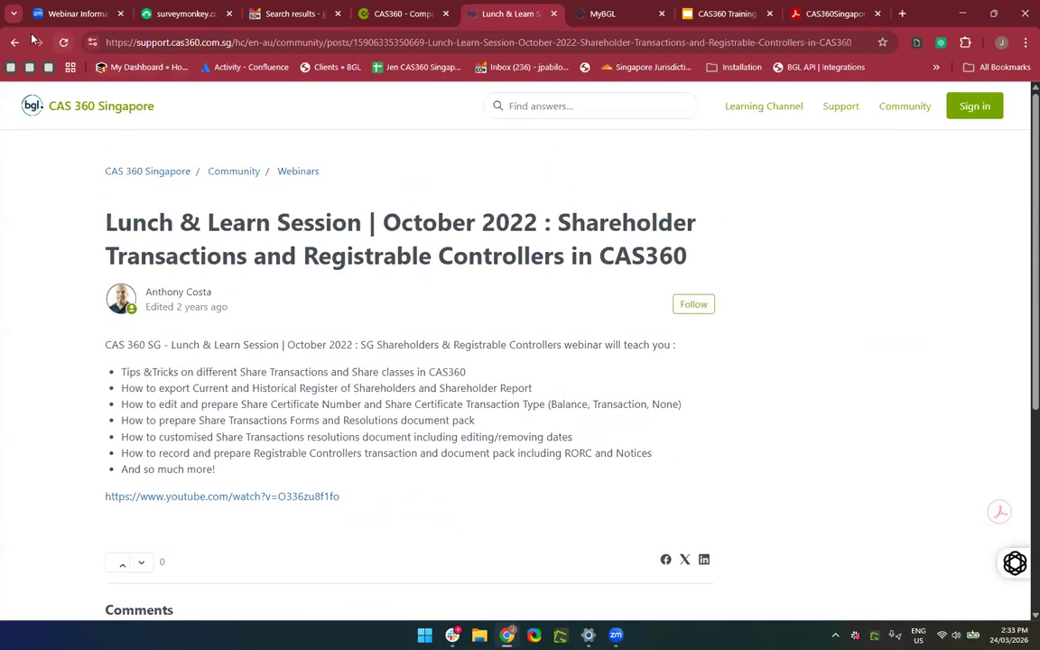
left_click(14, 41)
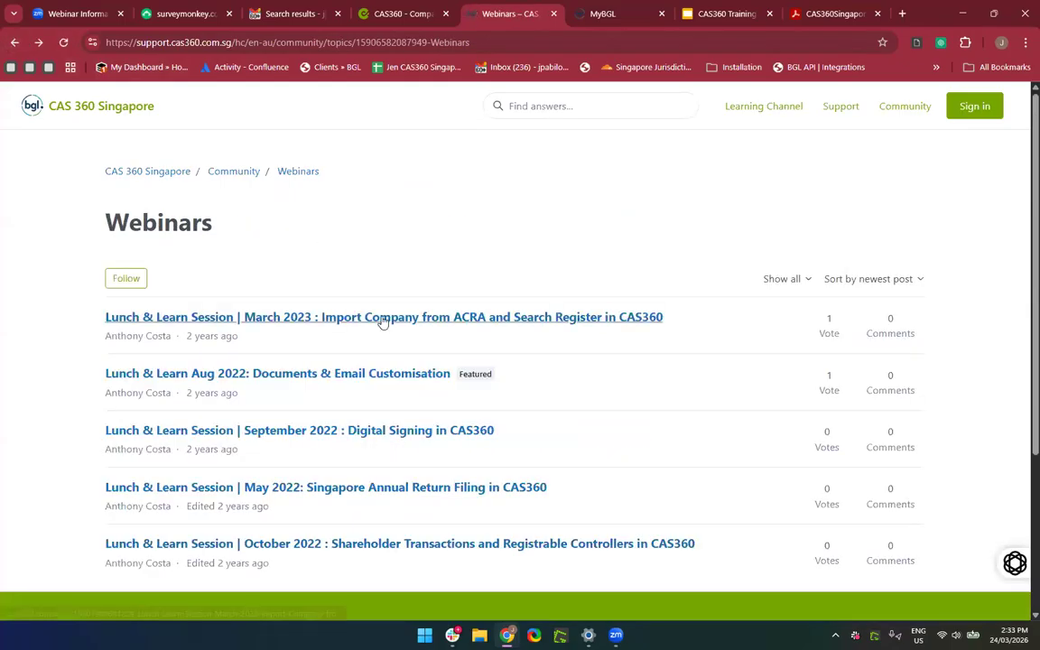
scroll(383, 323, "down", 1)
scroll(383, 322, "up", 1)
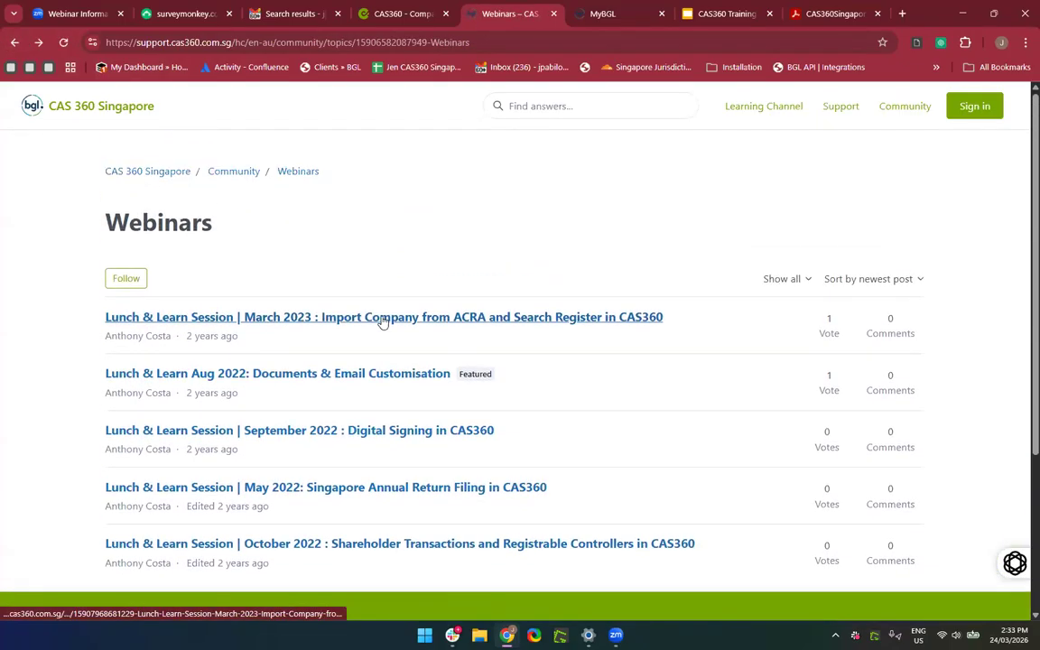
left_click(413, 37)
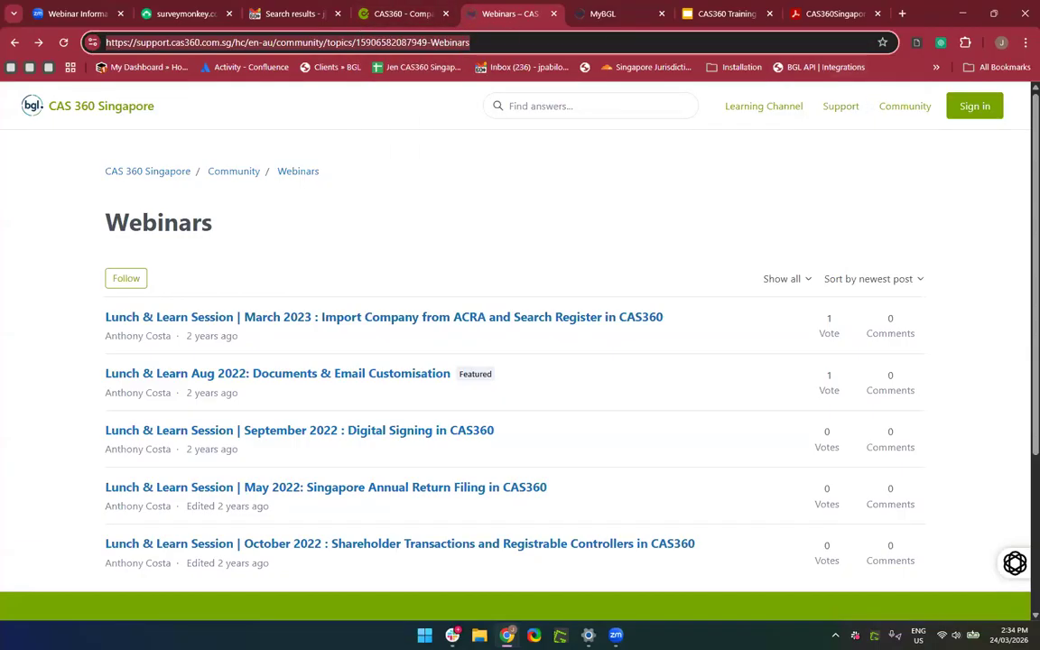
key("alt+Tab")
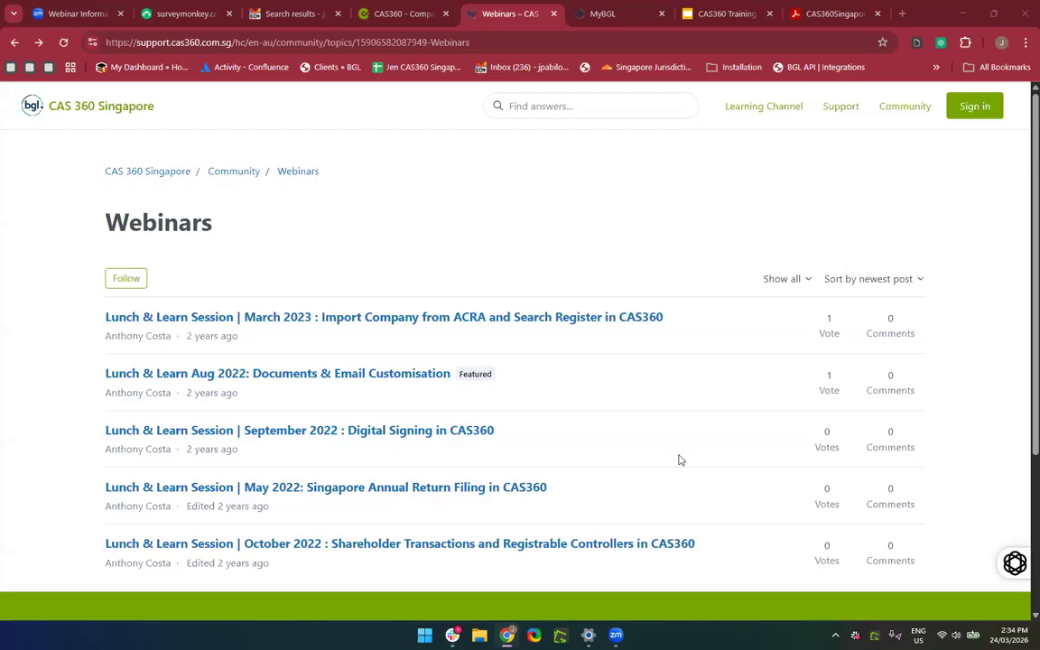
left_click_drag(678, 454, 653, 418)
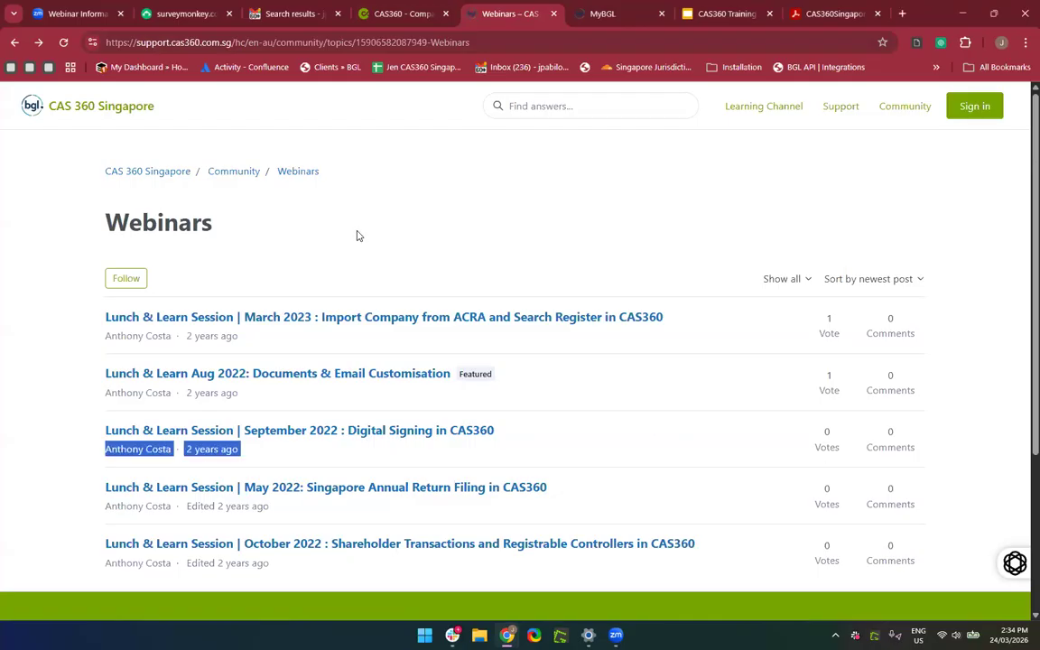
scroll(366, 498, "down", 2)
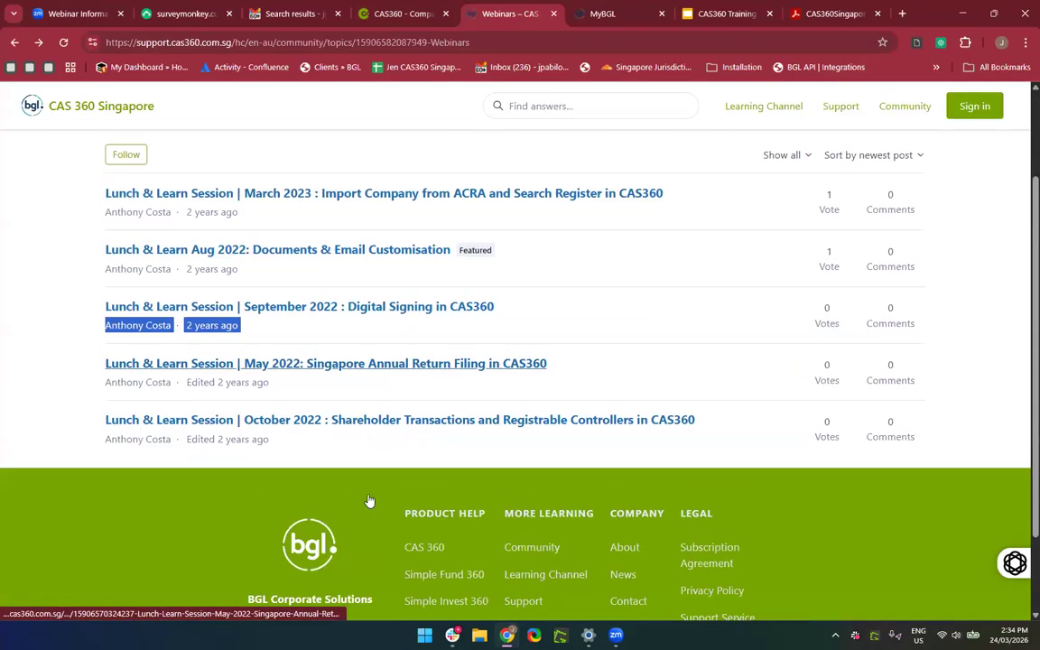
scroll(298, 343, "up", 1)
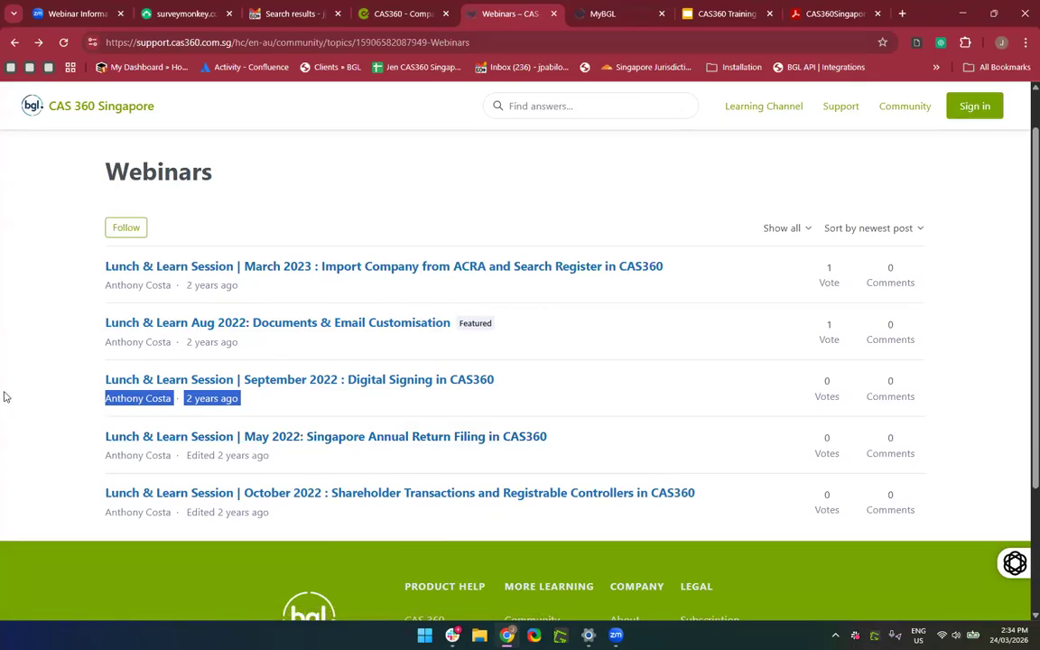
Close the community Webinars tab and bring up CAS360's feedback form.
left_click(553, 14)
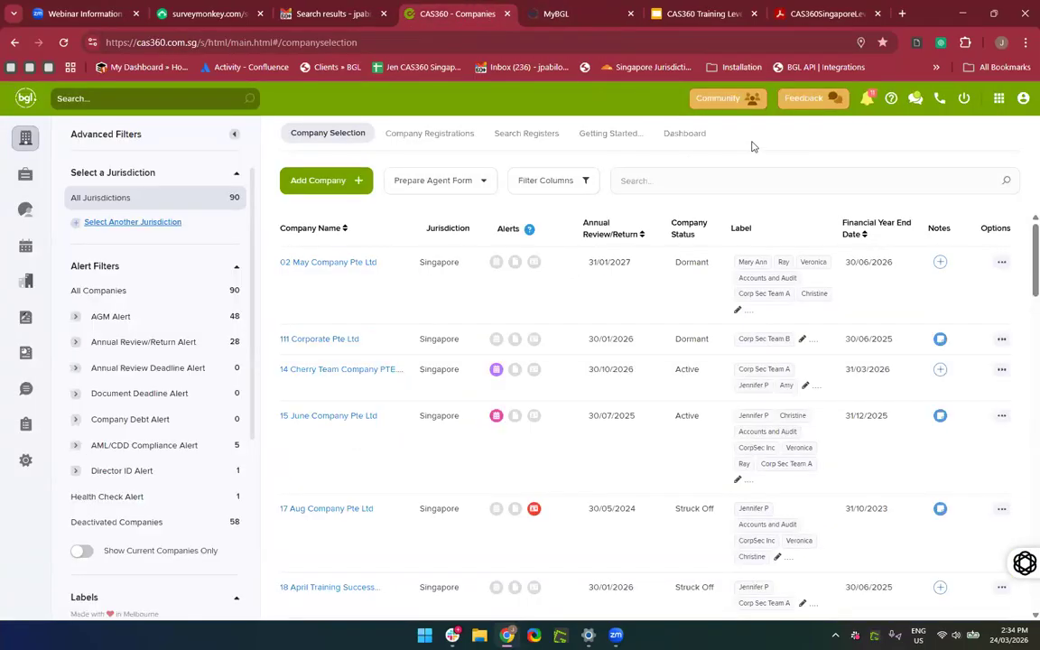
left_click(811, 100)
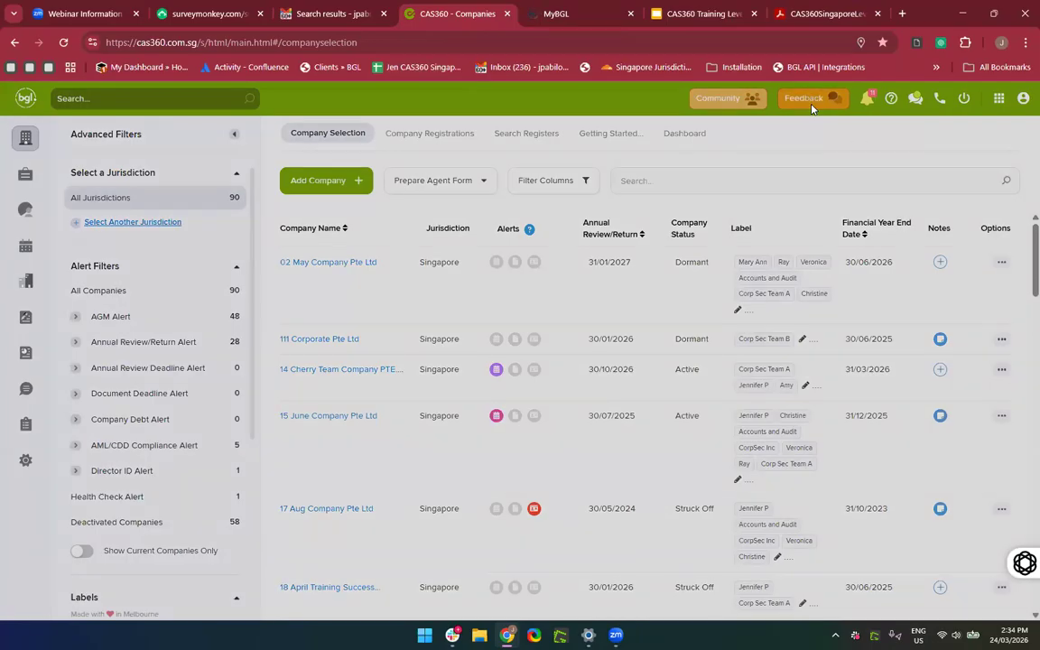
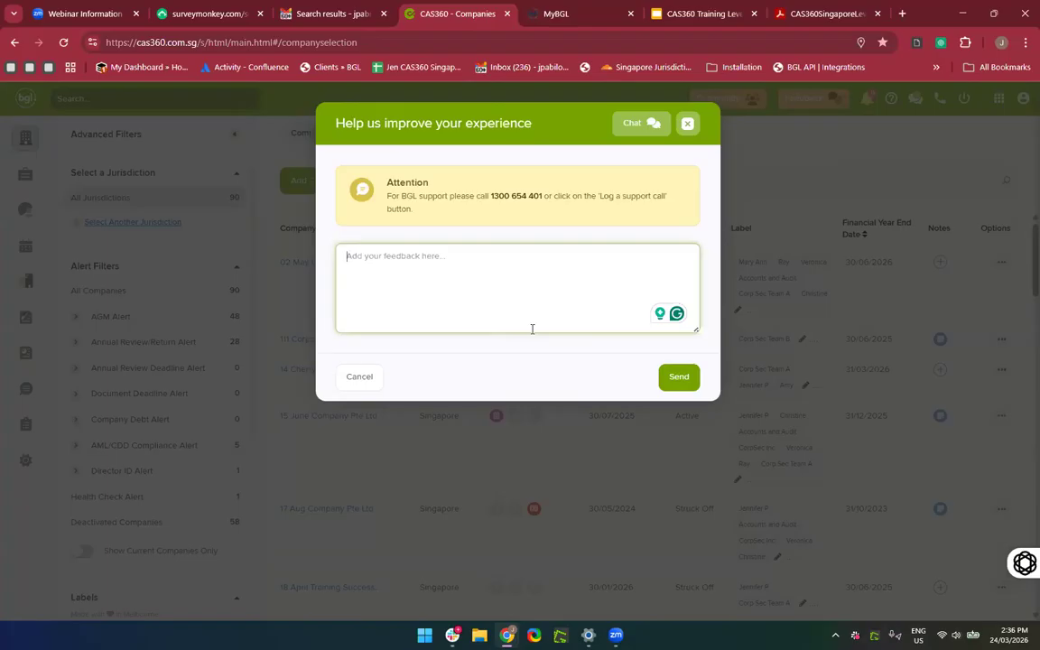
Dismiss the feedback dialog, glance at the Notifications panel, and return to the 90-company list.
double_click(684, 122)
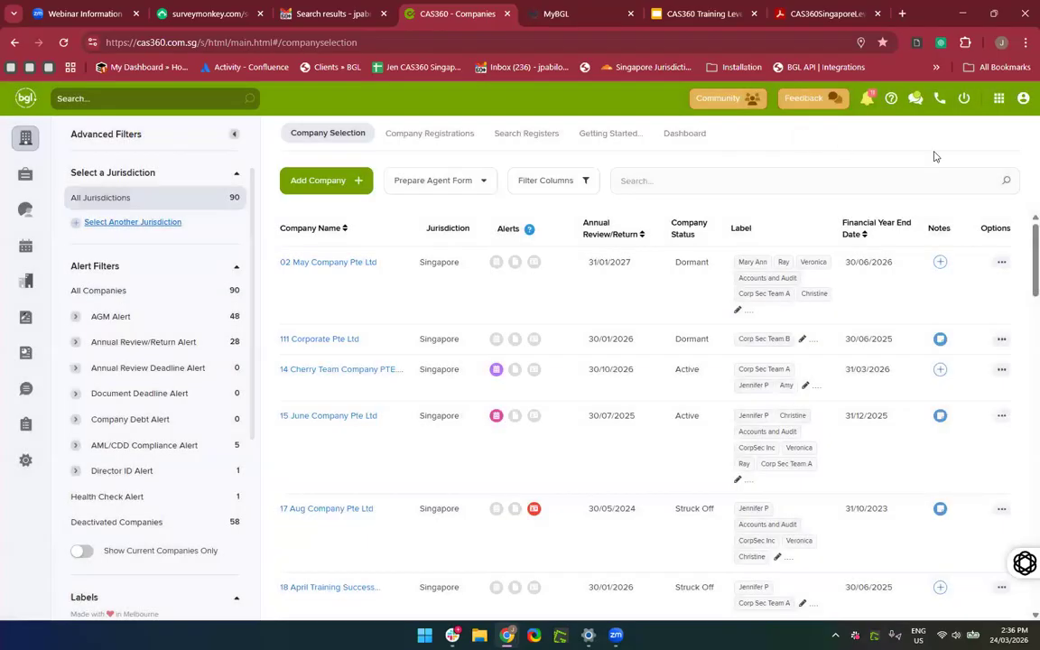
left_click(865, 104)
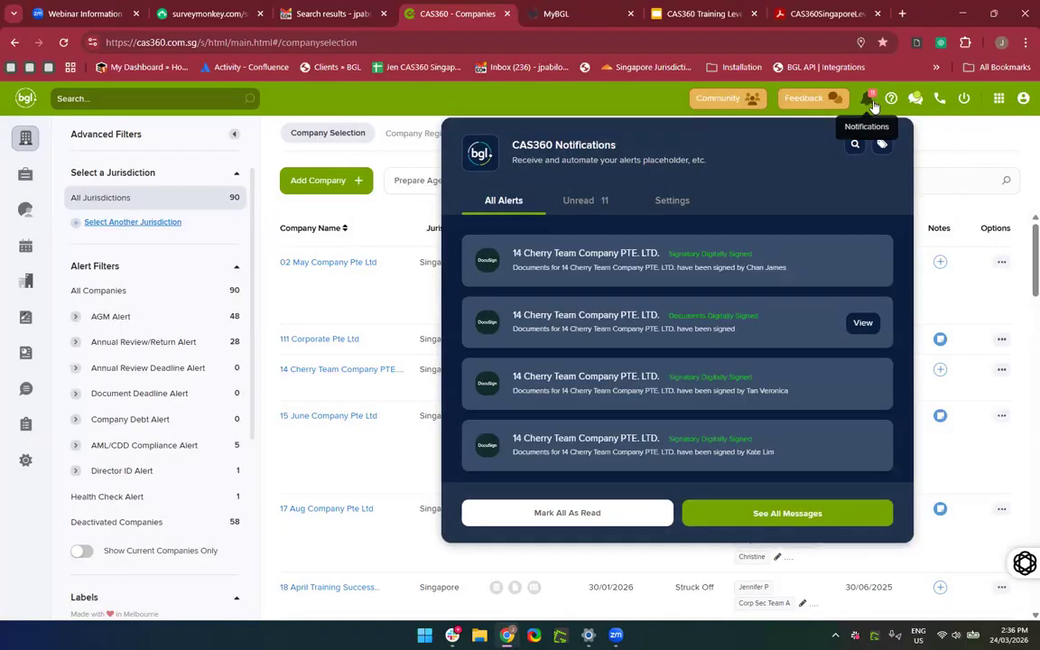
left_click(846, 88)
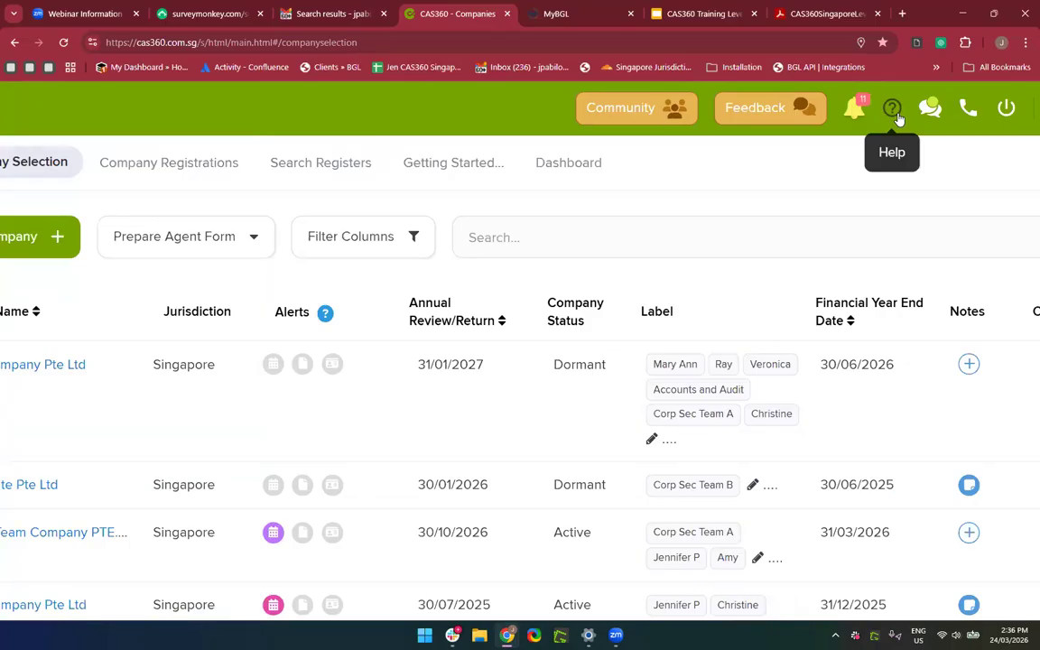
scroll(899, 119, "down", 1)
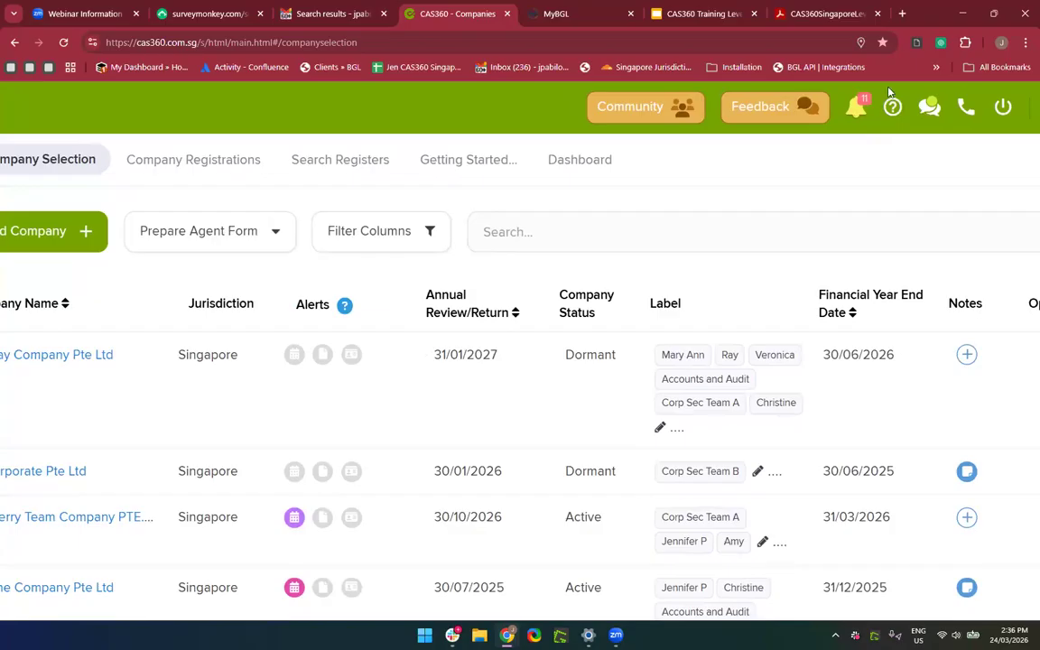
Show the Get Help & Assistance panel with its help guides, Training Courses and New Features Notes.
left_click(895, 109)
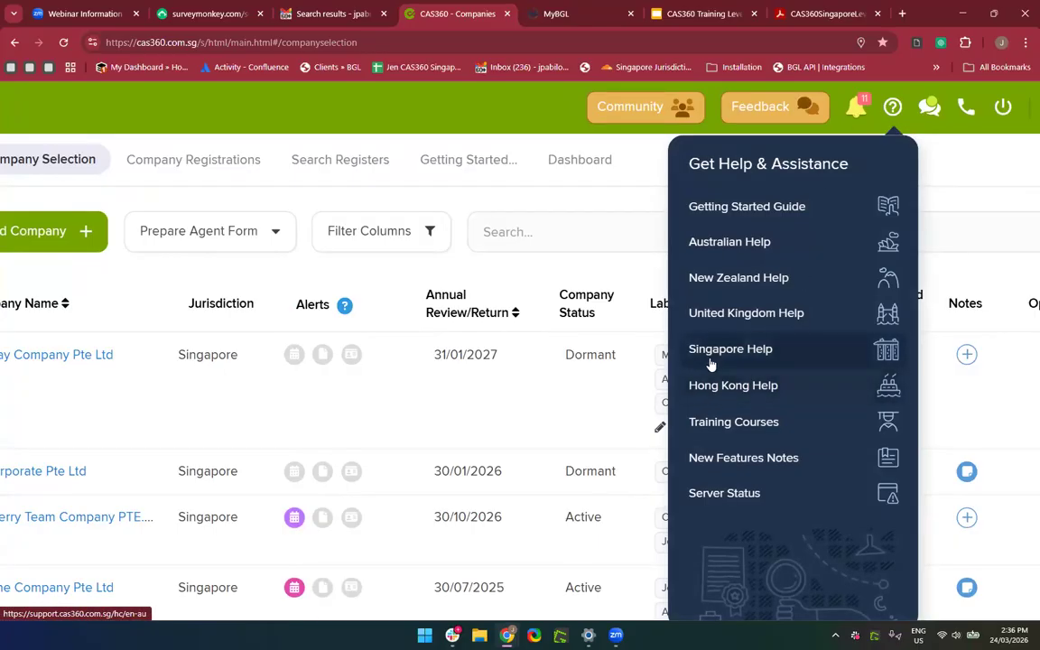
scroll(711, 364, "down", 3)
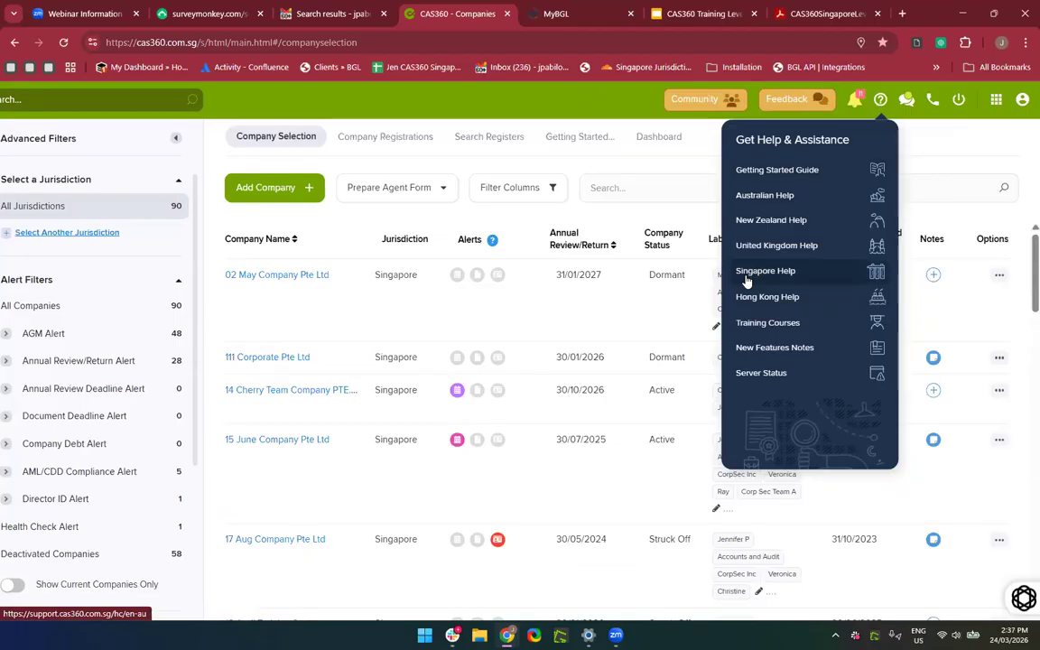
Open New Features Notes and scroll the 2026 Product Updates release notes.
left_click(754, 349)
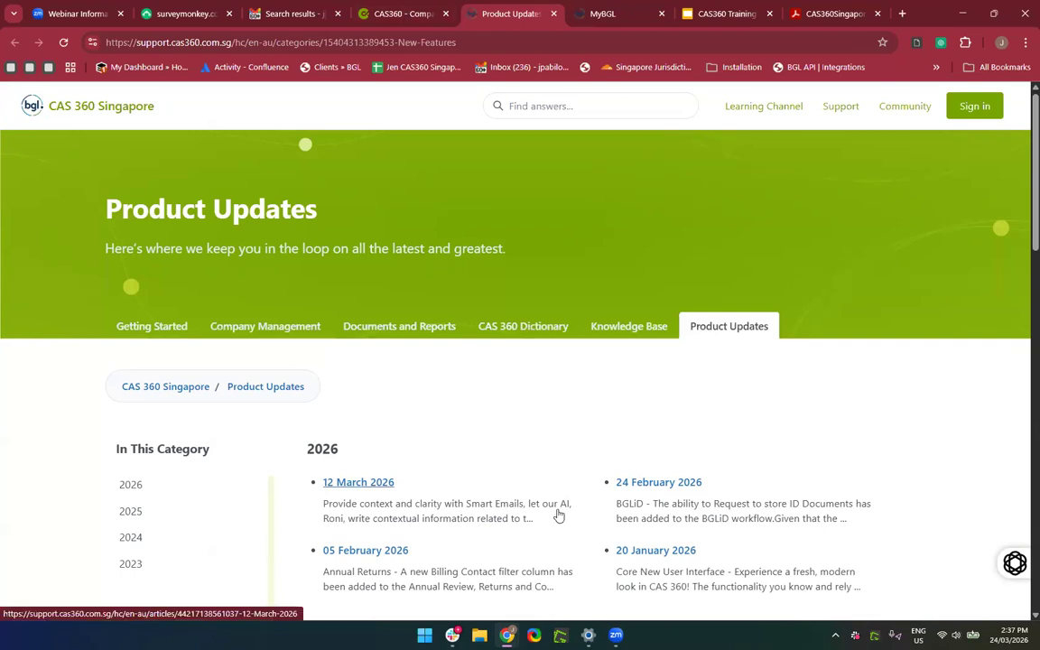
scroll(559, 516, "down", 1)
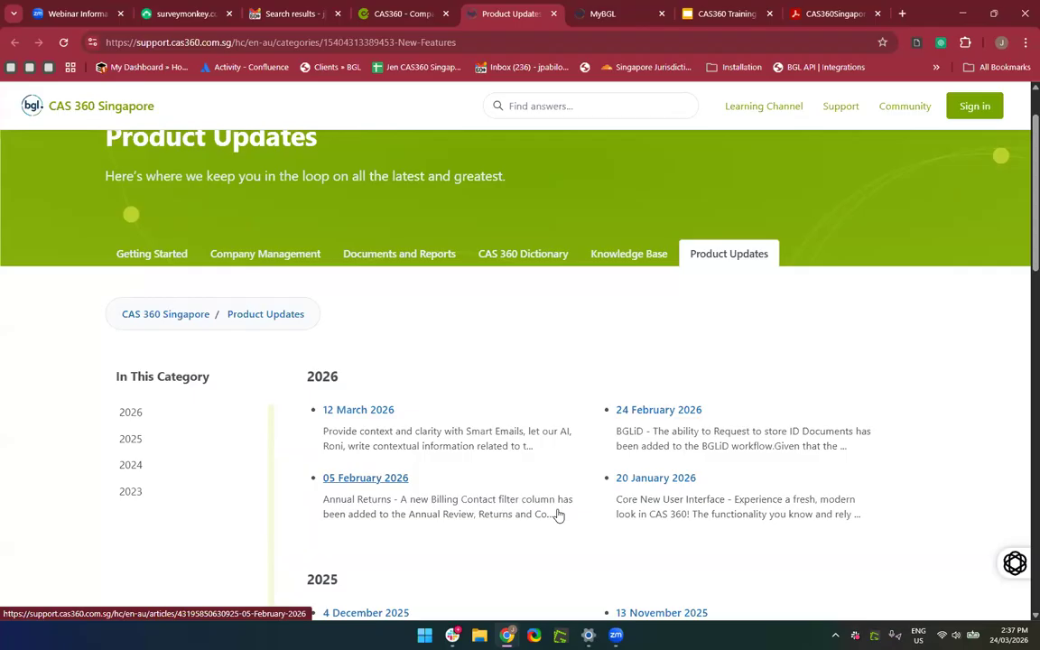
scroll(558, 515, "down", 1)
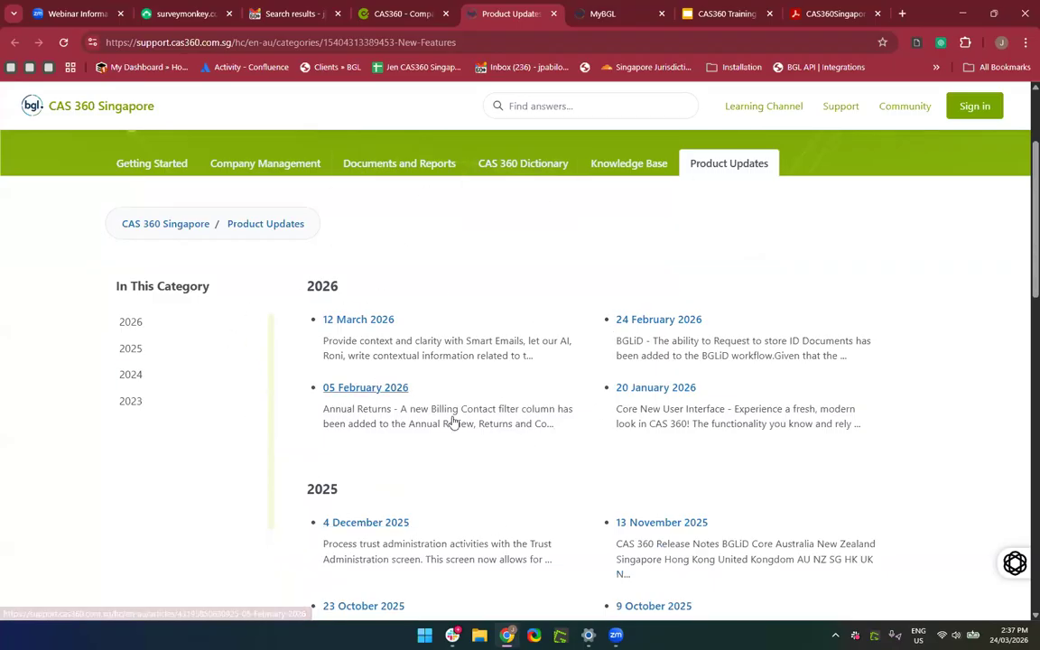
left_click(353, 323)
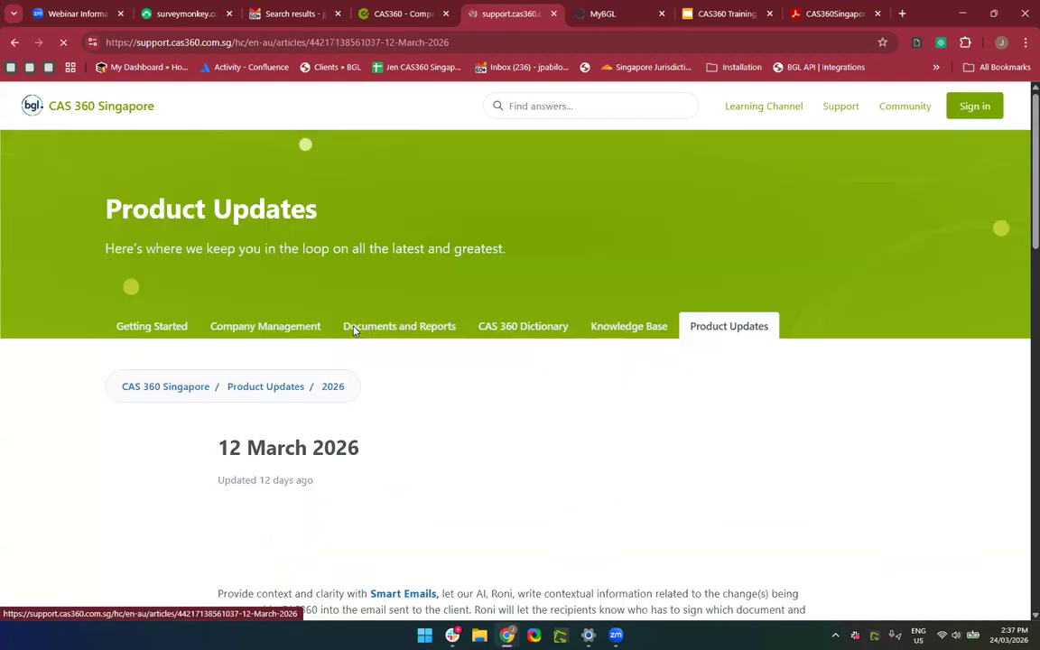
scroll(454, 536, "down", 3)
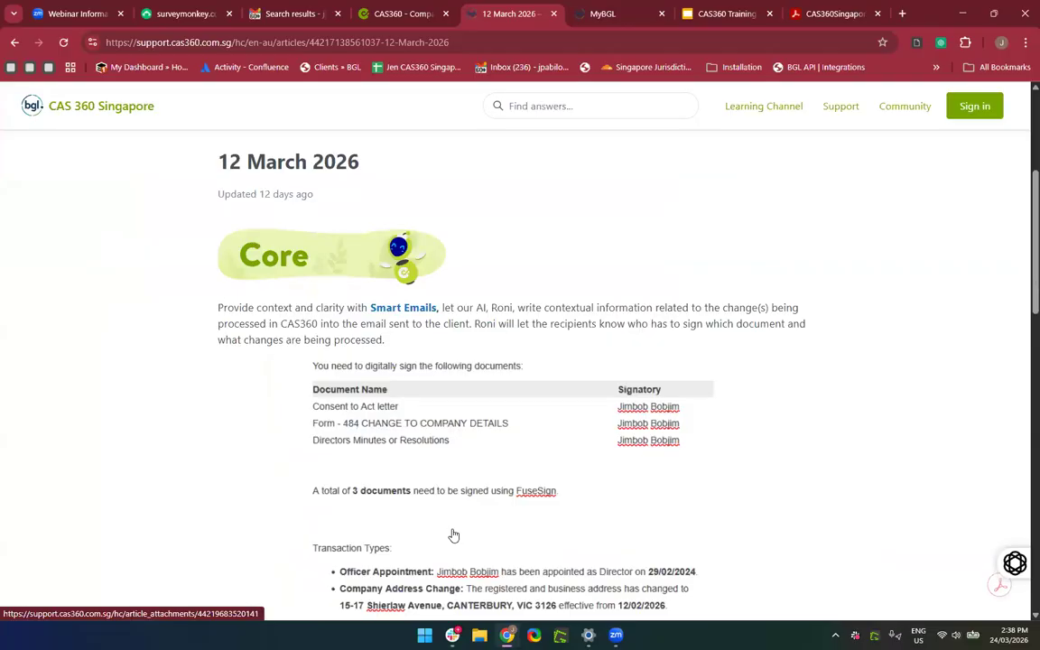
scroll(454, 536, "down", 1)
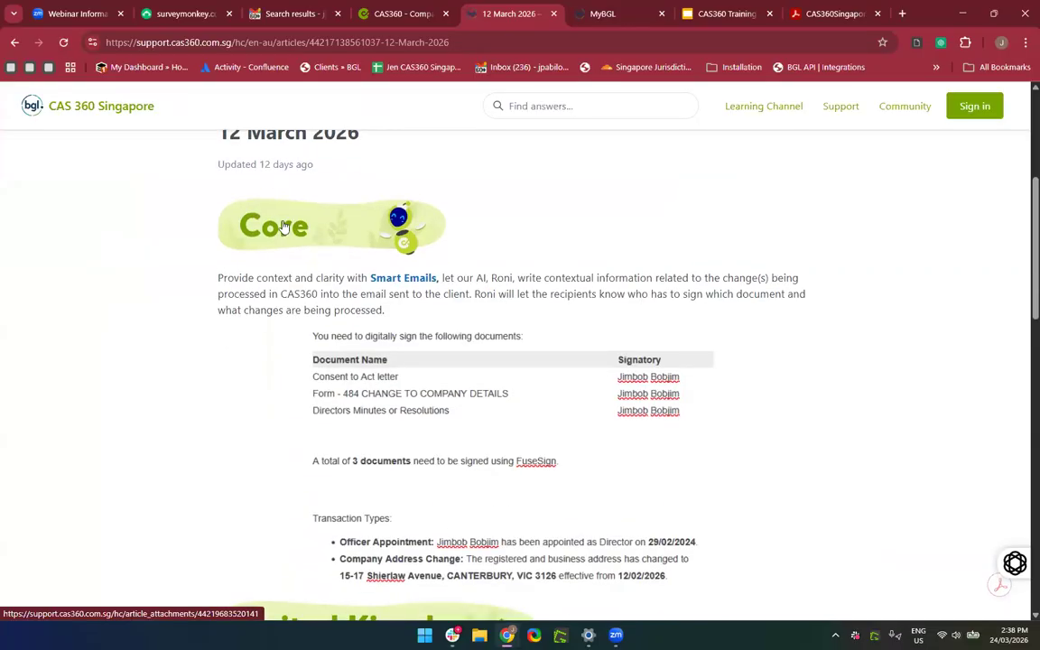
scroll(281, 227, "up", 2)
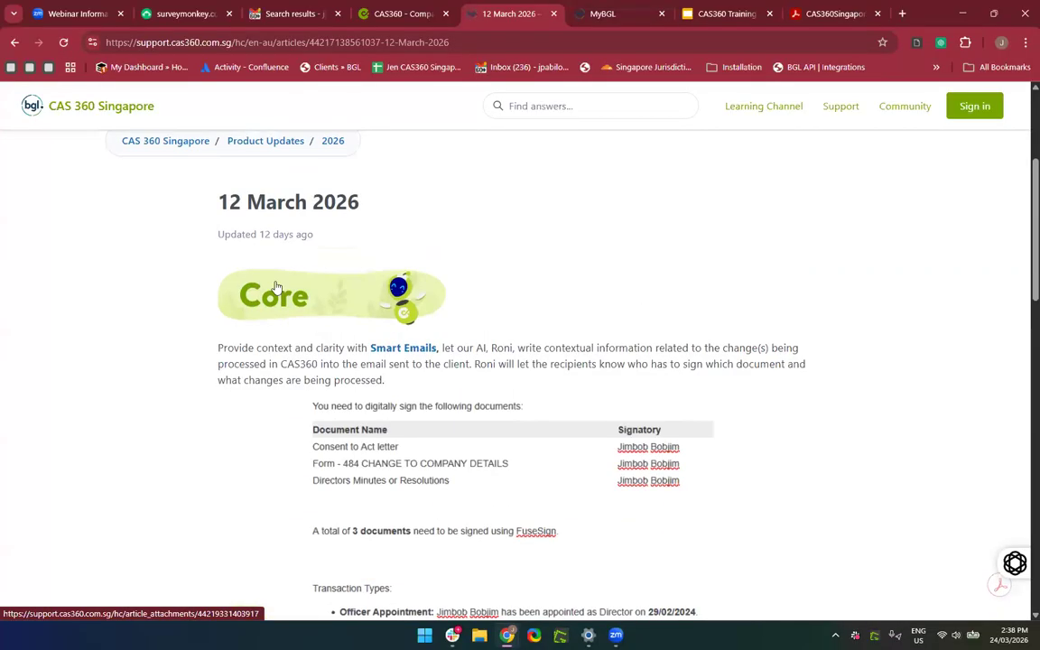
left_click(398, 351)
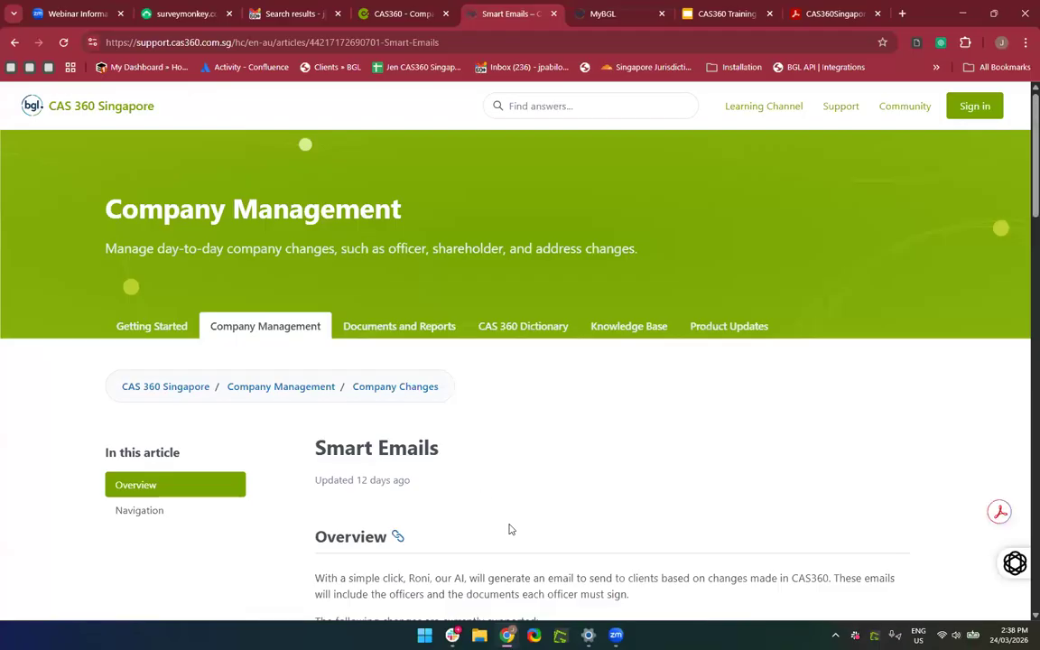
scroll(509, 529, "down", 3)
scroll(511, 529, "down", 3)
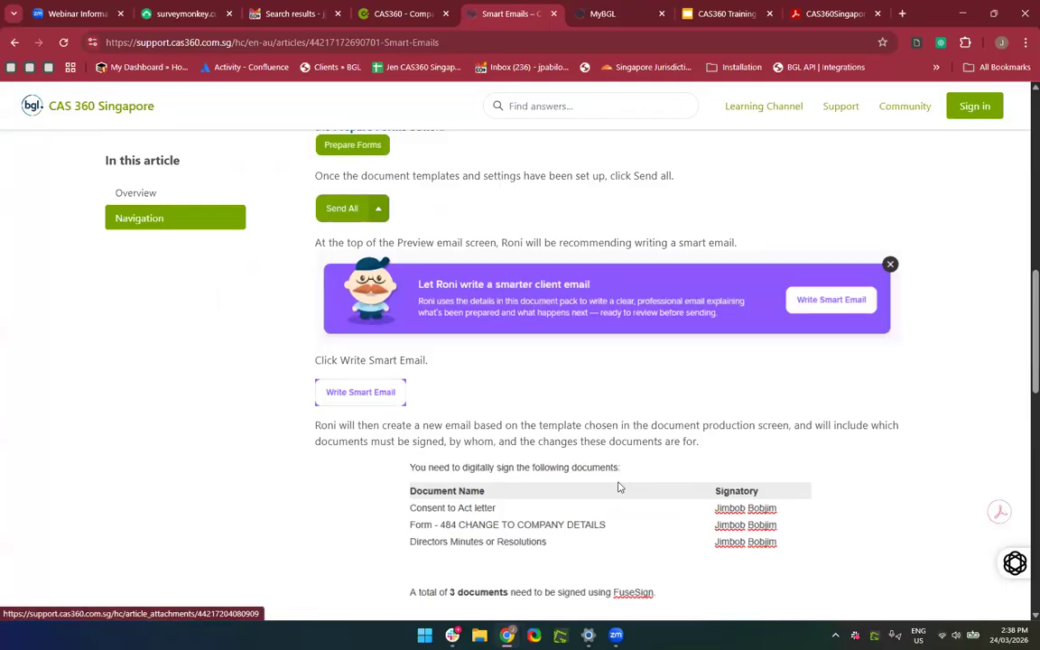
scroll(619, 487, "down", 3)
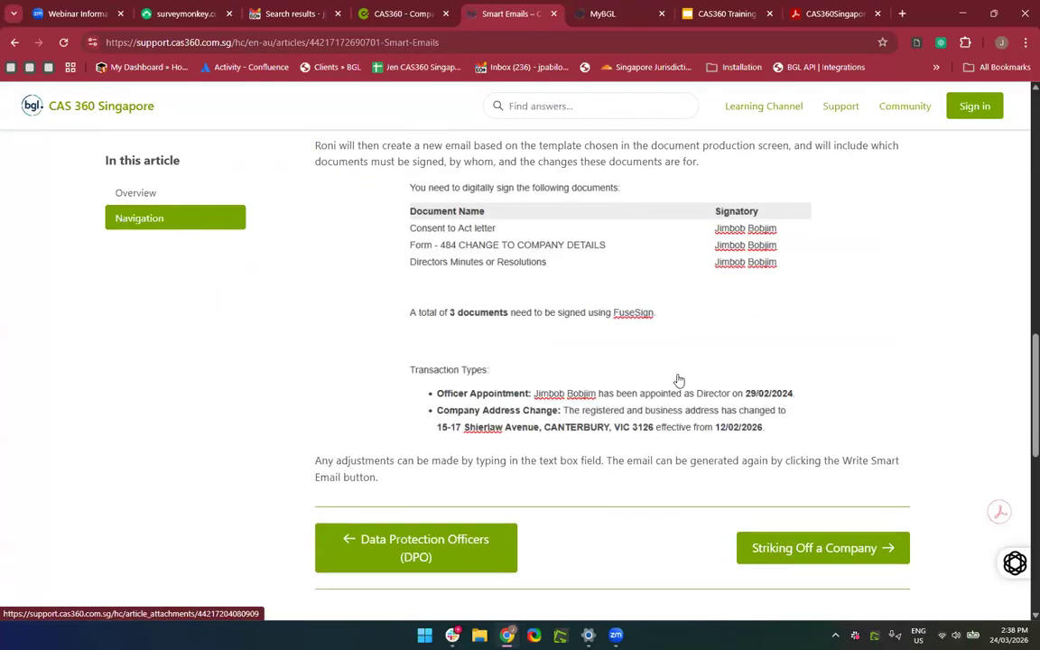
scroll(679, 380, "up", 3)
scroll(673, 386, "down", 5)
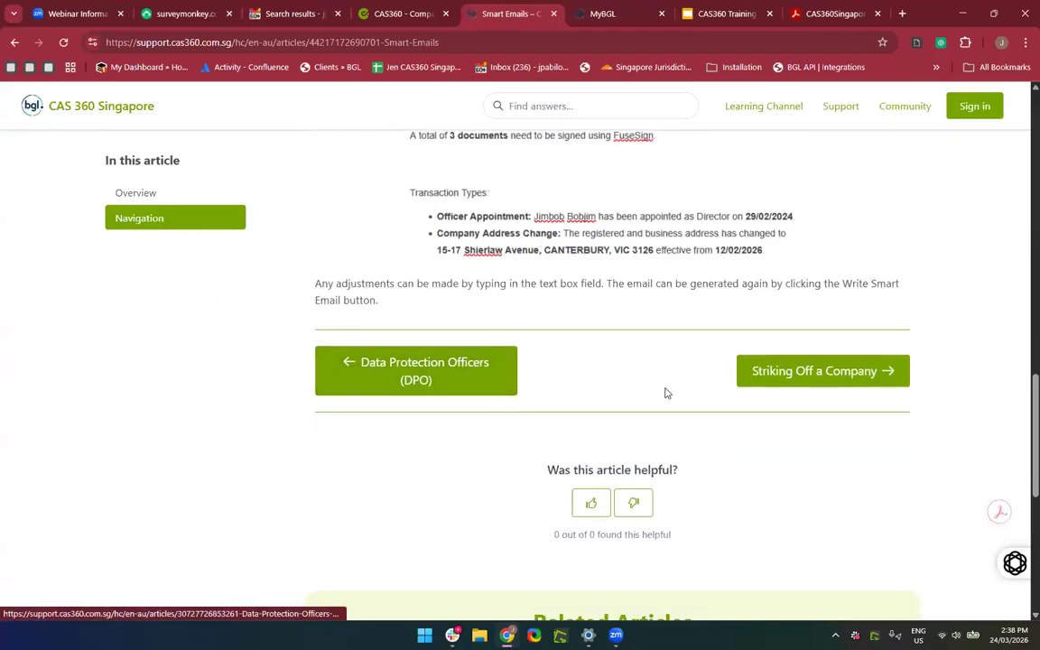
scroll(451, 270, "up", 2)
left_click(15, 44)
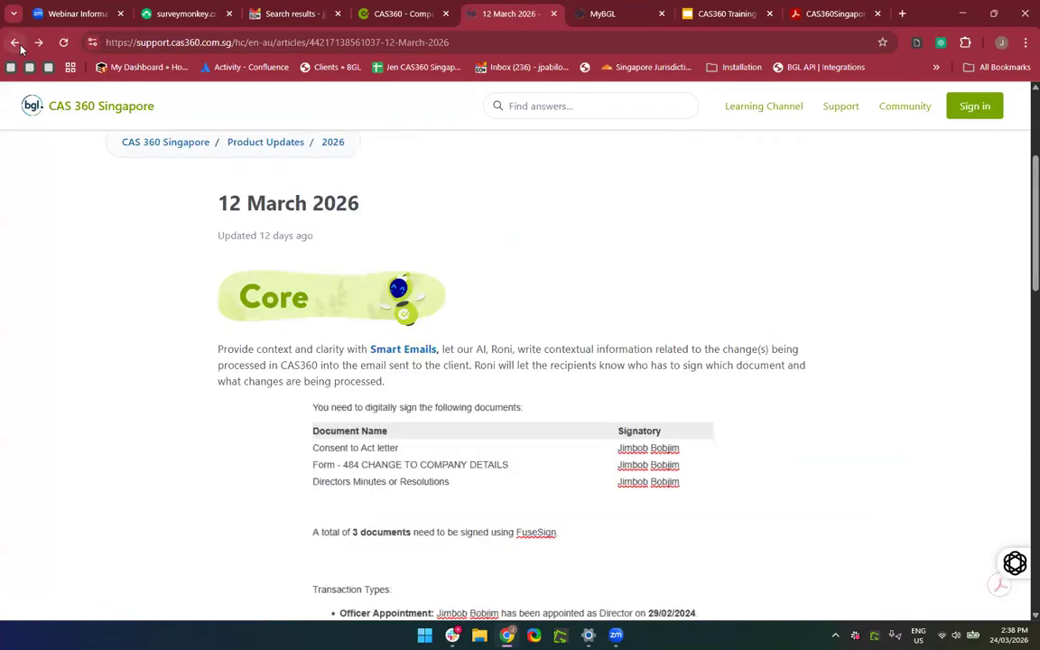
scroll(598, 397, "down", 3)
scroll(579, 273, "down", 3)
scroll(580, 273, "up", 6)
scroll(434, 181, "down", 3)
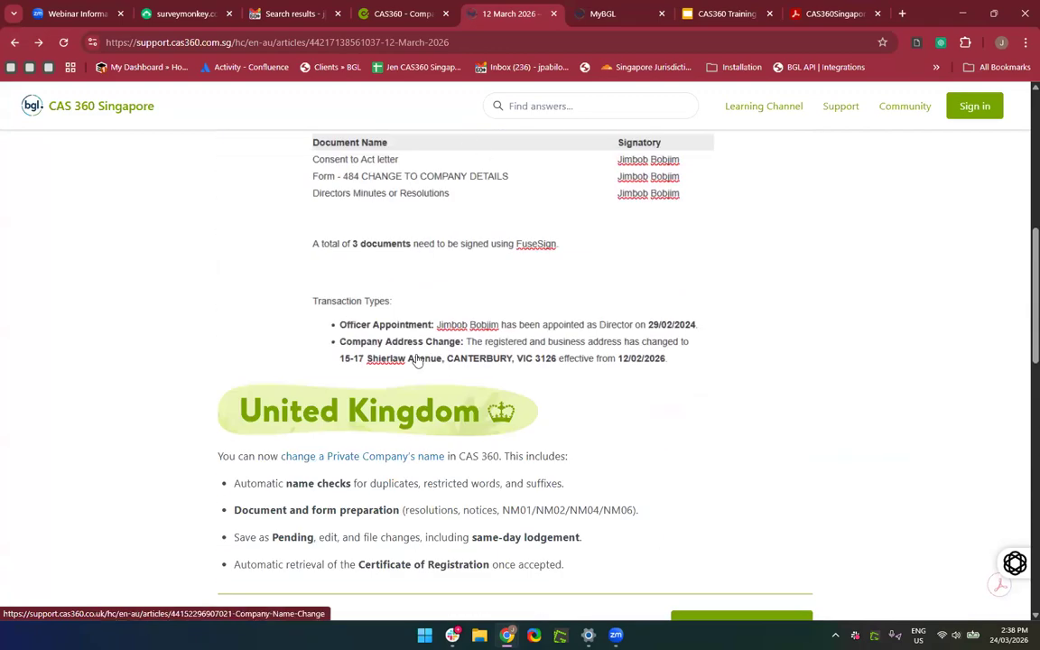
scroll(423, 371, "up", 3)
scroll(424, 371, "down", 3)
scroll(423, 371, "down", 1)
scroll(420, 371, "up", 2)
scroll(382, 336, "up", 2)
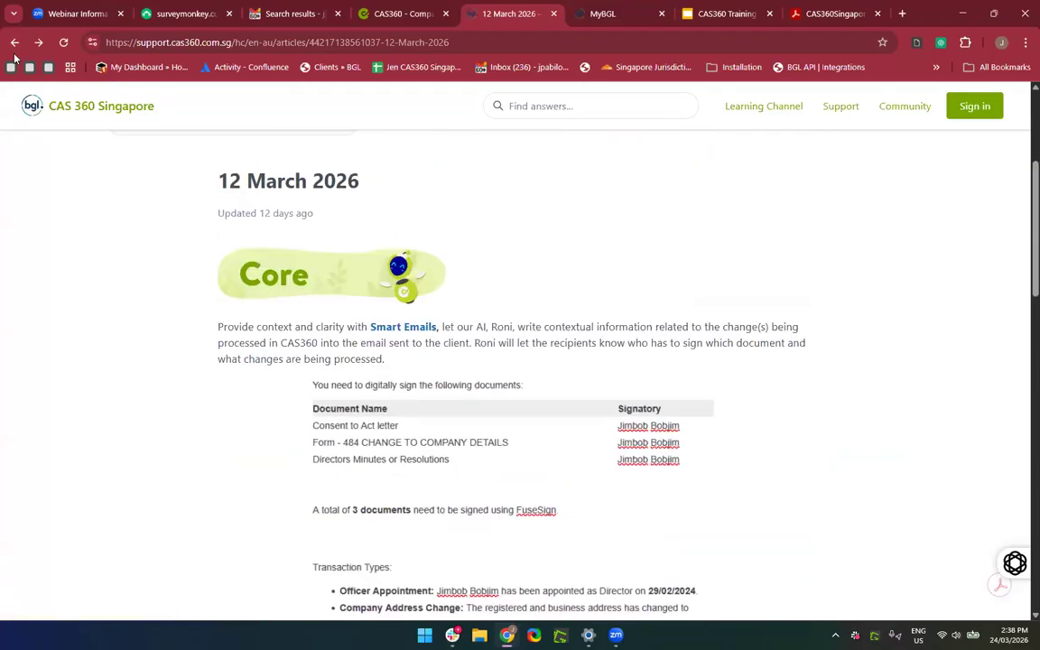
left_click(14, 42)
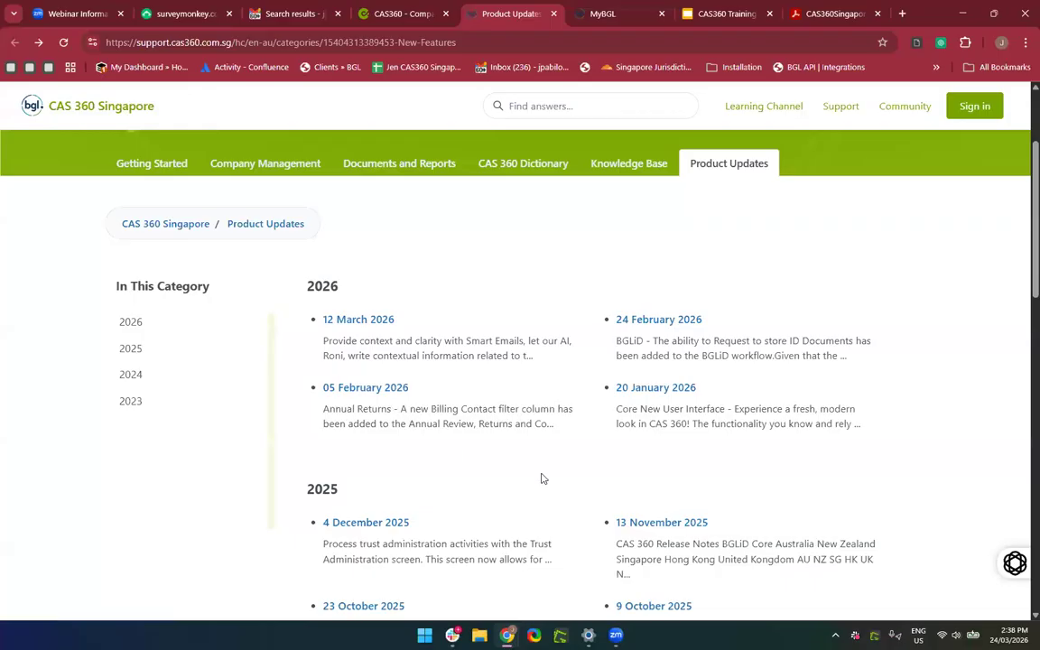
Open and skim the 05 February 2026 release notes.
left_click(361, 397)
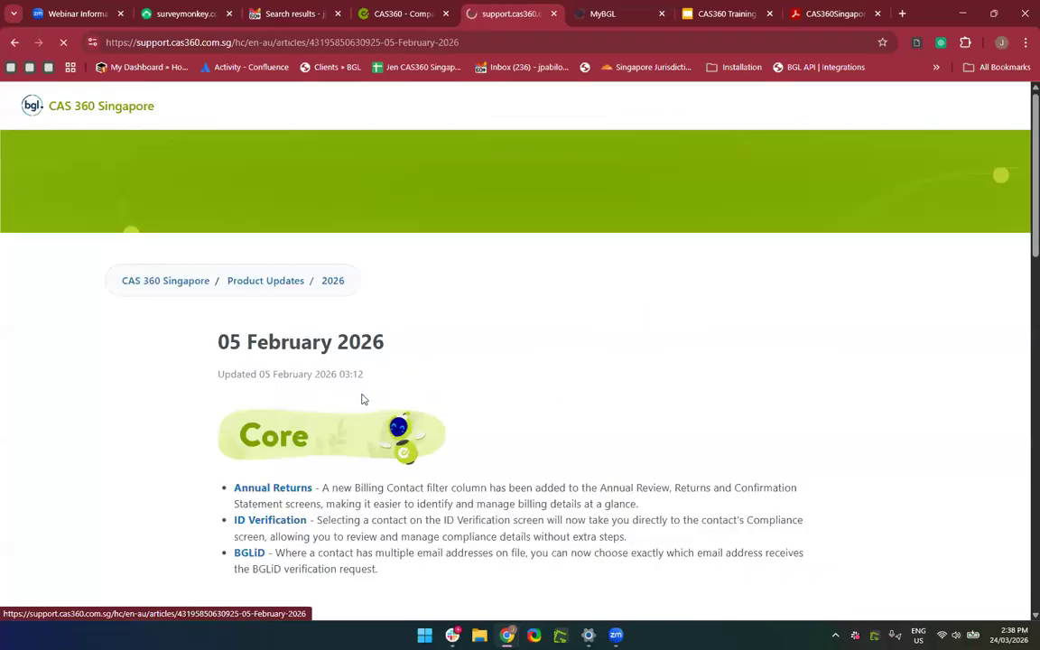
scroll(570, 452, "down", 6)
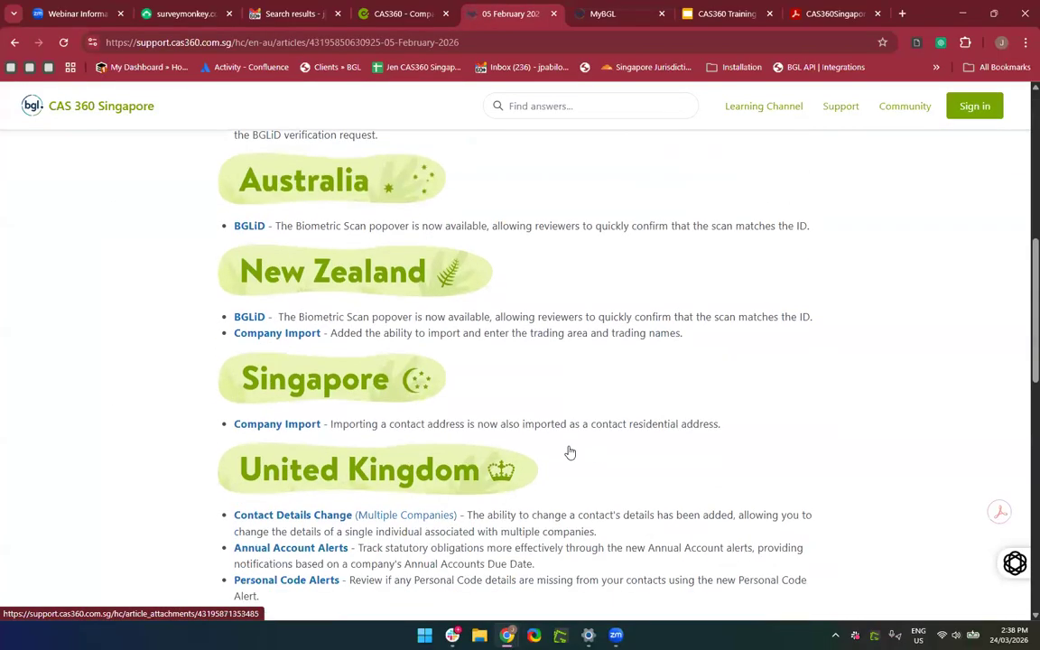
scroll(570, 452, "up", 2)
scroll(420, 492, "down", 3)
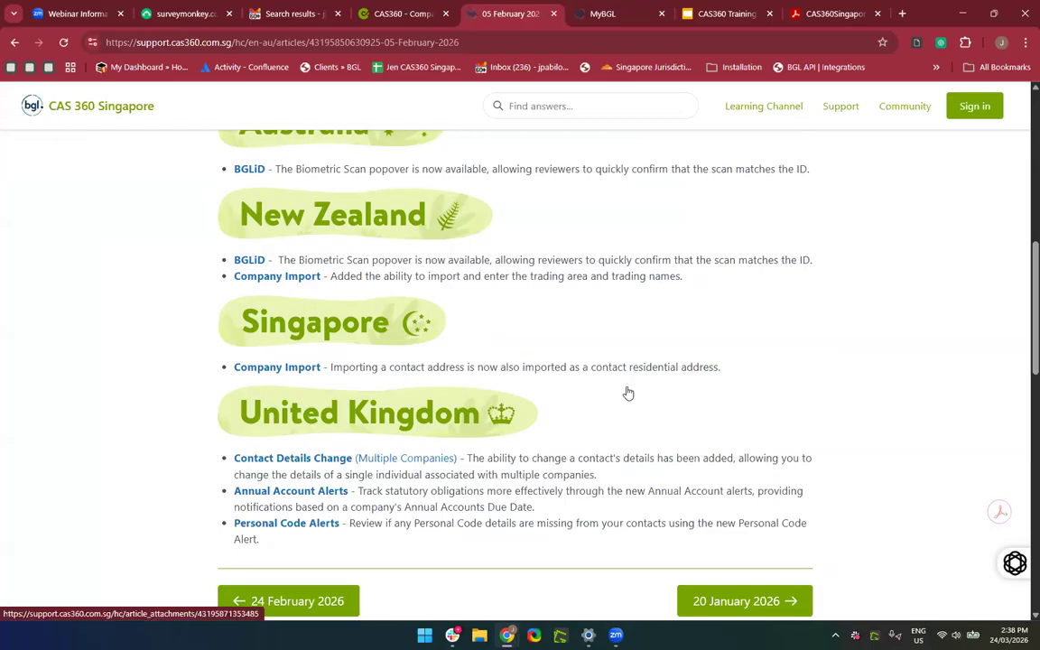
Read through the linked Singapore Company Import help article.
left_click(268, 367)
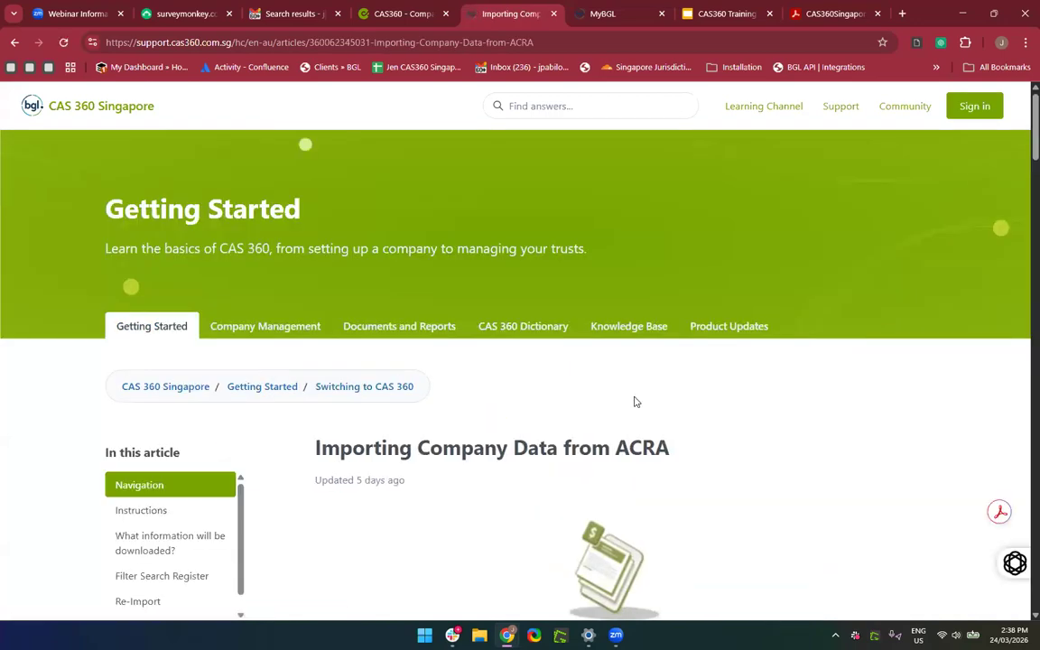
scroll(635, 400, "down", 3)
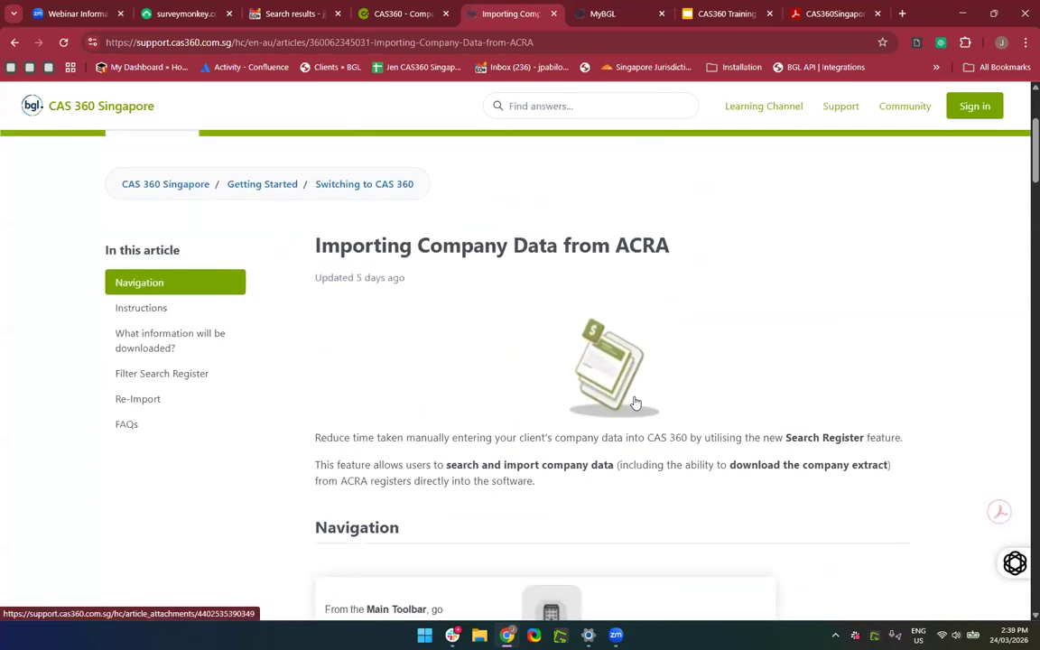
scroll(635, 401, "down", 10)
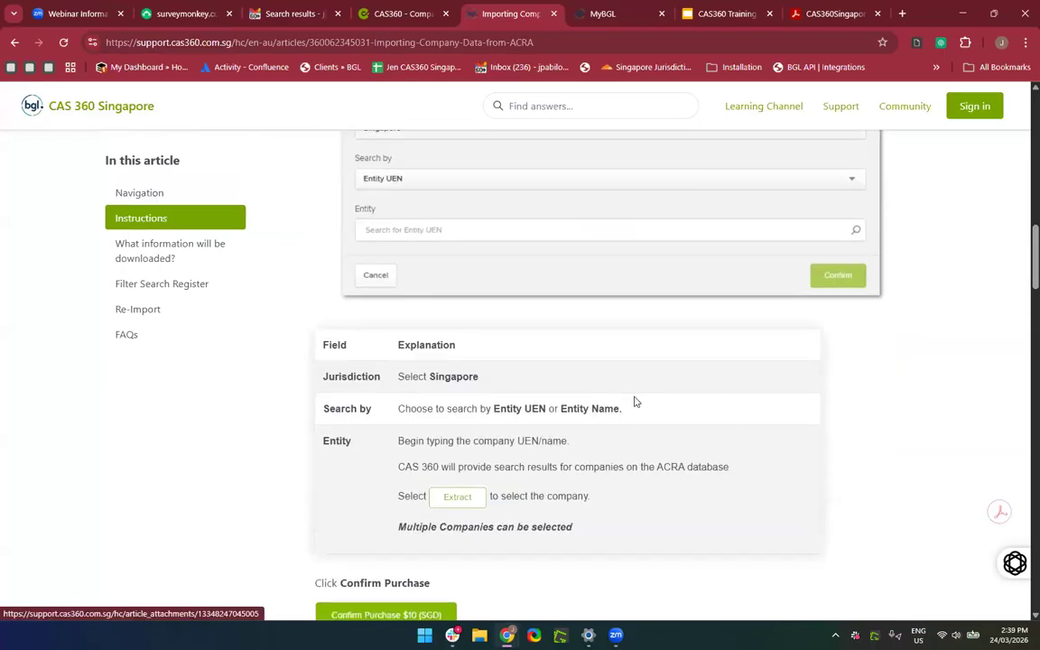
scroll(634, 401, "down", 4)
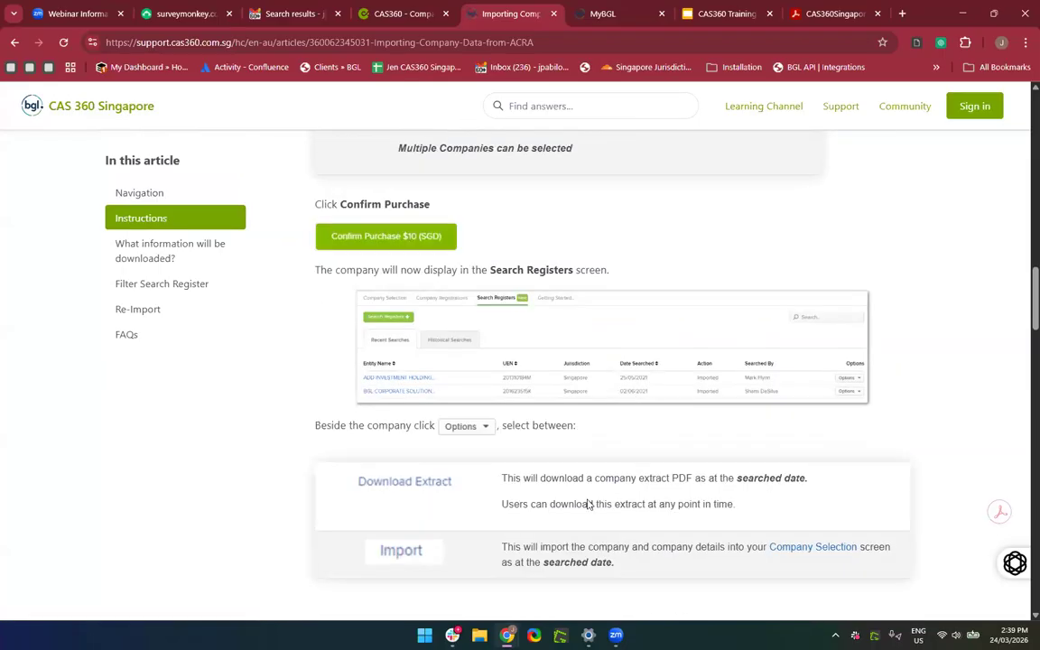
scroll(588, 504, "down", 4)
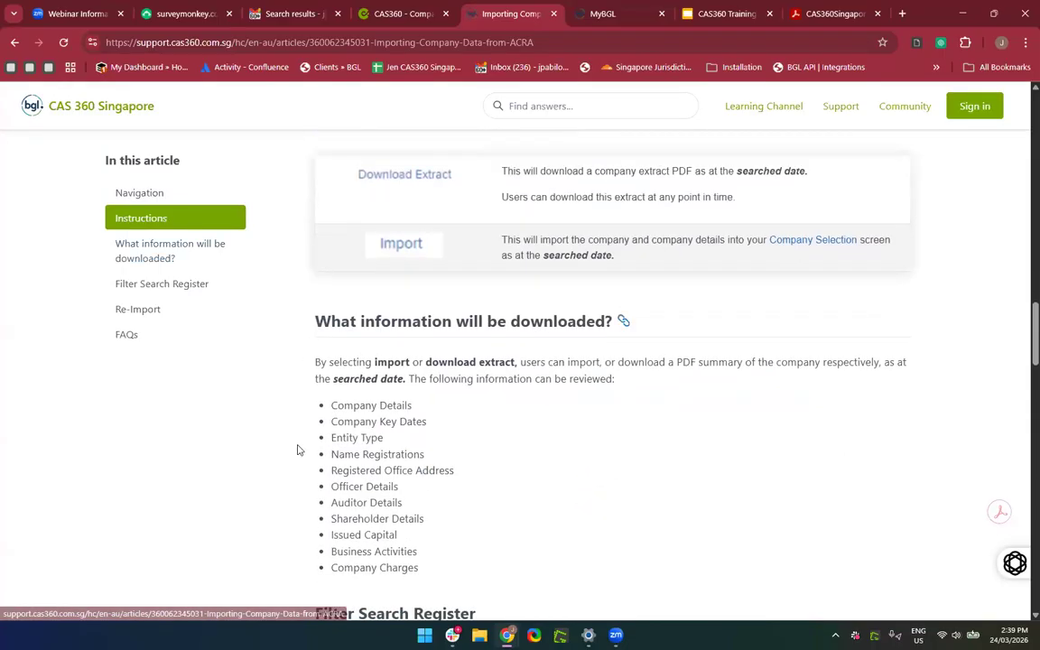
Check the CAS360 tab, then go back through the release notes to Product Updates.
left_click(390, 14)
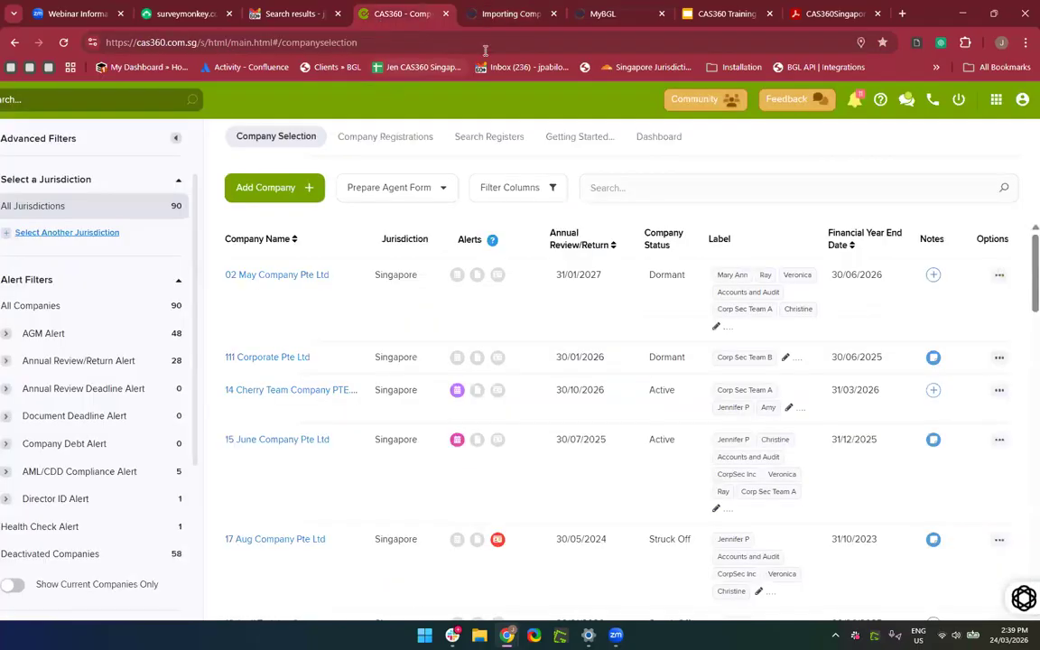
left_click(462, 15)
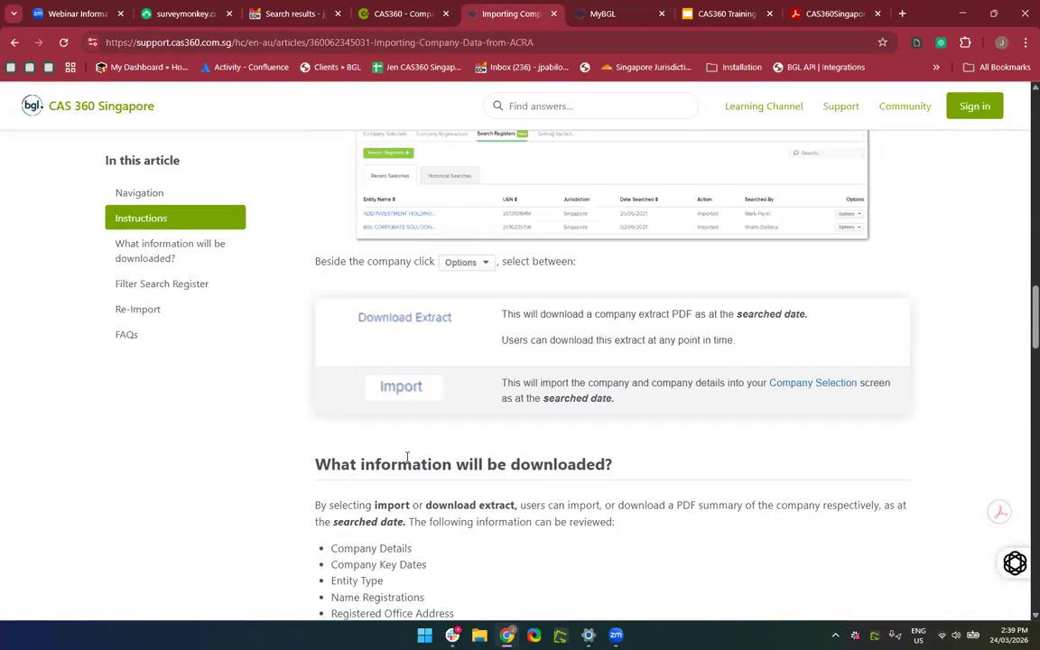
scroll(406, 458, "up", 2)
left_click(15, 42)
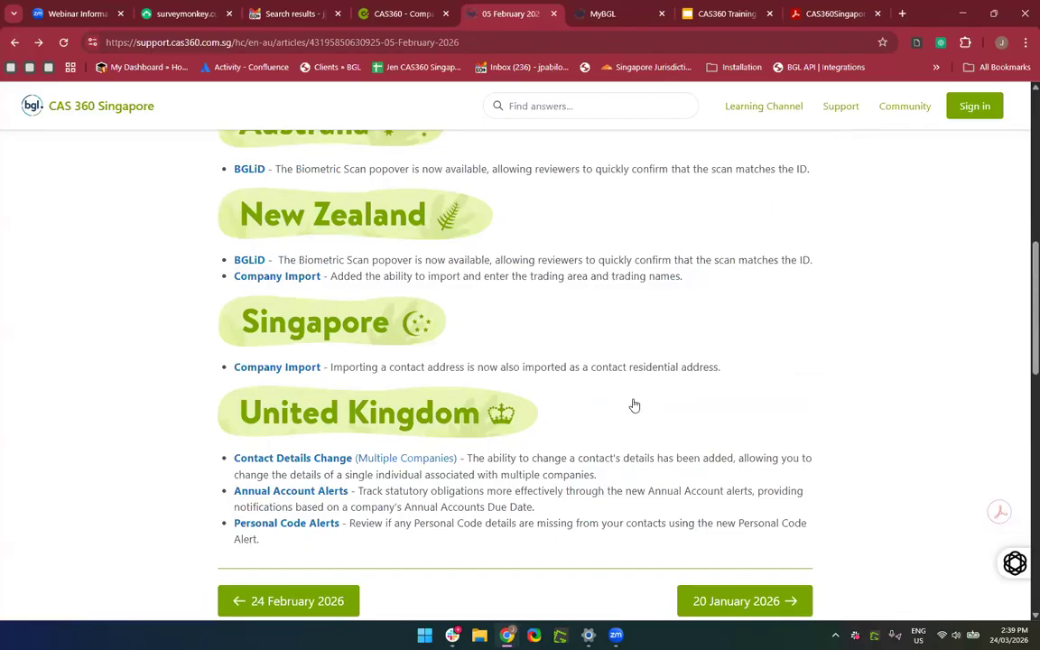
scroll(424, 360, "up", 3)
scroll(424, 361, "down", 3)
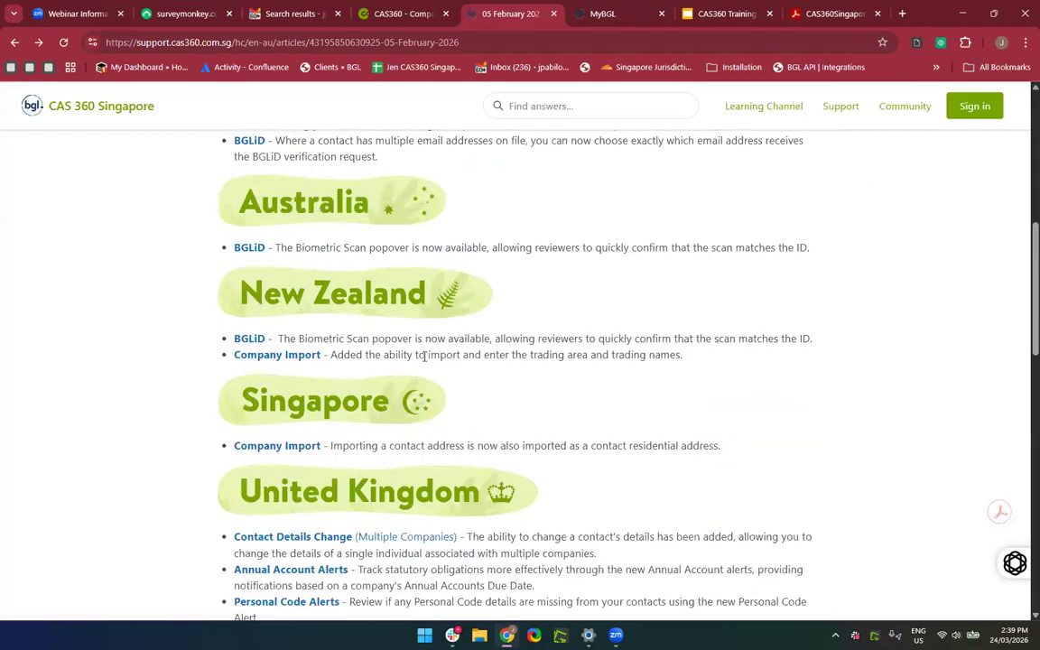
left_click(14, 42)
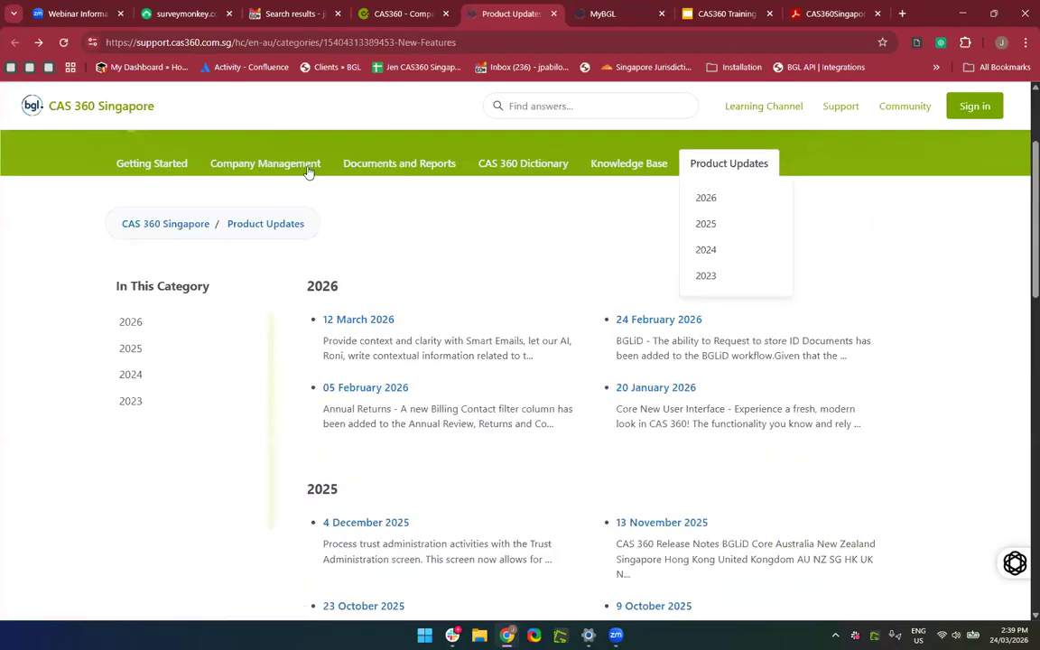
Reopen New Features Notes from the CAS360 help menu and close the duplicate Product Updates page.
left_click(402, 14)
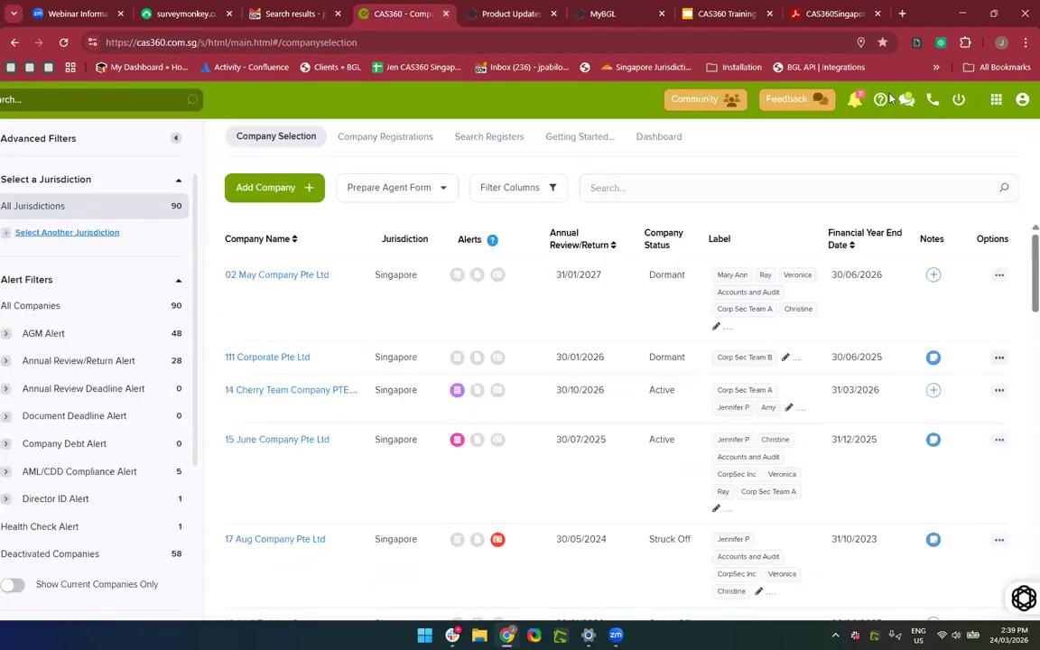
left_click(880, 99)
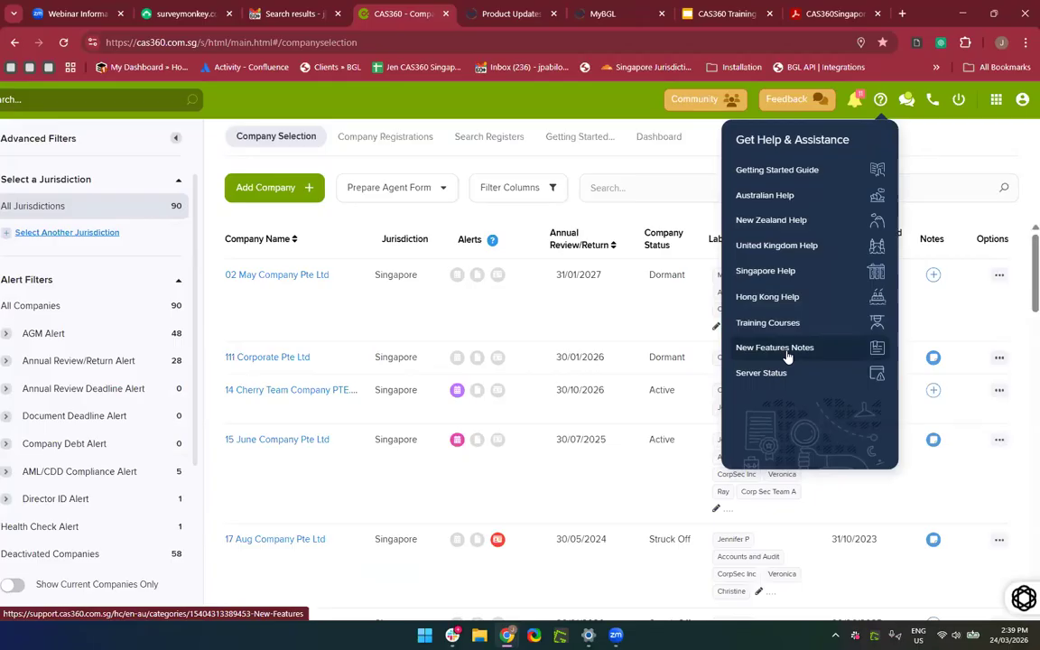
left_click(788, 353)
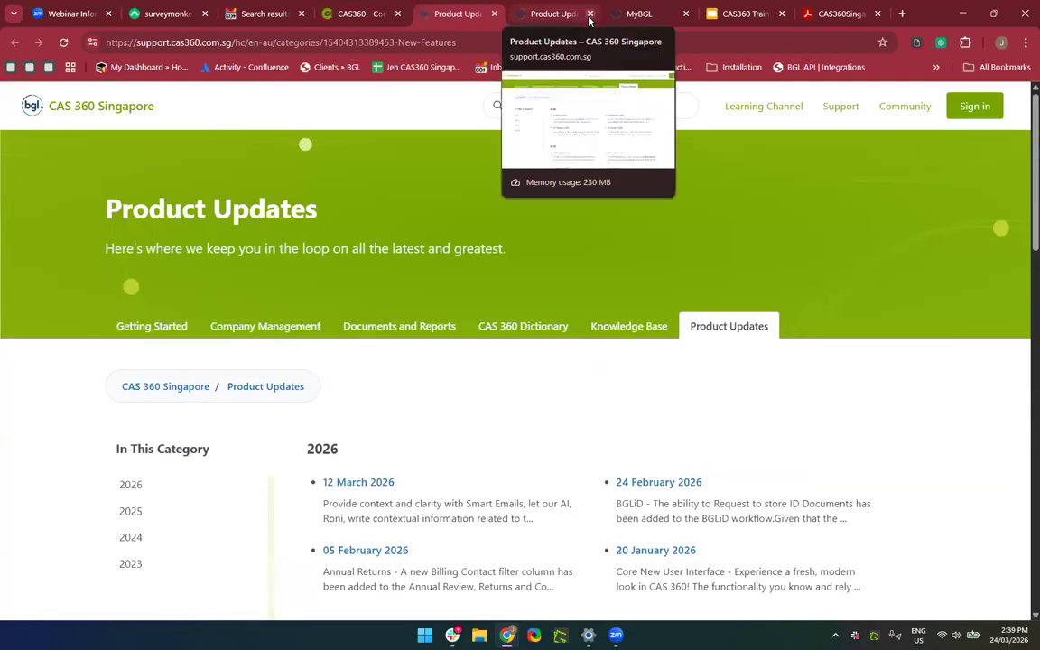
left_click(589, 20)
scroll(527, 468, "down", 1)
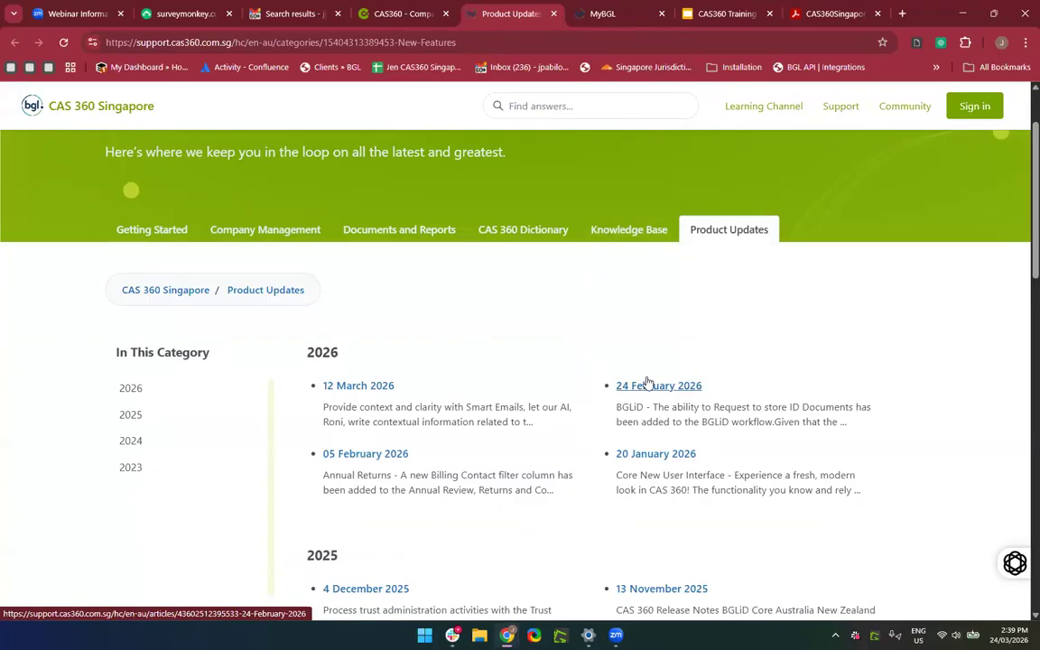
scroll(647, 379, "down", 1)
scroll(592, 333, "up", 3)
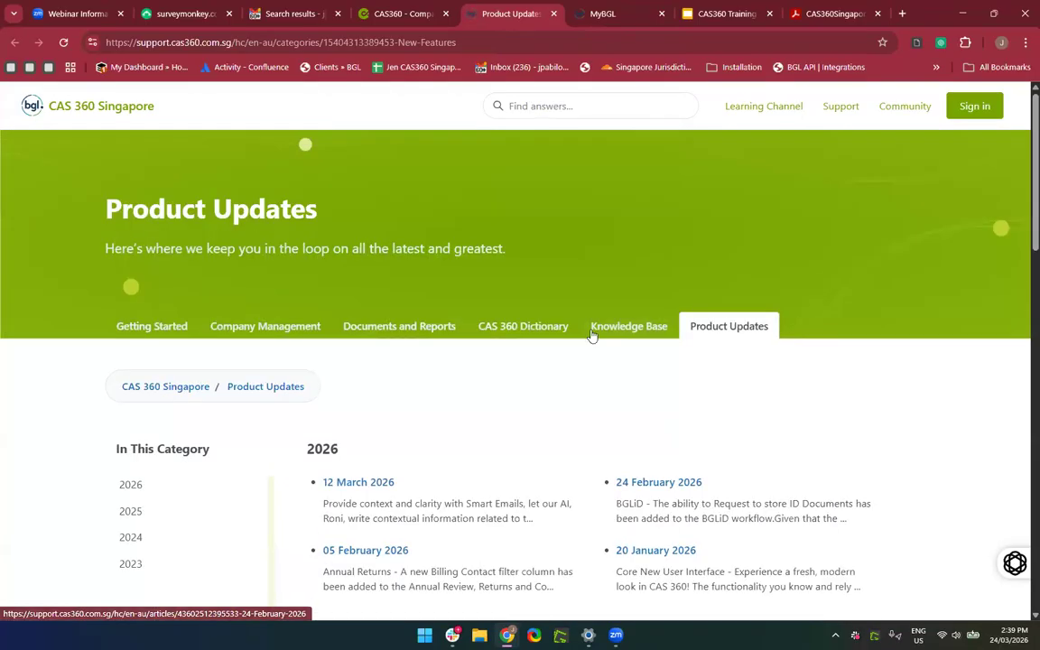
Close the MyBGL and extra Product Updates pages, then launch Singapore Help from the help menu.
left_click(401, 14)
left_click(662, 14)
left_click(554, 14)
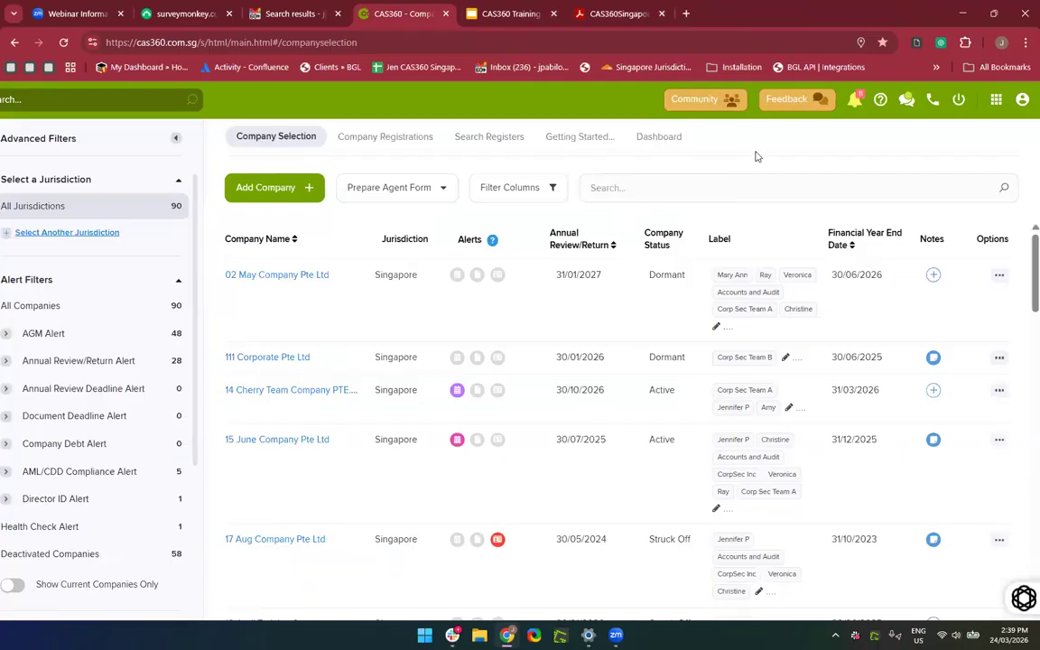
left_click(882, 101)
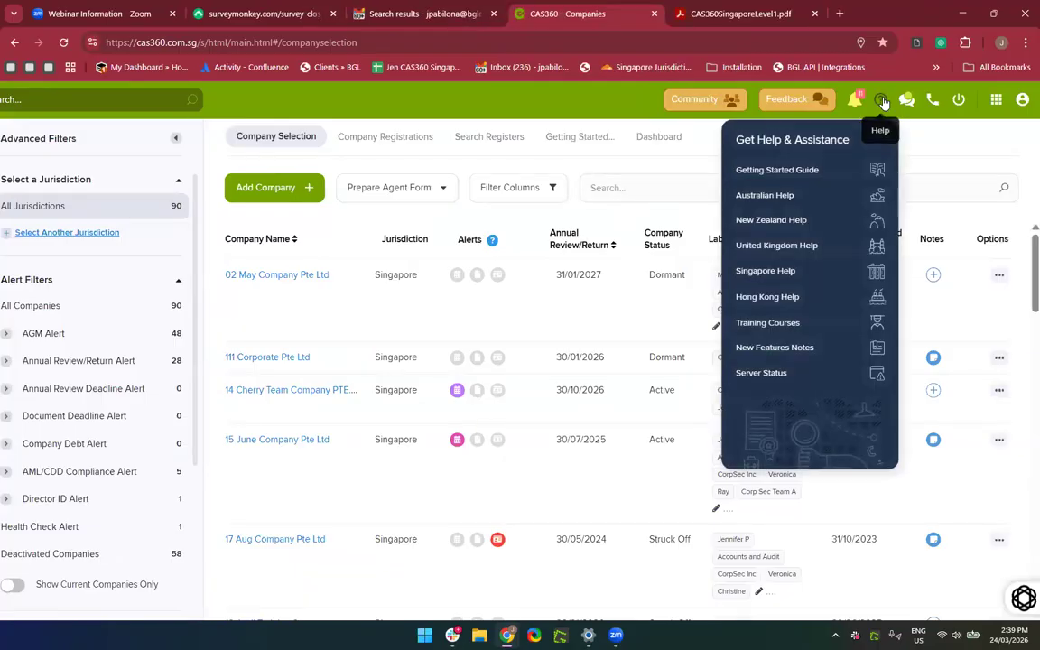
left_click(765, 271)
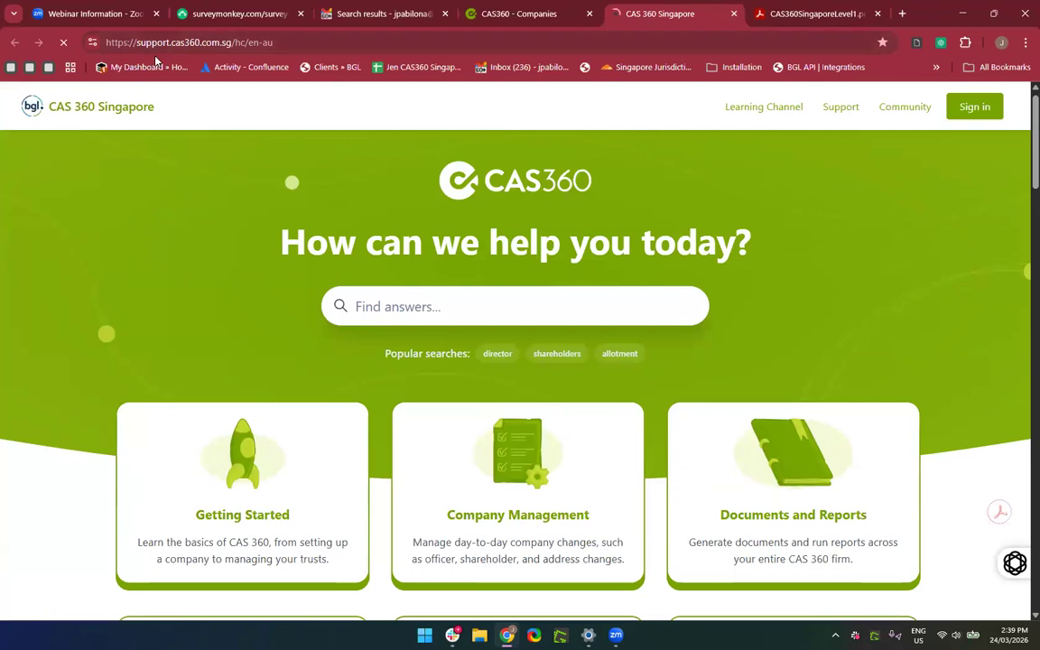
Browse the support home page's category cards and open the Getting Started category.
left_click(203, 50)
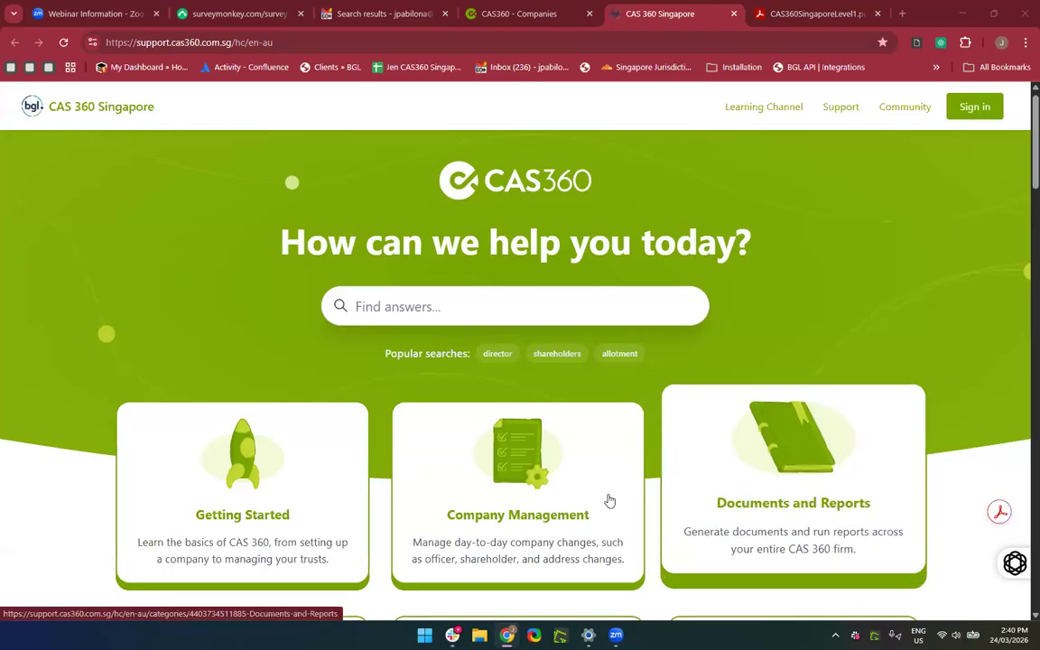
scroll(608, 500, "down", 2)
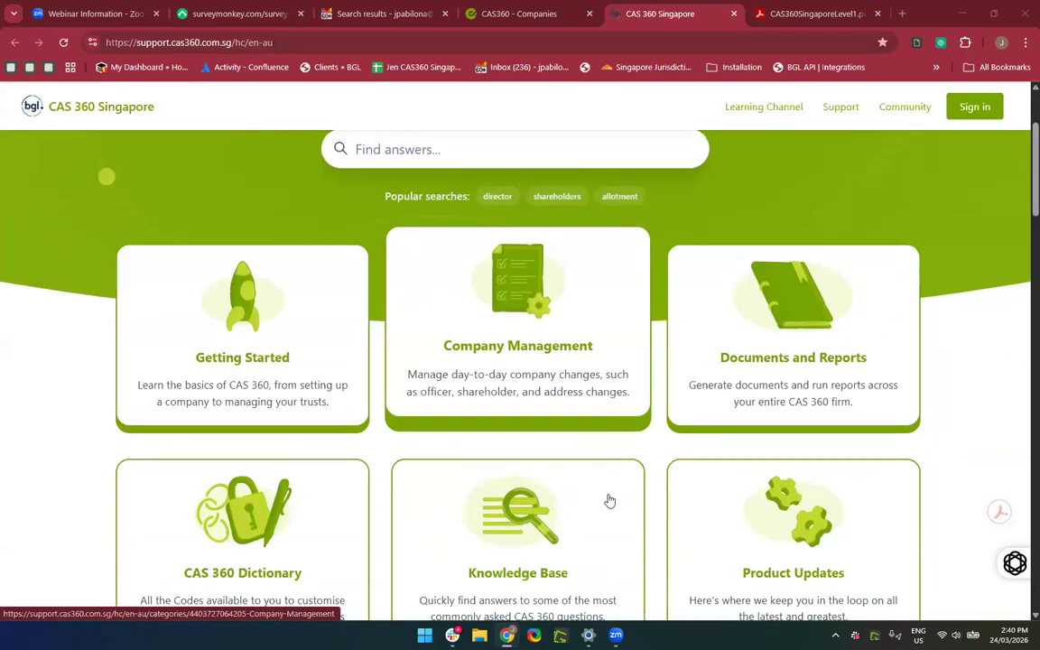
scroll(609, 500, "up", 2)
scroll(610, 500, "down", 4)
scroll(609, 500, "up", 4)
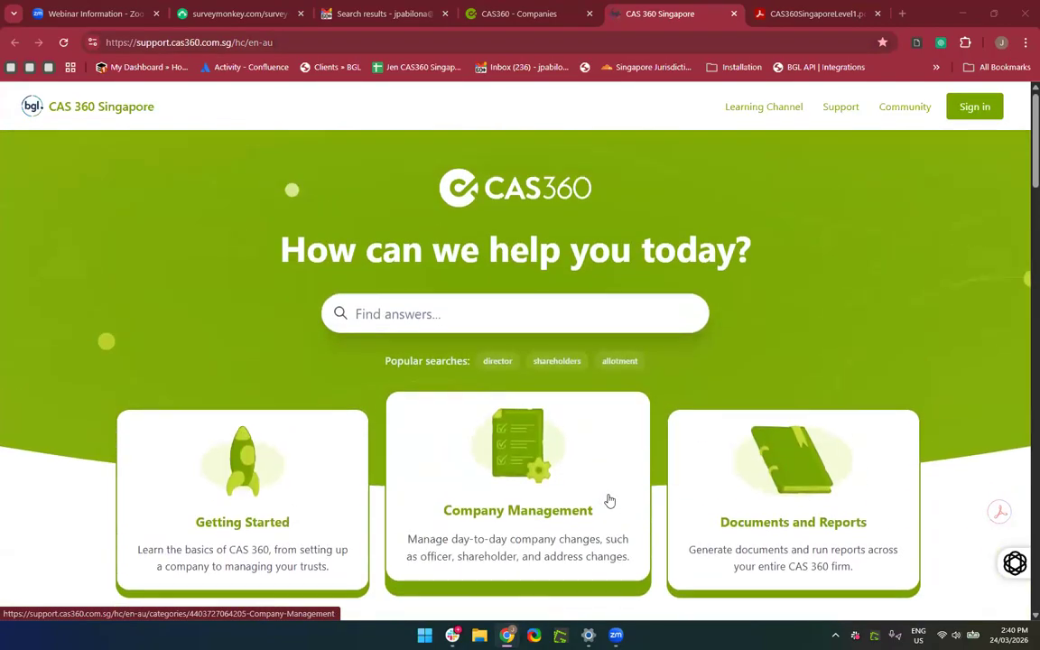
scroll(610, 500, "down", 2)
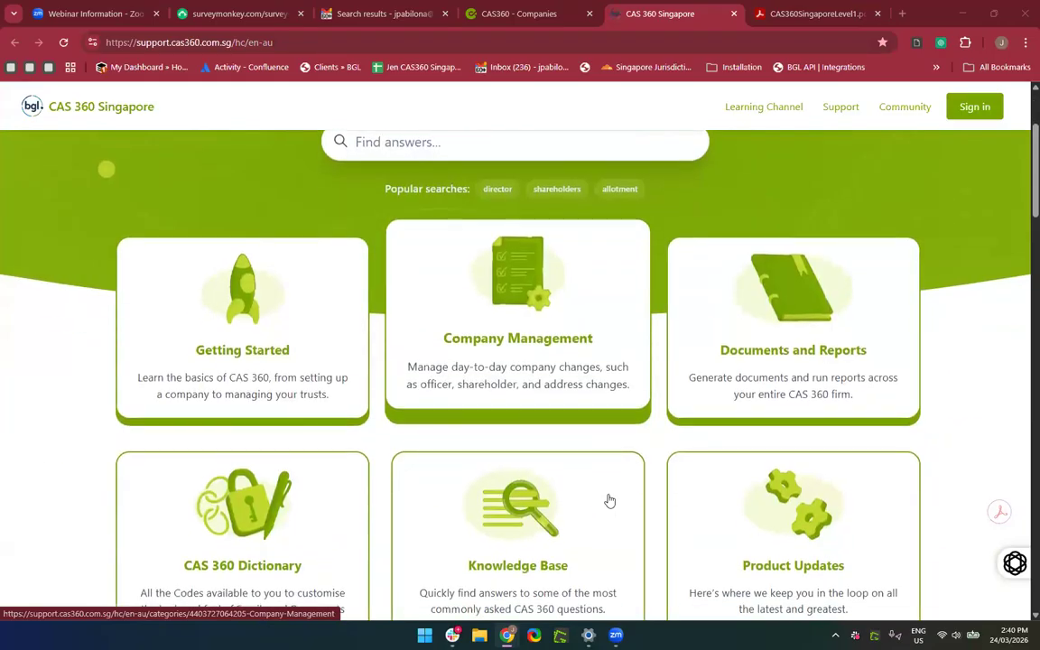
scroll(610, 500, "down", 1)
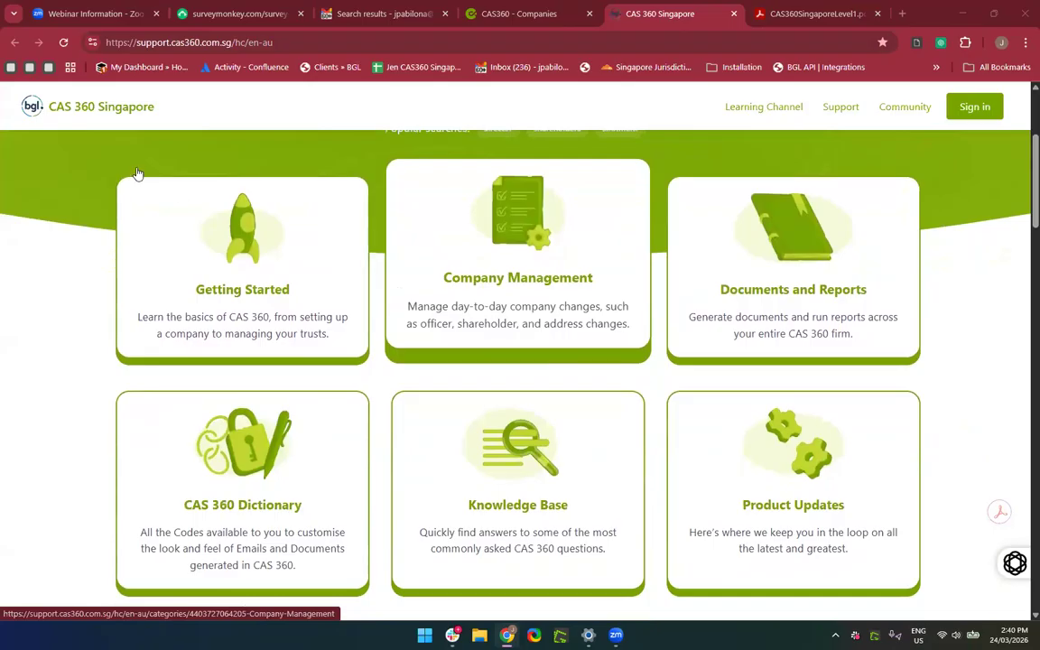
left_click(298, 308)
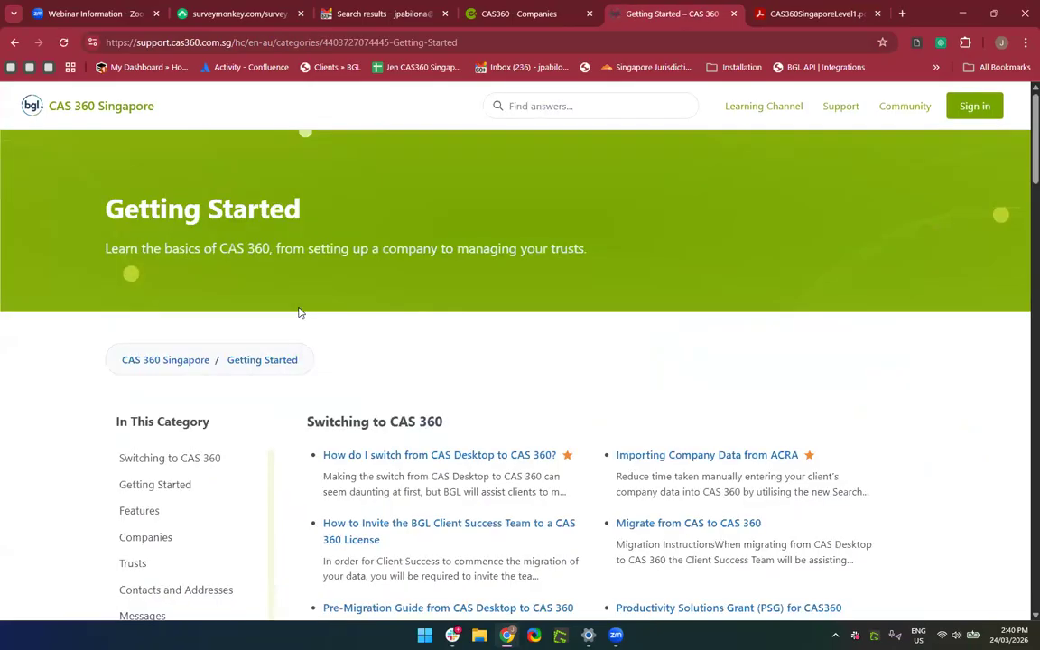
Scroll through the Switching to CAS 360 (7 articles) and Getting Started (14 articles) lists.
scroll(361, 337, "down", 1)
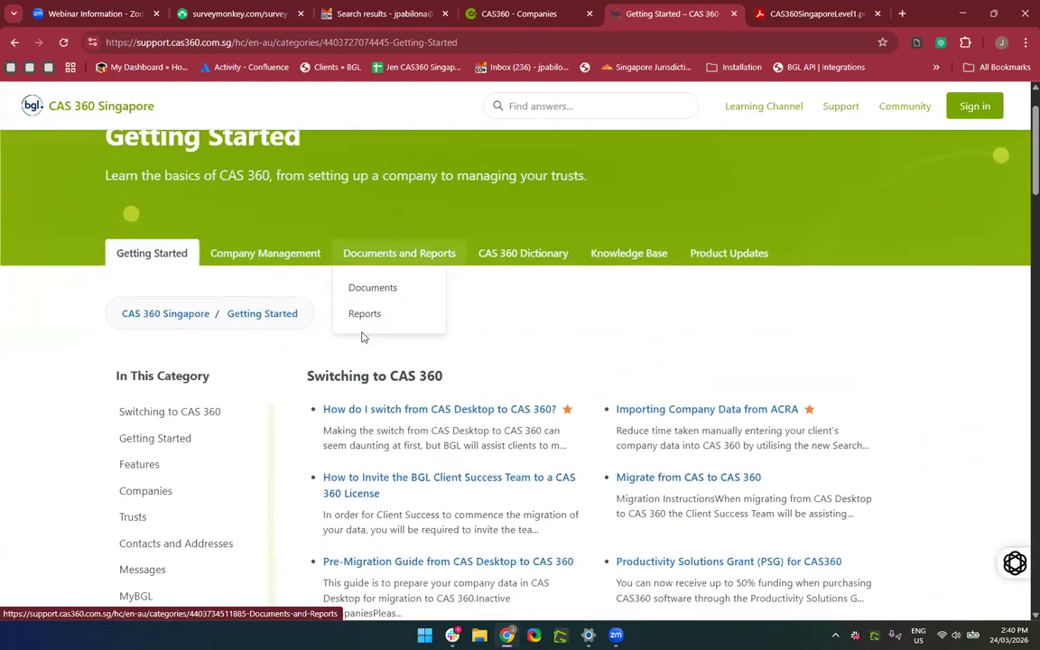
scroll(533, 418, "down", 2)
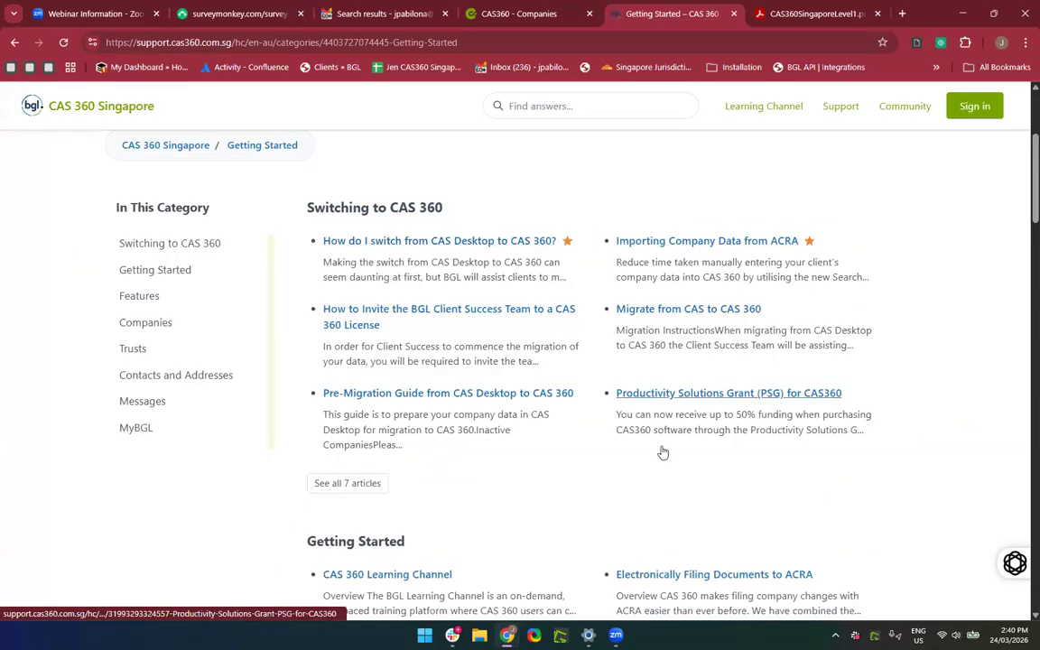
scroll(661, 452, "down", 2)
scroll(560, 310, "up", 1)
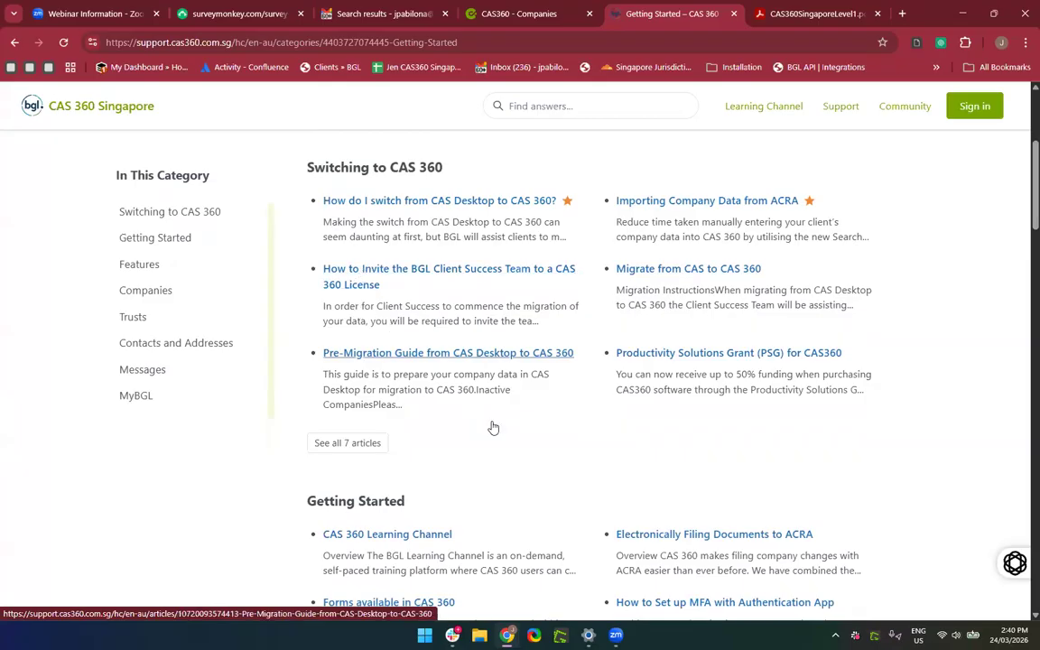
scroll(492, 427, "down", 2)
scroll(492, 427, "down", 3)
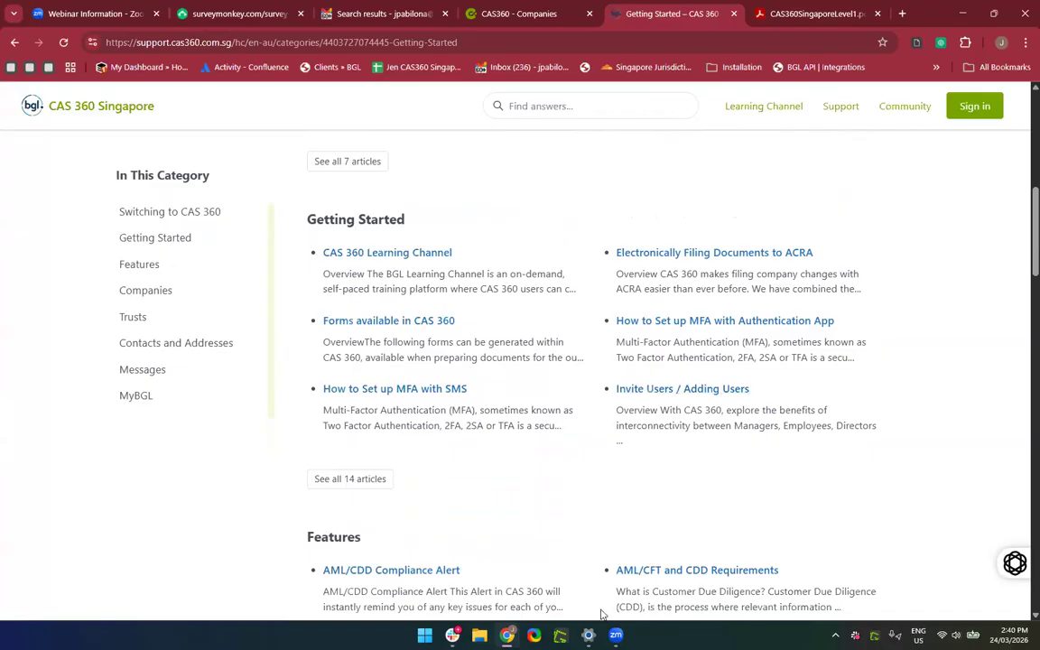
Show all 14 Getting Started articles and preview Forms available in CAS 360.
left_click(350, 479)
scroll(327, 313, "down", 3)
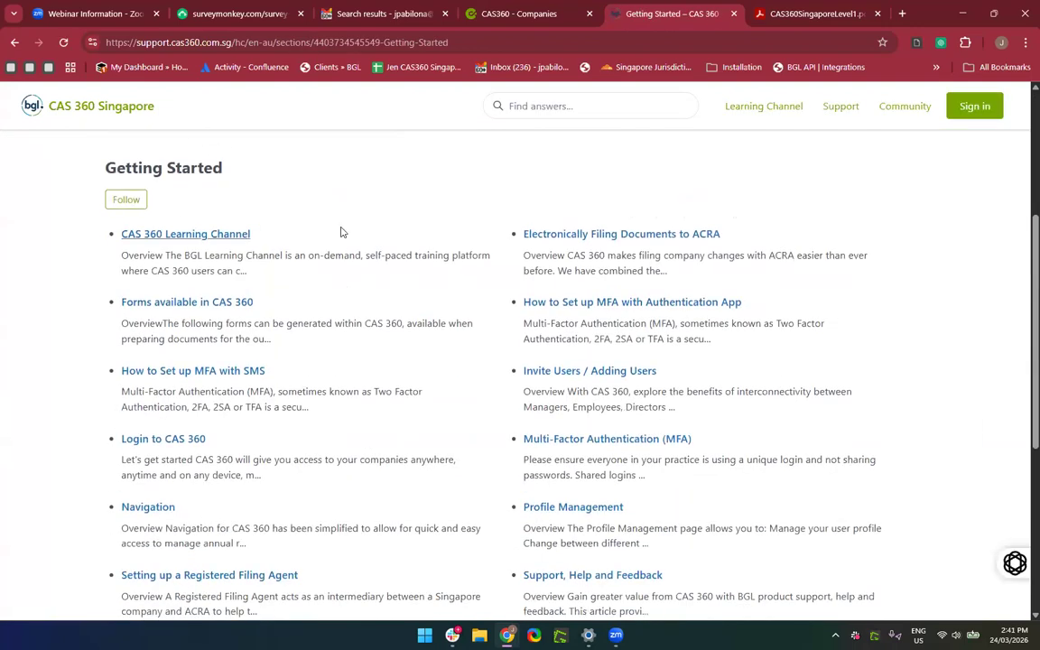
left_click(221, 303)
scroll(238, 314, "down", 7)
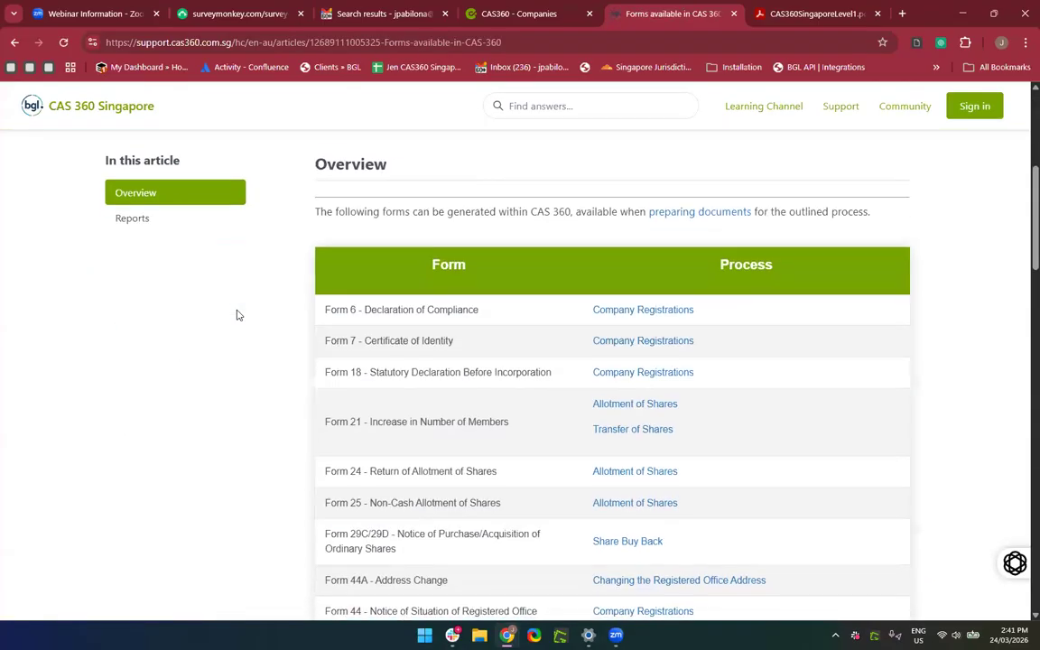
scroll(406, 332, "up", 2)
scroll(404, 332, "down", 3)
scroll(405, 333, "down", 10)
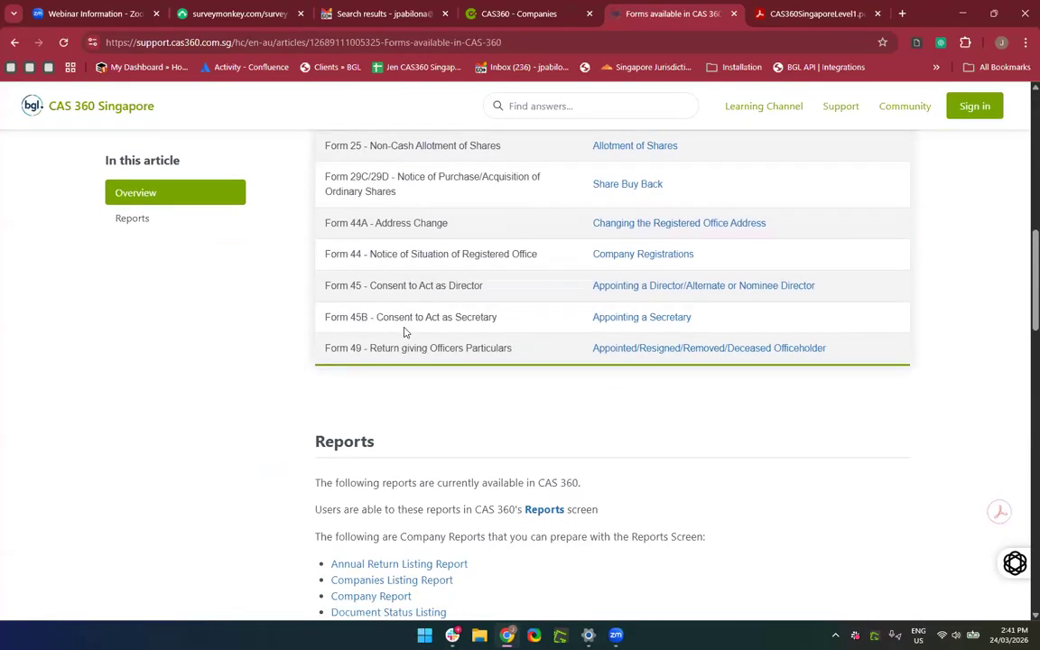
scroll(405, 334, "up", 7)
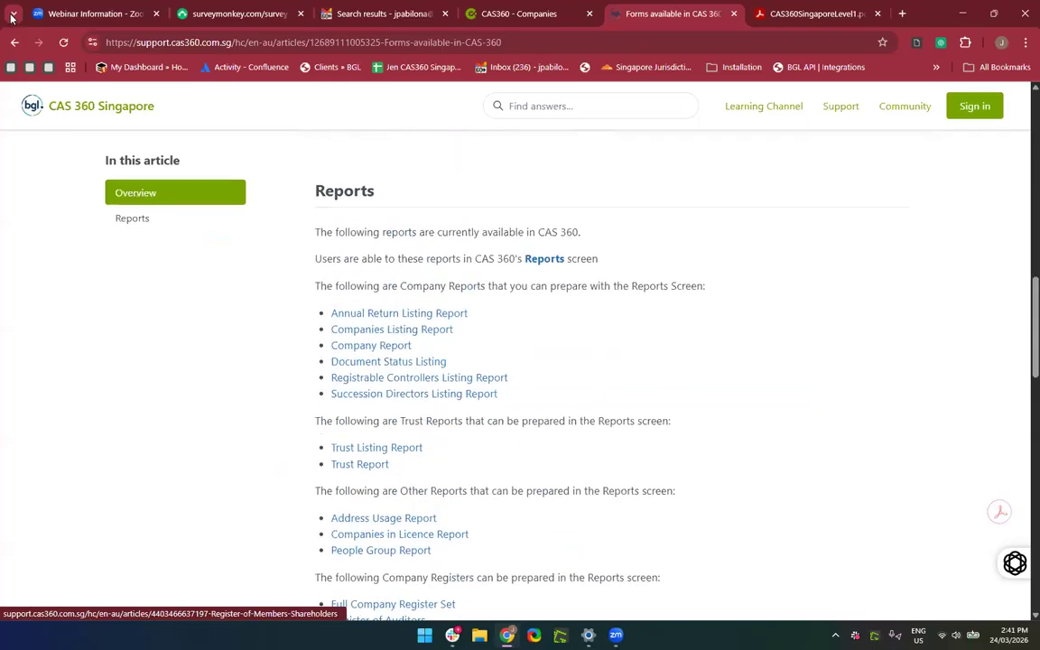
left_click(15, 43)
Preview Login to CAS 360, then open the Multi-Factor Authentication (MFA) article.
scroll(333, 347, "down", 1)
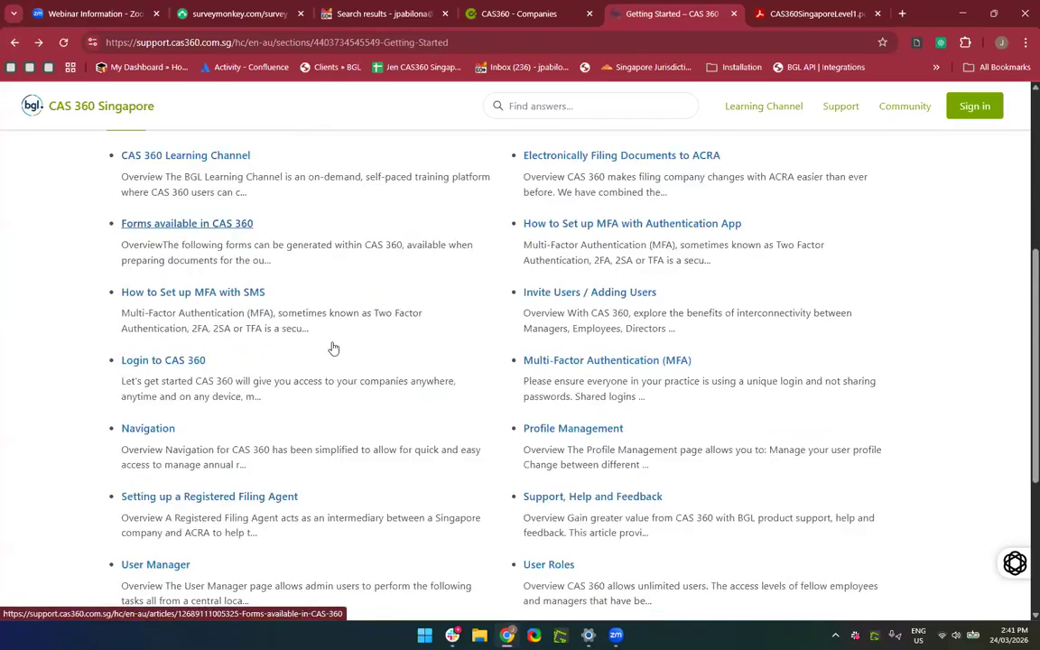
left_click(171, 343)
scroll(520, 442, "down", 3)
scroll(518, 440, "up", 1)
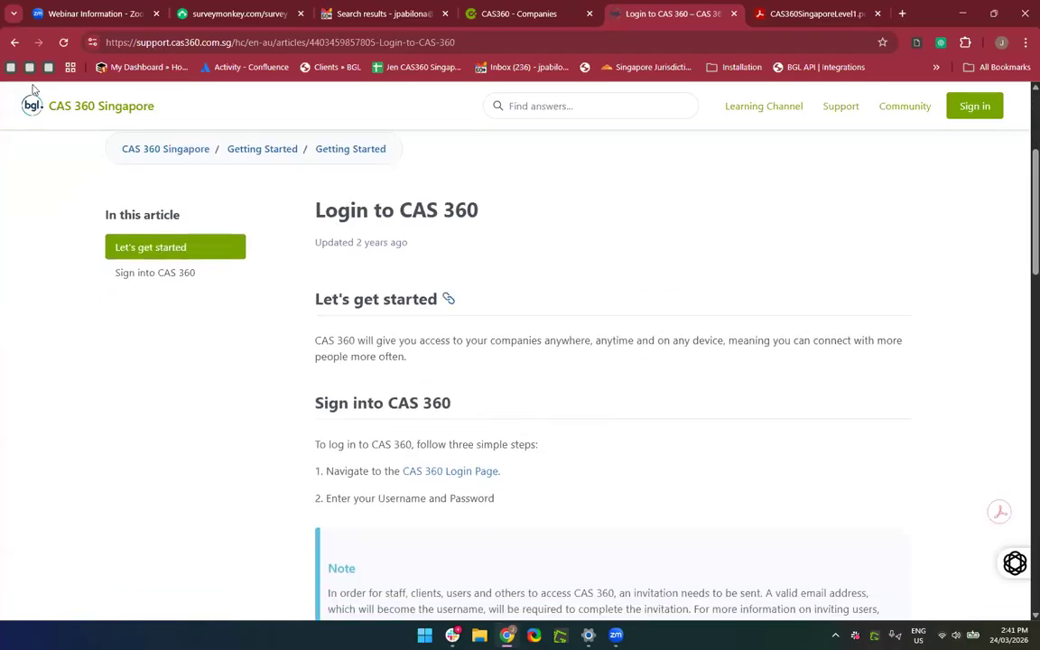
left_click(14, 43)
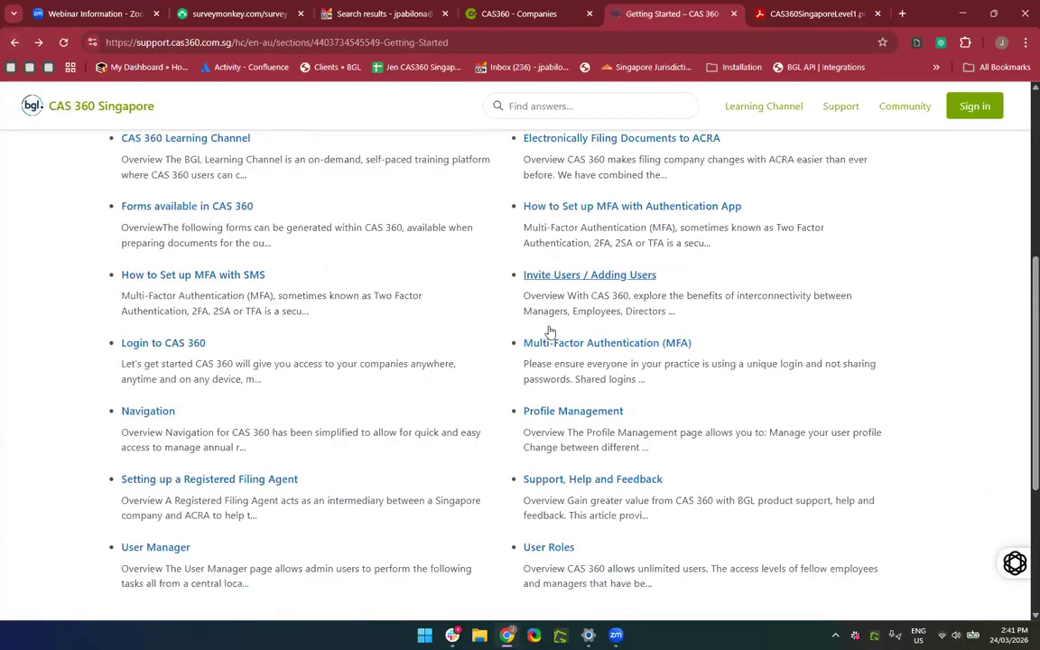
scroll(549, 332, "up", 1)
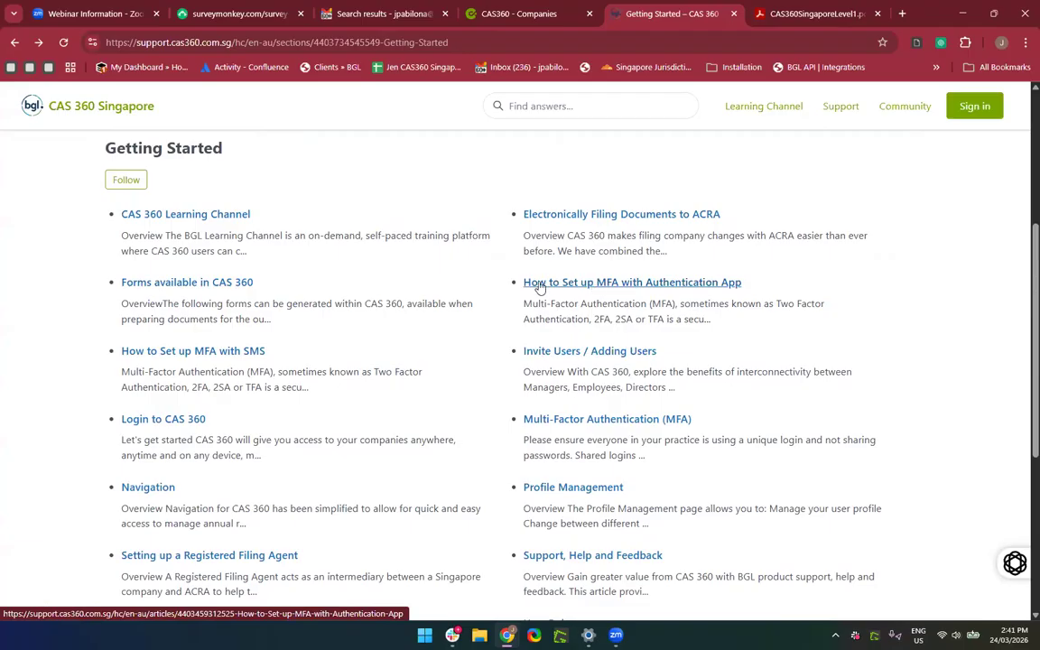
left_click(591, 426)
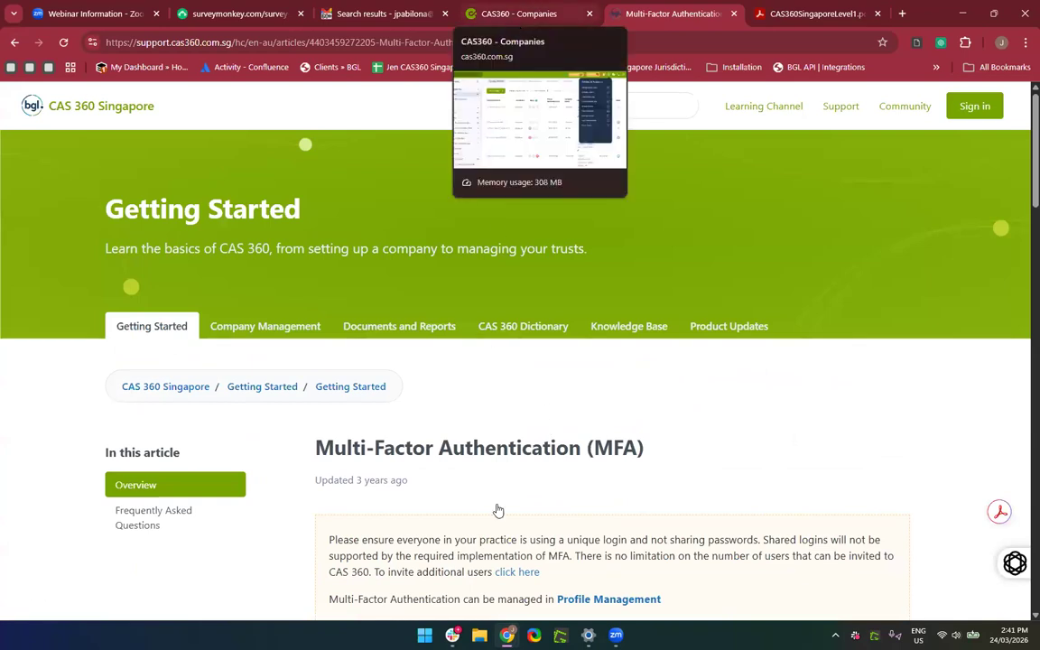
scroll(498, 511, "down", 2)
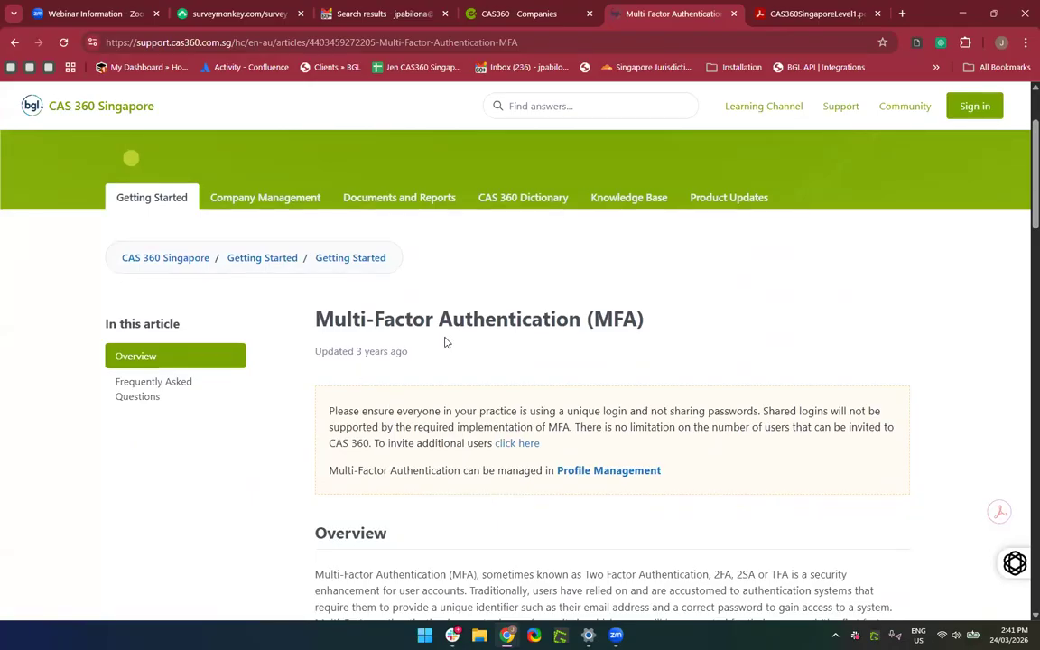
scroll(493, 528, "down", 3)
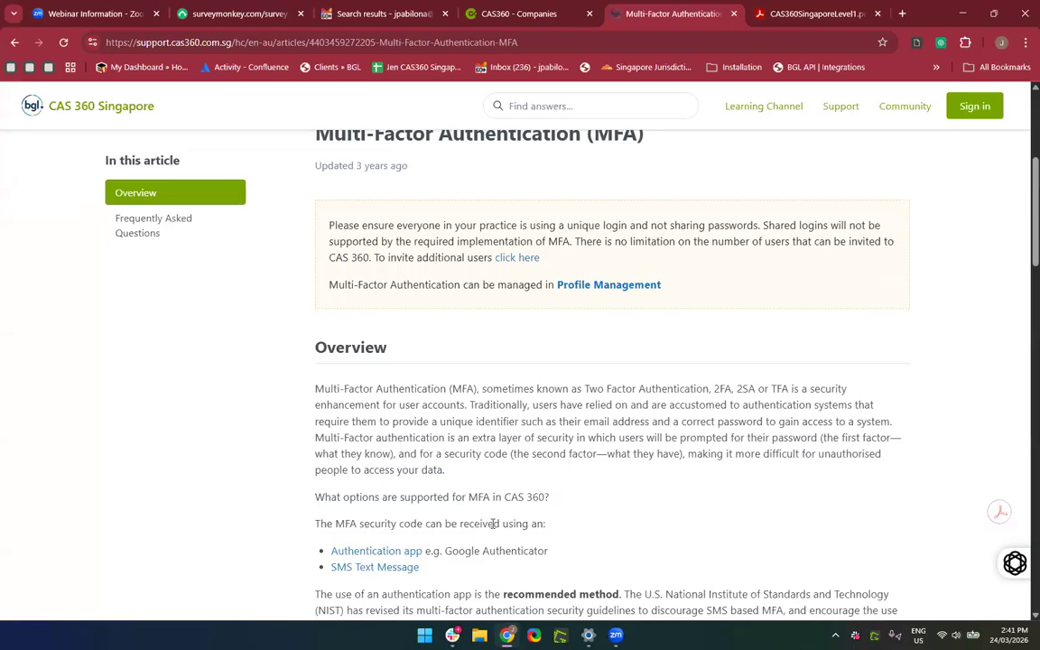
scroll(493, 524, "up", 1)
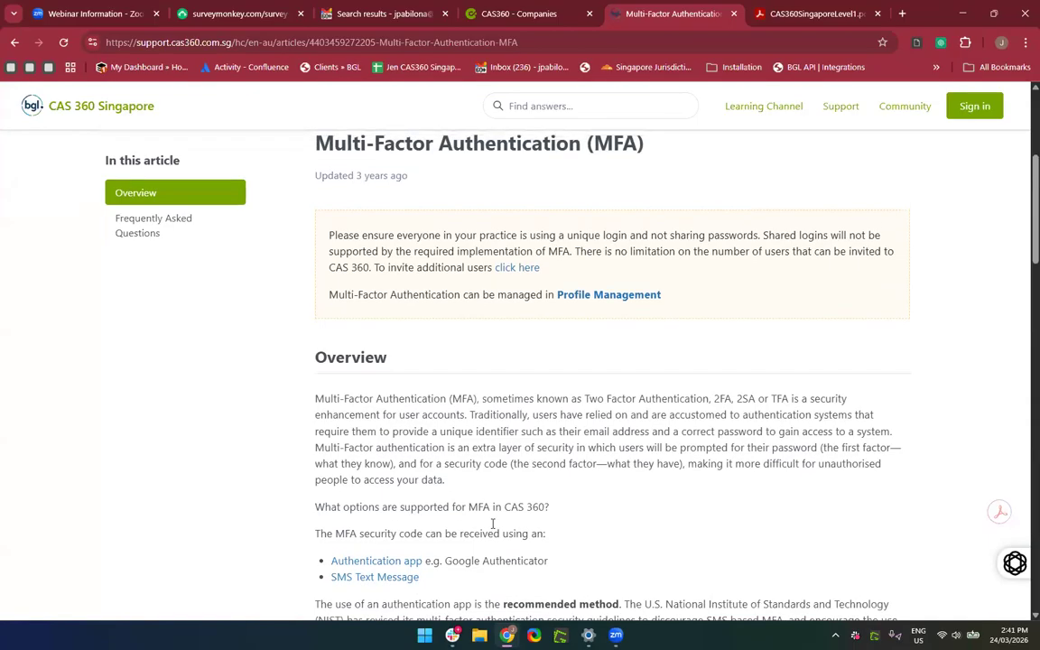
scroll(493, 523, "up", 1)
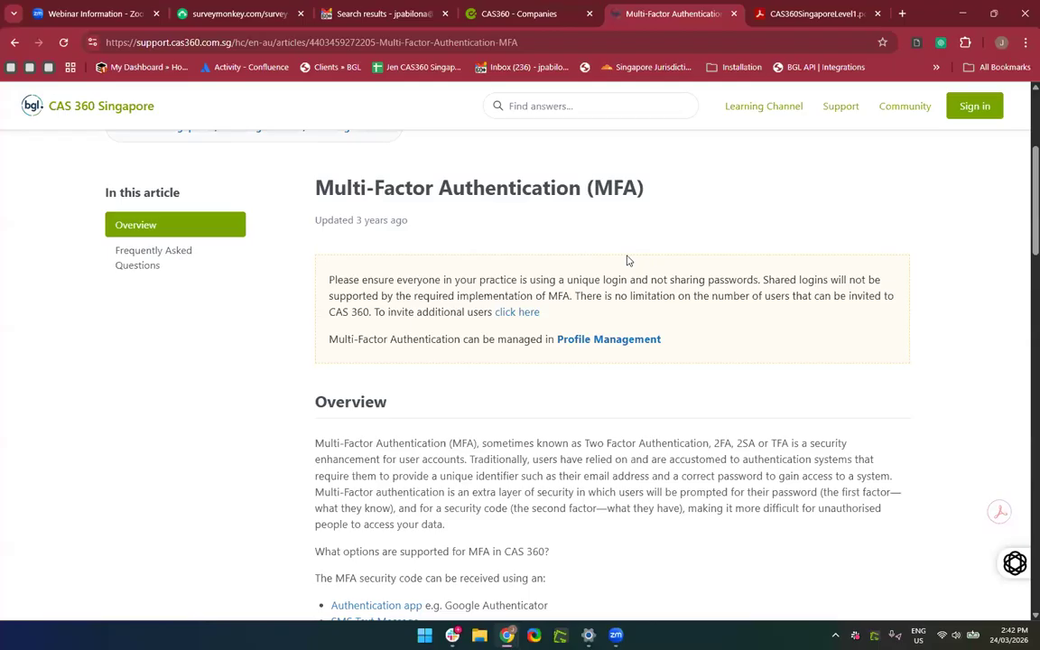
left_click(508, 44)
left_click(508, 42)
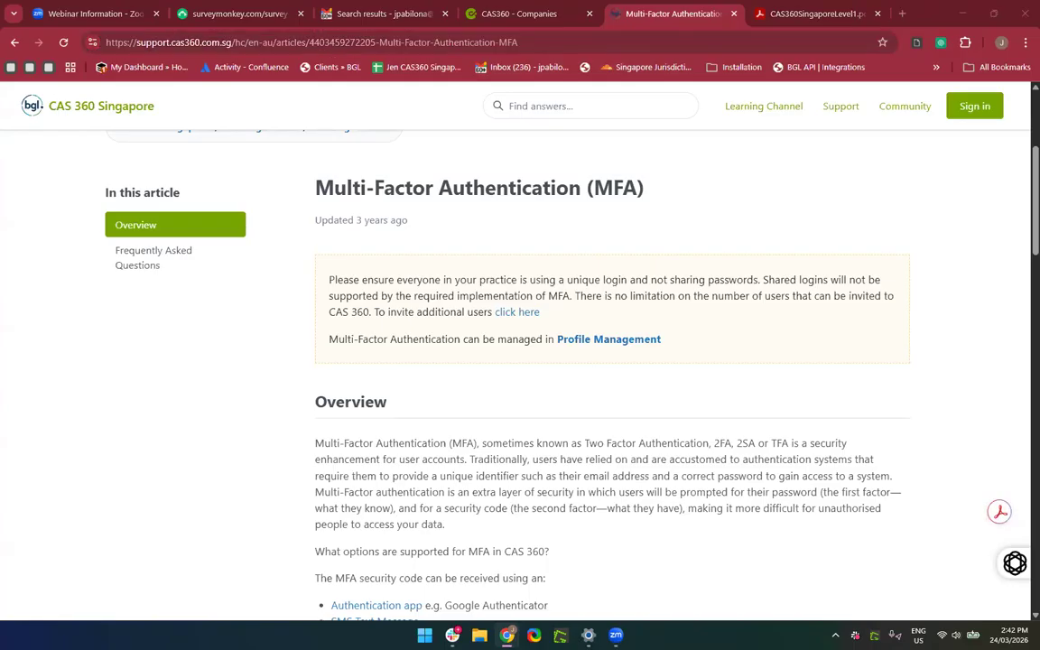
scroll(490, 485, "down", 5)
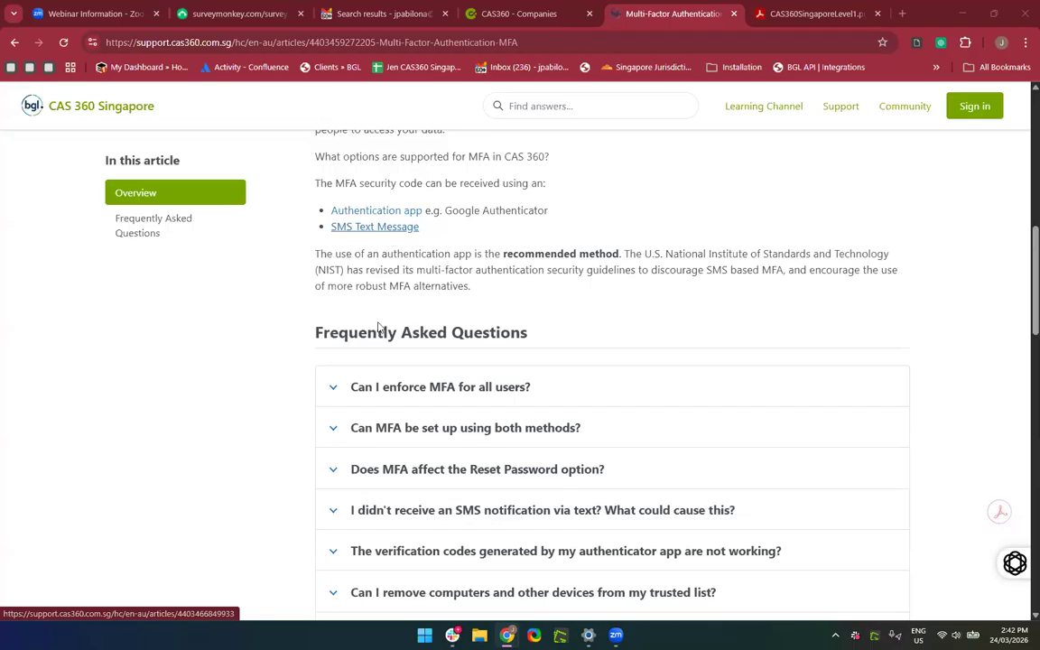
Expand the MFA FAQ answers on failing authenticator codes and leaving the phone at home.
scroll(386, 407, "down", 2)
scroll(389, 398, "down", 1)
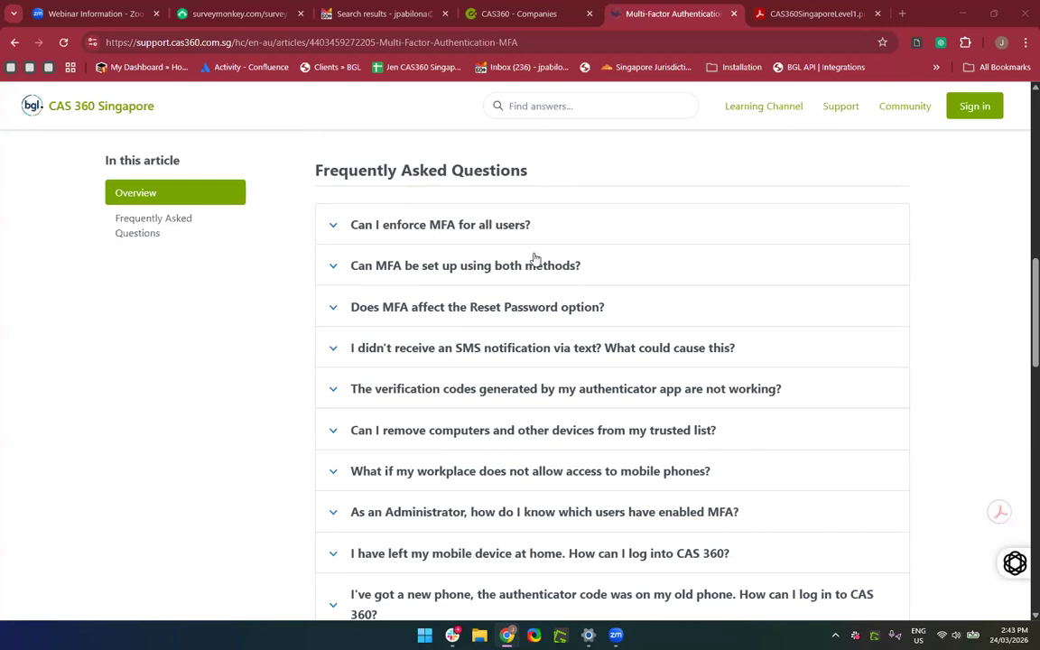
scroll(490, 339, "down", 1)
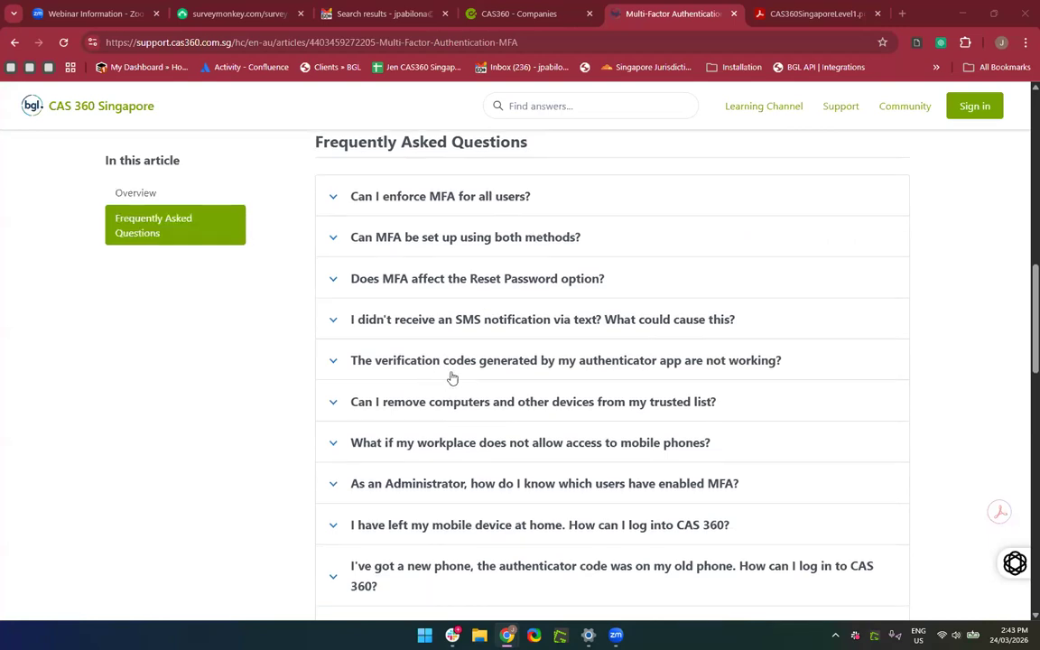
left_click(504, 372)
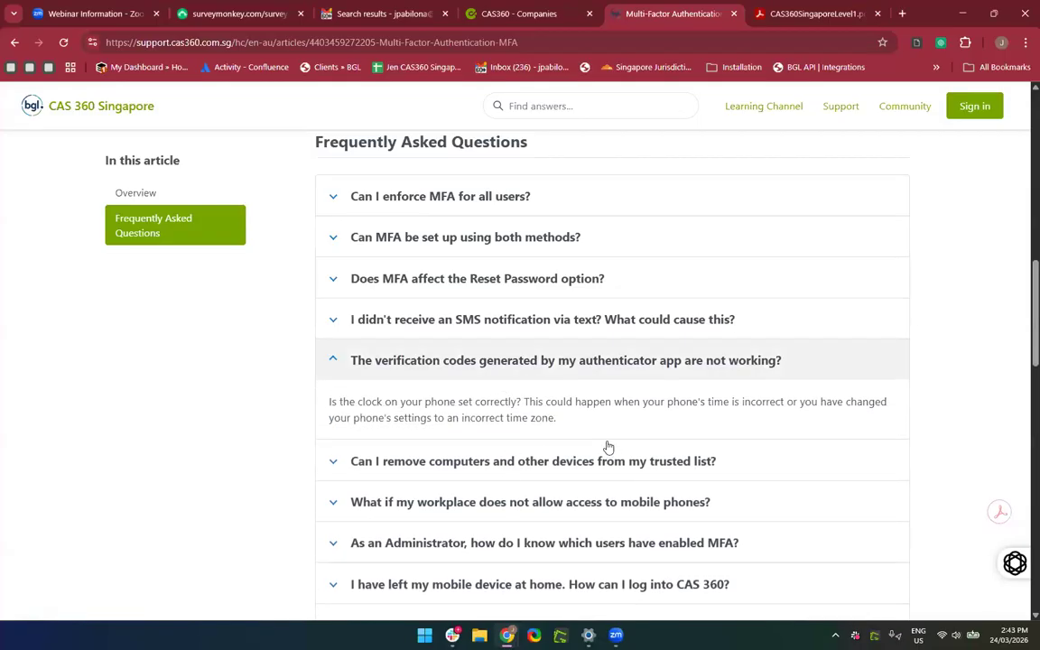
scroll(734, 515, "down", 2)
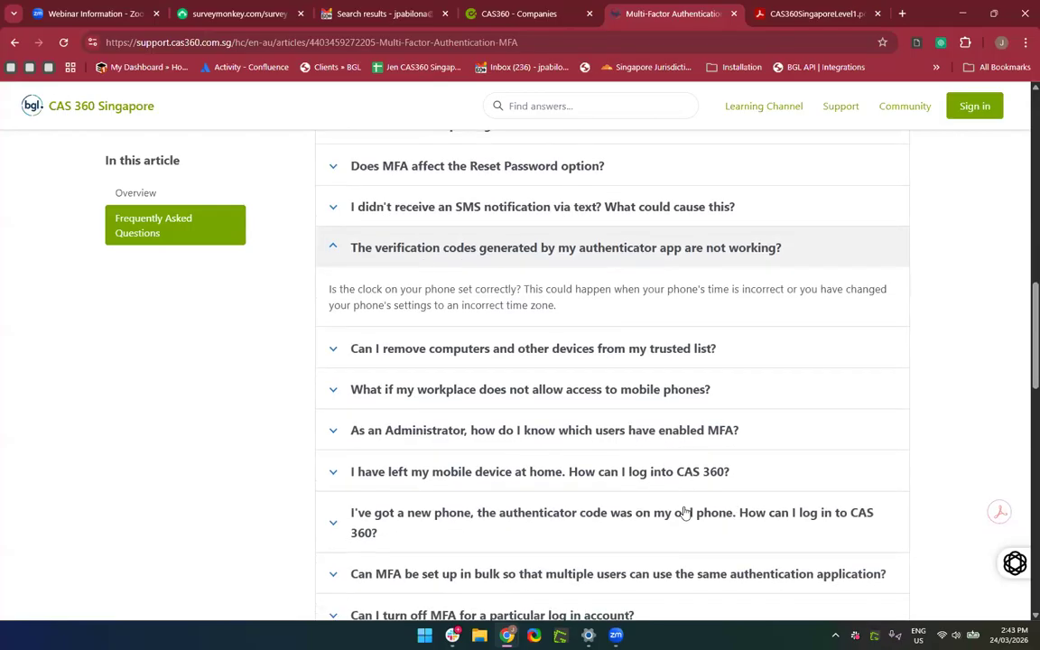
scroll(684, 512, "down", 1)
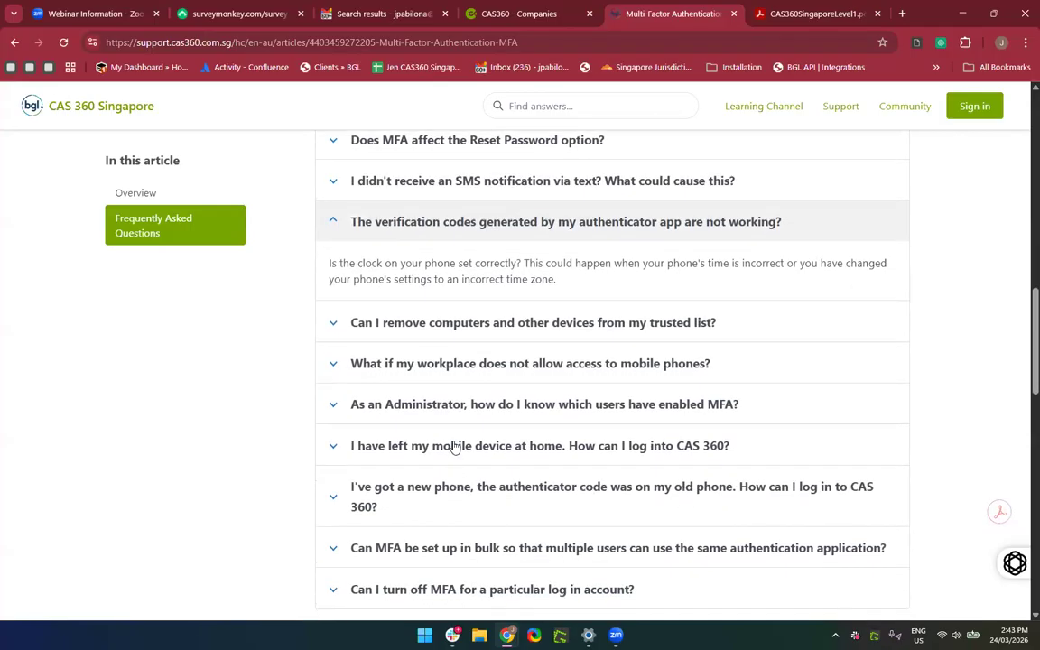
left_click(454, 448)
scroll(564, 525, "down", 3)
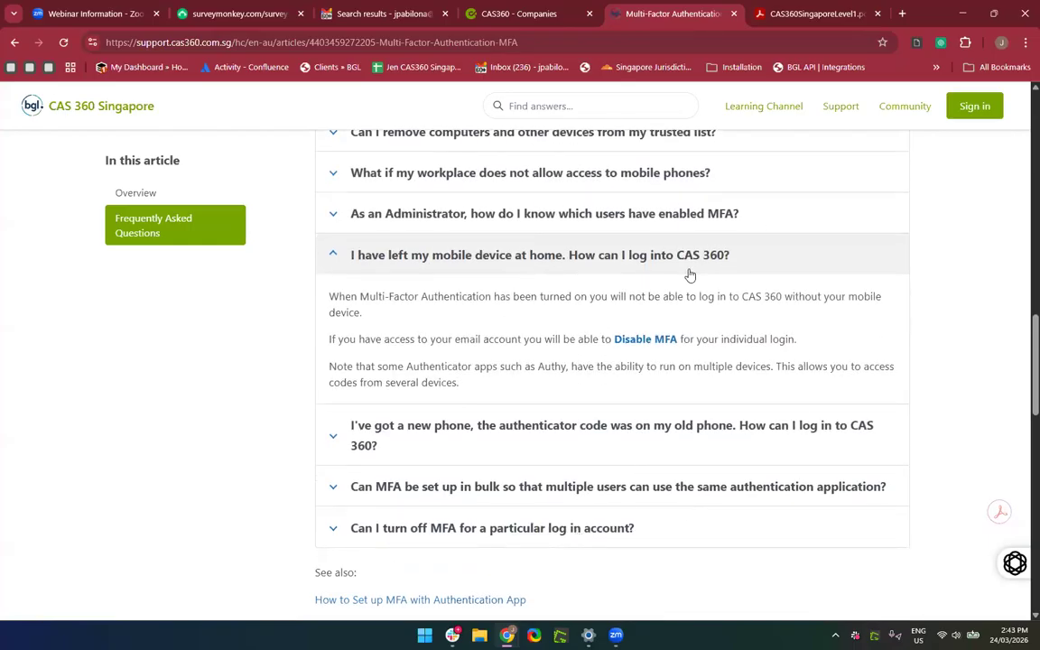
scroll(687, 273, "up", 2)
scroll(687, 273, "down", 1)
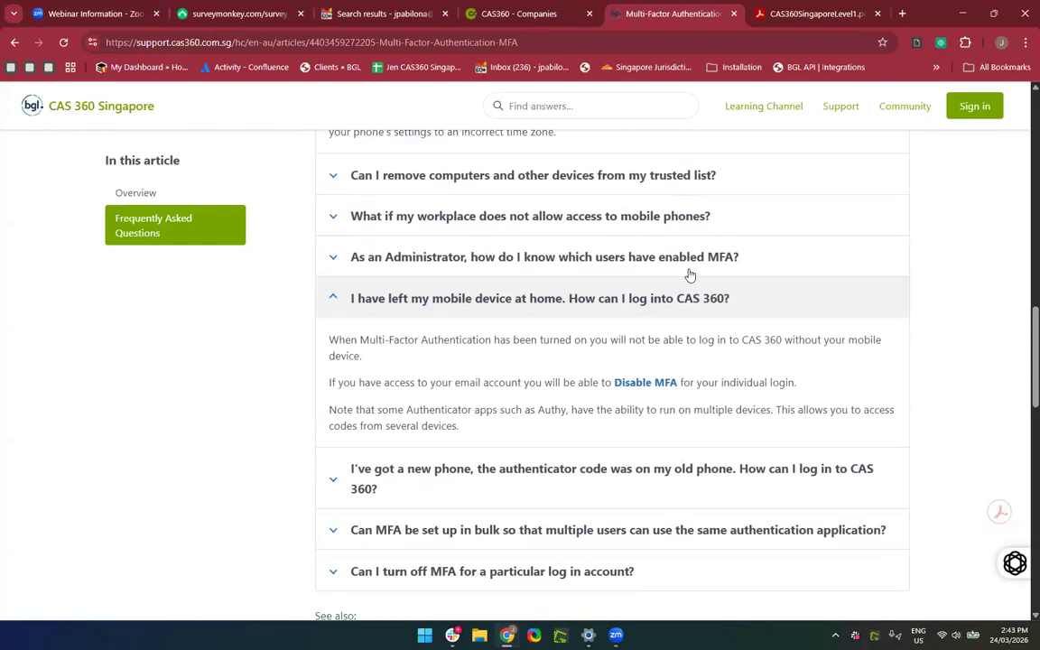
Read the Disable MFA after losing a phone article, then return to the MFA article.
left_click(632, 391)
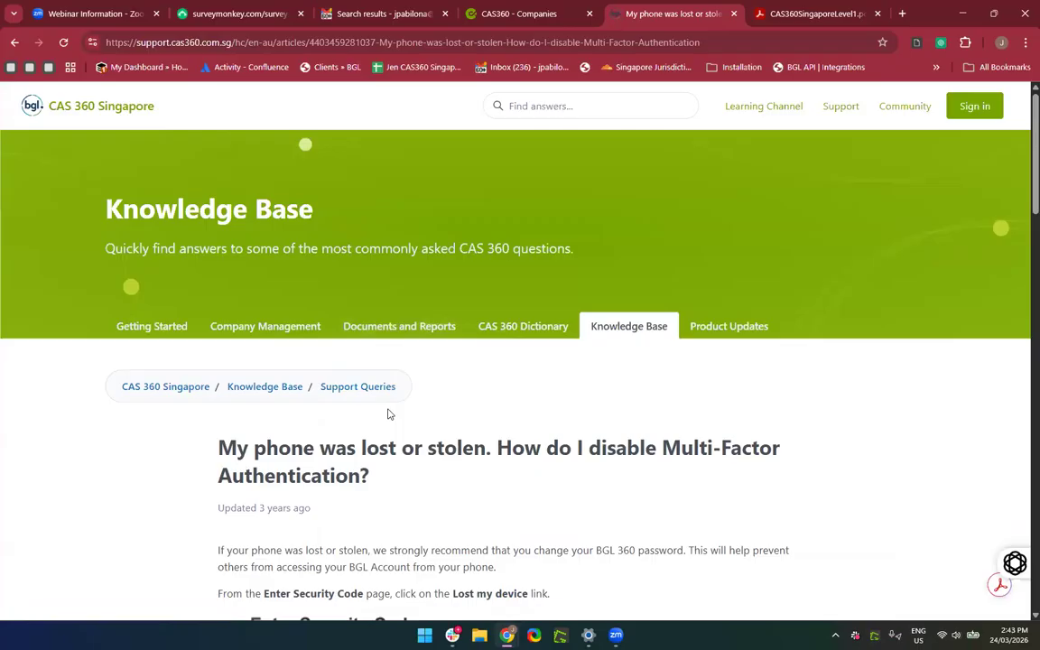
scroll(388, 414, "down", 5)
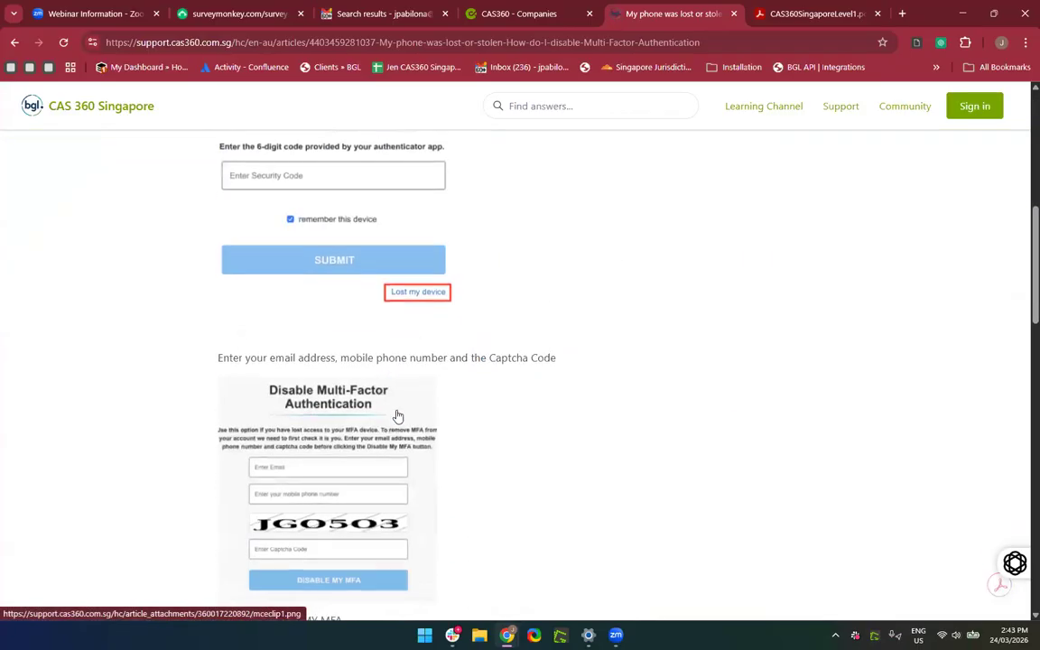
scroll(398, 415, "down", 5)
scroll(397, 416, "up", 8)
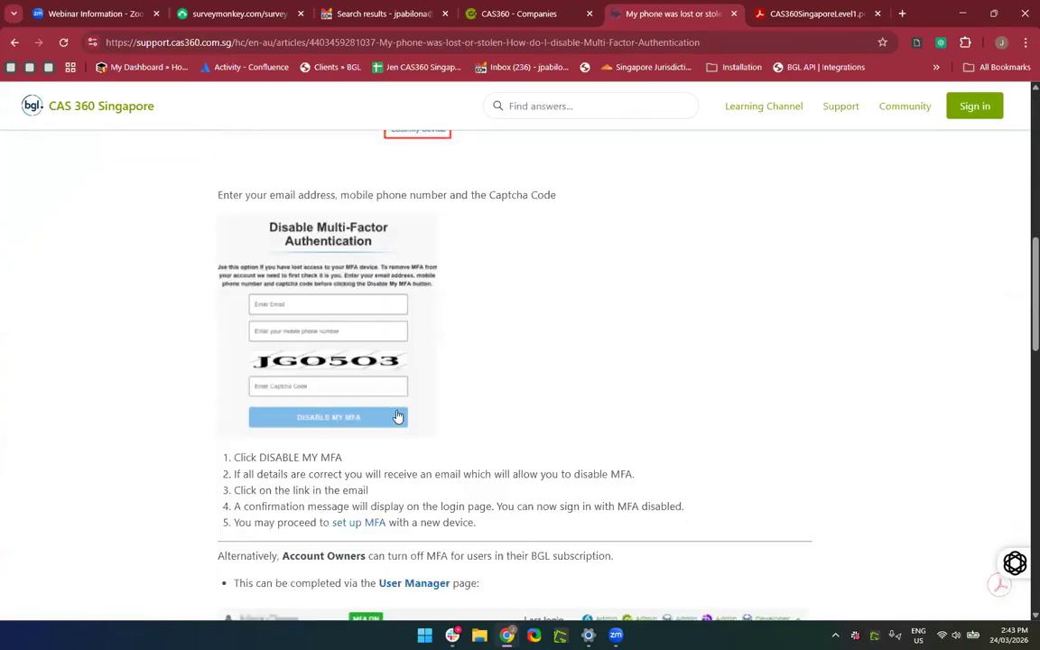
scroll(397, 415, "up", 3)
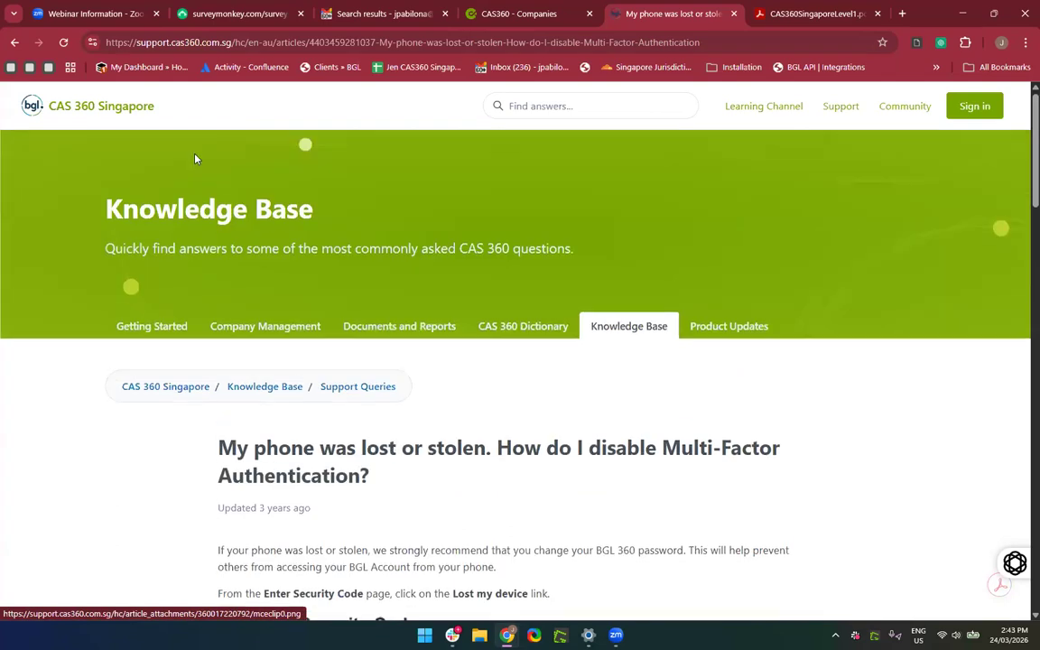
left_click(14, 42)
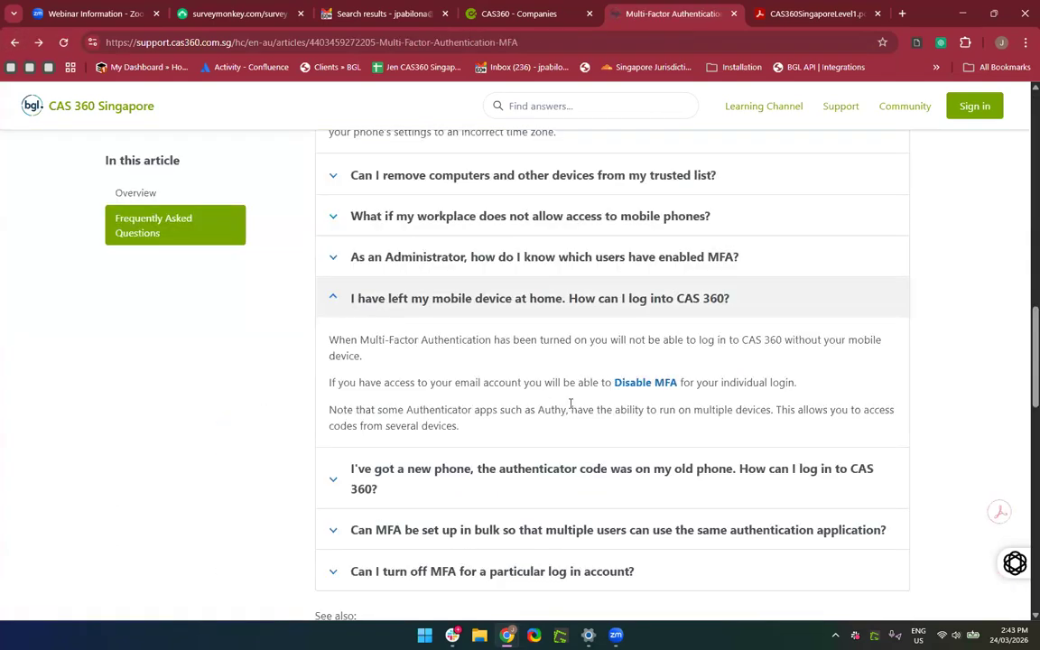
scroll(571, 404, "up", 2)
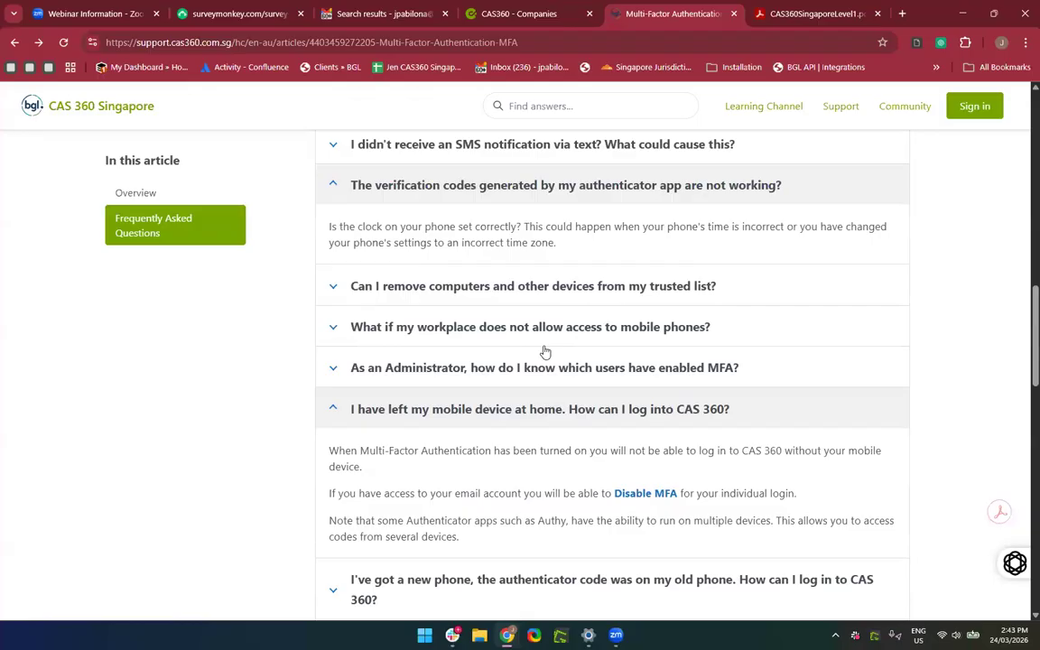
scroll(545, 352, "up", 3)
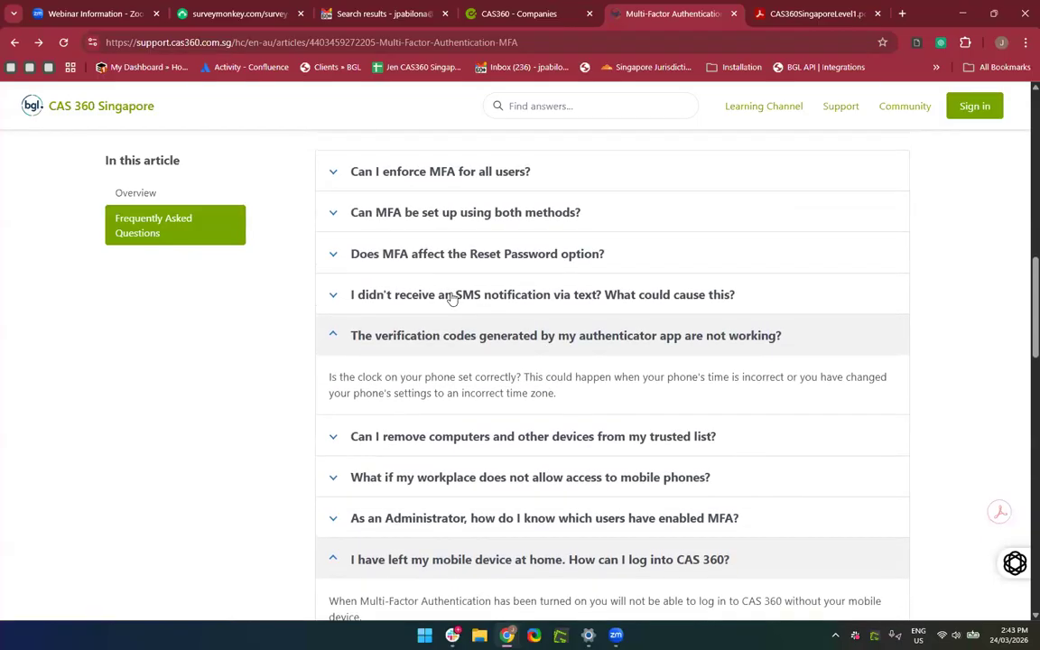
Expand the answers on using both MFA methods and getting a new phone, then review the Overview.
left_click(452, 297)
left_click(450, 296)
left_click(504, 211)
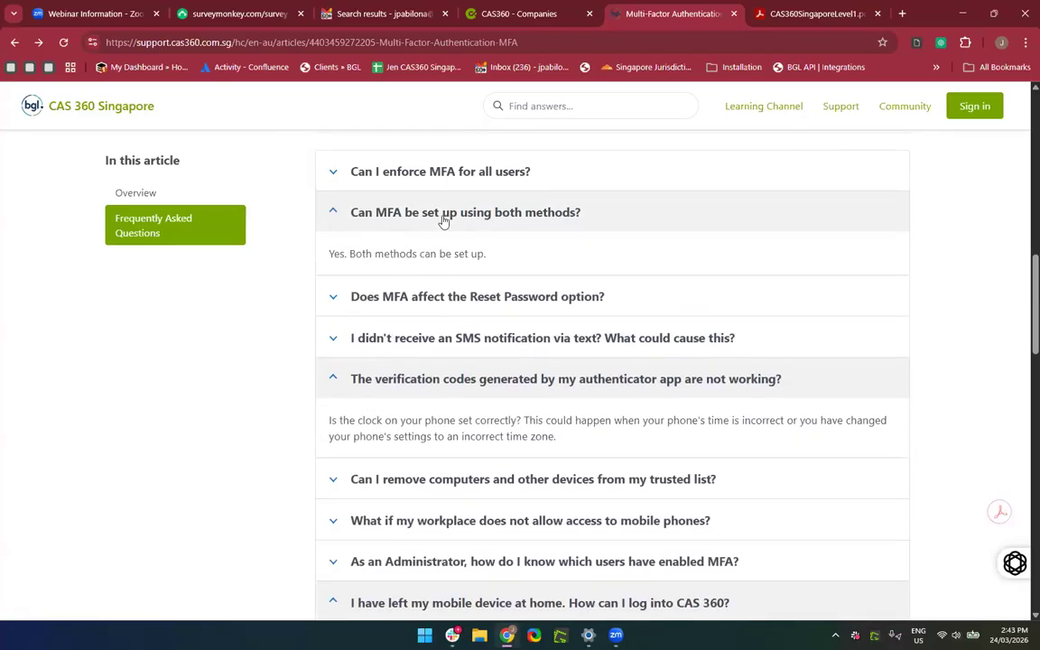
scroll(429, 363, "down", 3)
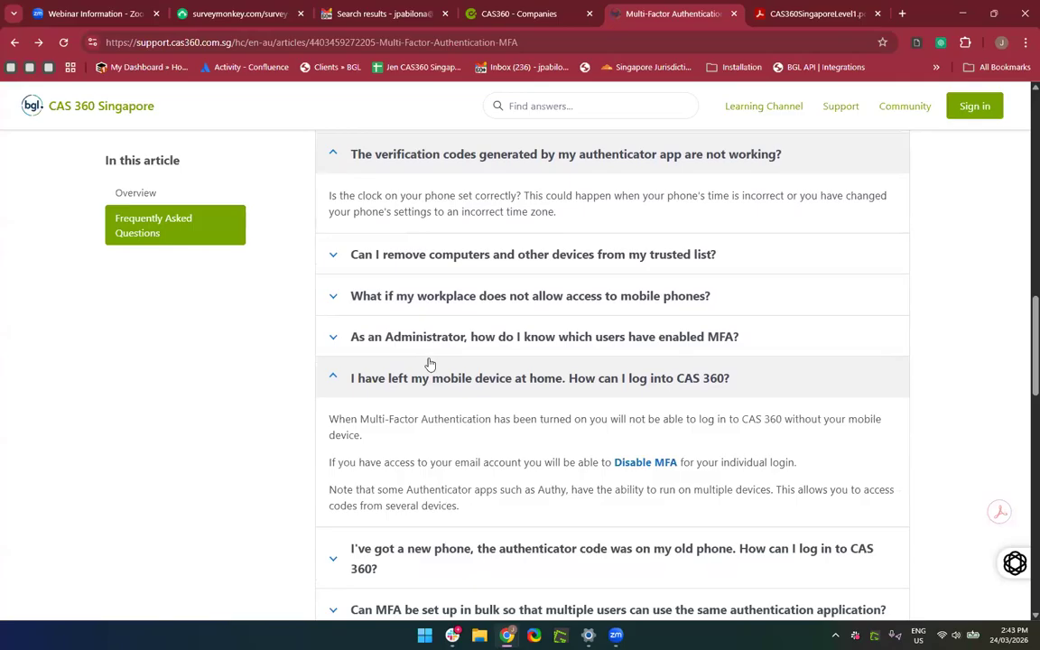
scroll(430, 363, "down", 2)
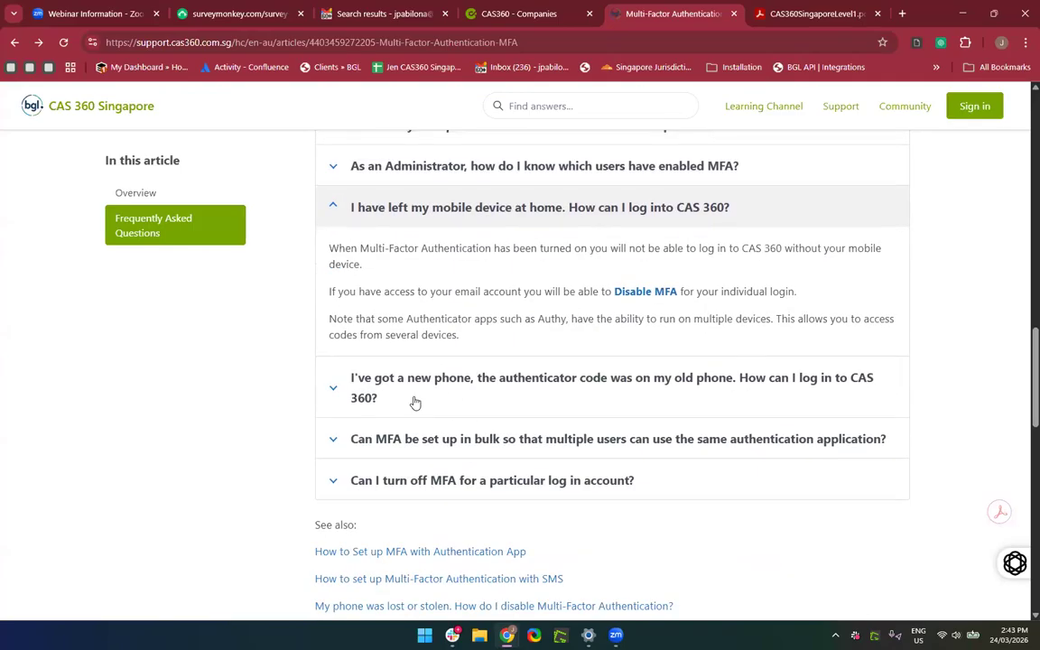
left_click(442, 413)
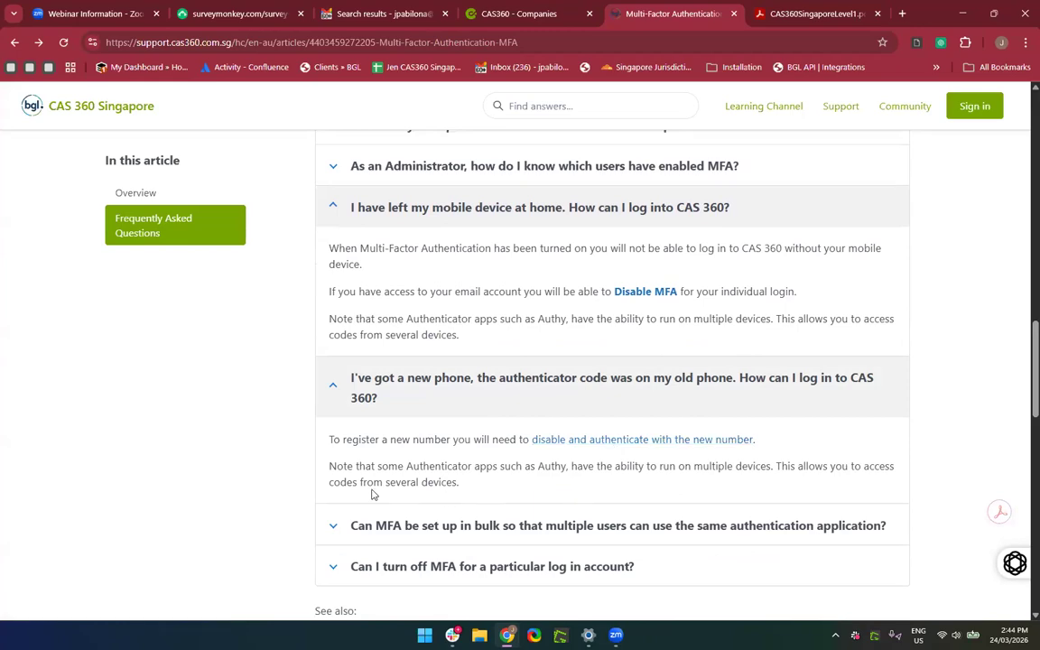
scroll(483, 510, "up", 10)
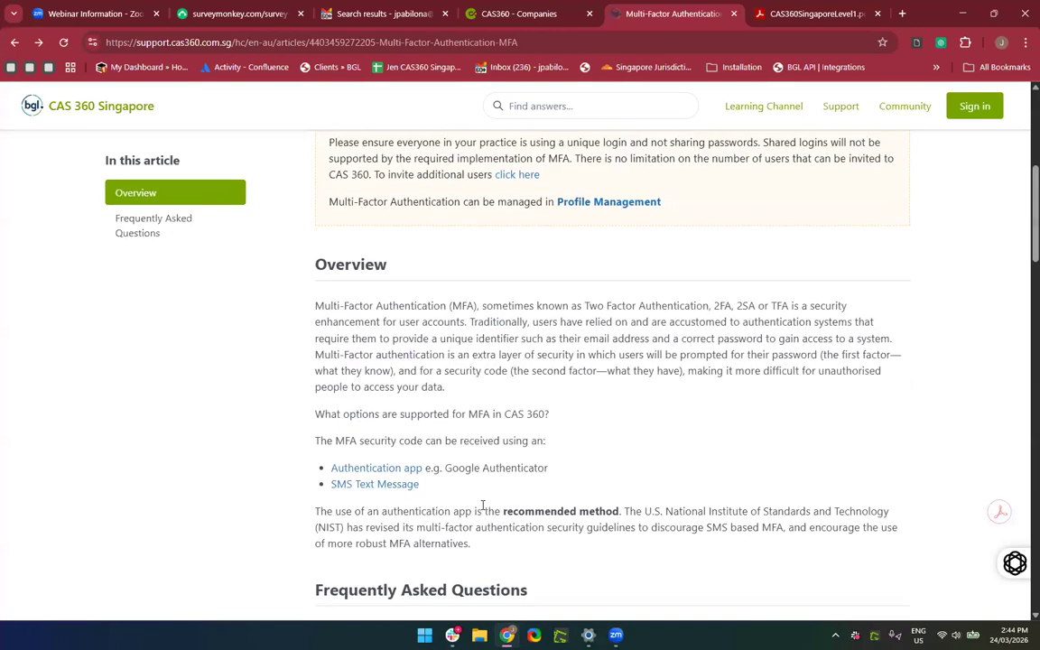
scroll(533, 510, "down", 1)
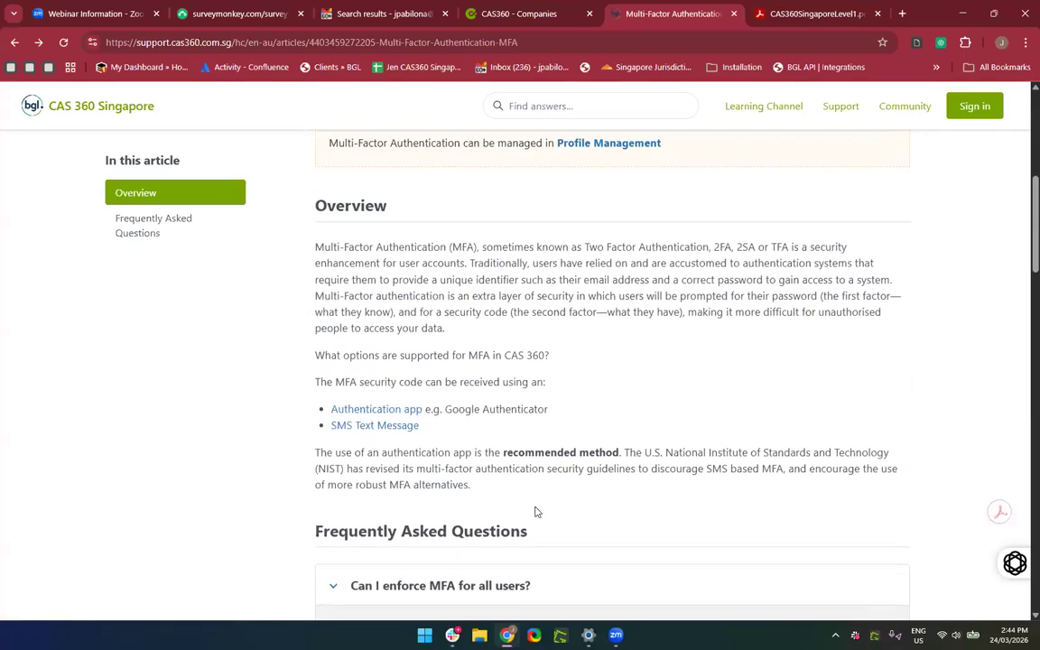
scroll(534, 512, "up", 1)
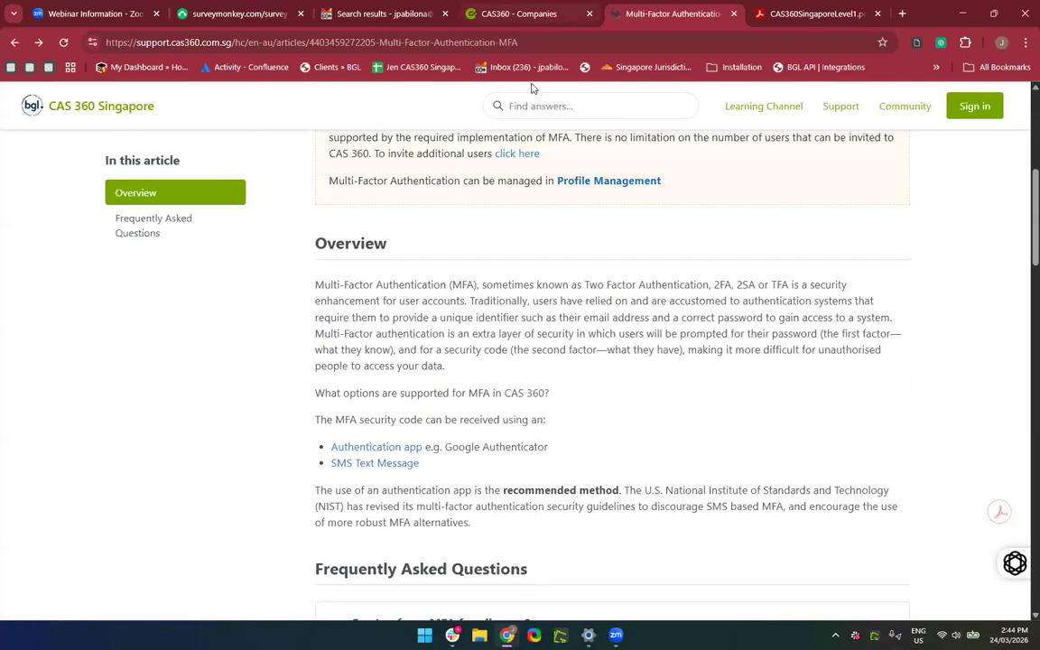
From the CAS360 companies tab, open the Users account page via the BGL app switcher.
left_click(504, 15)
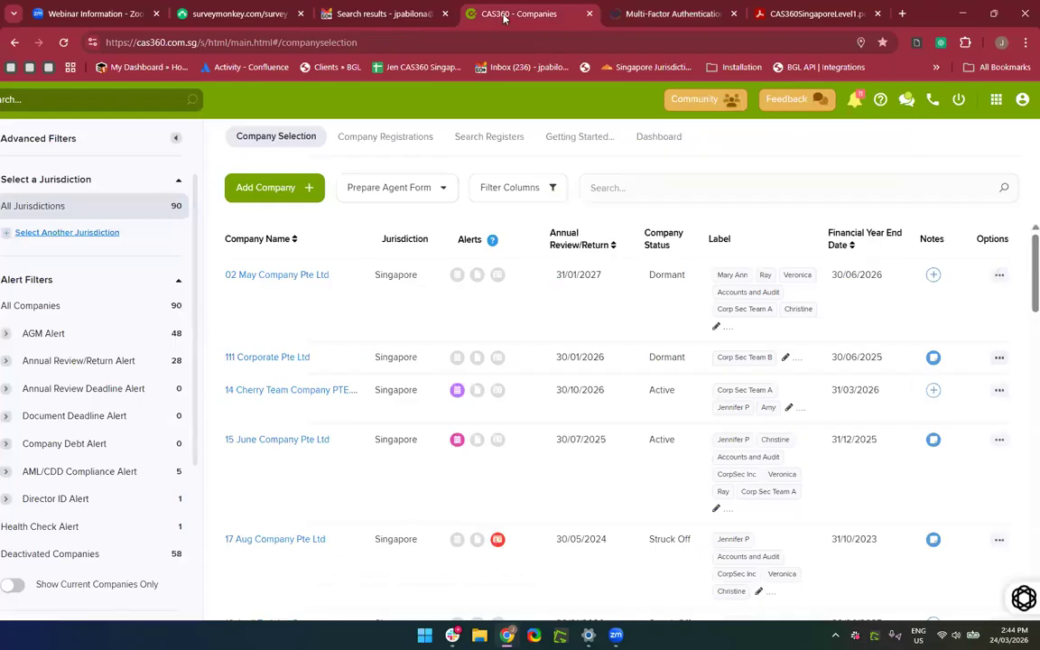
left_click(996, 103)
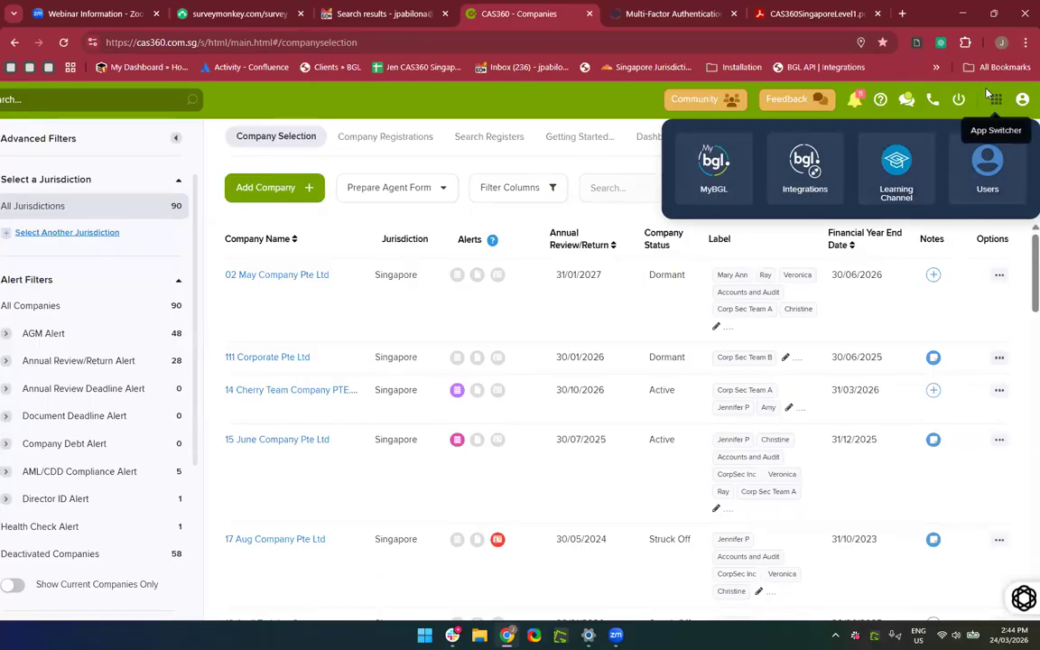
left_click(987, 161)
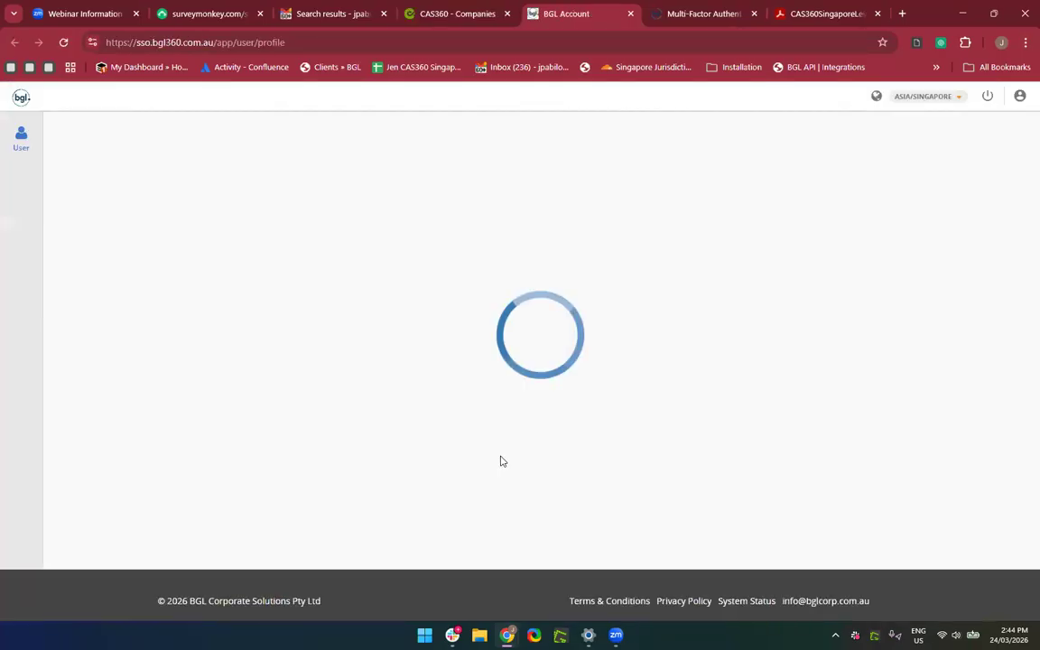
Confirm both MFA methods are active on the BGL Account profile, then close the profile and the BGL apps list.
scroll(501, 461, "down", 3)
scroll(501, 461, "down", 3)
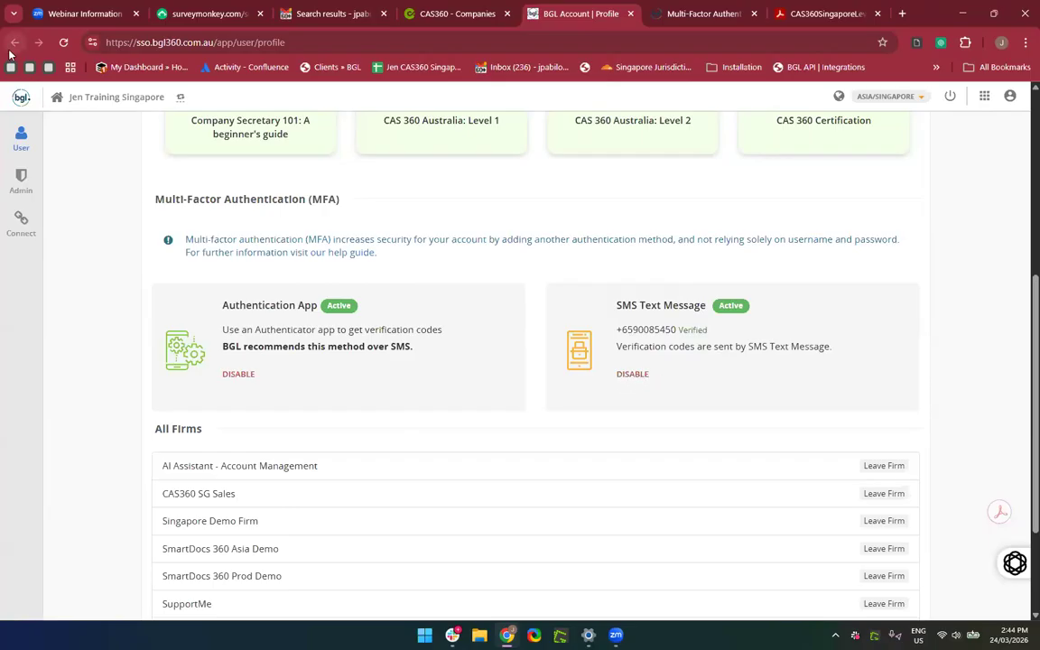
left_click(630, 13)
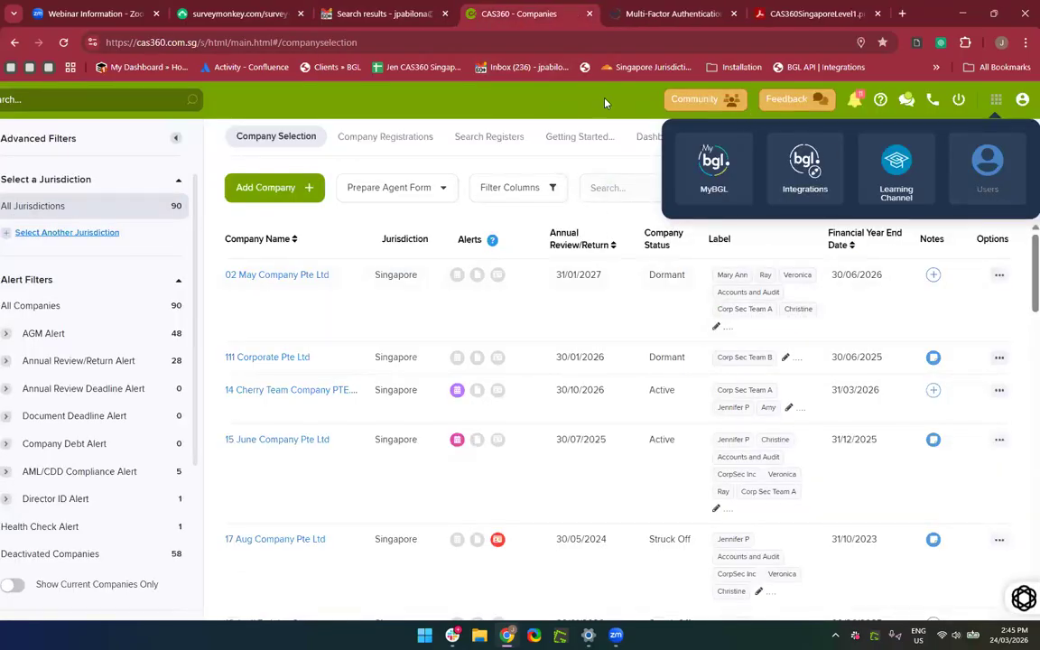
left_click(563, 107)
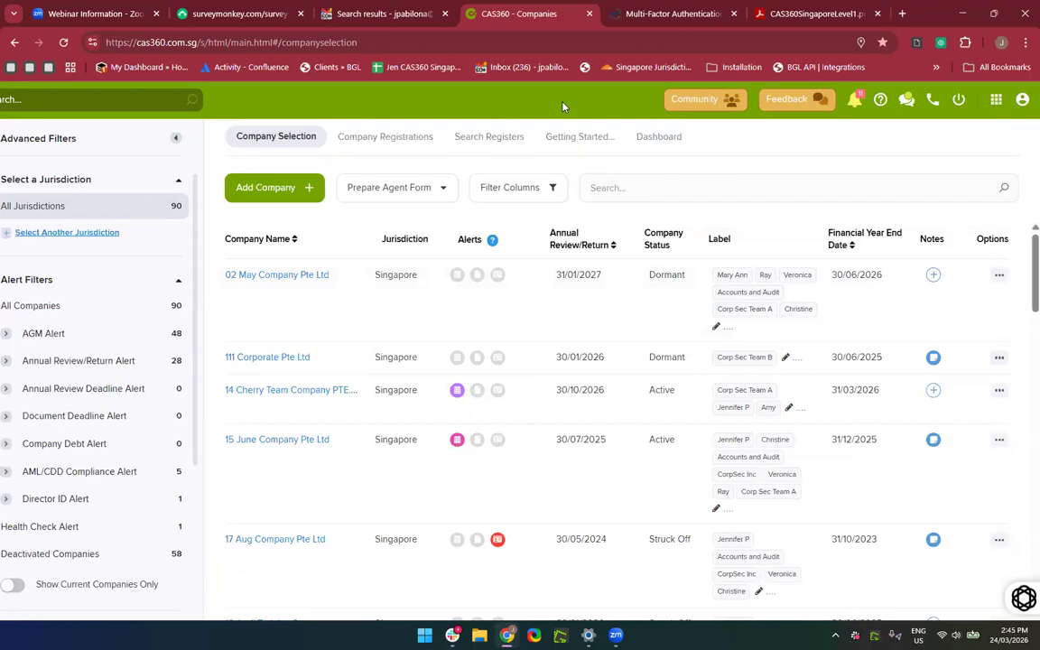
Go back from the Multi-Factor Authentication article to the Getting Started category page.
left_click(673, 13)
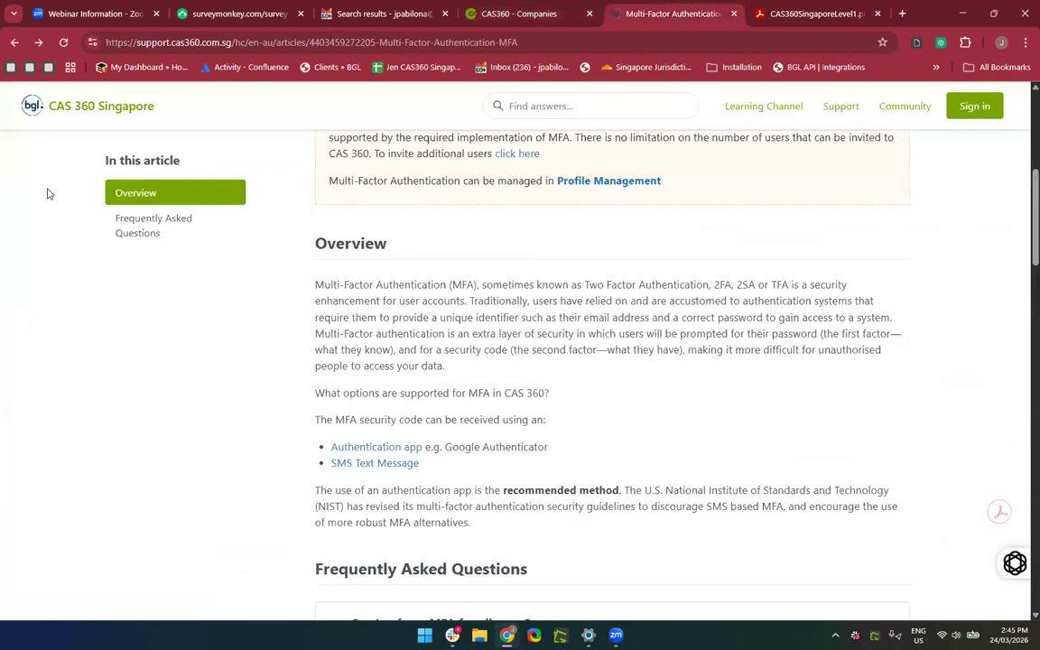
left_click(15, 43)
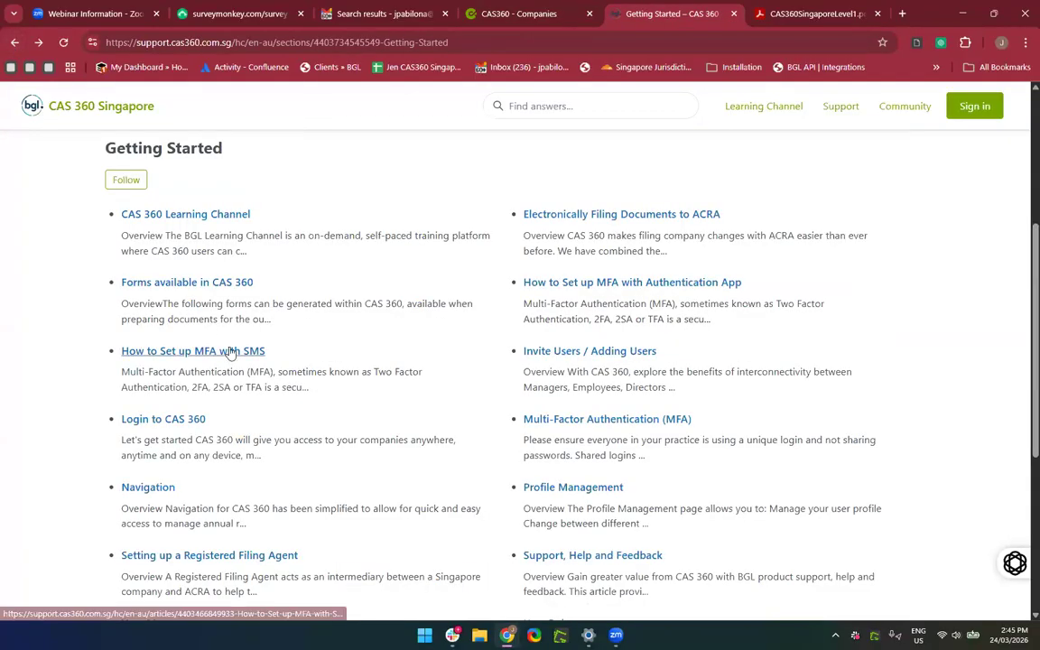
scroll(217, 334, "up", 1)
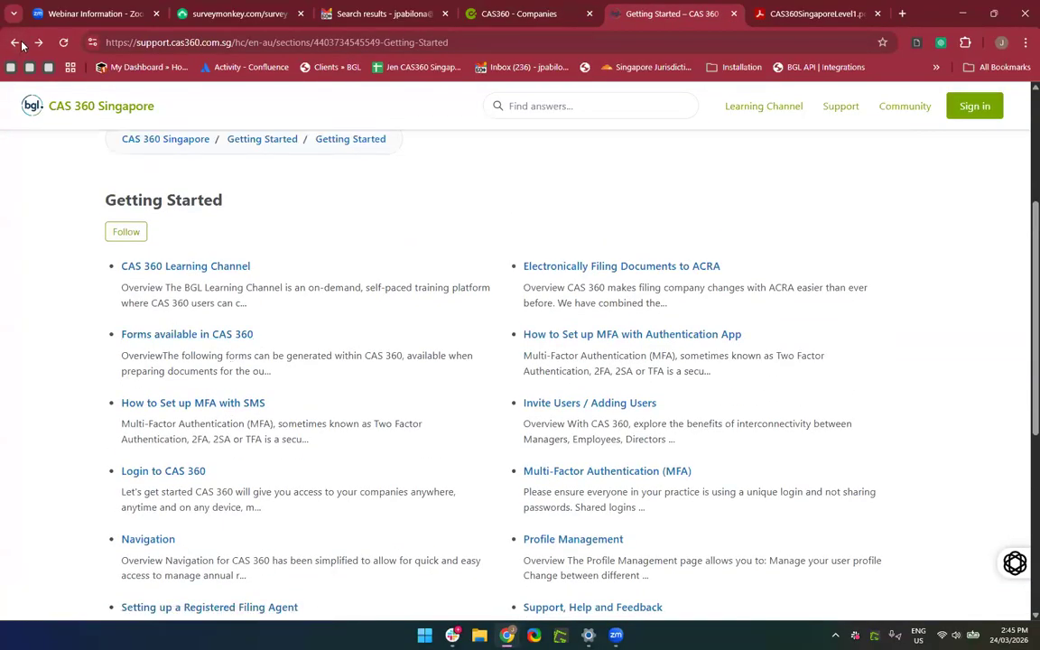
left_click(14, 43)
scroll(221, 369, "down", 3)
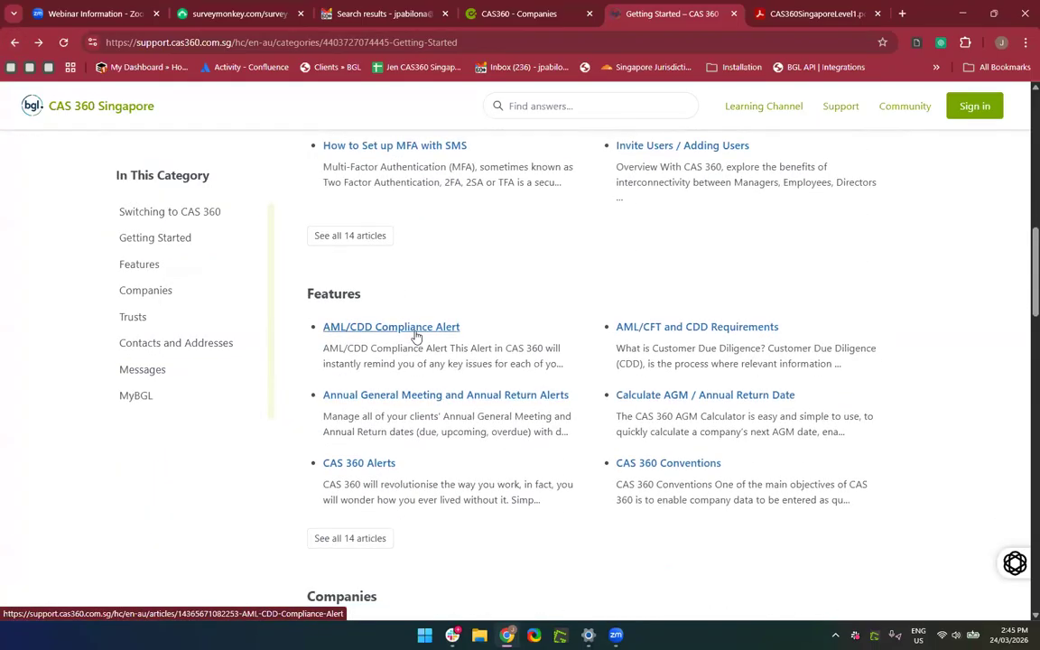
Open and read the AML/CFT and CDD Requirements article, then switch to the CAS360 company list.
left_click(713, 329)
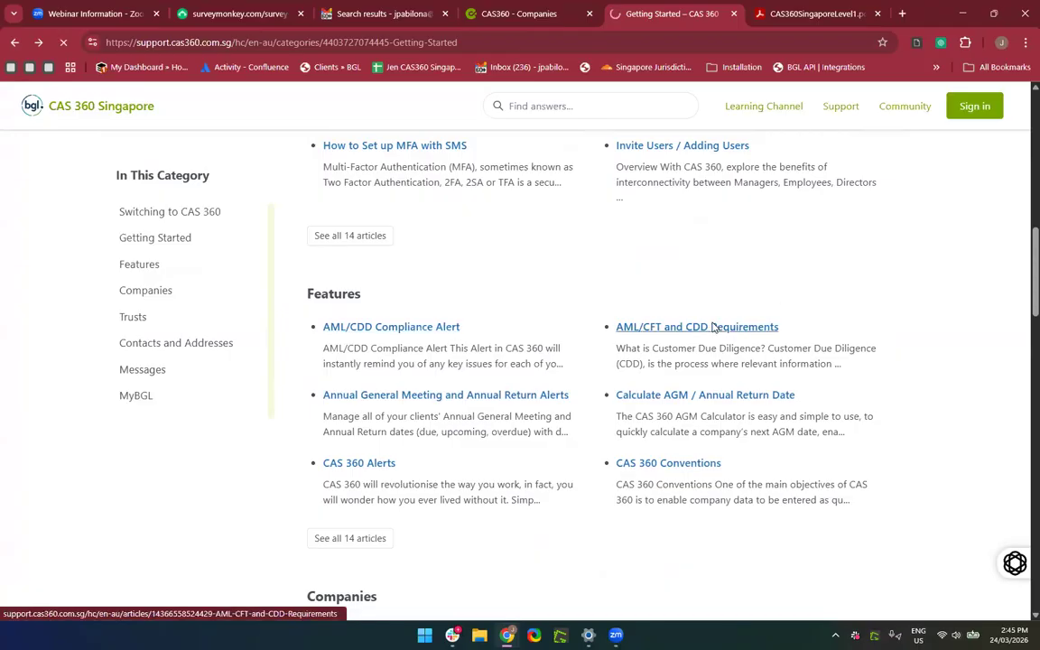
scroll(441, 386, "down", 3)
scroll(442, 386, "down", 3)
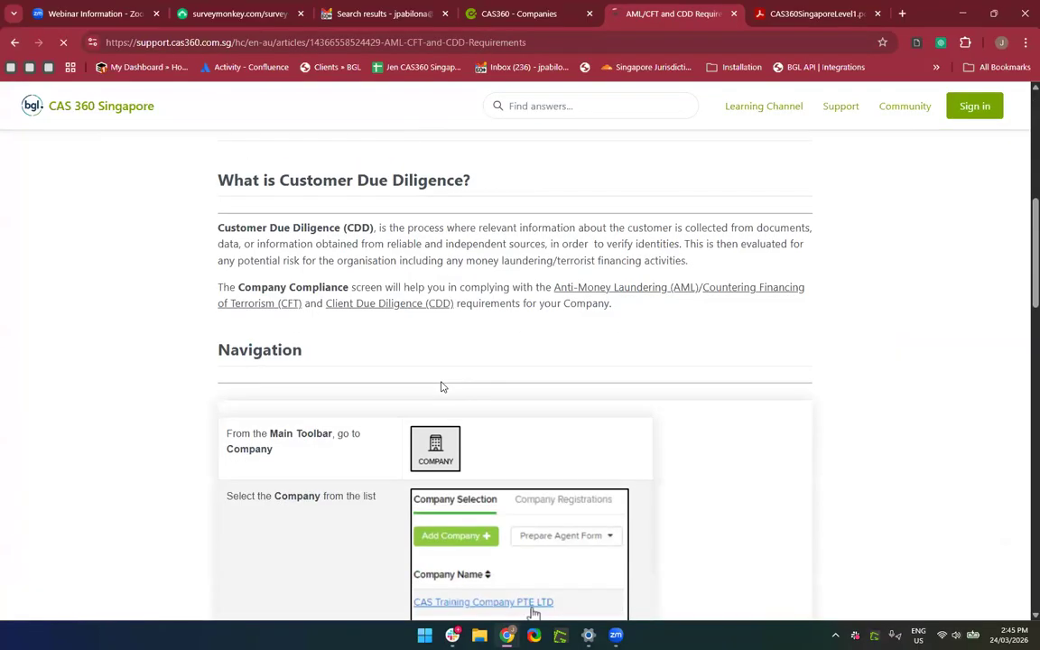
scroll(442, 386, "up", 3)
scroll(442, 387, "up", 1)
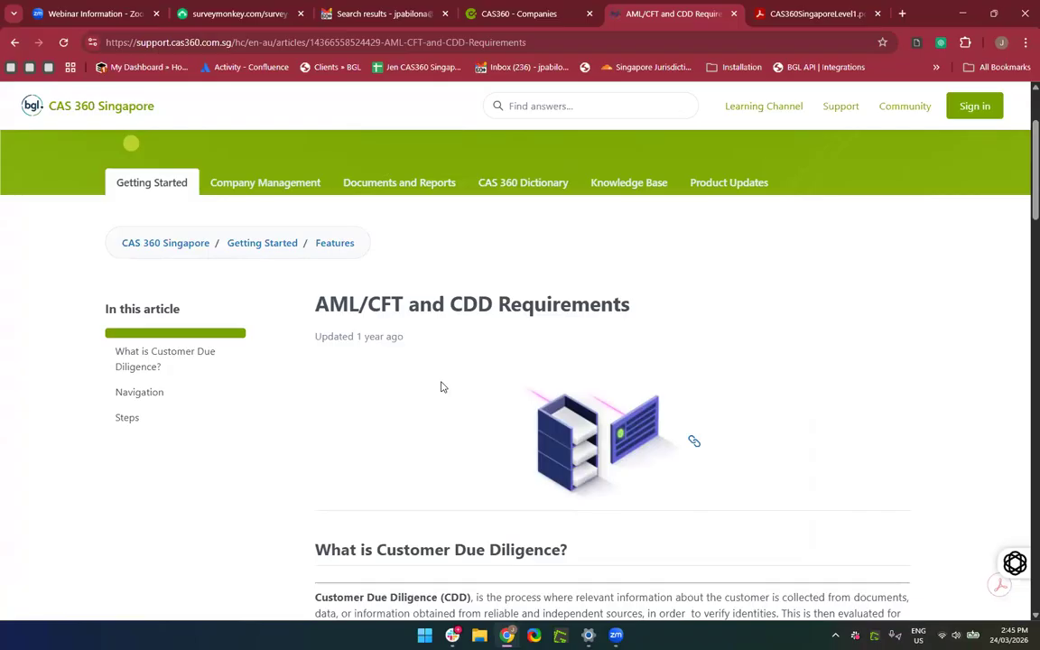
scroll(442, 386, "down", 2)
scroll(443, 386, "down", 1)
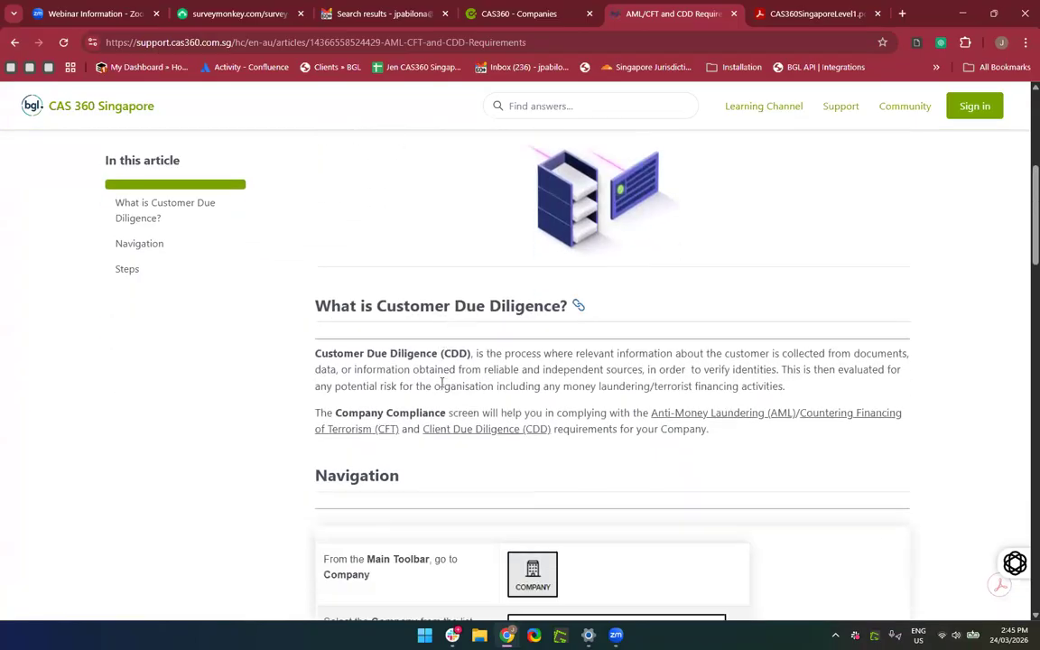
scroll(443, 384, "down", 1)
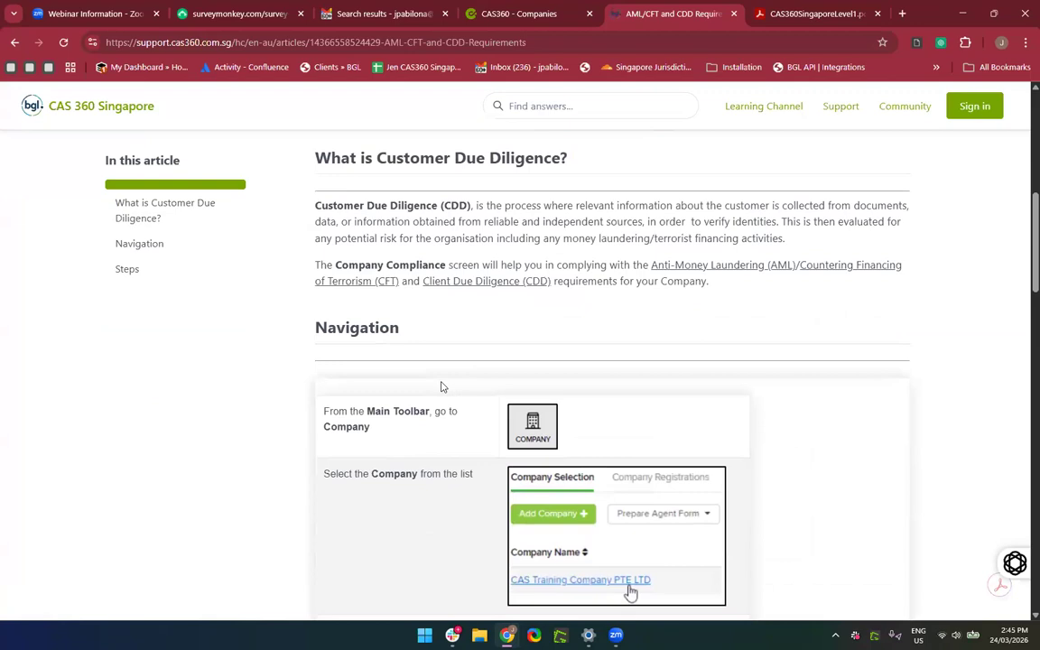
scroll(443, 386, "down", 3)
scroll(442, 388, "up", 4)
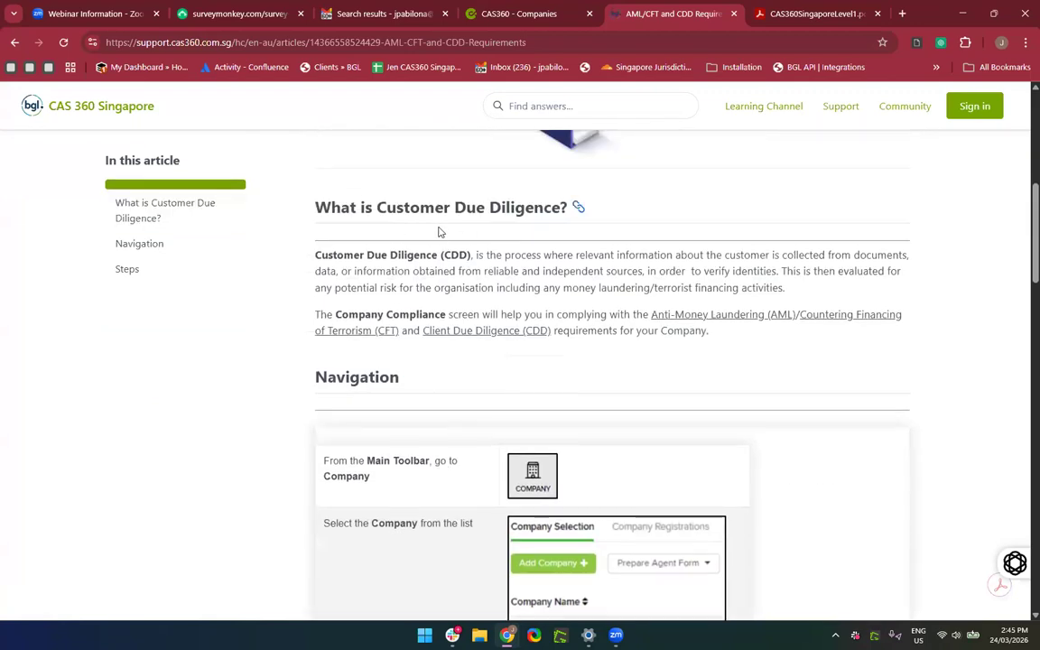
left_click(510, 13)
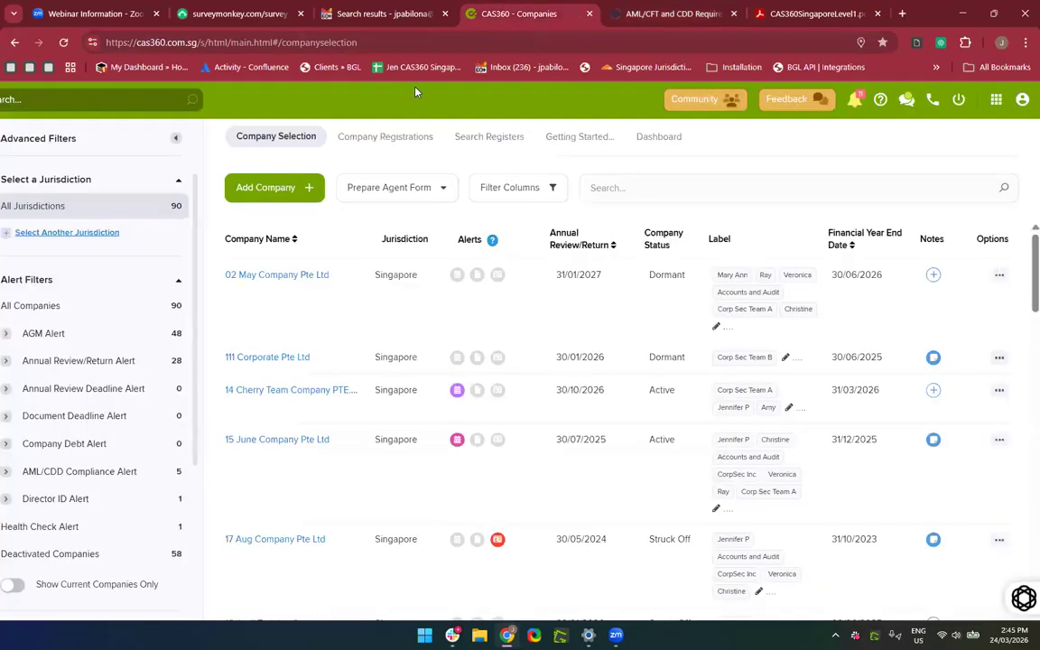
Review the Compliance page of 02 May Company Pte Ltd, then switch back to the AML/CFT article.
left_click(281, 279)
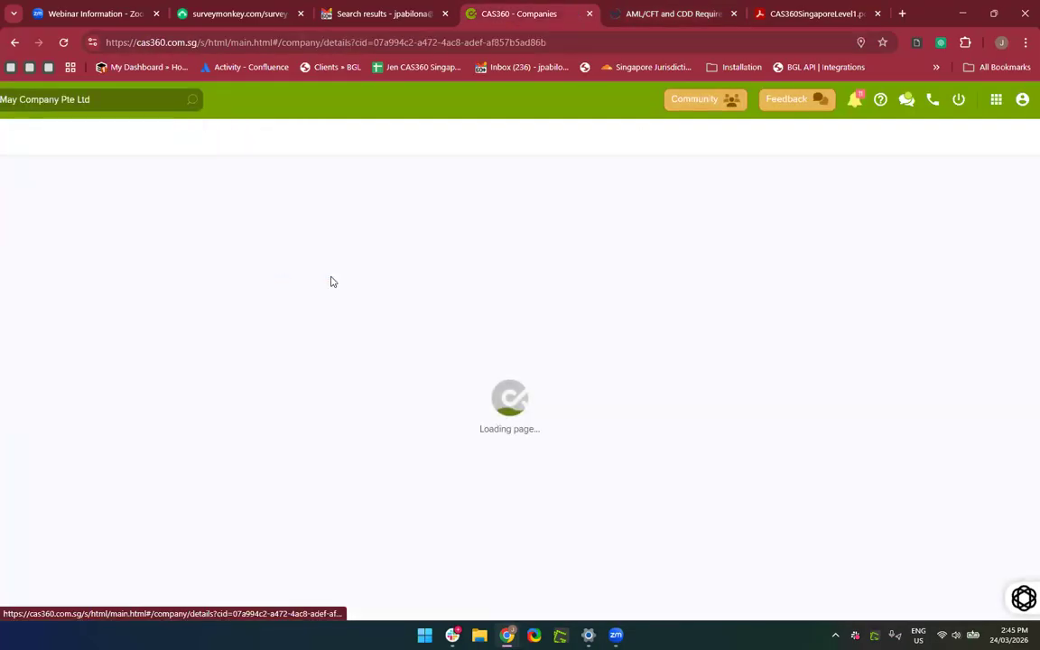
left_click(827, 140)
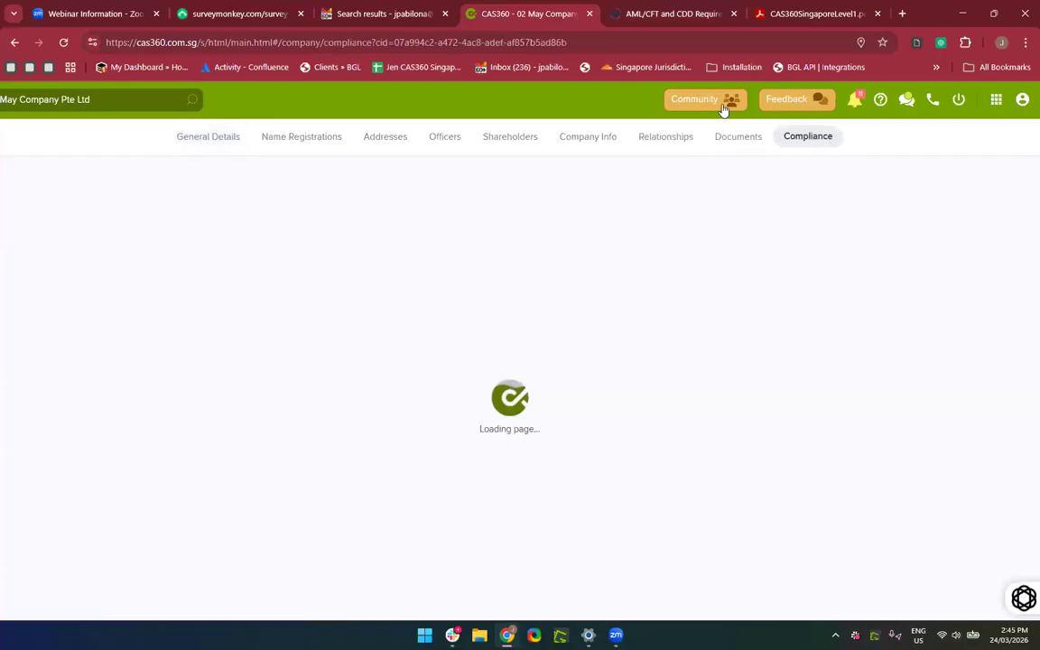
scroll(485, 361, "down", 3)
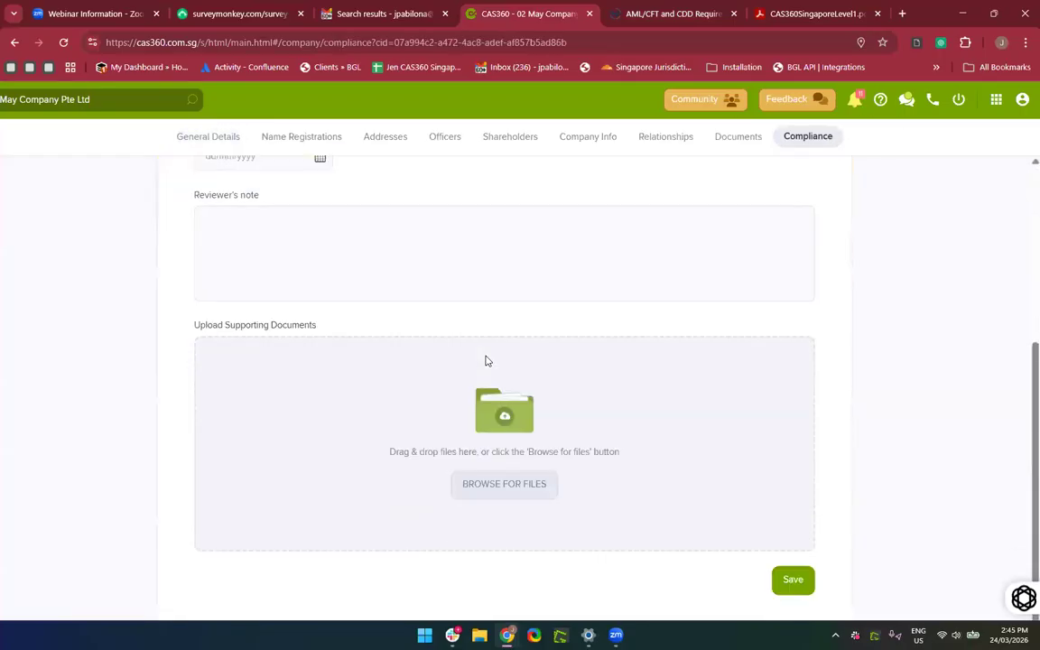
scroll(485, 360, "up", 3)
scroll(485, 378, "up", 1)
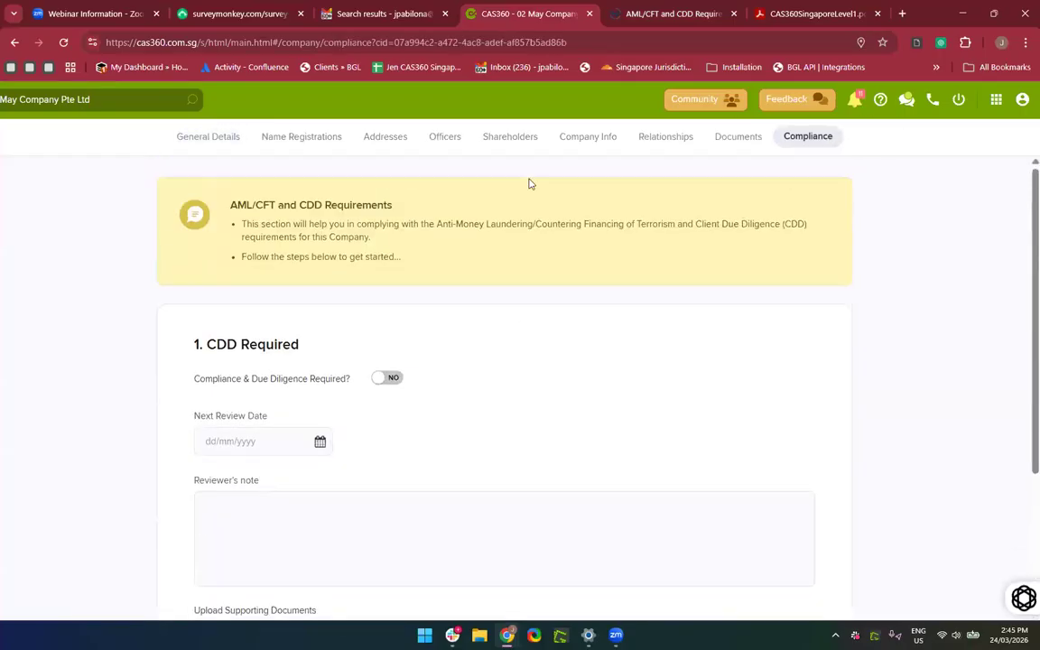
scroll(241, 471, "down", 1)
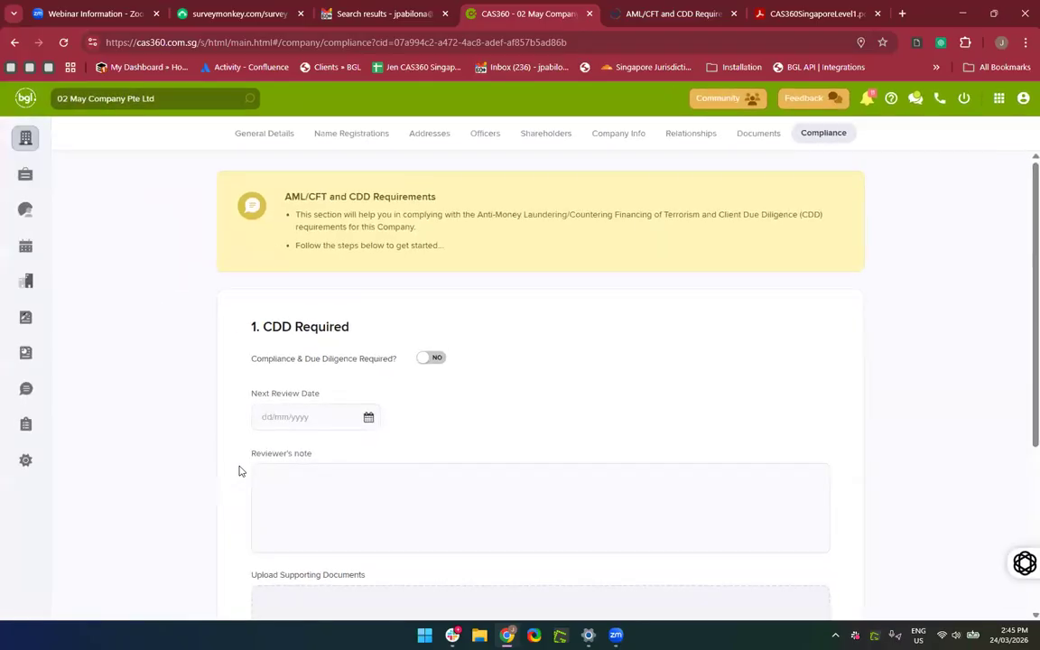
scroll(241, 471, "up", 3)
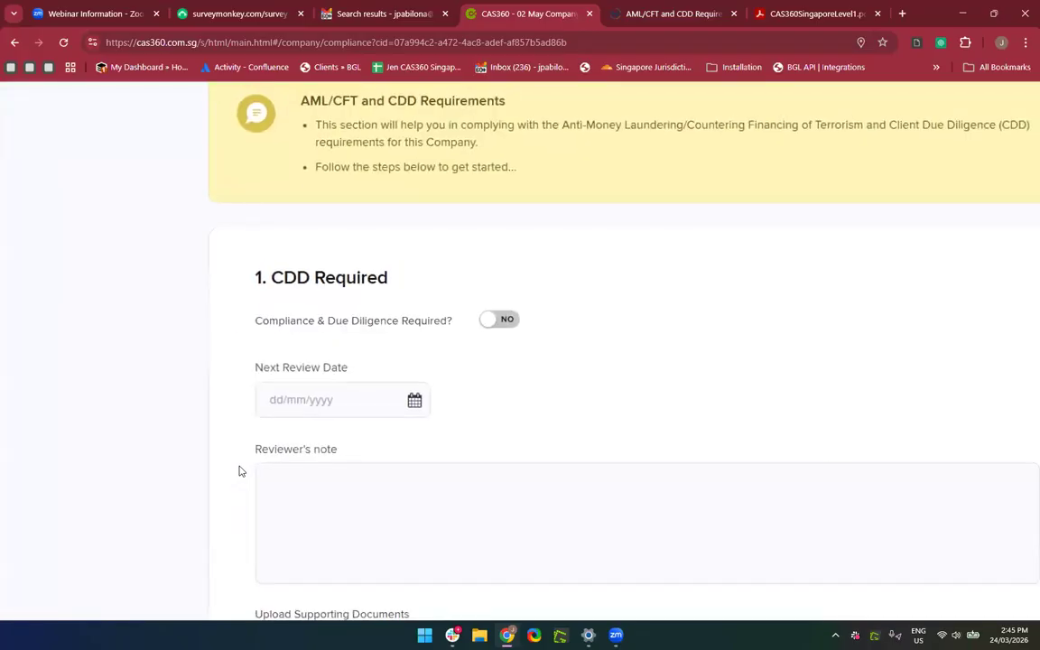
scroll(239, 472, "down", 2)
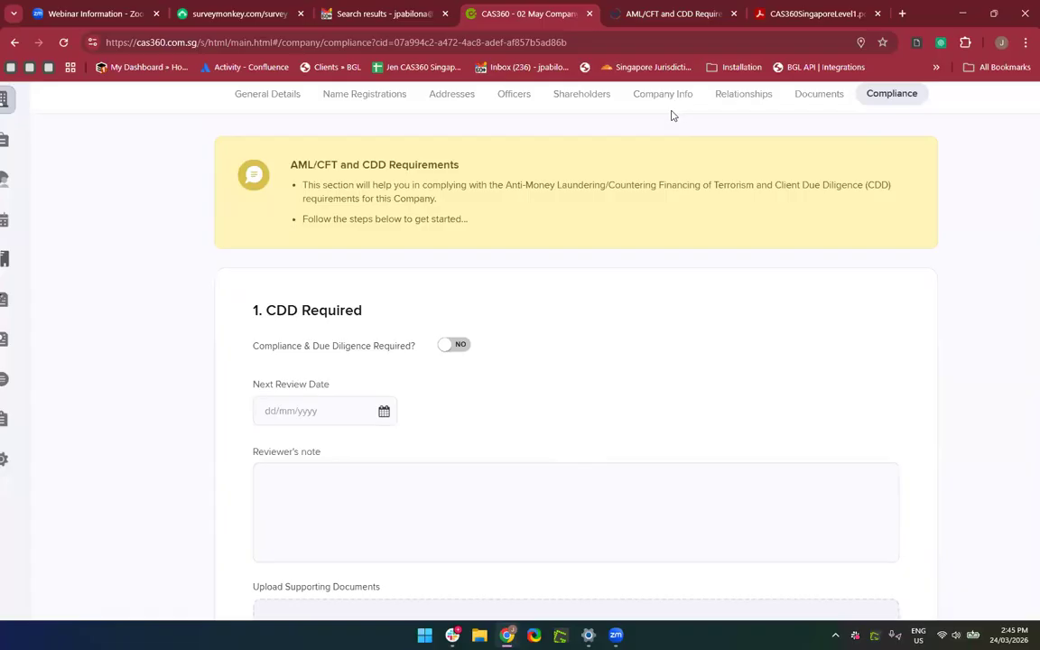
left_click(643, 15)
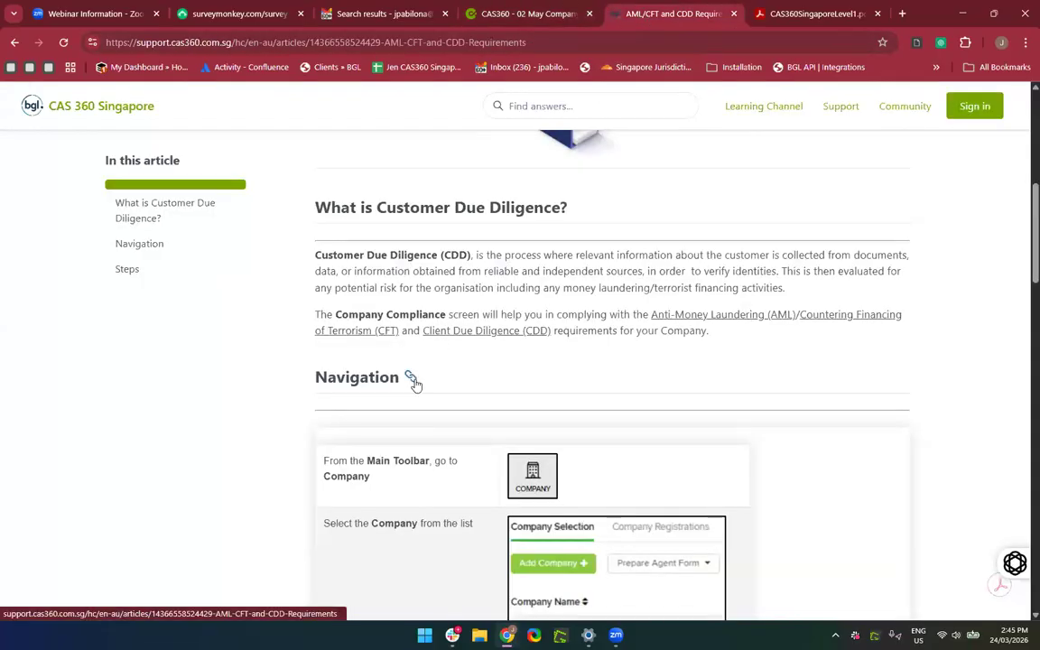
Expand the article's '1. CDD Required' and '2. Nature of Business Relationship' steps.
scroll(414, 384, "down", 3)
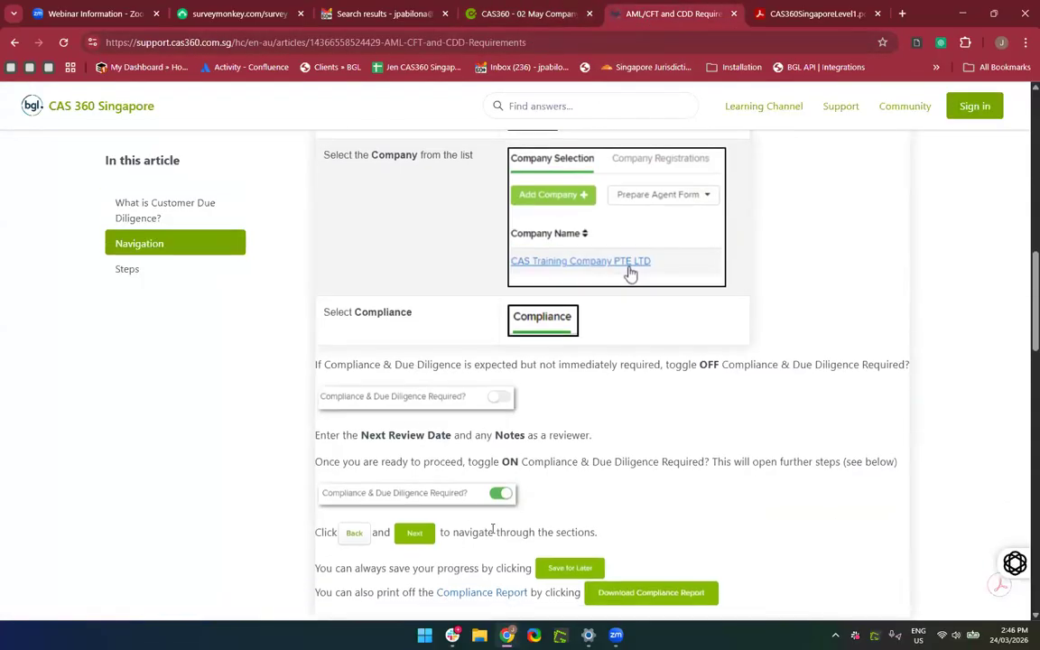
scroll(493, 535, "down", 7)
scroll(493, 536, "up", 3)
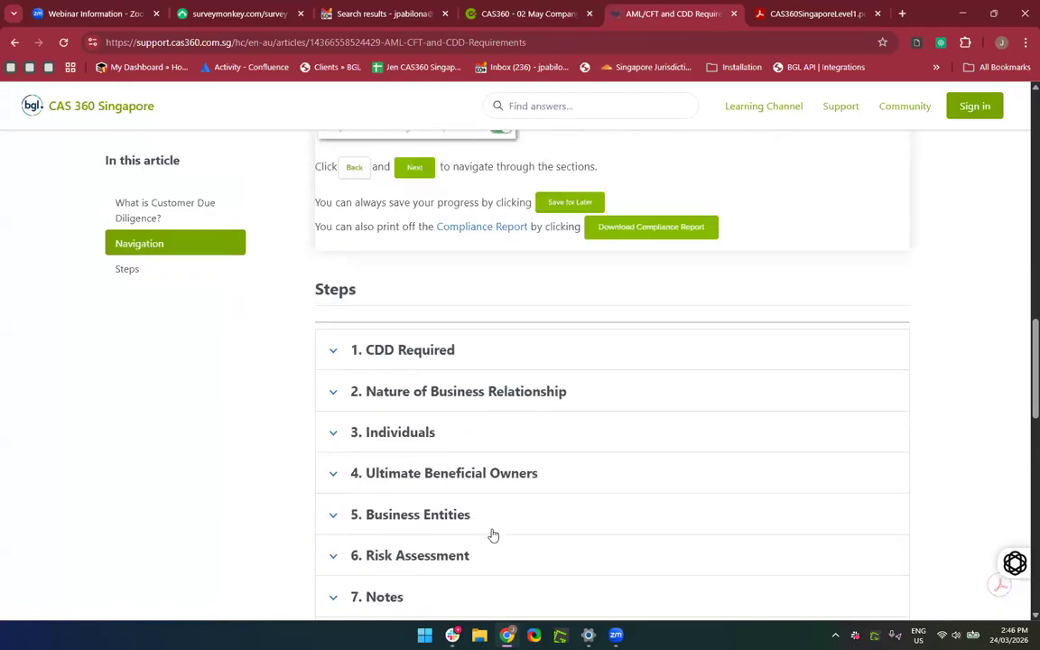
left_click(447, 348)
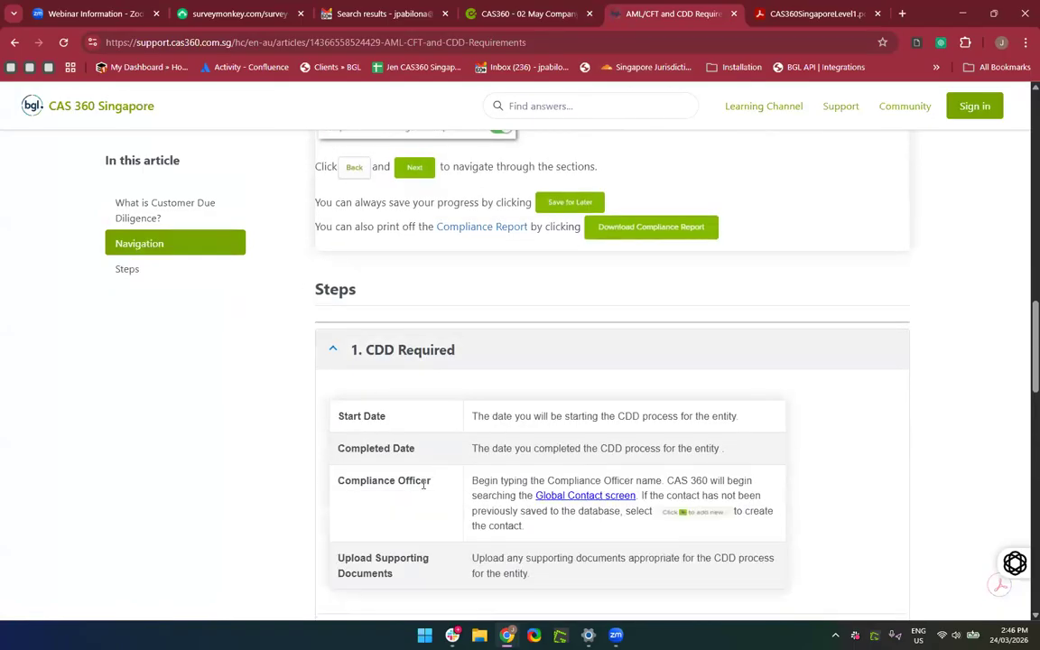
scroll(423, 481, "down", 4)
left_click(430, 294)
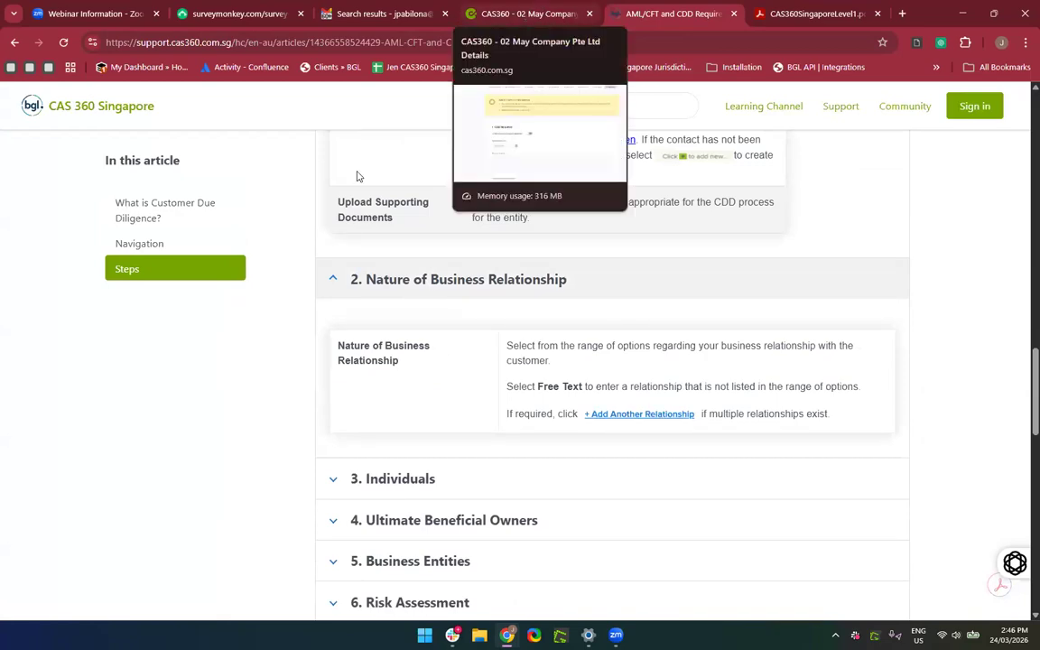
scroll(367, 371, "up", 3)
scroll(646, 298, "up", 10)
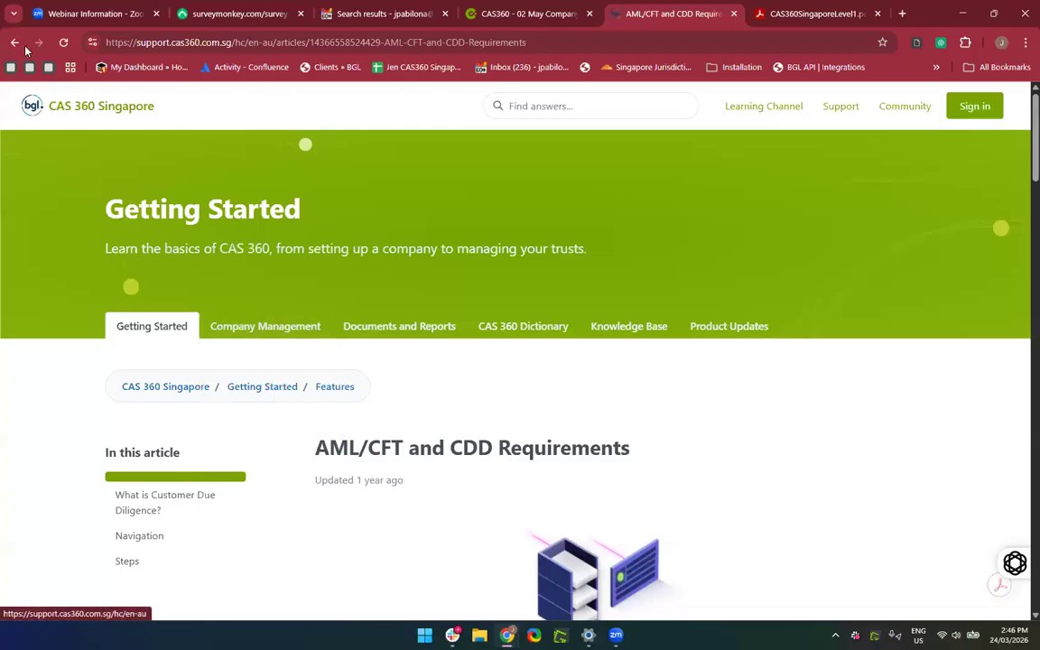
Browse the Documents and Reports category, then return to the support site home page.
left_click(19, 43)
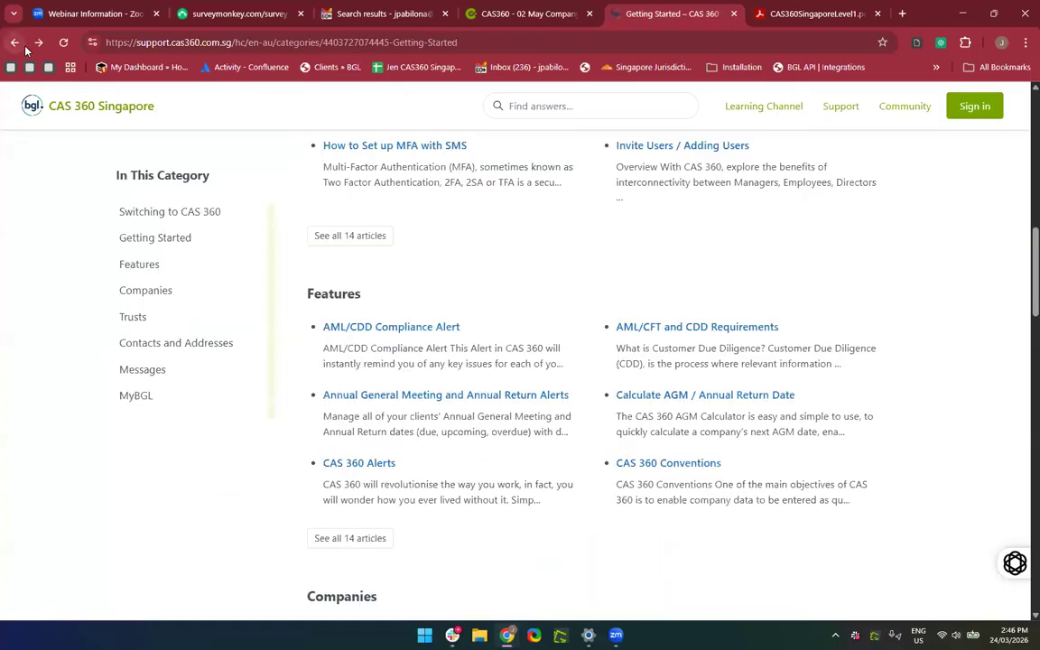
left_click(15, 42)
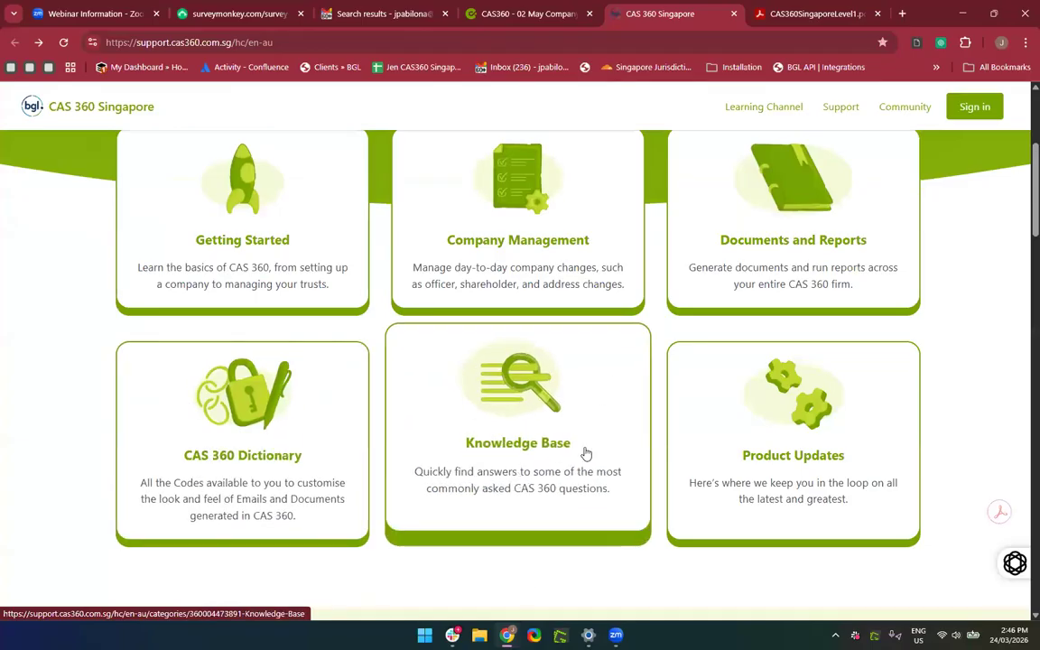
scroll(722, 441, "up", 1)
left_click(804, 330)
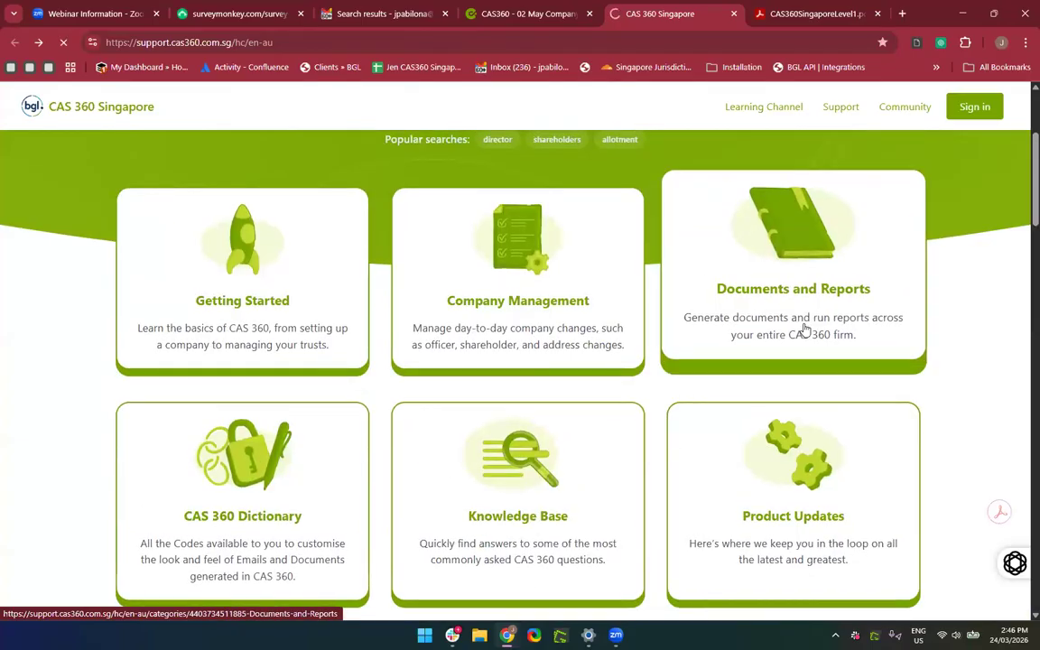
scroll(564, 434, "down", 3)
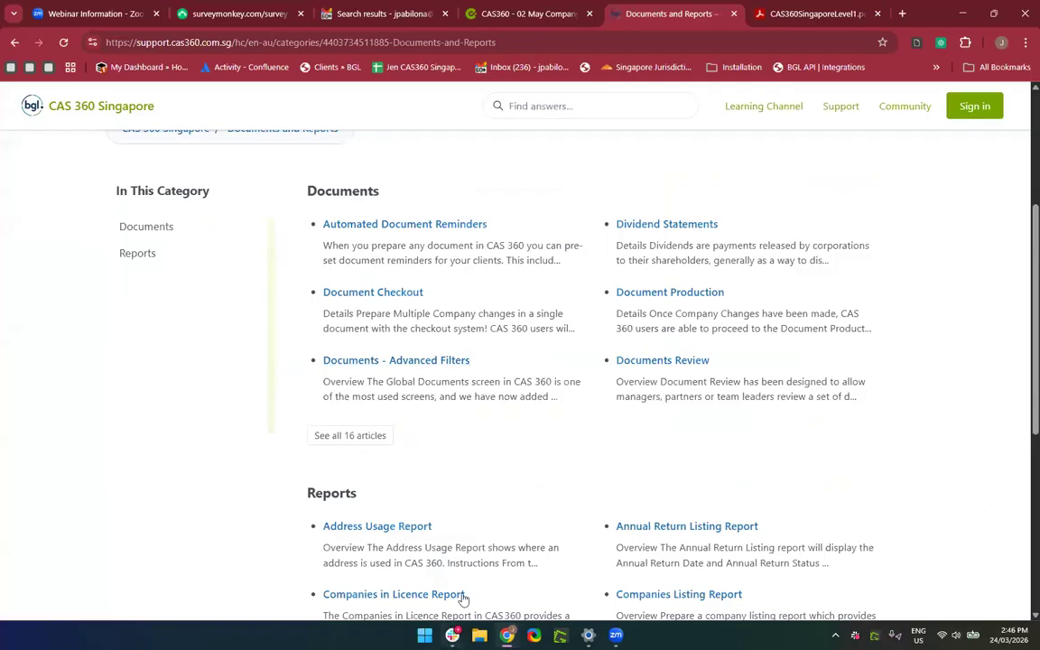
scroll(534, 548, "down", 3)
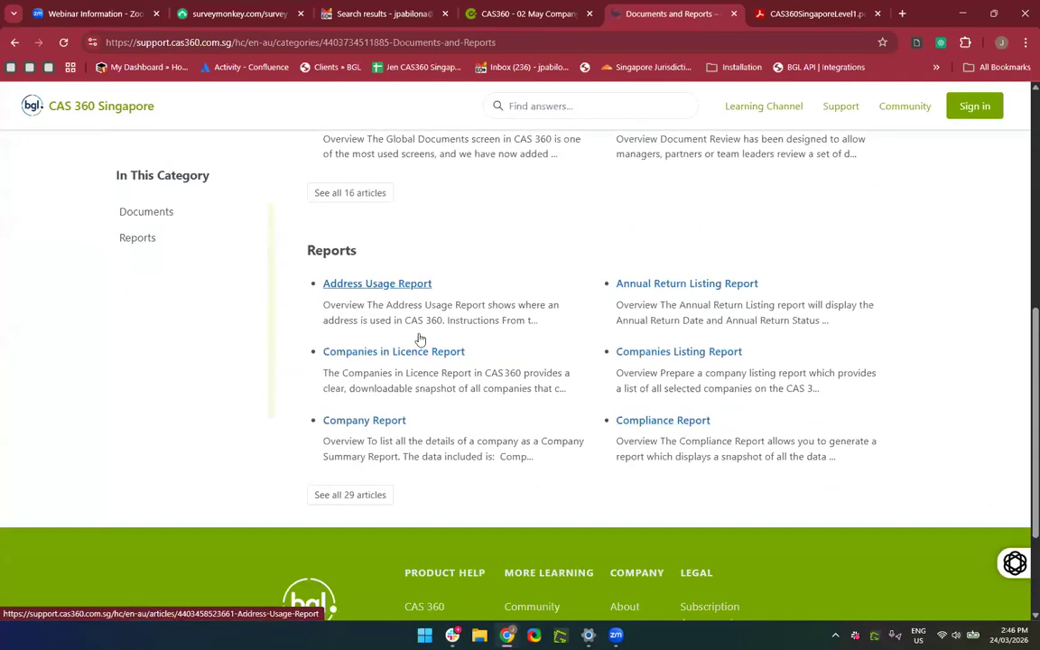
key("alt+Left")
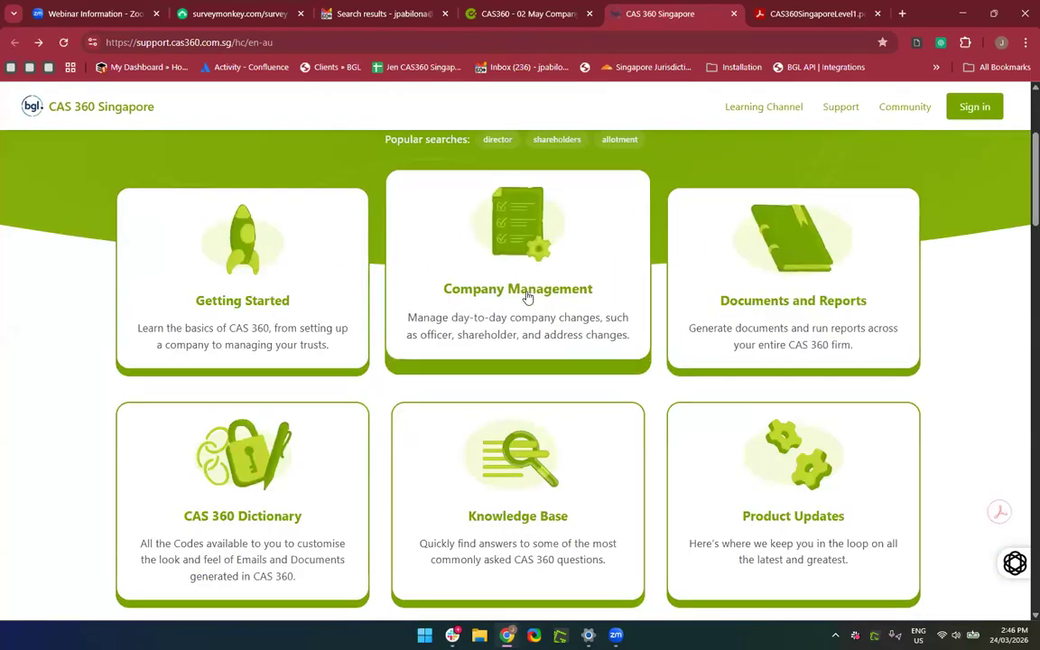
Open the Company Management category and show all 15 Company Changes articles.
left_click(528, 298)
scroll(419, 556, "down", 3)
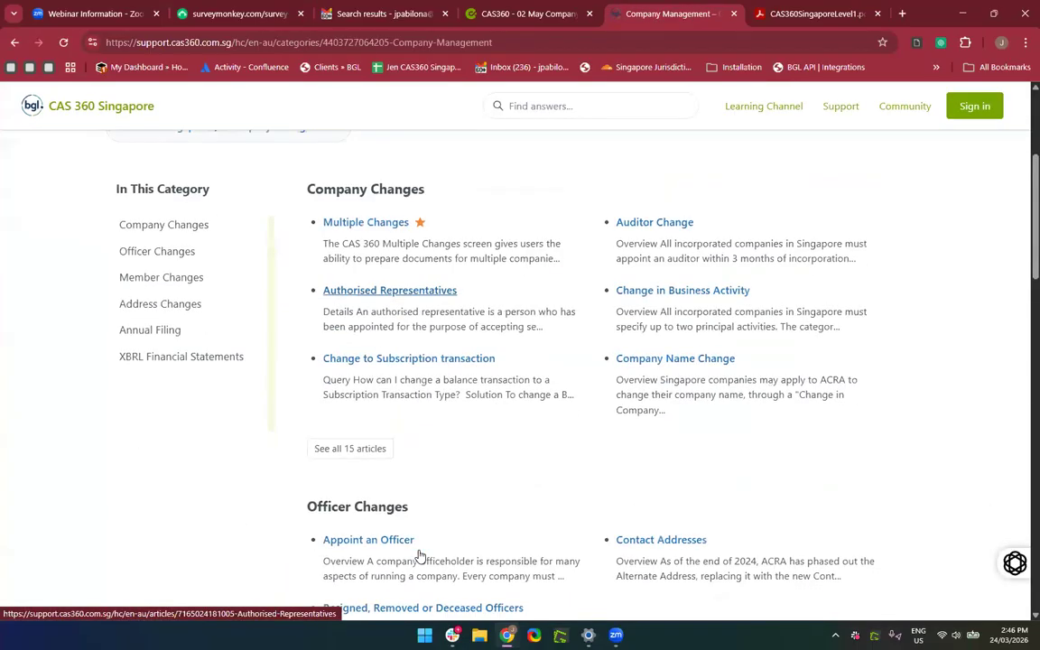
left_click(353, 451)
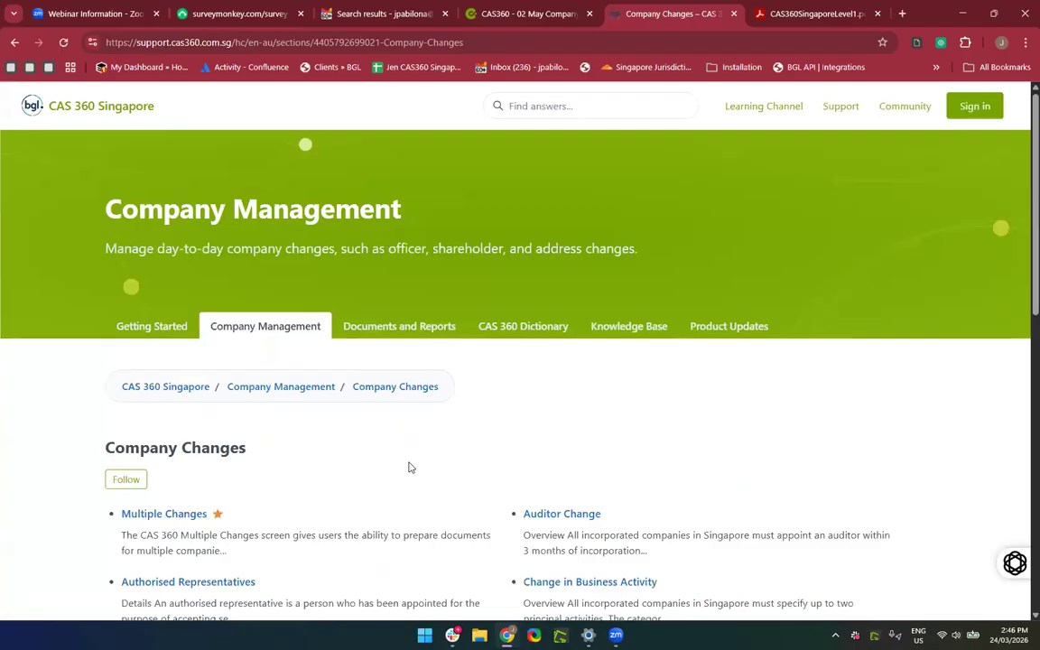
scroll(353, 461, "down", 3)
scroll(354, 475, "down", 3)
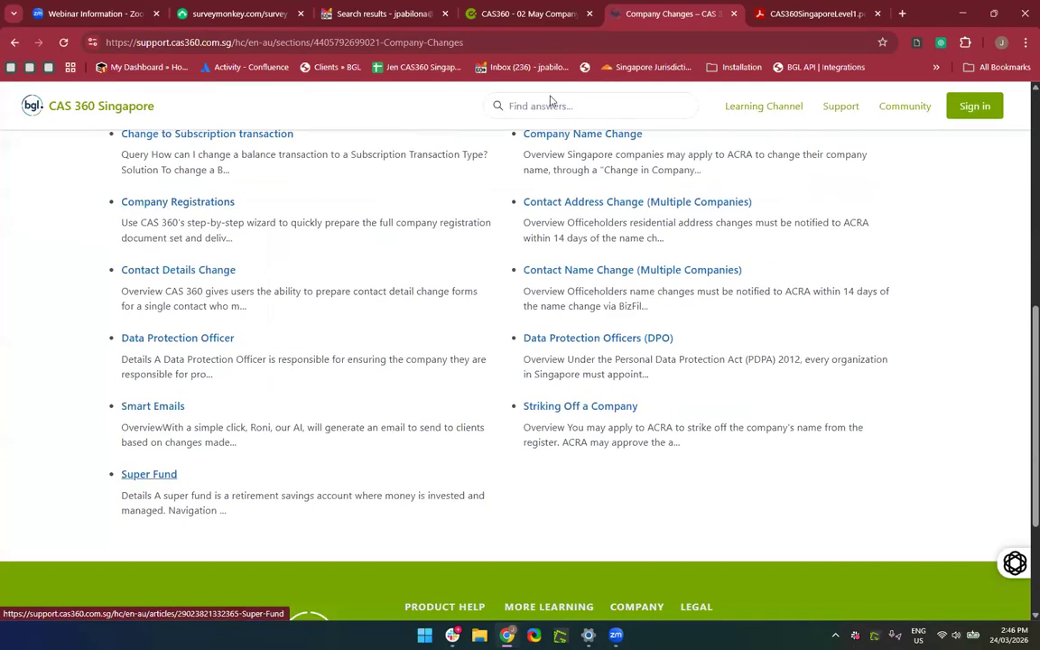
scroll(522, 222, "up", 2)
scroll(364, 233, "up", 2)
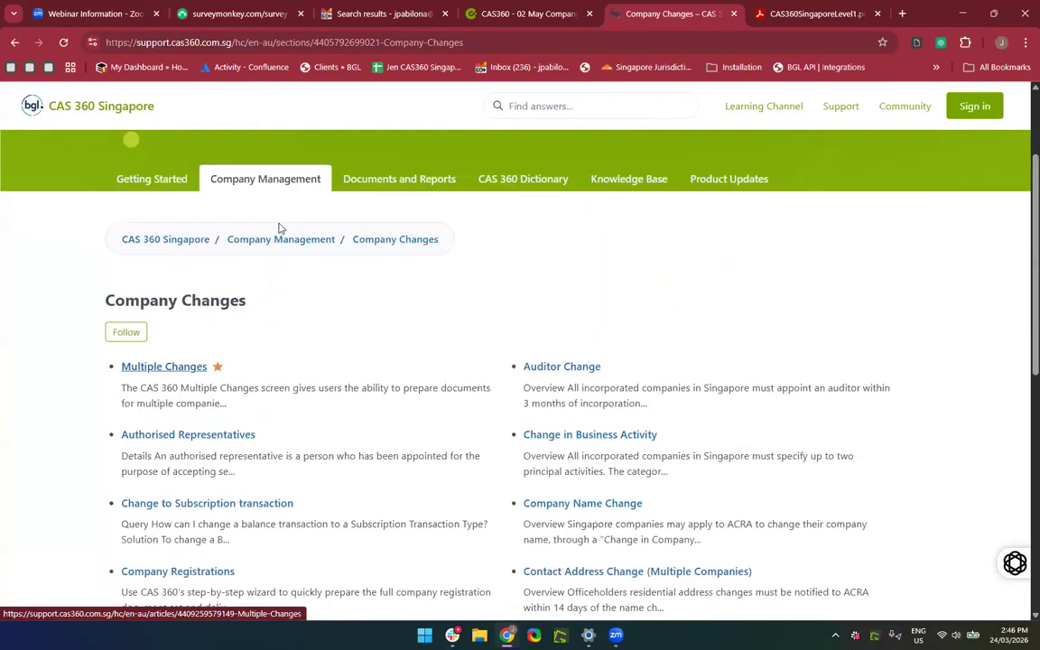
Return to the Company Management category page and browse its Address Changes and Annual Filing lists.
left_click(15, 43)
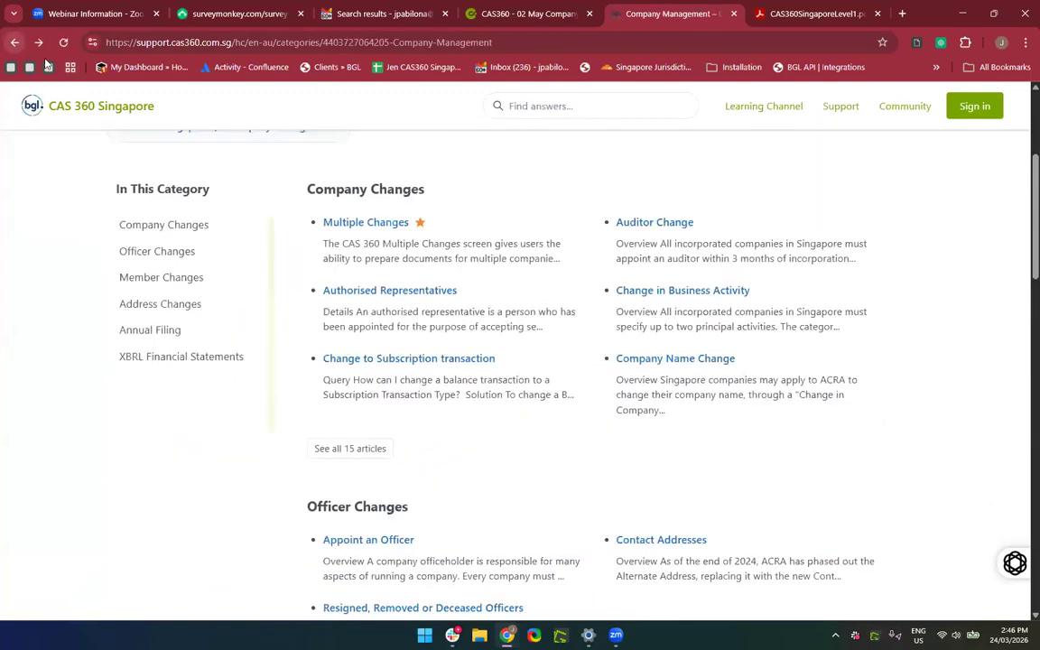
scroll(407, 370, "down", 3)
scroll(416, 435, "down", 7)
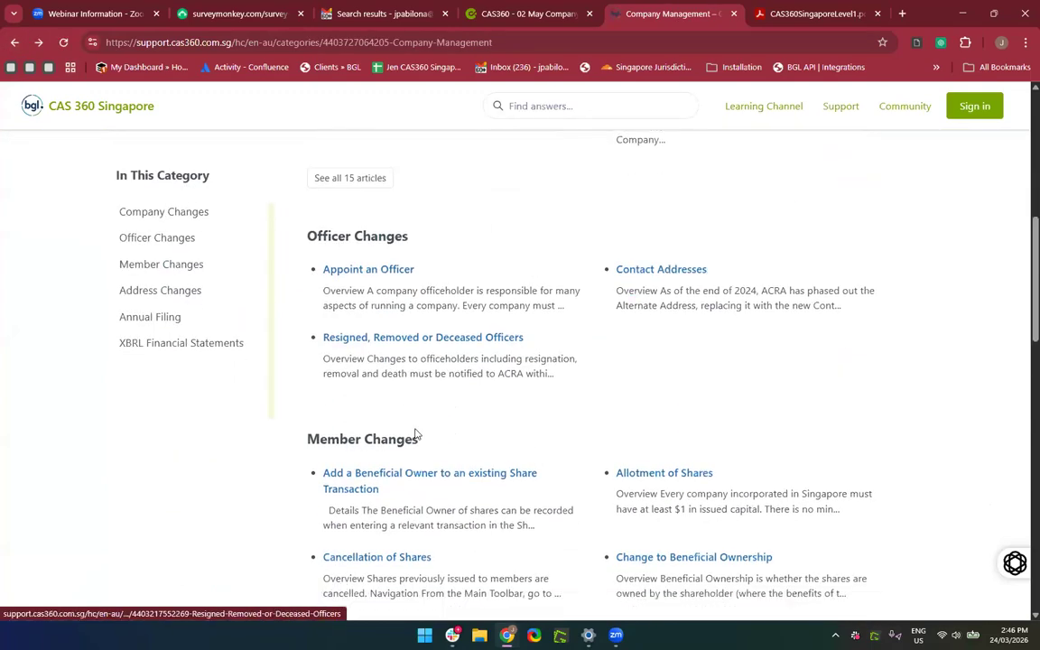
scroll(416, 435, "up", 1)
scroll(416, 435, "down", 5)
scroll(416, 435, "up", 3)
scroll(416, 435, "up", 2)
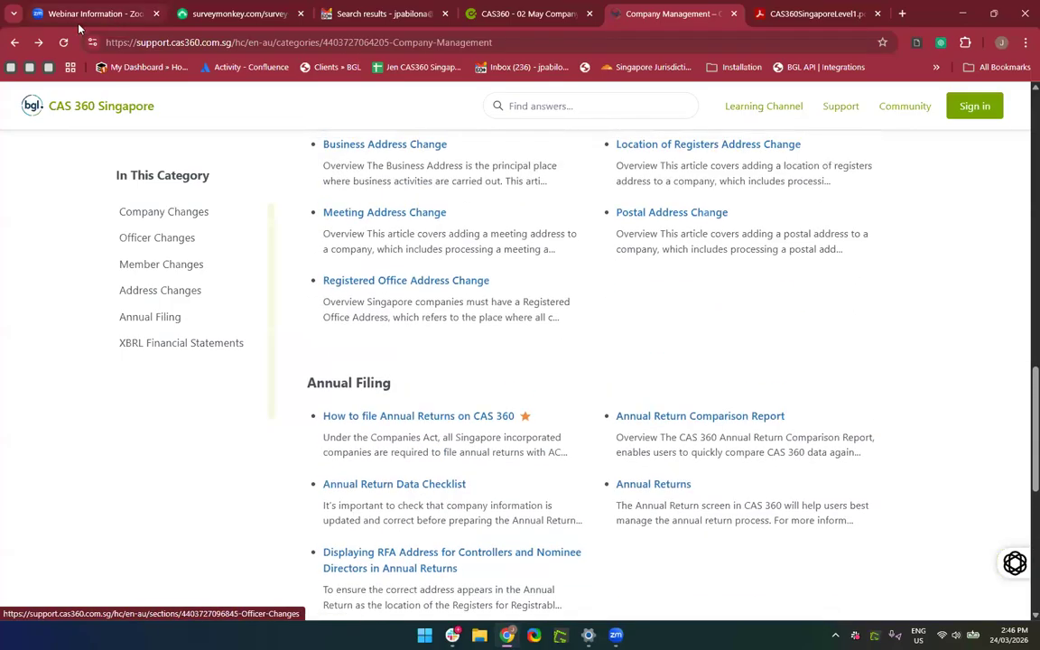
Browse the CAS 360 Singapore help home page, then switch back to the 02 May Company compliance tab.
left_click(15, 42)
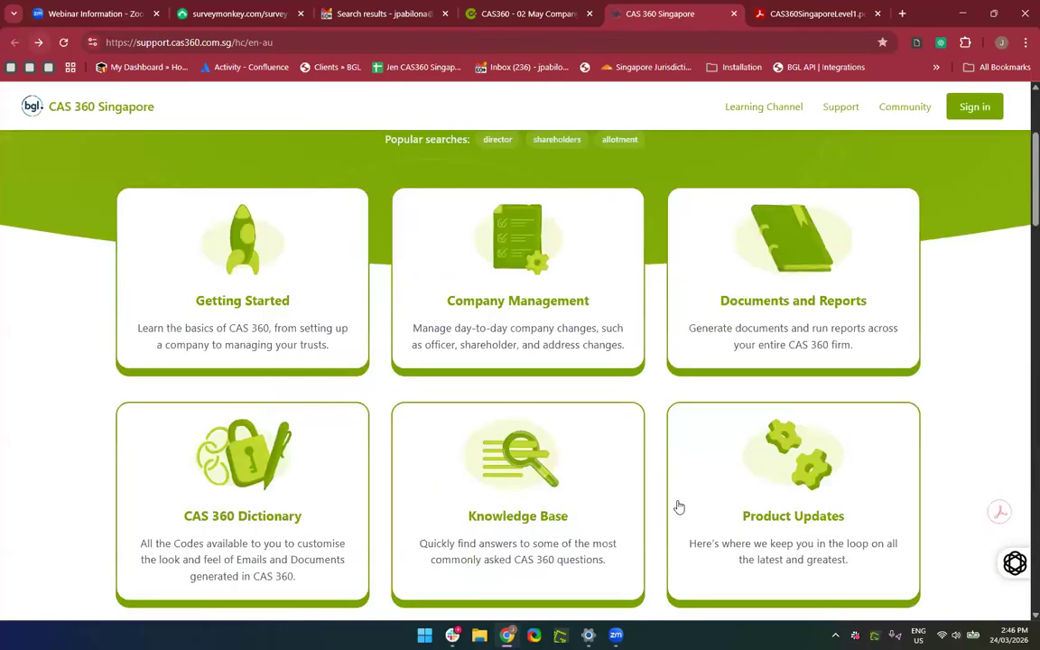
scroll(748, 558, "down", 3)
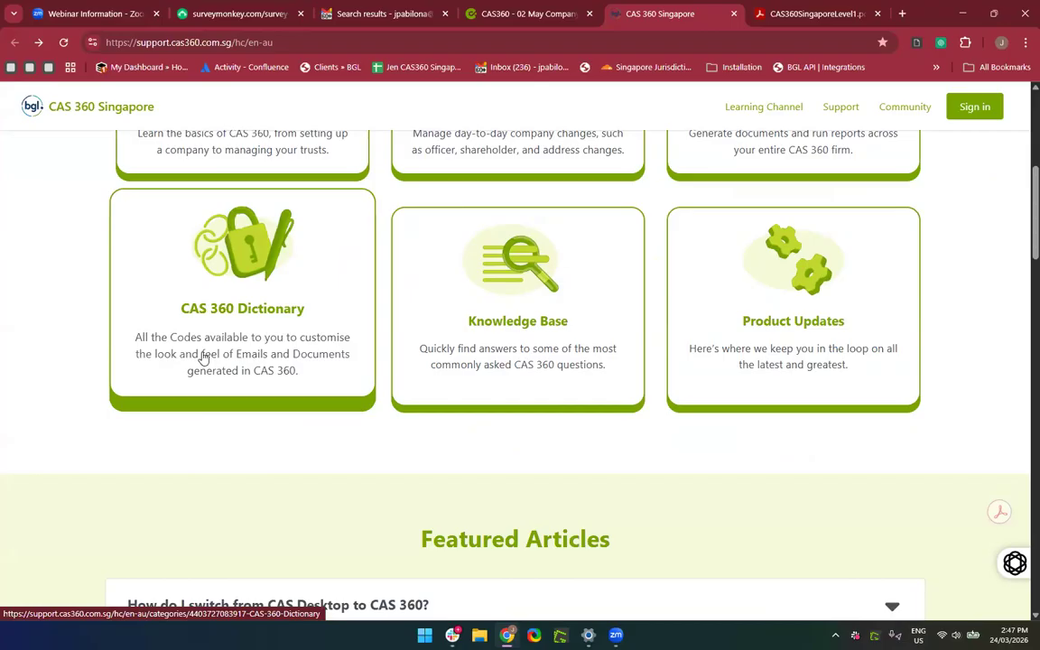
scroll(203, 353, "up", 5)
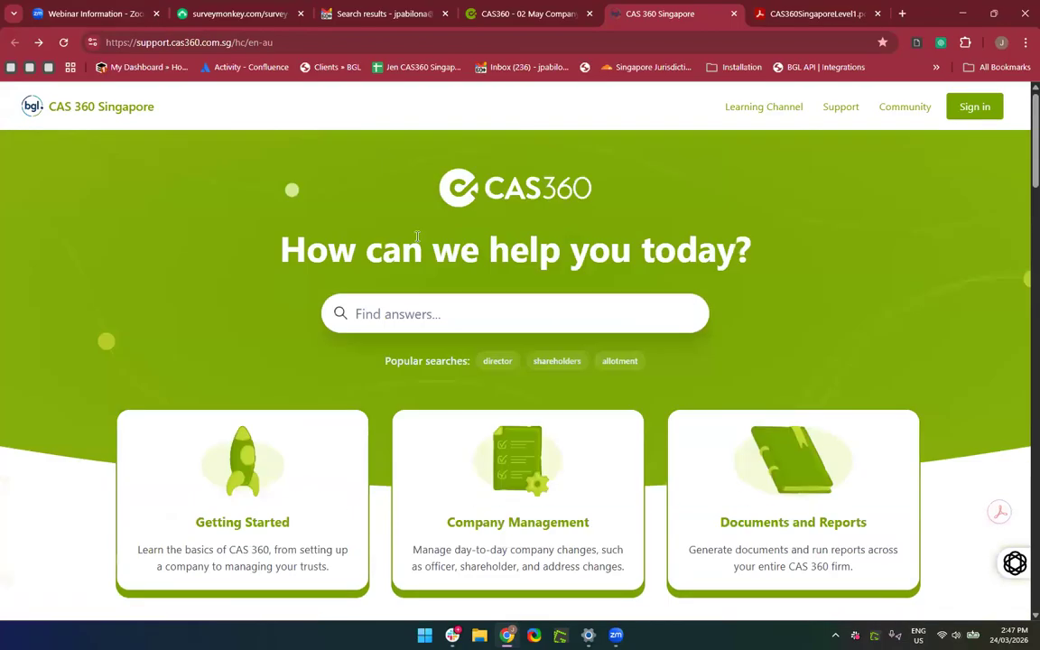
left_click(519, 13)
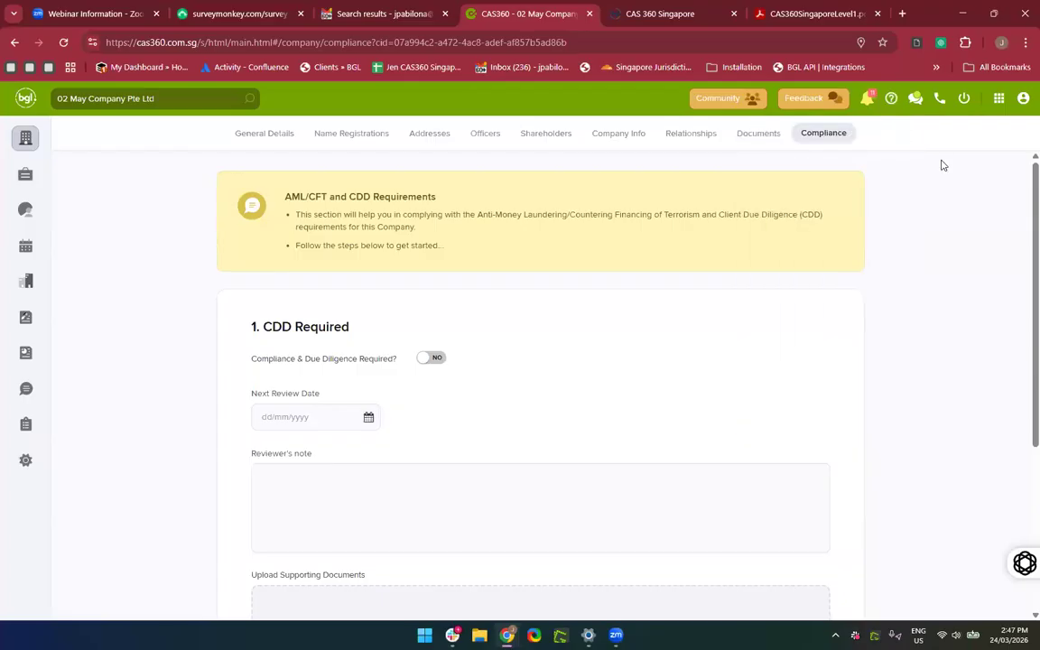
Ask the Live Chat 'How do I prepare AGM documents'.
left_click(916, 101)
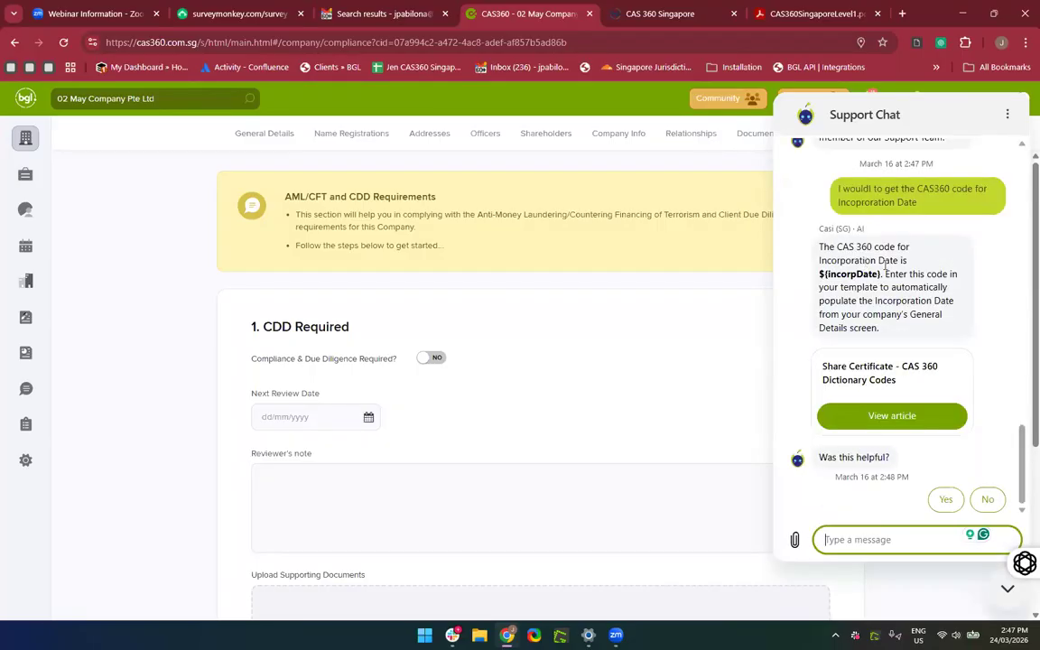
scroll(892, 333, "up", 3)
scroll(892, 330, "up", 2)
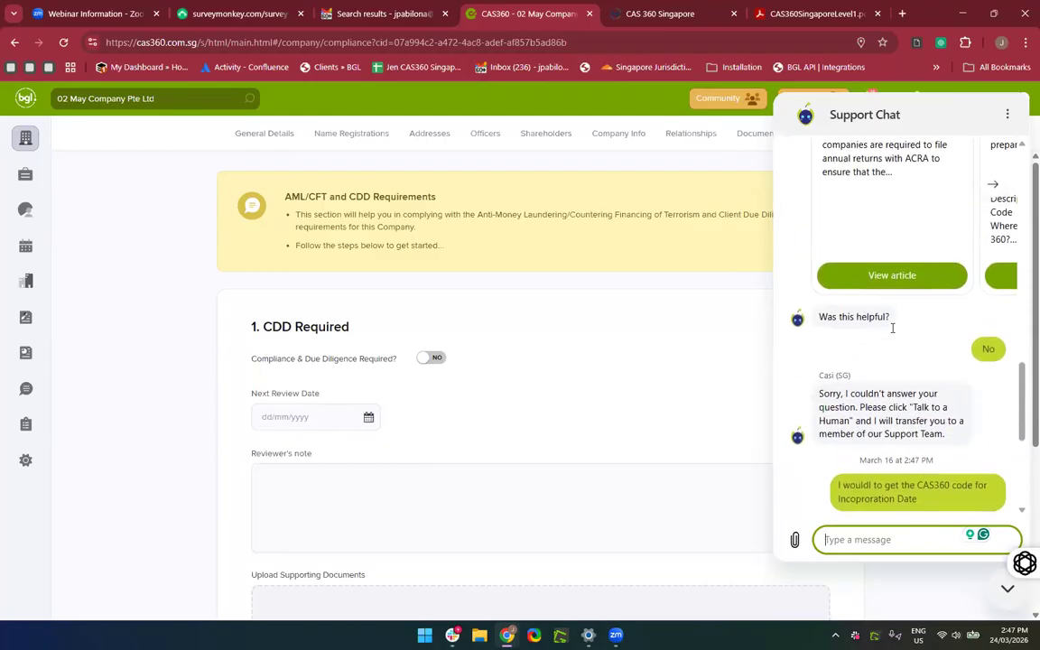
scroll(891, 327, "down", 5)
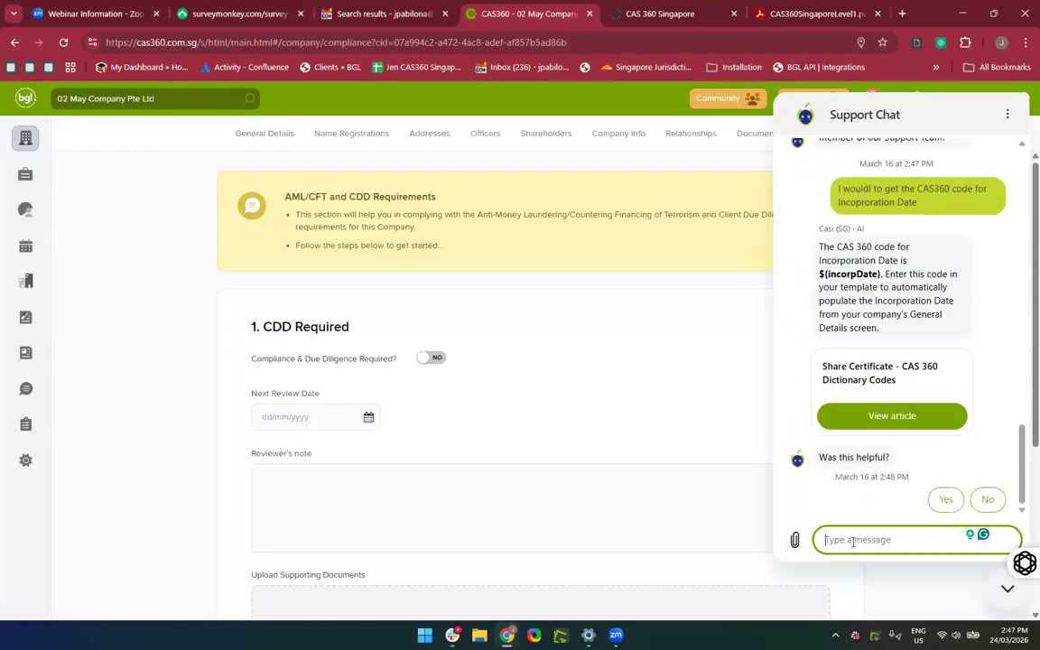
type("How do I prepare my")
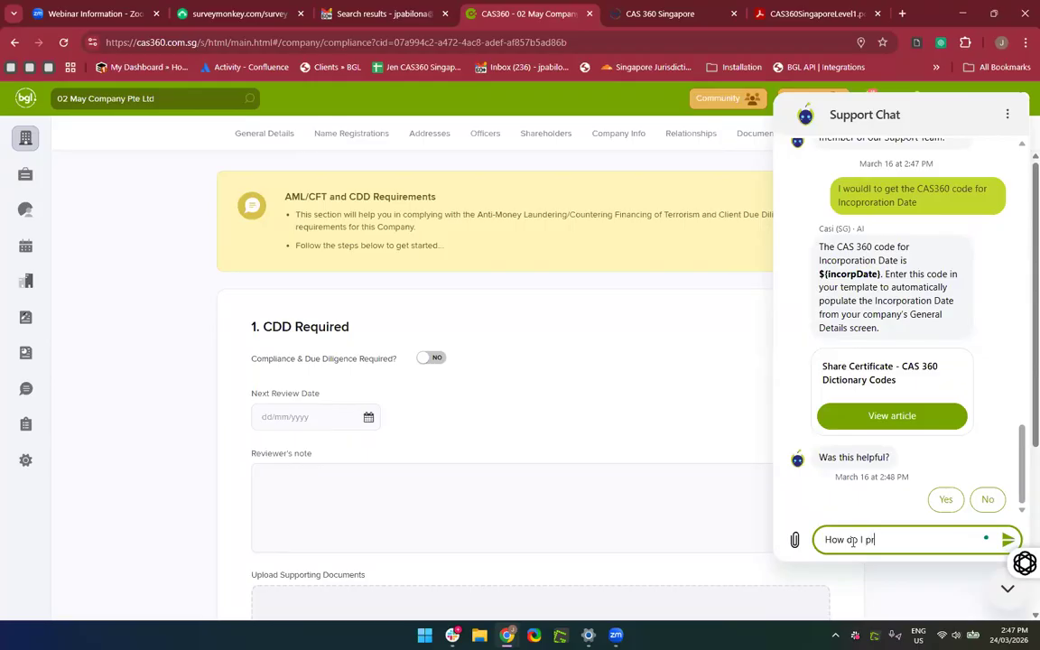
key("BackSpace")
key("BackSpace")
key("BackSpace")
type("AGM documents")
key("Return")
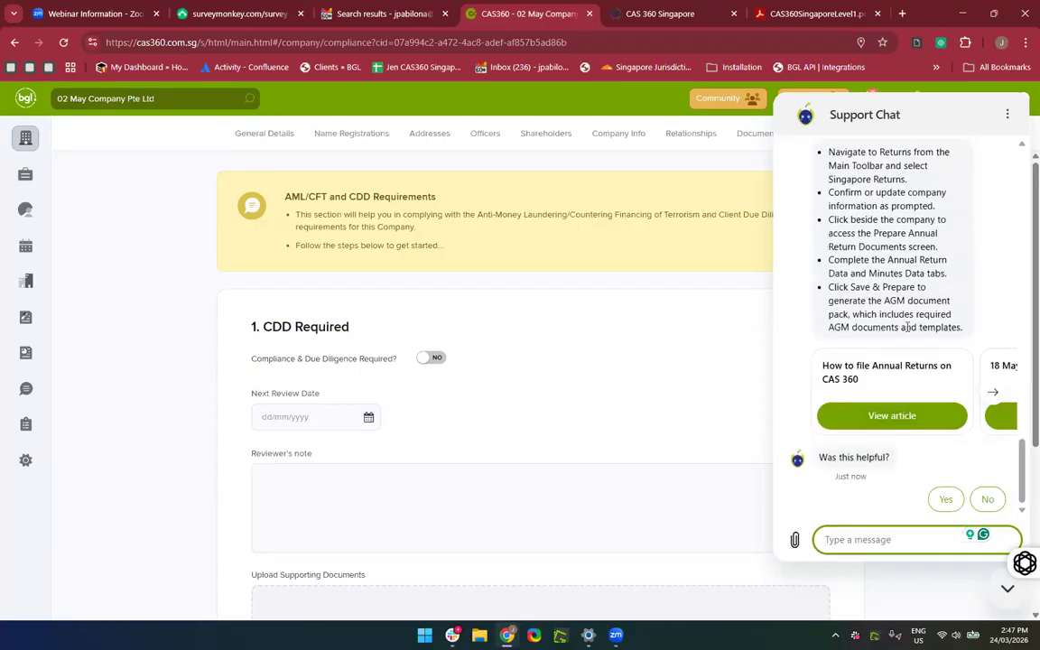
Open the suggested 'How to file Annual Returns on CAS 360' article from the chat answer.
scroll(909, 320, "up", 1)
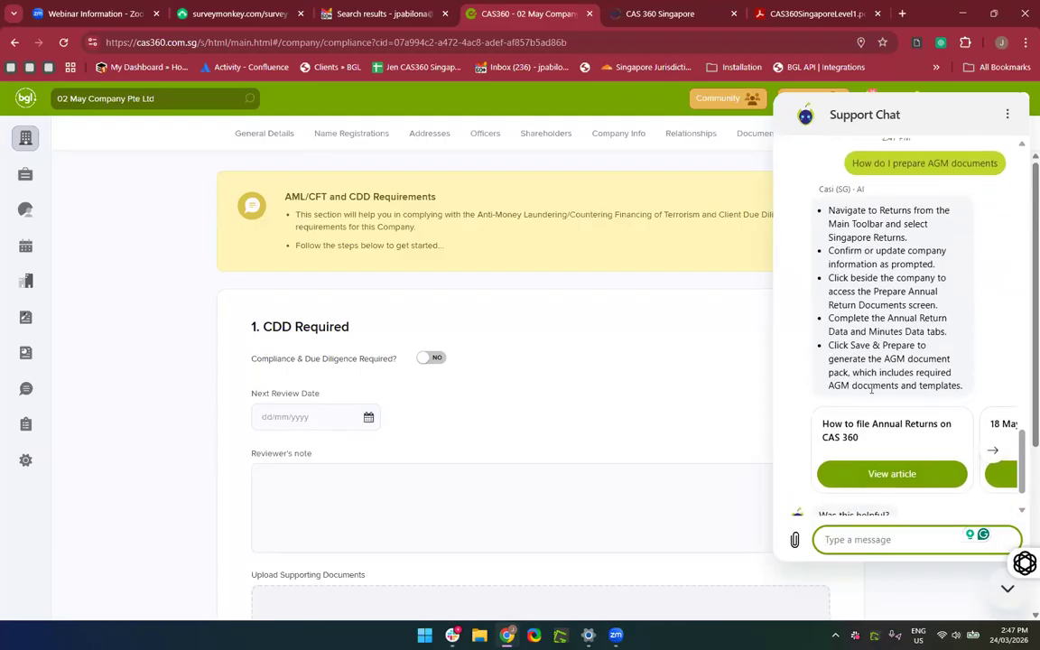
scroll(874, 391, "down", 1)
scroll(909, 404, "right", 5)
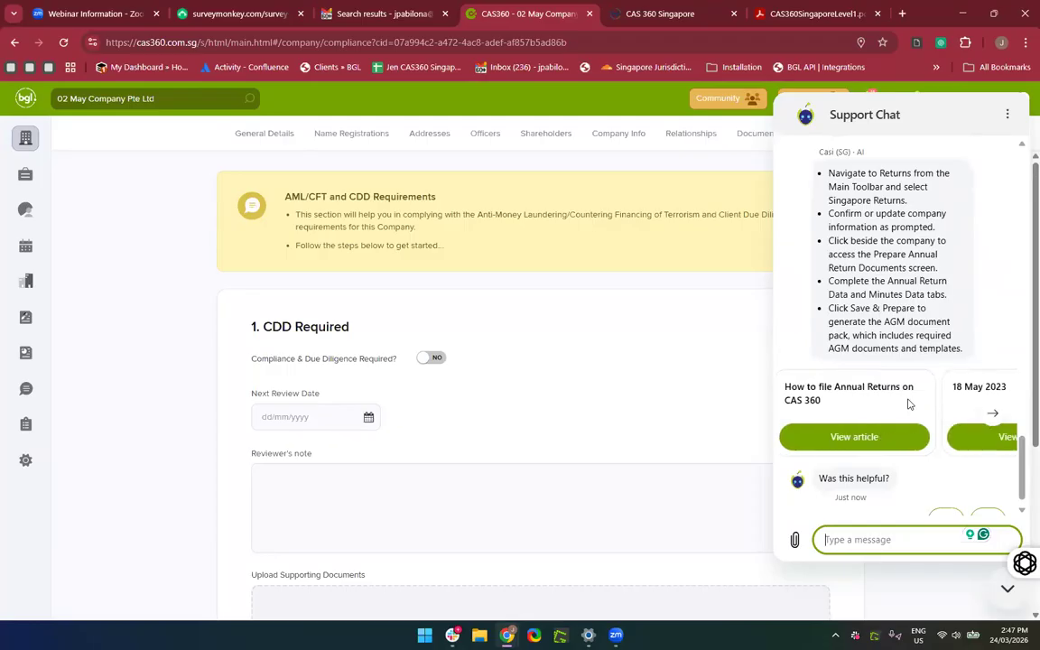
scroll(909, 403, "left", 5)
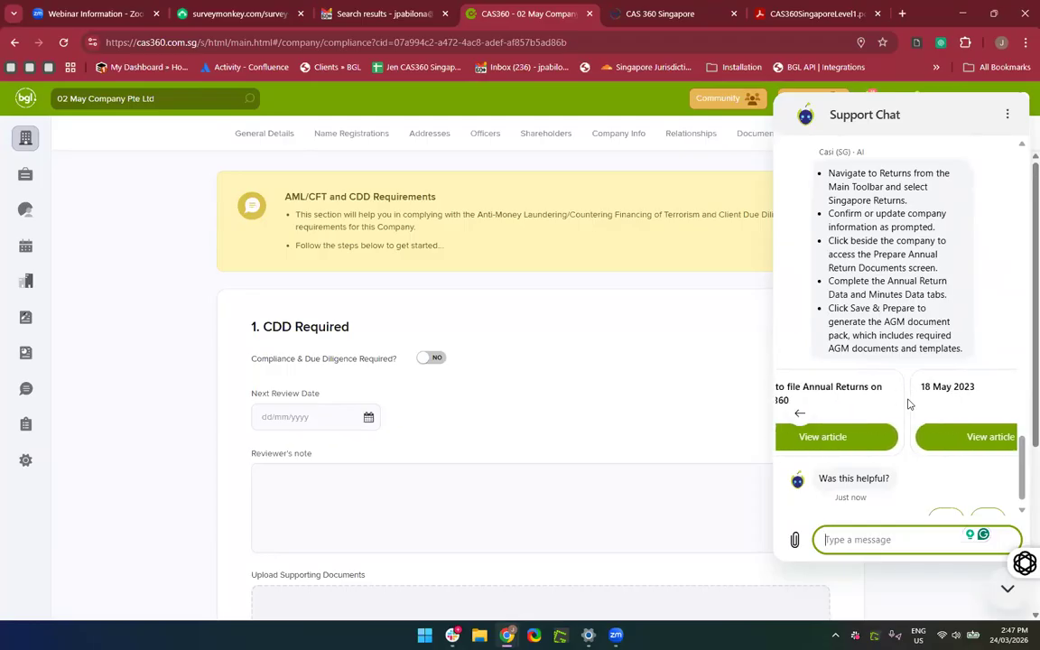
left_click(880, 441)
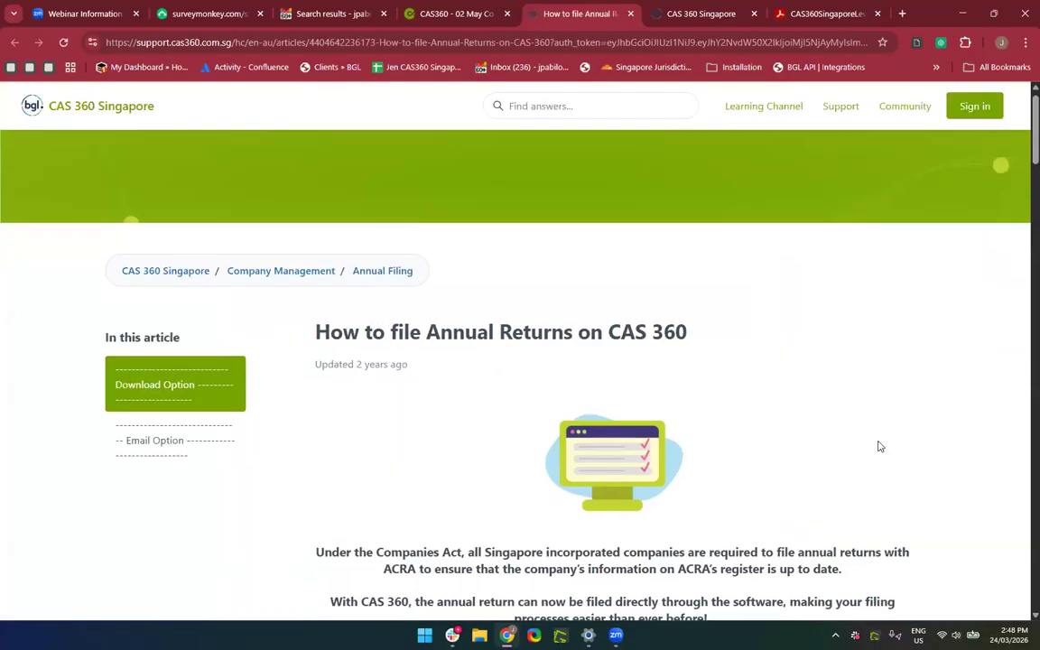
Rate the chat's AGM answer as not helpful, then collapse the Support Chat panel.
left_click(438, 16)
scroll(812, 447, "up", 3)
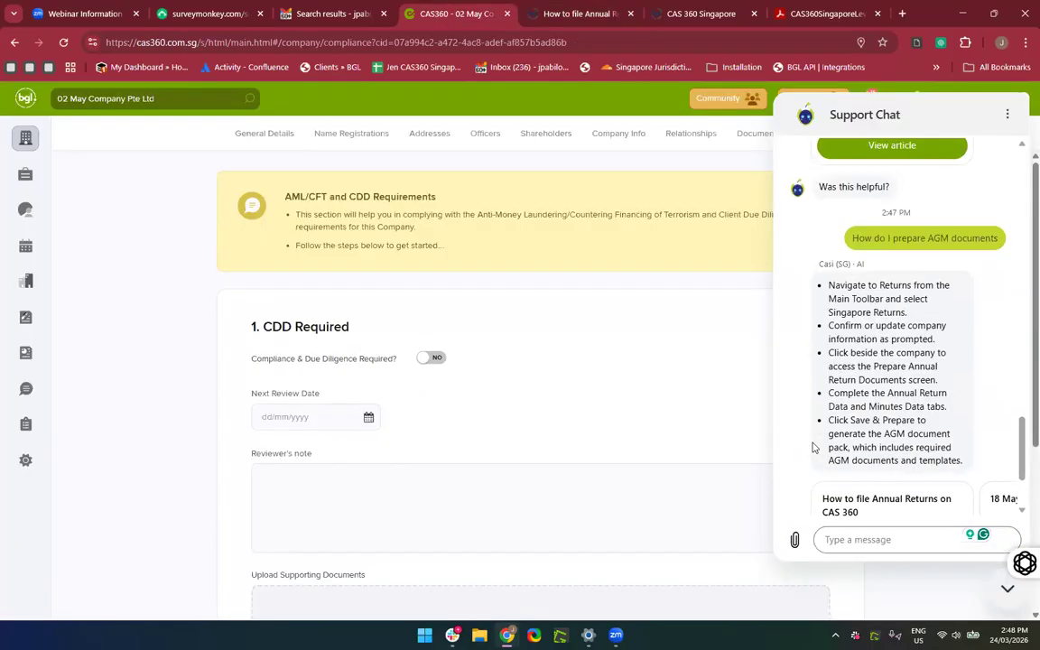
scroll(813, 446, "down", 1)
scroll(813, 447, "down", 1)
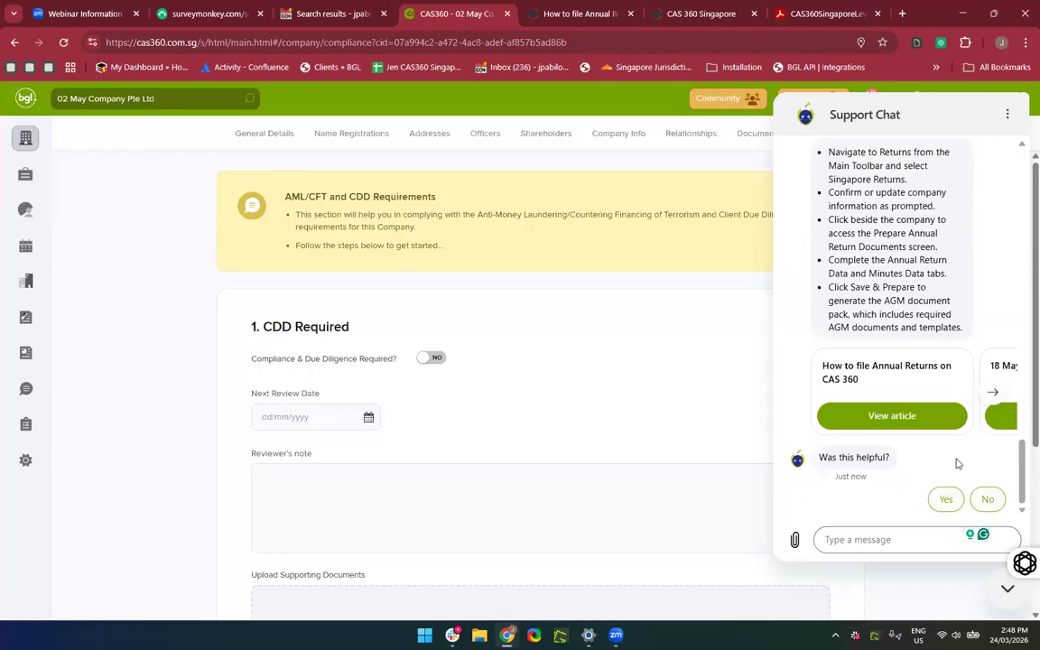
left_click(998, 502)
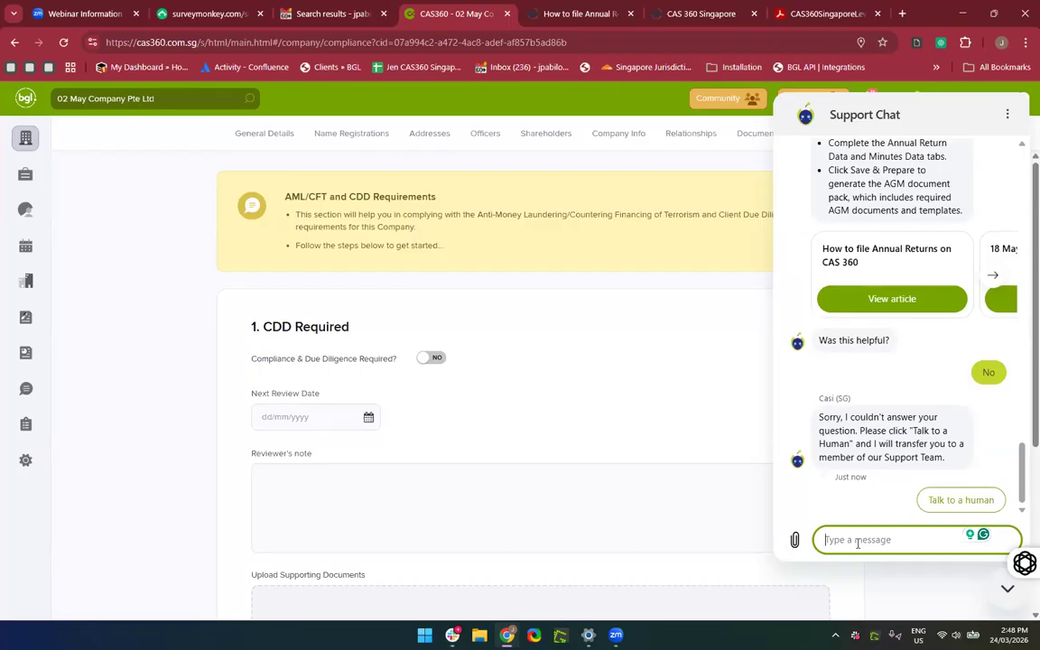
left_click(184, 415)
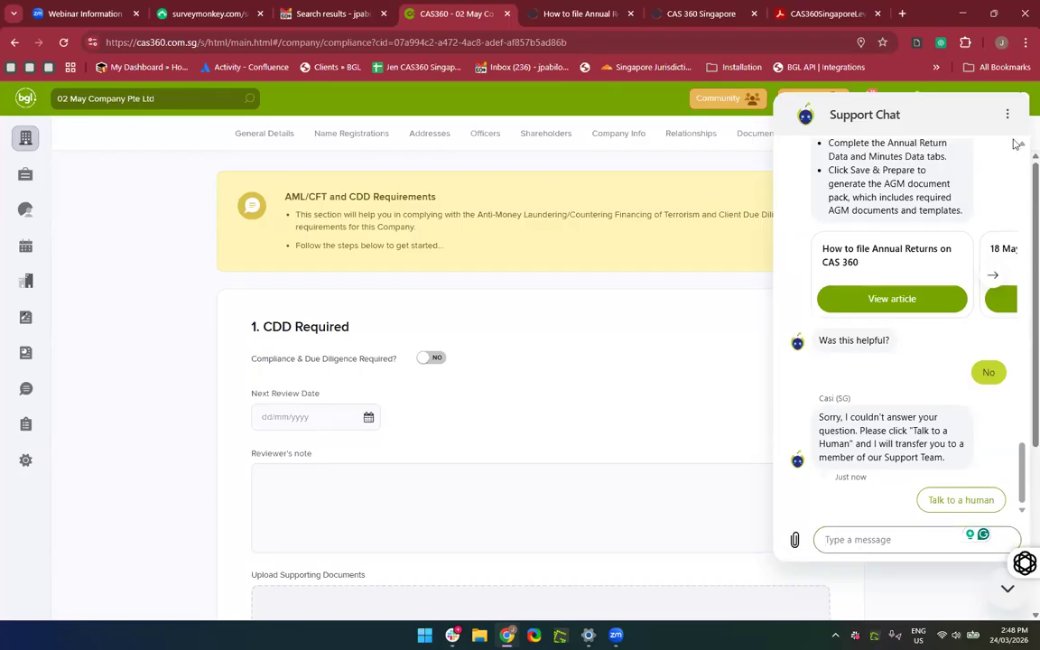
left_click(1006, 590)
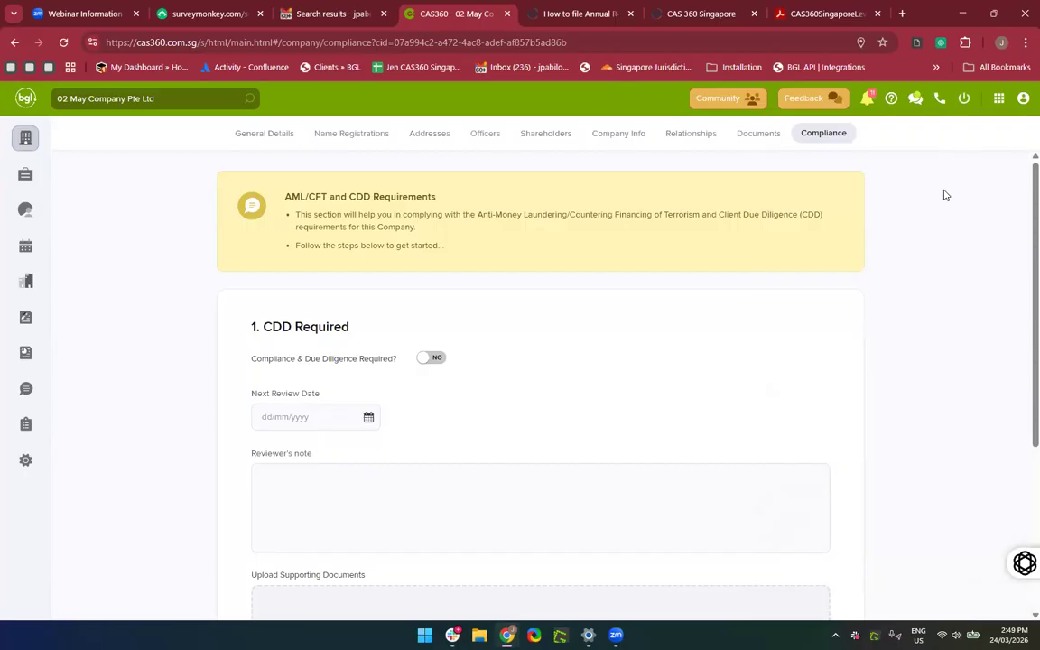
Open the 'What would you like help with?' dialog from the header Support icon.
left_click(939, 99)
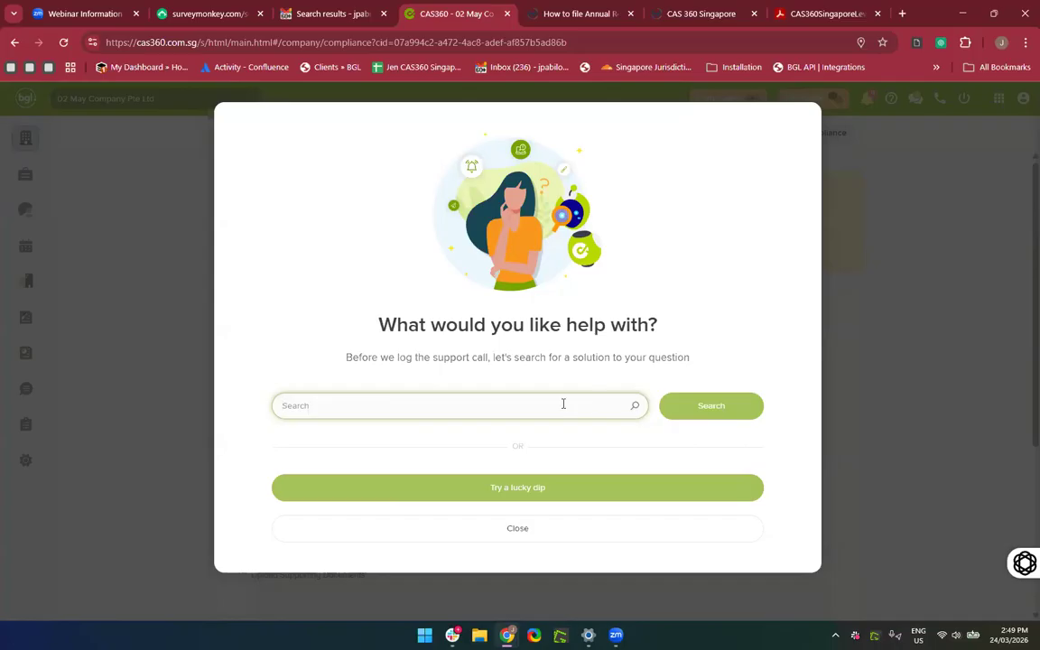
Search help for 'AGM' and scroll through the matching articles and community posts.
type("AGM")
key("ctrl+a")
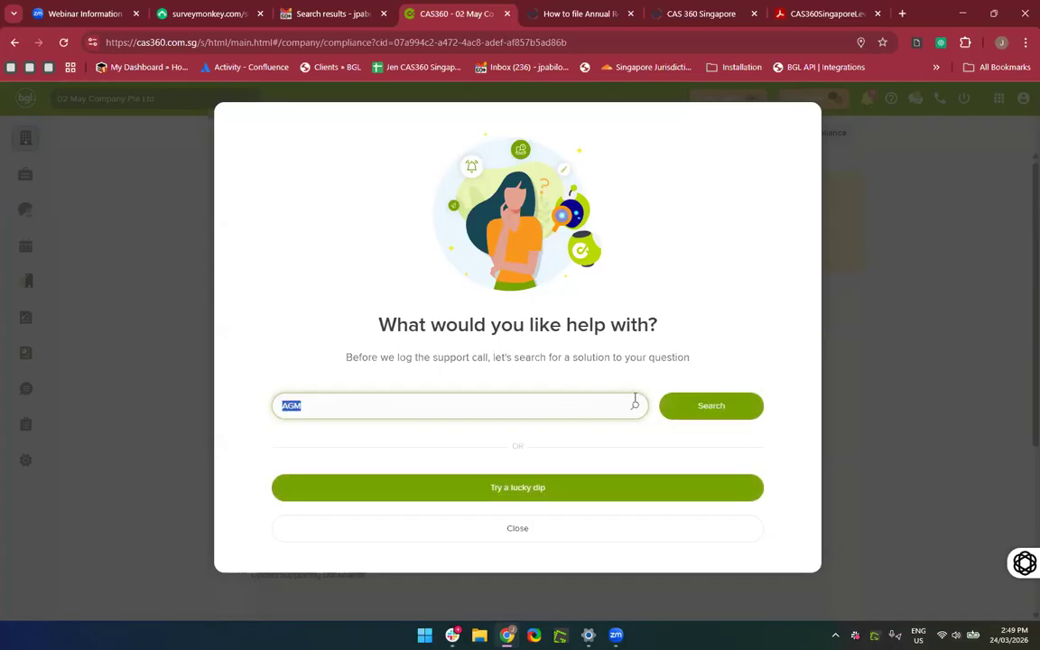
left_click(705, 404)
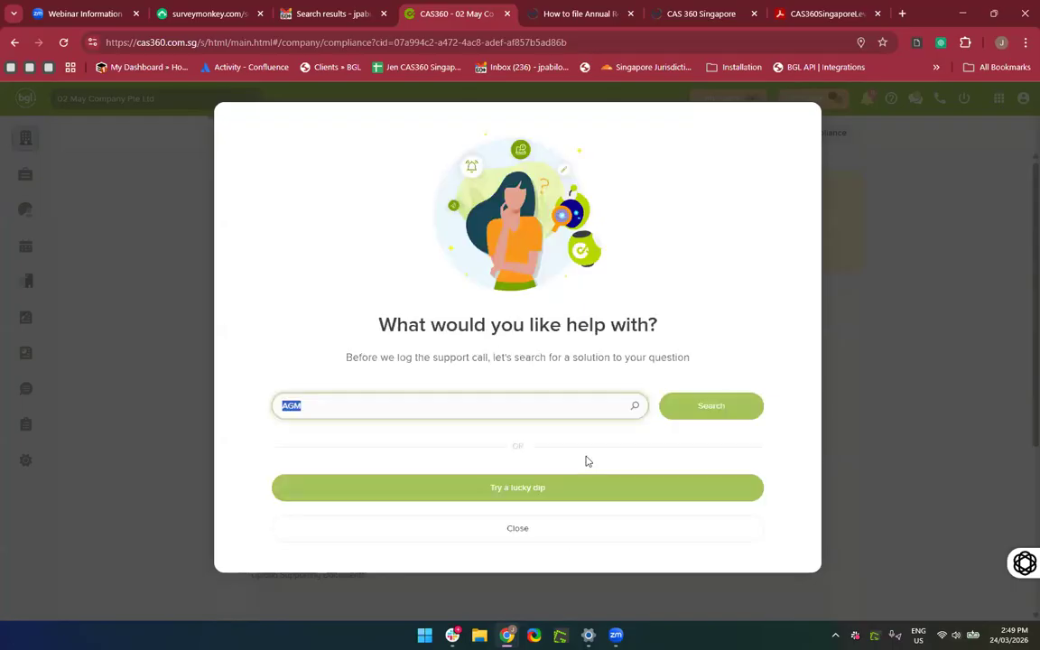
scroll(585, 459, "down", 2)
scroll(585, 458, "up", 2)
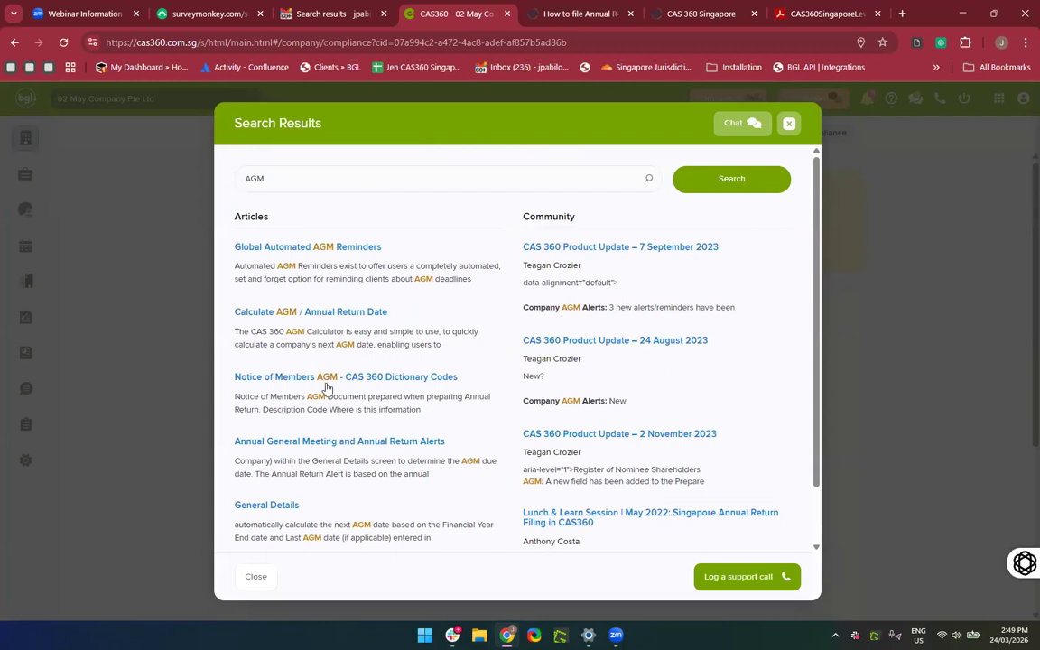
scroll(485, 407, "down", 2)
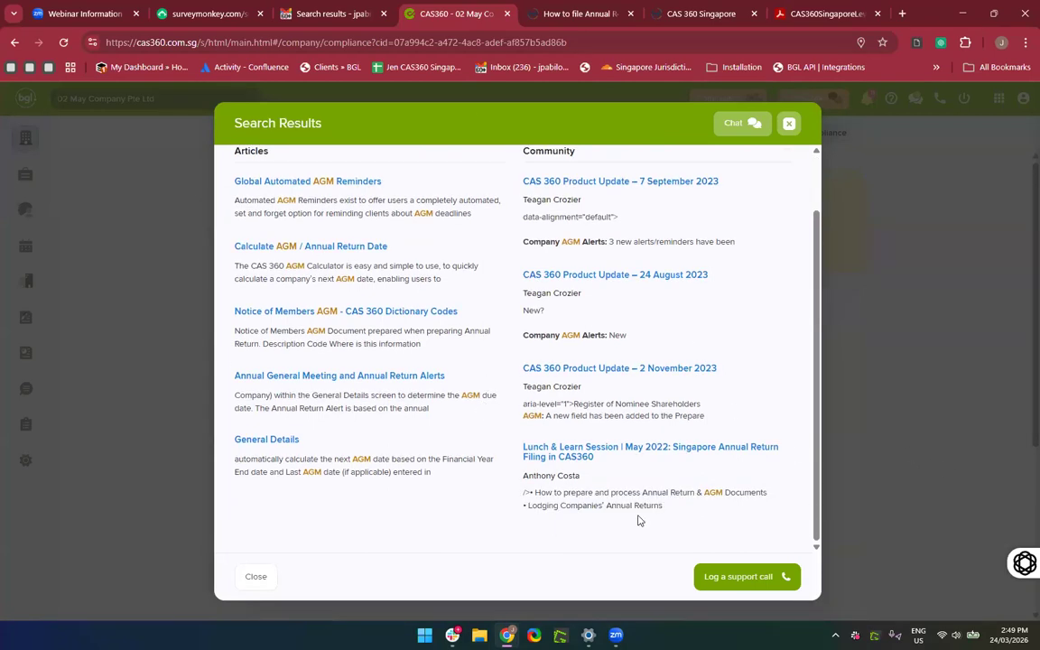
scroll(639, 520, "up", 2)
scroll(638, 520, "up", 1)
scroll(636, 516, "down", 1)
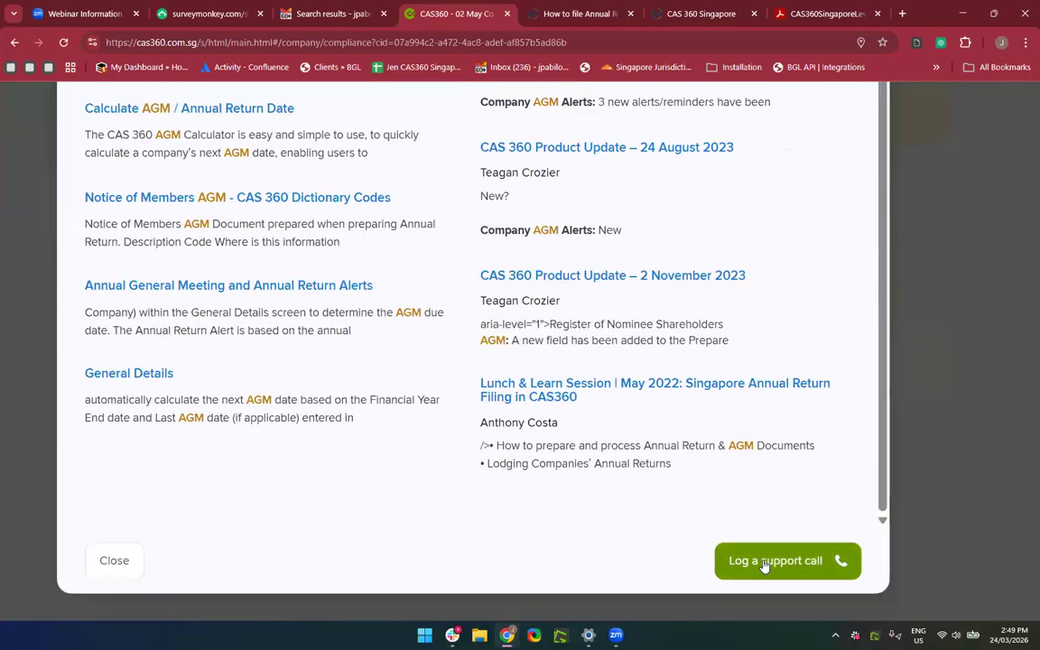
scroll(764, 566, "down", 3)
Start a support call and set its Problem Statement to Reports, replacing Company Incorporation.
left_click(742, 577)
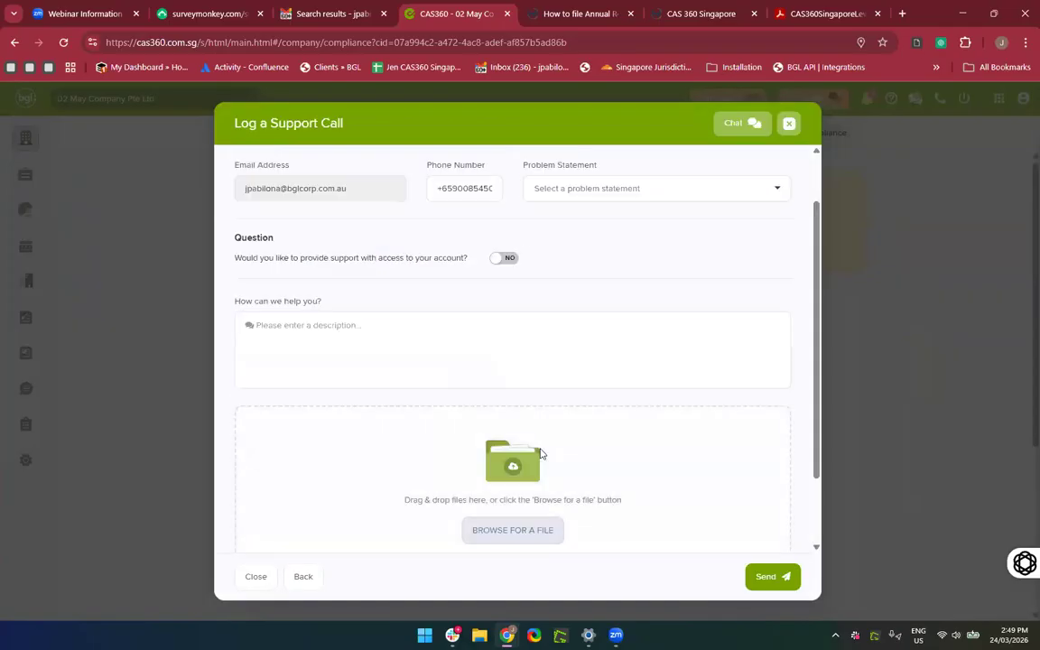
scroll(443, 203, "down", 1)
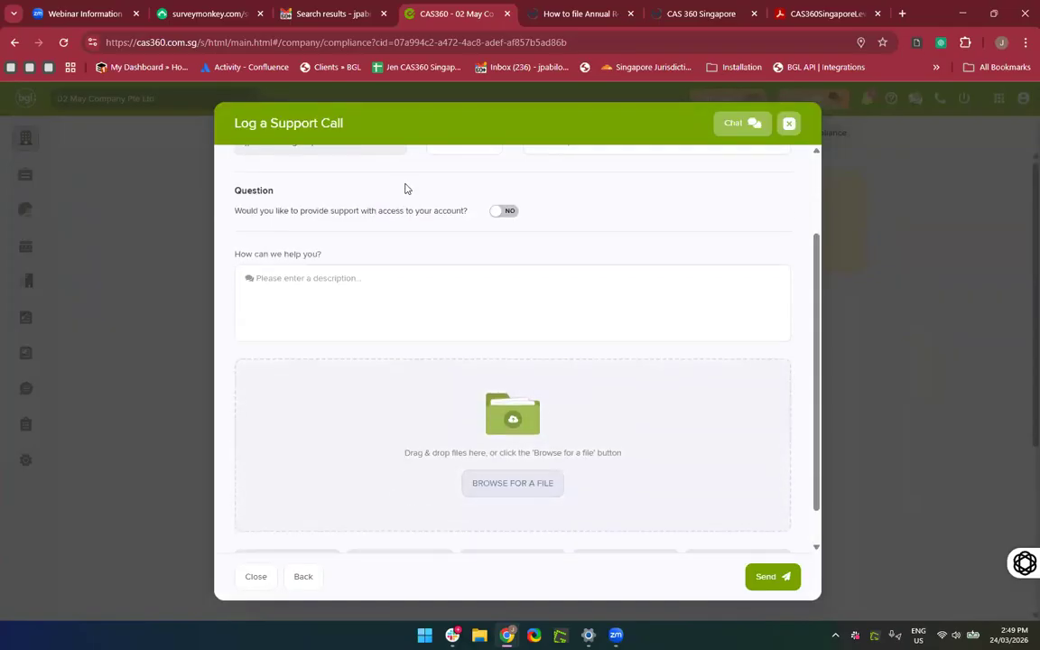
scroll(388, 194, "up", 2)
left_click(540, 196)
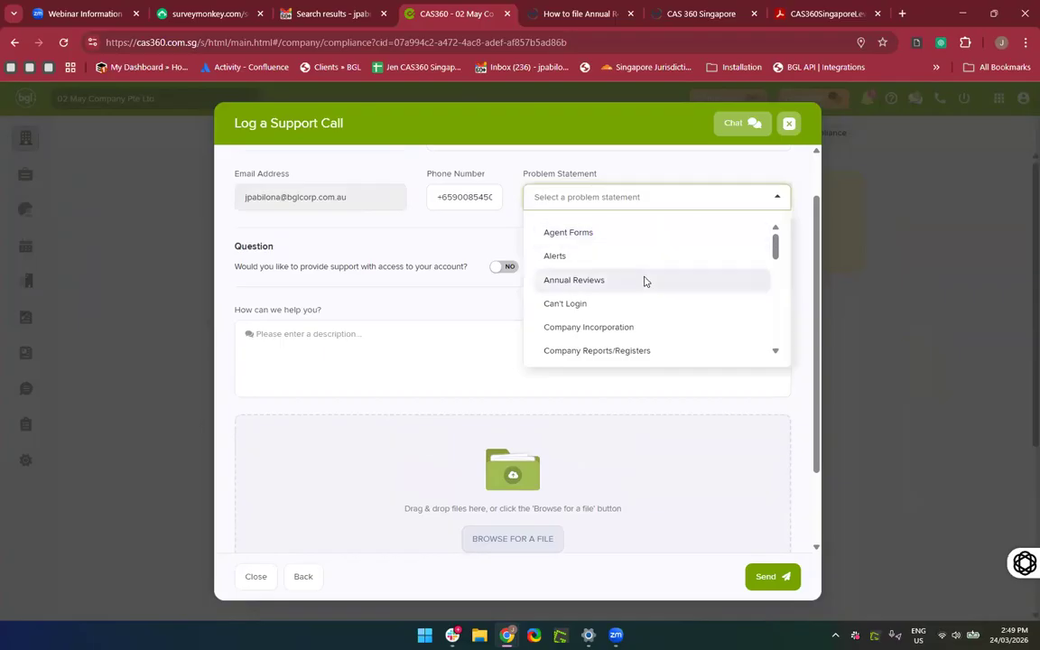
left_click(643, 326)
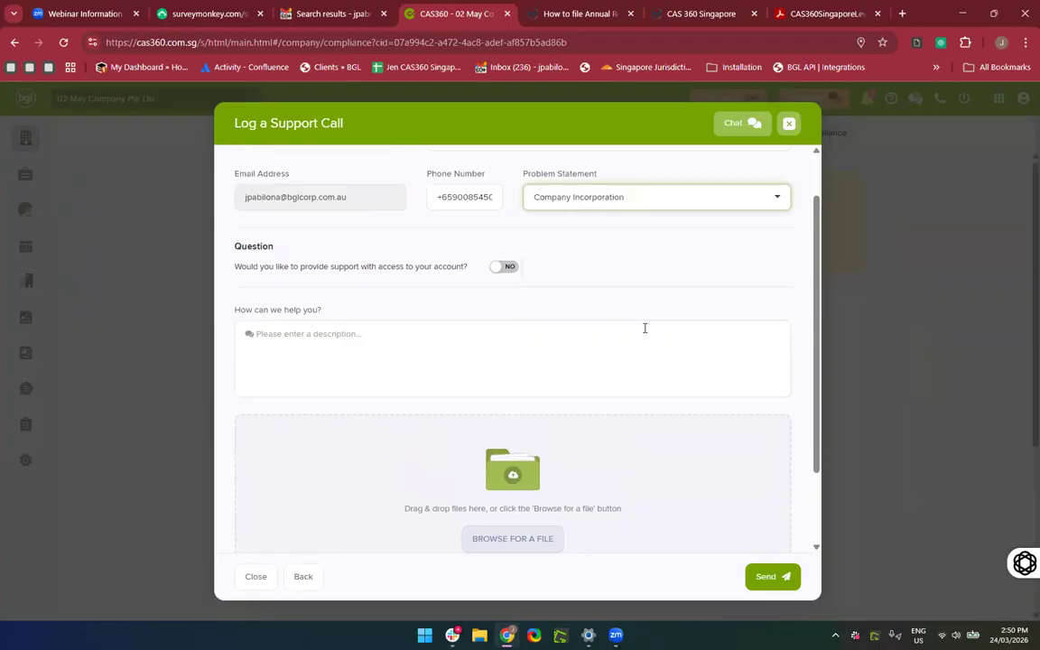
left_click(622, 193)
scroll(628, 285, "down", 2)
scroll(629, 285, "down", 3)
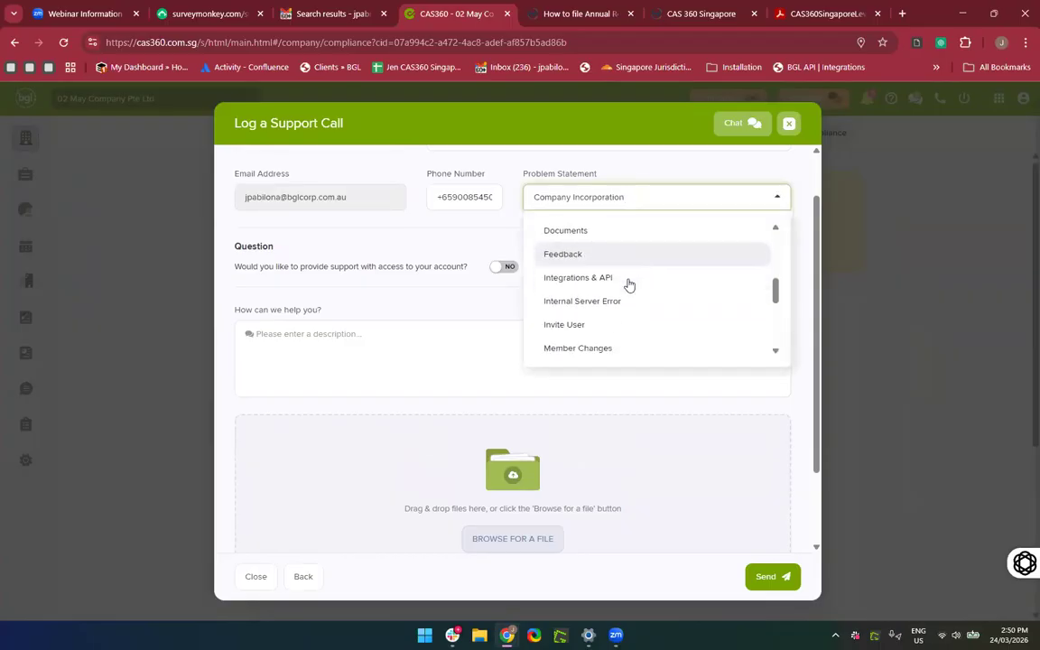
scroll(627, 286, "down", 1)
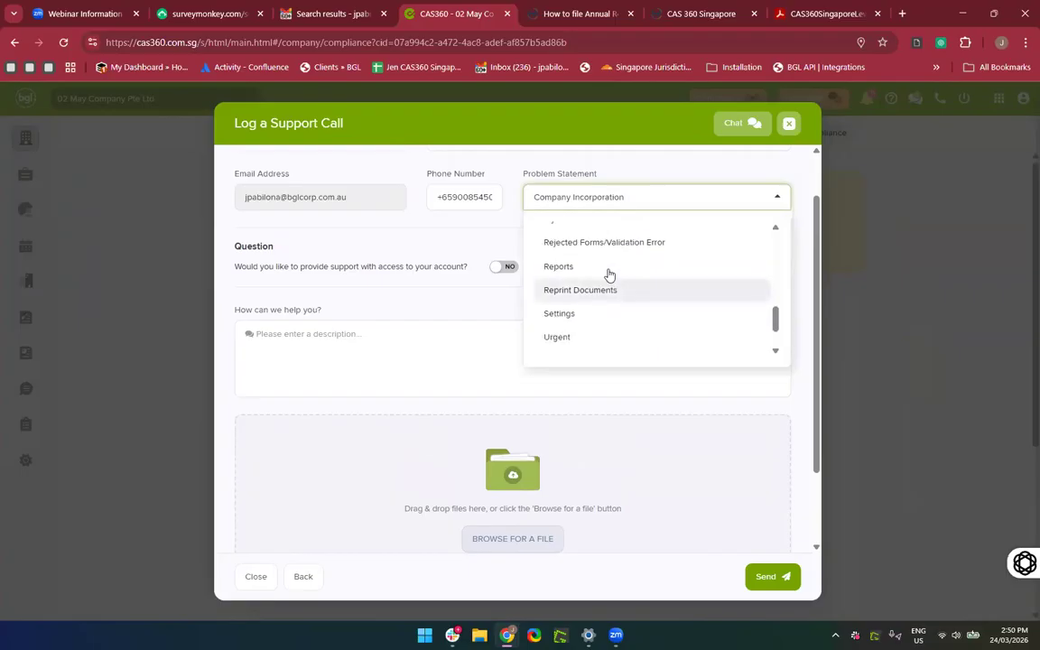
left_click(608, 269)
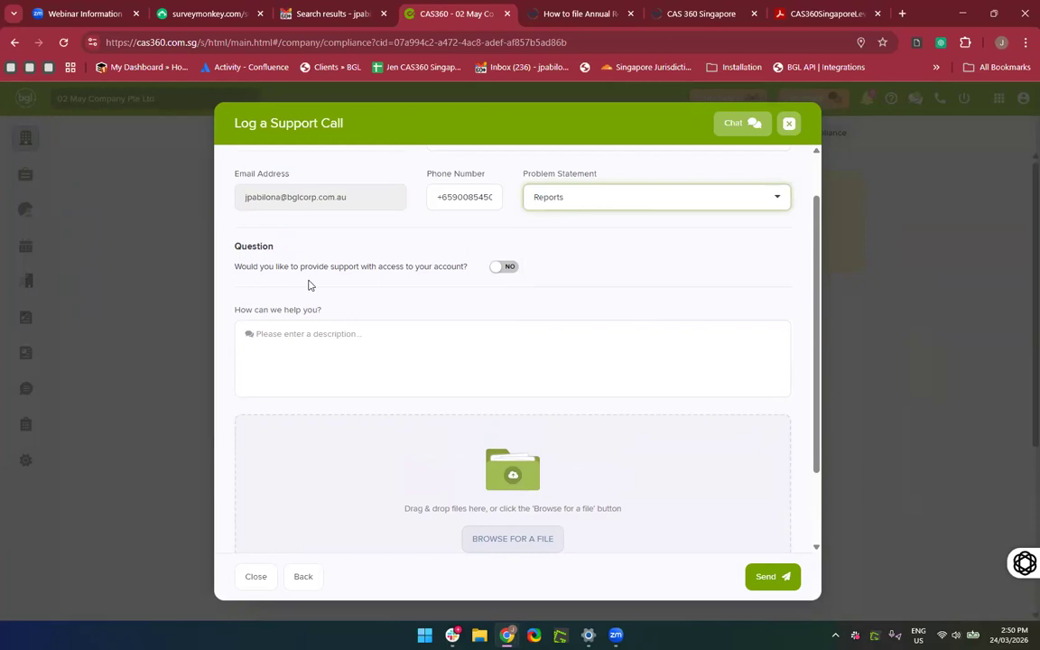
Switch the support account-access toggle to YES.
scroll(309, 284, "up", 3)
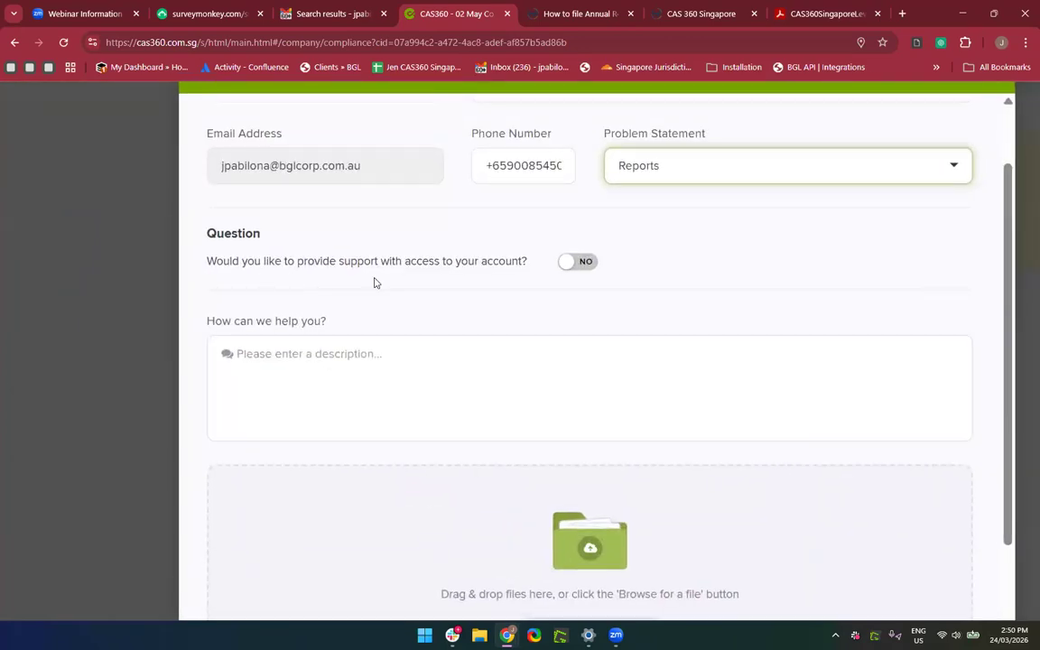
scroll(374, 283, "down", 3)
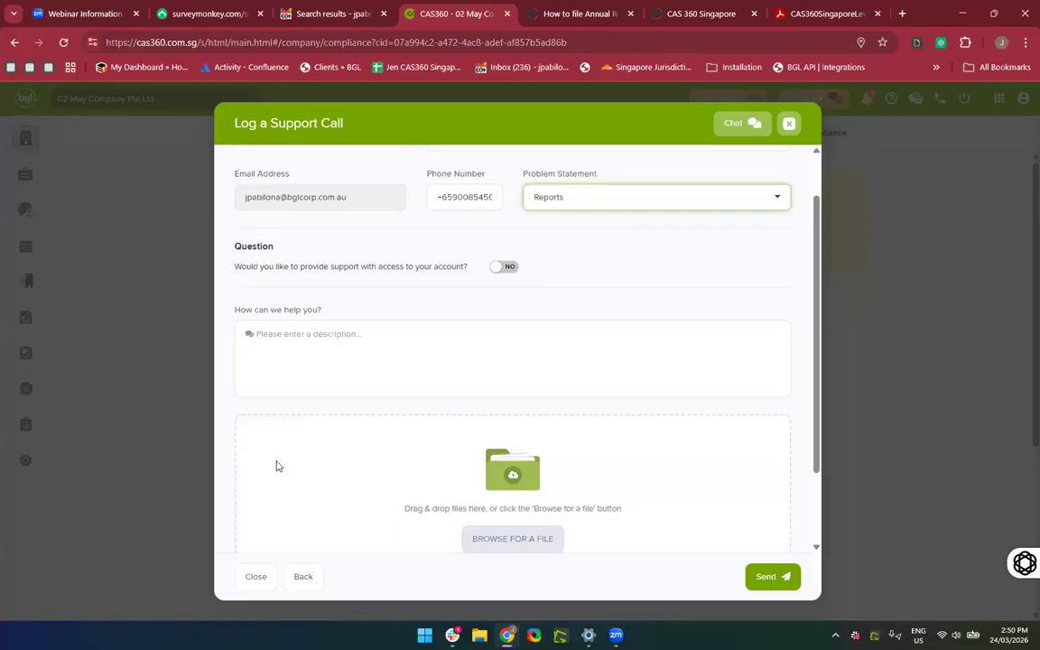
left_click(507, 271)
Describe the problem as 'I'm having some issue with printing my AGM documents' plus the reference number.
left_click(435, 367)
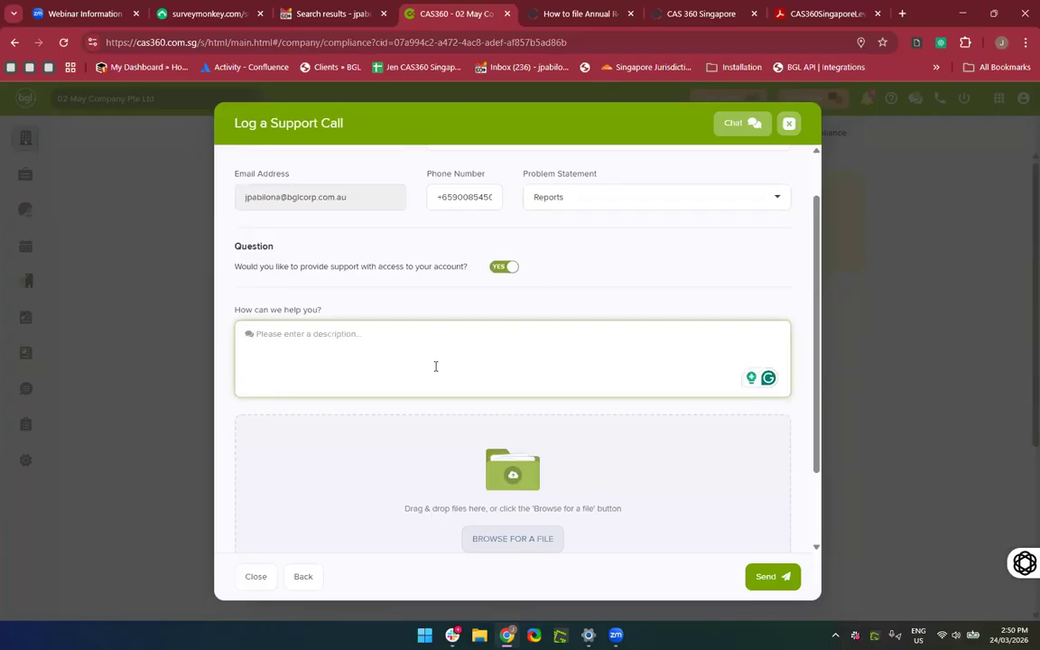
type("I'm having some issue with printing my")
key("BackSpace")
type("y AGM documents")
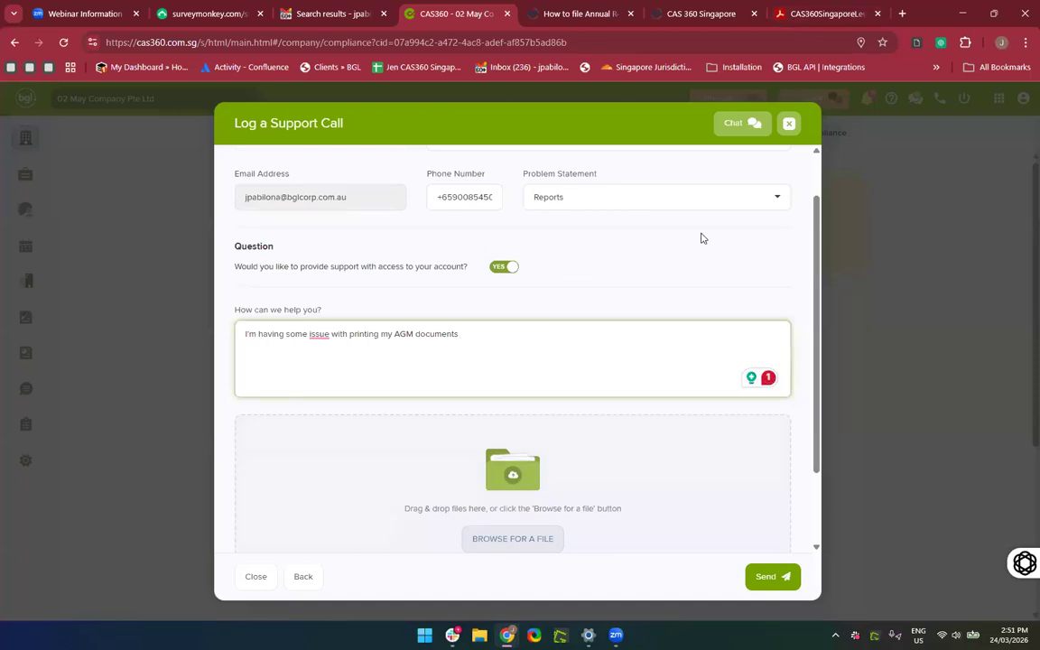
type("Reference No.")
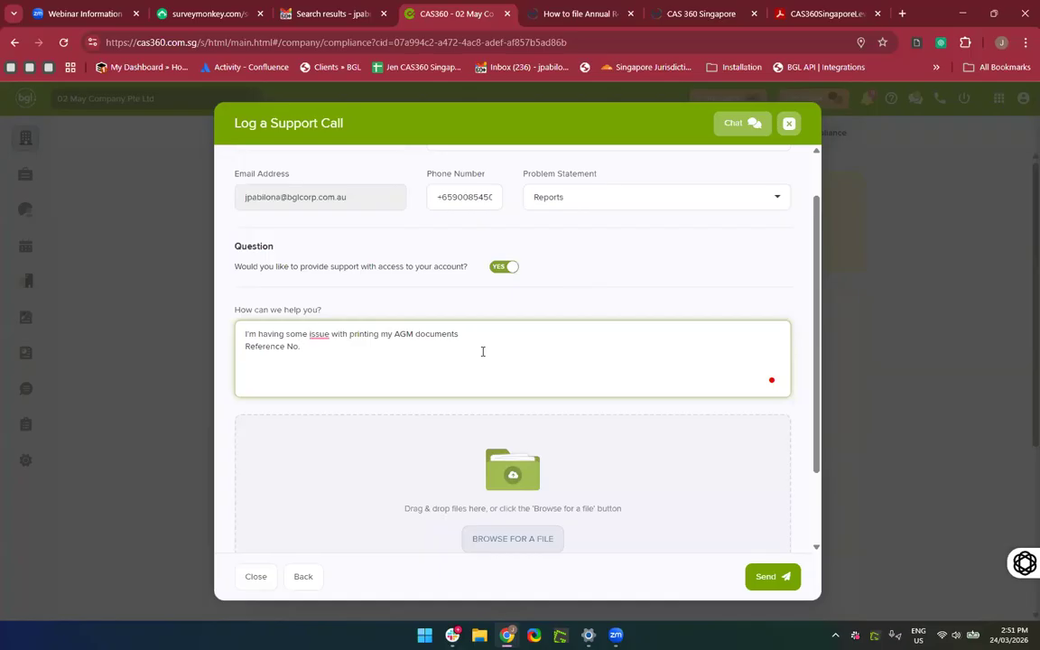
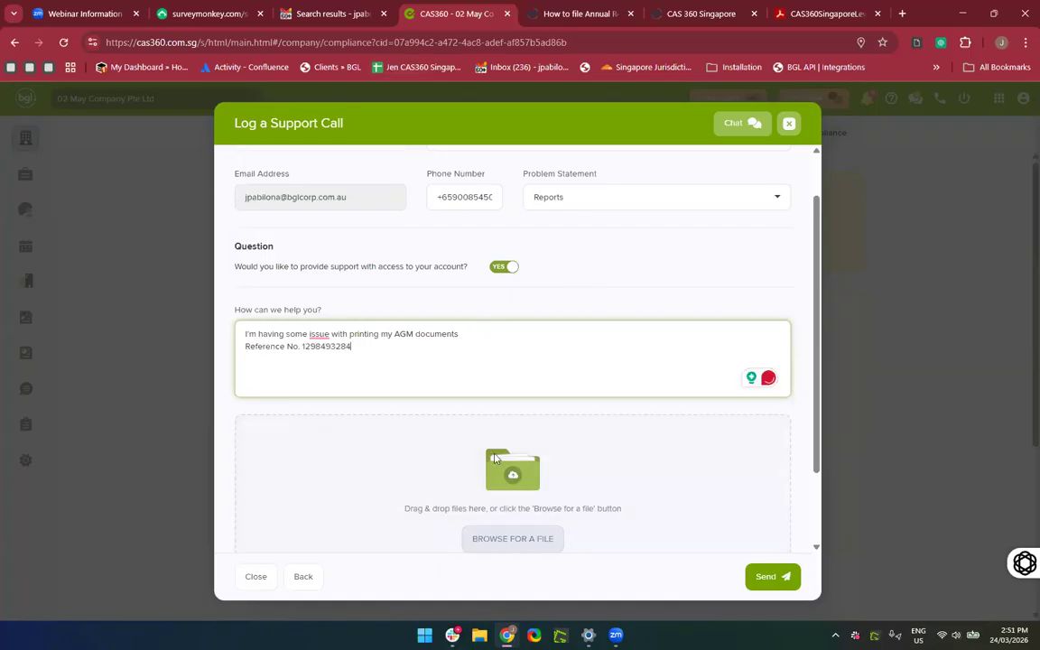
Send the support call and highlight the ticket ID in the success message.
scroll(496, 460, "down", 1)
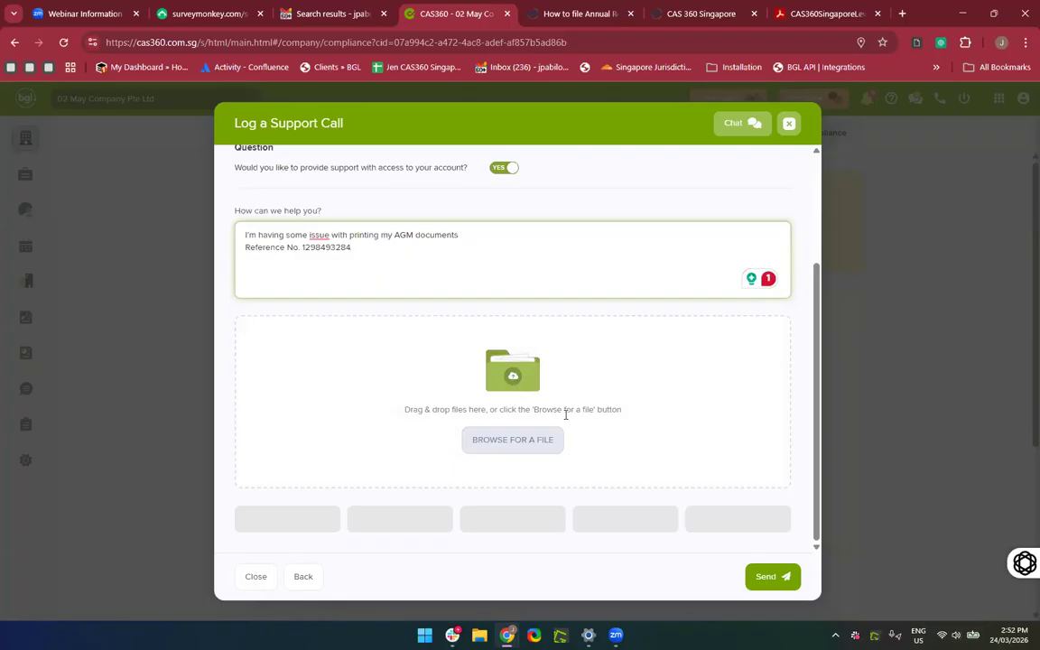
scroll(566, 414, "up", 2)
scroll(564, 418, "down", 2)
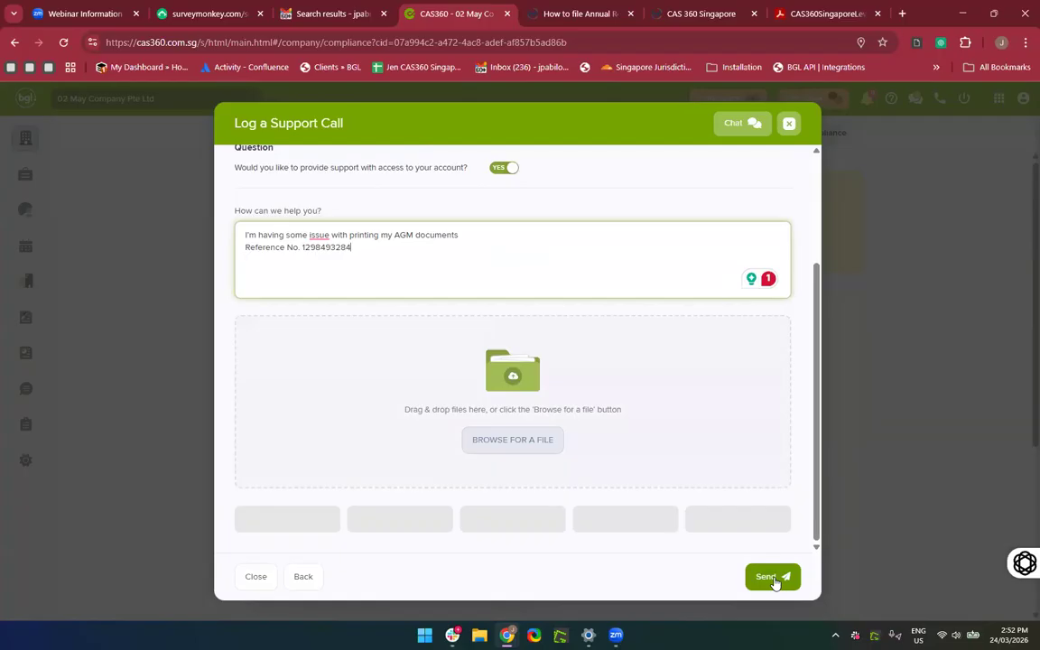
left_click(885, 457)
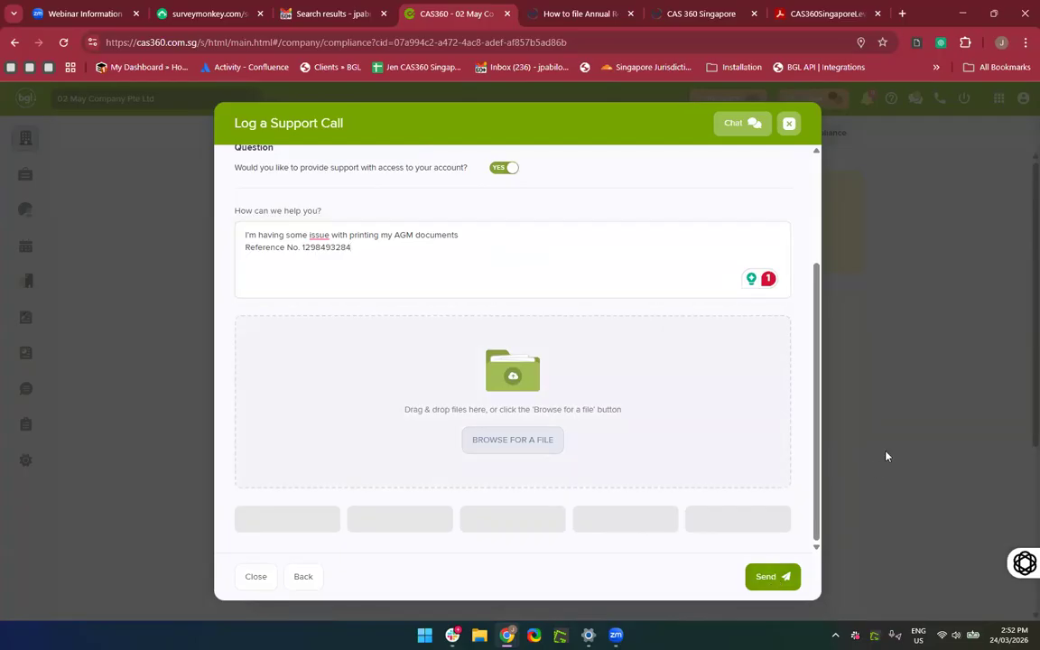
scroll(726, 420, "up", 3)
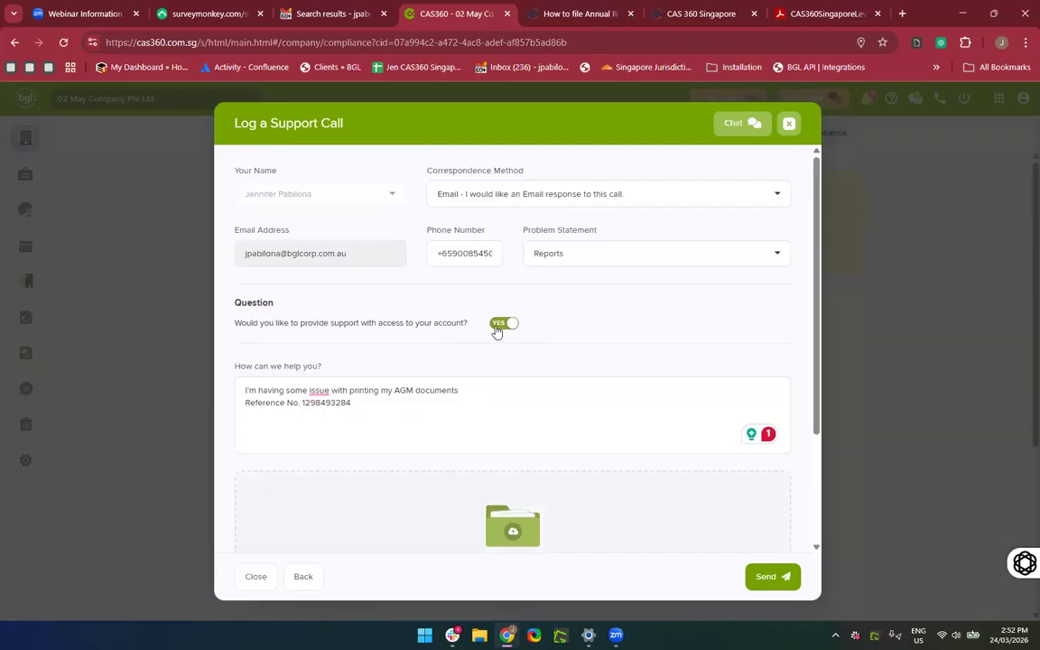
left_click(782, 579)
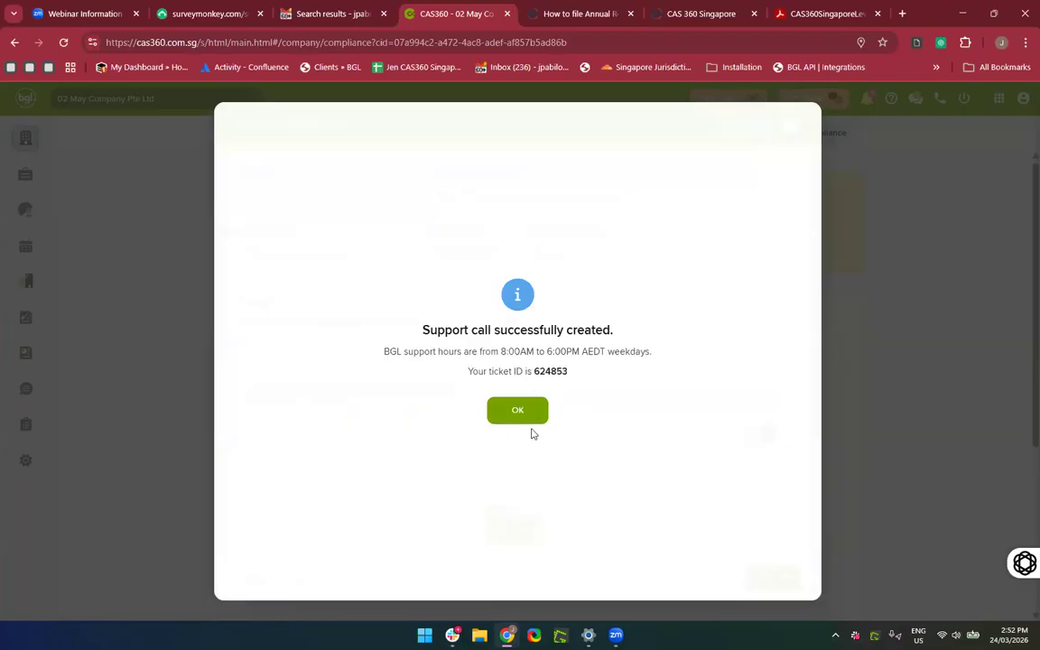
left_click_drag(569, 373, 535, 376)
Close the success dialog and show Gmail's Zendesk Support Tickets label.
left_click(510, 411)
left_click(341, 11)
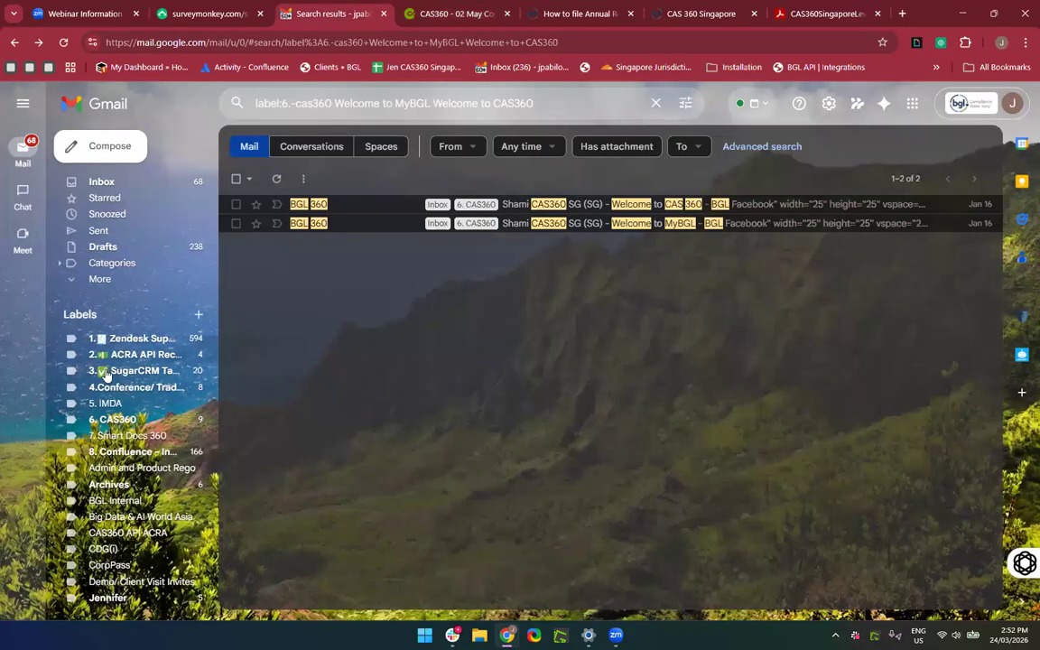
left_click(129, 421)
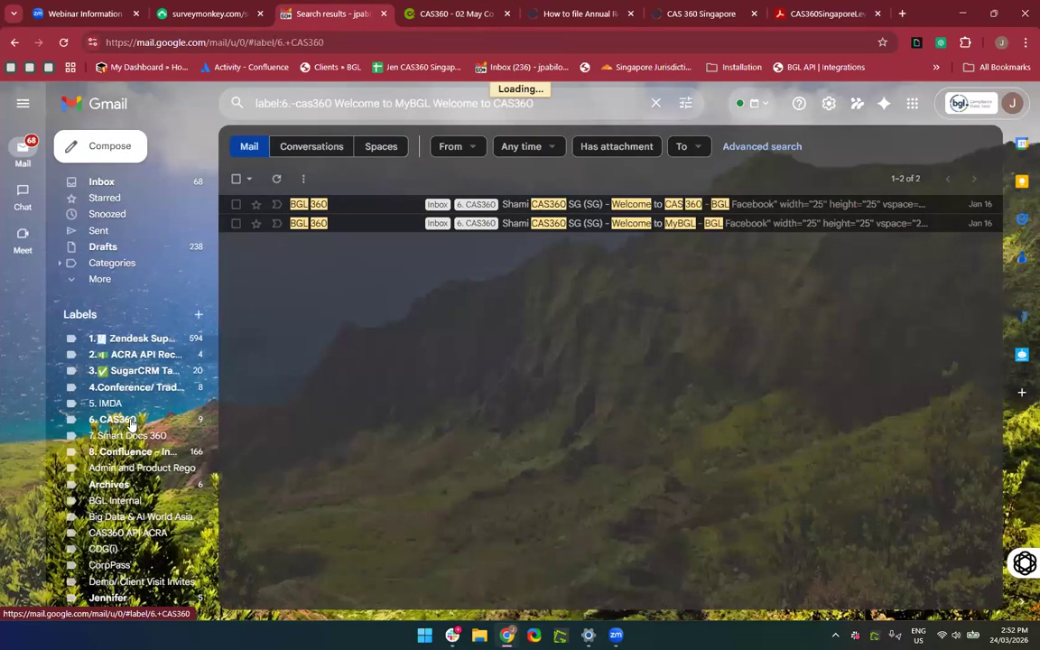
left_click(165, 338)
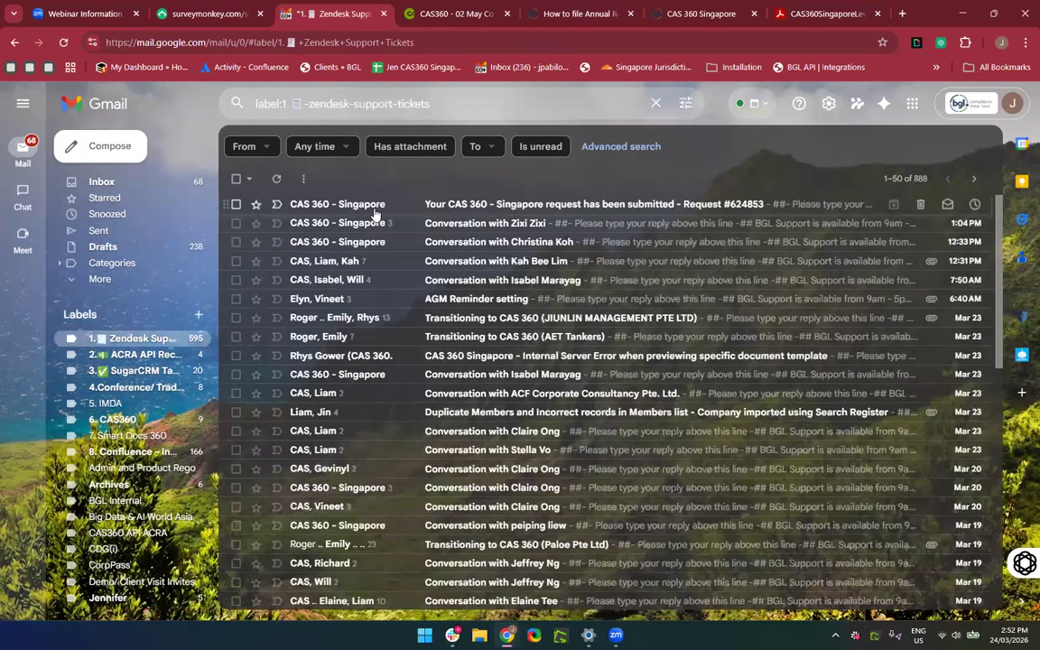
Read the request-submitted confirmation email, check its sender details, then return to 6. CAS360.
left_click(363, 207)
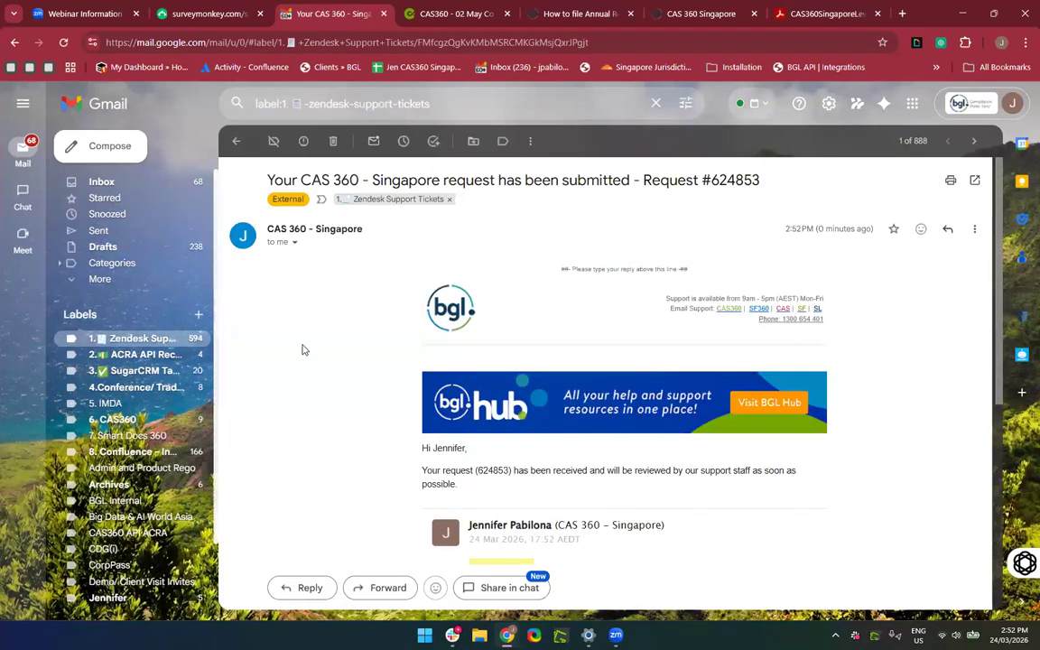
scroll(340, 387, "down", 3)
scroll(339, 386, "up", 1)
scroll(339, 386, "down", 2)
scroll(339, 387, "up", 5)
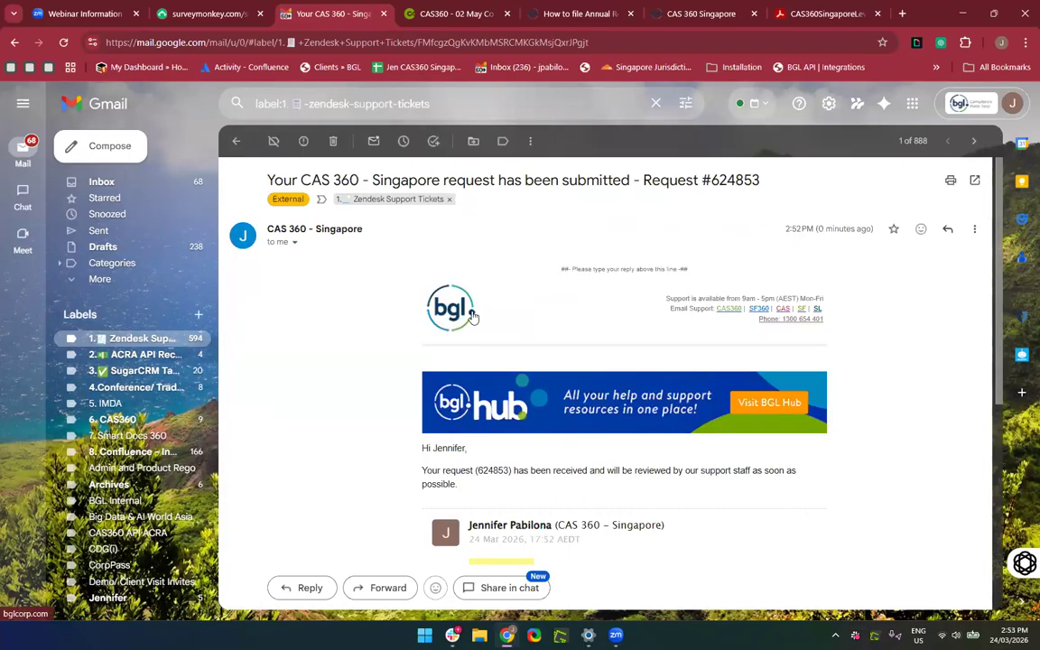
left_click(294, 243)
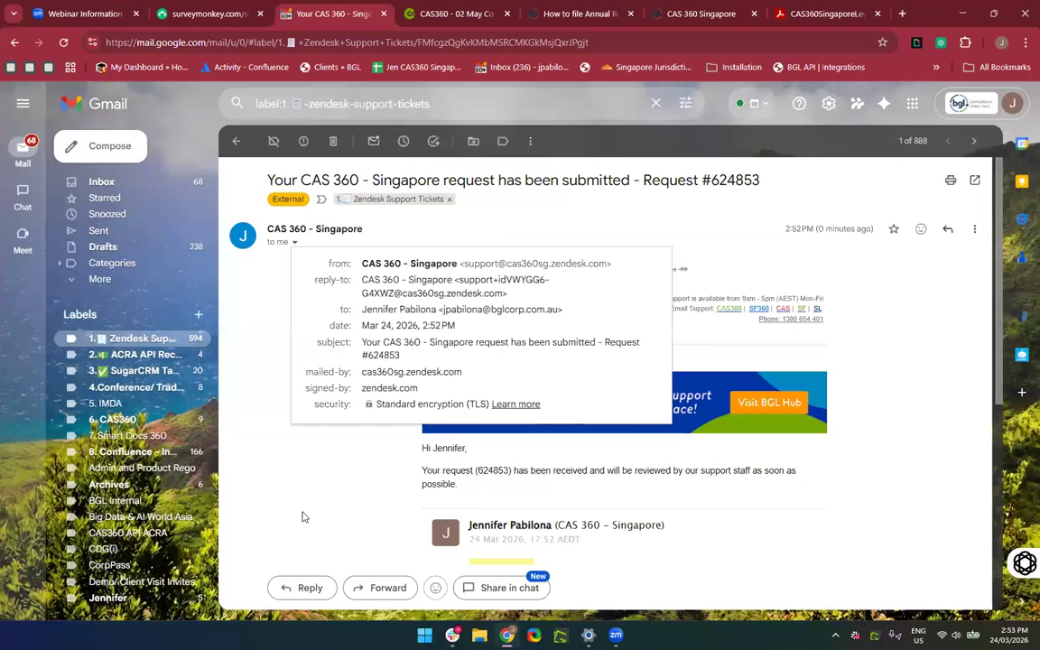
left_click(121, 421)
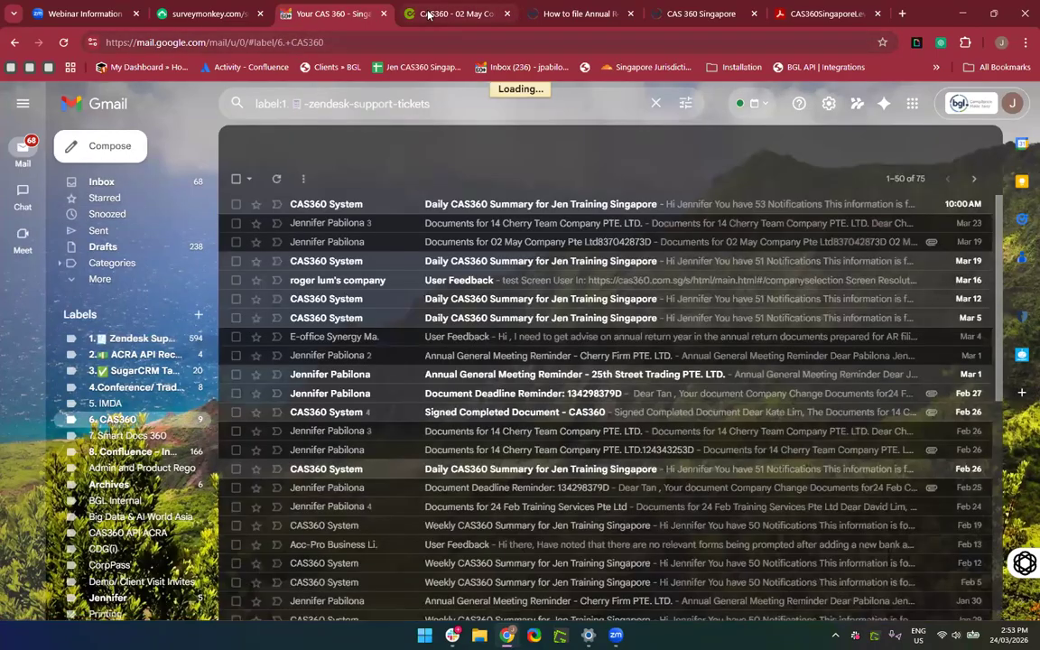
Go back to the CAS360 tab and return to Company Selection via the bgl logo.
left_click(428, 15)
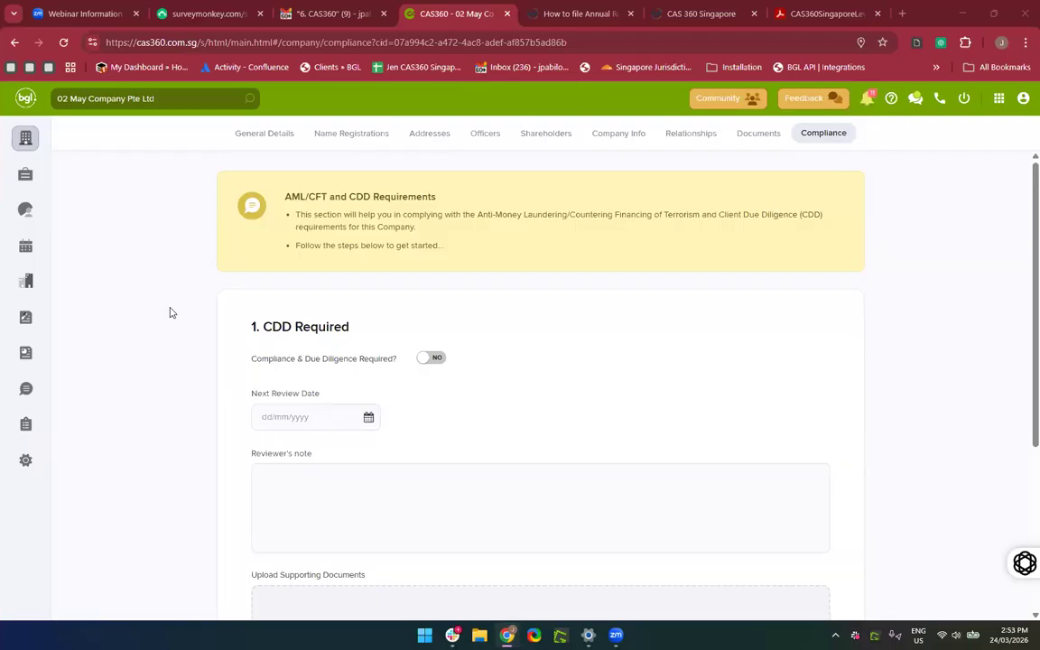
left_click(19, 105)
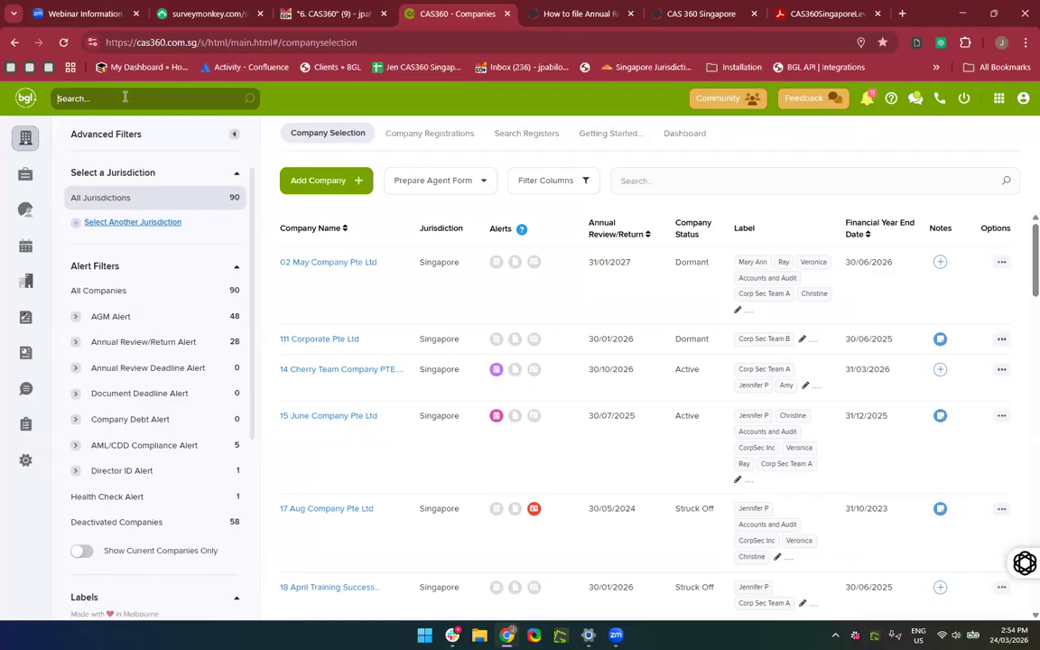
Search 'CAA', open CAS360 SINGAPORE PTE LTD and browse its Officers and Shareholders.
type("CAA")
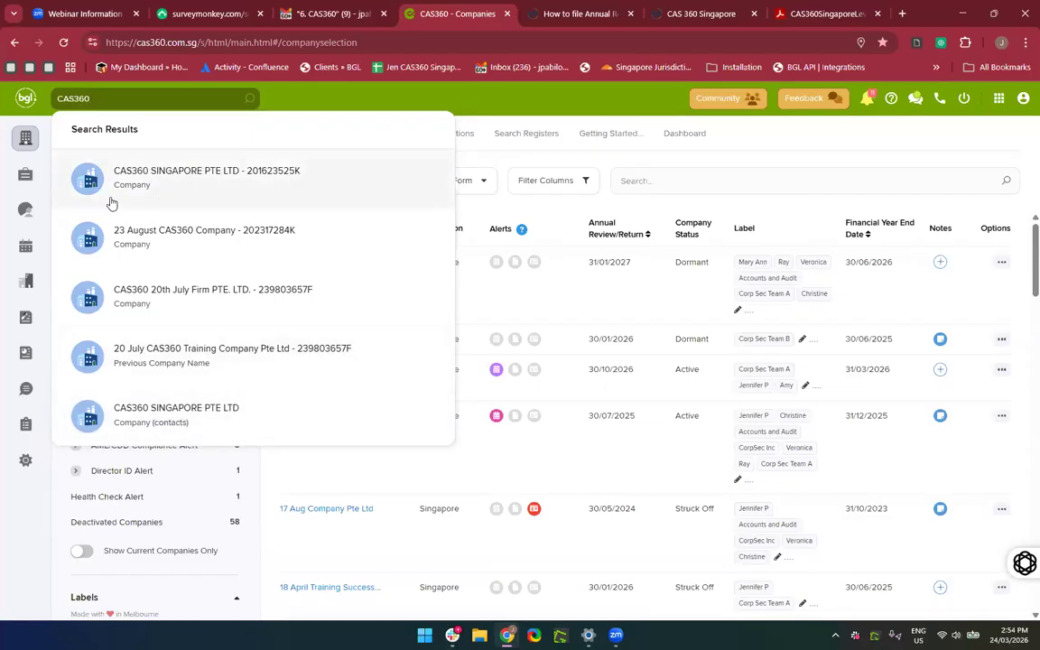
left_click(162, 195)
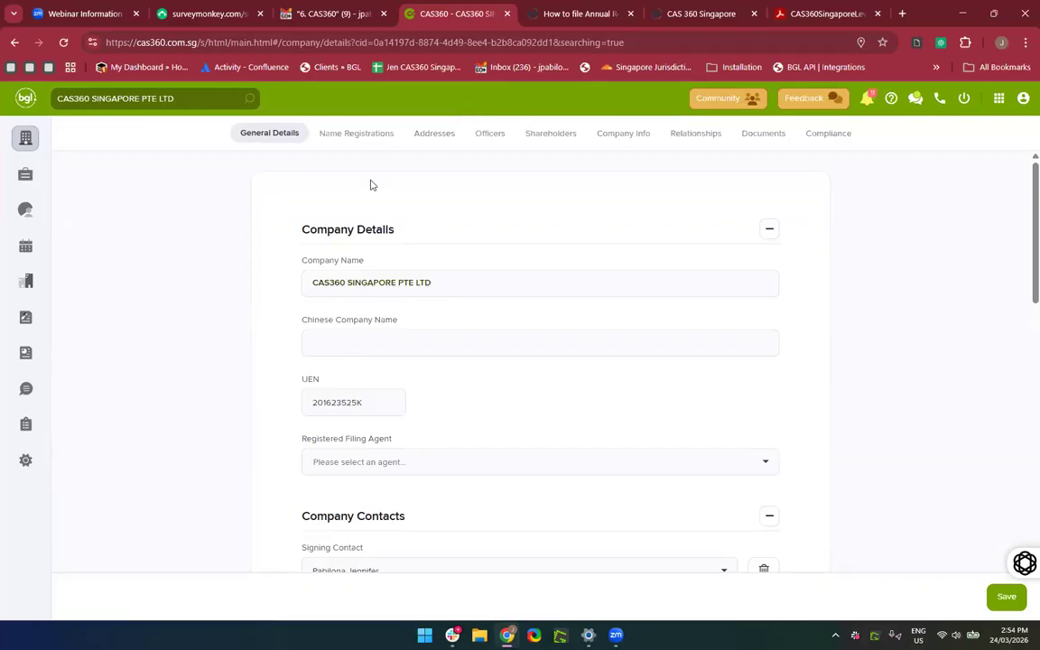
left_click(492, 134)
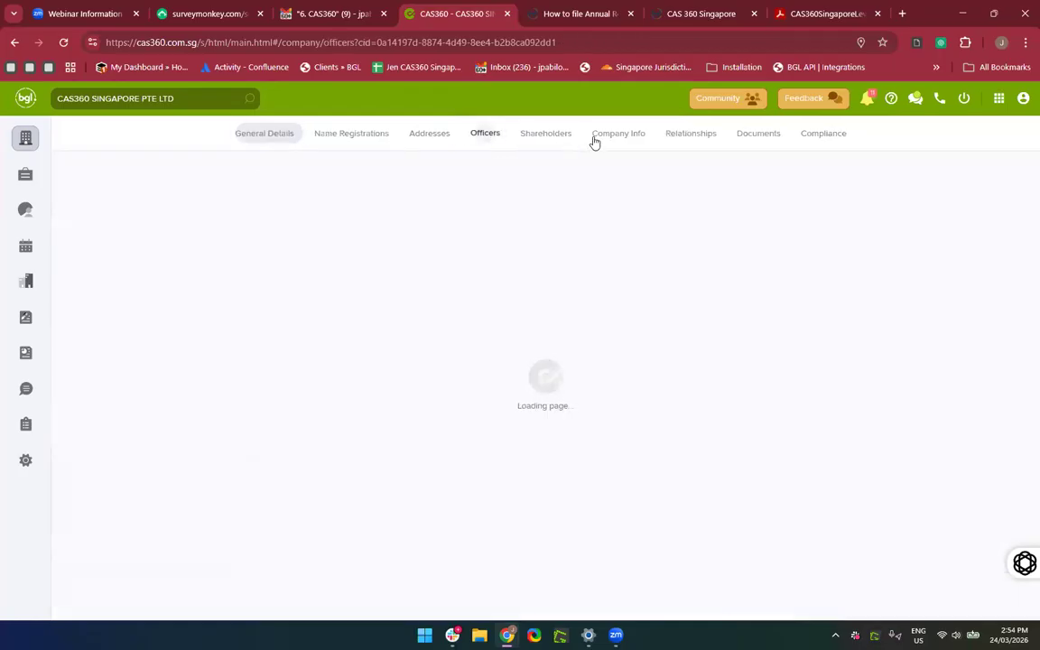
left_click(547, 139)
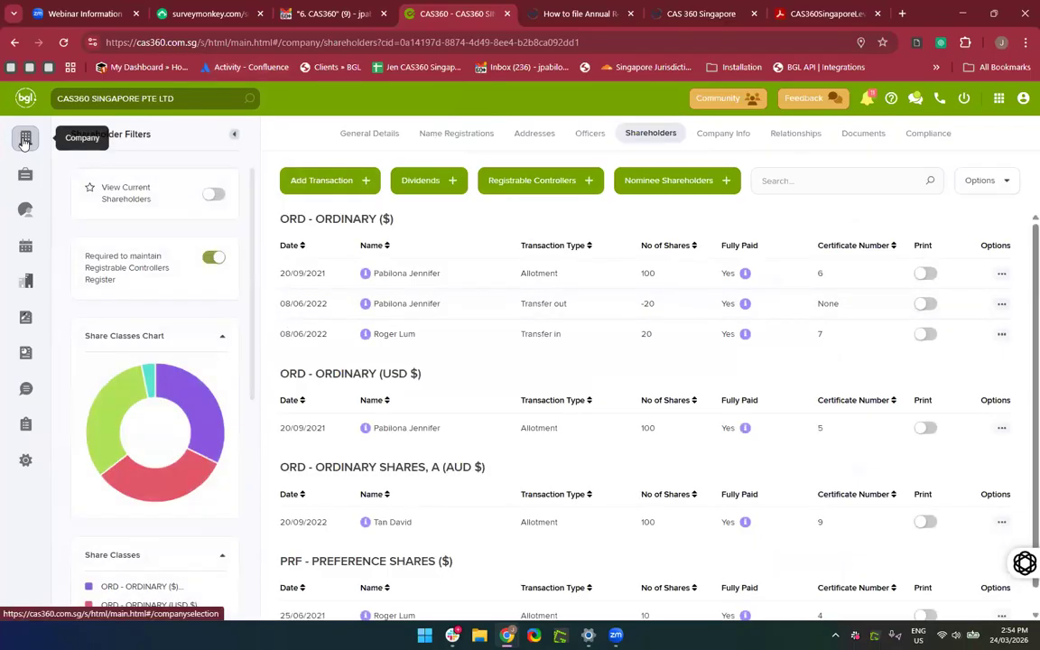
Search 'CAS2' and open the company's Contacts record.
left_click(167, 101)
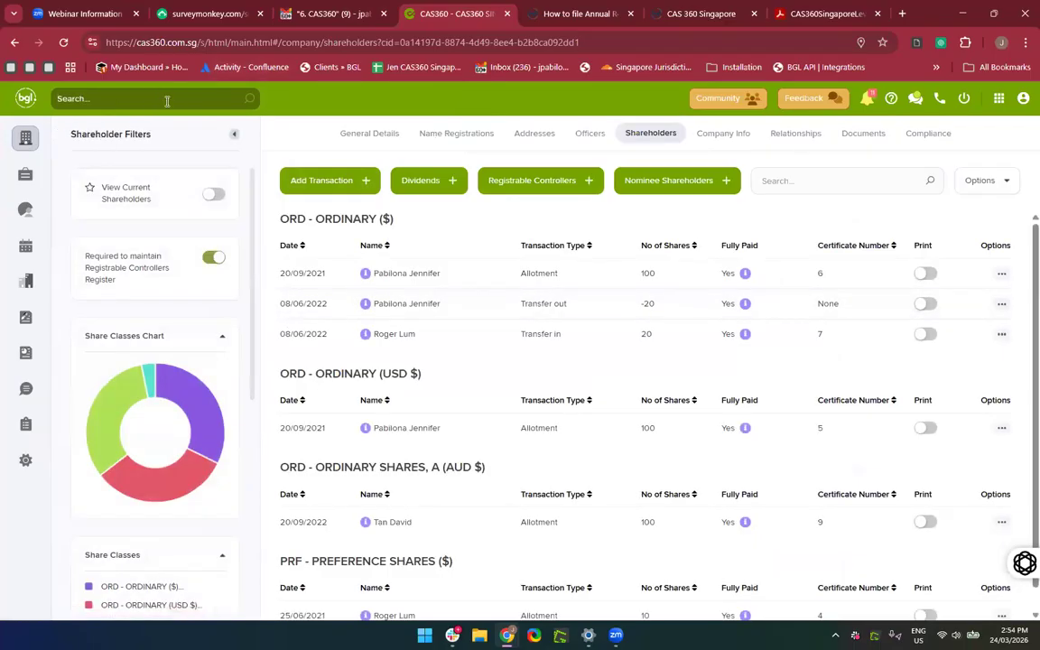
type("CAS2")
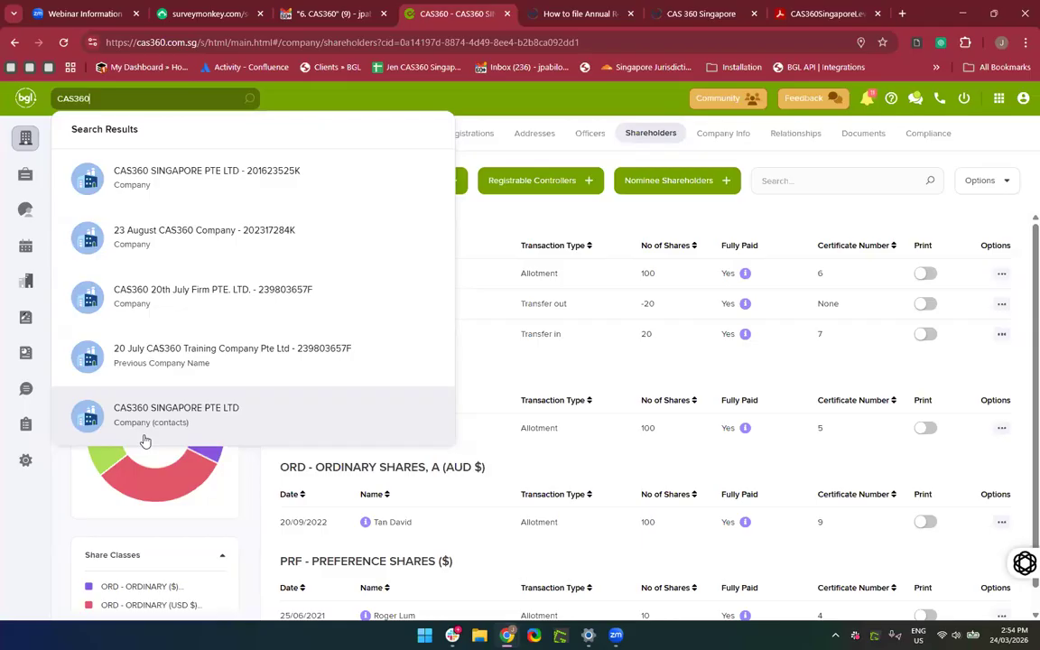
left_click(144, 438)
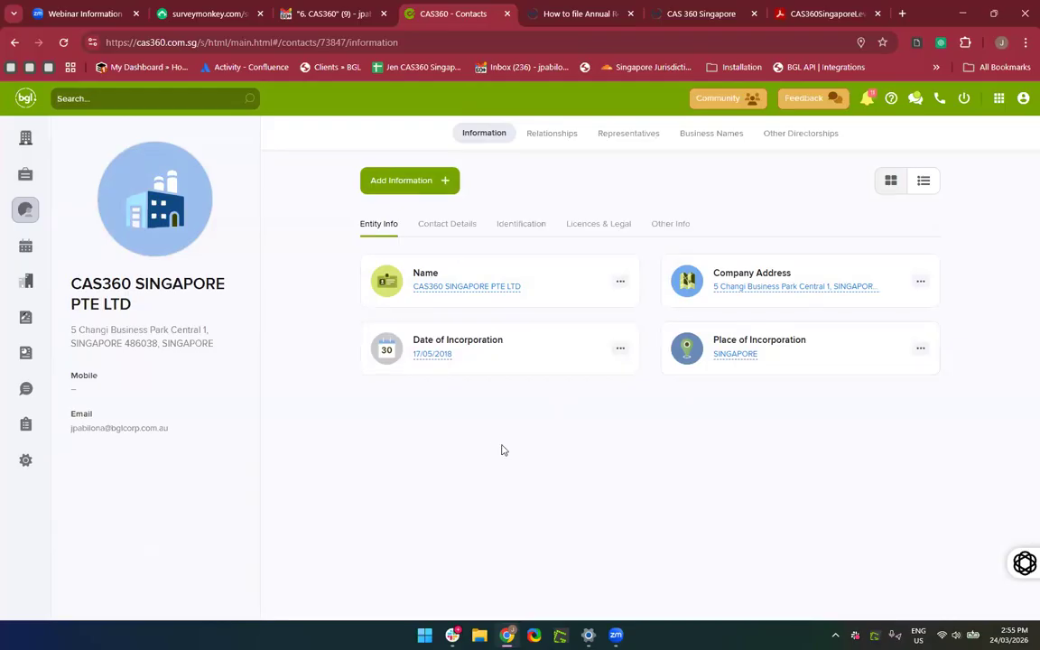
Search contacts and open the second record that shares the same name.
left_click(67, 98)
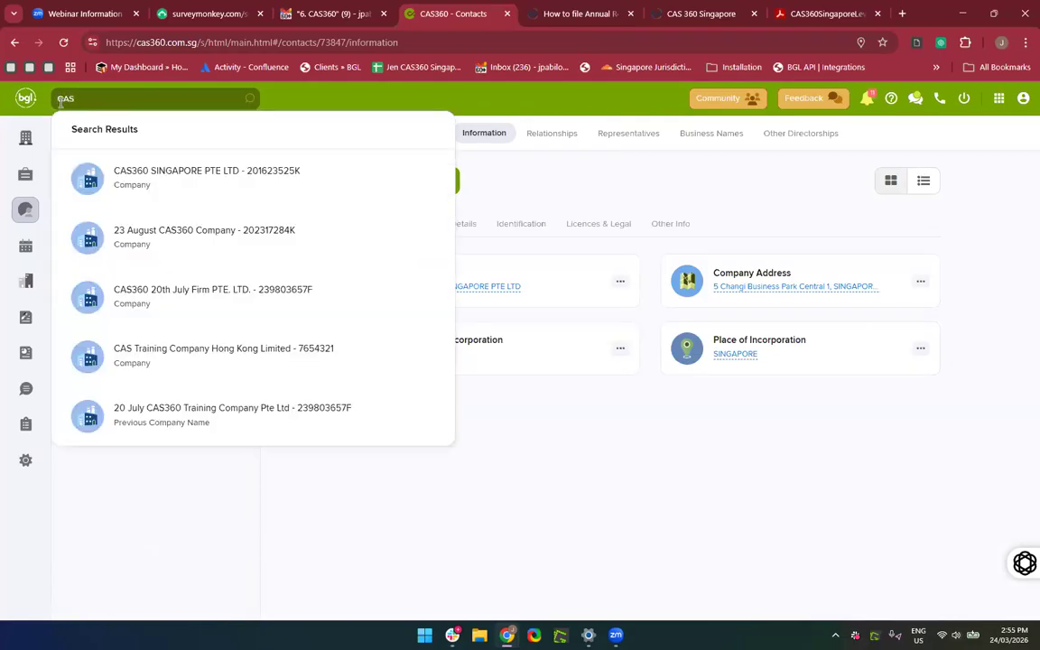
left_click(124, 99)
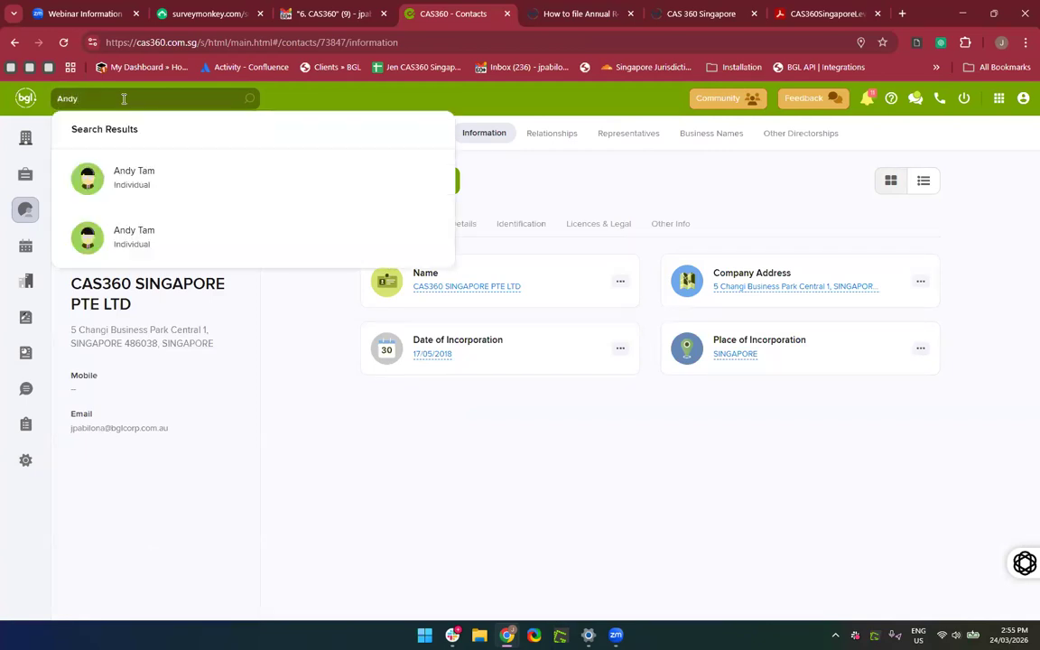
left_click(202, 189)
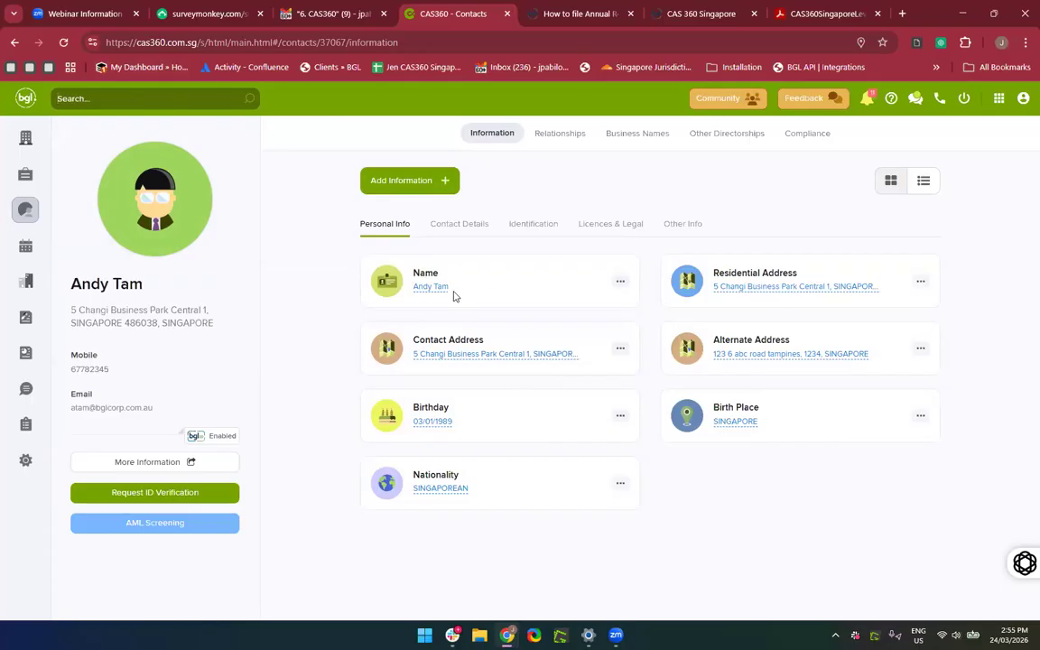
left_click(163, 103)
type("Andy")
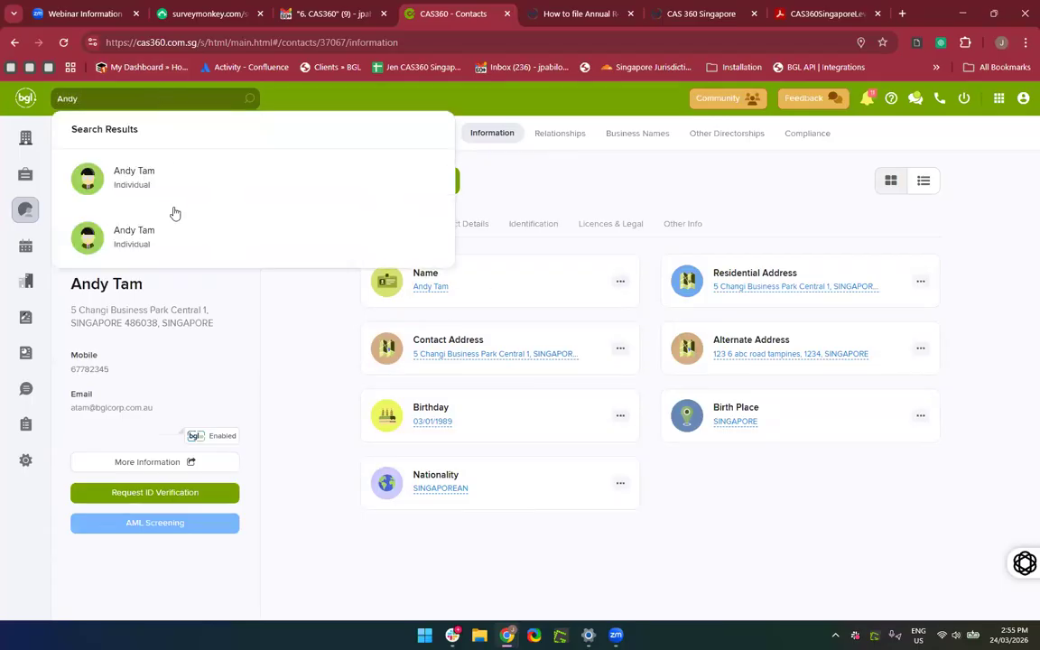
left_click(176, 246)
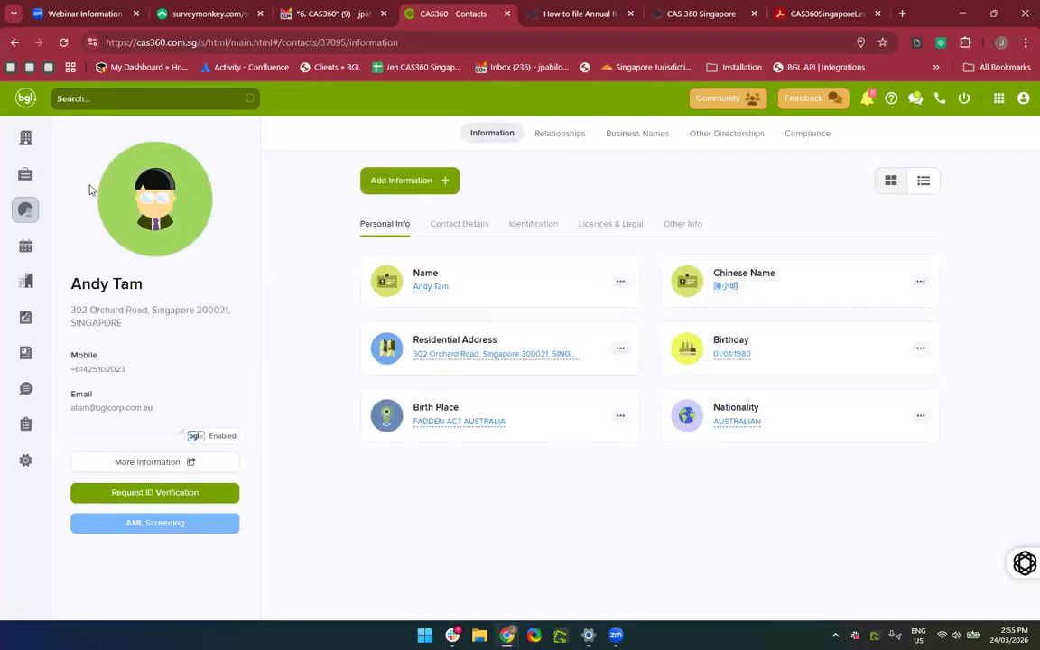
Go to the Companies list and clear the search results.
left_click(26, 137)
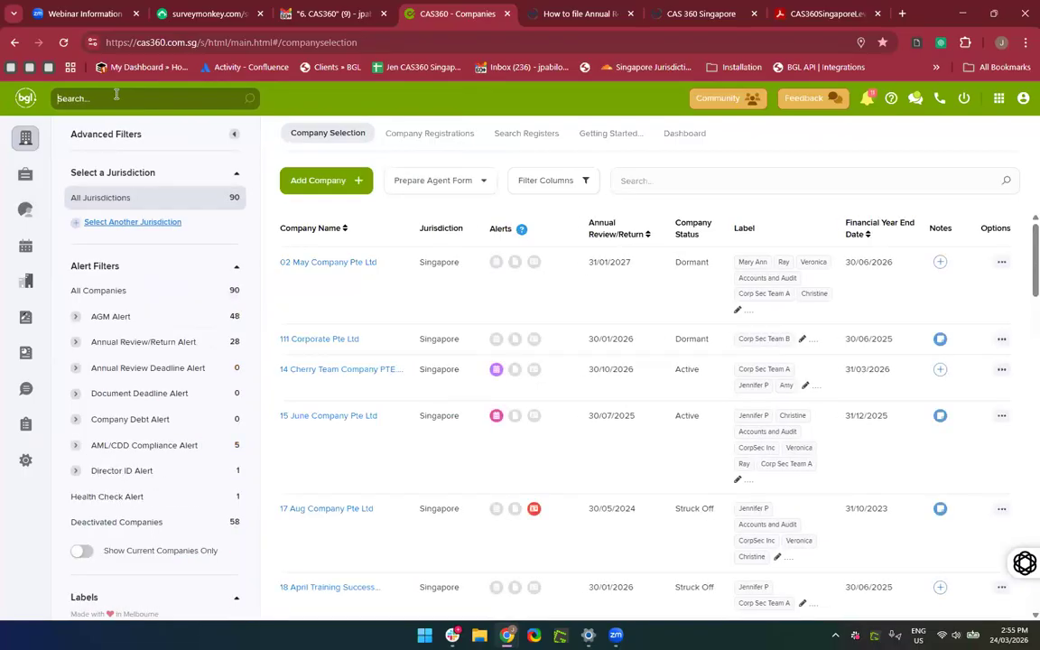
type("A")
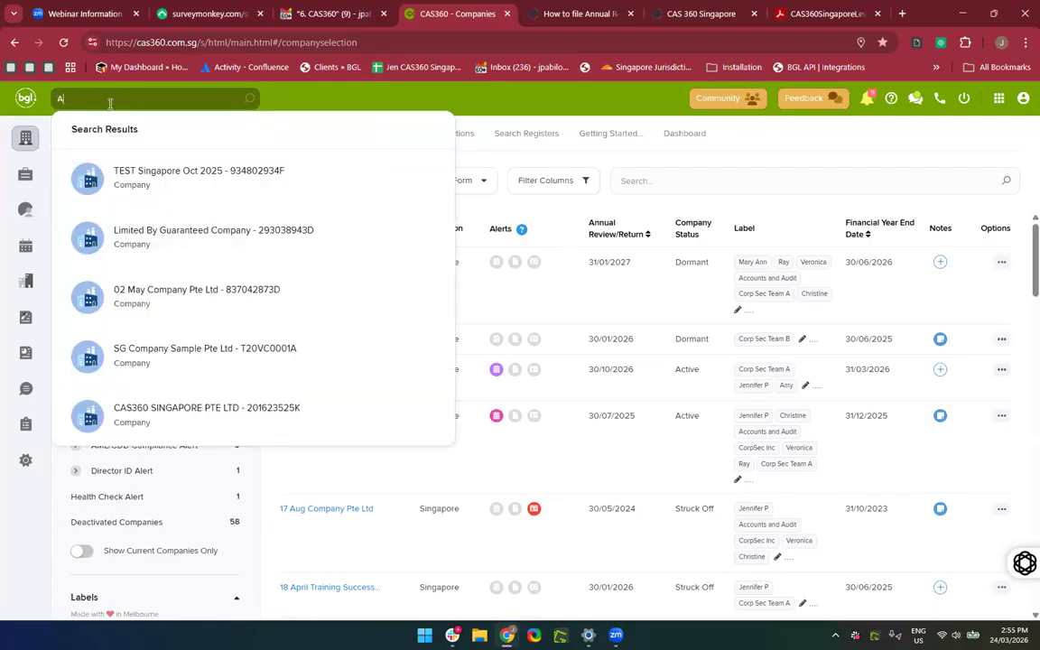
left_click(348, 79)
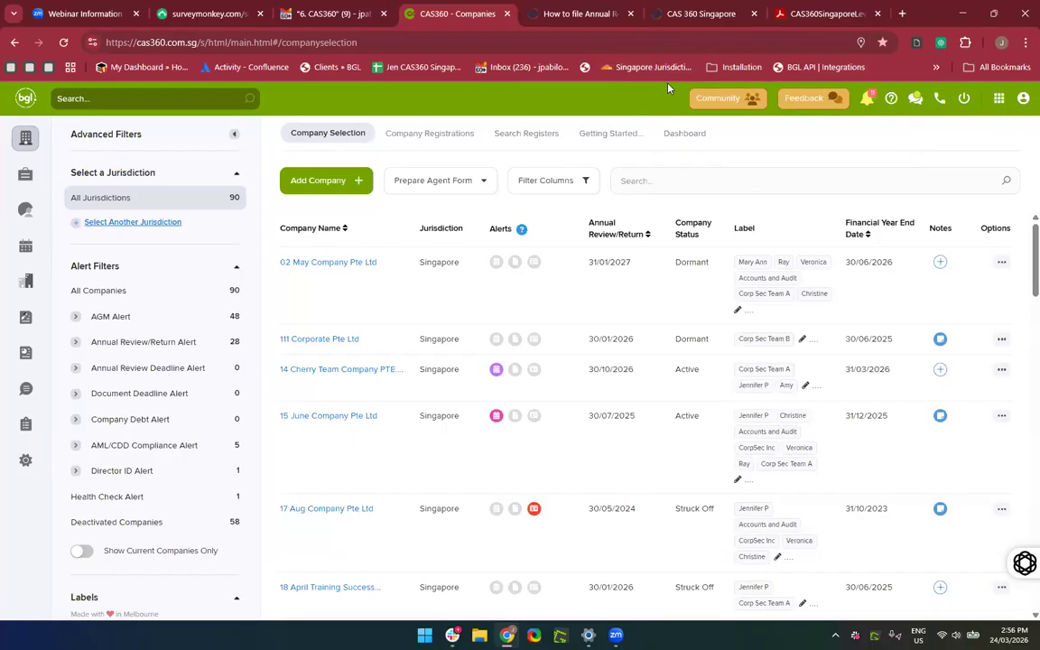
In the bell's notifications panel, choose Mark All As Read, then See All Messages.
left_click(869, 101)
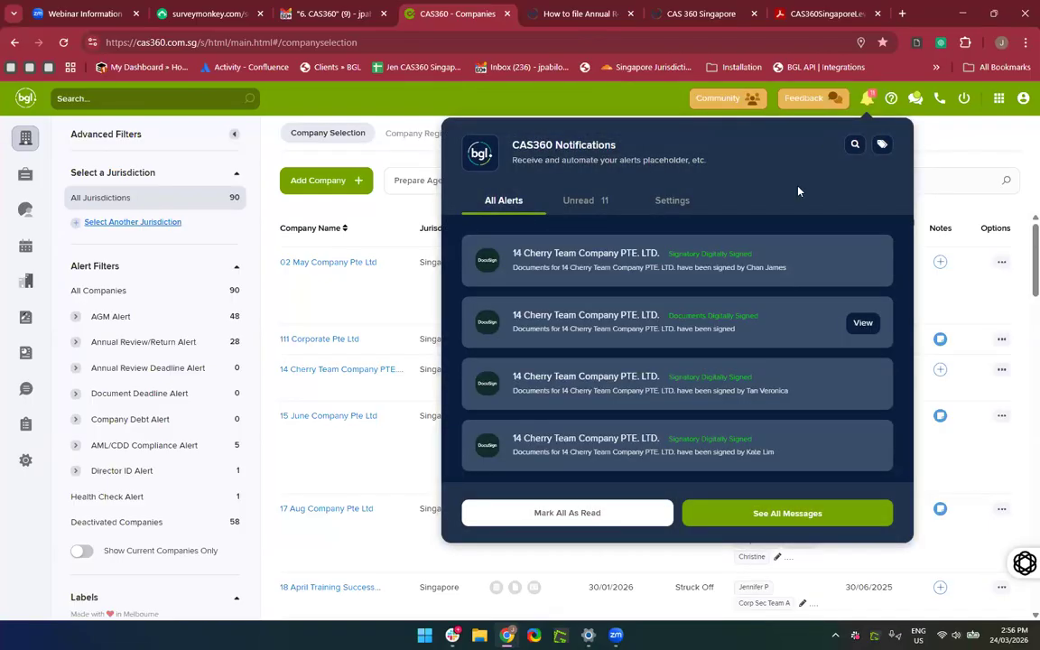
scroll(788, 271, "down", 10)
scroll(789, 270, "up", 8)
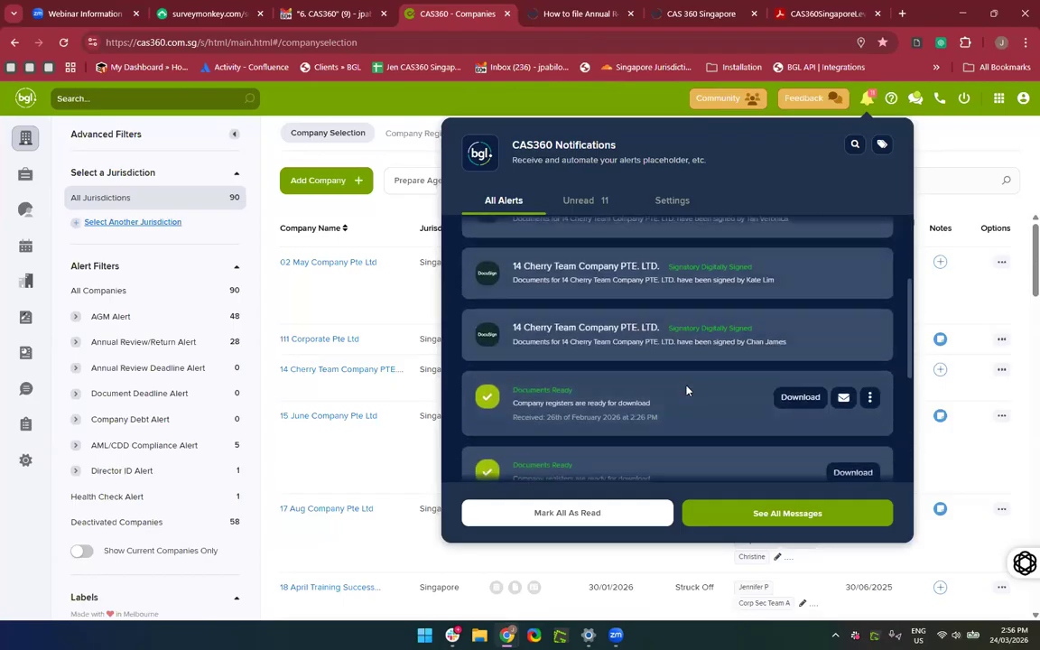
scroll(686, 390, "down", 5)
scroll(686, 390, "up", 5)
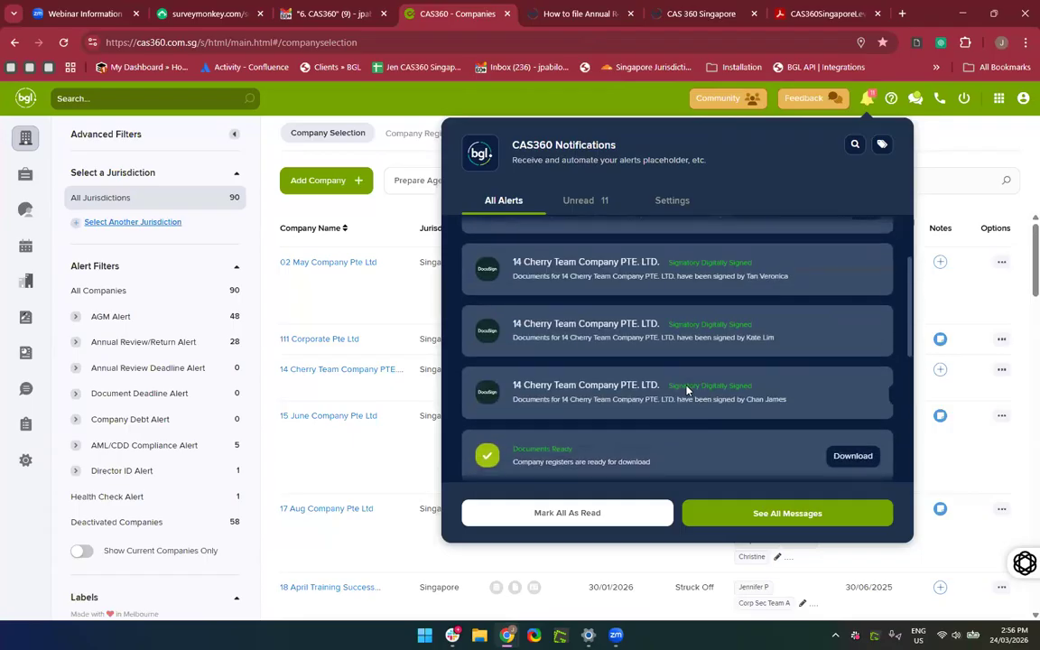
scroll(686, 390, "down", 8)
mouse_move(686, 390)
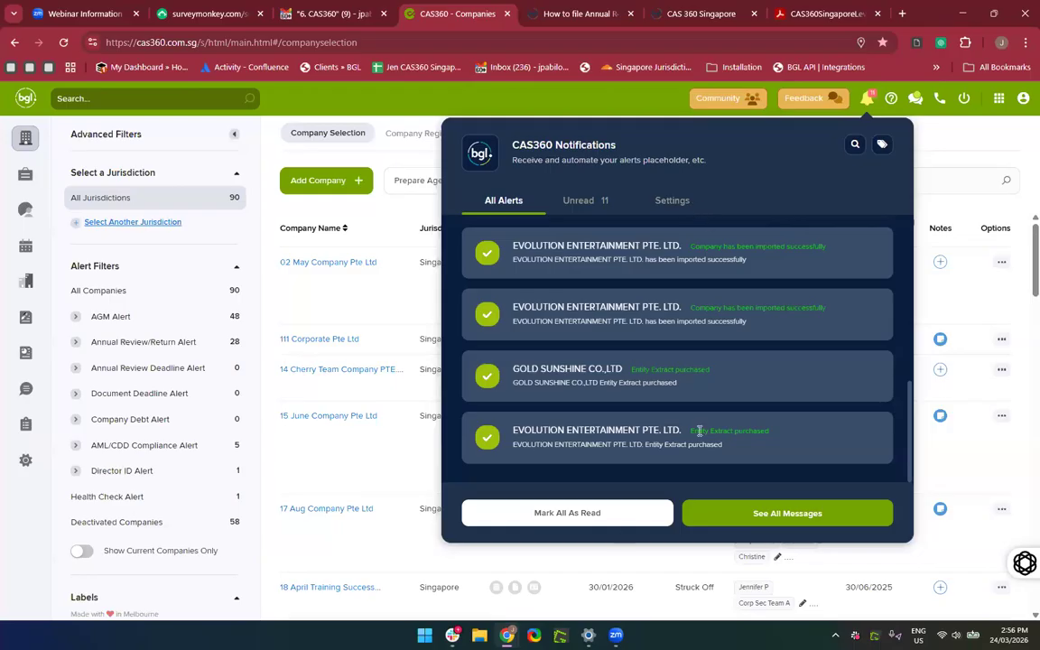
scroll(704, 438, "up", 3)
scroll(703, 438, "up", 3)
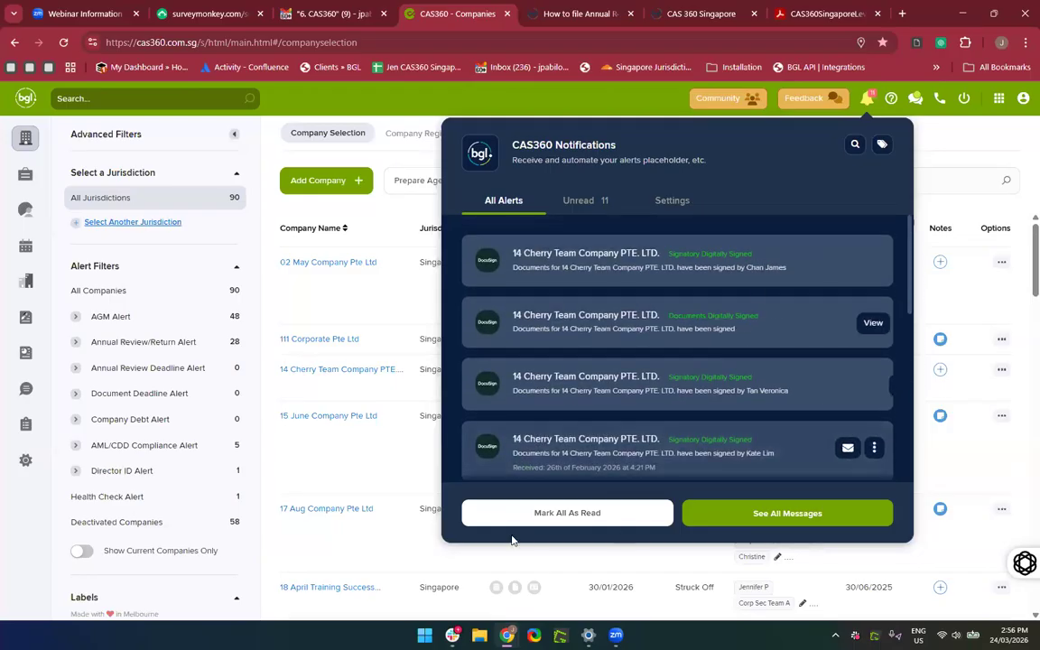
left_click(566, 514)
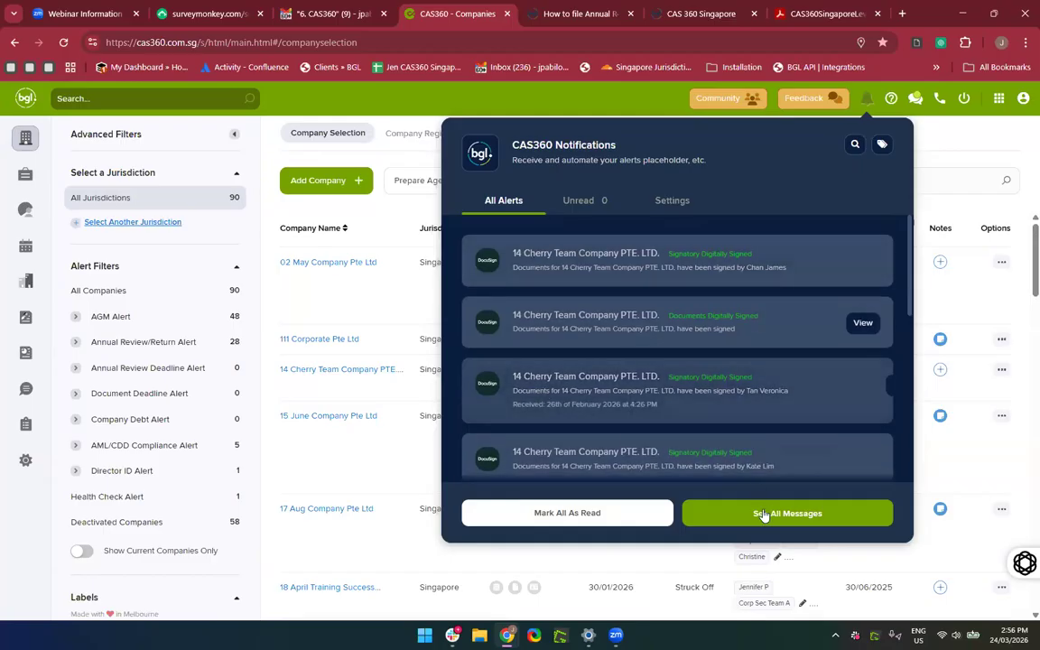
left_click(763, 514)
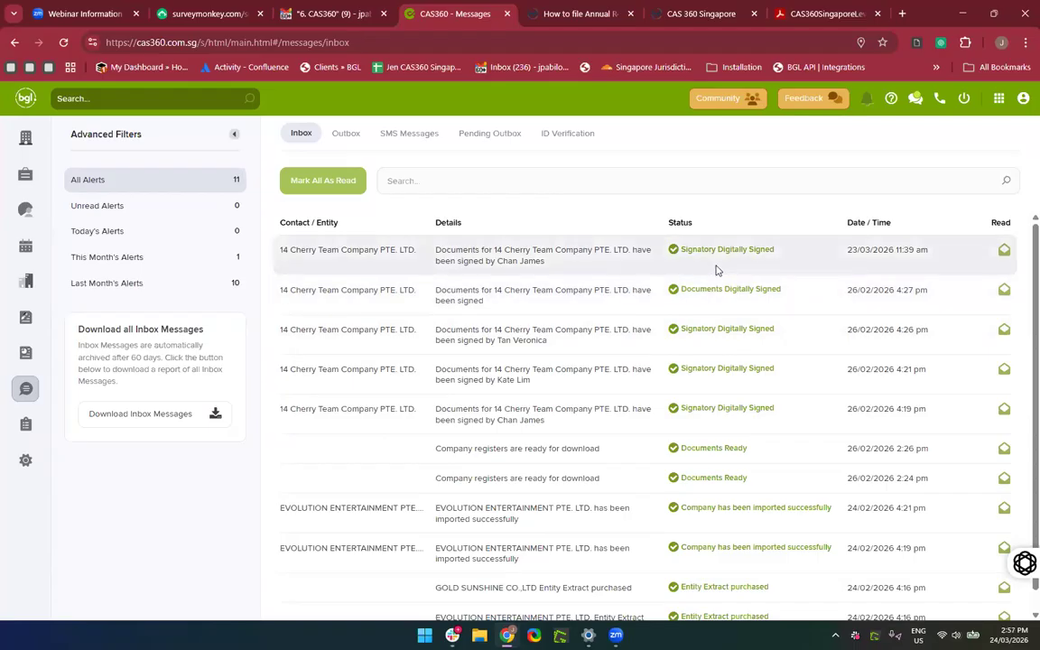
Show the Outbox of 624 sent emails (595 delivered, 29 failed), then reopen notifications.
scroll(647, 467, "down", 1)
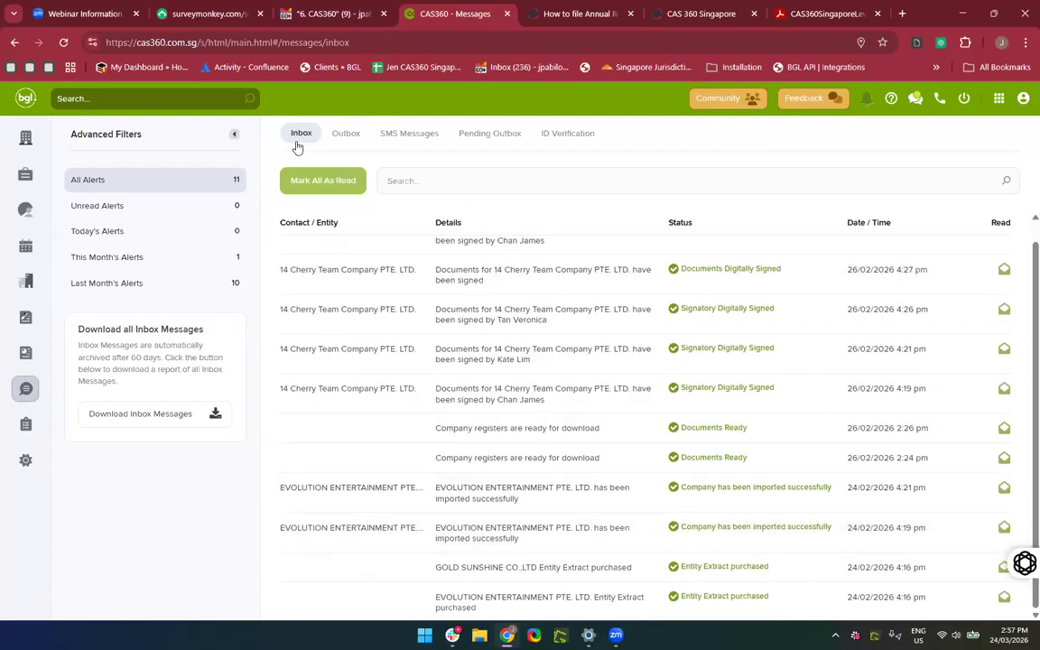
left_click(345, 134)
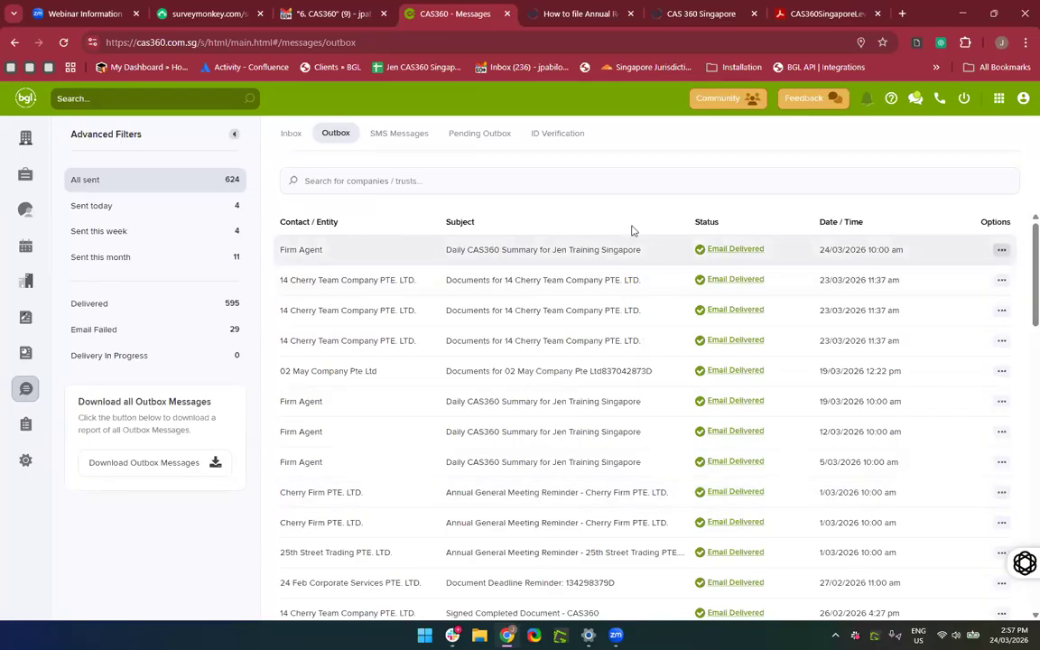
left_click(867, 101)
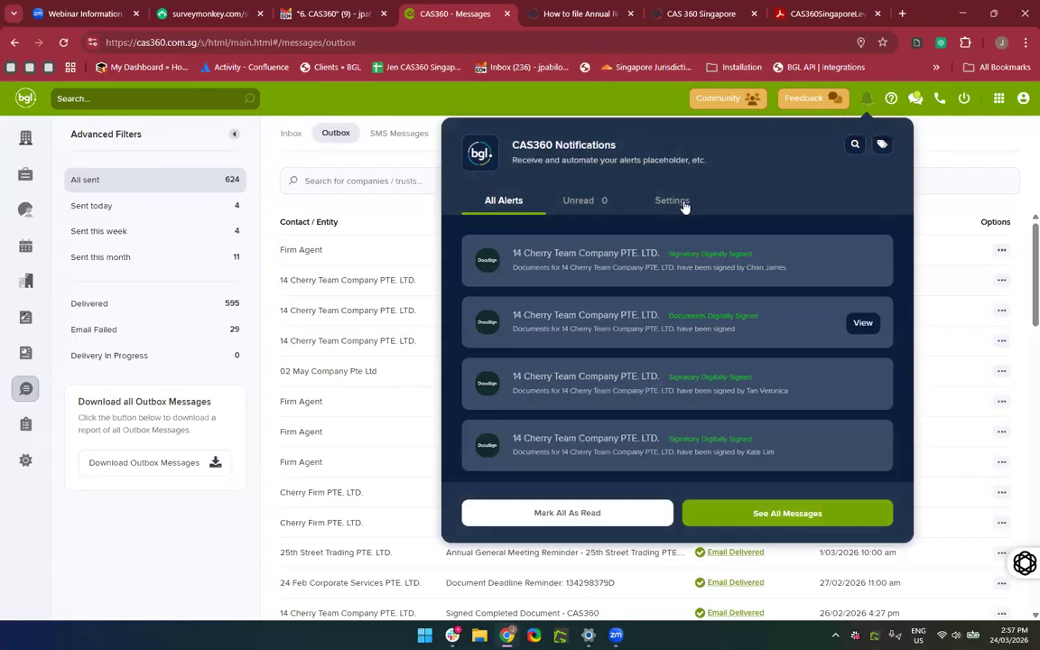
Open Notification Settings, toggle Receive email reminders off and on, and review the alert types.
left_click(685, 207)
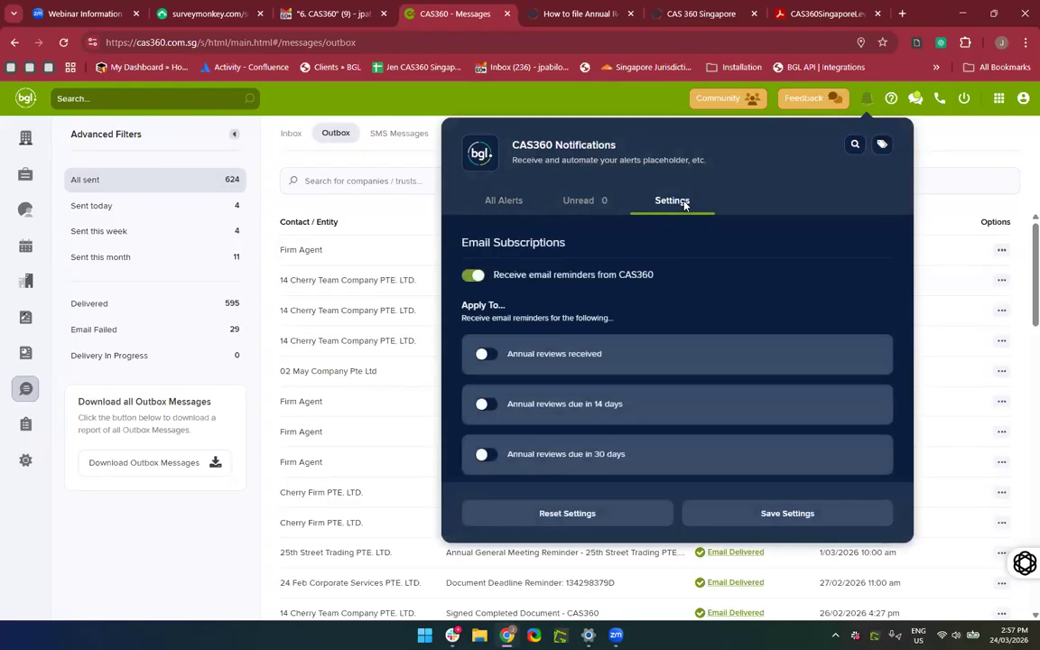
left_click(472, 277)
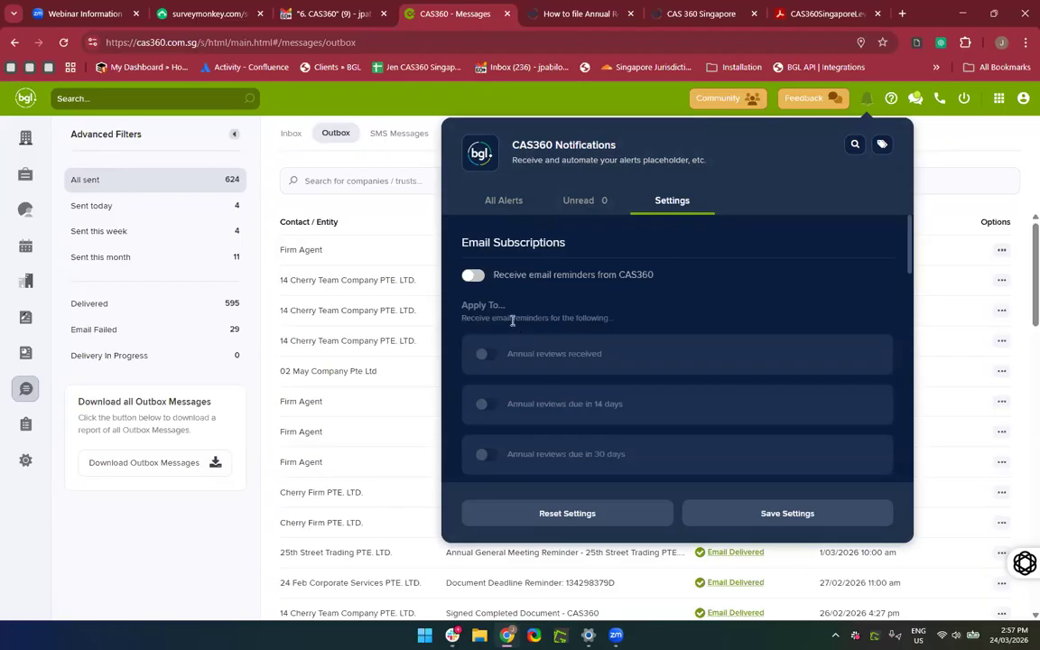
left_click(473, 277)
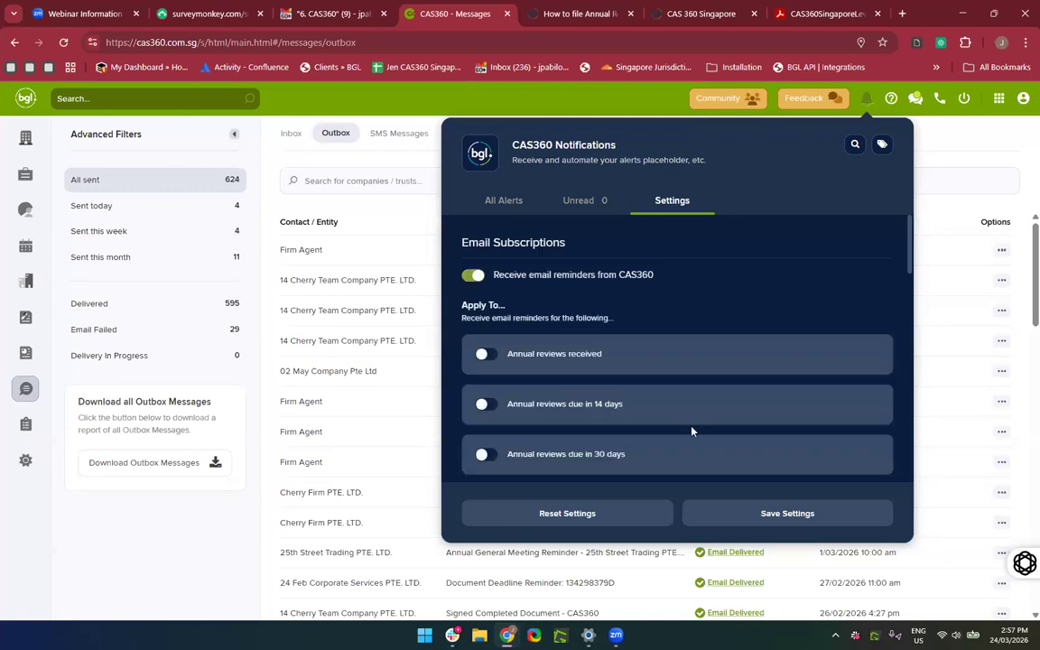
scroll(692, 430, "down", 2)
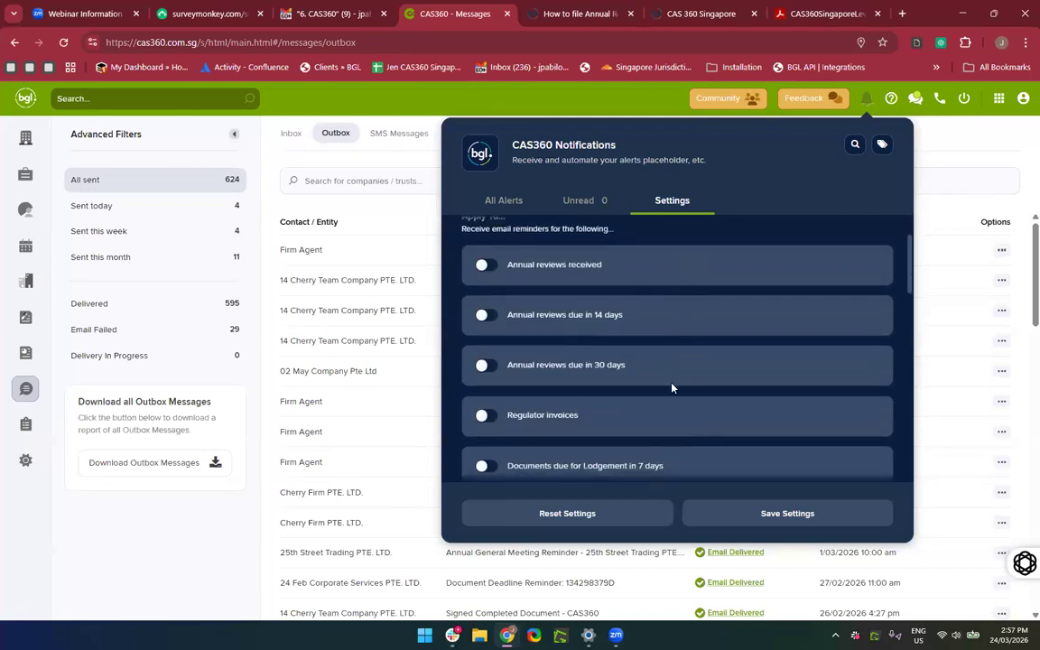
scroll(672, 387, "down", 4)
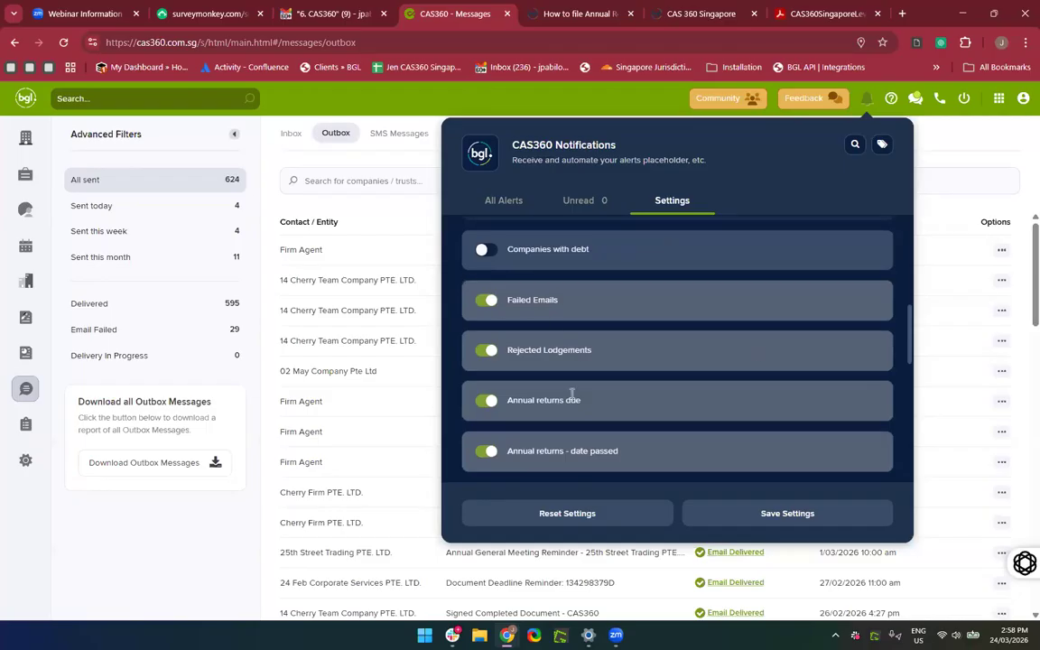
scroll(581, 446, "down", 2)
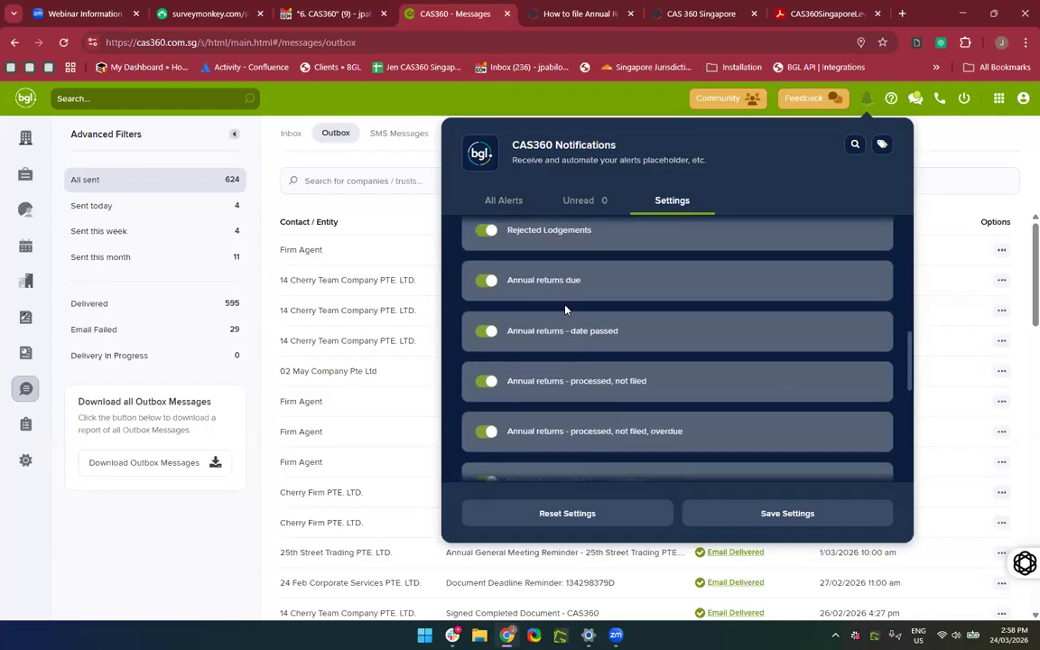
scroll(565, 309, "down", 1)
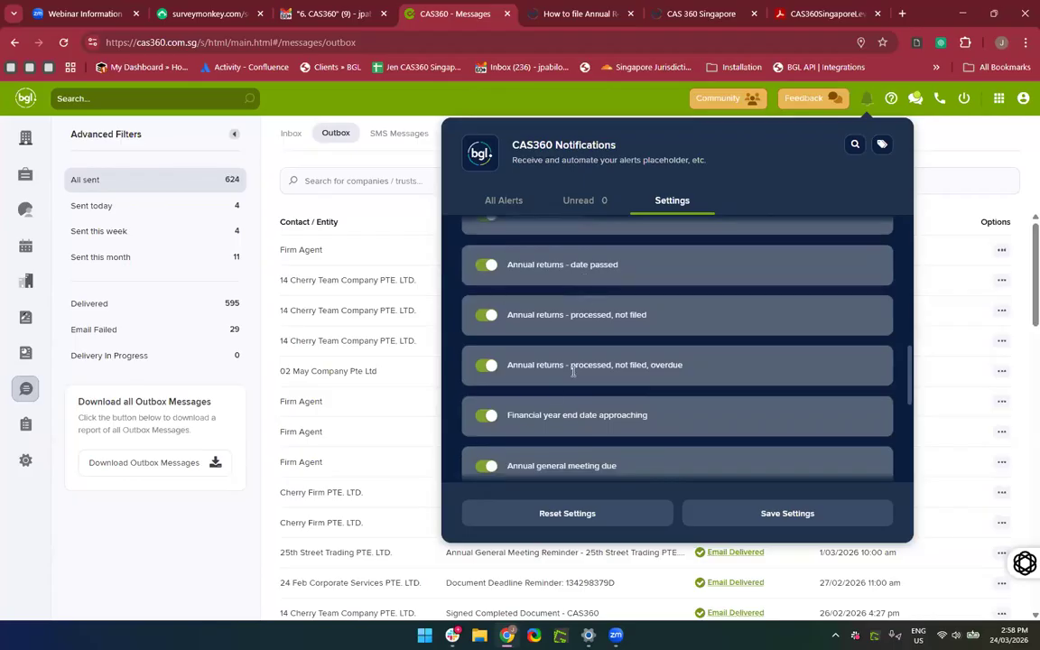
scroll(530, 429, "down", 1)
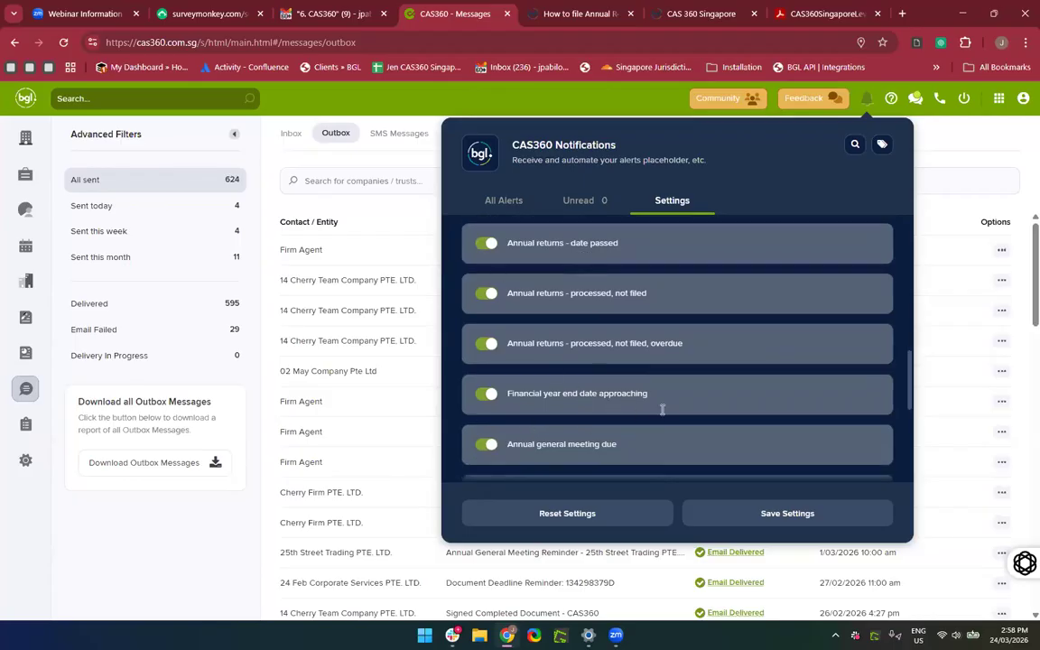
scroll(632, 408, "down", 1)
scroll(619, 356, "up", 1)
scroll(621, 355, "down", 1)
scroll(621, 355, "up", 1)
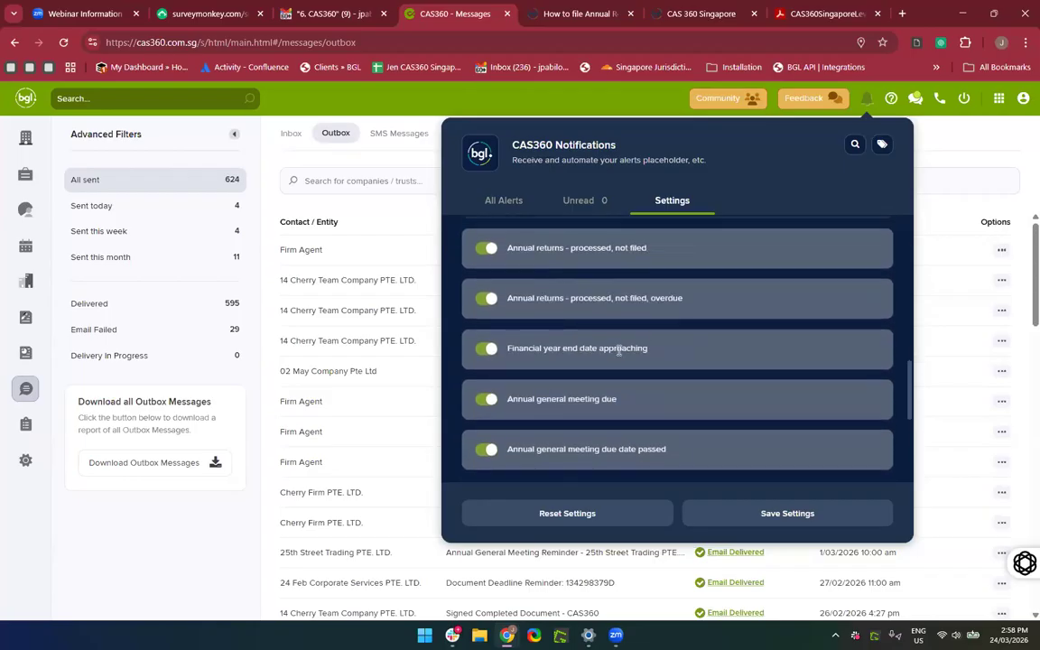
Open the latest Daily CAS360 Summary email and follow its Login to CAS 360 link.
left_click(316, 17)
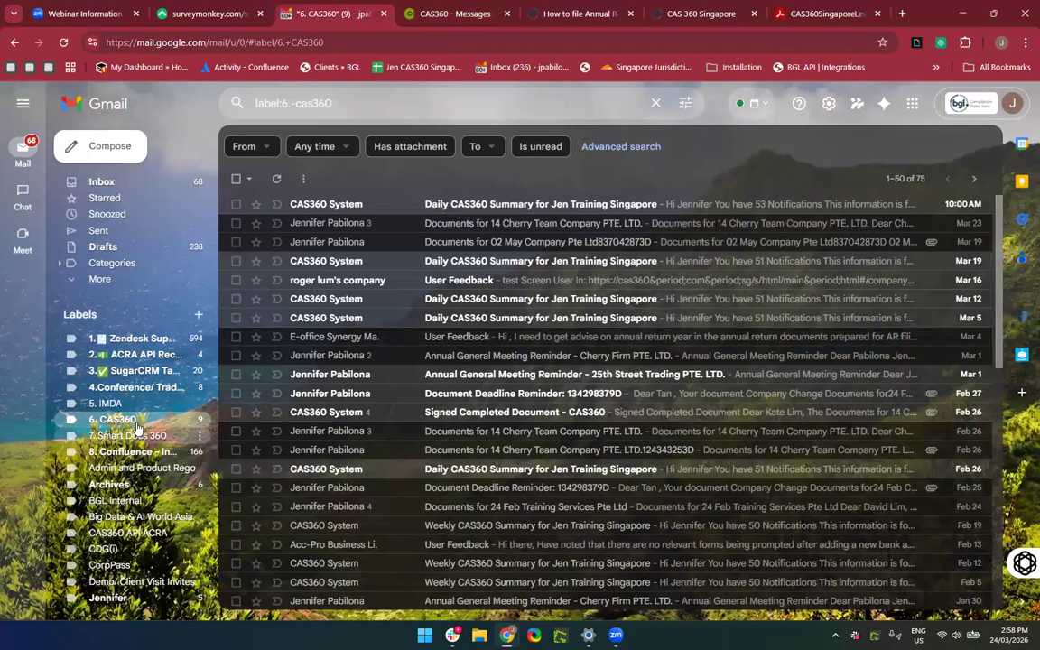
left_click(386, 204)
scroll(360, 500, "down", 3)
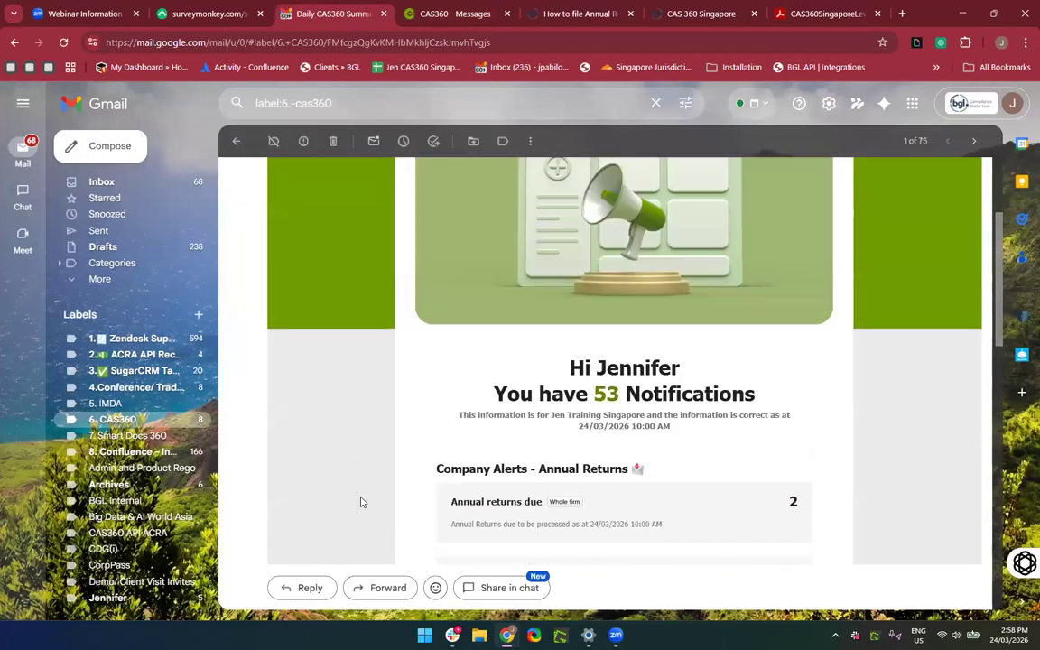
scroll(671, 444, "down", 2)
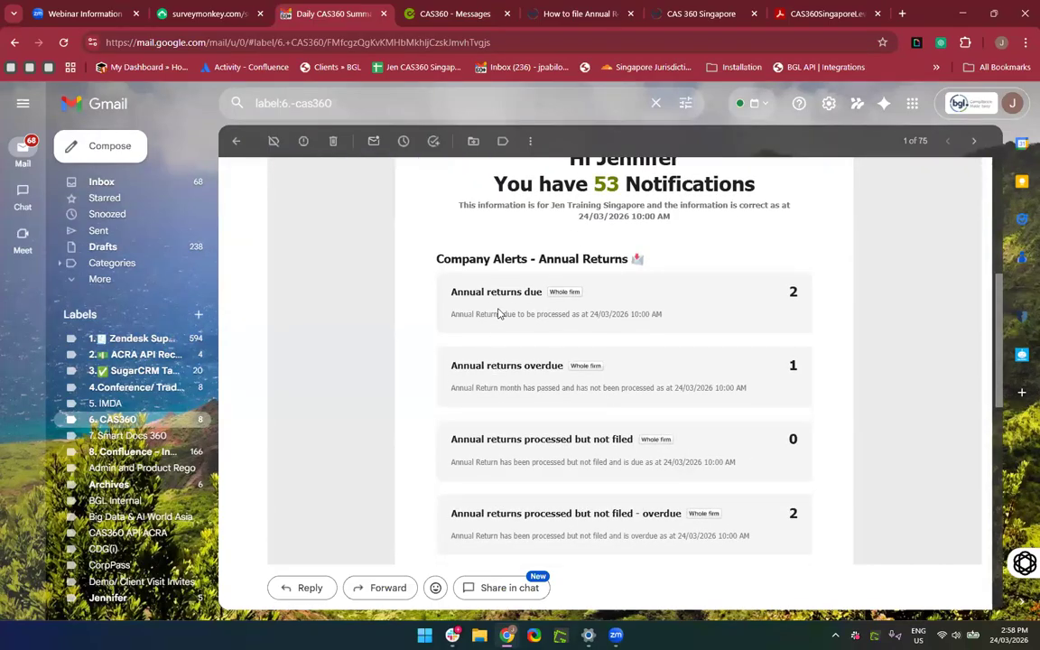
scroll(592, 374, "down", 2)
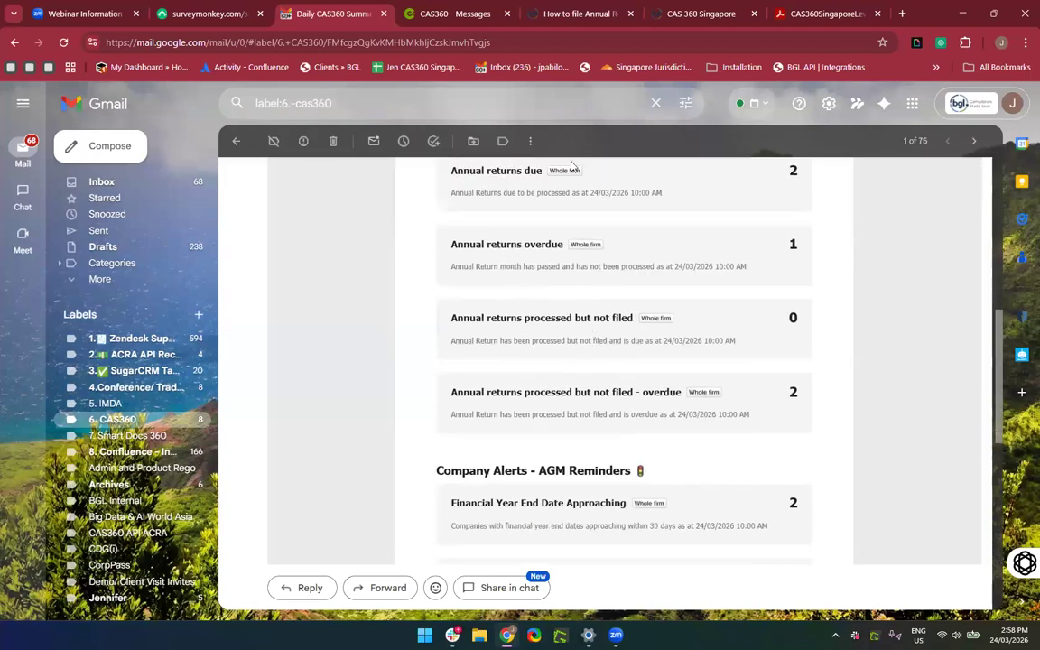
scroll(558, 415, "down", 1)
scroll(558, 415, "down", 1)
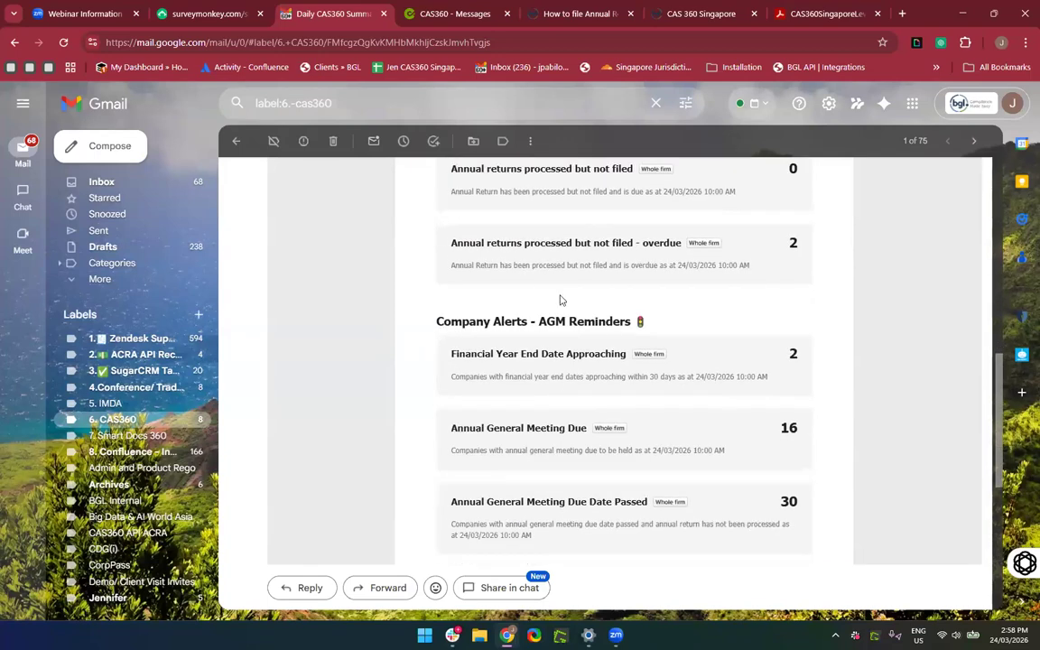
scroll(568, 471, "down", 1)
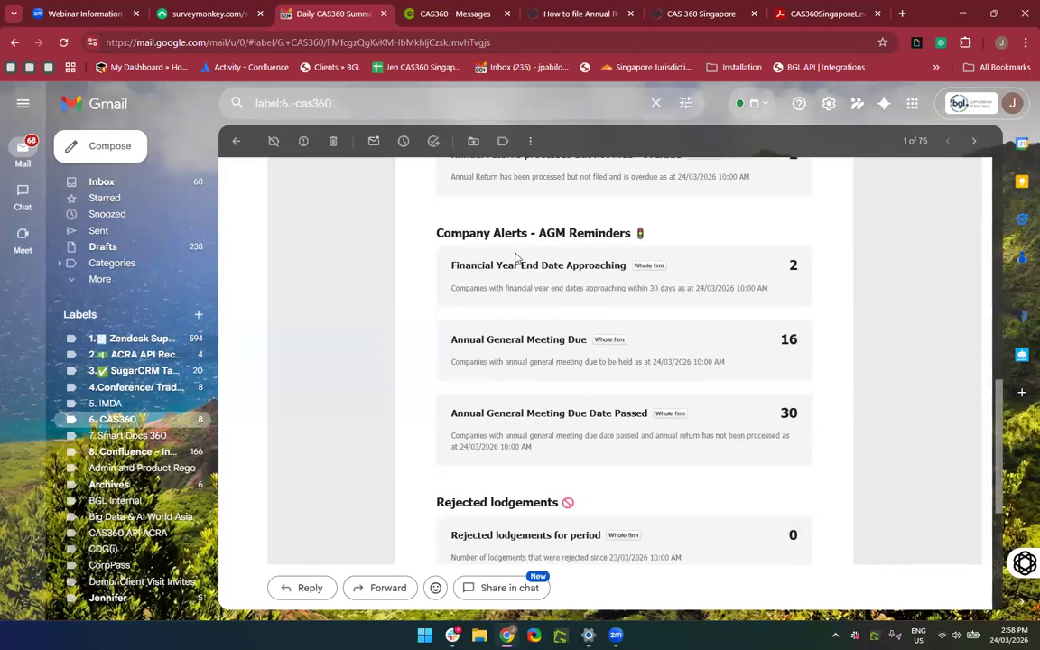
scroll(567, 522, "down", 2)
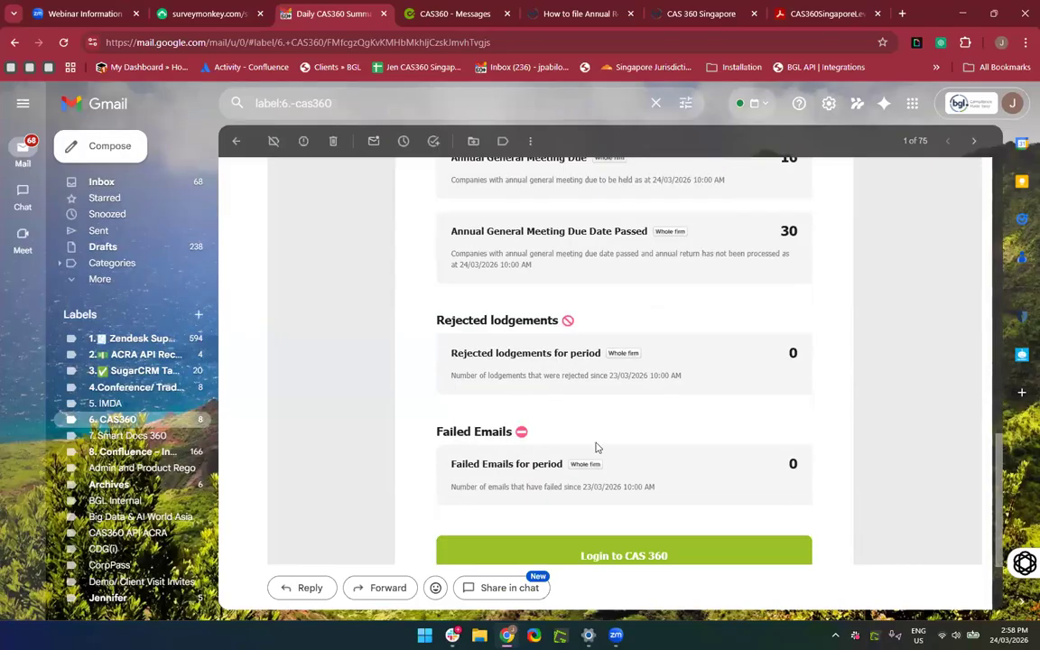
scroll(587, 442, "down", 2)
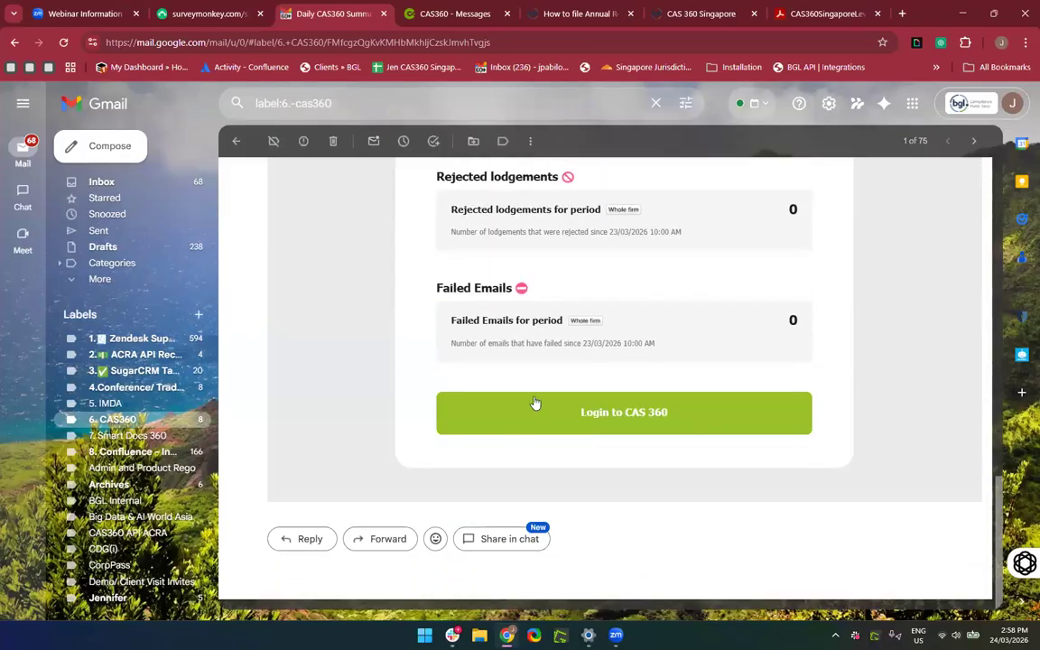
left_click(586, 420)
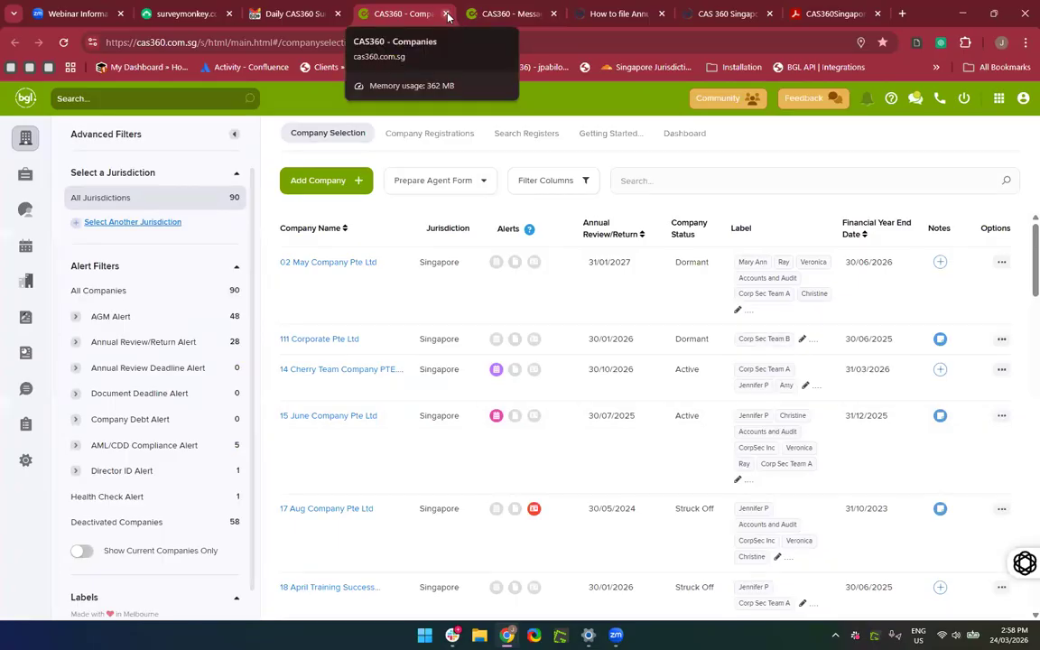
Recheck the summary email's 53 notifications, then settle on the CAS360 - Companies tab.
left_click(293, 14)
scroll(482, 352, "up", 5)
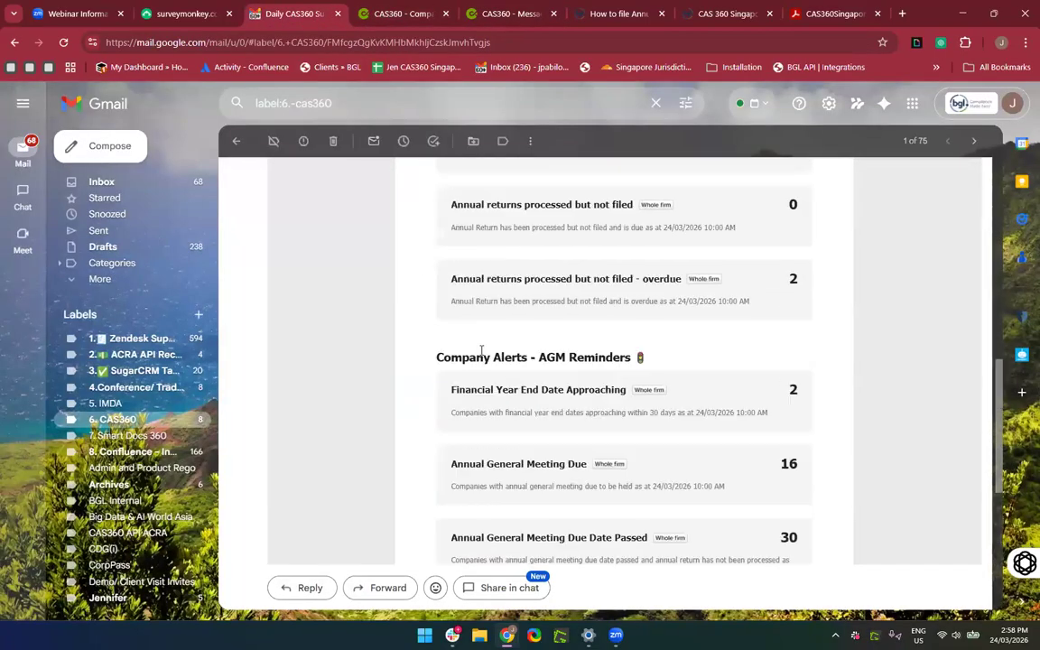
scroll(481, 352, "up", 5)
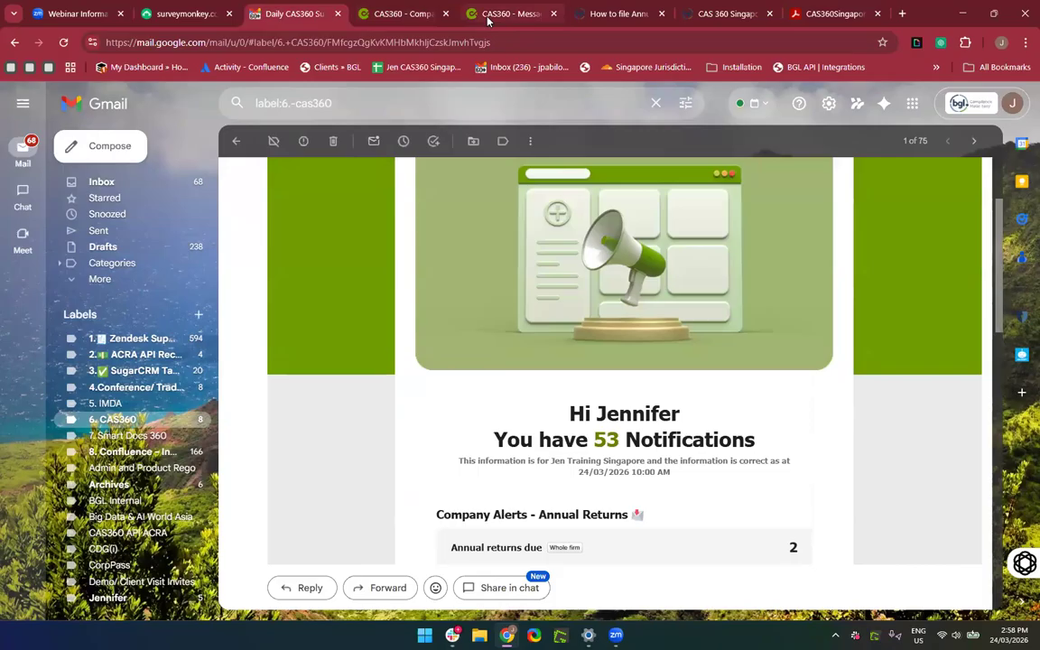
left_click(406, 15)
left_click(277, 16)
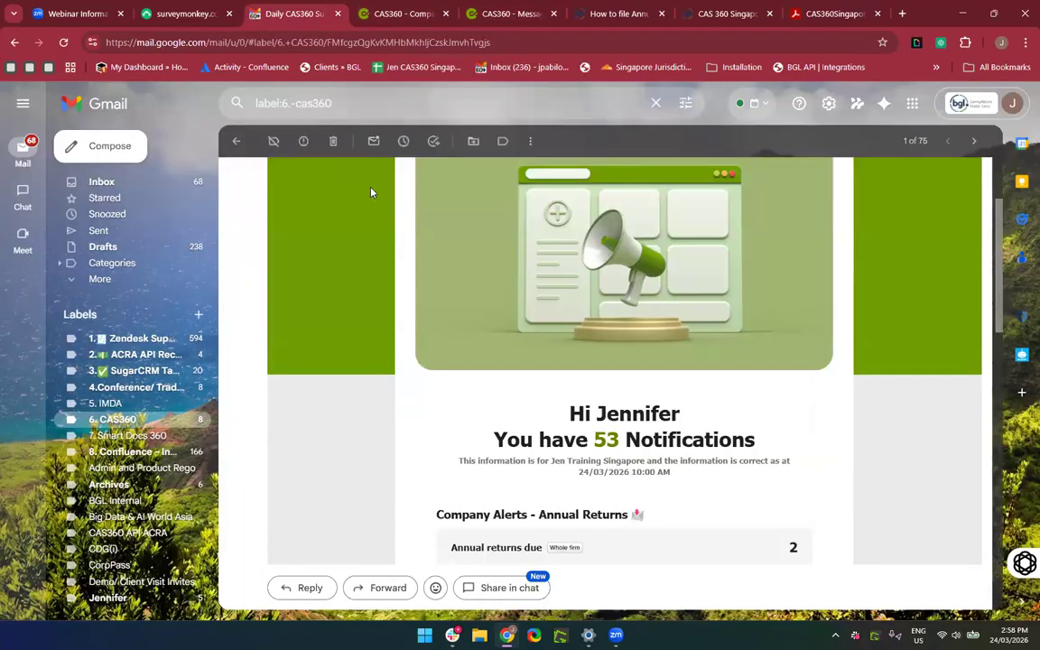
scroll(508, 508, "down", 3)
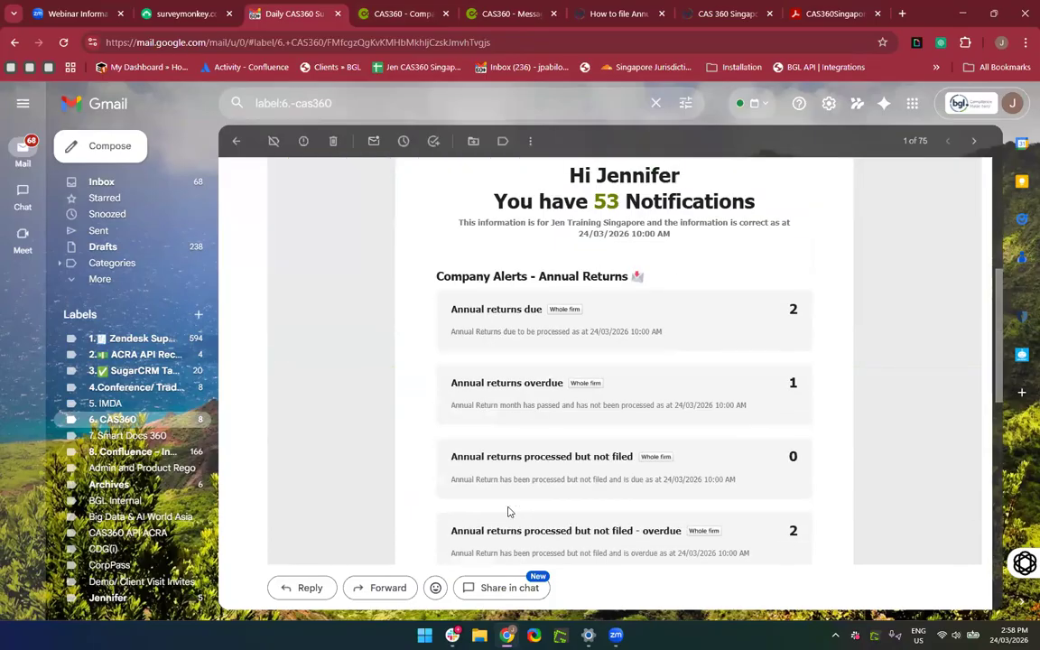
scroll(508, 510, "up", 4)
scroll(508, 512, "down", 4)
scroll(507, 511, "up", 4)
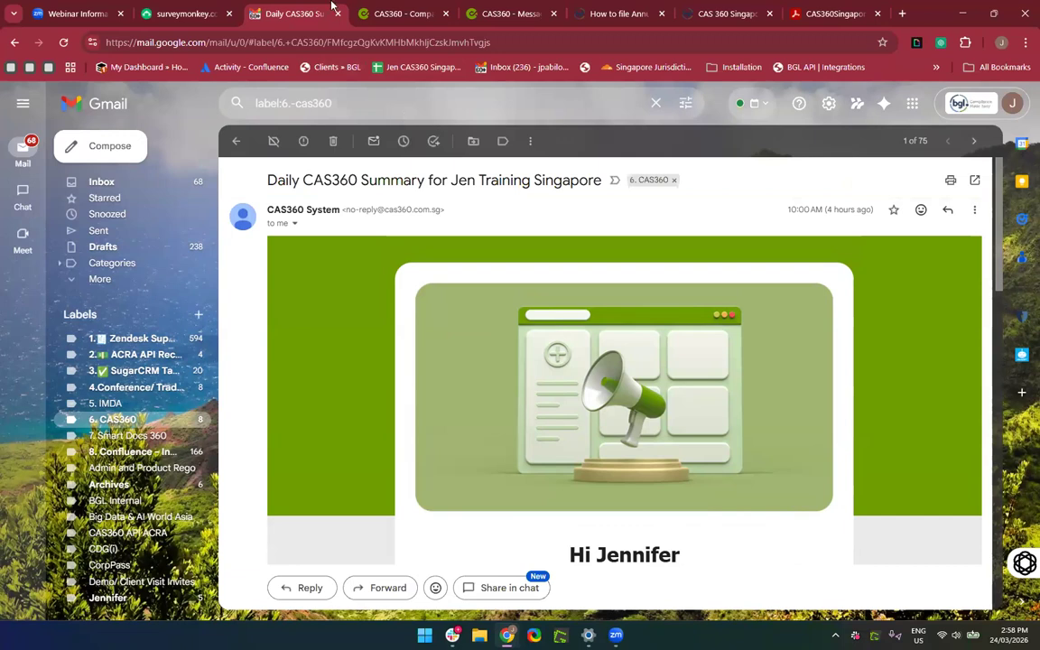
left_click(393, 15)
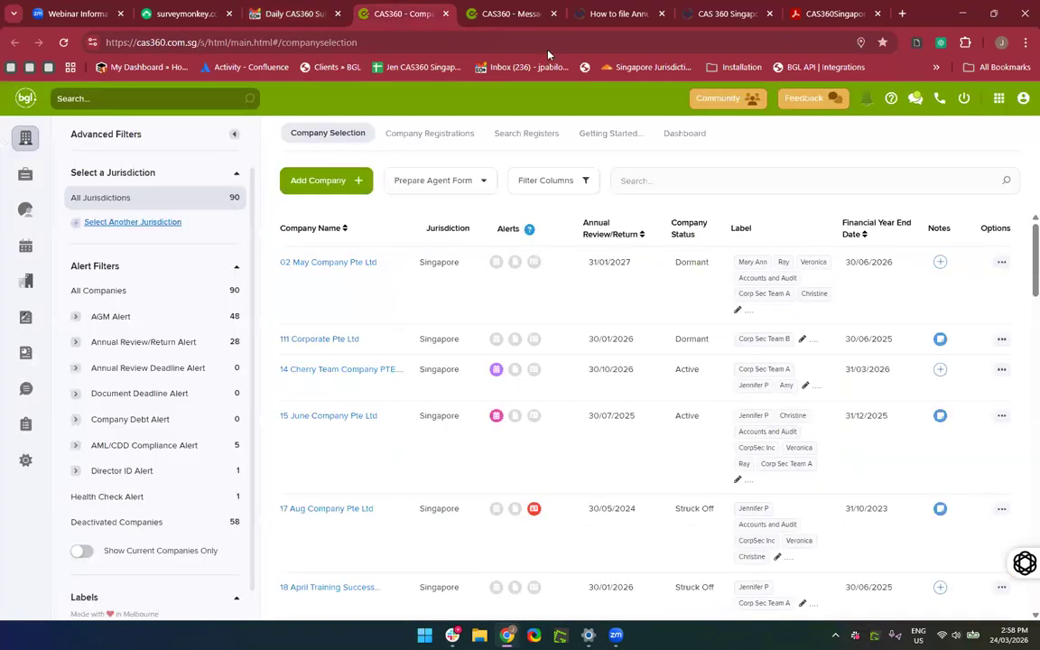
Open the Notification Settings from the bell icon and scroll through the options.
left_click(864, 106)
left_click(676, 200)
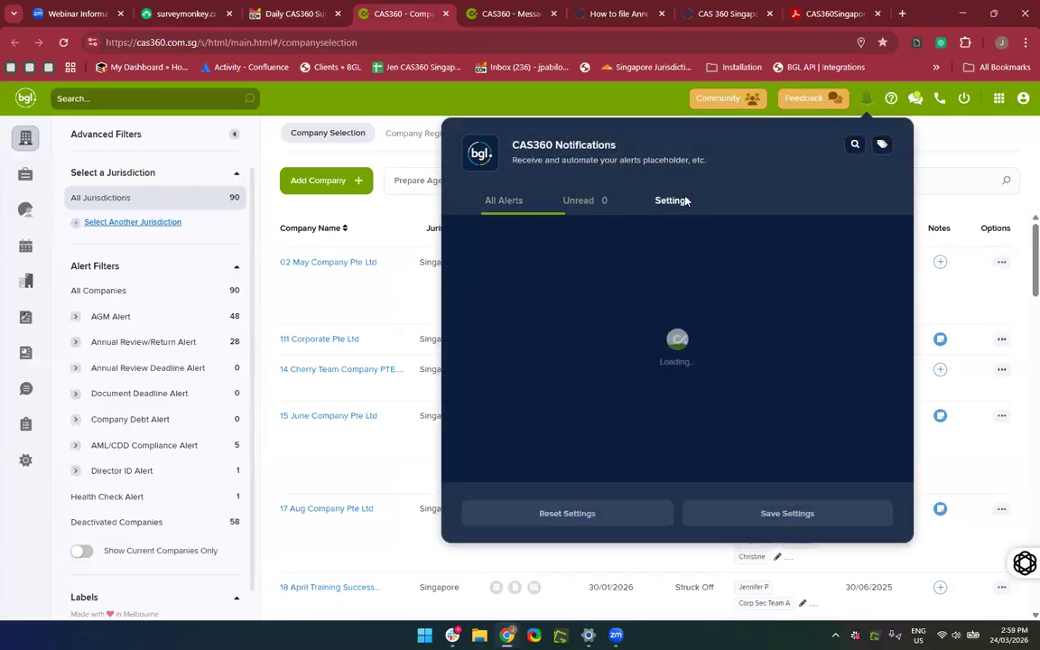
scroll(784, 379, "down", 8)
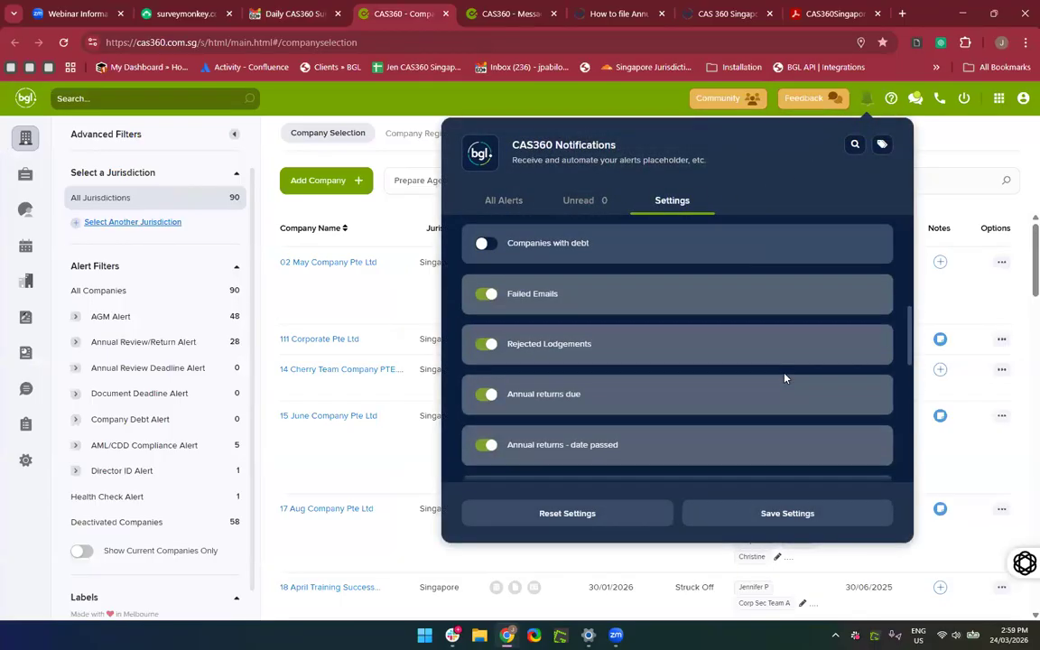
scroll(785, 378, "down", 3)
scroll(785, 376, "up", 1)
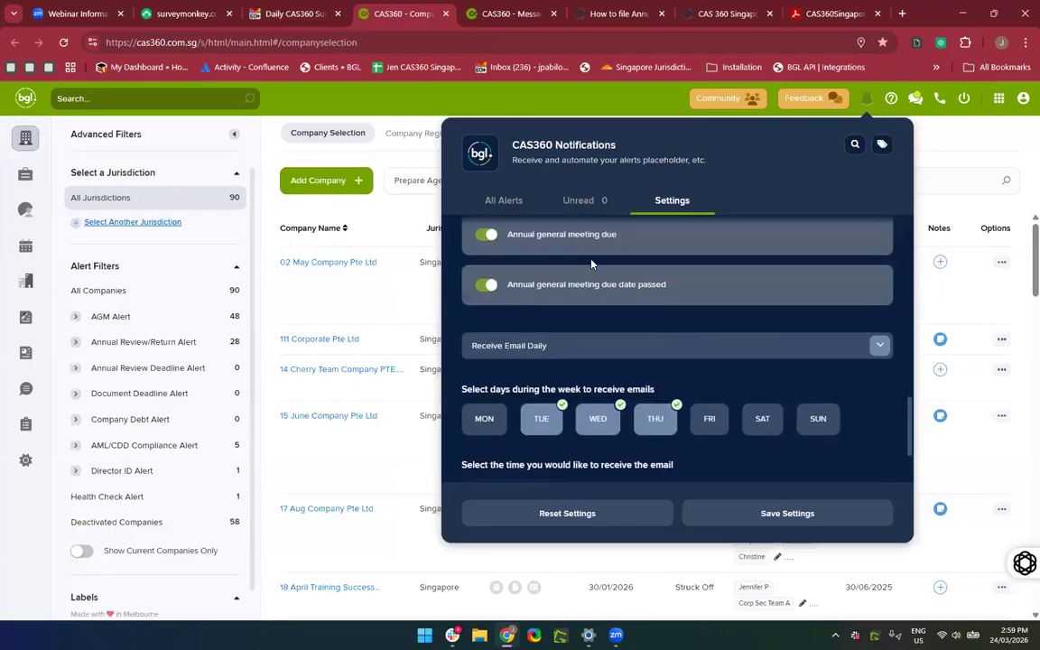
scroll(559, 340, "up", 1)
scroll(559, 339, "down", 2)
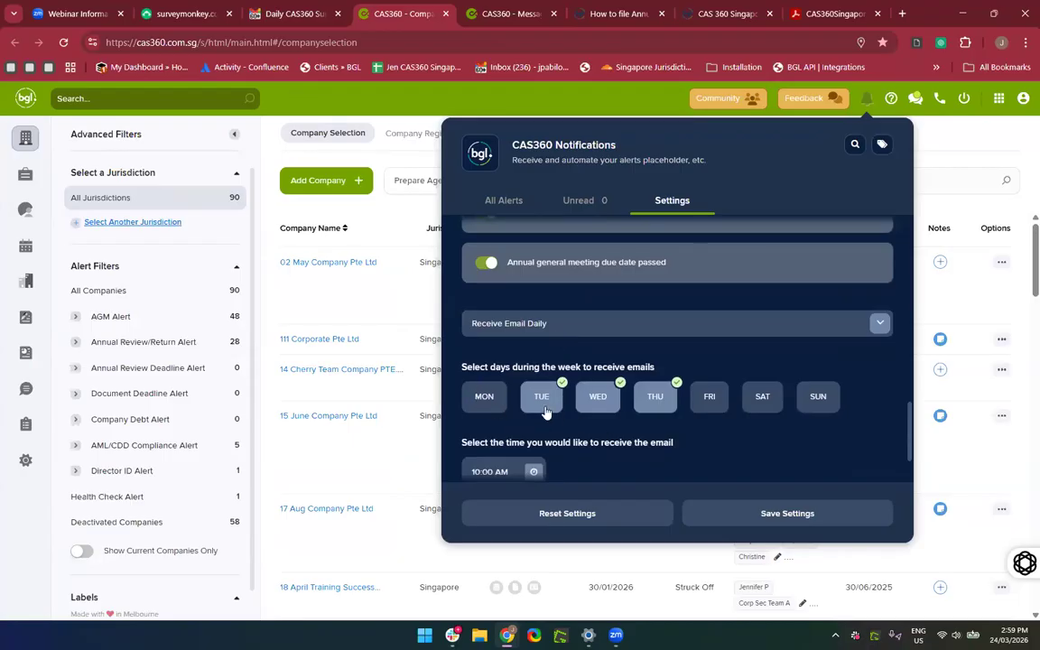
scroll(501, 365, "down", 2)
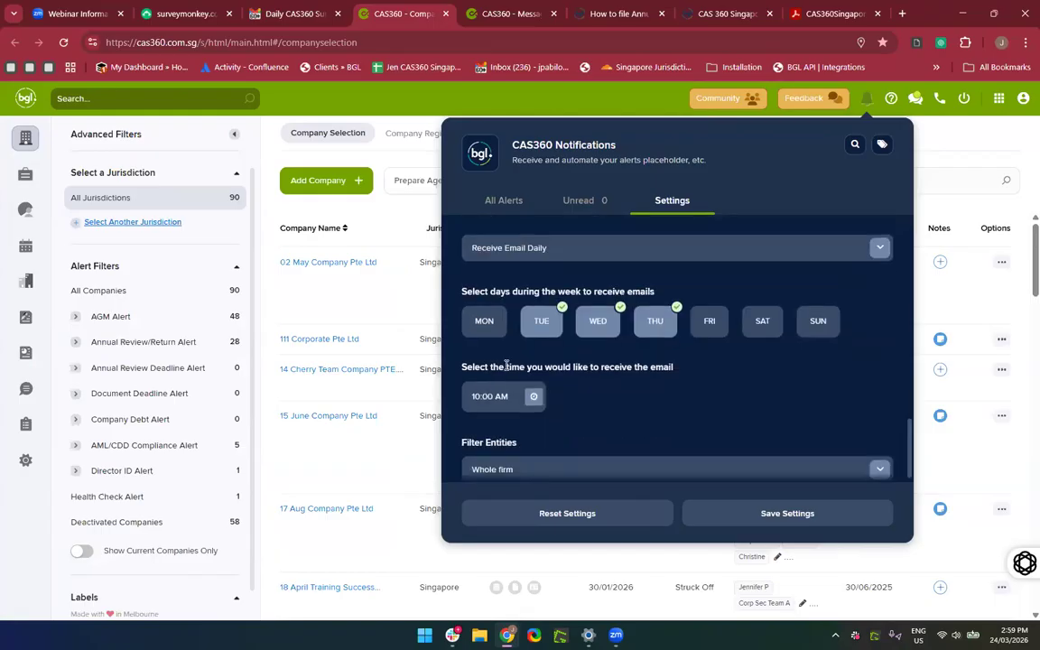
scroll(501, 442, "down", 1)
scroll(506, 448, "up", 1)
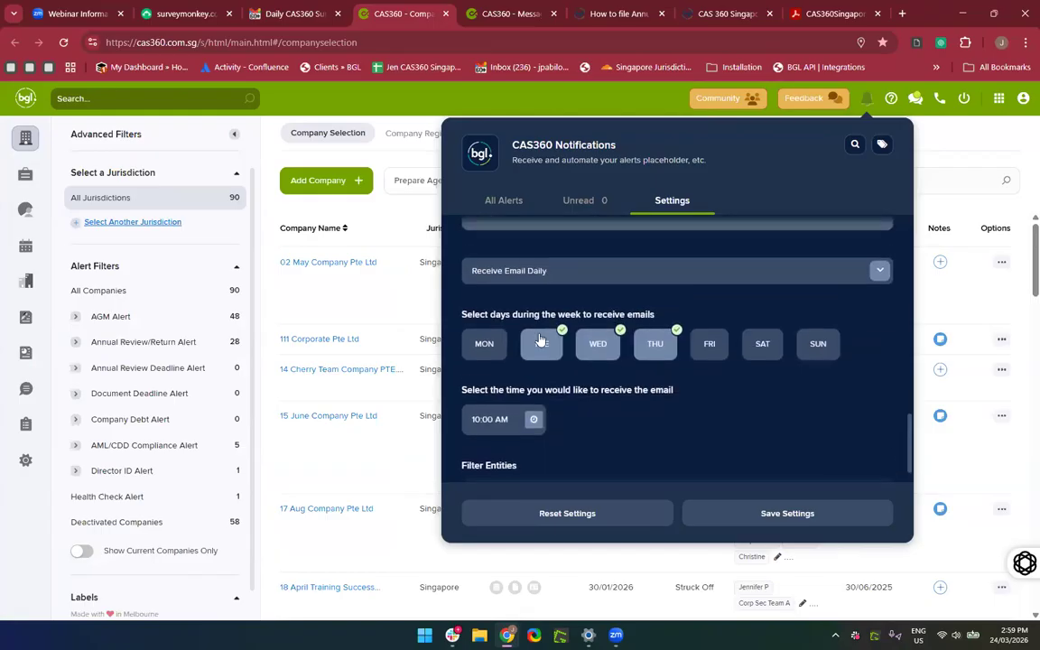
Change Receive Email from Daily to Weekly, delivered on TUE.
left_click(539, 274)
left_click(557, 331)
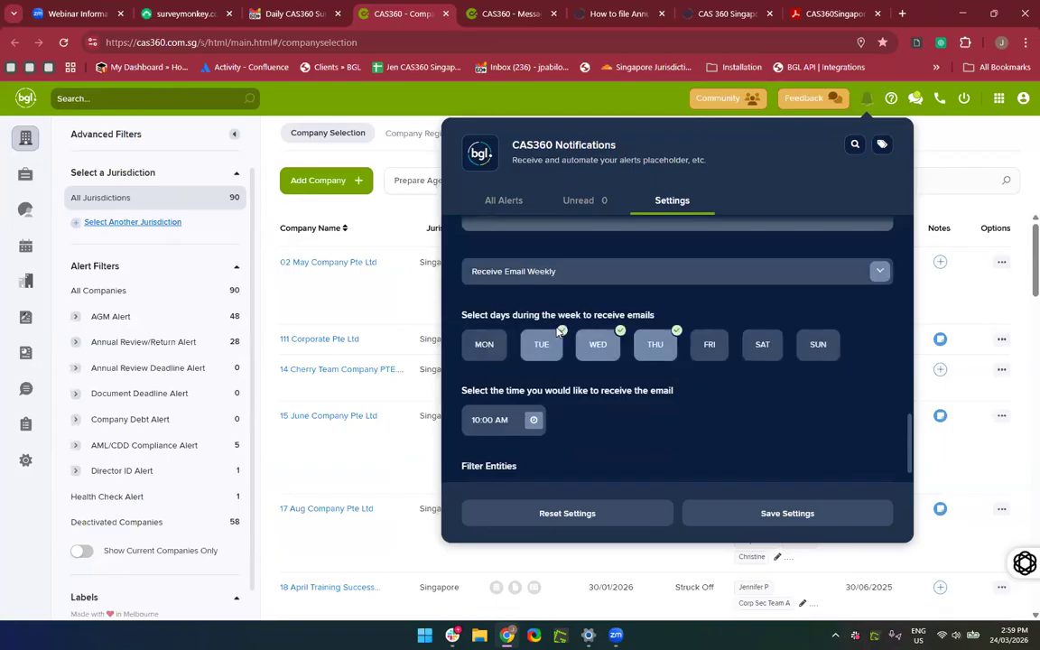
scroll(593, 338, "down", 1)
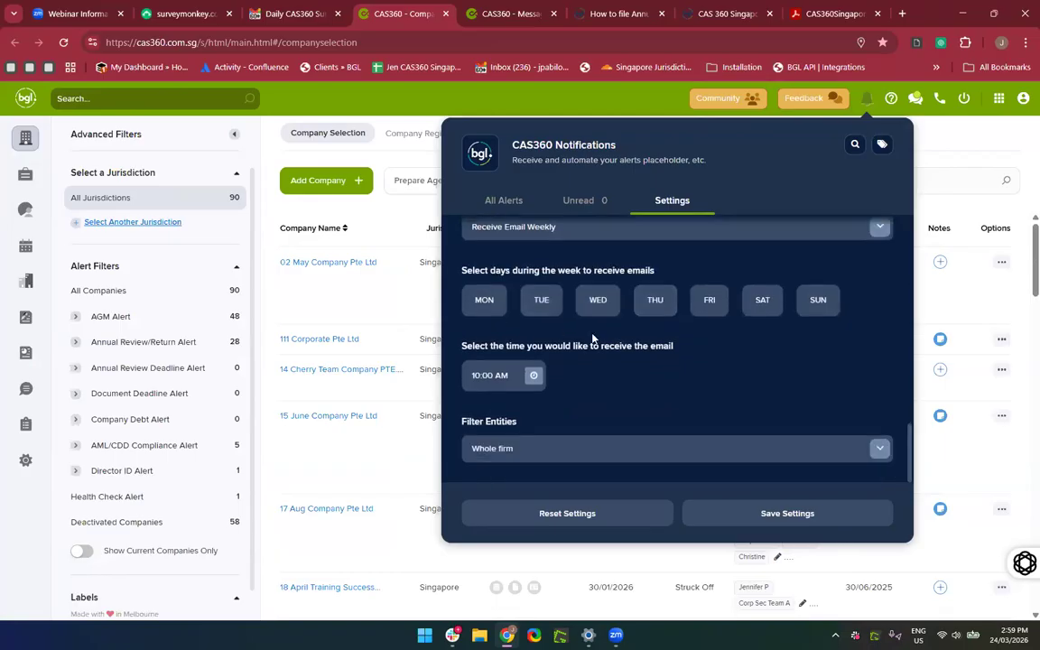
left_click(542, 315)
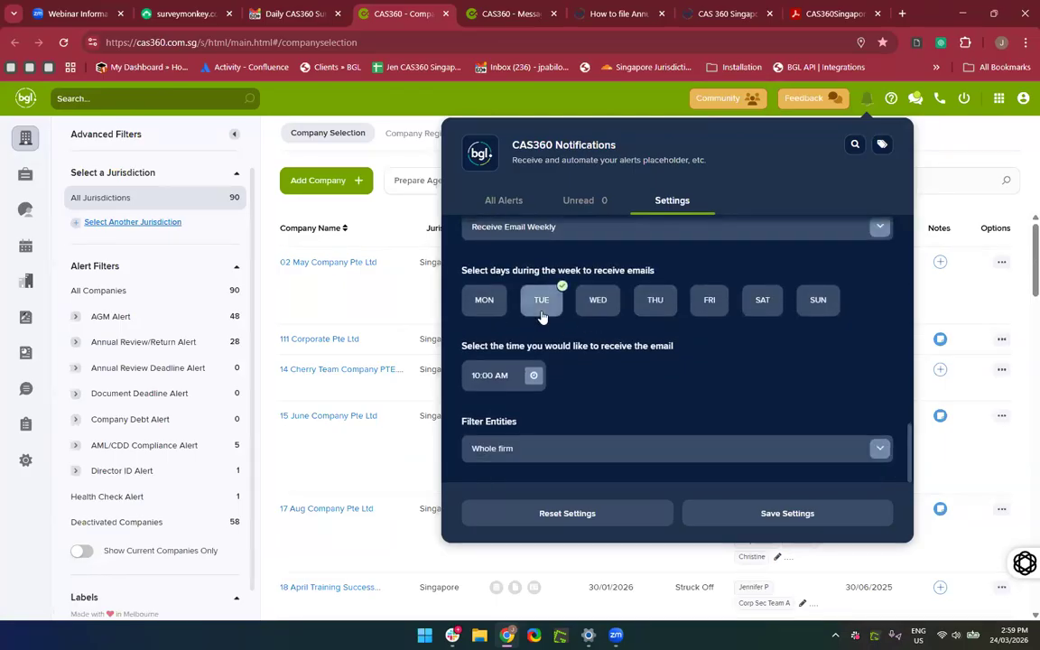
scroll(541, 314, "up", 1)
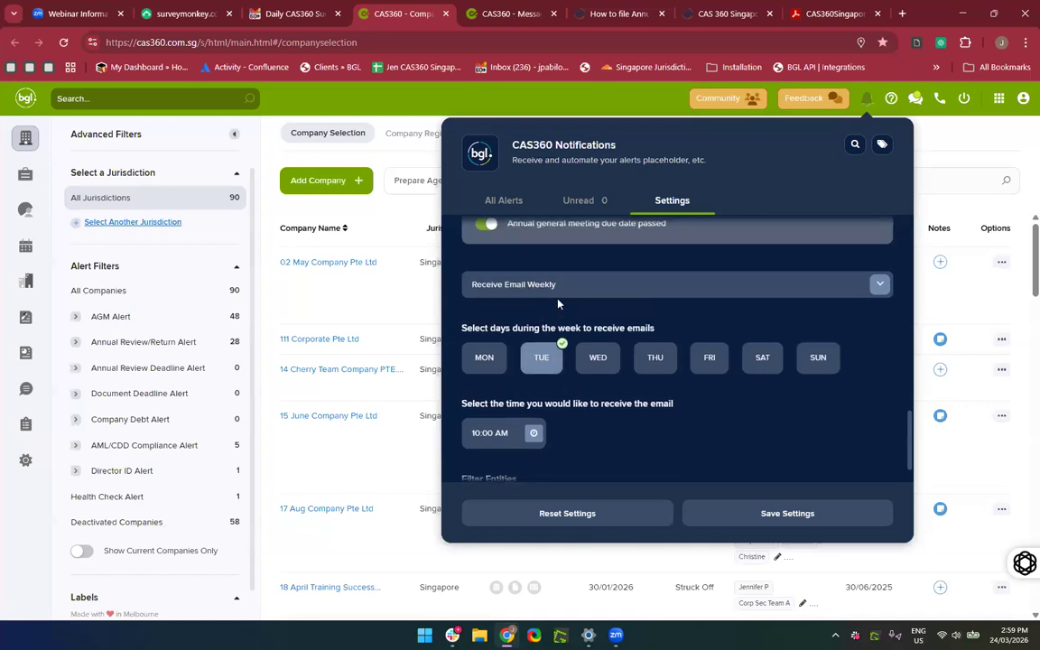
scroll(558, 304, "down", 1)
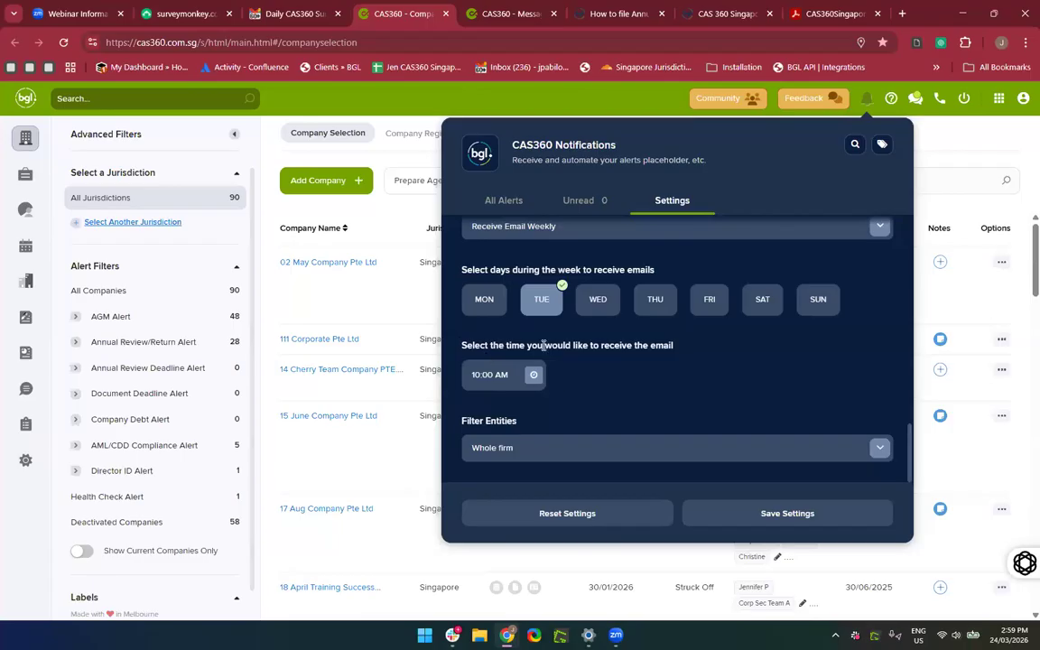
Set the Filter Entities choice to Whole firm instead of favourite-label companies.
left_click(563, 456)
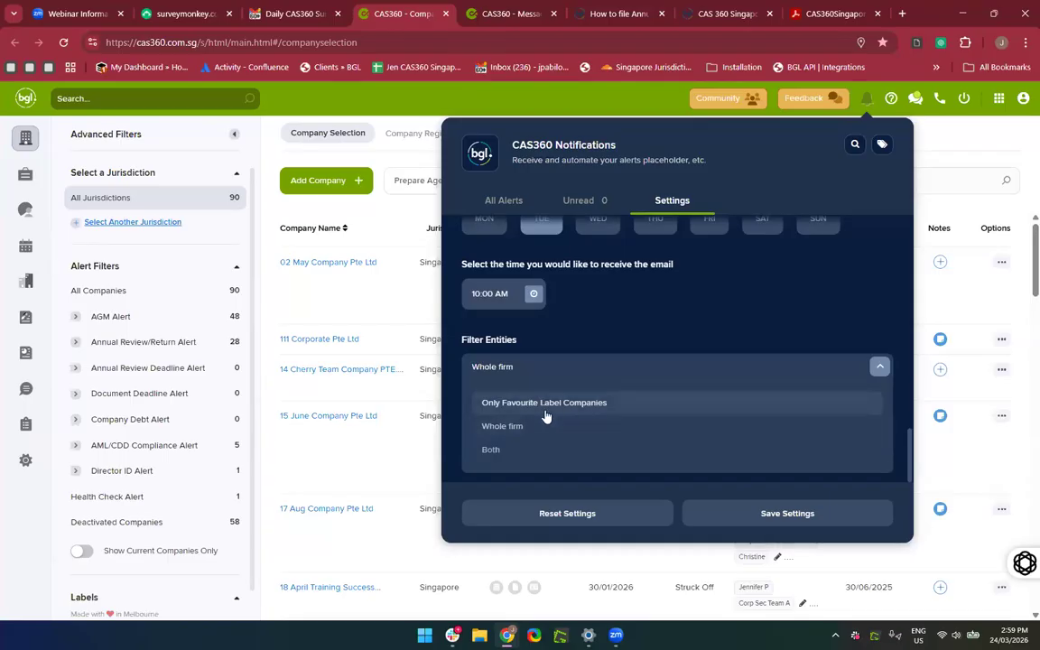
scroll(108, 487, "down", 3)
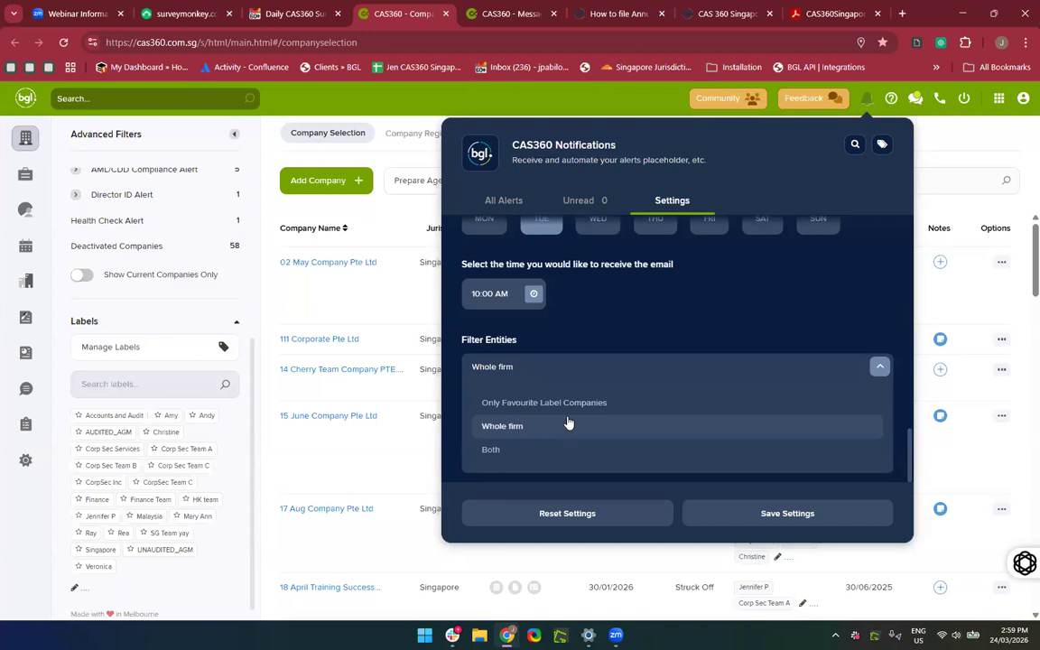
left_click(528, 429)
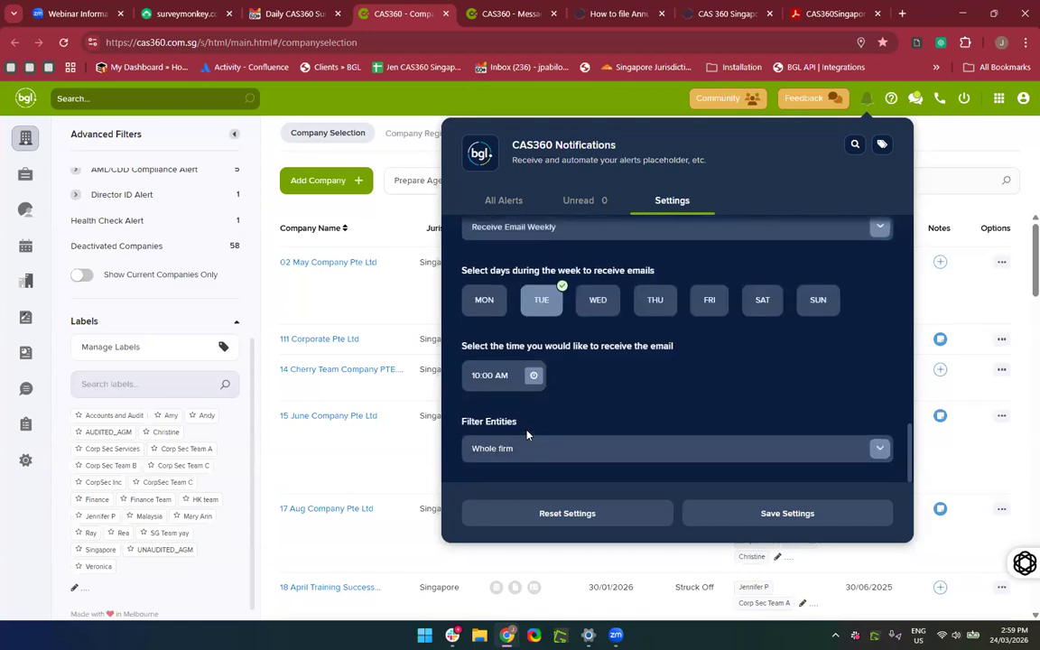
scroll(733, 426, "up", 3)
scroll(736, 418, "down", 2)
scroll(736, 417, "up", 10)
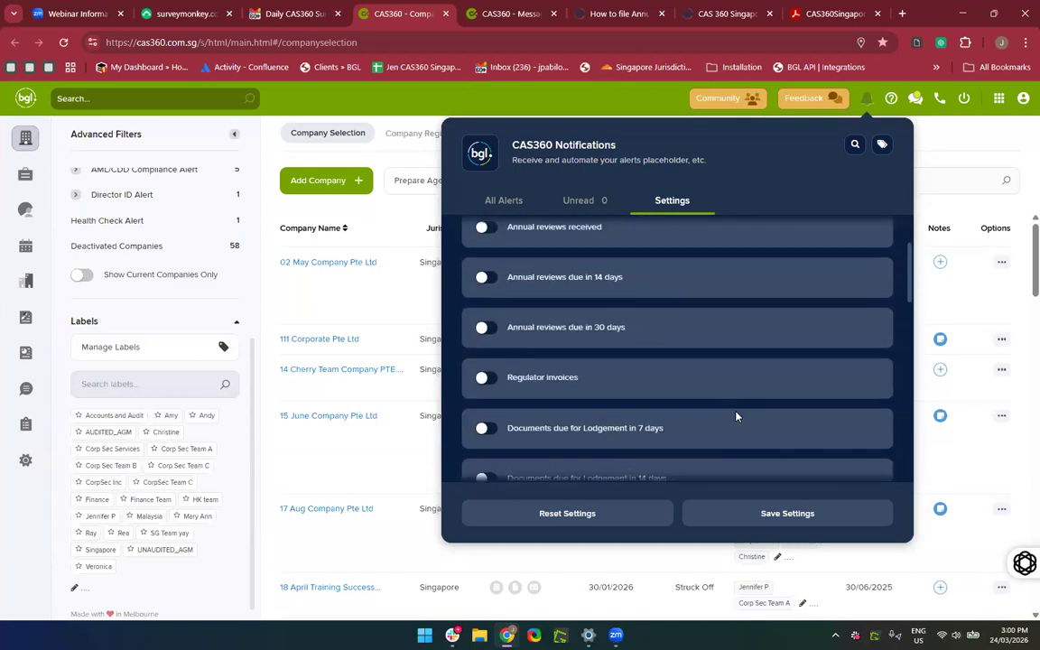
scroll(736, 417, "down", 12)
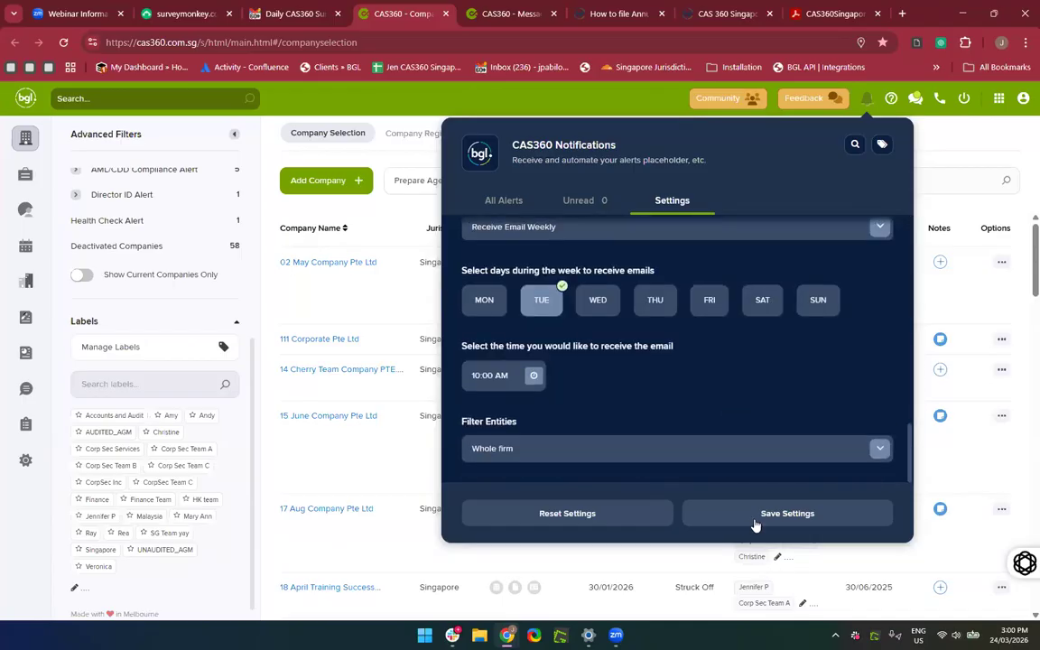
Save the notification settings and check for the "Done!" confirmation.
left_click(750, 514)
scroll(539, 269, "up", 6)
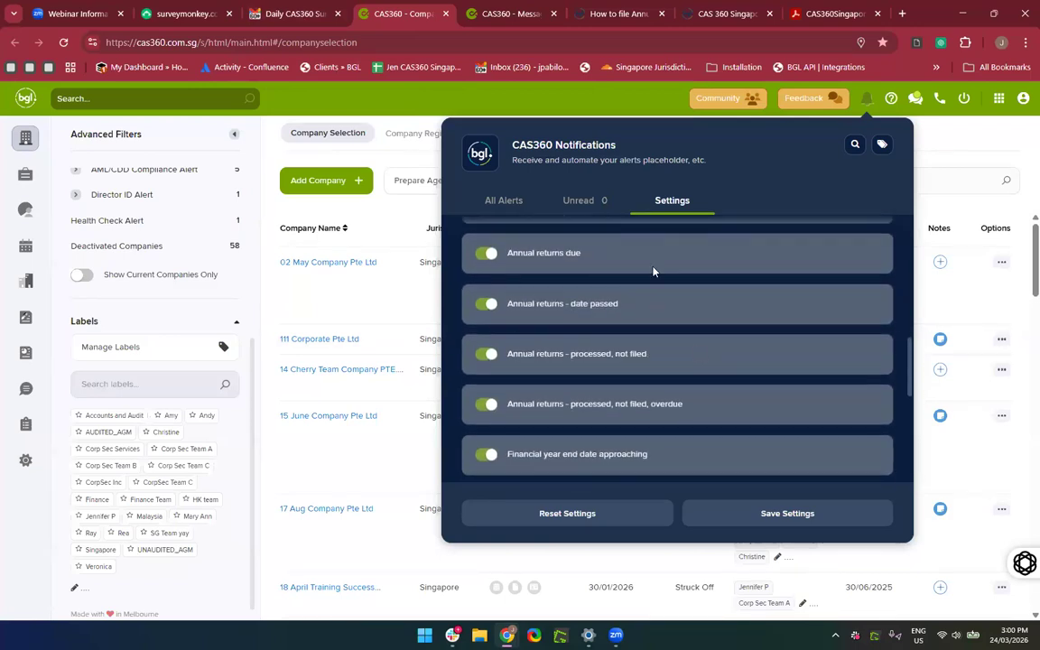
scroll(567, 356, "up", 2)
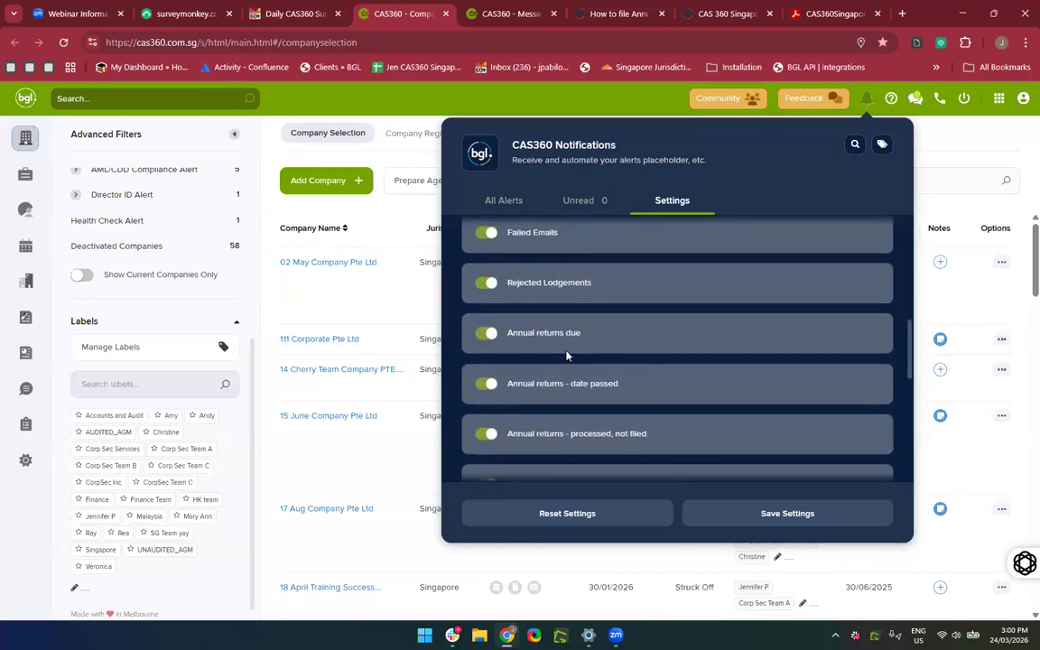
scroll(761, 321, "down", 2)
scroll(836, 455, "up", 5)
Re-save the weekly Tuesday 10:00 AM settings, then close the notifications panel to show Company Selection.
left_click(769, 515)
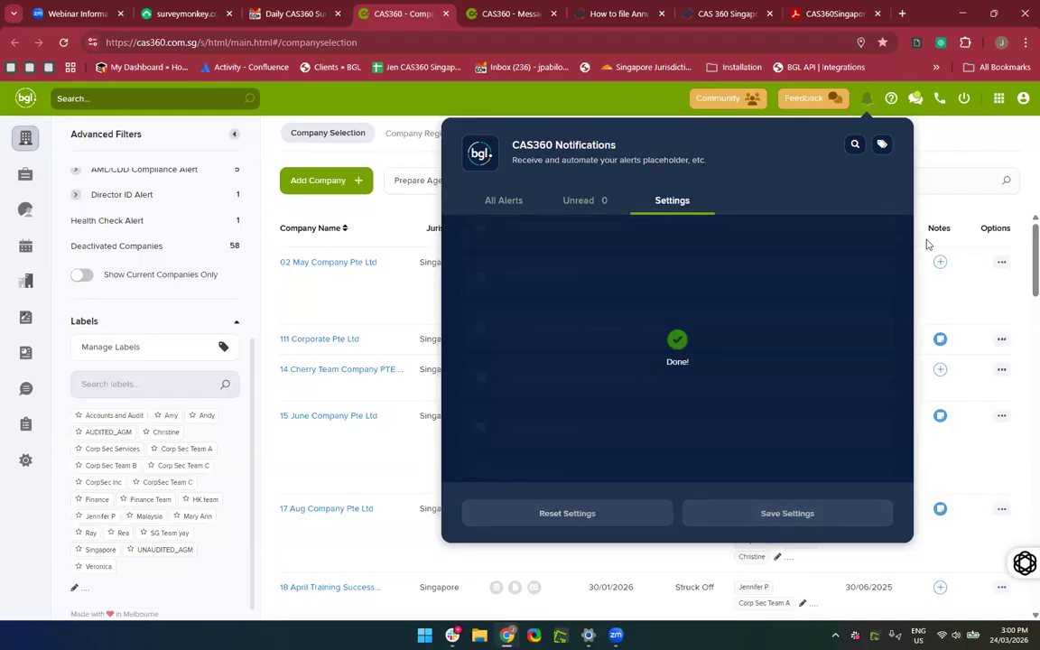
left_click(971, 156)
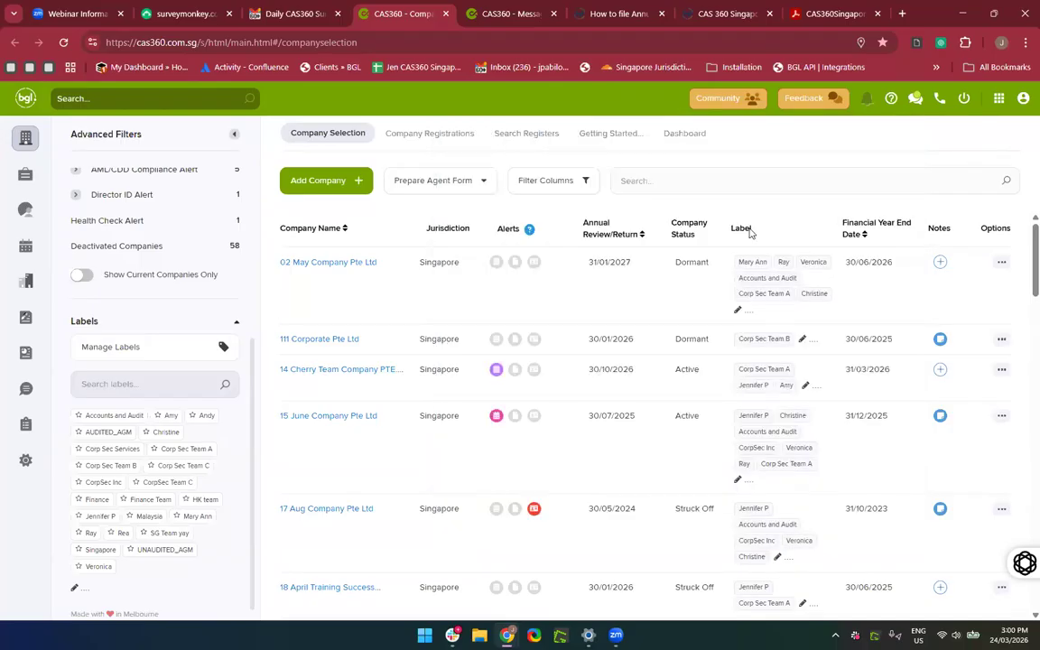
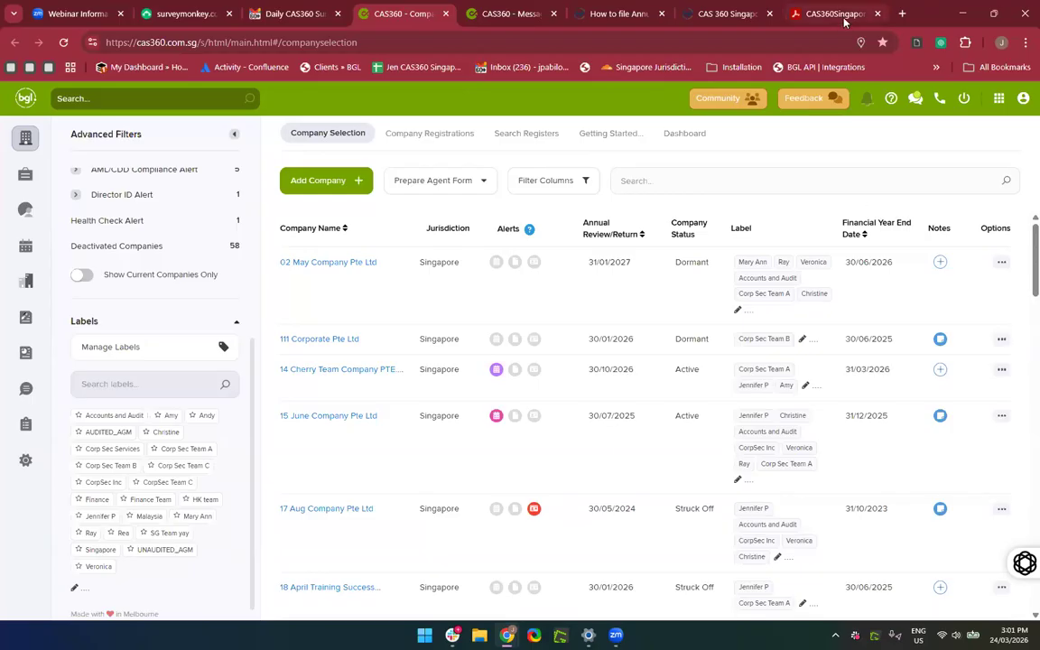
Read the training manual's Getting Started lesson on setting up a Registered Filing Agent.
left_click(794, 13)
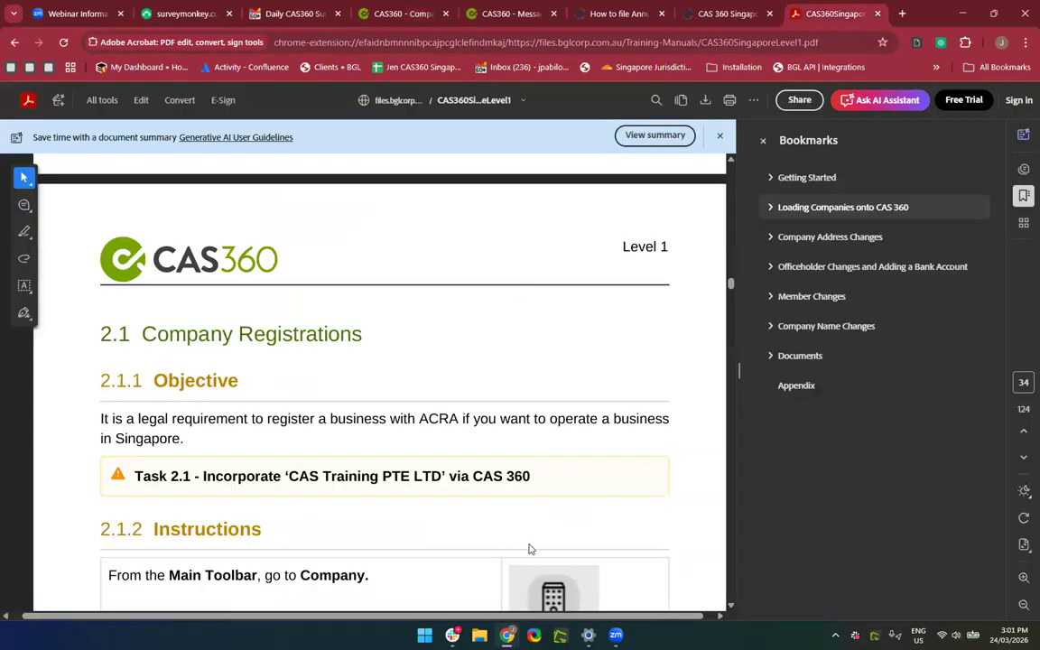
left_click(794, 180)
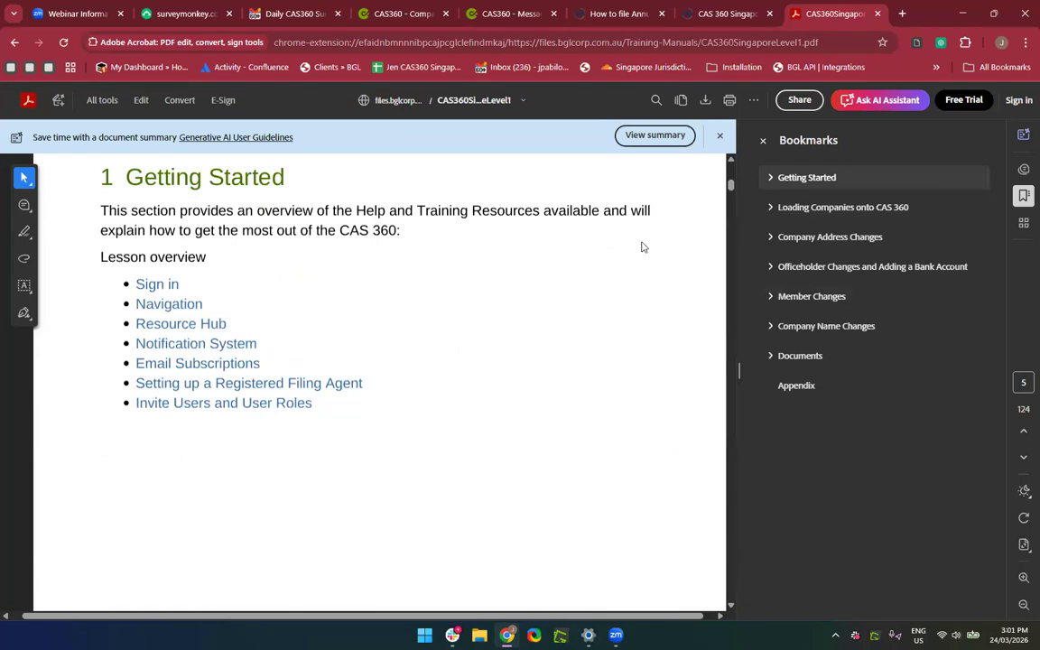
left_click(143, 384)
scroll(378, 441, "down", 1)
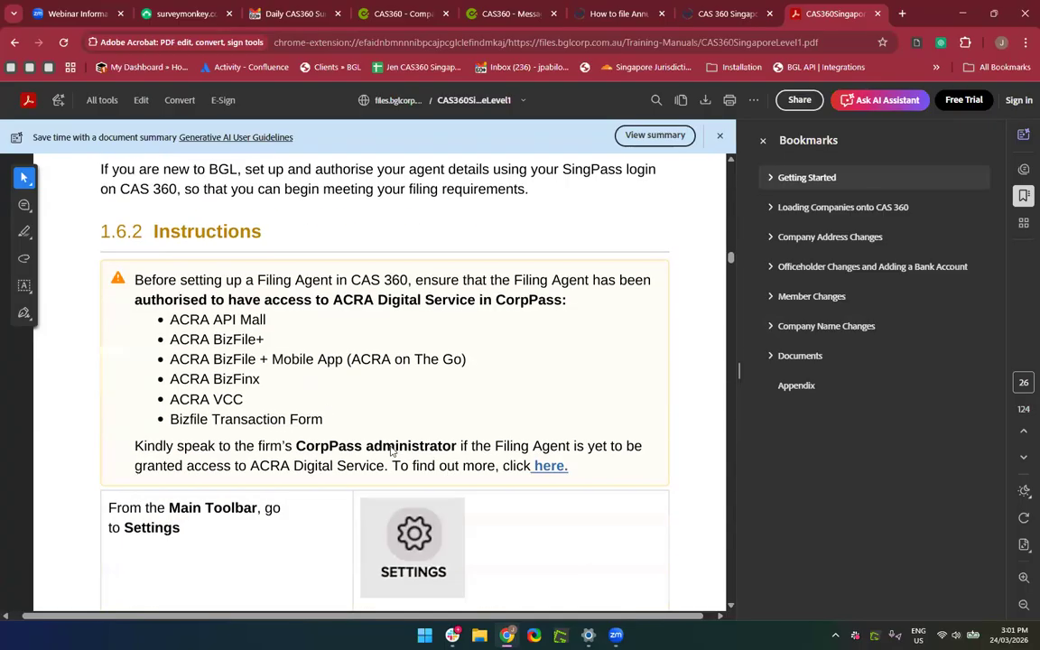
scroll(392, 451, "up", 3)
scroll(392, 452, "down", 1)
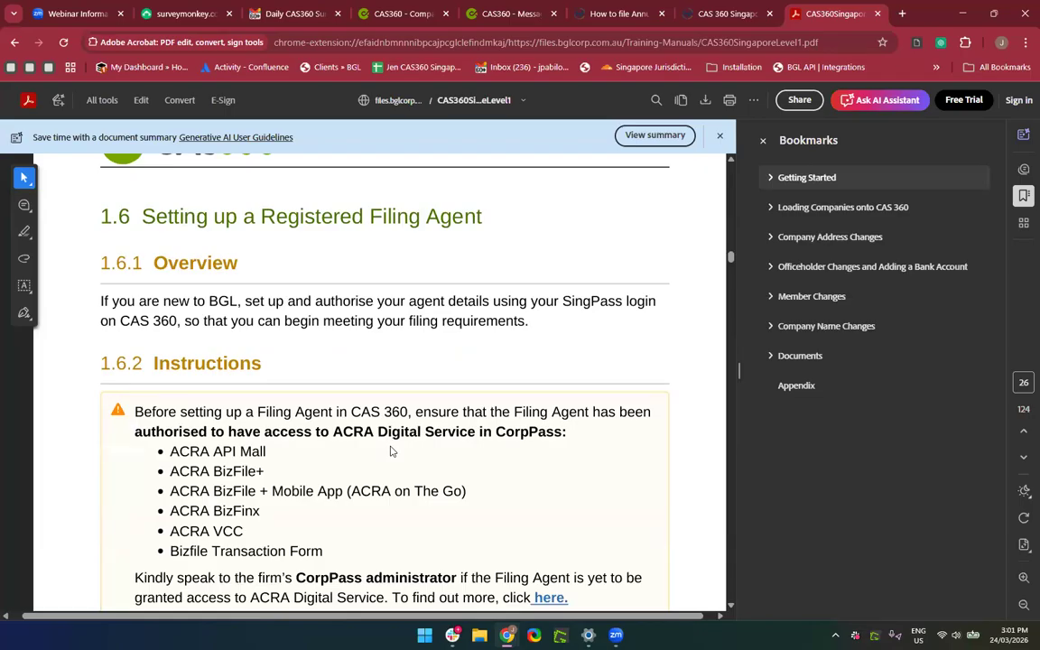
scroll(392, 451, "down", 1)
scroll(395, 432, "up", 3)
scroll(395, 433, "down", 5)
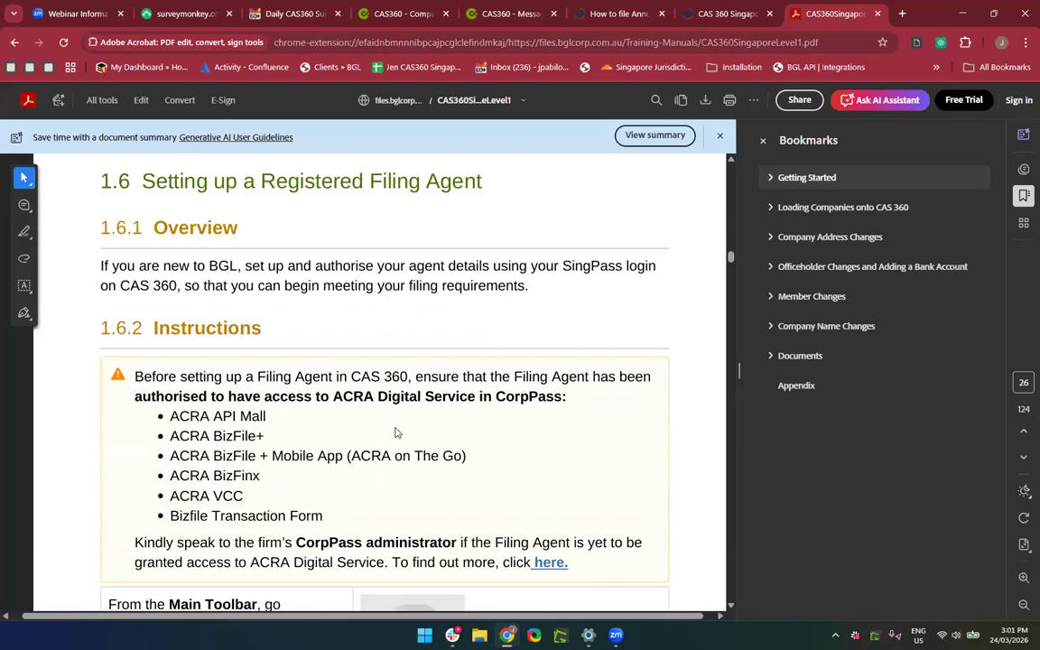
scroll(394, 432, "down", 3)
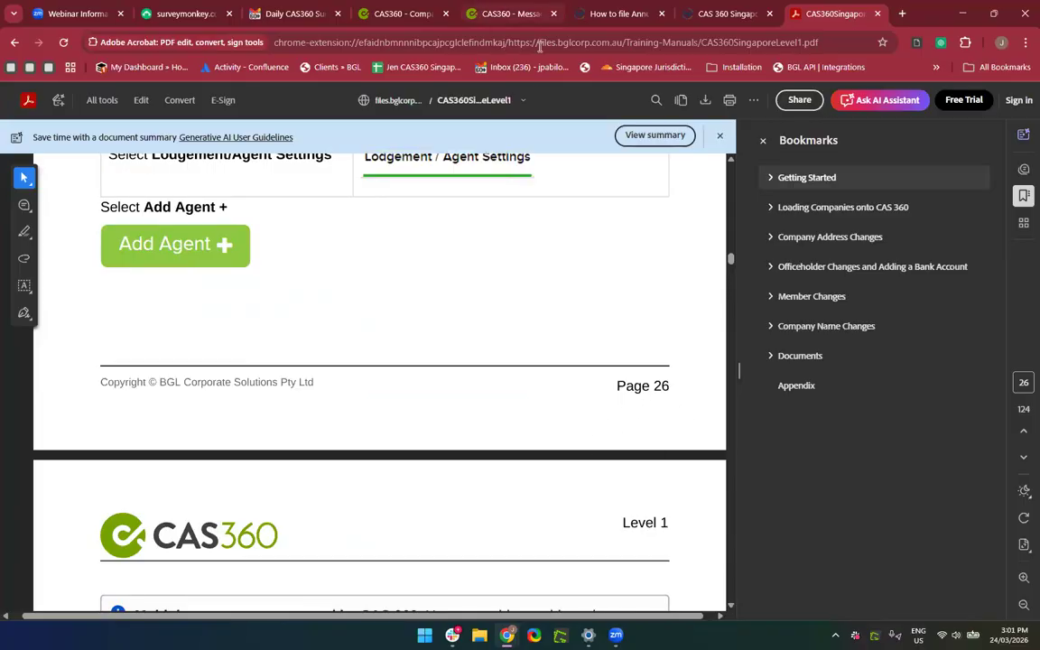
Back in CAS360, close the Messages tab and open Lodgement / Agent Settings.
left_click(401, 14)
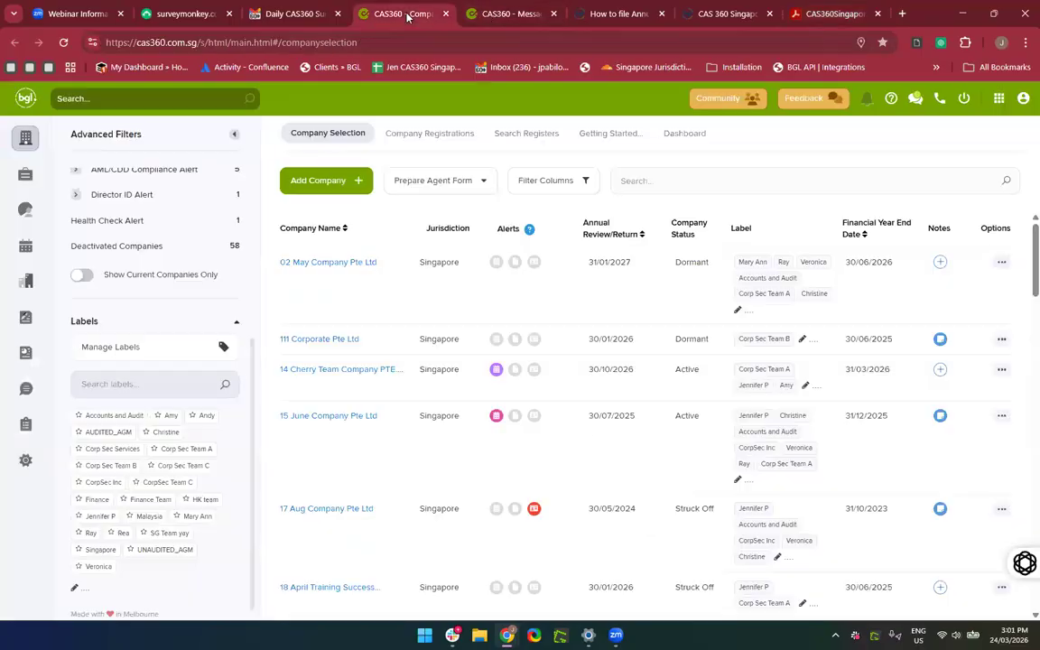
left_click(555, 14)
scroll(449, 423, "down", 2)
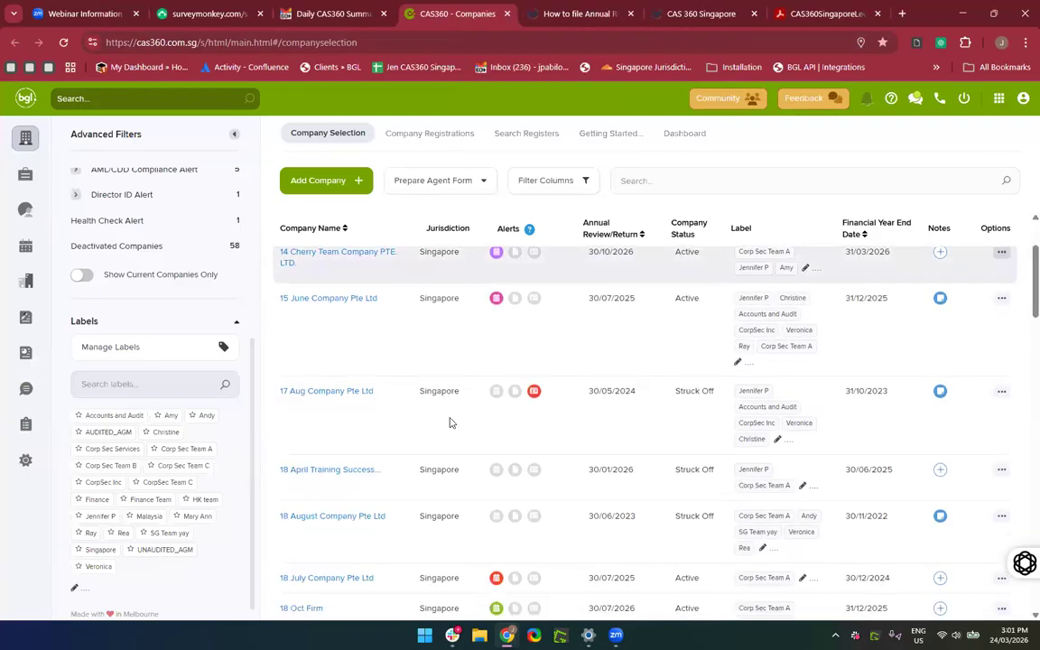
scroll(450, 423, "up", 2)
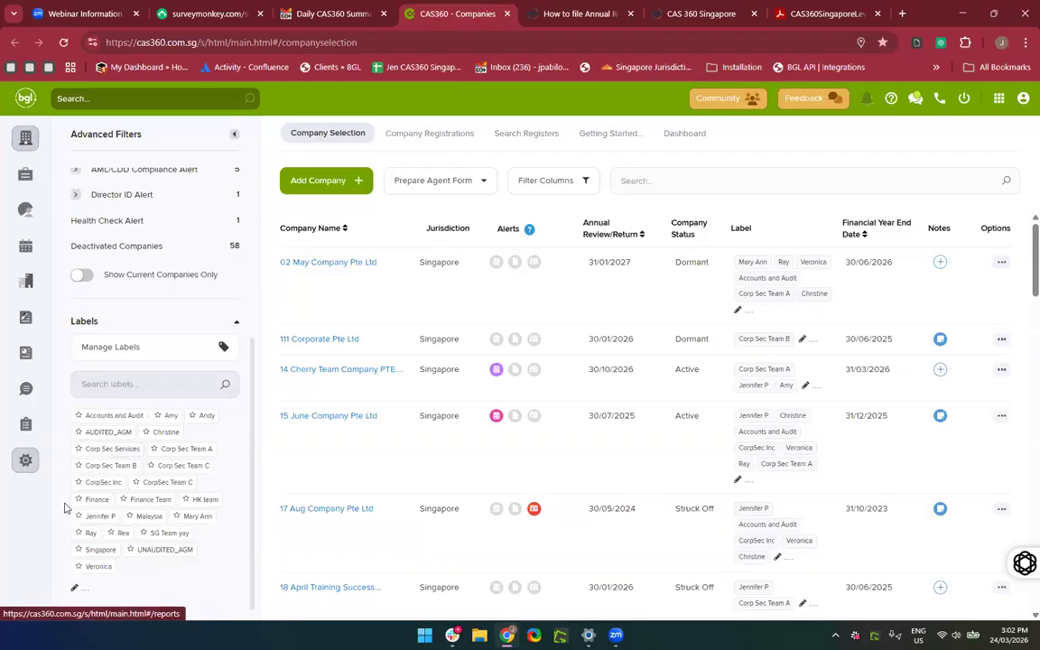
left_click(25, 462)
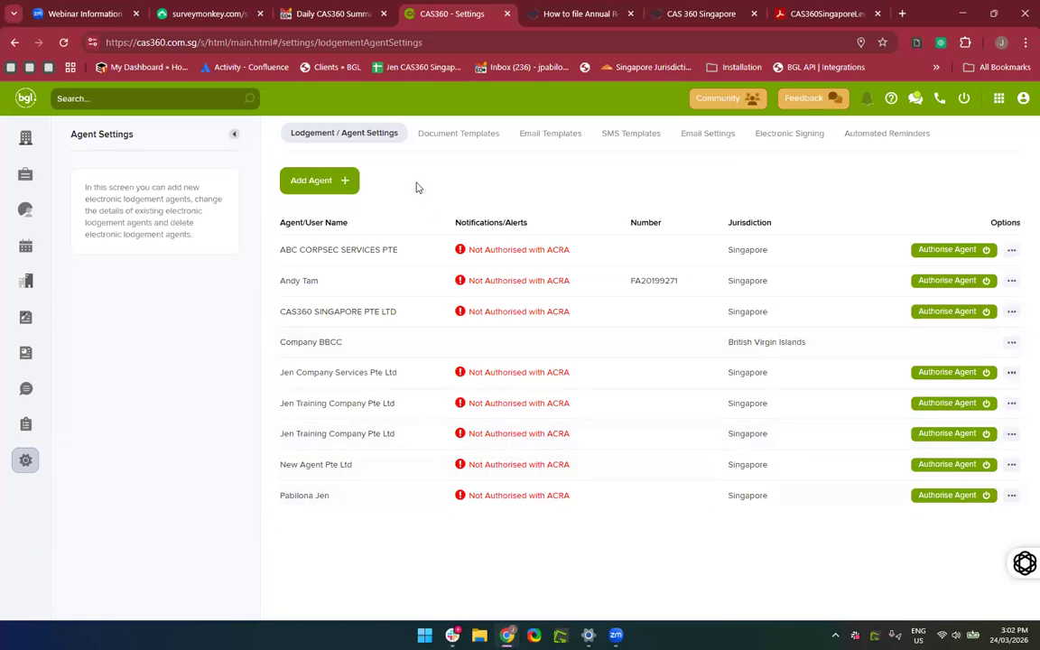
Start a new registered agent in Singapore, first picking Rainforest Incorp as the agent.
left_click(319, 182)
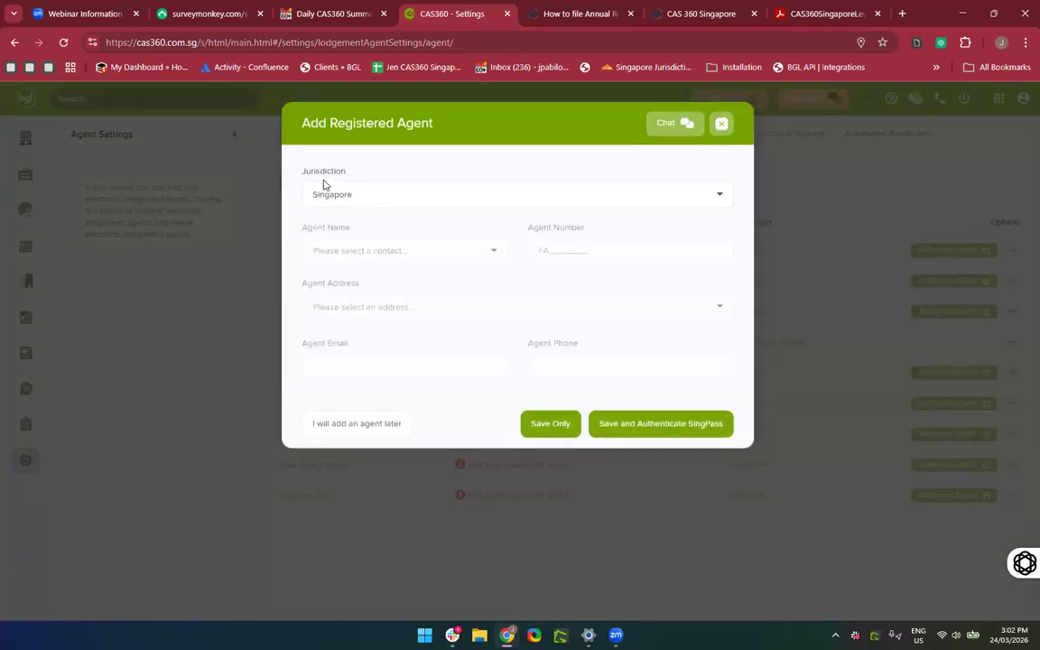
left_click(351, 190)
left_click(494, 178)
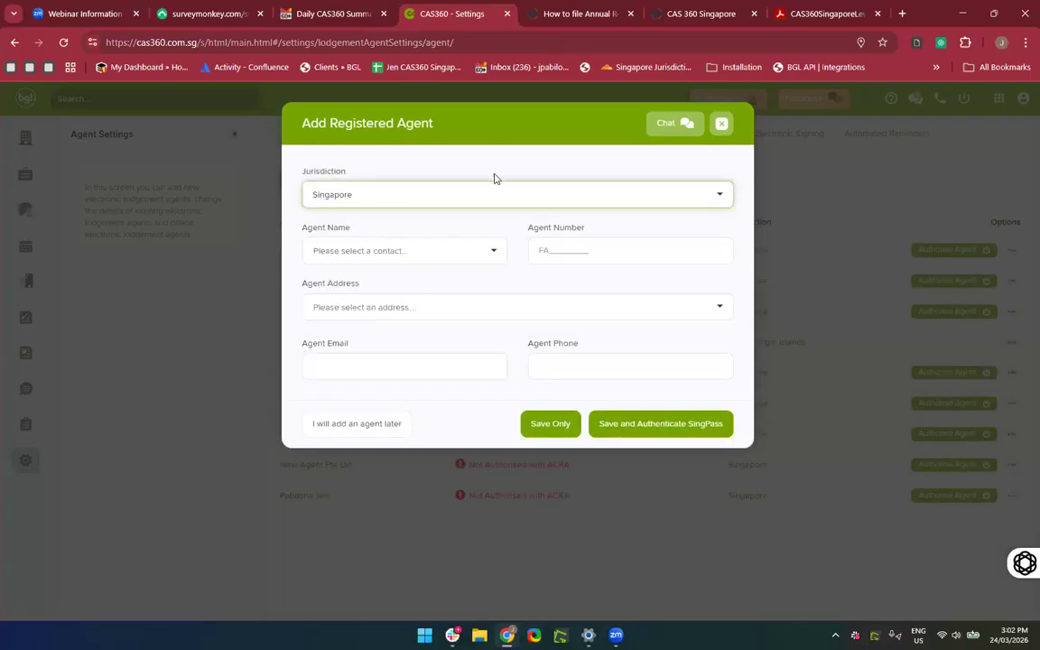
left_click(397, 256)
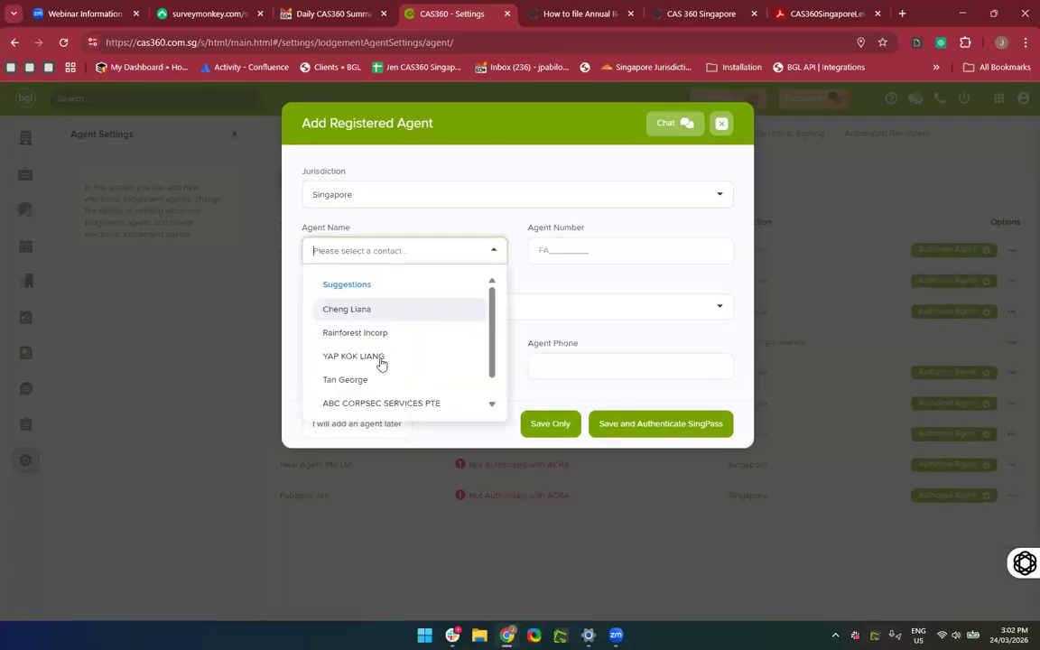
left_click(423, 333)
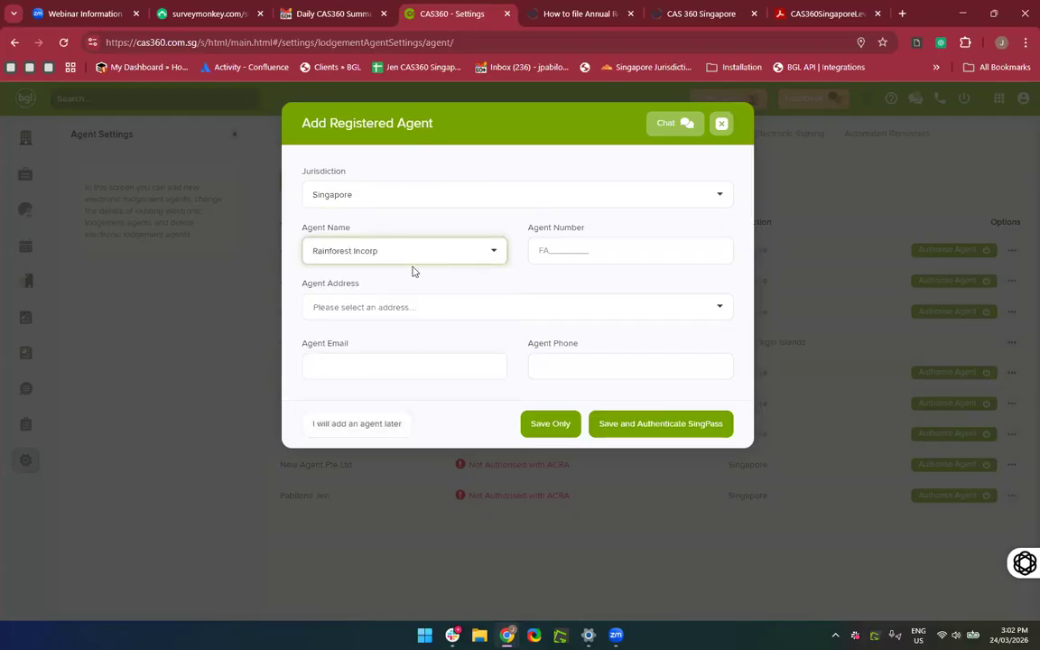
Replace the agent name with CorpService.
left_click(383, 248)
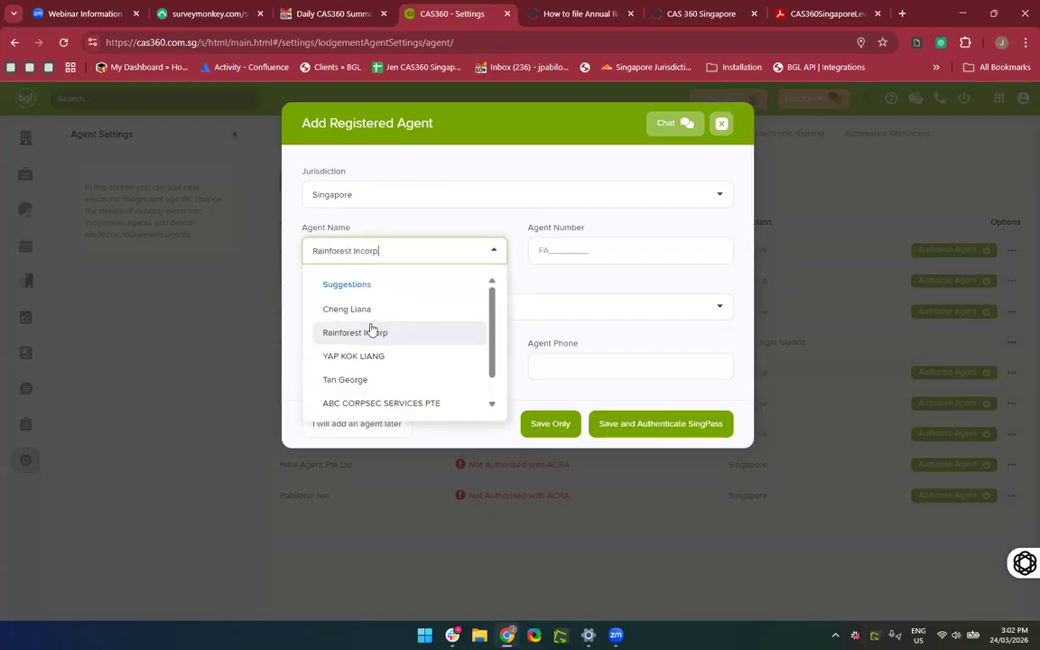
left_click(400, 252)
left_click(398, 251)
key("BackSpace")
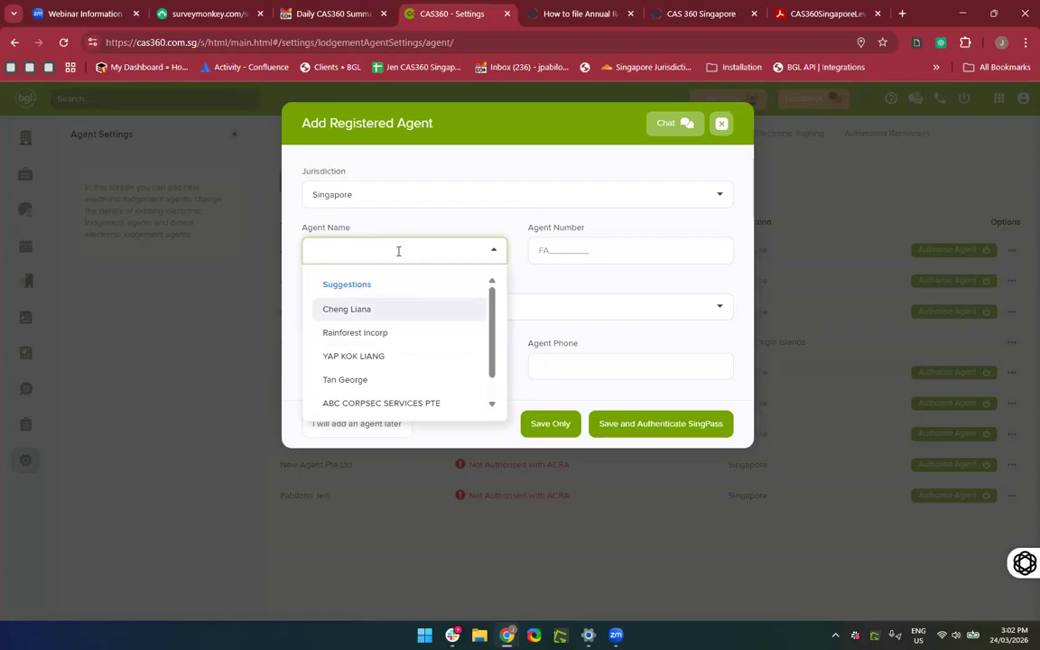
type("CorpService")
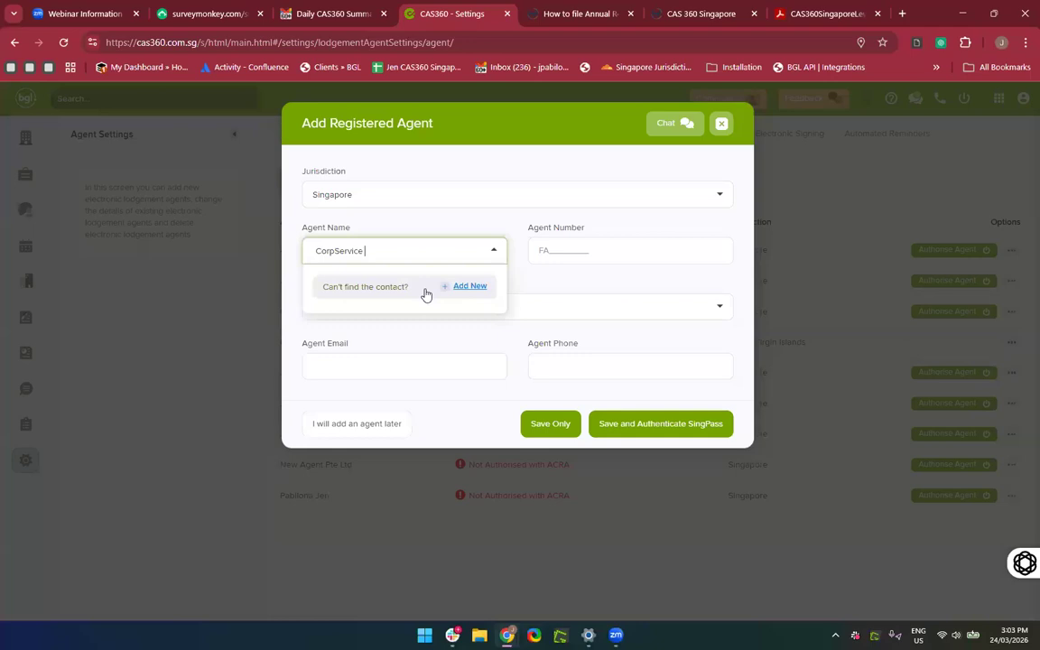
Create a new Company-type contact for CorpService with Place of Incorporation SINGAPORE.
left_click(467, 286)
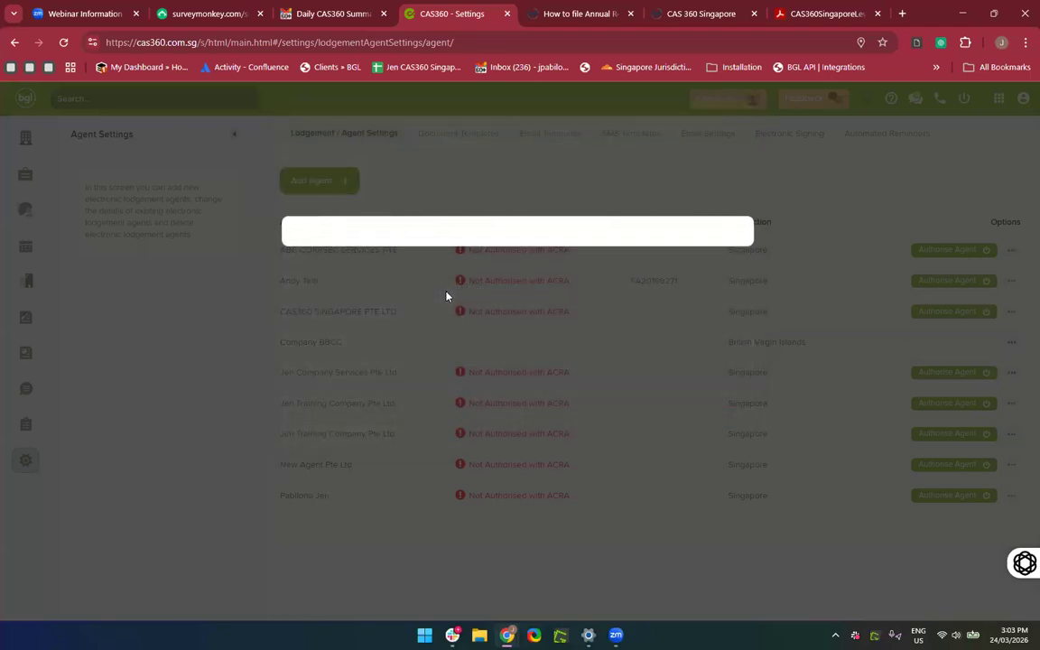
scroll(587, 512, "down", 1)
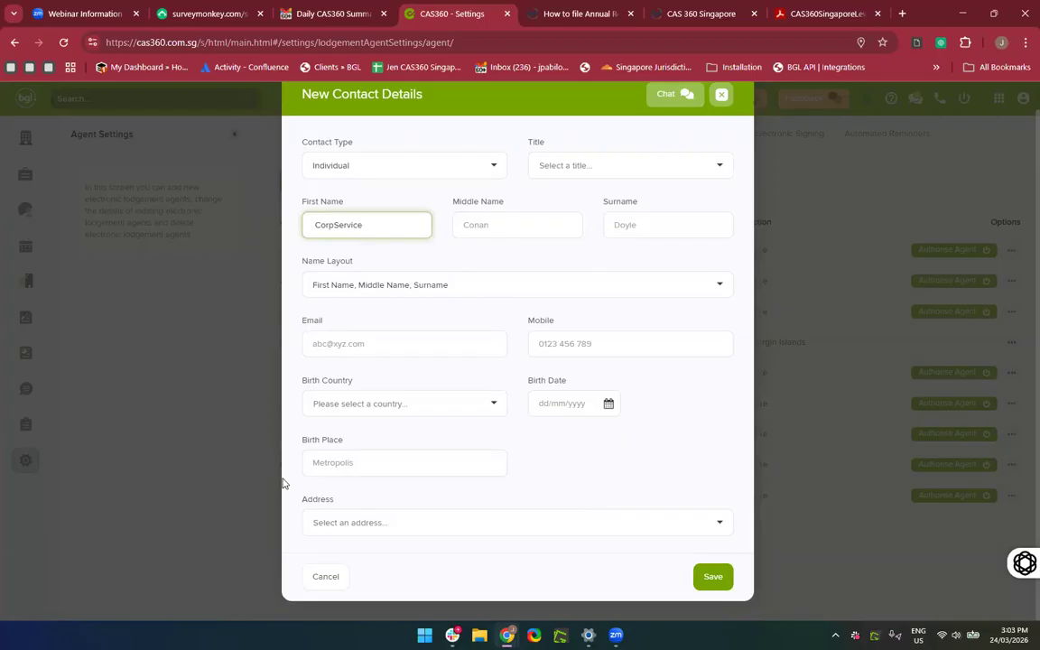
scroll(416, 379, "up", 1)
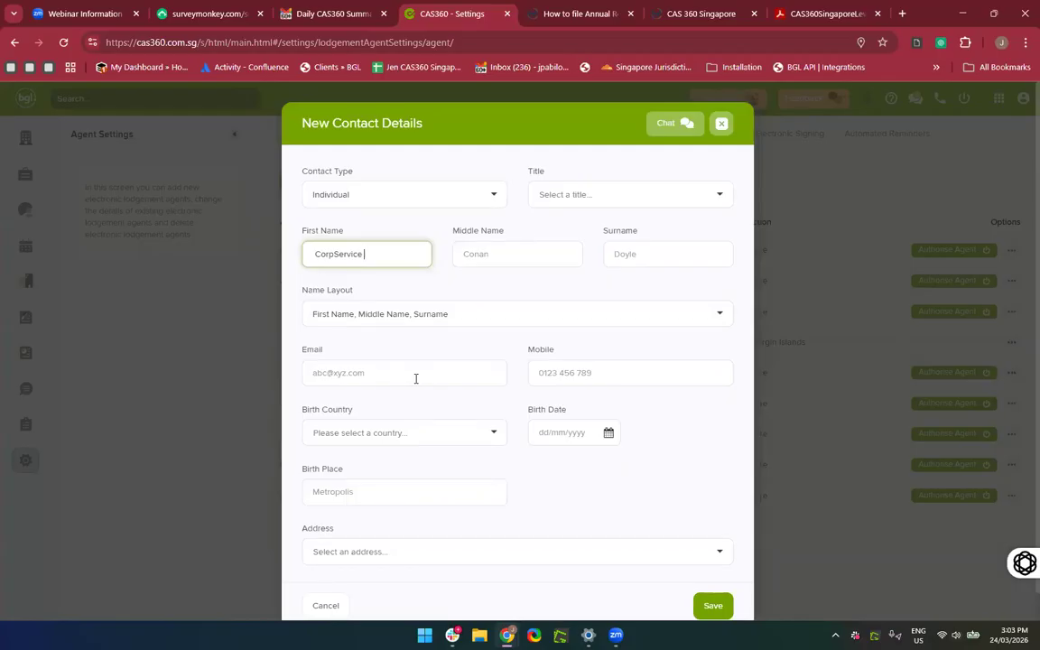
left_click(385, 200)
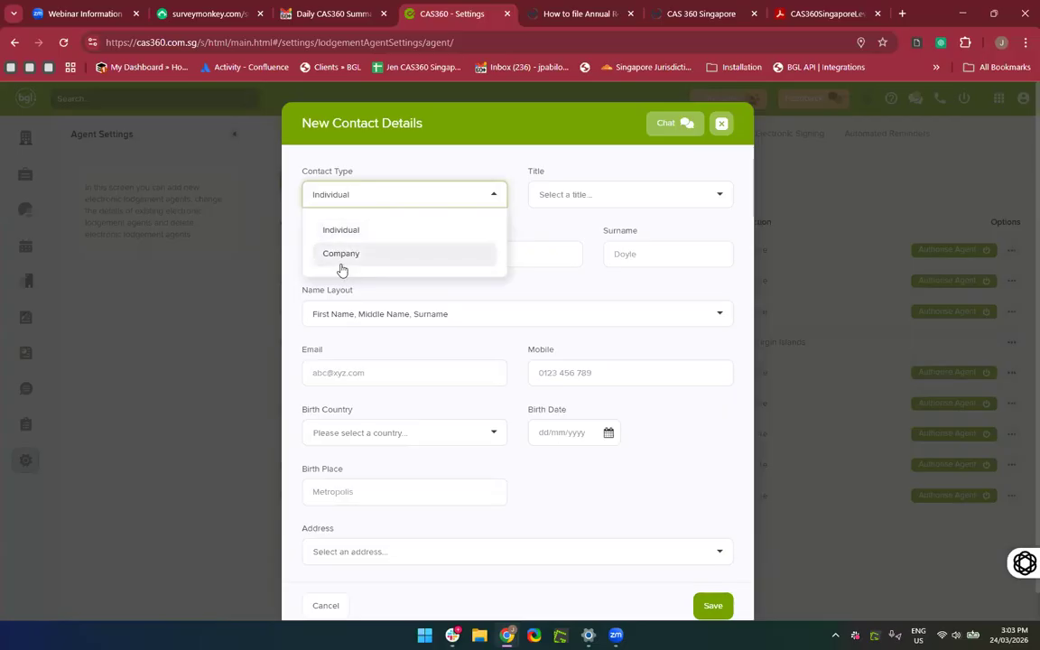
left_click(341, 253)
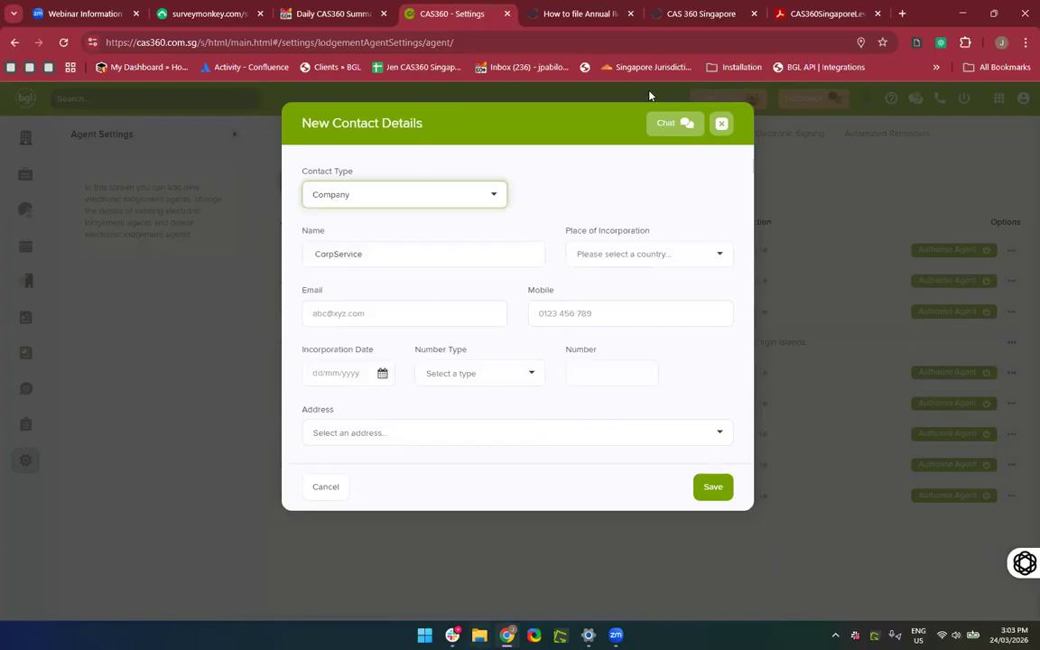
left_click(595, 255)
left_click(614, 361)
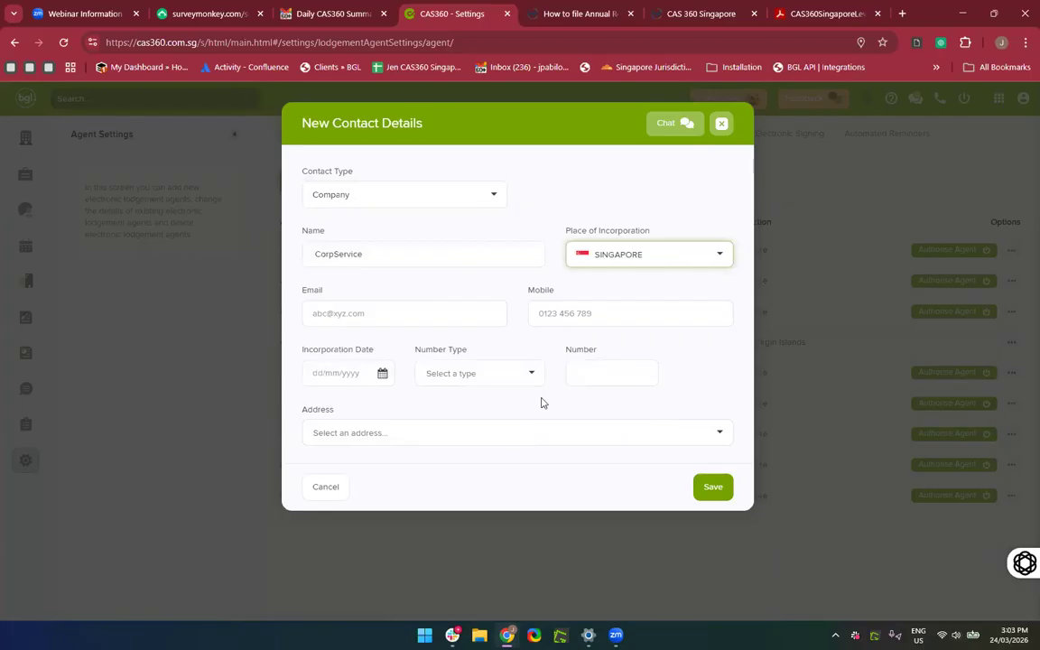
left_click(464, 373)
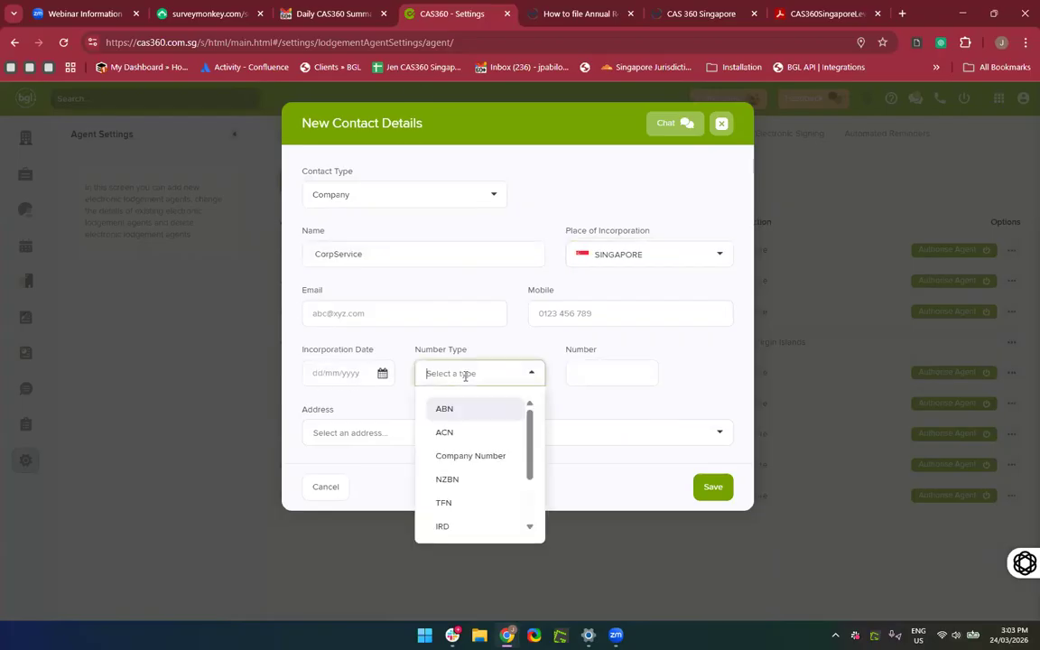
left_click(379, 431)
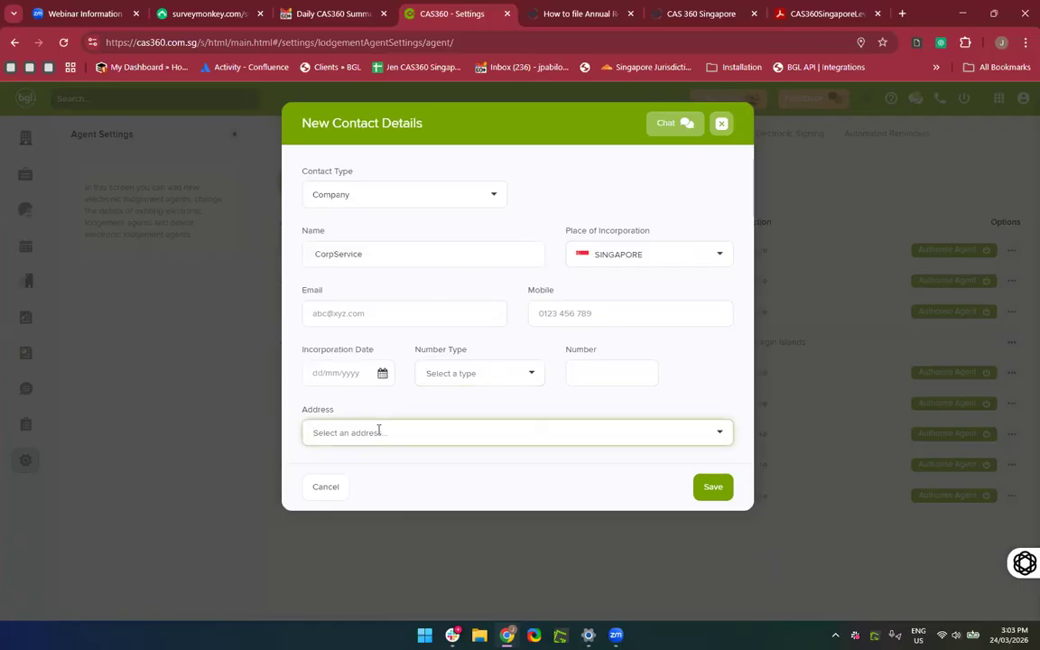
Pick 5 Changi Business Park Central 1, then clear it and search 'To' to add an unlisted address.
type("5 Chan")
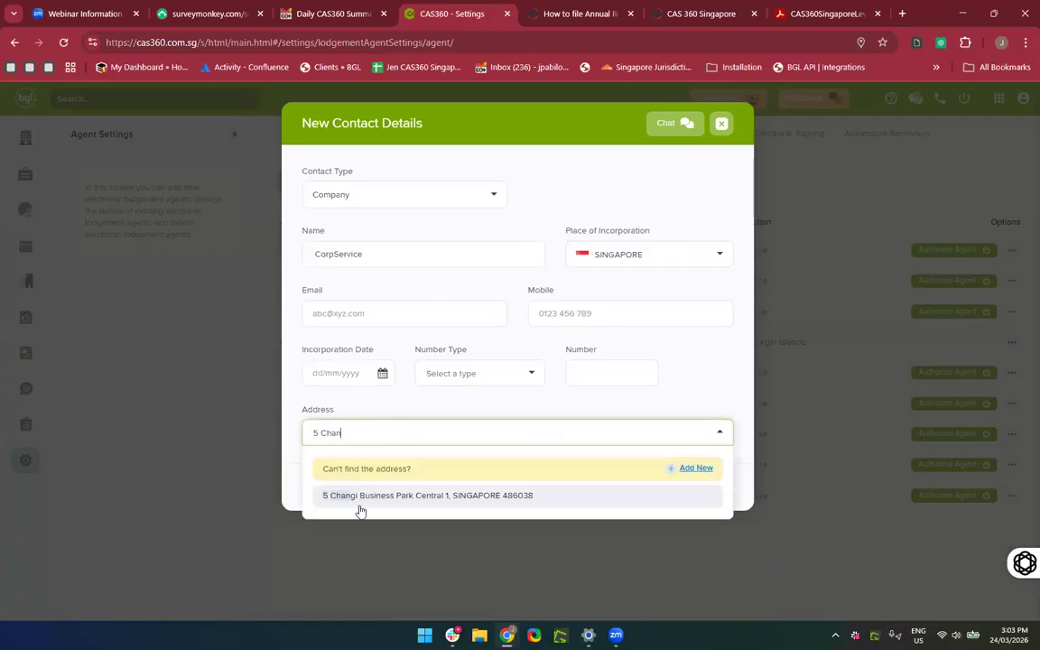
left_click(360, 504)
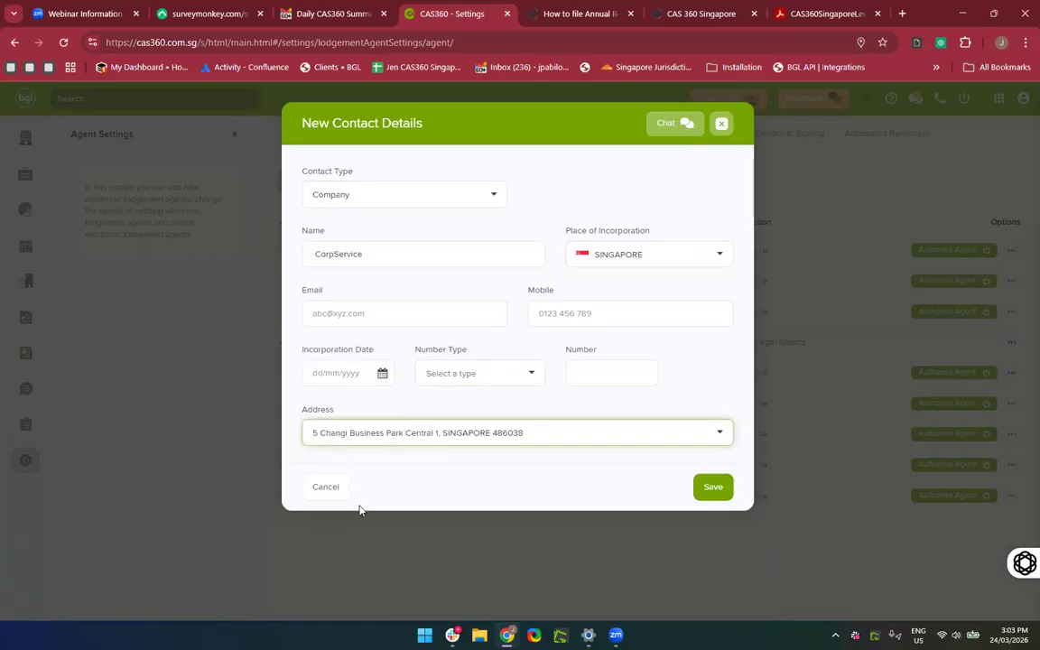
left_click(394, 440)
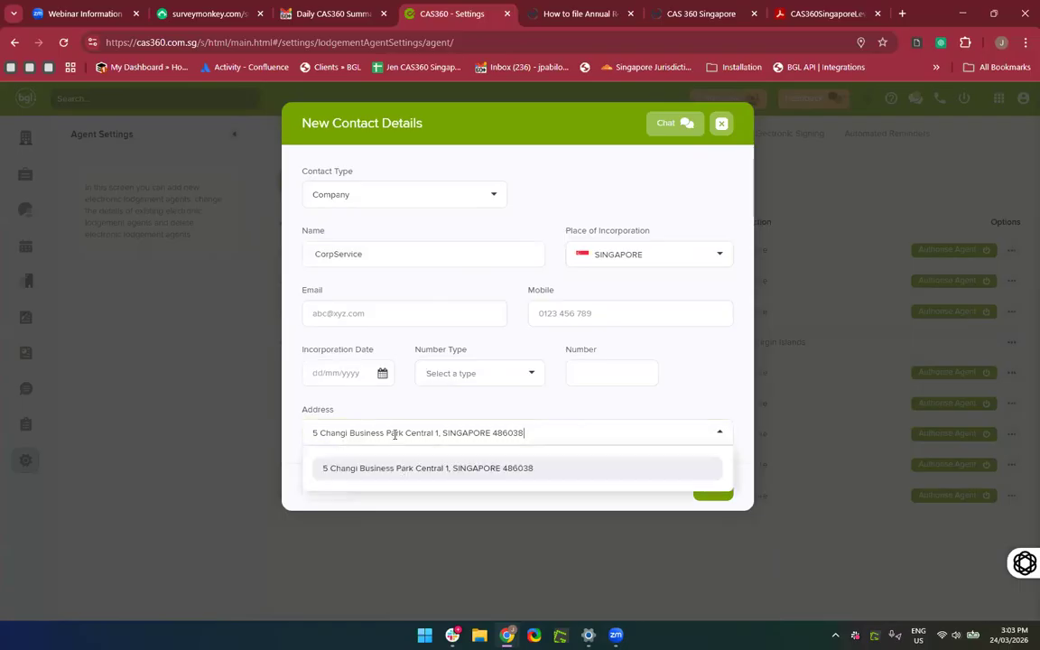
left_click(520, 436)
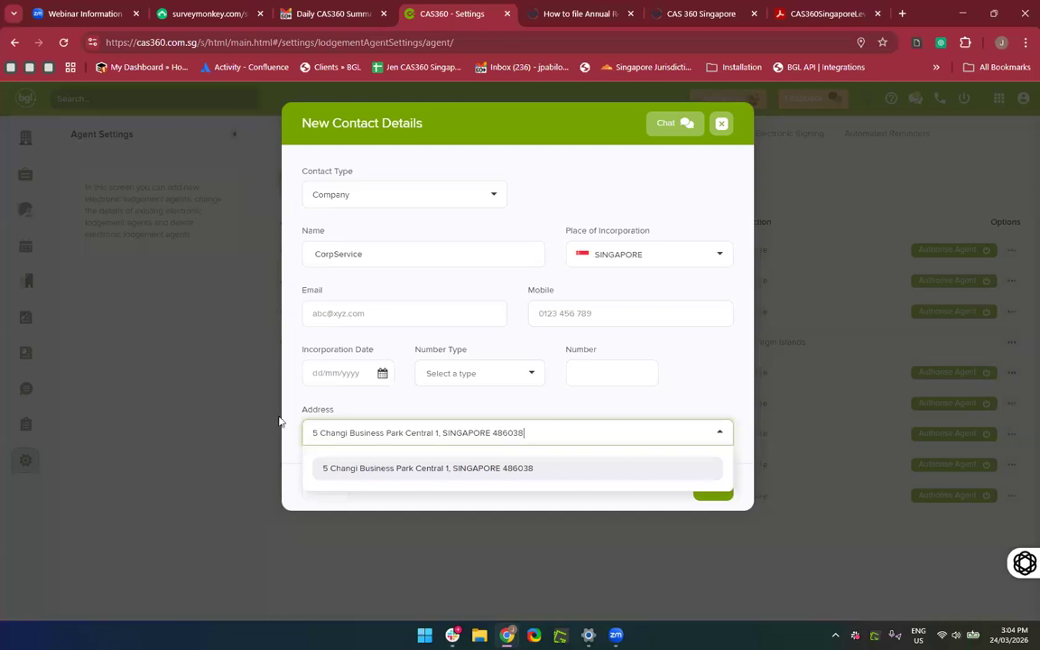
key("ctrl+a")
key("BackSpace")
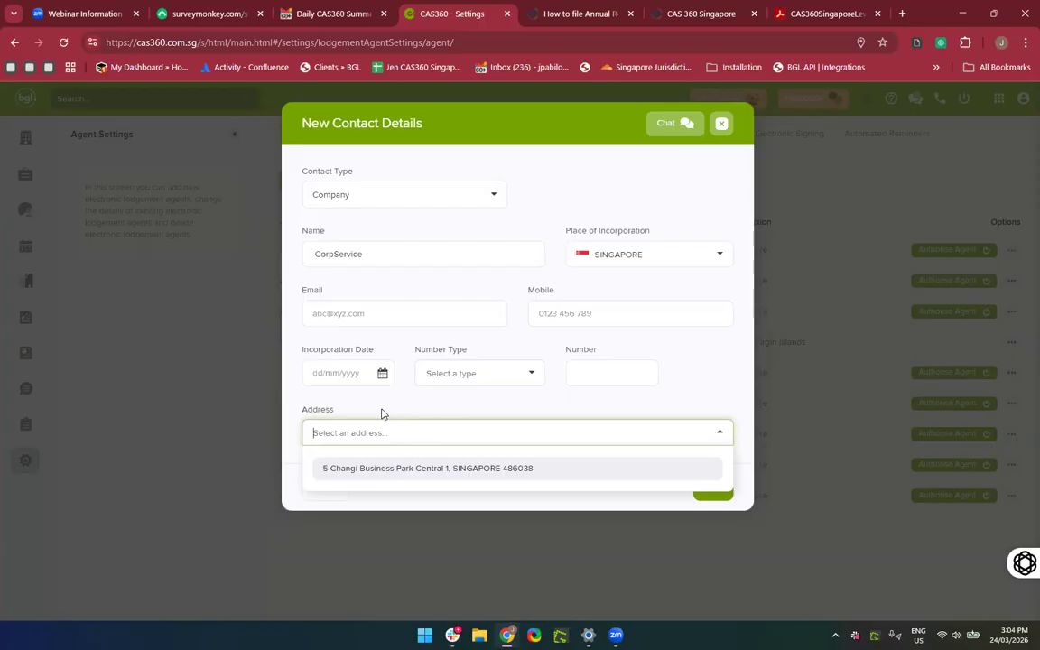
type("To")
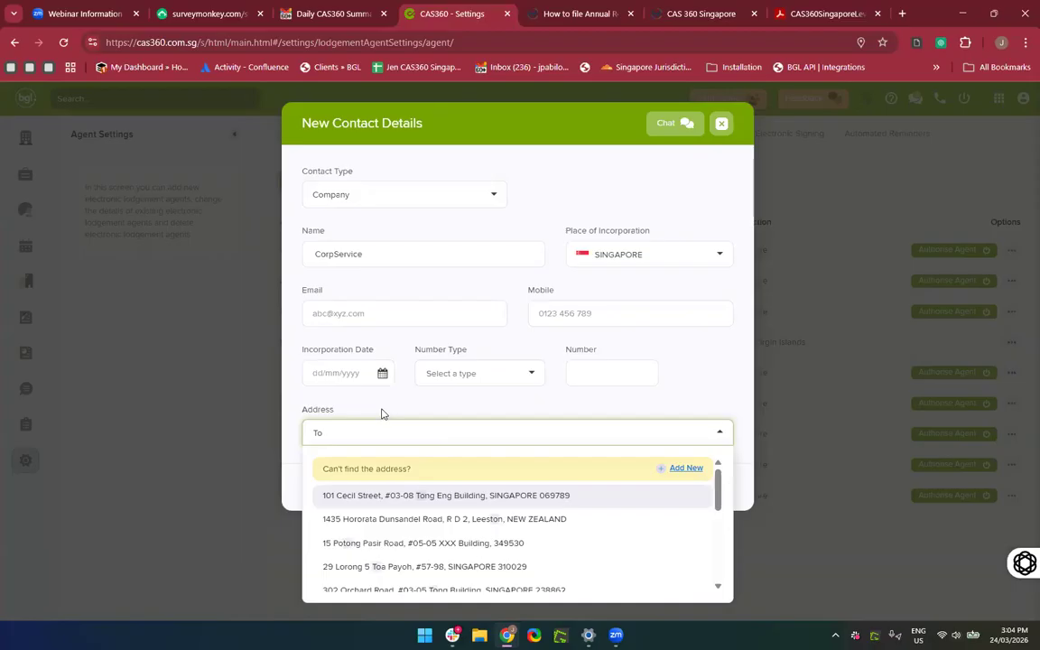
left_click(408, 479)
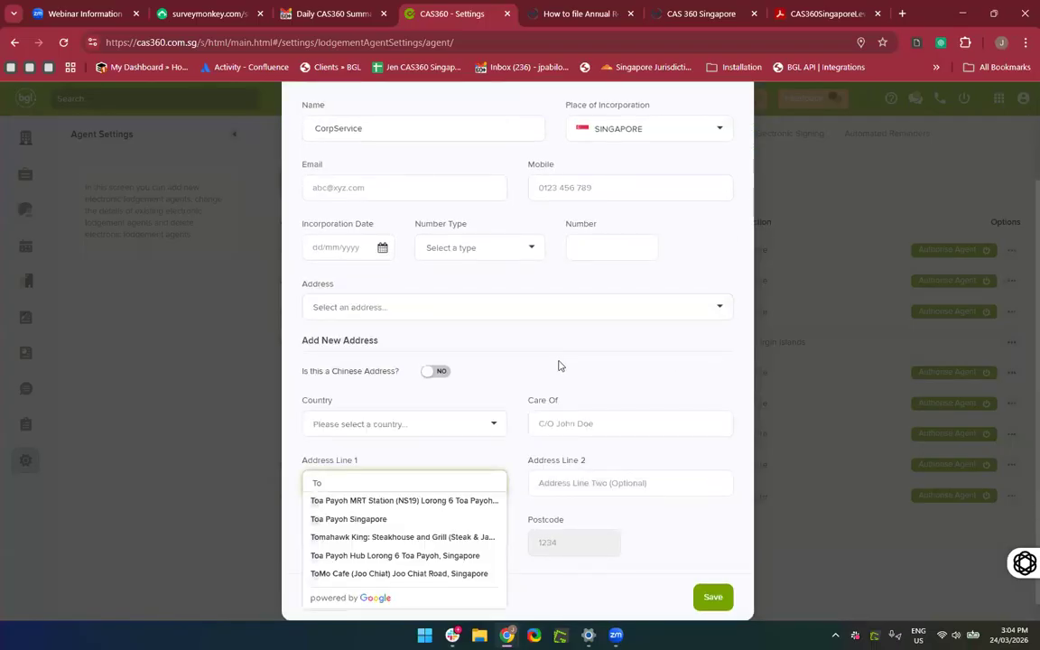
Start a brand new address for the contact with country set to SINGAPORE.
left_click(489, 305)
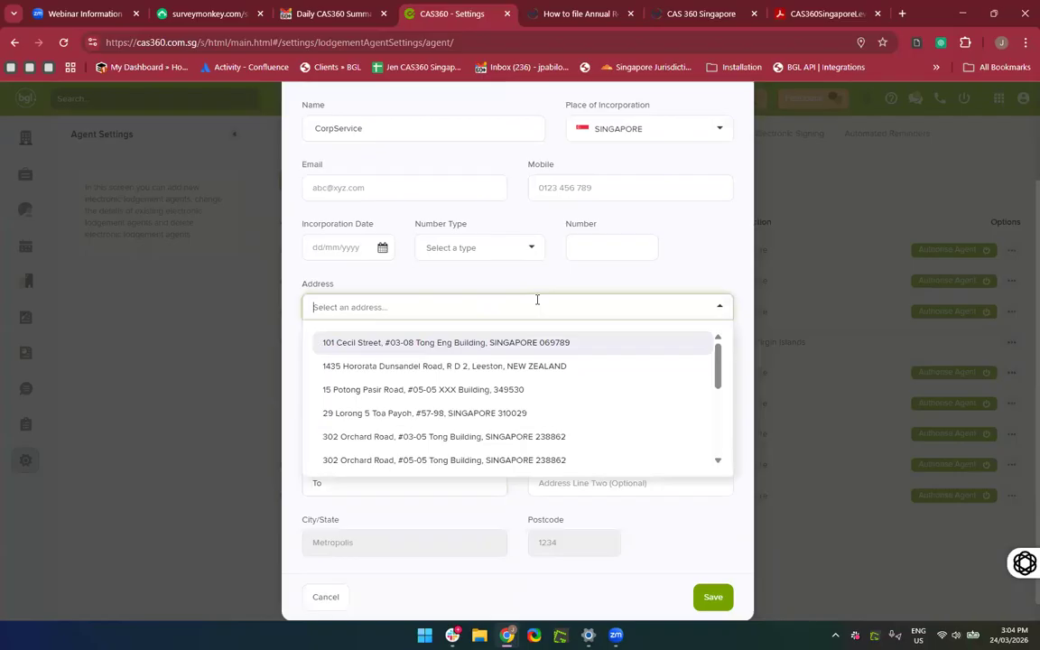
type("To")
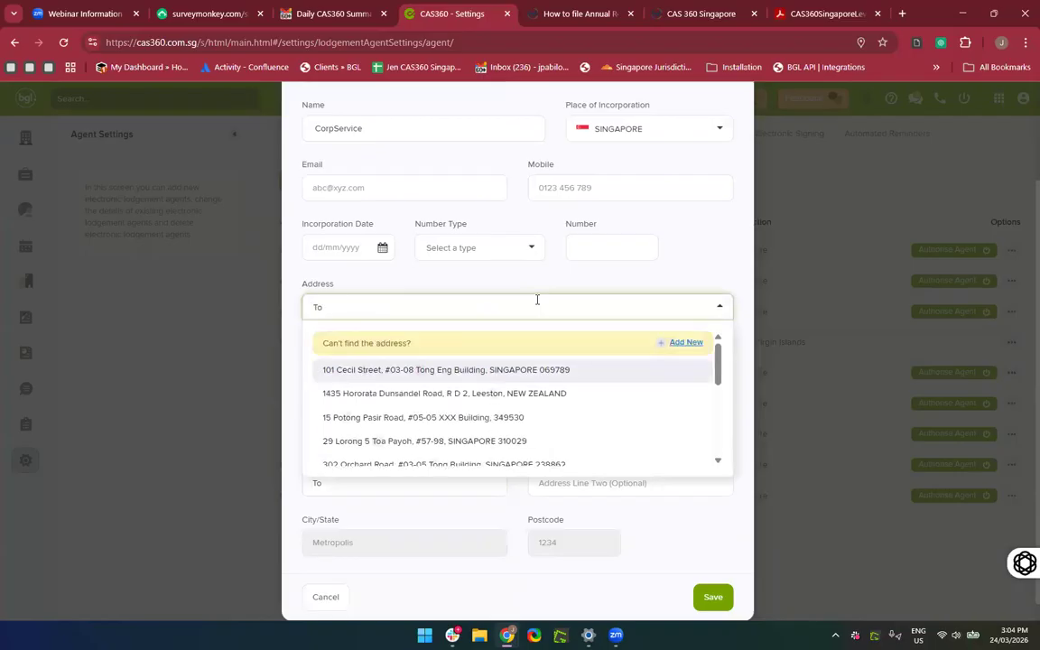
left_click(662, 343)
scroll(665, 343, "down", 1)
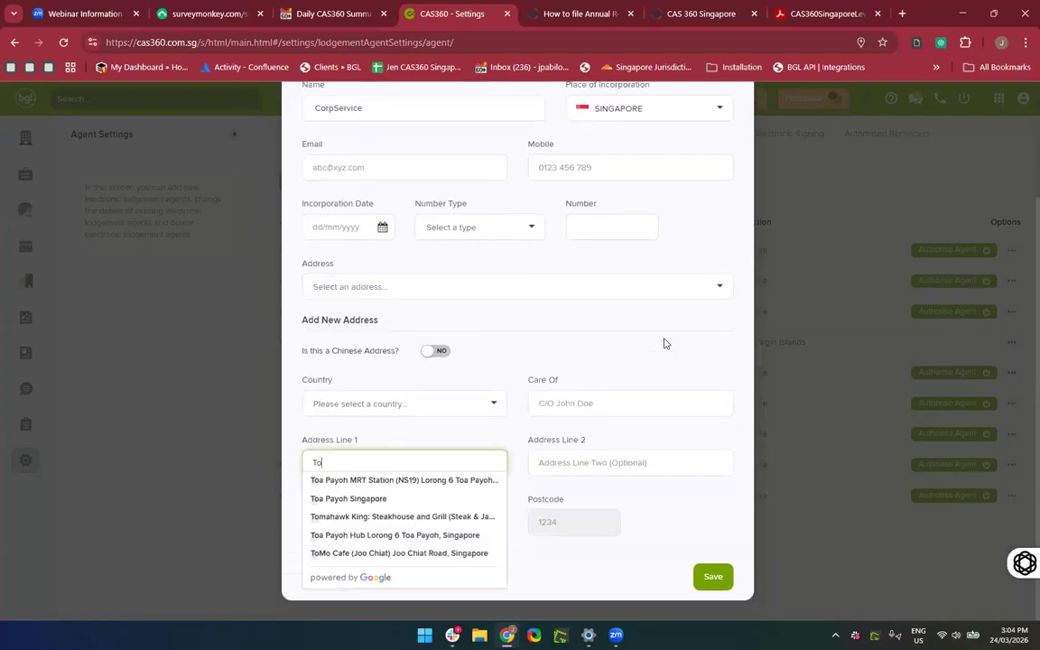
left_click(587, 344)
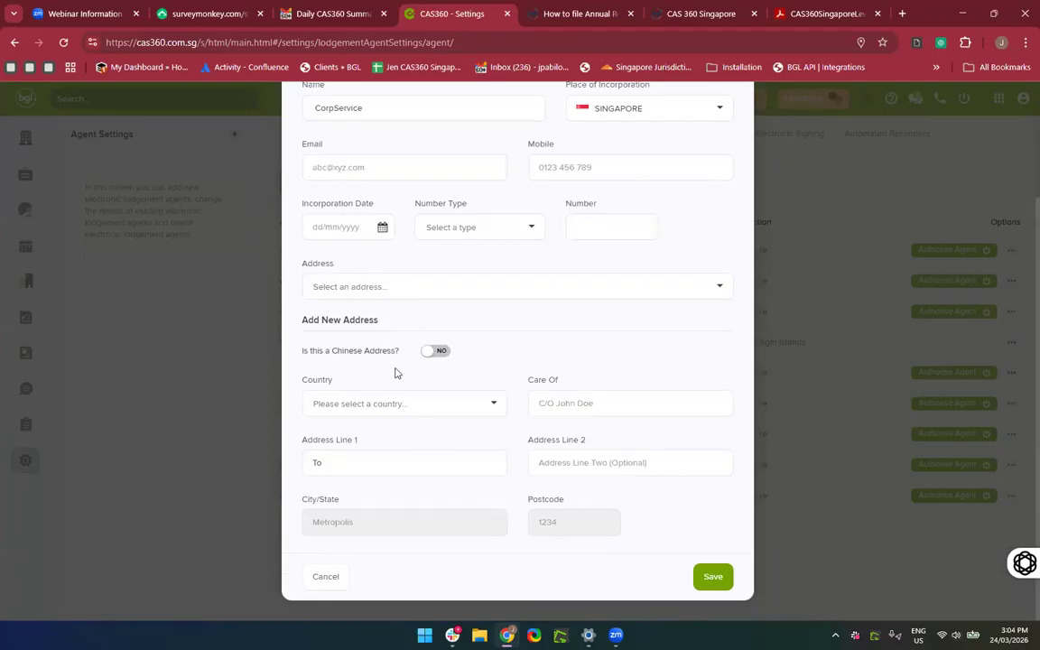
left_click(389, 413)
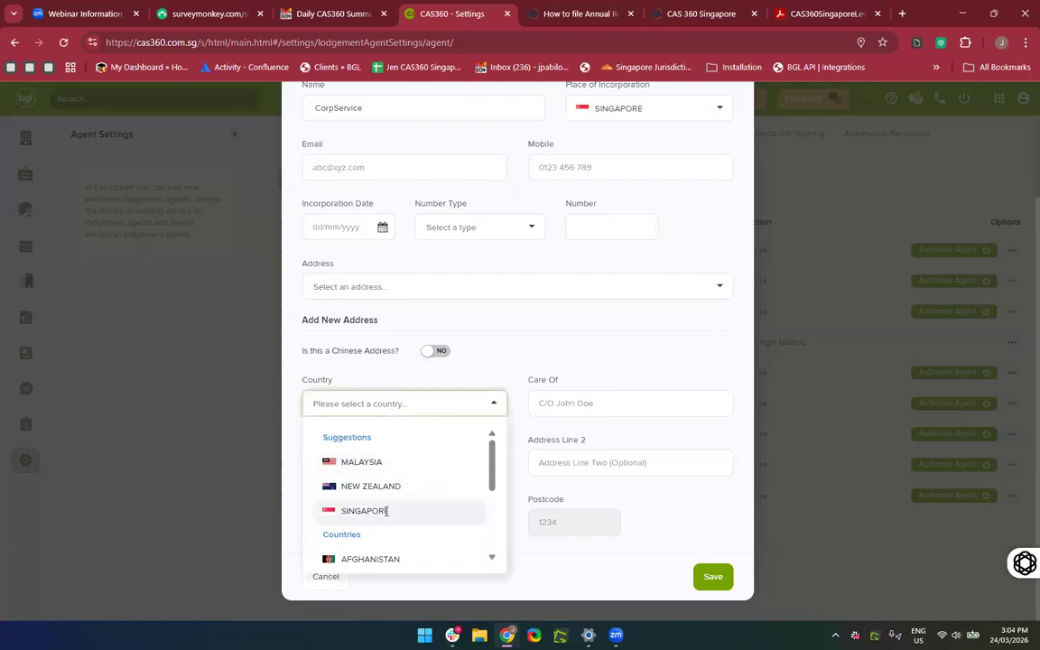
left_click(385, 511)
scroll(456, 508, "down", 1)
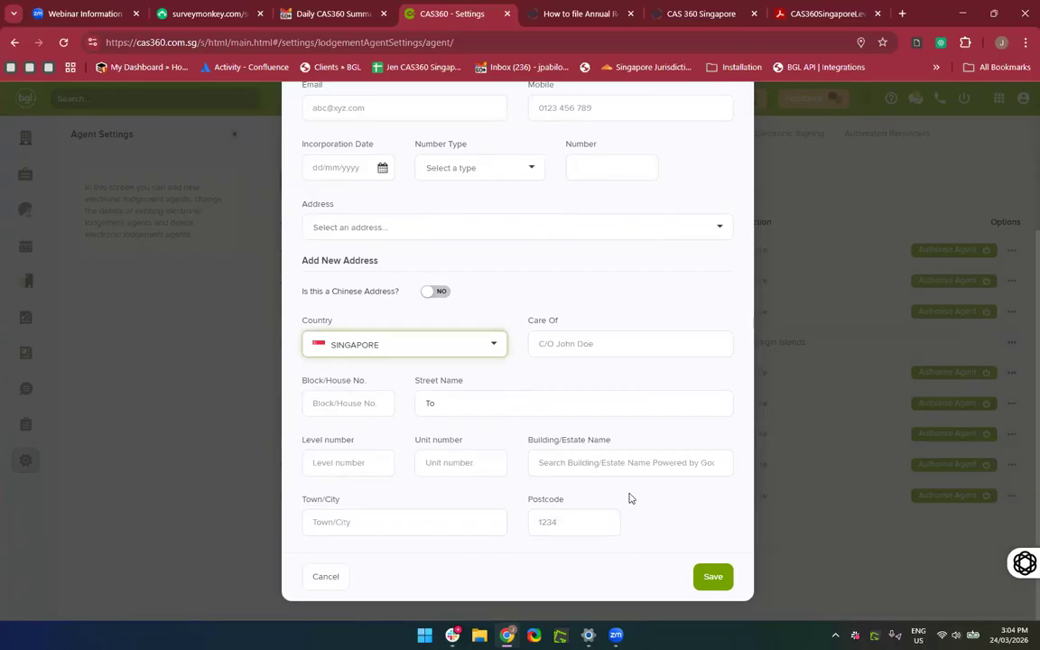
Fill the address from the Paragon Shopping Centre suggestion (290 Orchard Road, 238859).
left_click(542, 462)
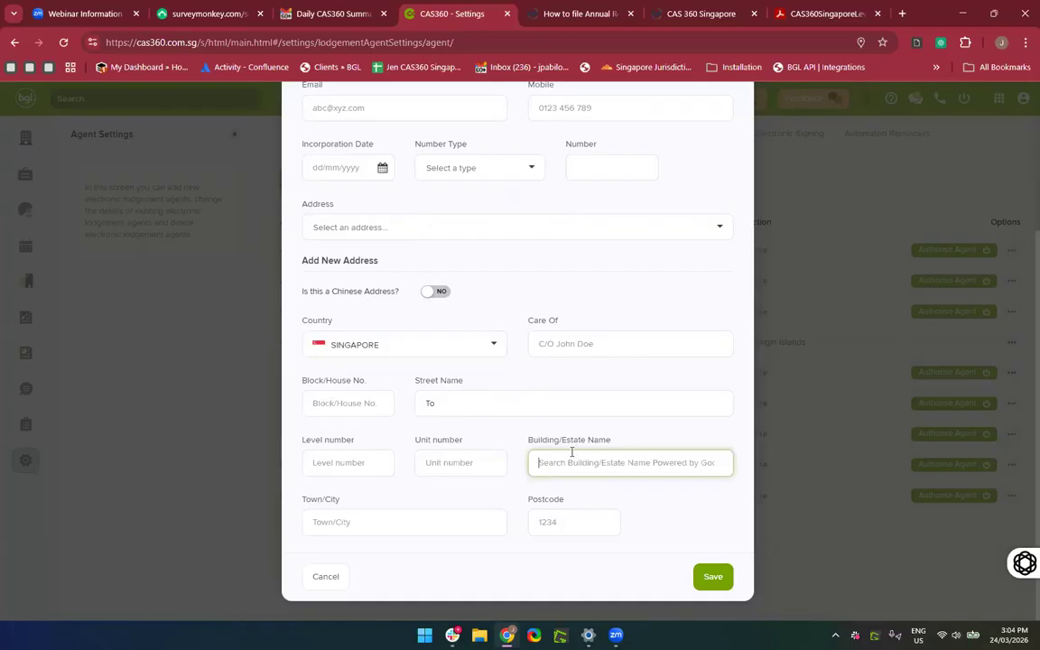
scroll(571, 451, "up", 5)
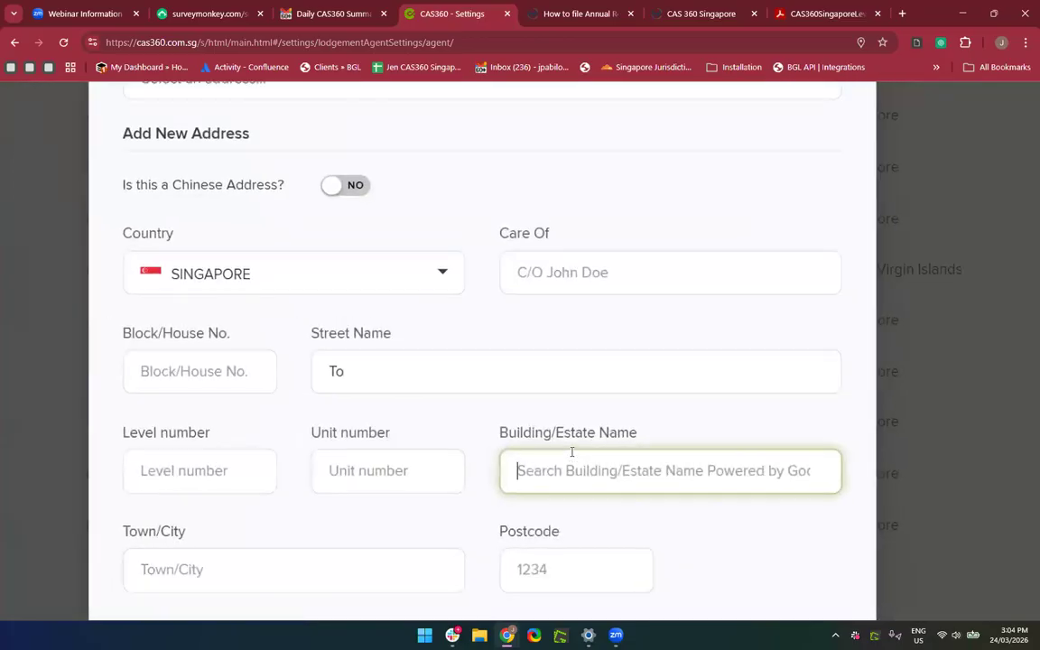
scroll(572, 451, "down", 5)
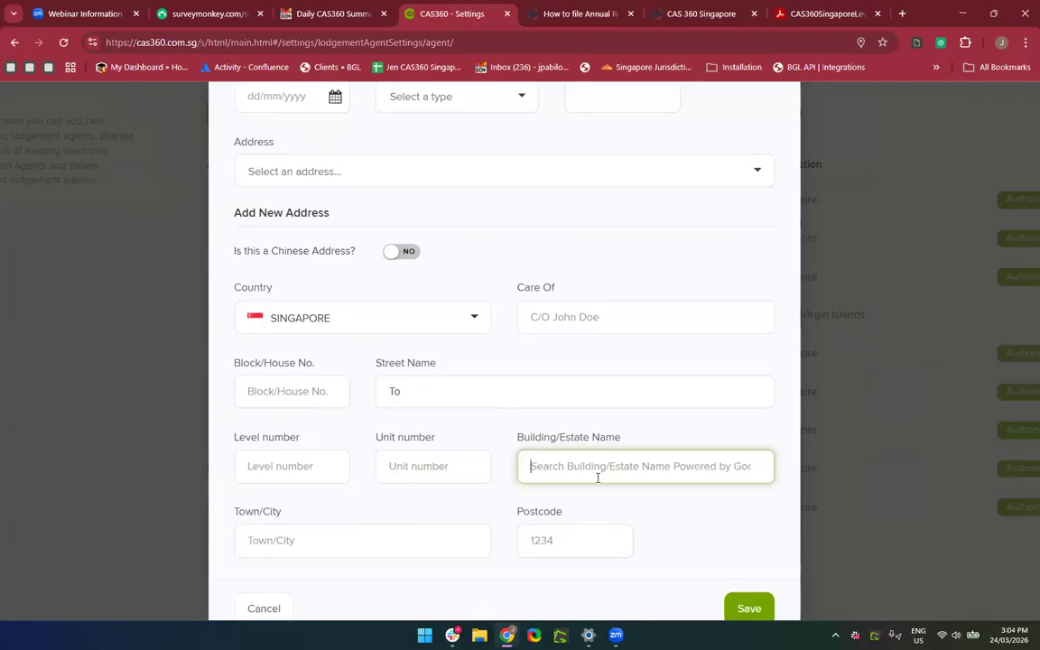
type("Paragon")
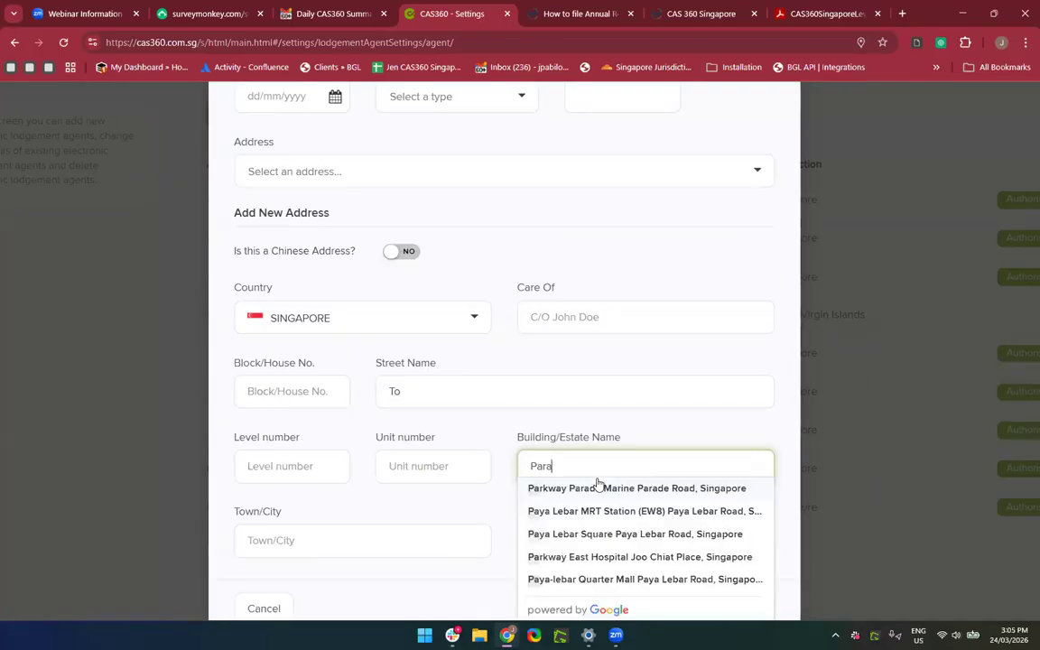
scroll(596, 485, "down", 1)
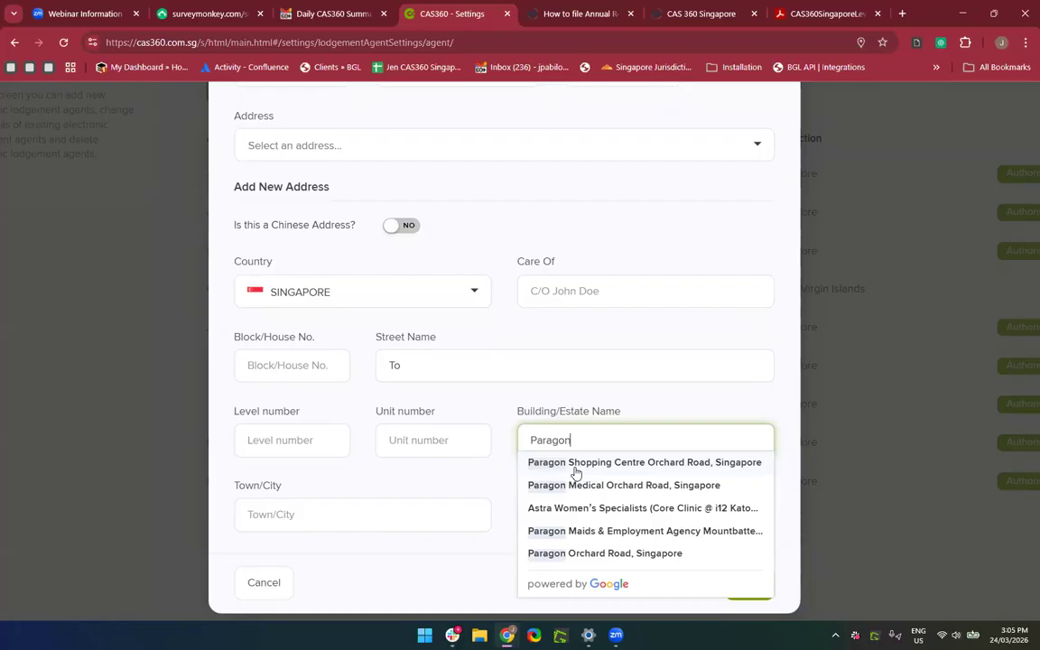
left_click(575, 462)
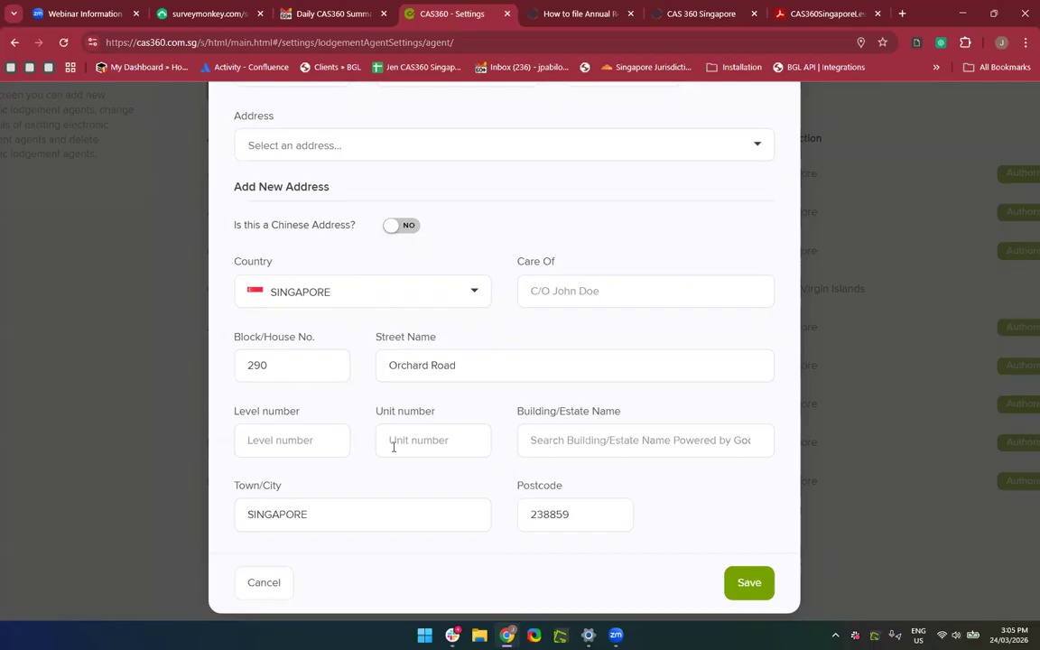
left_click(566, 443)
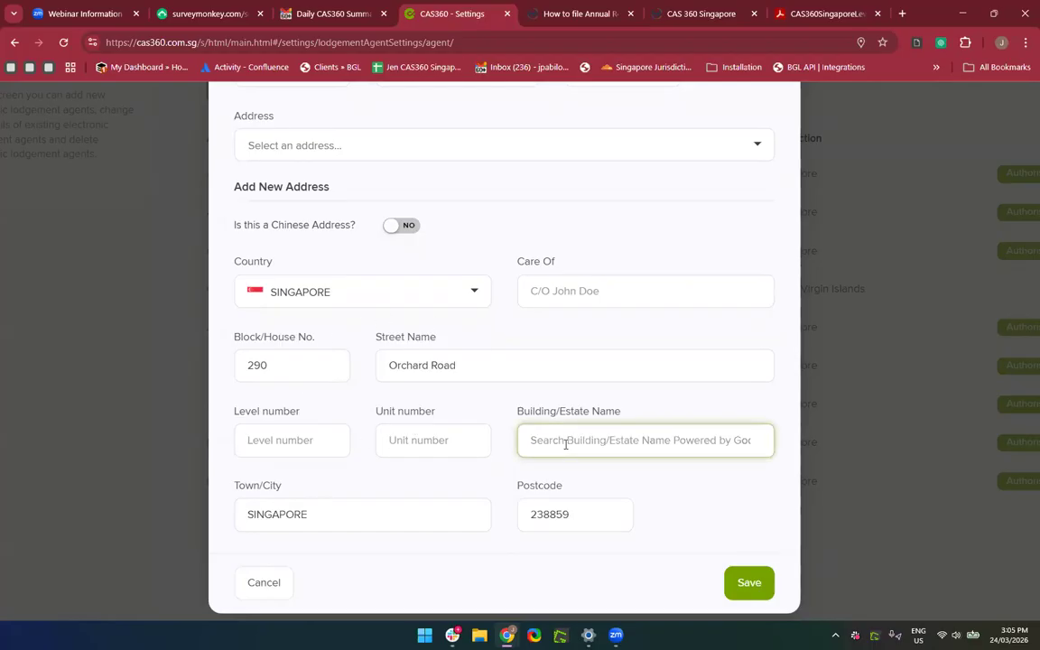
type("Pa")
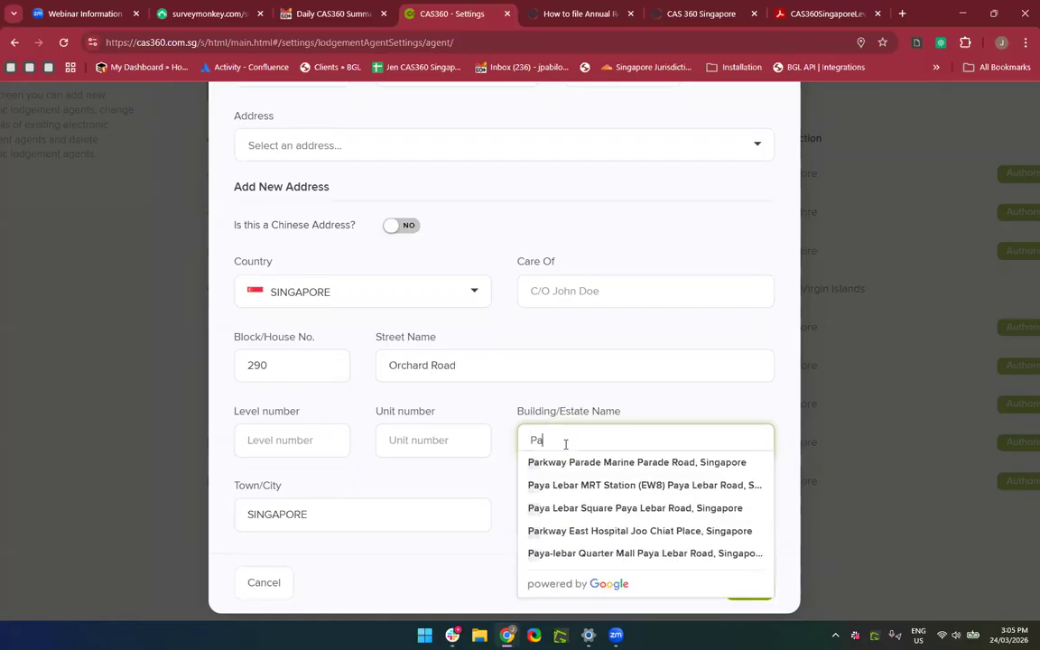
type("ragon ")
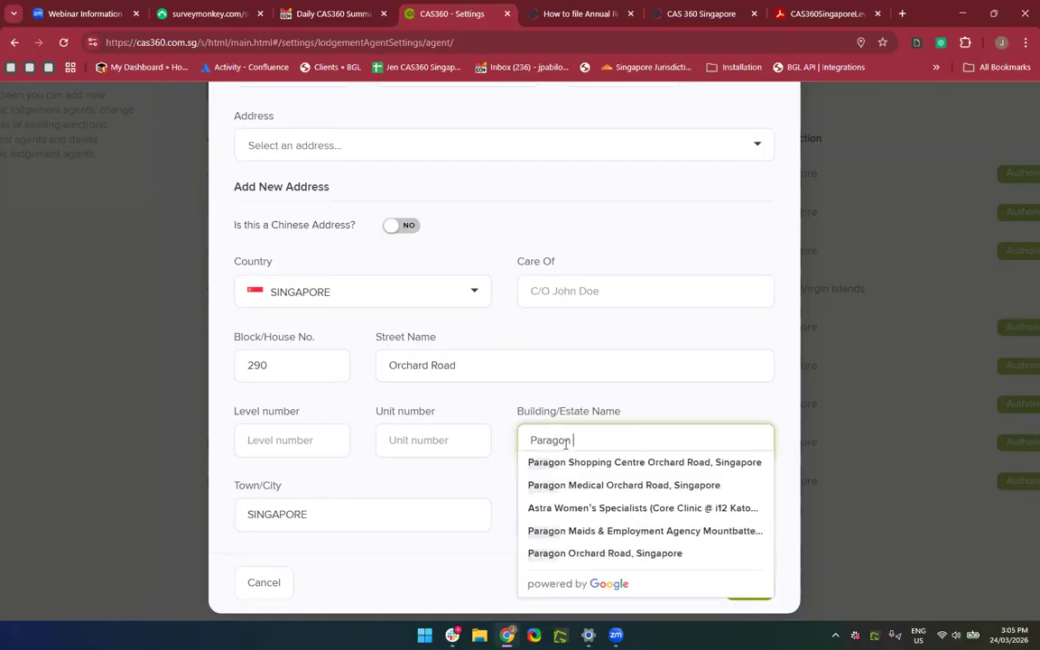
type("Shopping")
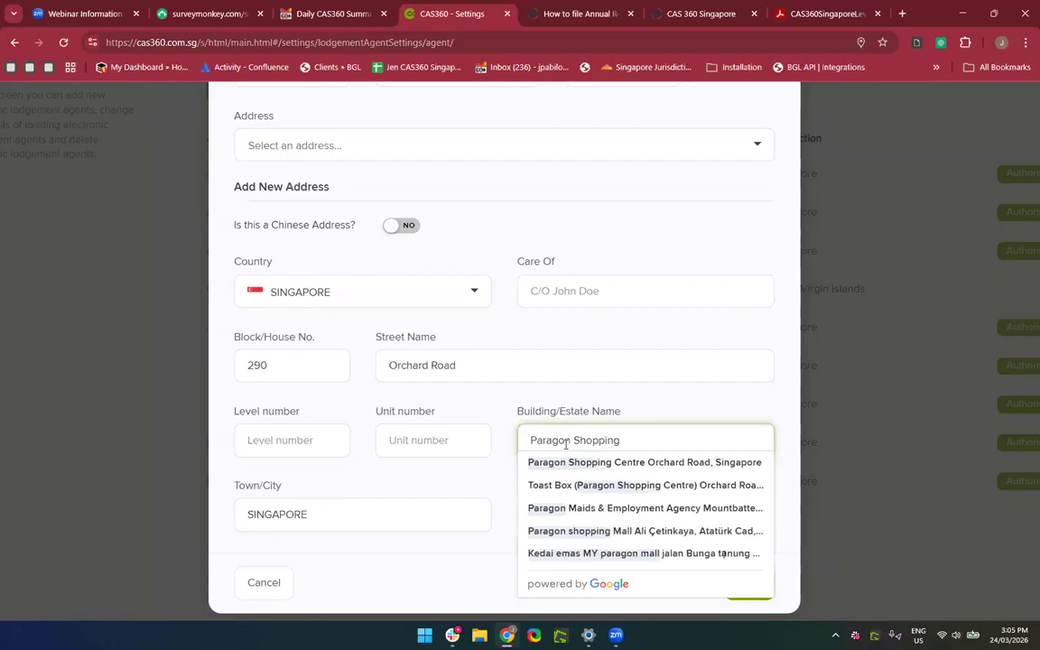
type(" Centre")
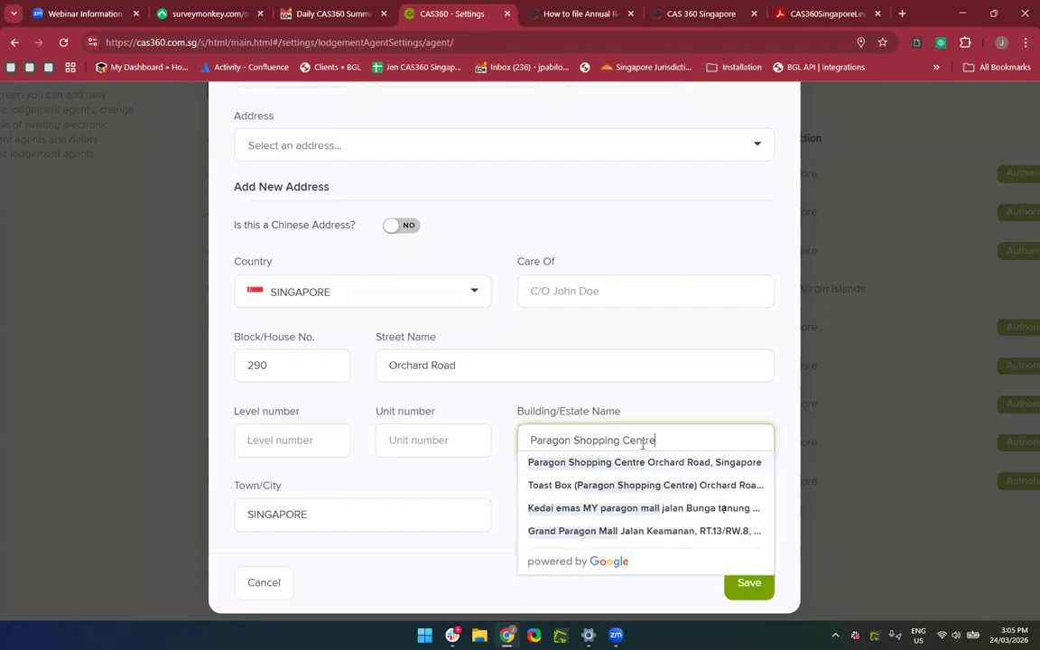
right_click(665, 397)
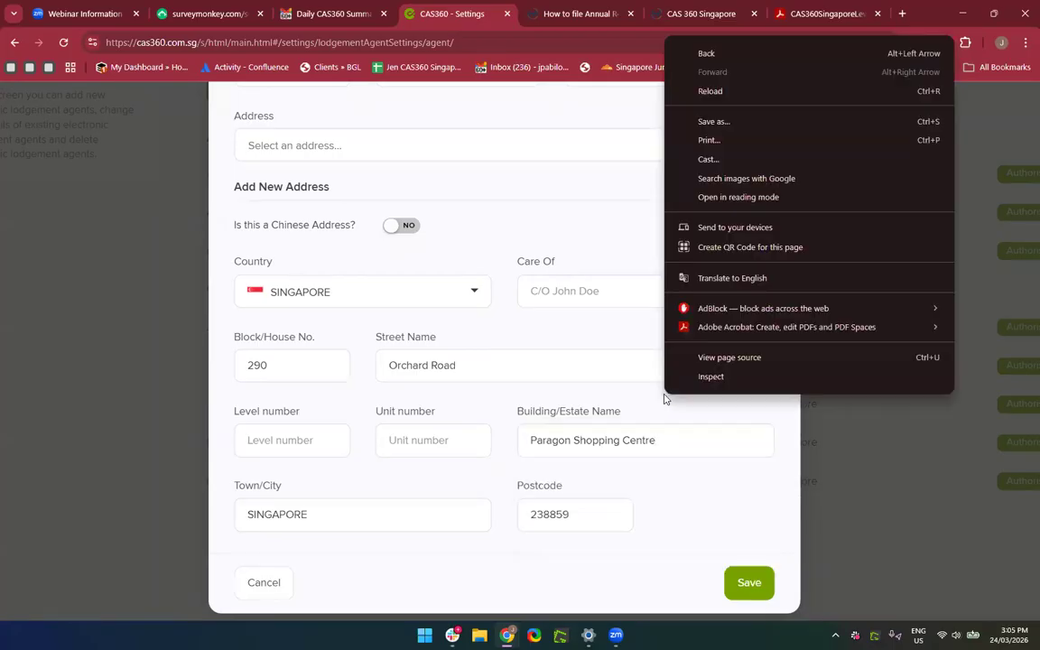
left_click(627, 417)
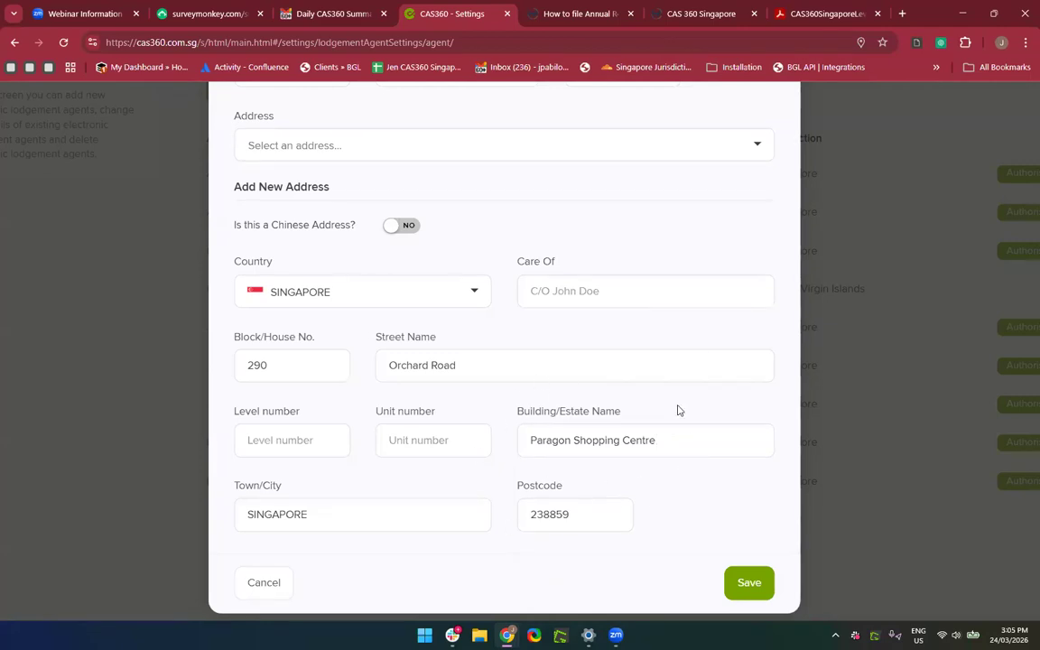
Enter level 03 and unit 02, then close the New Contact Details form.
left_click(285, 437)
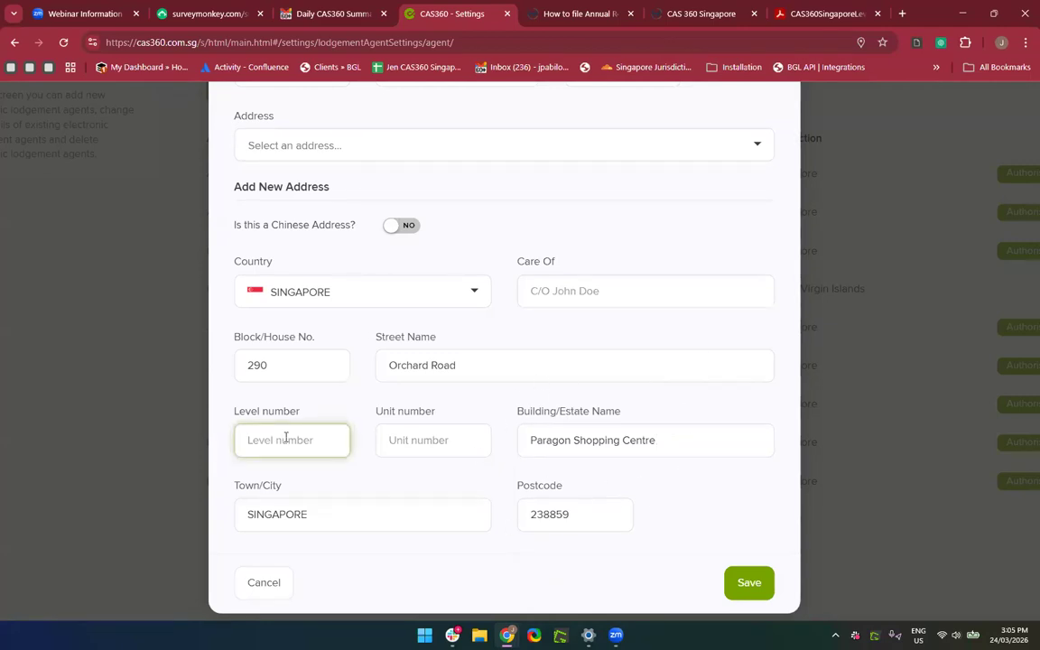
type("03")
left_click(418, 435)
type("02")
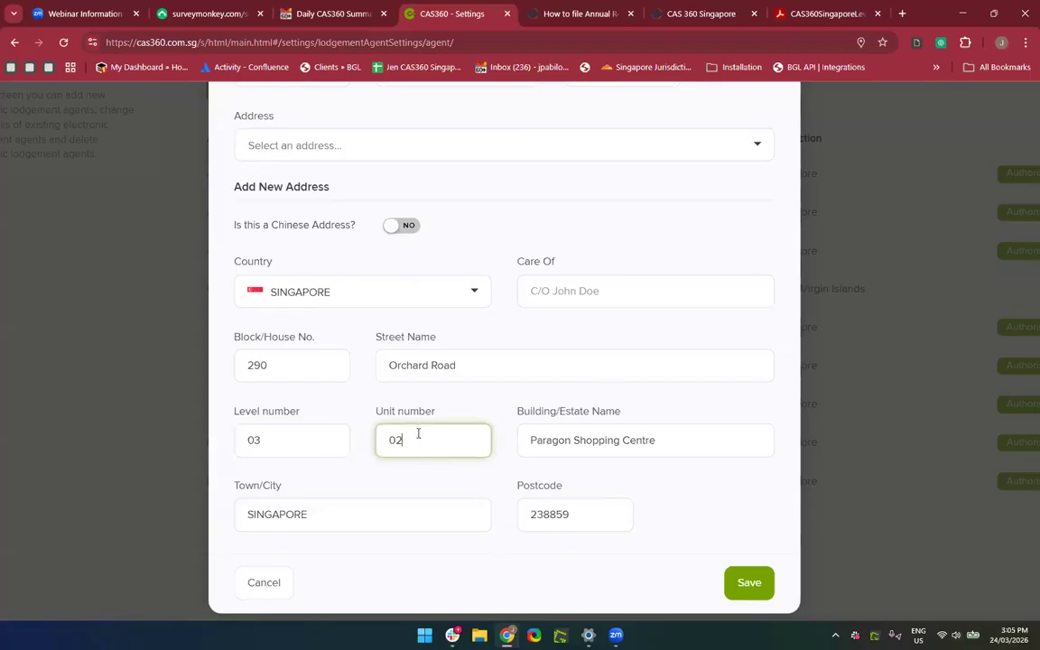
scroll(621, 492, "up", 2)
scroll(621, 490, "down", 2)
scroll(632, 505, "down", 1)
scroll(581, 362, "up", 3)
scroll(271, 370, "up", 2)
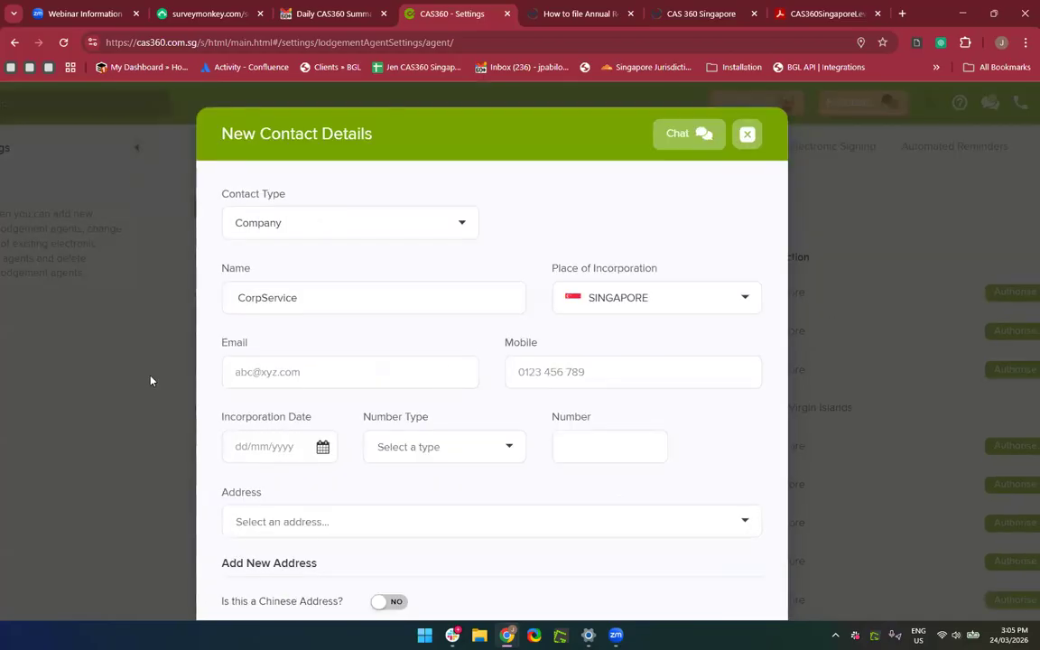
left_click(748, 135)
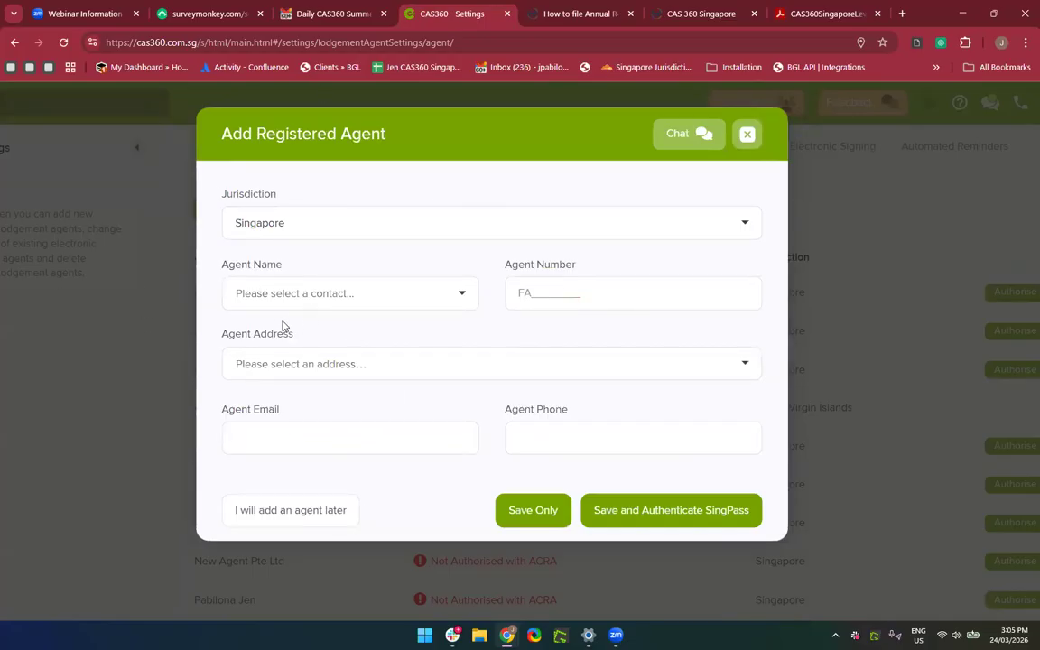
Check the Agent Address field, then close the Add Registered Agent form without saving.
left_click(245, 365)
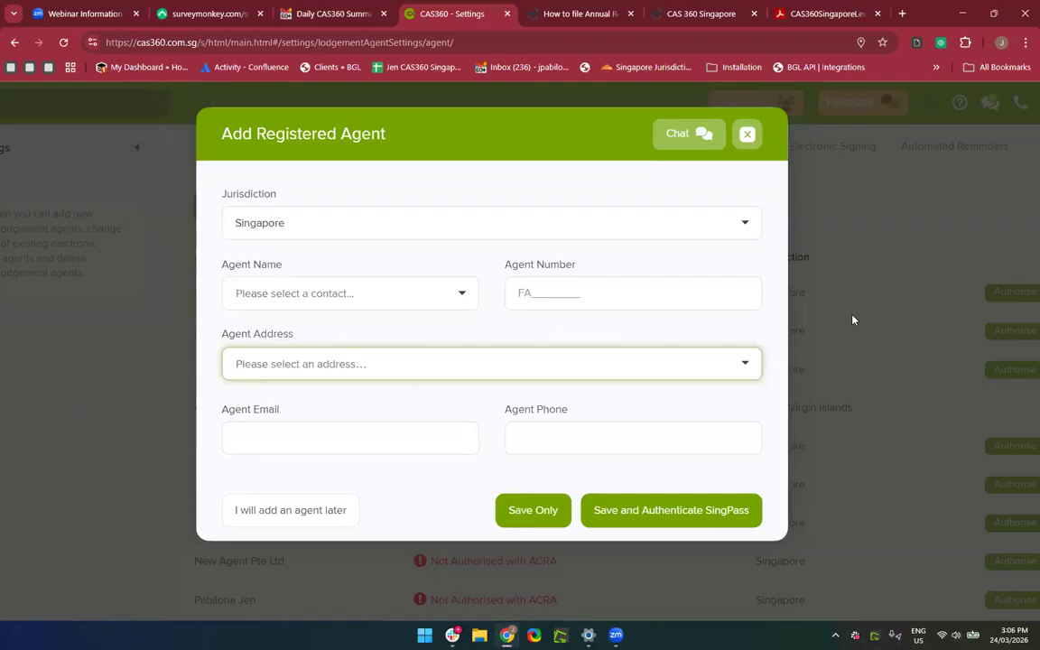
scroll(478, 365, "down", 2)
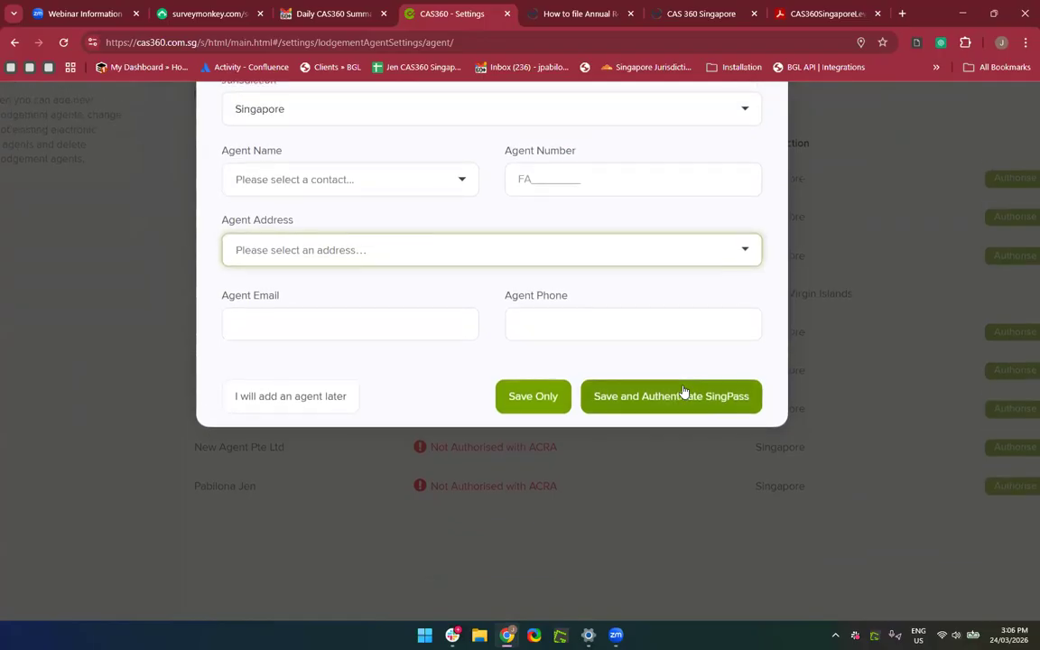
scroll(630, 515, "up", 2)
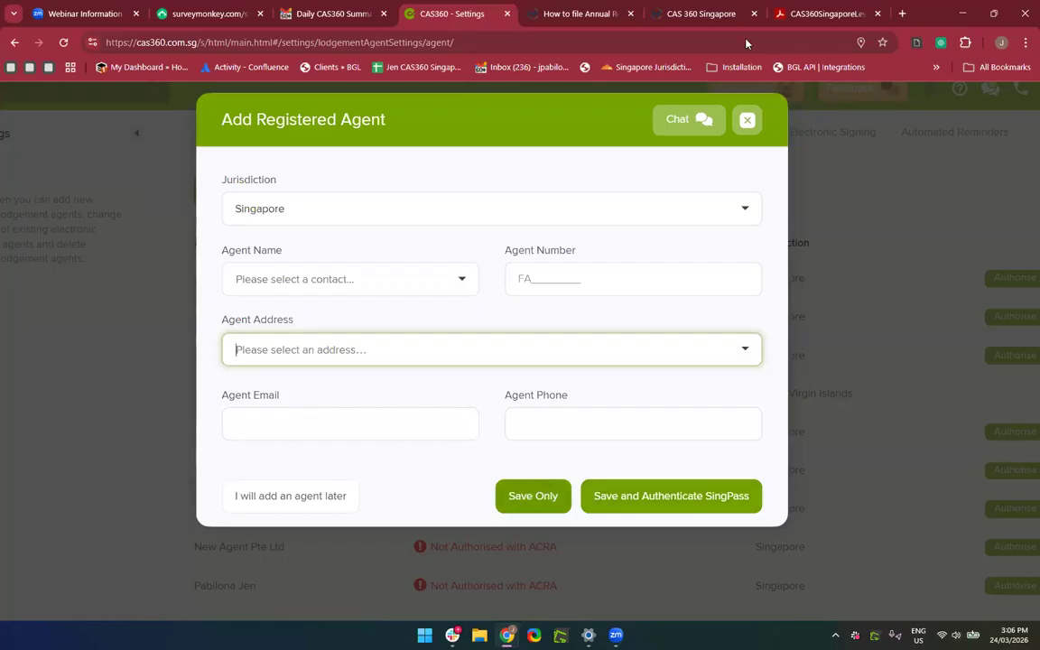
left_click(747, 120)
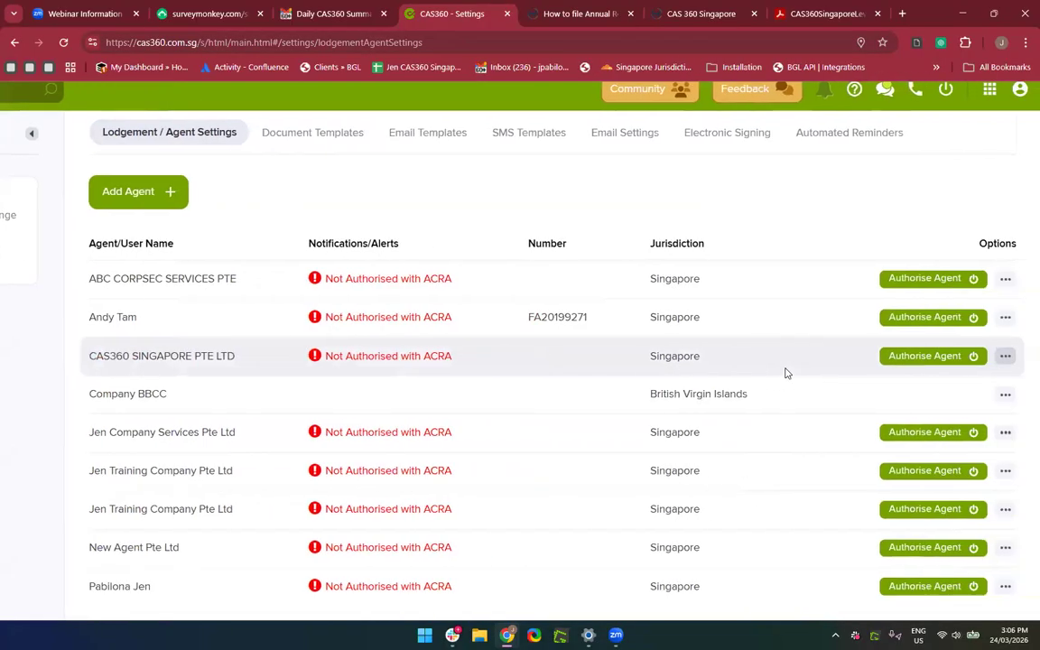
Open ABC CORPSEC SERVICES PTE's agent details twice and close them unchanged.
left_click(1006, 280)
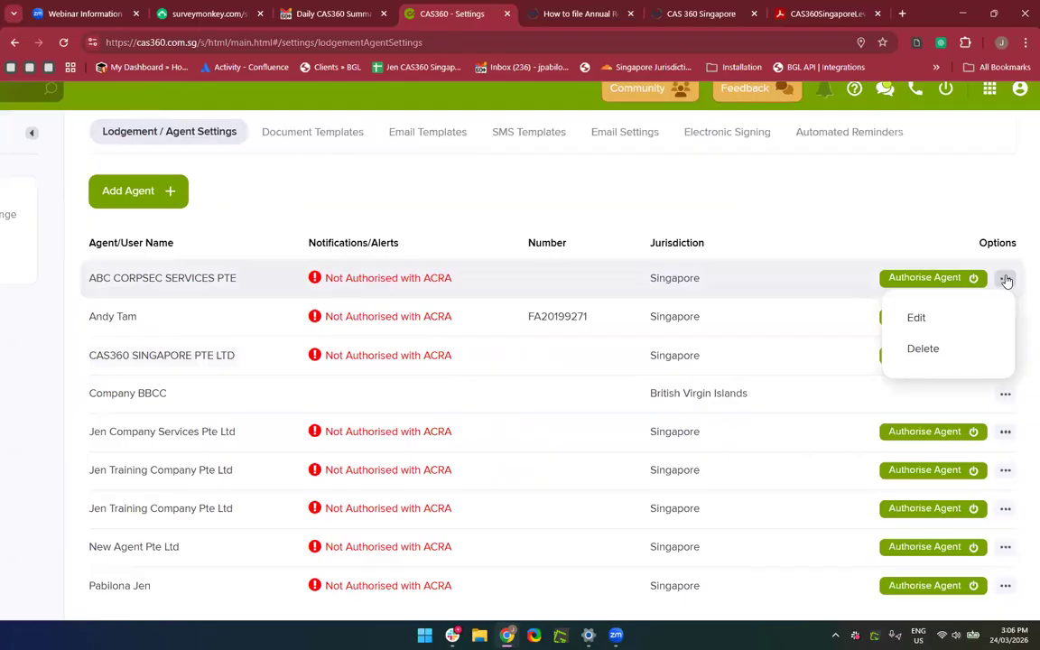
scroll(1007, 282, "up", 2)
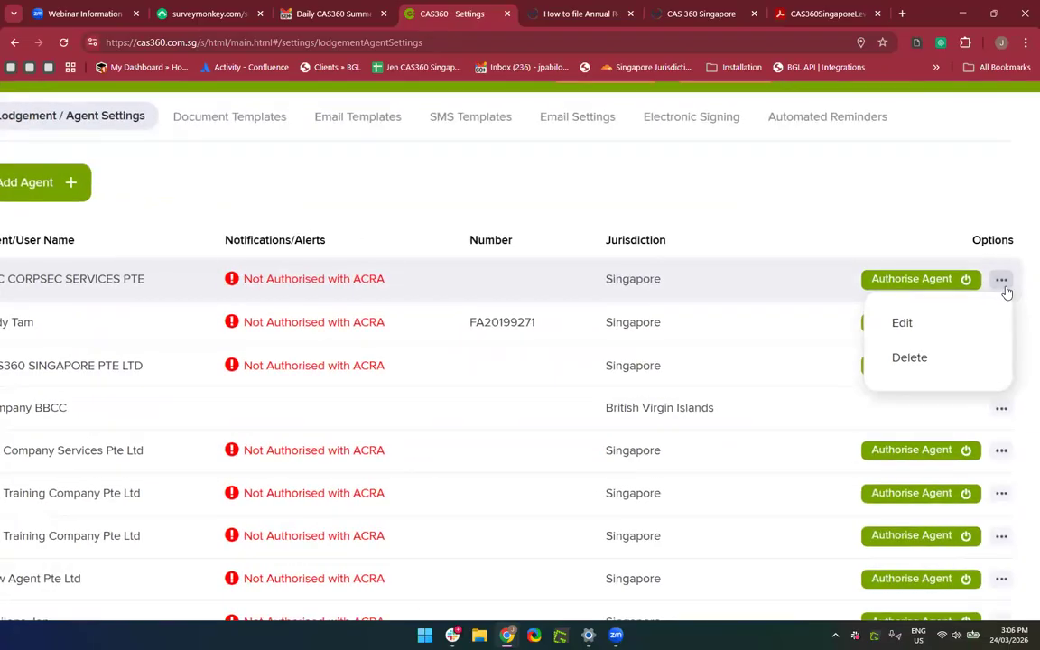
left_click(920, 329)
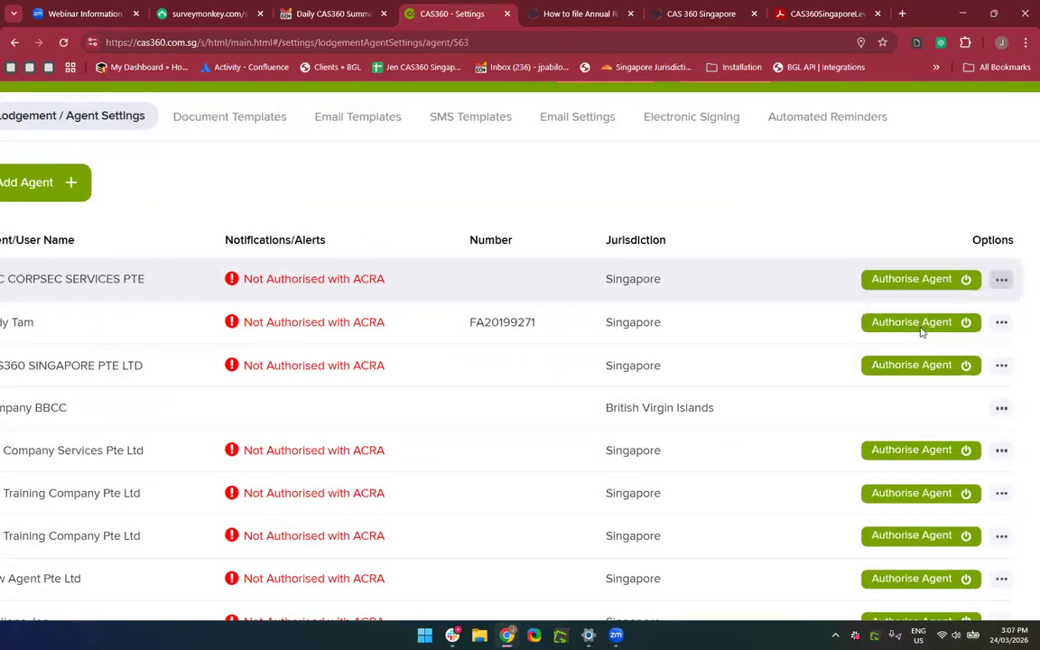
scroll(574, 428, "left", 2)
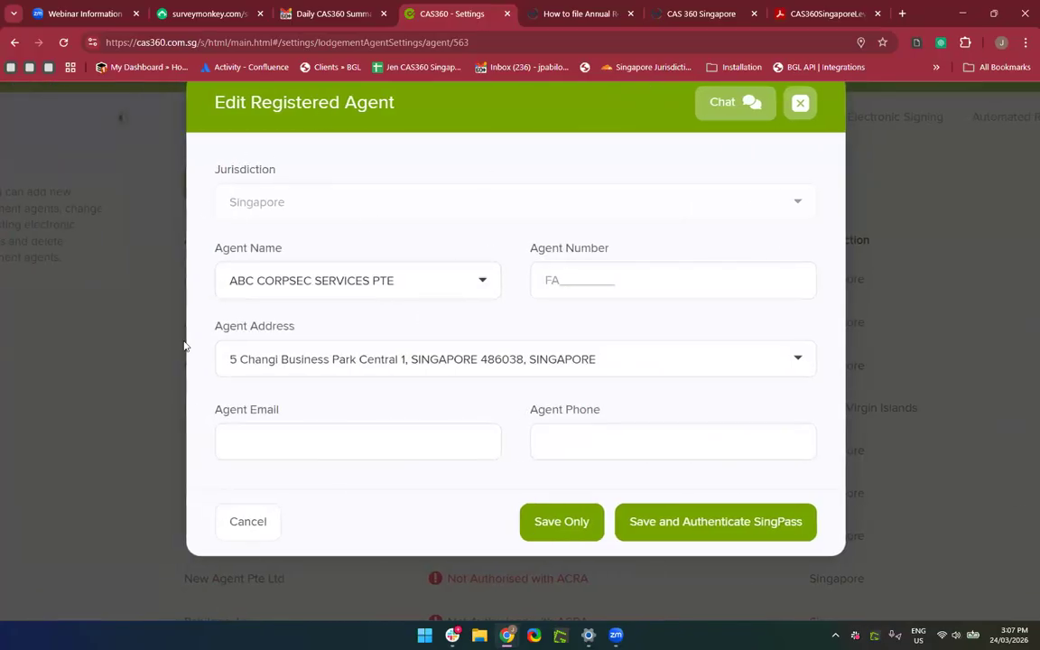
left_click(800, 105)
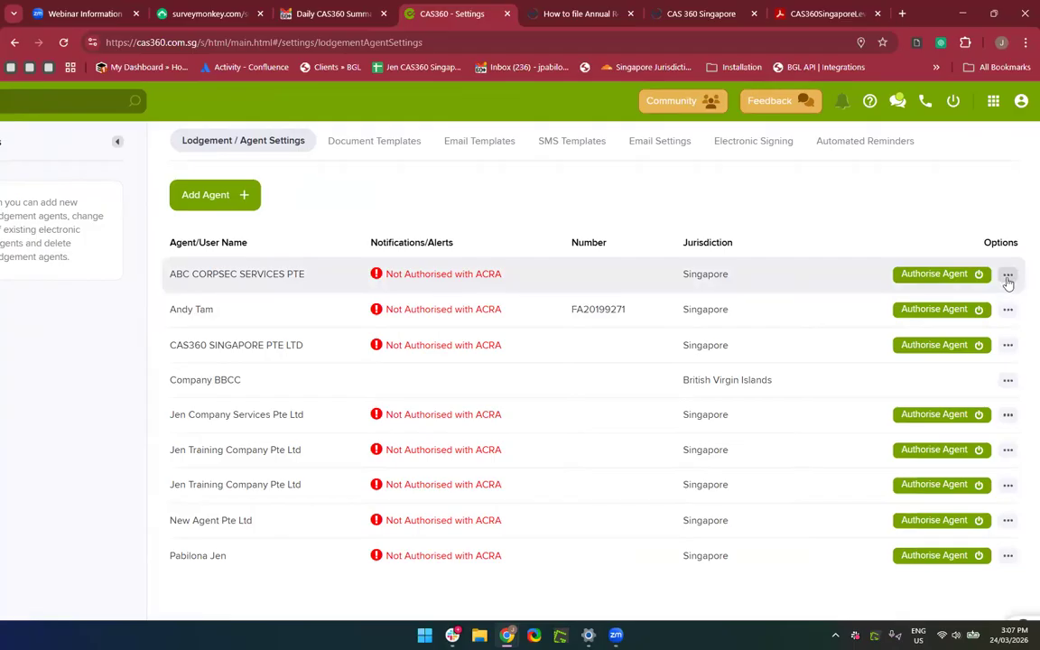
left_click(1007, 276)
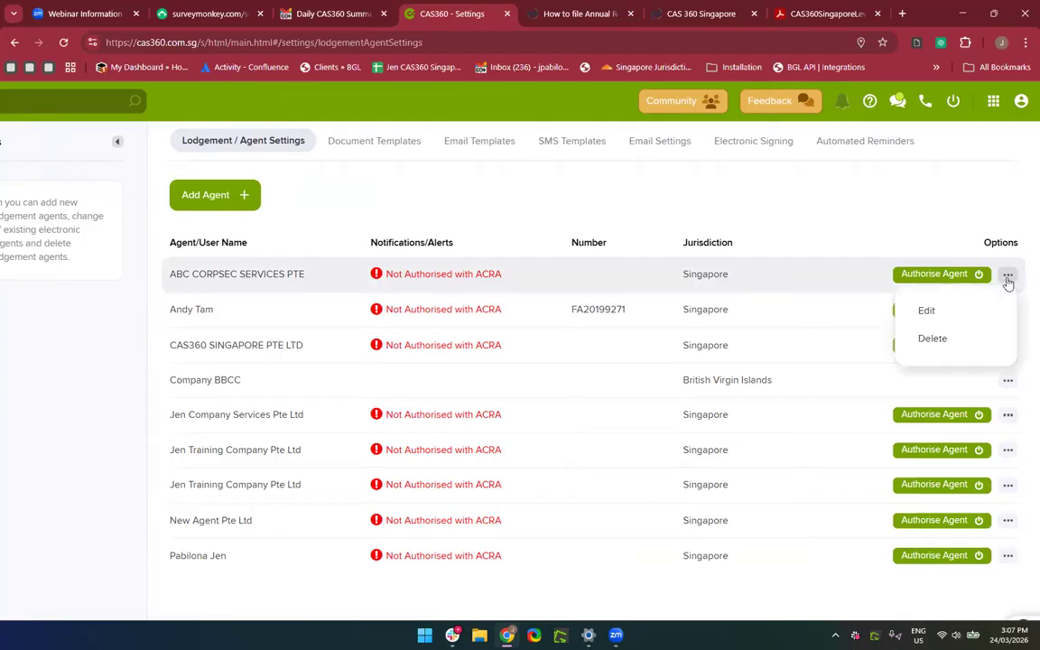
left_click(930, 311)
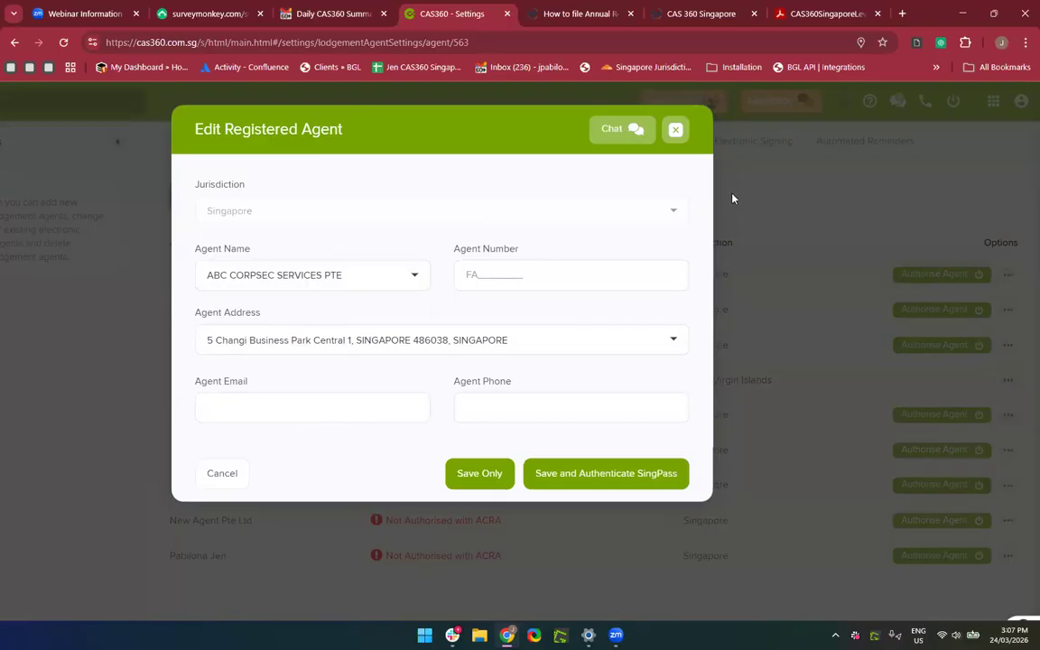
left_click(676, 131)
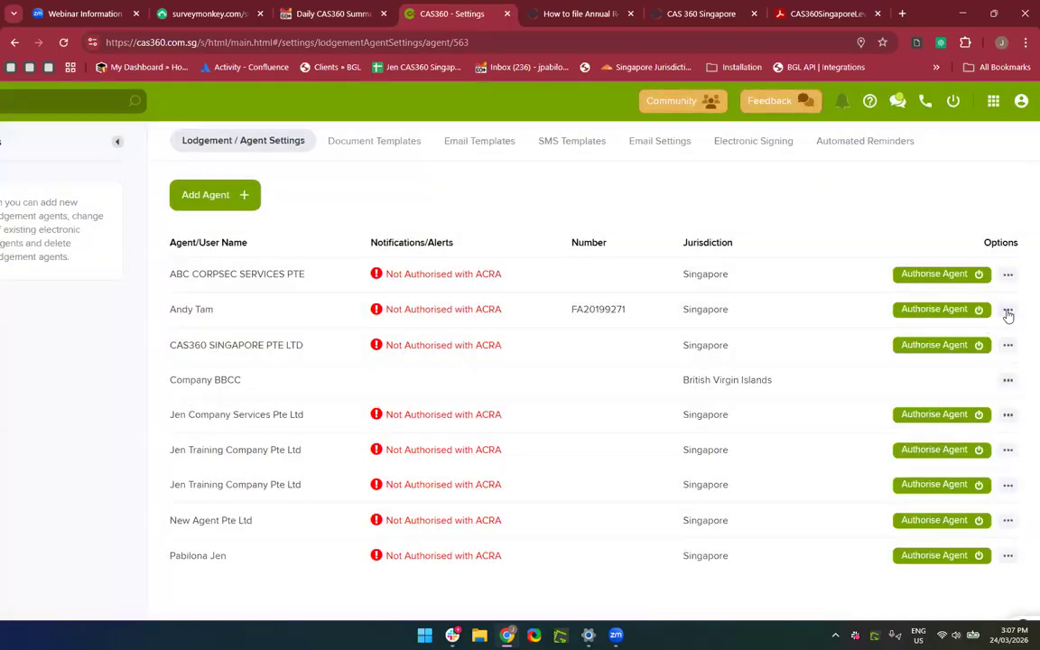
Dismiss the agent options and go to the Company Selection list.
left_click(1008, 276)
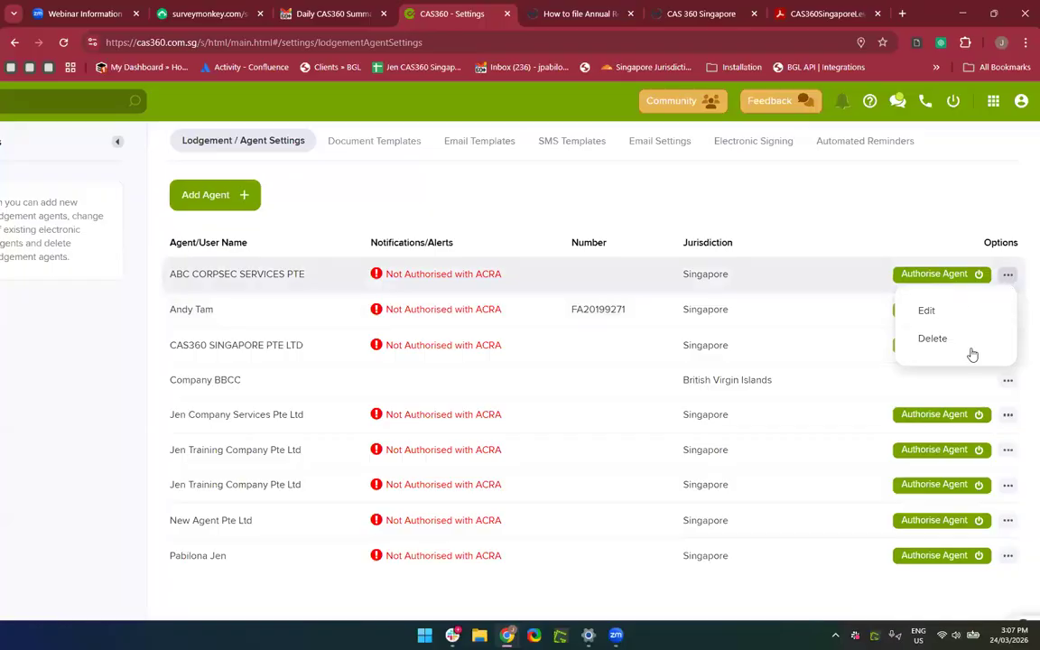
left_click(895, 208)
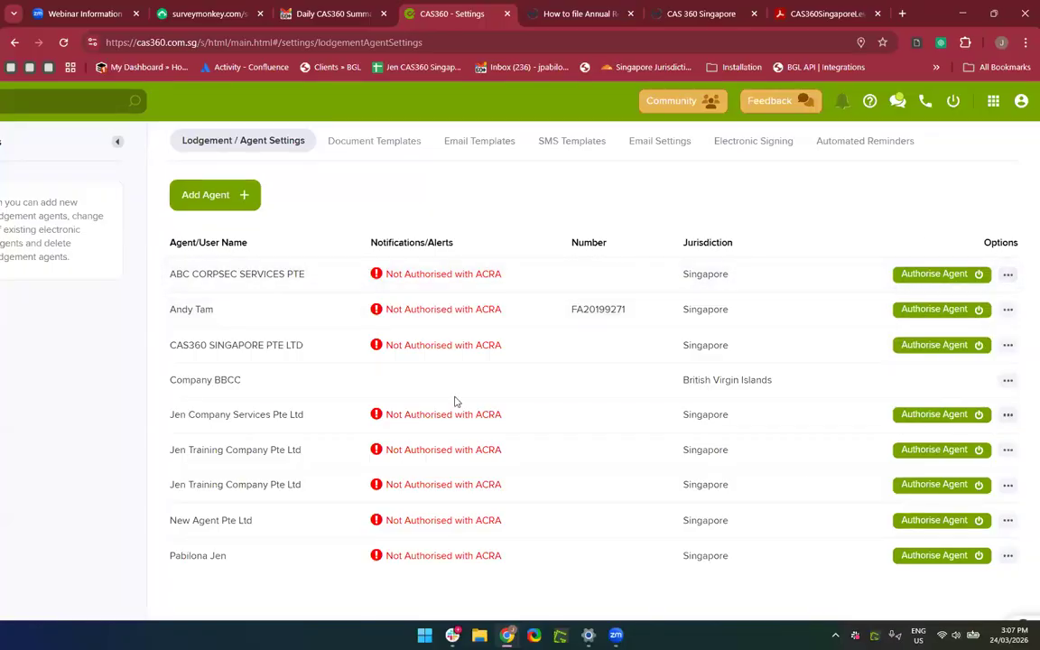
scroll(456, 402, "left", 1)
scroll(456, 402, "right", 1)
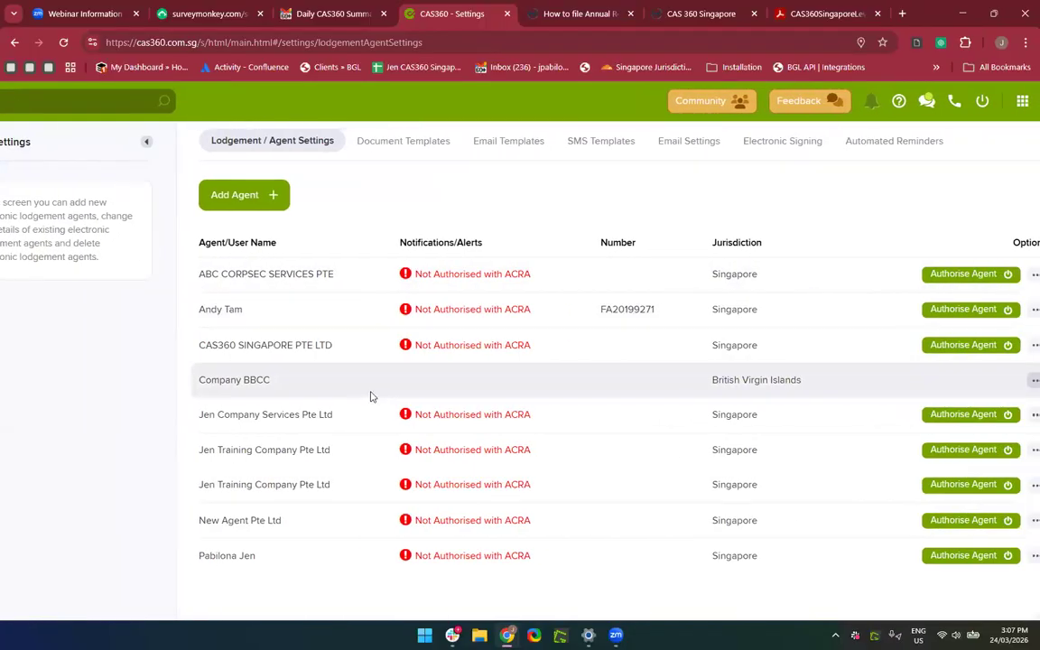
scroll(386, 278, "left", 1)
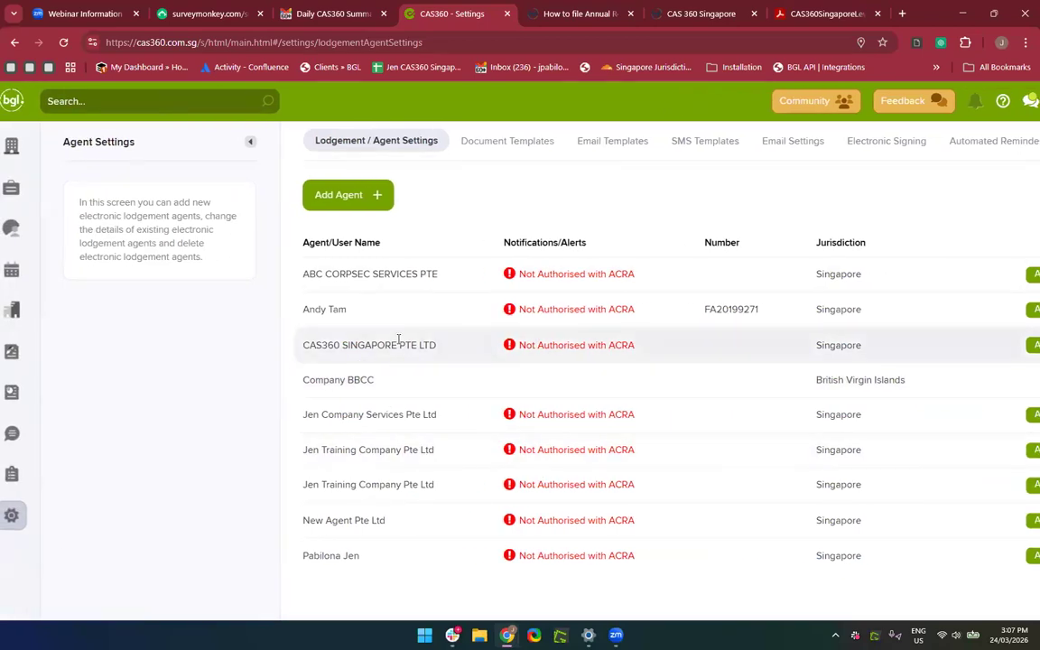
scroll(399, 339, "down", 2)
left_click(26, 137)
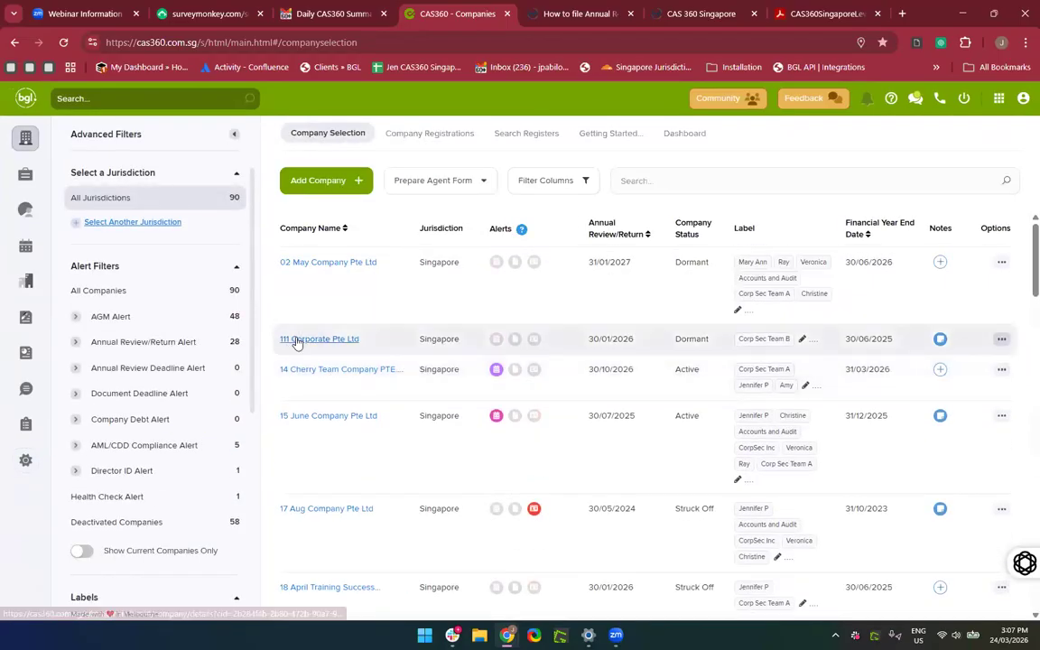
Open 111 Corporate Pte Ltd's details and glance at the Registered Filing Agent choices.
left_click(296, 342)
scroll(525, 379, "down", 2)
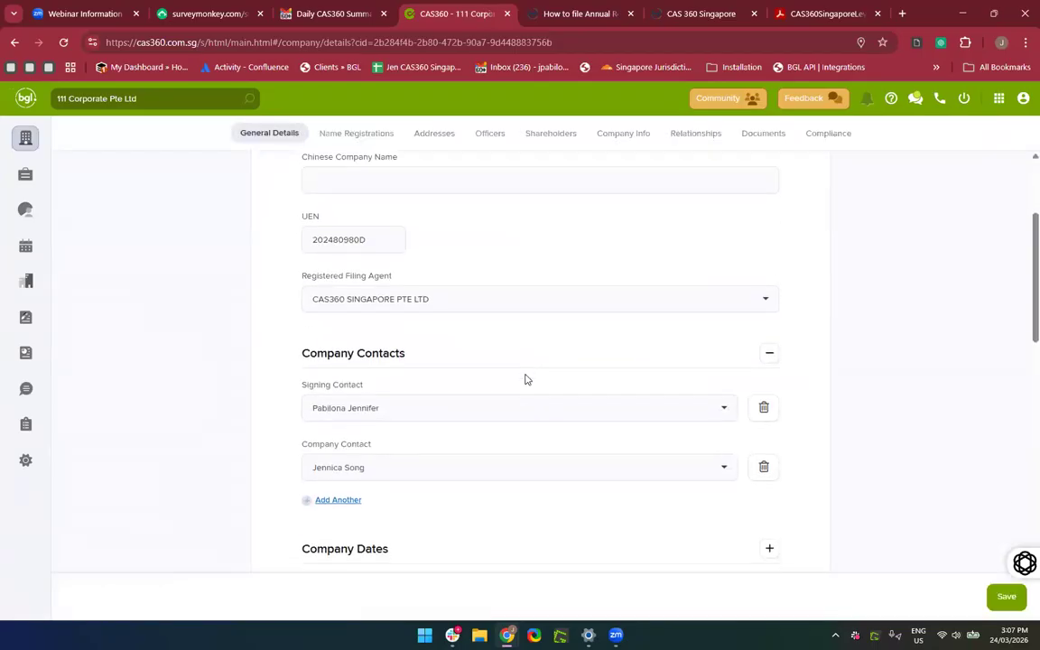
scroll(432, 272, "up", 1)
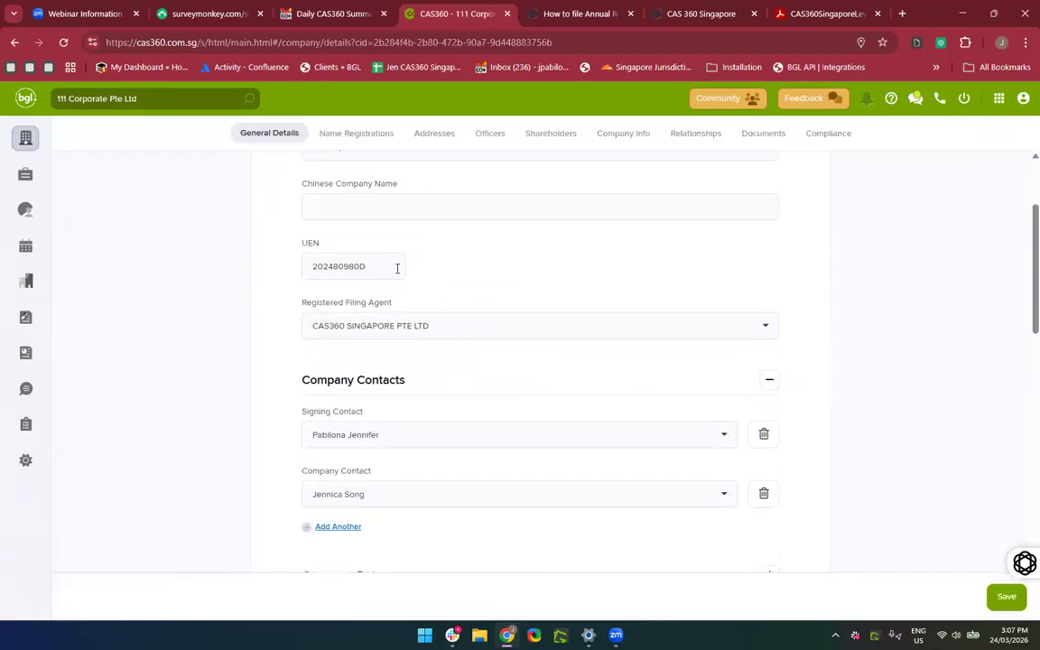
left_click(446, 326)
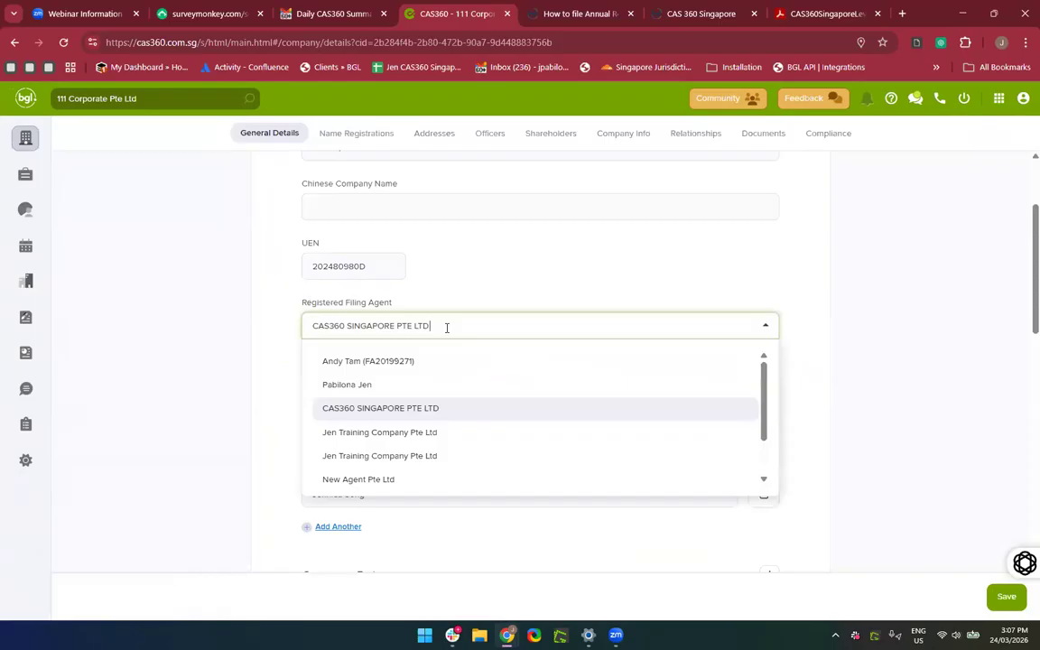
left_click(446, 327)
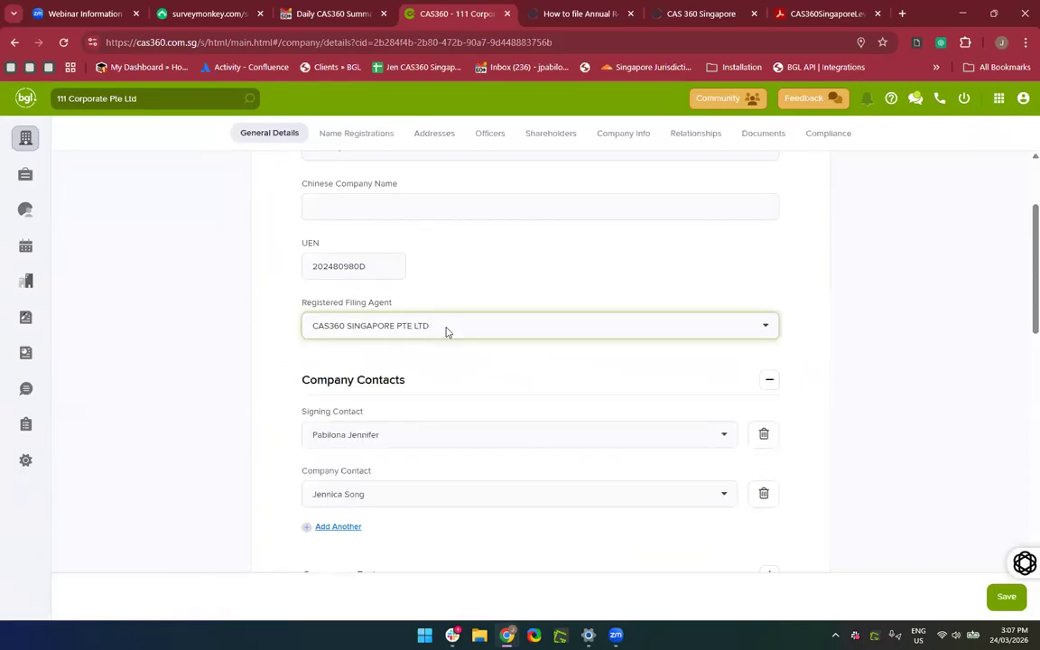
scroll(446, 330, "up", 1)
scroll(475, 368, "up", 2)
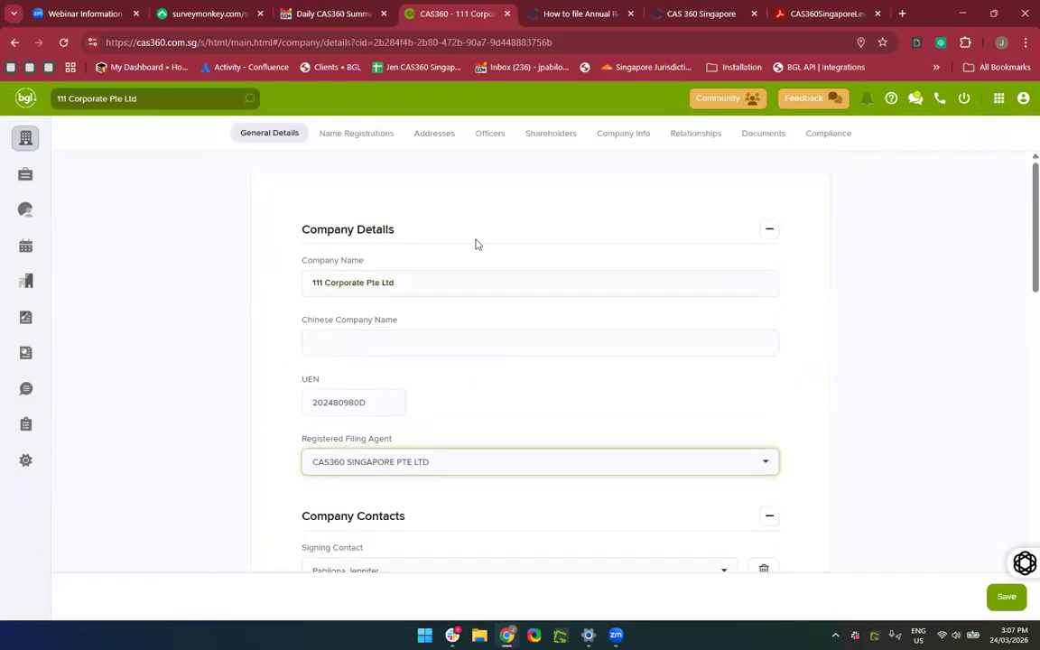
Browse the filing agent list again, leaving CAS360 SINGAPORE PTE LTD selected.
left_click(476, 472)
scroll(475, 473, "down", 3)
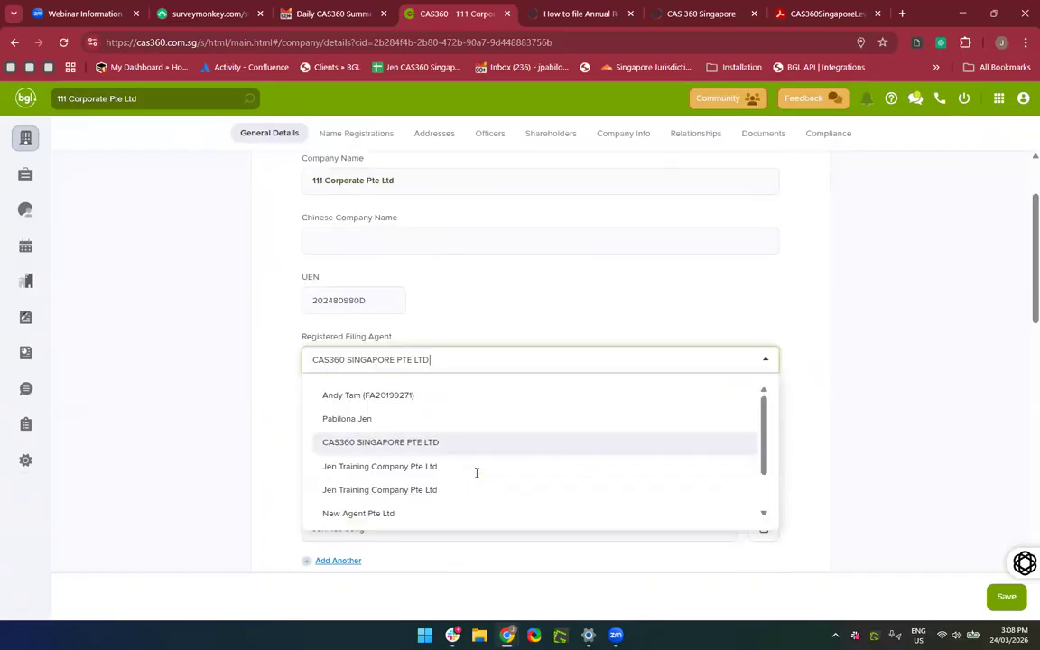
scroll(445, 483, "down", 2)
scroll(445, 483, "up", 2)
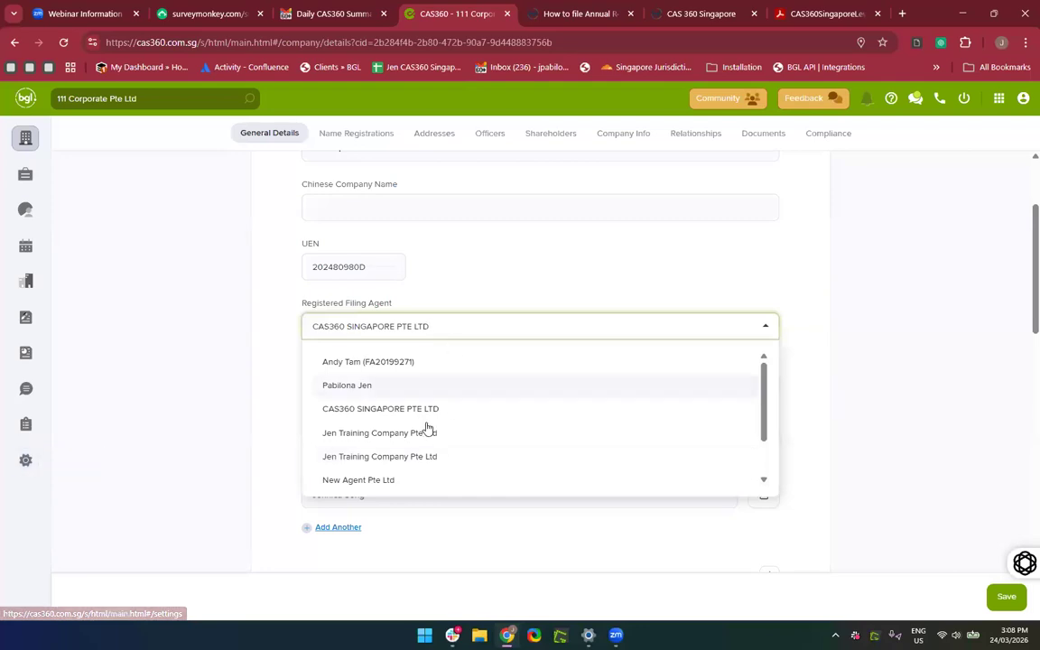
left_click(387, 408)
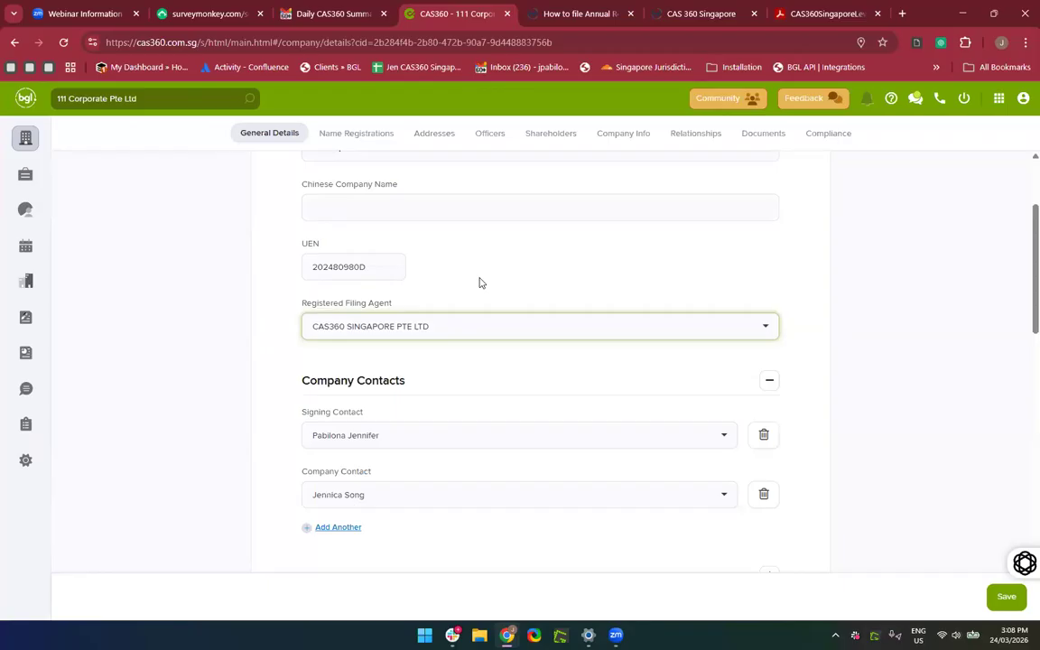
left_click(12, 479)
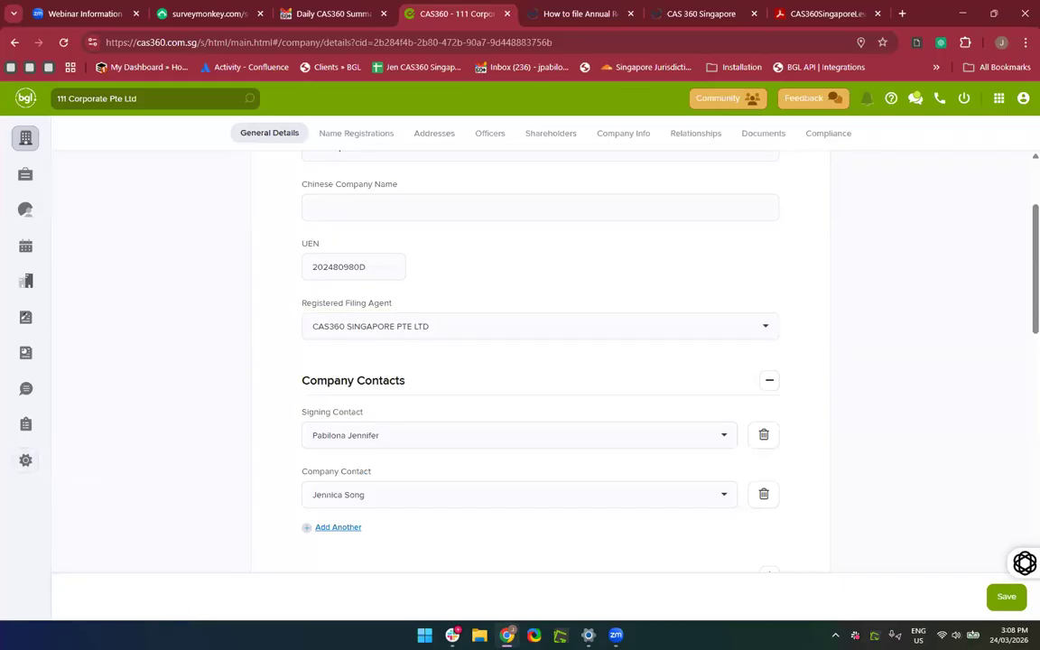
In the manual, go to Setting up a Registered Filing Agent and follow the Corppass 'here' link.
left_click(806, 13)
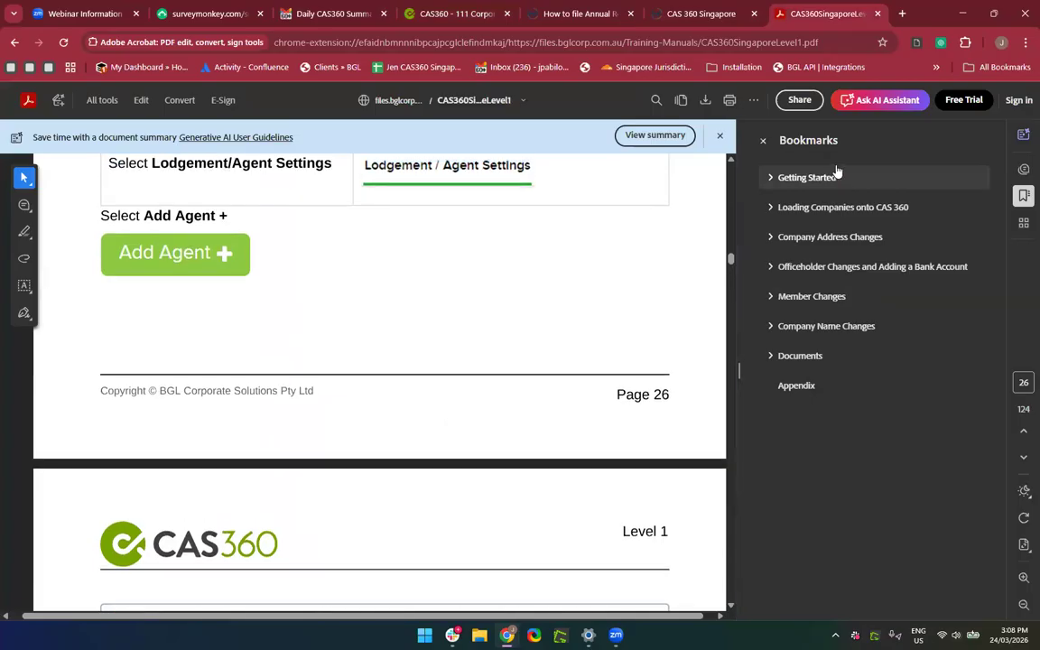
left_click(800, 179)
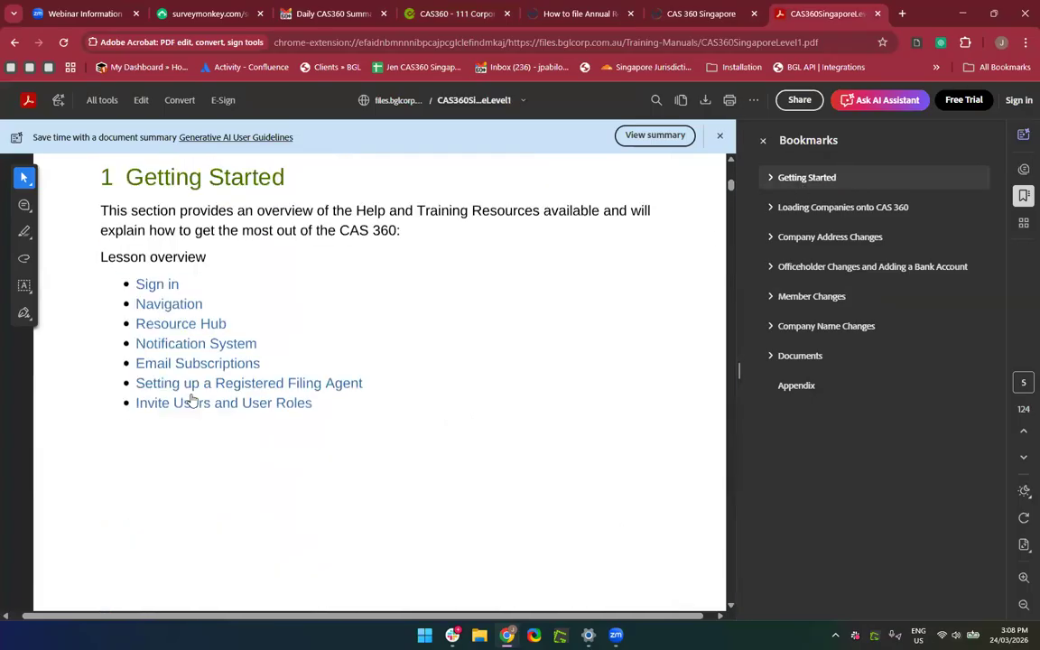
left_click(193, 385)
left_click(151, 390)
scroll(301, 490, "down", 3)
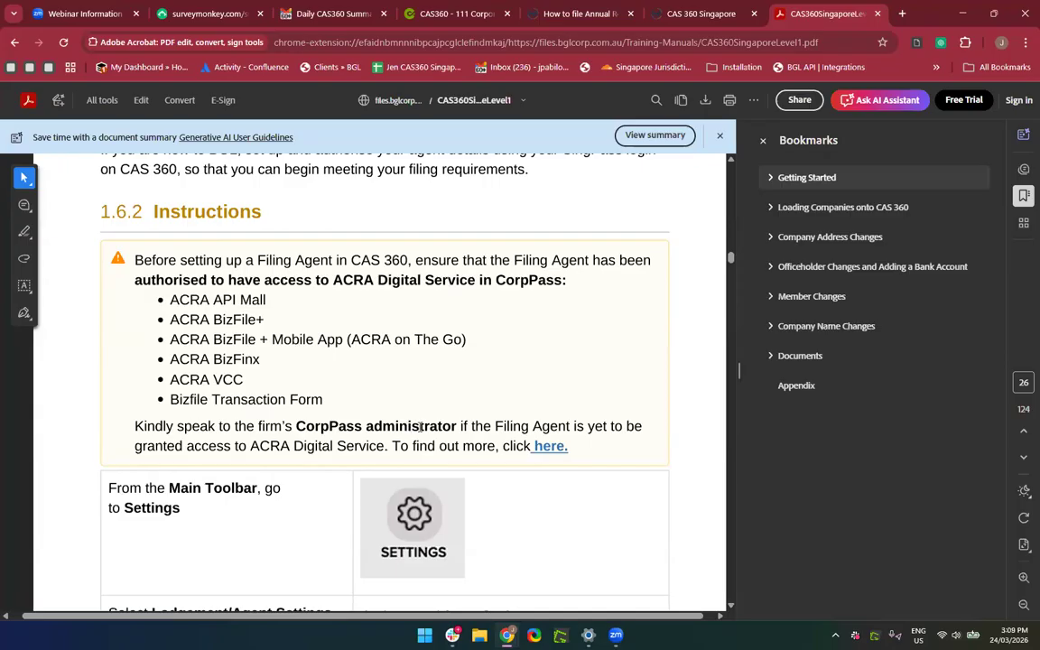
left_click(548, 447)
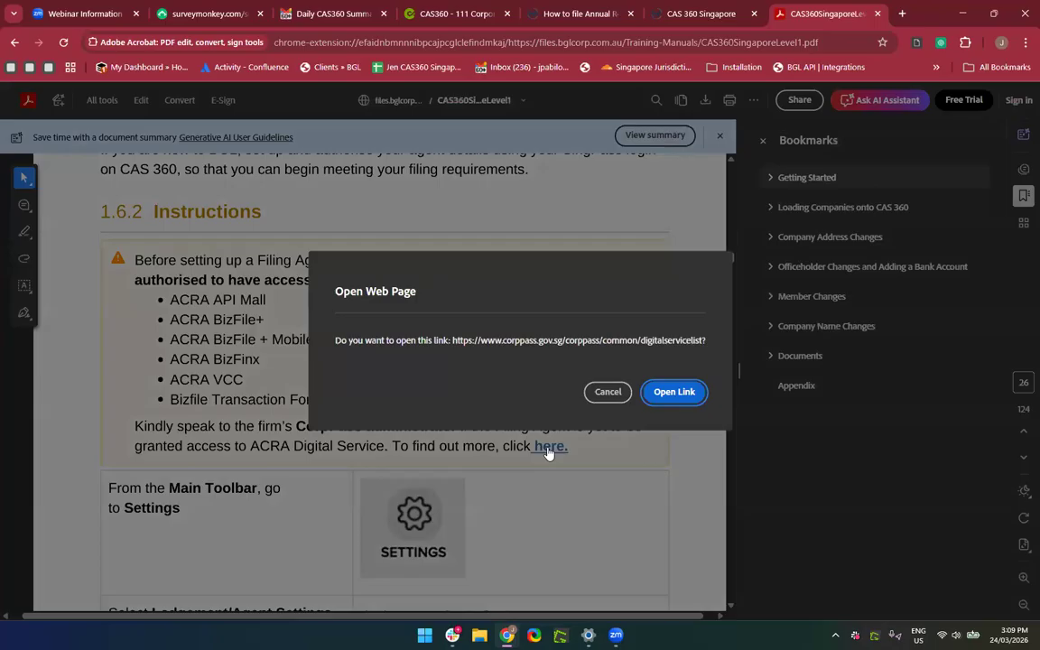
Open the Corppass Digital Service List, scroll through it, then switch back to the manual PDF.
left_click(671, 393)
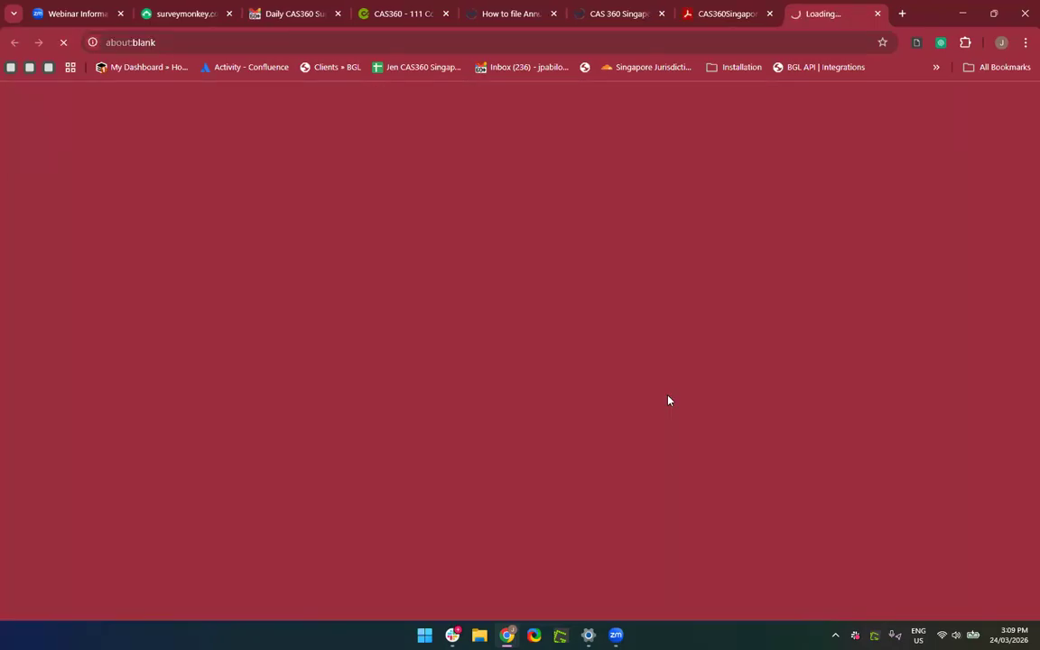
scroll(325, 537, "down", 1)
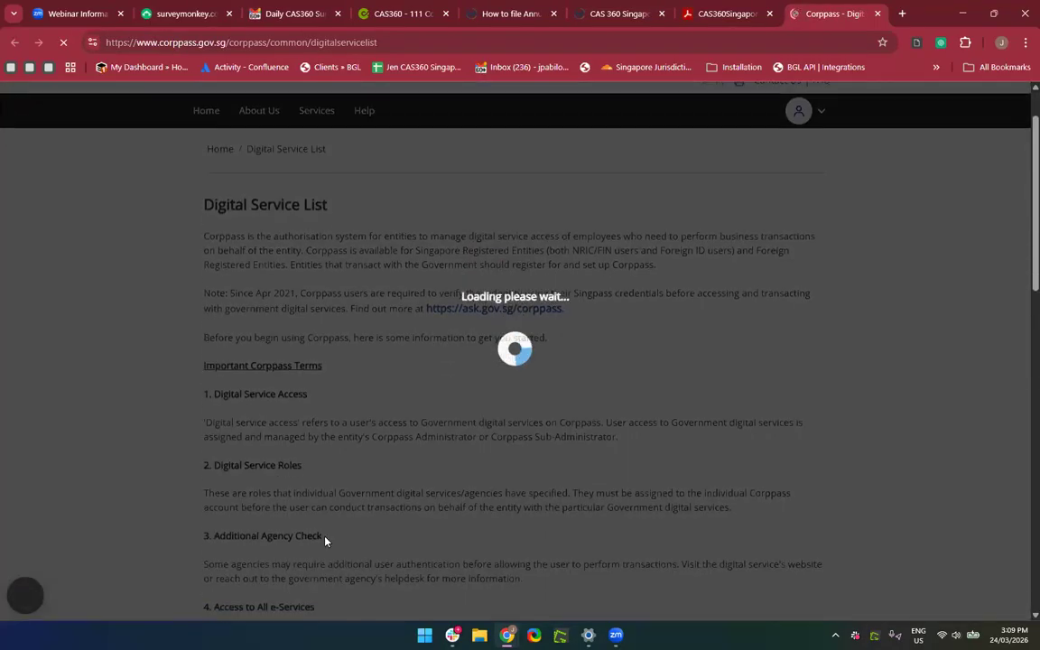
scroll(366, 342, "down", 2)
scroll(365, 343, "down", 6)
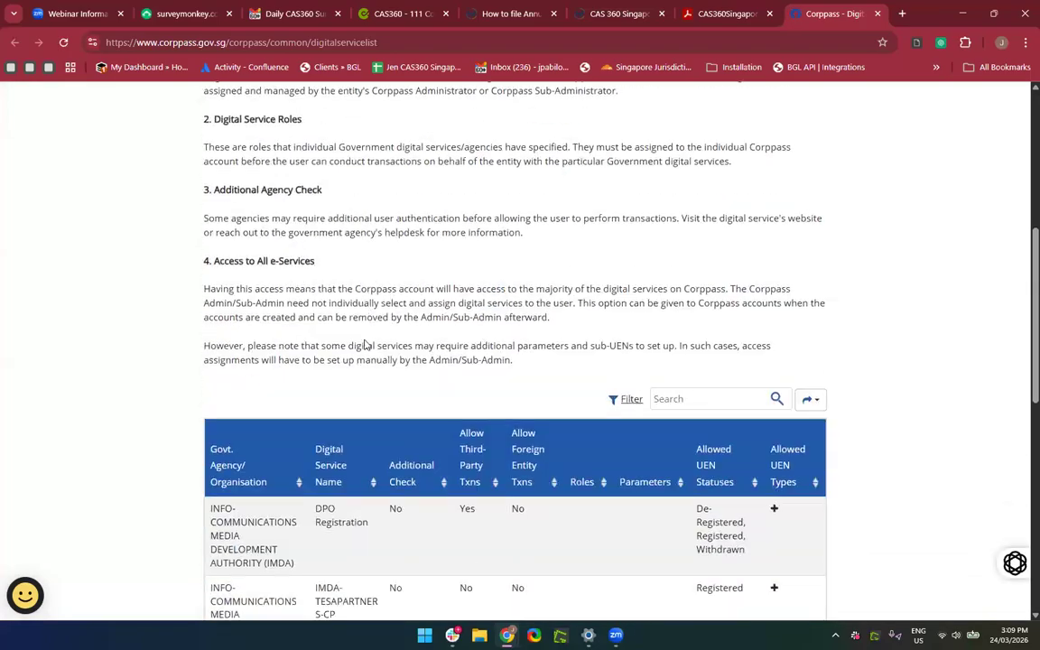
scroll(366, 343, "down", 3)
scroll(365, 343, "up", 10)
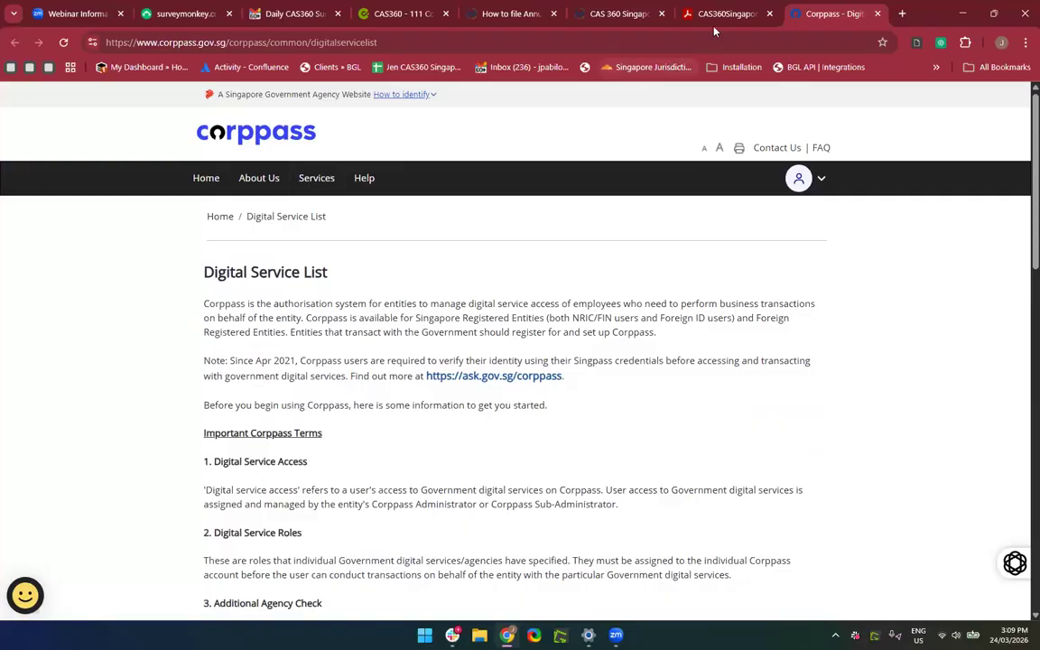
left_click(733, 14)
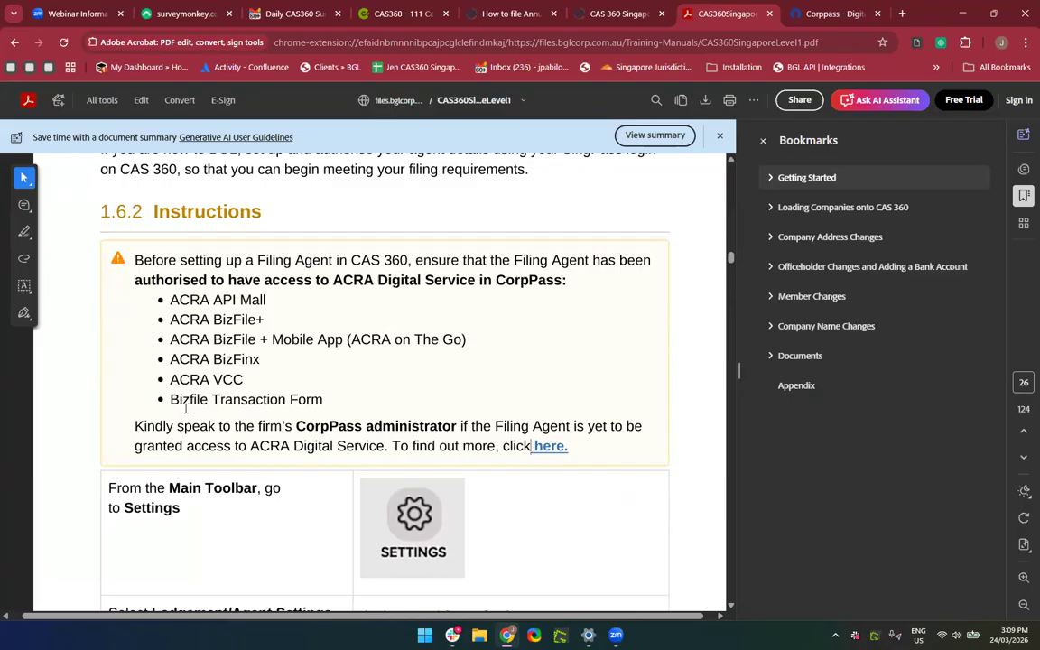
Glance at the CAS 360 Singapore help site, then return to 111 Corporate Pte Ltd's General Details.
left_click(624, 15)
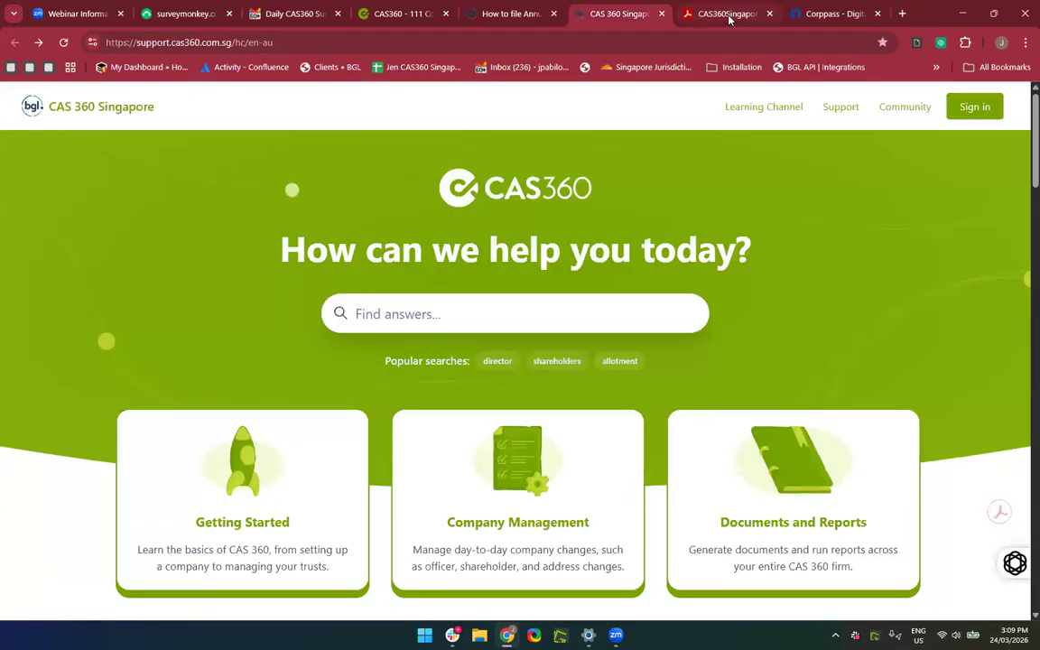
left_click(729, 15)
left_click(398, 13)
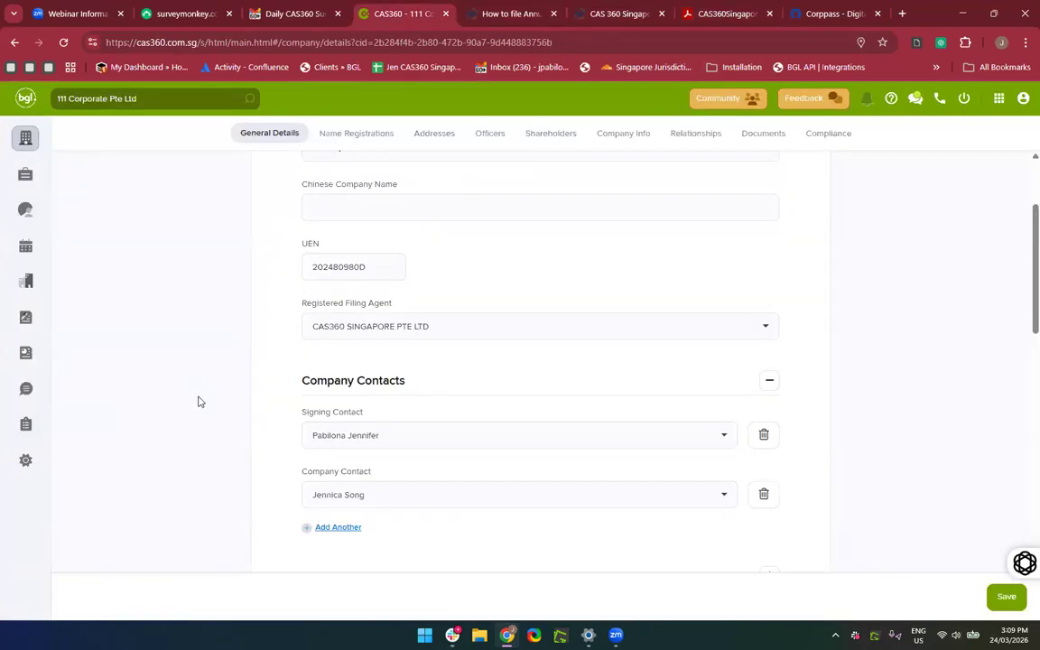
scroll(304, 332, "up", 1)
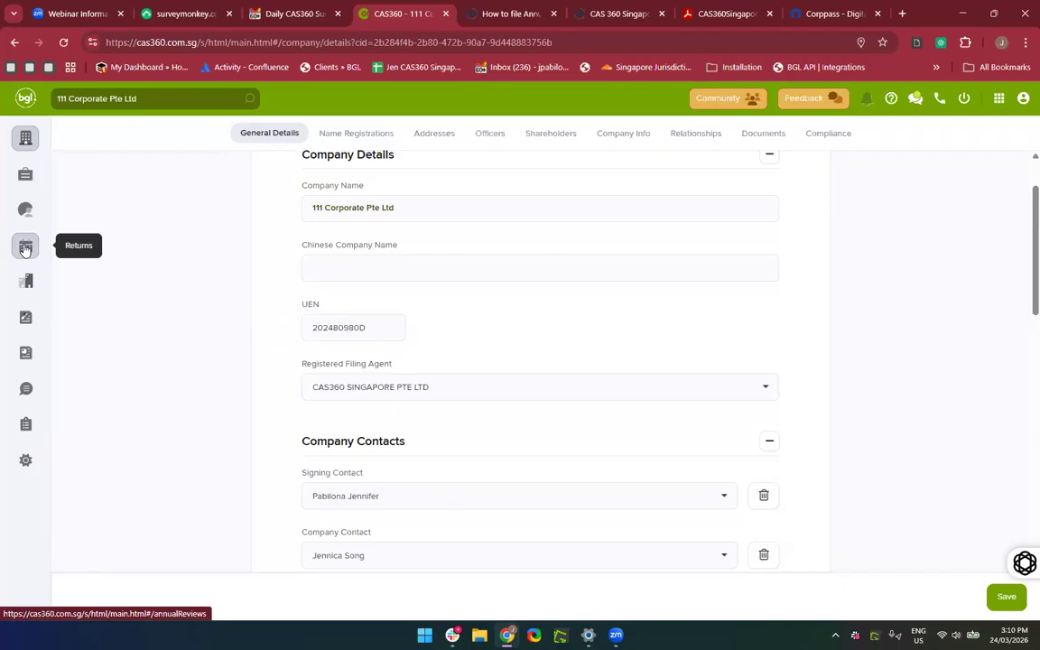
scroll(256, 349, "down", 1)
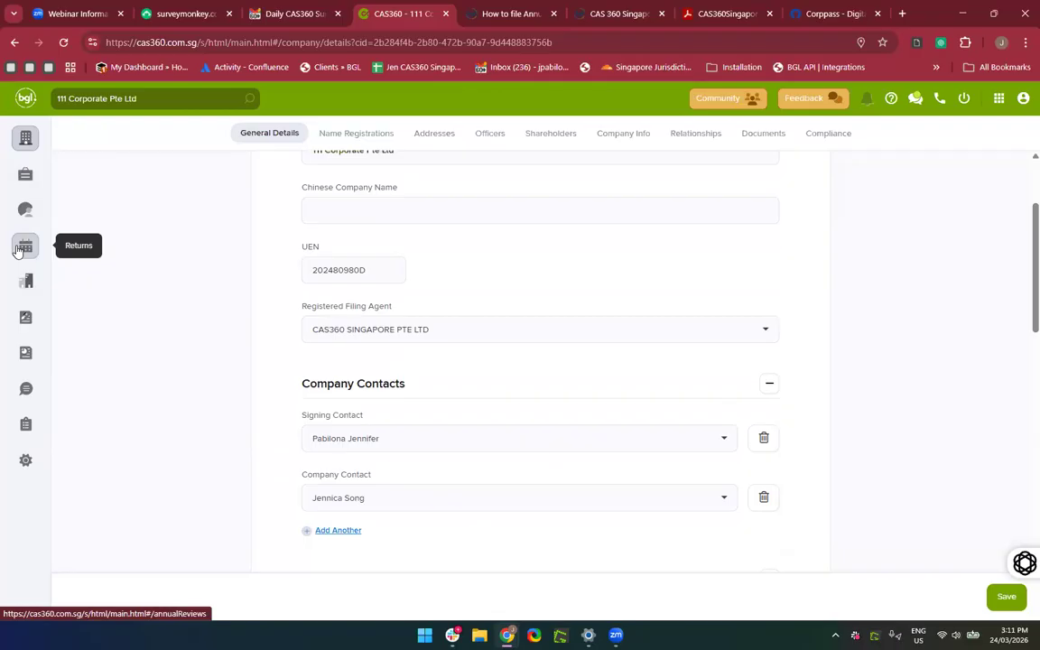
scroll(200, 353, "down", 2)
scroll(199, 353, "up", 2)
scroll(199, 353, "up", 1)
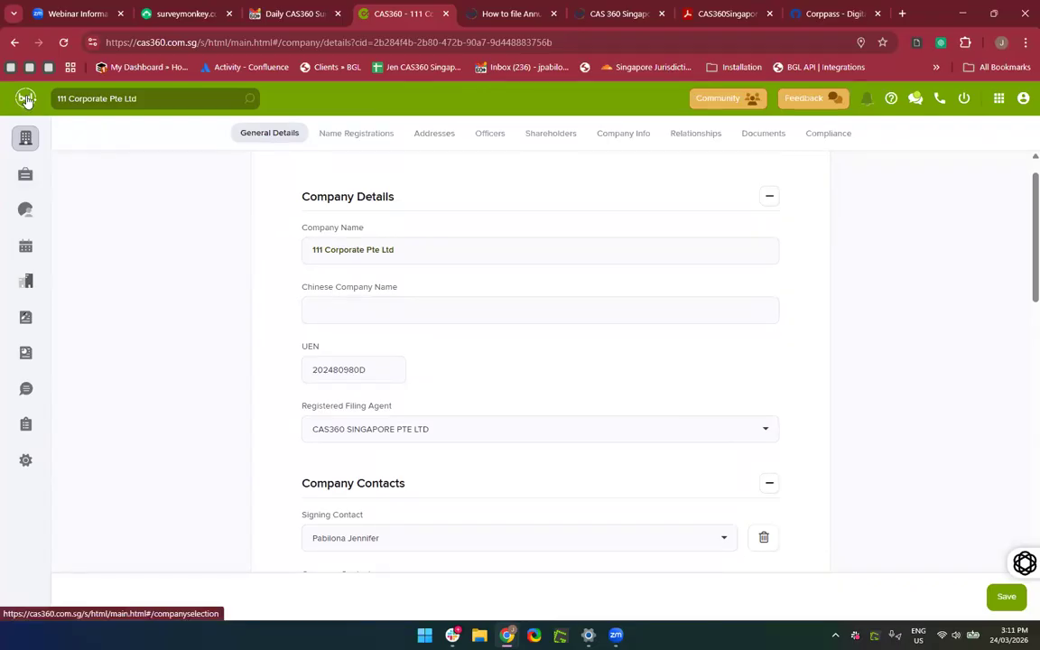
Go back to the Company Selection list and show the App Switcher's linked BGL apps.
left_click(26, 99)
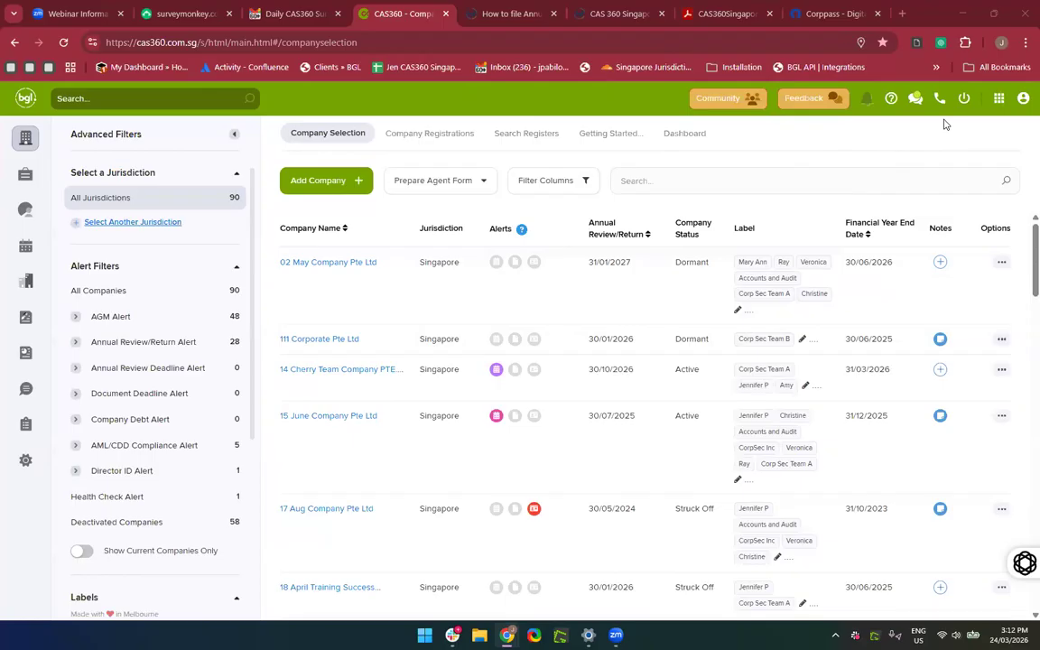
left_click(1000, 99)
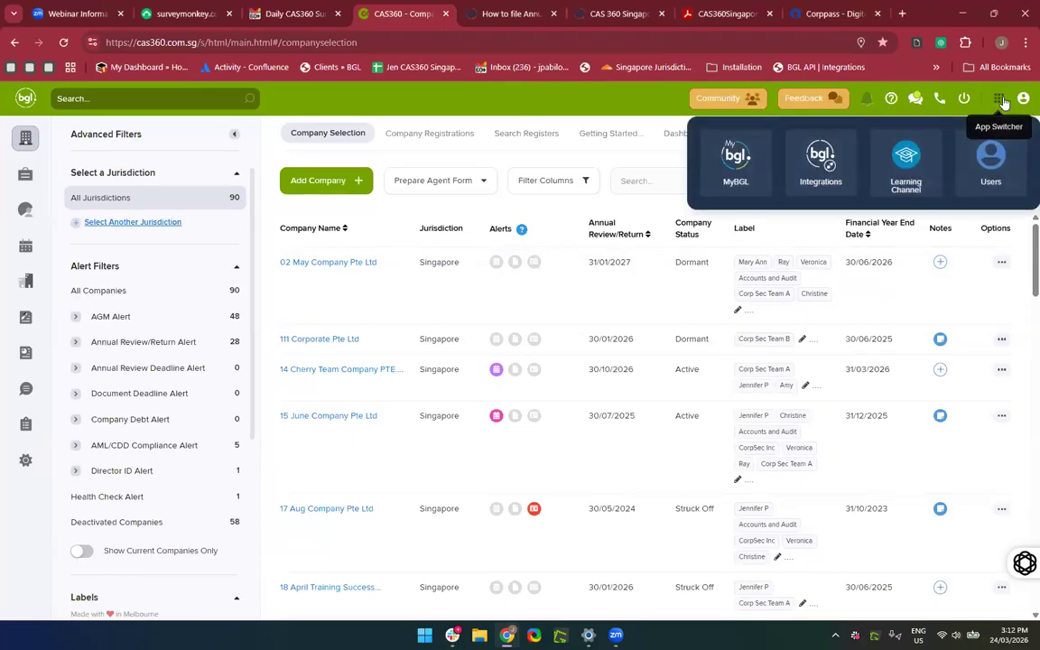
Open BGL360 Account through Users, then go to Admin > Invitations.
left_click(992, 161)
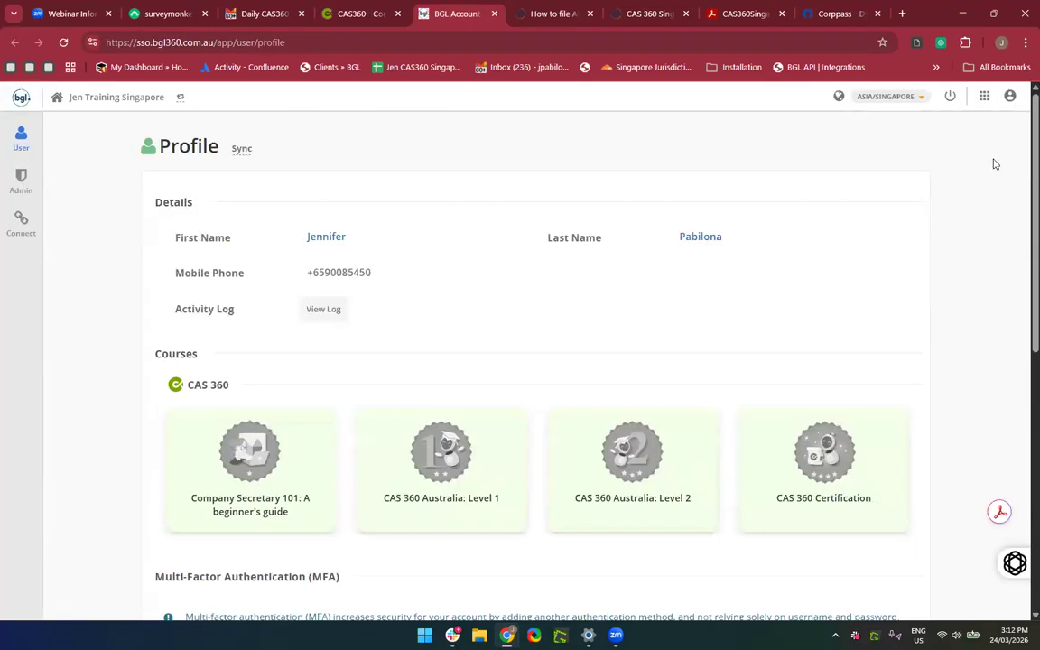
scroll(483, 317, "down", 3)
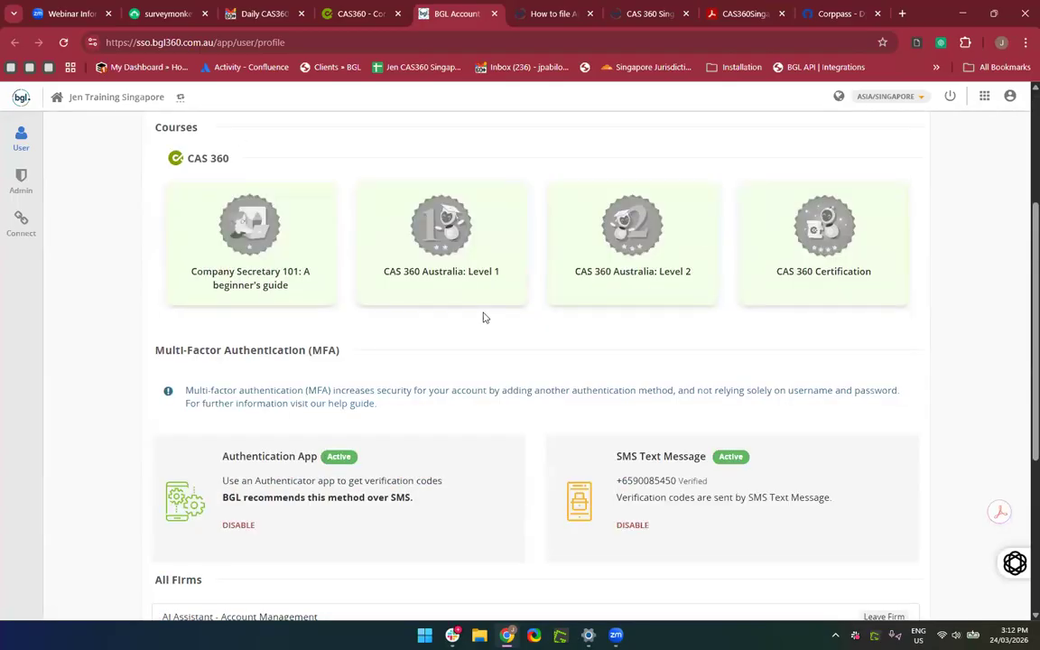
scroll(483, 317, "down", 1)
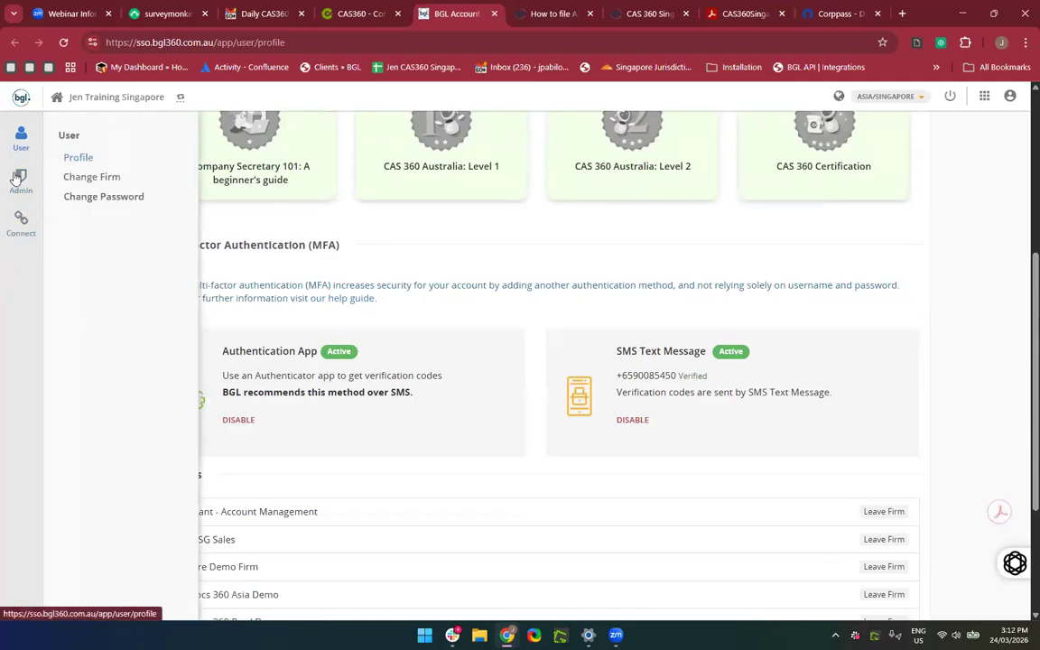
mouse_move(18, 187)
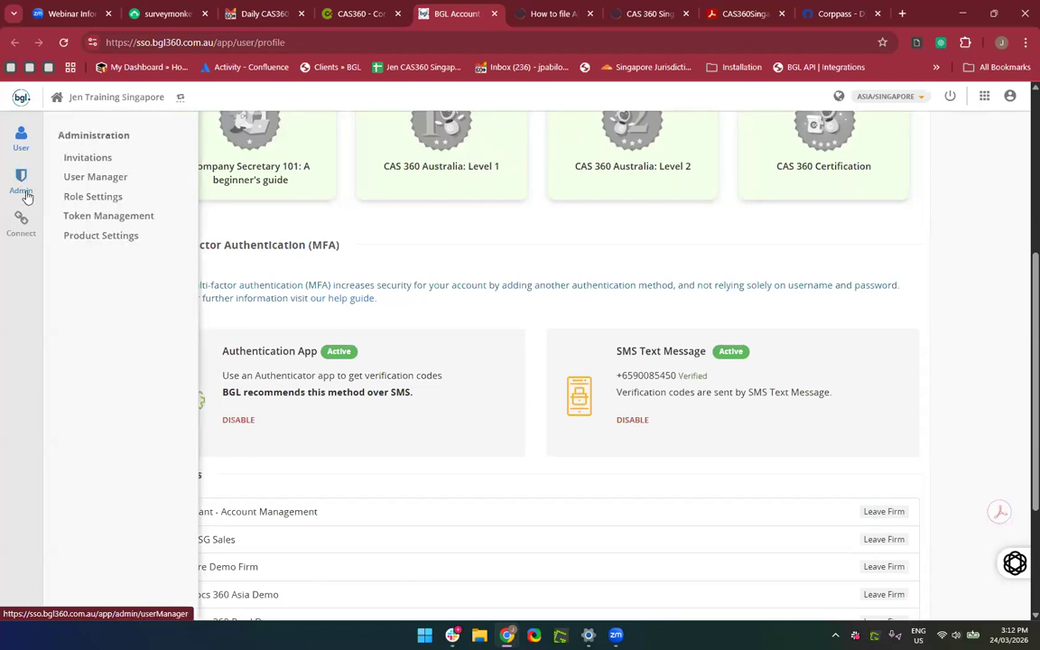
left_click(88, 158)
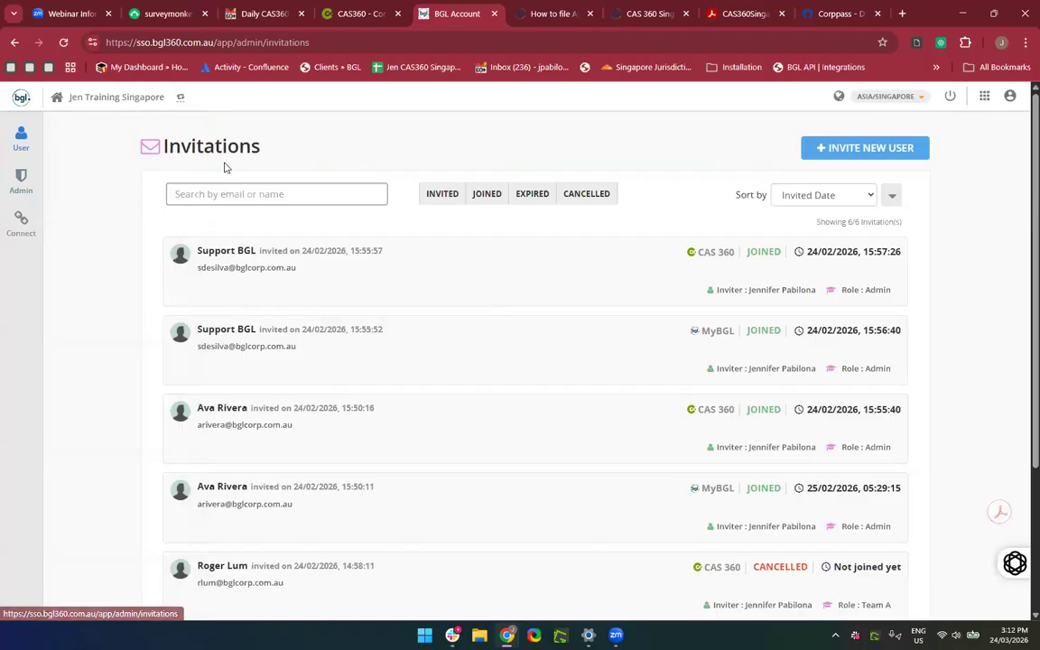
Scroll the invitations and filter them to INVITED, JOINED and EXPIRED statuses.
scroll(238, 340, "down", 3)
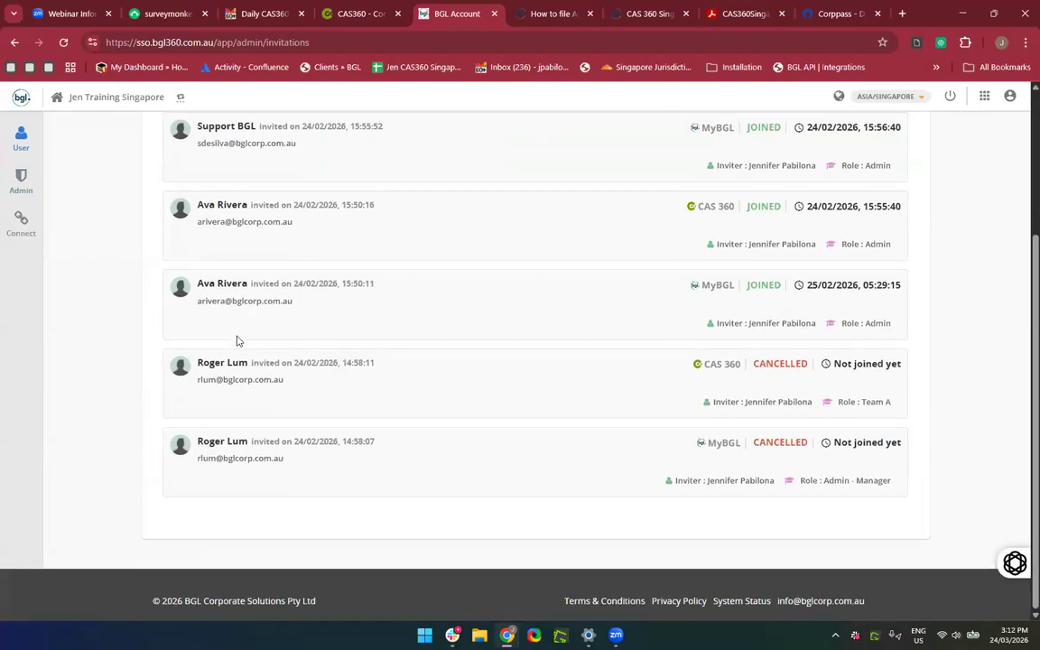
scroll(237, 340, "up", 3)
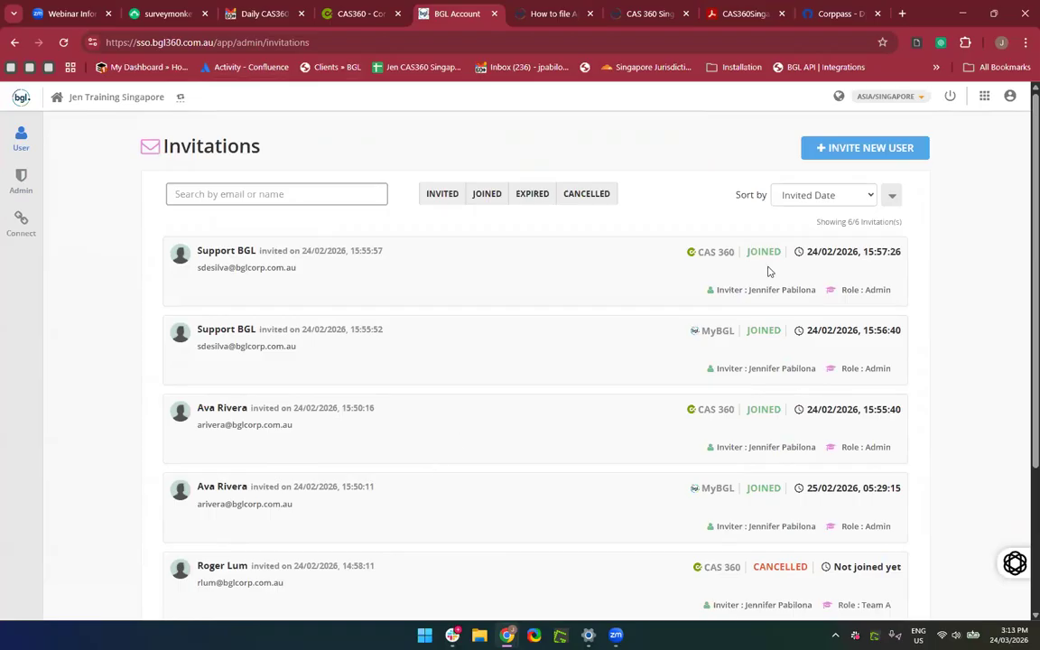
scroll(465, 318, "down", 1)
scroll(465, 319, "down", 1)
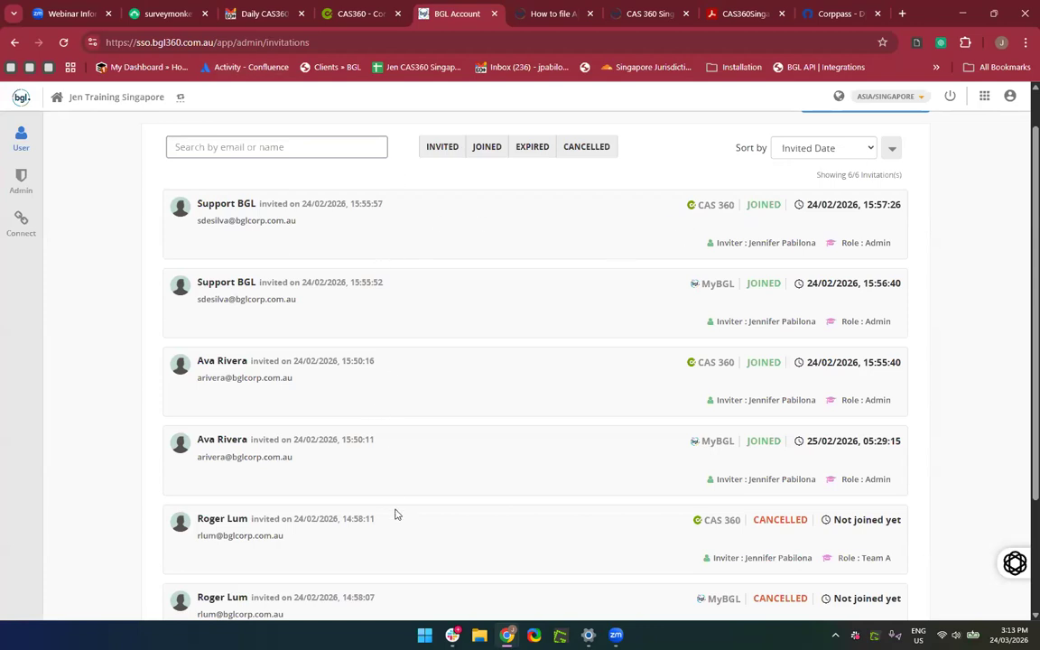
scroll(395, 513, "down", 3)
scroll(436, 207, "up", 3)
left_click(449, 198)
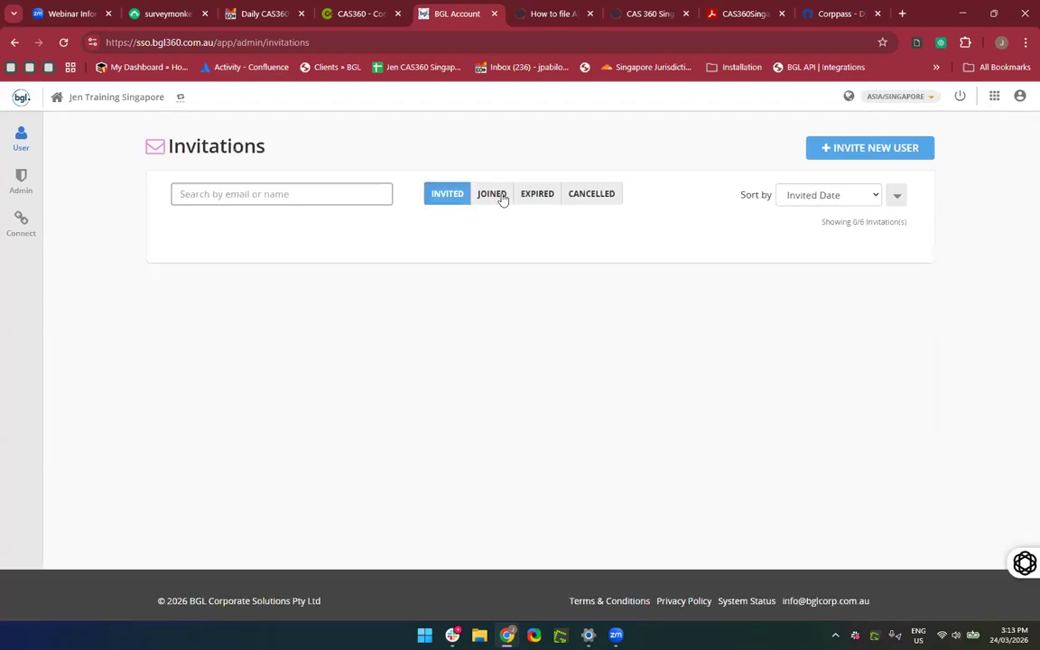
left_click(494, 197)
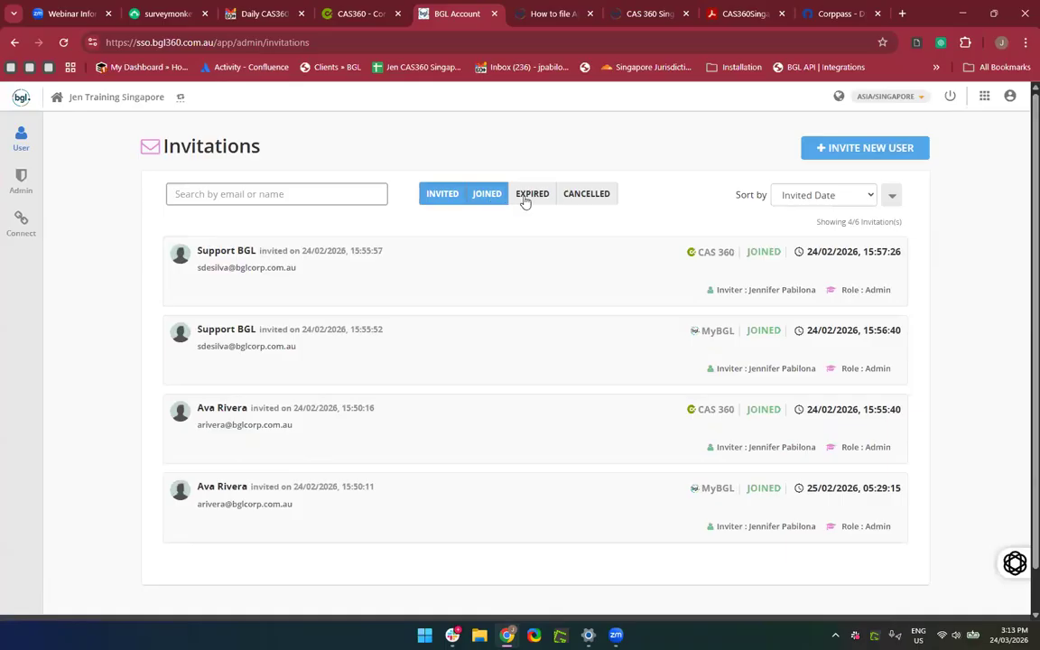
left_click(530, 200)
Toggle the filters through CANCELLED back to all six invitations, then start INVITE NEW USER.
left_click(439, 200)
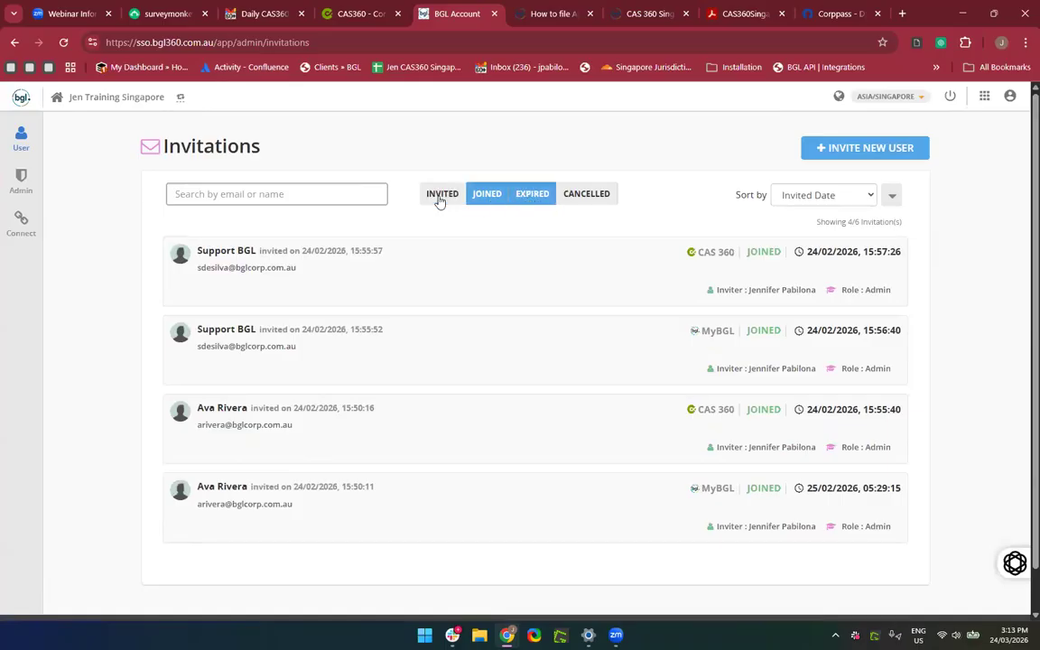
left_click(487, 198)
left_click(576, 198)
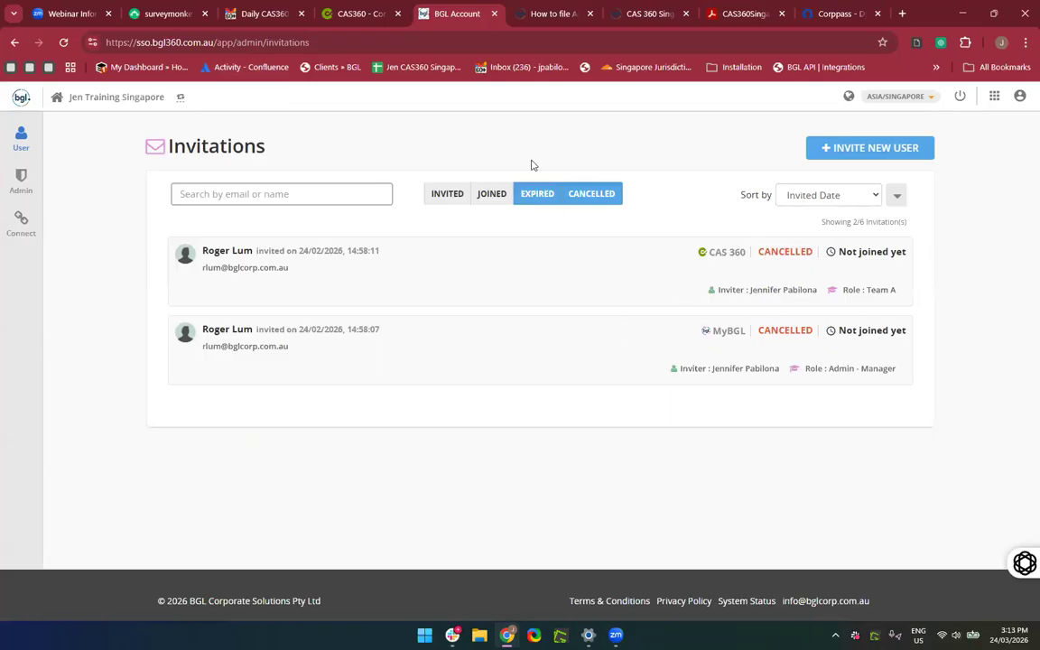
left_click(519, 203)
left_click(450, 200)
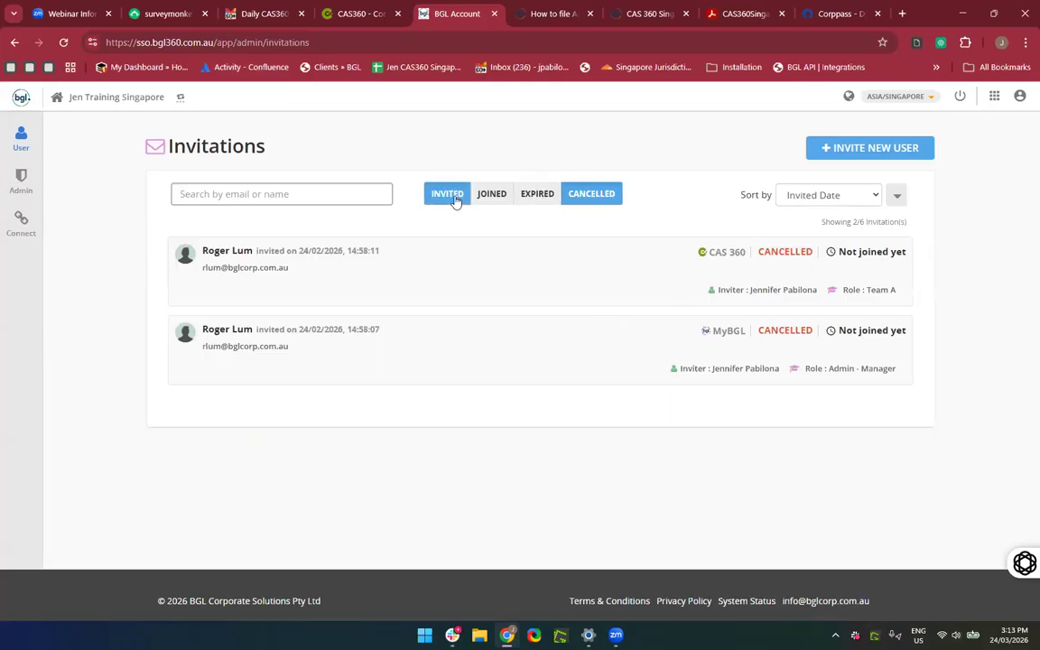
left_click(492, 195)
left_click(539, 193)
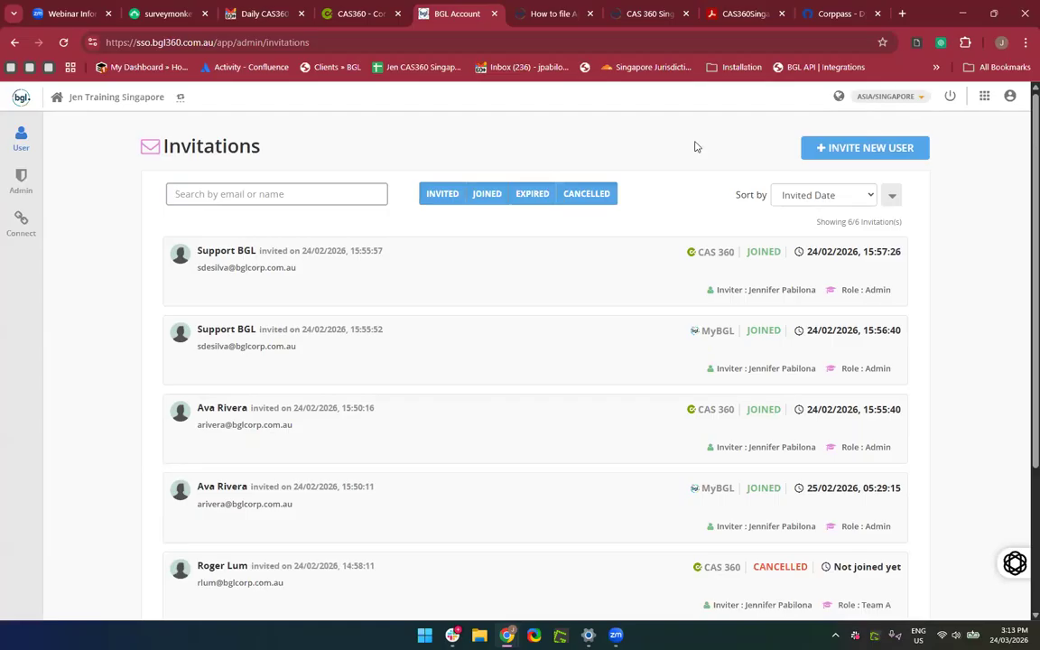
left_click(843, 151)
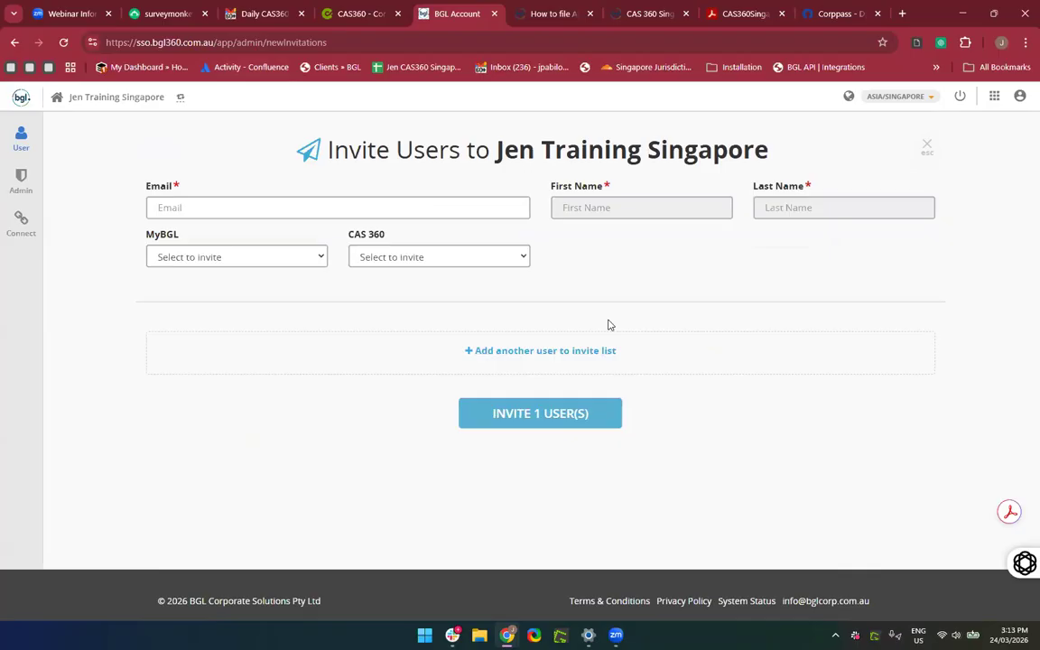
Enter the new user's e-mail address, replacing a wrongly entered first address.
left_click(314, 209)
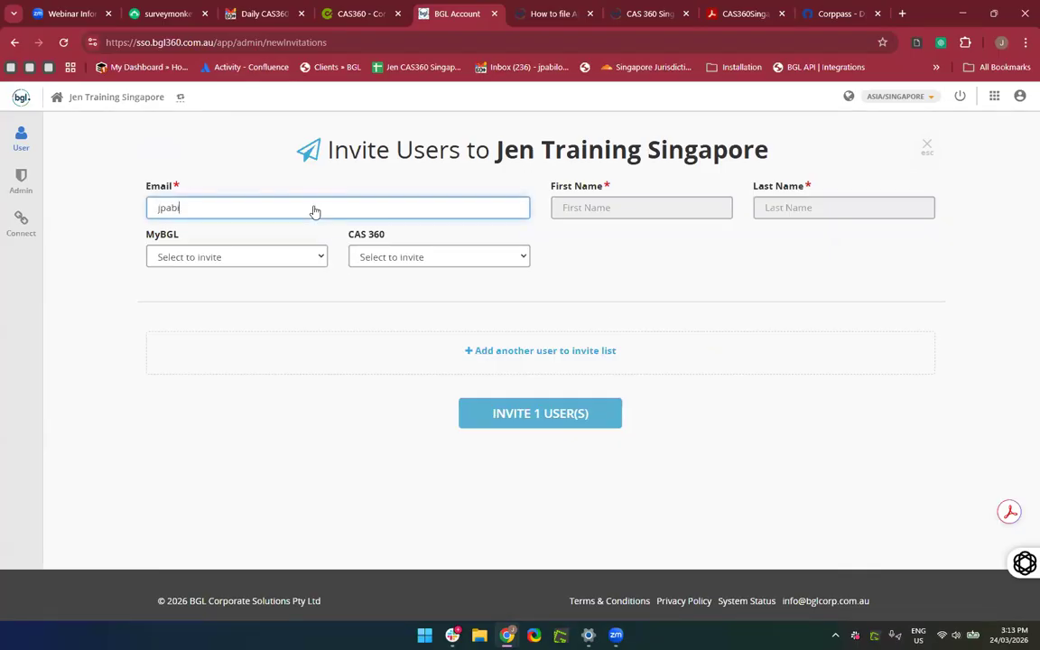
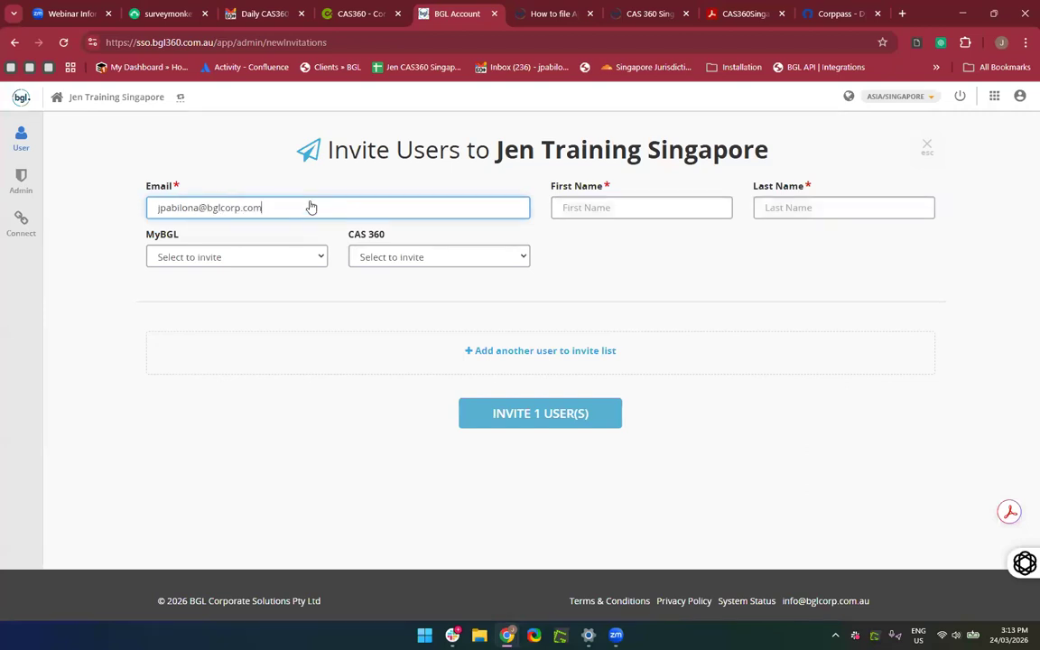
left_click(596, 217)
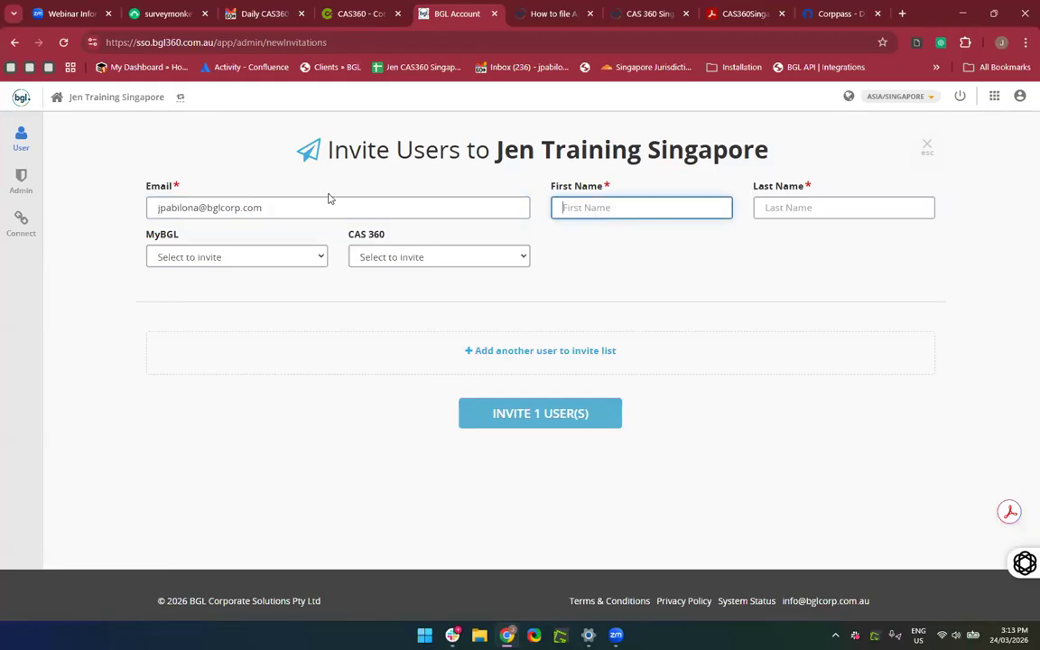
left_click_drag(268, 209, 23, 171)
key("BackSpace")
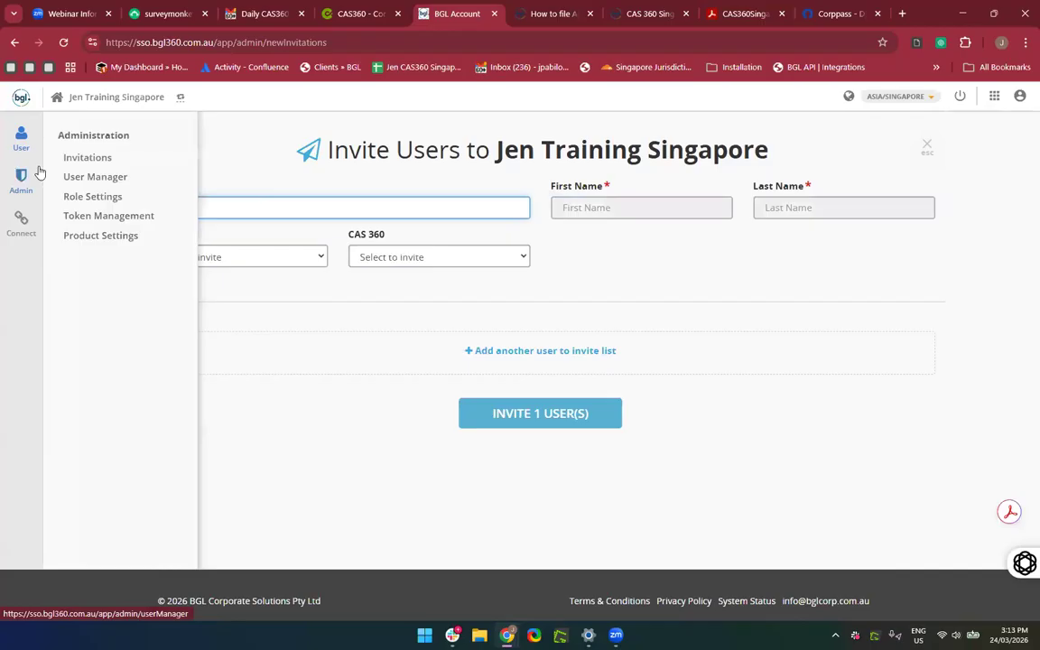
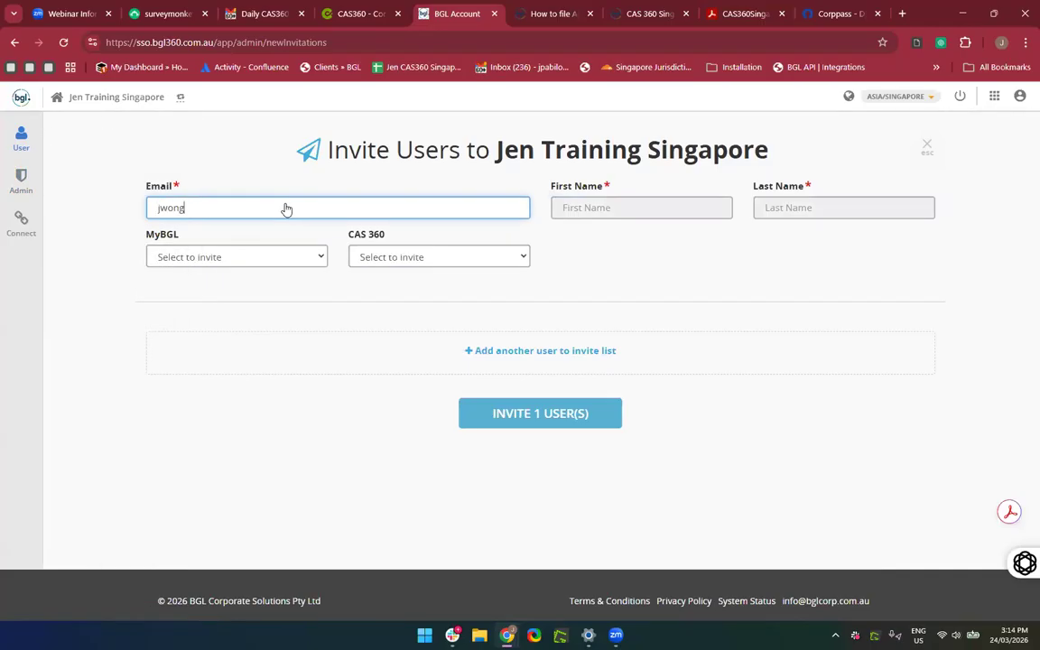
Fill in the new user's first name and last name.
left_click(591, 219)
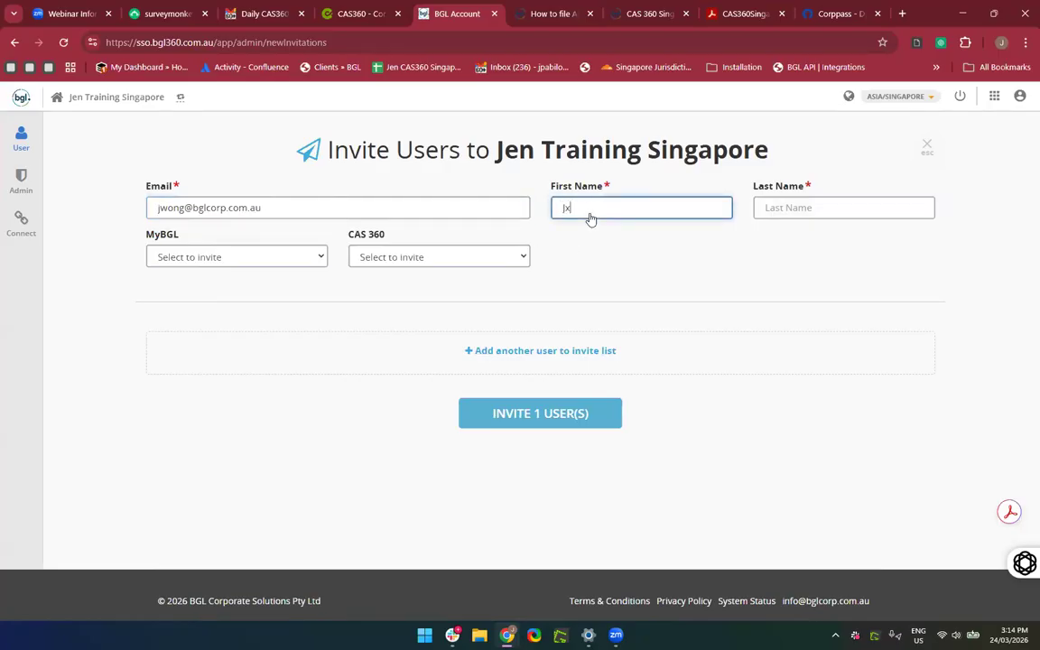
left_click(776, 210)
Set the new user's MyBGL role to Normal User.
left_click_drag(604, 297, 235, 261)
left_click(245, 279)
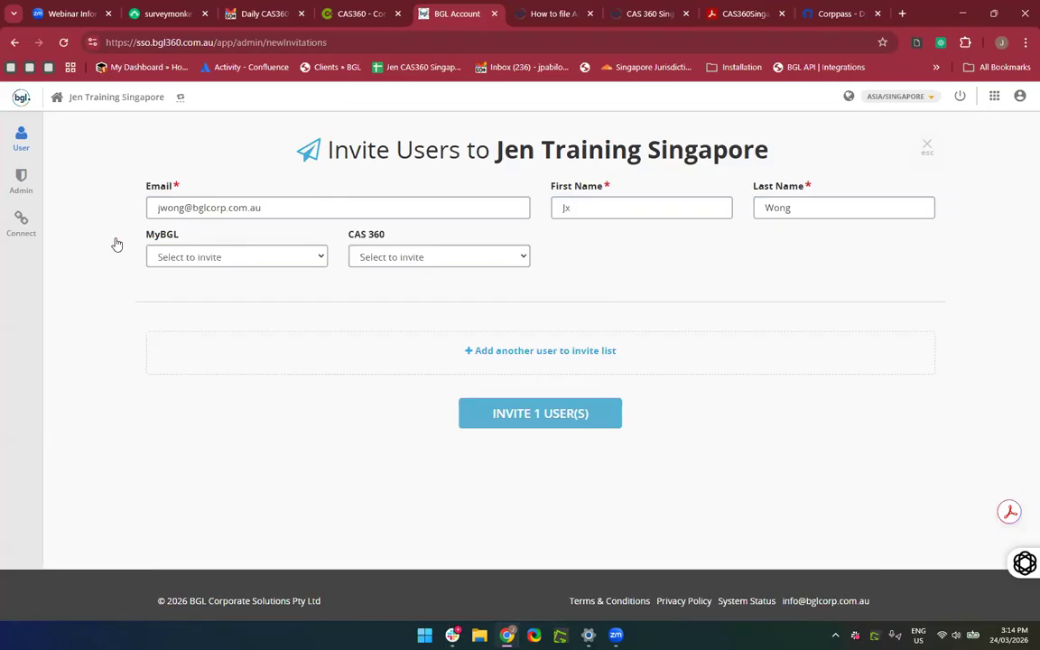
left_click(211, 258)
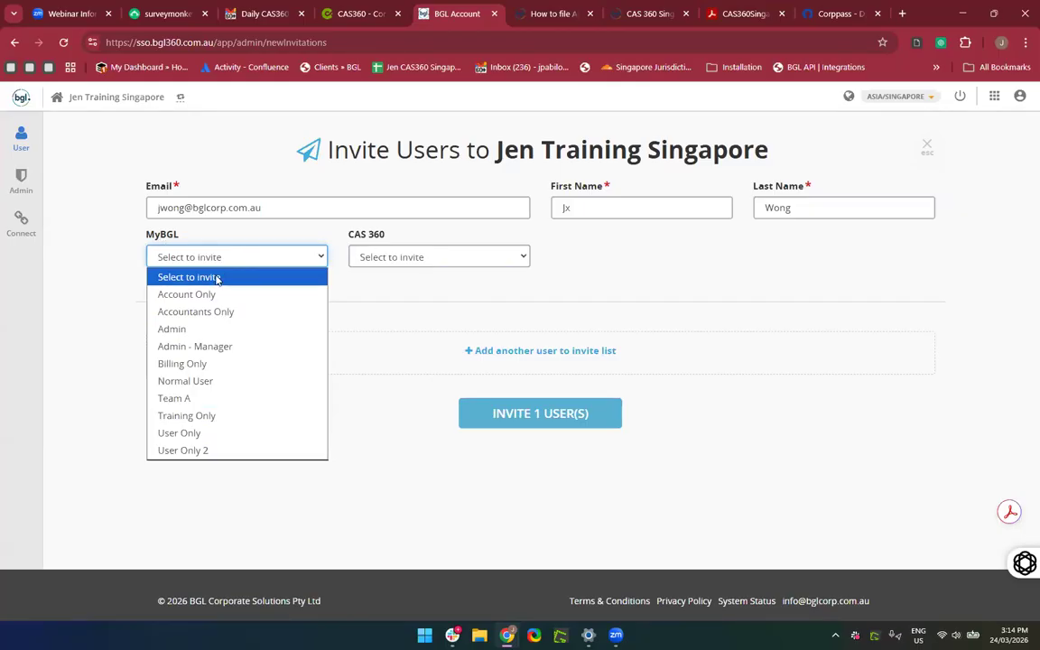
left_click(206, 383)
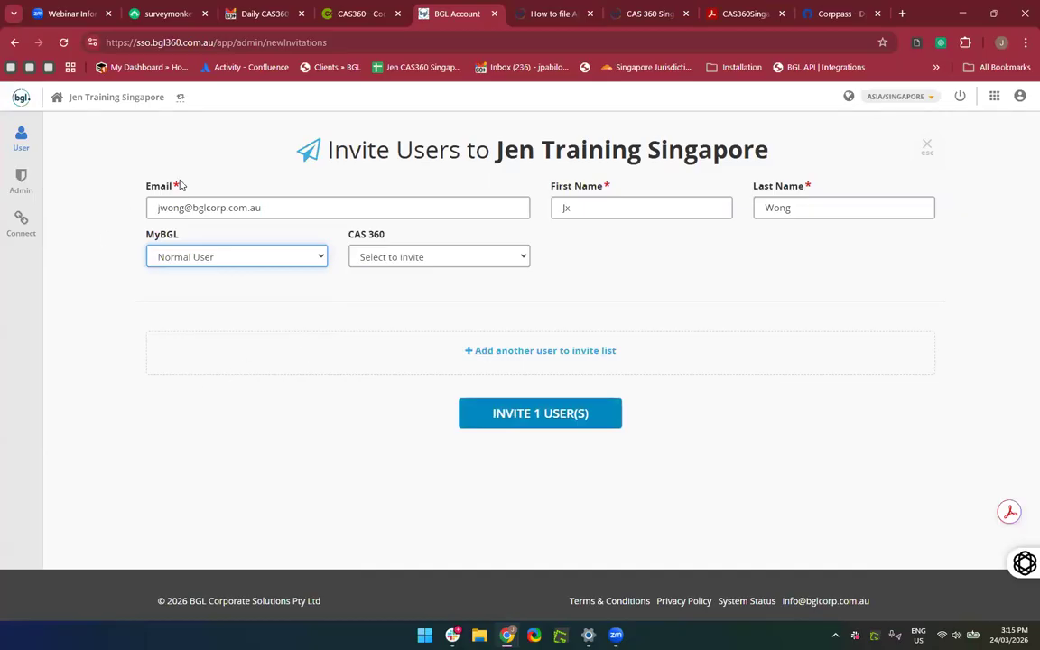
Open CAS360's Help > Singapore Help centre.
left_click(344, 15)
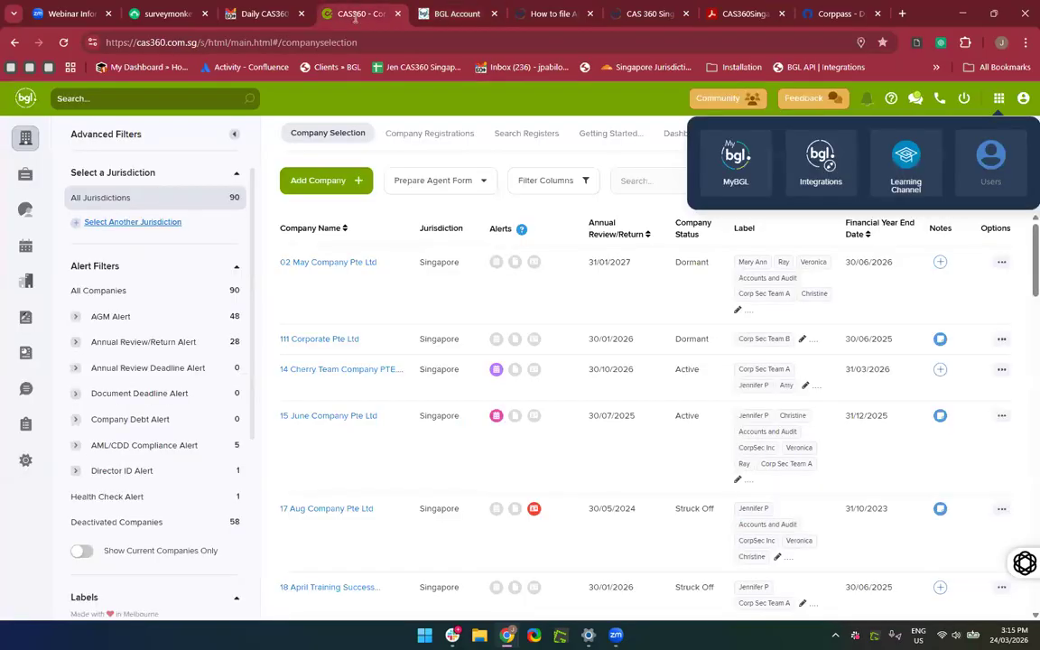
left_click(890, 98)
left_click(783, 258)
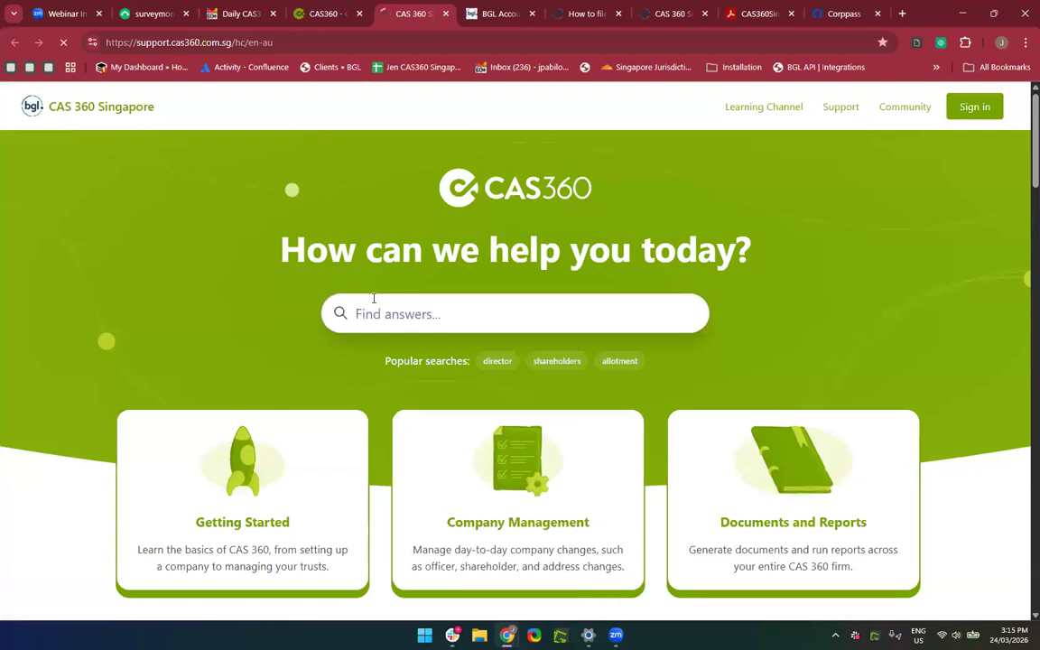
Search the help centre for 'Role Settings' and open the User Roles article.
left_click(448, 319)
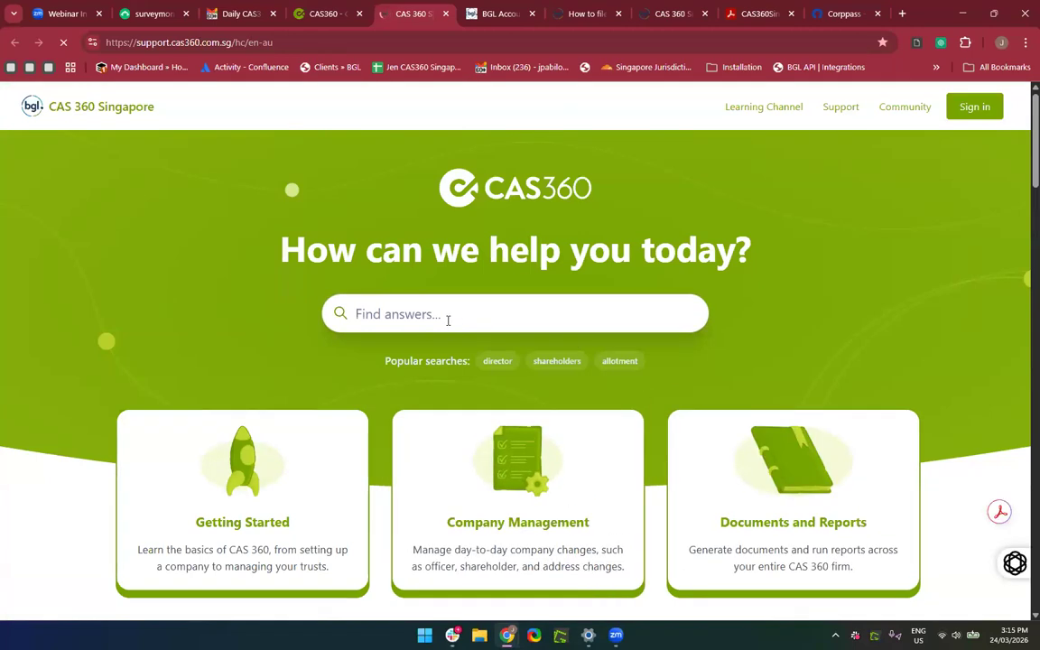
scroll(448, 321, "down", 1)
type("Role")
key("BackSpace")
type("le Settings")
key("Return")
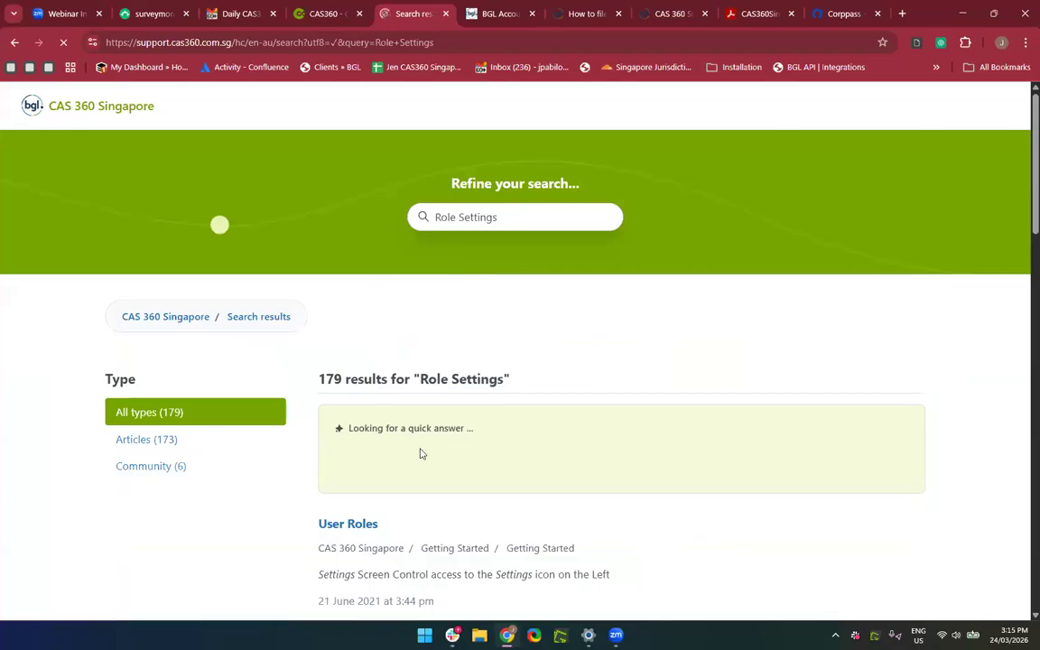
scroll(420, 454, "down", 2)
left_click(529, 457)
Read the CAS 360 role permission table, briefly checking the invite form's MyBGL roles.
scroll(508, 436, "down", 4)
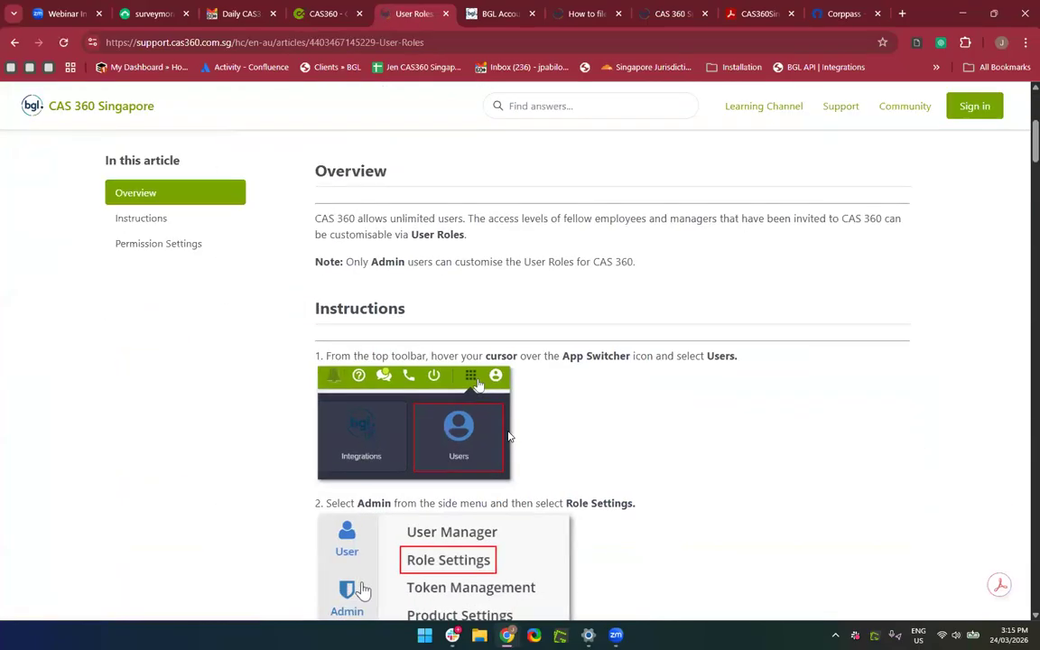
scroll(509, 436, "down", 10)
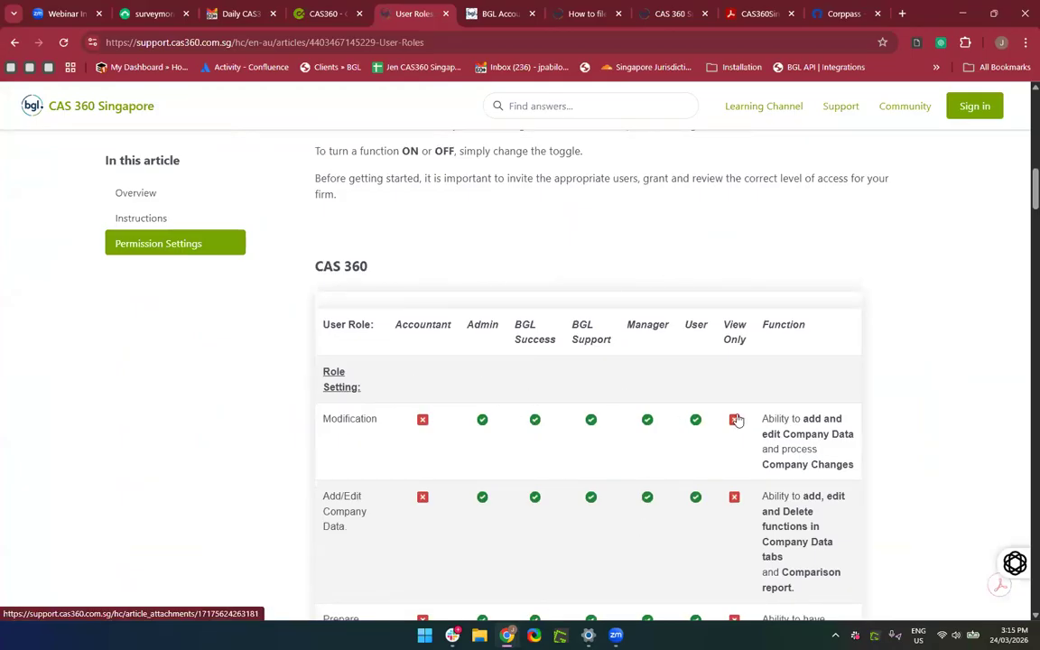
scroll(738, 420, "down", 1)
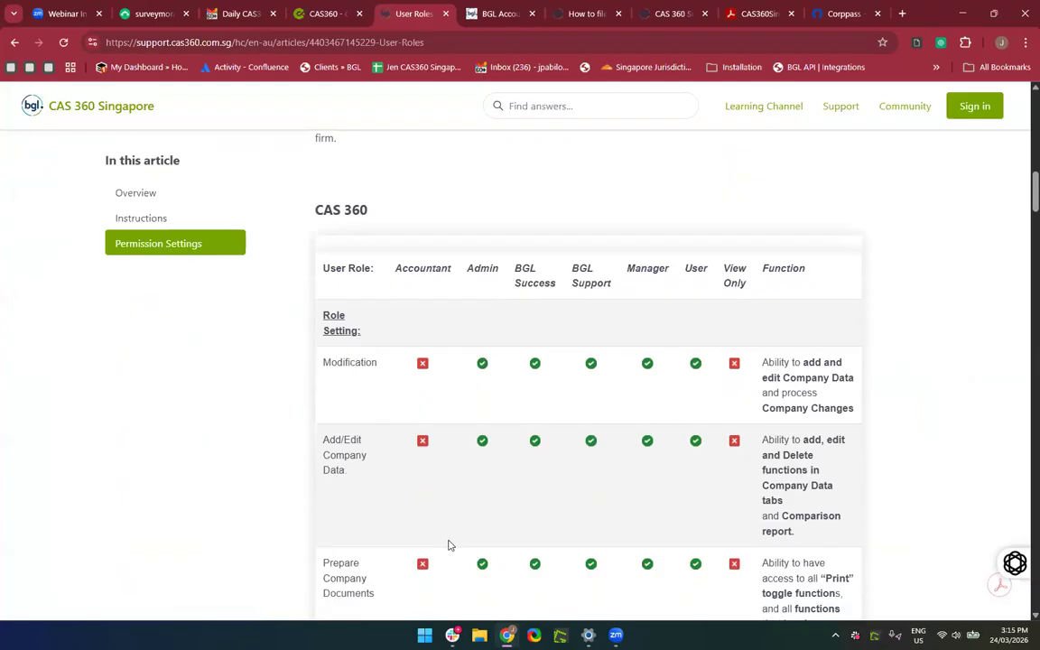
scroll(450, 546, "down", 1)
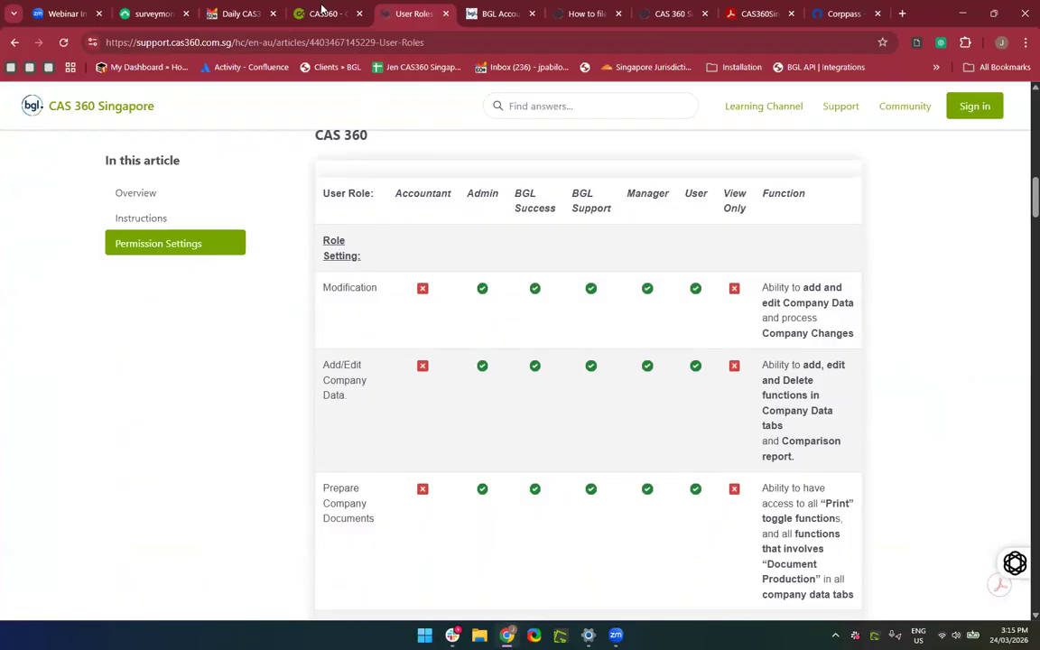
left_click(478, 16)
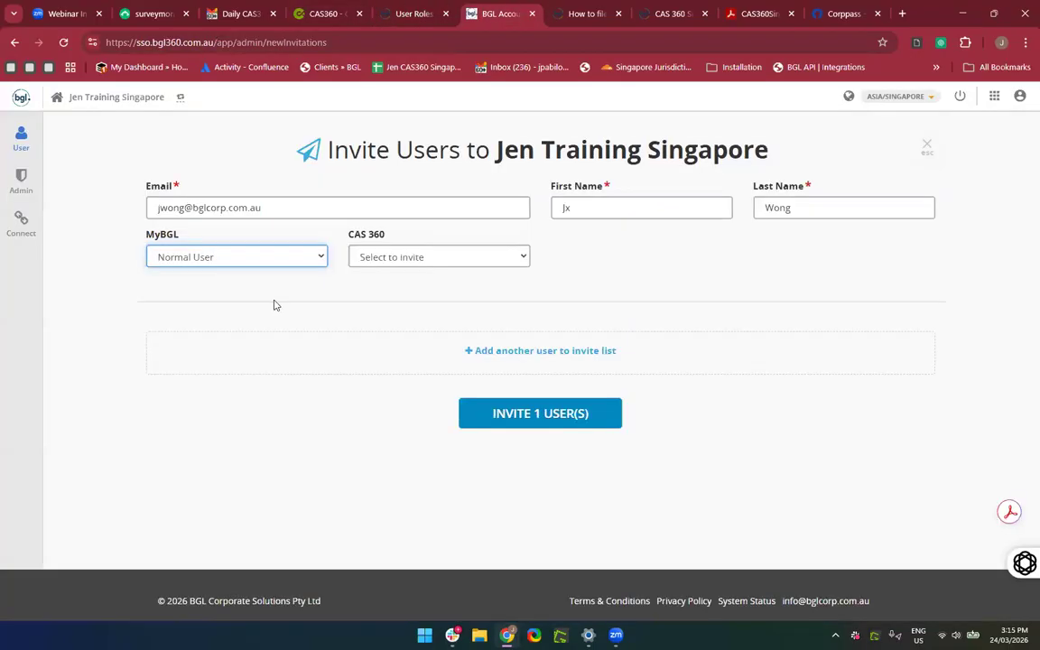
left_click(248, 257)
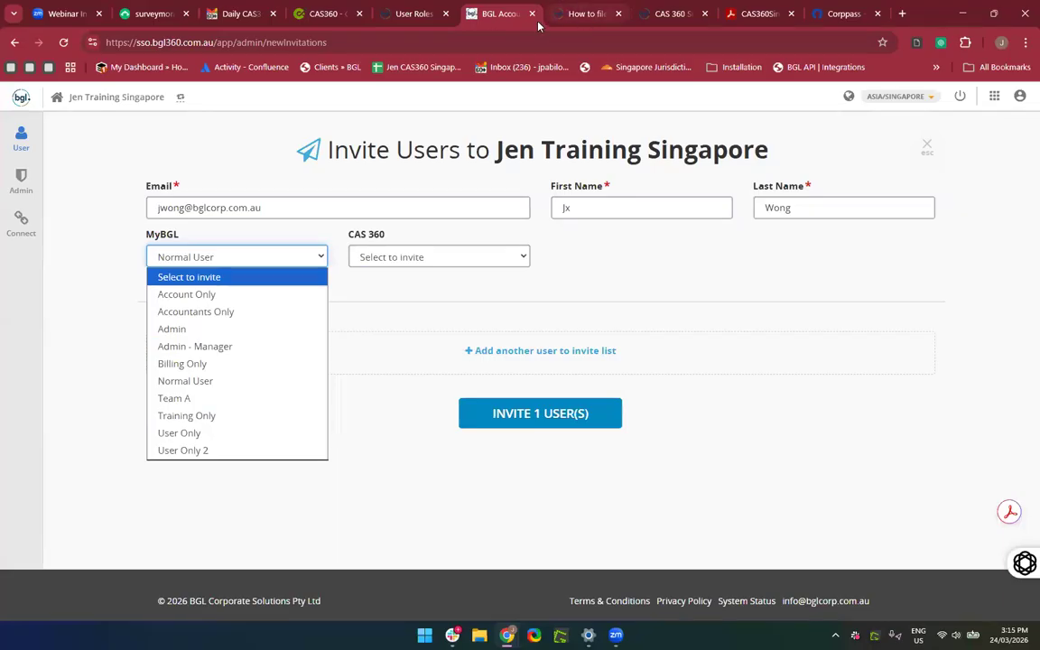
left_click(567, 14)
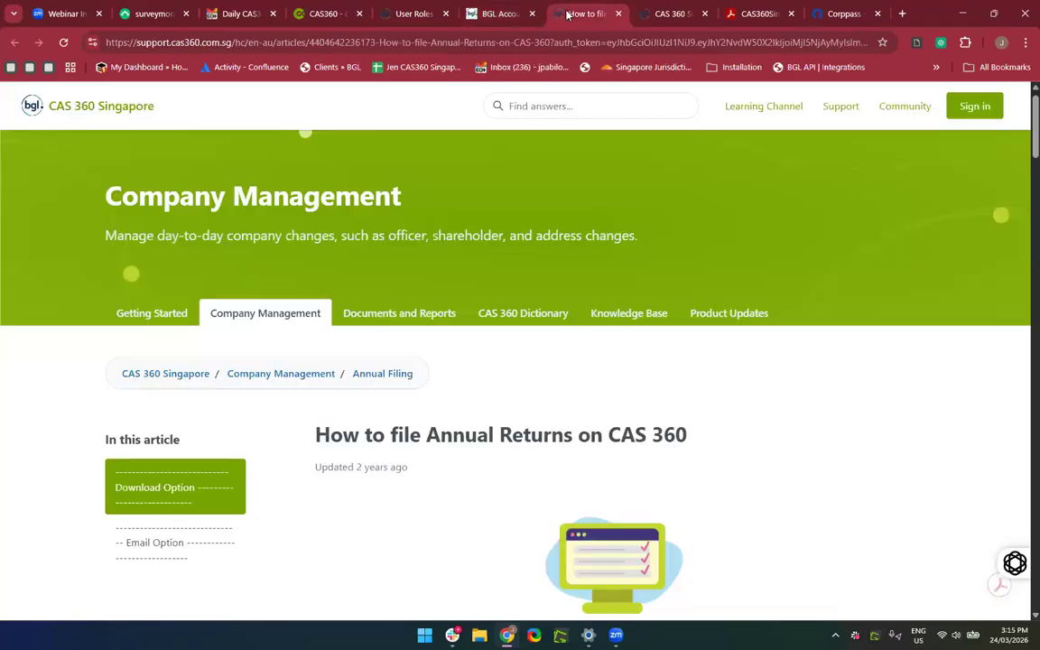
left_click(411, 12)
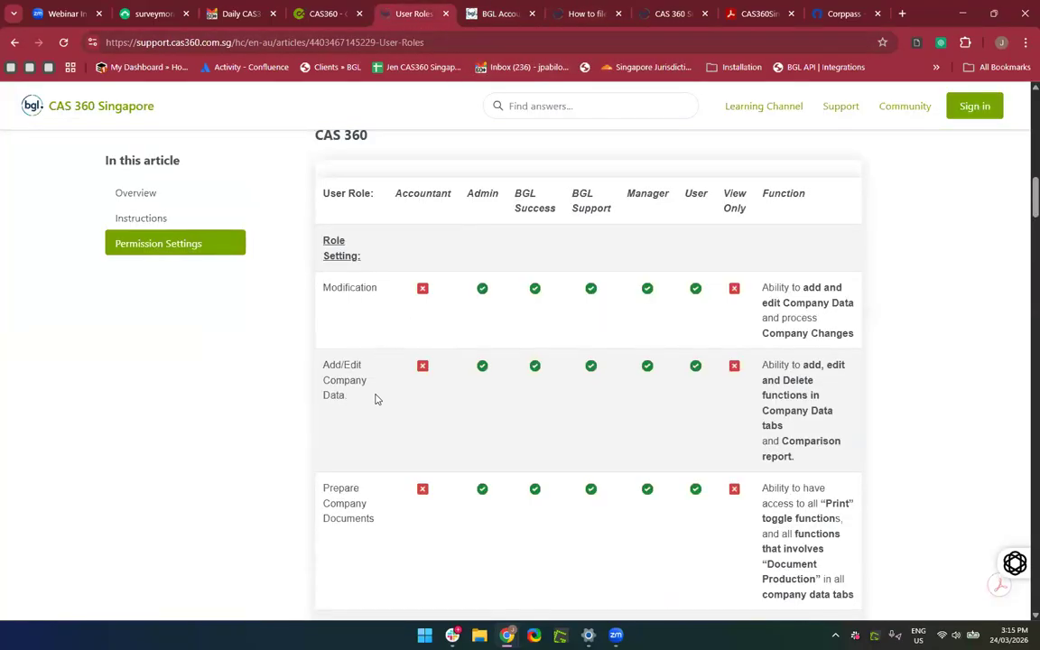
Review the permission table once more, close the User Roles article, and open the CAS 360 roles.
scroll(408, 445, "down", 3)
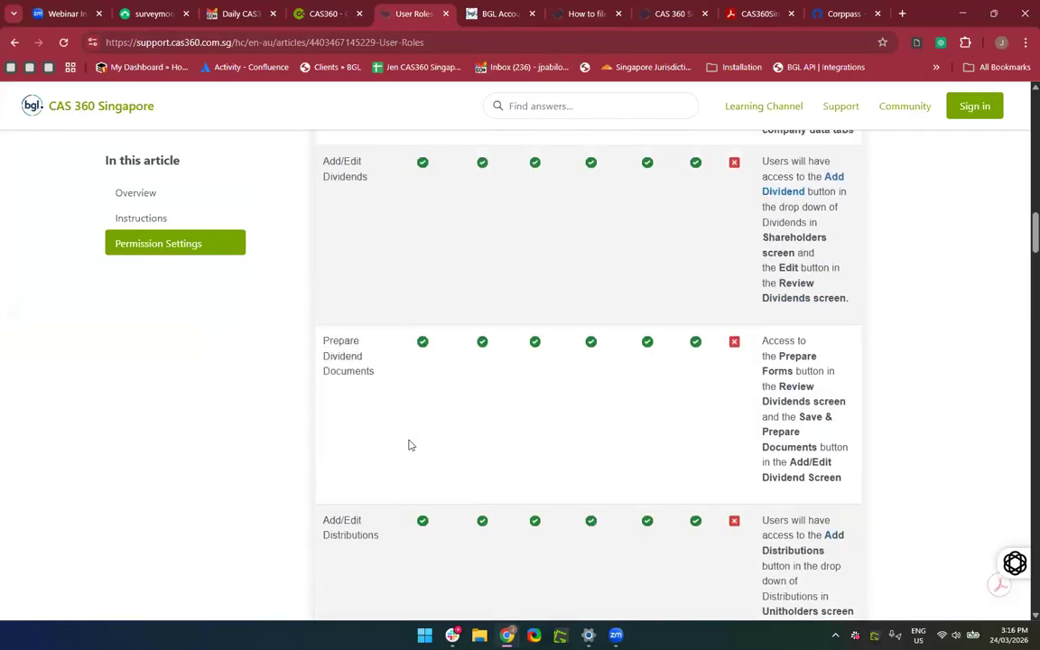
scroll(408, 443, "up", 1)
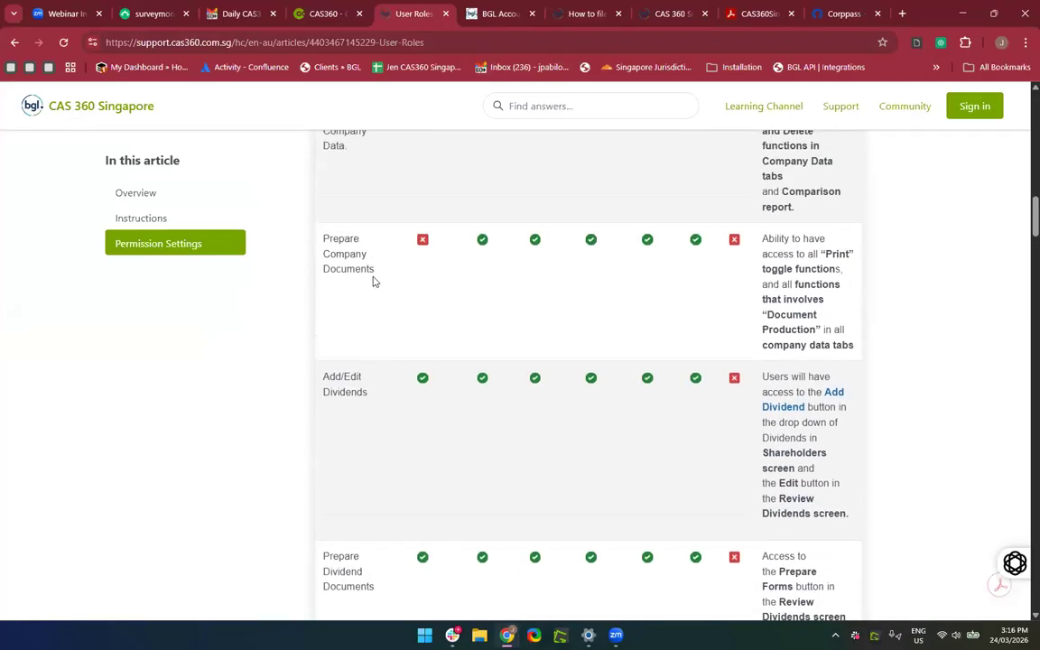
scroll(359, 279, "up", 1)
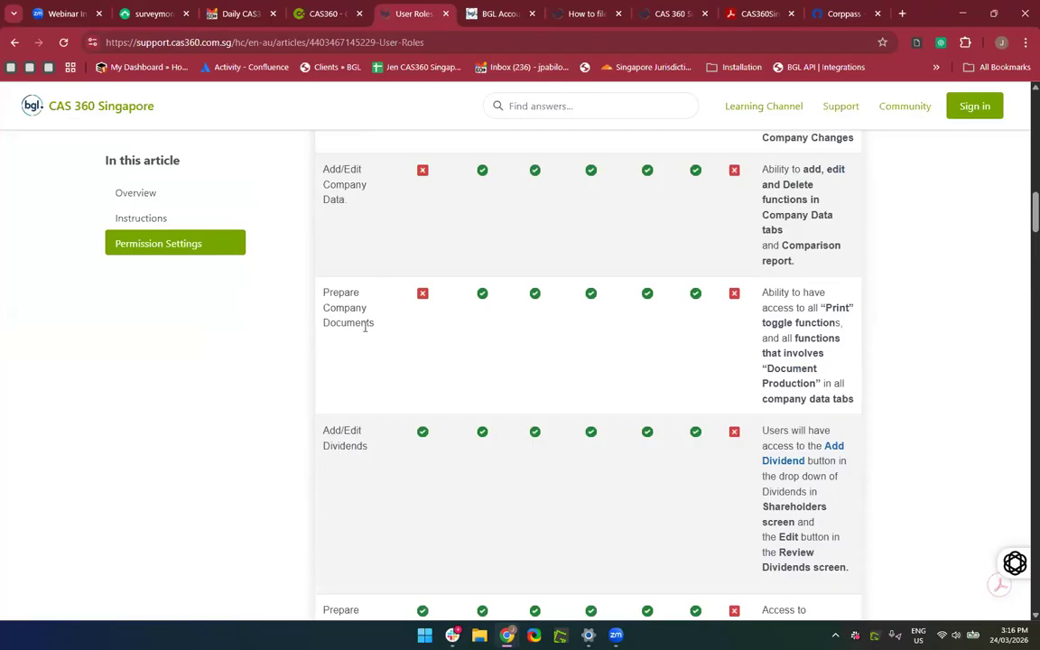
scroll(404, 354, "down", 1)
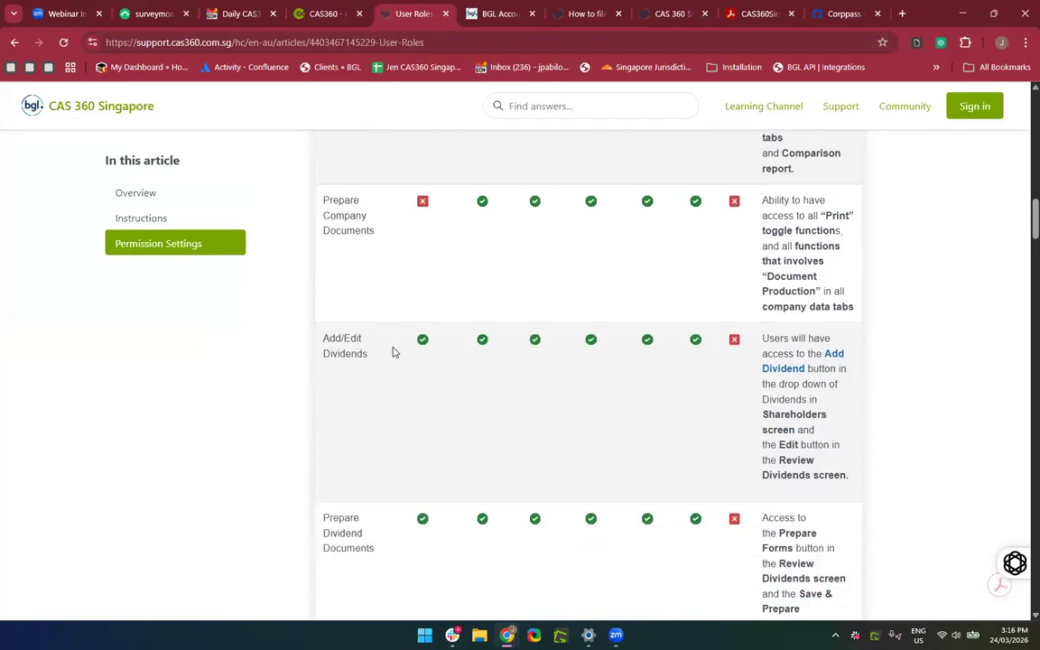
scroll(425, 361, "down", 1)
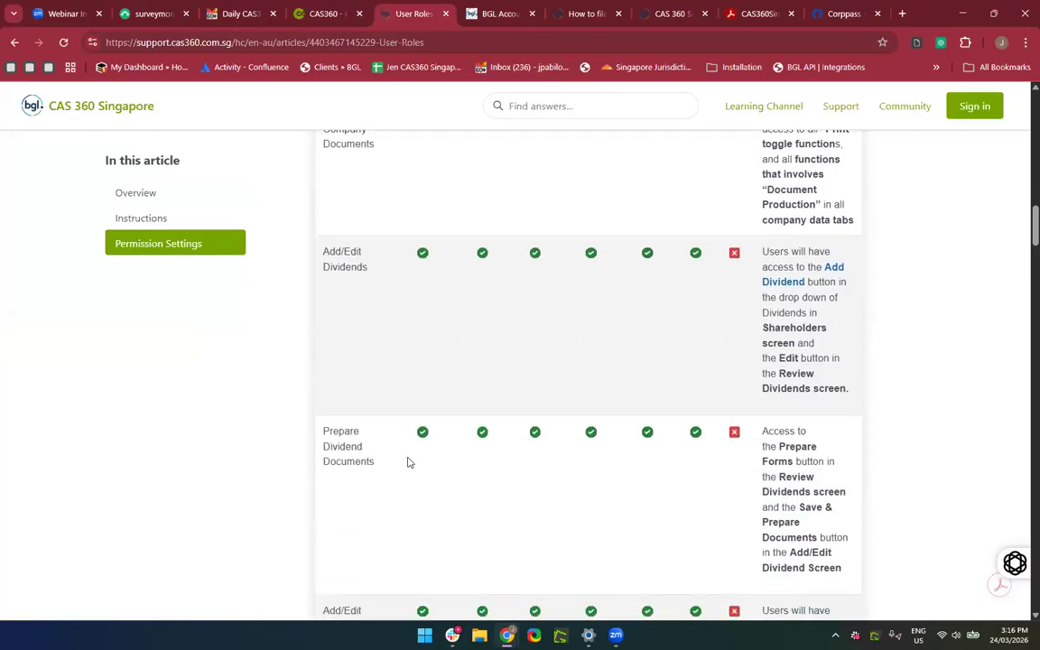
scroll(420, 472, "down", 5)
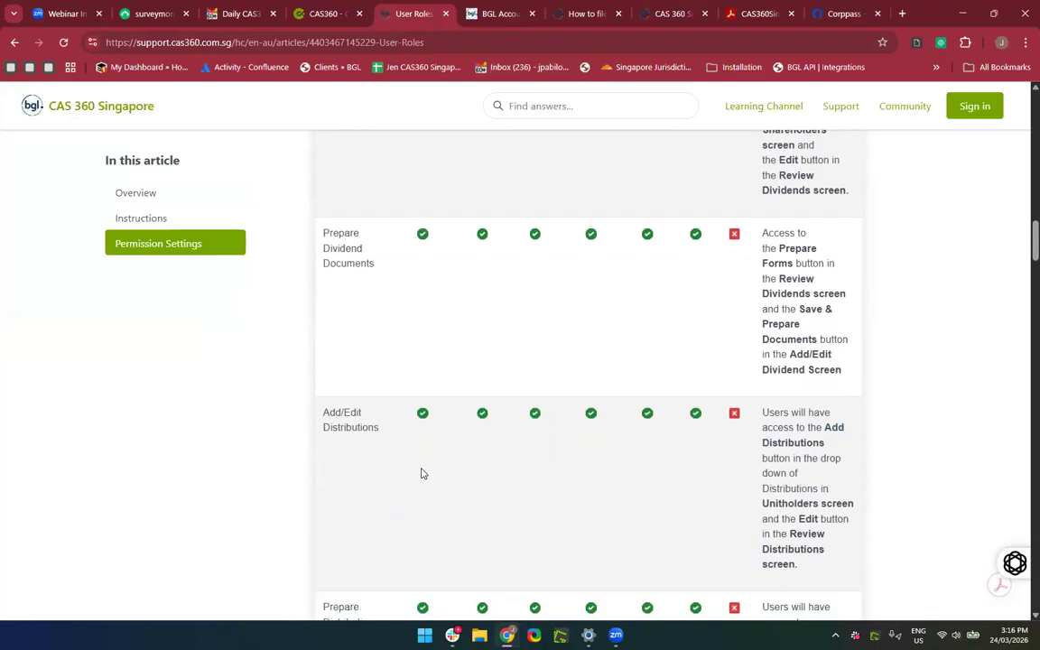
scroll(421, 473, "down", 3)
scroll(420, 471, "up", 12)
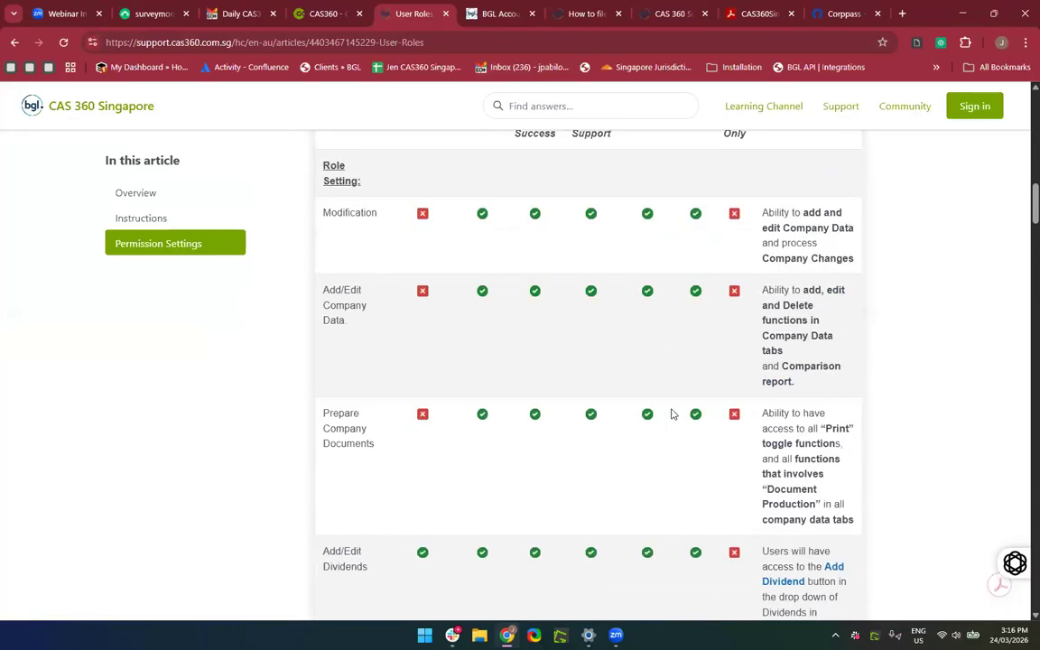
scroll(670, 413, "up", 2)
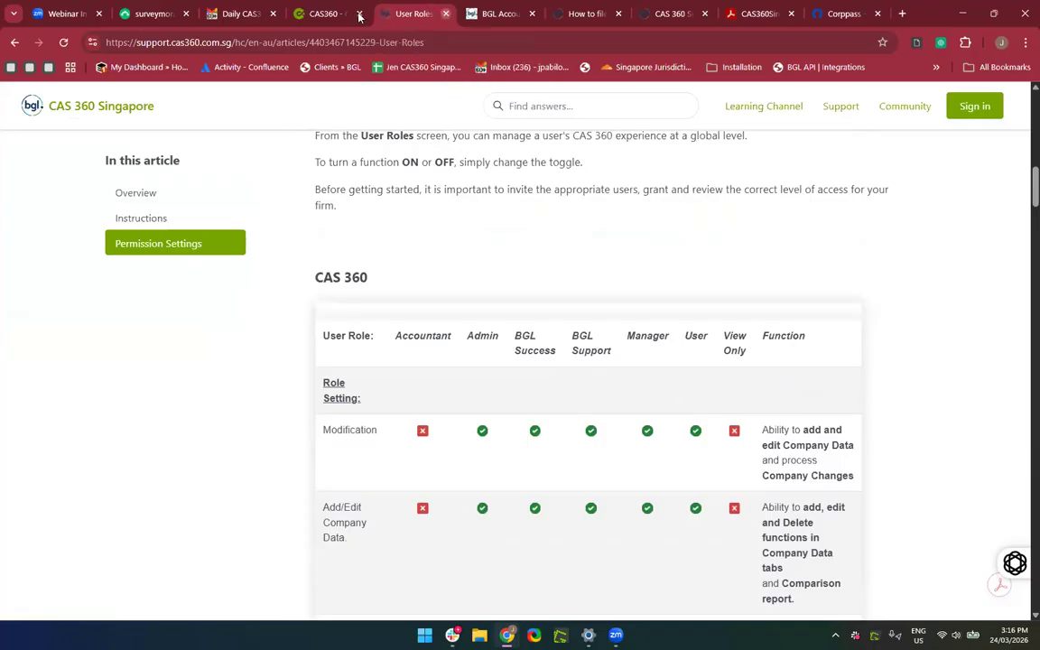
key("ctrl+w")
left_click(382, 258)
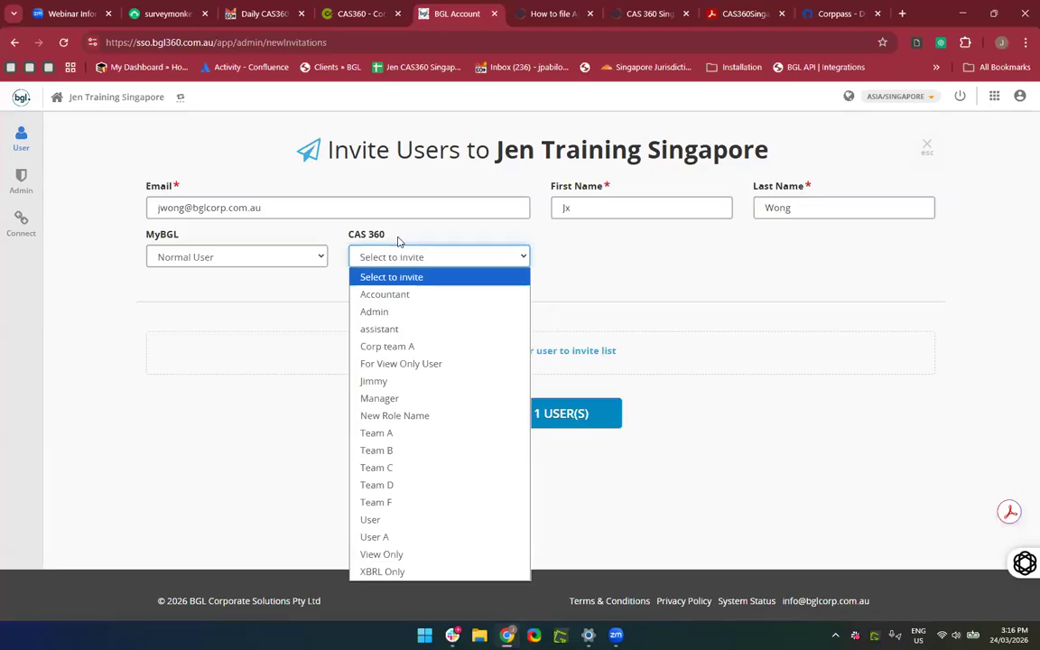
Set the CAS 360 role to Accountant, drop the extra user row, and send one invitation.
left_click(434, 296)
left_click(542, 286)
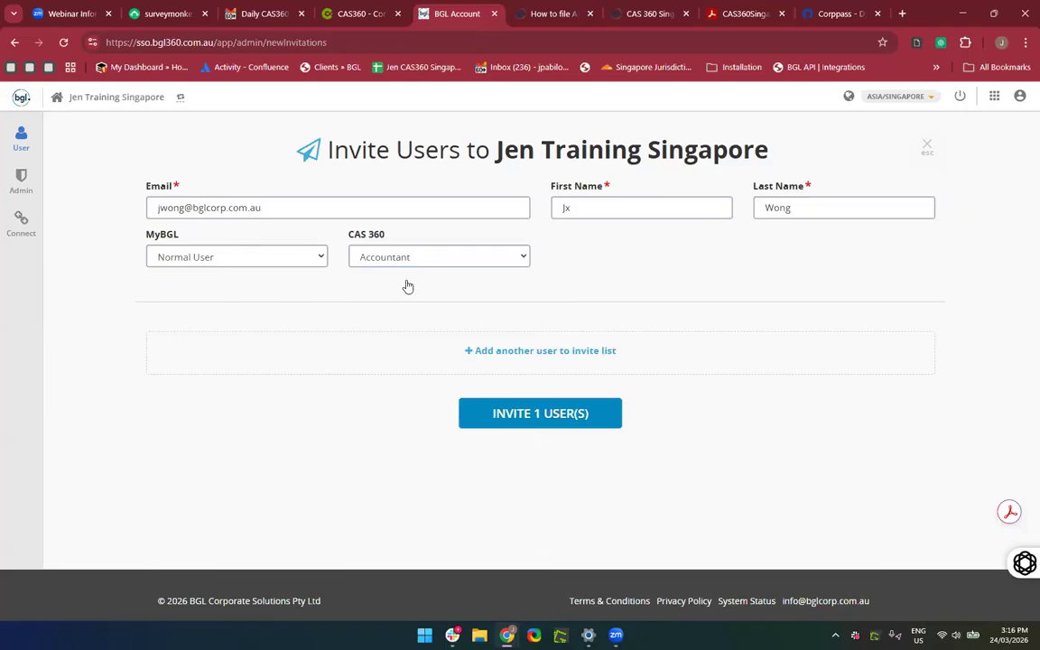
left_click(547, 359)
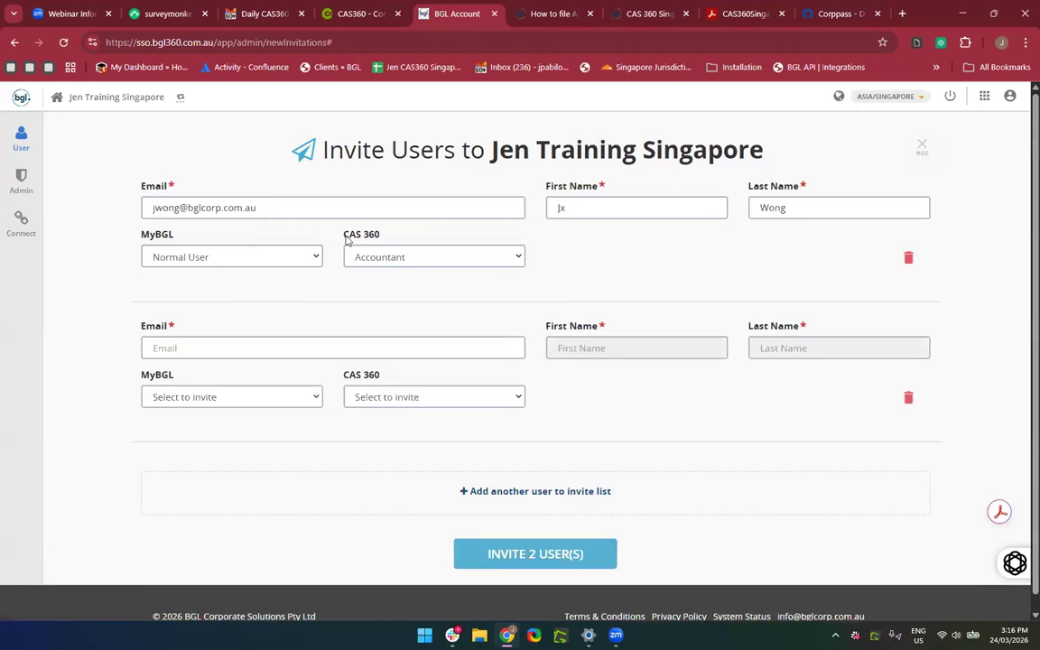
left_click(909, 400)
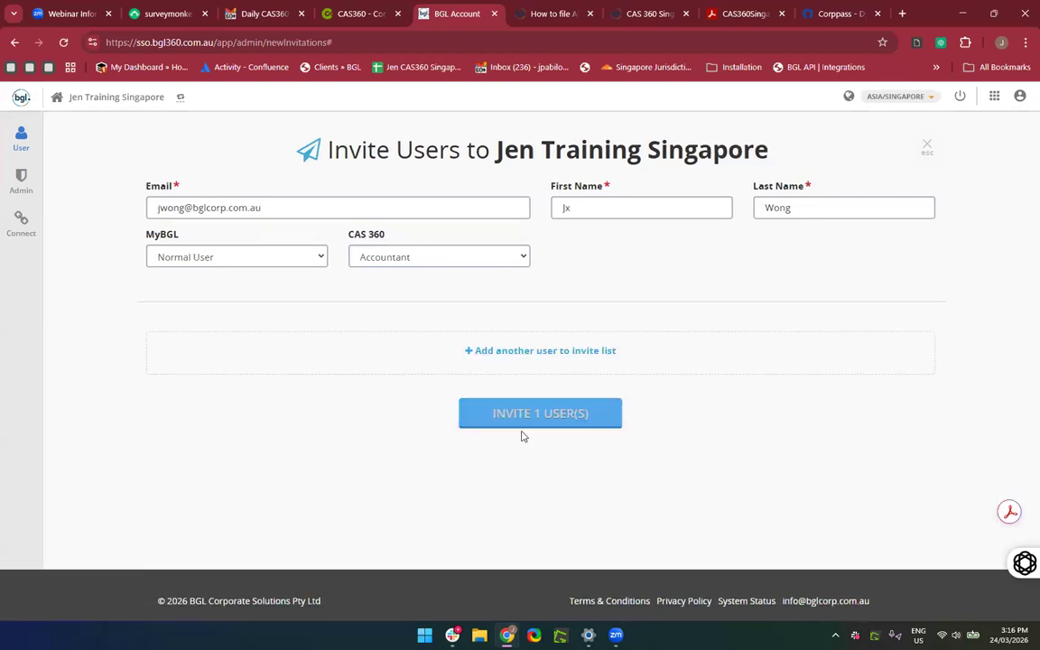
left_click(484, 422)
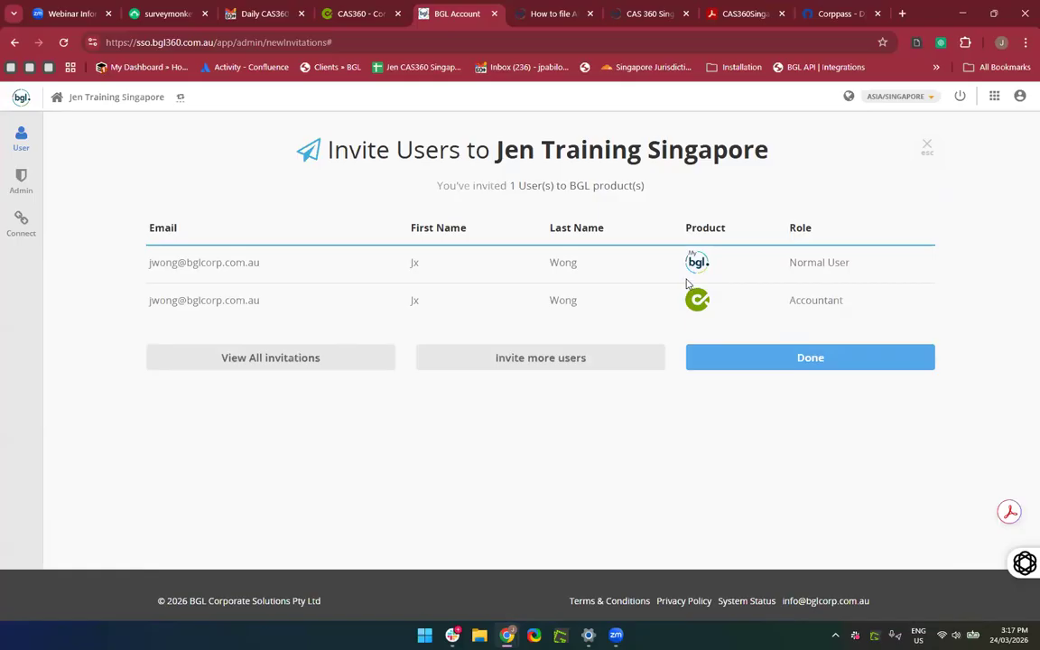
Finish and scroll the Invitations list showing the two new pending invitations.
left_click(793, 366)
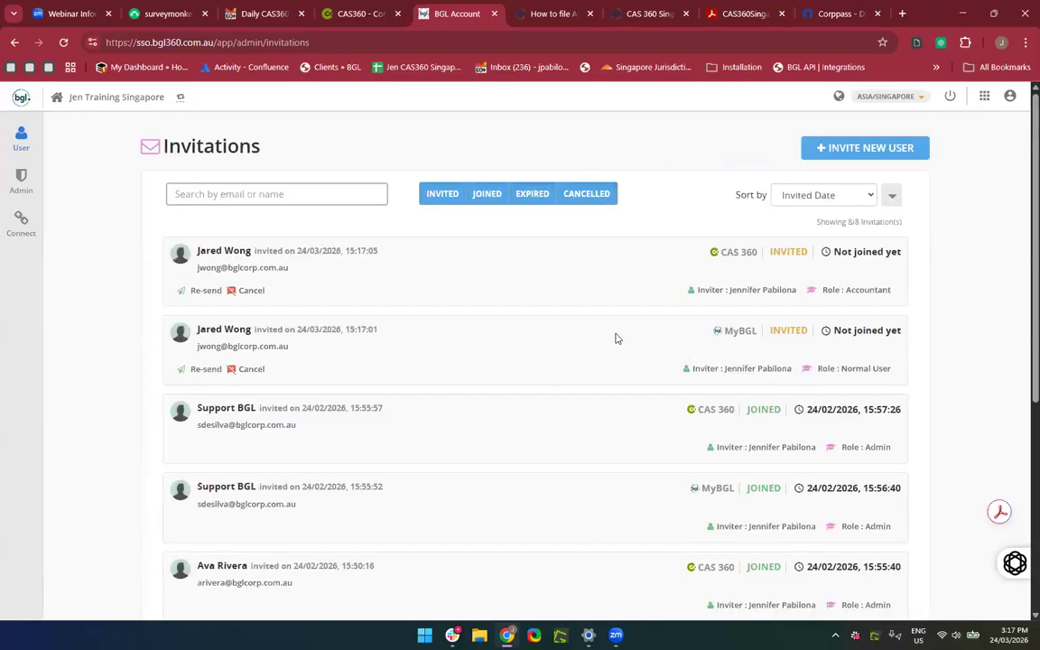
scroll(617, 338, "down", 1)
scroll(616, 339, "up", 1)
scroll(383, 376, "down", 5)
scroll(384, 376, "up", 3)
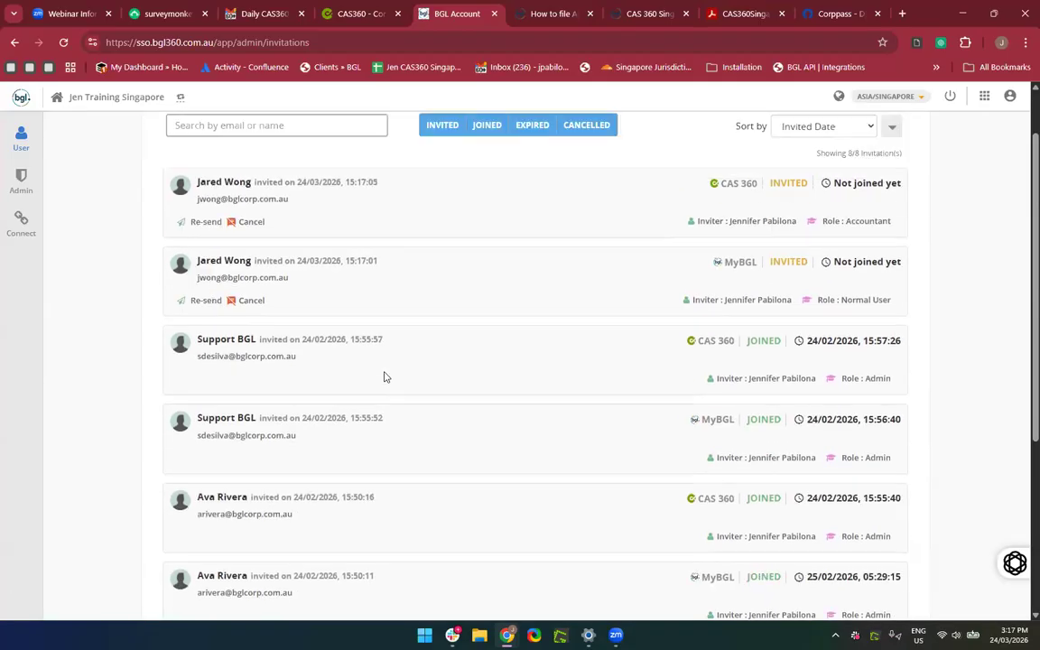
scroll(383, 376, "up", 1)
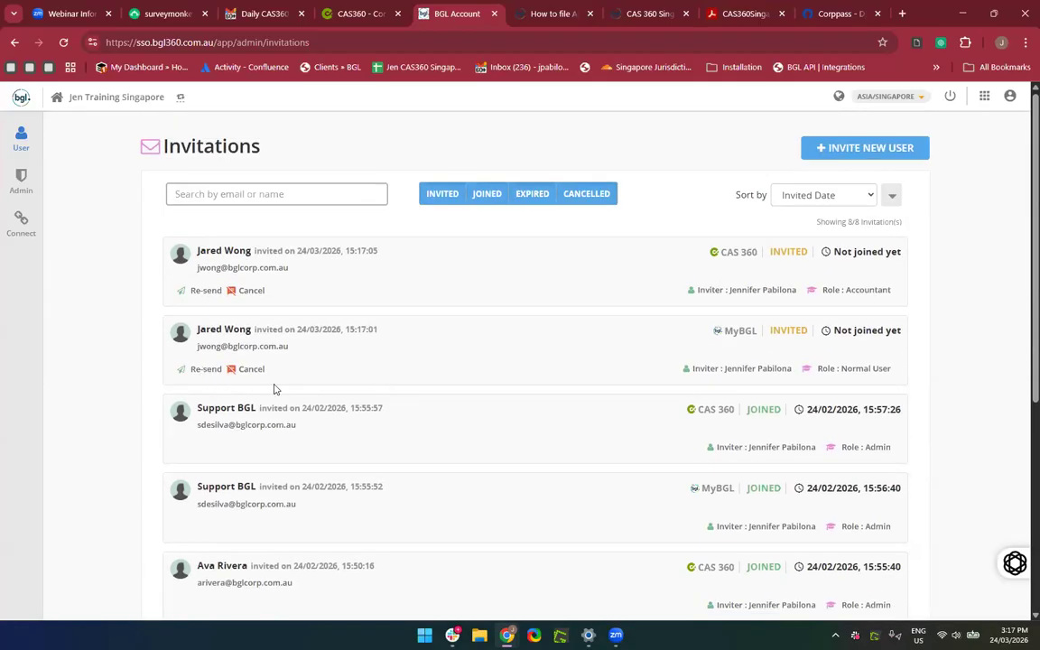
scroll(323, 286, "down", 1)
scroll(324, 287, "up", 1)
Search the mailbox for 'welcome to mybgl'.
left_click(267, 14)
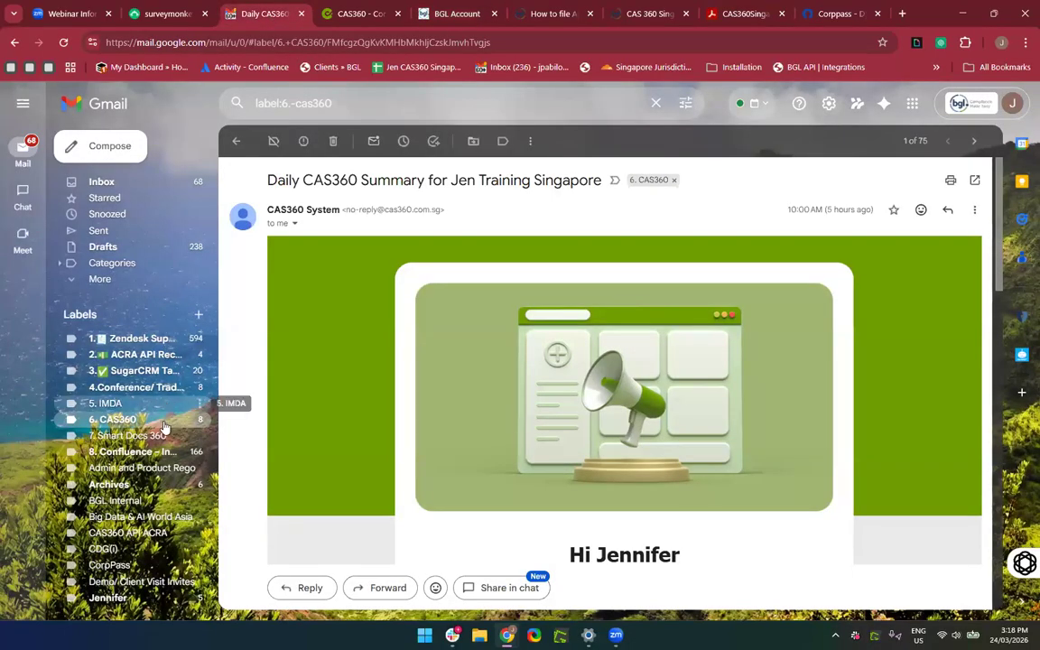
left_click(366, 101)
key("BackSpace")
key("BackSpace")
key("BackSpace")
key("BackSpace")
key("BackSpace")
key("BackSpace")
key("BackSpace")
key("BackSpace")
key("BackSpace")
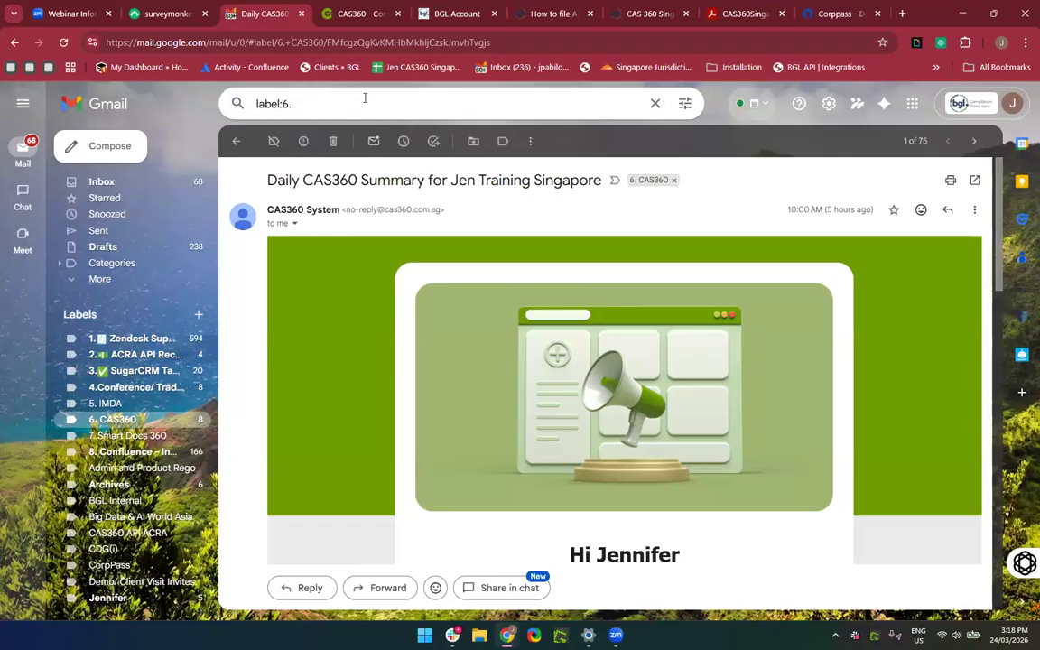
type("welcome to ")
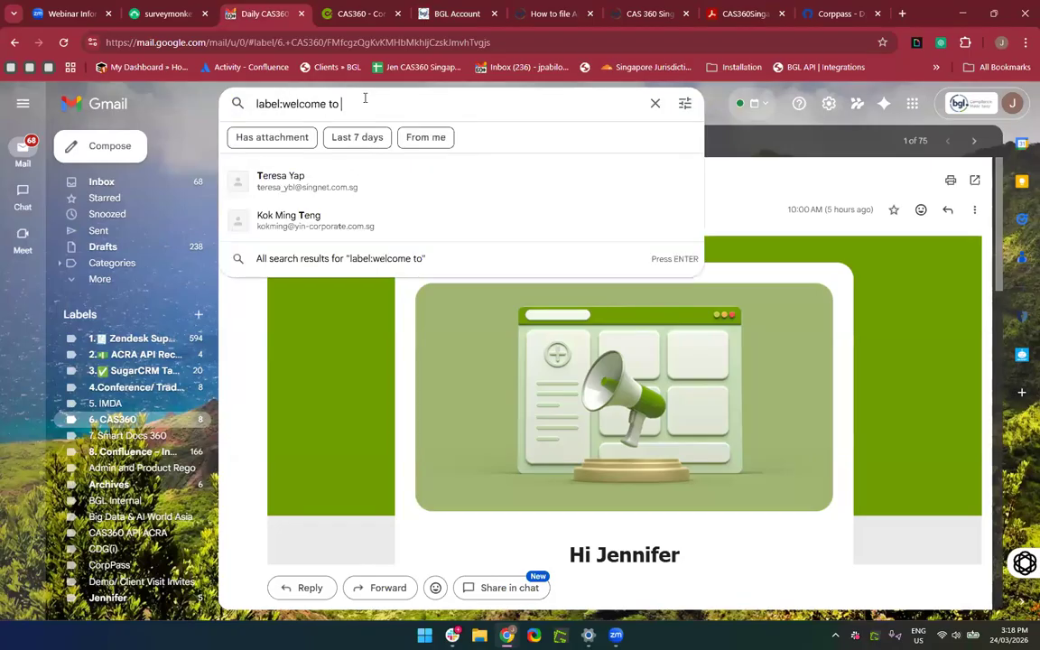
type("mybgl")
key("Return")
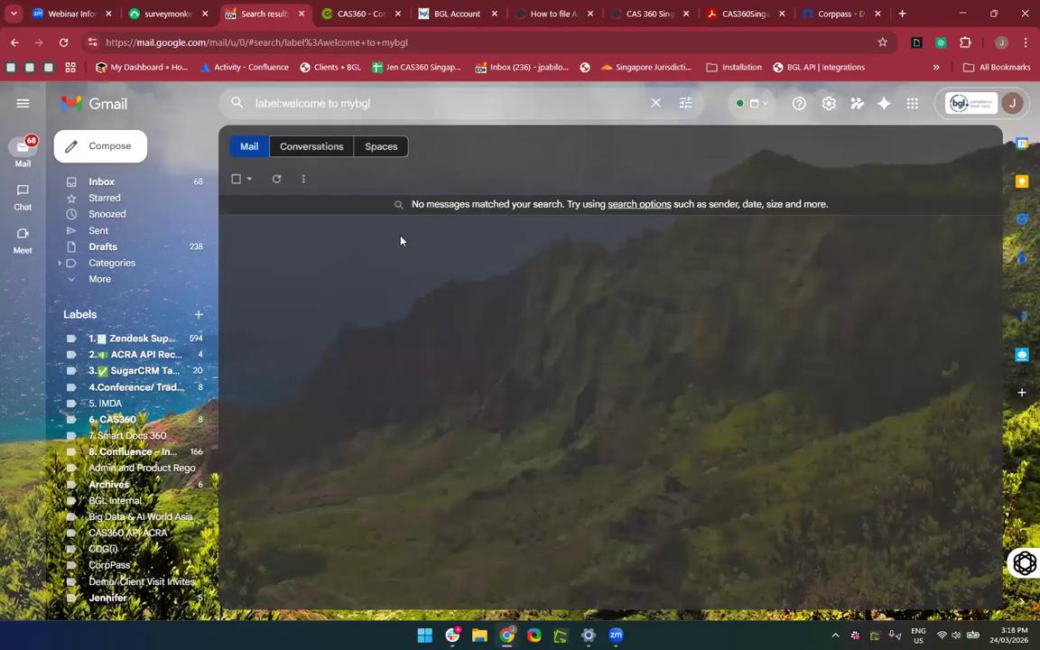
Search the 6. CAS360 label for 'welcome mybgl', open the Welcome to MyBGL email, then return to Invitations.
left_click(127, 419)
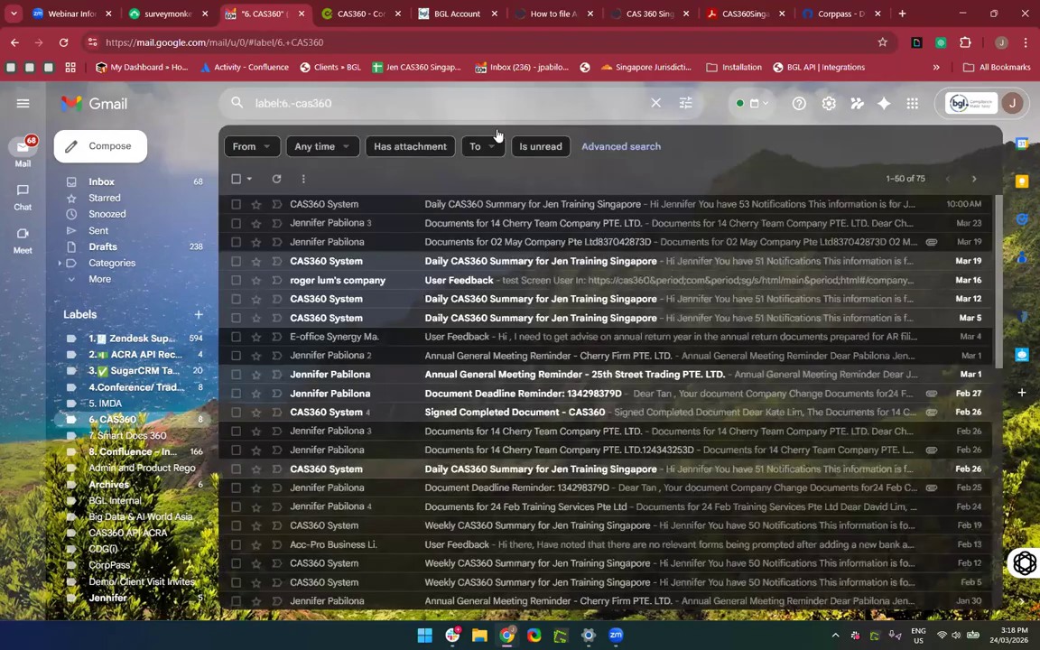
left_click(405, 104)
type("welcome mybg")
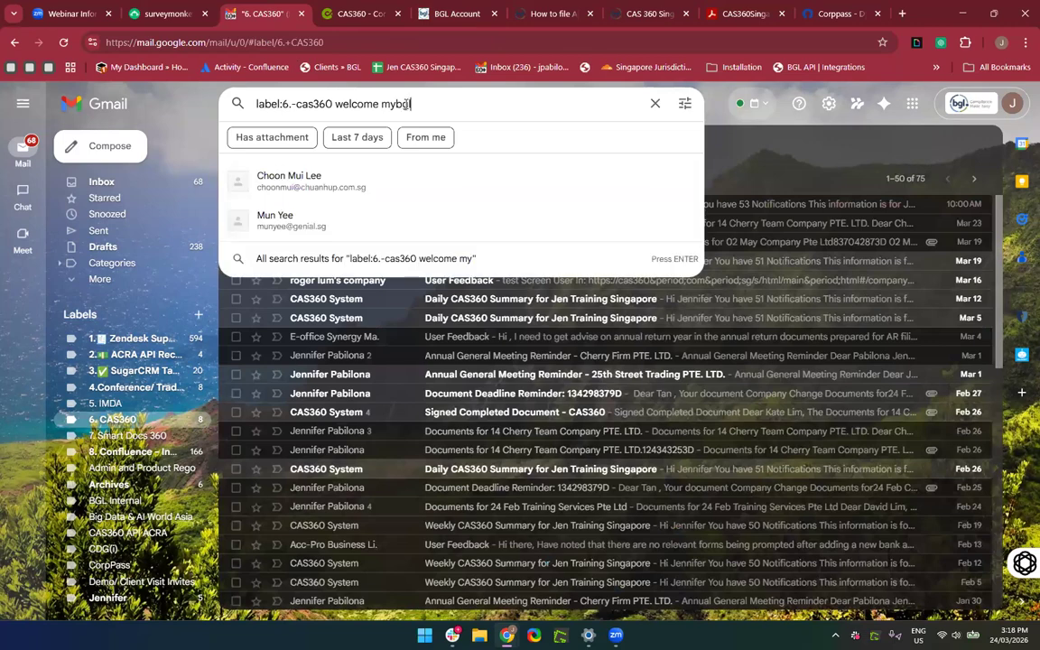
type("l")
key("Return")
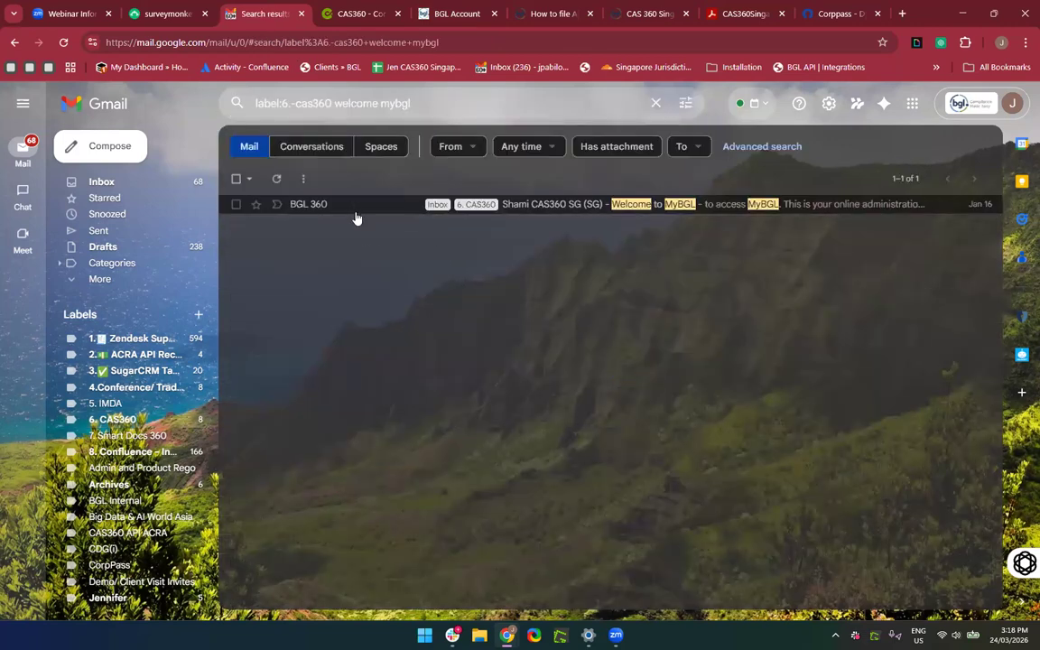
left_click(355, 210)
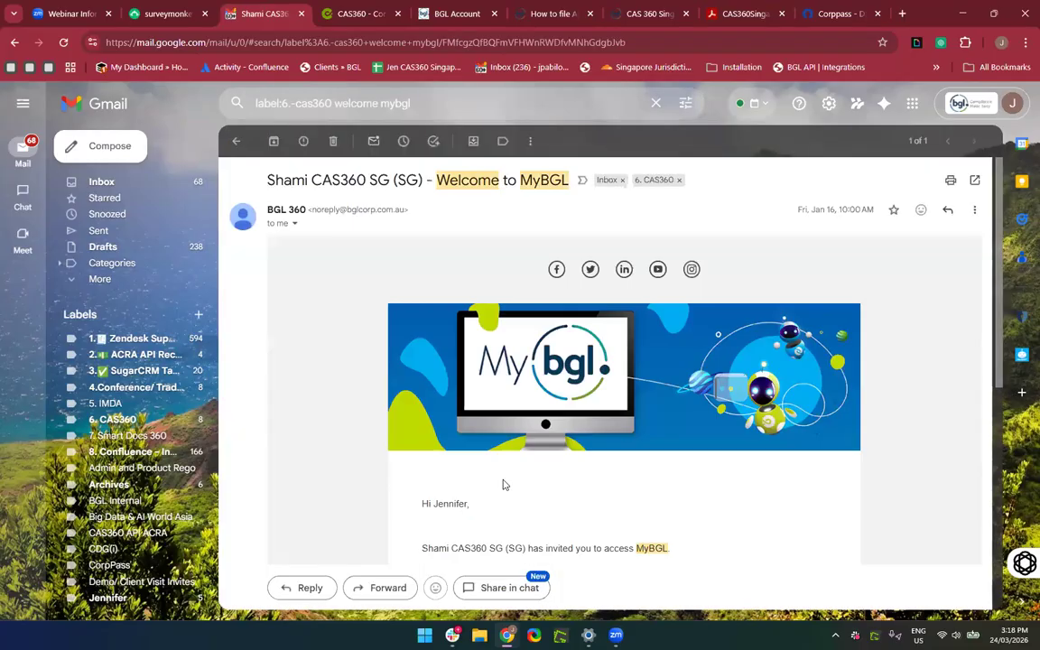
scroll(501, 483, "down", 3)
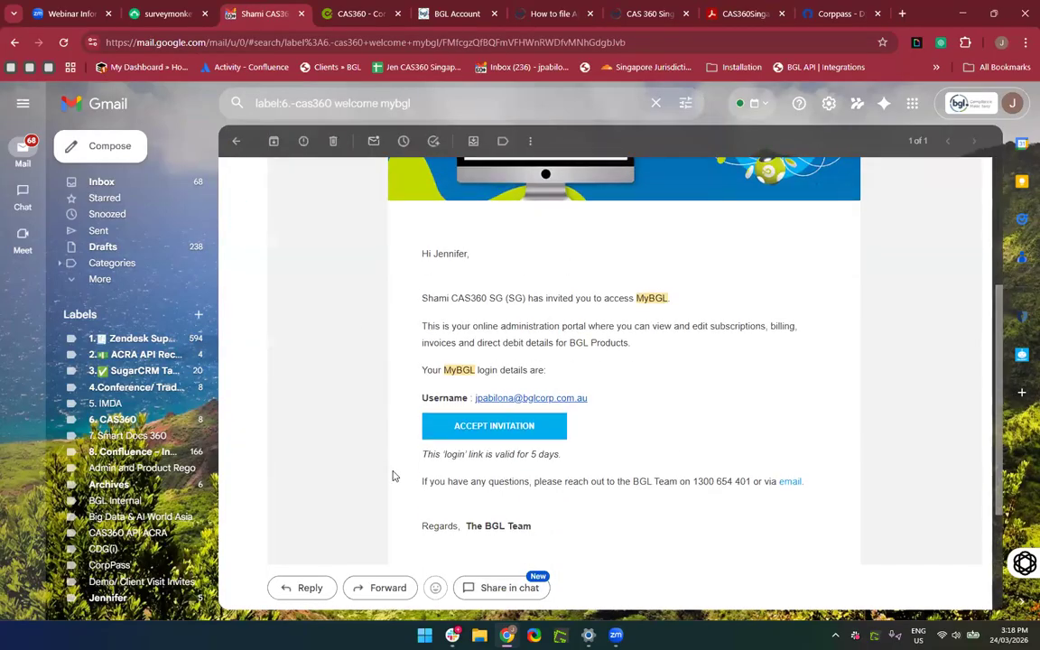
left_click(366, 16)
left_click(433, 15)
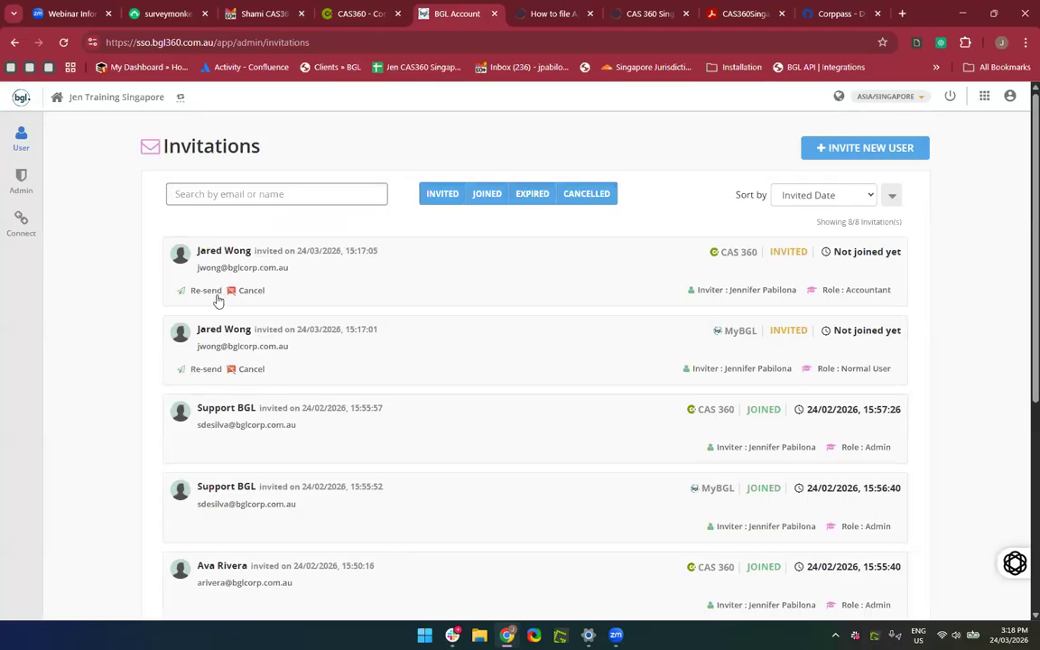
Go from the Invitations list to Admin > Role Settings for the CAS 360 Accountant role.
scroll(441, 409, "down", 2)
scroll(444, 411, "up", 1)
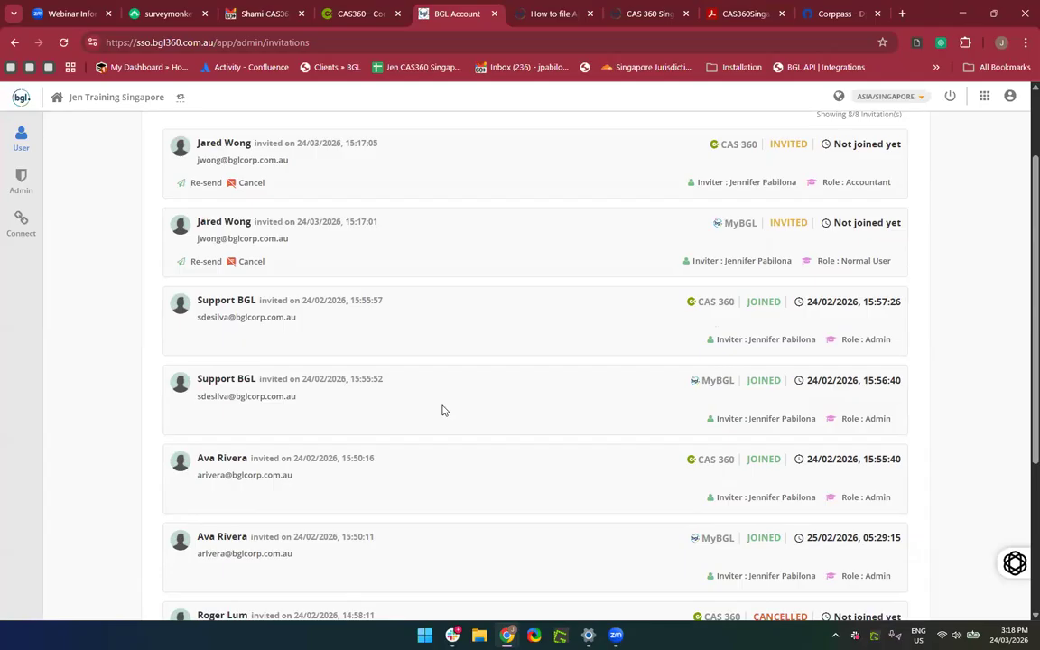
scroll(442, 411, "up", 2)
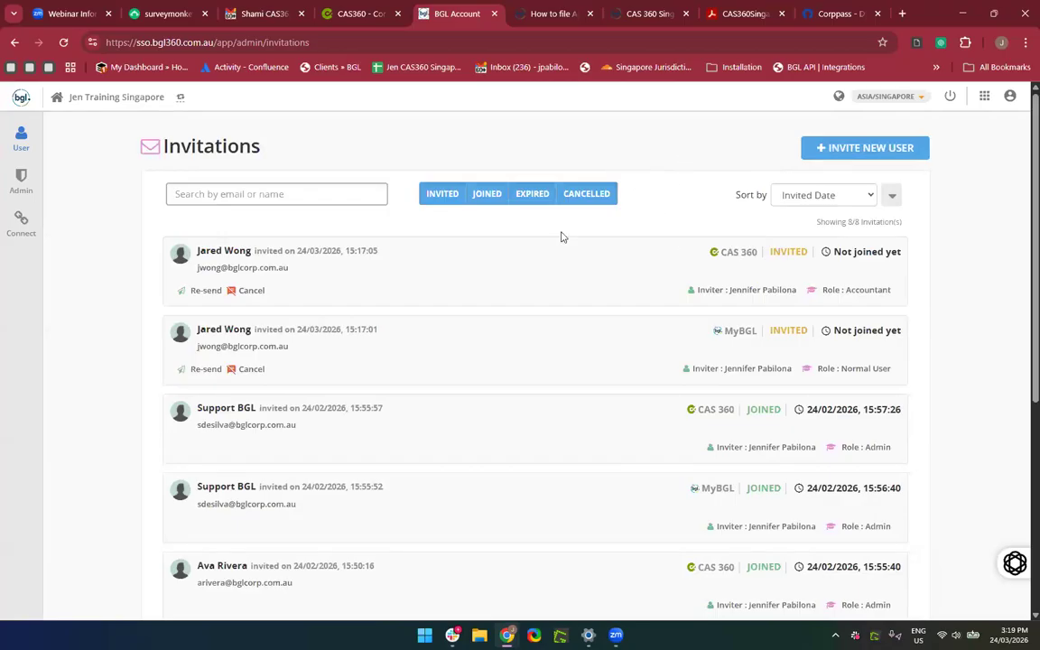
mouse_move(14, 144)
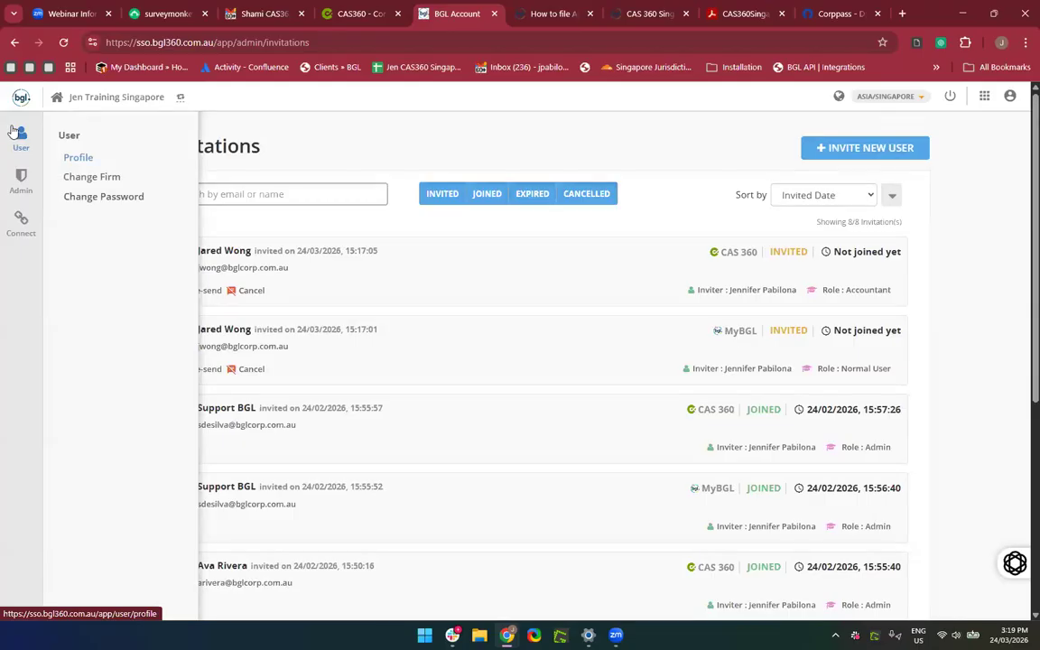
mouse_move(16, 184)
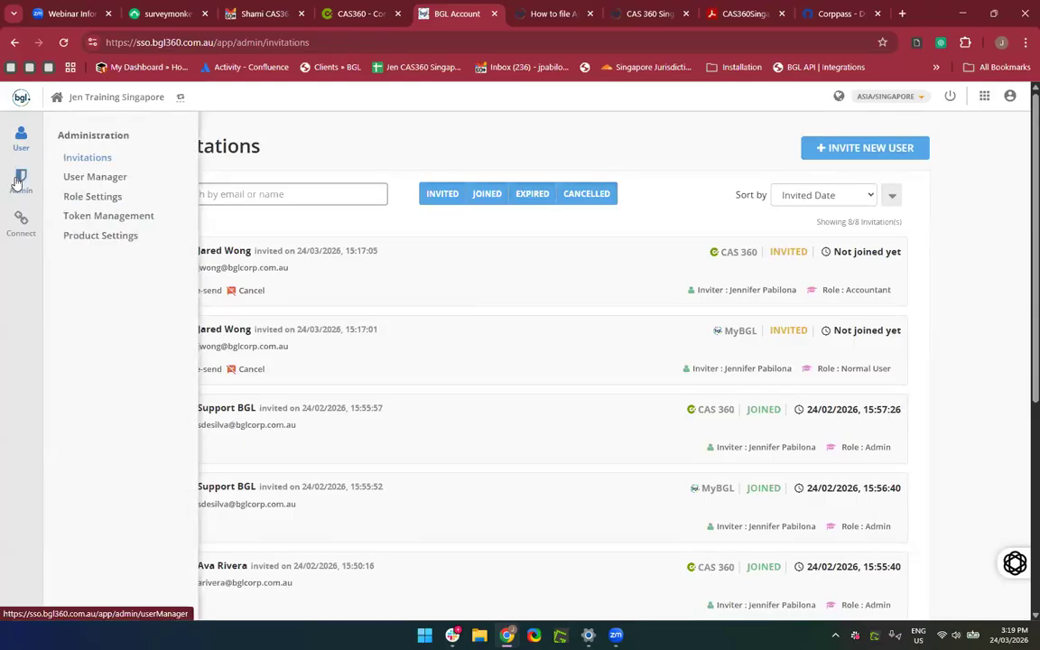
left_click(94, 198)
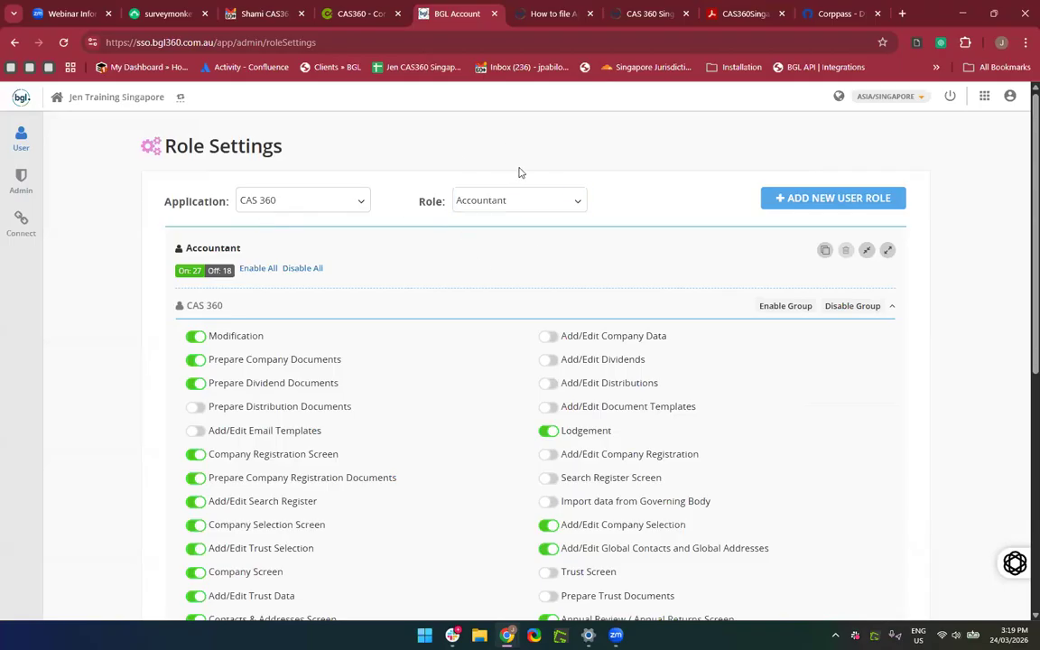
Turn on Prepare Distribution Documents and Add/Edit Email Templates for the Accountant role.
scroll(509, 341, "down", 2)
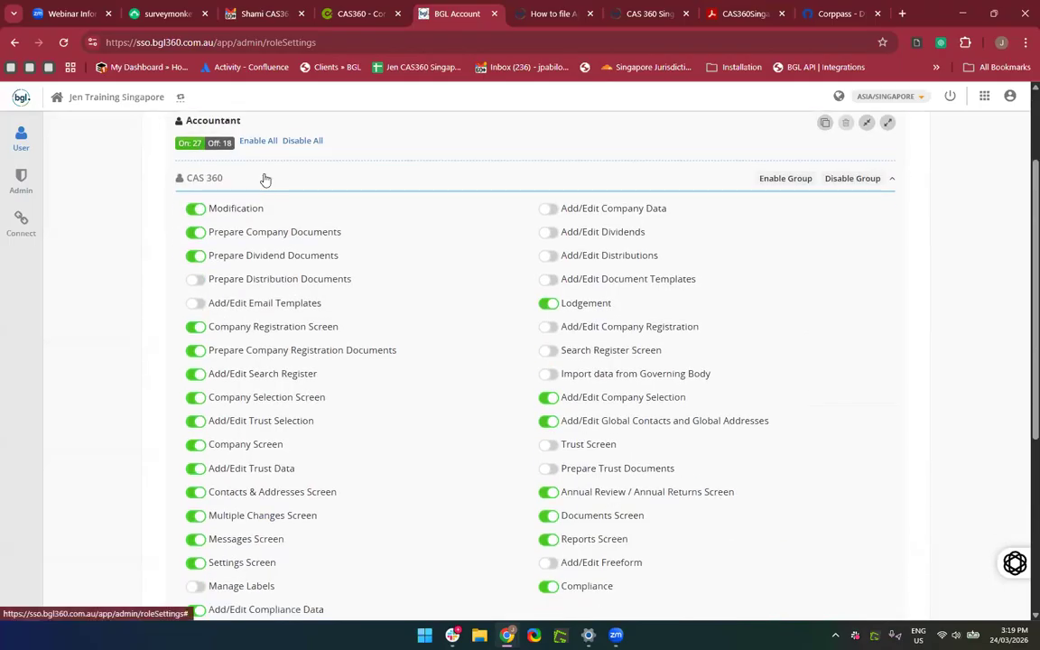
scroll(267, 321, "down", 2)
scroll(269, 325, "up", 1)
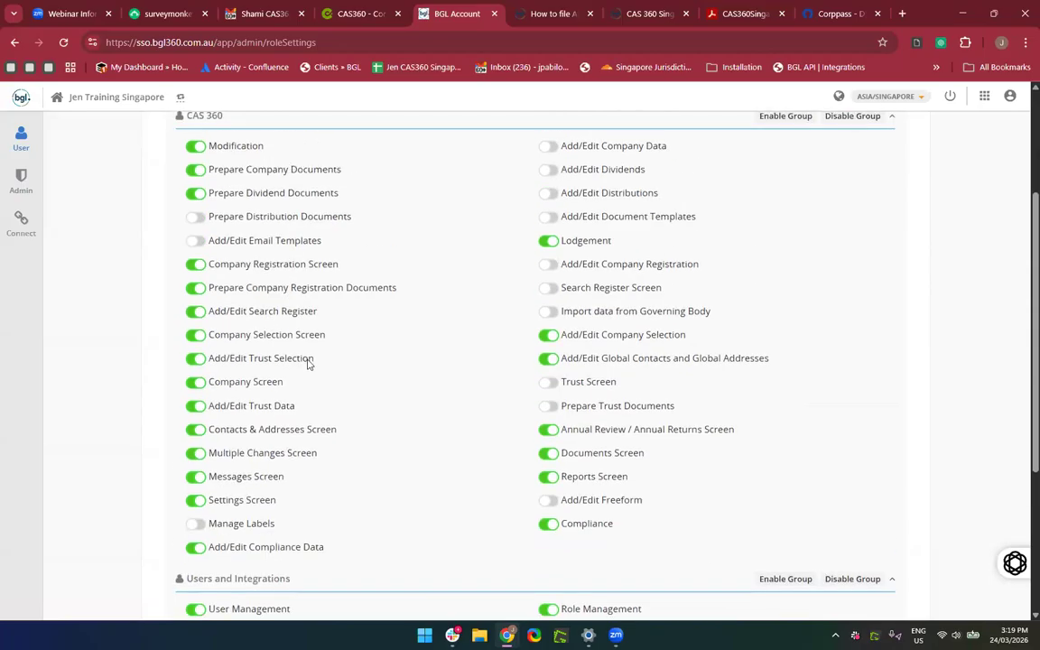
scroll(307, 363, "down", 2)
scroll(431, 442, "down", 1)
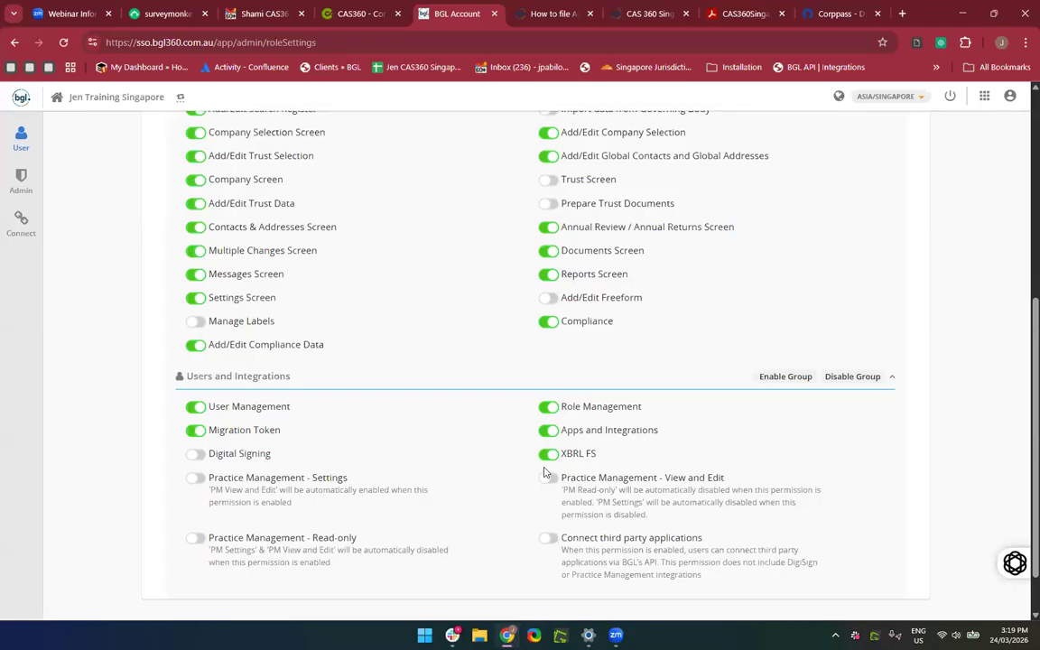
scroll(379, 411, "up", 2)
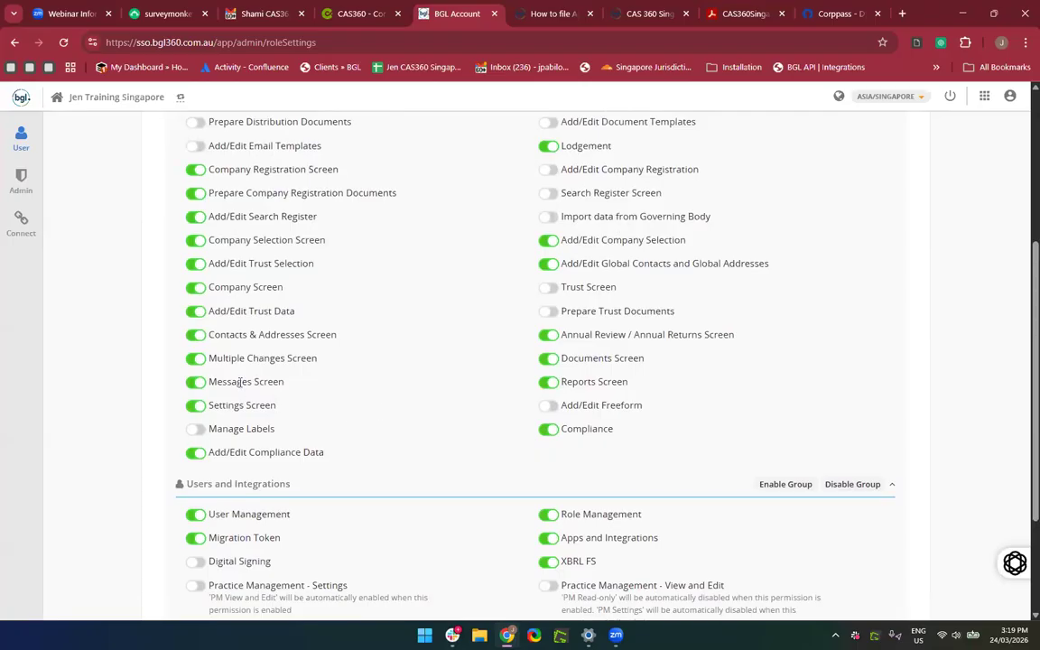
scroll(263, 438, "up", 2)
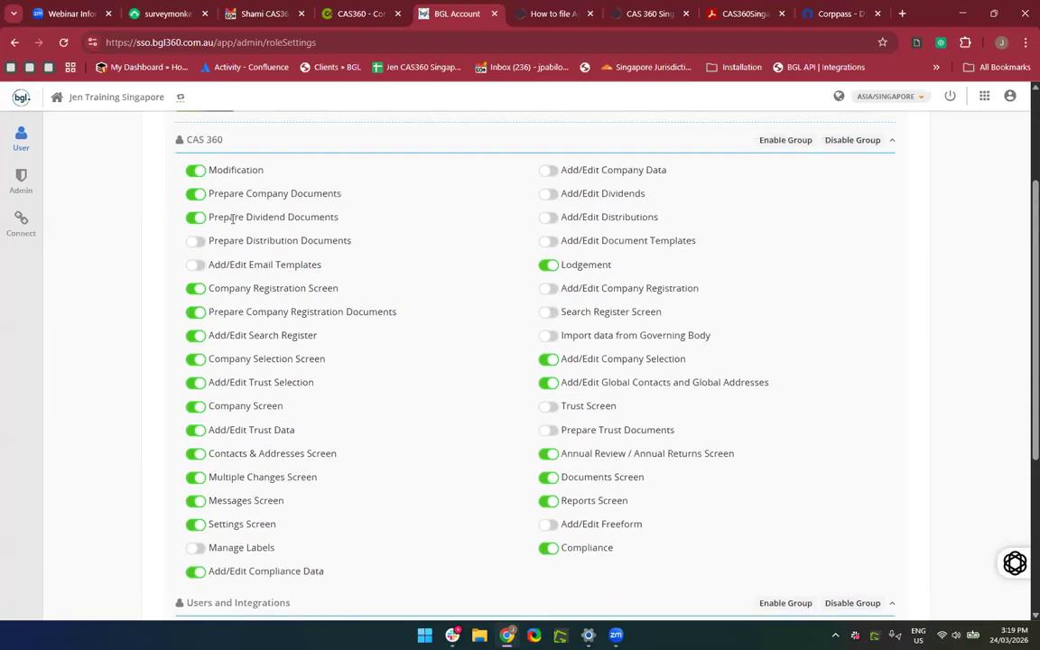
scroll(290, 314, "up", 2)
scroll(298, 323, "down", 1)
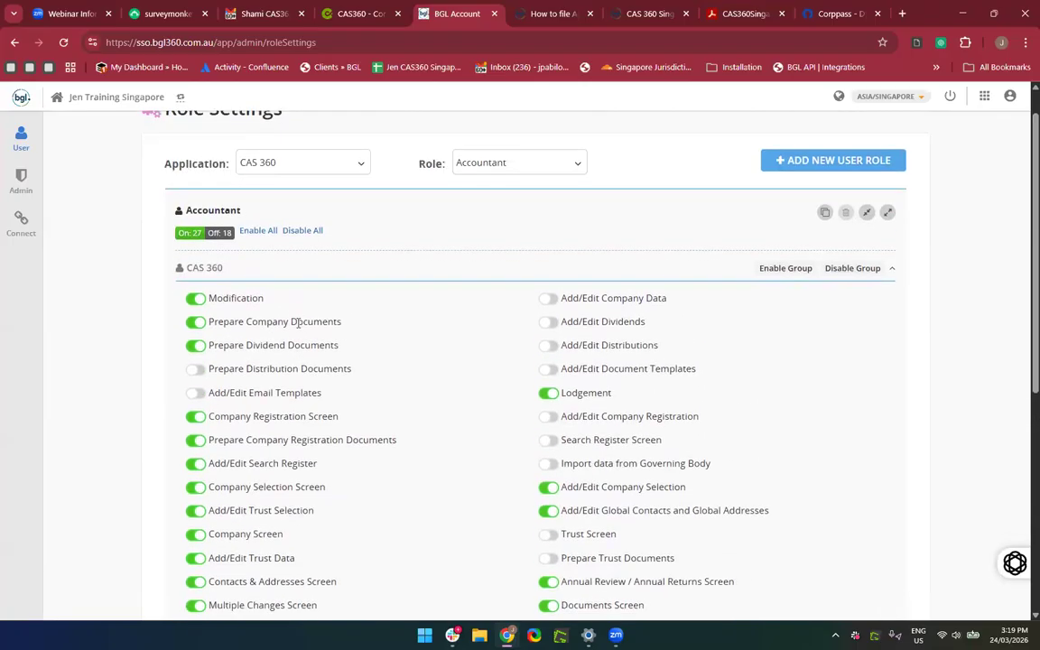
left_click(194, 299)
left_click(192, 325)
scroll(193, 357, "down", 1)
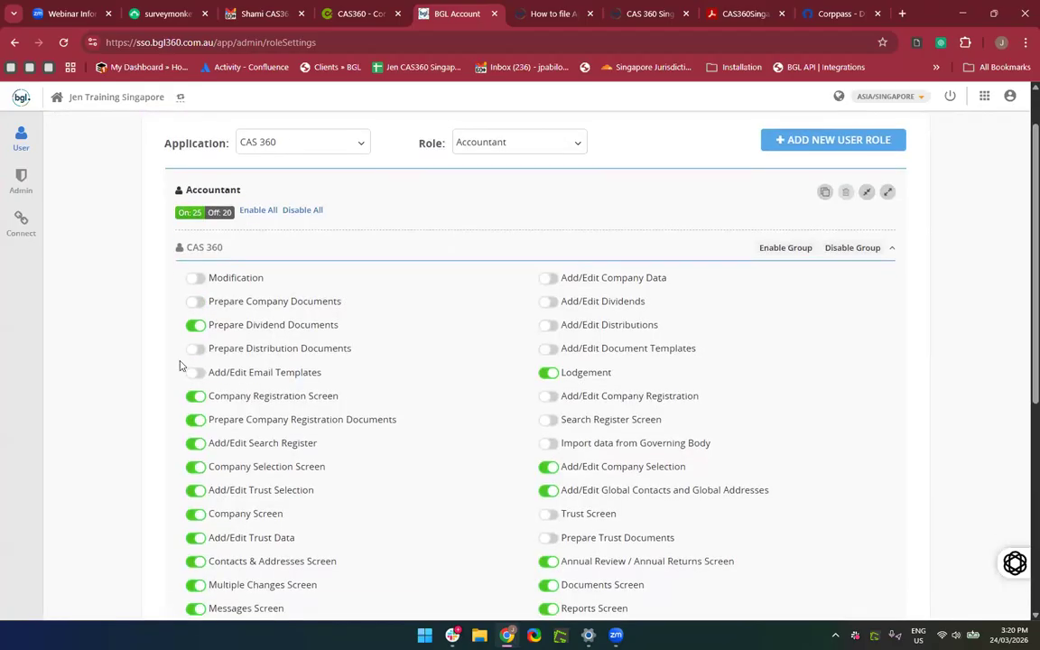
scroll(272, 440, "down", 1)
scroll(272, 439, "down", 2)
left_click(192, 350)
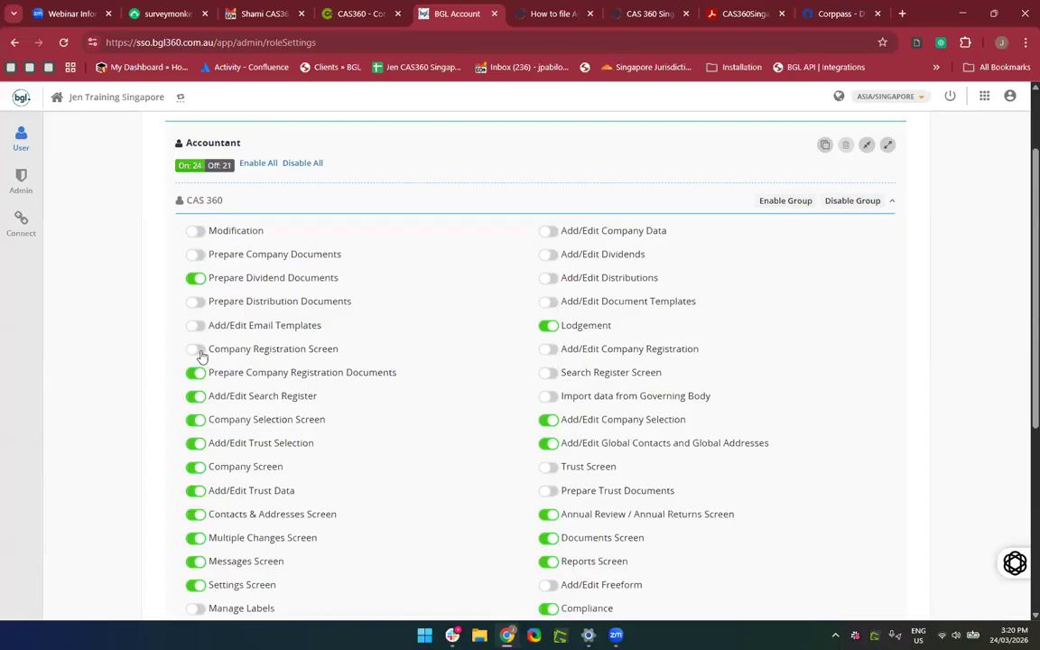
left_click(198, 351)
scroll(468, 194, "up", 2)
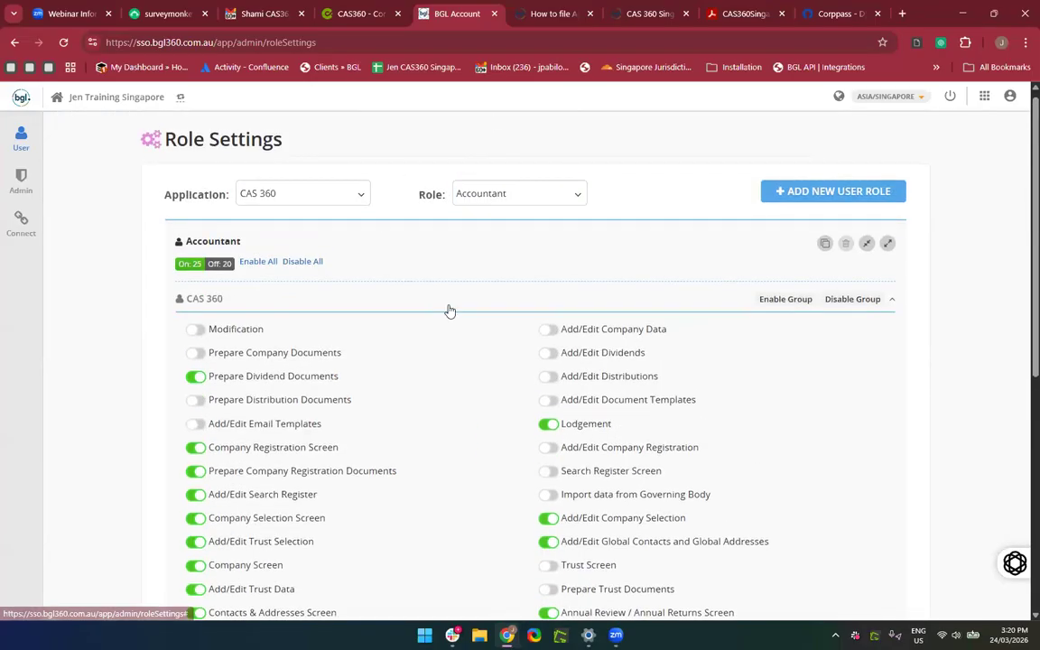
scroll(271, 370, "down", 1)
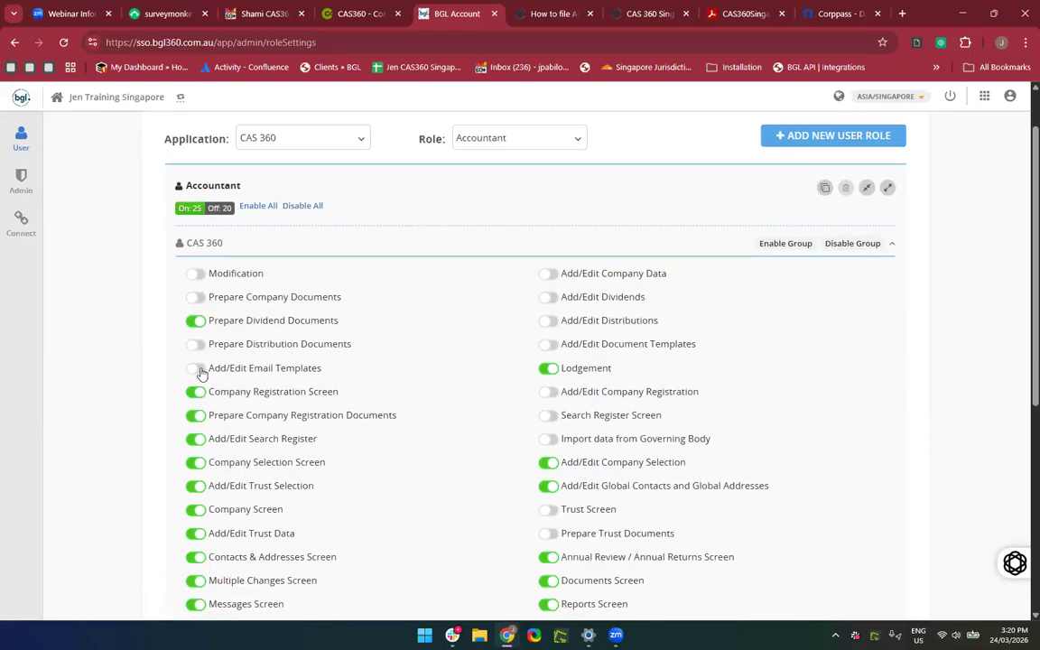
left_click(197, 368)
left_click(197, 298)
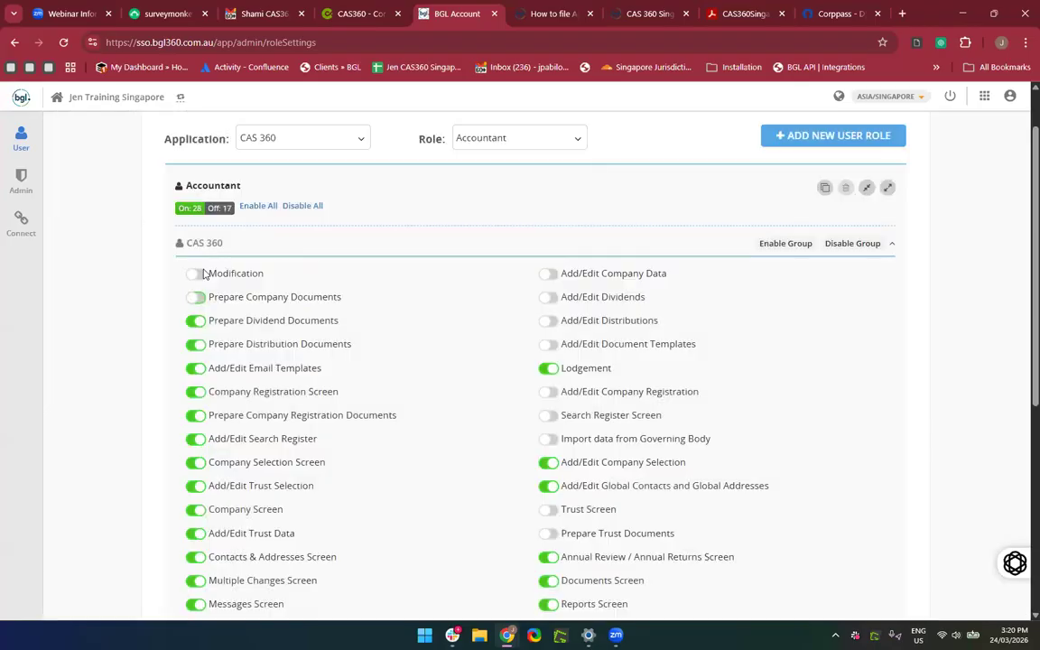
left_click(197, 275)
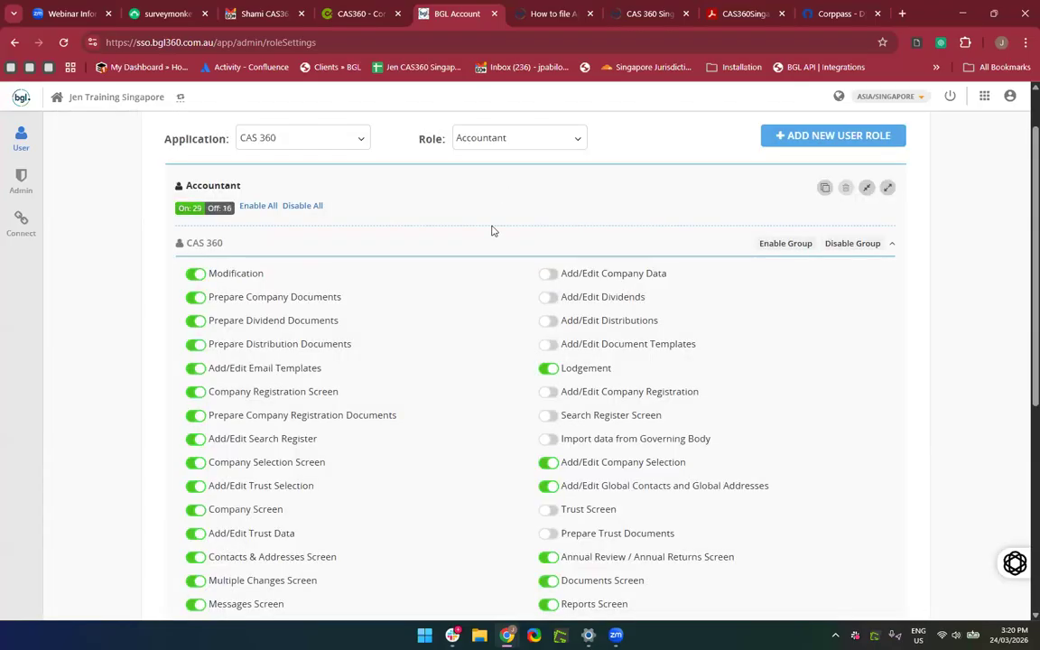
scroll(488, 226, "up", 1)
Pick Team A from the Role dropdown to display its permissions.
left_click(486, 209)
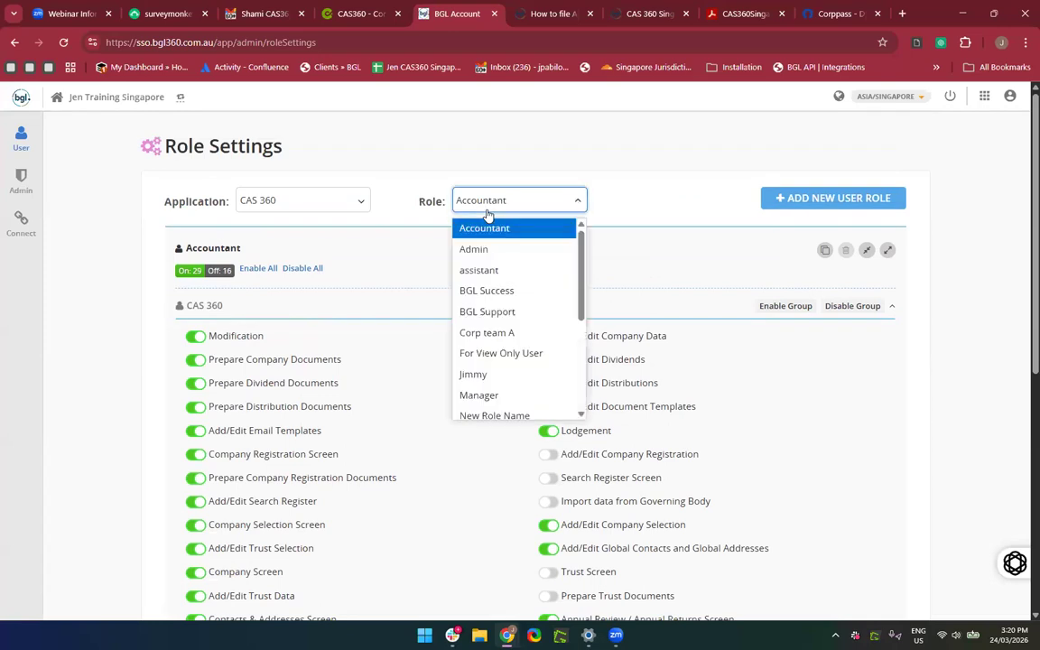
scroll(526, 362, "down", 4)
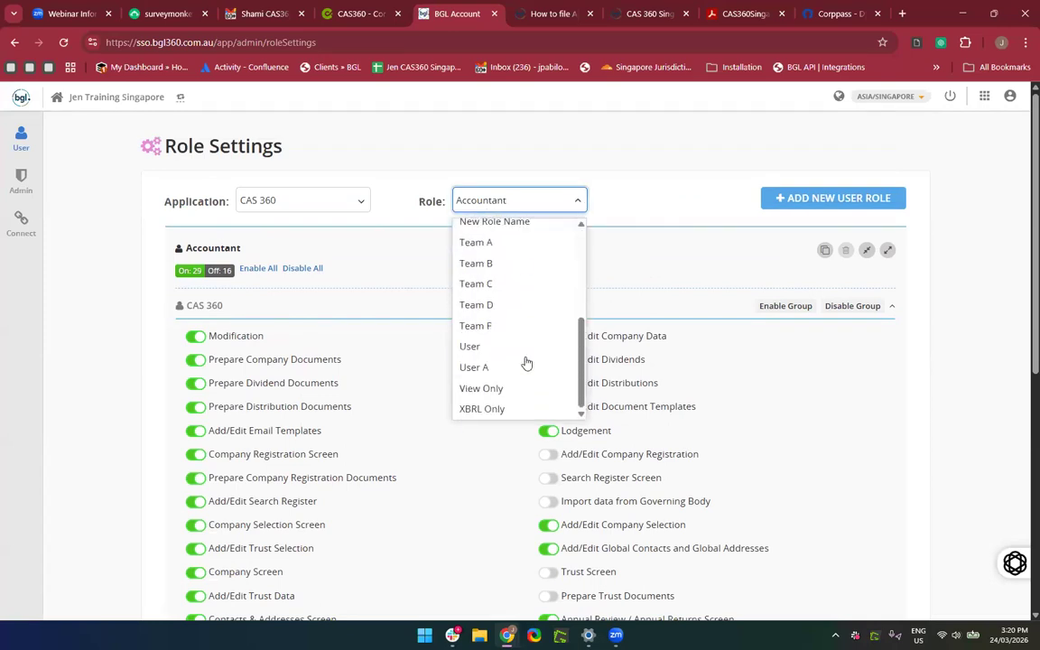
scroll(526, 362, "up", 3)
scroll(527, 362, "up", 2)
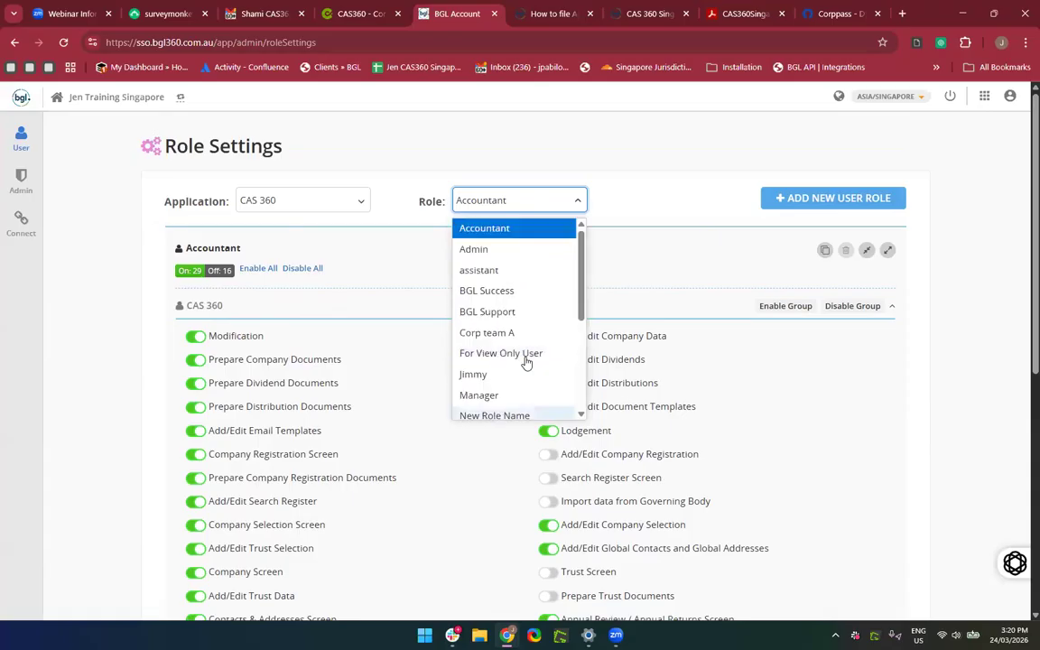
scroll(526, 362, "down", 4)
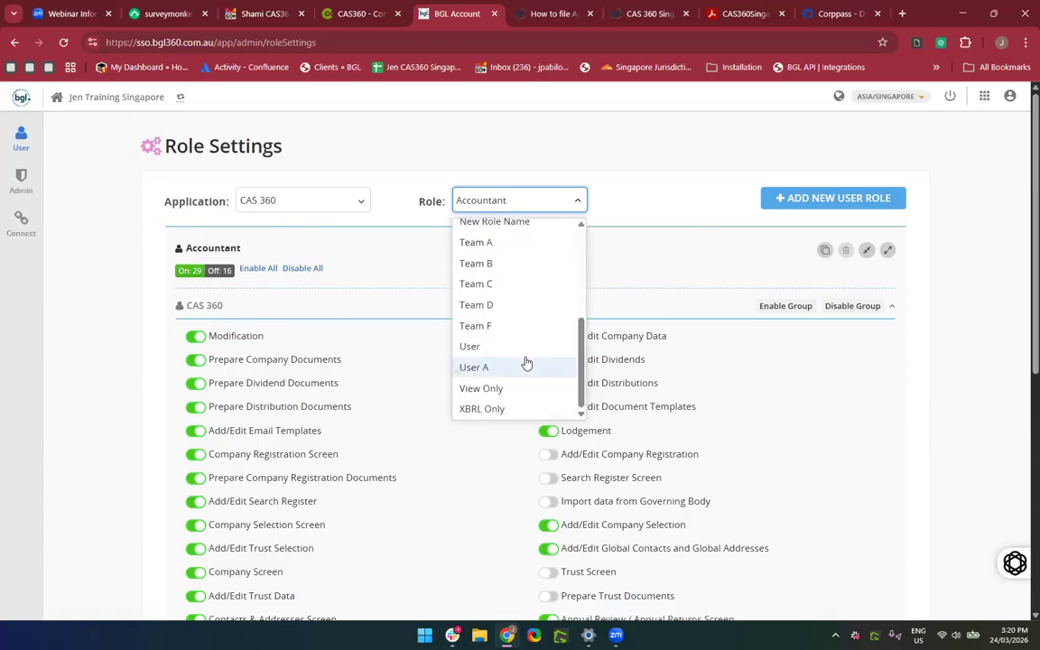
left_click(529, 251)
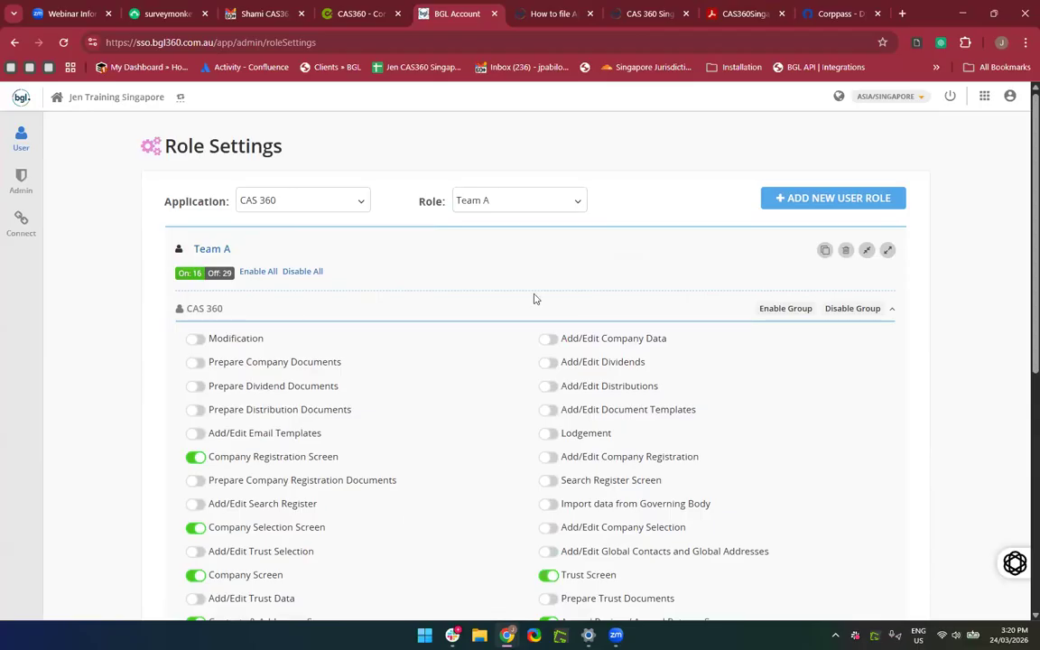
Start a new CAS 360 role and clear its default name for Jen role.
left_click(804, 200)
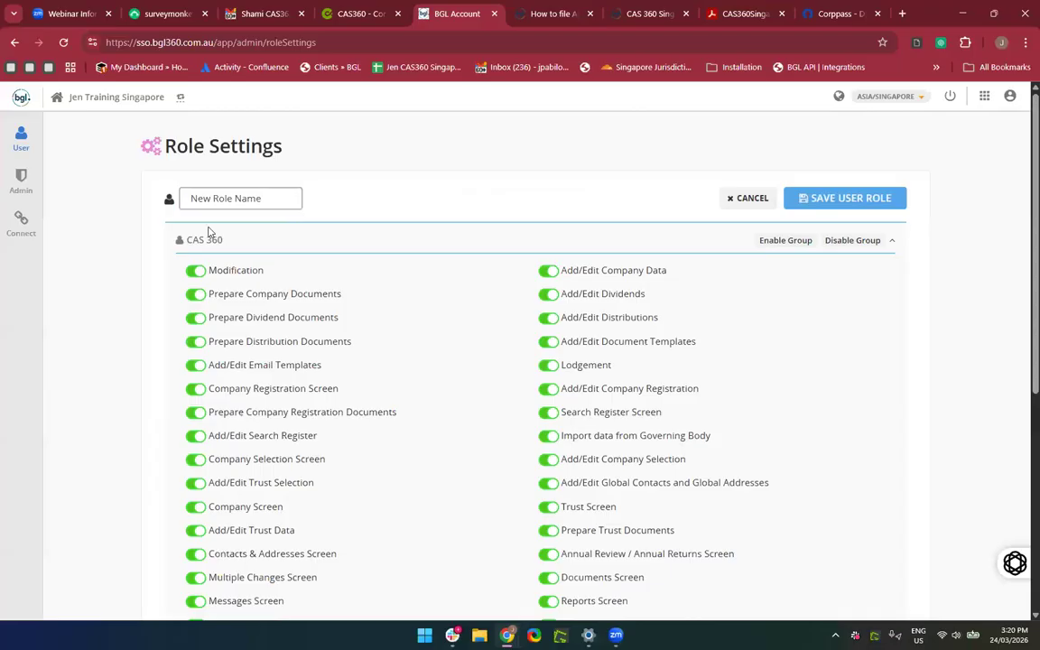
left_click(244, 198)
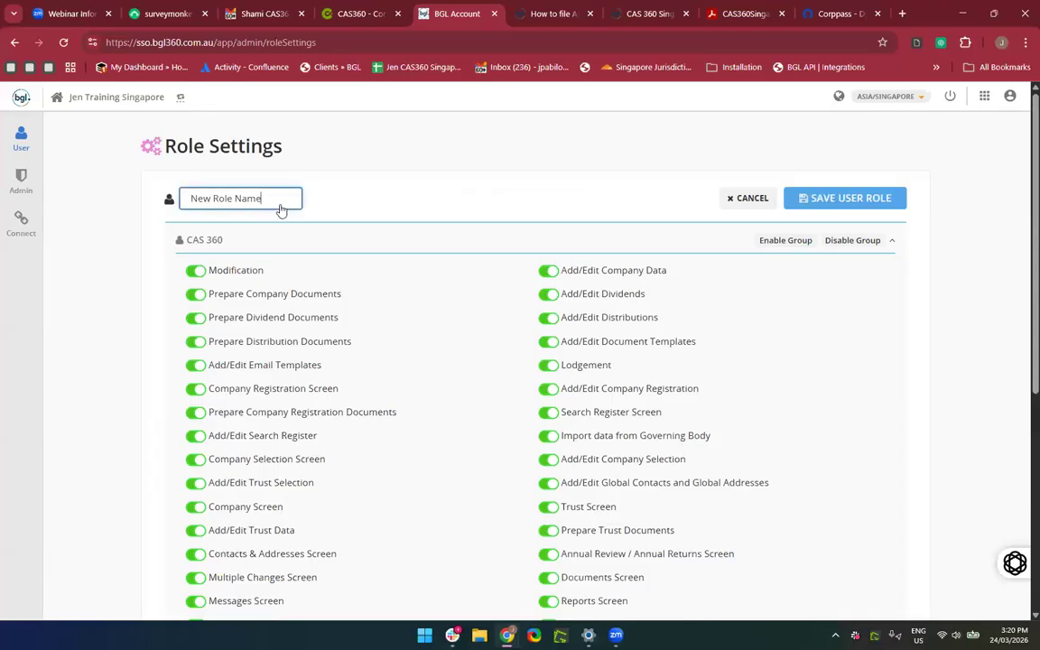
key("BackSpace")
key("BackSpace")
key("BackSpace")
key("BackSpace")
key("BackSpace")
key("BackSpace")
key("BackSpace")
key("BackSpace")
key("BackSpace")
key("BackSpace")
Remove Import data from Governing Body, Compliance and XBRL FS from Jen role and save it.
scroll(367, 437, "down", 2)
scroll(367, 437, "up", 1)
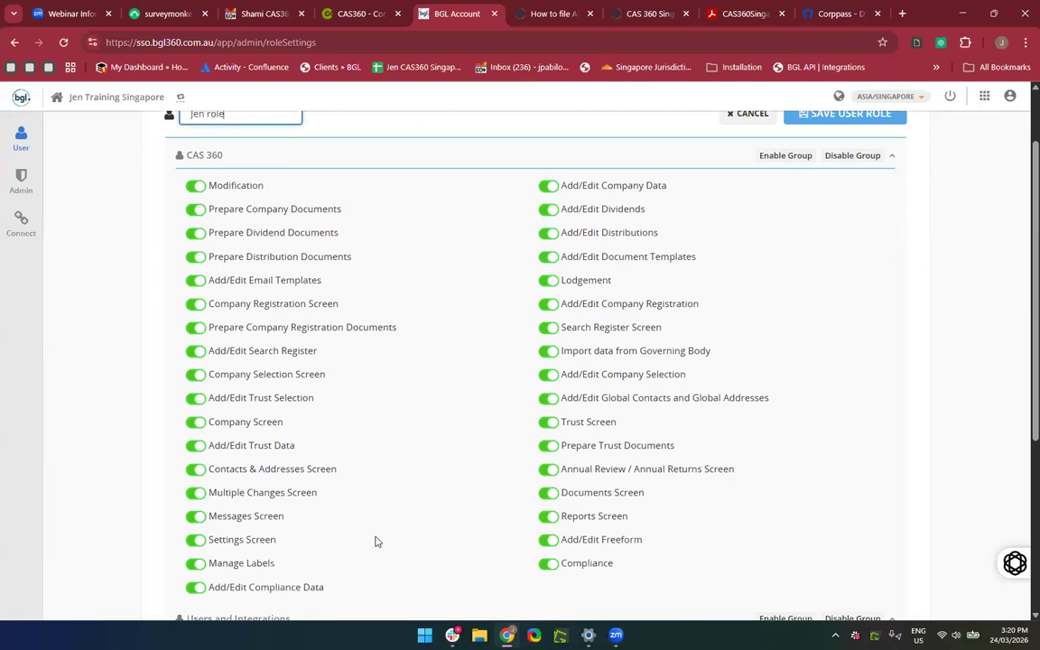
scroll(376, 538, "up", 1)
scroll(471, 570, "down", 1)
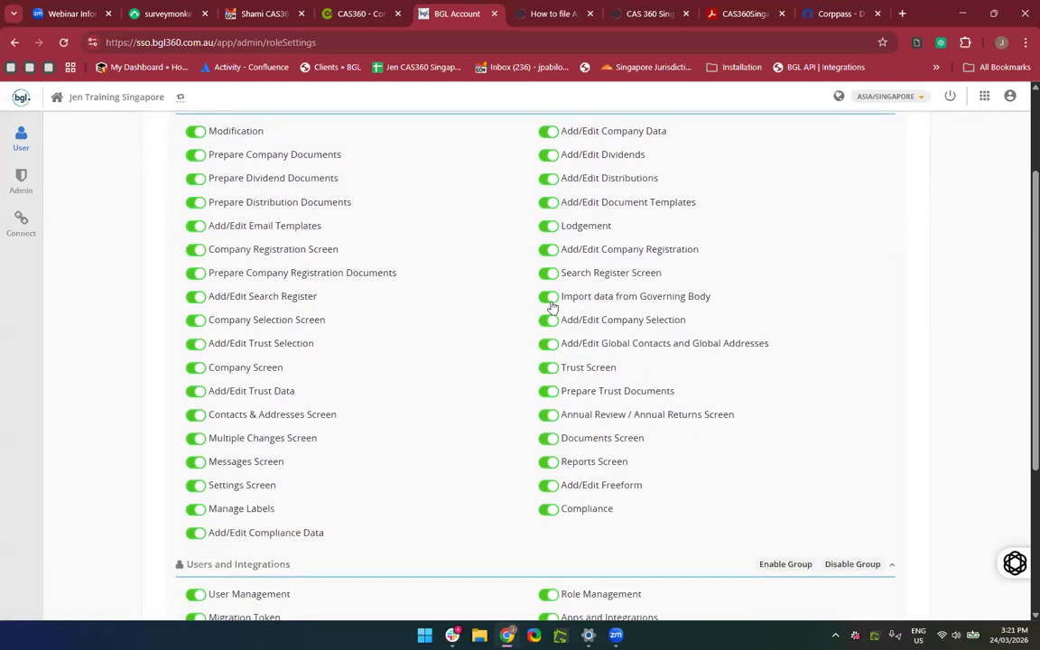
left_click(548, 298)
scroll(520, 459, "down", 1)
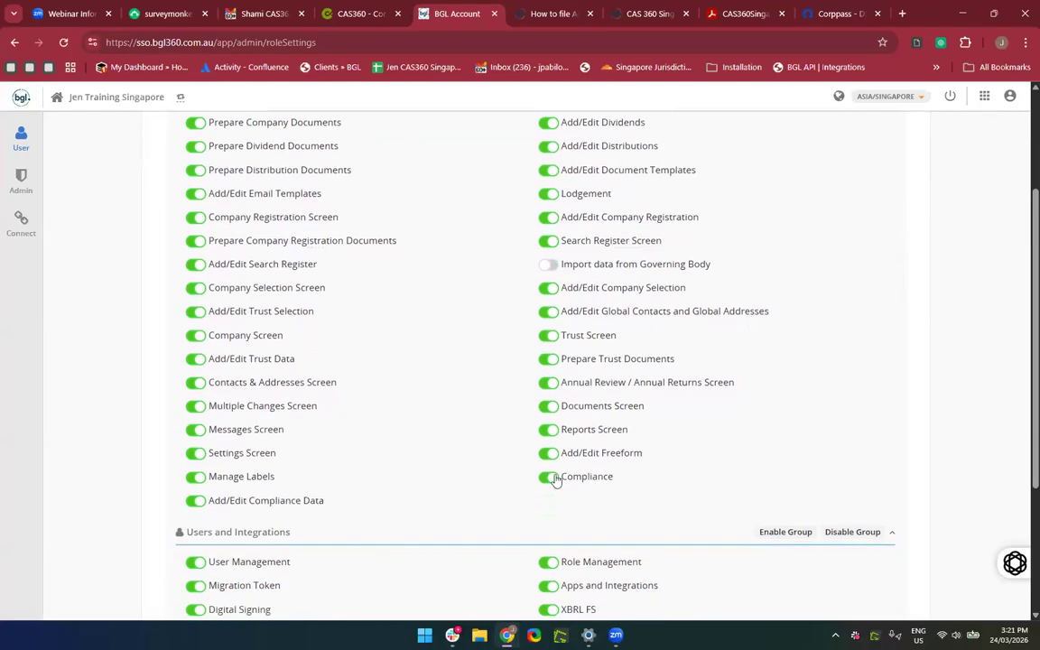
scroll(518, 523, "up", 2)
scroll(517, 524, "down", 2)
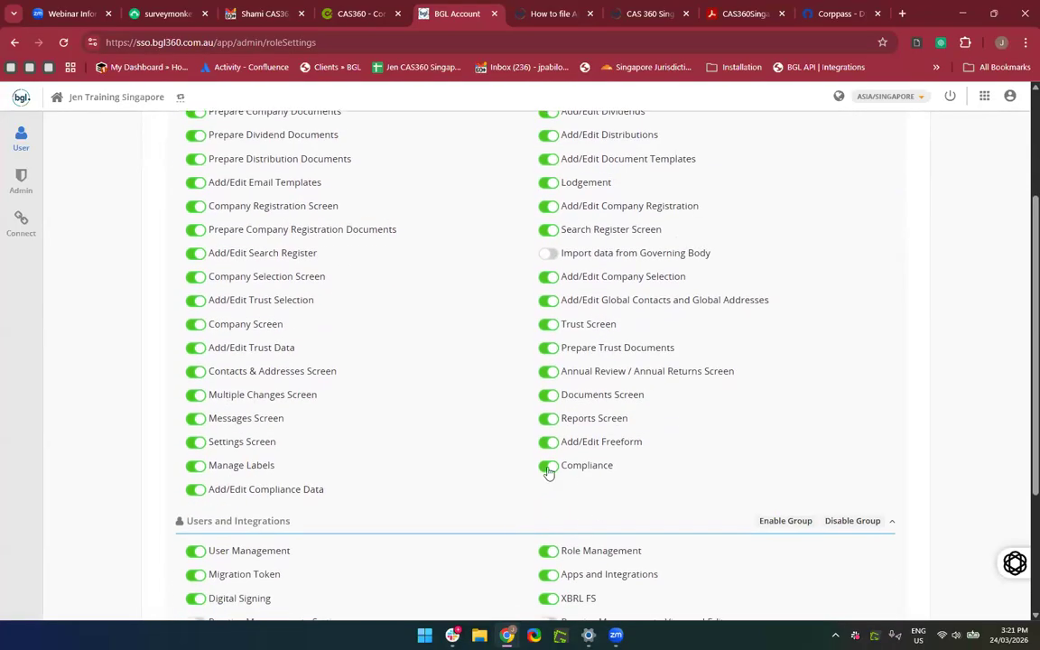
left_click(547, 466)
scroll(436, 468, "down", 3)
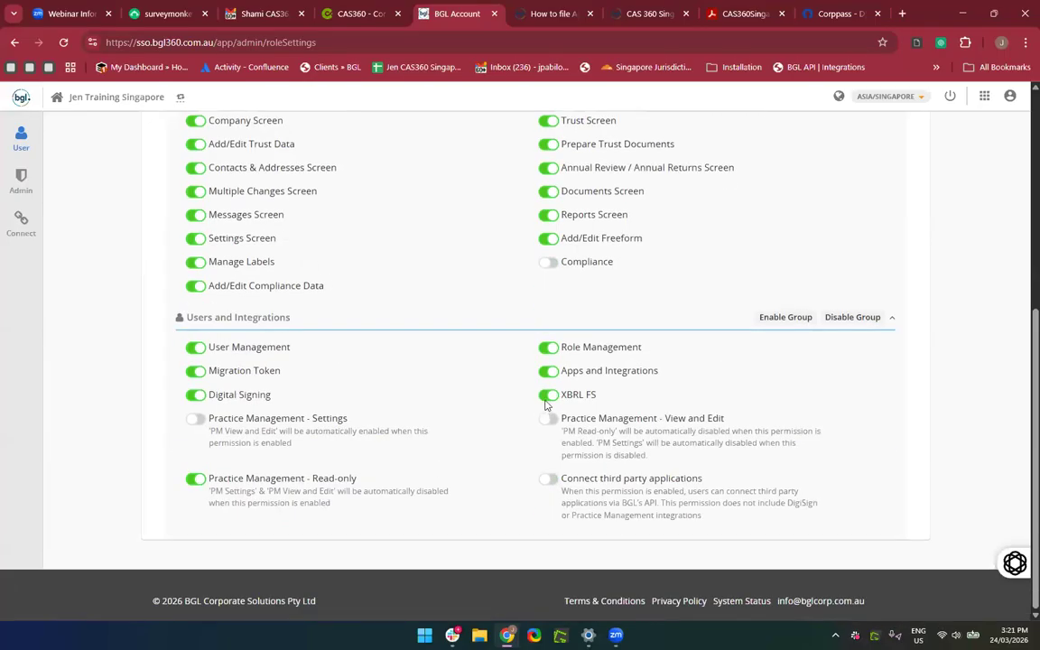
left_click(547, 398)
scroll(477, 470, "up", 1)
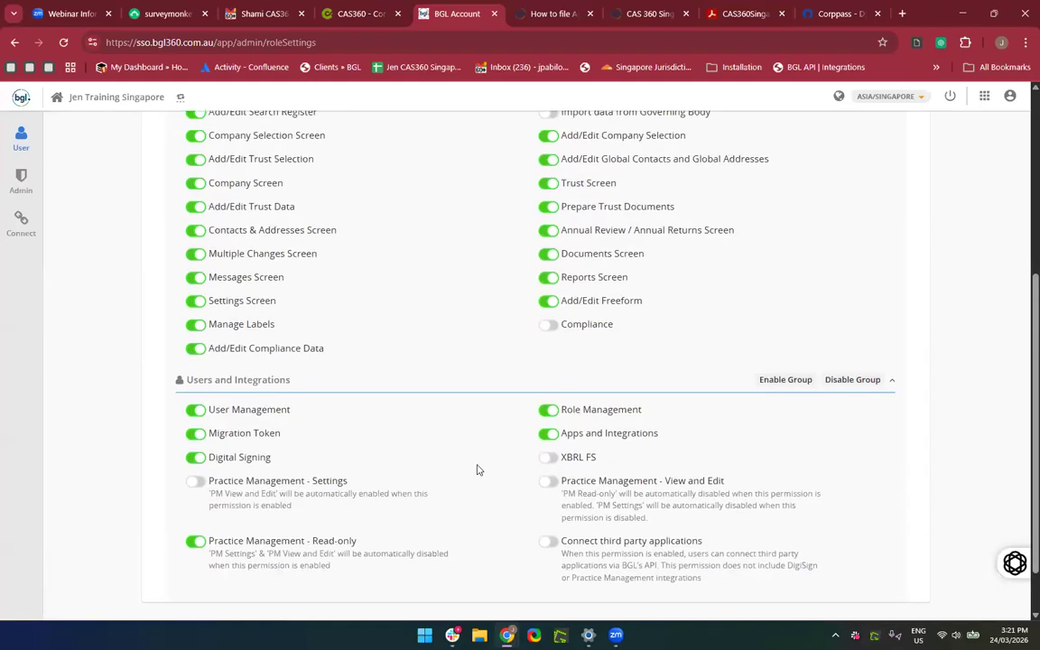
scroll(332, 432, "up", 3)
scroll(394, 524, "down", 3)
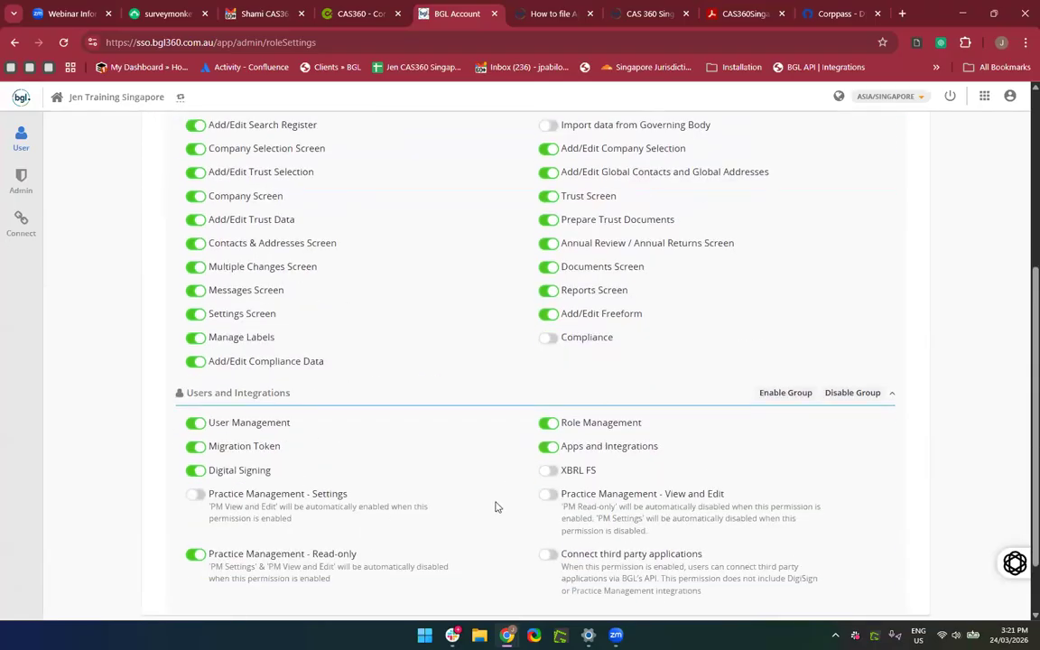
scroll(494, 505, "up", 4)
left_click(864, 198)
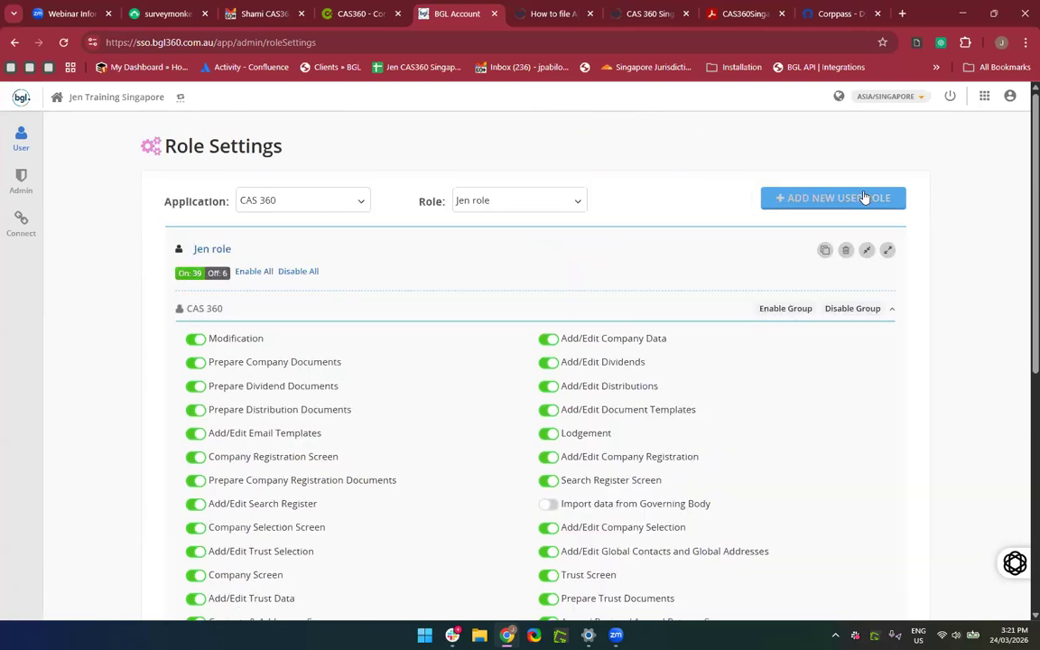
Check that Jen role appears in the Role dropdown, then close the list.
left_click(520, 212)
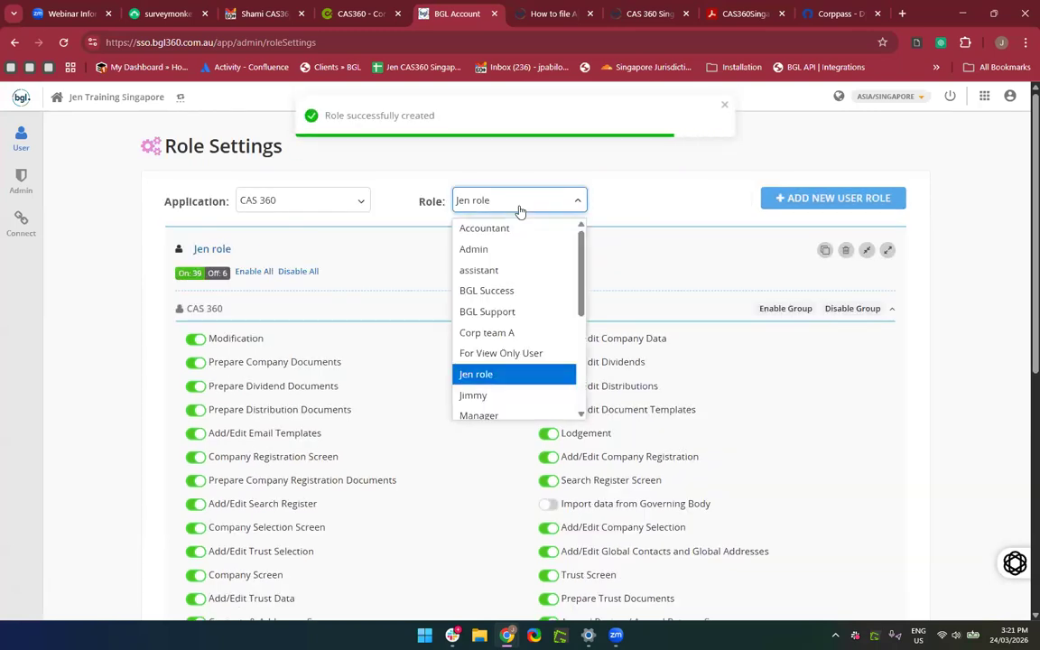
scroll(506, 376, "down", 3)
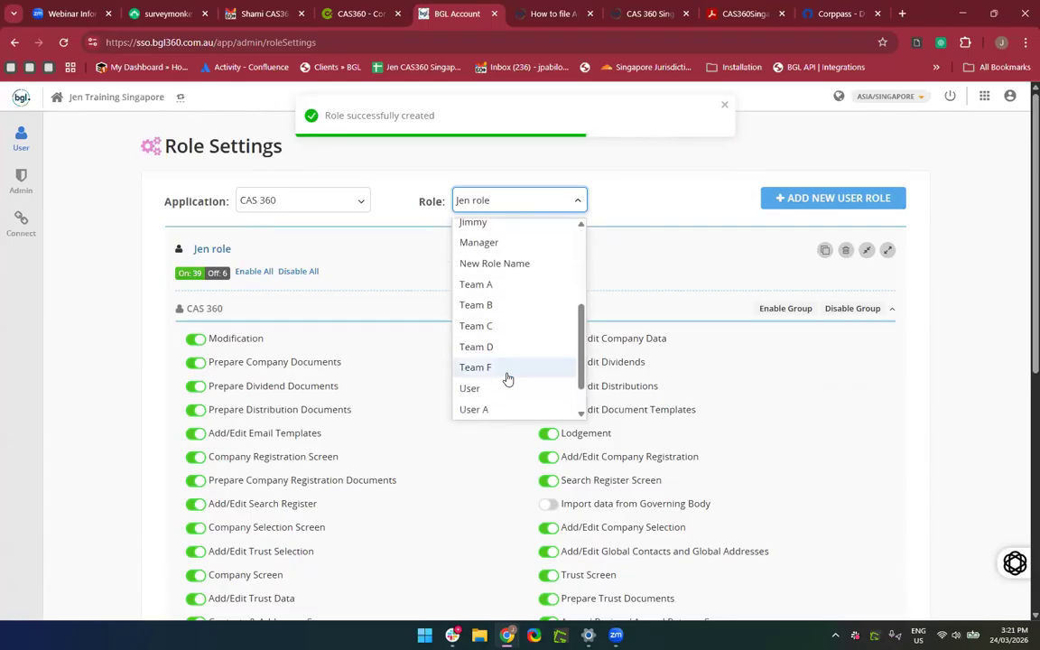
scroll(506, 376, "up", 3)
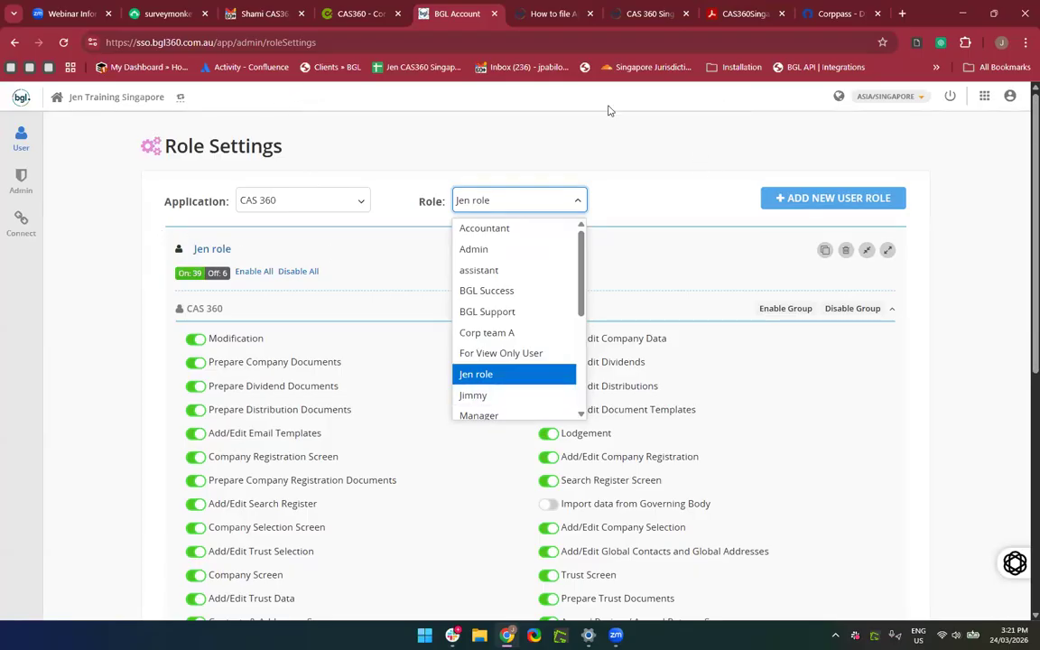
left_click(396, 188)
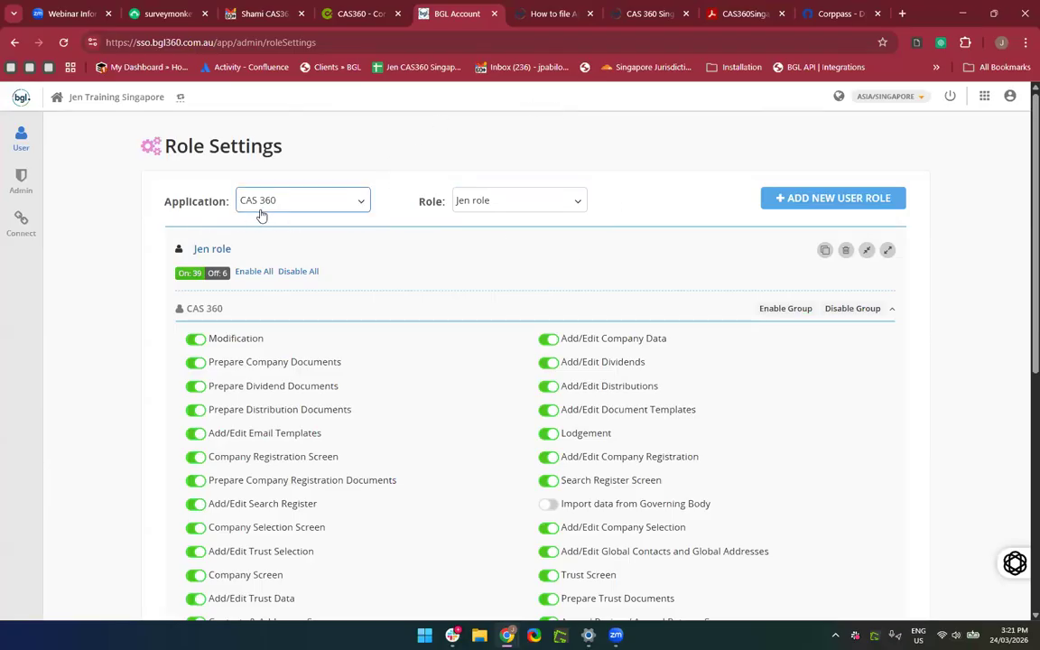
Switch the application to MyBGL and view the Billing Only role's permissions.
left_click(303, 207)
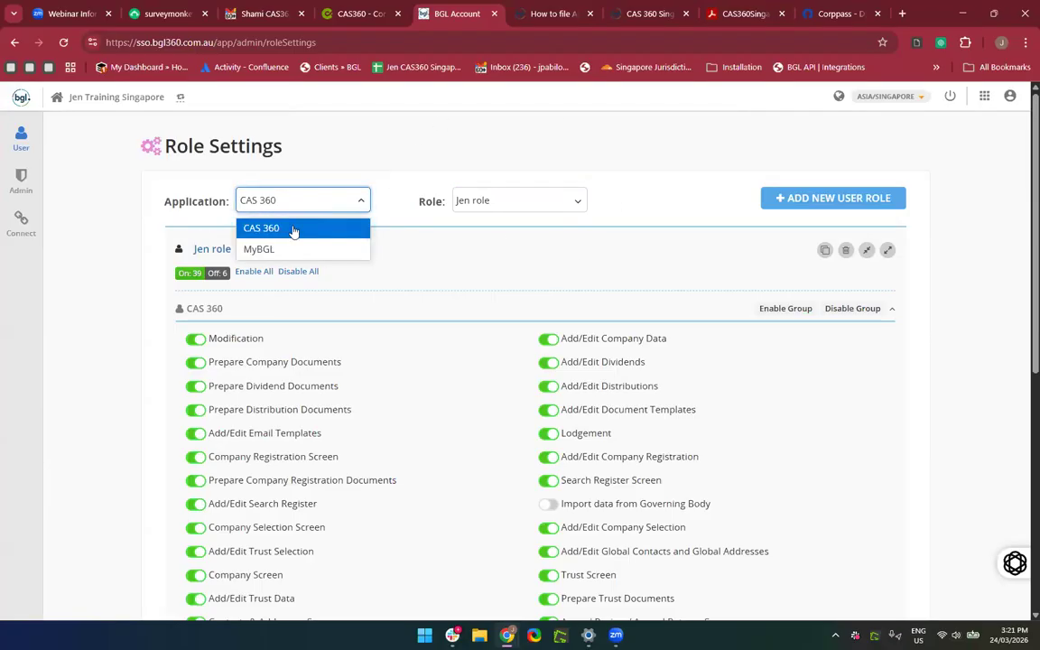
left_click(283, 249)
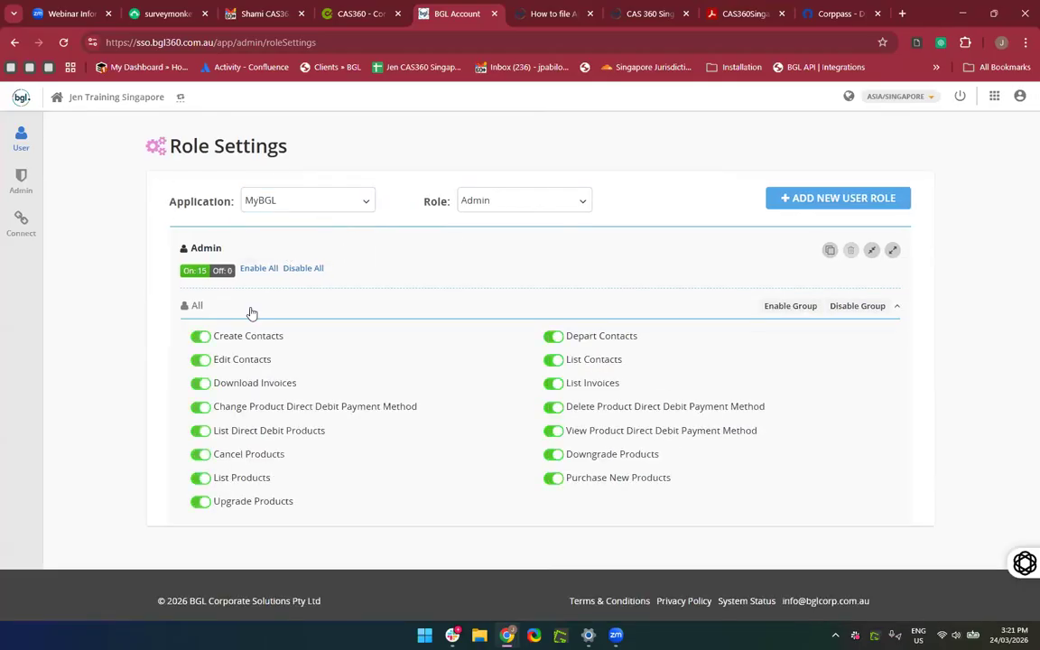
left_click(509, 205)
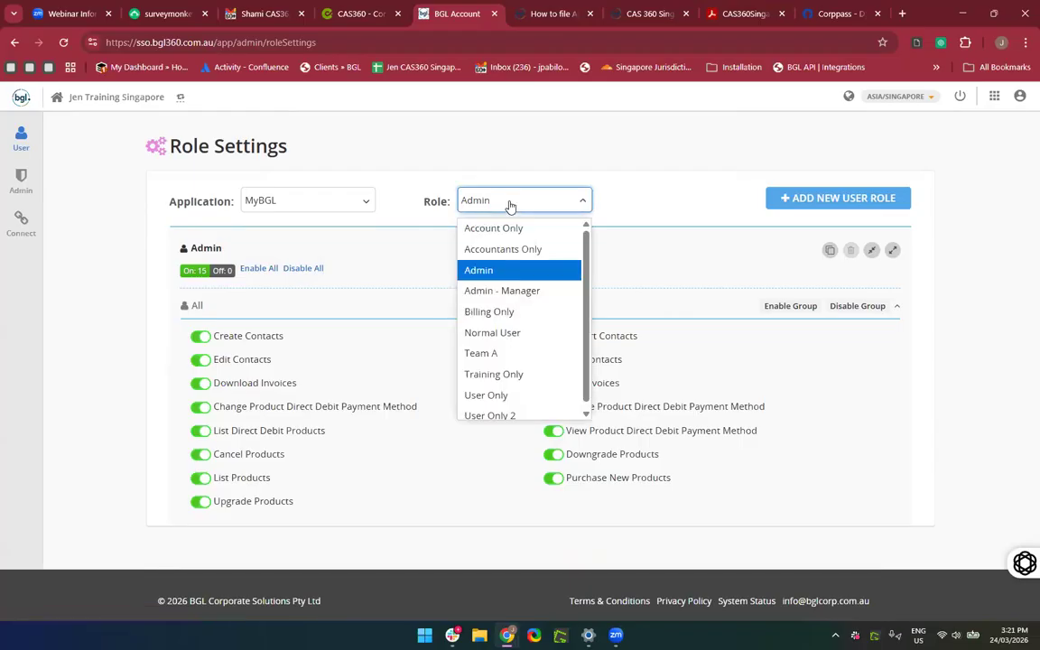
left_click(489, 311)
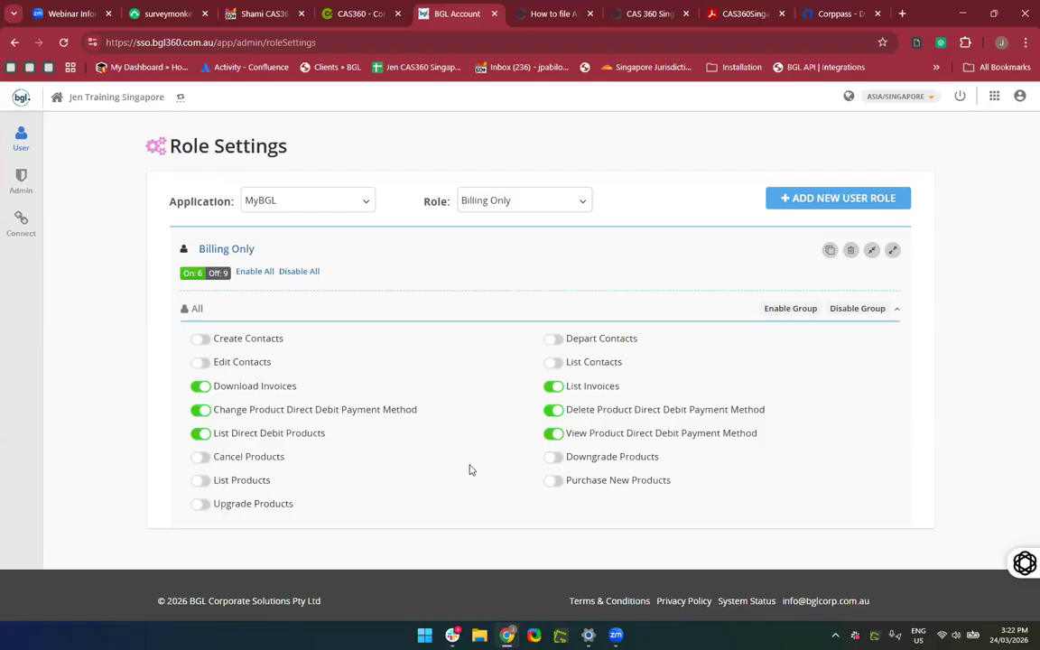
View the Account Only role, then the Team A role's permissions.
left_click(514, 203)
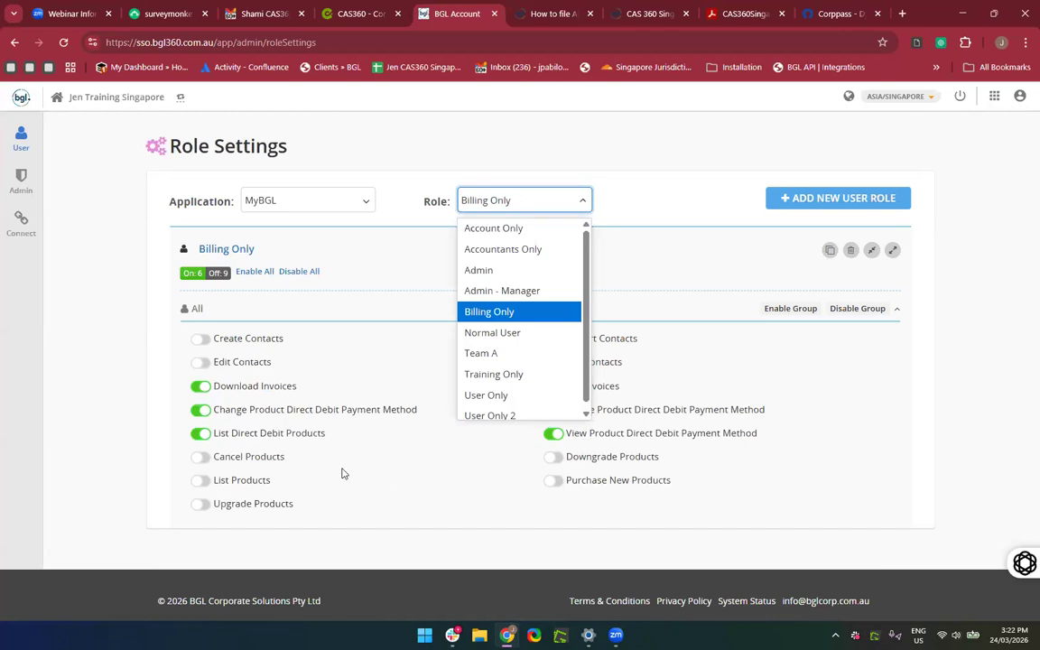
left_click(383, 453)
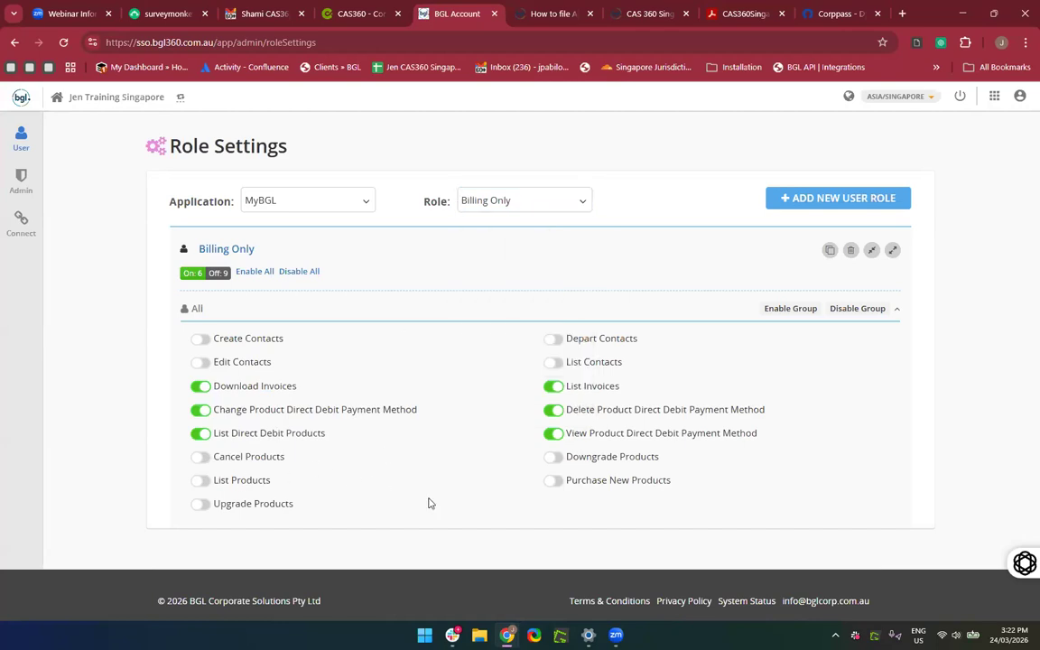
left_click(543, 206)
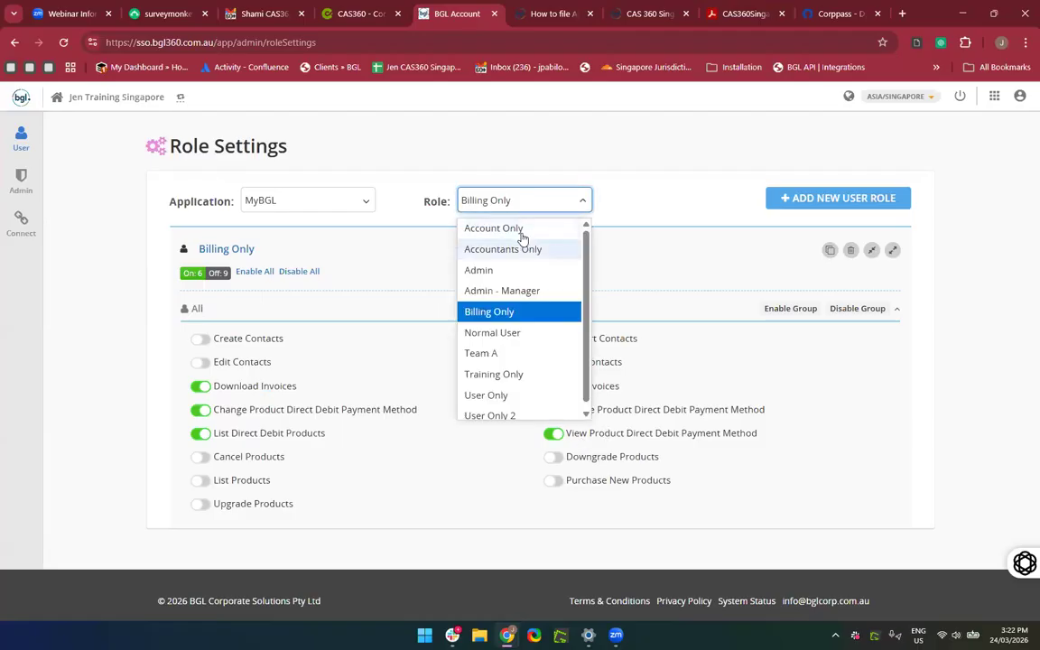
left_click(520, 229)
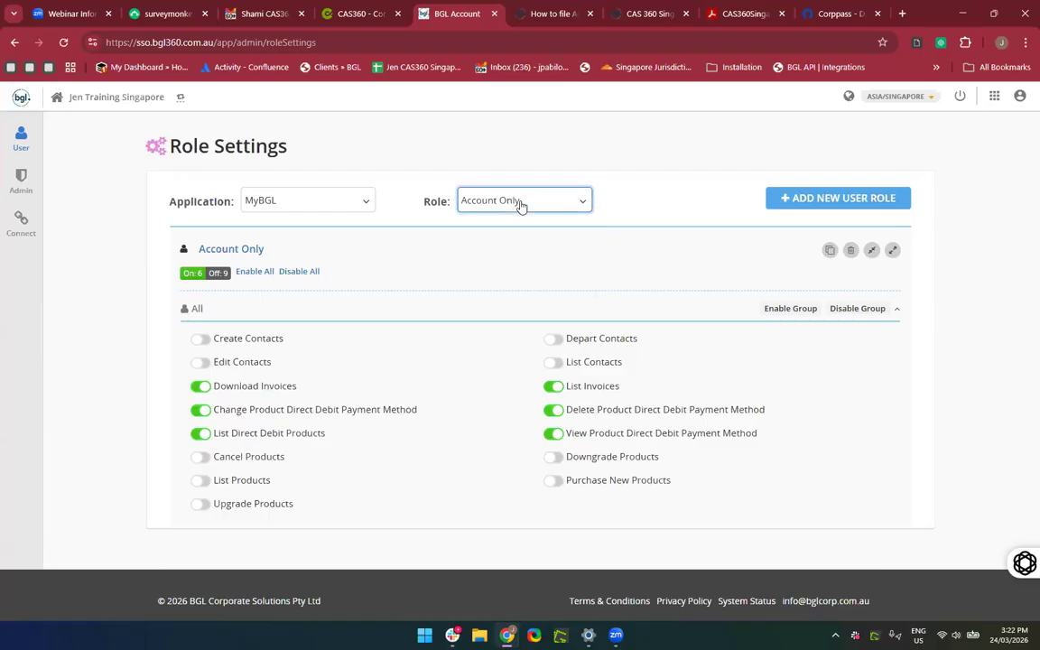
left_click(520, 204)
left_click(513, 355)
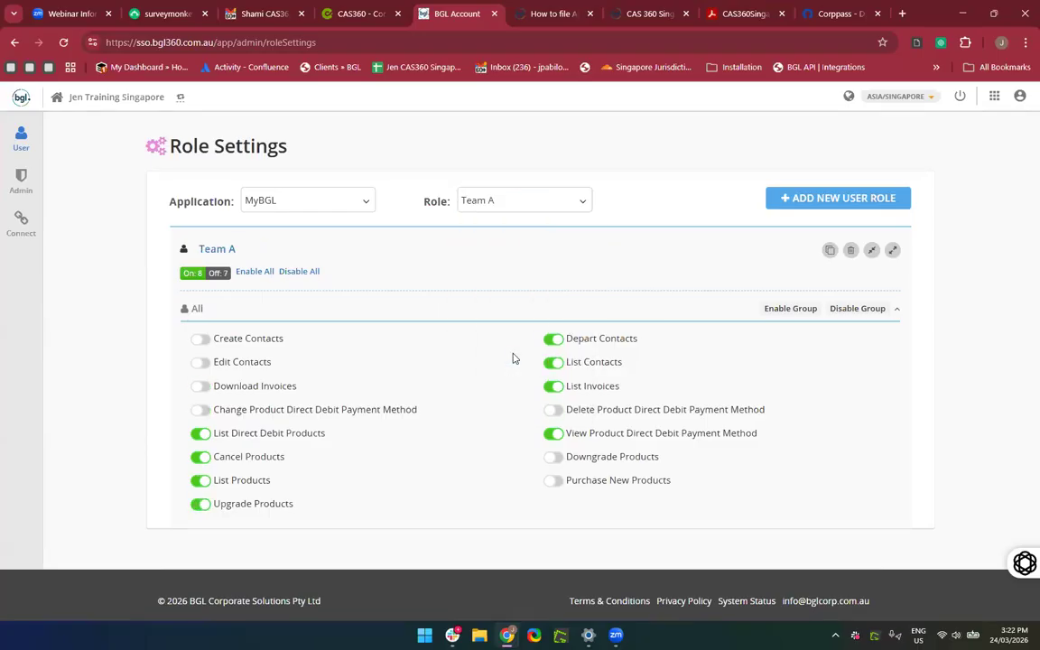
Revoke Team A's direct debit, cancel and upgrade product permissions; grant Edit and Create Contacts.
left_click(552, 435)
left_click(199, 459)
left_click(195, 507)
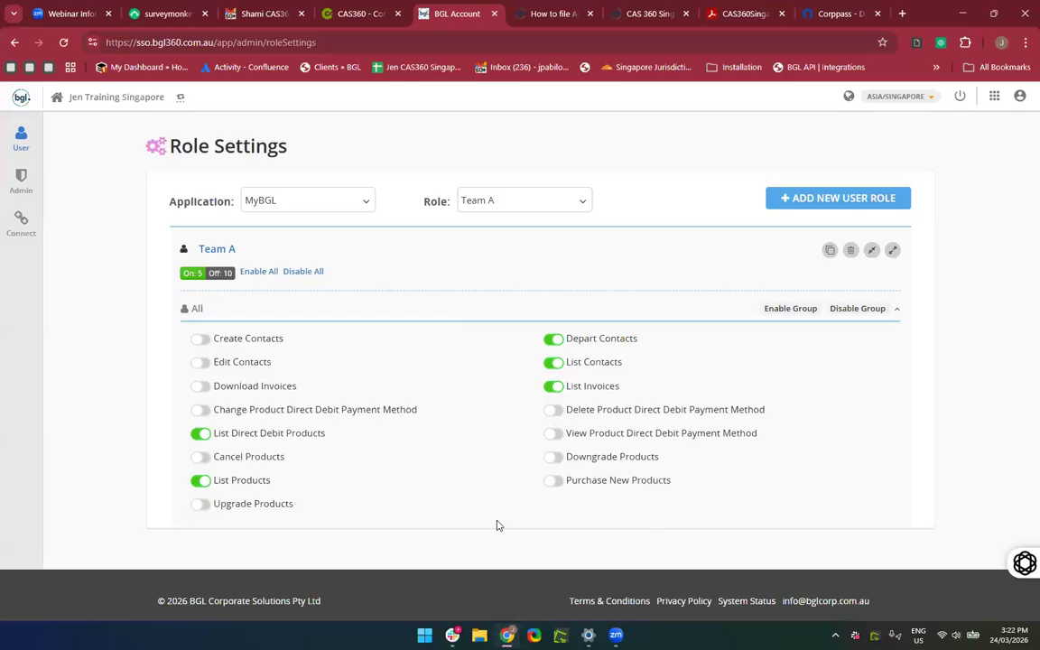
left_click(199, 435)
left_click(202, 364)
left_click(202, 340)
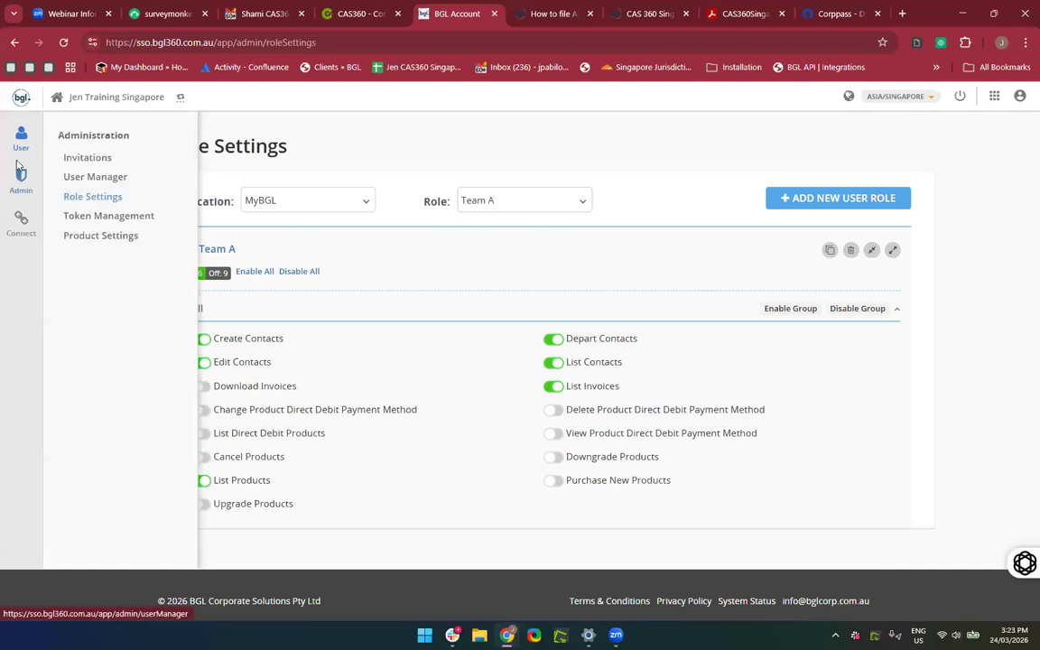
Go to User Manager from the Admin sidebar's Administration flyout.
mouse_move(19, 188)
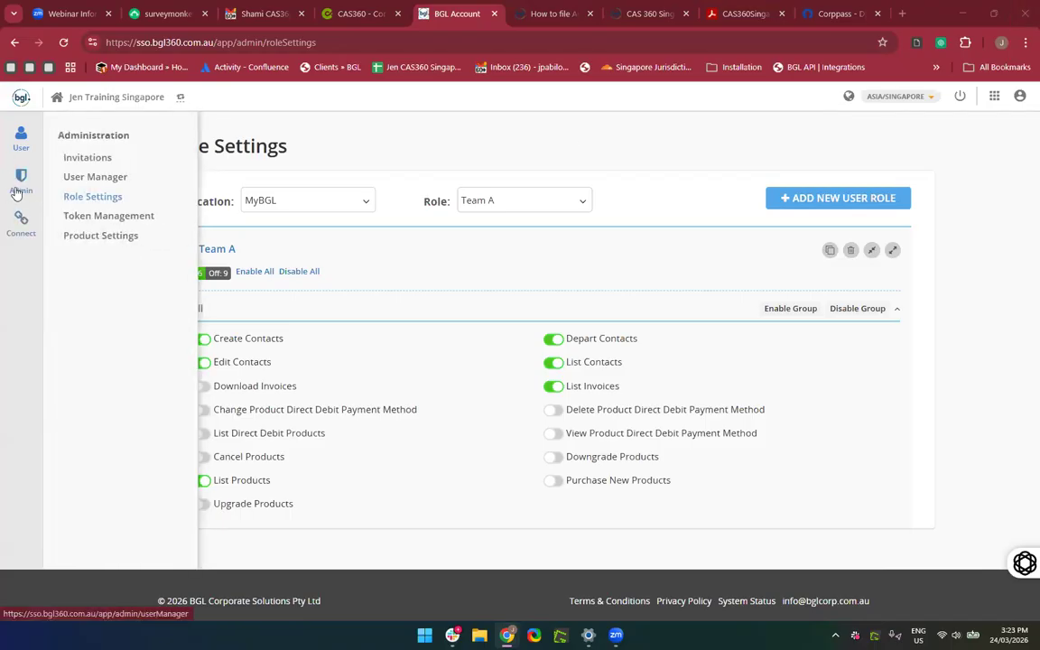
left_click(118, 180)
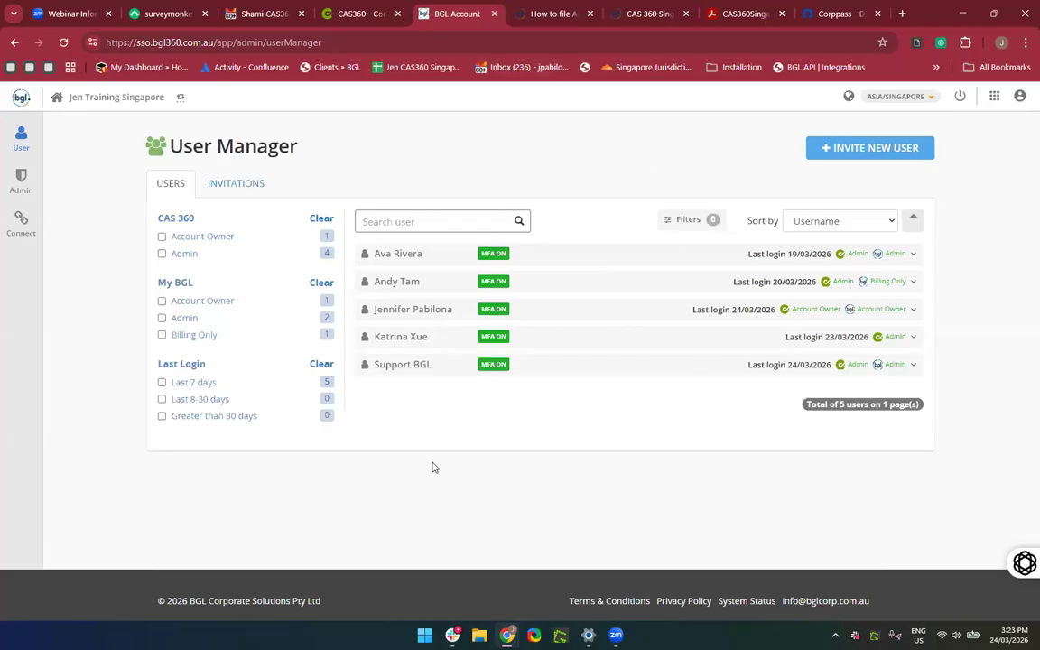
Expand and collapse several user rows, leaving the fourth user's details expanded.
left_click(616, 265)
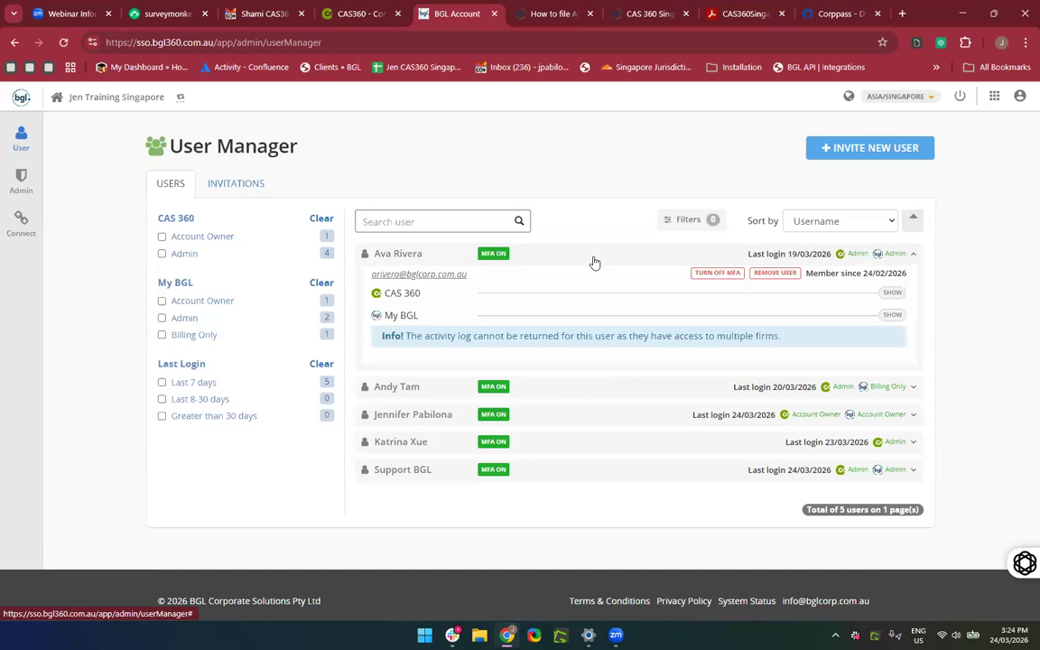
left_click(594, 263)
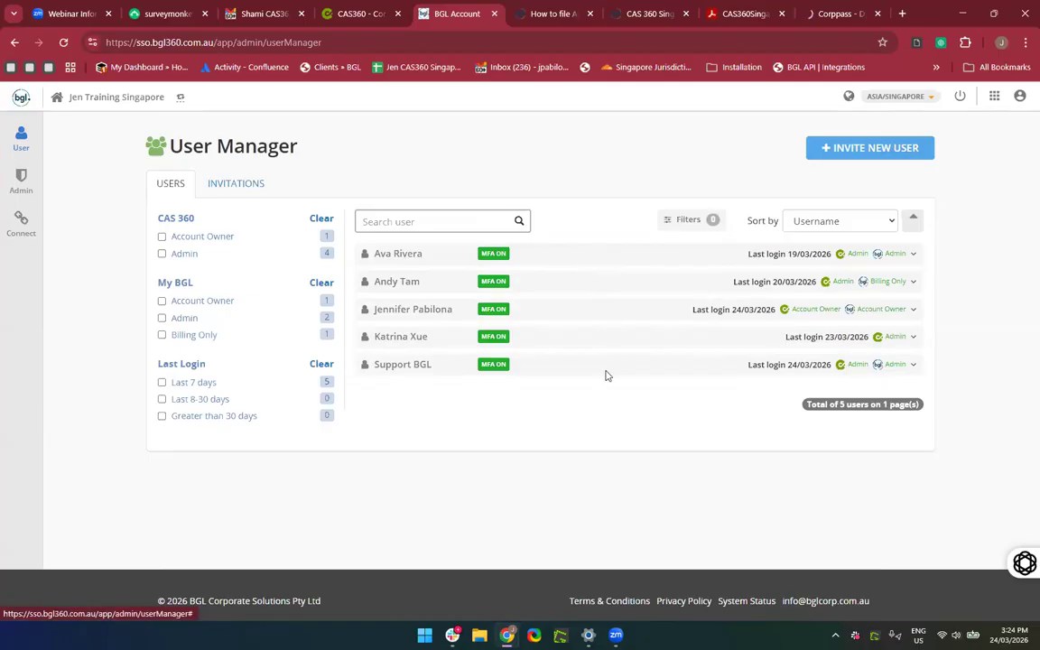
left_click(574, 369)
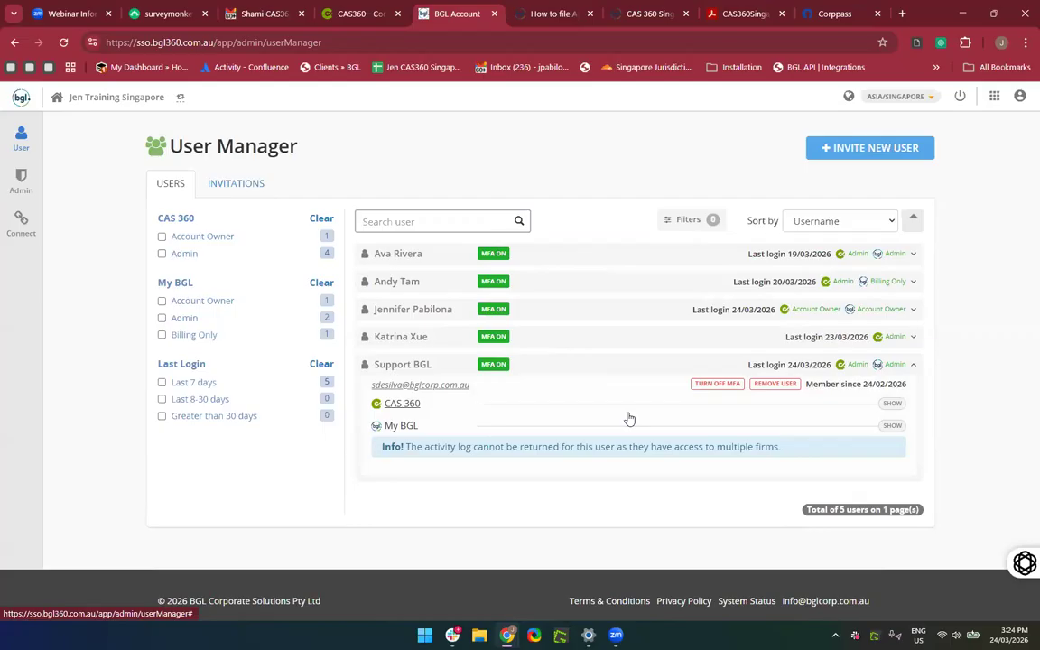
left_click(601, 371)
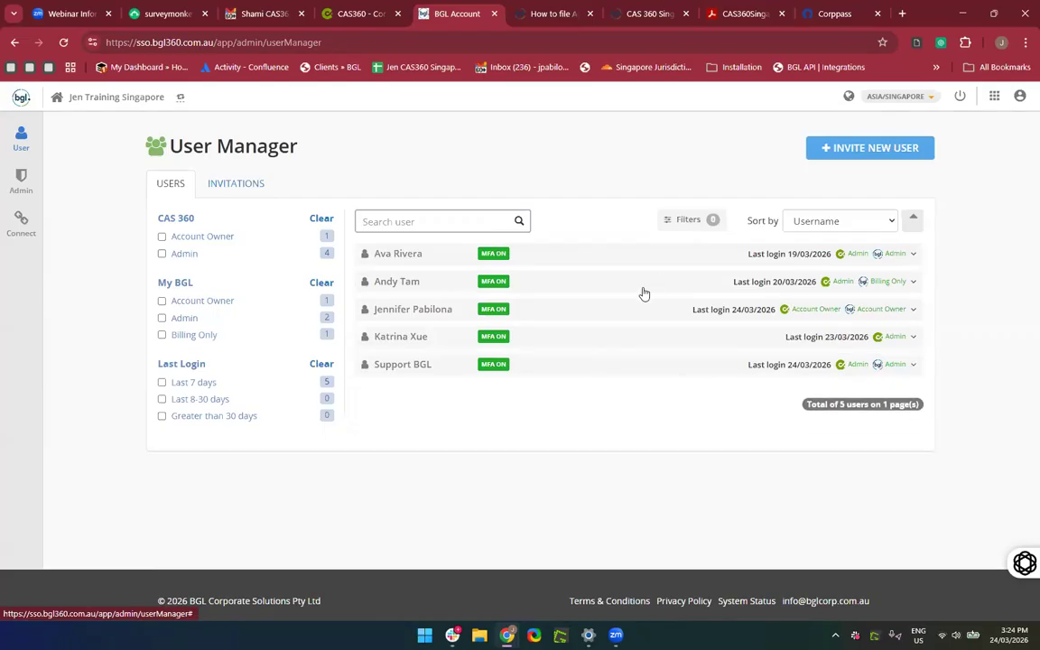
left_click(650, 353)
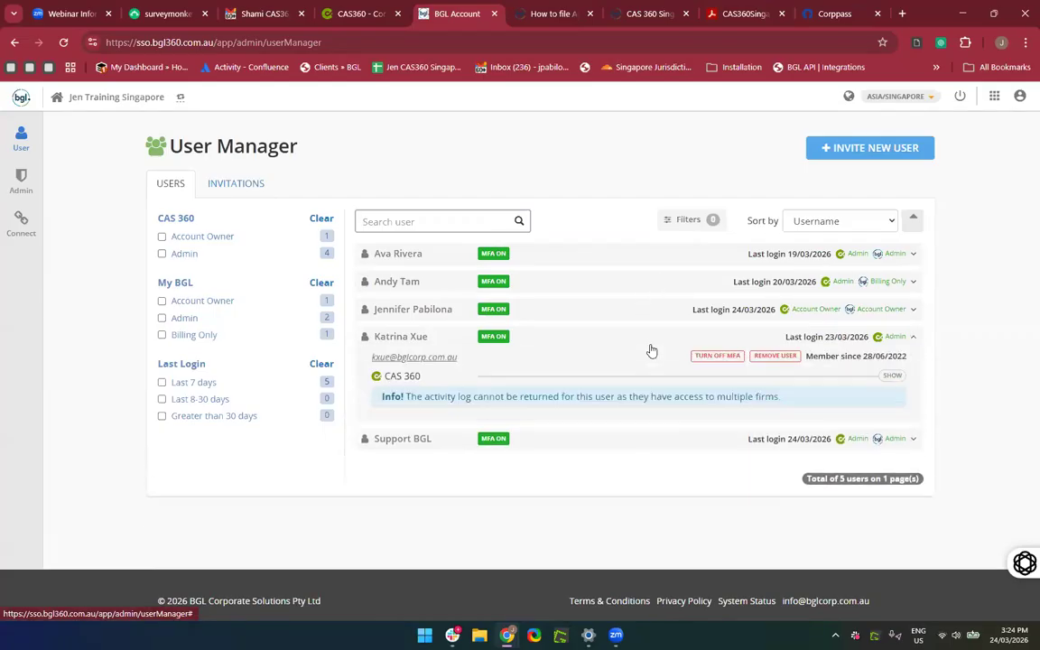
left_click(652, 350)
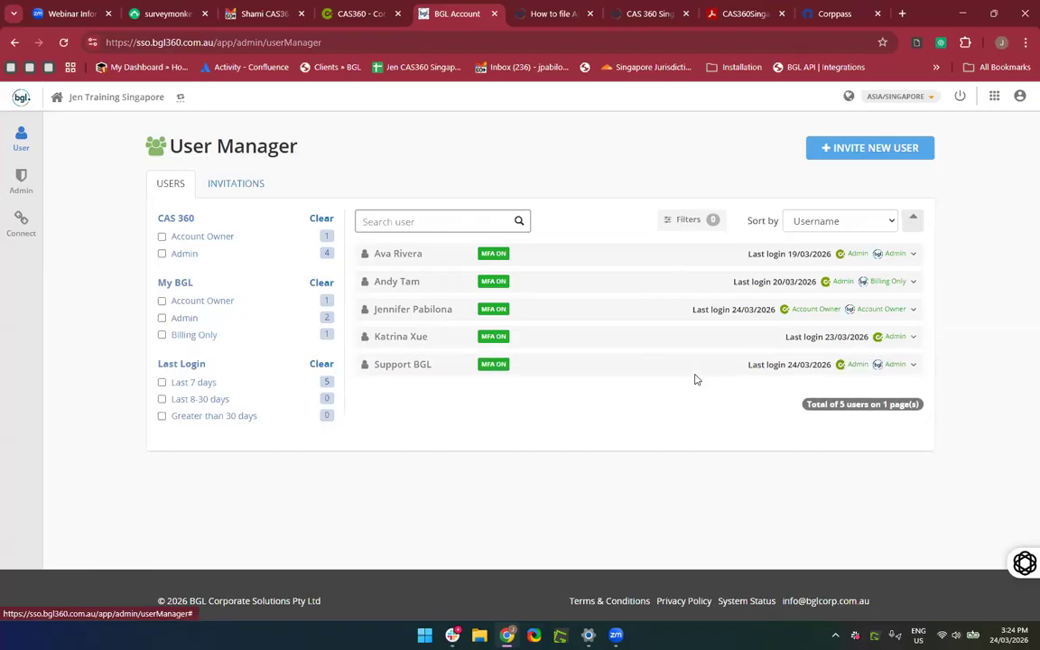
left_click(685, 375)
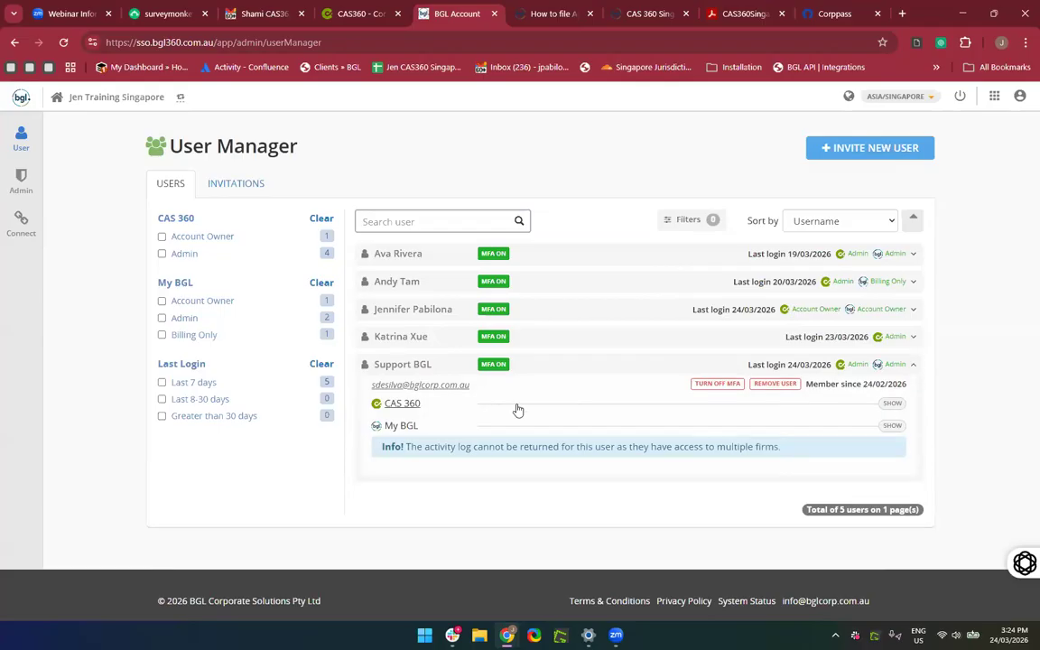
left_click(662, 345)
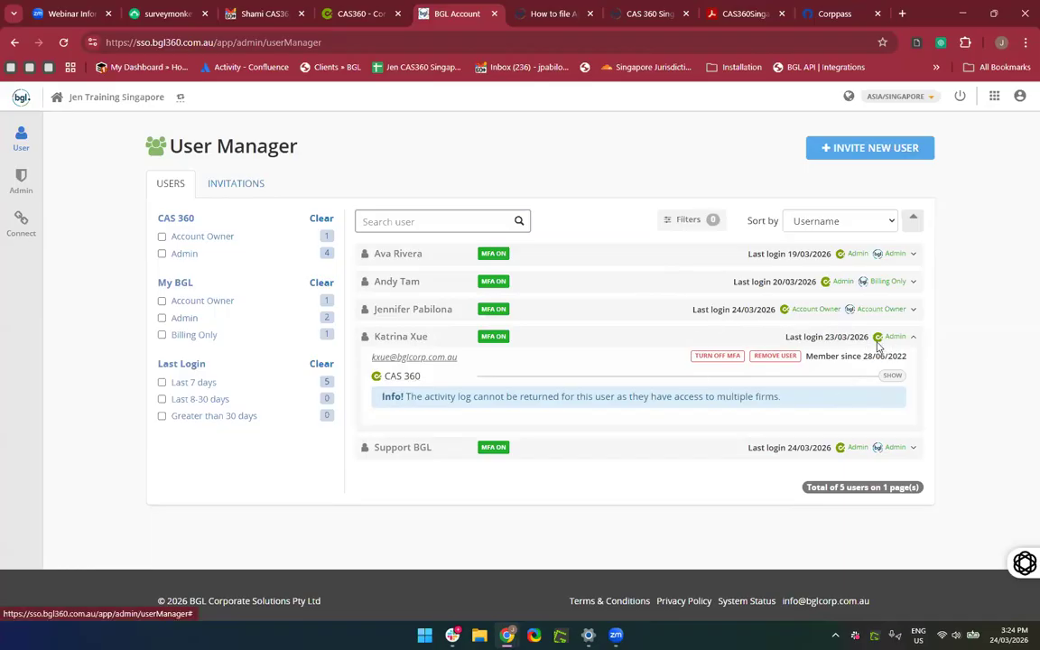
scroll(884, 344, "up", 5)
scroll(876, 346, "down", 2)
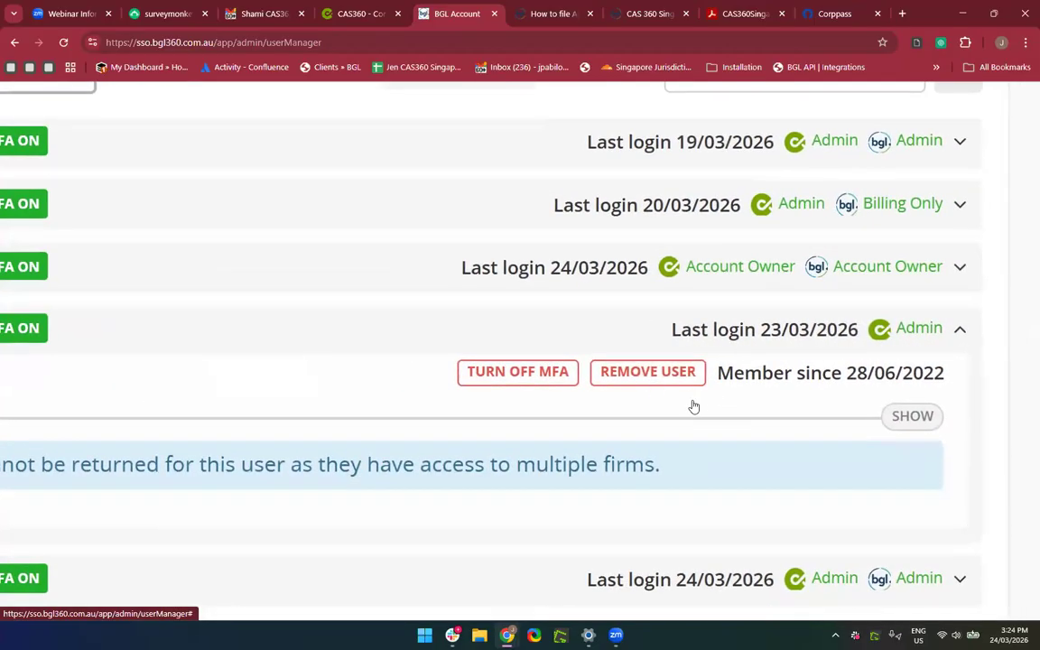
scroll(693, 408, "left", 2)
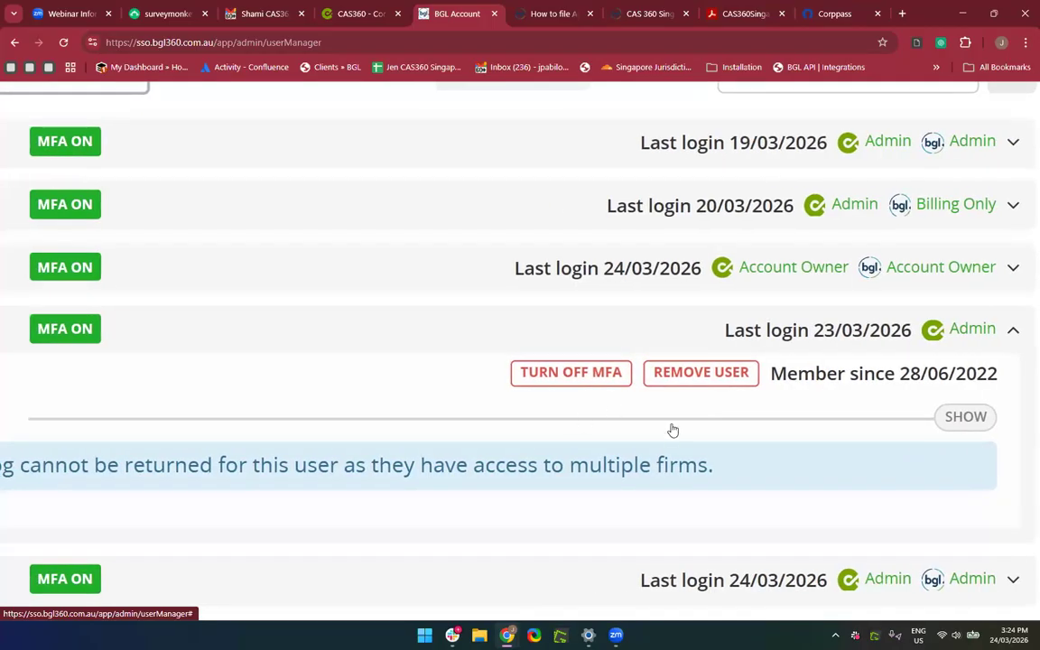
scroll(673, 431, "down", 5)
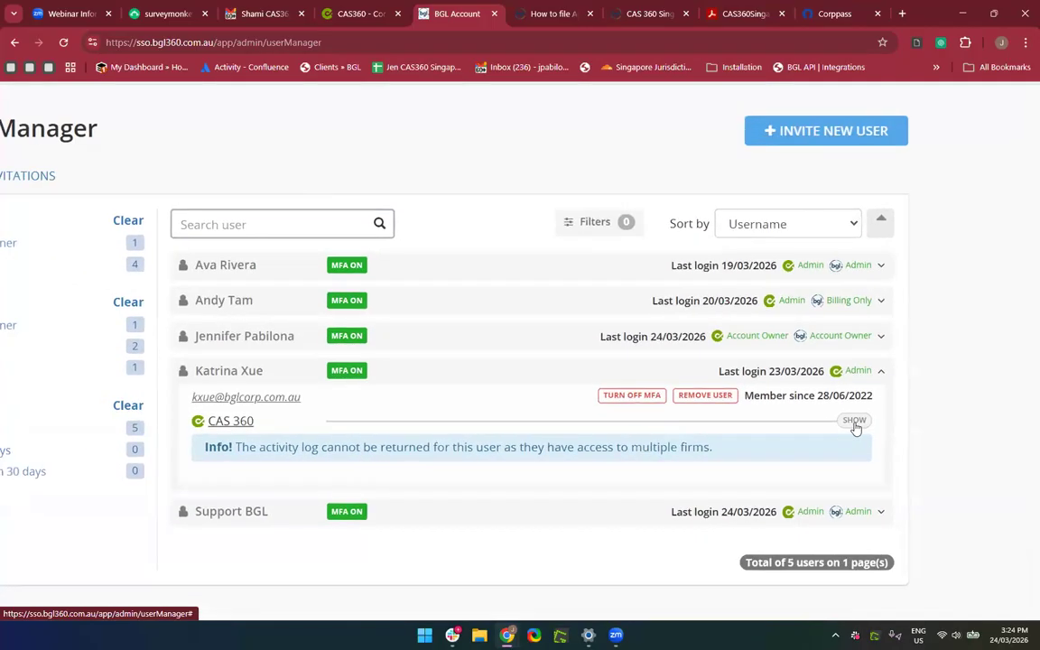
Change the fourth user's CAS 360 role to assistant.
left_click(854, 423)
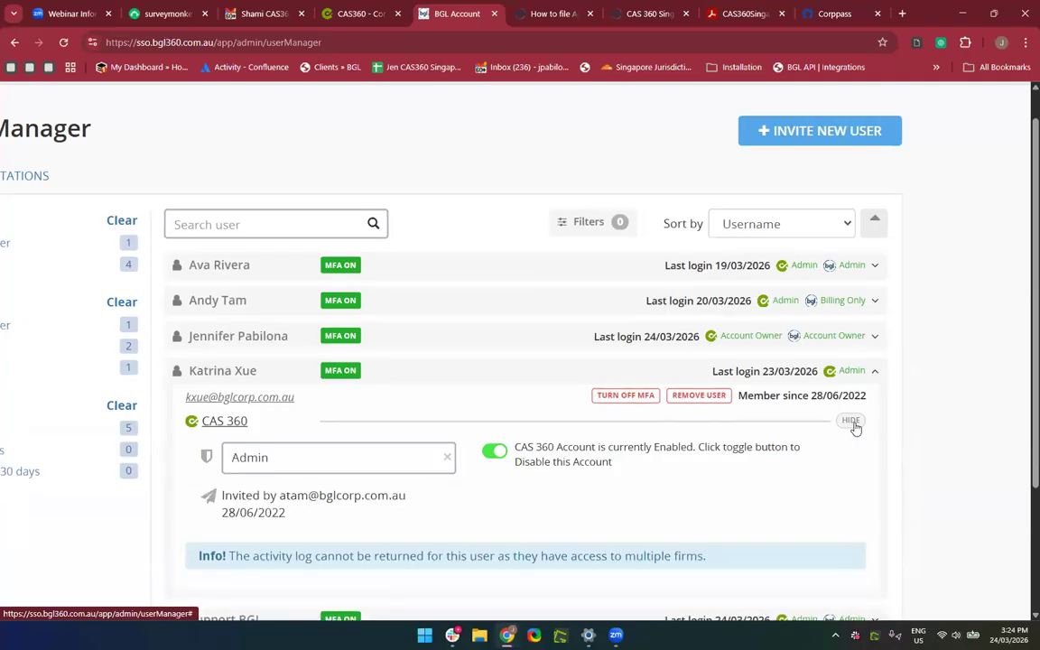
left_click(266, 464)
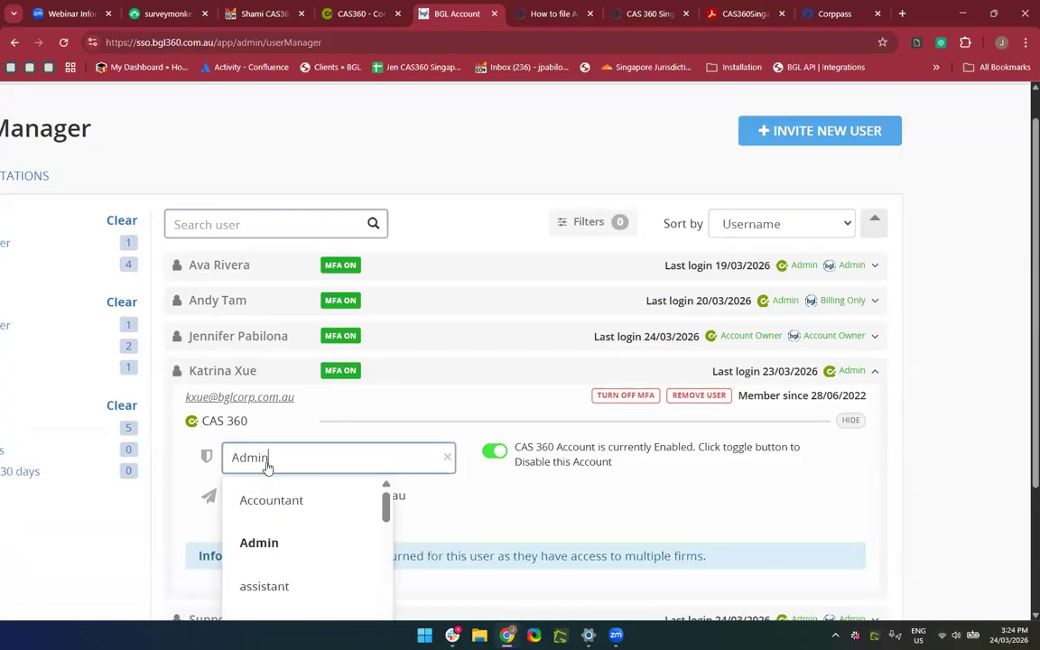
left_click(269, 588)
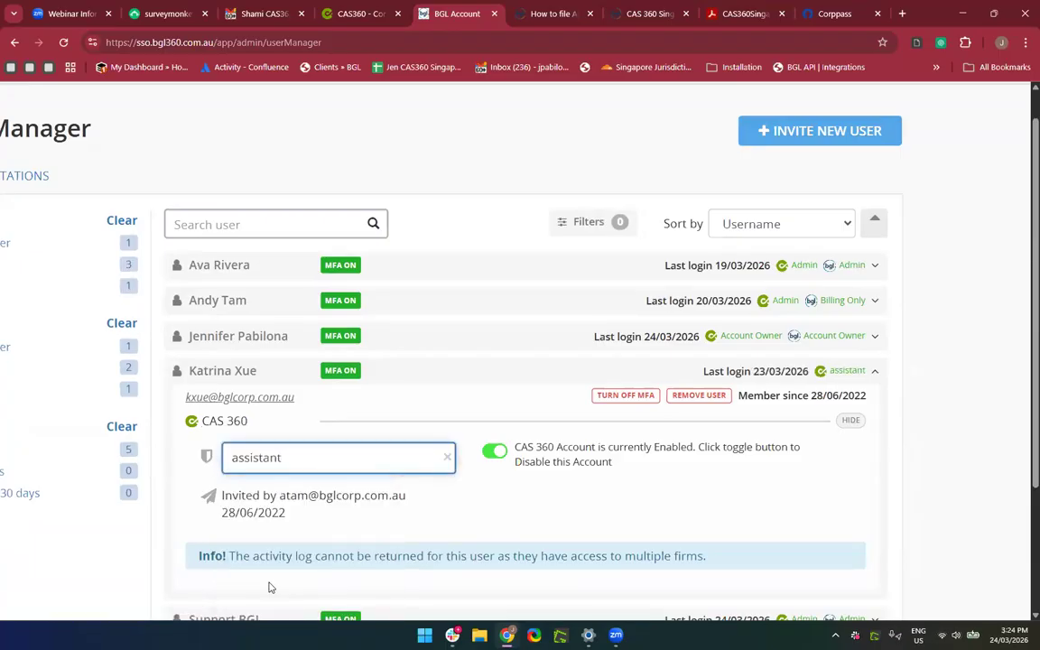
Restore the fourth user's CAS 360 role to Admin and expand Support BGL's details.
scroll(348, 434, "down", 2)
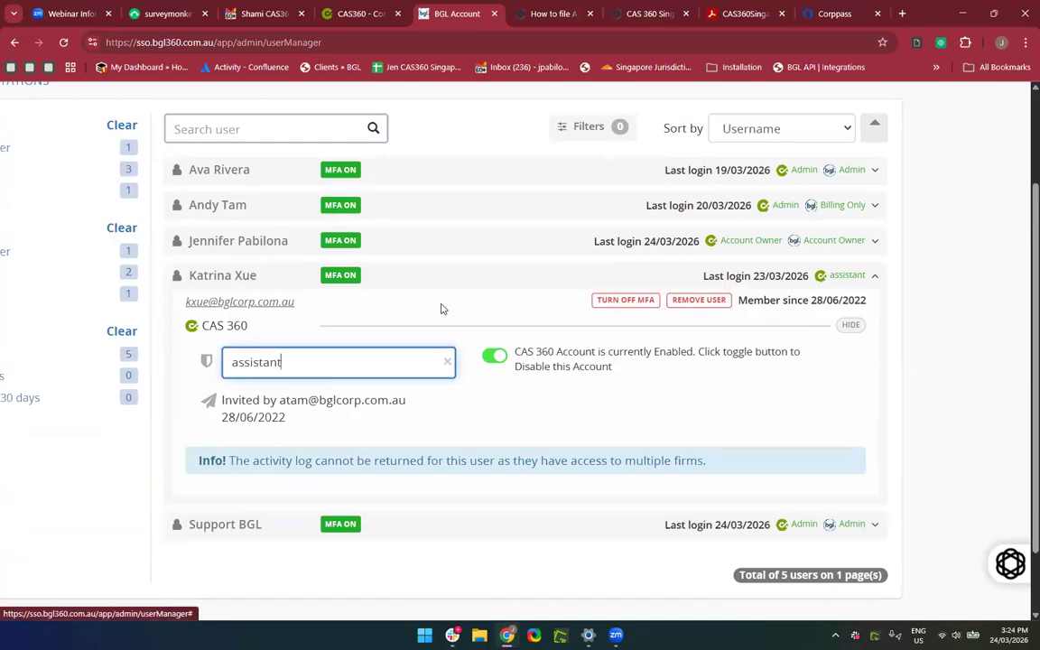
left_click(324, 378)
left_click(304, 452)
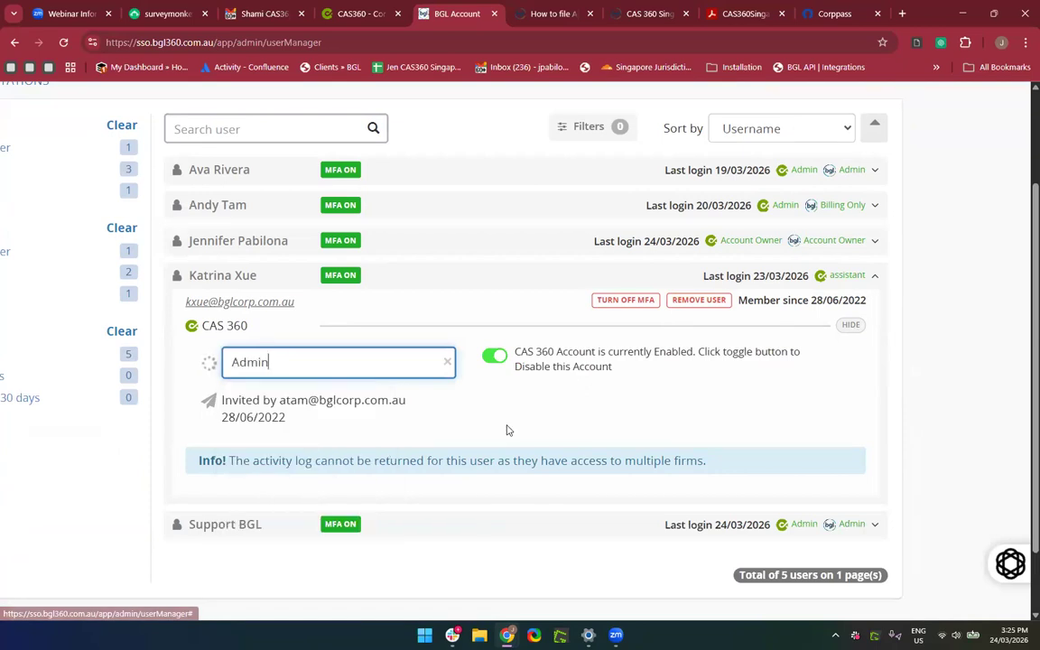
scroll(506, 430, "down", 2)
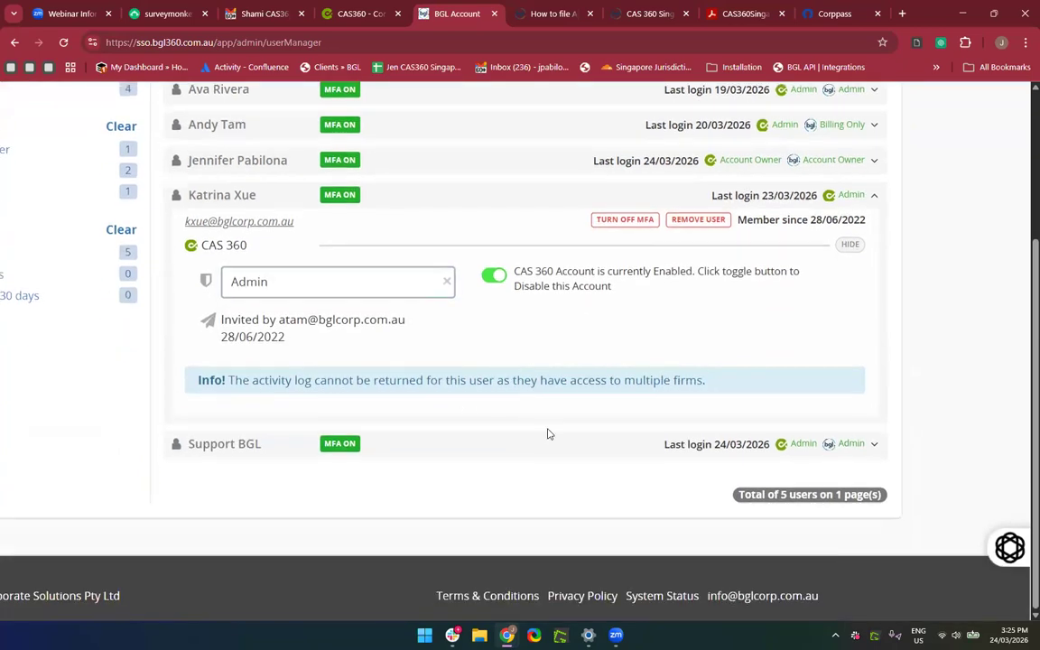
left_click(521, 451)
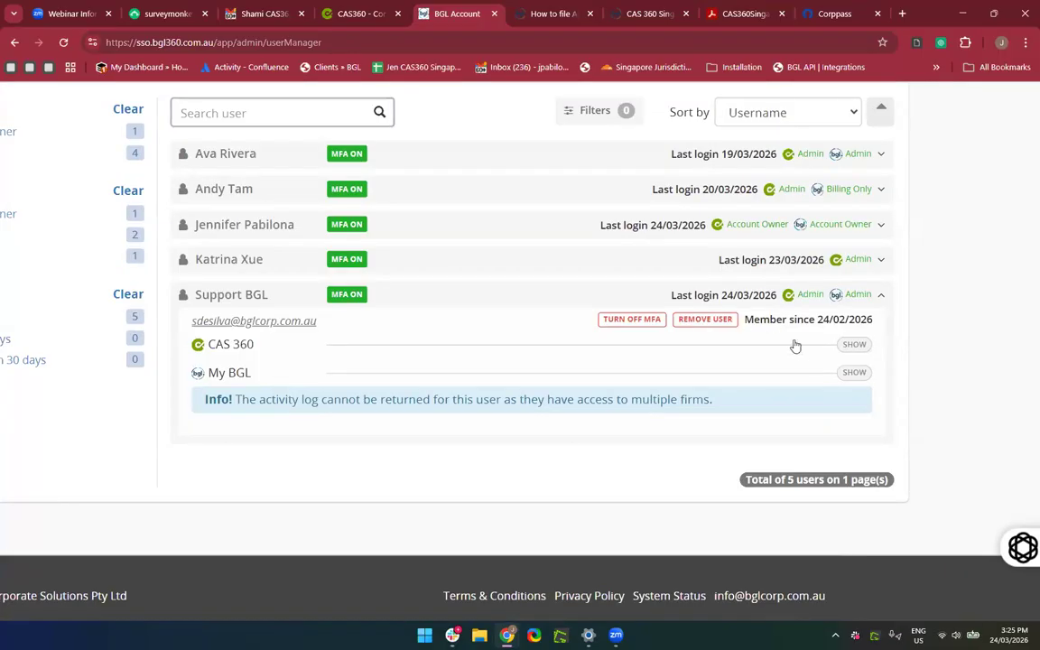
Reveal Support BGL's CAS 360 and My BGL access, showing the Admin role and enabled account.
left_click(850, 346)
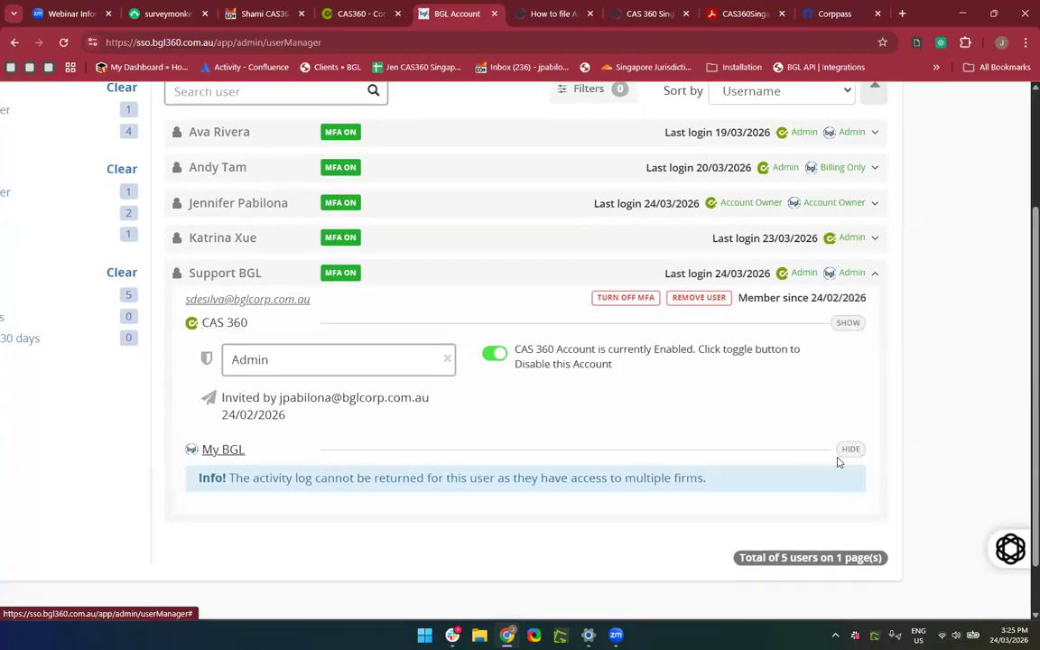
left_click(839, 461)
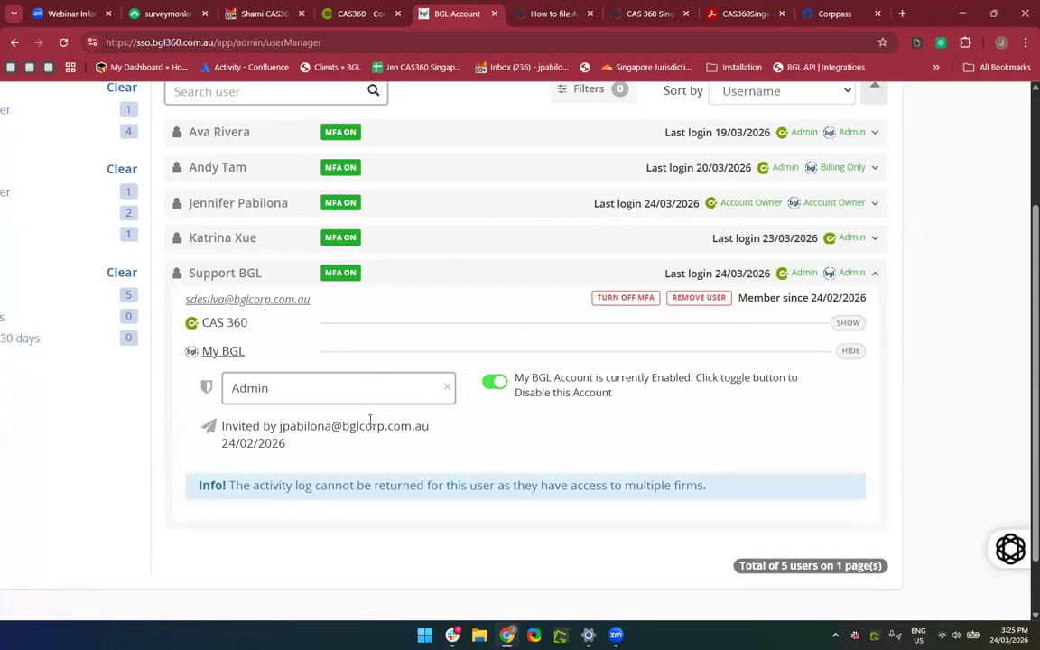
scroll(370, 420, "down", 3)
scroll(370, 420, "down", 2)
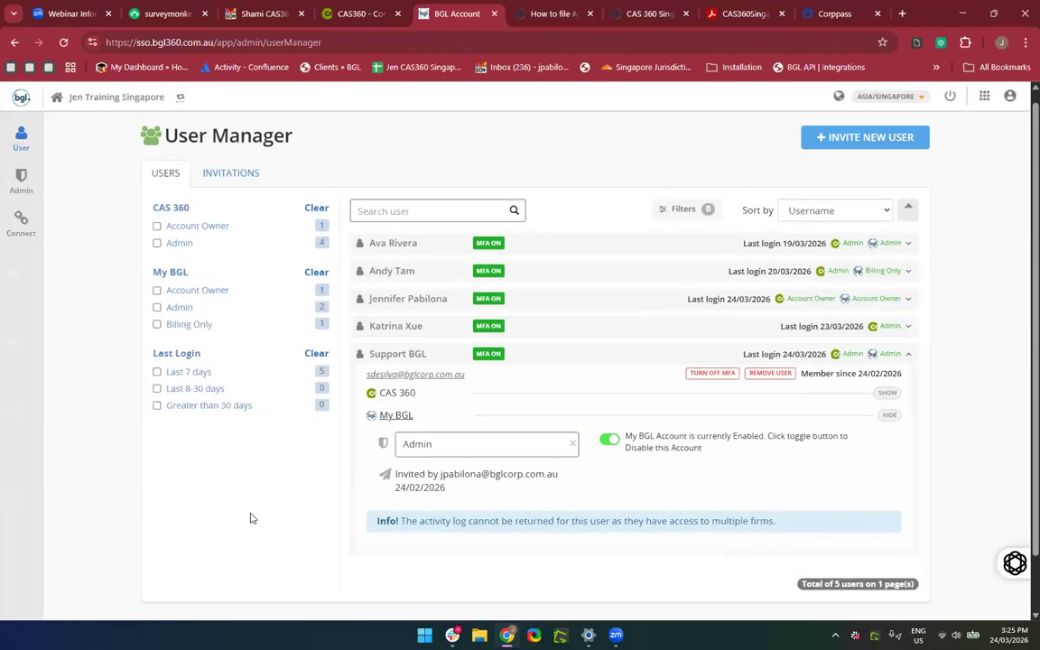
mouse_move(20, 177)
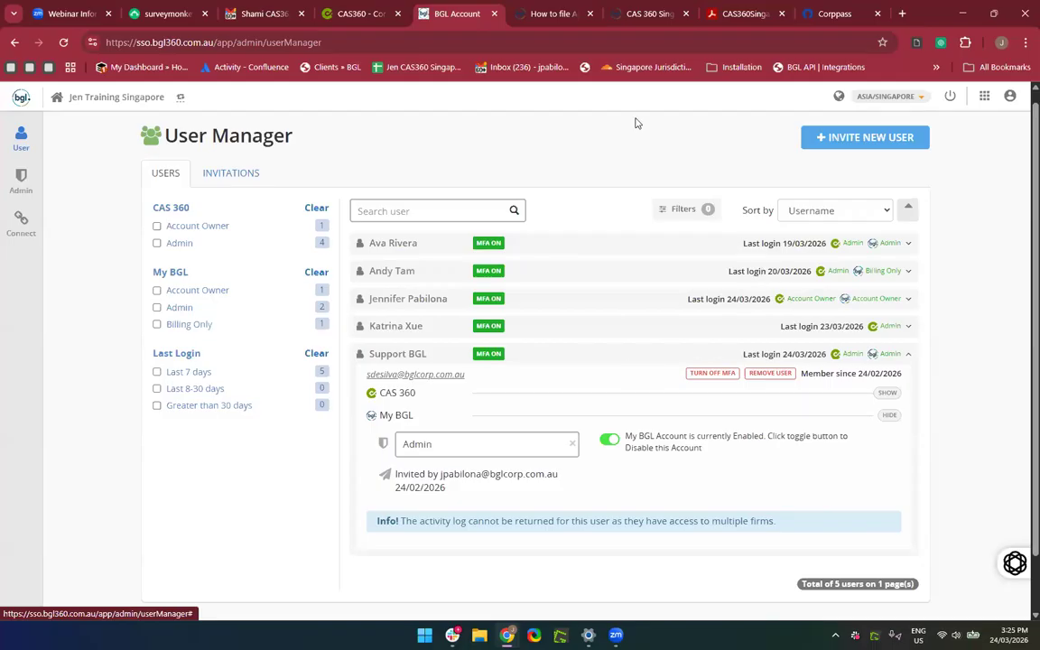
Jump to section 2, Loading Companies onto CAS 360, in the Singapore training manual.
left_click(362, 20)
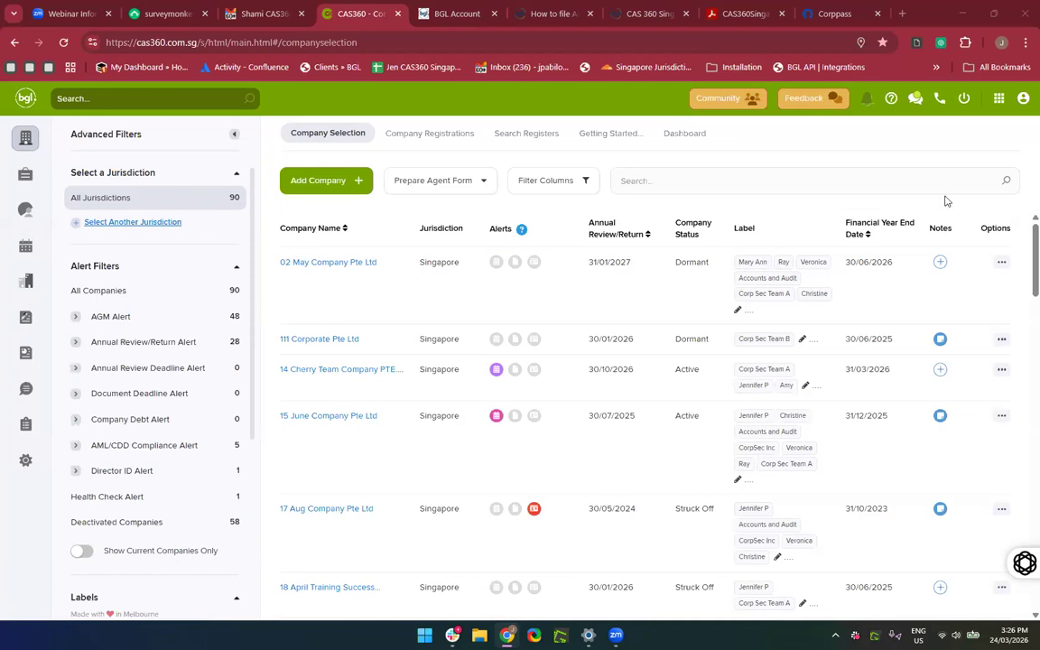
left_click(735, 13)
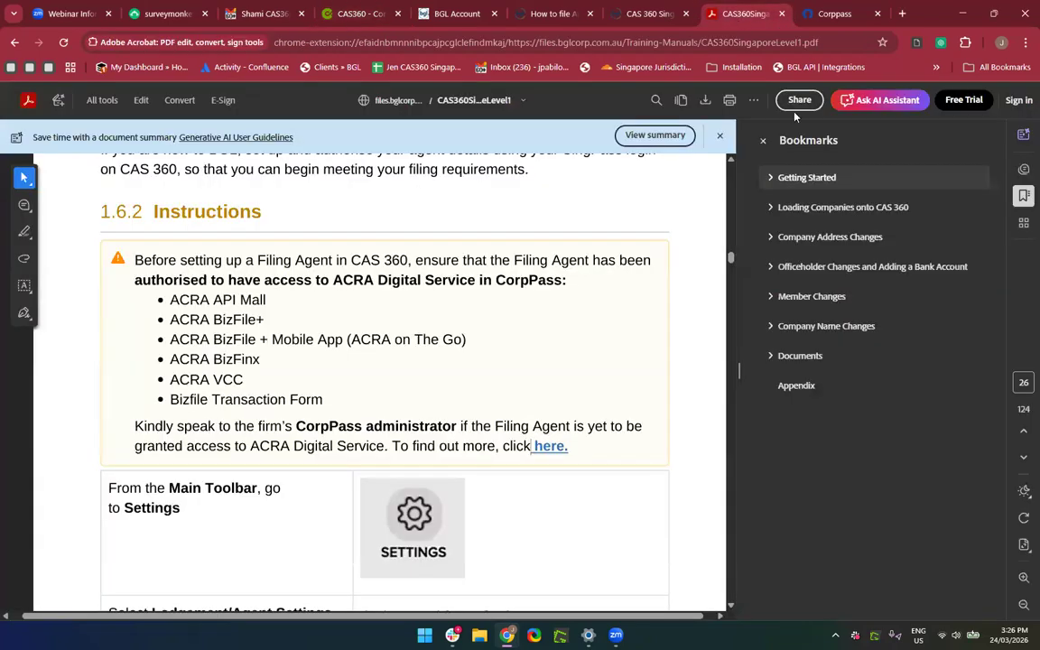
left_click(838, 207)
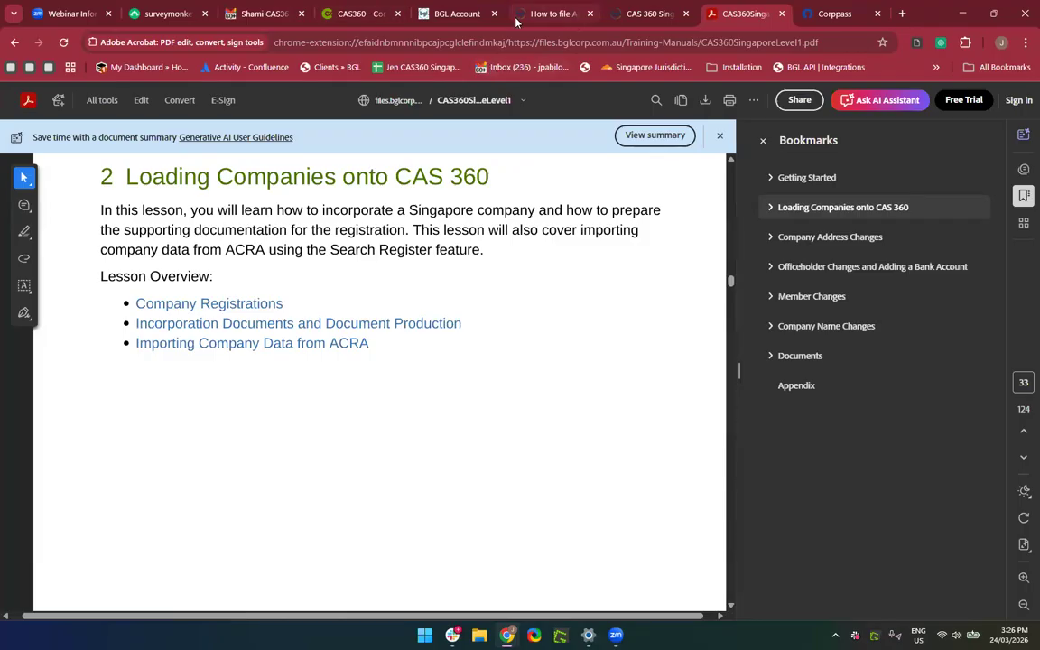
Close the help article, help centre and BGL Account user manager tabs.
left_click(592, 14)
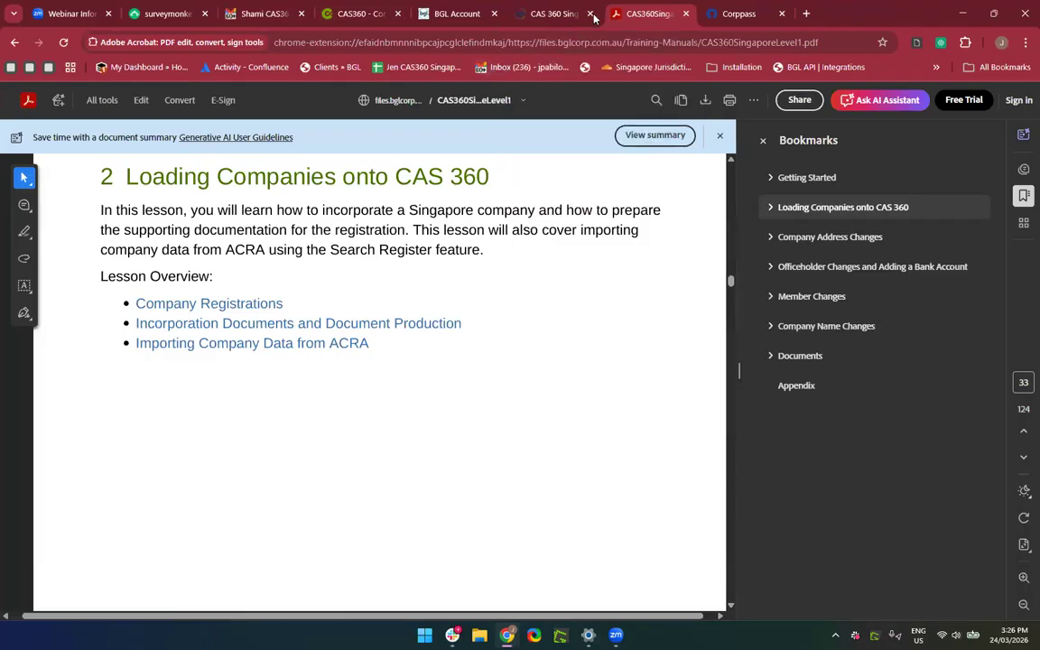
left_click(593, 14)
left_click(458, 14)
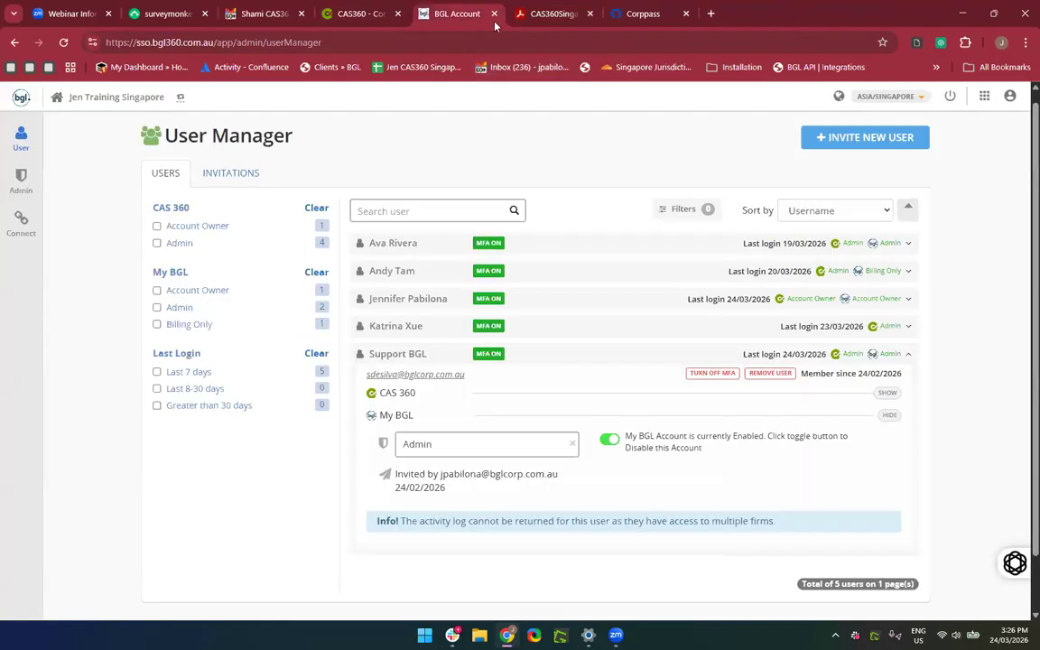
left_click(494, 14)
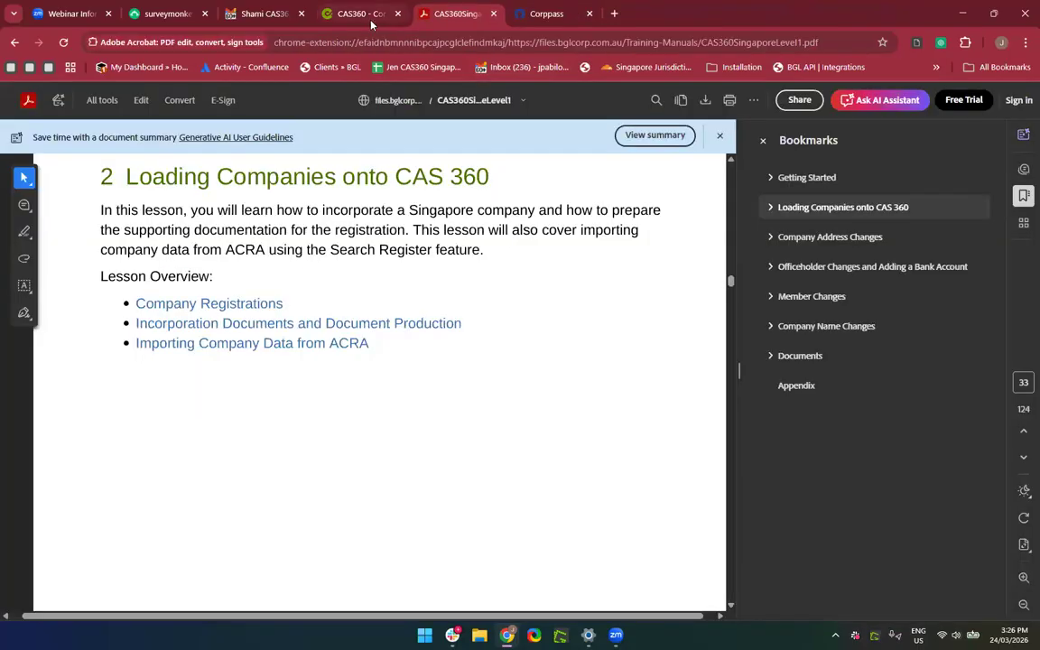
Return to the CAS360 company list and bring up the Add Company options.
left_click(361, 16)
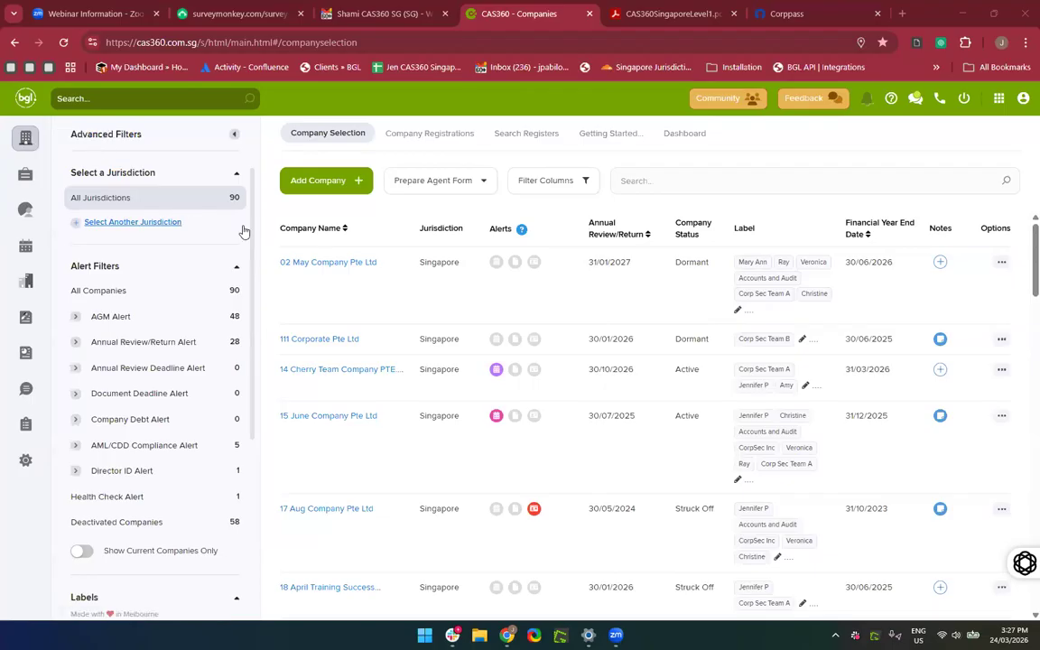
left_click(331, 181)
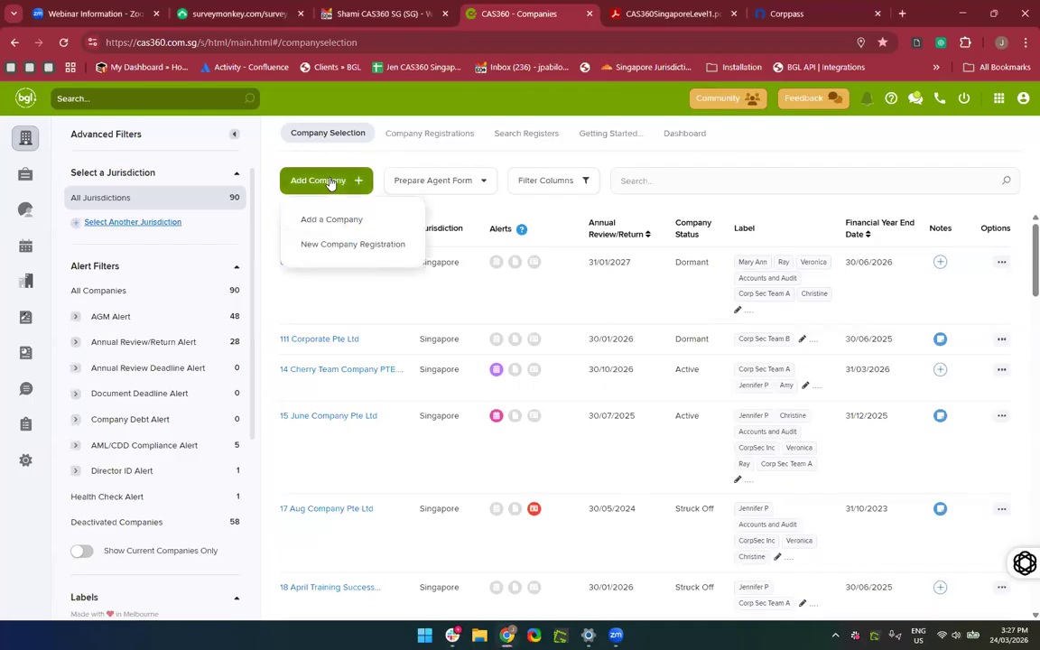
Start adding an existing company and try Cayman Islands as its jurisdiction.
left_click(316, 226)
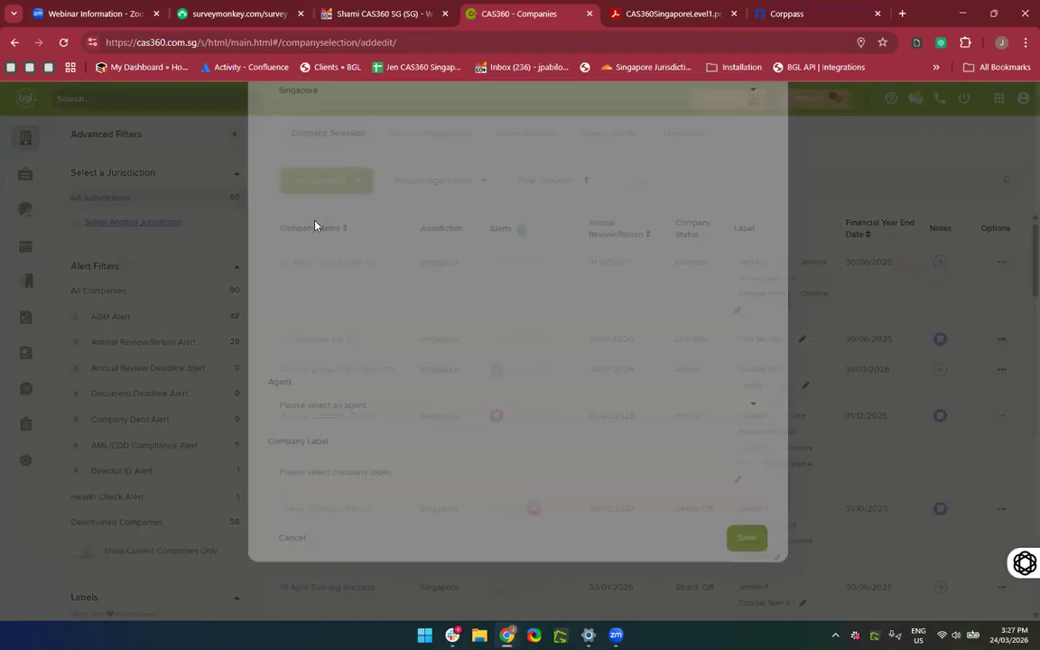
left_click(358, 191)
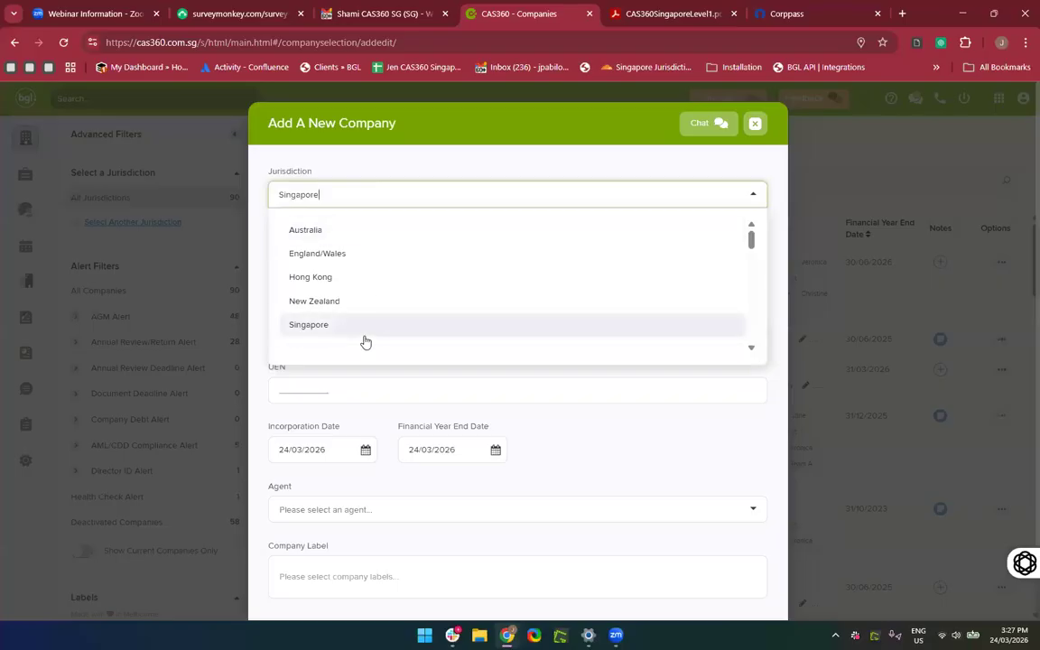
scroll(364, 341, "down", 2)
scroll(365, 341, "up", 2)
scroll(326, 337, "down", 3)
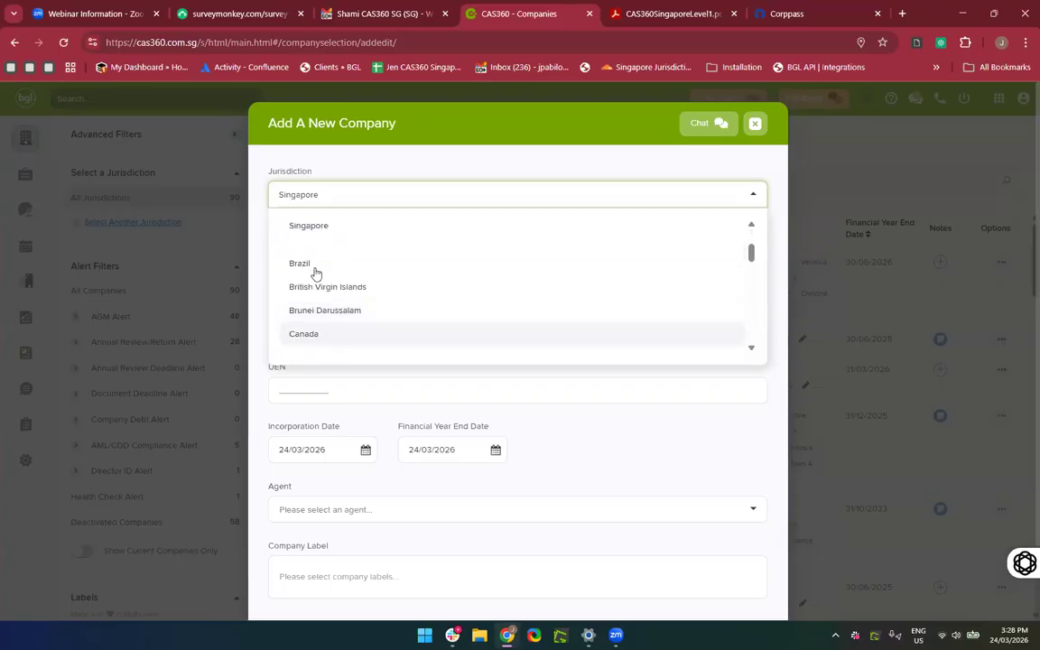
scroll(315, 273, "down", 3)
scroll(322, 309, "up", 4)
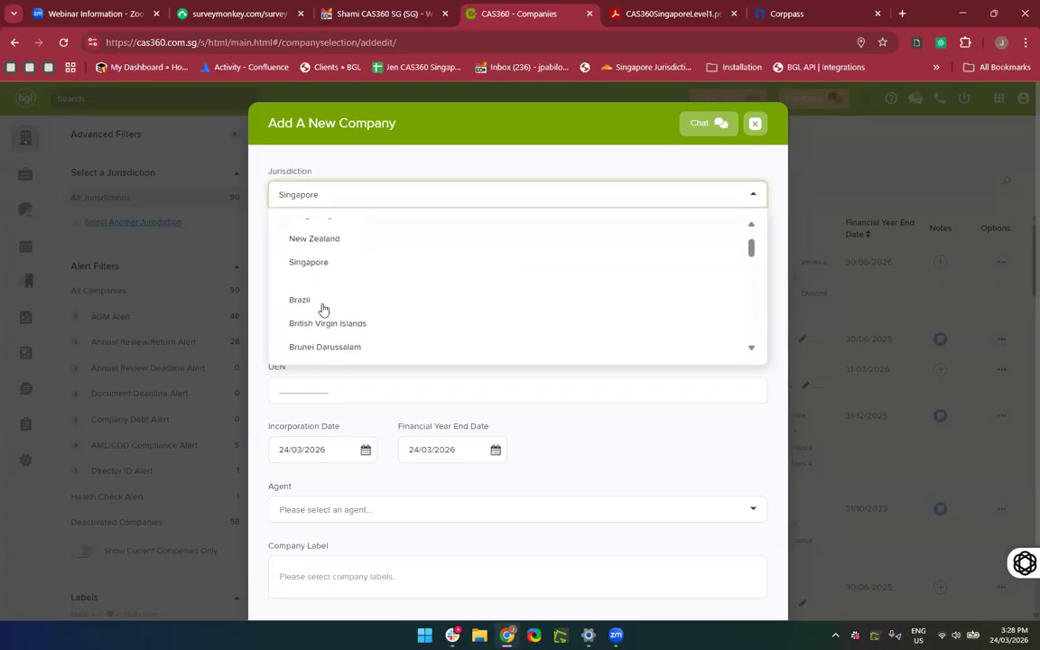
scroll(322, 309, "down", 2)
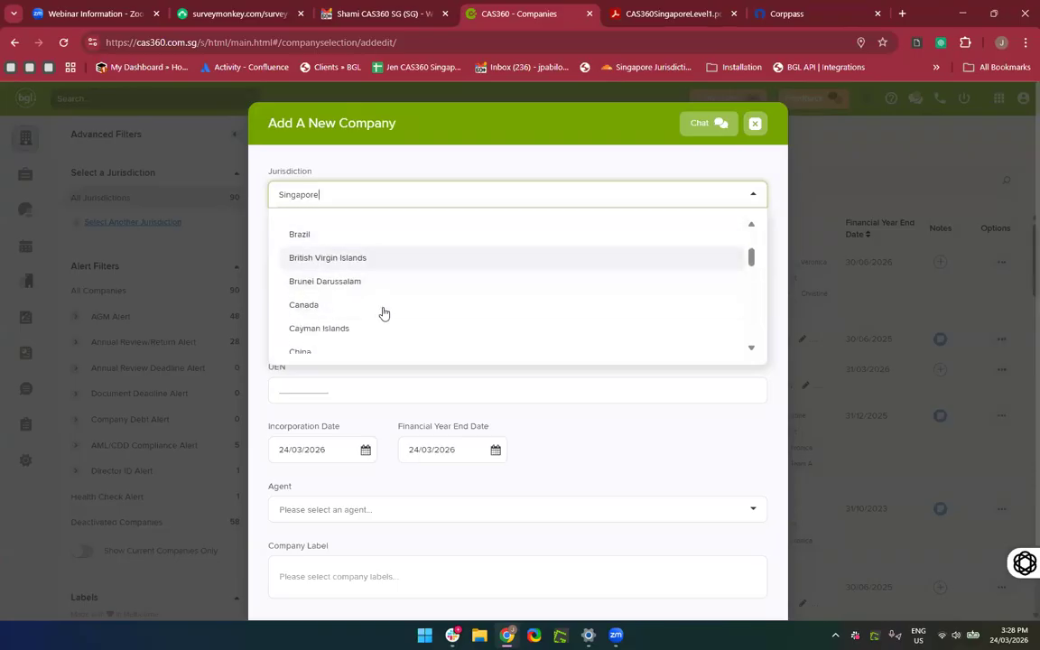
left_click(353, 337)
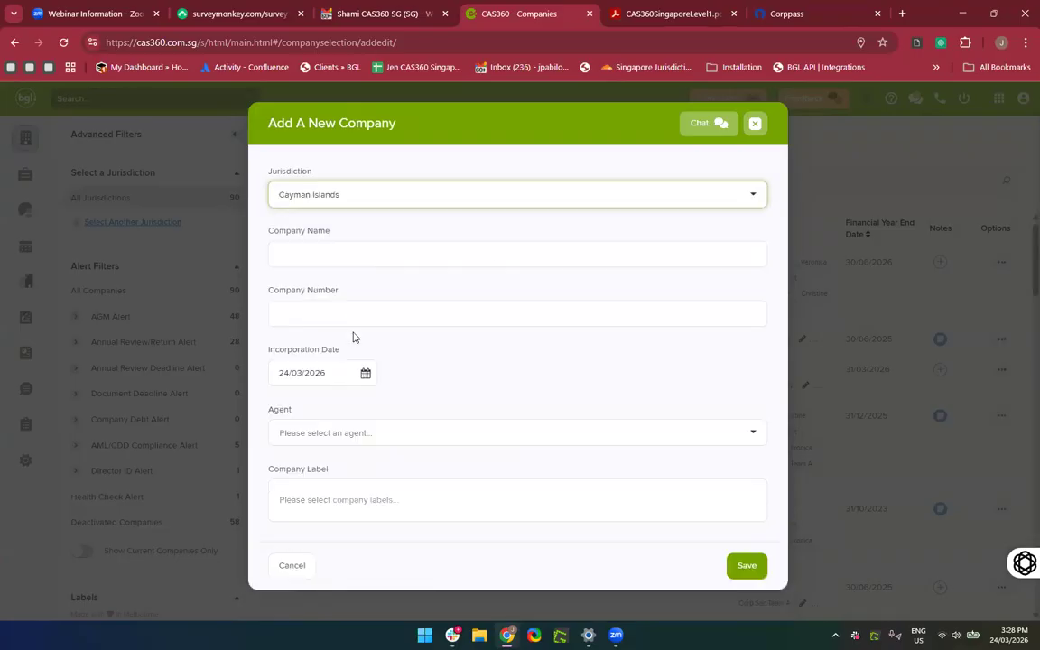
Change the jurisdiction to British Virgin Islands, then settle on Singapore.
left_click(411, 201)
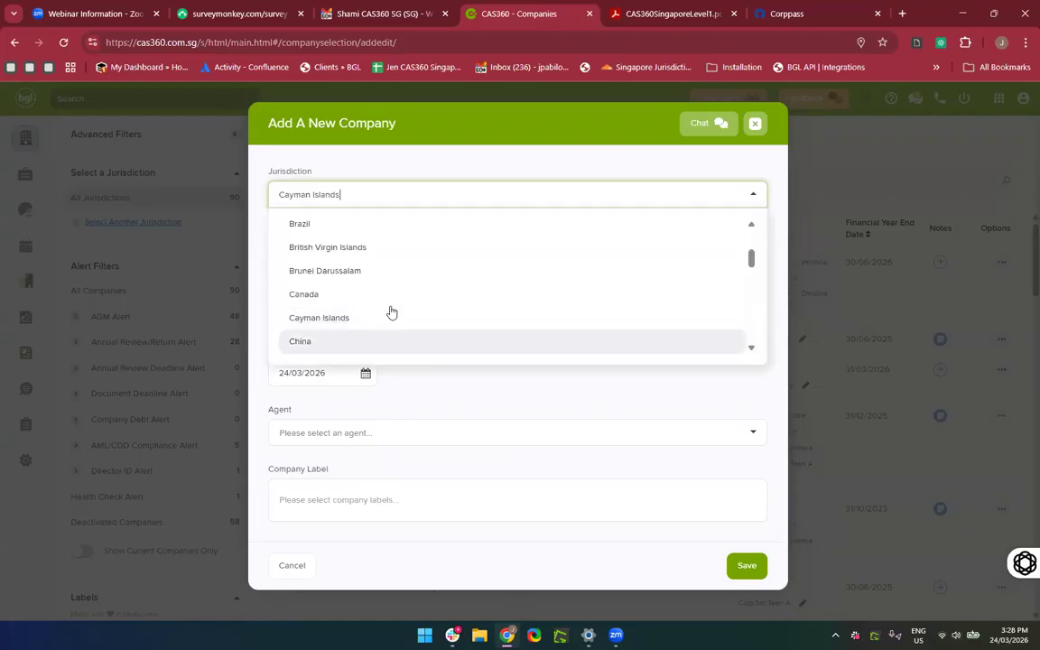
scroll(391, 313, "down", 2)
scroll(391, 312, "down", 5)
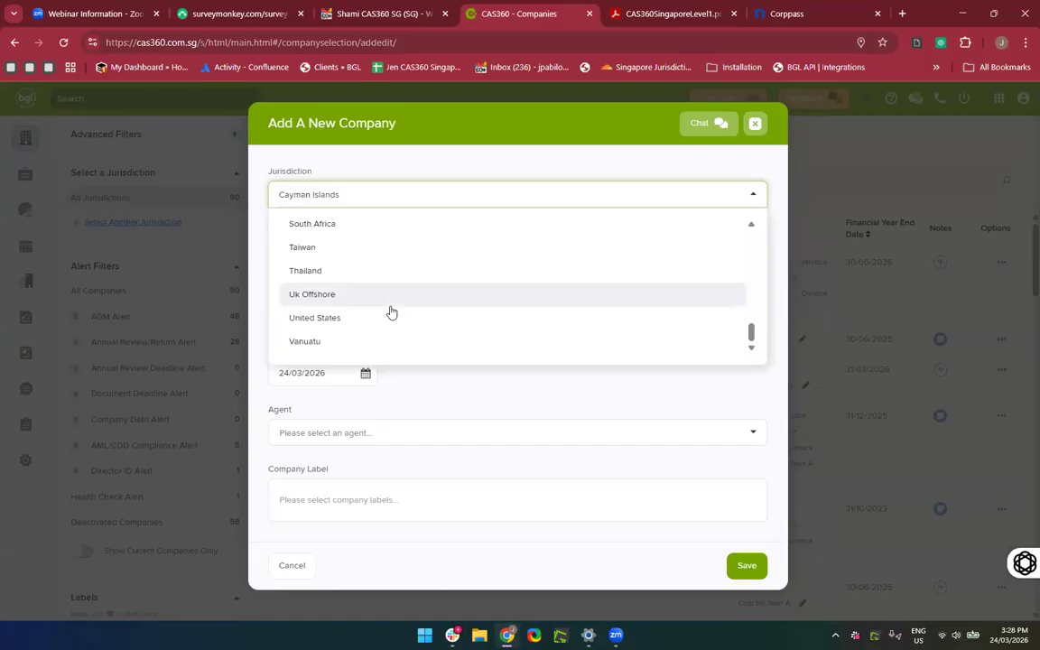
scroll(391, 312, "up", 7)
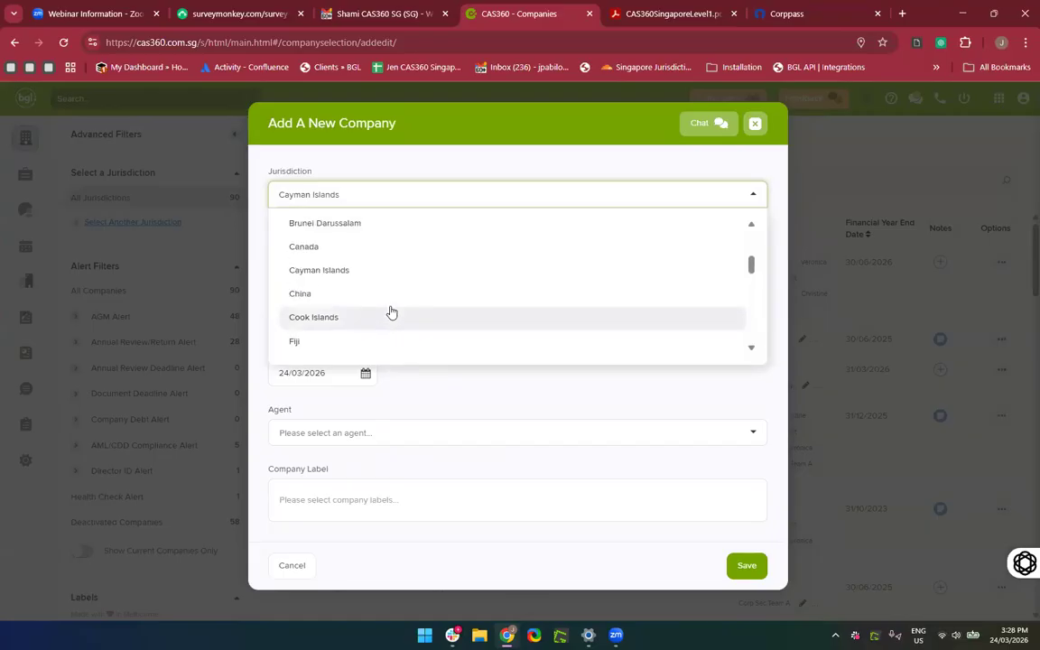
scroll(391, 312, "up", 2)
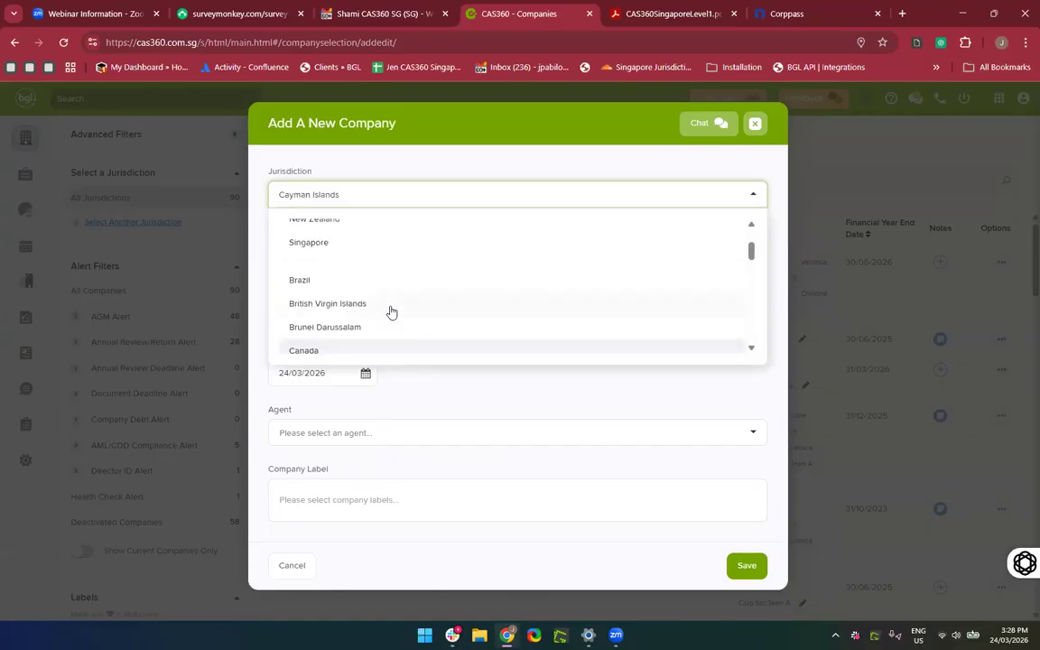
left_click(389, 308)
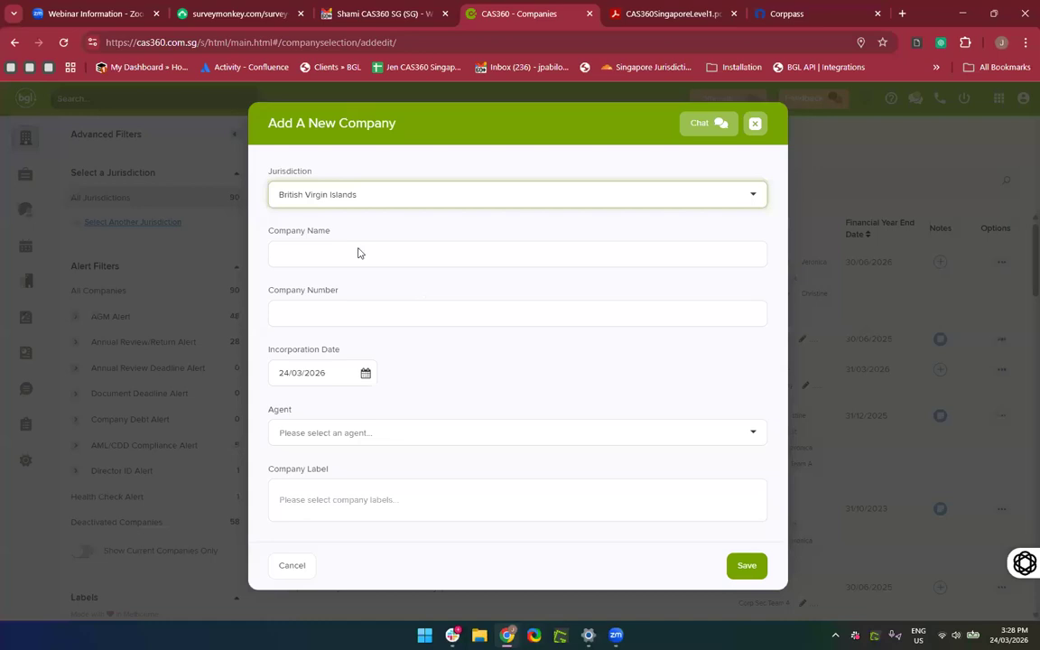
left_click(349, 195)
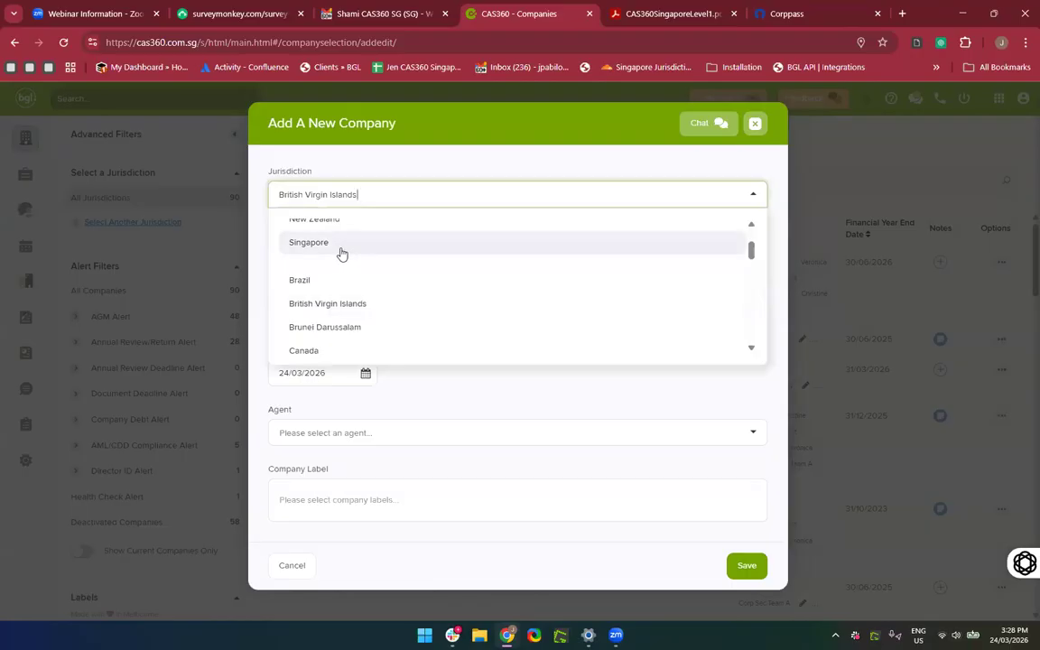
left_click(341, 251)
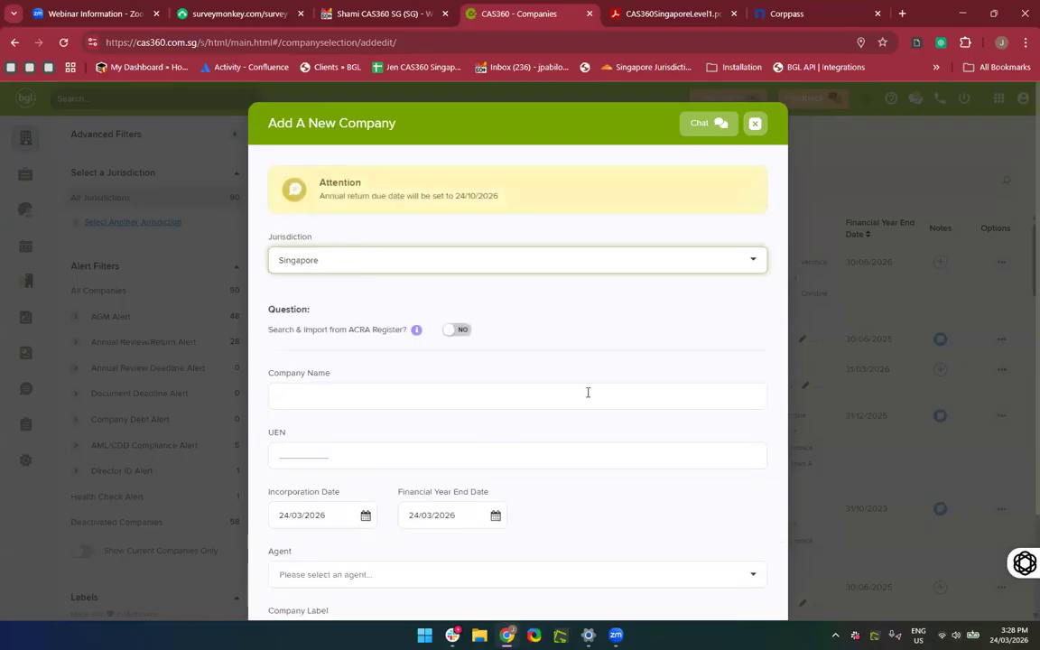
Switch Search & Import from ACRA Register to YES, triggering the SGD 10.00-per-extract prompt.
scroll(587, 393, "down", 1)
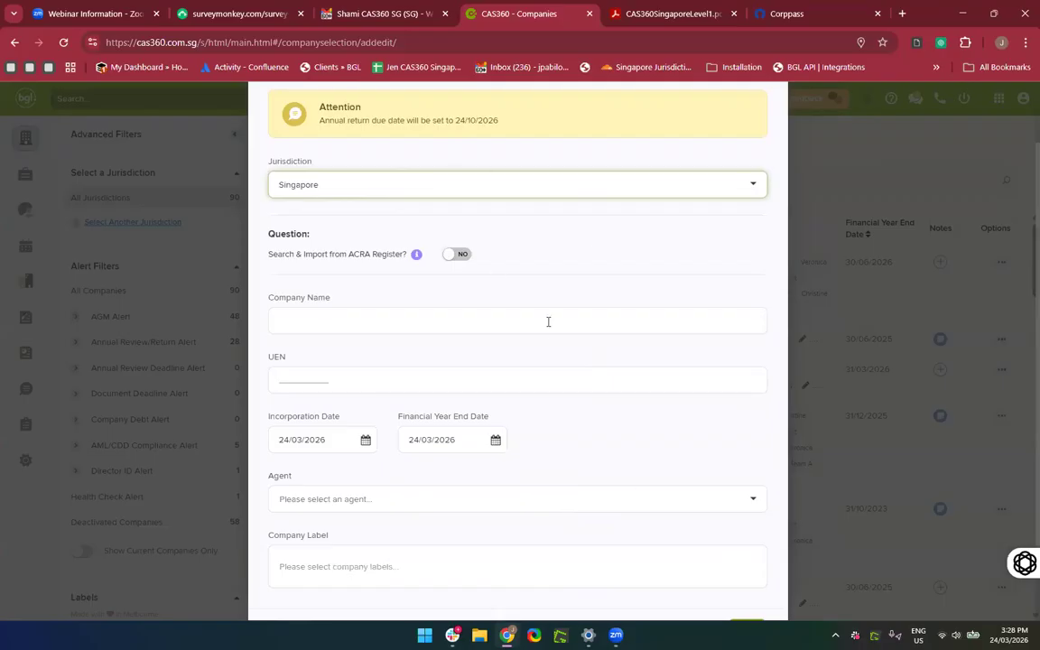
scroll(603, 458, "down", 1)
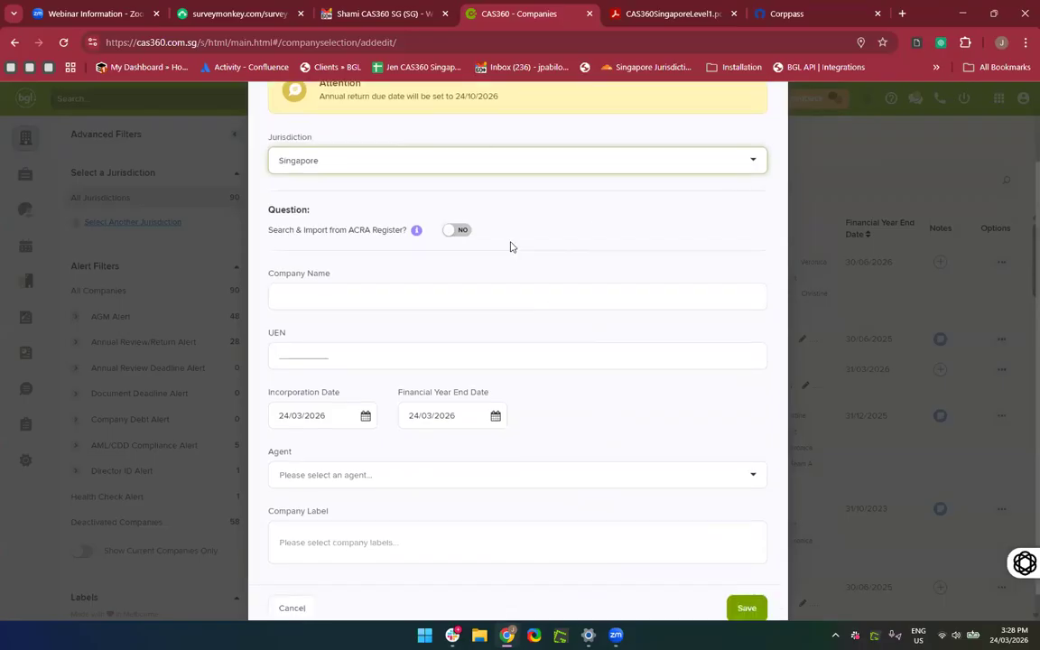
scroll(511, 247, "down", 1)
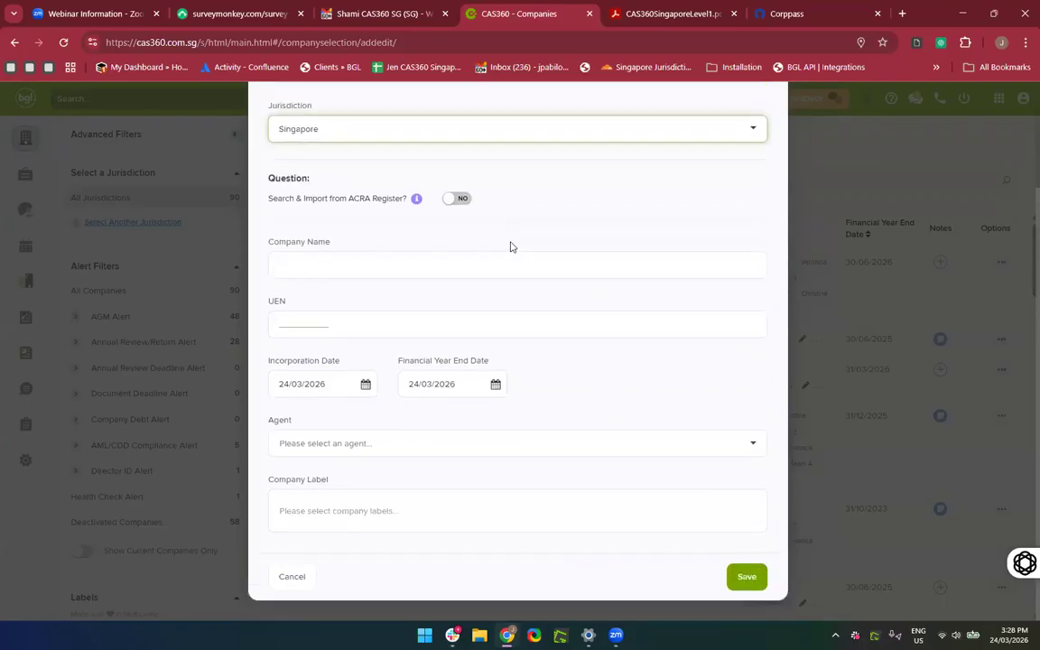
left_click(457, 201)
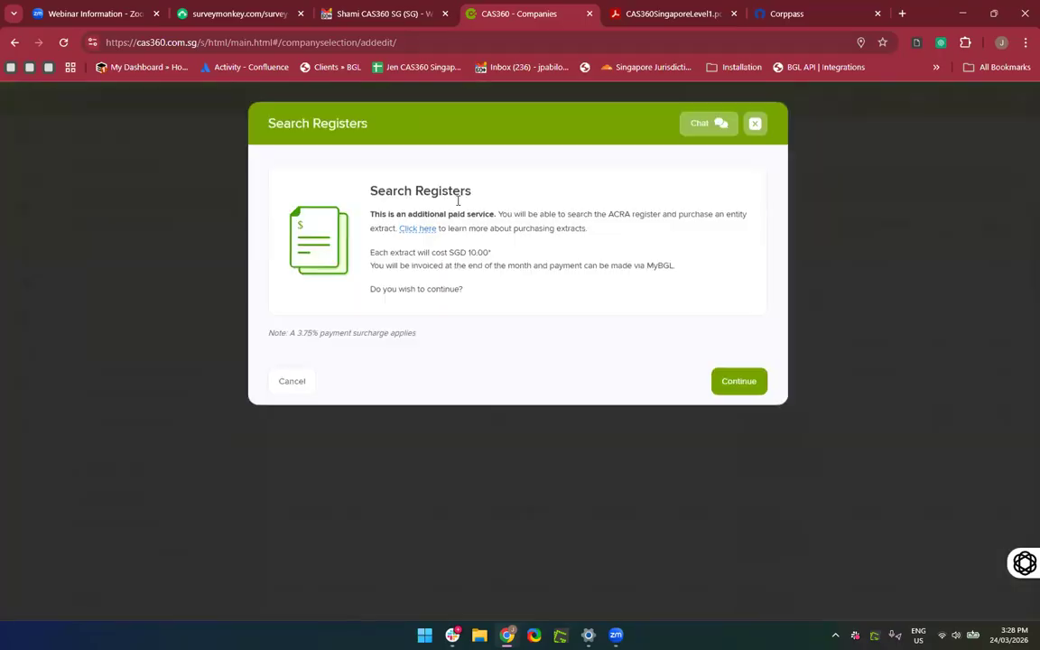
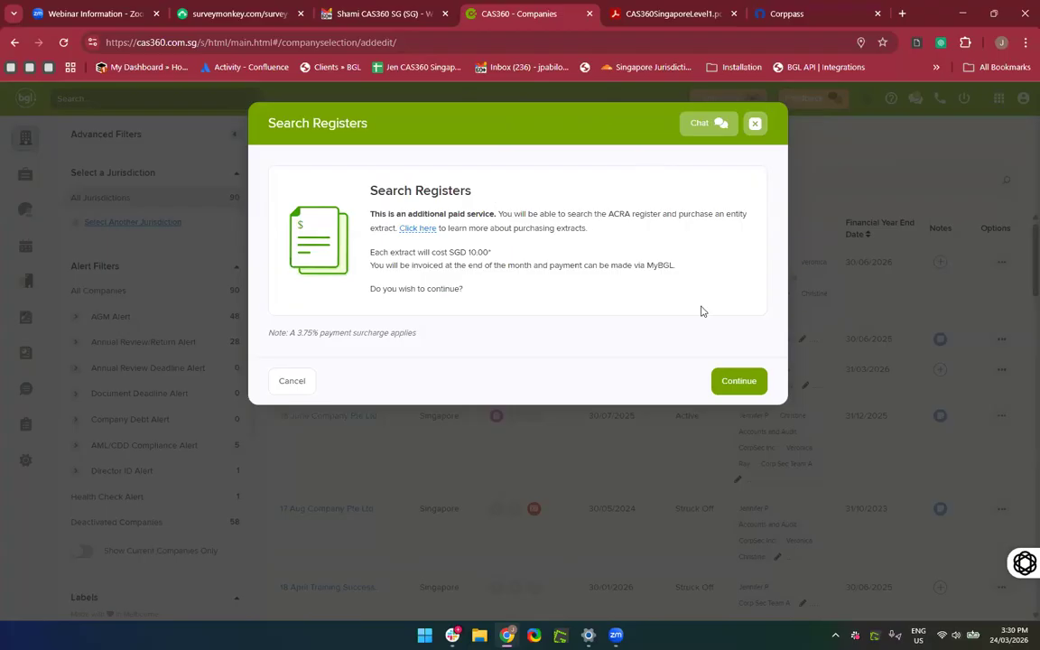
Close the SGD 10.00 Search Registers prompt and bring up the Add Company options.
left_click(756, 126)
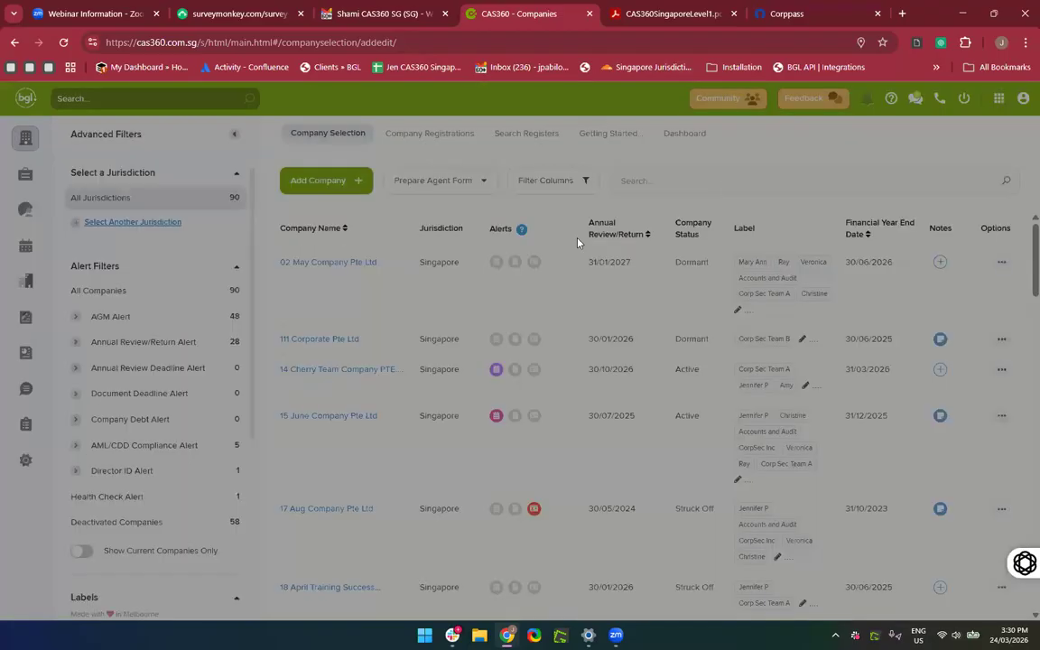
left_click(329, 187)
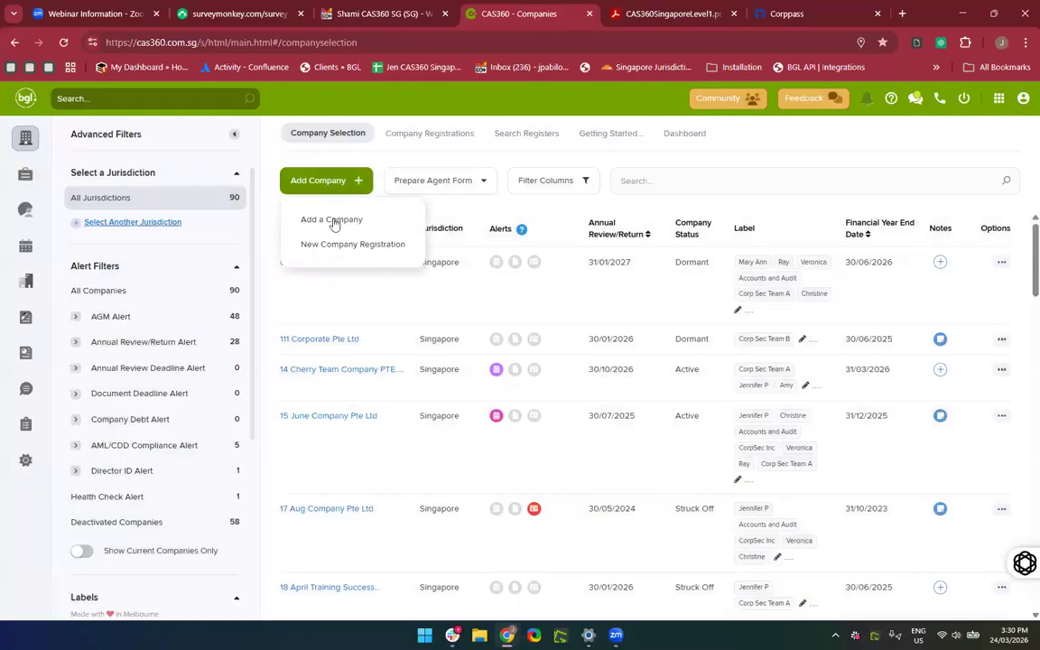
Add a company manually named New Company Pte Ltd with UEN 329384094F.
left_click(332, 220)
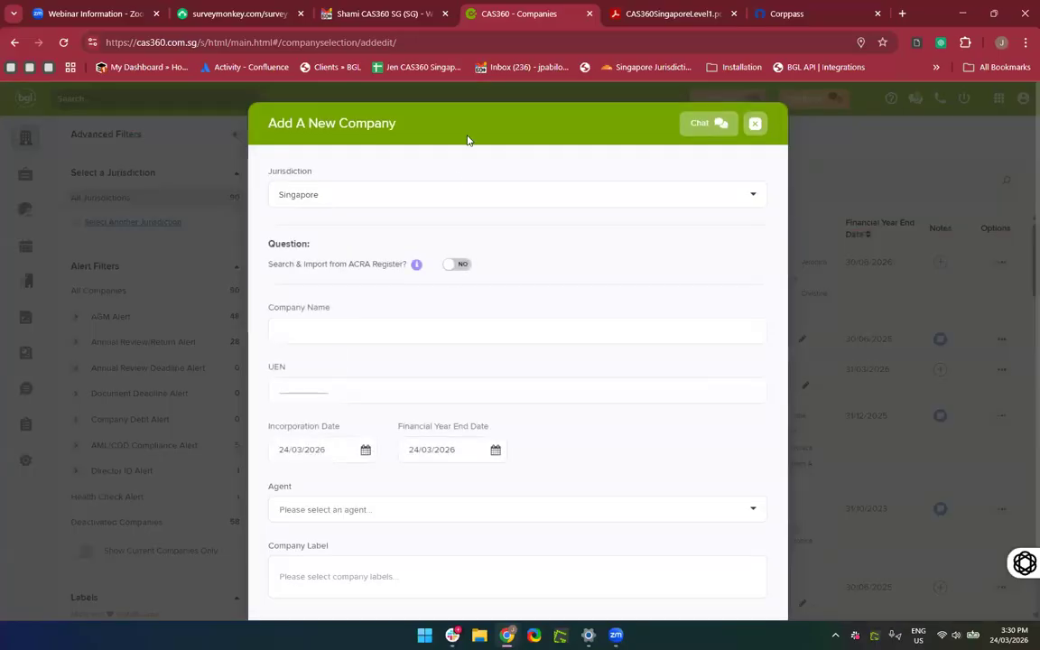
left_click(417, 328)
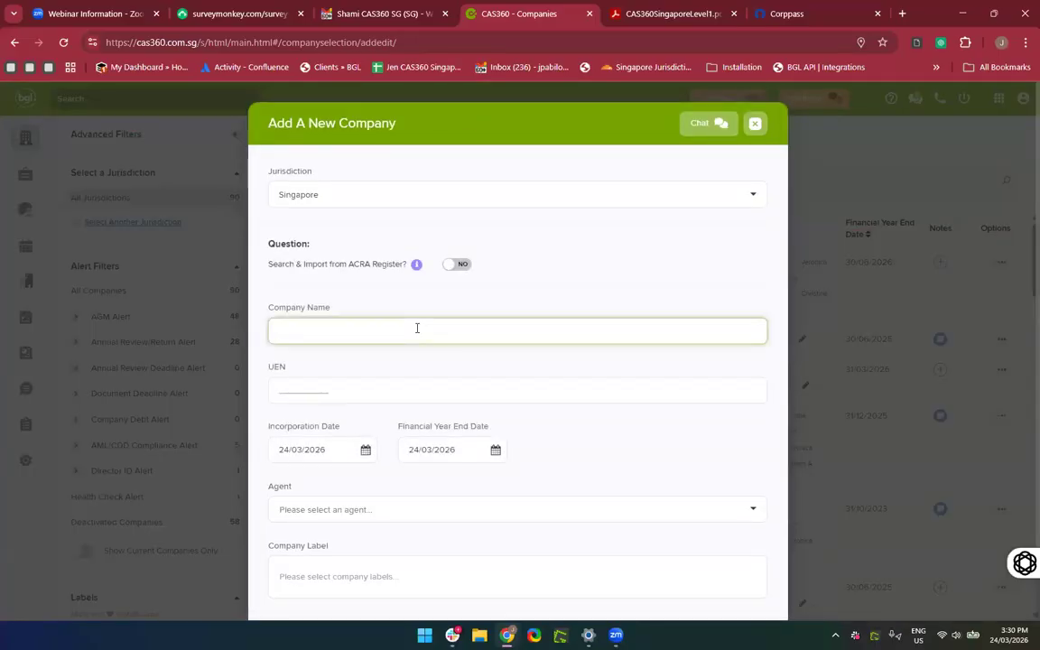
type("New Company Pte Ltd")
scroll(397, 388, "down", 1)
left_click(276, 329)
Set the incorporation date to 24/03/2019.
left_click(327, 393)
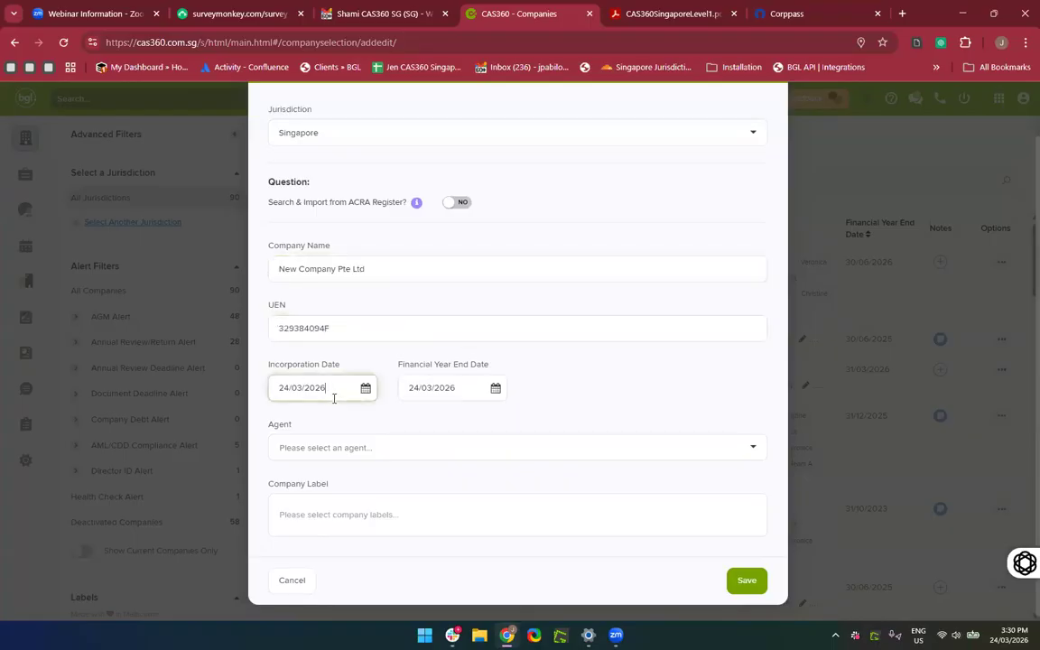
left_click(223, 392)
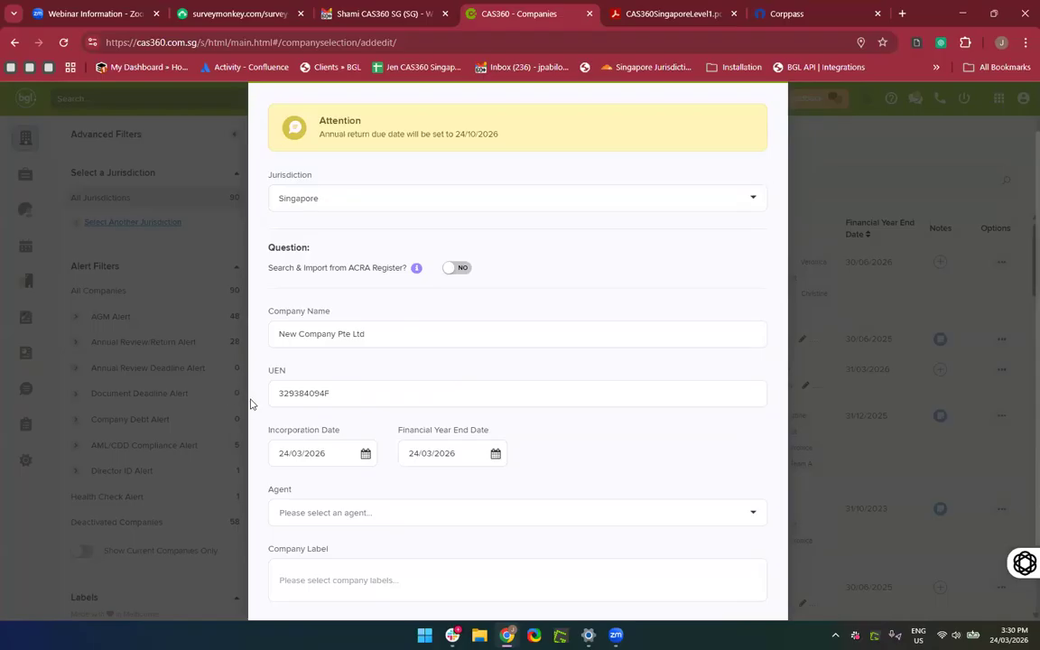
left_click(324, 459)
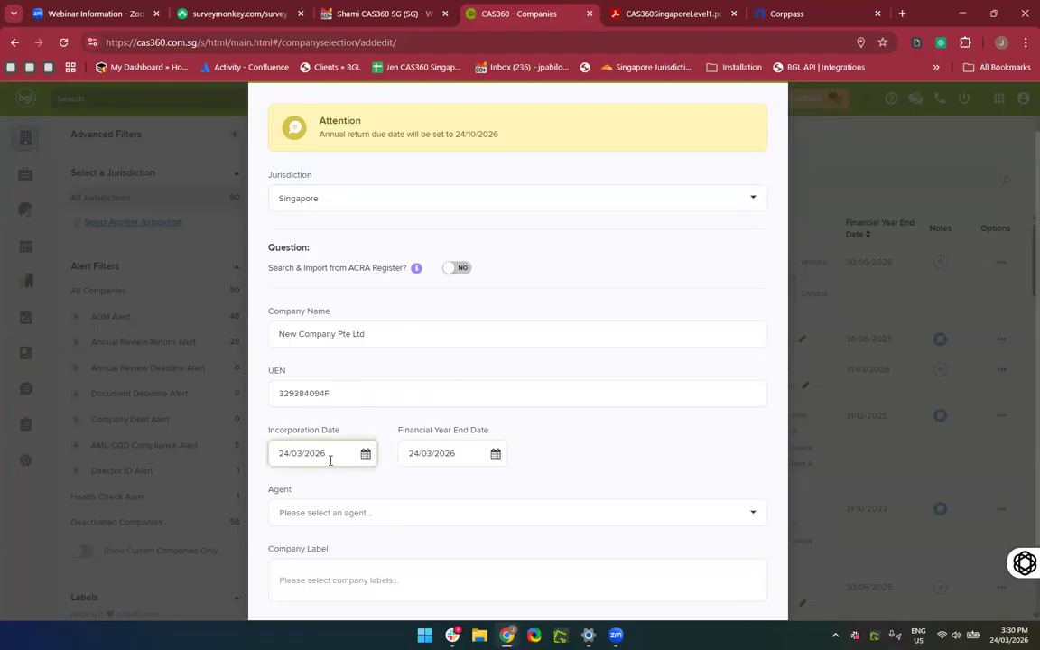
key("BackSpace")
key("BackSpace")
key("BackSpace")
type("109")
key("BackSpace")
key("BackSpace")
type("19")
Set the financial year end date to 31/03/2026.
scroll(603, 495, "down", 2)
left_click(462, 385)
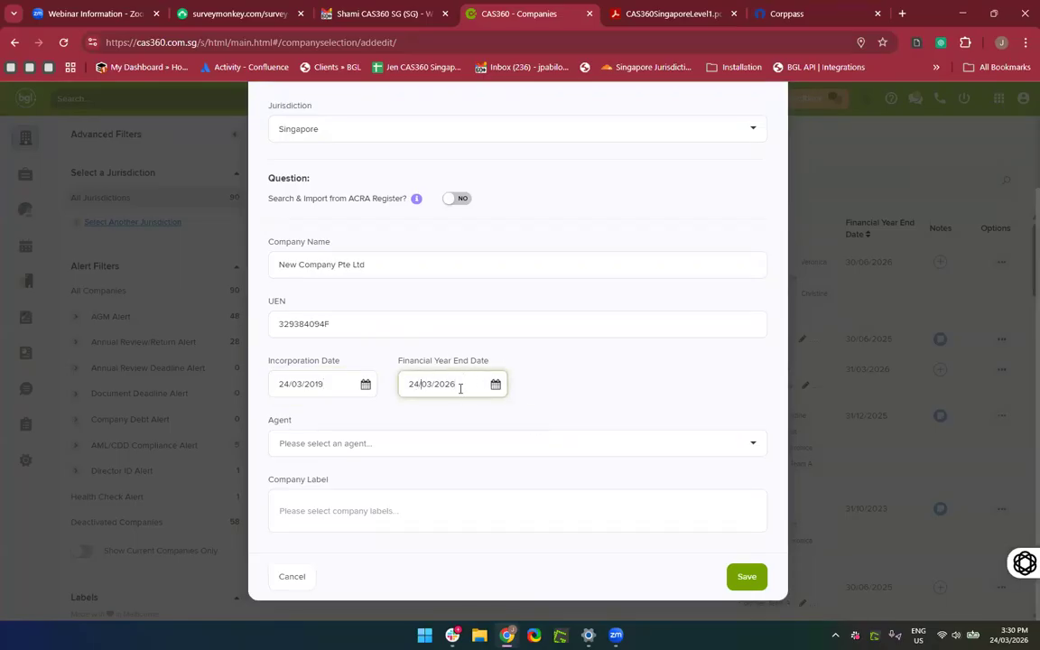
key("BackSpace")
key("BackSpace")
type("31")
key("BackSpace")
type("0")
key("BackSpace")
key("BackSpace")
key("BackSpace")
type("/03")
left_click(583, 380)
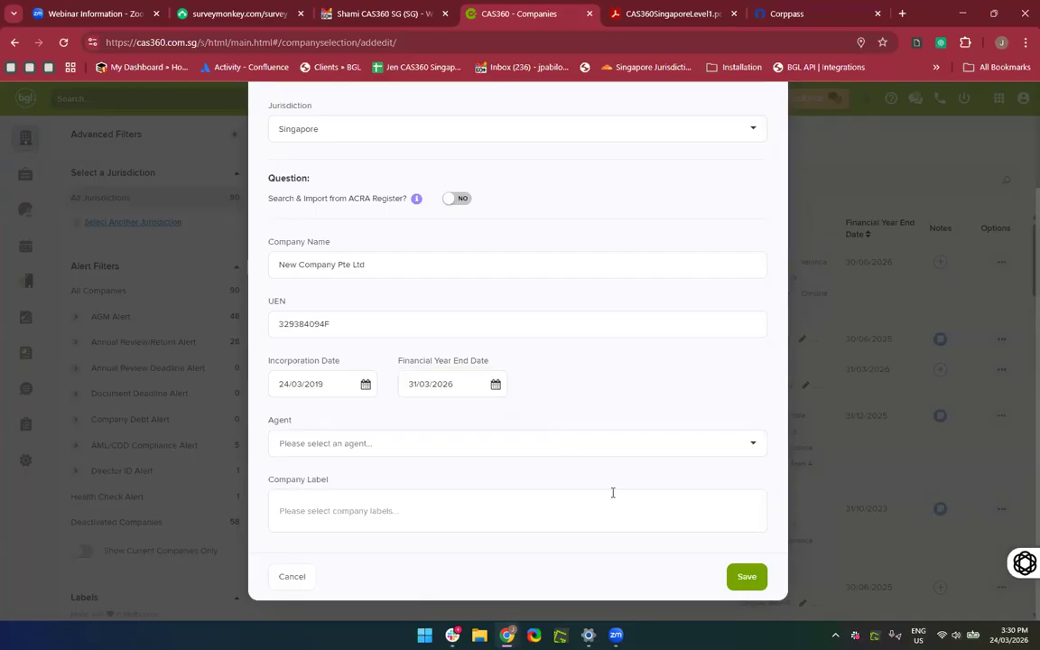
Make CAS360 SINGAPORE PTE LTD the agent, leave labels empty, and save the company.
left_click(430, 450)
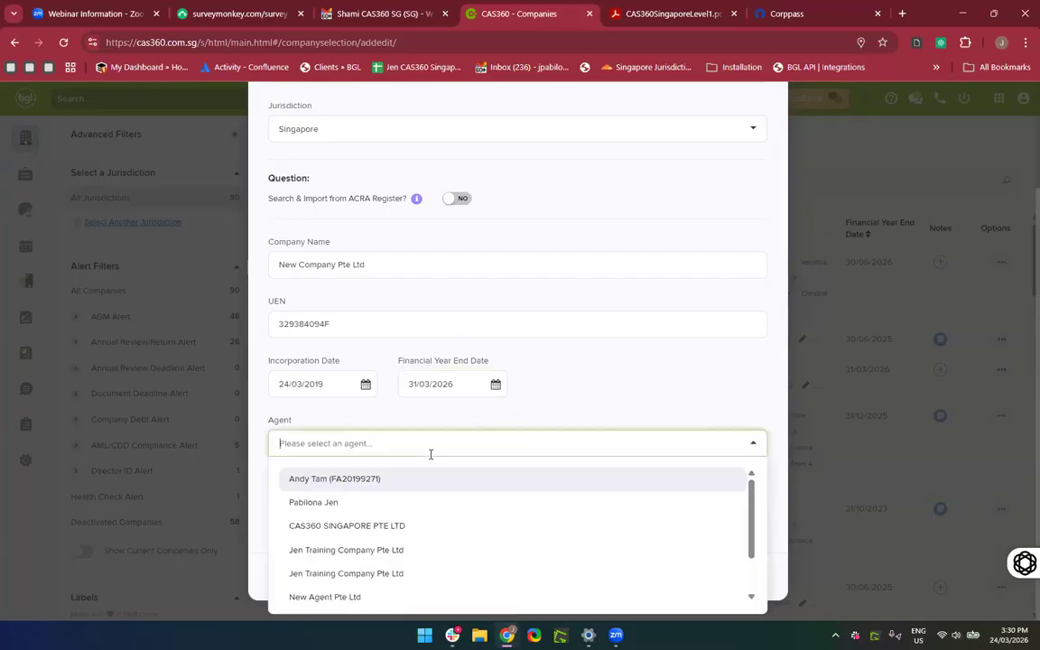
left_click(364, 527)
left_click(481, 501)
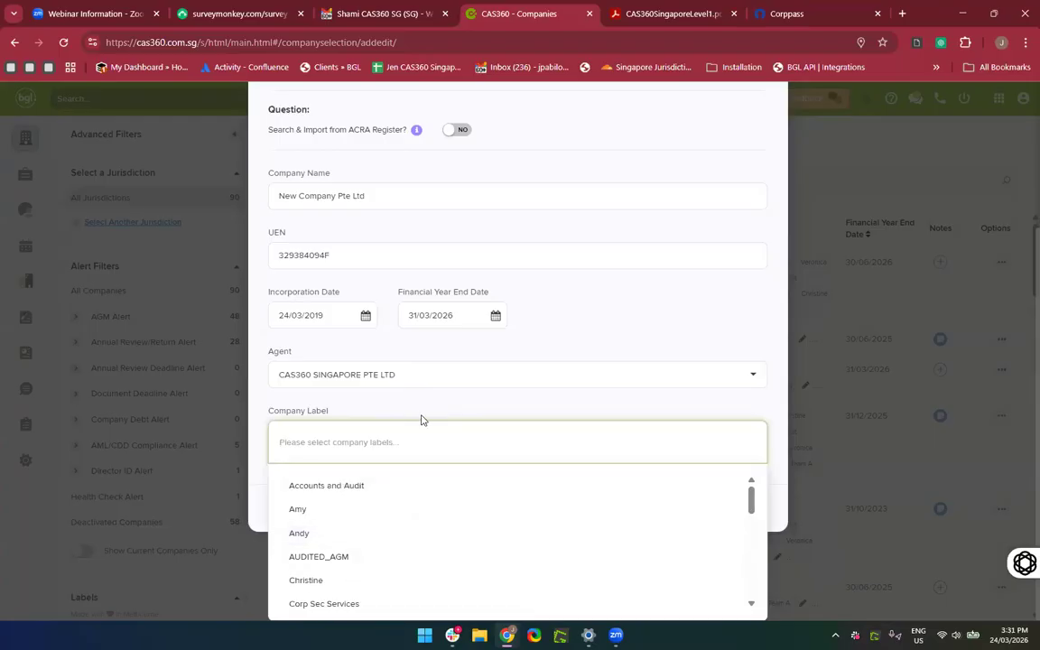
type("sdfsd")
key("BackSpace")
key("BackSpace")
key("BackSpace")
key("BackSpace")
key("BackSpace")
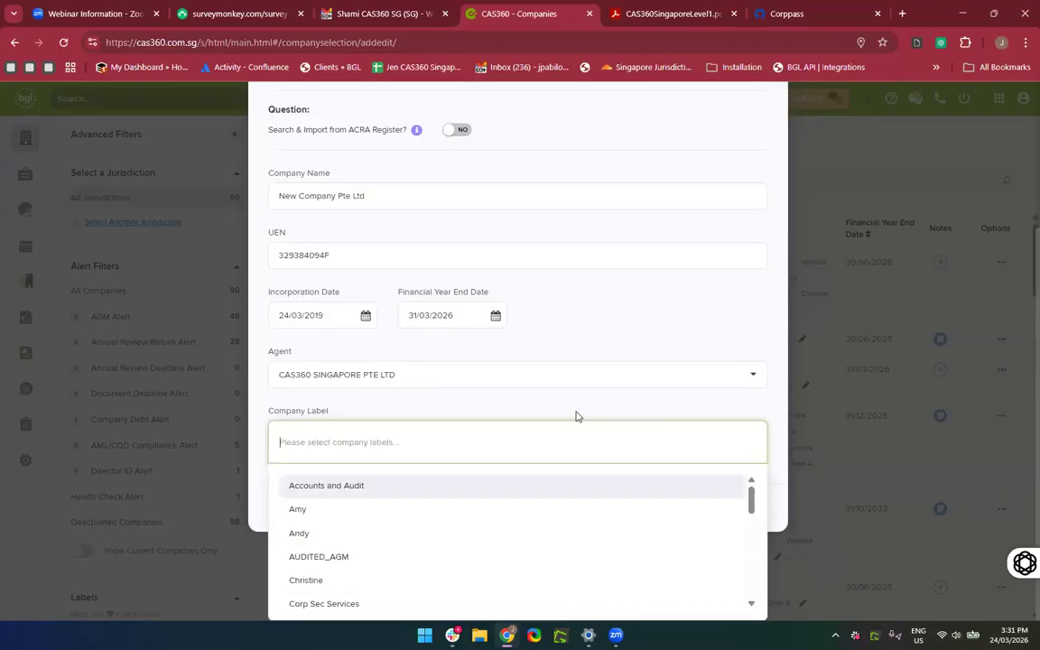
left_click(577, 414)
left_click(745, 580)
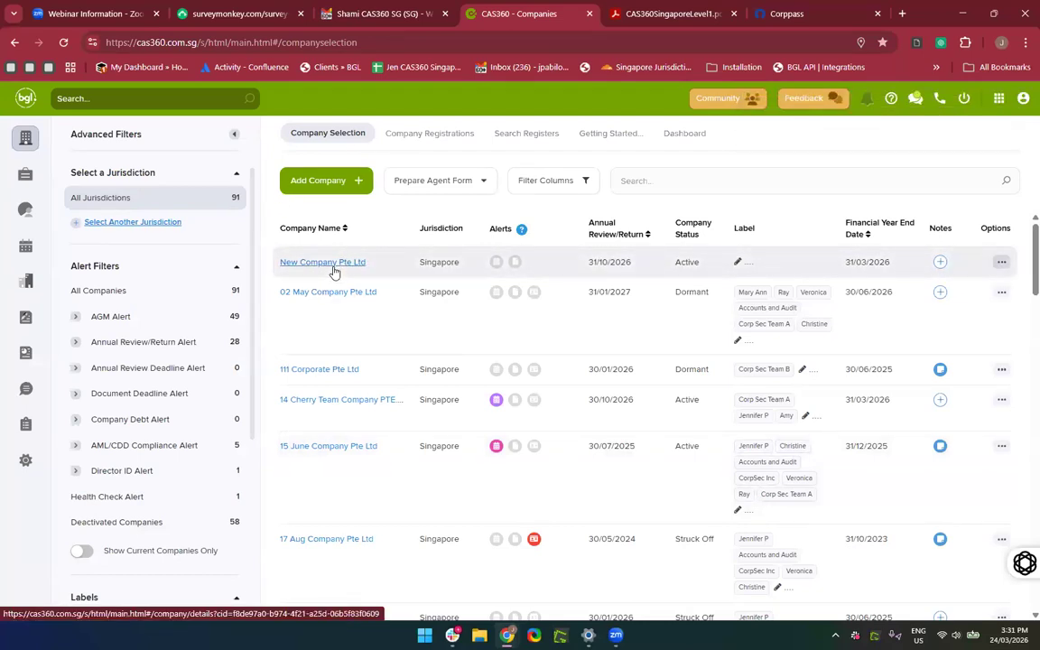
Open New Company Pte Ltd's General Details page.
left_click(332, 269)
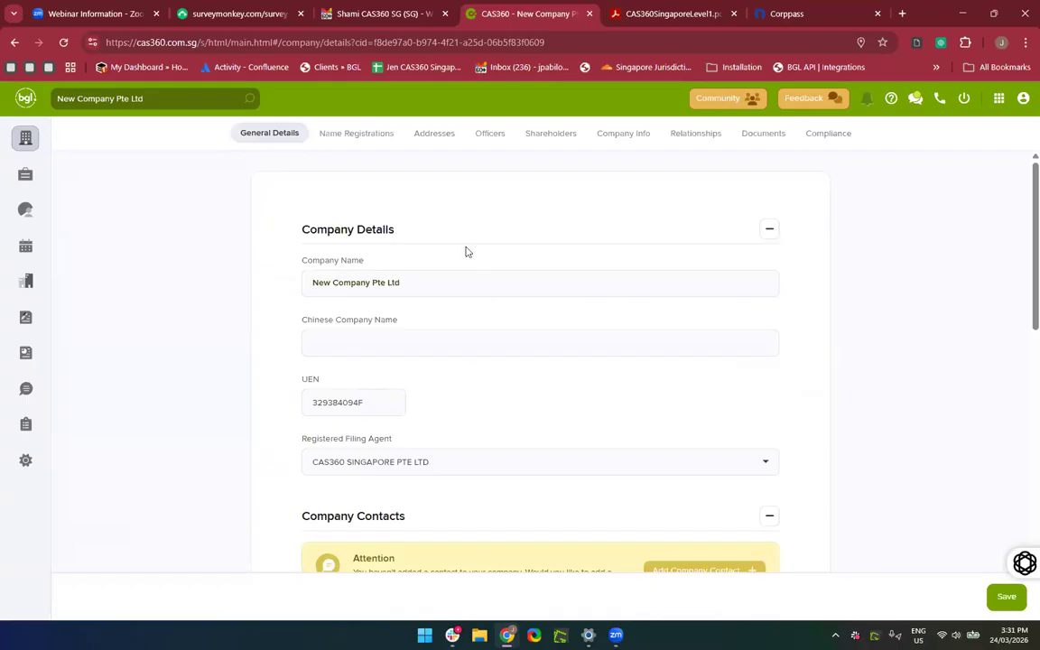
scroll(328, 324, "down", 1)
scroll(328, 324, "down", 1)
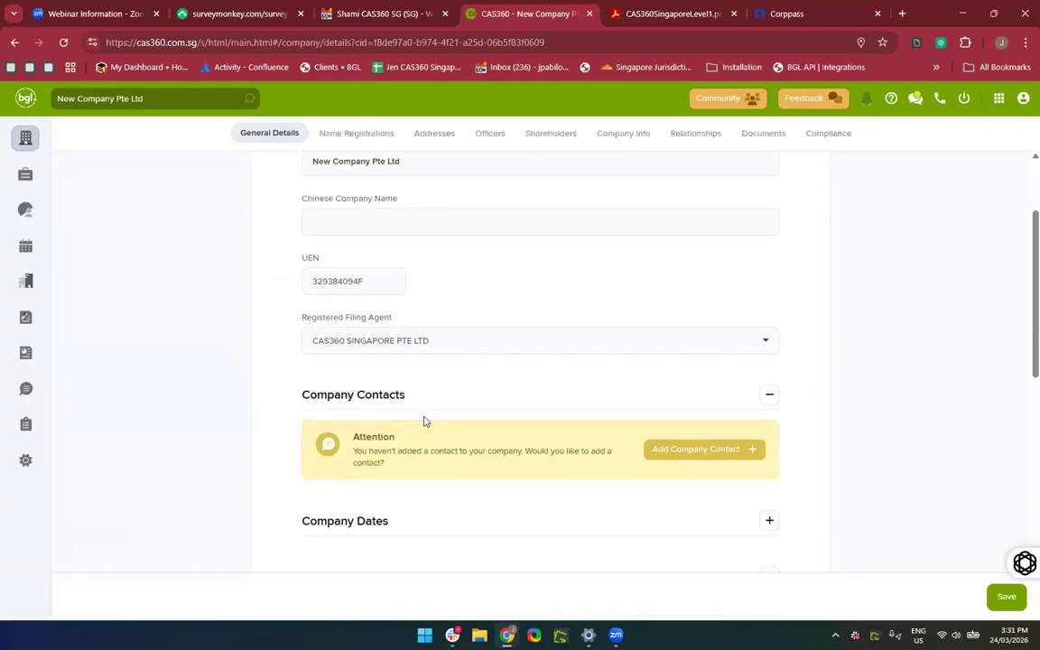
scroll(458, 401, "down", 3)
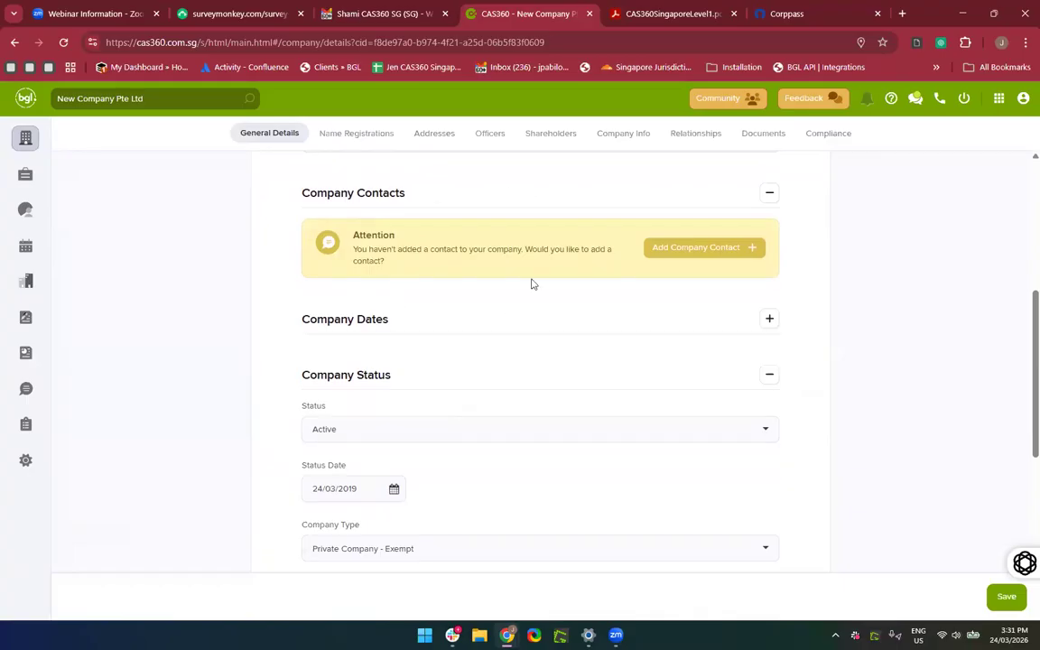
Add the suggested person as the company contact.
left_click(448, 205)
left_click(449, 205)
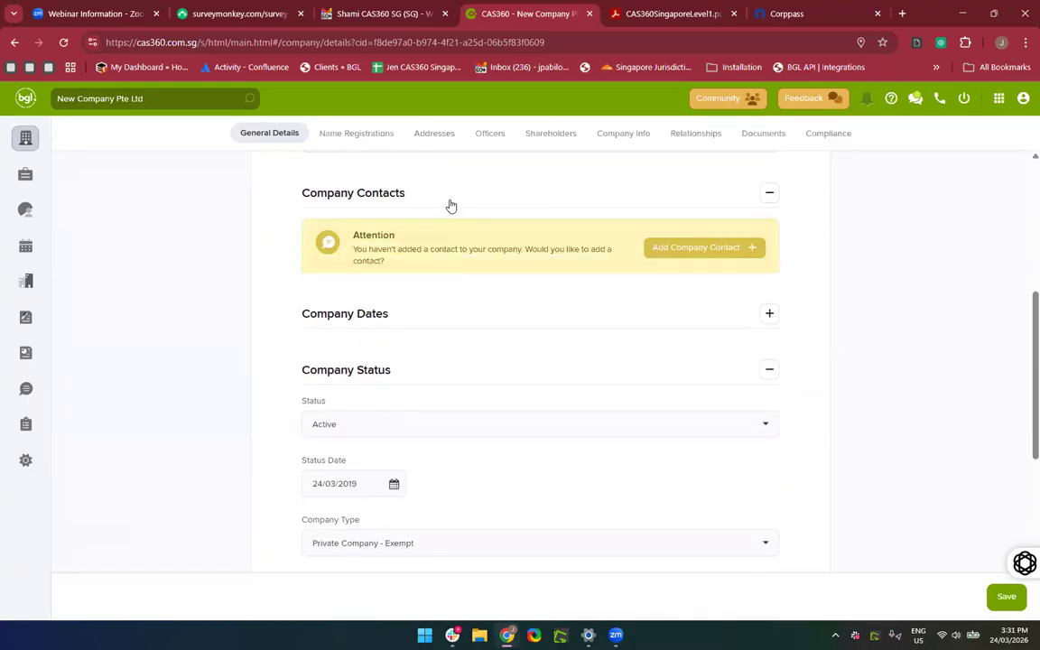
left_click(676, 250)
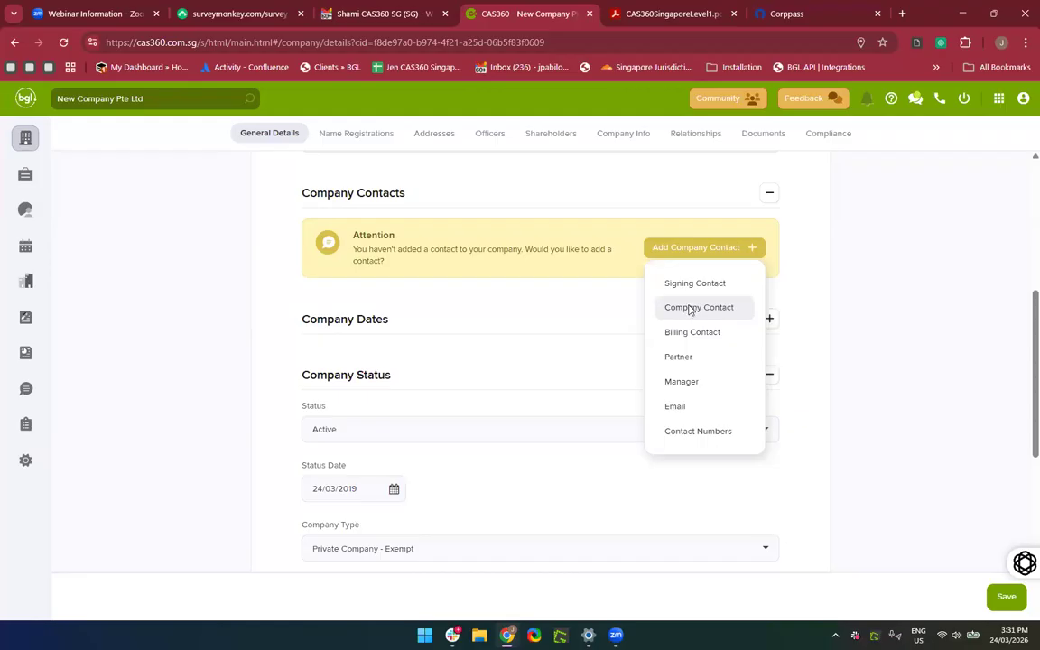
left_click(690, 308)
left_click(448, 248)
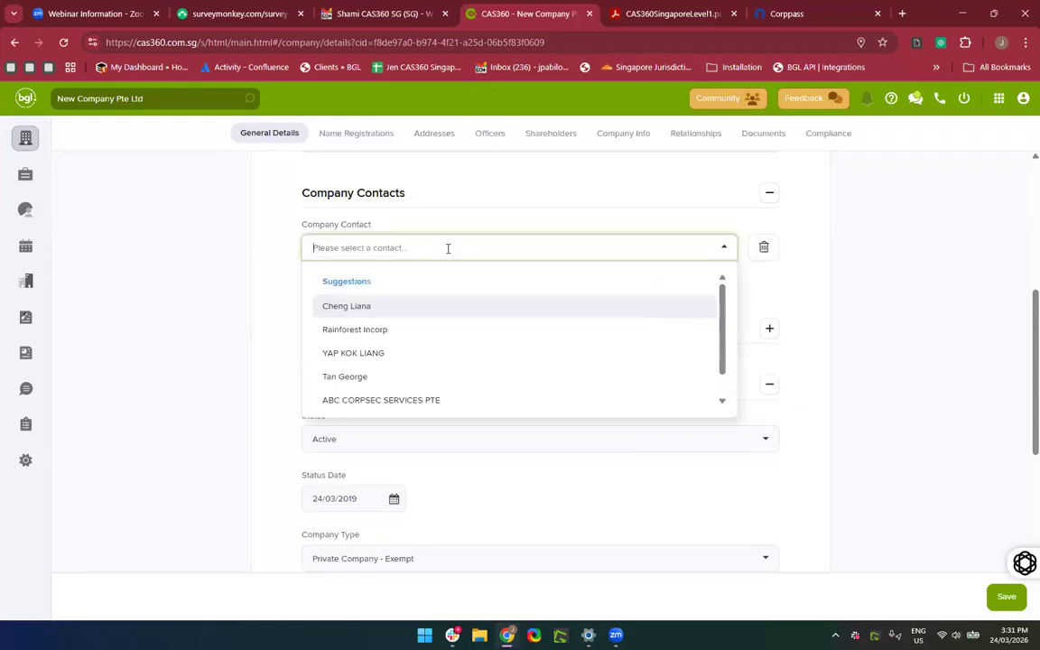
left_click(390, 380)
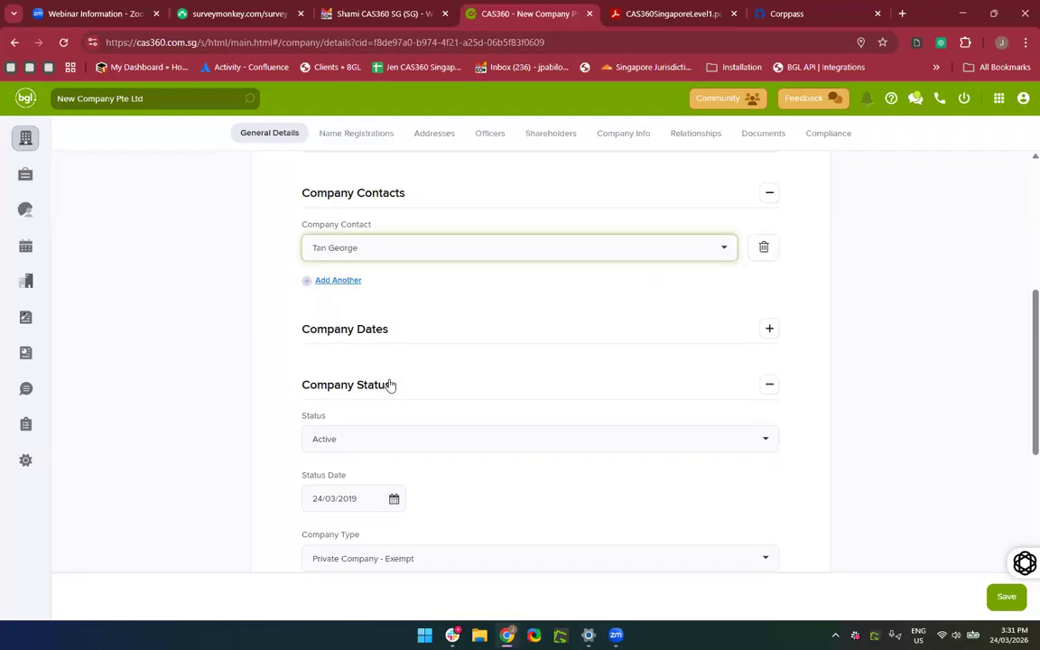
left_click(530, 328)
scroll(529, 328, "down", 2)
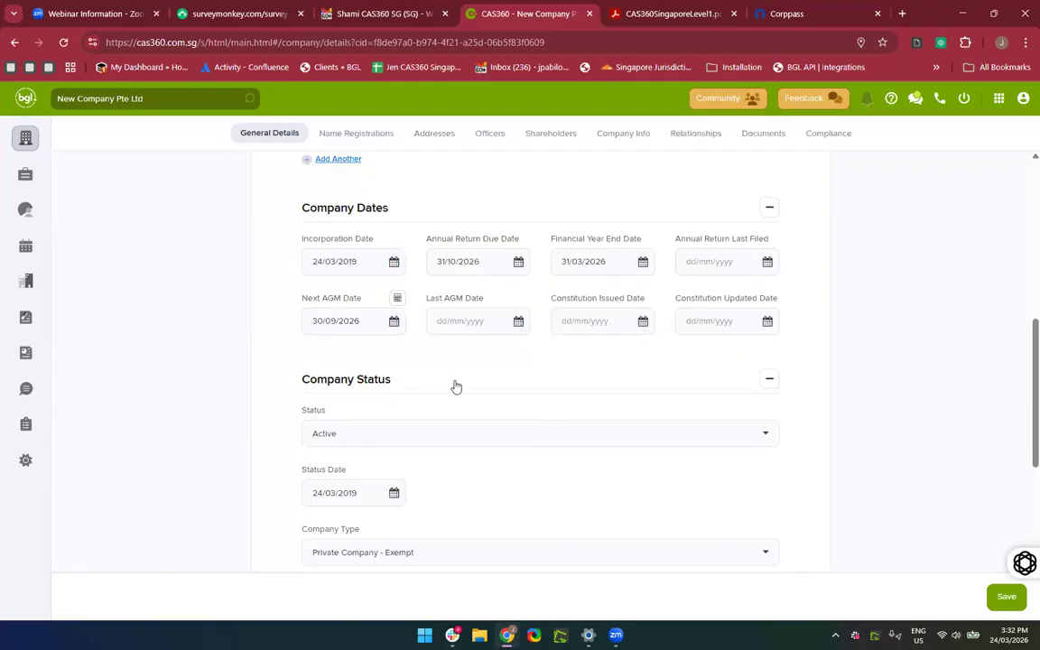
Try year-end month 02 and recalculate, then clear the year end, next AGM and AR dates.
scroll(456, 386, "down", 1)
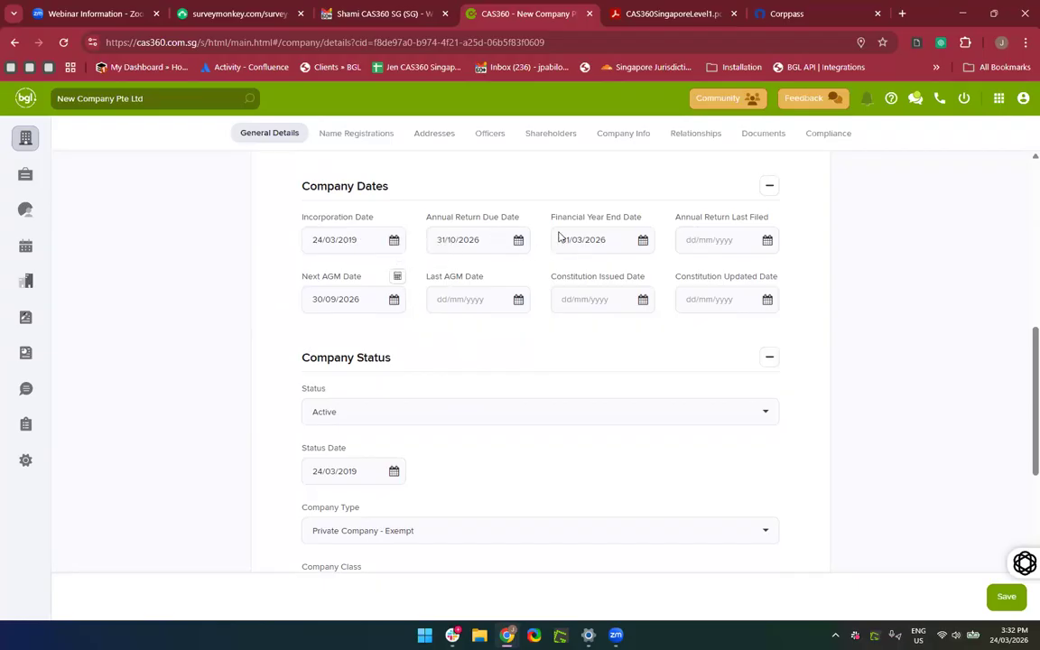
left_click(604, 244)
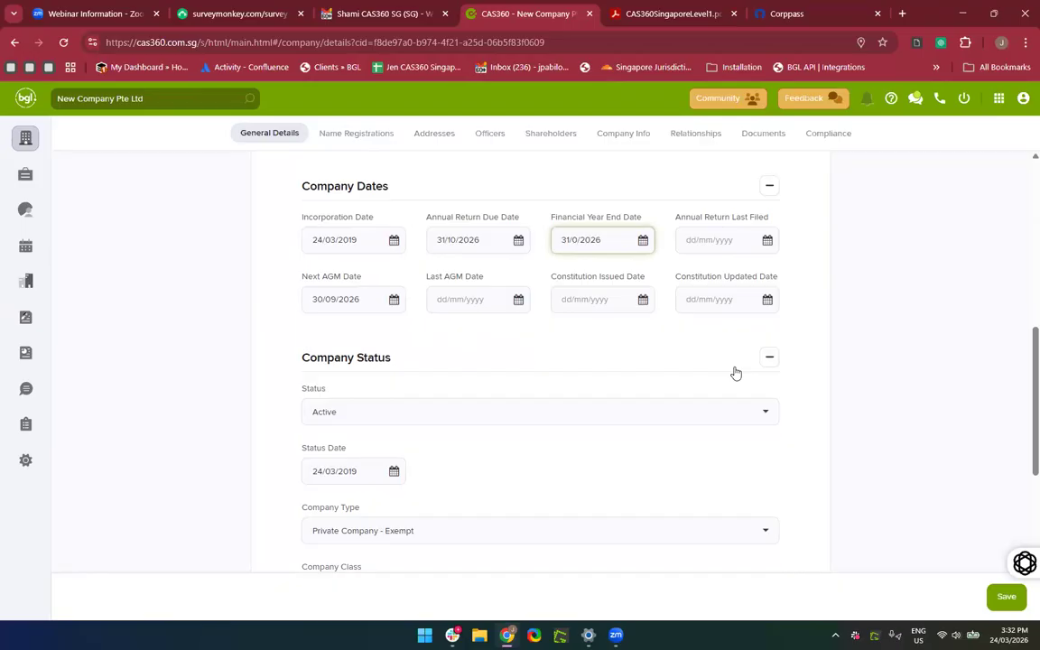
key("BackSpace")
type("2")
left_click(397, 276)
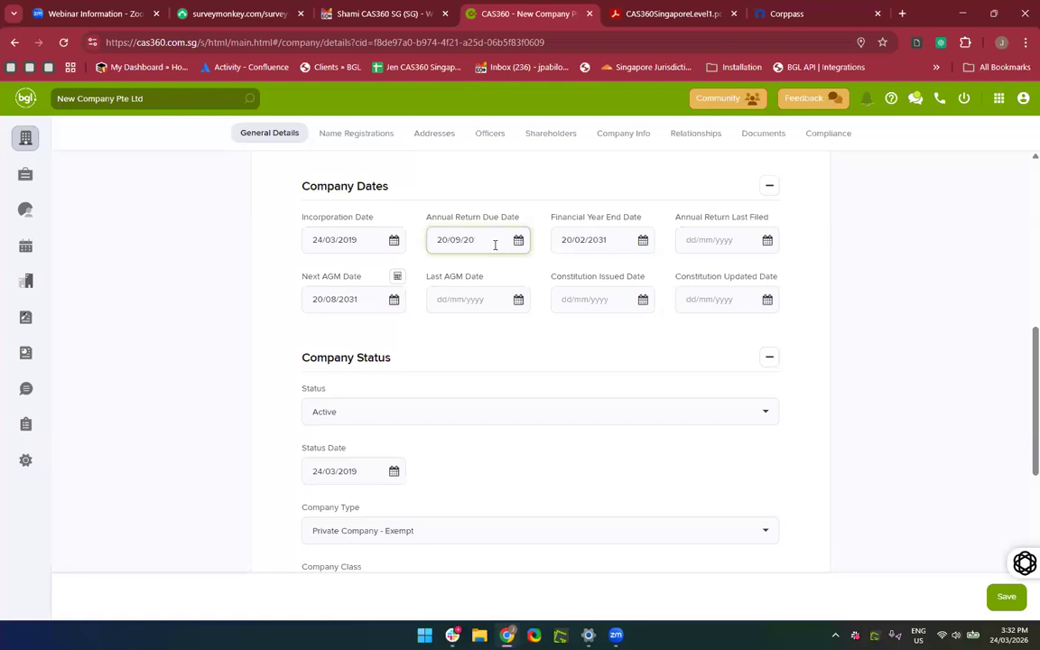
key("BackSpace")
key("BackSpace")
key("BackSpace")
key("BackSpace")
key("BackSpace")
key("BackSpace")
key("BackSpace")
key("BackSpace")
left_click_drag(608, 241, 486, 246)
key("BackSpace")
left_click_drag(357, 299, 177, 300)
key("BackSpace")
left_click(178, 301)
Re-enter year end 31/03/2026 and recalculate next AGM 30/09/2026 and AR due 31/10/2026.
left_click(575, 242)
type("31")
type("/03/202")
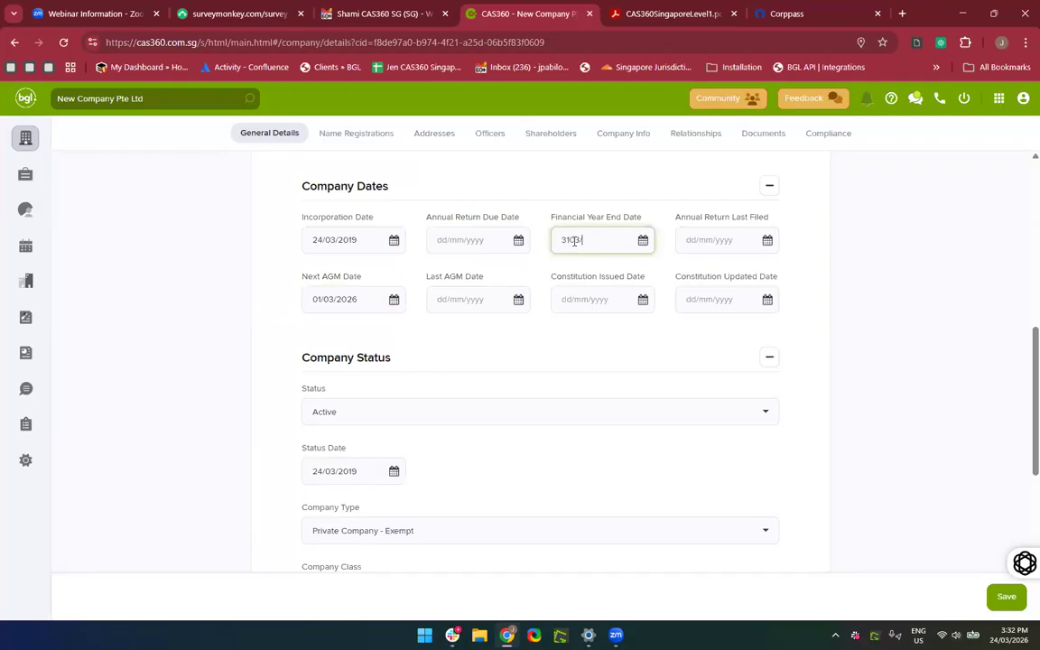
type("6")
left_click(462, 352)
left_click(608, 239)
left_click(572, 239)
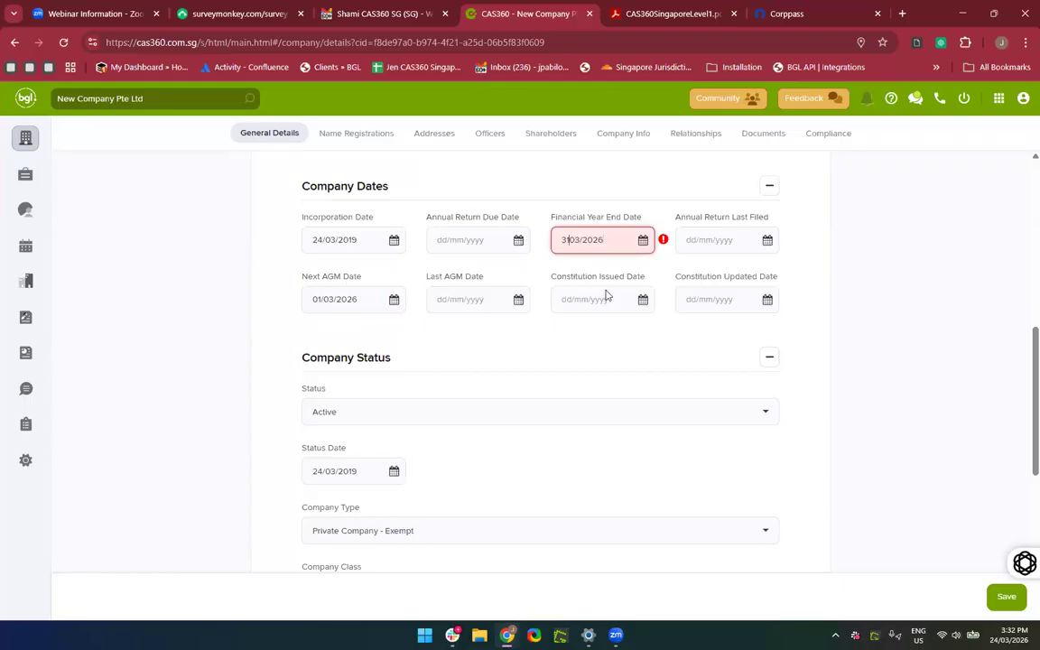
type("/")
left_click(615, 351)
left_click(491, 234)
left_click(398, 278)
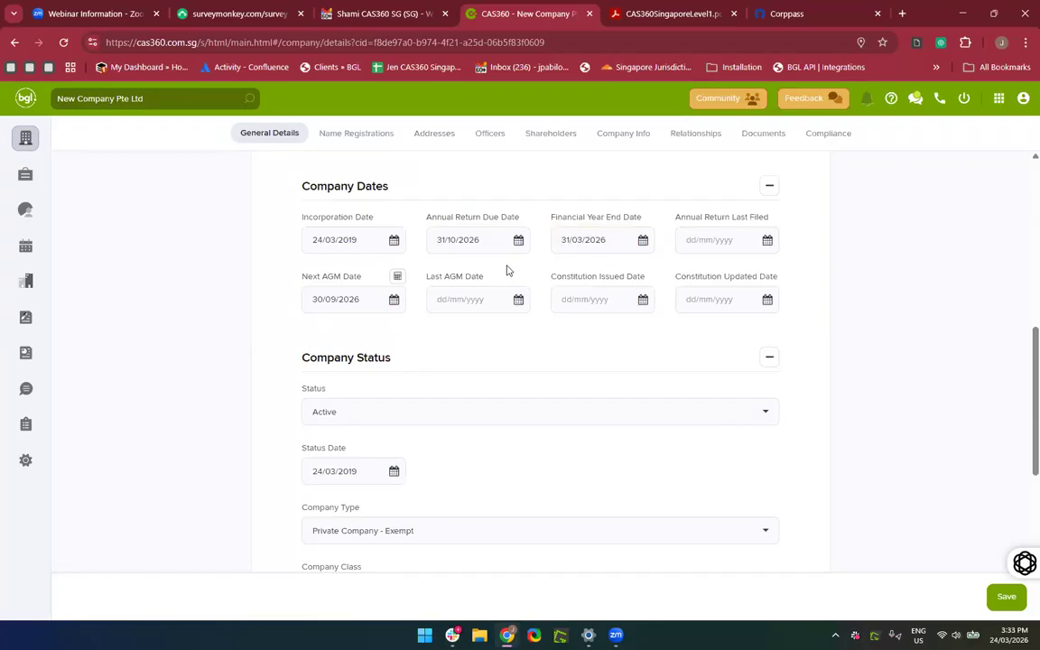
Change the company status to Struck Off.
scroll(488, 355, "down", 3)
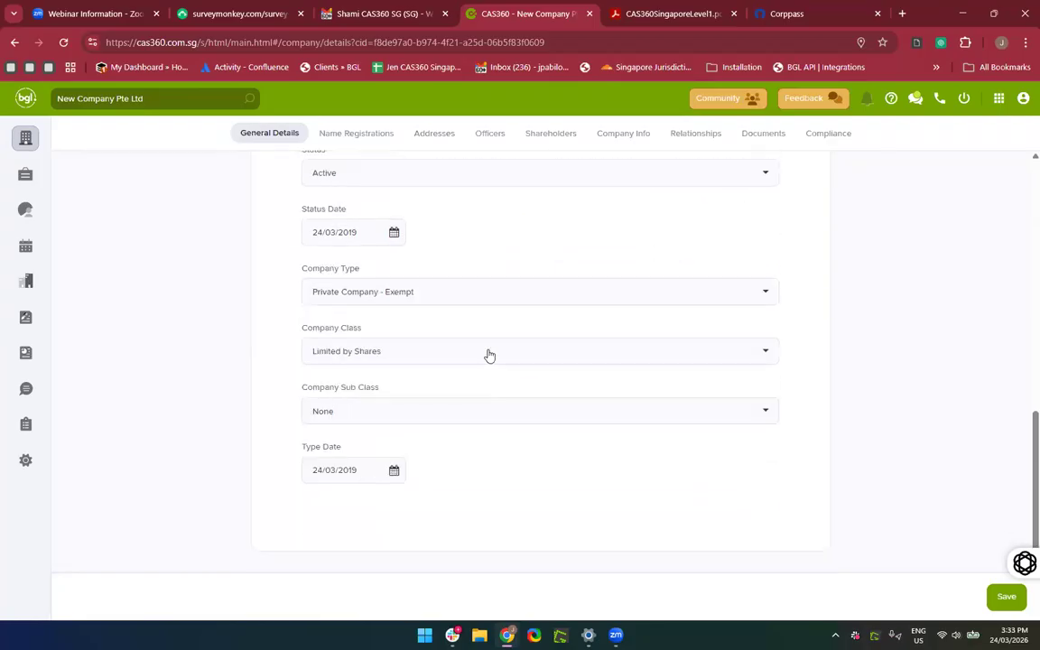
scroll(469, 428, "up", 2)
scroll(436, 293, "down", 2)
scroll(388, 217, "up", 1)
left_click(386, 210)
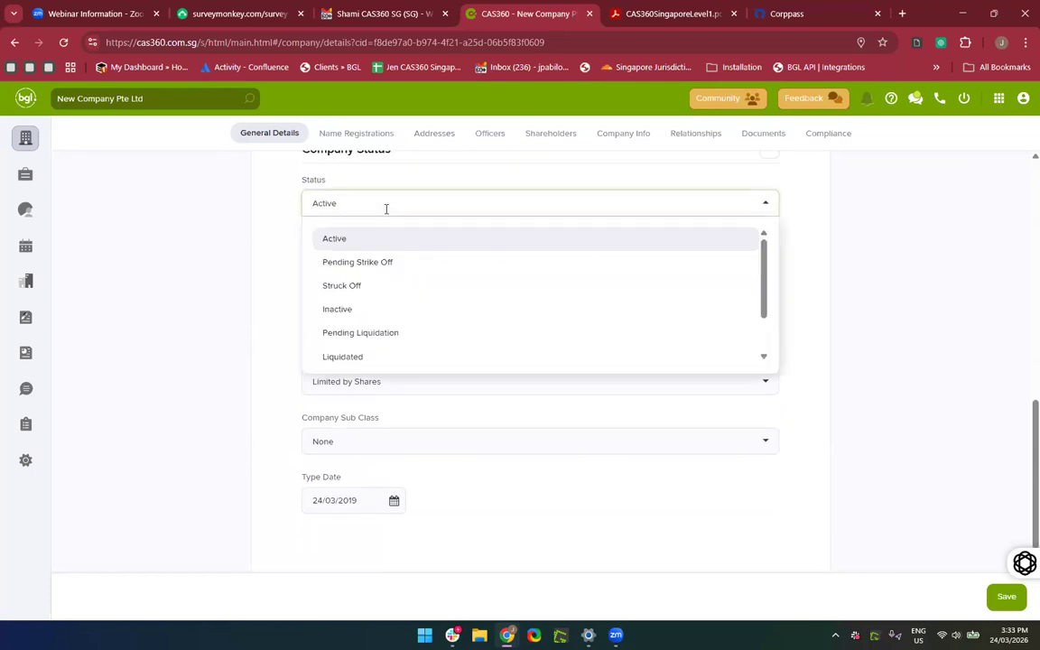
left_click(359, 285)
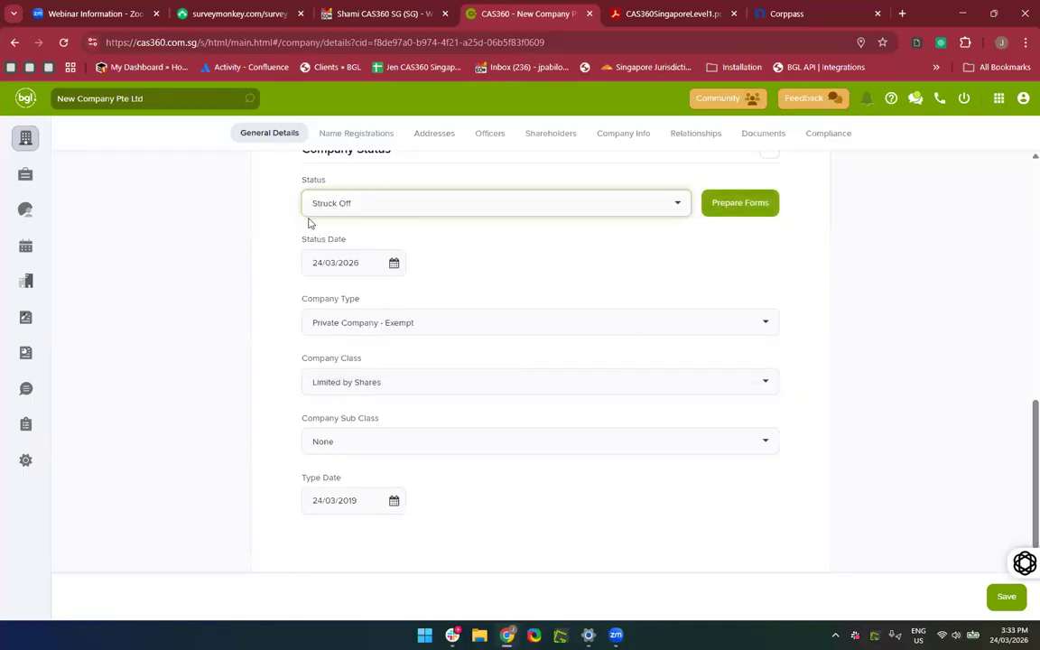
Open the Prepare Forms strike-off dialog, then cancel it.
left_click(742, 207)
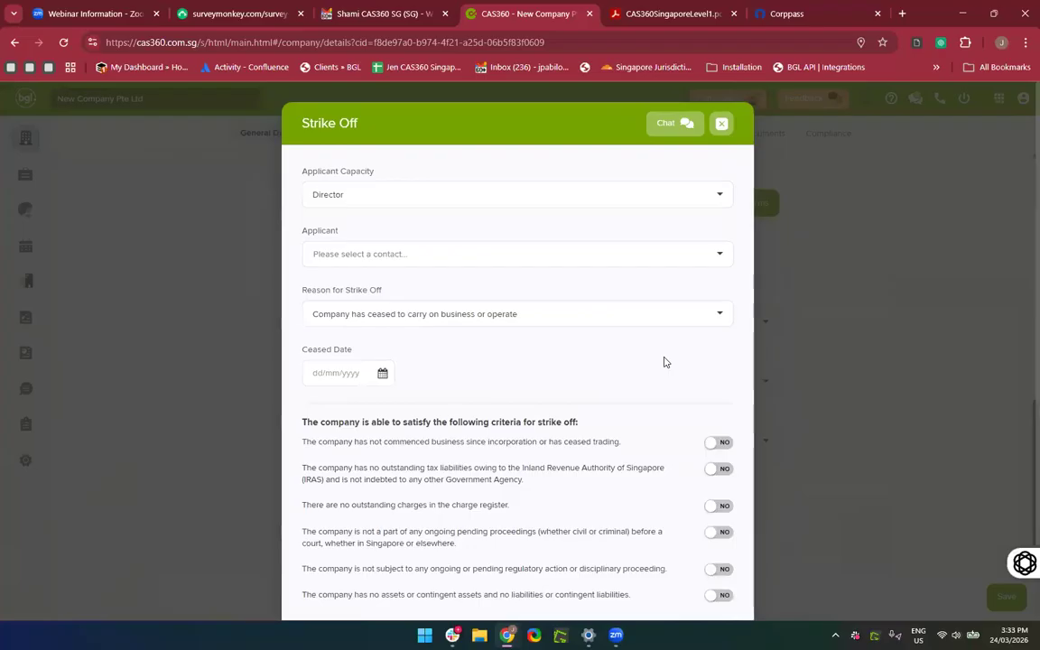
scroll(665, 361, "down", 2)
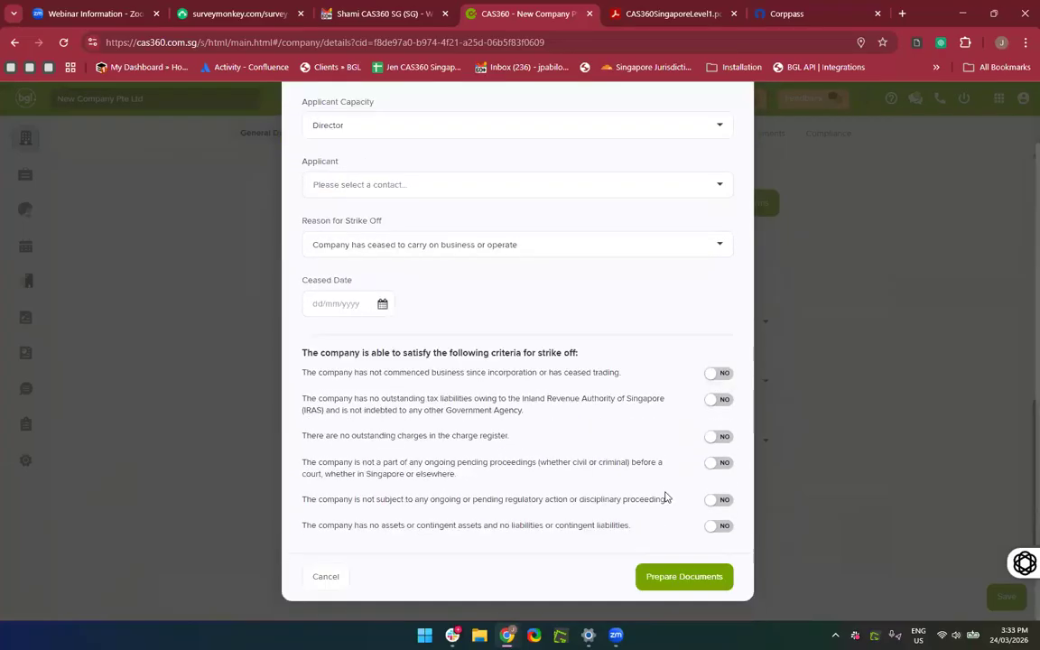
left_click(684, 587)
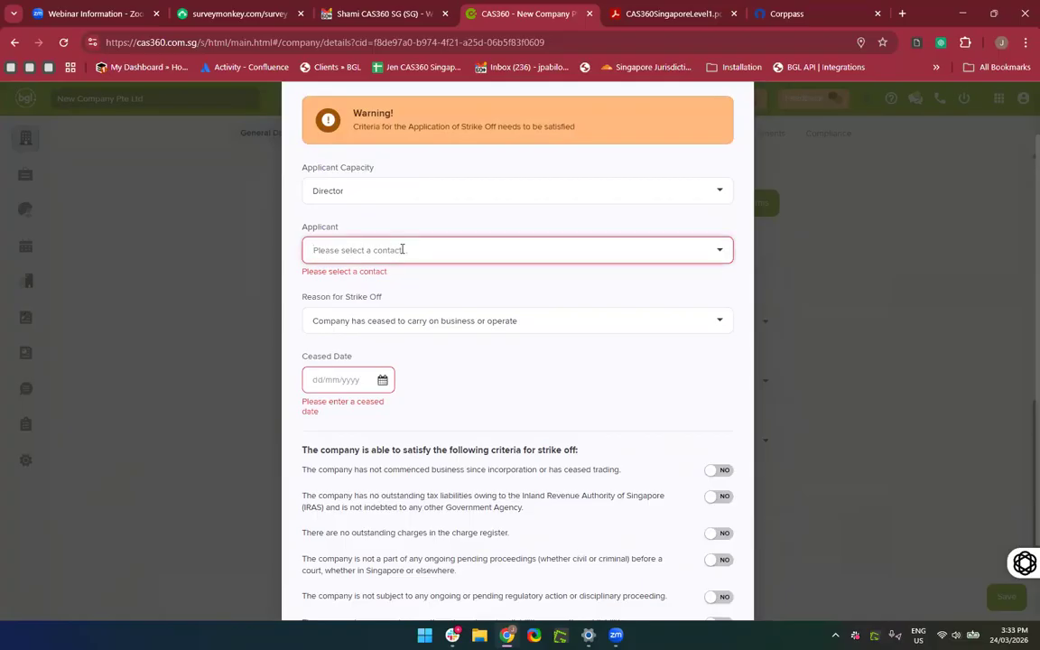
scroll(425, 380, "down", 2)
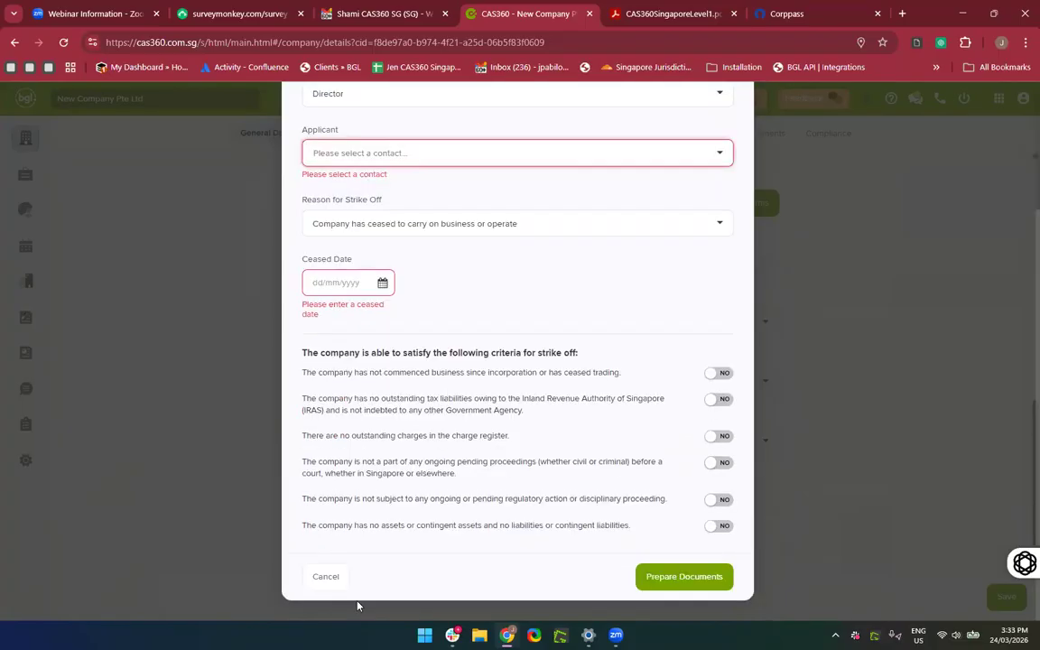
left_click(325, 580)
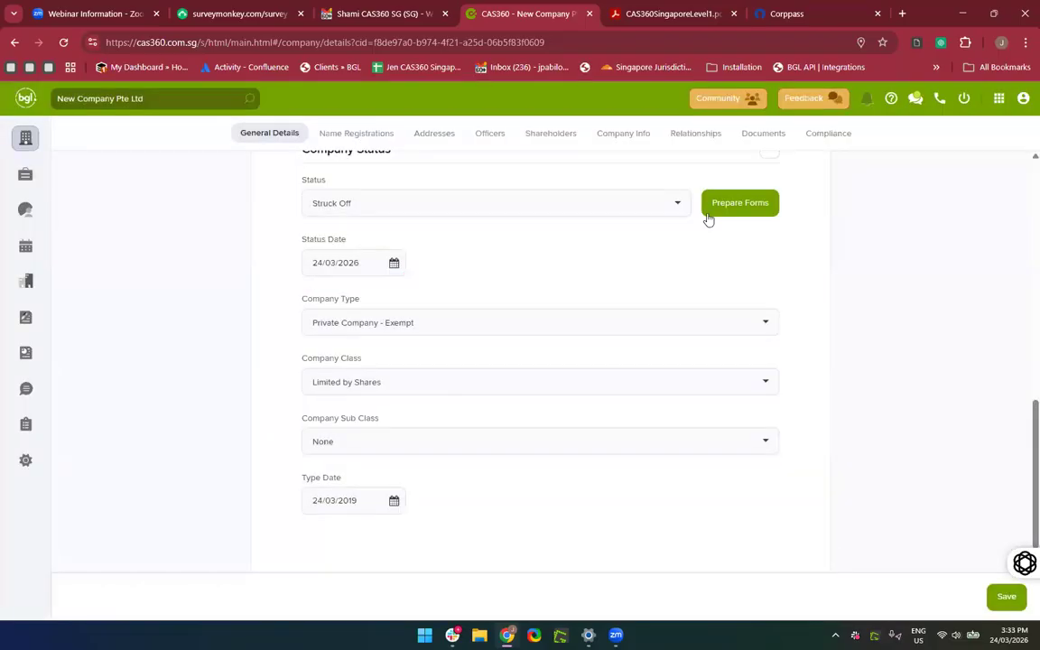
Set the company status back to Active and save the details.
left_click(483, 193)
left_click(364, 243)
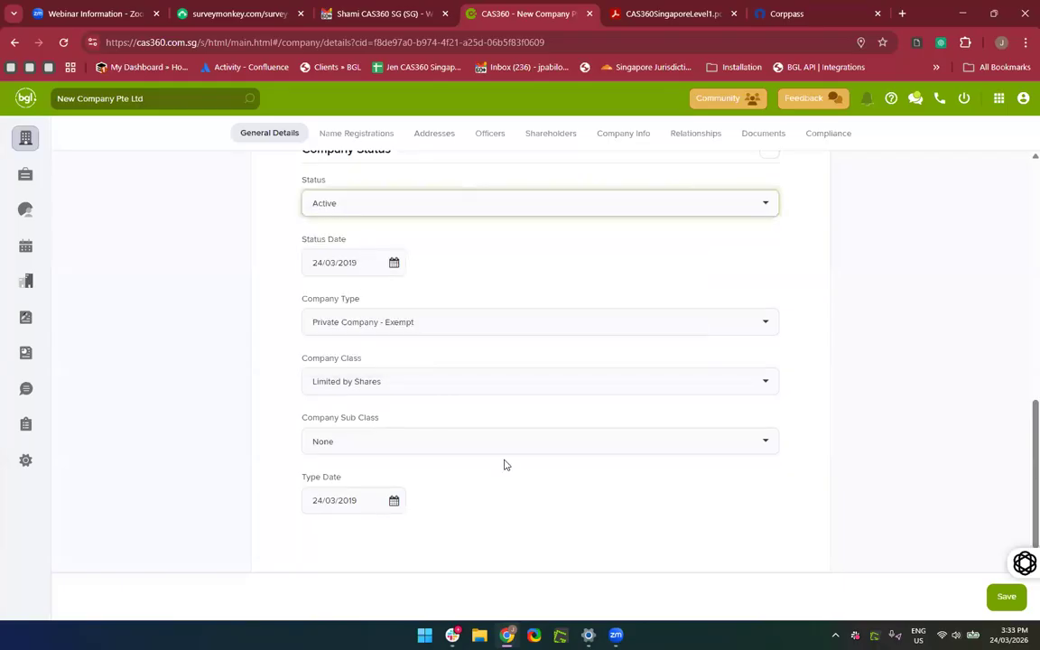
scroll(506, 464, "down", 1)
scroll(505, 464, "up", 7)
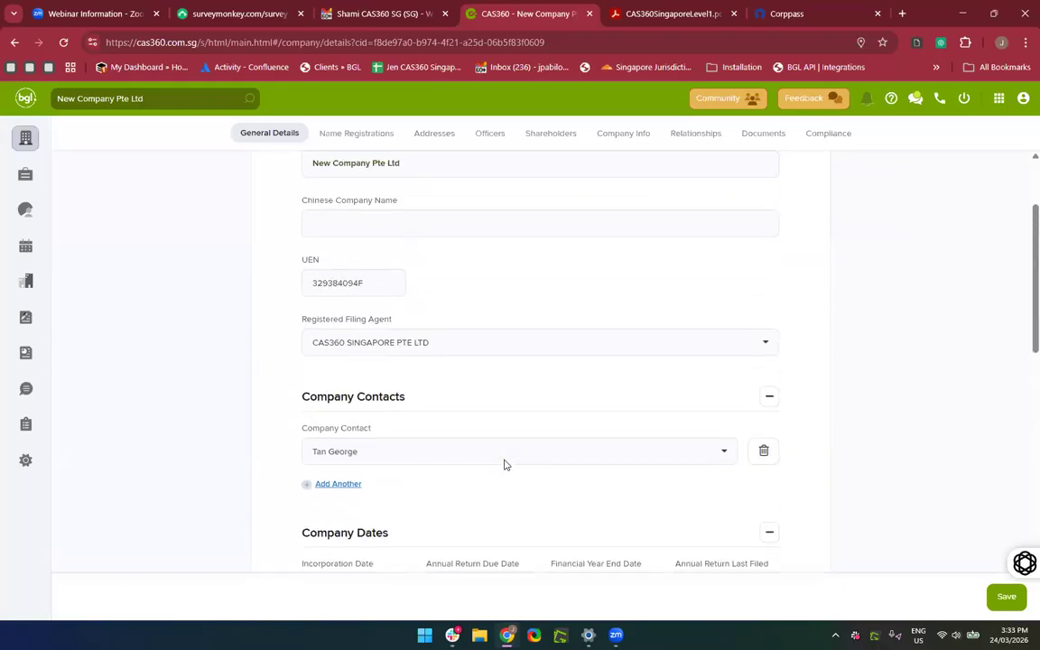
left_click(1004, 598)
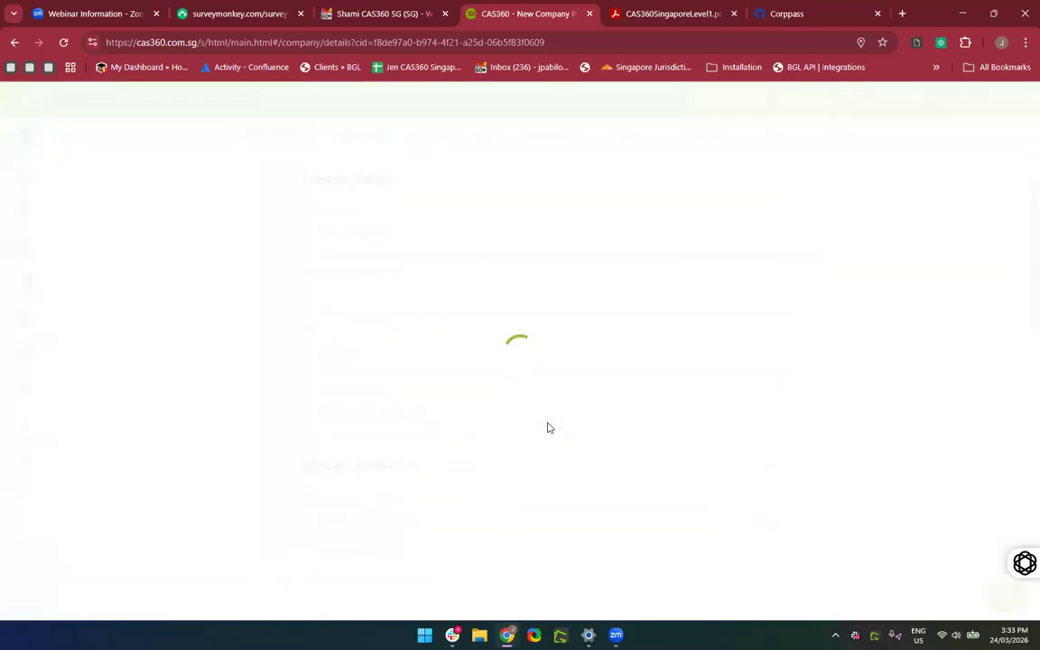
Review the Name Registrations, Addresses, Officers, Shareholders, Company Info and Relationships tabs, then return to Company Selection.
left_click(354, 138)
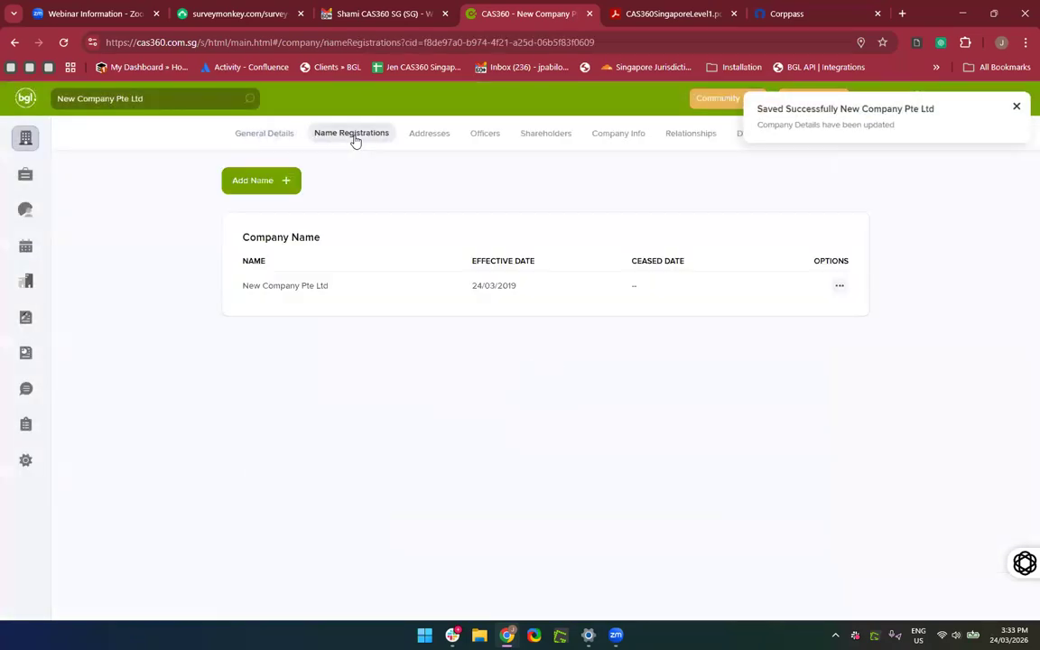
left_click(422, 140)
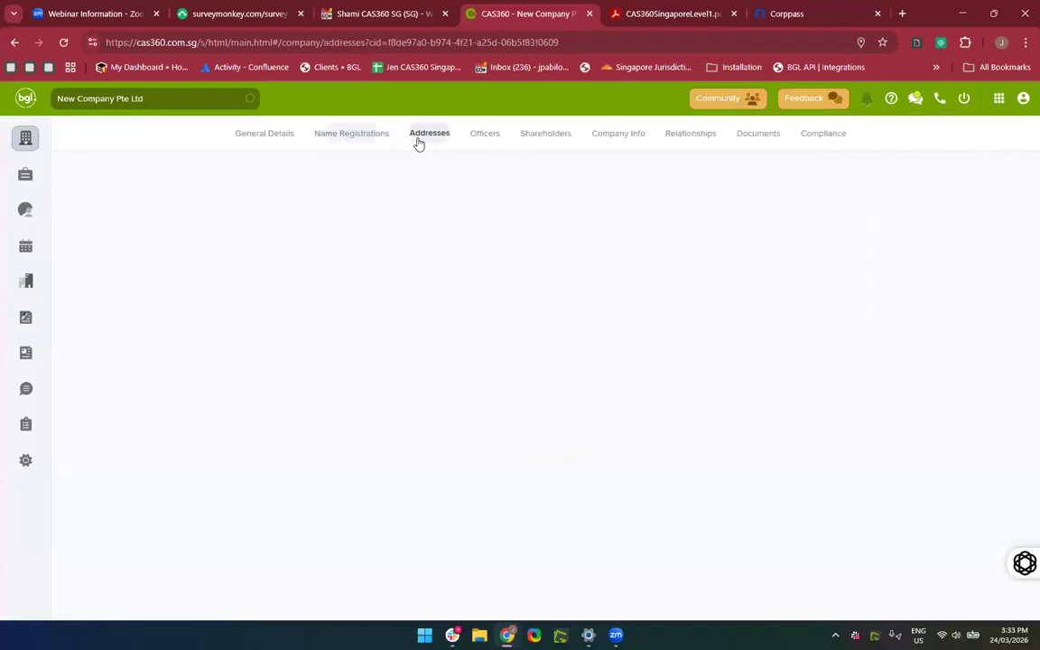
left_click(482, 141)
left_click(553, 134)
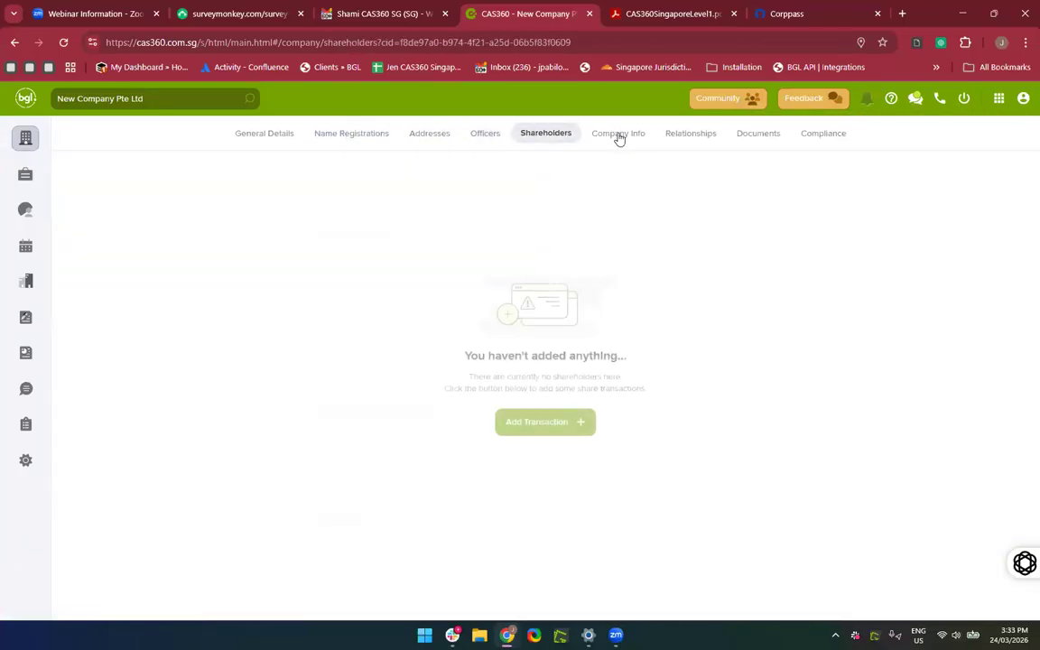
left_click(644, 136)
left_click(690, 136)
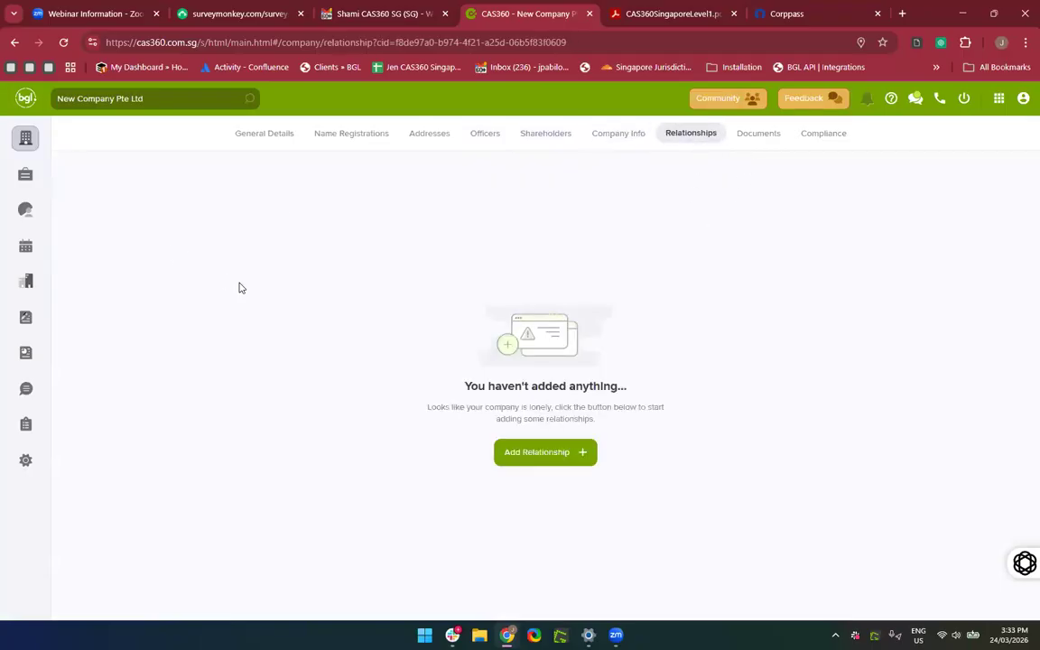
left_click(17, 147)
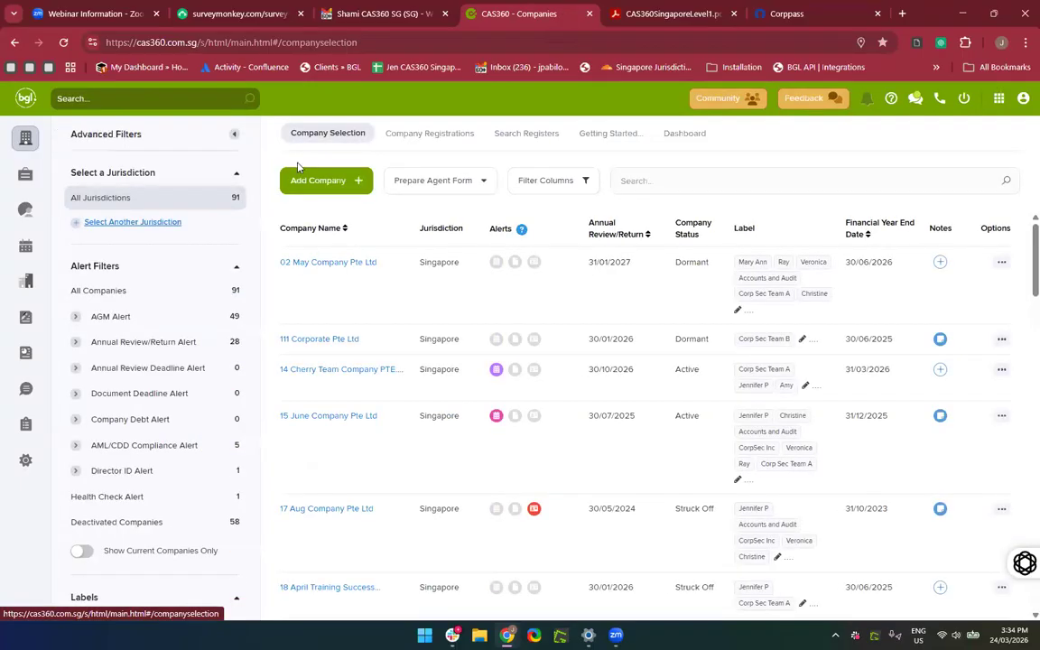
Filter registrations to Not Registered, search '23 Oct Company', then show all 40 again.
left_click(451, 140)
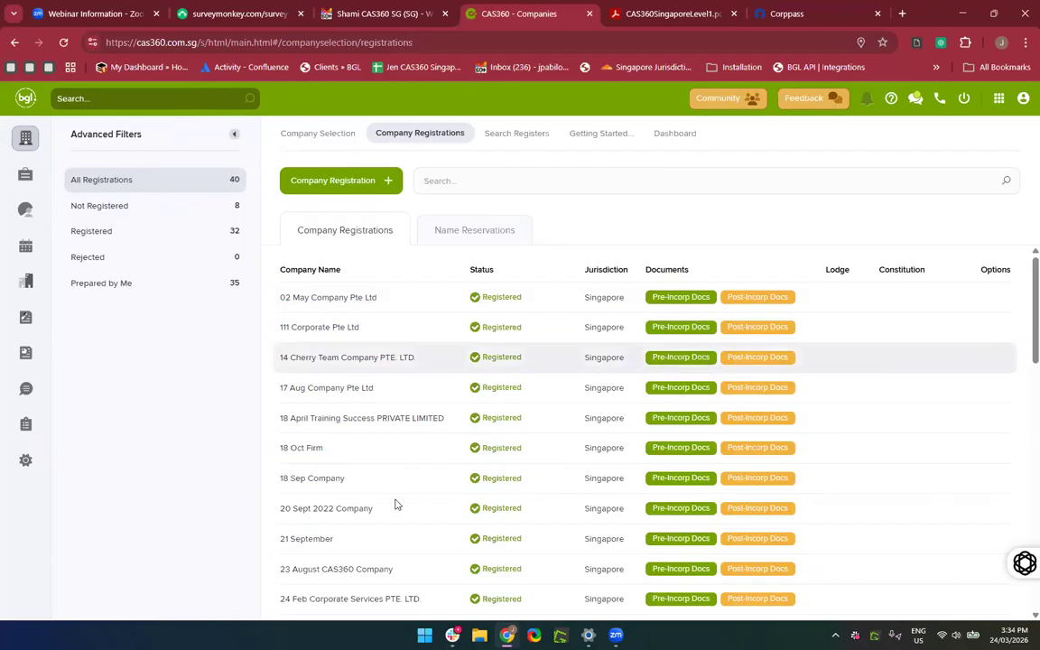
left_click(101, 207)
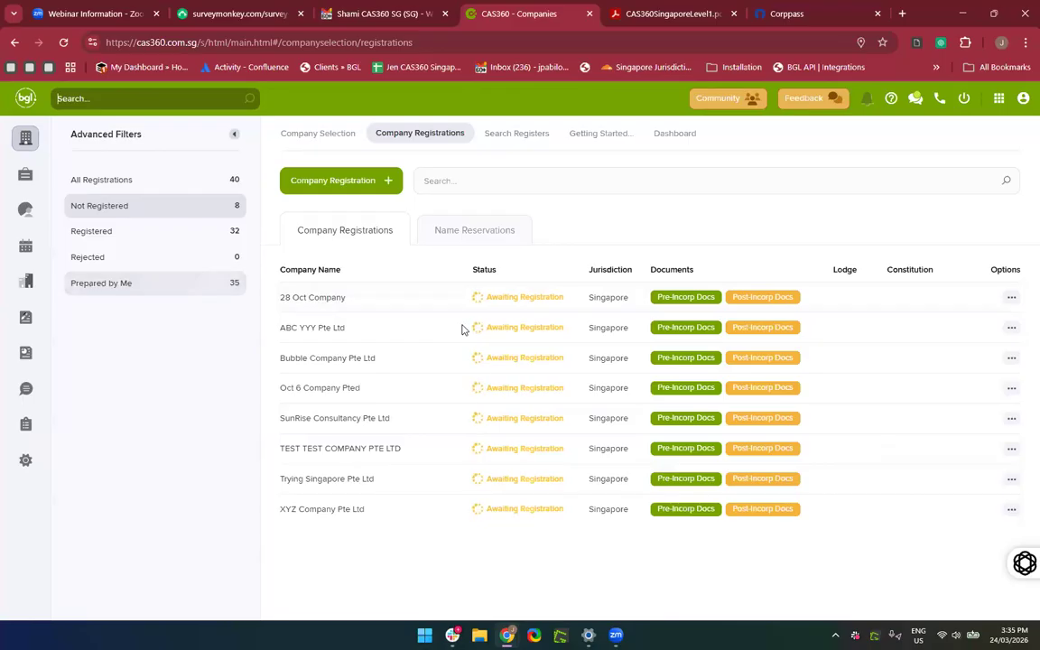
type("23 Oct")
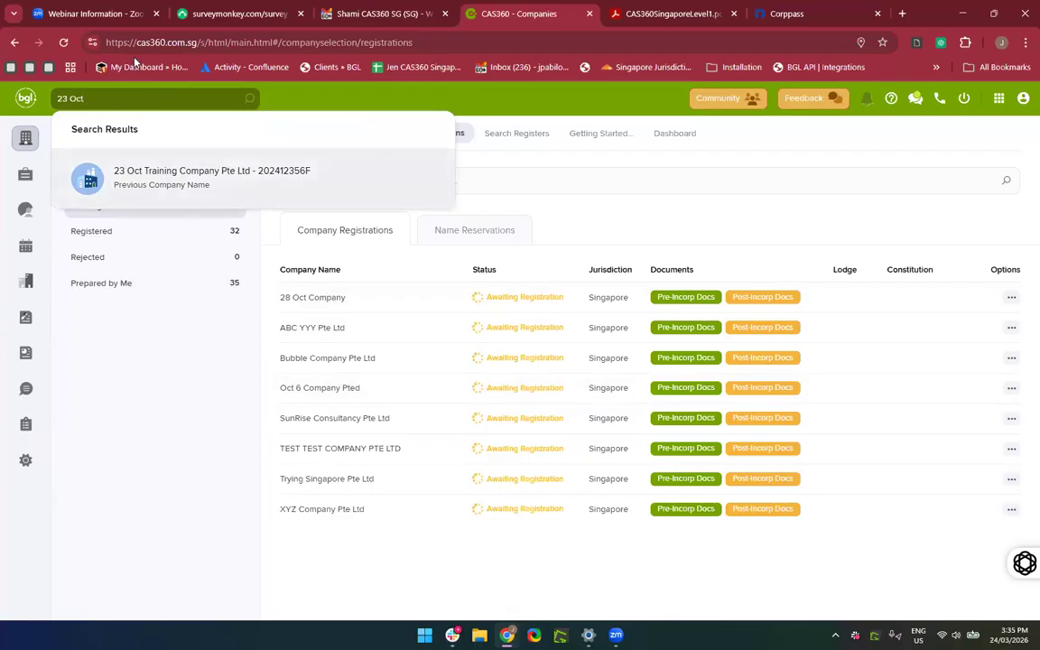
type(" Com")
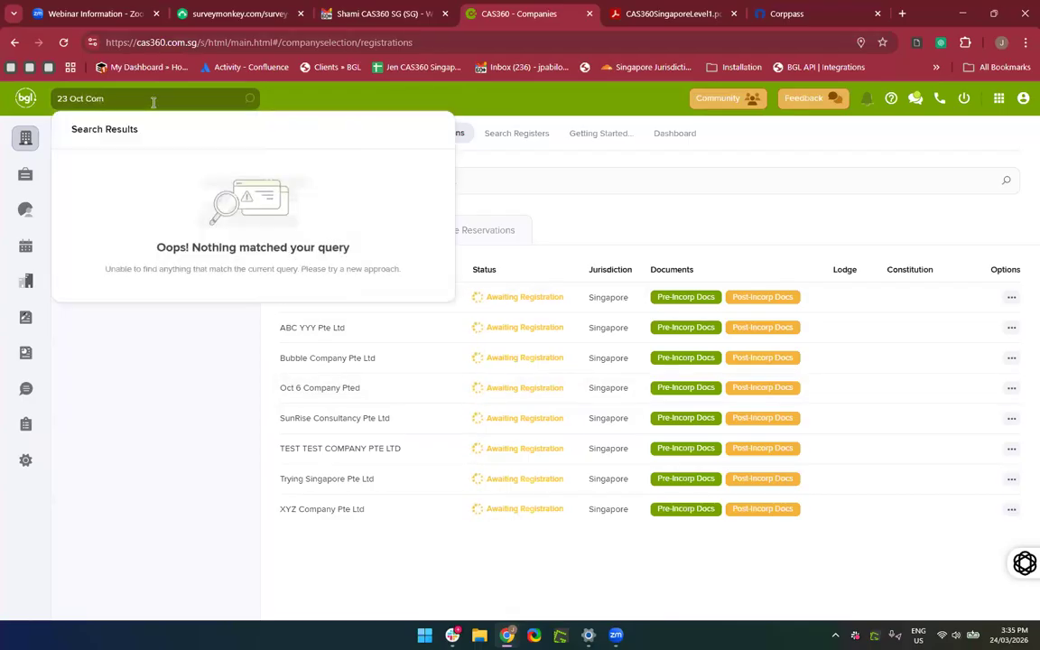
type("pany")
key("BackSpace")
key("BackSpace")
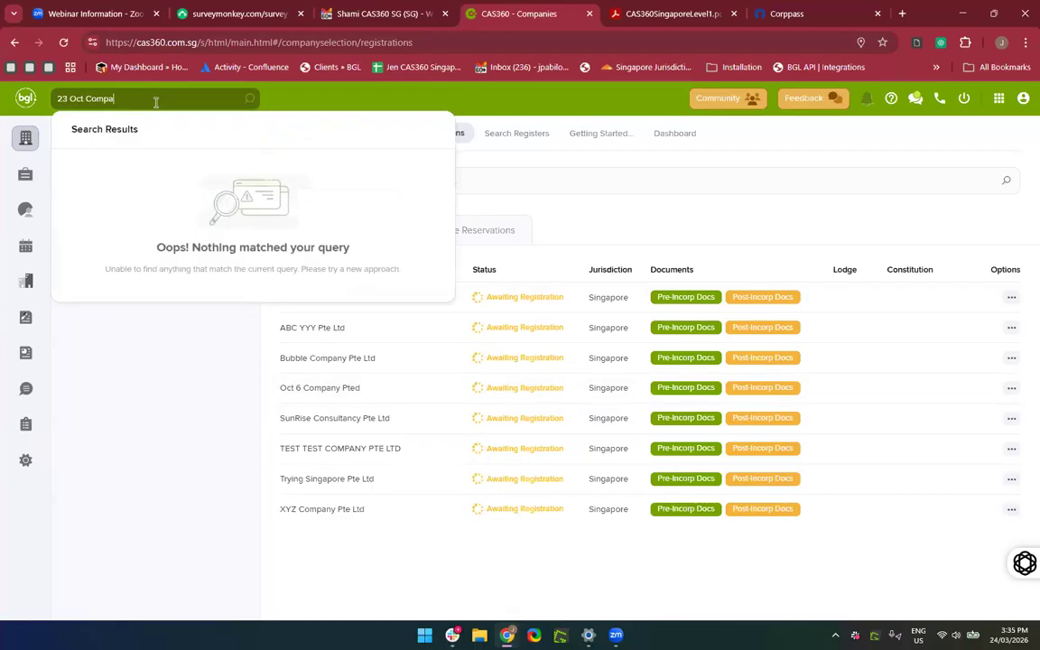
type("ny")
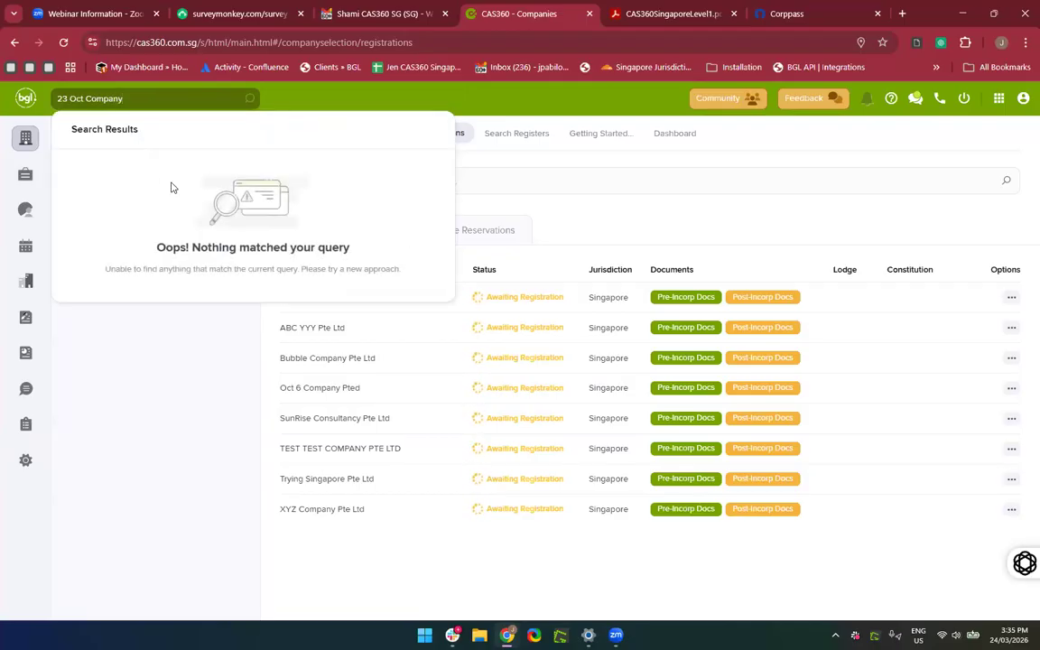
left_click(222, 366)
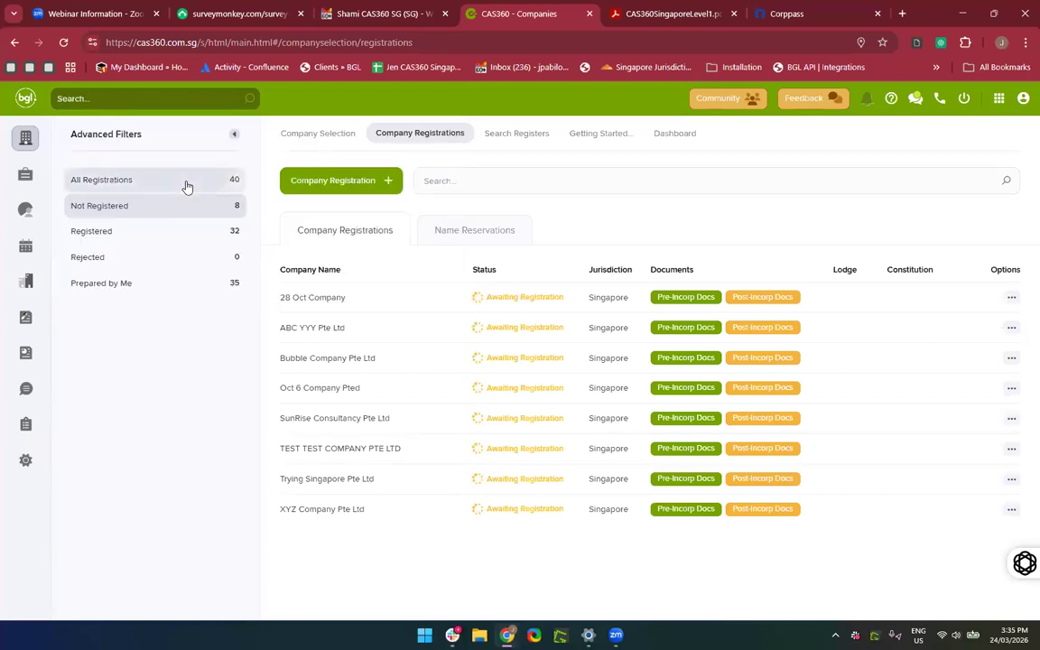
left_click(187, 184)
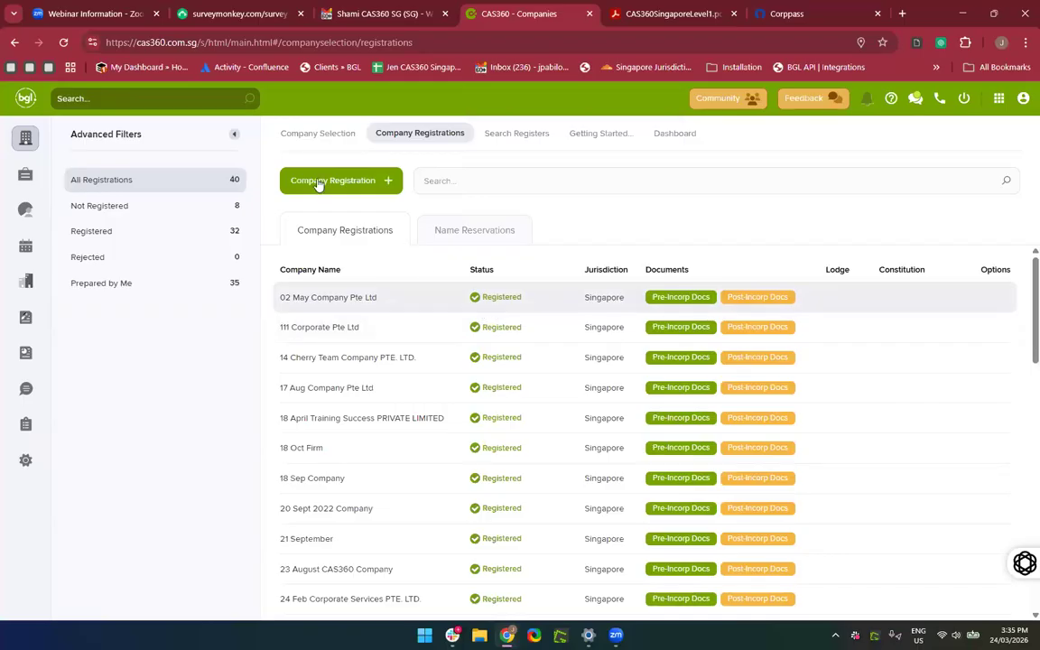
Return to the full companies list and scroll through it.
left_click(290, 138)
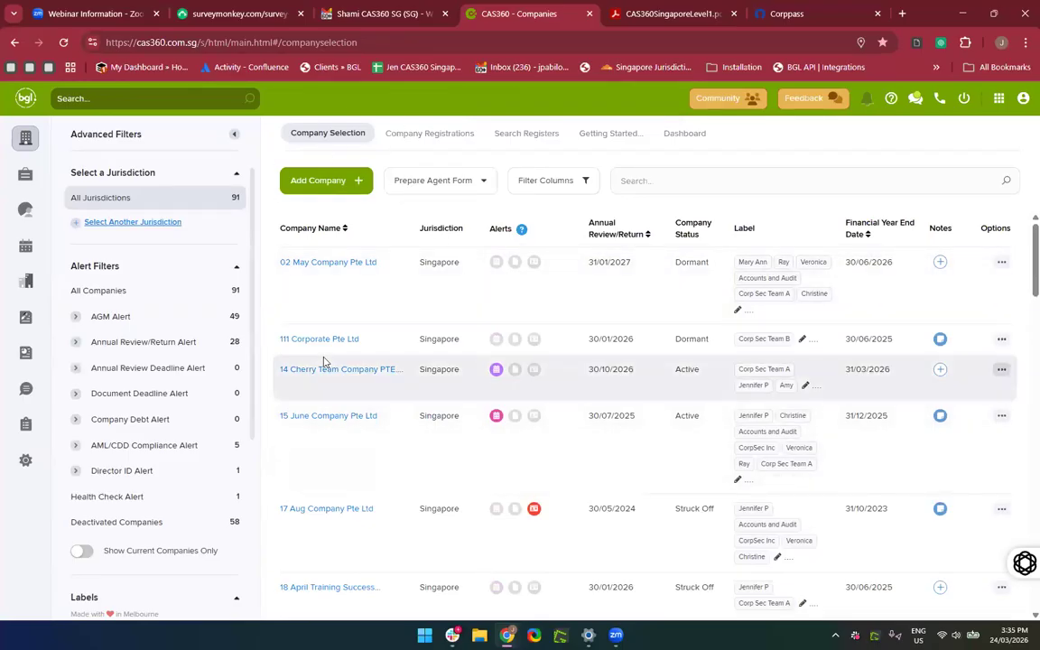
scroll(325, 379, "down", 3)
scroll(327, 393, "down", 3)
scroll(328, 394, "down", 3)
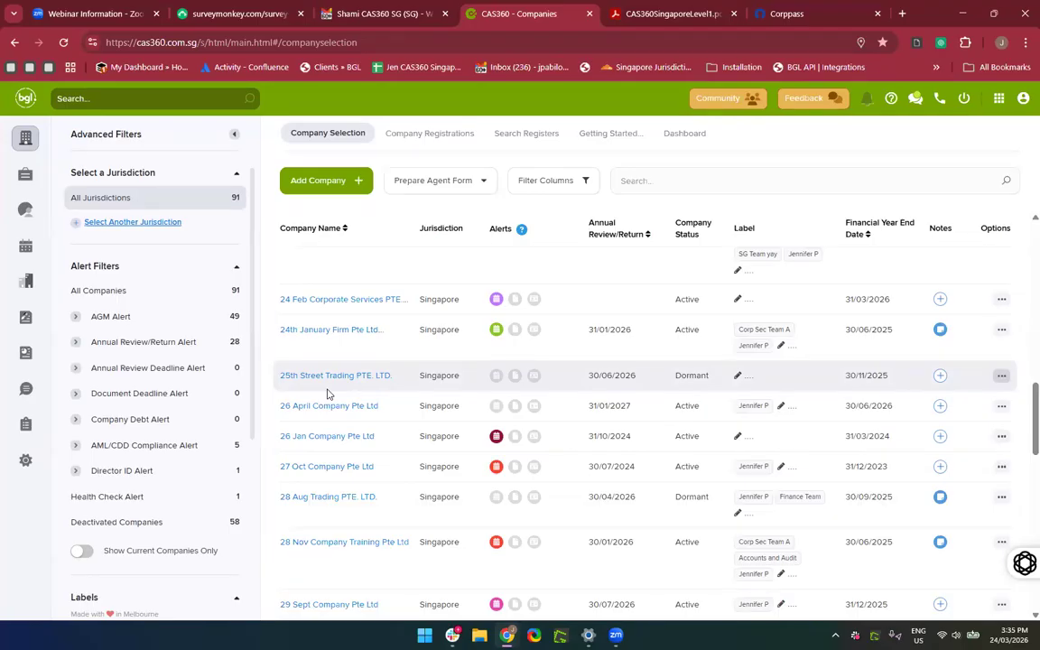
scroll(349, 460, "down", 2)
scroll(349, 459, "down", 4)
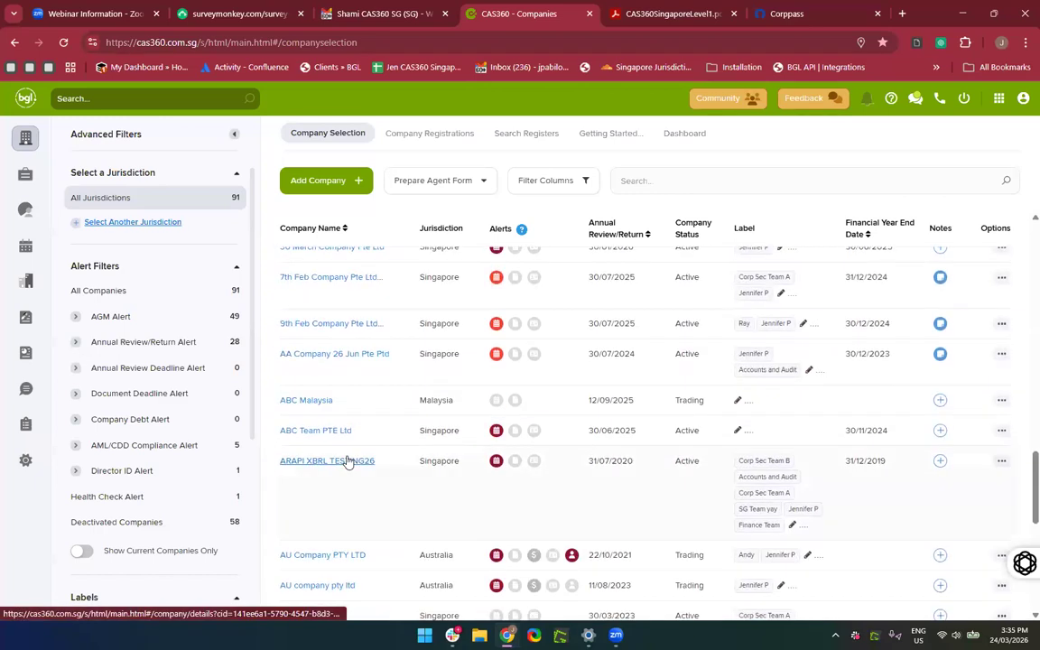
scroll(349, 460, "up", 6)
scroll(349, 460, "up", 5)
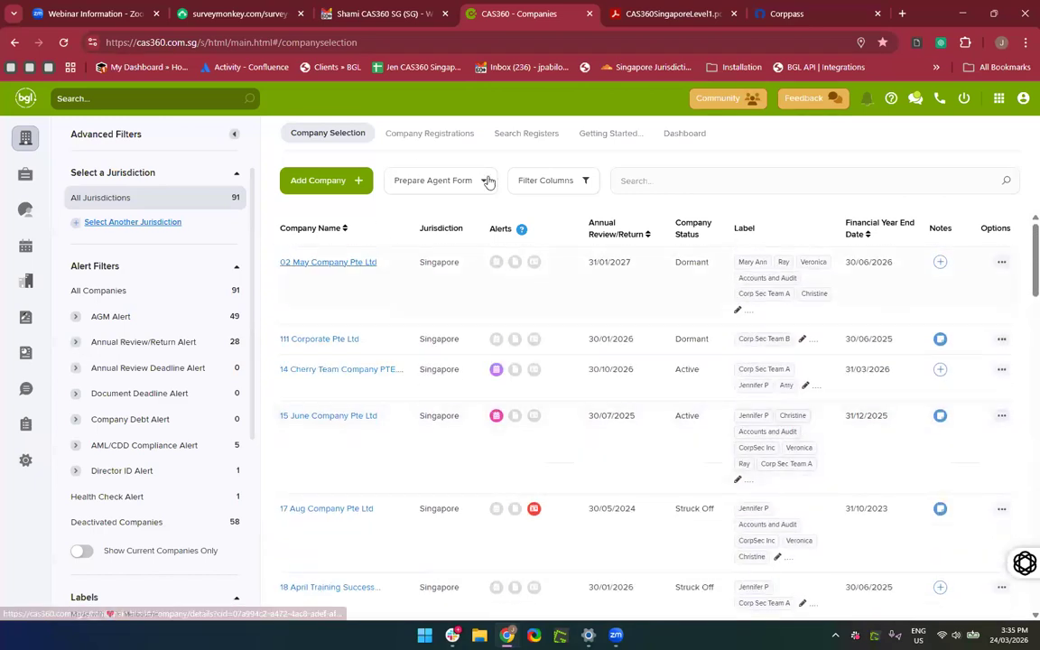
Filter Company Registrations to the 8 unregistered companies and begin a new registration.
left_click(430, 135)
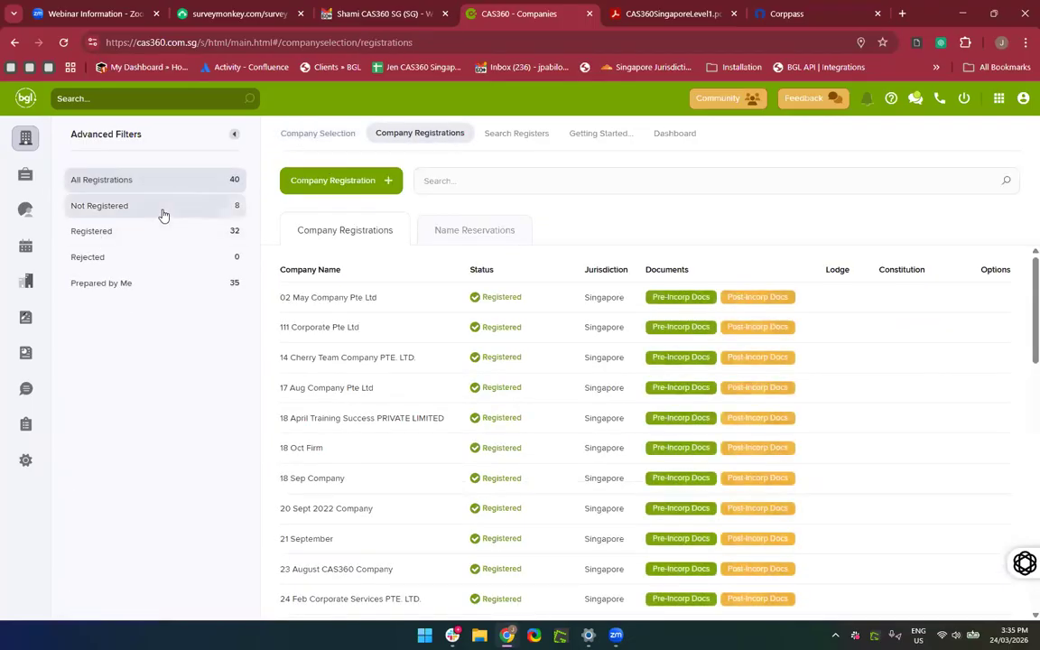
left_click(163, 213)
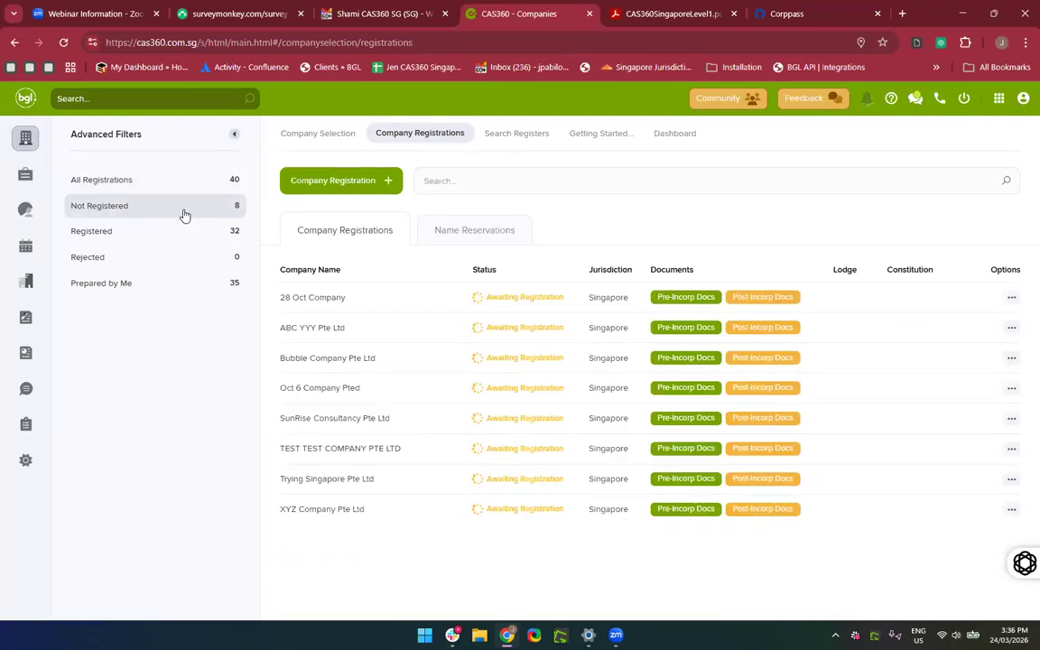
left_click(317, 358)
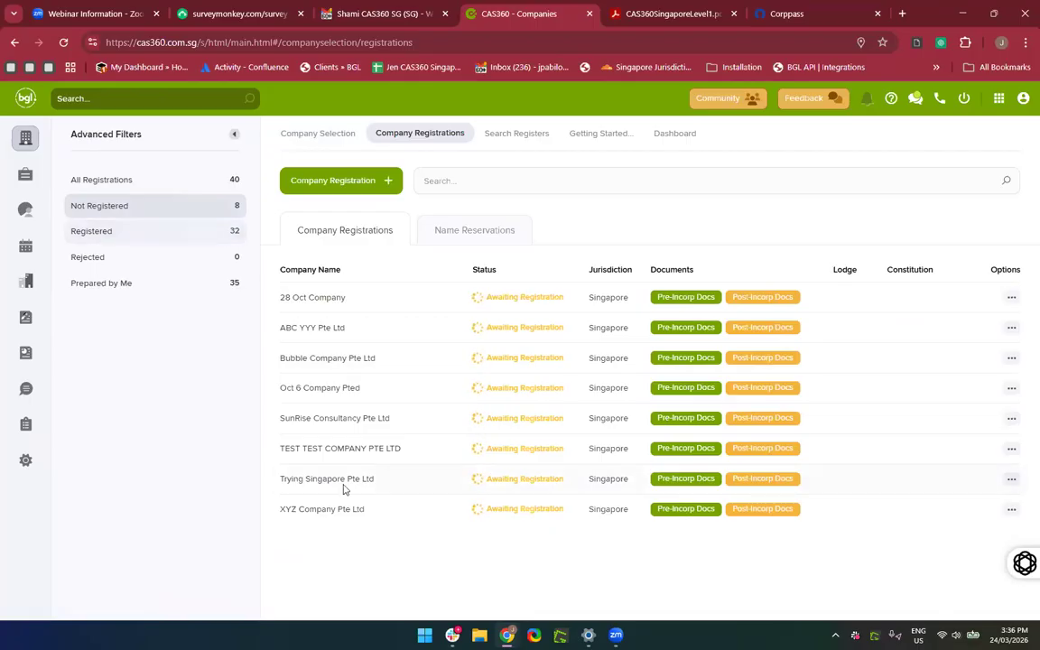
left_click(336, 182)
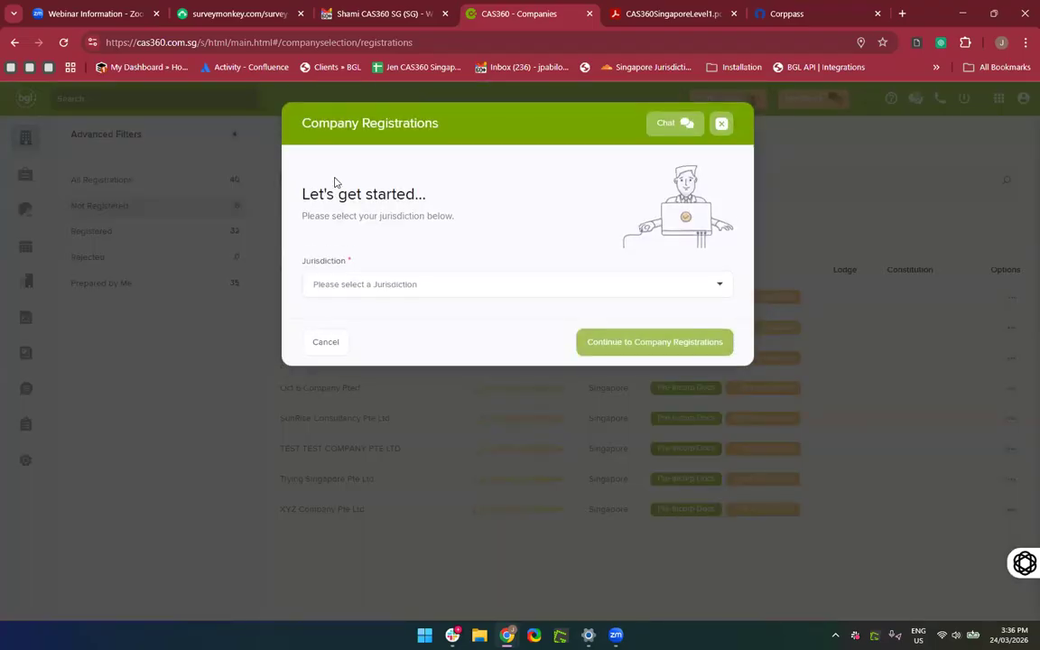
Choose Singapore as jurisdiction and enter the name 24 March Training Company Pte Ltd.
left_click(402, 291)
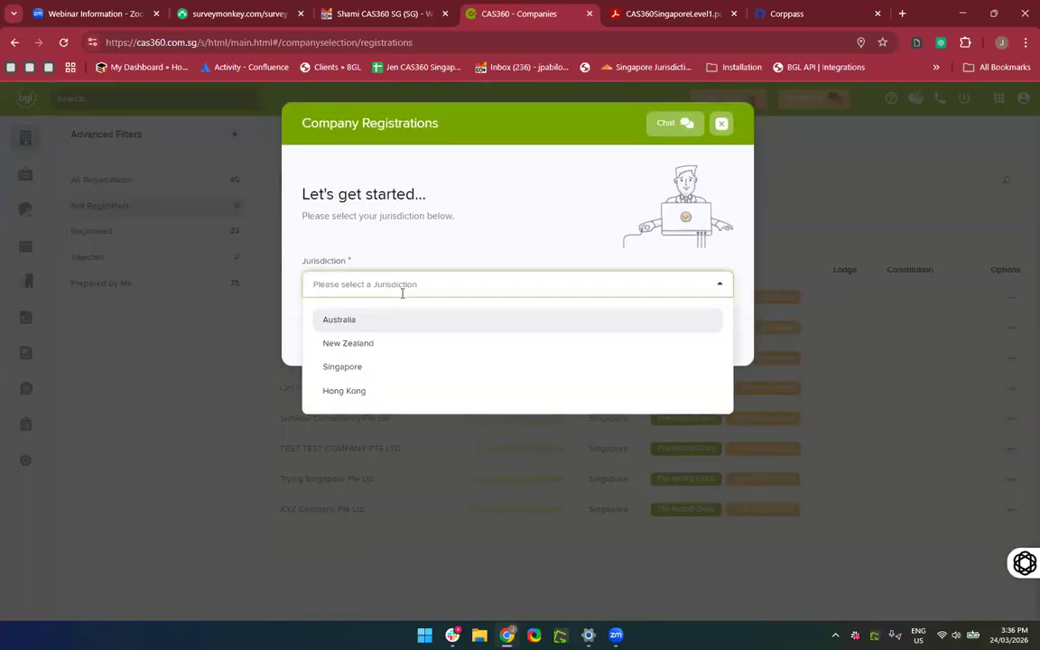
left_click(366, 377)
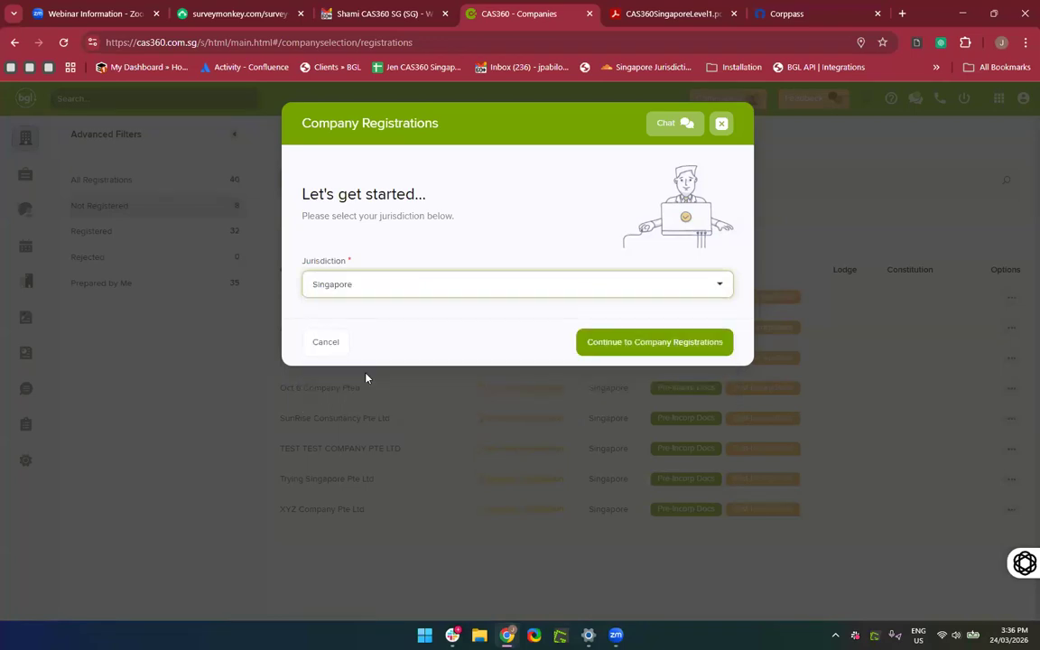
left_click(654, 342)
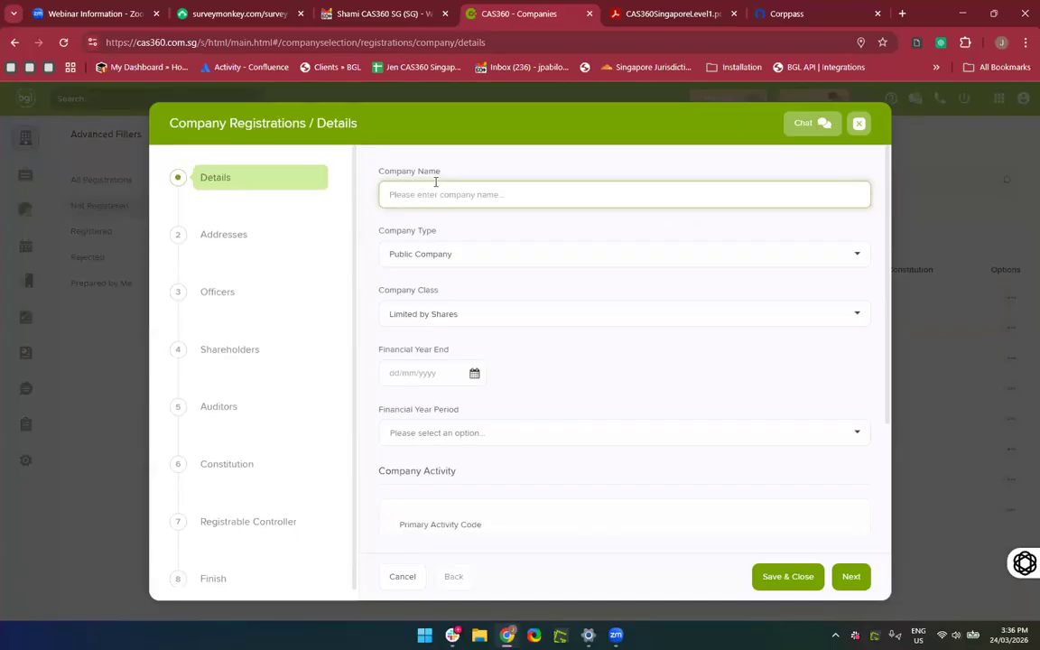
scroll(214, 485, "down", 1)
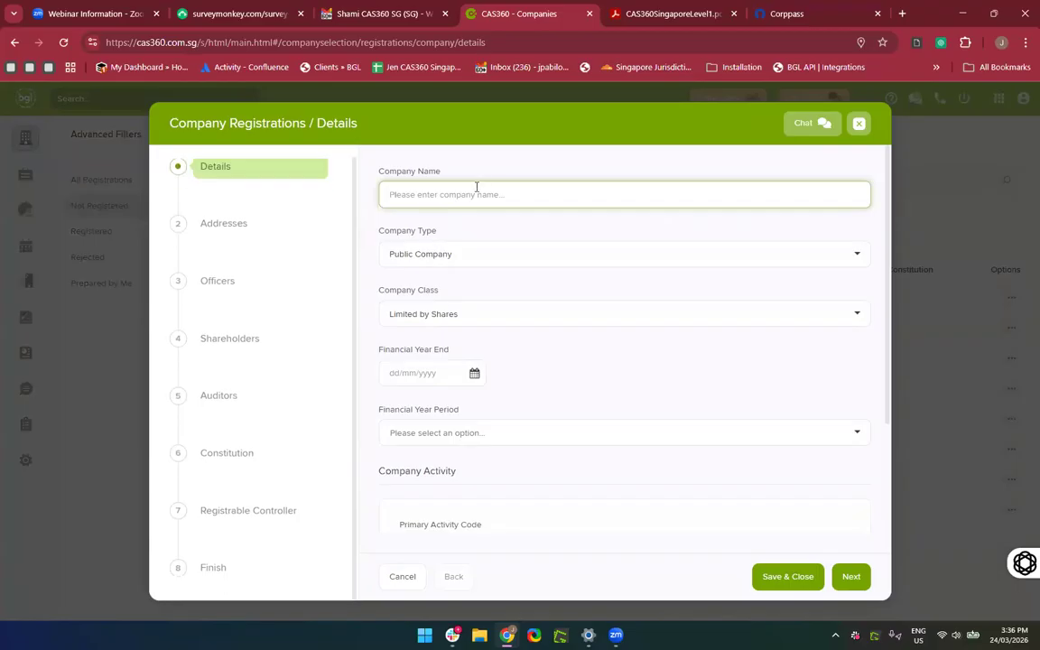
type("24 March Training Company Pte Ltd")
Set the company type to Private Company - Non Exempt.
left_click(417, 256)
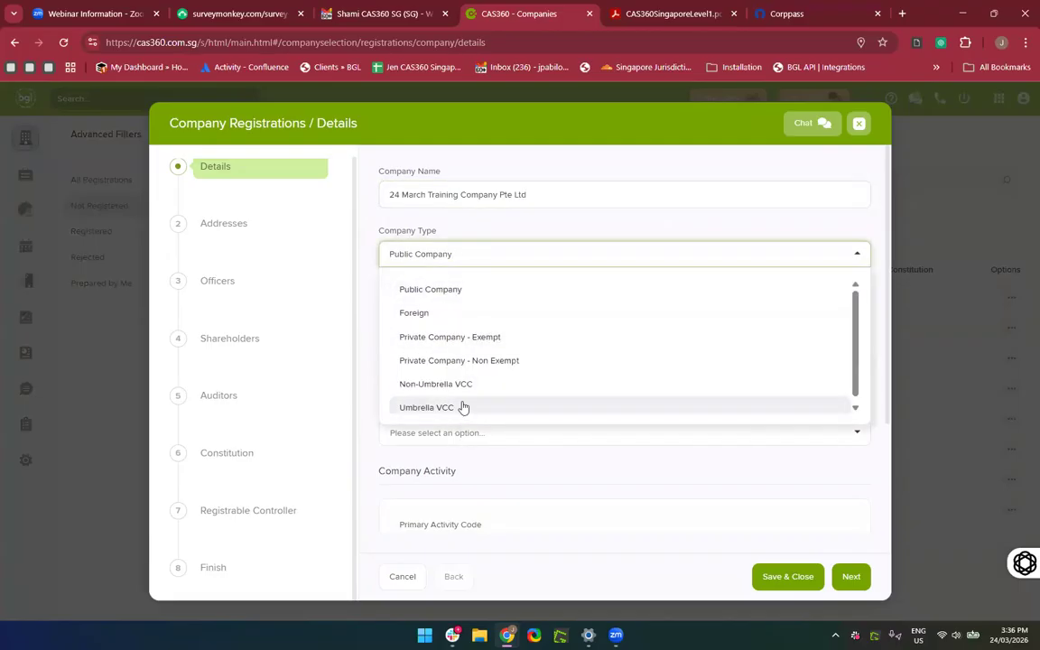
left_click(442, 361)
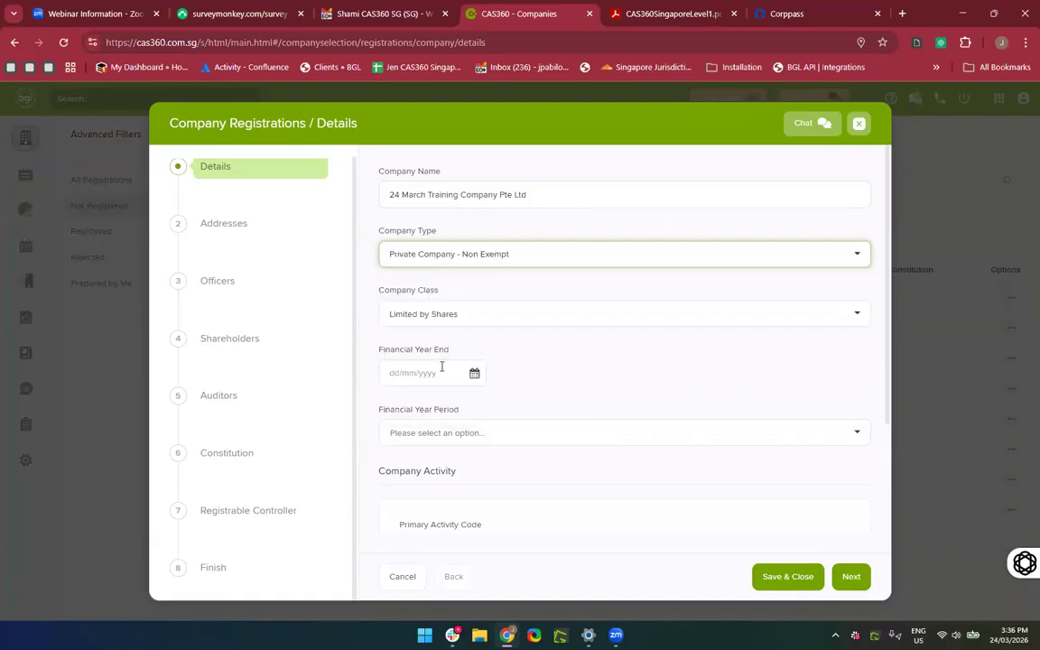
double_click(461, 255)
left_click(629, 399)
scroll(467, 304, "down", 1)
scroll(480, 272, "up", 1)
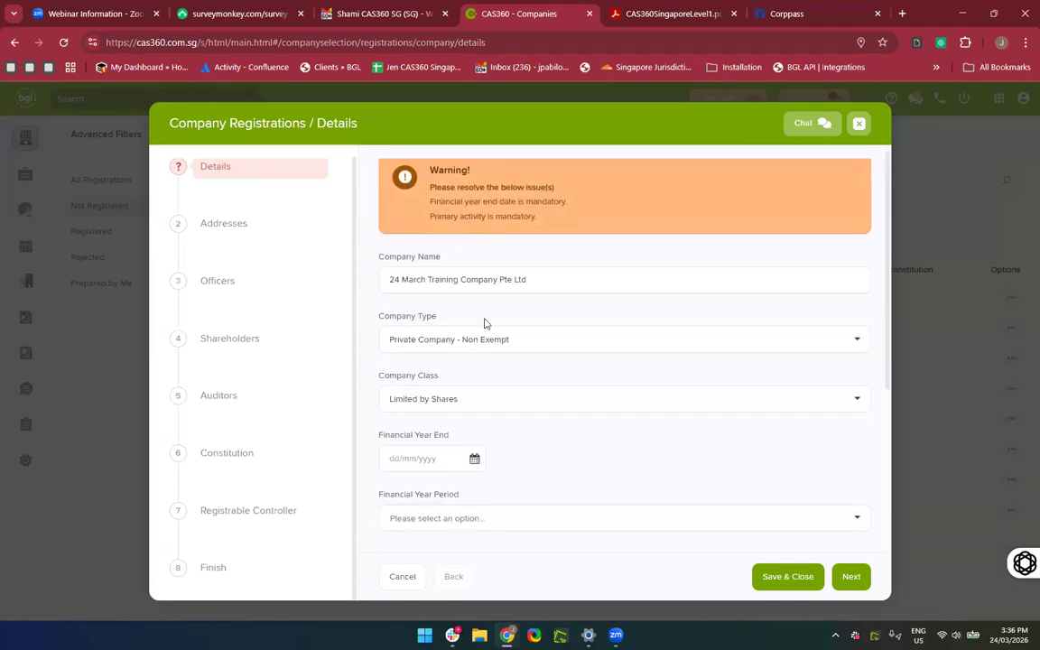
scroll(420, 412, "down", 1)
Set the financial year end to 31/03/2026 with a 12-month period.
left_click(402, 415)
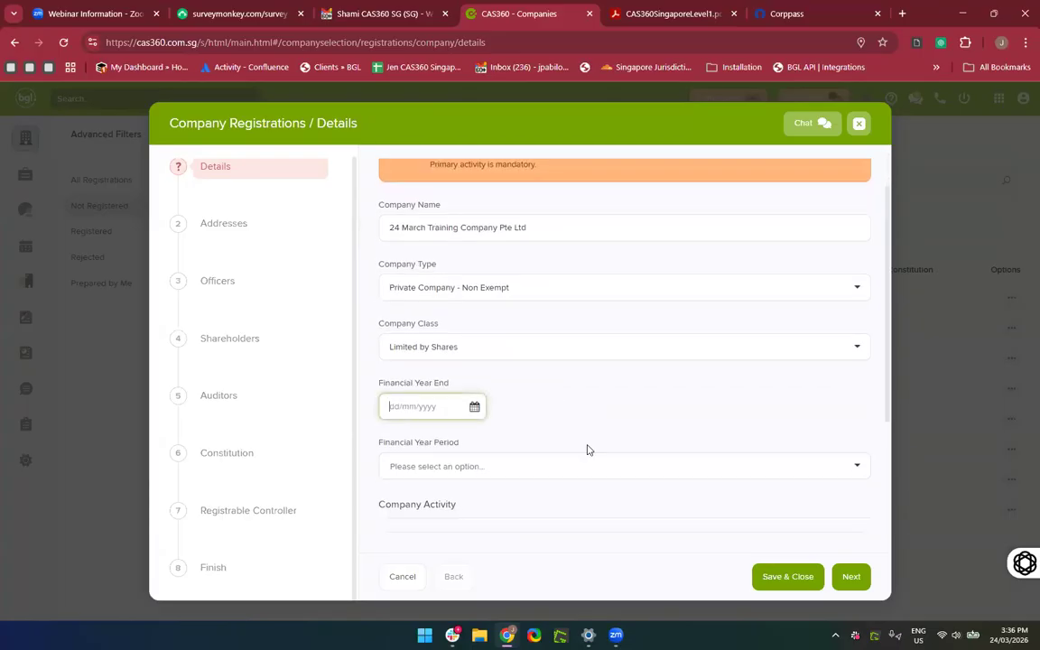
scroll(587, 448, "down", 1)
scroll(587, 449, "up", 1)
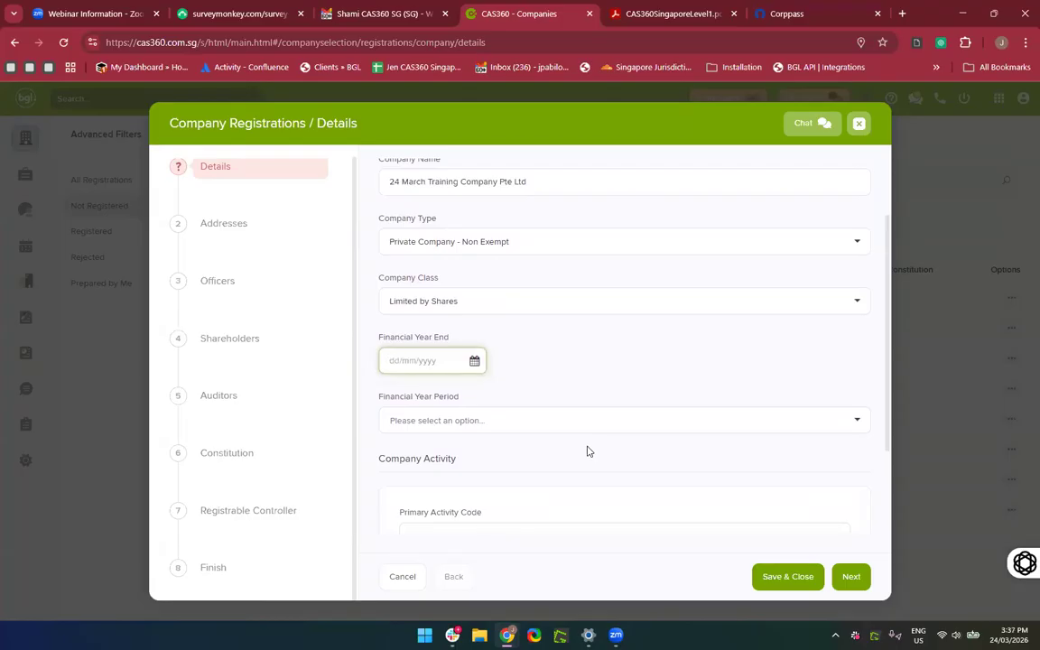
type("03/2026")
left_click(508, 423)
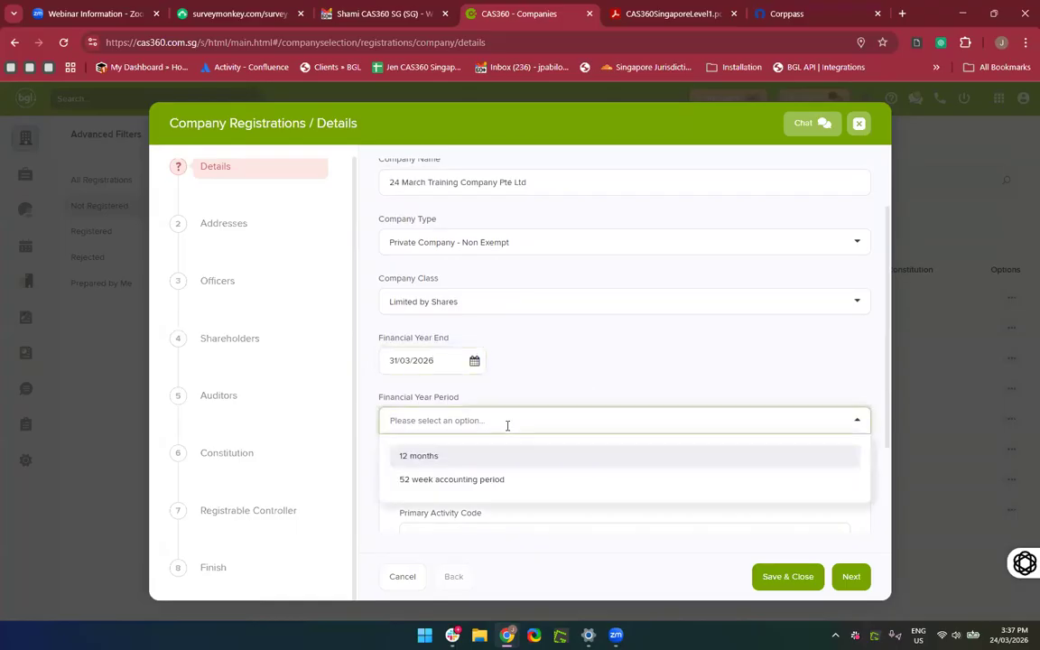
left_click(425, 297)
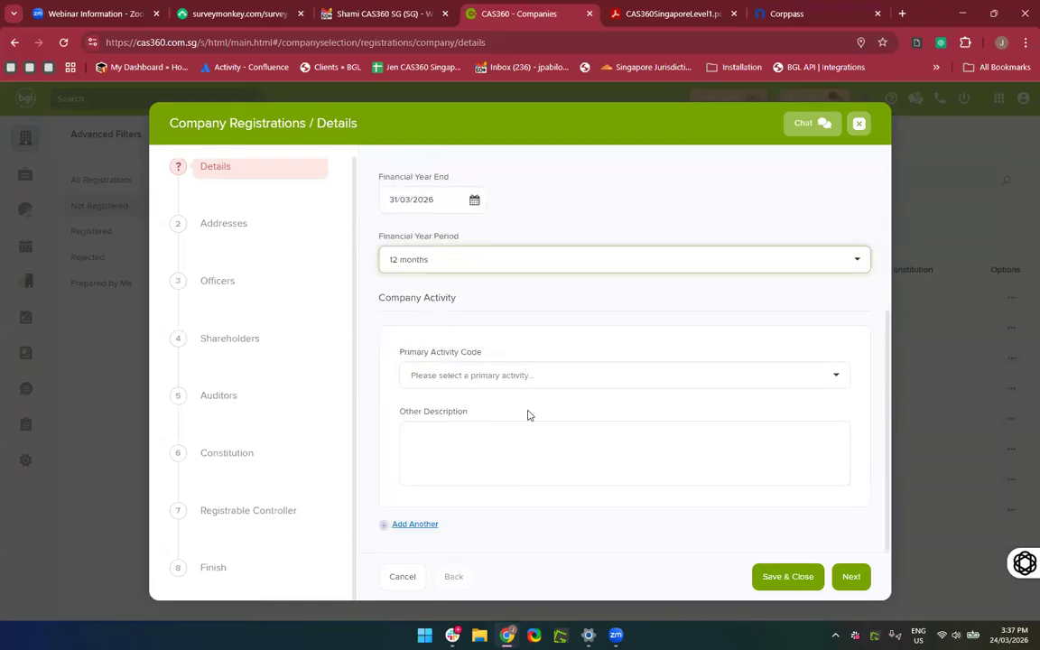
Set the primary activity to 70205 public relations and marketing, with a description.
left_click(489, 376)
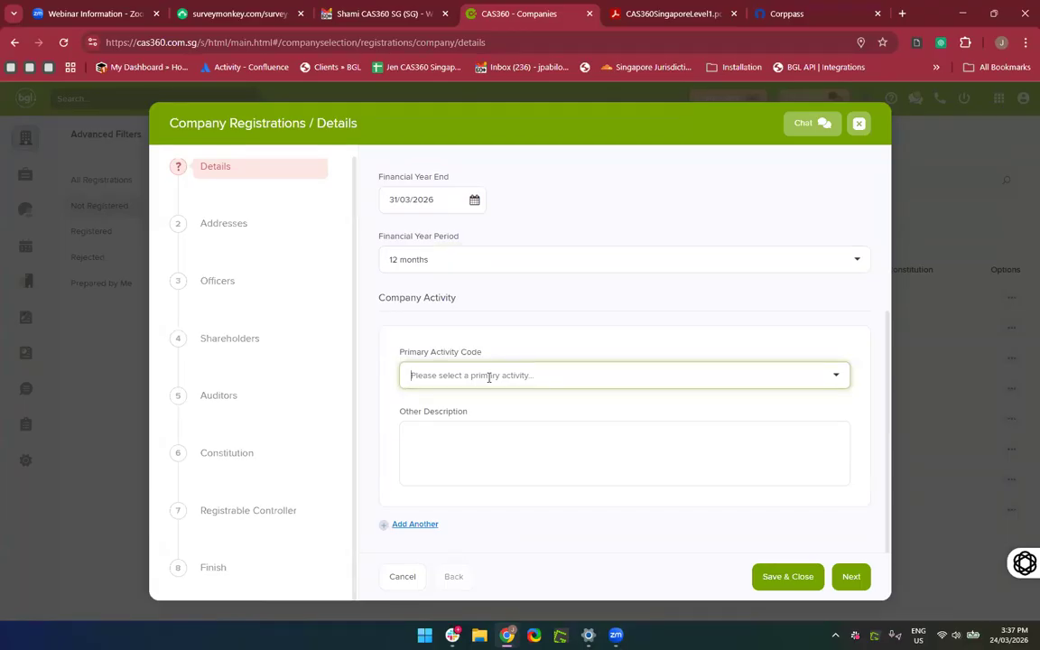
type("Marketing")
left_click(477, 415)
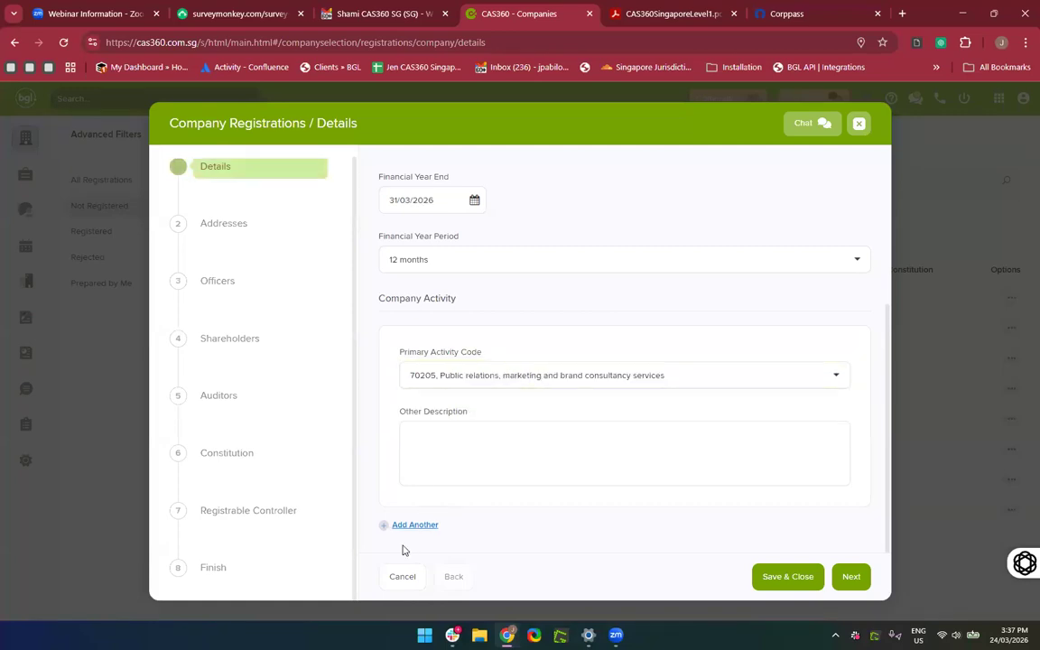
left_click(472, 461)
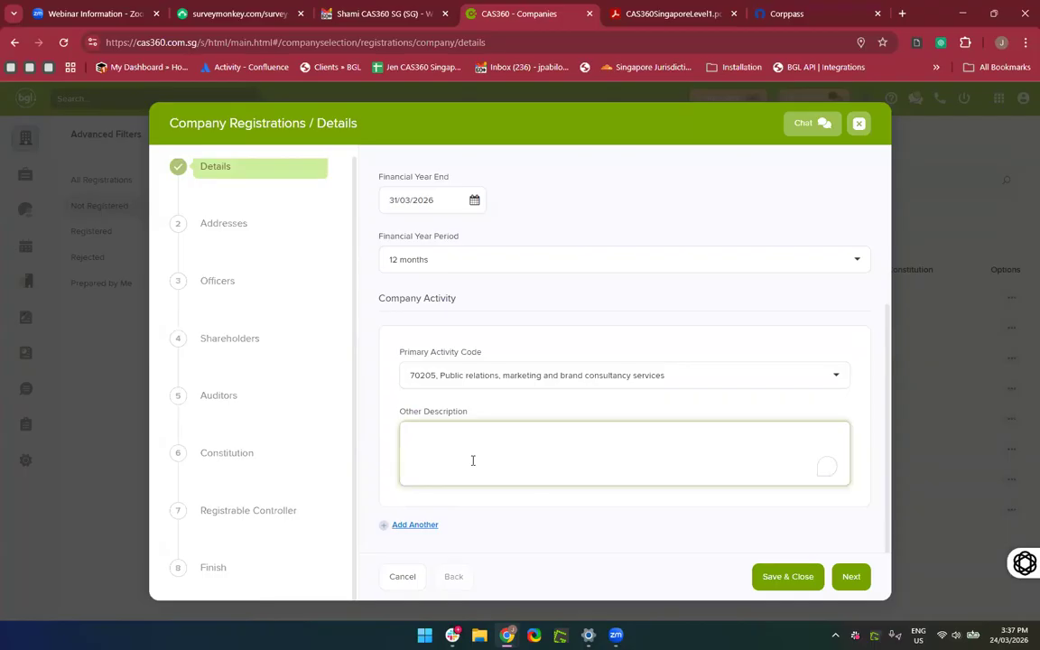
left_click(408, 529)
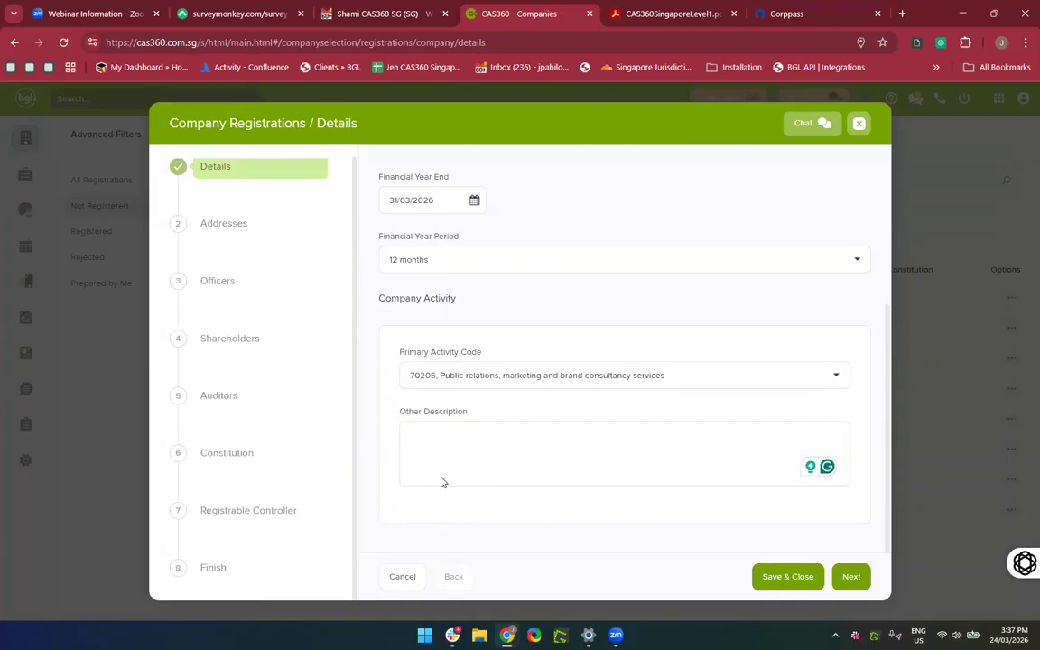
scroll(443, 480, "down", 1)
Add a secondary activity, 70201 Management consultancy services, found by searching 'Consulting'.
left_click(413, 527)
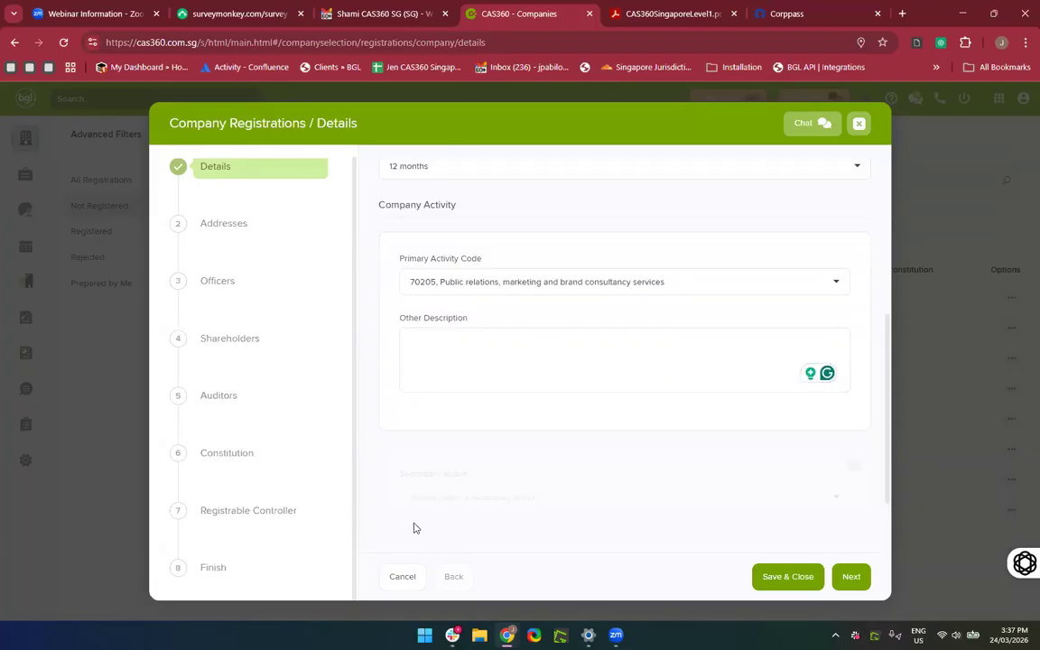
left_click(468, 400)
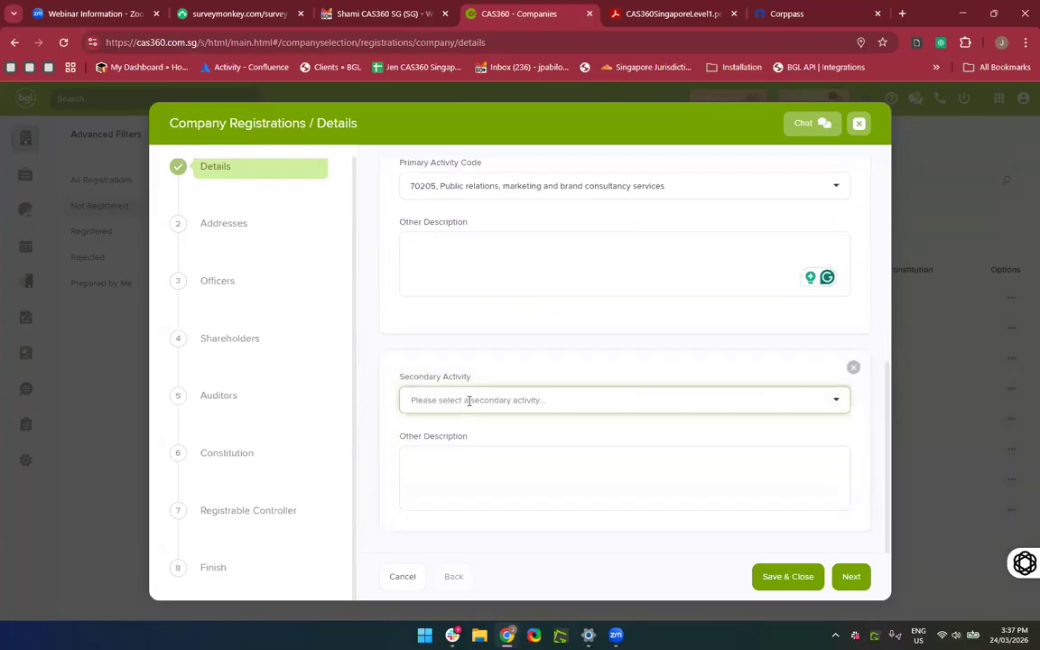
type("Consul")
key("BackSpace")
key("BackSpace")
key("BackSpace")
key("BackSpace")
key("BackSpace")
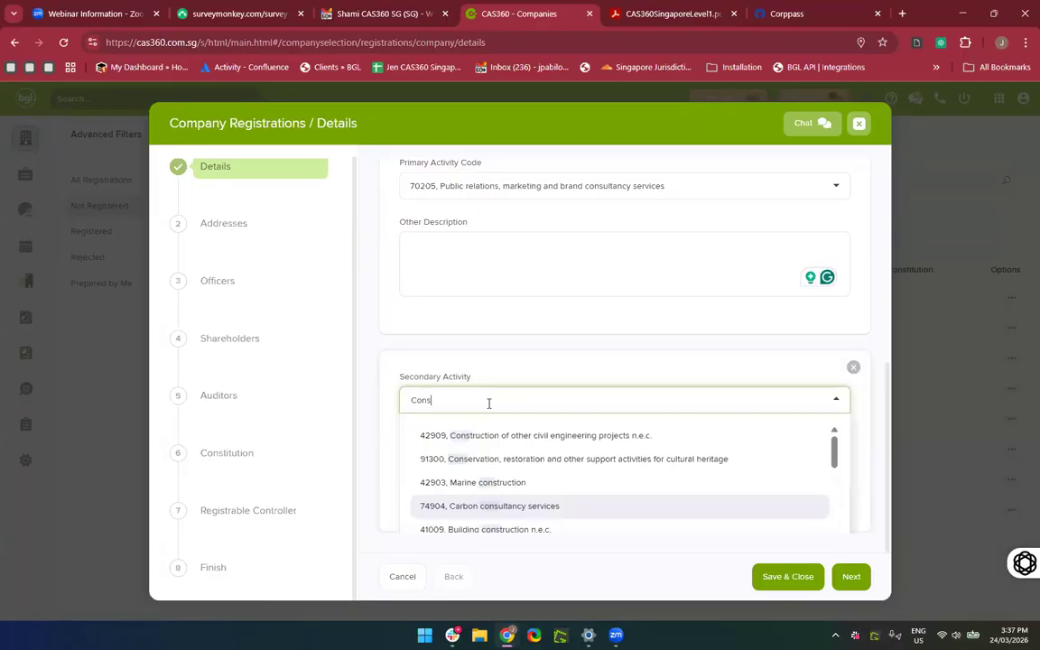
type("un")
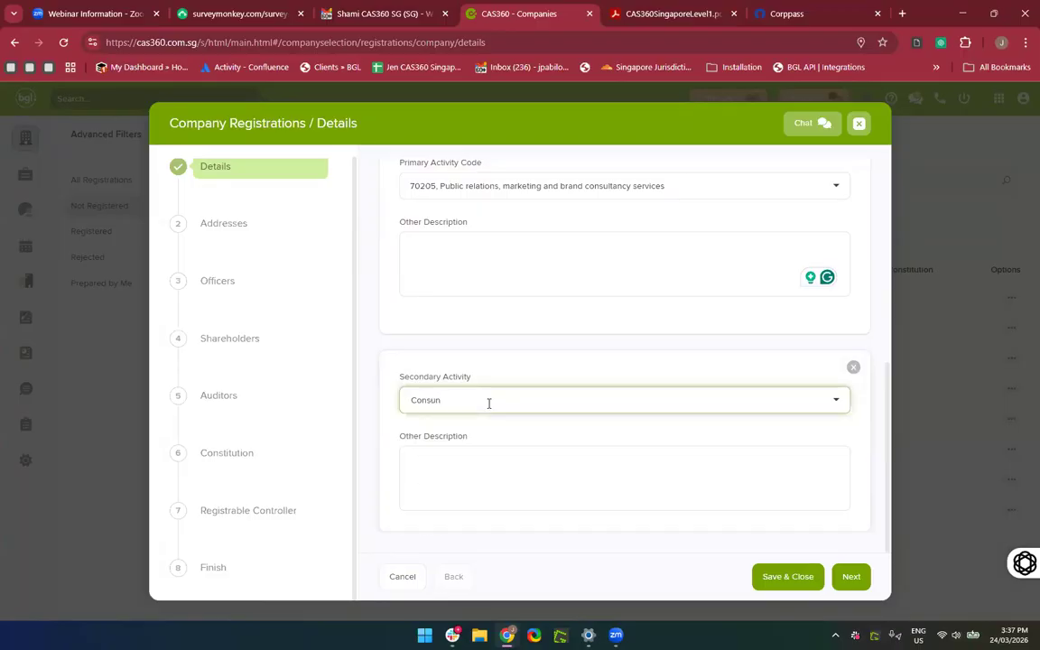
key("BackSpace")
key("BackSpace")
type("ulting")
key("BackSpace")
key("BackSpace")
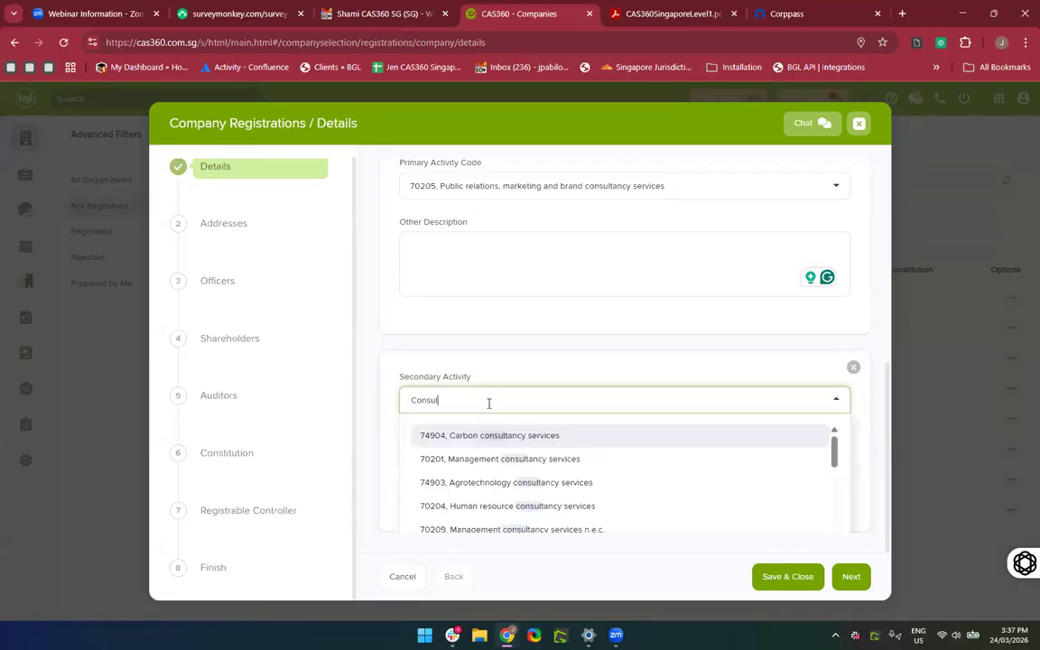
left_click(440, 463)
Enter a description for the secondary activity and save the company details.
left_click(573, 465)
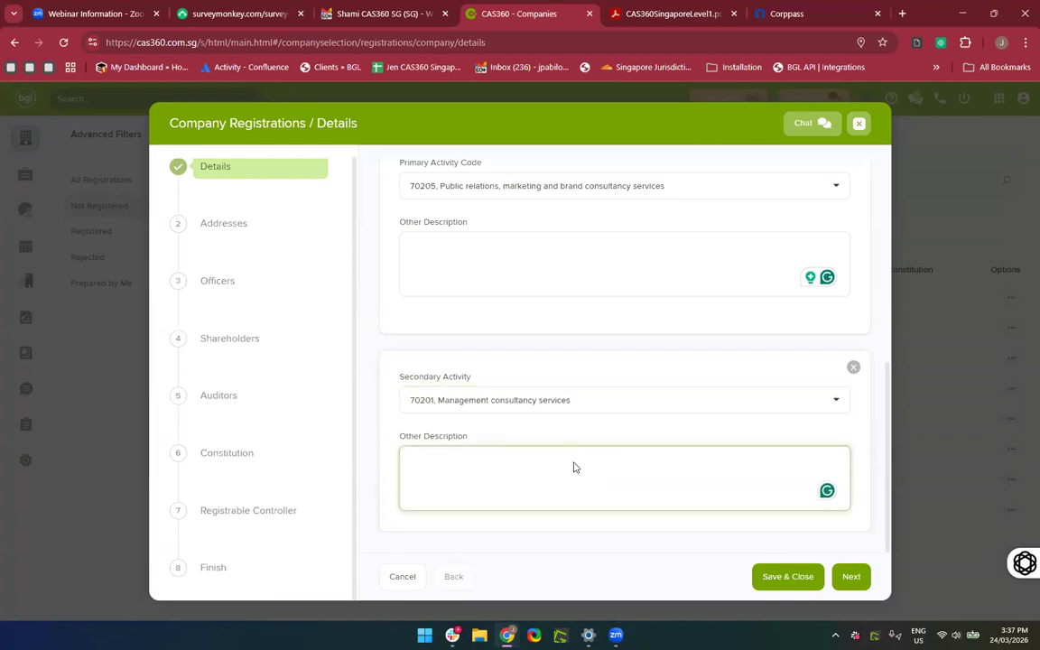
scroll(573, 467, "up", 1)
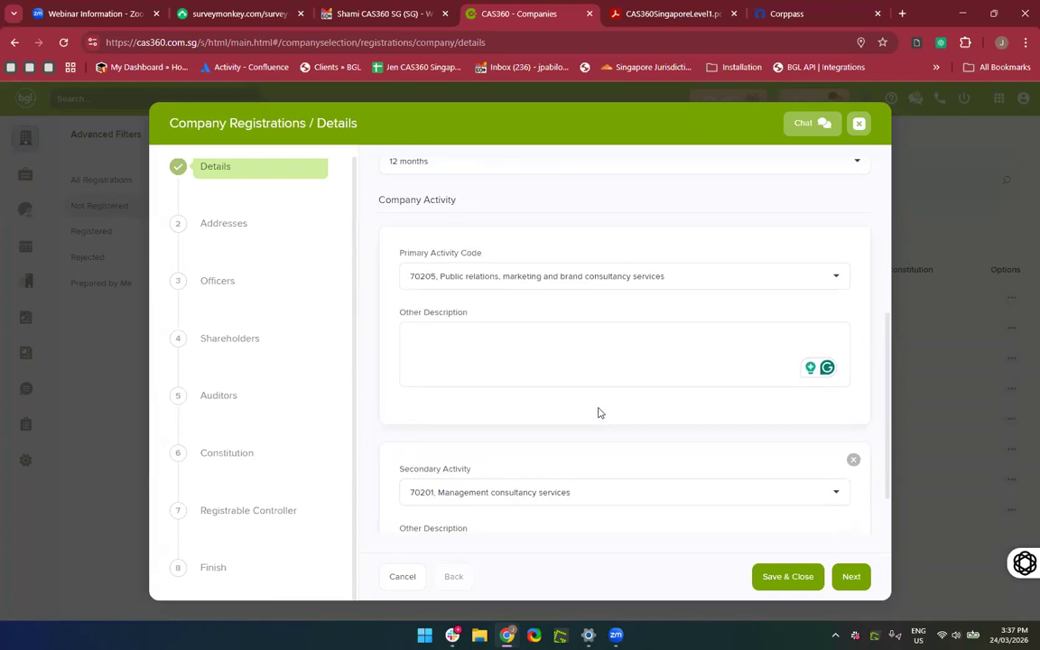
scroll(597, 413, "down", 1)
type("fgudoifuogid")
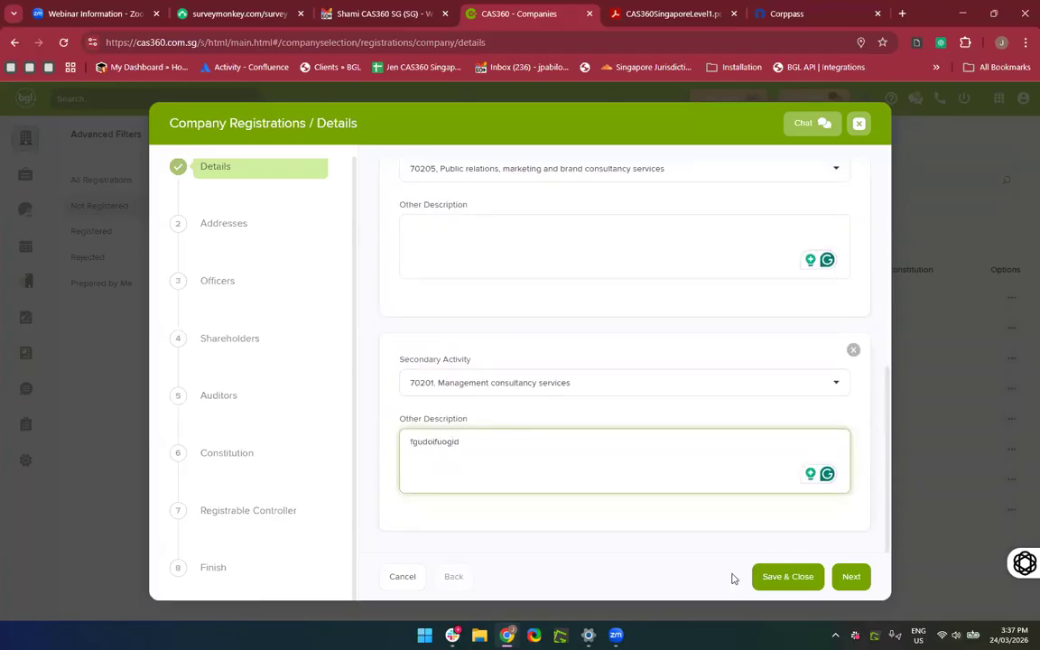
left_click(794, 585)
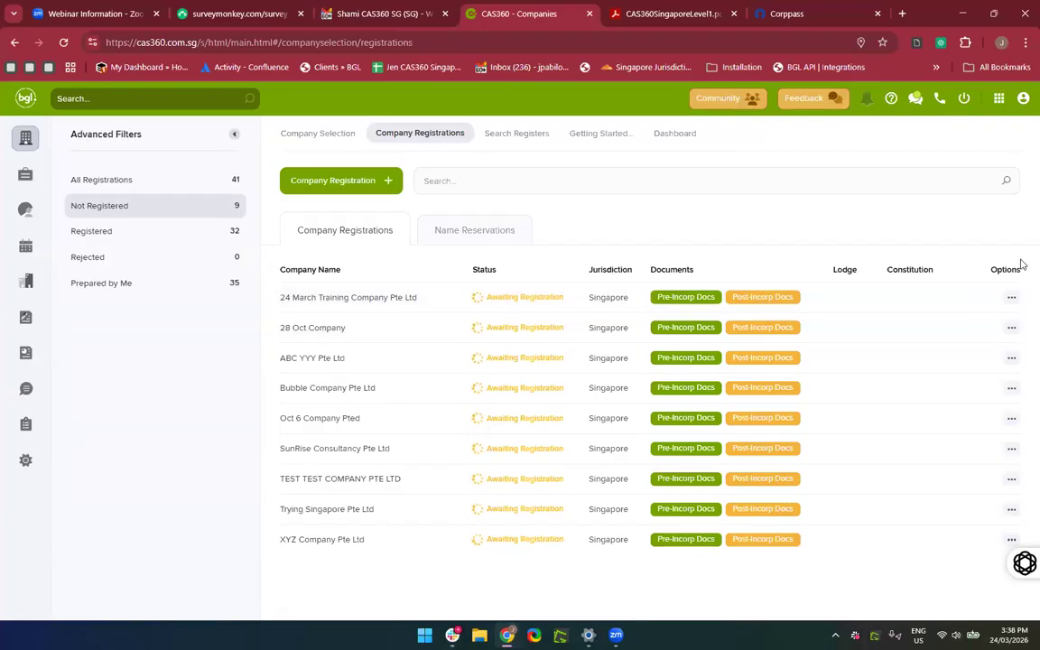
Edit the 24 March Training Company Pte Ltd registration from its row menu and go to Addresses.
left_click(1011, 297)
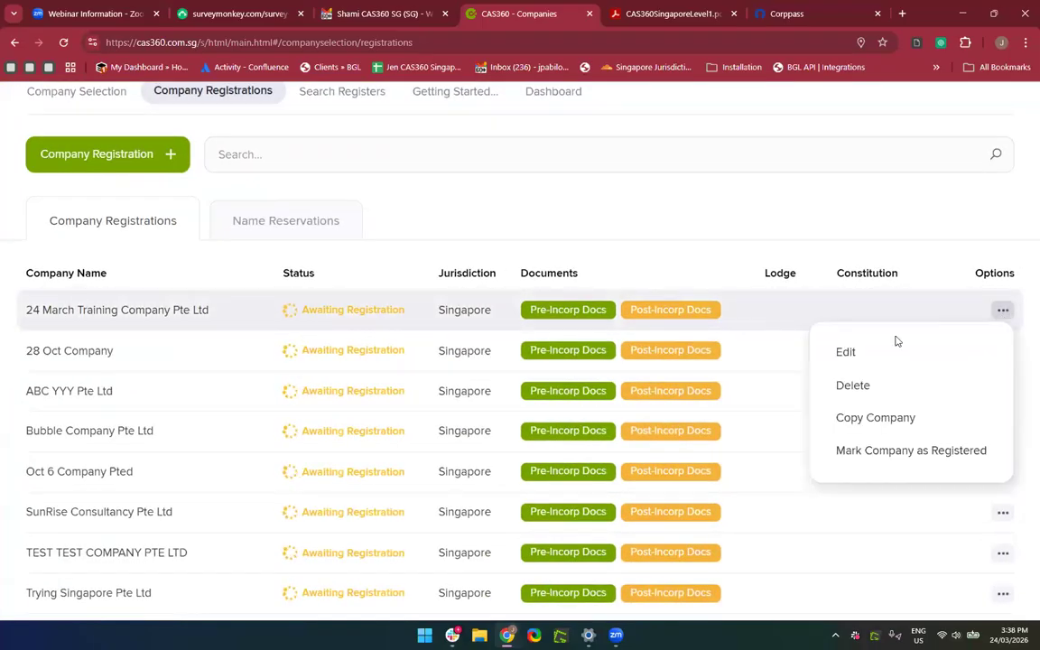
left_click(866, 352)
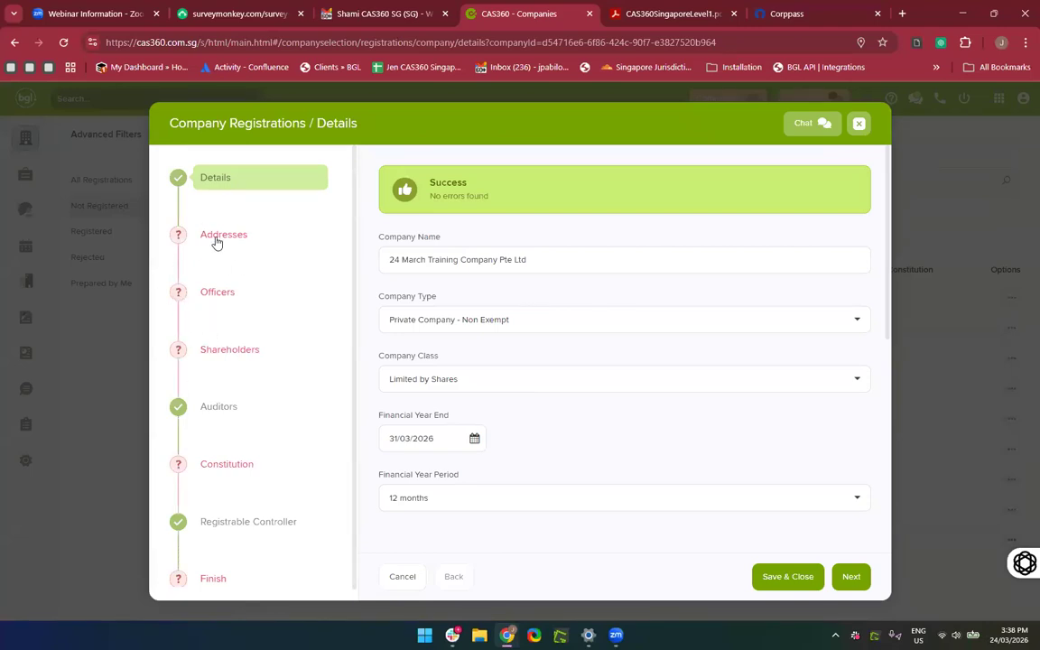
scroll(217, 241, "down", 1)
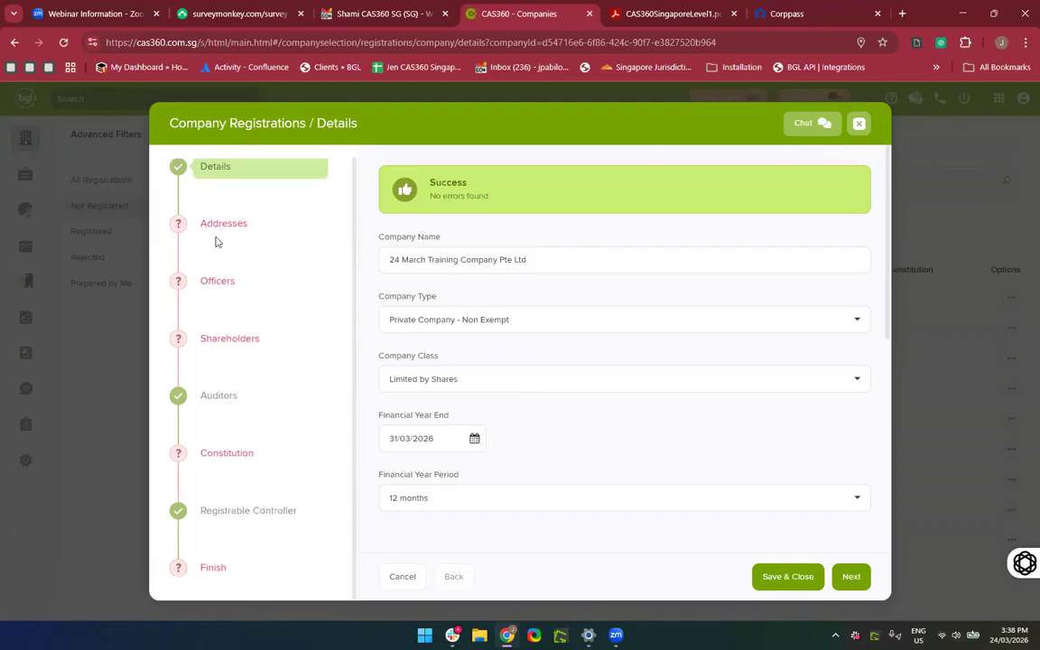
left_click(214, 224)
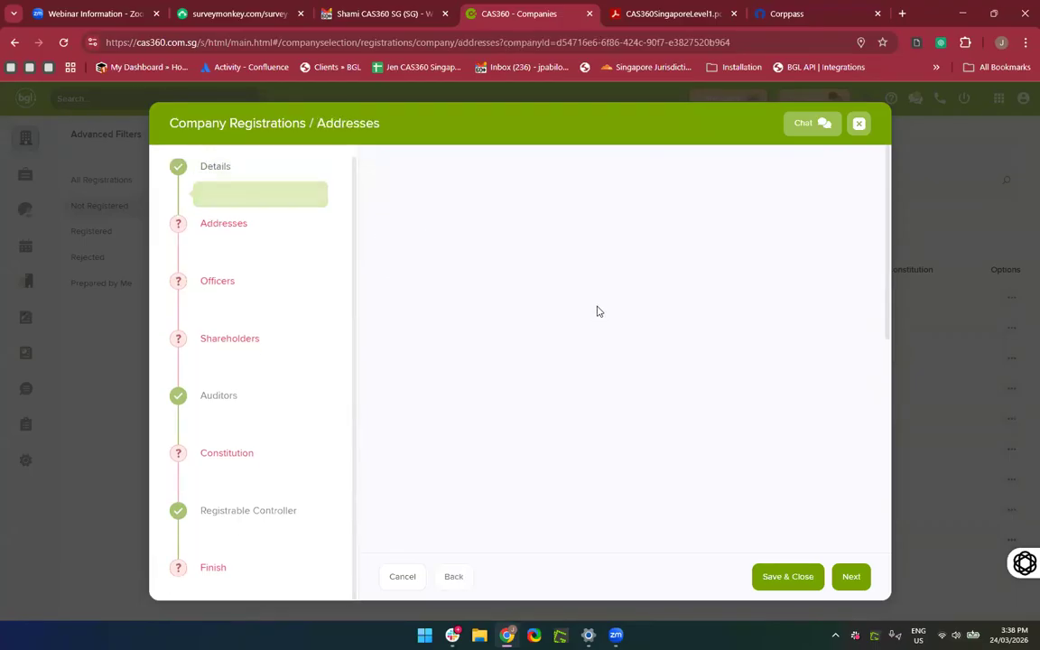
Use 5 Changi Business Park Central 1 as registered office with working hours of at least 5 hours daily.
left_click(494, 292)
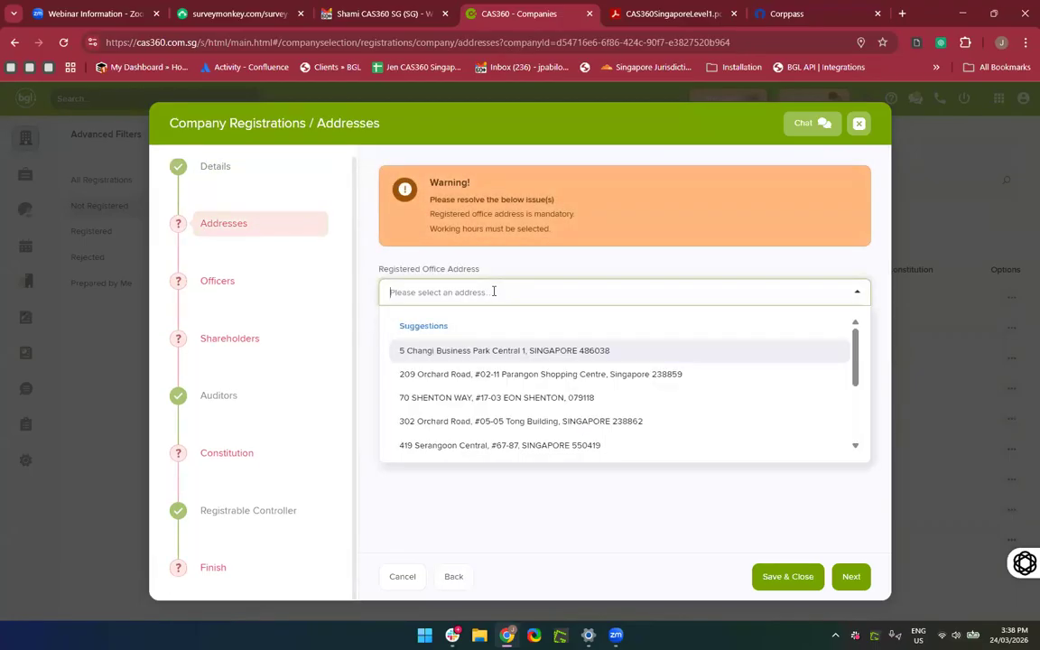
left_click(464, 351)
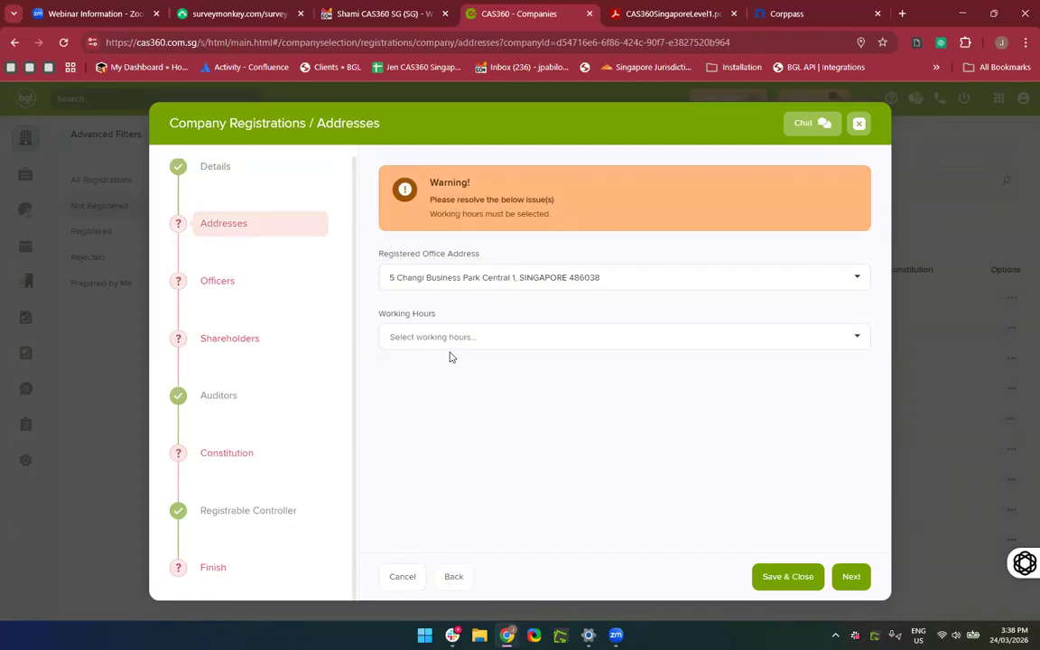
left_click(439, 341)
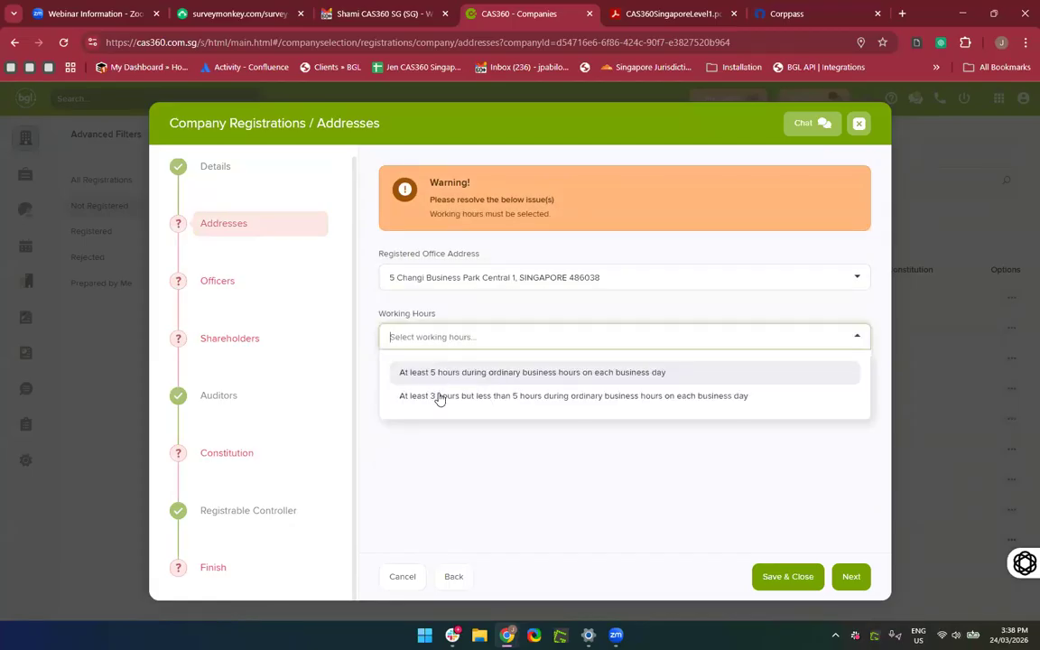
left_click(431, 378)
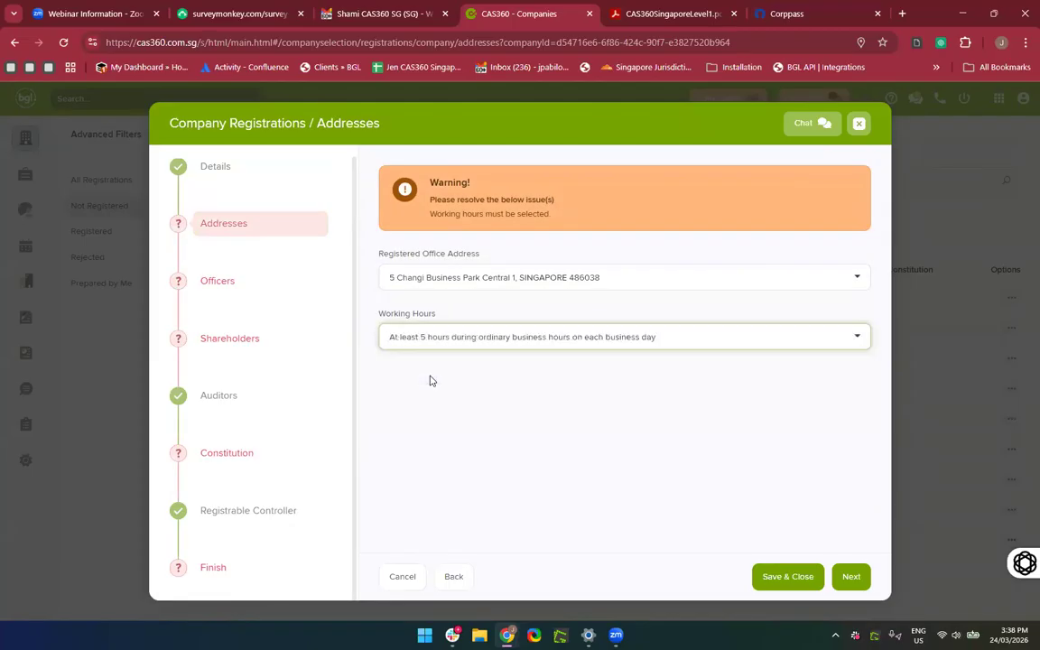
double_click(215, 281)
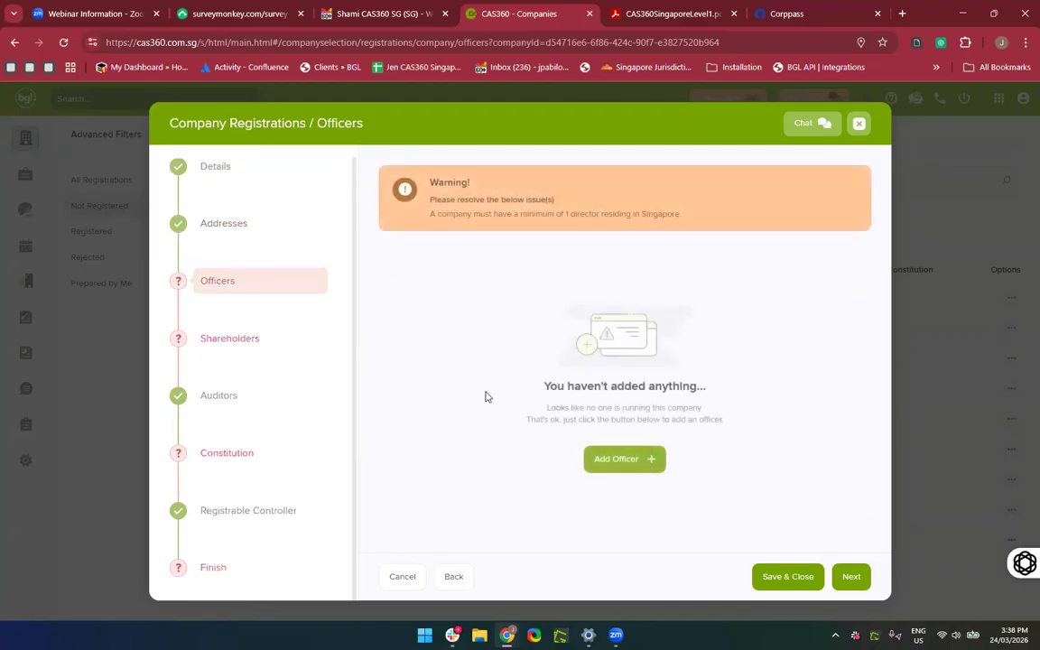
Begin adding an officer, initially picking an existing contact from the list.
left_click(654, 460)
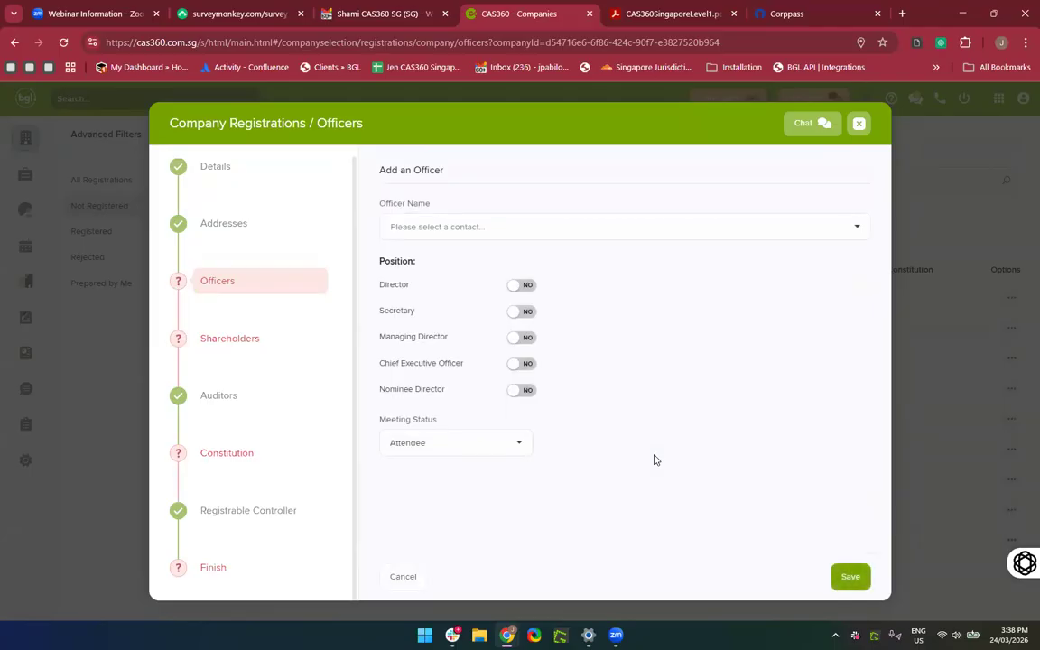
left_click(458, 227)
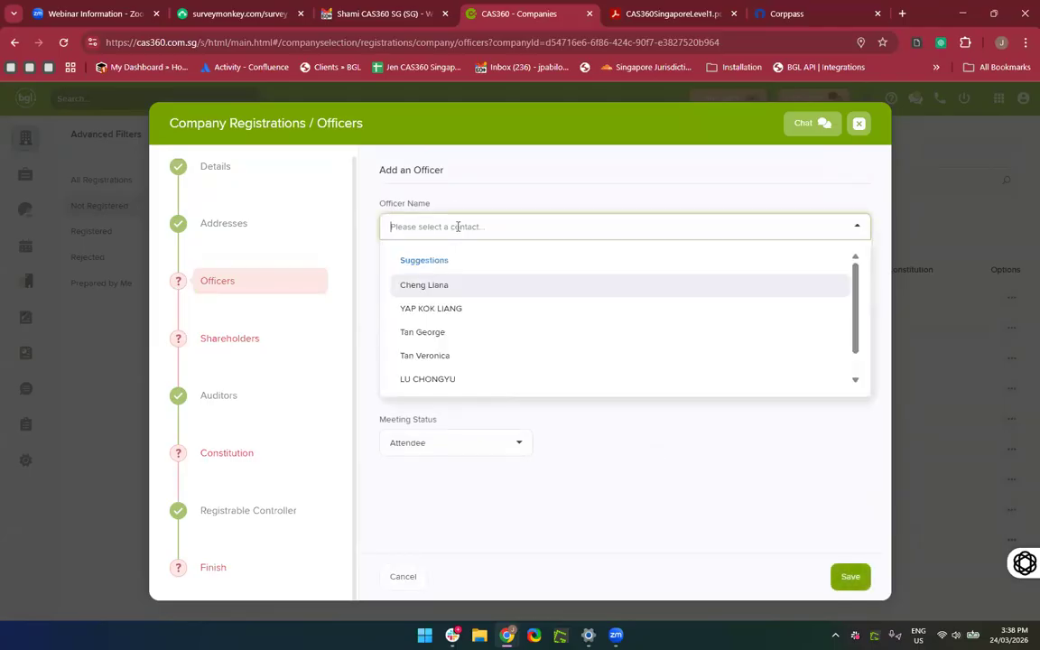
left_click(456, 355)
scroll(646, 419, "down", 1)
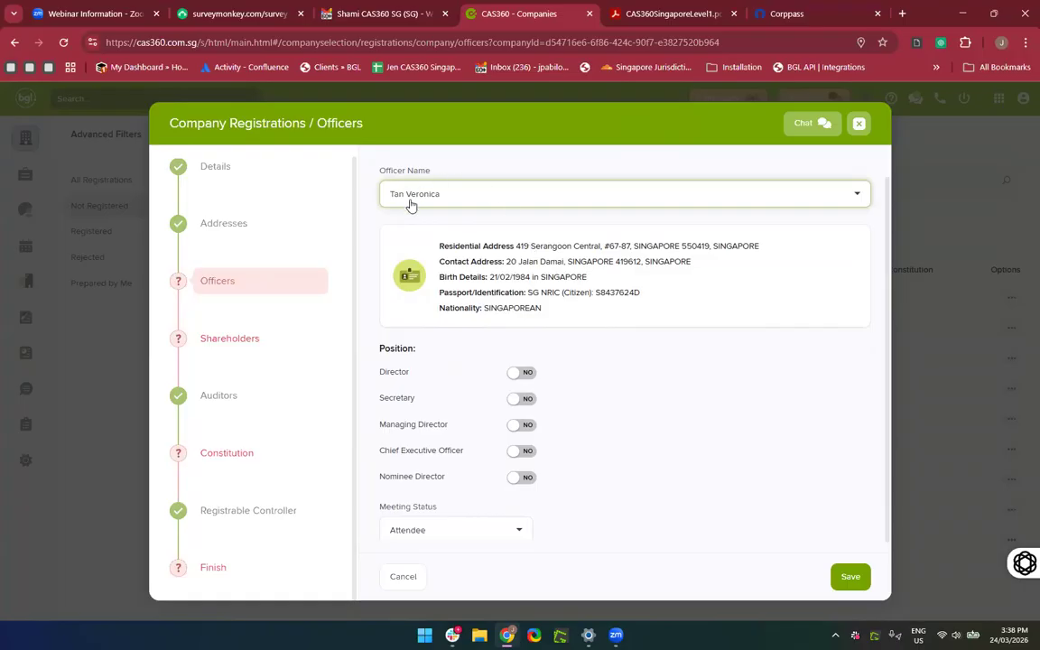
scroll(1, 234, "up", 3)
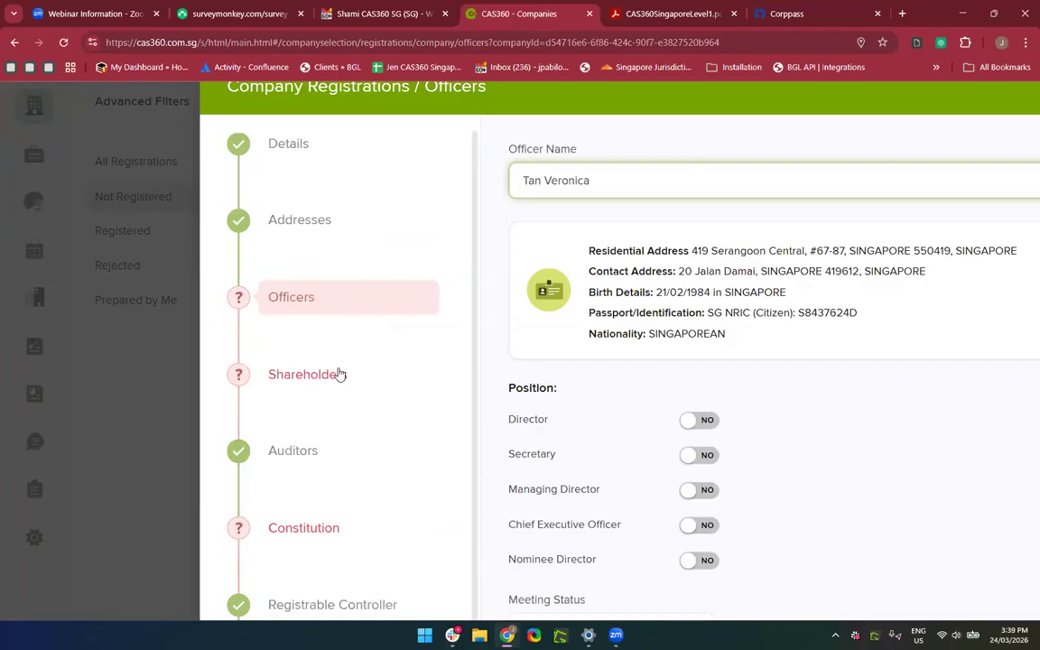
scroll(340, 374, "down", 3)
Clear that choice, enter the new officer's first name and create a new contact instead.
left_click(531, 188)
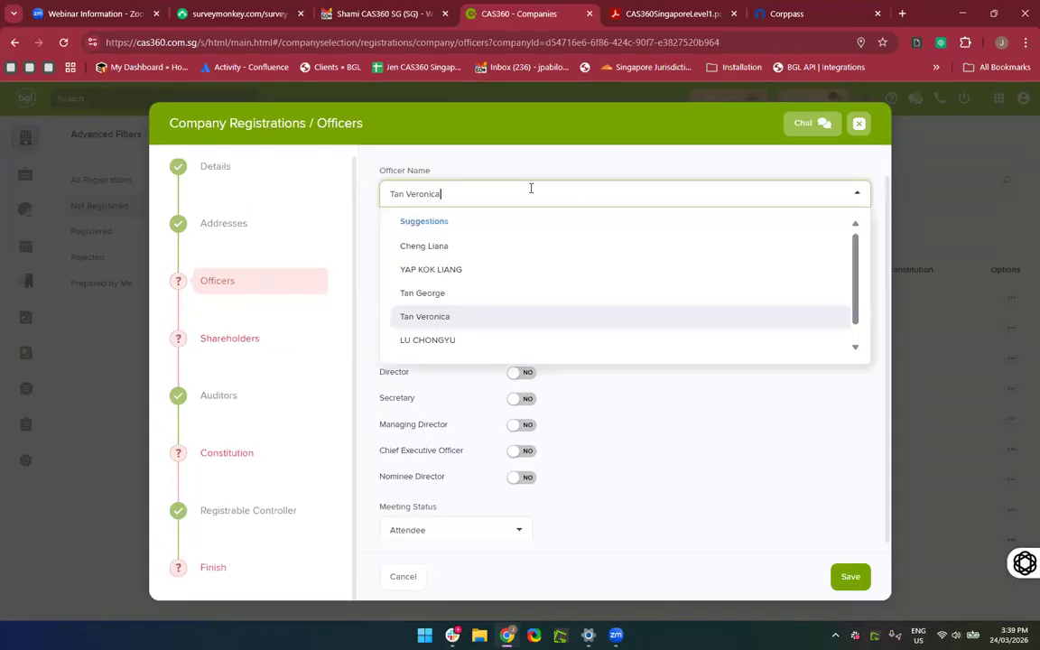
left_click(359, 201)
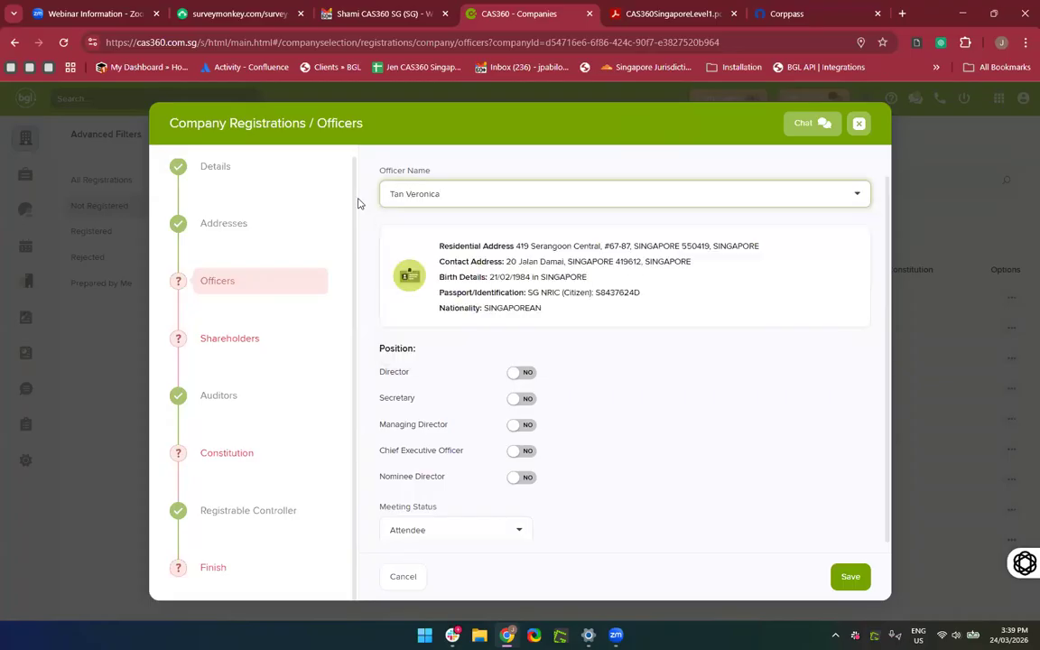
left_click(425, 196)
key("BackSpace")
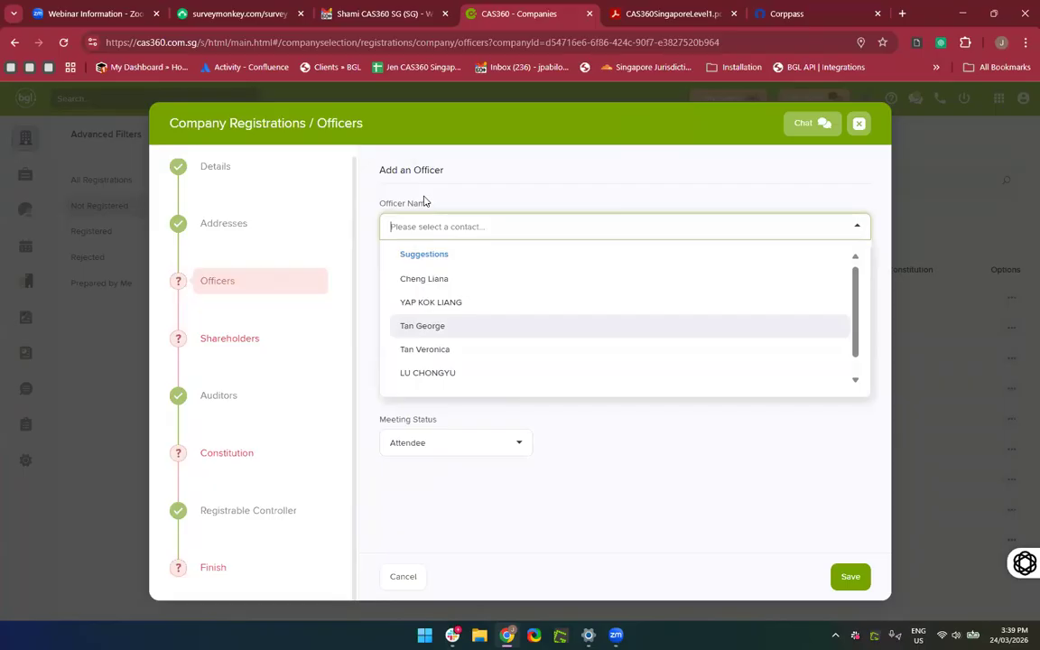
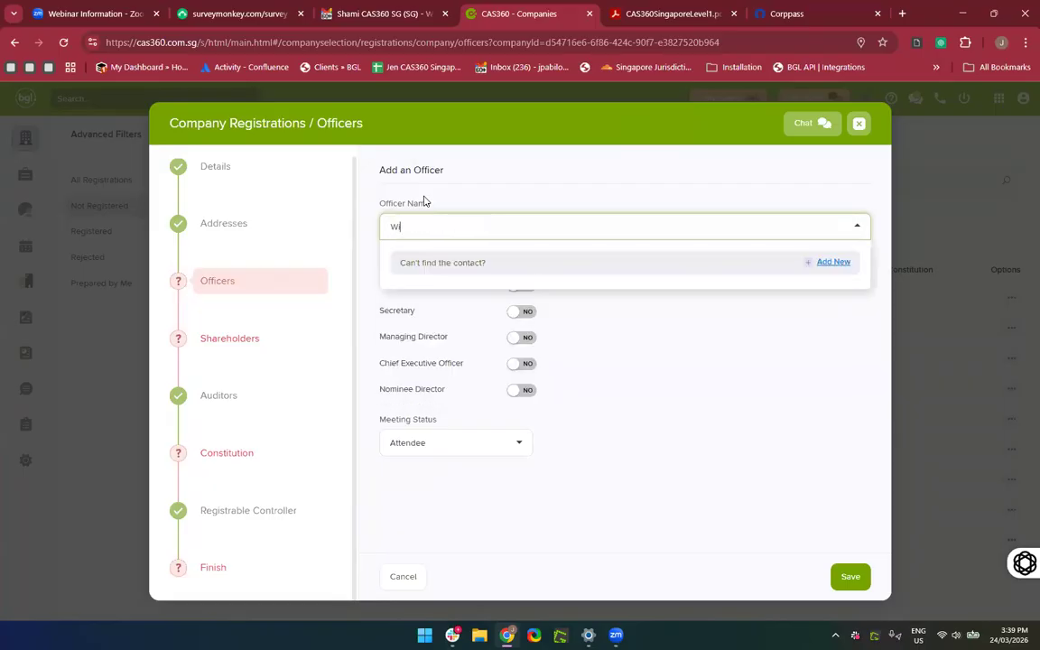
left_click(492, 263)
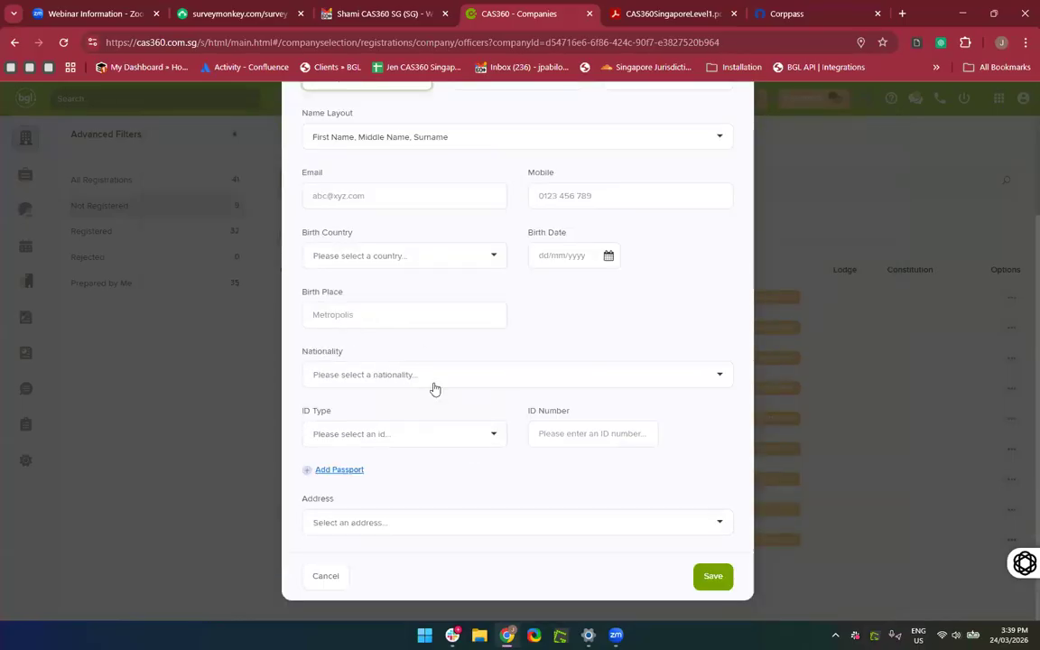
Set the name layout to 'Surname, First Name, Middle Name' and enter the contact's e-mail.
scroll(440, 402, "up", 2)
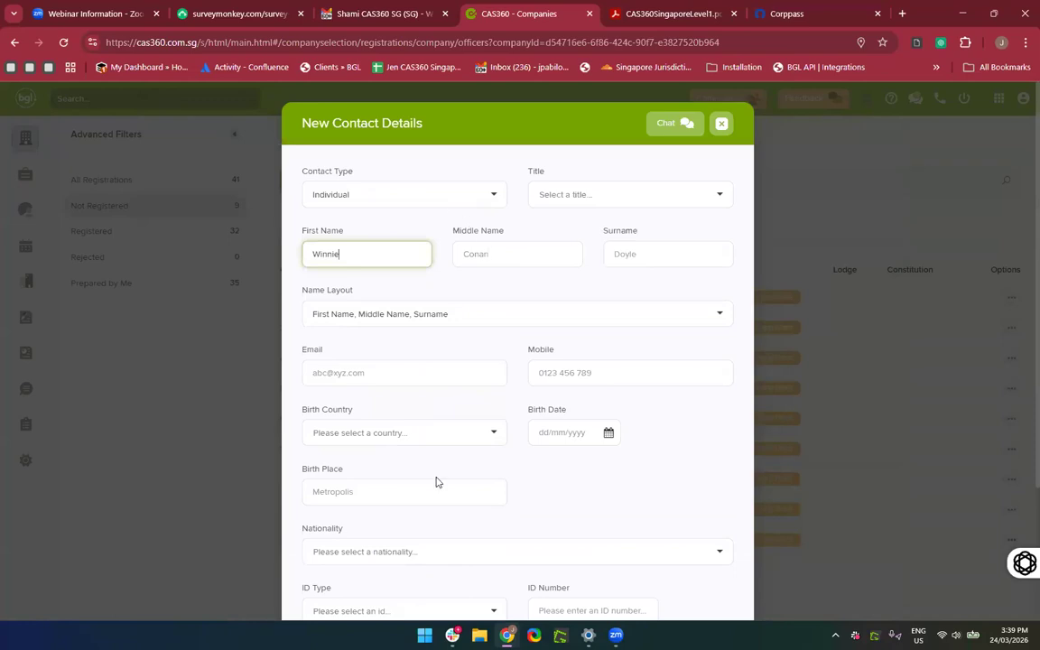
left_click(436, 311)
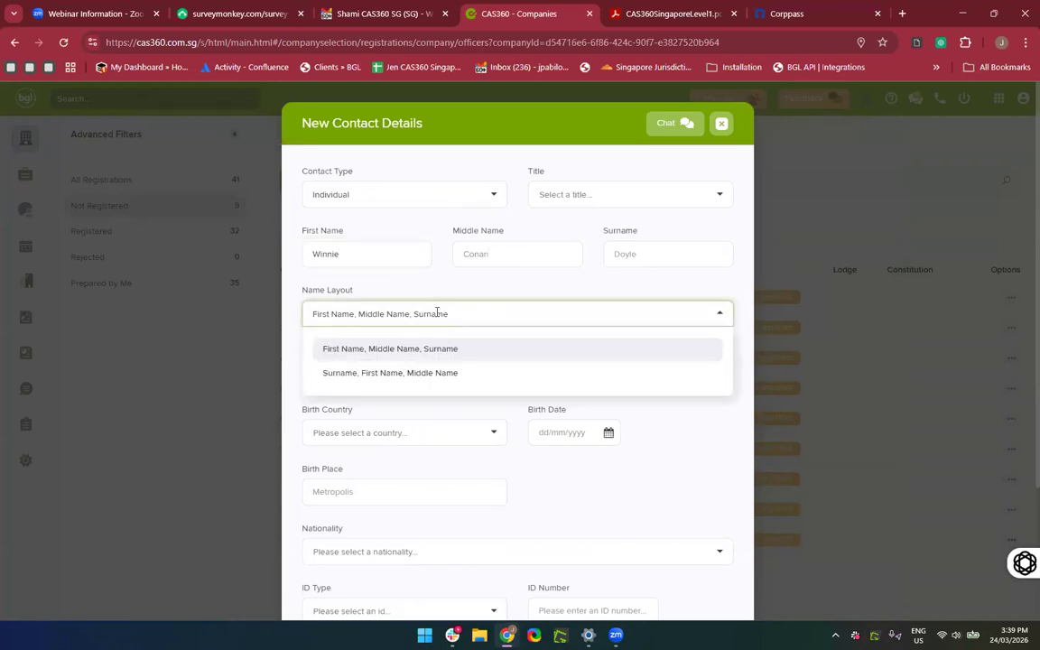
left_click(437, 316)
scroll(437, 316, "down", 1)
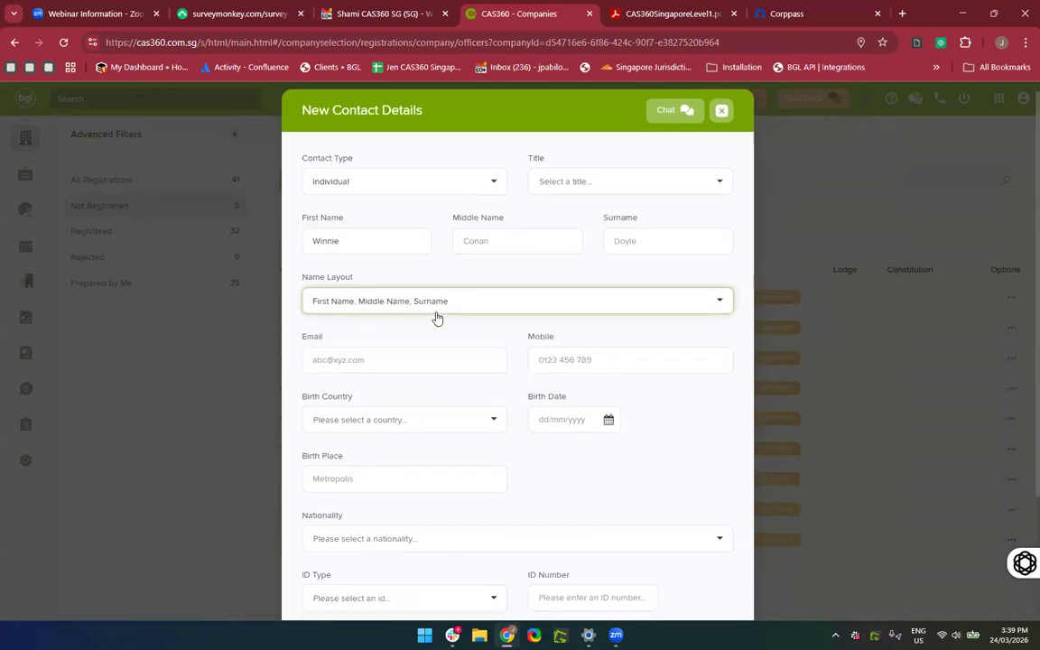
left_click(406, 305)
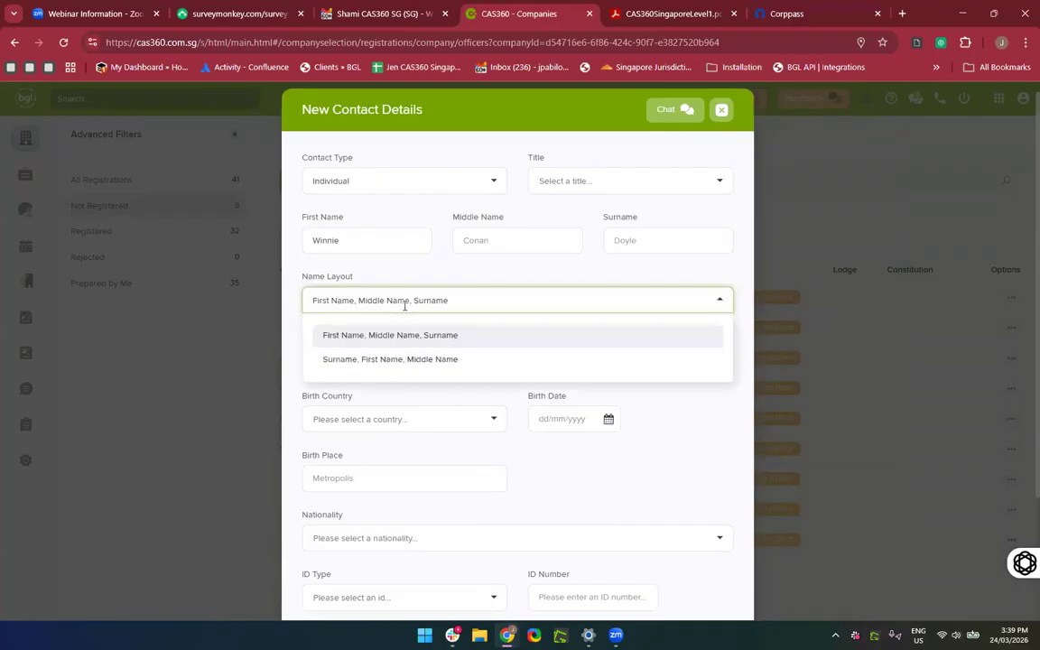
left_click(364, 362)
scroll(419, 328, "down", 2)
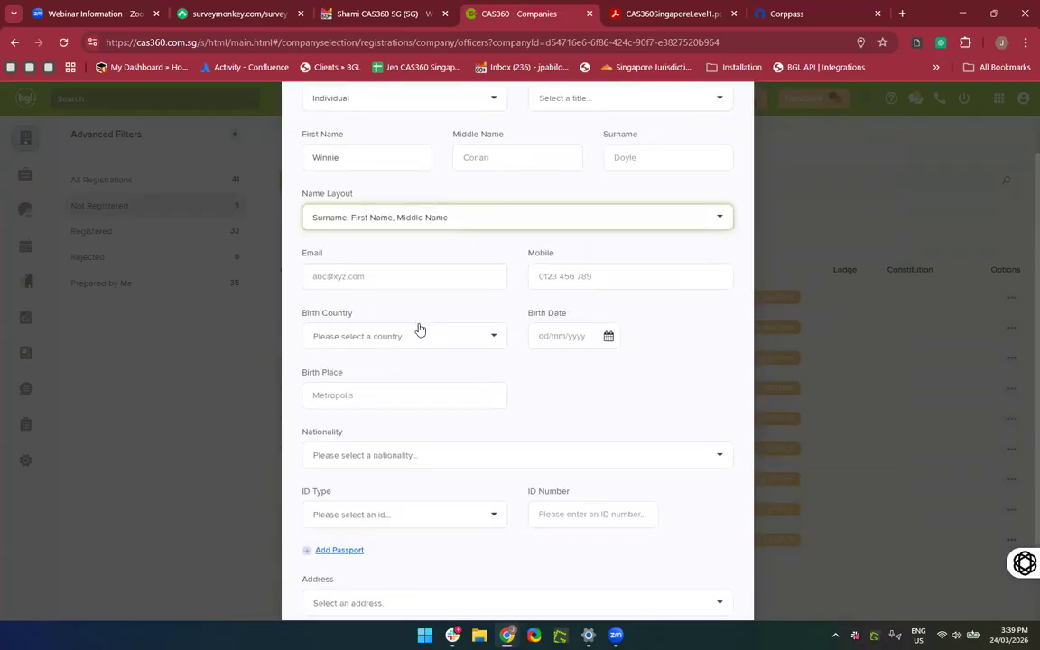
left_click(362, 266)
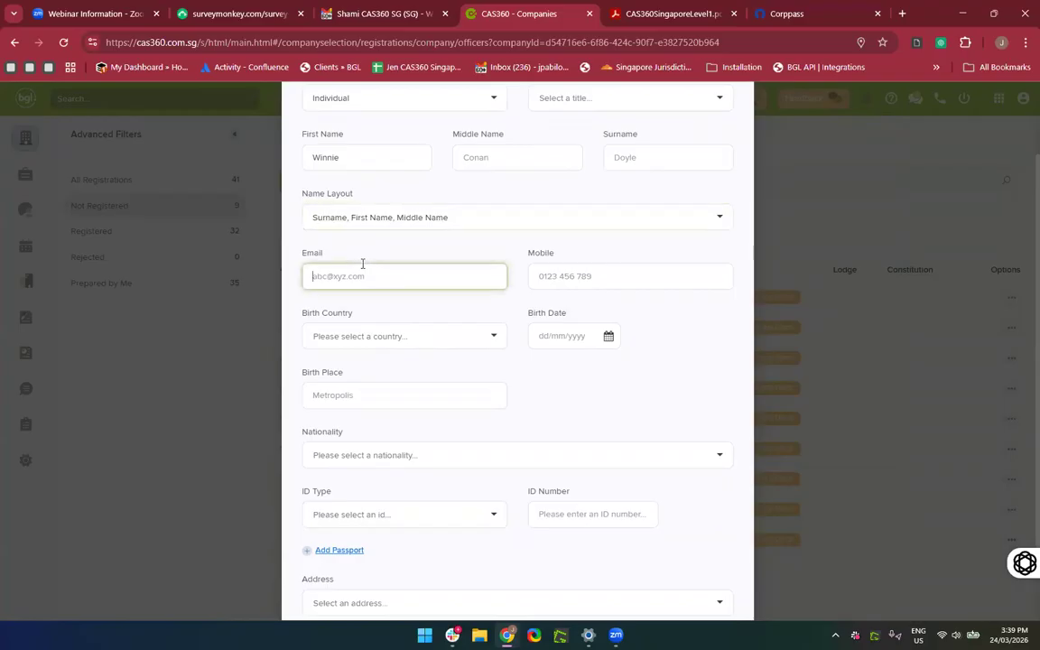
left_click(569, 275)
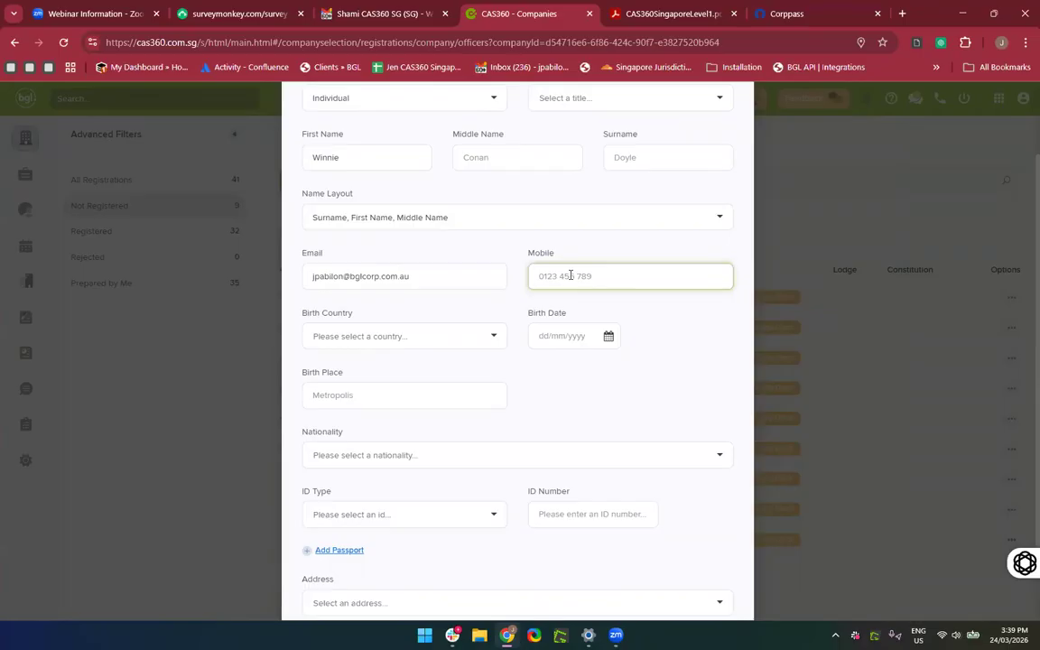
Set the birth country to MALAYSIA and the birth place to Kuala Lumpur.
left_click(452, 340)
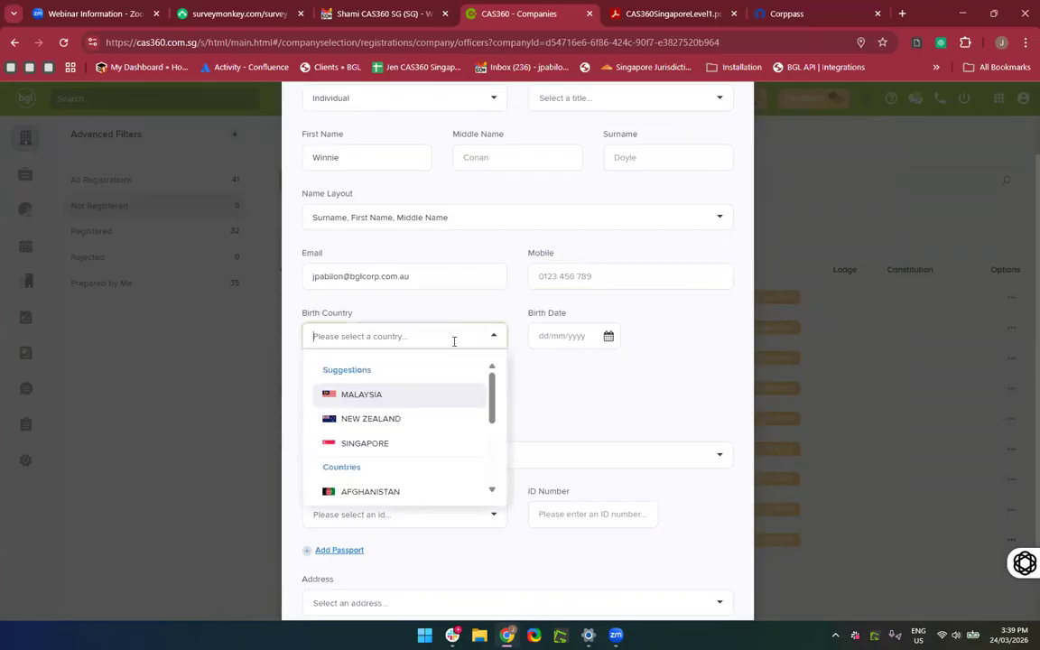
left_click(397, 396)
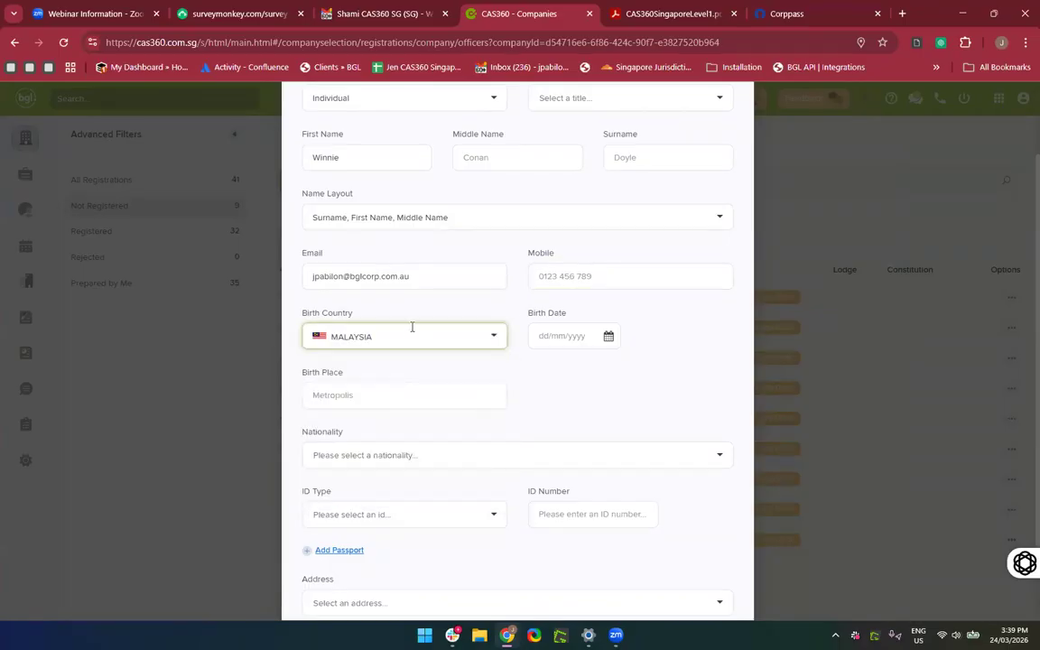
left_click(411, 328)
left_click(387, 397)
scroll(527, 401, "down", 1)
left_click(387, 316)
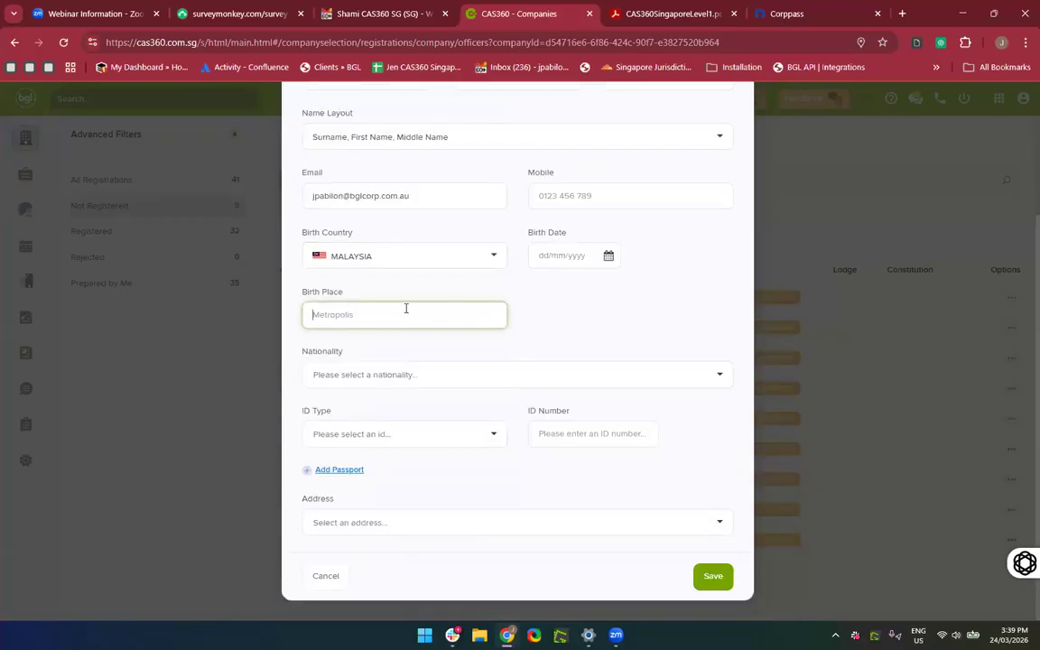
type("J")
key("BackSpace")
type("Kuala Lumpur")
Set nationality to MALAYSIAN and ID type to SG NRIC (Permanent Resident).
left_click(382, 384)
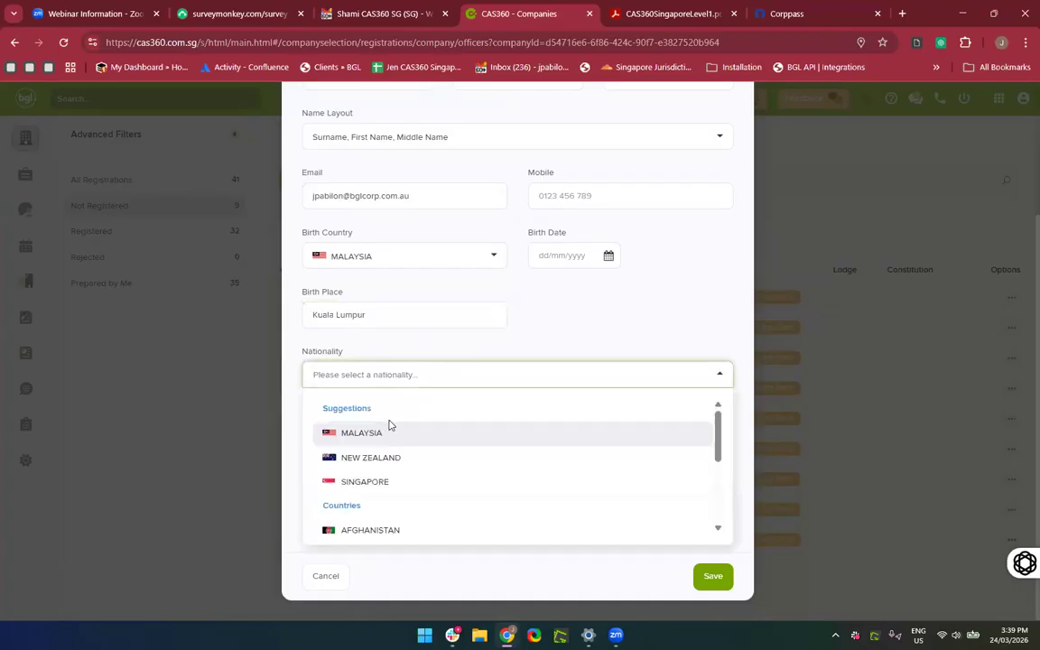
left_click(371, 373)
left_click(361, 377)
left_click(355, 433)
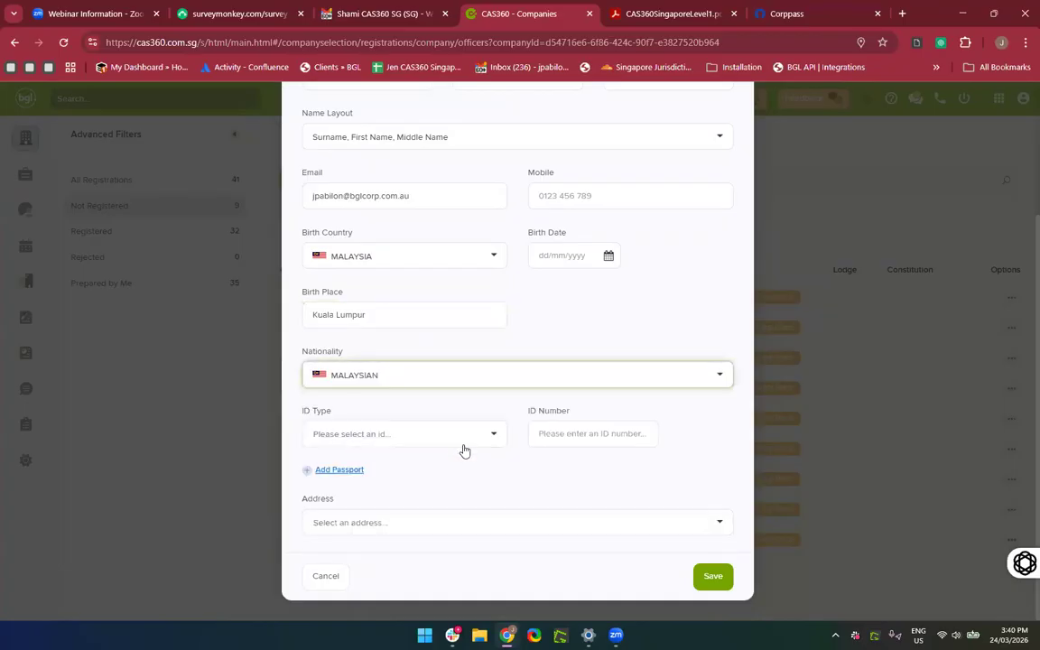
left_click(413, 442)
left_click_drag(413, 504, 364, 444)
left_click(375, 432)
left_click(408, 444)
left_click(365, 440)
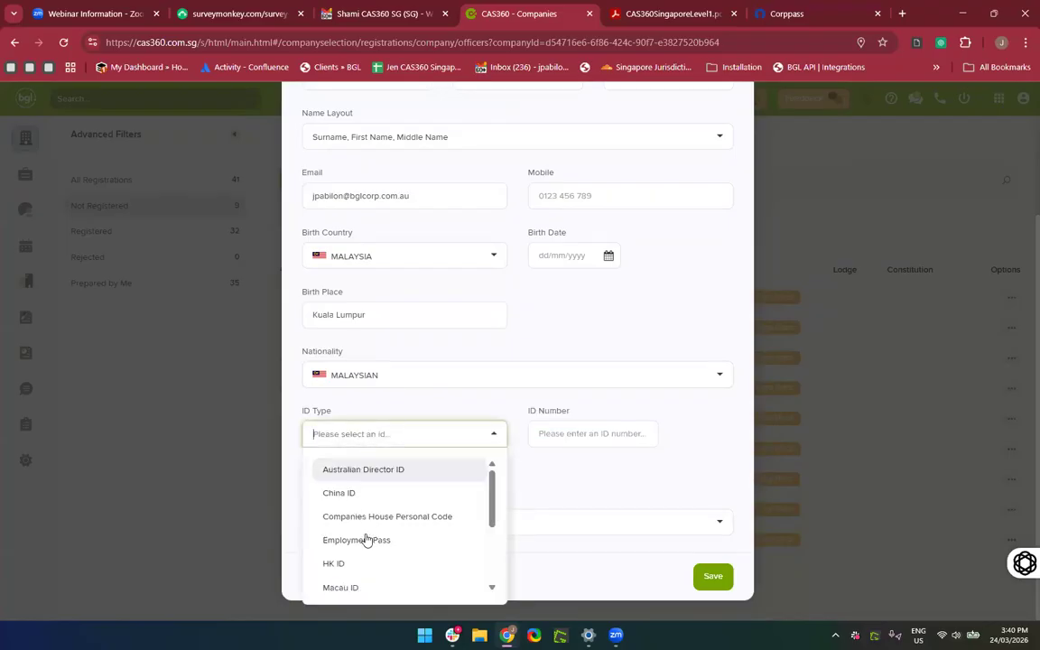
scroll(367, 539, "down", 5)
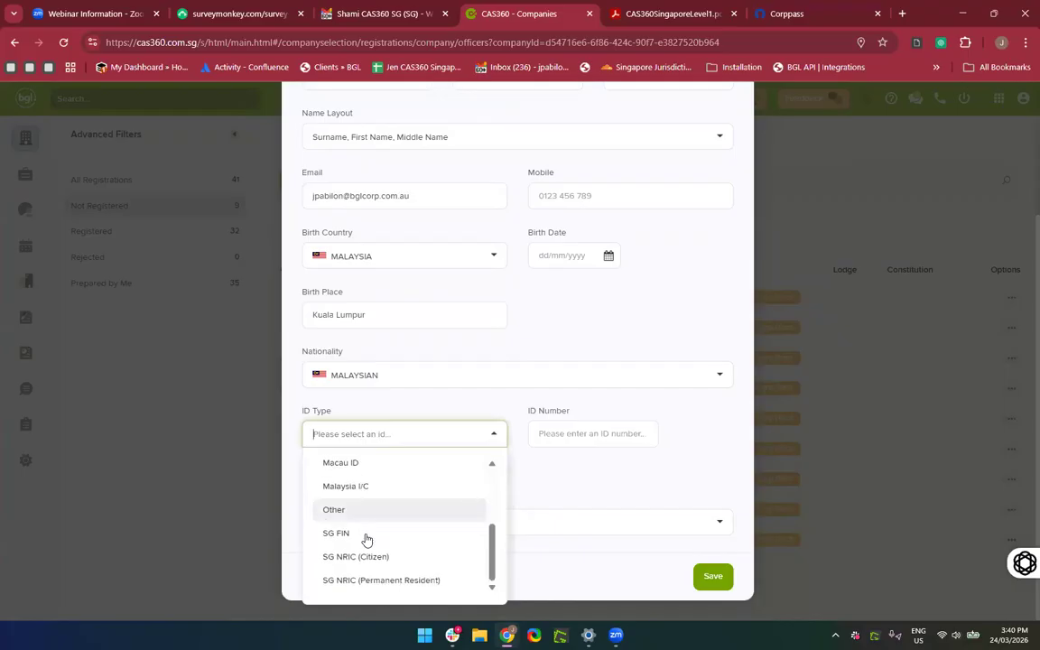
left_click(371, 583)
Enter the contact's ID number and pick their address from the saved addresses.
left_click(554, 428)
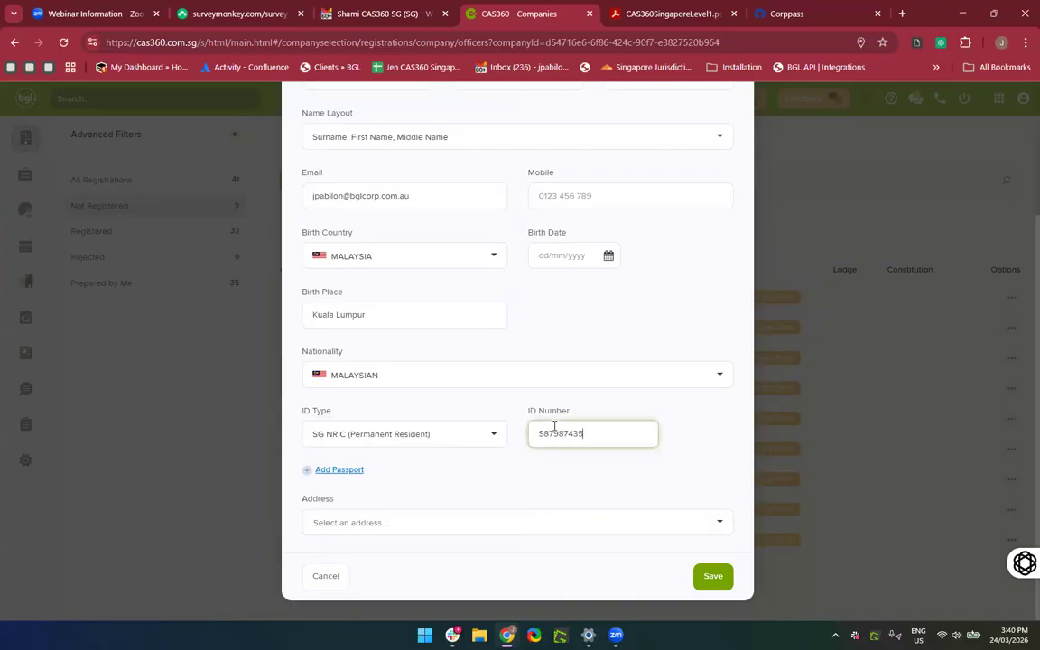
left_click(528, 485)
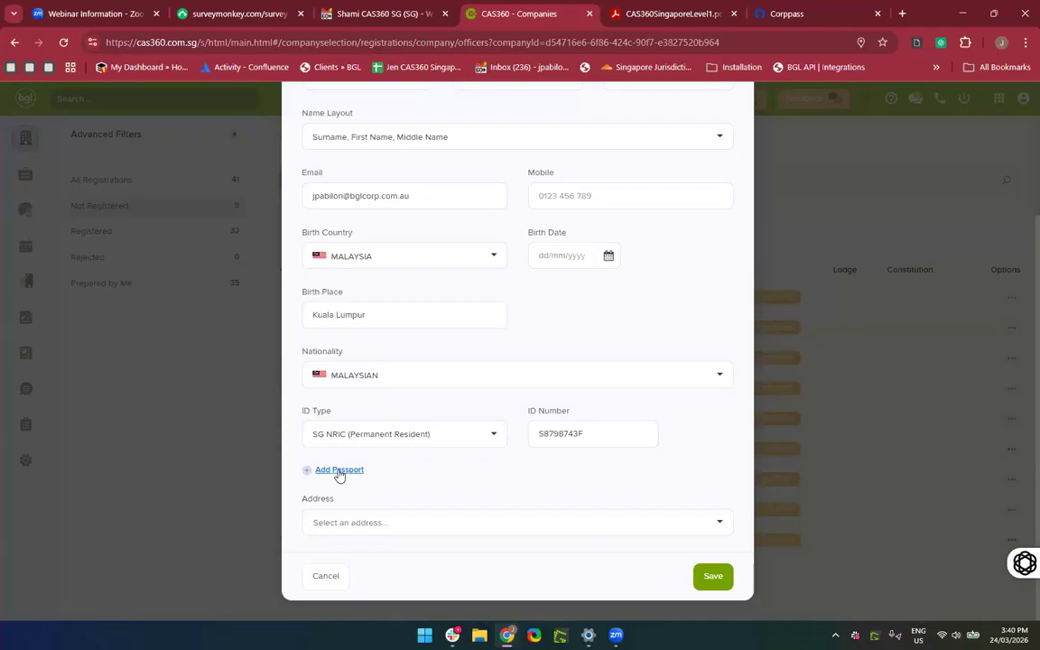
left_click(446, 523)
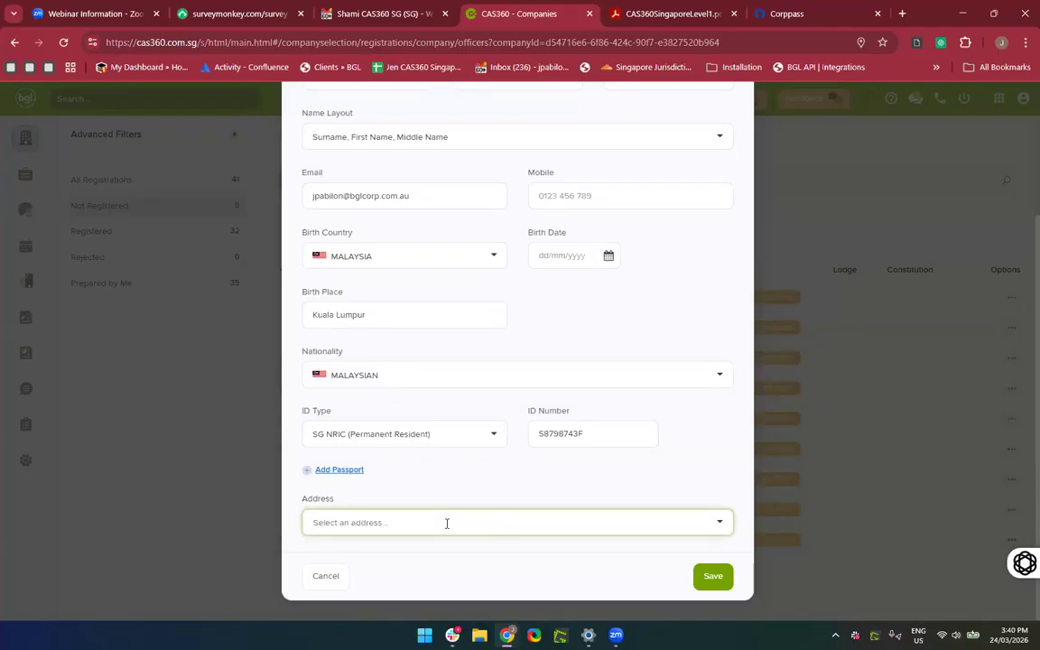
left_click(446, 522)
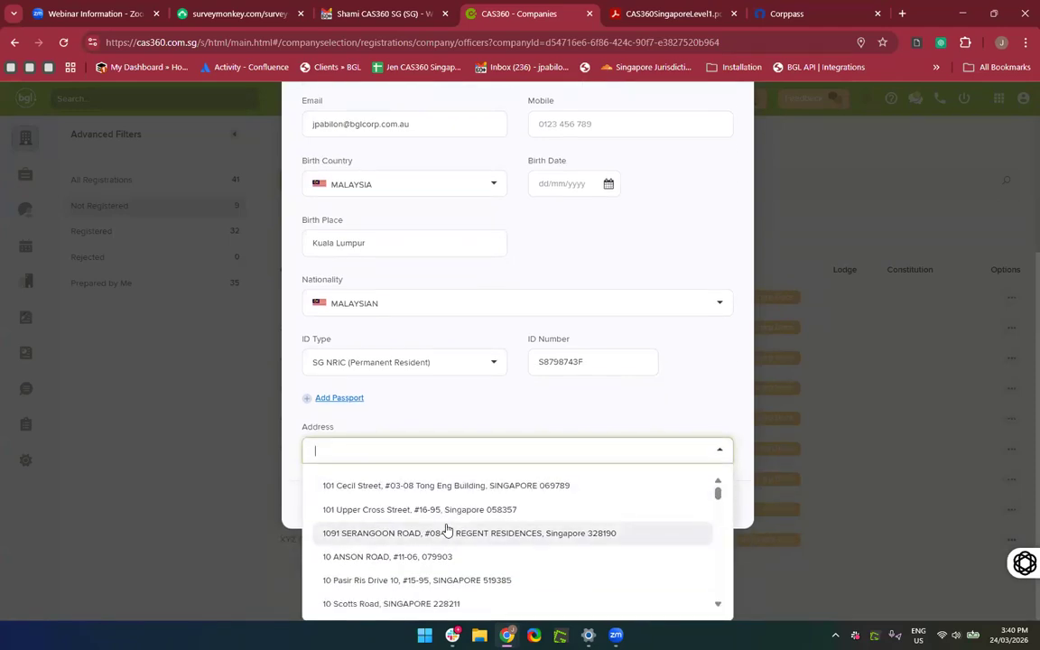
left_click(343, 583)
scroll(660, 469, "up", 2)
left_click(608, 364)
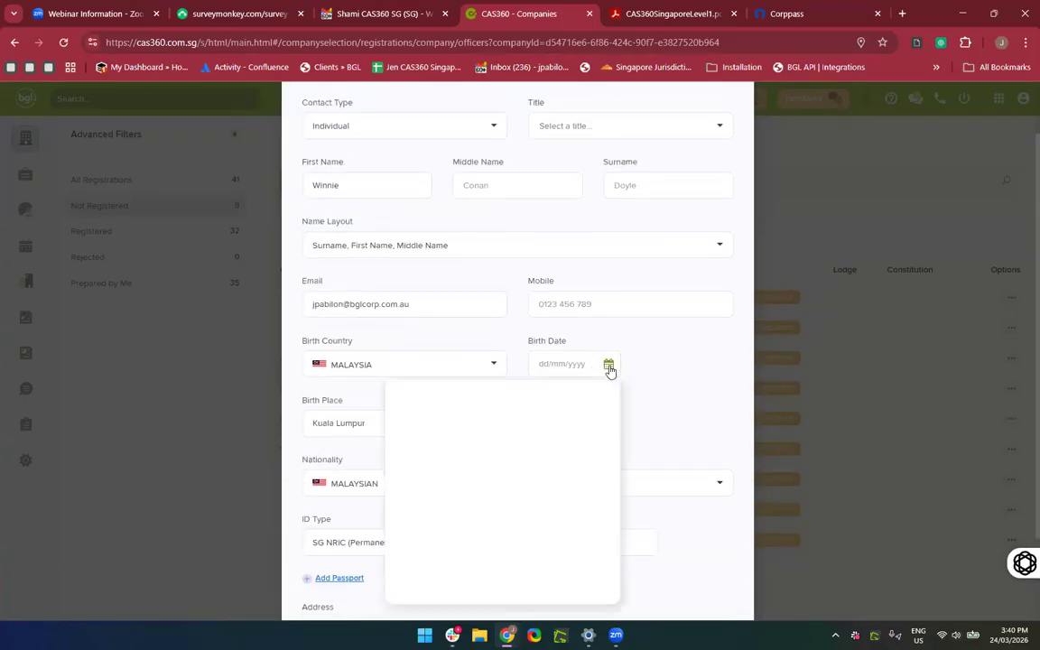
Fill in the contact's surname and attempt to save the new contact.
left_click(608, 365)
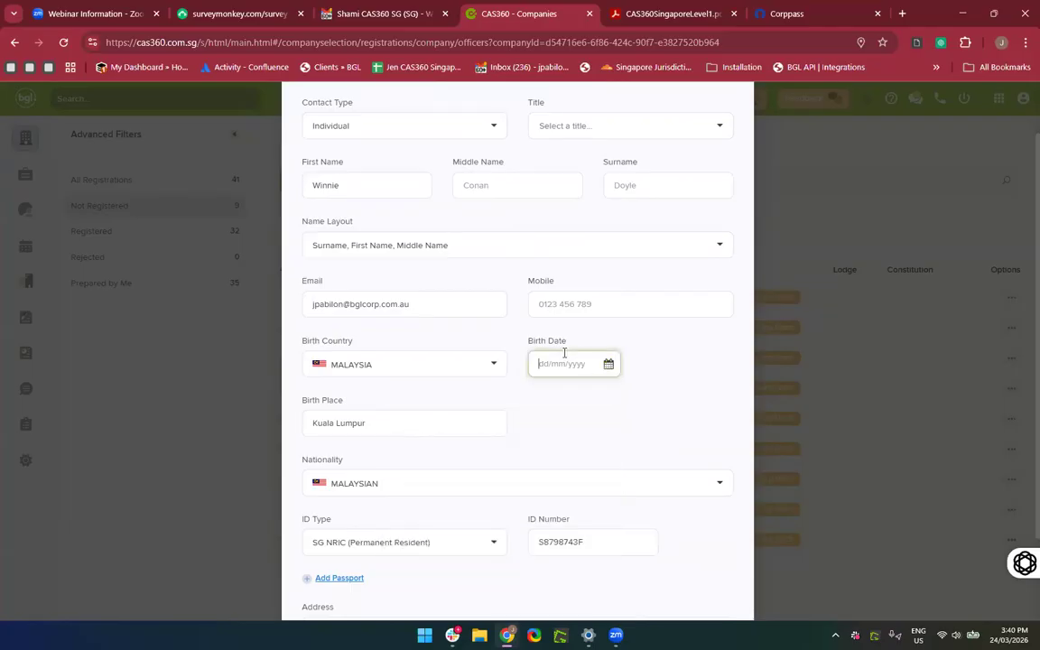
scroll(736, 397, "down", 2)
scroll(724, 425, "up", 3)
scroll(728, 425, "down", 3)
scroll(726, 425, "up", 2)
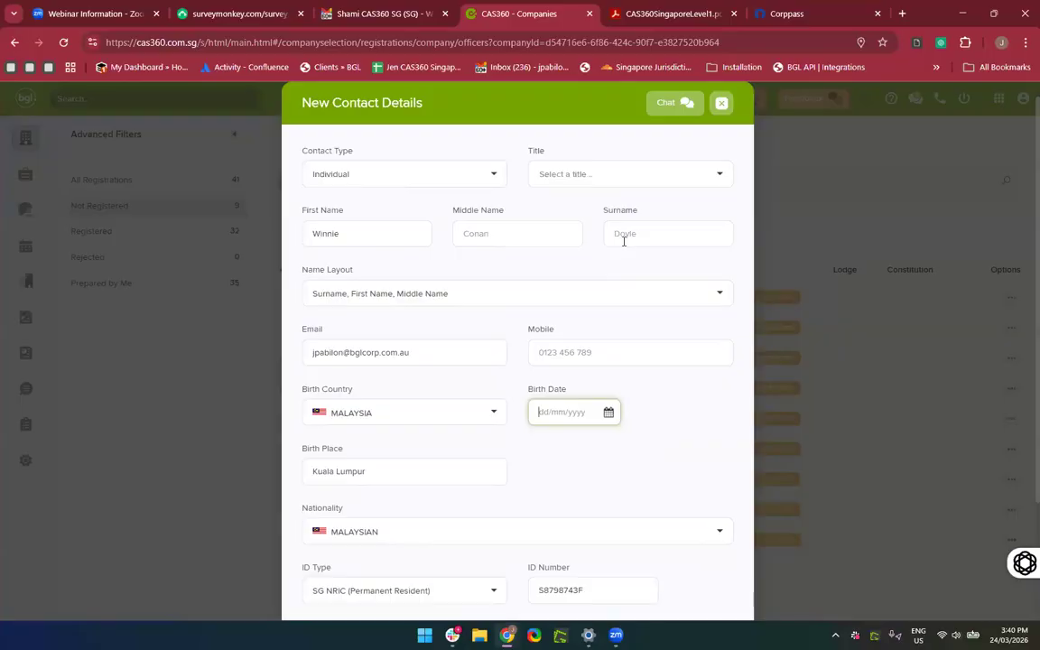
left_click(623, 235)
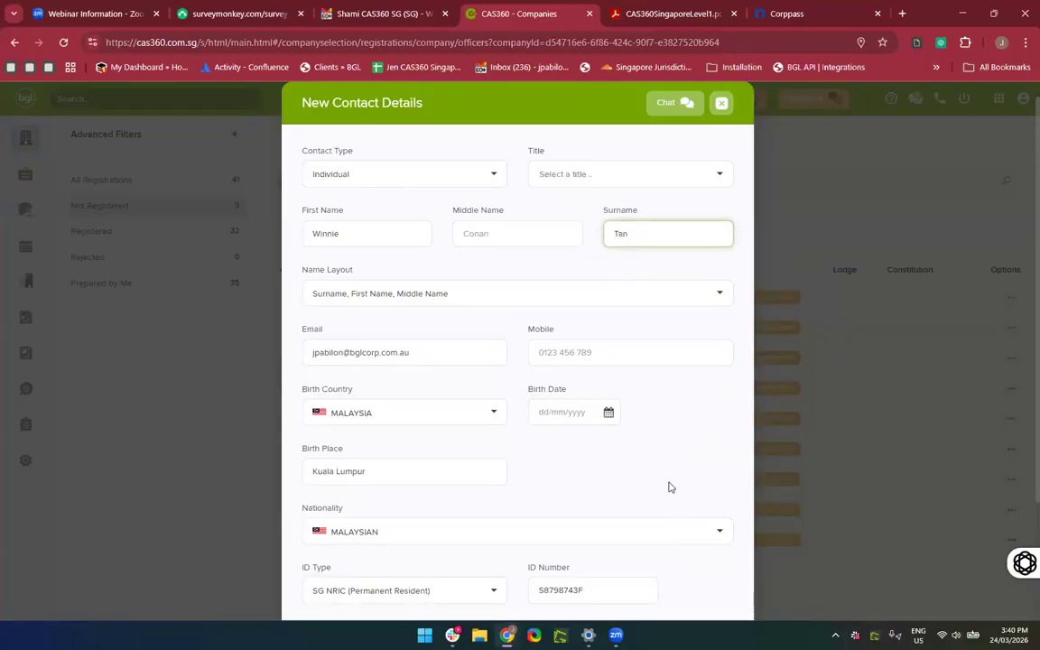
scroll(713, 578, "down", 2)
left_click(713, 577)
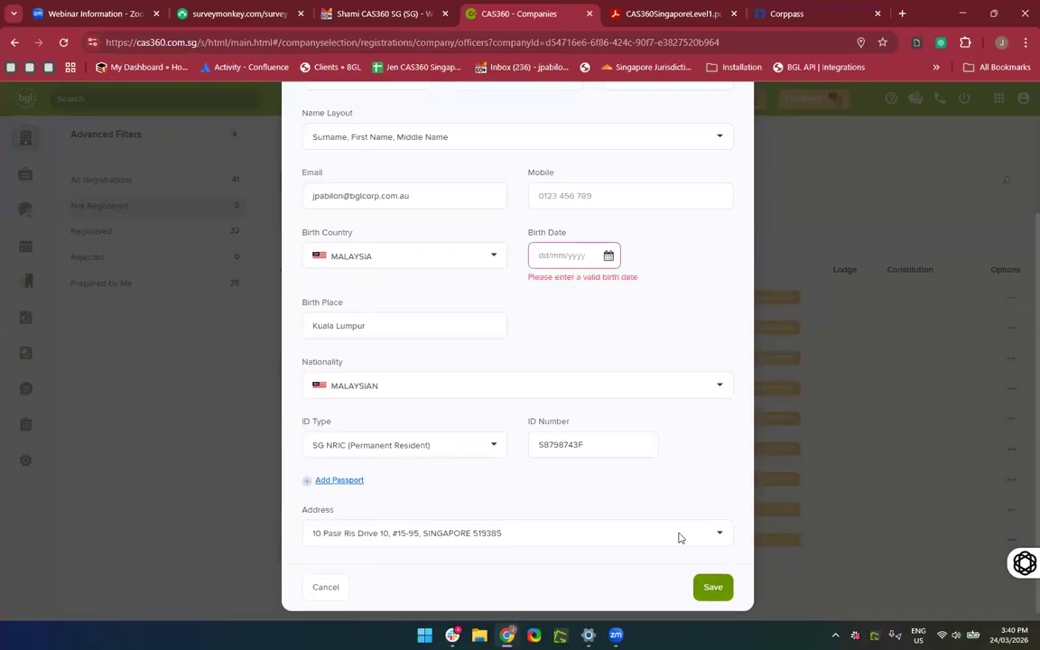
Enter birth date 01/04/1991 and save the new contact.
left_click(561, 257)
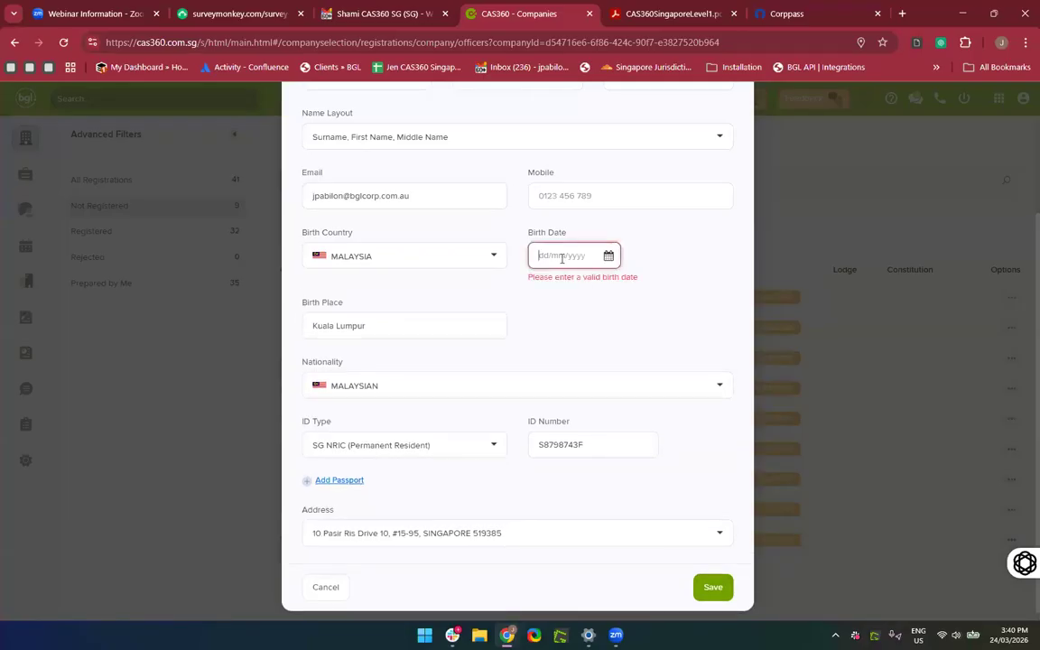
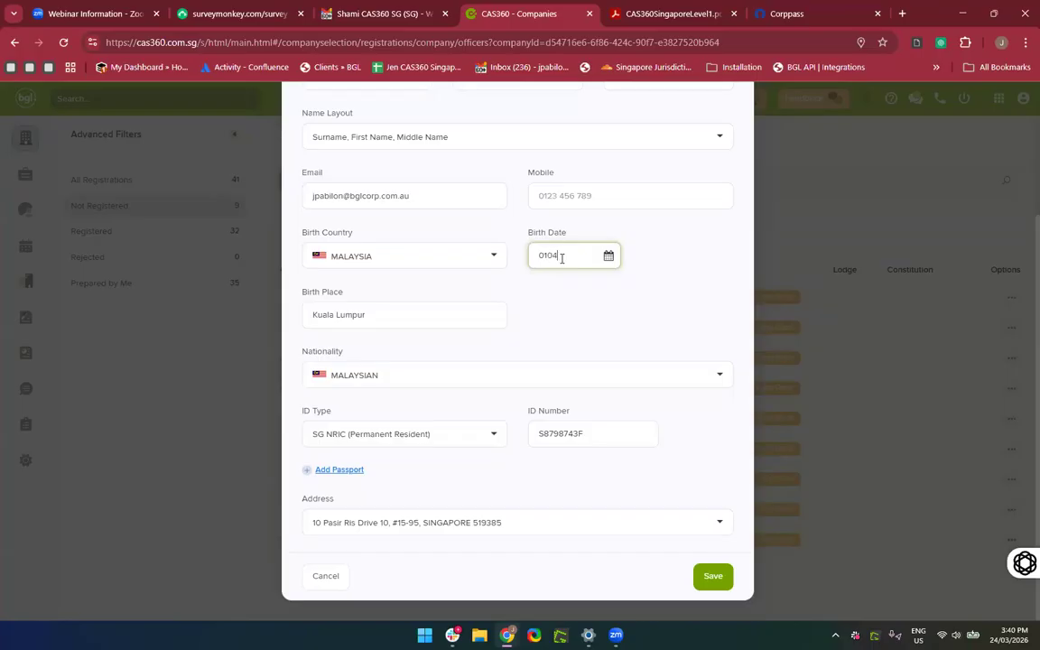
left_click(703, 579)
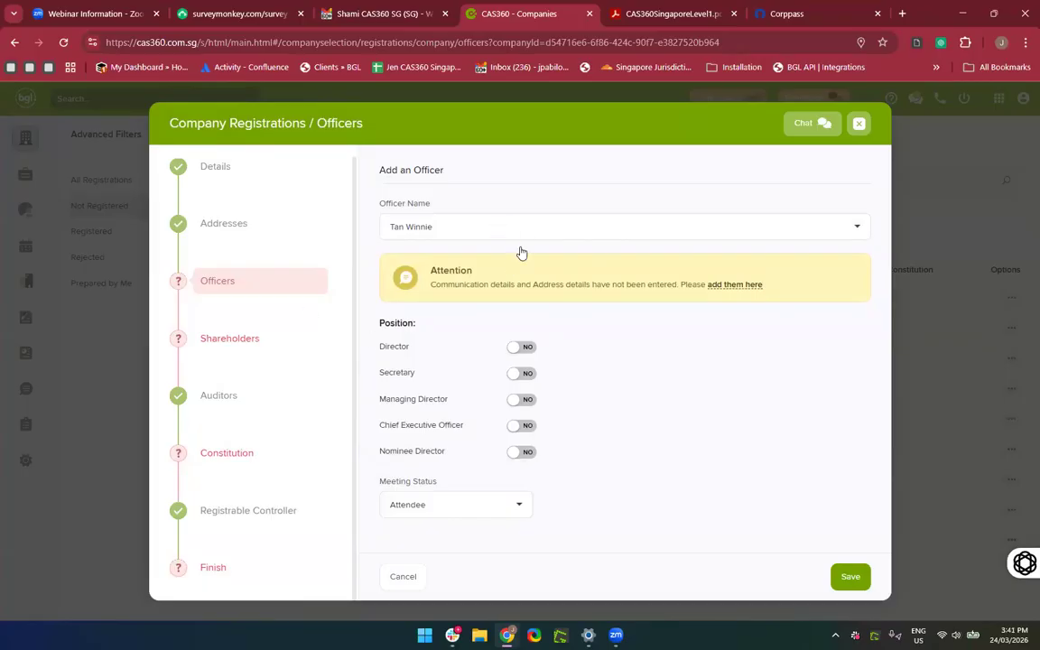
Set the officer's contact address to the suggested Changi Business Park address.
left_click(731, 285)
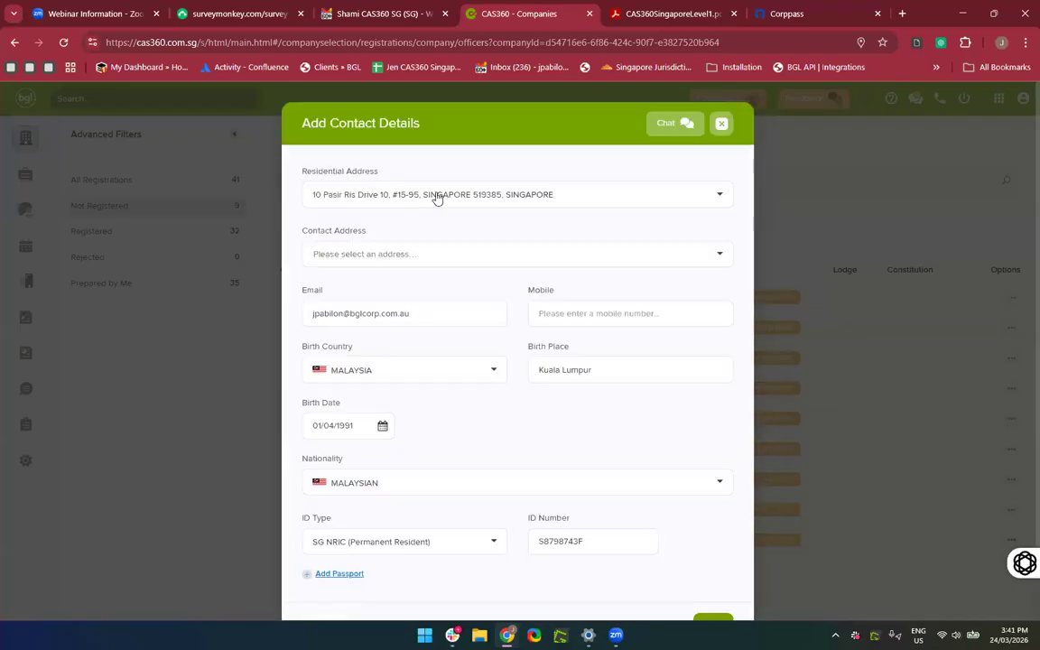
left_click(398, 263)
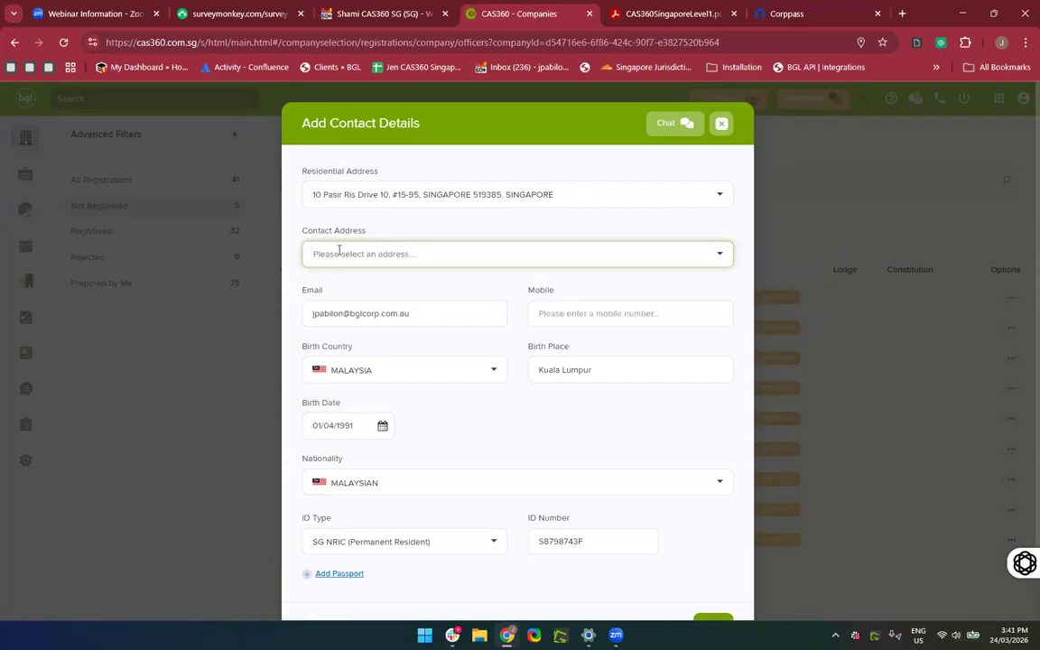
type("5 Chang")
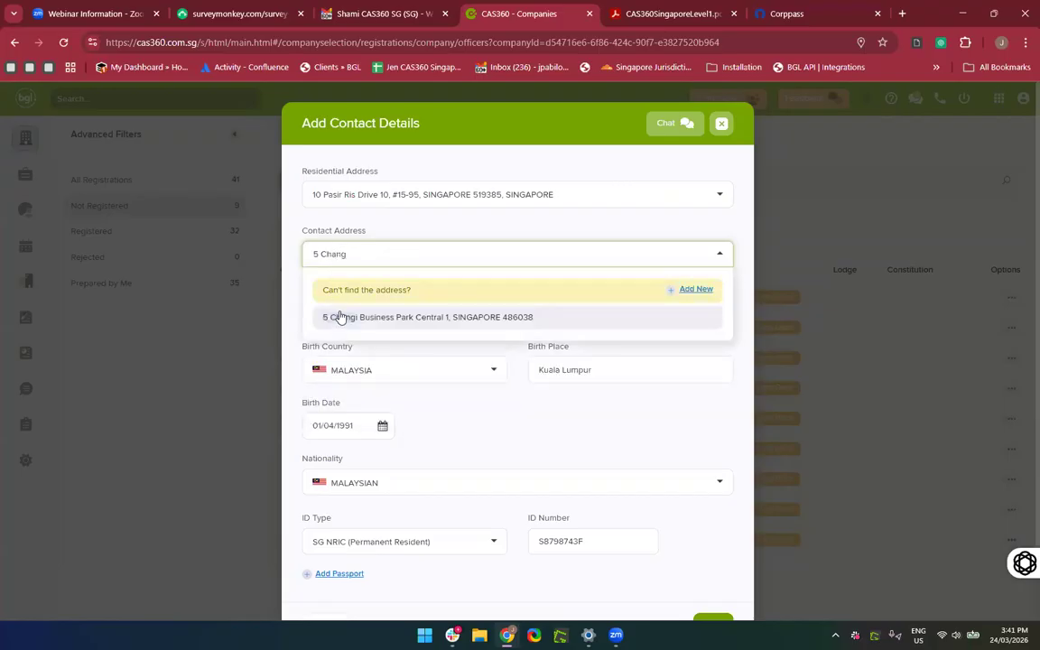
left_click(340, 317)
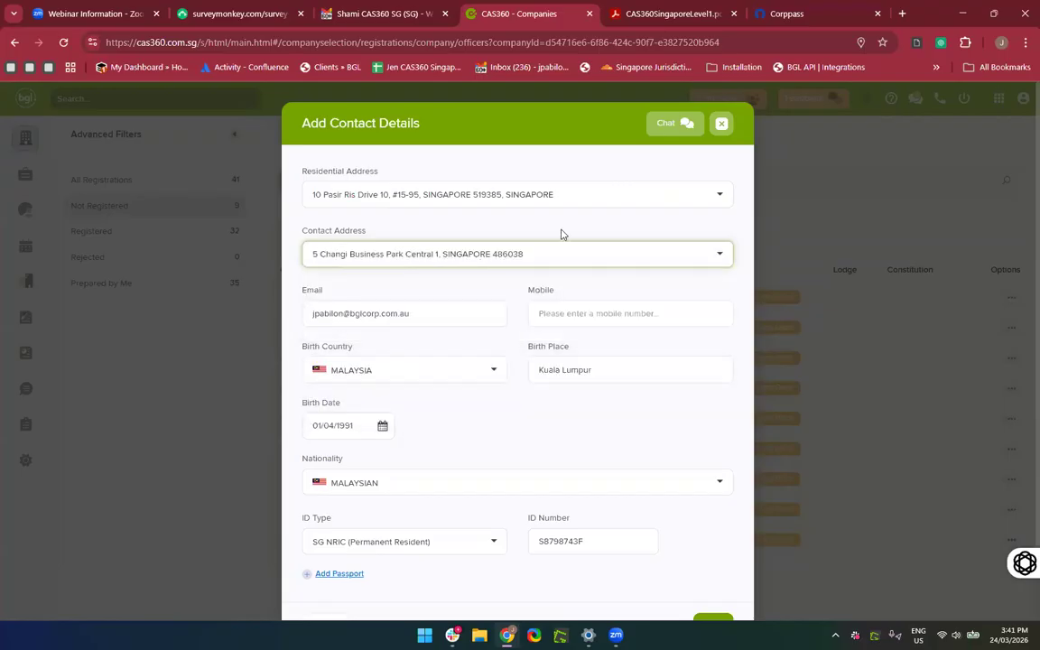
scroll(560, 233, "down", 1)
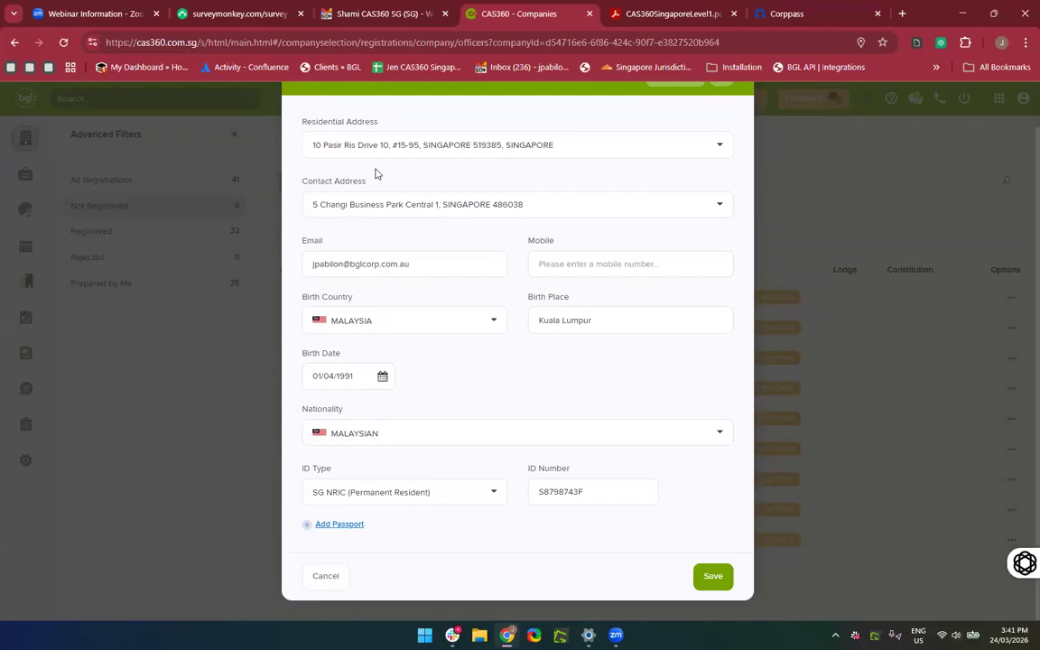
scroll(377, 173, "up", 1)
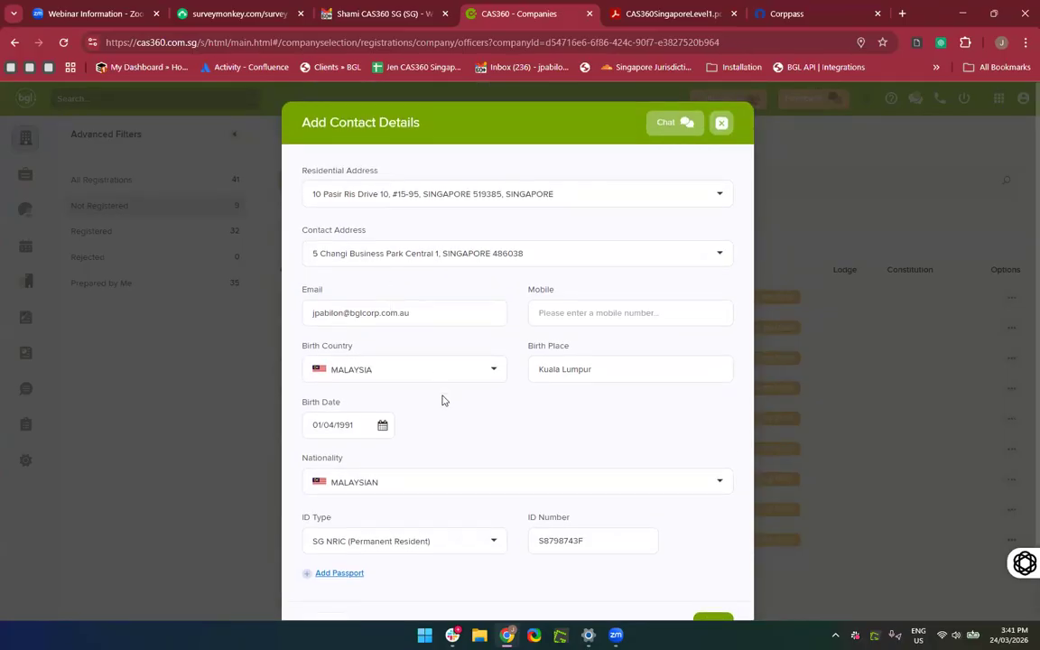
scroll(478, 452, "down", 1)
scroll(479, 453, "up", 1)
scroll(596, 508, "down", 1)
Add the officer's mobile number and save the contact details.
left_click(712, 576)
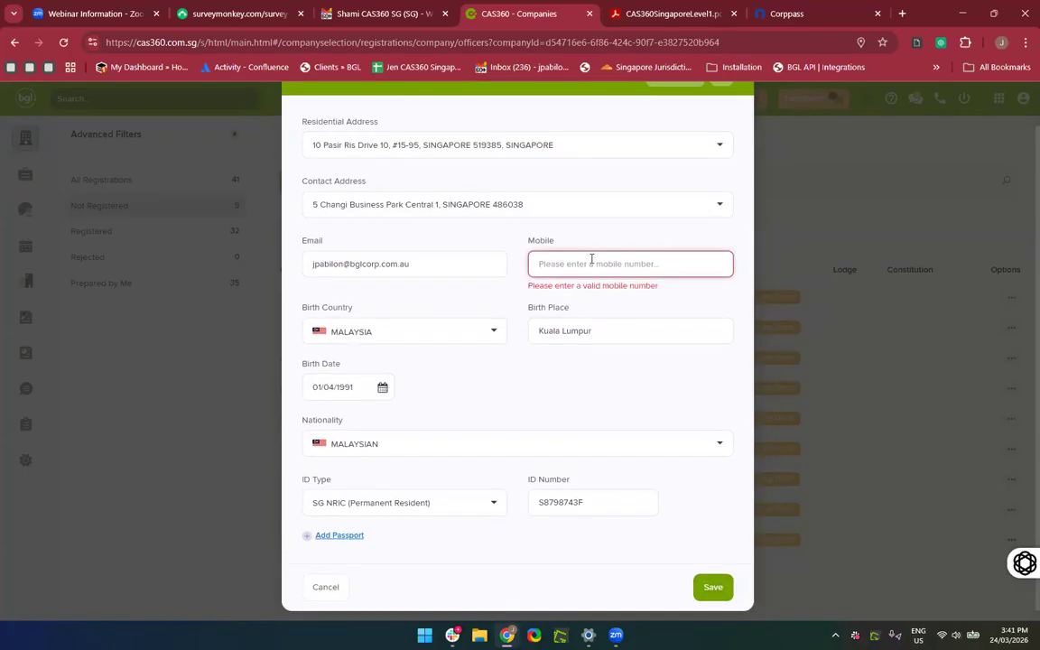
type("9804983")
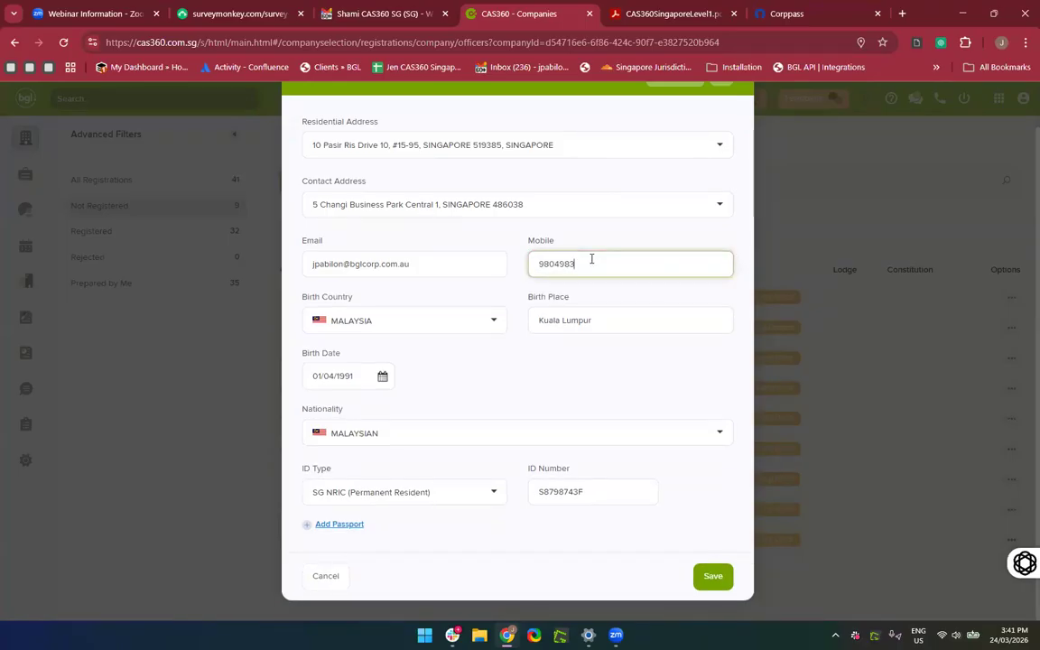
left_click(712, 576)
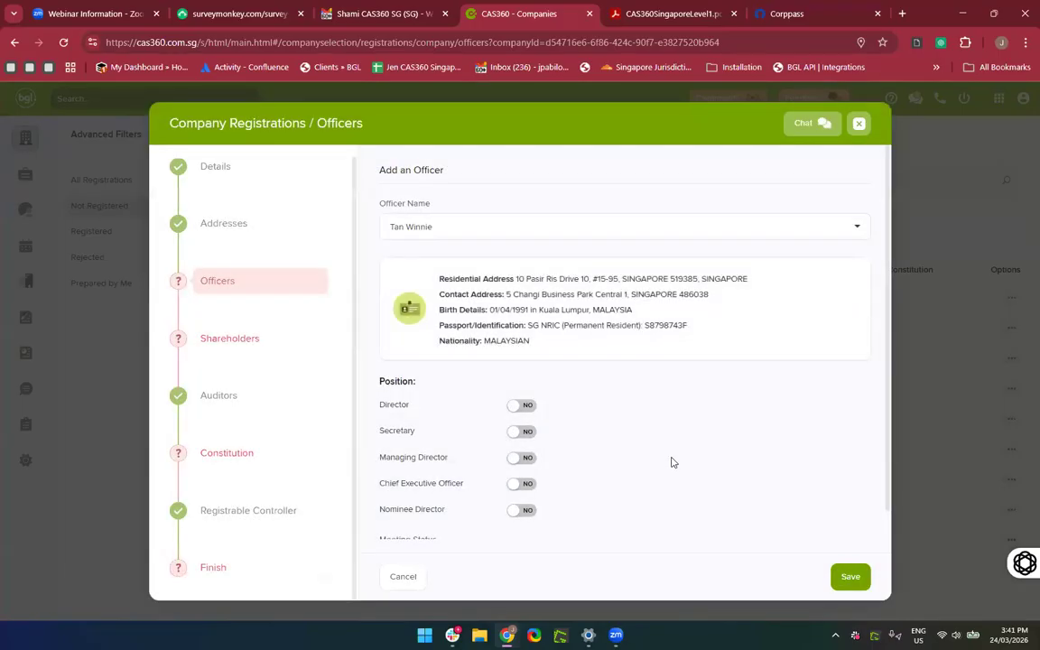
scroll(672, 460, "down", 1)
scroll(673, 460, "up", 1)
Save the first officer as a director, then add a second contact as director.
left_click(524, 405)
scroll(613, 441, "down", 1)
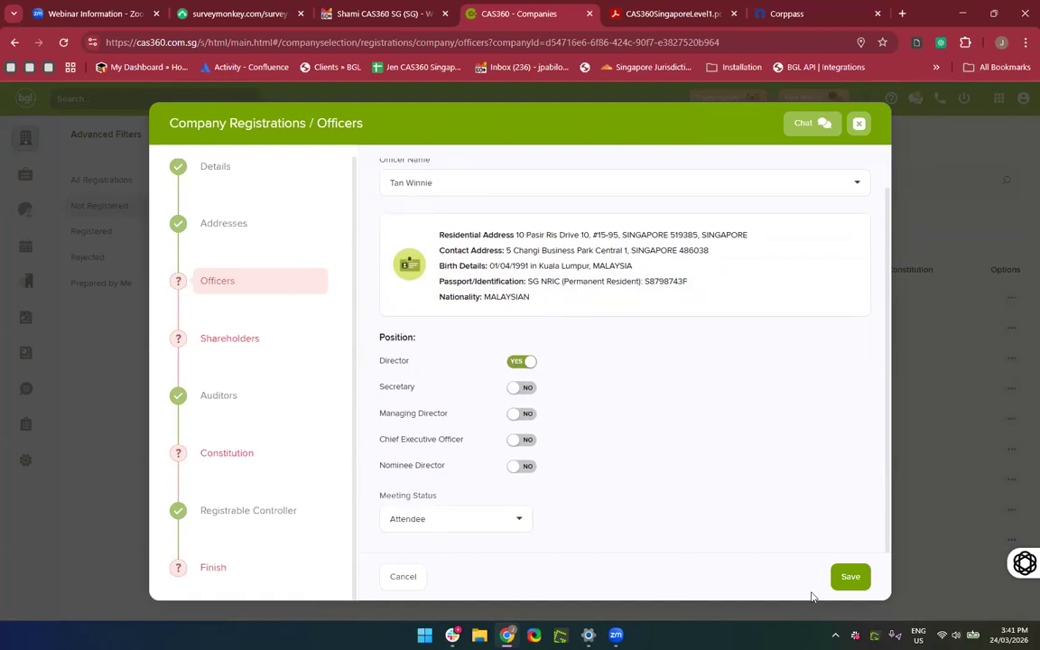
left_click(847, 579)
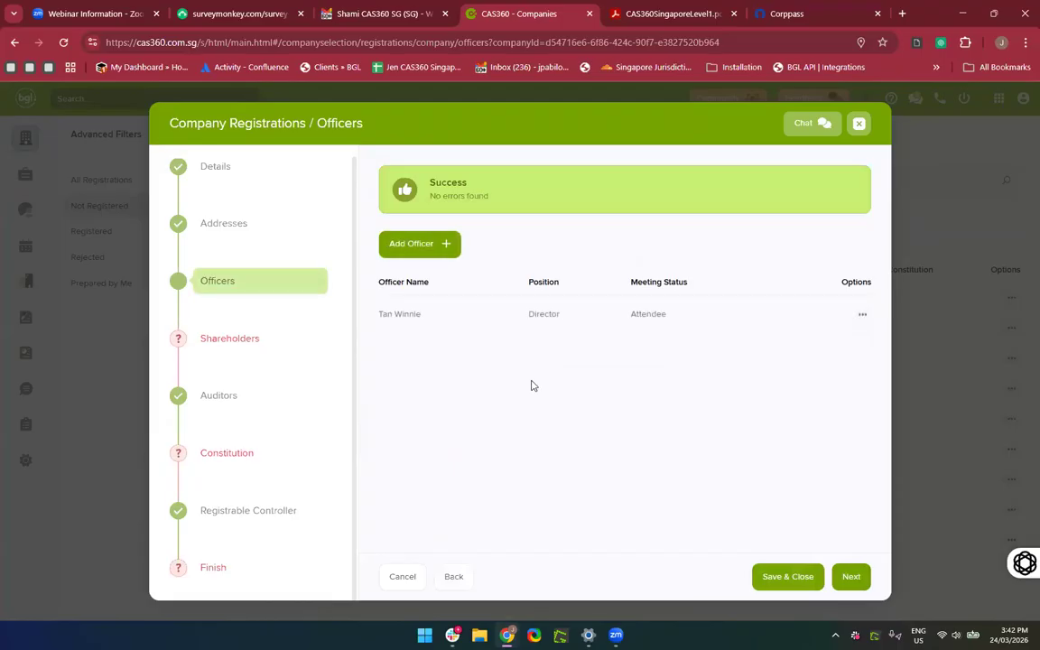
left_click(421, 245)
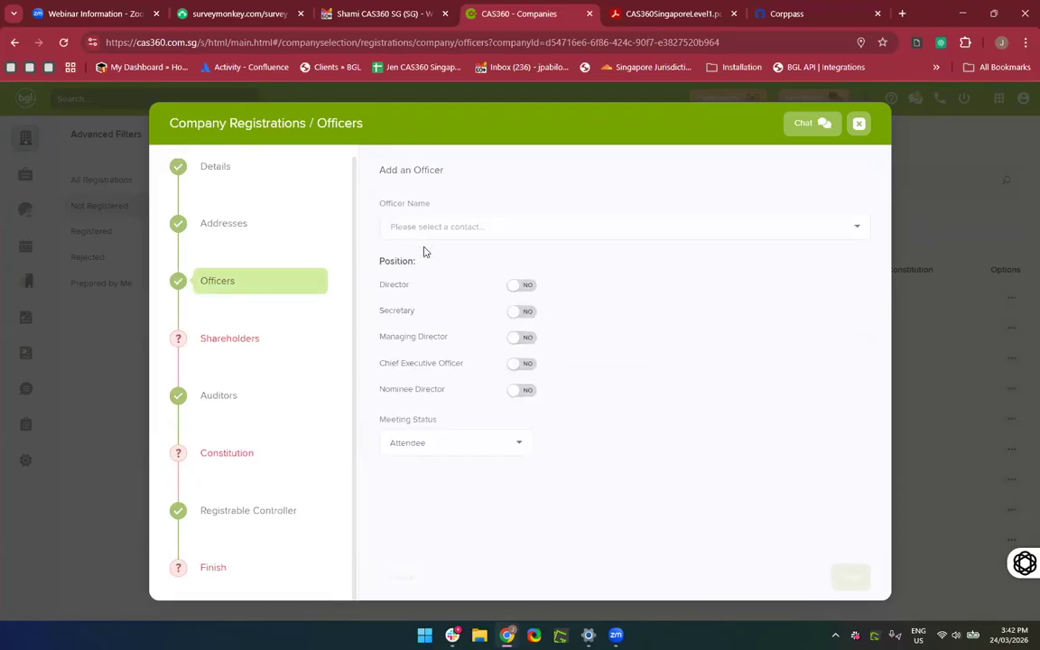
left_click(410, 227)
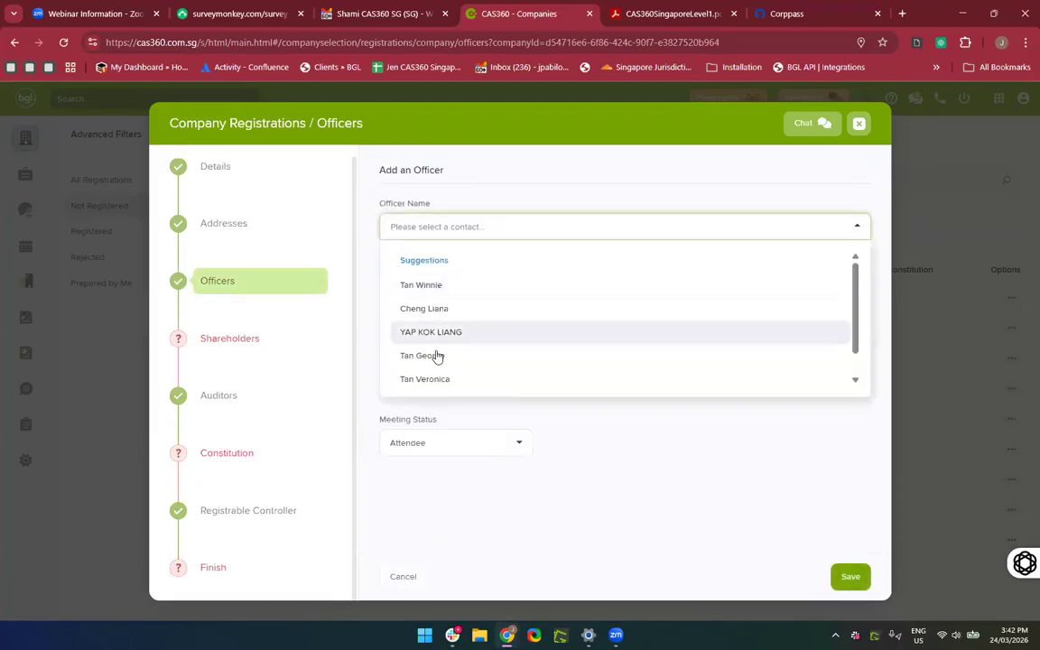
left_click(434, 355)
scroll(637, 440, "down", 1)
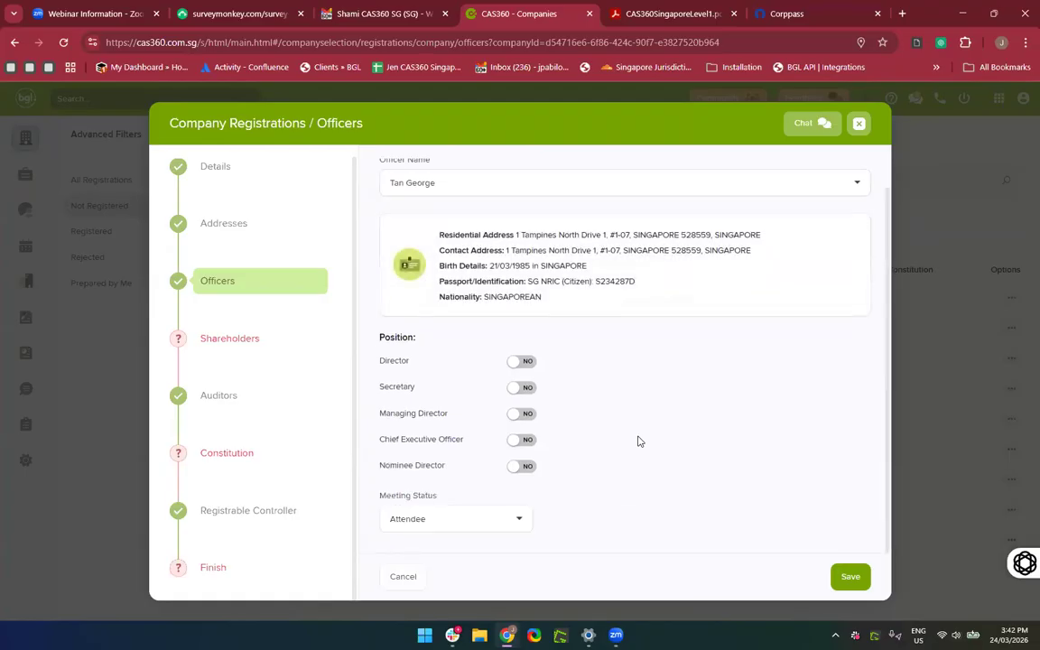
left_click(531, 362)
left_click(849, 575)
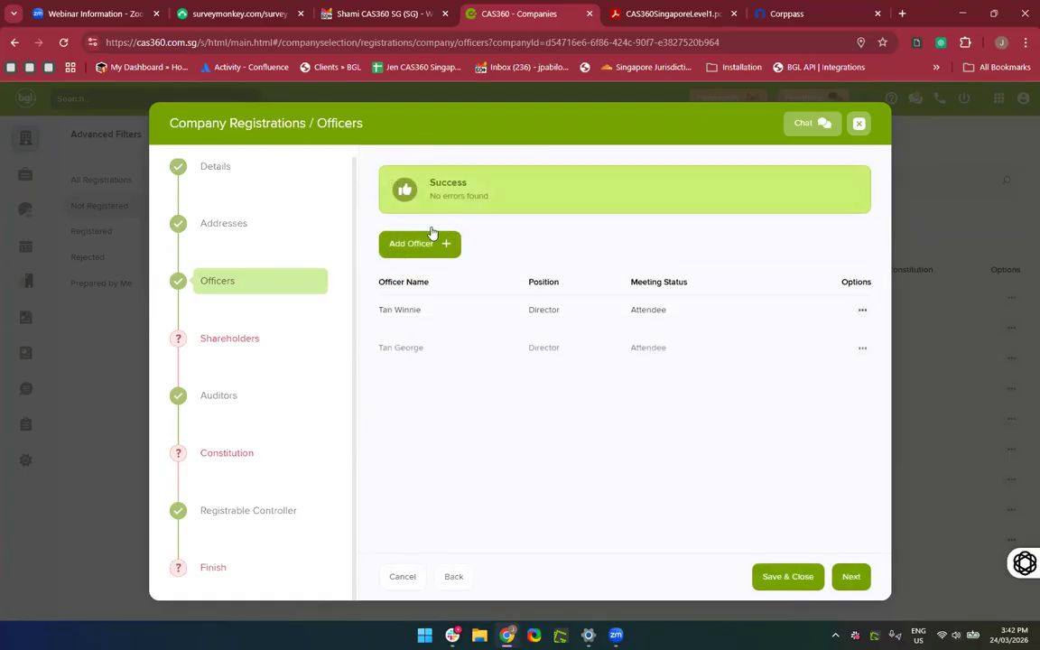
Add a third contact as secretary and begin adding a fourth officer.
left_click(430, 243)
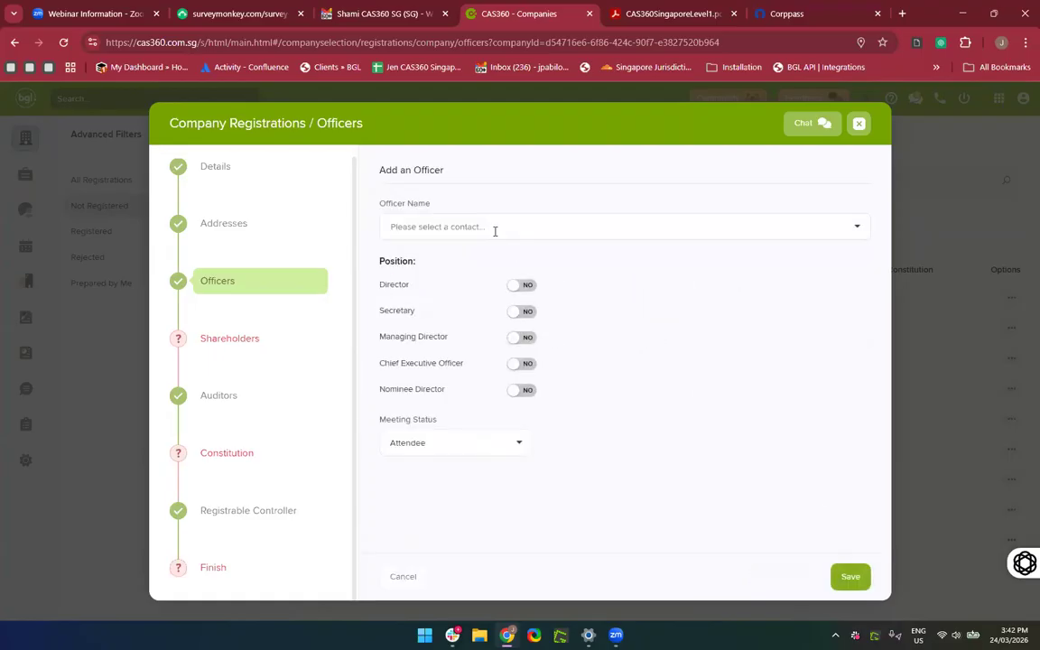
left_click(494, 227)
left_click(463, 381)
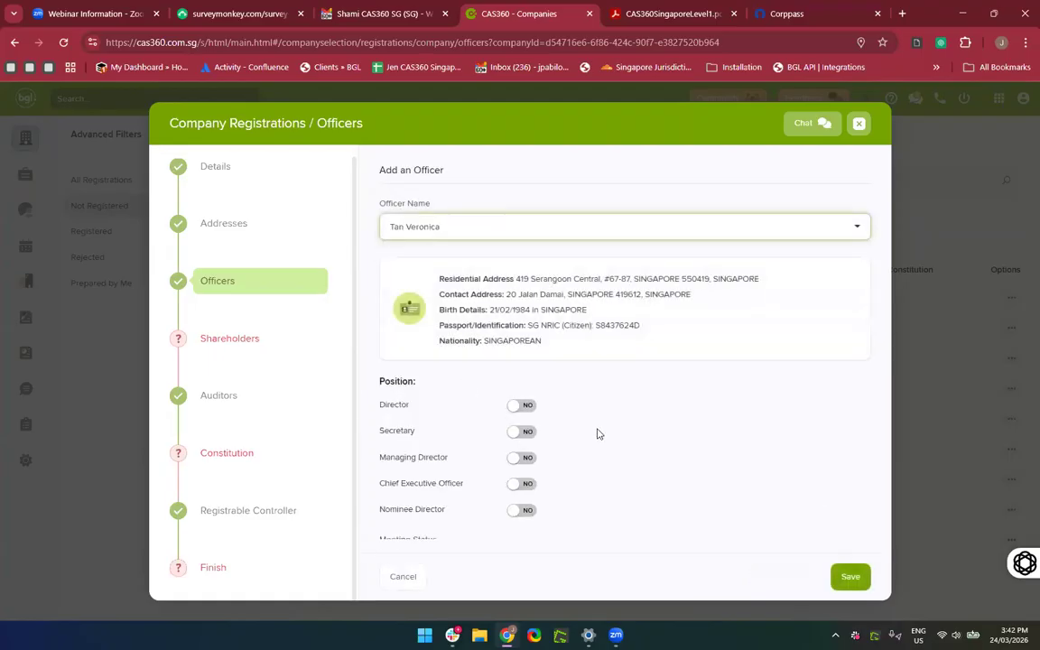
scroll(596, 432, "down", 1)
left_click(522, 388)
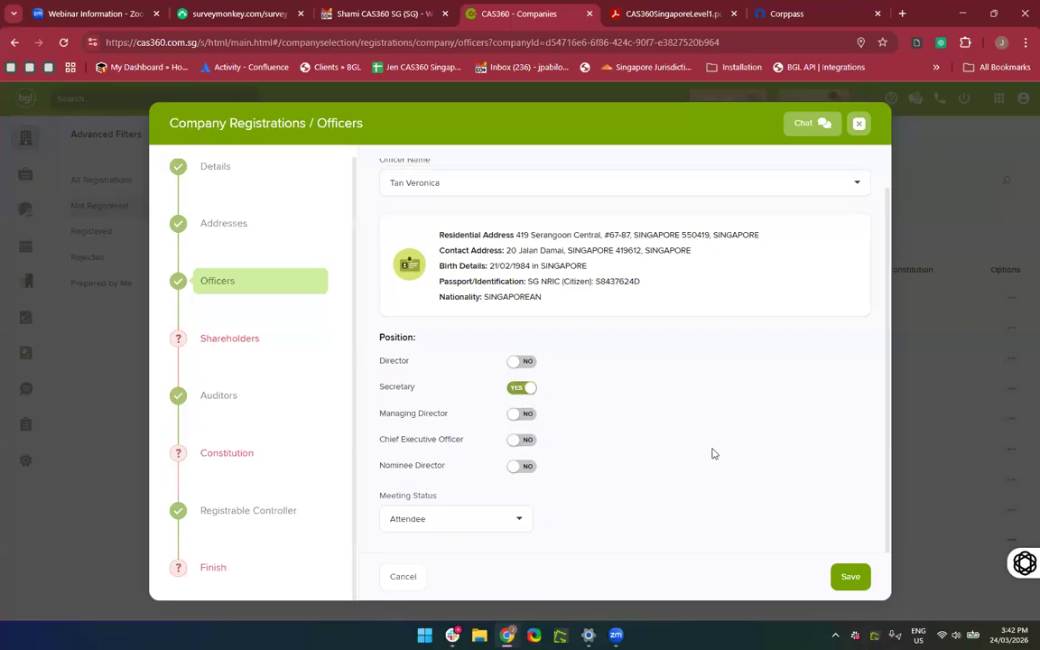
left_click(850, 578)
left_click(411, 246)
left_click(421, 228)
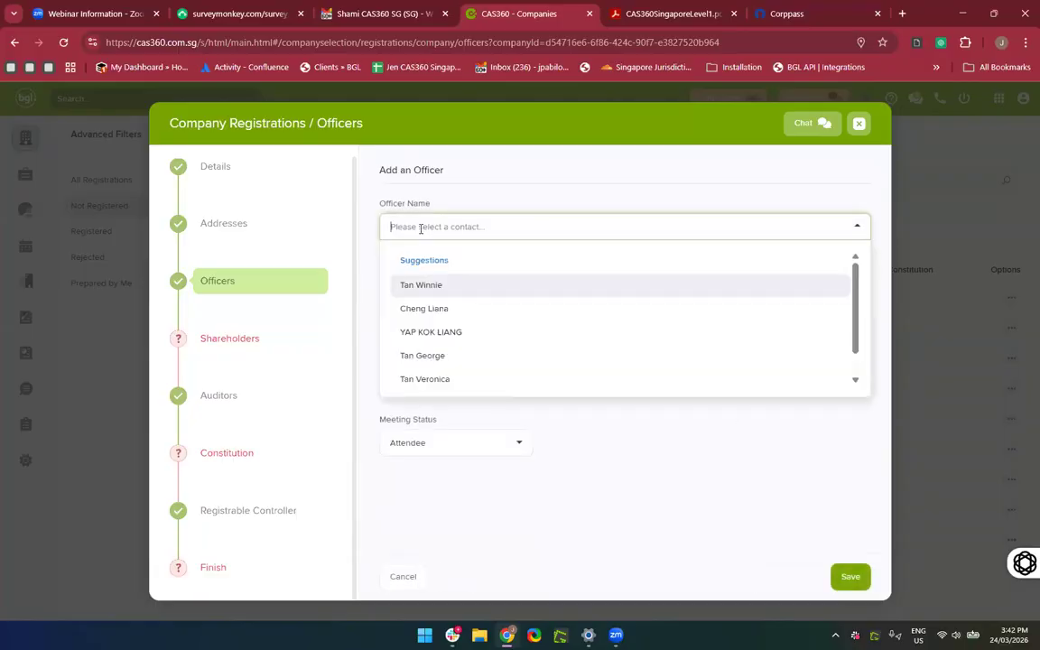
Choose the searched contact as fourth officer, set as Nominee Director, and list nominator contacts.
type("Jennifer")
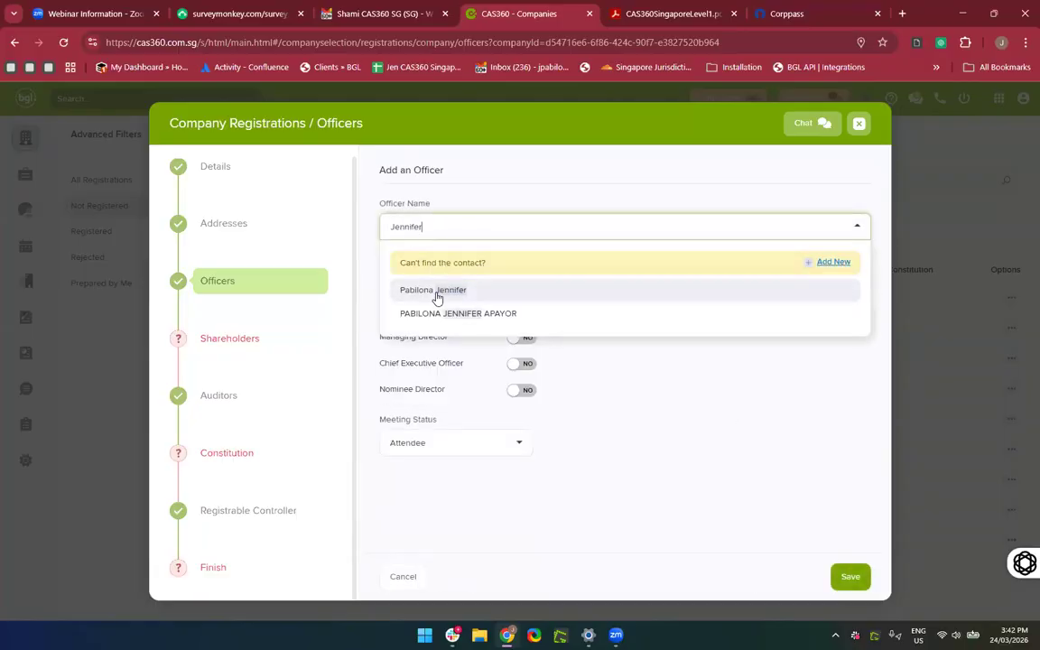
left_click(437, 296)
scroll(622, 404, "down", 1)
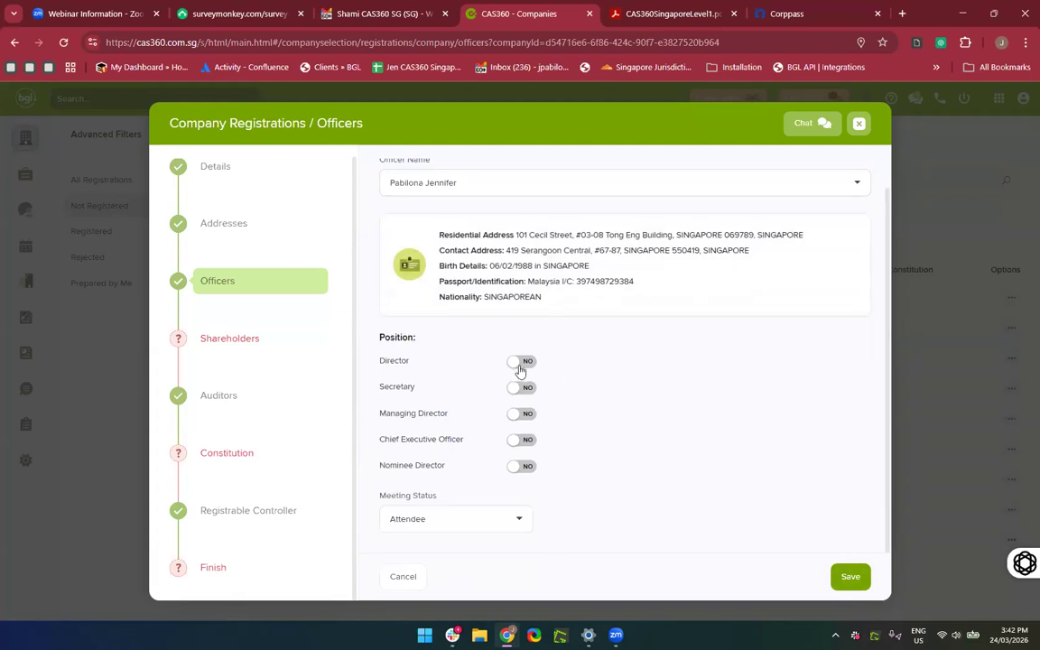
left_click(521, 361)
left_click(521, 361)
scroll(412, 373, "up", 4)
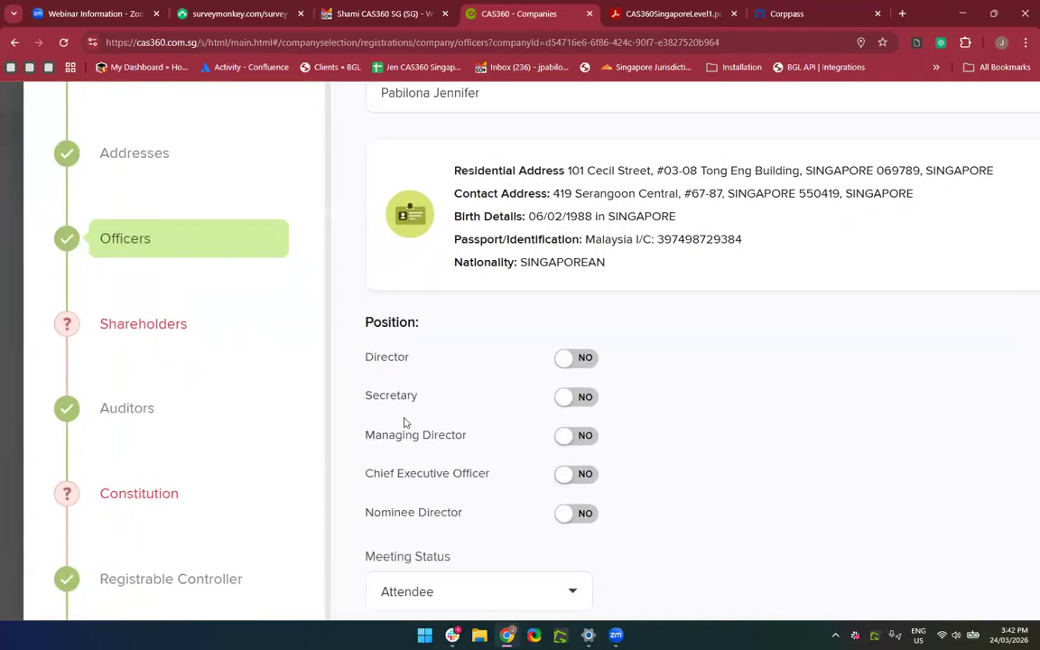
scroll(416, 452, "down", 1)
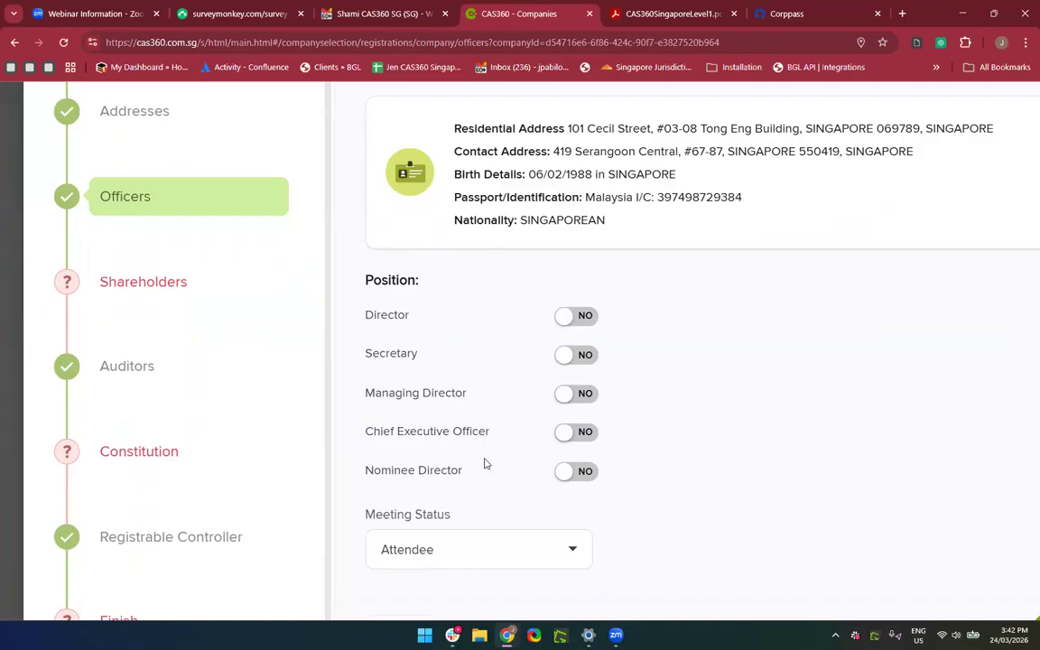
scroll(483, 463, "down", 4)
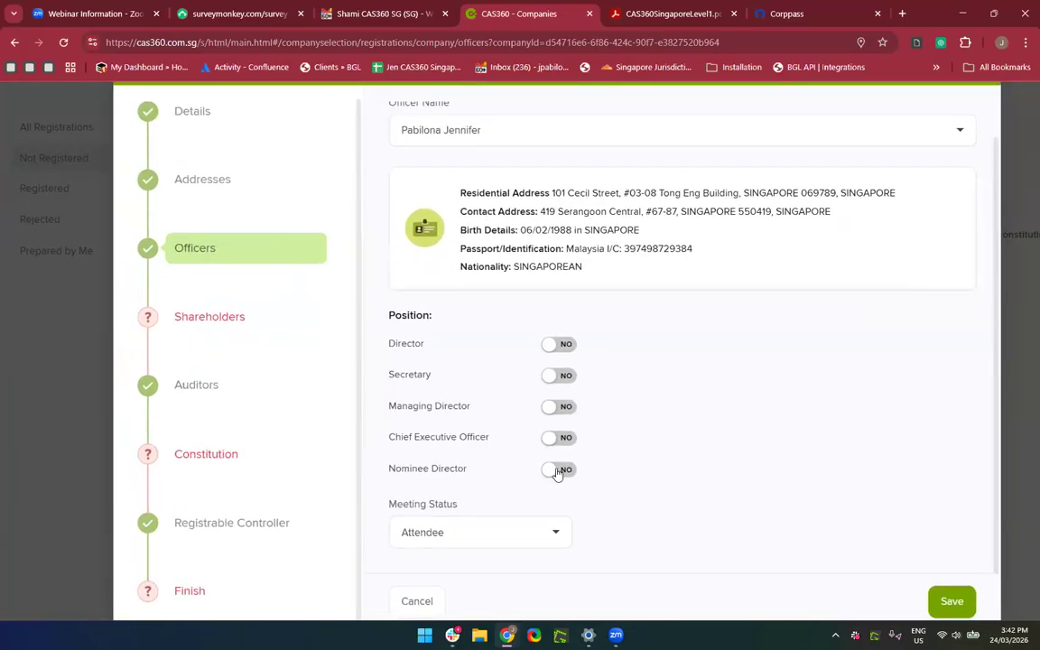
left_click(557, 470)
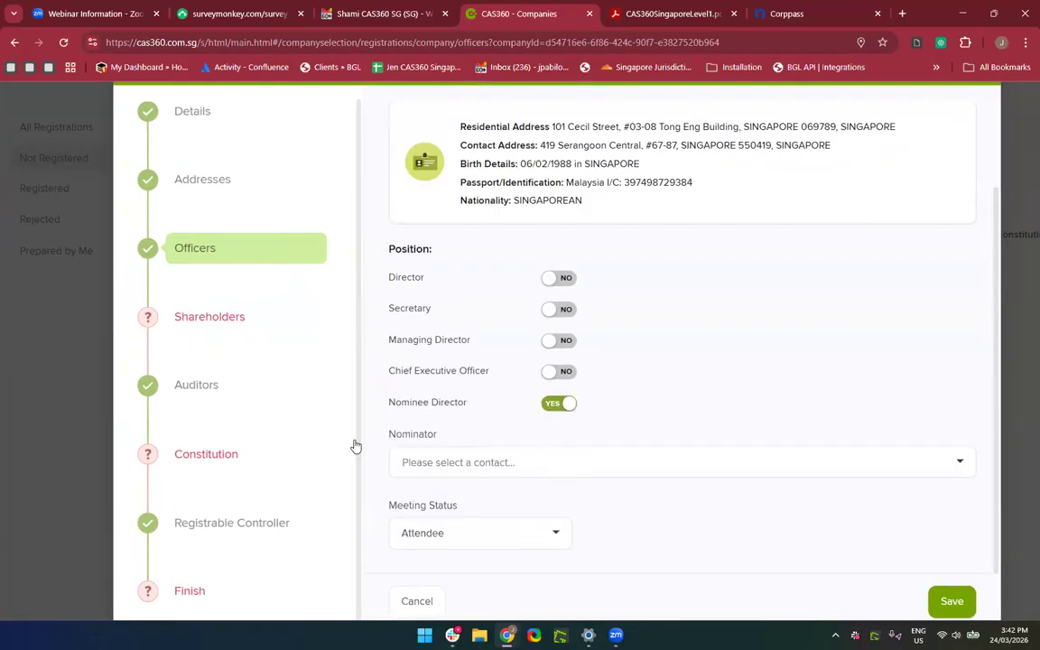
left_click(512, 462)
scroll(512, 462, "down", 2)
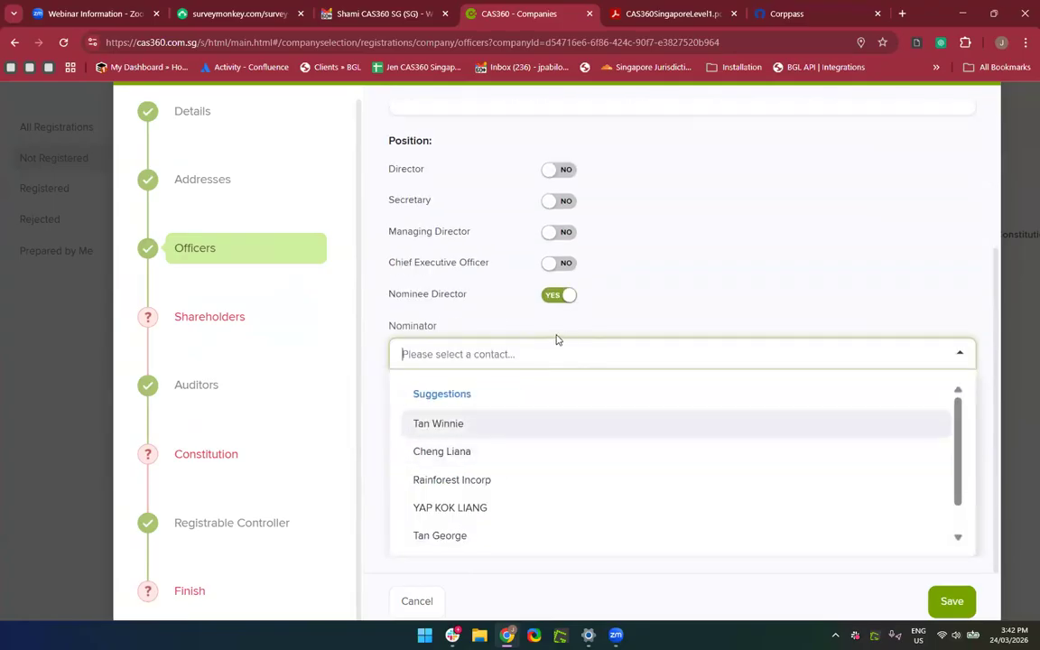
Set the officer's own contact as nominator and save, which triggers the same-person error.
left_click(499, 323)
left_click(457, 449)
scroll(458, 451, "down", 1)
type("Je")
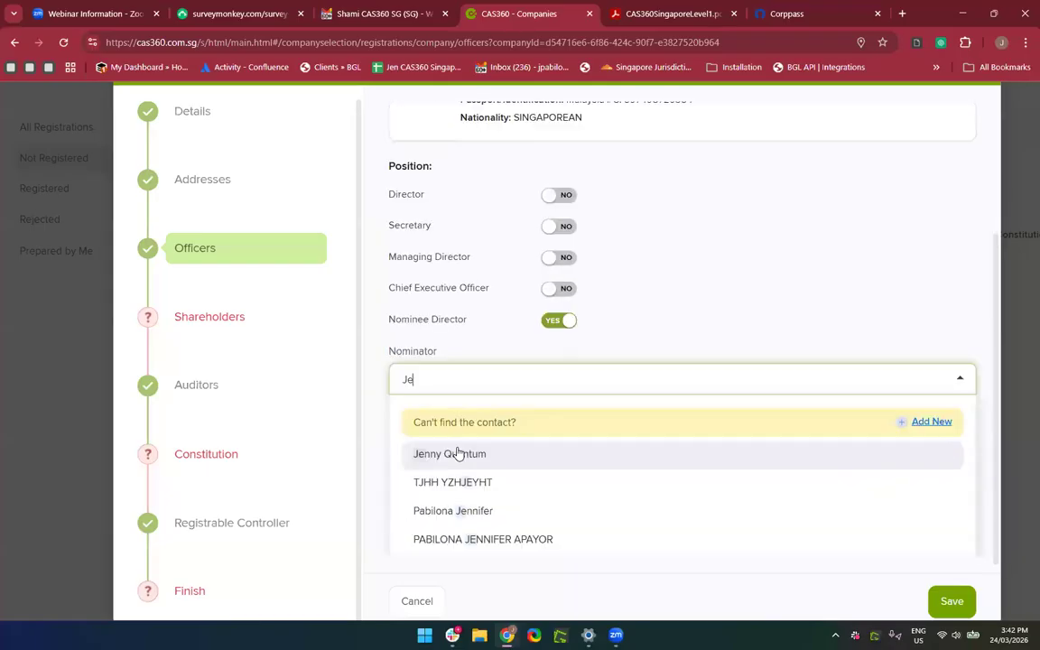
key("BackSpace")
key("BackSpace")
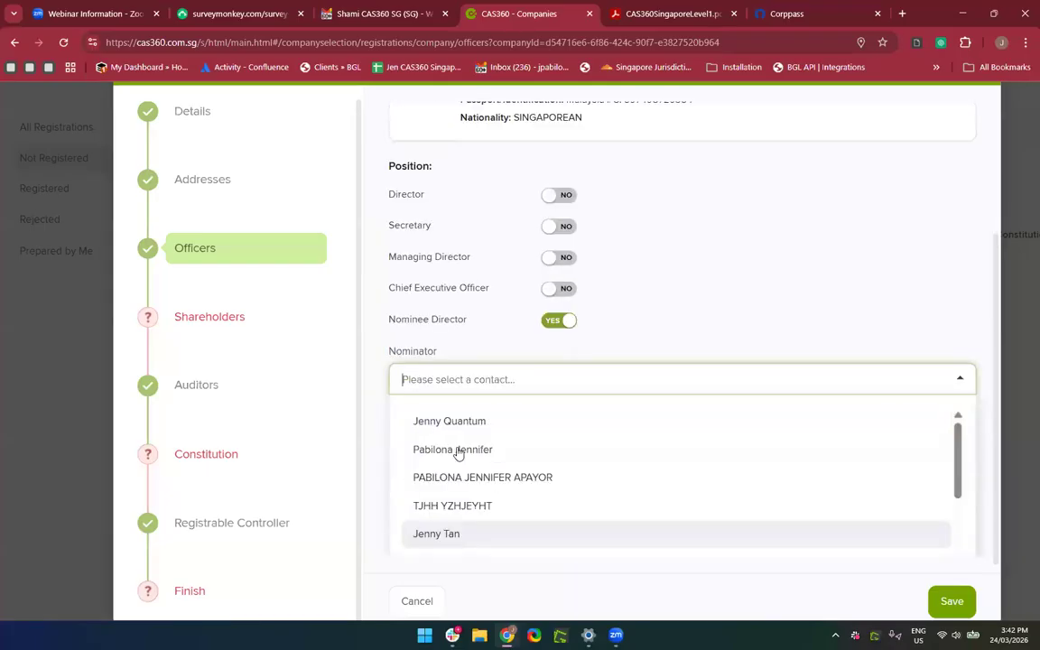
type("Pabl")
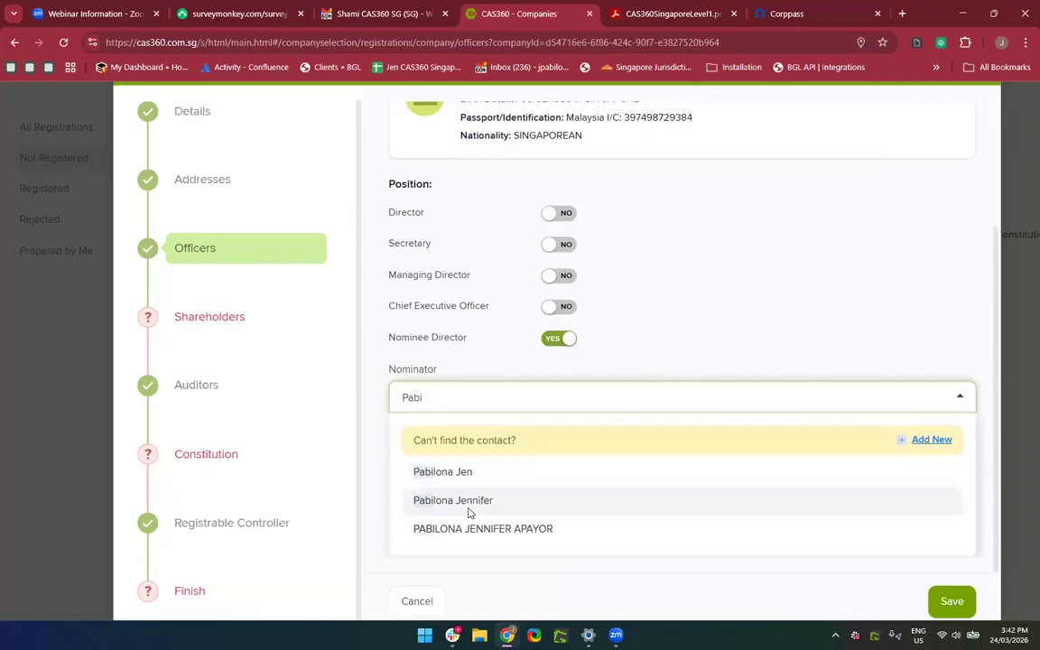
left_click(463, 501)
left_click(951, 571)
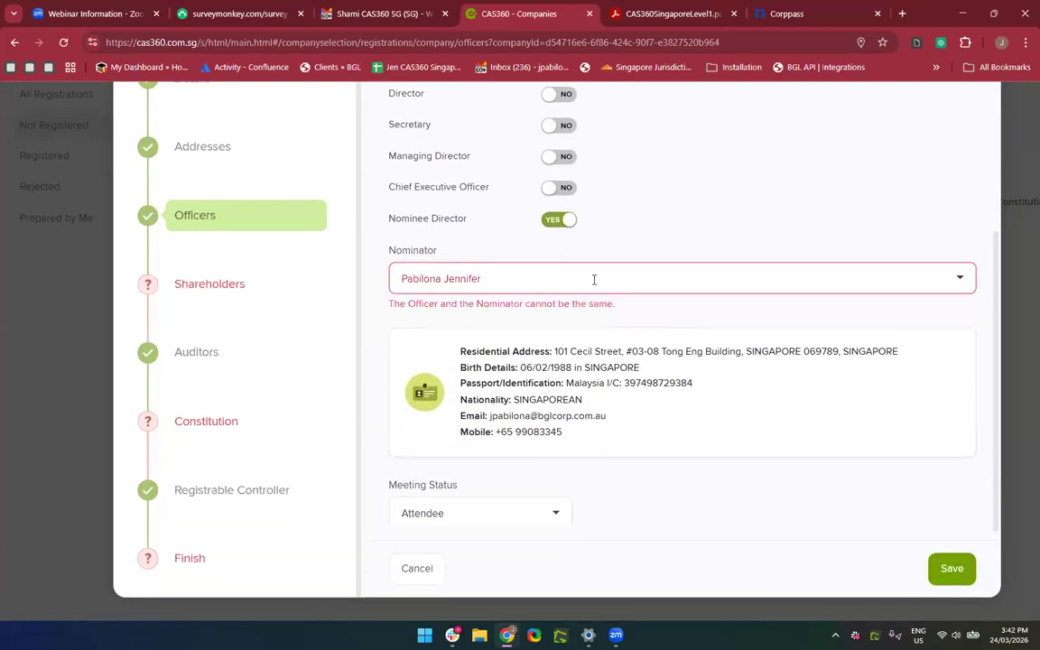
Remove the invalid nominator choice from the Nominator field.
left_click(595, 280)
scroll(594, 281, "up", 2)
scroll(595, 284, "up", 2)
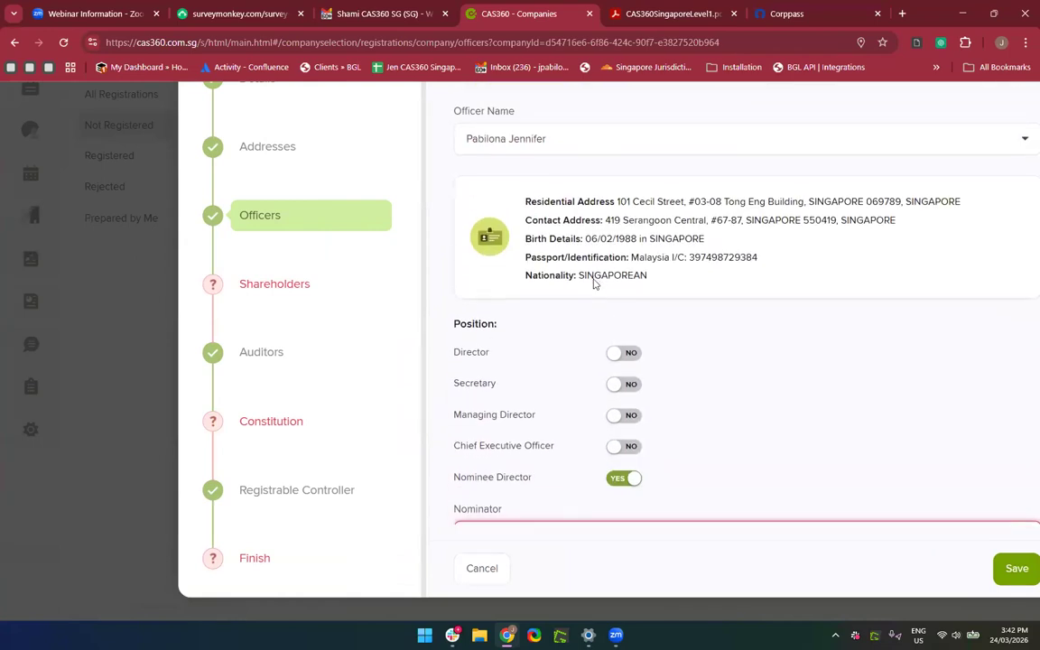
scroll(595, 281, "down", 3)
scroll(594, 280, "right", 2)
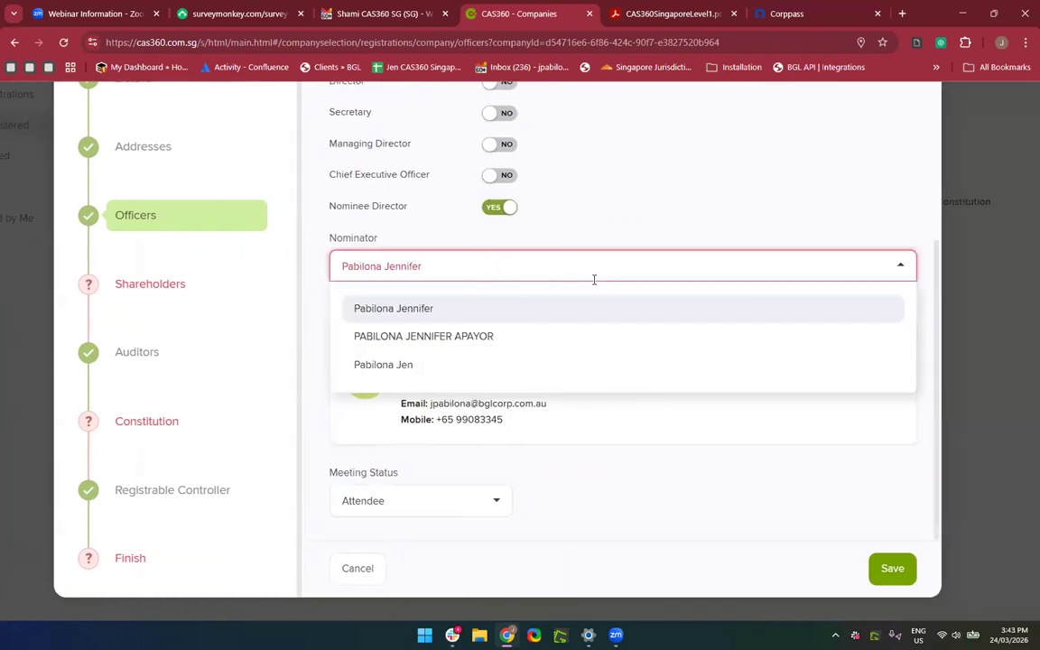
key("BackSpace")
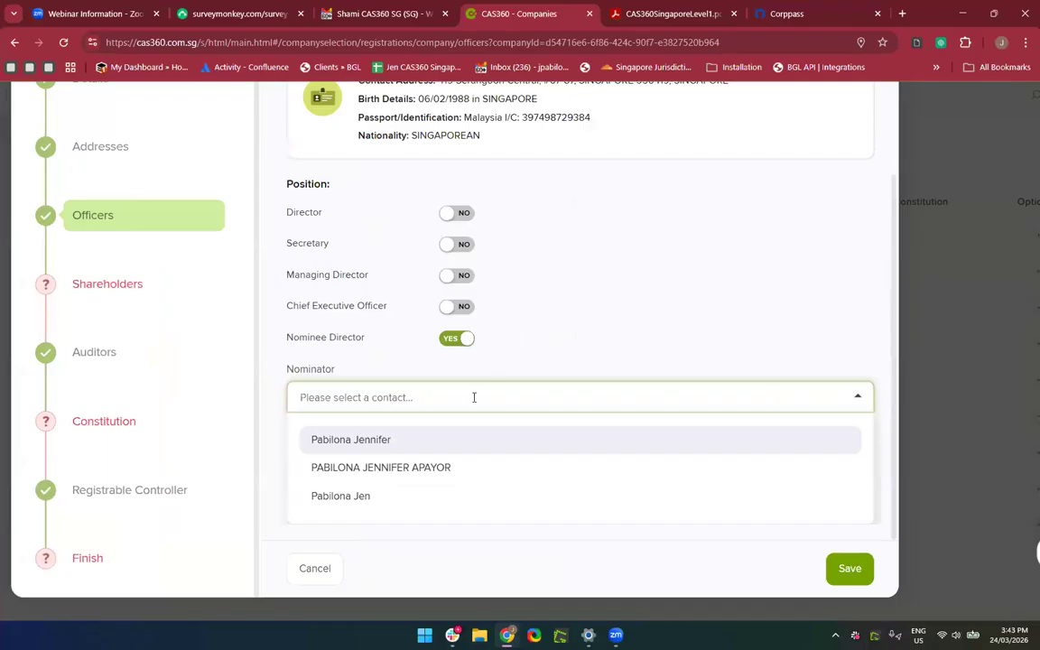
left_click(474, 397)
Search the contact list and select a different person as the nominator.
left_click(442, 432)
type("a")
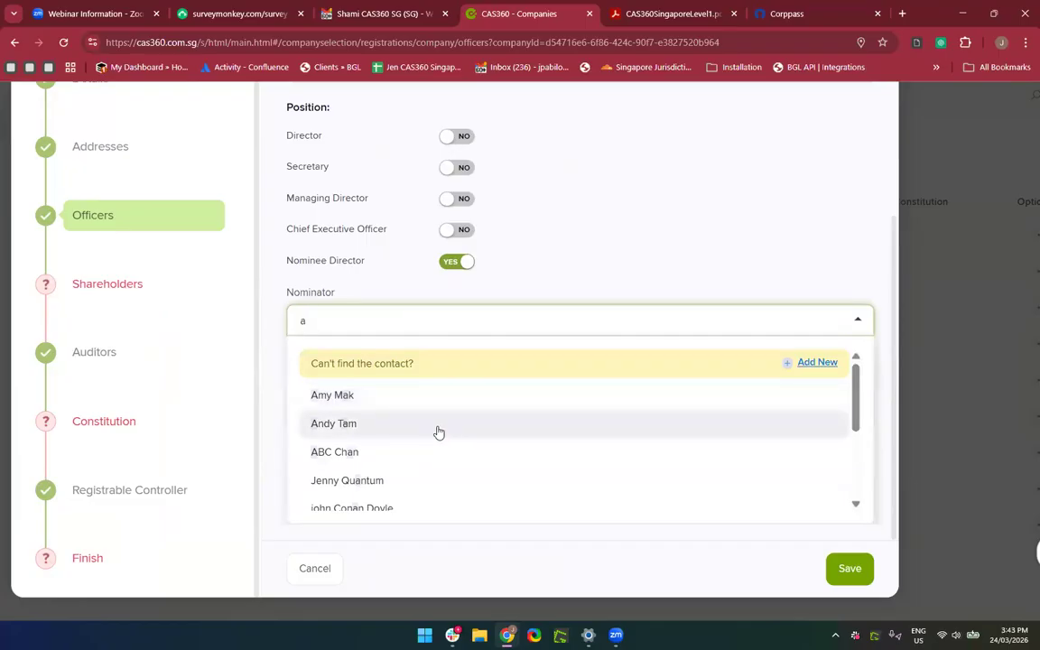
key("BackSpace")
scroll(438, 432, "down", 3)
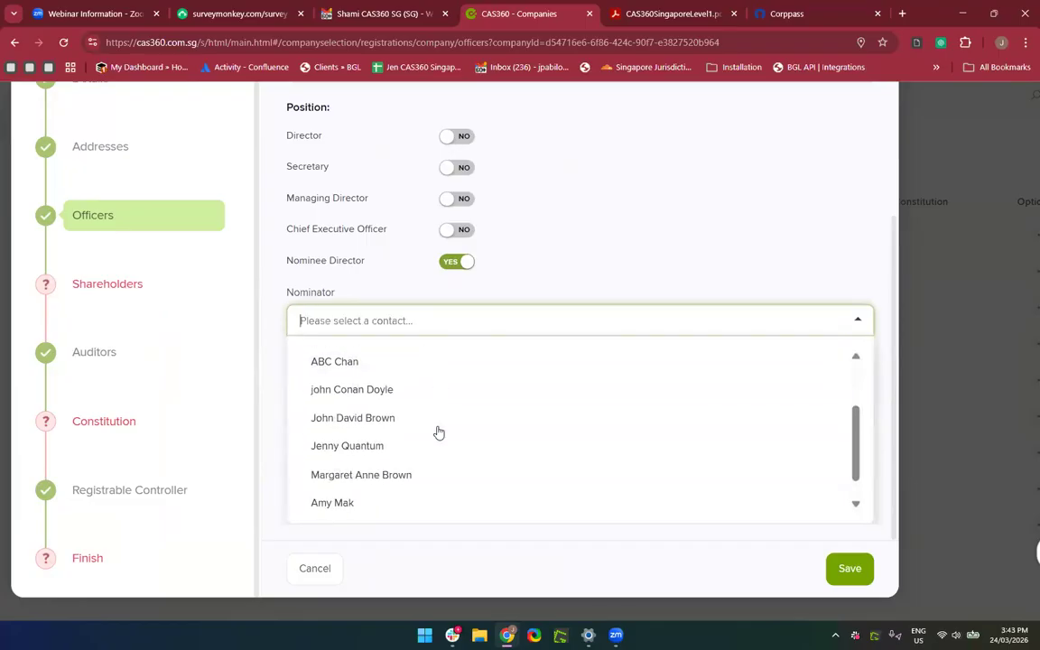
scroll(438, 433, "up", 3)
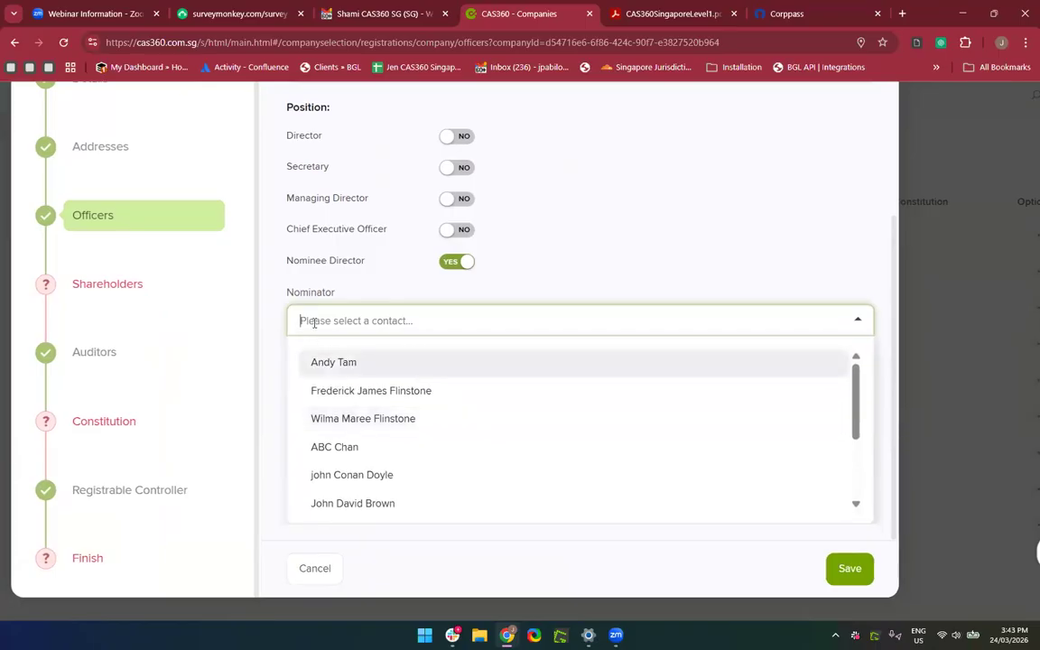
type("Roger")
key("BackSpace")
key("BackSpace")
key("BackSpace")
key("BackSpace")
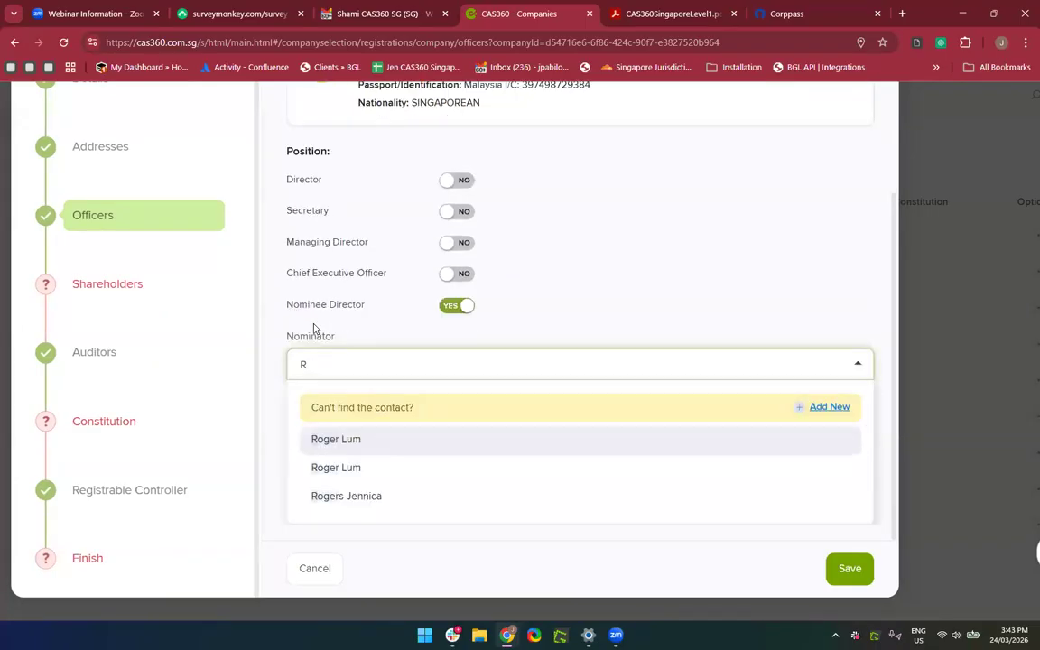
key("BackSpace")
type("jennica")
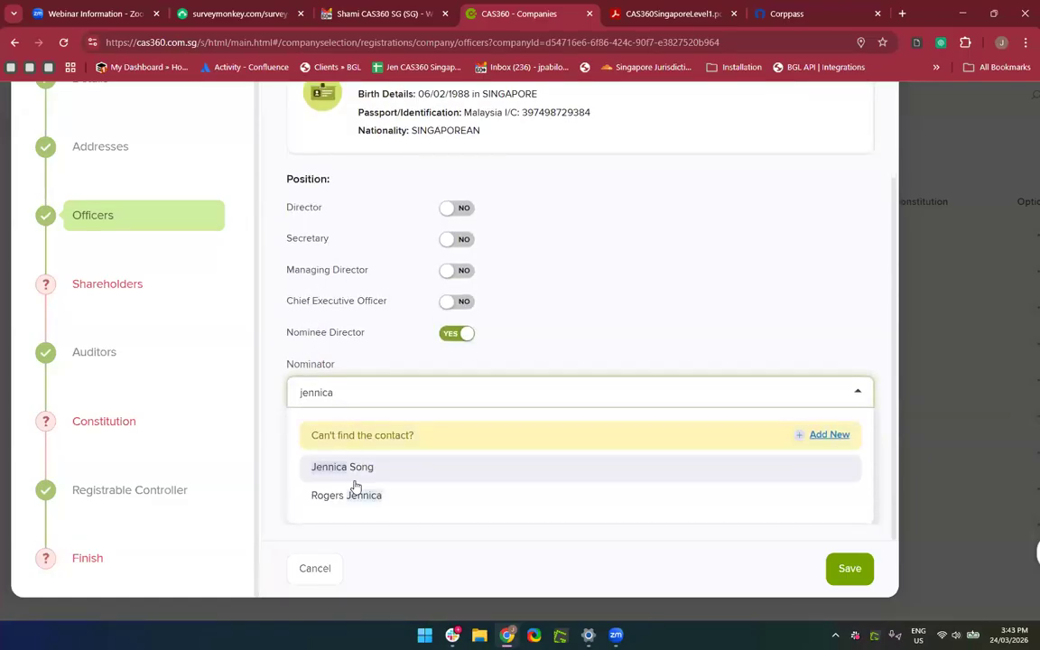
left_click(350, 475)
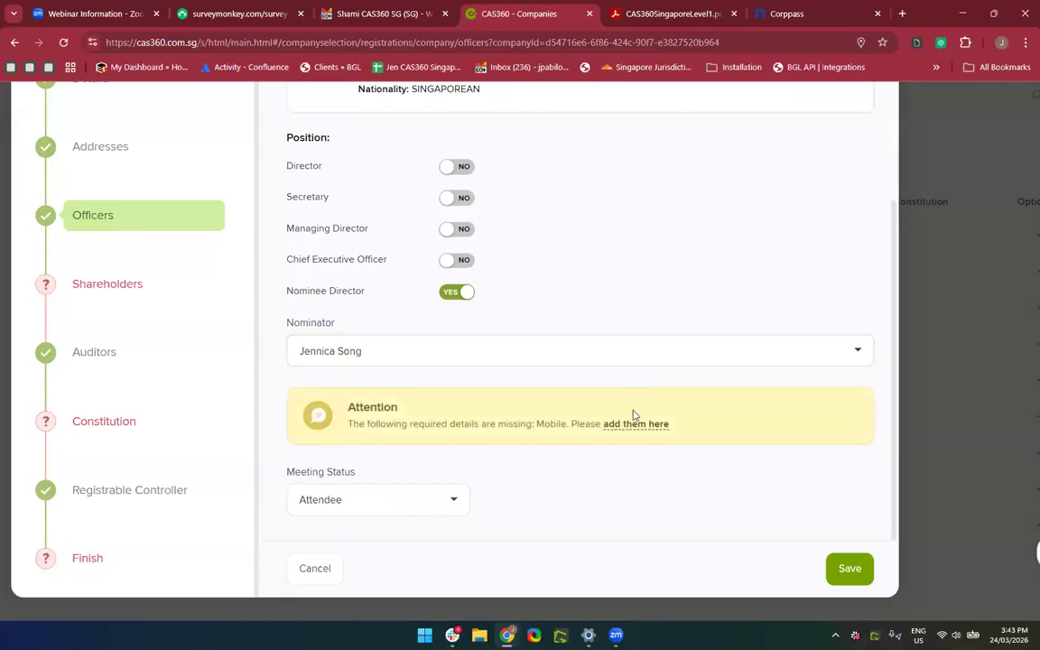
Enter the nominator's mobile number in the contact details dialog and save it.
left_click(634, 426)
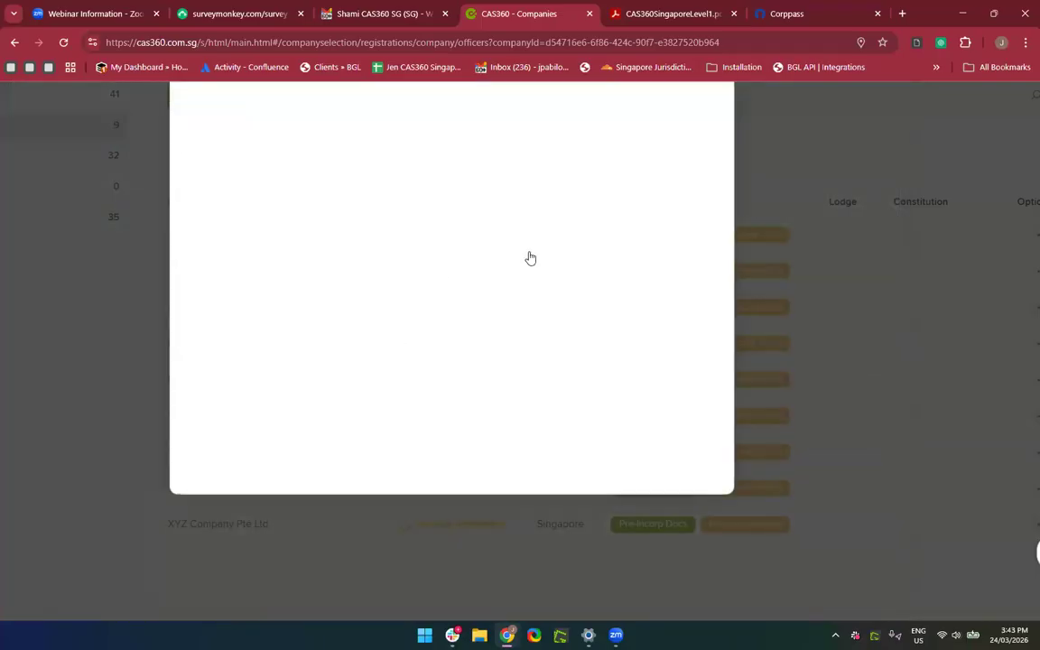
scroll(467, 475, "down", 1)
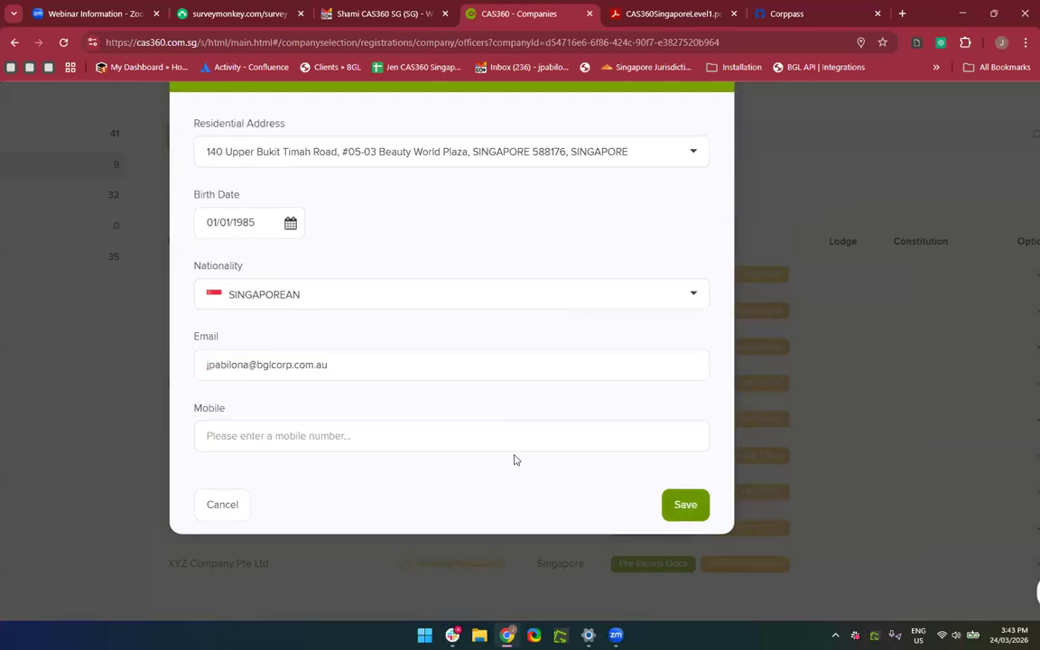
left_click(488, 440)
type("98049854")
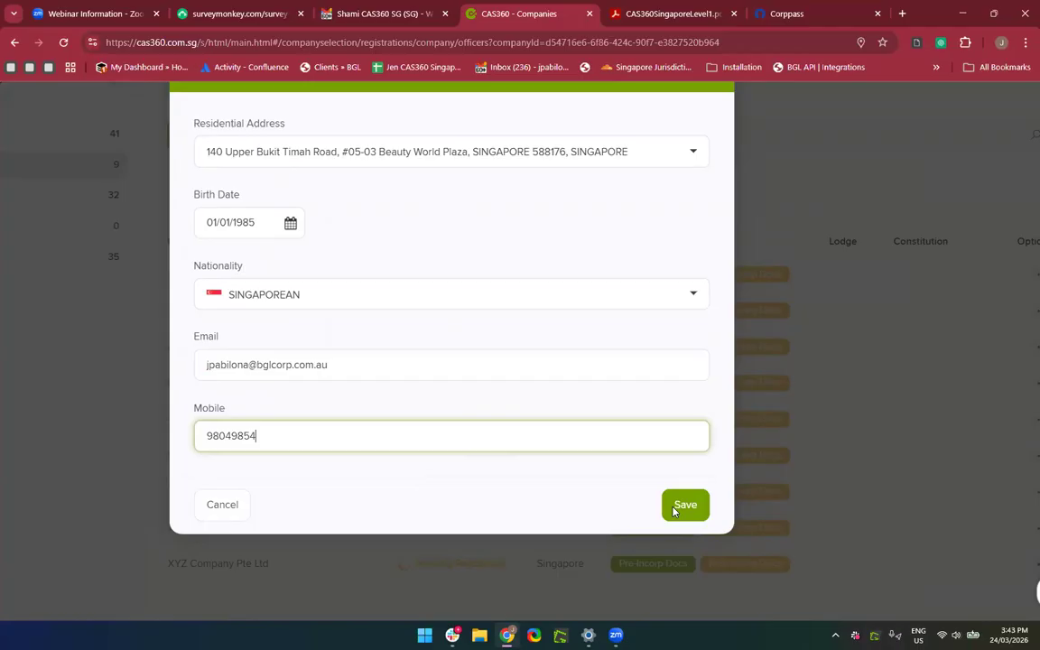
left_click(679, 506)
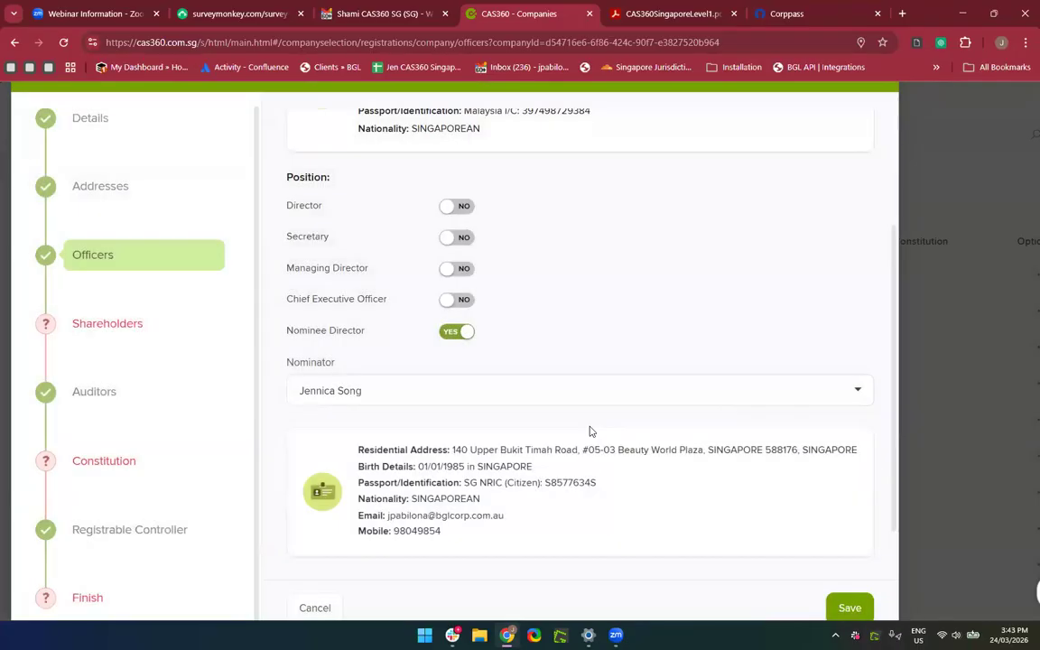
scroll(588, 432, "up", 3)
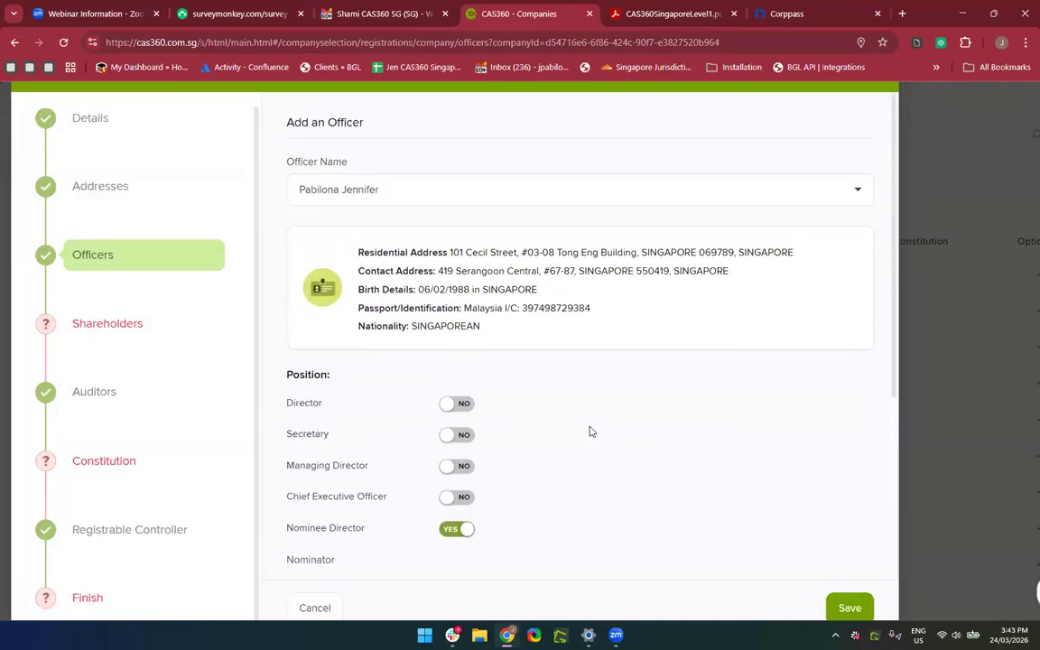
scroll(760, 570, "down", 4)
Save the nominee director as the fourth officer, then proceed to Shareholders.
left_click(838, 570)
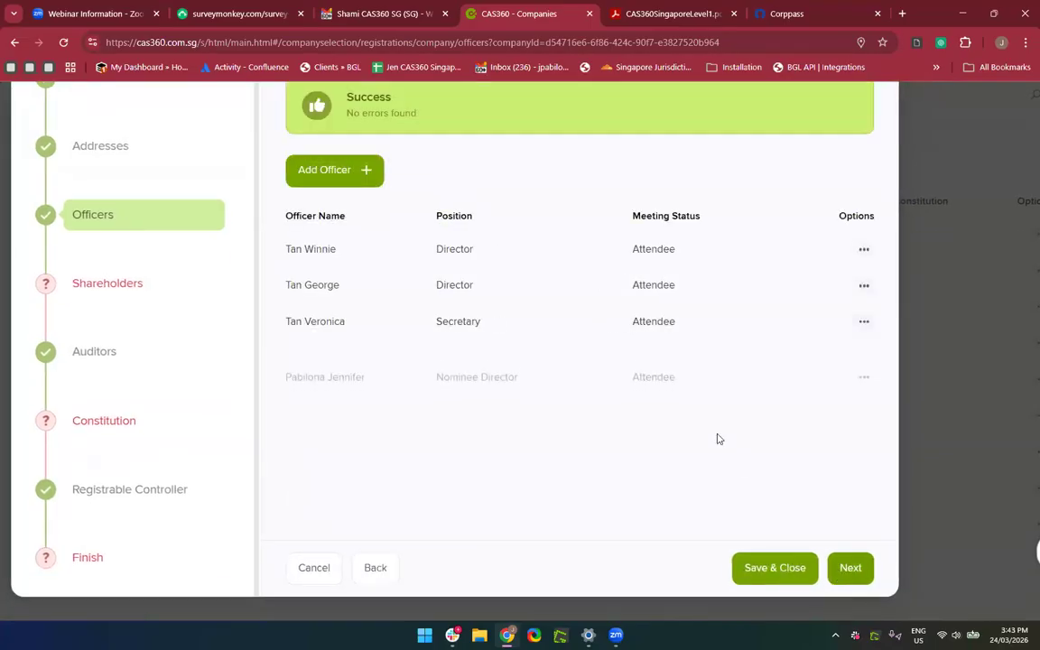
scroll(472, 370, "up", 2)
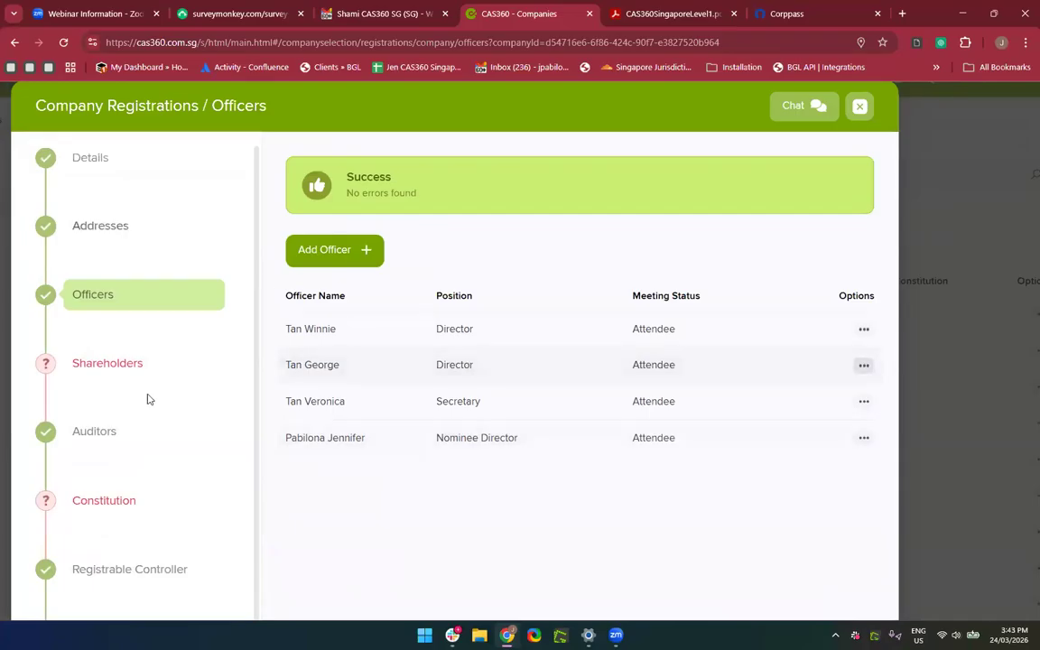
scroll(528, 440, "down", 2)
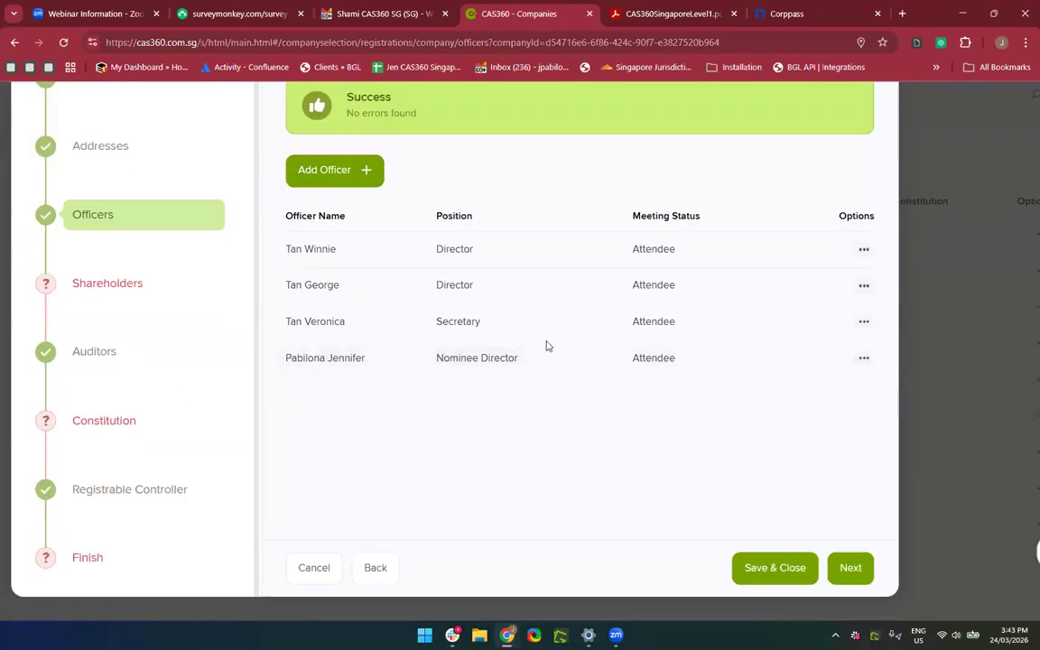
scroll(536, 316, "up", 2)
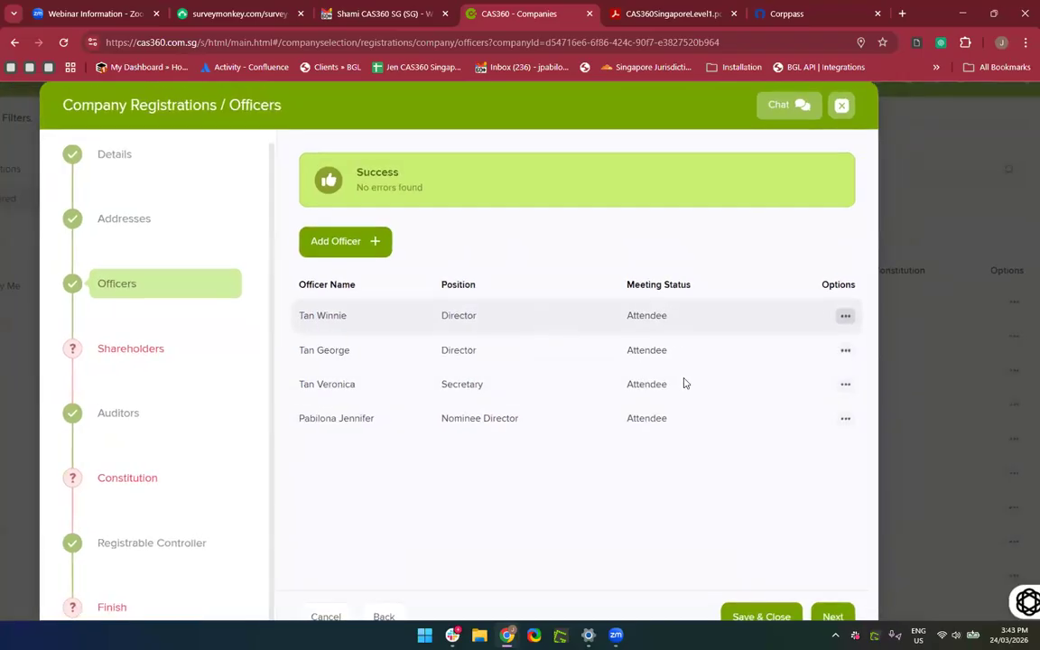
scroll(685, 383, "down", 2)
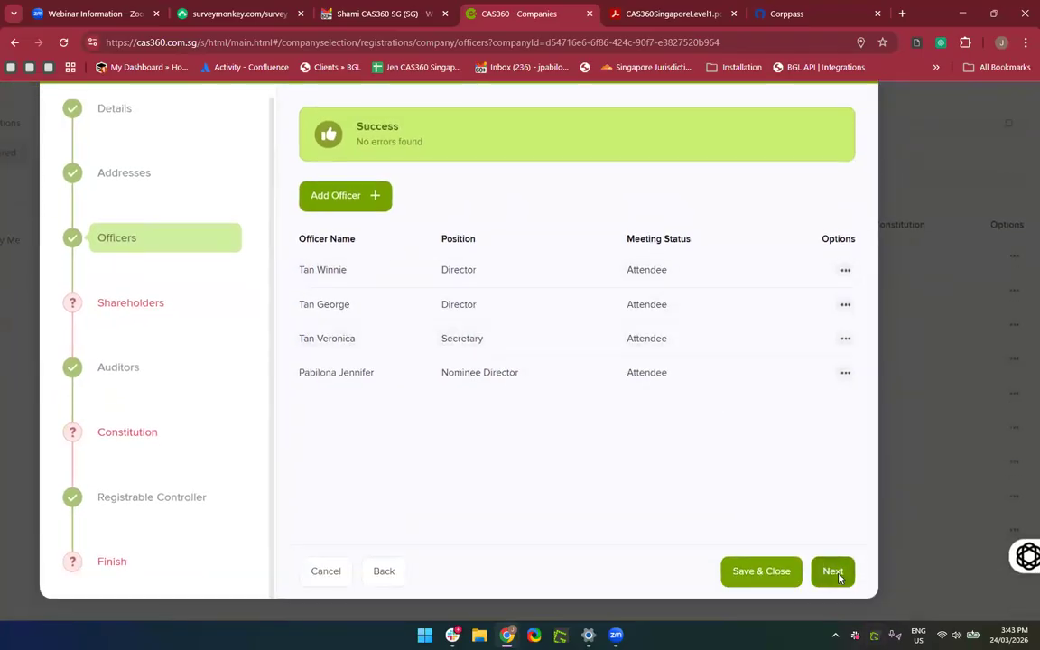
left_click(835, 573)
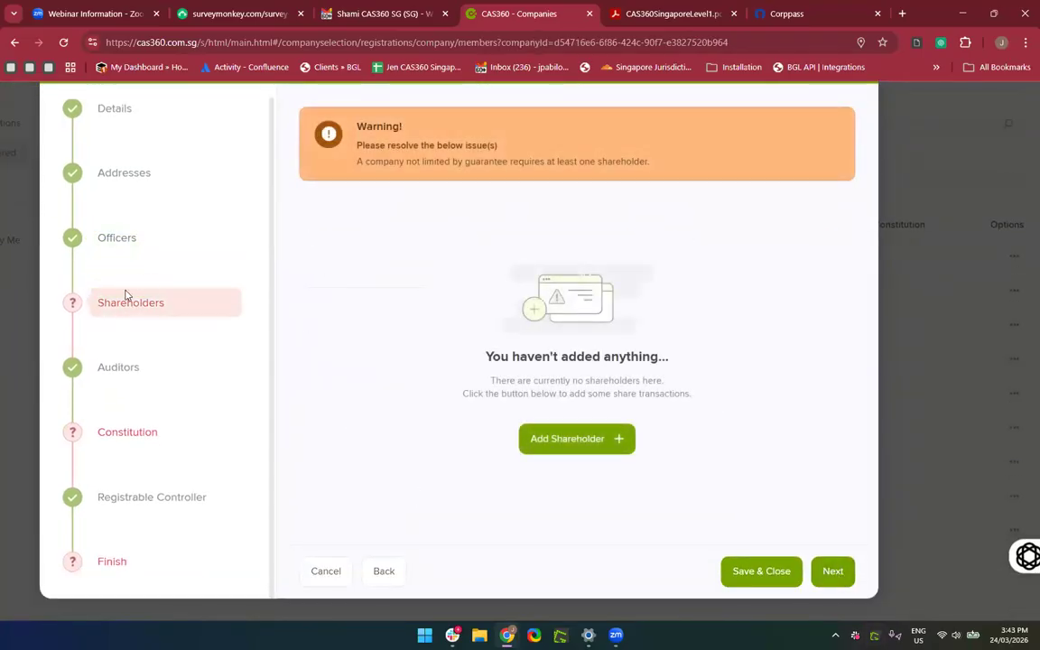
Start a new shareholder entry and select the individual contact as shareholder.
left_click(539, 439)
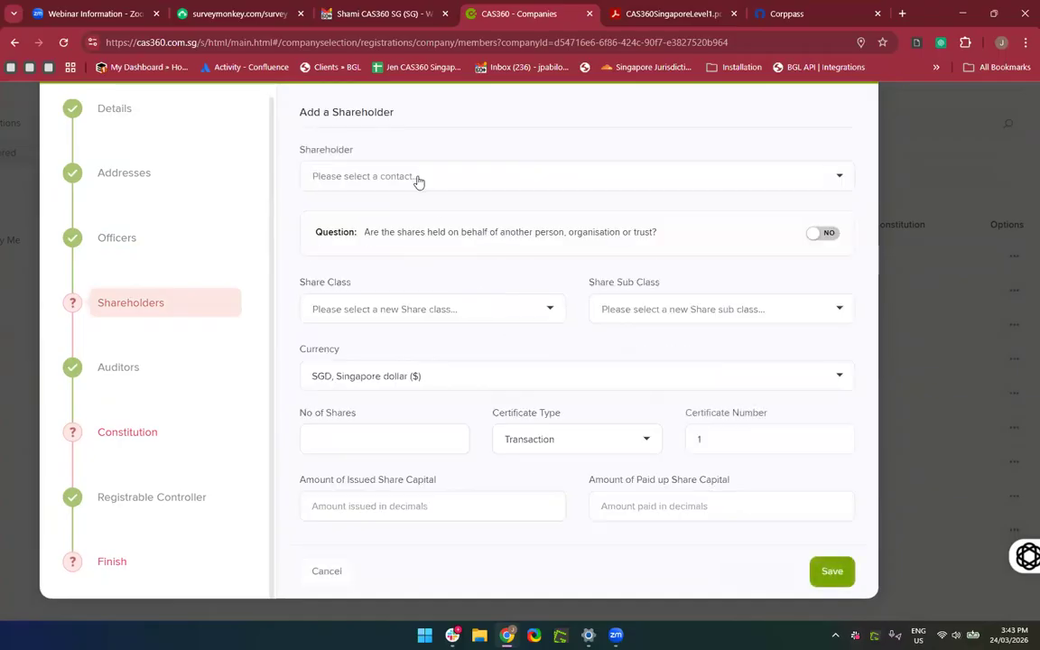
left_click(418, 177)
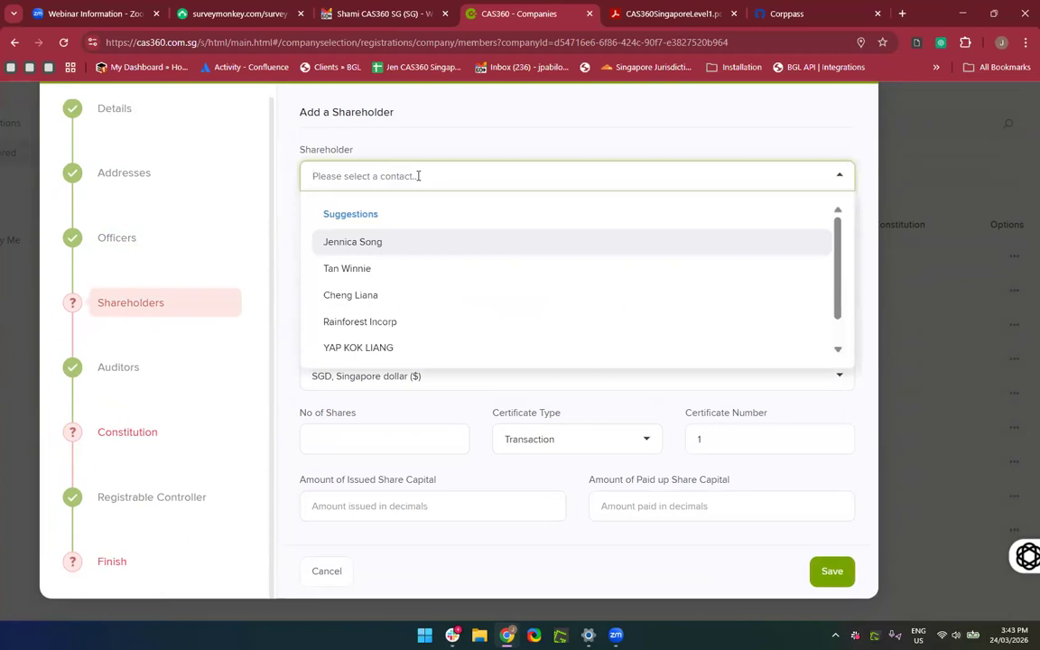
type("Jennifer")
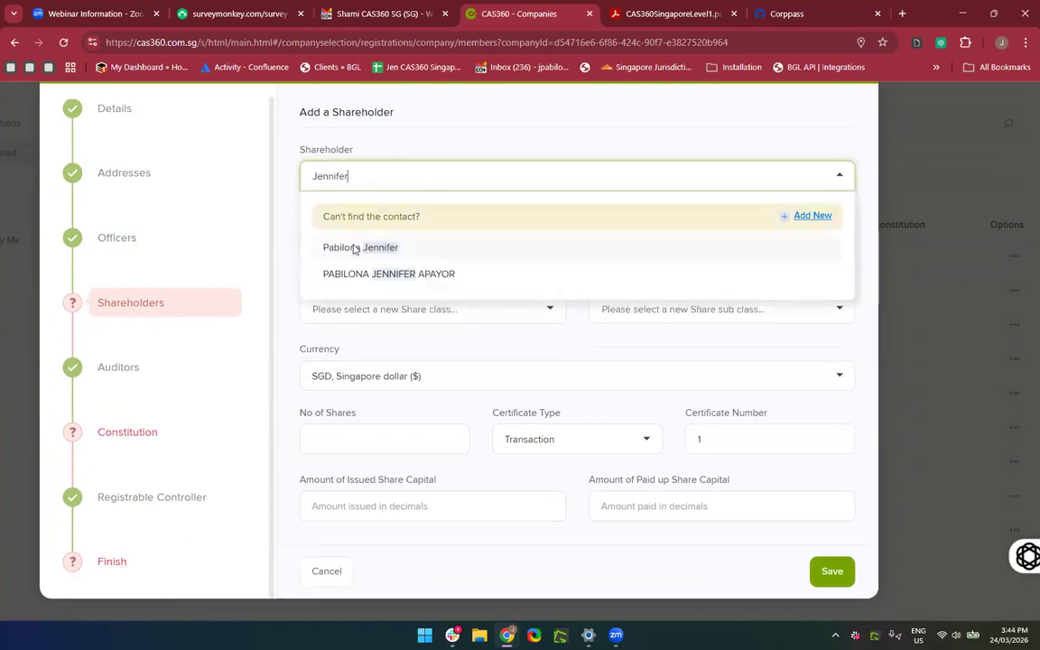
left_click(356, 246)
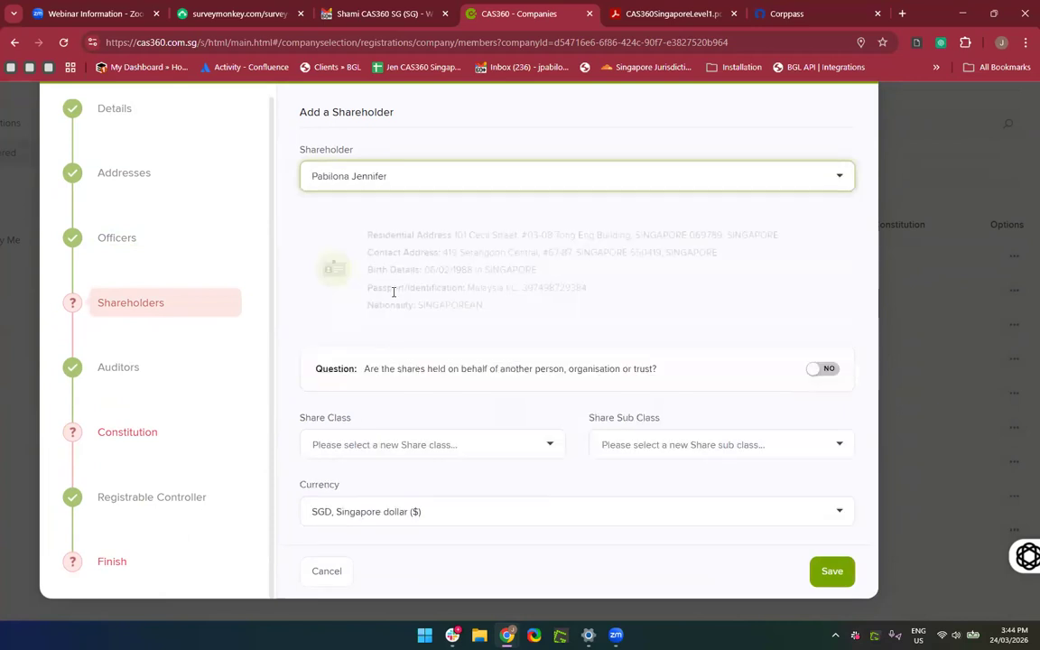
scroll(394, 298, "down", 1)
left_click_drag(452, 186, 492, 239)
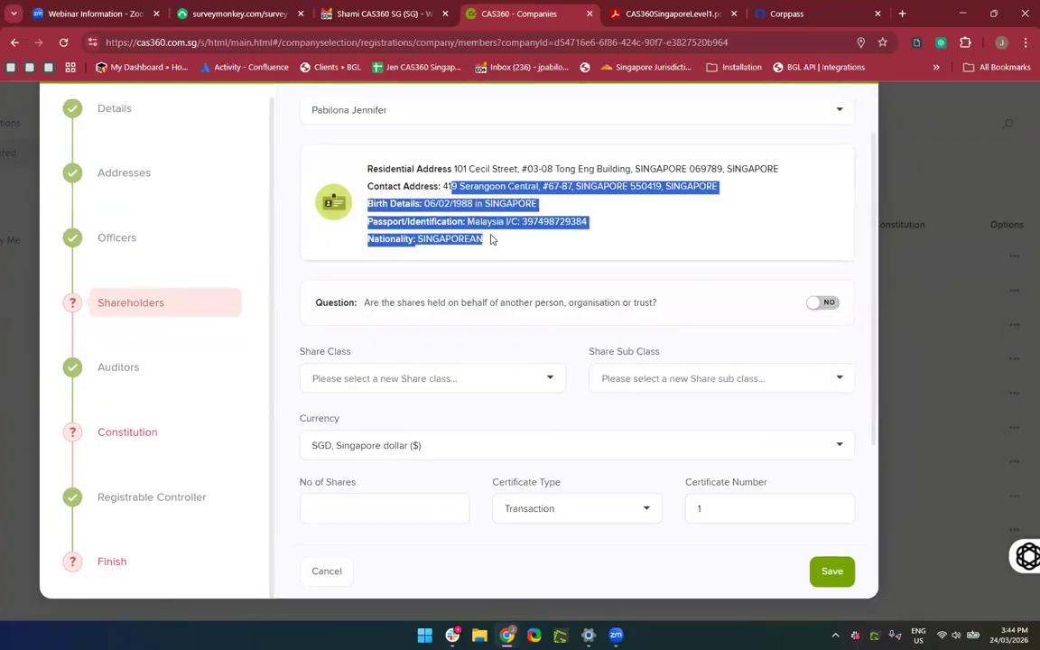
left_click(554, 344)
scroll(555, 344, "down", 1)
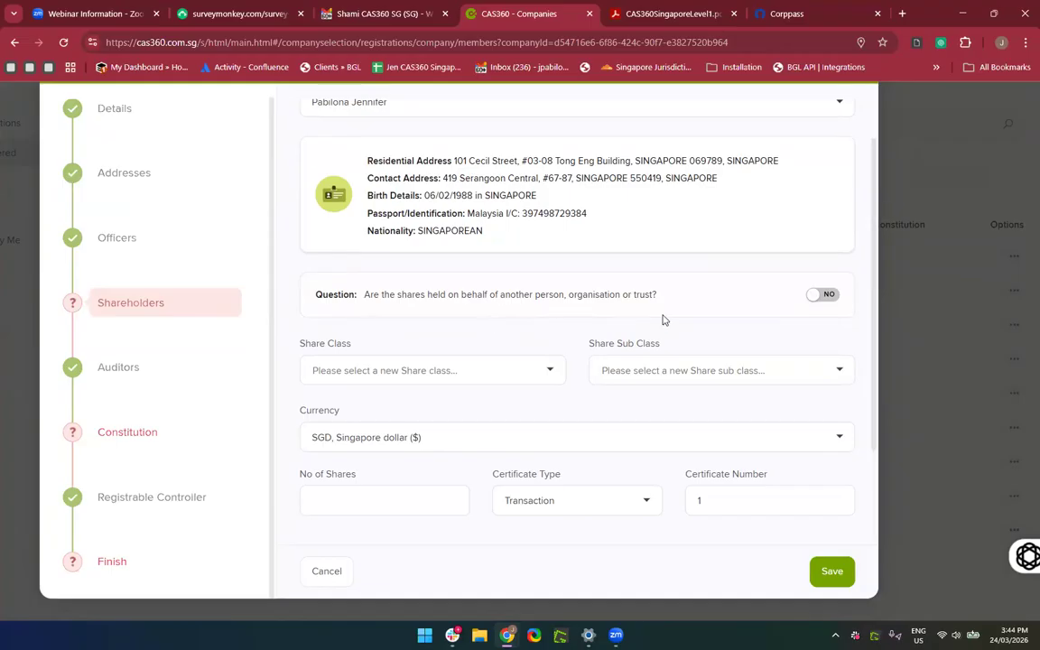
Leave the shares marked as not held on anyone's behalf.
left_click(822, 296)
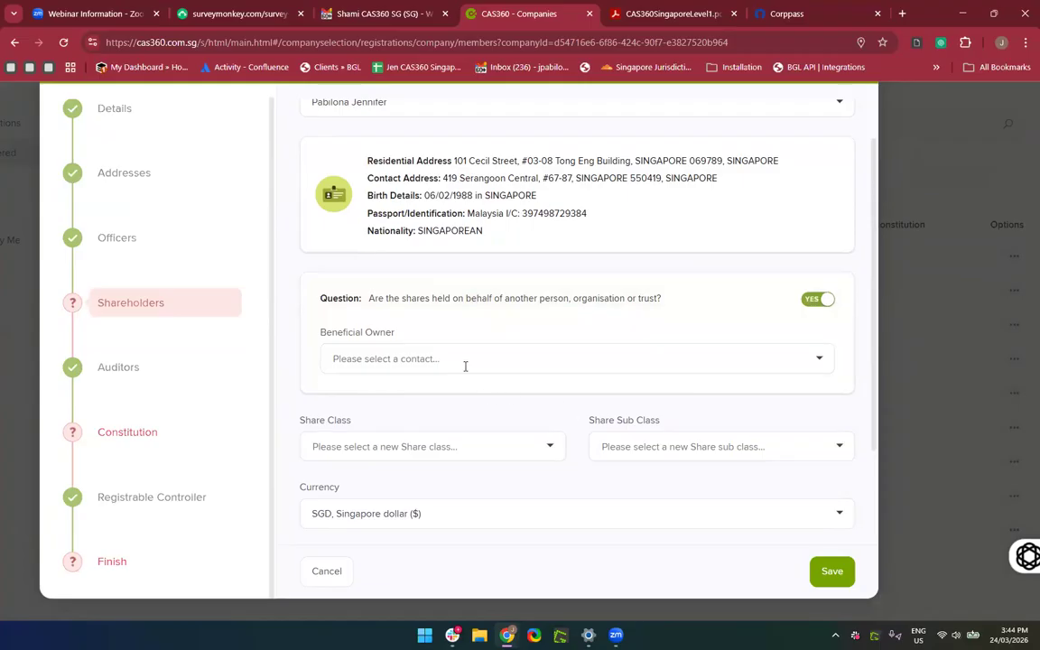
left_click(465, 365)
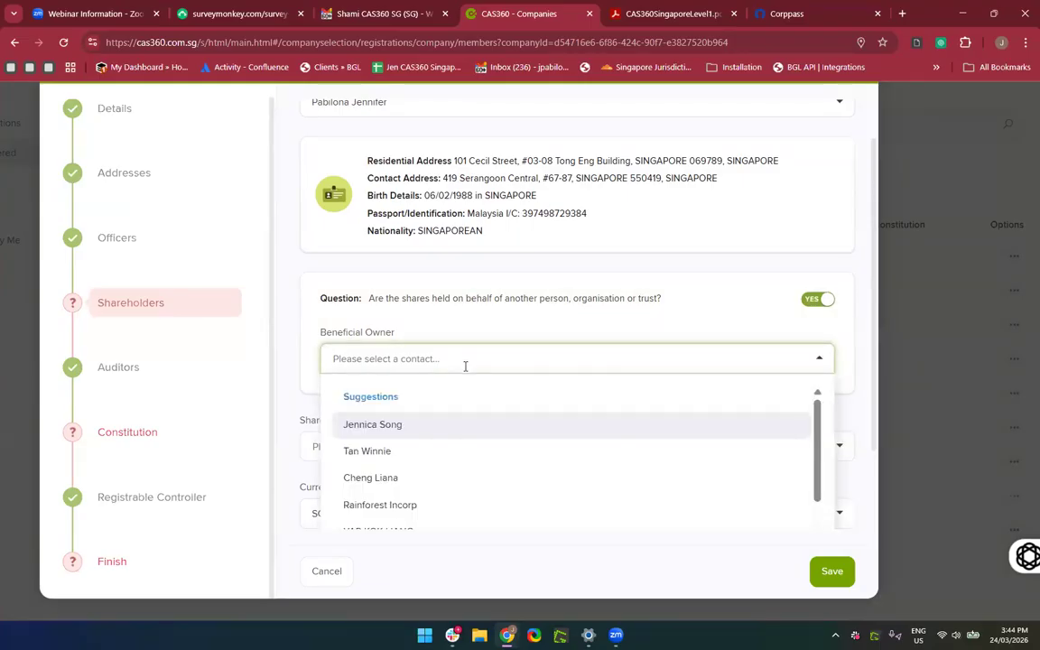
left_click(804, 326)
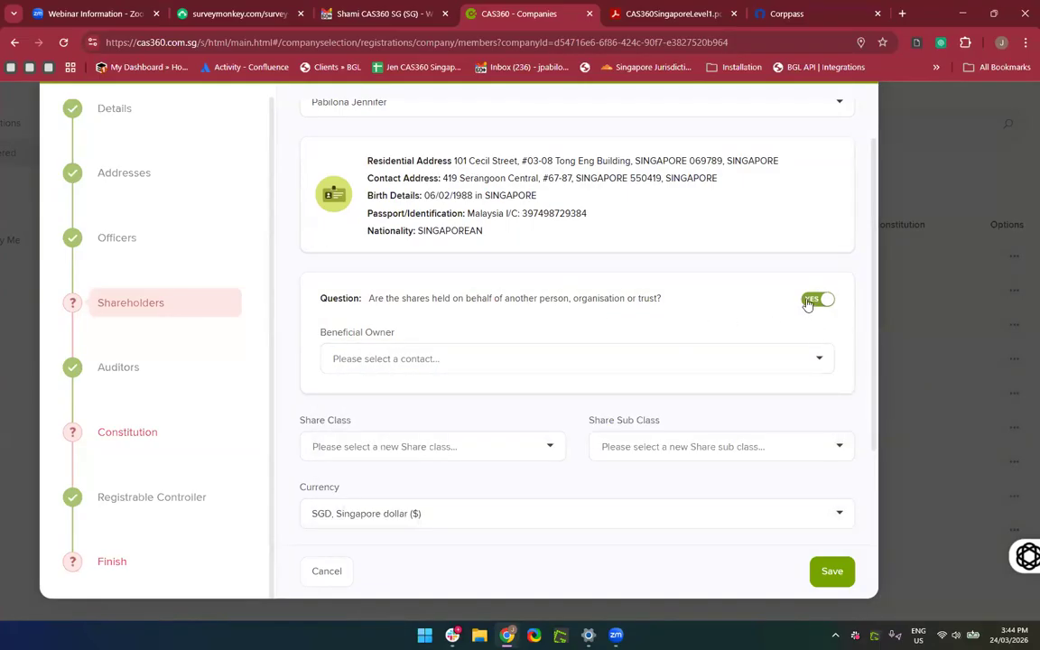
left_click(808, 303)
scroll(620, 452, "down", 2)
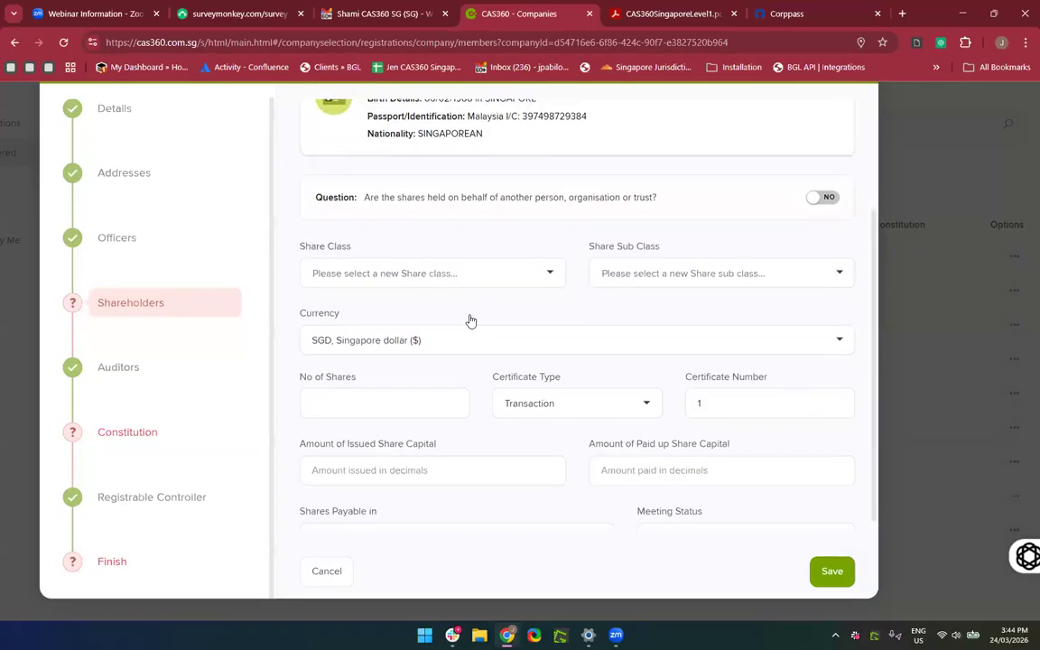
Choose ORD, ORDINARY SHARES as the share class with no sub class.
left_click(438, 266)
left_click(395, 307)
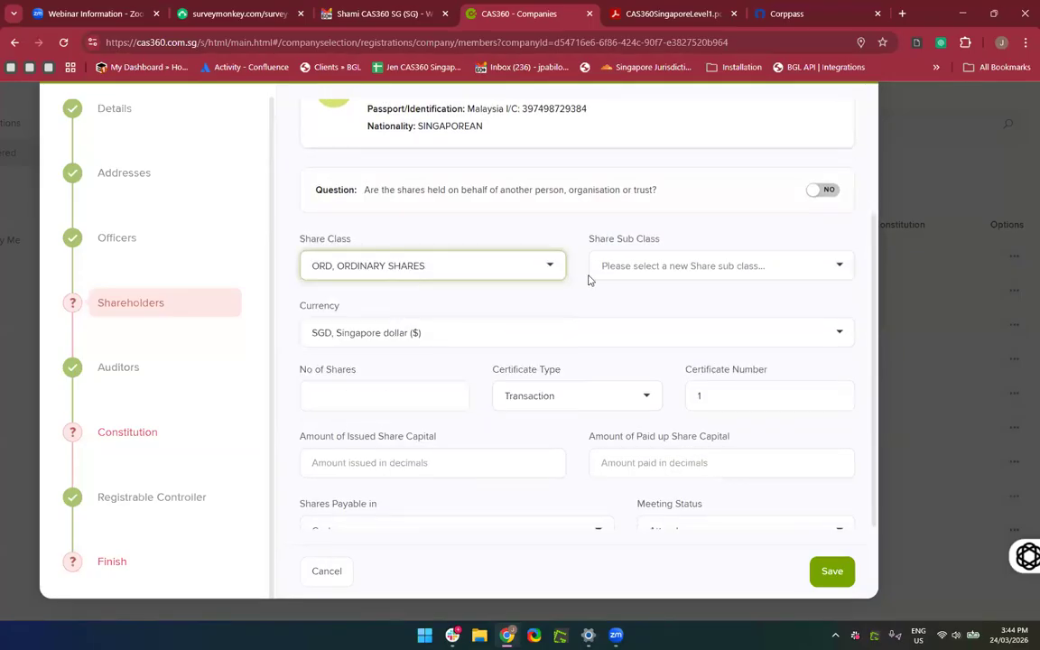
left_click(662, 267)
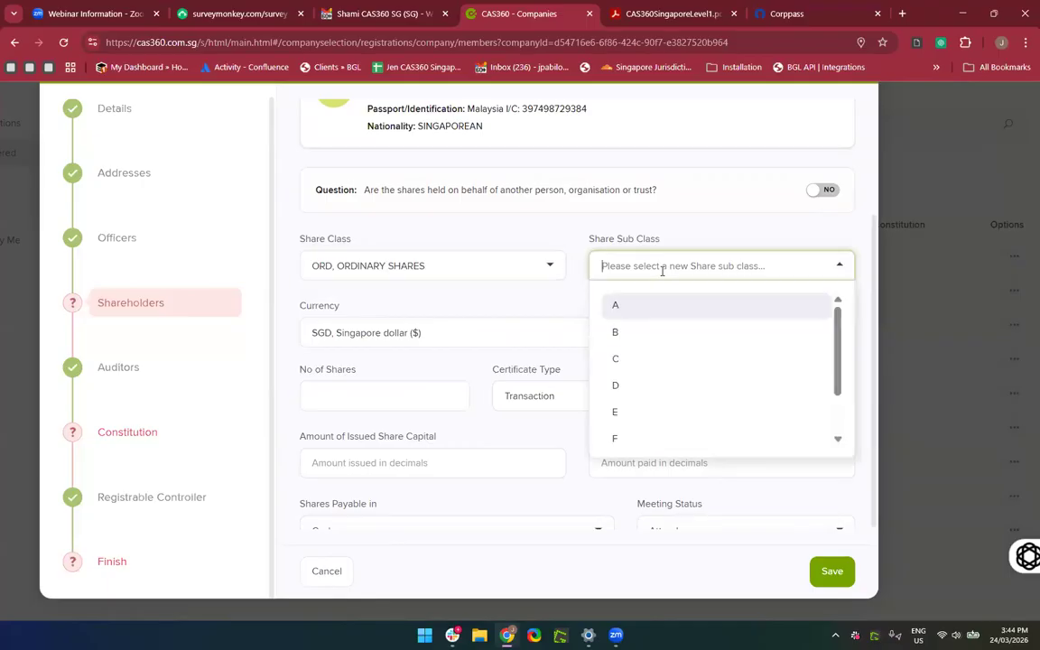
left_click(499, 309)
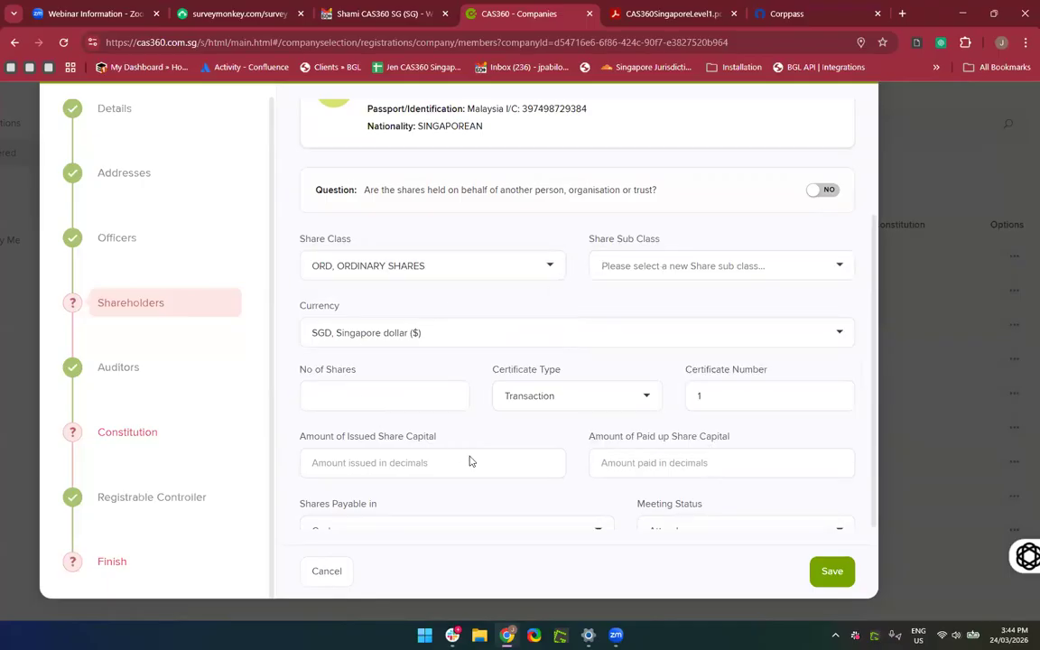
scroll(469, 461, "down", 1)
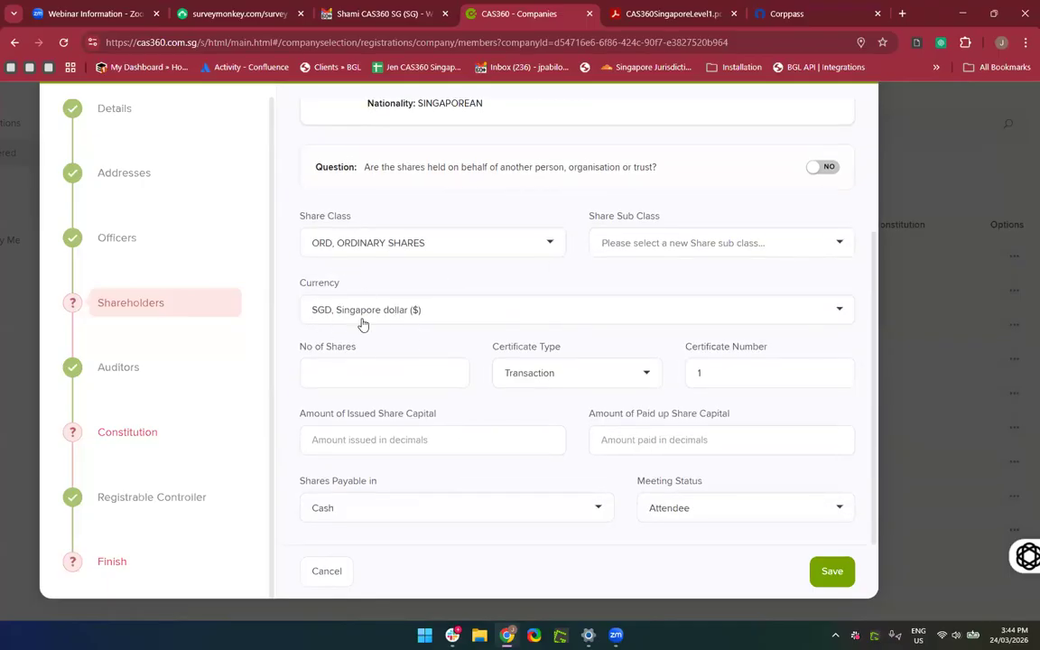
scroll(363, 324, "up", 1)
scroll(362, 323, "down", 2)
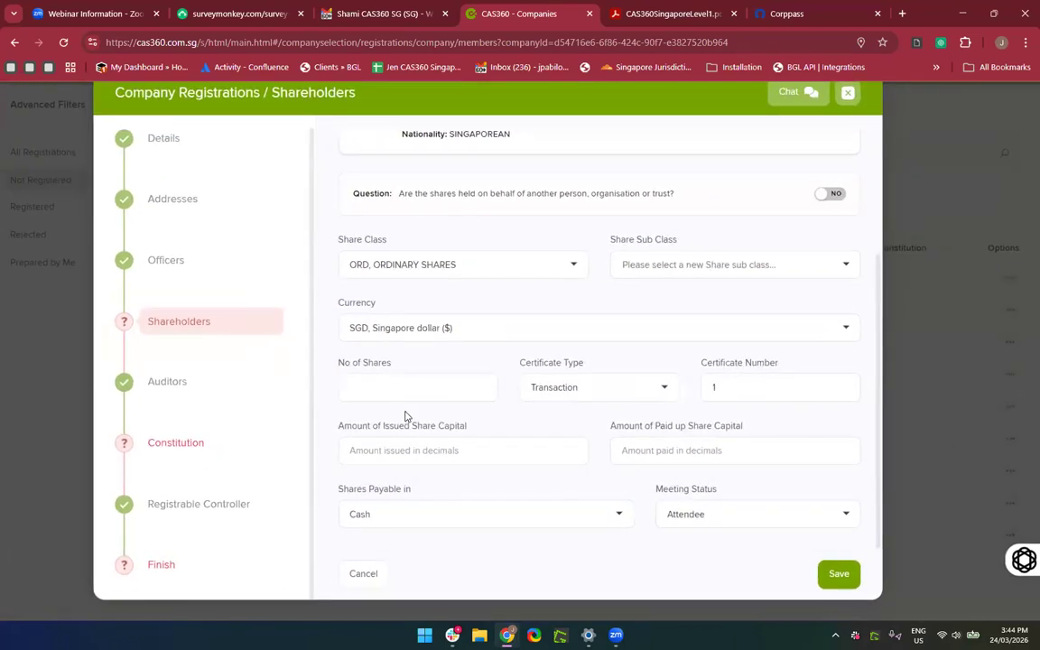
Enter 100 shares with 0 issued and 0 paid-up capital, and save.
left_click(390, 382)
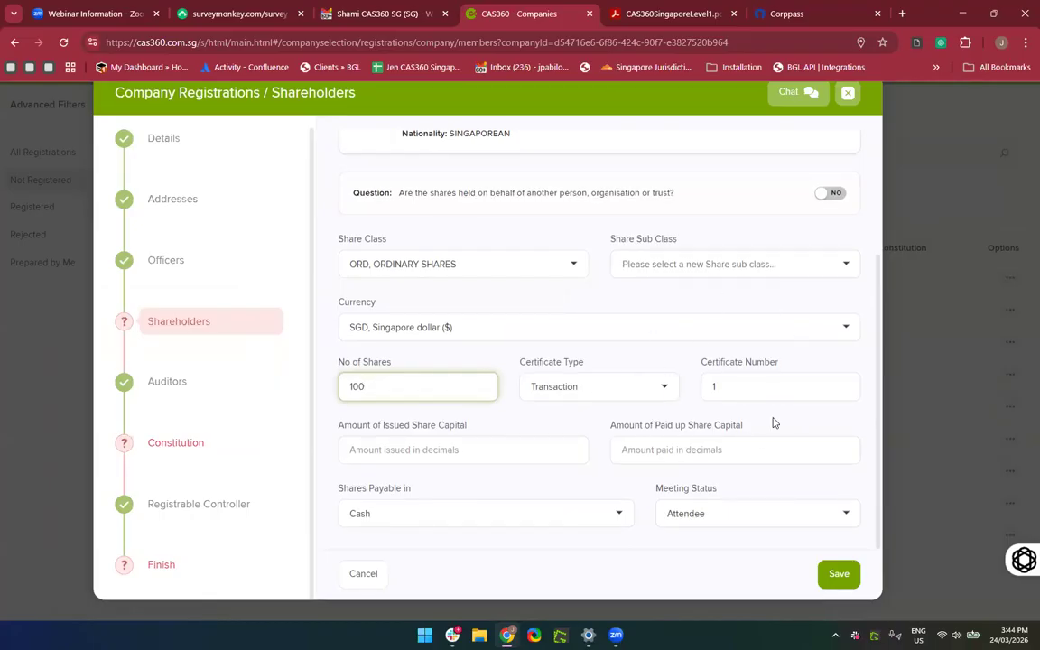
left_click(442, 460)
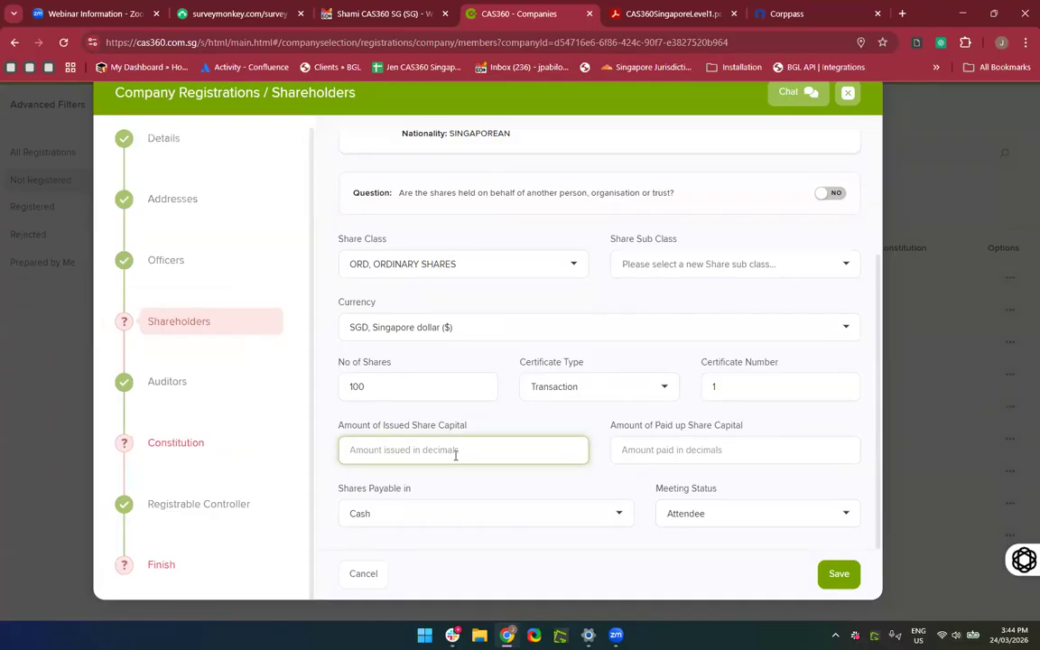
left_click(848, 581)
scroll(569, 469, "down", 1)
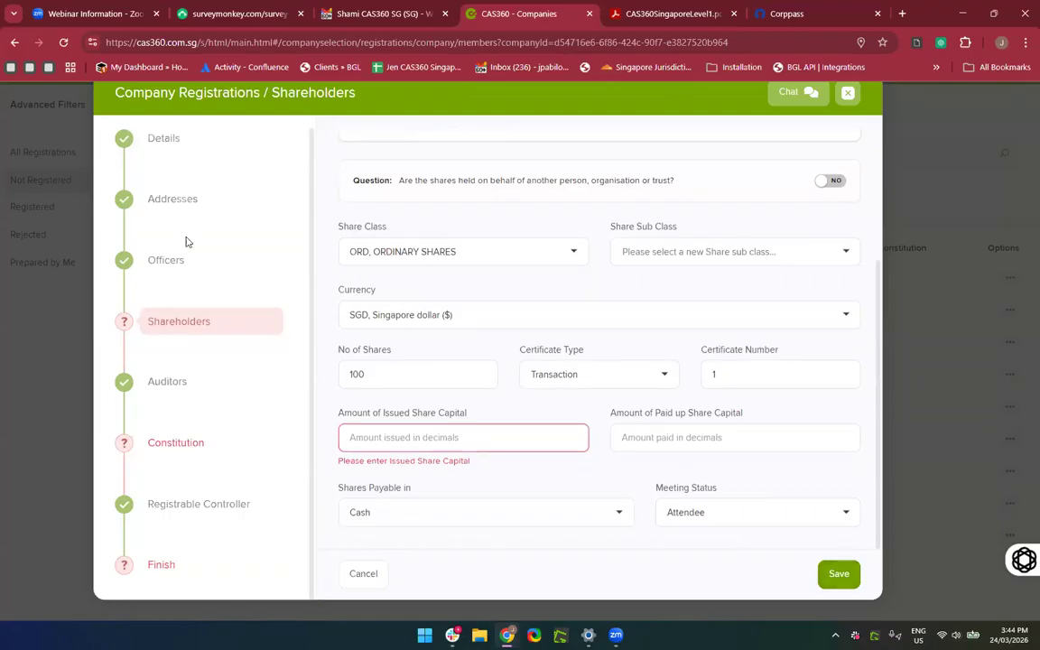
left_click(416, 441)
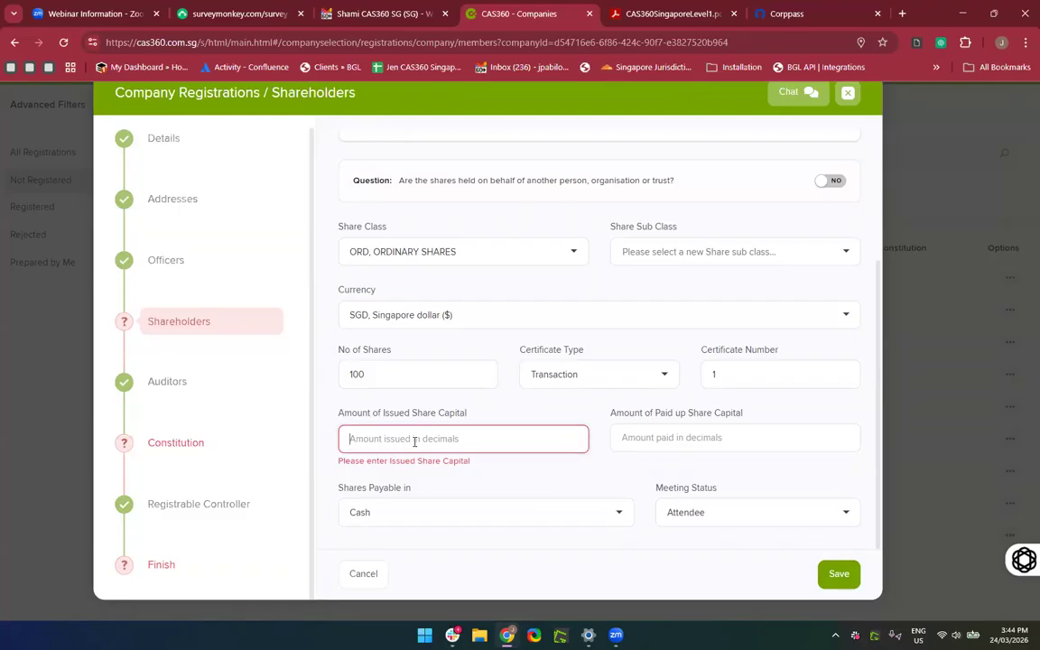
type("0")
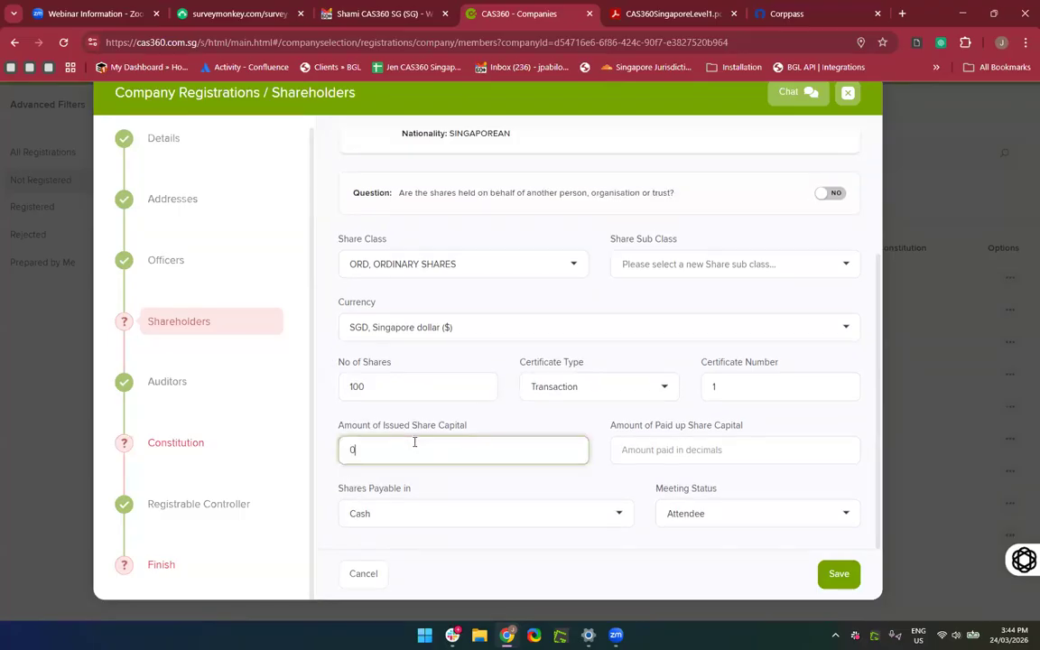
left_click(688, 448)
type("0")
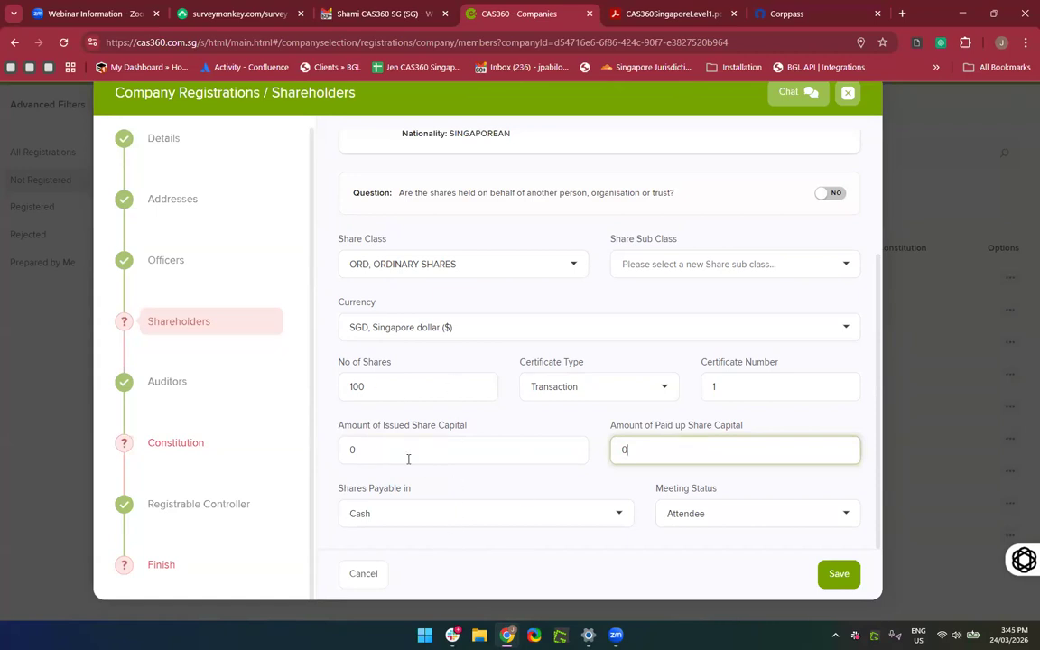
left_click(837, 574)
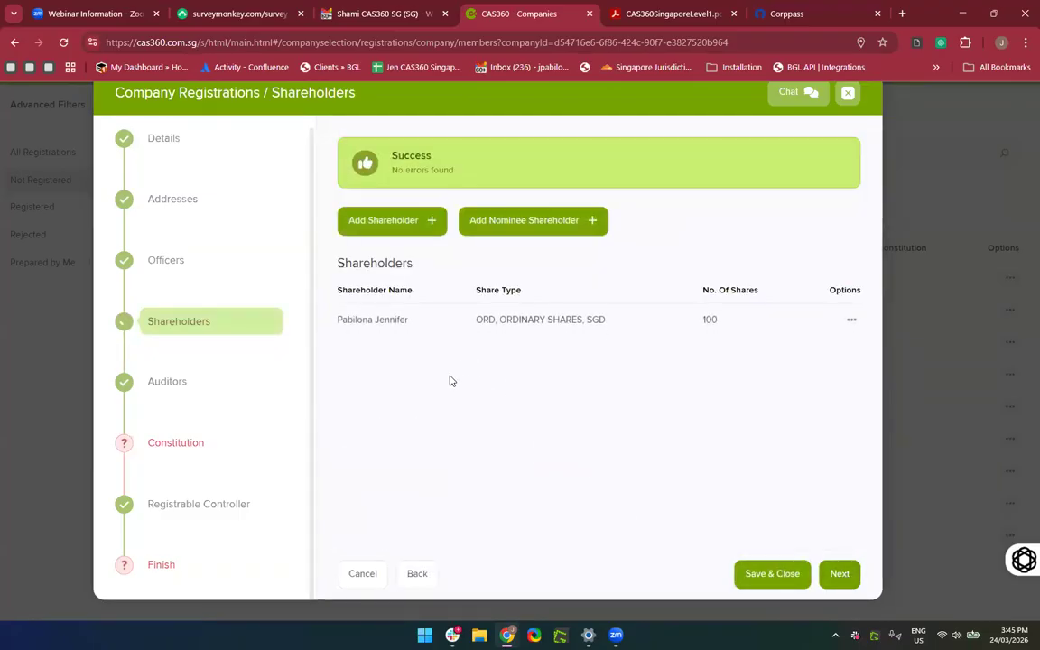
Add CAS360 20th July Firm PTE. LTD. as a shareholder with ORD share class.
left_click(361, 232)
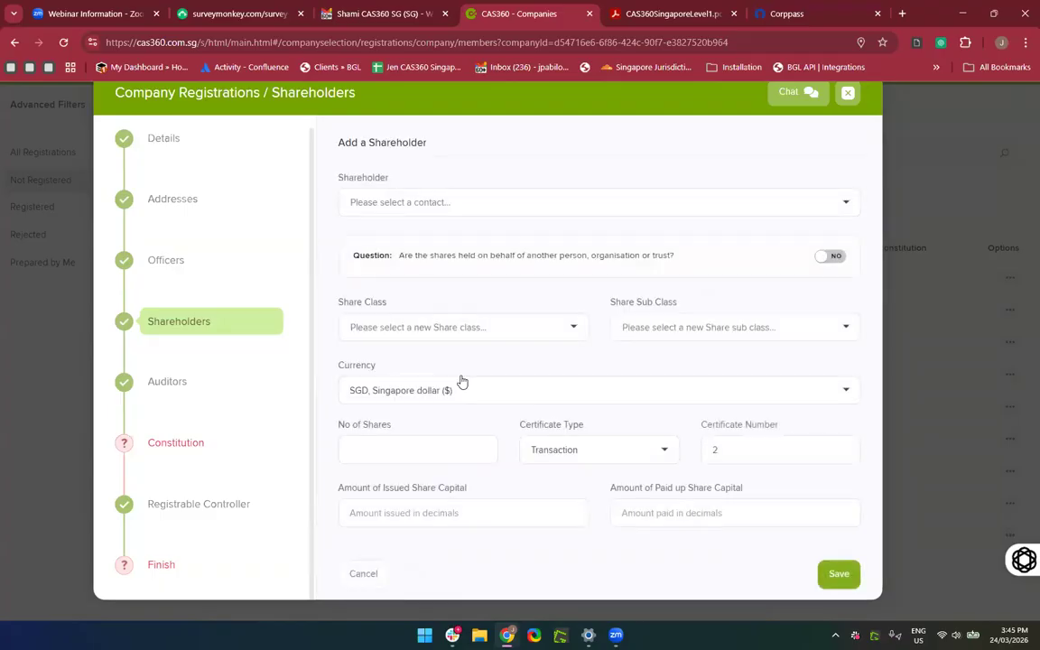
left_click(503, 212)
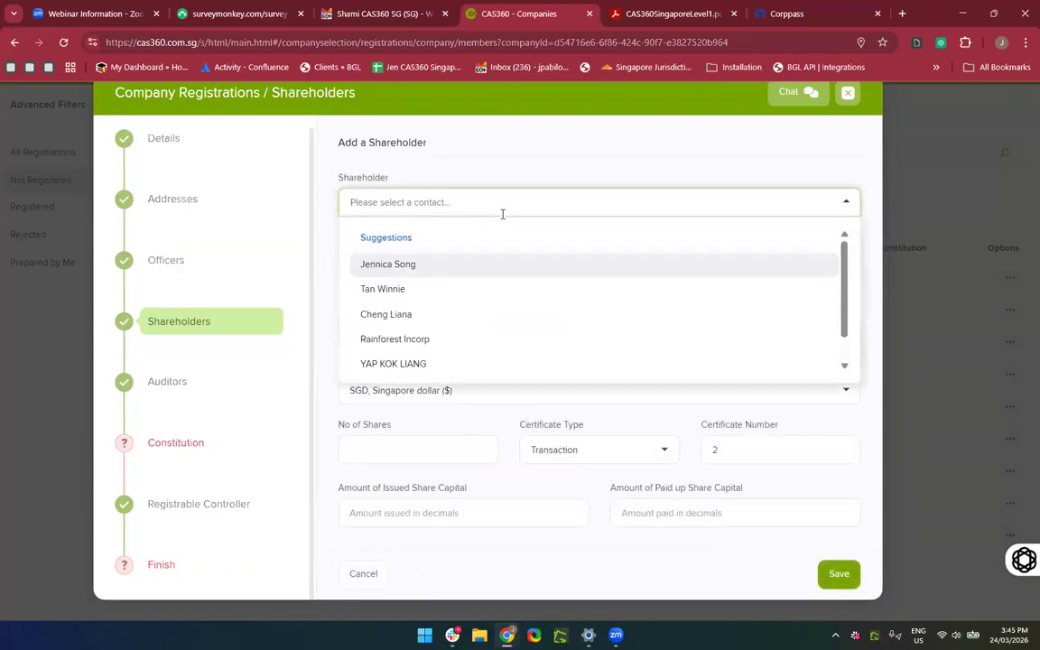
type("CAS")
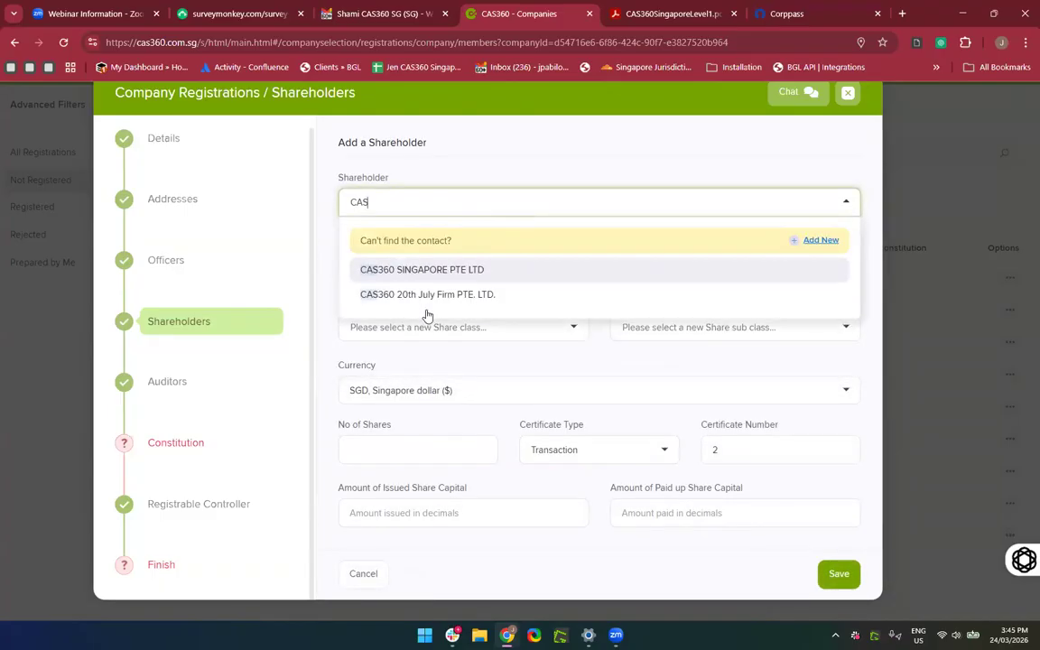
left_click(412, 302)
scroll(549, 407, "down", 2)
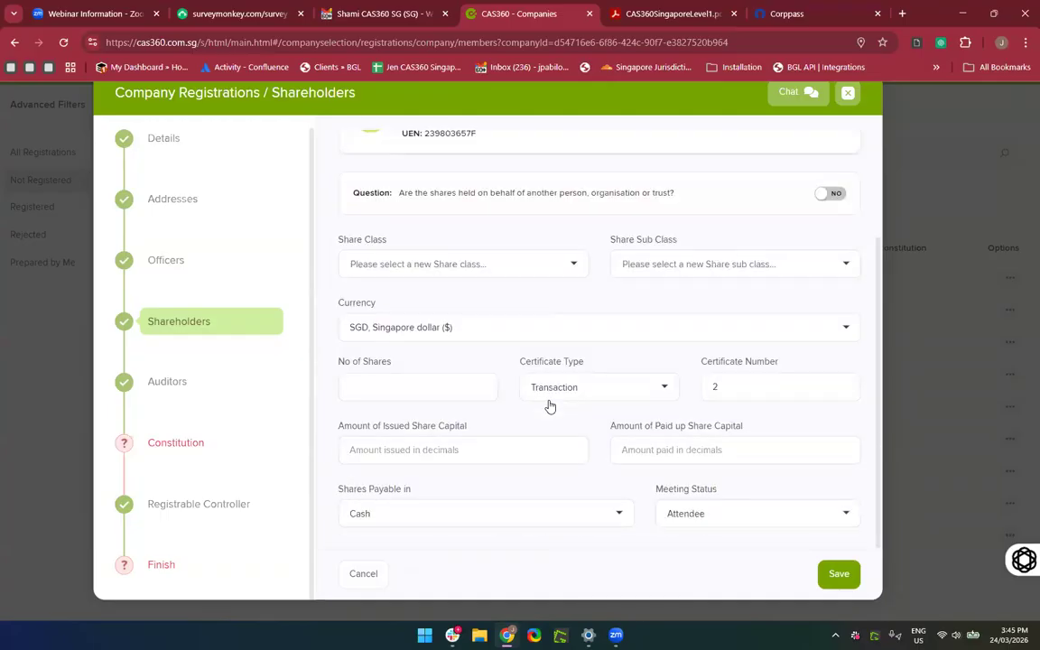
left_click(450, 265)
left_click(424, 304)
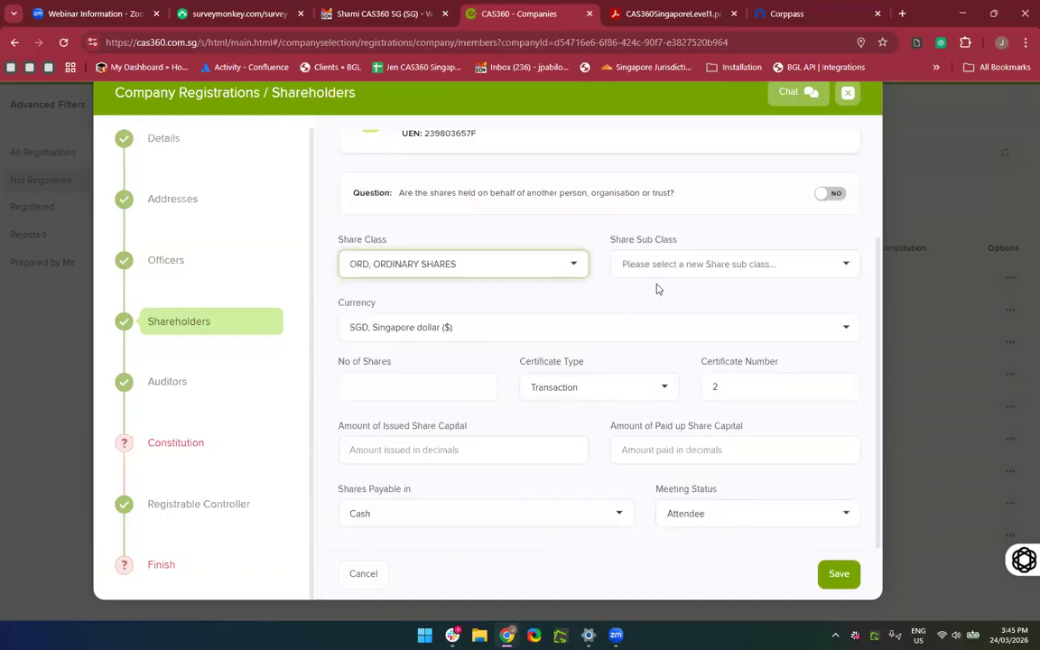
Enter 1000 shares with 10000 issued and paid-up capital, and save.
left_click(431, 380)
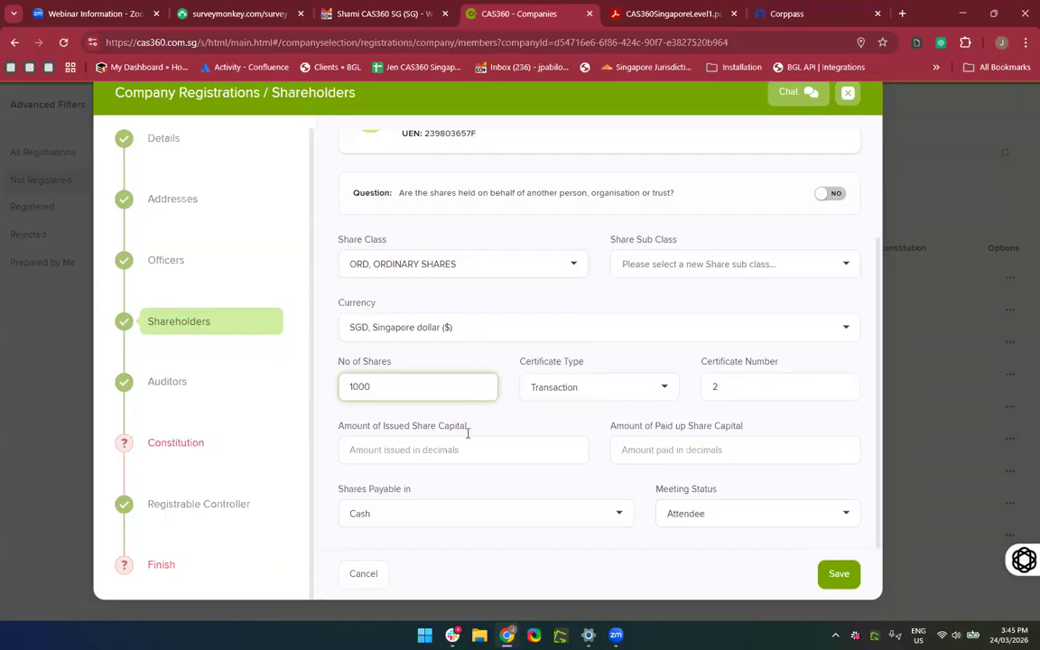
left_click(420, 454)
type("10000")
key("Tab")
type("10")
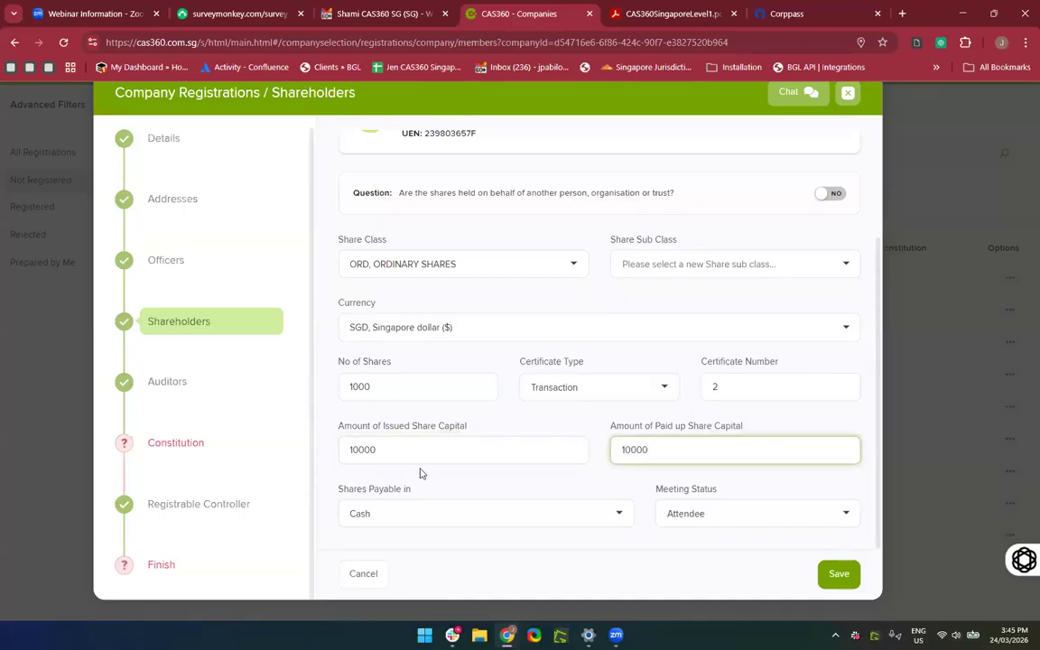
left_click(838, 575)
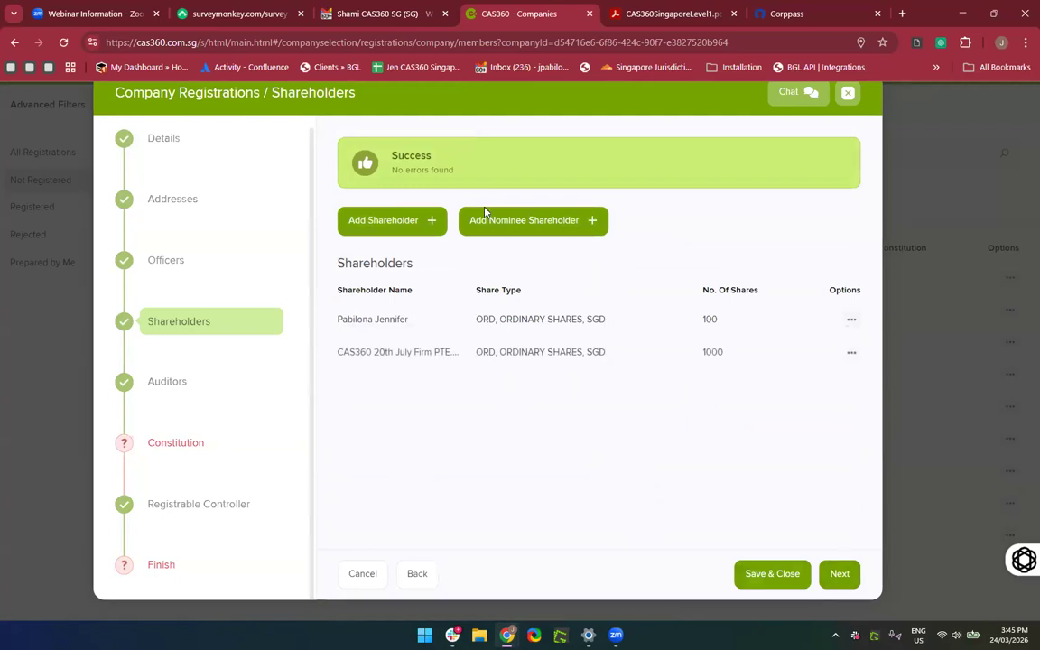
left_click(486, 216)
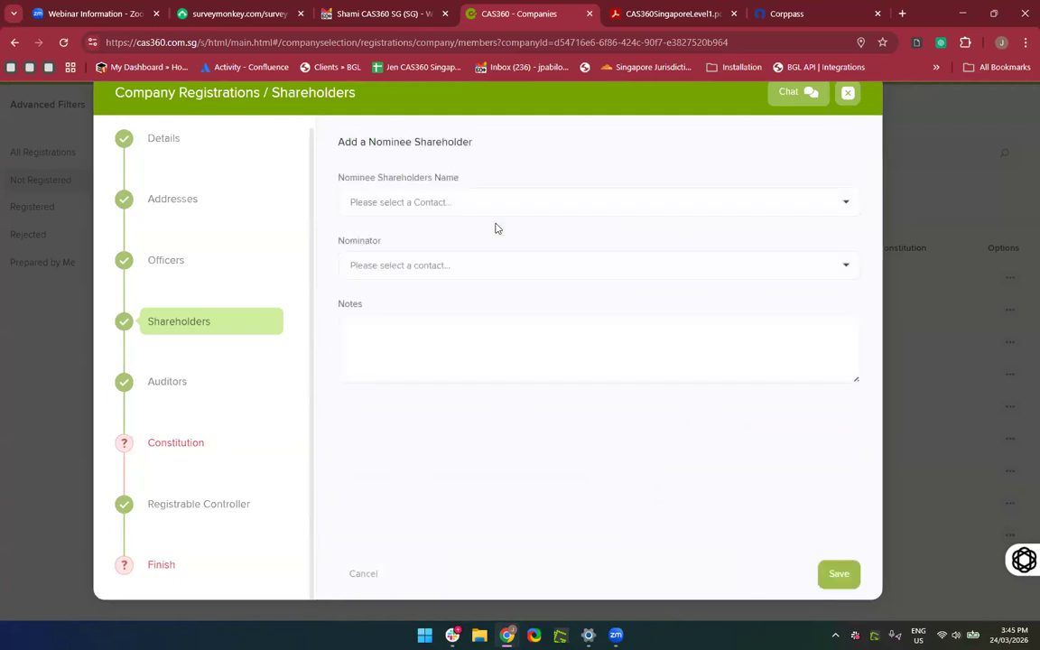
Save the person as nominee shareholder nominated by CAS360 SINGAPORE PTE LTD, then go to Auditors.
left_click(455, 201)
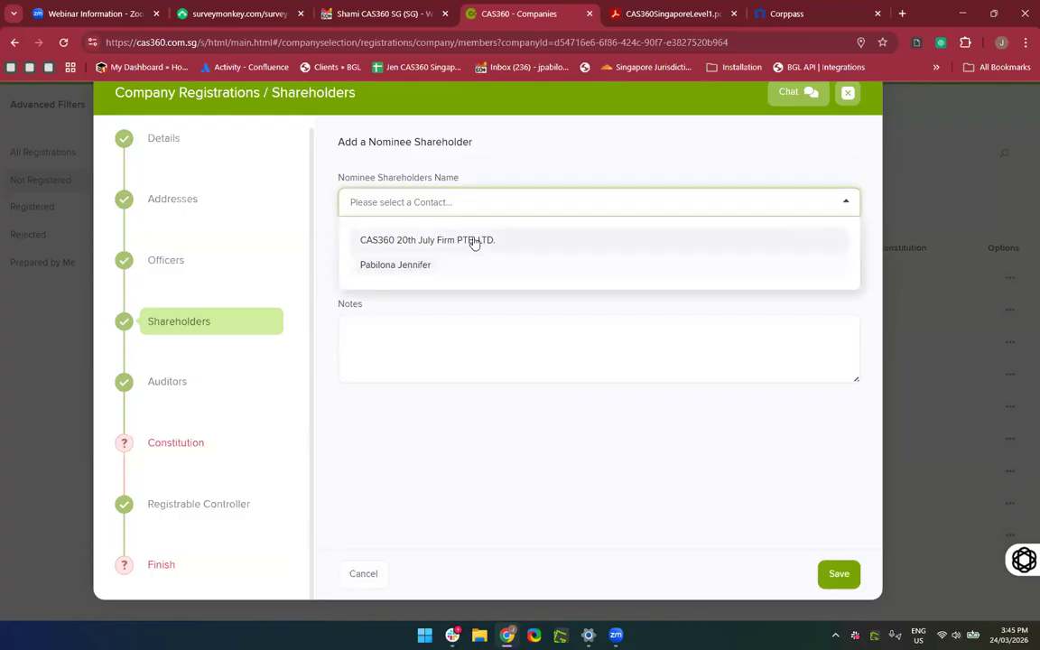
left_click(428, 266)
left_click(429, 267)
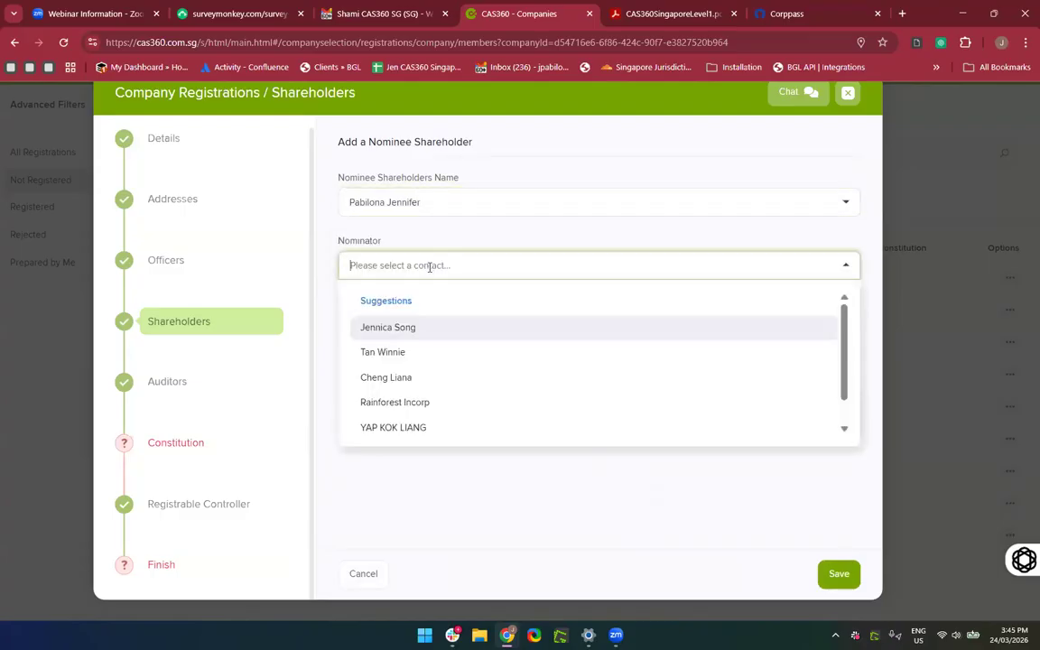
type("CAS")
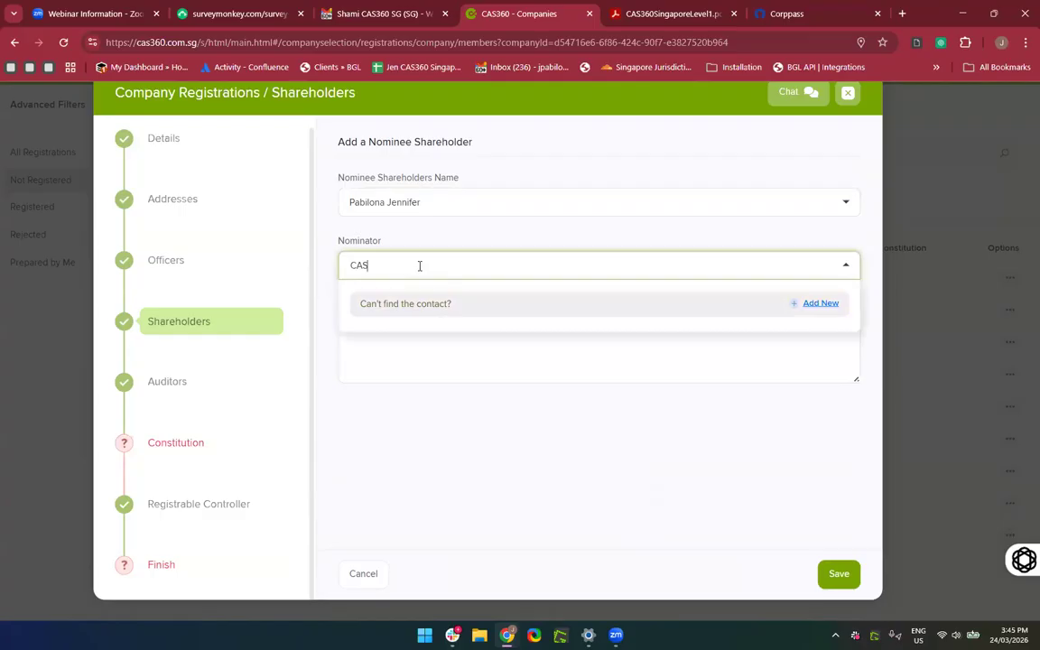
left_click(400, 333)
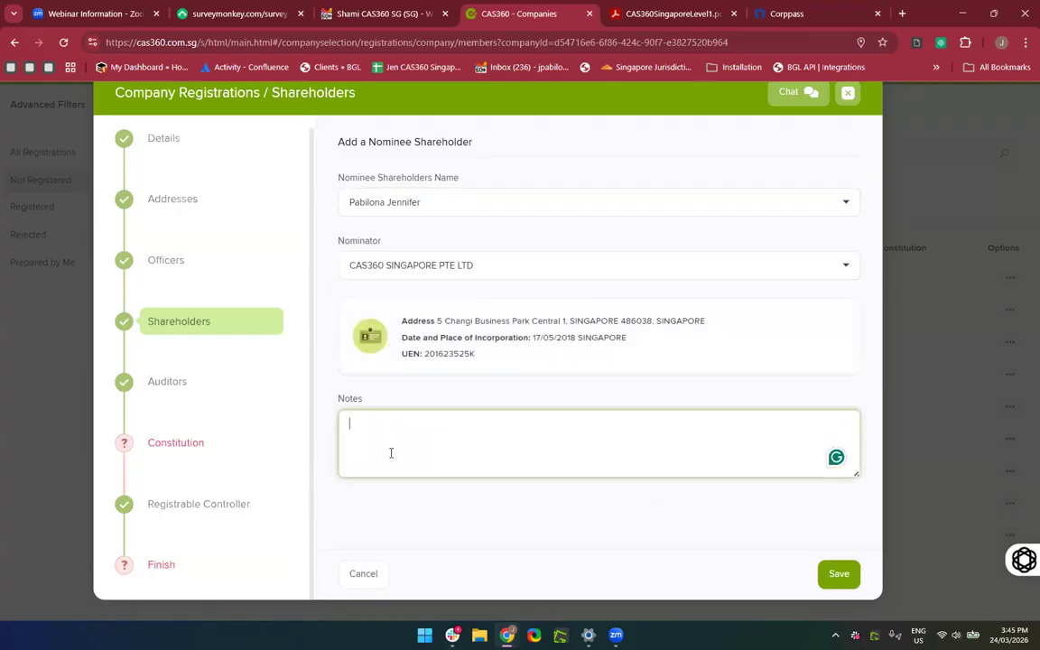
left_click(844, 578)
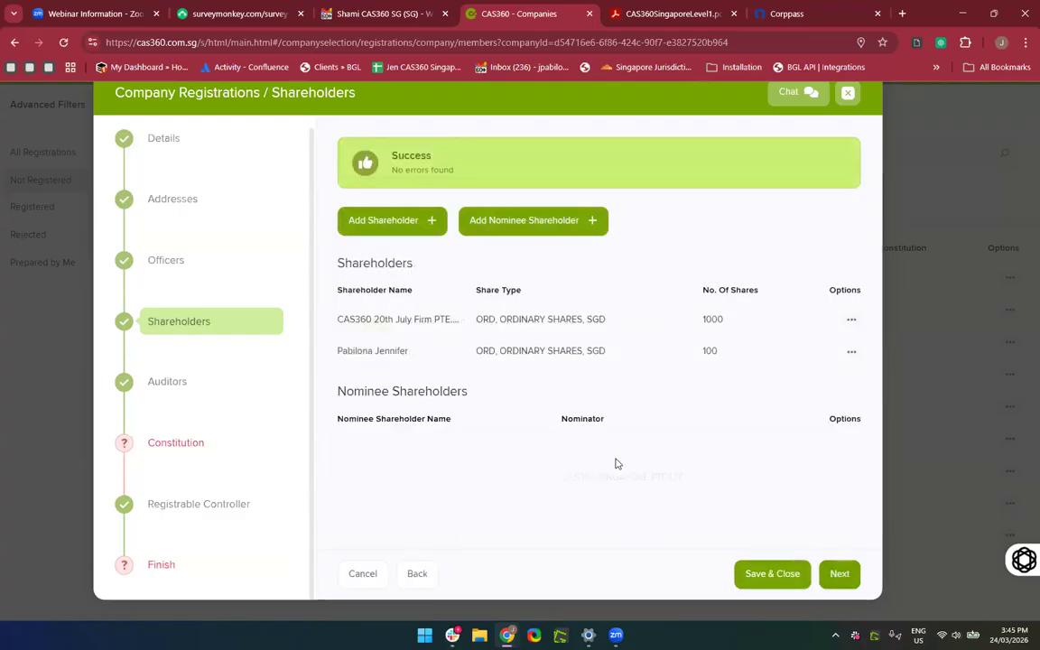
left_click(160, 384)
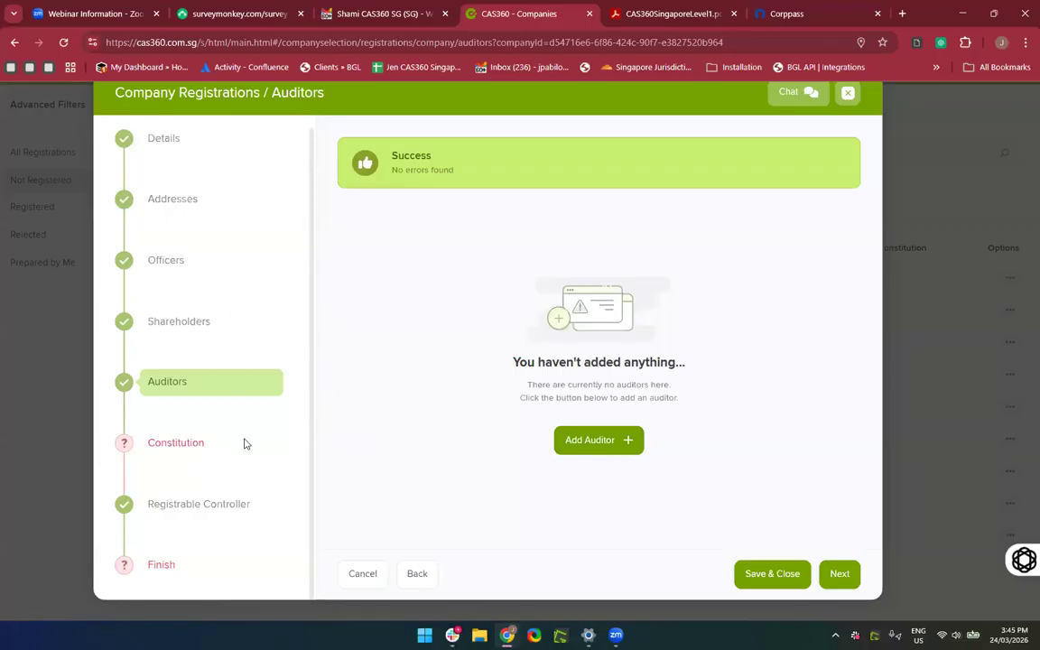
Review the Details step, then return to the Constitution step.
left_click(186, 451)
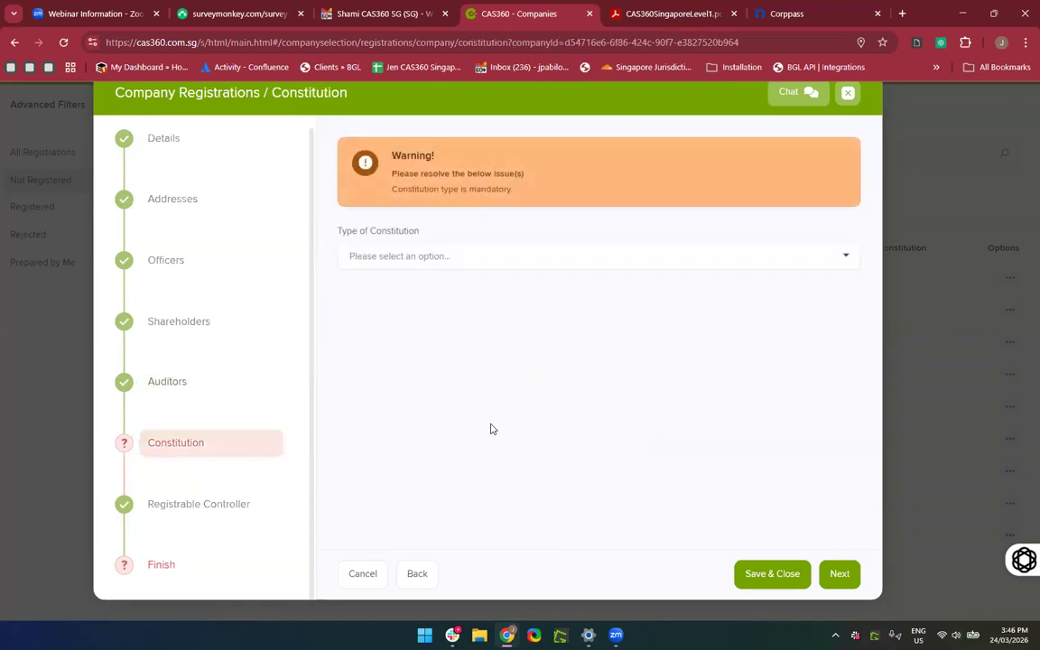
left_click_drag(449, 336, 433, 302)
left_click(156, 141)
scroll(466, 296, "down", 1)
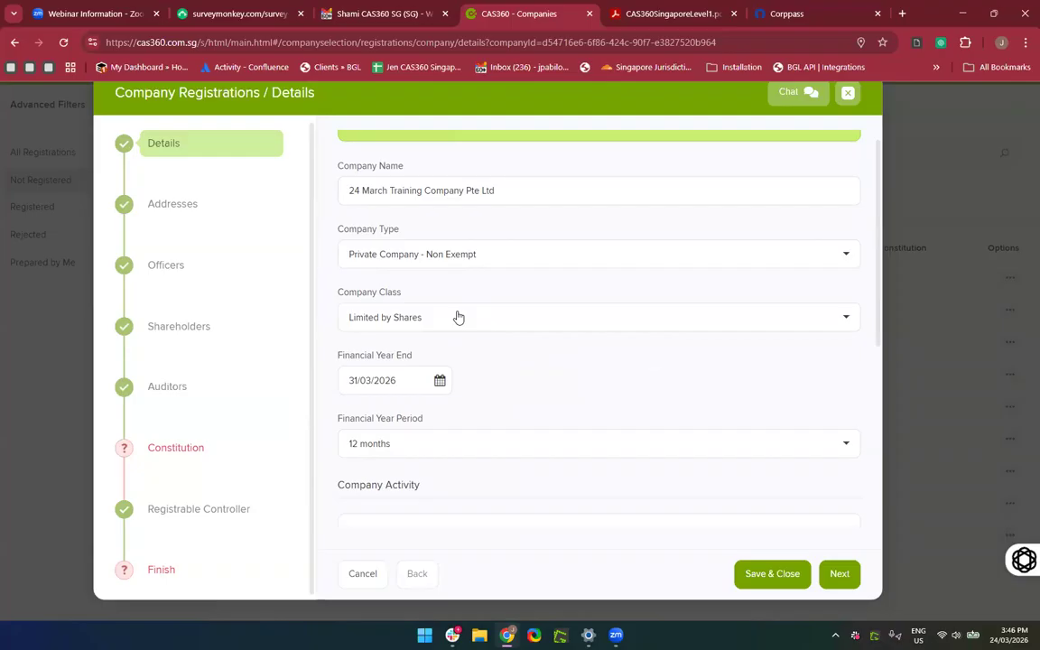
left_click(184, 459)
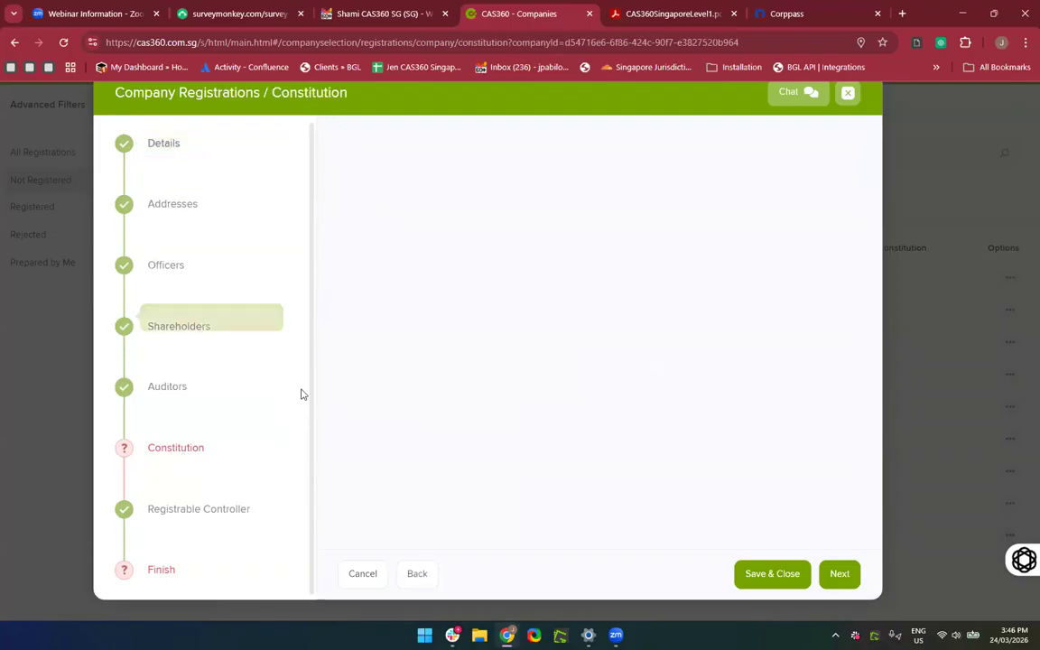
Set Customised Constitution, upload the custom AGM templates PDF, and continue to Registrable Controller.
left_click(501, 259)
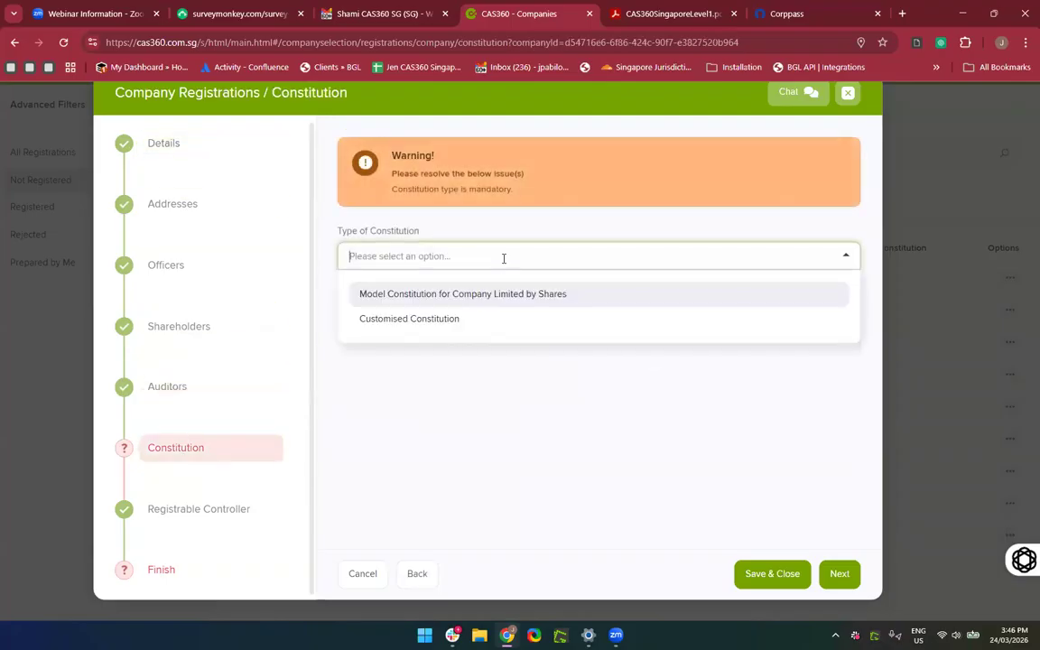
left_click(456, 305)
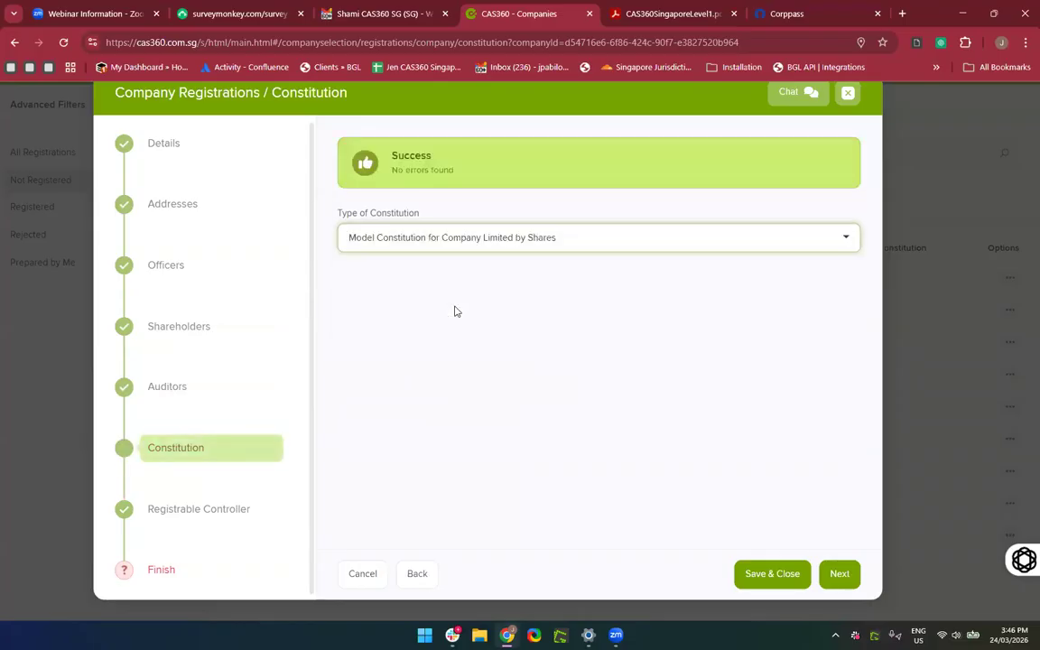
left_click(449, 234)
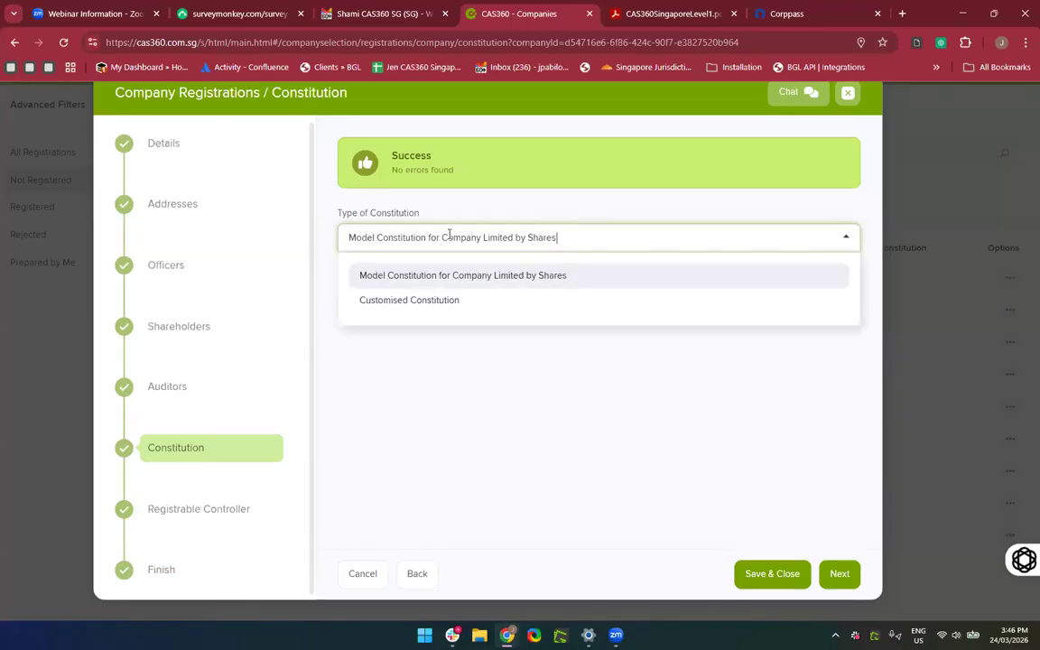
left_click(427, 306)
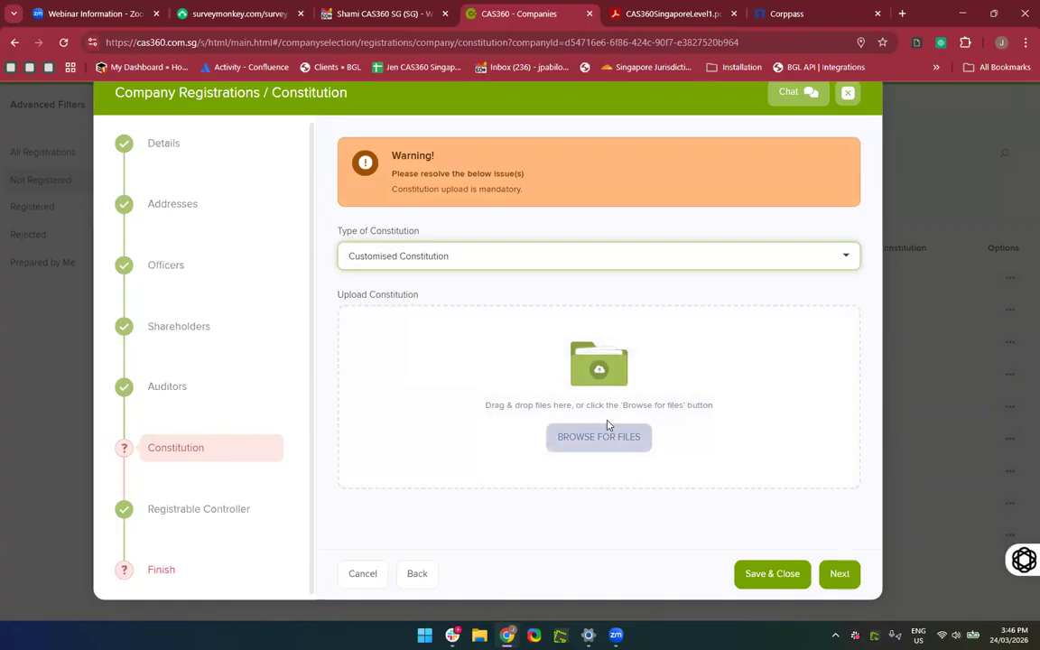
left_click(612, 447)
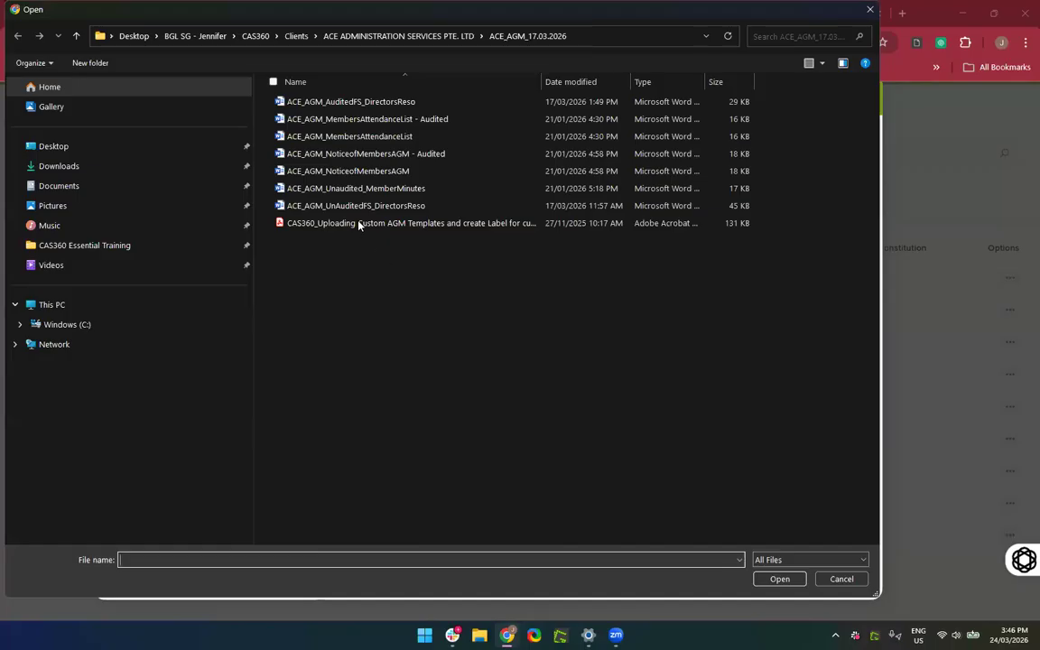
double_click(359, 224)
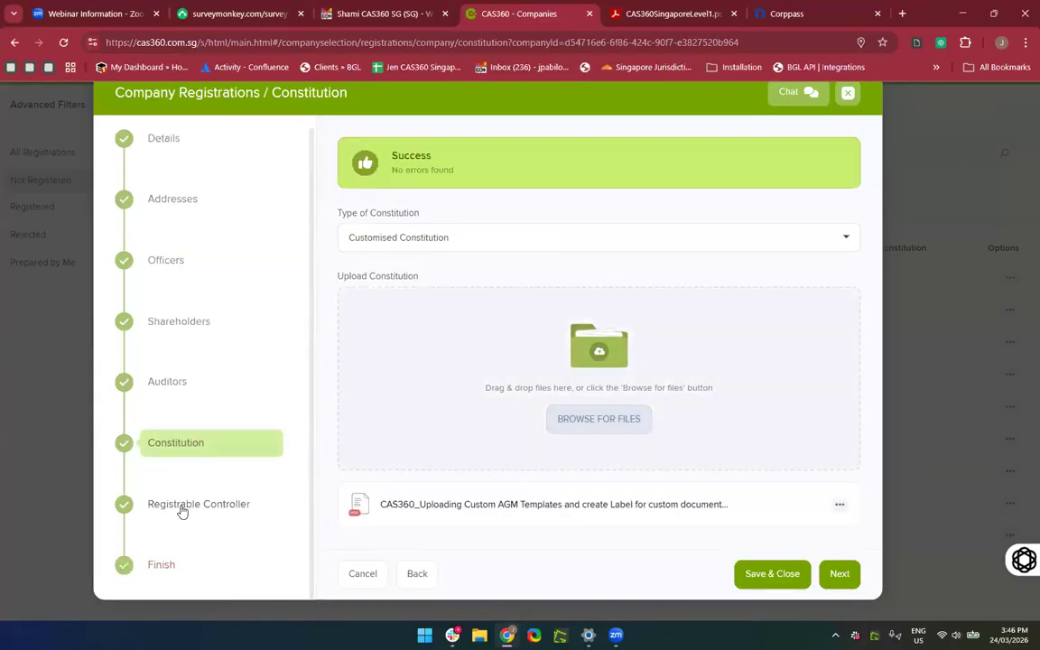
left_click(181, 507)
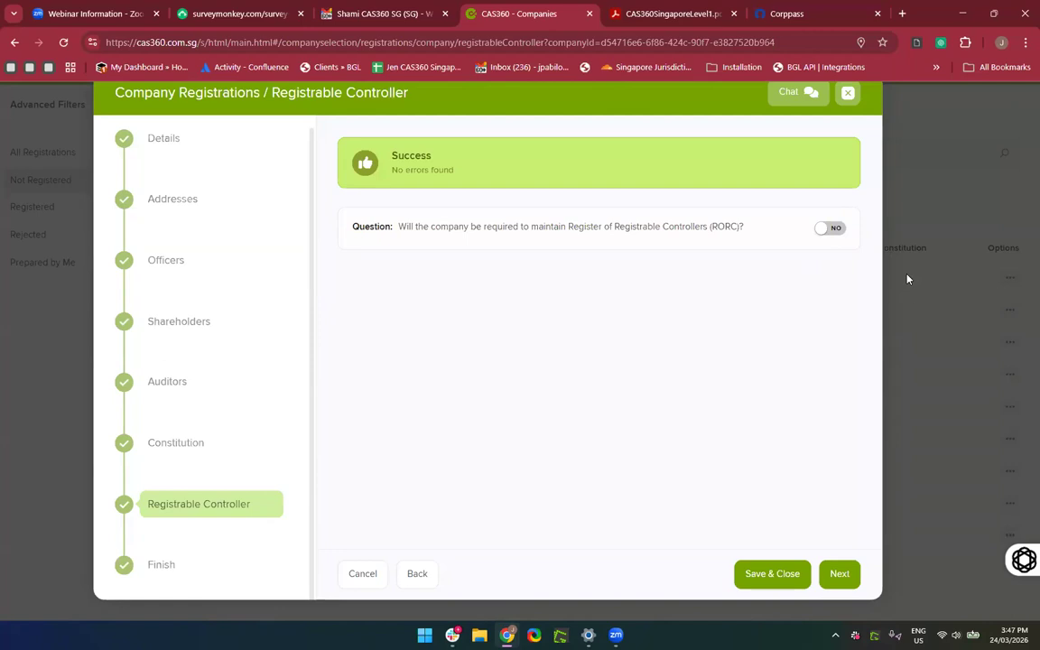
Set RORC to Yes, save one contact as registrable controller, and go to Finish.
left_click(833, 228)
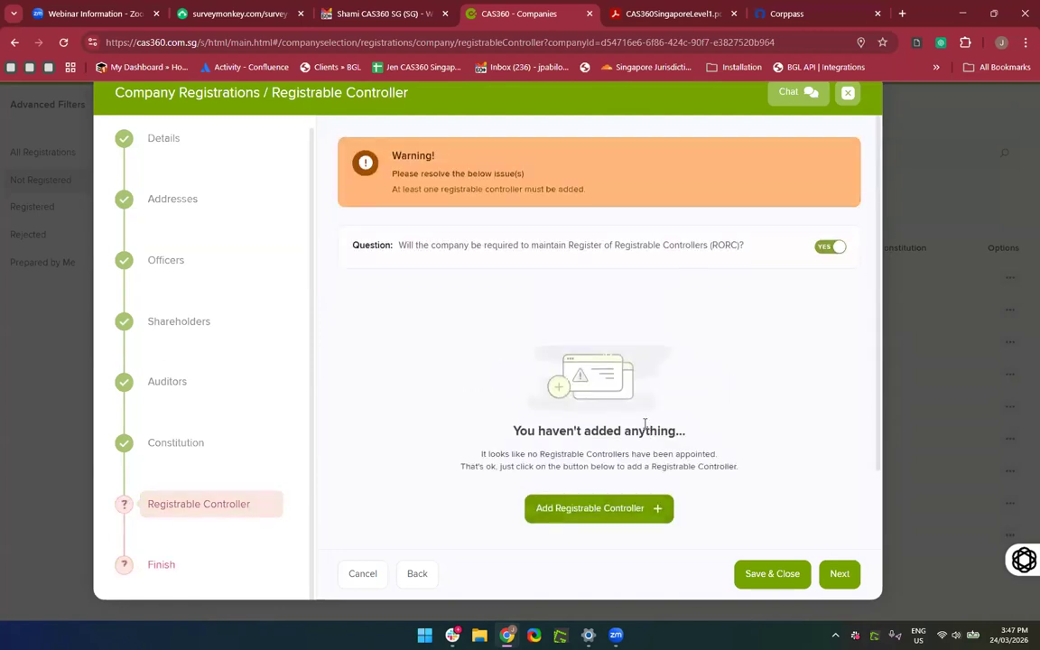
left_click(594, 470)
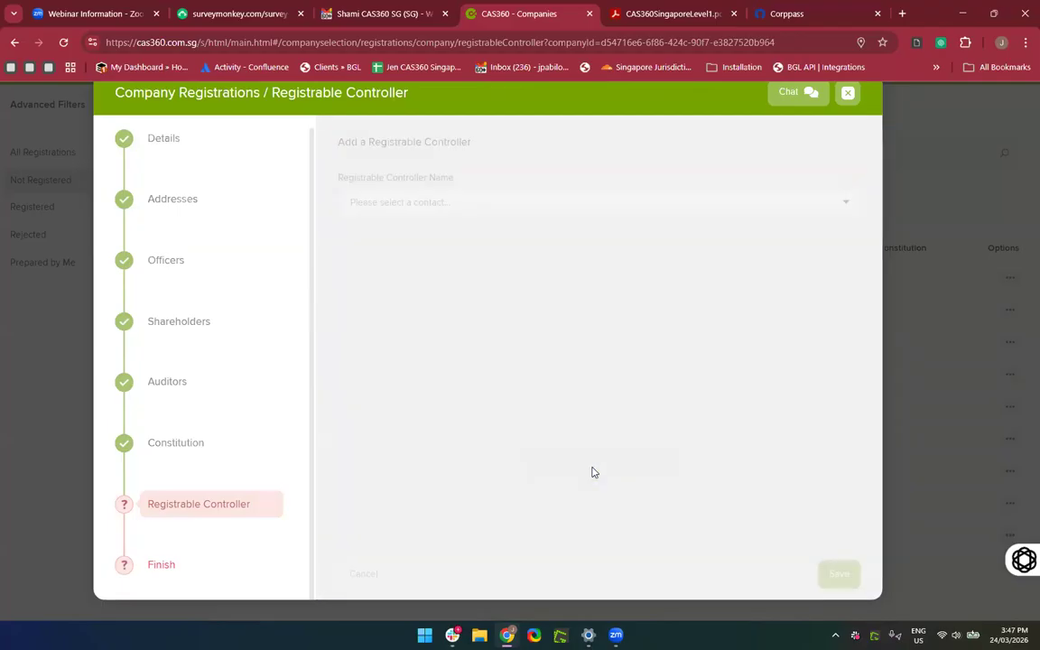
left_click(483, 201)
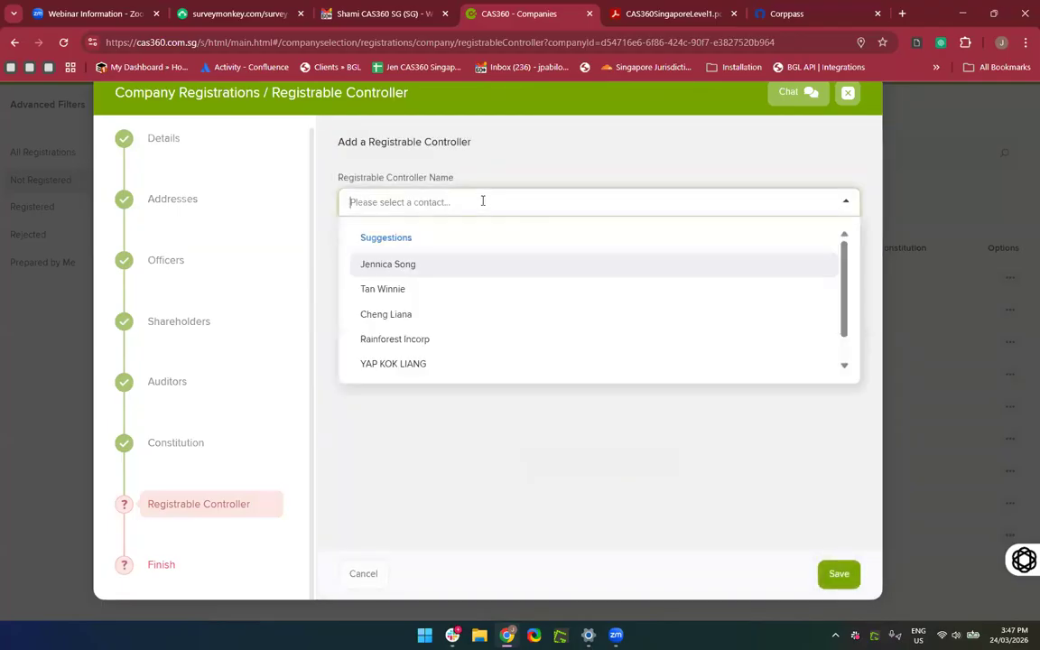
left_click(441, 268)
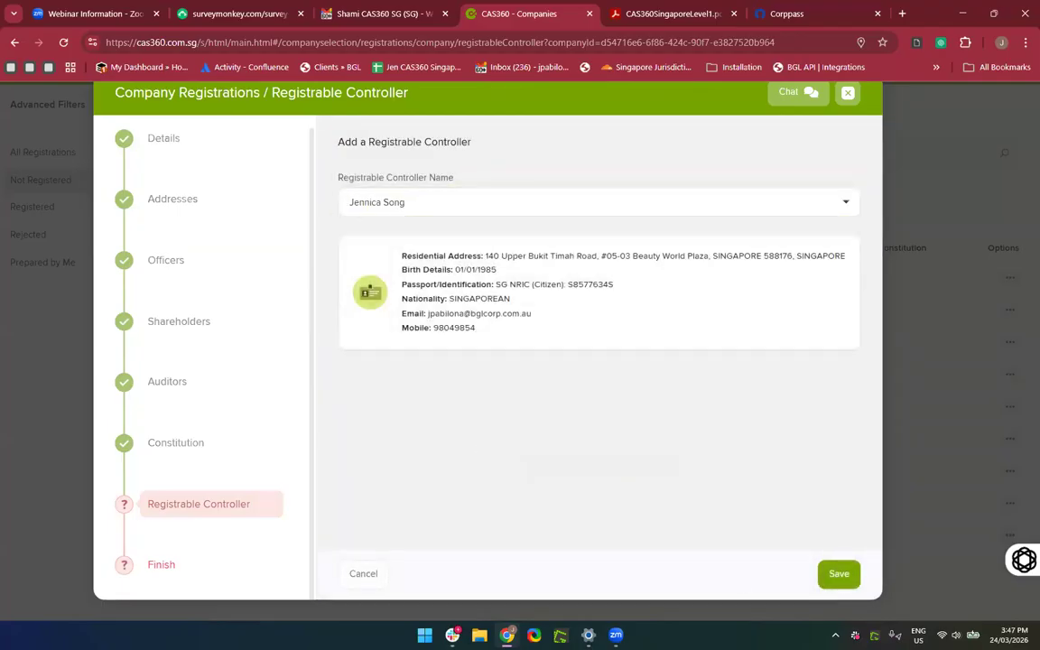
left_click(840, 578)
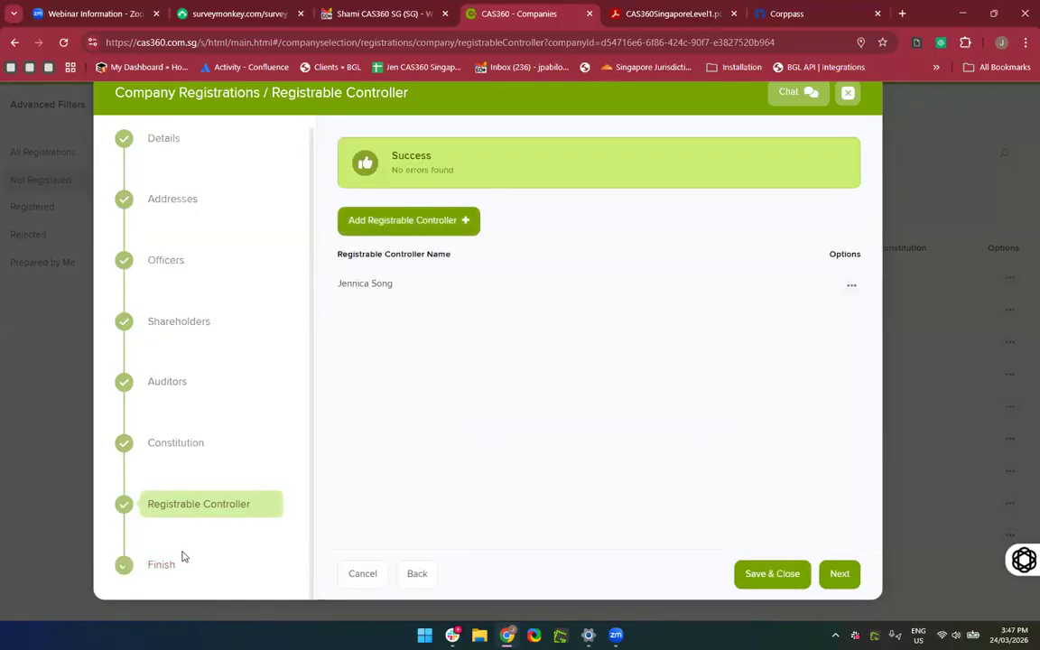
left_click(161, 569)
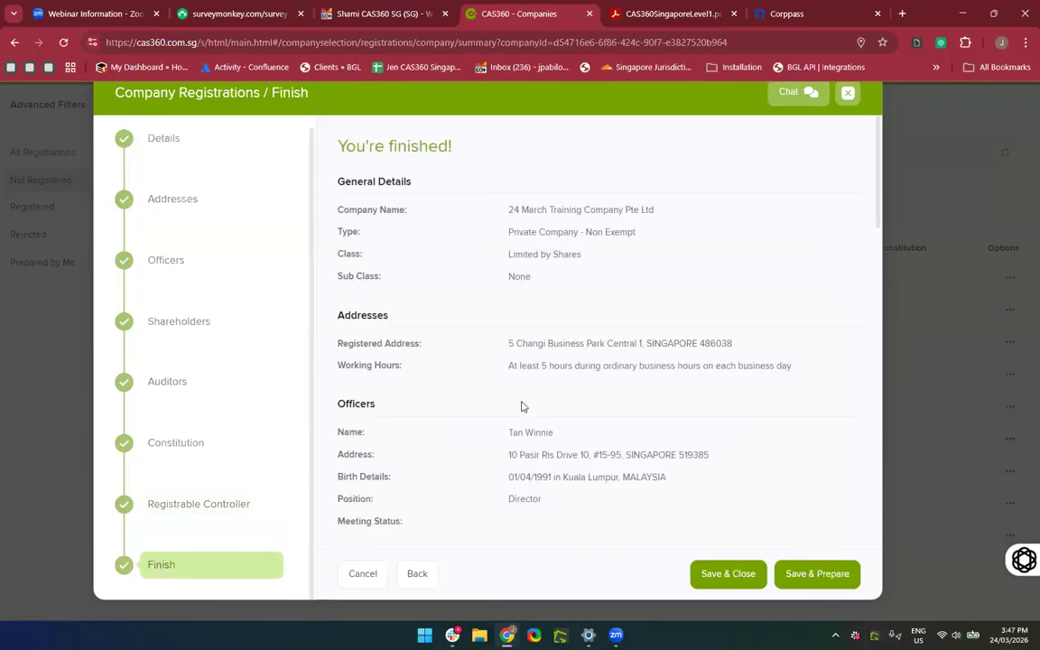
Scroll through the 24 March Training Company Pte Ltd summary and choose Save & Prepare.
scroll(582, 395, "down", 1)
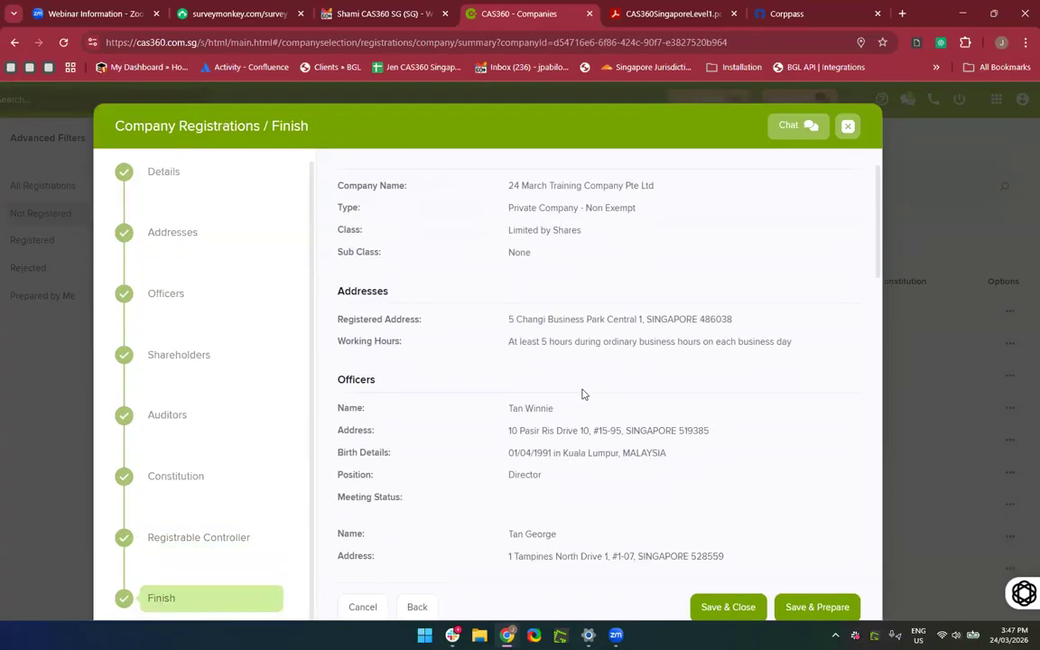
scroll(582, 394, "down", 4)
scroll(582, 395, "down", 8)
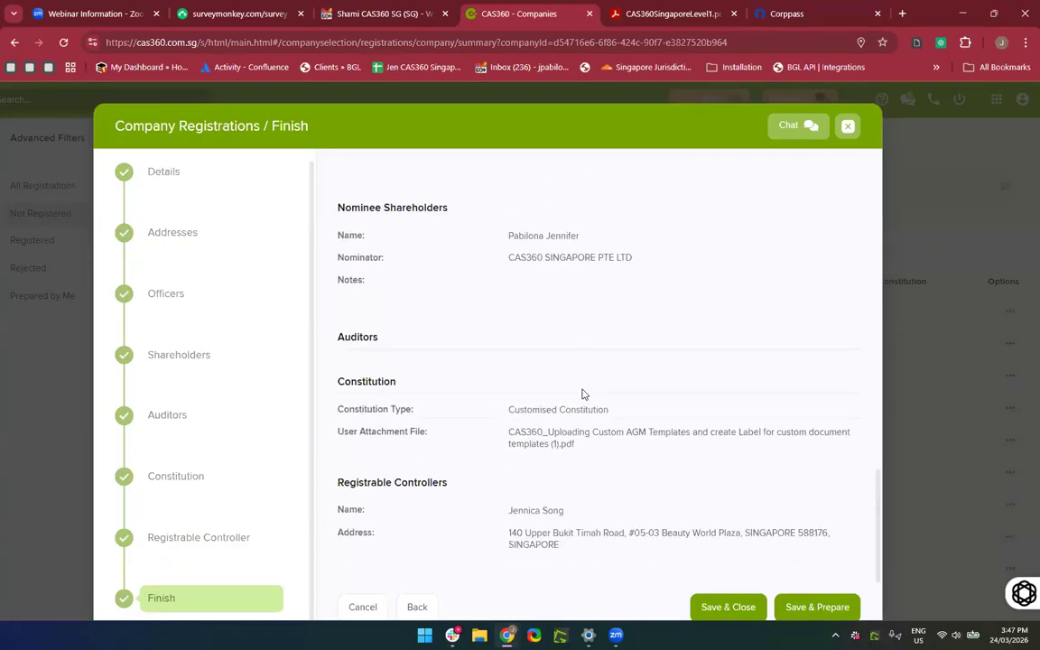
scroll(582, 395, "down", 1)
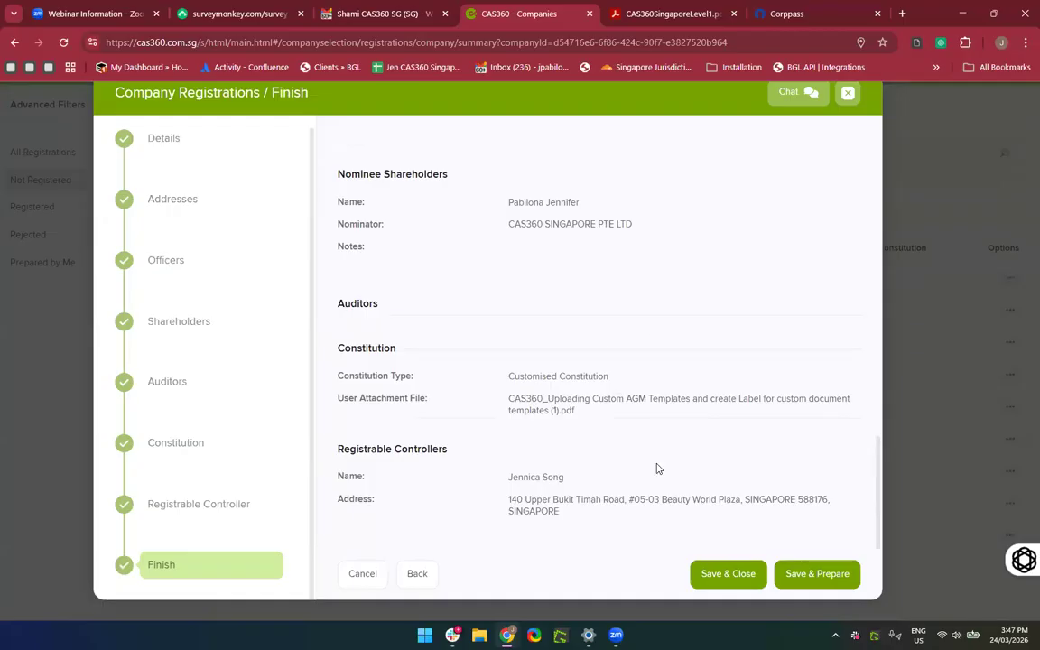
scroll(658, 468, "up", 1)
scroll(658, 469, "up", 1)
scroll(668, 478, "down", 2)
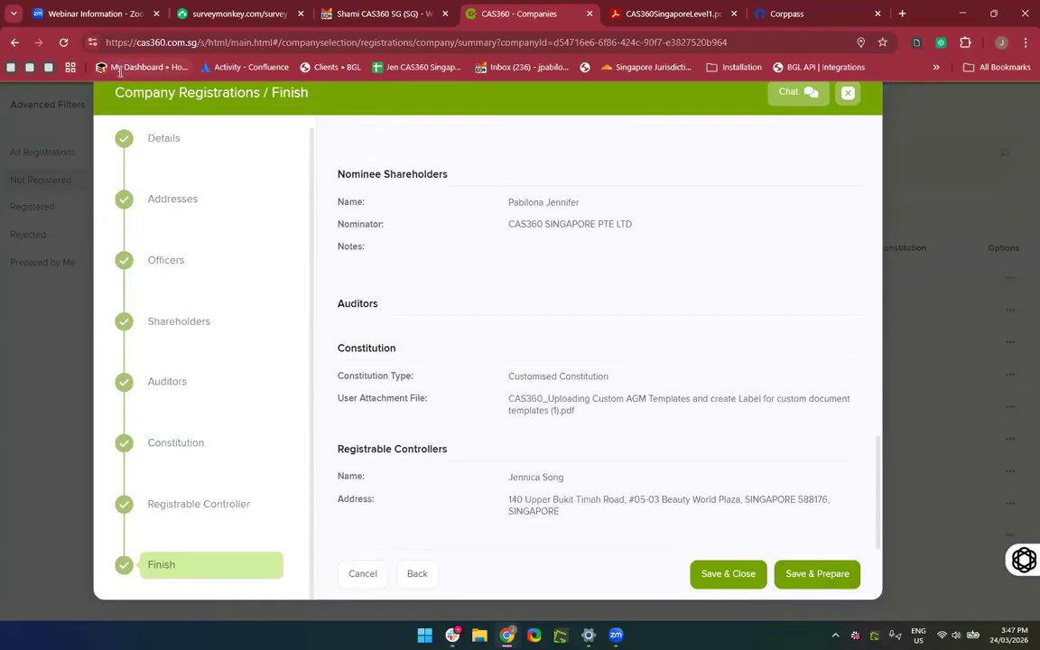
left_click(812, 577)
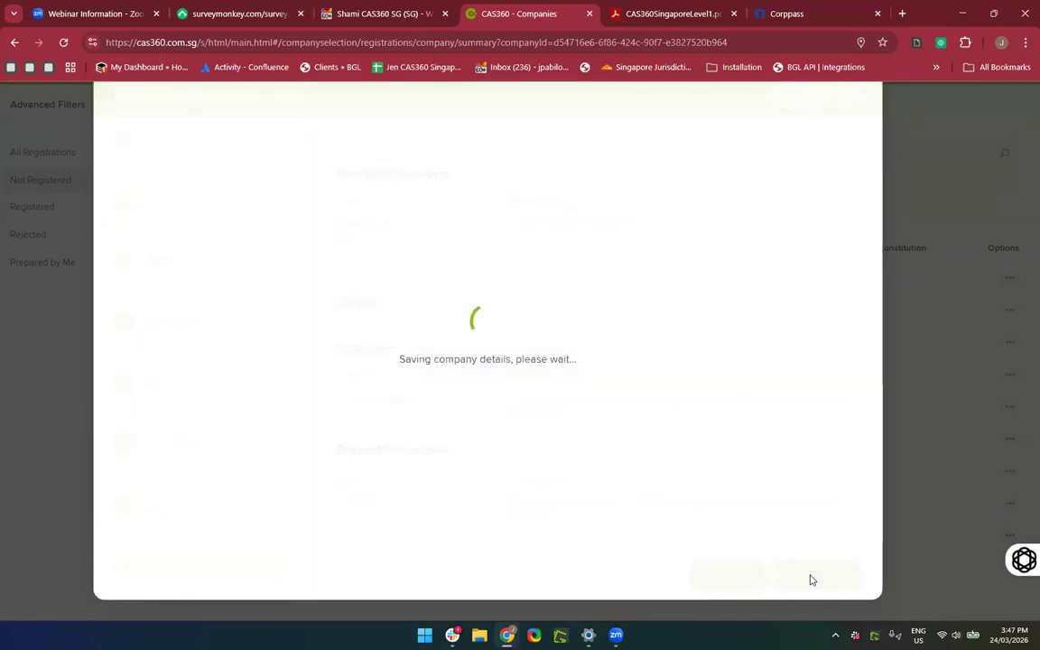
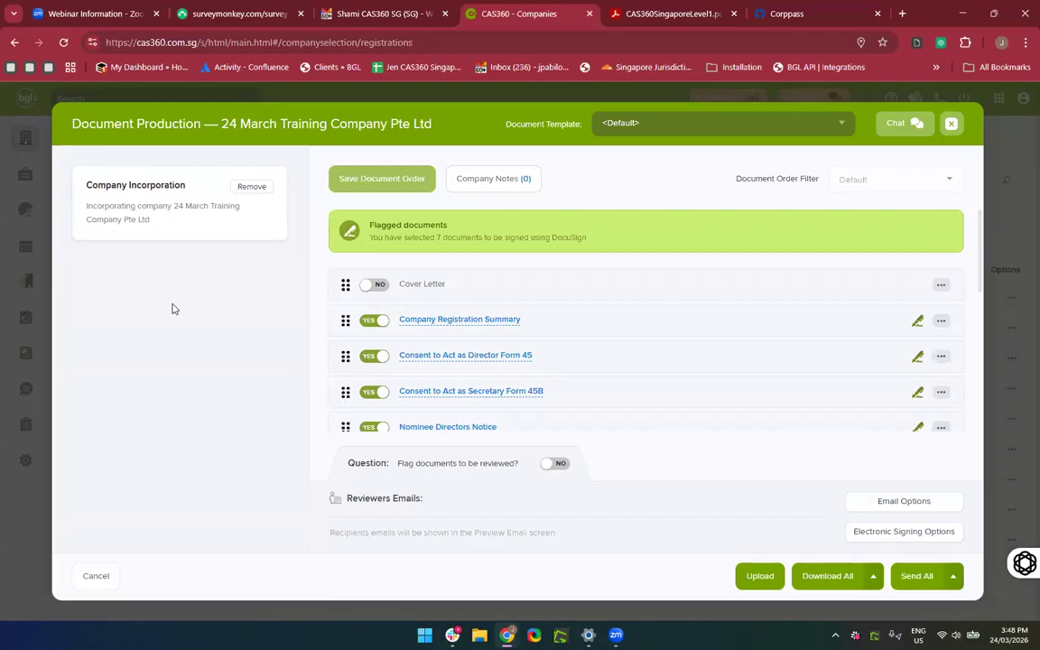
Find Consent to Act as Secretary Form 45B in the Document Production list and preview it.
scroll(174, 309, "up", 3)
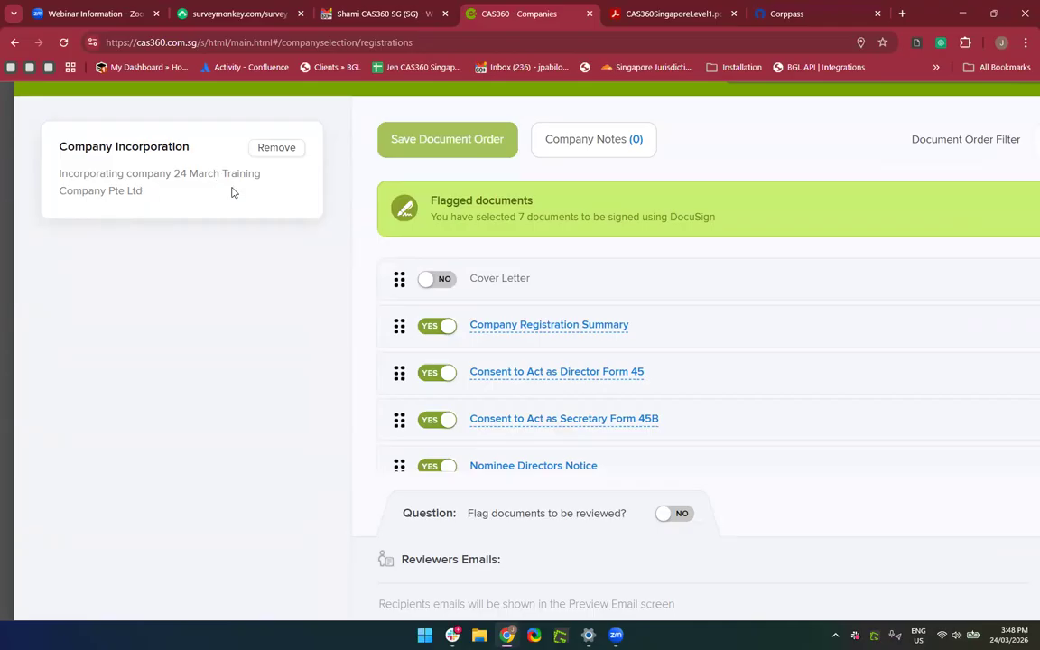
scroll(207, 333, "down", 3)
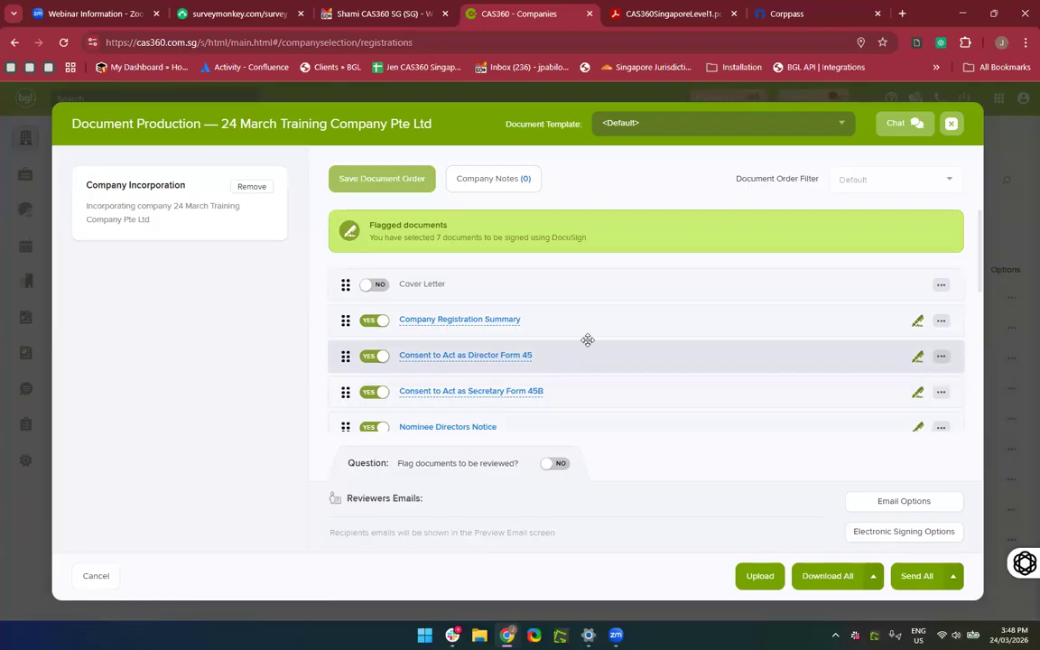
scroll(587, 341, "down", 1)
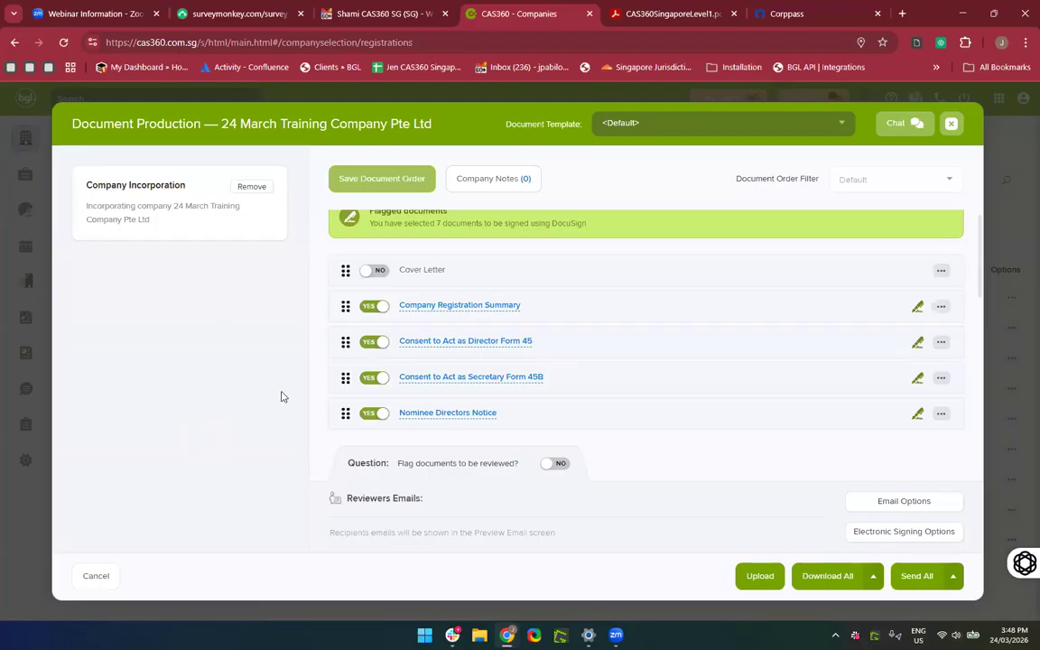
scroll(646, 309, "down", 4)
scroll(646, 309, "up", 1)
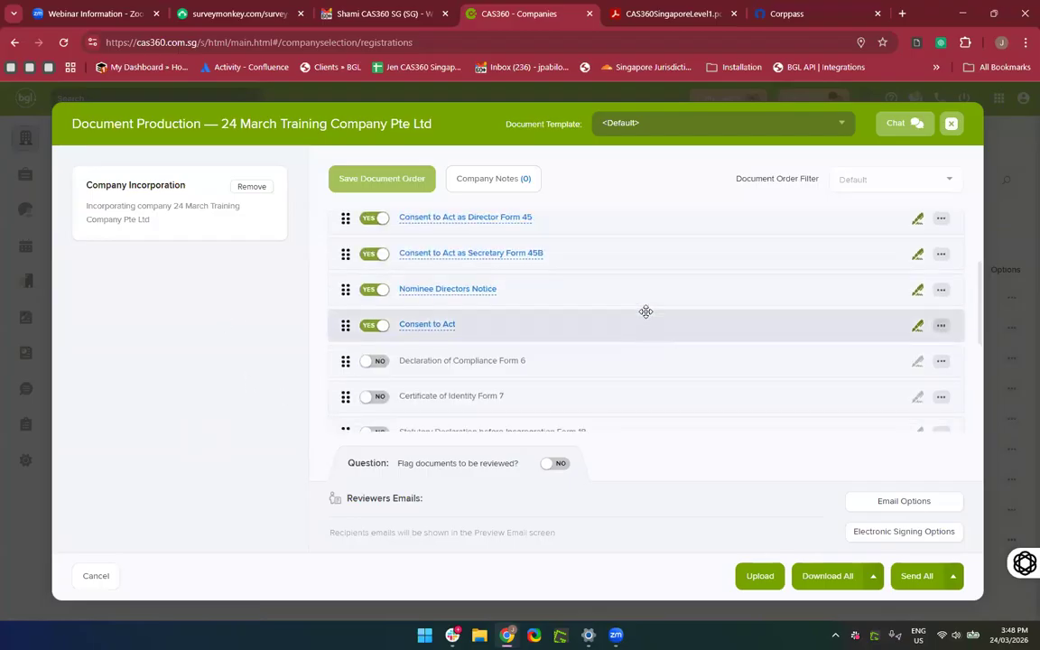
scroll(646, 311, "up", 2)
scroll(541, 311, "down", 1)
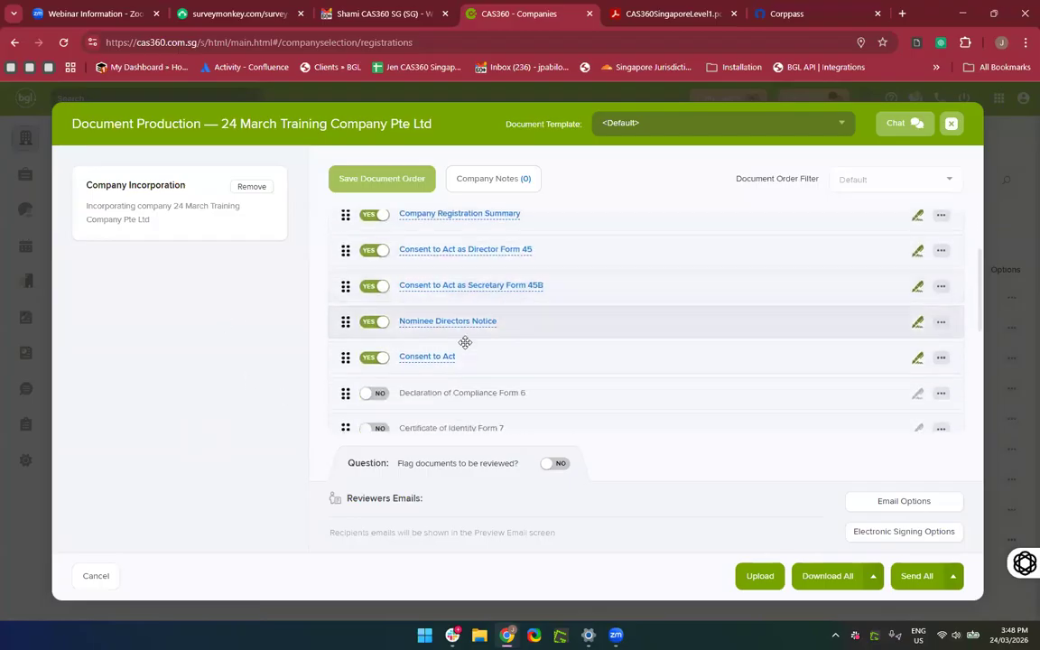
scroll(536, 367, "down", 5)
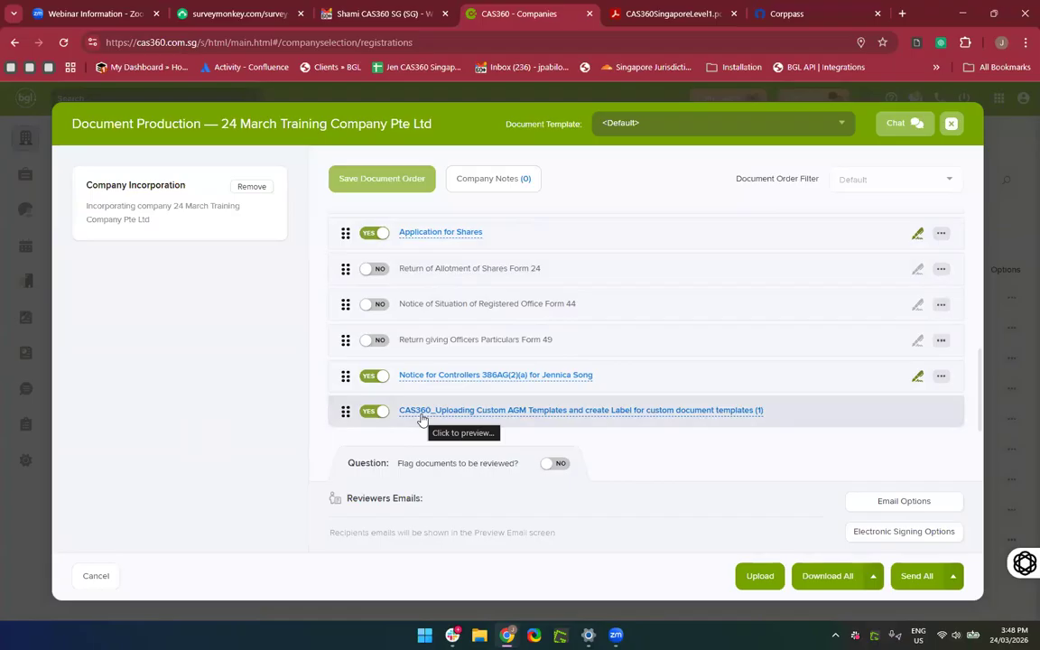
scroll(470, 352, "up", 5)
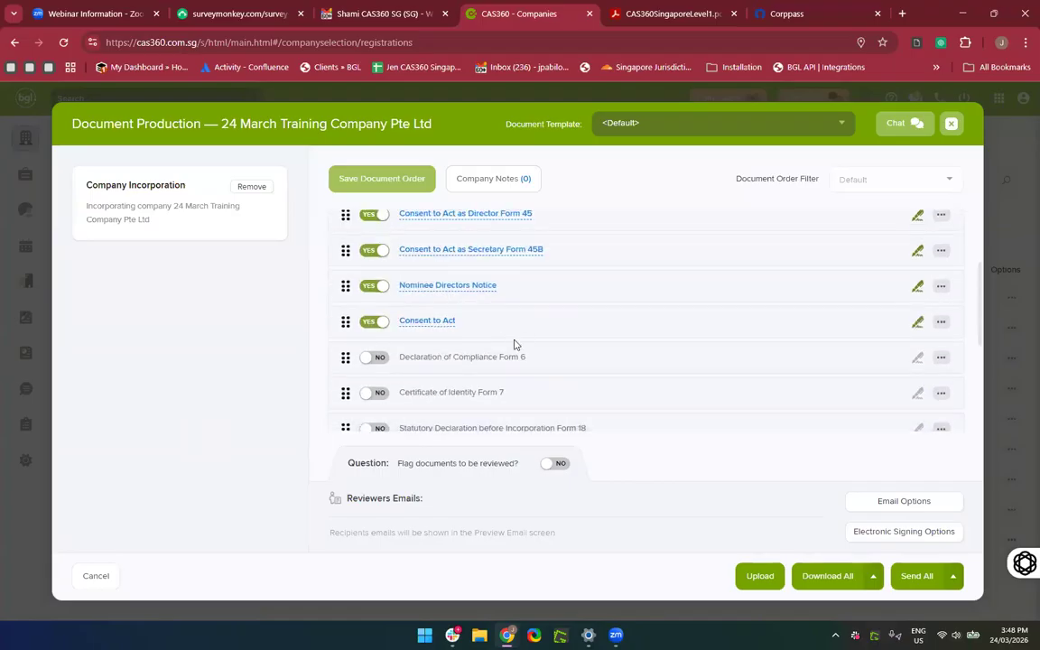
left_click(454, 287)
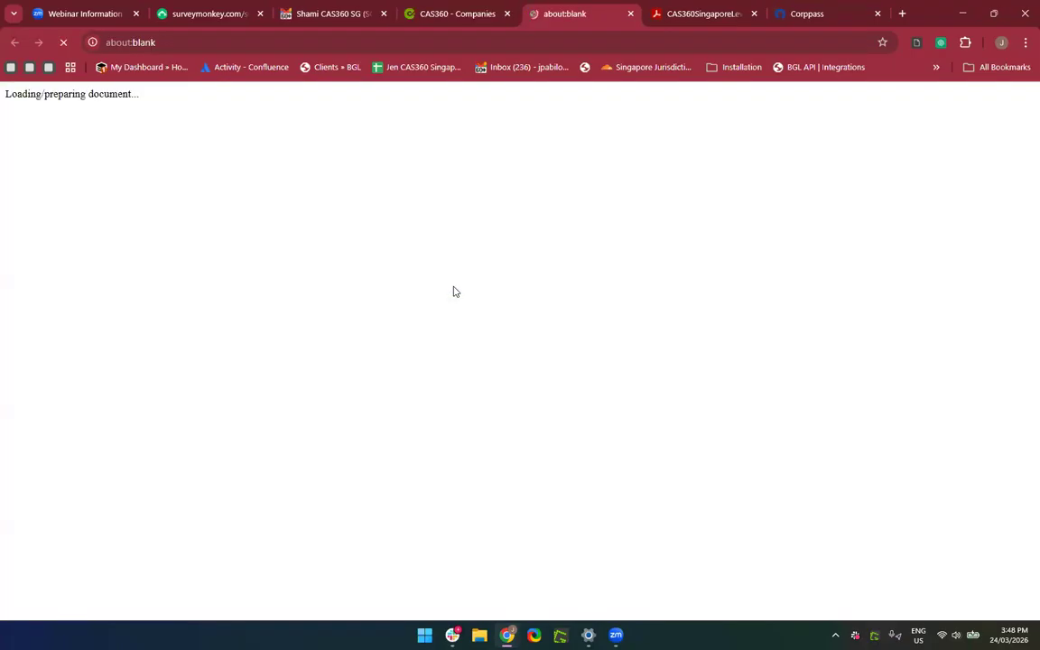
Look over the Form 45B secretary consent preview, then close it.
scroll(598, 239, "down", 3)
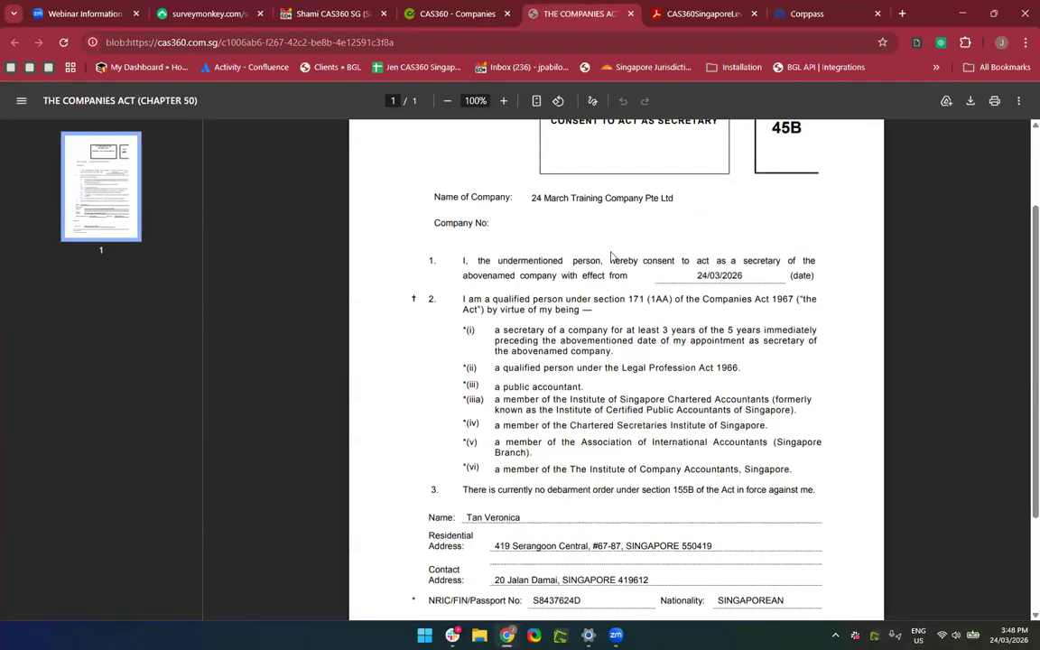
scroll(629, 263, "down", 3)
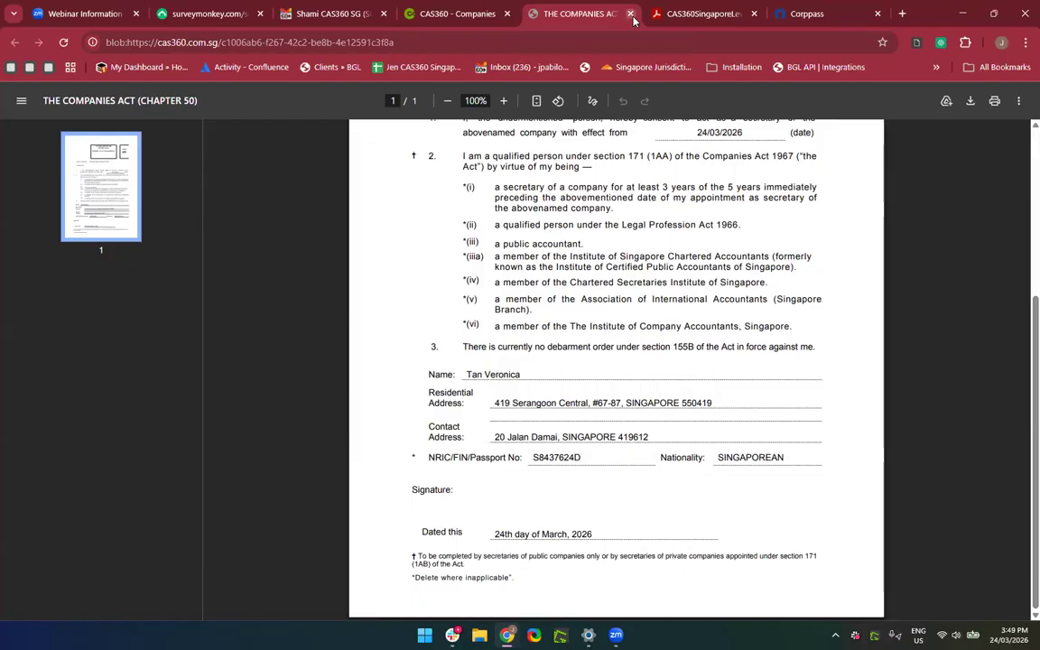
left_click(630, 14)
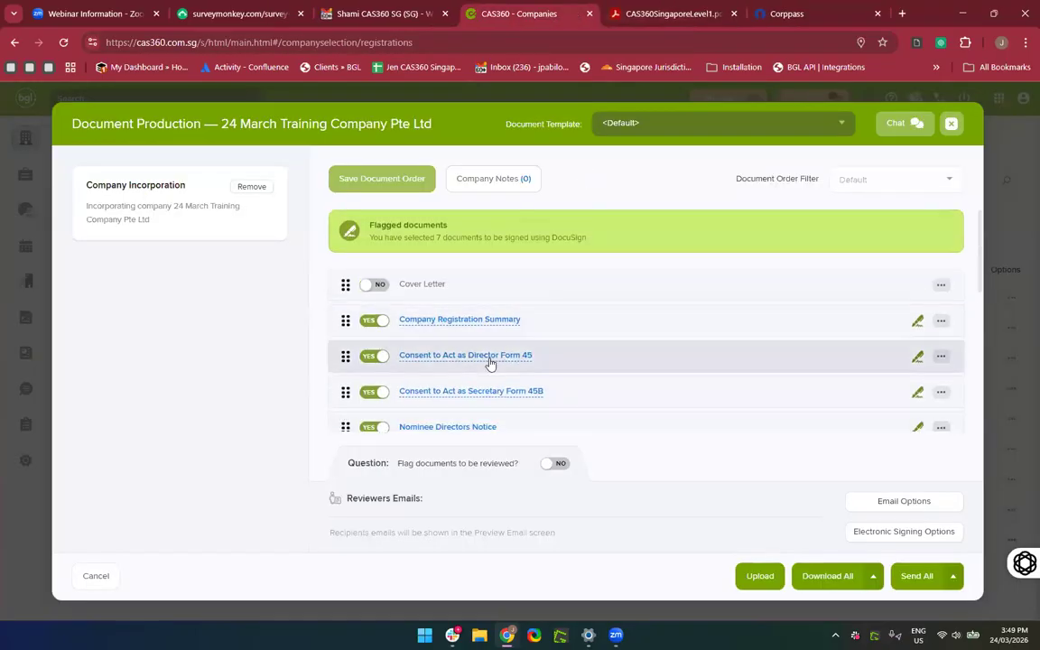
Preview all nine pages of Consent to Act as Director Form 45, then return to CAS360.
left_click(490, 363)
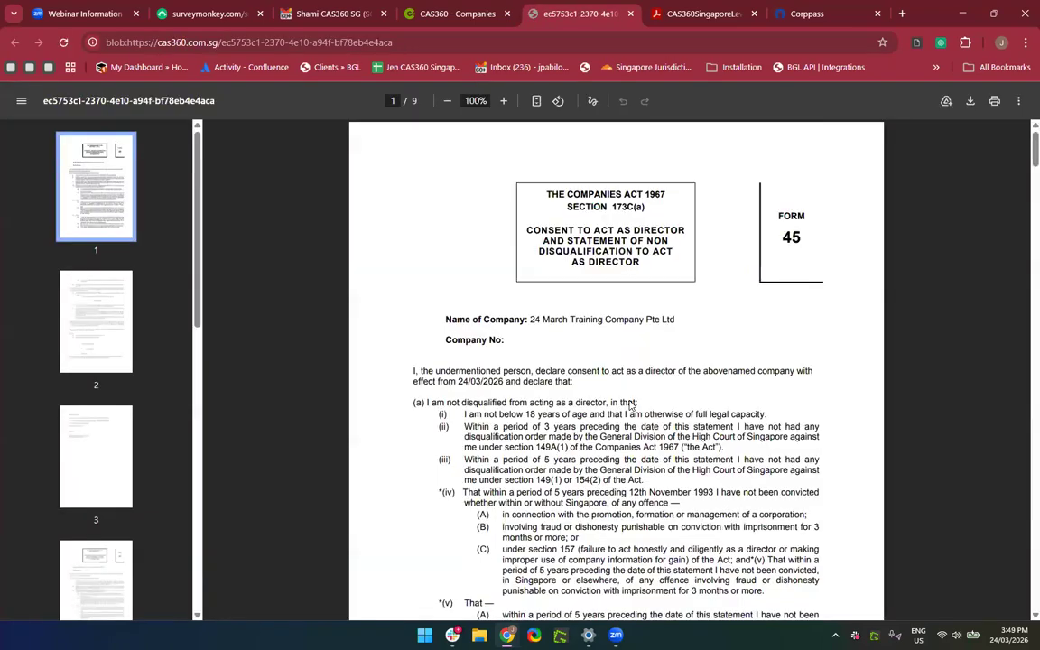
scroll(630, 407, "down", 3)
scroll(630, 406, "down", 15)
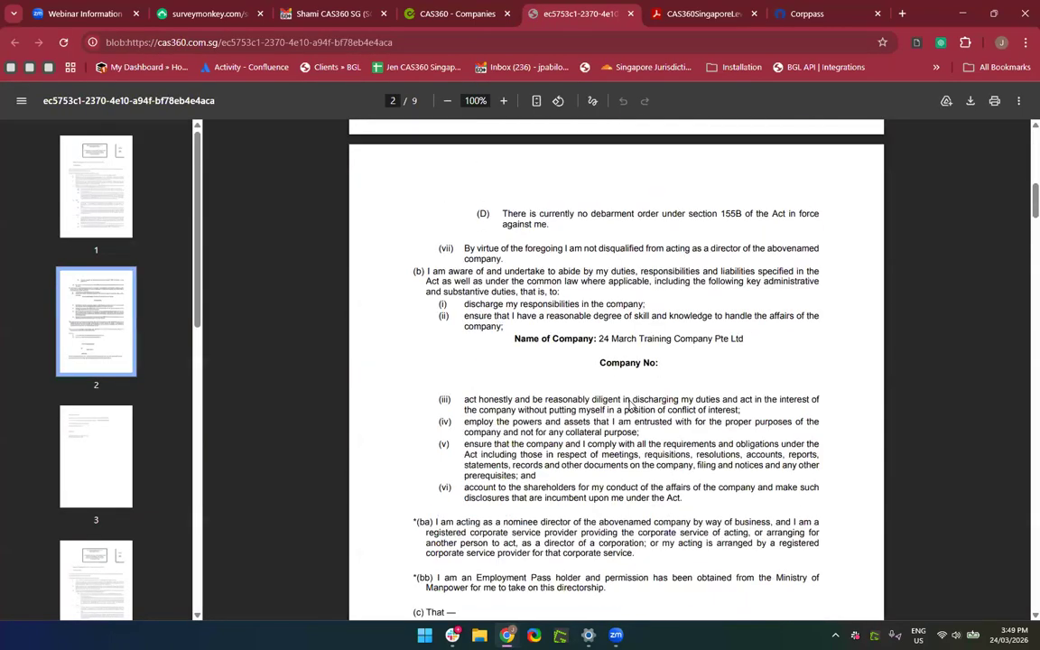
scroll(630, 406, "down", 2)
scroll(544, 439, "down", 20)
scroll(544, 439, "down", 7)
scroll(545, 315, "down", 18)
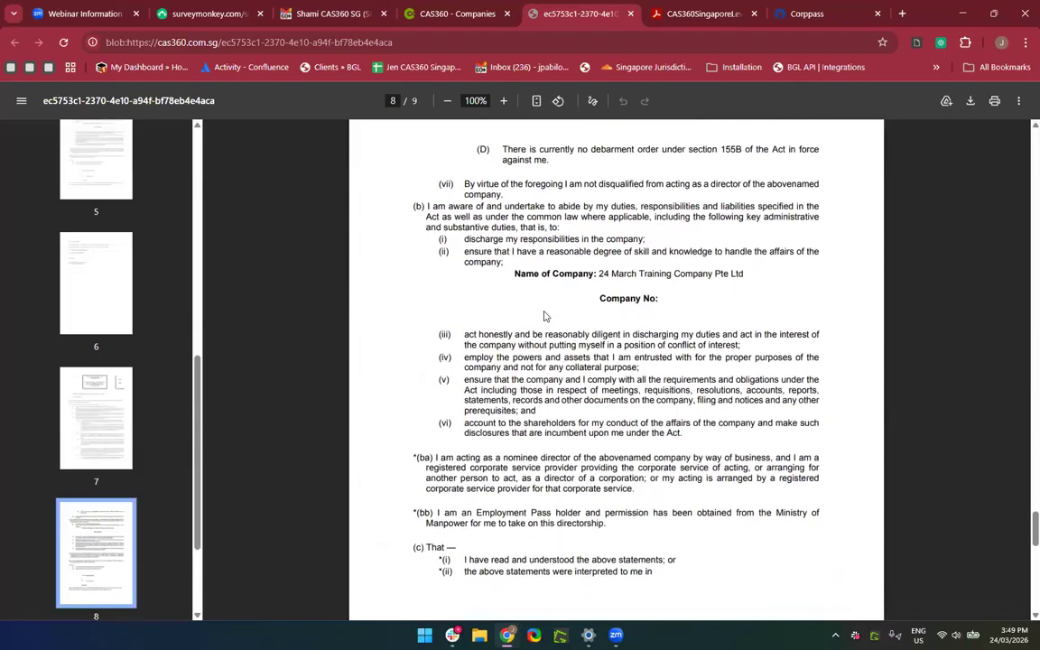
scroll(544, 315, "down", 10)
scroll(431, 514, "down", 3)
scroll(431, 514, "up", 4)
scroll(432, 516, "up", 8)
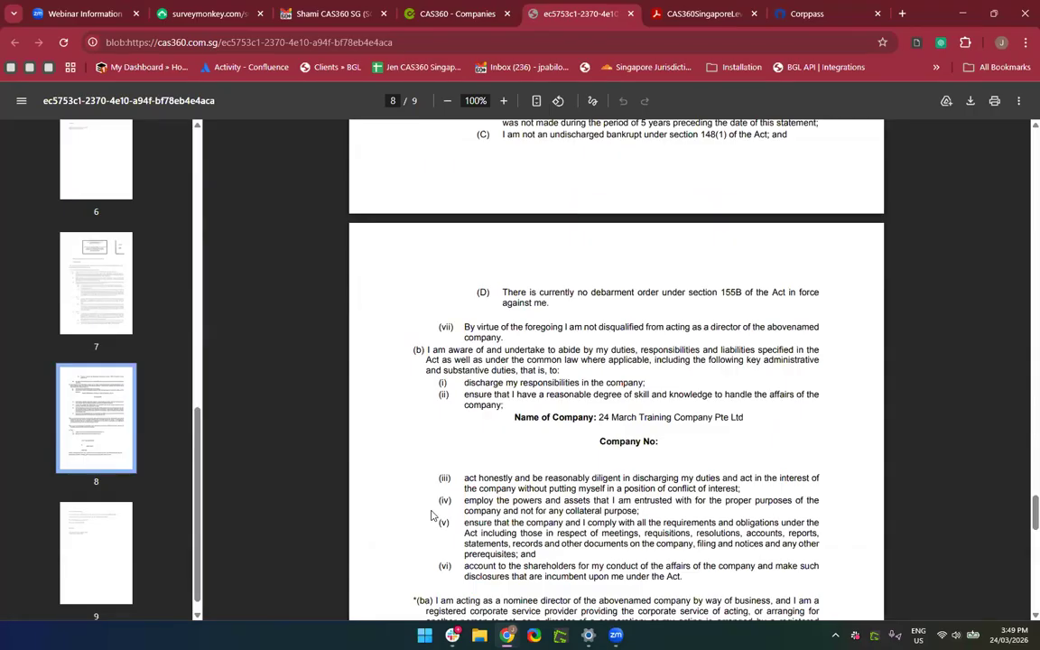
scroll(431, 515, "up", 4)
scroll(432, 515, "down", 6)
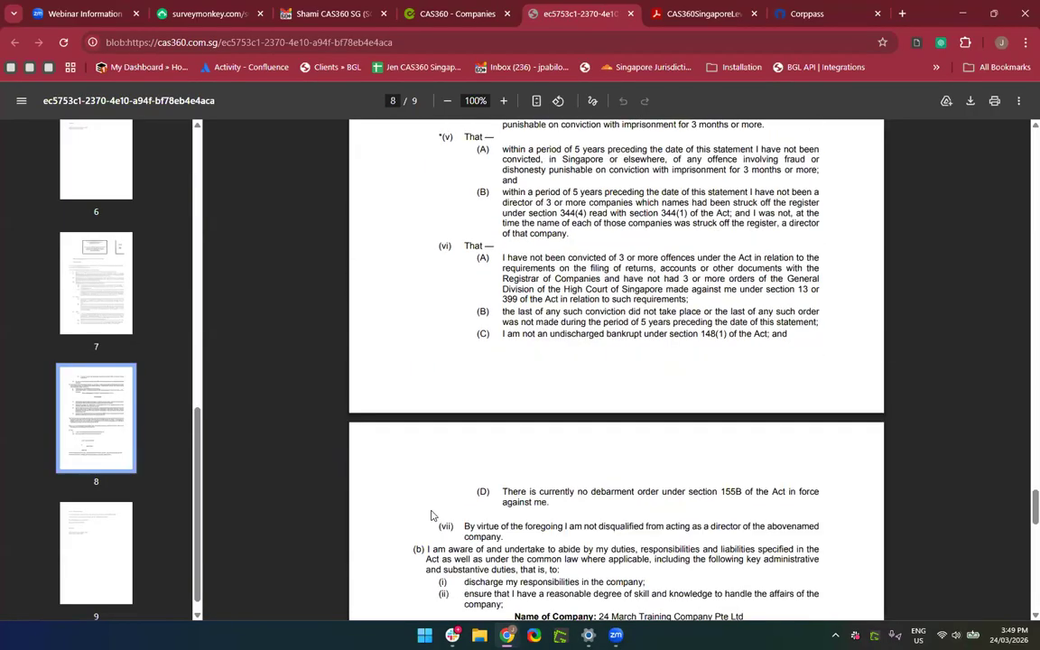
scroll(432, 516, "down", 5)
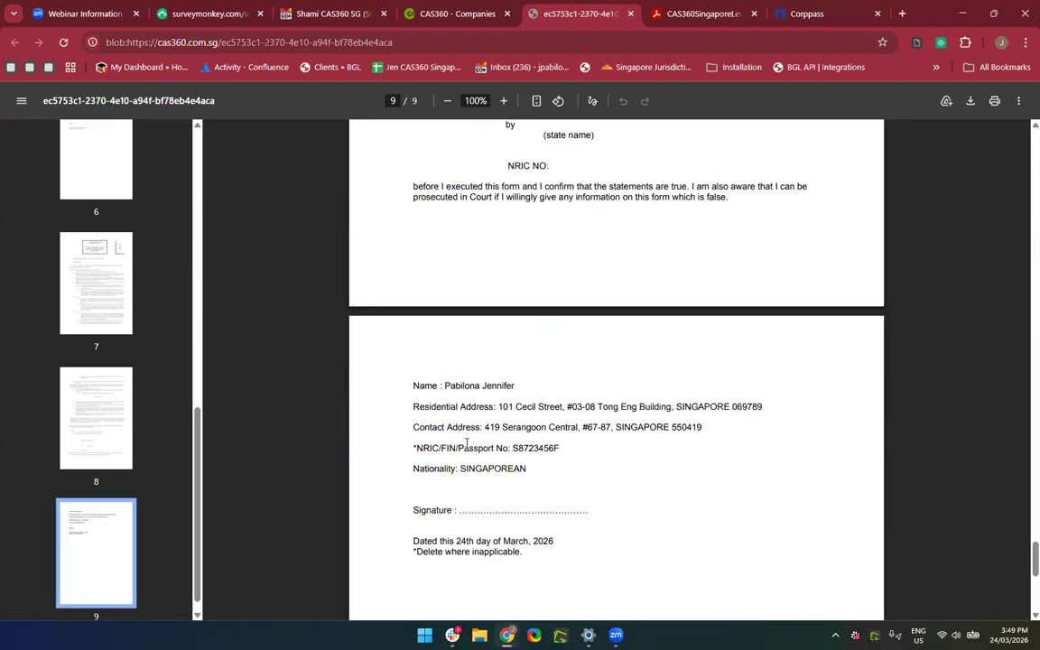
scroll(539, 421, "down", 1)
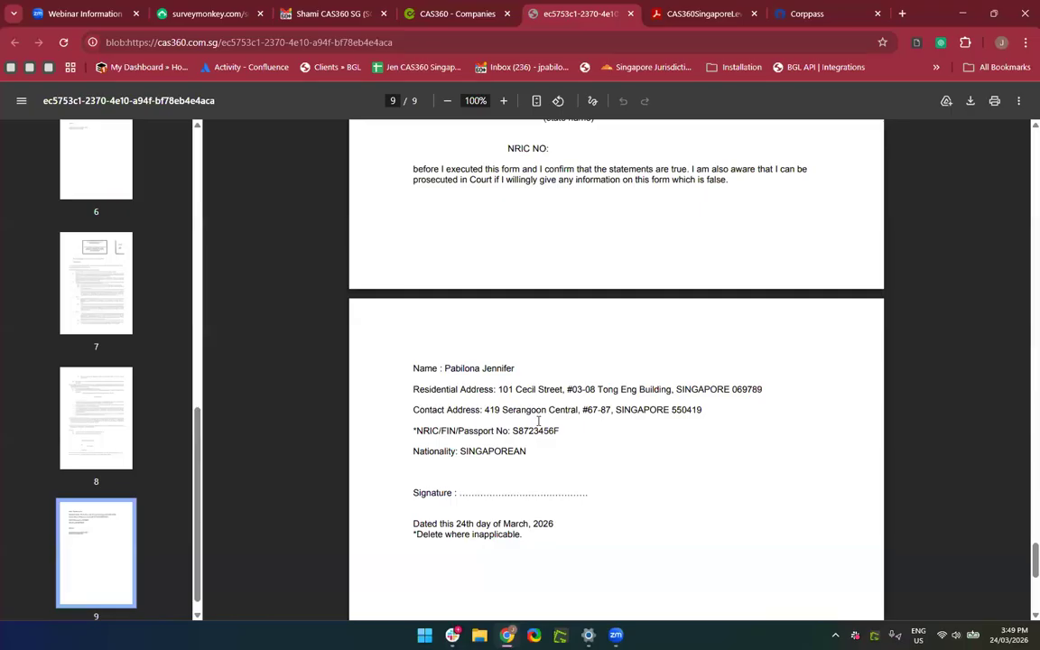
scroll(636, 366, "down", 3)
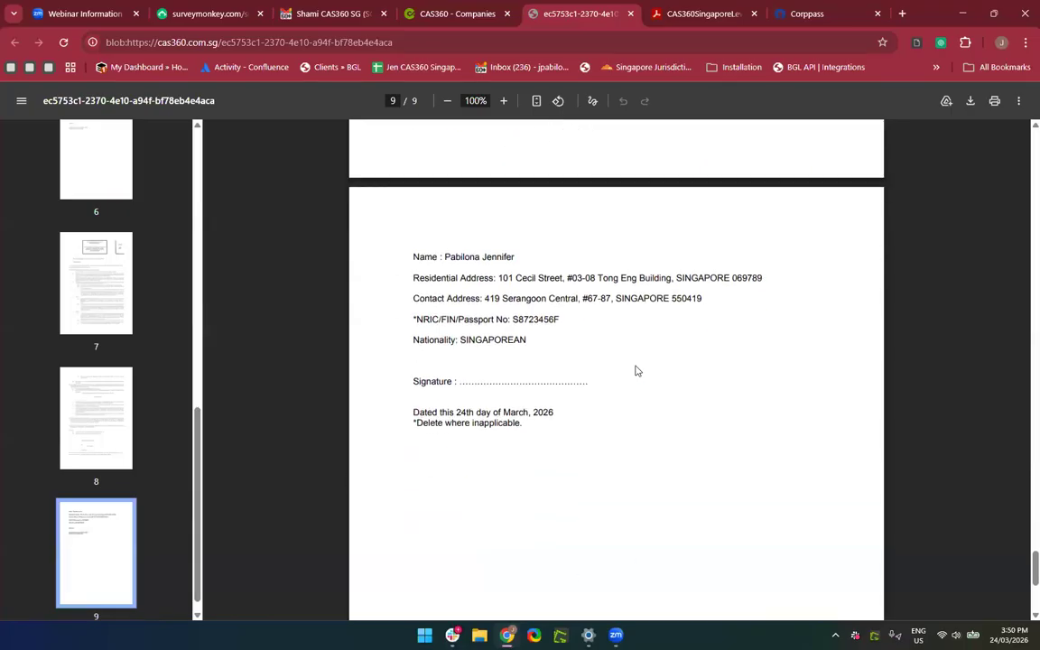
scroll(597, 419, "up", 7)
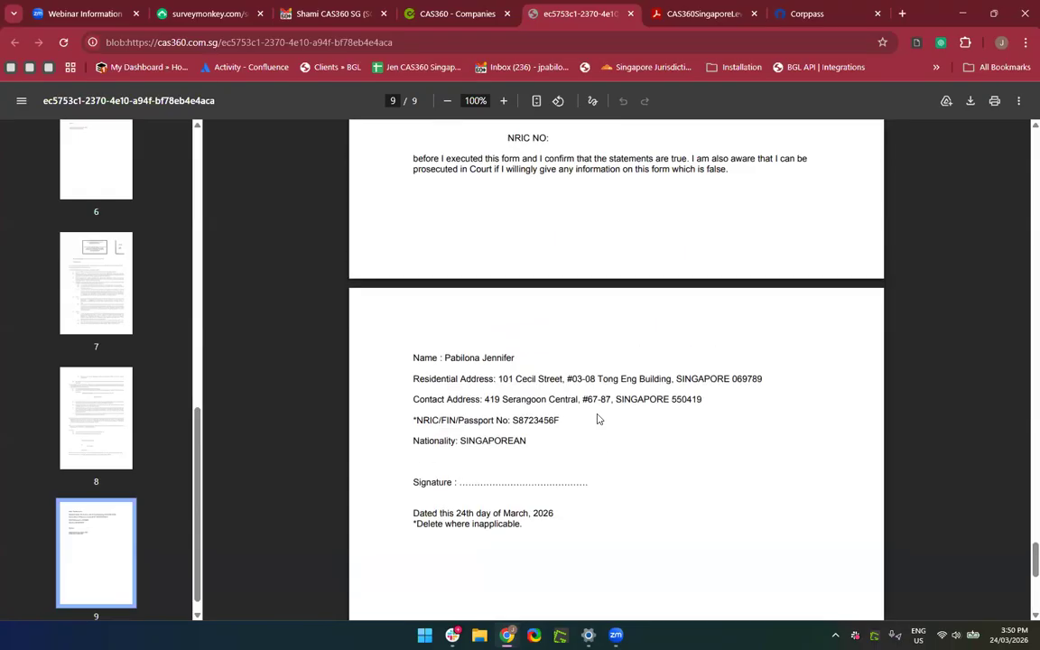
left_click(431, 13)
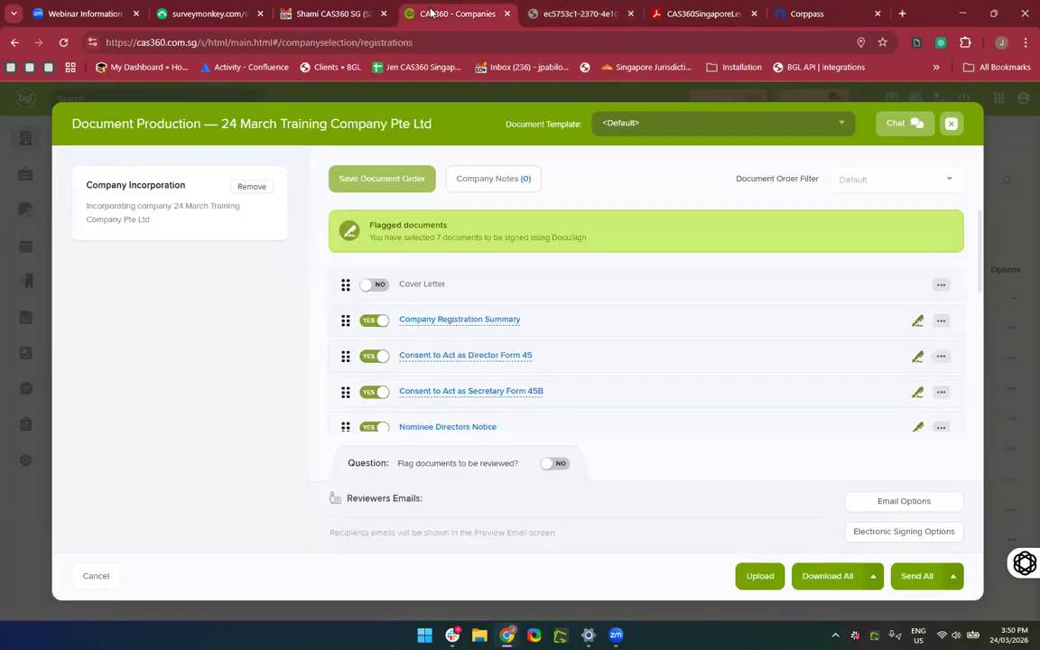
Preview the Nominee Directors Notice, then close it.
scroll(589, 393, "down", 1)
scroll(591, 395, "down", 1)
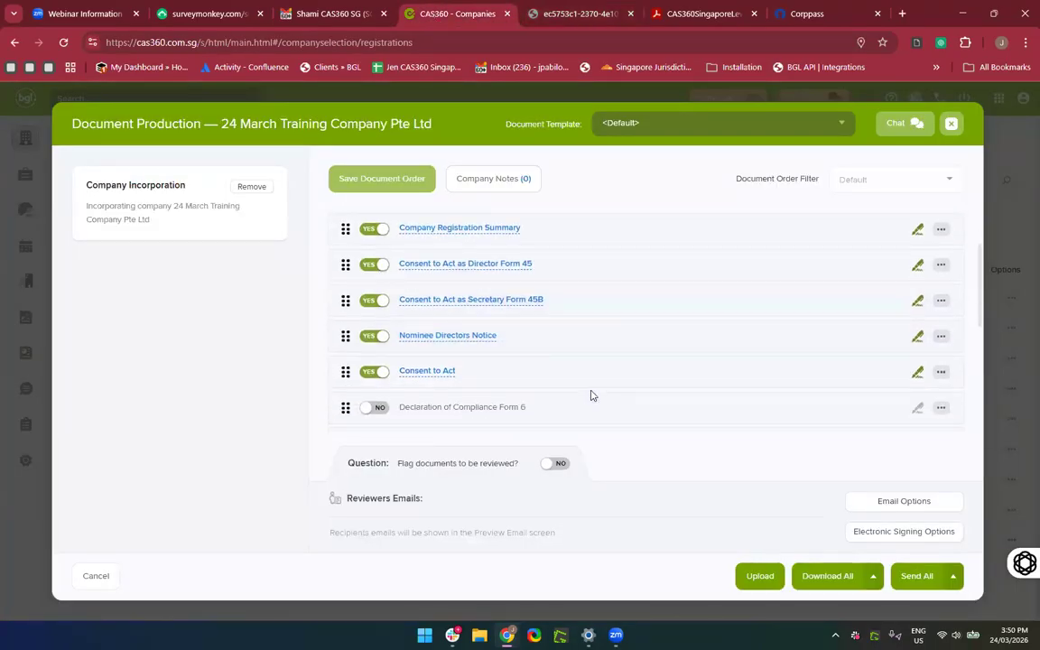
left_click(440, 337)
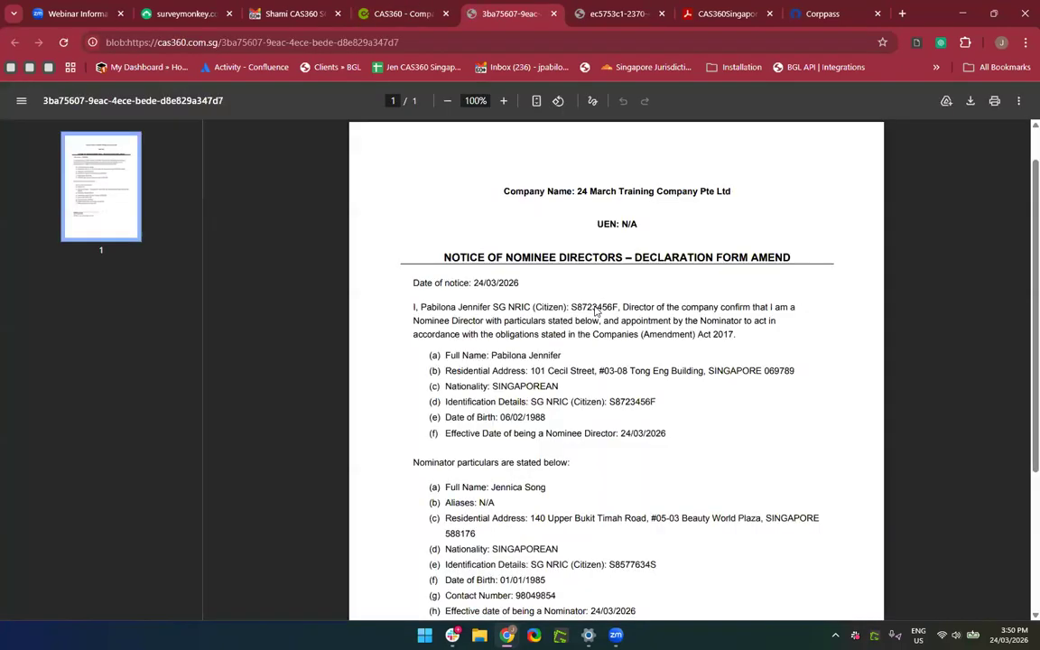
left_click(554, 15)
Review the Company Registration Summary preview, then scan the rest of the document list.
scroll(586, 395, "up", 2)
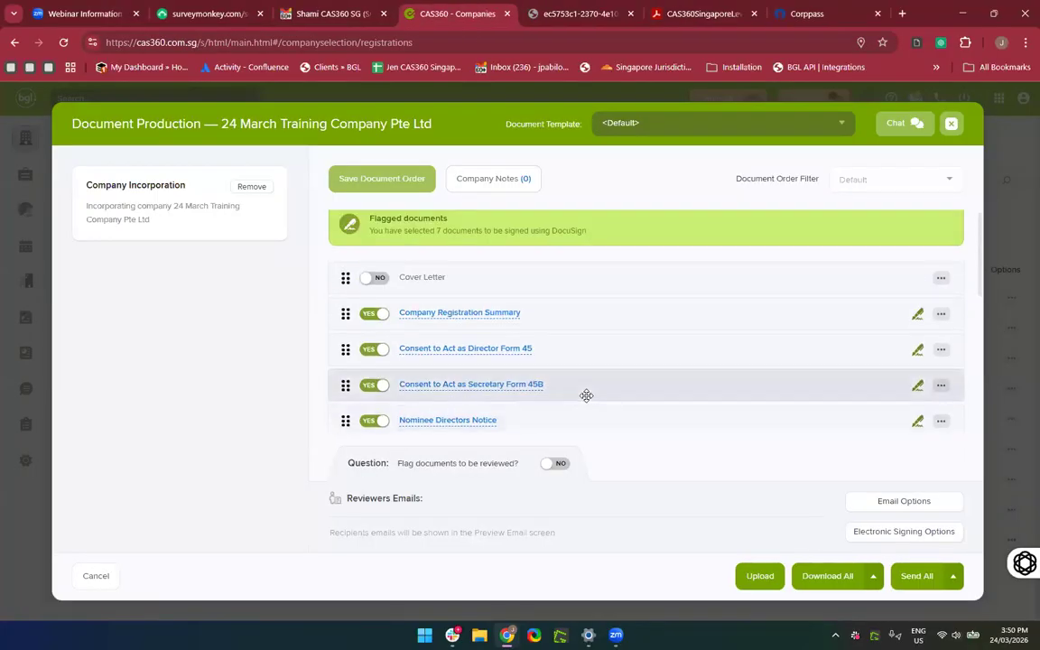
left_click(483, 320)
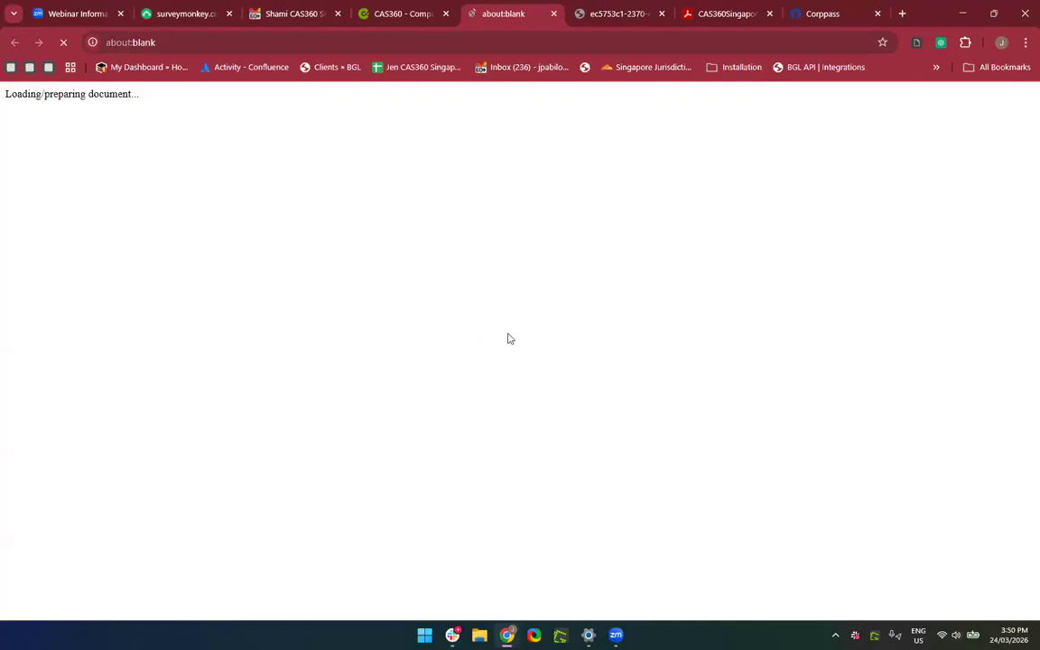
scroll(584, 388, "down", 4)
scroll(585, 388, "down", 15)
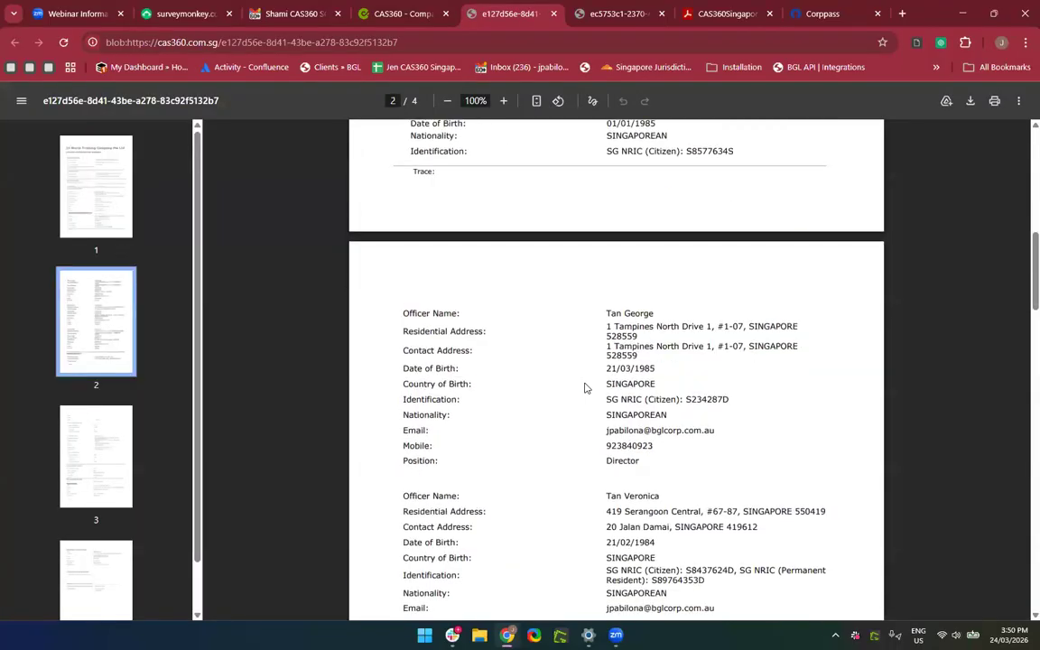
scroll(585, 388, "down", 6)
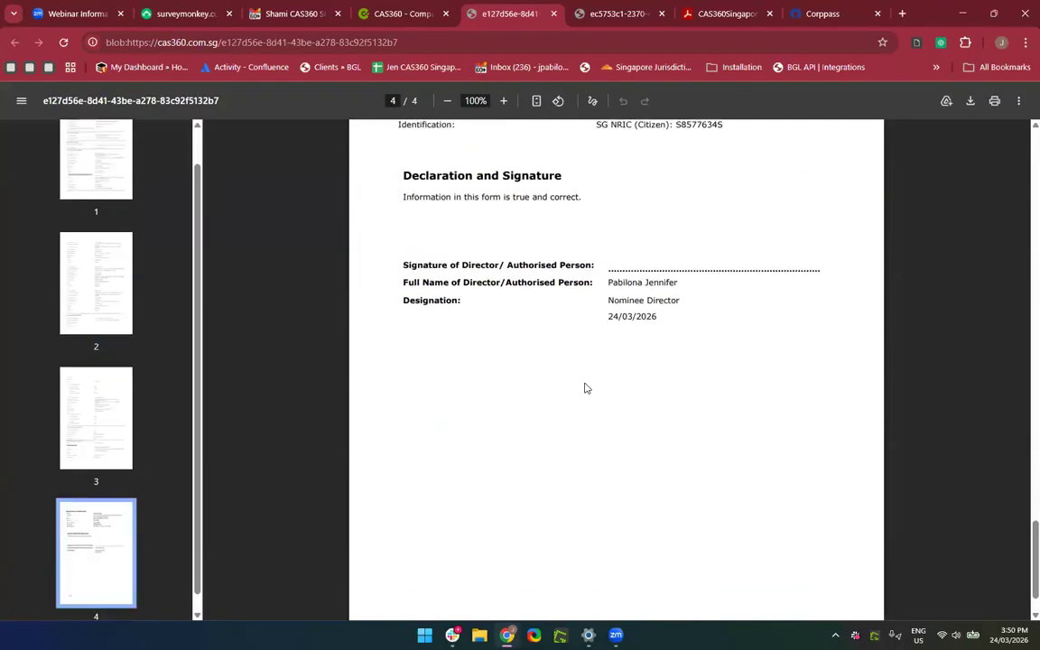
scroll(584, 388, "up", 3)
scroll(584, 388, "up", 2)
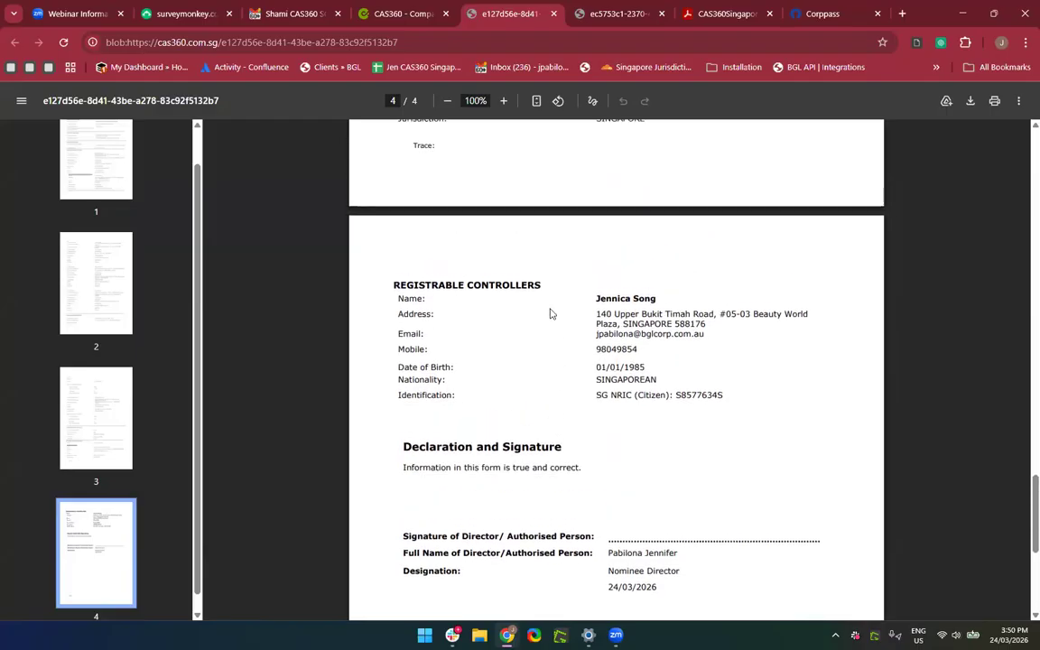
left_click(553, 15)
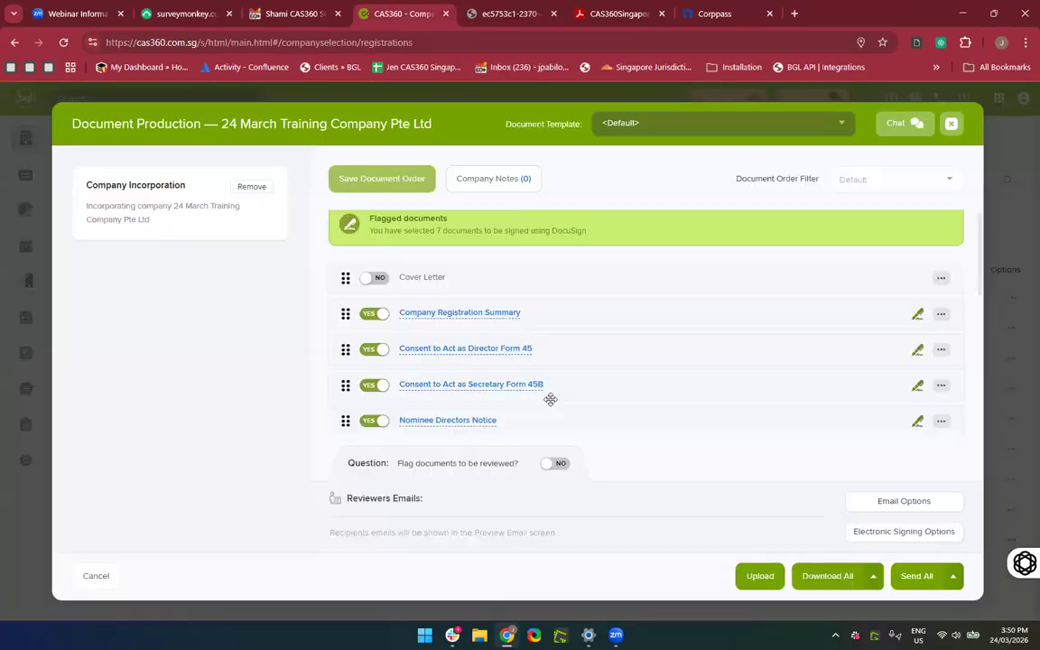
scroll(550, 399, "down", 6)
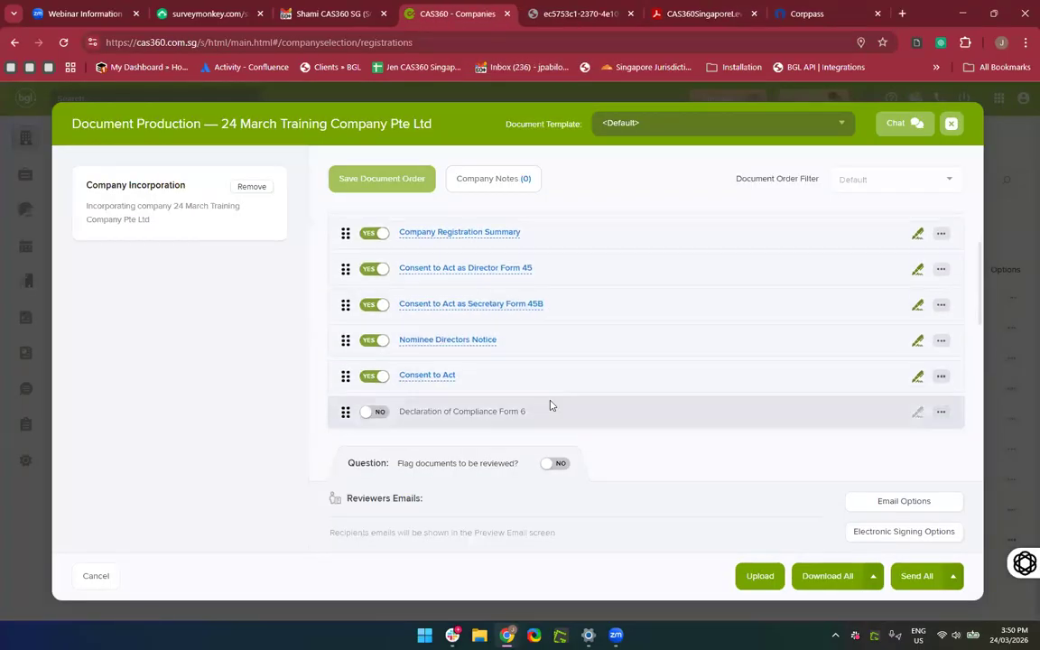
scroll(551, 404, "down", 1)
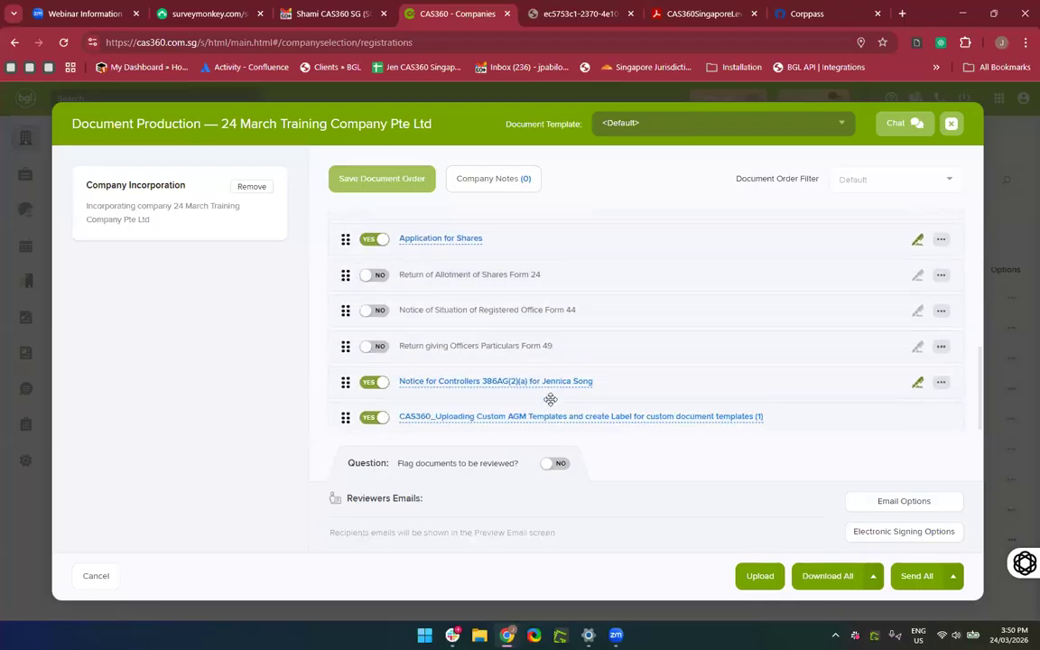
scroll(549, 399, "up", 6)
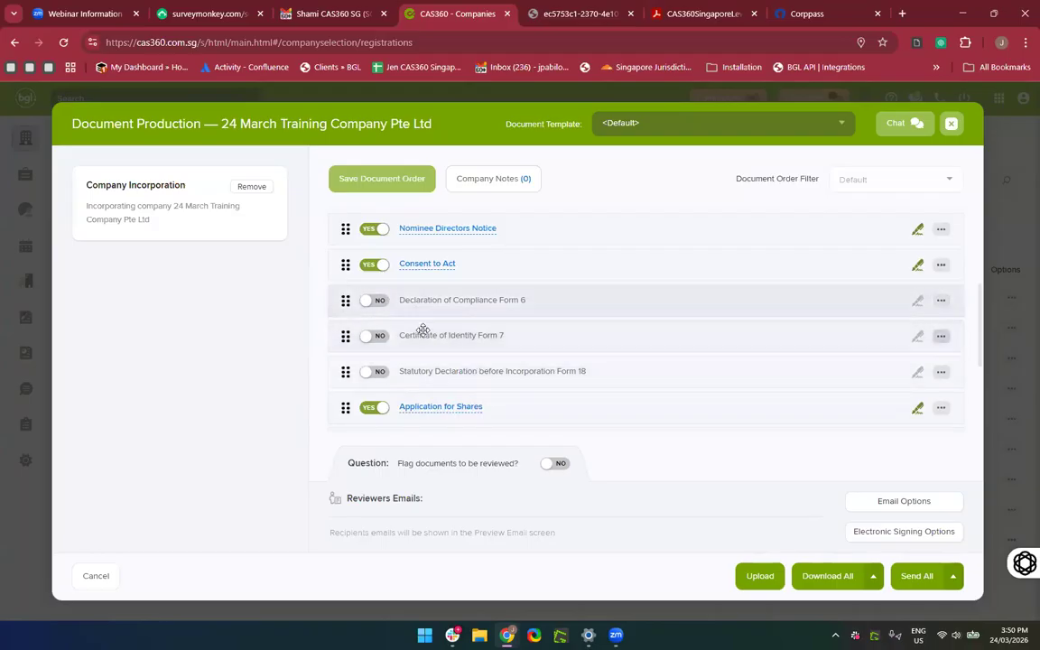
scroll(466, 371, "down", 2)
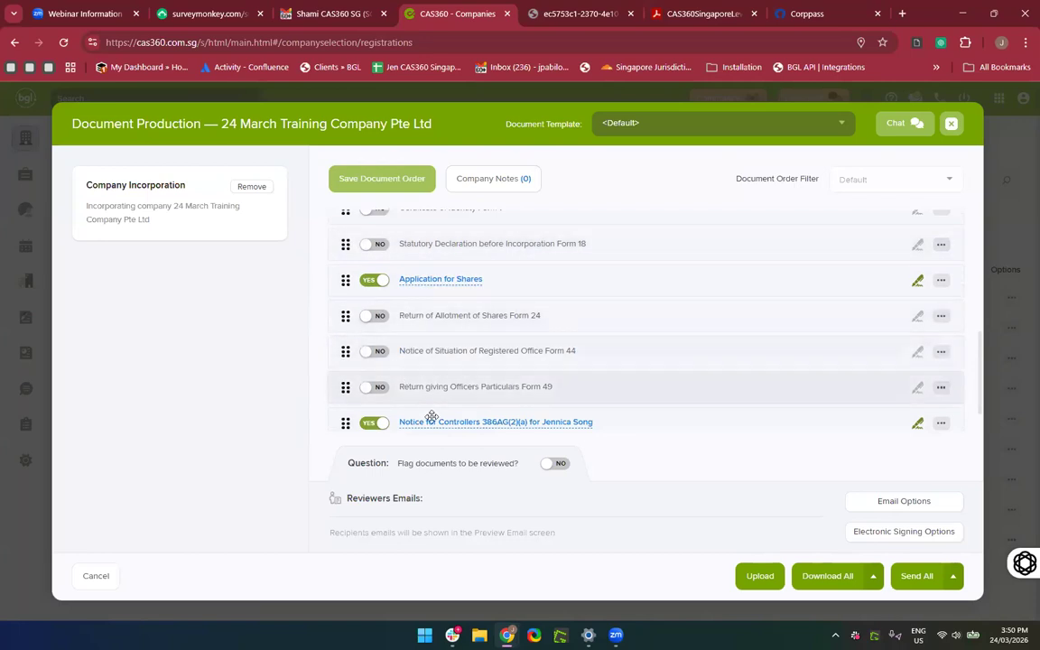
Temporarily include and preview Form 49 officers' particulars, then set it back to excluded.
left_click(376, 387)
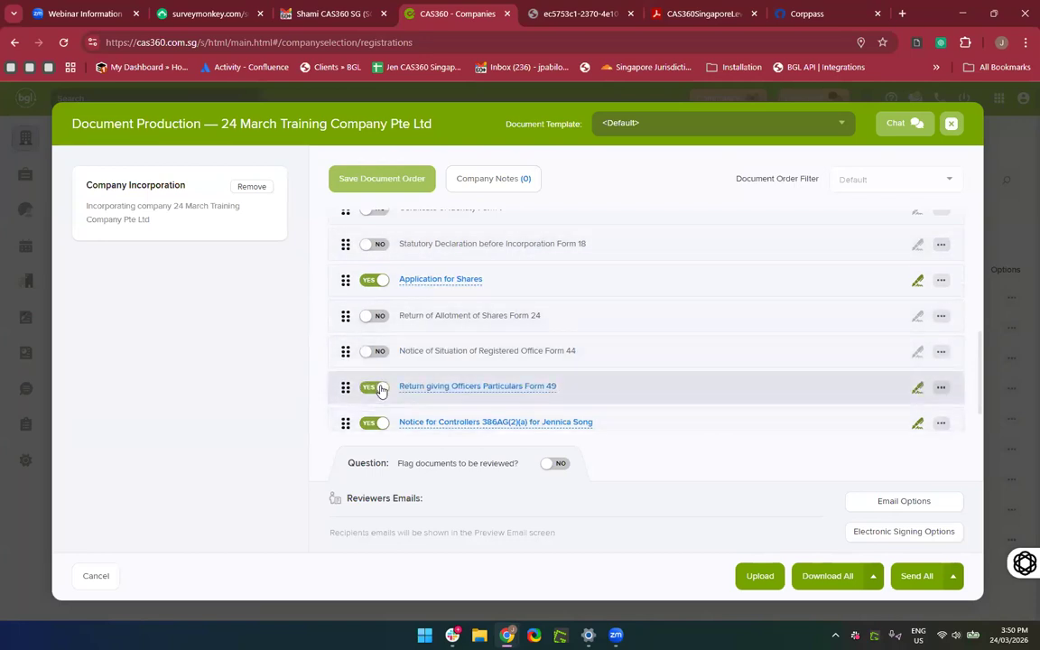
left_click(452, 388)
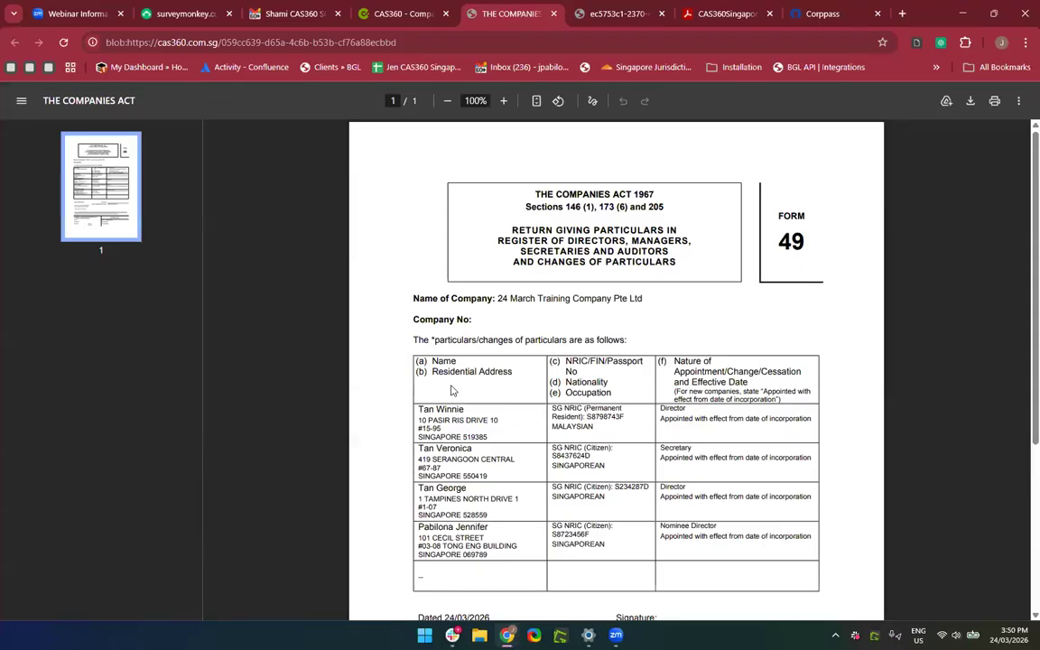
scroll(548, 424, "down", 3)
scroll(548, 423, "up", 2)
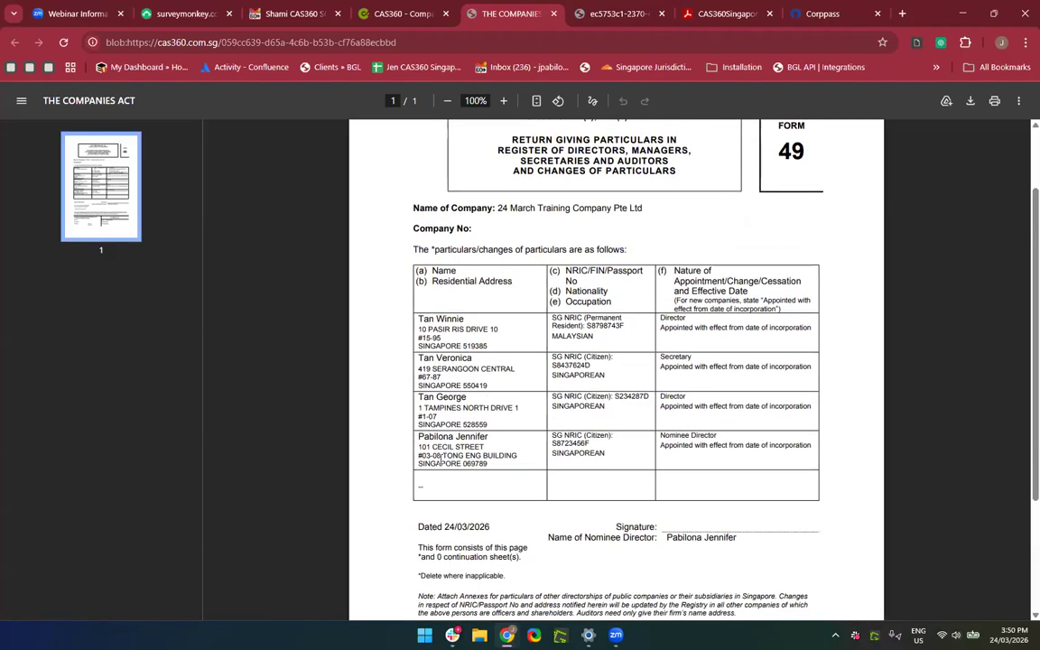
left_click(555, 14)
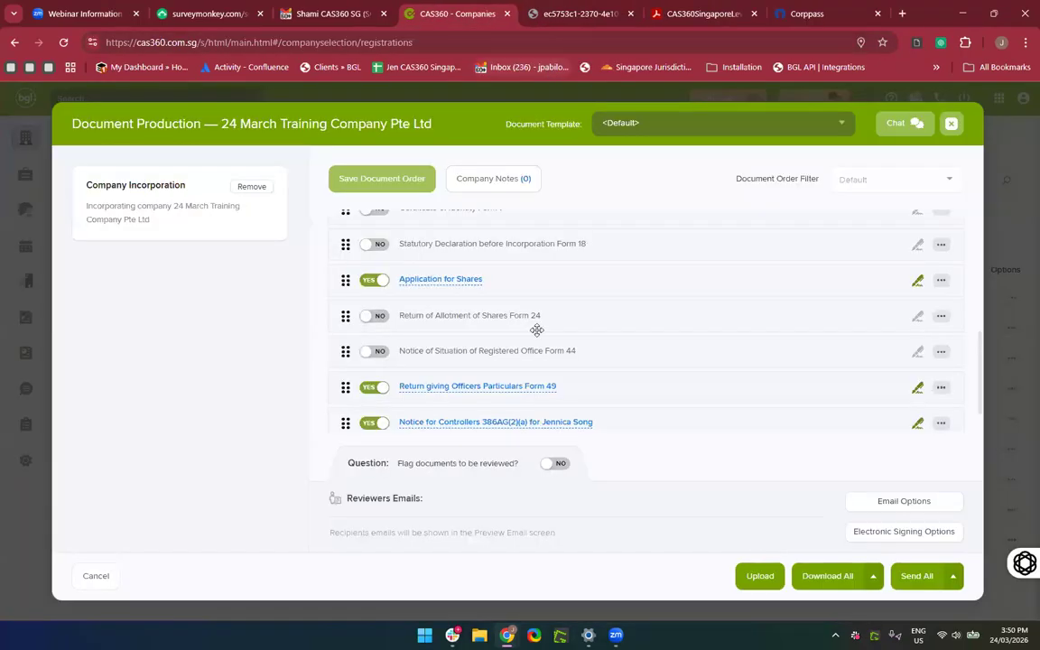
left_click(372, 388)
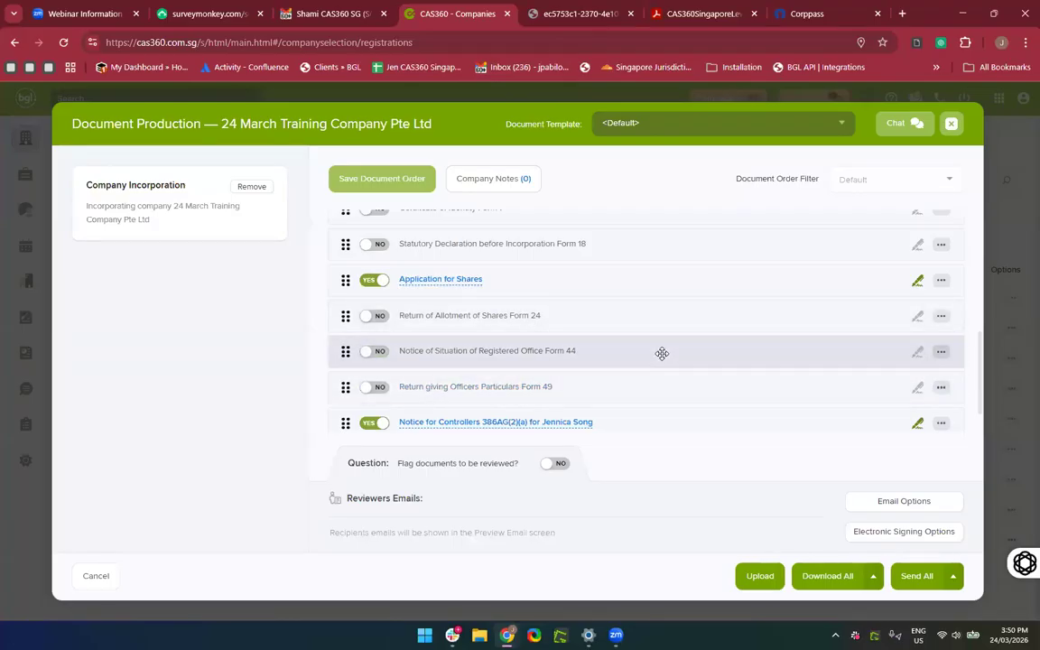
Check the count of documents for signing and download all selected incorporation documents.
scroll(662, 353, "down", 1)
scroll(661, 353, "up", 10)
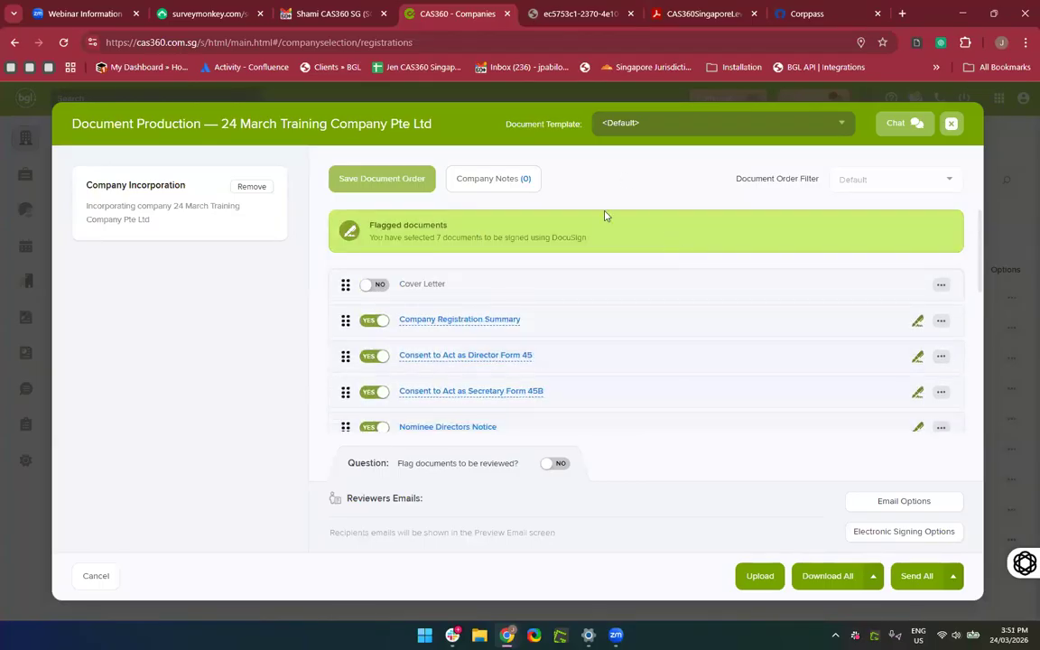
left_click_drag(606, 216, 554, 348)
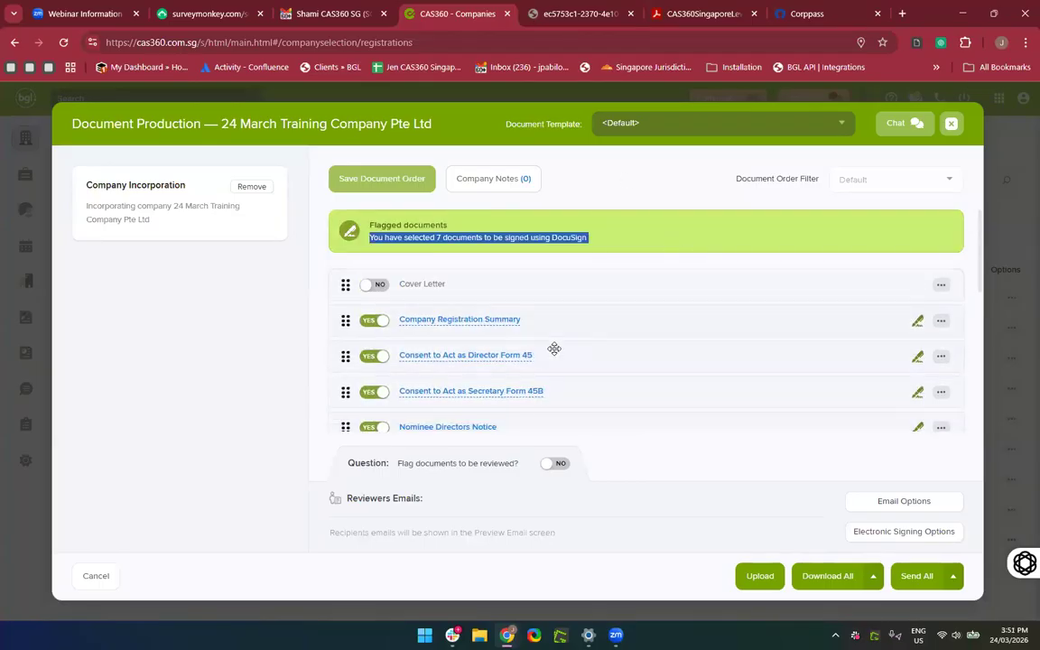
scroll(554, 349, "down", 6)
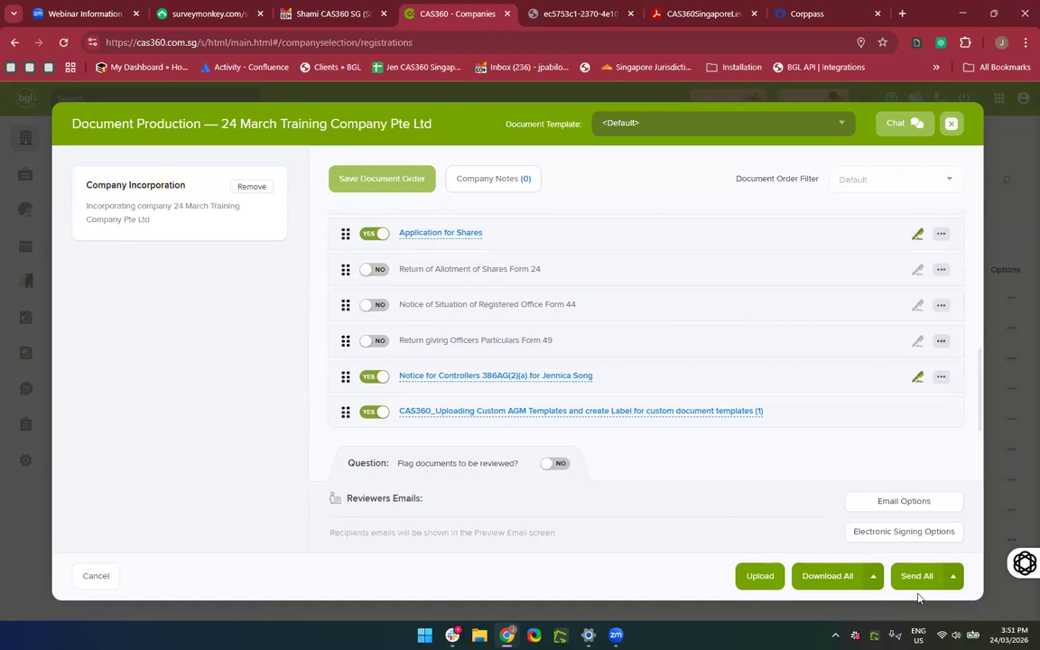
left_click(839, 576)
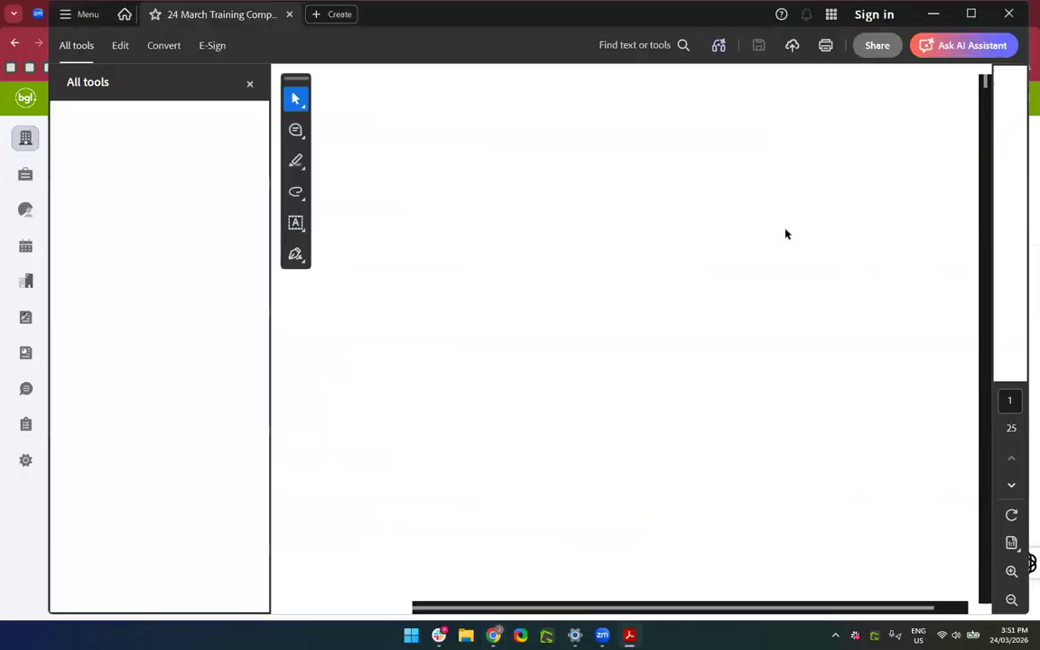
Read through the AGM templates guide PDF in Acrobat, then close Acrobat.
scroll(679, 440, "down", 3)
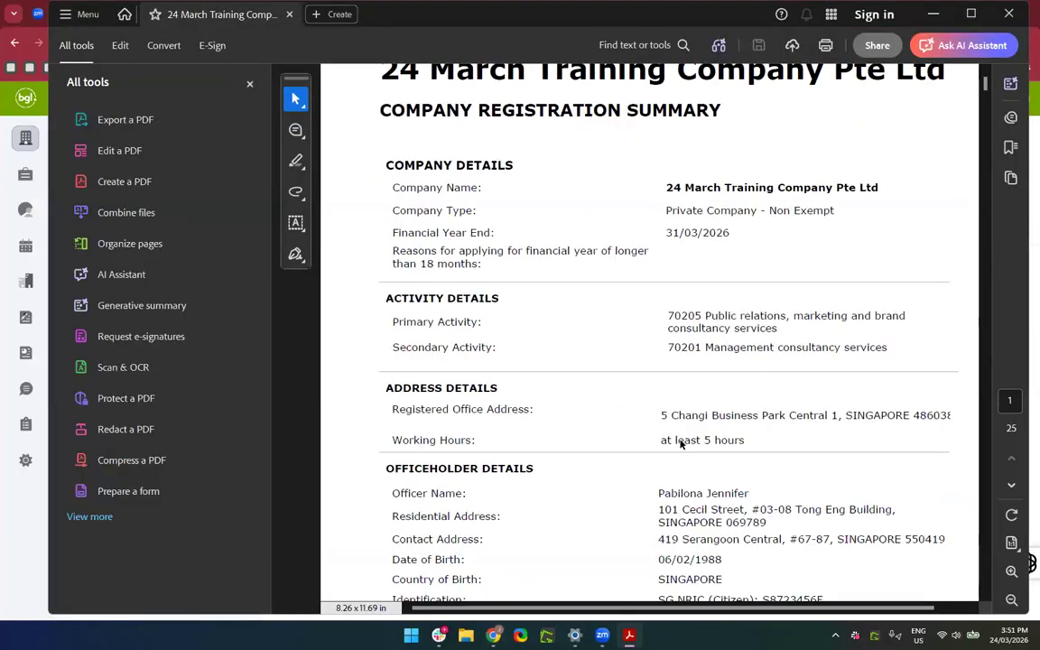
scroll(679, 440, "down", 18)
scroll(679, 440, "down", 20)
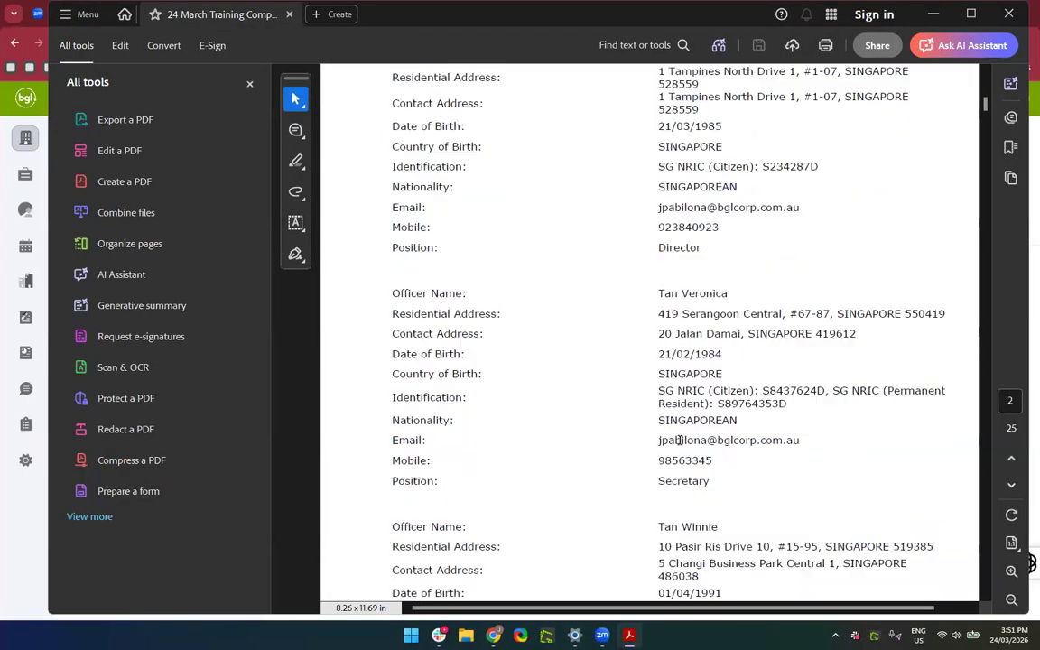
scroll(679, 440, "down", 20)
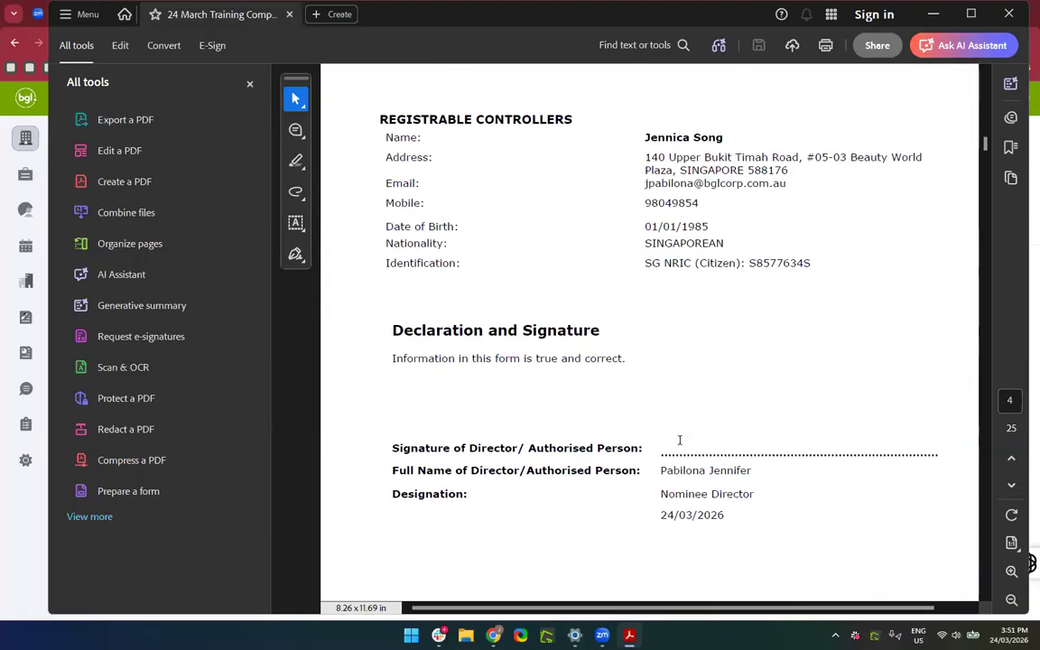
scroll(679, 440, "down", 20)
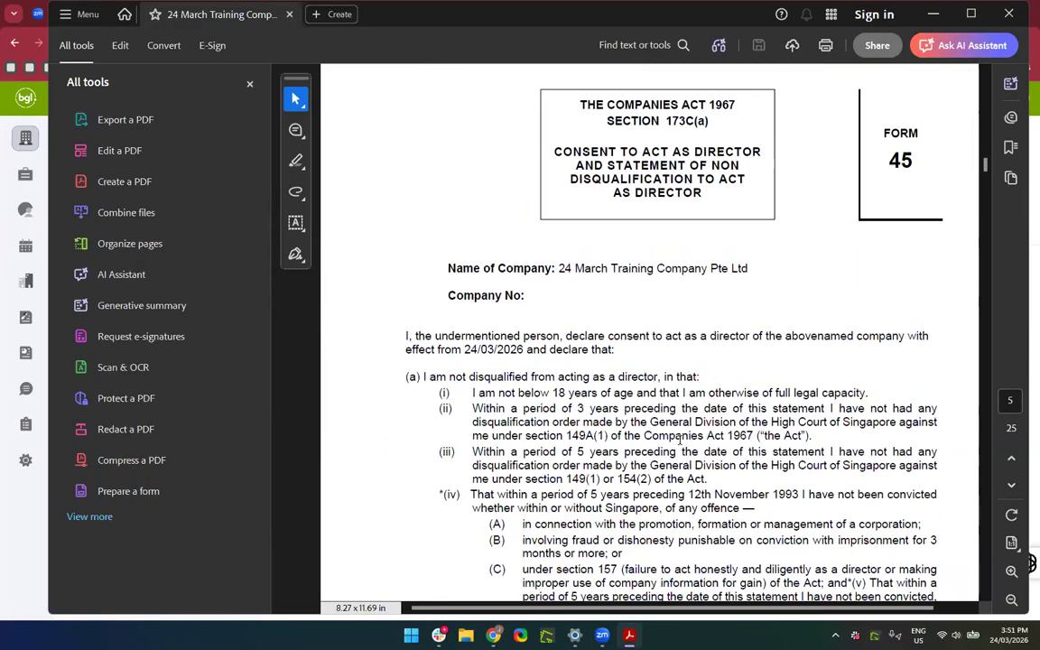
scroll(679, 440, "down", 20)
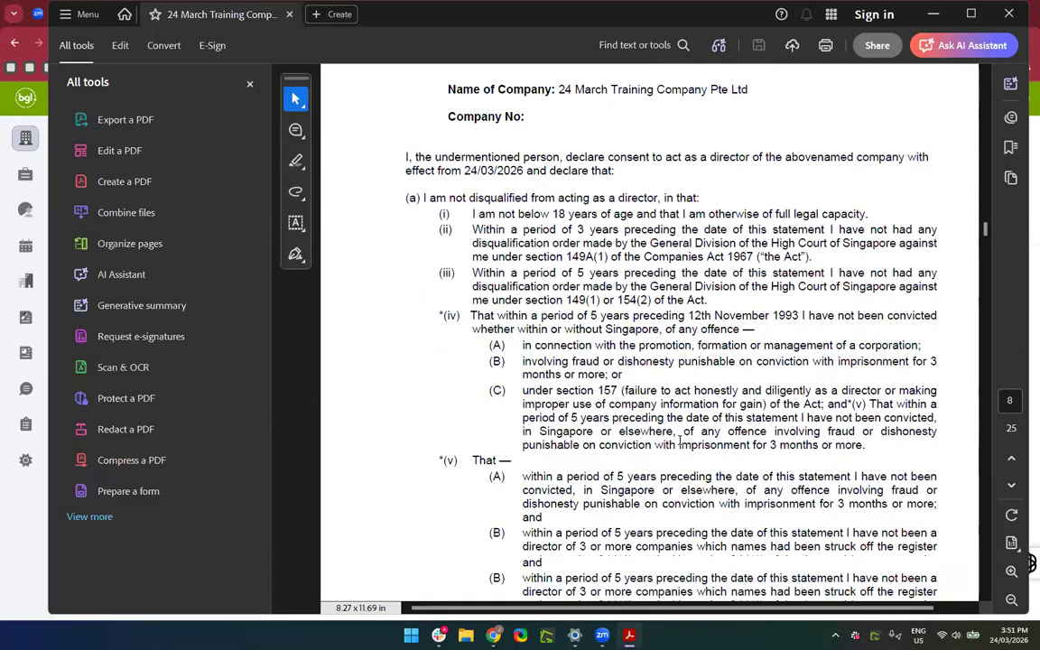
scroll(680, 445, "down", 20)
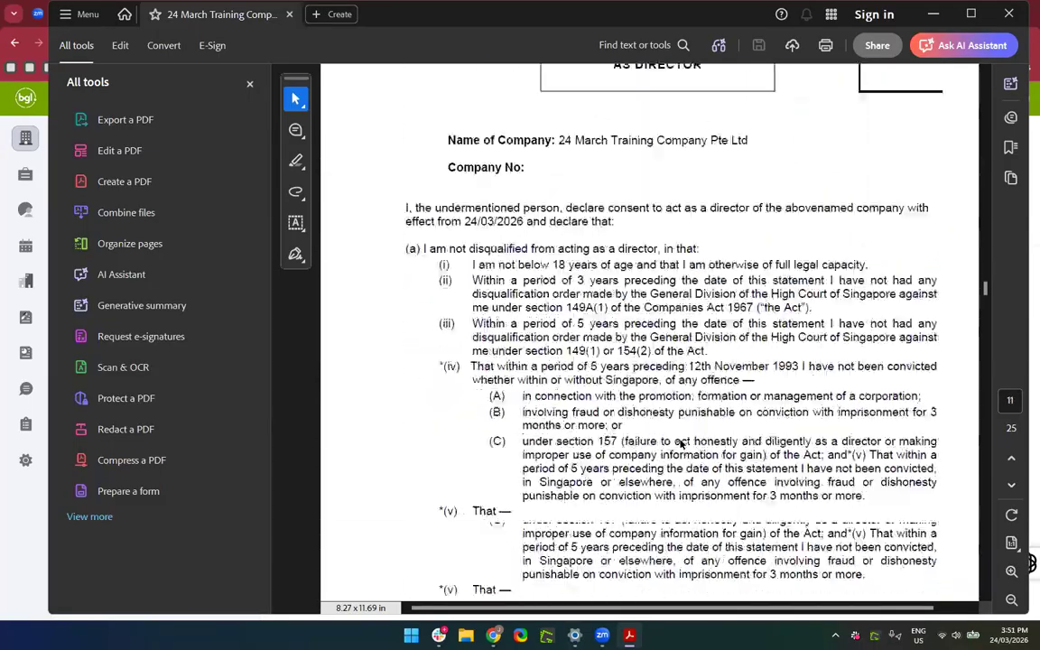
scroll(681, 444, "down", 20)
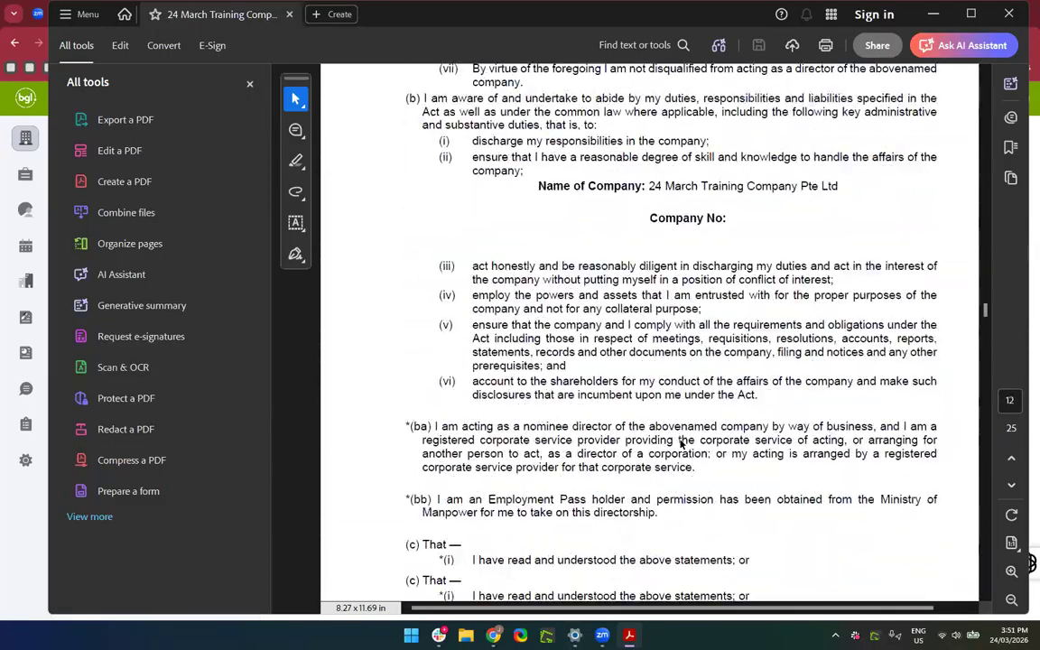
scroll(803, 444, "down", 15)
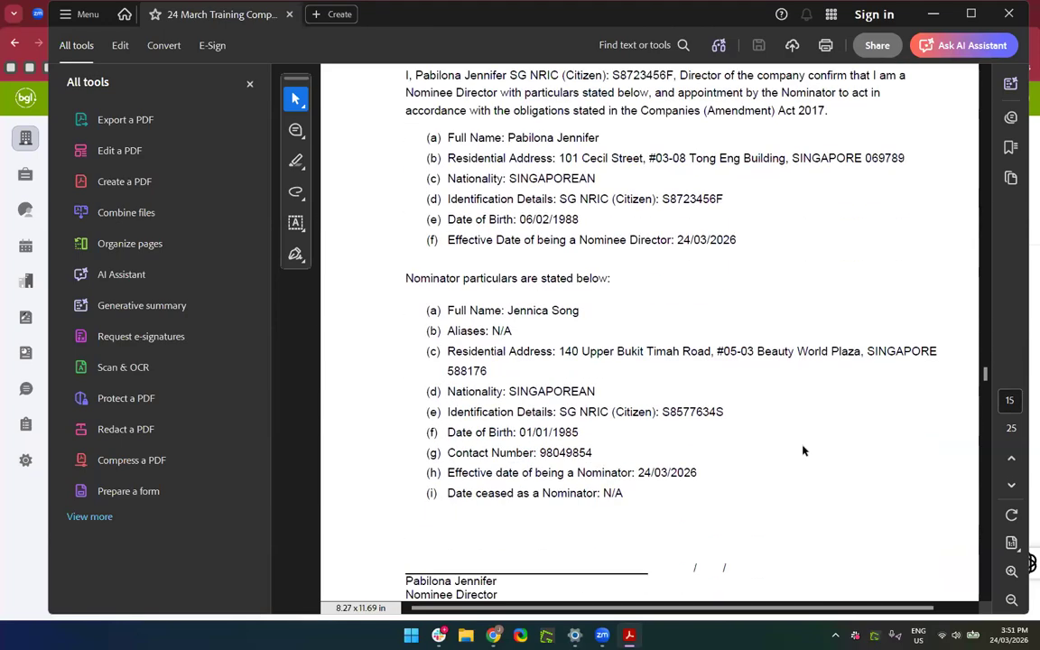
scroll(802, 444, "up", 5)
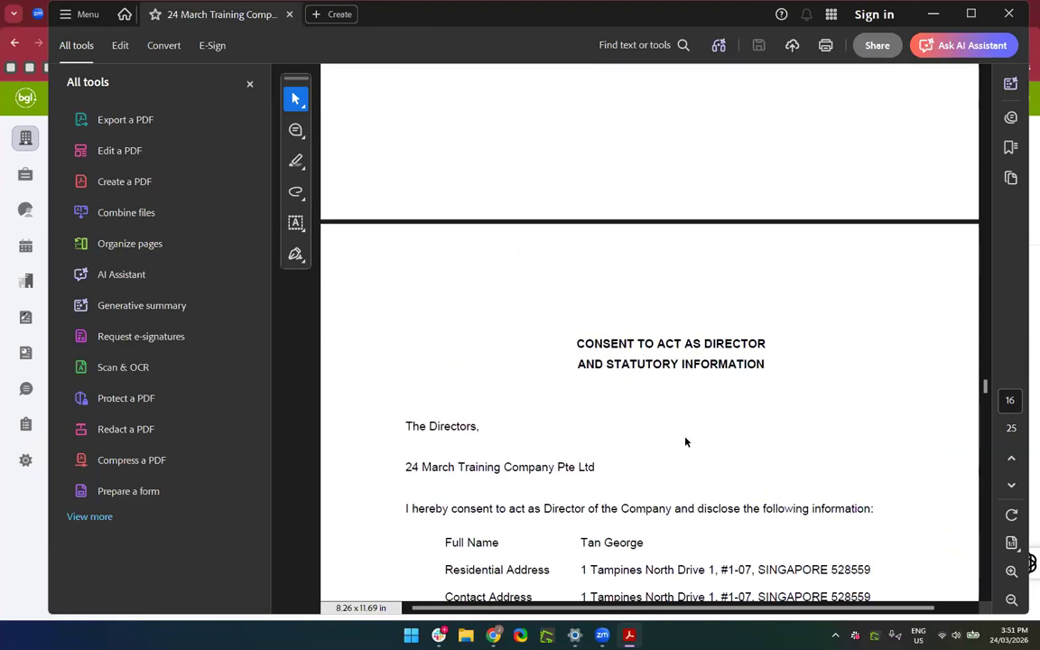
scroll(550, 361, "down", 2)
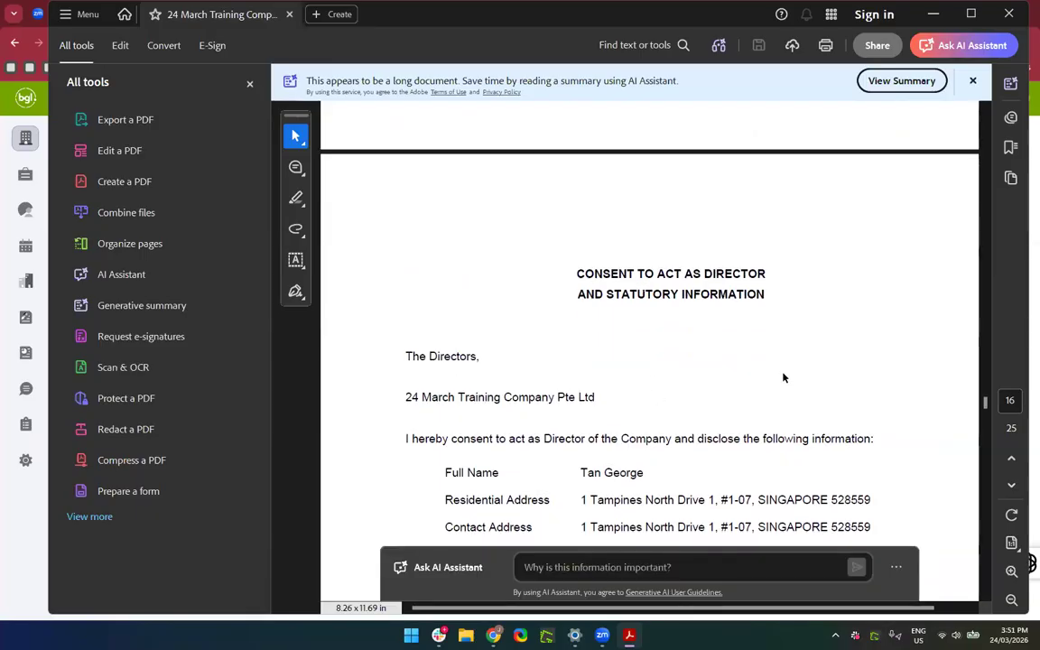
scroll(783, 377, "down", 20)
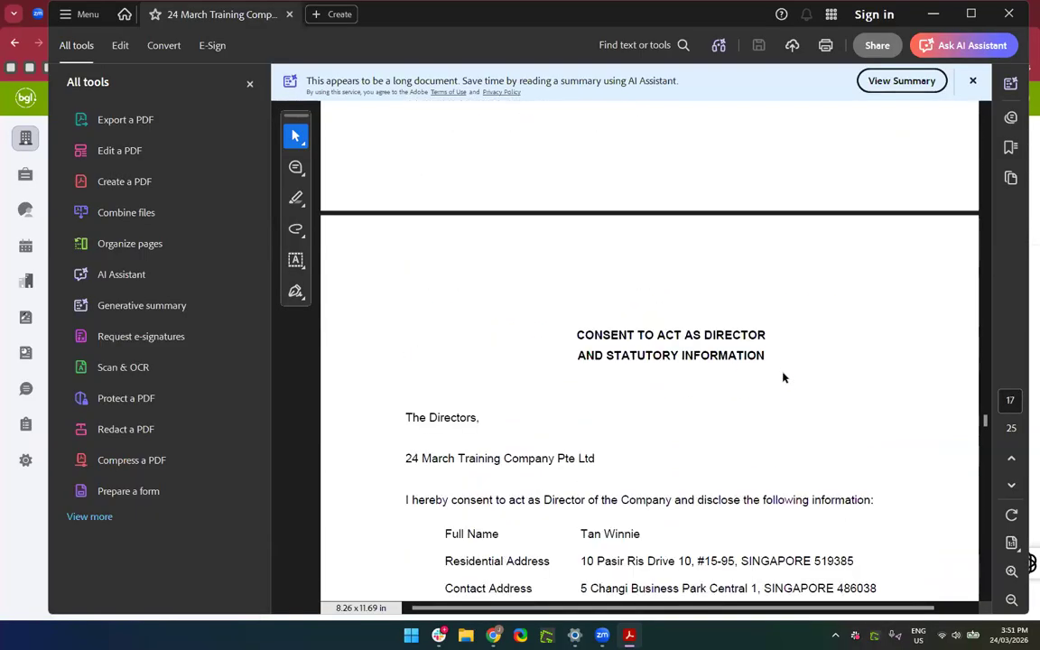
scroll(784, 377, "down", 10)
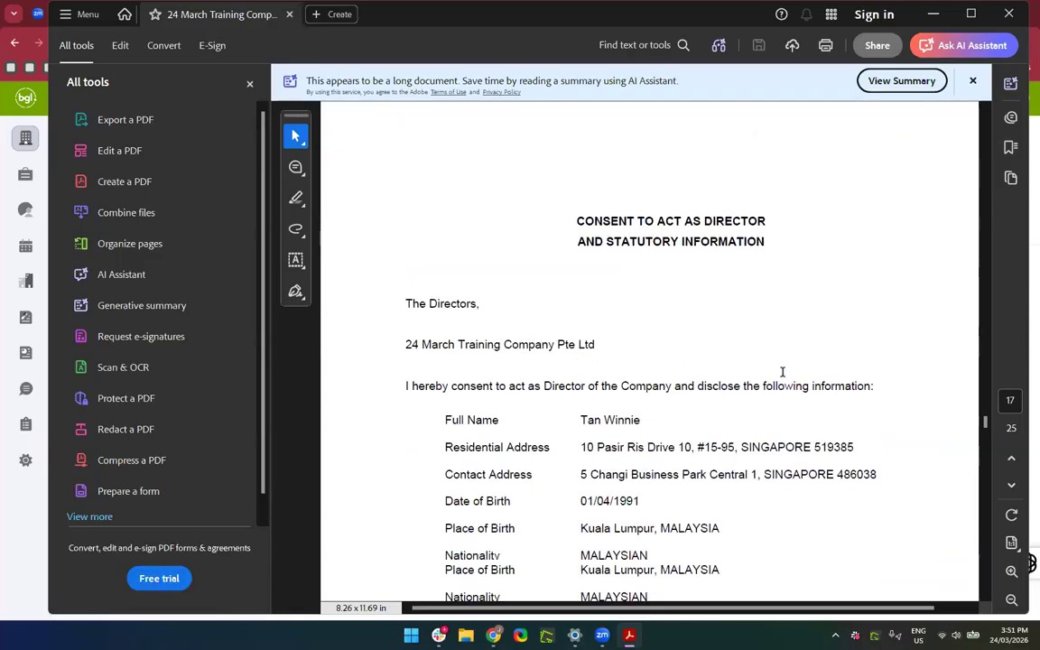
scroll(784, 377, "down", 20)
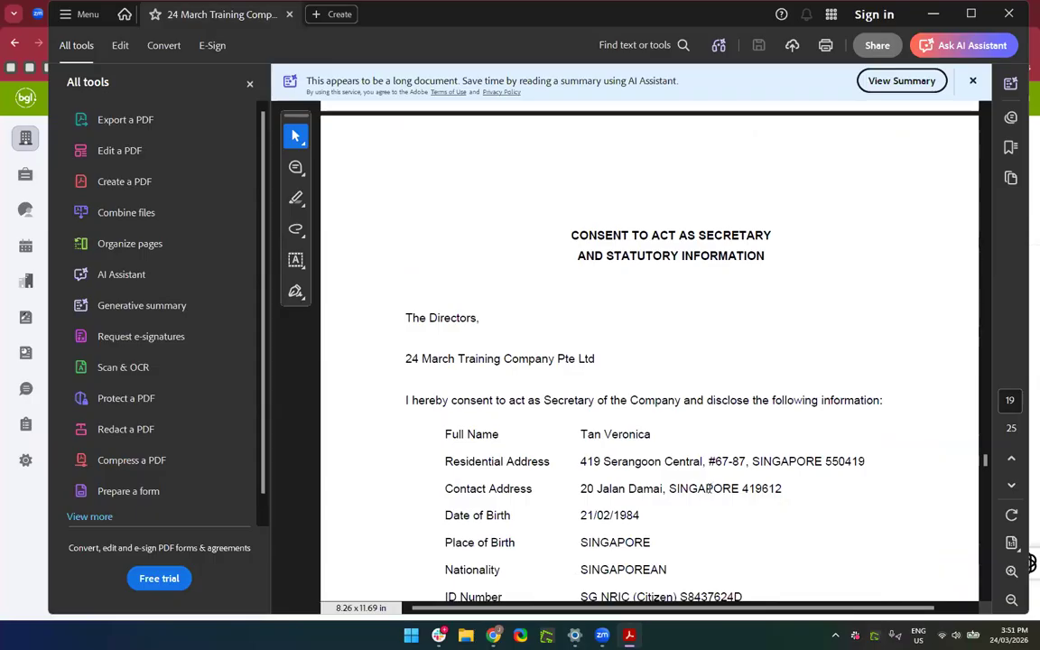
scroll(710, 494, "down", 11)
scroll(709, 494, "down", 14)
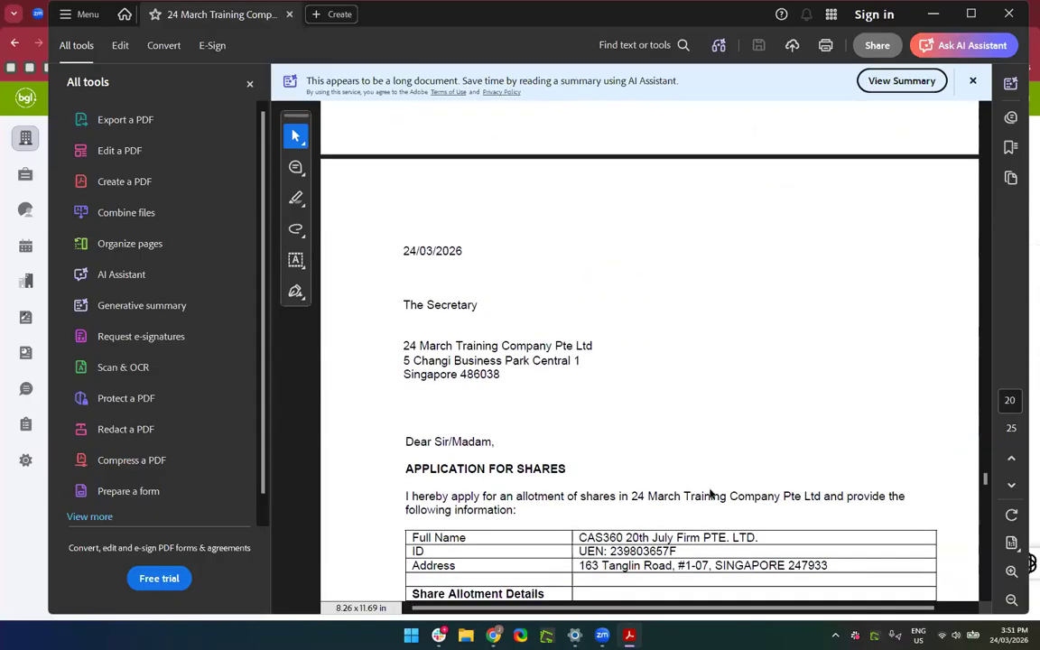
scroll(604, 364, "down", 20)
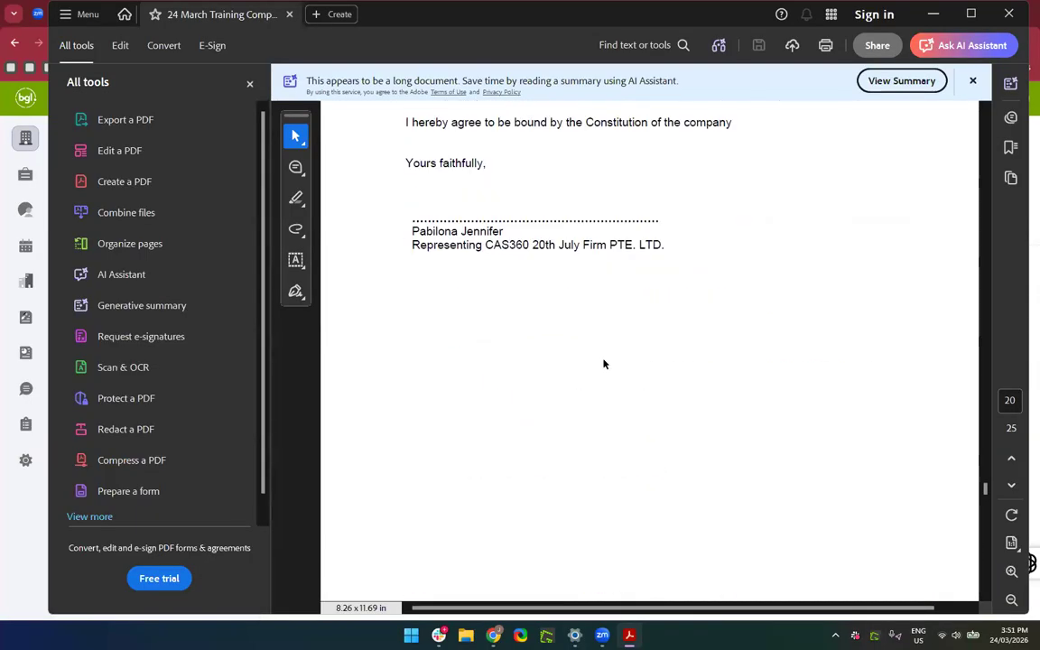
scroll(604, 364, "down", 6)
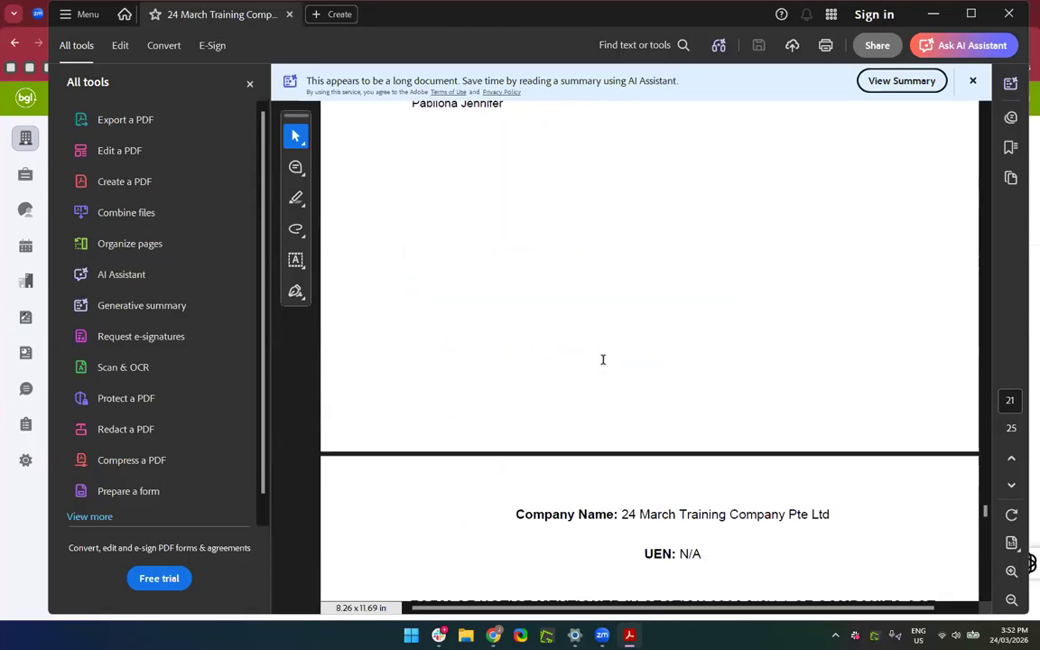
scroll(603, 360, "down", 6)
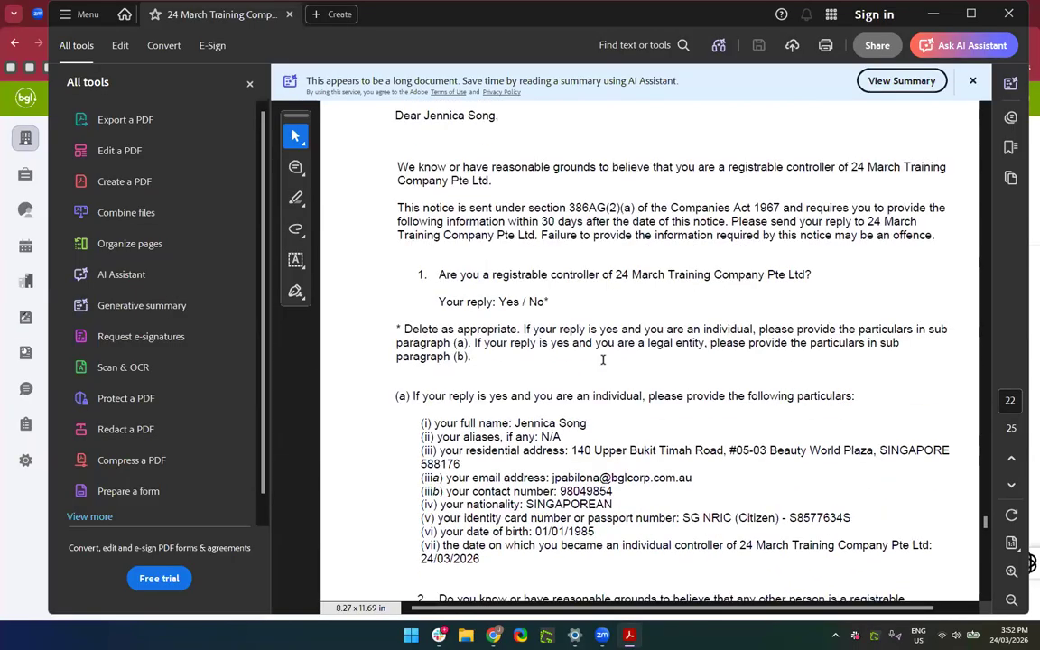
scroll(603, 359, "down", 5)
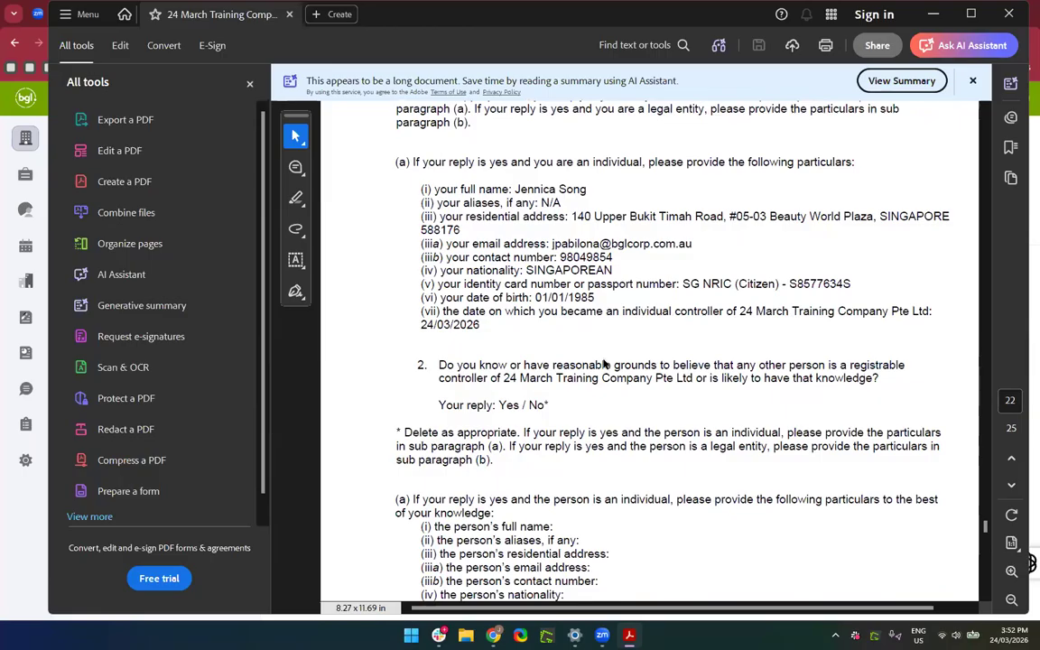
scroll(604, 364, "down", 8)
scroll(603, 359, "down", 7)
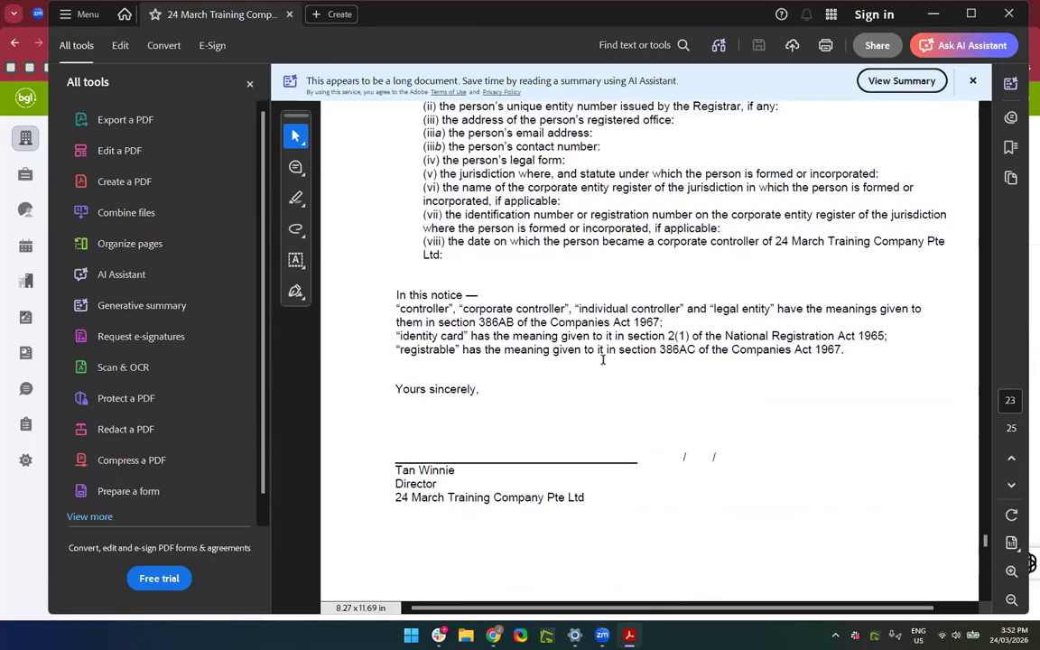
scroll(603, 360, "down", 15)
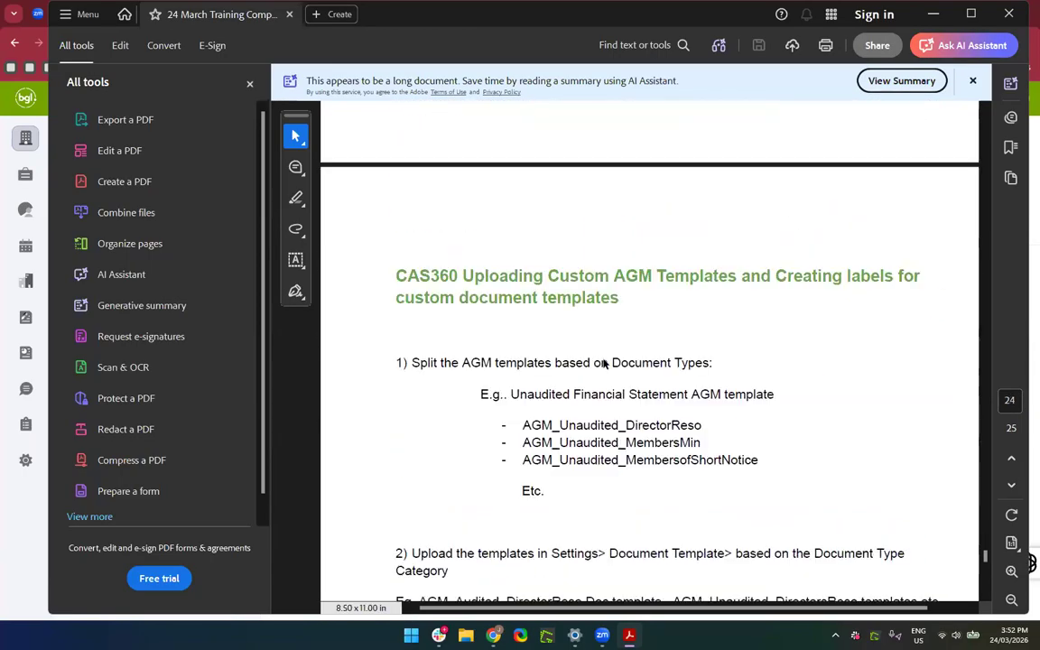
scroll(603, 352, "down", 3)
scroll(469, 418, "up", 4)
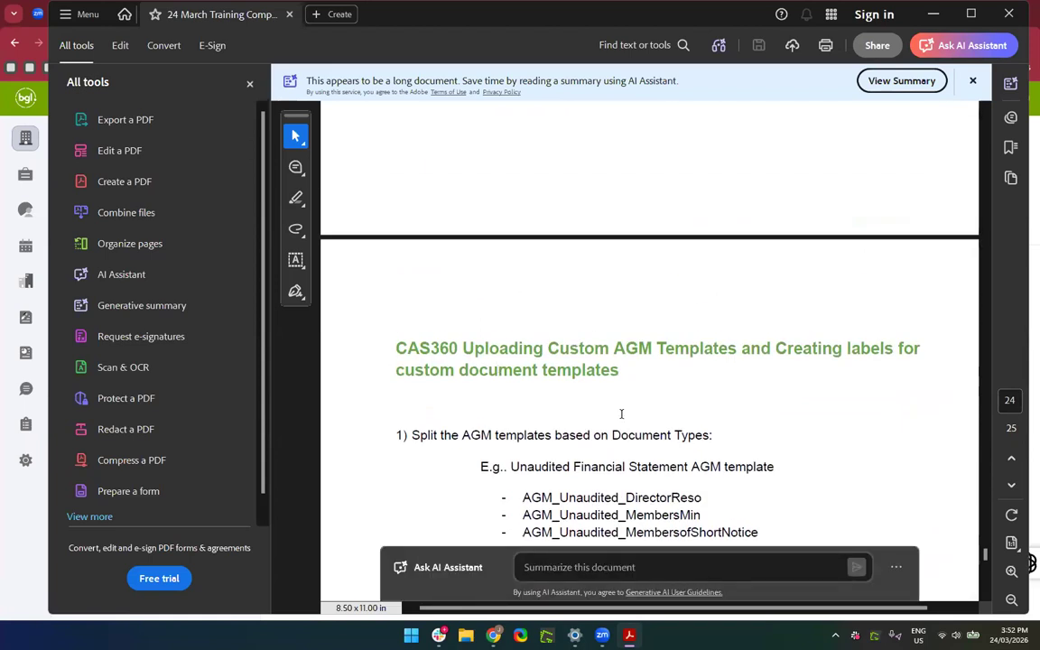
left_click(1009, 14)
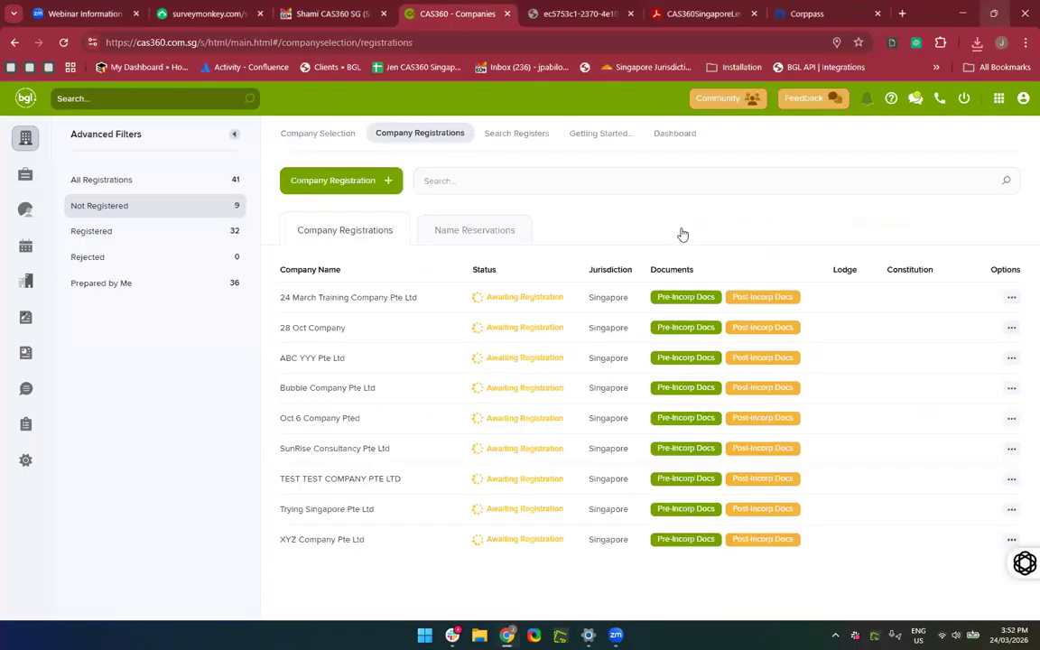
Upload the AGM templates guide PDF to 24 March Training Company's Pre-Incorp Docs.
left_click(672, 307)
scroll(487, 418, "down", 8)
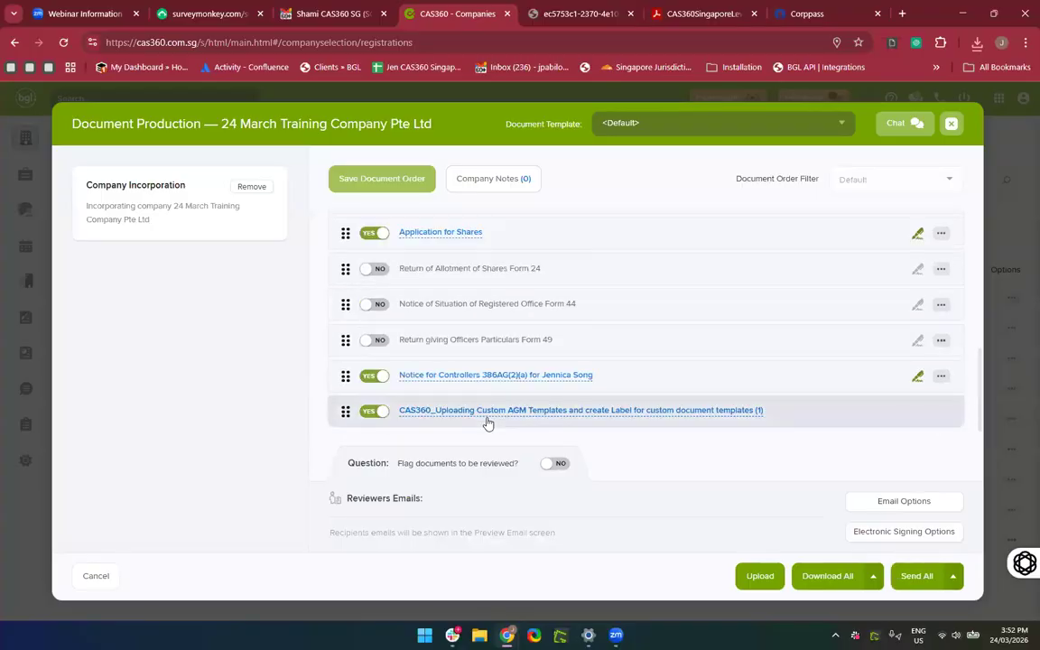
left_click(759, 576)
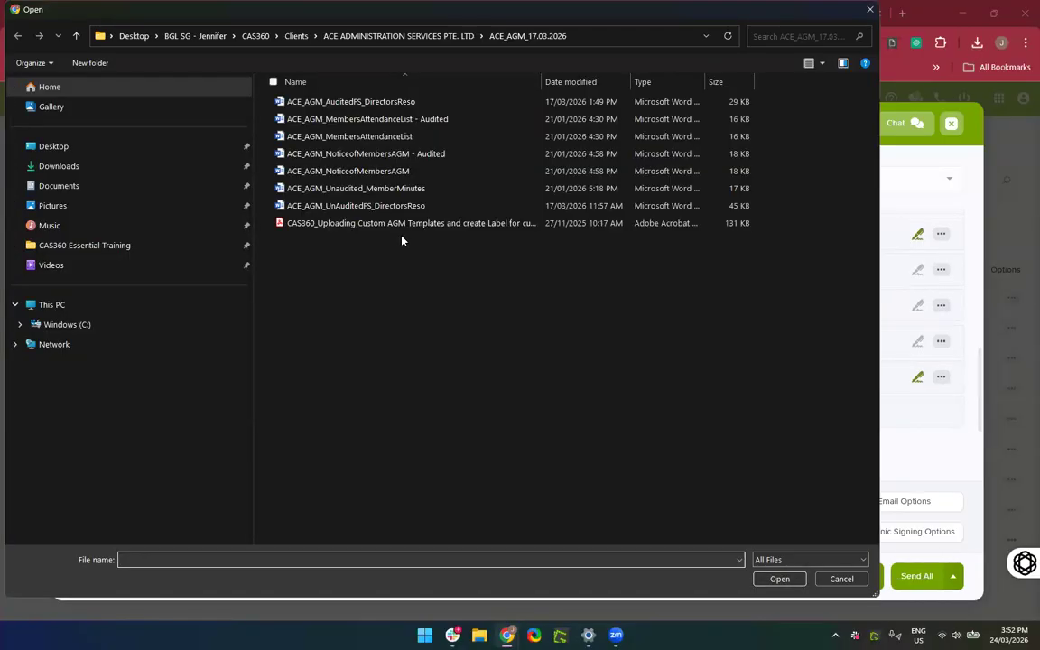
double_click(399, 224)
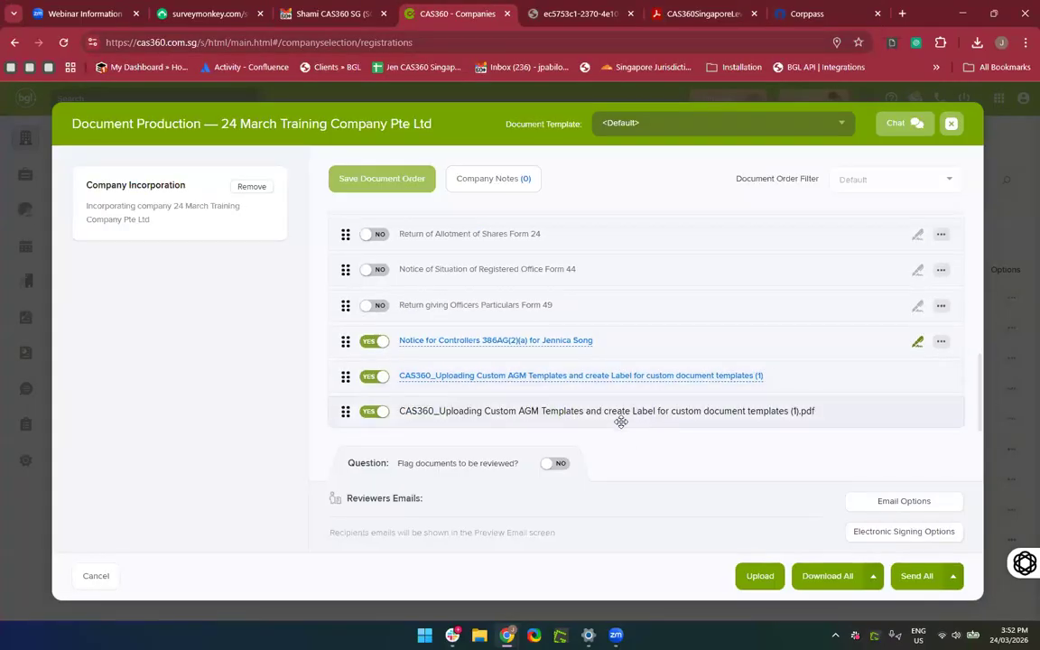
scroll(712, 305, "up", 3)
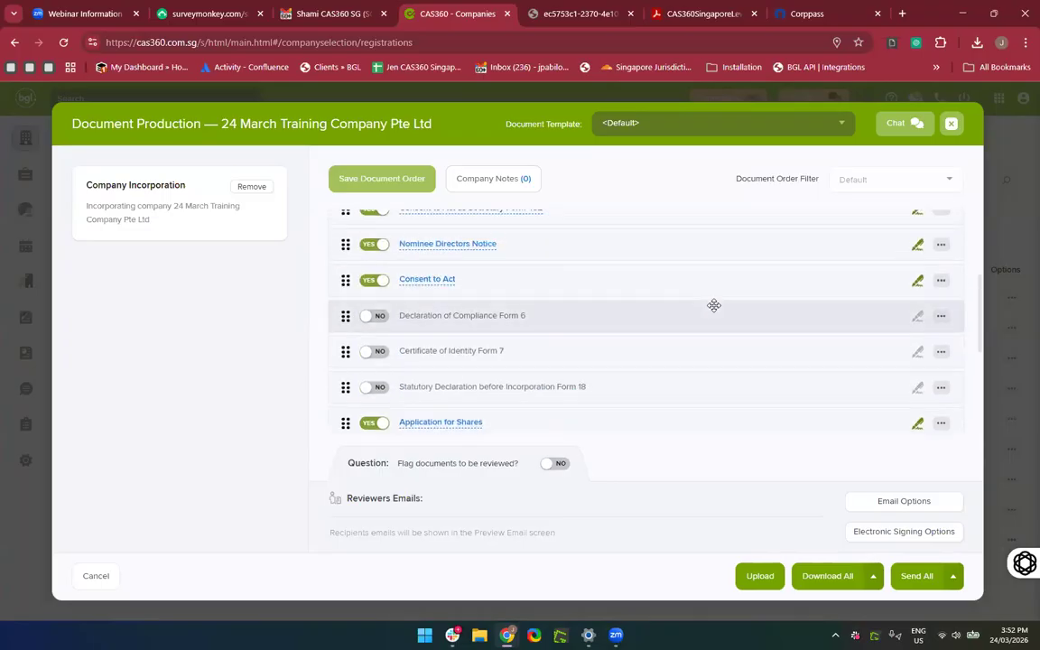
left_click(950, 124)
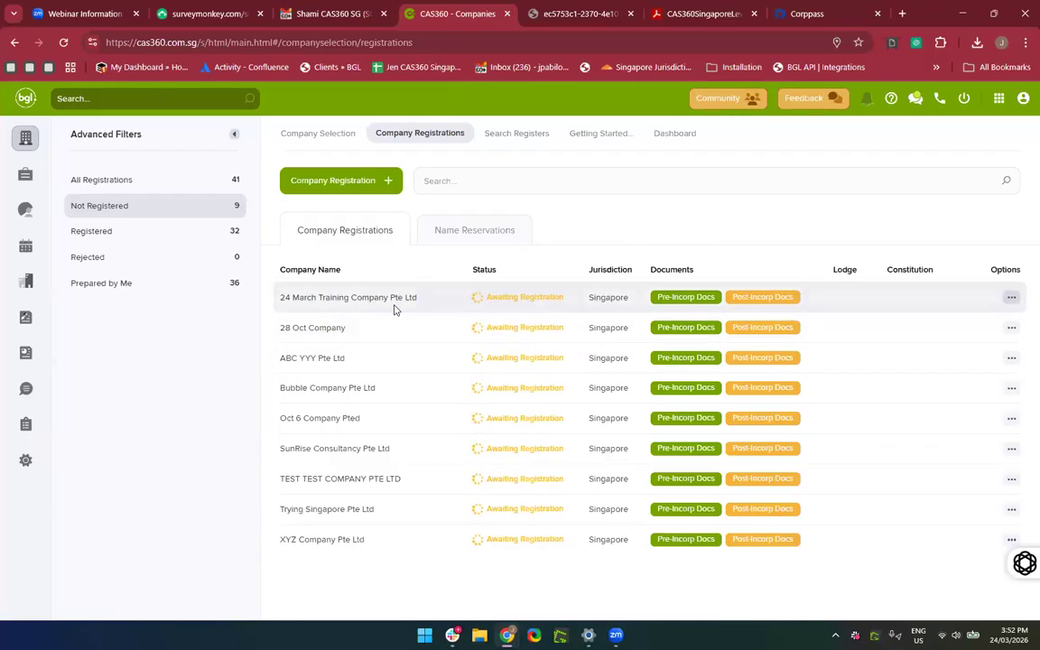
Search '24 March' globally and in the Company Selection list, finding no existing company.
left_click(128, 100)
type("24 March")
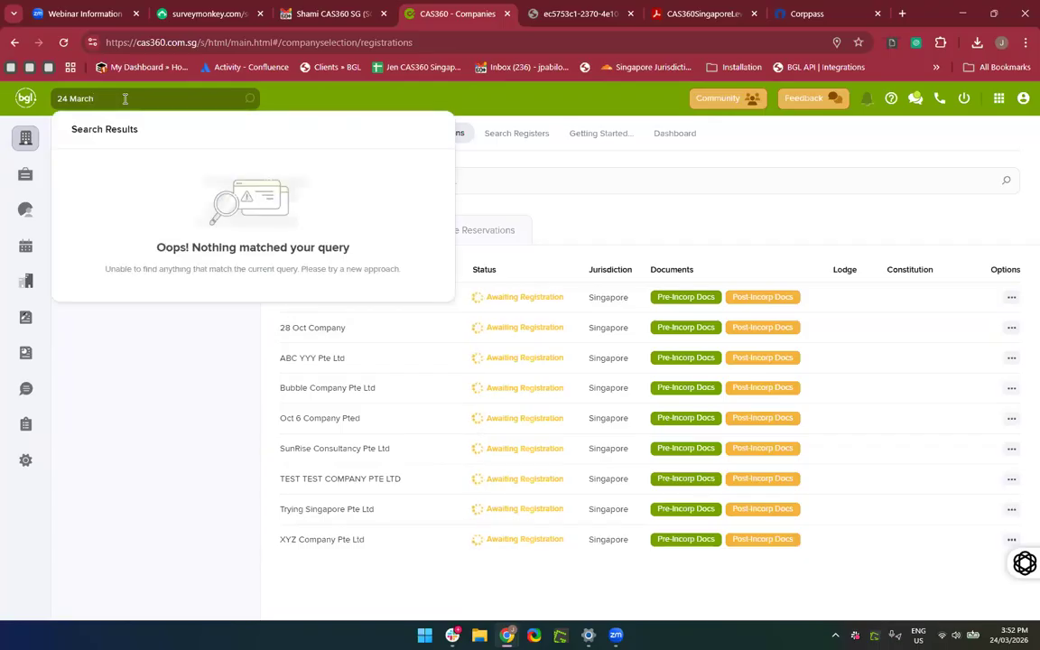
left_click(26, 138)
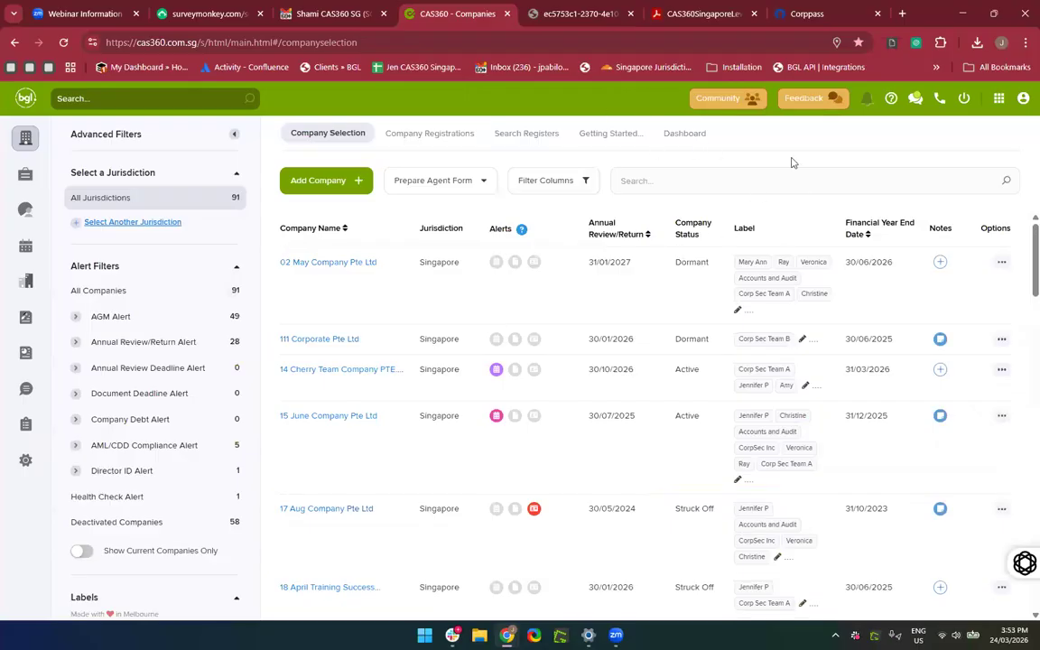
left_click(679, 186)
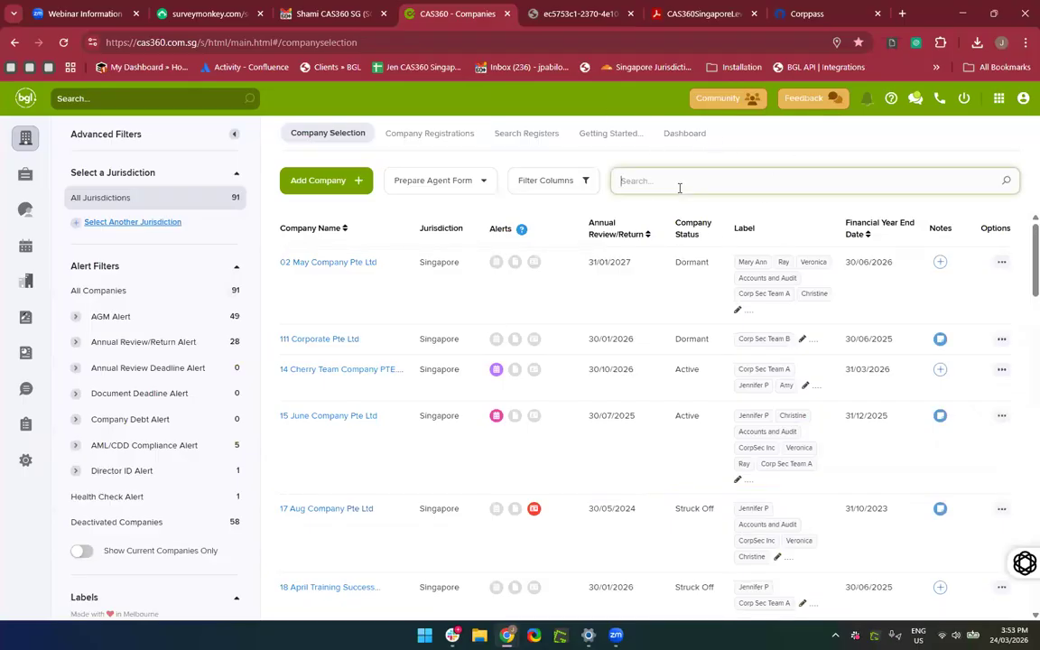
type("Admin")
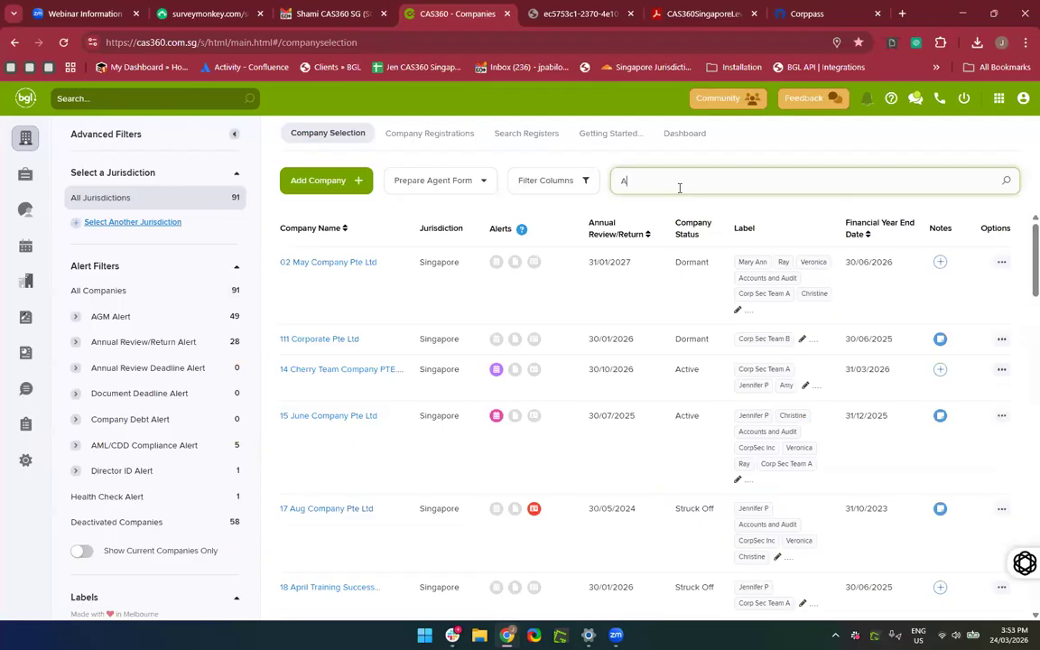
key("BackSpace")
key("BackSpace")
key("BackSpace")
key("BackSpace")
key("BackSpace")
type("2")
key("BackSpace")
type("24 March")
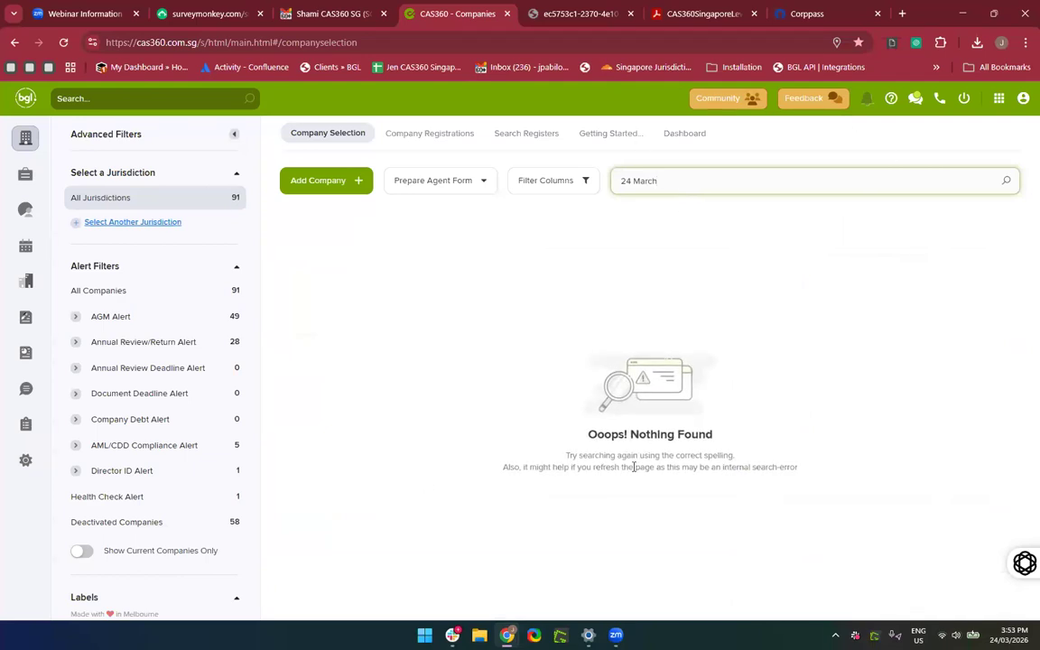
left_click(430, 136)
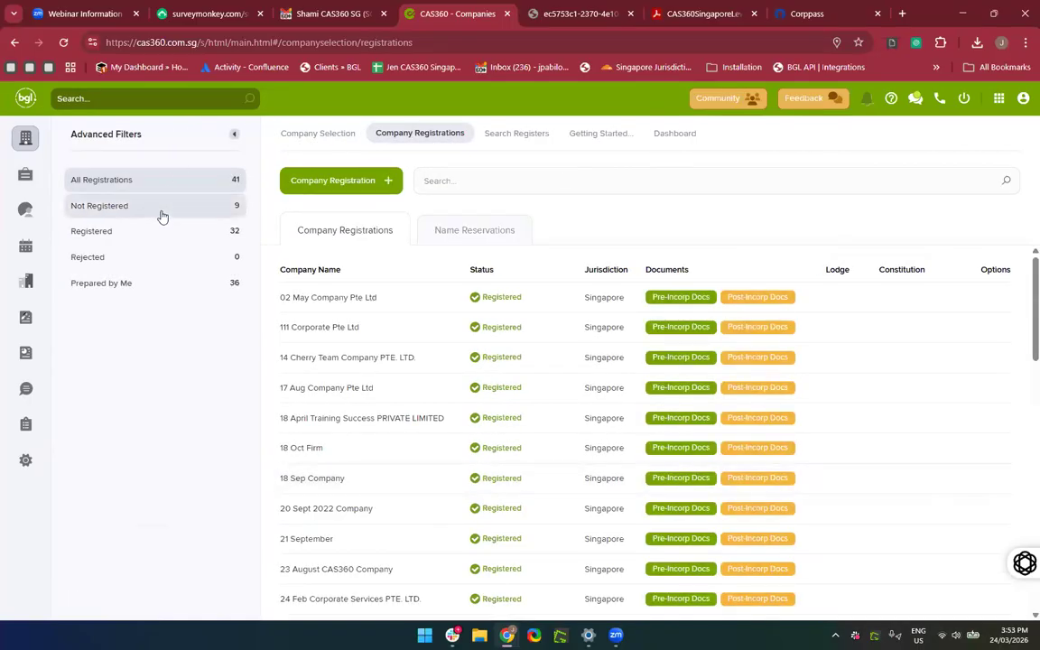
Filter to Not Registered companies and choose Mark as Registered for 24 March Training Company.
scroll(161, 217, "up", 2)
left_click(80, 208)
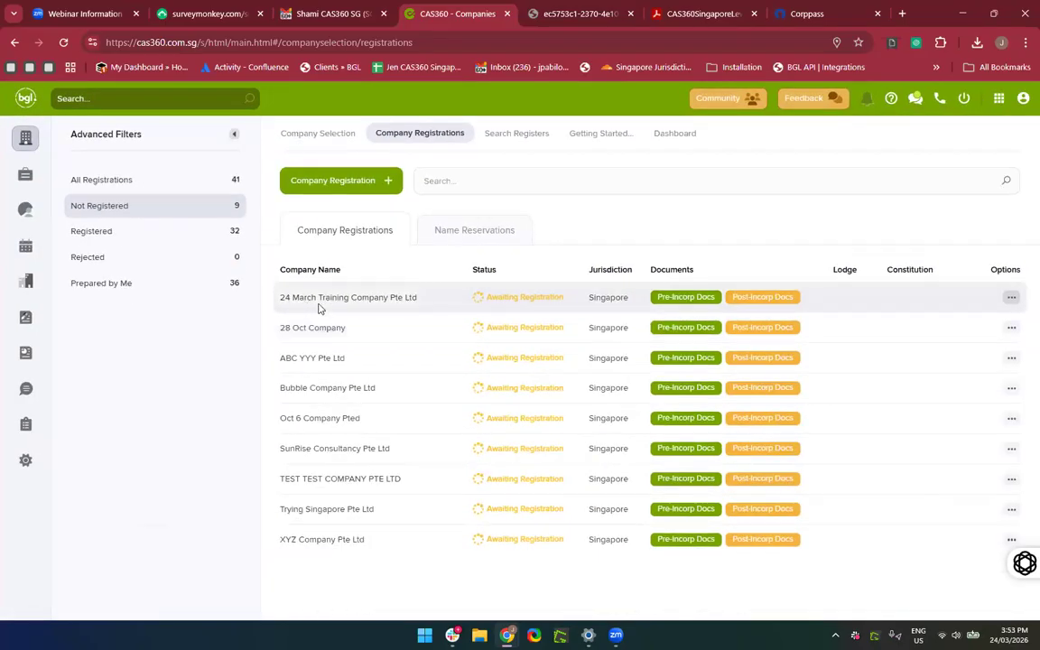
left_click(750, 296)
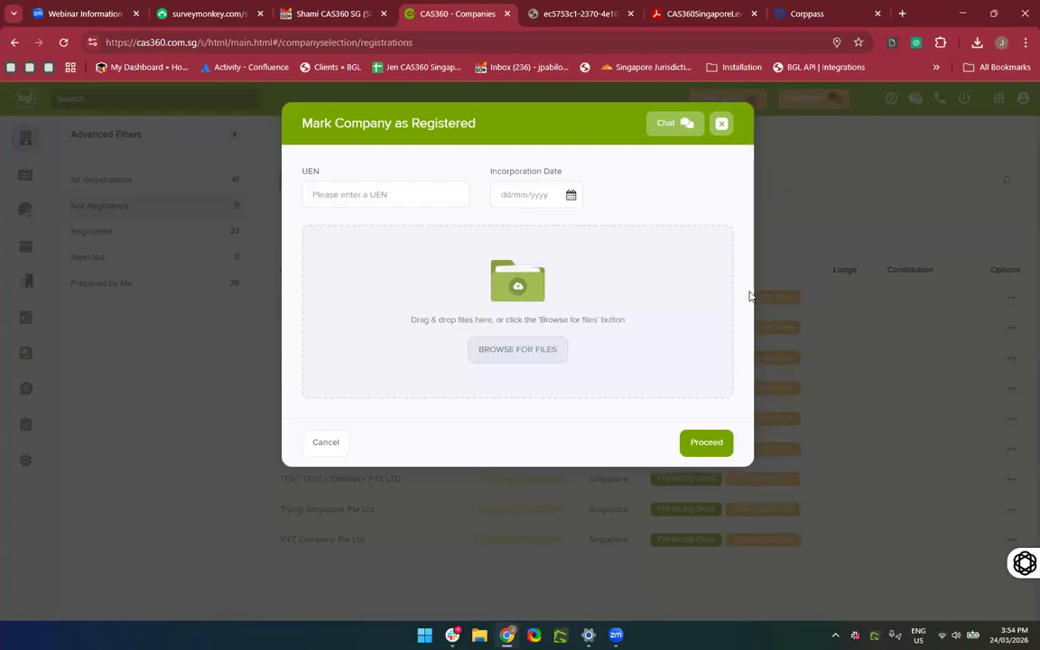
Enter a placeholder UEN, set incorporation date 24/03/2026, and submit.
left_click(332, 204)
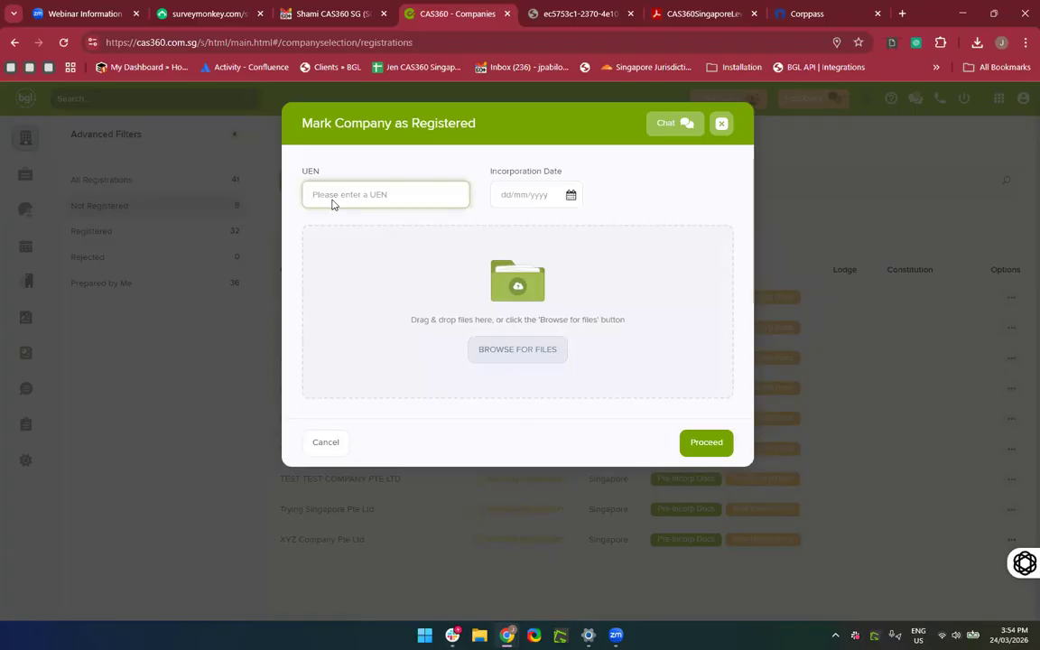
type("329904809")
key("BackSpace")
key("BackSpace")
key("BackSpace")
key("BackSpace")
key("BackSpace")
key("BackSpace")
key("BackSpace")
key("BackSpace")
type("0000000D")
left_click(522, 195)
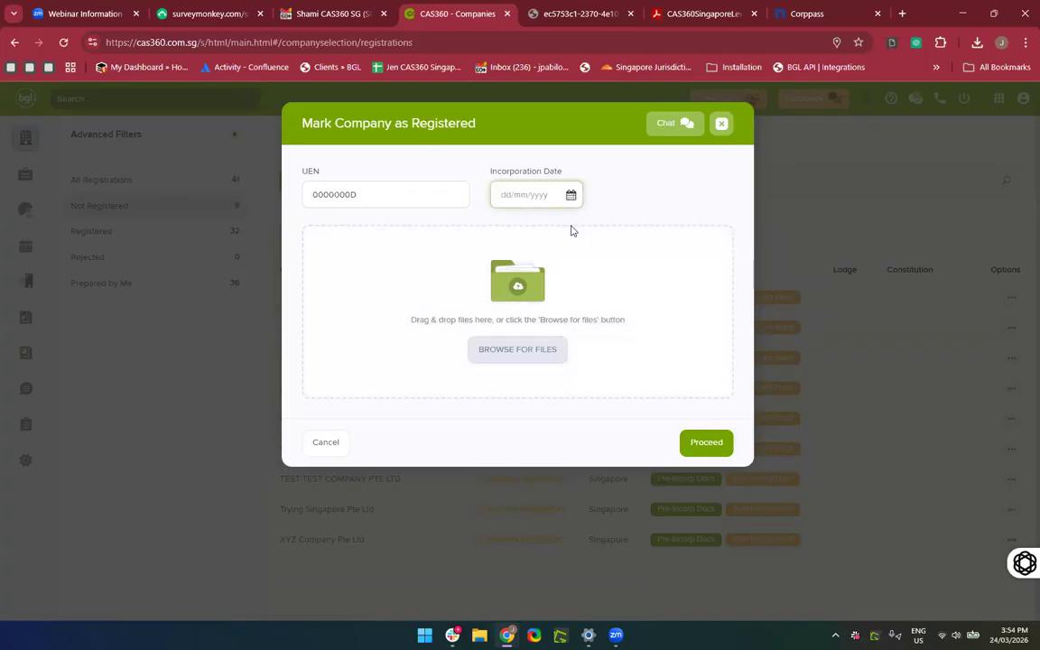
left_click(571, 195)
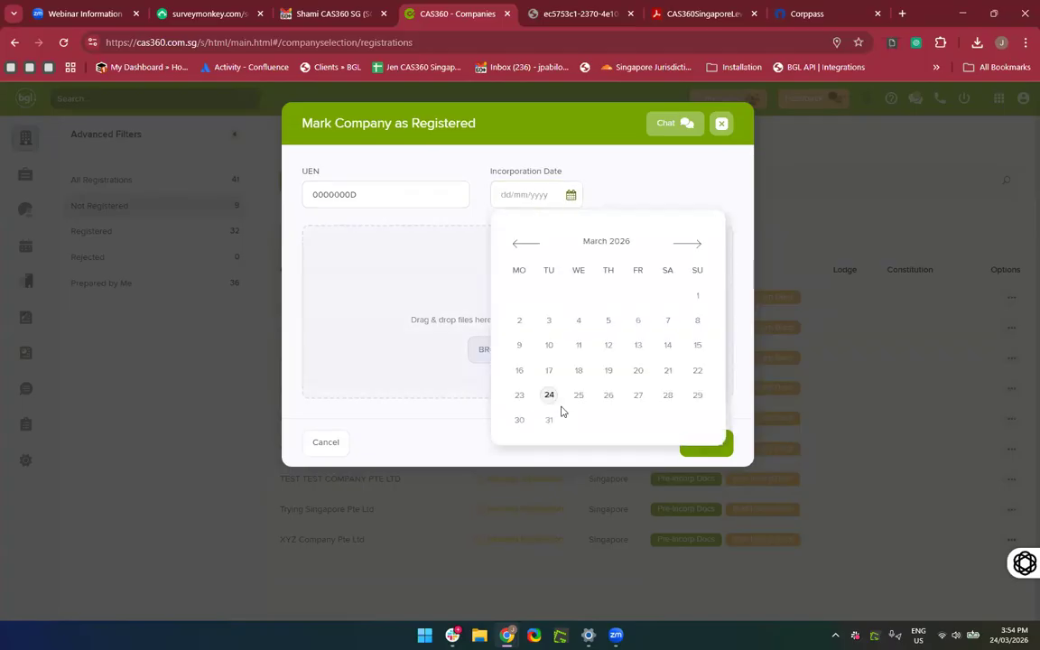
left_click(549, 397)
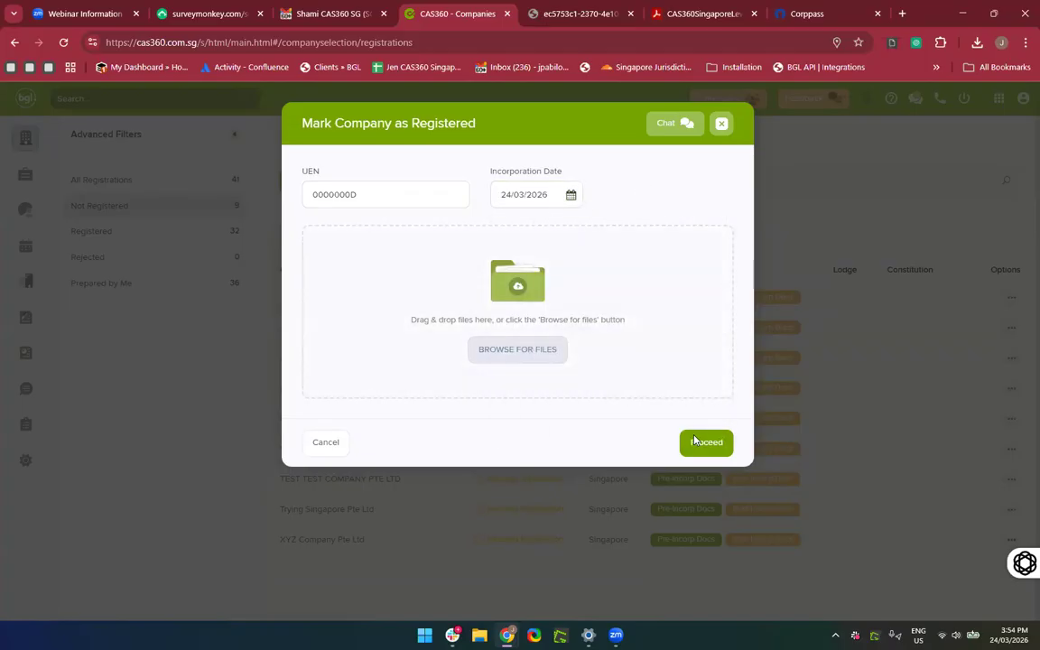
left_click(695, 441)
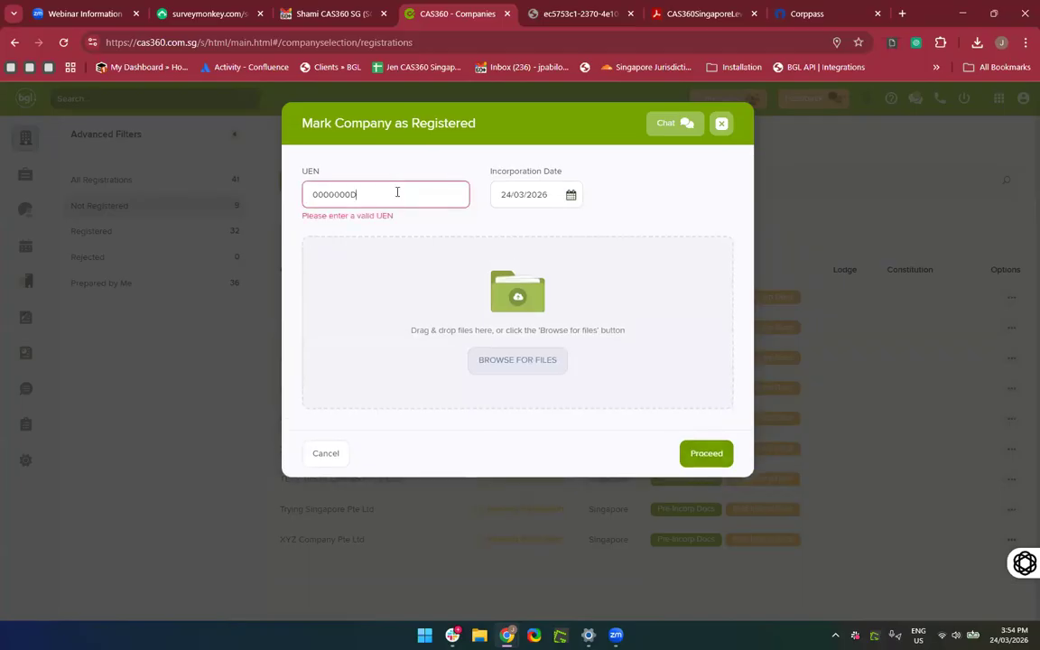
Correct the UEN rejected by validation and submit the registration again.
key("BackSpace")
type("fff")
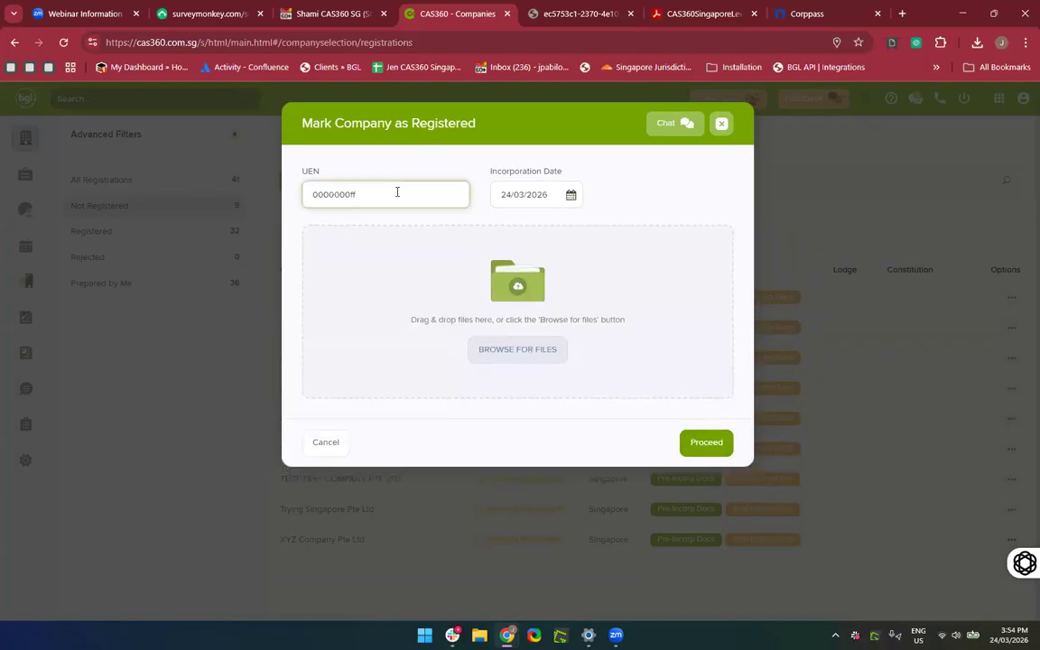
type("00")
key("BackSpace")
key("BackSpace")
type("0D")
left_click(707, 444)
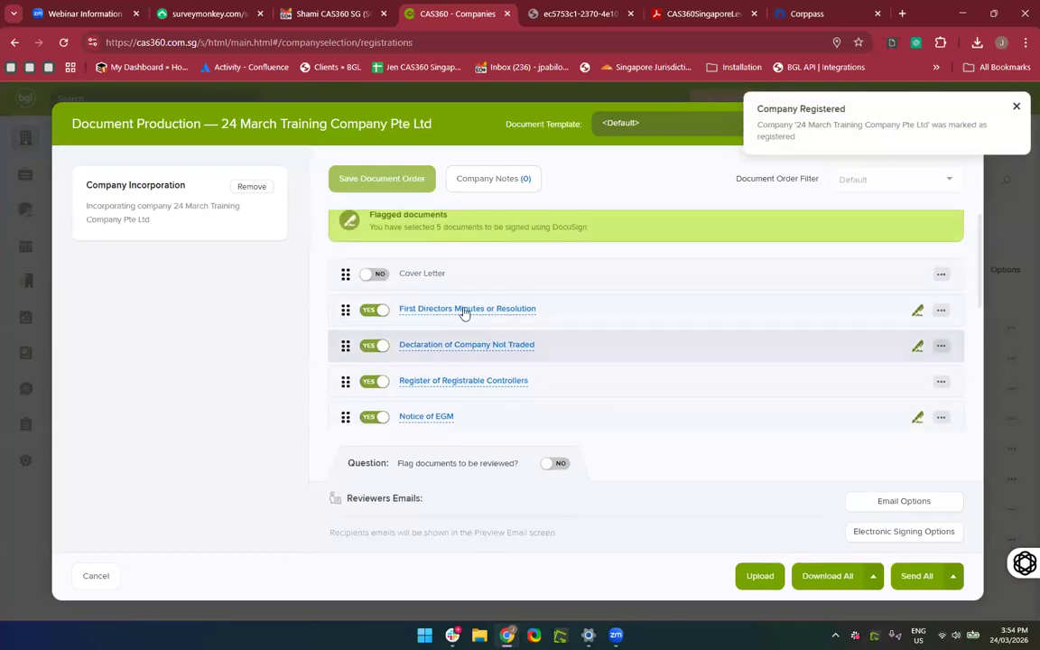
Preview the First Directors Minutes or Resolution PDF, reading through it twice.
left_click(465, 310)
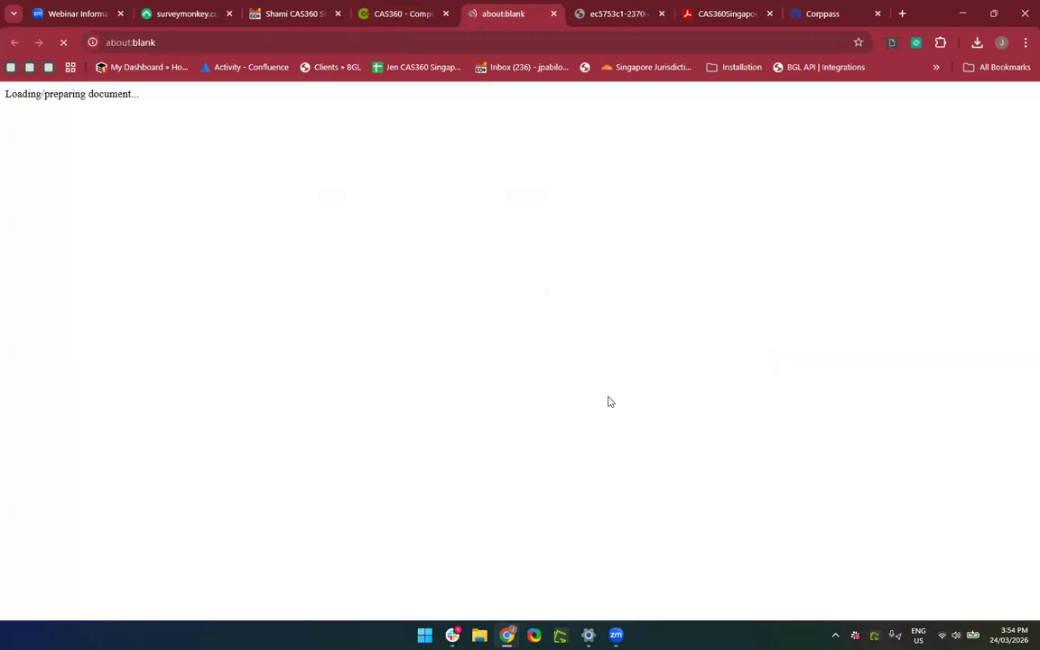
scroll(601, 298, "down", 2)
scroll(596, 226, "up", 2)
scroll(626, 295, "down", 6)
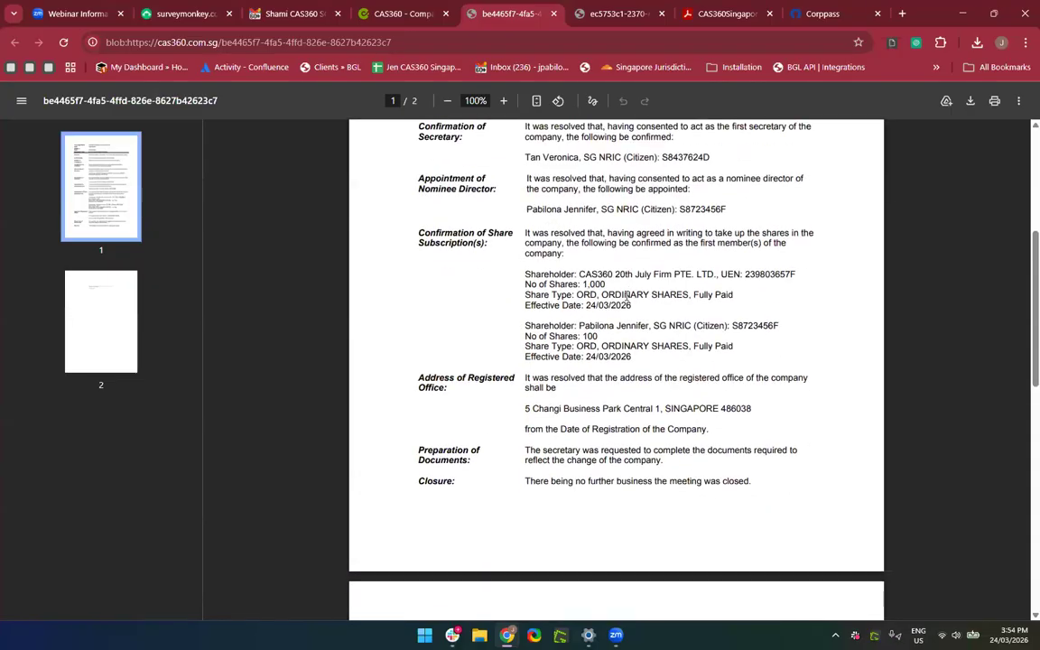
scroll(627, 296, "down", 3)
scroll(627, 296, "down", 1)
scroll(627, 296, "up", 6)
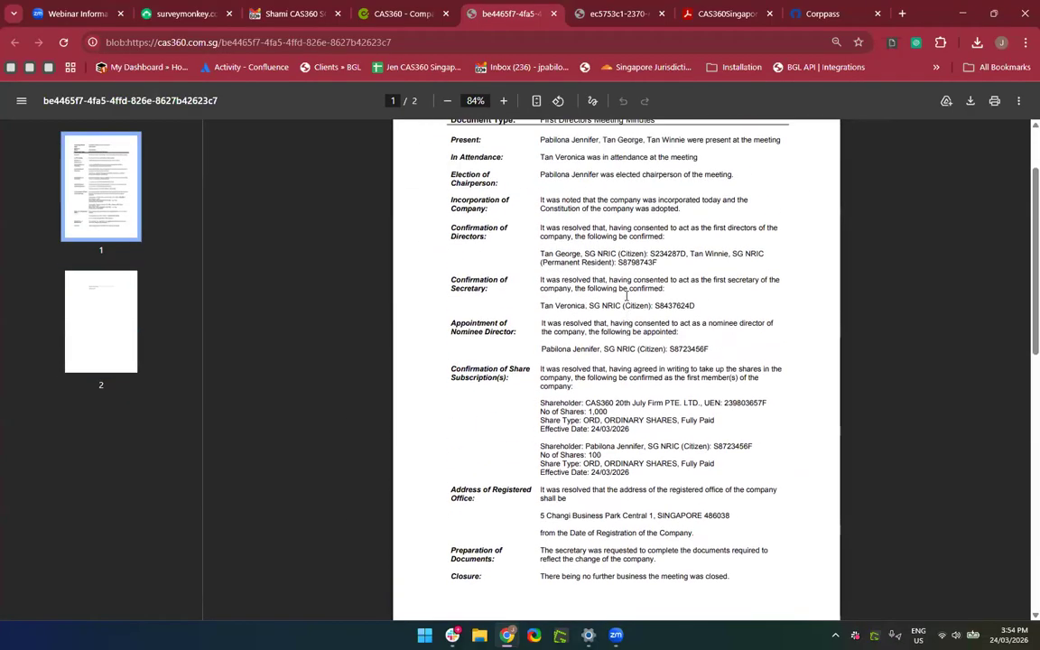
scroll(627, 296, "up", 2)
scroll(626, 296, "up", 1)
scroll(627, 296, "up", 4)
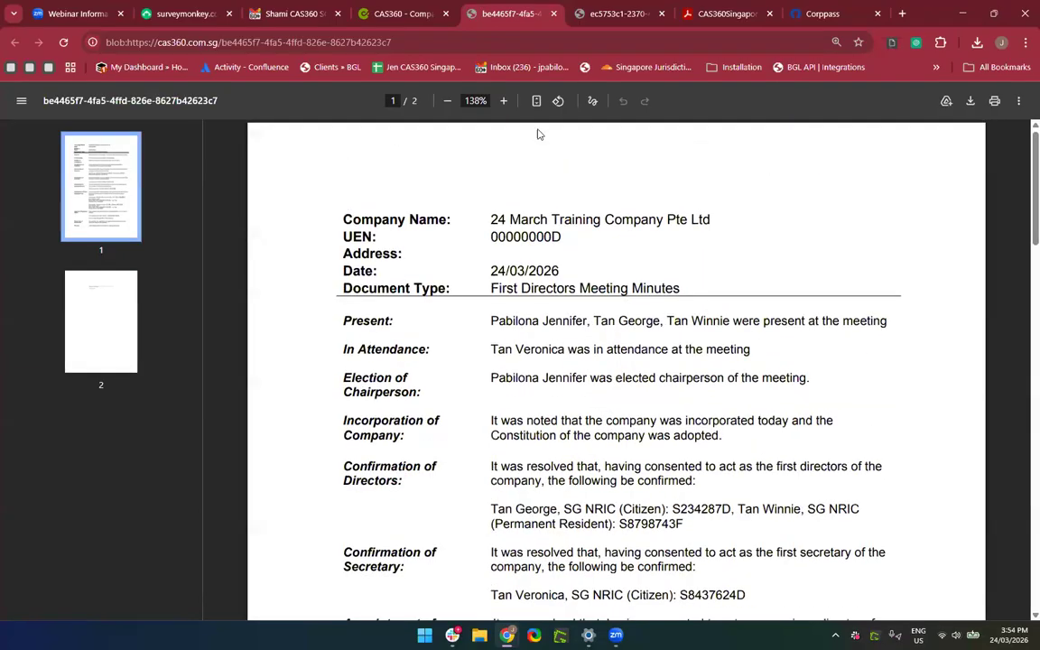
left_click(554, 14)
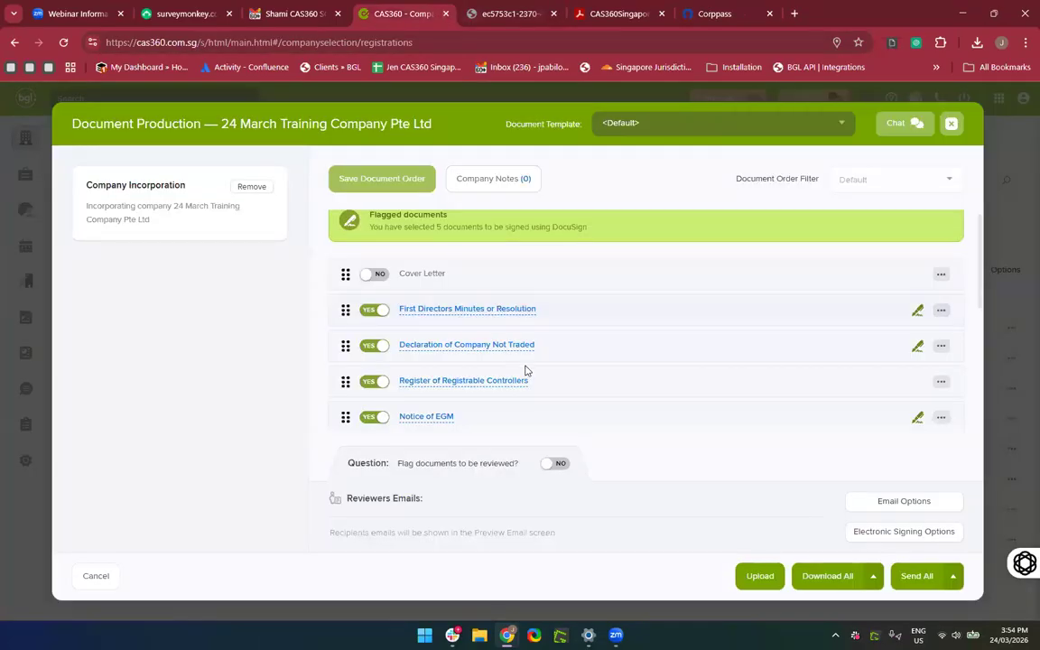
scroll(516, 297, "down", 3)
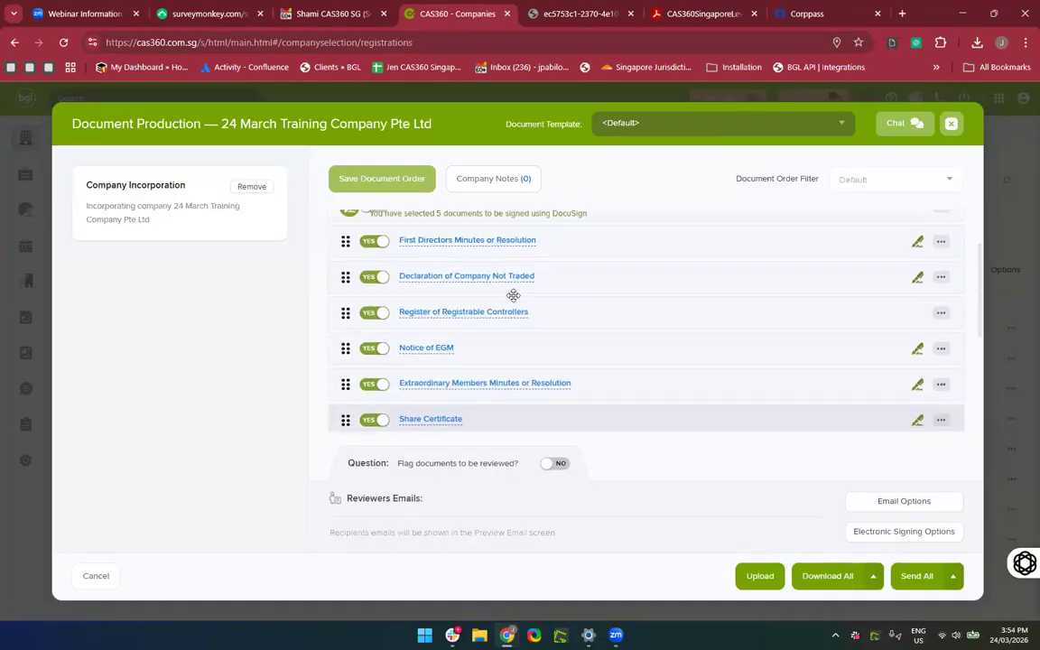
scroll(457, 313, "up", 3)
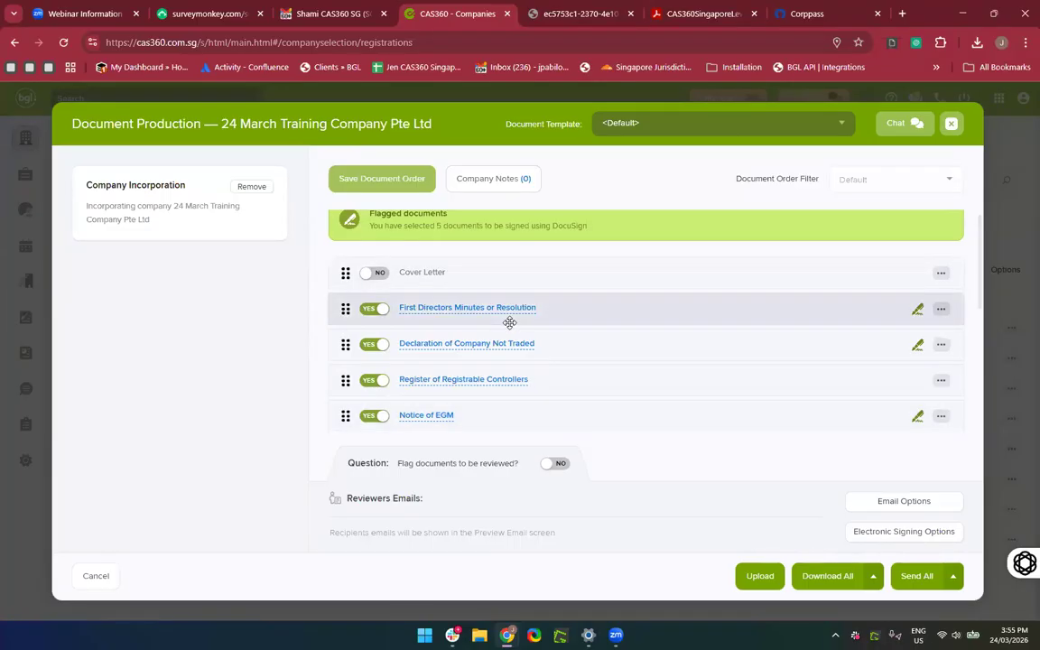
left_click(453, 309)
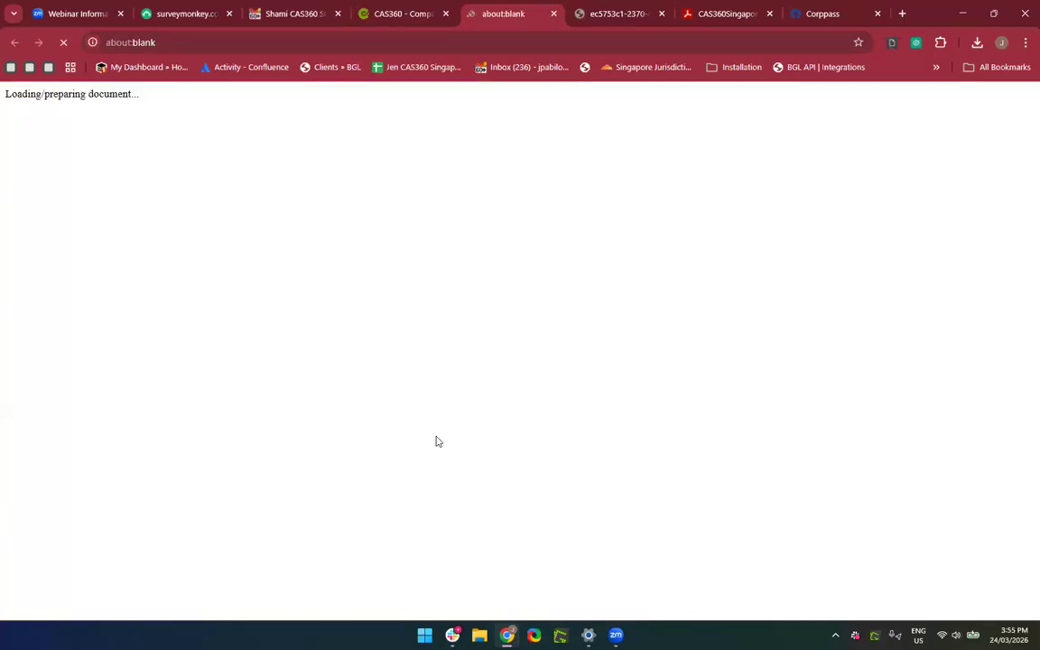
scroll(598, 297, "down", 8)
scroll(597, 297, "down", 6)
scroll(596, 296, "up", 14)
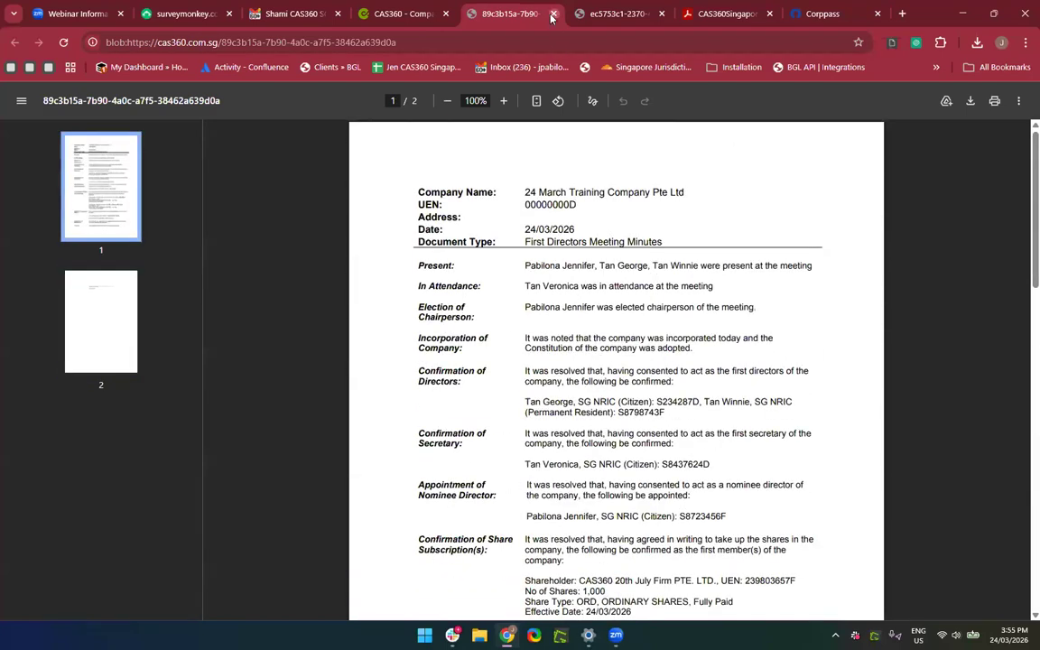
left_click(553, 14)
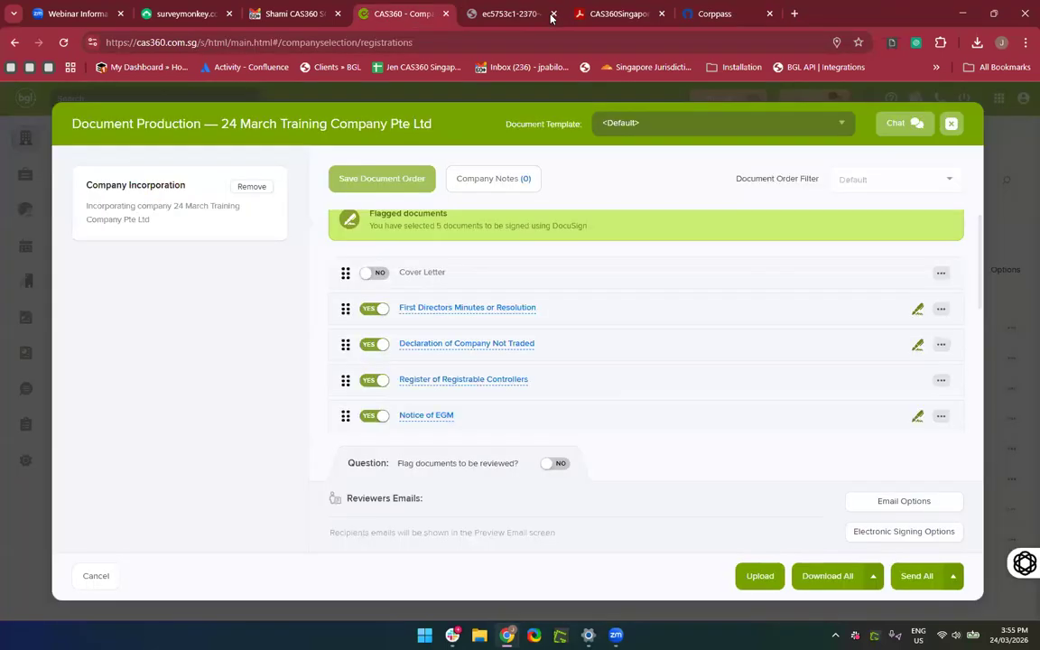
Preview the Declaration of Company Not Traded and the Register of Registrable Controllers.
left_click(423, 350)
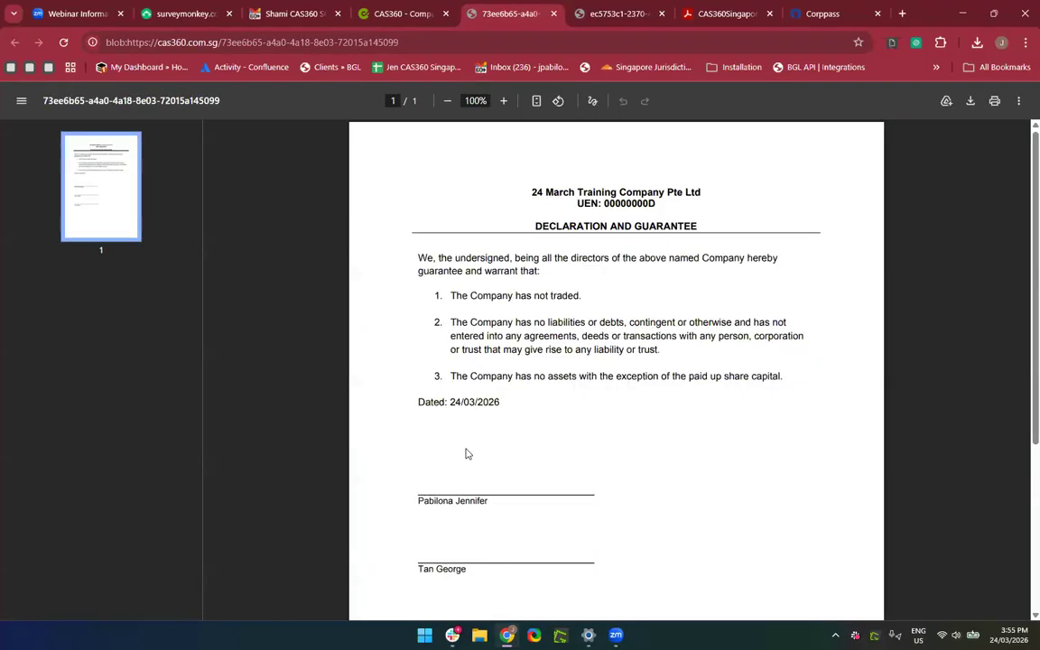
left_click(554, 15)
scroll(538, 395, "down", 2)
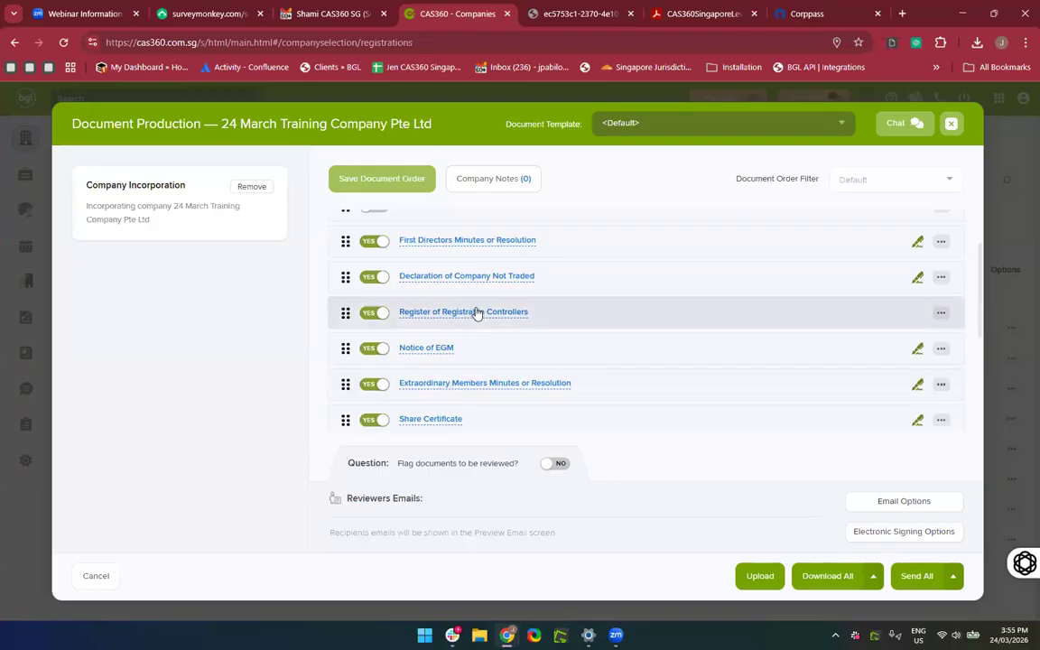
left_click(476, 313)
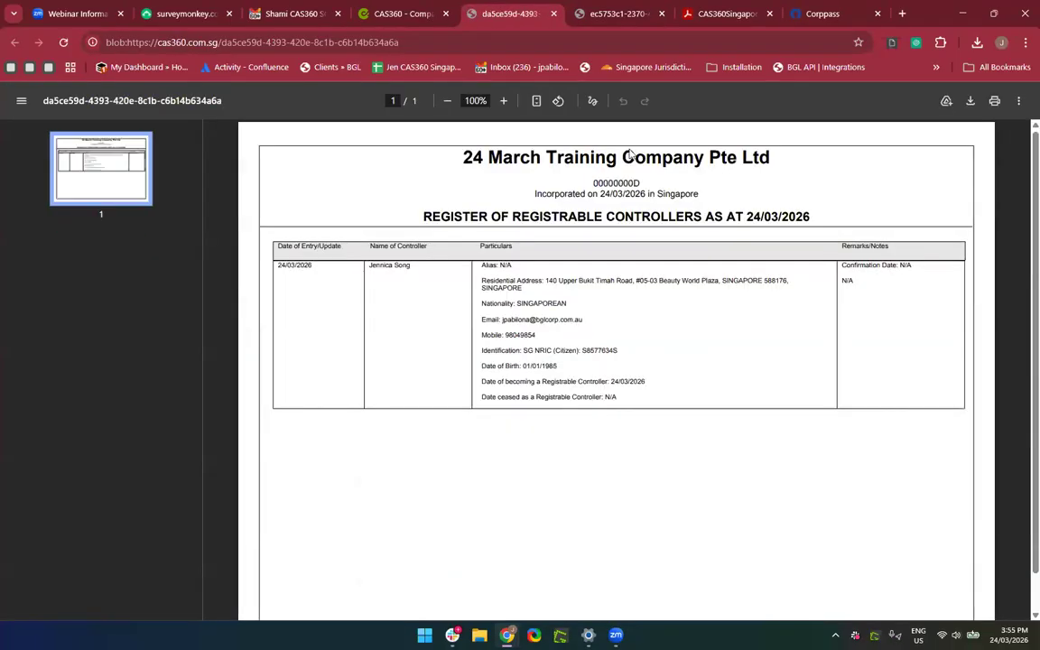
left_click(555, 15)
Preview the Notice of EGM and the Share Certificate PDFs.
scroll(592, 322, "down", 2)
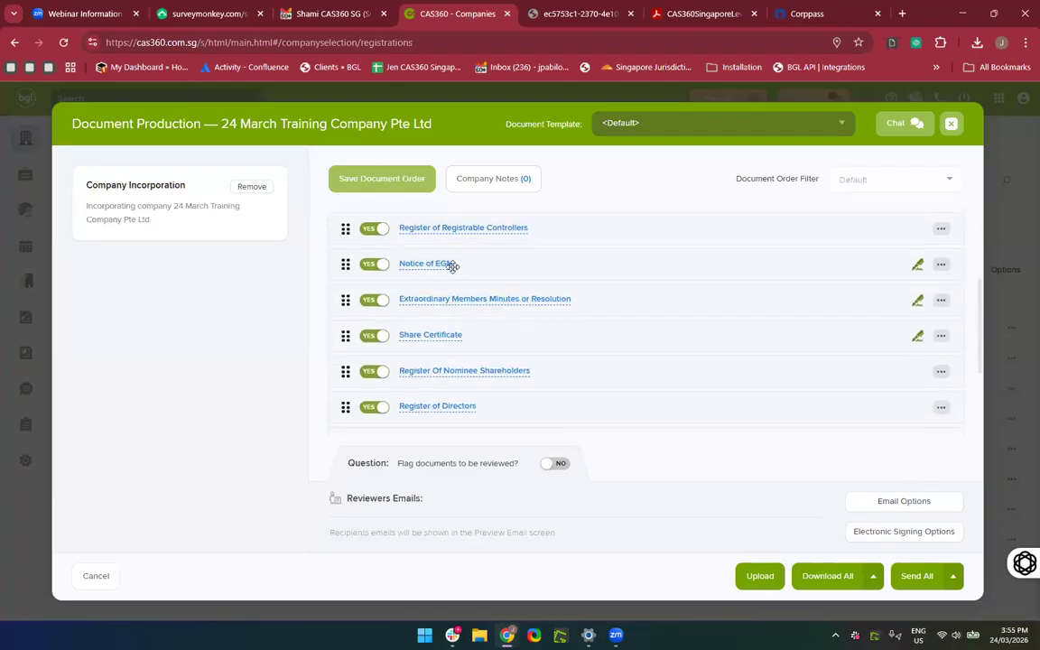
left_click(437, 264)
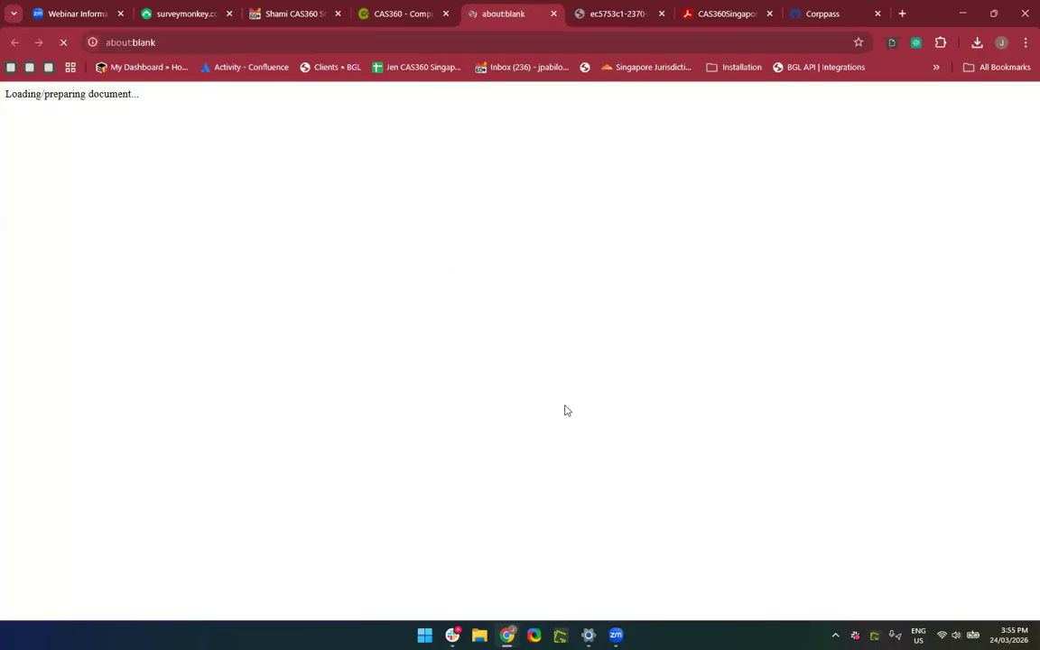
scroll(565, 408, "down", 4)
scroll(565, 409, "up", 2)
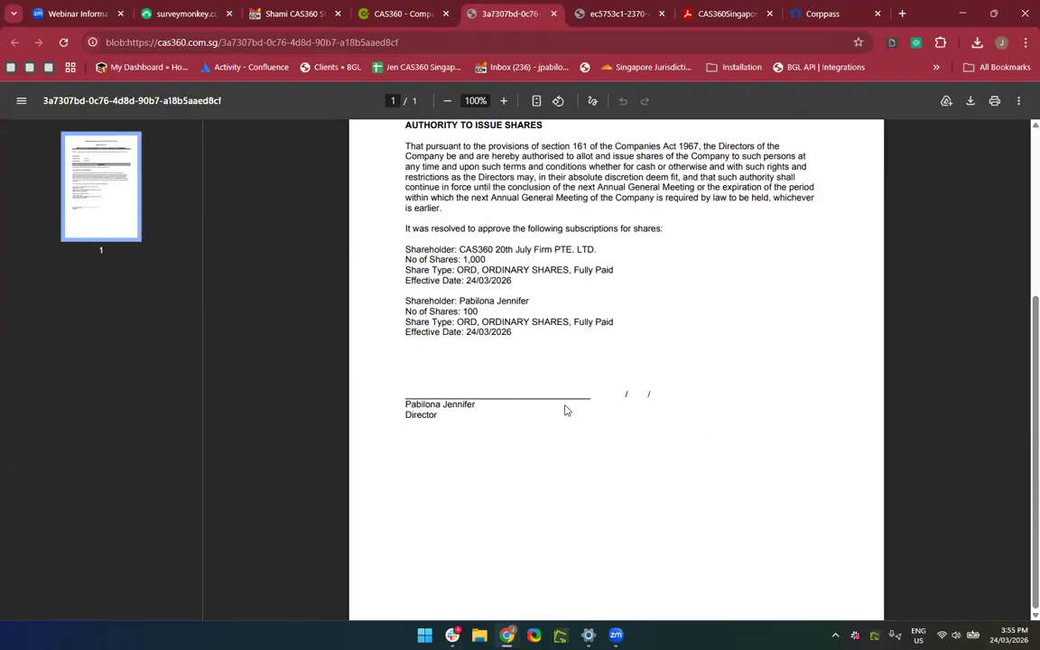
scroll(564, 408, "up", 2)
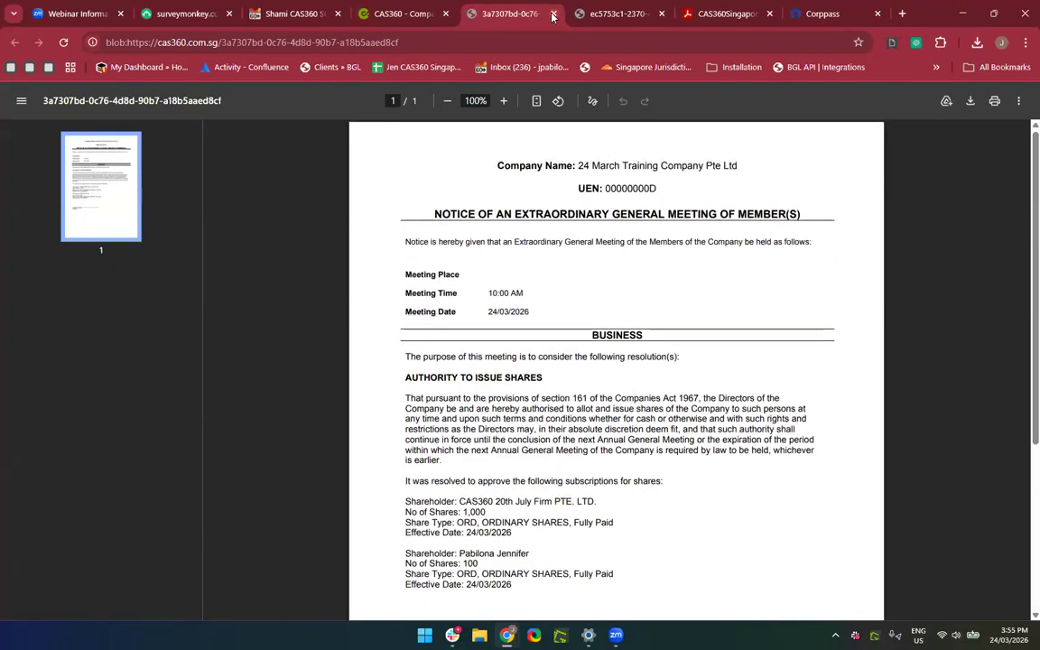
left_click(552, 14)
scroll(541, 316, "down", 2)
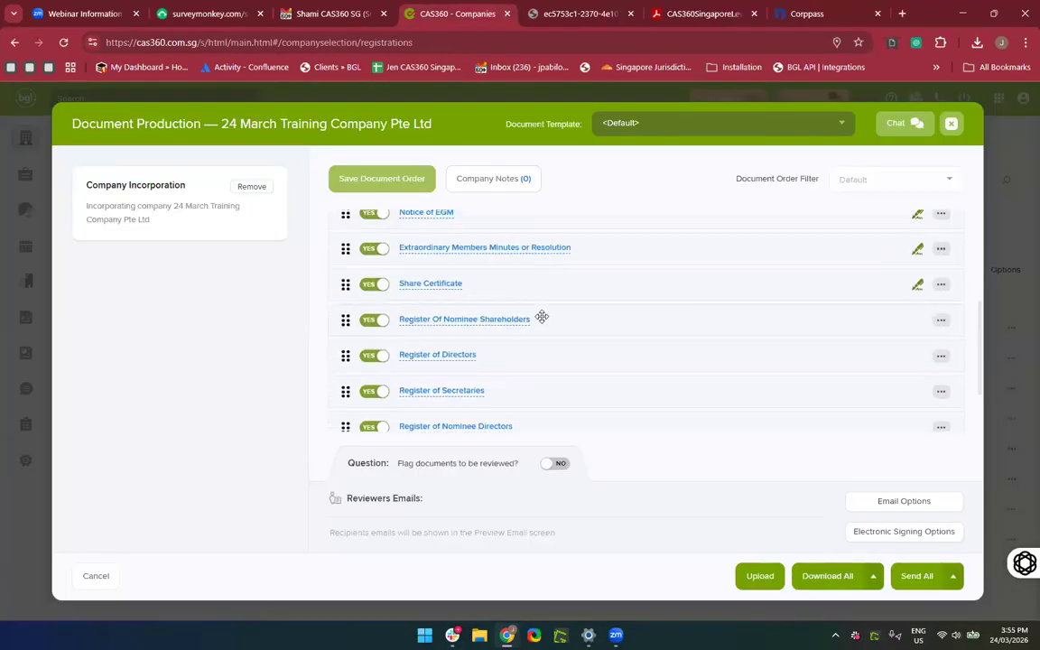
left_click(446, 279)
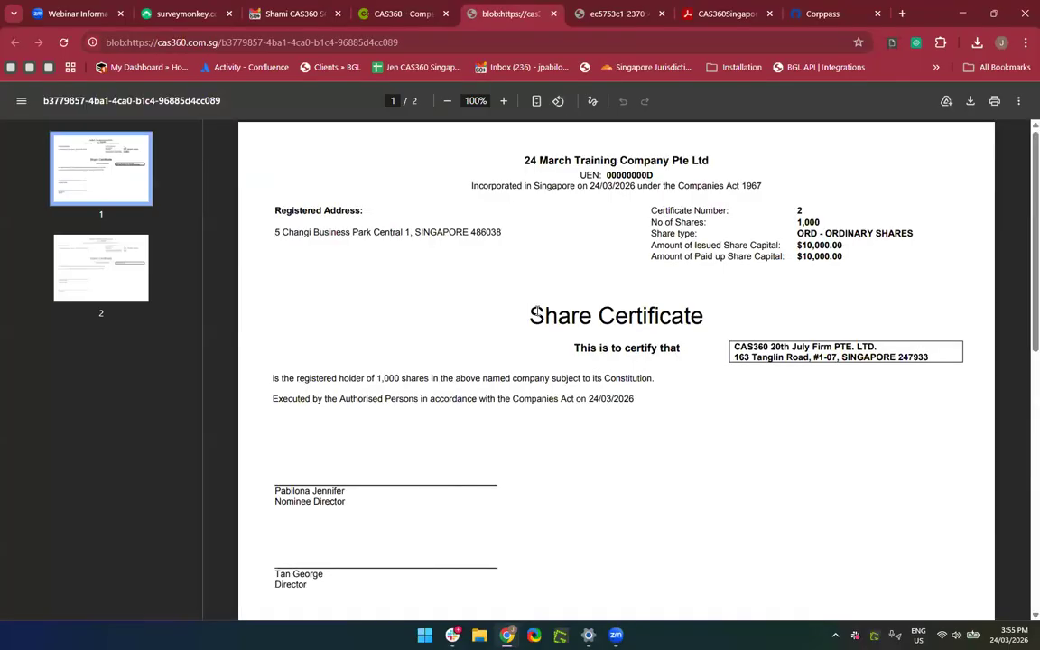
scroll(536, 311, "down", 1)
scroll(538, 309, "up", 1)
left_click(555, 13)
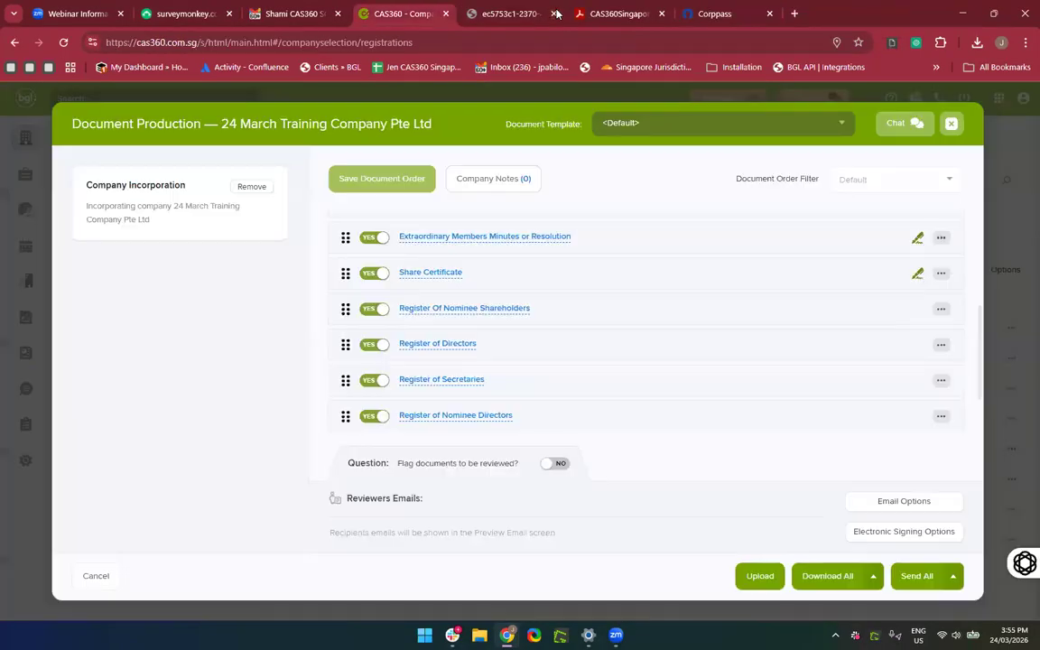
Preview the Register of Nominee Directors as at 24/03/2026 and return to the document list.
scroll(568, 285, "down", 1)
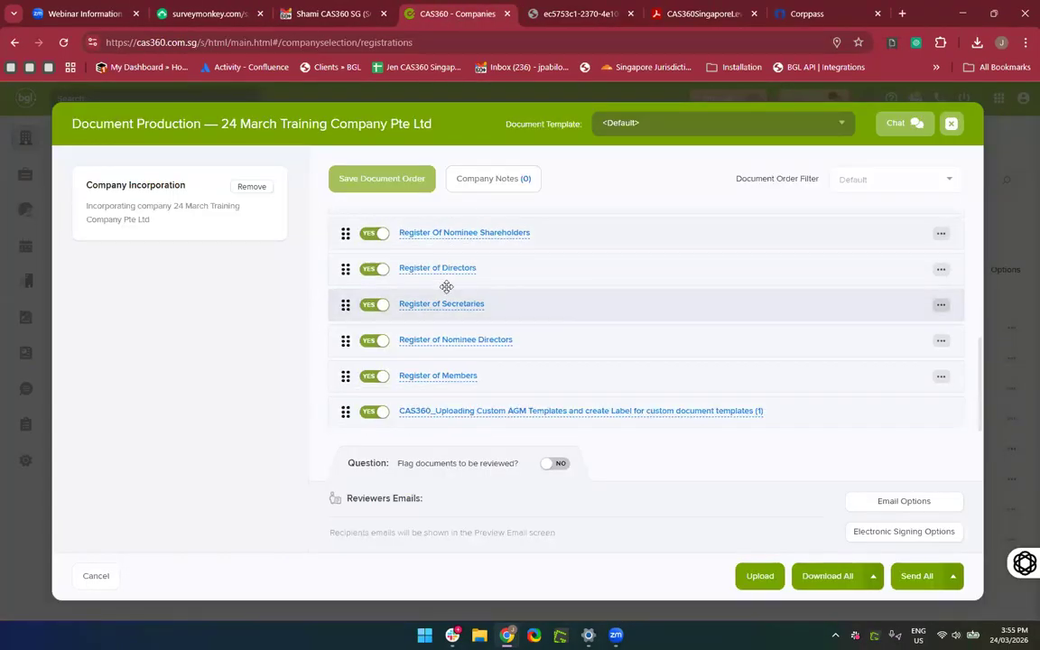
left_click(417, 341)
scroll(532, 383, "down", 3)
scroll(536, 379, "up", 3)
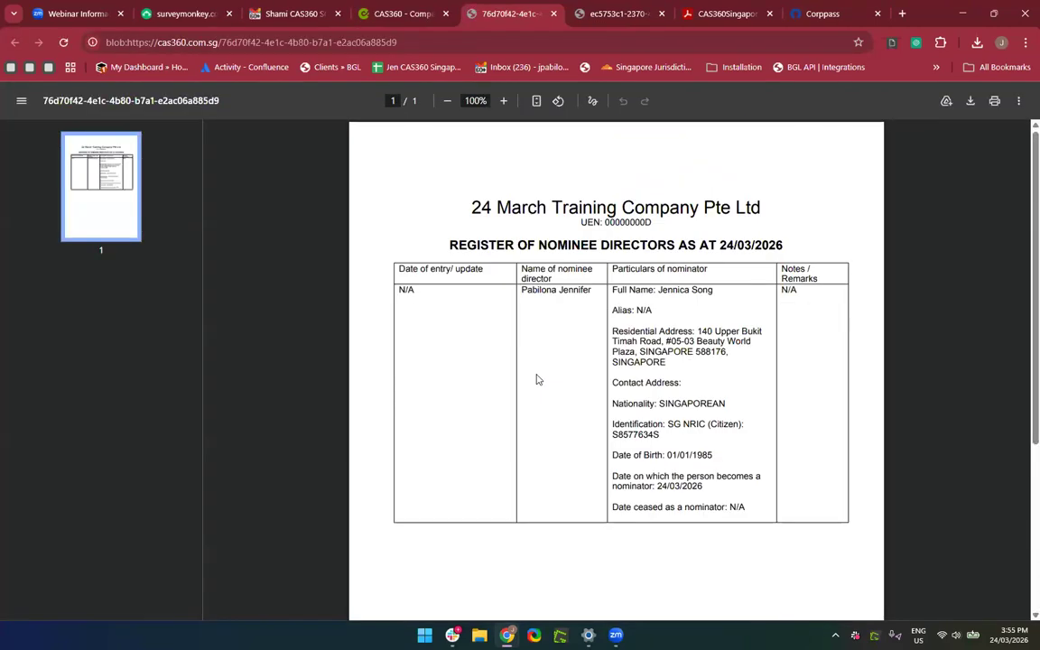
left_click(553, 13)
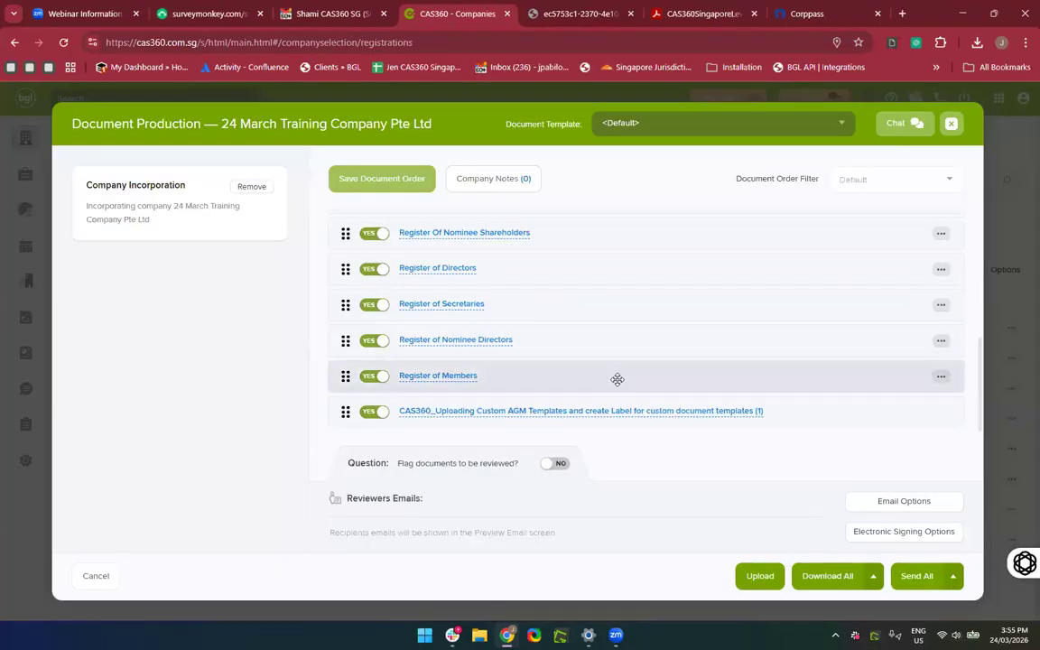
scroll(617, 379, "up", 5)
scroll(616, 380, "up", 3)
scroll(617, 379, "down", 10)
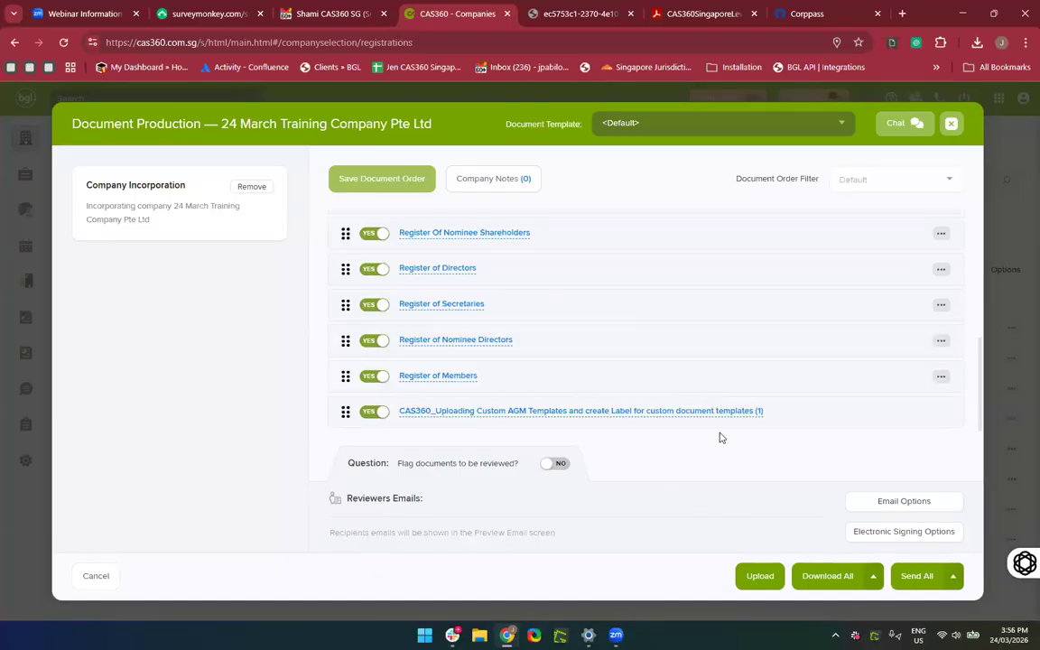
left_click(760, 576)
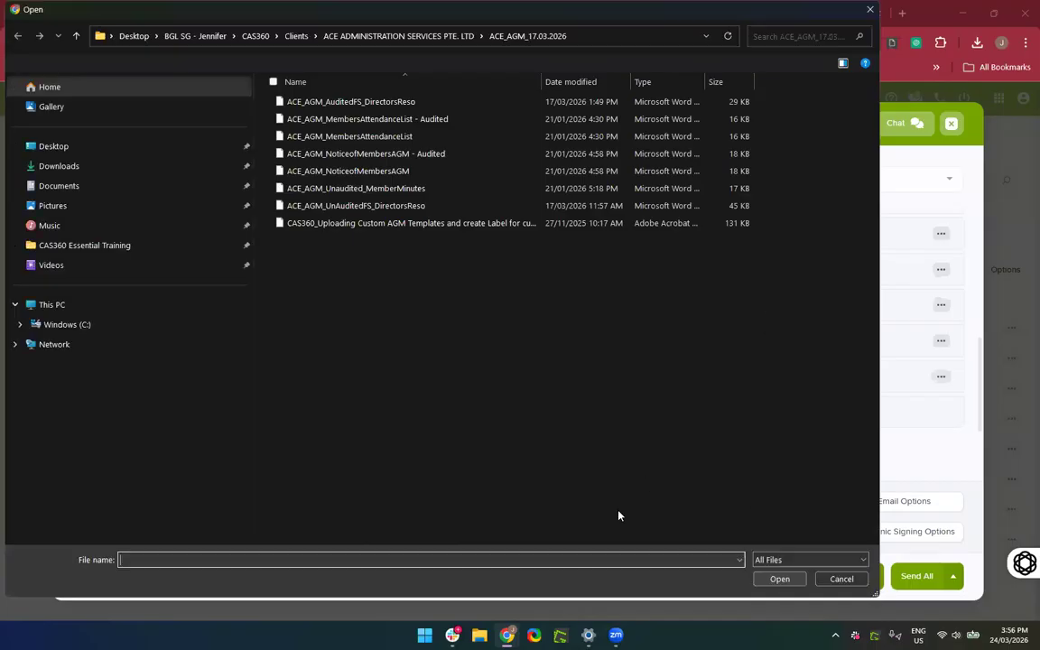
left_click(870, 10)
scroll(811, 373, "up", 5)
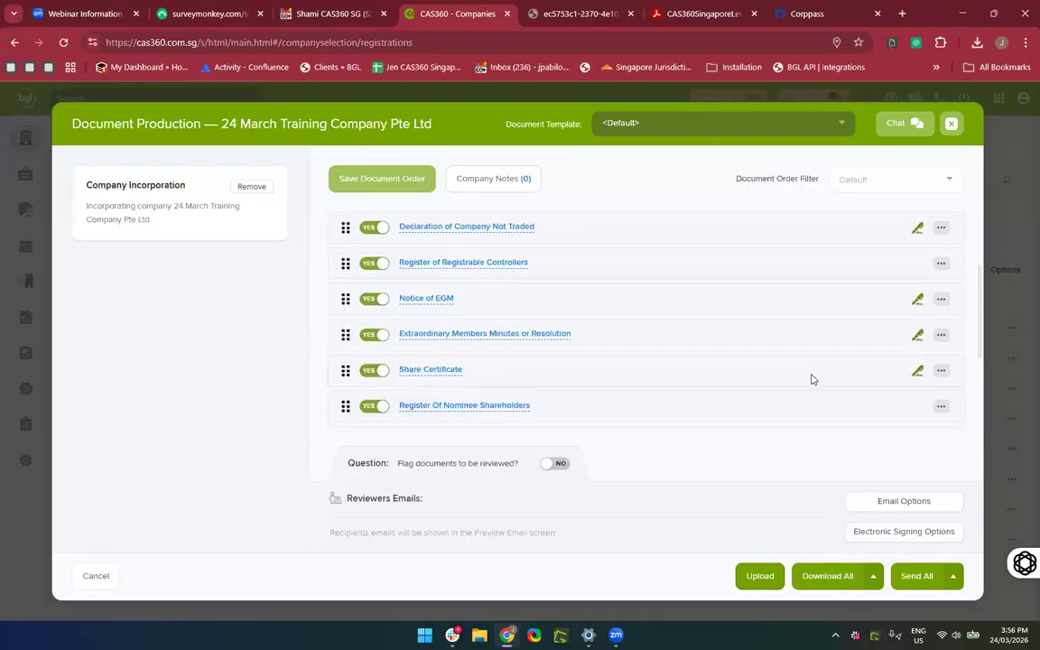
scroll(812, 373, "down", 3)
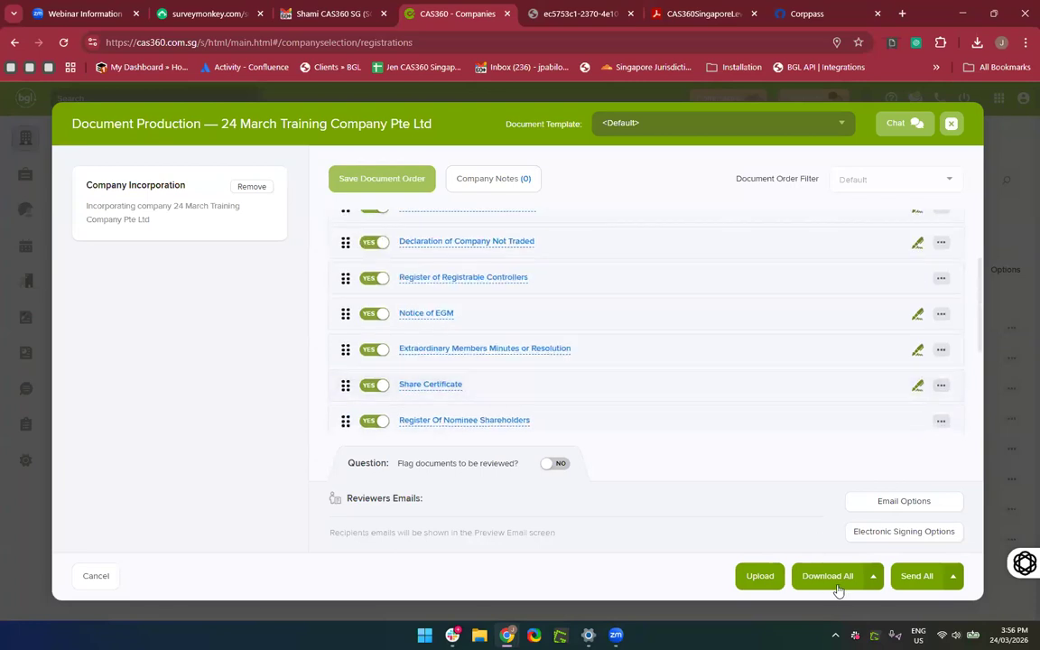
scroll(771, 266, "up", 3)
middle_click(771, 262)
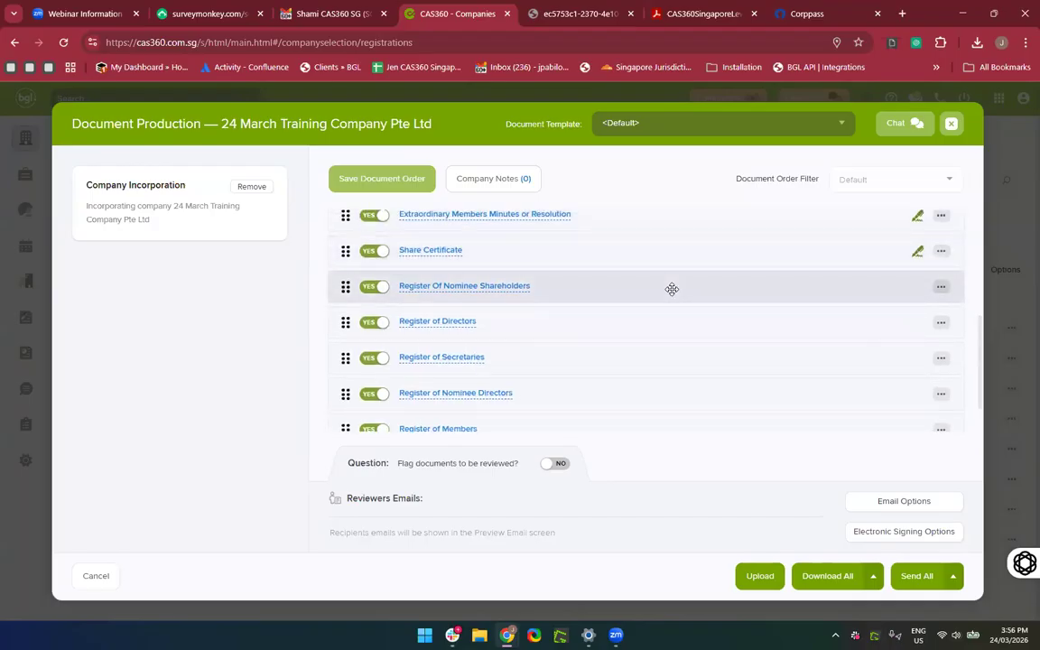
scroll(672, 289, "up", 2)
scroll(671, 289, "down", 1)
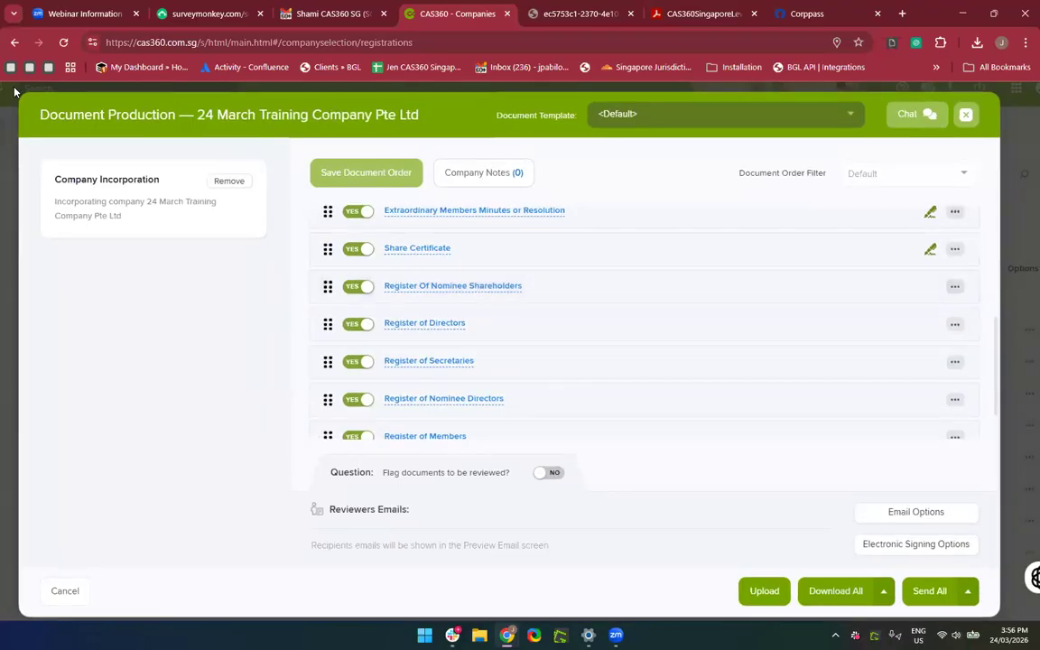
scroll(606, 388, "up", 1)
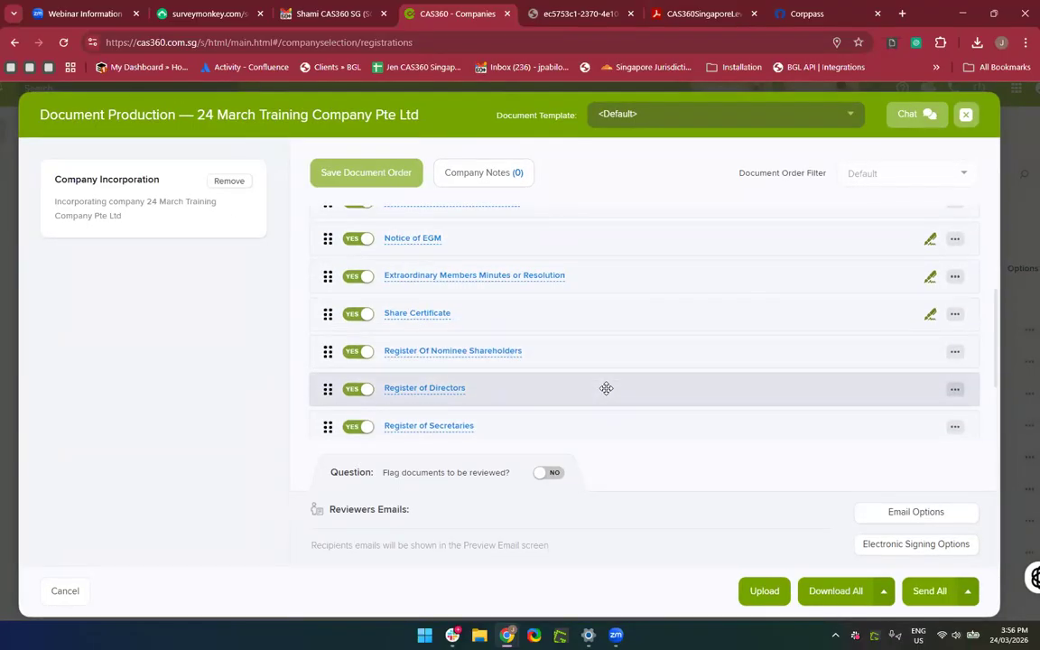
scroll(610, 385, "up", 1)
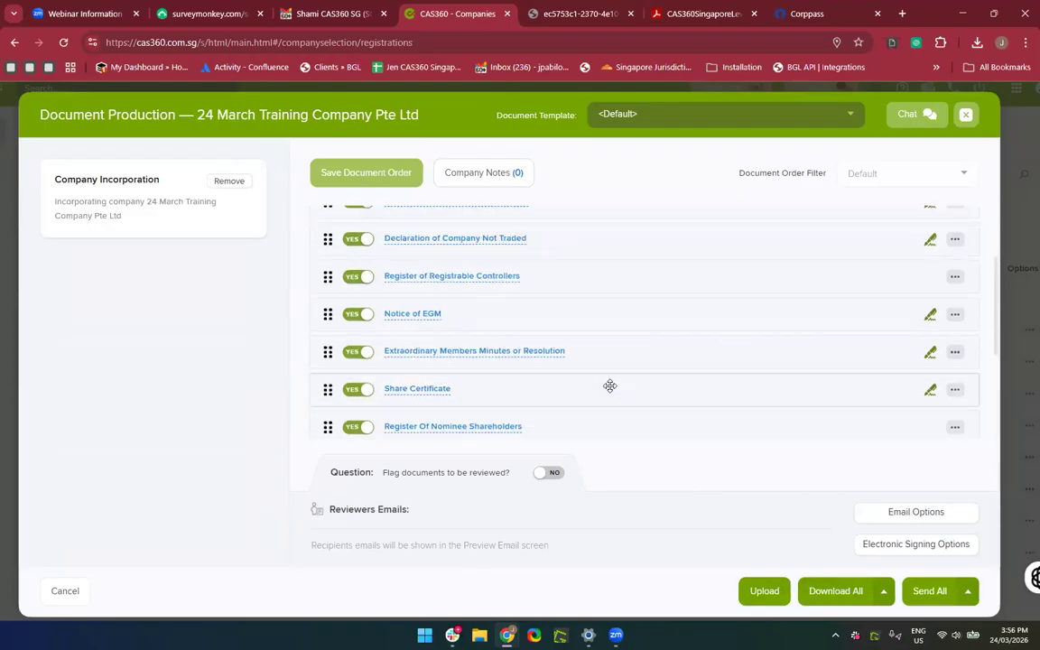
scroll(610, 386, "up", 1)
scroll(494, 301, "up", 1)
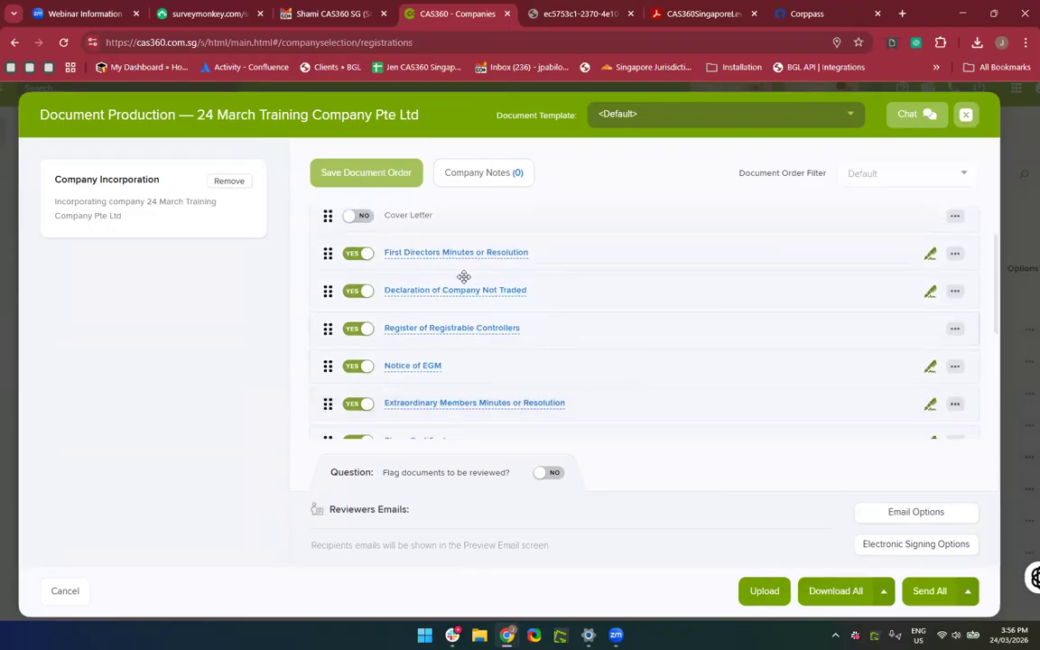
left_click(400, 254)
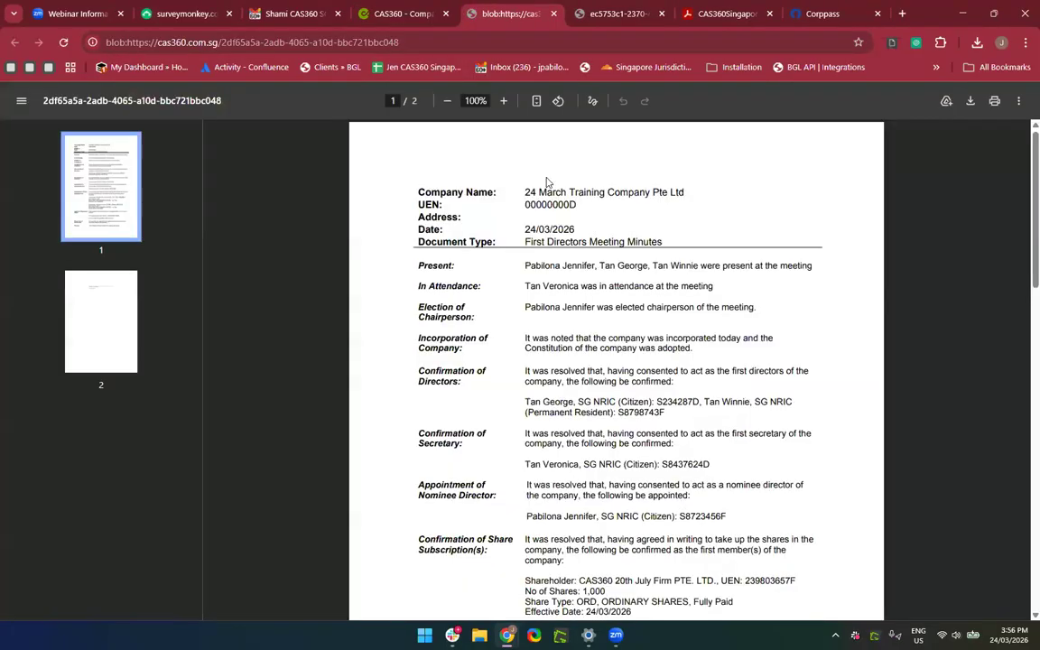
left_click(555, 15)
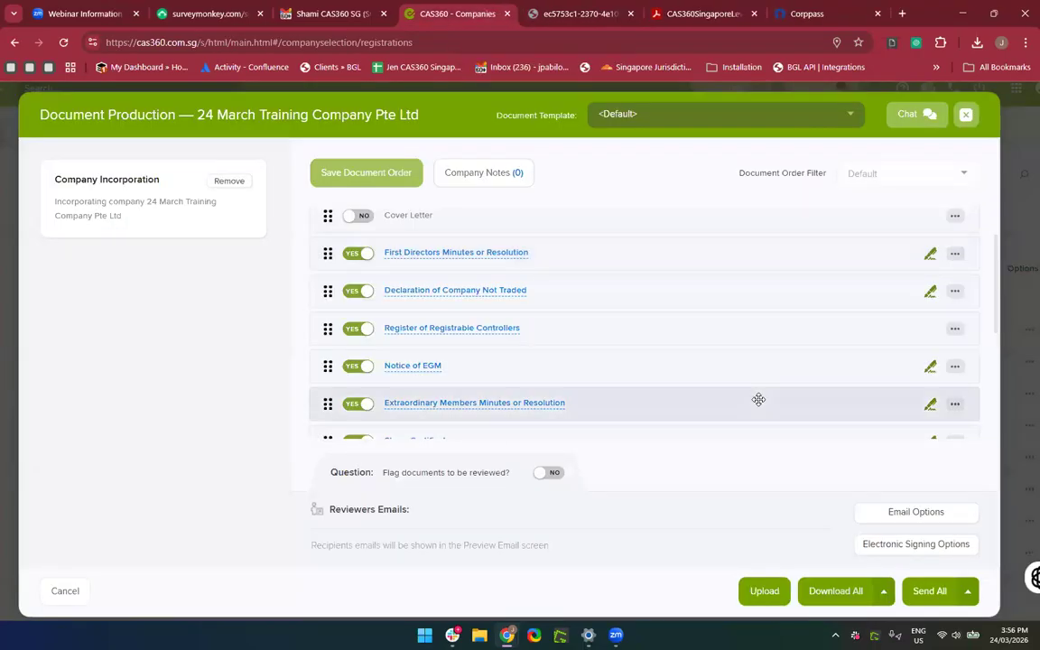
scroll(758, 400, "right", 1)
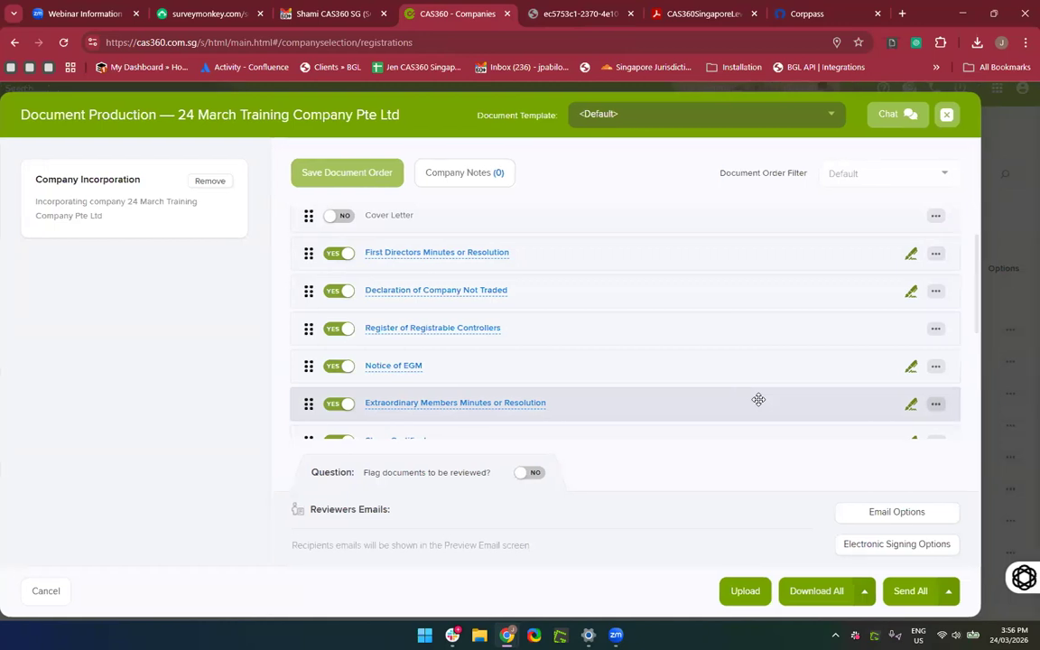
scroll(794, 388, "down", 1)
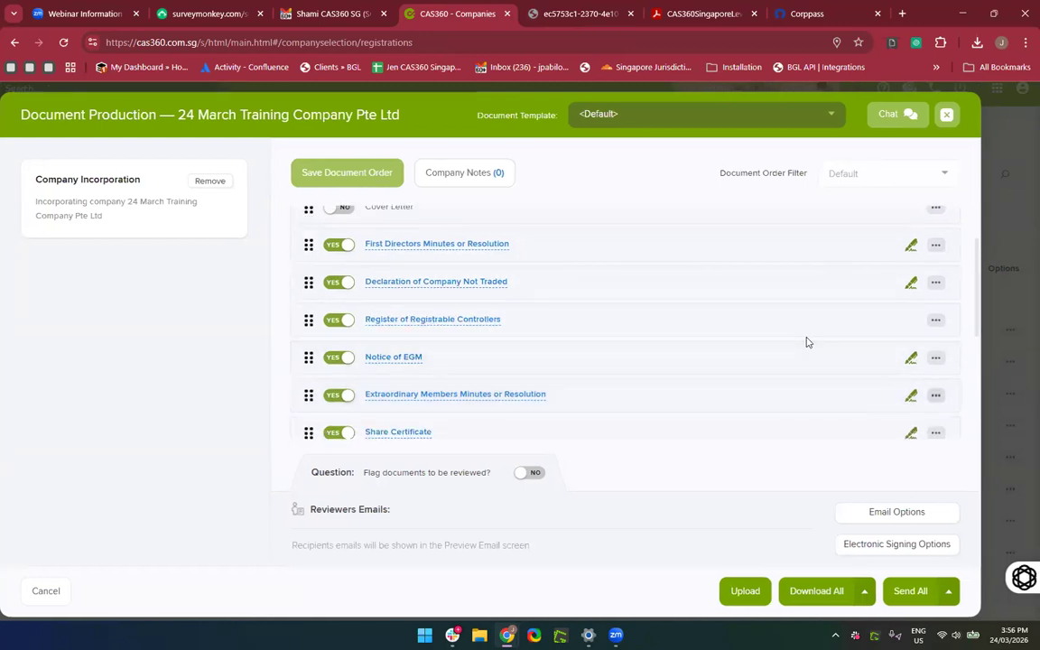
scroll(807, 340, "up", 3)
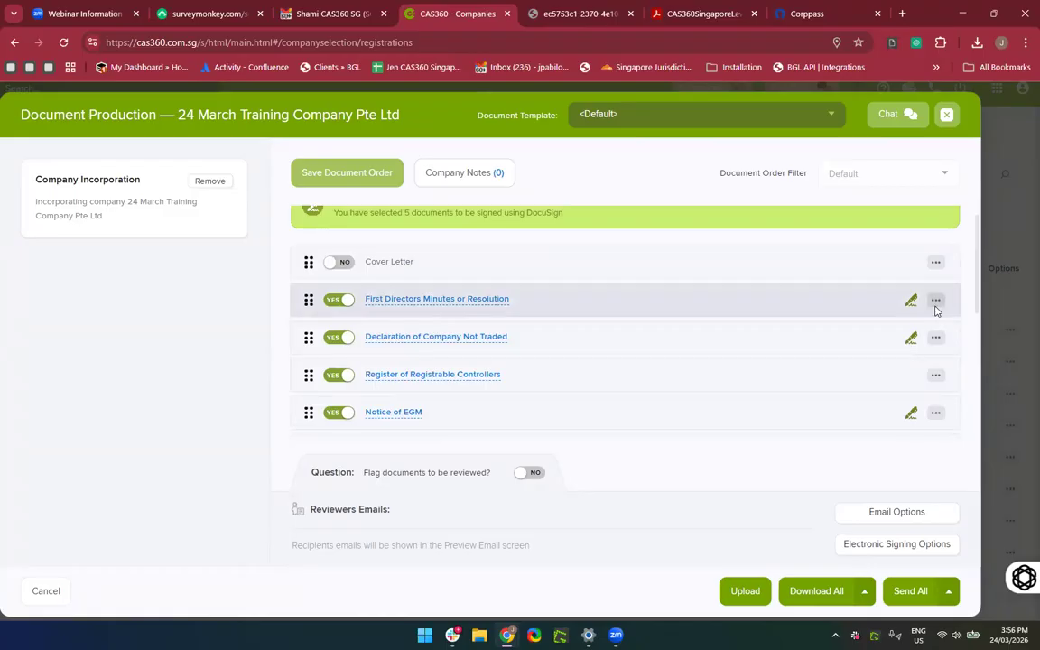
scroll(935, 309, "down", 1)
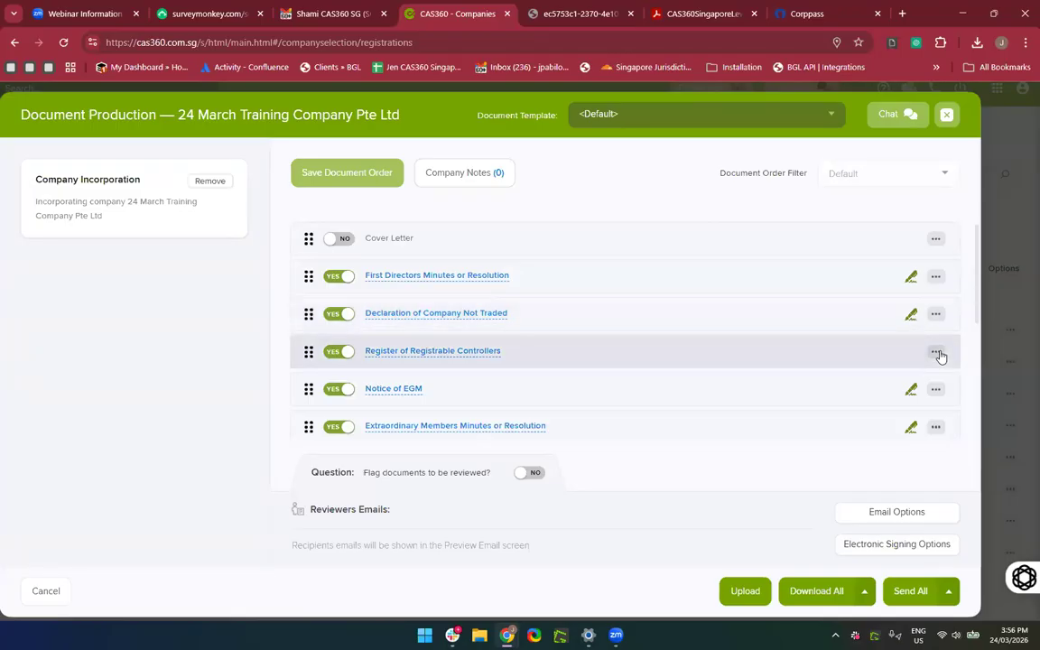
Set the First Directors document type to Resolution, leave the date blank for all documents, and save.
left_click(936, 278)
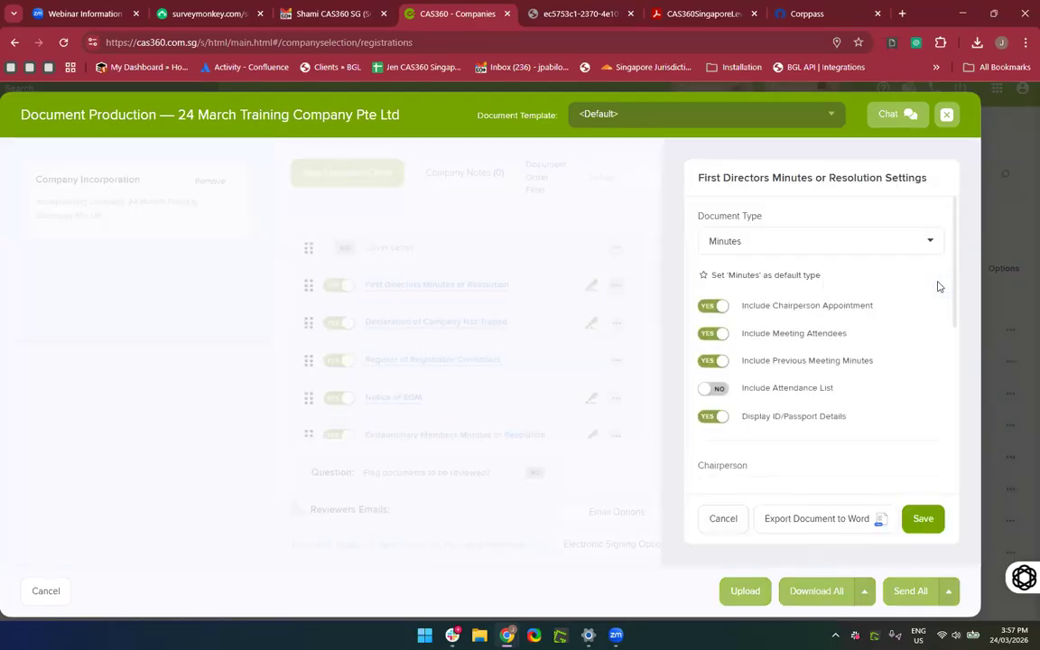
left_click(812, 240)
left_click(799, 302)
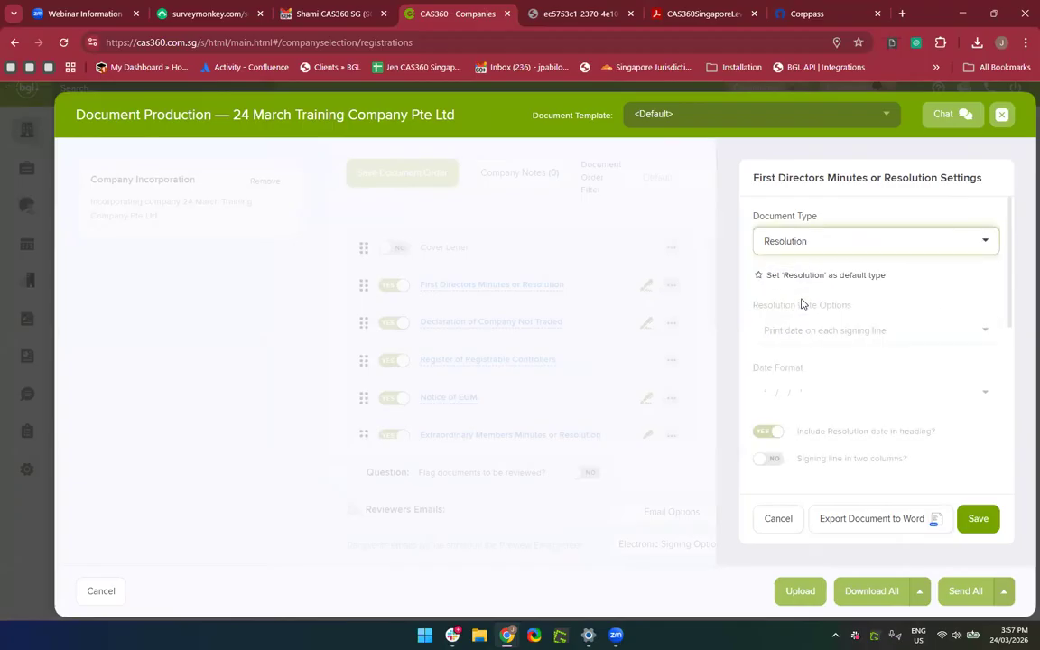
scroll(863, 330, "down", 3)
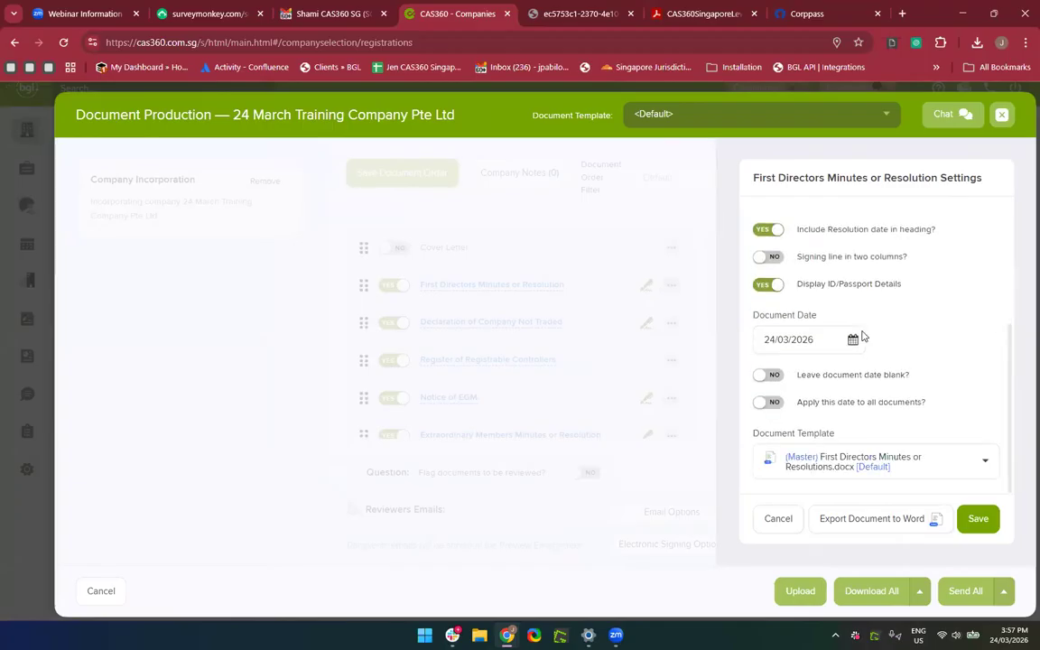
left_click(780, 378)
left_click(770, 403)
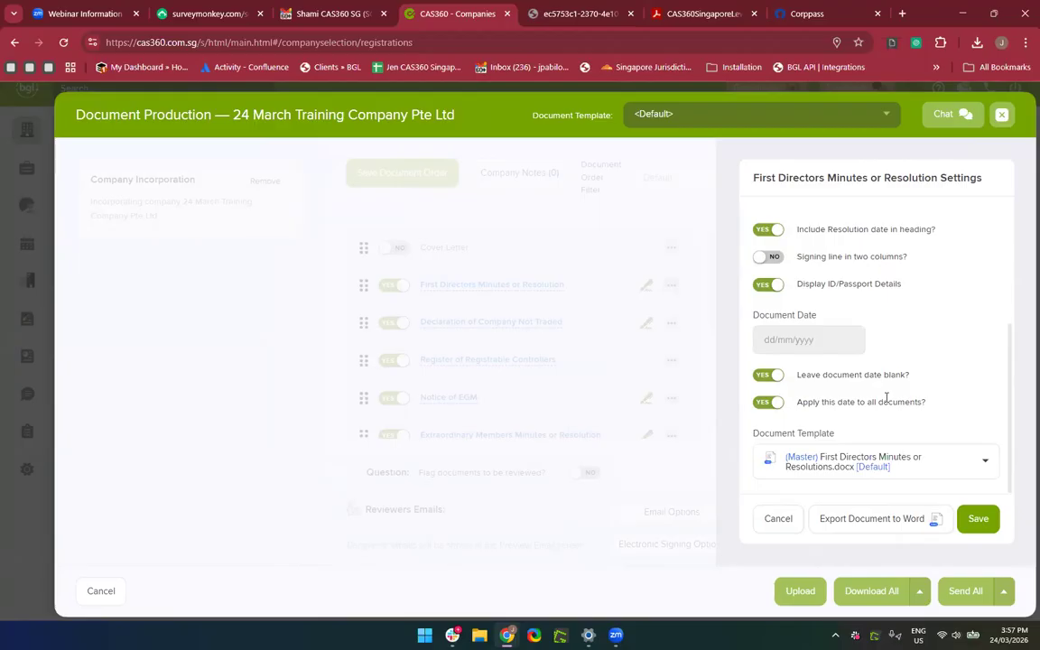
scroll(920, 365, "up", 2)
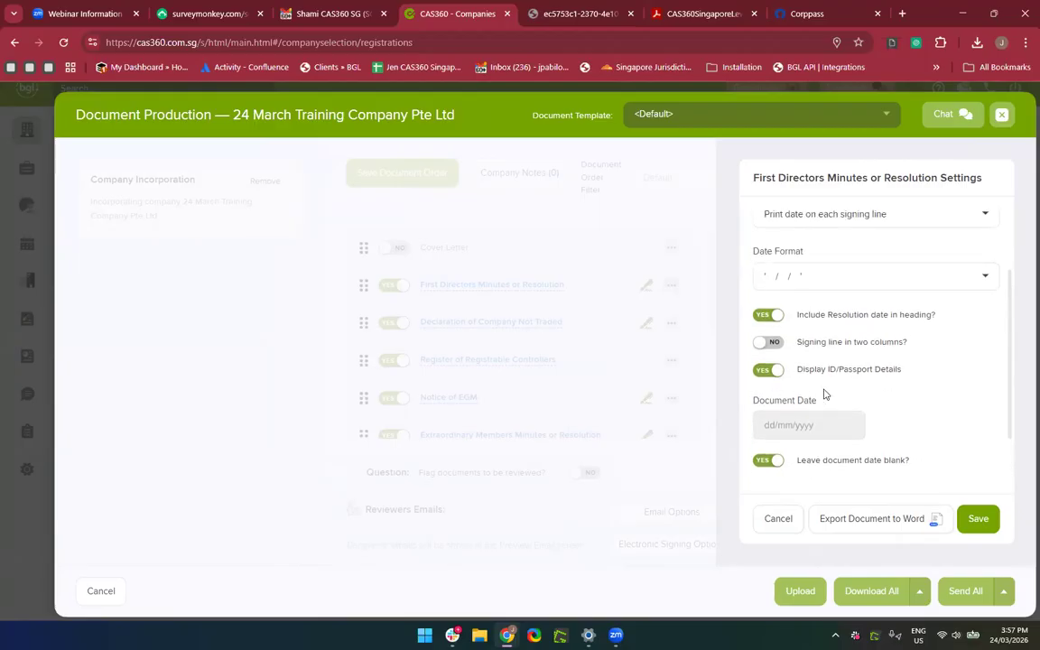
scroll(837, 401, "up", 5)
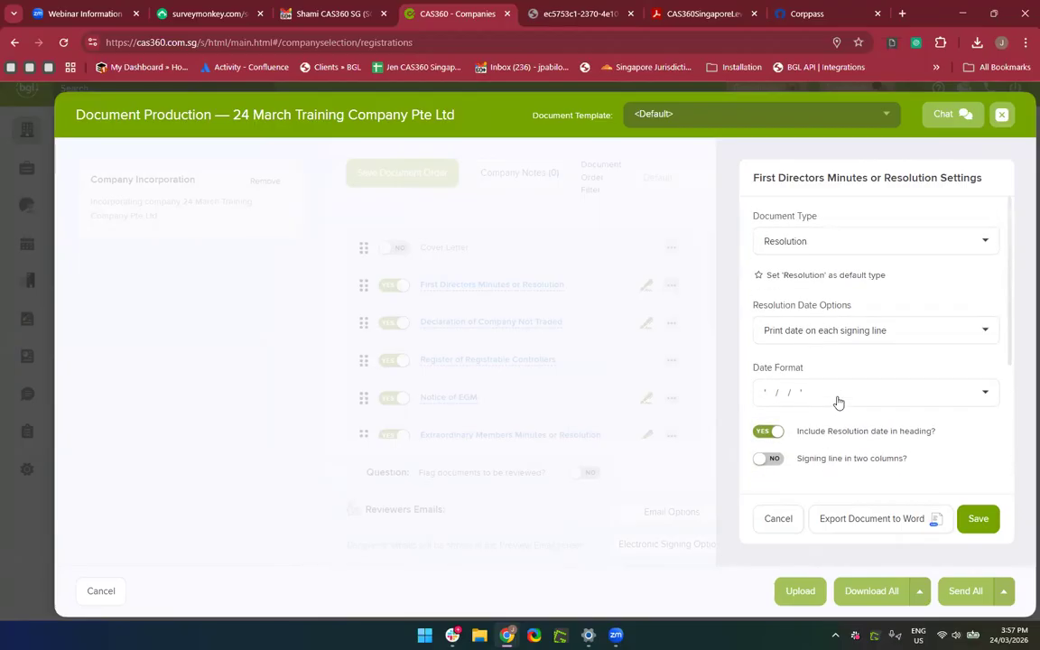
left_click(974, 531)
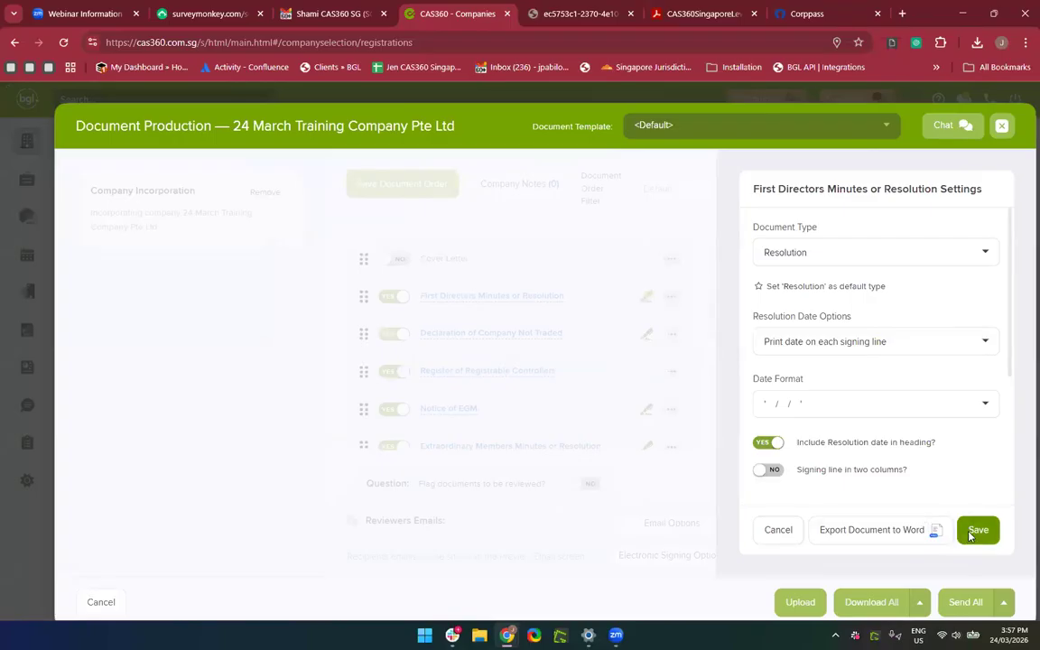
left_click(878, 420)
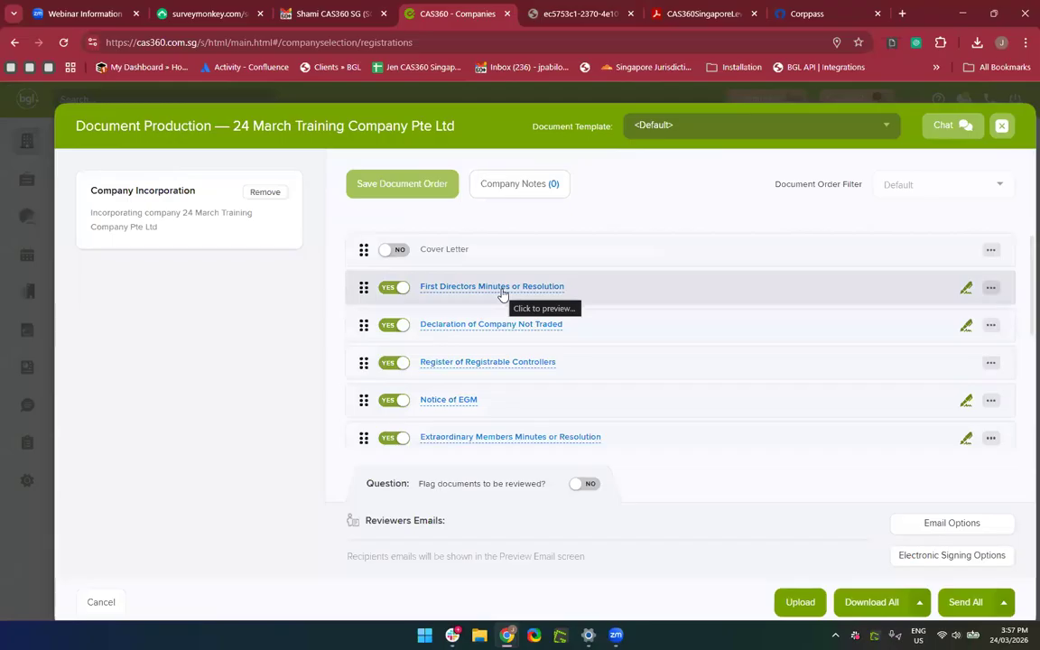
left_click(503, 289)
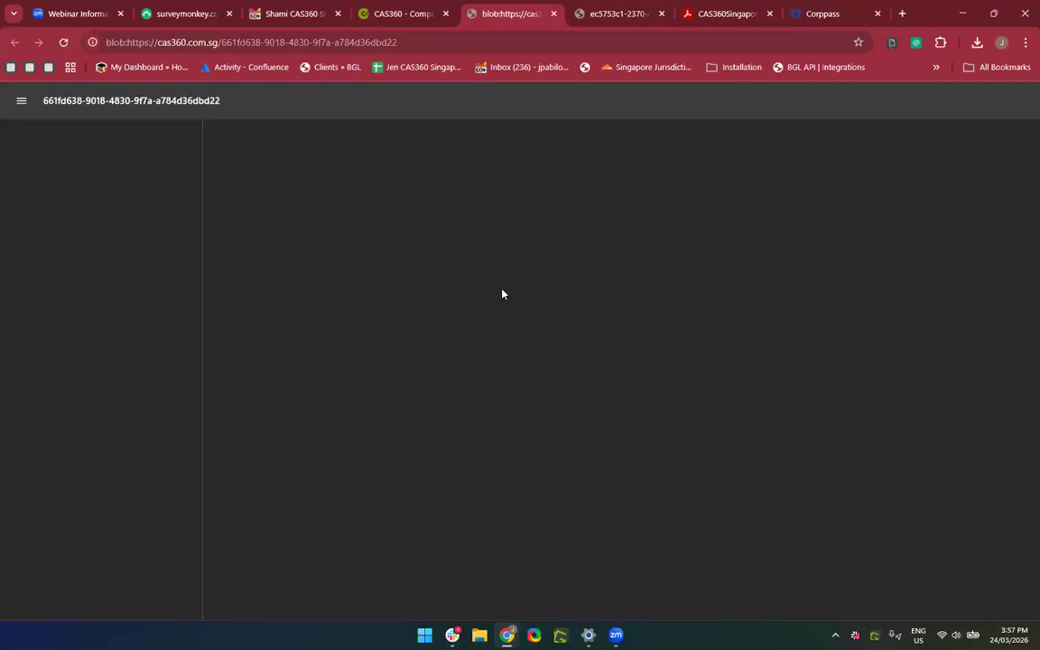
scroll(608, 376, "down", 2)
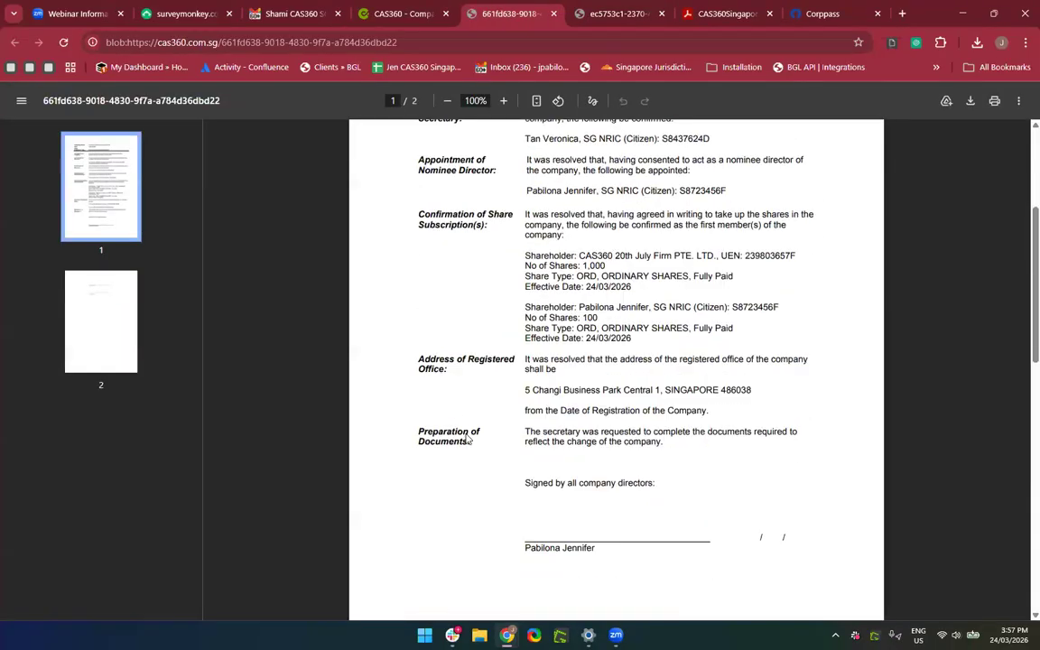
right_click(633, 291)
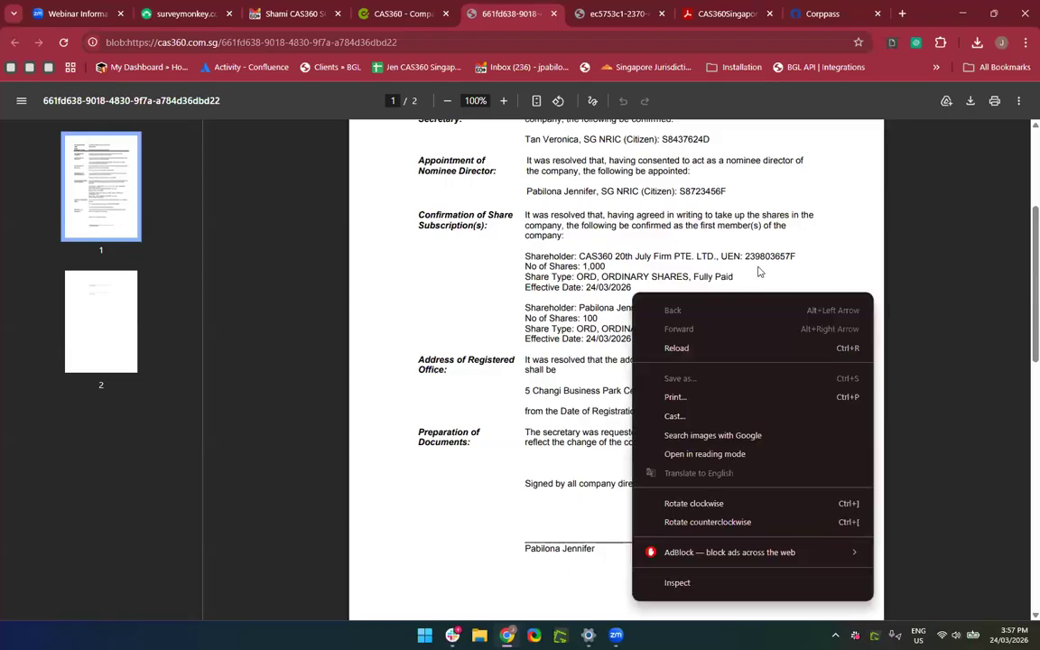
left_click(759, 268)
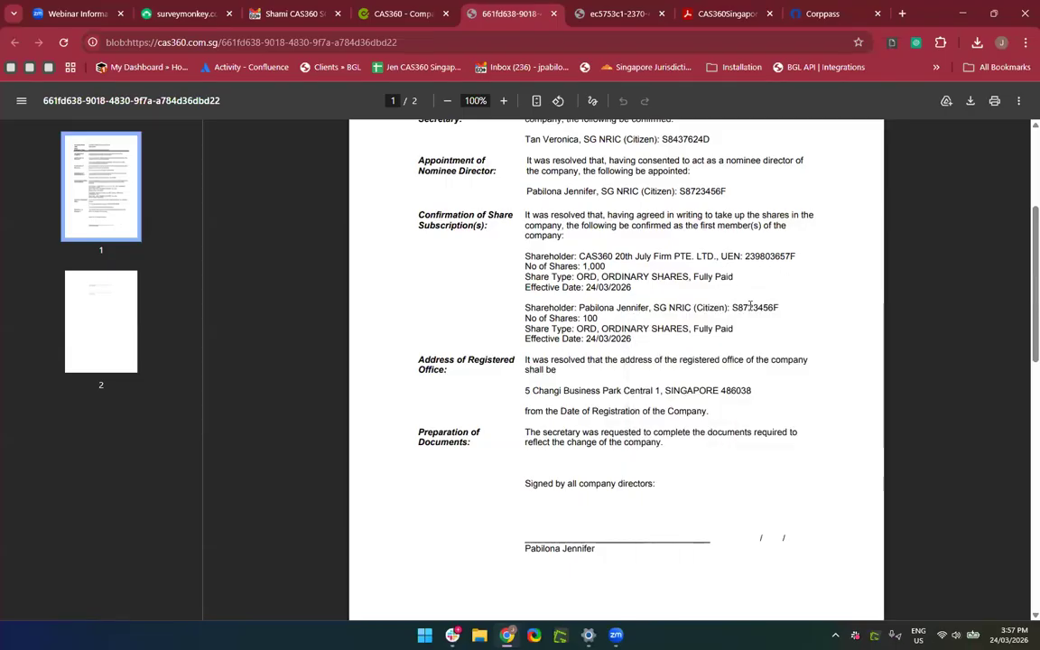
scroll(772, 327, "up", 3)
scroll(773, 327, "down", 2)
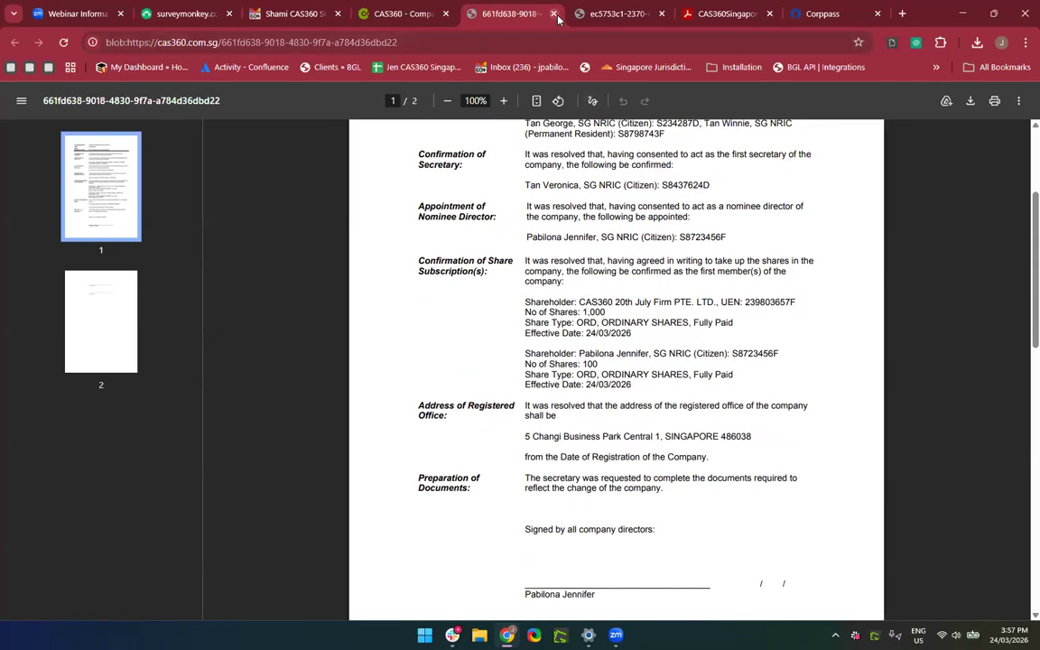
left_click(555, 16)
scroll(863, 448, "down", 3)
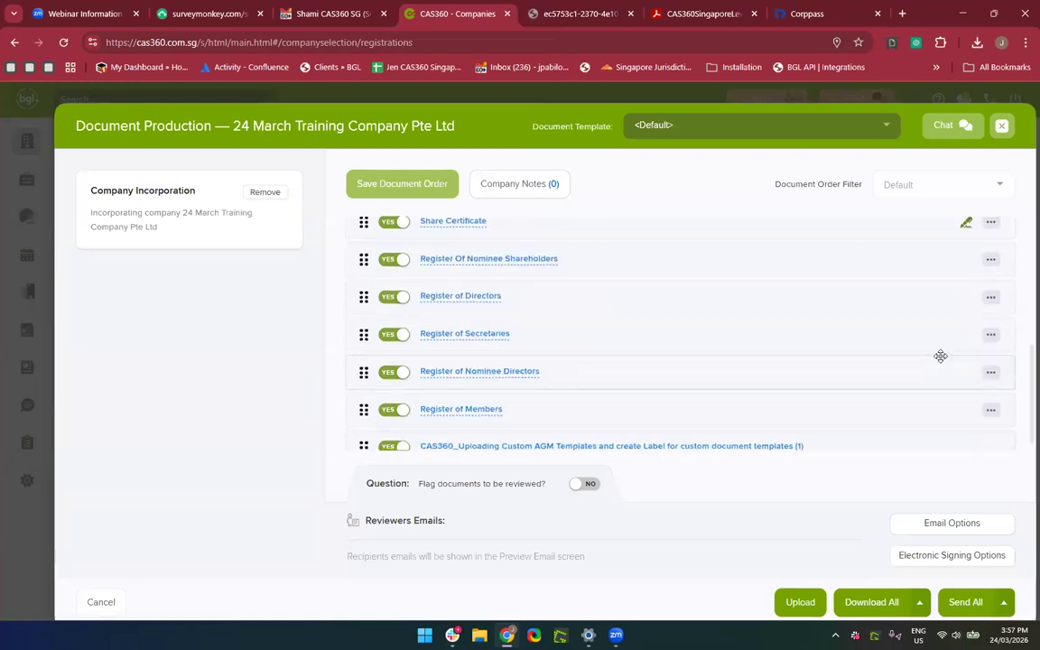
scroll(940, 355, "down", 1)
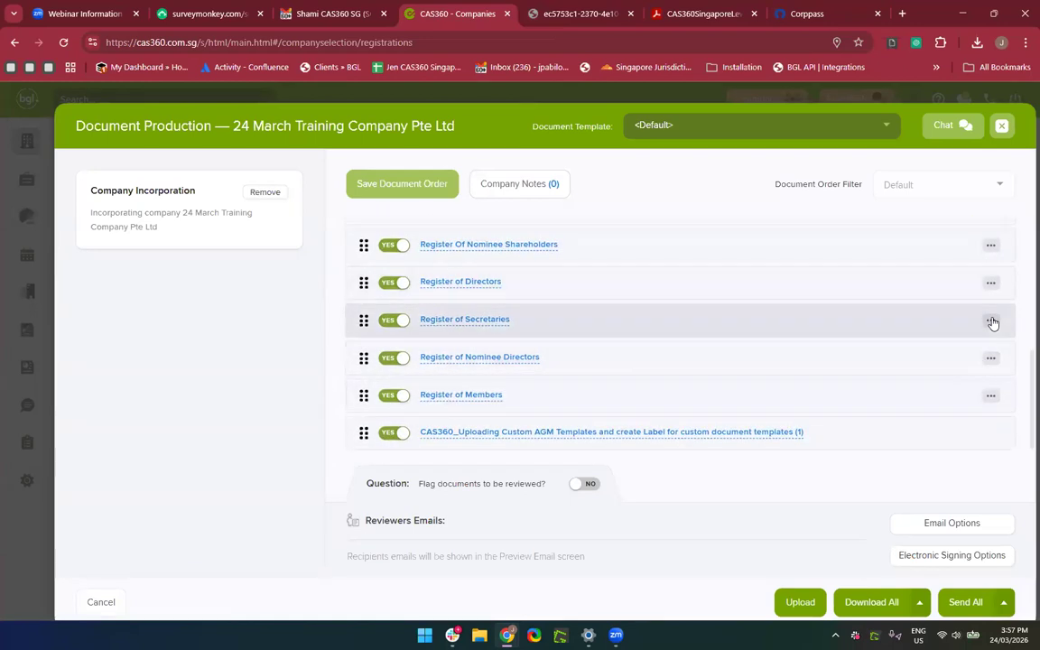
scroll(993, 323, "up", 5)
scroll(922, 329, "left", 1)
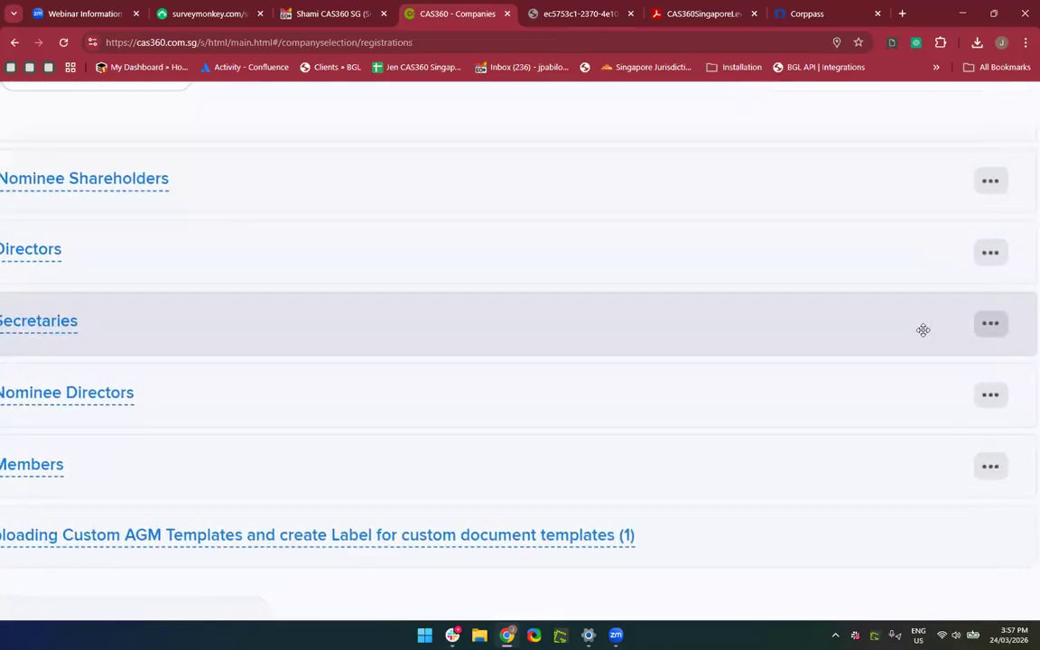
scroll(922, 330, "left", 2)
Check the Register of Secretaries settings and close them unchanged.
scroll(922, 329, "right", 2)
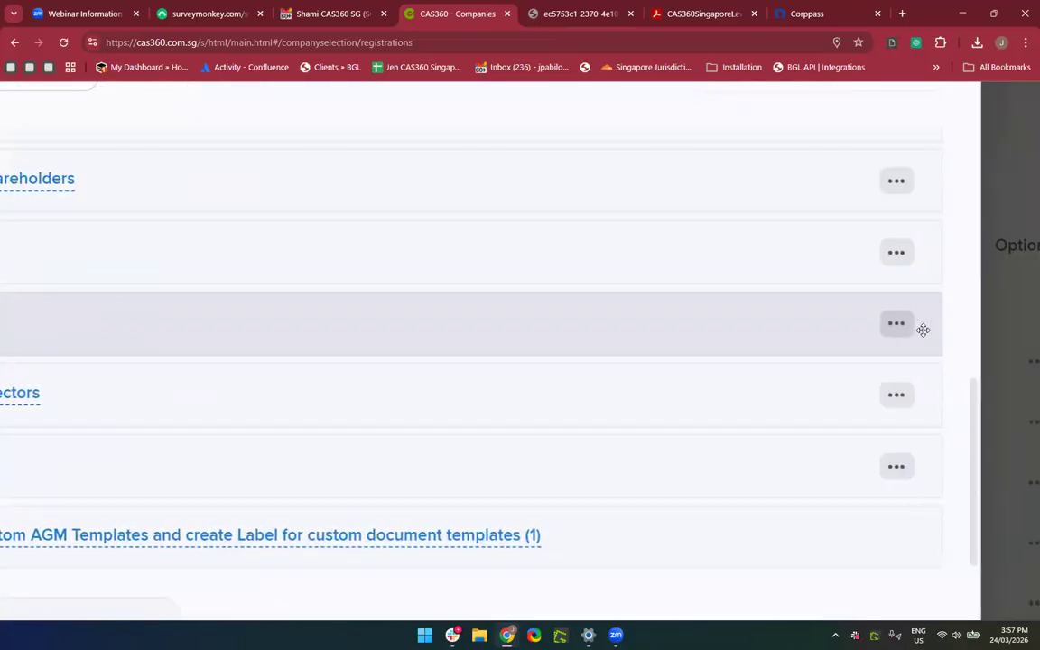
scroll(921, 330, "down", 2)
left_click(901, 325)
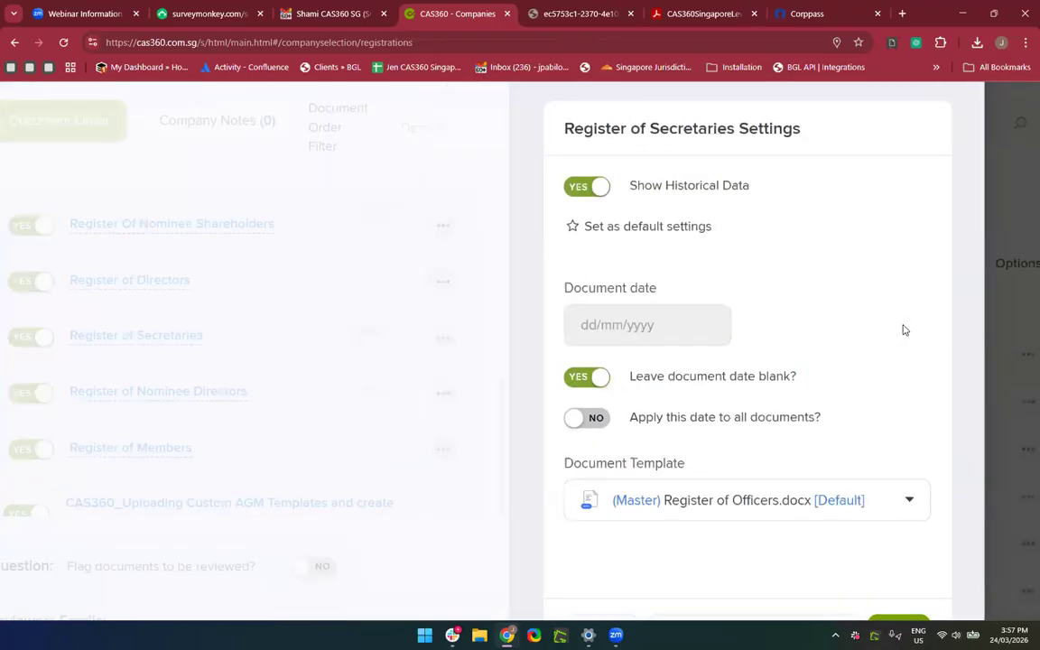
scroll(903, 330, "down", 2)
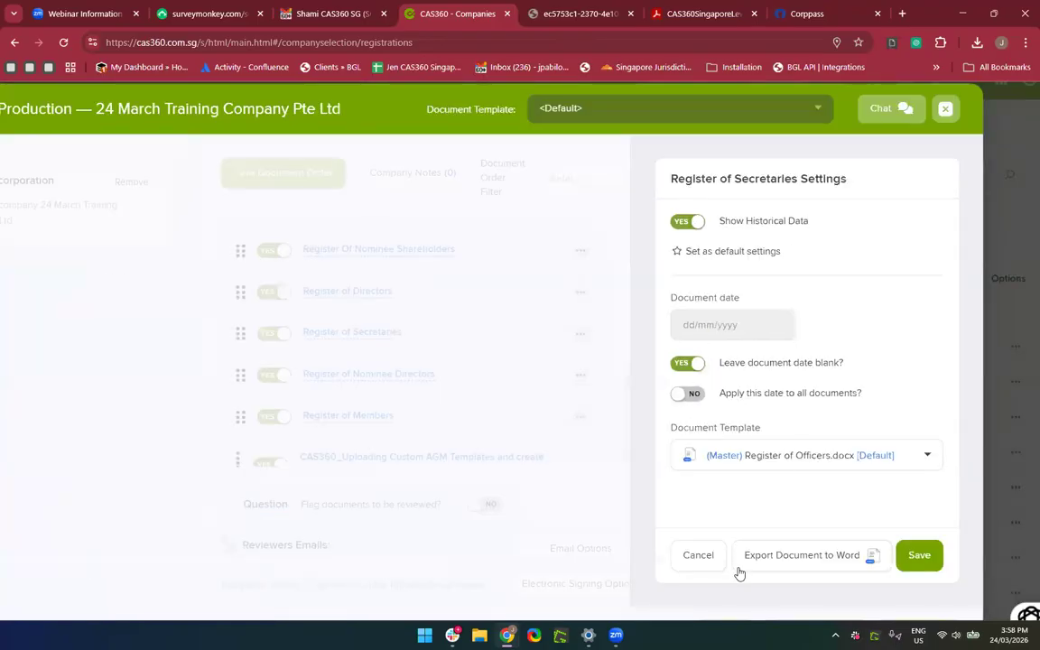
left_click(698, 555)
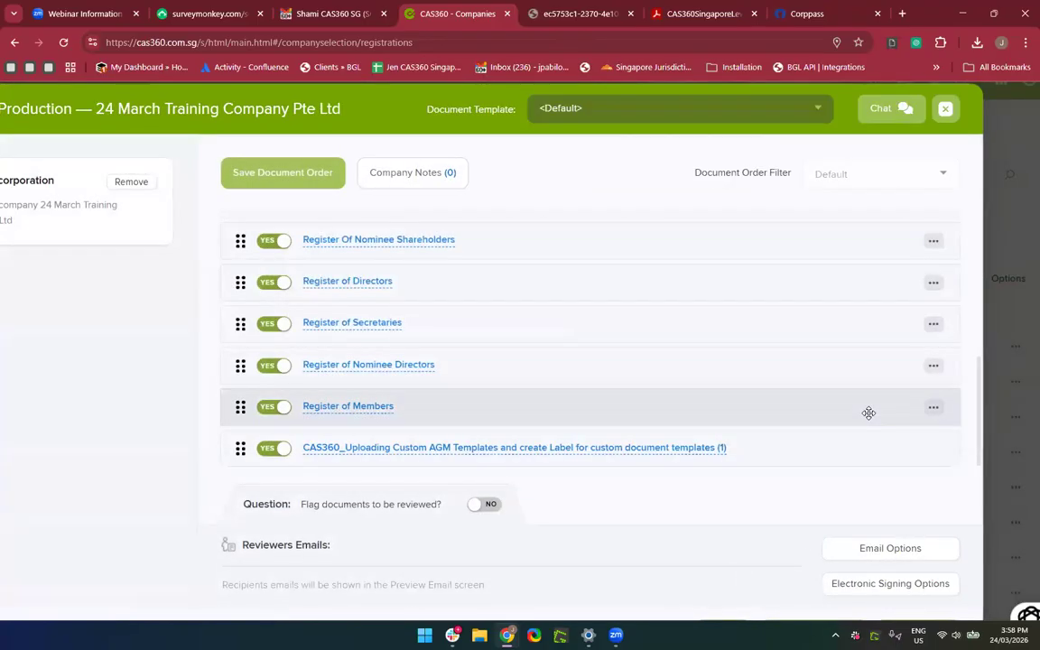
Set the Notice of EGM meeting address to 5 Changi Business Park Central 1 and save.
scroll(869, 412, "down", 1)
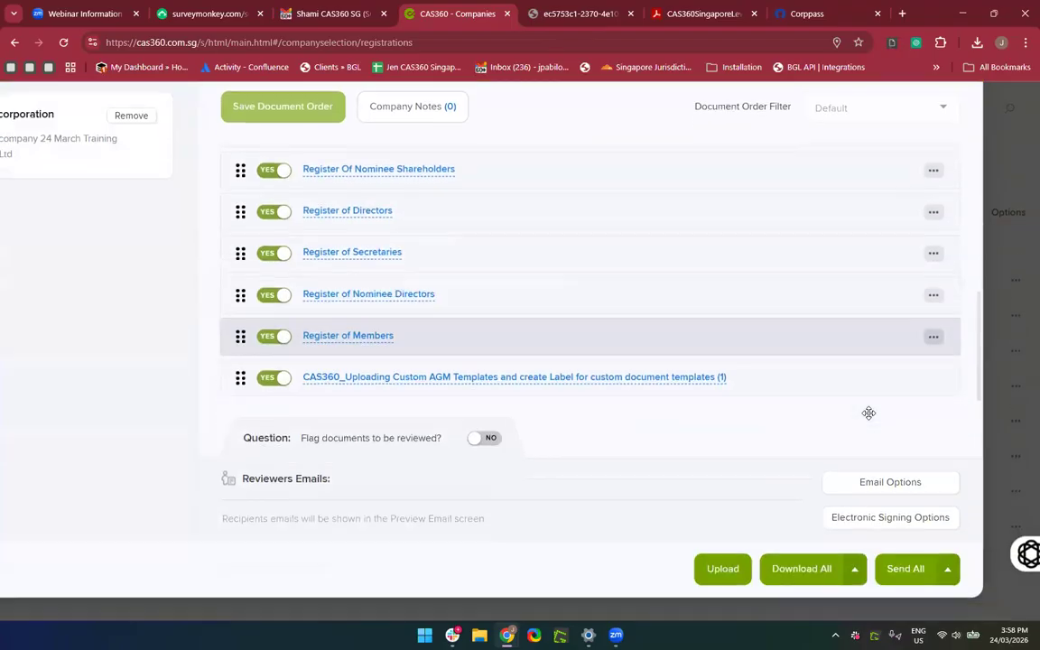
left_click(796, 570)
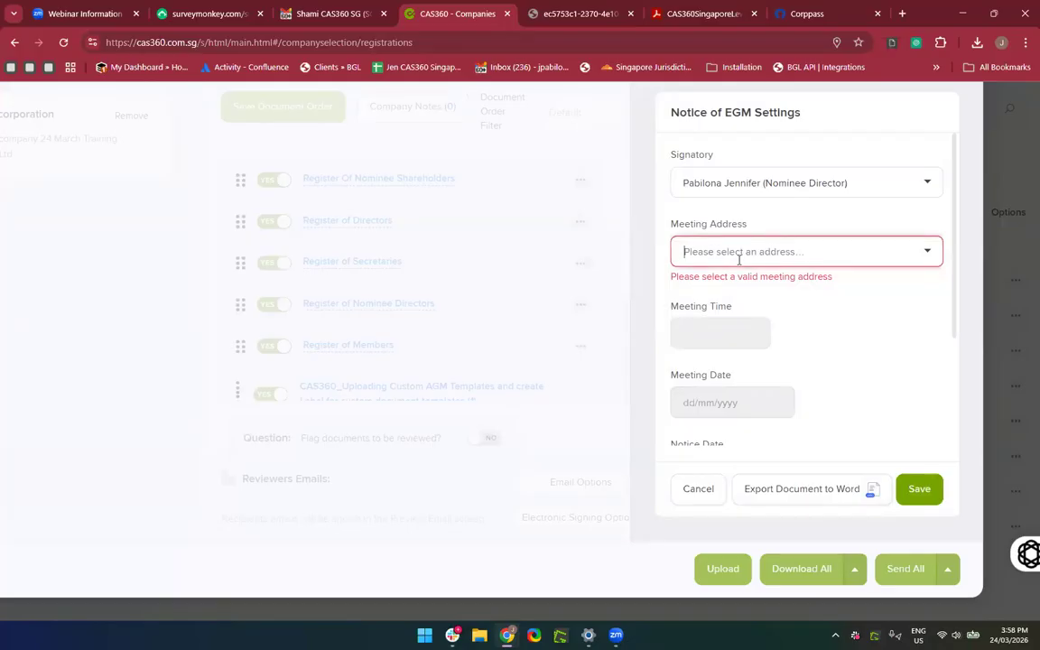
type("5 Chang")
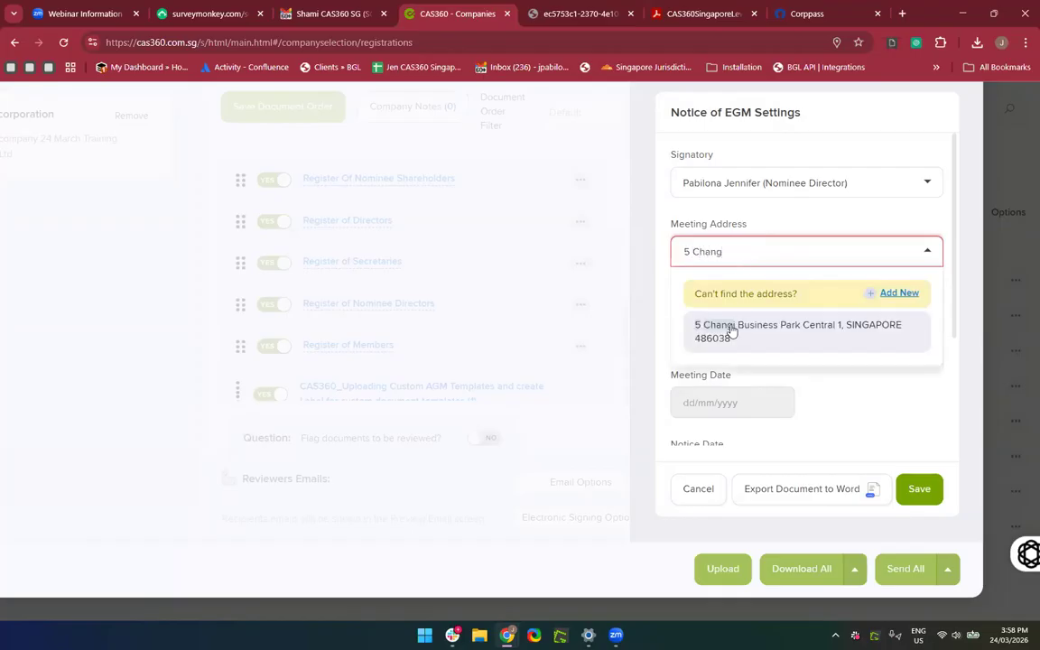
left_click(727, 327)
scroll(894, 407, "down", 2)
scroll(924, 475, "down", 1)
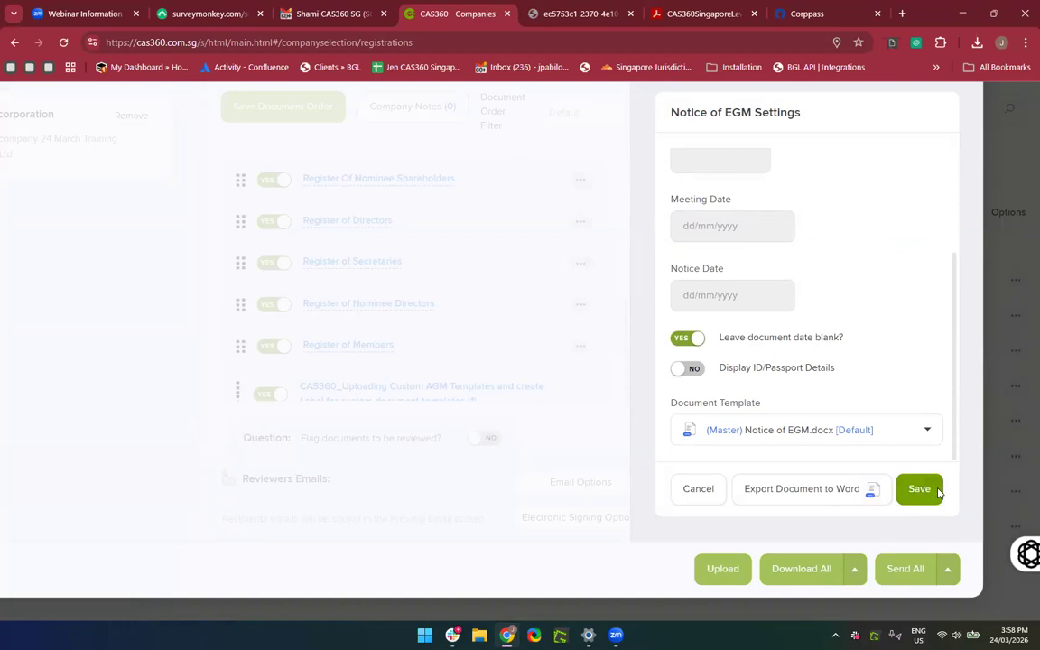
left_click(937, 490)
left_click(812, 383)
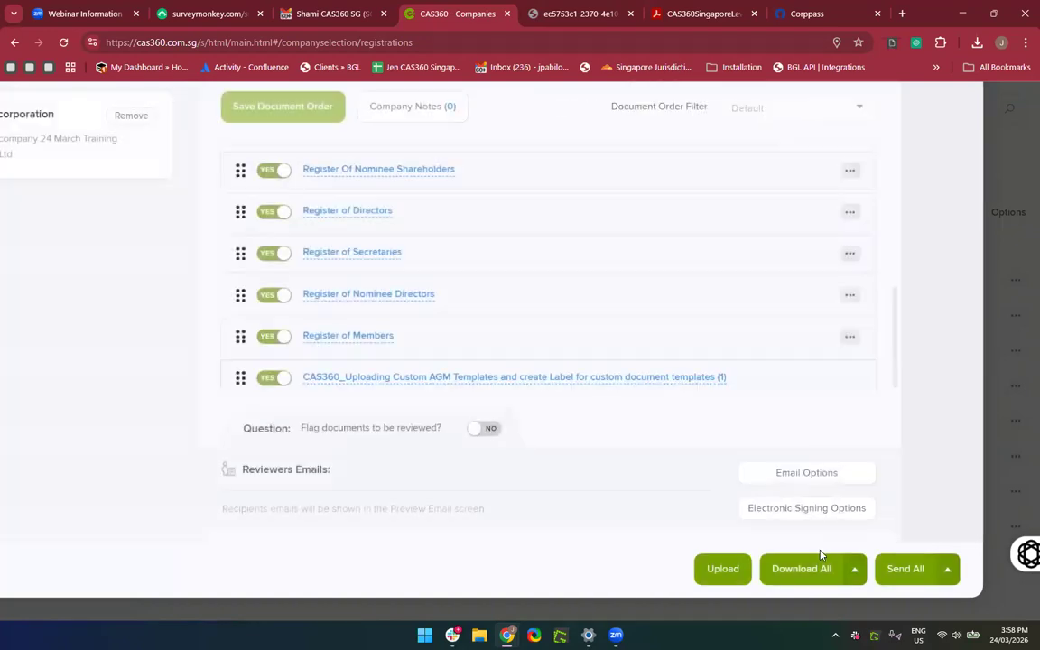
Give the Extraordinary Members Minutes the 5 Changi Business Park Central 1 address, save, and download all documents.
left_click(811, 582)
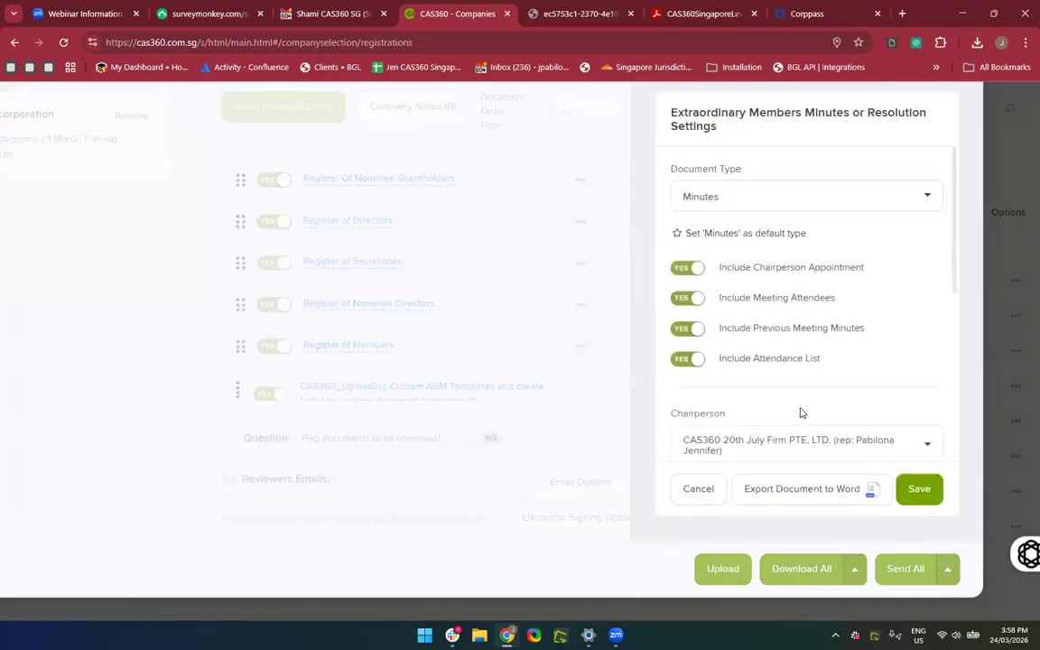
scroll(801, 414, "down", 3)
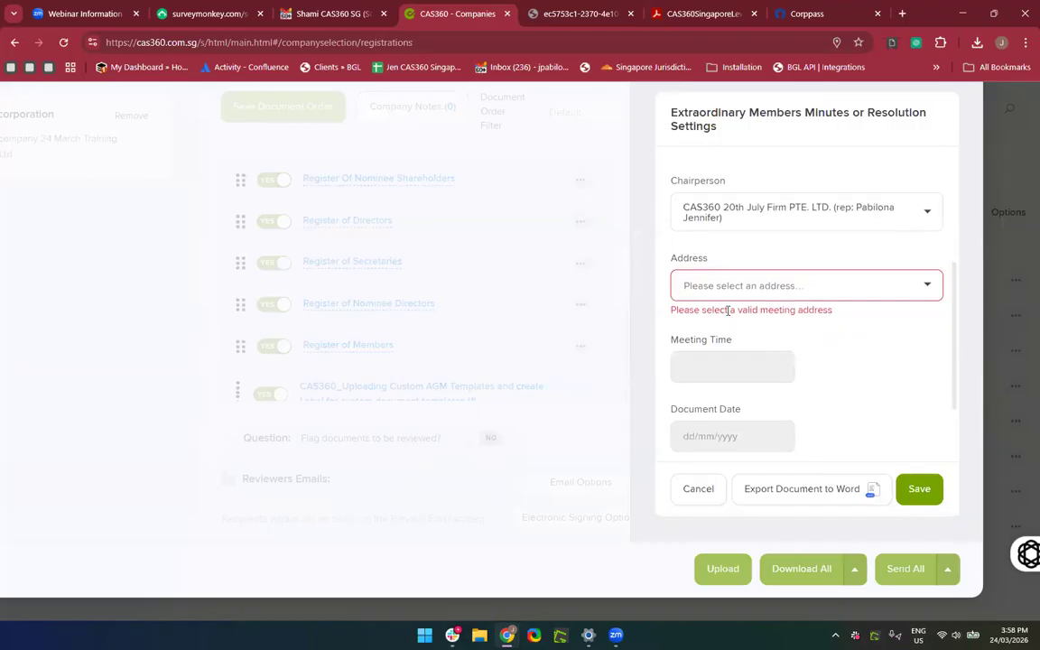
left_click(702, 294)
type("5 Ch")
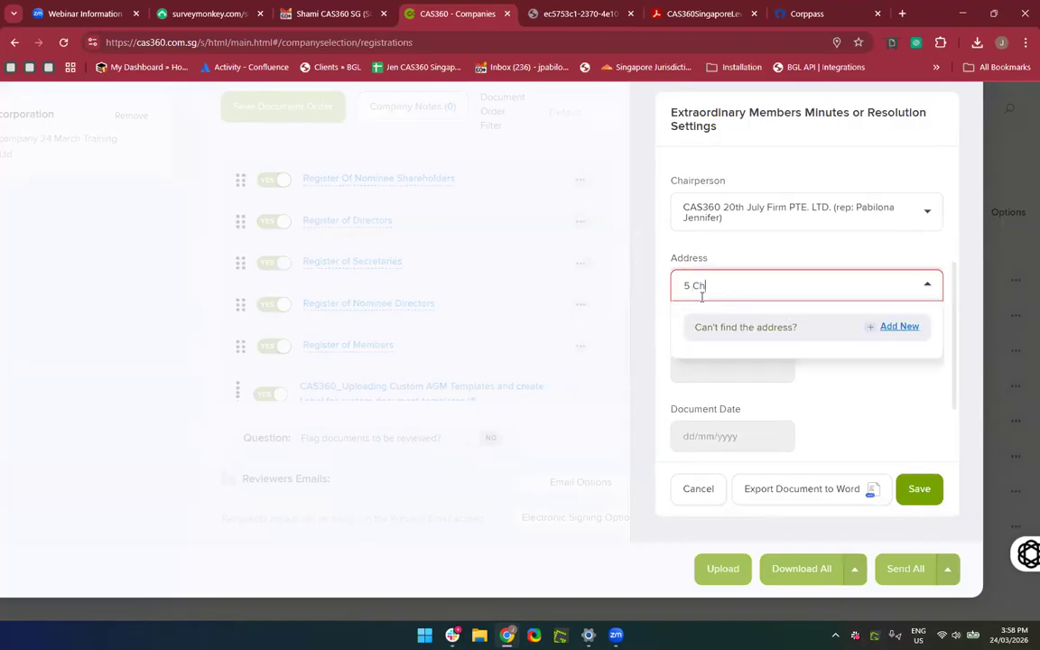
type("angi")
left_click(736, 370)
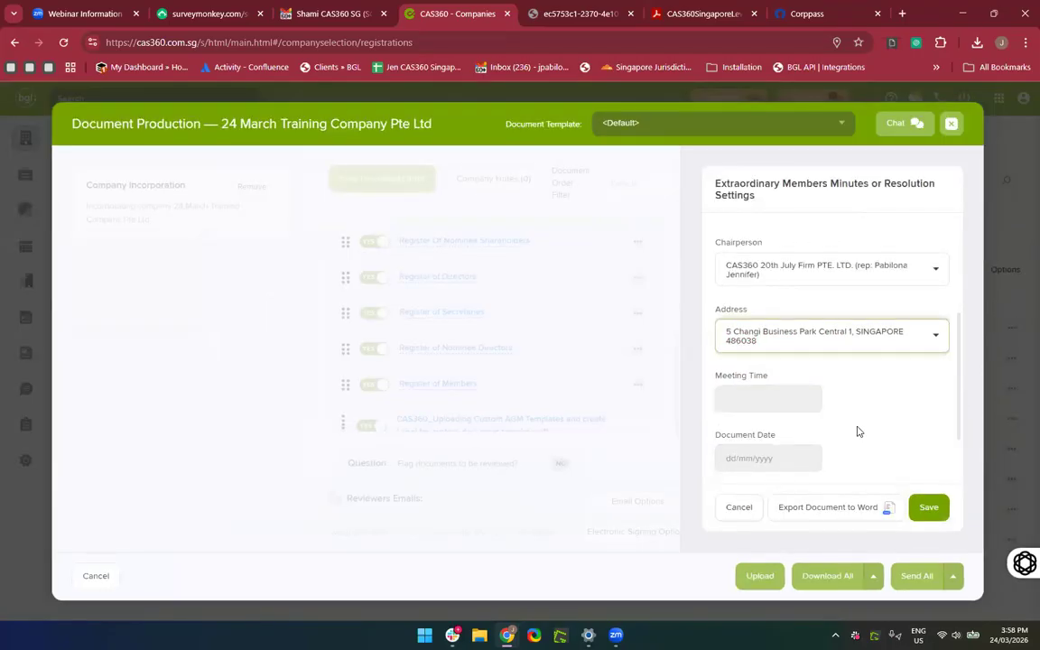
scroll(859, 432, "down", 2)
left_click(921, 514)
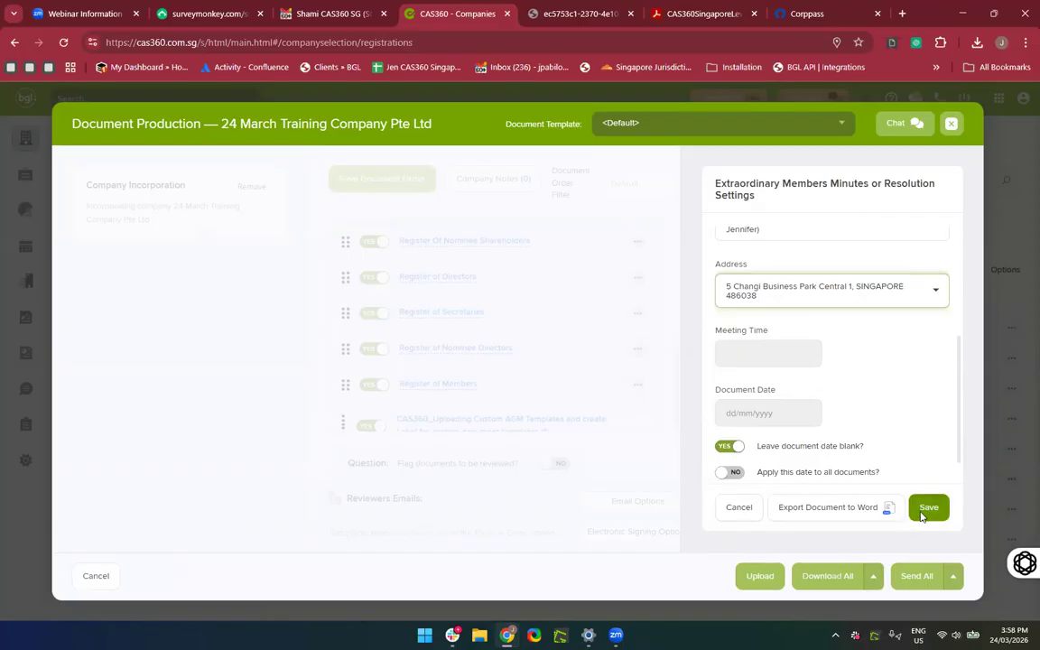
left_click(832, 404)
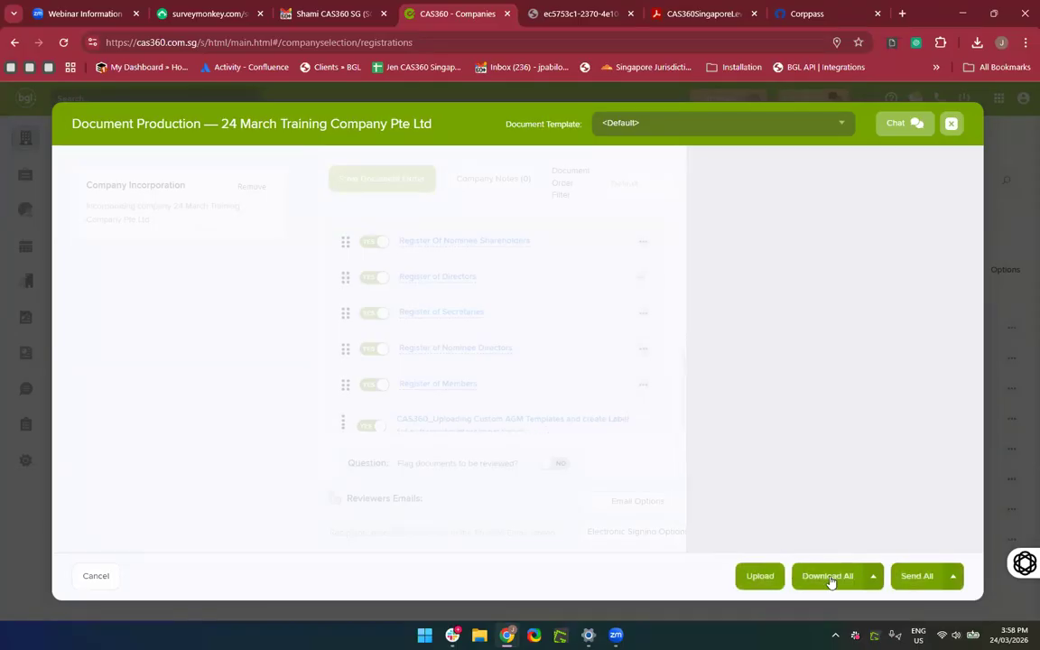
left_click(828, 576)
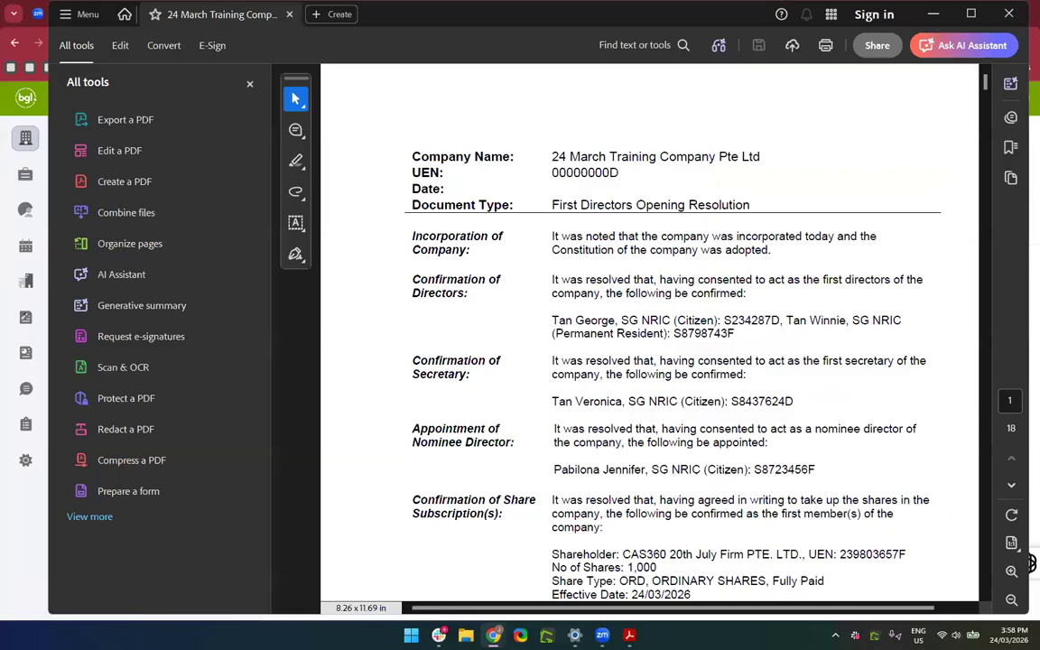
Scroll through the 18-page PDF in Acrobat down to the EGM minutes on page 6.
scroll(752, 448, "down", 3)
scroll(751, 448, "down", 20)
scroll(751, 450, "down", 20)
scroll(752, 456, "down", 12)
scroll(752, 456, "up", 5)
scroll(752, 456, "down", 2)
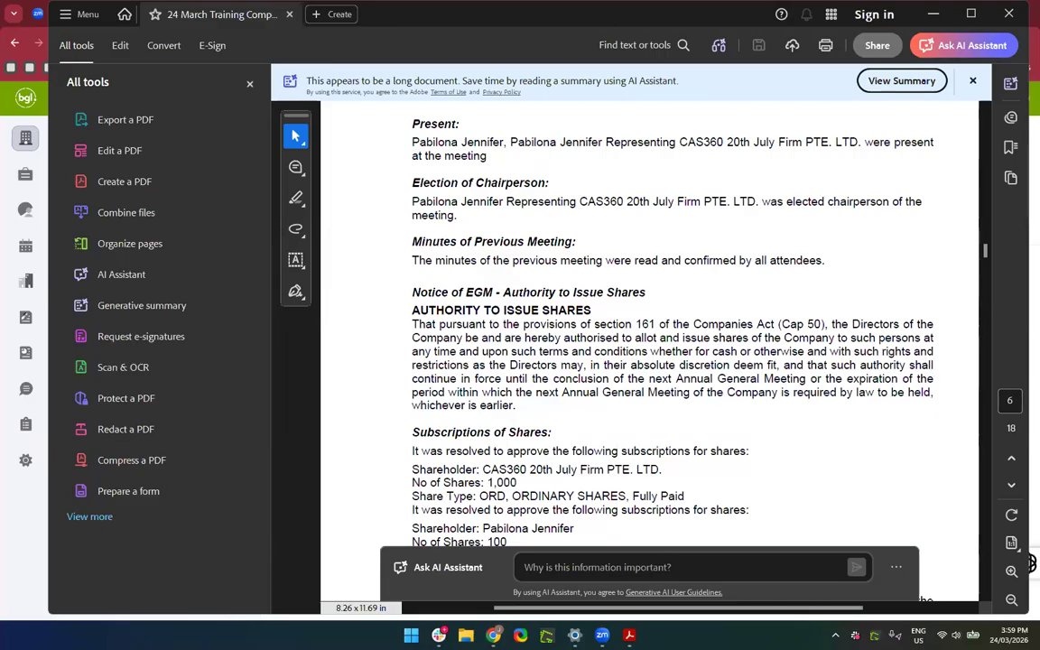
Close the PDF and dismiss the mark-as-registered form on the registrations page.
left_click(1010, 13)
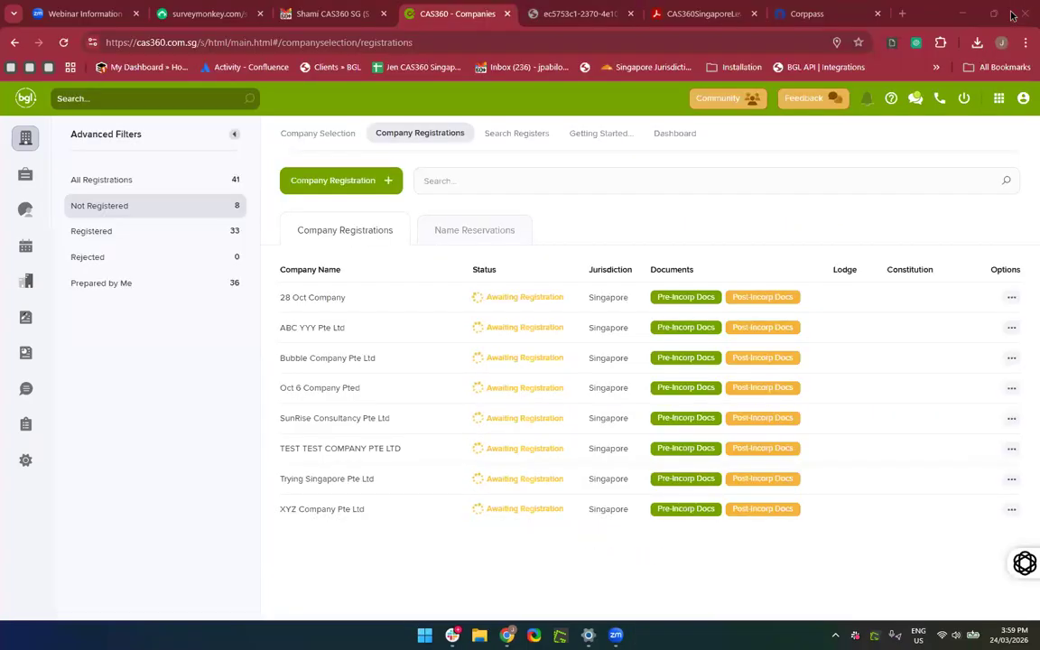
left_click(770, 301)
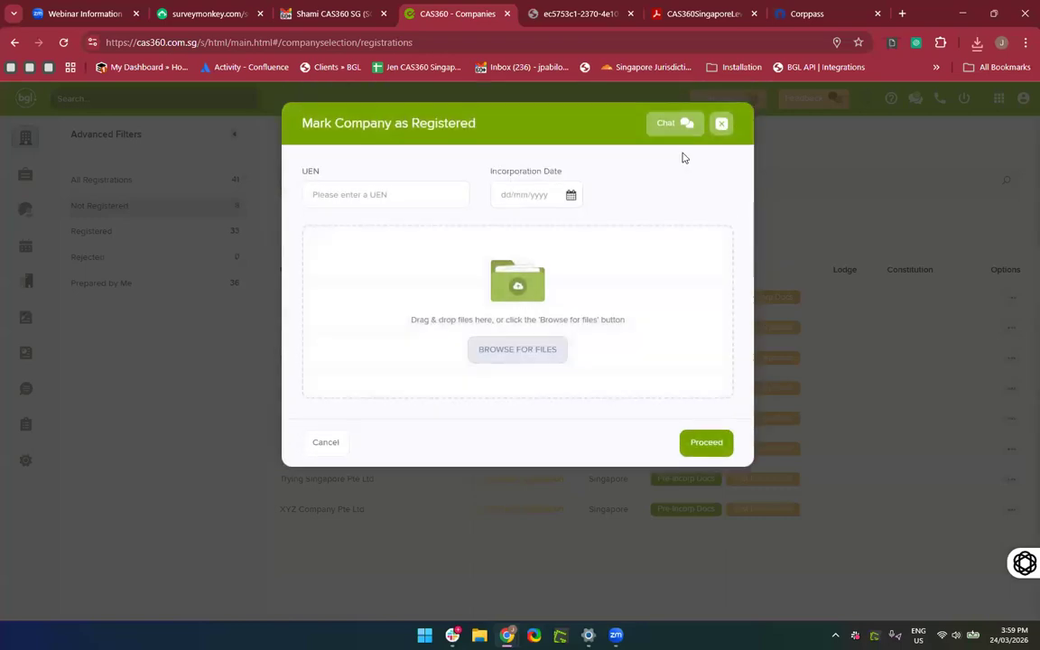
left_click(722, 127)
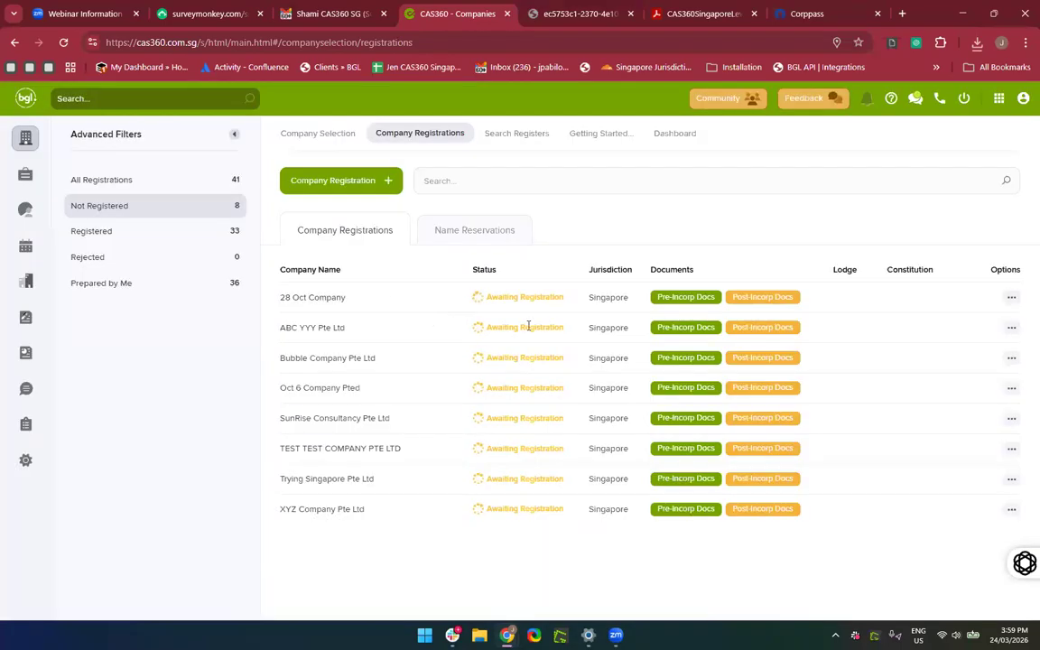
Filter to Registered companies, search for 24 March, and review its post-incorporation documents.
left_click(112, 238)
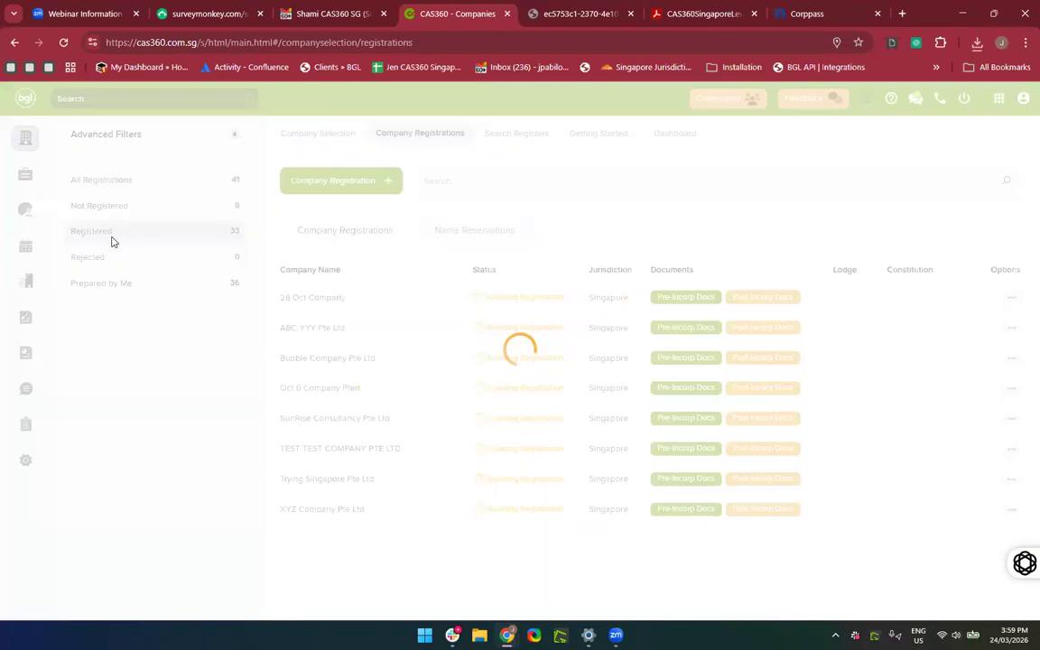
left_click(659, 177)
type("24")
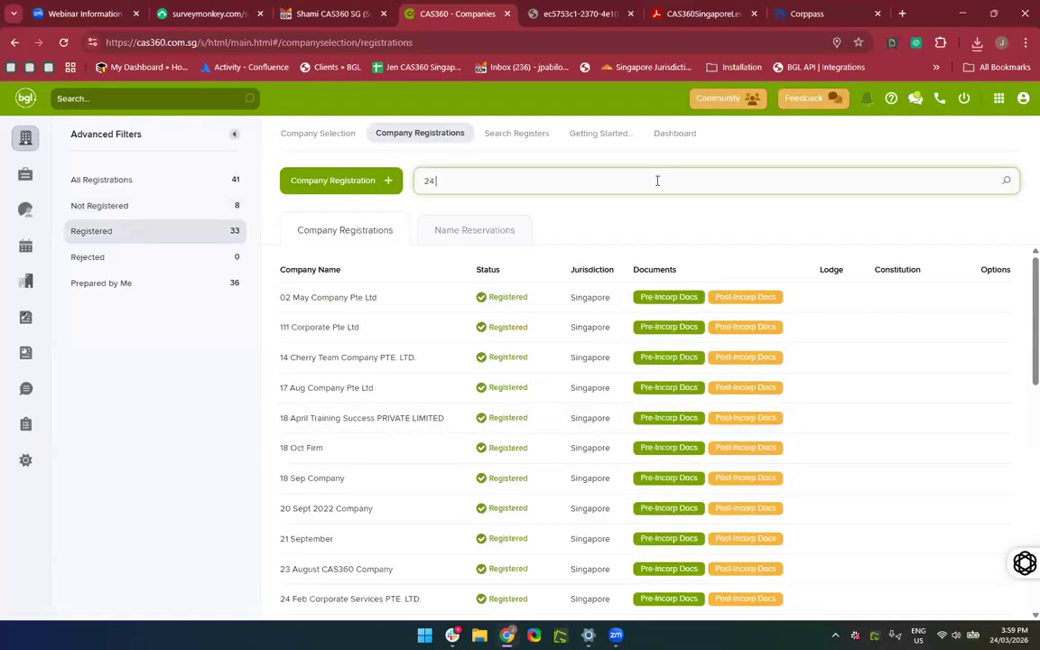
type(" march")
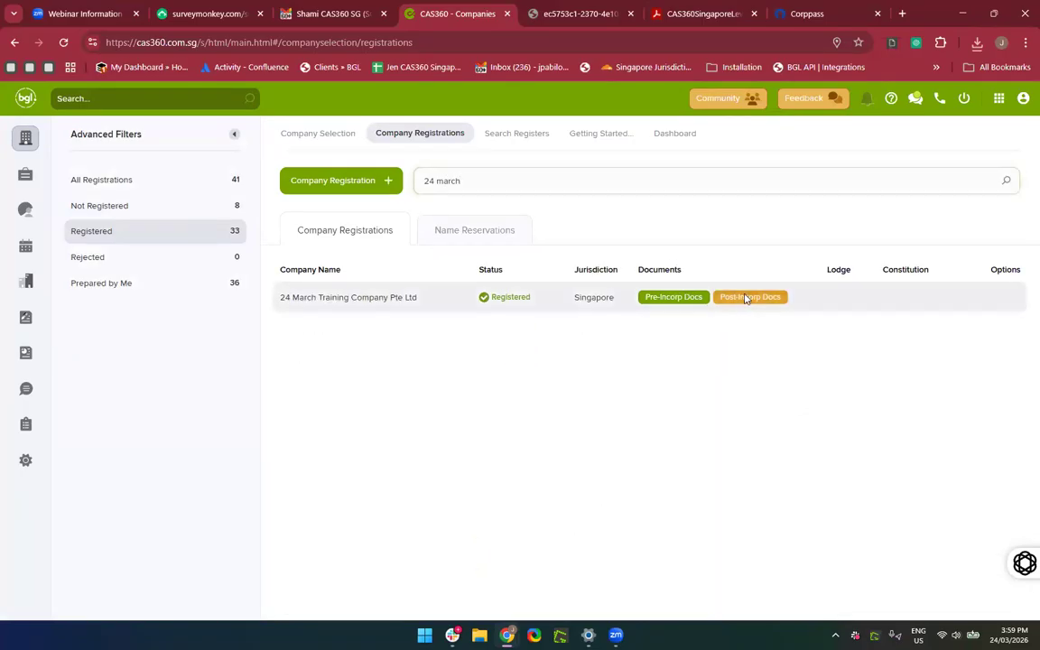
left_click(746, 299)
scroll(613, 379, "down", 3)
scroll(613, 381, "down", 3)
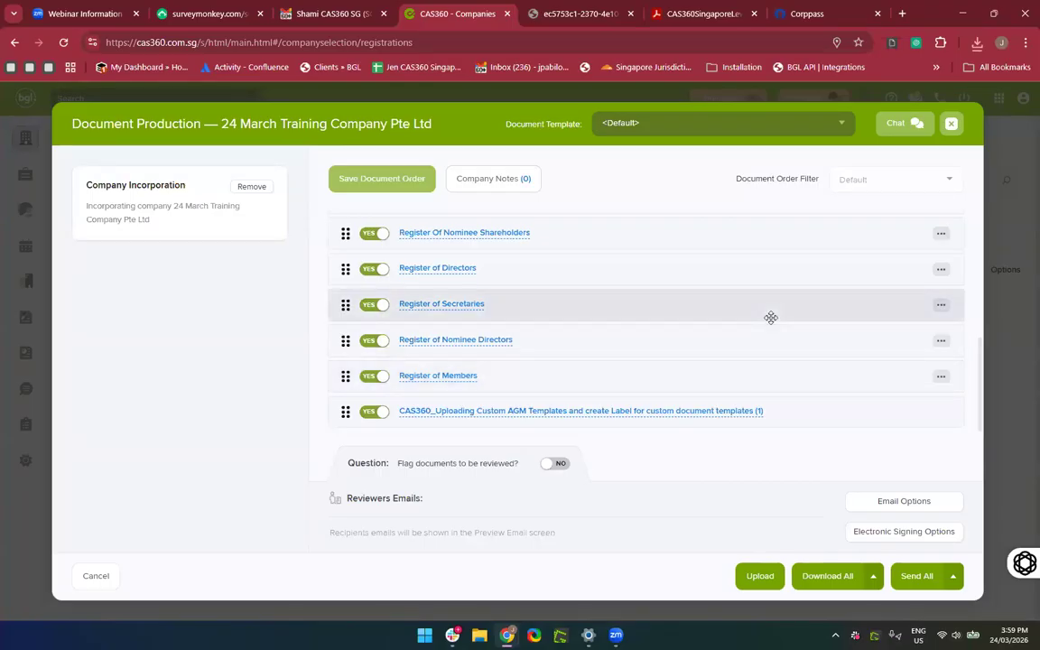
left_click(950, 125)
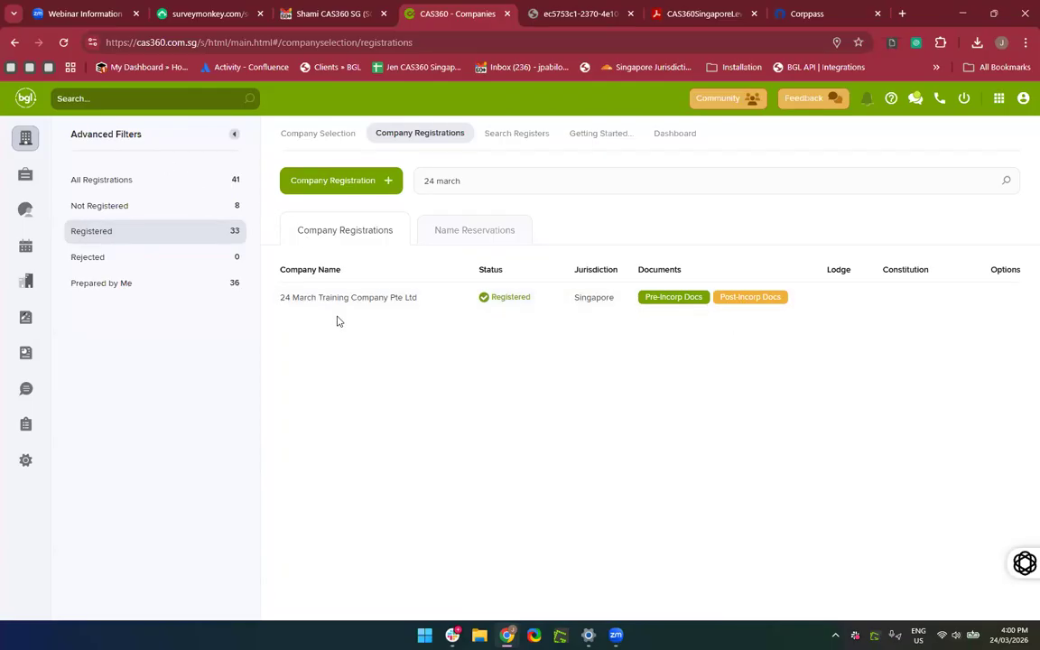
Toggle the Registered and Not Registered filters and clear the company search text.
left_click(176, 204)
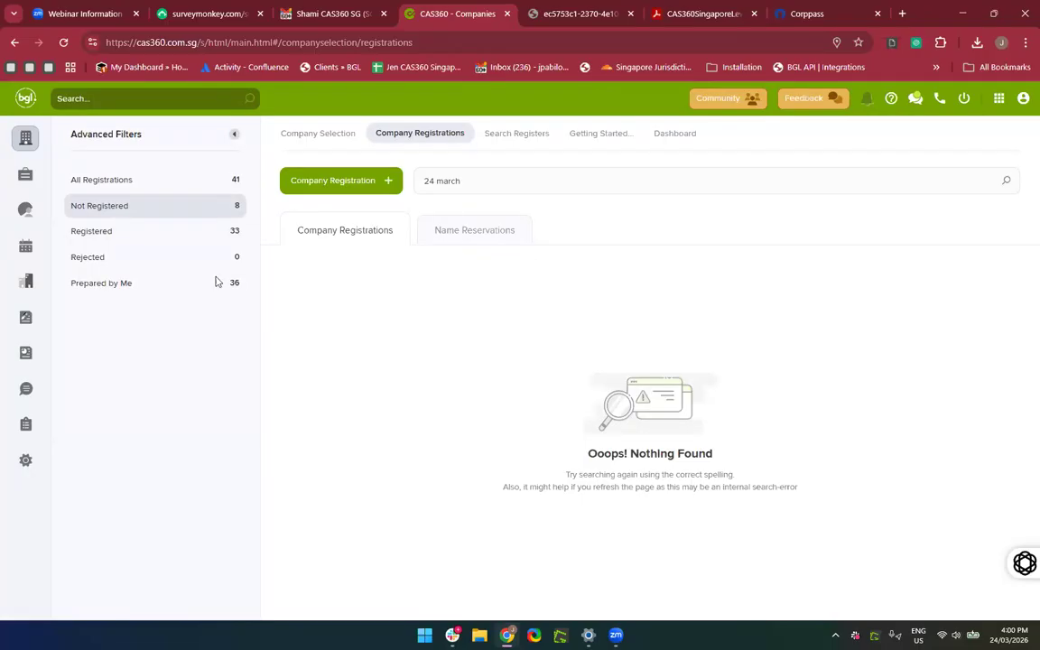
left_click(83, 233)
left_click(134, 213)
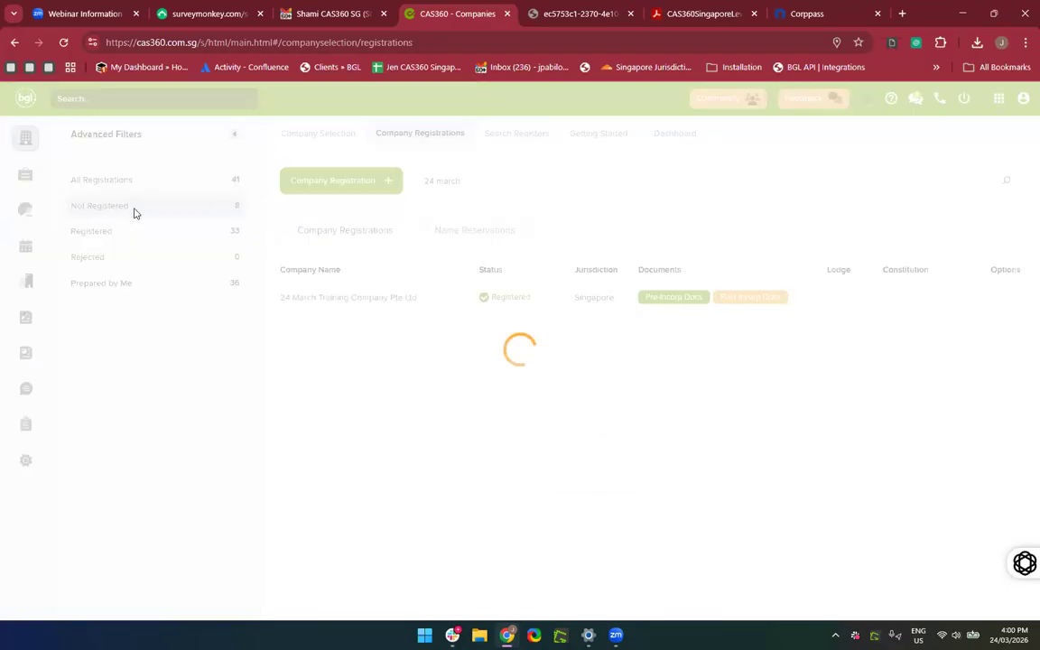
left_click(454, 239)
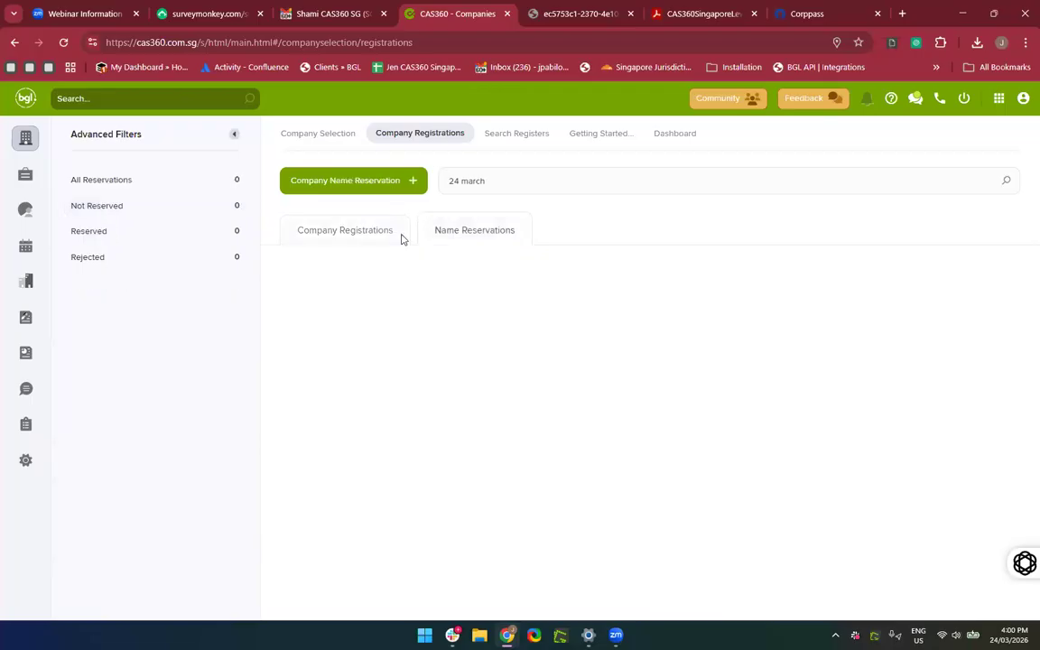
triple_click(348, 237)
left_click(472, 180)
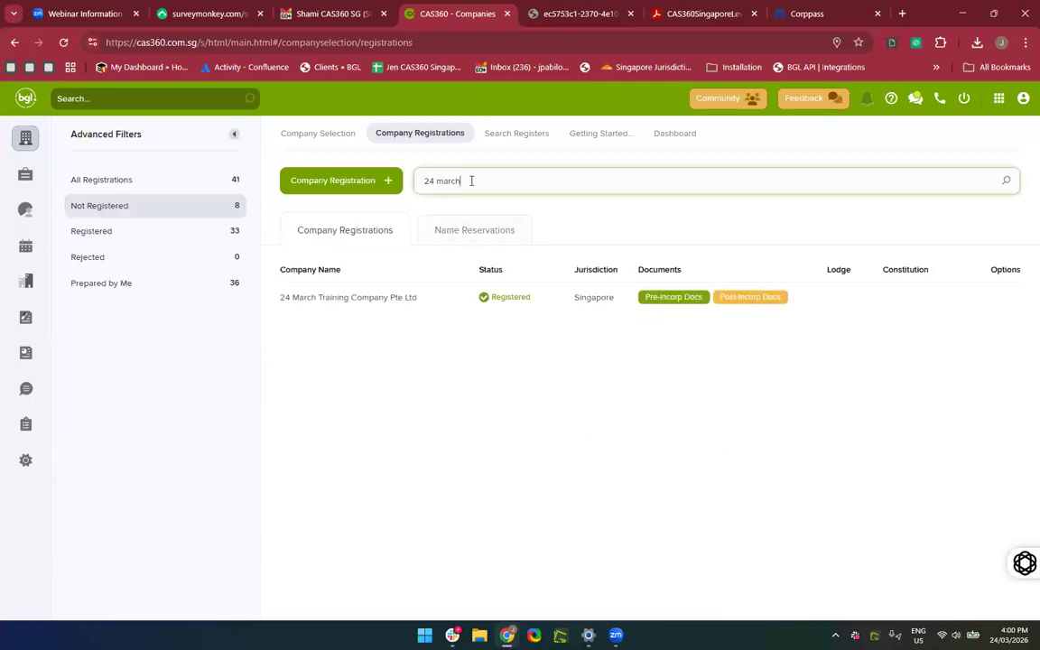
key("BackSpace")
key("BackSpace")
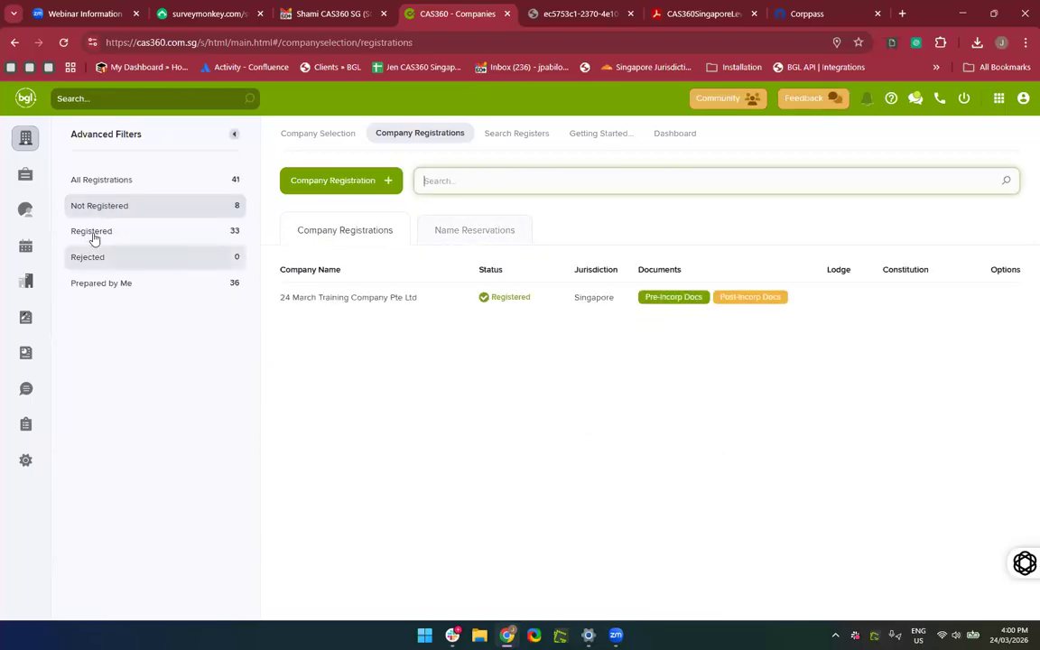
left_click(485, 379)
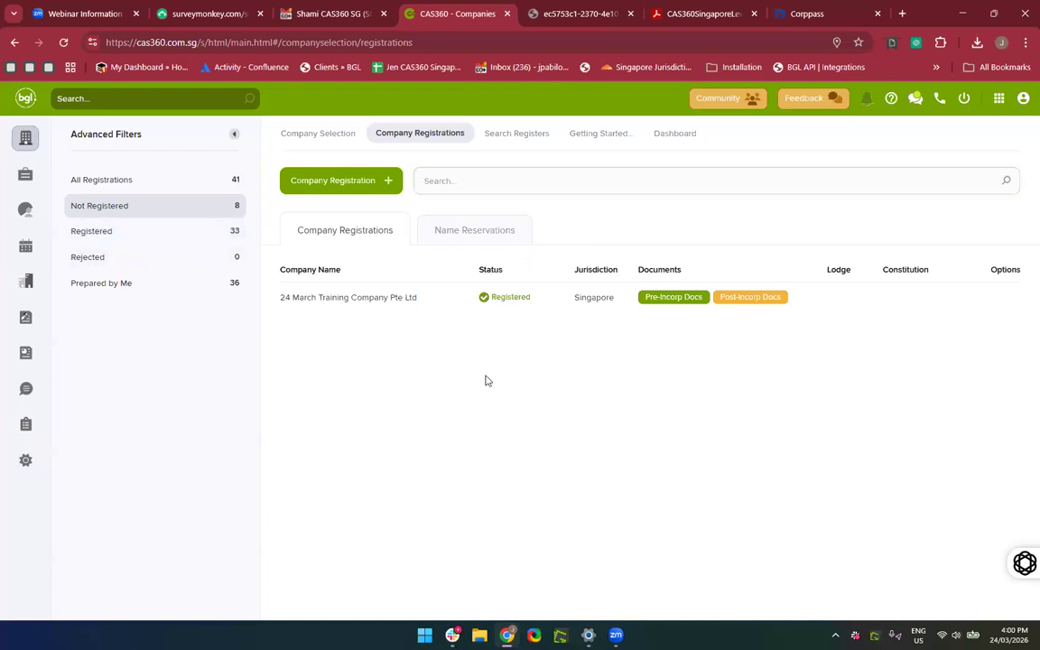
left_click(464, 180)
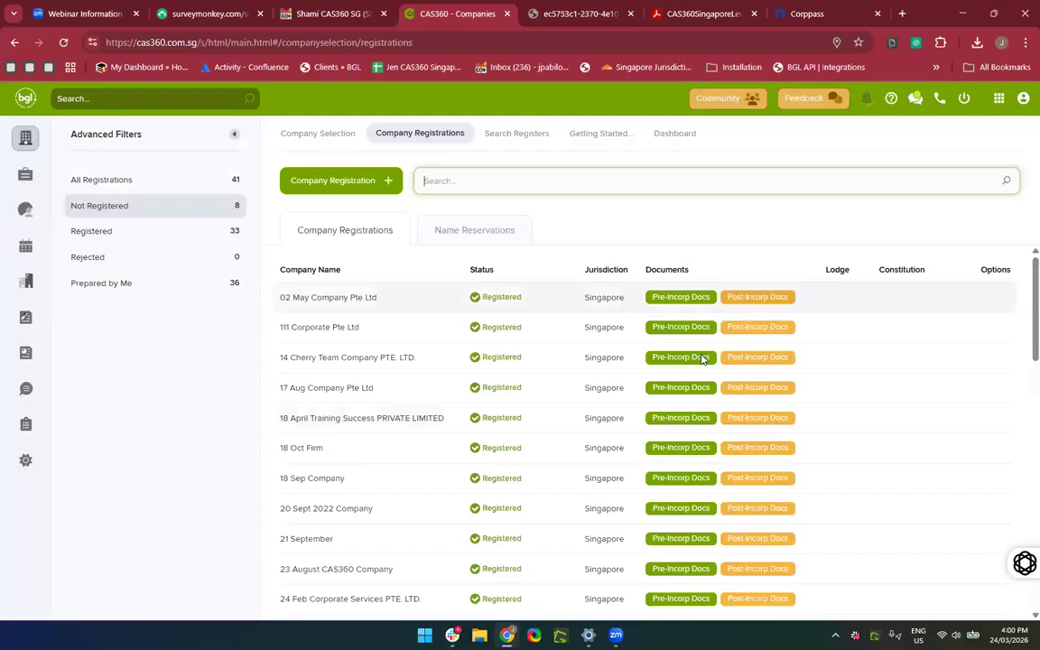
Show companies awaiting registration, cancel marking 28 Oct Company registered, and list all registrations.
left_click(140, 209)
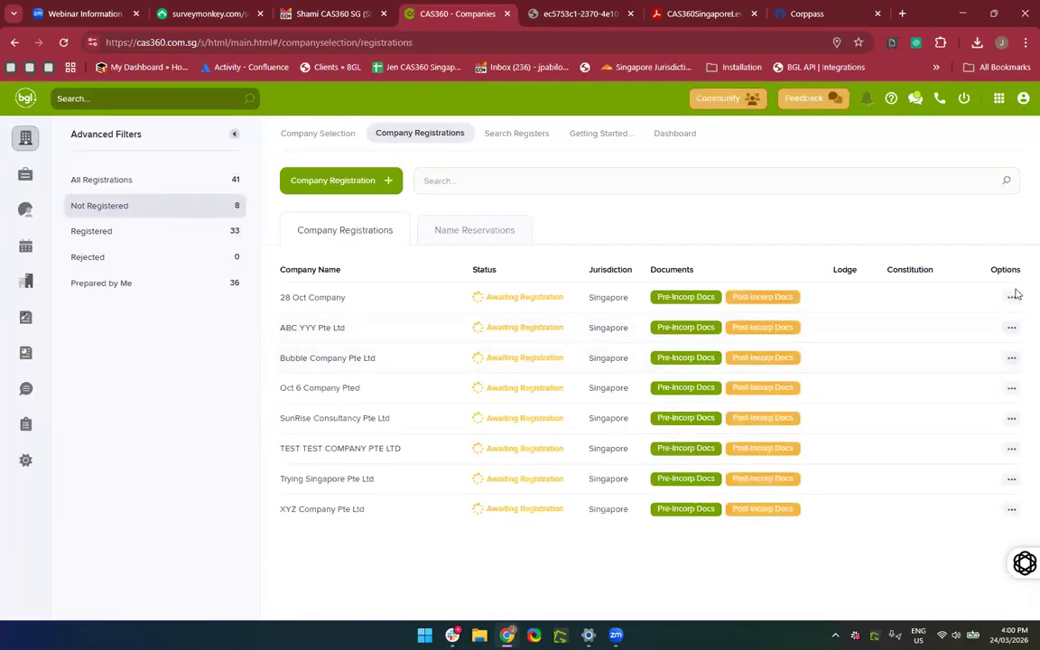
left_click(1012, 297)
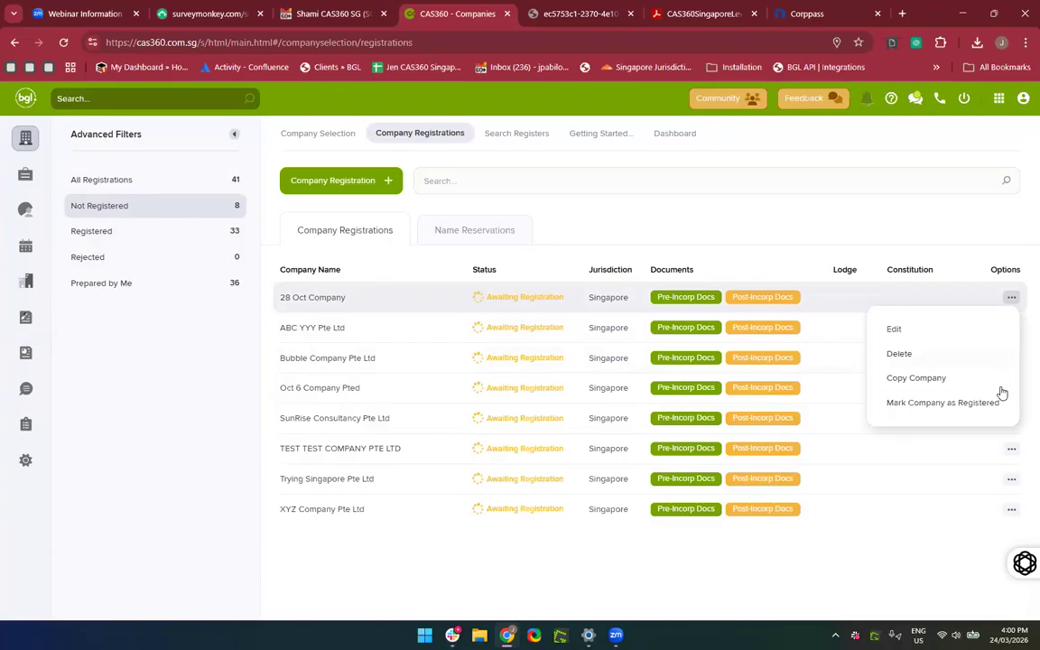
left_click(942, 414)
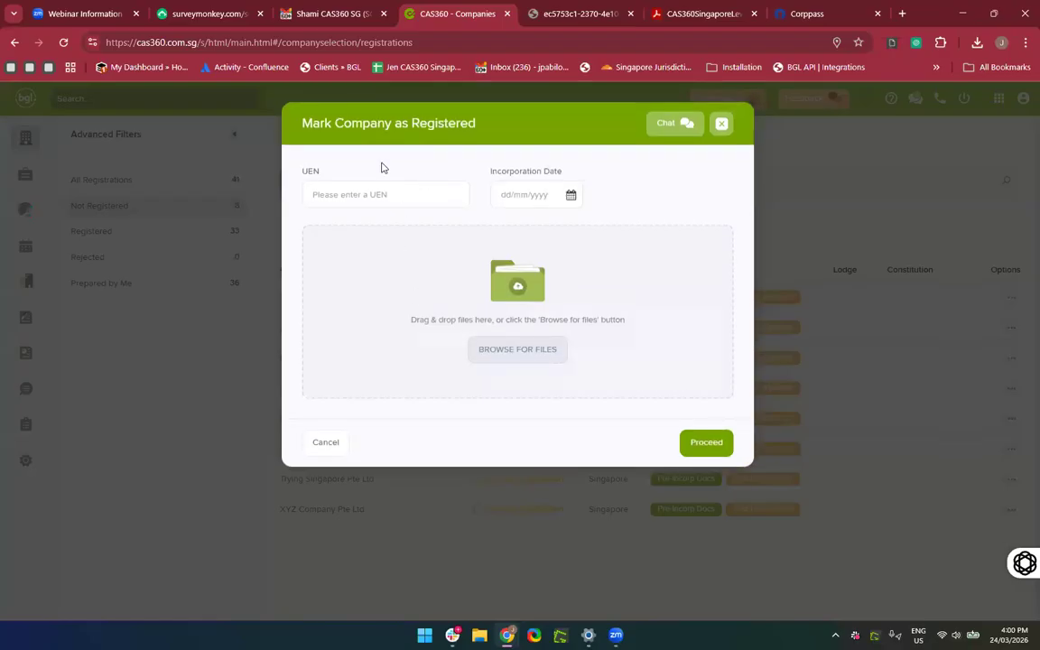
left_click(720, 126)
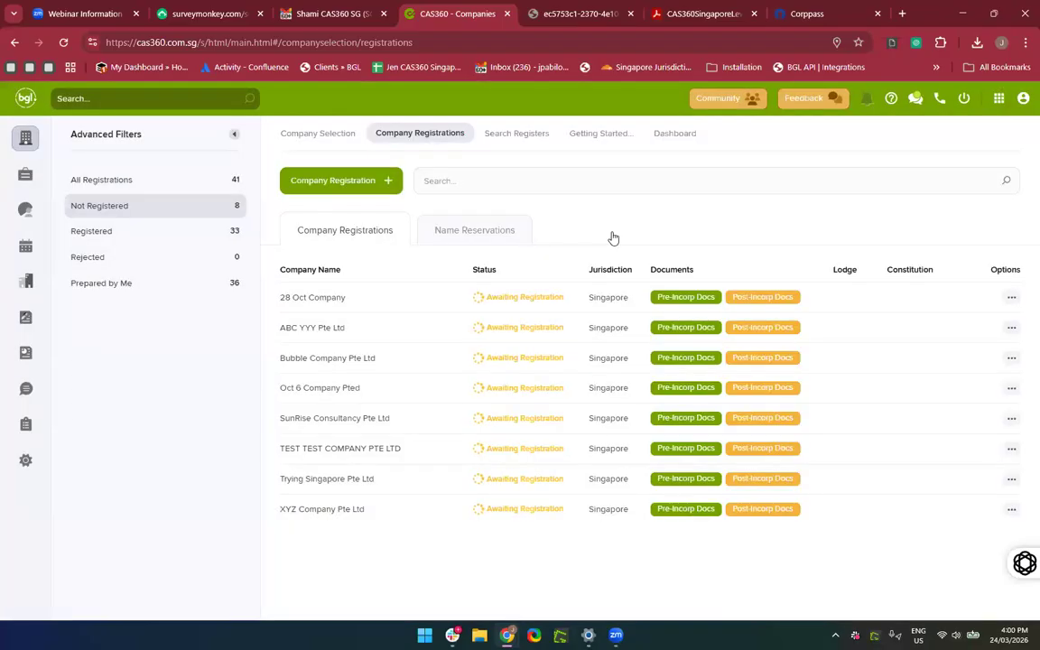
left_click(116, 186)
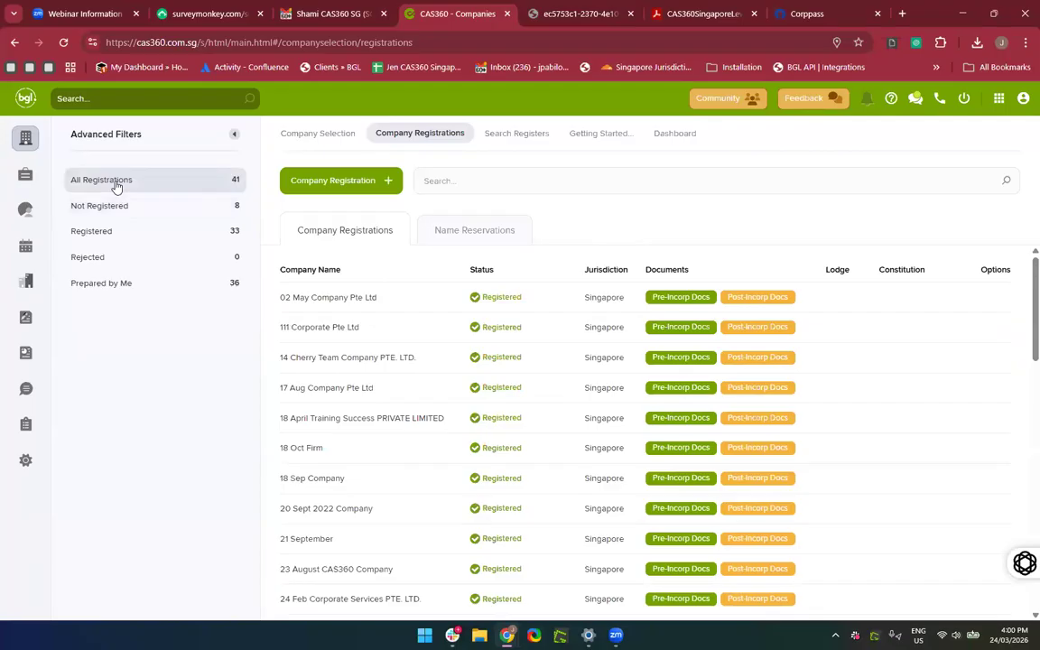
Search for 24 March Training Company Pte Ltd and open its company record.
left_click(27, 142)
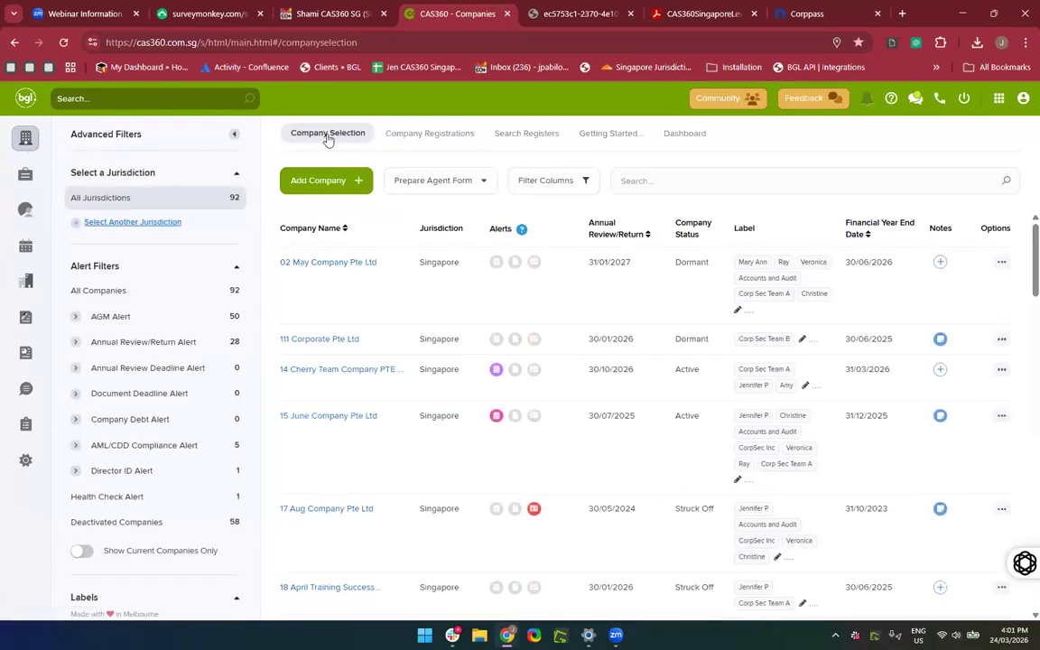
left_click(654, 179)
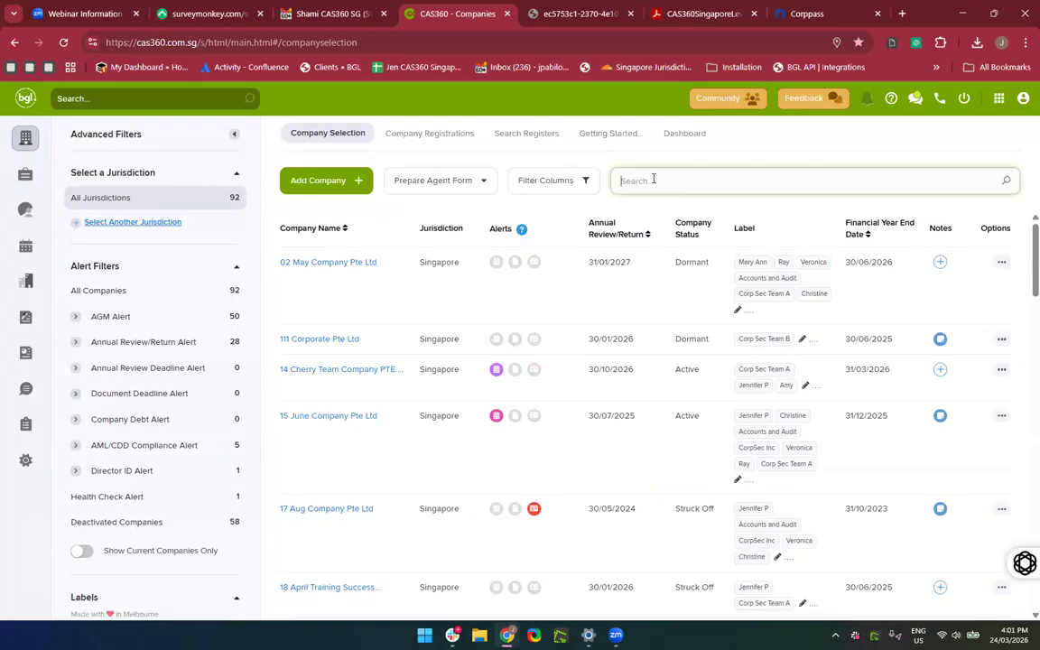
type("24 March")
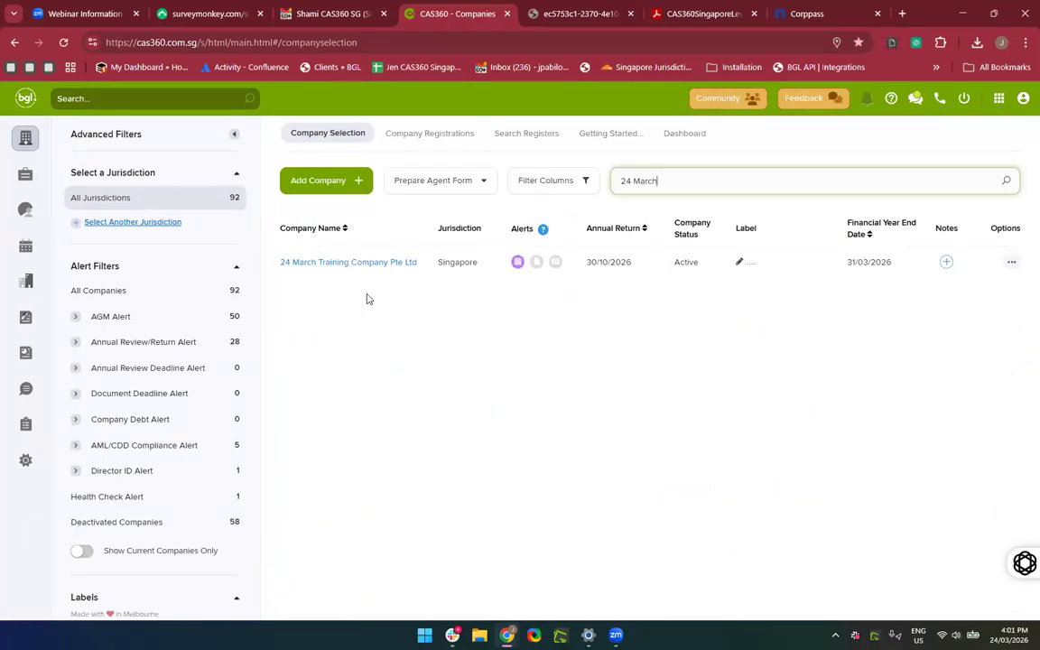
scroll(372, 325, "up", 3)
scroll(387, 378, "up", 1)
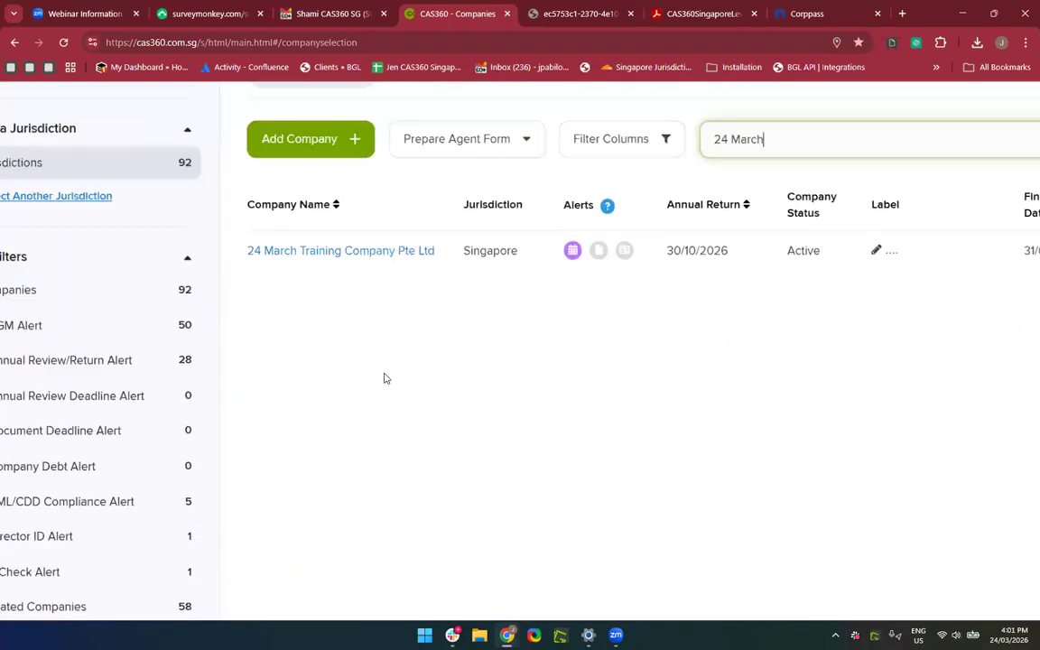
scroll(386, 378, "down", 3)
left_click(165, 101)
type("24 March")
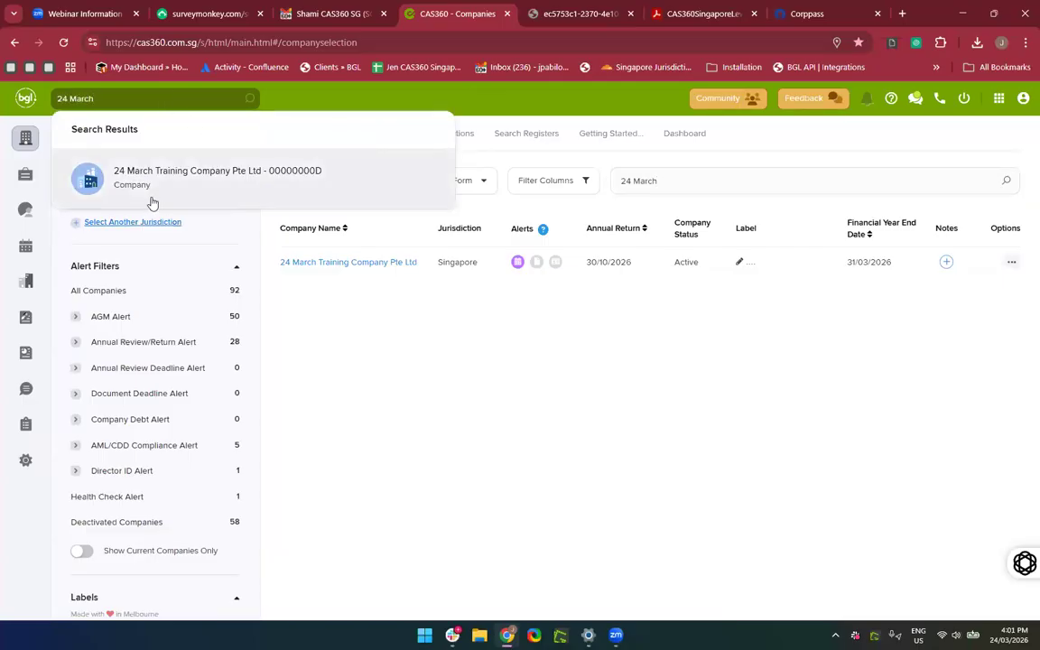
left_click(153, 200)
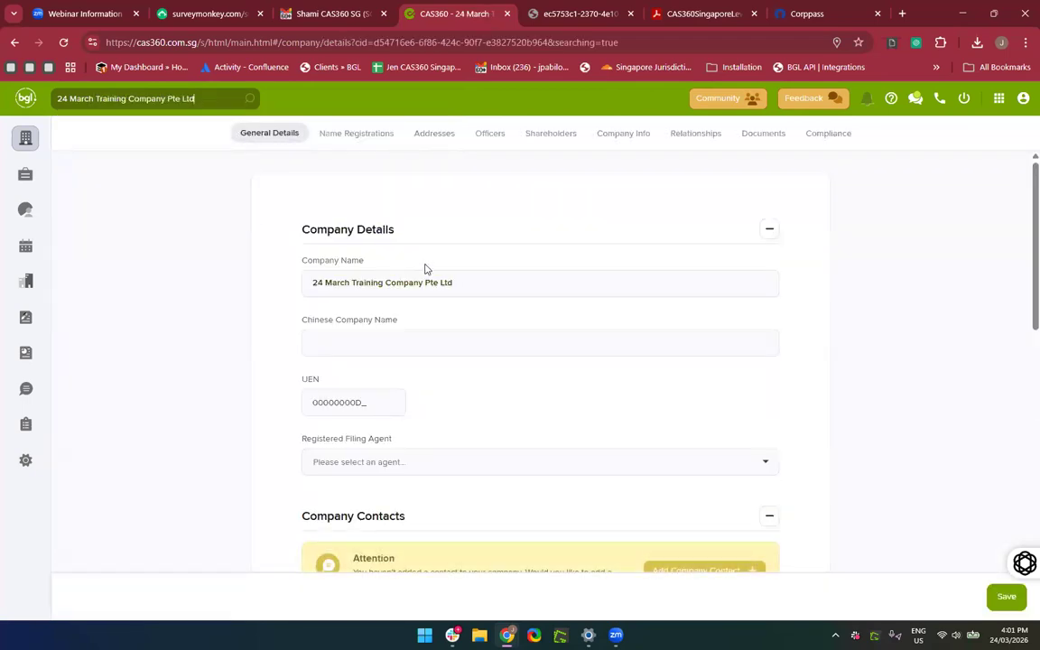
Review the company's Officers, Shareholders, Company Info and Relationships tabs.
left_click(490, 134)
scroll(529, 342, "down", 2)
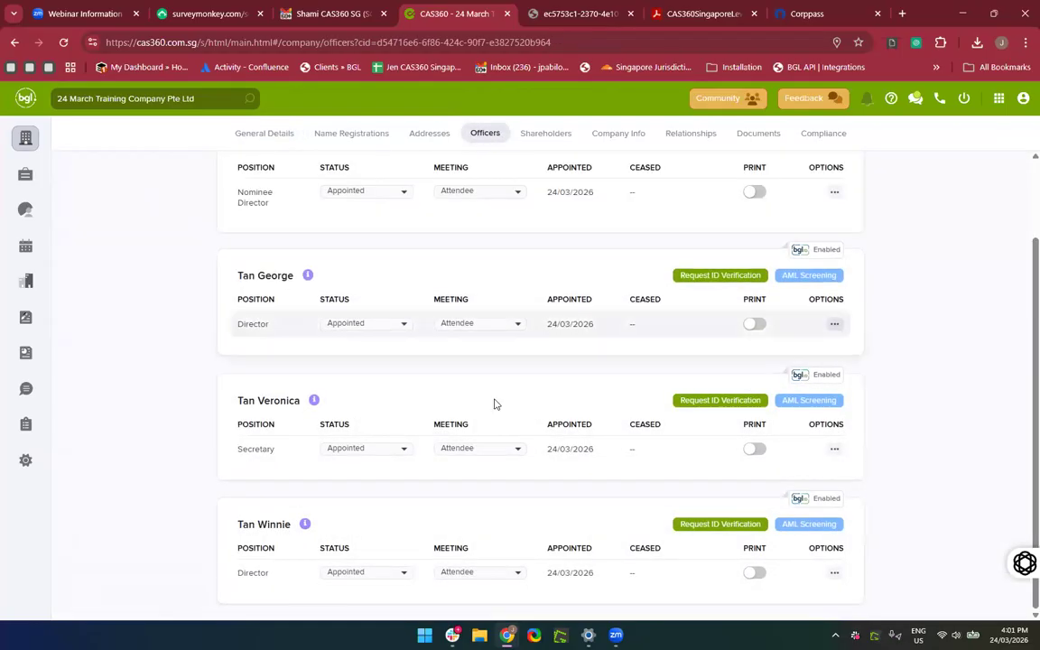
scroll(502, 307, "up", 2)
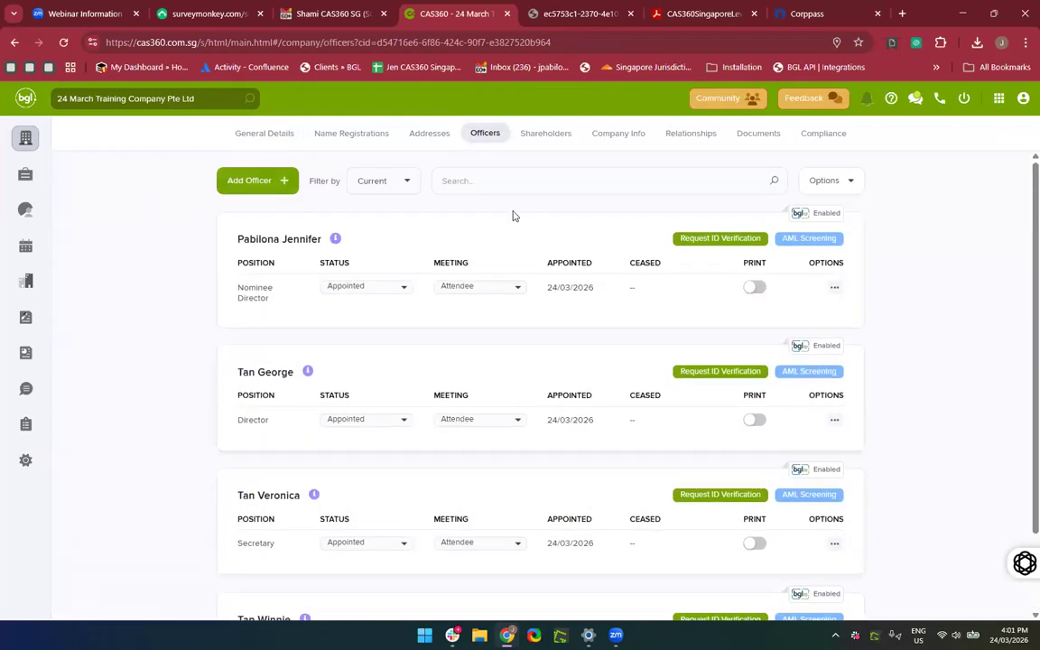
left_click(545, 134)
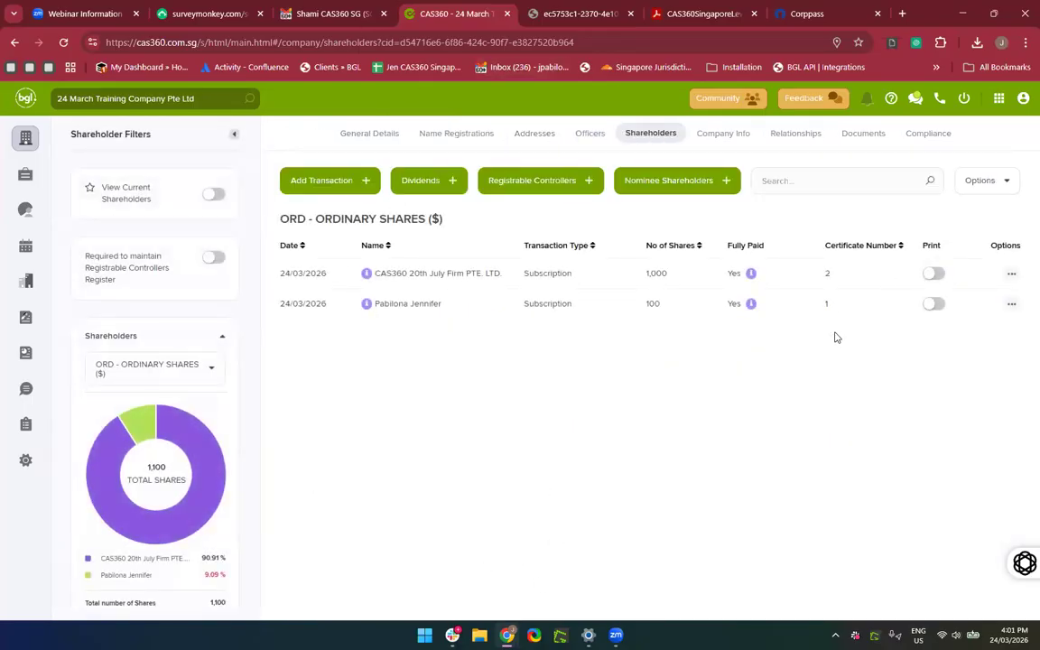
left_click(722, 137)
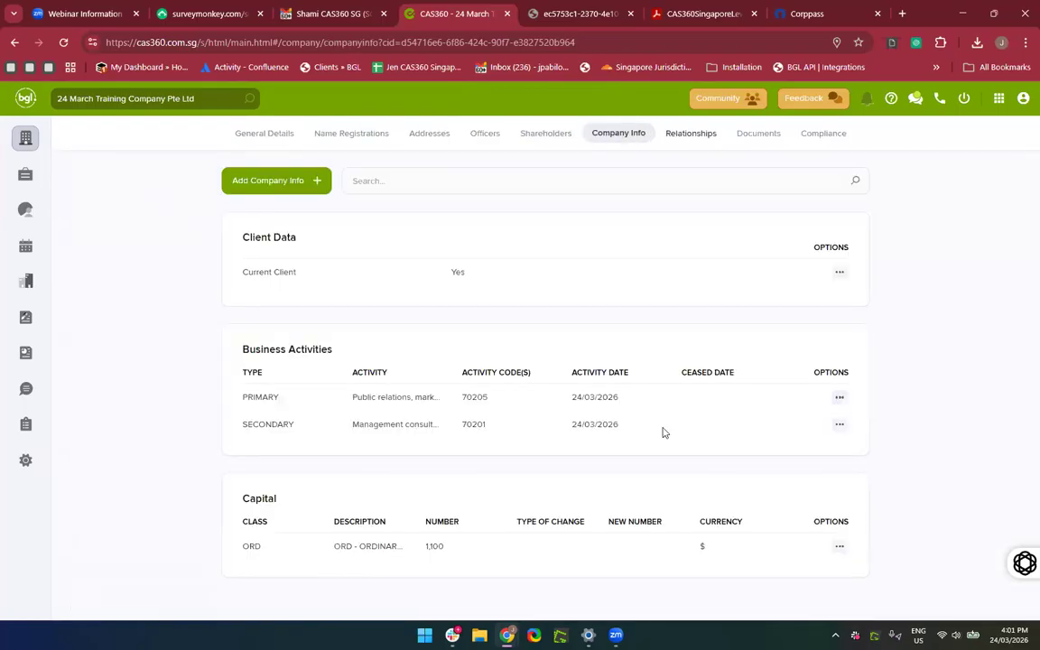
left_click(689, 135)
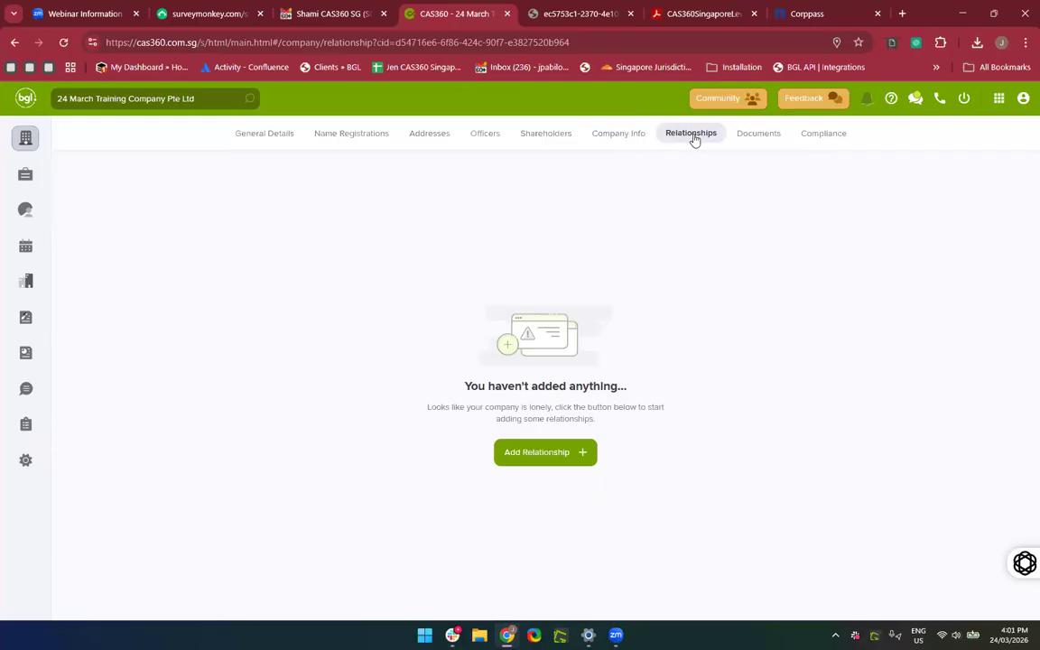
Start a new Bank Account relationship and choose DBS Bank as the bank.
scroll(695, 139, "up", 3)
scroll(694, 139, "down", 2)
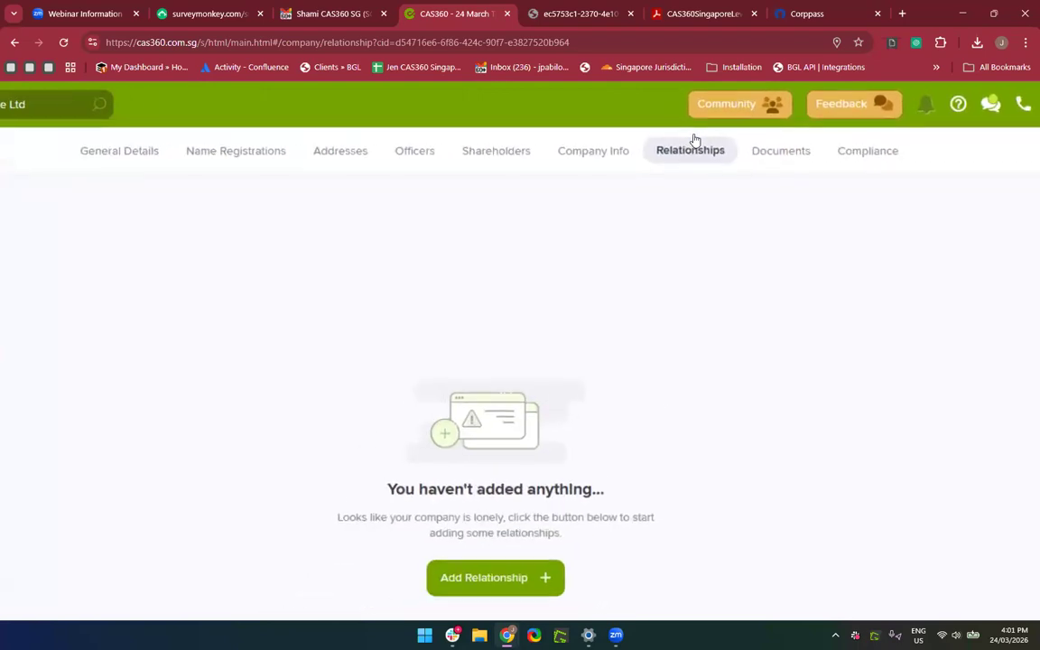
left_click(505, 553)
scroll(499, 568, "down", 2)
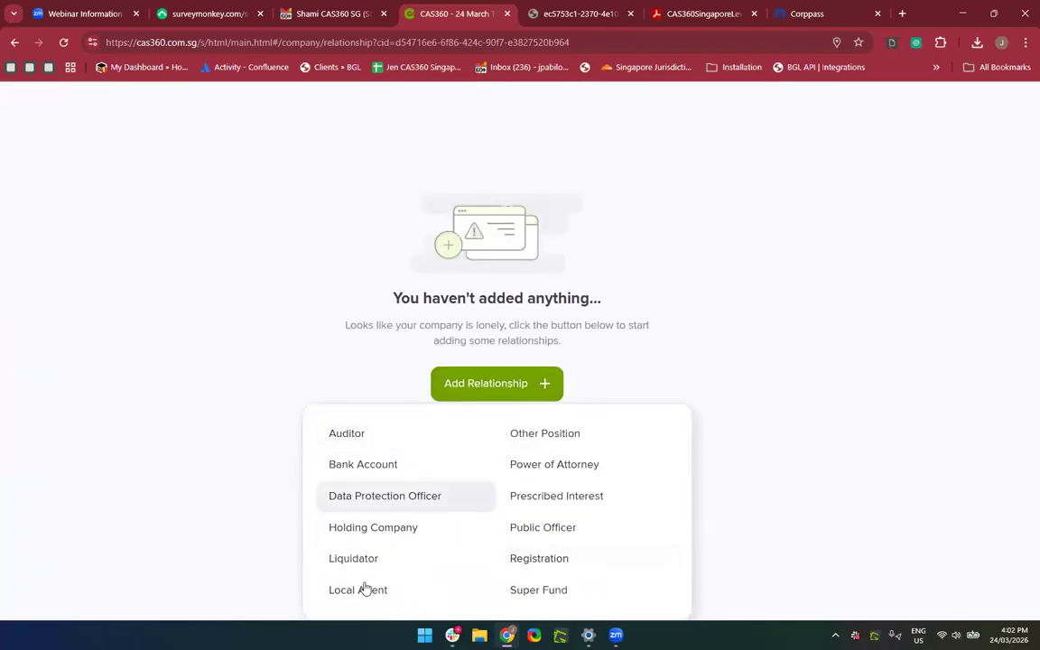
left_click(380, 479)
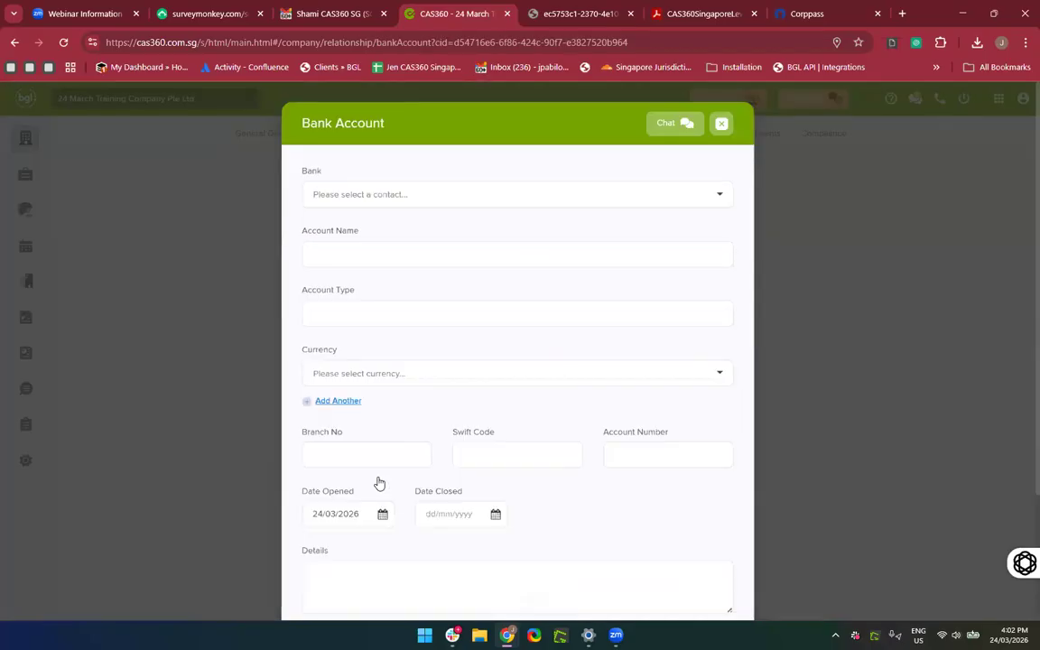
left_click(395, 202)
type("DBS")
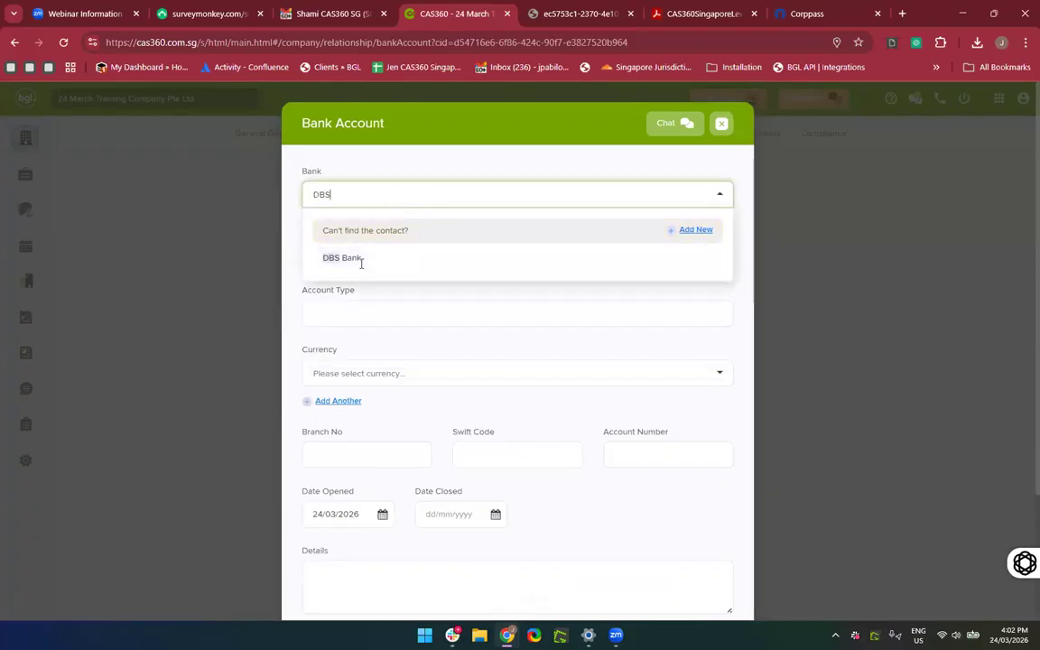
left_click(359, 262)
Name the account '24 March Pte Ltd', type Corporate, currency Singapore dollar.
left_click(361, 263)
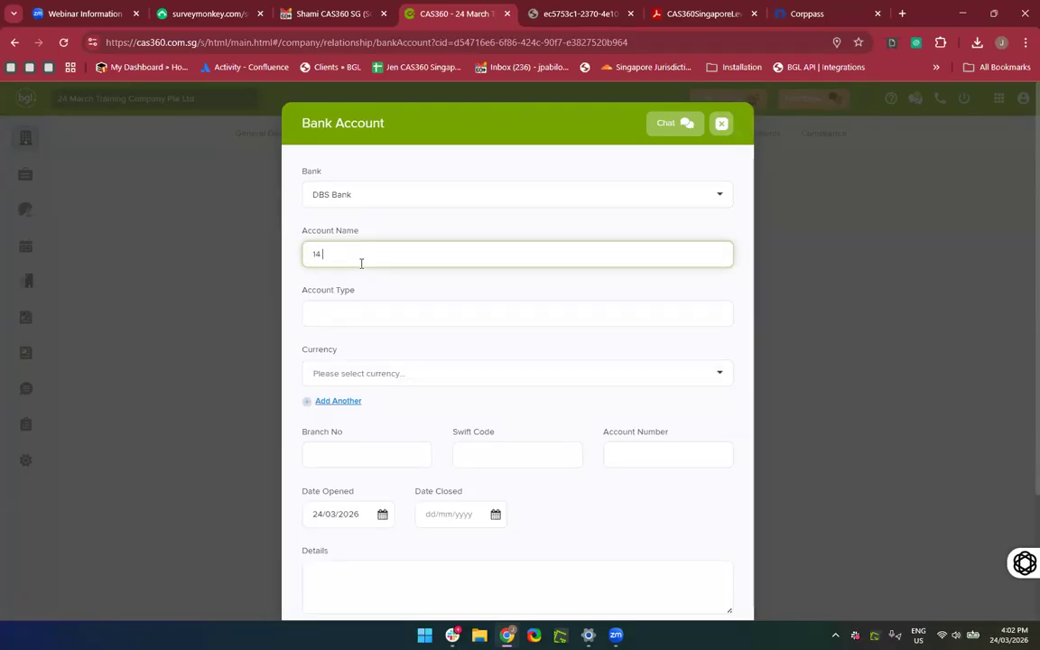
type("14")
key("BackSpace")
key("BackSpace")
type("24 M")
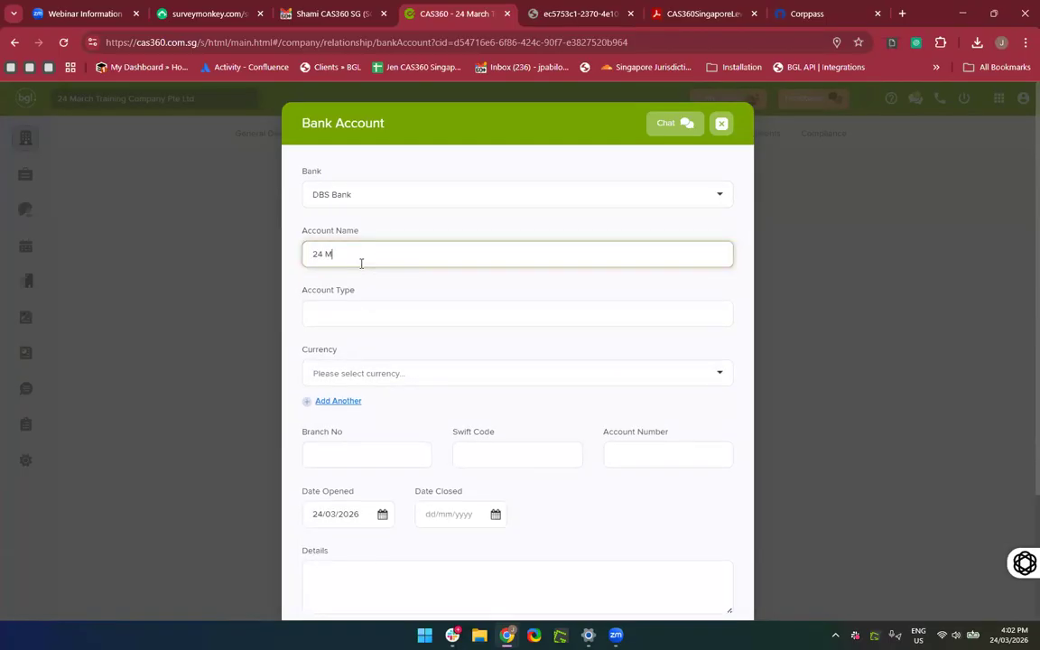
type("arch Pte Ltd")
left_click(321, 315)
type("Corporate")
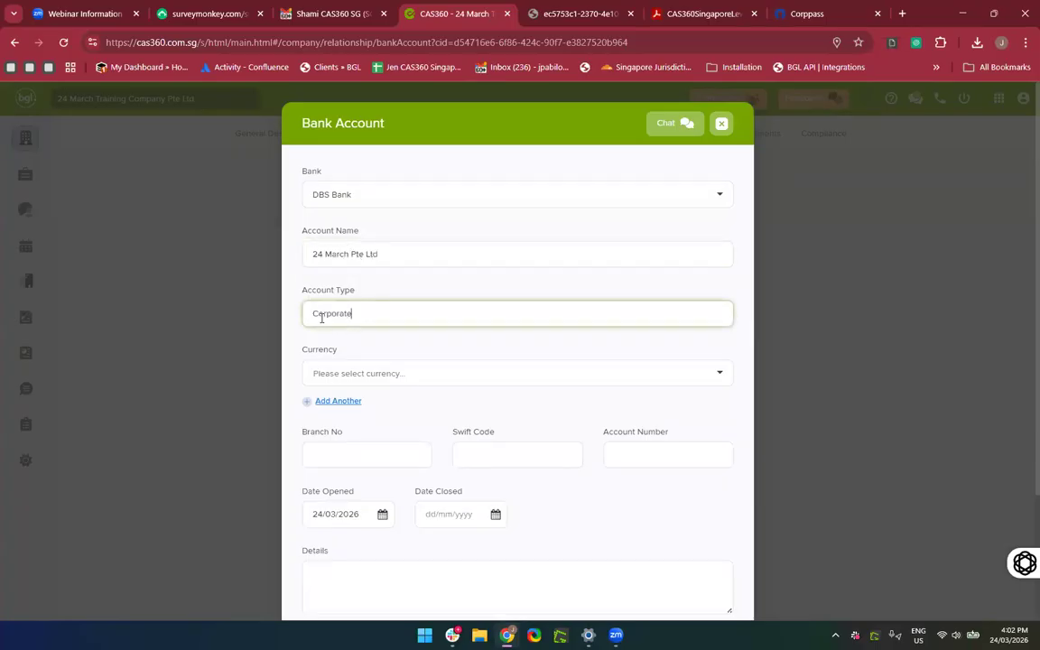
left_click(328, 372)
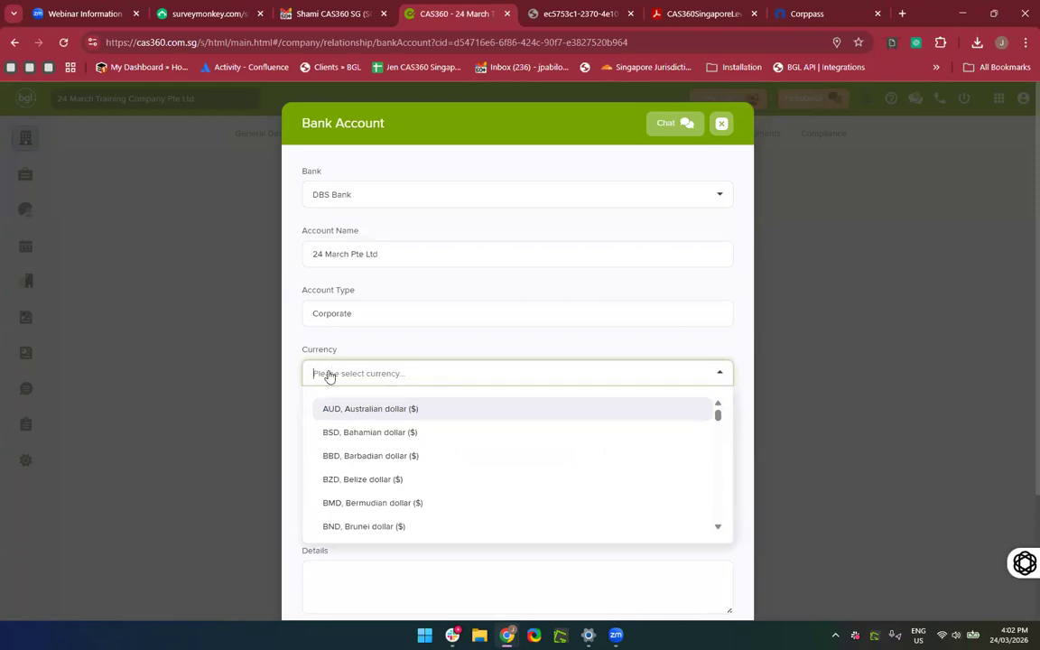
type("Sin")
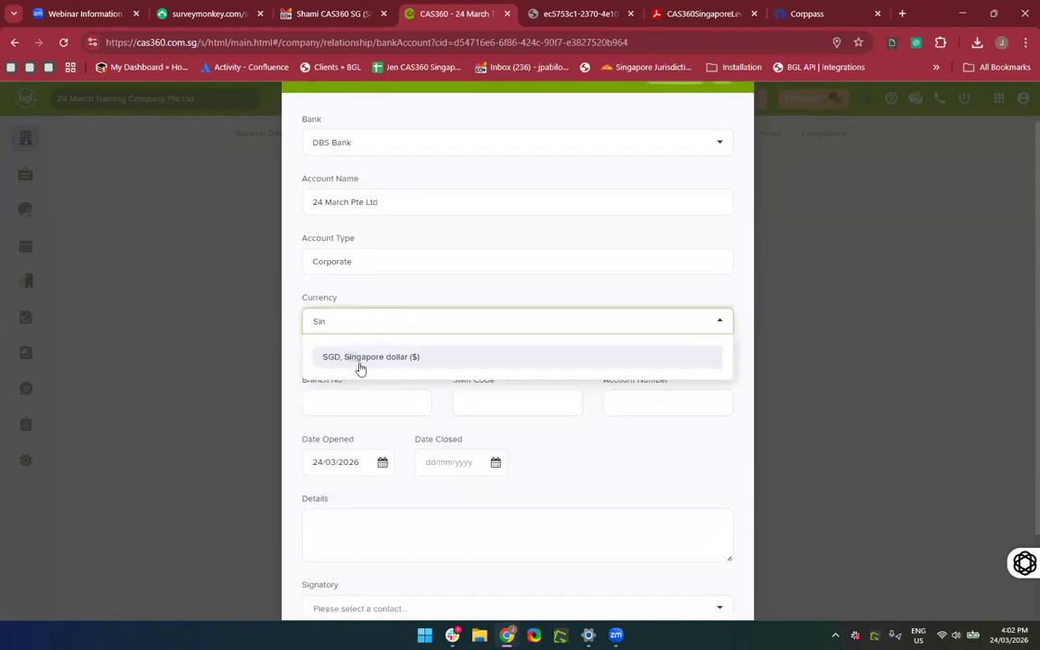
left_click(360, 358)
Enter branch number 345 for the DBS account.
scroll(308, 301, "down", 2)
left_click(324, 290)
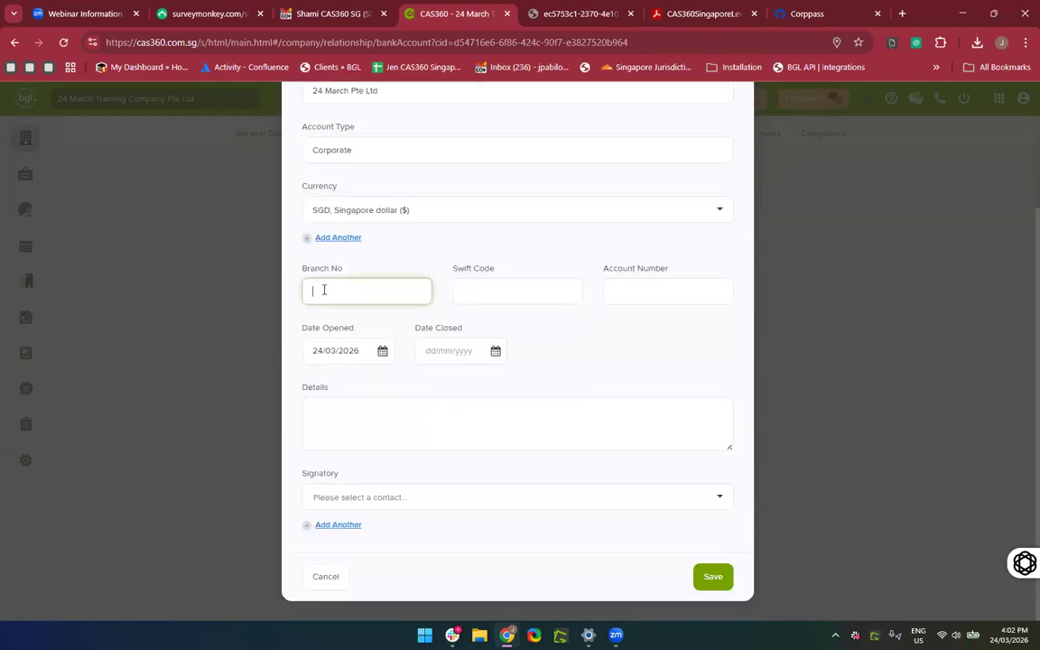
scroll(440, 277, "up", 2)
scroll(438, 342, "down", 1)
scroll(350, 341, "down", 1)
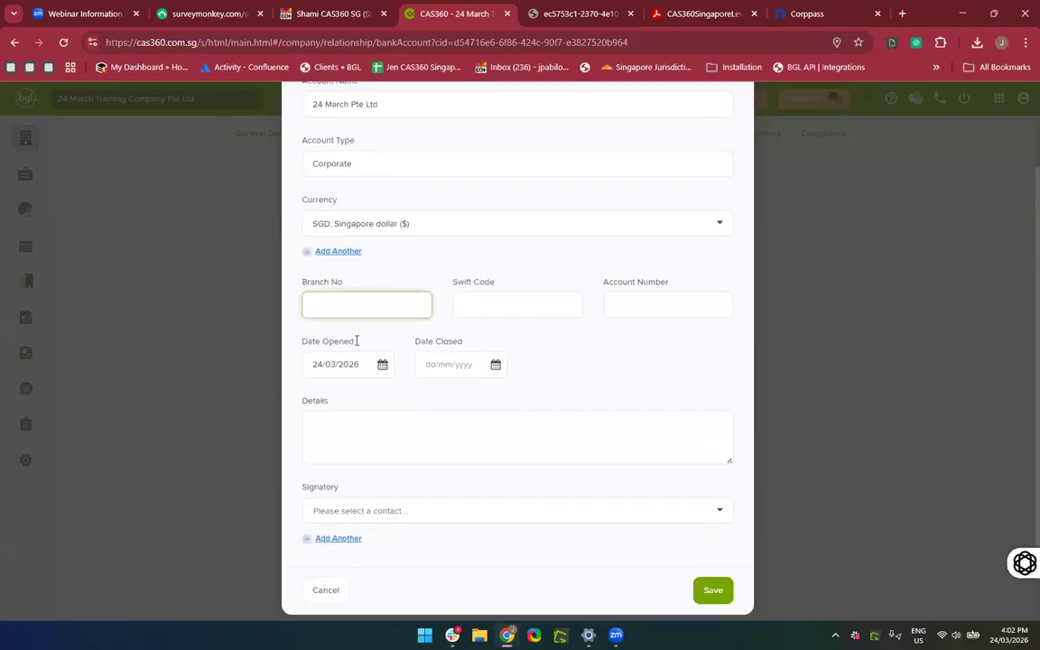
double_click(356, 144)
left_click(258, 148)
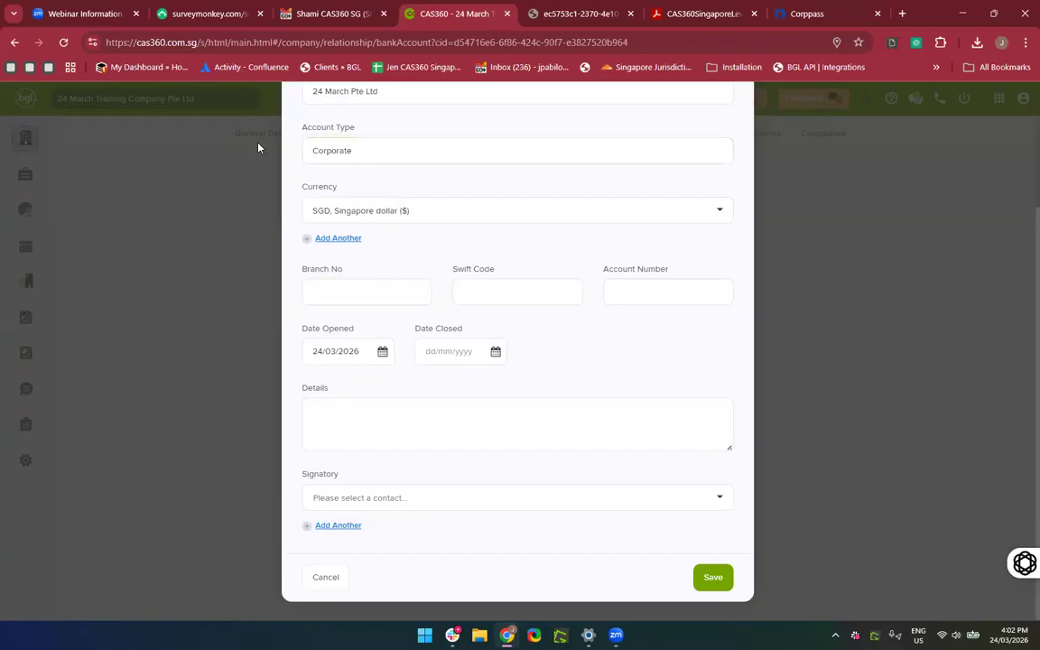
left_click(324, 296)
type("345")
left_click(493, 310)
right_click(451, 293)
key("Escape")
Enter Swift code 312 and paste in the bank account number.
left_click(483, 295)
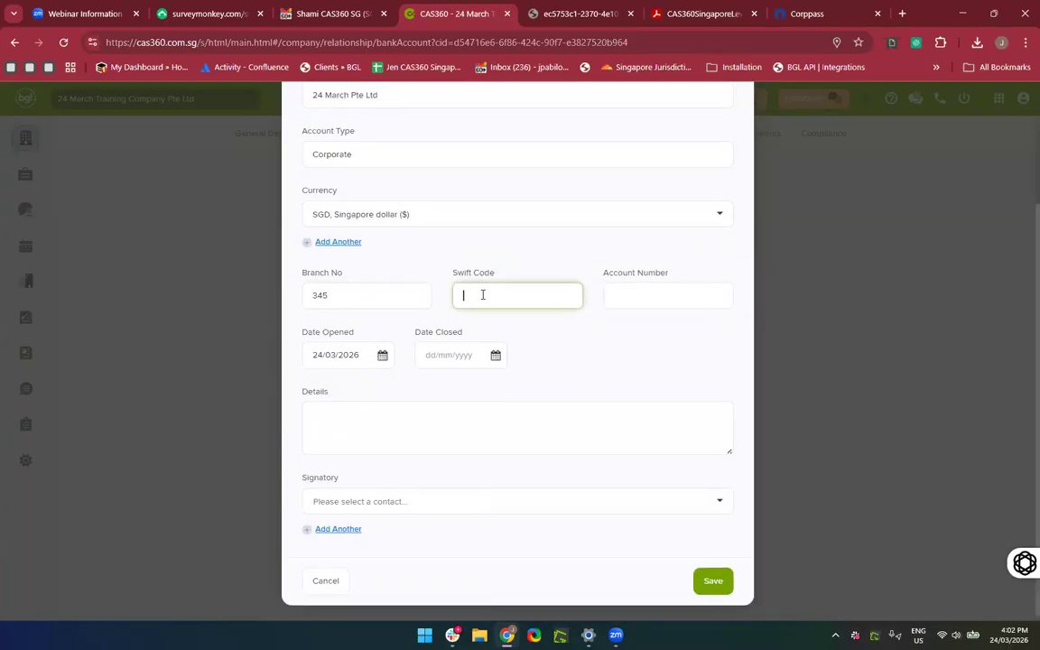
type("312")
left_click(625, 294)
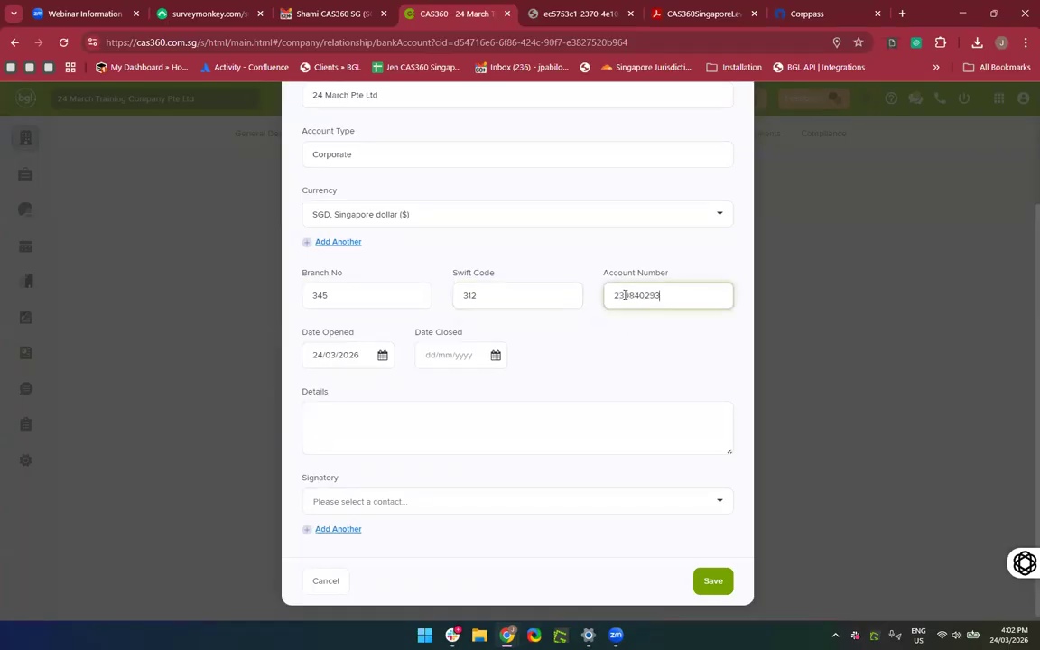
left_click(620, 341)
Pick the first suggested contact as signatory and save the bank account.
scroll(427, 439, "down", 1)
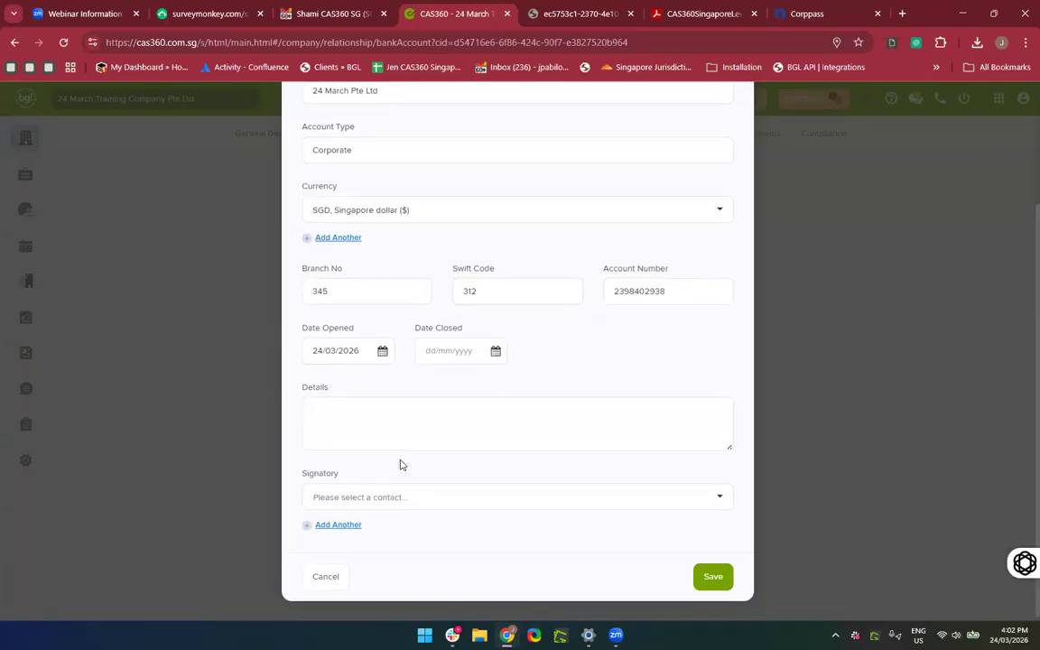
left_click(393, 496)
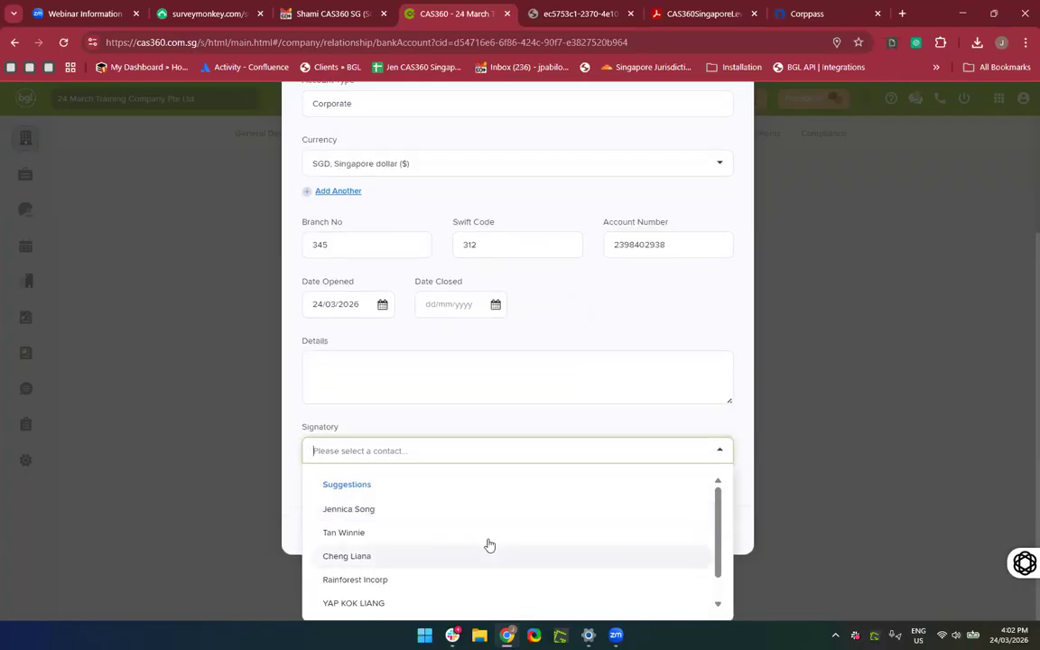
scroll(502, 577, "down", 1)
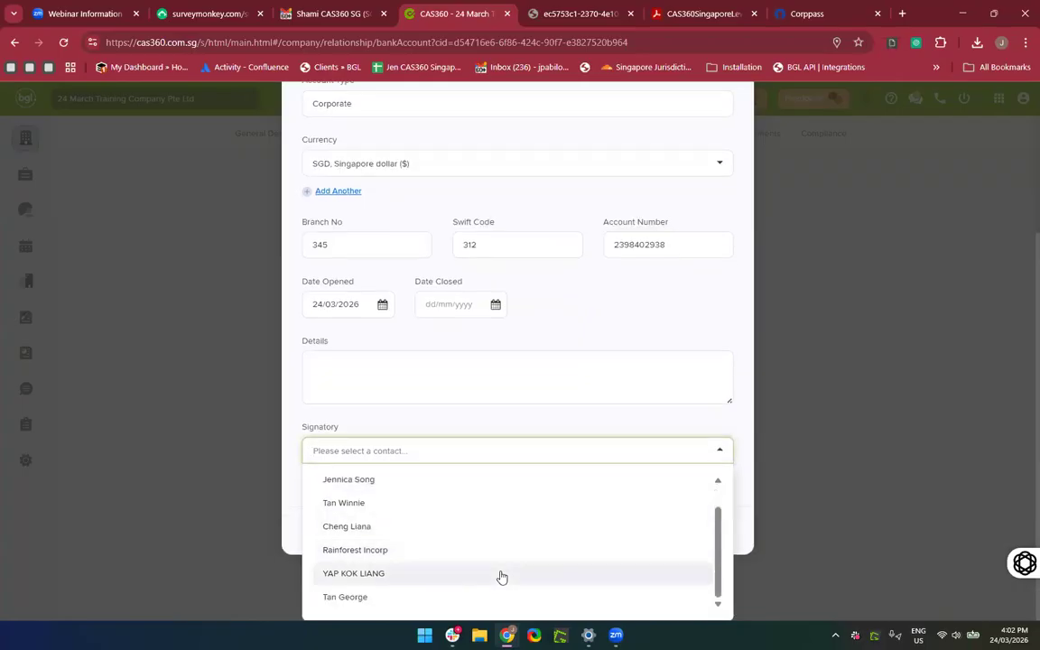
scroll(502, 577, "up", 1)
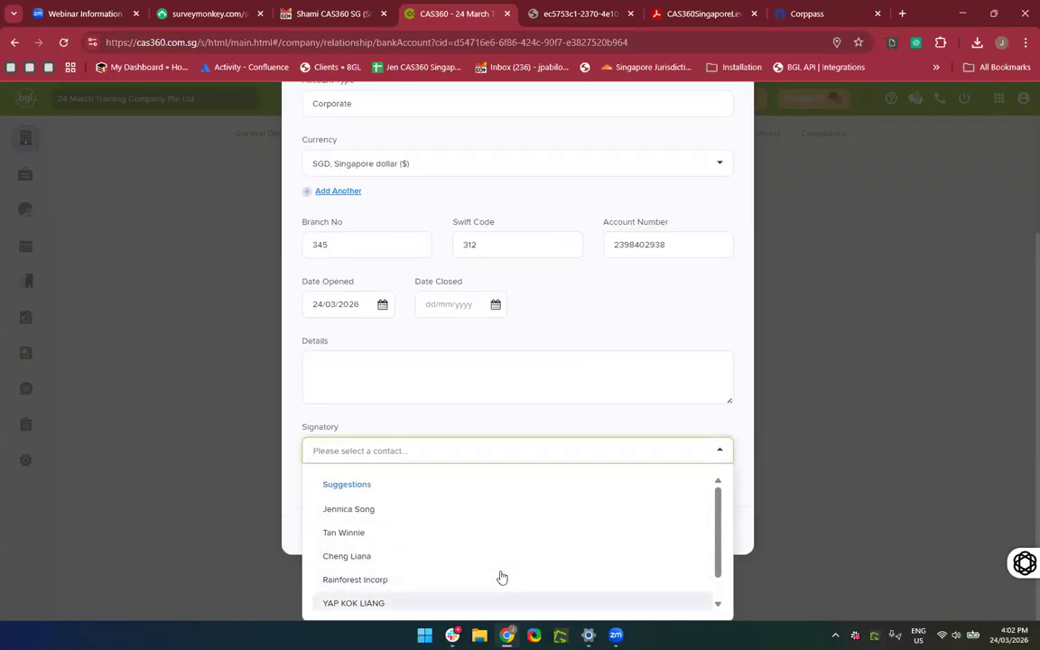
left_click(414, 513)
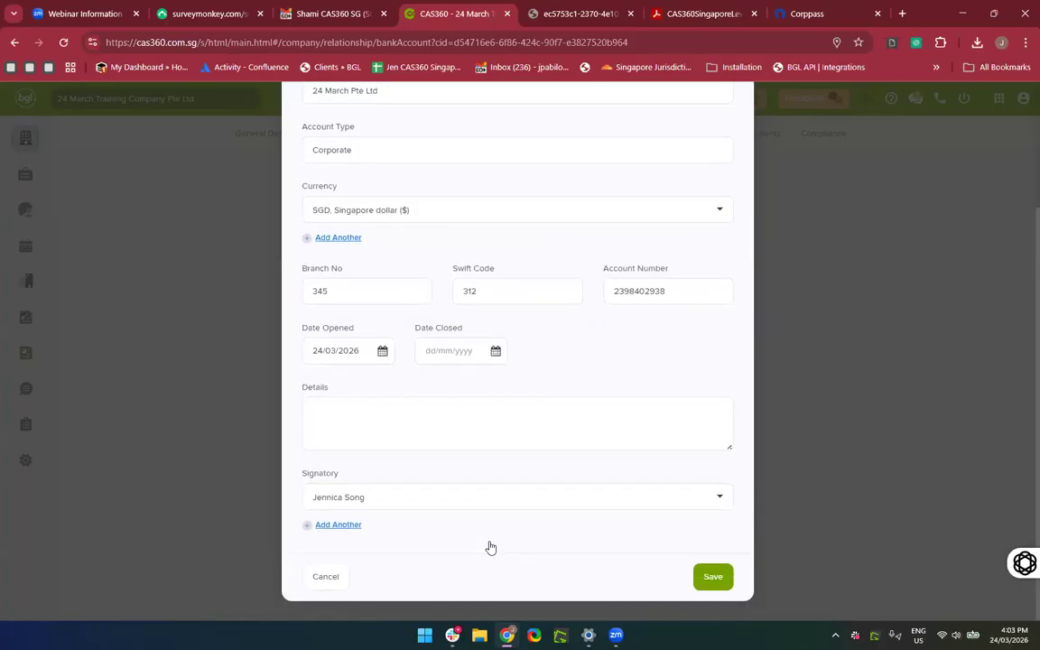
left_click(713, 578)
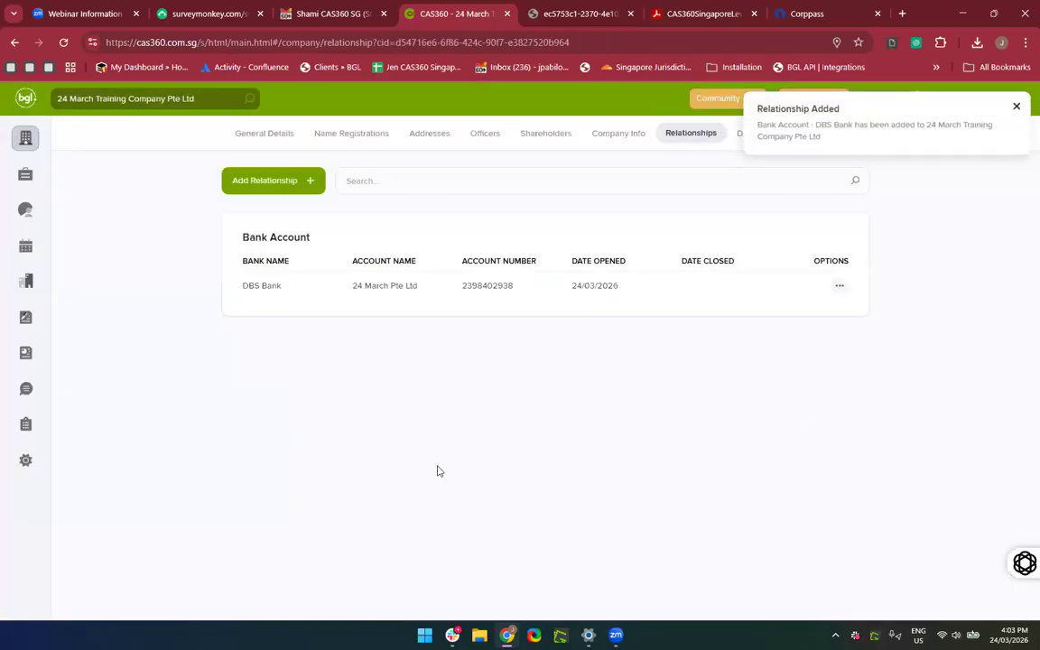
Filter Company Registrations by '24 March' to show 24 March Training Company Pte Ltd.
left_click(38, 144)
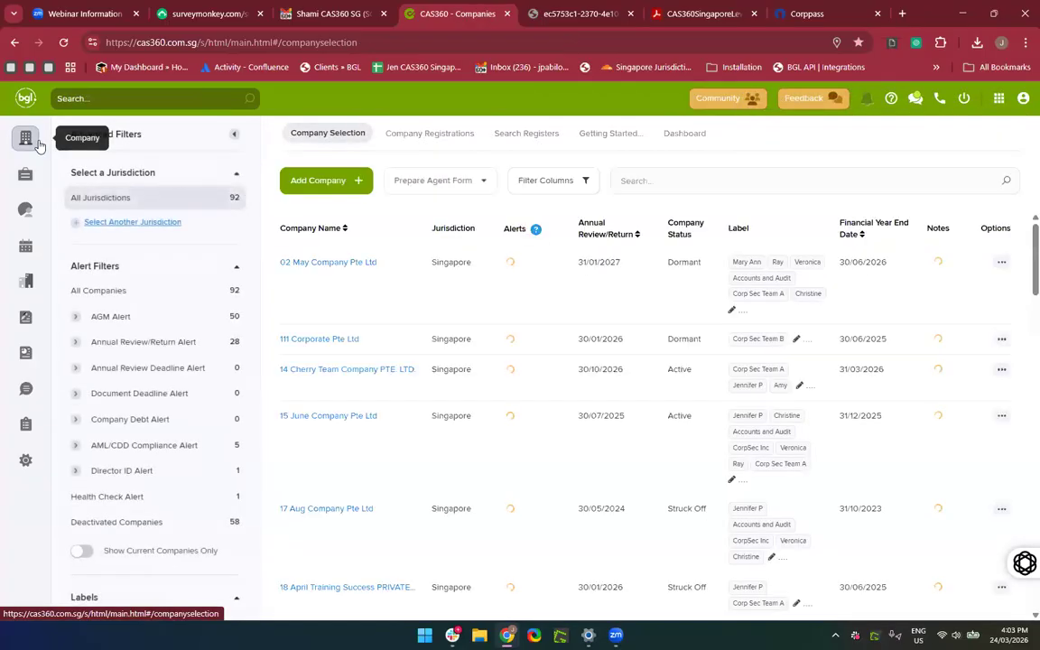
left_click(422, 140)
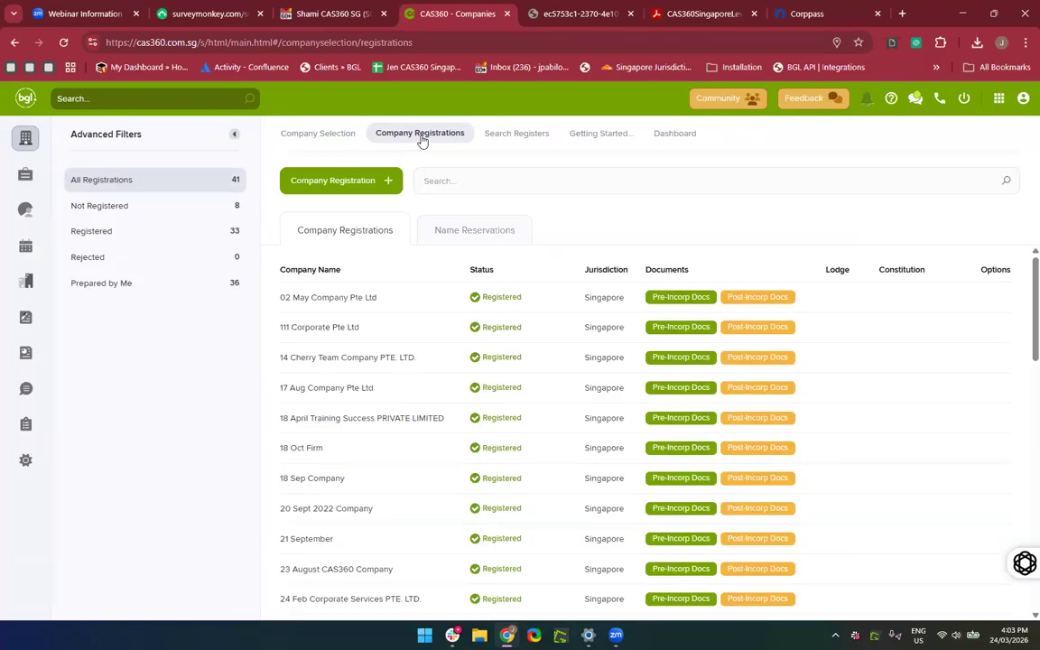
left_click(466, 182)
type("24 March")
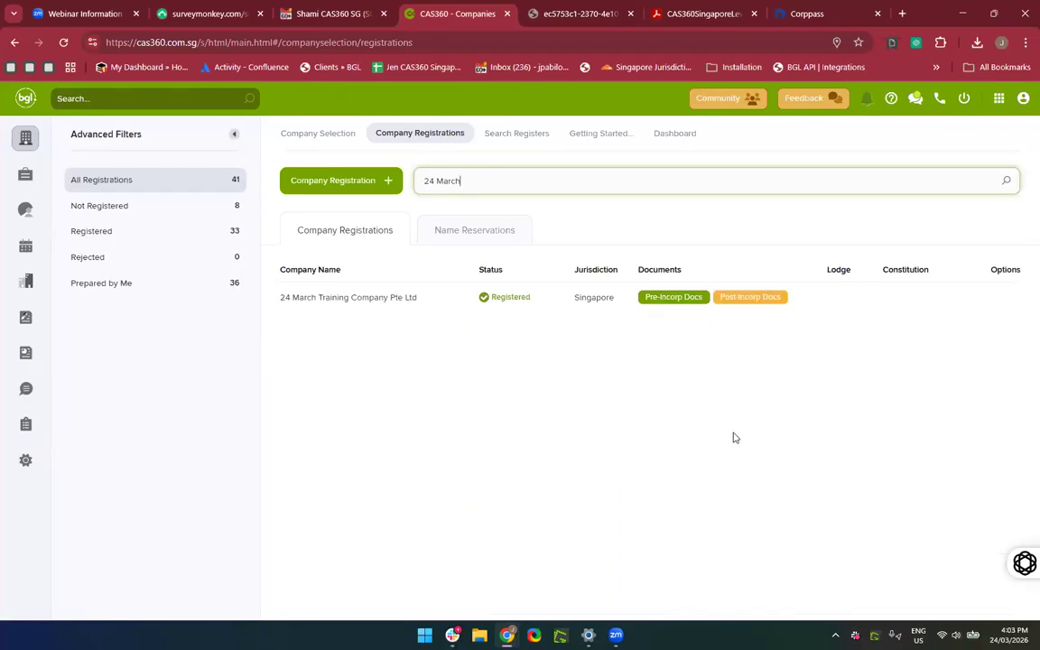
Preview the Bank Account Opening Minutes or Resolution PDF from Post-Incorp Docs.
left_click(738, 299)
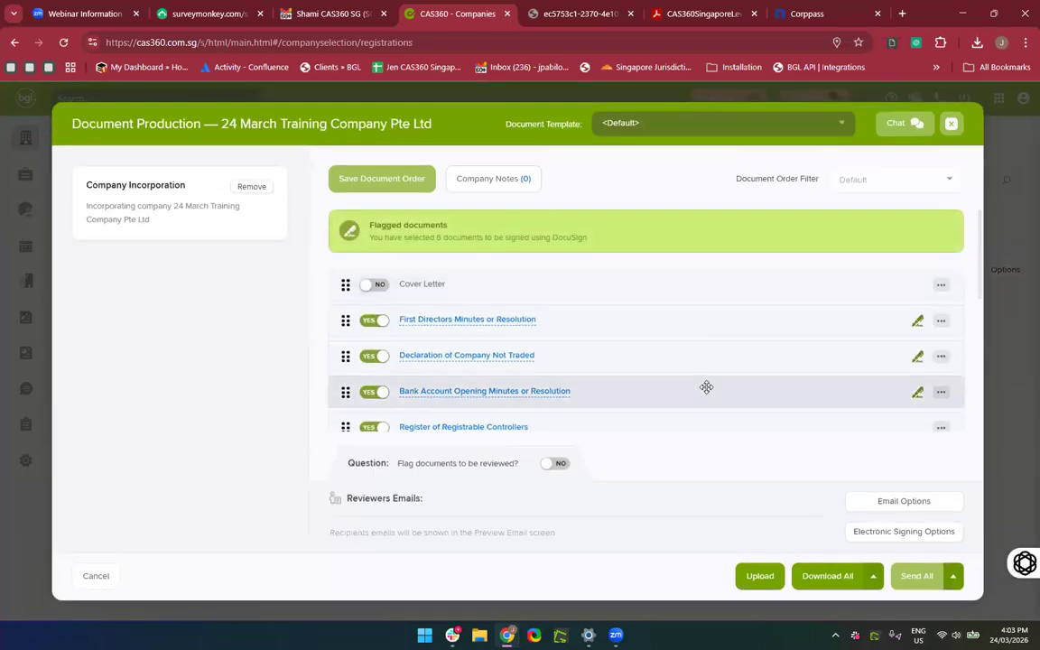
scroll(706, 388, "down", 1)
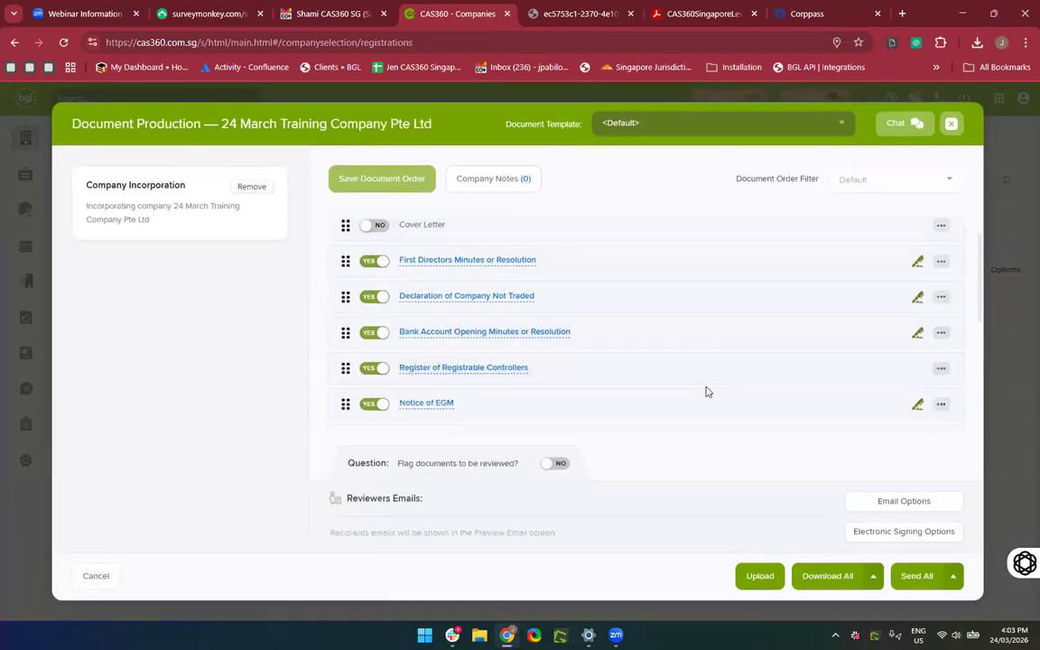
scroll(707, 391, "down", 1)
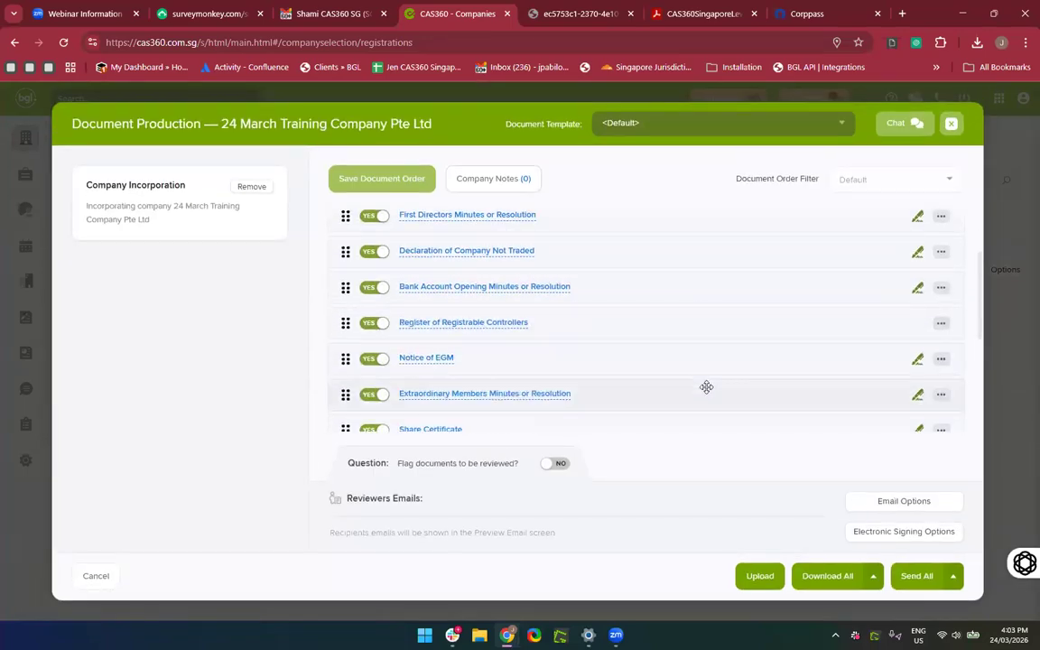
left_click(429, 288)
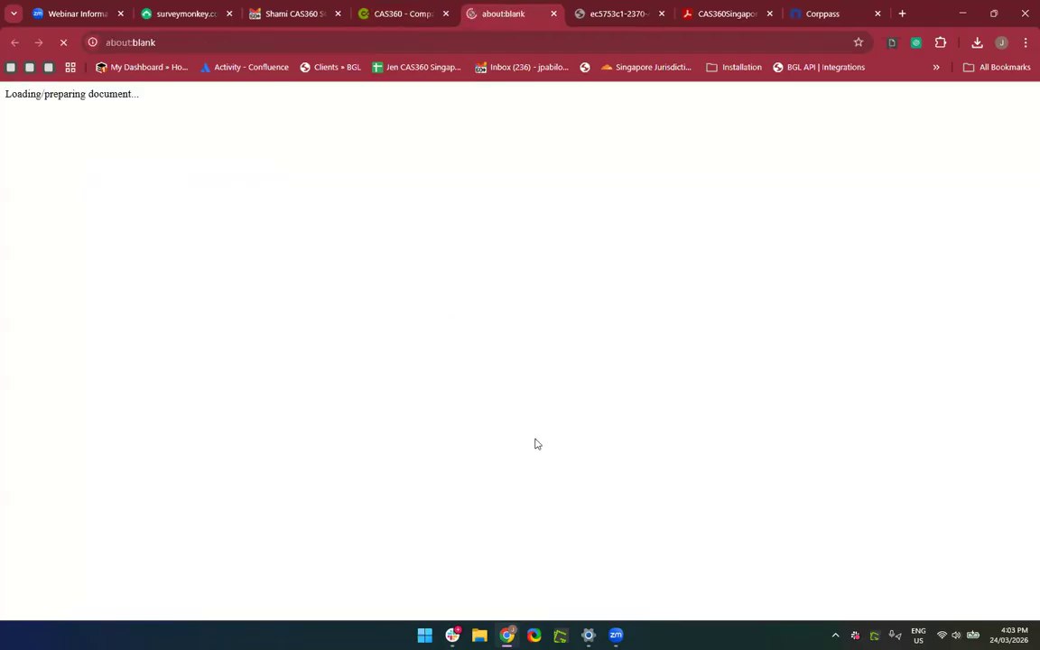
scroll(592, 462, "down", 2)
scroll(593, 463, "up", 2)
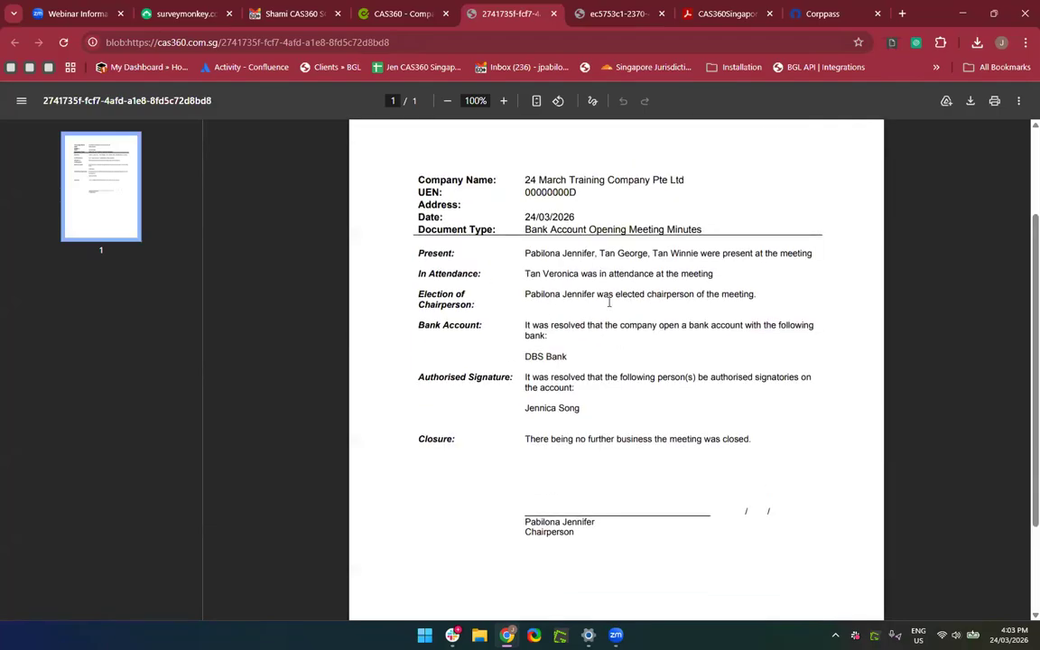
scroll(609, 303, "down", 2)
left_click(553, 14)
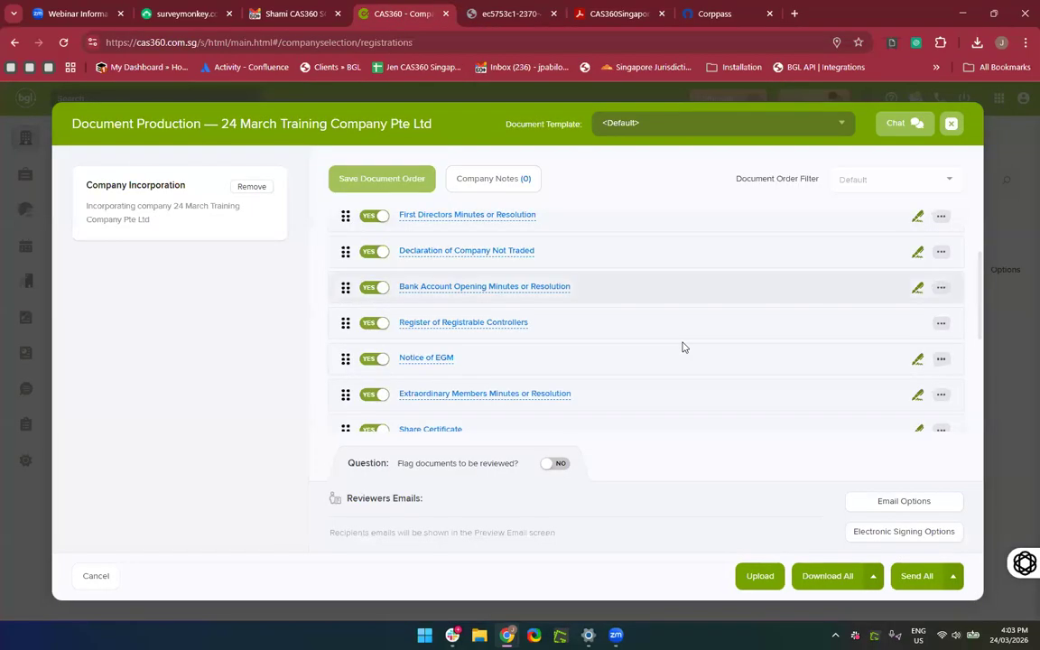
Close the Document Production window.
scroll(682, 347, "down", 2)
scroll(682, 347, "down", 1)
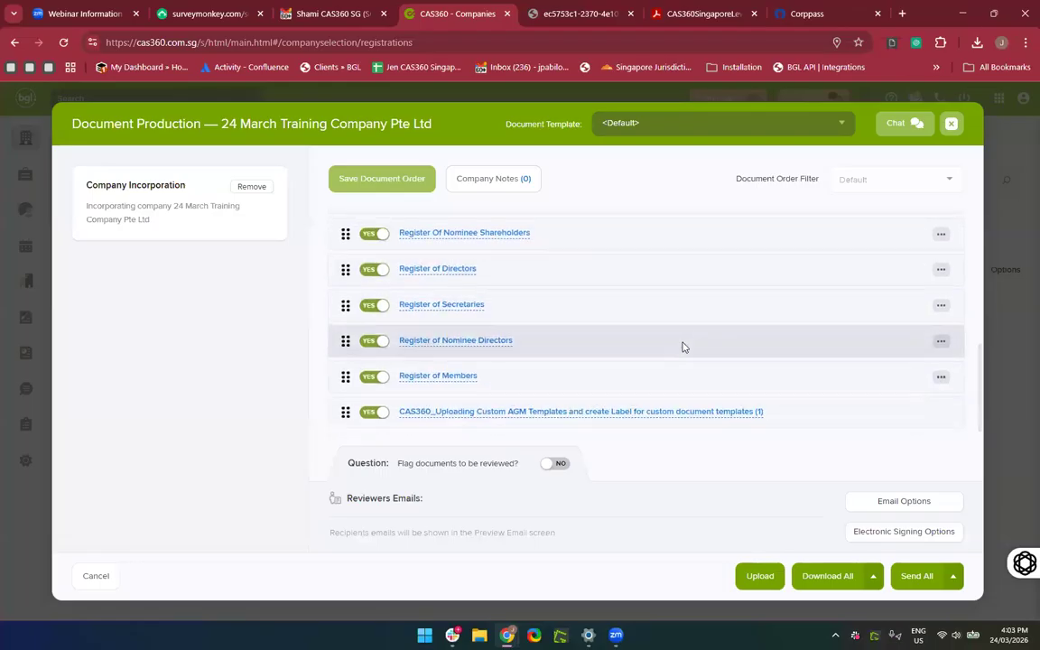
scroll(682, 347, "up", 3)
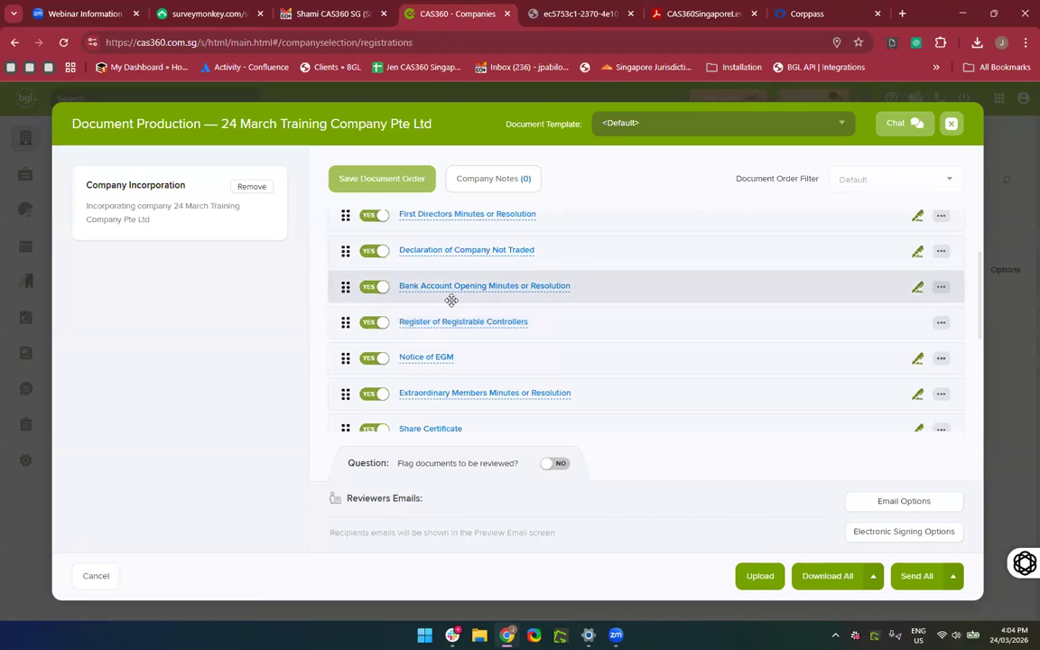
left_click(951, 122)
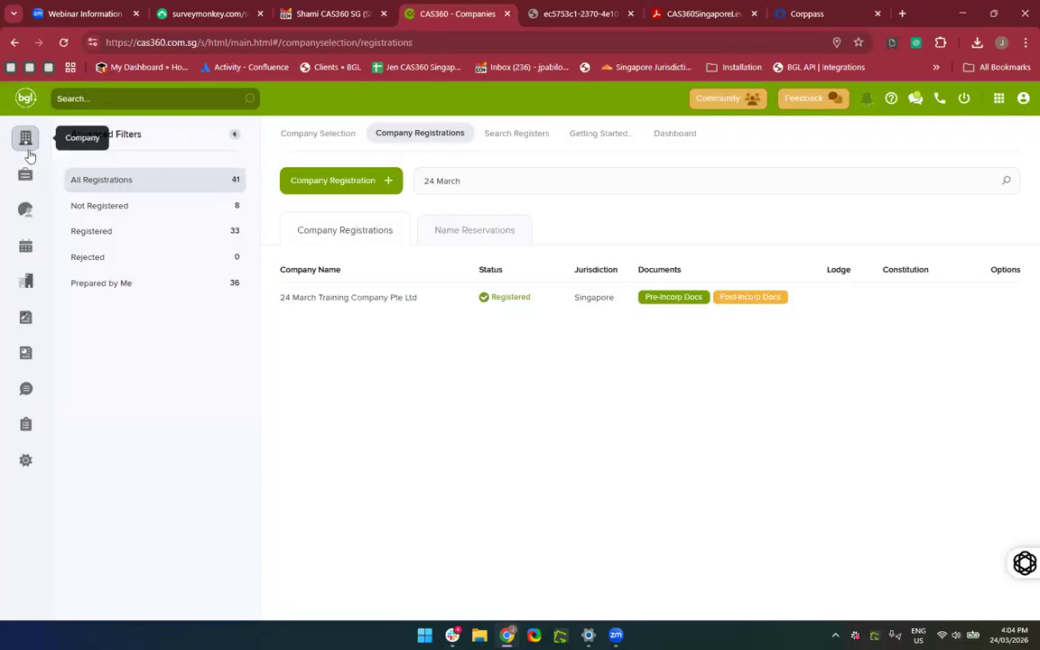
Find 24 March Training Company Pte Ltd and view its relationships and bank account.
left_click(30, 156)
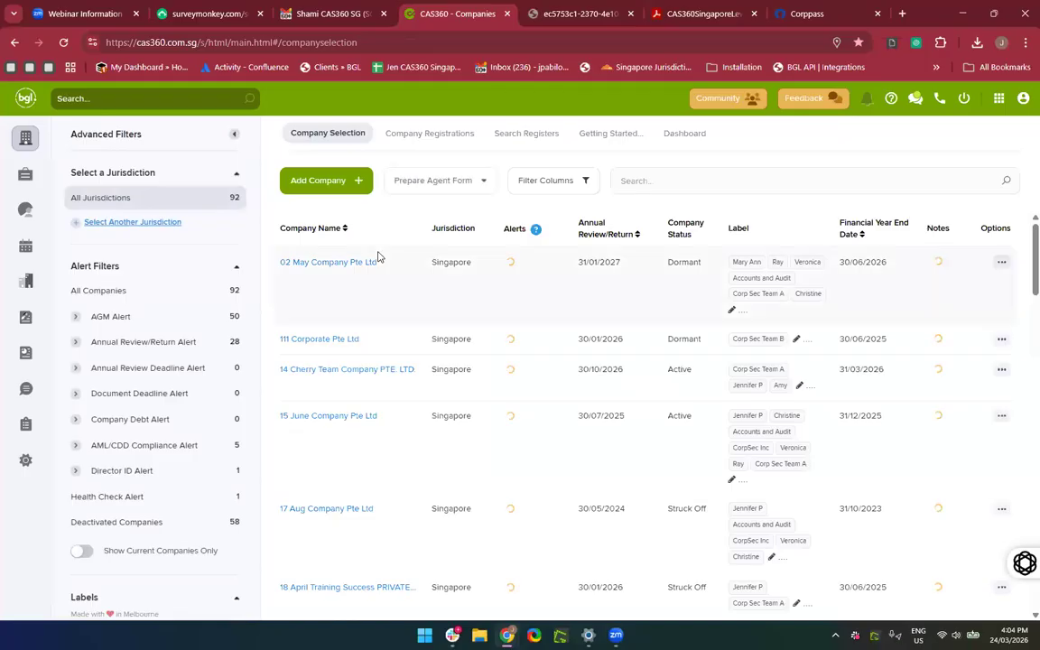
left_click(726, 189)
type("2")
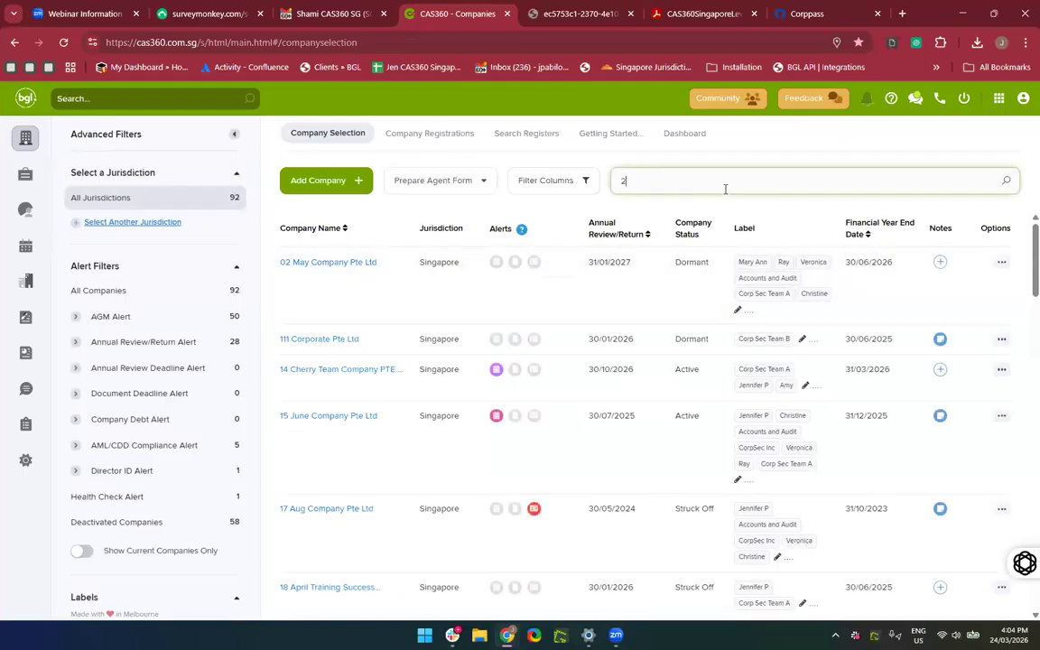
type("4 March")
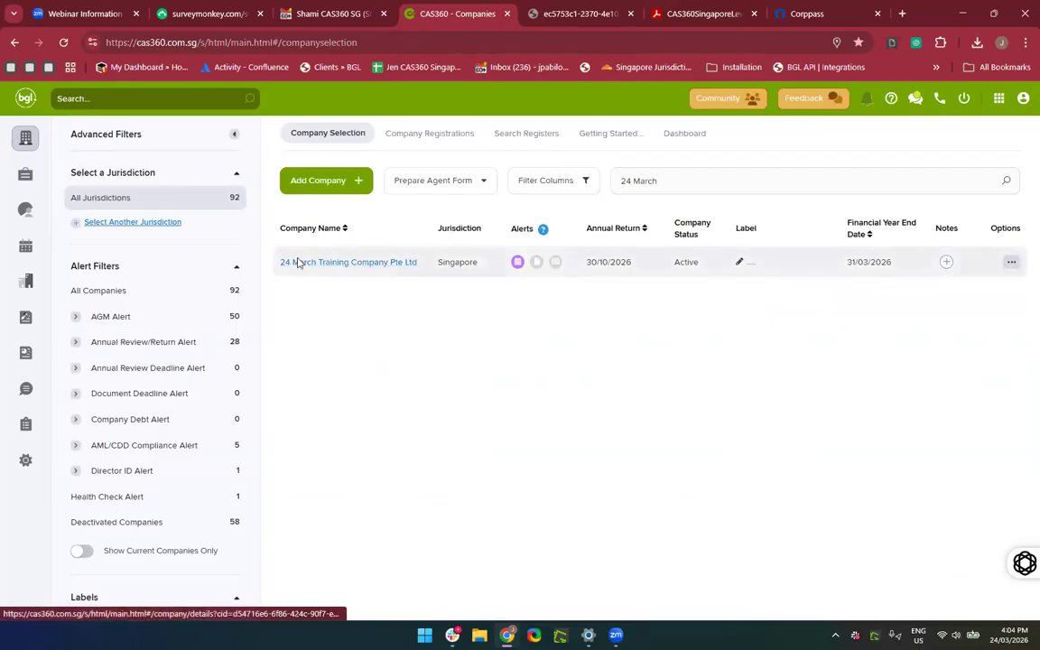
left_click(295, 261)
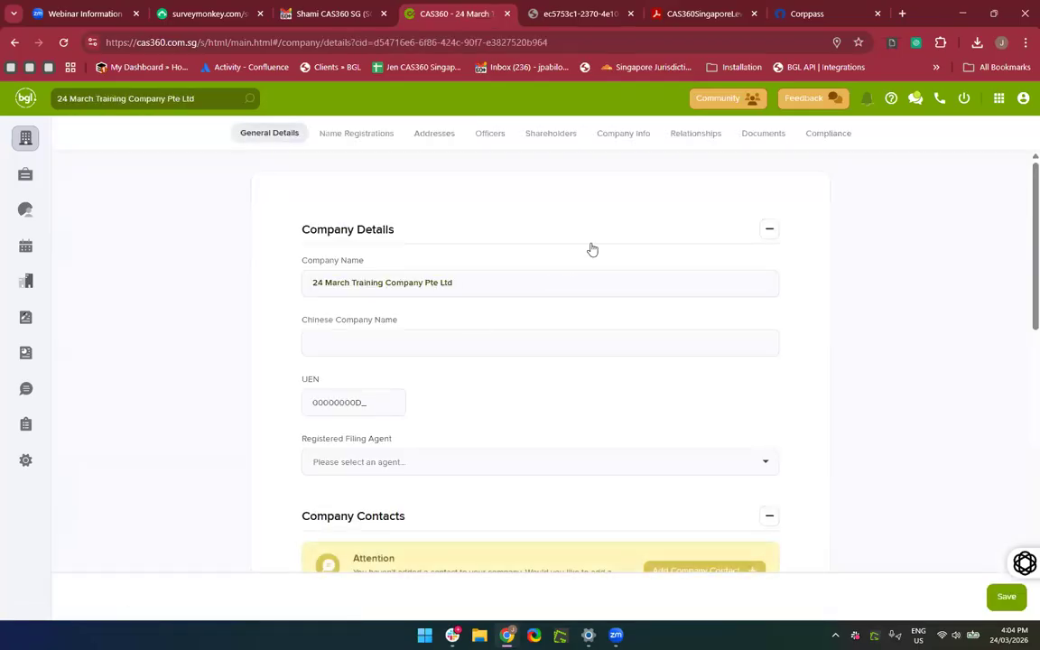
left_click(694, 135)
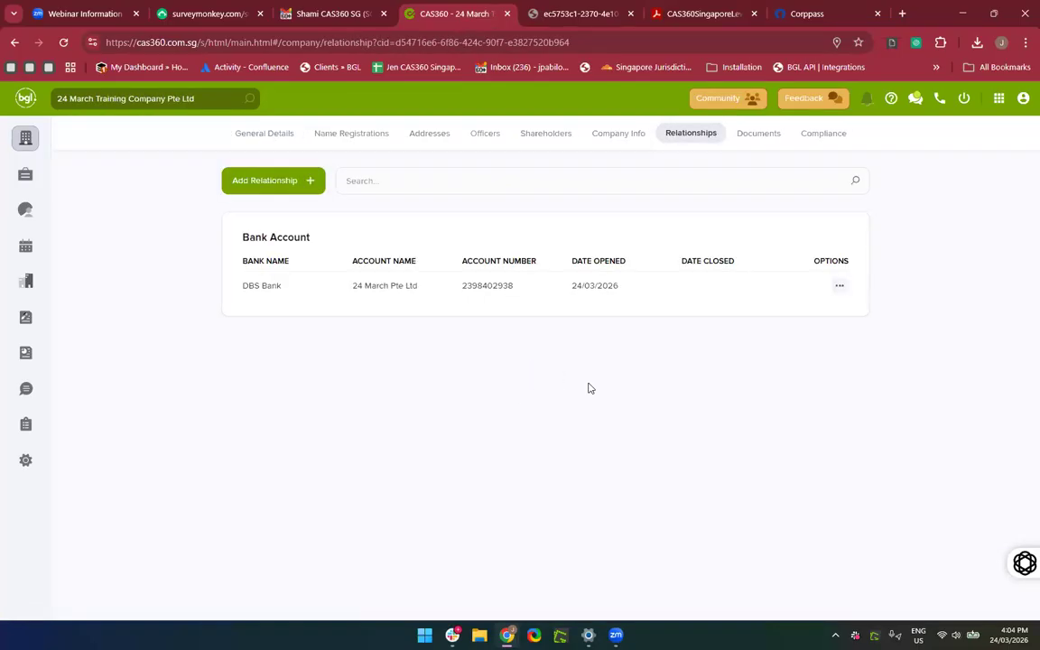
Open and cancel a new Bank Account form, then return to the companies list.
left_click(276, 185)
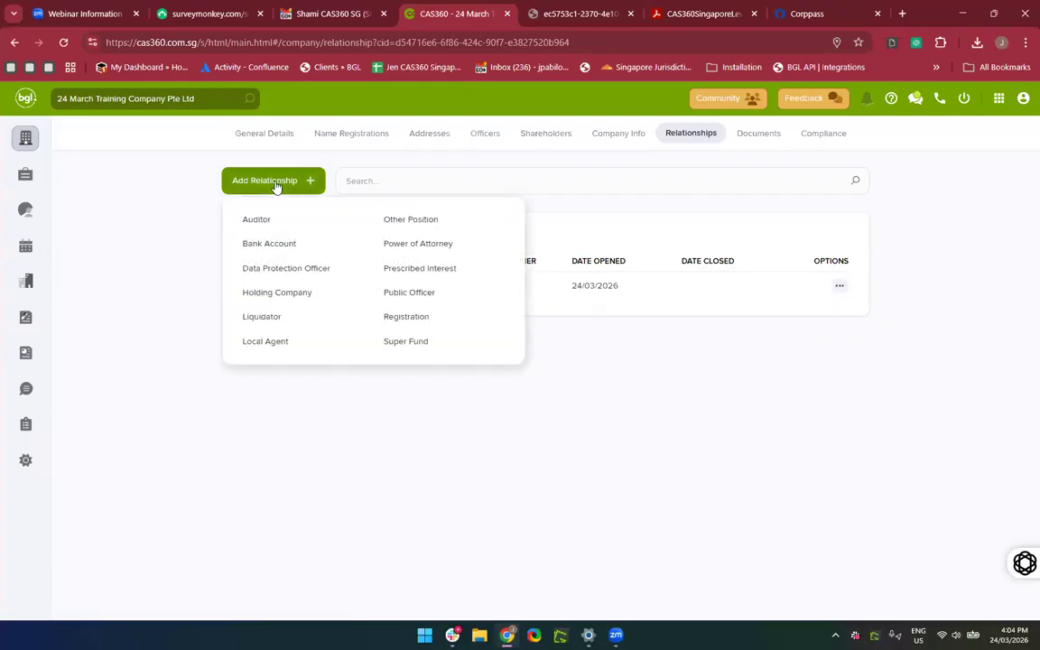
left_click(259, 246)
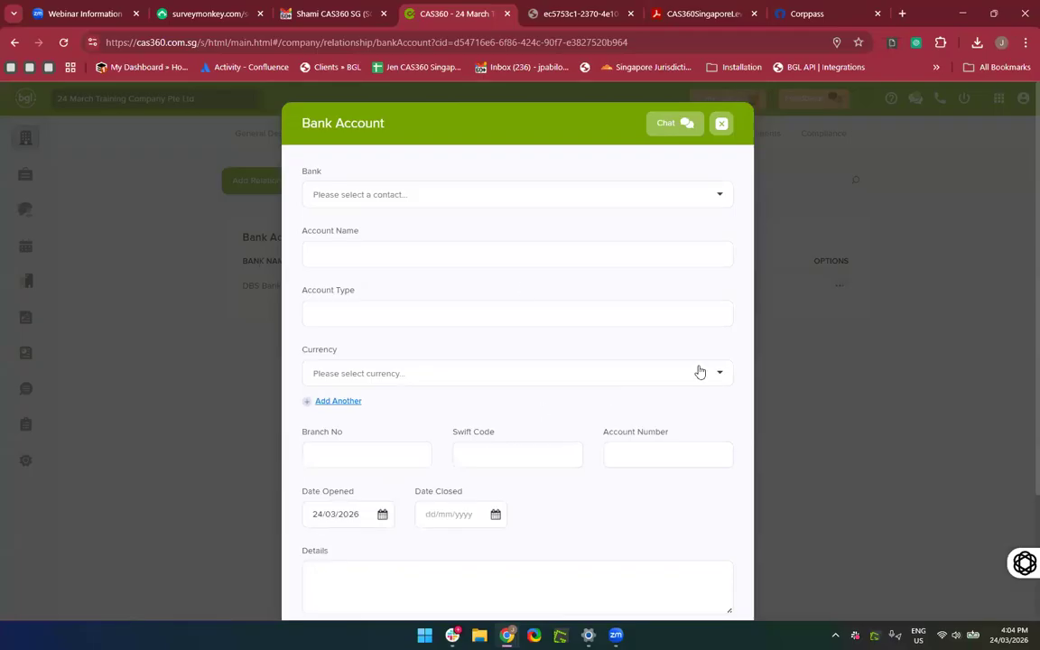
left_click(722, 126)
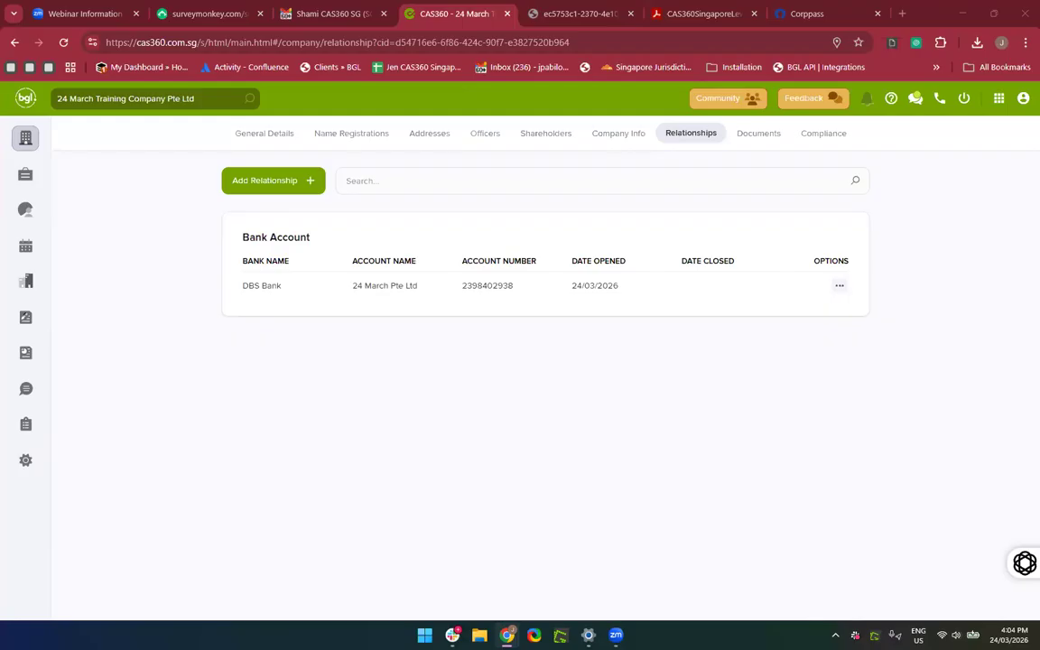
left_click_drag(398, 488, 197, 280)
left_click(155, 255)
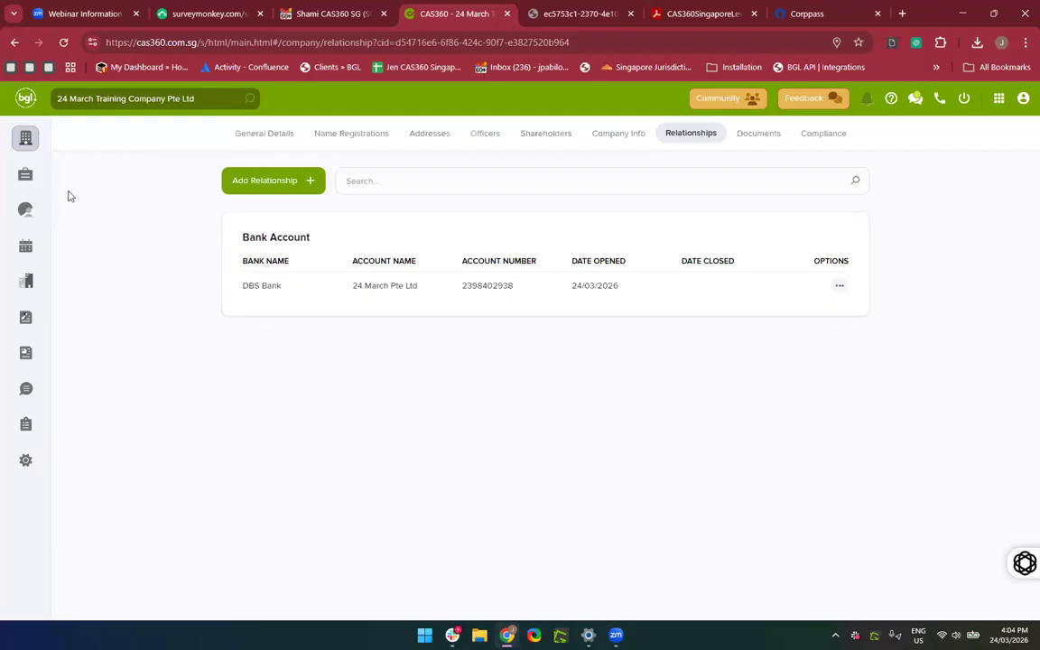
left_click(23, 137)
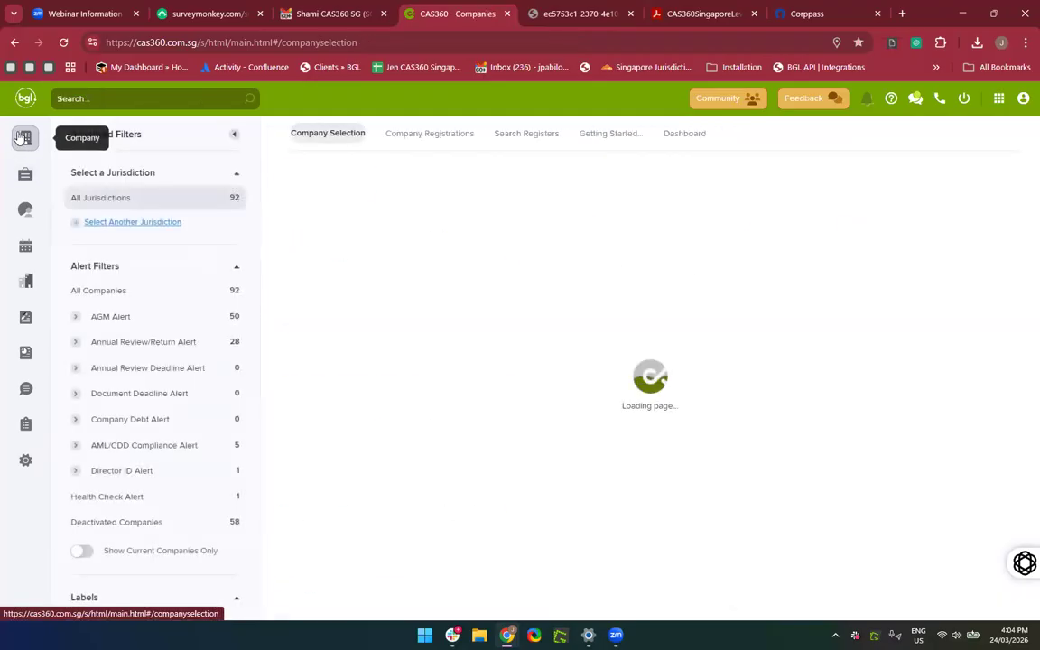
Set the Search Registers From date to 01/03/2020 and show LITTLE SUNSHINE's actions.
left_click(510, 137)
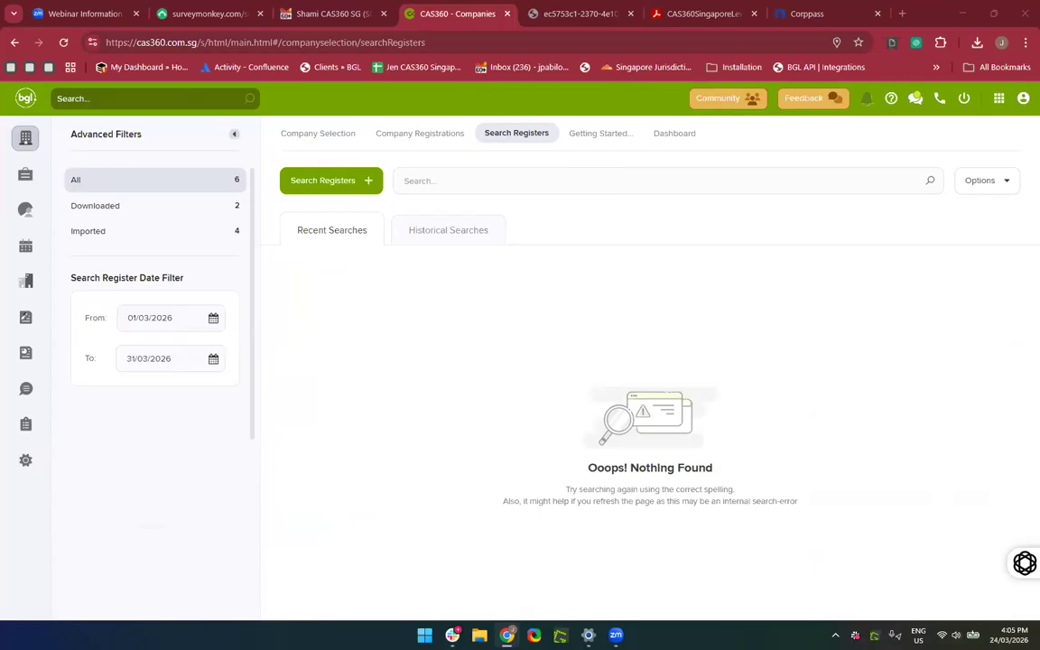
left_click(176, 327)
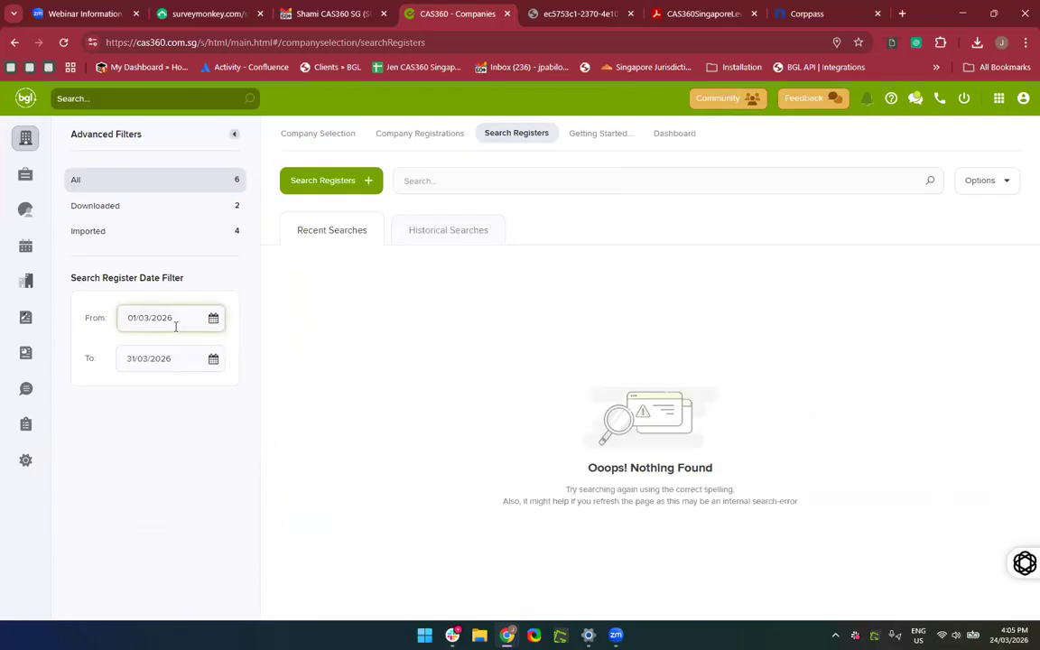
key("BackSpace")
key("BackSpace")
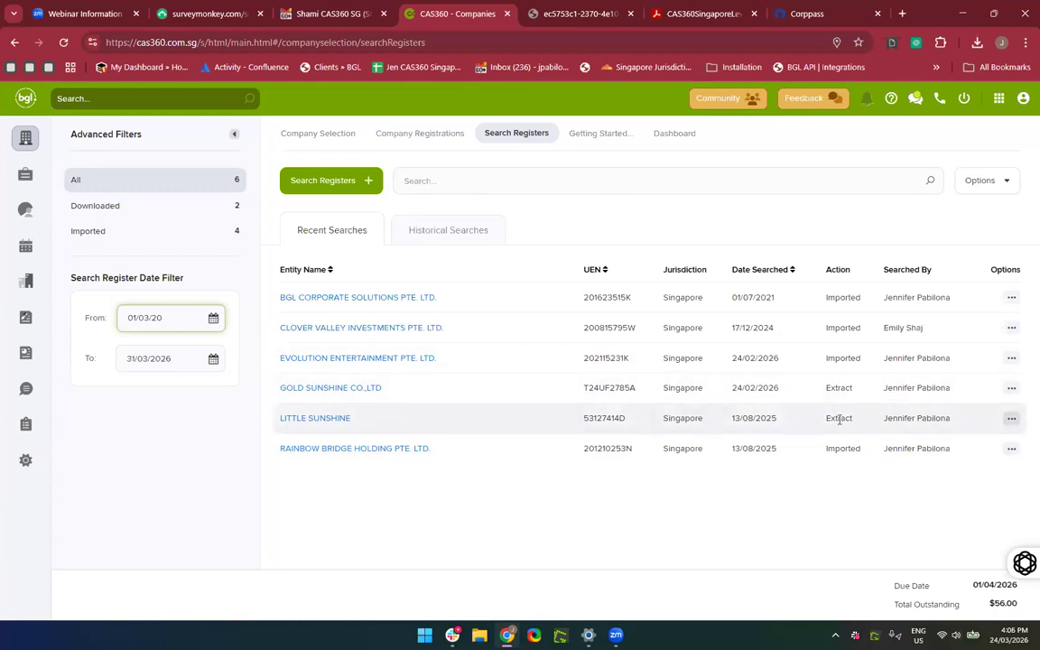
type("20")
key("Tab")
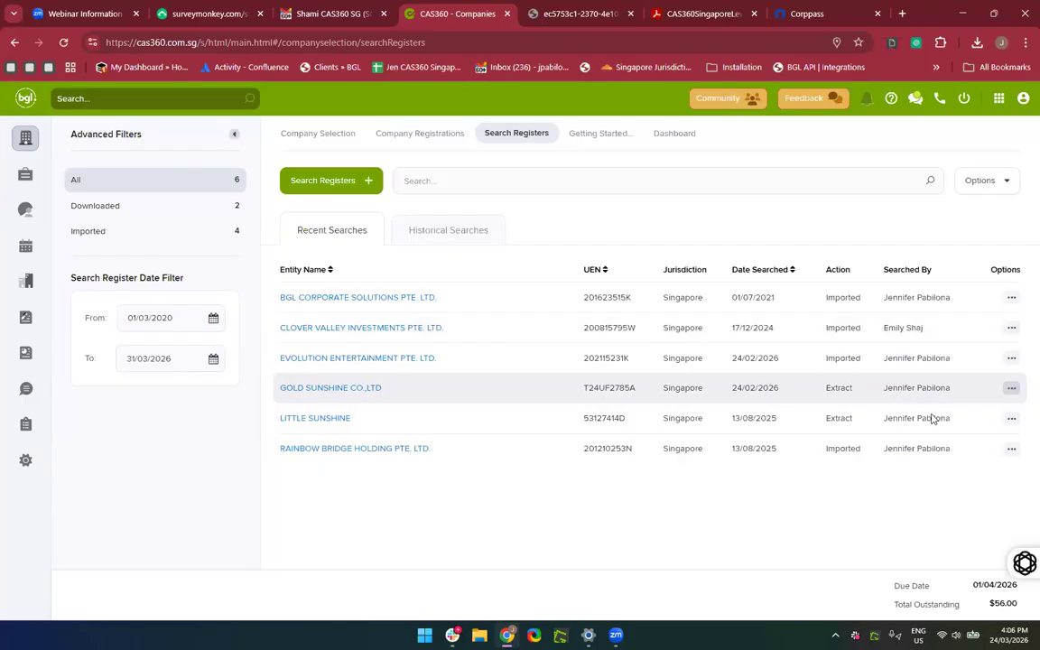
left_click(1011, 418)
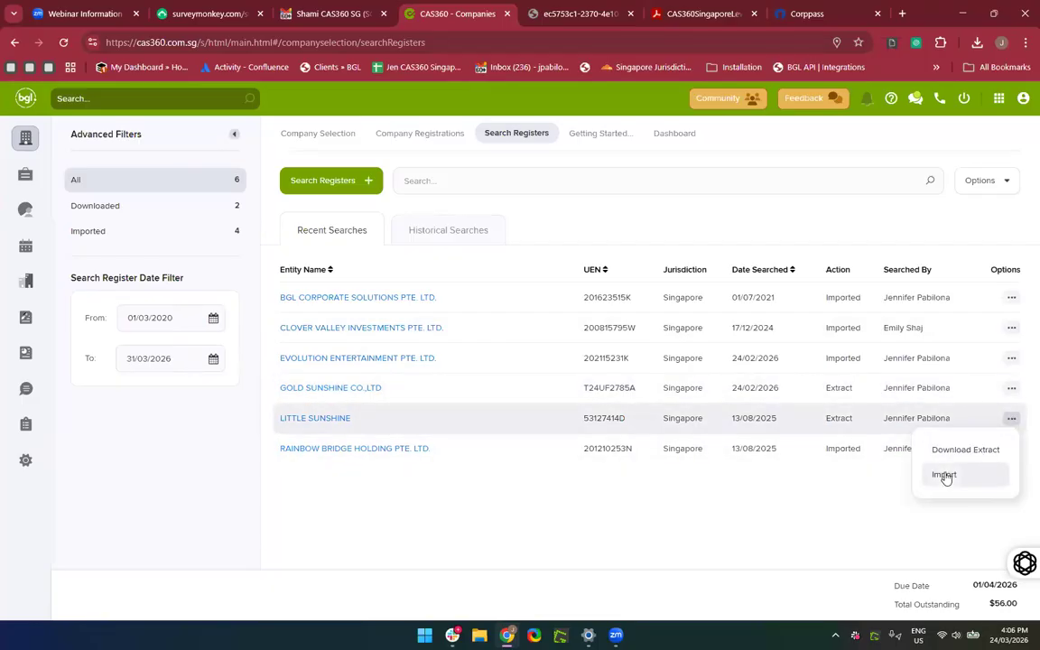
Search companies for 'Little Sunshine', finding none, then return to Search Registers.
left_click(298, 136)
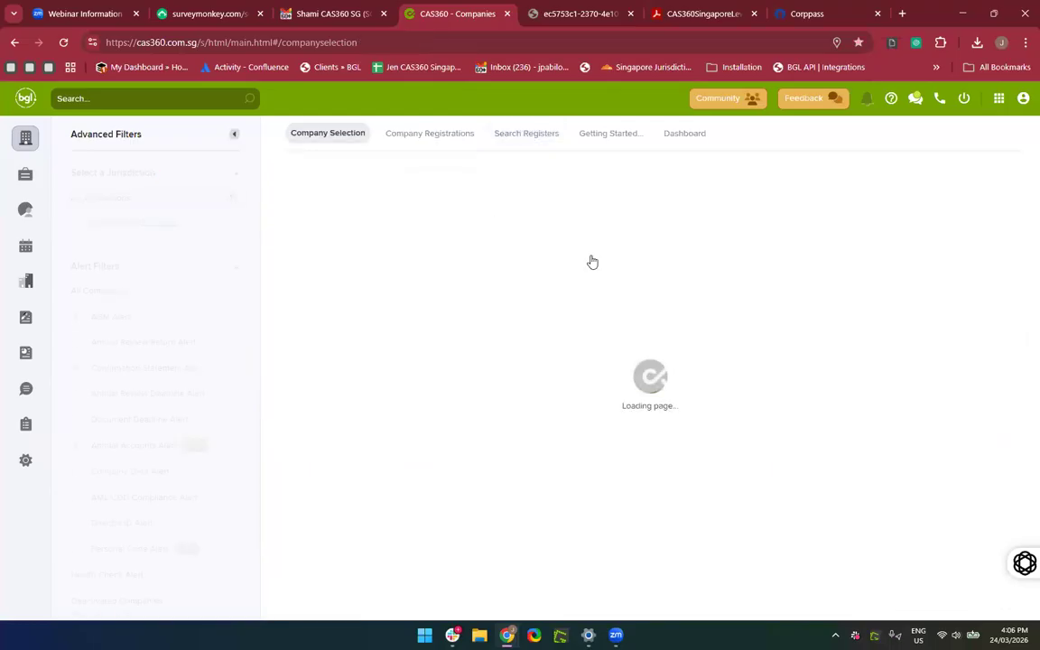
left_click(653, 184)
type("Little Sunsh")
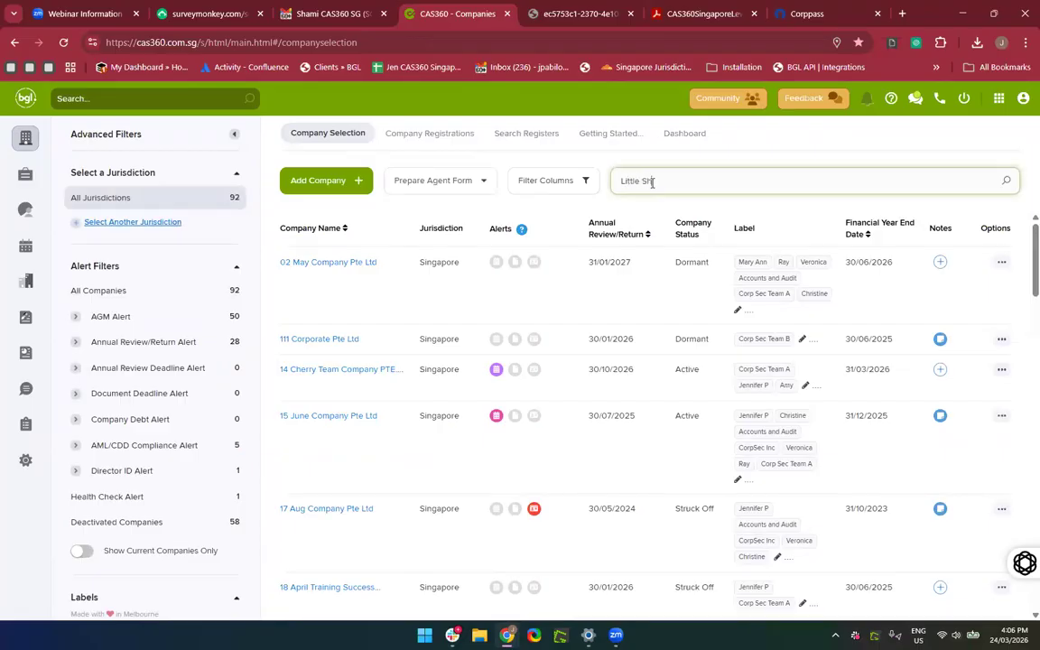
type("ine")
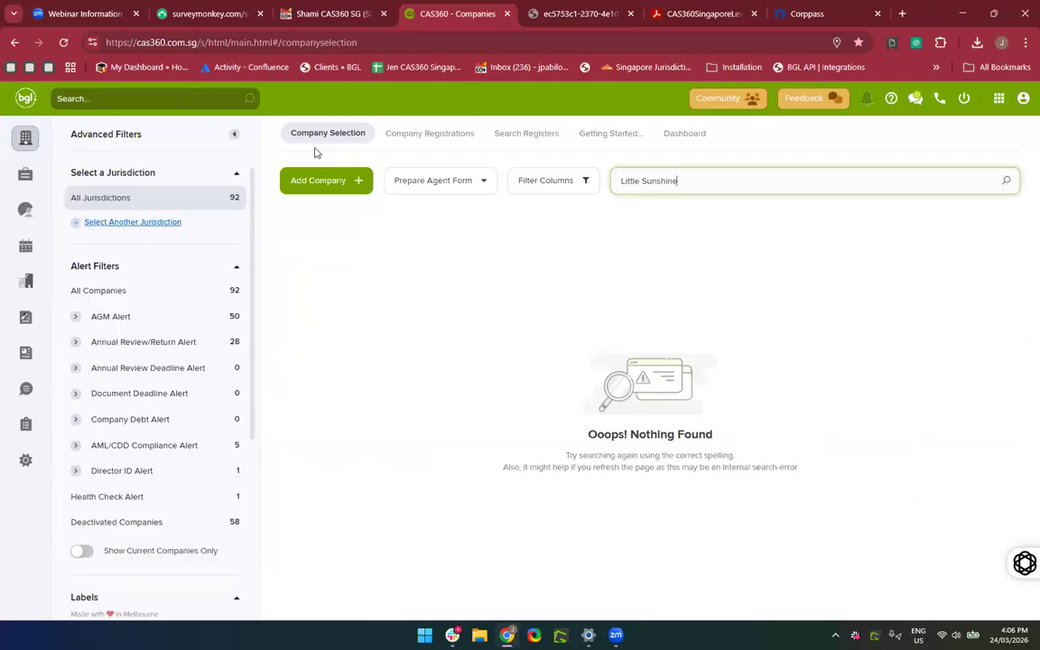
left_click(526, 134)
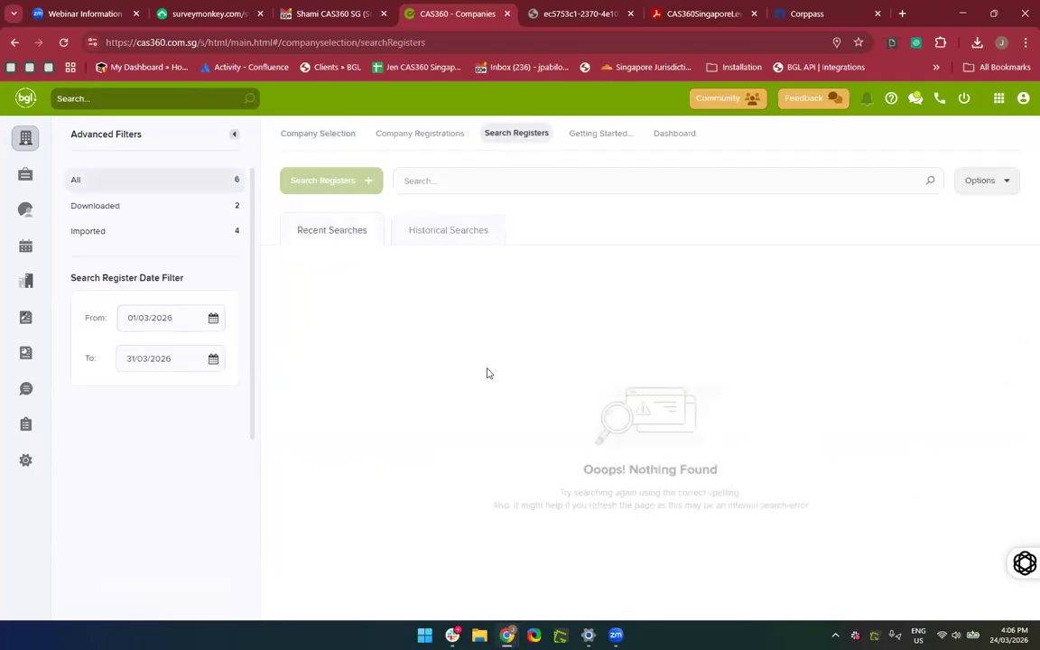
Reset the From date to 01/03/2020 and begin a new ACRA register search.
left_click(176, 324)
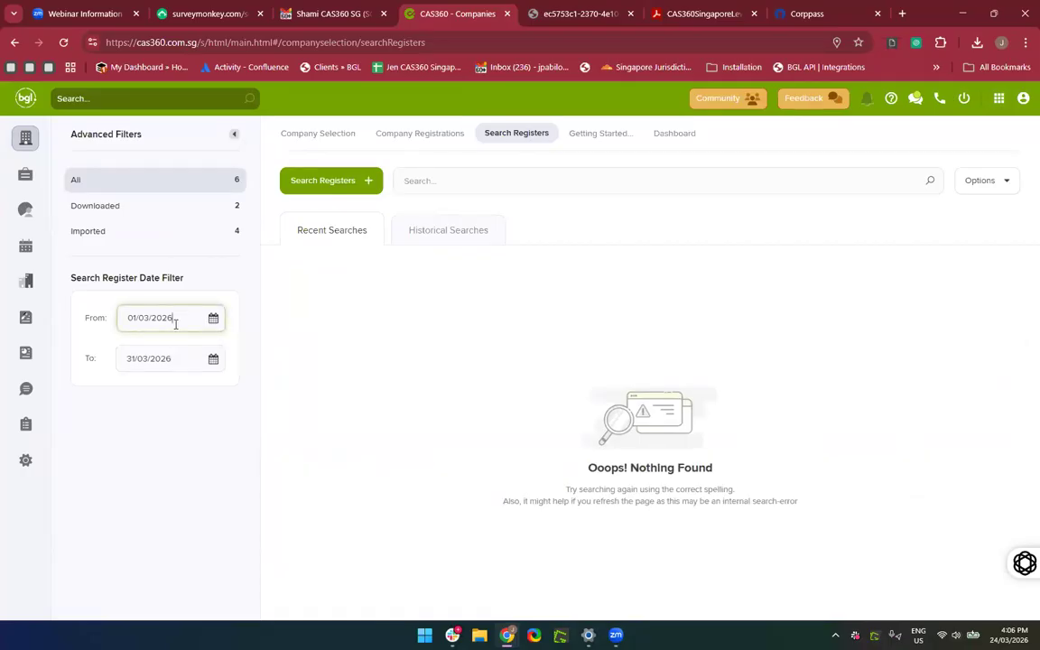
key("BackSpace")
key("BackSpace")
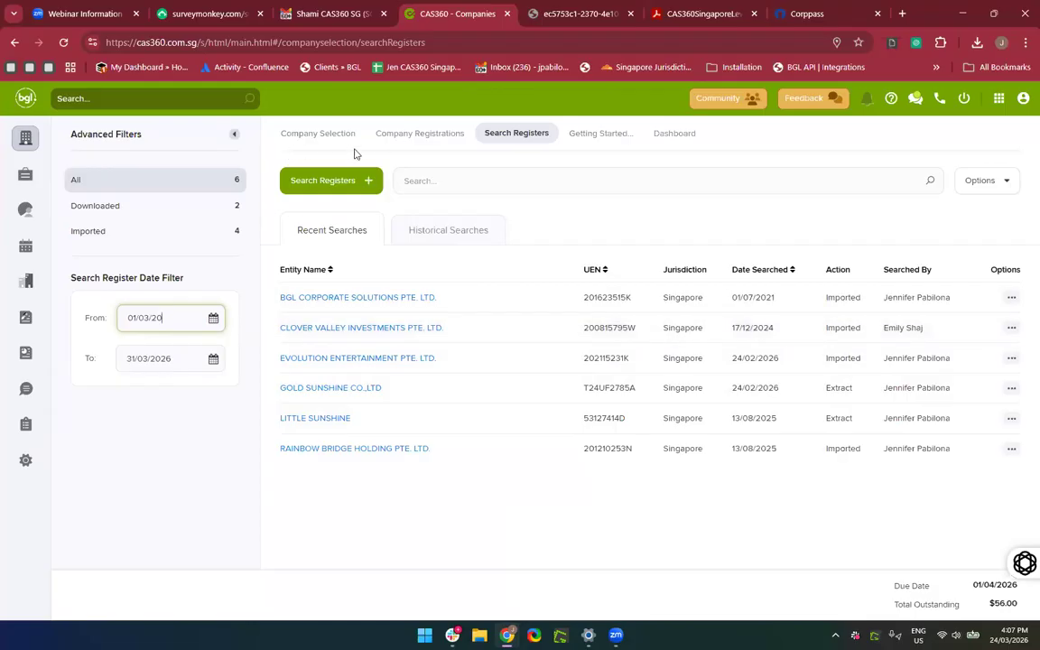
type("20")
left_click(799, 507)
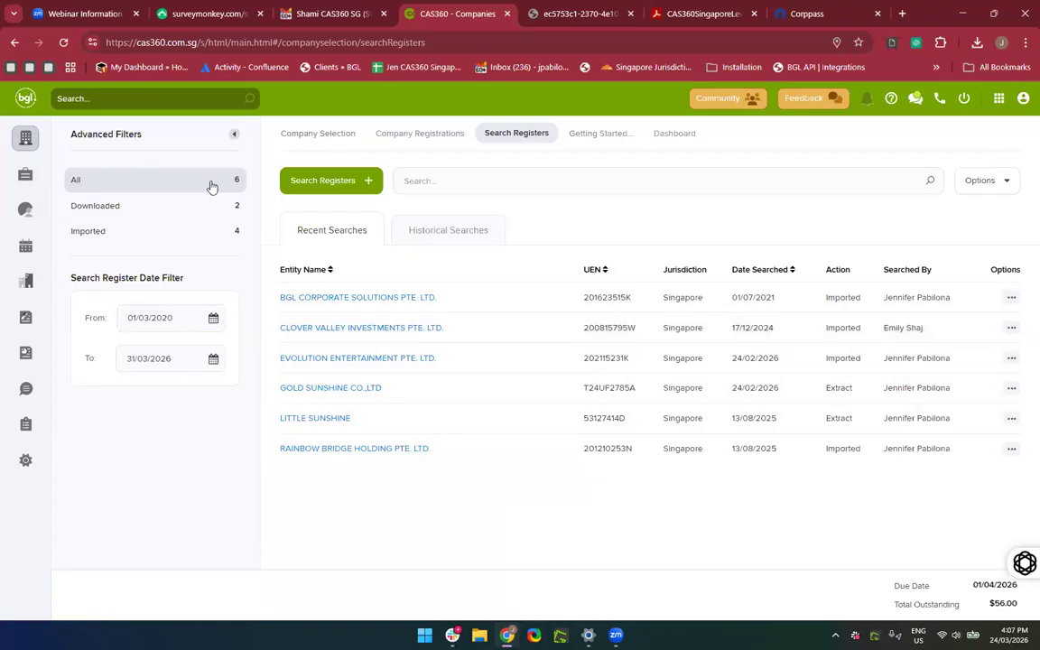
left_click(330, 180)
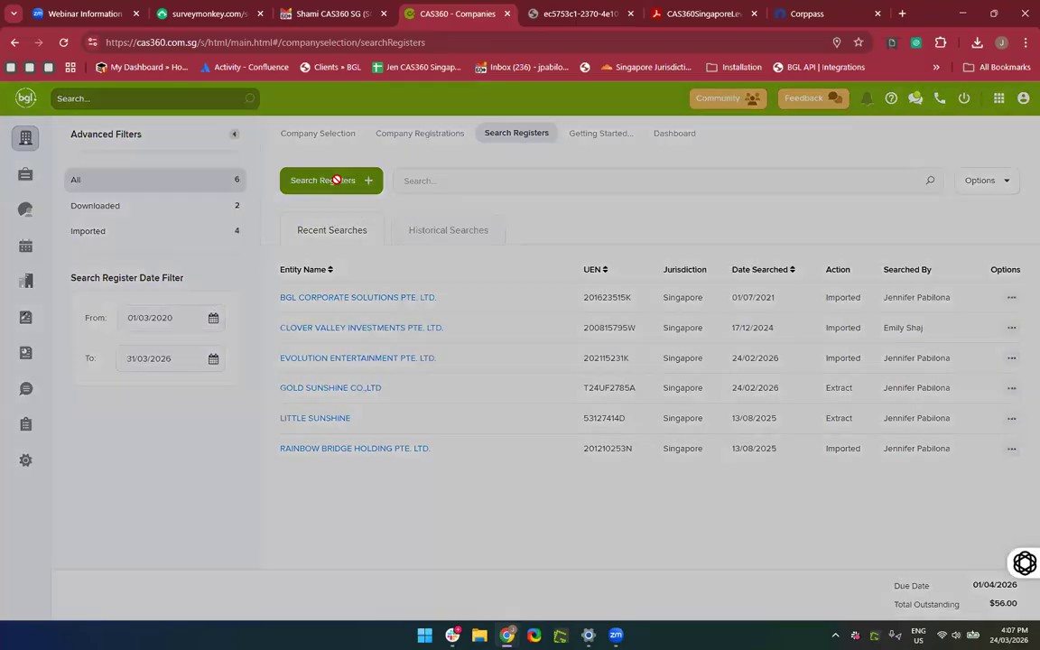
Choose Singapore as jurisdiction and open the help article on purchasing extracts.
left_click(387, 195)
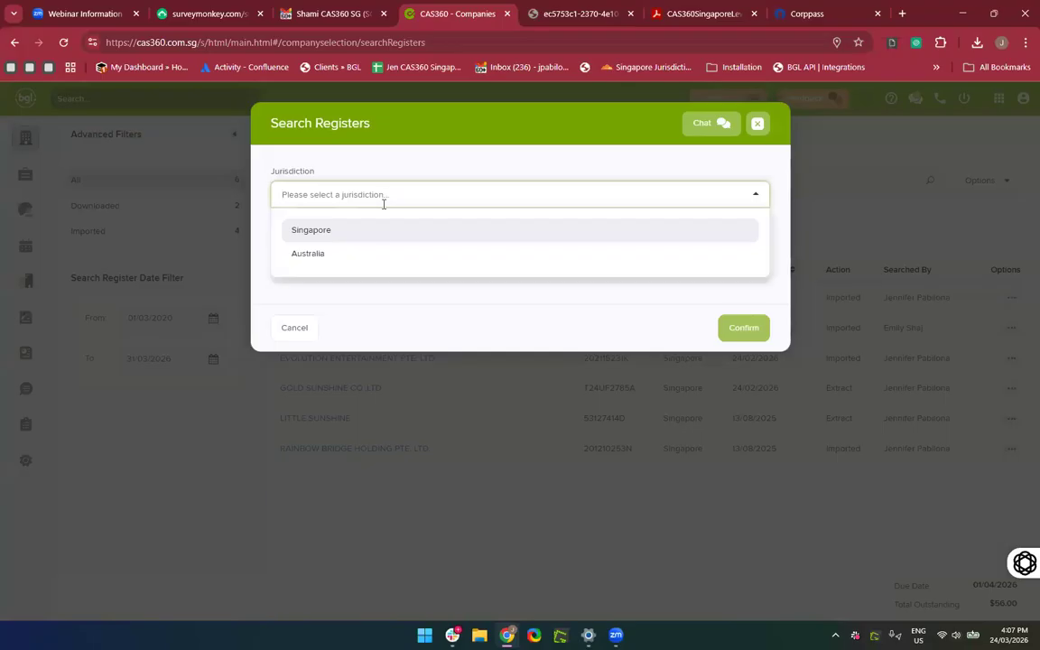
left_click(379, 230)
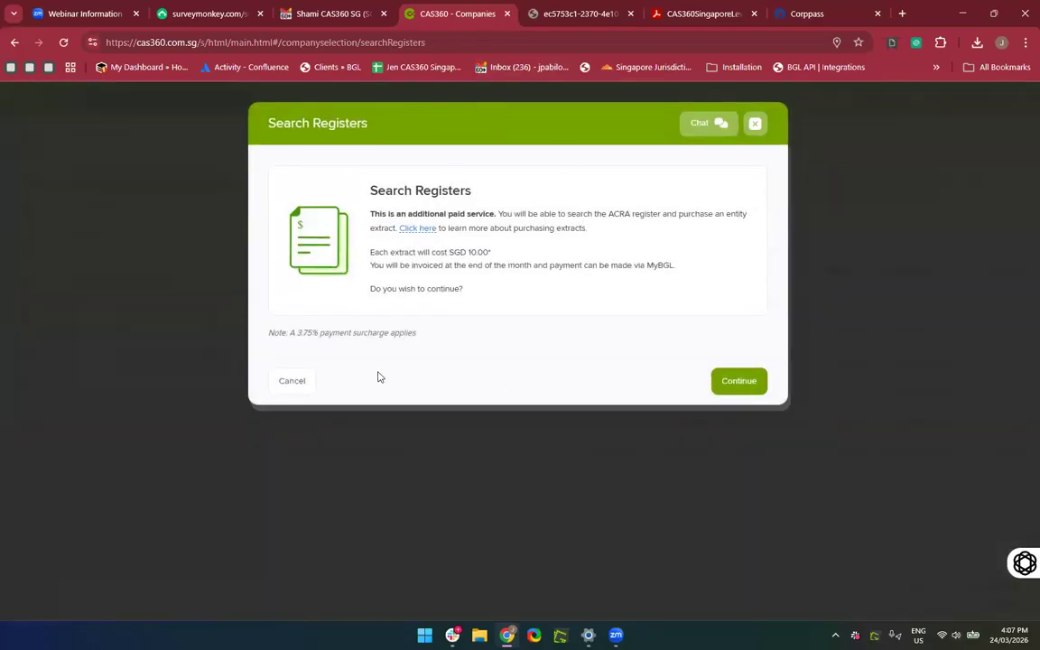
left_click(418, 229)
left_click(397, 24)
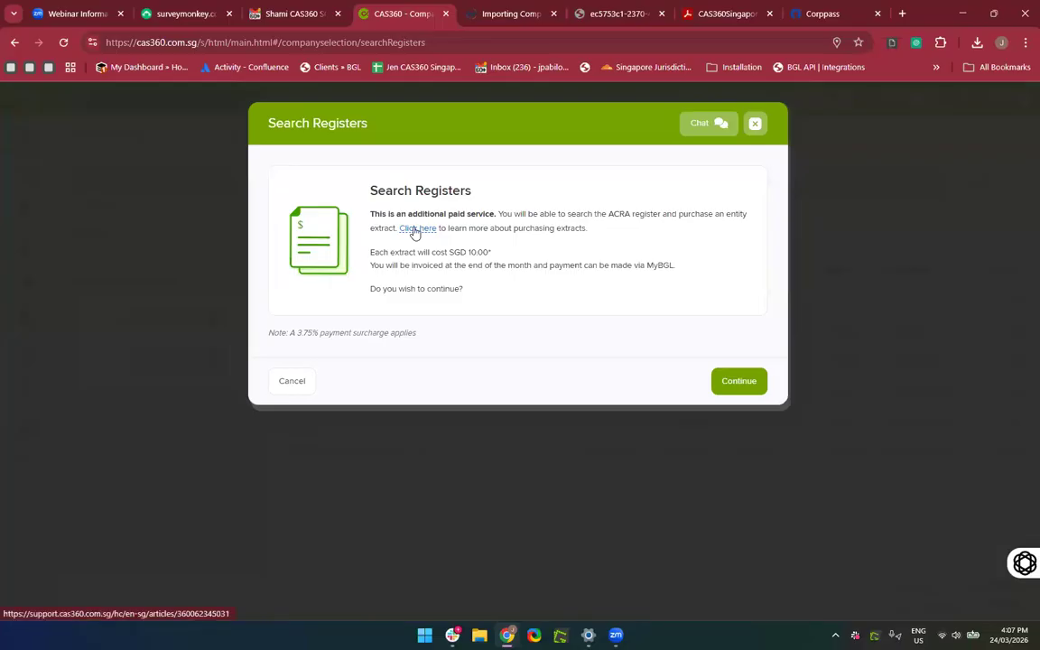
Read through the Importing Company Data from ACRA help article.
left_click(496, 16)
scroll(464, 420, "down", 5)
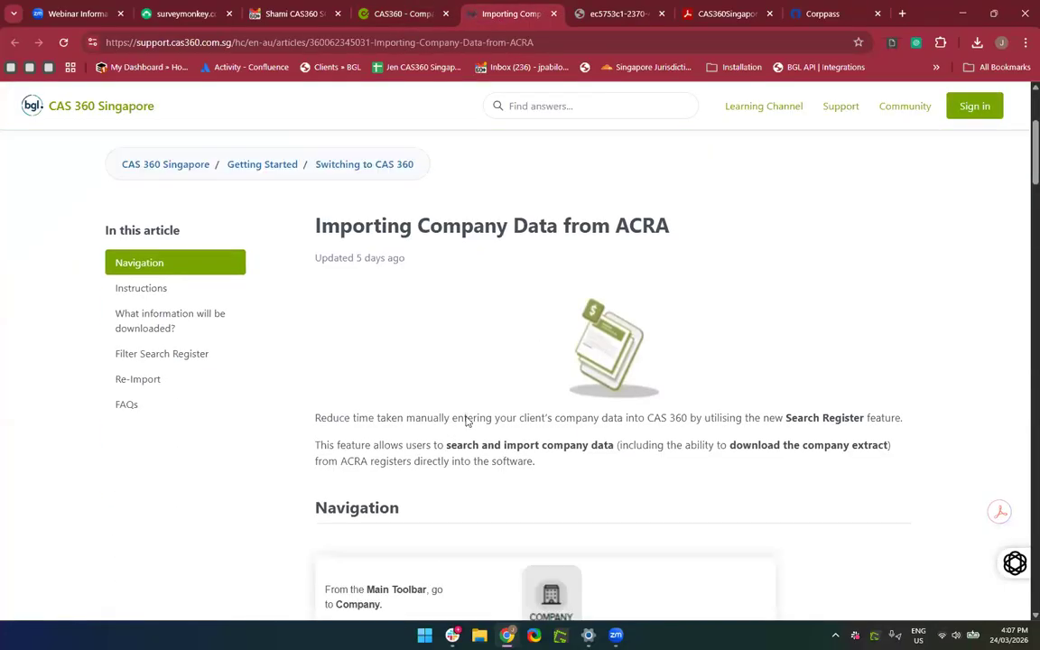
scroll(467, 421, "down", 3)
scroll(466, 423, "up", 3)
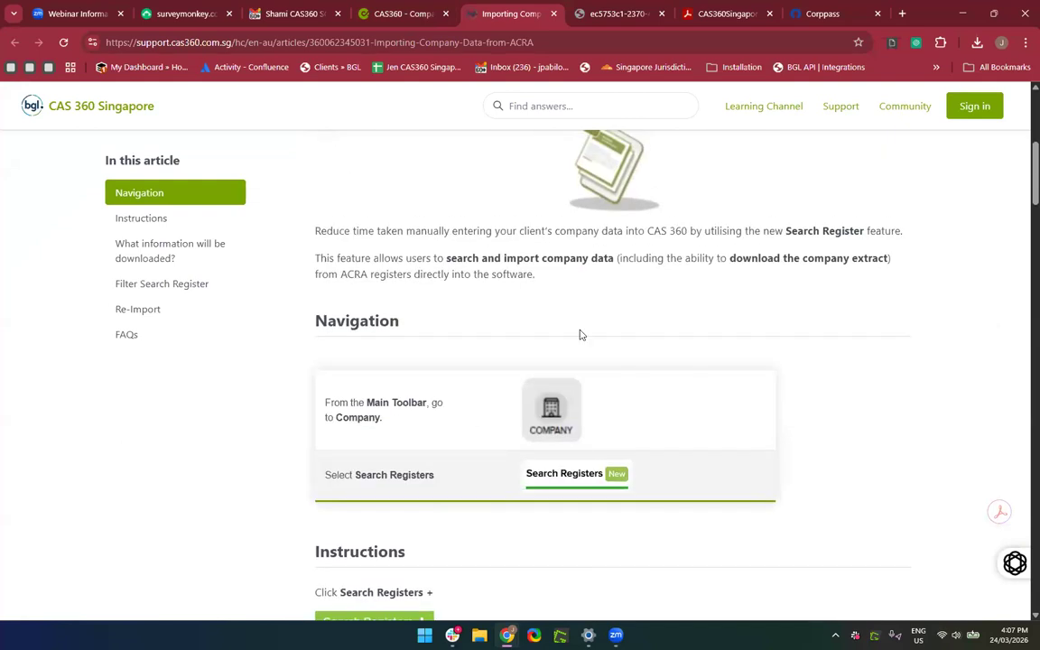
scroll(458, 322, "up", 2)
scroll(541, 356, "down", 3)
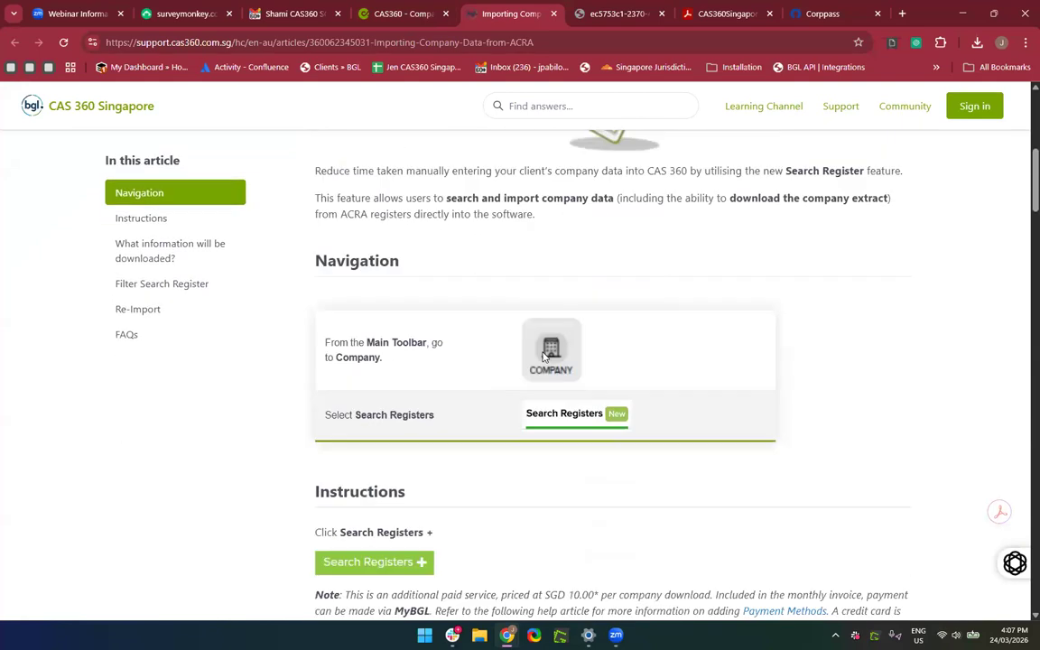
scroll(543, 357, "down", 3)
scroll(365, 406, "down", 3)
scroll(365, 406, "up", 2)
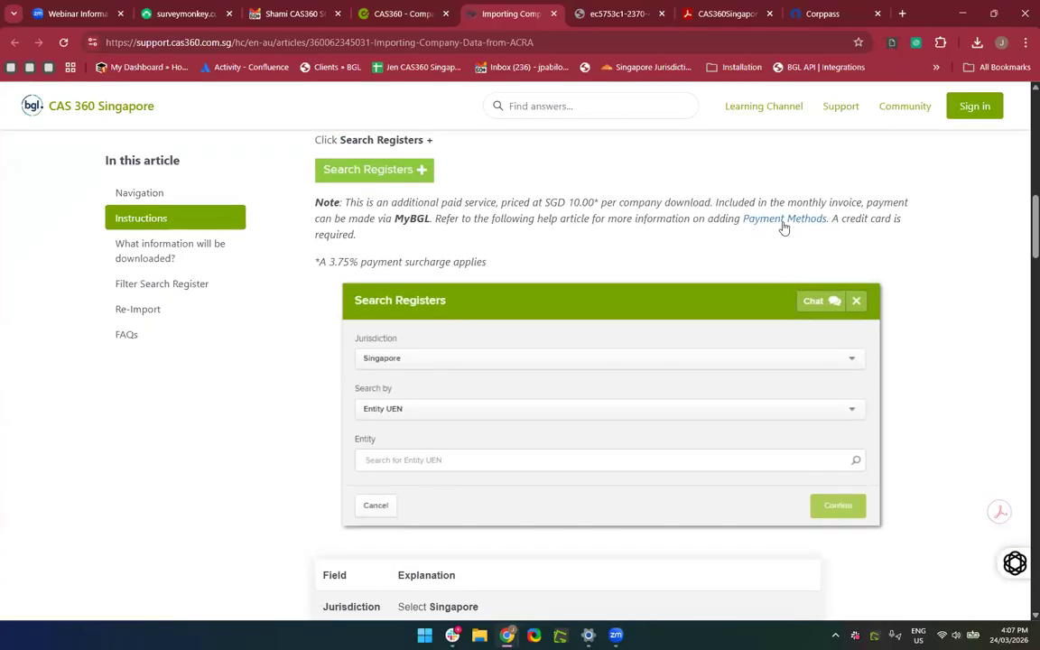
Open the MyBGL Payment Details article, skim it, and return to CAS360.
left_click(784, 228)
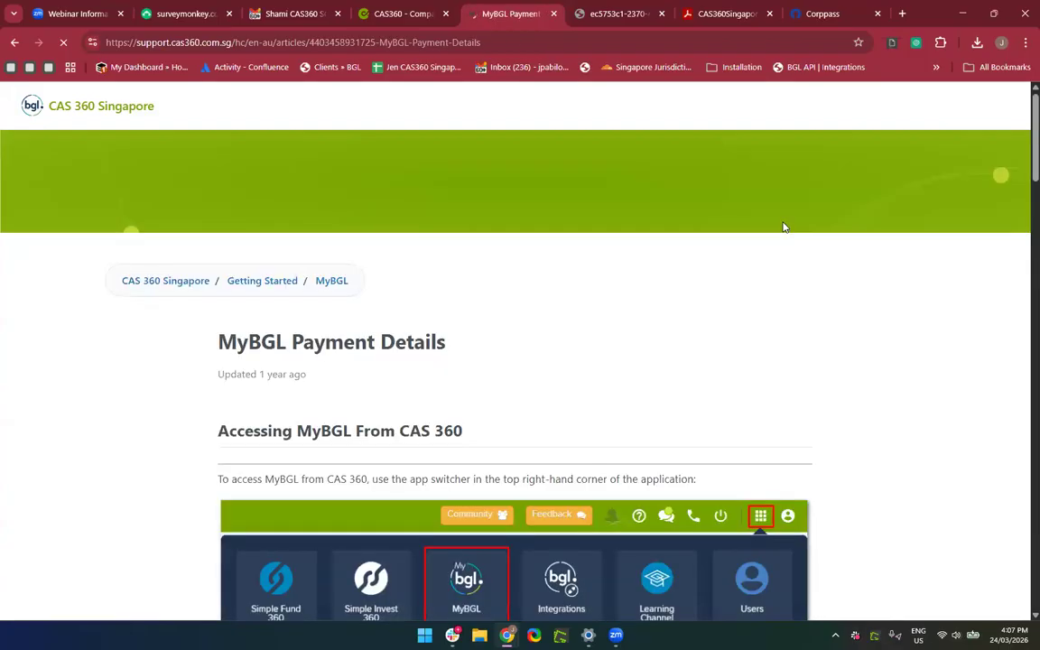
left_click(378, 42)
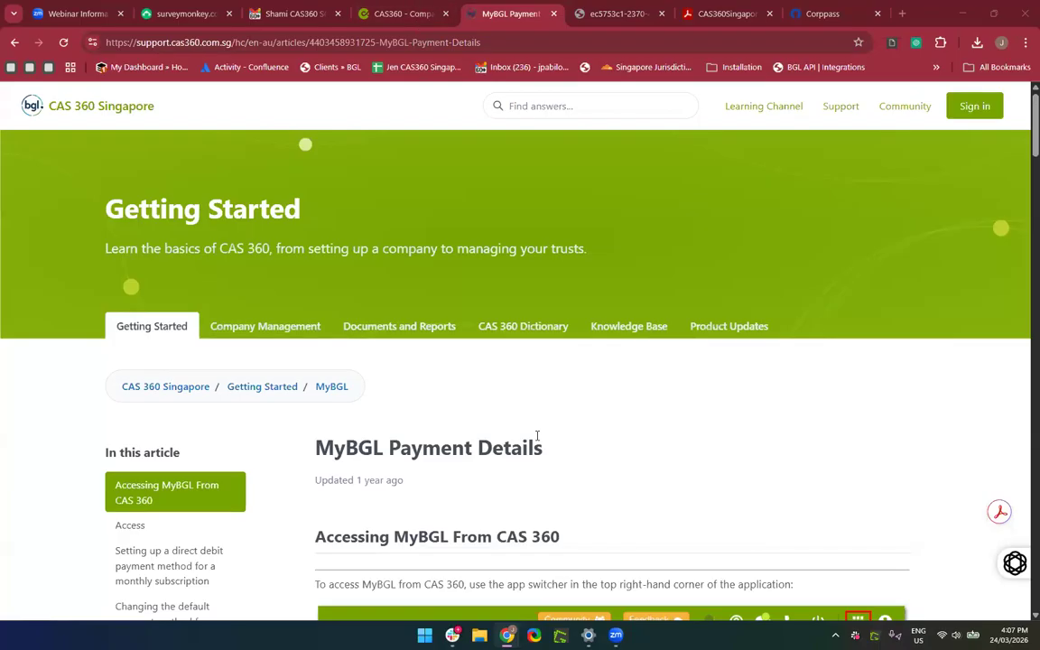
scroll(538, 437, "down", 3)
scroll(538, 437, "up", 3)
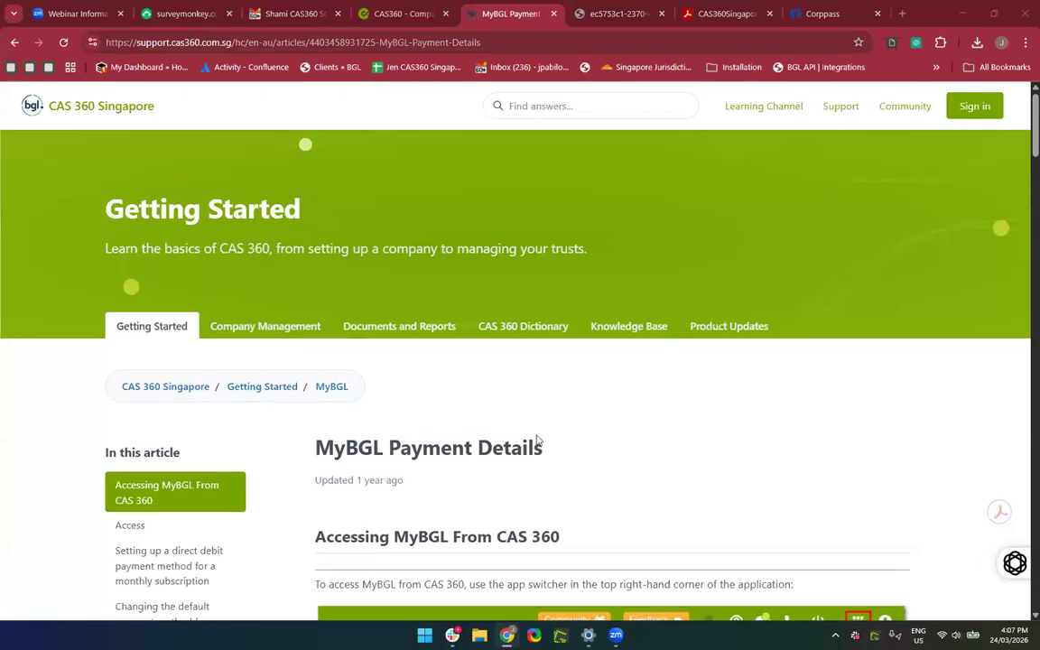
left_click(400, 12)
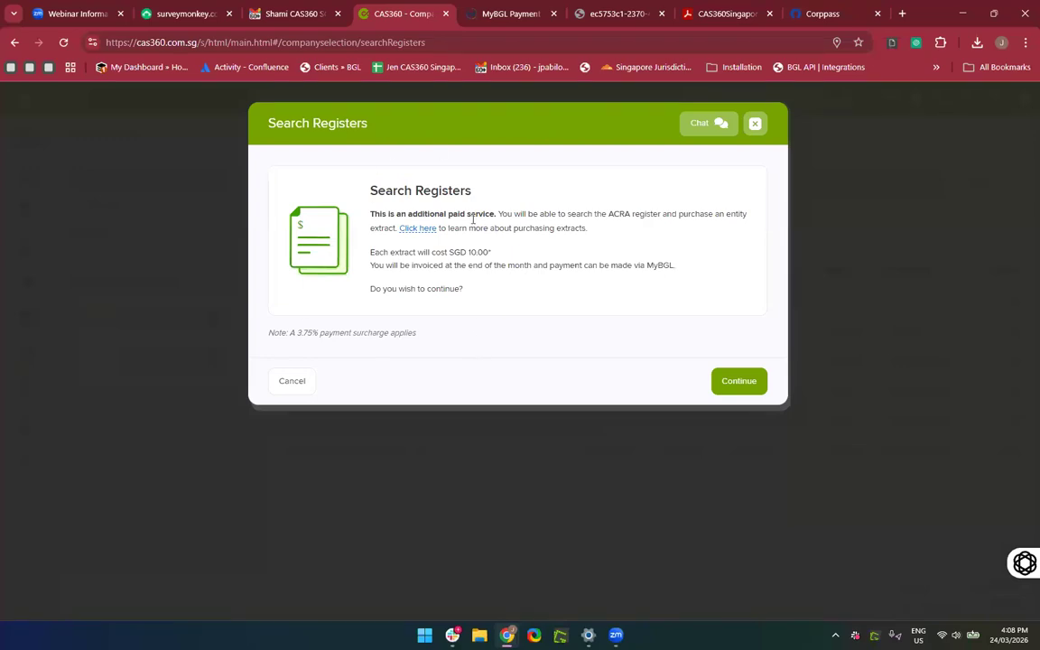
Continue past the paid notice and search the register by Entity Name for 'Sunshine'.
left_click(746, 385)
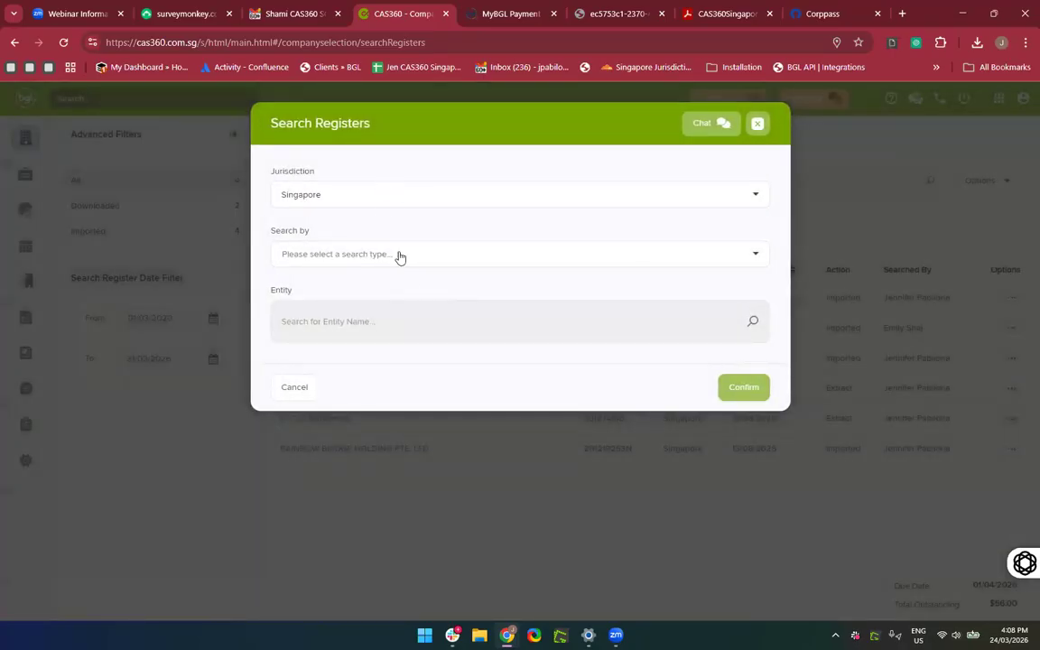
left_click(399, 258)
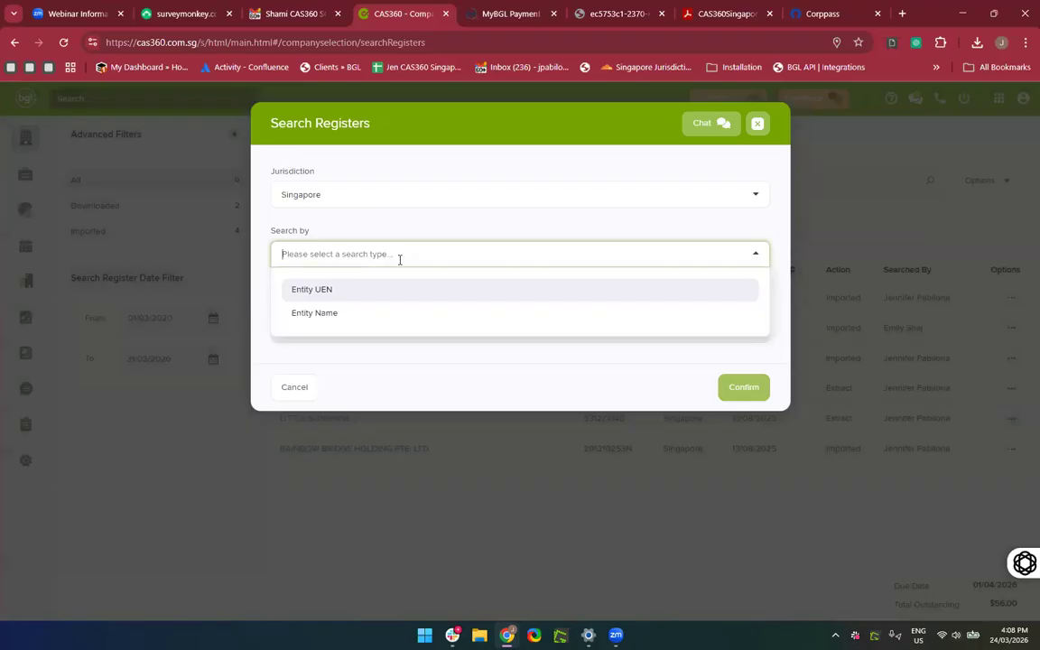
left_click(333, 321)
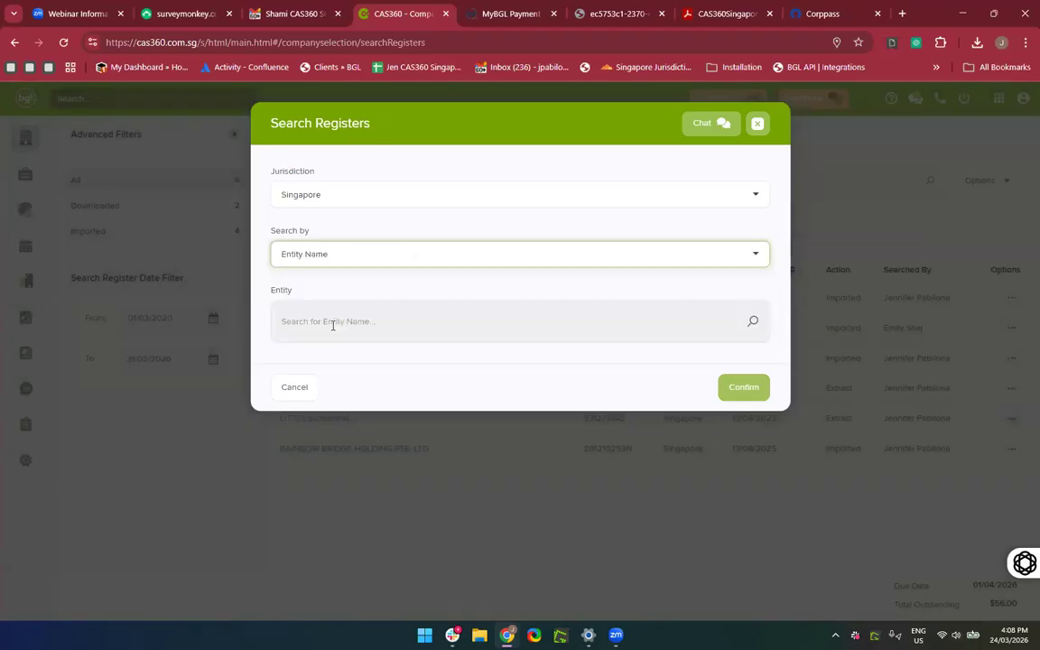
left_click(332, 323)
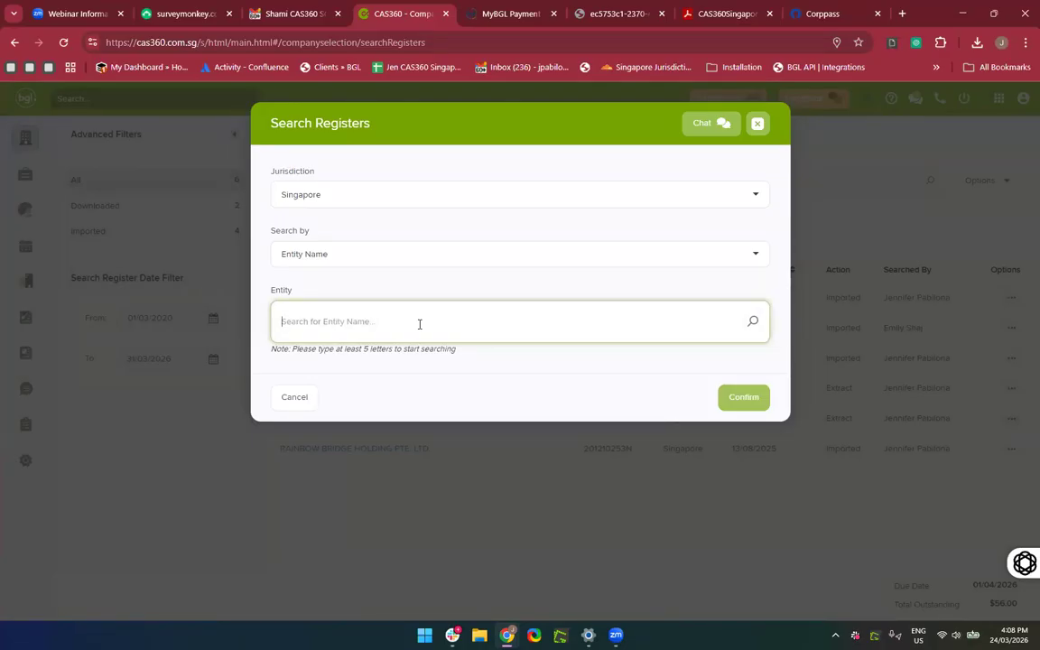
type("Sunshine")
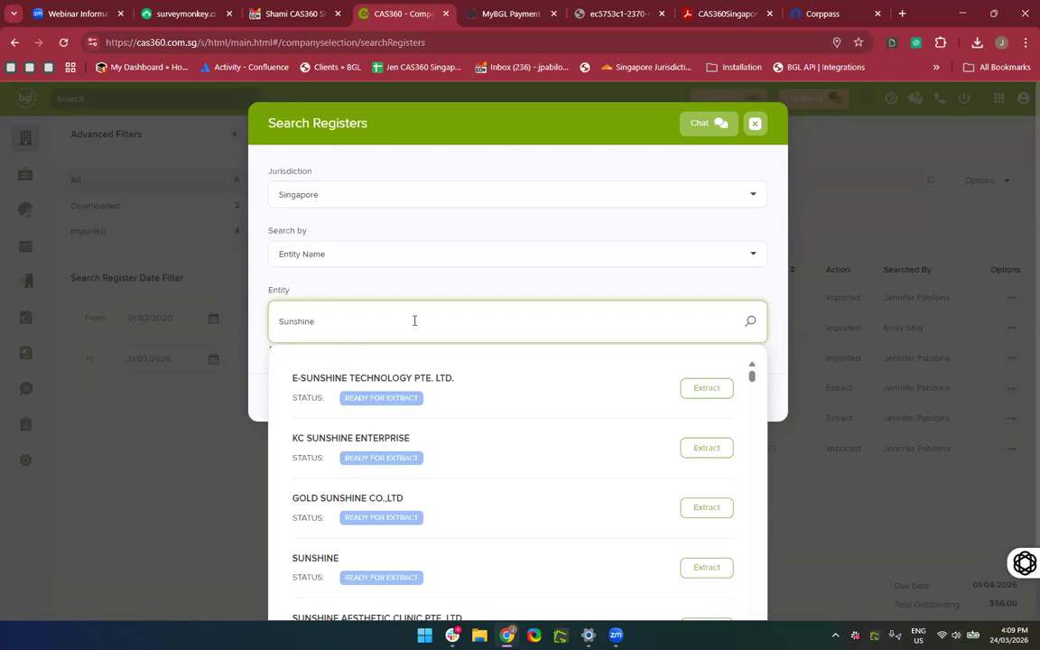
Add E-SUNSHINE TECHNOLOGY PTE. LTD. and GLOBAL SUNSHINE from the Sunshine results to the extract request.
scroll(402, 365, "down", 3)
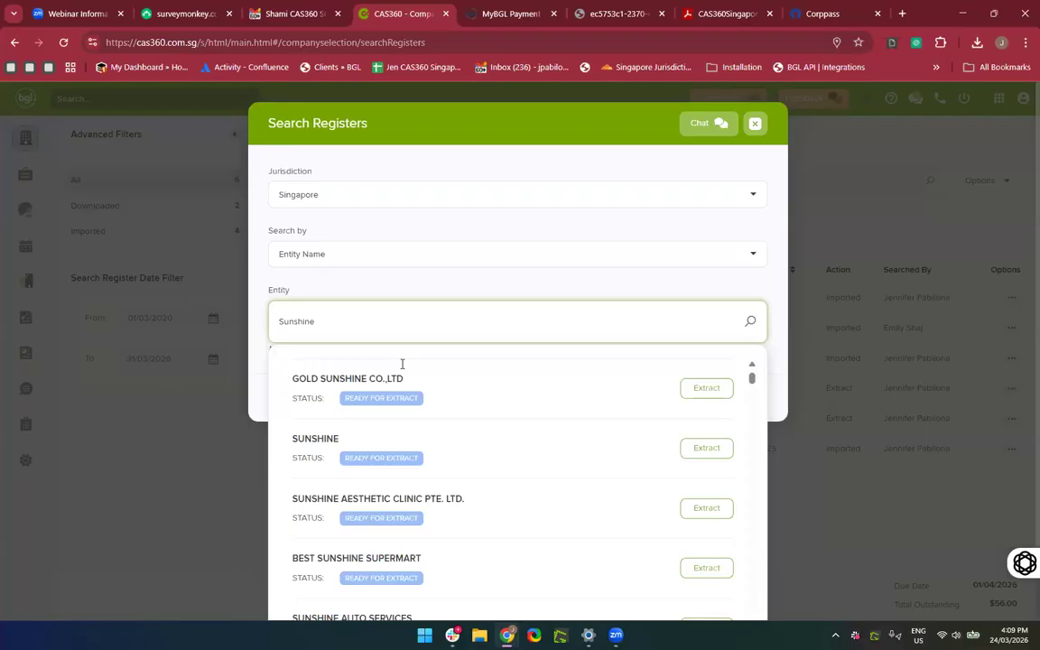
scroll(402, 364, "up", 3)
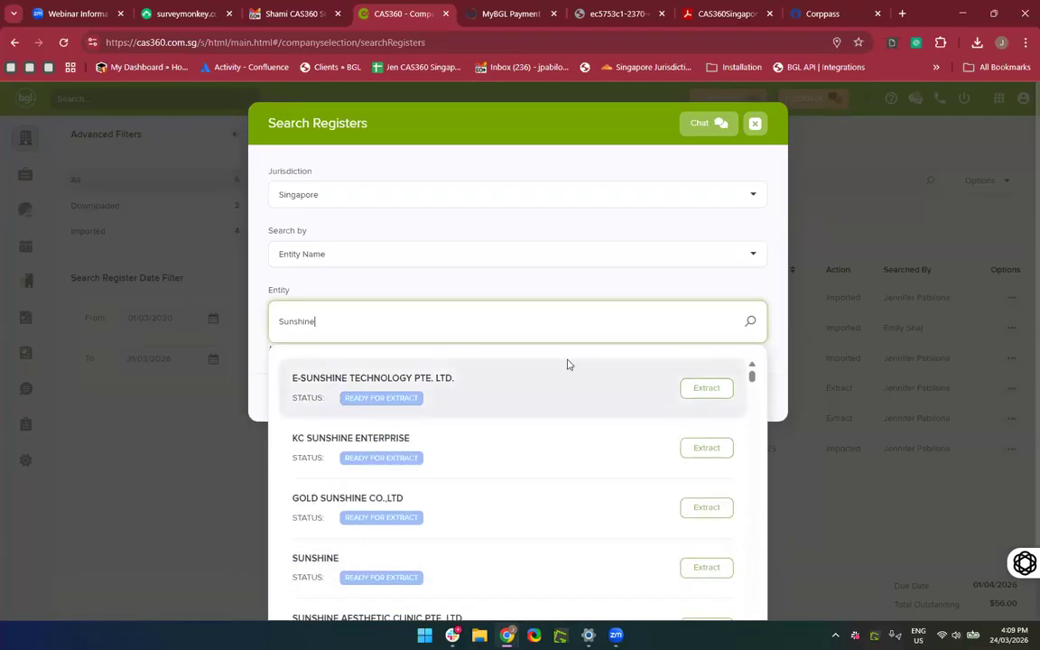
scroll(775, 390, "down", 2)
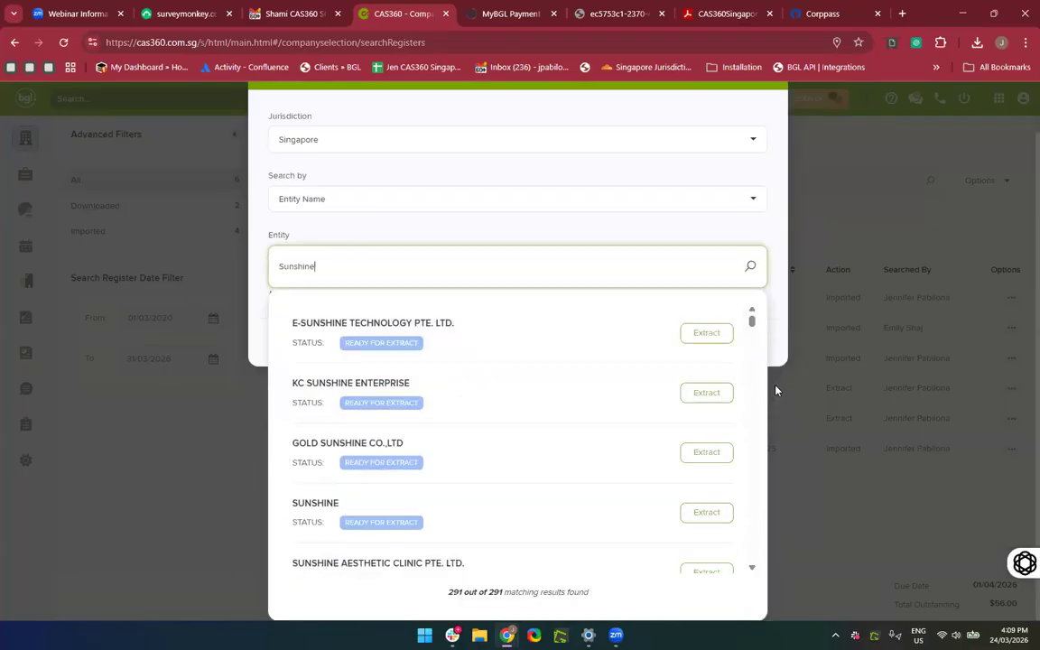
scroll(513, 420, "up", 1)
scroll(513, 419, "down", 1)
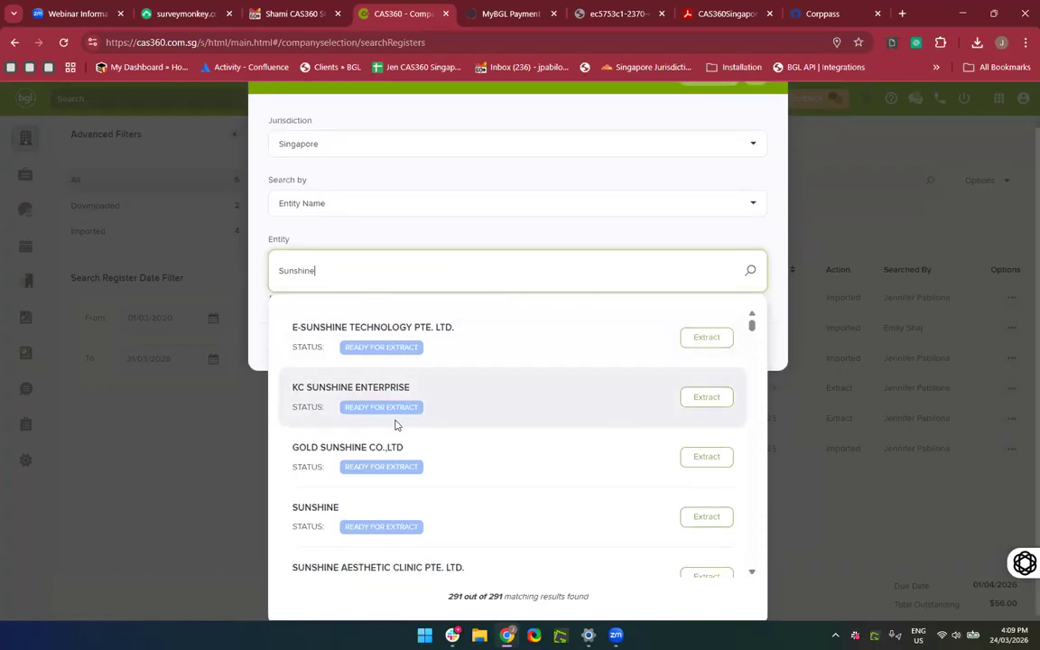
scroll(386, 383, "down", 1)
scroll(385, 383, "up", 1)
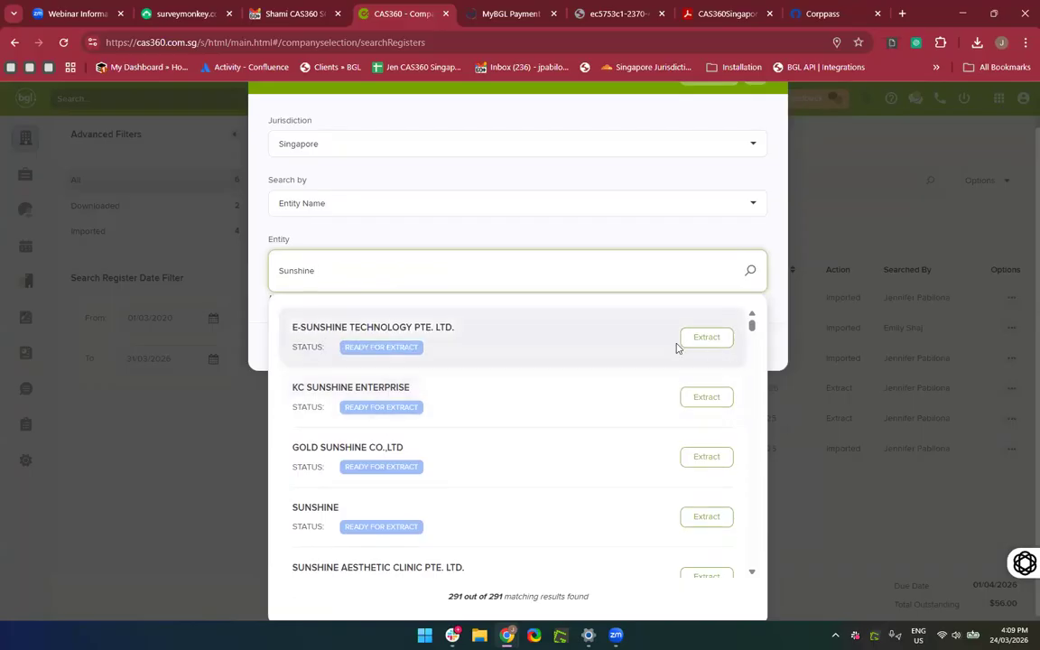
left_click(704, 337)
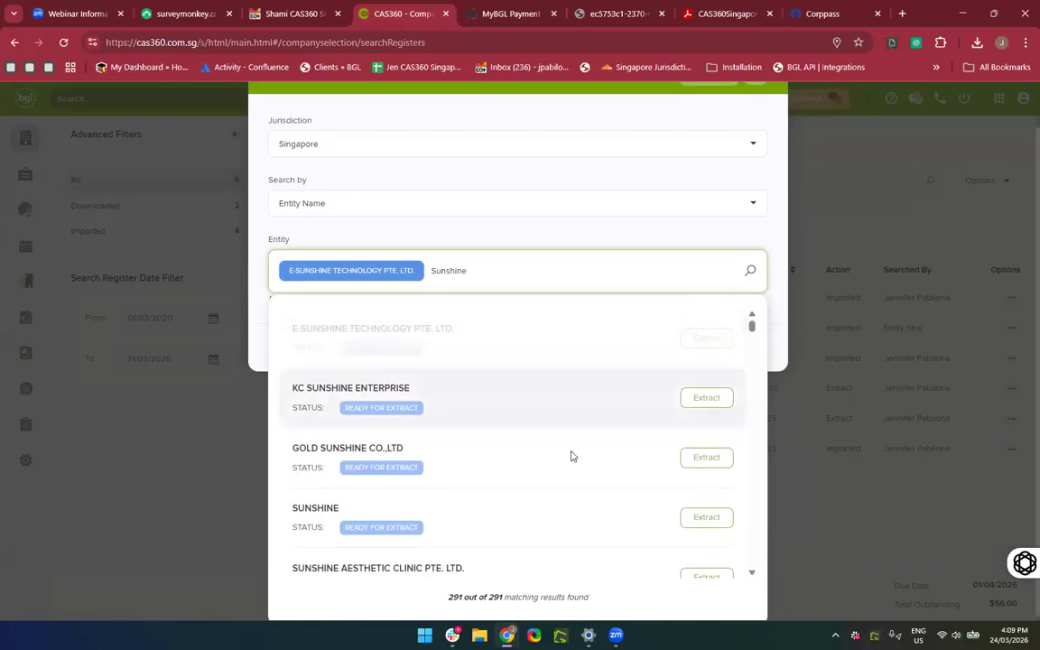
scroll(588, 386, "down", 4)
scroll(588, 386, "down", 8)
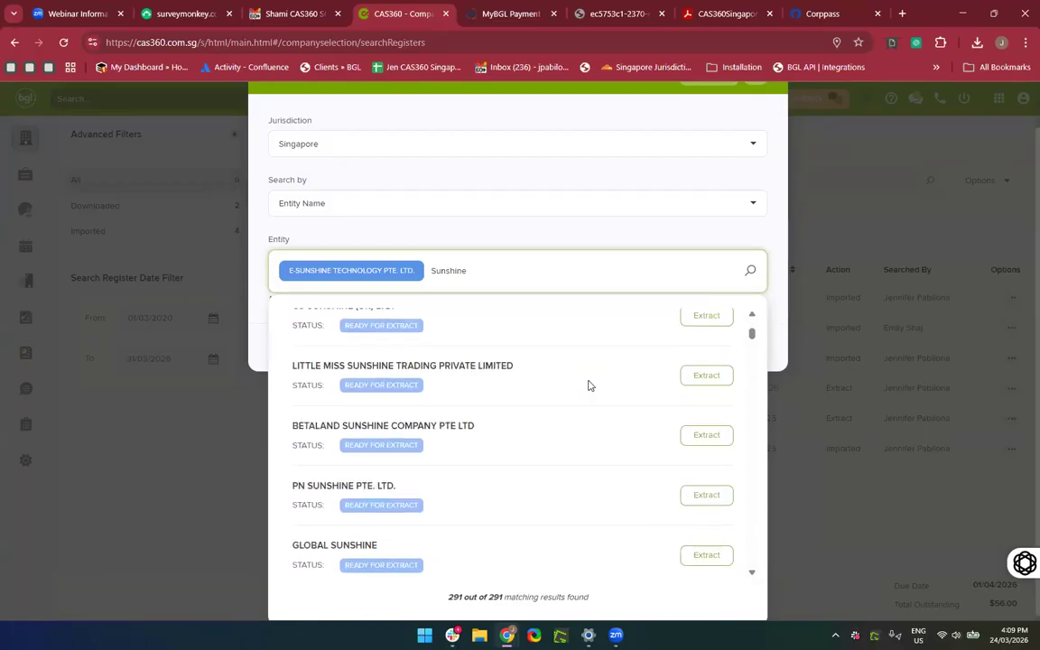
left_click(703, 369)
Search for 'Green' and add APPELGREEN AUTO, bringing the extract request to $30 (SGD).
scroll(603, 504, "down", 2)
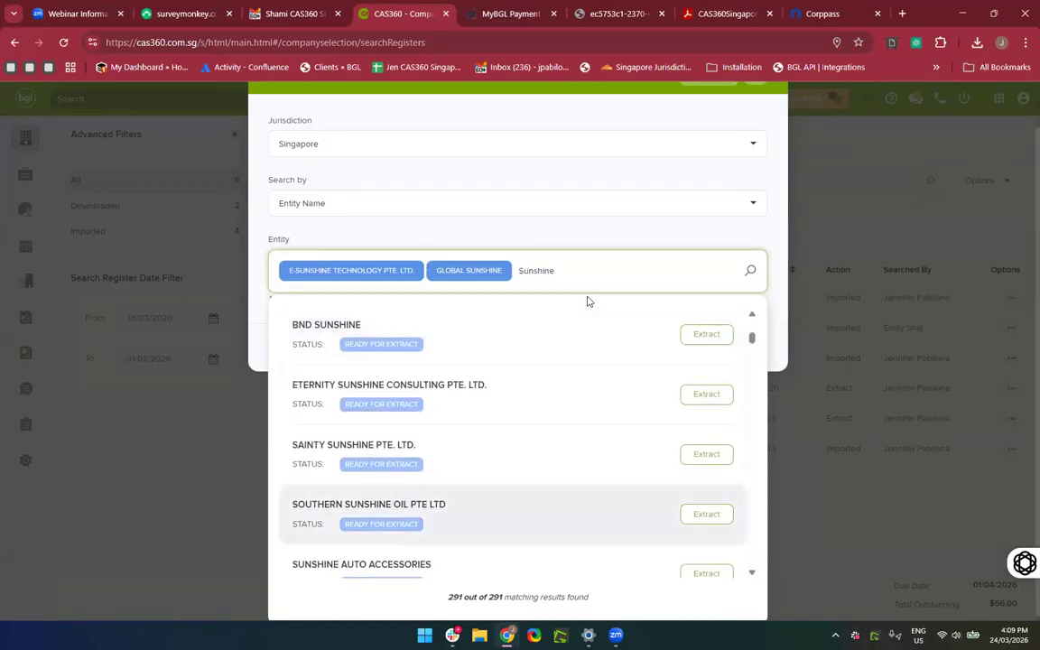
key("BackSpace")
key("BackSpace")
key("BackSpace")
key("BackSpace")
key("BackSpace")
key("BackSpace")
key("BackSpace")
key("BackSpace")
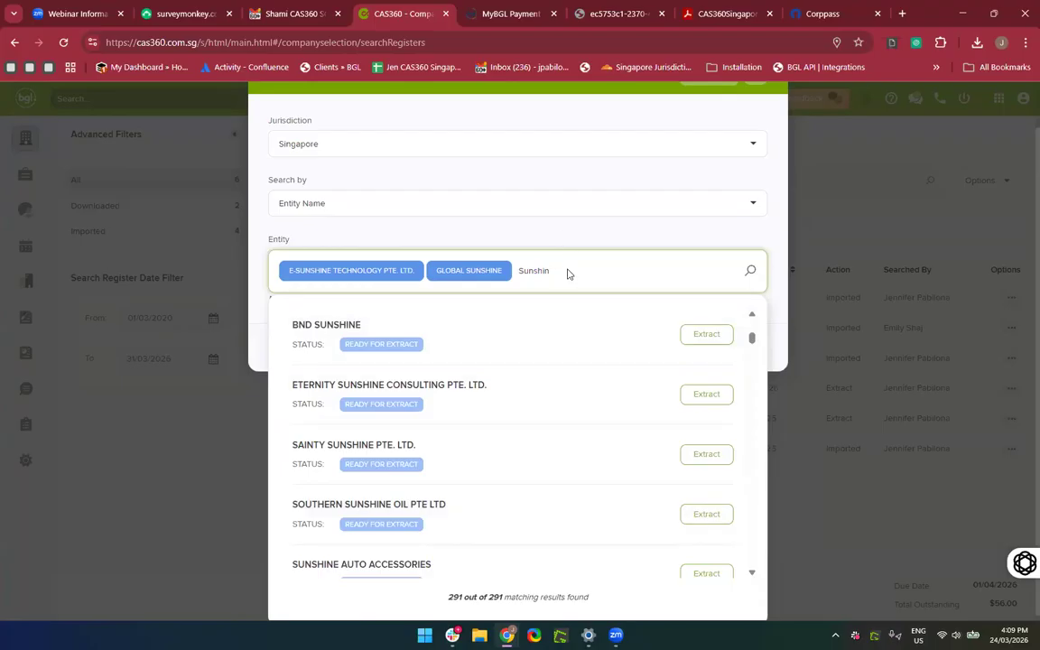
type("Green")
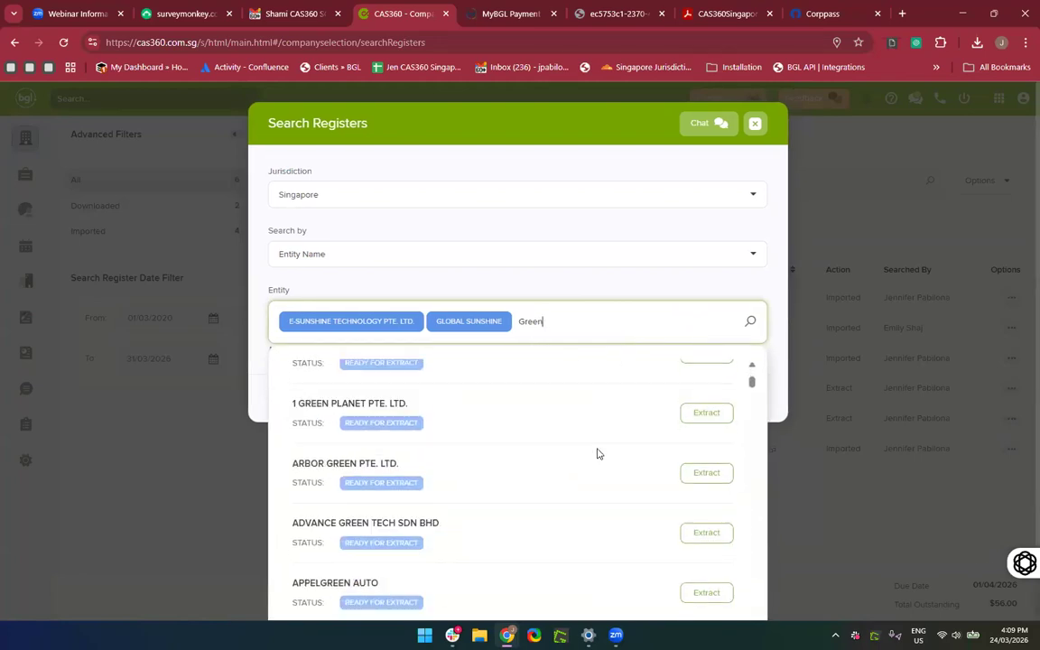
scroll(668, 497, "down", 3)
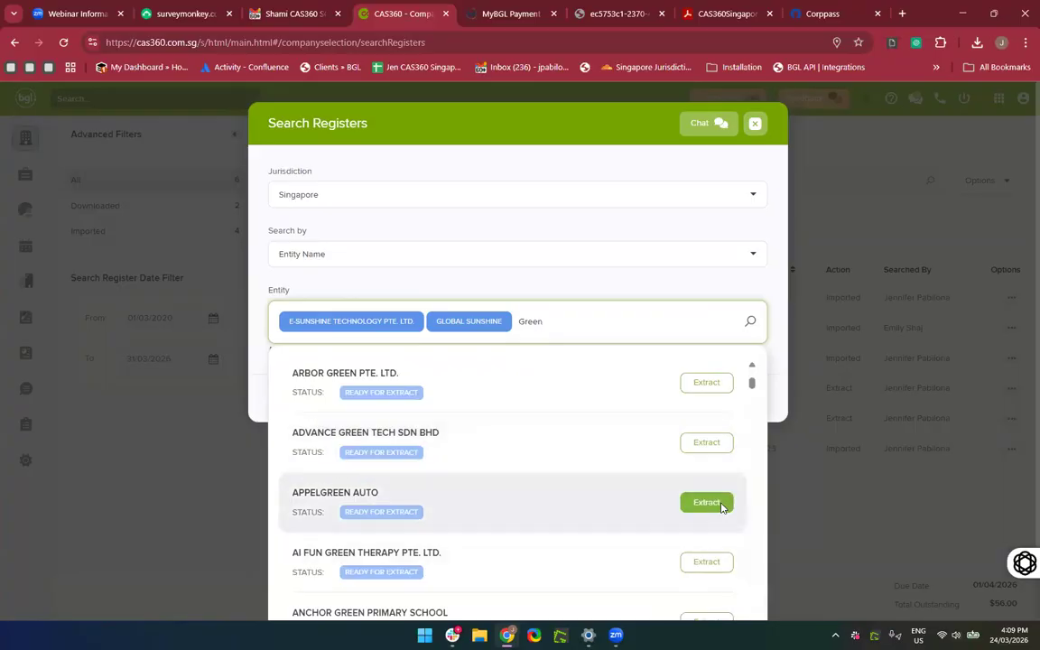
left_click(723, 506)
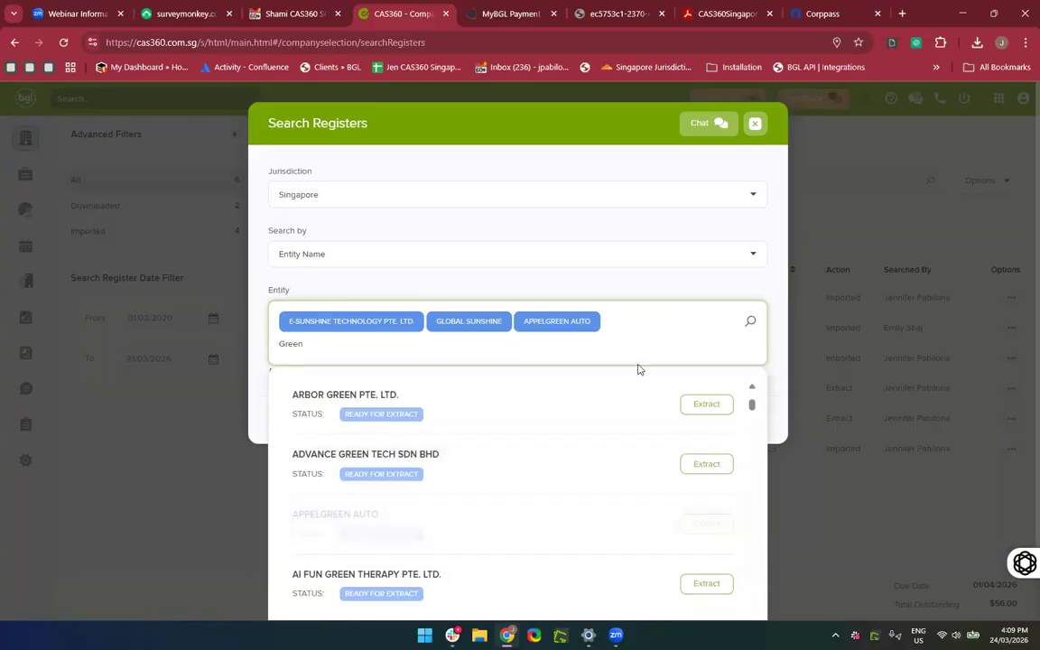
left_click(664, 293)
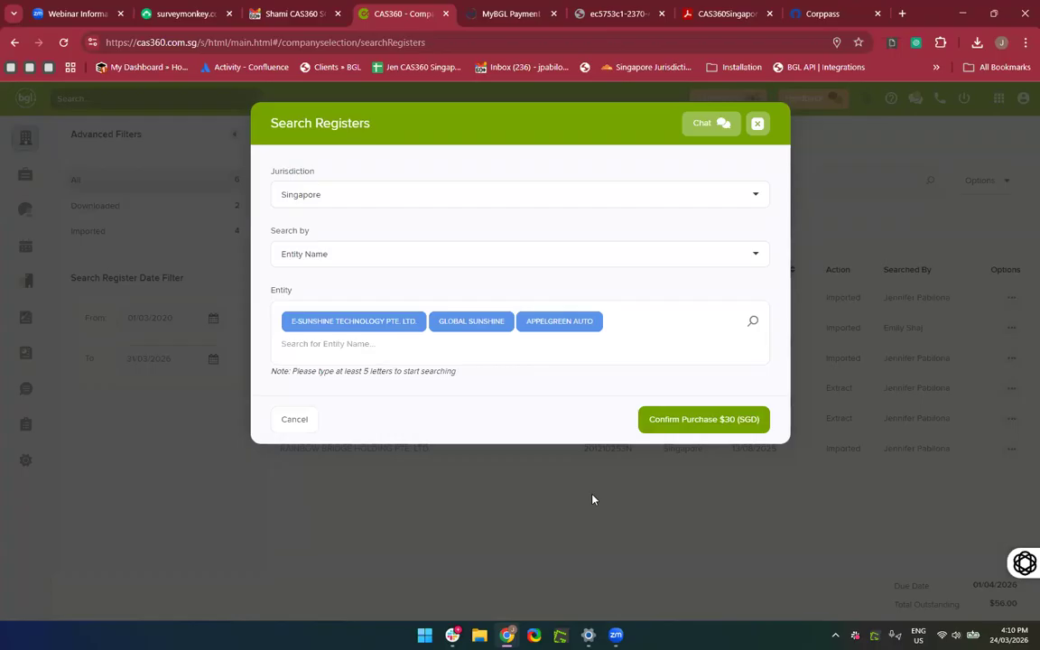
Close Search Registers without buying, then download the GOLD SUNSHINE CO.,LTD extract and open its PDF.
left_click(758, 124)
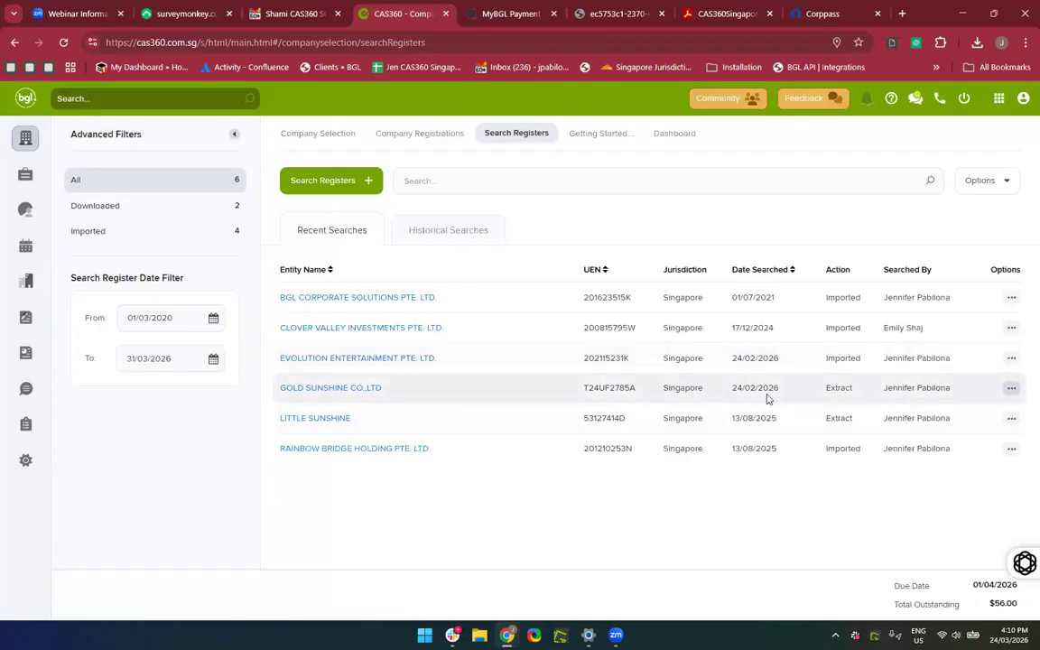
left_click(1012, 389)
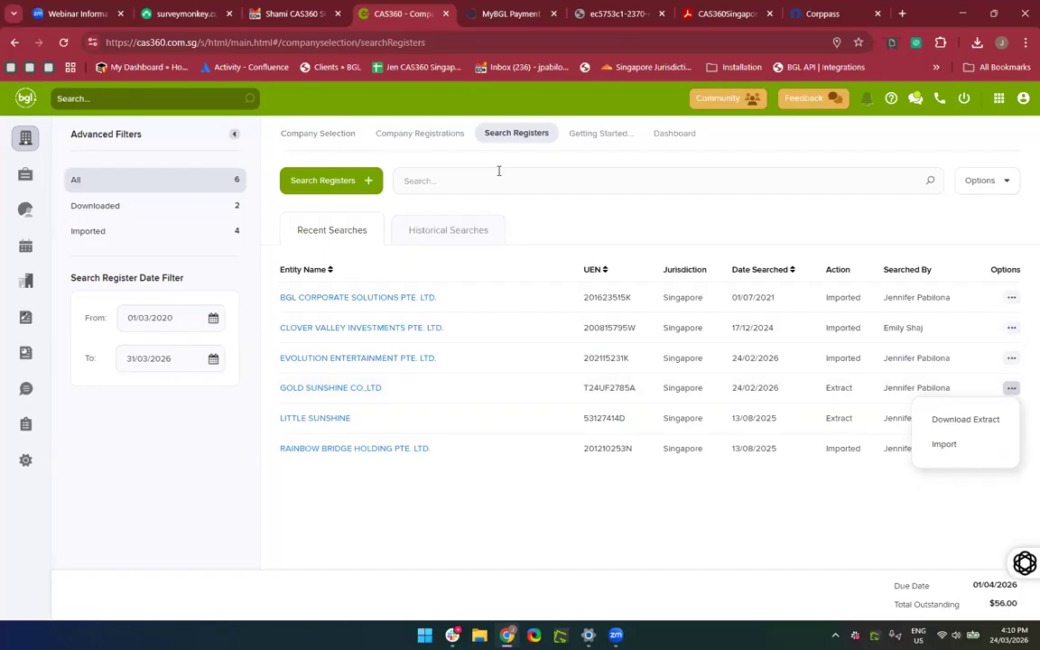
left_click(953, 421)
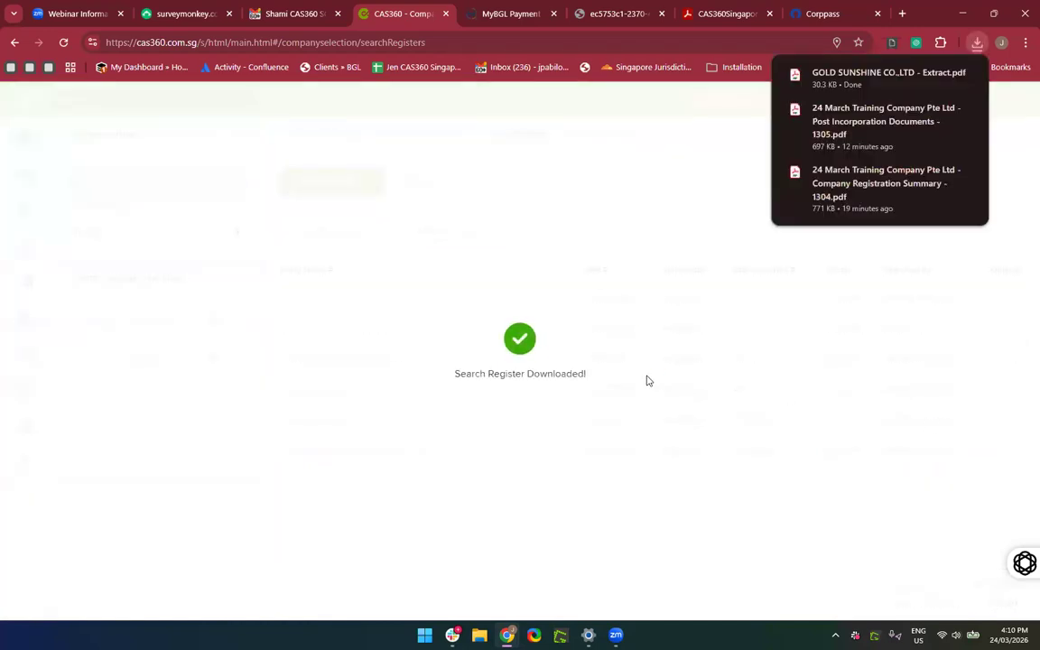
left_click(870, 81)
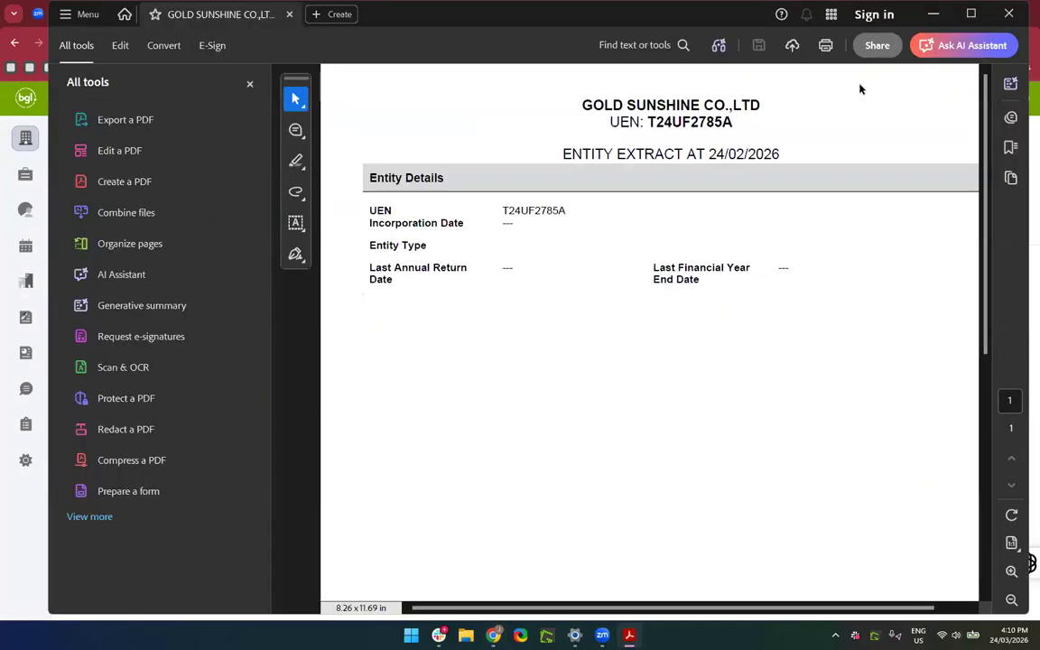
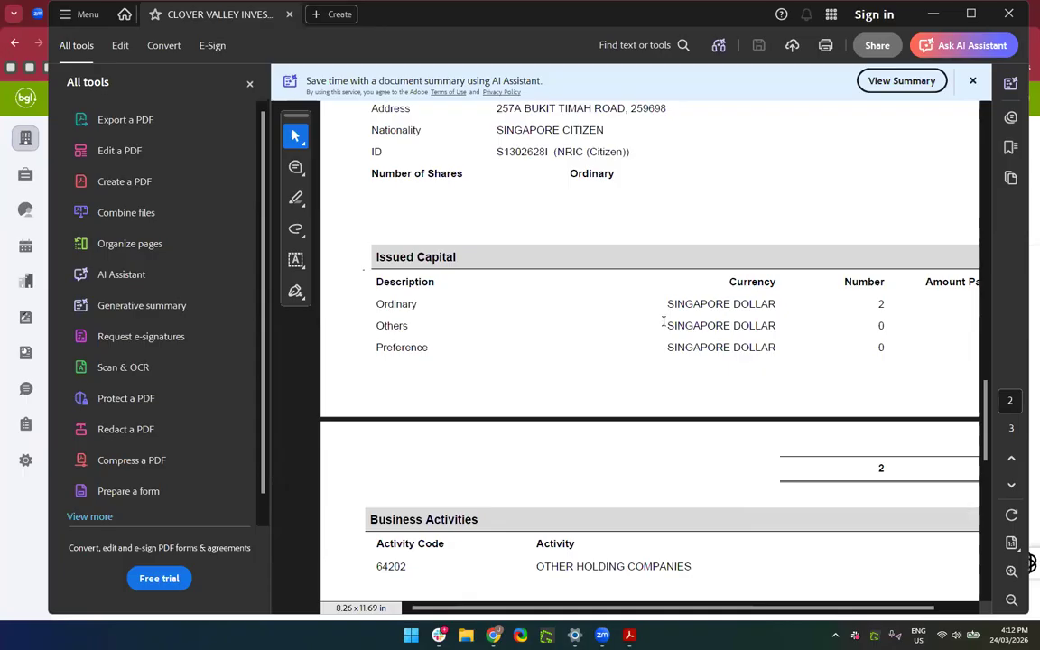
Scroll the Clover Valley Investments extract back to page 1 and minimise Acrobat to show CAS360.
scroll(664, 323, "up", 5)
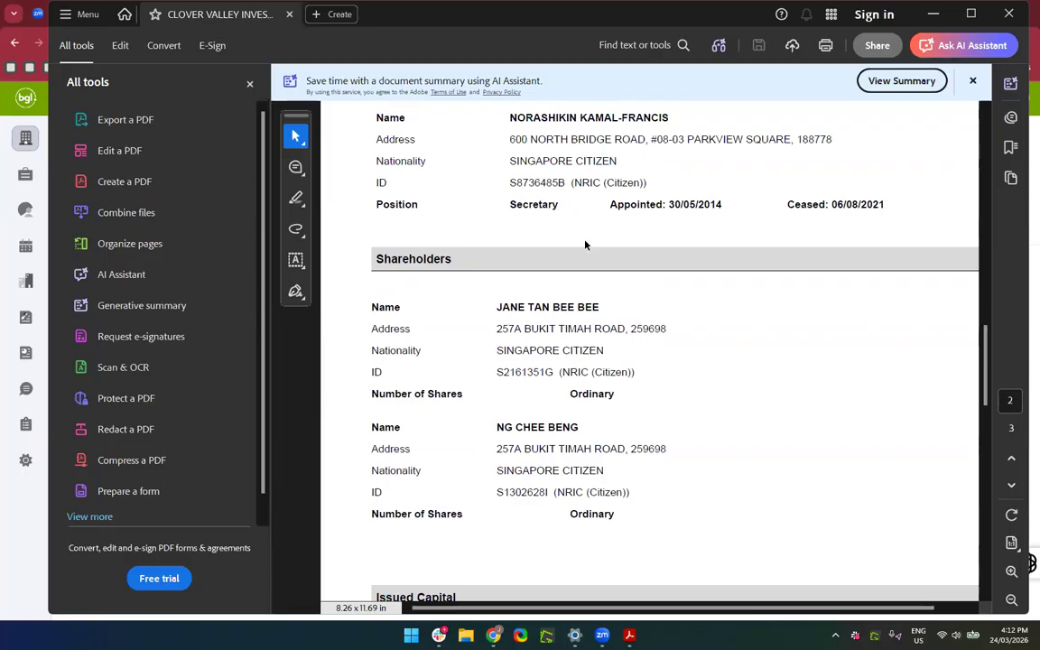
scroll(585, 244, "up", 5)
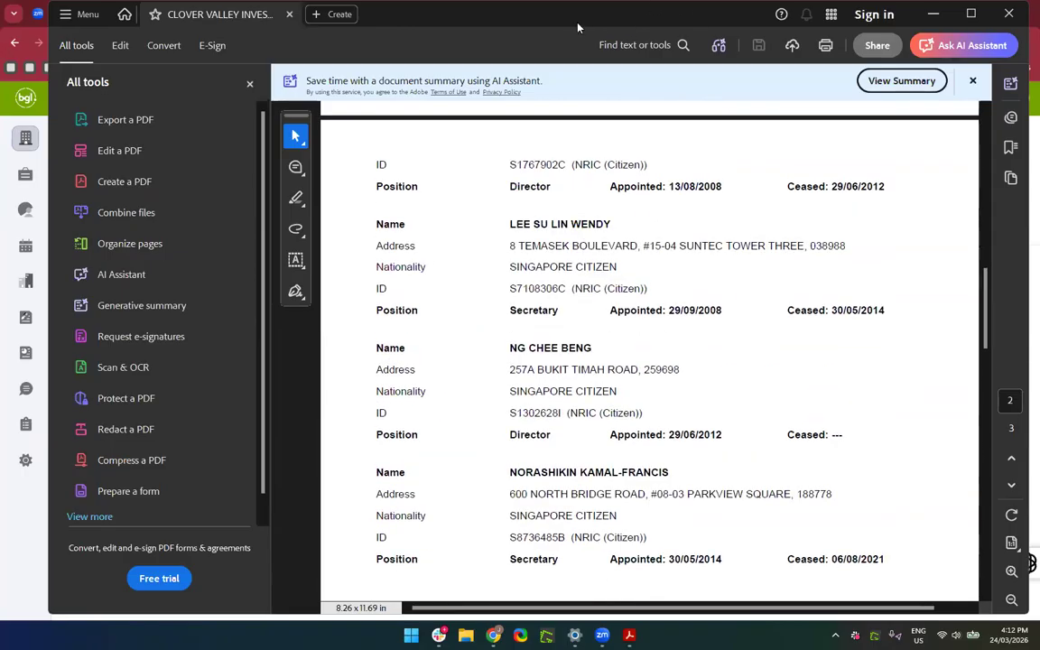
scroll(413, 285, "up", 10)
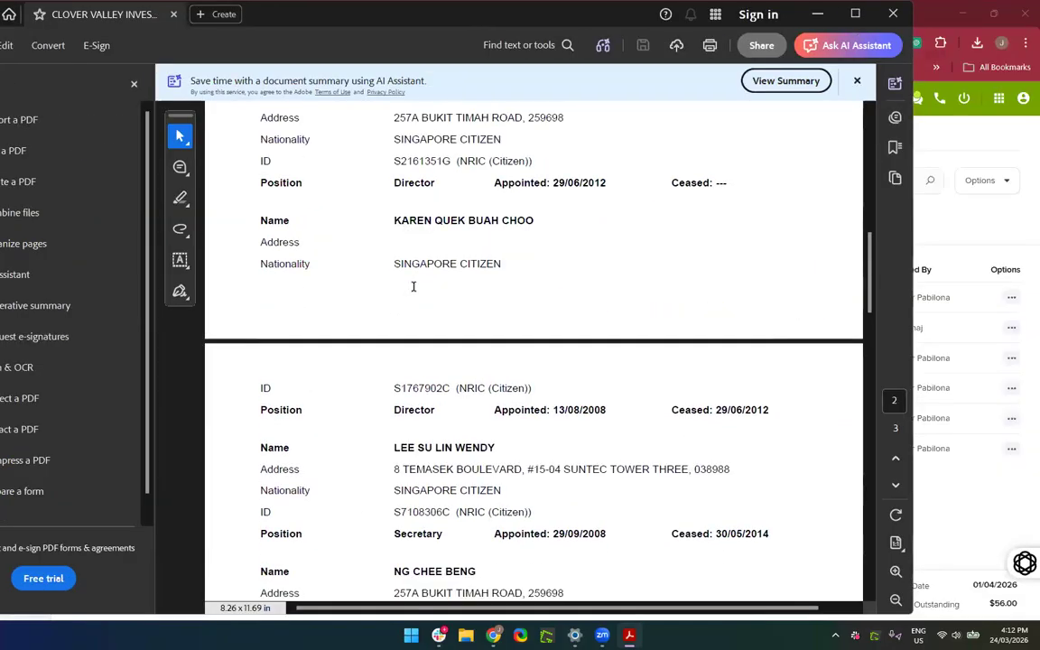
scroll(413, 285, "up", 3)
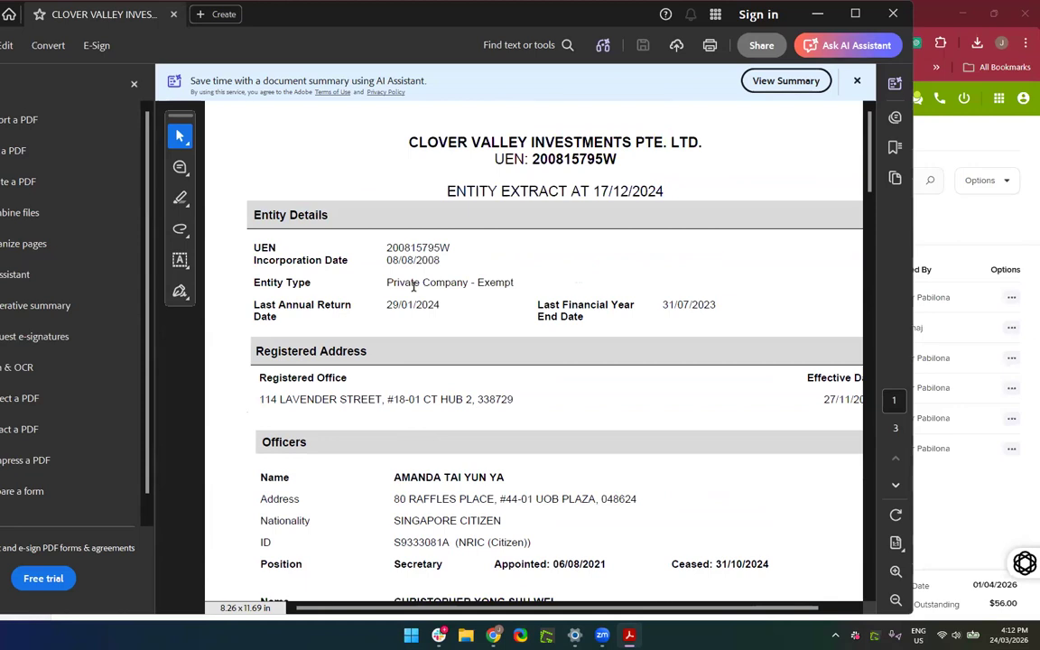
left_click(820, 15)
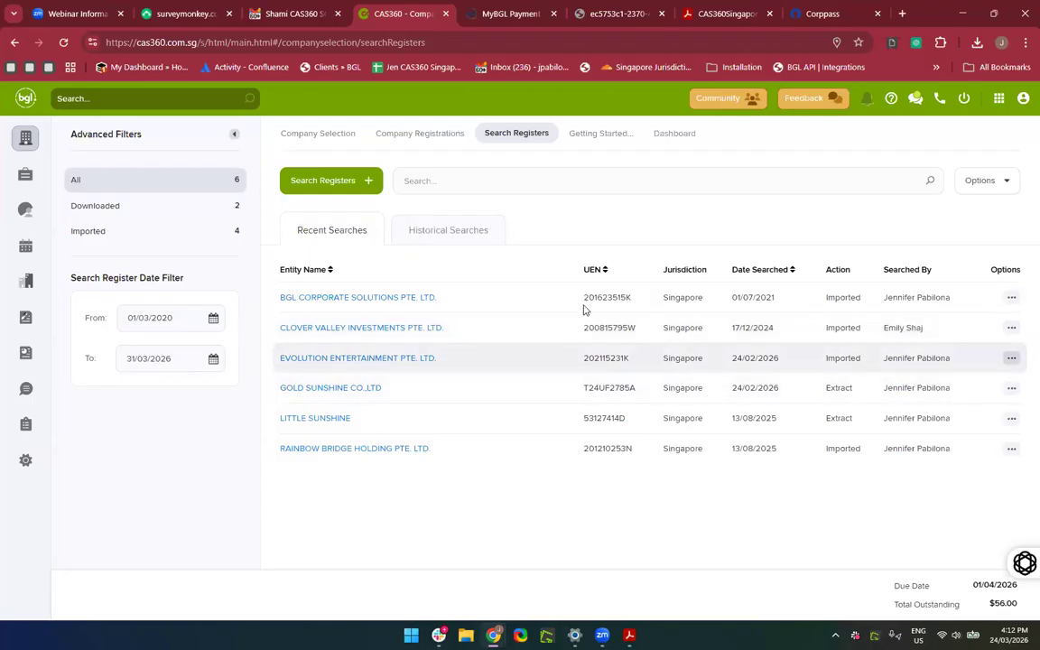
Review 02 May Company Pte Ltd's General Details, then bring up the CAS360 Singapore training manual.
left_click(306, 137)
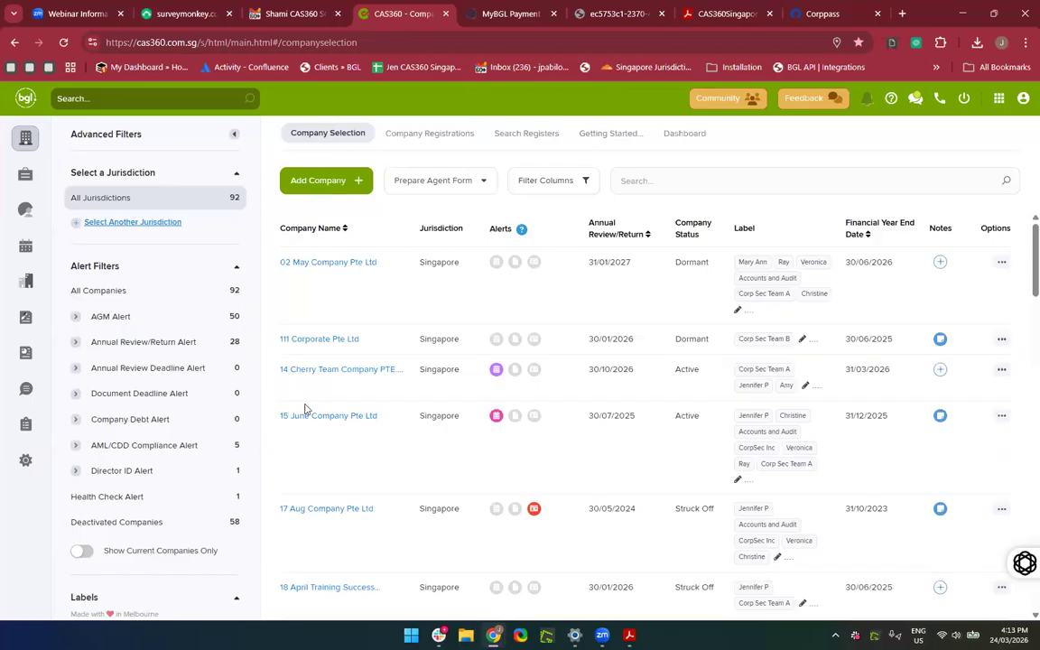
left_click(298, 263)
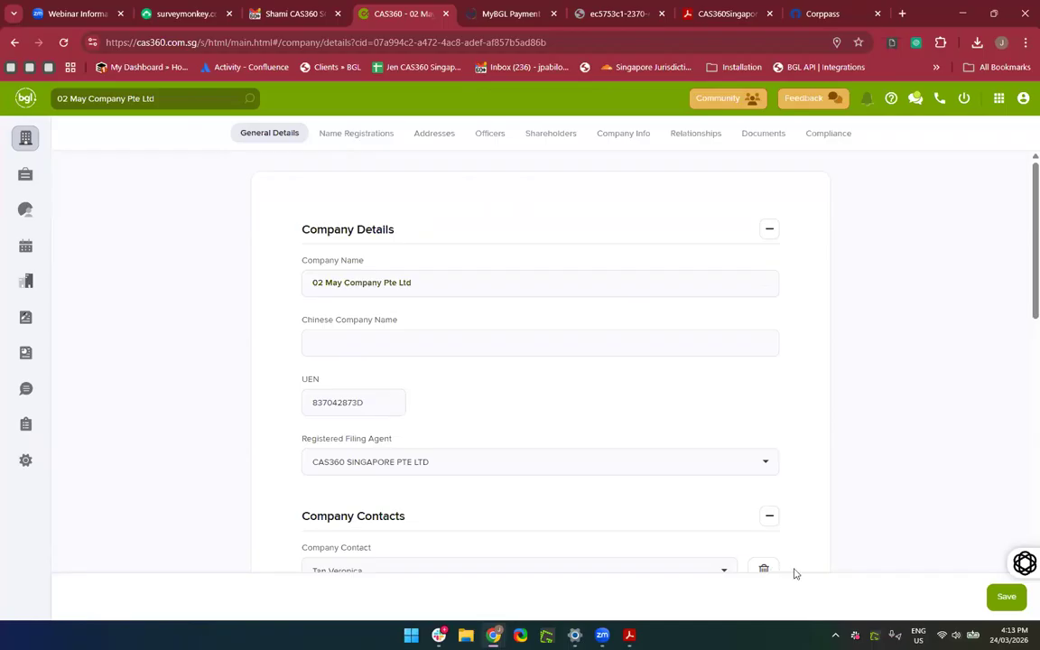
scroll(543, 386, "down", 2)
scroll(256, 276, "up", 2)
left_click(714, 14)
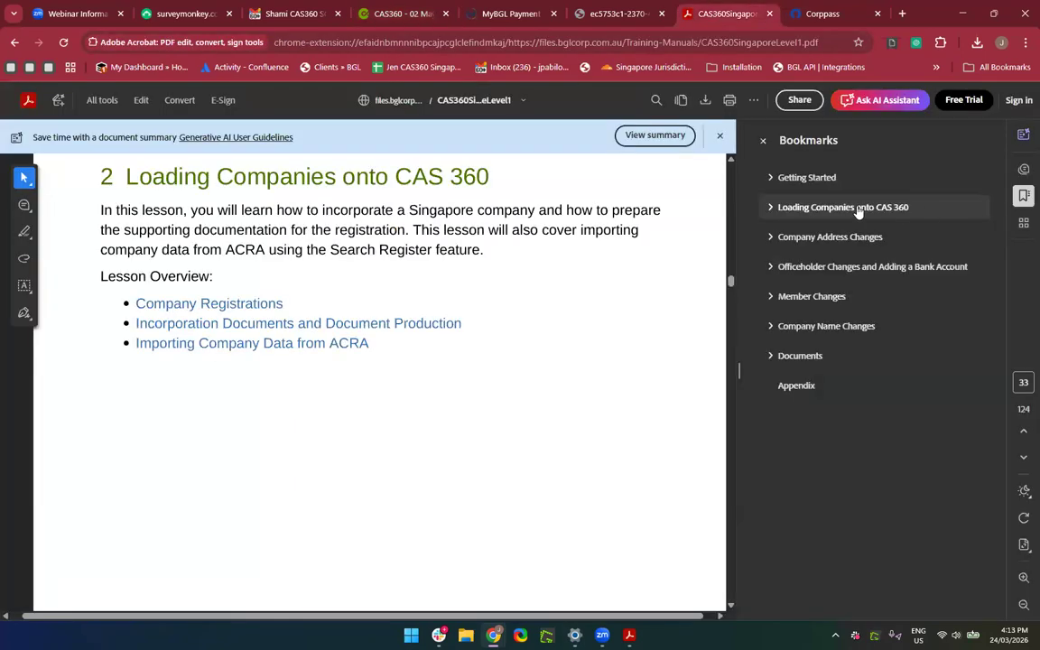
Jump to the manual's 'Importing Company Data from ACRA' section and scroll toward 'What information will be downloaded?'.
left_click(254, 344)
scroll(402, 529, "down", 5)
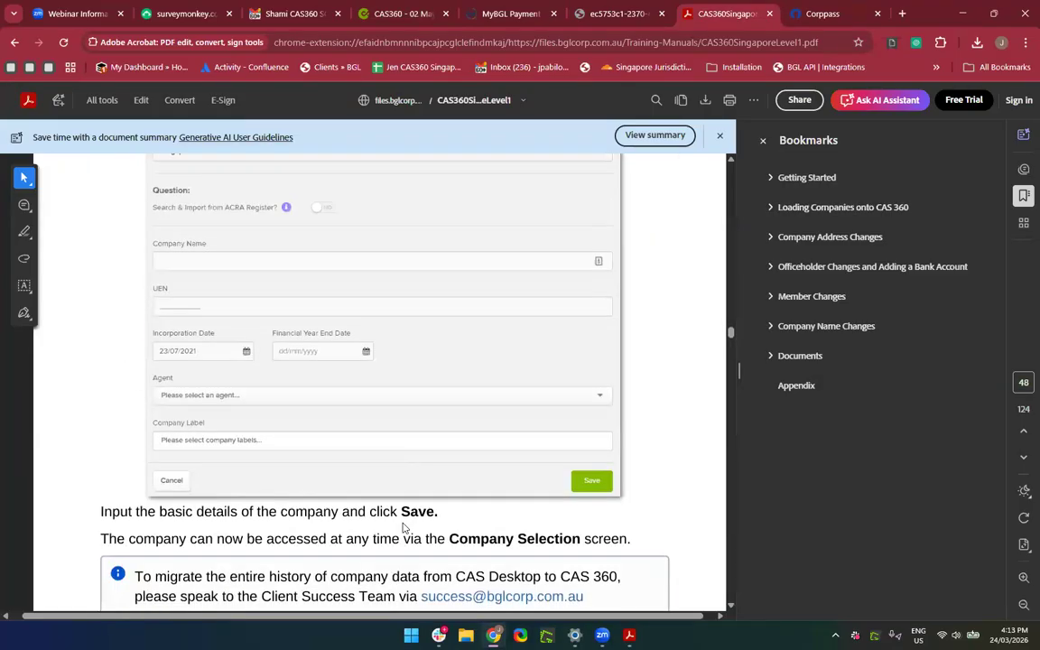
scroll(402, 529, "down", 15)
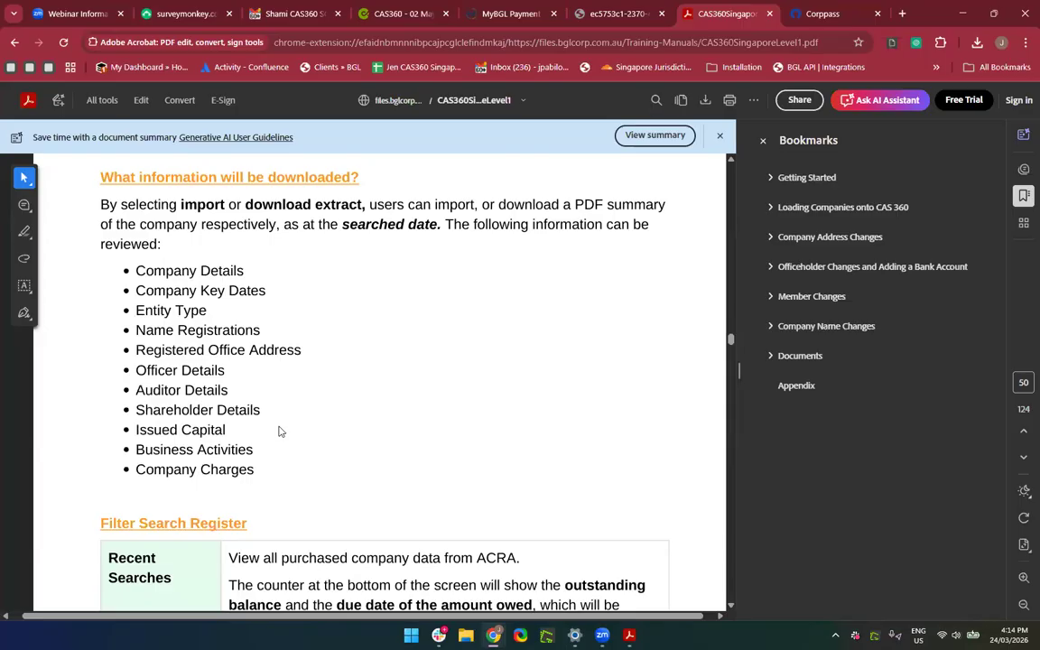
Read the 'Importing Company Data from ACRA' help instructions table, then return to 02 May Company's record.
left_click(469, 16)
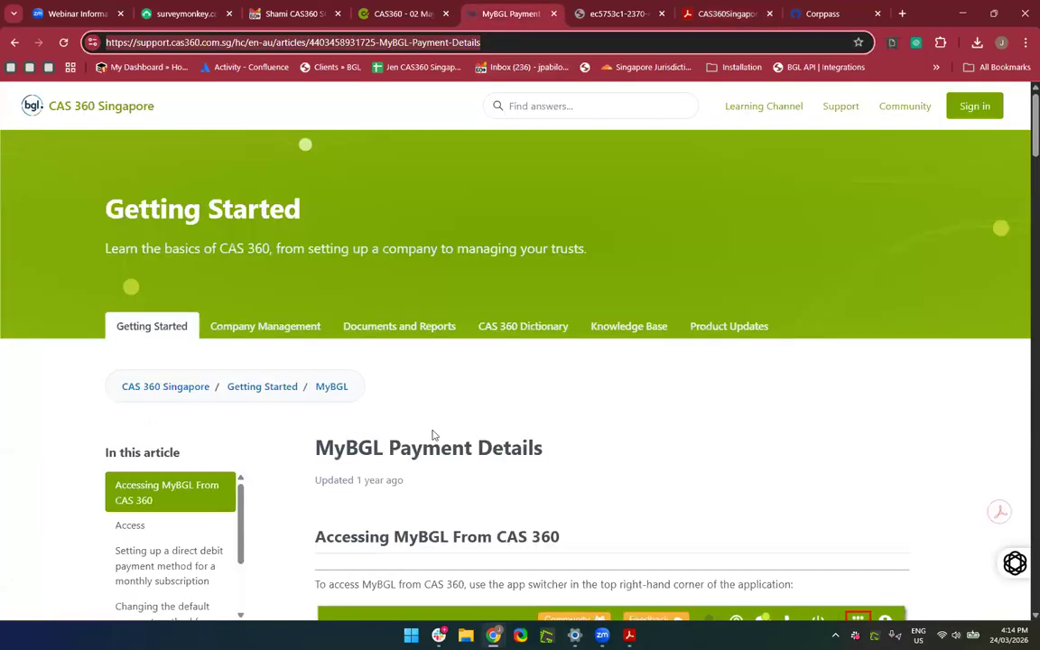
scroll(271, 226, "down", 3)
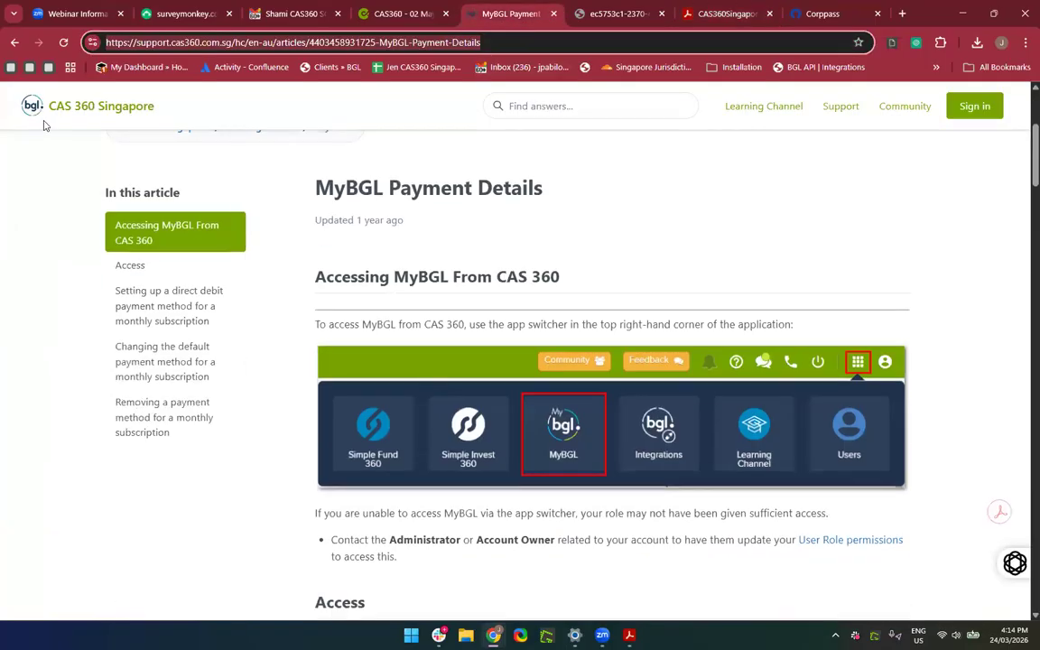
left_click(13, 44)
scroll(355, 407, "down", 3)
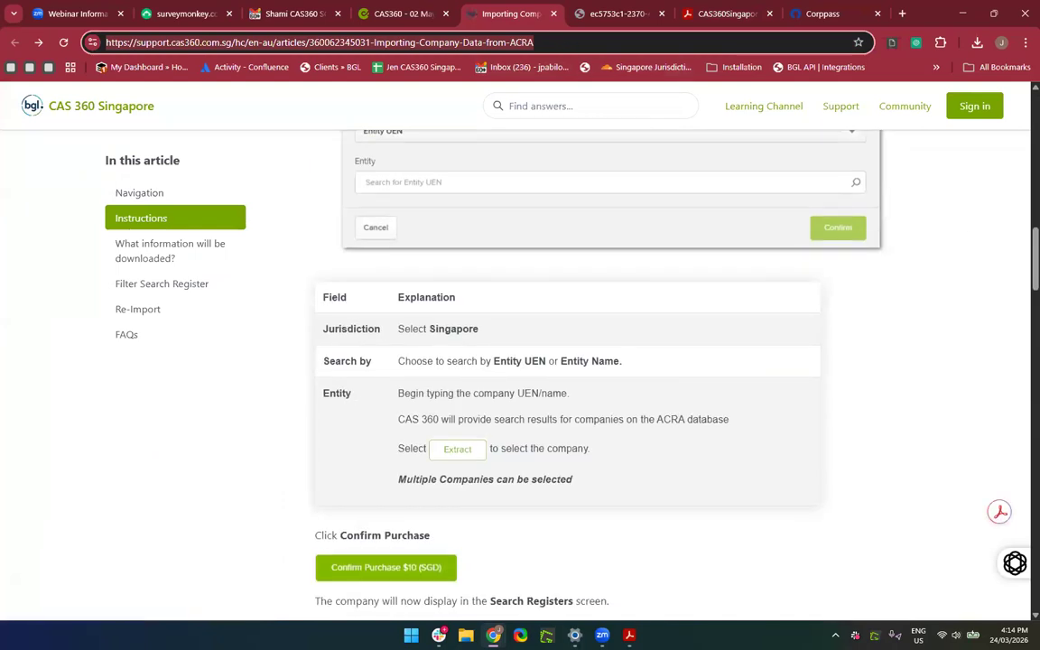
key("alt+Tab")
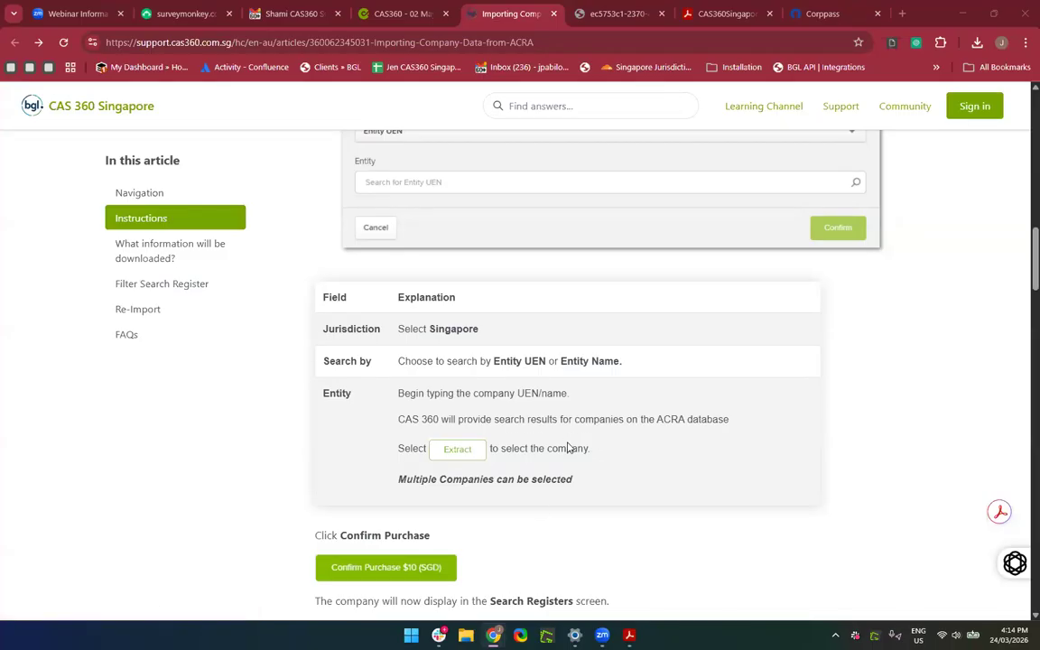
scroll(568, 448, "down", 2)
scroll(568, 448, "up", 3)
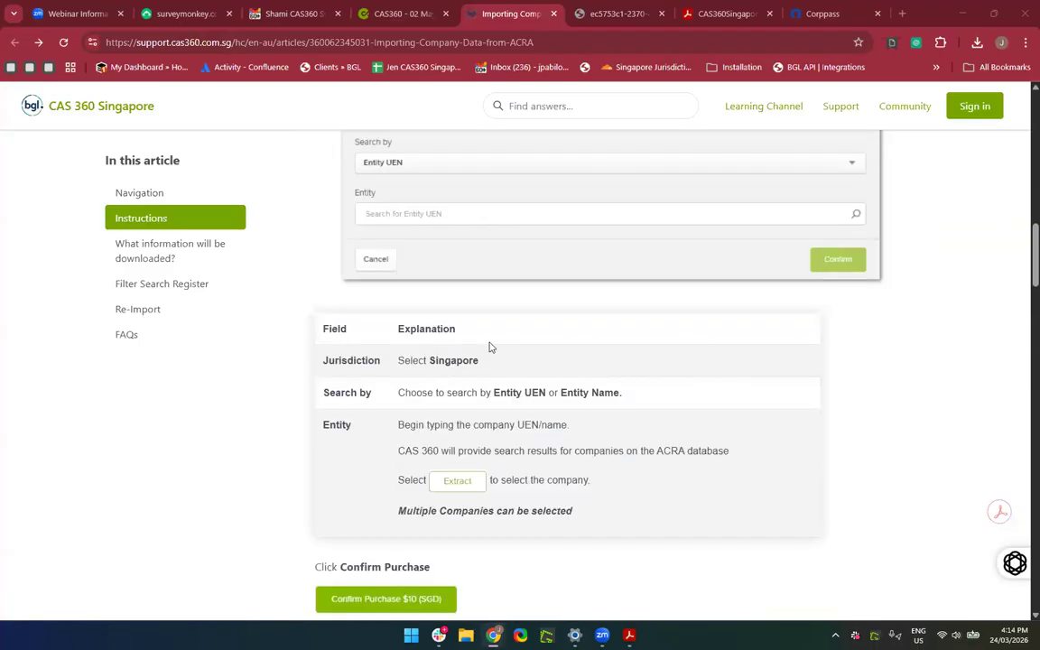
scroll(490, 347, "down", 2)
left_click(389, 13)
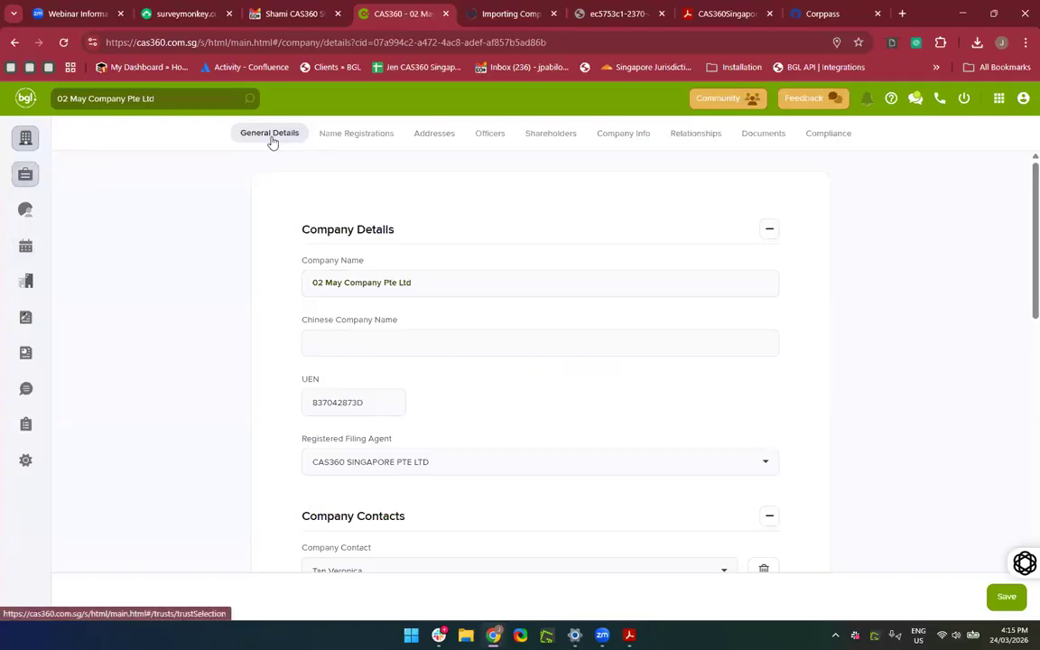
Change the Search Registers From date to 01/03/20 to list all six searches, then return to the help article.
left_click(26, 137)
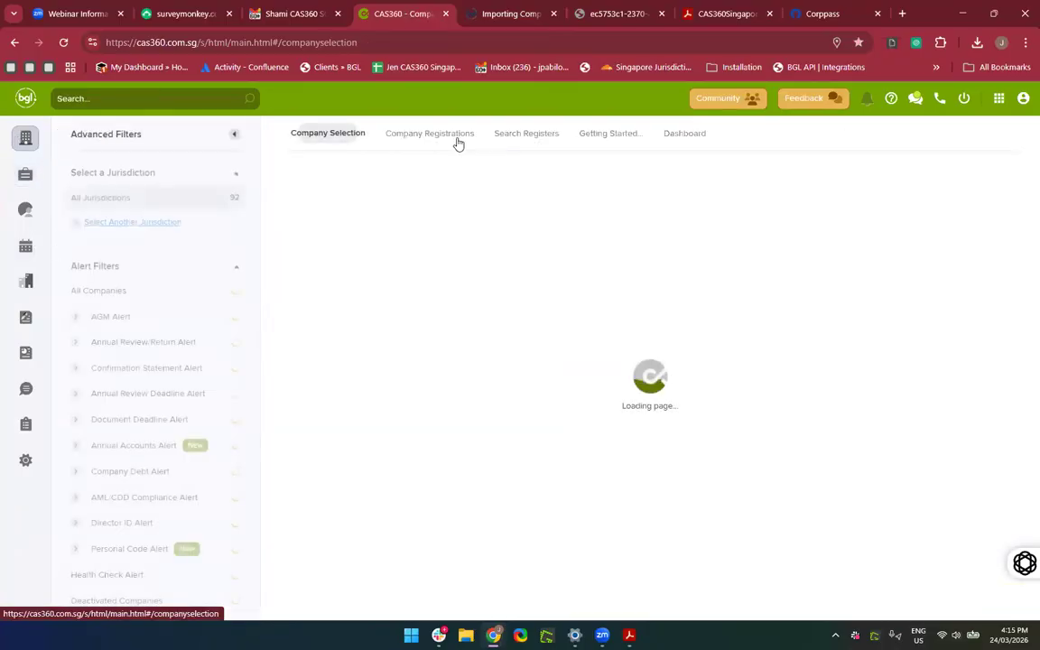
left_click(535, 141)
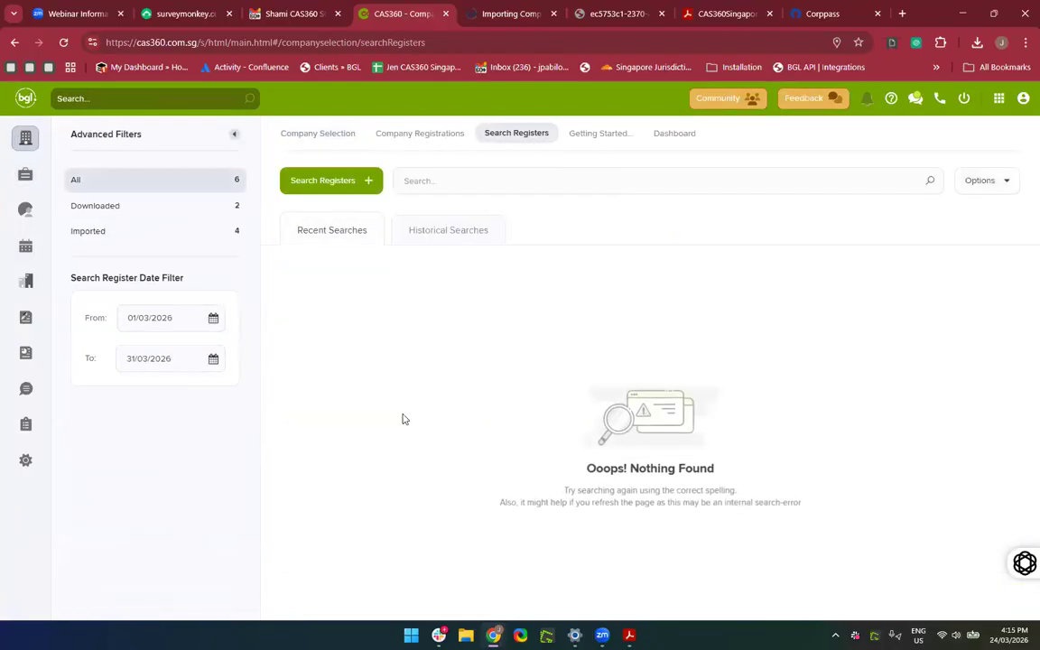
left_click(190, 322)
key("BackSpace")
key("BackSpace")
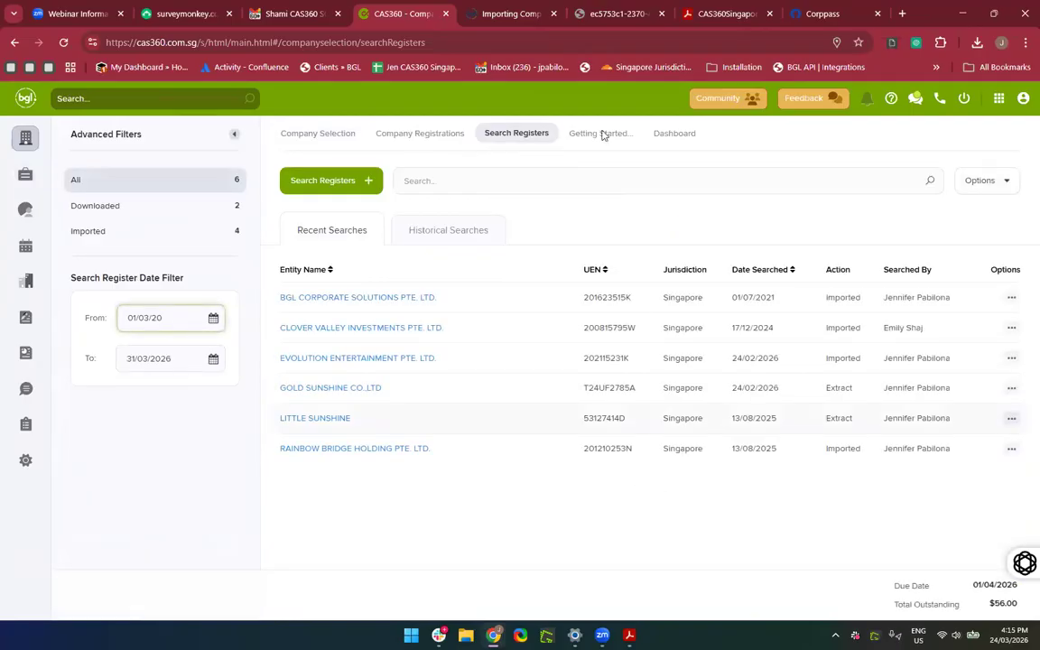
left_click(510, 11)
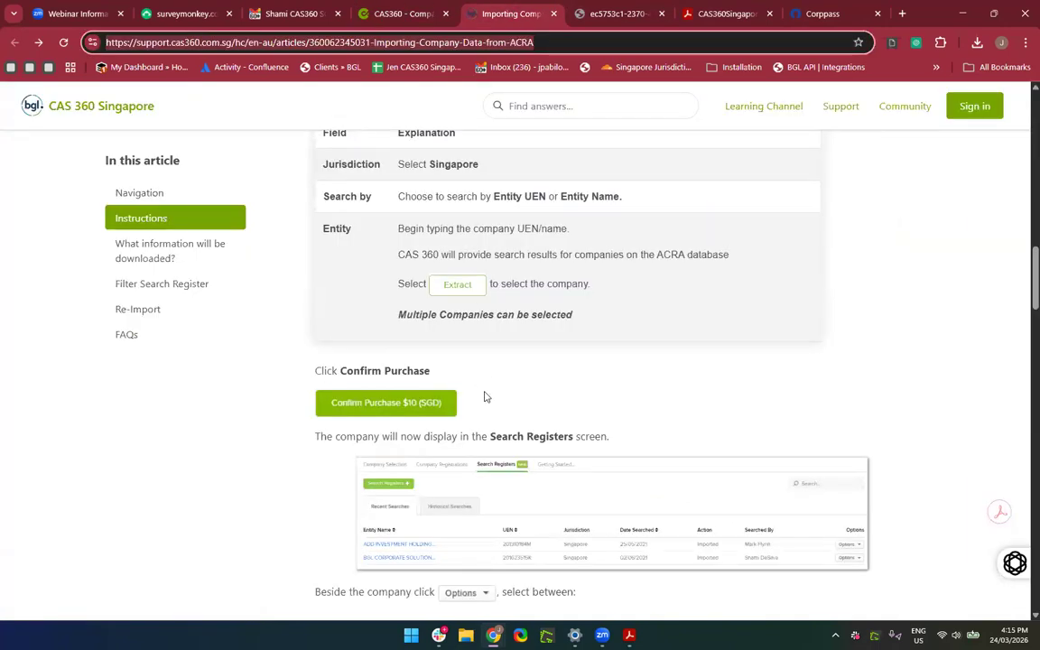
Read the help article's Options, Filter Search Register and Re-Import sections, then return to Search Registers.
scroll(483, 397, "down", 2)
scroll(500, 424, "down", 1)
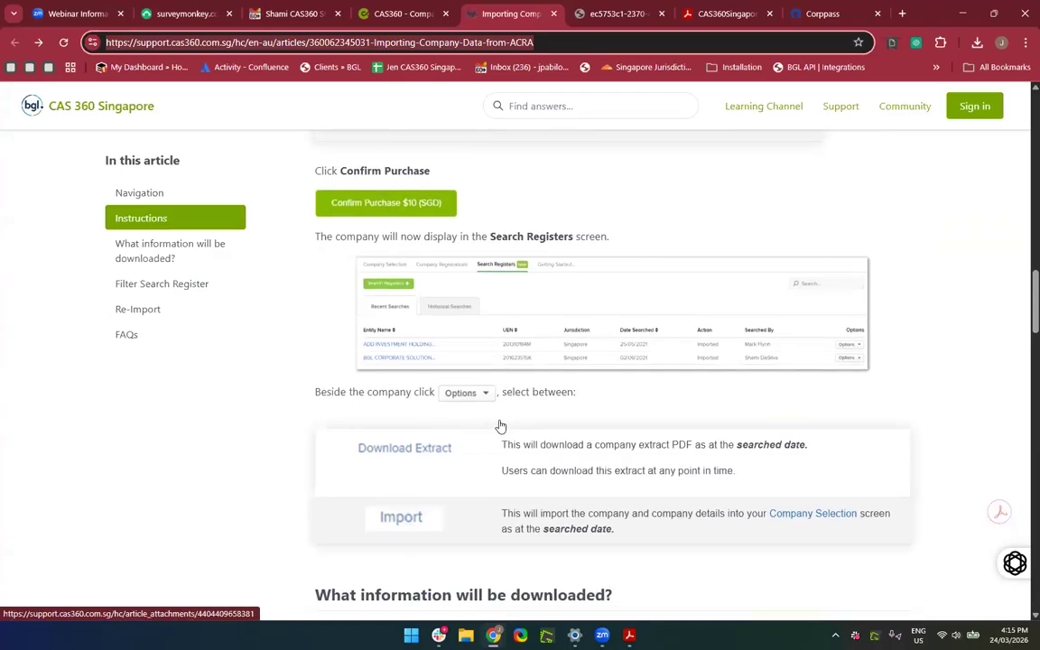
scroll(501, 426, "down", 1)
scroll(555, 332, "up", 3)
scroll(557, 335, "right", 1)
scroll(557, 335, "right", 1)
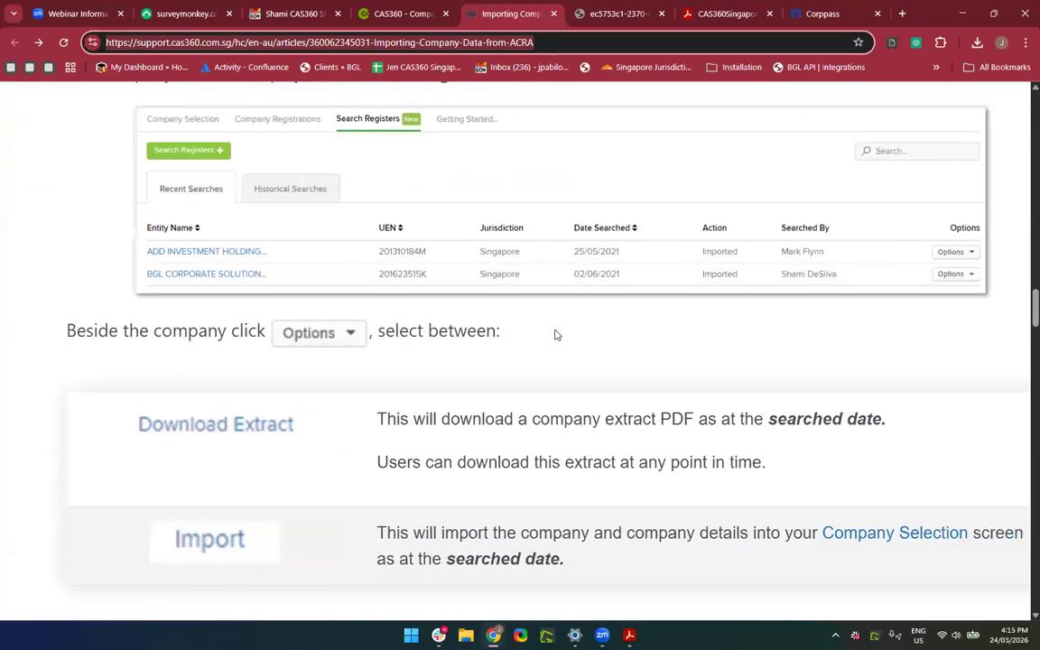
scroll(710, 305, "down", 3)
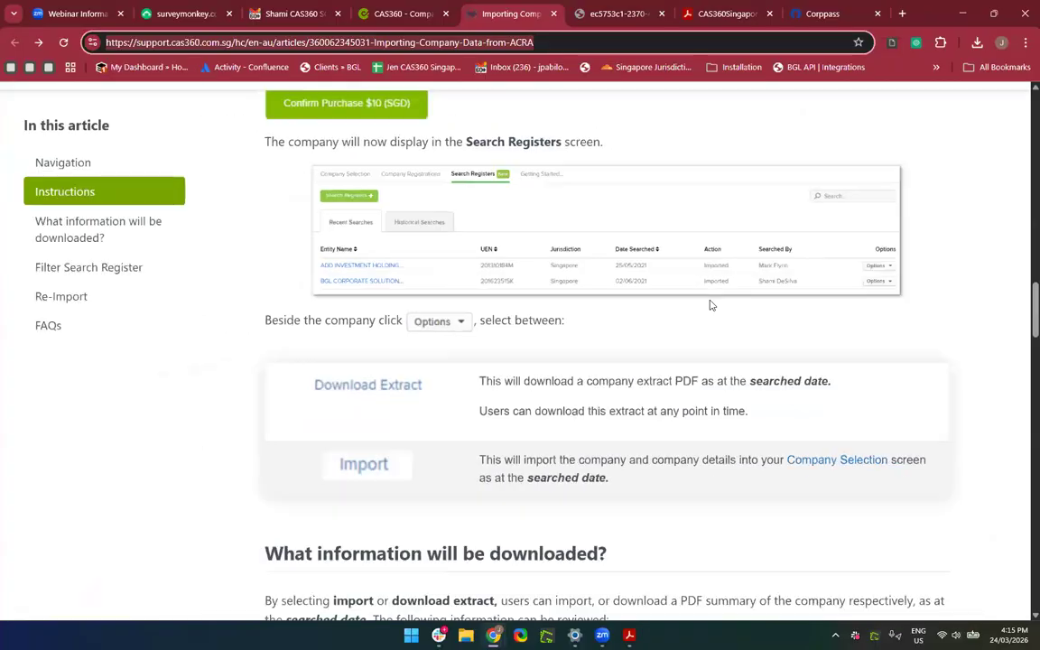
scroll(642, 399, "down", 3)
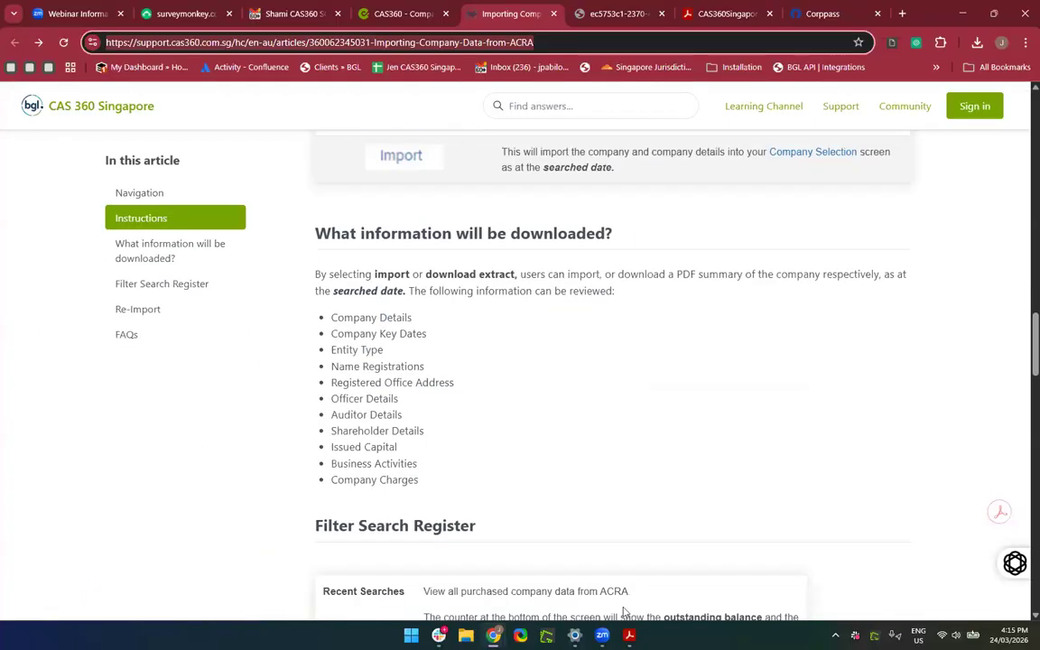
scroll(661, 270, "down", 2)
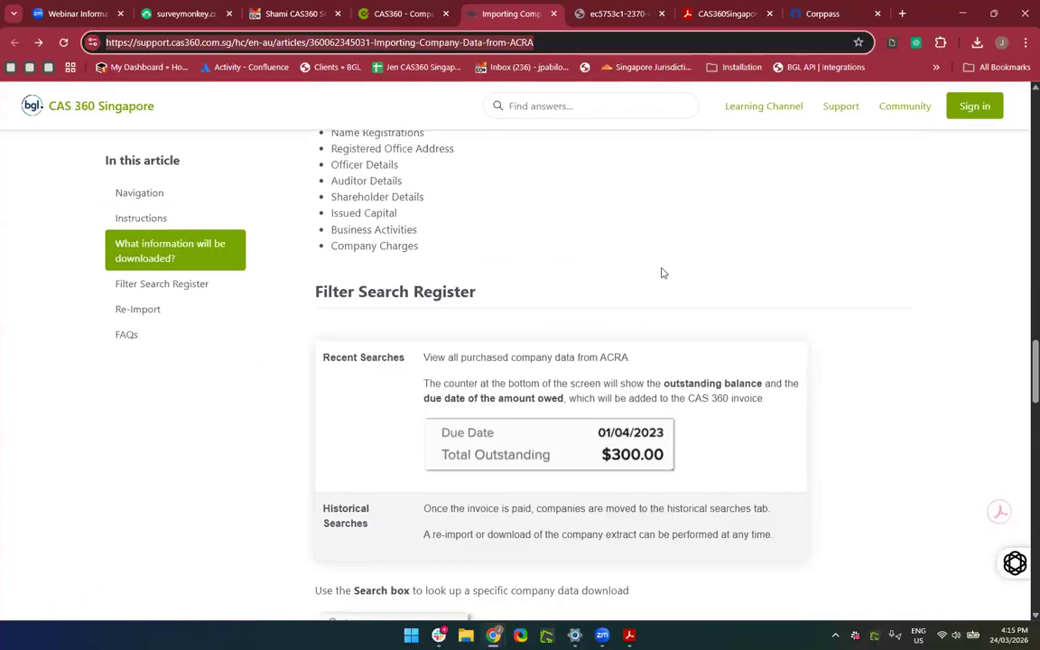
scroll(662, 271, "up", 1)
scroll(400, 387, "down", 6)
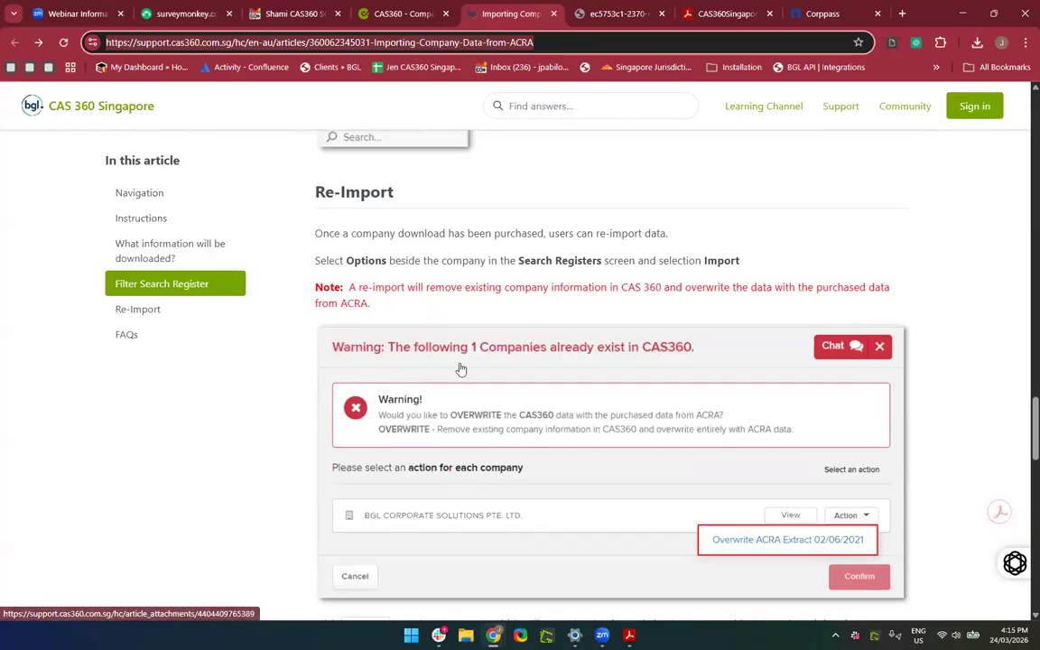
scroll(460, 368, "up", 2, "ctrl")
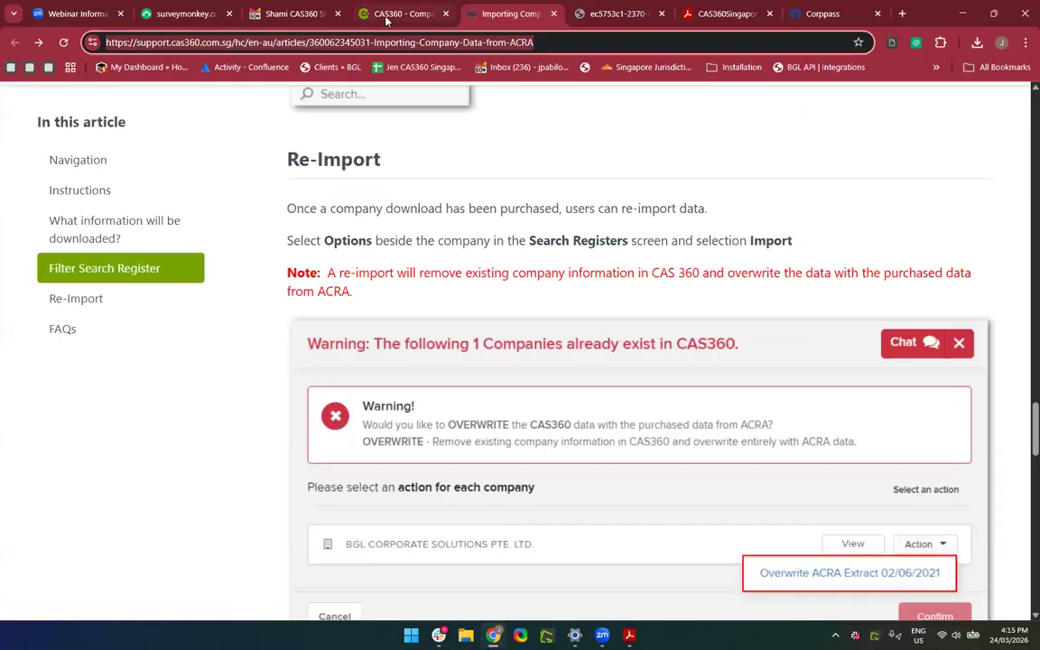
left_click(404, 14)
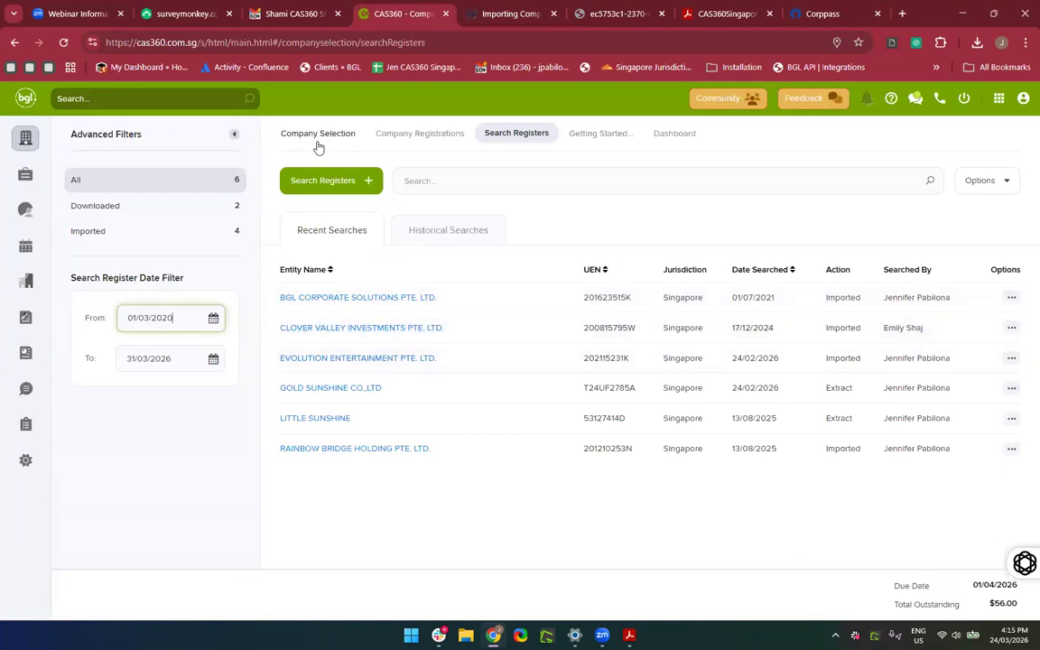
Start the Clover Valley Investments import, check View and the Action list, then cancel without overwriting.
left_click(1011, 328)
left_click(944, 384)
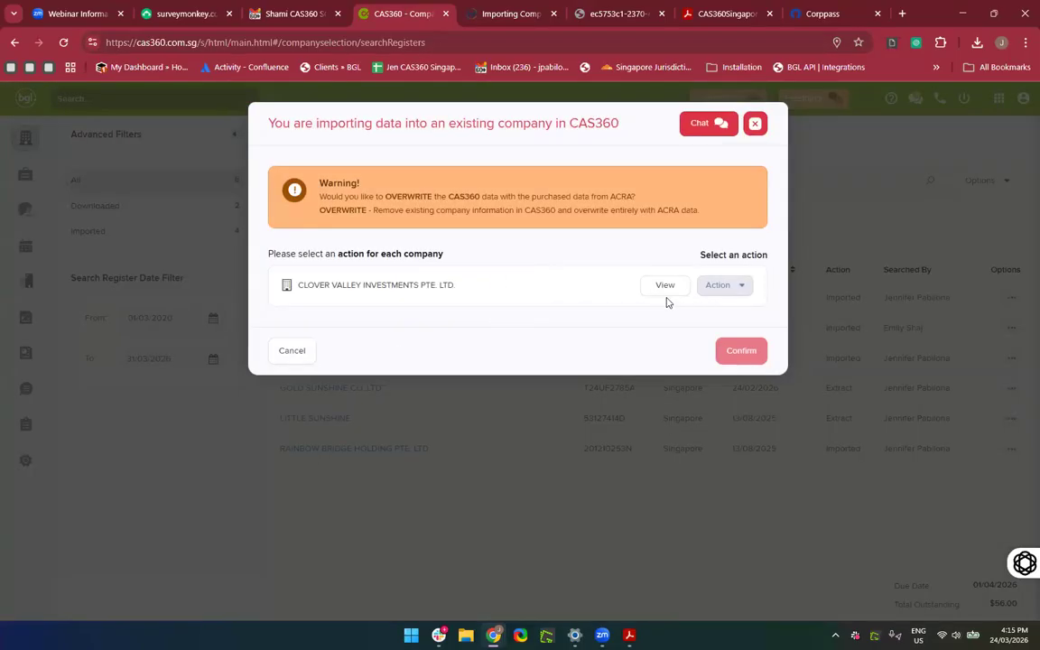
left_click(664, 286)
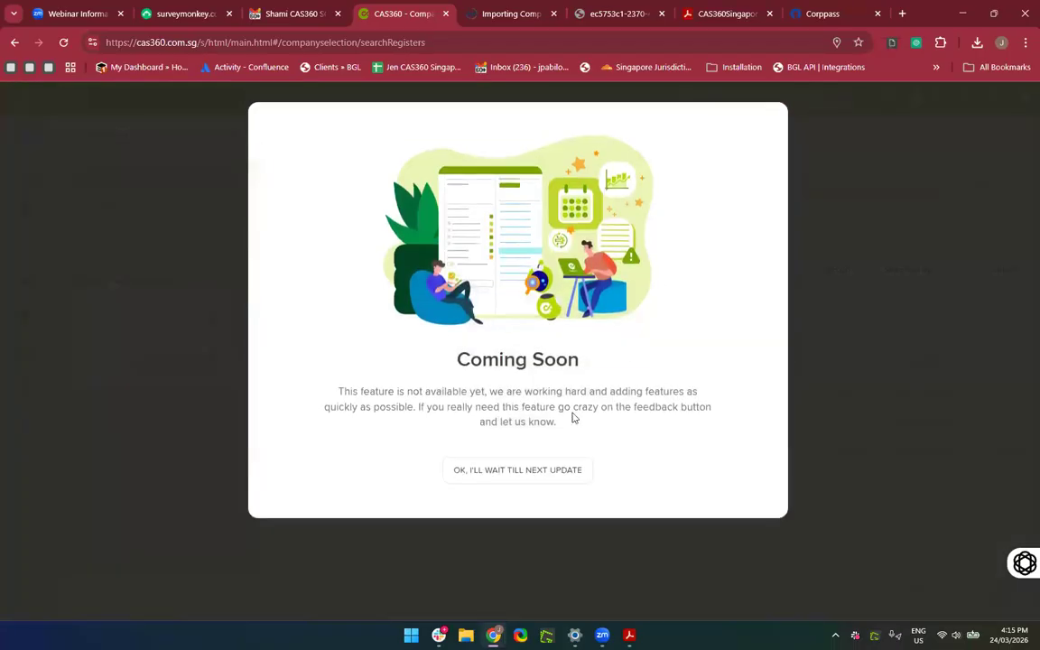
left_click(518, 470)
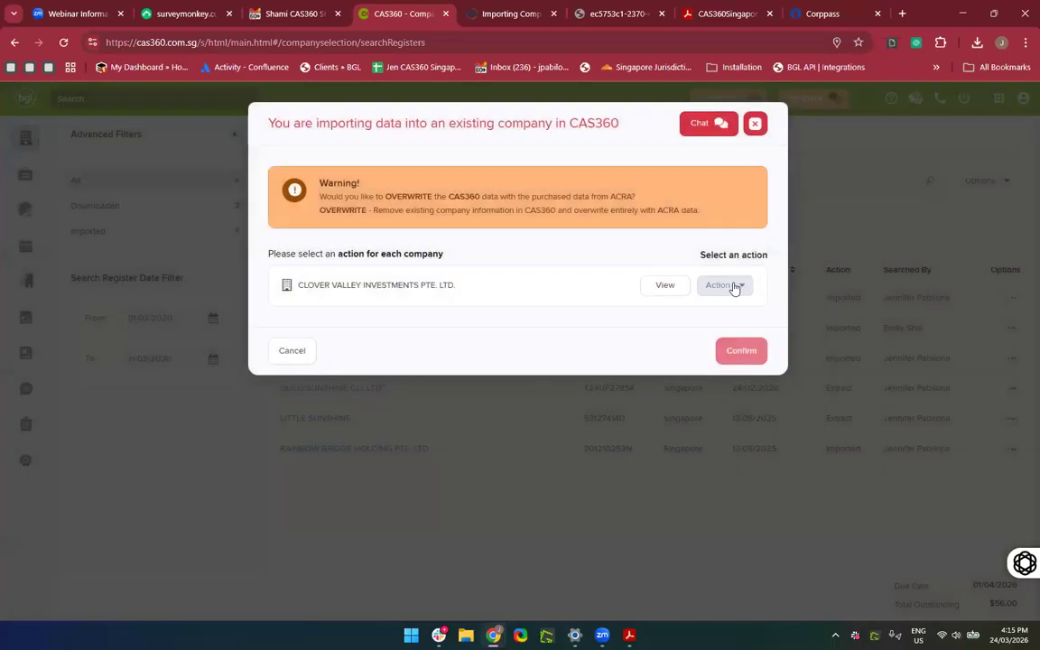
left_click(732, 287)
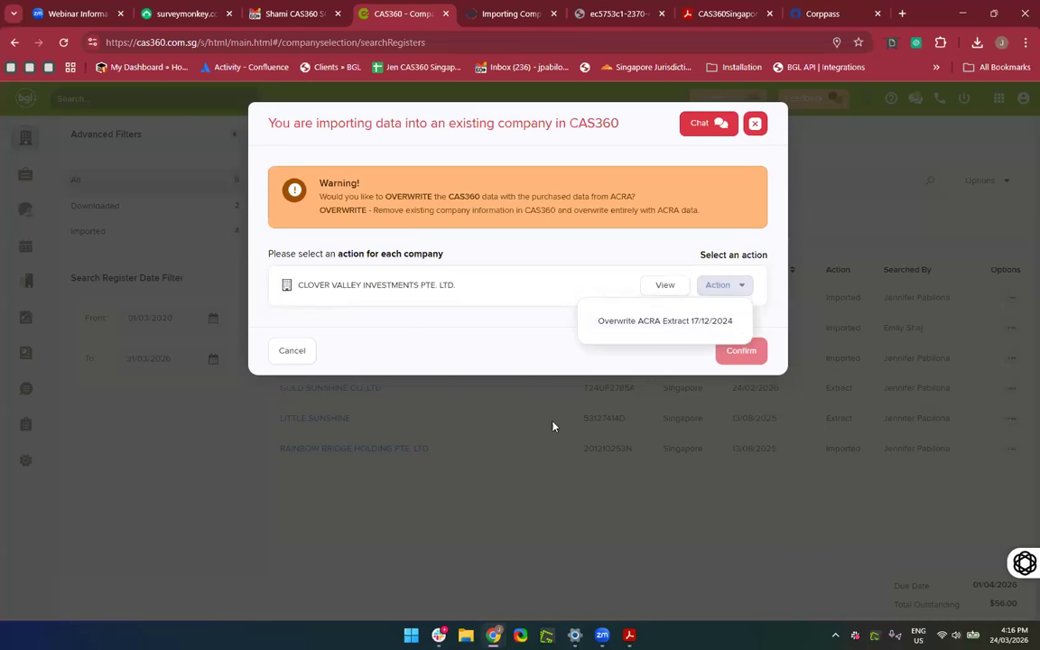
left_click(755, 124)
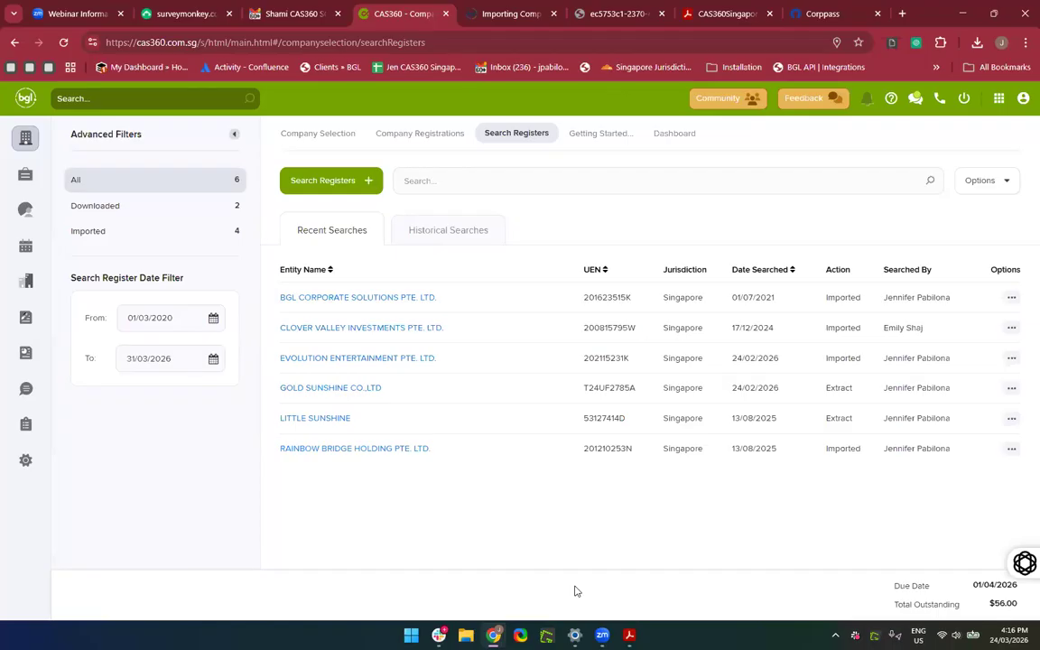
left_click(297, 188)
left_click(442, 195)
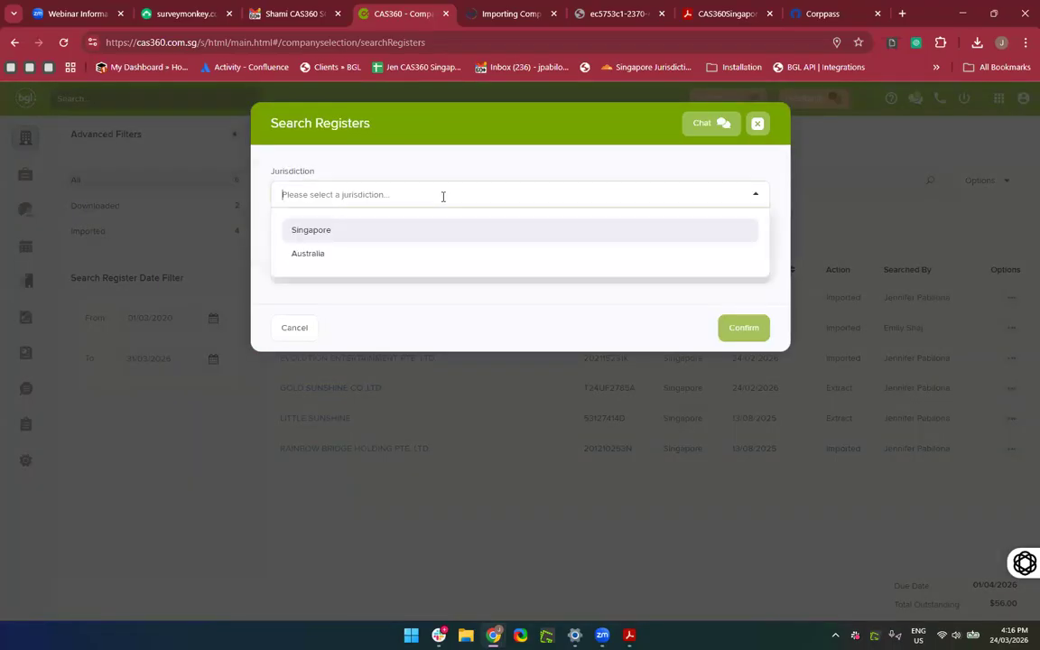
left_click(423, 231)
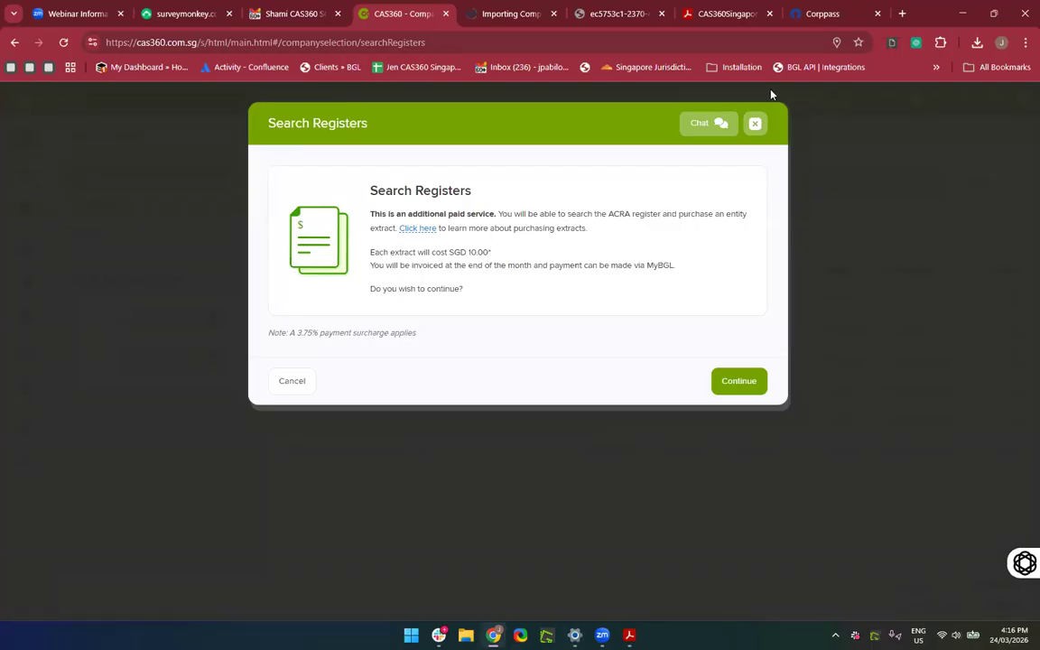
left_click(755, 124)
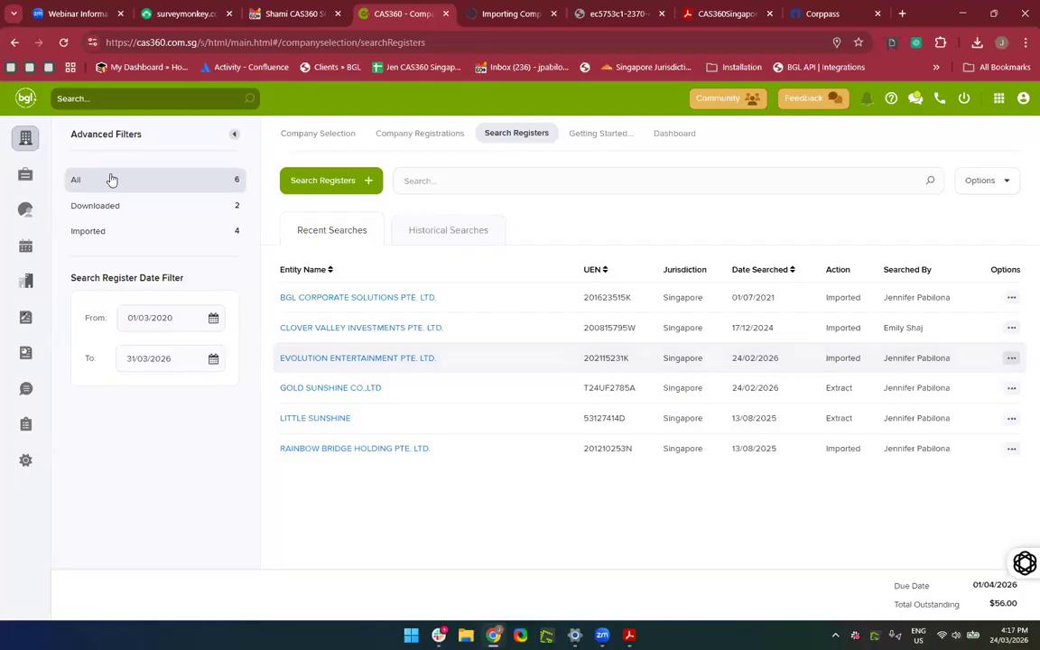
Open 02 May Company Pte Ltd, then return to the Company Selection list of all 92 companies.
left_click(25, 137)
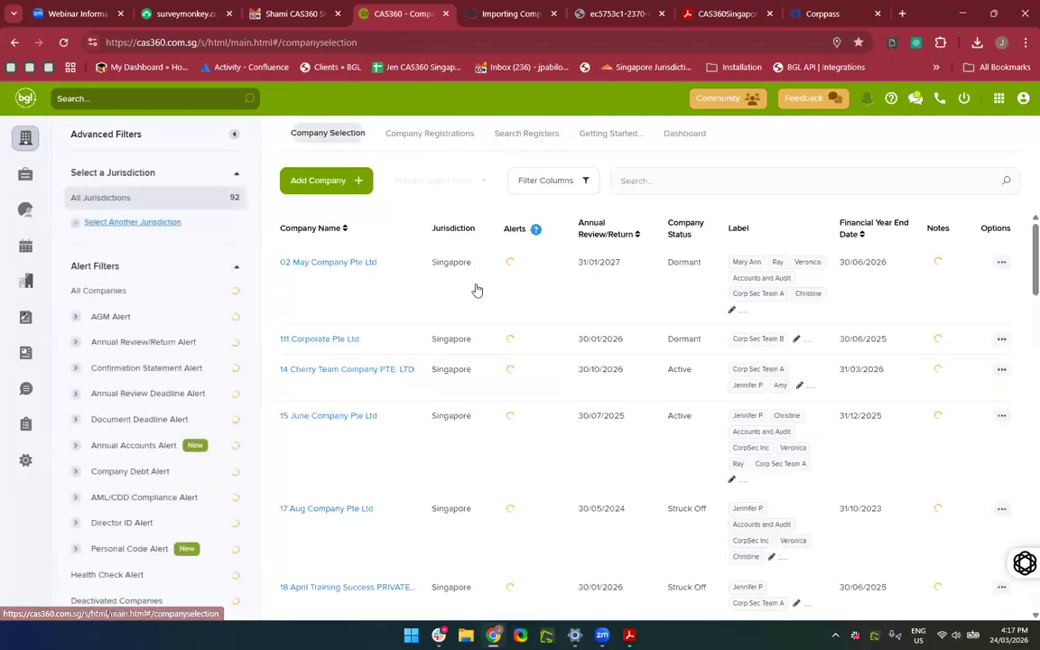
left_click(328, 262)
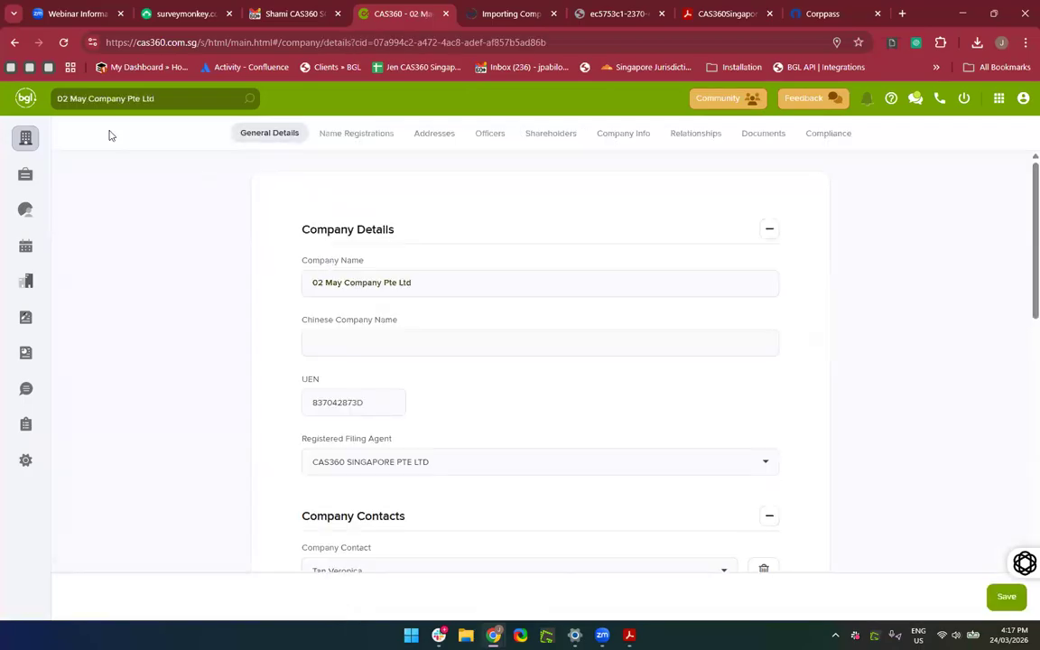
left_click(25, 138)
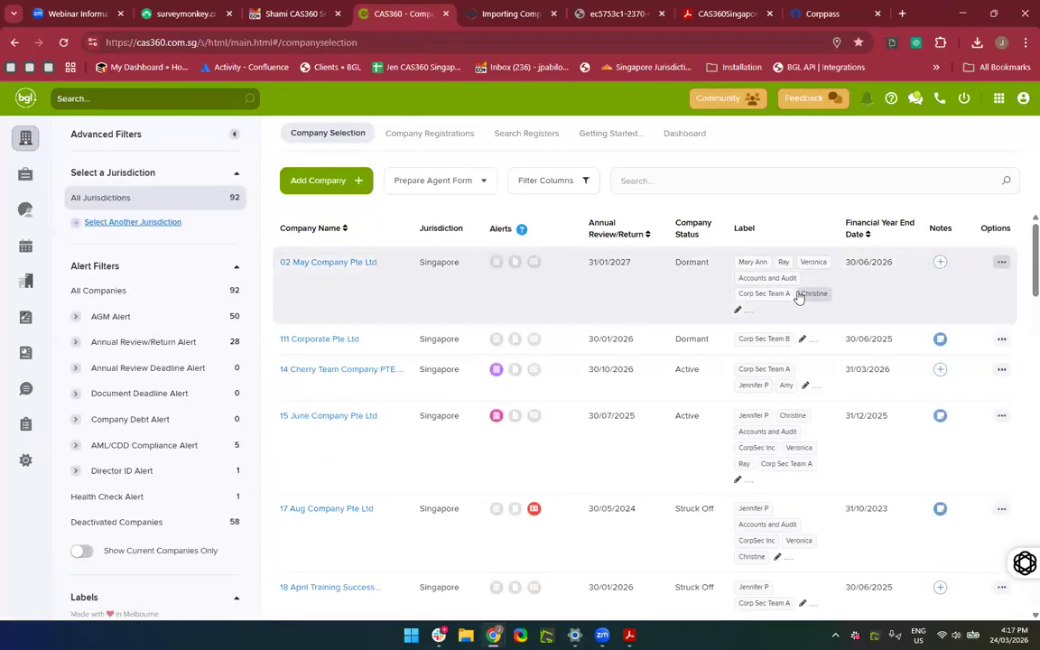
Go via Company Registrations to the empty 01/03/2026–31/03/2026 Search Registers page, then to the ACRA help article.
left_click(432, 135)
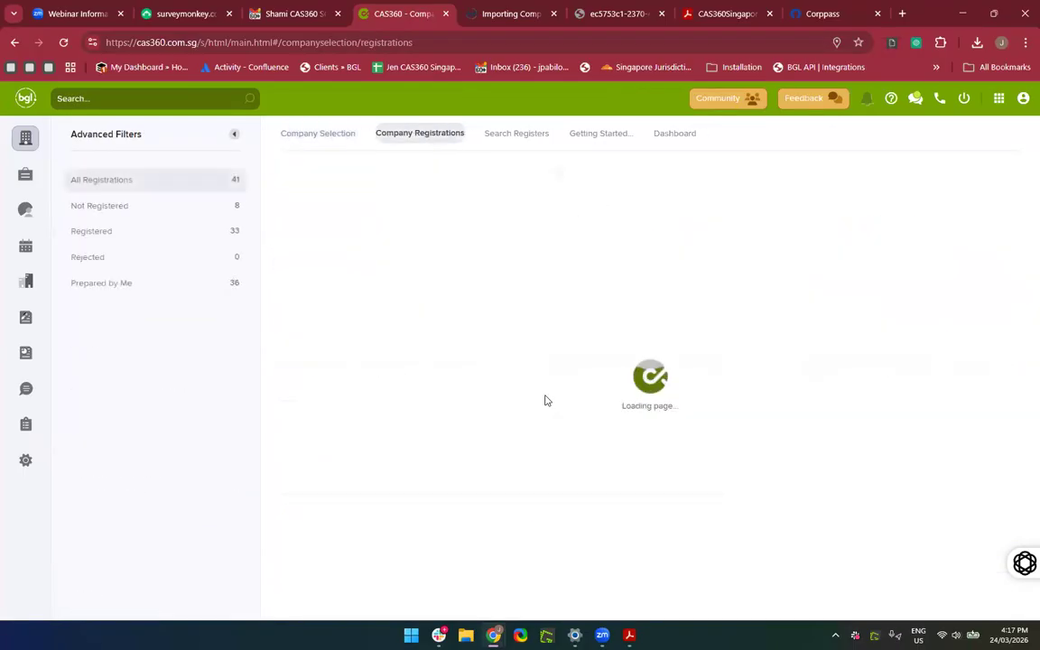
left_click(499, 131)
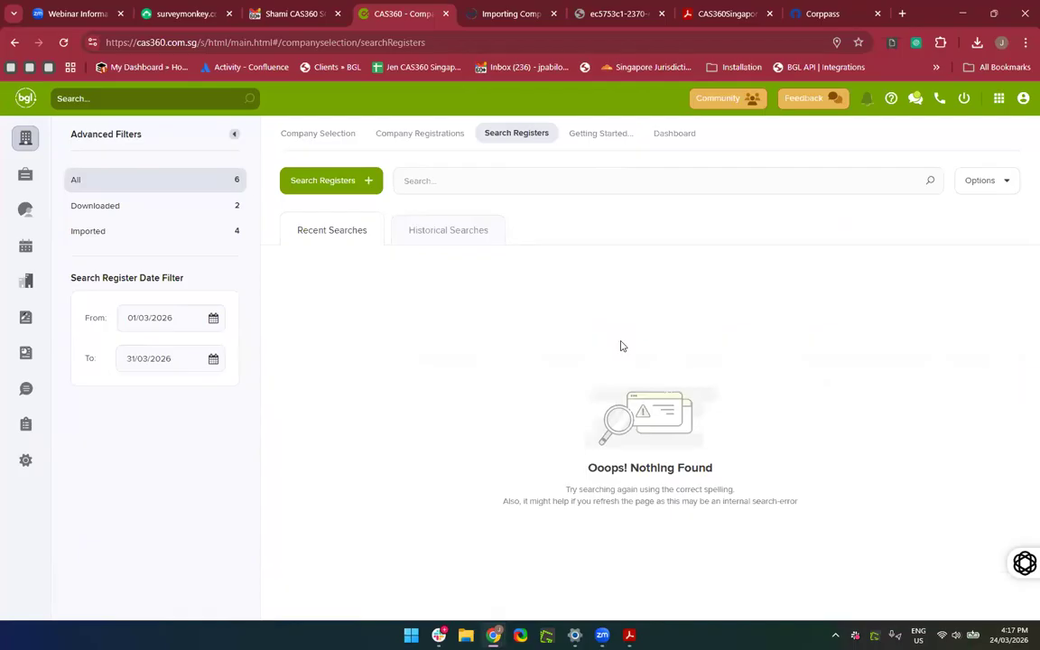
left_click(496, 16)
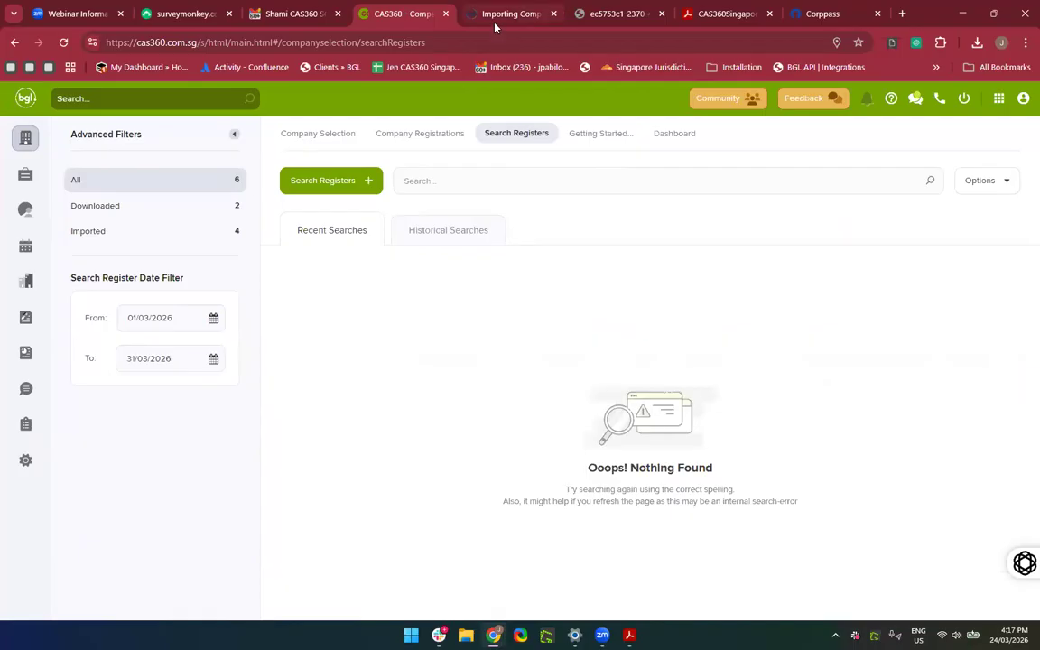
scroll(505, 416, "down", 1)
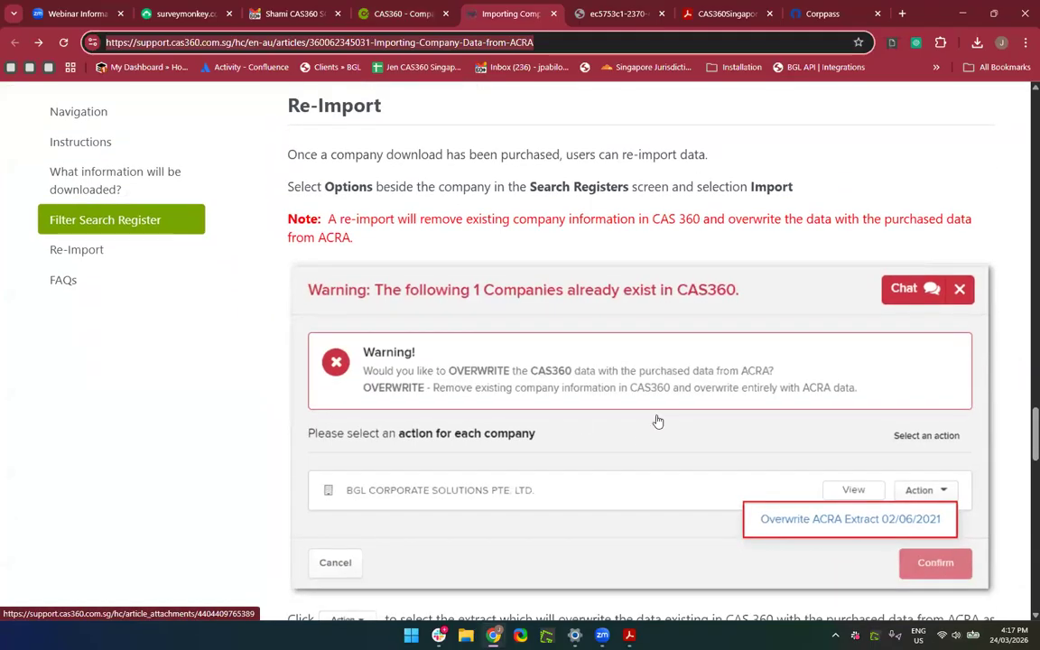
scroll(658, 421, "down", 4)
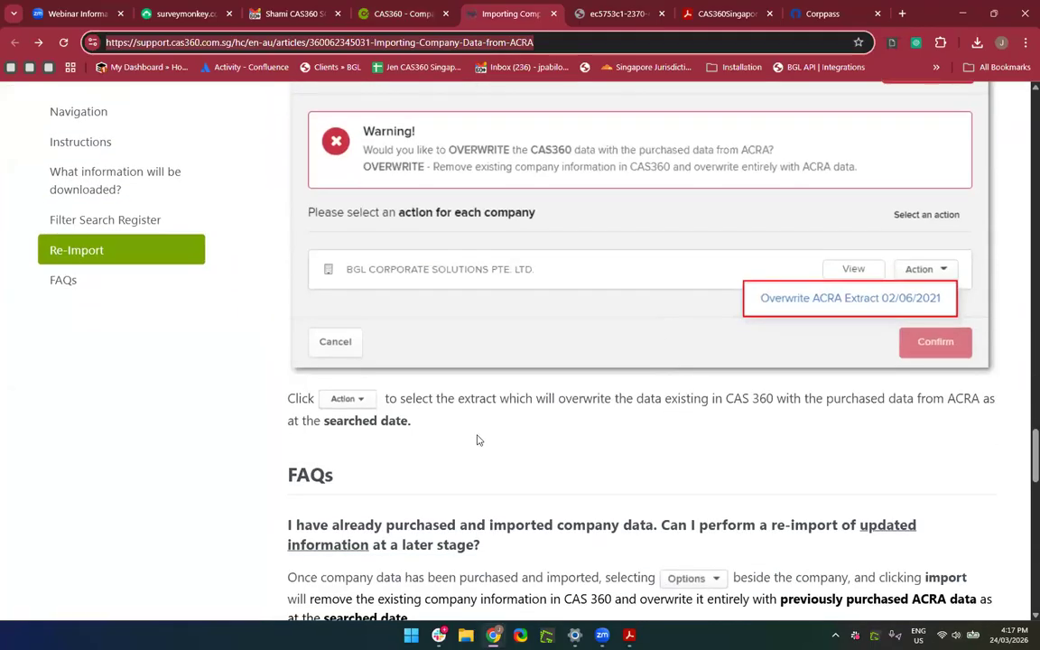
scroll(479, 439, "up", 2)
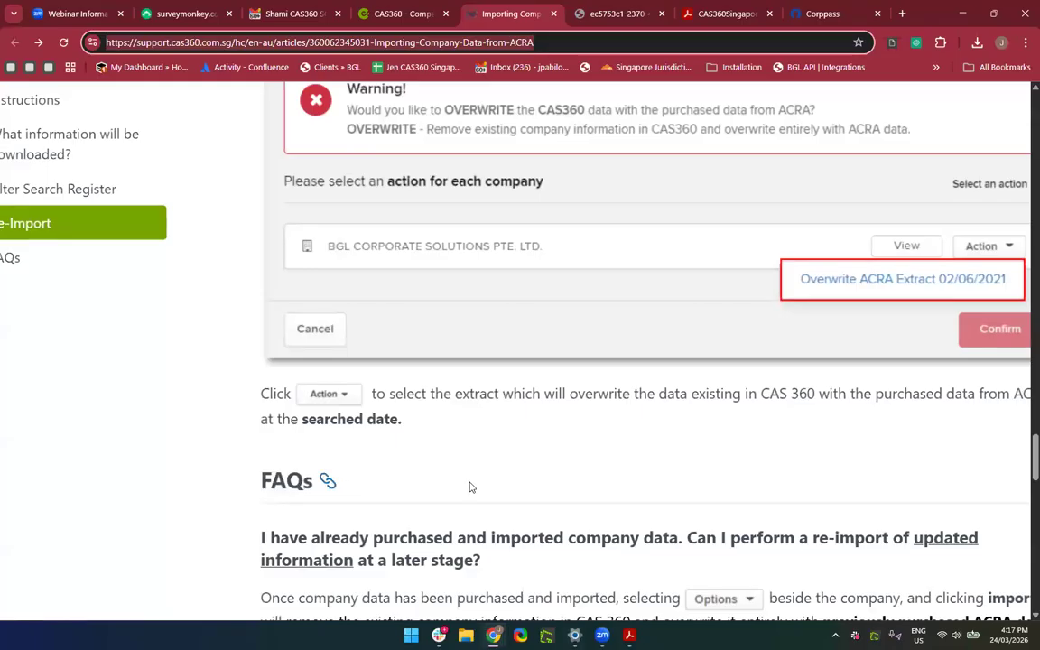
scroll(469, 486, "down", 3)
scroll(469, 487, "down", 3)
scroll(471, 487, "up", 2)
scroll(468, 487, "down", 2)
left_click_drag(481, 394, 939, 452)
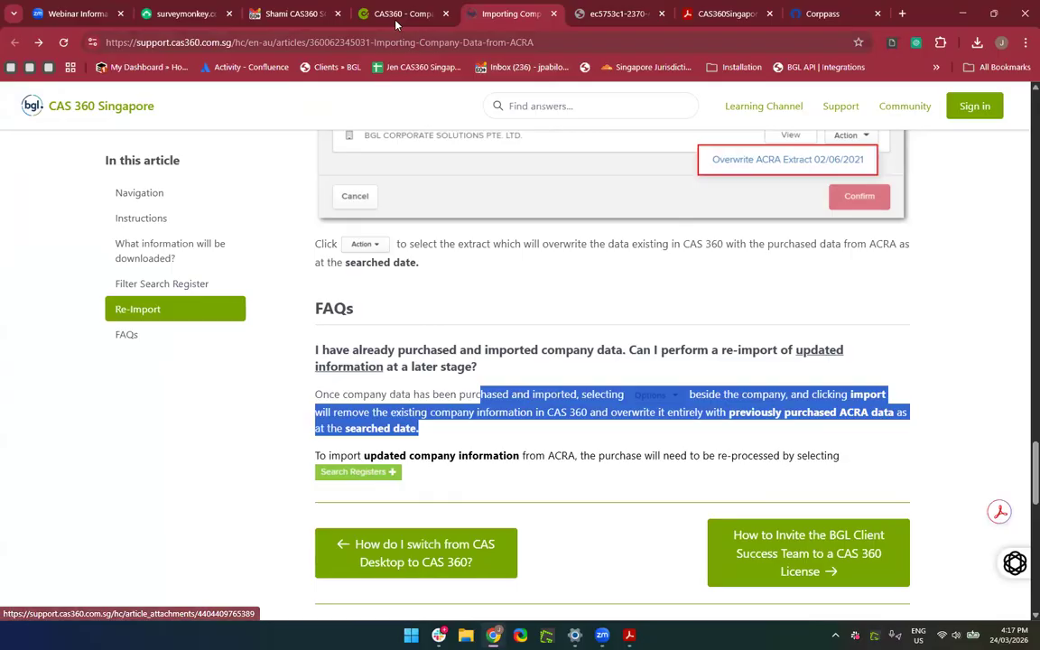
left_click(357, 16)
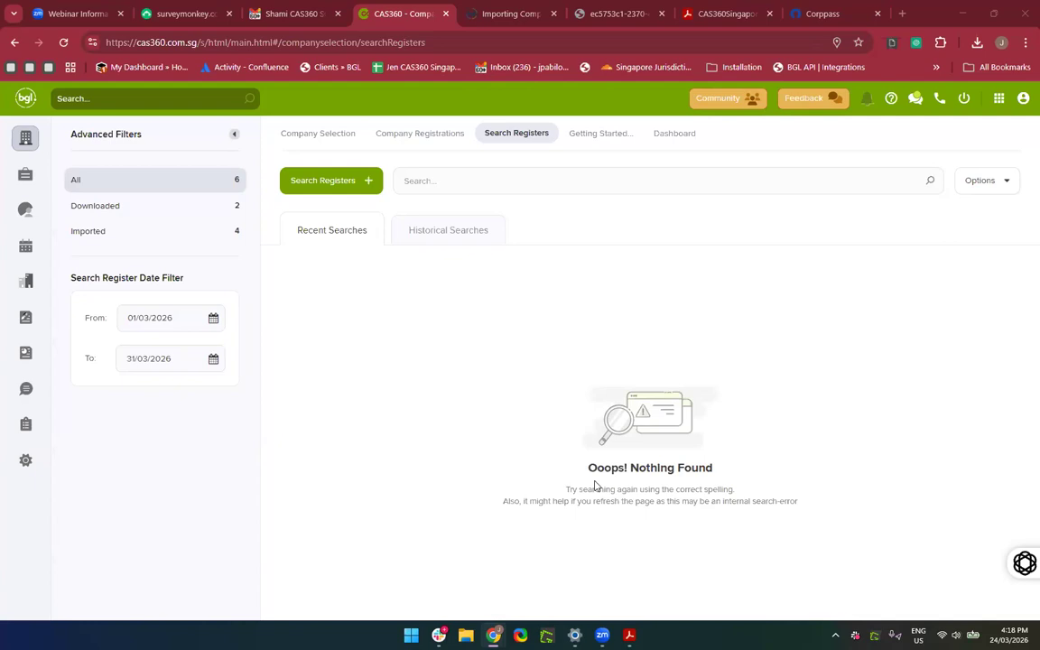
For 111 Corporate Pte Ltd, save the Company Registration Summary with a blank date applied to all documents.
left_click(400, 138)
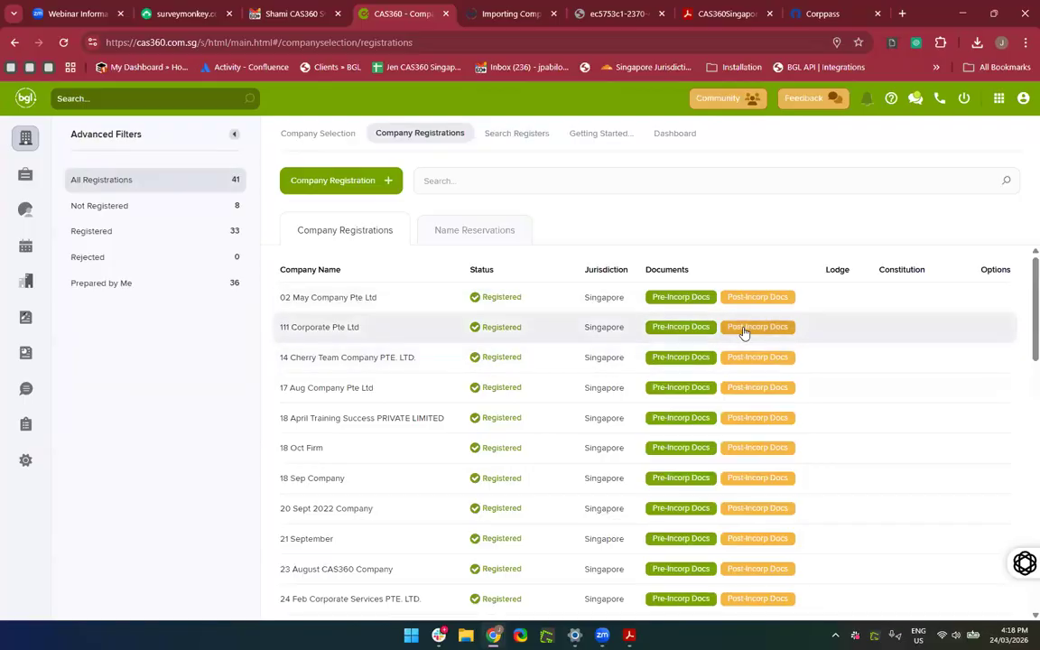
left_click(689, 325)
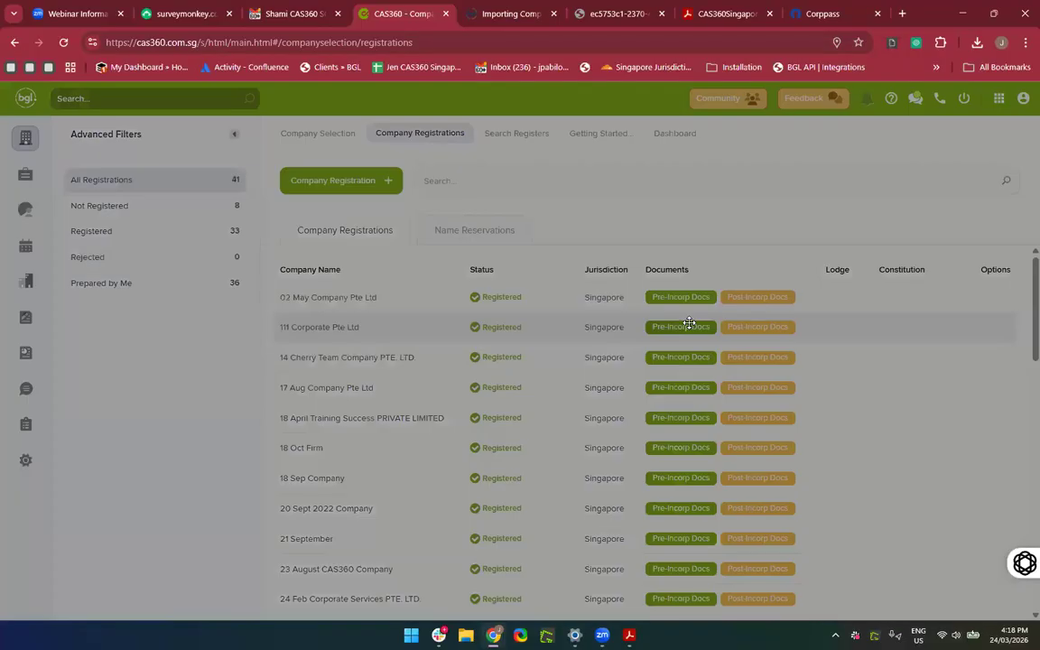
scroll(752, 389, "down", 3)
scroll(752, 388, "up", 2)
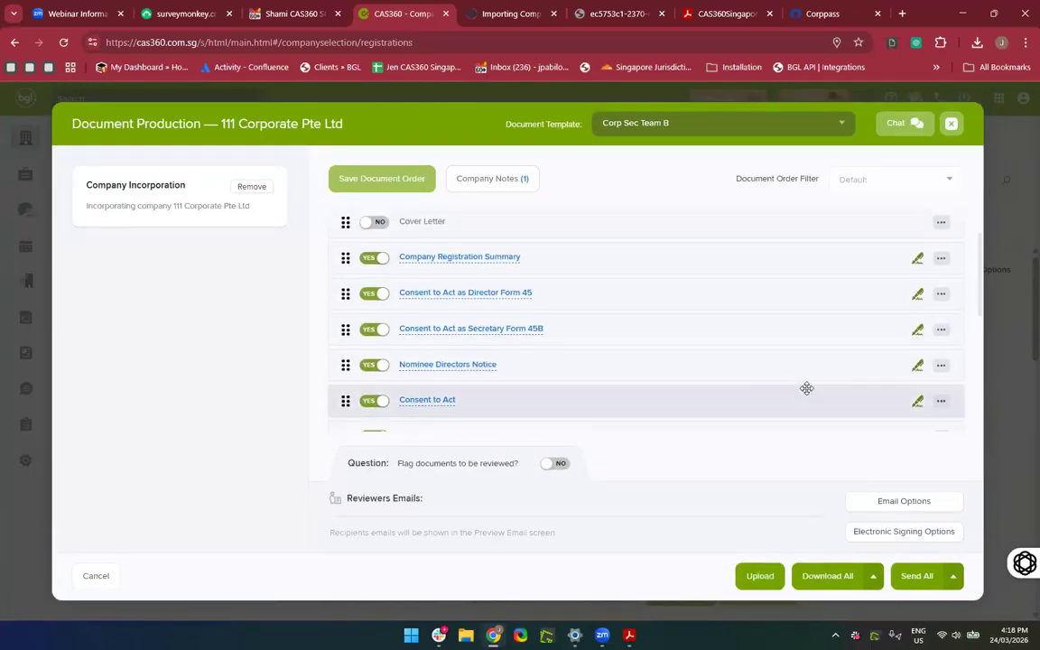
left_click(919, 258)
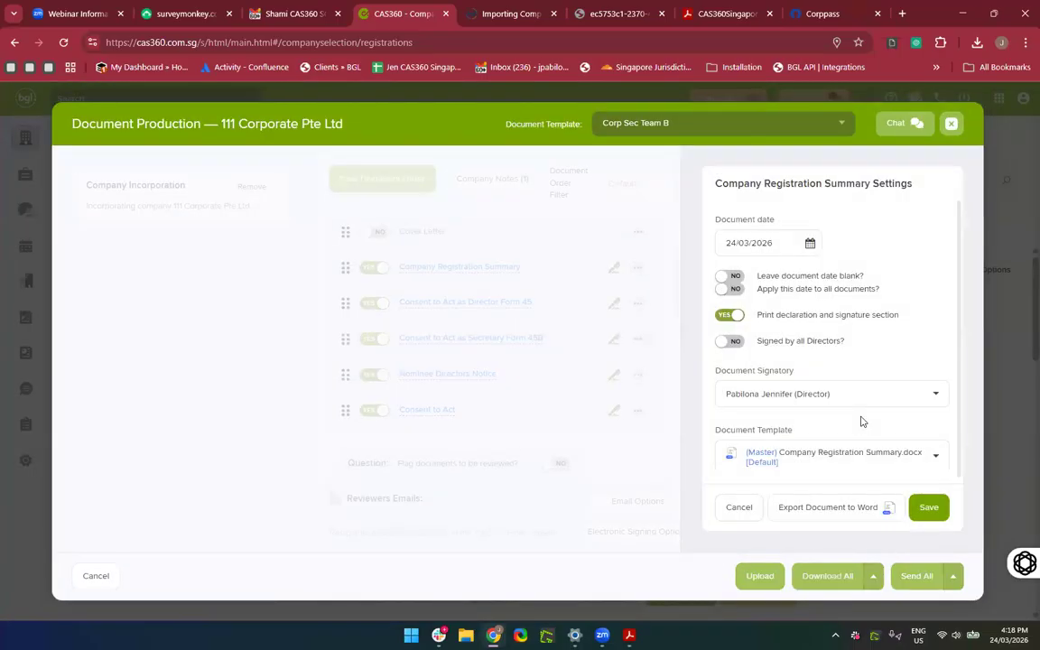
left_click(730, 277)
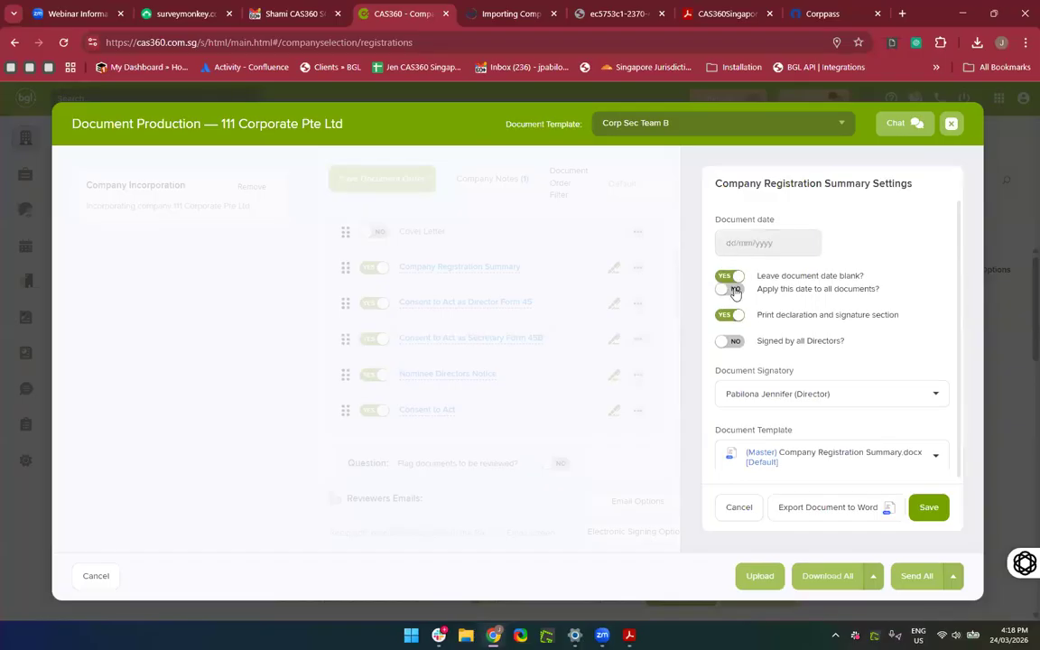
left_click(733, 289)
scroll(763, 327, "down", 1)
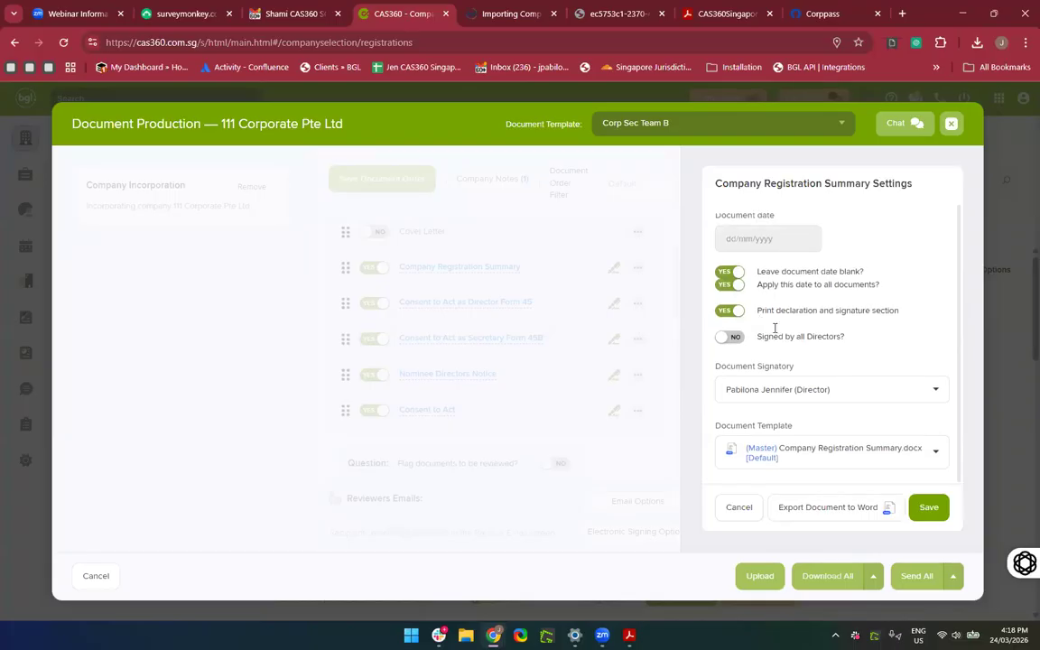
left_click(928, 507)
left_click(832, 402)
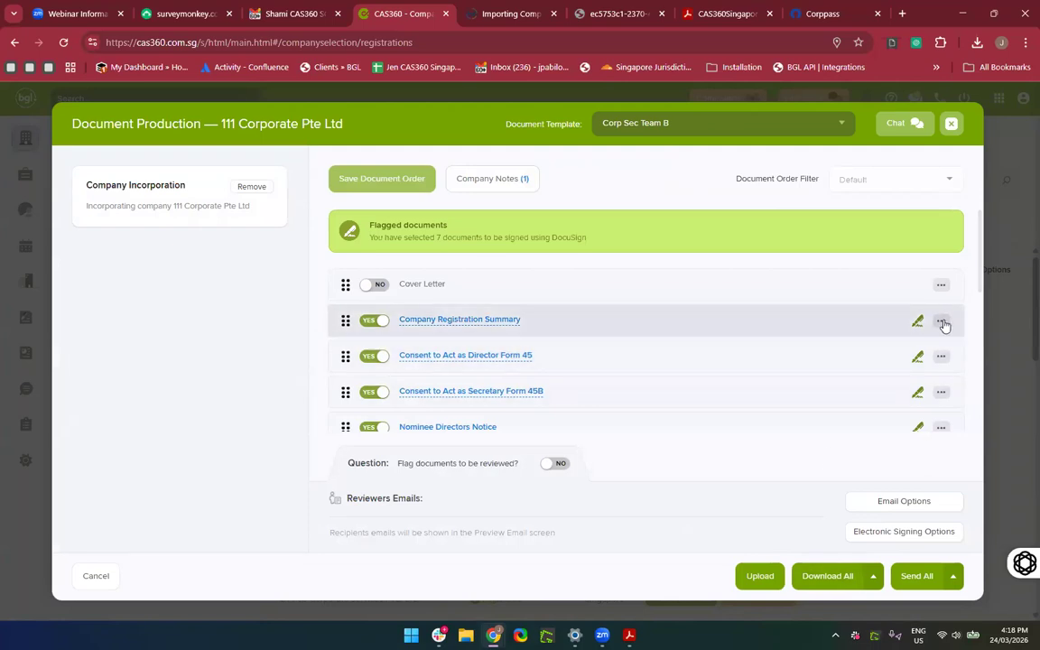
Reopen the Company Registration Summary settings to check them and close without changes.
scroll(944, 326, "up", 2)
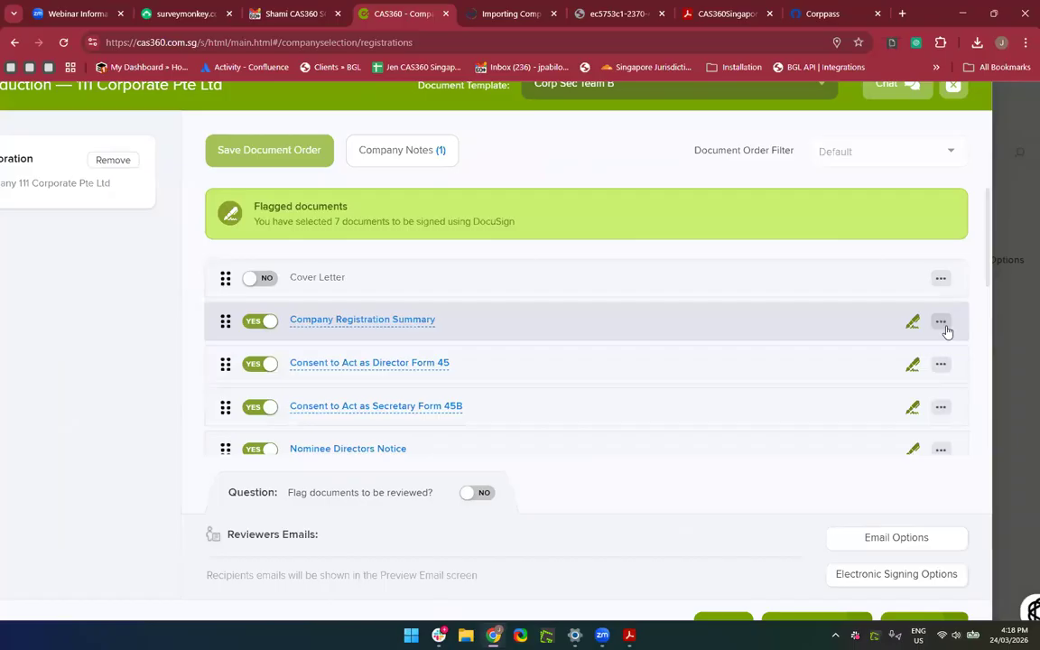
left_click(943, 325)
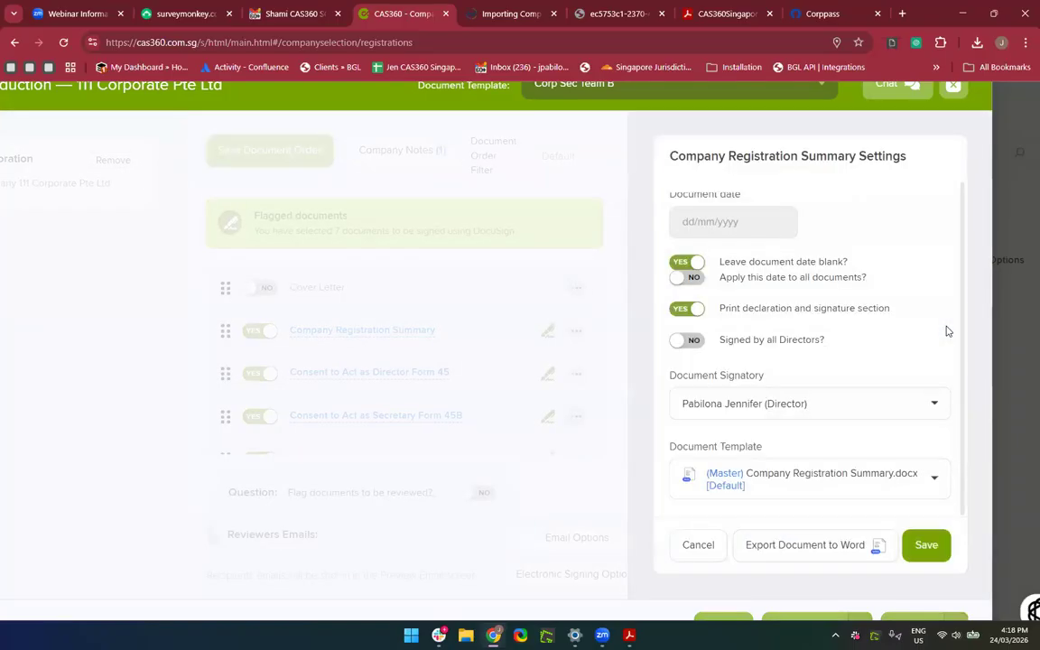
scroll(880, 387, "down", 1)
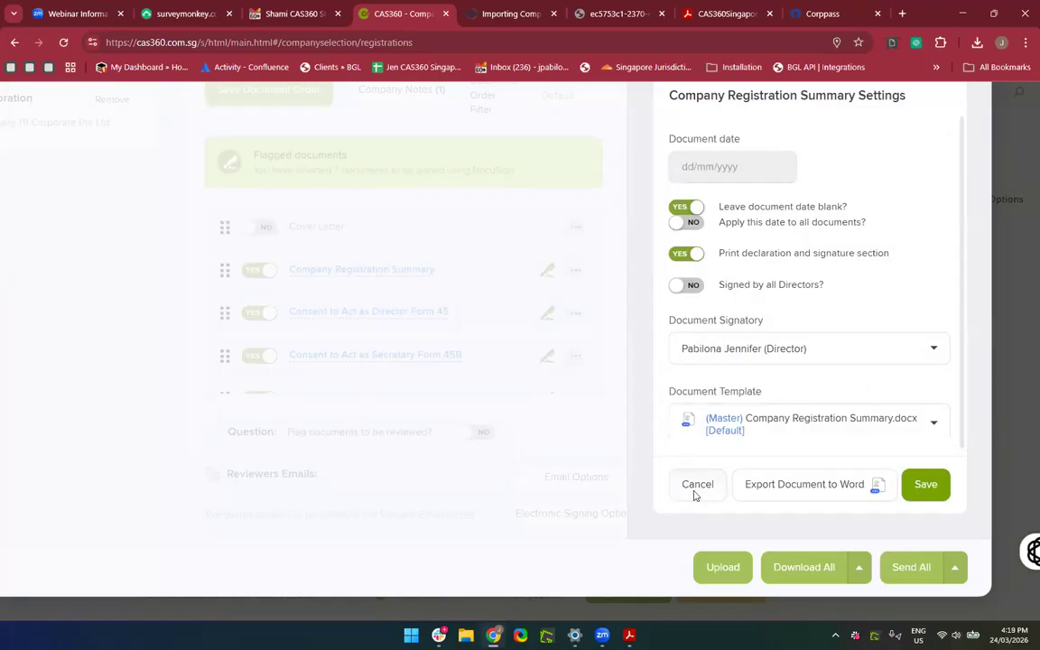
left_click(696, 493)
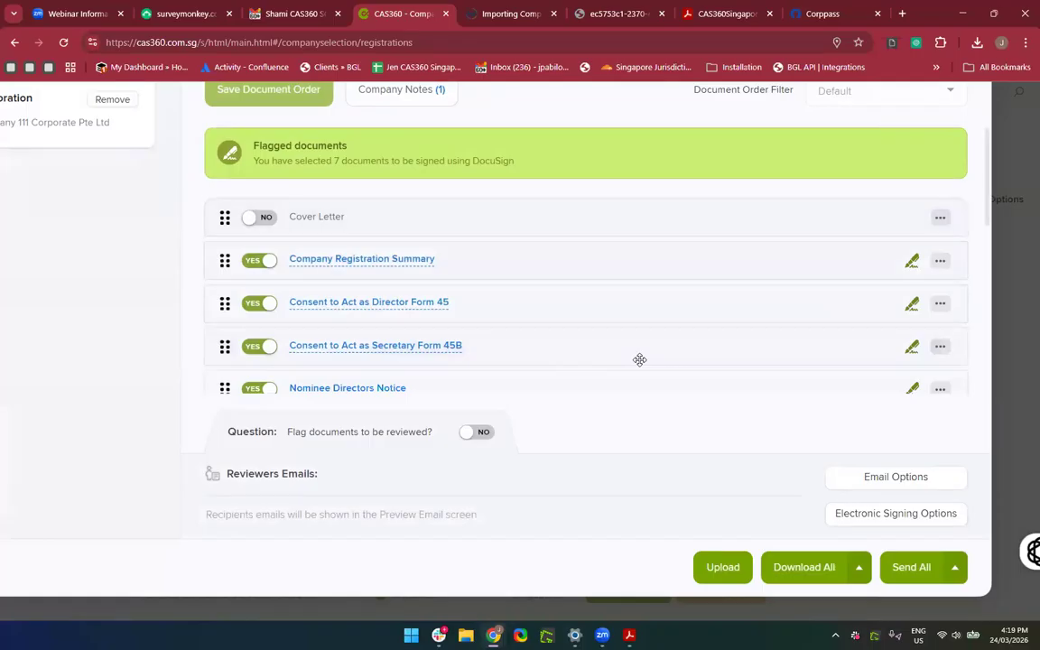
Apply Consent to Act as Director Form 45's date to all documents, save, and preview the form.
left_click(939, 306)
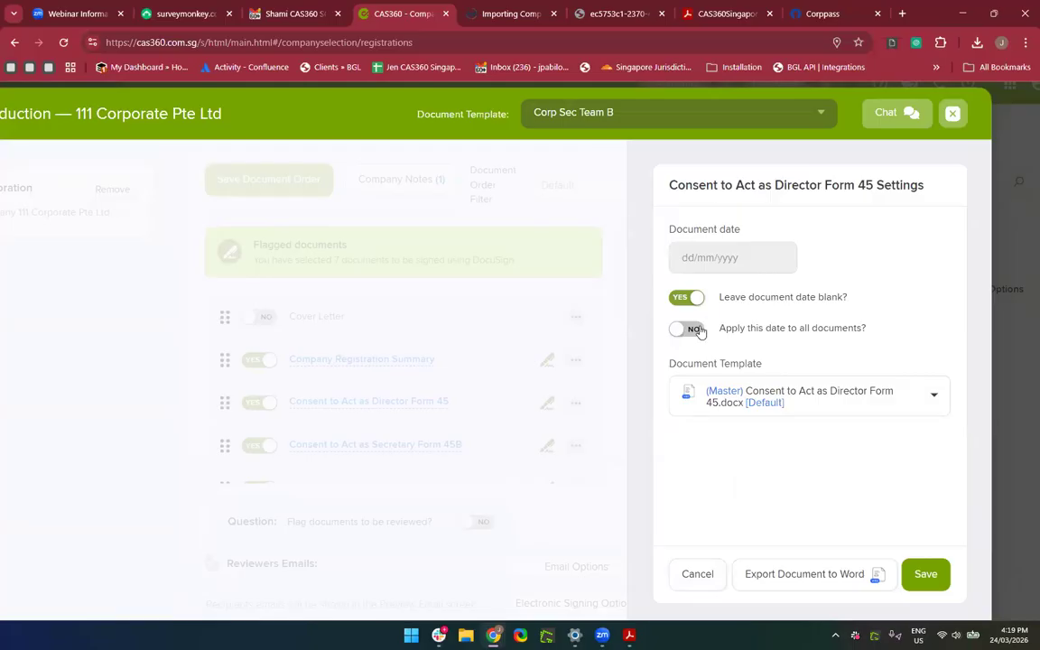
left_click(688, 329)
left_click(928, 587)
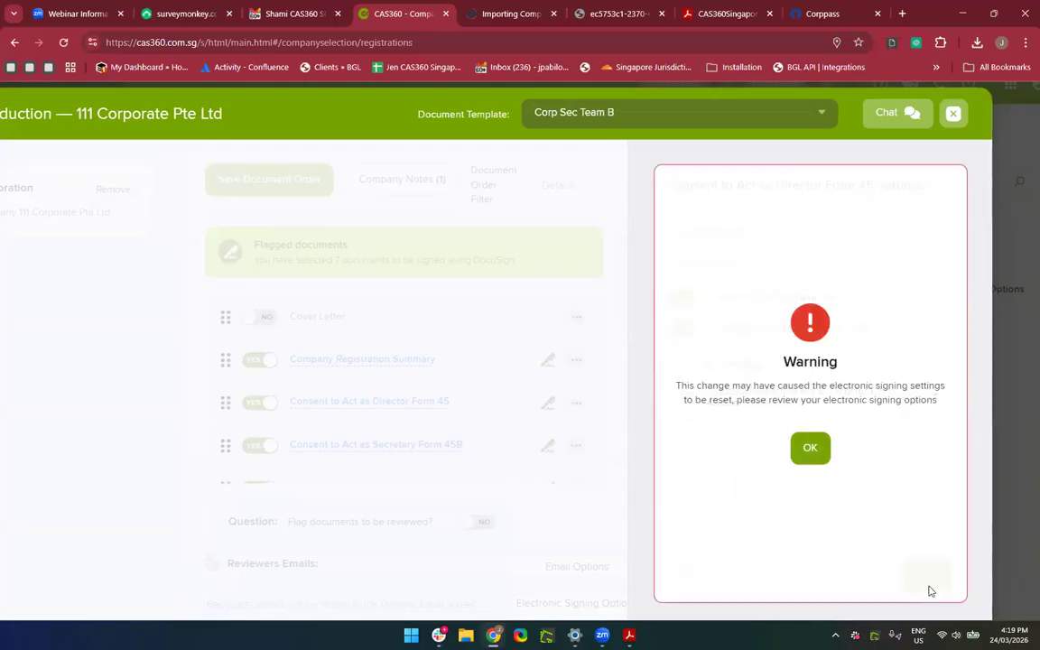
left_click(808, 451)
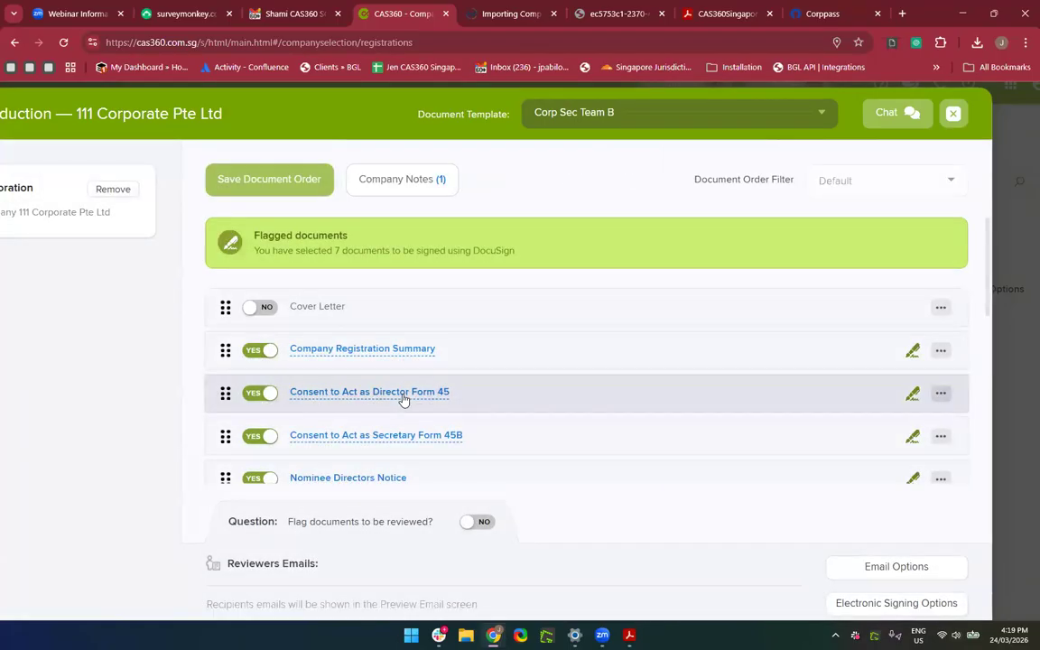
left_click(403, 398)
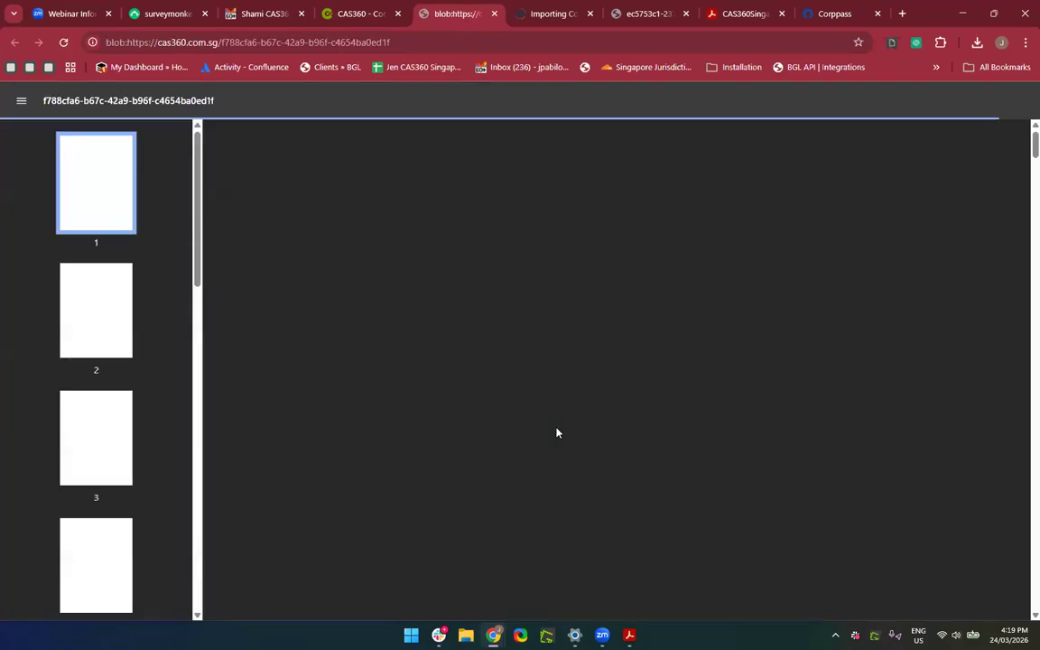
Scroll the Form 45 preview to the director's particulars on page 3, then return to CAS360.
scroll(556, 433, "down", 2)
scroll(559, 432, "down", 15)
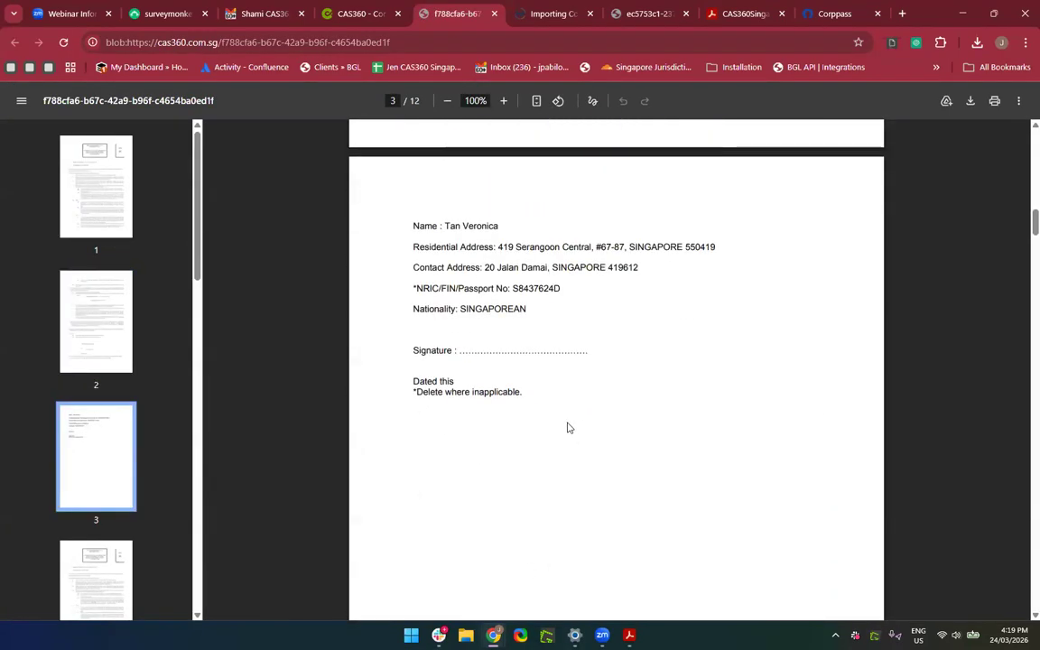
scroll(442, 338, "up", 1)
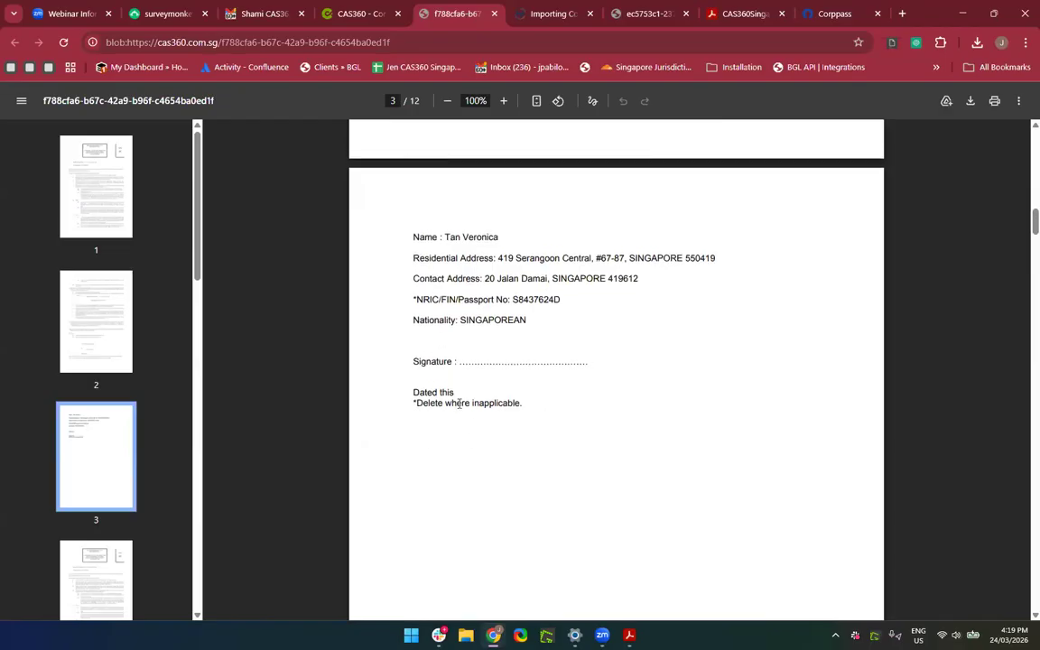
scroll(458, 403, "down", 1)
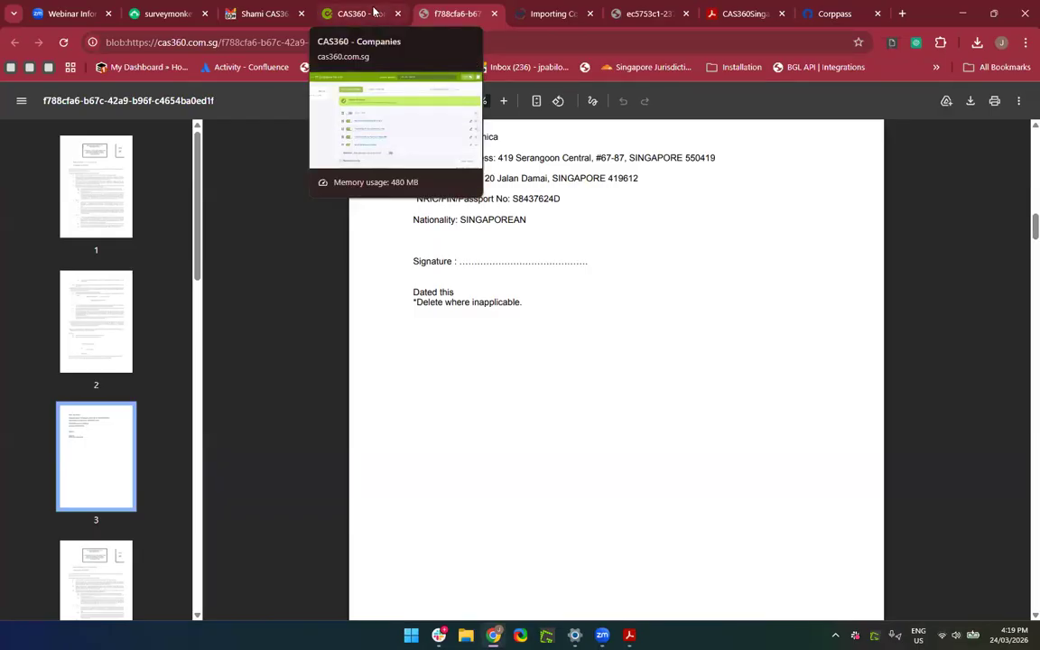
left_click(375, 10)
Check the Certificate of Identity Form 7 settings, then close Document Production to return to Company Registrations.
scroll(672, 410, "down", 3)
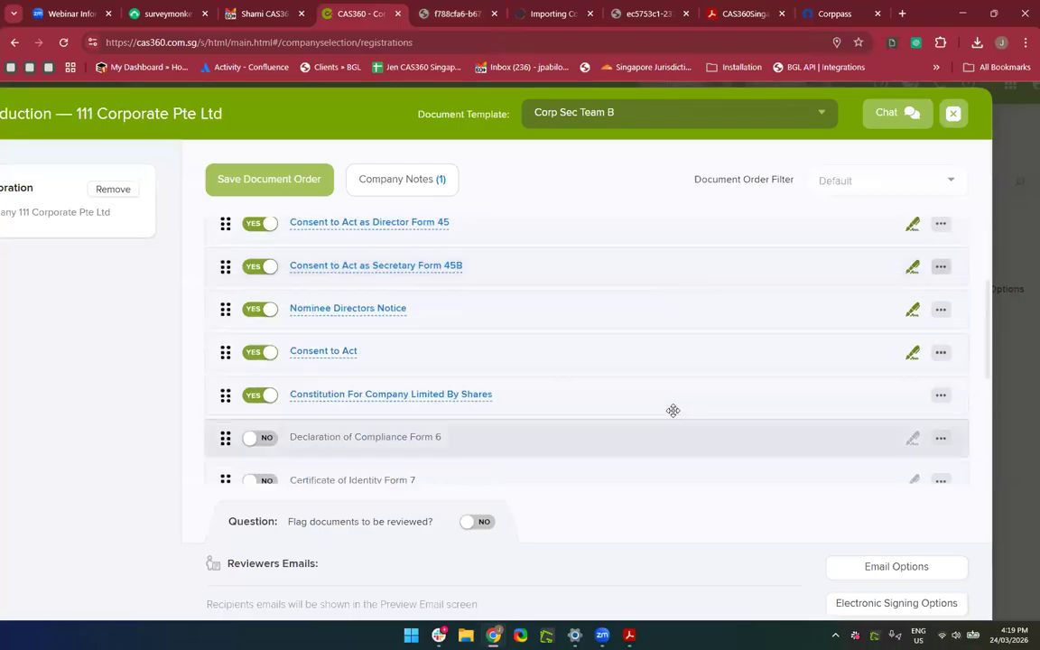
scroll(673, 410, "down", 2)
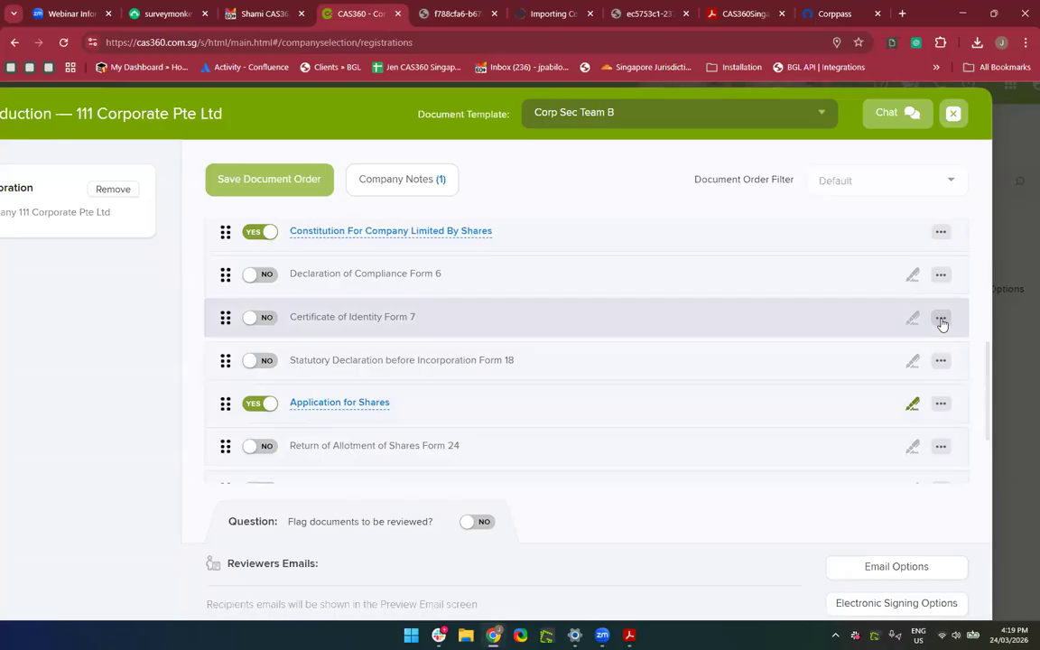
left_click(940, 321)
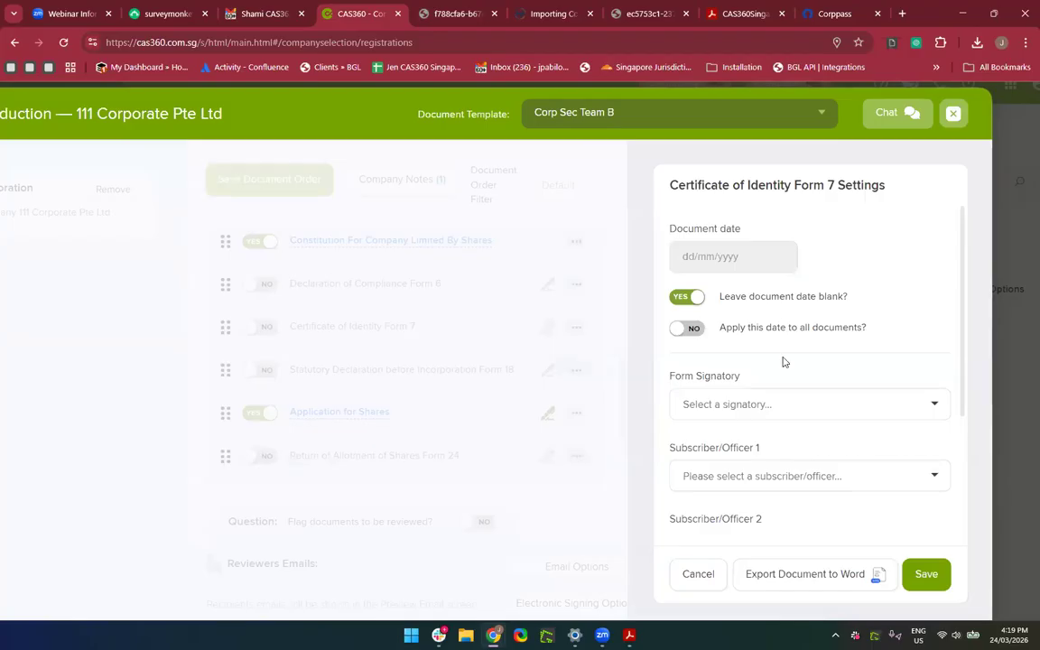
scroll(782, 362, "down", 5)
scroll(782, 362, "up", 6)
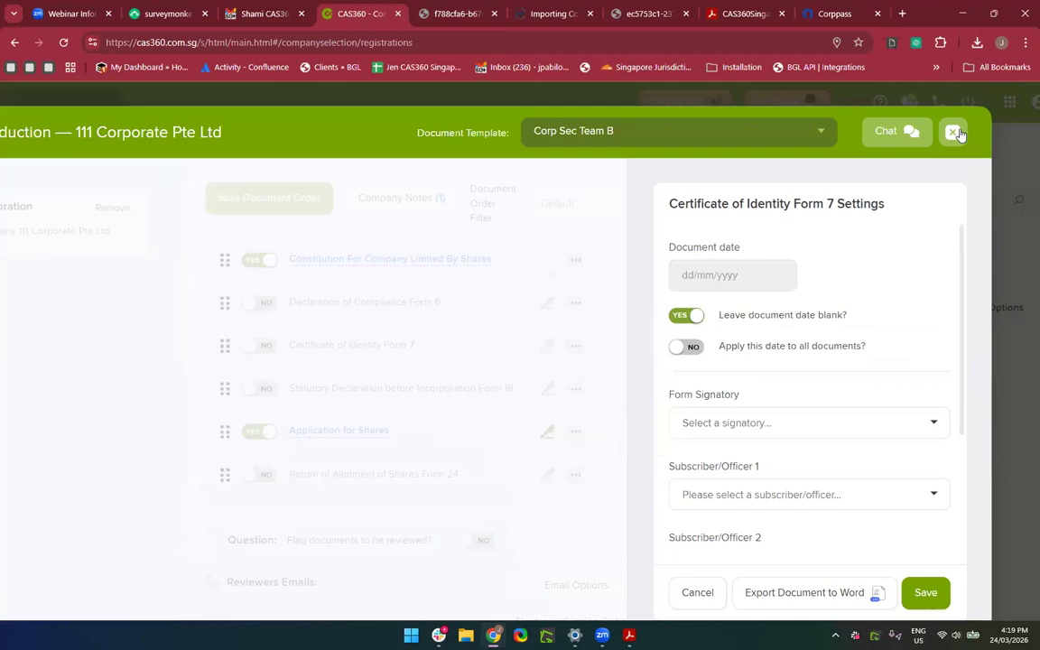
left_click(954, 132)
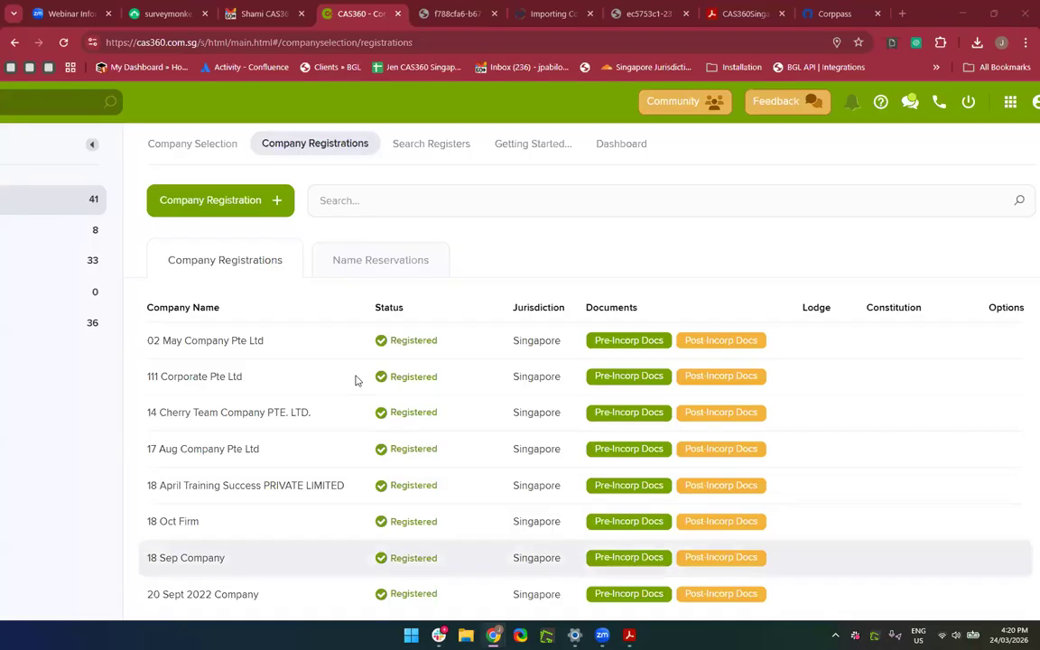
Bring up the 'Help us improve your experience' feedback dialog from the top green bar.
scroll(356, 380, "down", 3)
left_click_drag(358, 366, 28, 214)
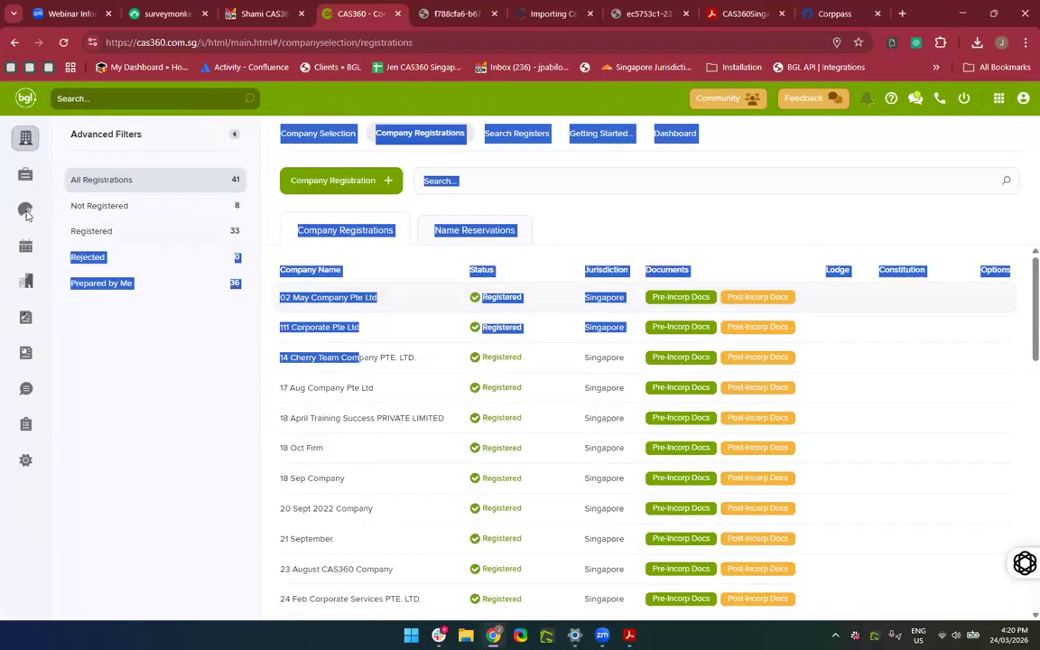
double_click(58, 339)
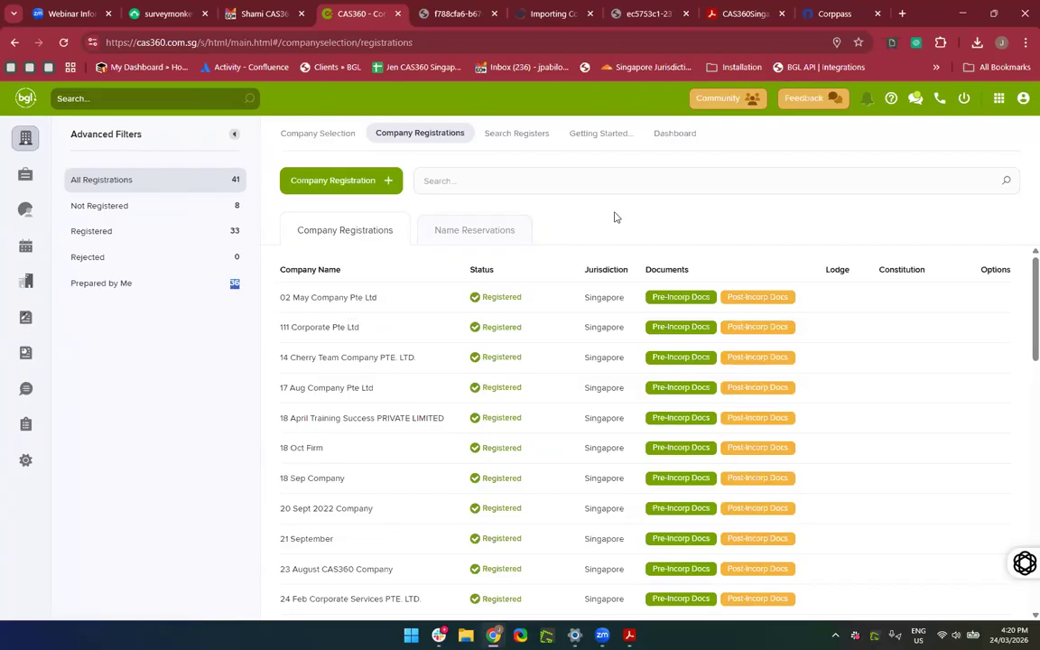
left_click(799, 101)
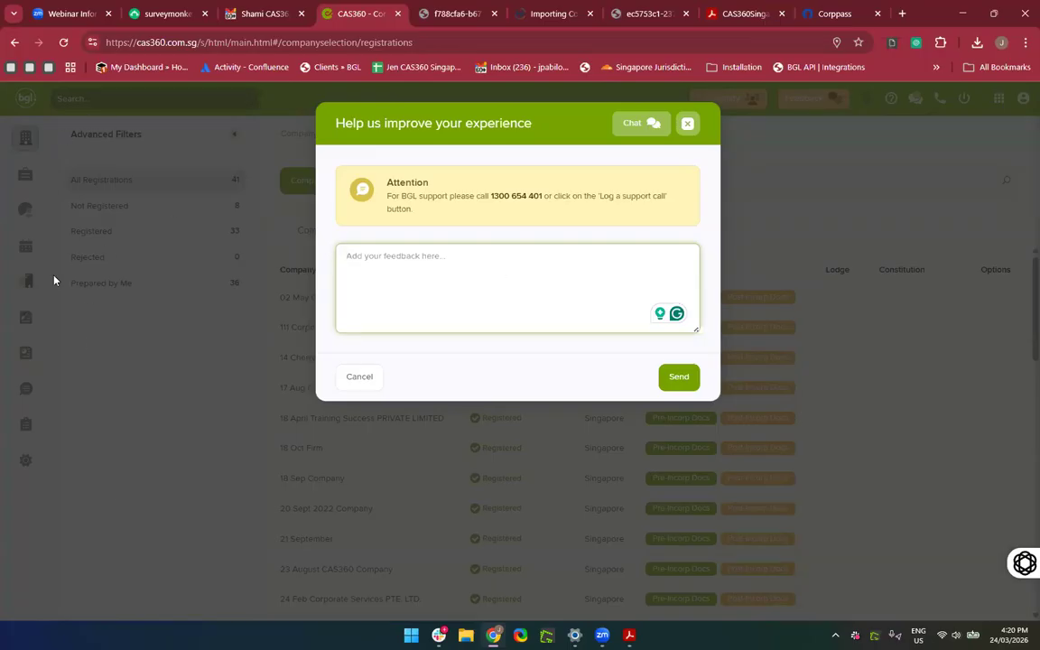
Dismiss the feedback dialog unsent, back to the list of 41 company registrations.
left_click(688, 126)
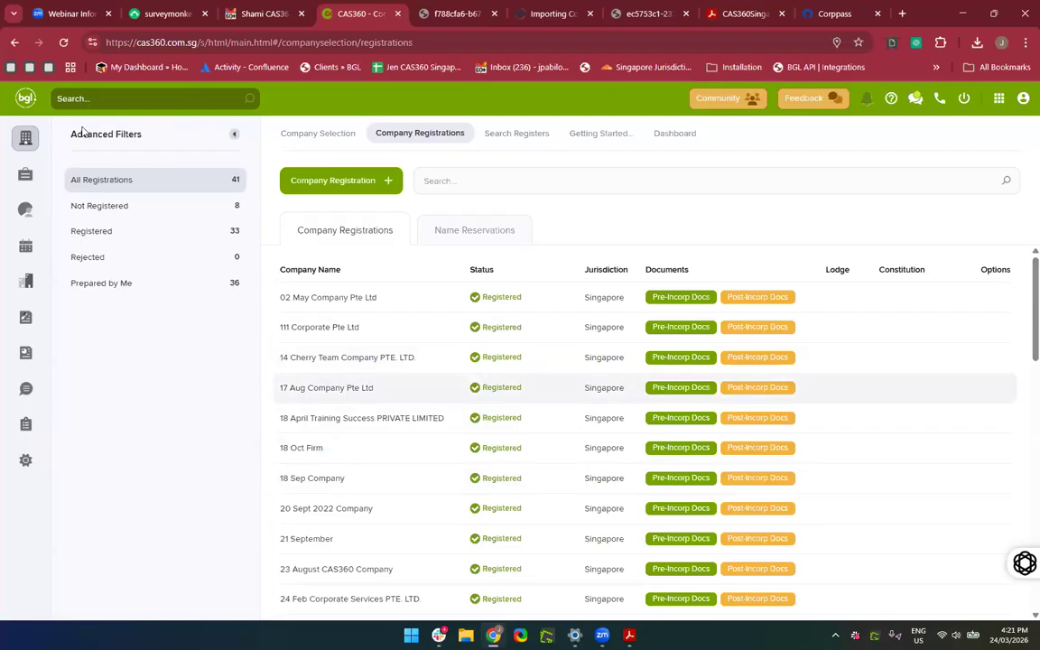
Filter the company list by '24 March', then switch to the CAS360 Singapore training manual.
left_click(25, 140)
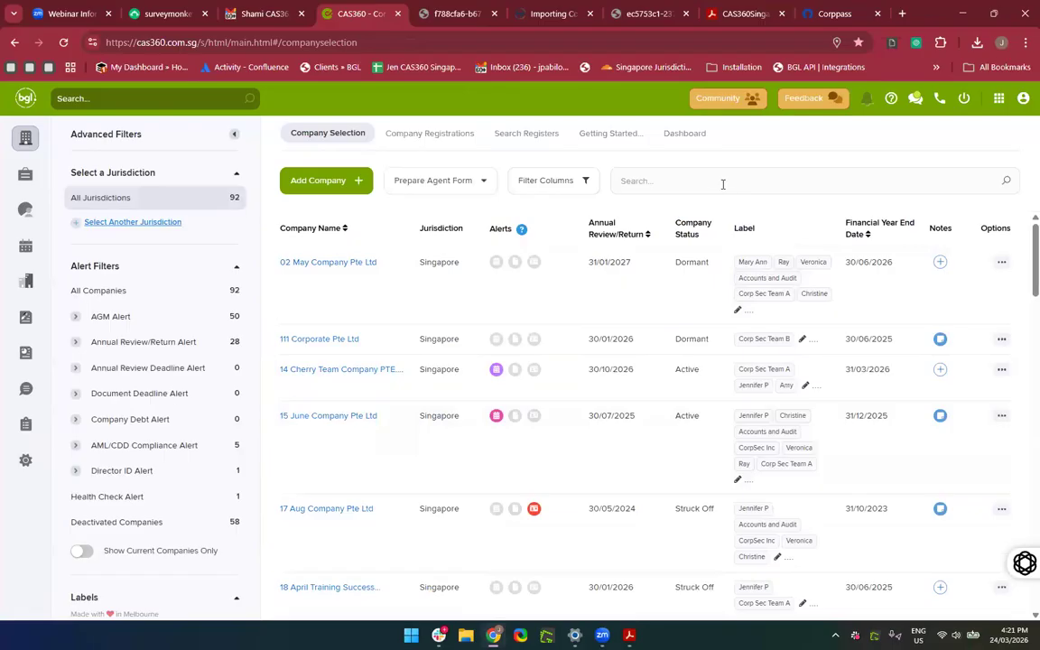
left_click(722, 182)
type("24 March")
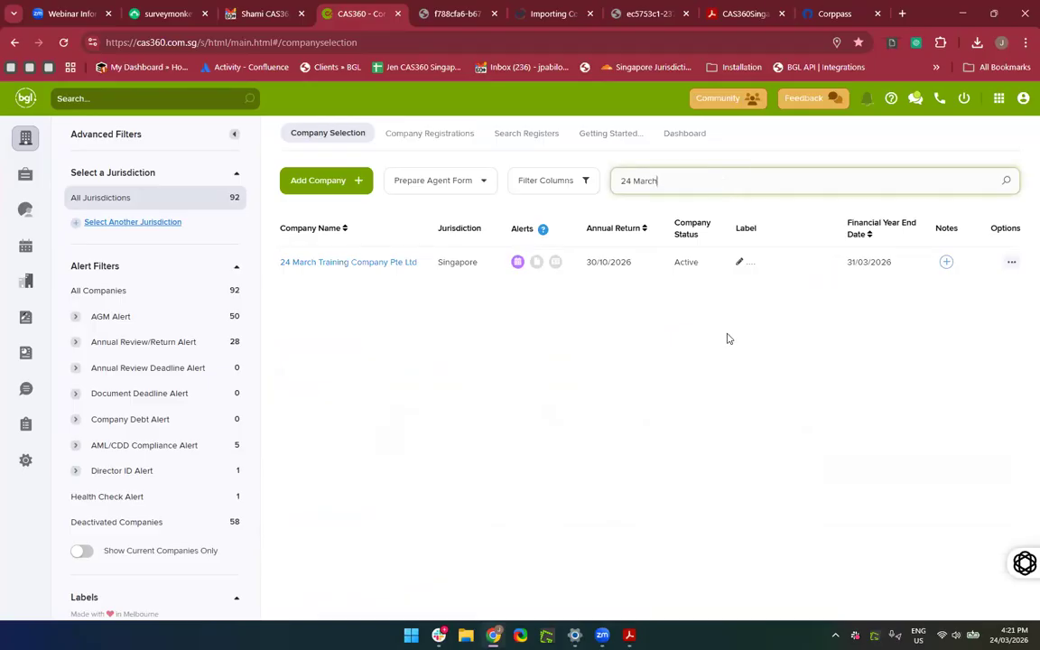
left_click(739, 14)
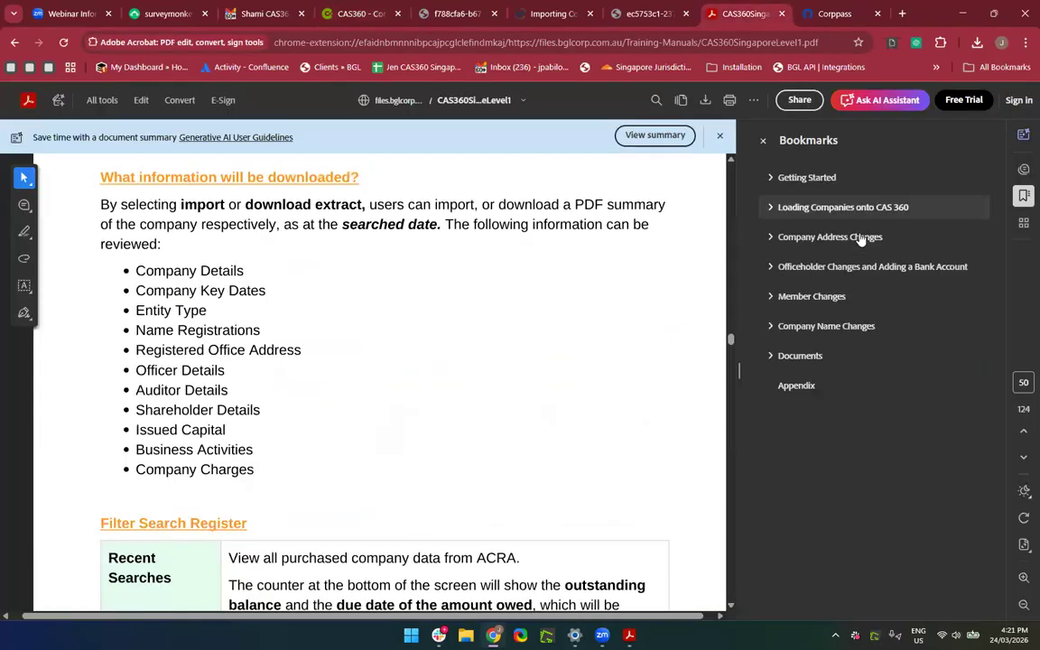
Jump to the Company Address Changes lesson, close three extra browser tabs, and return to CAS360.
left_click(858, 239)
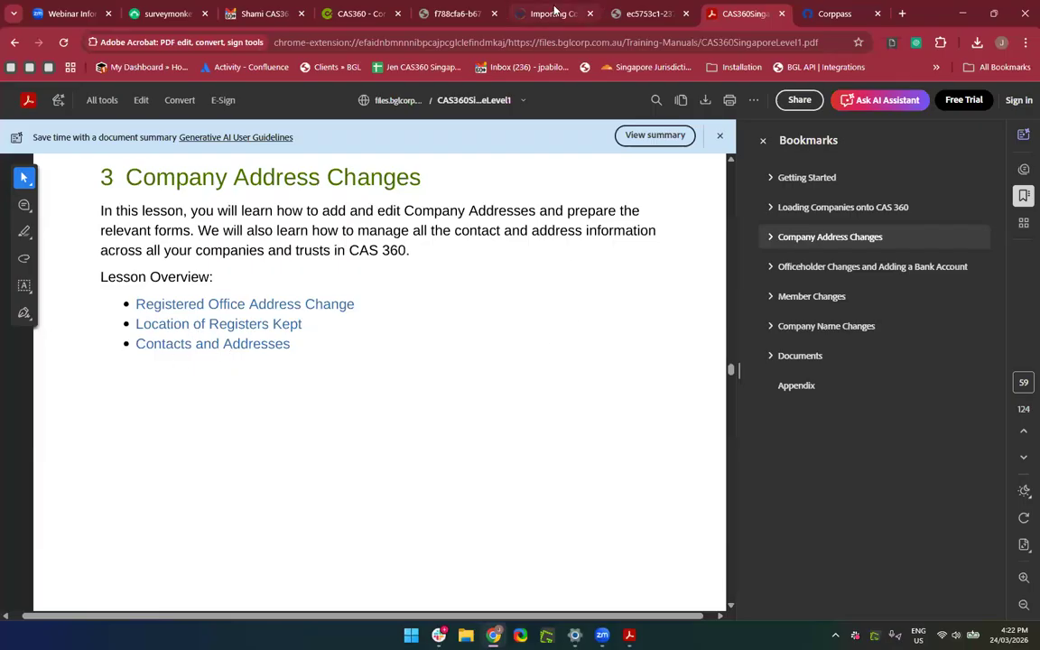
left_click(686, 18)
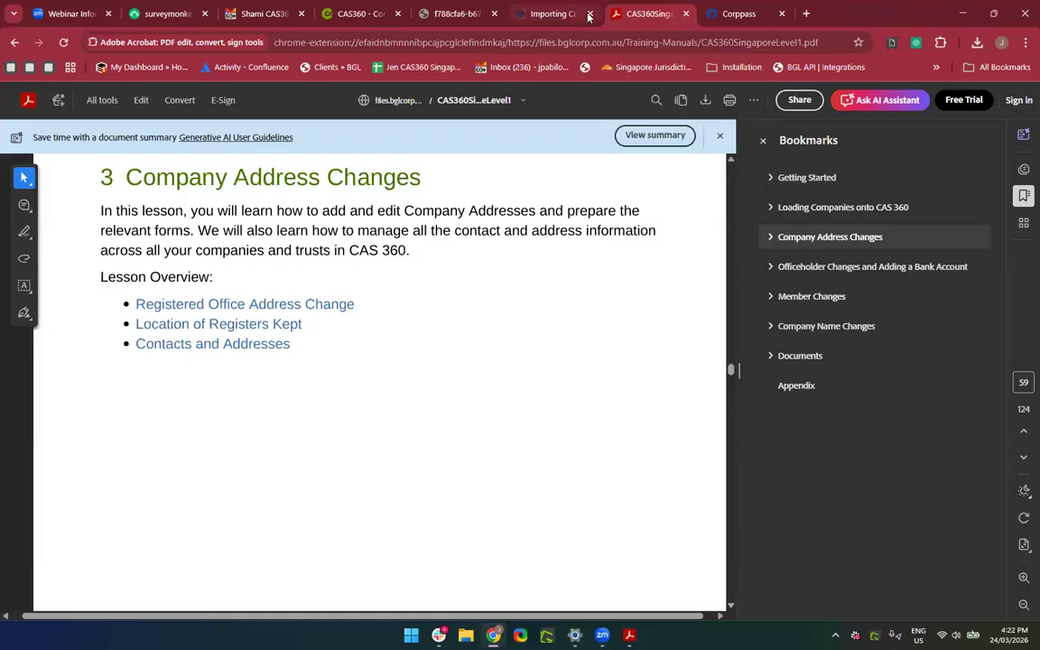
left_click(590, 14)
left_click(493, 16)
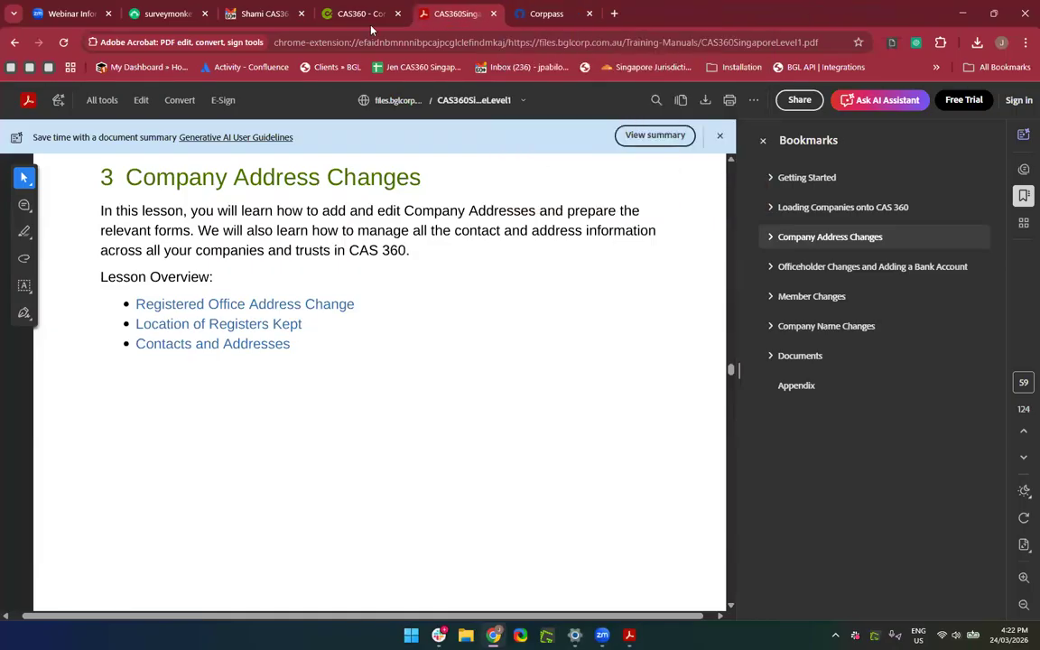
left_click(331, 20)
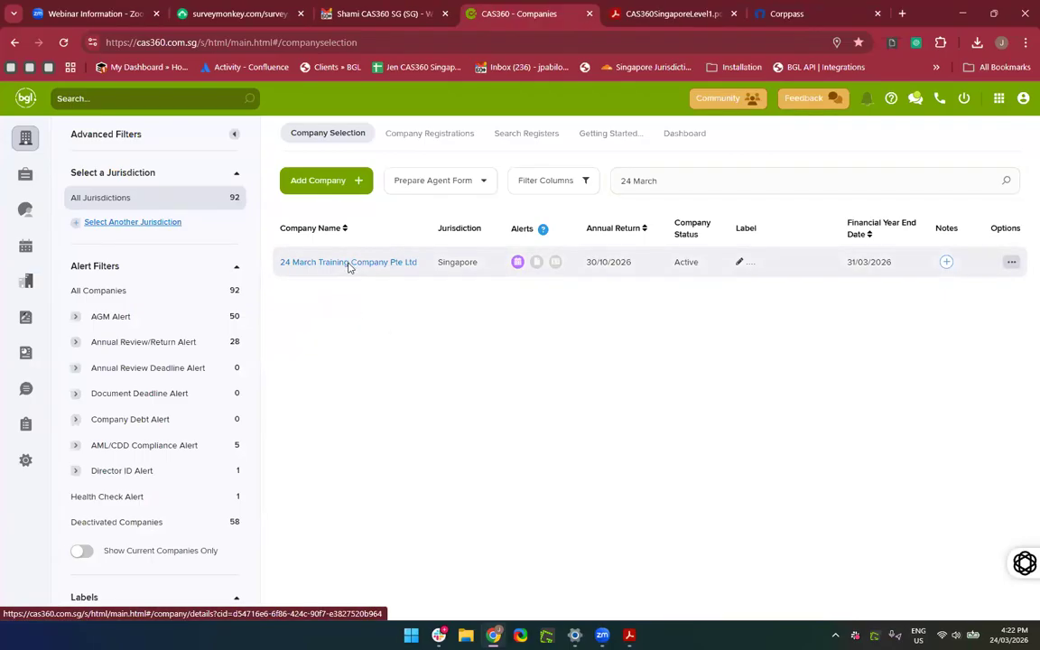
Open 24 March Training Company Pte Ltd and replace its UEN with the pasted value ending in D.
left_click(348, 263)
scroll(414, 434, "down", 1)
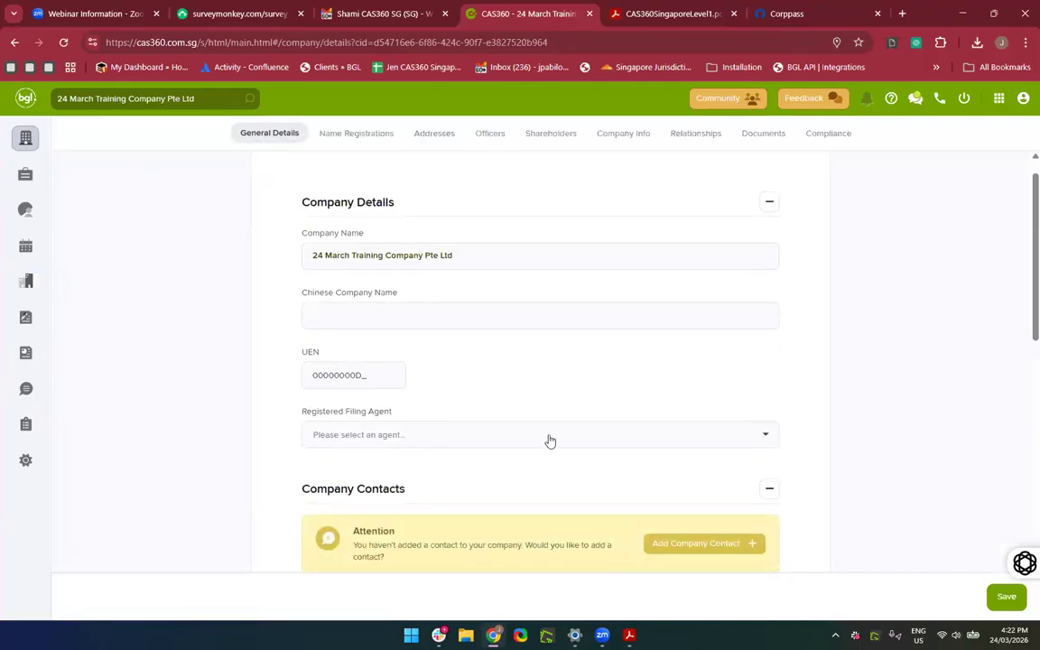
scroll(550, 440, "down", 2)
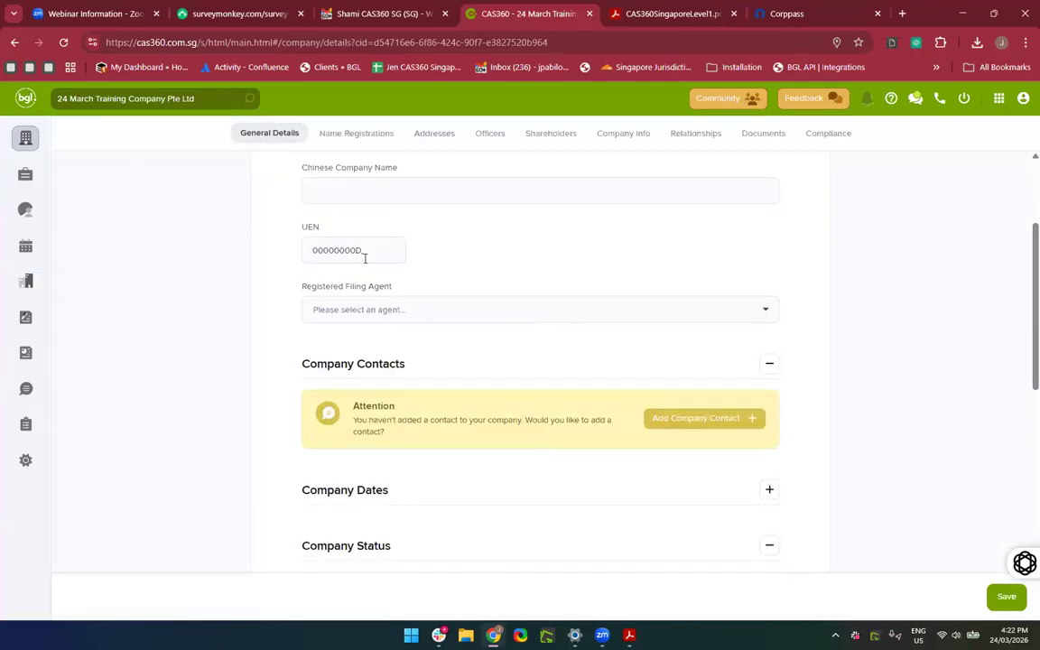
left_click(364, 252)
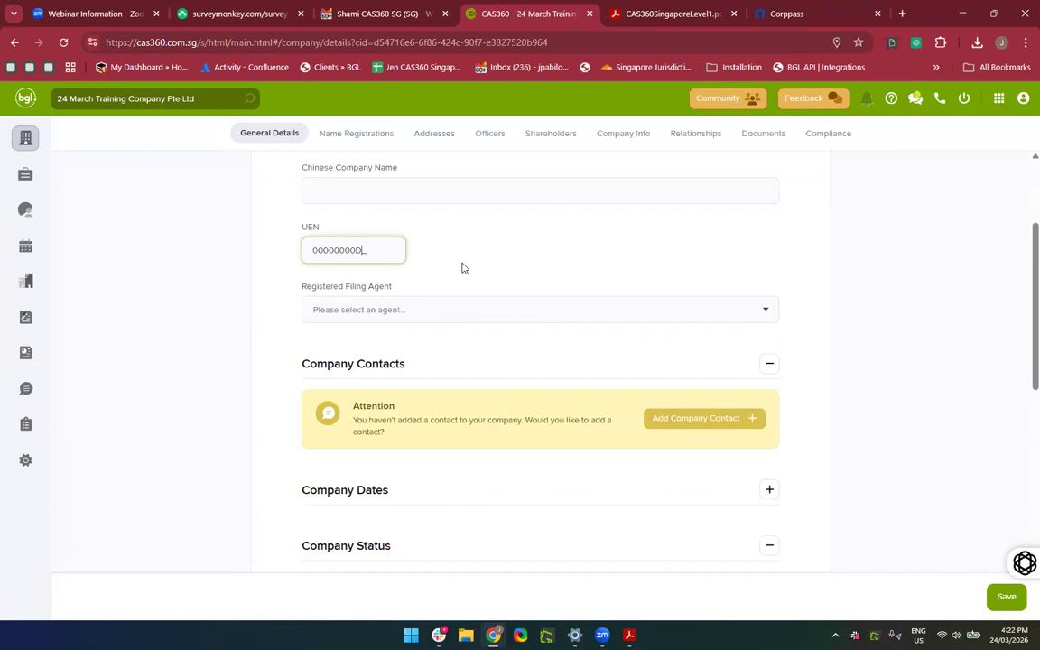
key("BackSpace")
key("BackSpace")
key("BackSpace")
key("BackSpace")
key("BackSpace")
key("BackSpace")
key("BackSpace")
key("BackSpace")
key("BackSpace")
key("BackSpace")
key("ctrl+v")
key("BackSpace")
type("D")
Confirm the UEN and set CAS360 SINGAPORE PTE LTD as the filing agent.
scroll(485, 260, "up", 2)
scroll(485, 260, "down", 1)
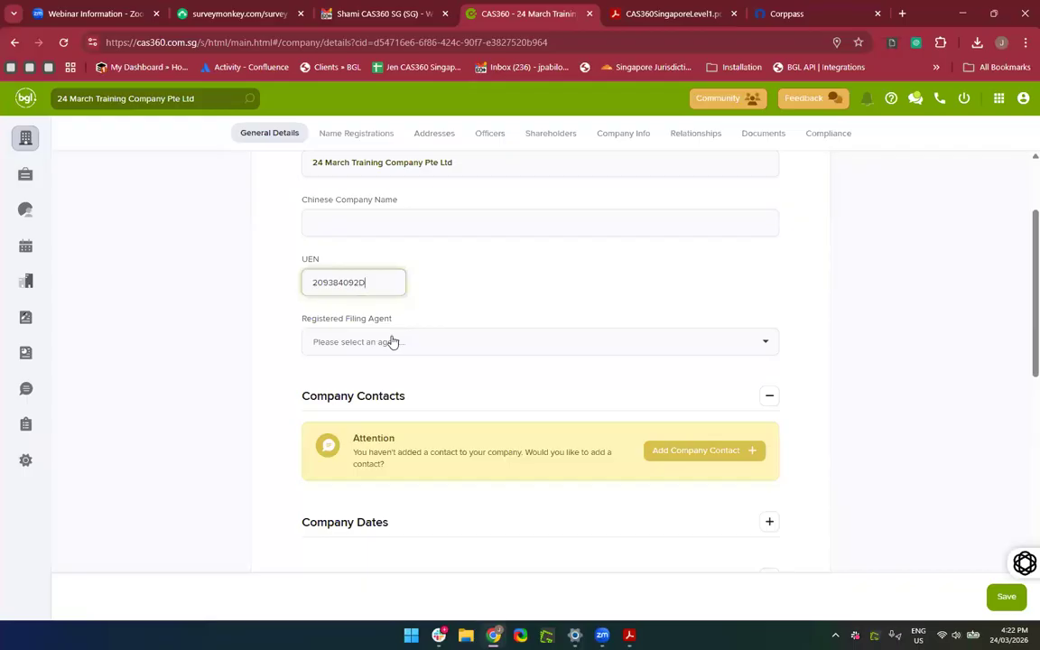
left_click(522, 318)
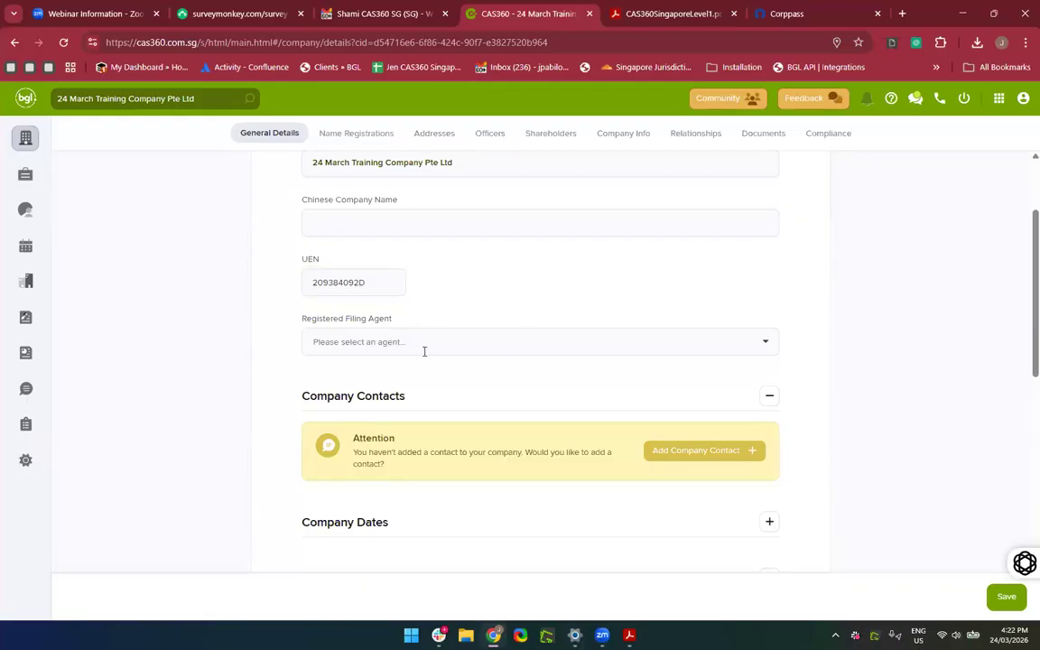
left_click(425, 343)
left_click(423, 426)
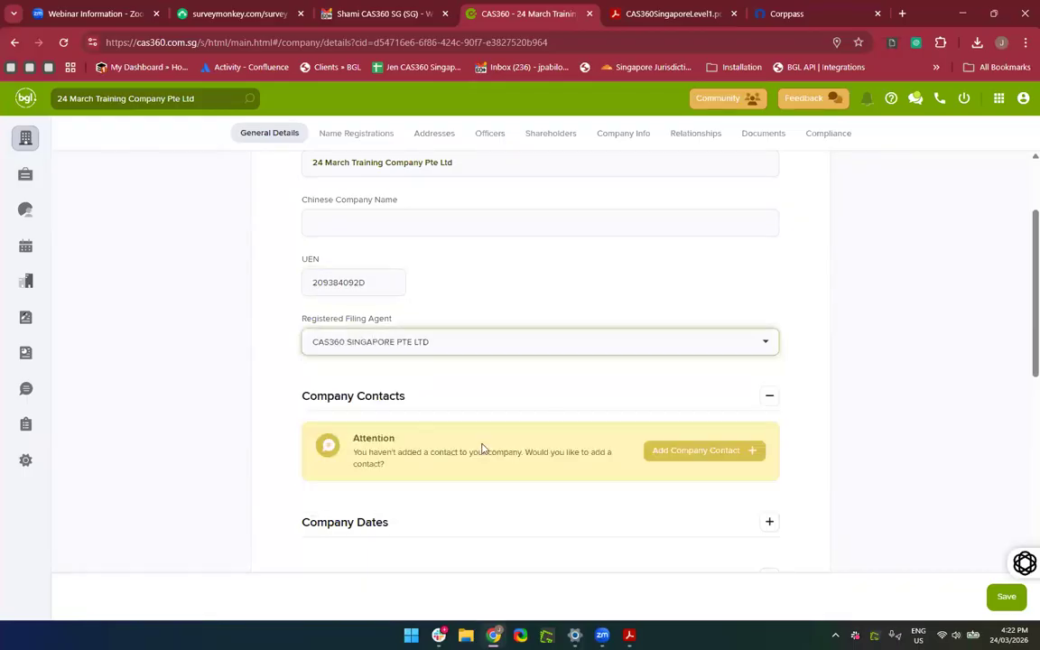
Expand the Company Dates section, then move to the company's Addresses page.
scroll(482, 449, "down", 5)
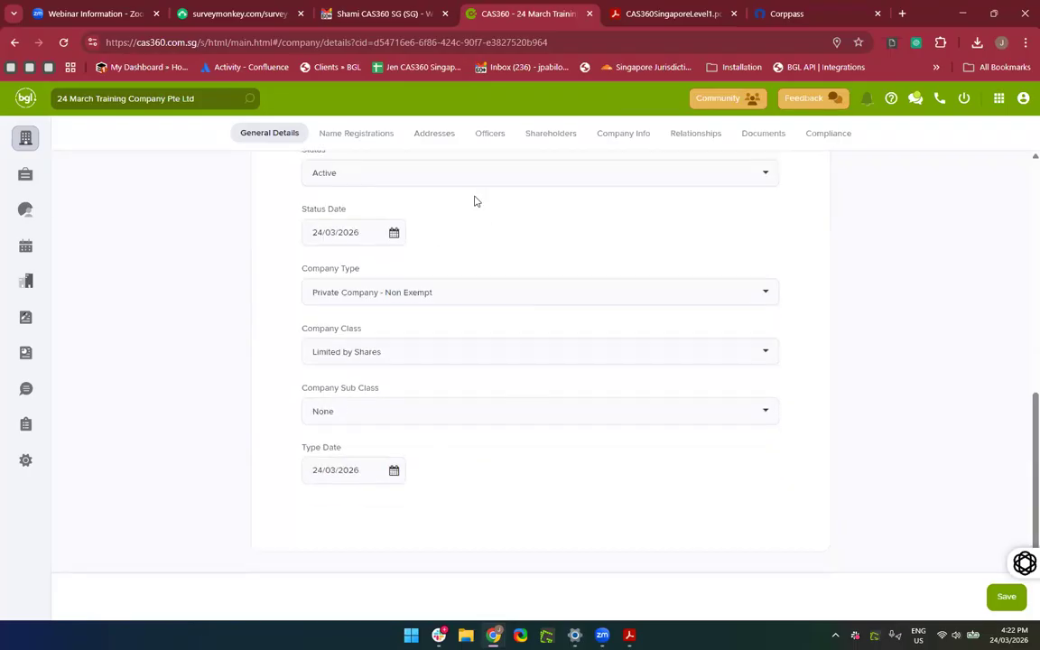
scroll(482, 425, "up", 3)
scroll(545, 271, "up", 3)
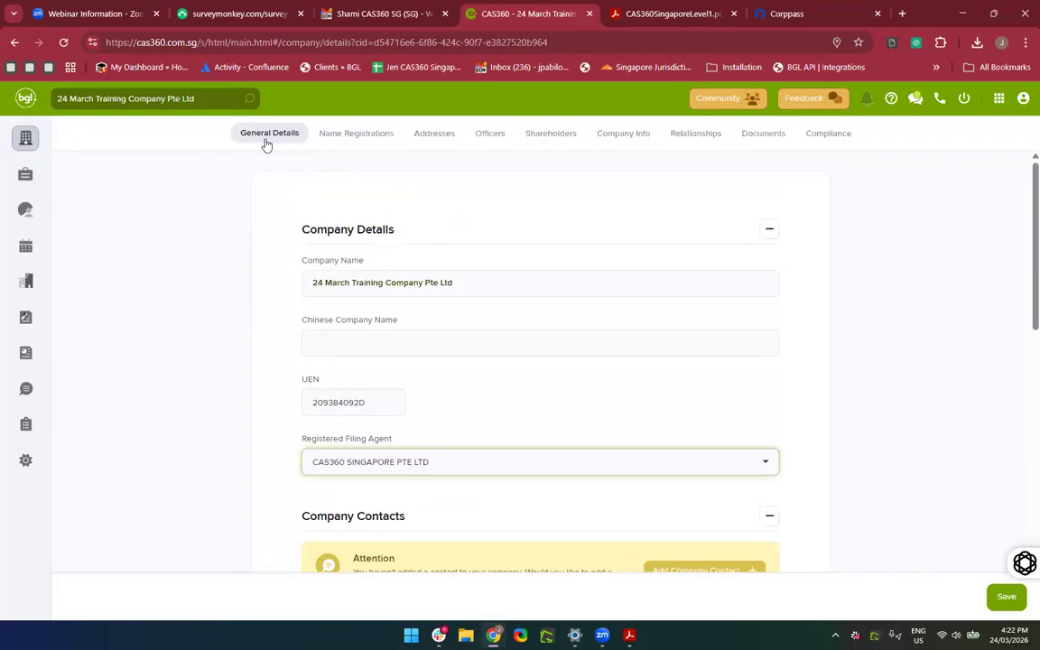
scroll(439, 407, "down", 5)
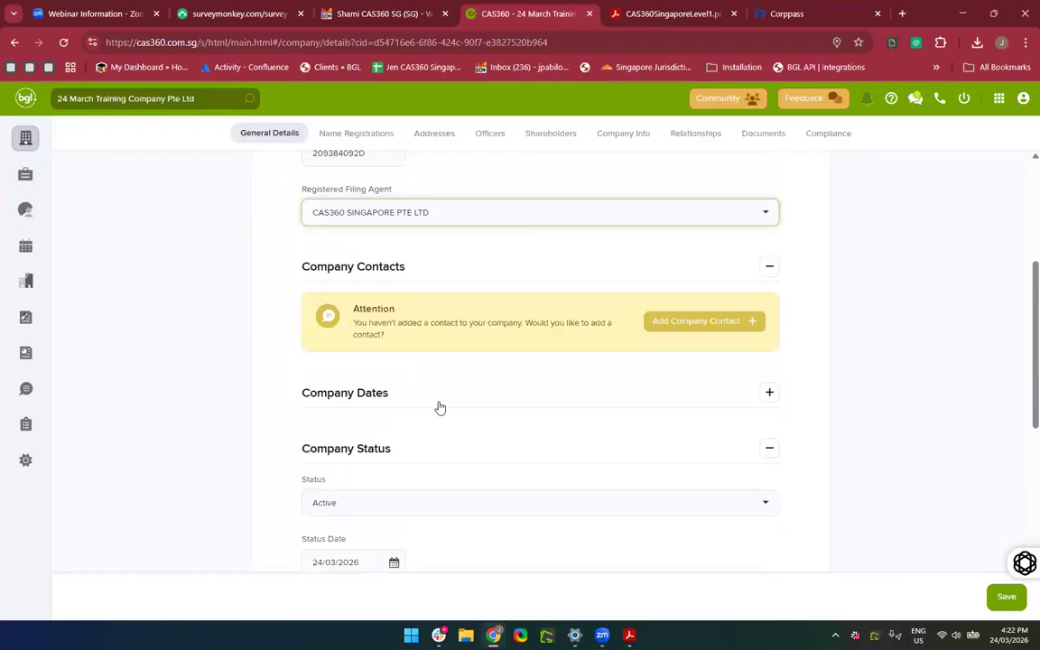
left_click(411, 242)
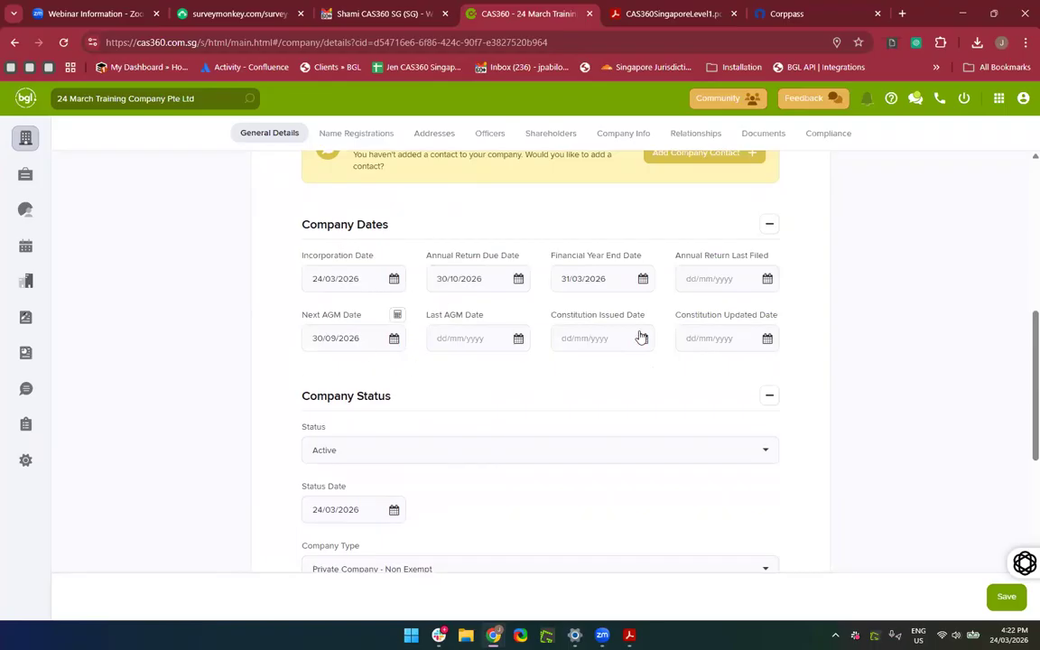
scroll(244, 350, "up", 3)
scroll(244, 350, "up", 3)
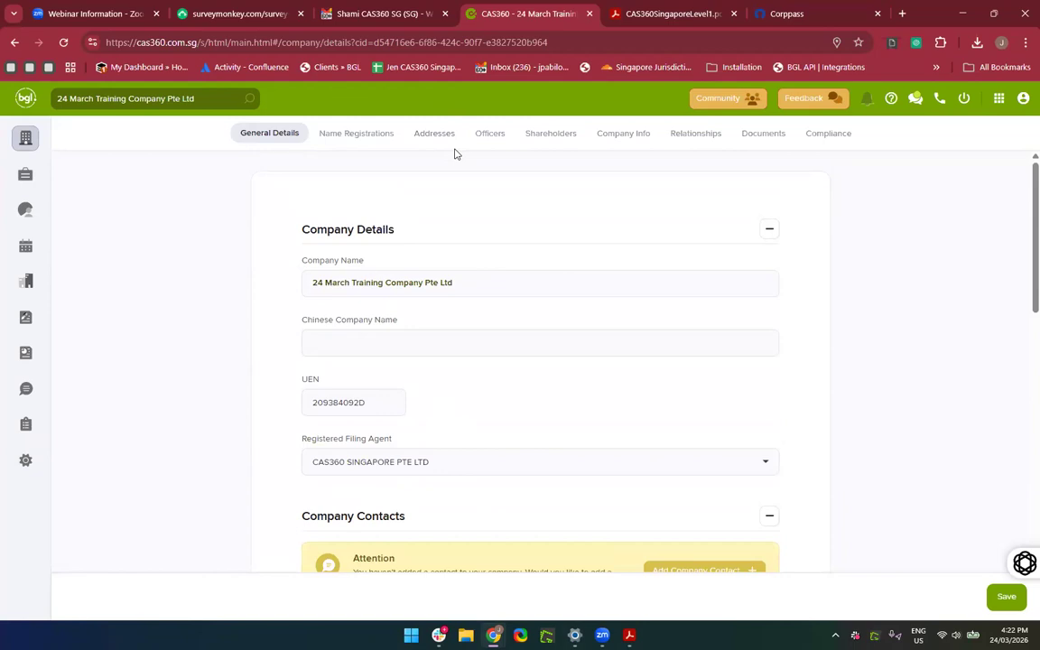
left_click(430, 132)
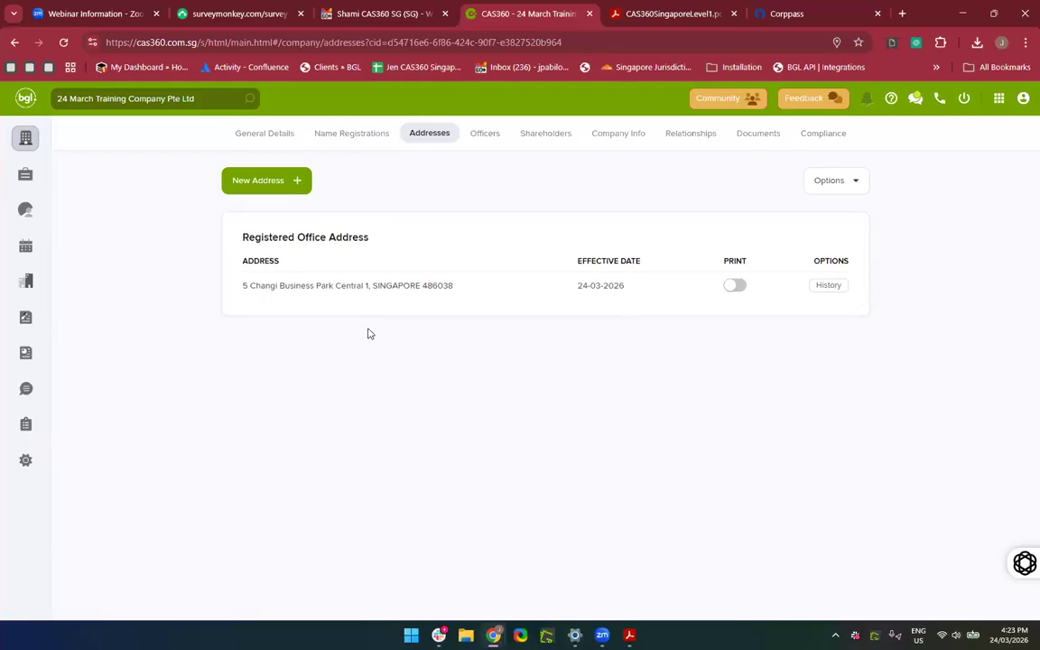
Start a new Registered Office Address change from the New Address list.
left_click(278, 184)
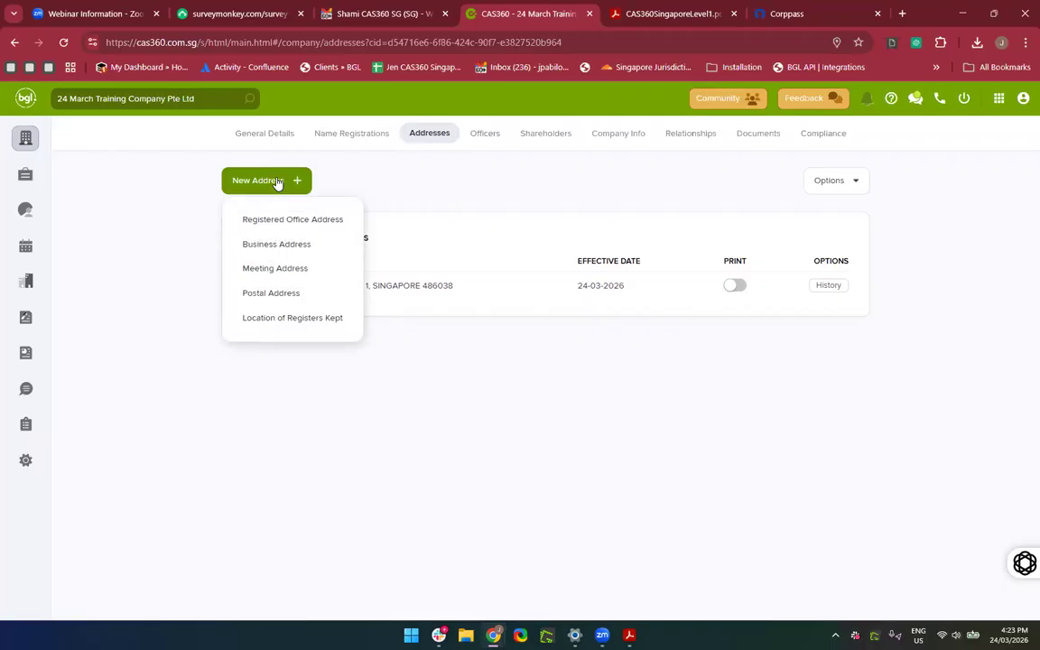
left_click(299, 226)
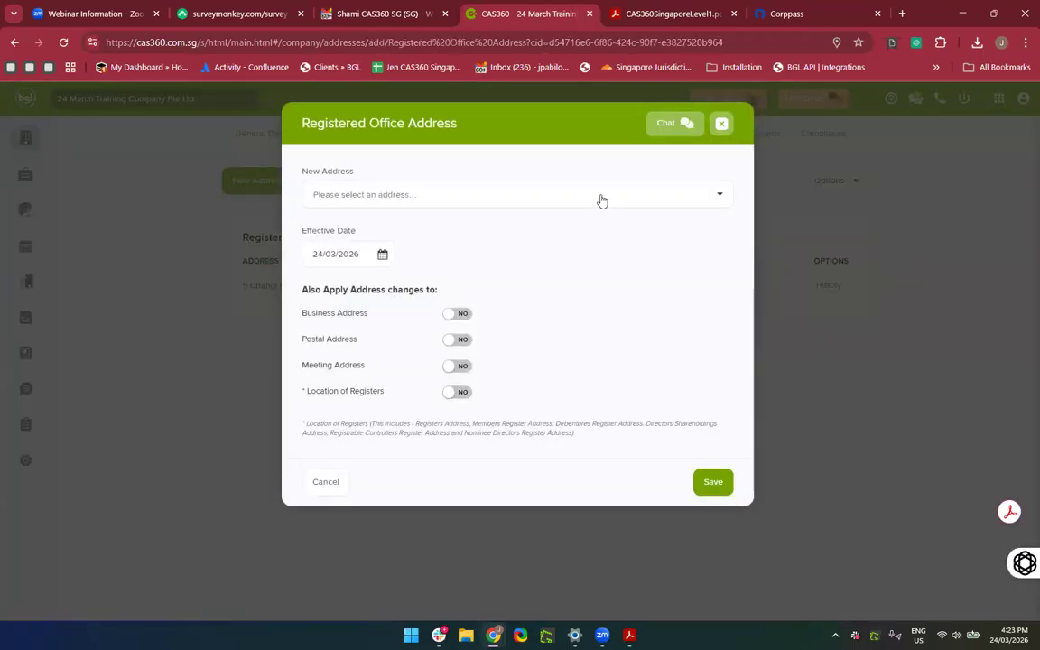
Pick 70 Shenton Way and apply the change to business, postal, meeting and register addresses.
left_click(594, 190)
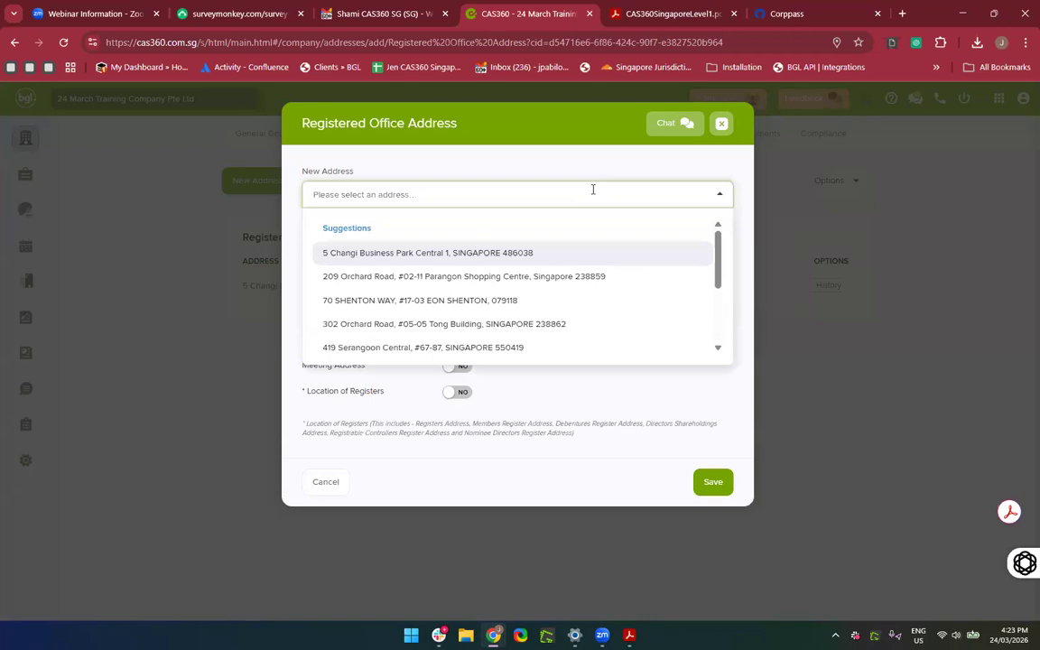
left_click(343, 301)
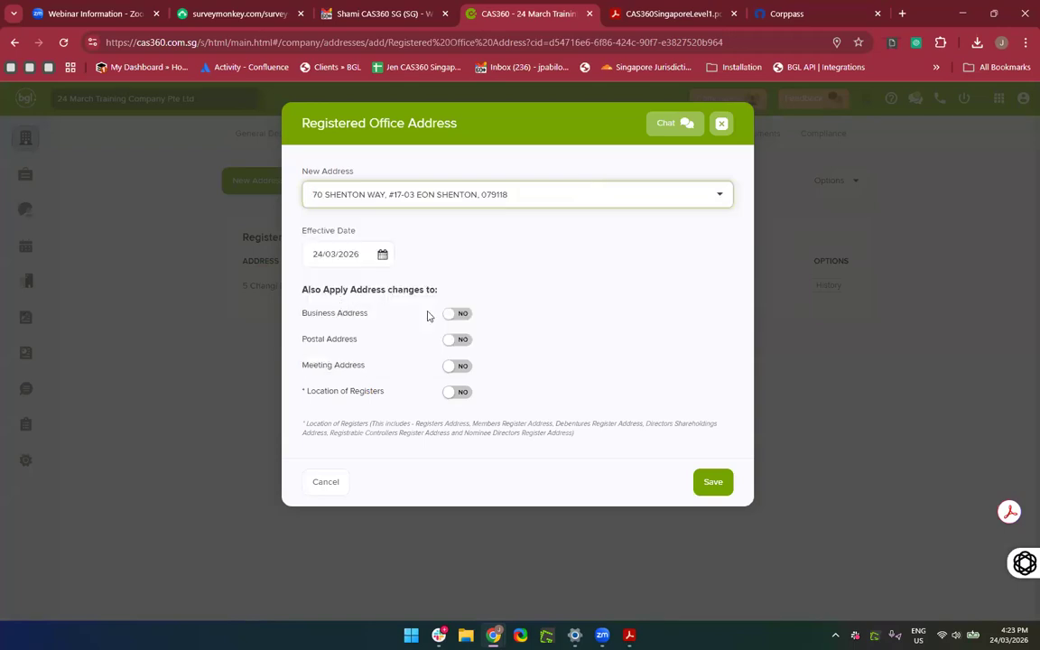
left_click(664, 323)
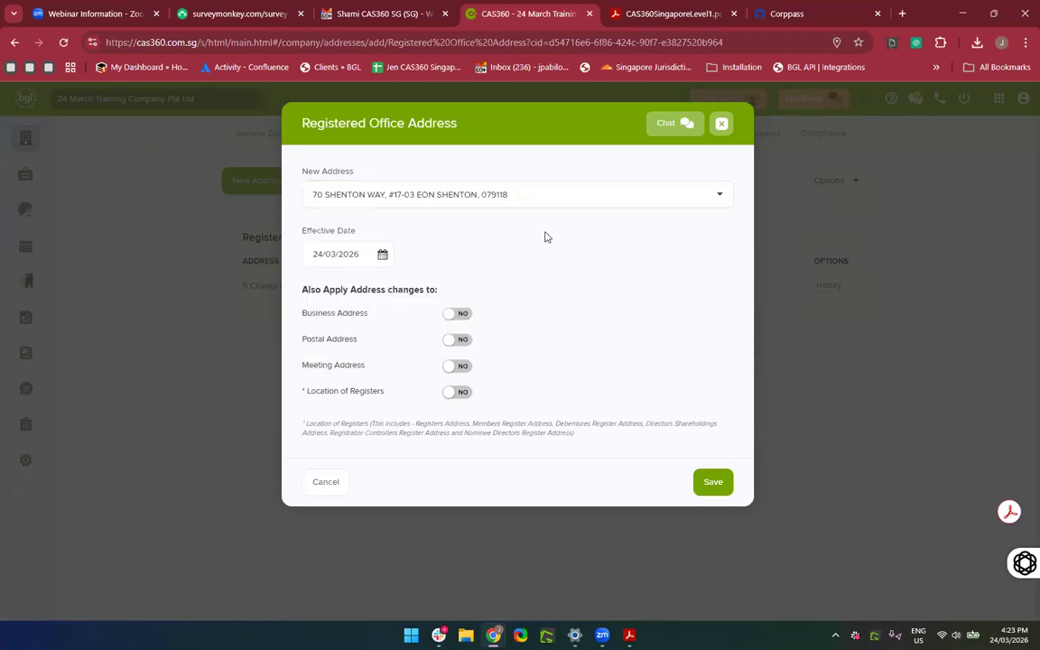
left_click(461, 315)
left_click(464, 348)
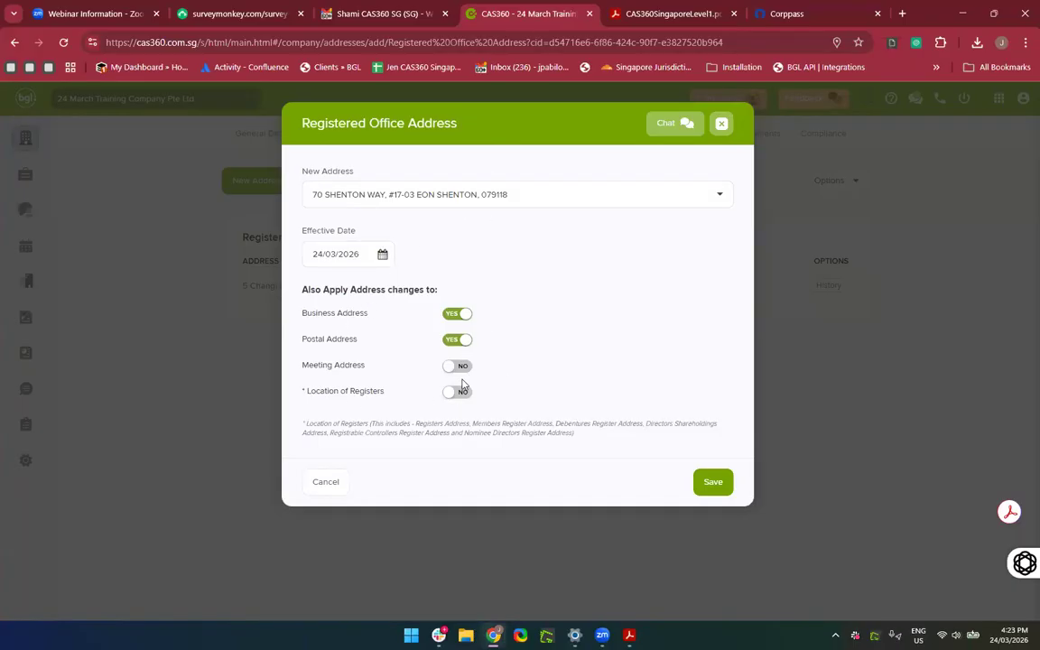
left_click(457, 370)
left_click(463, 396)
Replace the address with 302 Orchard Road, Tong Building and save the registered office change.
scroll(464, 398, "up", 4)
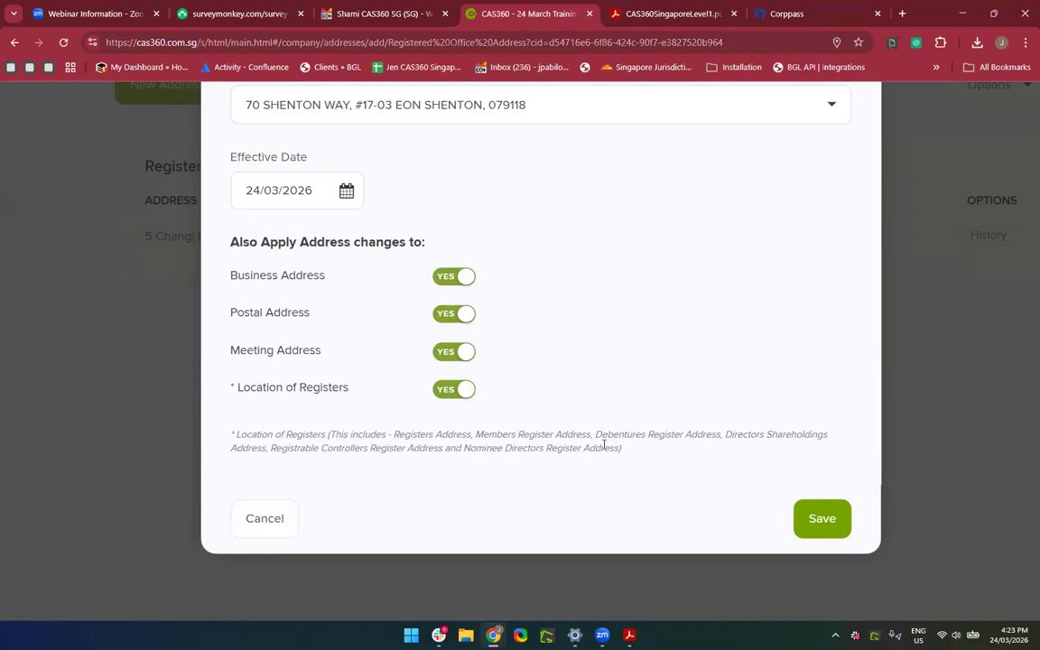
left_click(593, 116)
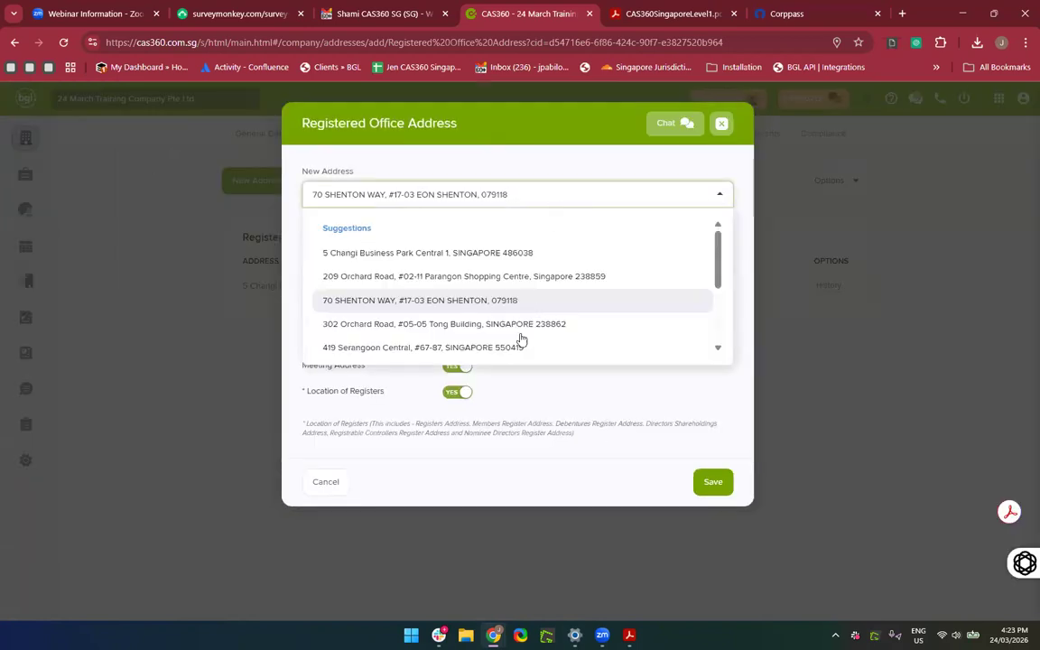
left_click(455, 324)
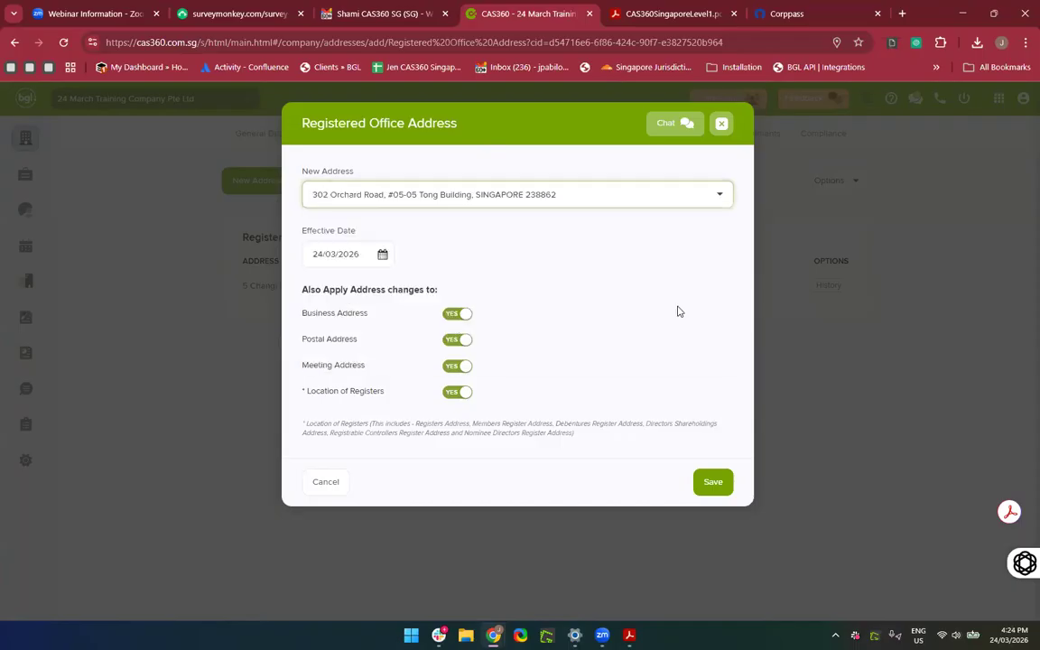
left_click(721, 484)
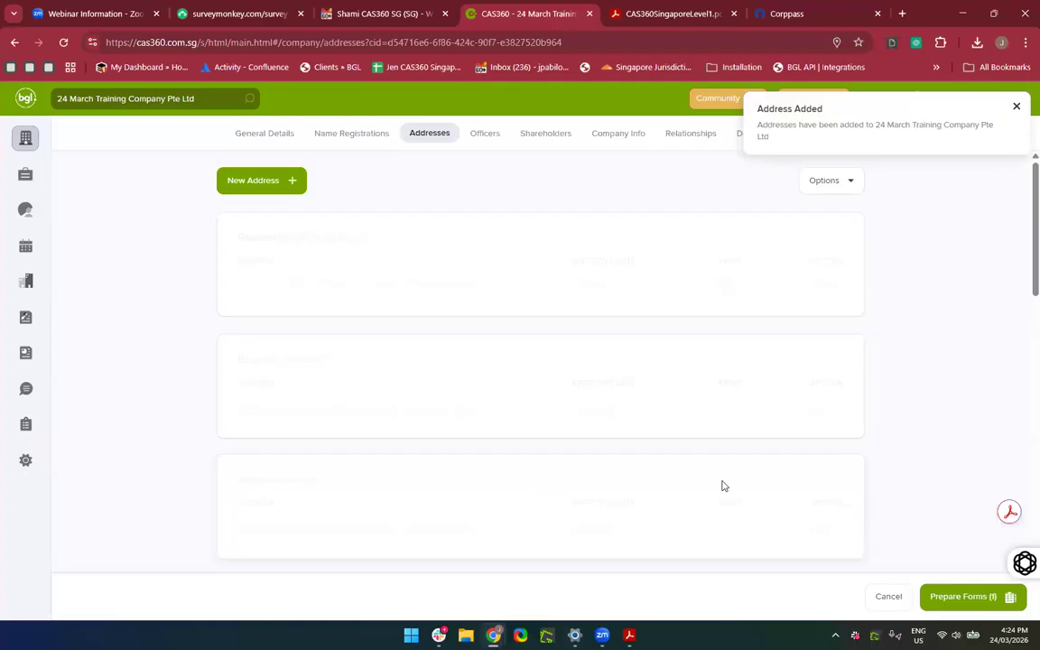
scroll(612, 487, "down", 3)
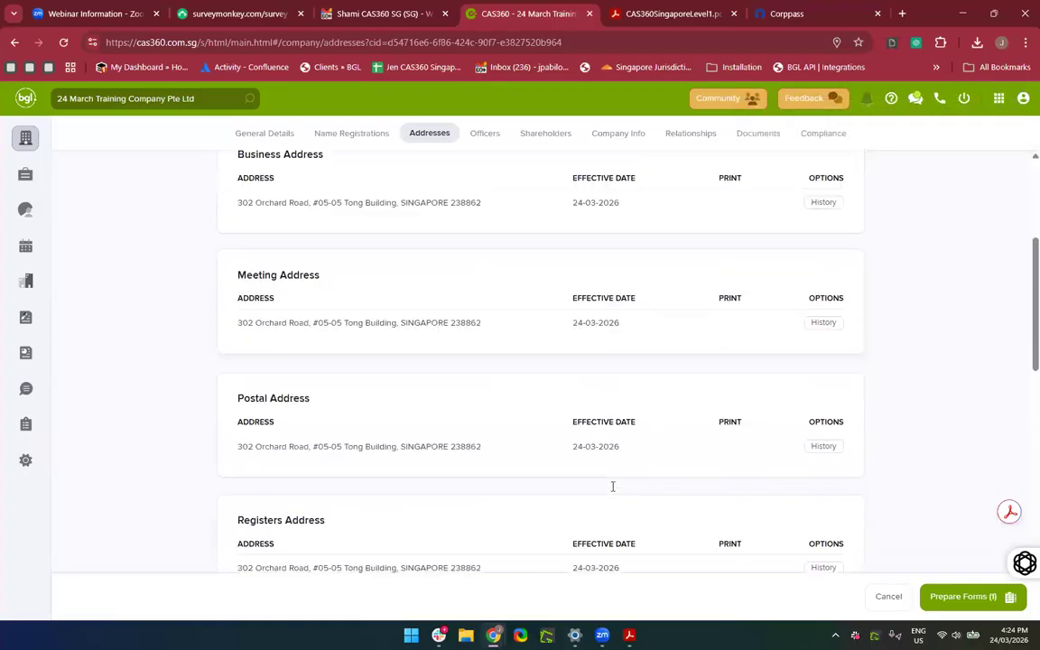
scroll(612, 486, "down", 7)
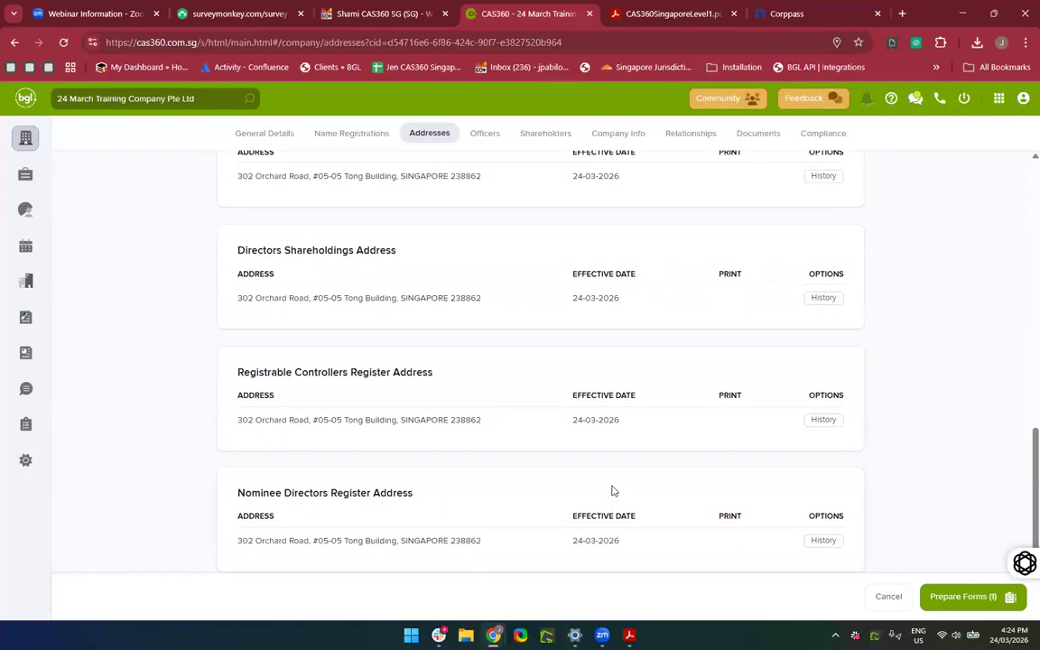
scroll(612, 490, "up", 10)
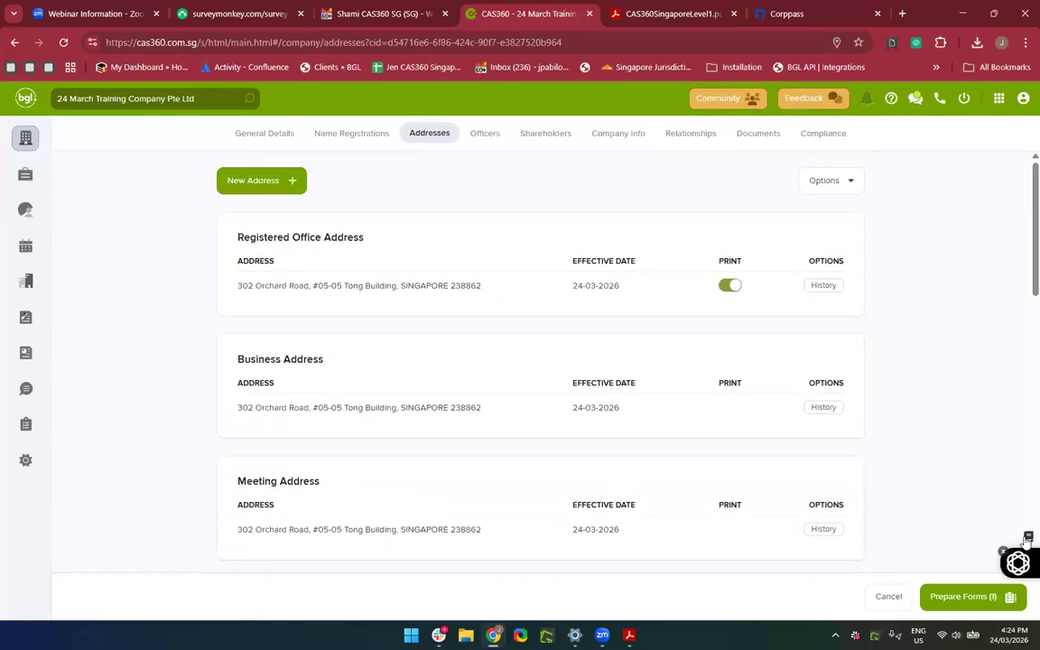
mouse_move(1013, 563)
left_click(1004, 553)
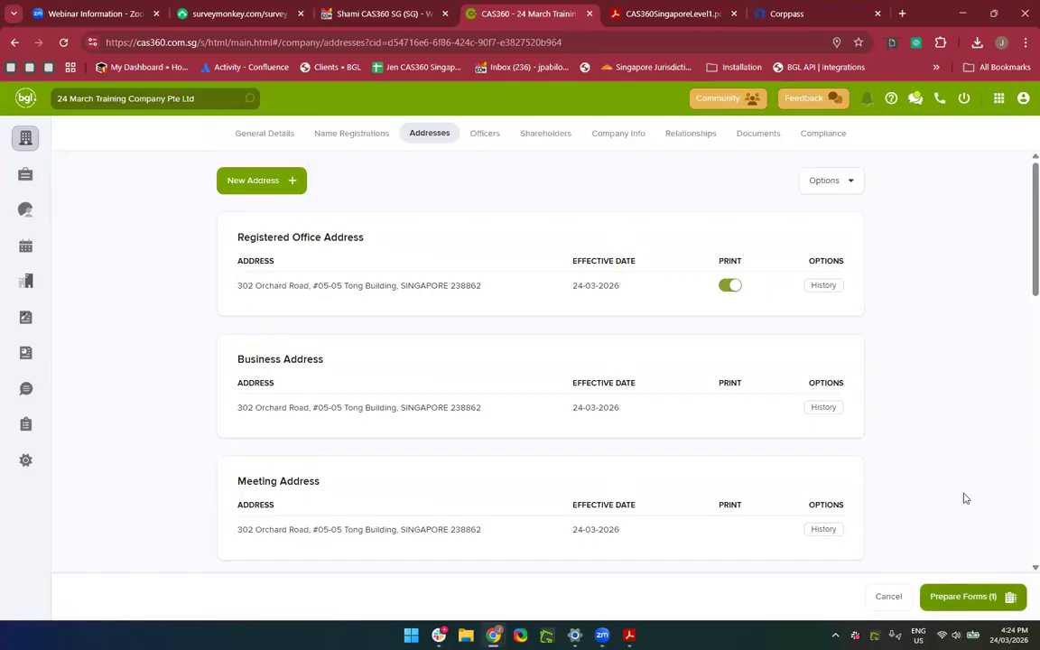
left_click(727, 285)
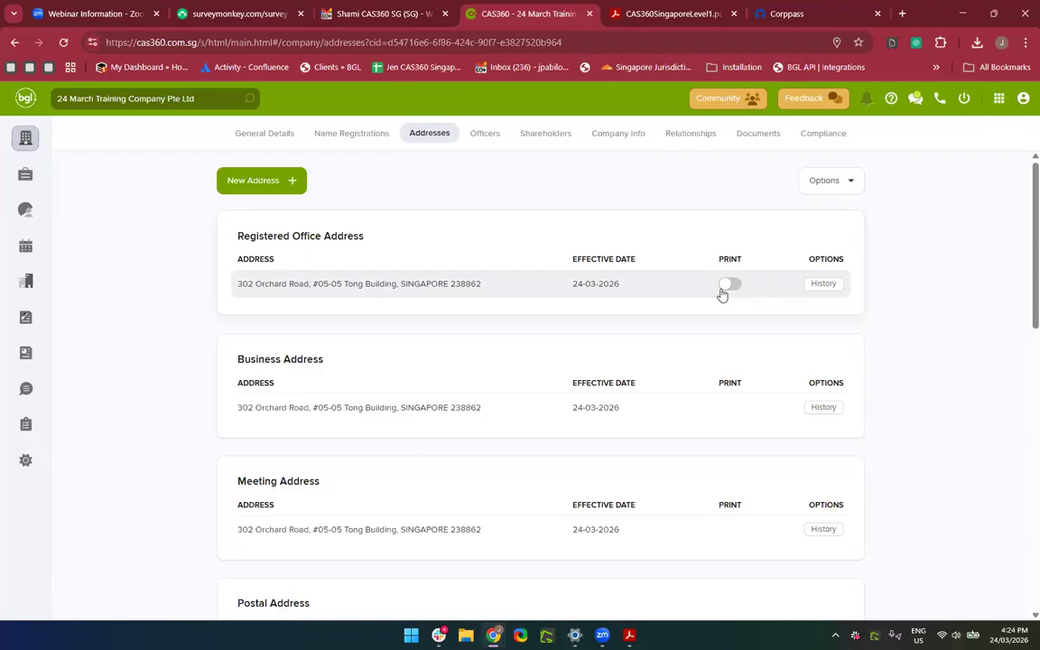
left_click(732, 285)
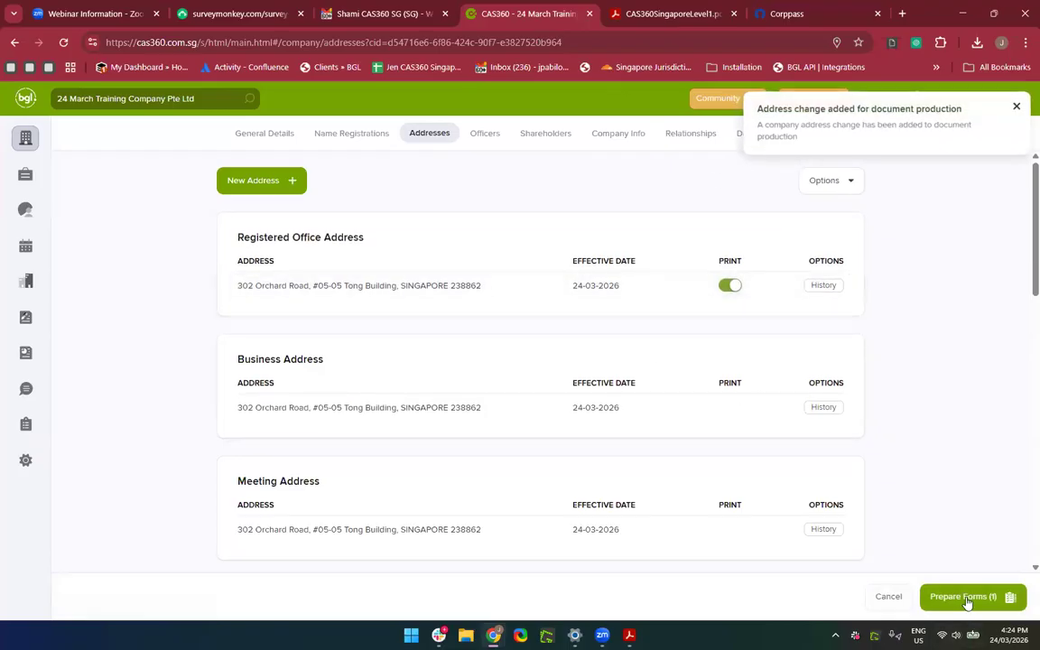
scroll(968, 603, "up", 5)
scroll(967, 603, "down", 3)
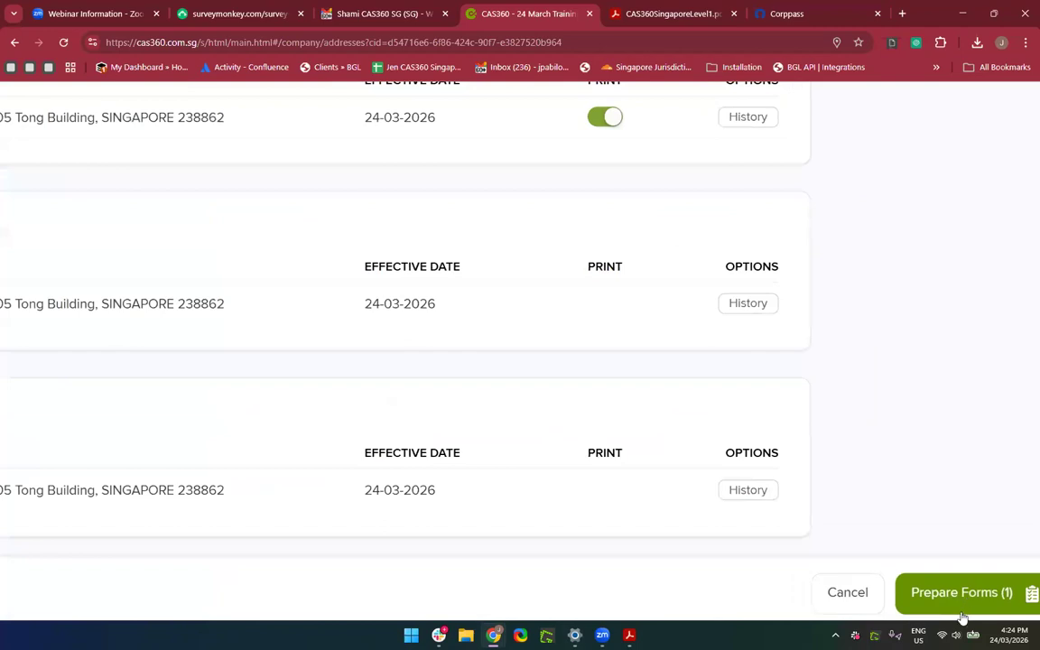
Prepare the form for the address change and preview the Company Change Summary document.
left_click(949, 603)
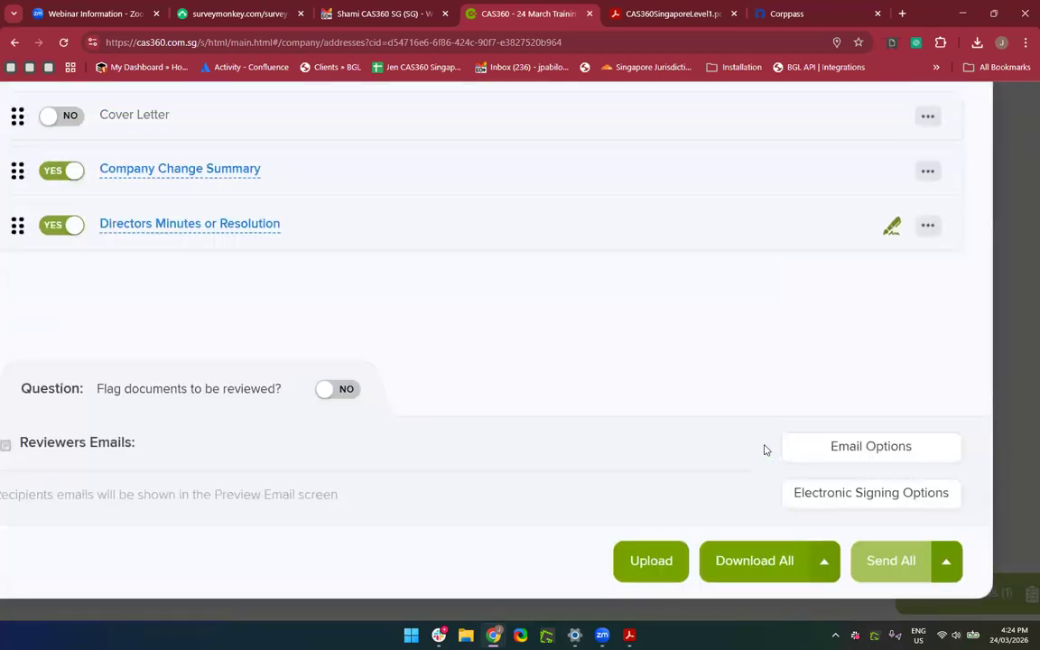
scroll(764, 448, "down", 3)
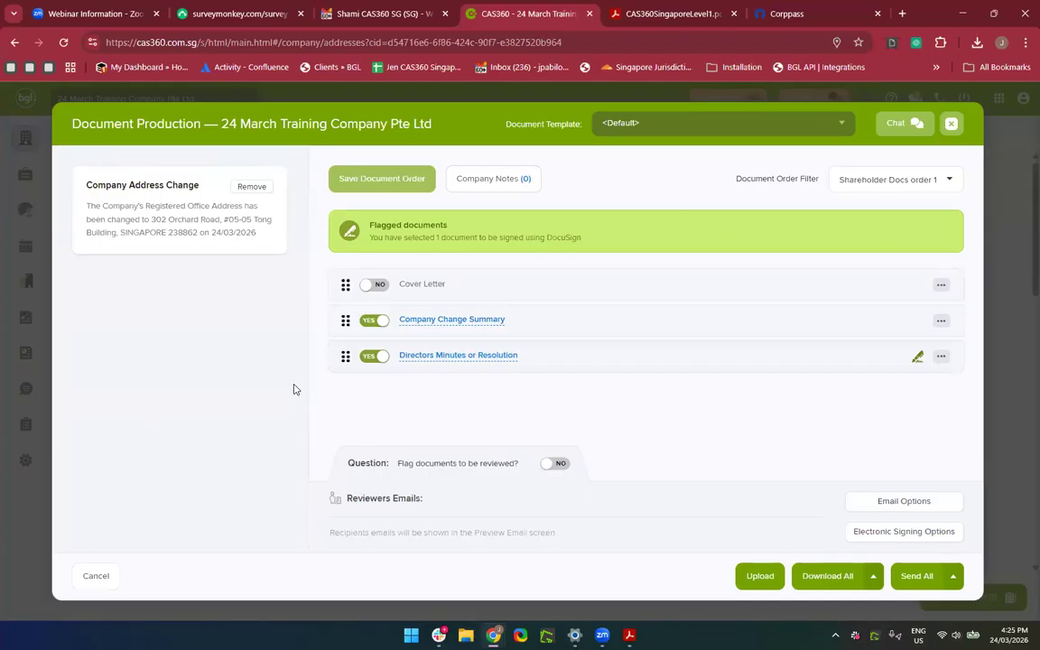
left_click(462, 322)
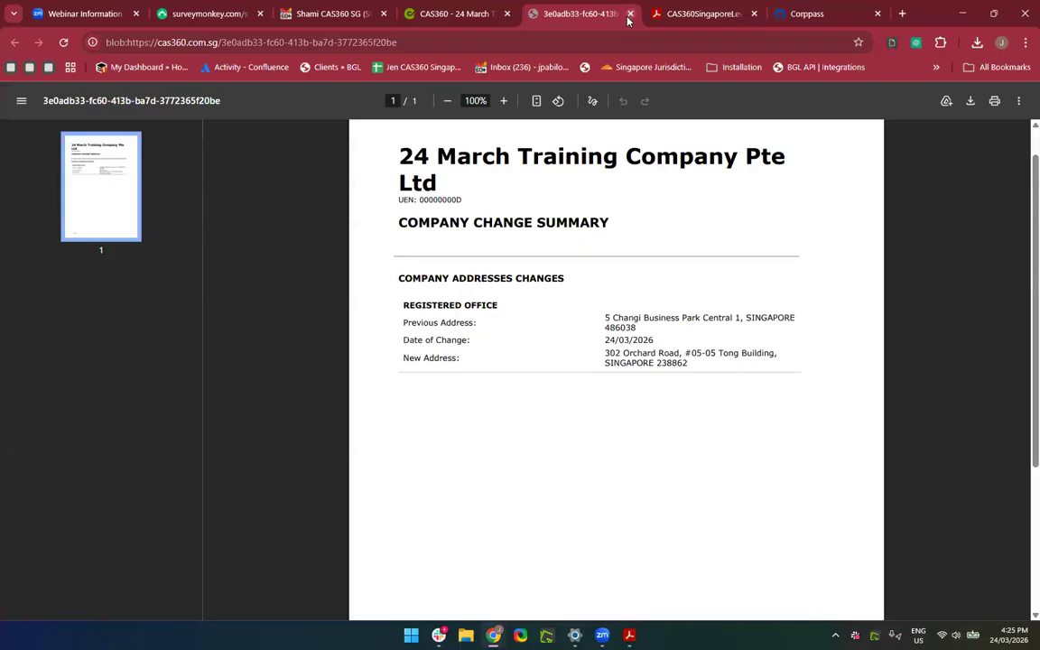
Close the change summary PDF and review the Directors Minutes or Resolution preview.
left_click(630, 14)
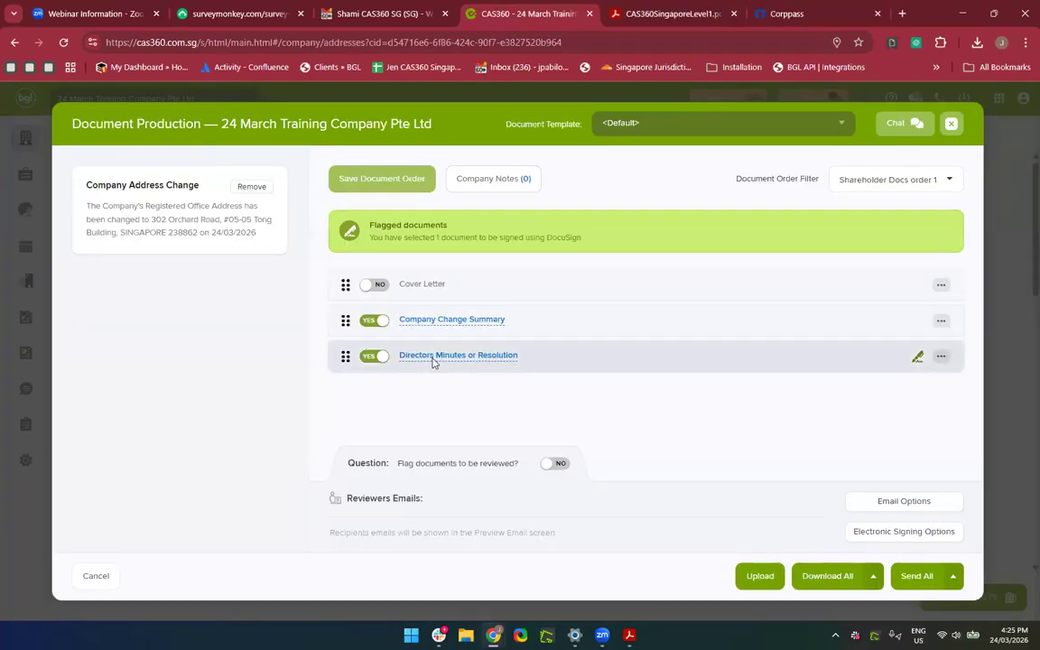
left_click(433, 359)
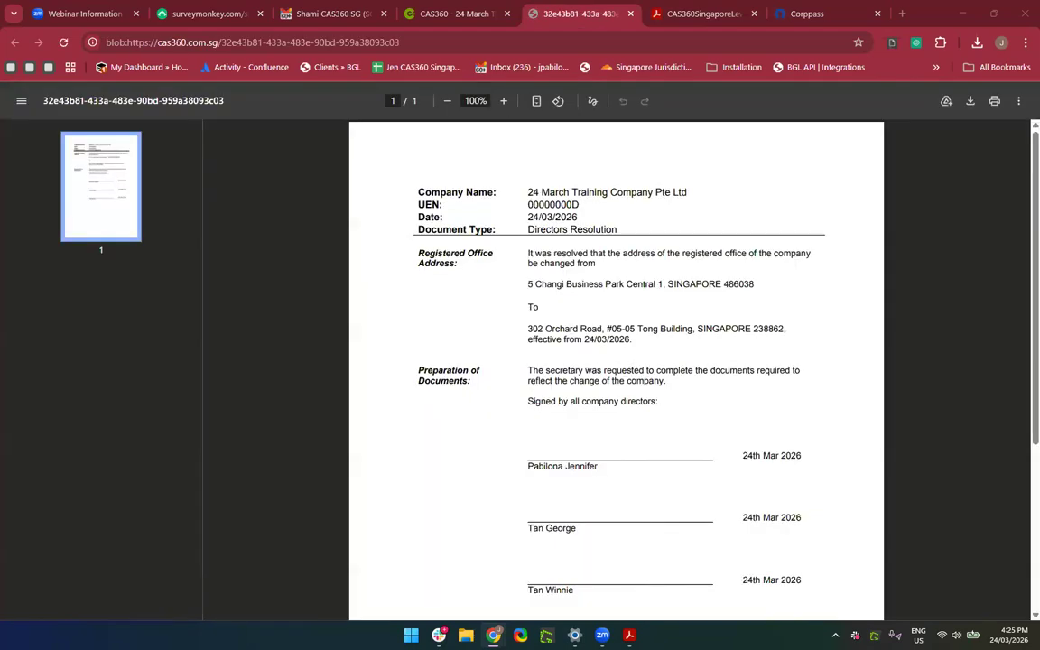
scroll(630, 540, "down", 3)
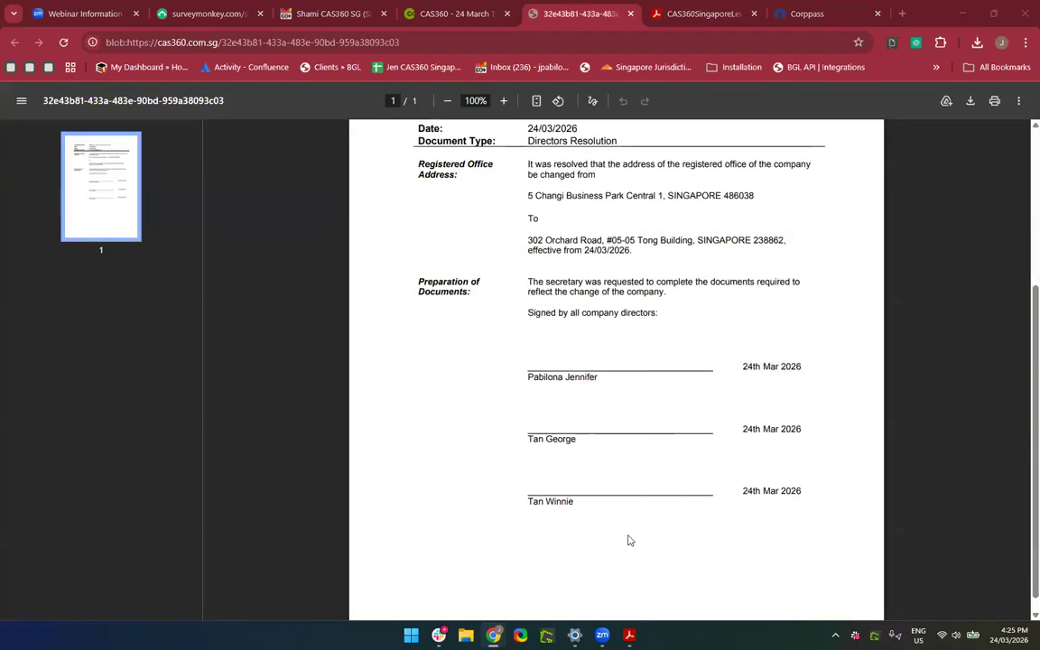
scroll(629, 540, "up", 3)
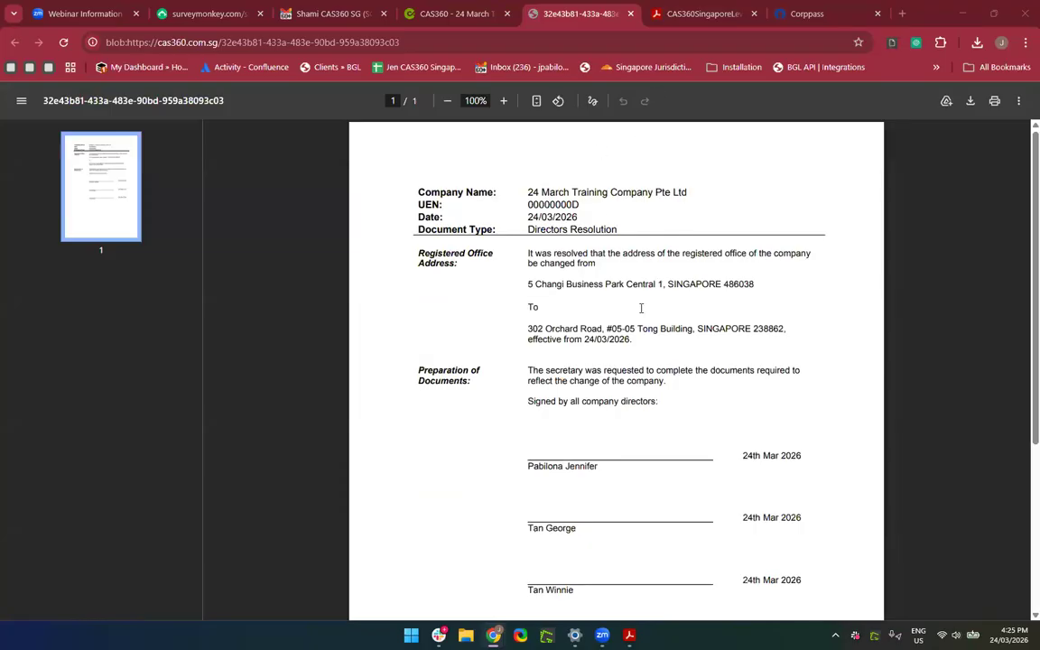
left_click(629, 15)
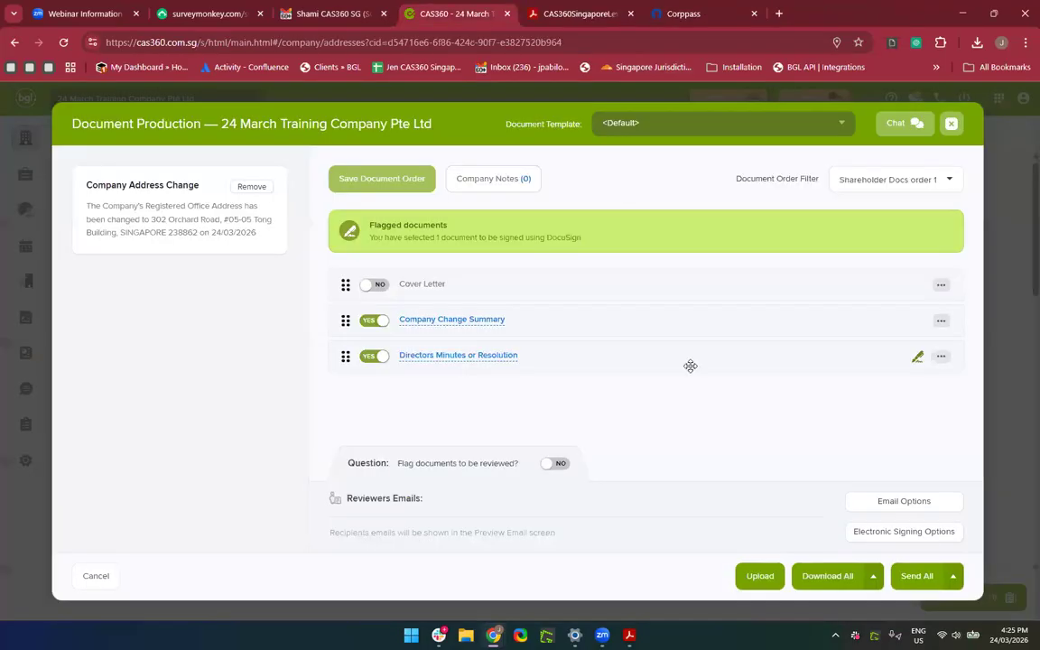
Set the Directors Resolution to leave the document date blank for all documents, and save.
left_click(939, 359)
scroll(763, 397, "down", 3)
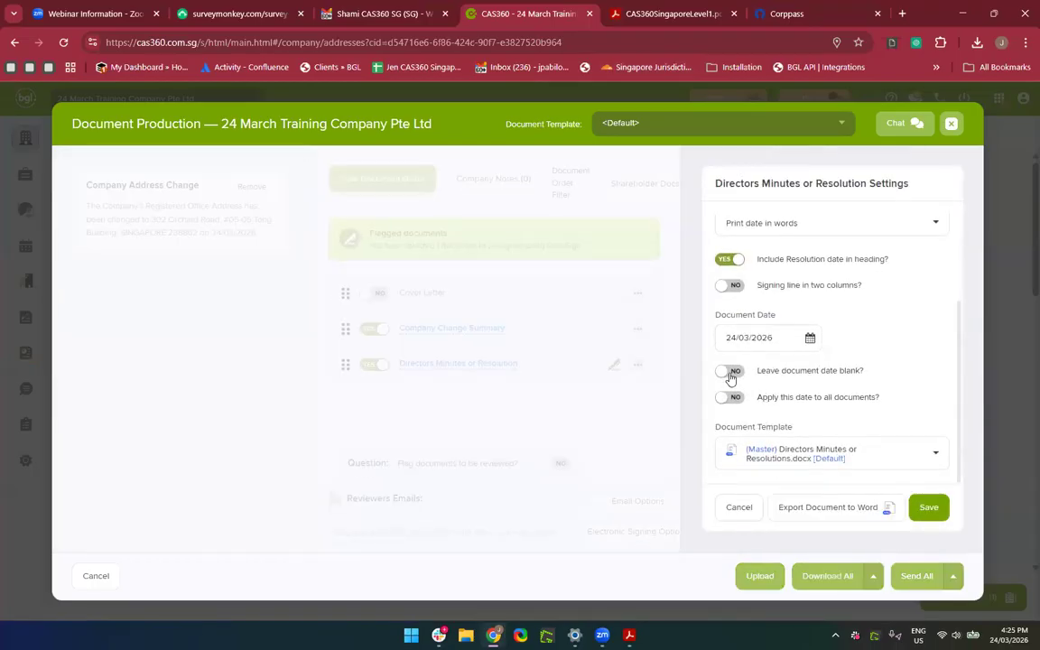
left_click(728, 378)
left_click(731, 398)
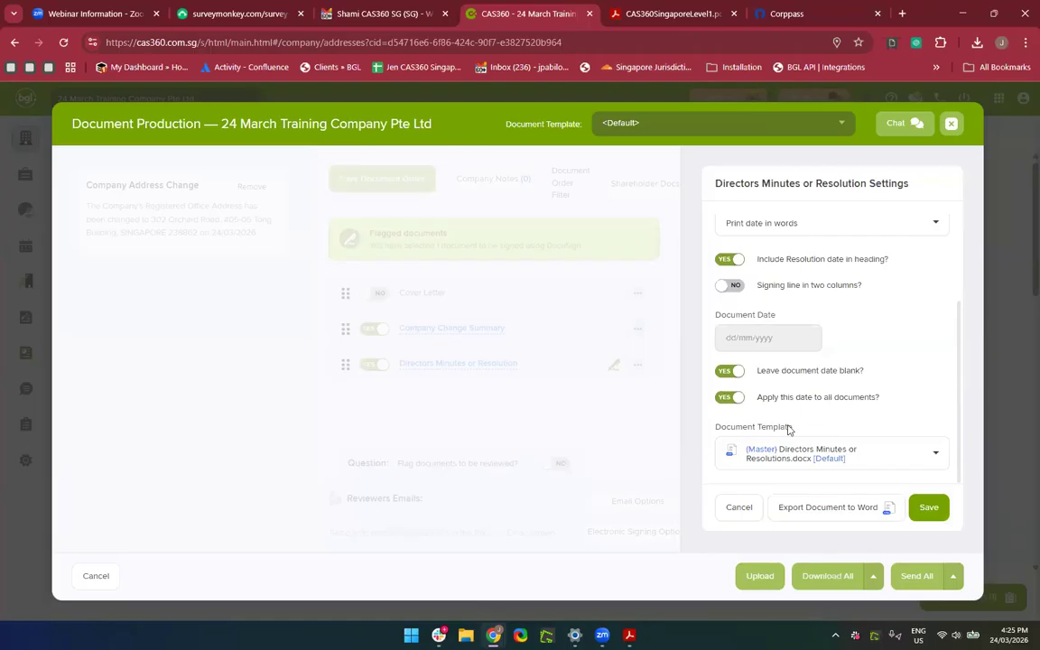
left_click(929, 510)
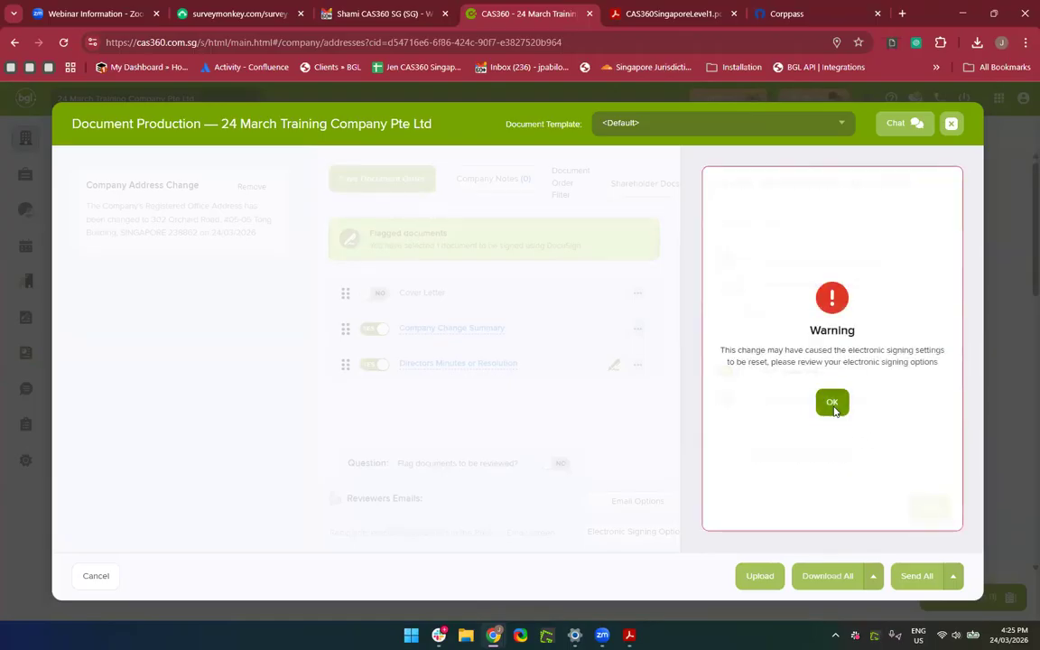
Acknowledge the electronic-signing warning and preview the Directors Minutes or Resolution document again.
left_click(833, 406)
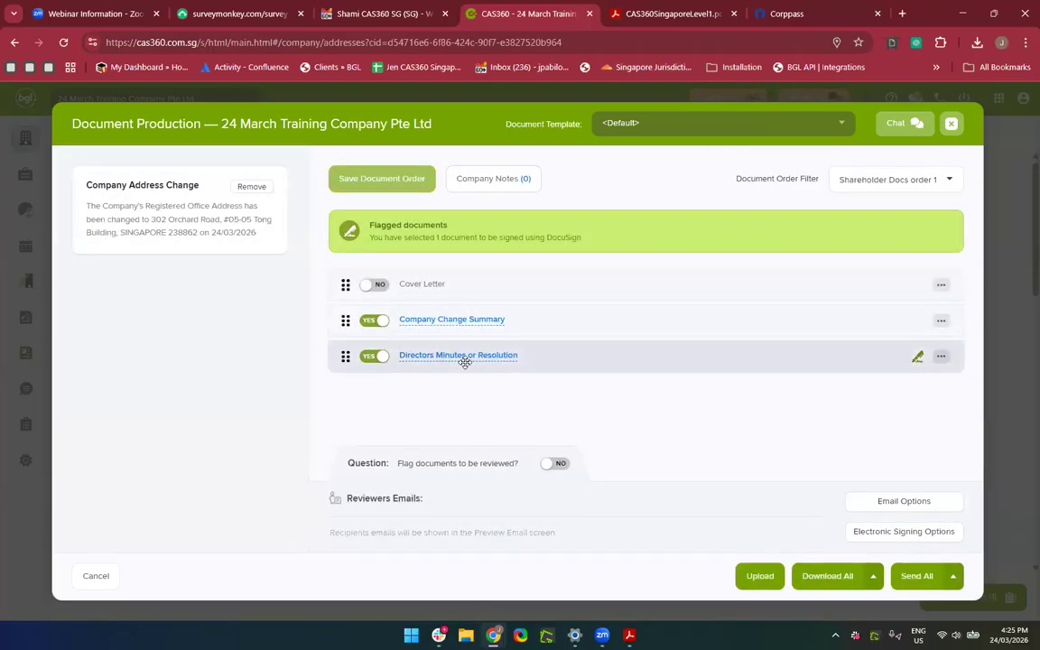
left_click(458, 356)
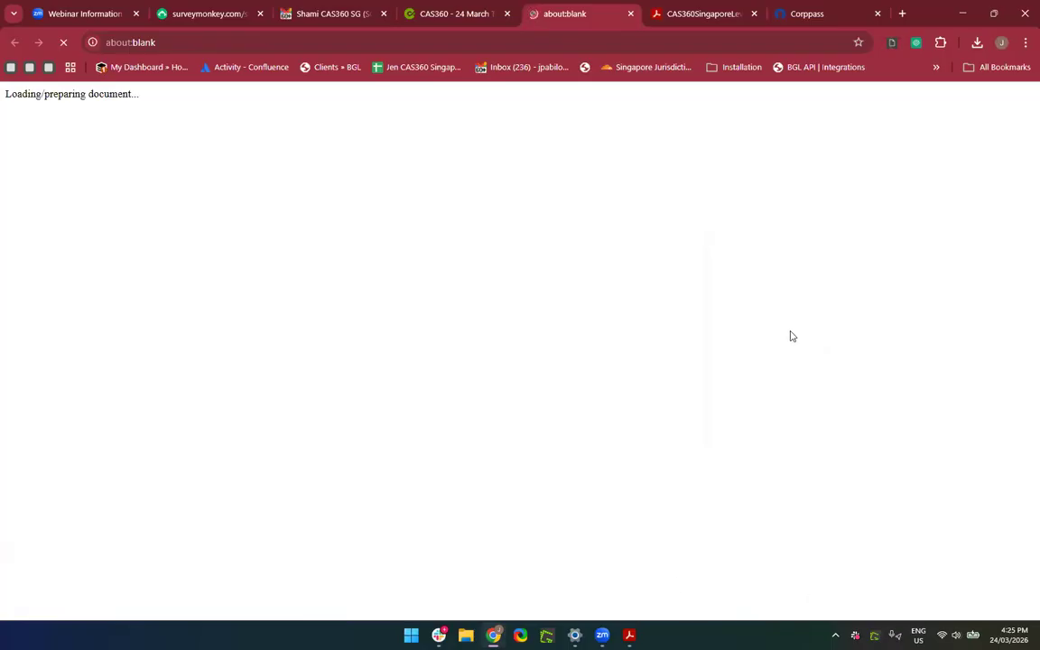
Check the now-blank date in the Directors Resolution PDF and close the preview.
scroll(715, 501, "down", 2)
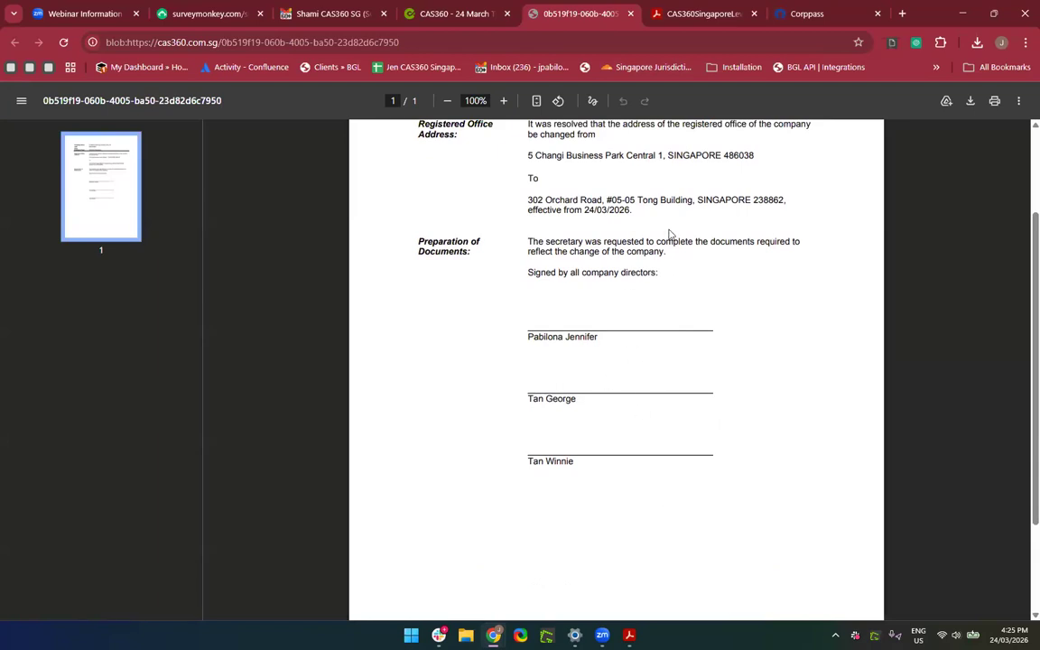
scroll(603, 209, "up", 2)
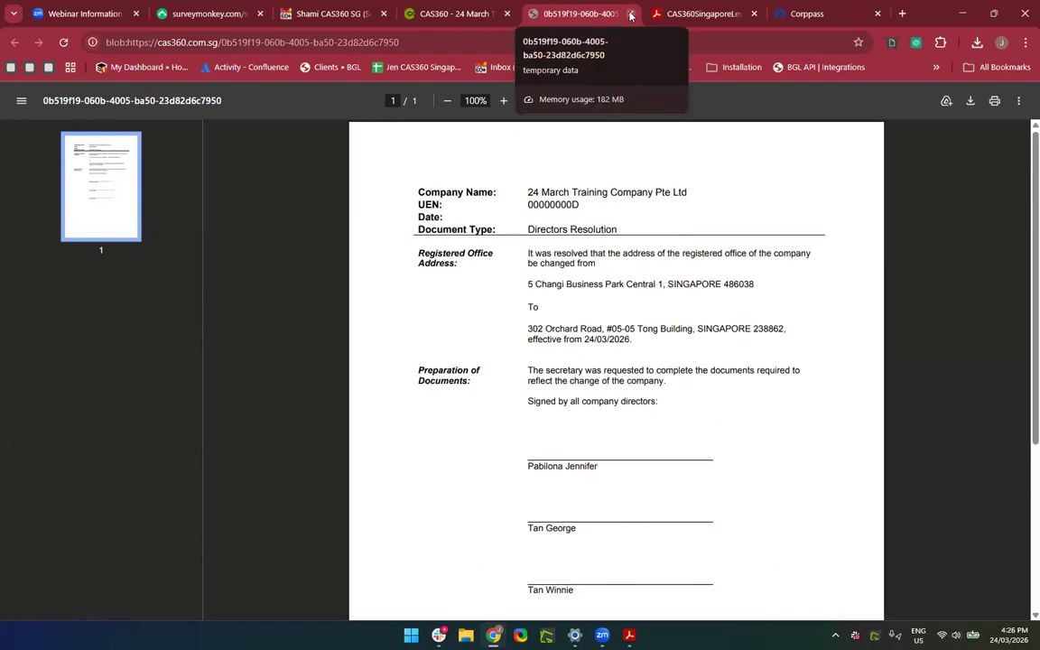
left_click(630, 14)
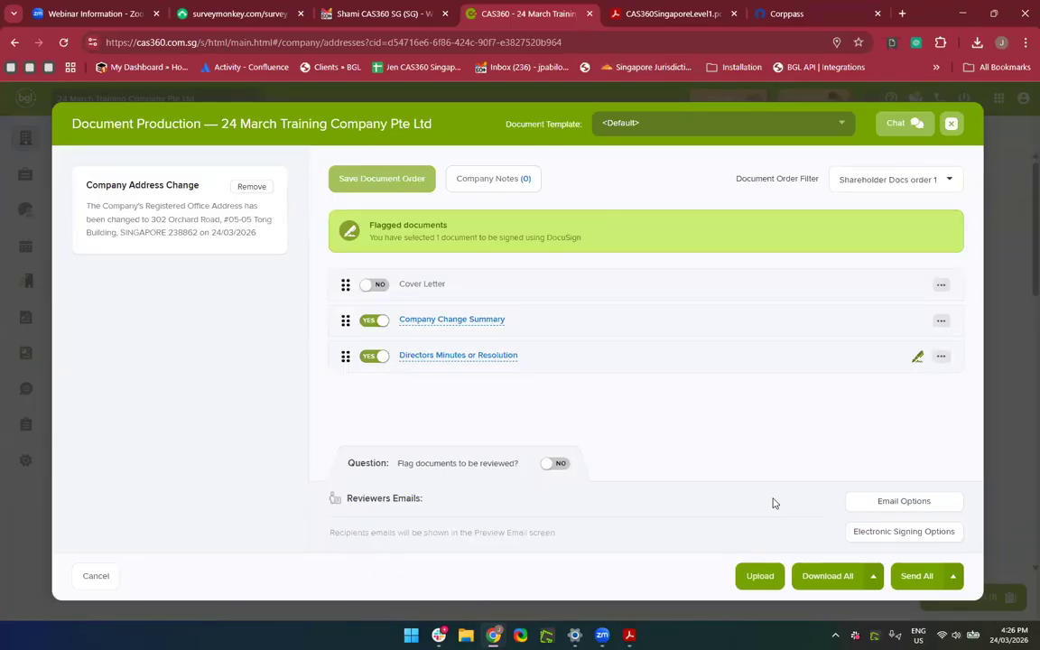
Download Company Change Documents - 1306.pdf, review it in Acrobat, then return to Addresses.
left_click(827, 578)
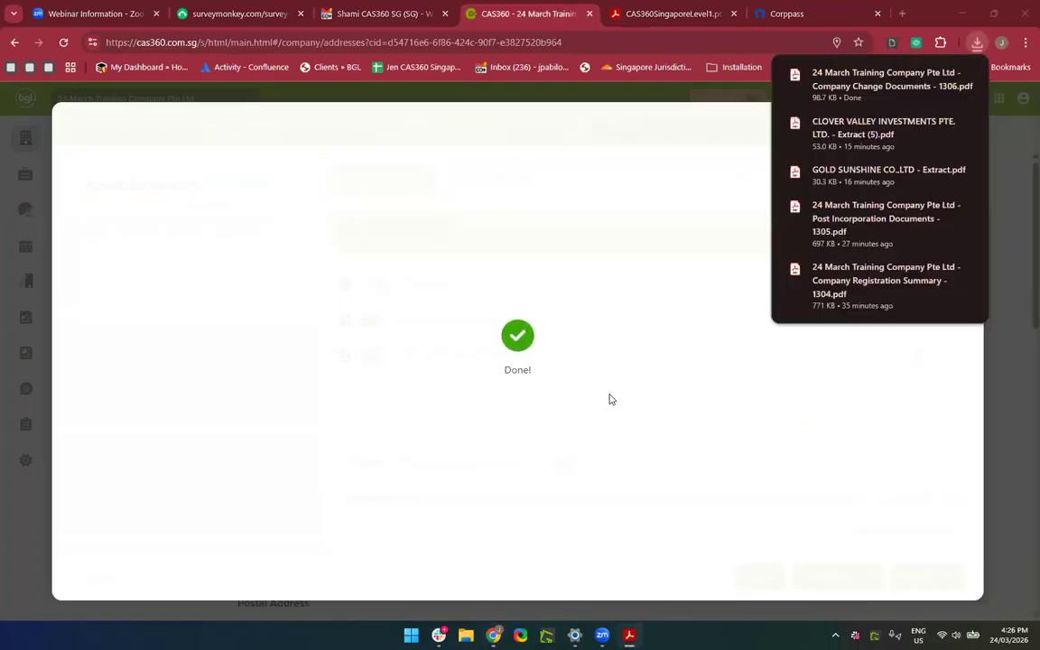
left_click(847, 91)
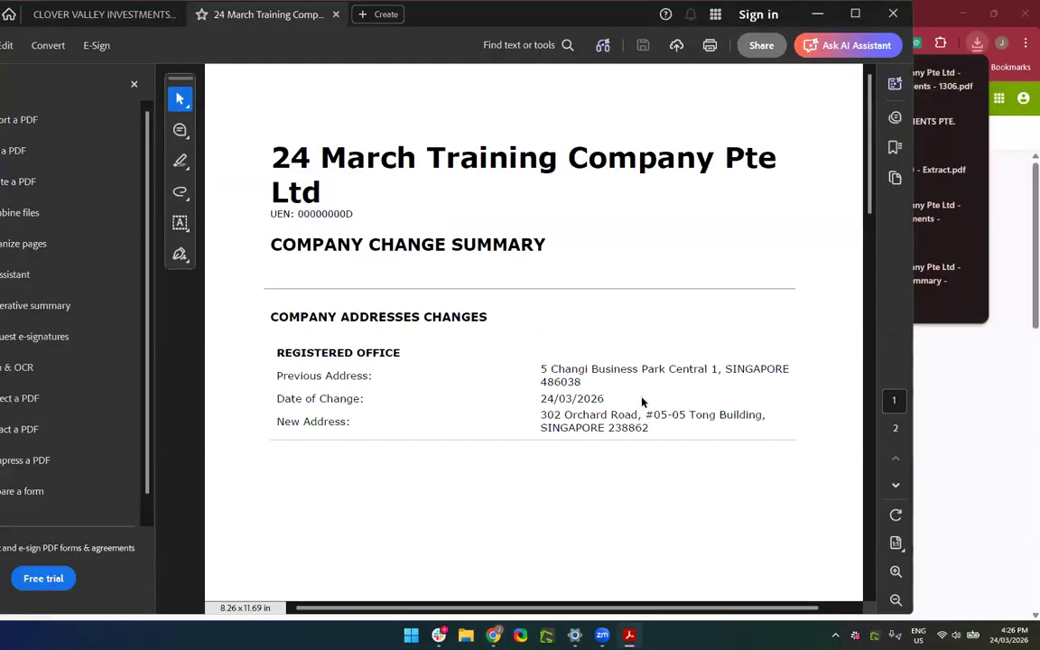
scroll(641, 399, "down", 10)
scroll(641, 399, "down", 3)
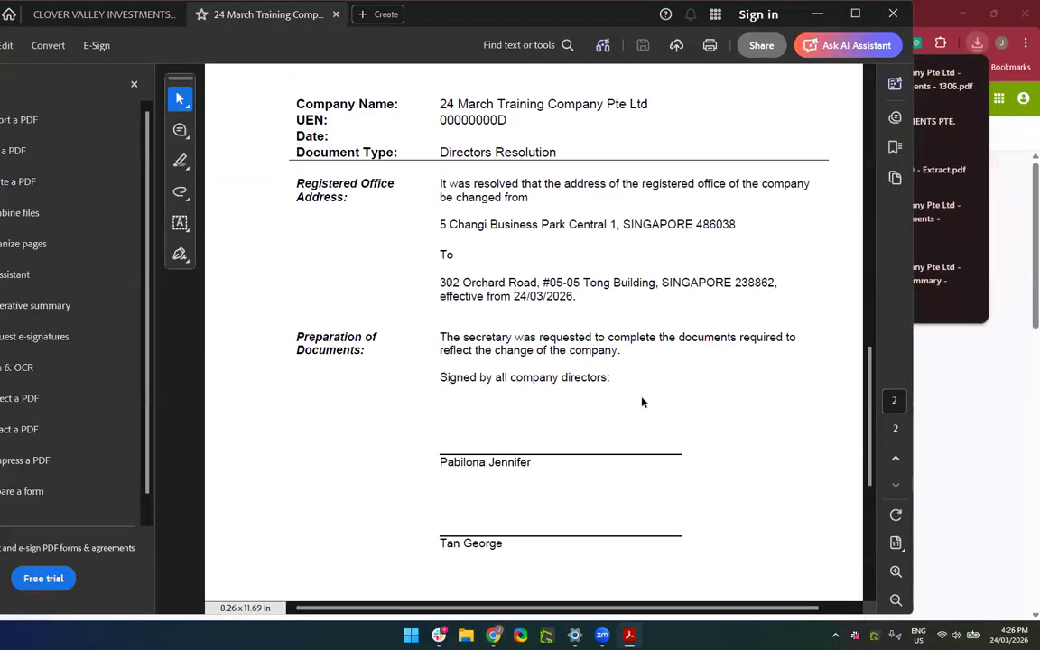
scroll(713, 365, "up", 4)
left_click(894, 13)
left_click(880, 443)
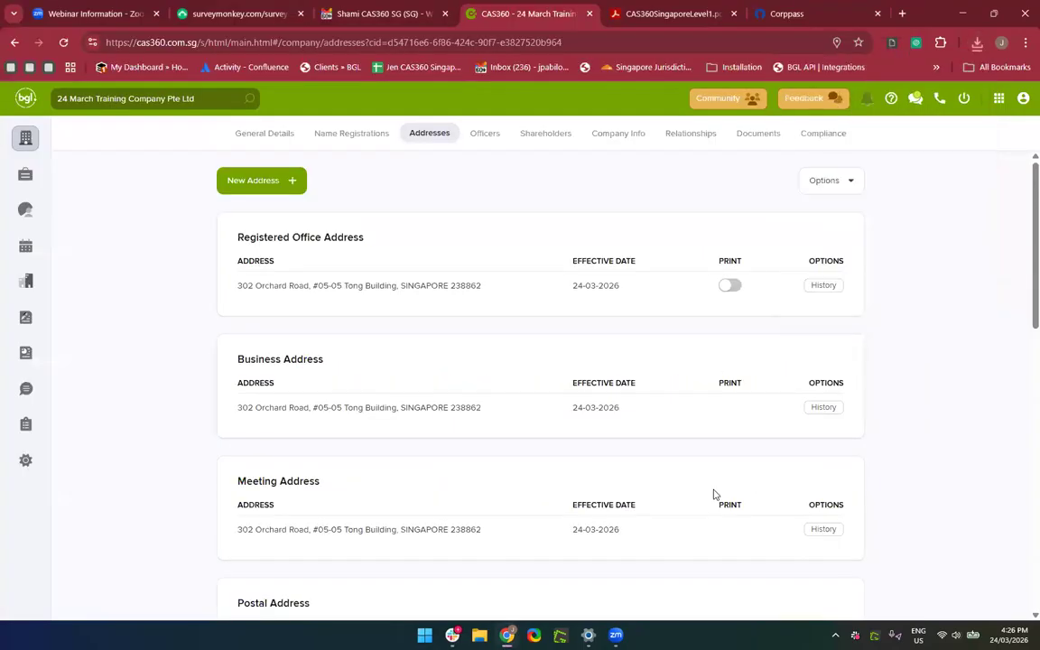
Choose 'Location of Registers Kept' from the New Address type list.
scroll(714, 493, "down", 3)
scroll(714, 493, "down", 3)
scroll(713, 494, "down", 2)
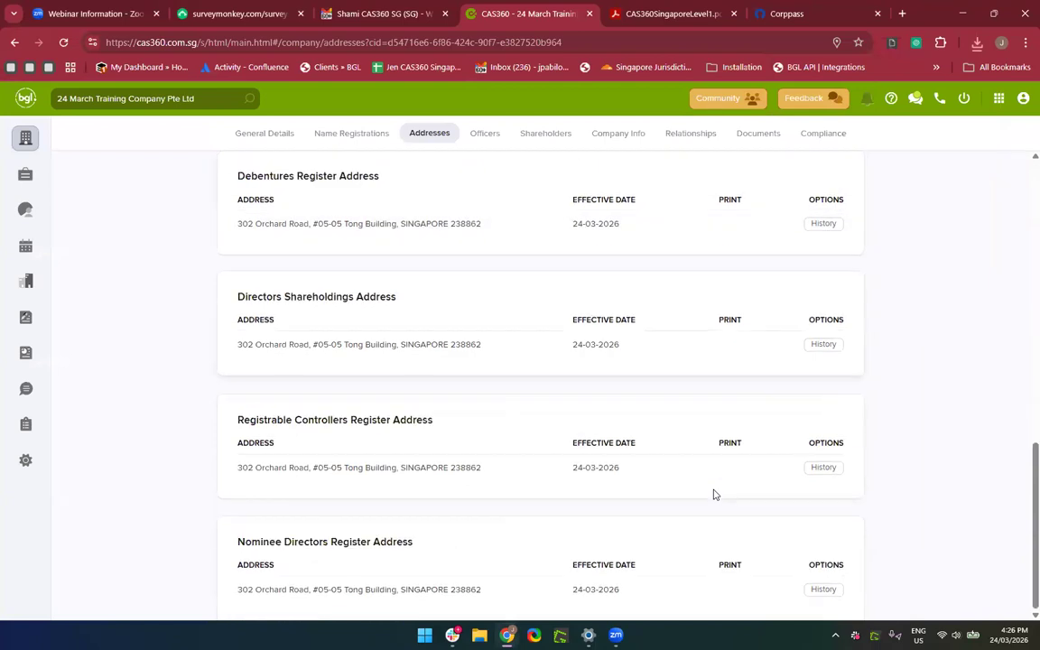
scroll(714, 493, "up", 6)
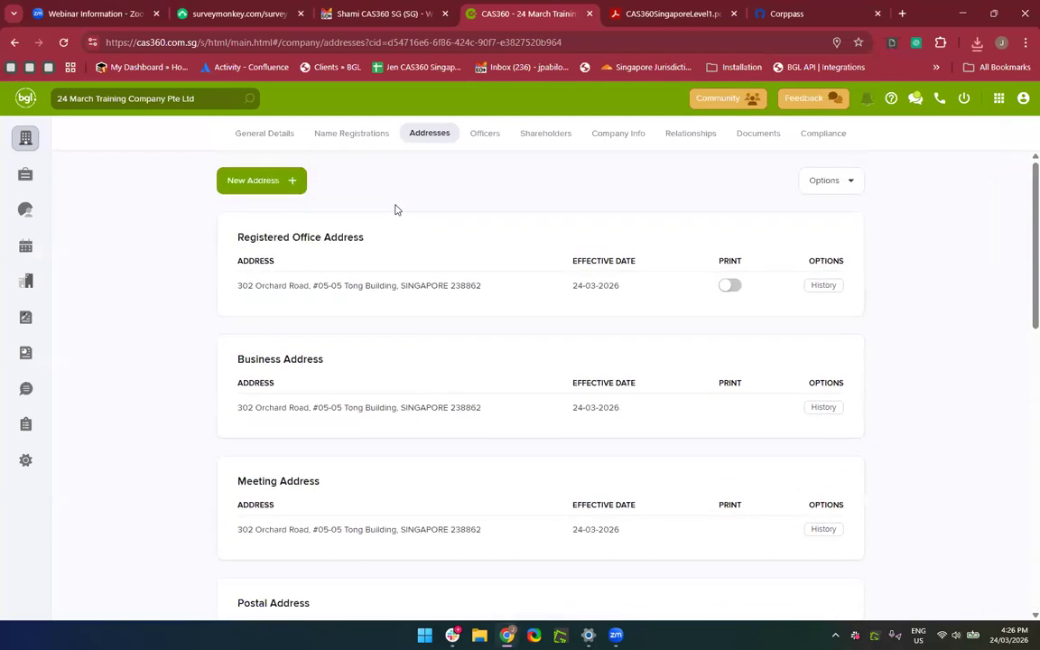
left_click(285, 187)
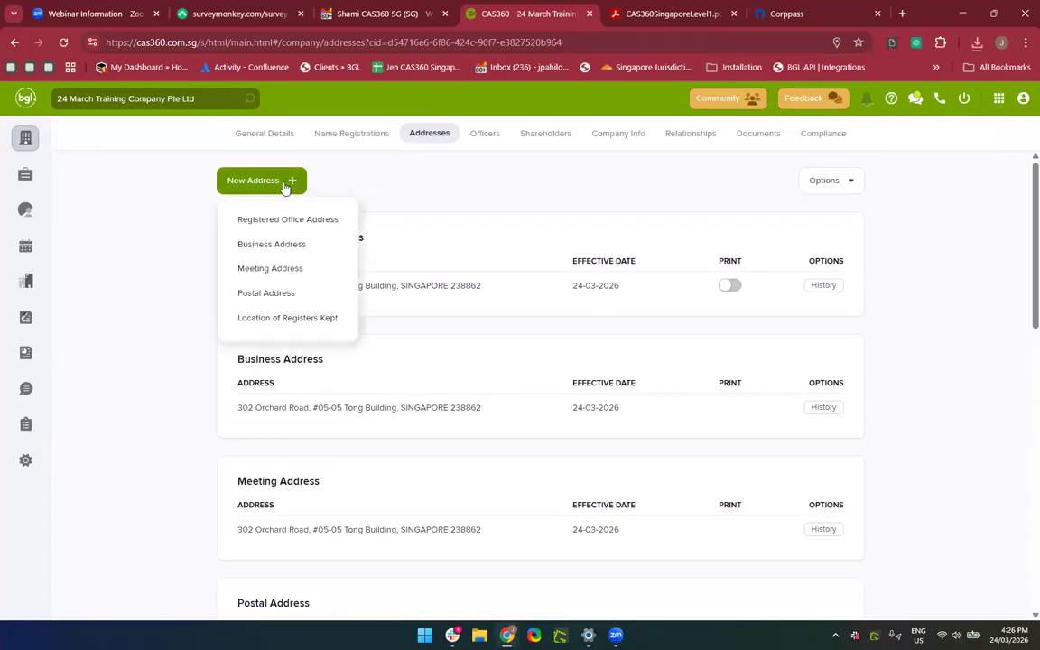
left_click(365, 186)
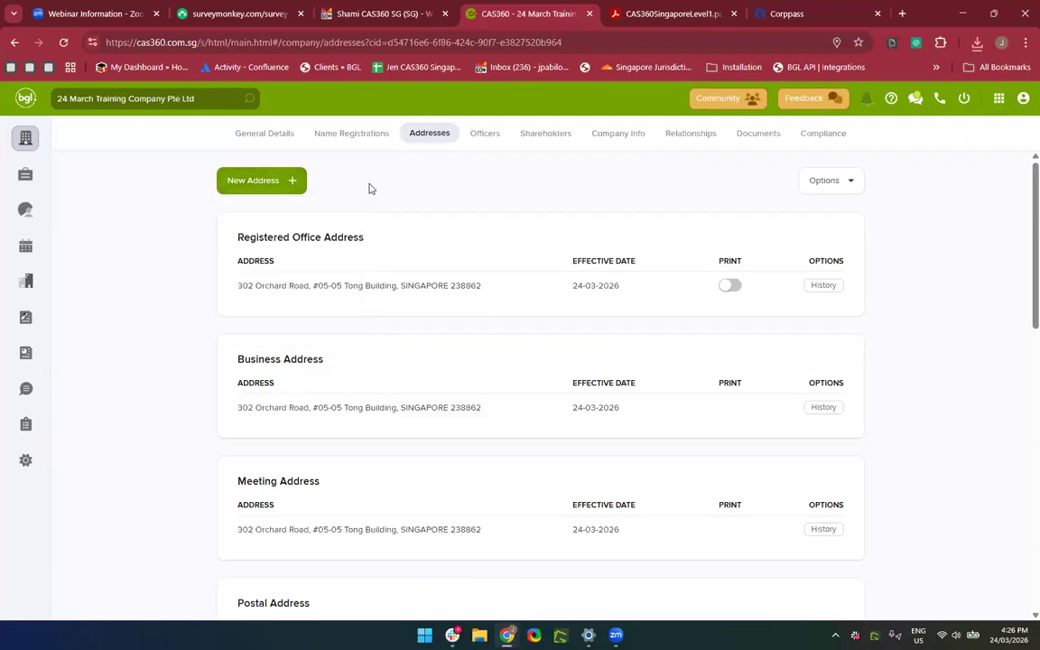
left_click(256, 189)
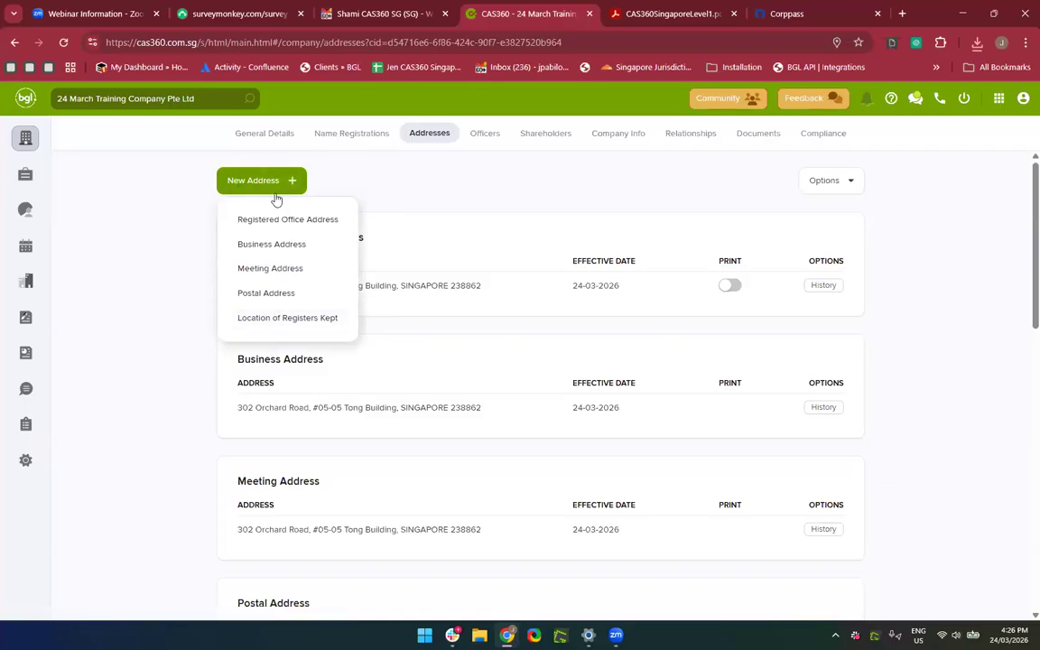
scroll(263, 232, "up", 1)
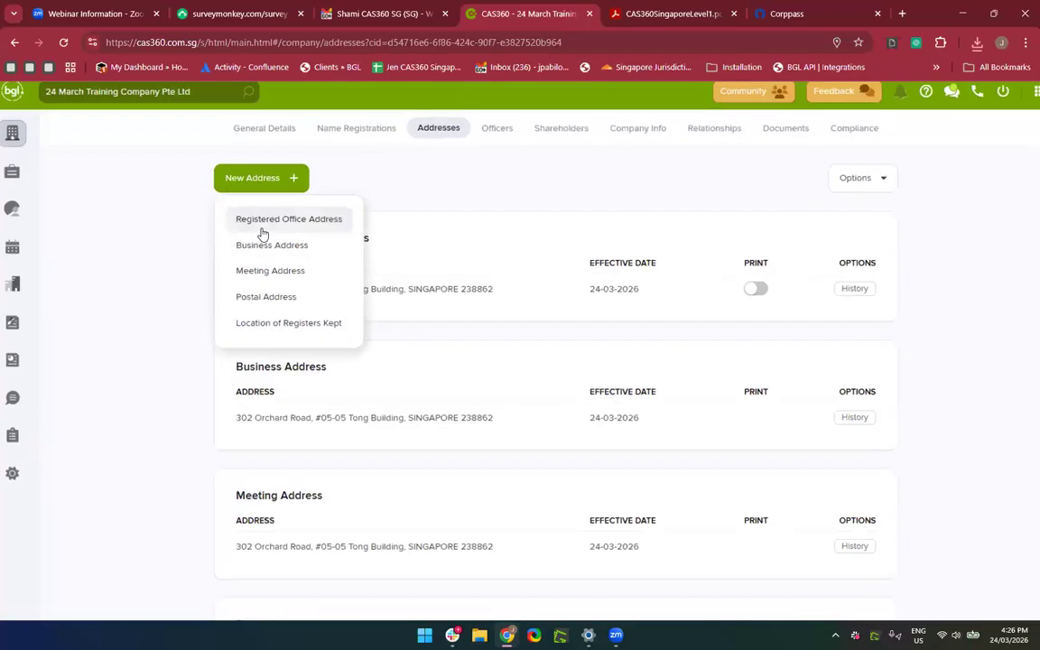
scroll(262, 233, "up", 1)
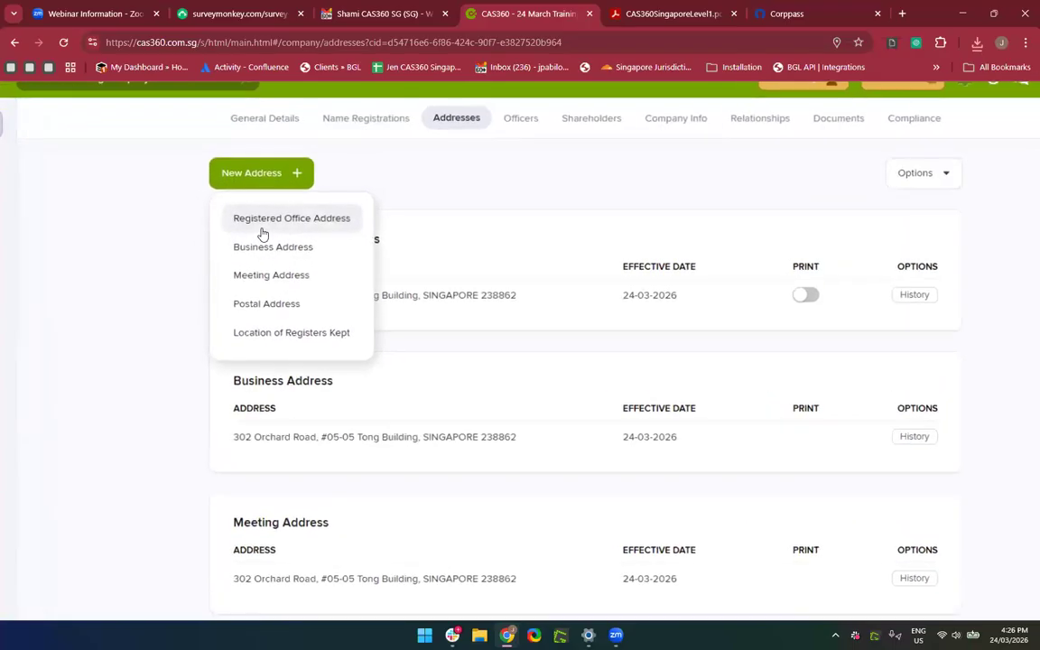
left_click(254, 349)
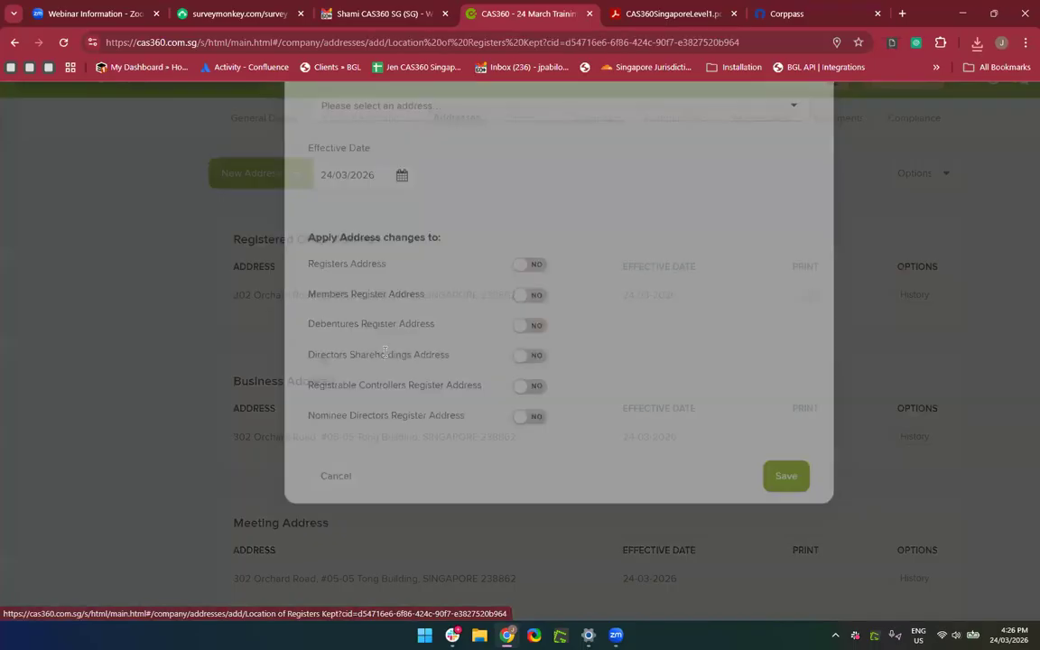
Search '5 Changi R' and pick 5 Changi Business Park Central 1, SINGAPORE 486038.
scroll(484, 362, "down", 2)
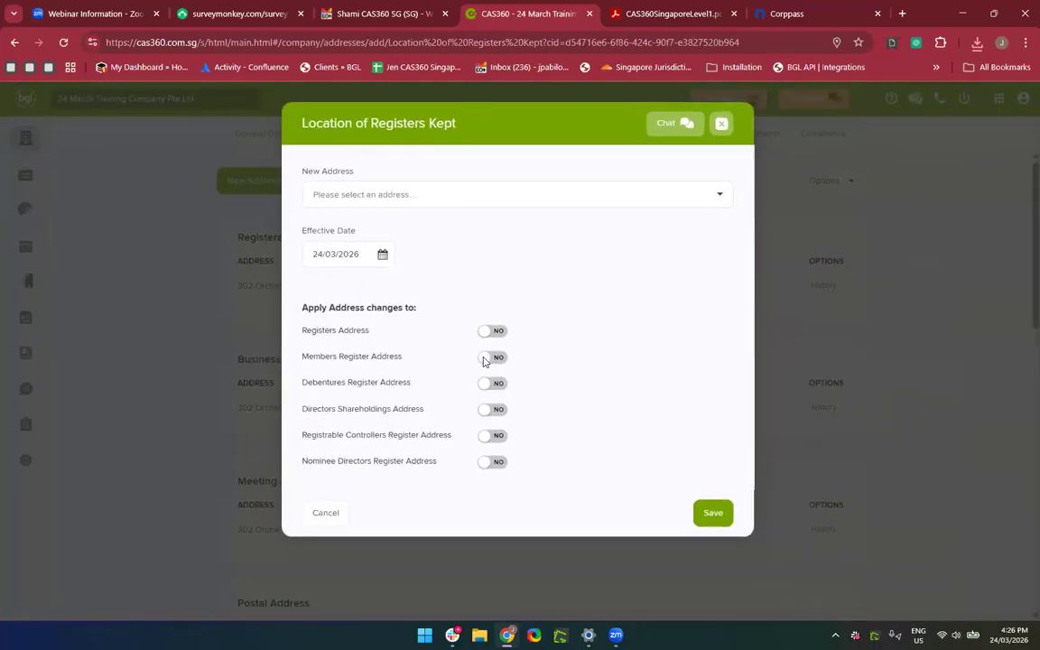
scroll(484, 362, "up", 2)
left_click_drag(442, 232, 399, 173)
left_click(399, 173)
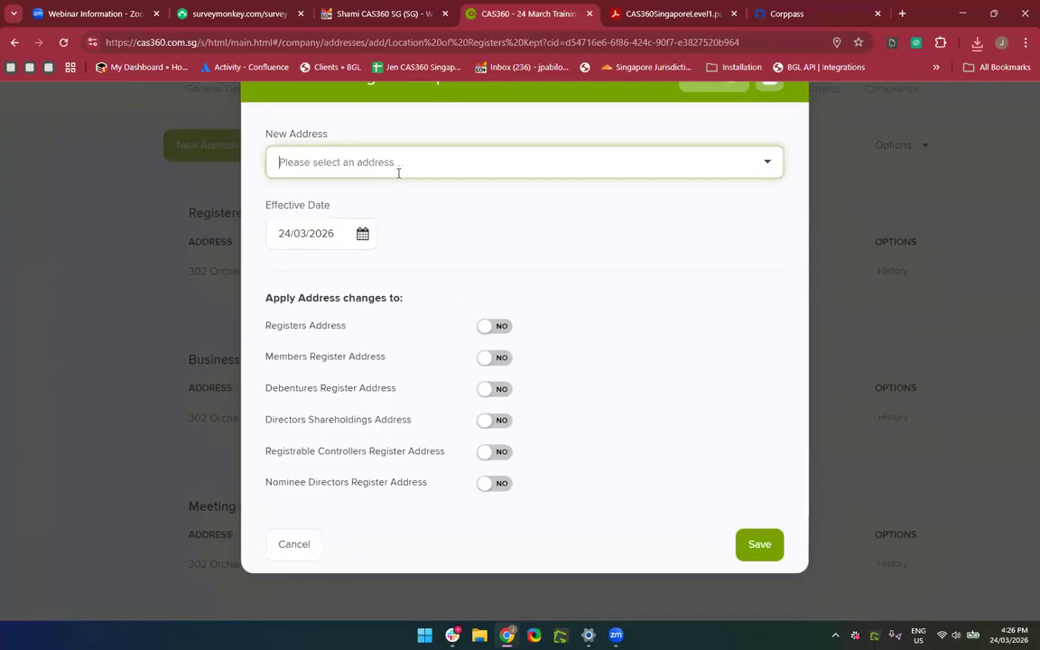
type("5 C")
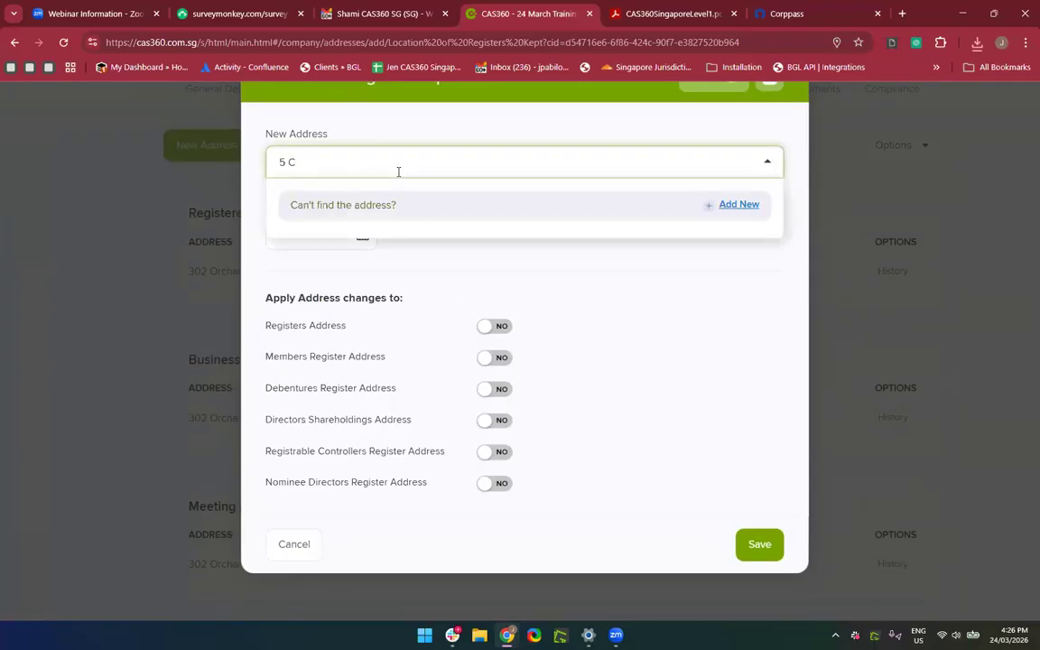
type("hangi R")
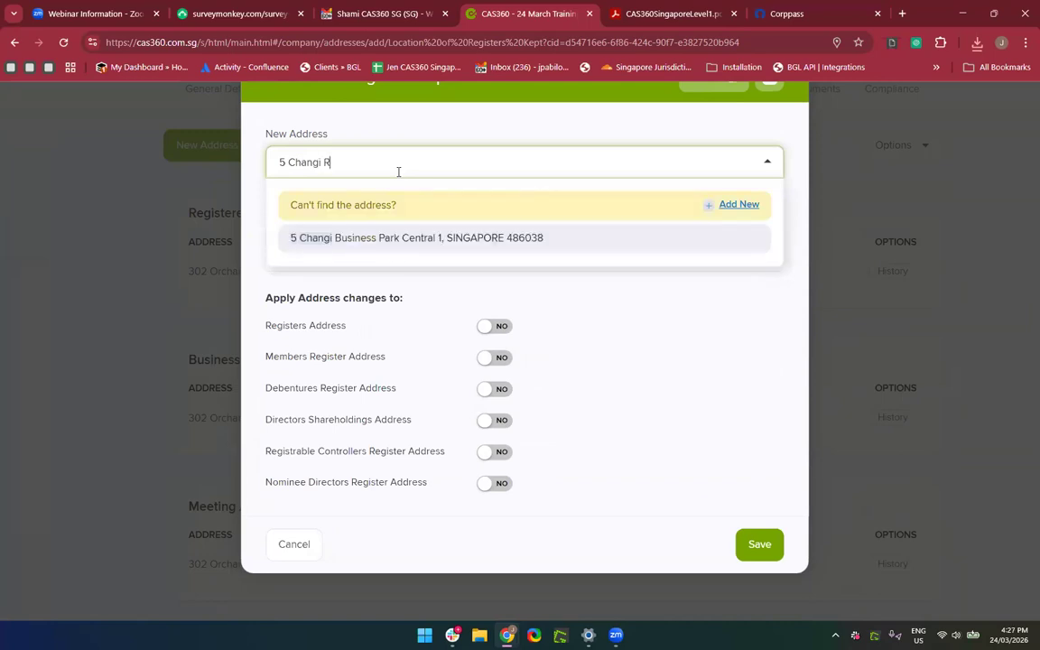
left_click(390, 241)
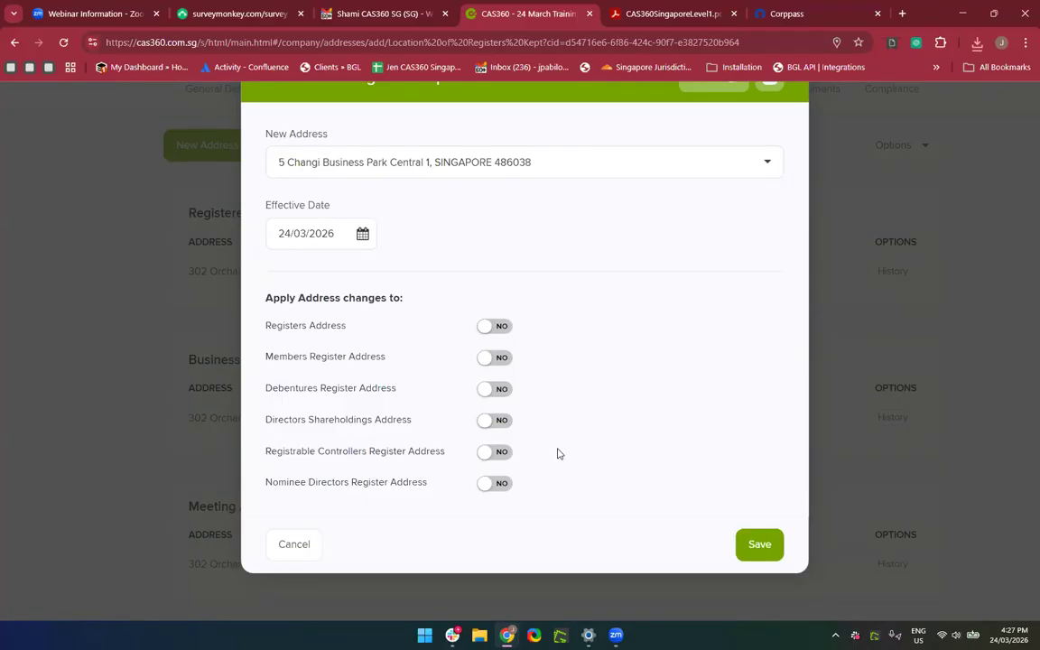
Apply the address to all six registers and save the Location of Registers Kept.
left_click(496, 455)
left_click(494, 484)
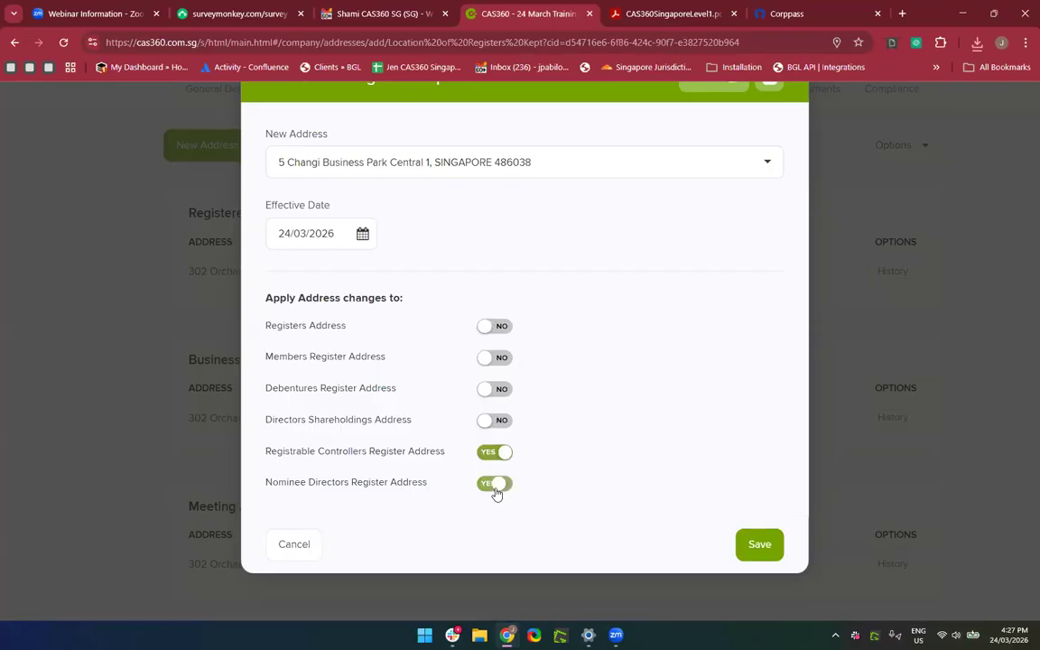
left_click(496, 420)
left_click(496, 389)
left_click(496, 359)
left_click(501, 327)
scroll(642, 457, "down", 1)
scroll(643, 457, "up", 1)
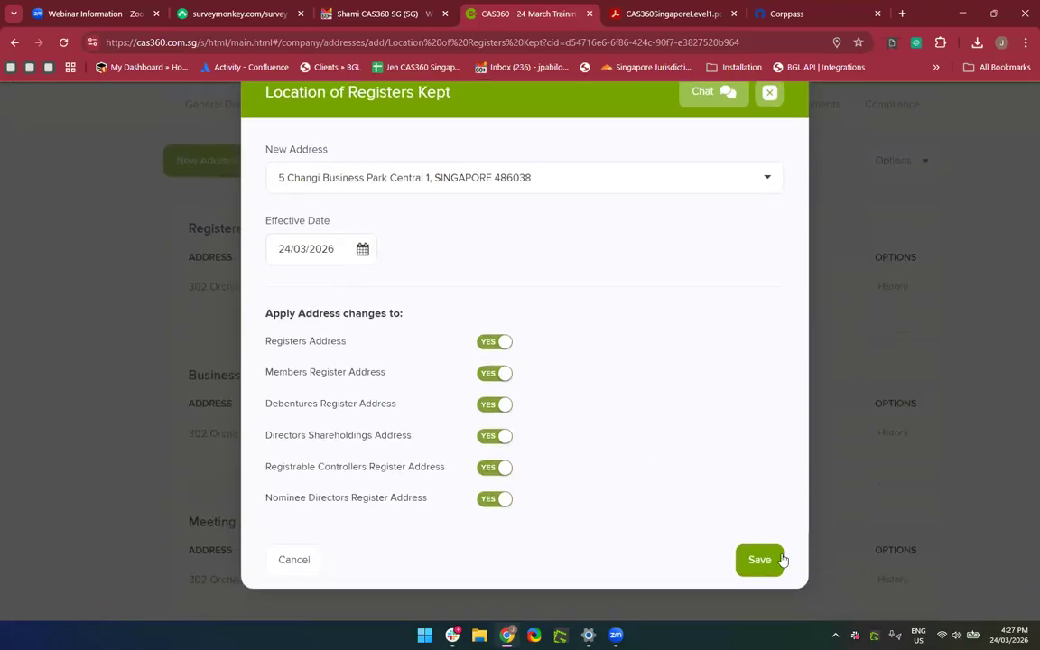
left_click(762, 547)
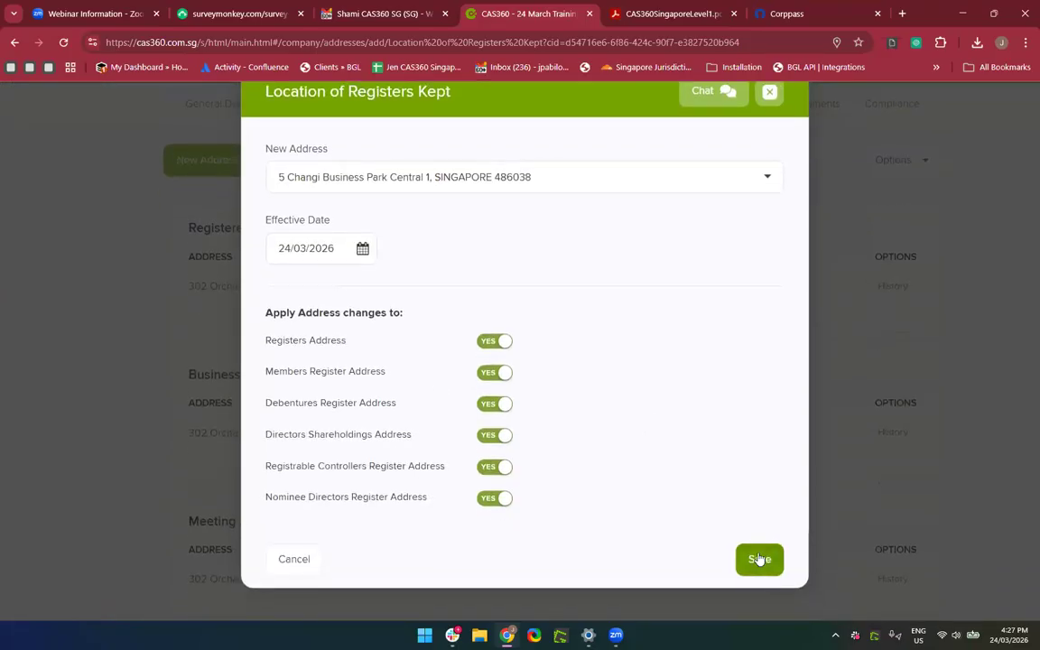
scroll(758, 557, "down", 5)
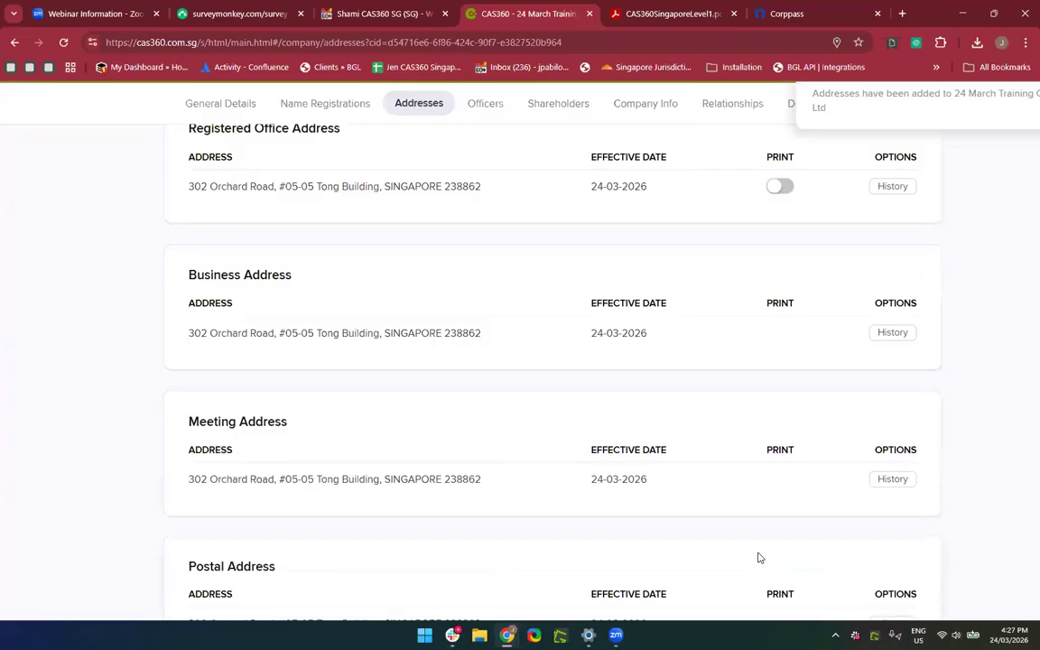
scroll(759, 558, "down", 2)
scroll(759, 557, "down", 2)
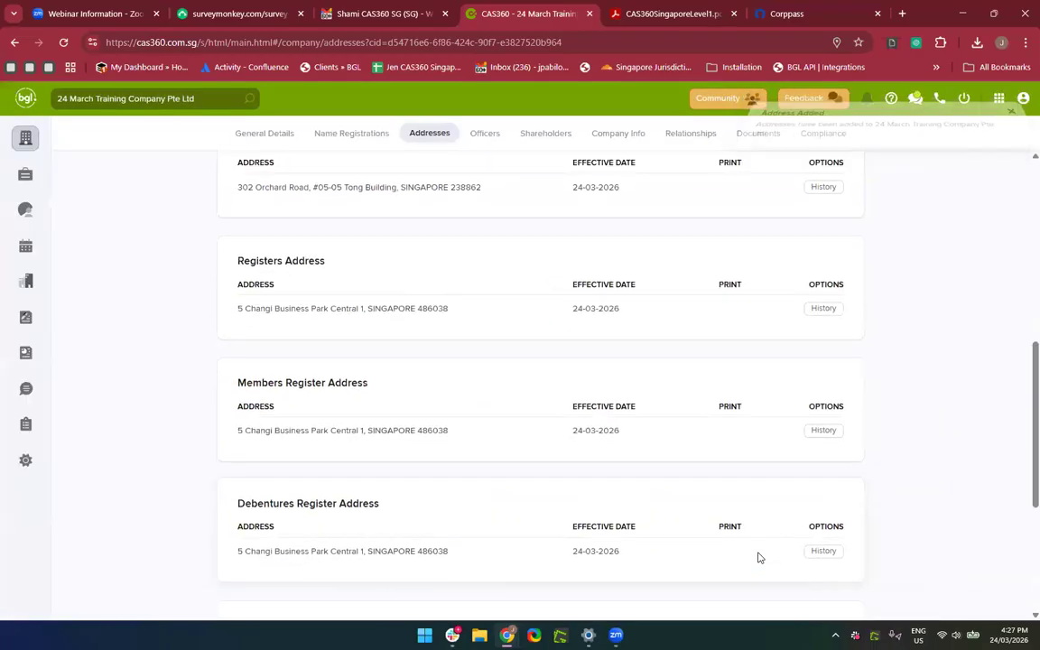
scroll(317, 369, "up", 1)
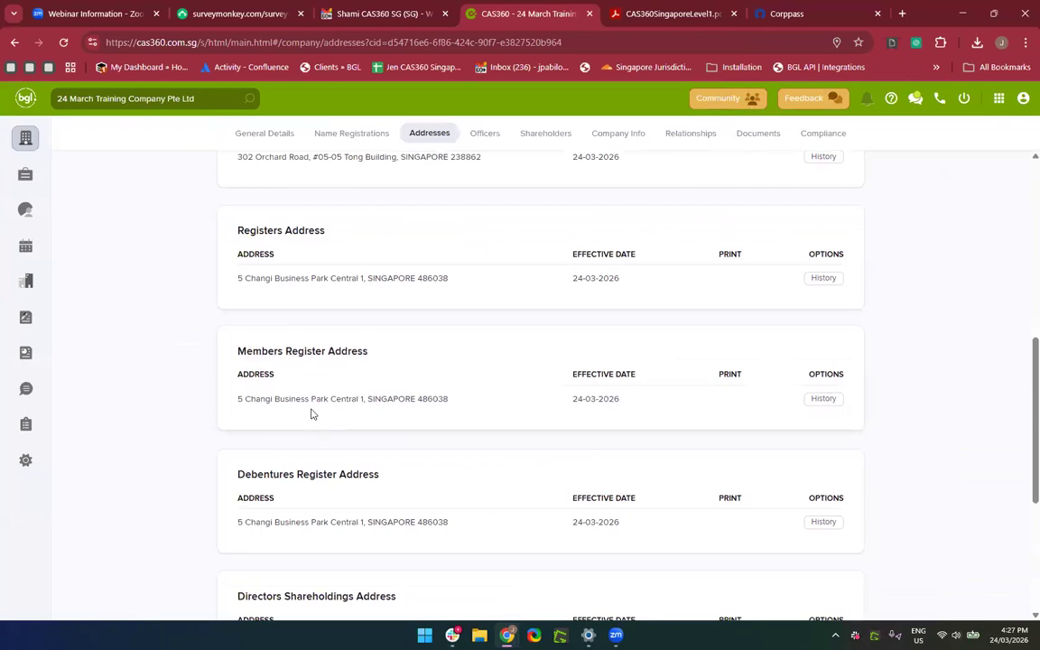
scroll(312, 414, "down", 3)
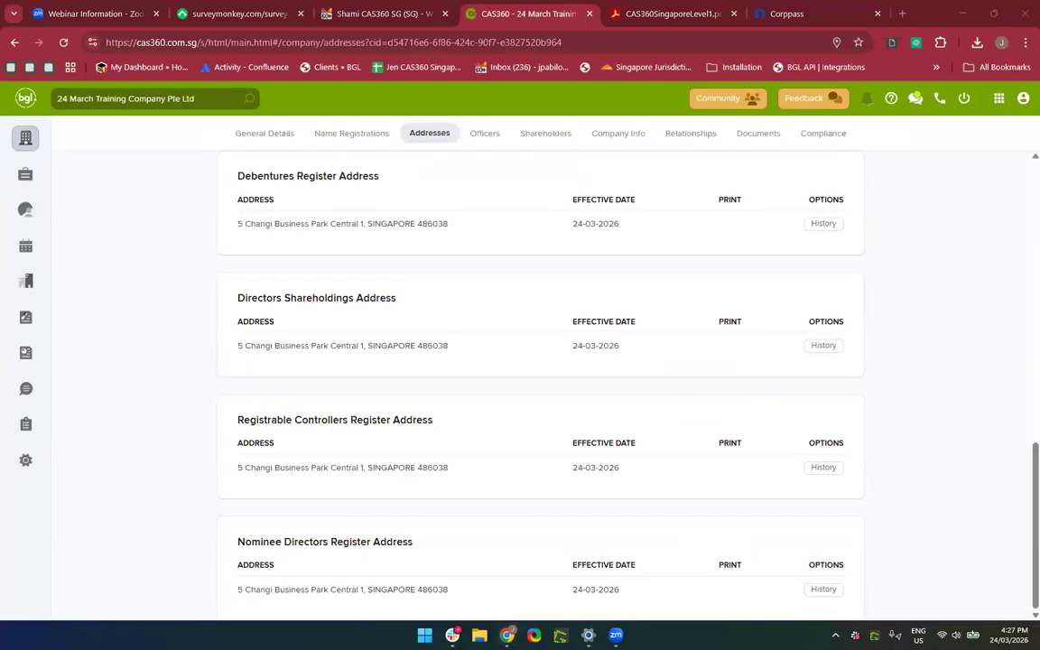
left_click_drag(359, 532, 261, 478)
double_click(261, 478)
left_click(271, 482)
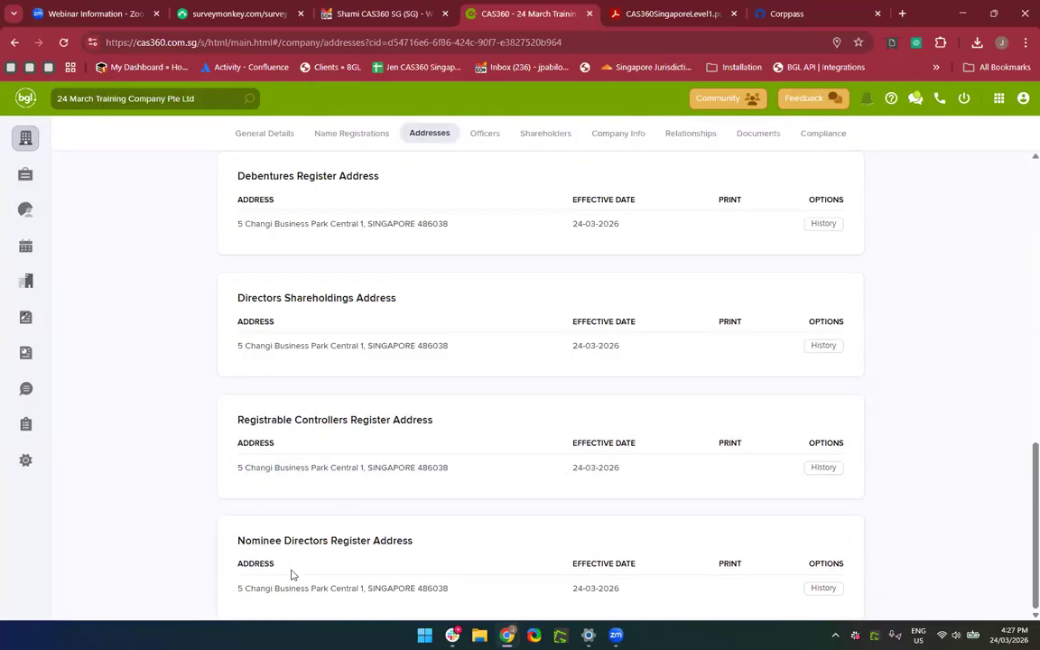
Set Registered Filing Agent to CAS360 SINGAPORE PTE LTD in General Details, save, and return to Addresses.
left_click(265, 133)
scroll(331, 487, "down", 3)
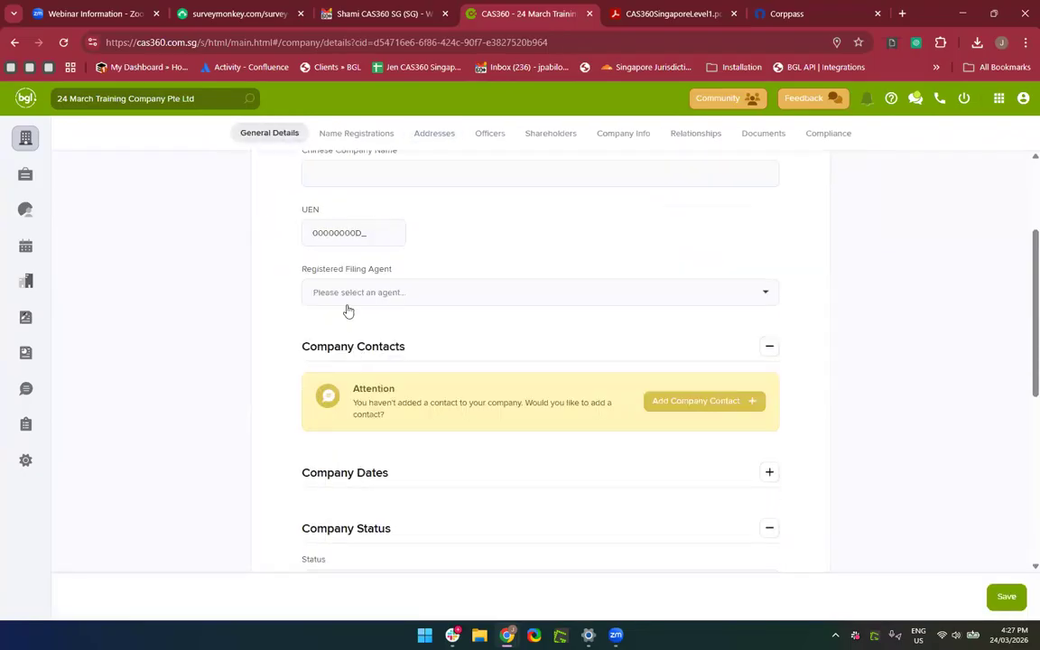
left_click(347, 294)
left_click(354, 376)
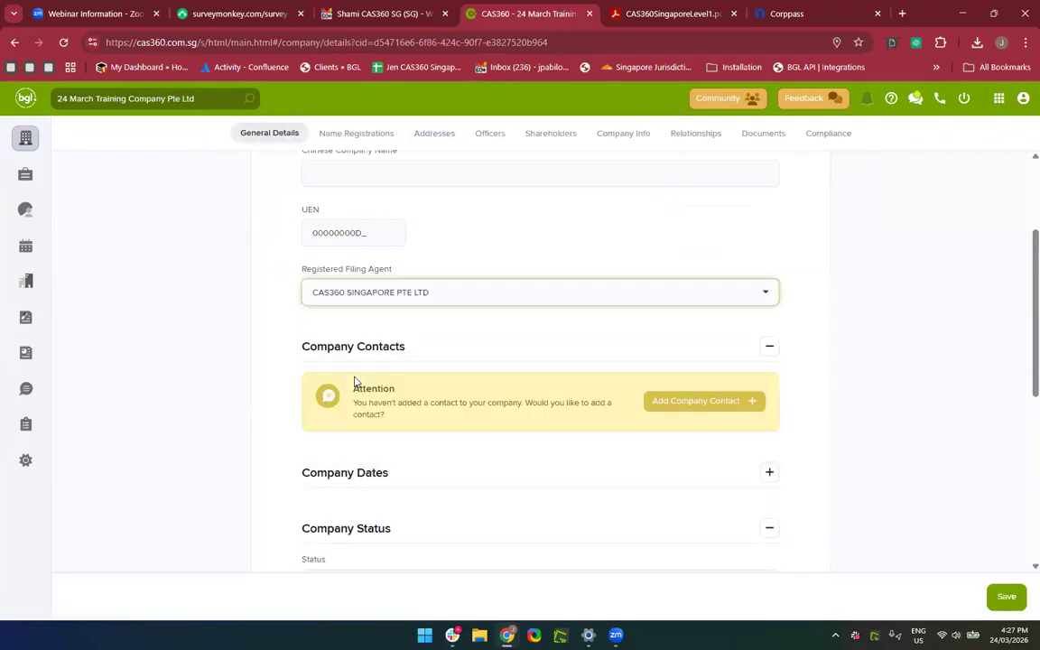
left_click(1005, 596)
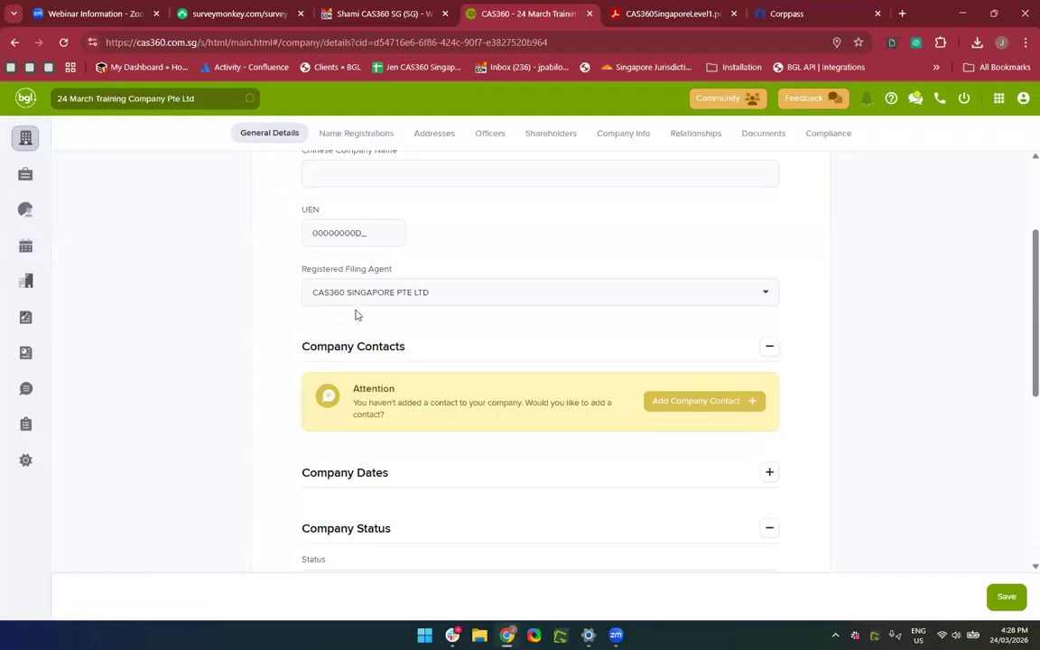
left_click(427, 134)
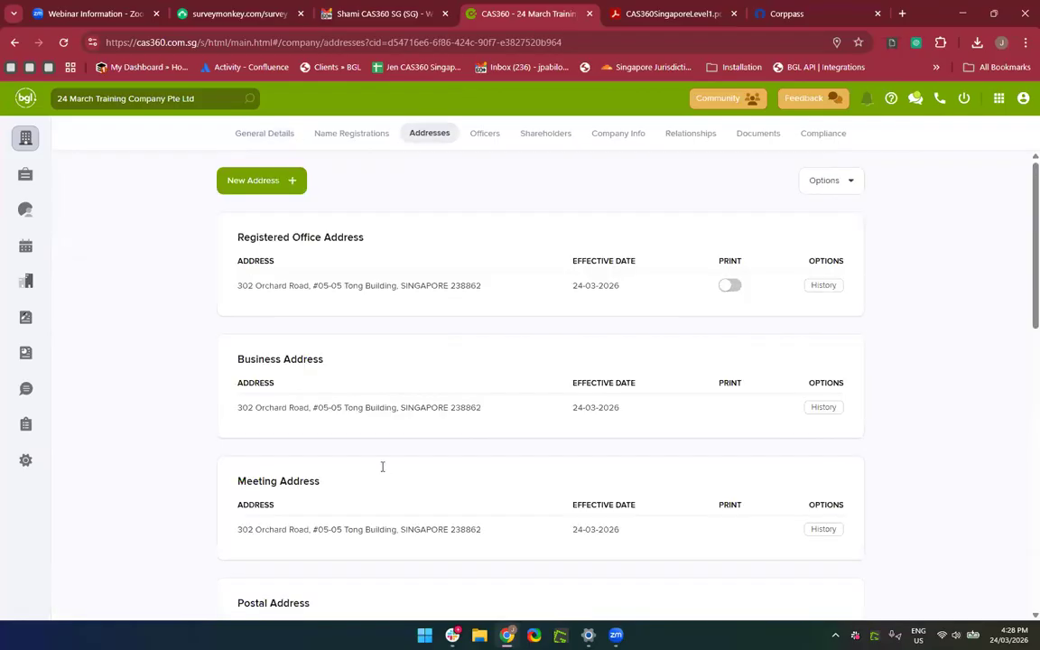
Look over the register addresses, then go to the Global Contacts list of 105 contacts.
scroll(380, 456, "down", 10)
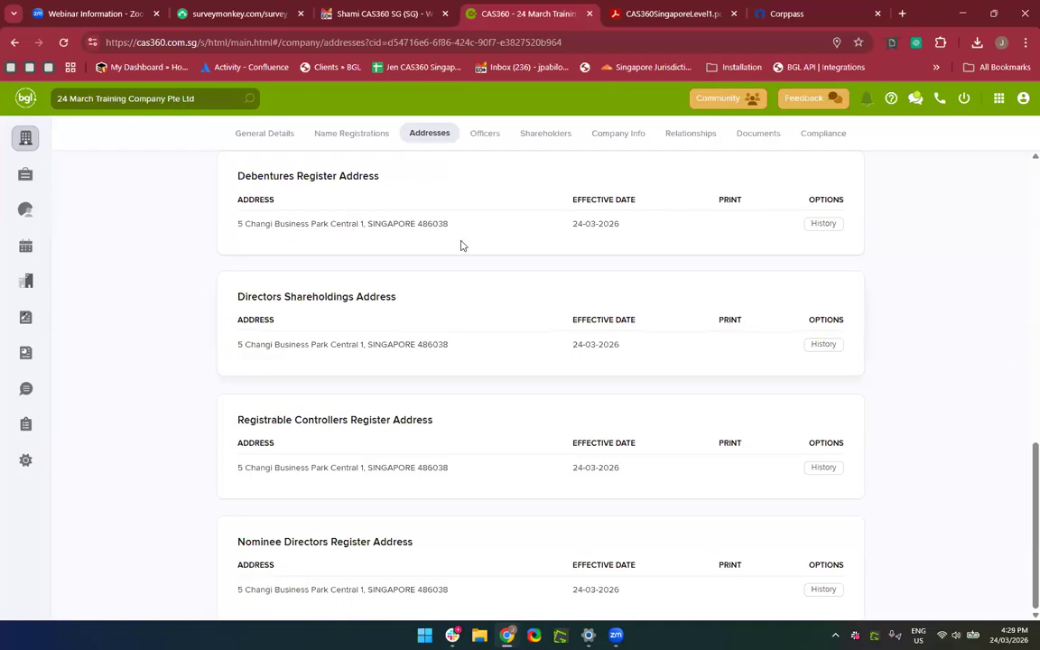
scroll(334, 250, "up", 3)
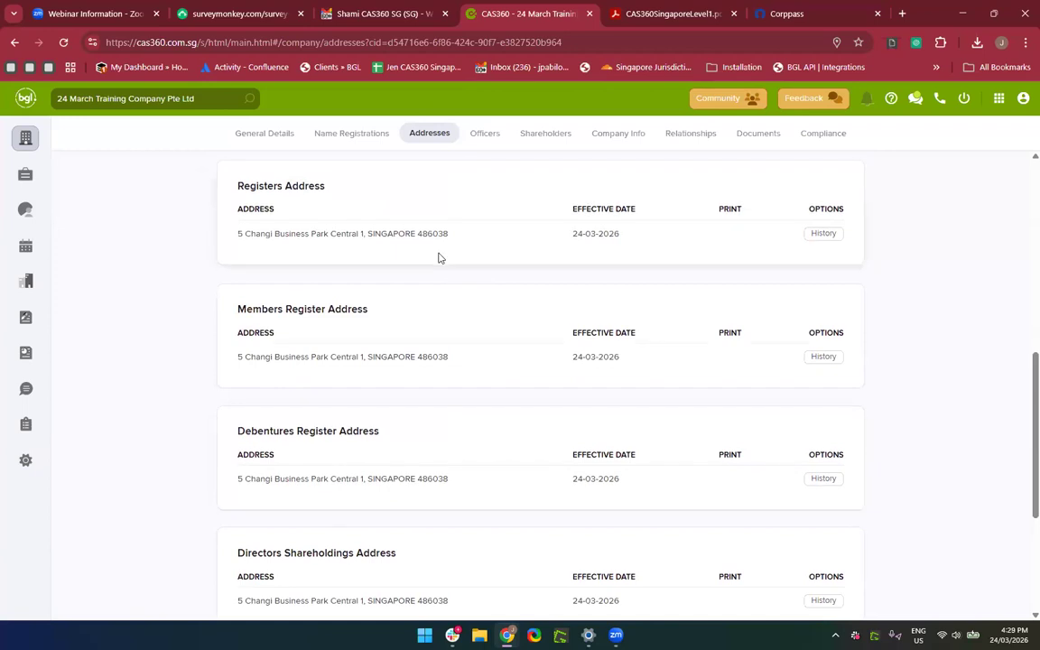
scroll(438, 256, "up", 6)
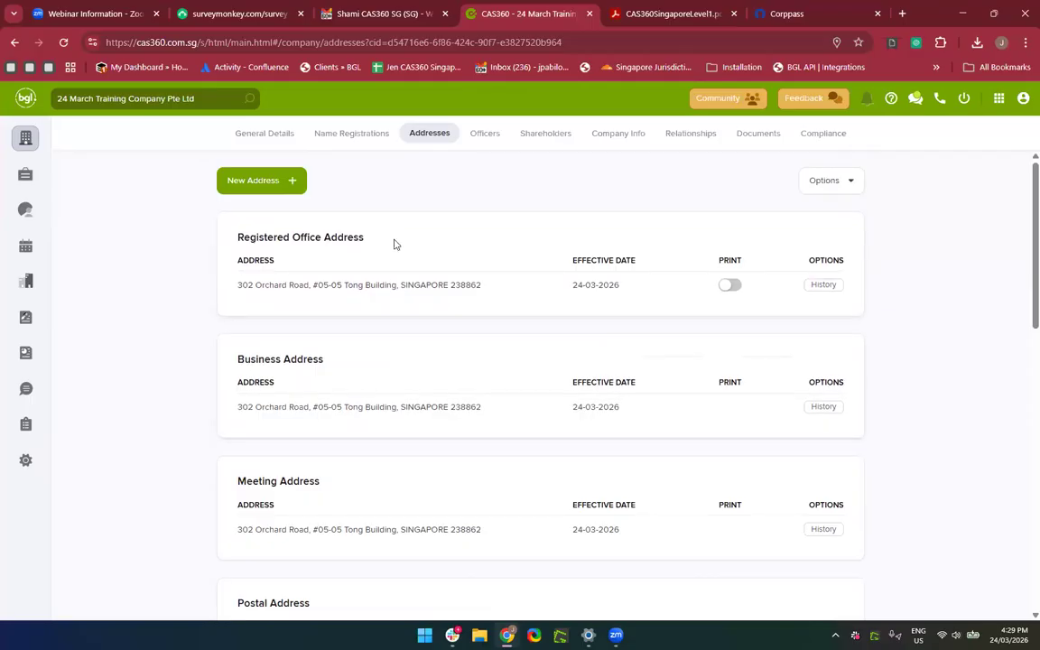
scroll(366, 519, "down", 1)
scroll(367, 532, "down", 5)
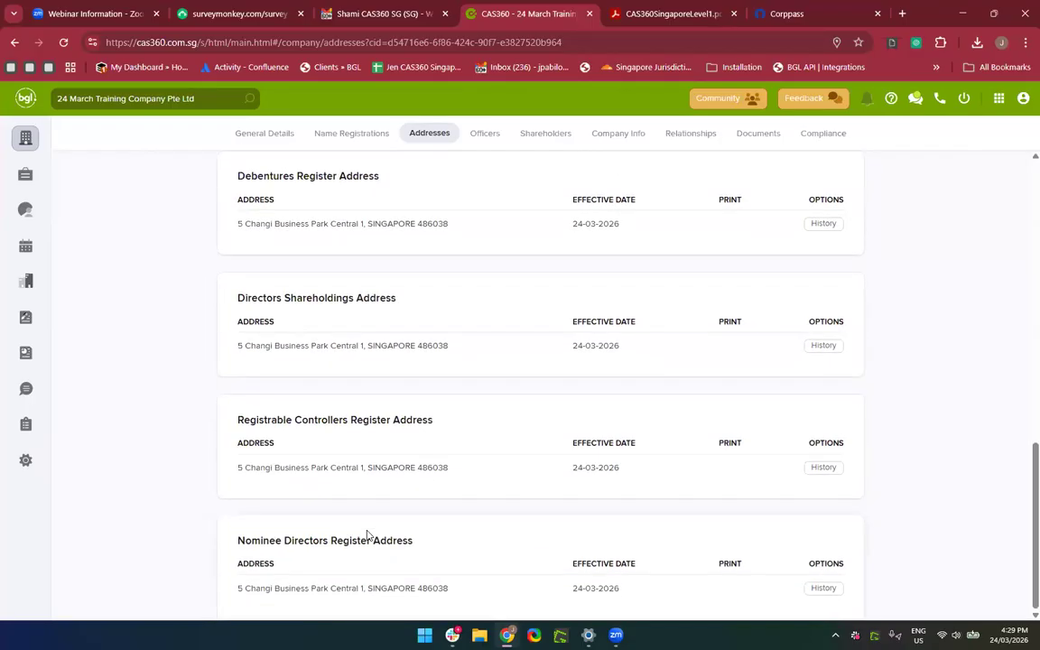
scroll(365, 531, "up", 6)
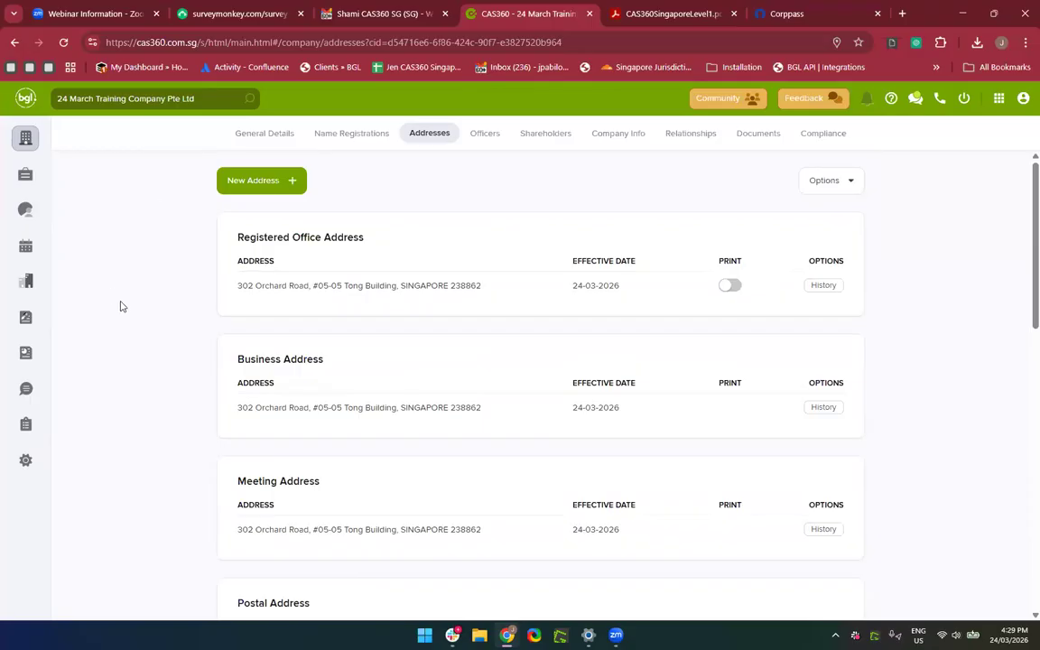
left_click(25, 211)
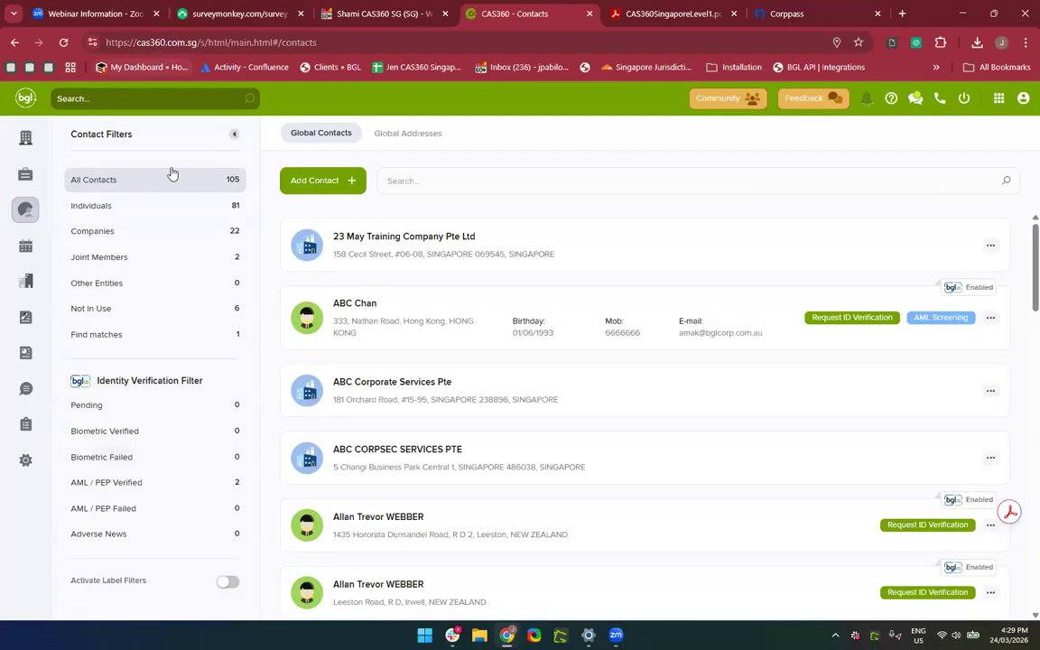
Try the Individuals, Companies and All filters, then filter to the 6 Not In Use contacts.
left_click(155, 217)
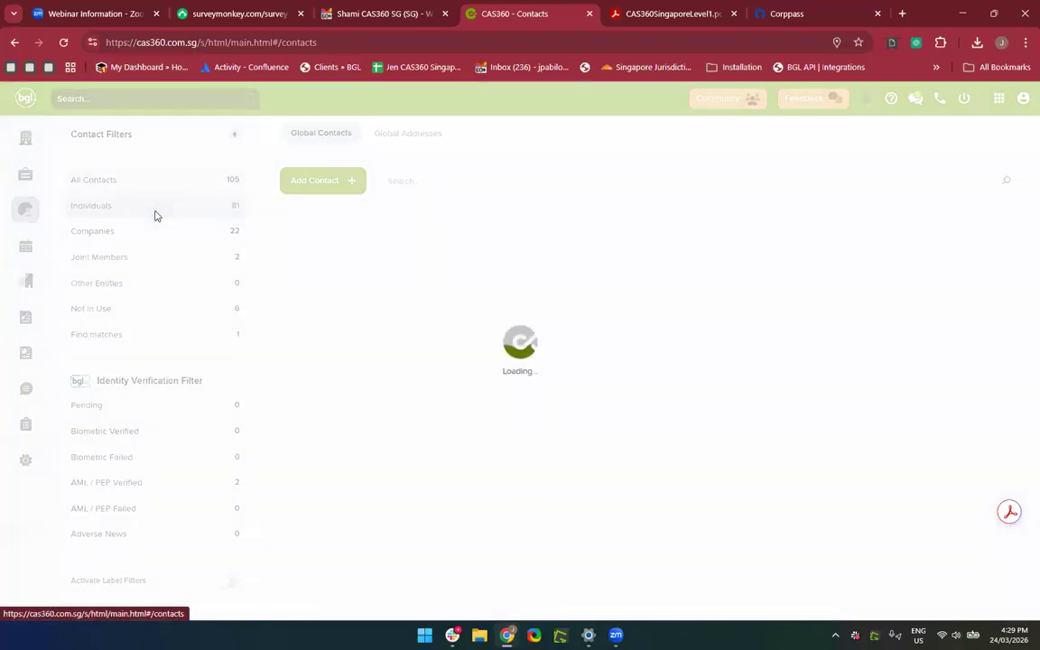
left_click(144, 235)
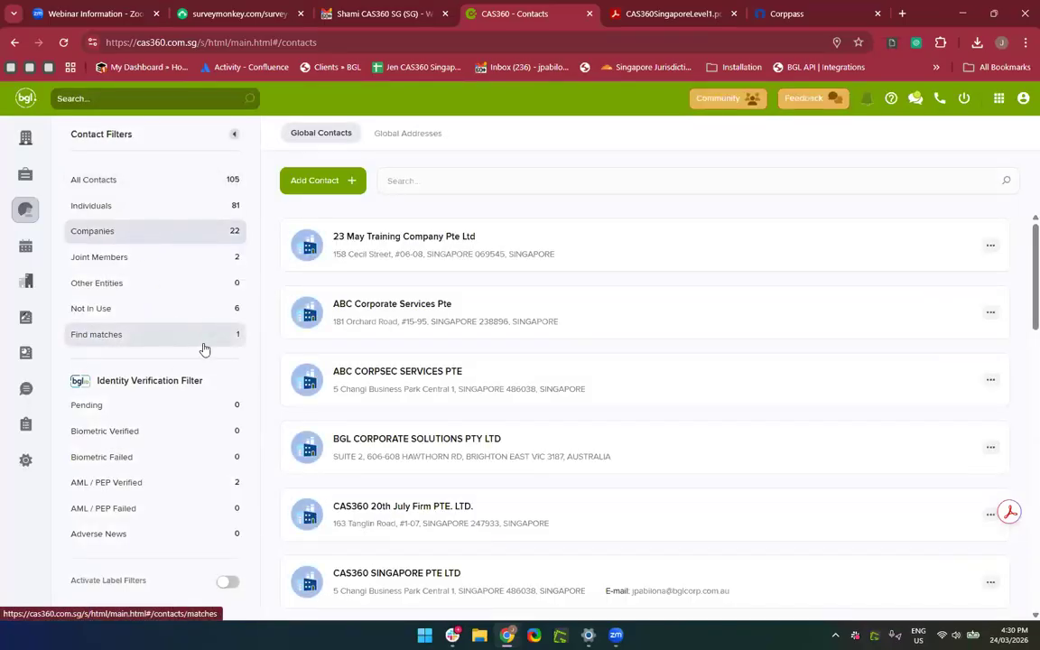
left_click(185, 193)
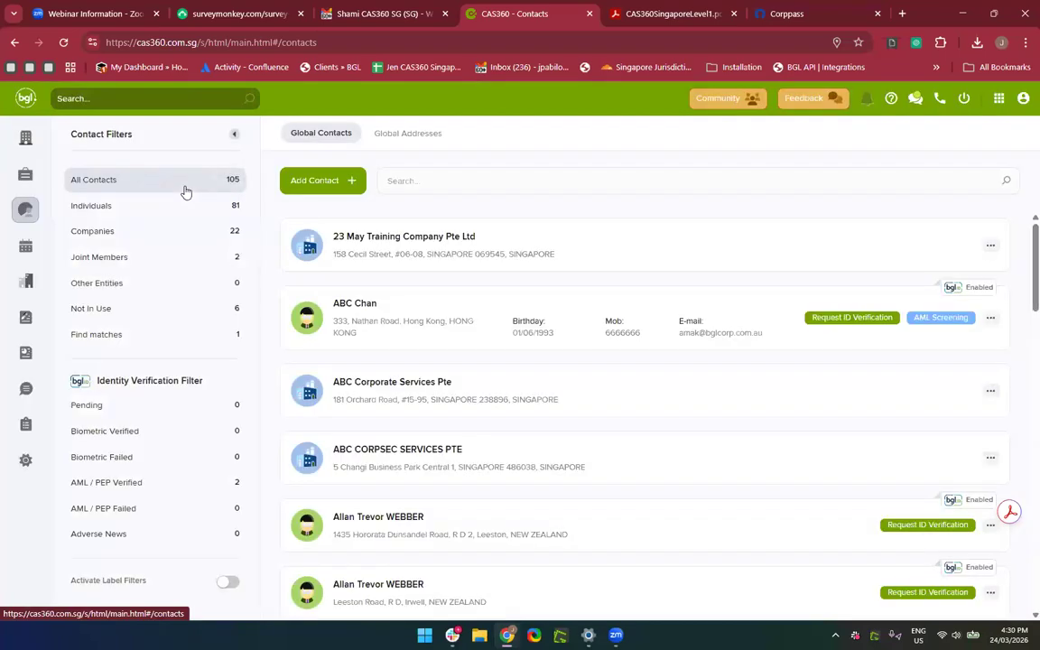
left_click(155, 312)
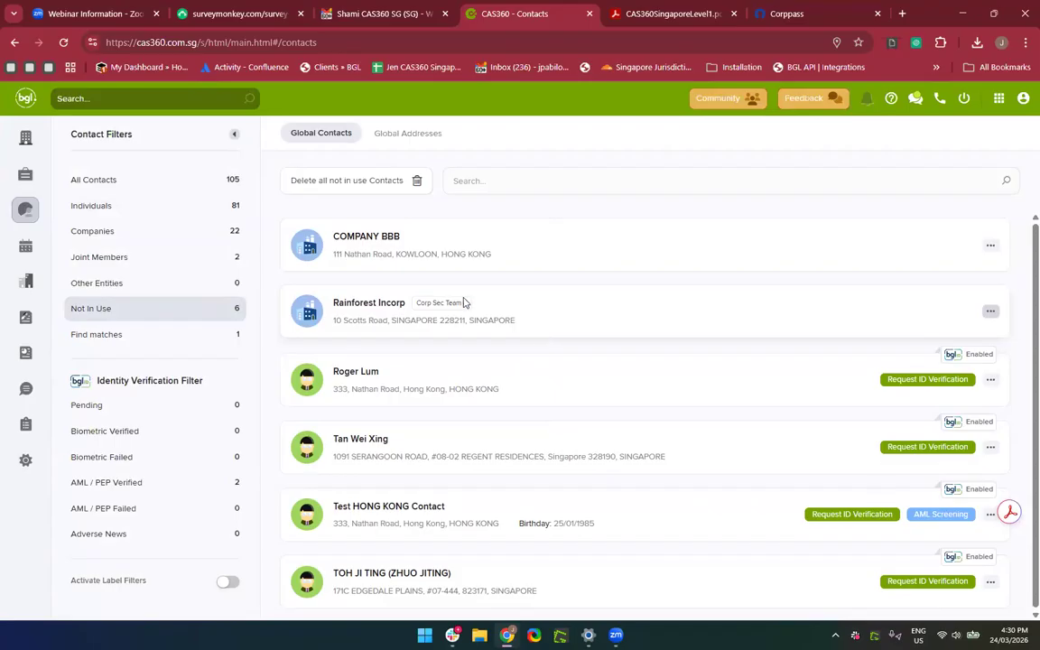
left_click(380, 307)
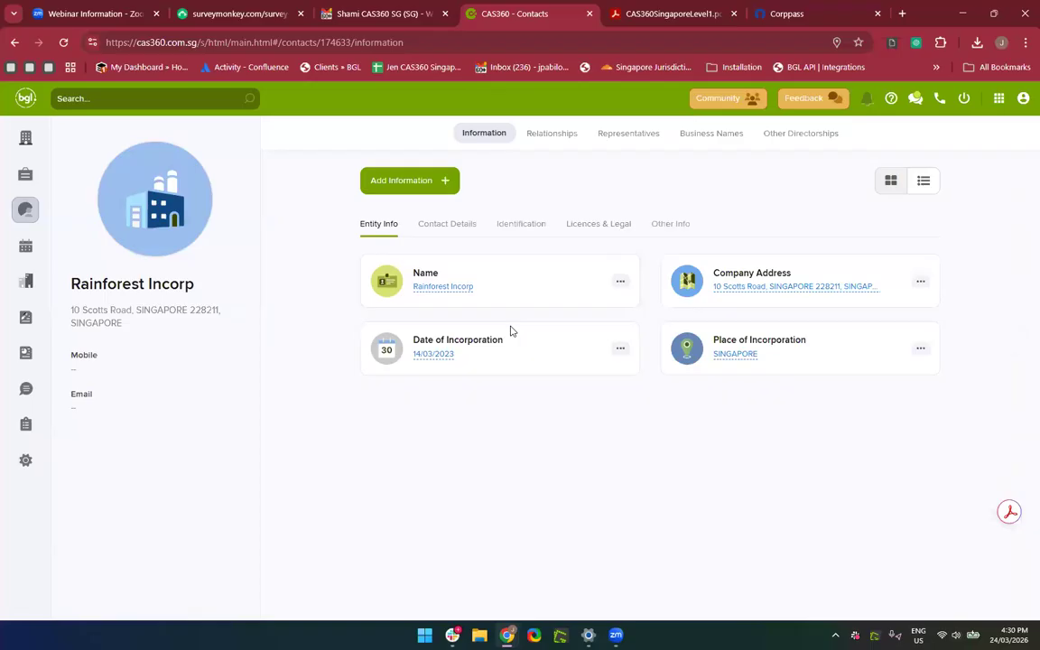
left_click(671, 224)
left_click(568, 138)
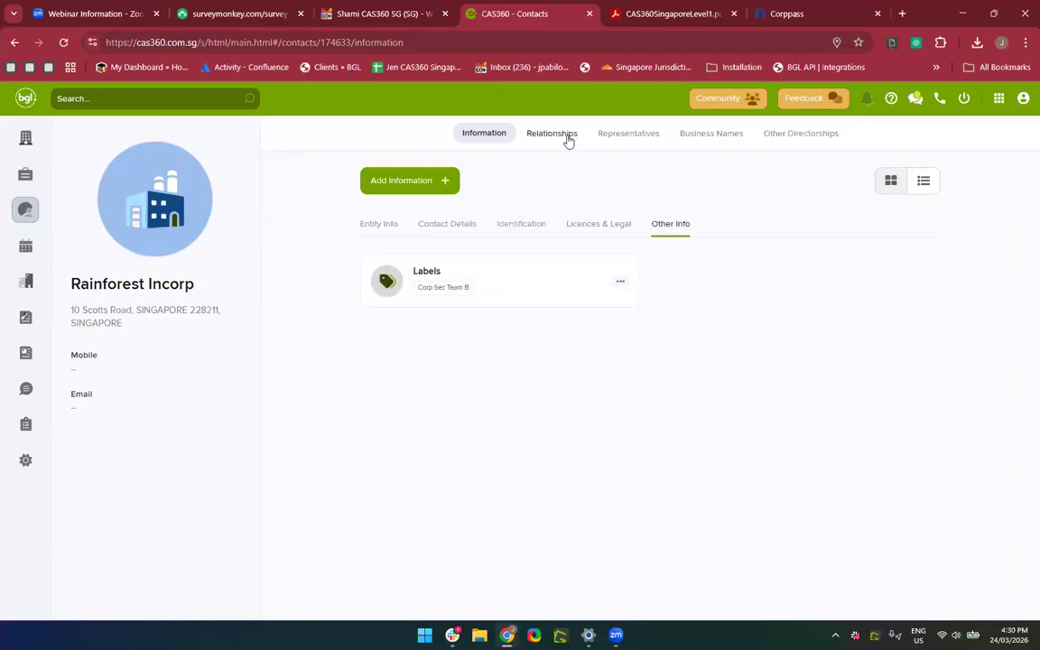
left_click(494, 131)
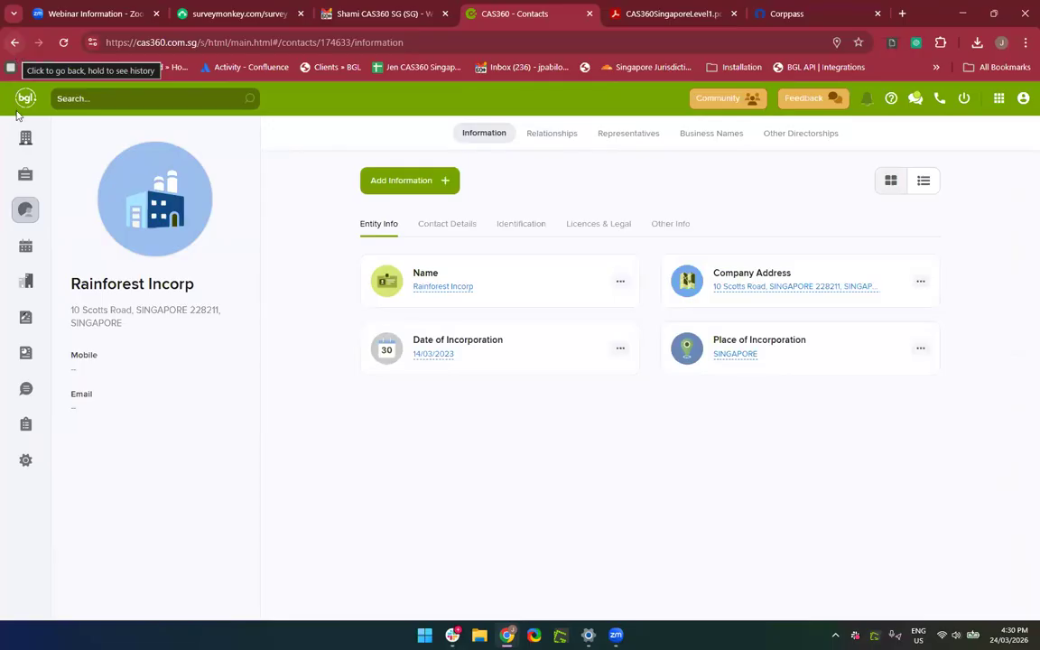
left_click(25, 216)
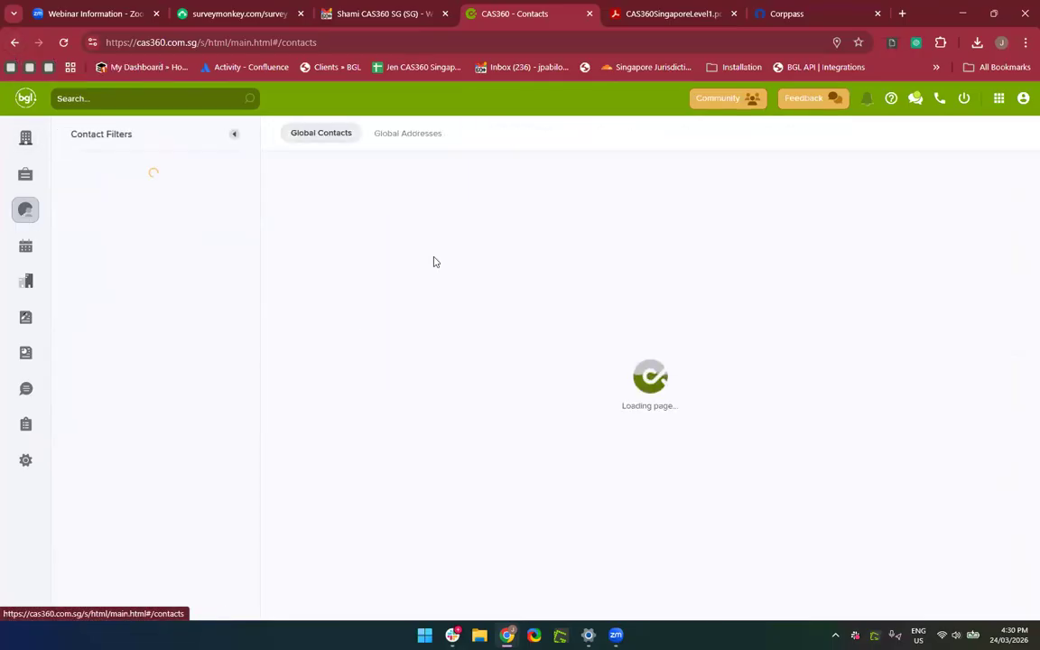
left_click(151, 309)
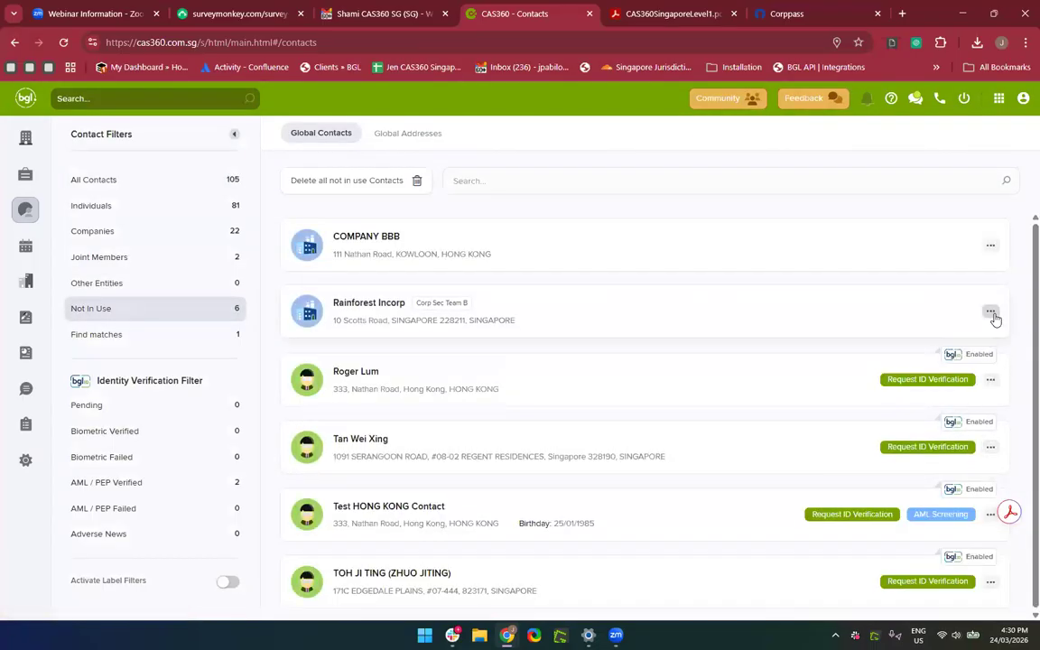
Delete the Rainforest Incorp contact and show the Find matches list of duplicate contacts.
left_click(991, 312)
left_click(930, 369)
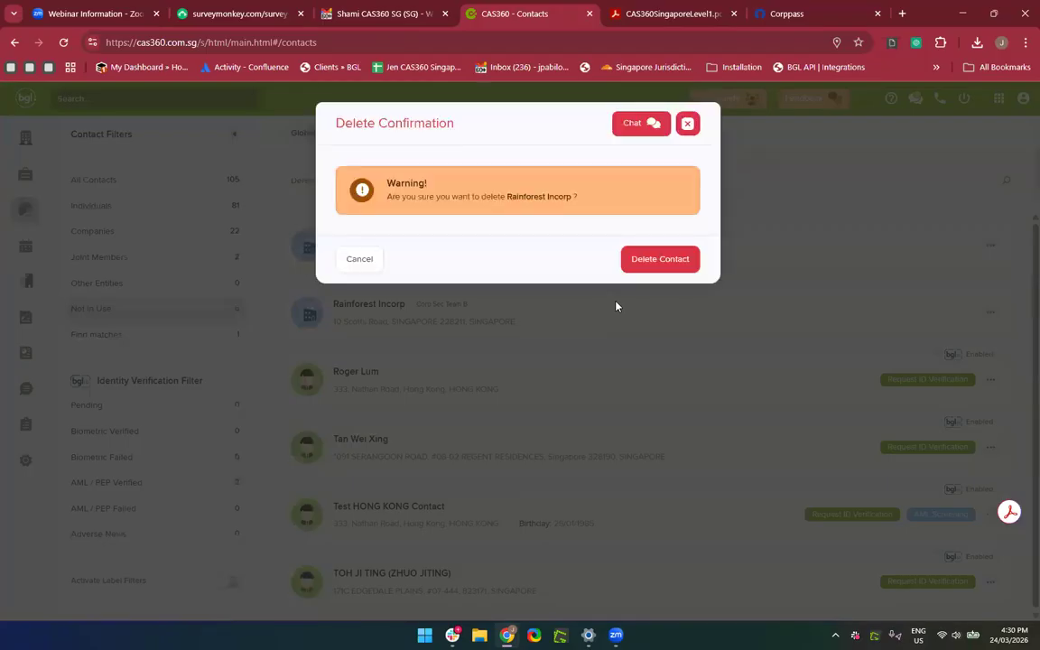
left_click(669, 266)
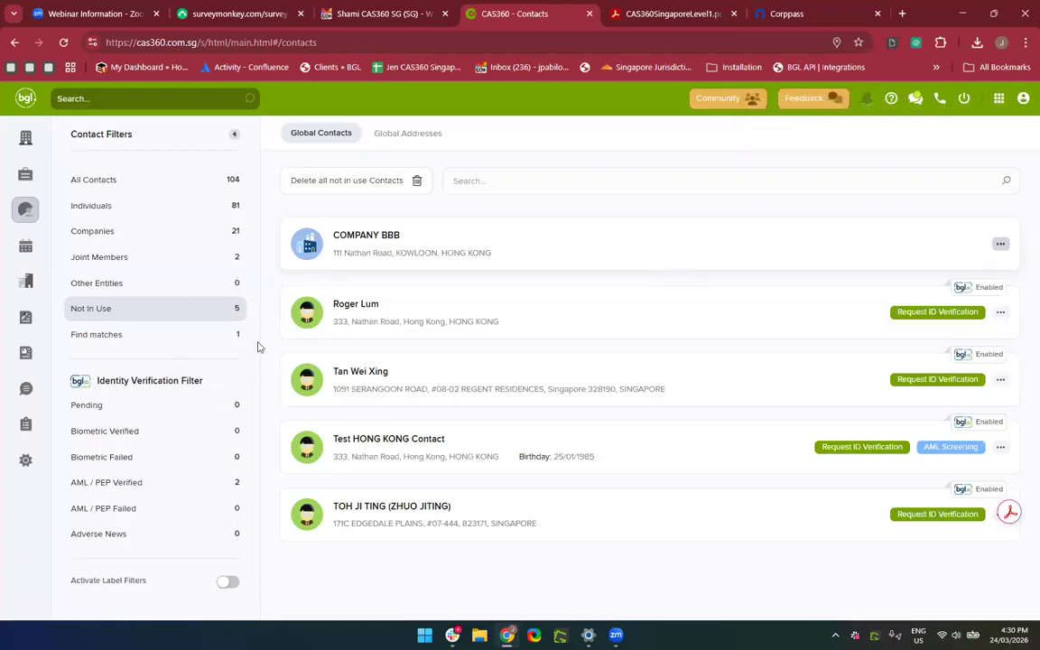
left_click(143, 343)
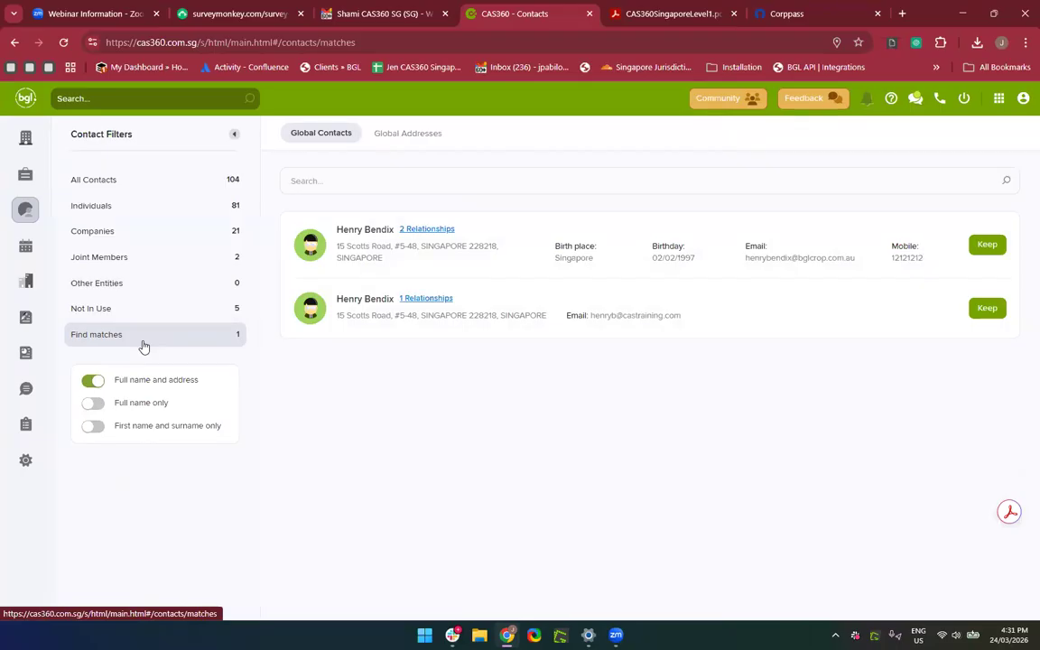
Try duplicate matching on full name and address, then full name only, checking one duplicate's 30 relationships.
left_click(91, 381)
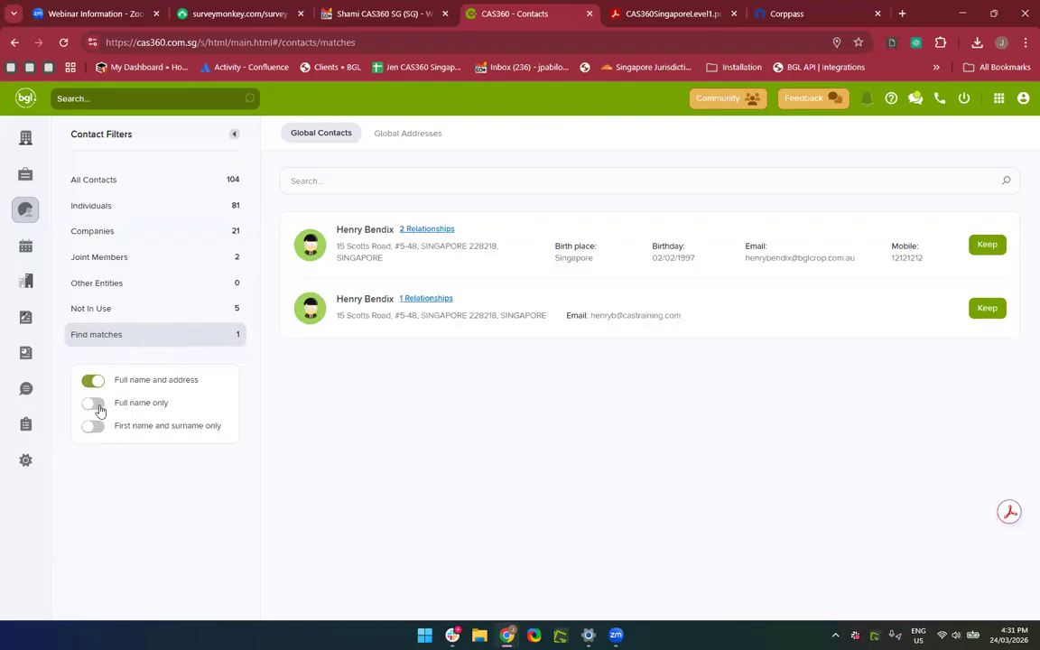
left_click(93, 403)
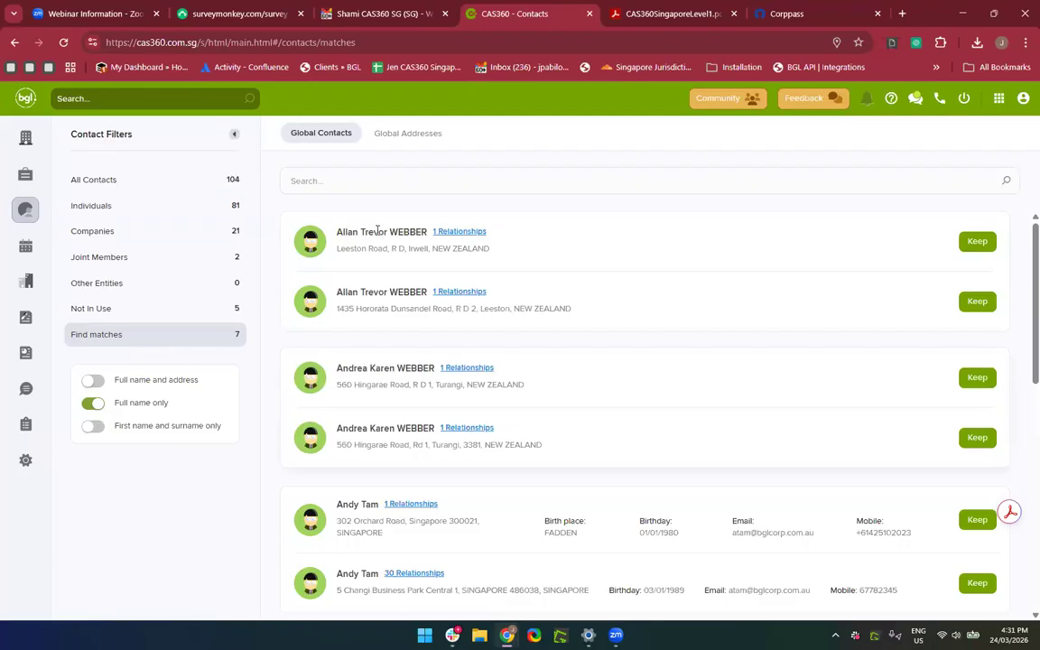
scroll(367, 432, "down", 2)
scroll(367, 431, "up", 2)
scroll(367, 433, "down", 3)
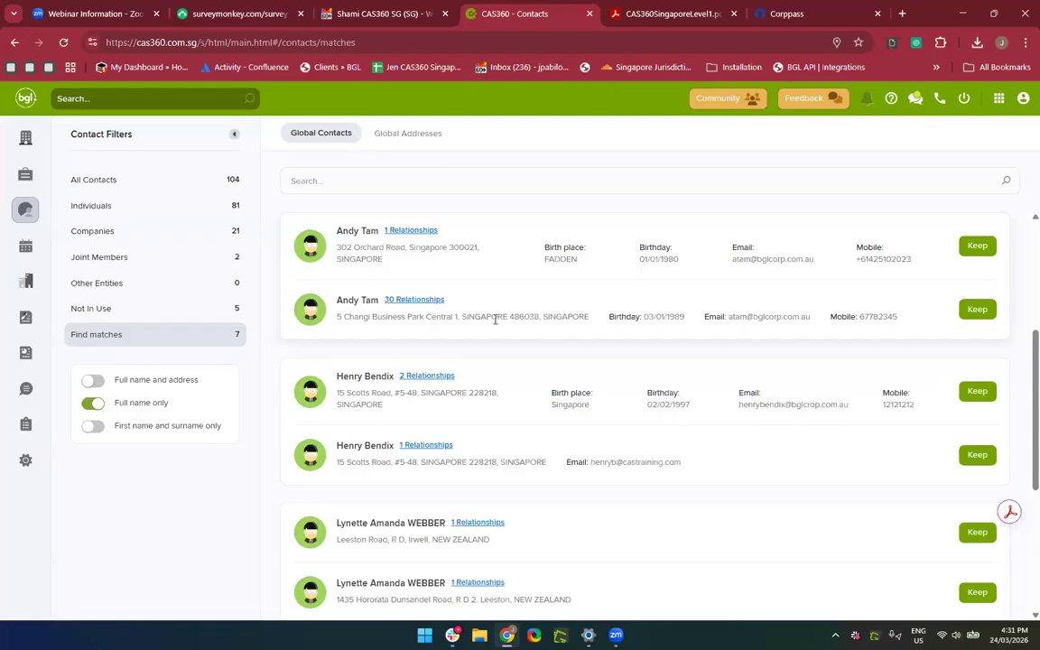
left_click(441, 300)
mouse_move(405, 234)
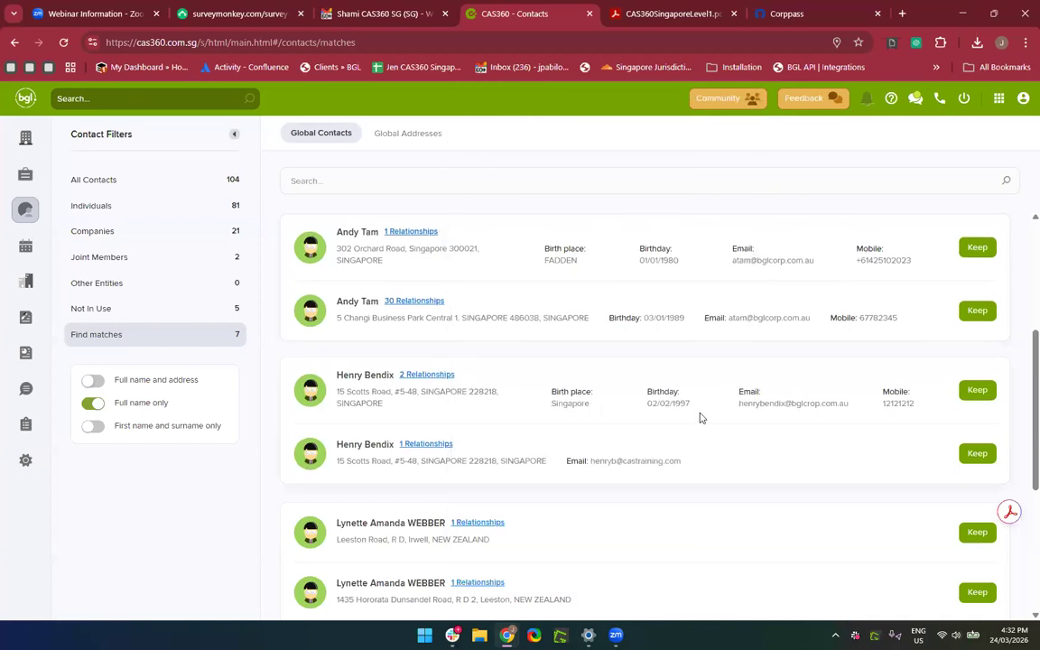
Switch matching to first name and surname only and review the six duplicate pairs.
left_click(92, 426)
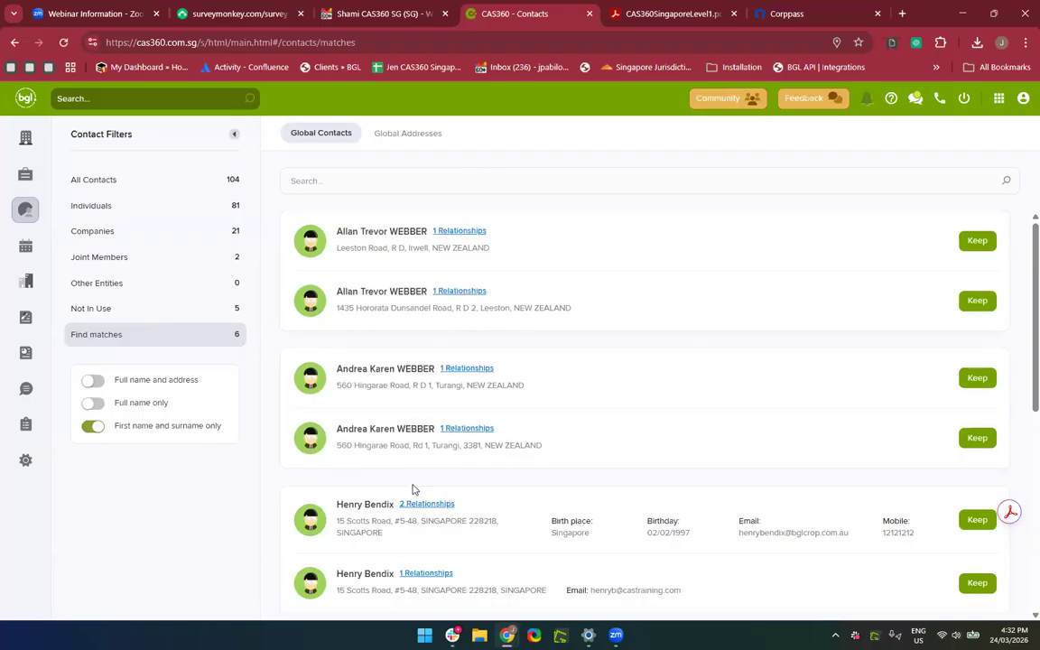
scroll(413, 488, "down", 3)
scroll(413, 489, "up", 3)
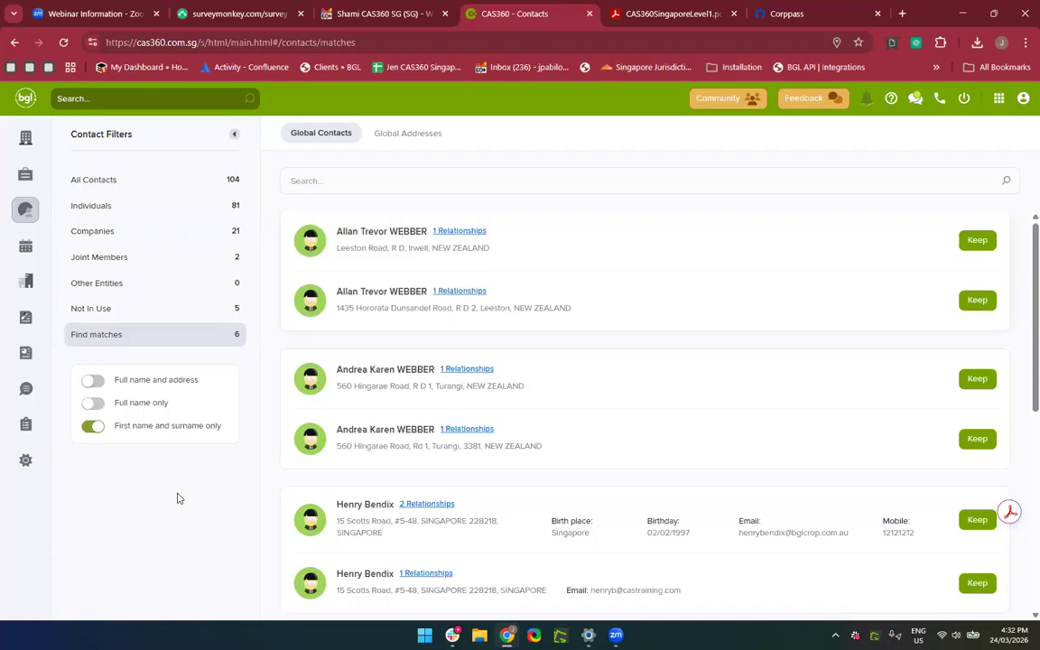
scroll(483, 421, "down", 5)
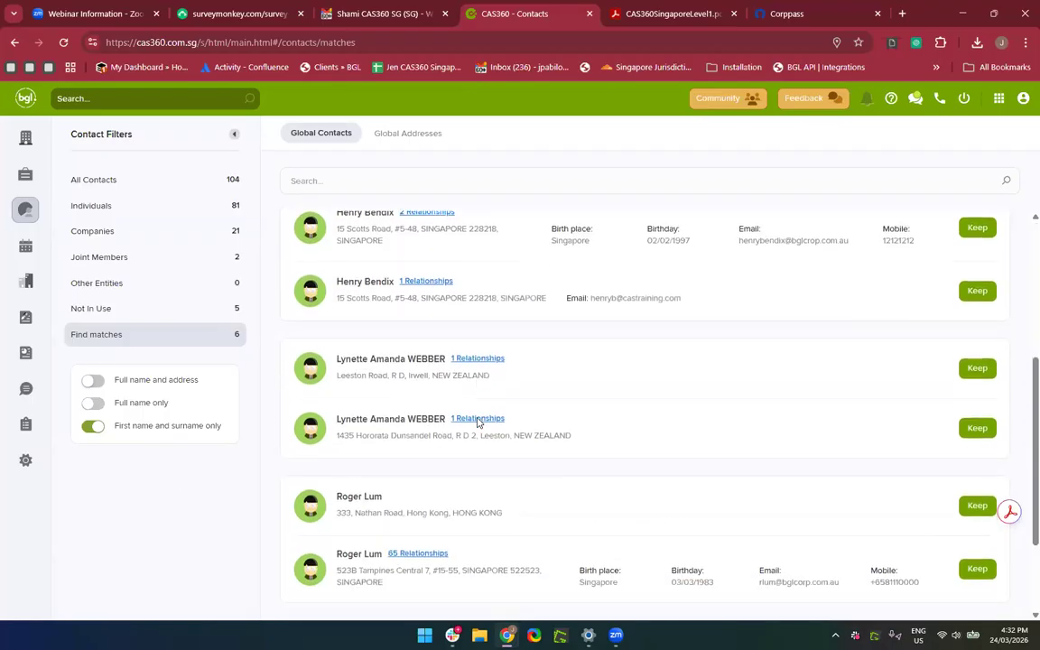
scroll(492, 421, "up", 5)
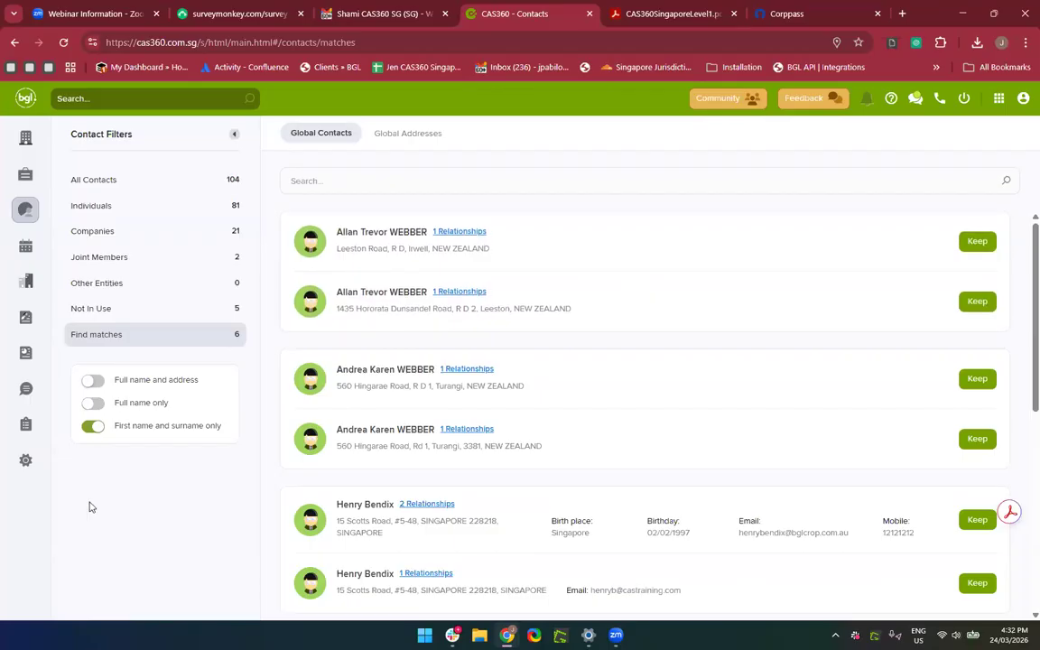
Match on full name and address, cancel one pair's consolidation without merging, and return to All Contacts.
left_click(102, 388)
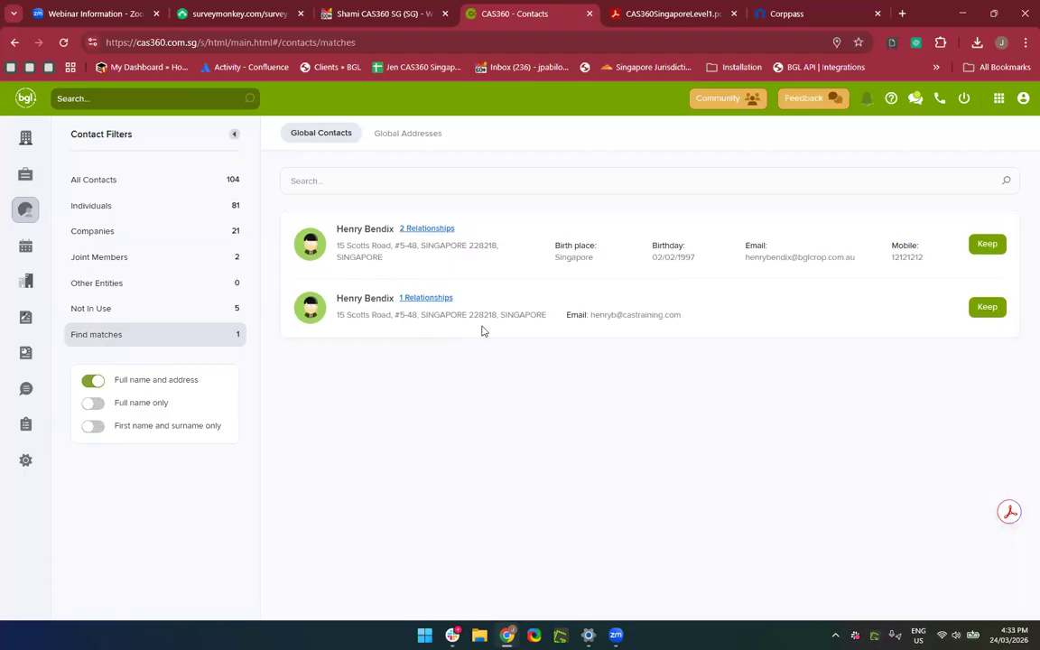
mouse_move(426, 231)
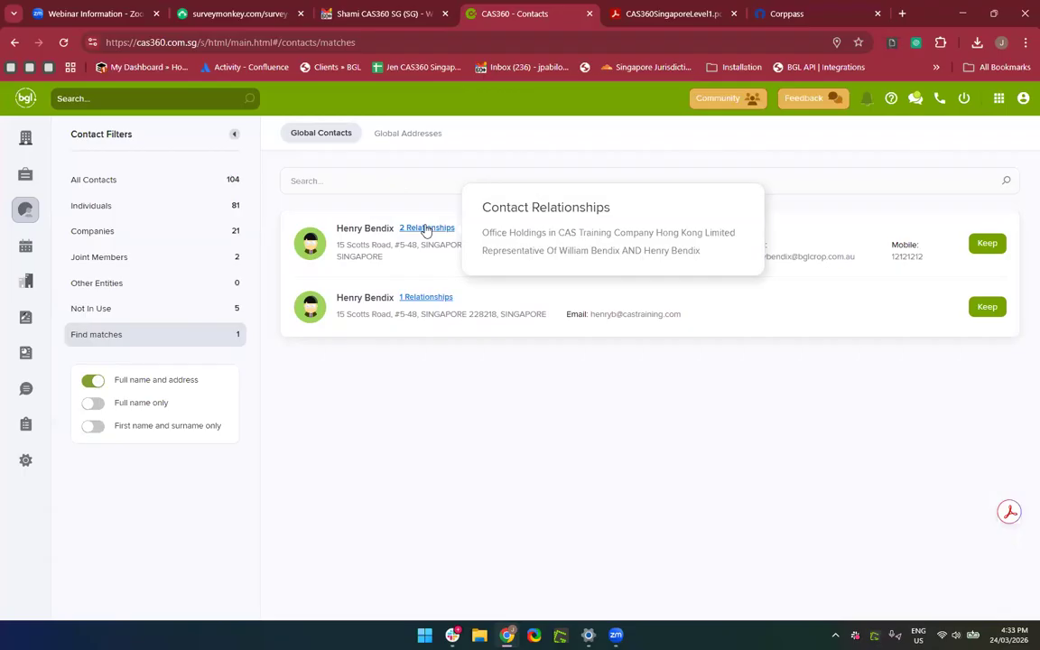
mouse_move(428, 307)
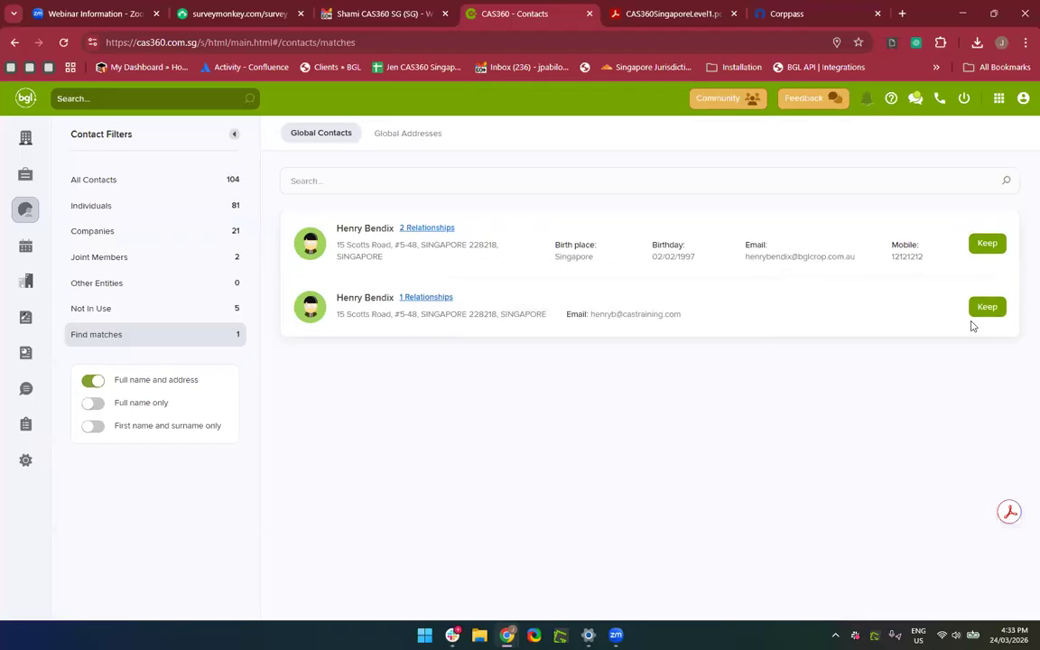
left_click(987, 245)
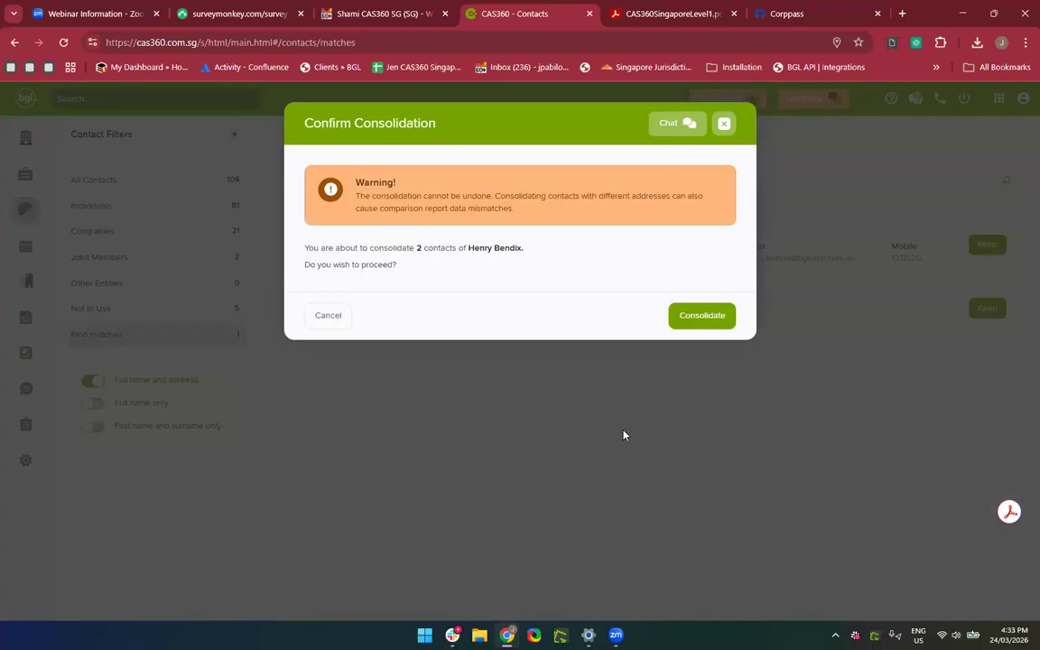
left_click(726, 126)
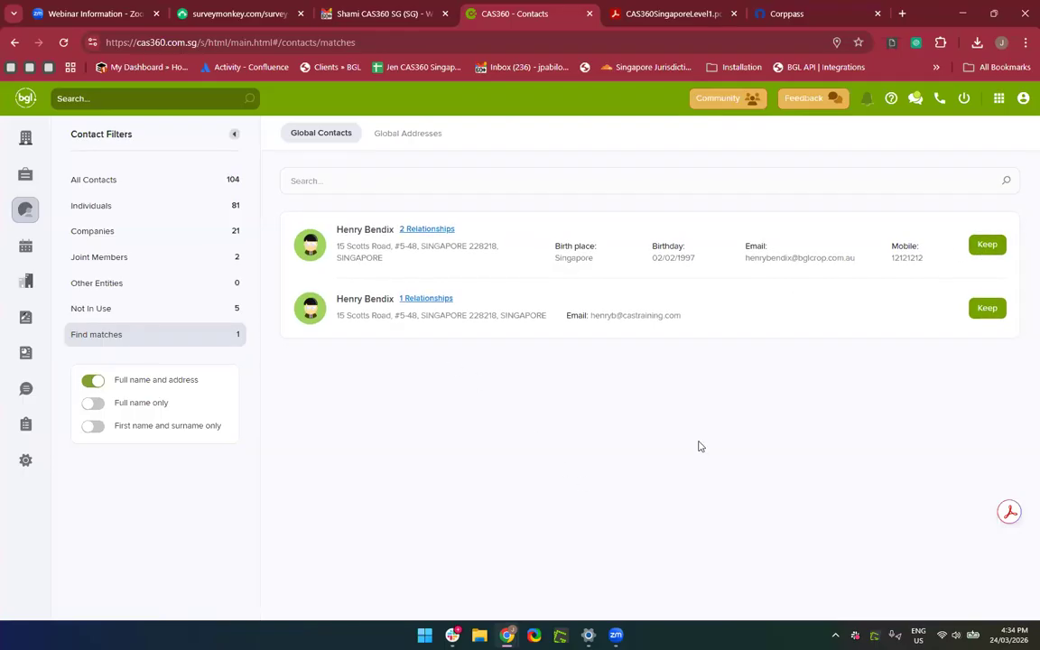
left_click(142, 182)
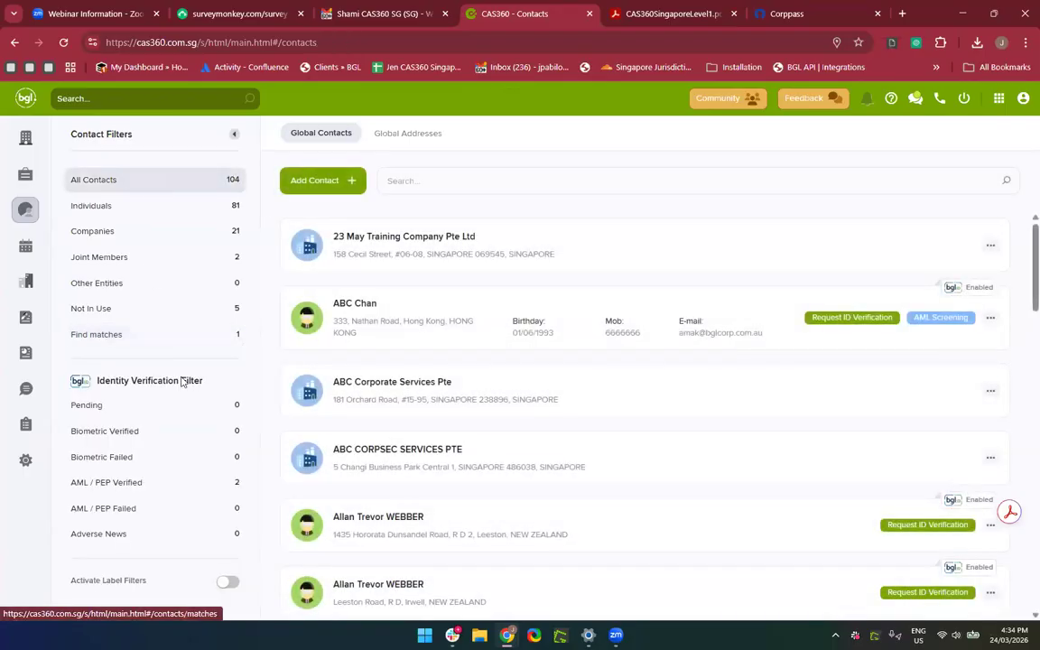
Filter the contact list to Individuals only and scroll through the results.
left_click(92, 215)
scroll(666, 456, "down", 1)
scroll(666, 456, "up", 1)
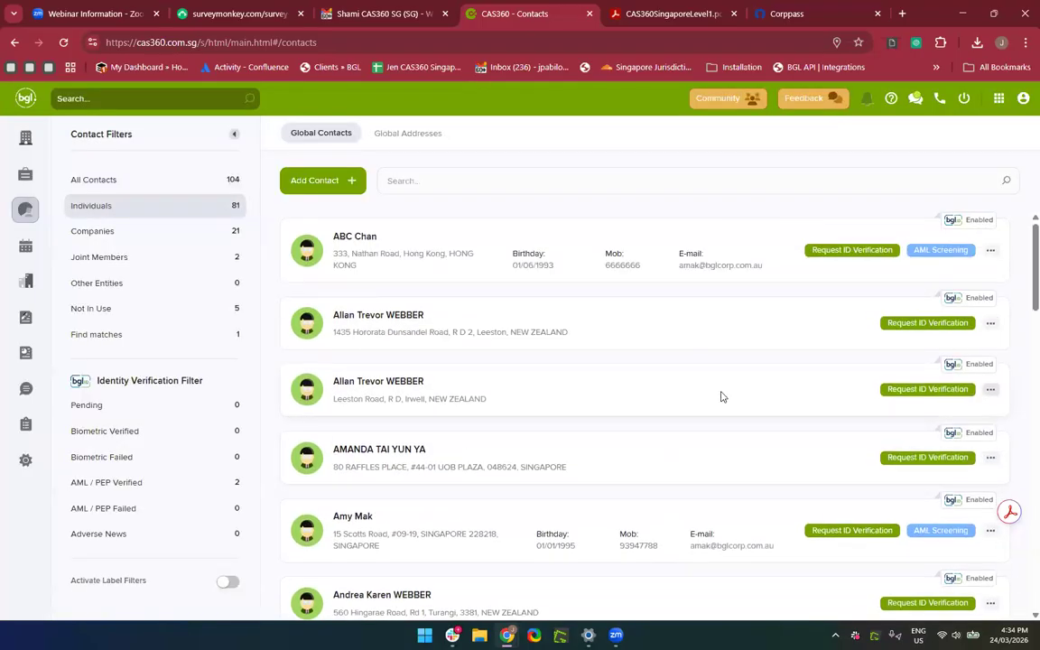
scroll(720, 396, "down", 2)
scroll(720, 397, "down", 3)
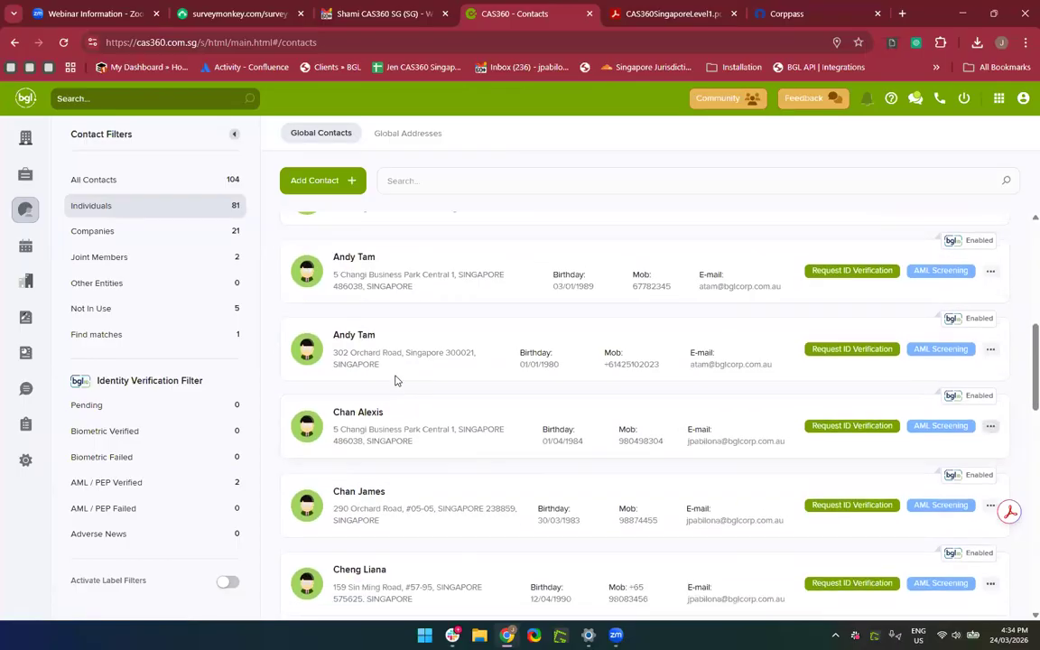
scroll(395, 377, "up", 1)
scroll(395, 379, "up", 4)
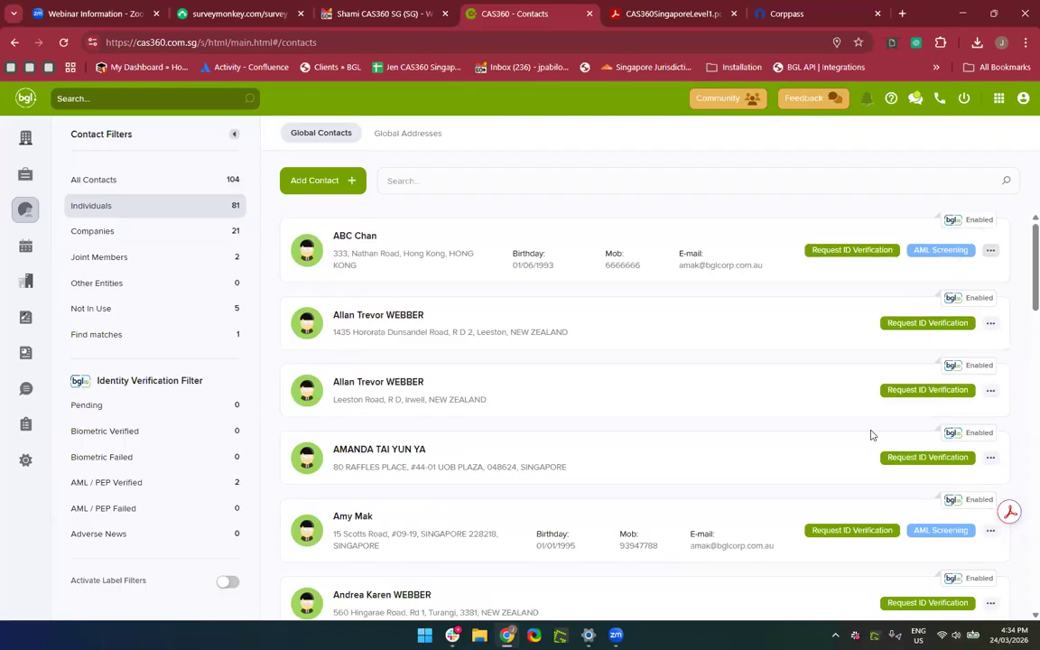
scroll(639, 375, "down", 3)
scroll(638, 371, "down", 1)
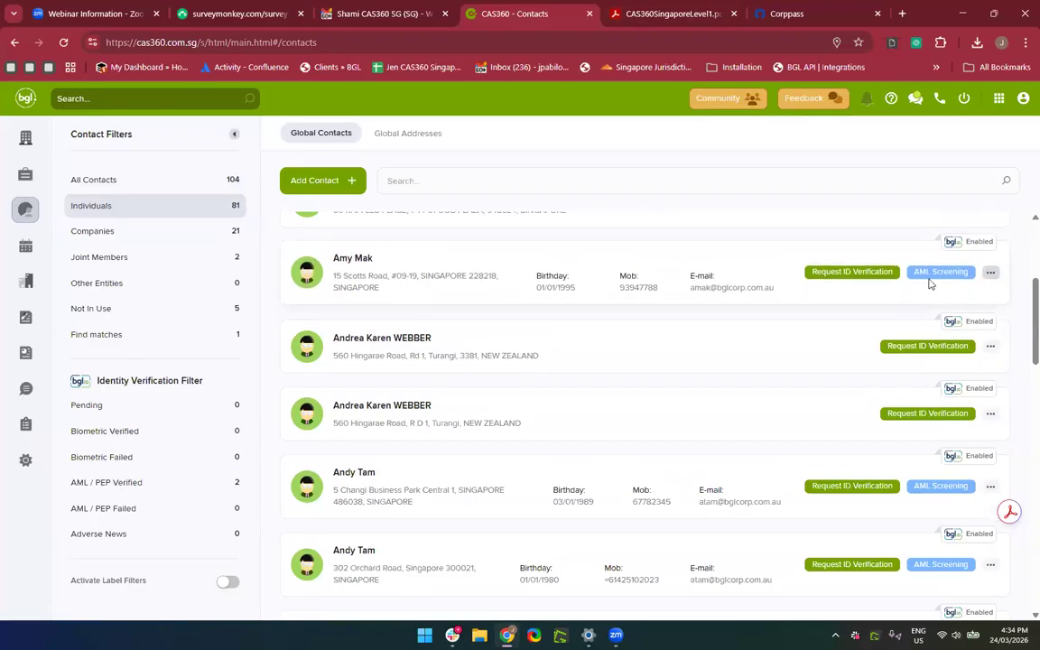
Check the Help menu, then start AML Screening on an individual contact's row.
left_click(892, 99)
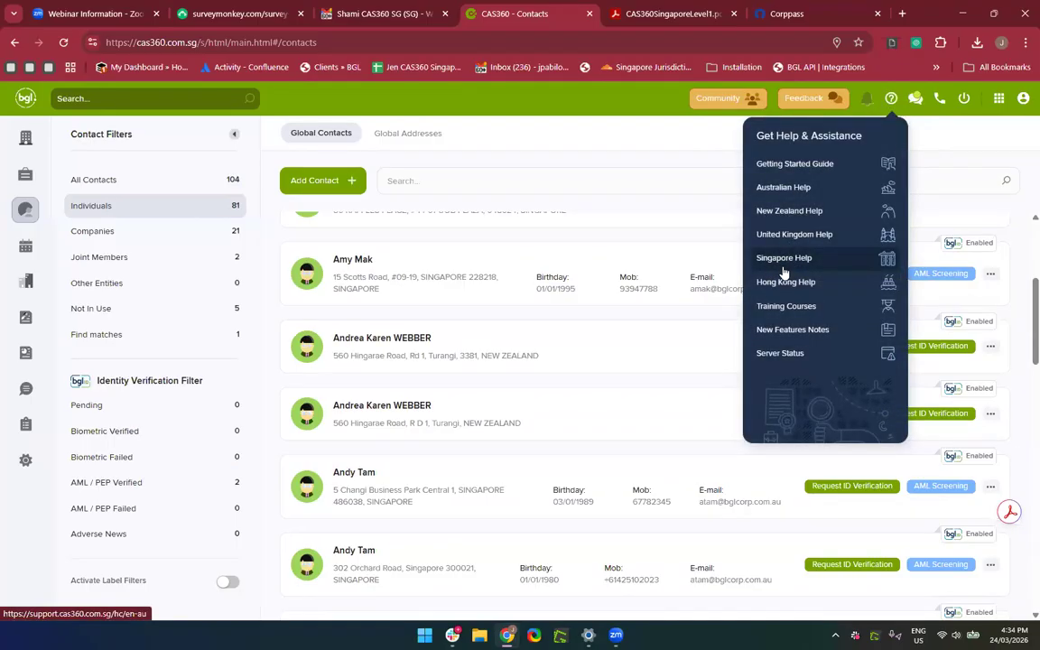
left_click(684, 246)
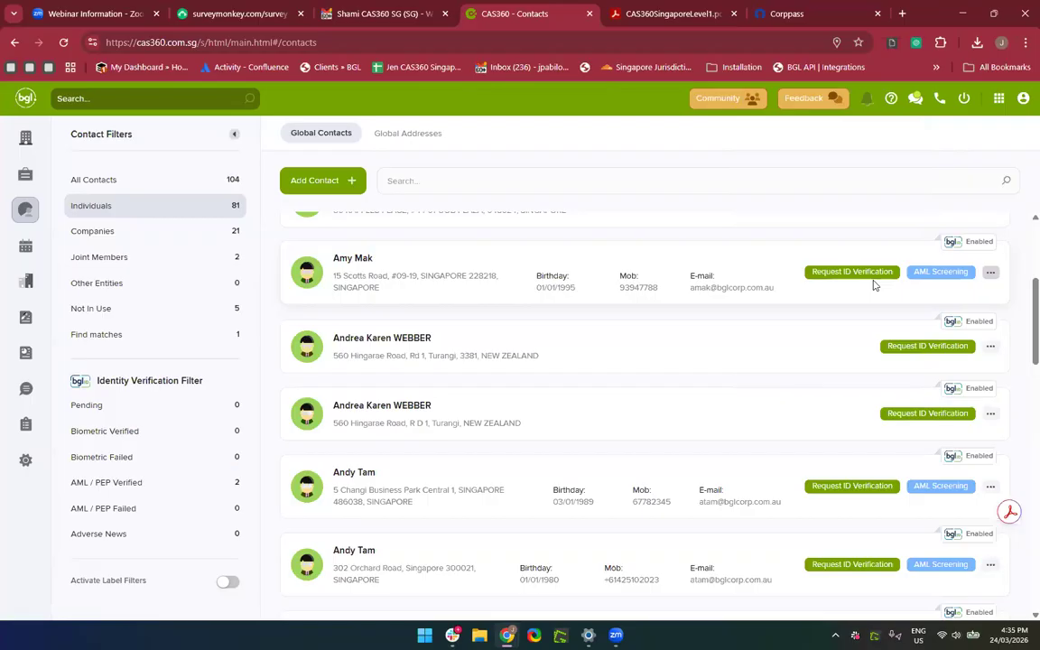
left_click(929, 275)
Close the AML screening window and open Request ID Verification for the same contact.
left_click(722, 204)
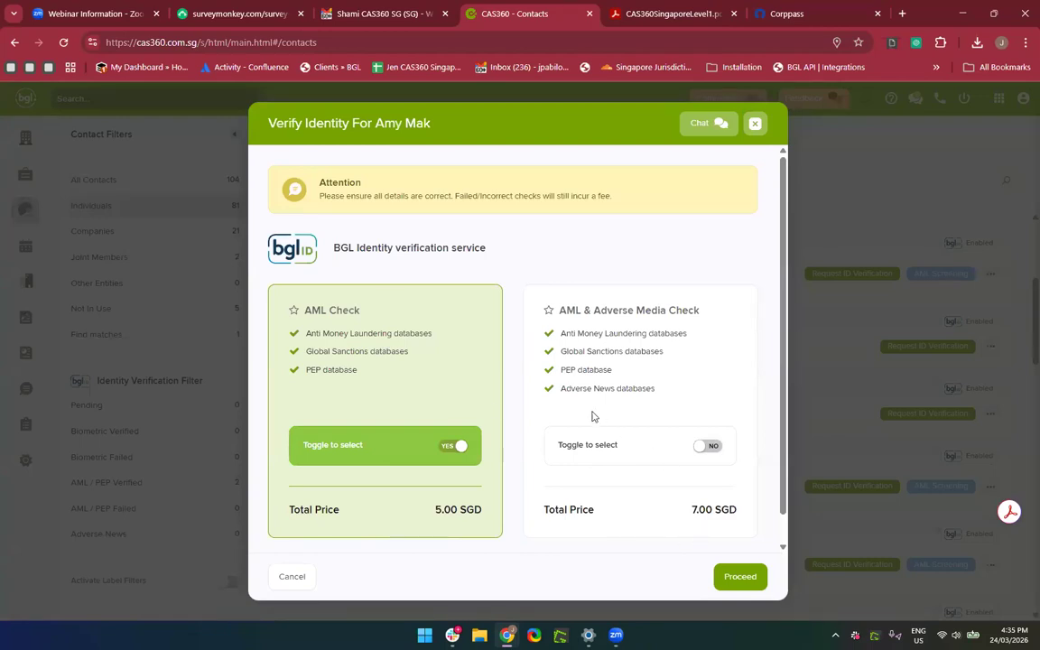
left_click(755, 124)
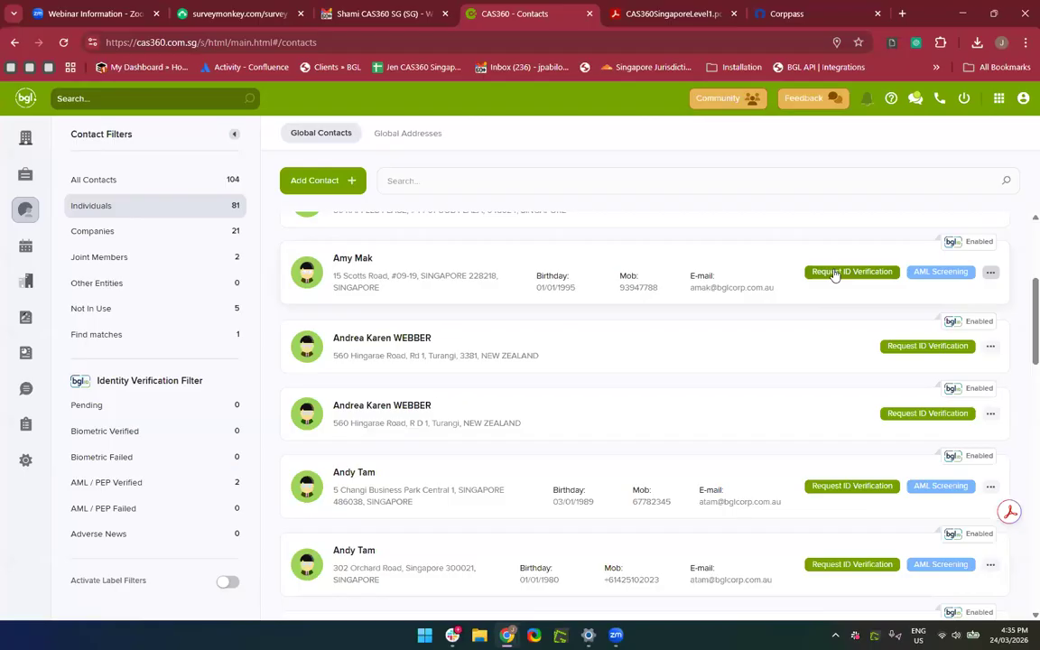
left_click(835, 272)
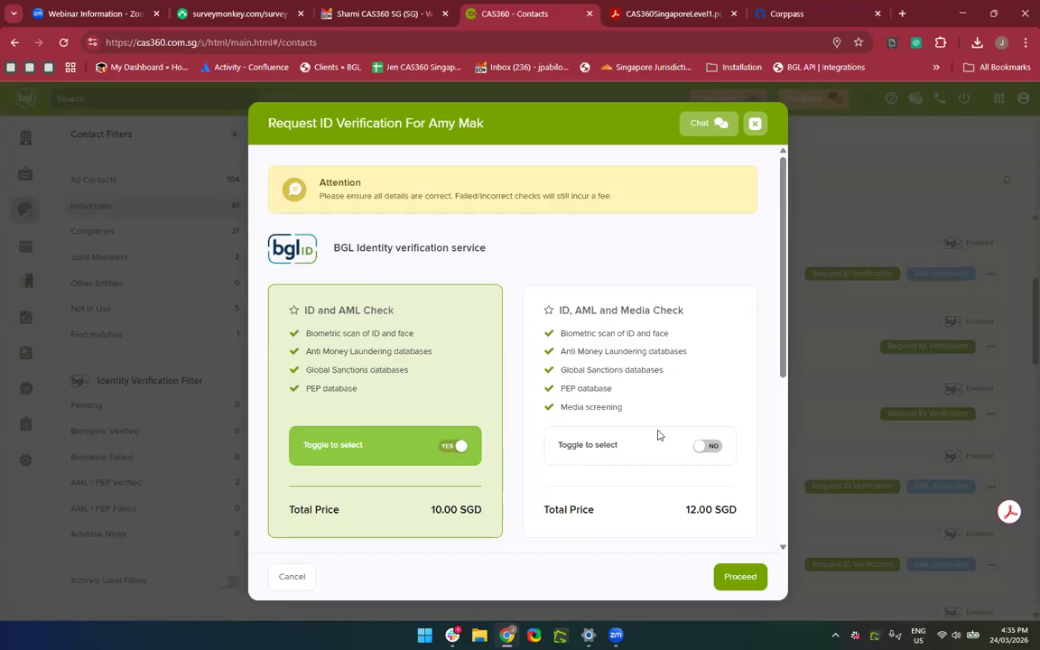
Toggle 'Request to store ID and biometrics' on and back off, keeping ID and AML Check (10.00 SGD).
scroll(659, 436, "down", 1)
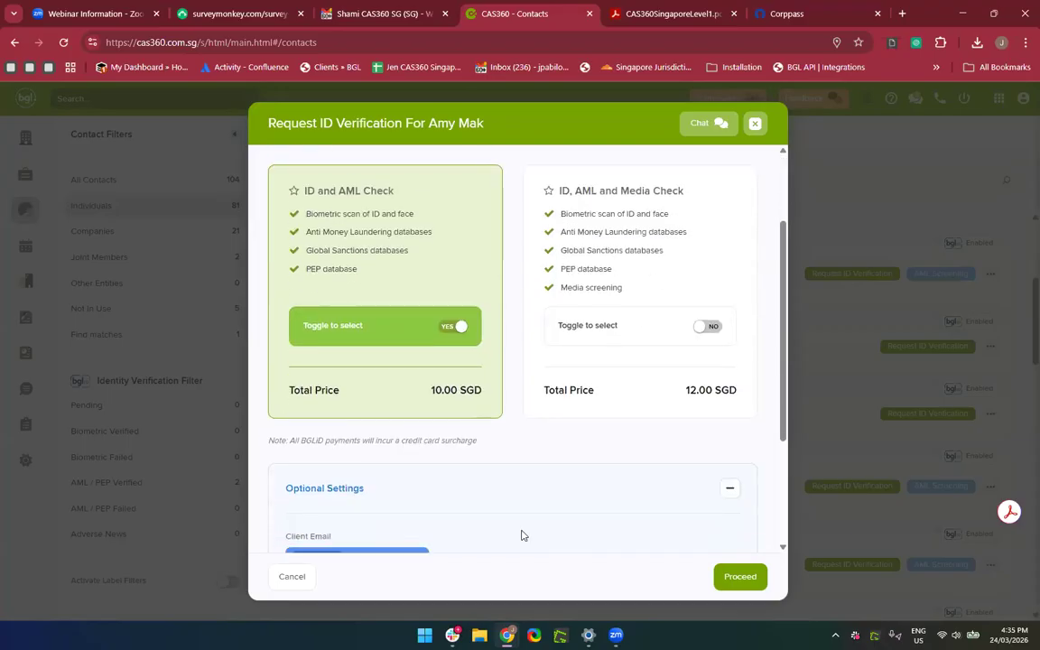
scroll(521, 535, "down", 2)
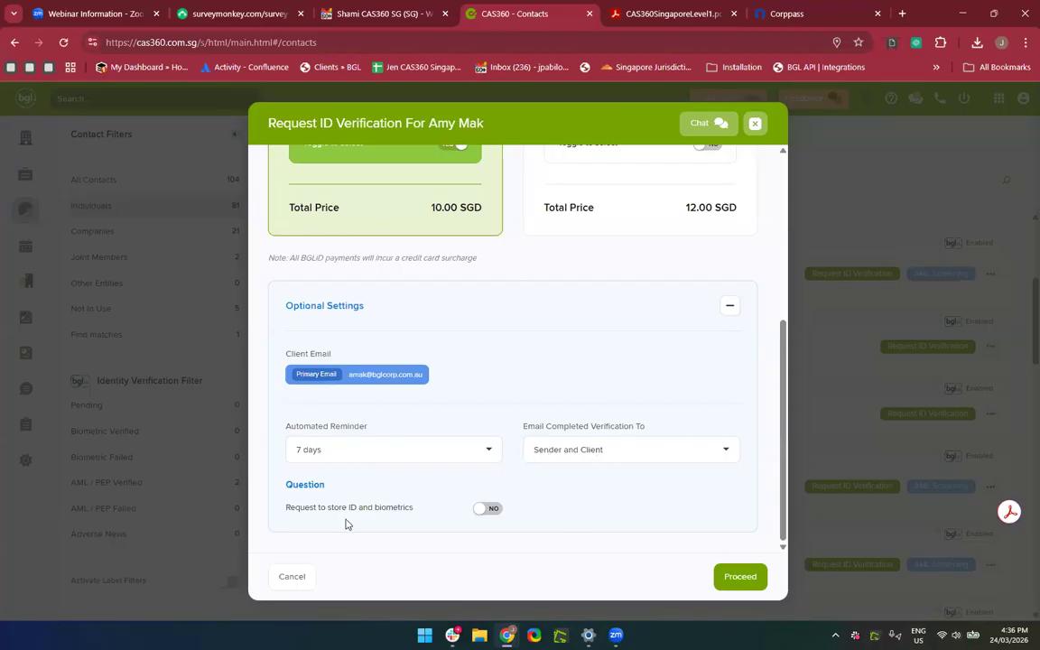
left_click(490, 513)
left_click(480, 513)
scroll(482, 514, "up", 5)
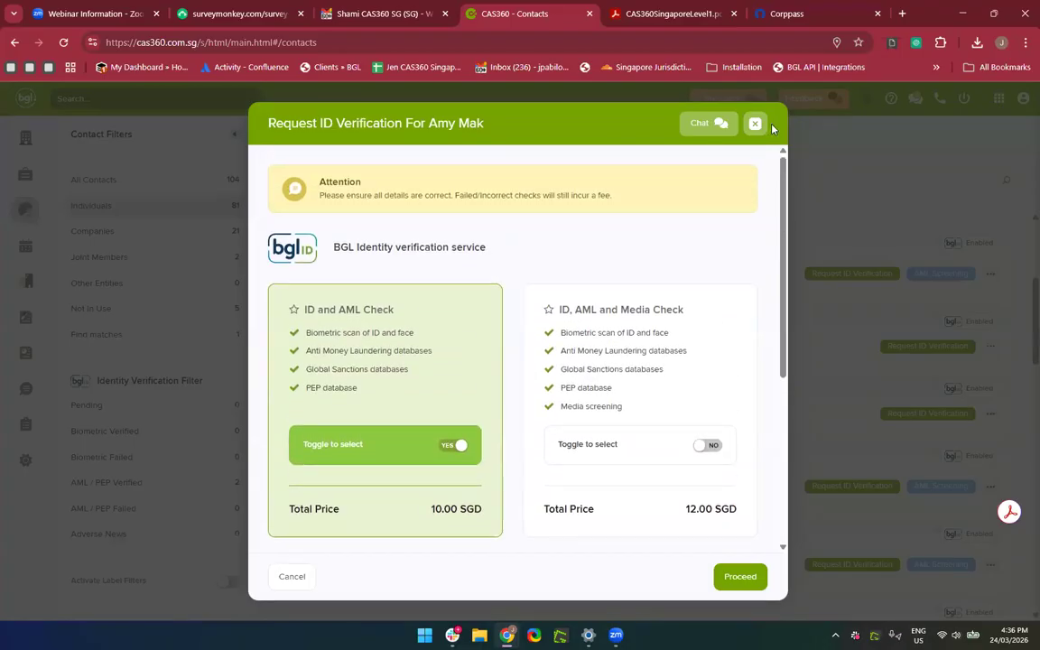
Close the verification request and search the individual contacts by the target contact's first name.
left_click(755, 124)
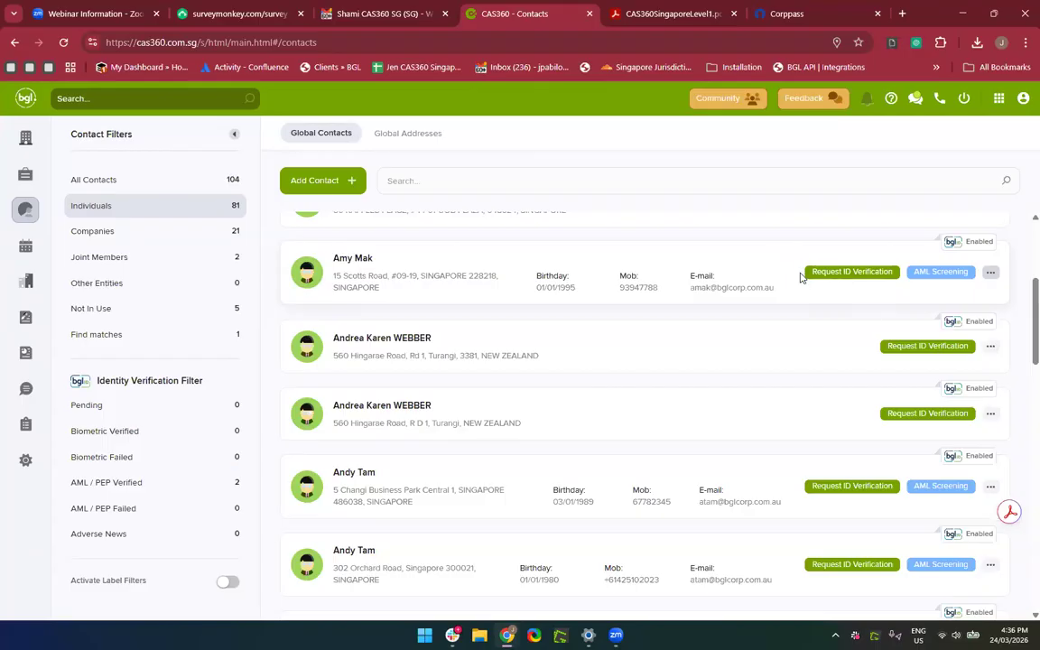
scroll(541, 500, "up", 3)
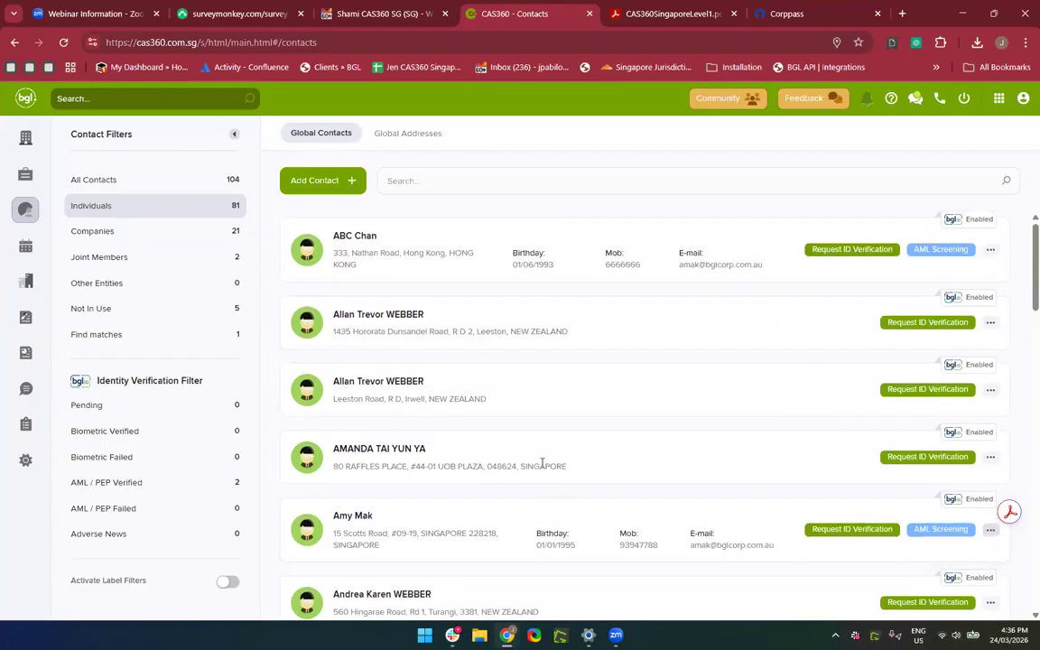
scroll(541, 466, "down", 2)
scroll(542, 467, "down", 4)
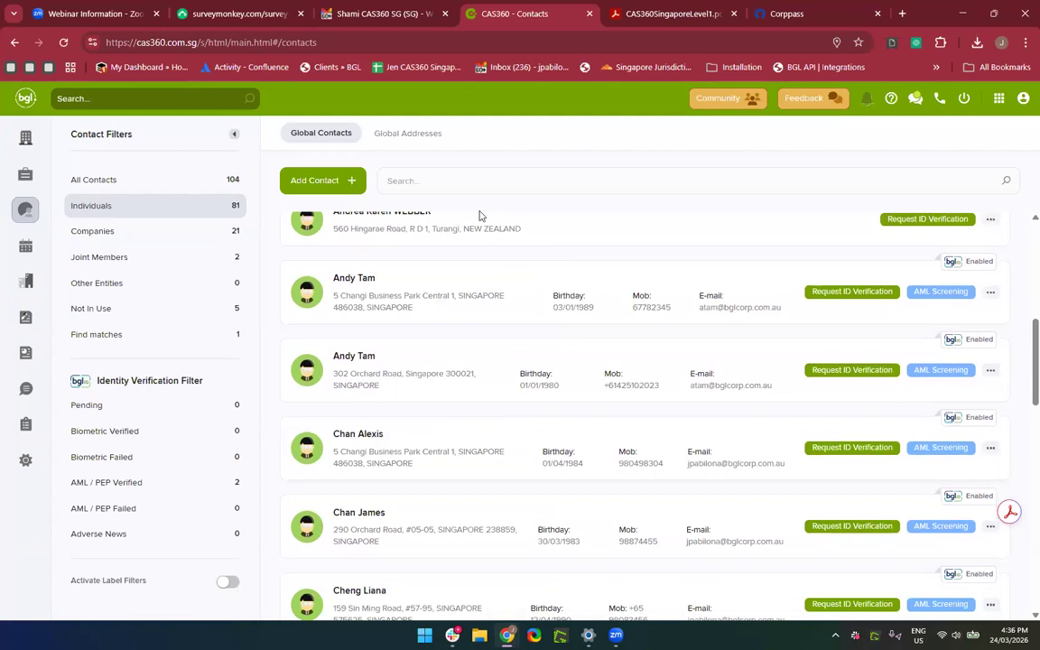
left_click(438, 182)
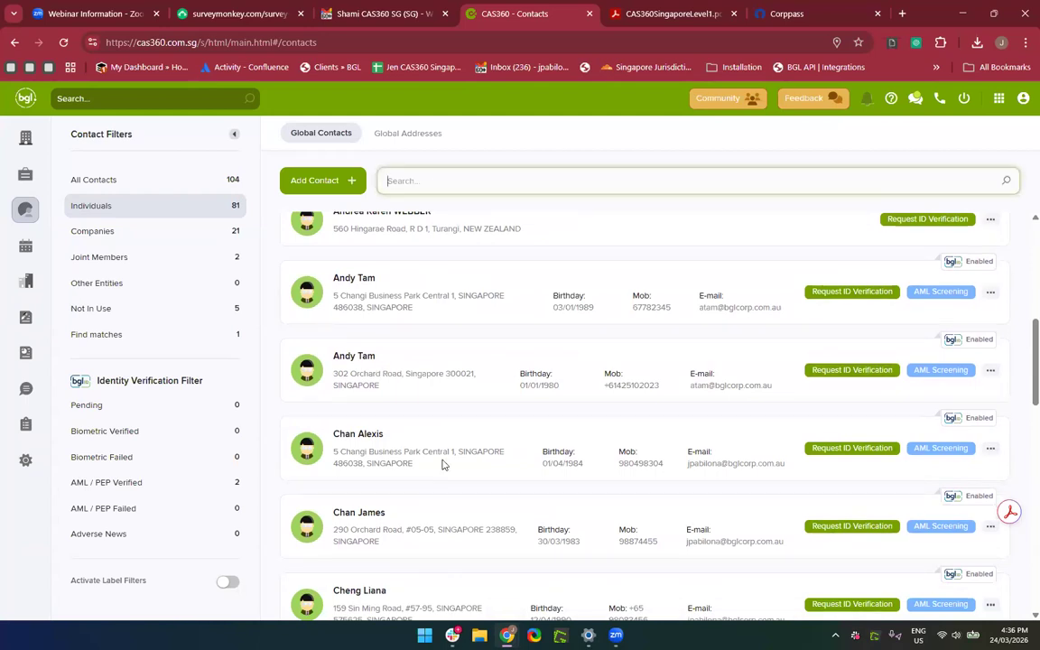
scroll(441, 464, "down", 2)
scroll(441, 464, "up", 4)
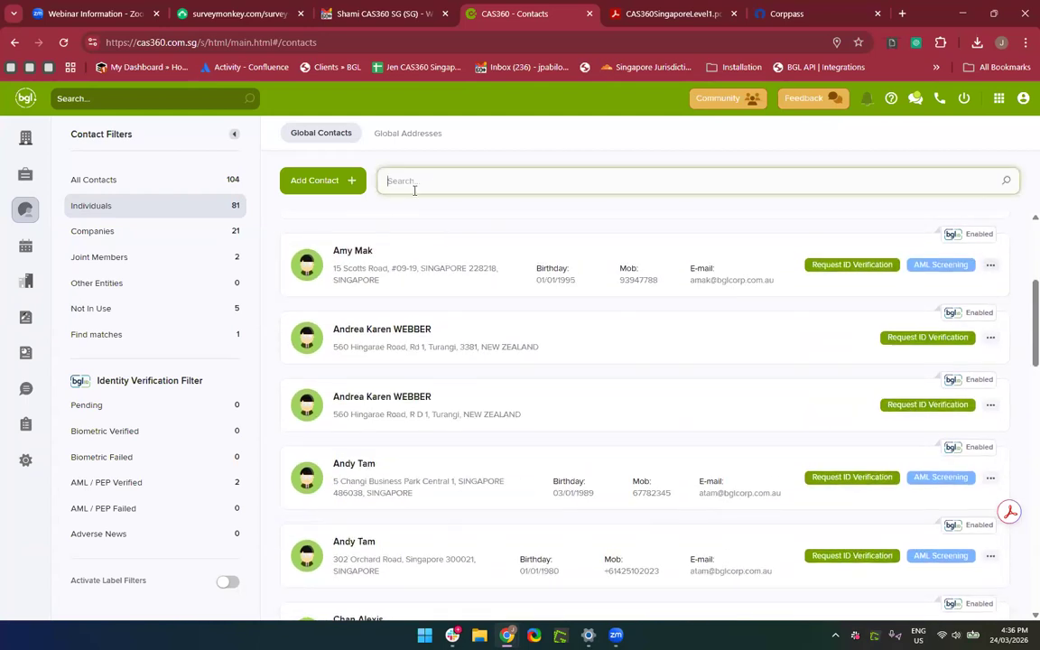
type("Jennifer")
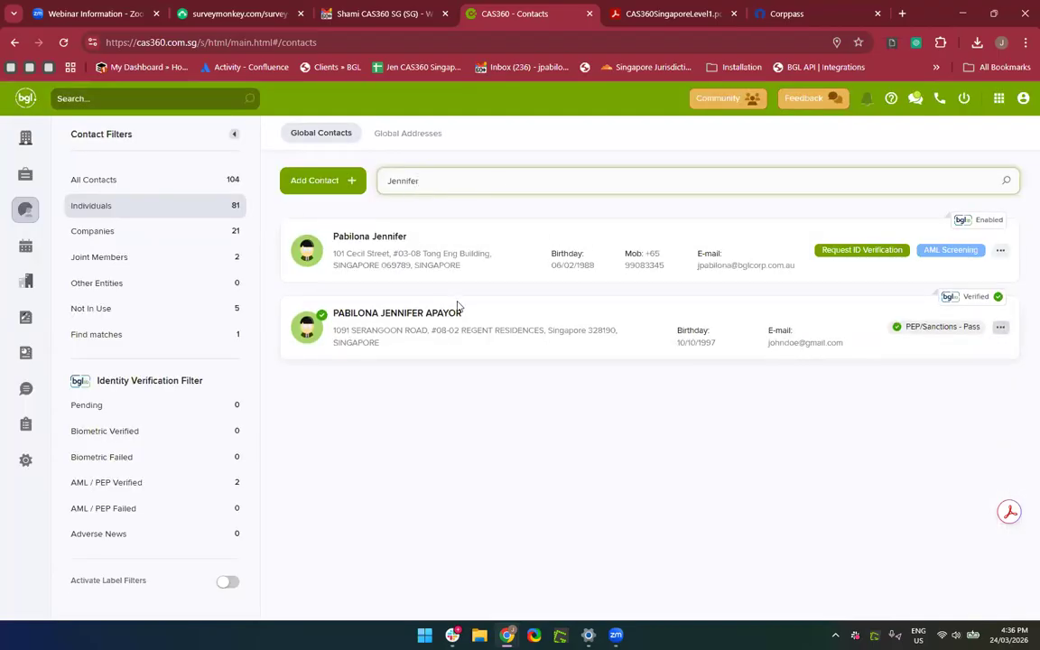
Open the matching contact's record, preview the Add Address form's types, then cancel it.
left_click(343, 237)
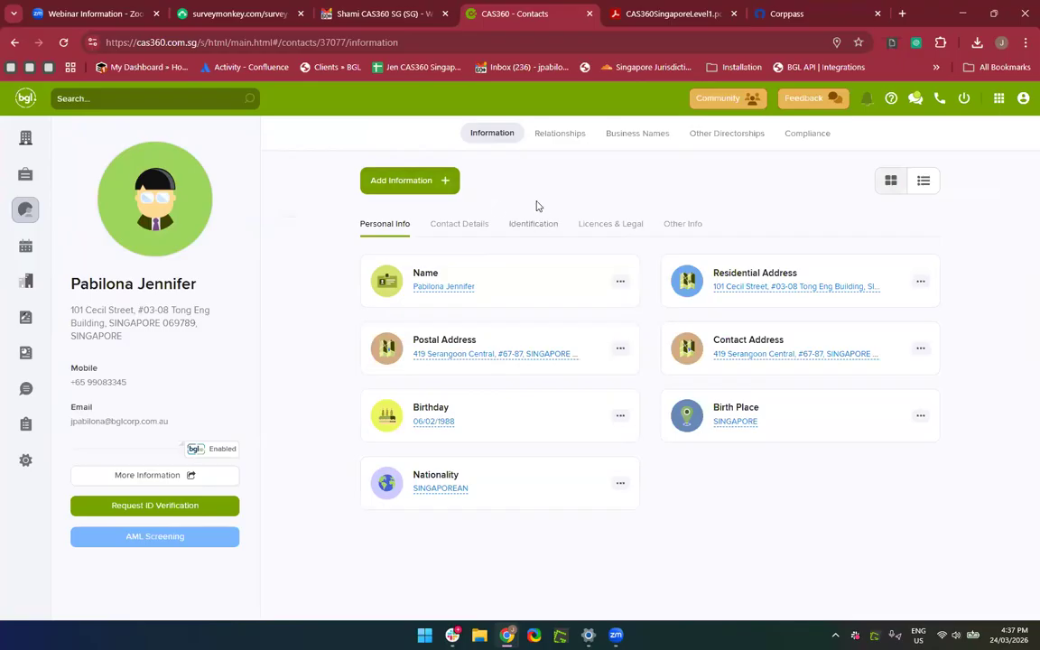
left_click(415, 185)
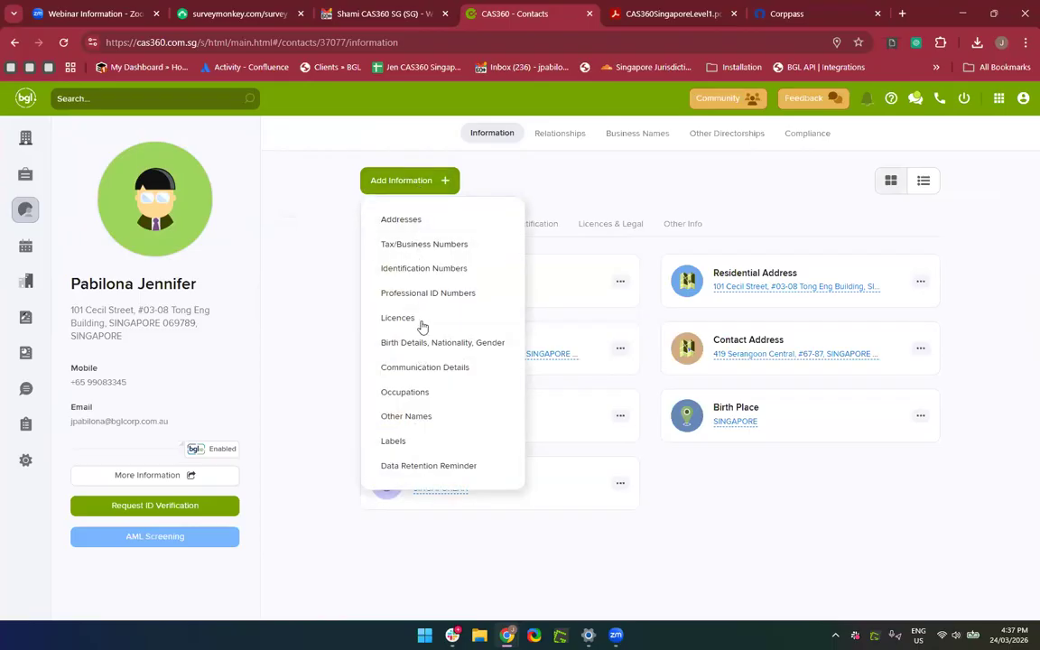
left_click(402, 231)
left_click(385, 204)
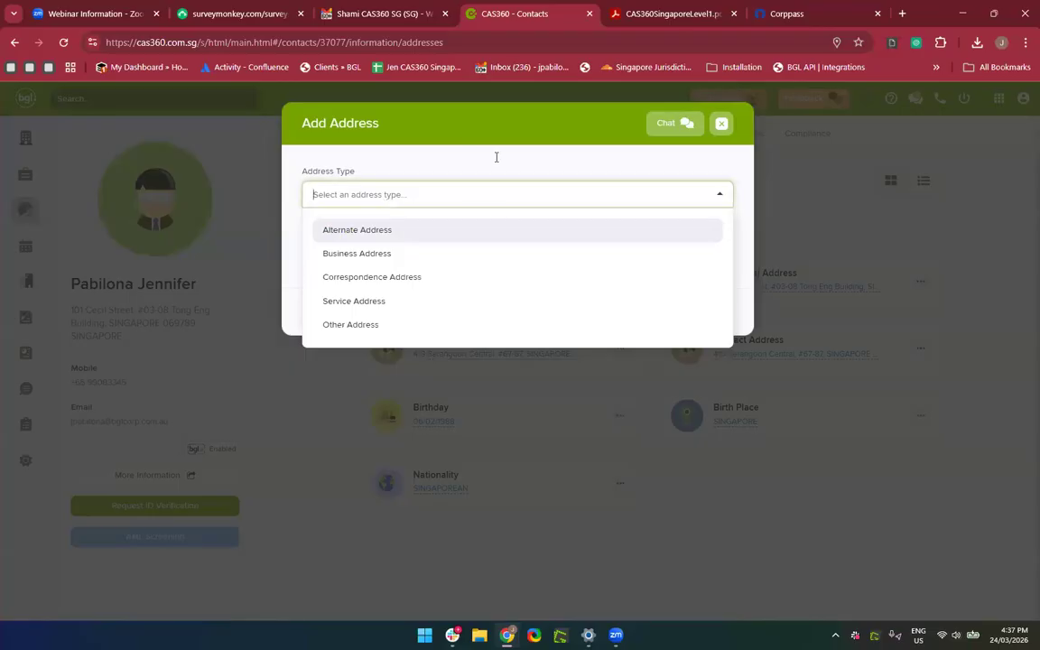
left_click(558, 130)
left_click(724, 125)
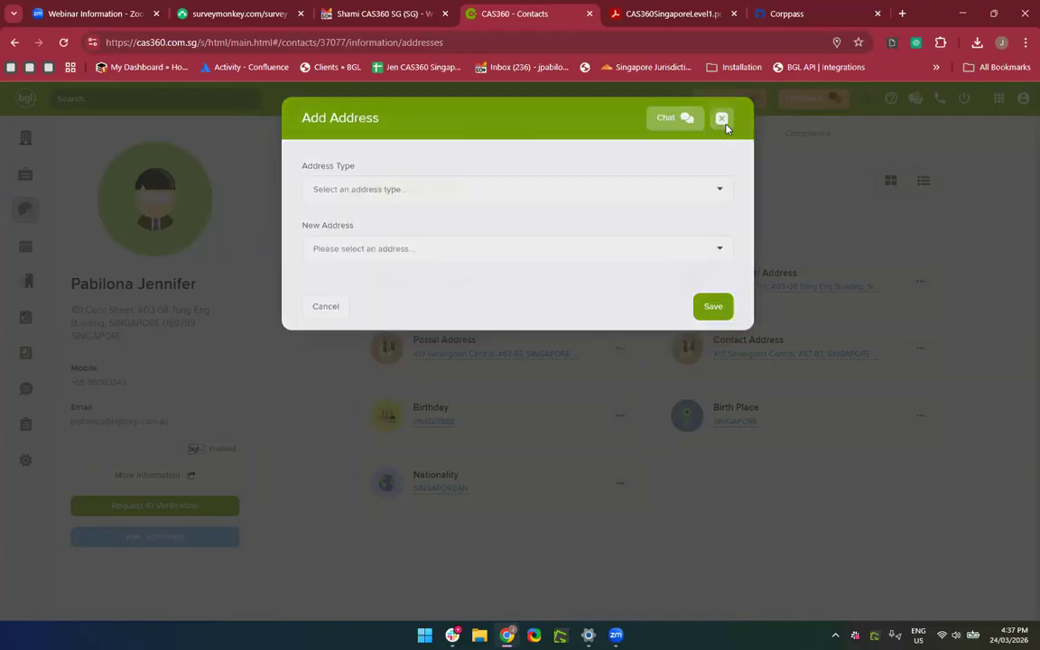
left_click(449, 229)
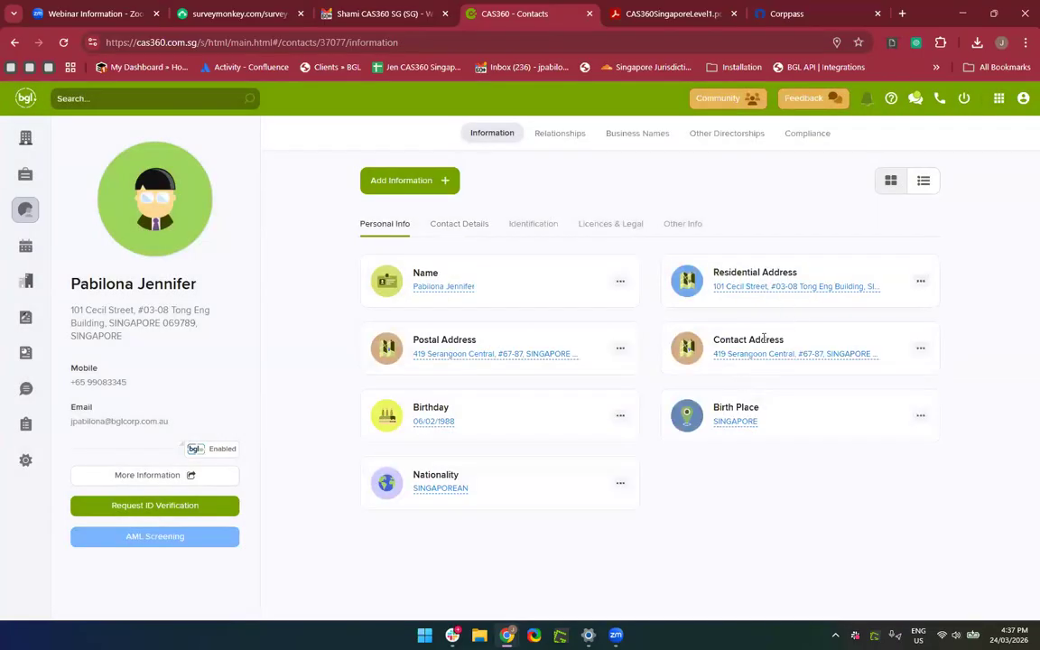
Delete the contact's old Contact Address and confirm.
left_click(920, 349)
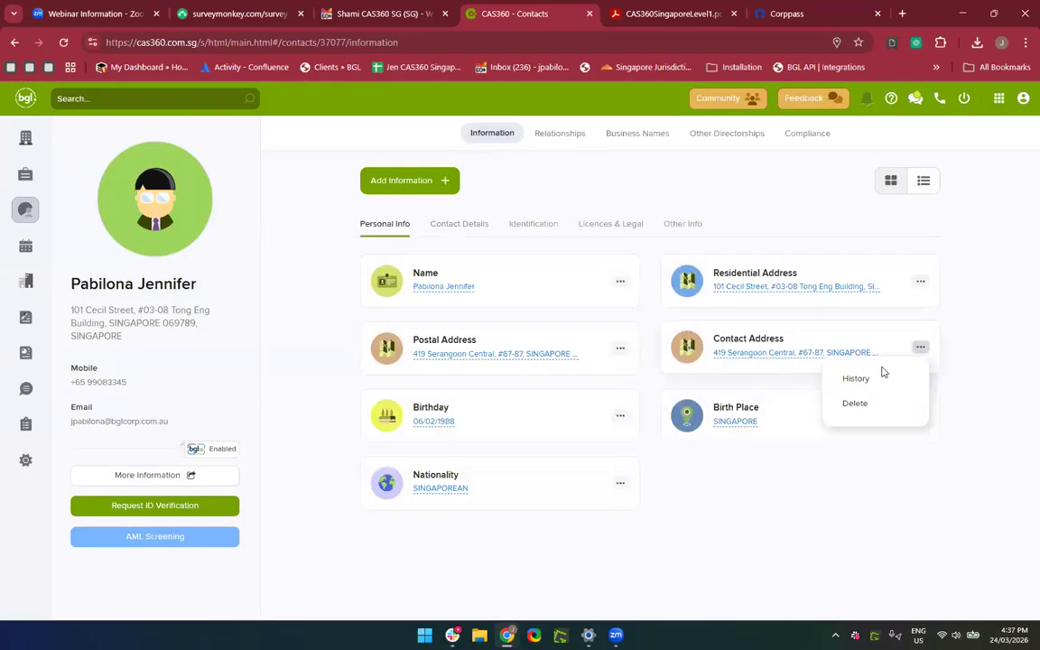
left_click(858, 403)
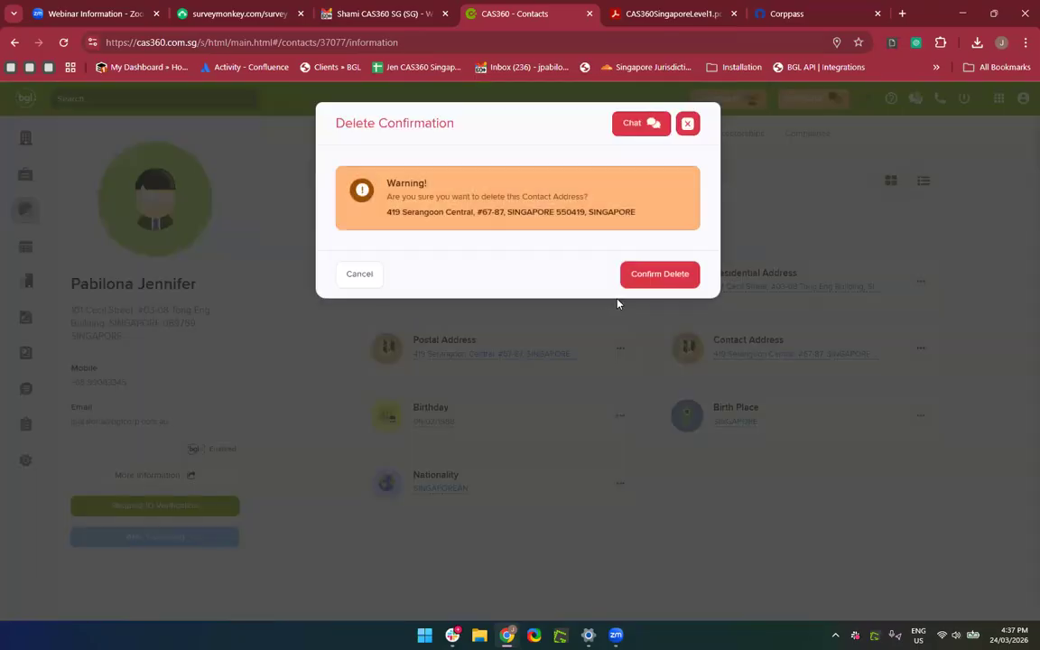
left_click(659, 273)
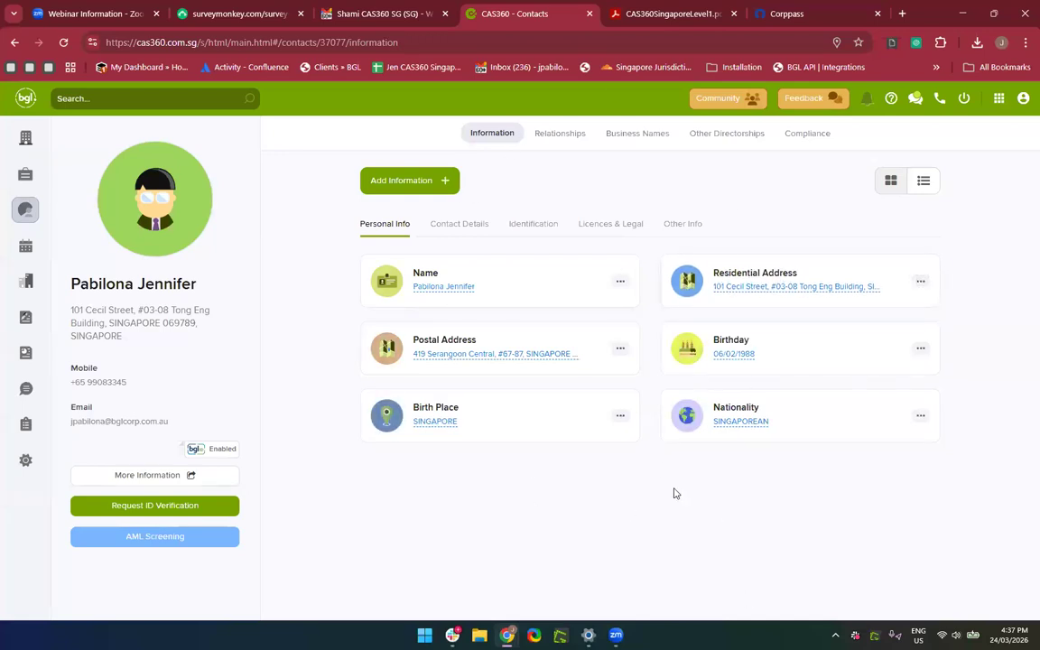
Add a Contact Address of 5 Changi Business Park Central 1 and save it.
left_click(424, 183)
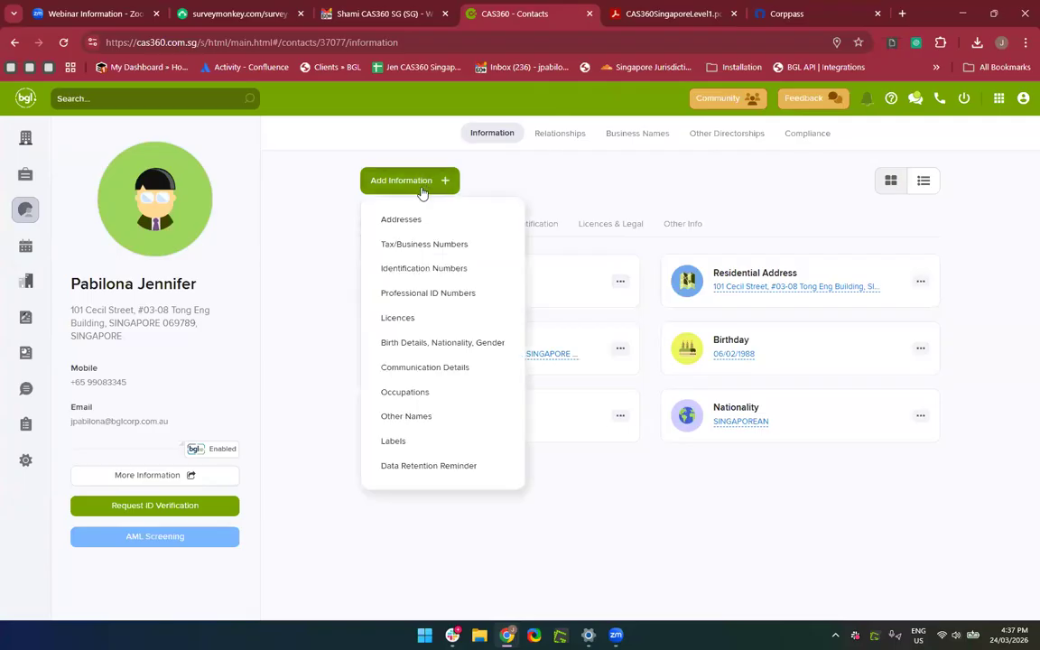
left_click(411, 228)
left_click(381, 205)
left_click(377, 279)
left_click(346, 256)
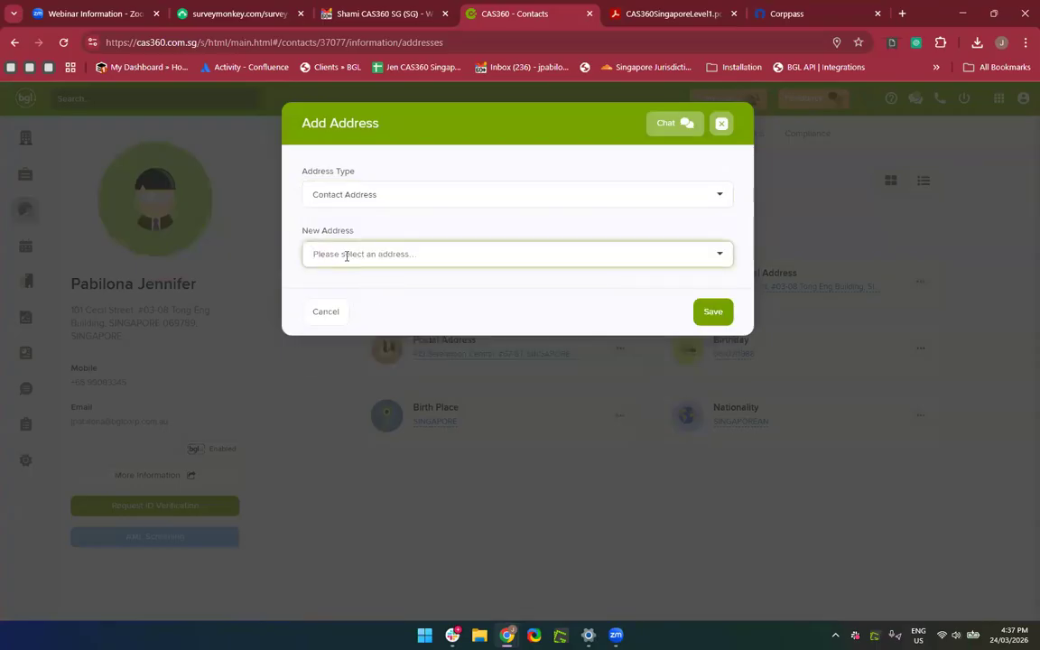
type("5 Chang")
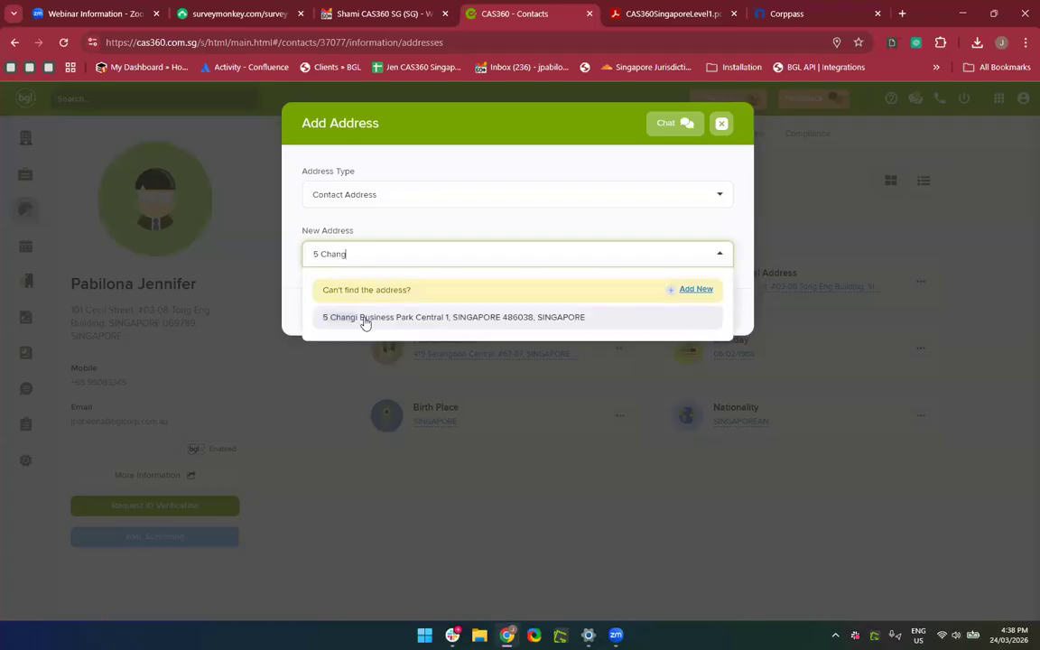
left_click(432, 319)
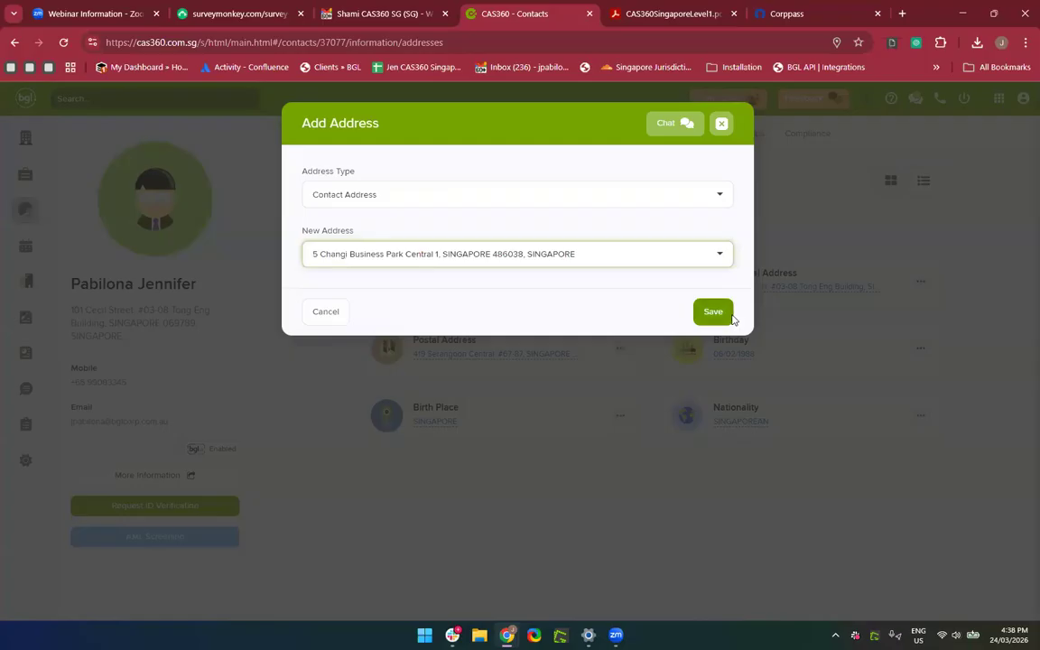
left_click(731, 316)
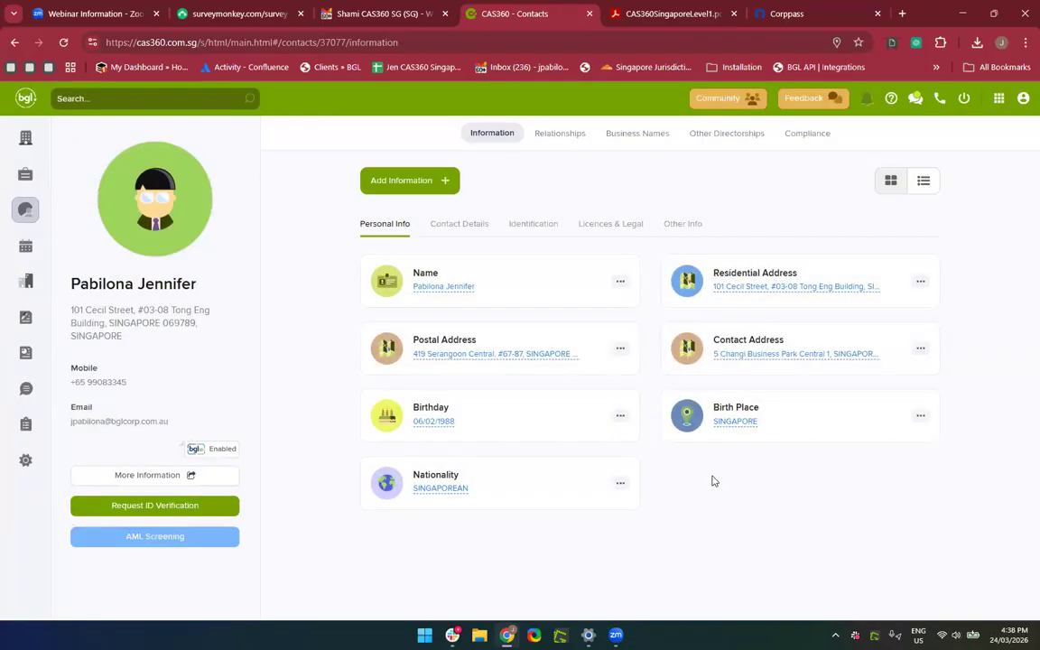
Browse the record's info tabs and settle on the Identification cards.
left_click(471, 233)
left_click(534, 226)
left_click(592, 227)
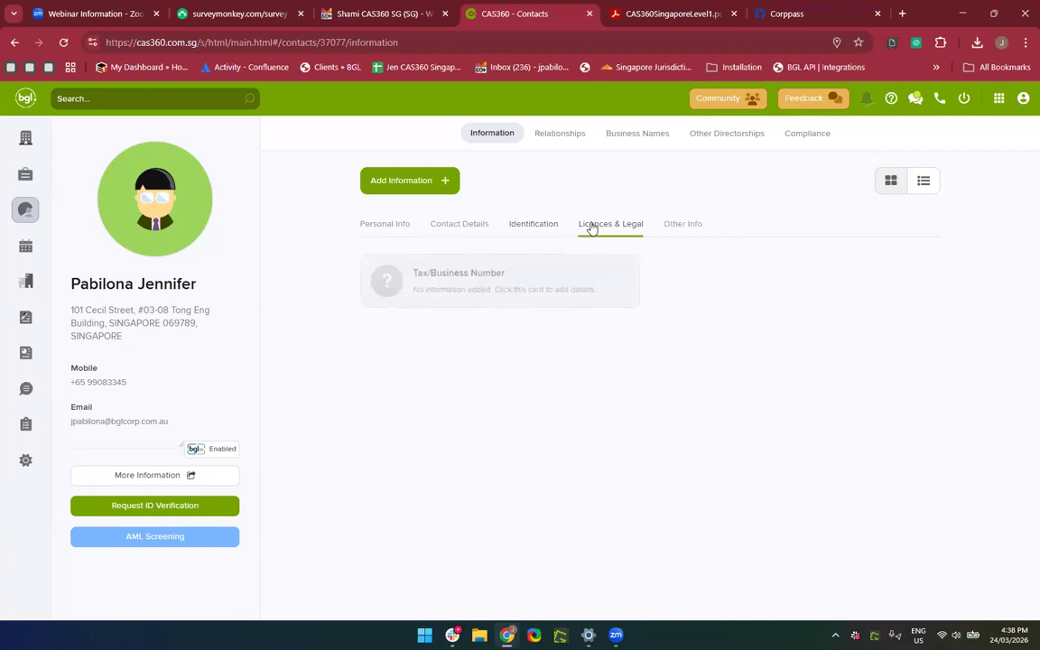
left_click(530, 232)
left_click(455, 232)
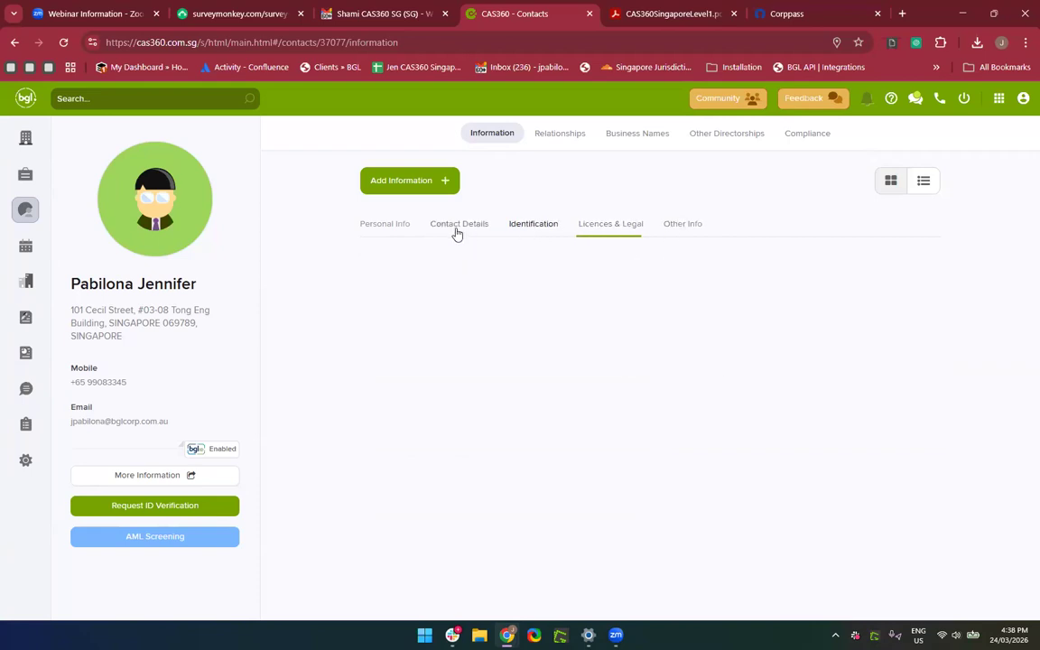
left_click(526, 231)
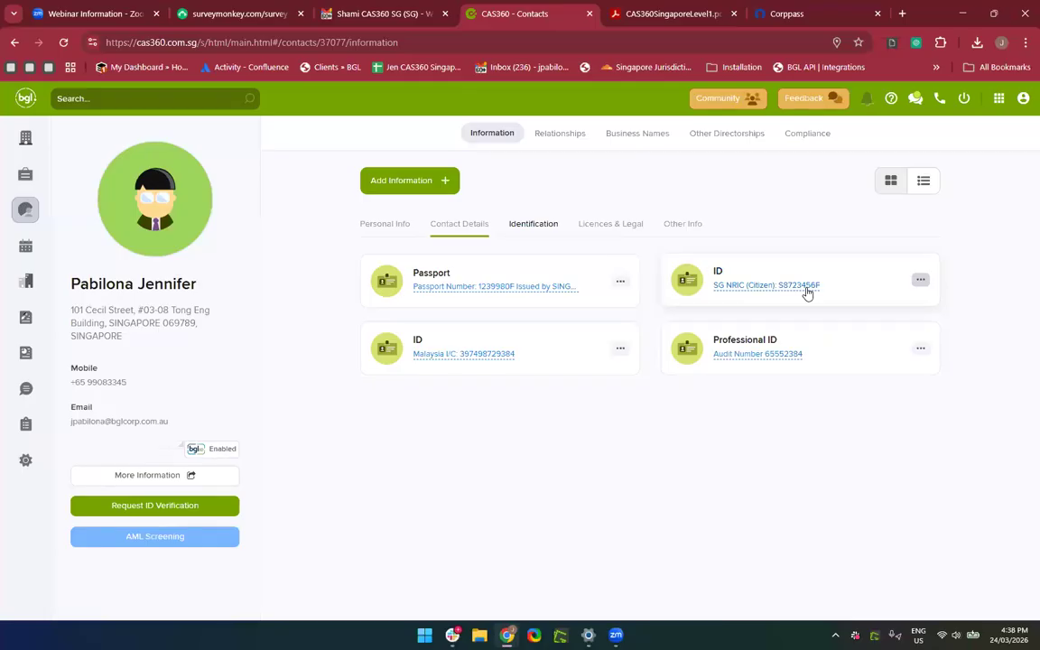
Correct the last letter of the SG NRIC (Citizen) ID number and save.
left_click(719, 287)
left_click(720, 289)
left_click(719, 289)
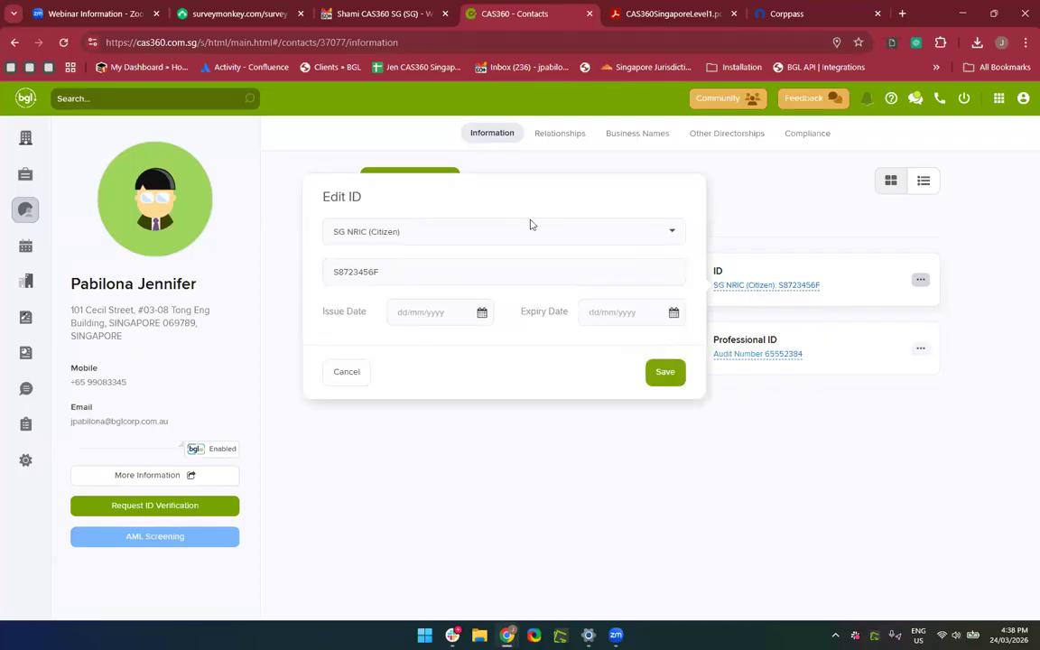
left_click(455, 282)
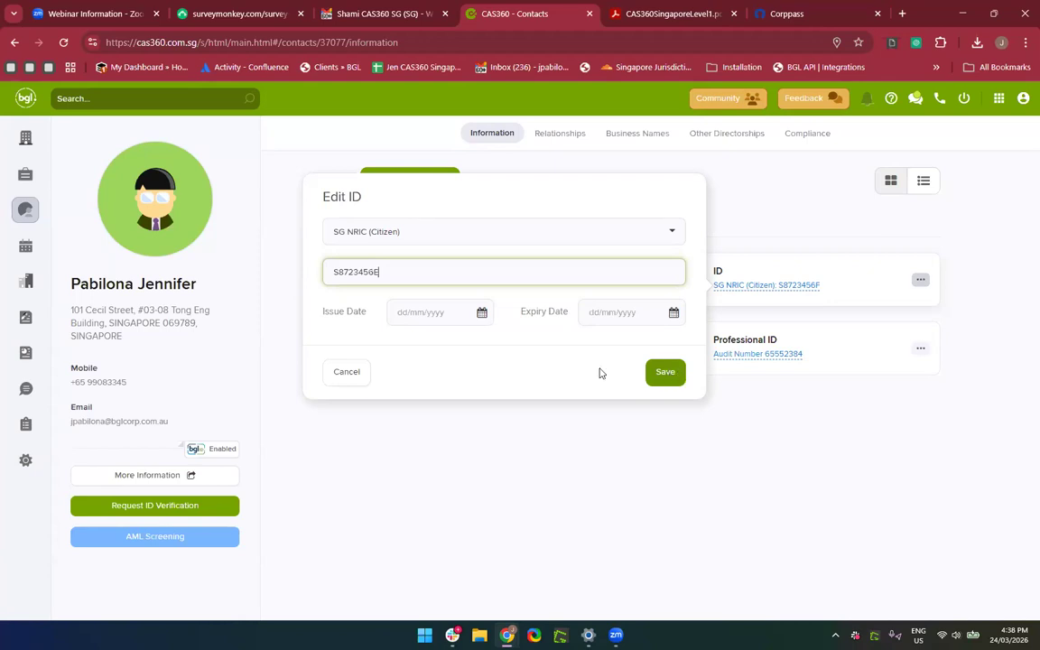
left_click(547, 374)
left_click(679, 372)
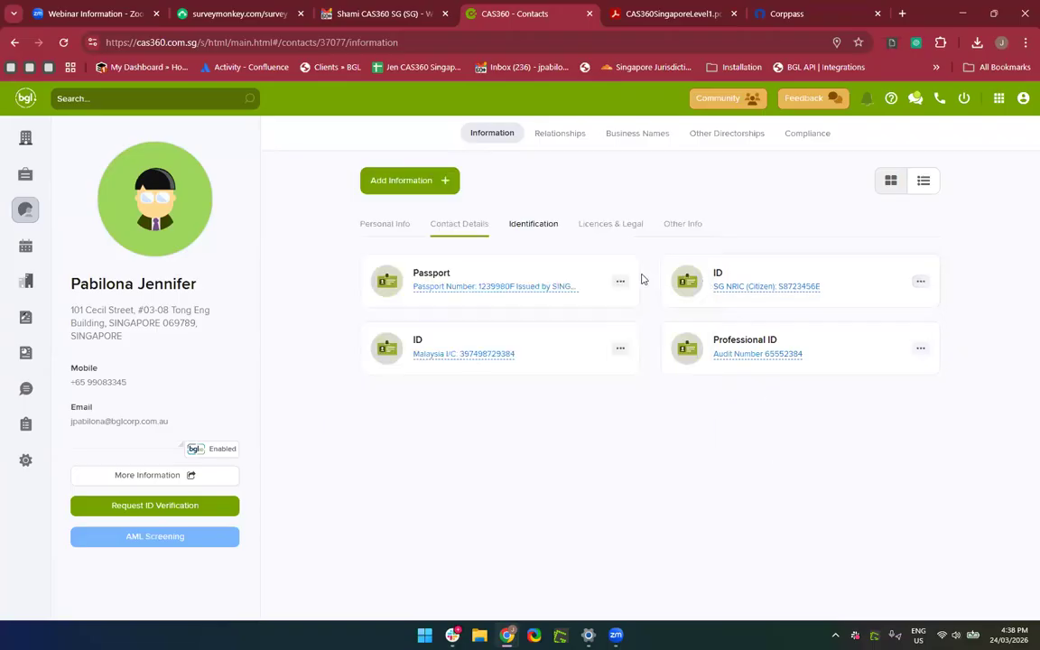
On Personal Info, re-save the name unchanged and cancel out of the Contact Address editor.
left_click(405, 226)
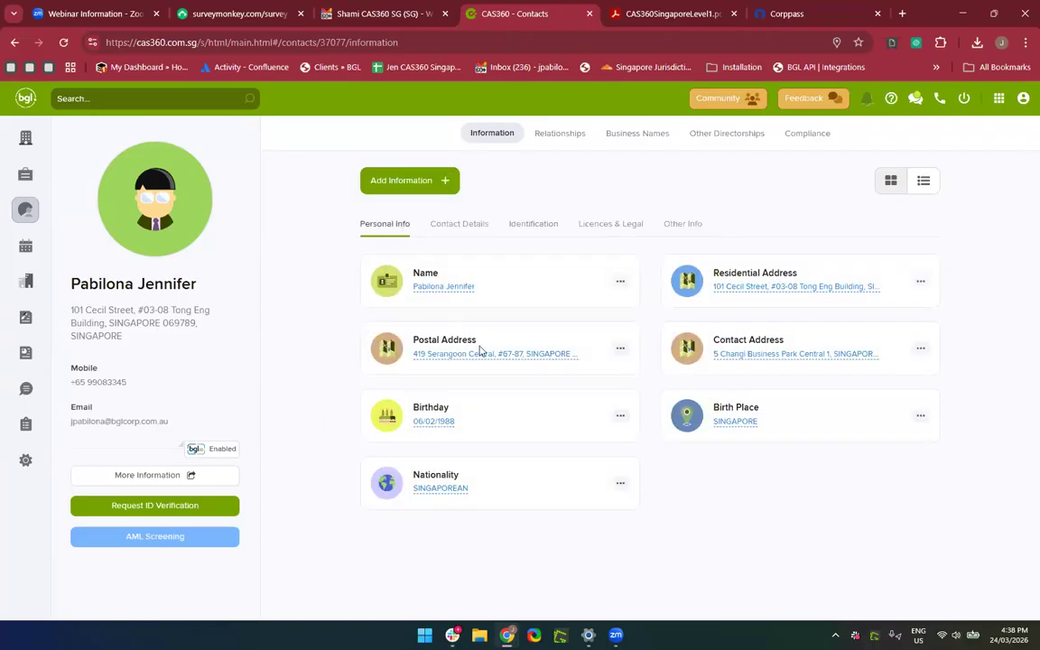
left_click(440, 289)
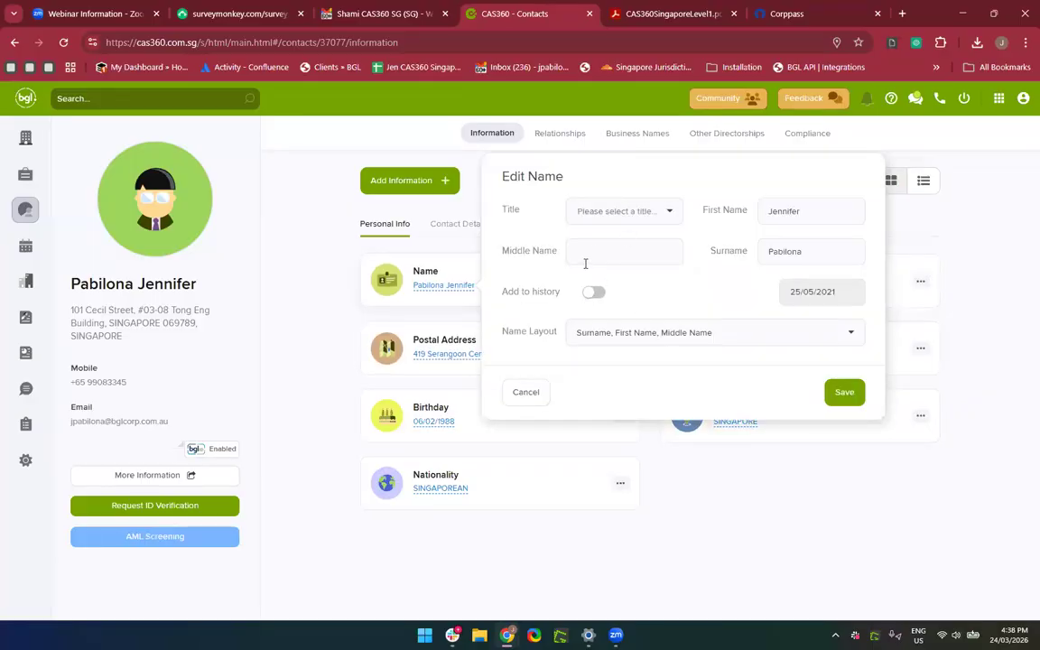
left_click(858, 254)
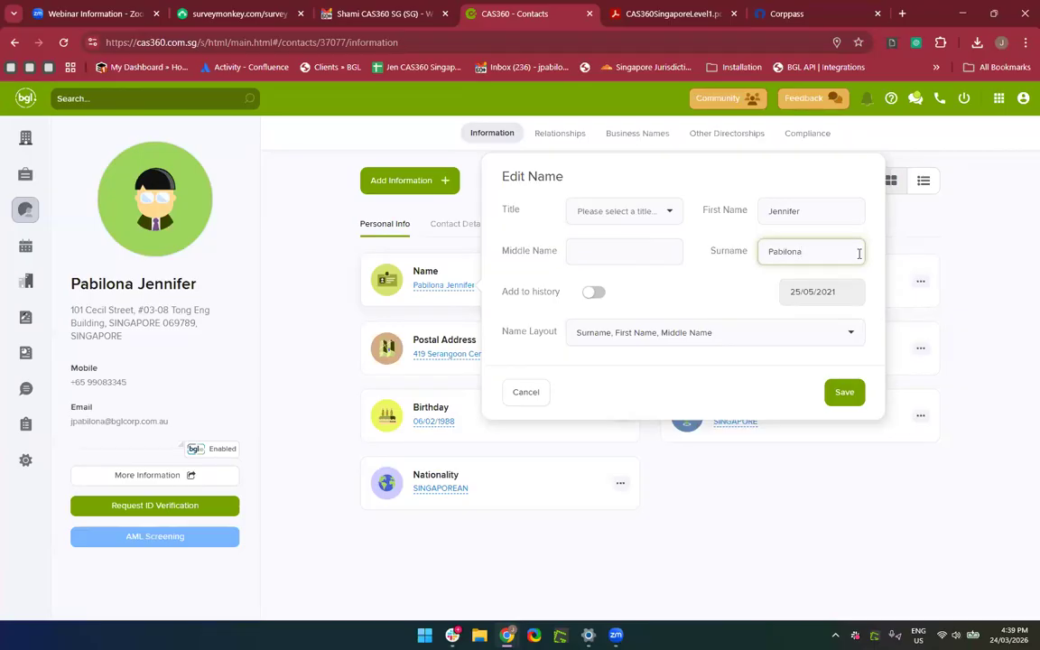
left_click(845, 394)
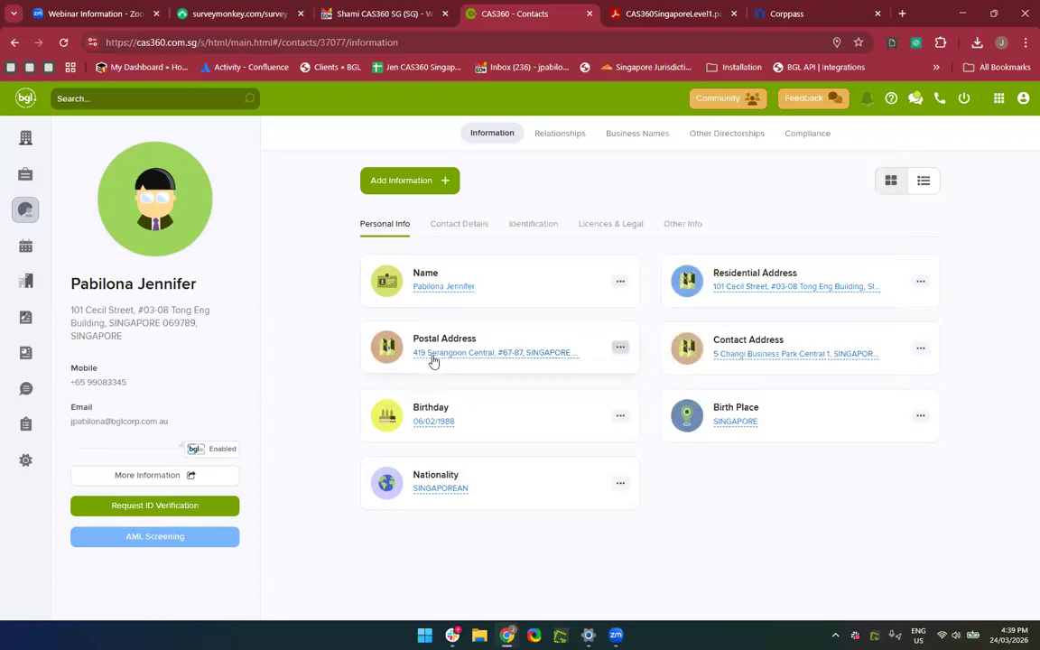
left_click(772, 353)
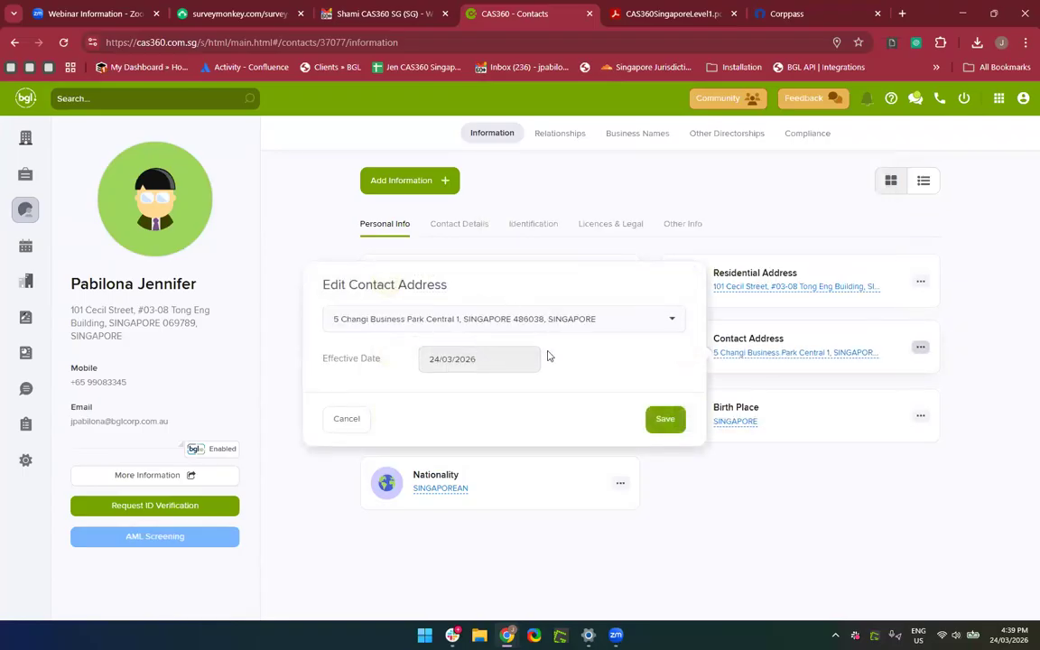
left_click(339, 421)
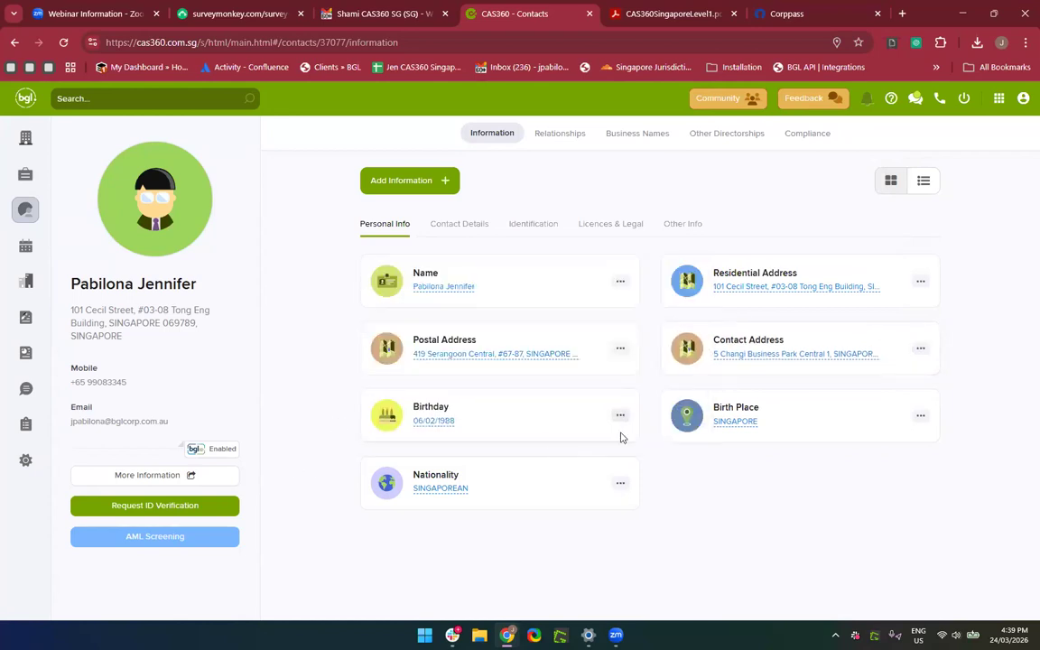
On Contact Details, open and cancel the Primary Mobile and Primary Email editors.
left_click(460, 226)
left_click(536, 228)
left_click(454, 224)
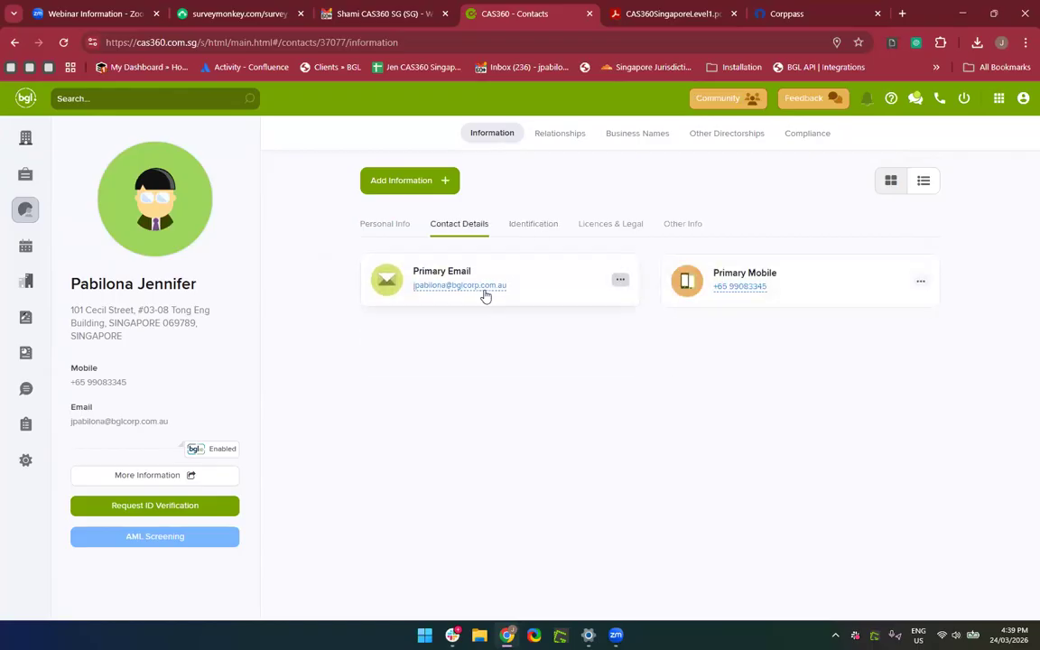
left_click(734, 290)
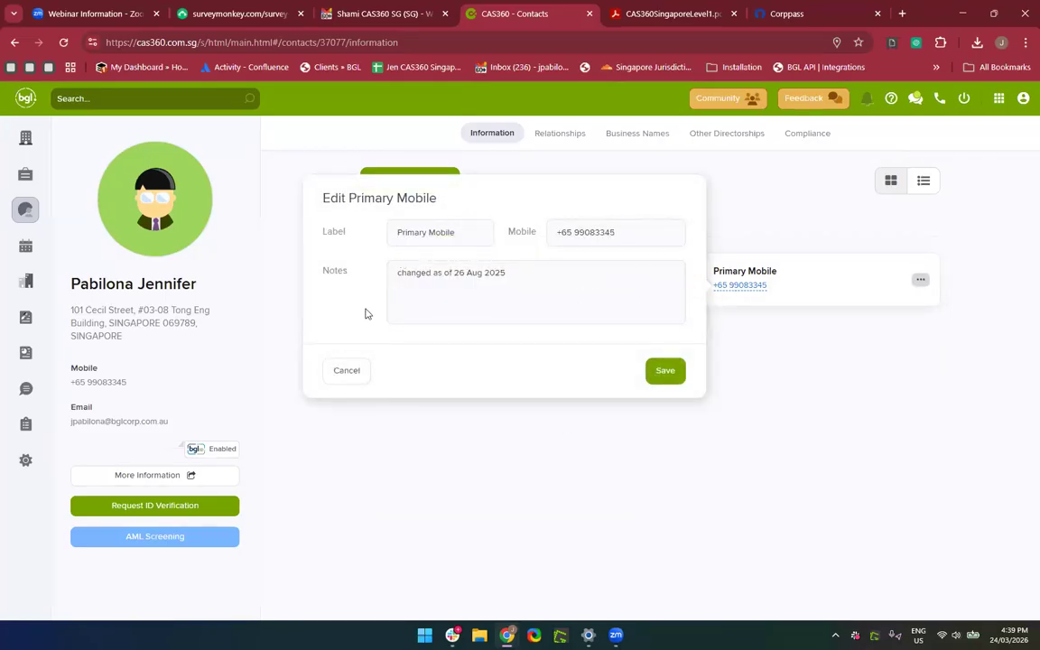
left_click(344, 381)
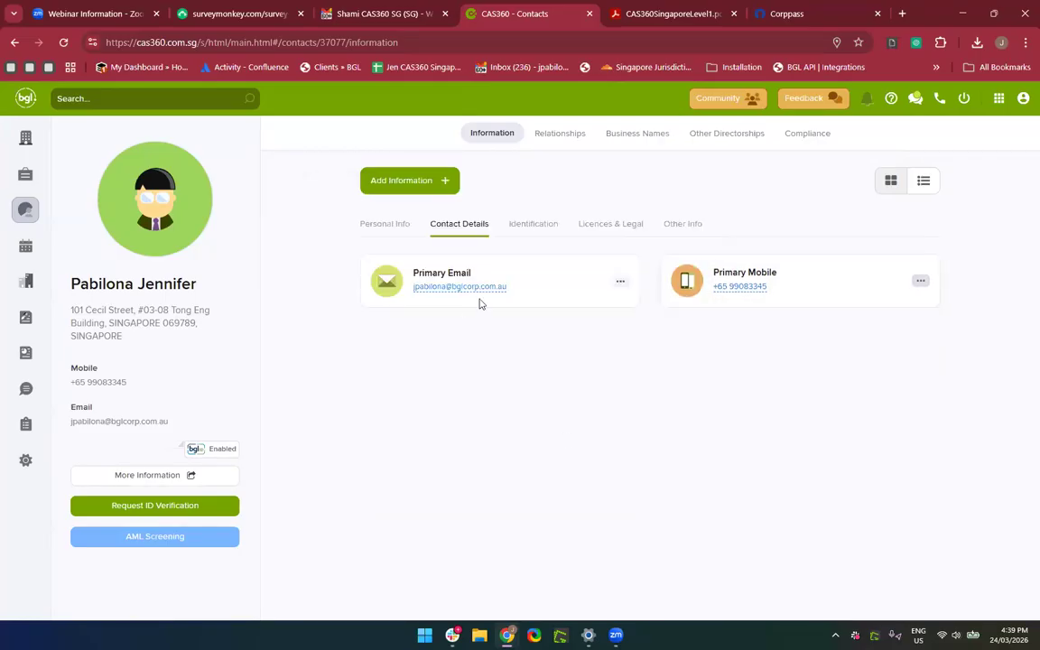
left_click(610, 283)
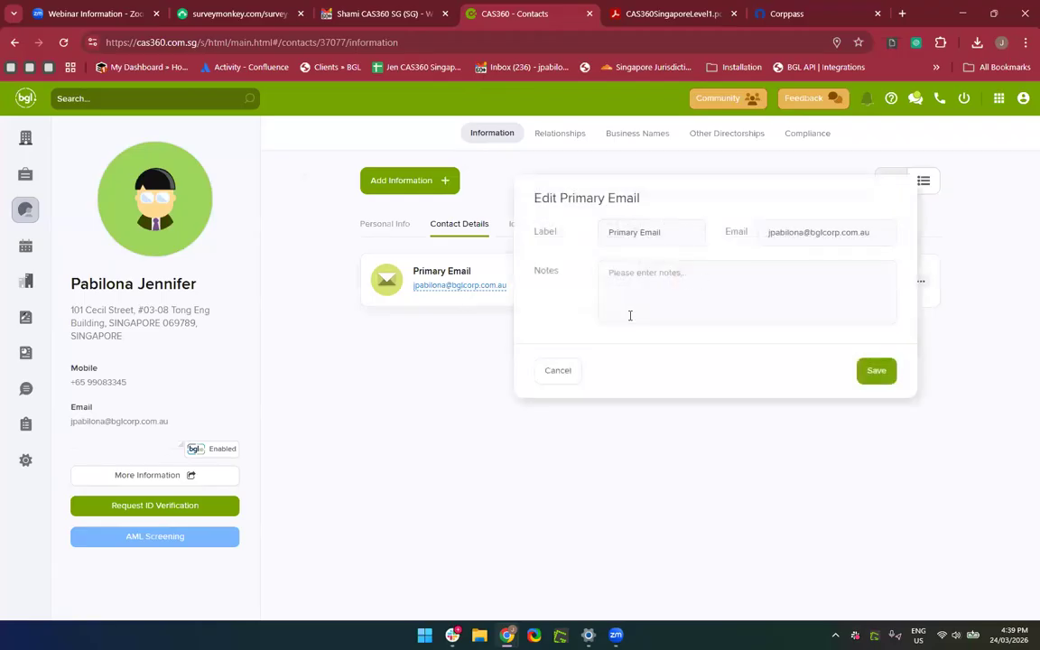
left_click(556, 372)
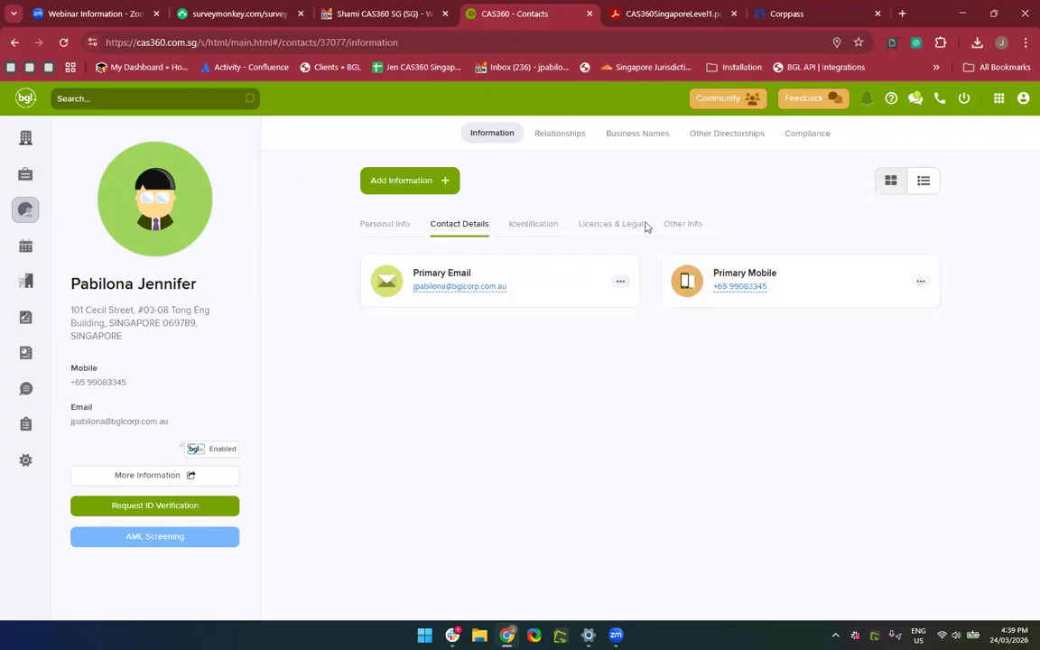
Dismiss adding communication details, then show Relationships listing Annual Return SG entries for 2019–2021.
left_click(394, 196)
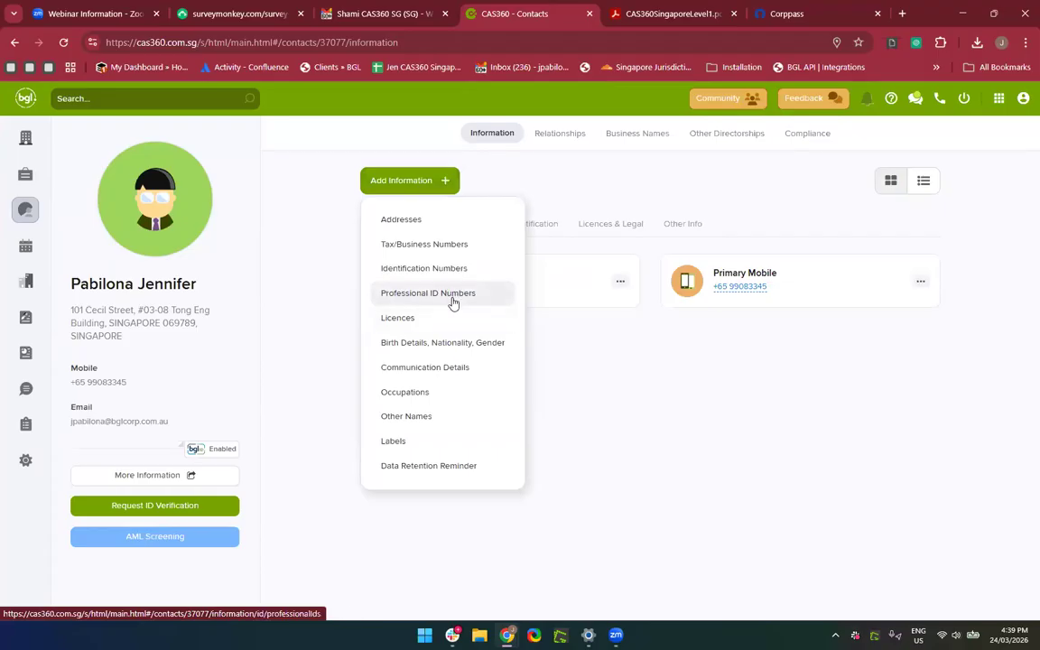
left_click(445, 367)
left_click(492, 200)
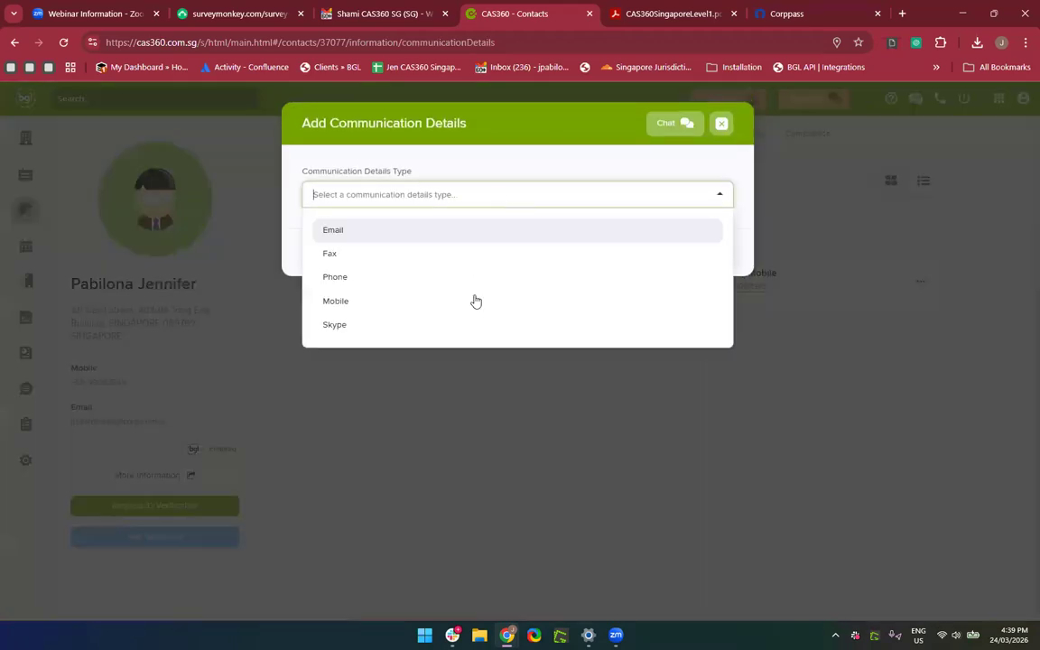
left_click(721, 124)
left_click(679, 397)
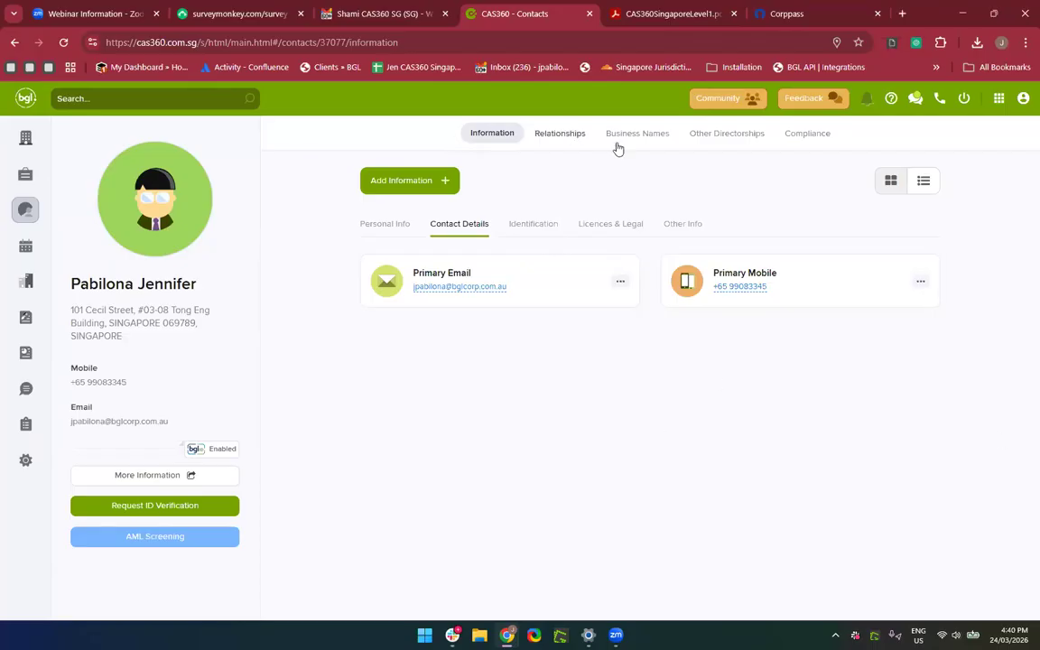
left_click(560, 134)
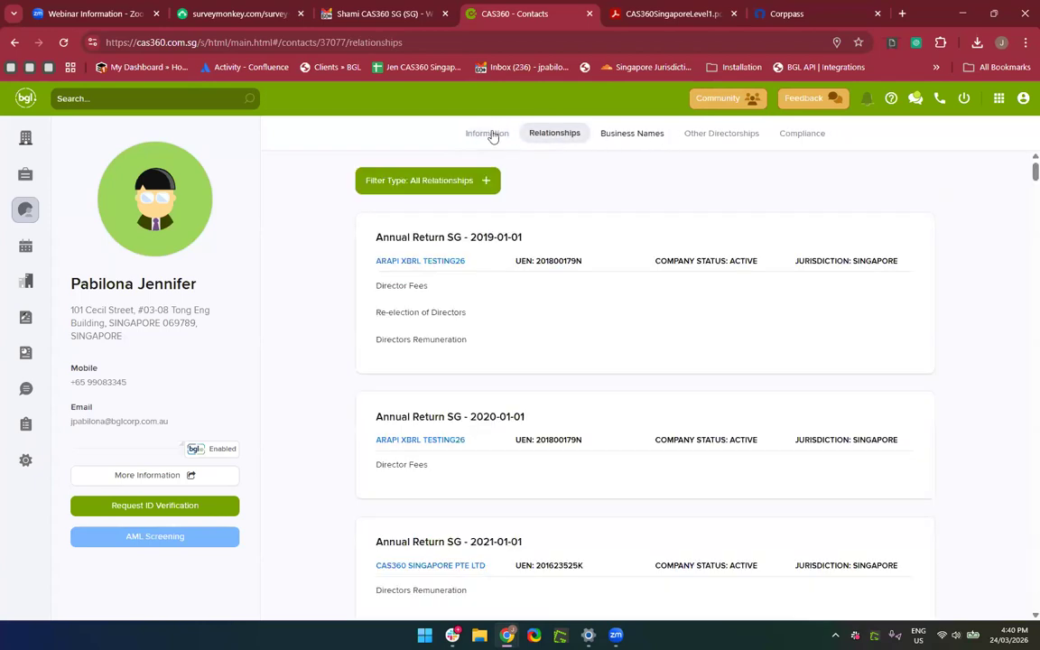
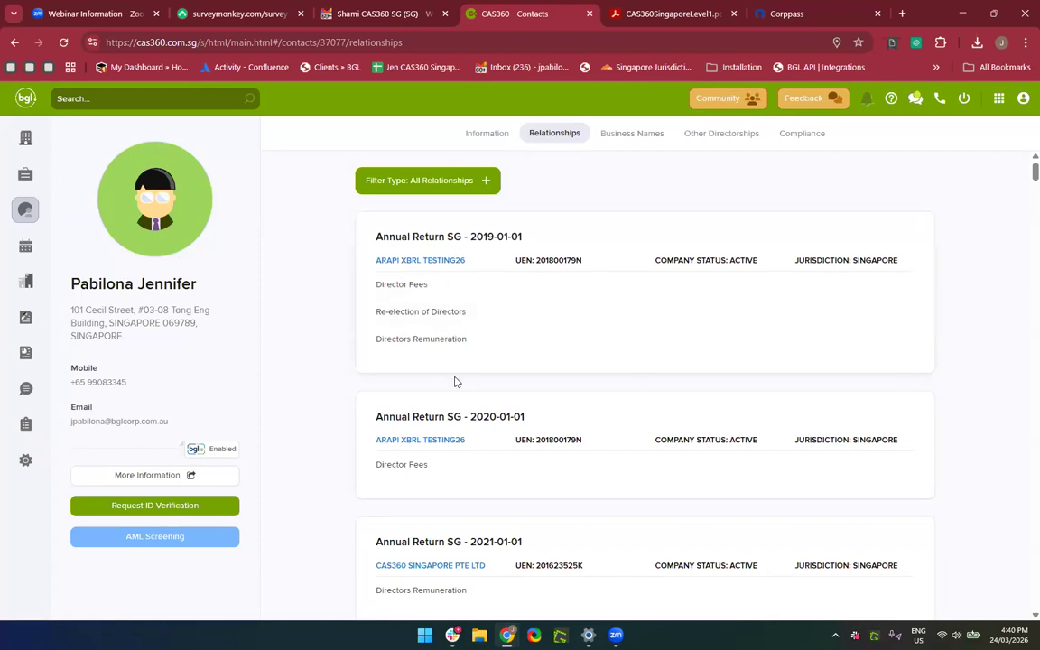
Try filtering the contact's relationships by Bank Accounts, then by Company Contacts.
scroll(450, 338, "down", 1)
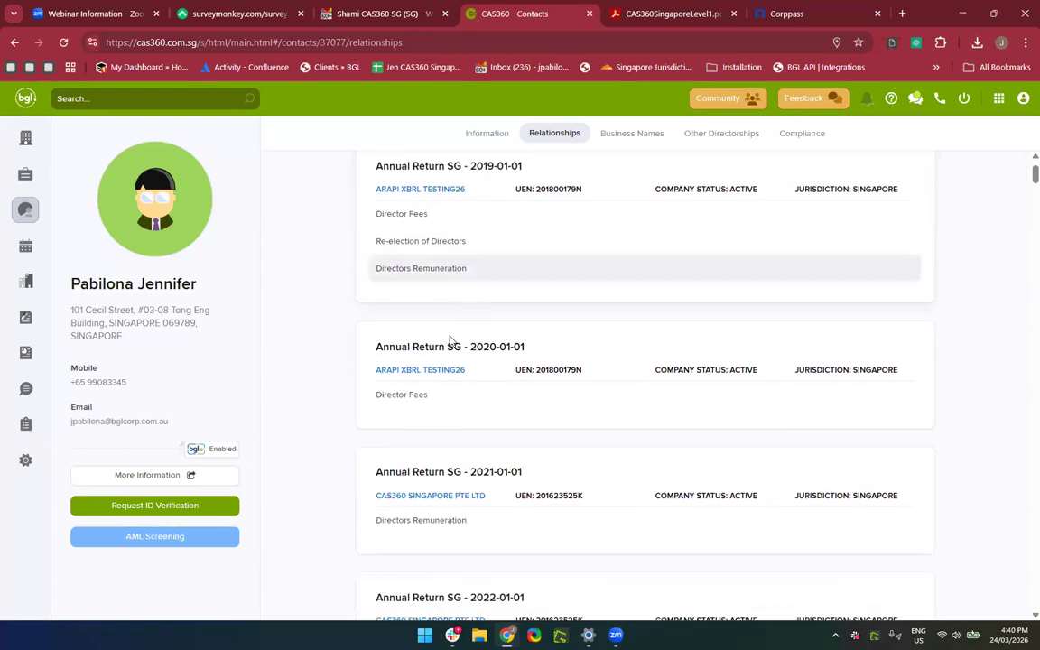
scroll(432, 167, "up", 1)
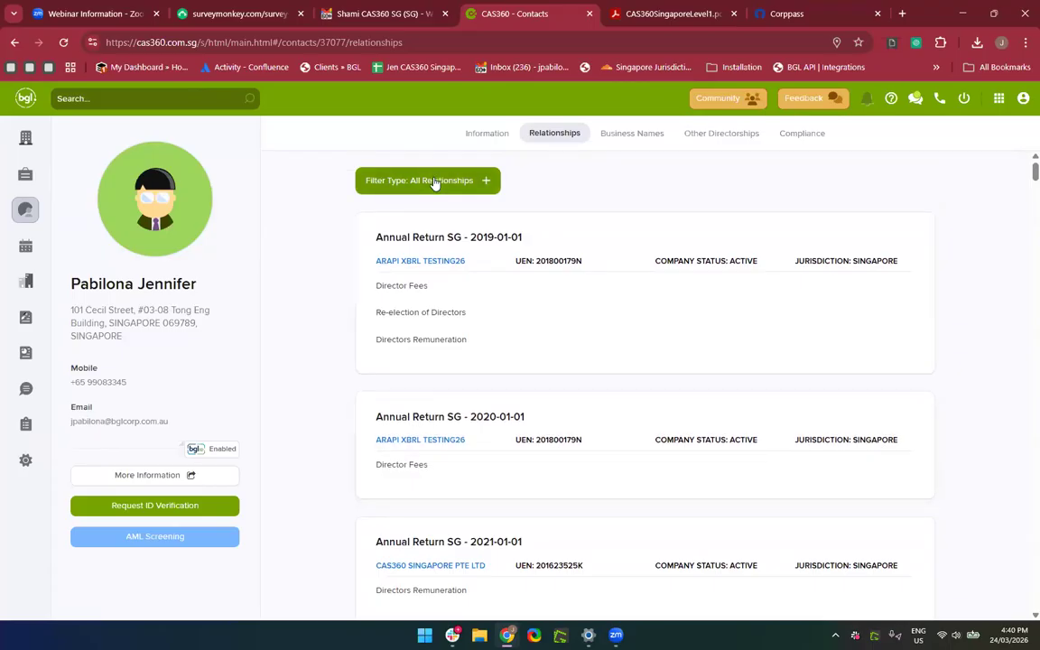
left_click(432, 179)
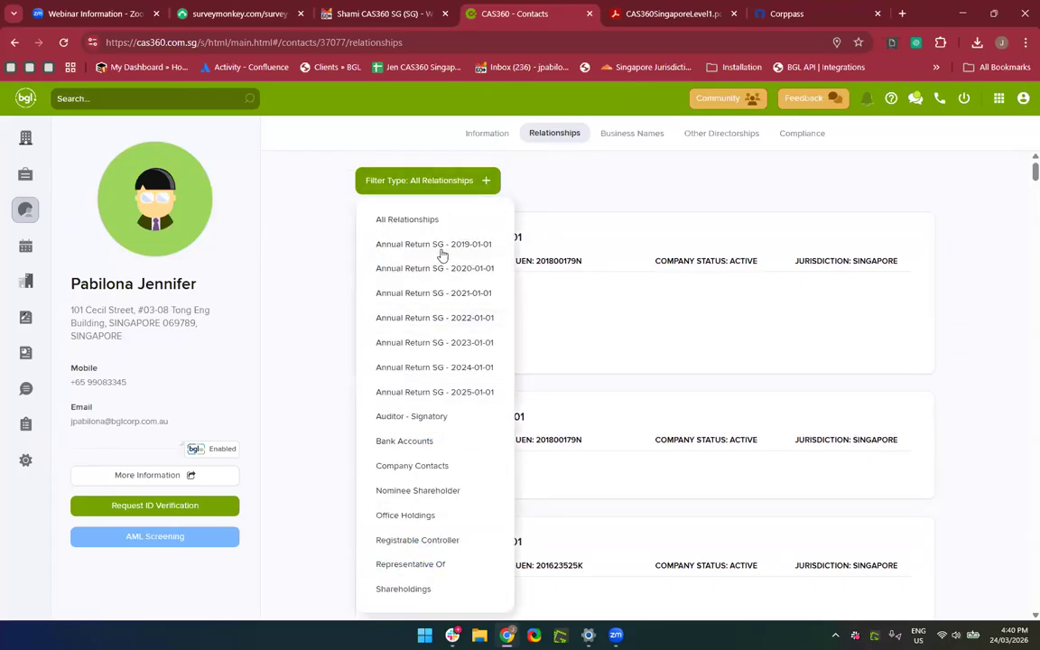
left_click(443, 443)
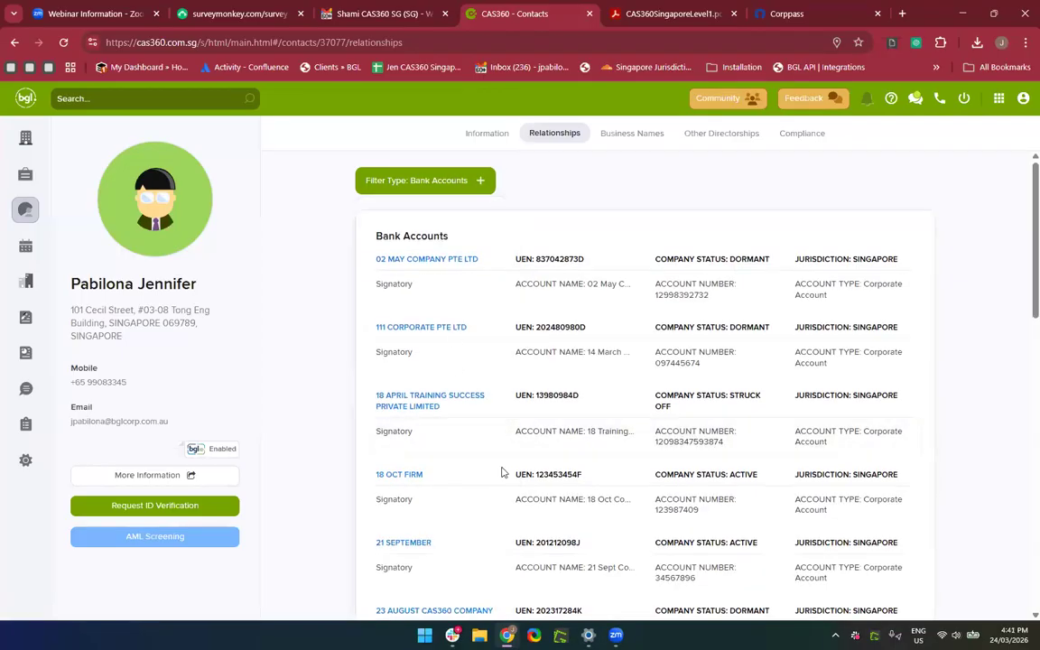
scroll(502, 471, "down", 8)
scroll(502, 472, "up", 8)
left_click(432, 177)
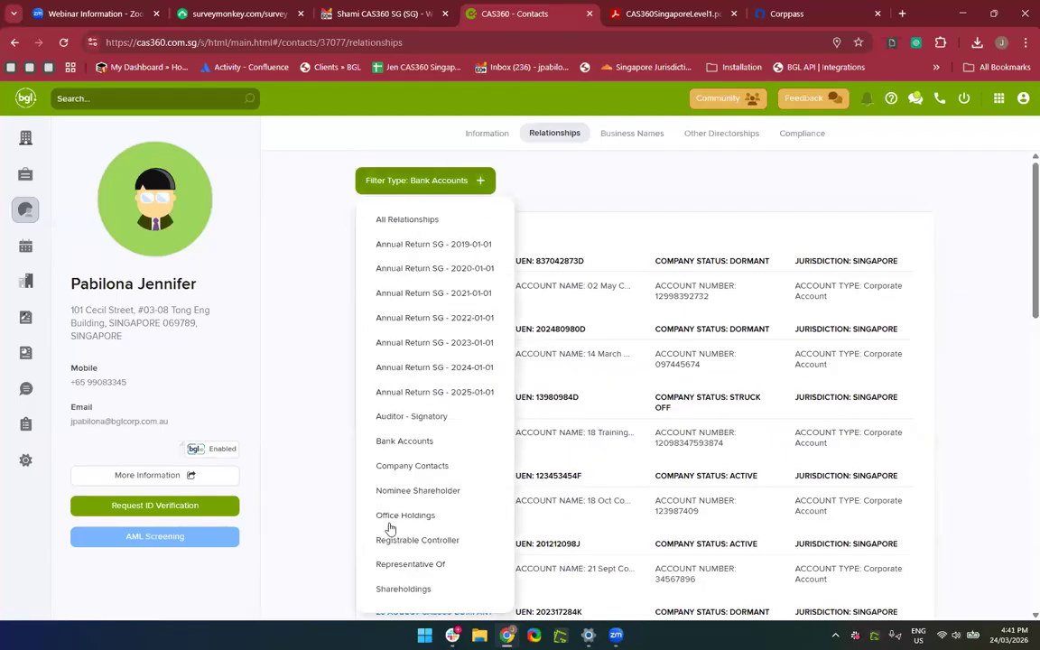
left_click(443, 468)
scroll(482, 430, "down", 5)
scroll(481, 430, "up", 5)
Filter relationships to Registrable Controller, then return to the contact's personal information.
left_click(429, 182)
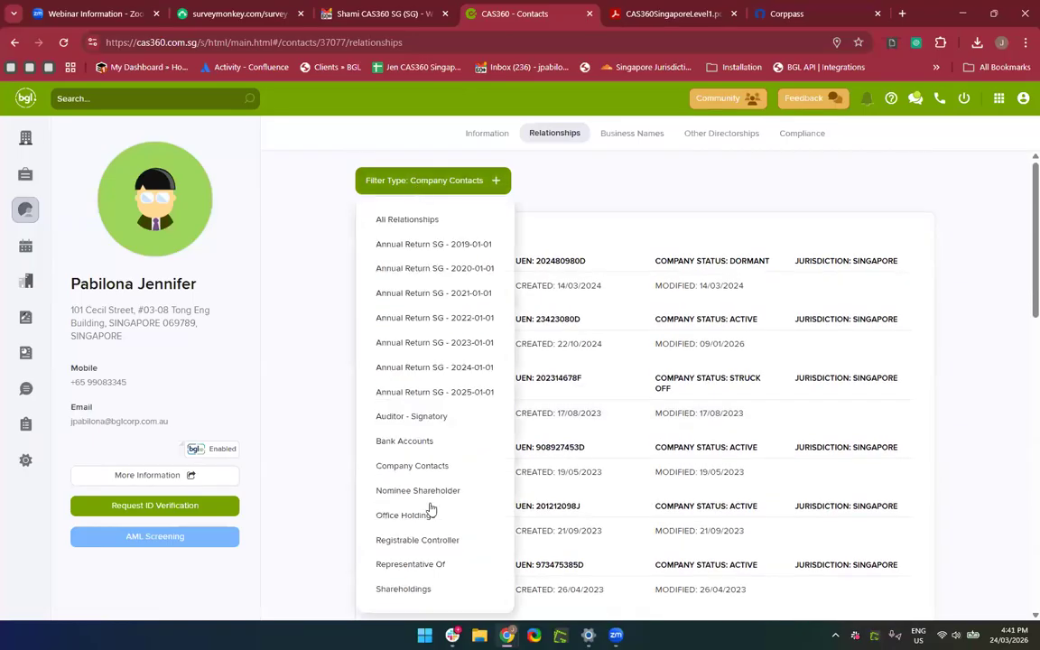
left_click(417, 495)
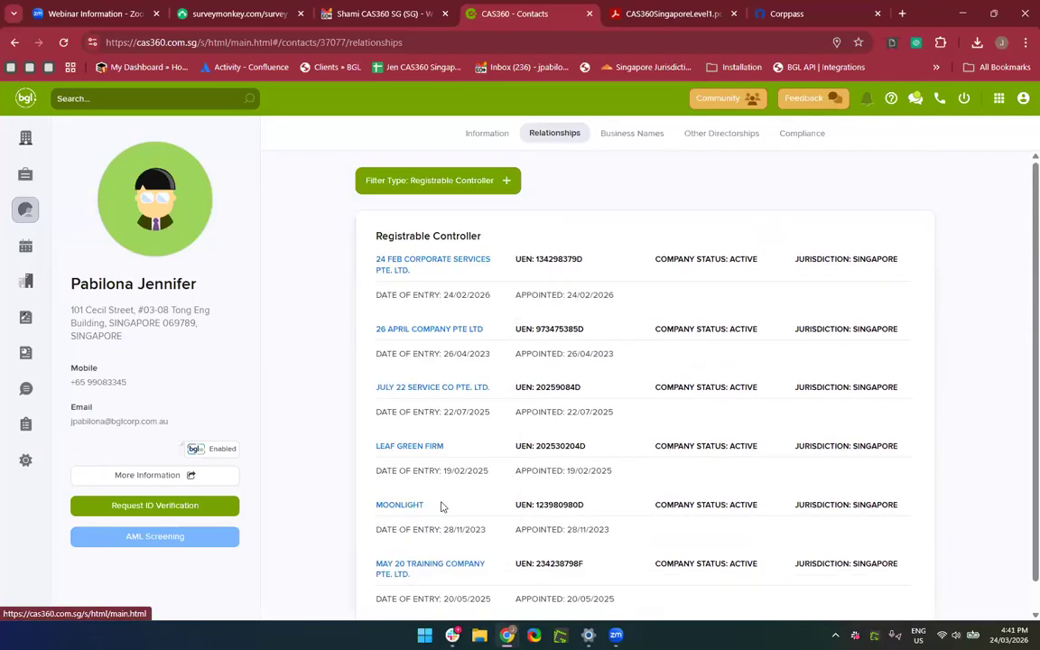
scroll(574, 526, "down", 1)
scroll(574, 515, "up", 1)
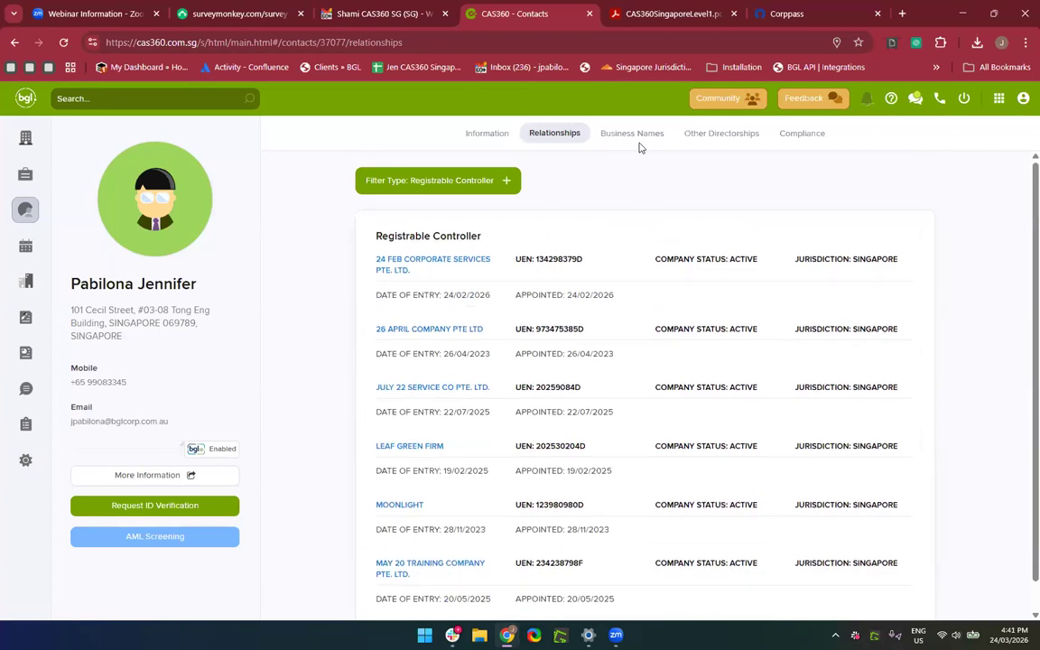
scroll(523, 448, "down", 1)
scroll(523, 453, "up", 1)
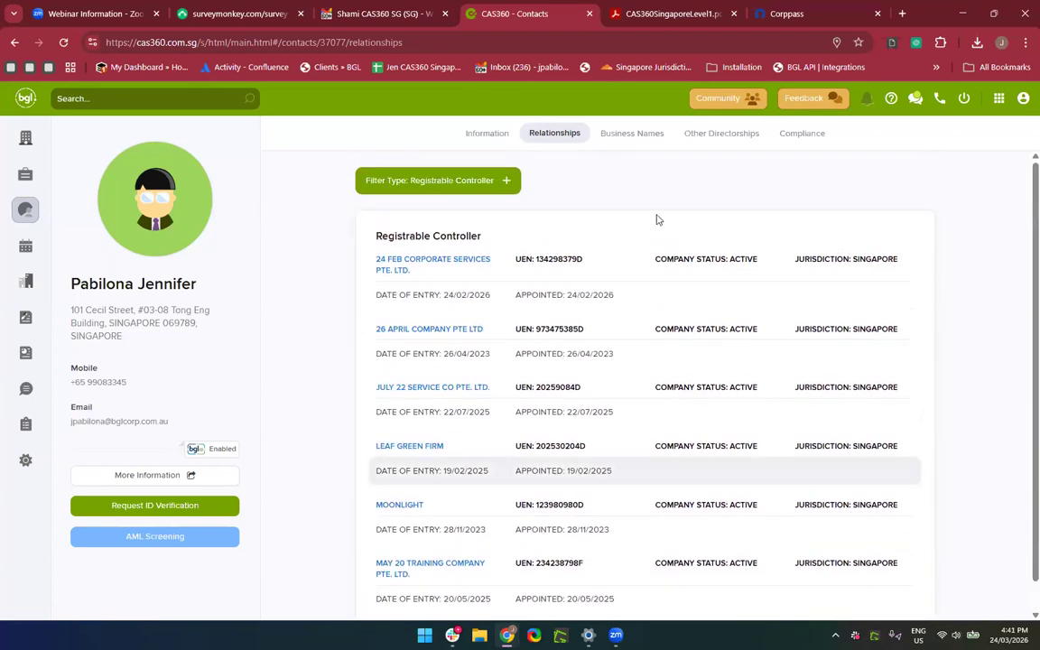
left_click_drag(643, 223, 480, 146)
left_click(483, 135)
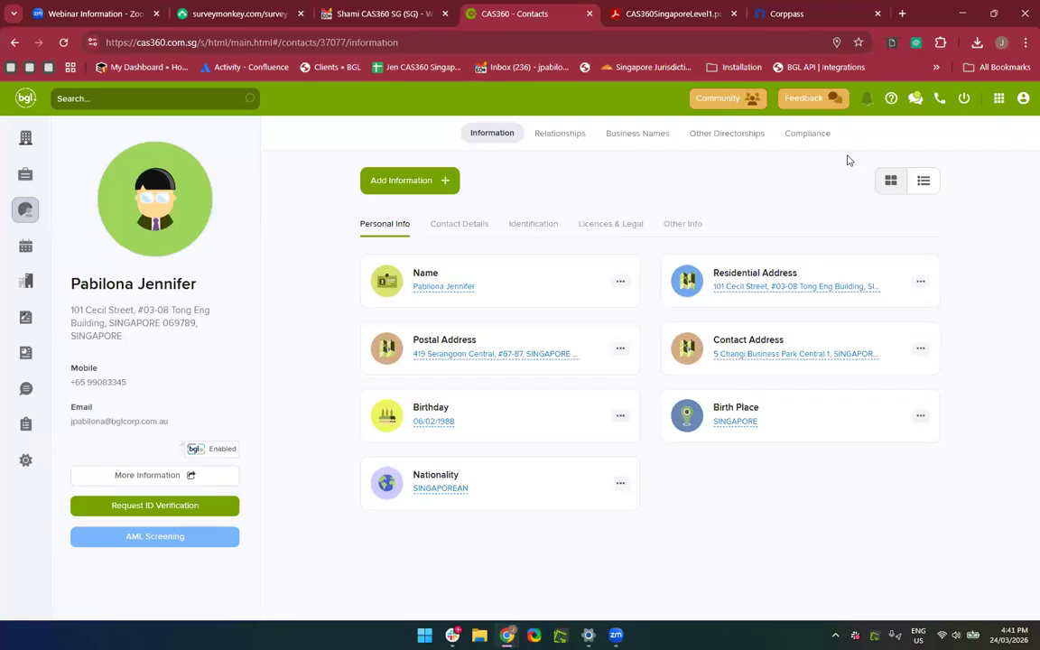
left_click(808, 136)
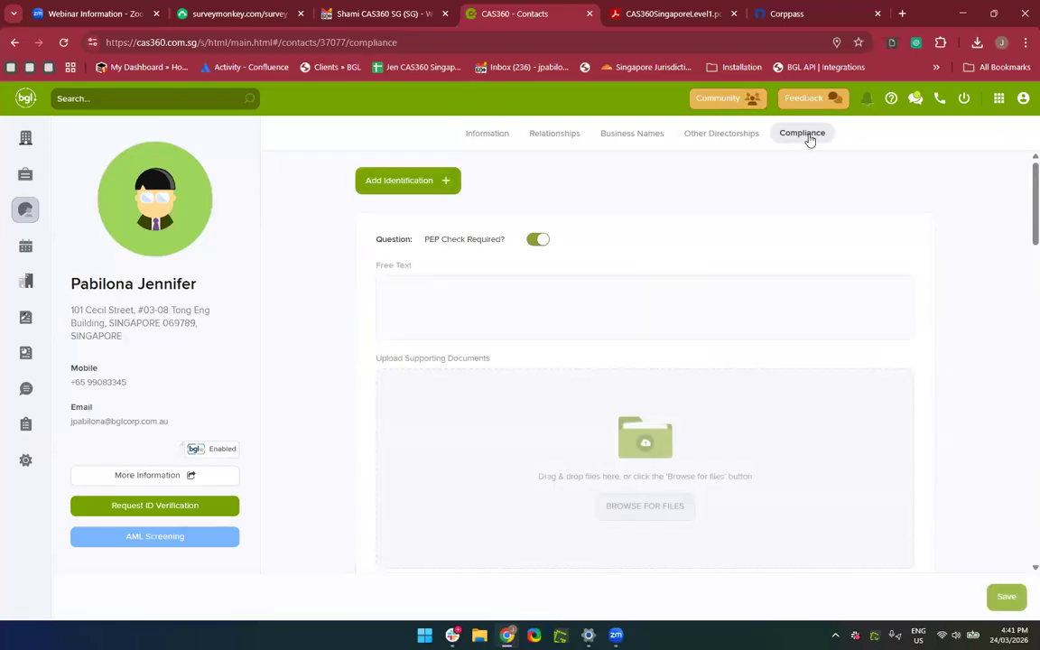
scroll(819, 167, "down", 2)
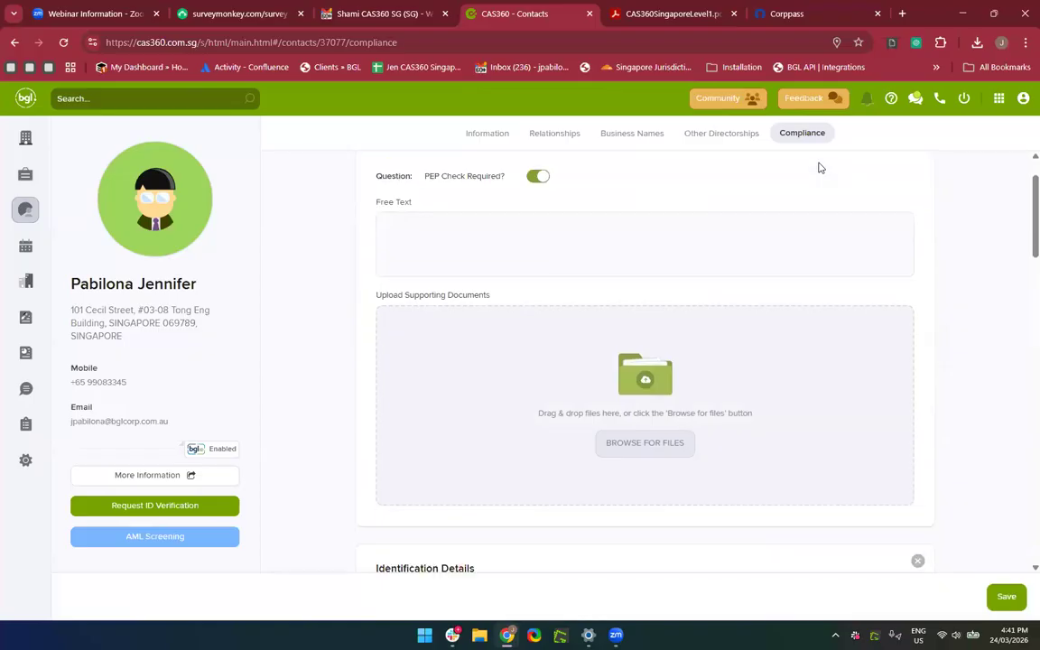
scroll(838, 329, "down", 3)
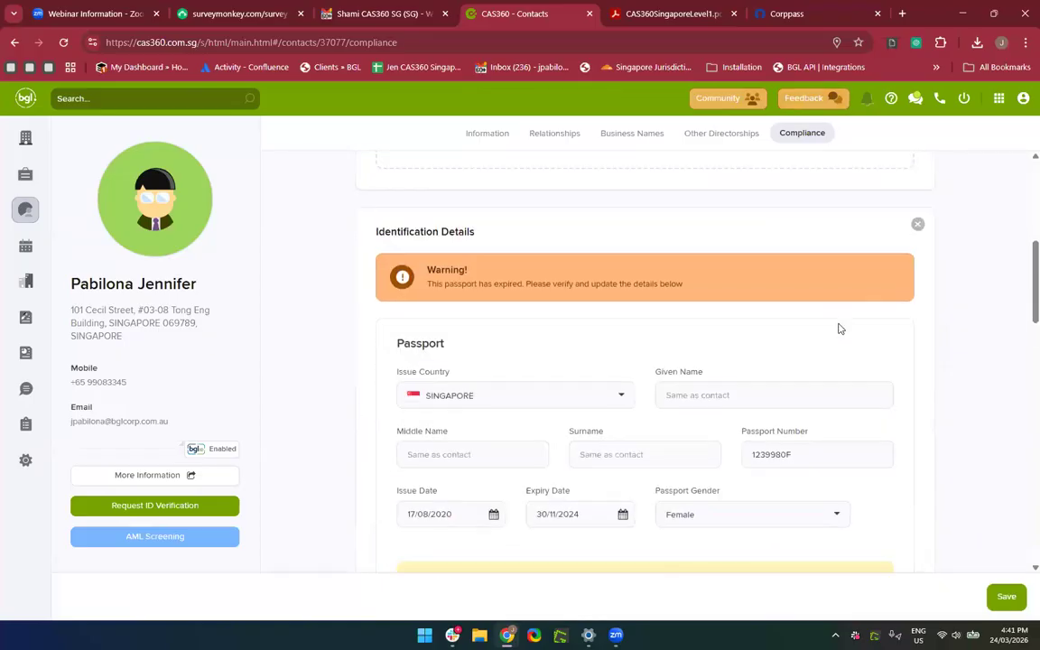
scroll(838, 329, "up", 5)
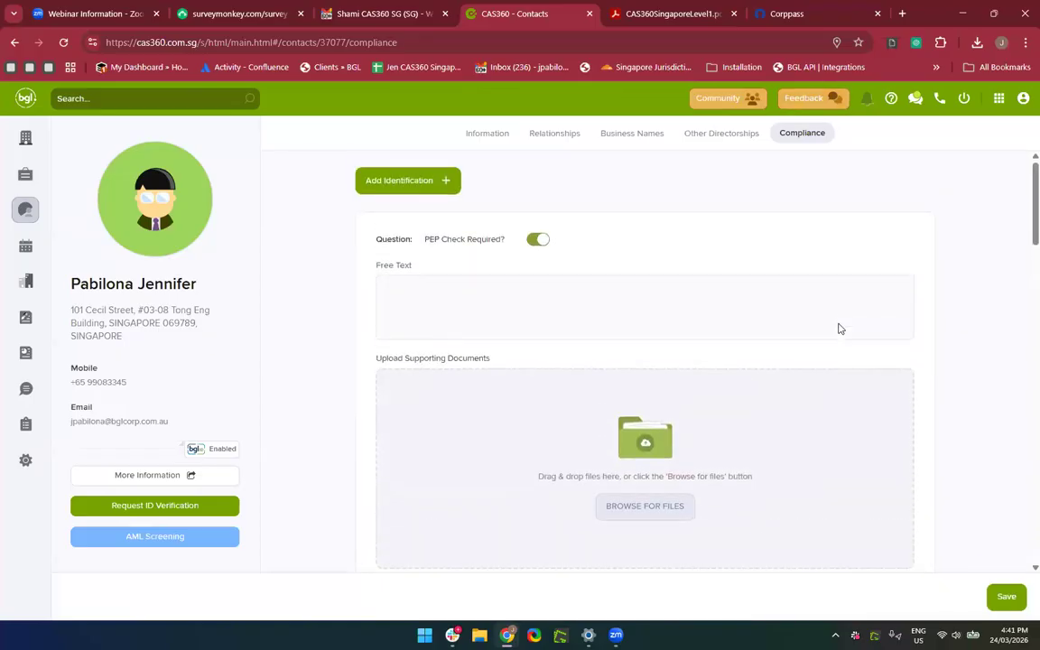
scroll(838, 329, "down", 2)
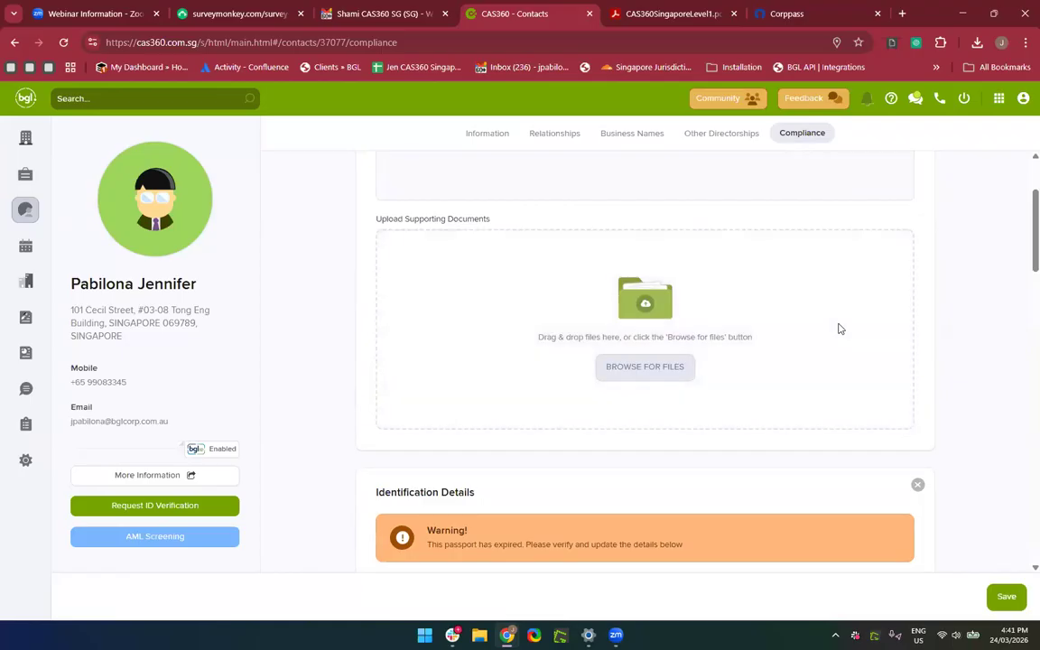
scroll(838, 329, "up", 2)
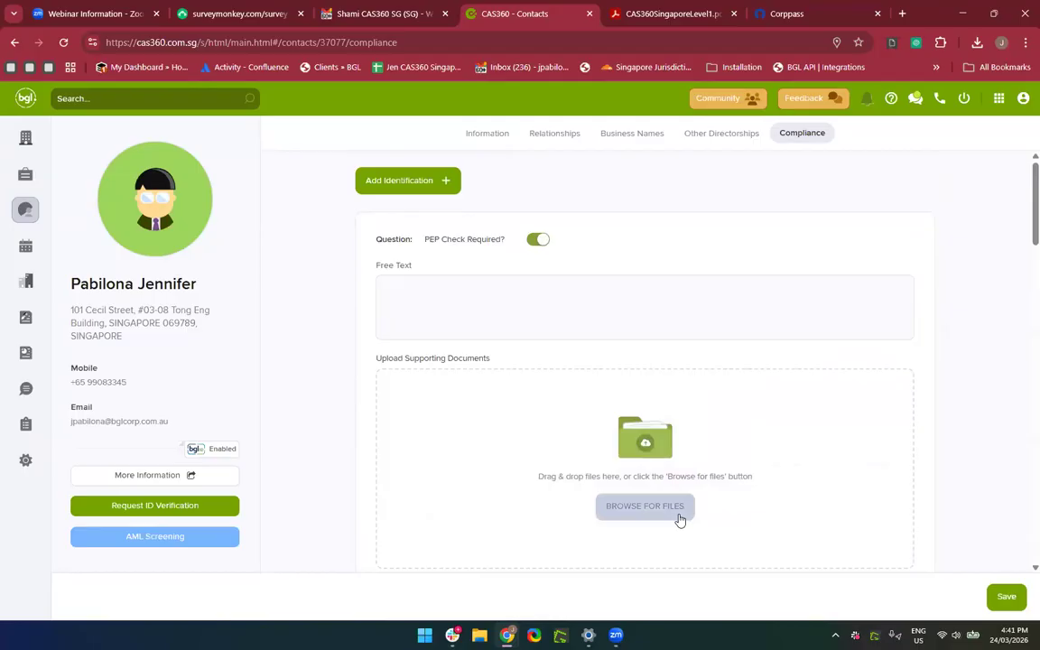
scroll(680, 521, "down", 7)
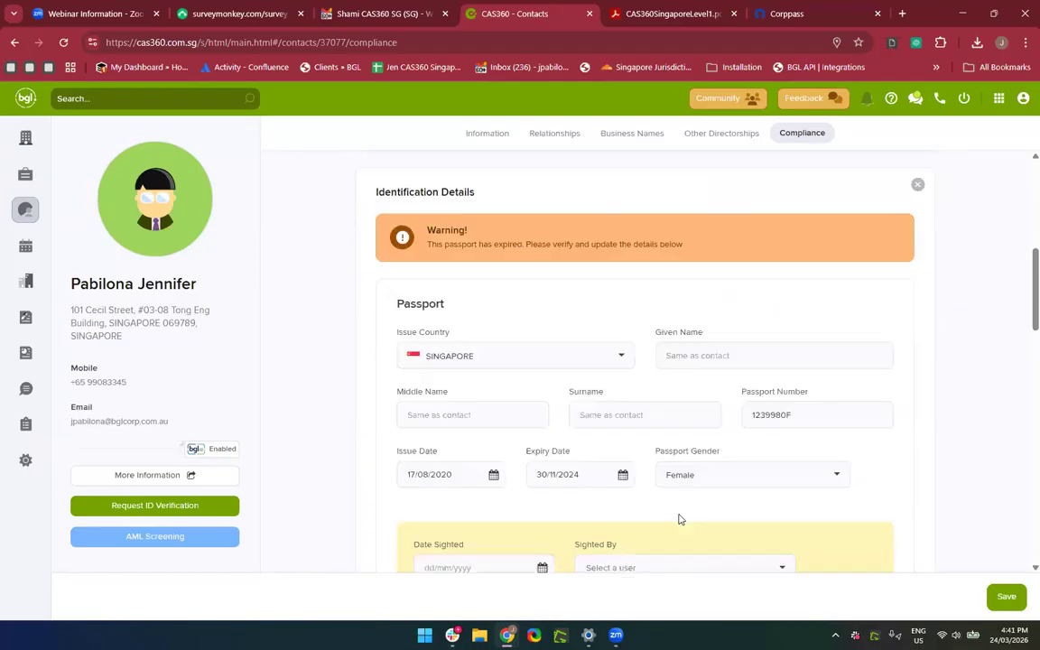
scroll(680, 521, "down", 1)
scroll(560, 471, "down", 4)
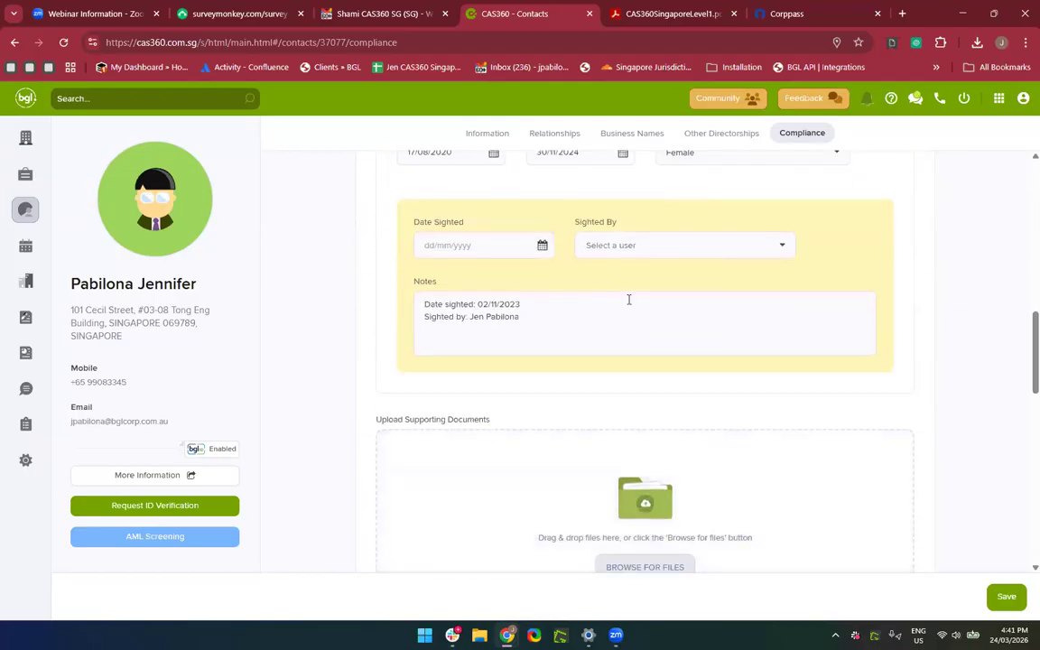
scroll(510, 334, "up", 2)
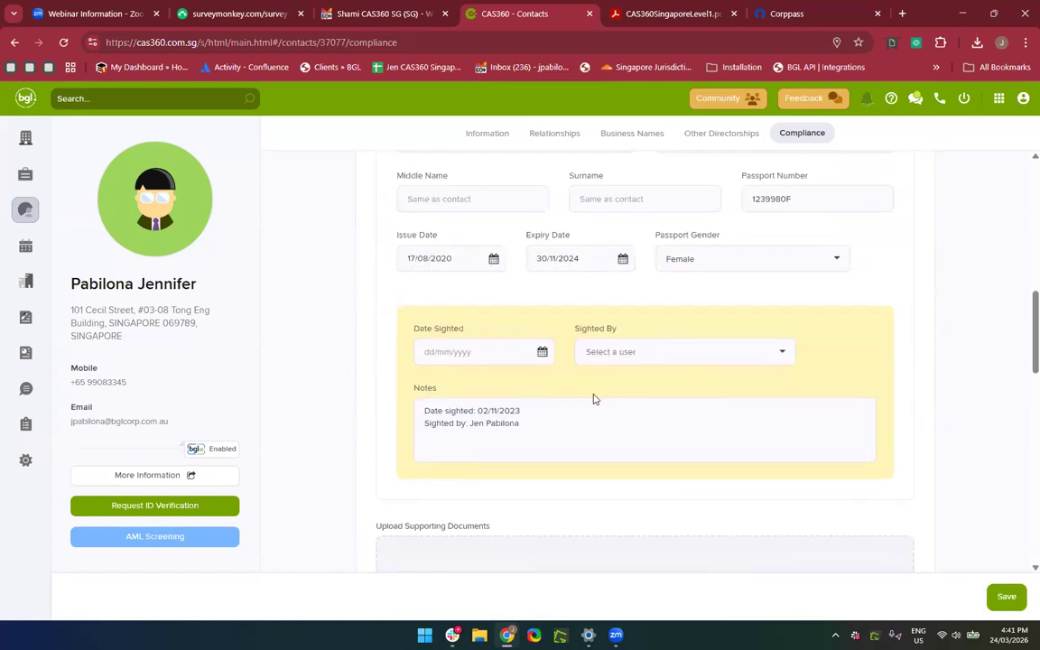
scroll(594, 398, "up", 2)
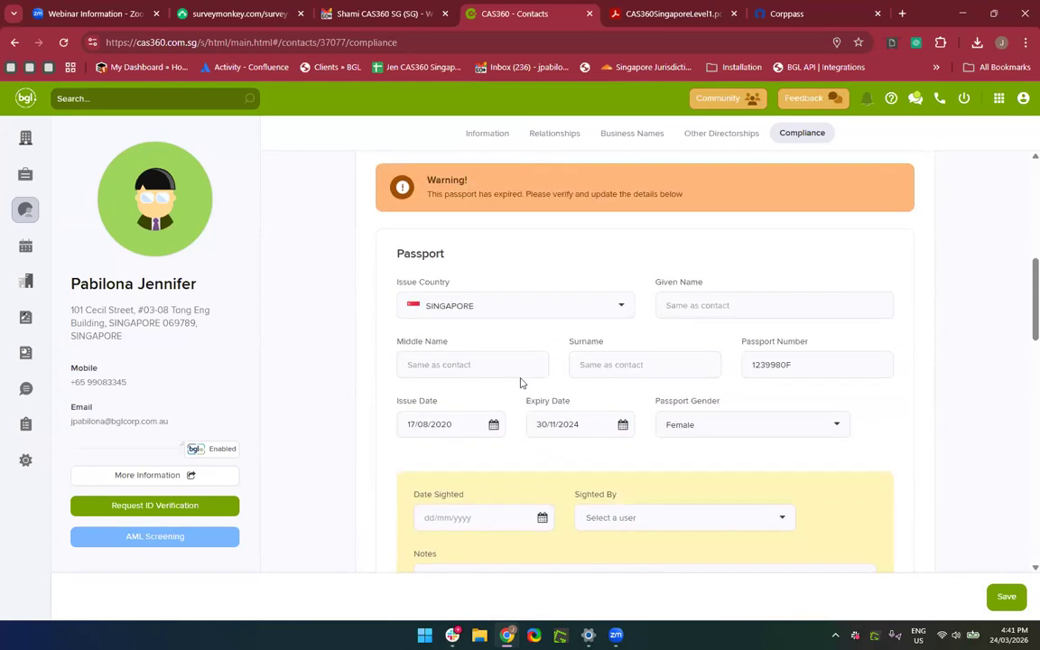
scroll(540, 229, "up", 1)
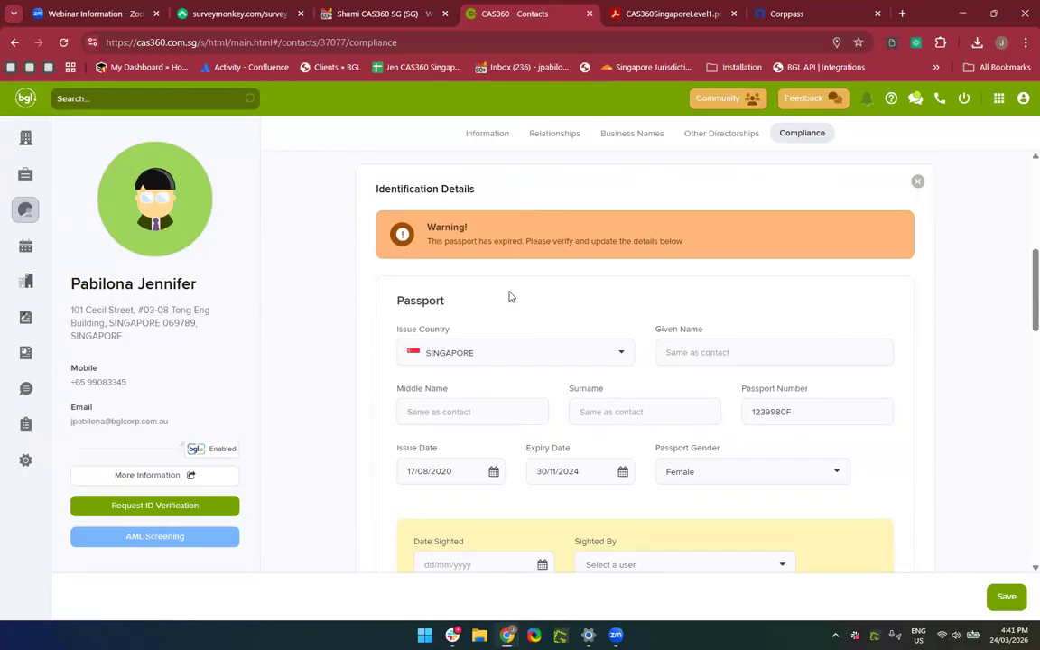
scroll(548, 295, "down", 10)
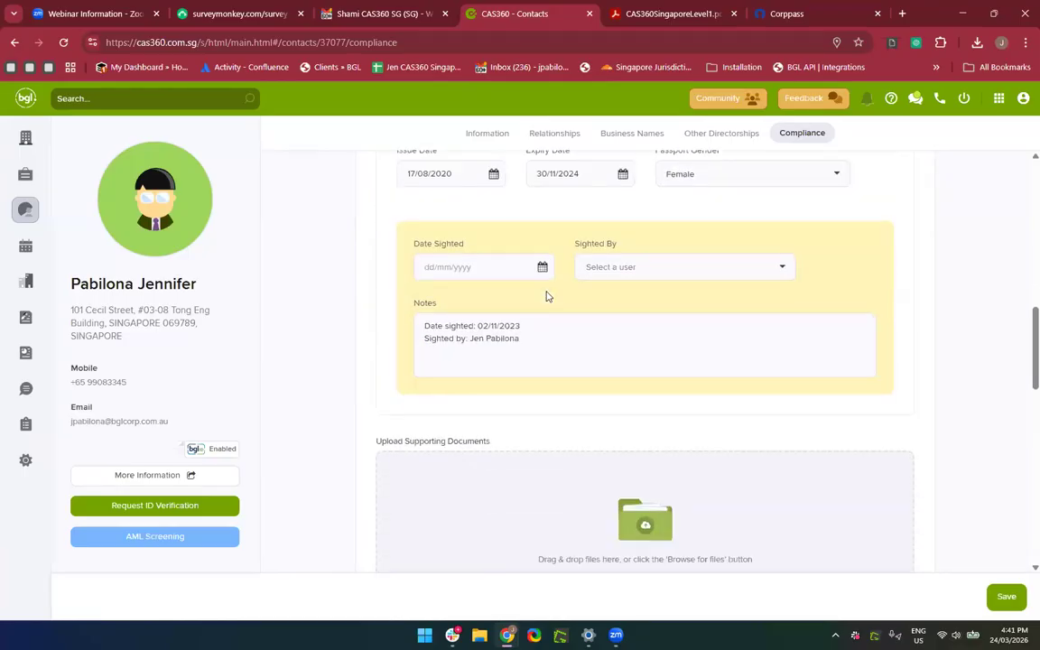
scroll(548, 296, "down", 2)
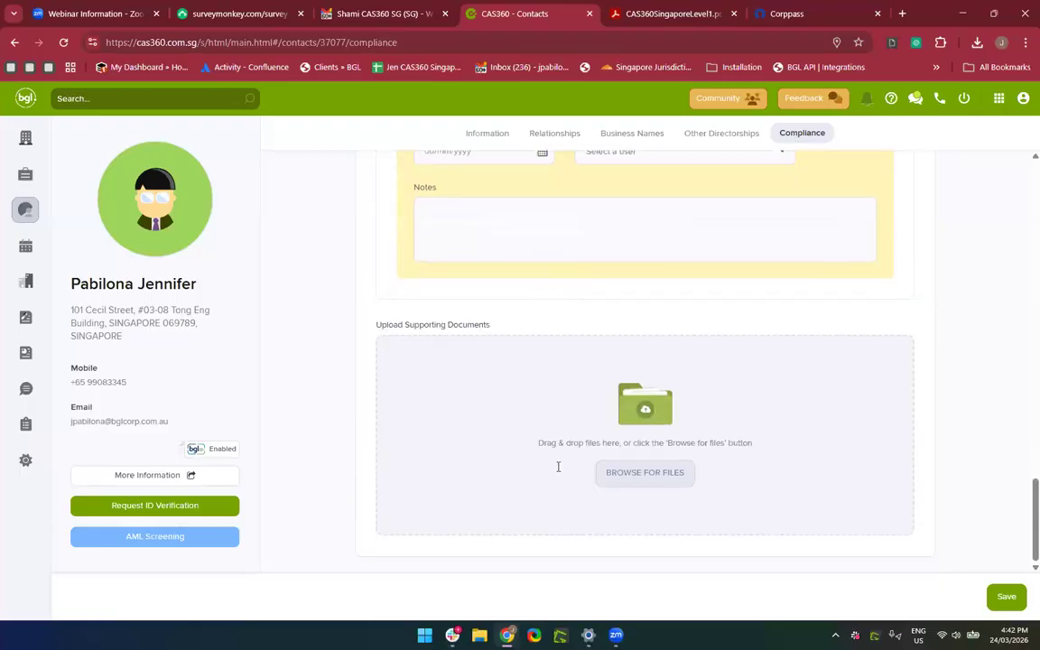
scroll(528, 507, "up", 5)
scroll(528, 507, "up", 12)
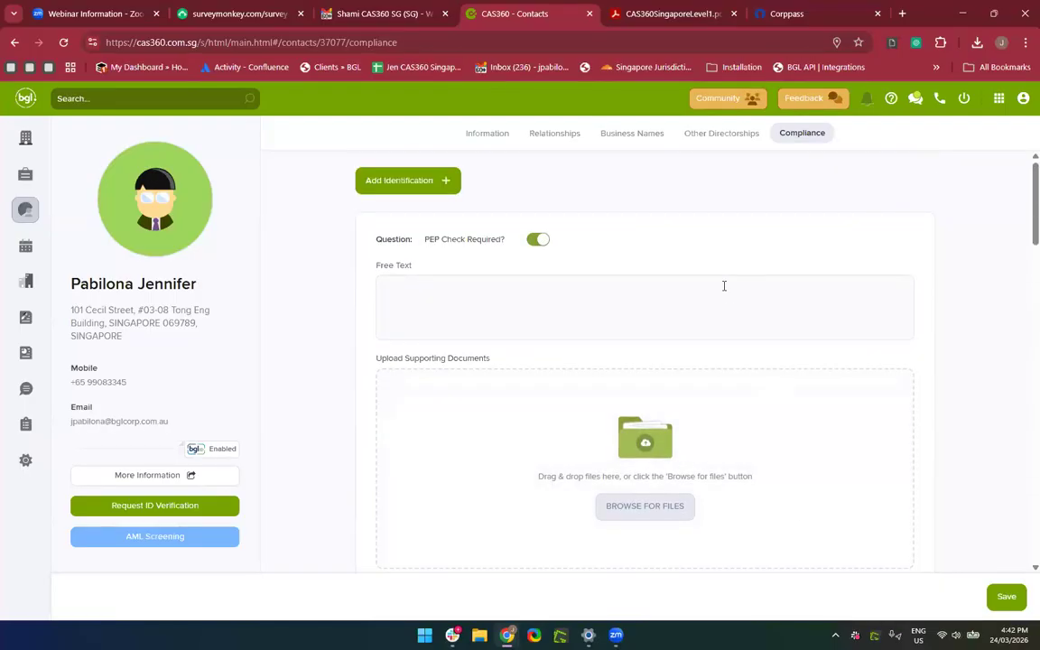
left_click(484, 134)
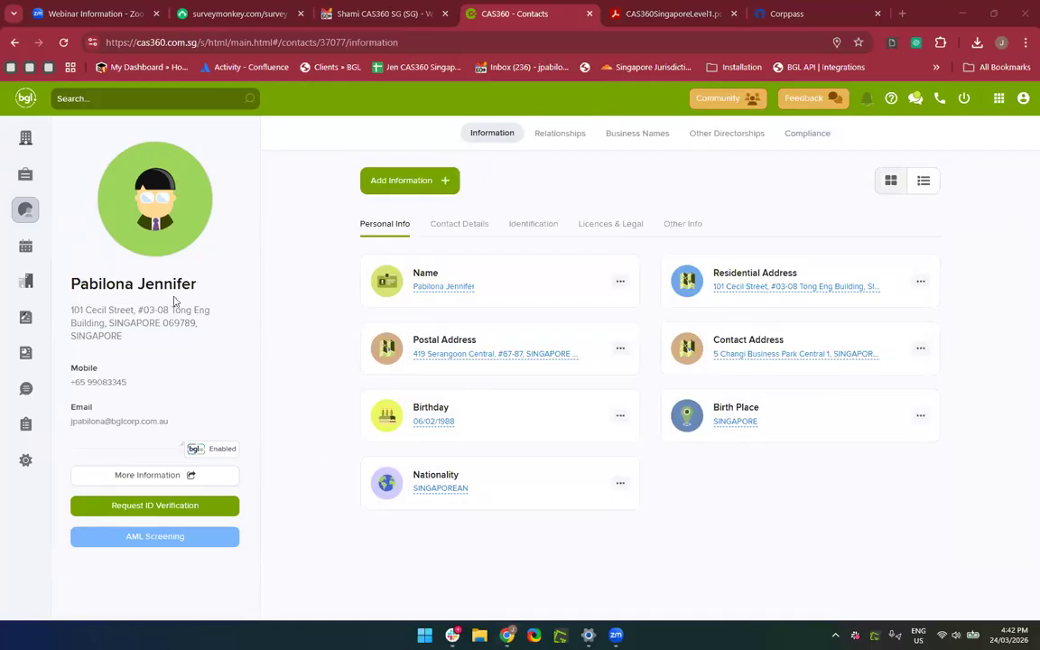
Go to Global Addresses and toggle between not-in-use and all addresses.
left_click(27, 217)
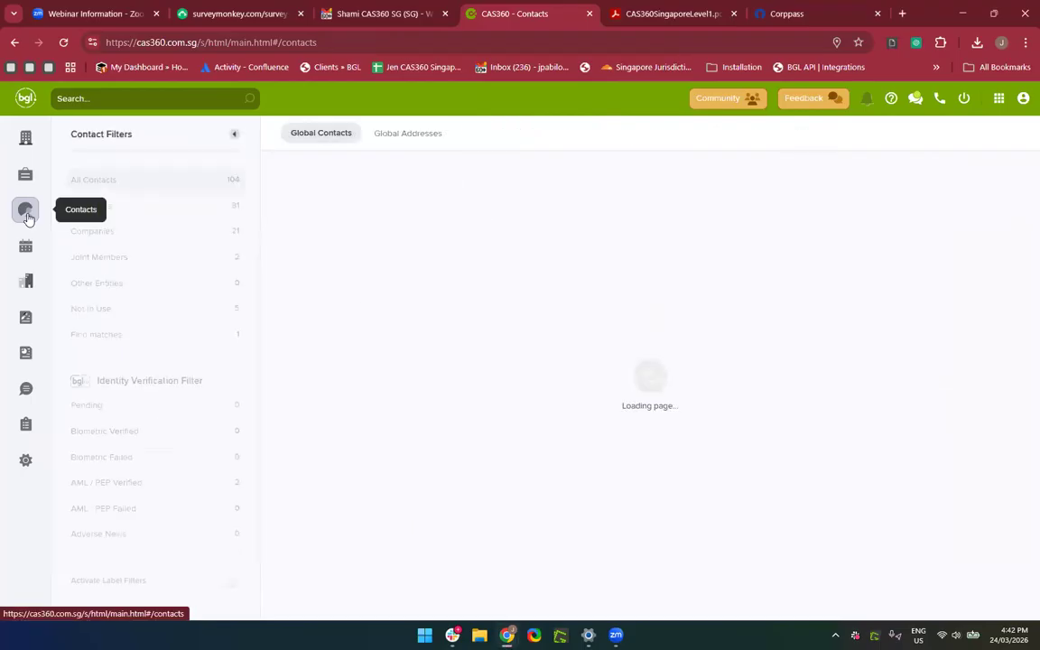
left_click(396, 144)
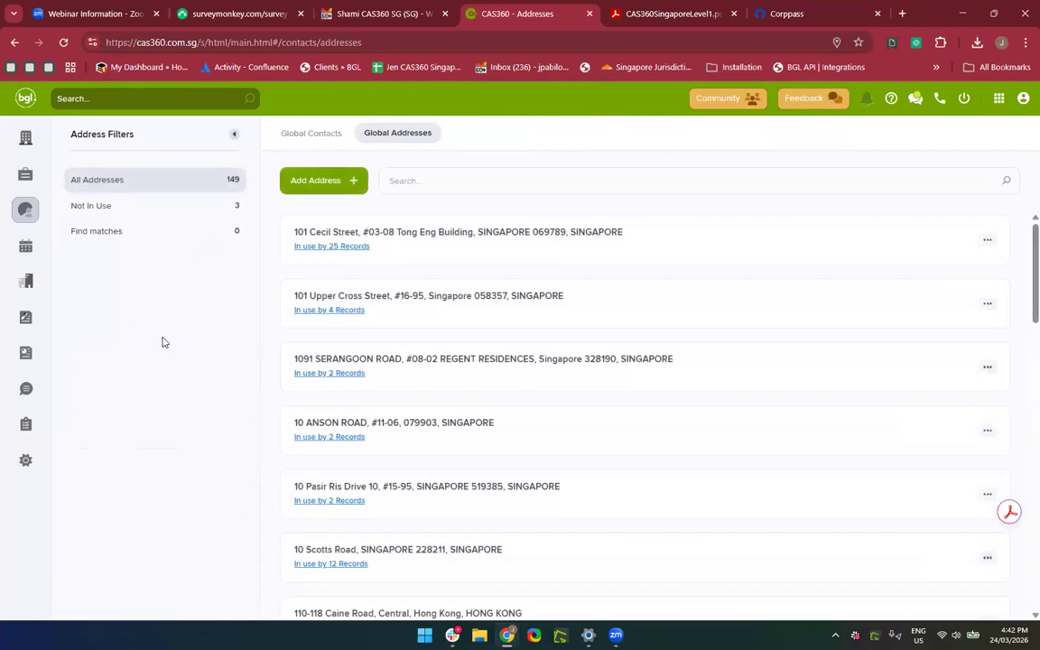
left_click(99, 207)
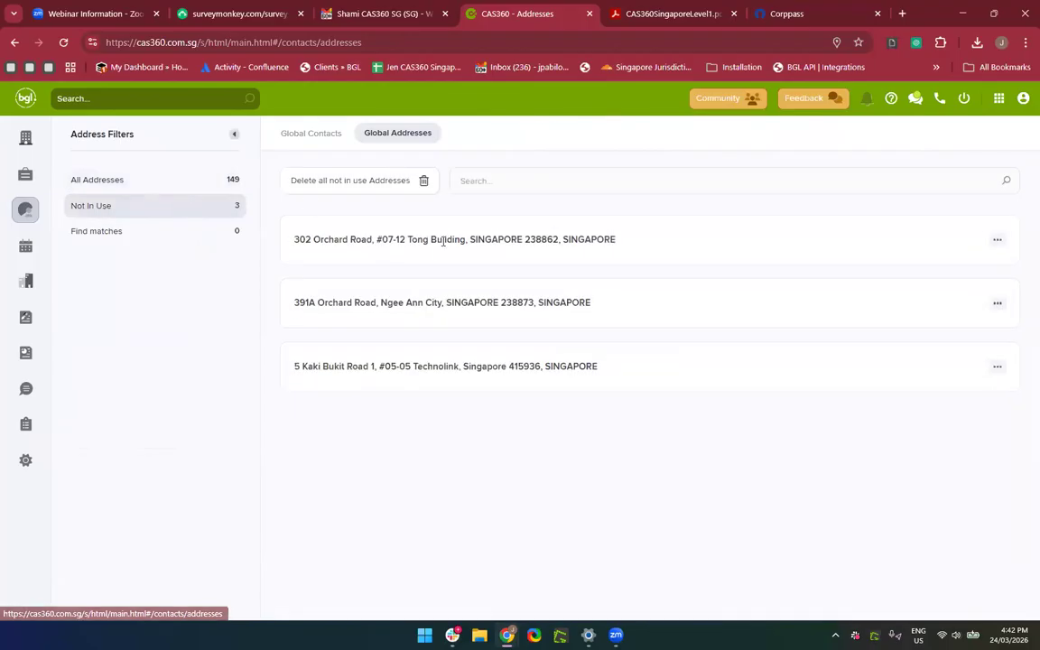
left_click(187, 184)
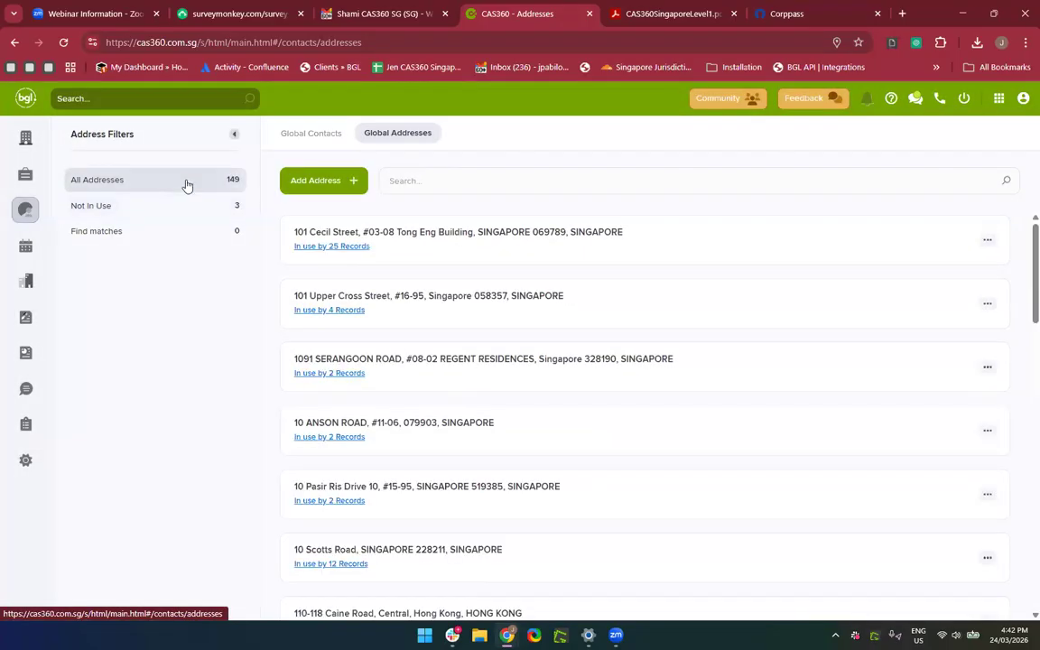
Open 101 Cecil Street's 25-record usage list and download the full usage report.
left_click(342, 250)
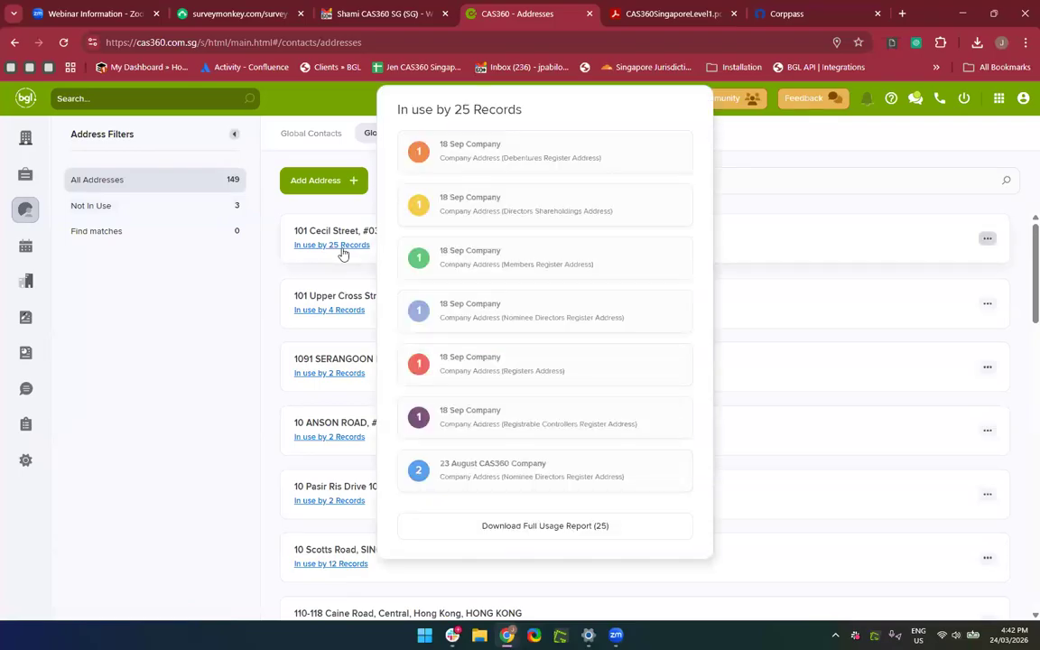
left_click(360, 243)
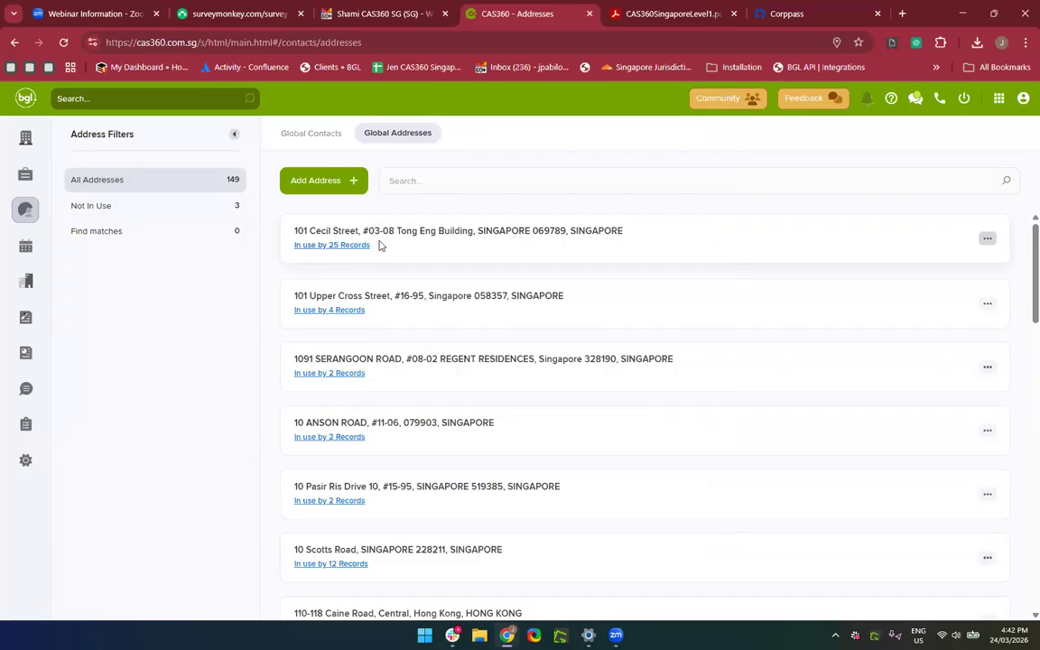
left_click(340, 246)
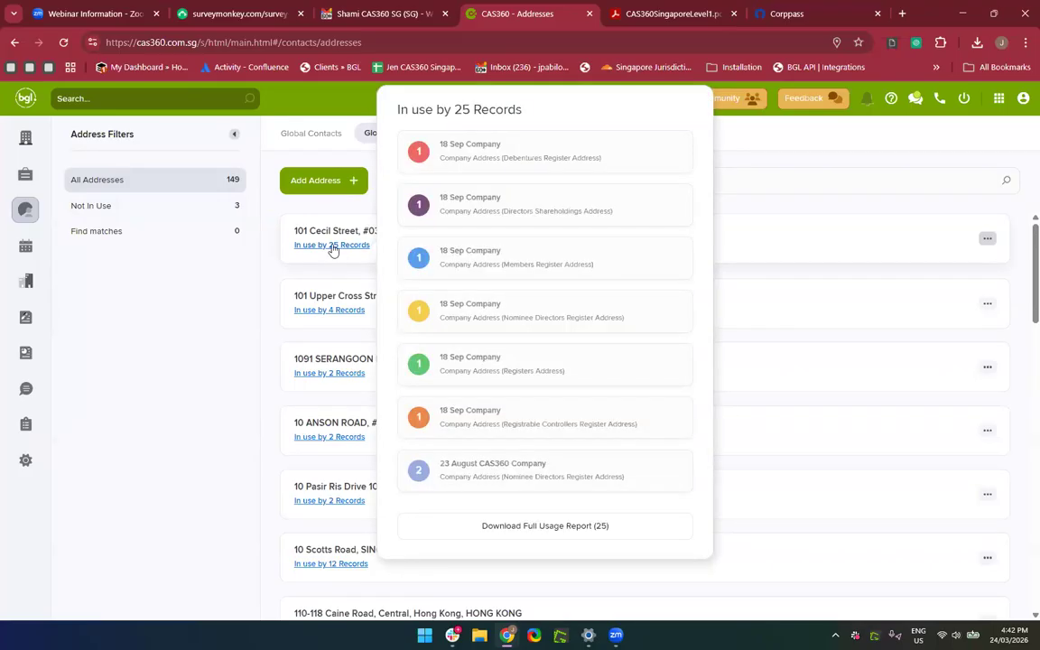
left_click(546, 526)
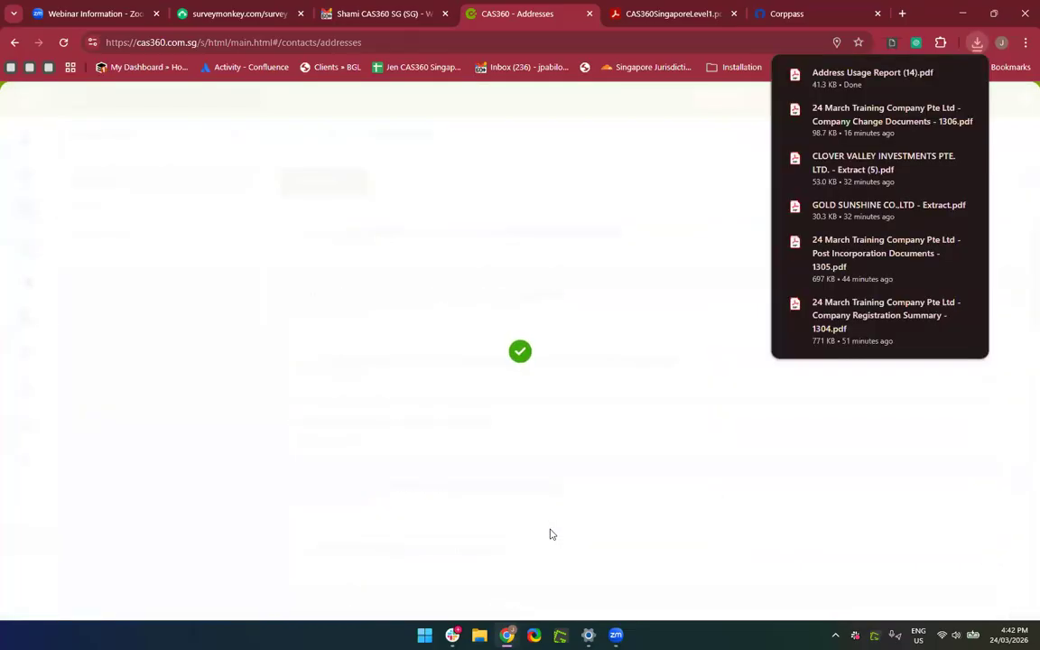
Open the downloaded Address Usage Report PDF, scroll through it, and close Acrobat.
left_click(867, 78)
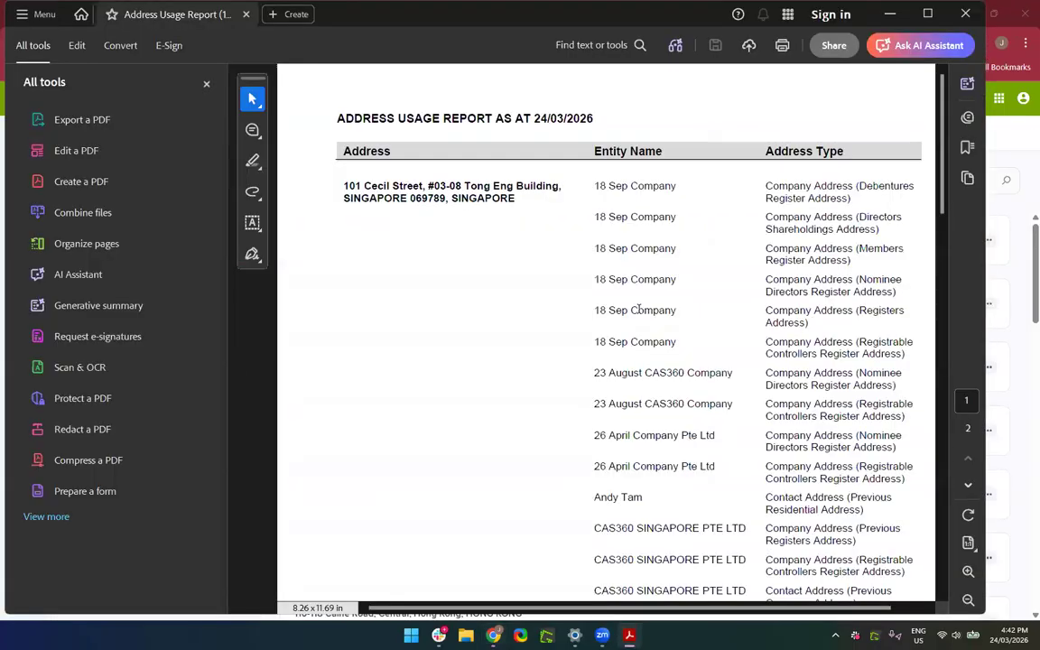
scroll(639, 310, "right", 1)
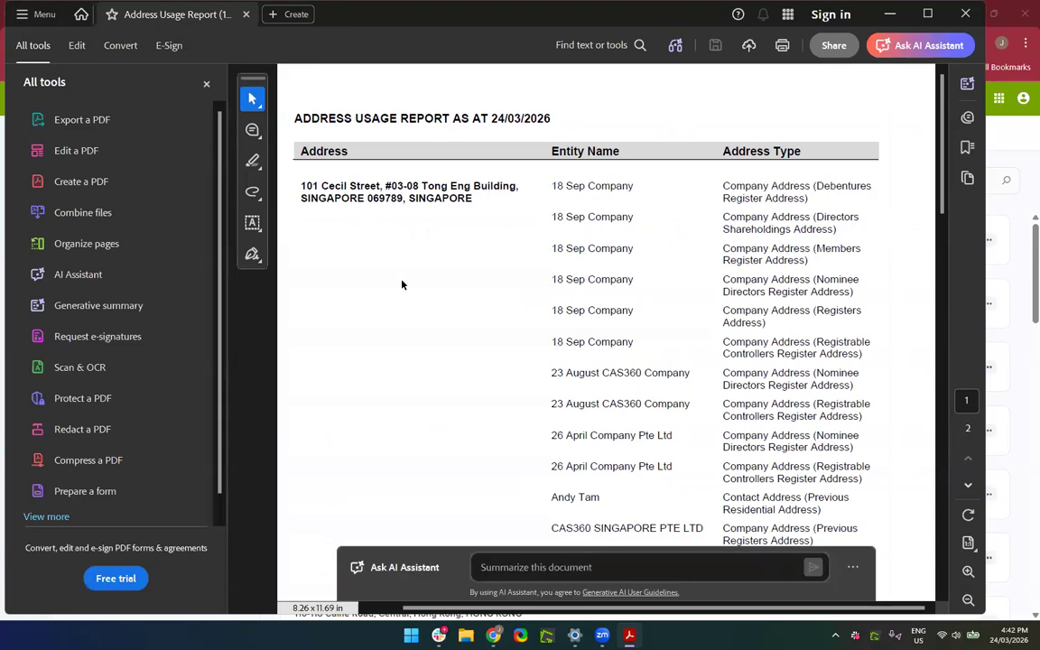
scroll(401, 284, "down", 2)
scroll(401, 284, "up", 1)
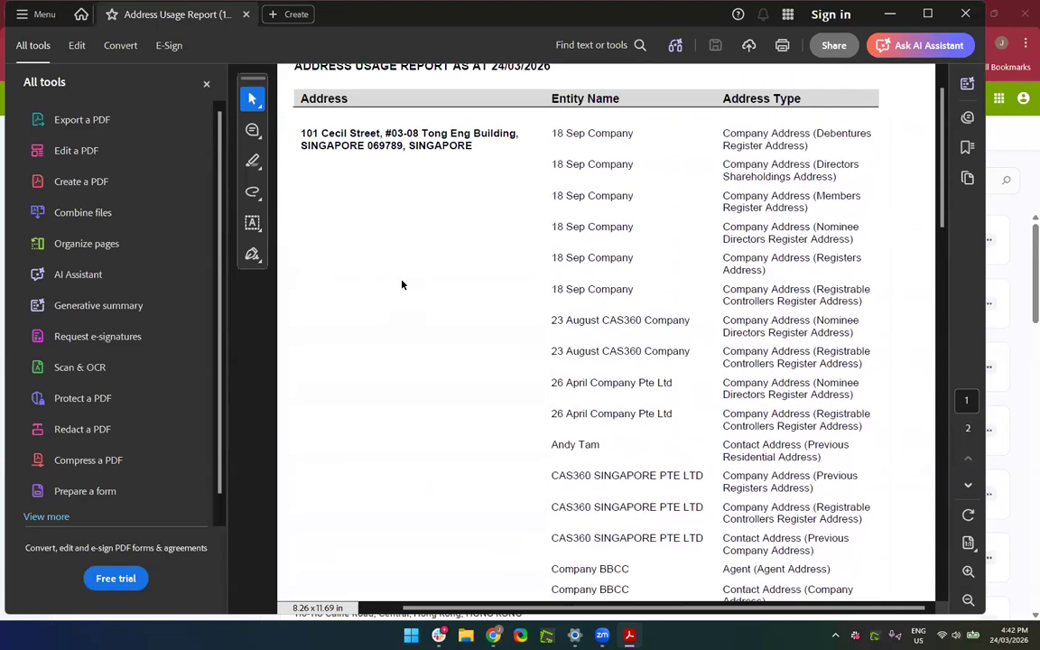
scroll(402, 285, "up", 1)
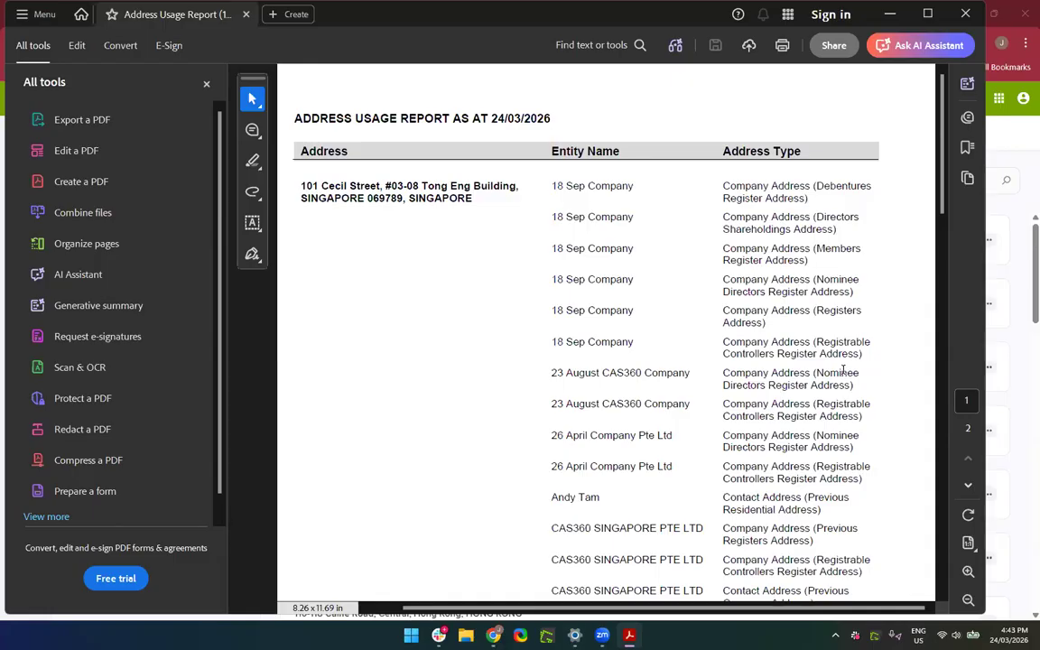
scroll(859, 187, "down", 10)
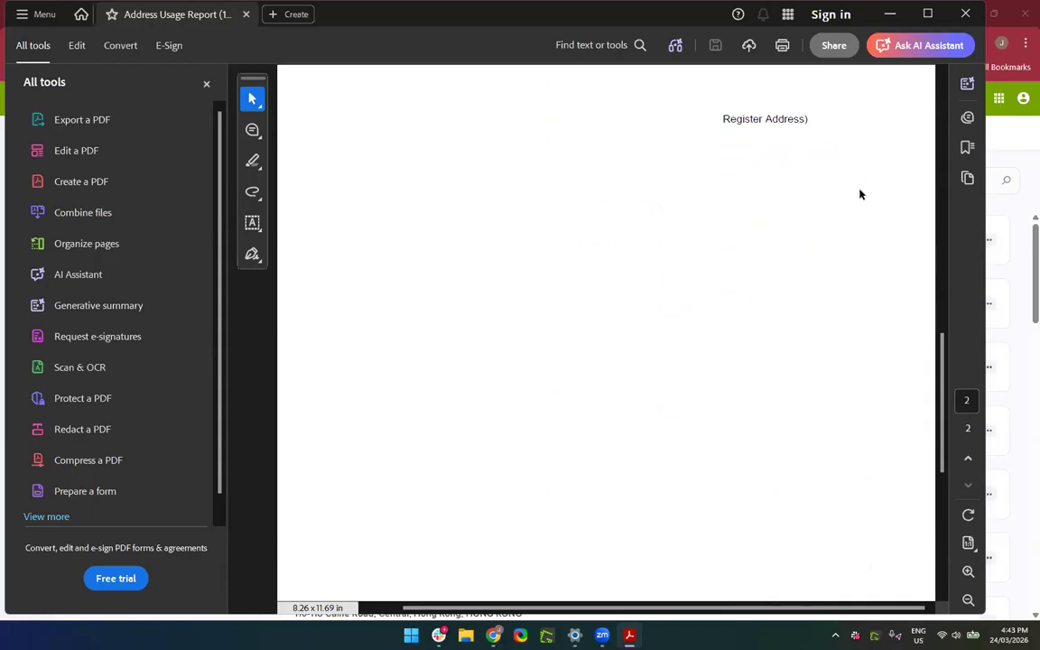
scroll(858, 188, "up", 10)
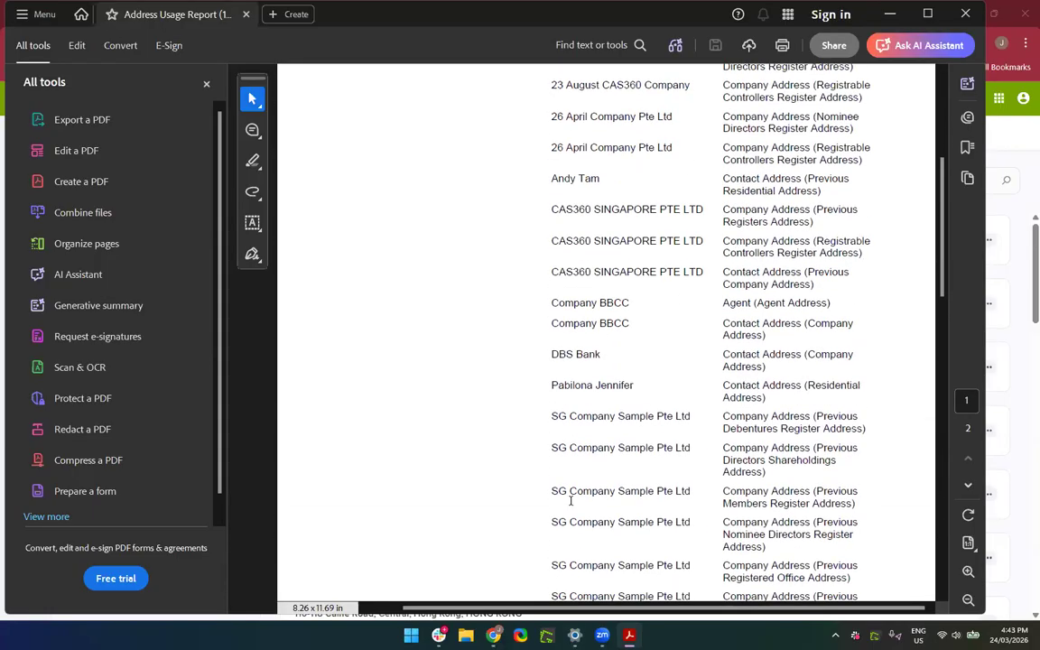
scroll(570, 497, "up", 3)
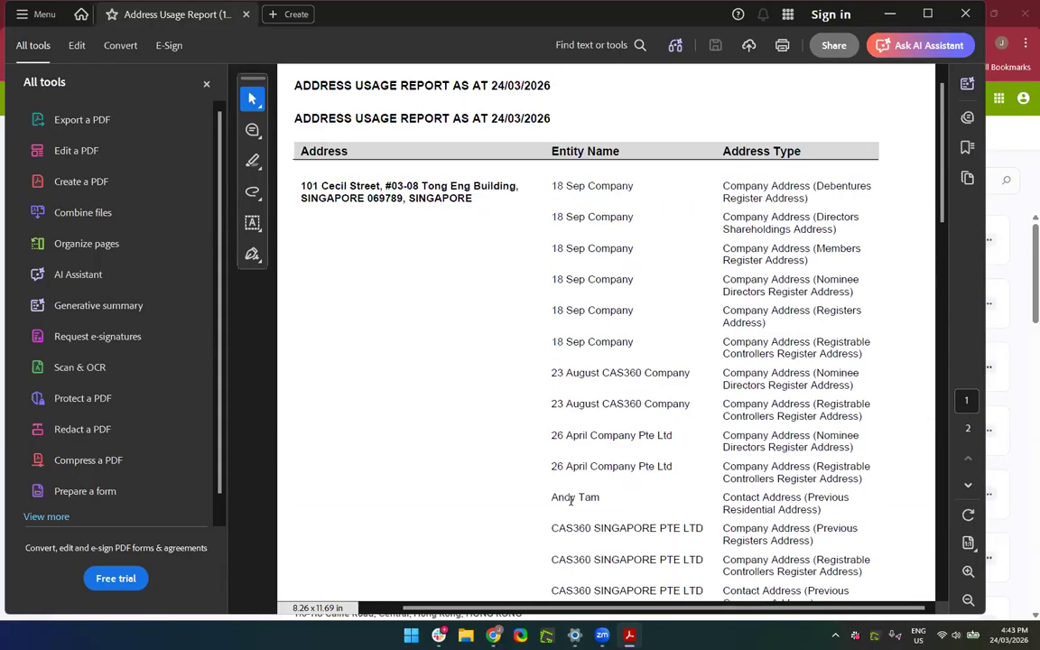
left_click(965, 14)
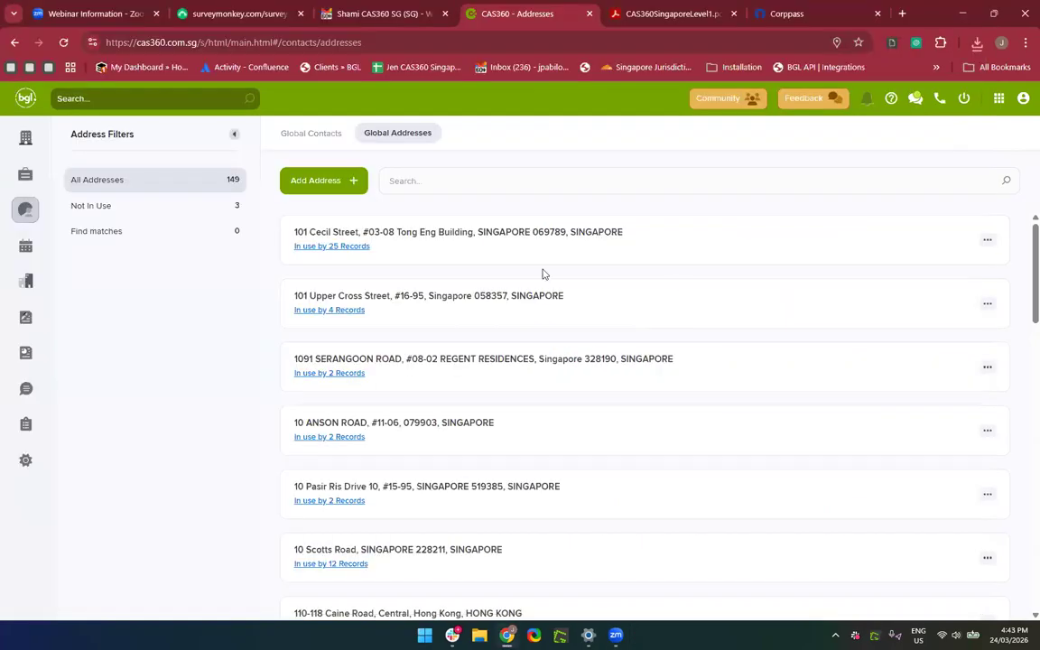
left_click(343, 246)
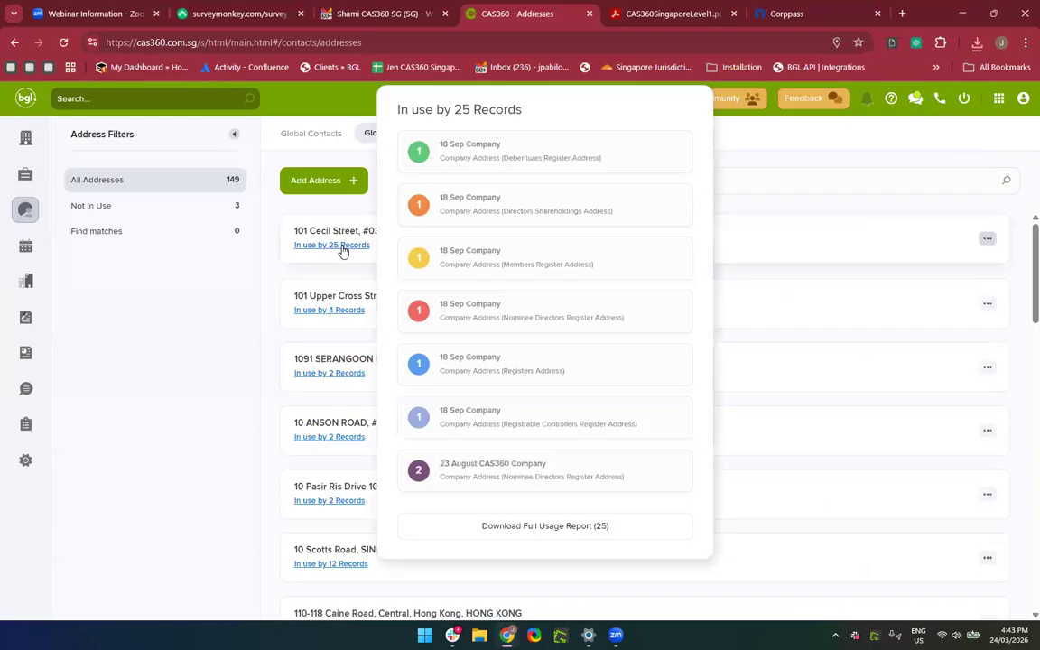
left_click(341, 373)
scroll(343, 379, "down", 10)
scroll(341, 381, "down", 15)
scroll(341, 381, "up", 5)
scroll(341, 381, "up", 5)
left_click(325, 240)
left_click(964, 252)
scroll(785, 322, "up", 3)
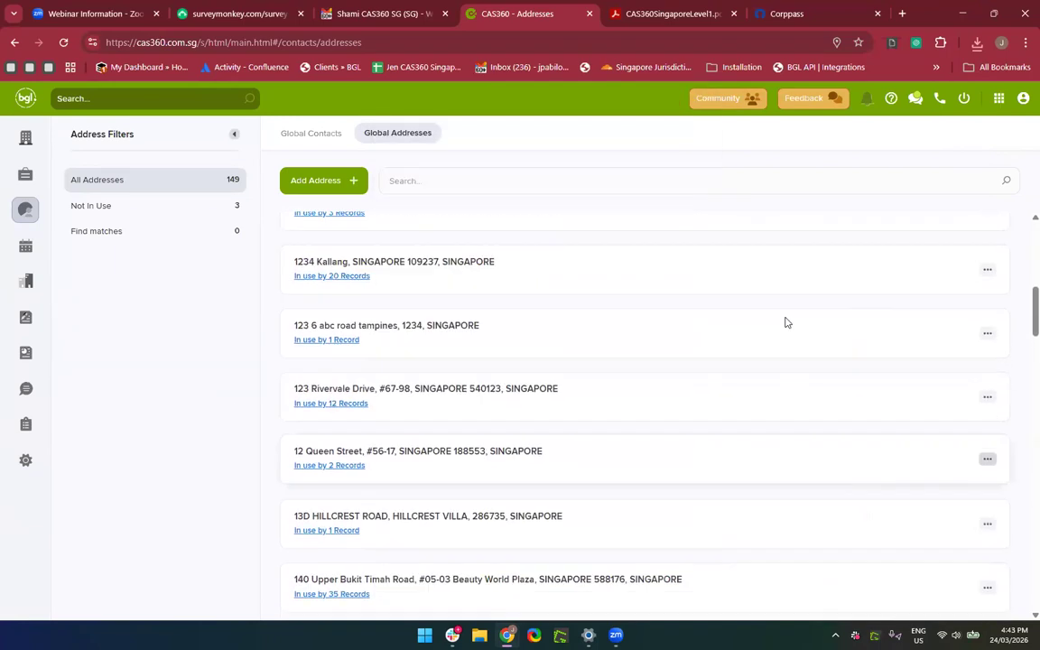
scroll(406, 260, "up", 1)
scroll(414, 258, "up", 4)
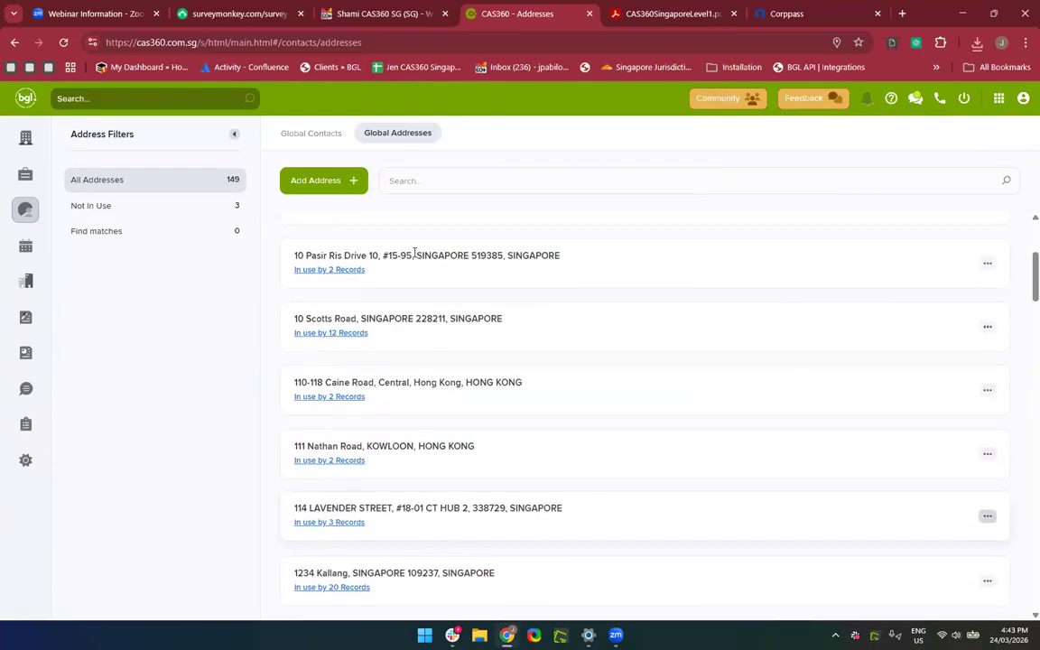
scroll(620, 261, "up", 3)
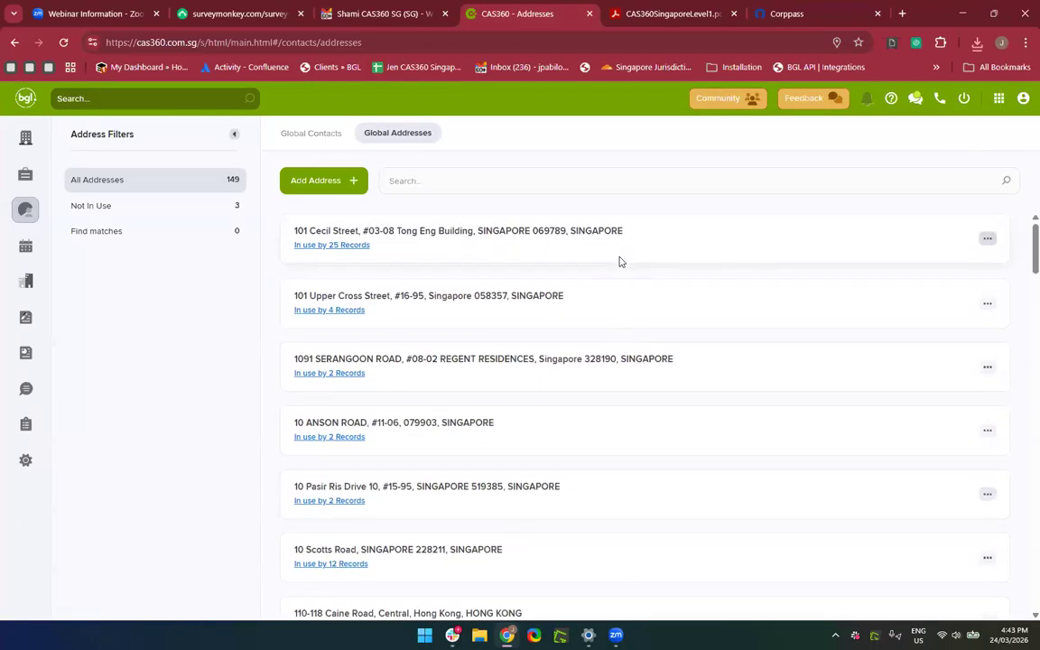
left_click(987, 240)
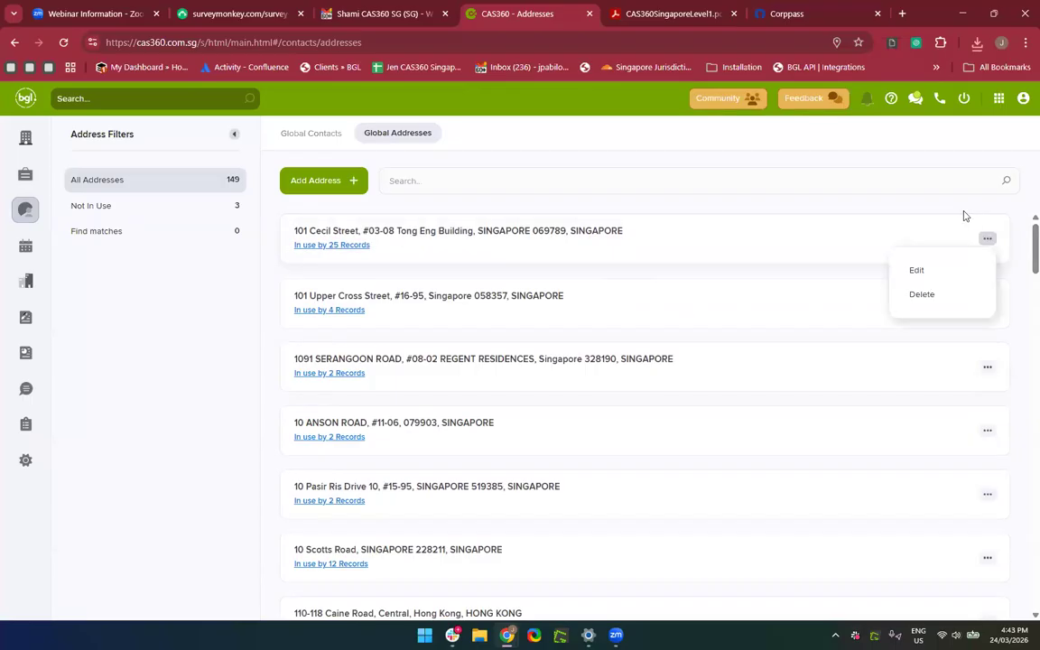
left_click(919, 282)
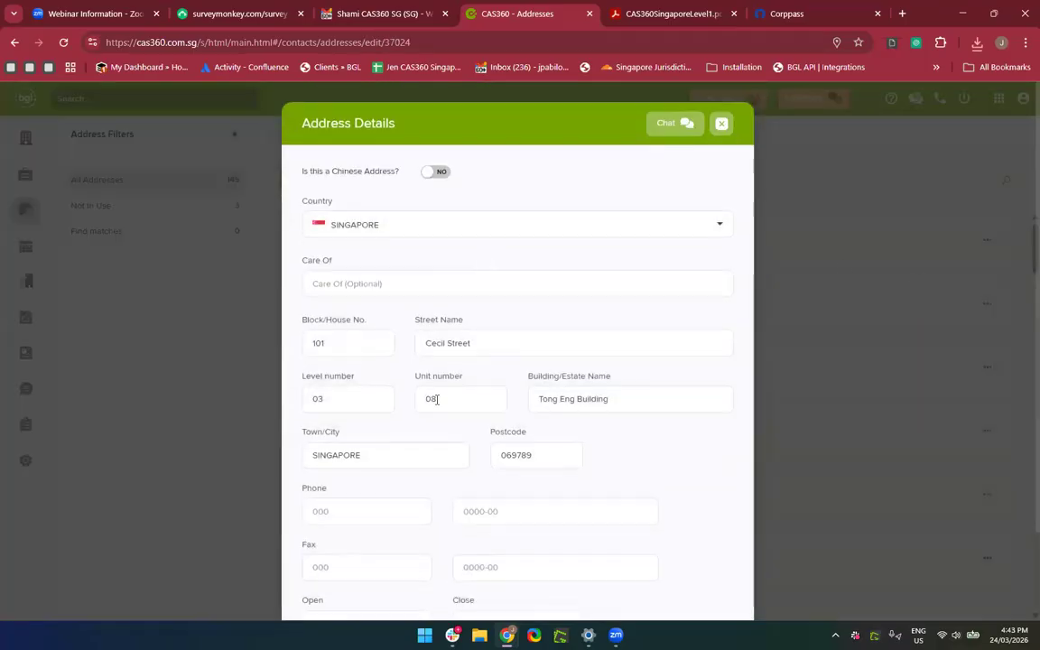
scroll(393, 241, "down", 2)
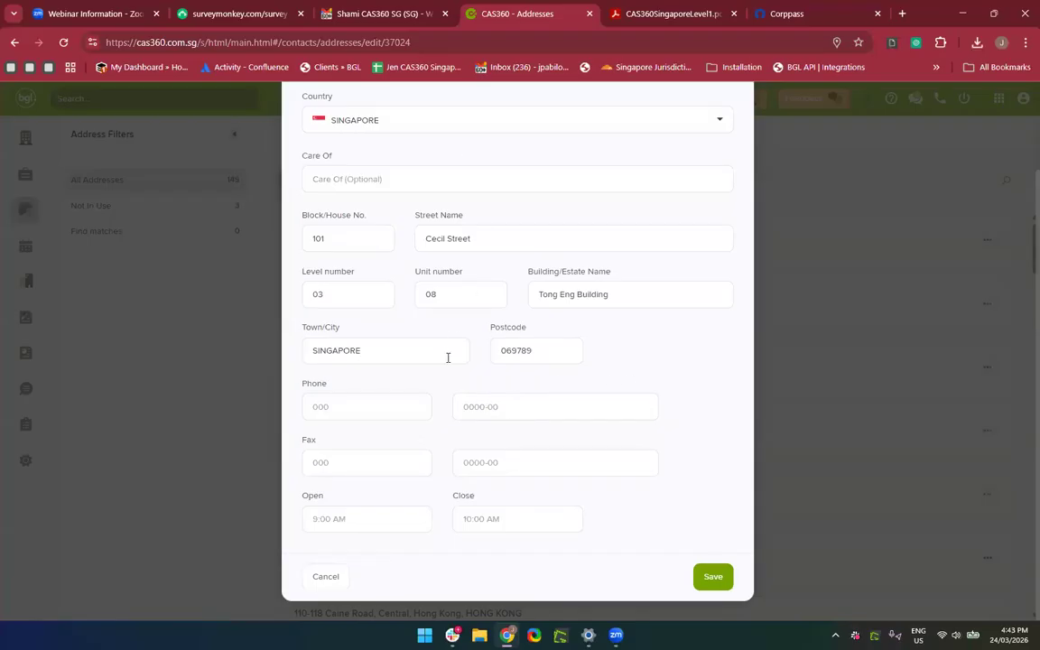
scroll(448, 357, "up", 2)
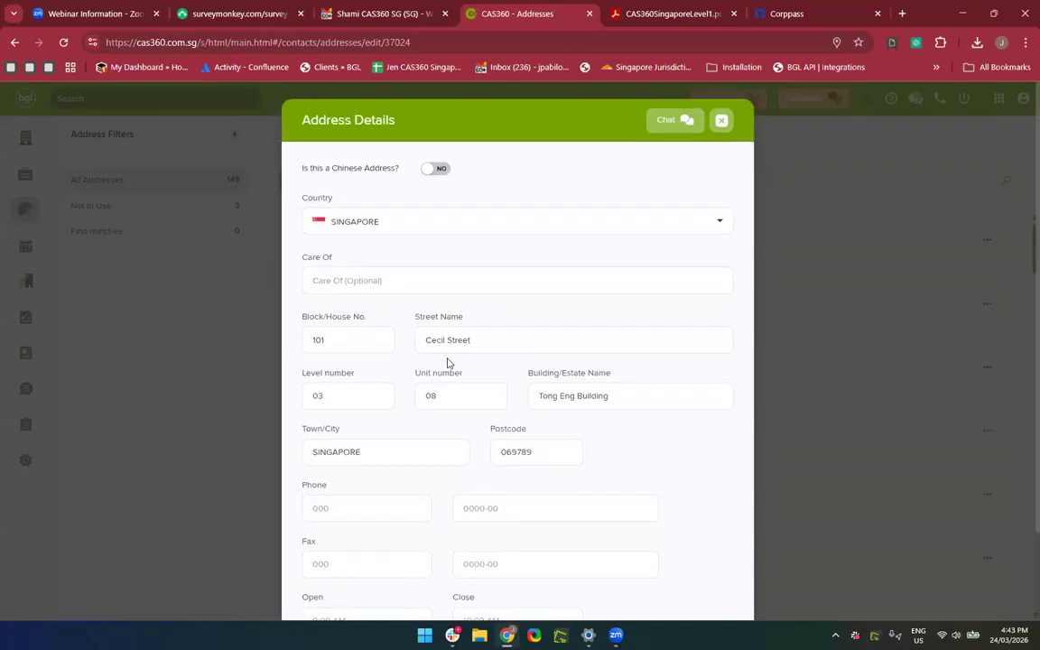
scroll(447, 361, "down", 1)
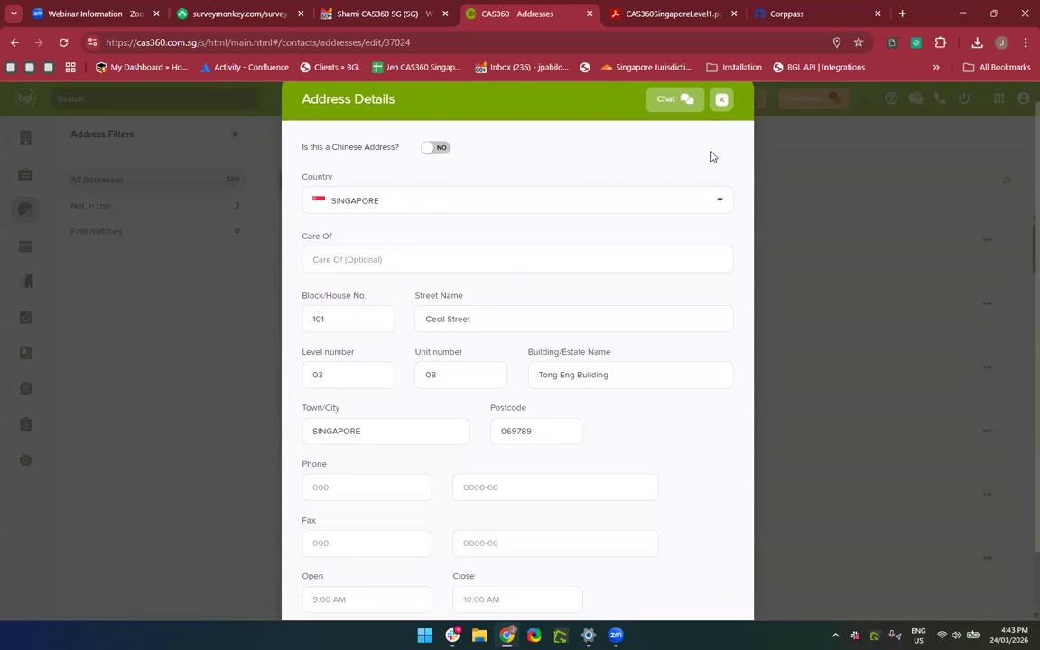
left_click(722, 100)
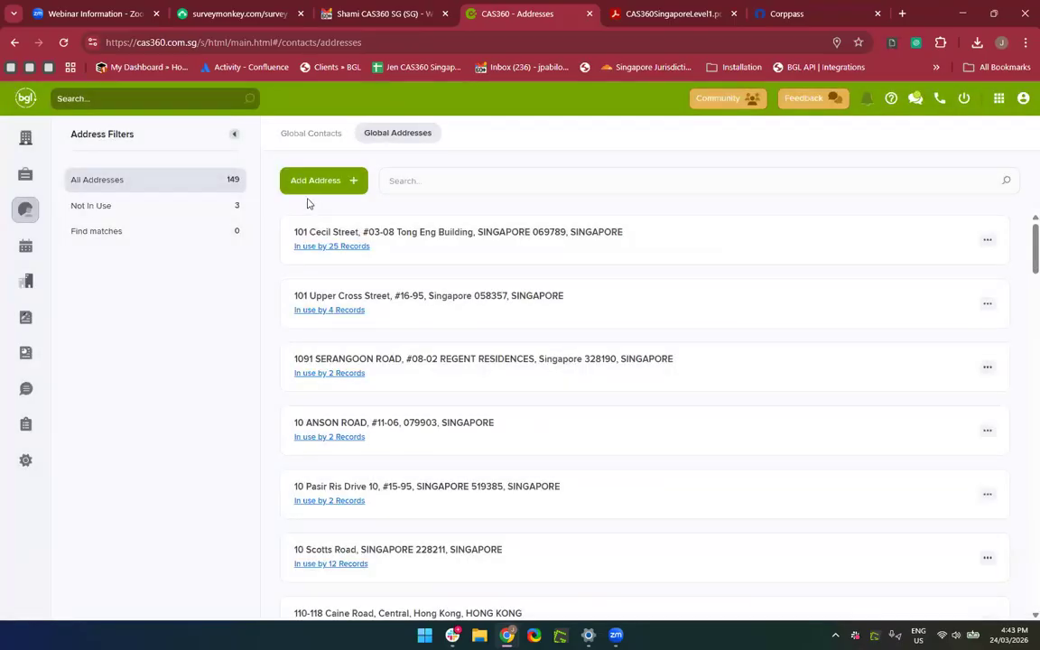
Start a new global address, trying countries Malaysia, Andorra, then Australia.
left_click(316, 181)
left_click(388, 223)
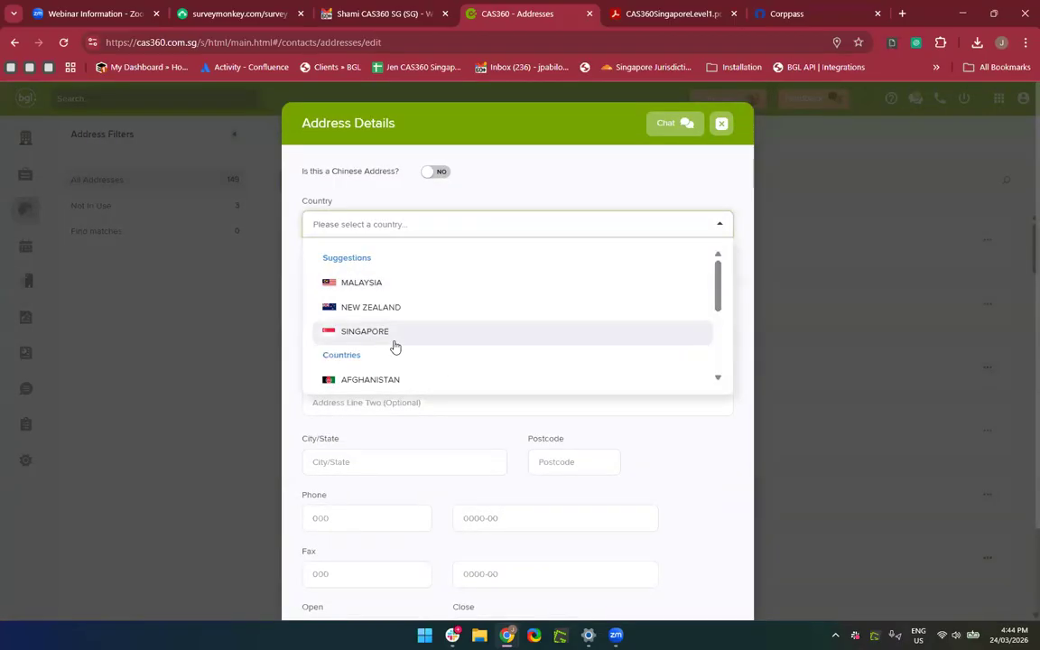
left_click(360, 283)
scroll(398, 390, "down", 2)
scroll(398, 390, "up", 2)
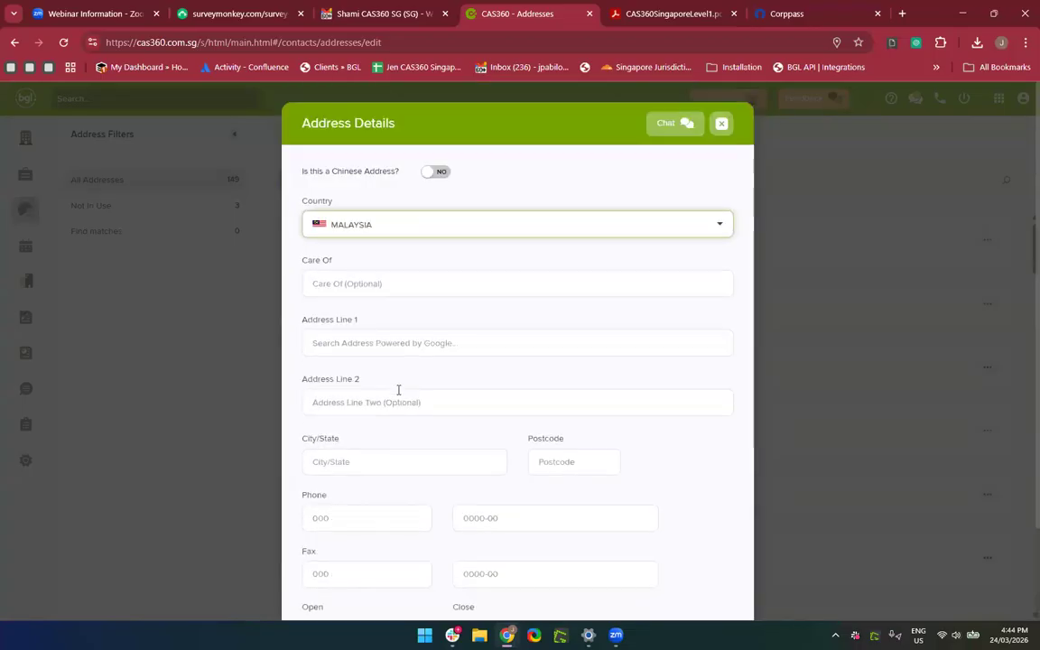
left_click(362, 224)
scroll(365, 325, "down", 2)
left_click(367, 323)
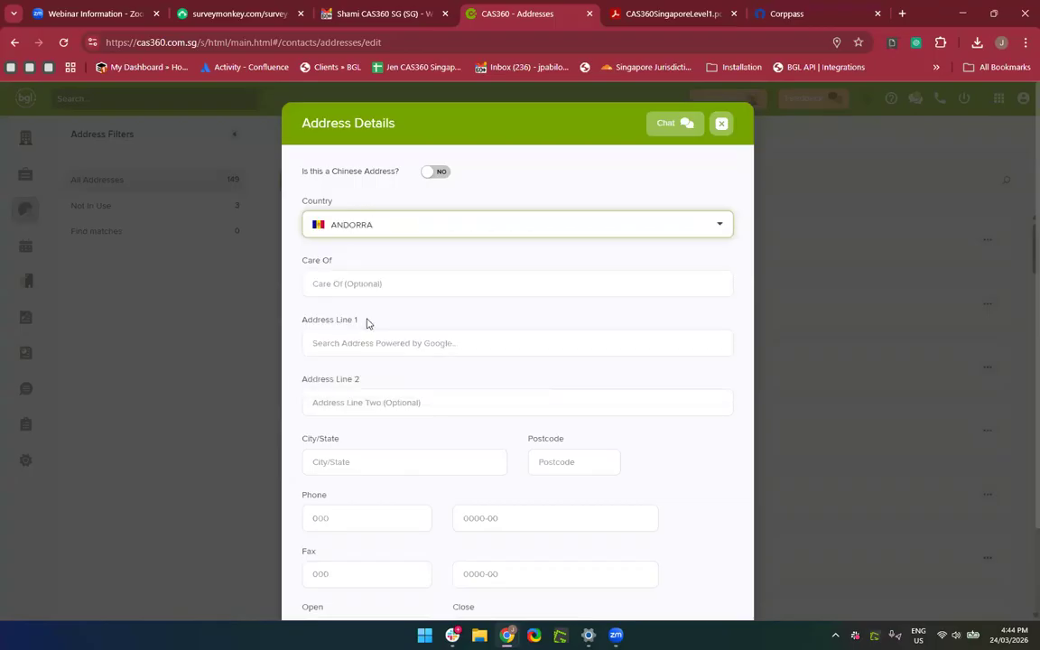
left_click(390, 225)
scroll(395, 297, "up", 3)
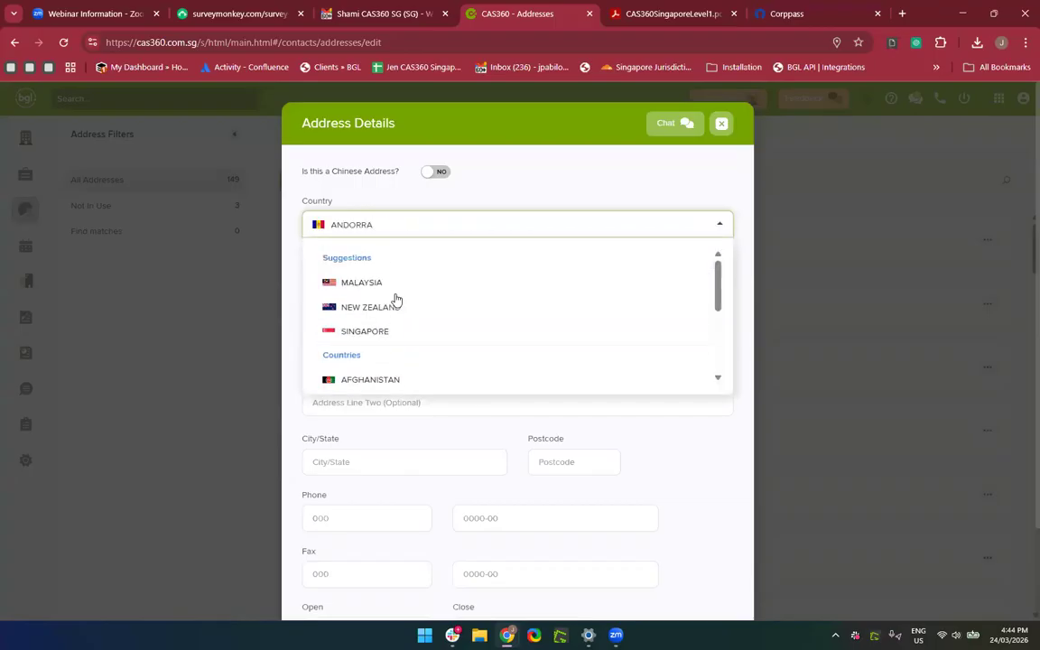
scroll(395, 298, "down", 1)
type("Austr")
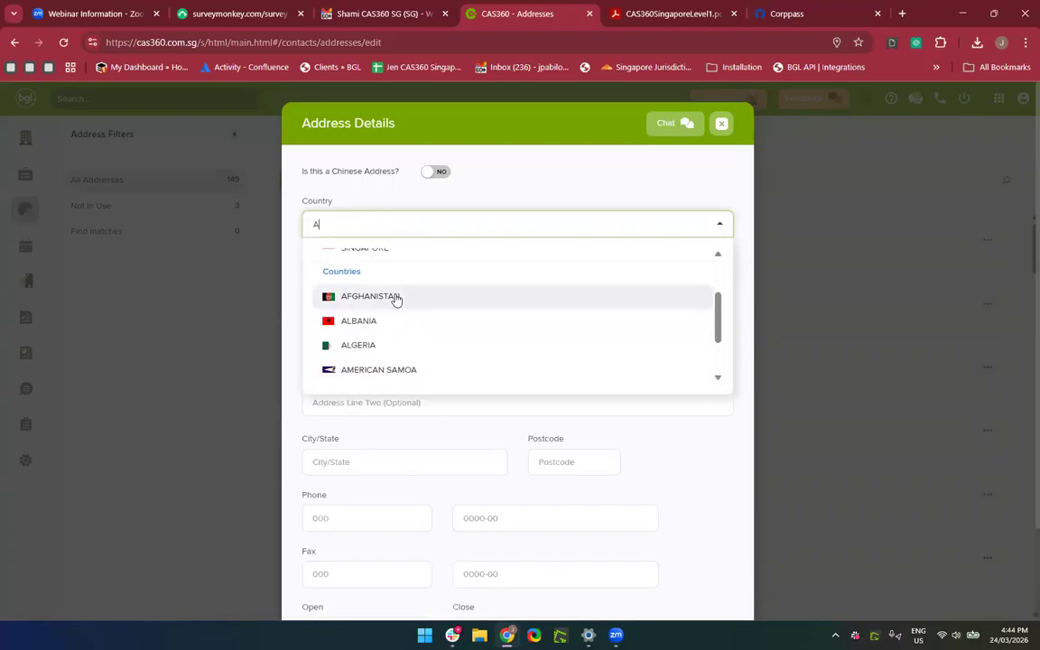
left_click(387, 314)
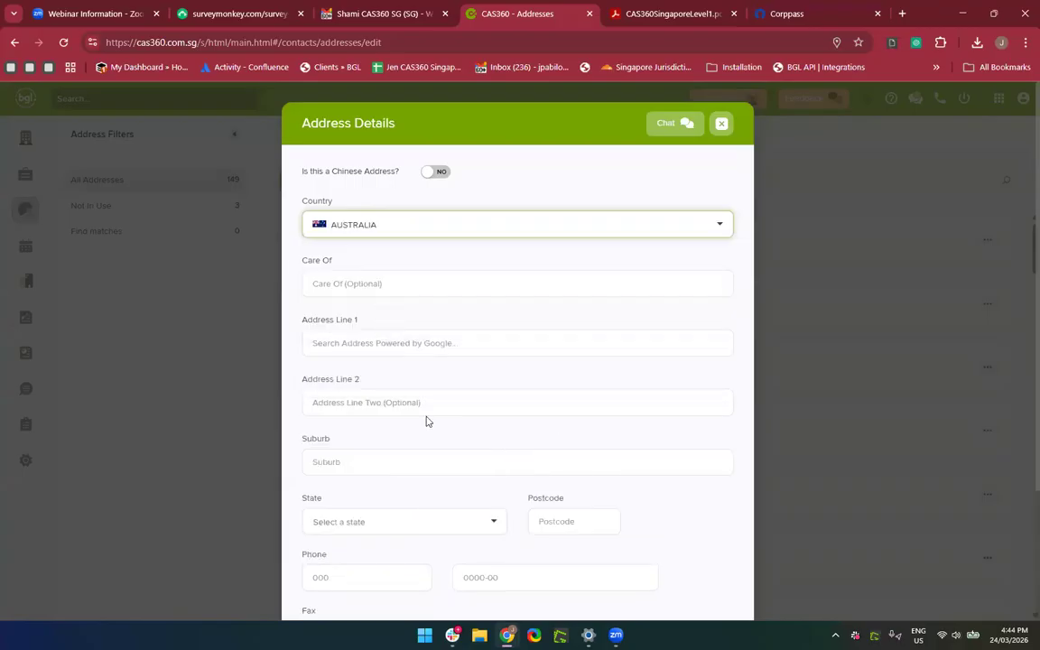
scroll(377, 222, "down", 2)
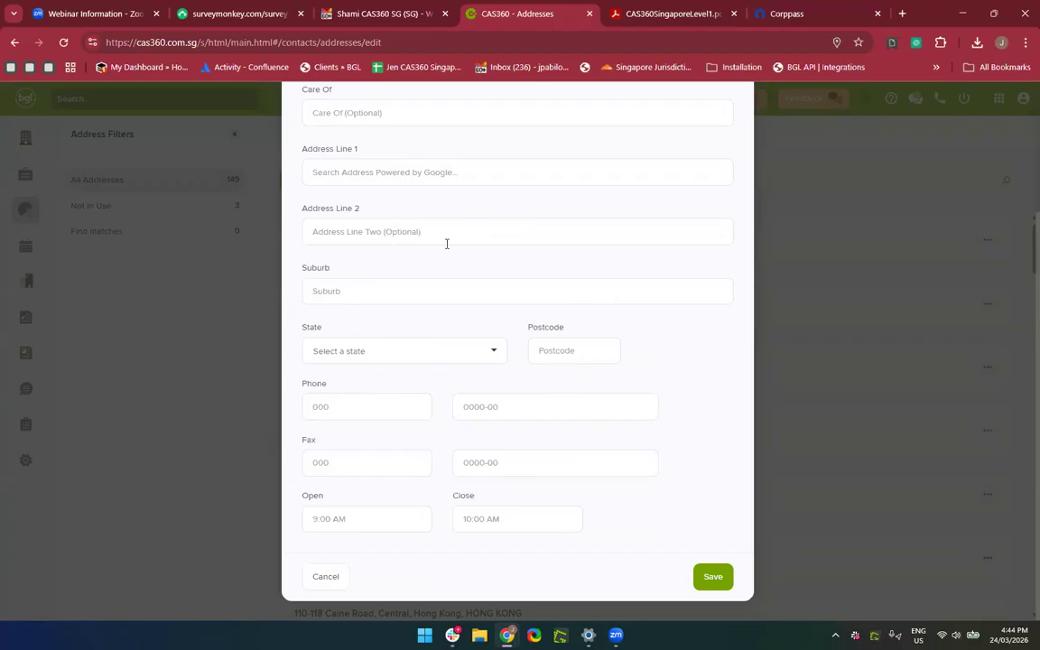
scroll(374, 385, "up", 1)
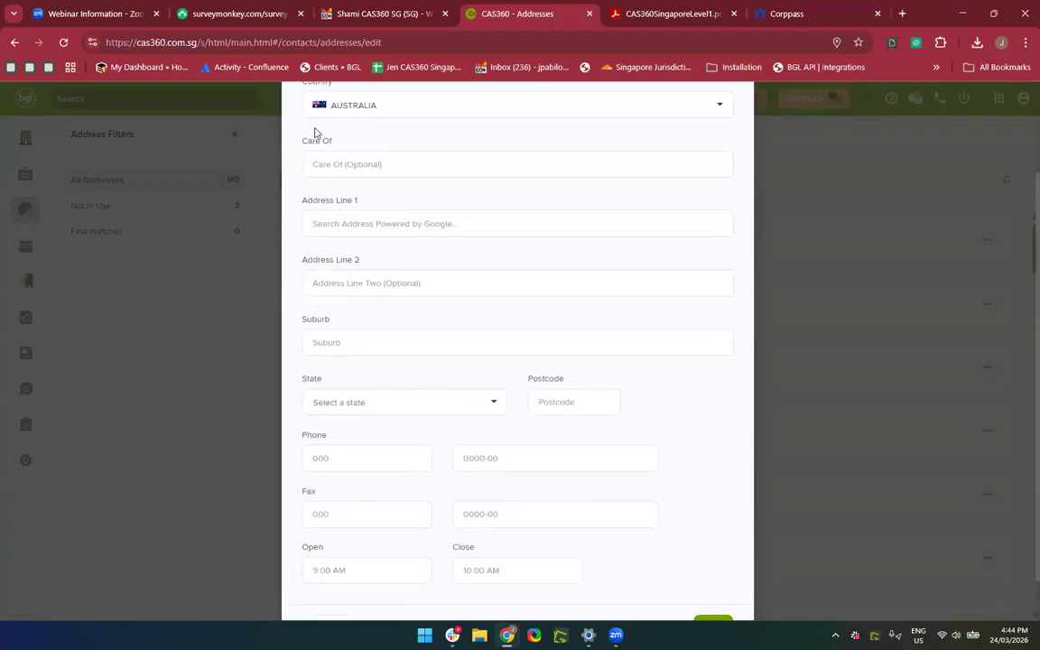
Set the address country to Singapore, then close the form without saving.
left_click(366, 108)
left_click(364, 216)
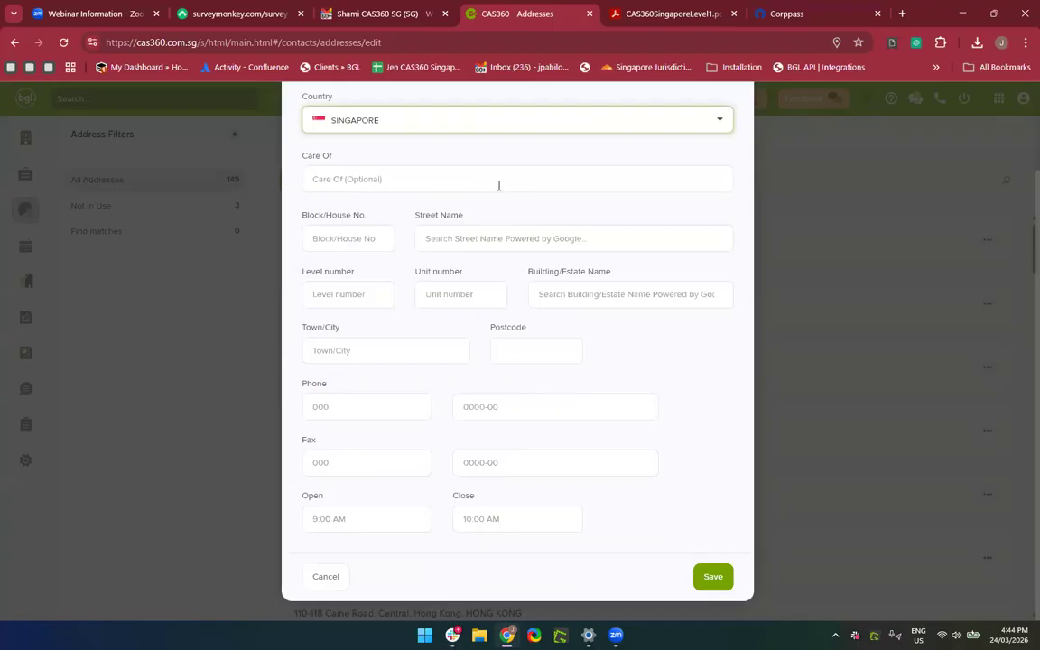
scroll(498, 185, "up", 2)
left_click(722, 124)
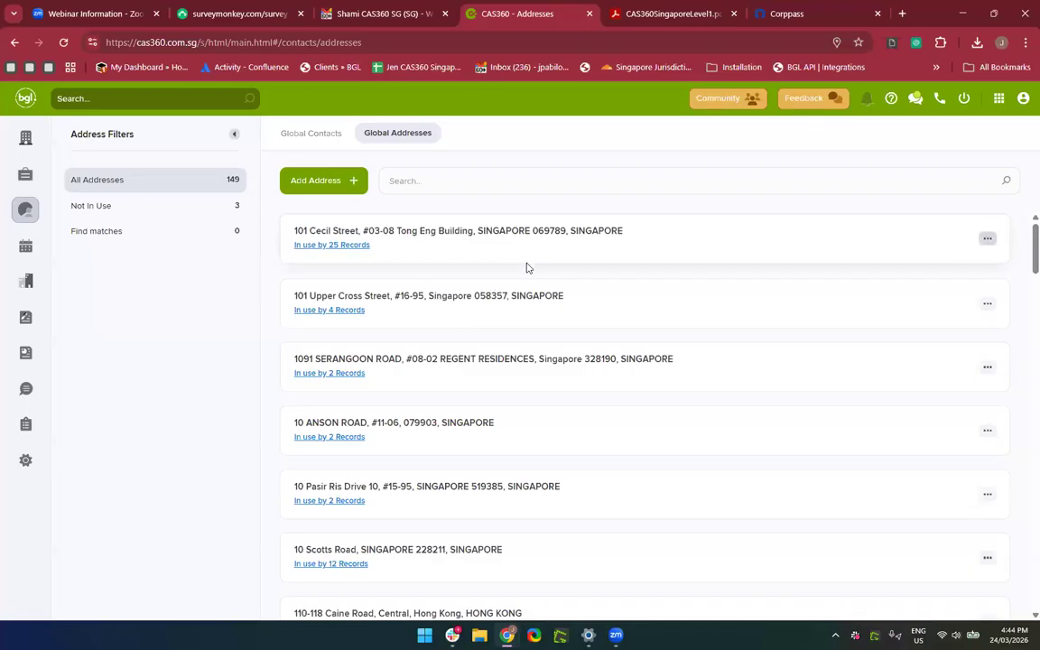
Open the 101 Cecil Street, Tong Eng Building address for editing.
scroll(593, 456, "down", 7)
scroll(587, 434, "up", 2)
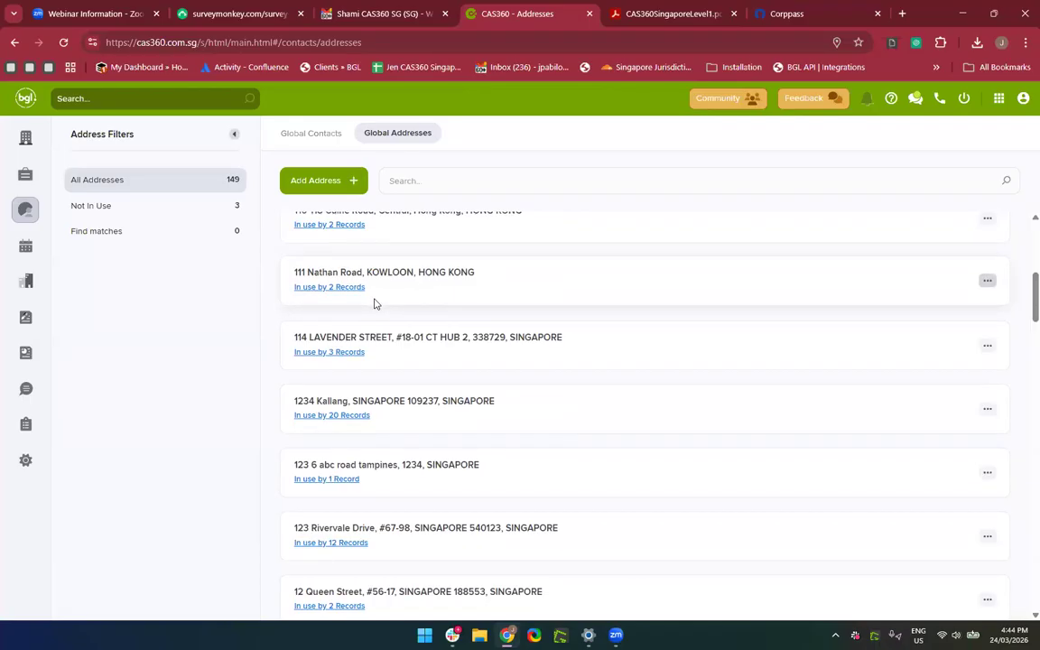
scroll(374, 304, "down", 1)
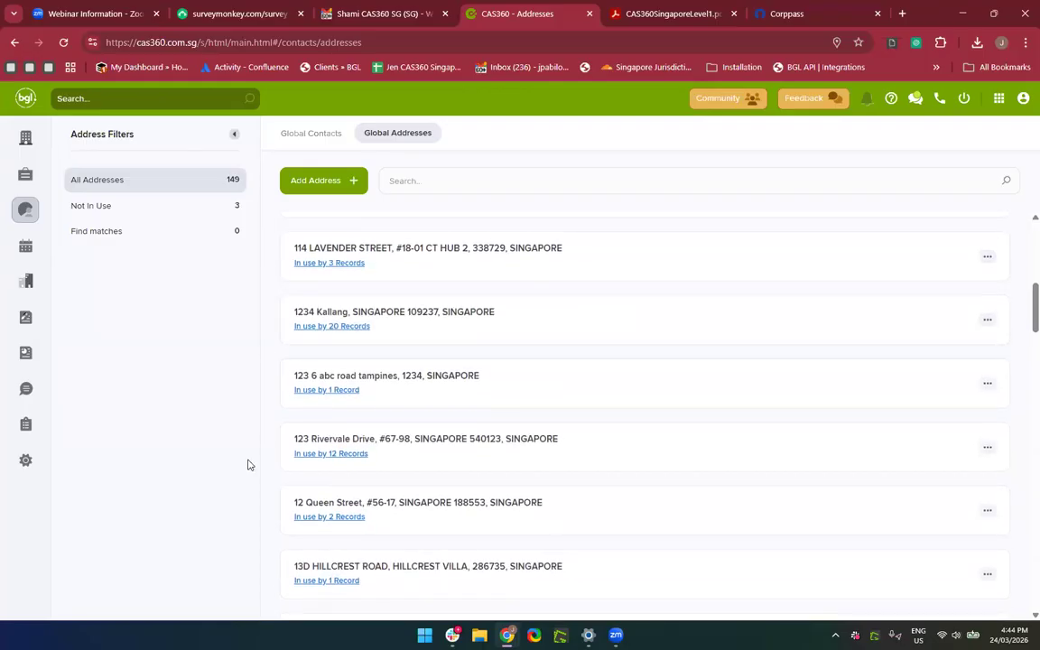
scroll(532, 268, "up", 10)
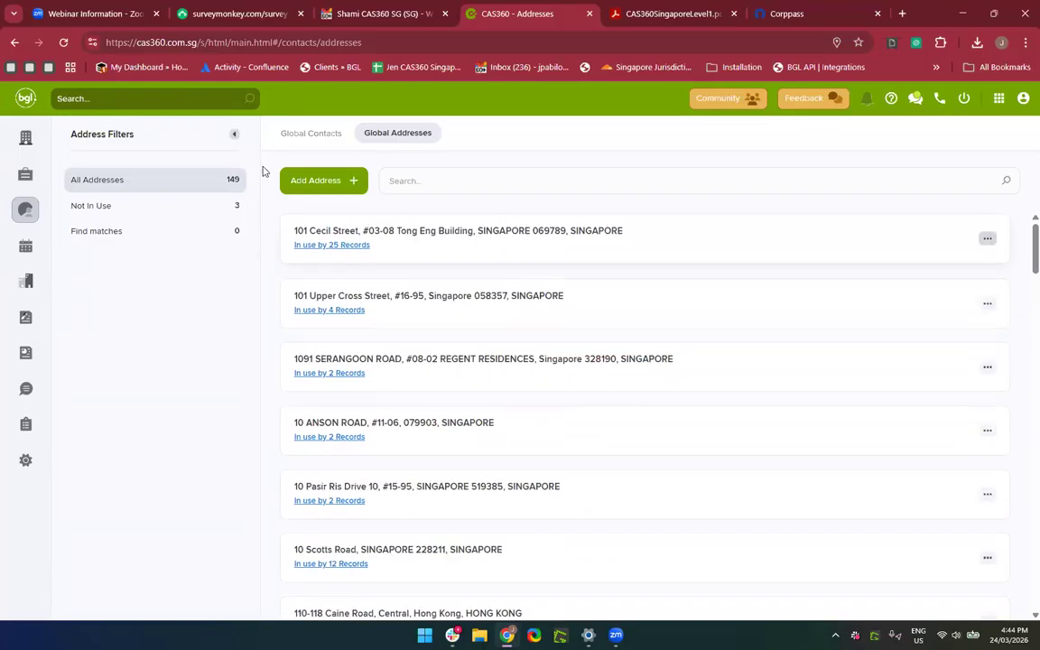
left_click(988, 242)
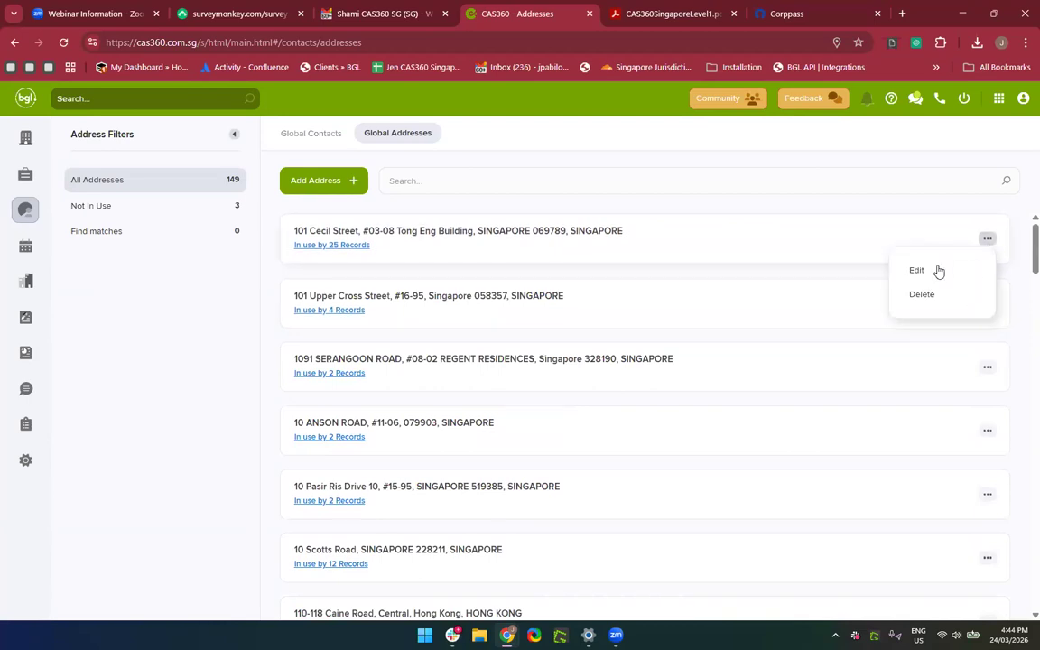
left_click(938, 270)
scroll(507, 397, "down", 1)
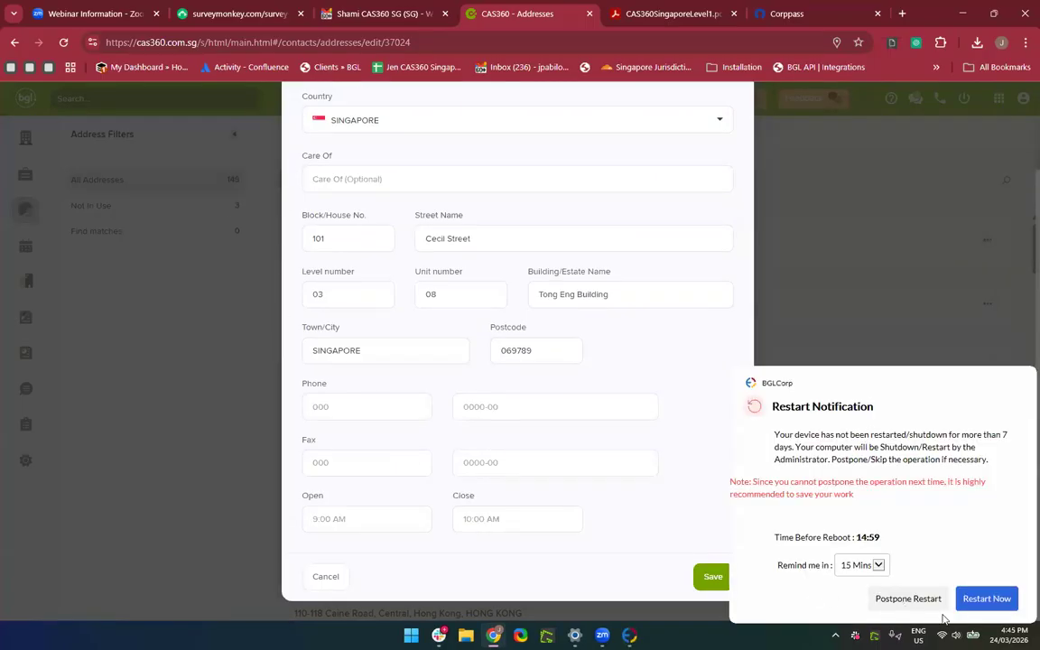
Postpone the system restart reminder by 4 hours.
left_click(878, 566)
left_click(862, 598)
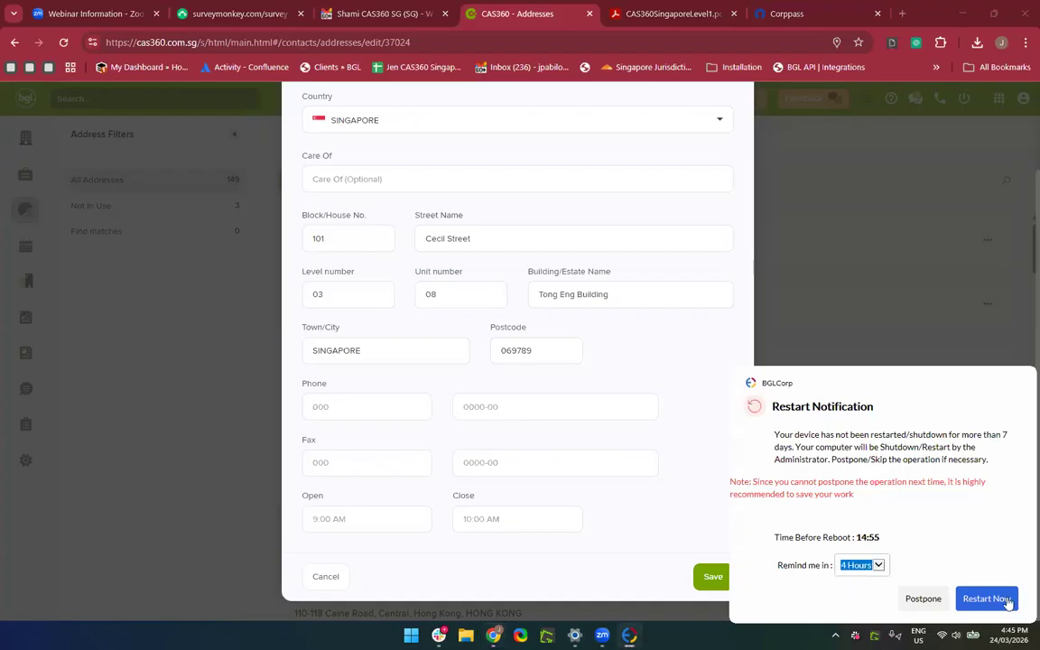
left_click(921, 599)
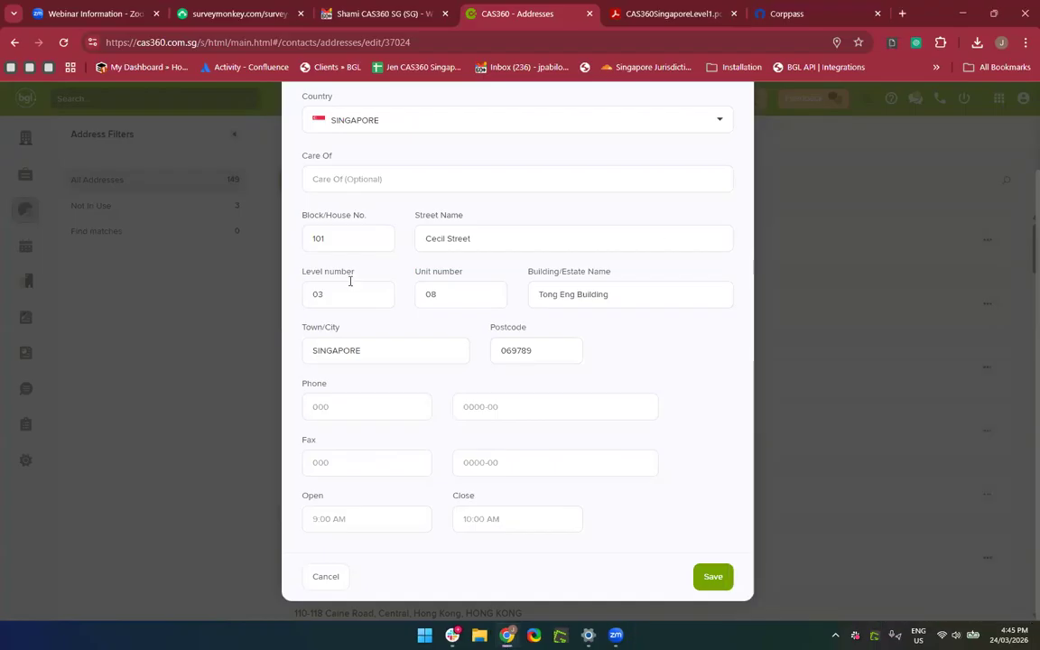
Save the 101 Cecil Street address and go to the Company Selection list.
scroll(353, 304, "up", 1)
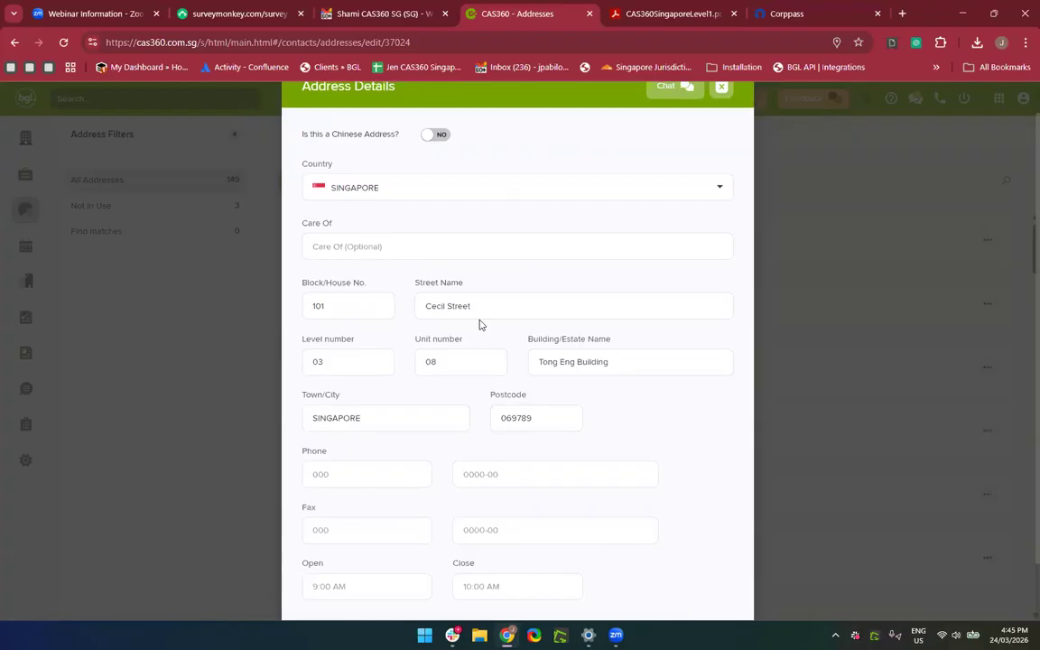
scroll(479, 325, "down", 1)
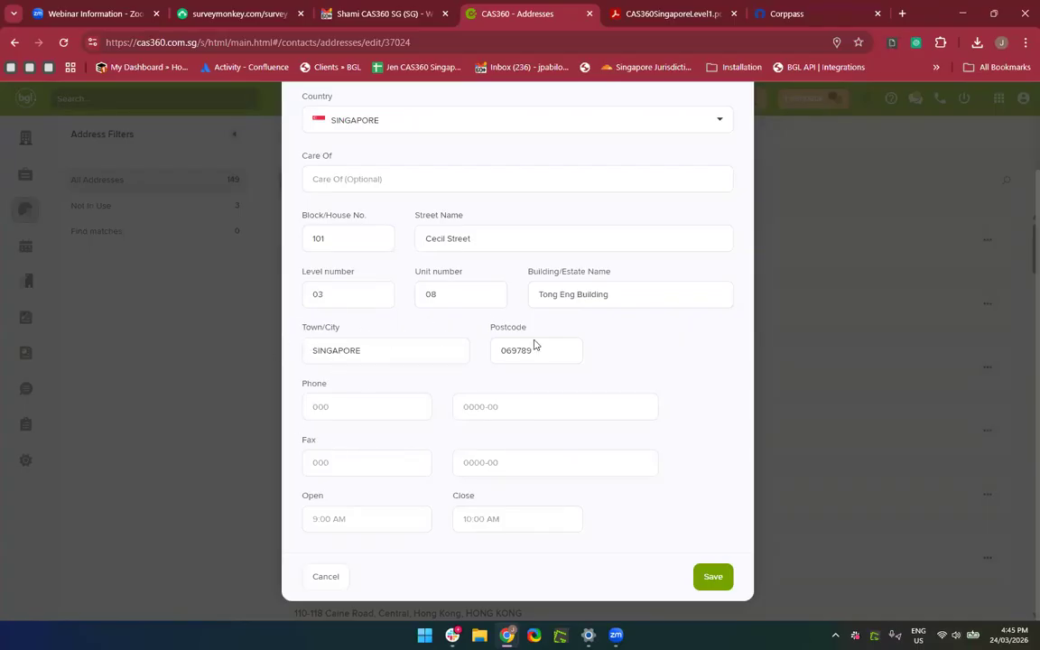
left_click(718, 590)
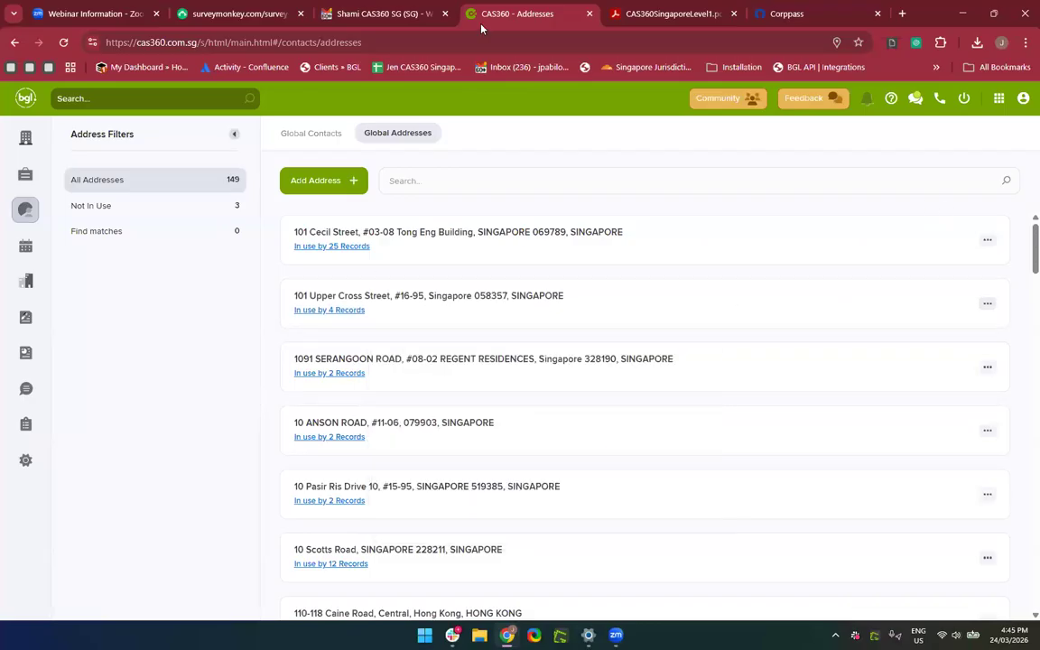
left_click(29, 154)
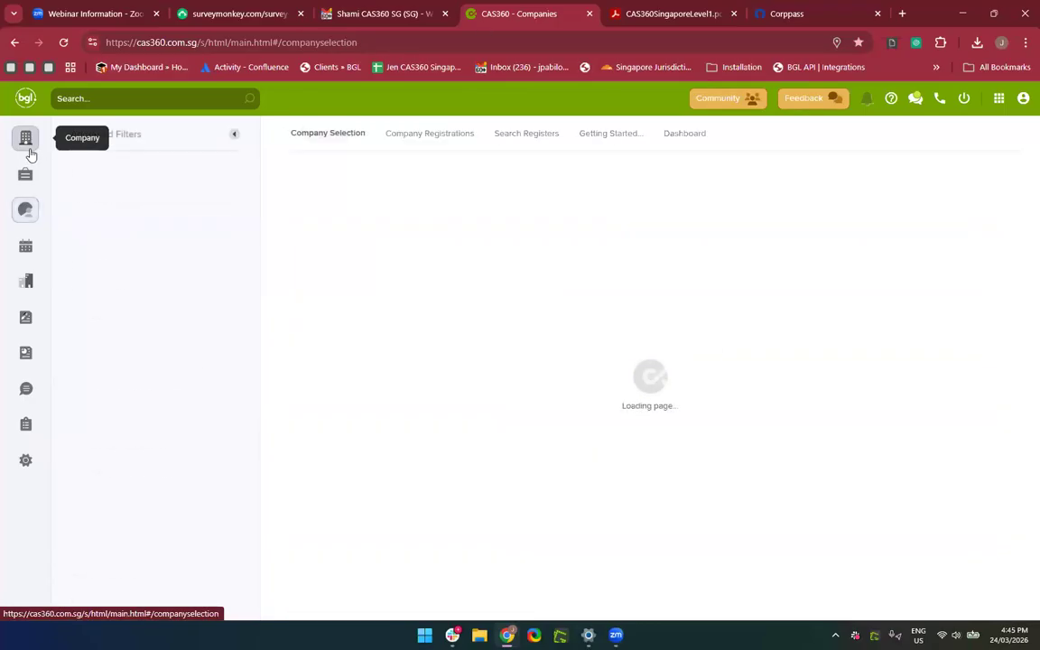
View manual section 4, Officeholder Changes and Adding a Bank Account, then return to companies.
left_click(676, 14)
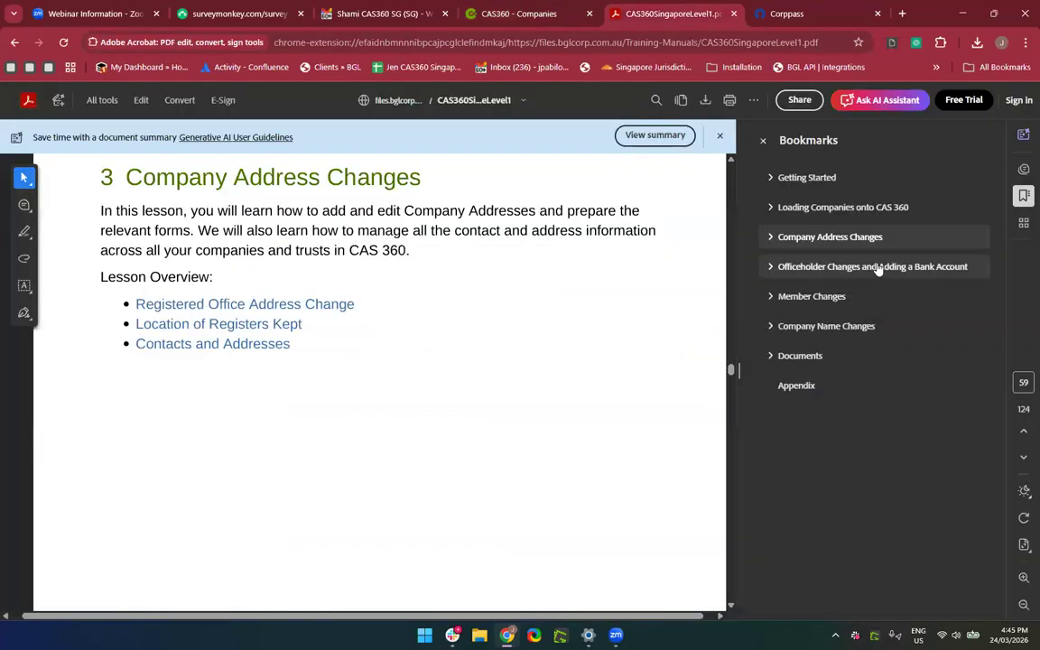
left_click(849, 267)
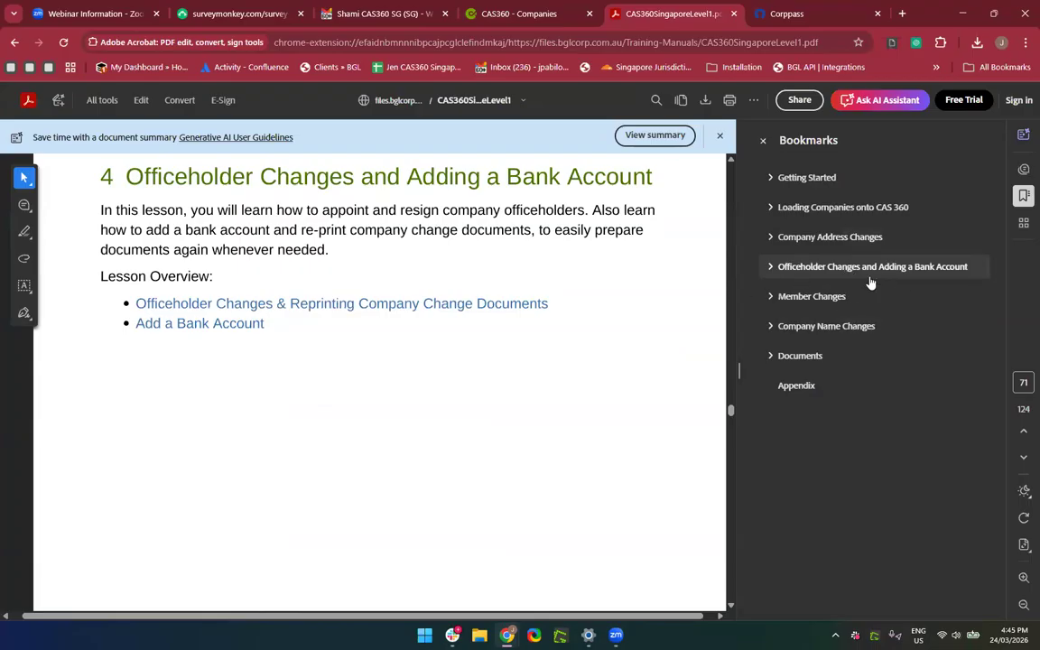
scroll(479, 336, "up", 1)
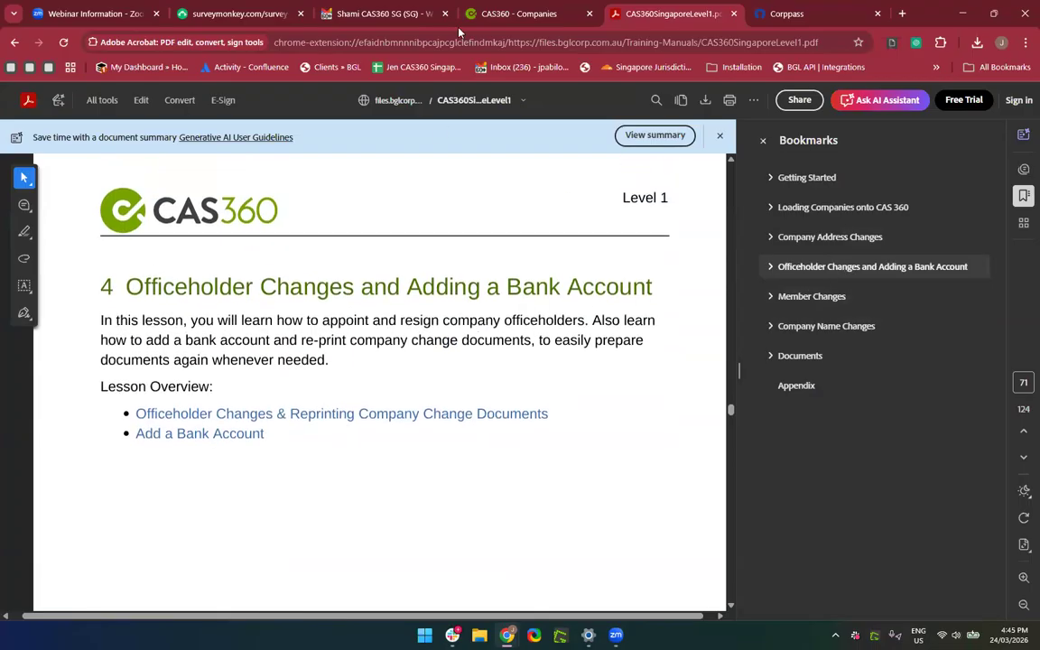
left_click(506, 14)
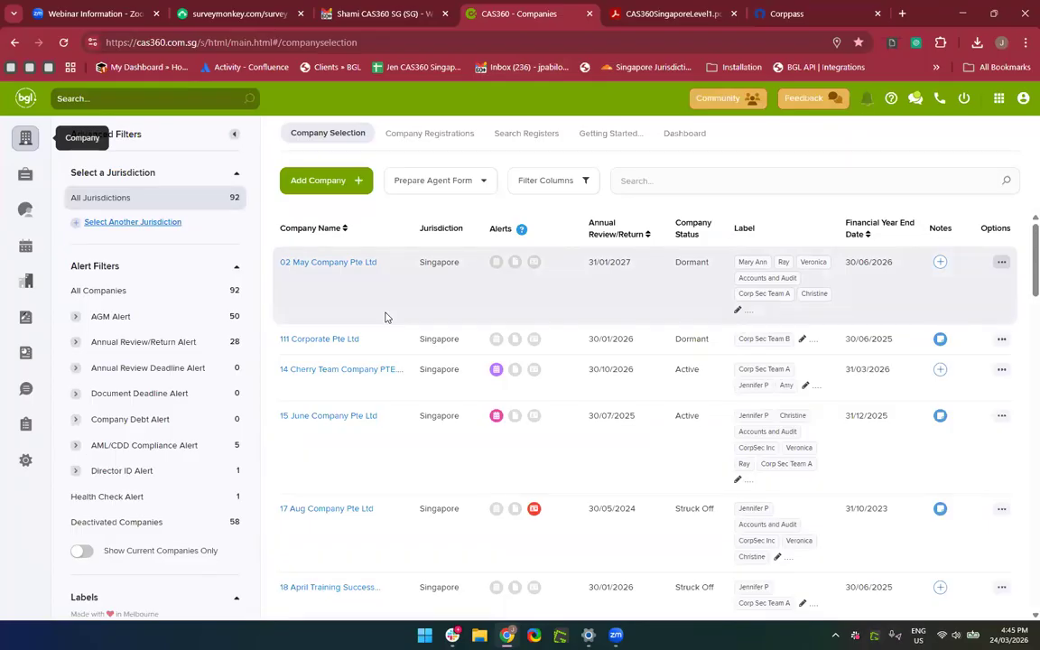
Search for 24 March and open 24 March Training Company Pte Ltd's Officers tab.
left_click(633, 179)
type("24")
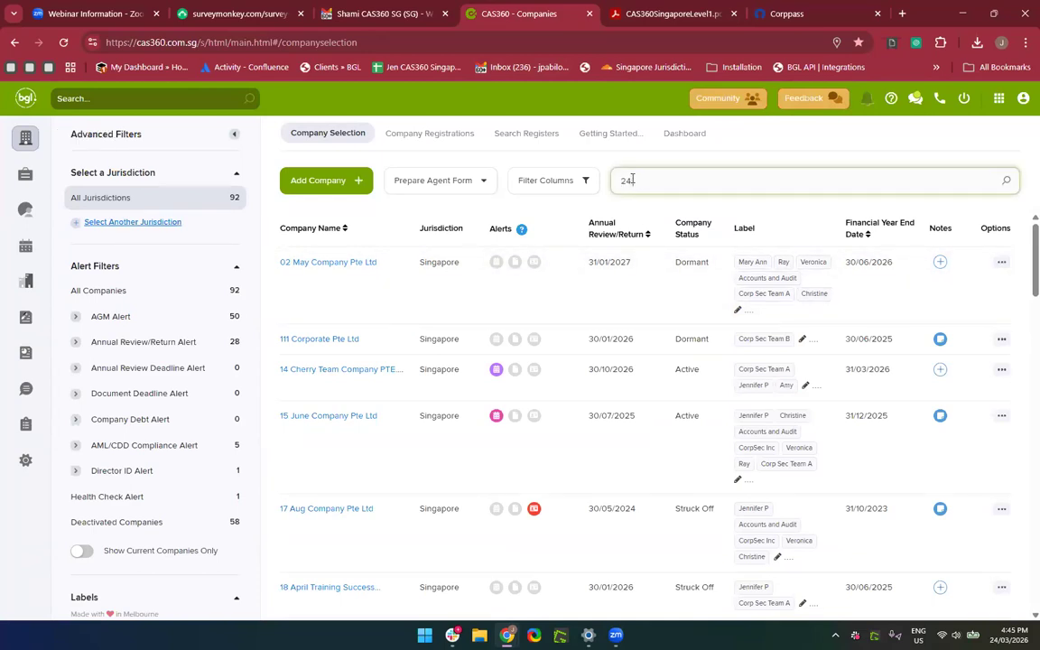
type("rch")
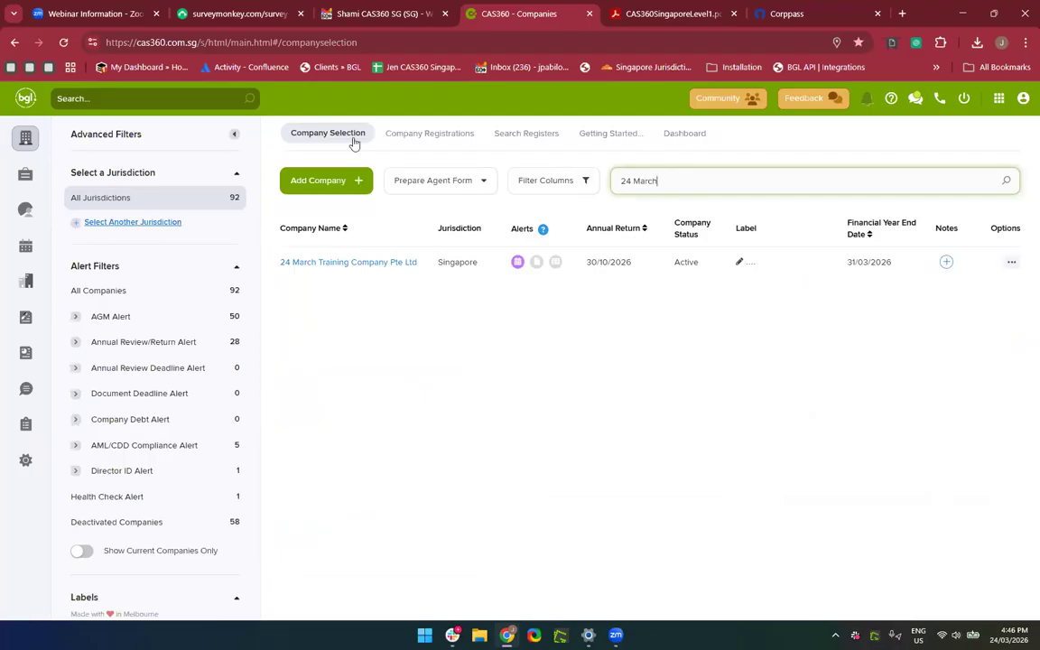
left_click(305, 267)
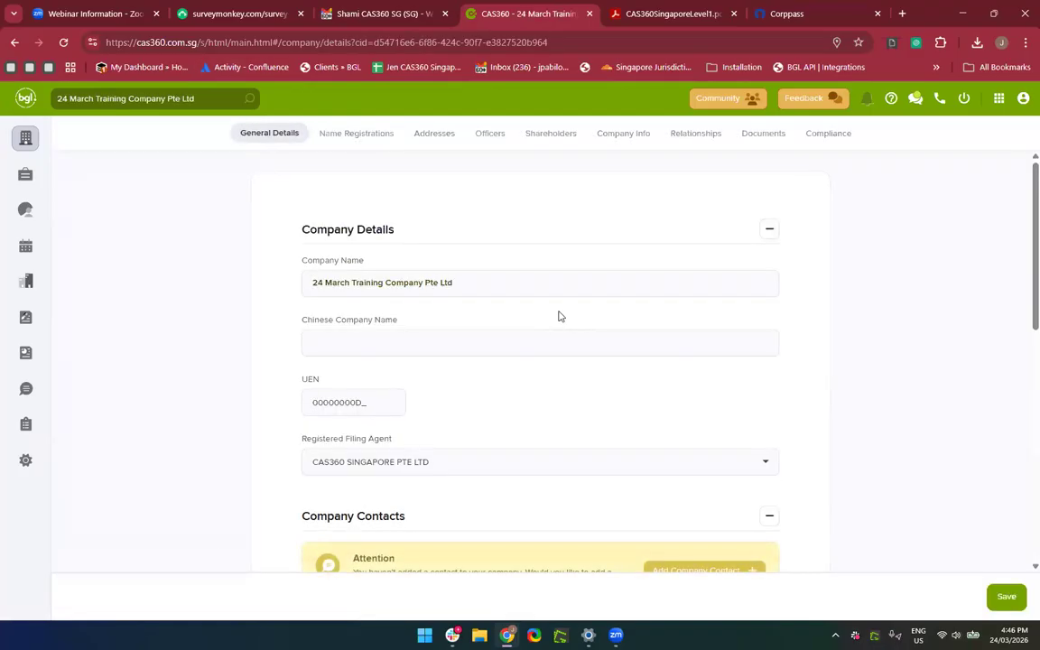
left_click(487, 135)
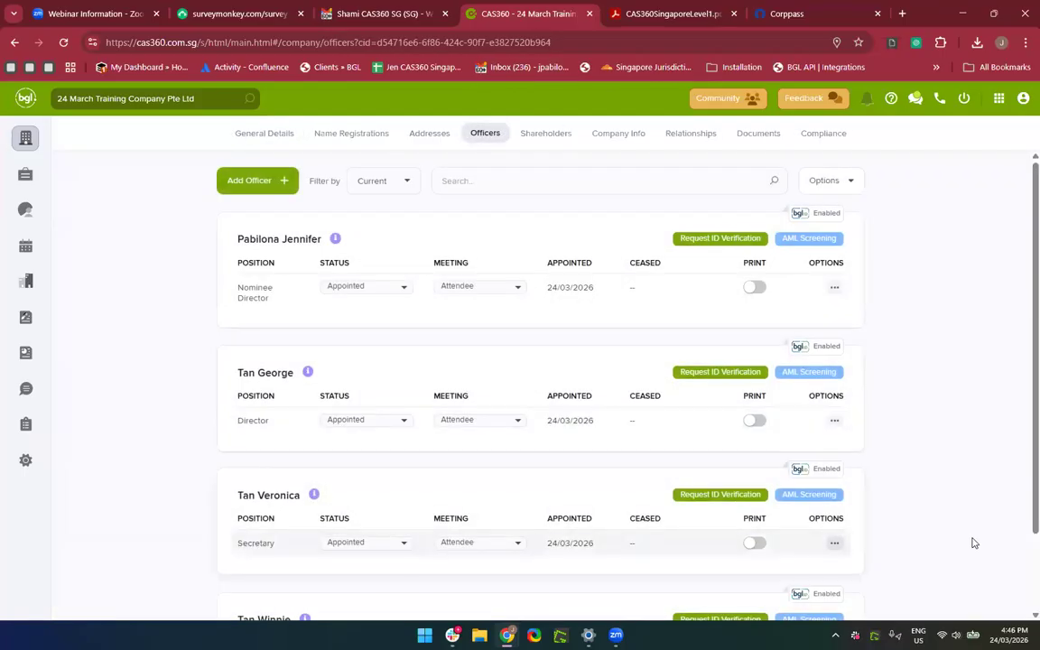
scroll(973, 542, "down", 2)
scroll(973, 543, "up", 2)
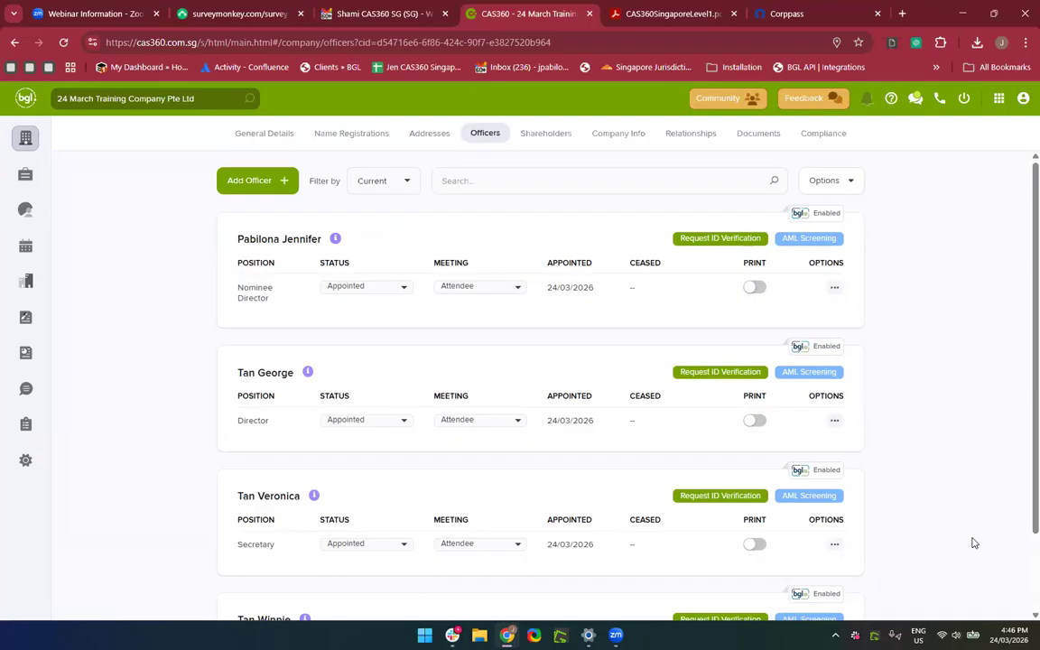
scroll(973, 543, "down", 2)
scroll(973, 542, "up", 2)
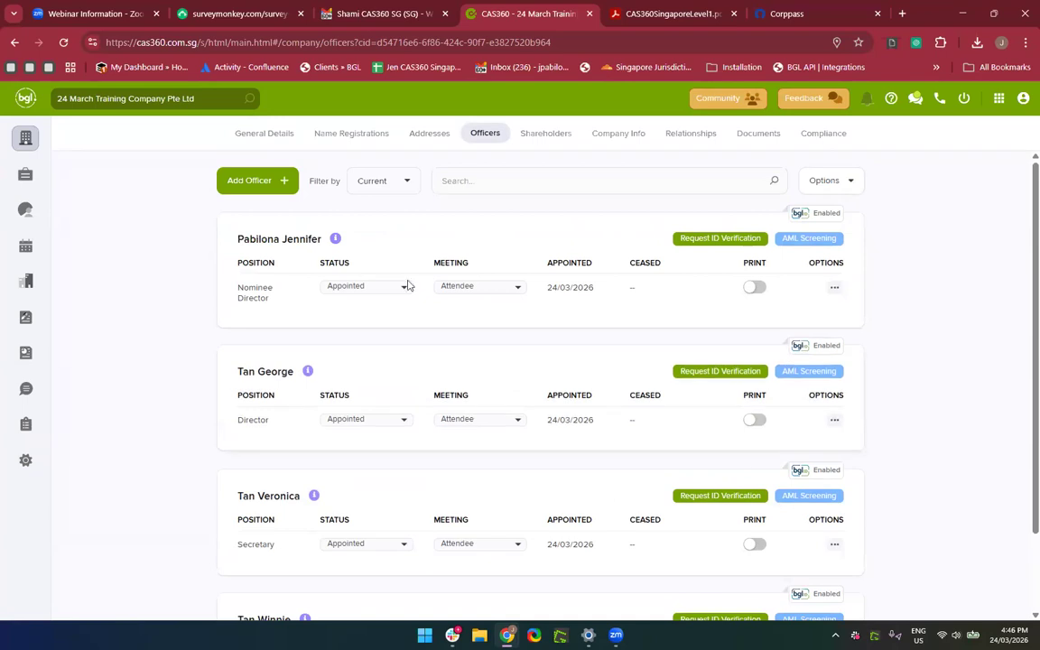
left_click(493, 138)
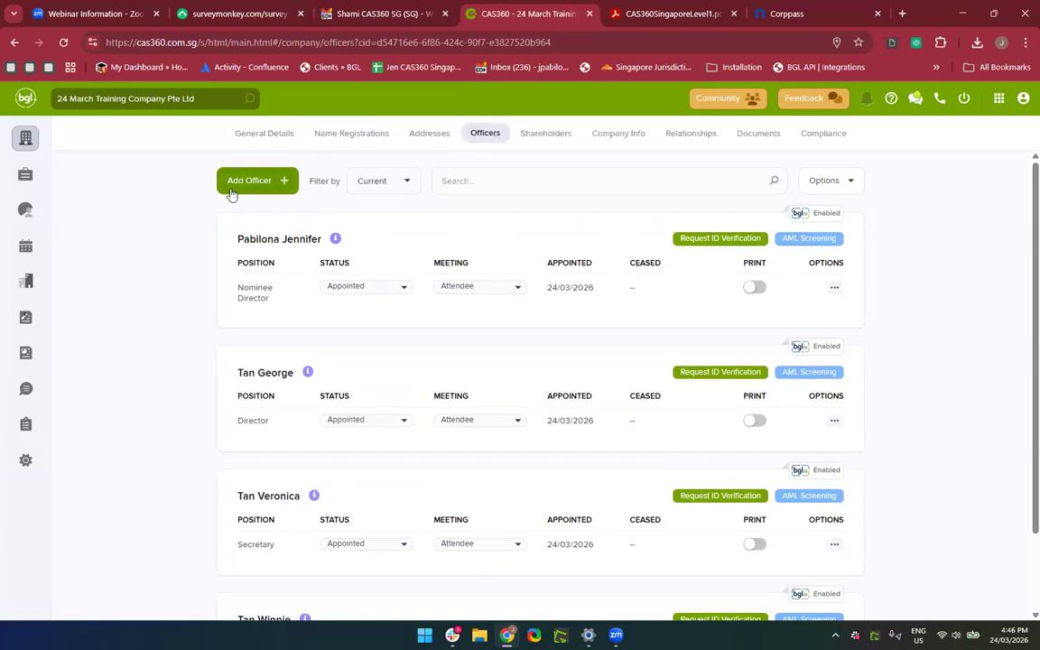
Add the searched contact as a Director, save, and prepare the appointment forms.
left_click(232, 185)
left_click(340, 193)
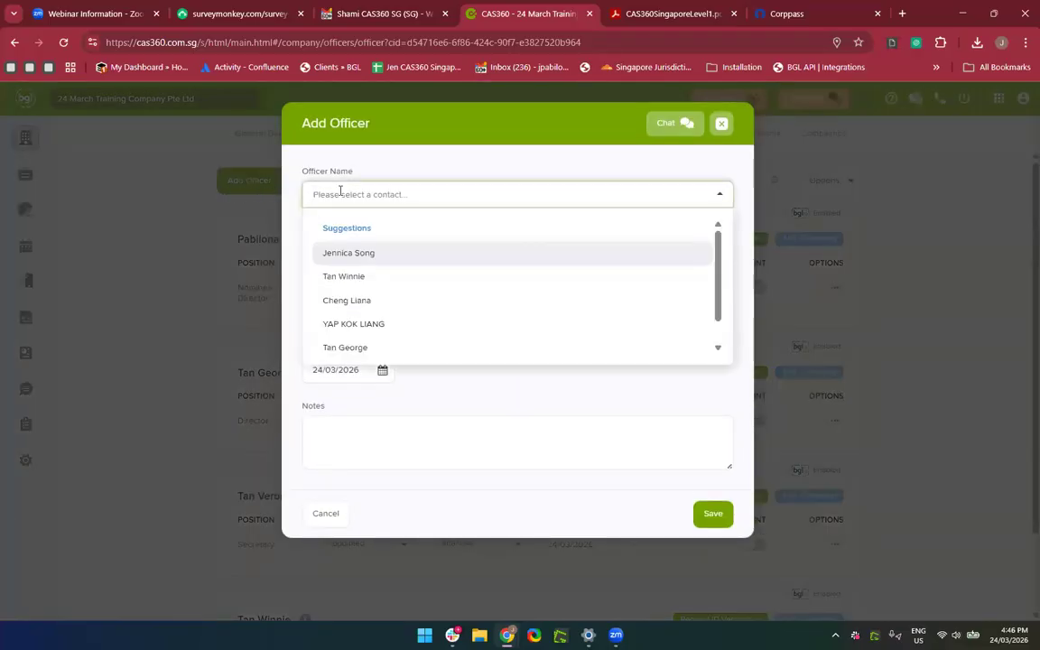
type("Roger")
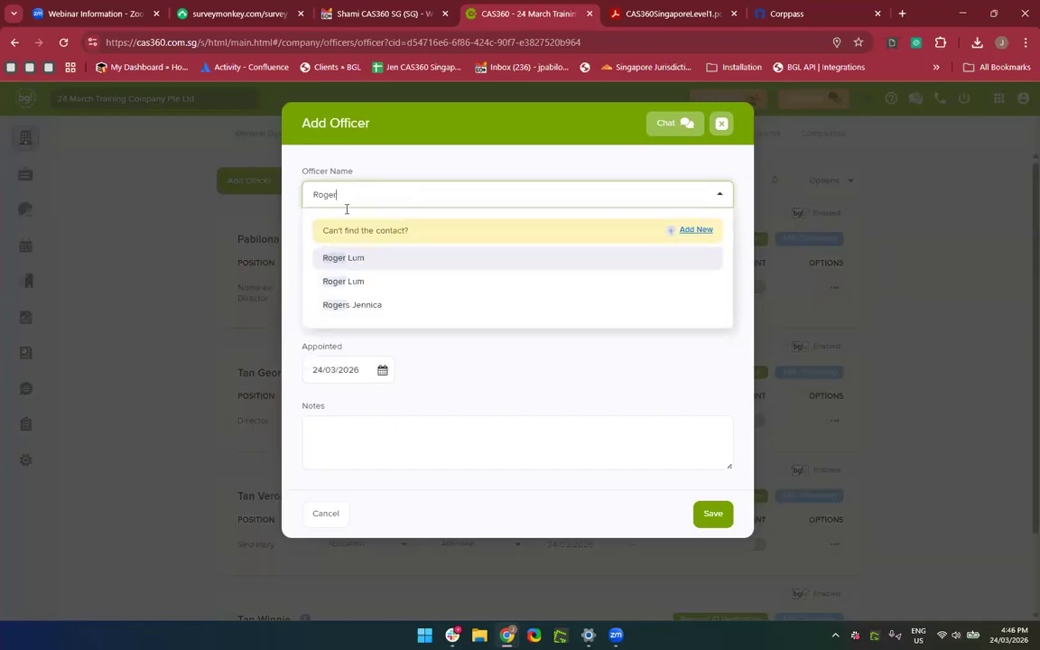
left_click(380, 309)
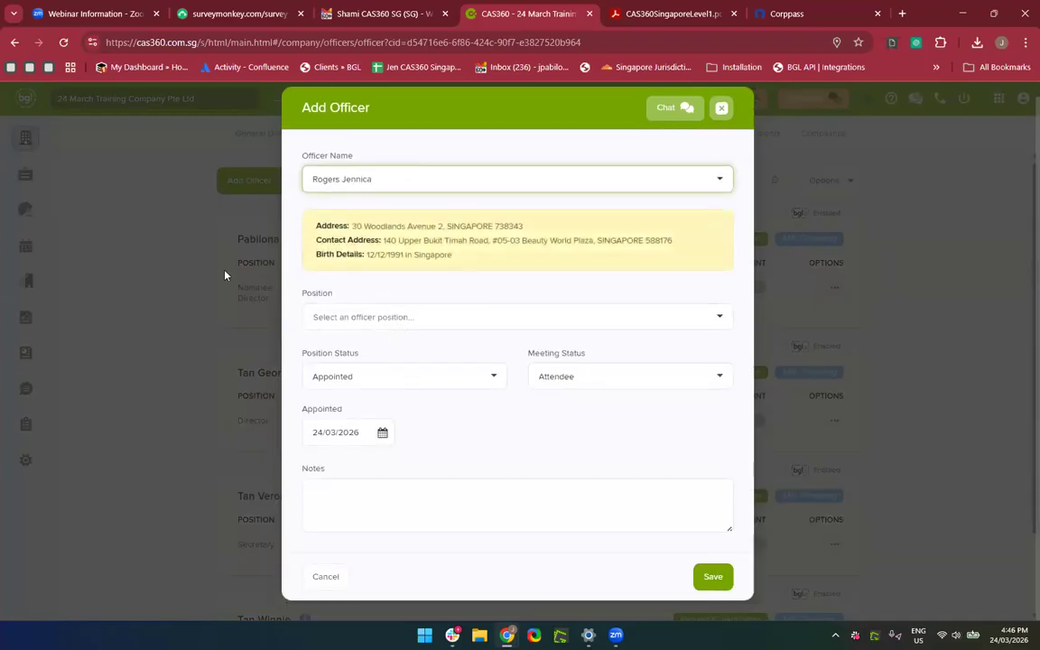
left_click(370, 316)
left_click(359, 356)
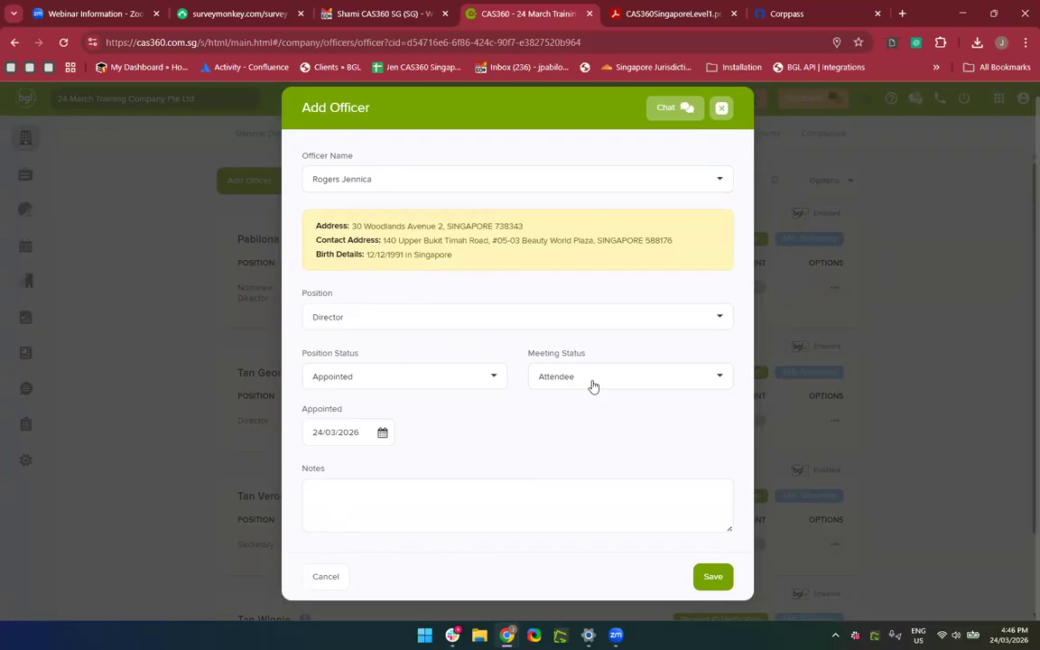
left_click(711, 576)
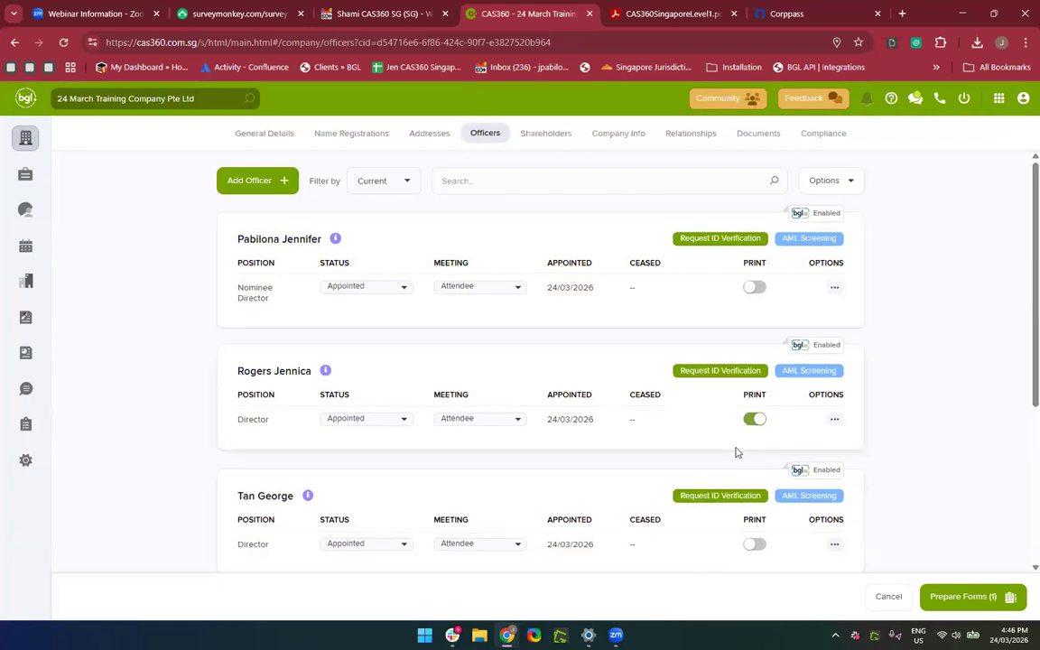
left_click(948, 601)
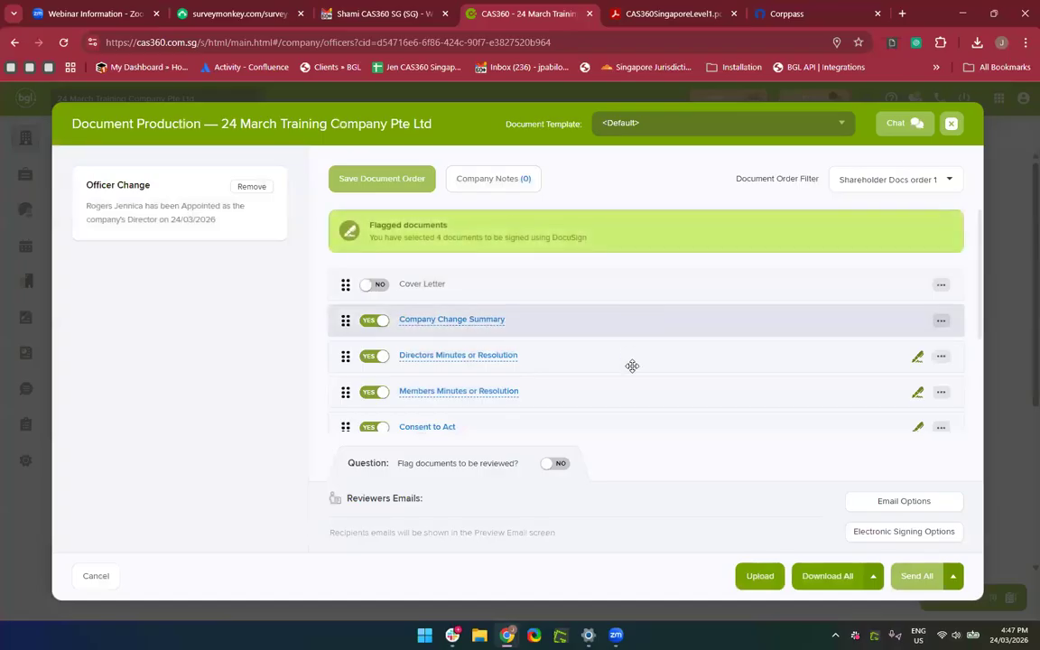
Preview the Directors Minutes or Resolution document, then return to Document Production.
scroll(635, 392, "down", 1)
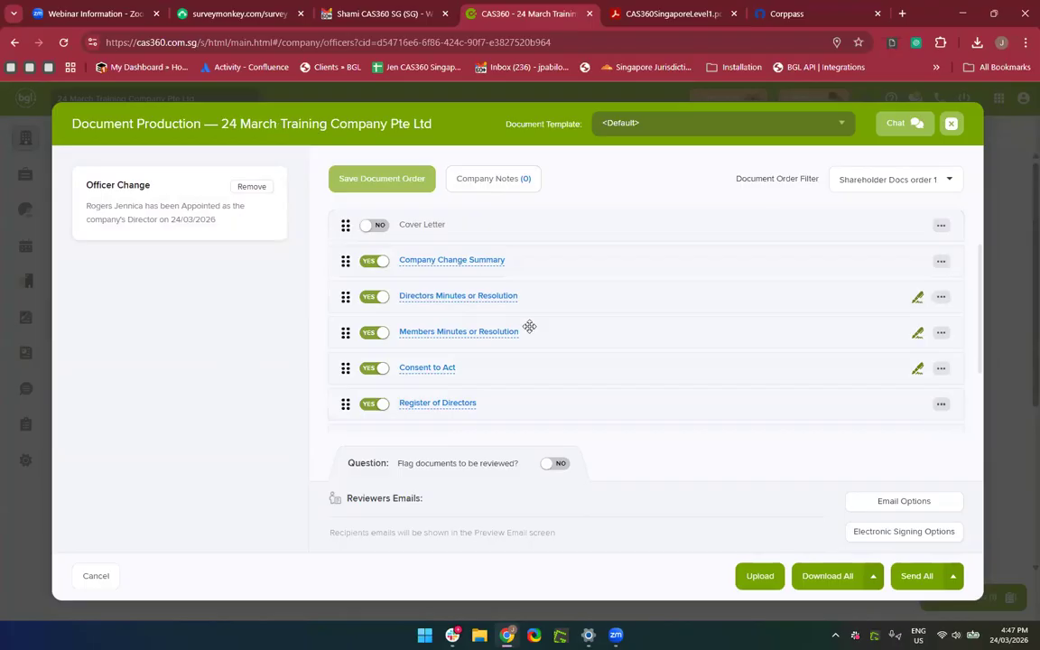
scroll(529, 327, "up", 1)
scroll(530, 330, "down", 1)
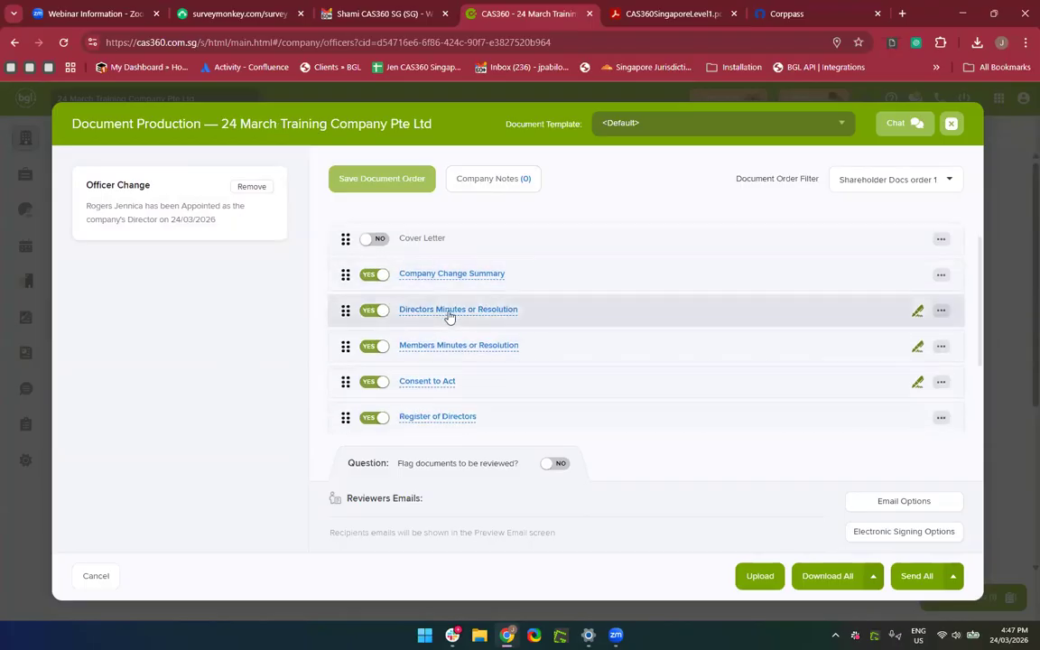
left_click(449, 310)
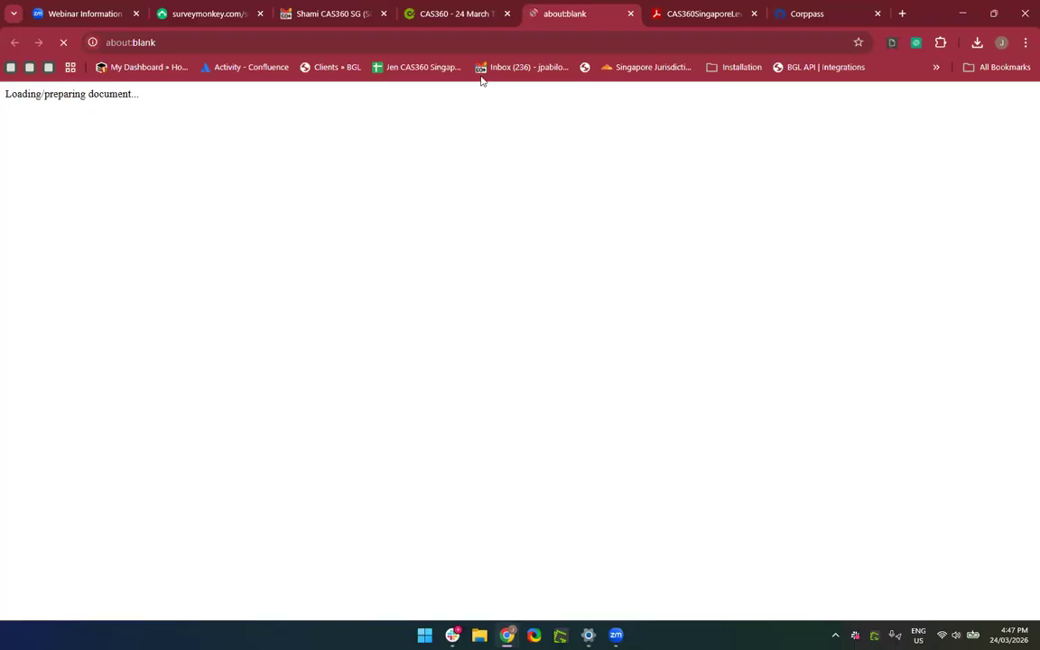
left_click(450, 14)
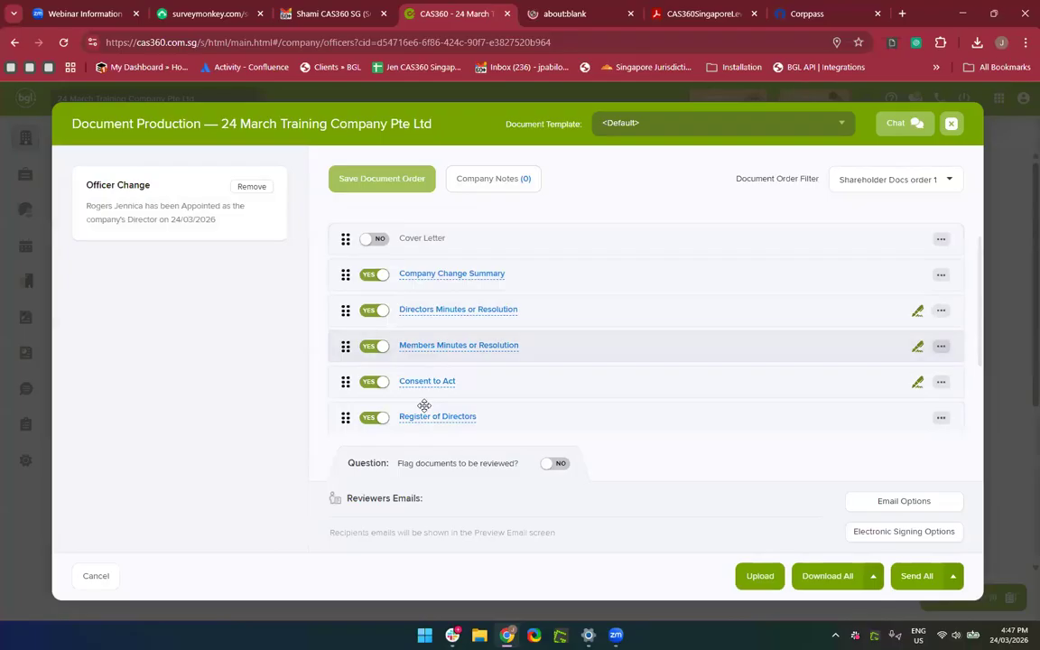
Preview and scroll the Consent to Act as Director Form 45, then return.
scroll(428, 361, "down", 3)
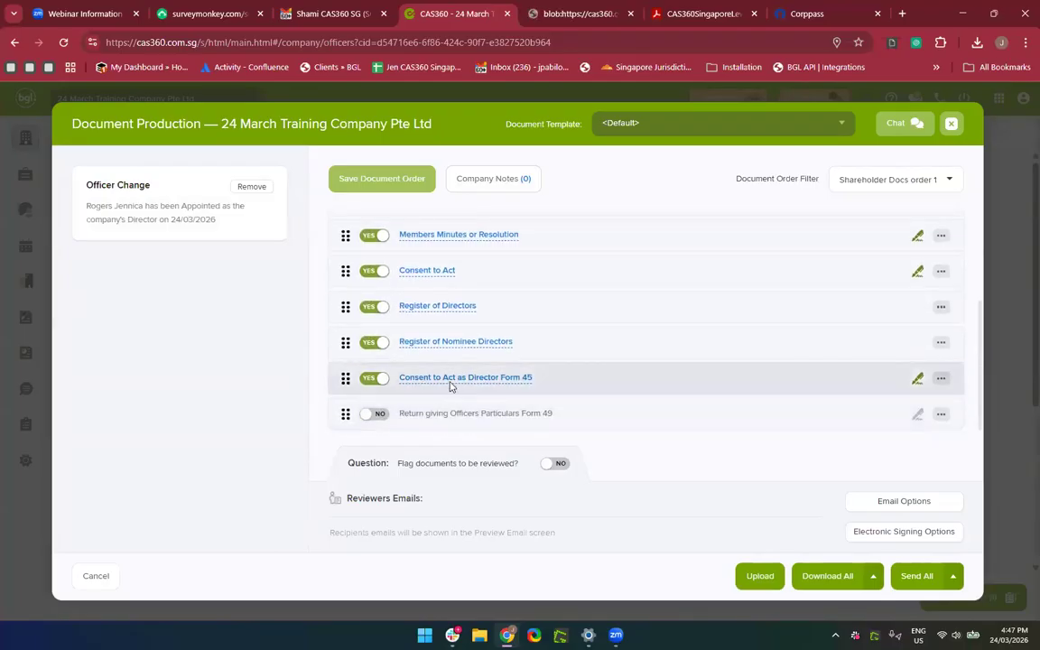
left_click(450, 381)
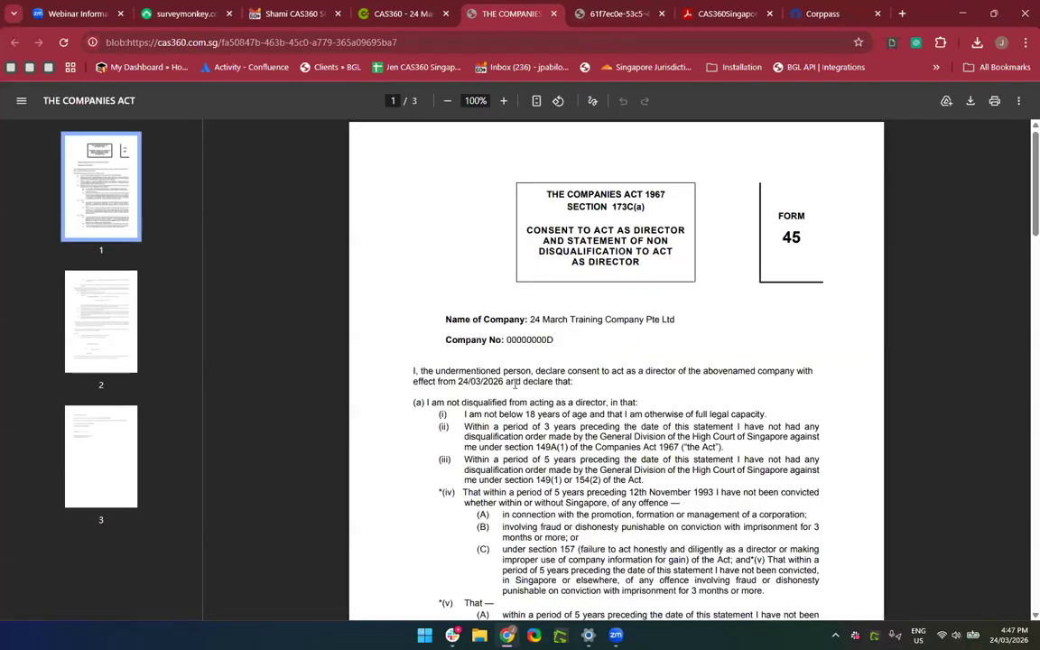
scroll(514, 384, "down", 7)
scroll(514, 384, "down", 9)
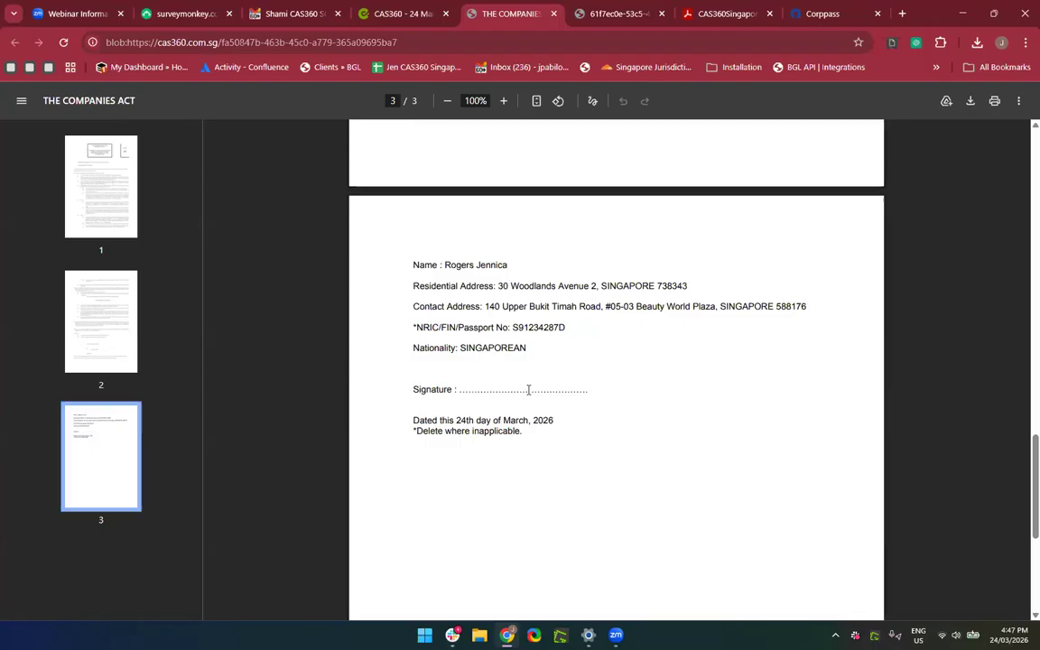
left_click(397, 14)
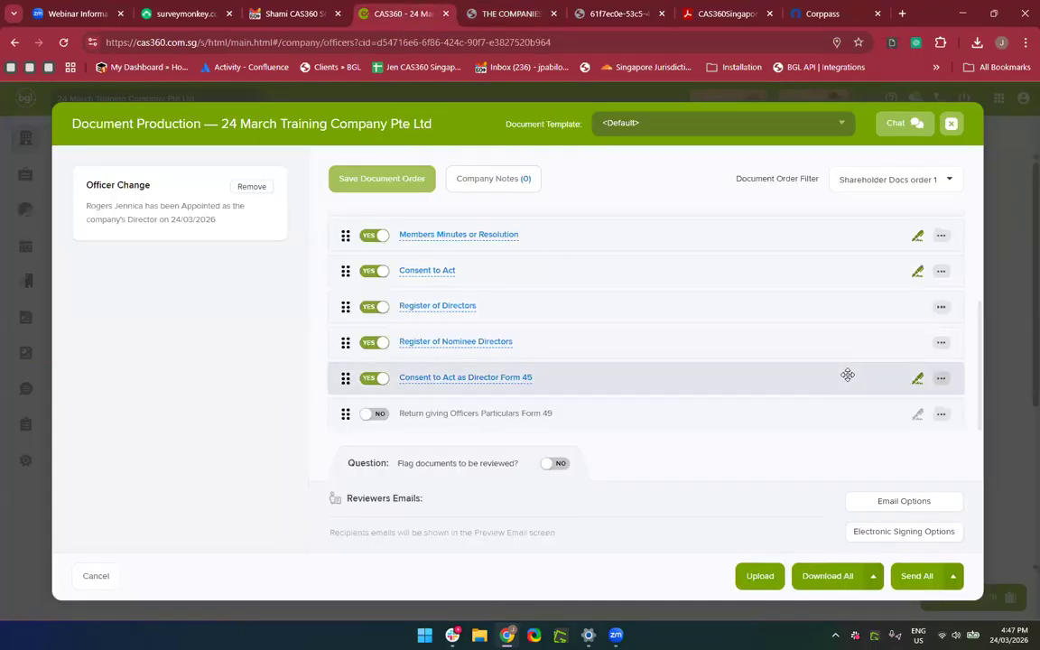
Set Form 45's Leave document date blank to YES, save, and acknowledge the warning.
left_click(942, 379)
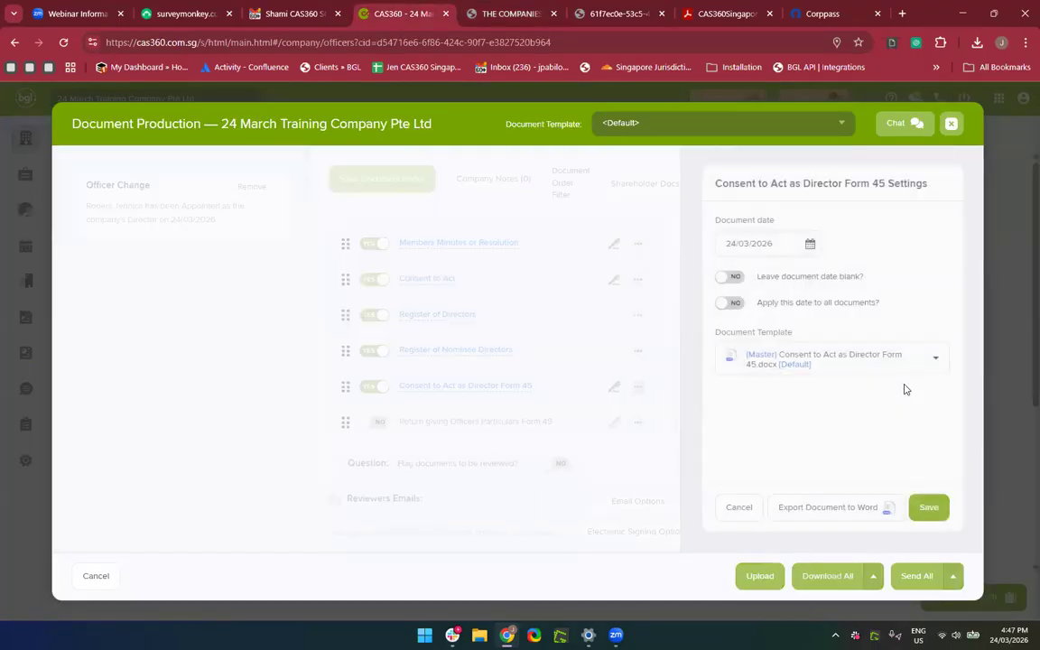
left_click(736, 282)
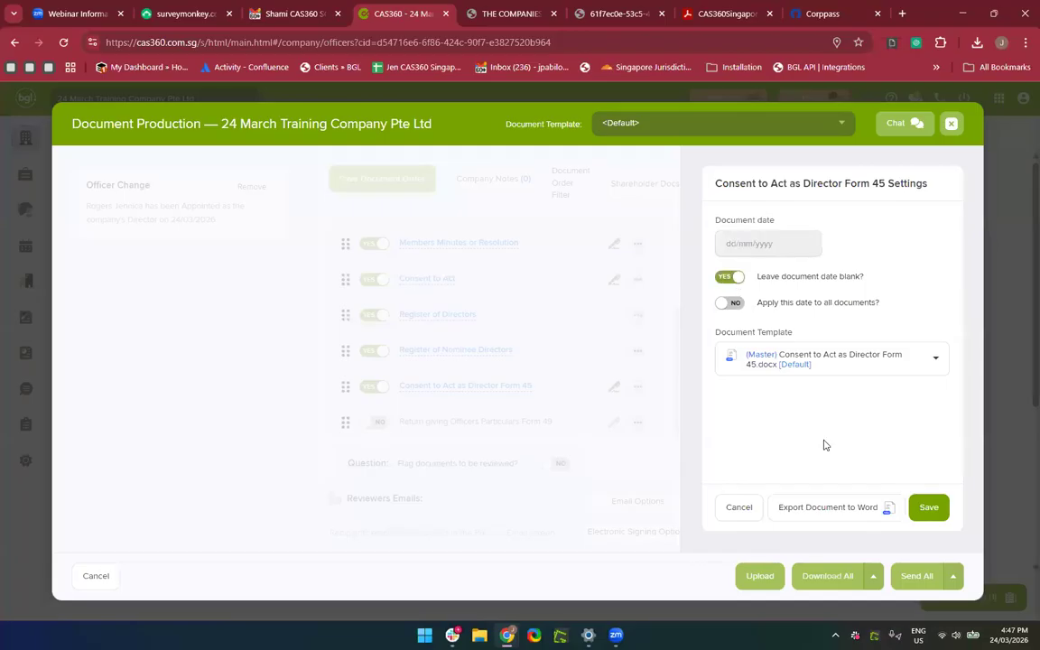
left_click(932, 509)
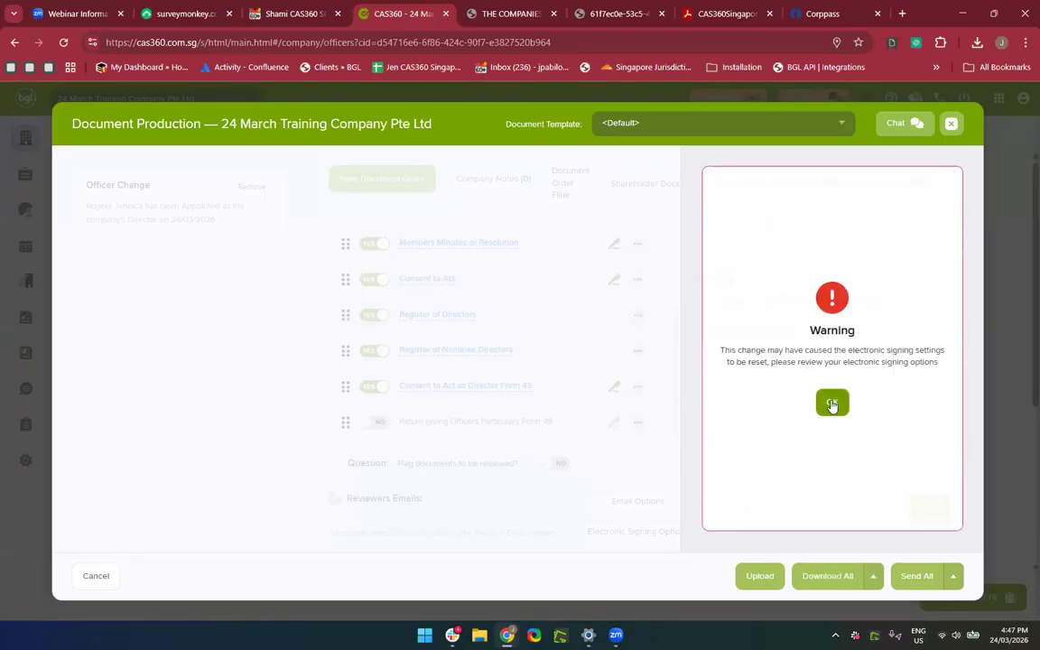
left_click(830, 403)
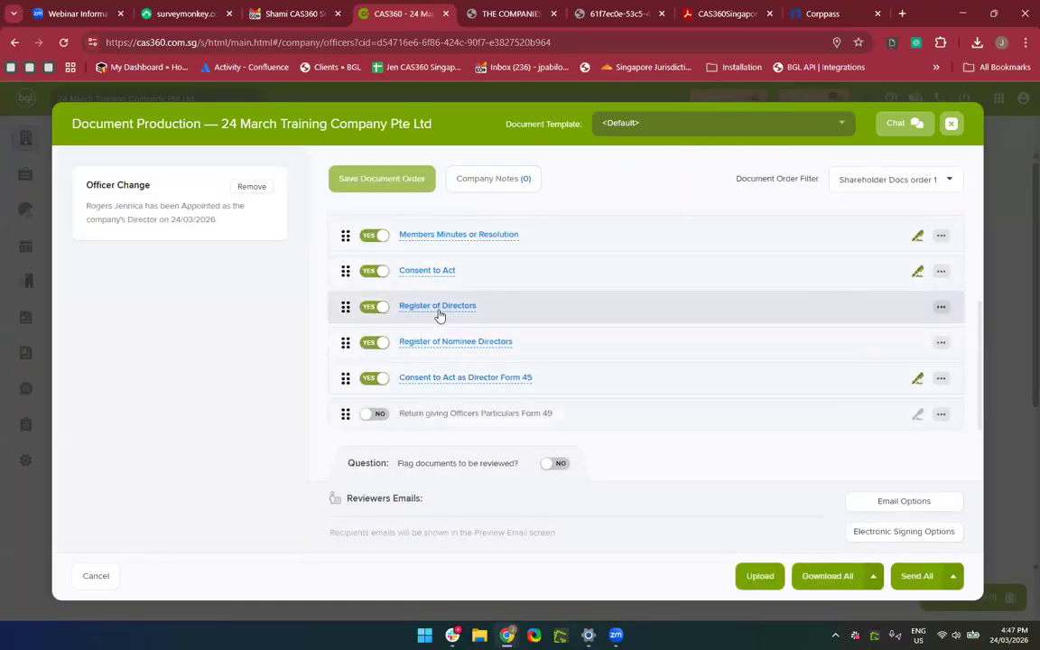
Preview the regenerated Form 45, then close its preview tabs.
left_click(441, 380)
scroll(608, 458, "down", 15)
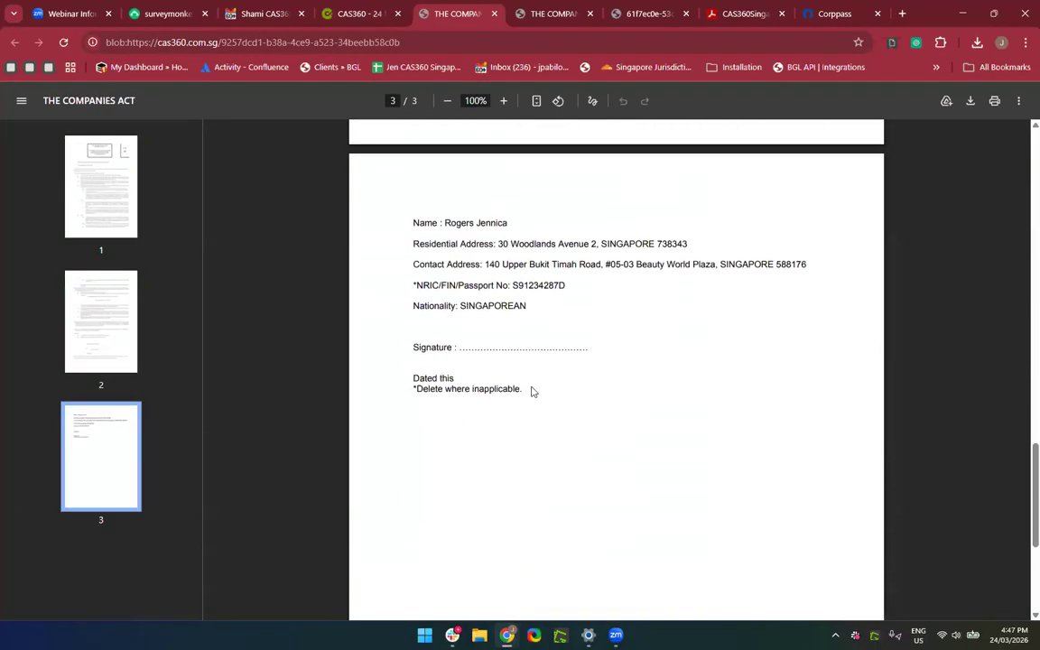
left_click(495, 15)
left_click(456, 14)
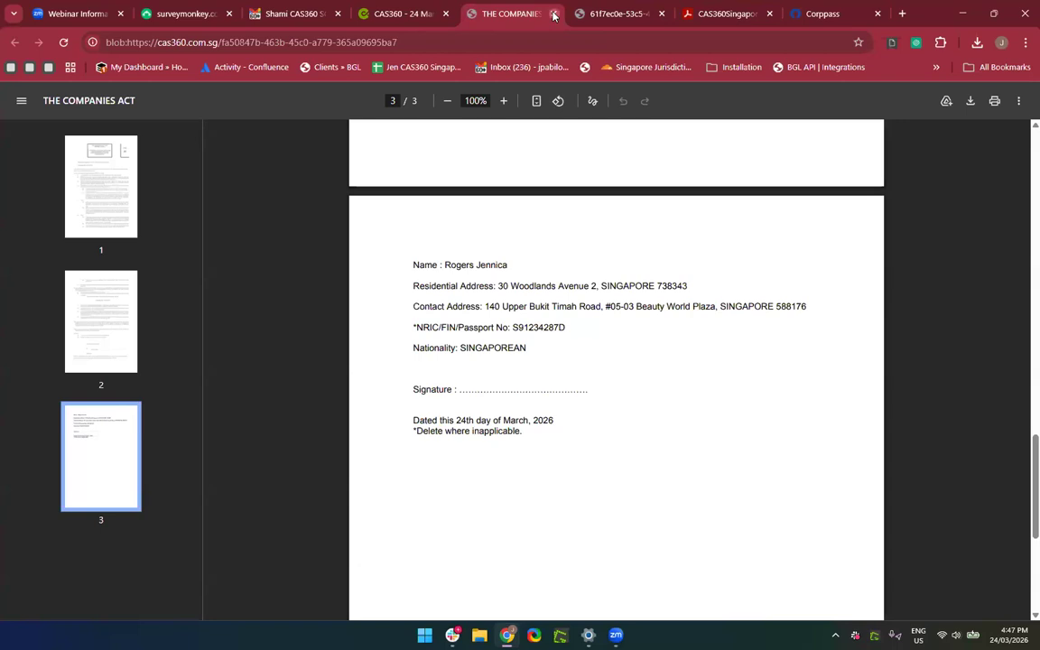
left_click(553, 16)
left_click(401, 14)
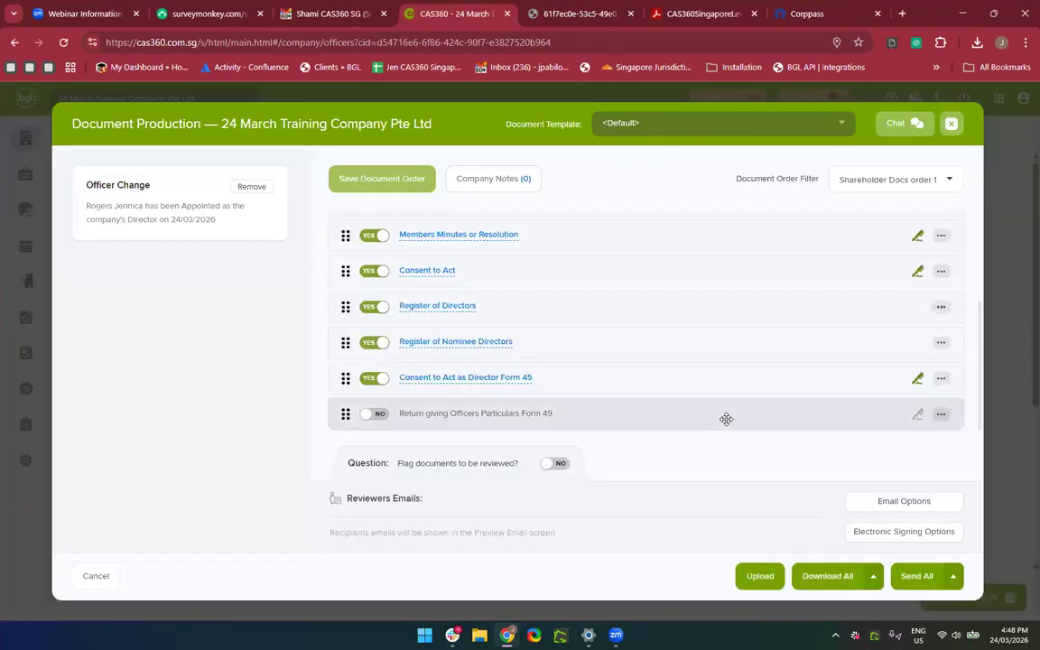
scroll(725, 419, "up", 3)
scroll(726, 418, "down", 2)
scroll(725, 419, "down", 1)
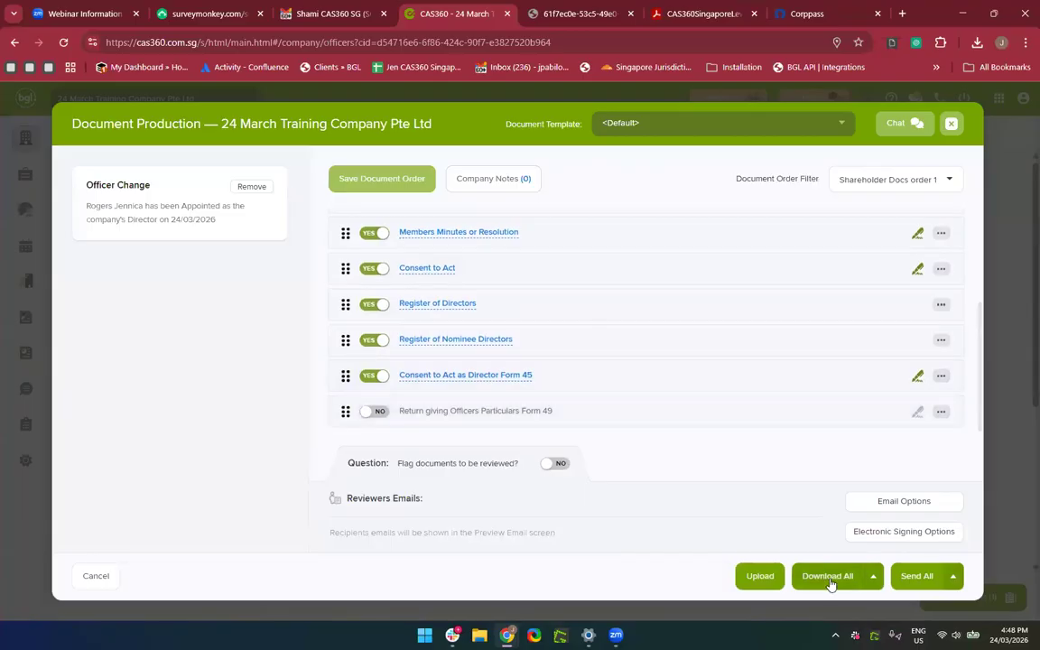
scroll(582, 352, "up", 3)
scroll(582, 352, "down", 4)
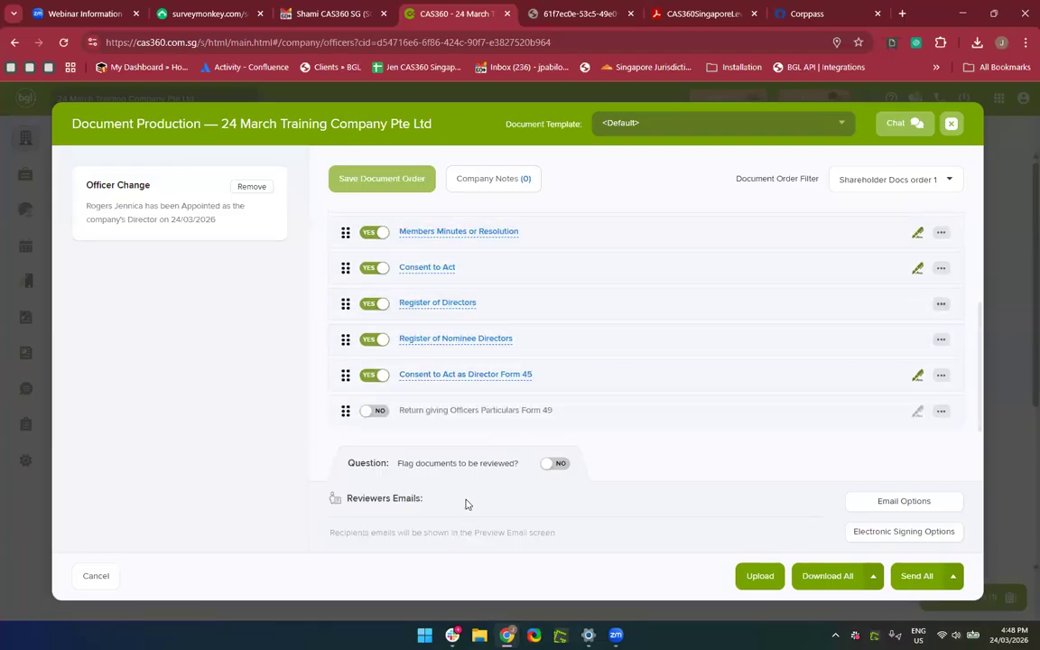
Set the electronic signing provider to NONE and save it.
left_click(900, 535)
left_click(809, 247)
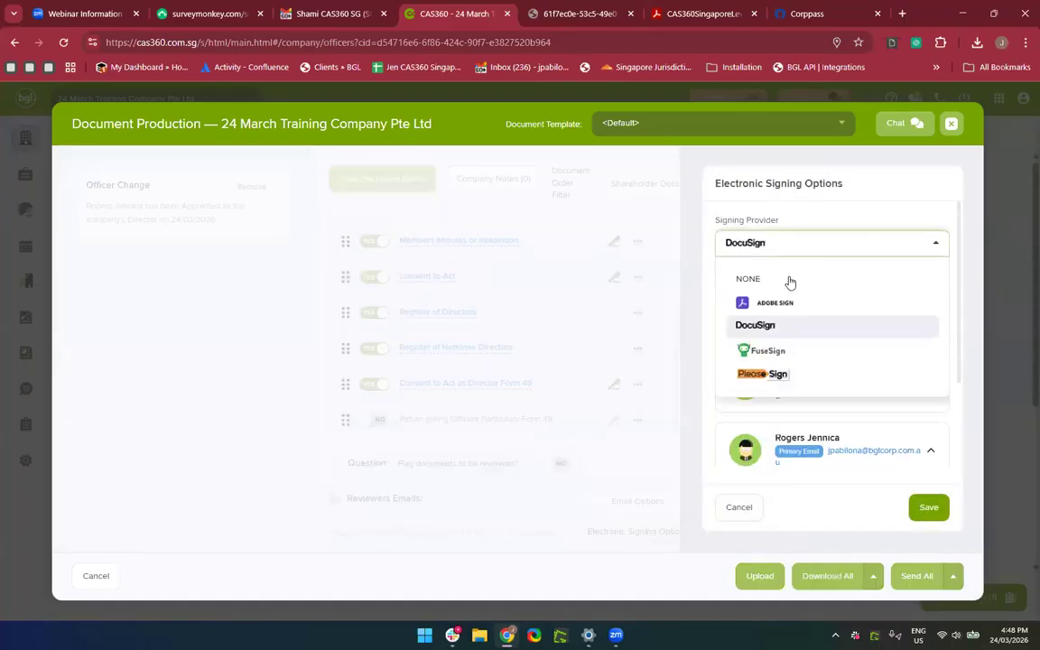
left_click(789, 280)
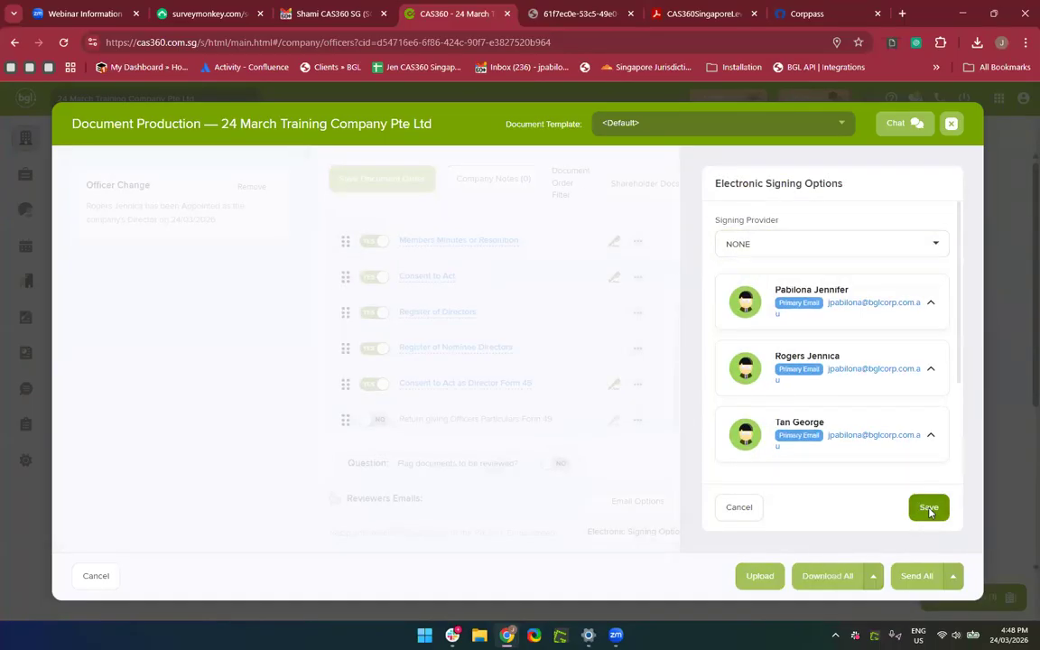
left_click(929, 510)
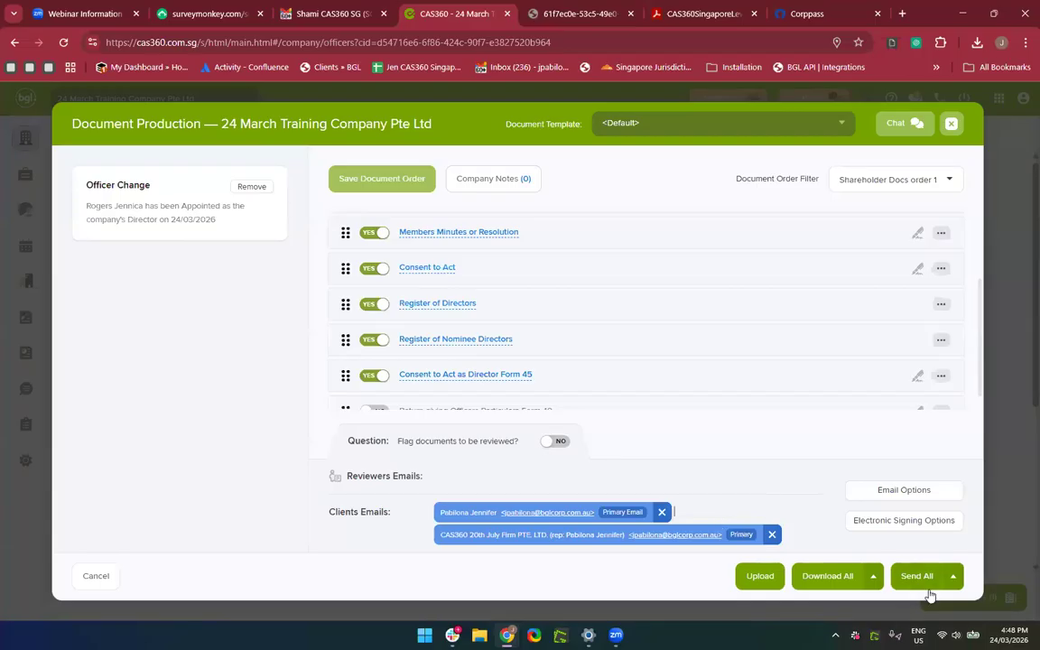
Review the email template options and keep the default template.
left_click(915, 498)
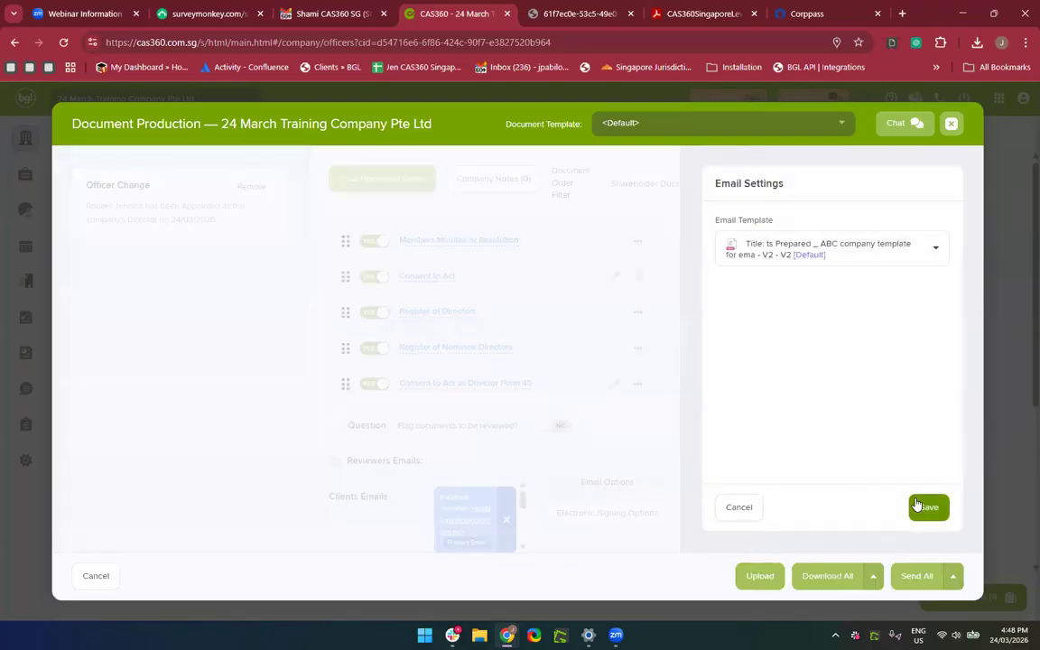
left_click(813, 243)
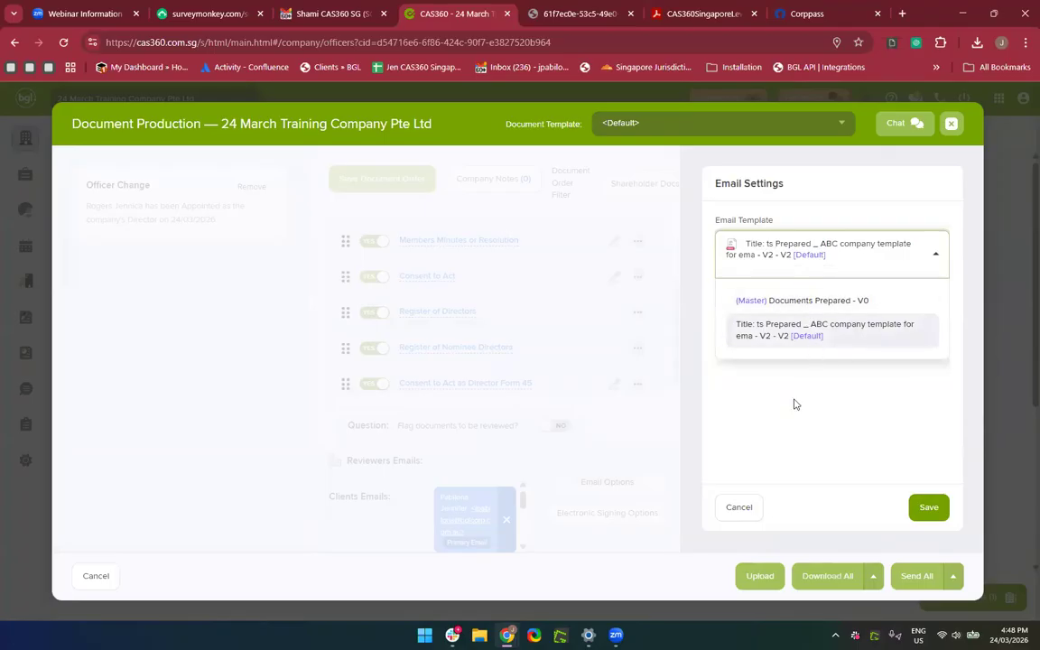
left_click(738, 507)
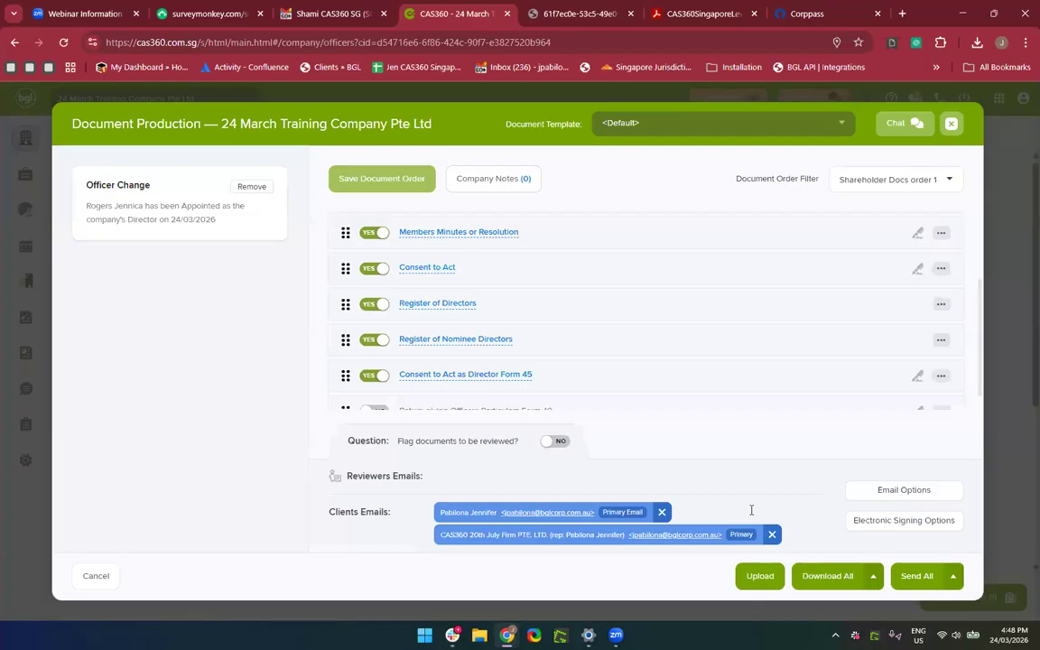
Preview the client email for sending all documents and read through its body.
left_click(914, 582)
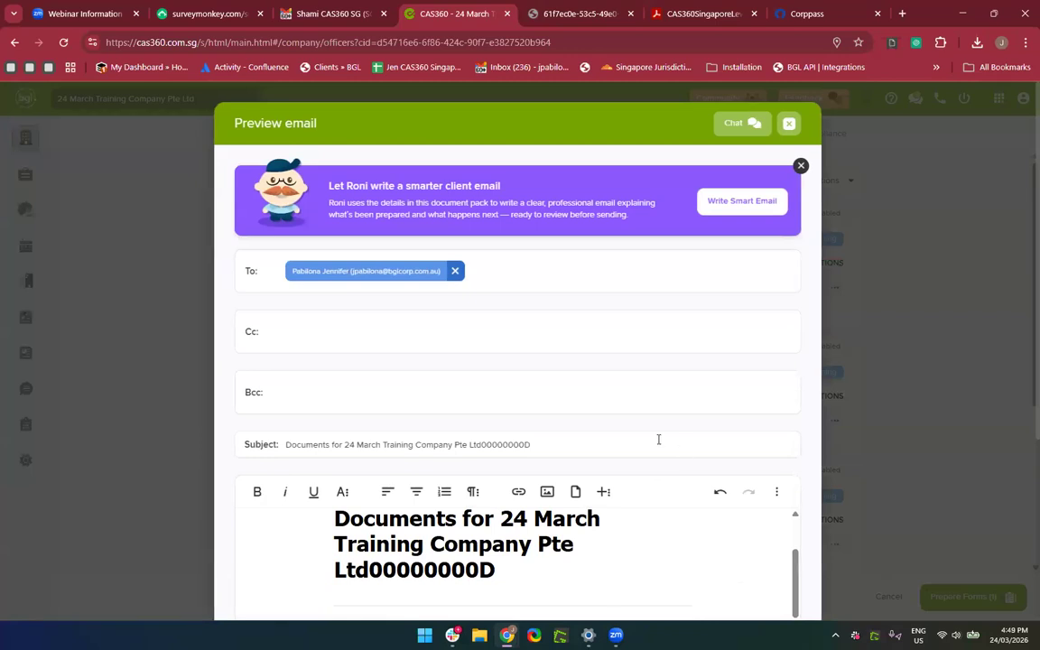
scroll(659, 440, "down", 3)
scroll(659, 444, "up", 2)
scroll(571, 257, "up", 3)
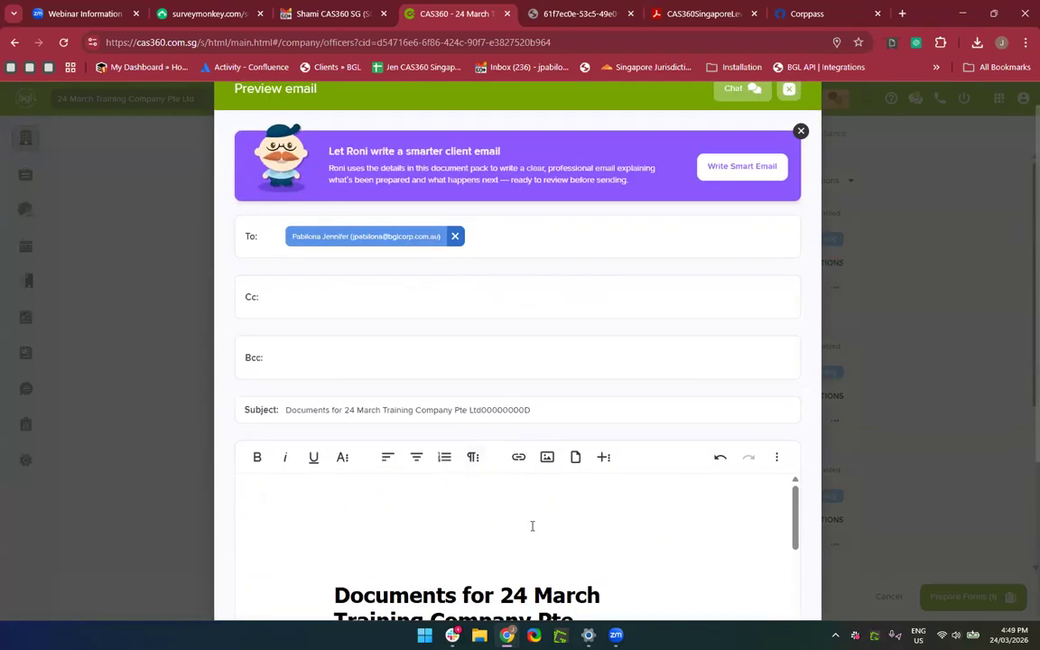
scroll(532, 527, "down", 2)
scroll(889, 465, "down", 3)
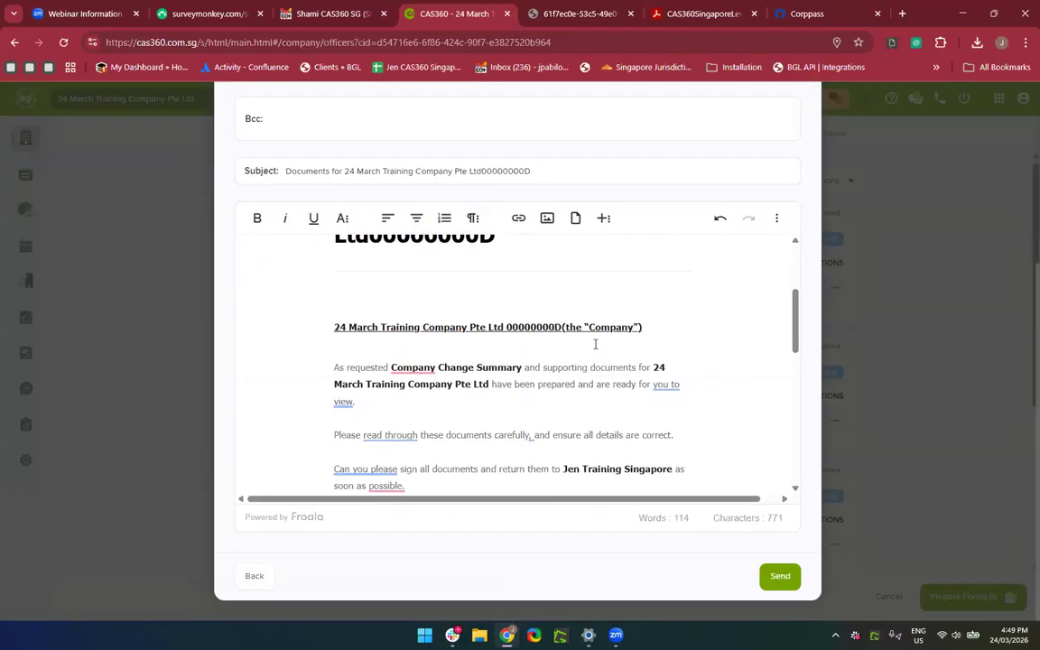
scroll(595, 344, "down", 3)
scroll(595, 344, "down", 3)
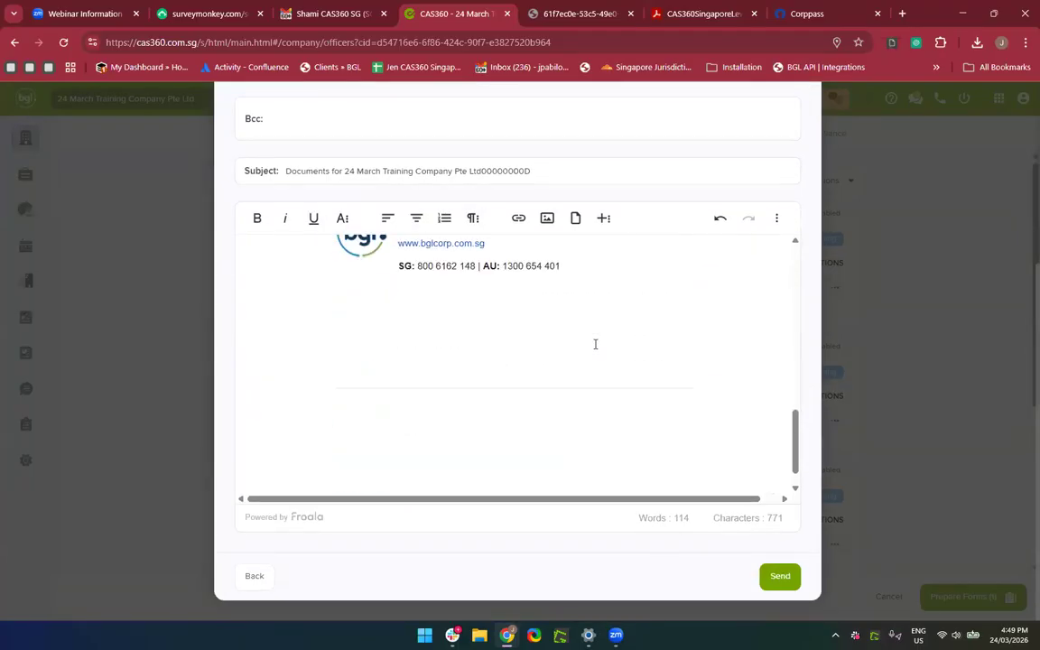
scroll(595, 344, "up", 3)
scroll(595, 344, "up", 6)
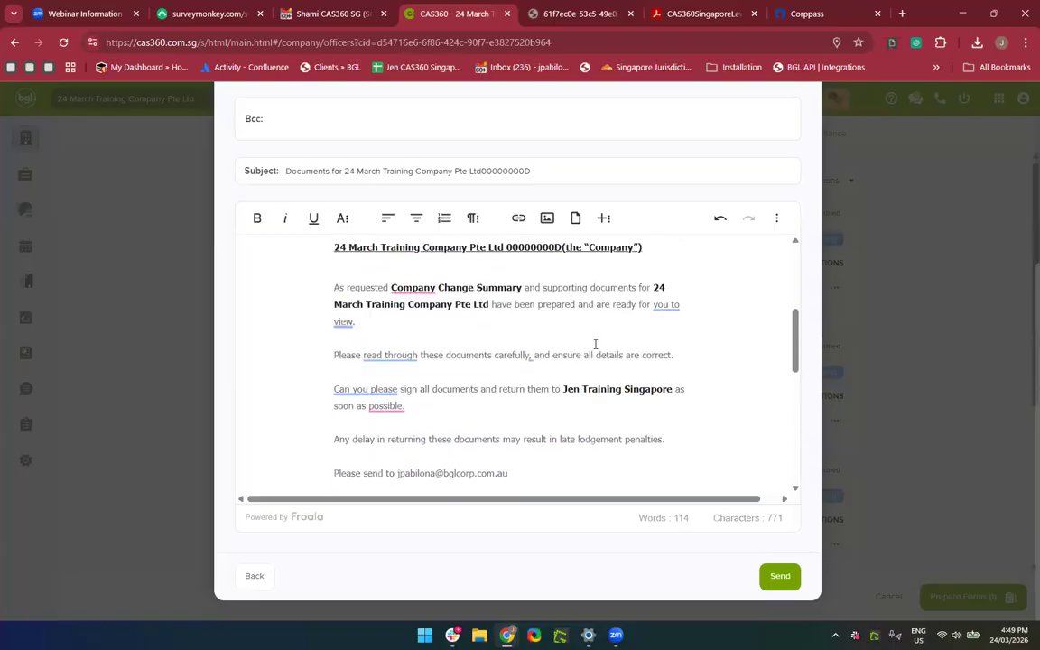
scroll(595, 344, "up", 5)
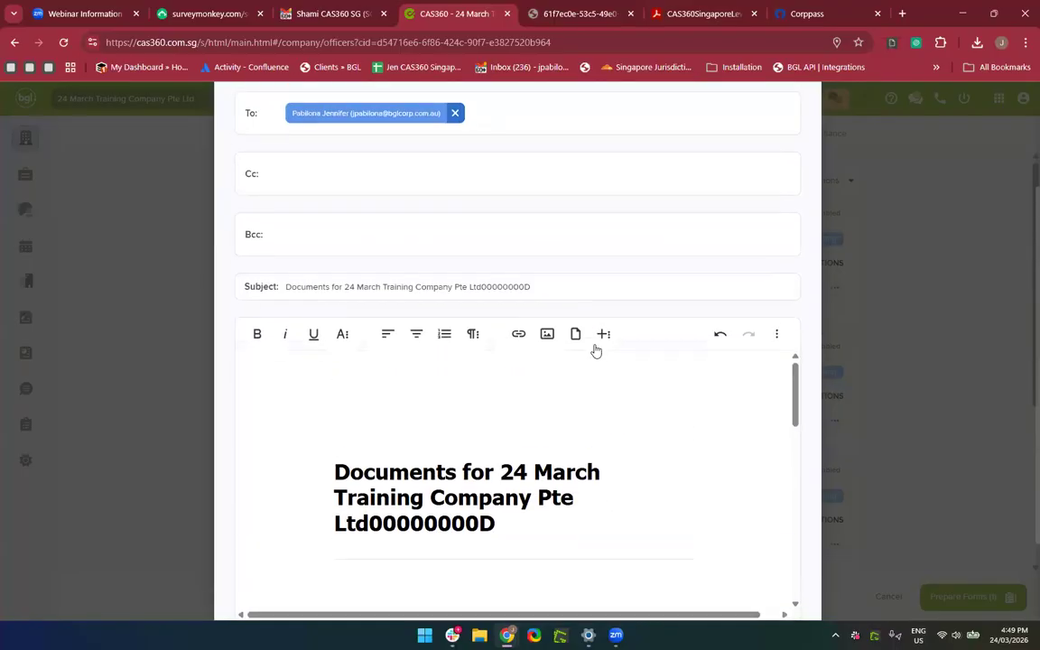
scroll(593, 411, "down", 5)
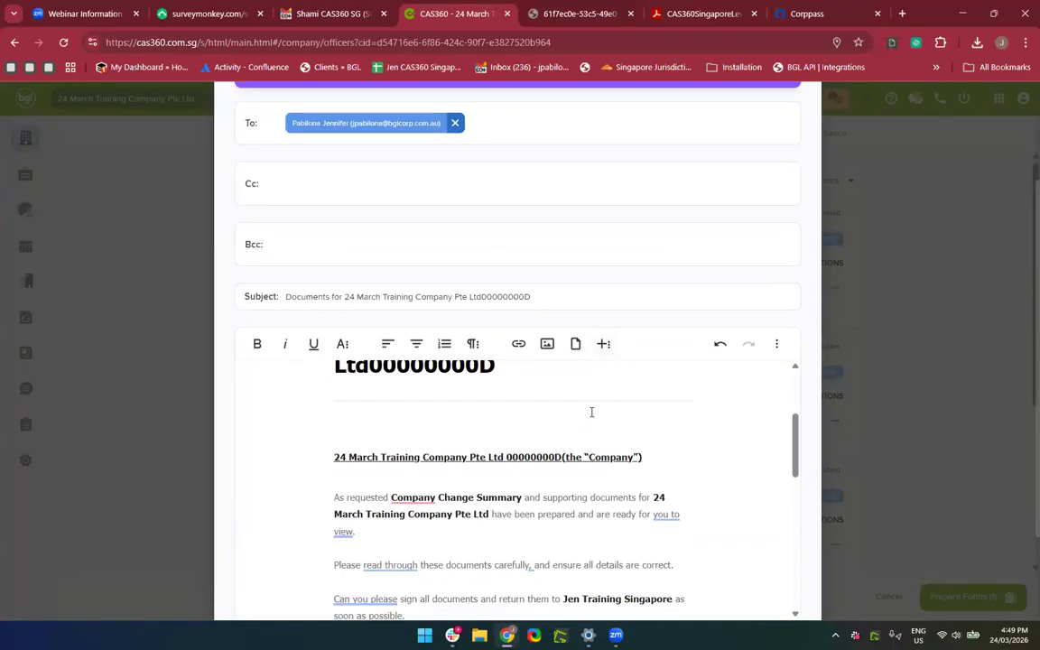
scroll(592, 410, "up", 10)
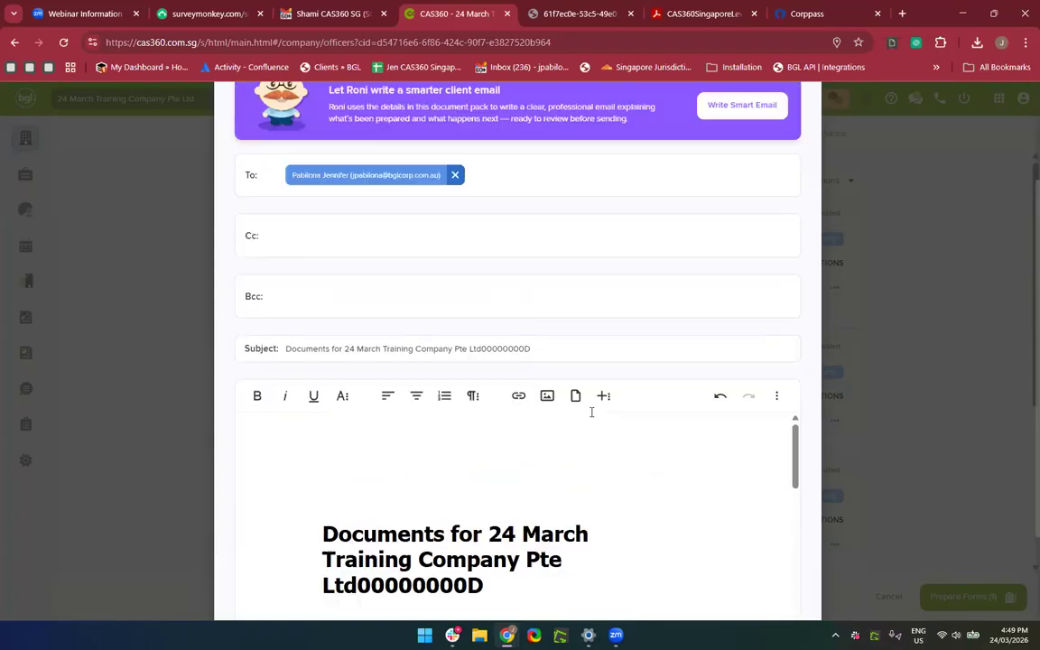
scroll(615, 253, "down", 1)
scroll(613, 253, "up", 1)
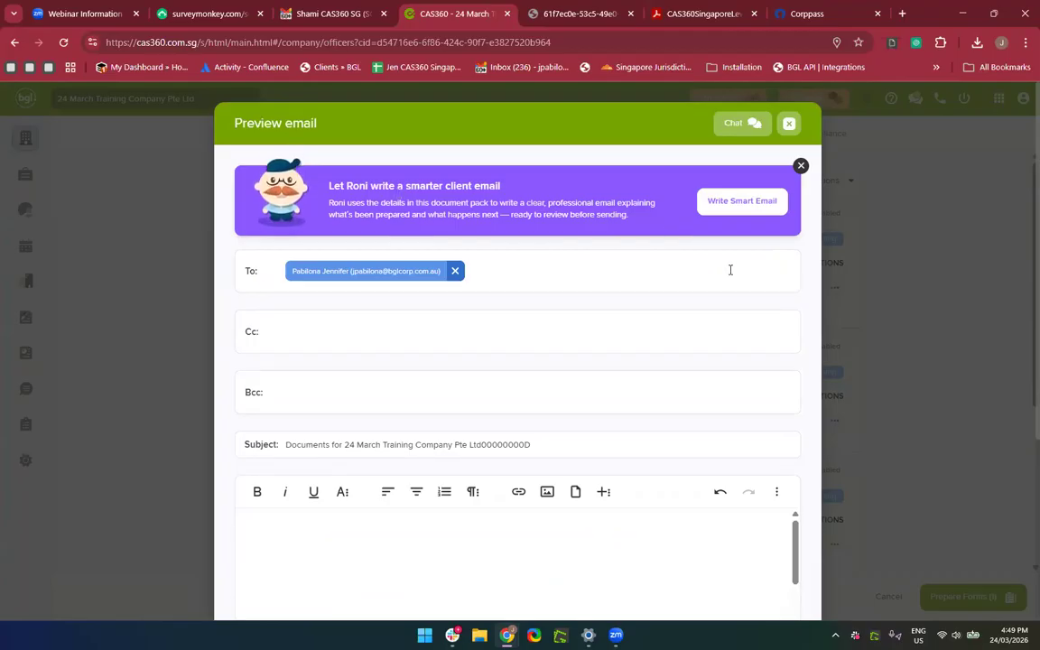
Use Write Smart Email to list the four manually signed documents and their signatories.
left_click(706, 214)
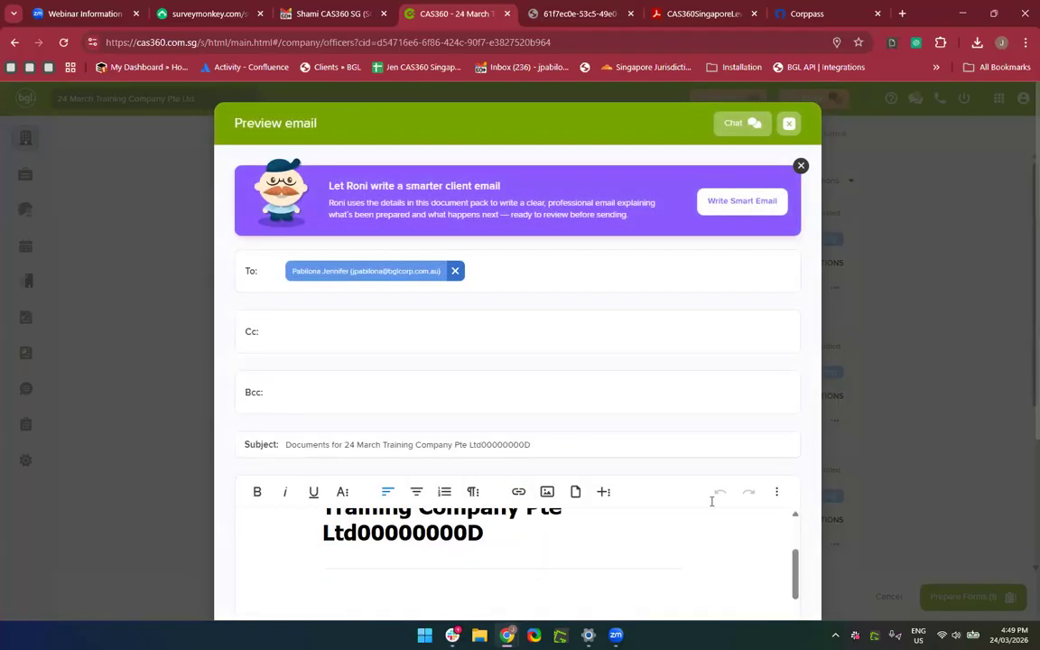
scroll(615, 372, "down", 3)
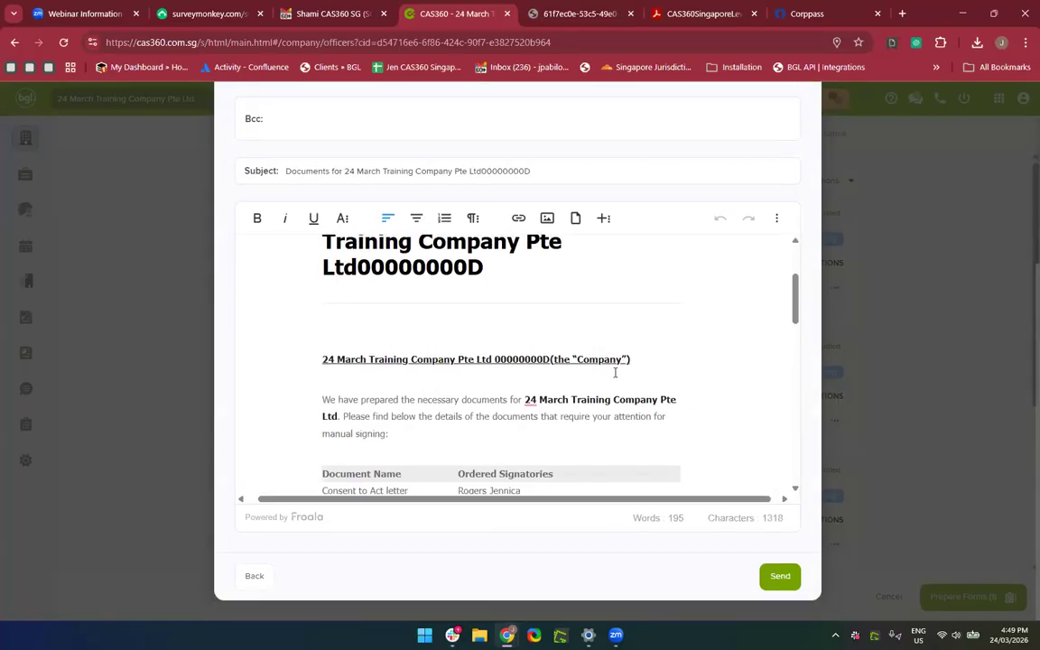
scroll(615, 372, "down", 1)
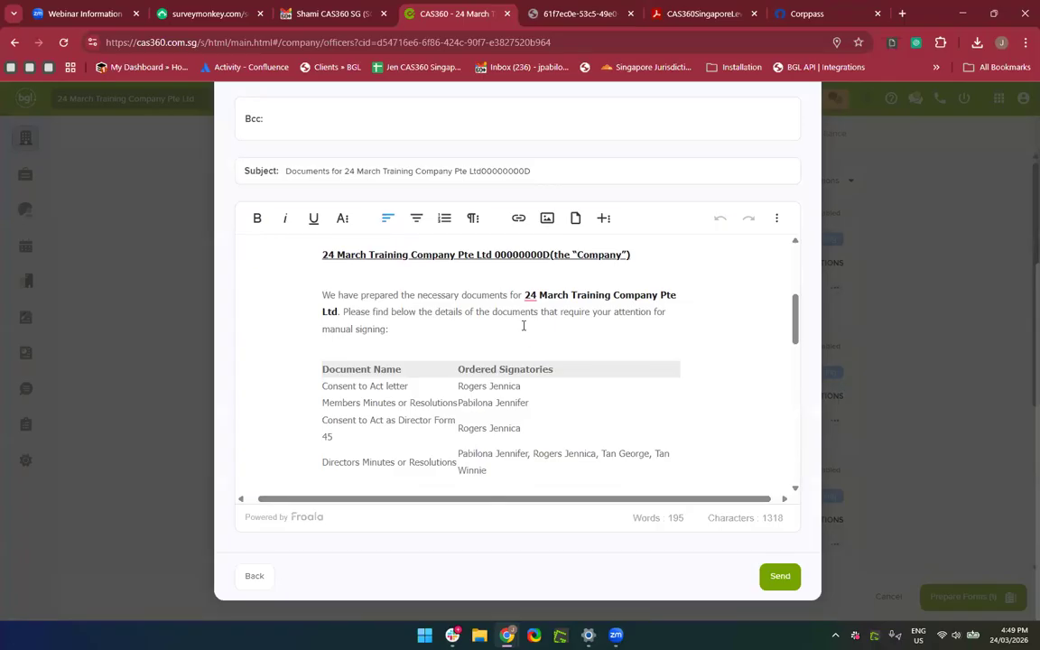
scroll(524, 326, "down", 3)
scroll(419, 413, "up", 1)
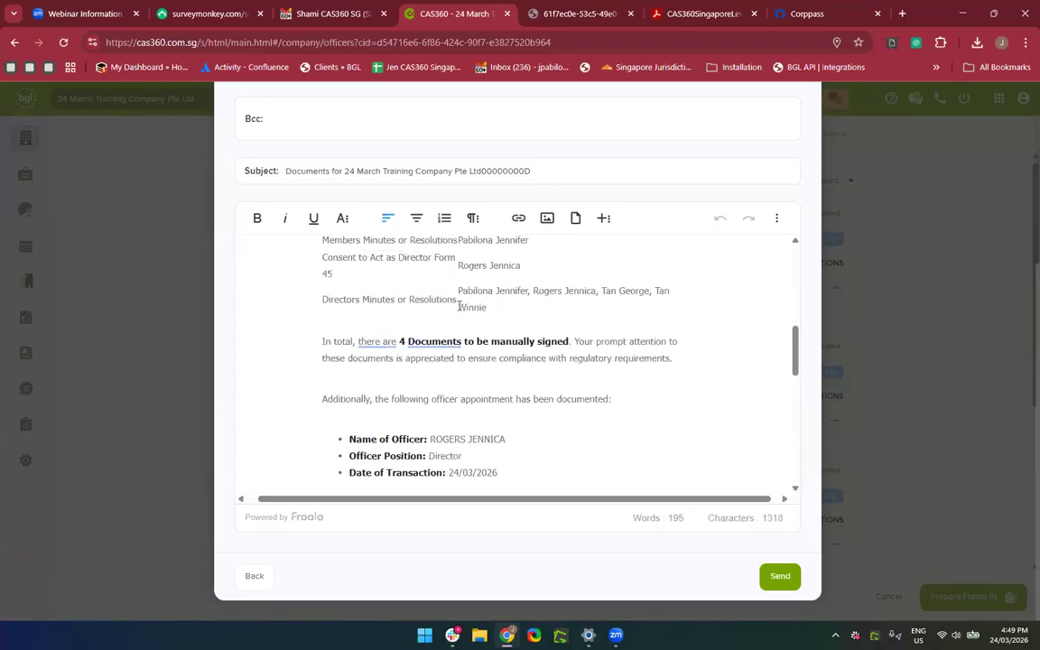
scroll(383, 375, "down", 3)
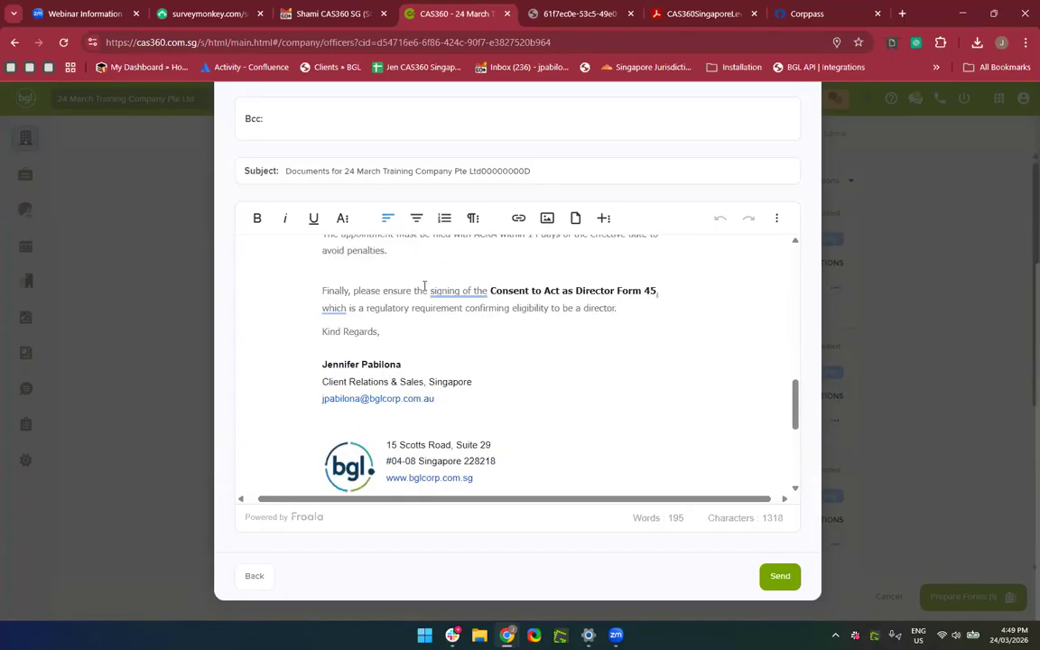
scroll(440, 427, "up", 1)
scroll(440, 427, "up", 10)
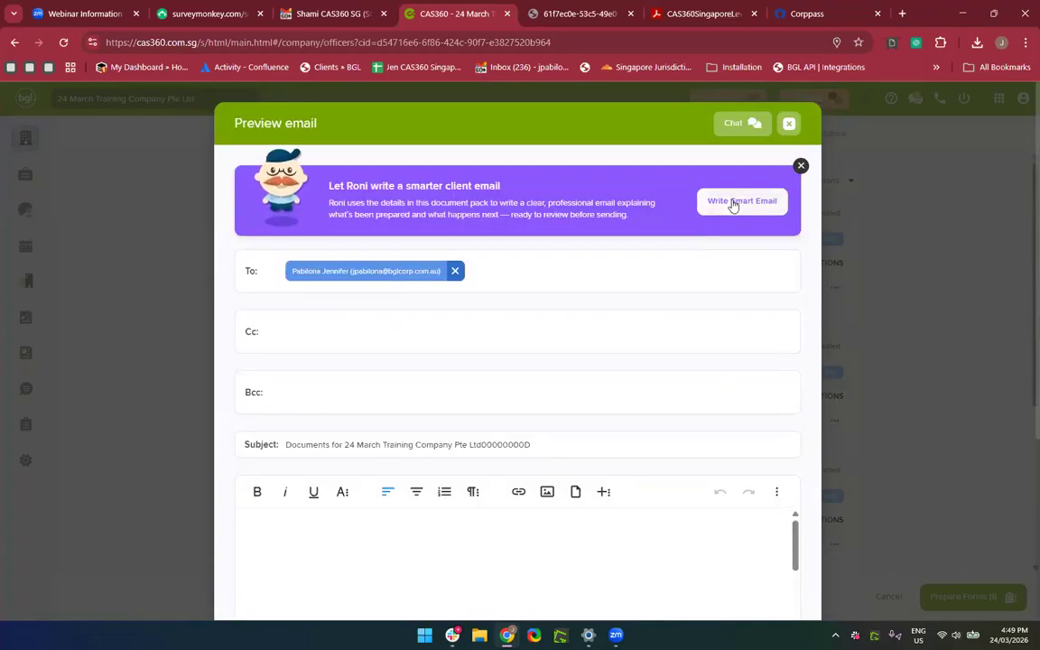
Regenerate the Write Smart Email body, ending with a Director Form 45 note, then focus Cc.
left_click(734, 204)
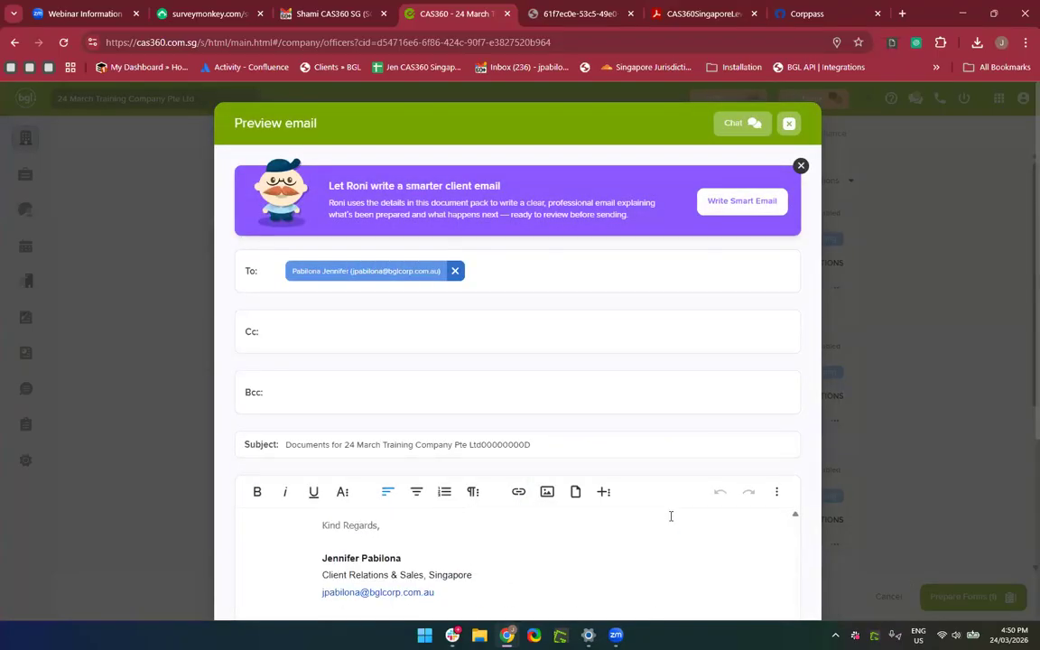
scroll(643, 404, "down", 4)
scroll(643, 404, "up", 6)
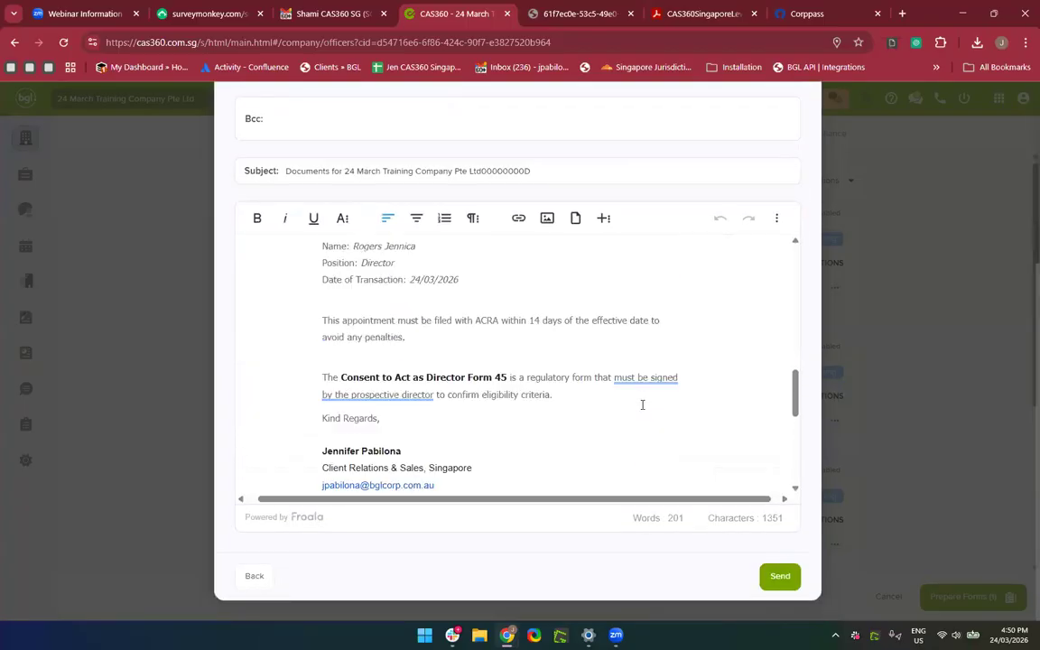
scroll(643, 405, "up", 1)
scroll(643, 405, "down", 3)
scroll(643, 404, "up", 5)
scroll(696, 341, "up", 2)
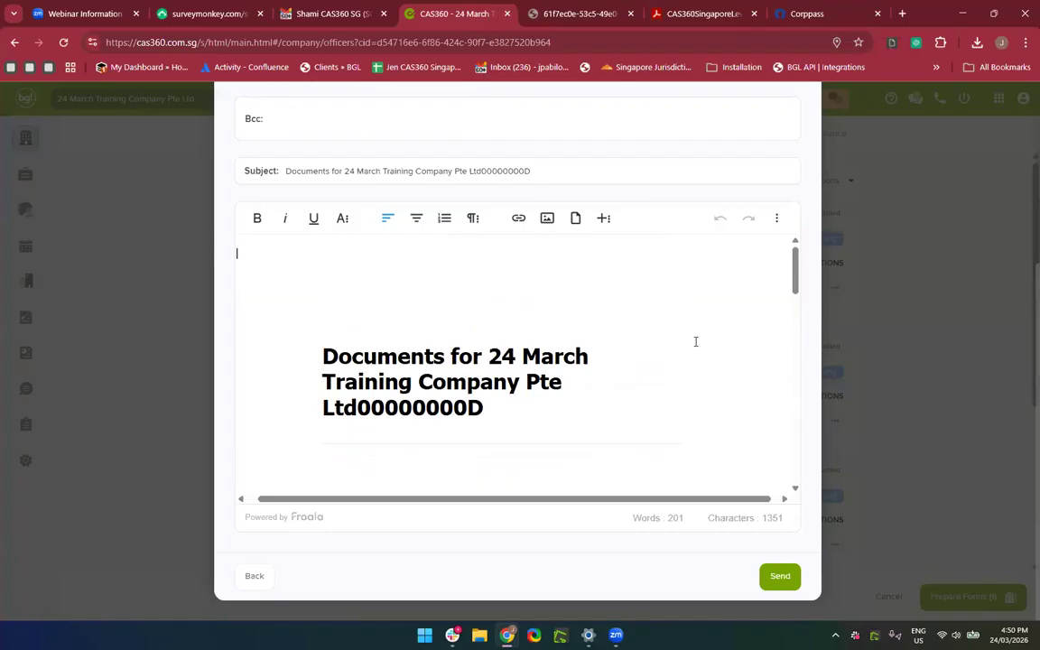
scroll(592, 263, "up", 3)
left_click(593, 263)
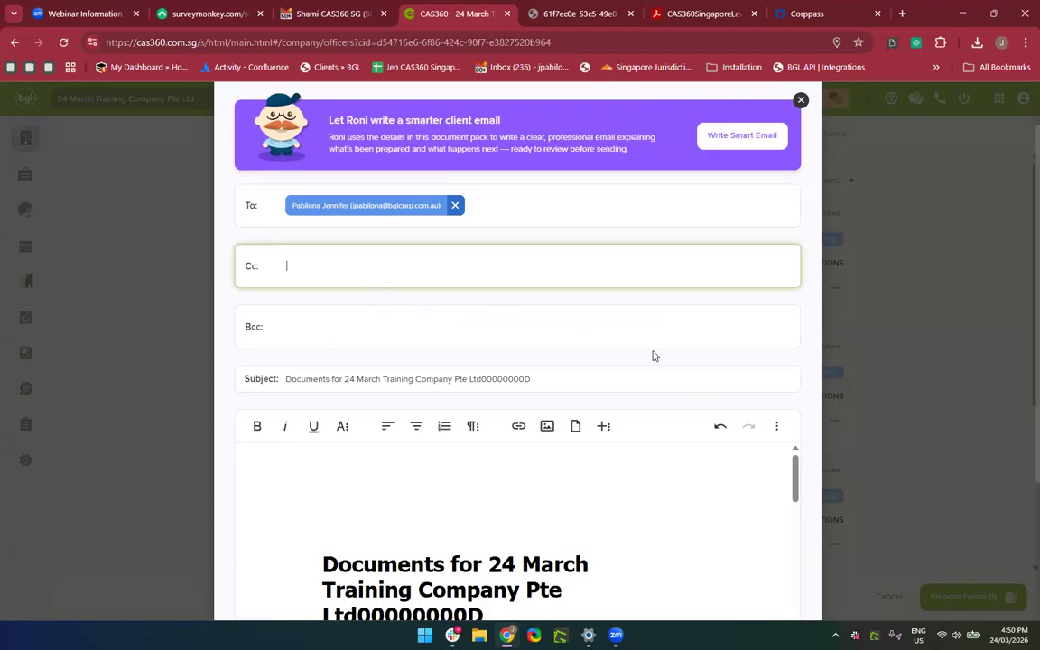
scroll(653, 356, "down", 15)
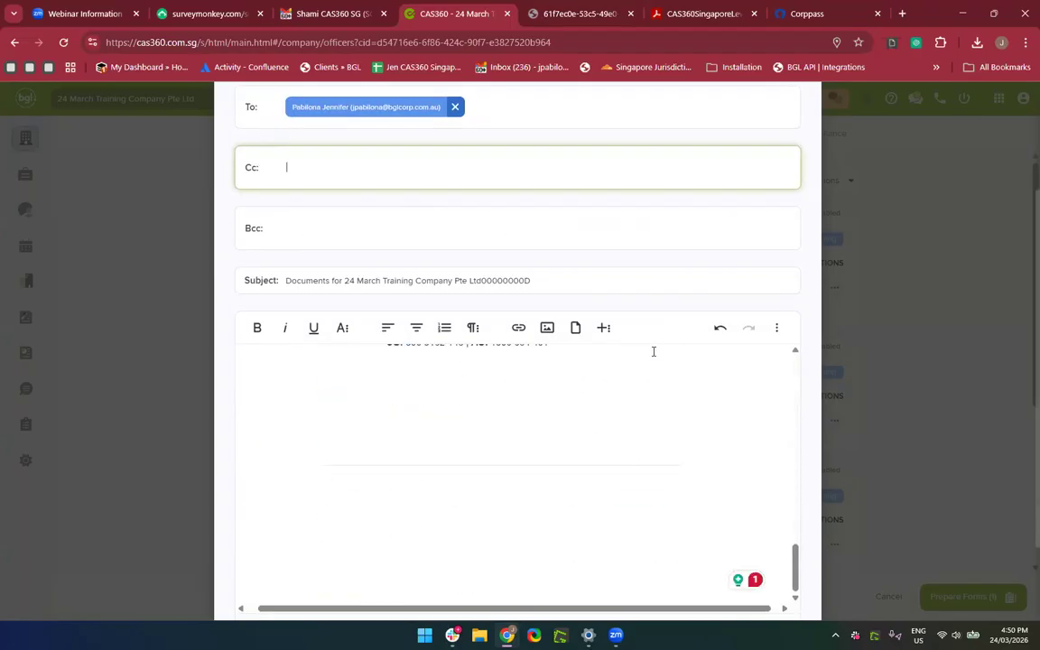
Send the documents email and check Gmail's 6. CAS360 label.
left_click(782, 579)
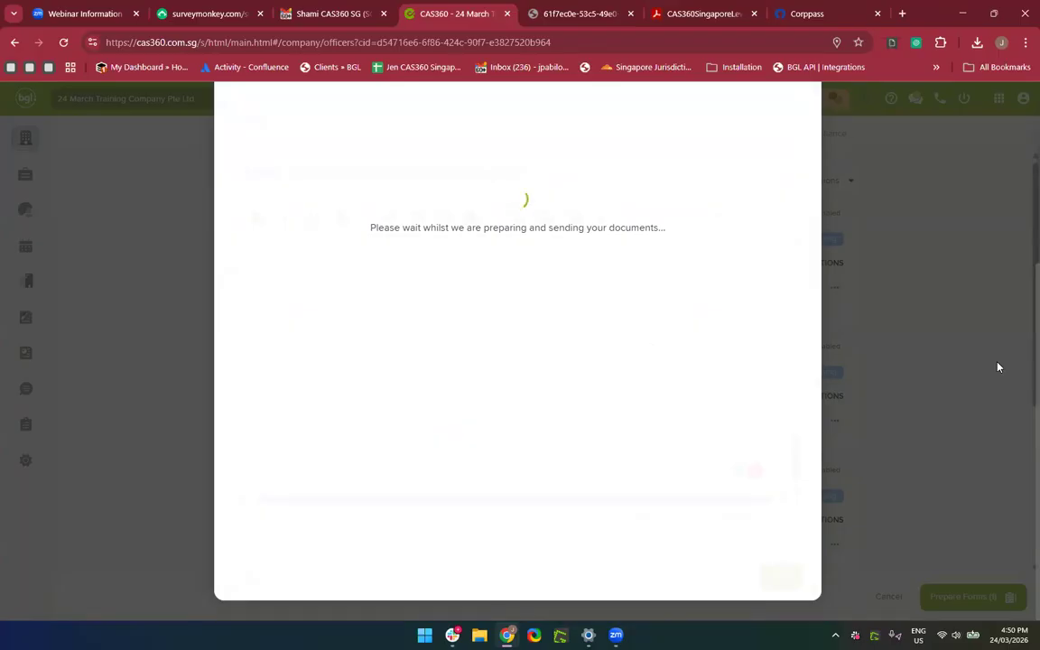
left_click(325, 14)
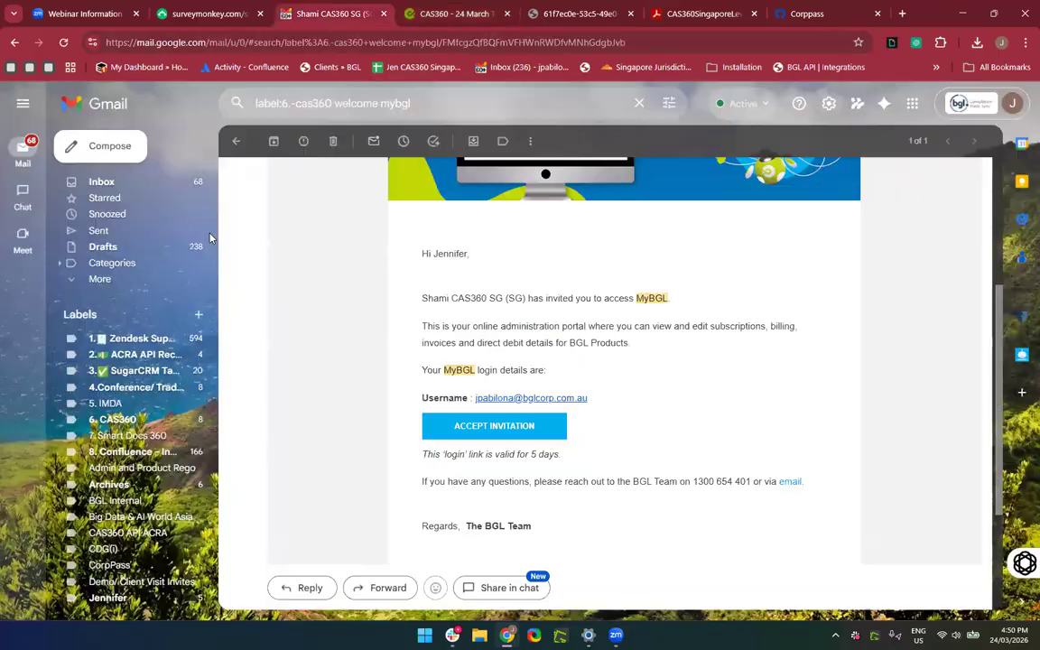
left_click(133, 430)
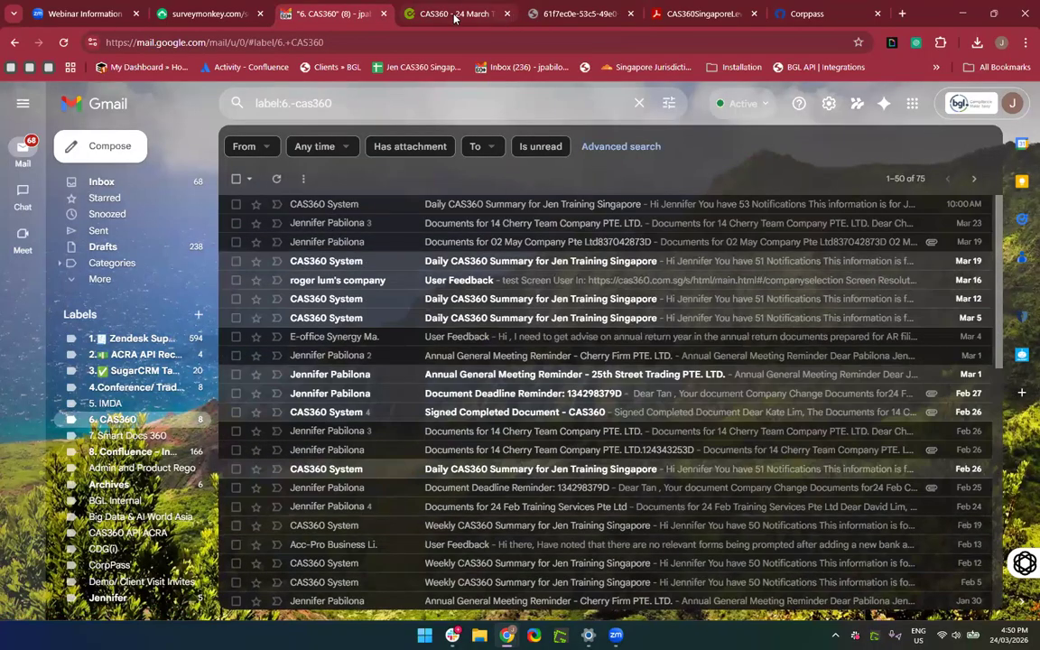
Back in CAS360, save the recipient as the company's default signing contact.
left_click(455, 16)
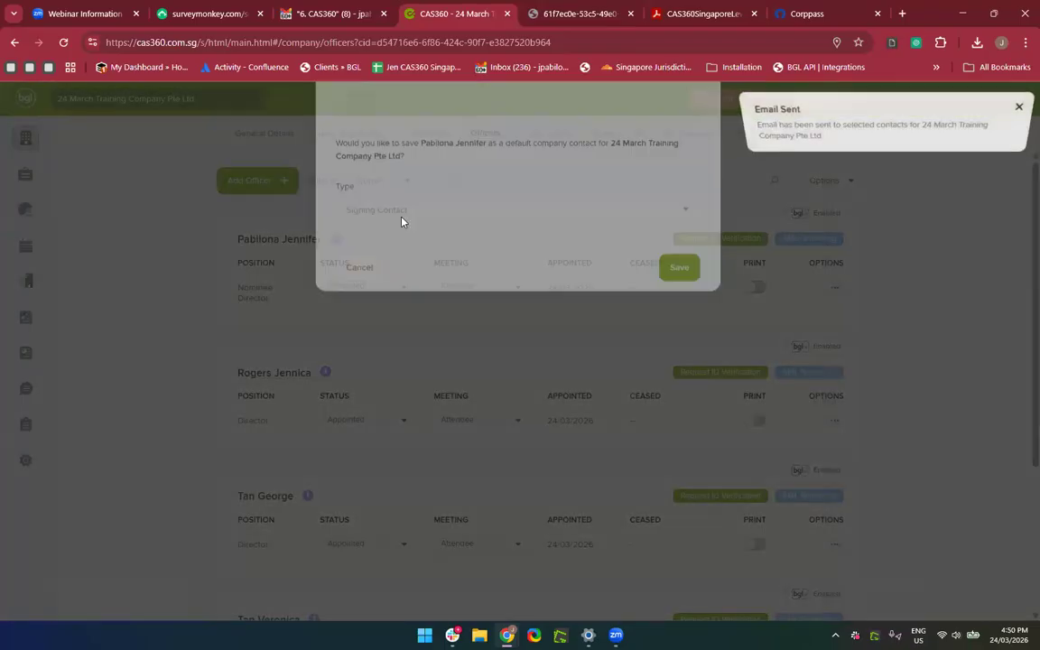
left_click(683, 362)
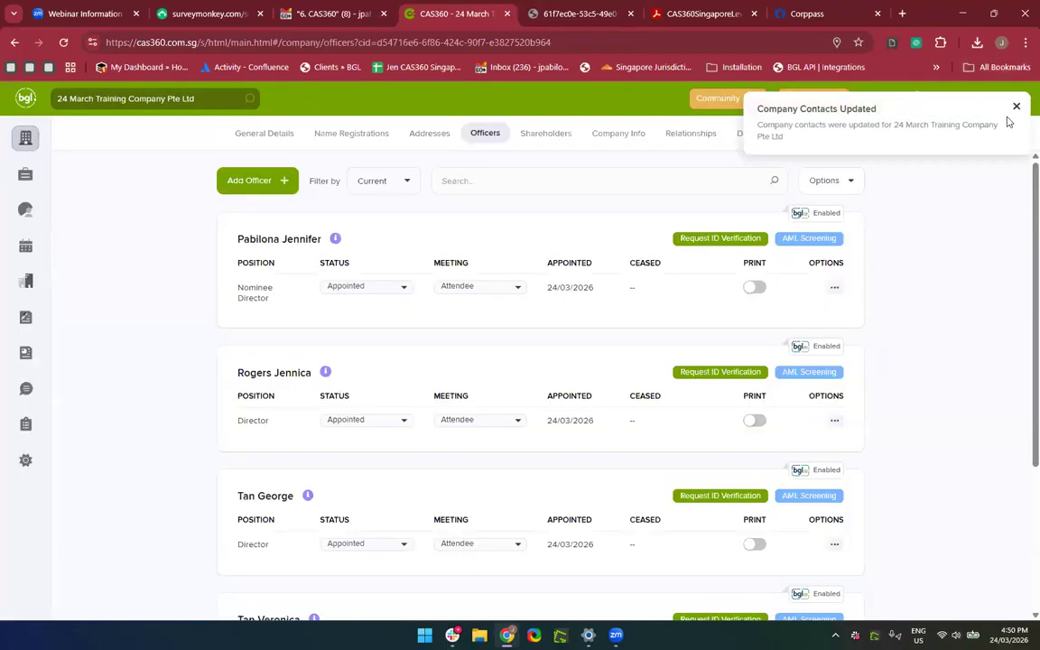
left_click(1015, 108)
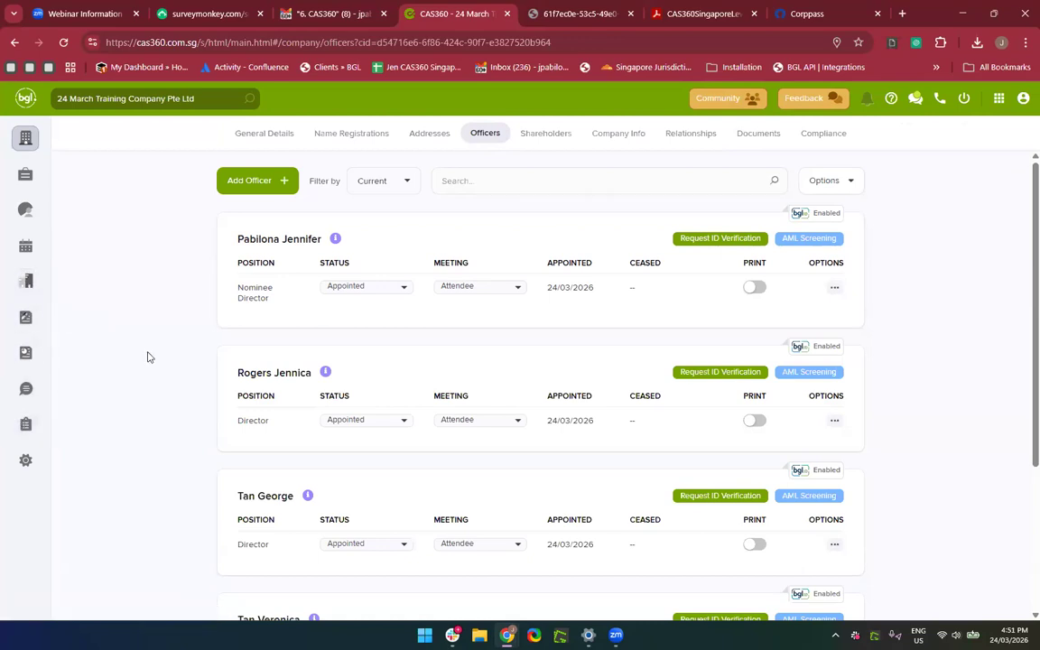
Check the Messages Outbox shows the 24 March Training Company email as delivered, then return to Gmail.
left_click(26, 388)
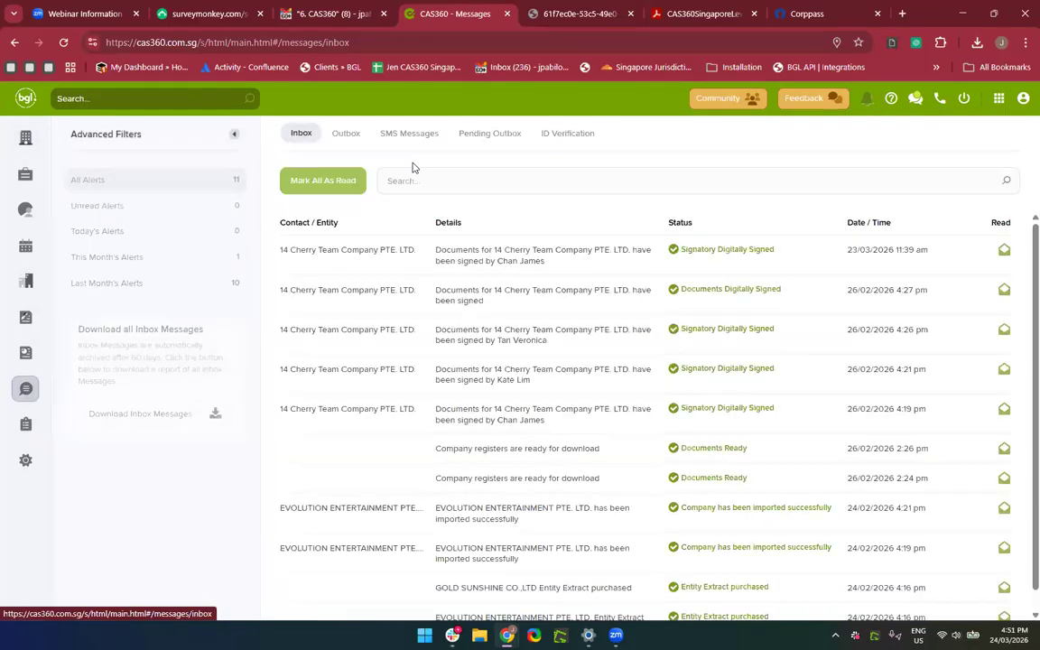
left_click(347, 135)
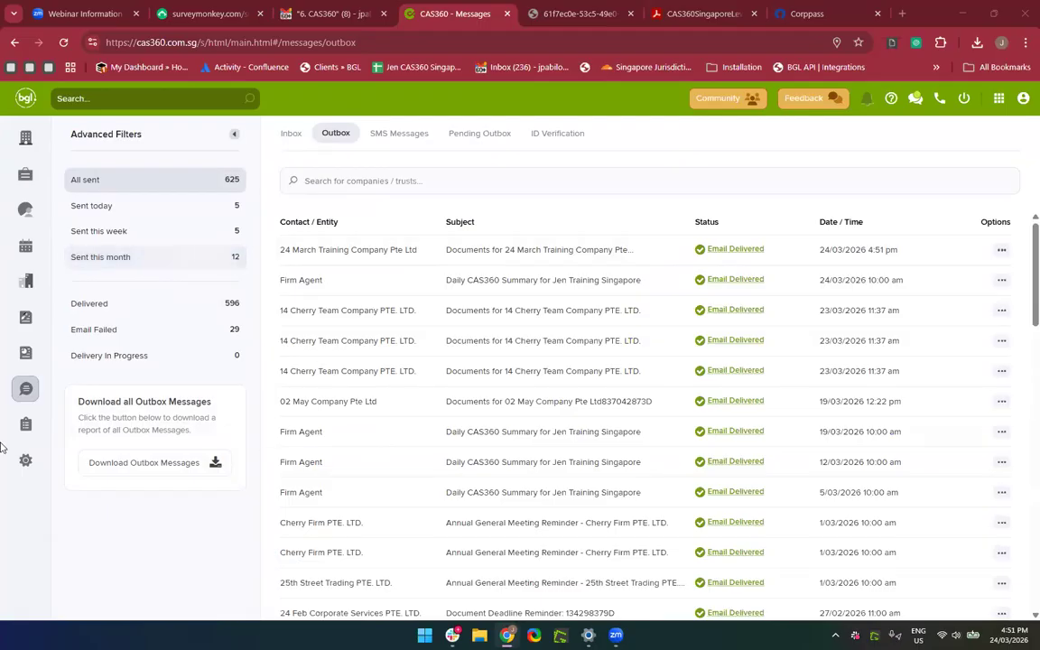
left_click(39, 394)
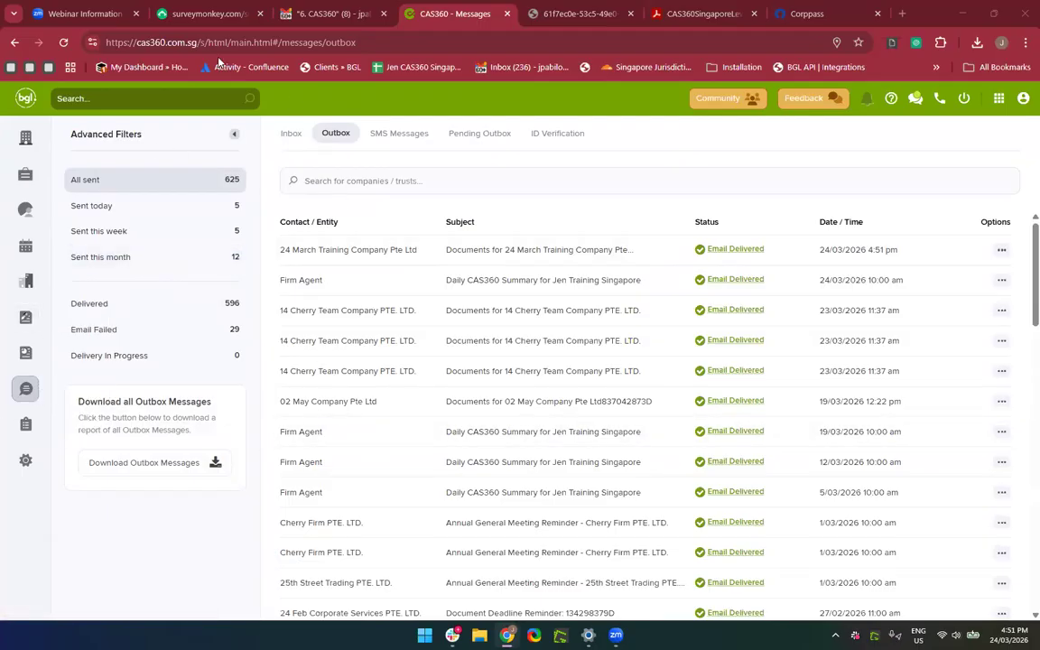
left_click(318, 20)
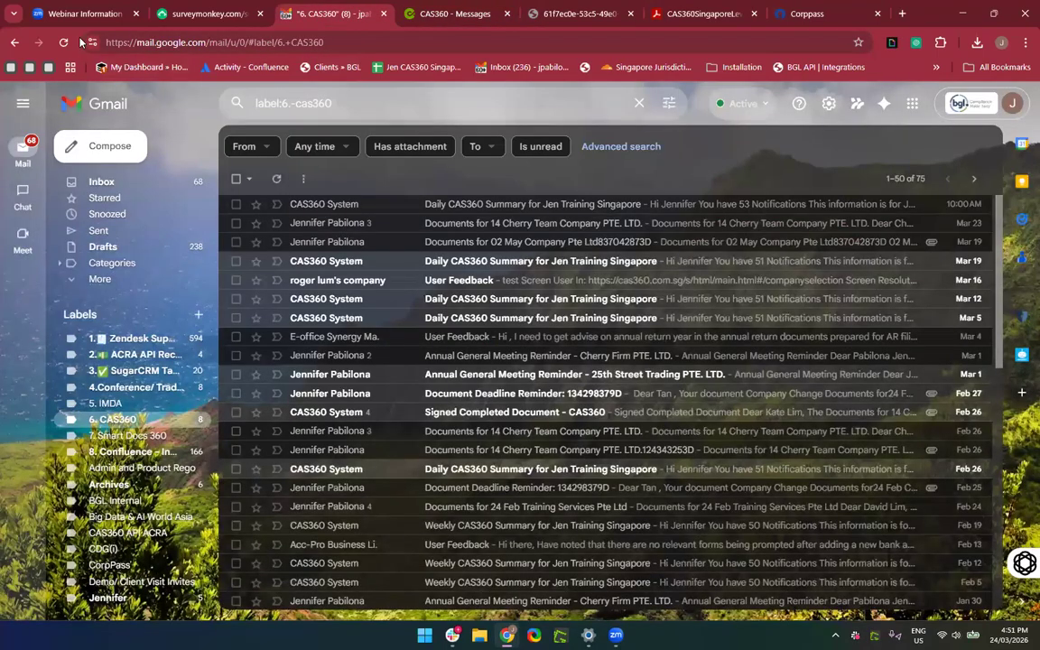
Reload Gmail, open 'Documents for 24 March Training Company' and scroll to the 367 KB PDF.
left_click(64, 43)
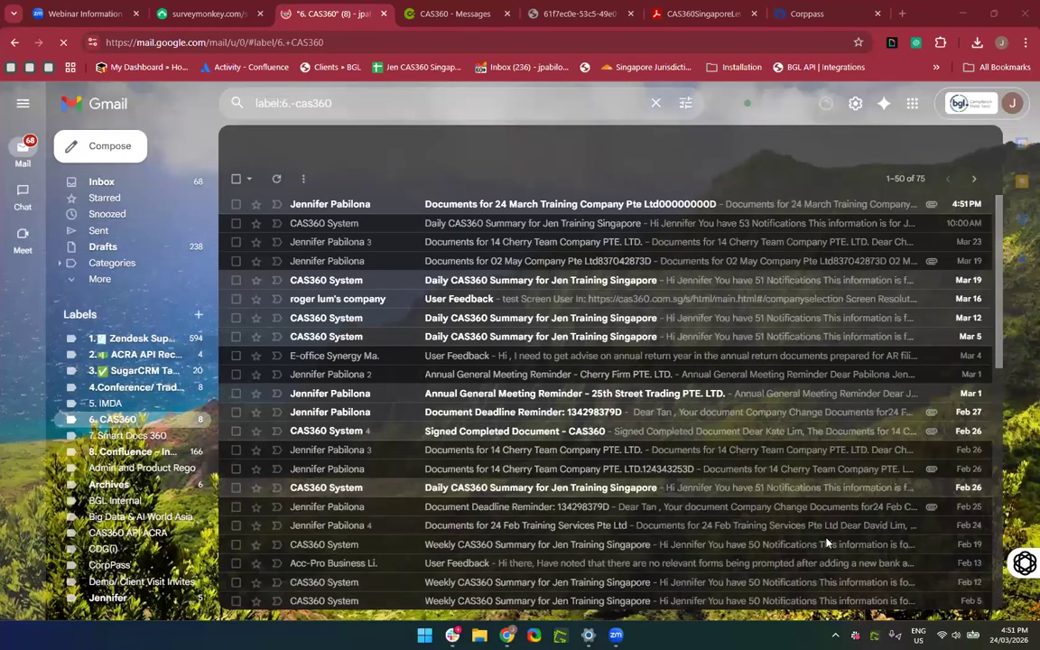
left_click(352, 206)
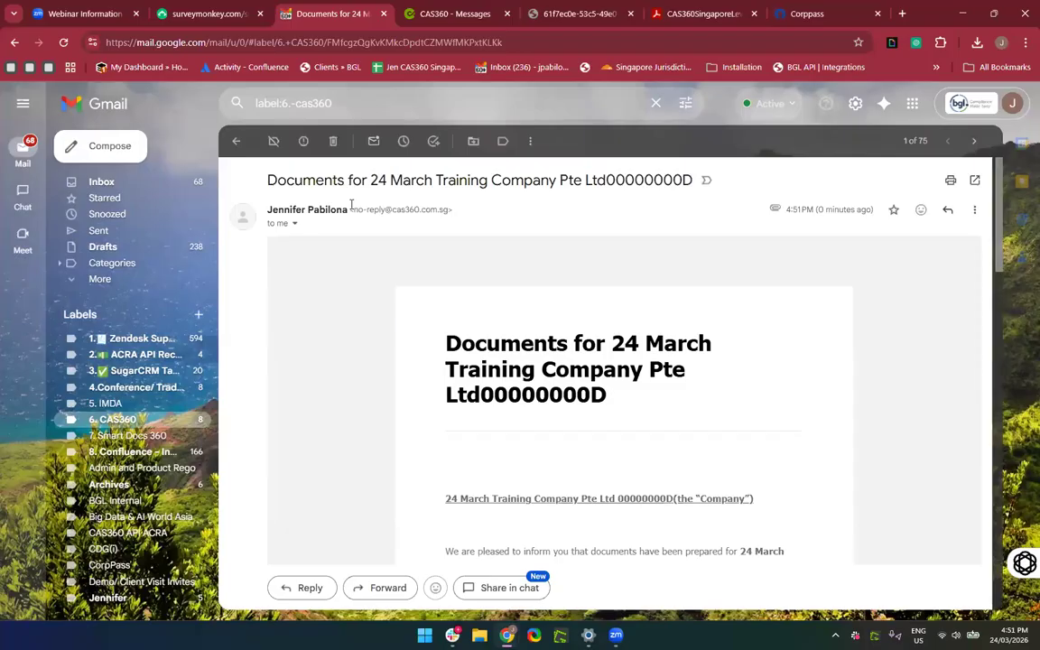
scroll(436, 291, "down", 8)
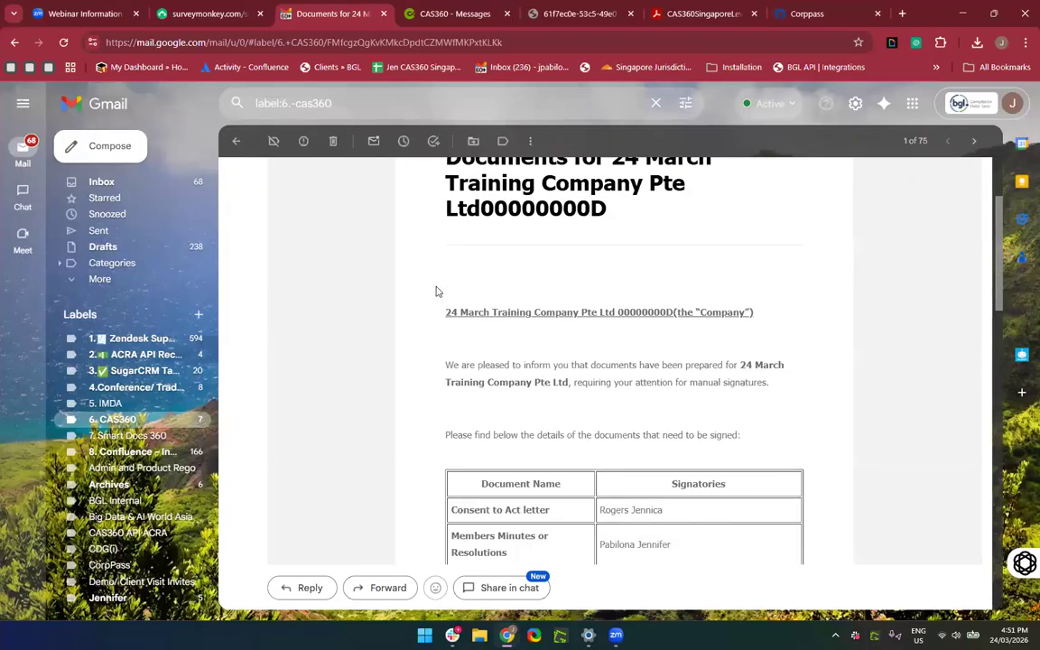
scroll(436, 290, "up", 3)
scroll(437, 291, "down", 12)
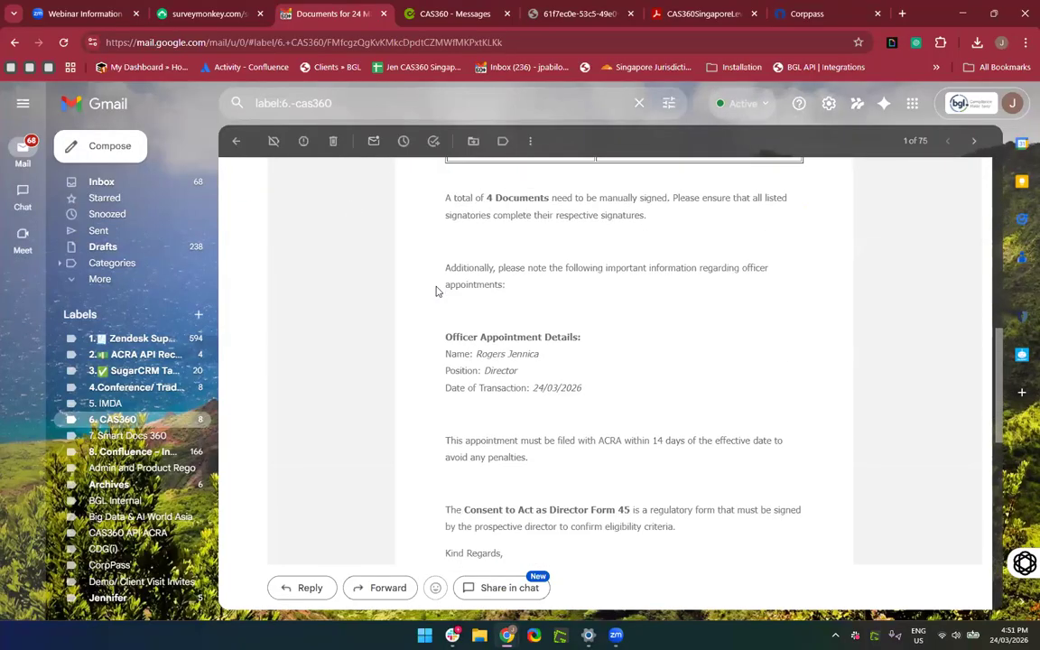
mouse_move(287, 484)
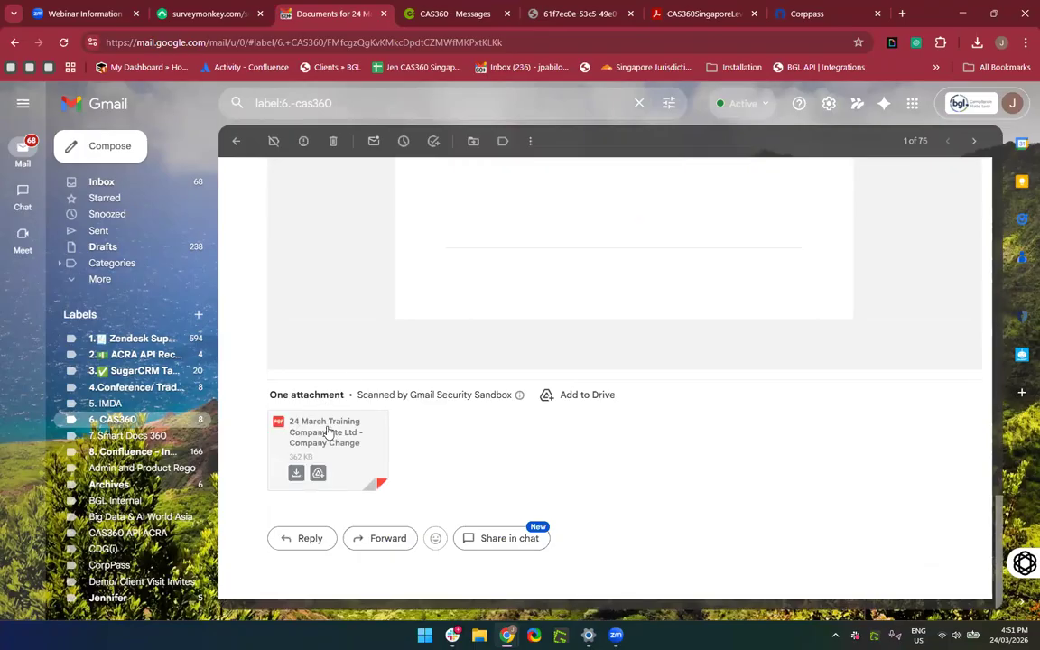
left_click(356, 439)
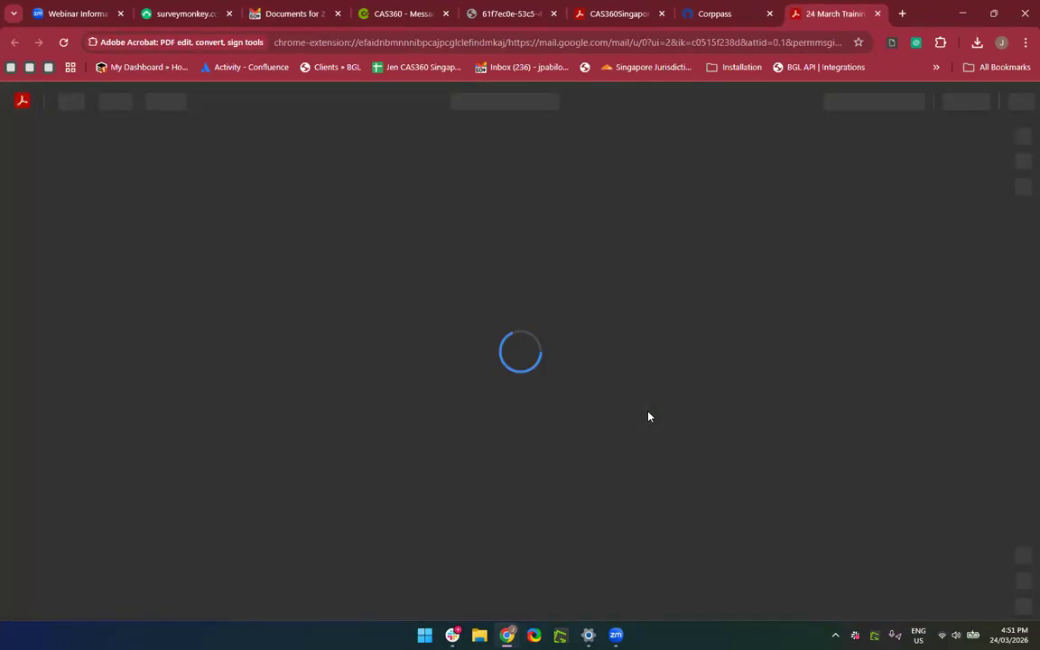
scroll(648, 416, "down", 15)
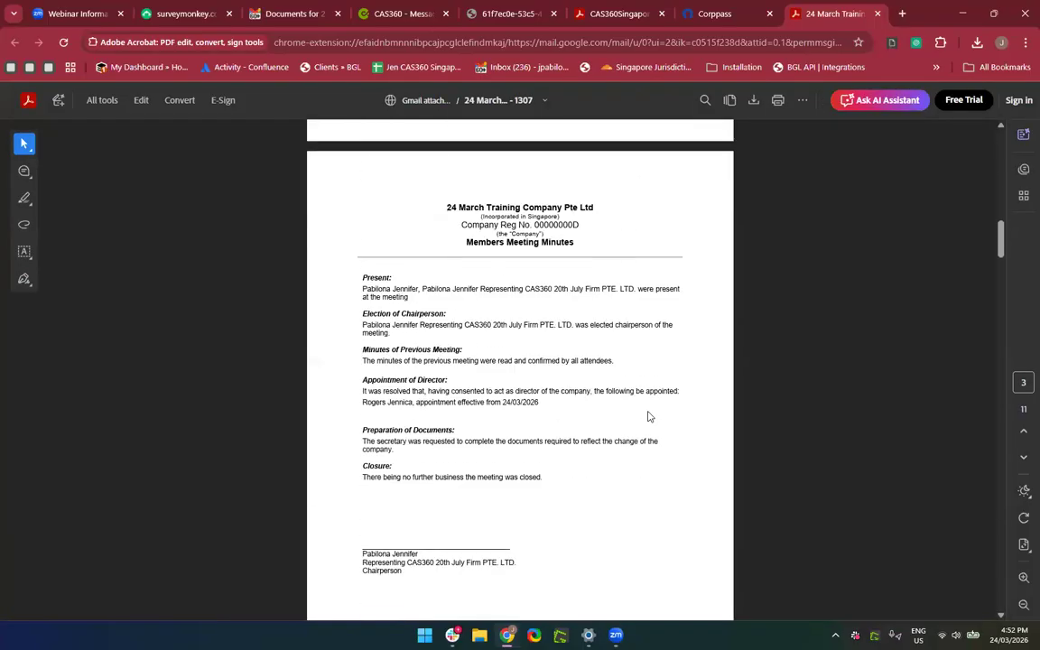
scroll(648, 416, "down", 3)
scroll(648, 416, "up", 4)
scroll(648, 417, "up", 2)
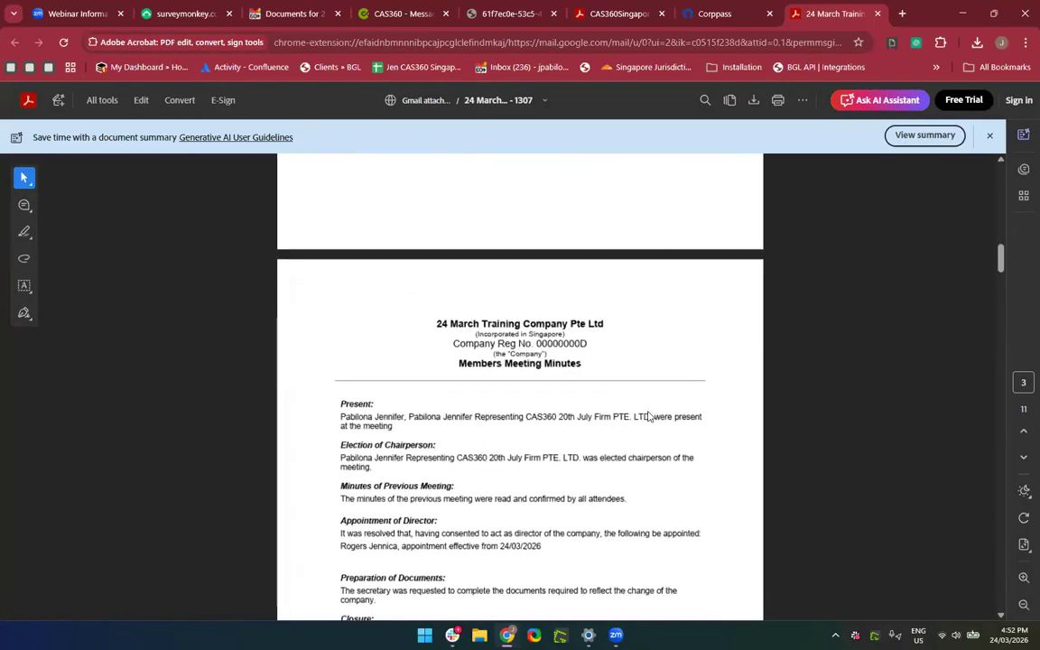
scroll(648, 417, "up", 1, "ctrl")
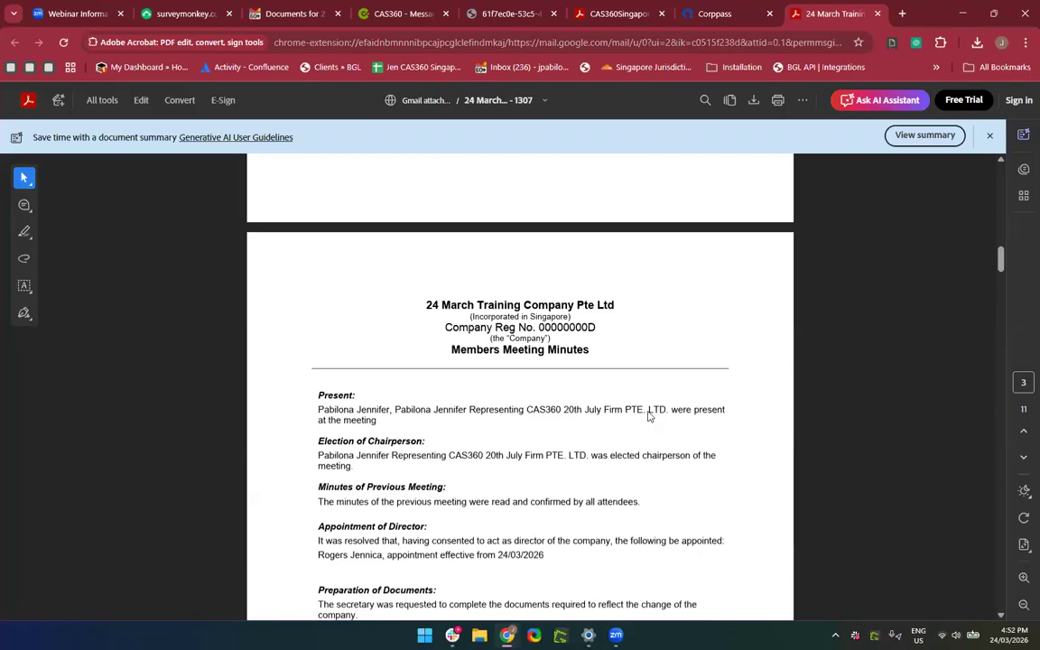
scroll(648, 416, "down", 15)
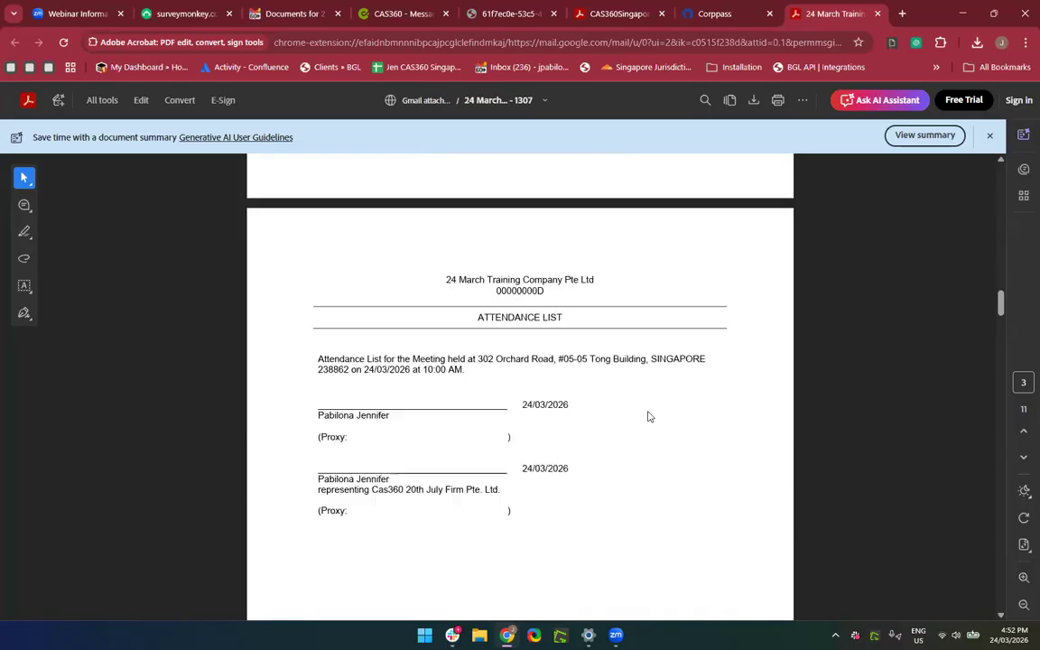
scroll(648, 416, "down", 20)
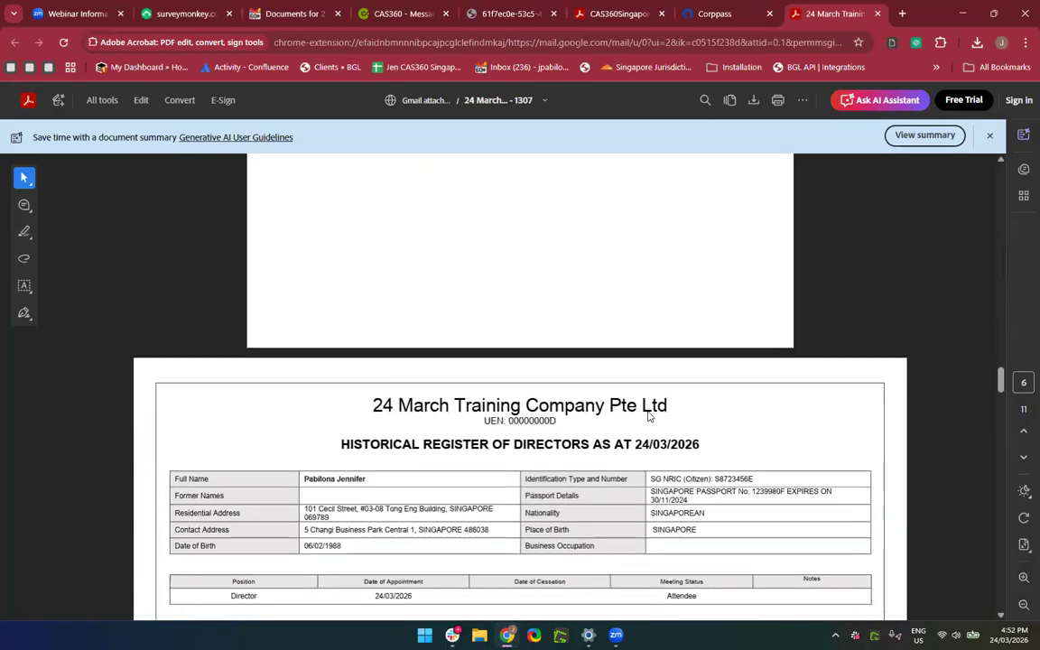
scroll(648, 417, "down", 5)
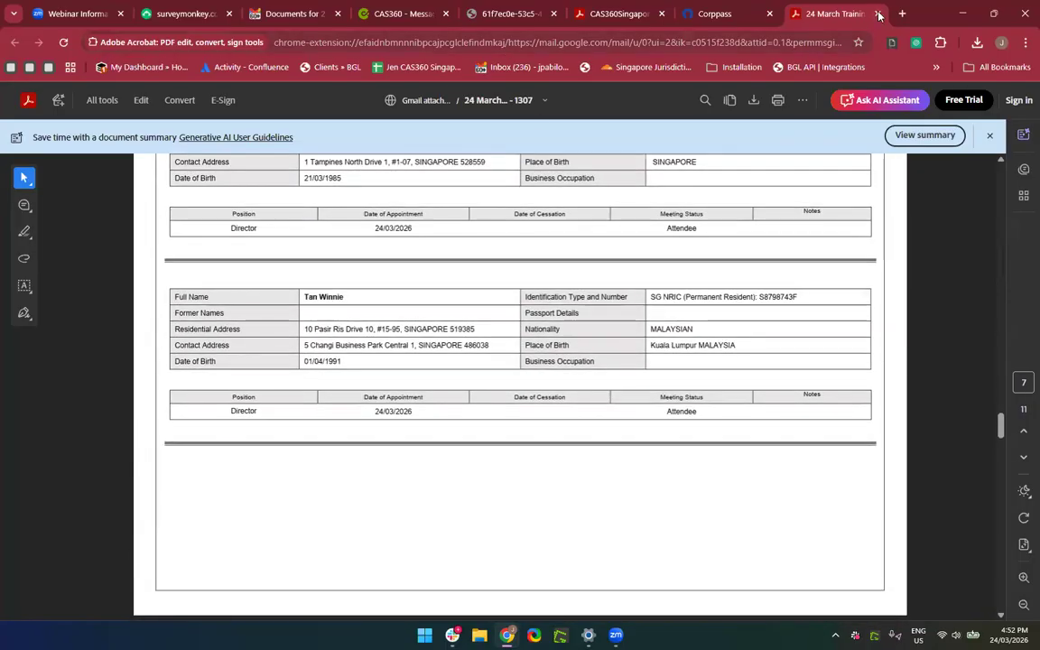
left_click(876, 13)
scroll(717, 348, "up", 10)
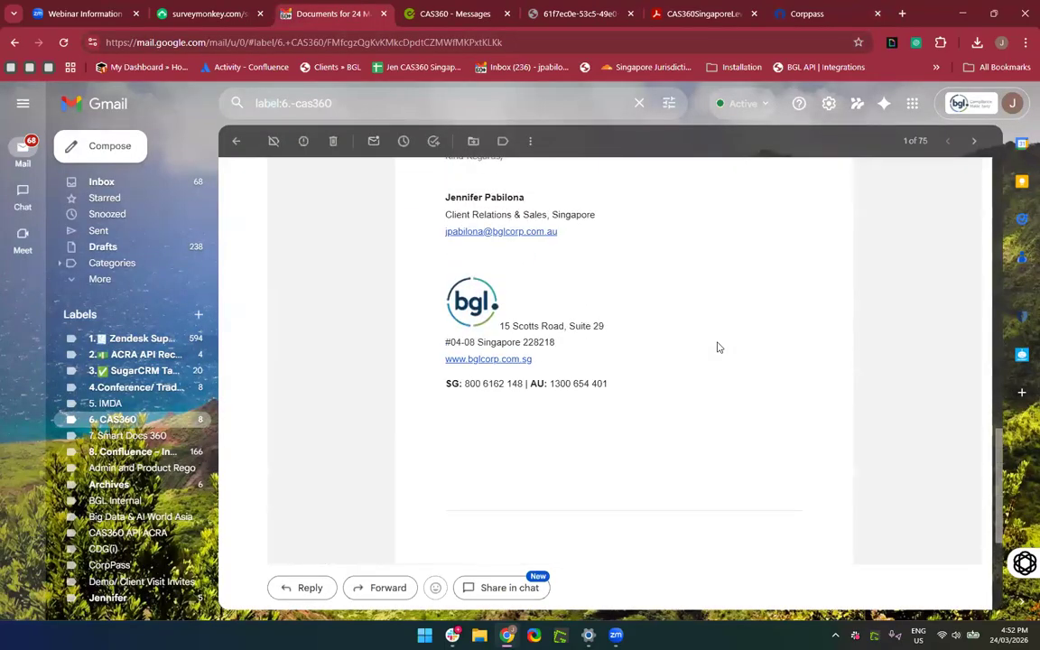
Search '24' in Companies, open 24 March Training Company Pte Ltd and view its Officers tab.
left_click(408, 16)
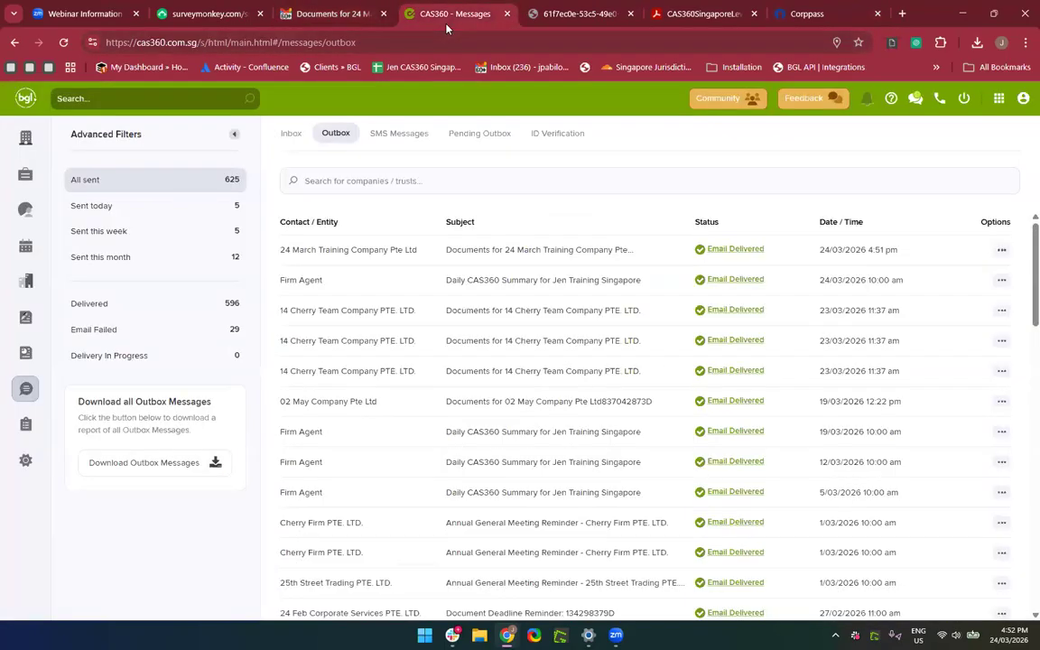
left_click(30, 147)
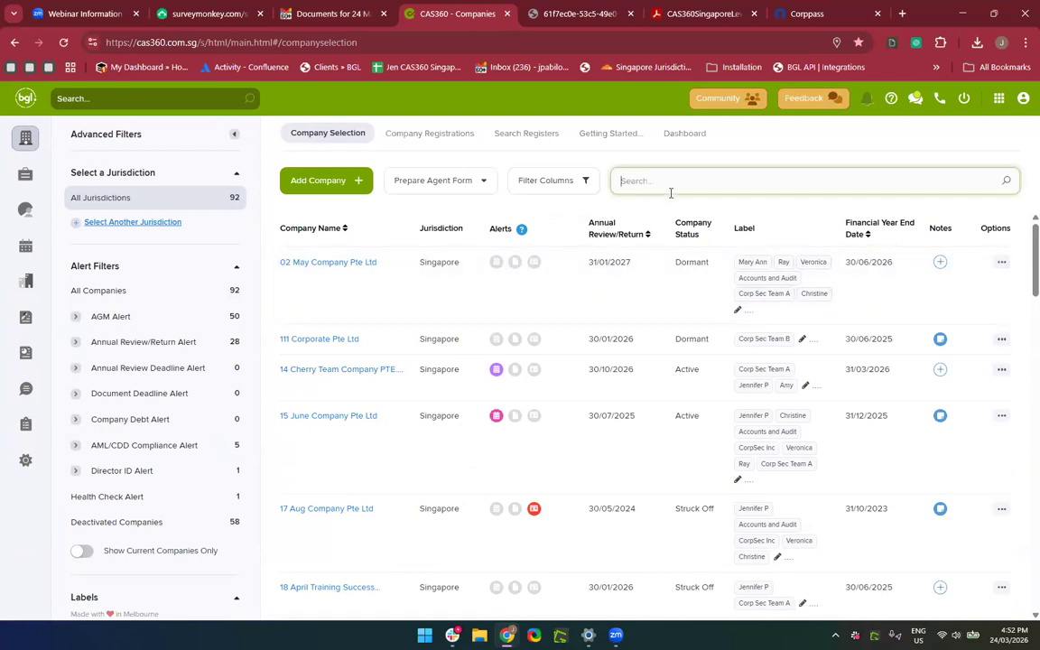
type("24 March")
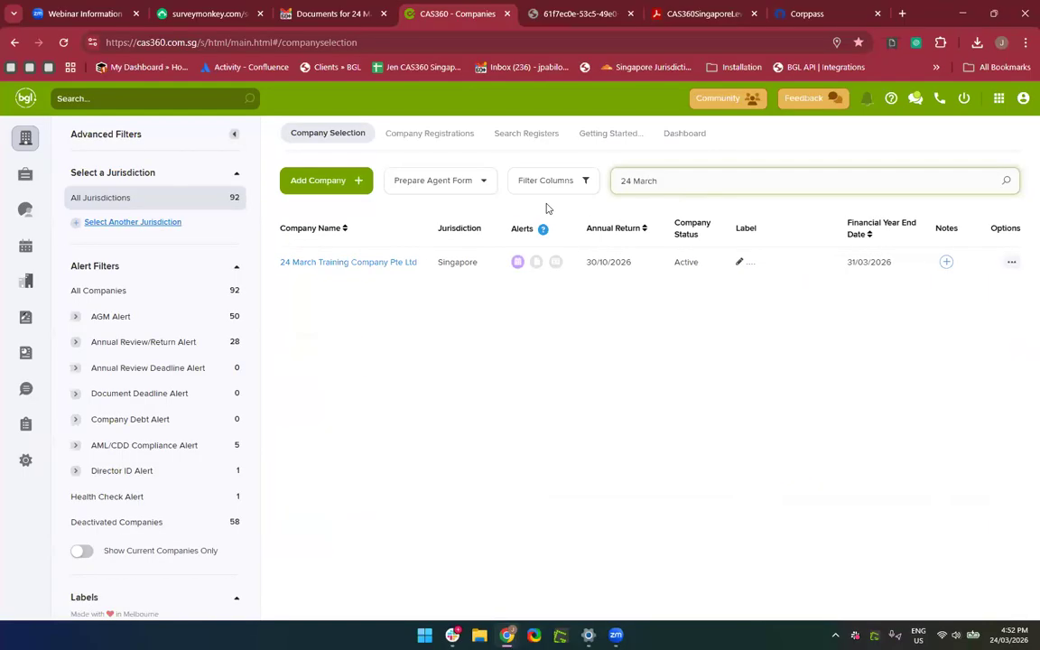
left_click(298, 264)
scroll(483, 407, "down", 1)
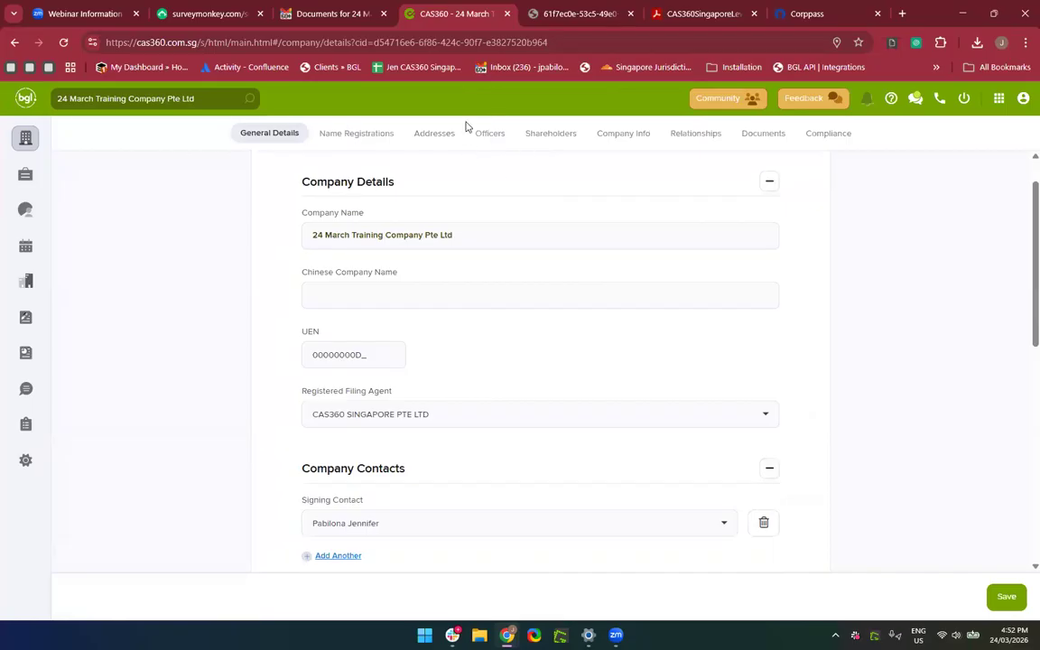
left_click(490, 134)
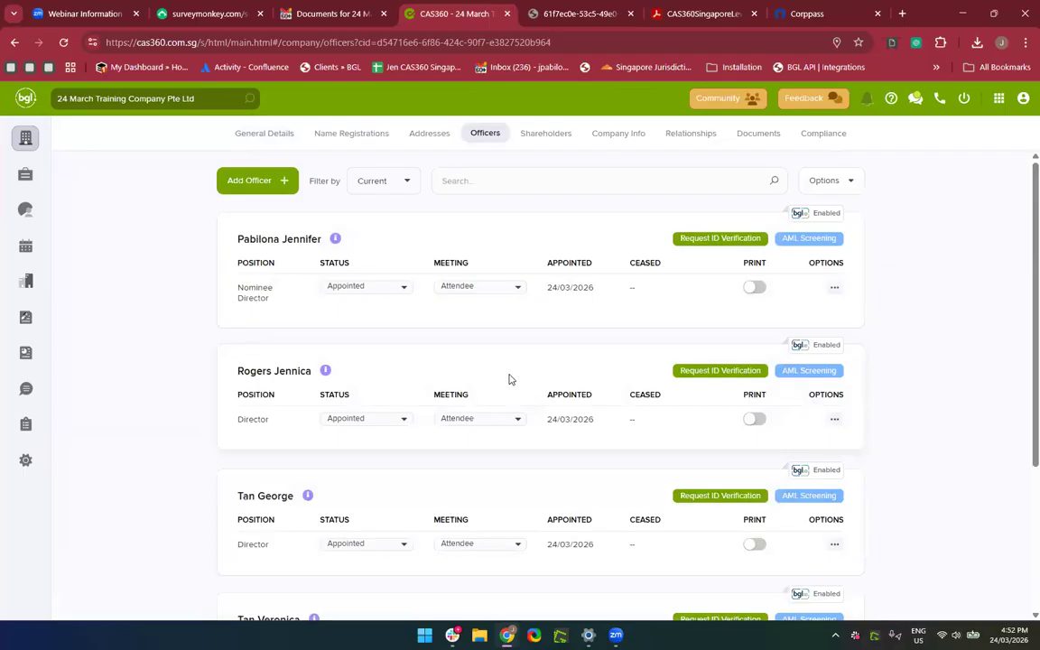
scroll(509, 379, "down", 1)
scroll(508, 378, "down", 1)
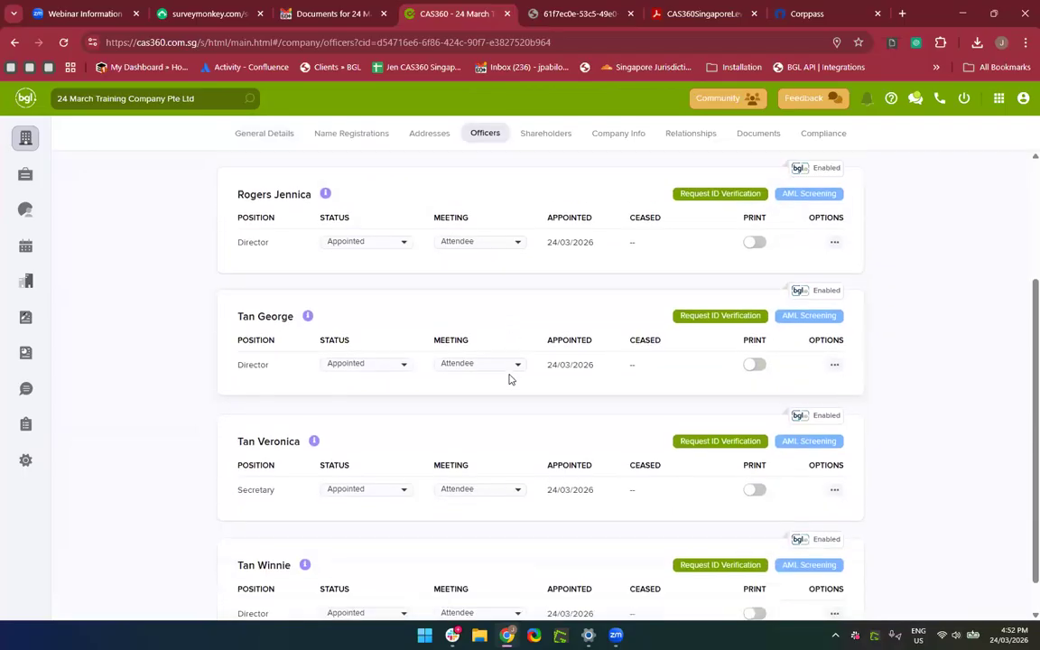
mouse_move(241, 469)
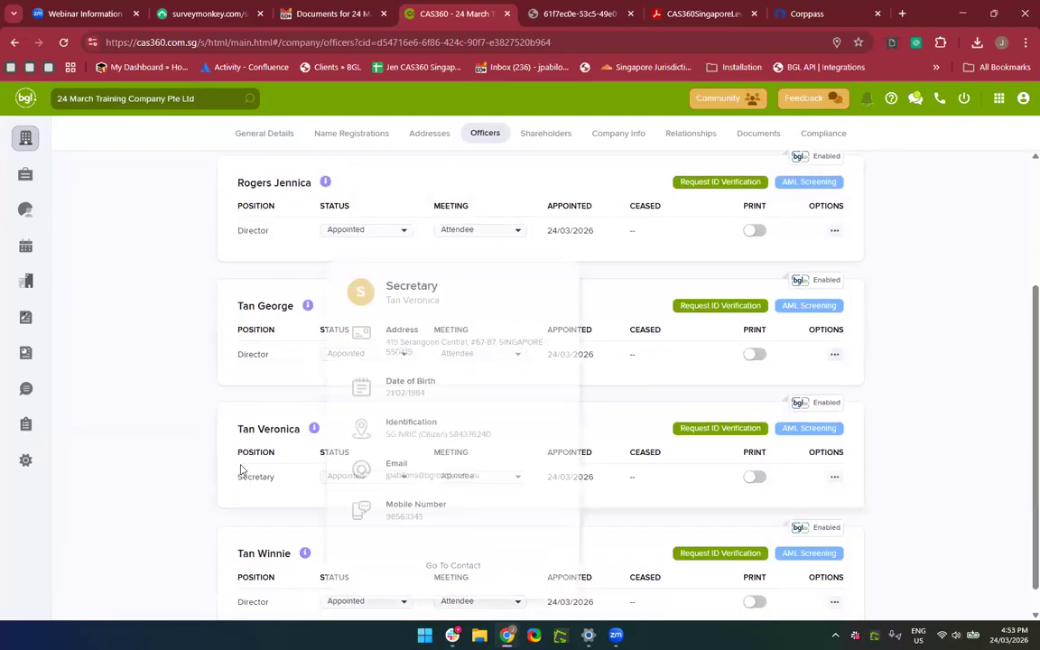
left_click(507, 352)
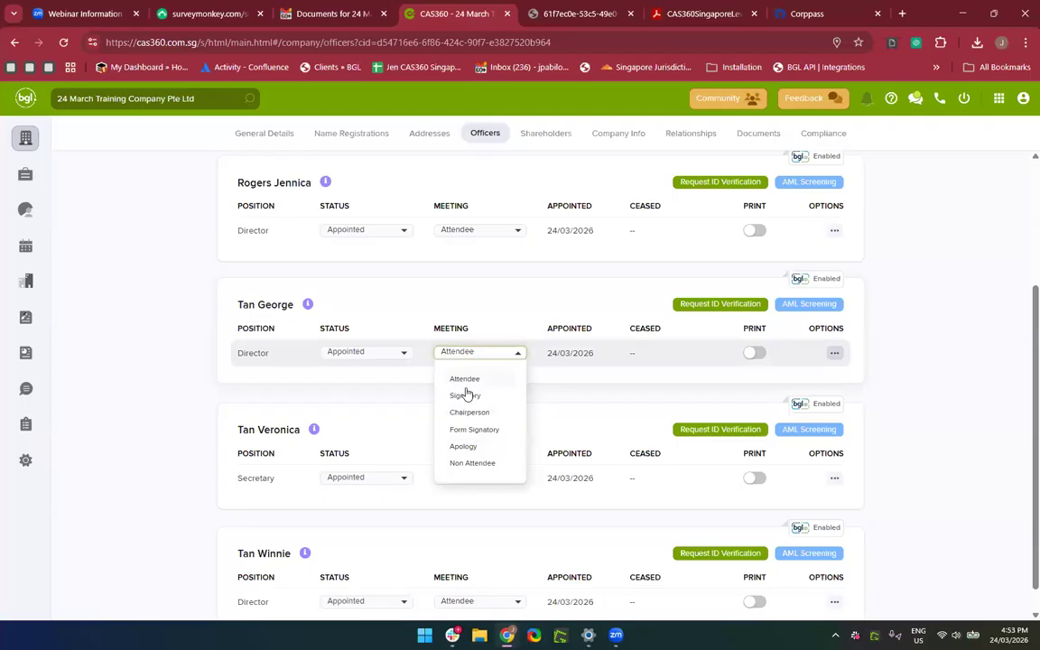
left_click(428, 320)
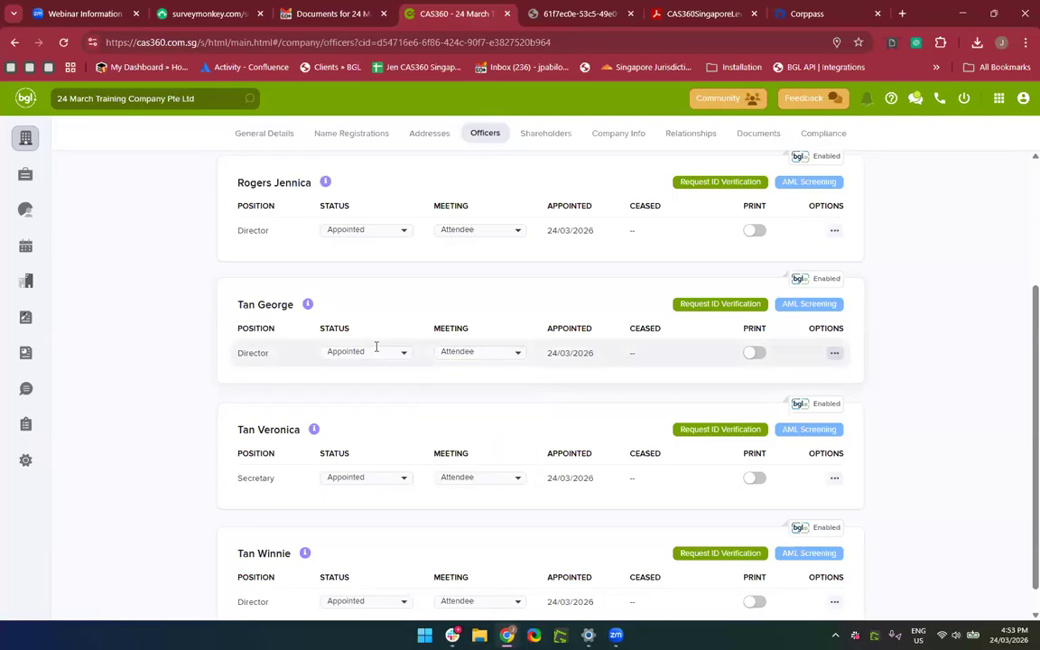
left_click(376, 352)
left_click(351, 396)
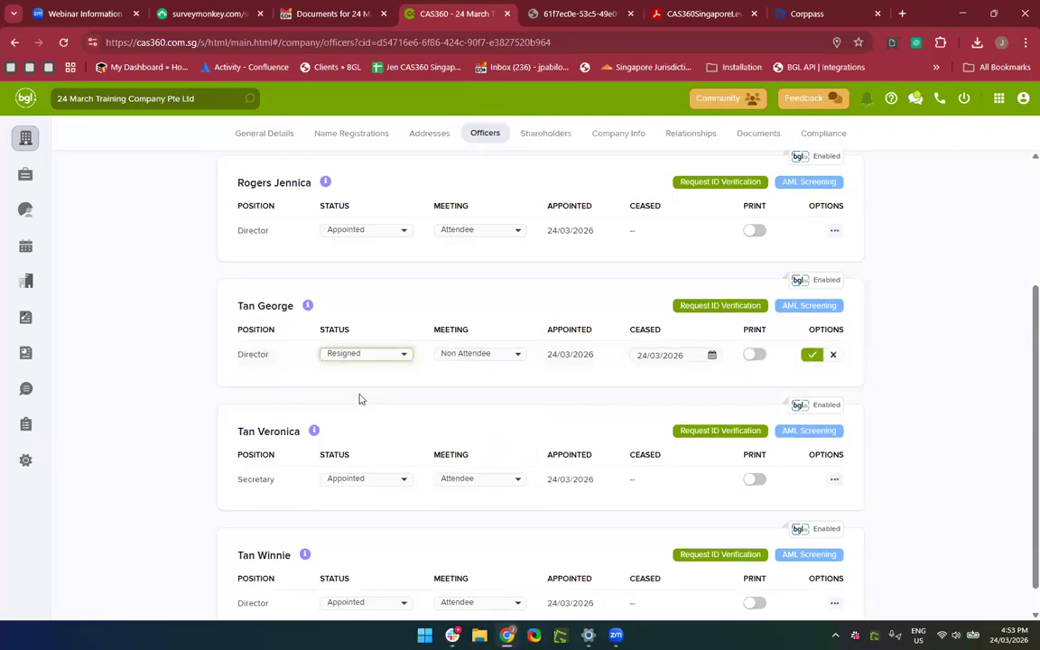
scroll(912, 396, "down", 1)
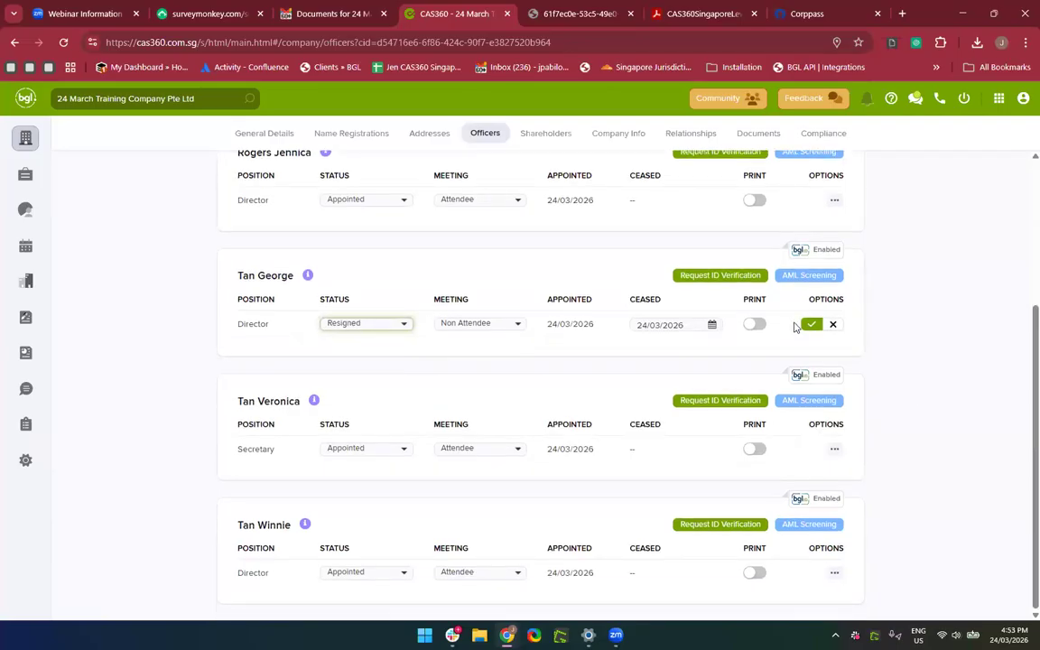
left_click(811, 324)
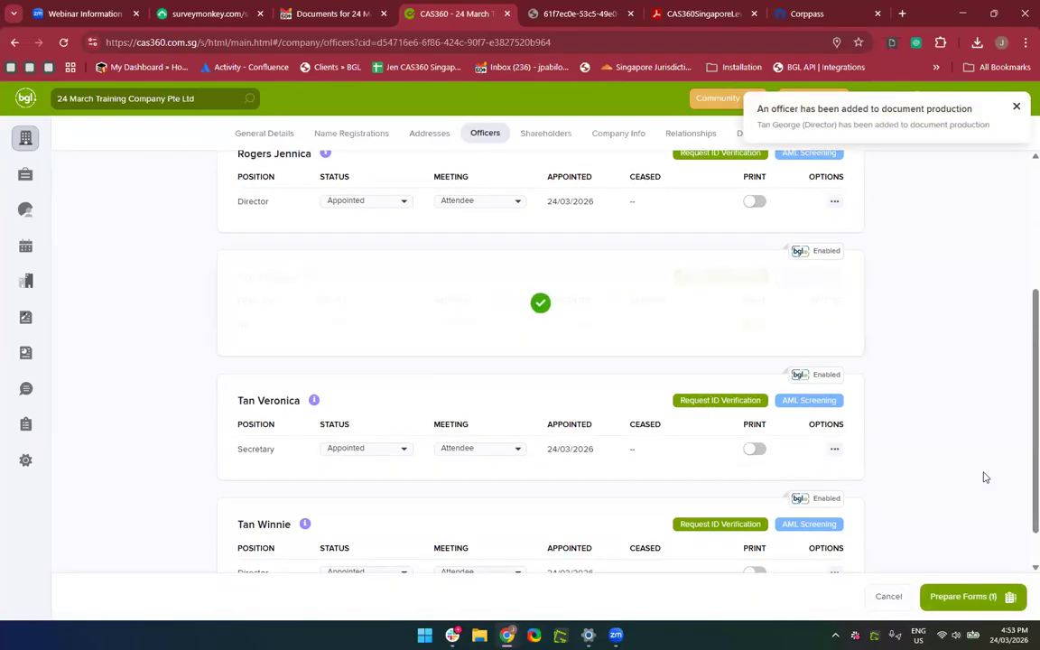
scroll(972, 548, "down", 1)
left_click(971, 597)
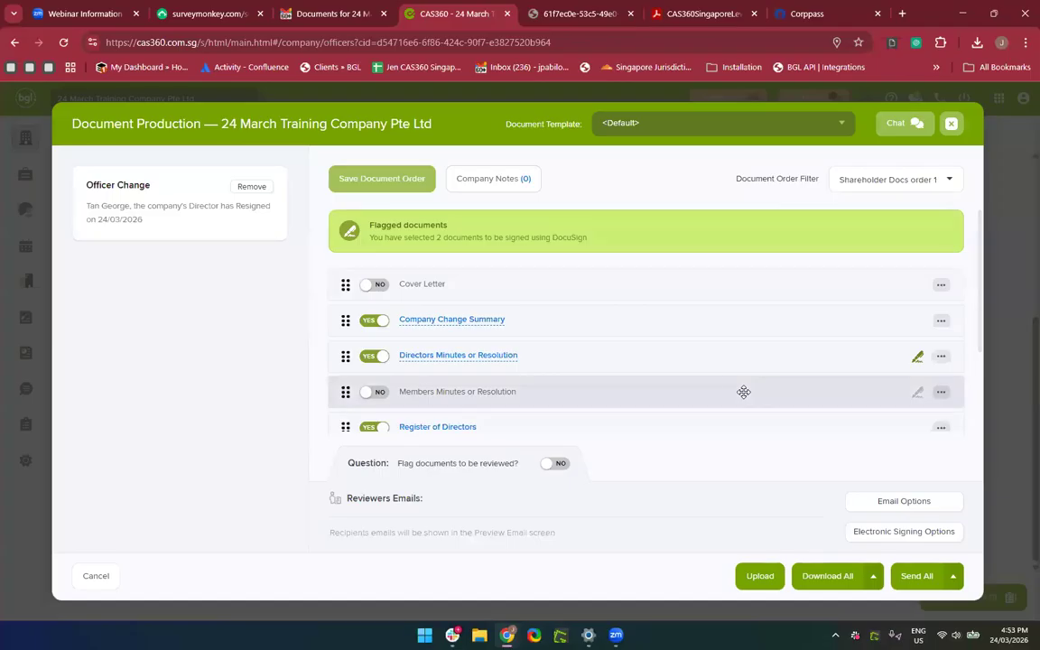
Preview the Directors Minutes or Resolution document.
scroll(744, 392, "down", 3)
scroll(576, 297, "up", 3)
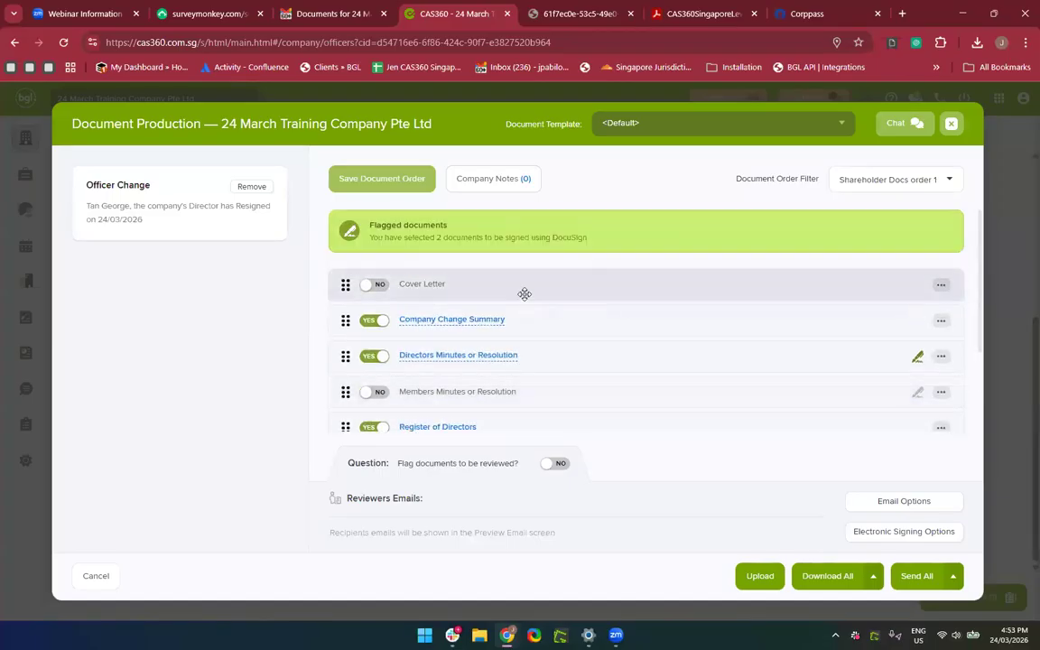
scroll(483, 355, "down", 1)
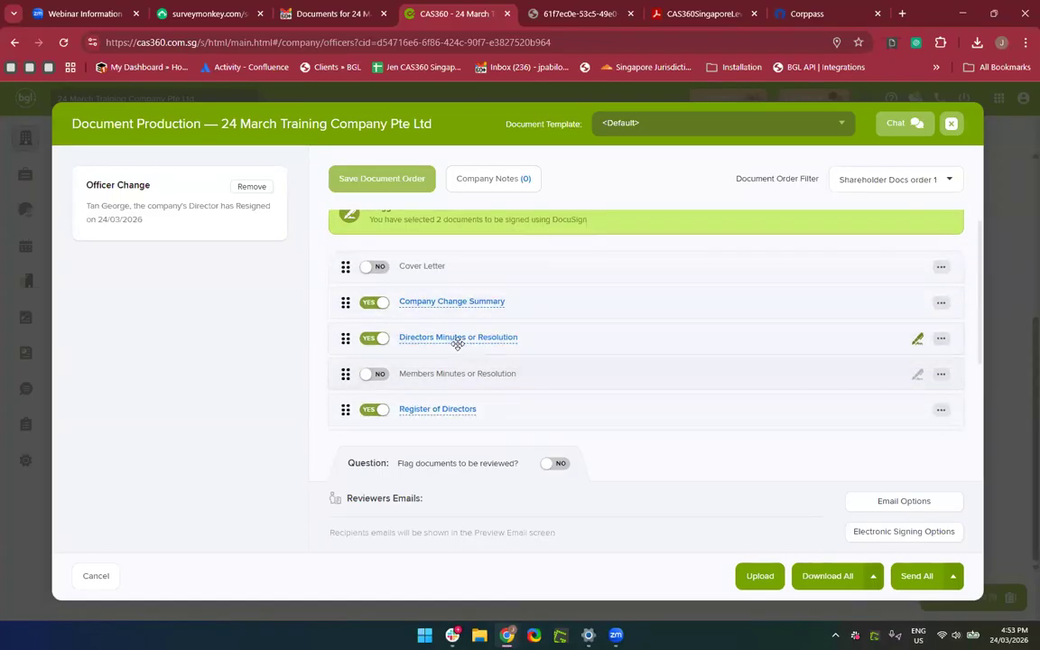
left_click(453, 337)
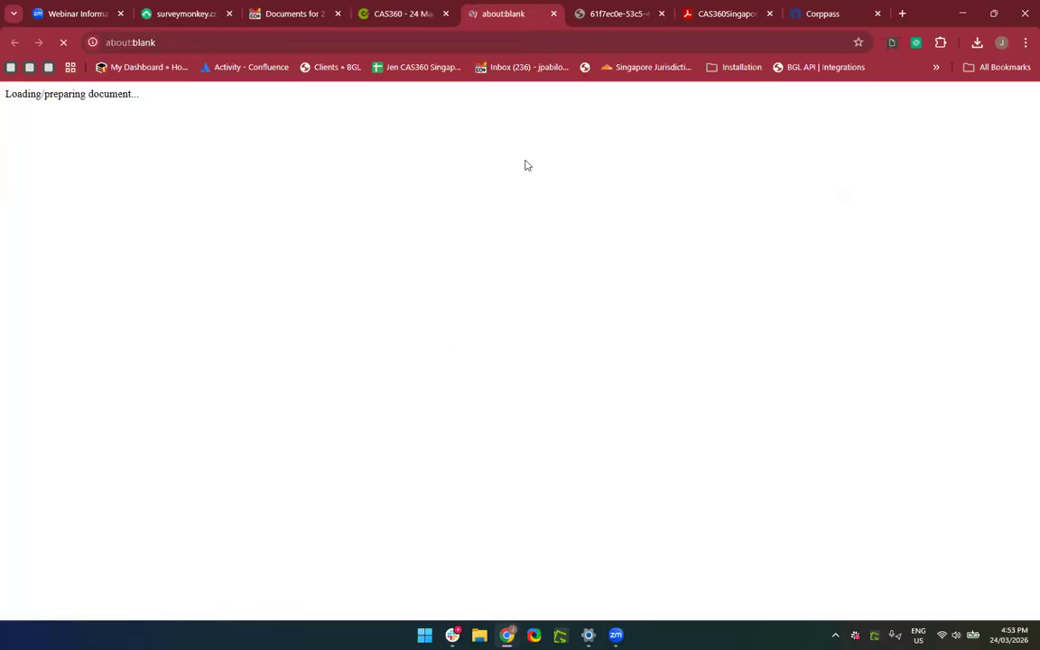
left_click(418, 12)
Preview the Resignation Letter and read through it.
scroll(524, 341, "down", 3)
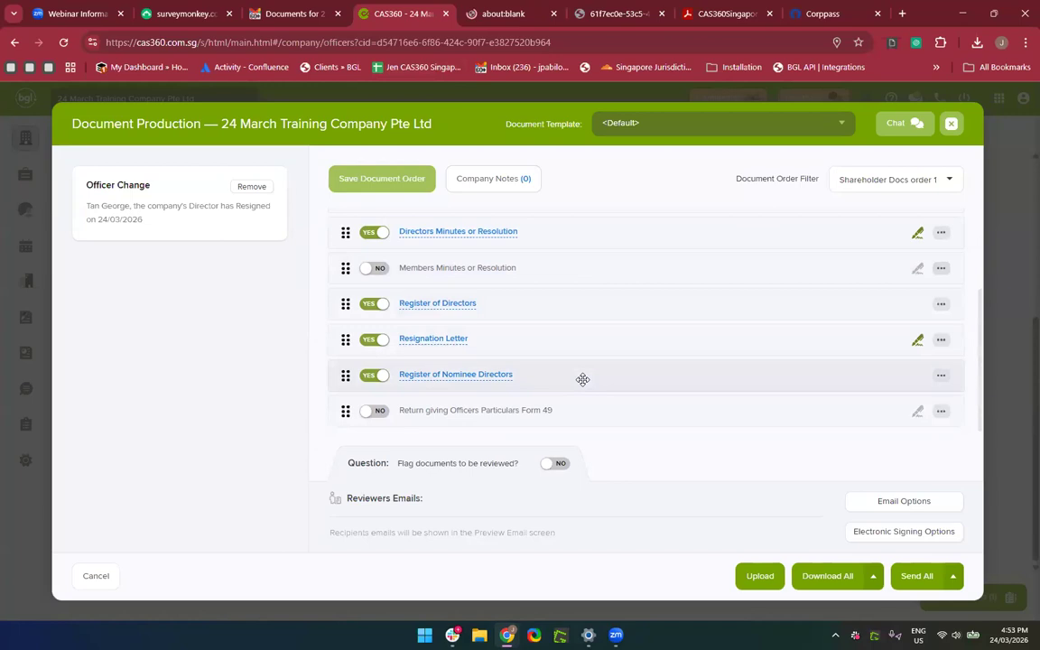
left_click(409, 343)
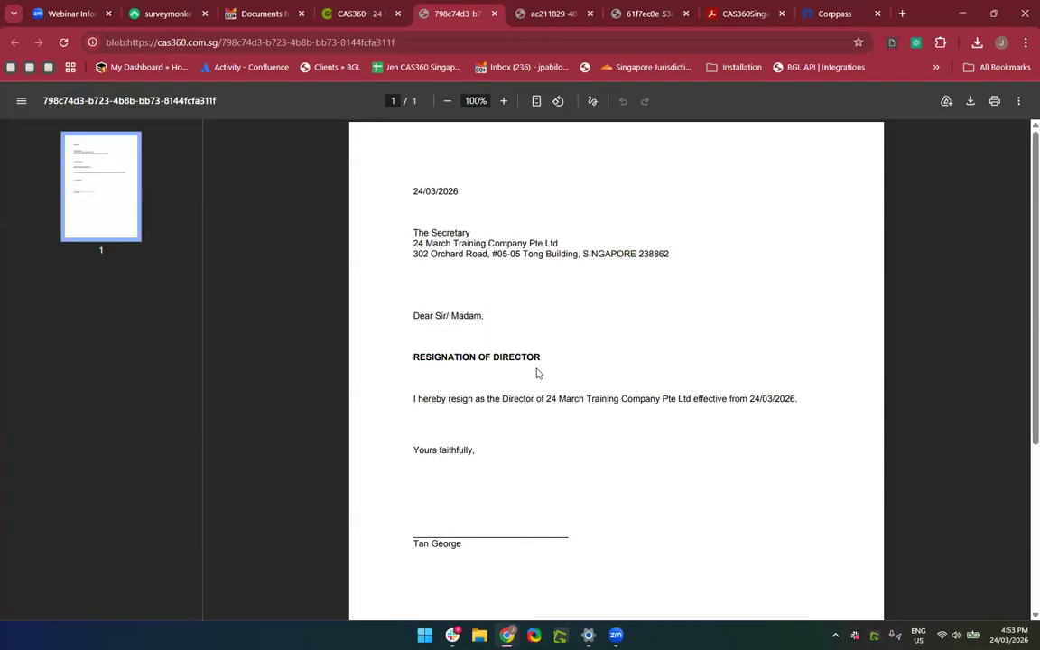
scroll(540, 479, "down", 3)
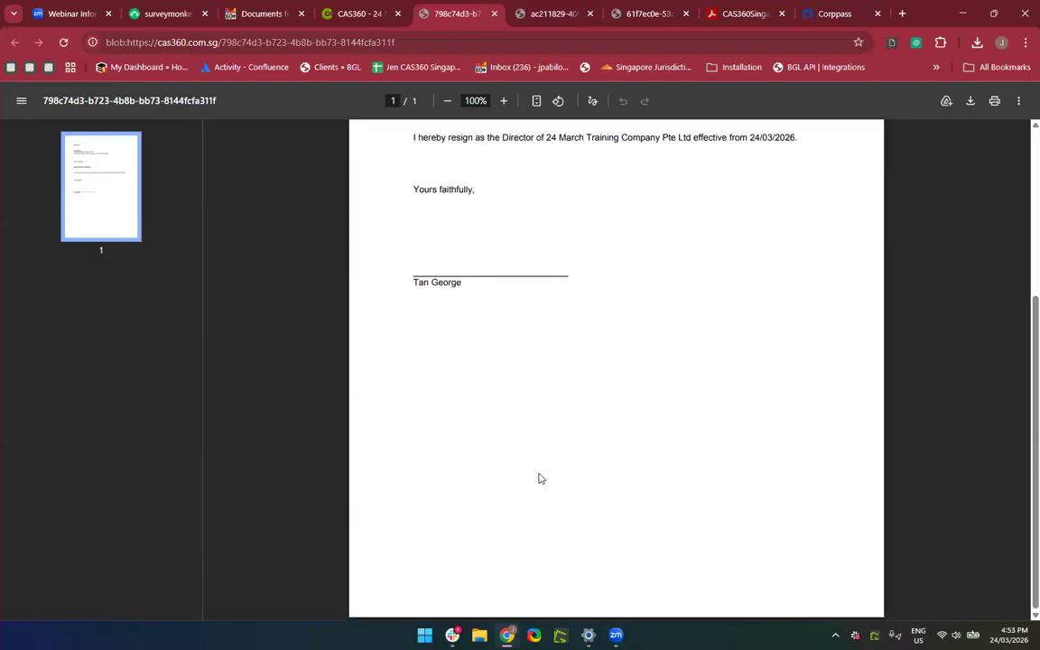
scroll(540, 479, "up", 3)
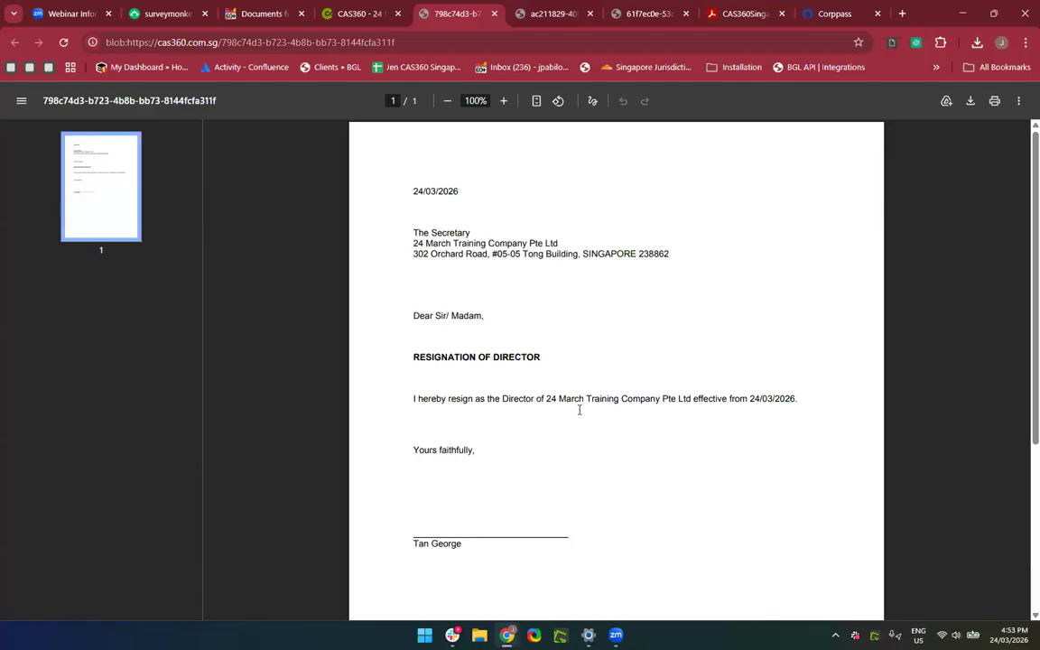
scroll(579, 410, "down", 3)
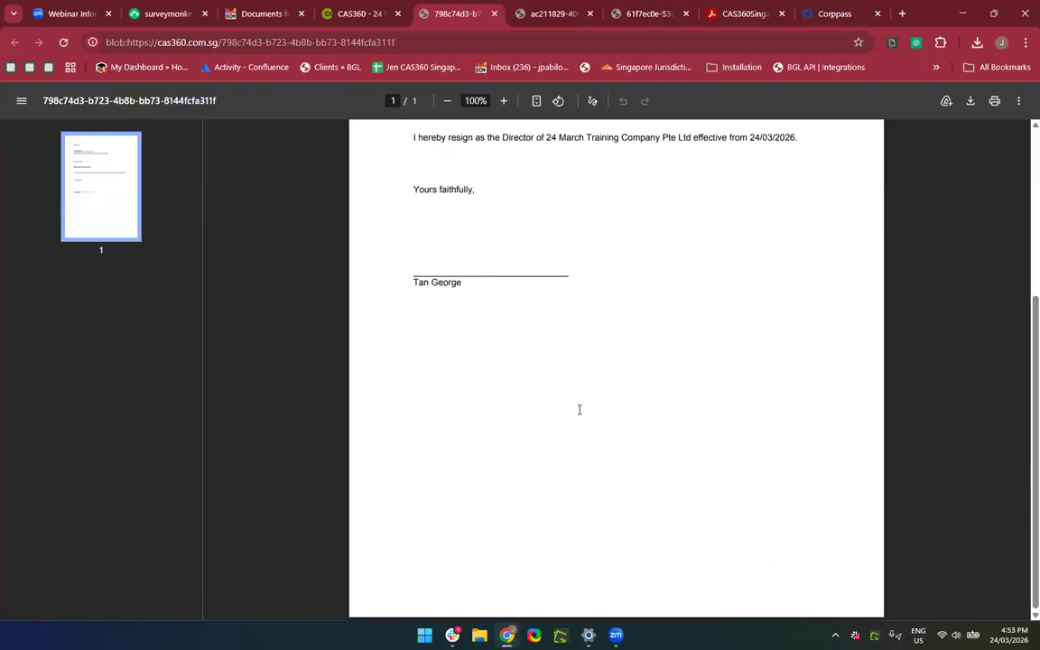
Close the resignation resolution and letter previews and return to Document Production.
left_click(548, 15)
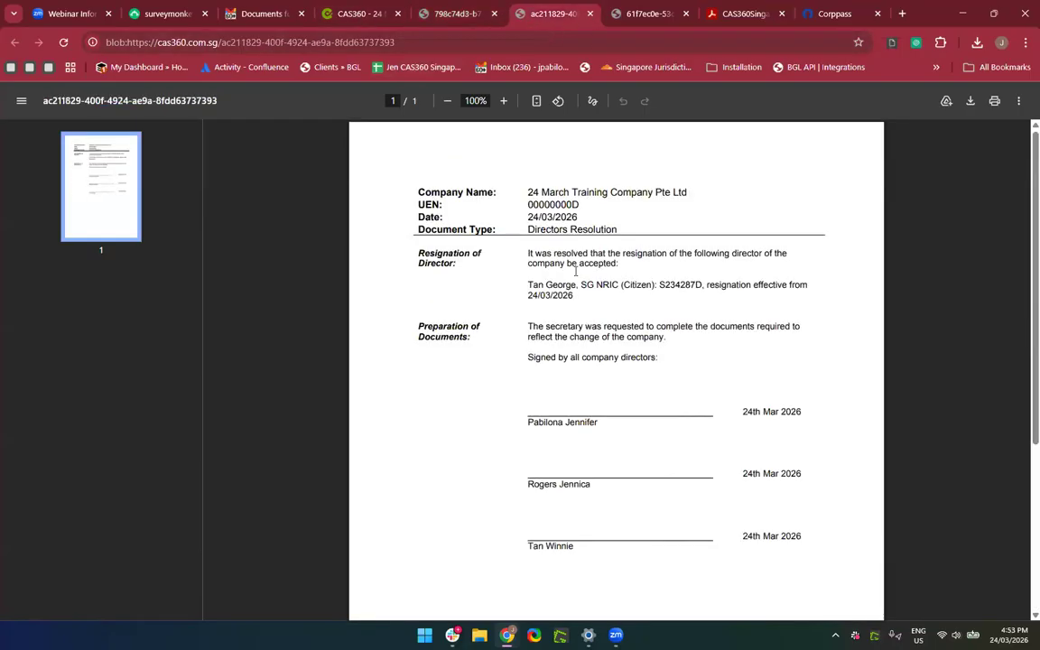
left_click(590, 14)
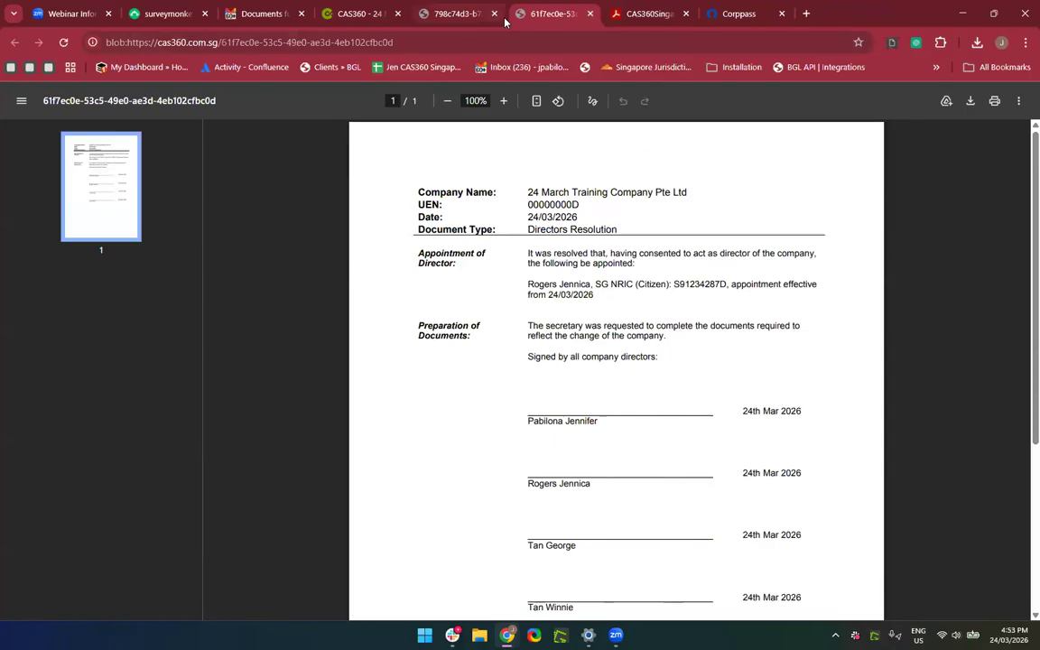
left_click(495, 13)
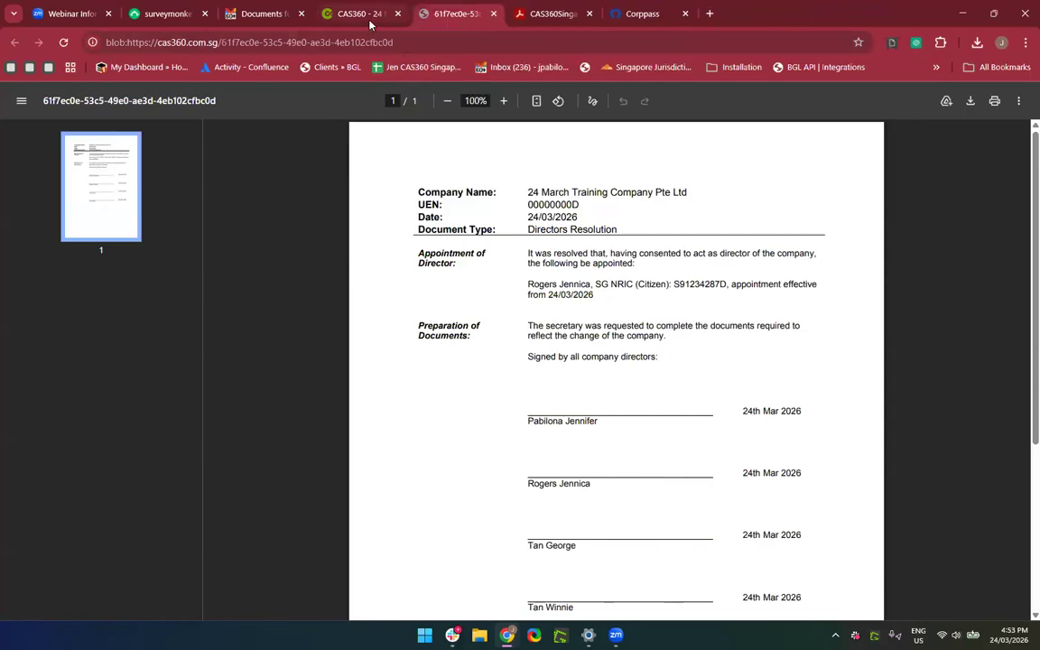
left_click(331, 17)
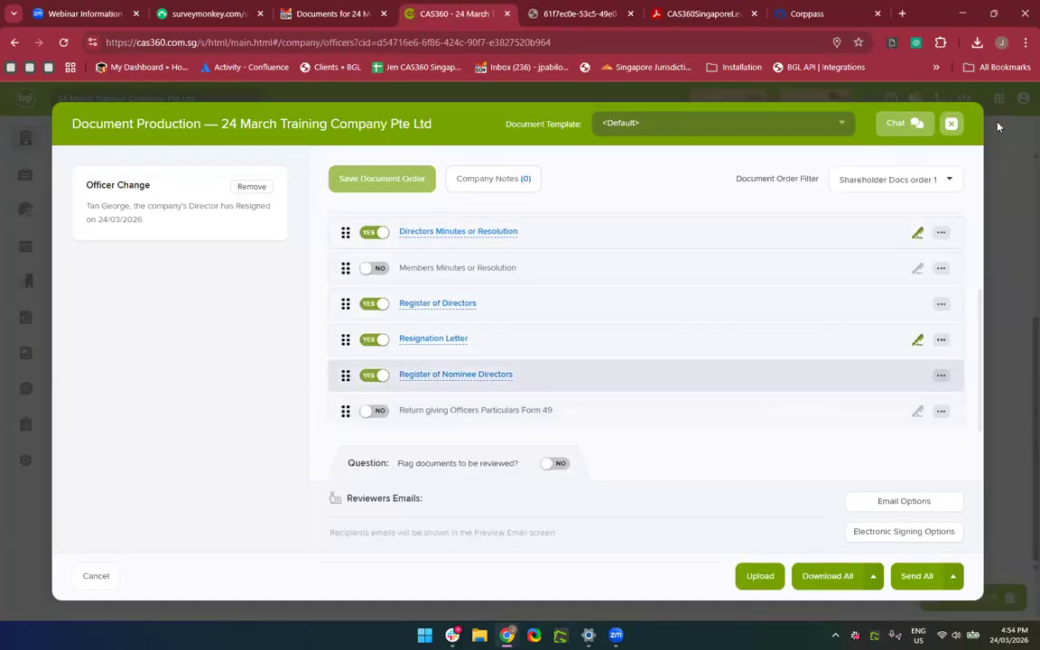
Close Document Production and filter the officers list to Current.
left_click(950, 131)
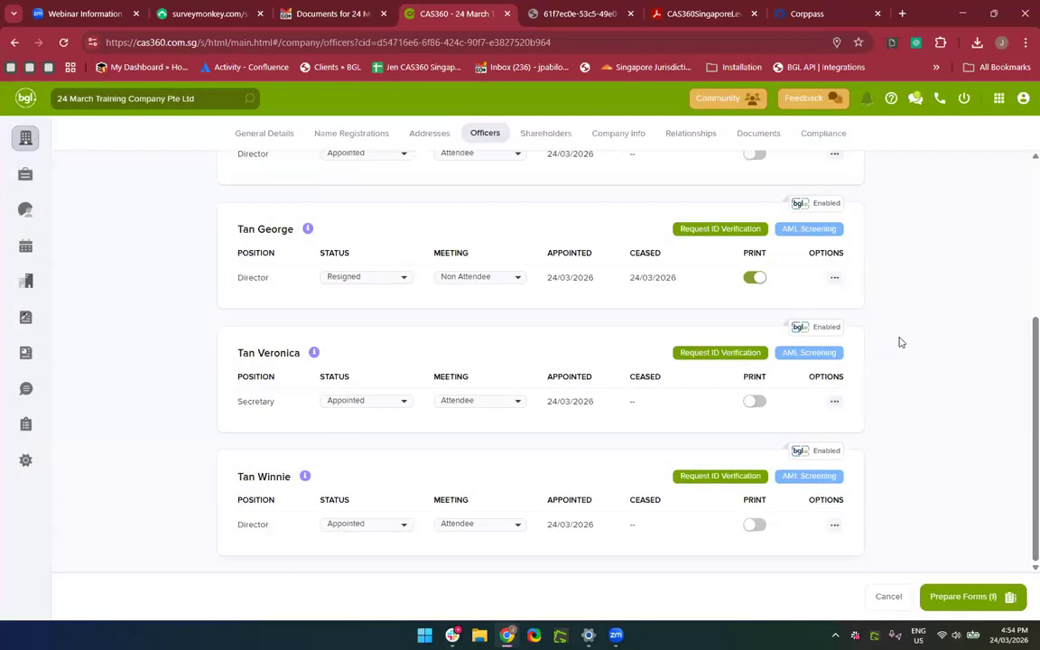
scroll(918, 406, "up", 5)
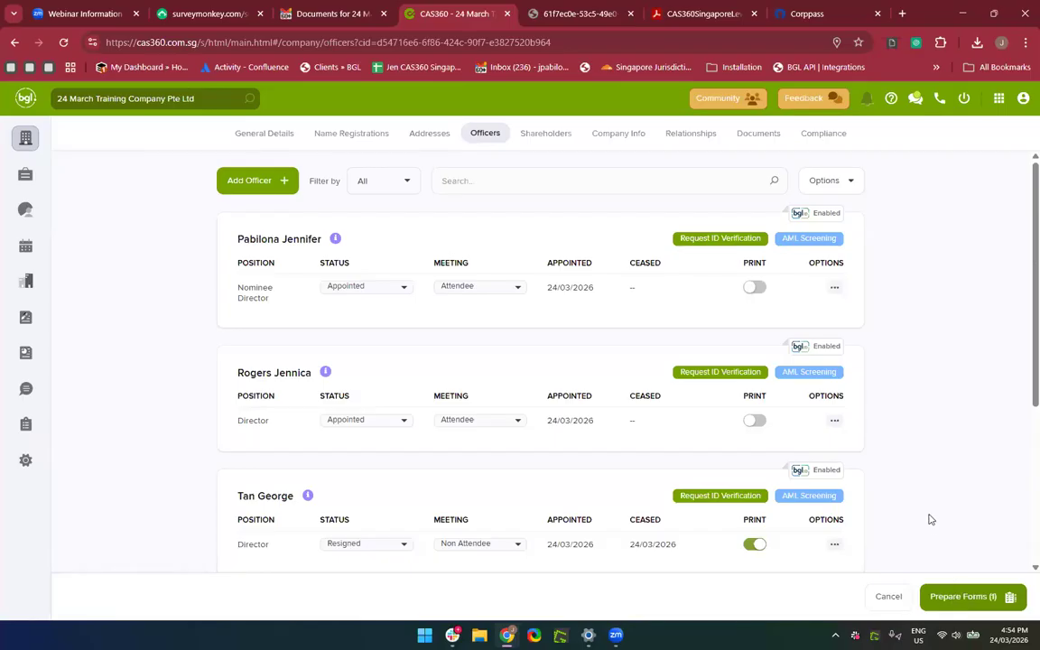
scroll(931, 519, "down", 3)
scroll(931, 519, "down", 1)
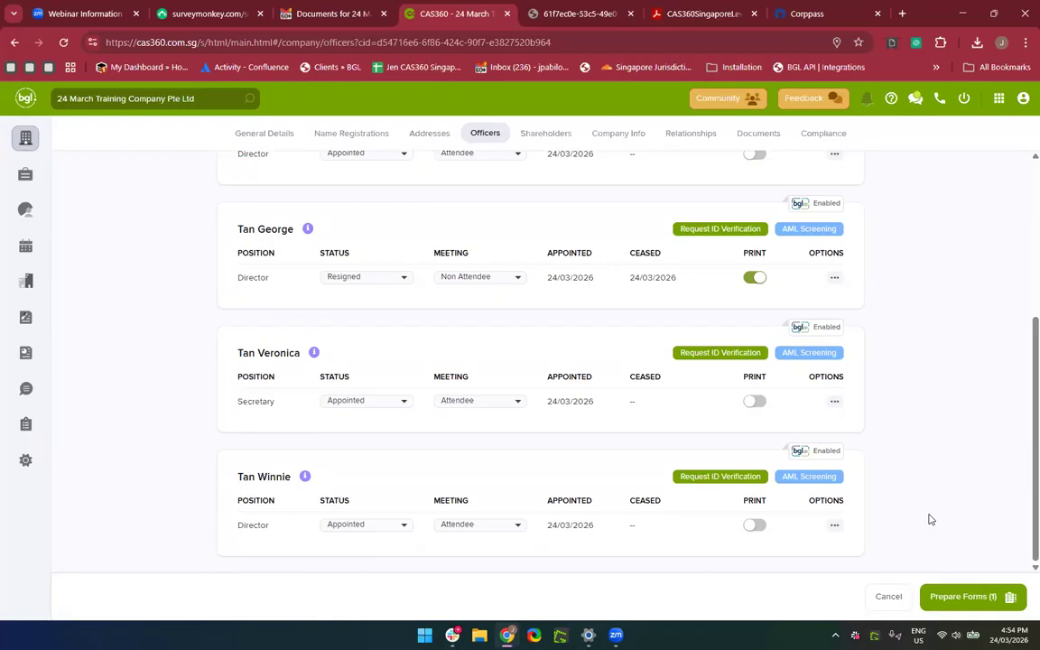
scroll(903, 442, "up", 1)
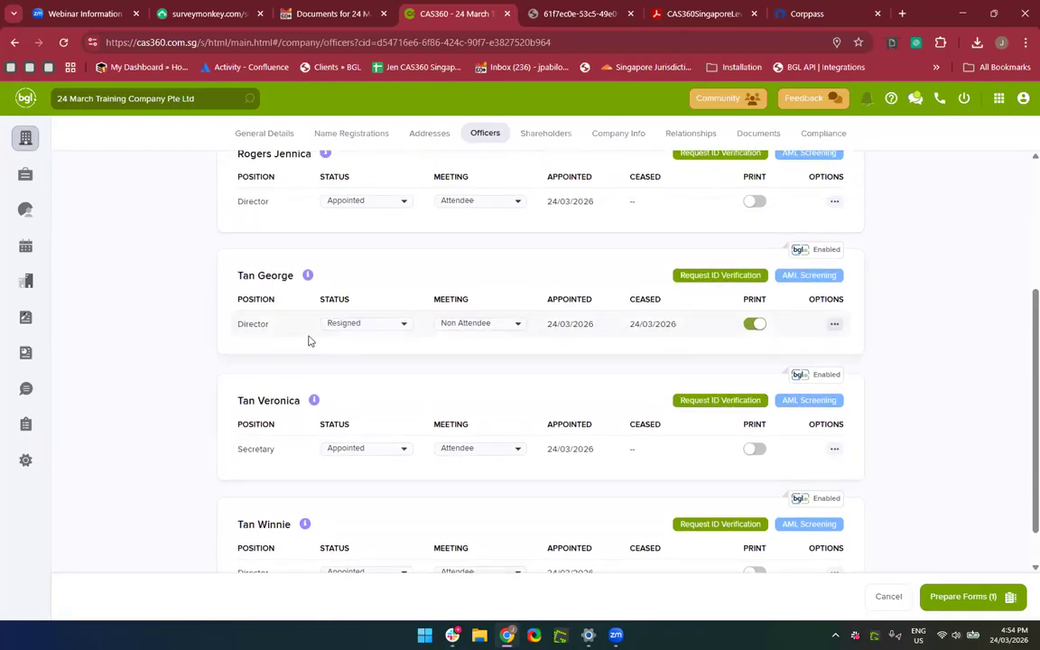
scroll(308, 340, "up", 3)
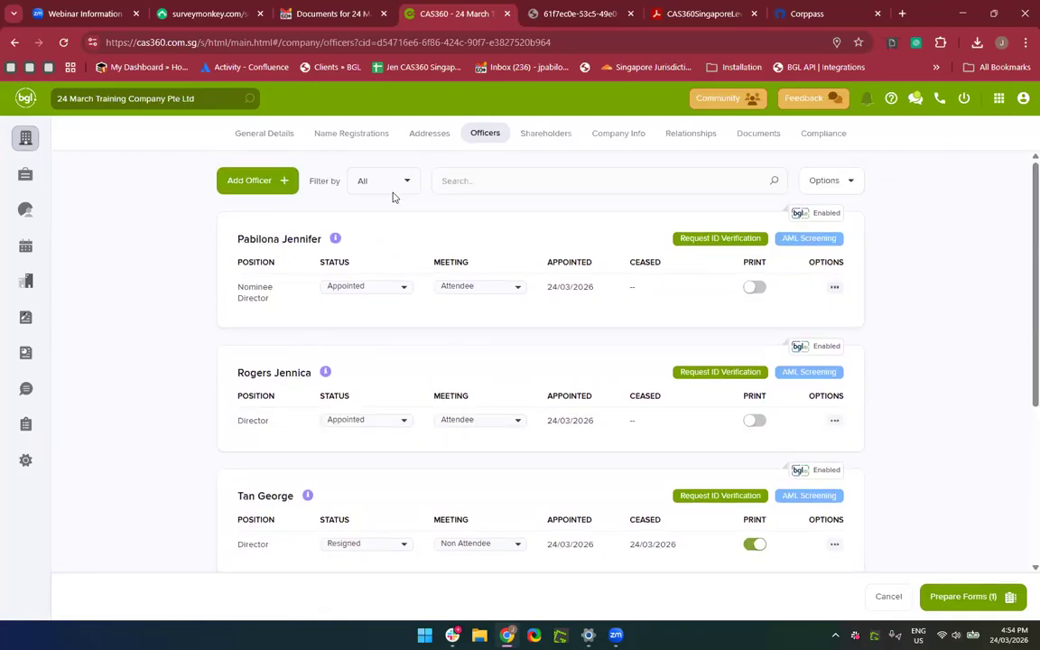
left_click(385, 179)
left_click(380, 220)
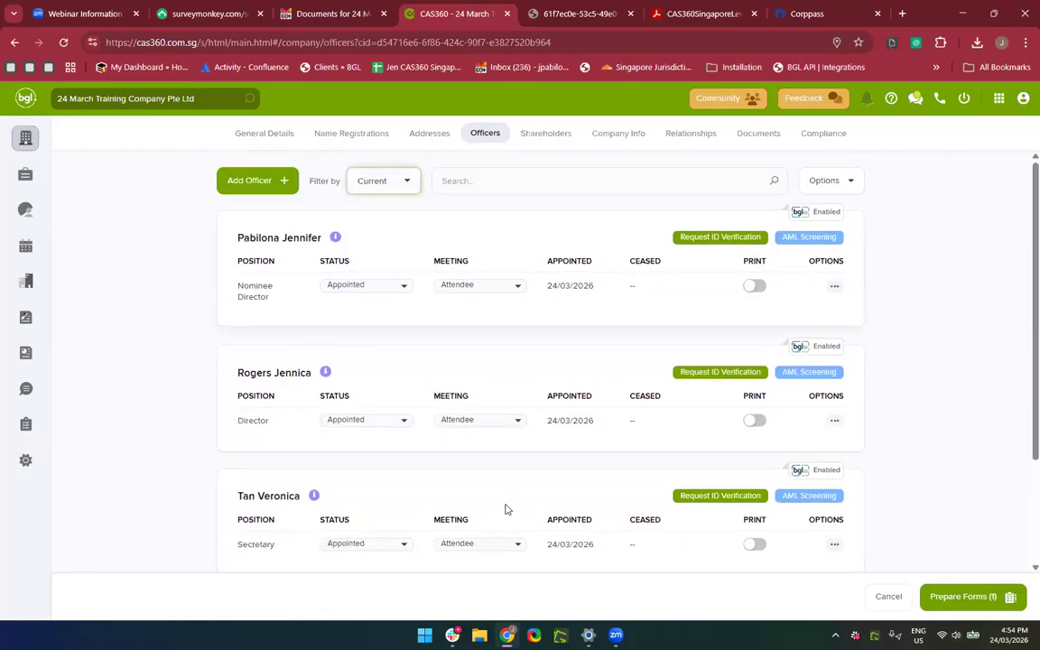
Switch on Print for the new director and run Prepare Forms (2) for both changes.
scroll(506, 510, "down", 3)
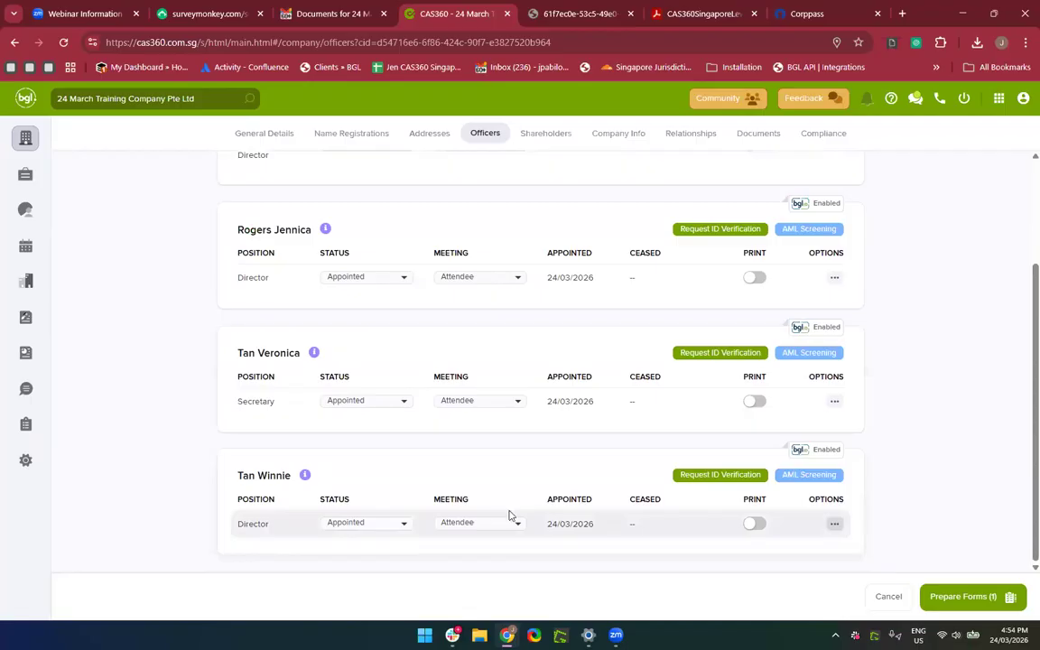
scroll(509, 516, "up", 3)
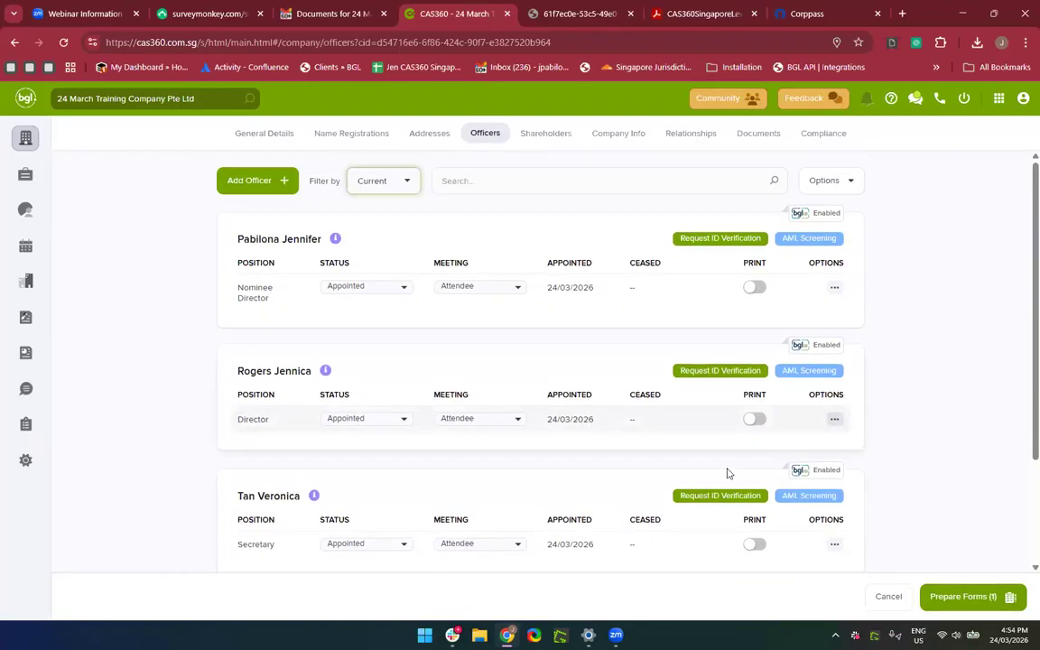
left_click(753, 420)
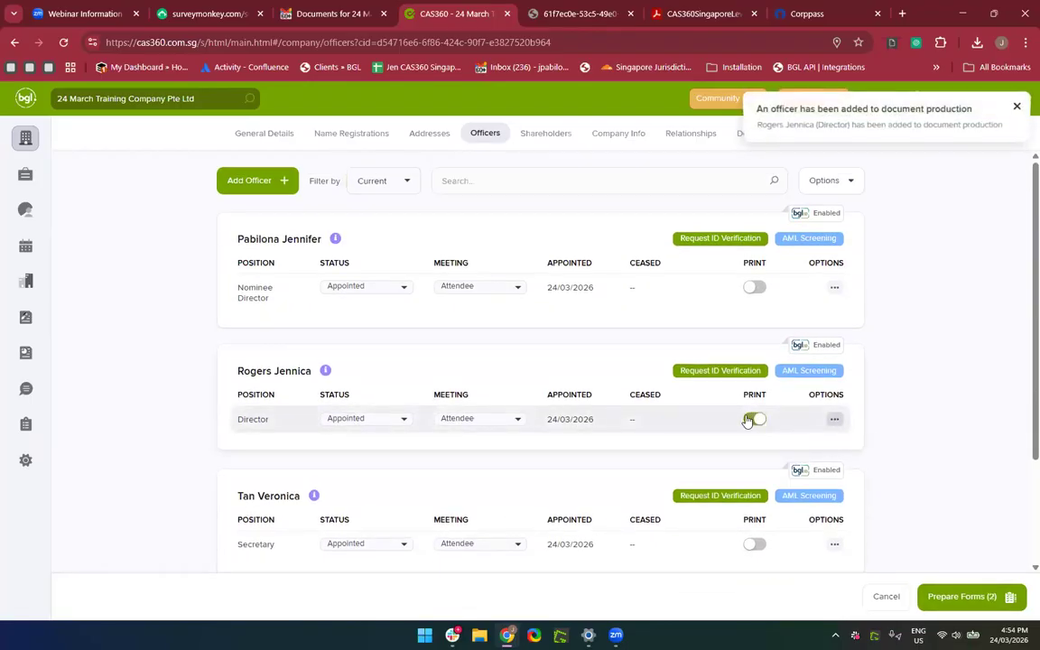
left_click(749, 421)
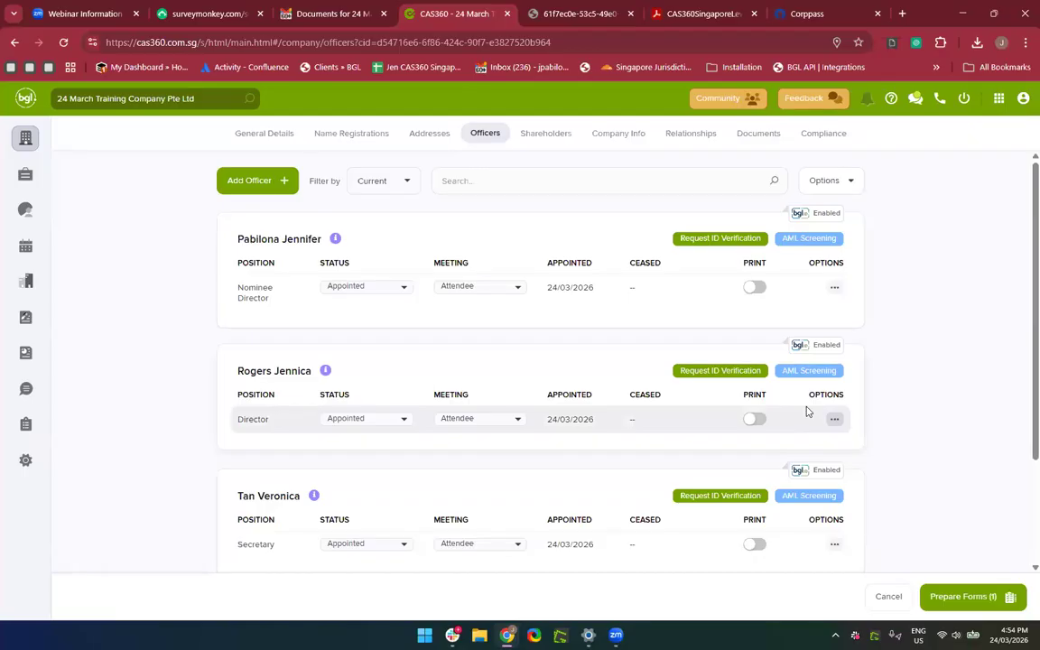
scroll(808, 412, "down", 1)
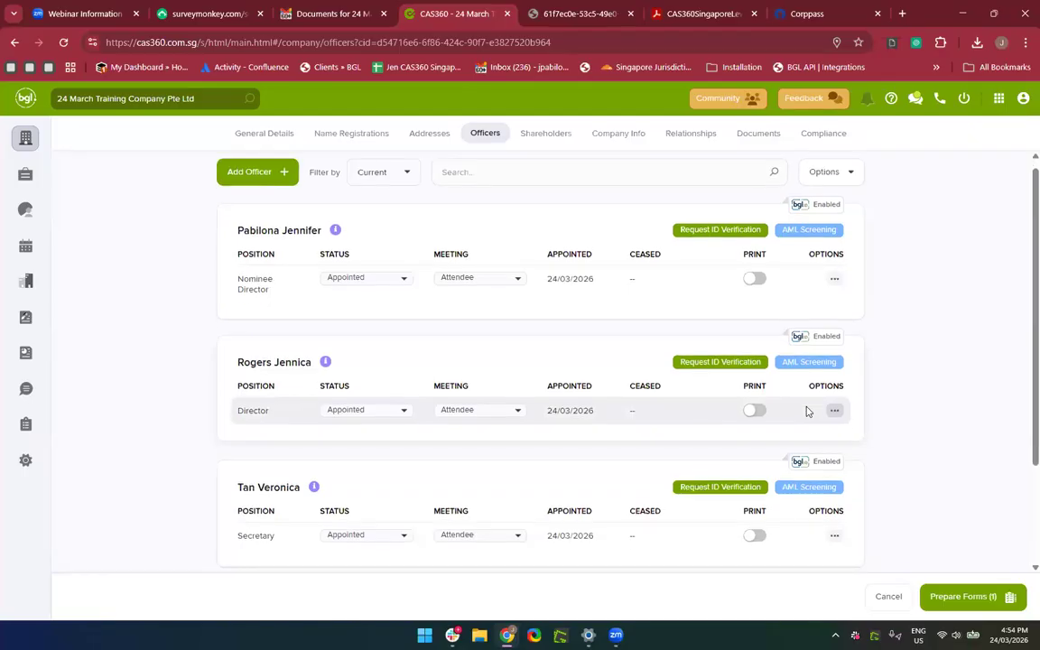
left_click(760, 418)
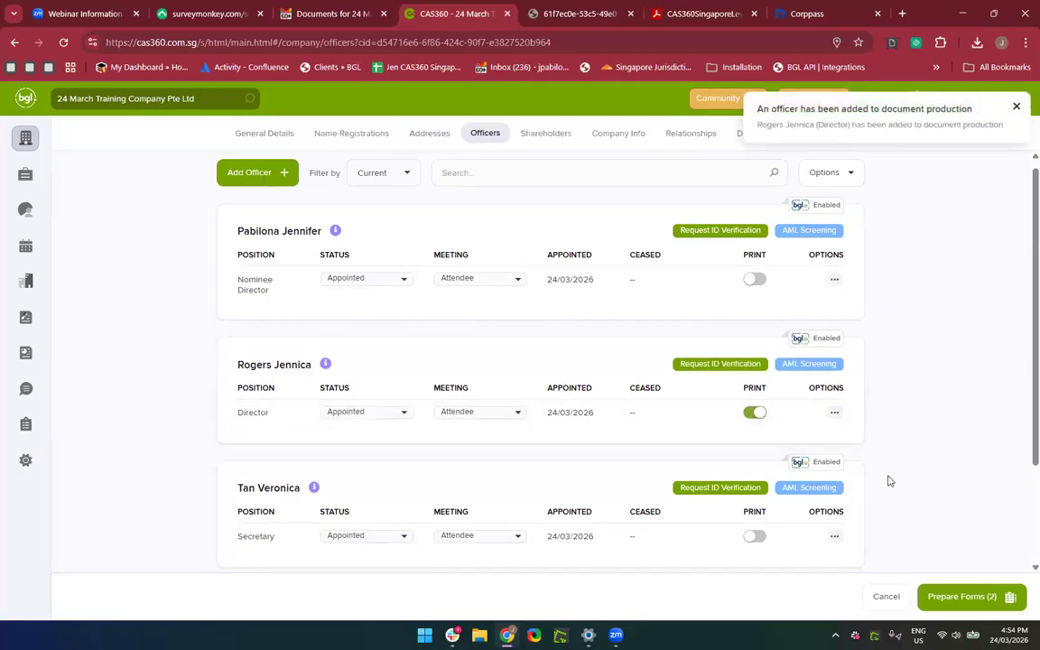
scroll(920, 513, "up", 2)
scroll(920, 513, "down", 2)
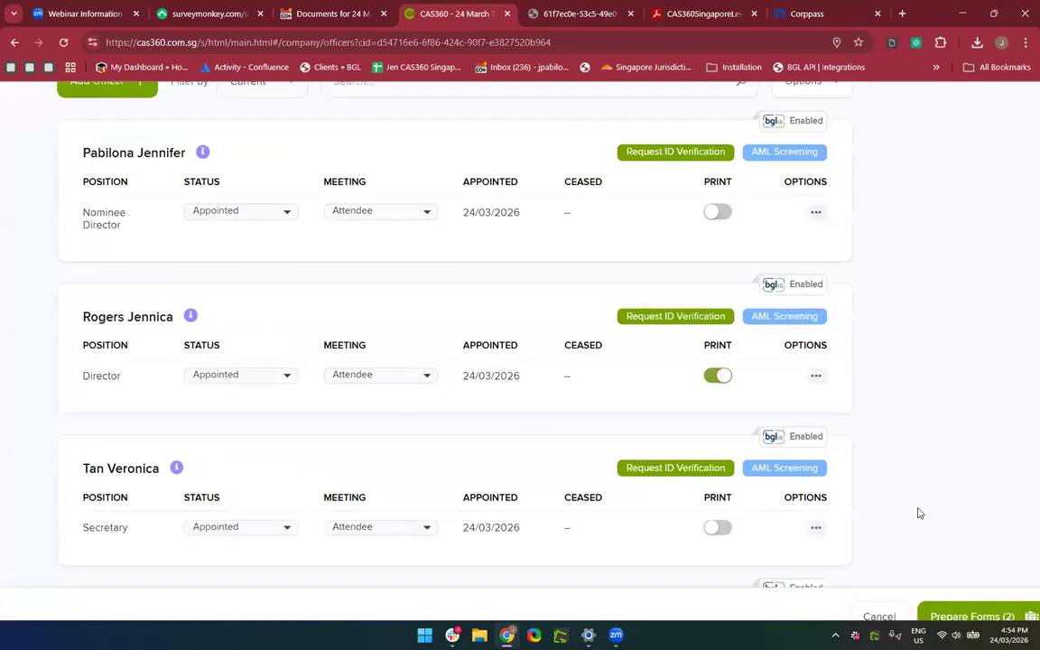
scroll(920, 513, "up", 1)
scroll(920, 513, "down", 3)
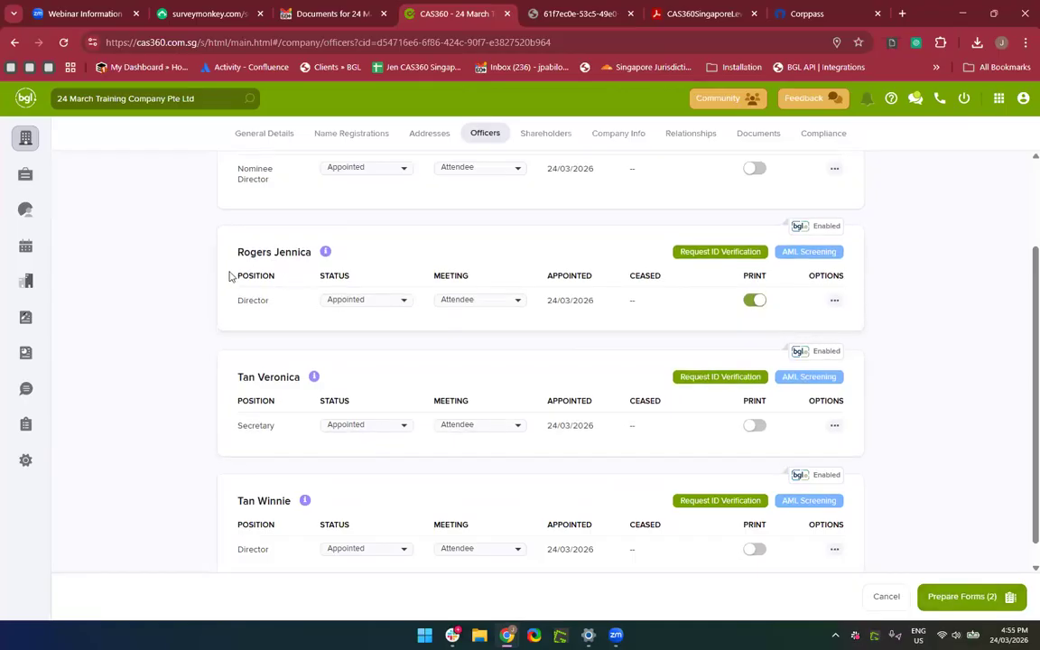
left_click(988, 599)
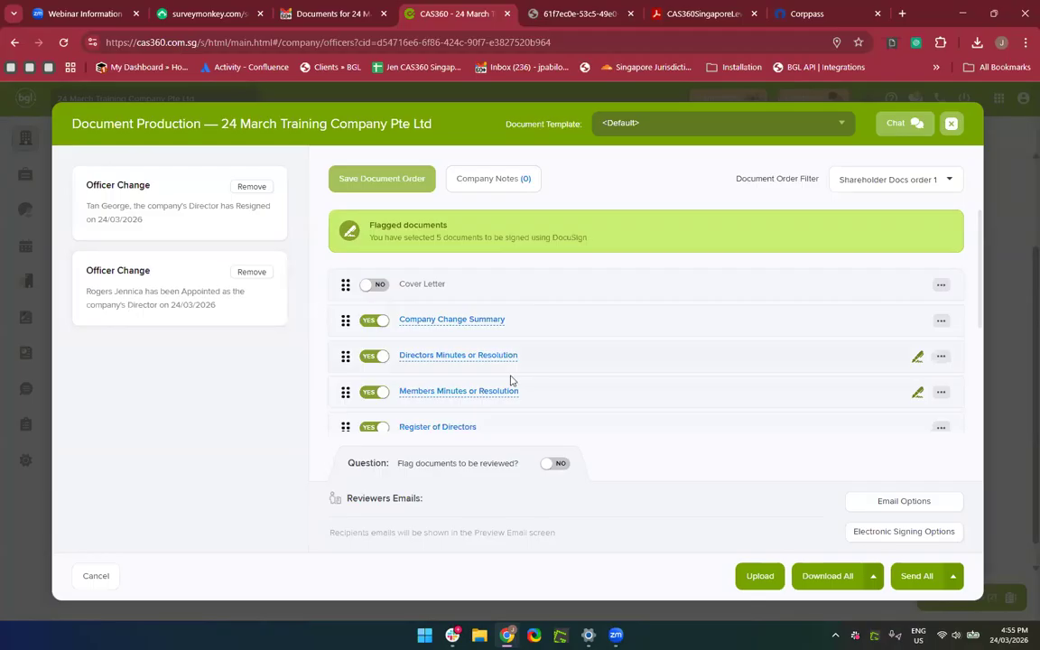
Preview the Directors Resolution covering the appointment and resignation, then close the preview.
scroll(510, 376, "down", 2)
scroll(510, 373, "down", 2)
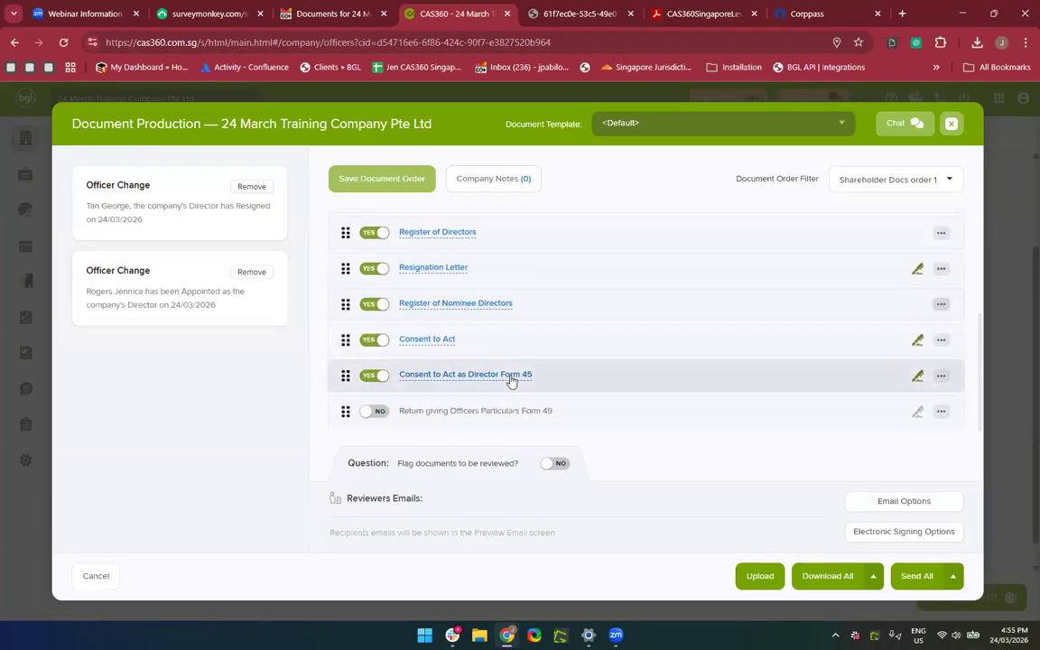
scroll(510, 379, "up", 5)
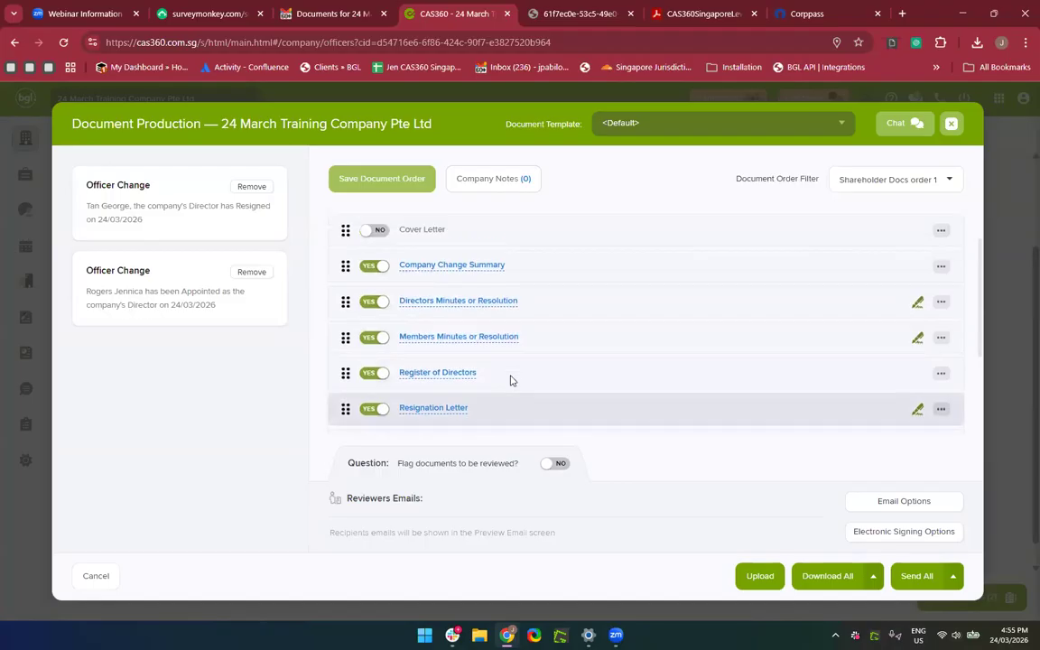
scroll(510, 380, "down", 1)
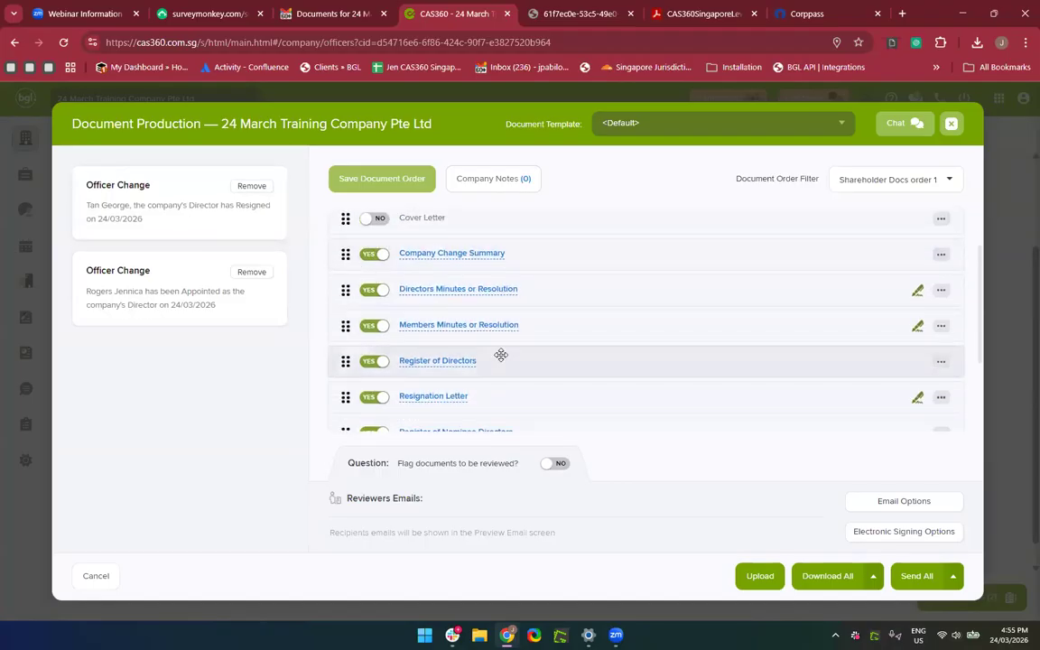
left_click(469, 292)
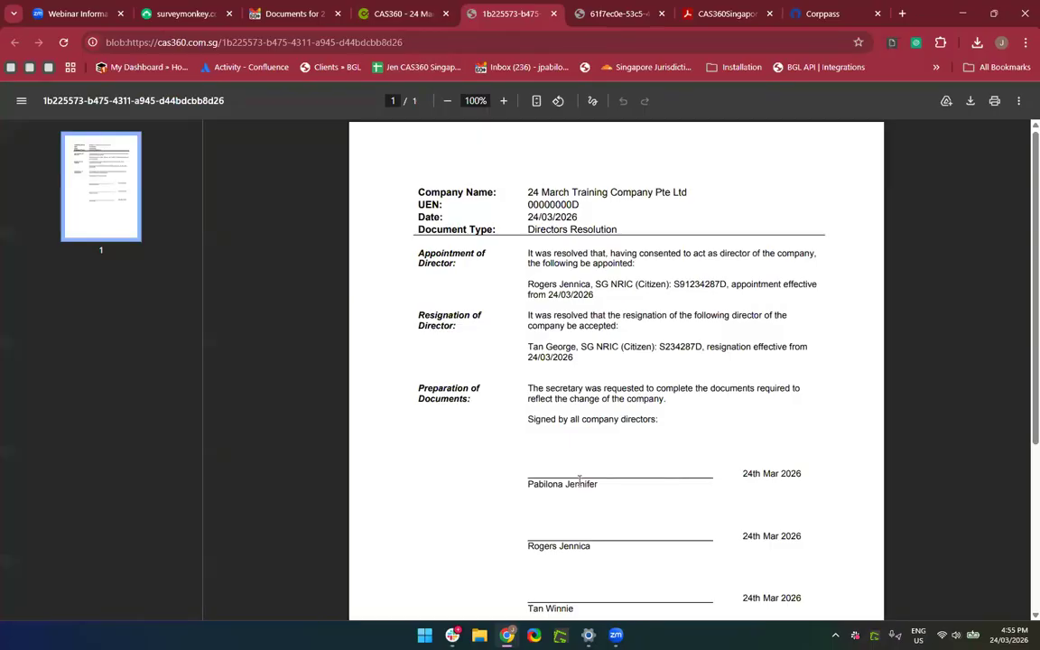
scroll(579, 479, "down", 1)
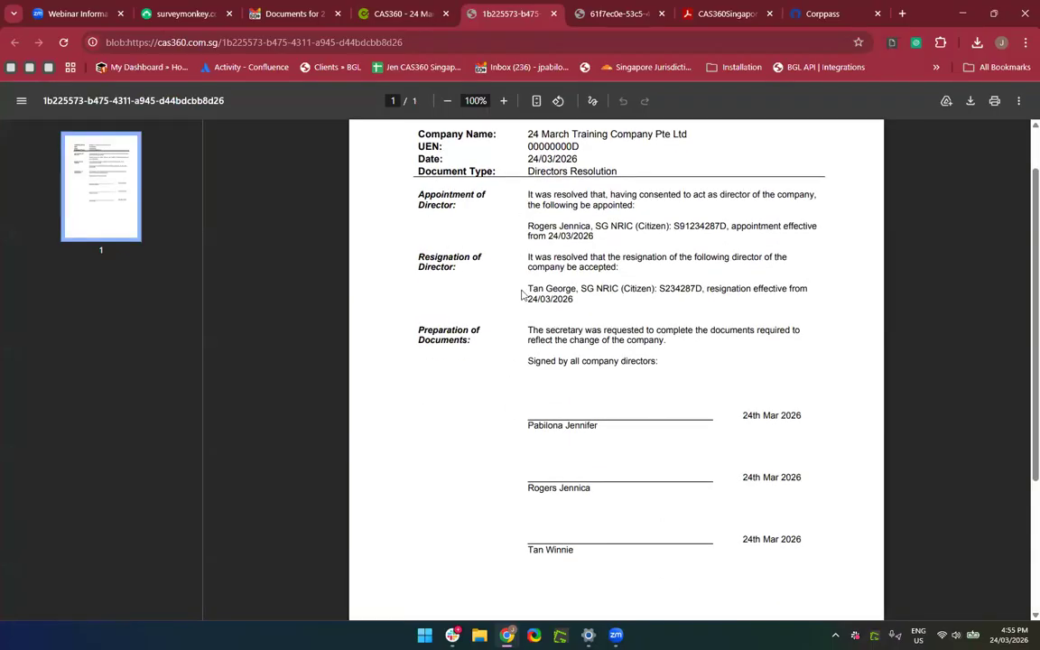
scroll(461, 289, "down", 1)
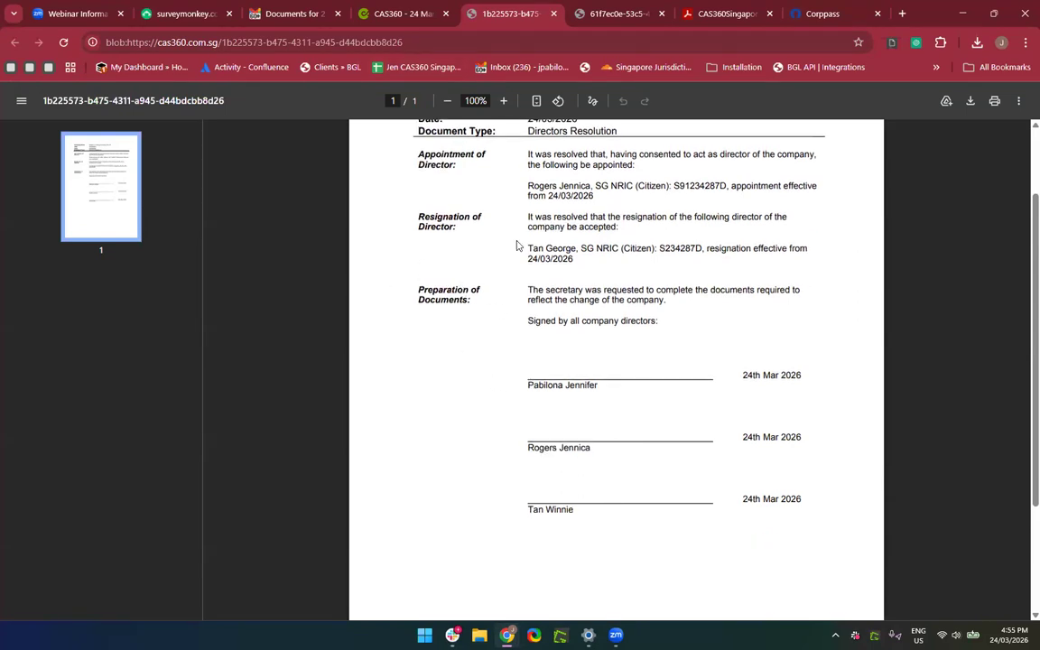
scroll(506, 250, "up", 2)
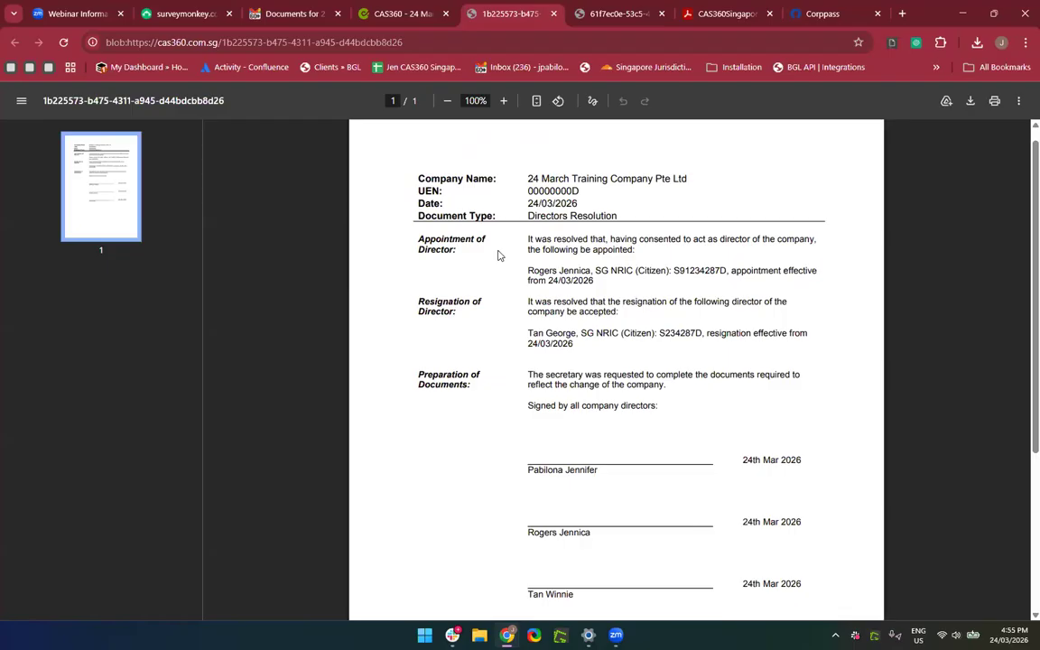
left_click(553, 15)
Set the Electronic Signing Options' Signing Provider to NONE and save.
scroll(518, 372, "down", 2)
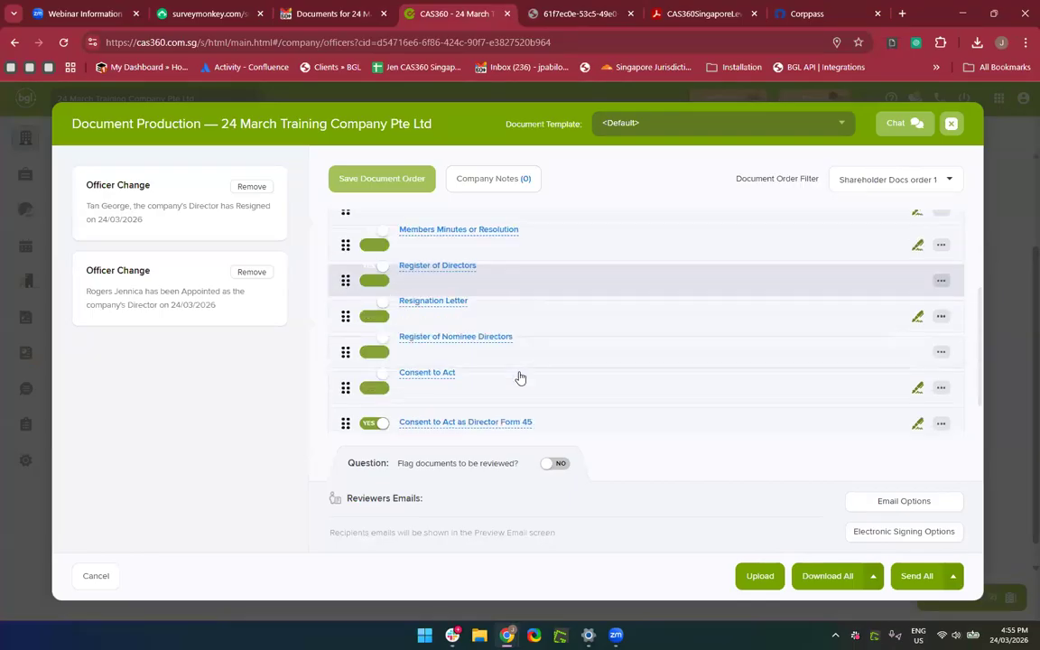
scroll(519, 372, "up", 3)
scroll(517, 370, "down", 3)
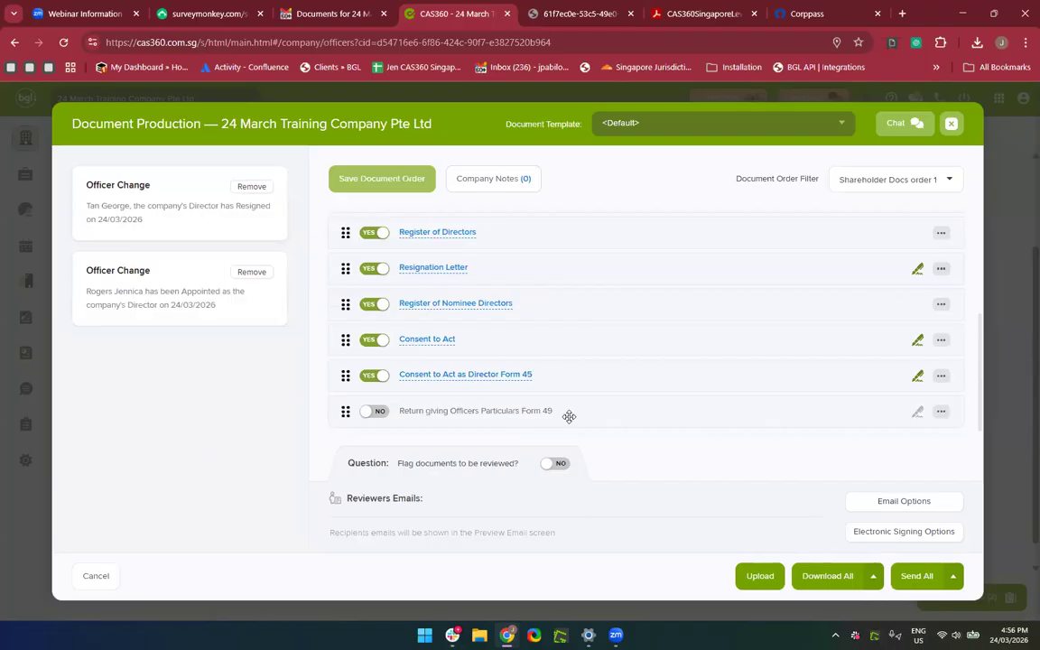
scroll(569, 416, "up", 3)
scroll(569, 415, "down", 3)
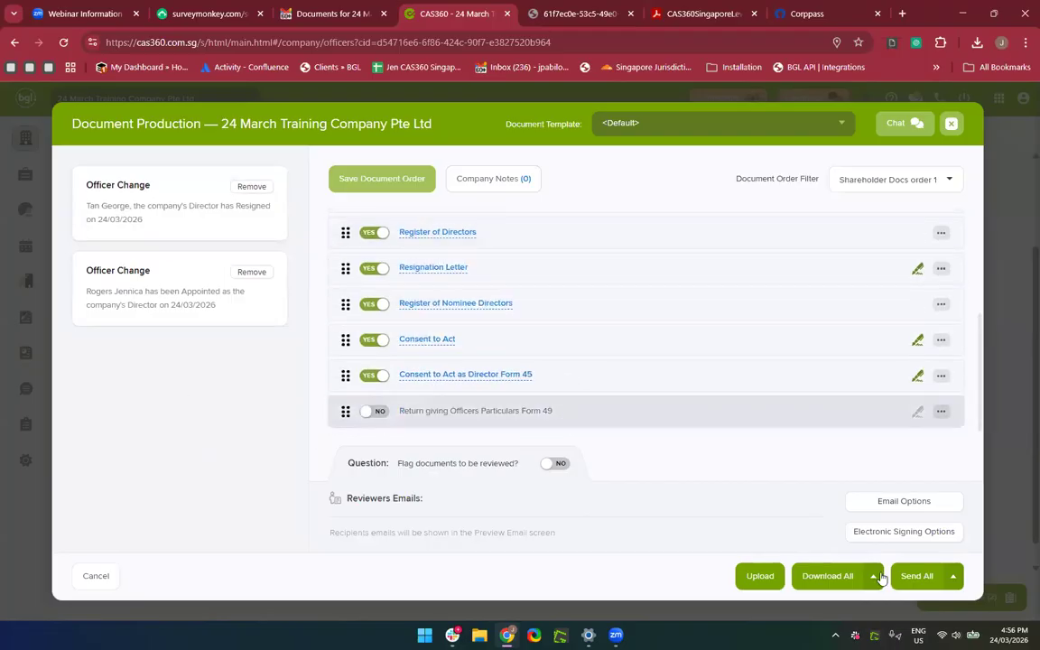
left_click(920, 533)
left_click(796, 242)
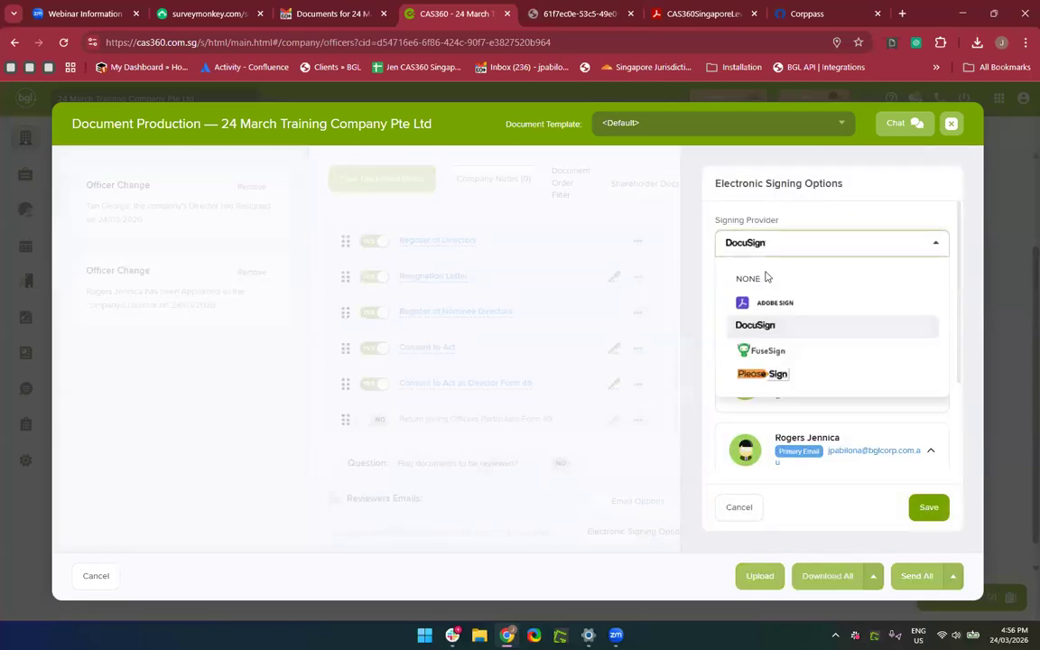
left_click(766, 277)
left_click(929, 507)
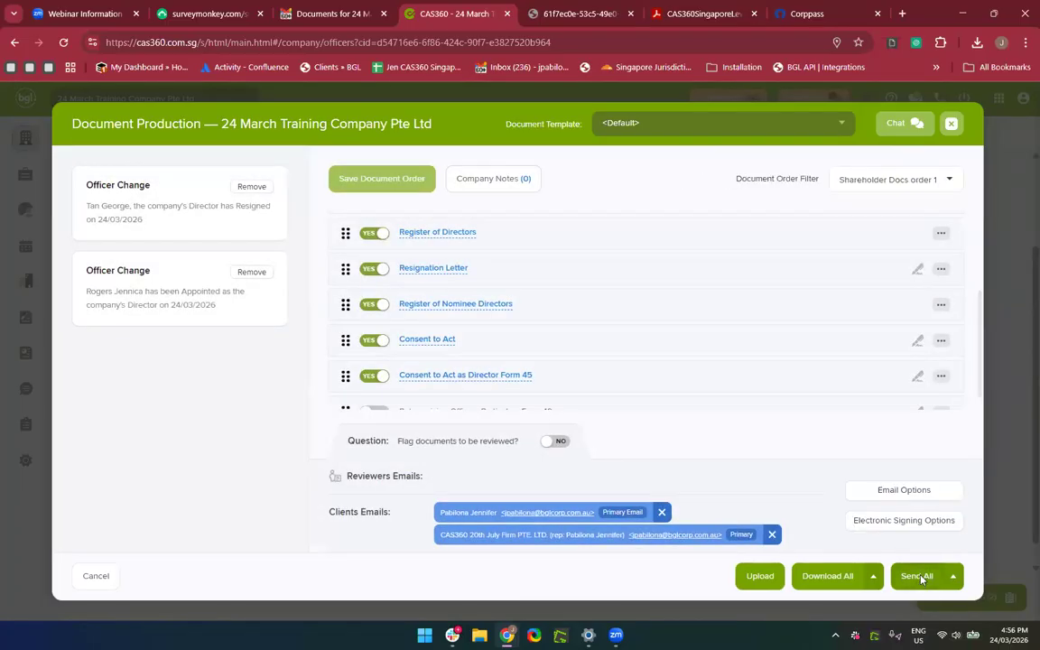
Prepare the Send All documents email and have Write Smart Email draft its body.
left_click(921, 576)
scroll(626, 435, "down", 5)
scroll(628, 435, "up", 10)
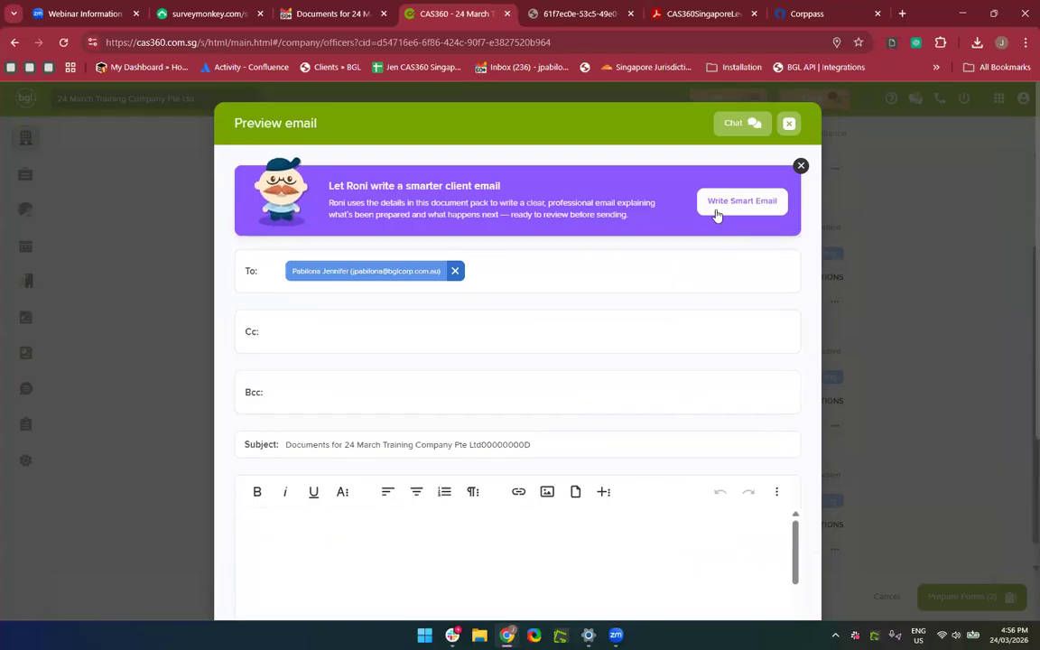
left_click(716, 208)
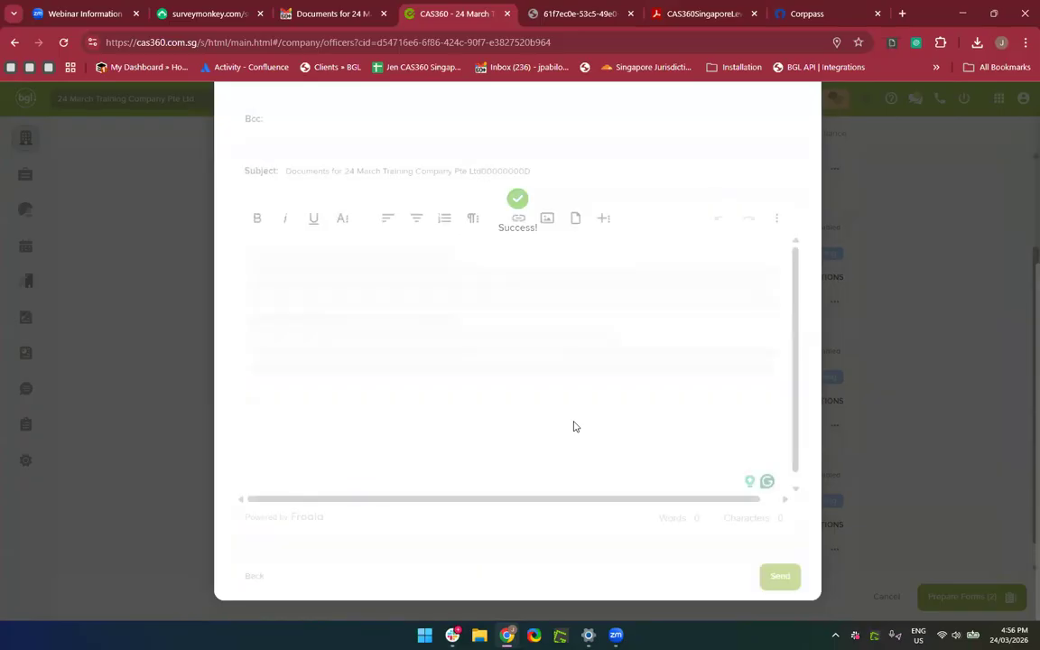
Review the AI-drafted body and send the officer-change documents email to the client.
scroll(660, 451, "down", 10)
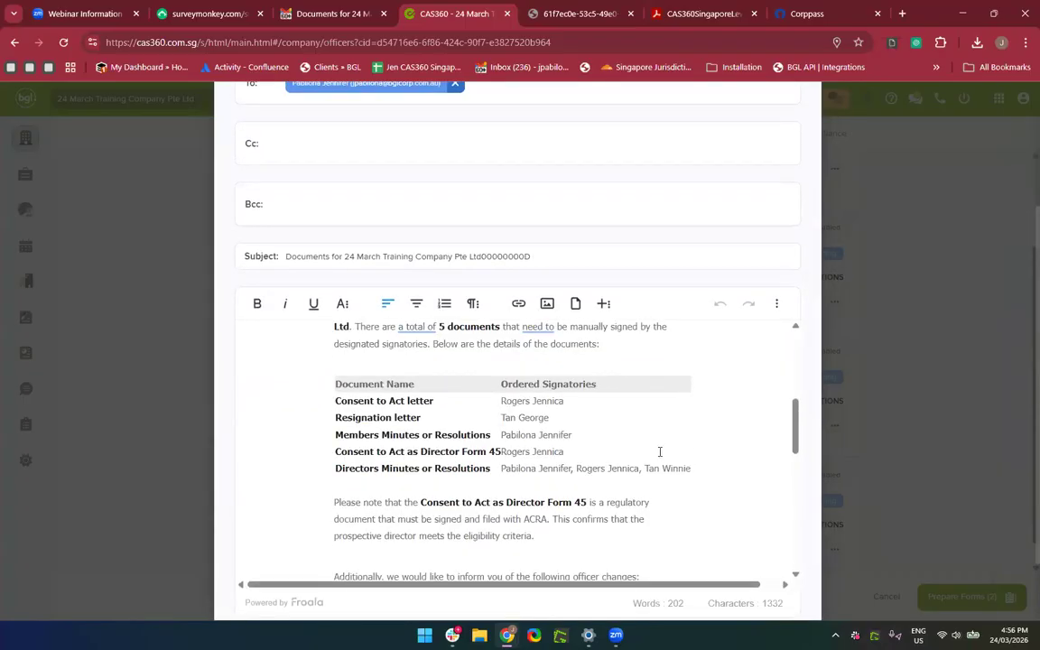
scroll(660, 451, "up", 2)
scroll(660, 451, "down", 8)
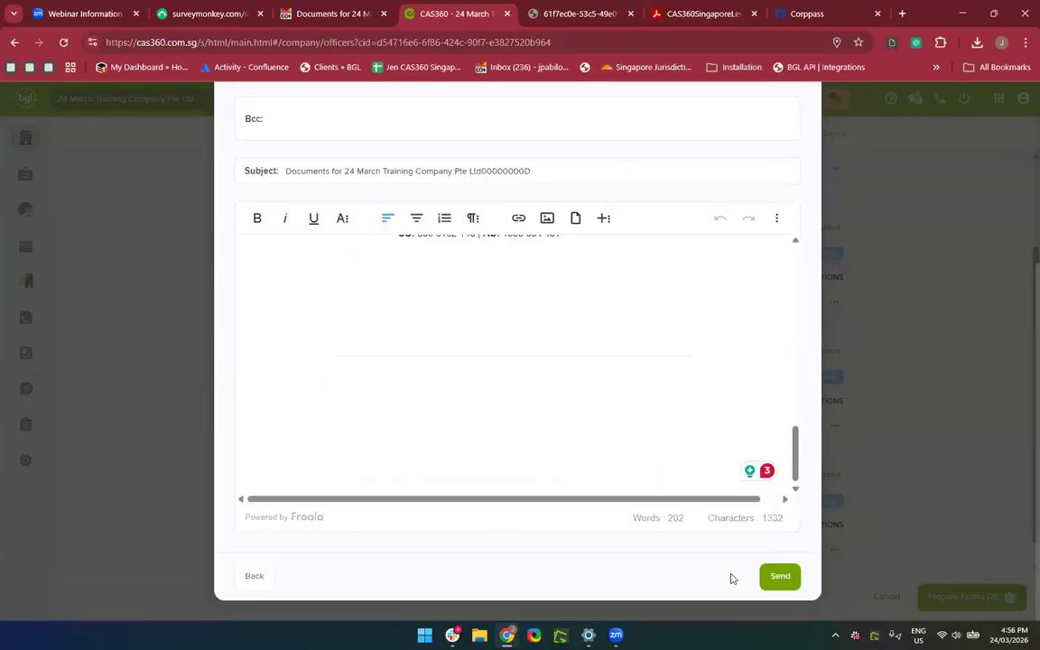
left_click(779, 576)
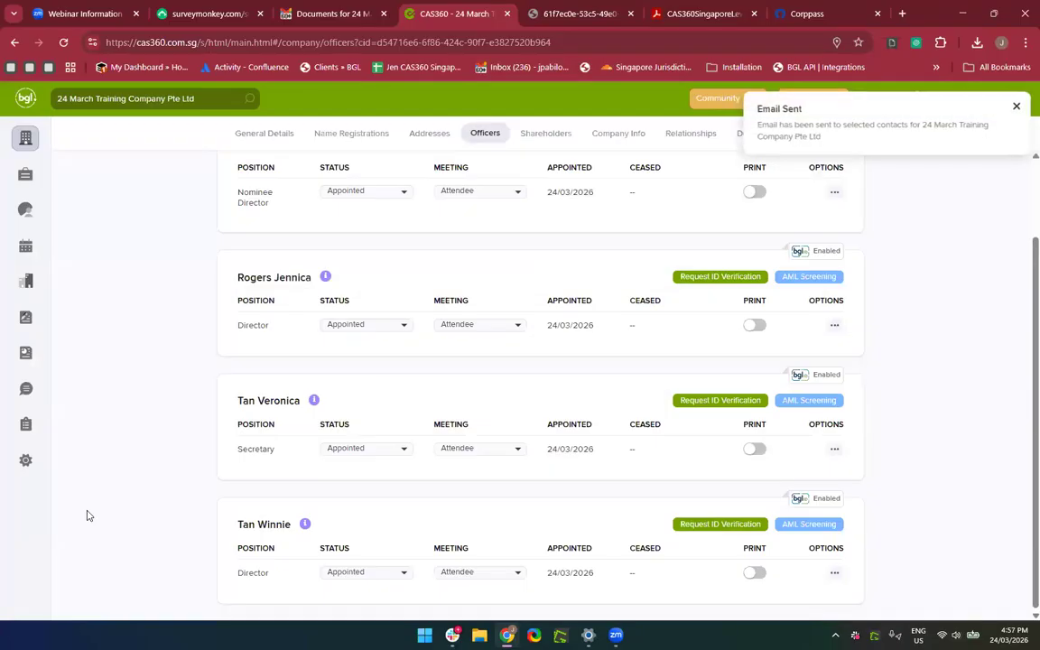
scroll(654, 420, "up", 2)
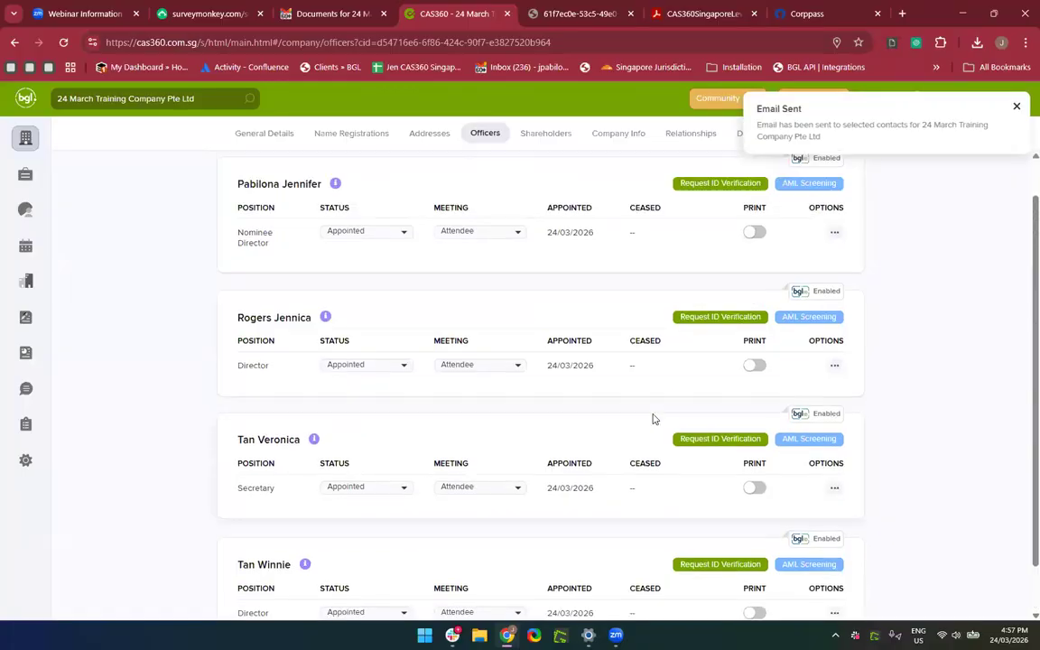
scroll(929, 421, "down", 2)
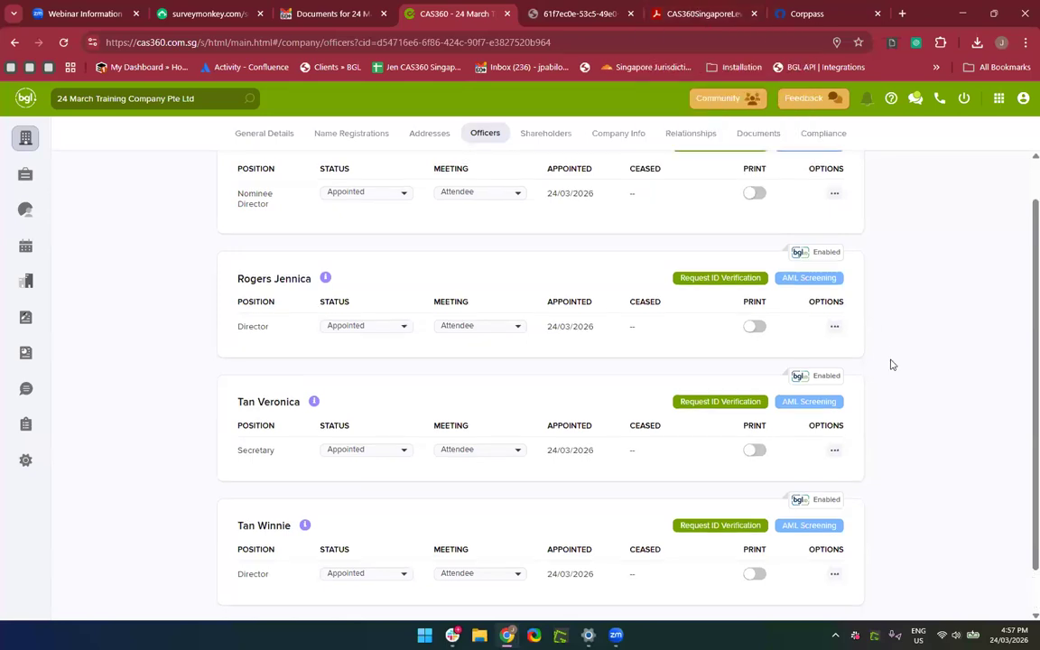
scroll(686, 262, "up", 2)
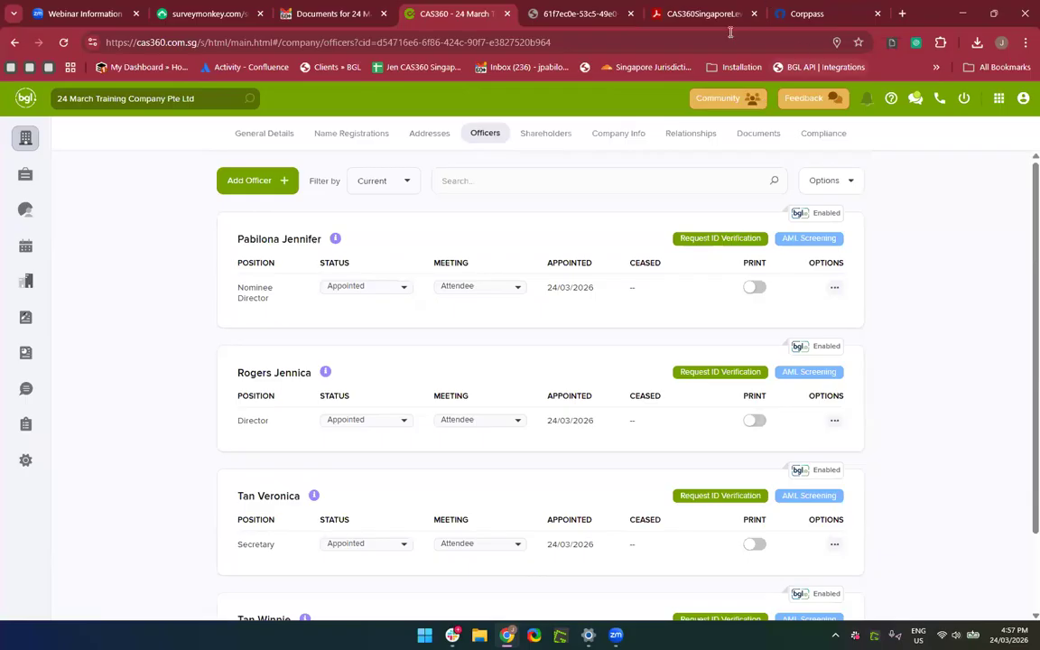
left_click(668, 15)
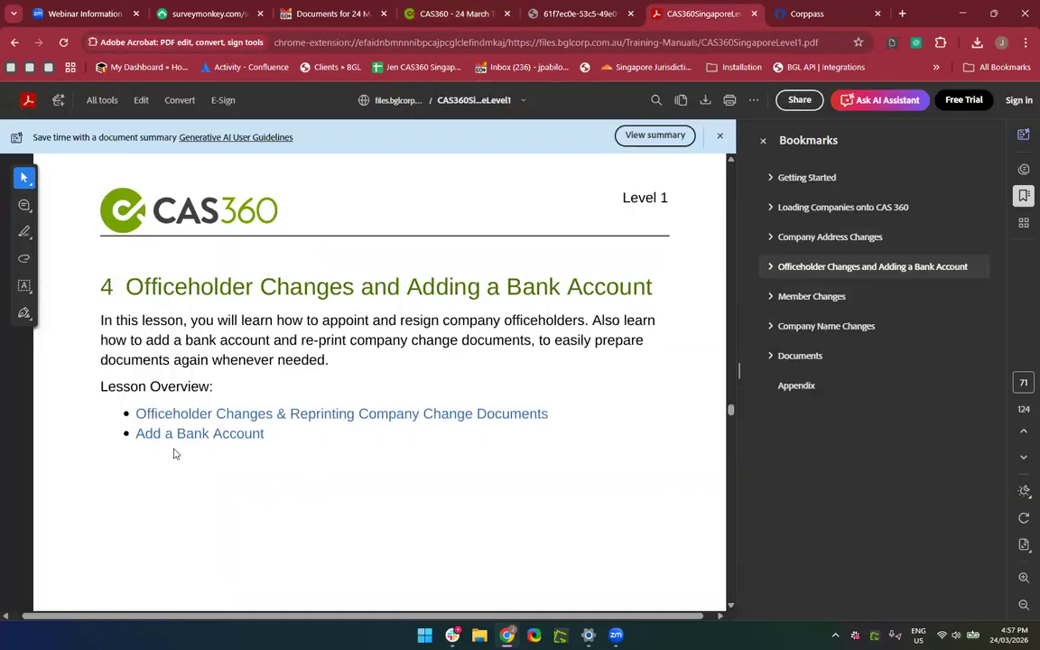
left_click(792, 303)
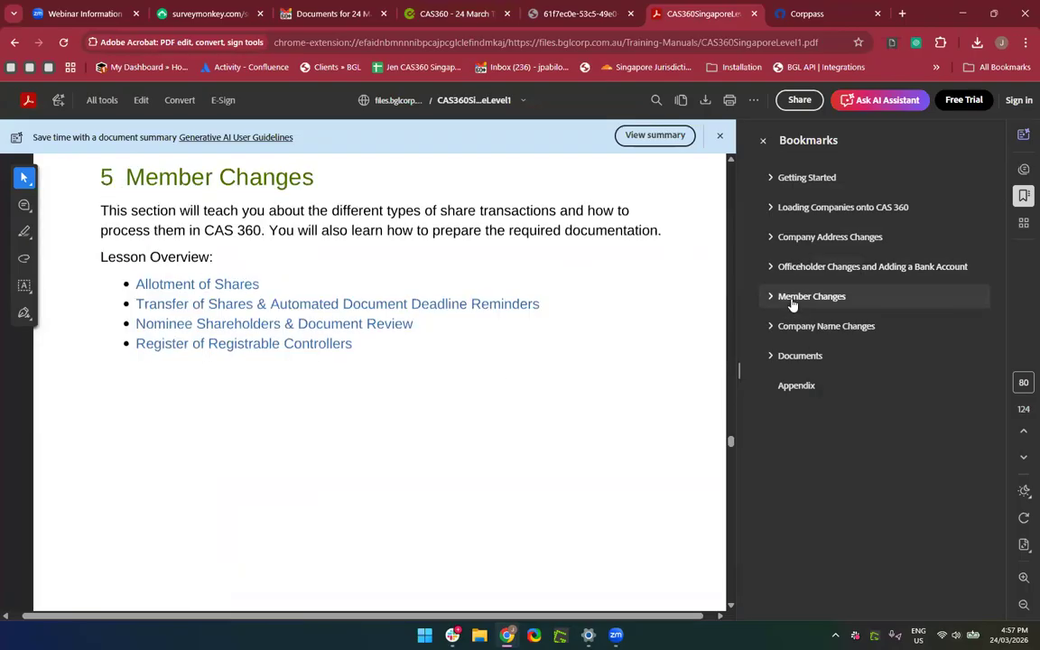
right_click(394, 386)
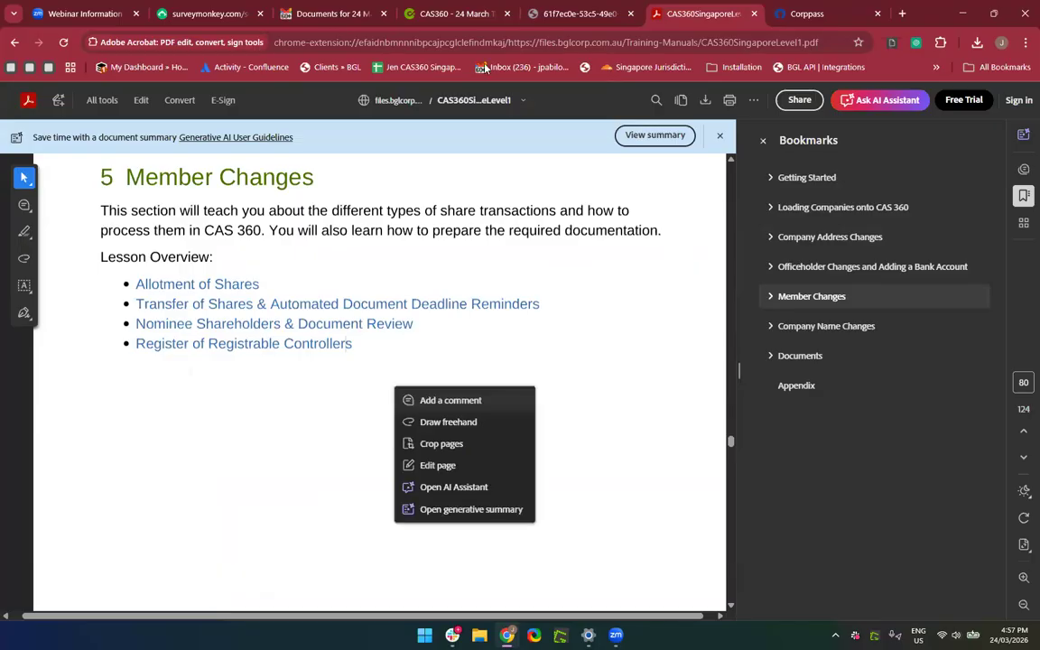
left_click(476, 249)
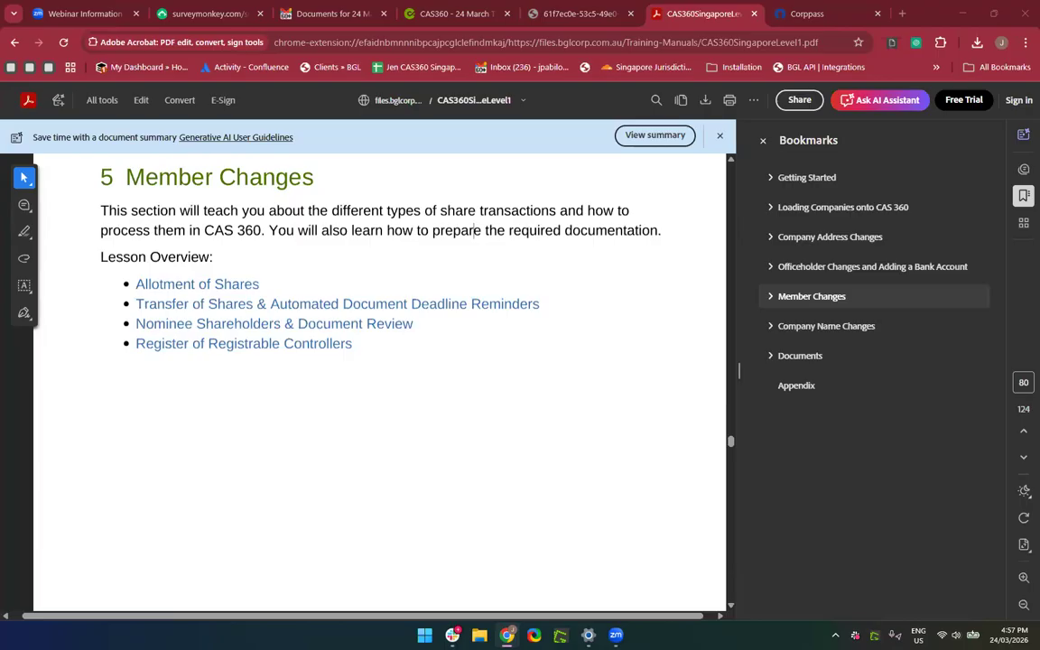
left_click(459, 14)
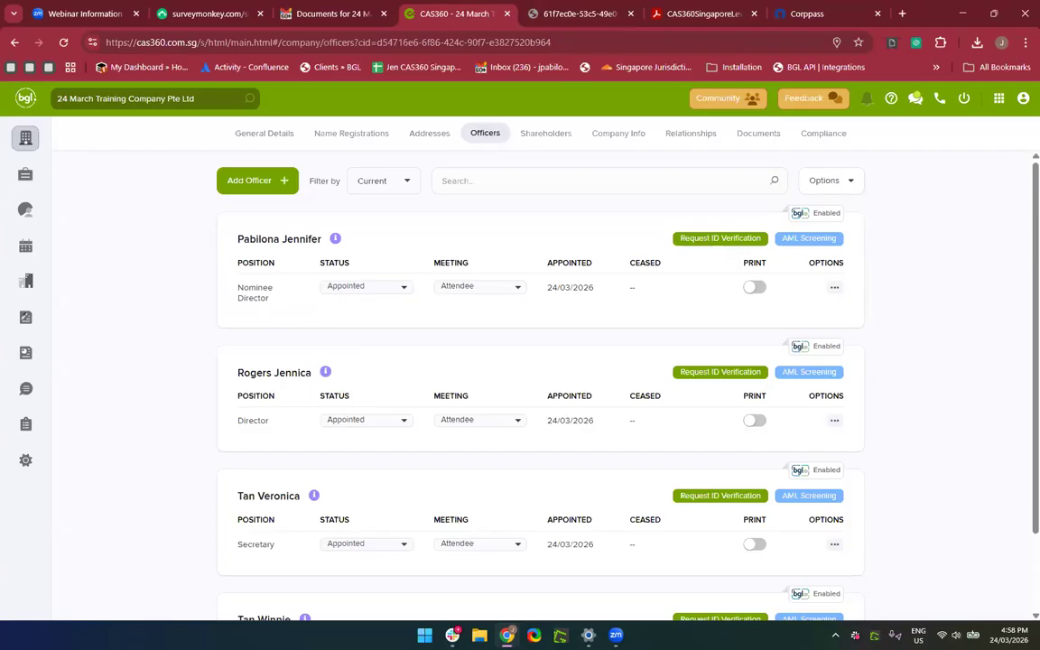
Look at the Freeform Documents options, then return to the Company Selection list of all 92 companies.
left_click(26, 332)
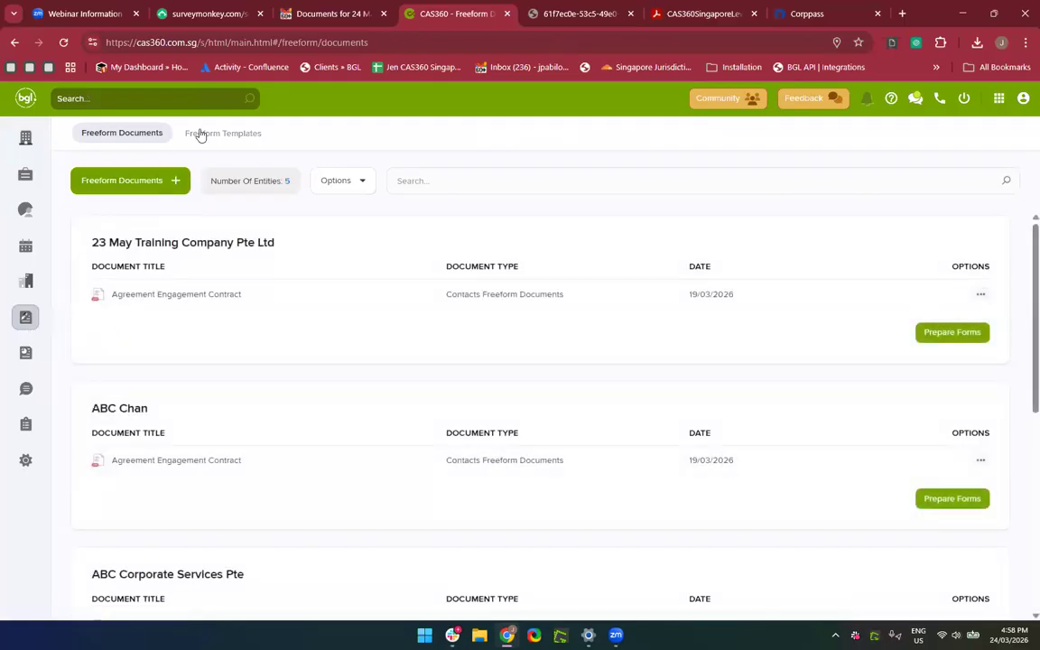
left_click(126, 186)
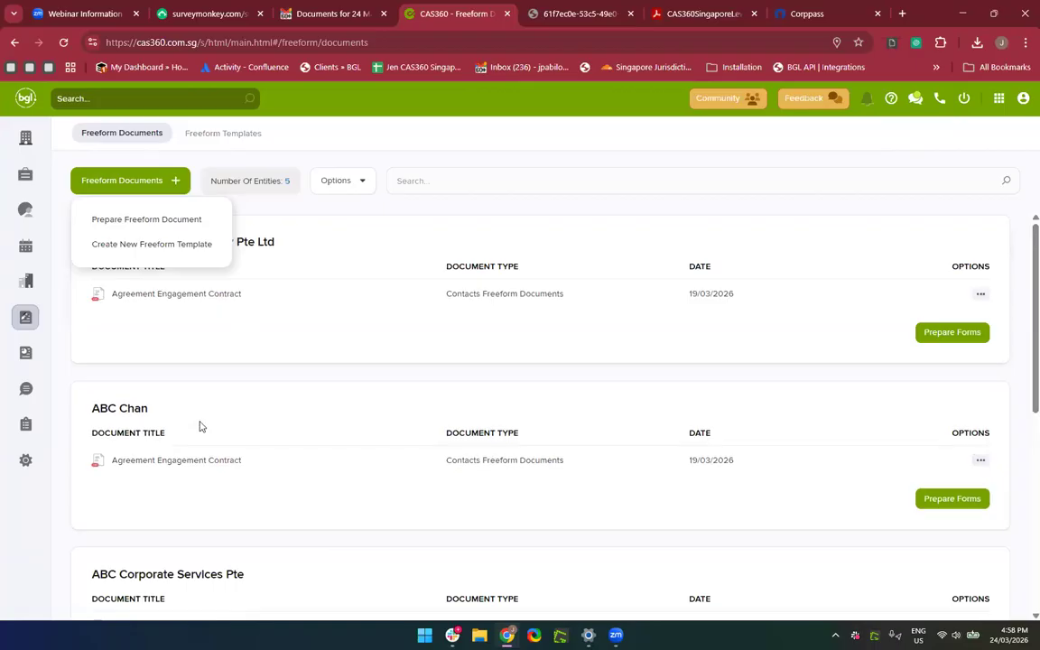
left_click(25, 137)
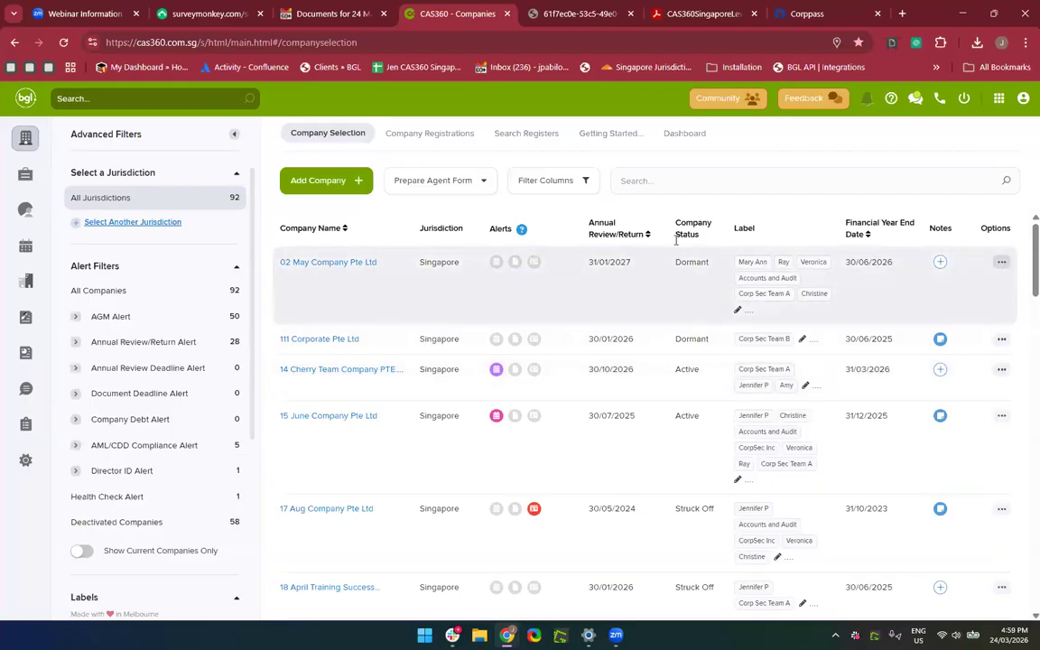
Search '24 March', open 24 March Training Company Pte Ltd, and start an Allotment from its Shareholders tab.
left_click(710, 184)
type("24 M")
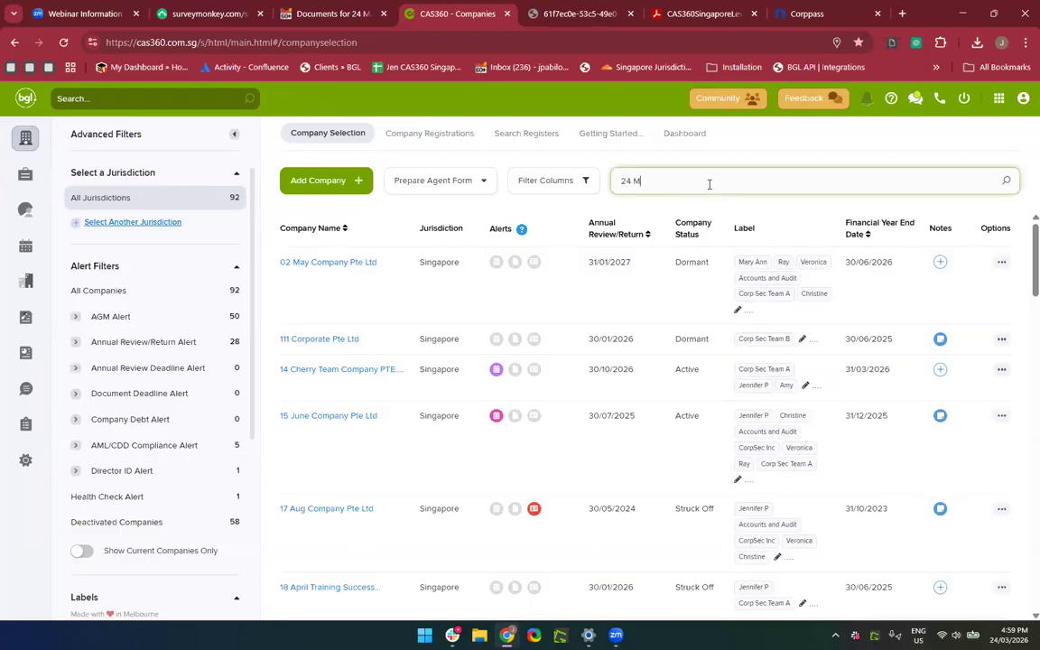
type("arch")
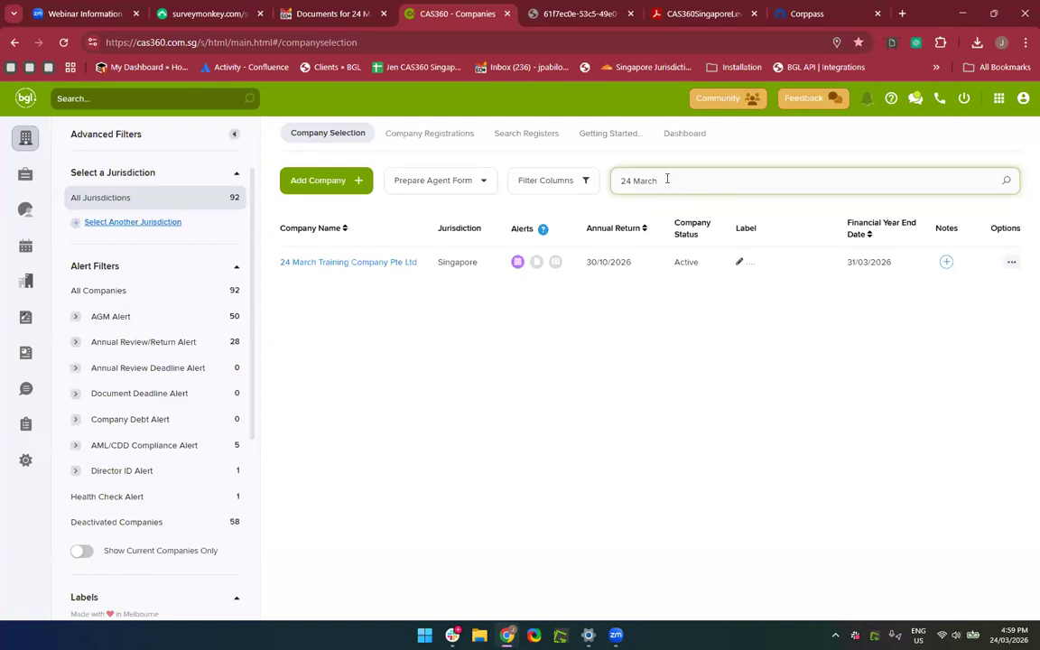
left_click(312, 264)
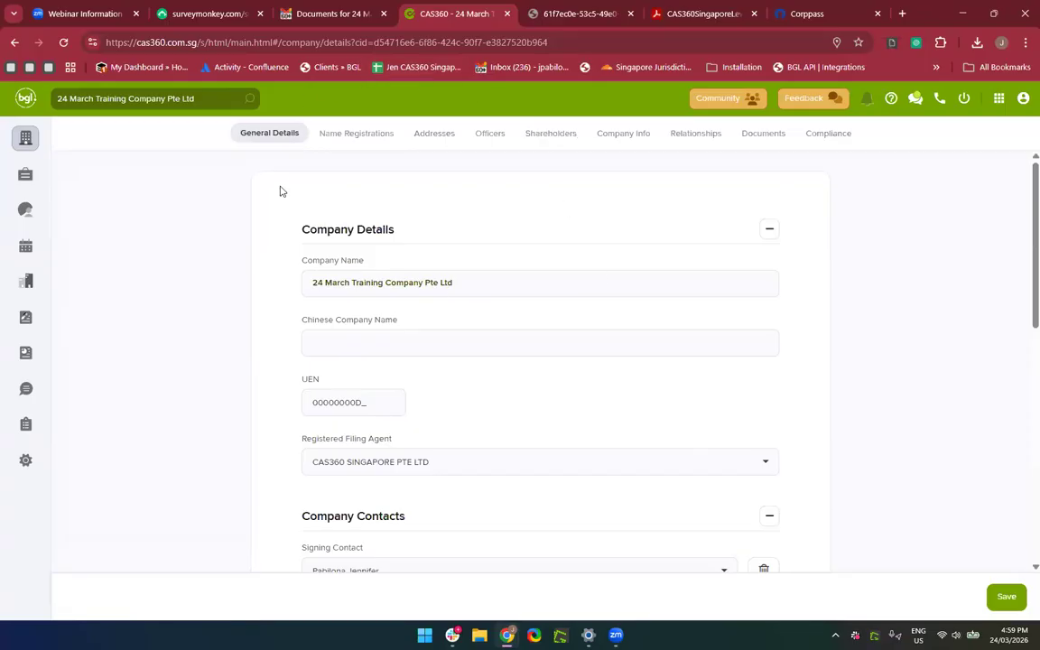
left_click(542, 143)
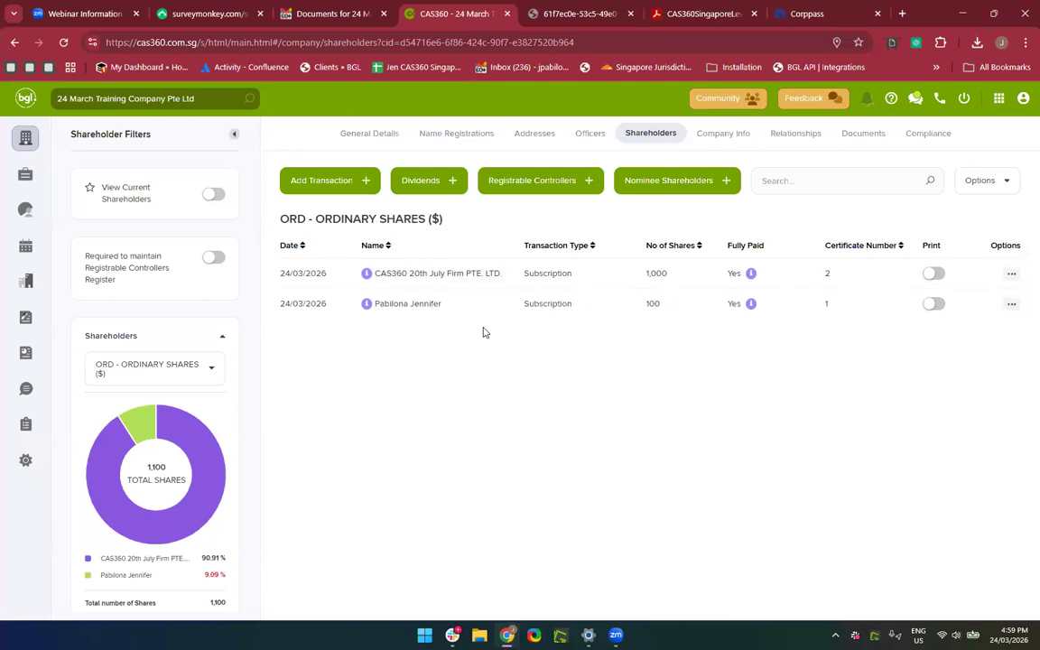
left_click(303, 184)
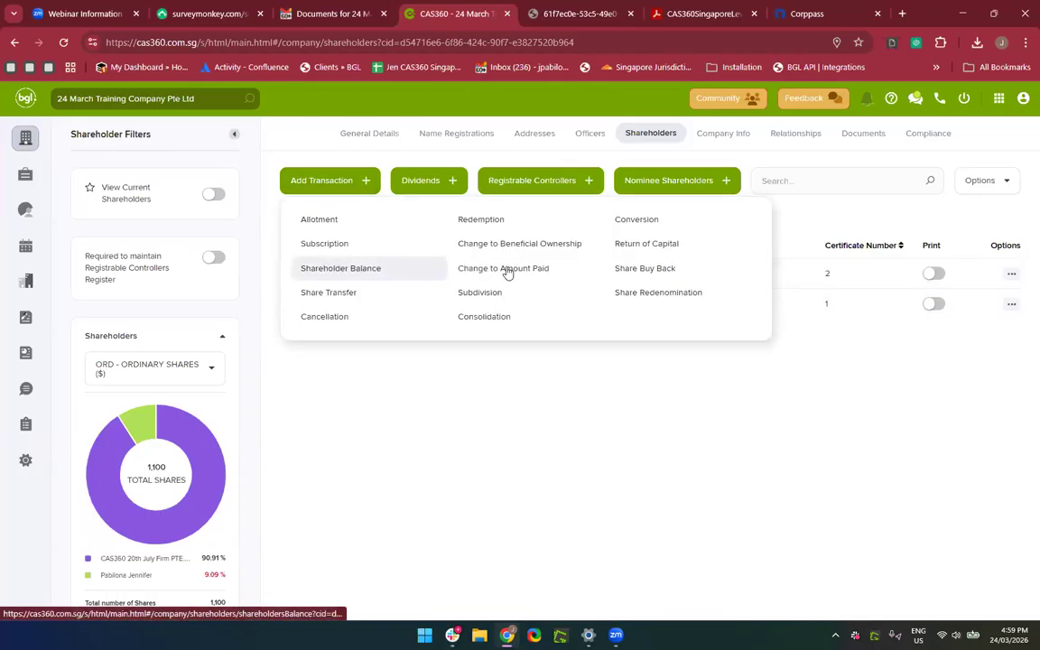
left_click(361, 220)
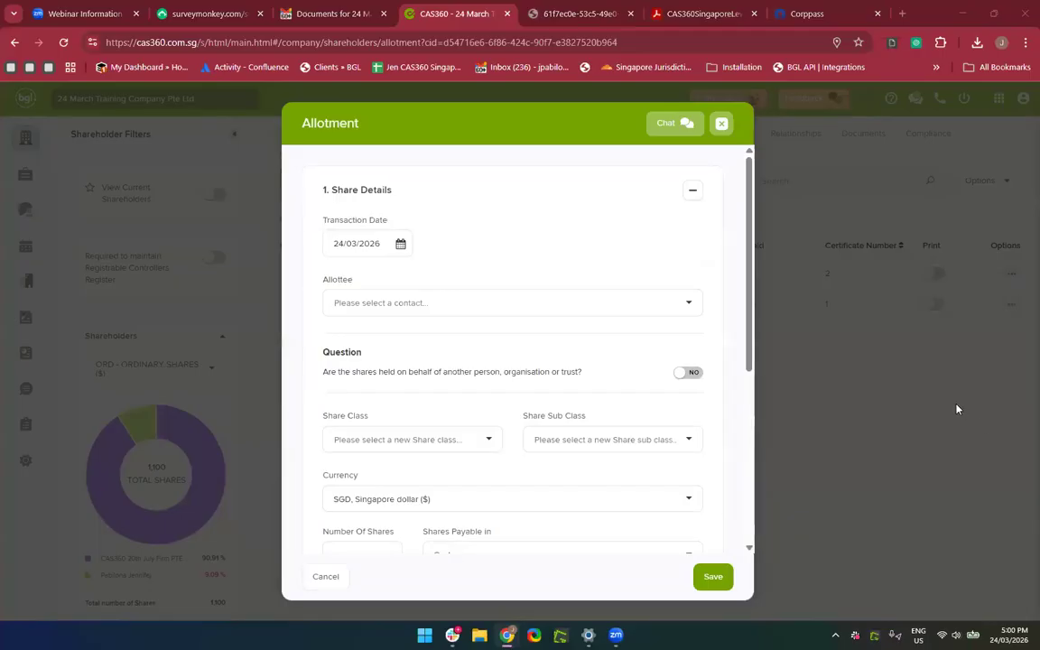
Choose the company secretary as allottee, with the shares not held for another person.
scroll(490, 285, "down", 1)
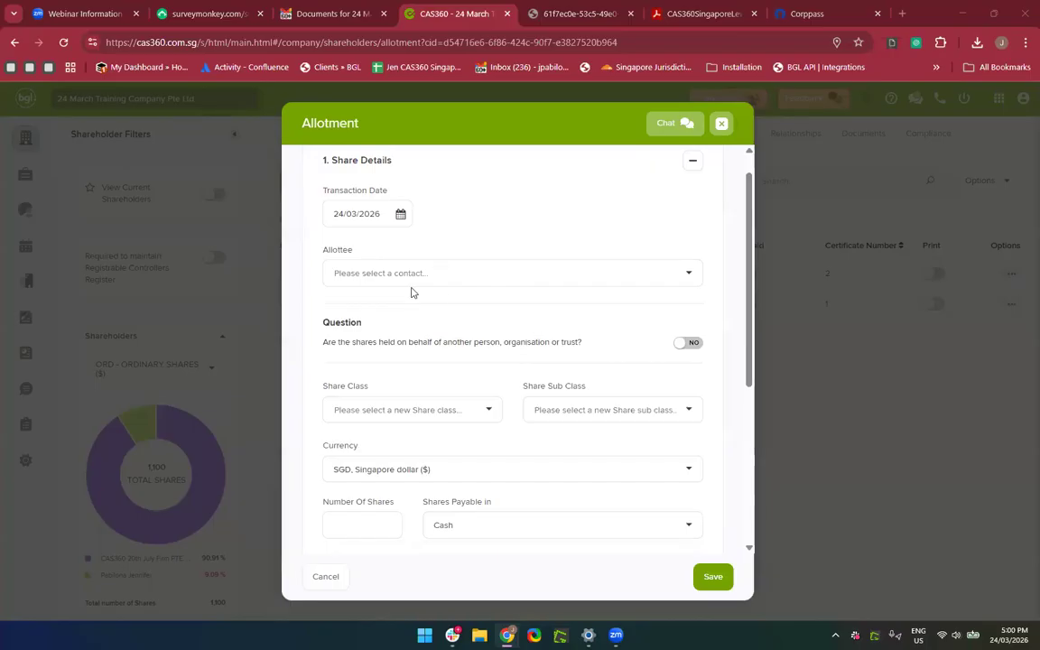
left_click(364, 273)
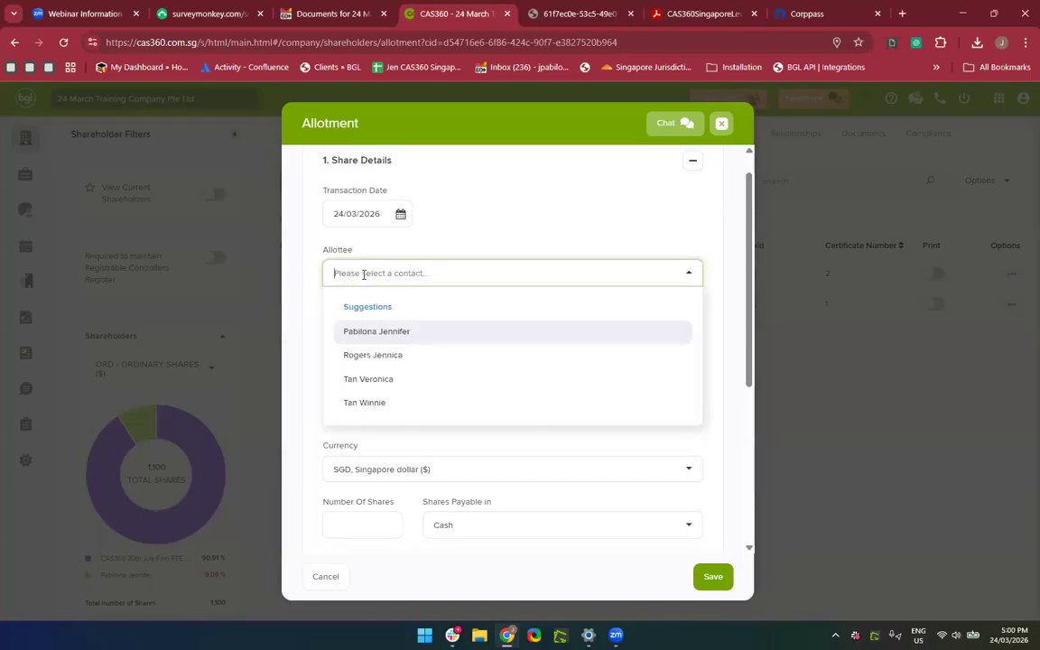
left_click(368, 379)
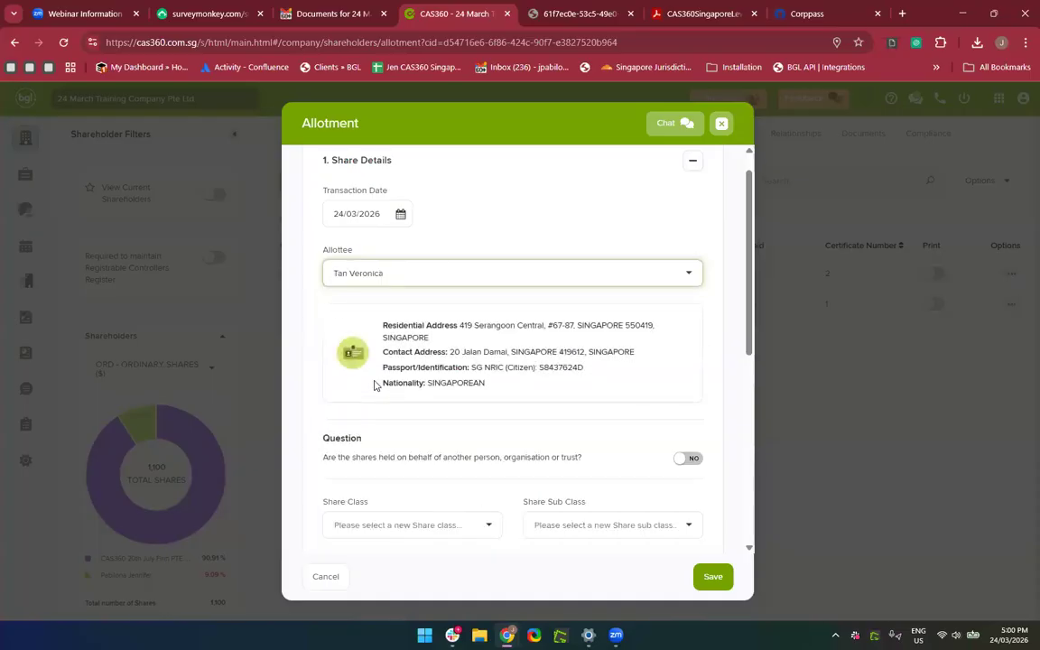
scroll(374, 385, "down", 3)
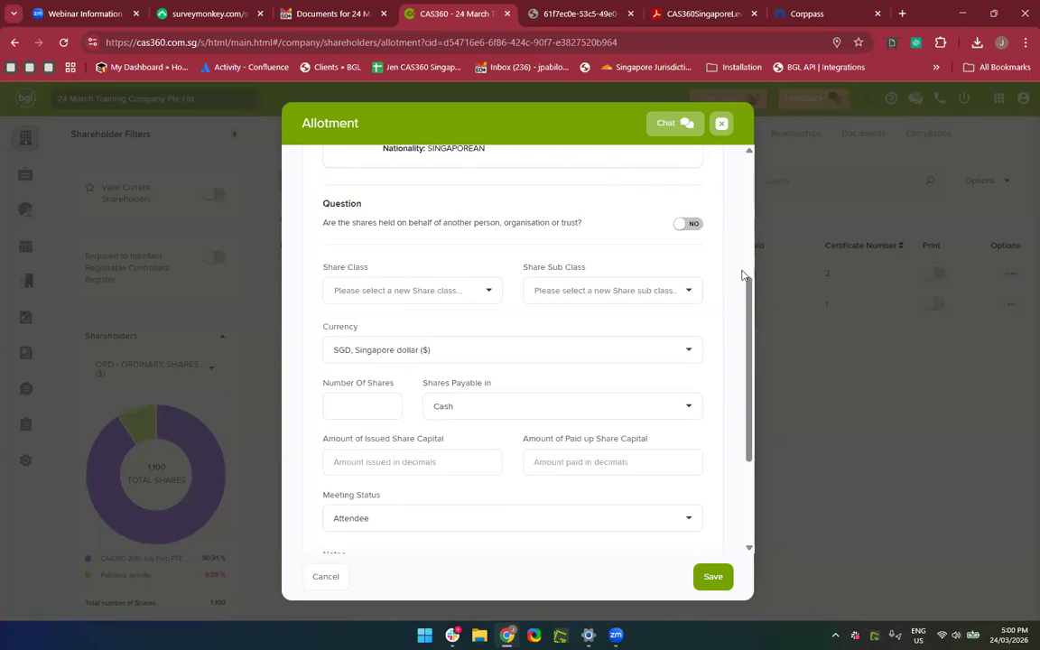
left_click(693, 226)
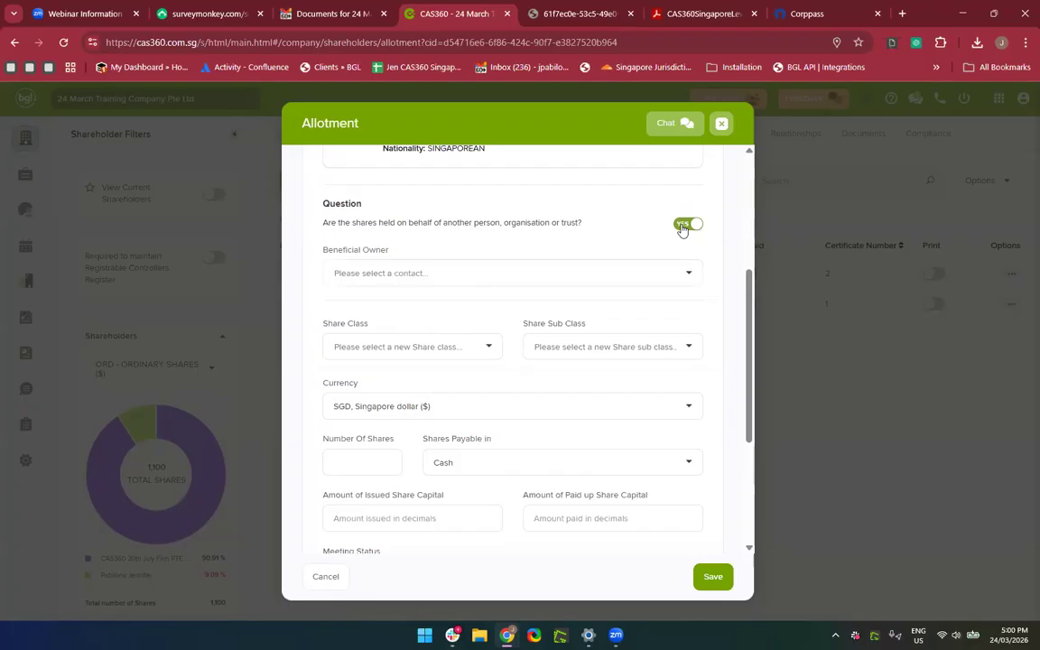
left_click(683, 225)
scroll(560, 329, "down", 1)
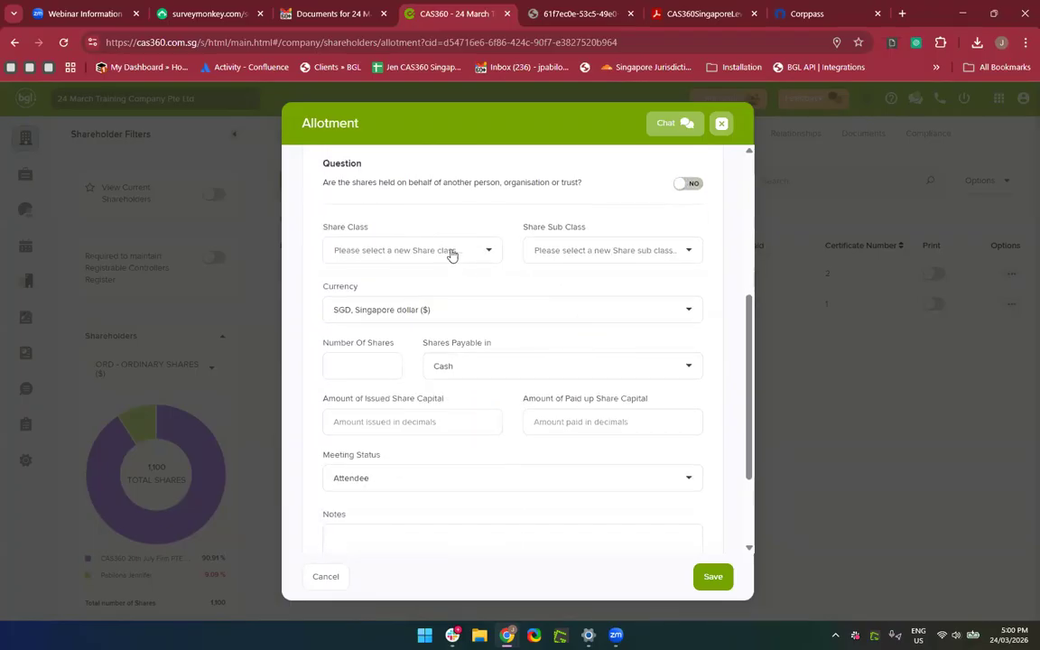
Enter 100 PRF Preference Shares, sub class A, paid in Cash, with 0 issued and 0 paid-up capital.
left_click(451, 252)
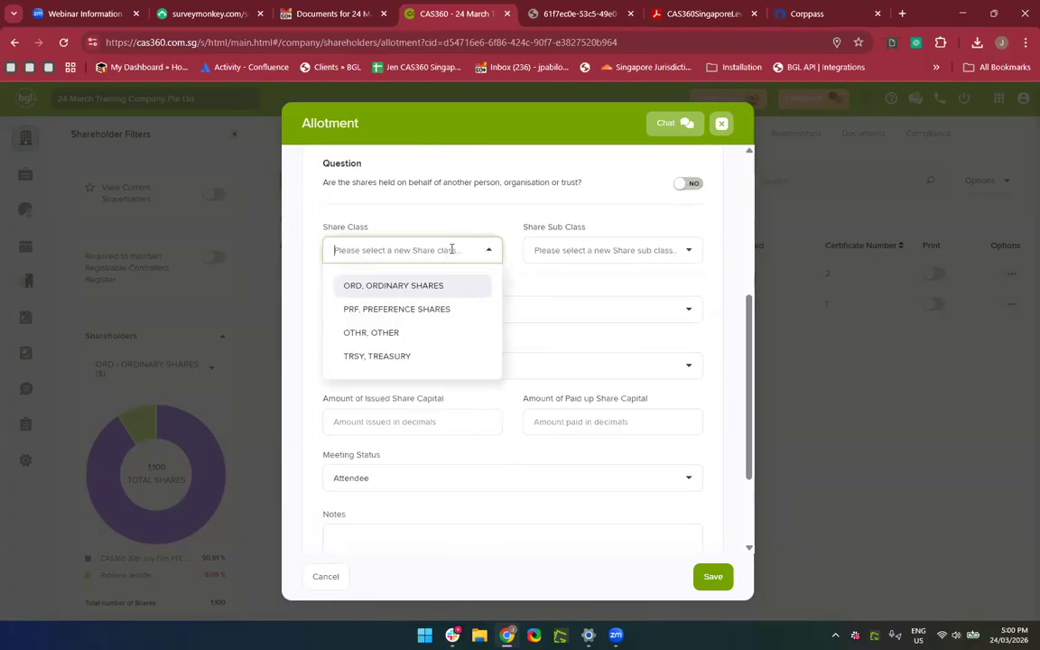
left_click(430, 310)
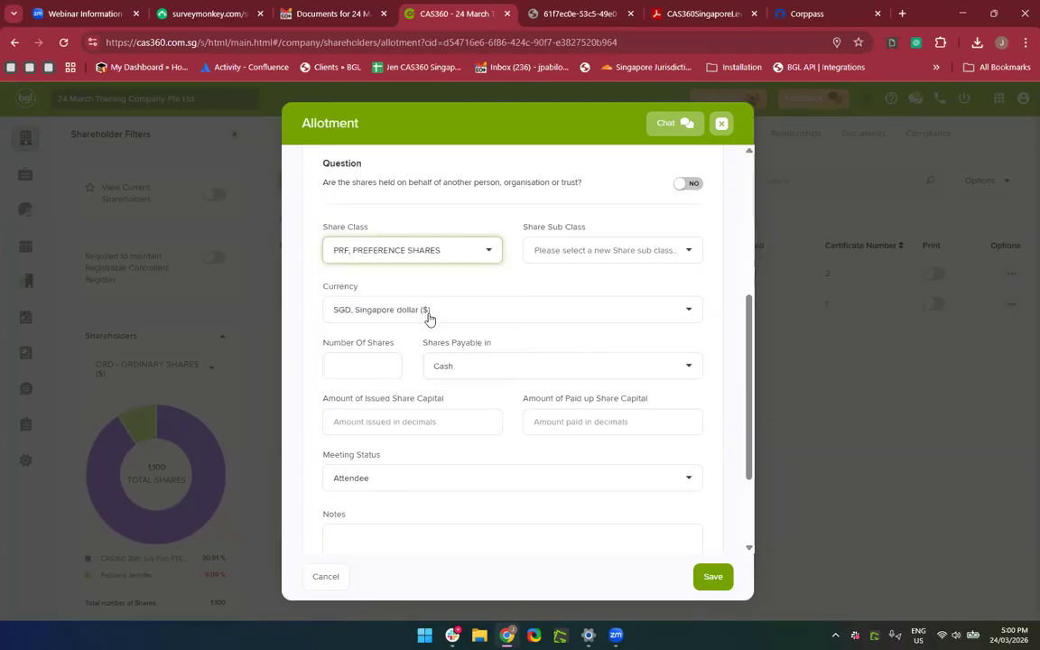
left_click(644, 250)
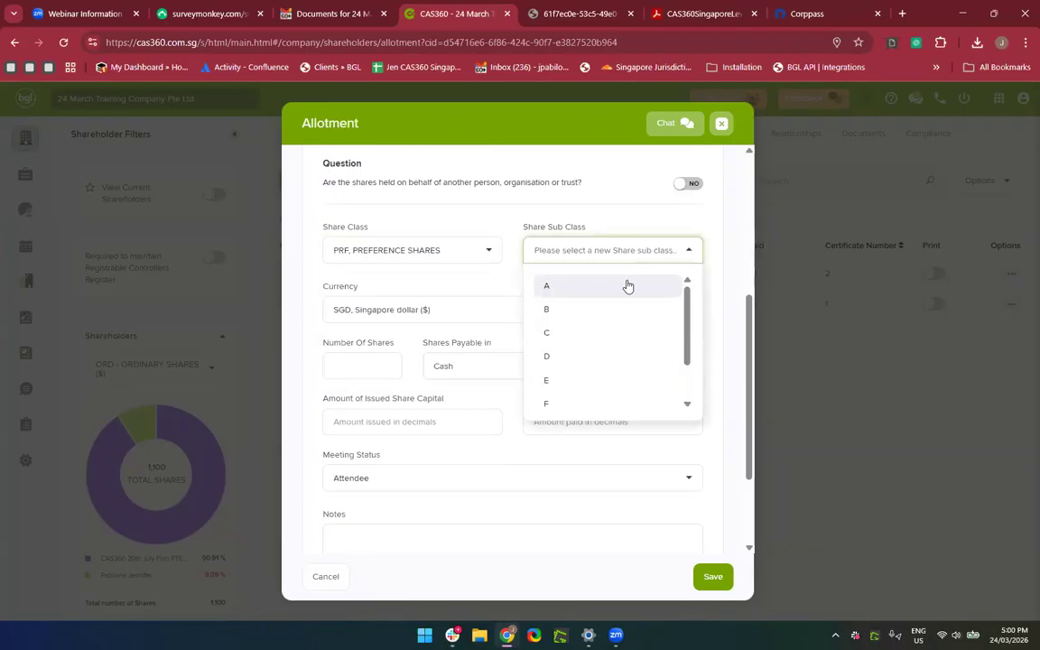
left_click(627, 286)
left_click(361, 359)
type("100")
left_click(506, 368)
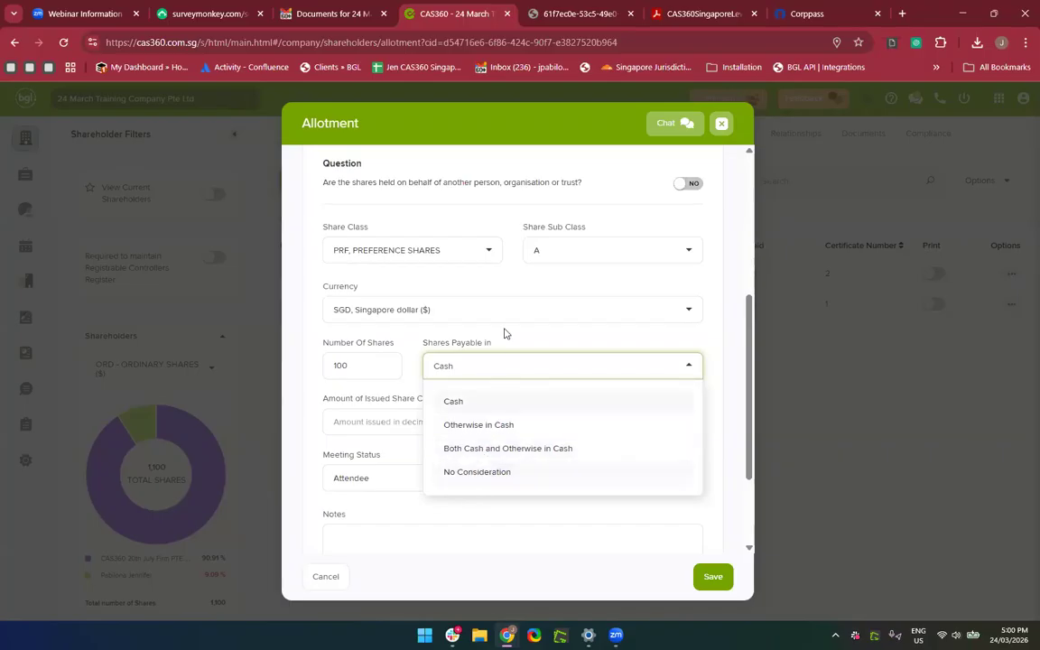
left_click(544, 332)
left_click(417, 422)
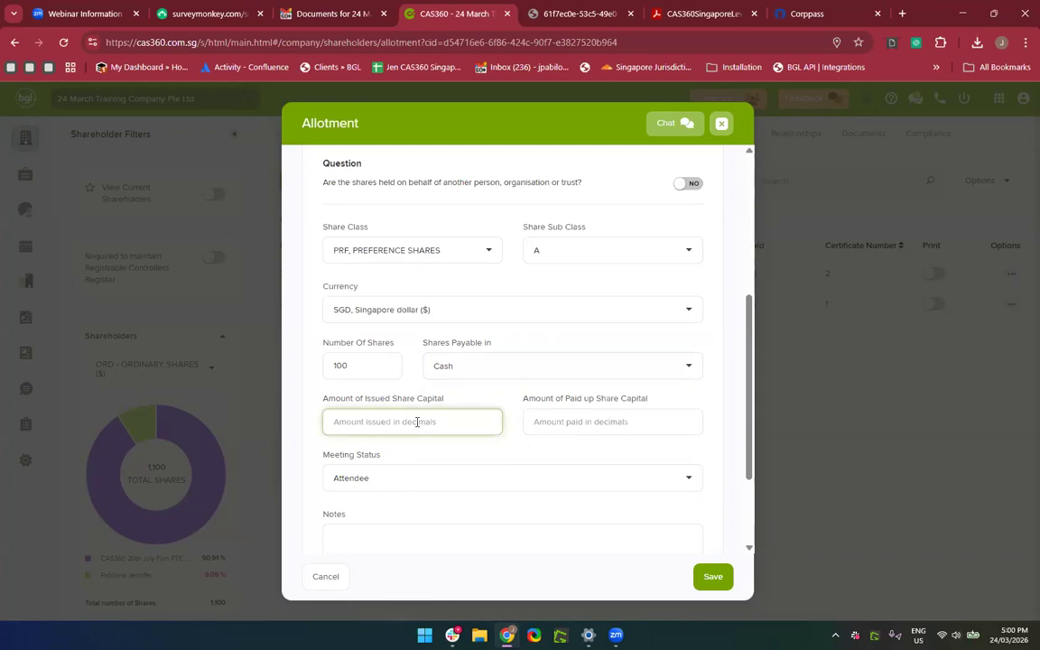
type("0")
key("Tab")
type("0")
Expand Certificate Details, check the form, and save the allotment.
scroll(417, 421, "down", 2)
left_click(444, 506)
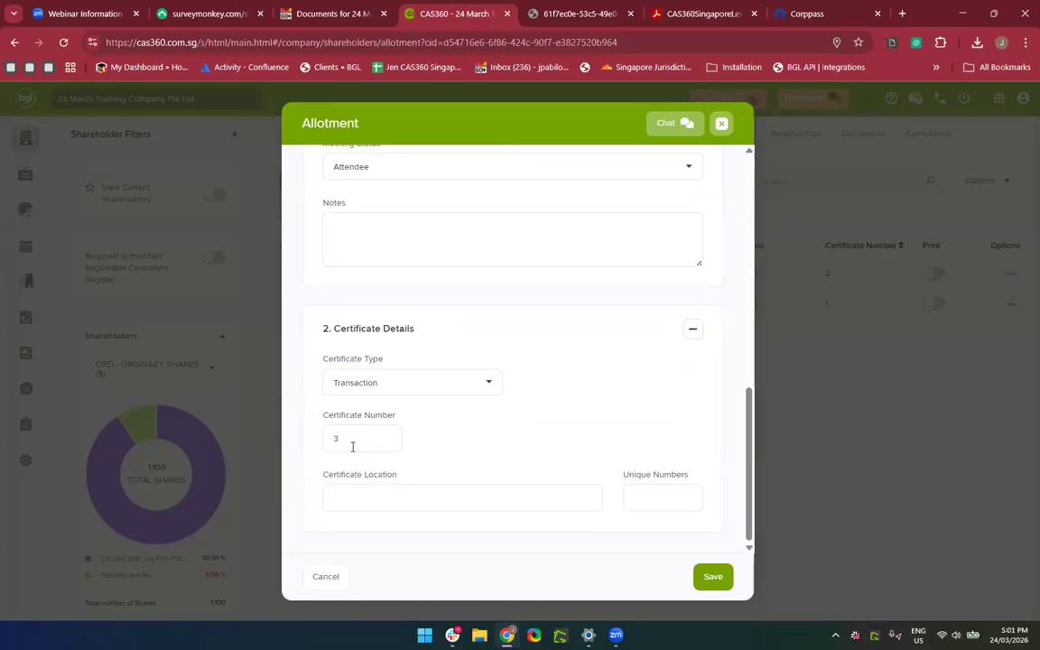
scroll(586, 471, "up", 6)
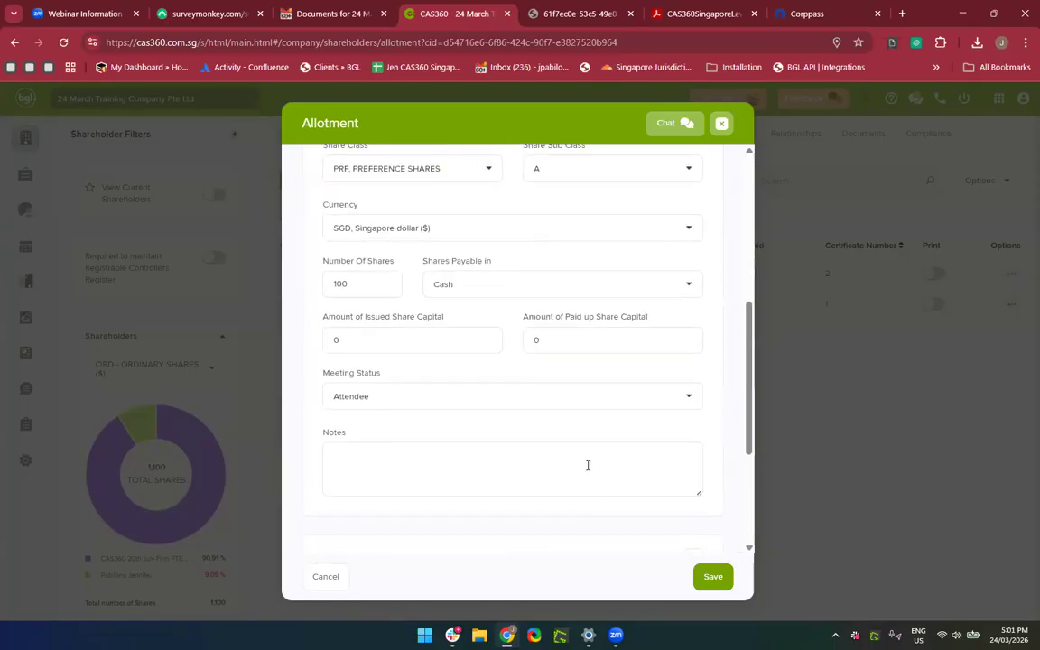
scroll(587, 464, "down", 3)
scroll(586, 464, "up", 3)
scroll(587, 471, "up", 2)
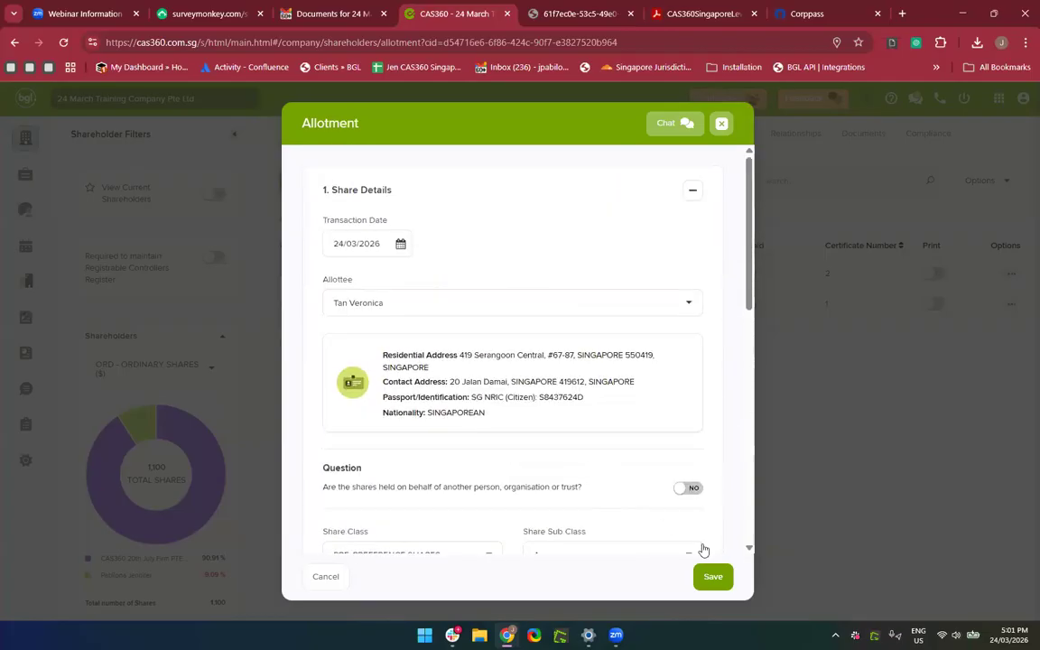
left_click(713, 576)
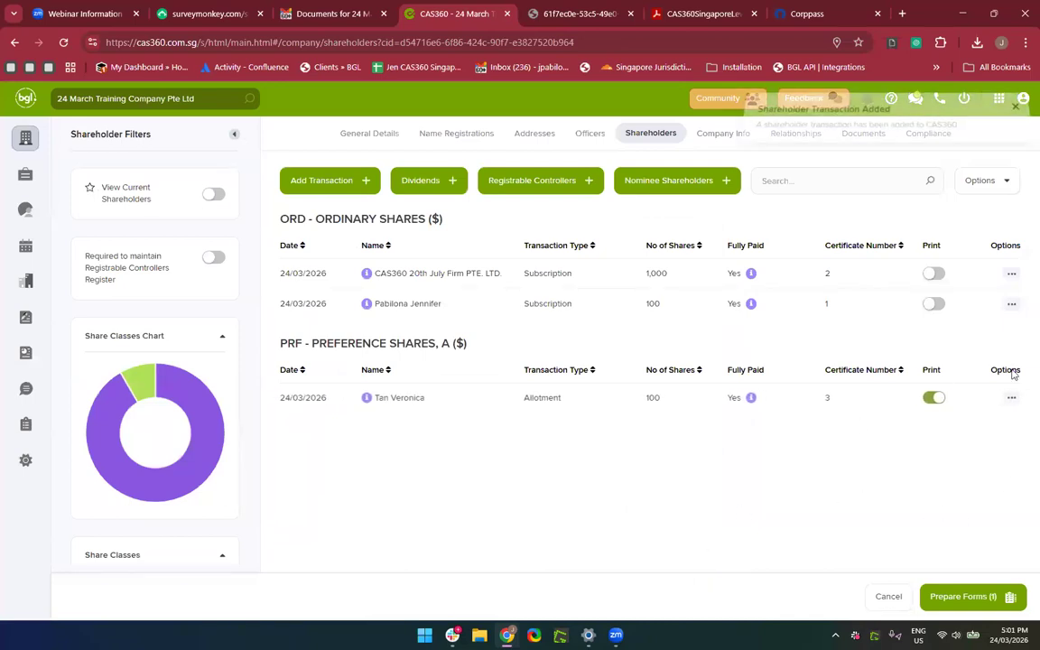
Prepare the allotment forms and preview the Register of Members showing the 100-share balance.
left_click(956, 606)
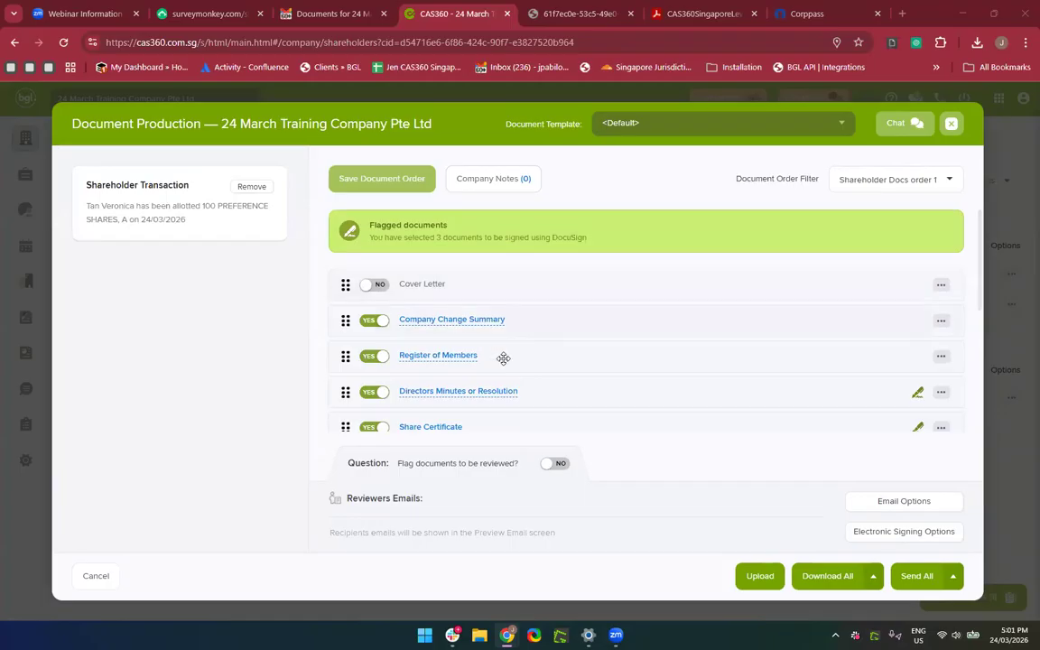
scroll(411, 312, "down", 1)
left_click(438, 300)
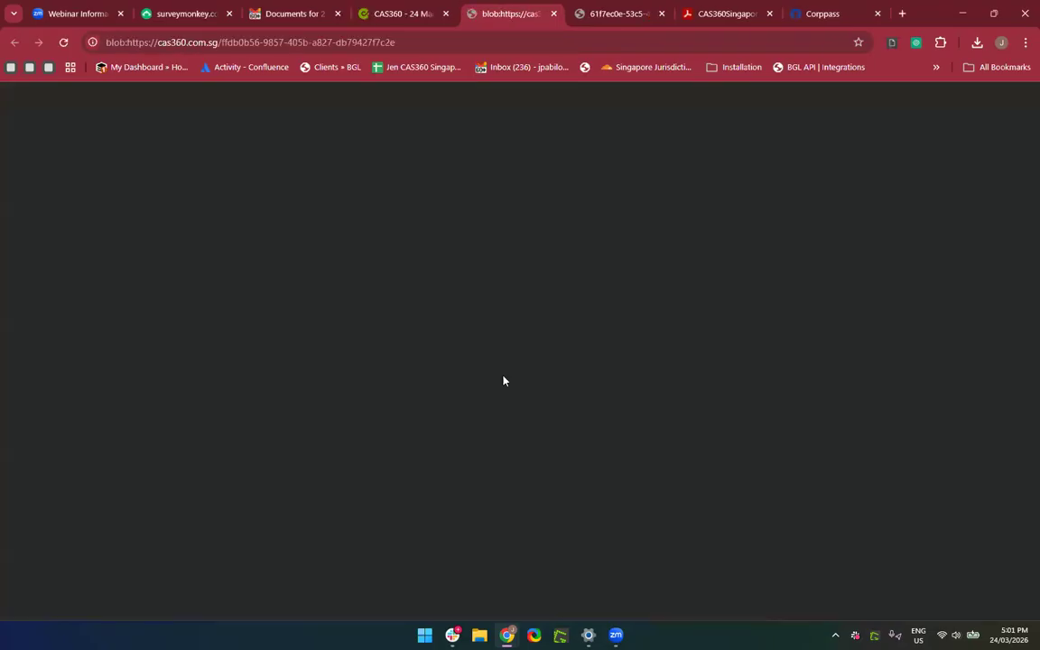
scroll(511, 437, "down", 1)
scroll(511, 438, "up", 1)
double_click(515, 438)
left_click(554, 14)
left_click(554, 13)
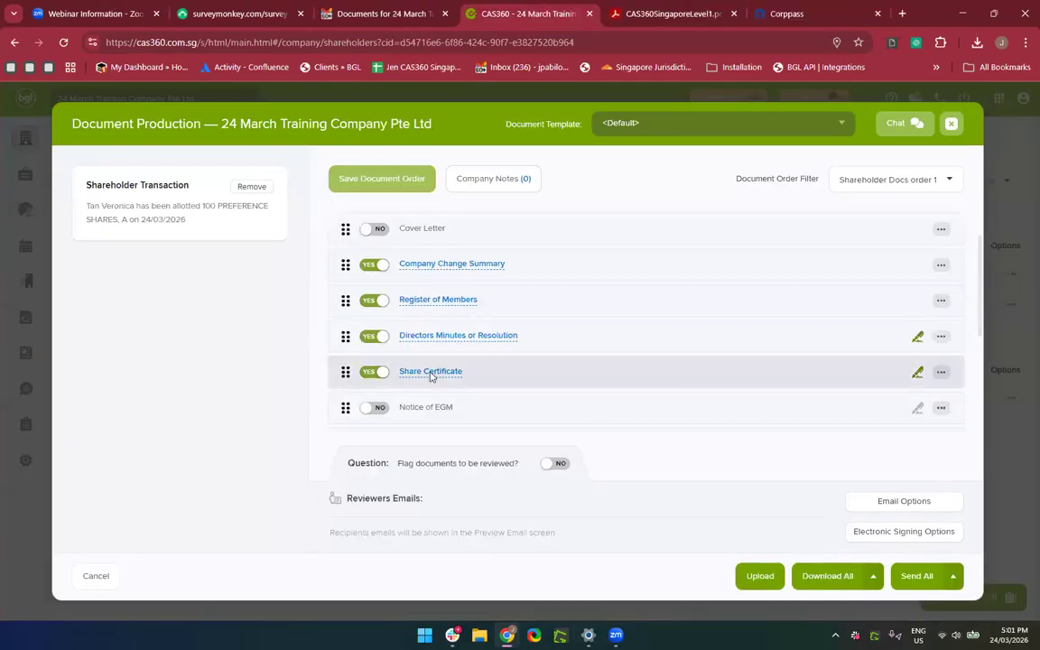
Preview the Share Certificate and the Application for Shares documents.
left_click(403, 372)
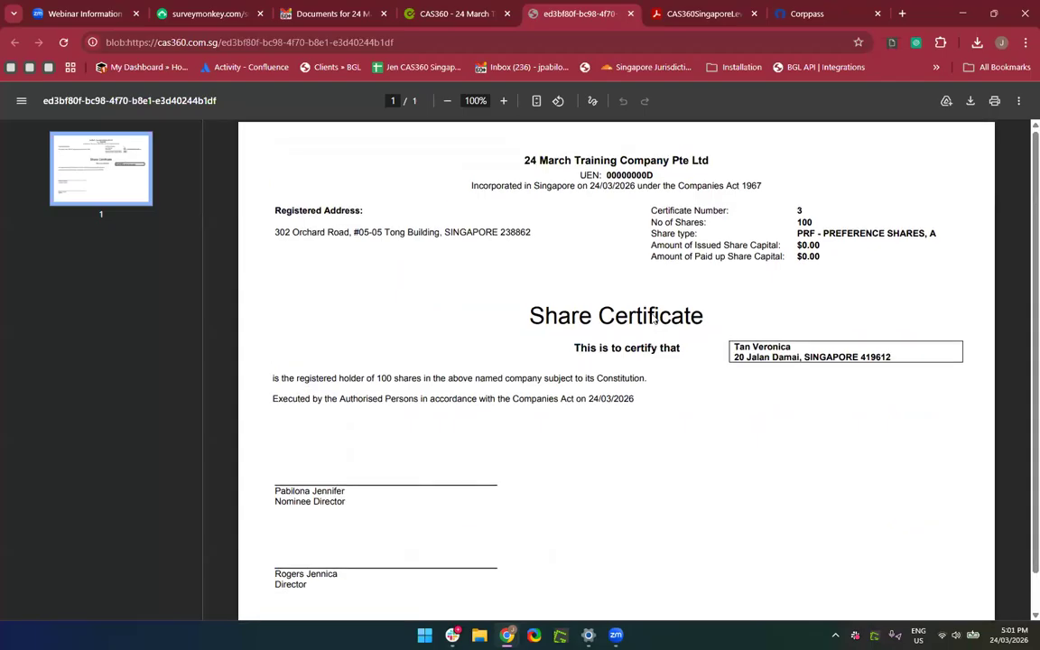
left_click(631, 14)
scroll(517, 329, "down", 3)
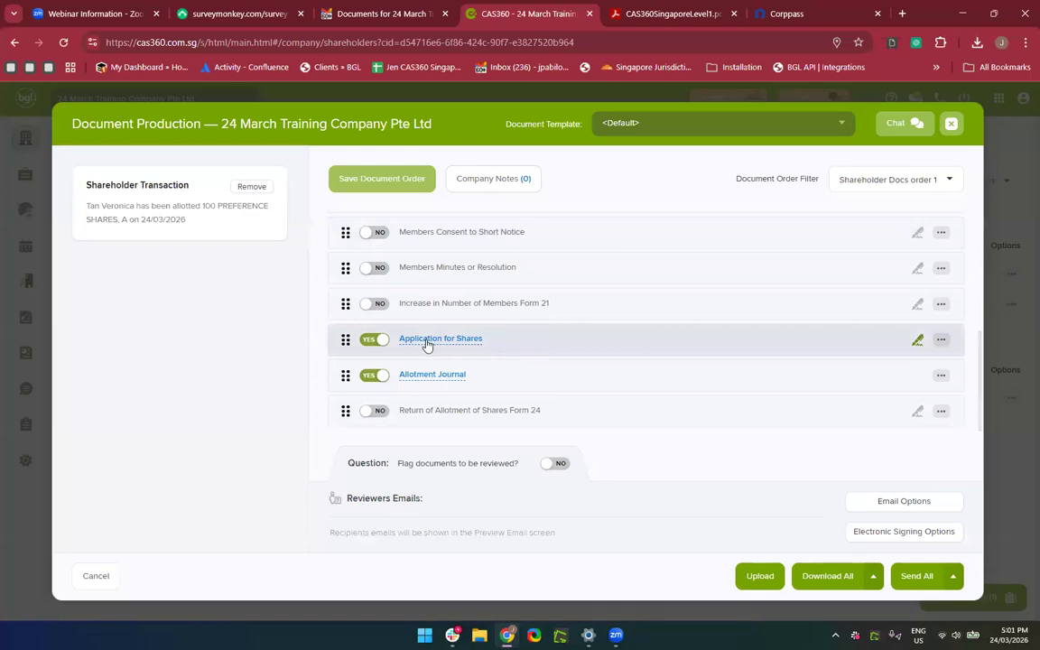
left_click(427, 342)
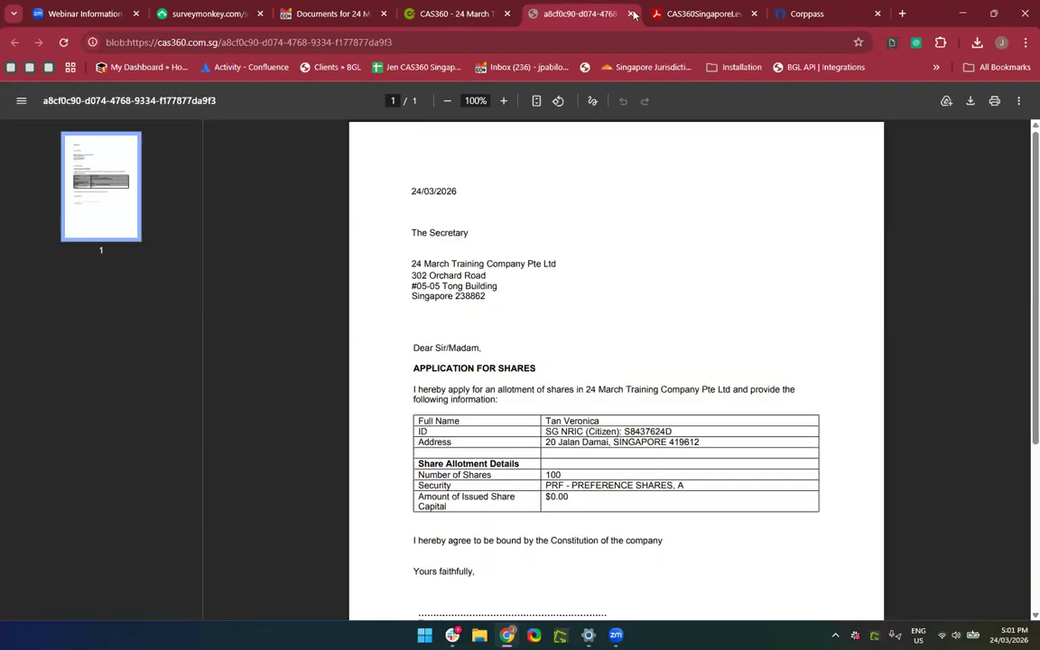
left_click(632, 14)
scroll(558, 330, "up", 2)
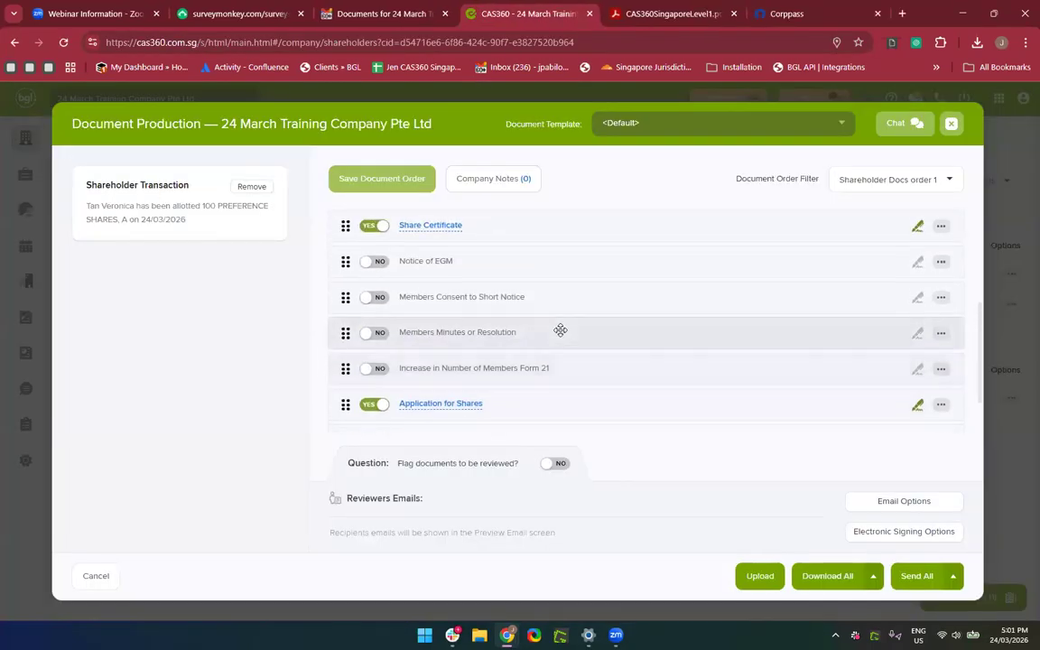
scroll(406, 291, "up", 1)
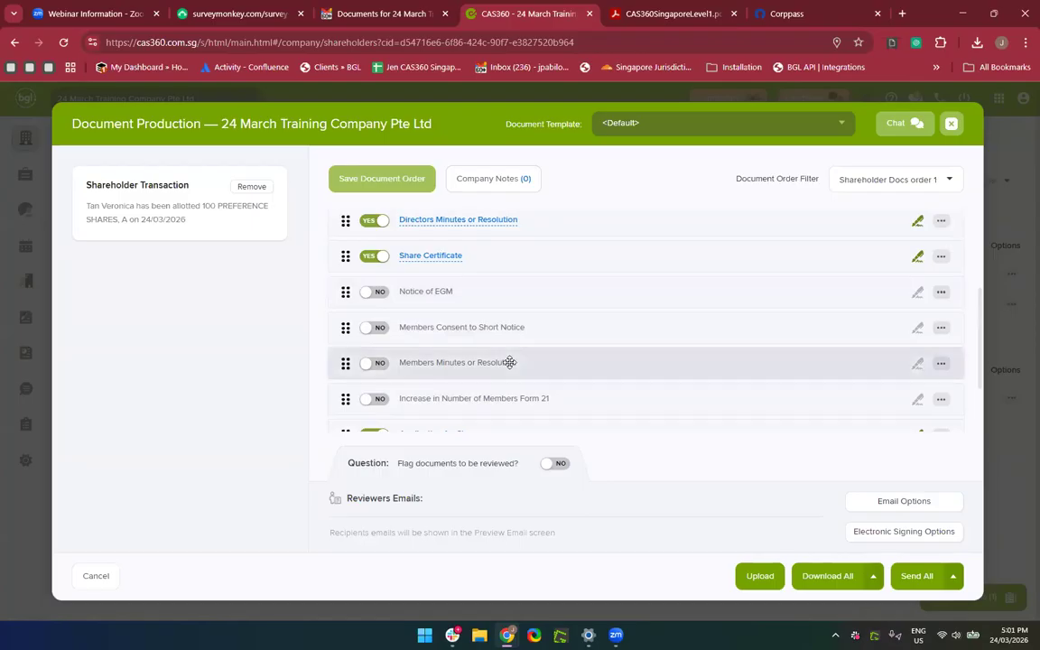
scroll(510, 362, "down", 1)
Include Members Consent to Short Notice in the pack and preview it.
left_click(383, 286)
left_click(432, 284)
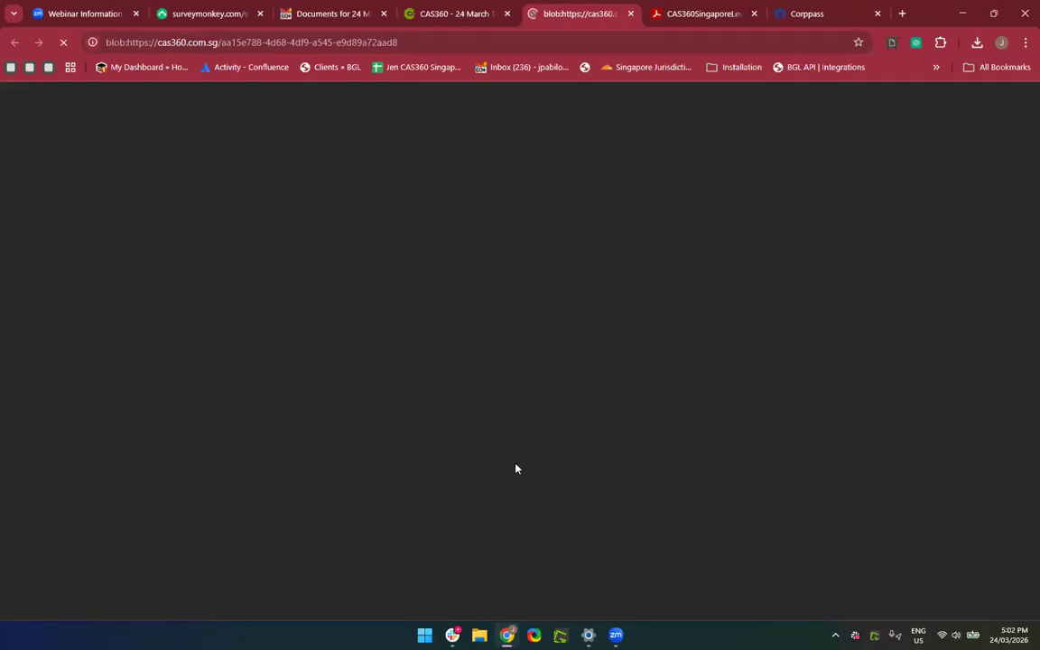
scroll(515, 478, "down", 3)
scroll(516, 467, "up", 3)
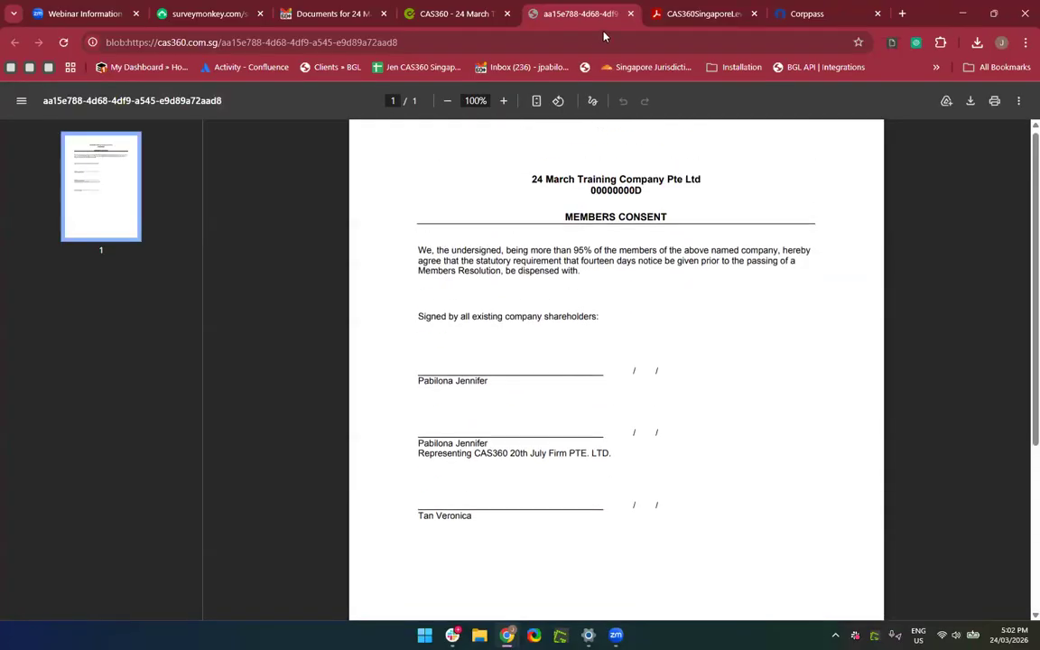
left_click(630, 13)
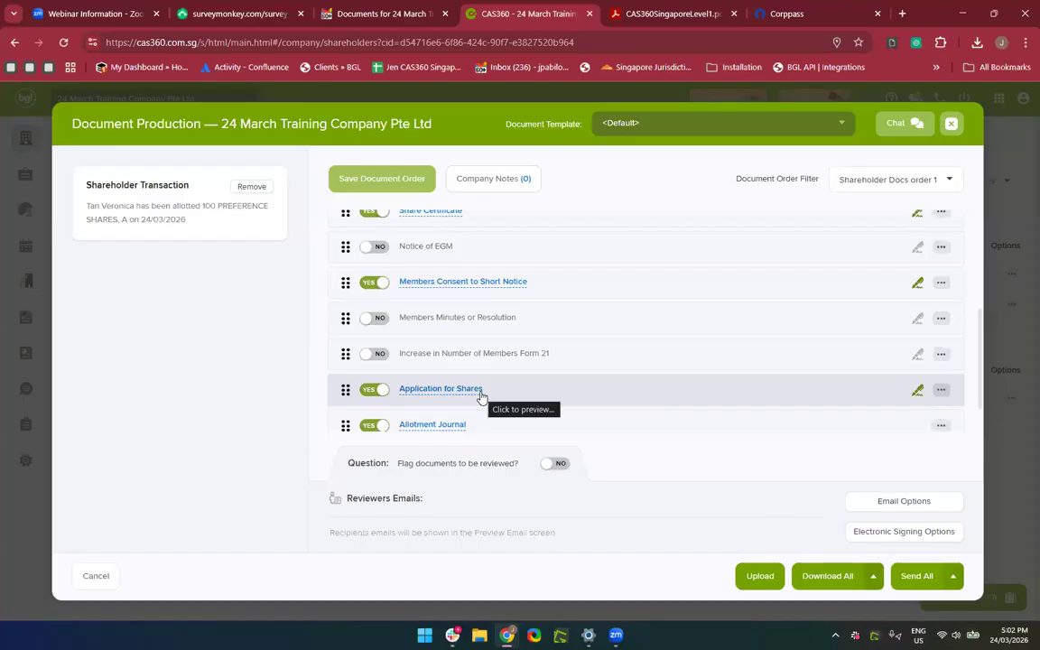
Upload the custom AGM templates PDF to the document pack.
scroll(481, 397, "down", 1)
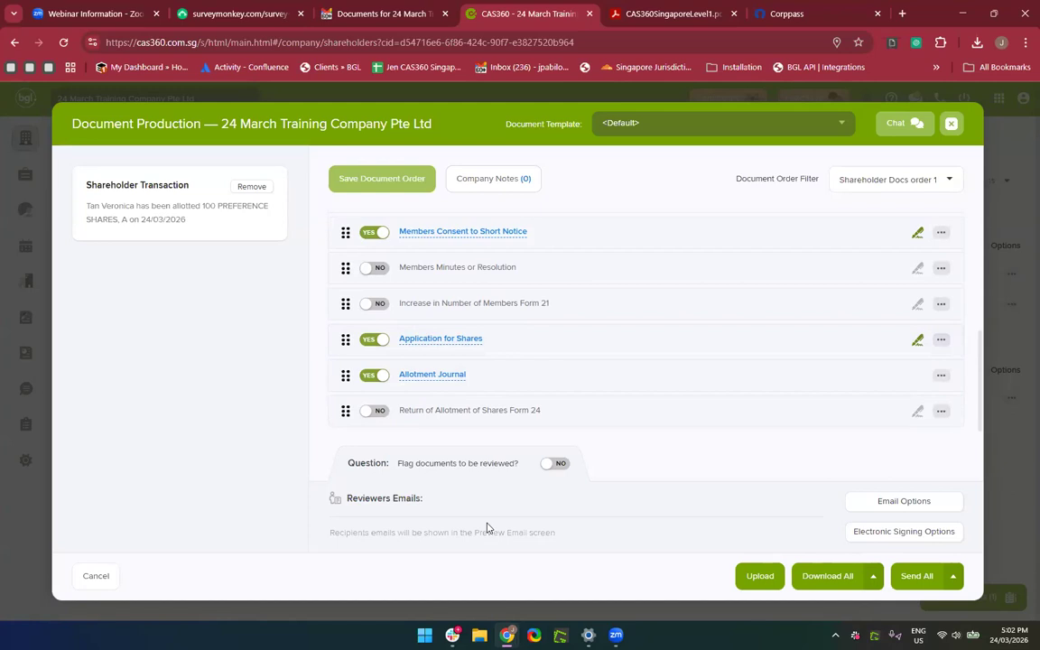
left_click(771, 579)
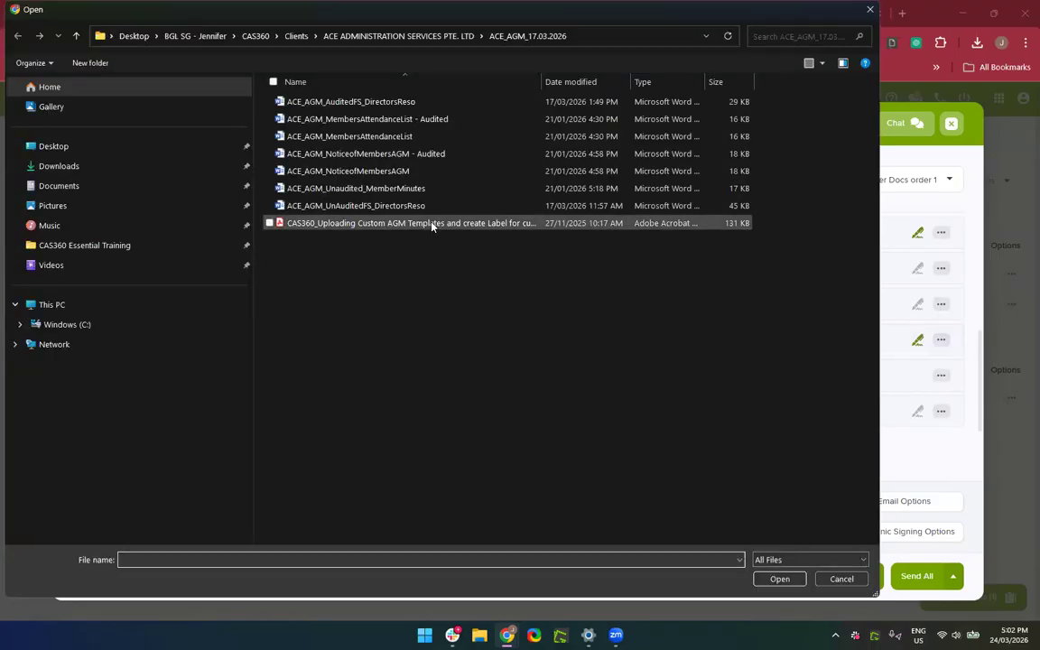
double_click(432, 222)
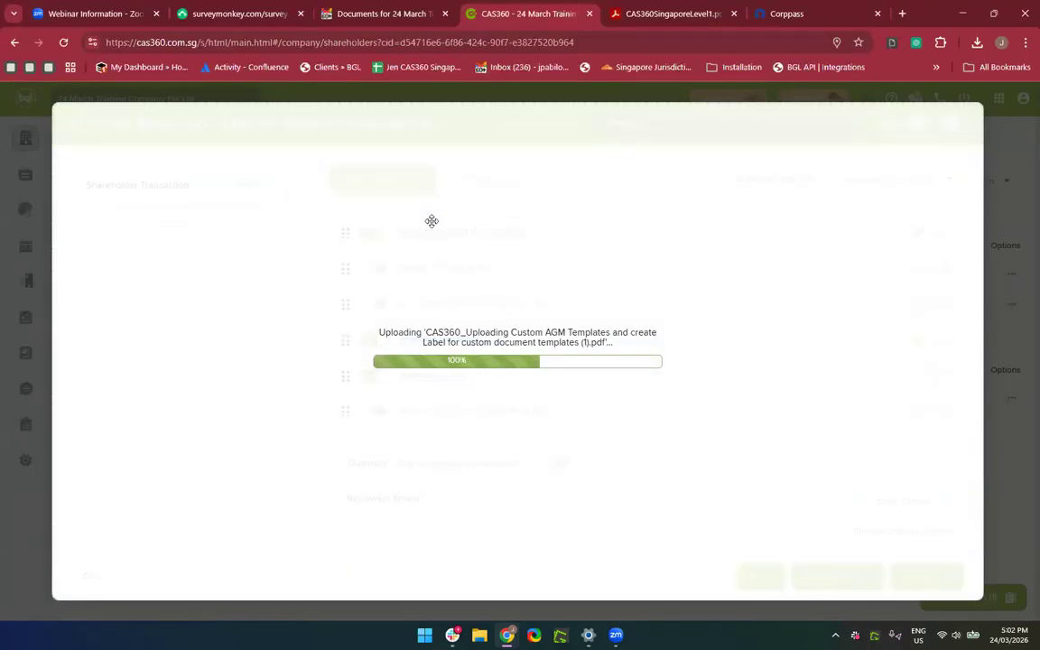
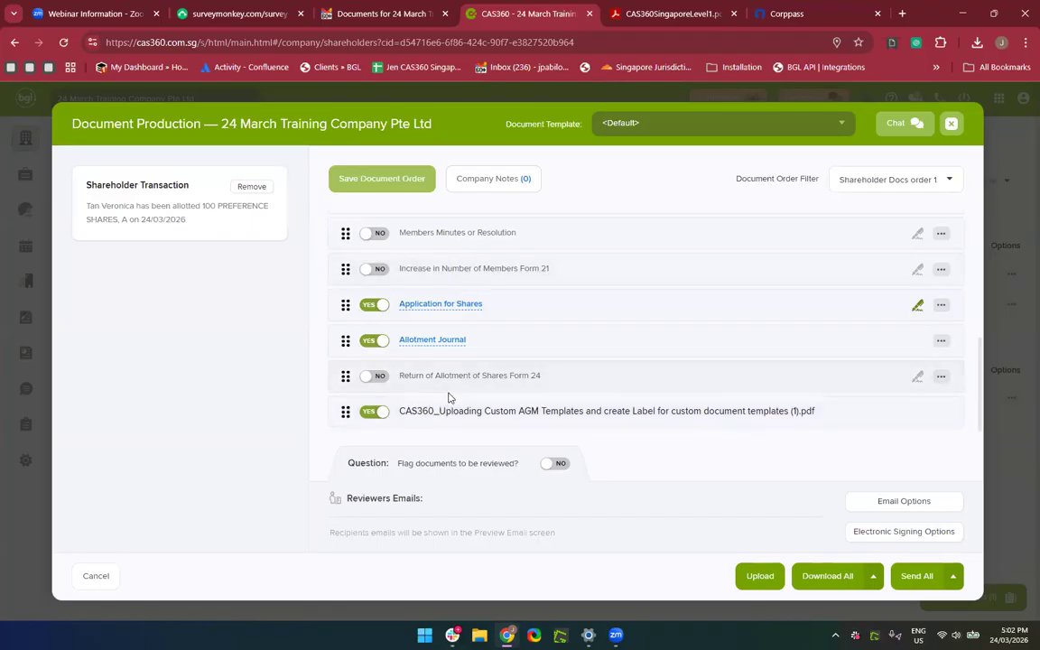
Generate and download all the selected documents for 24 March Training Company.
scroll(442, 291, "up", 5)
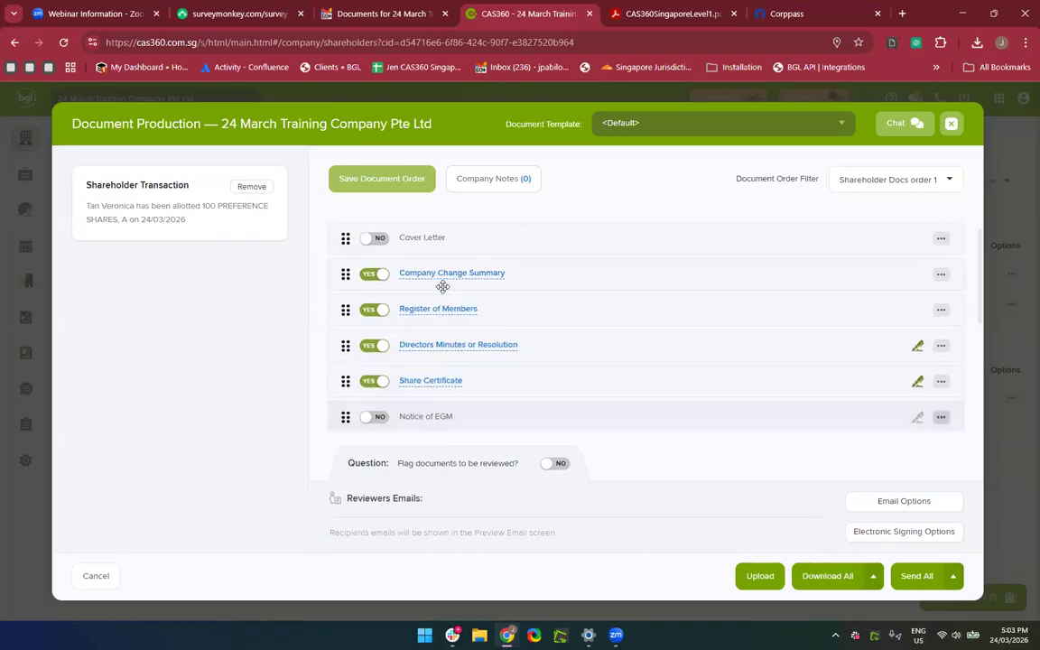
scroll(443, 286, "down", 5)
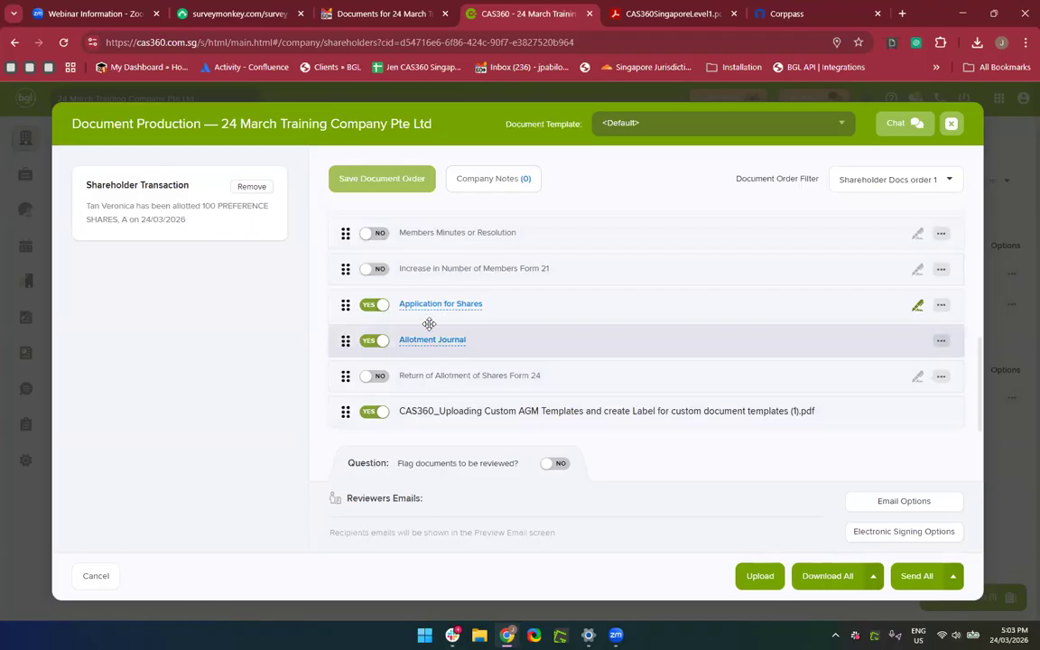
scroll(470, 271, "up", 3)
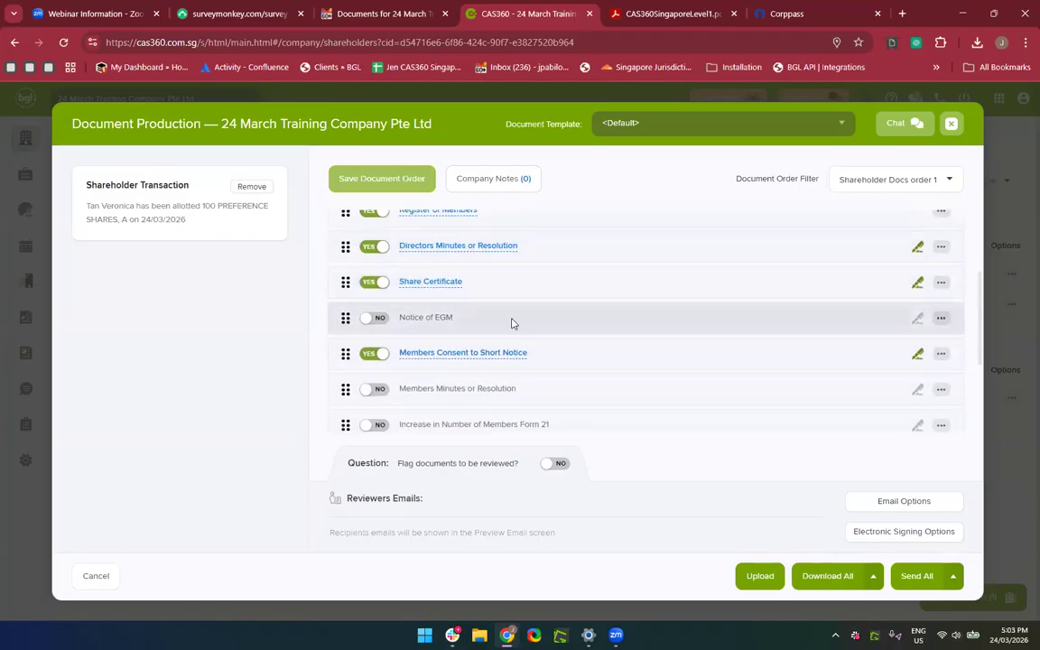
scroll(512, 323, "down", 3)
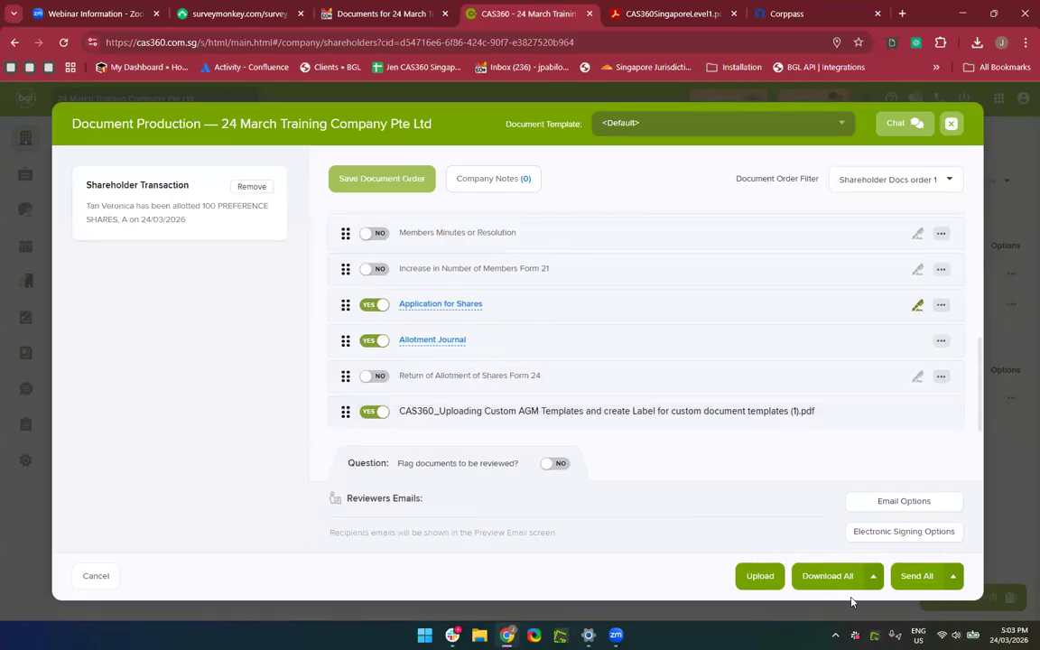
left_click(814, 577)
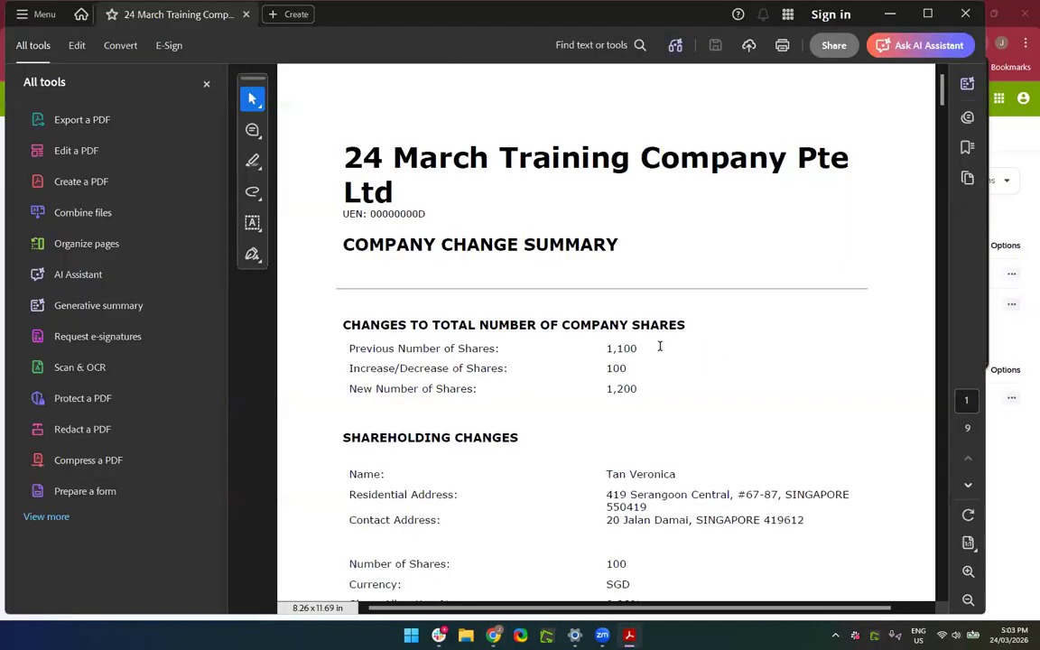
Scroll through the generated document pack in Acrobat, then close it.
scroll(662, 347, "down", 10)
scroll(660, 346, "down", 8)
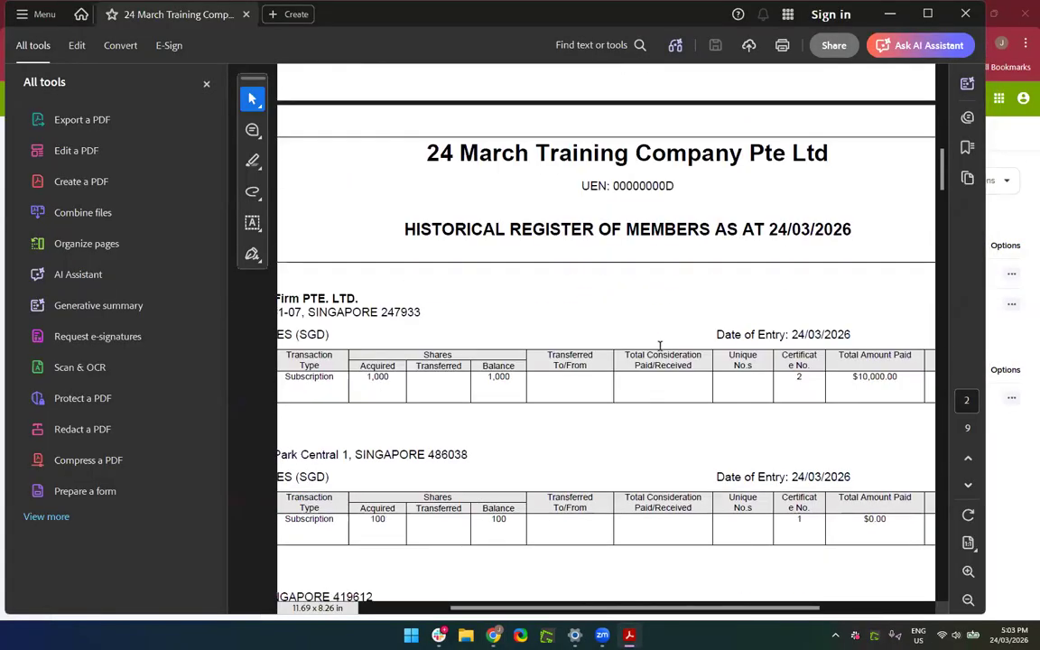
scroll(660, 350, "down", 2, "ctrl")
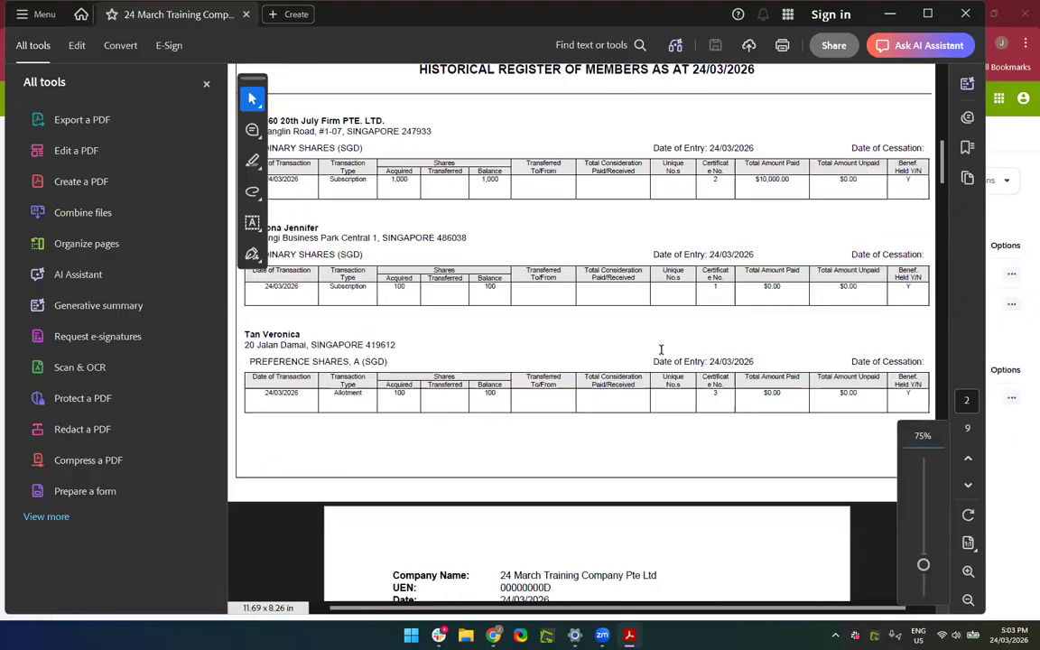
scroll(668, 379, "down", 10)
scroll(672, 393, "up", 4)
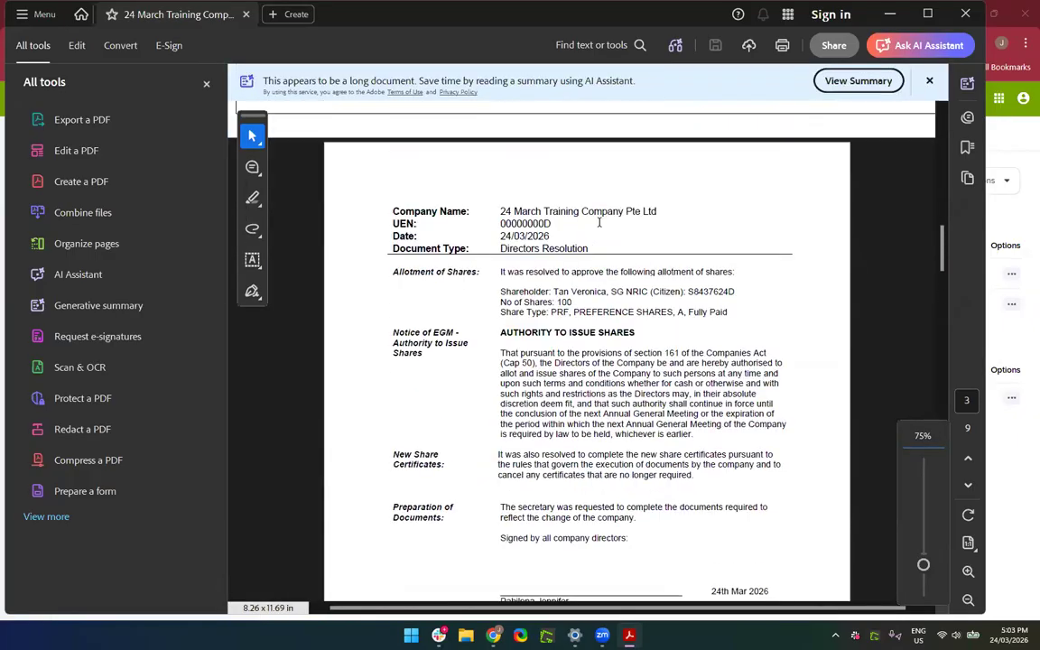
scroll(605, 497, "down", 14)
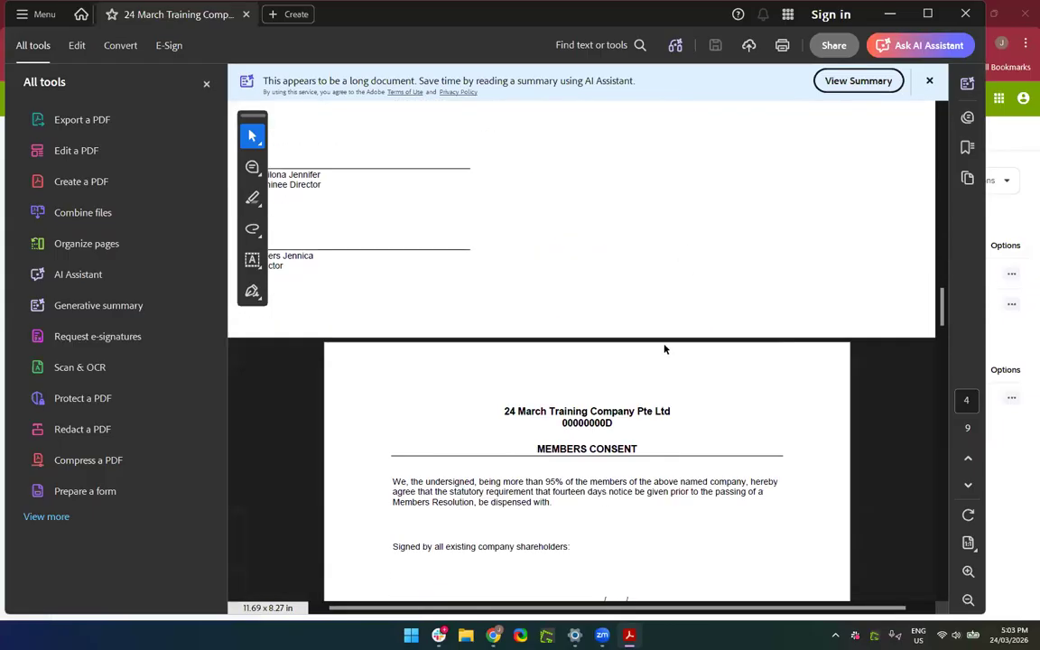
scroll(647, 418, "down", 20)
scroll(649, 417, "down", 4)
scroll(649, 418, "up", 6)
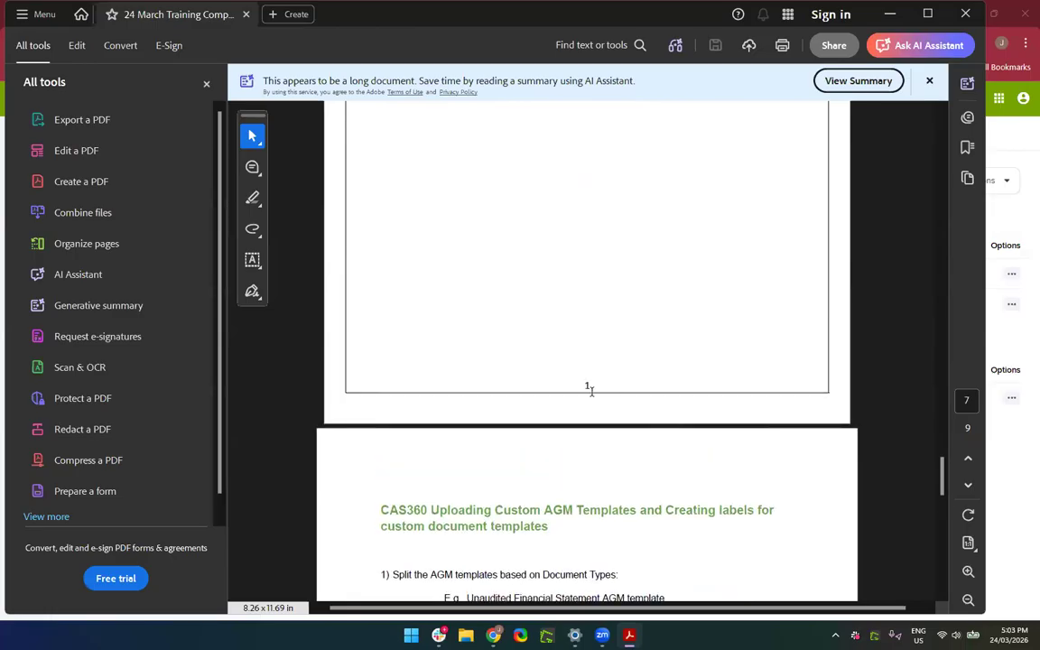
scroll(591, 390, "down", 3)
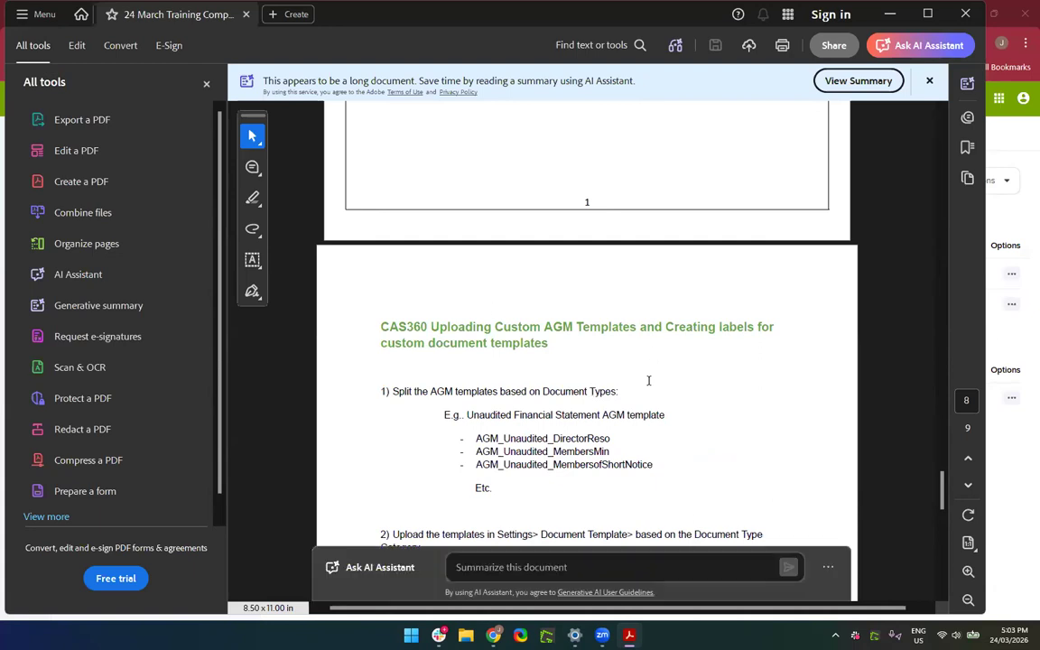
scroll(512, 147, "down", 3)
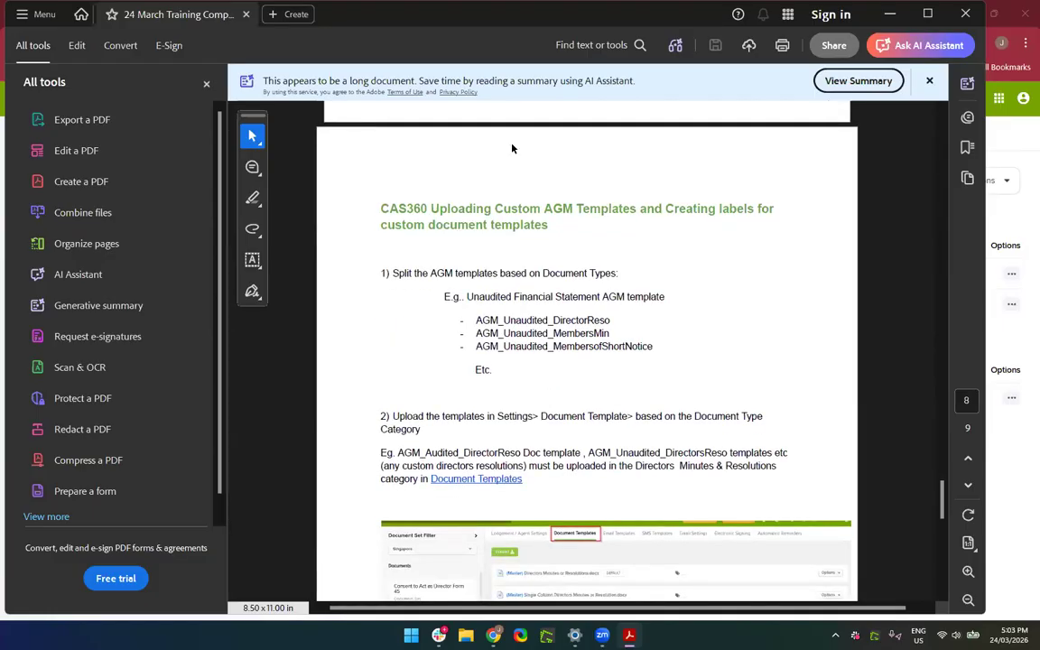
scroll(517, 349, "up", 10)
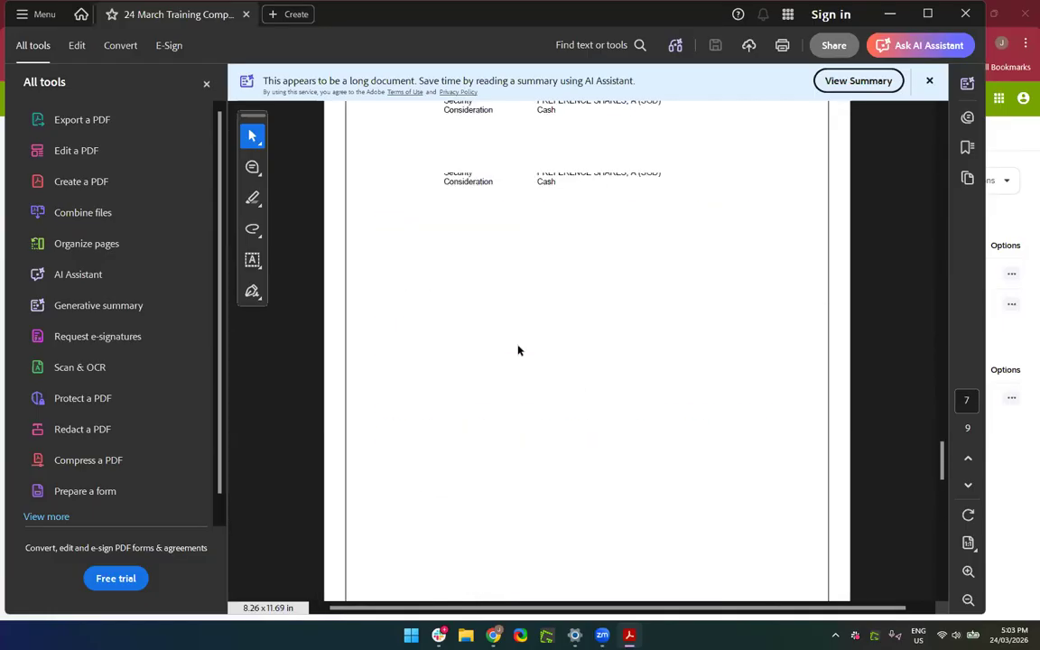
left_click(965, 13)
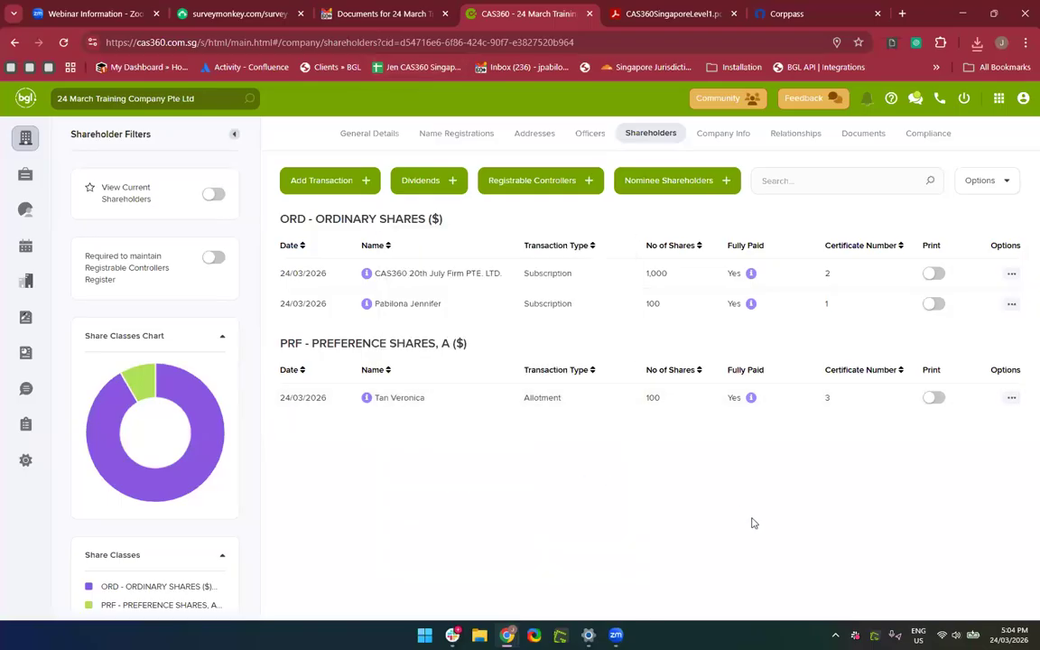
Add a new Share Transfer transaction from the Shareholders page.
left_click(307, 193)
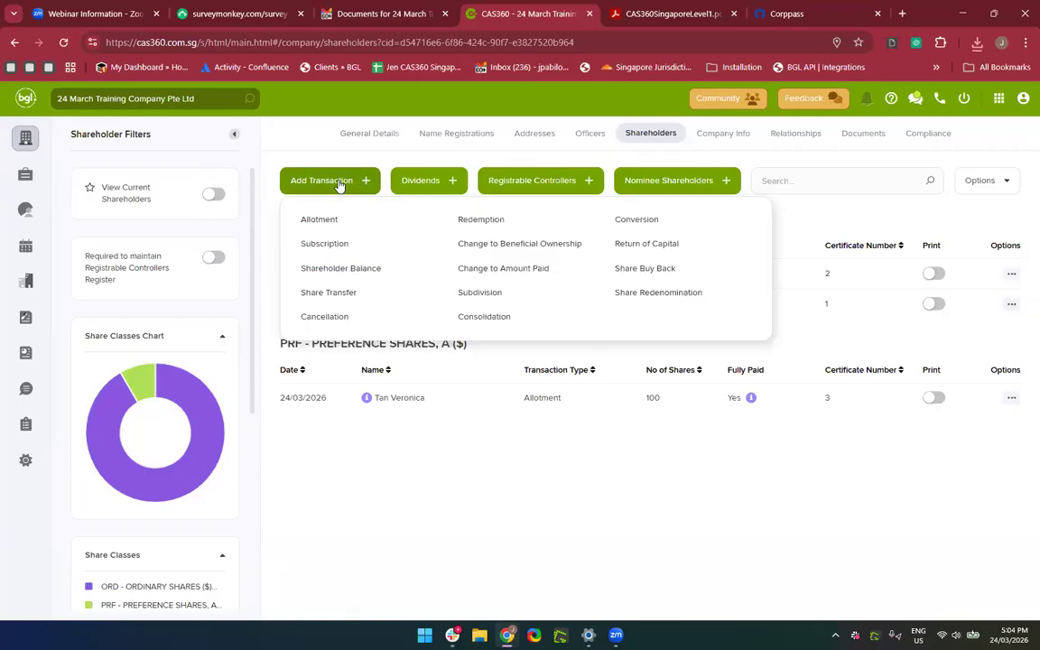
left_click(312, 300)
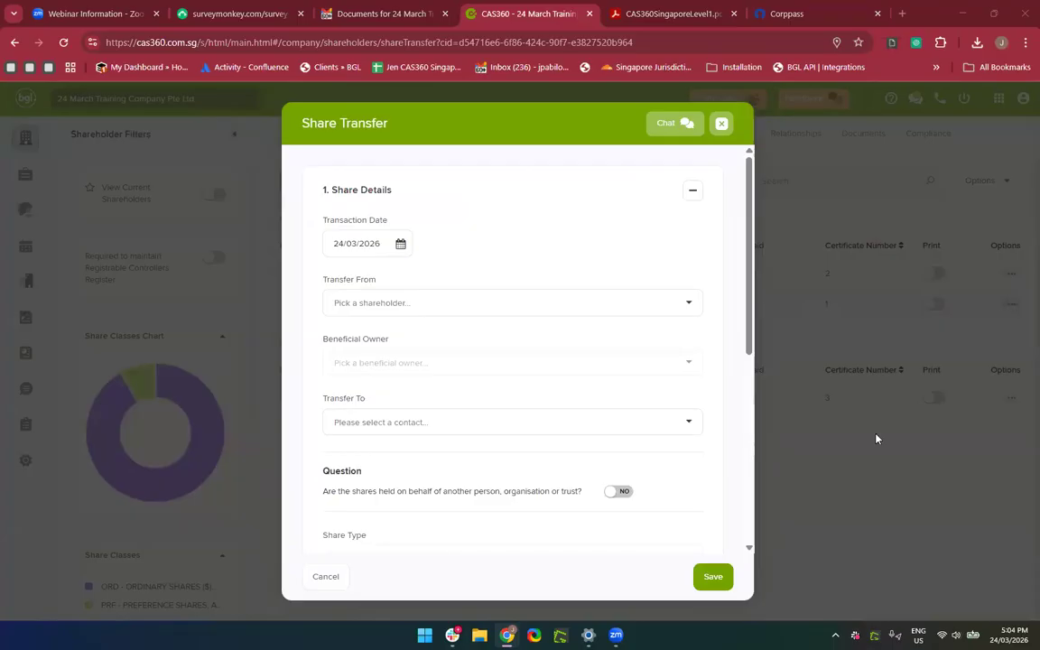
Transfer from CAS360 20th July Firm PTE. LTD. to the chosen receiving shareholder.
left_click(409, 304)
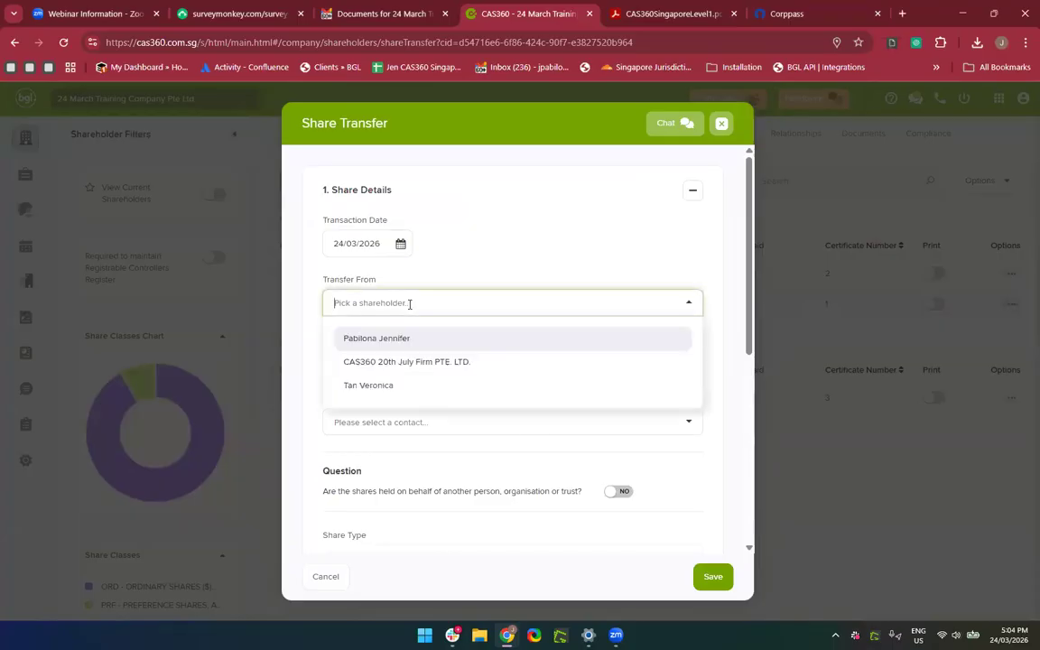
left_click(406, 365)
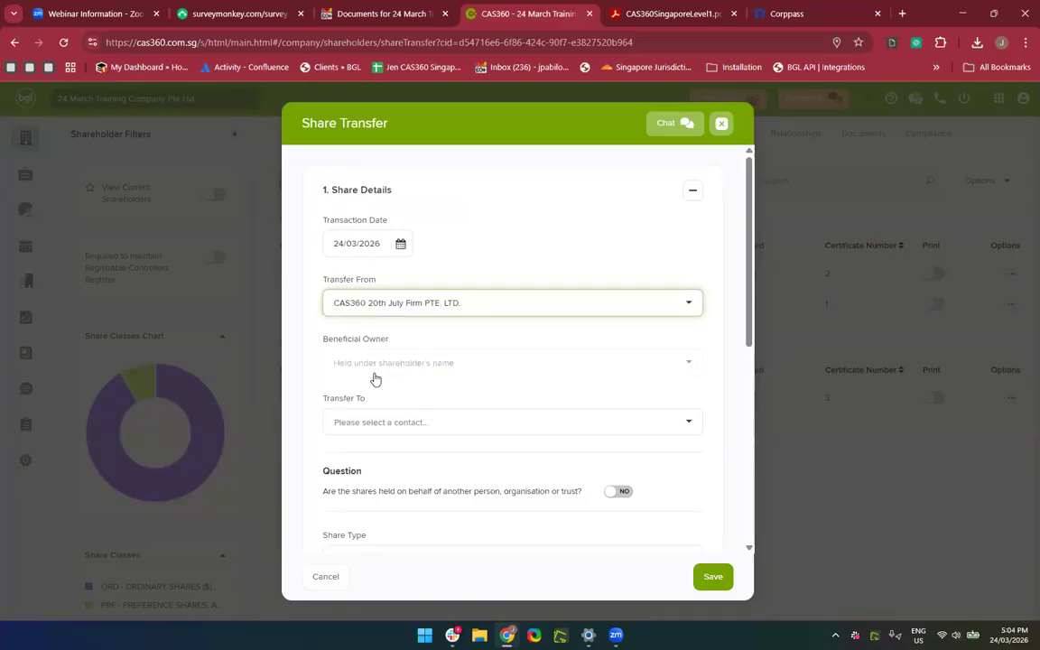
left_click(378, 422)
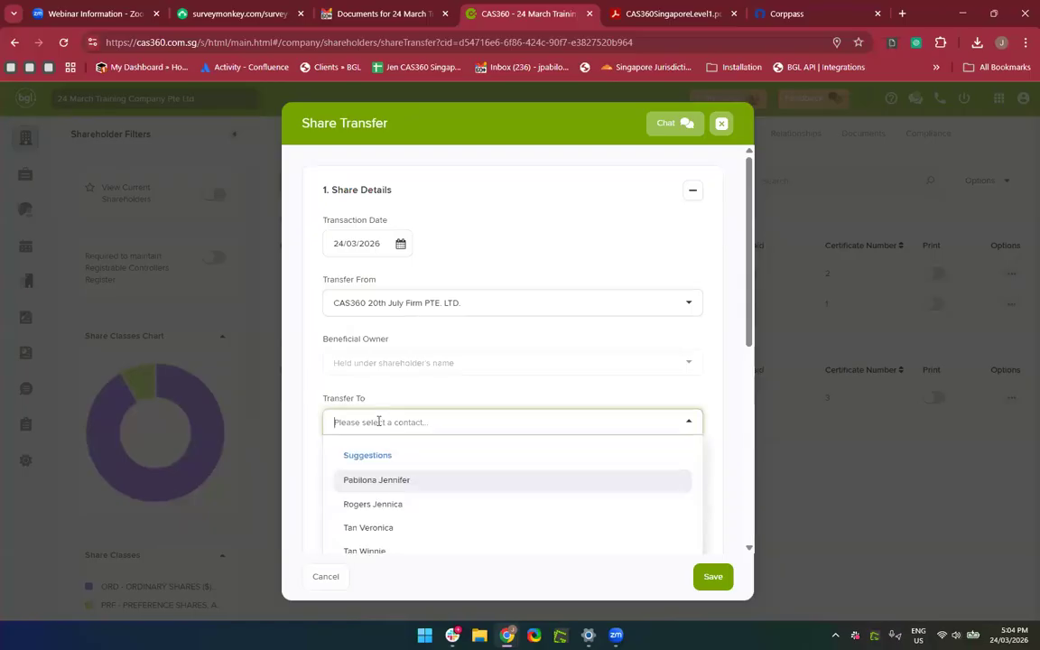
scroll(379, 423, "down", 1)
scroll(378, 424, "up", 1)
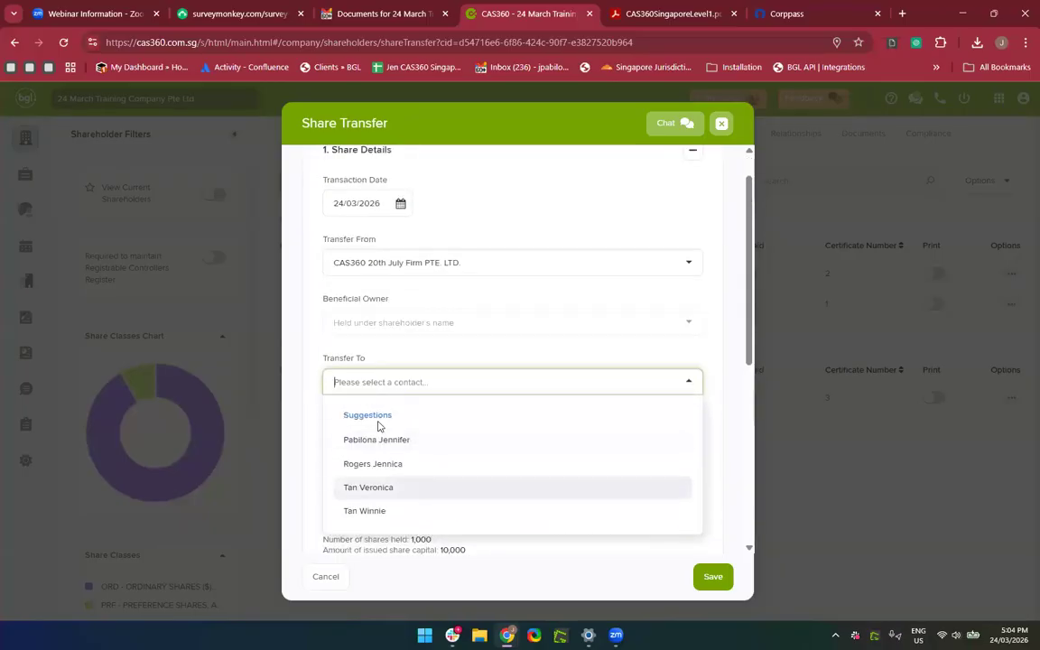
left_click(394, 512)
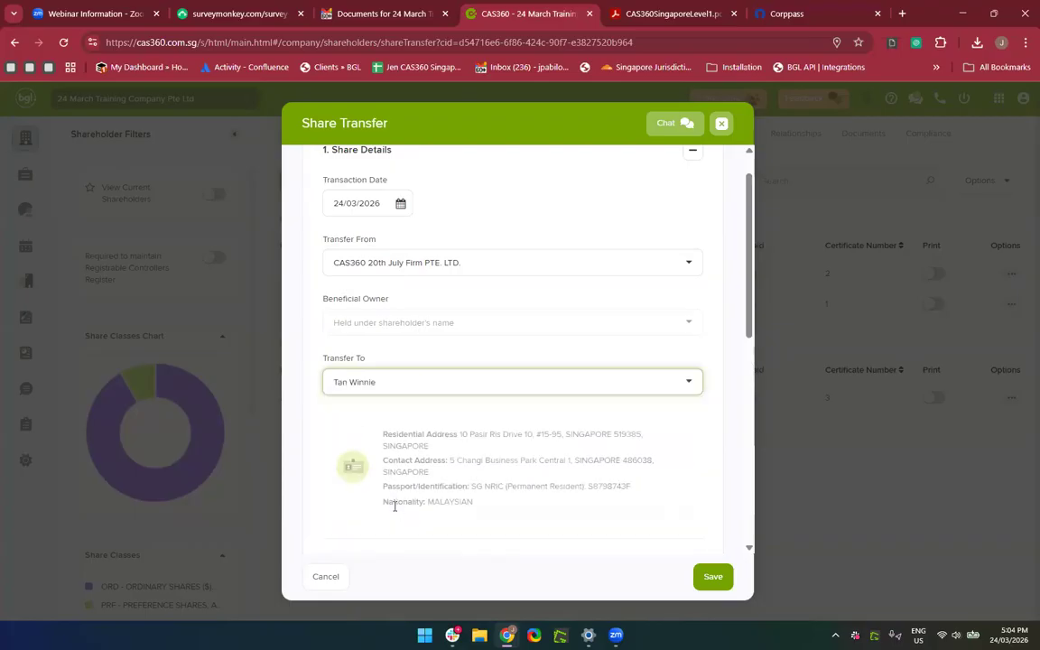
scroll(383, 225, "down", 2)
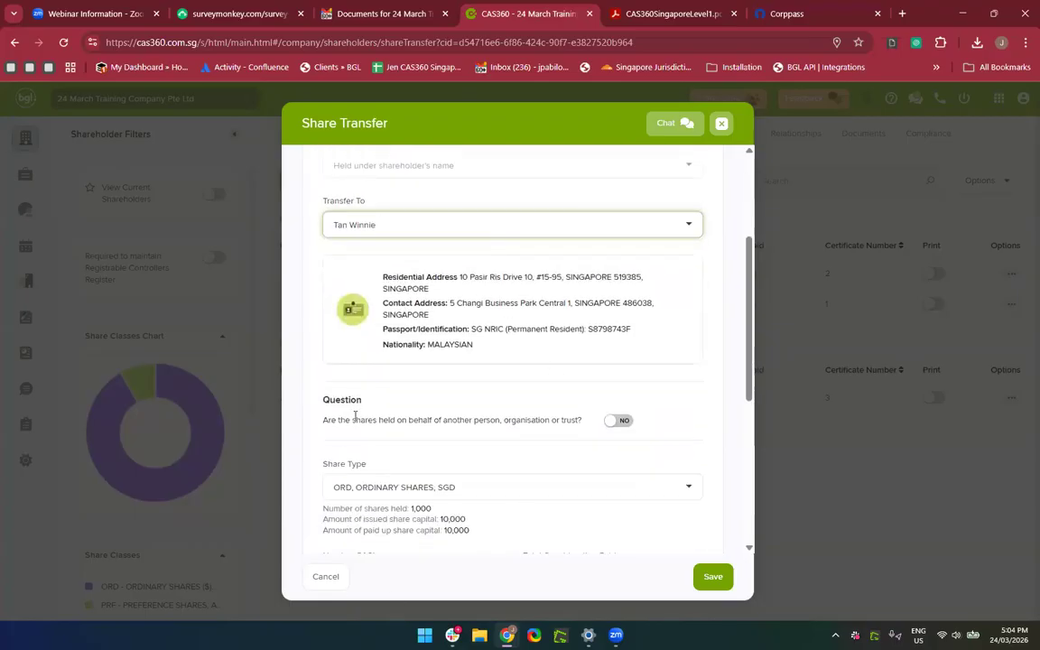
scroll(381, 293, "down", 2)
Enter 400 shares for consideration 400, with issued and paid-up capital 1000.
left_click(385, 393)
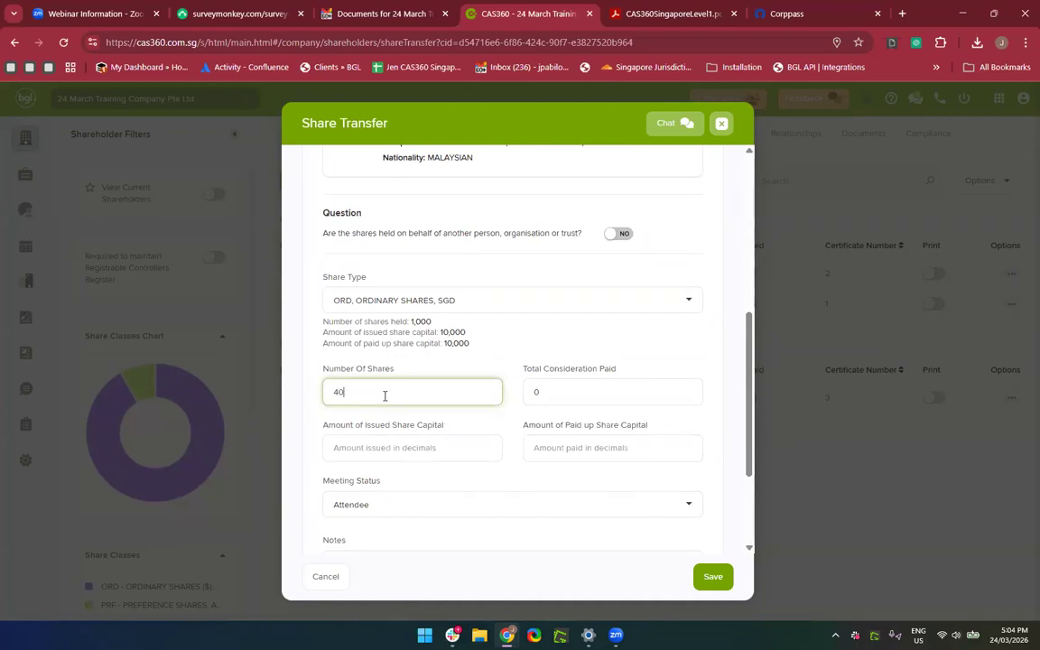
key("Tab")
type("400")
left_click(377, 453)
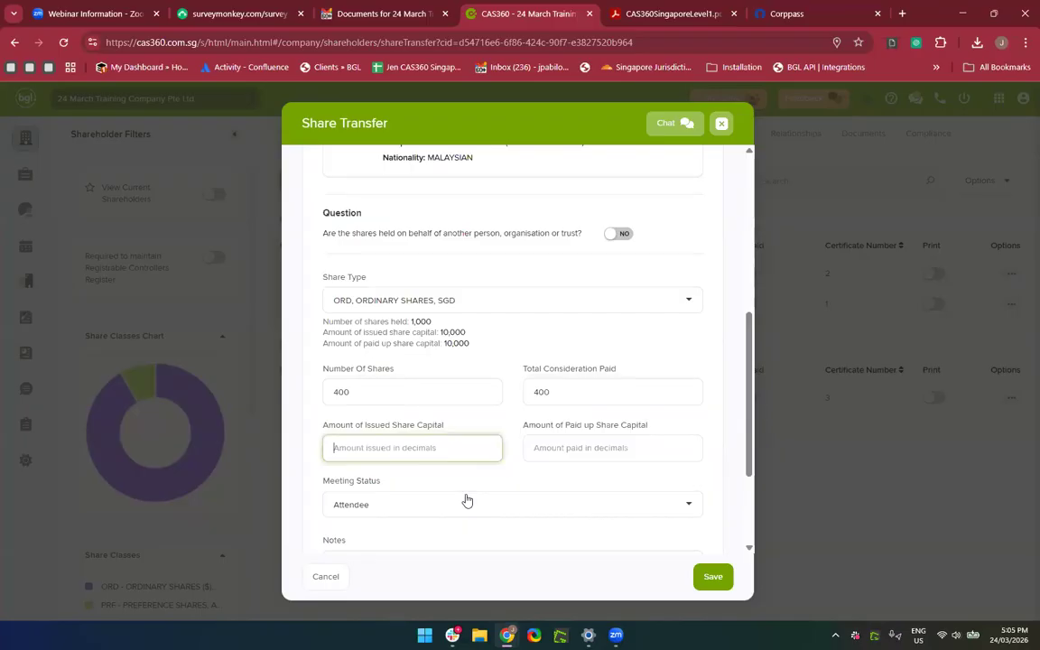
type("1000")
key("Tab")
type("1000")
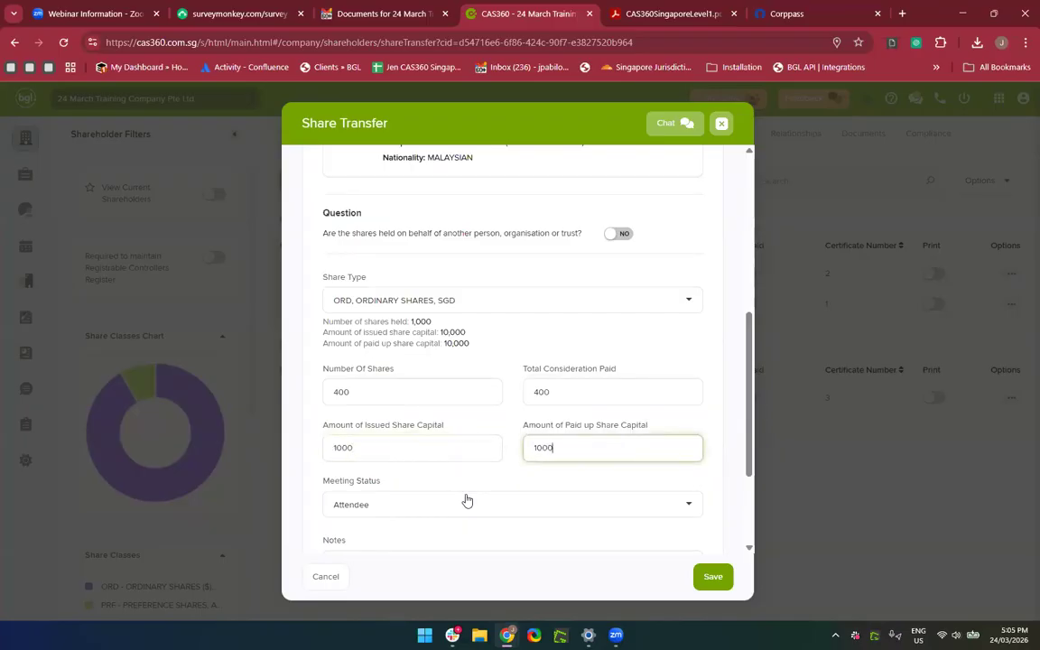
Keep Attendee as the meeting status and expand the Certificate Details section.
scroll(467, 500, "down", 1)
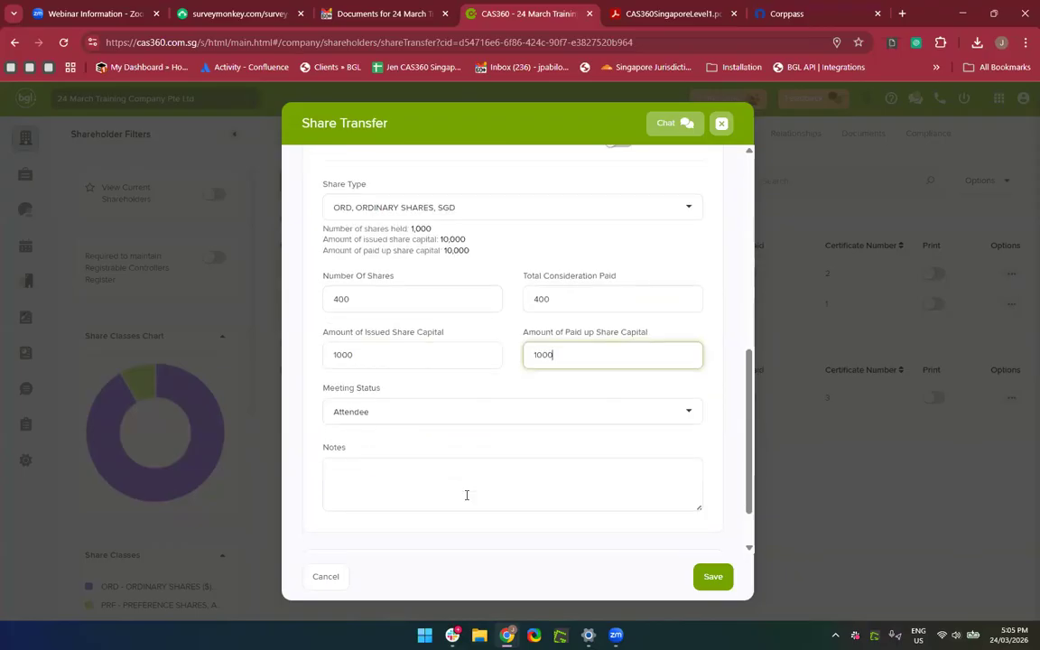
left_click(419, 421)
left_click(419, 421)
scroll(421, 407, "down", 1)
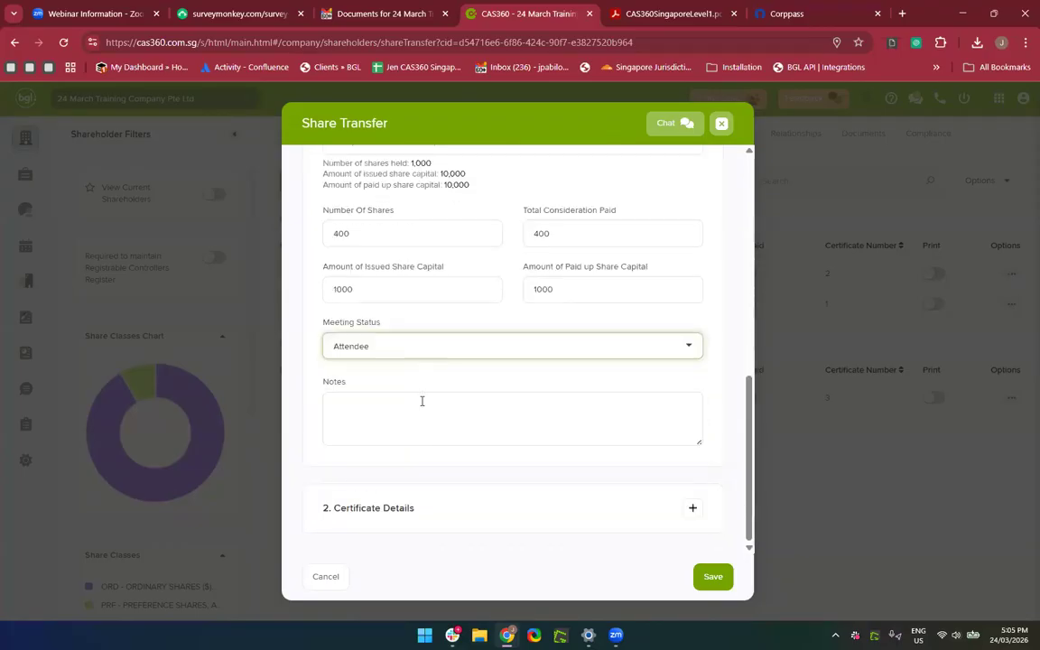
left_click(387, 351)
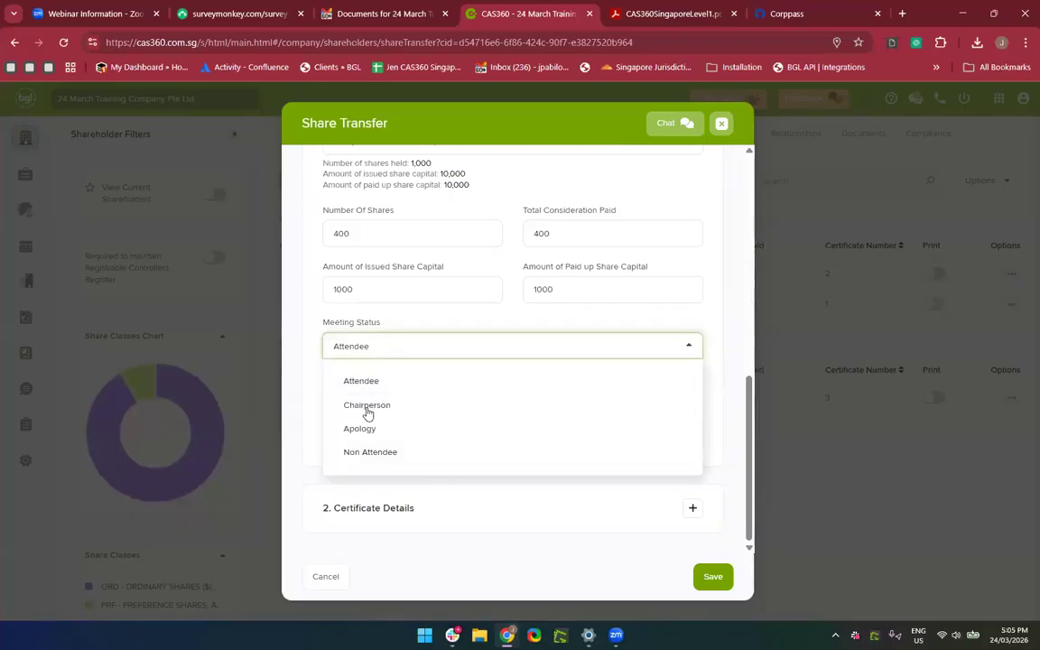
left_click(432, 333)
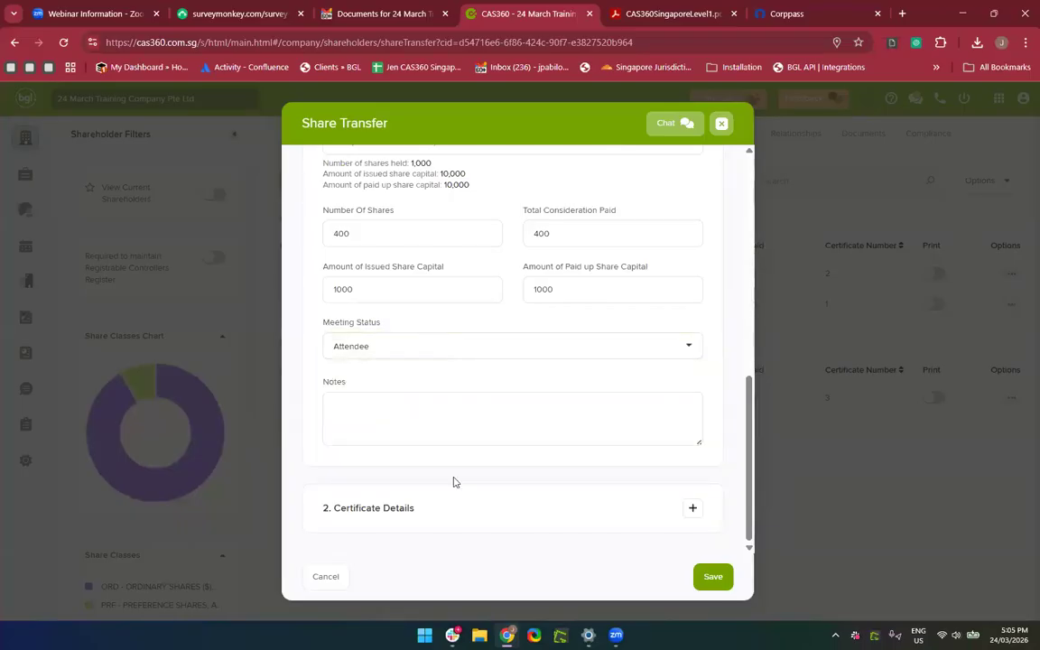
left_click(420, 509)
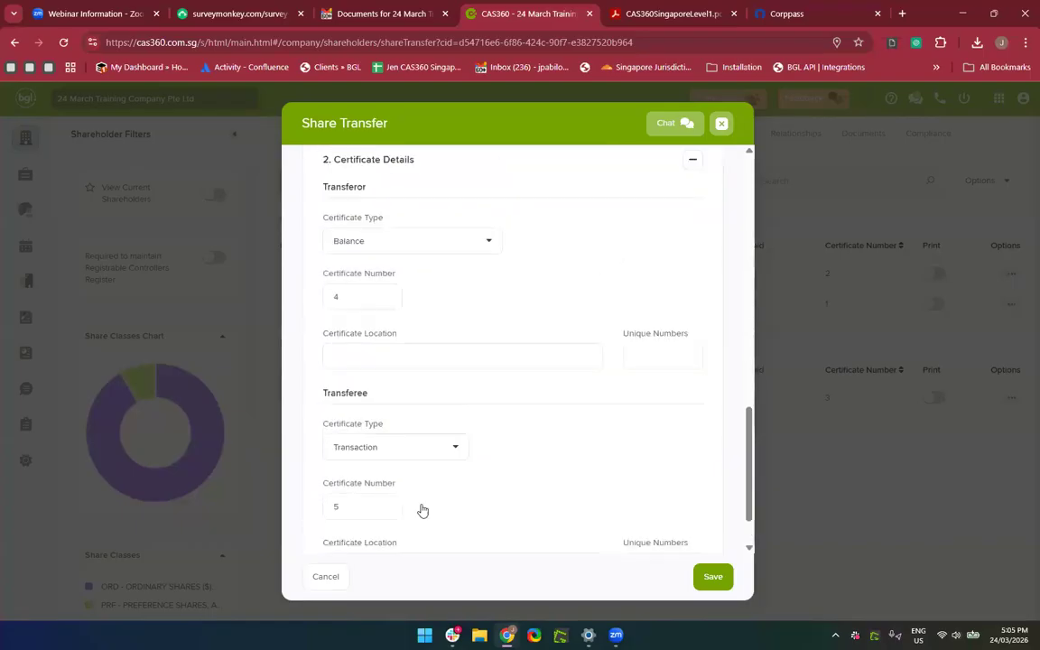
Review the certificate details and set the transferor certificate type to None.
scroll(423, 511, "up", 1)
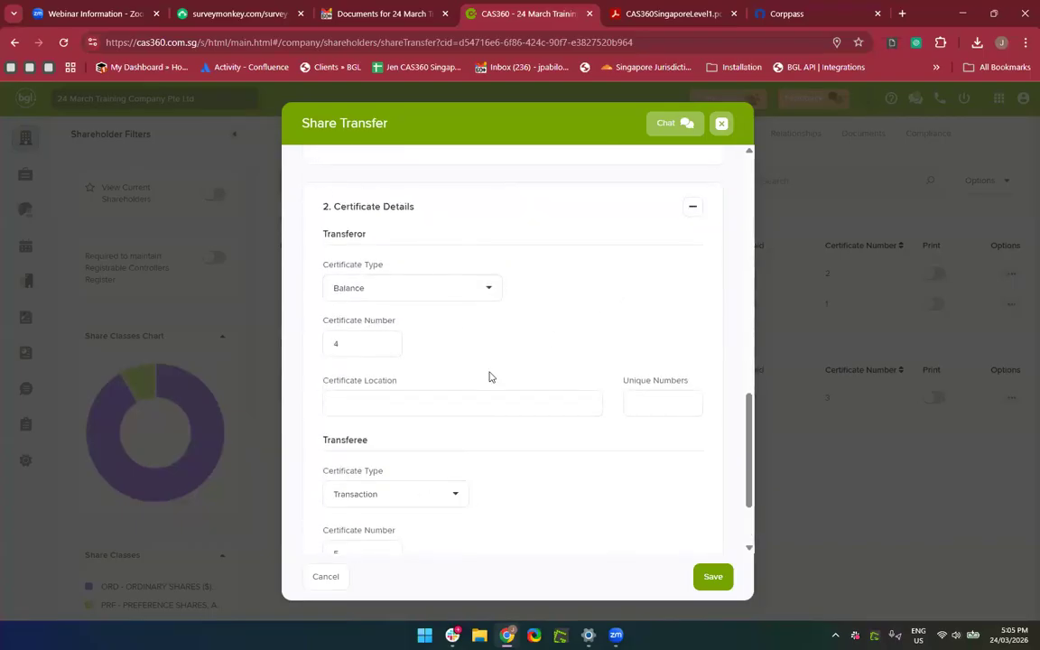
scroll(490, 376, "down", 1)
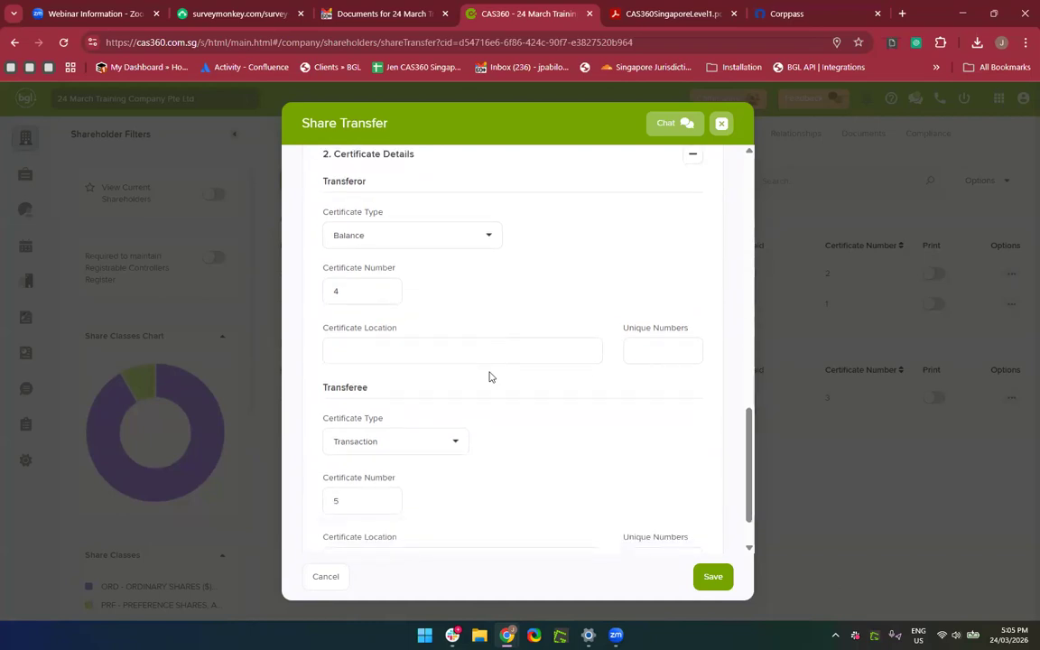
scroll(490, 376, "up", 3)
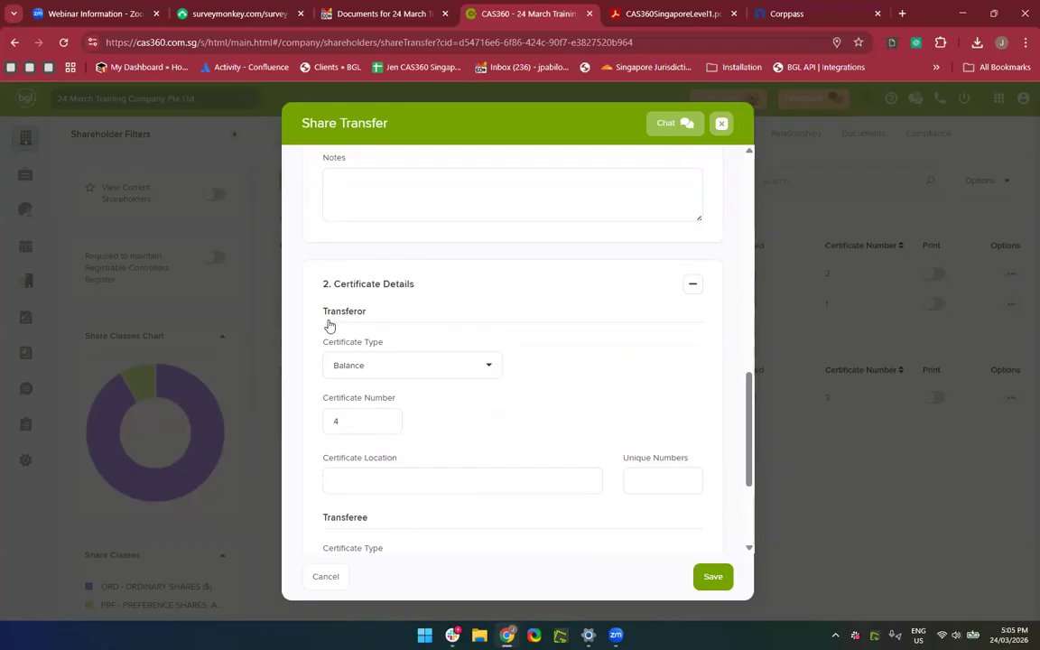
scroll(401, 388, "down", 3)
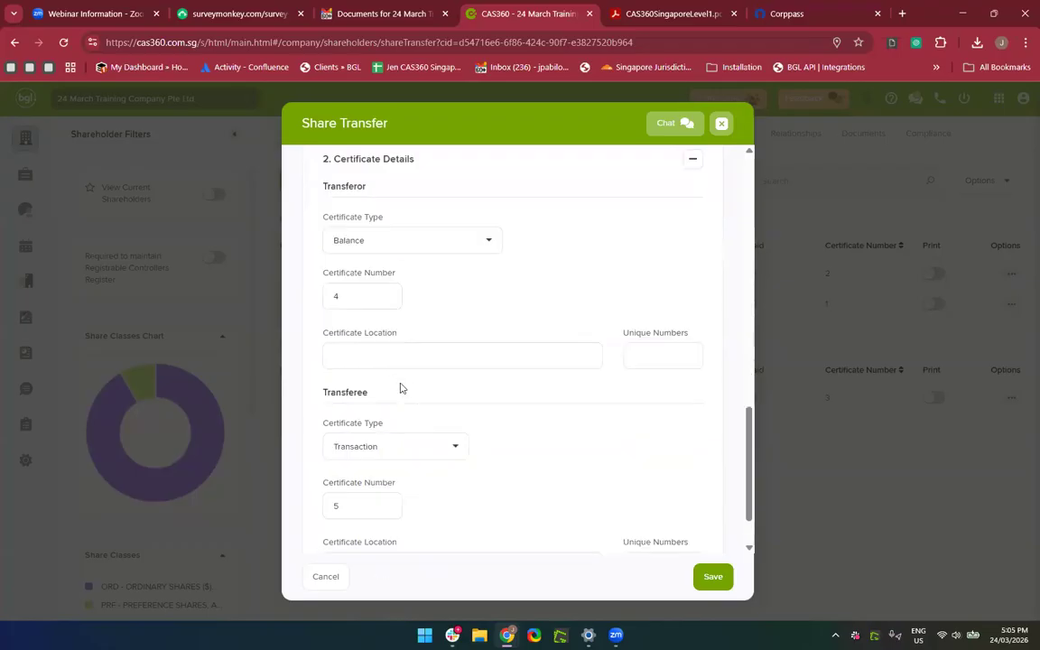
scroll(435, 453, "down", 1)
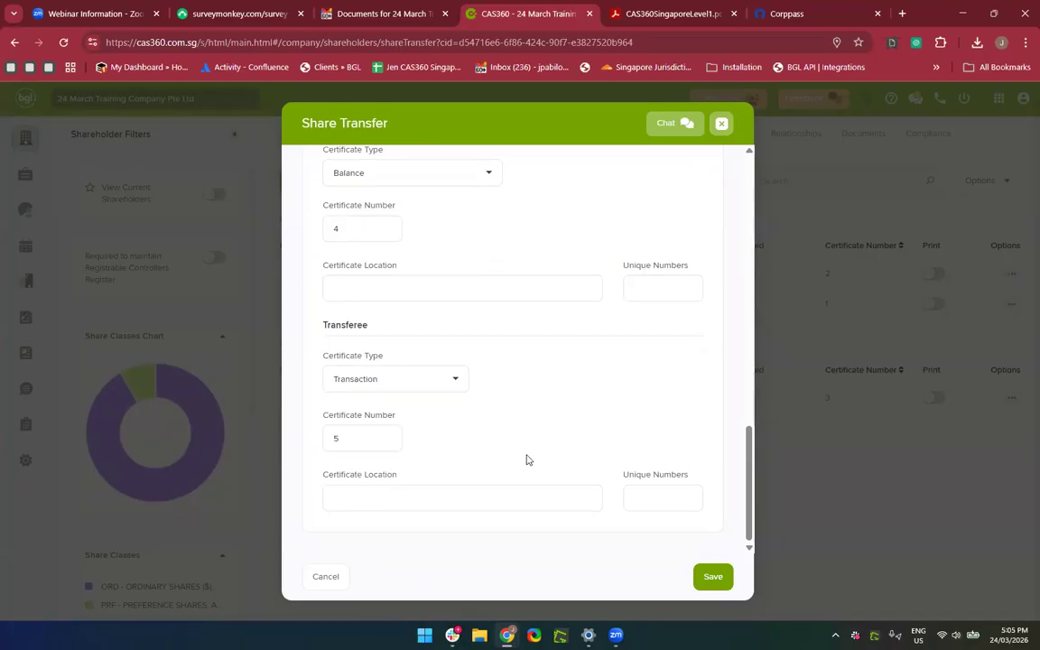
scroll(442, 226, "up", 1)
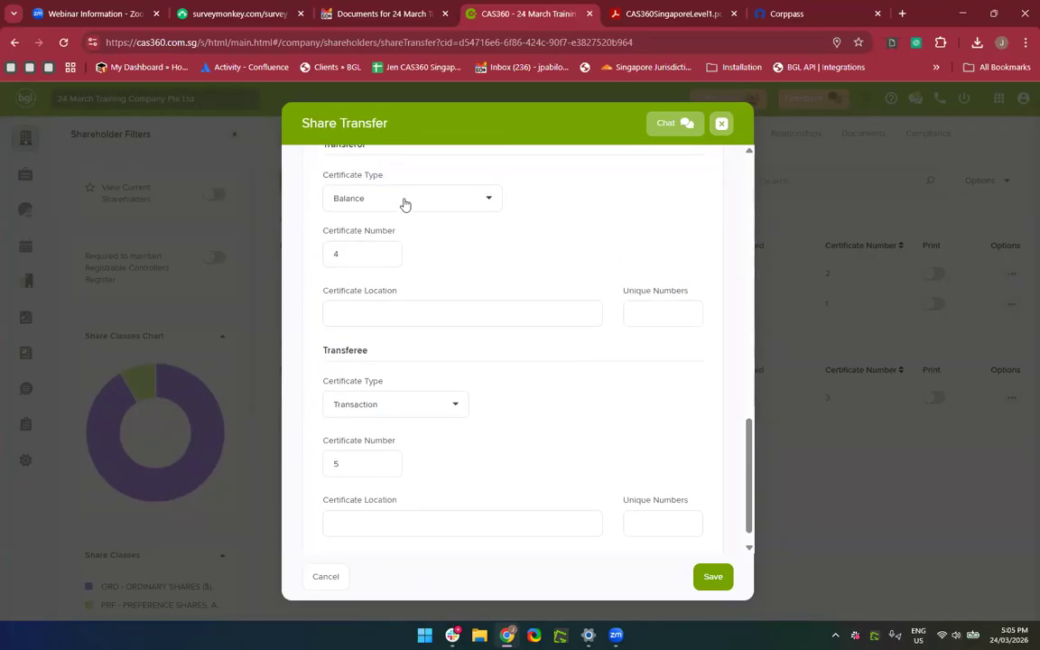
left_click(404, 201)
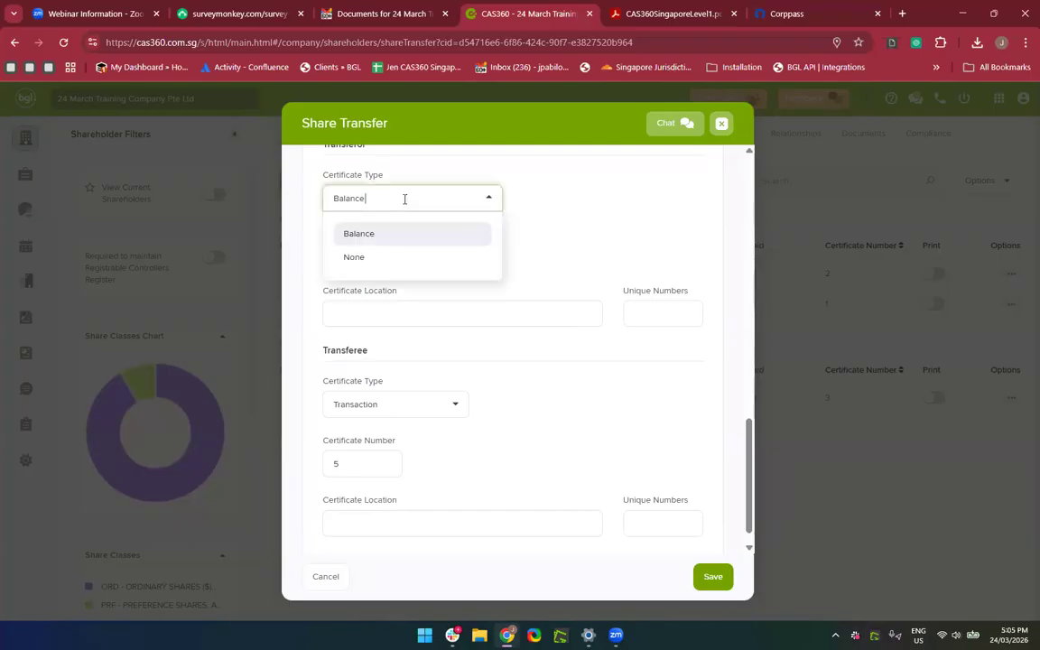
left_click(377, 263)
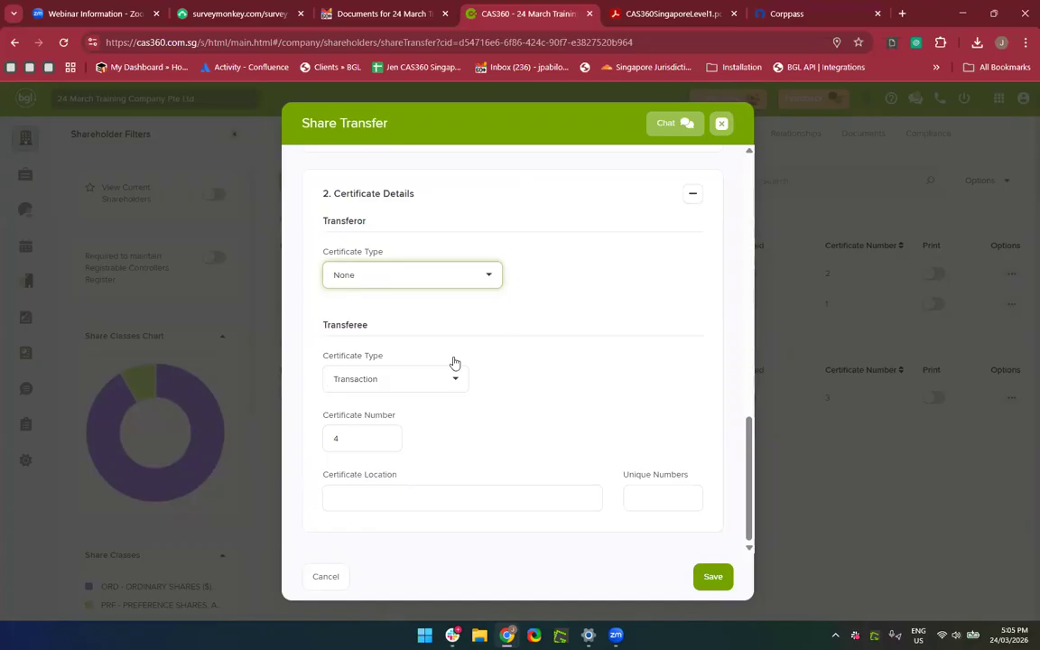
Restore Balance as transferor certificate type, keep certificates 4 and 5, and save.
scroll(499, 325, "up", 5)
scroll(499, 325, "up", 3)
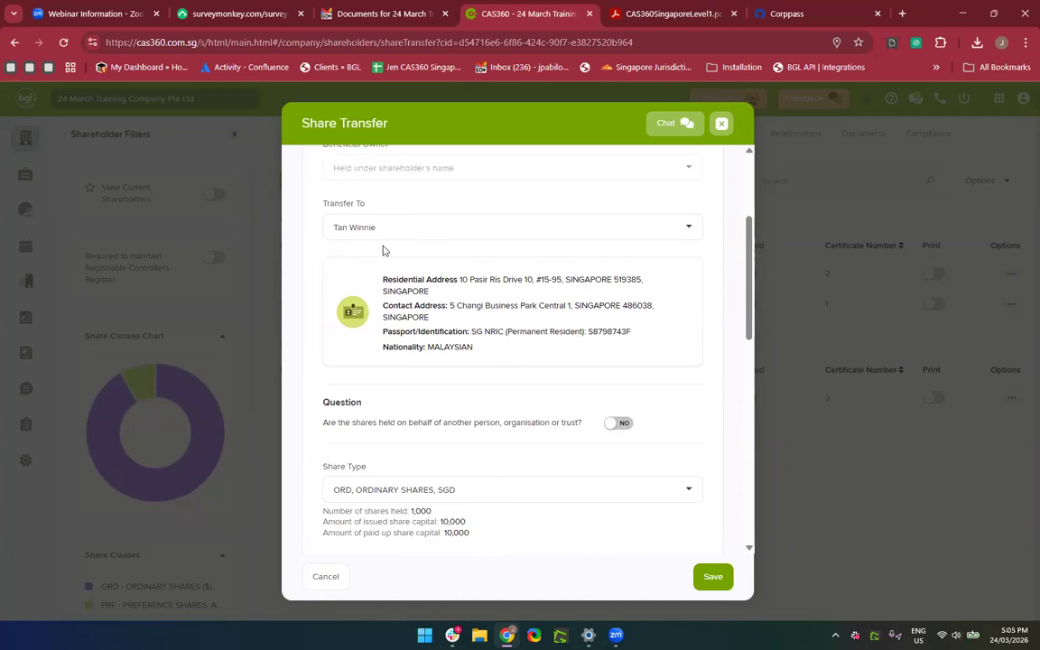
scroll(490, 382, "down", 10)
left_click(390, 274)
left_click(382, 304)
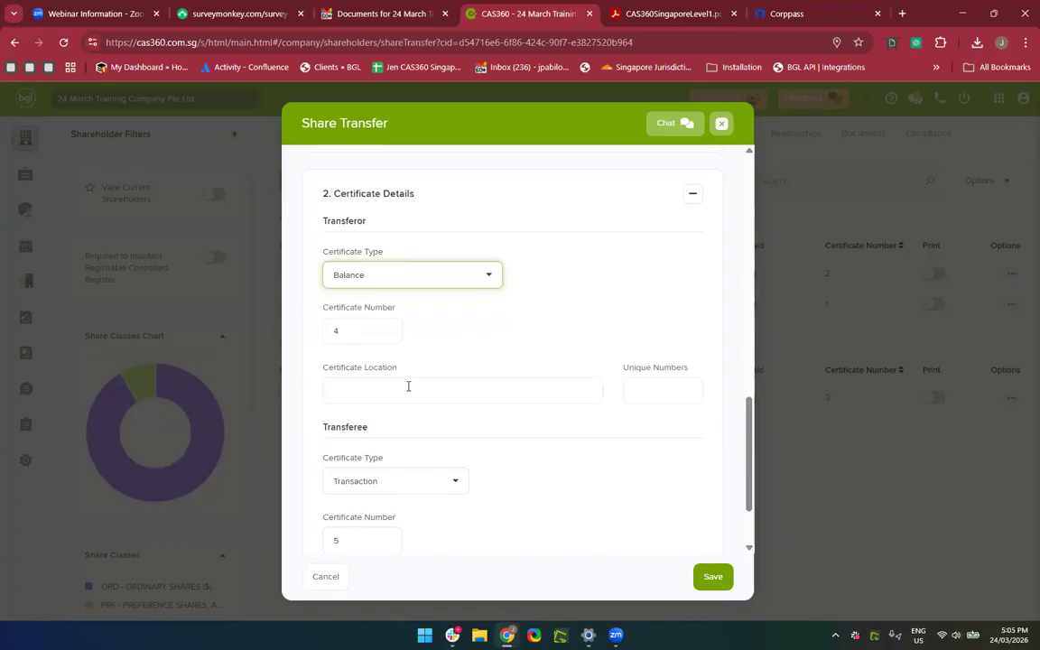
scroll(408, 385, "down", 2)
scroll(407, 391, "up", 1)
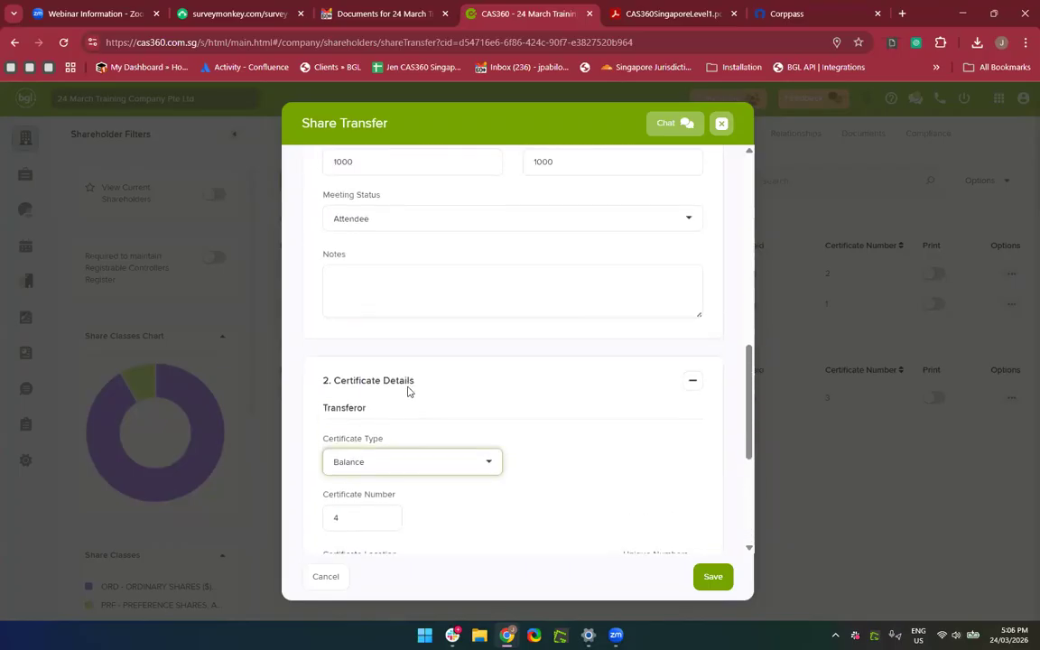
scroll(407, 390, "down", 3)
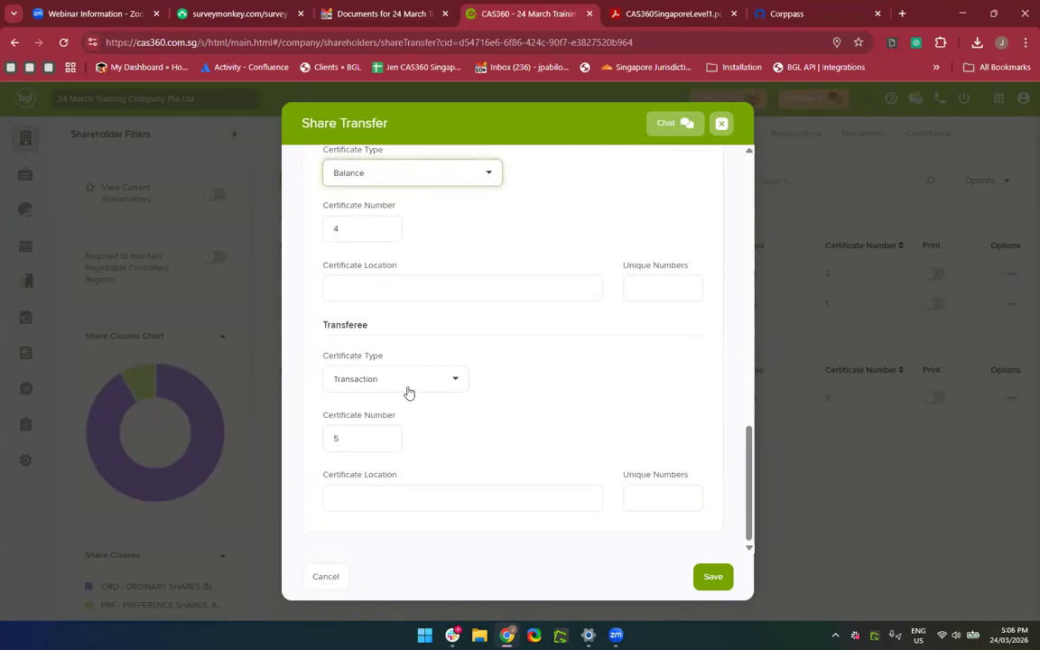
left_click(712, 578)
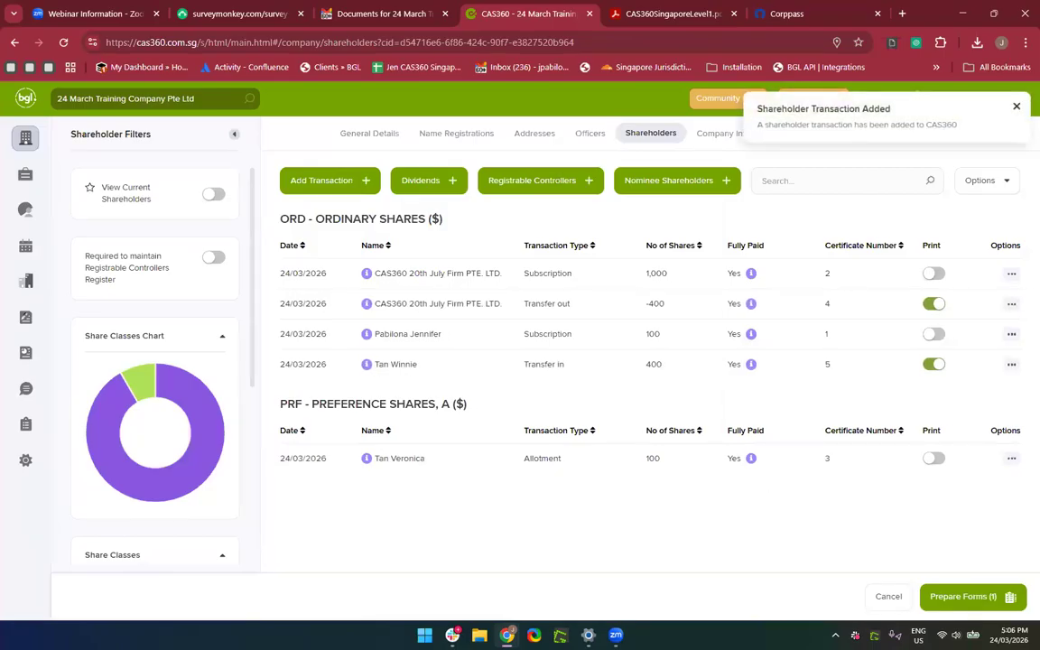
Prepare the transfer's forms and review the Register of Members, Share Transfer Form, Journal and EGM notice.
left_click(970, 597)
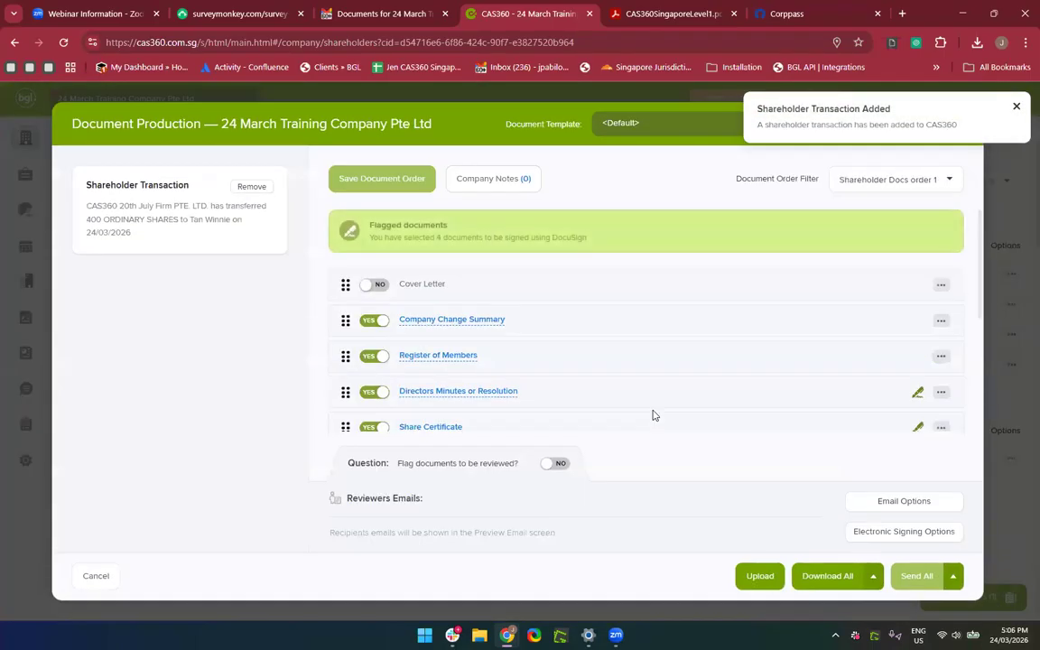
scroll(429, 359, "down", 2)
scroll(442, 372, "down", 3)
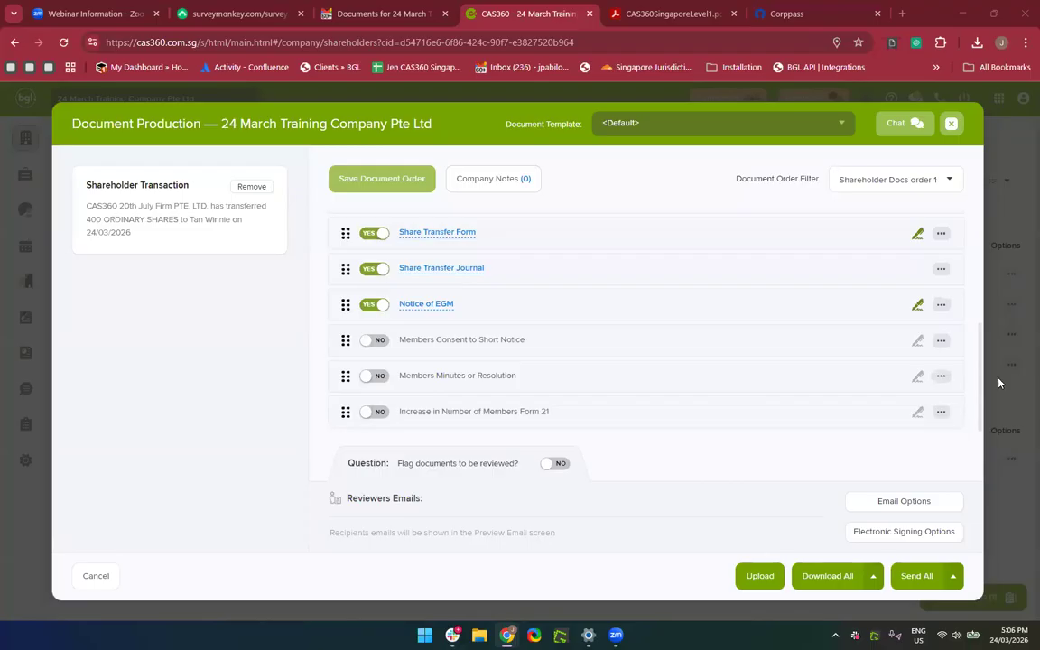
scroll(761, 326, "up", 2)
scroll(761, 326, "down", 1)
scroll(761, 326, "up", 1)
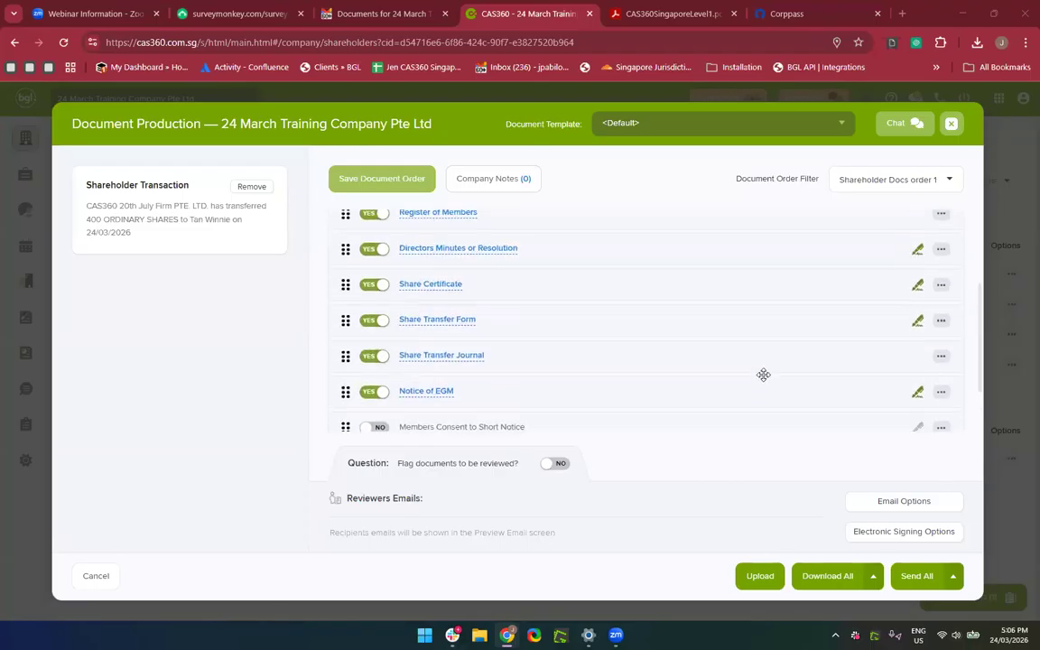
Show the Download All options menu.
left_click(873, 578)
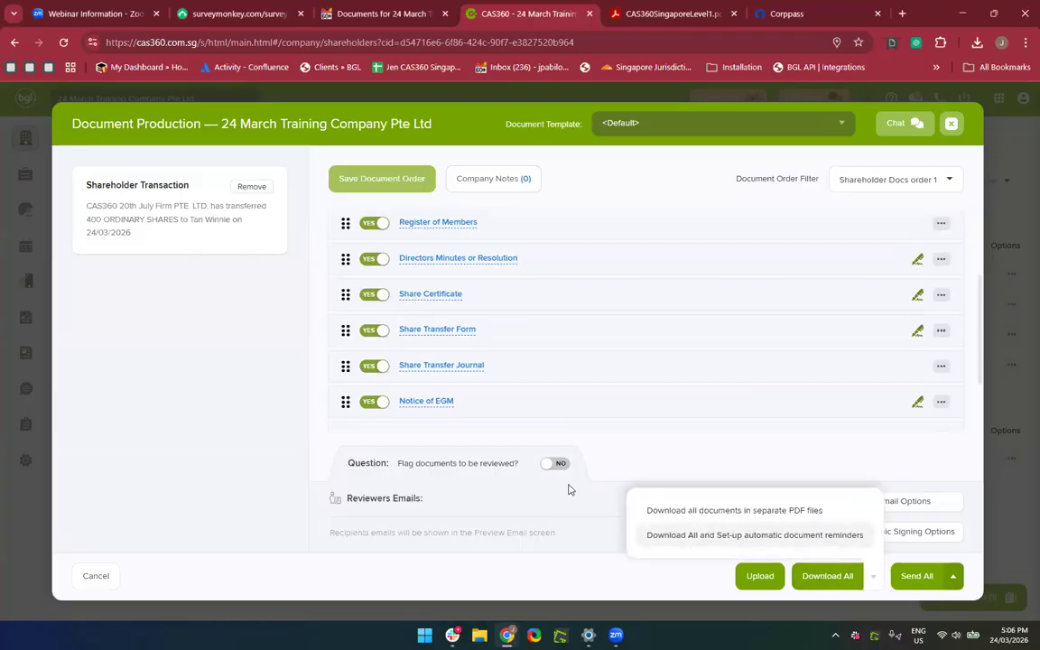
scroll(570, 491, "up", 1)
scroll(569, 491, "down", 1)
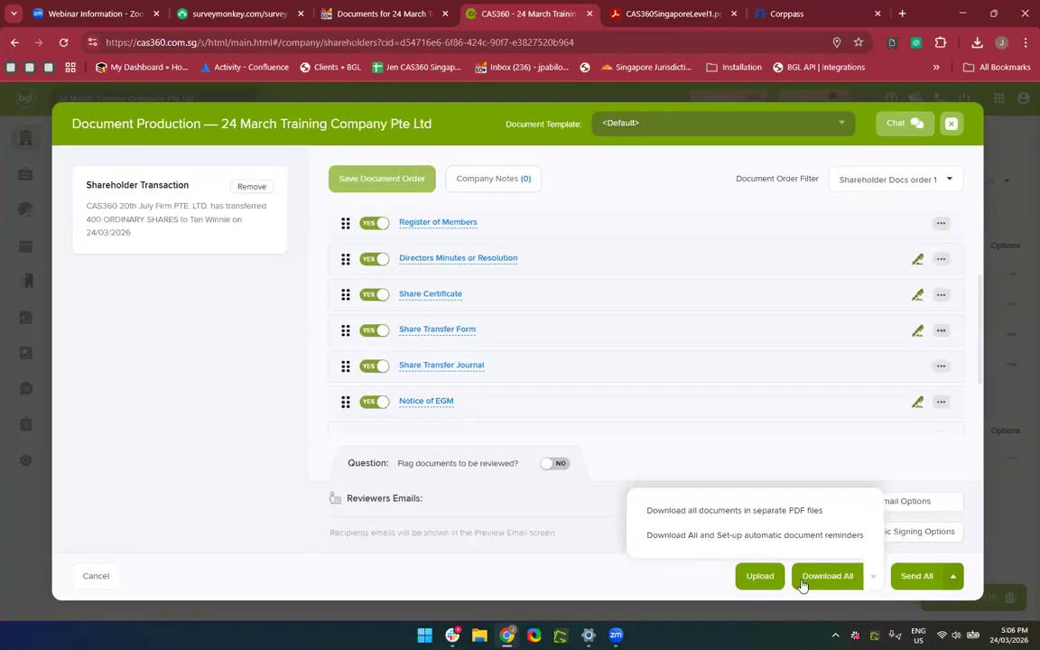
left_click(638, 583)
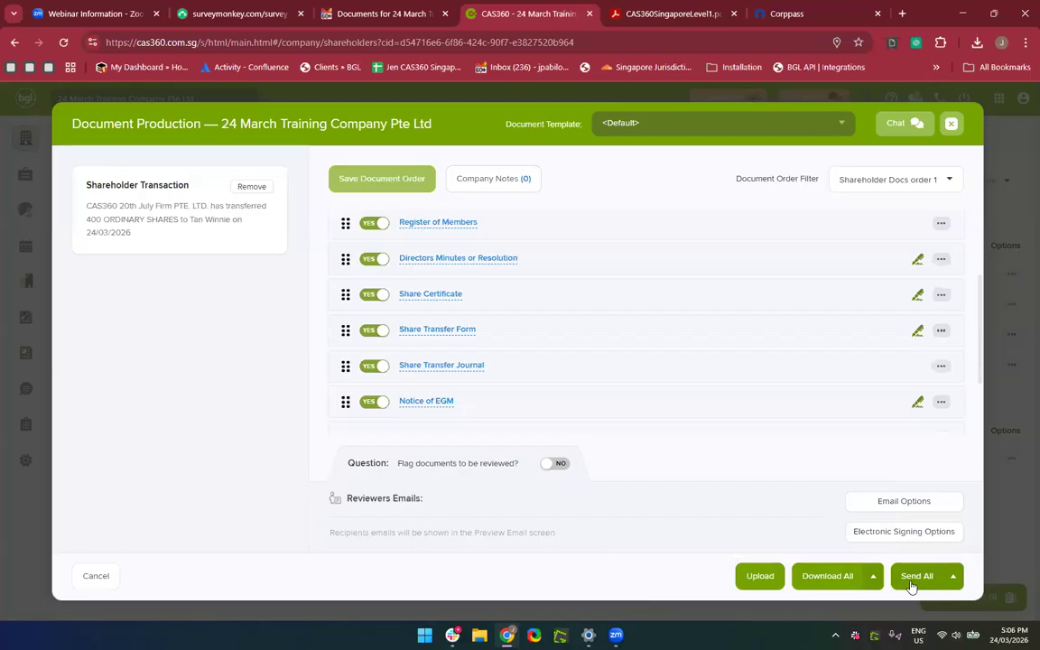
left_click(873, 577)
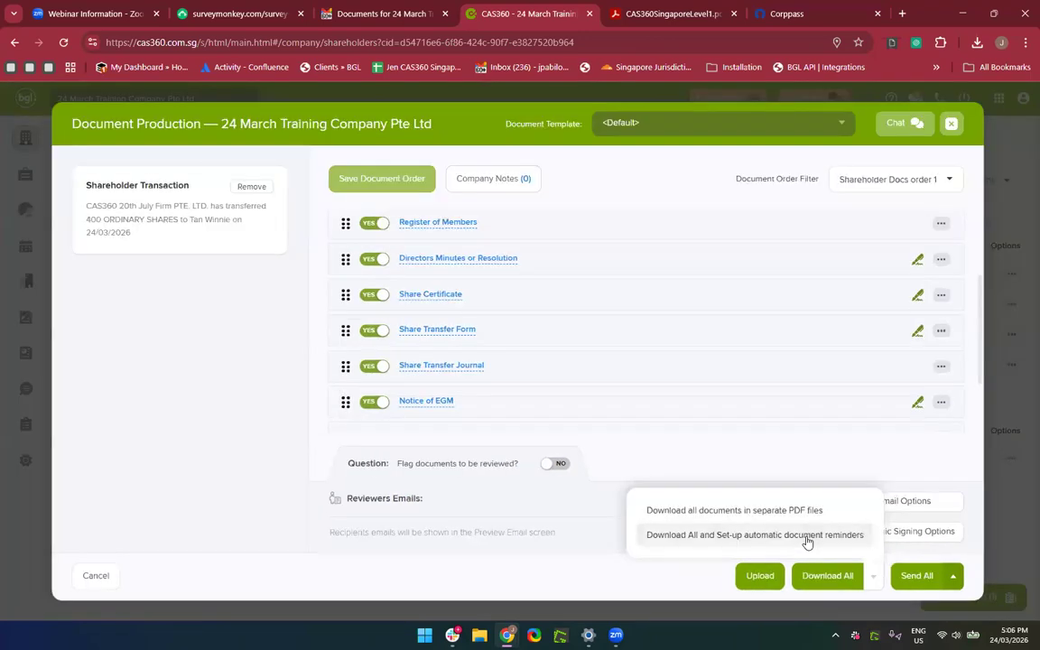
Download all documents with automatic reminders, view the 9-page pack in Acrobat, and close it.
left_click(666, 542)
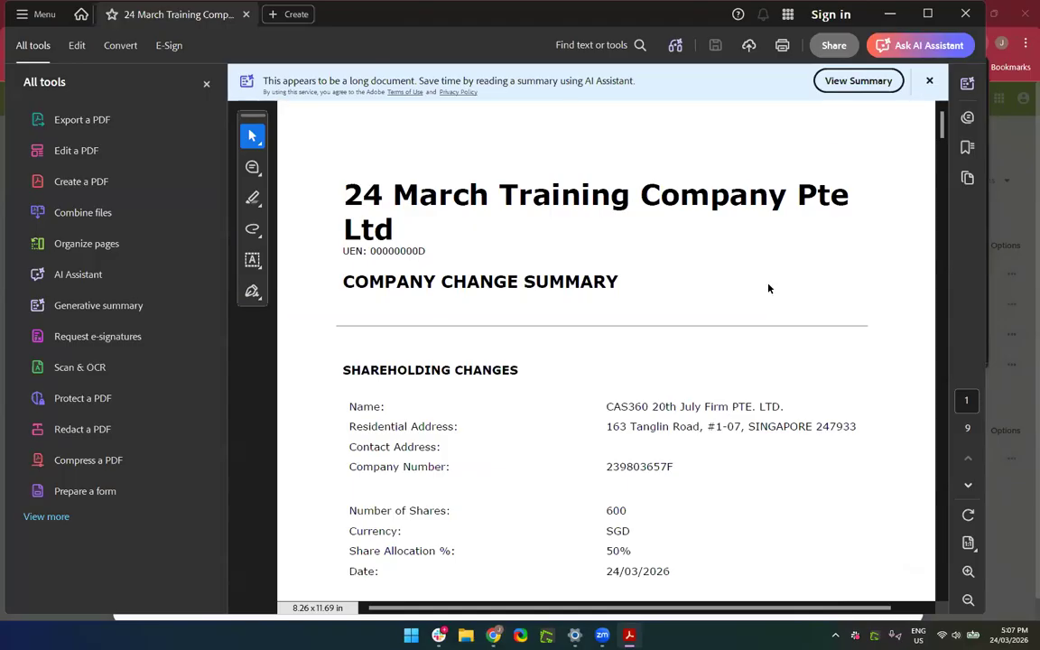
scroll(769, 288, "down", 10)
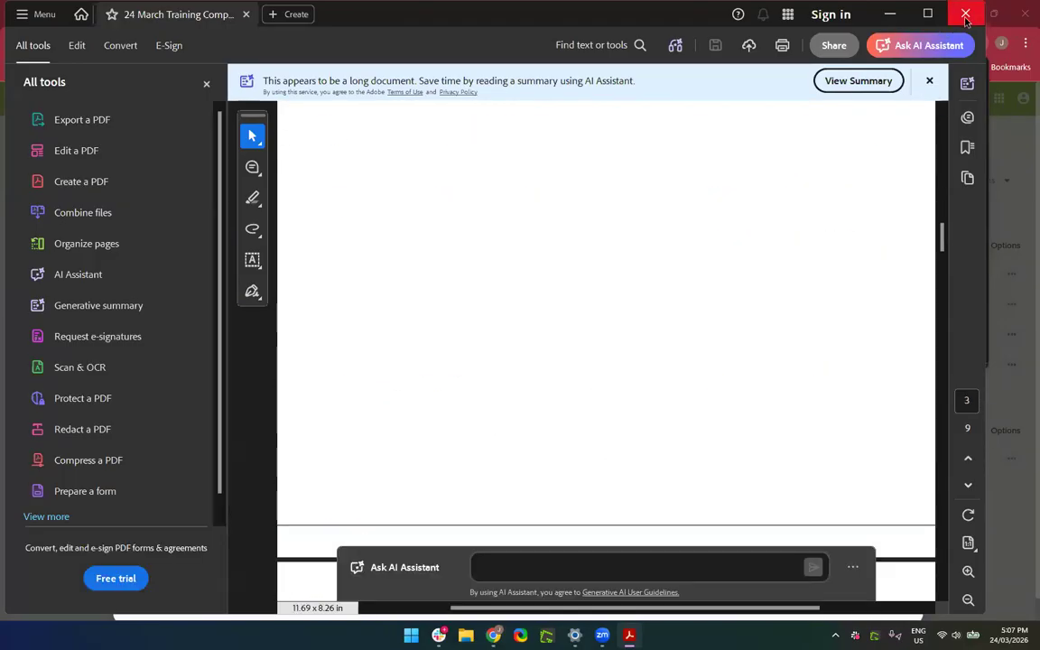
left_click(965, 14)
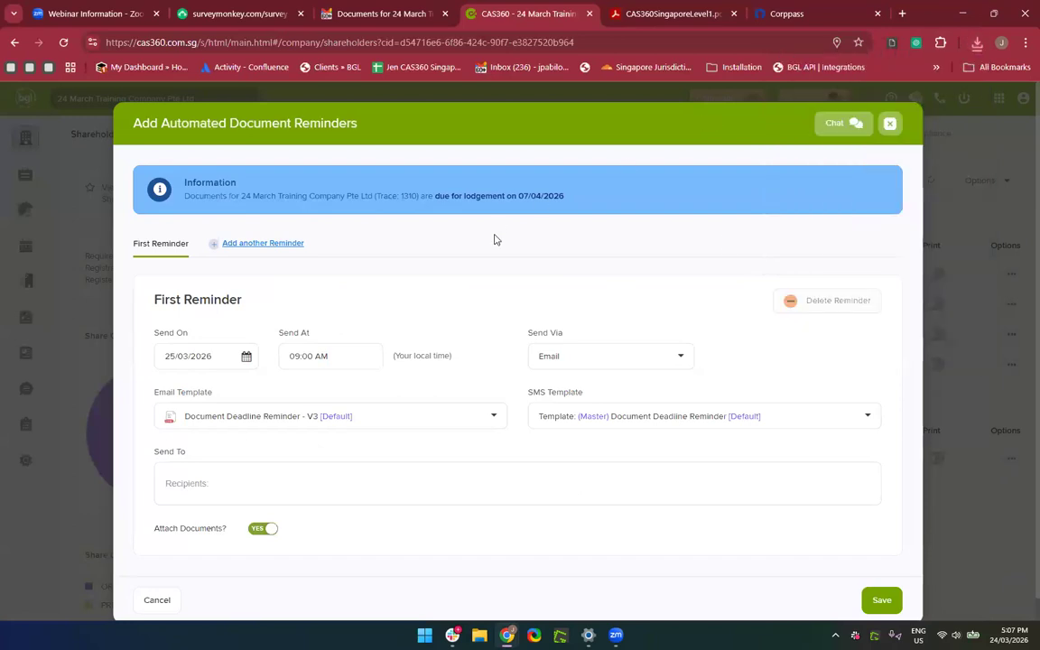
Set the reminder date to 24/03/2026 with an afternoon send time.
scroll(495, 239, "down", 1)
scroll(483, 230, "up", 1)
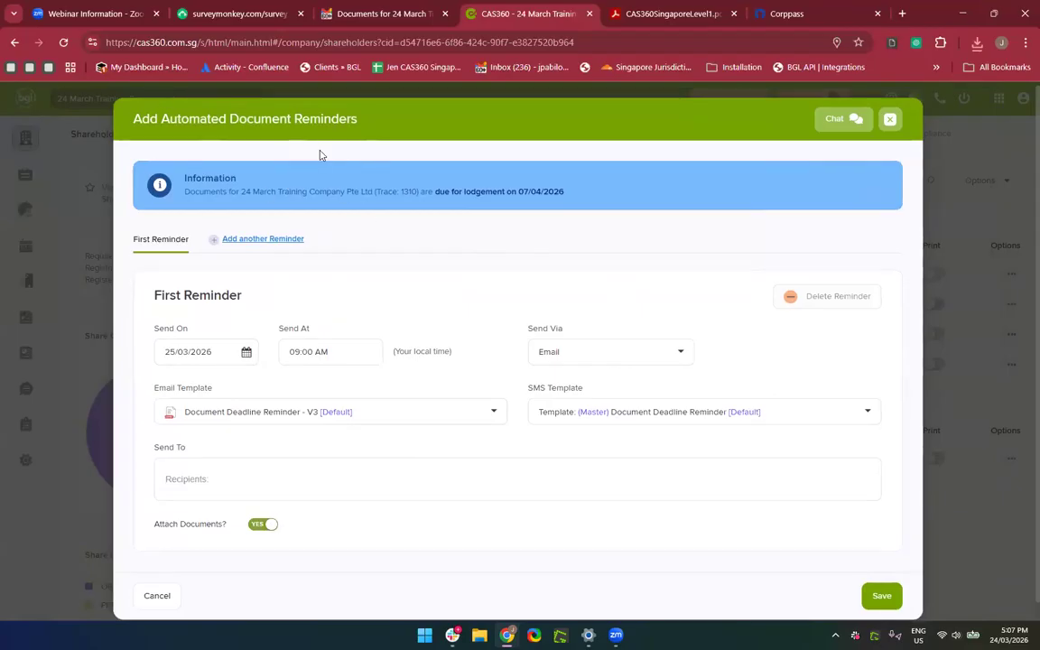
scroll(325, 316, "down", 1)
left_click(192, 329)
key("BackSpace")
type("4")
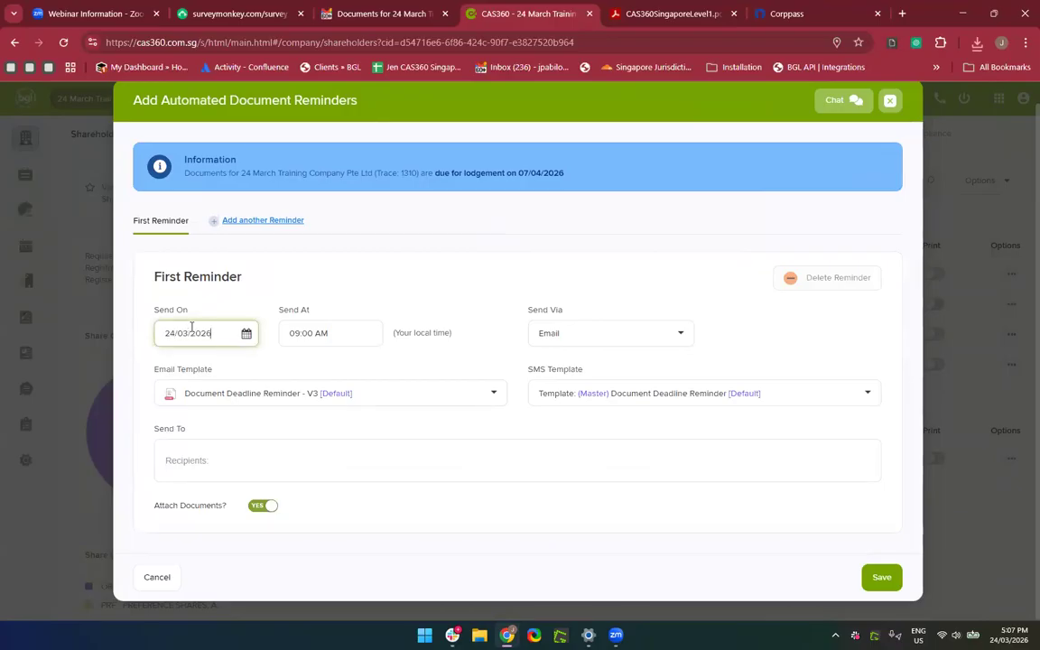
left_click(327, 336)
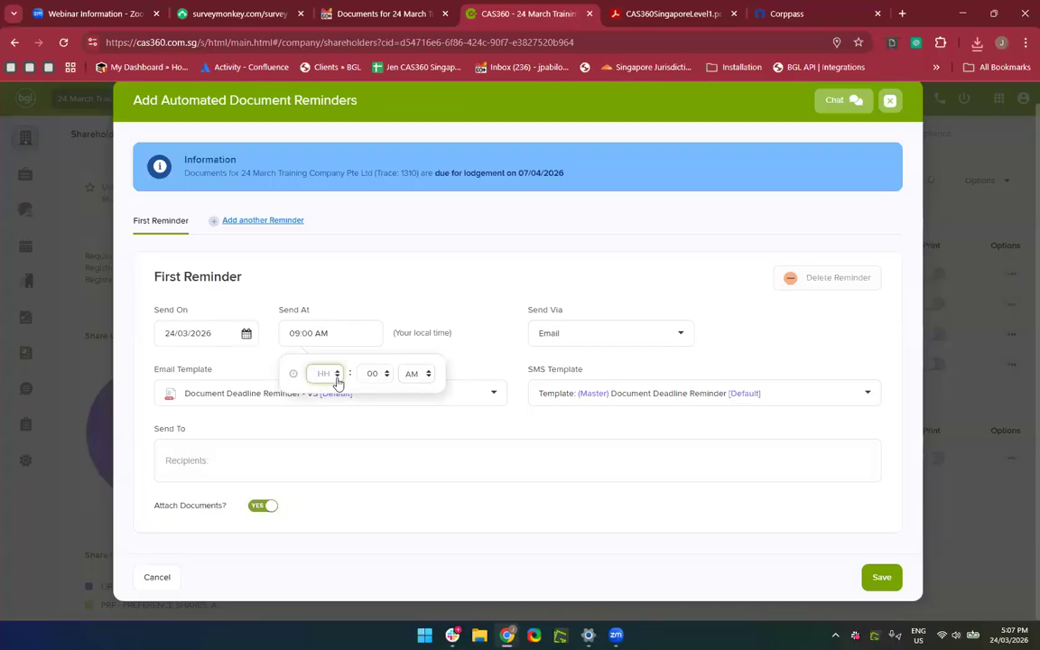
left_click(372, 377)
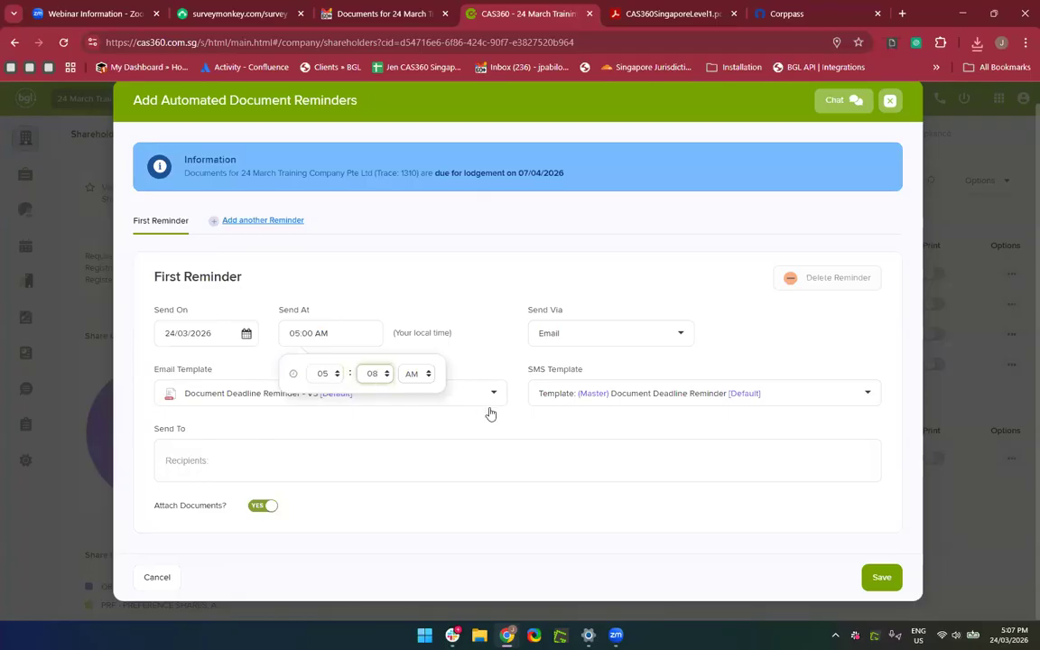
left_click(412, 380)
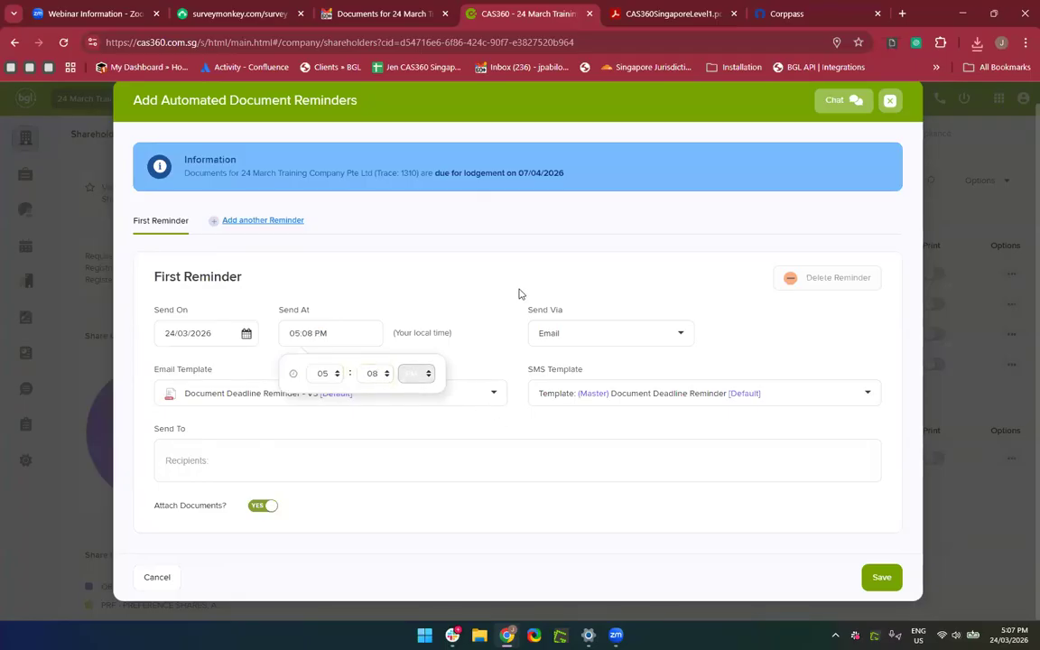
Add the company contact's e-mail address as the reminder recipient.
left_click(279, 441)
left_click(215, 455)
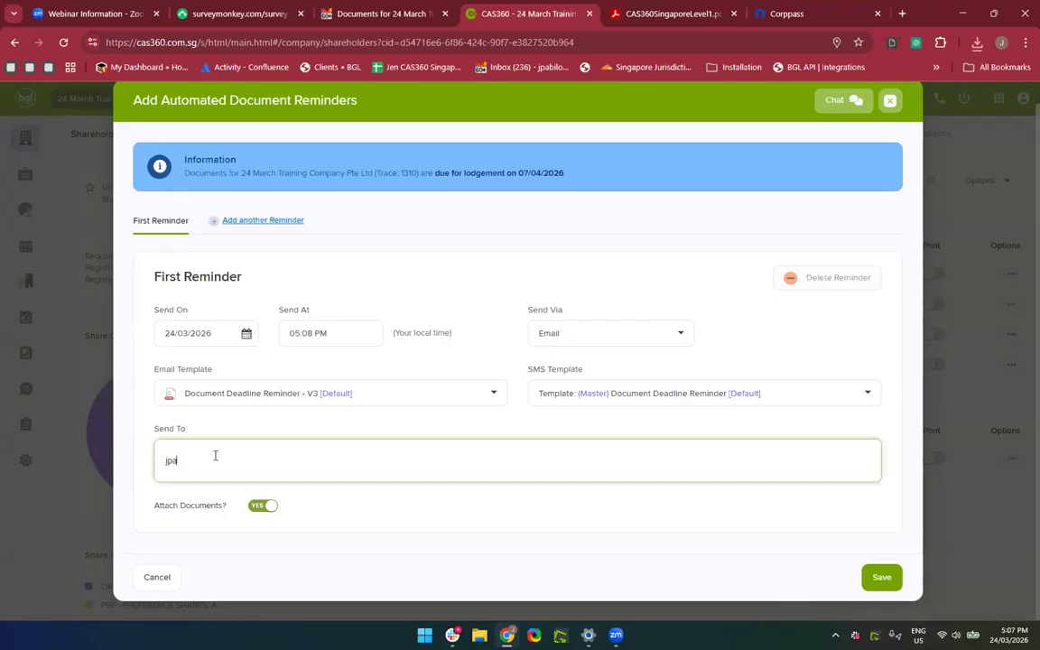
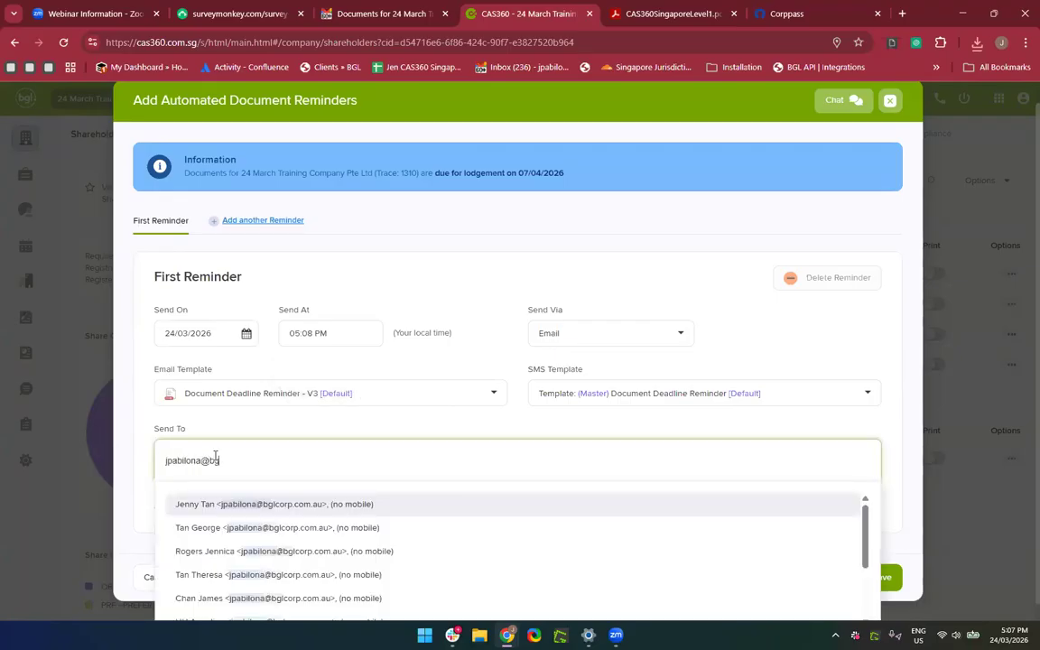
left_click(217, 528)
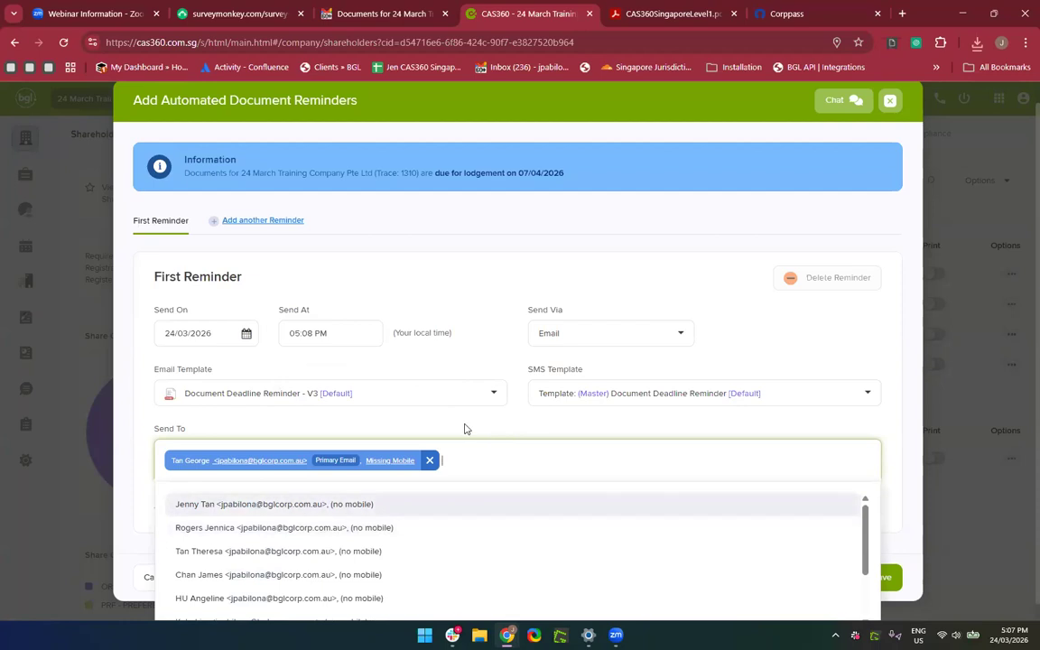
left_click(465, 428)
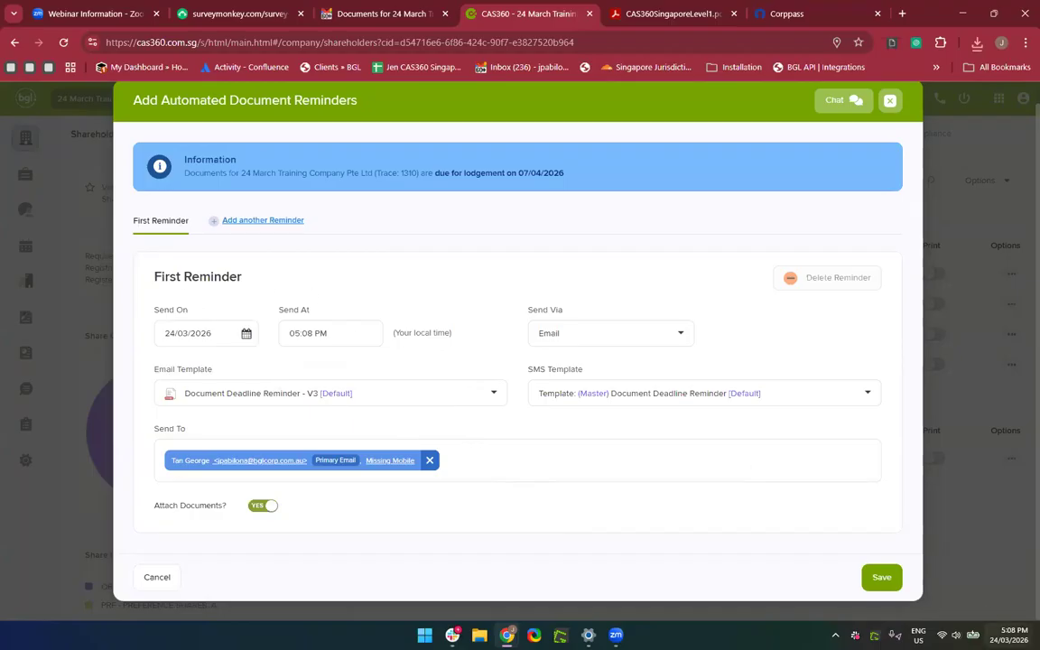
Set the send time to 05:09 PM, keep the V3 template, and save the reminder.
left_click(319, 342)
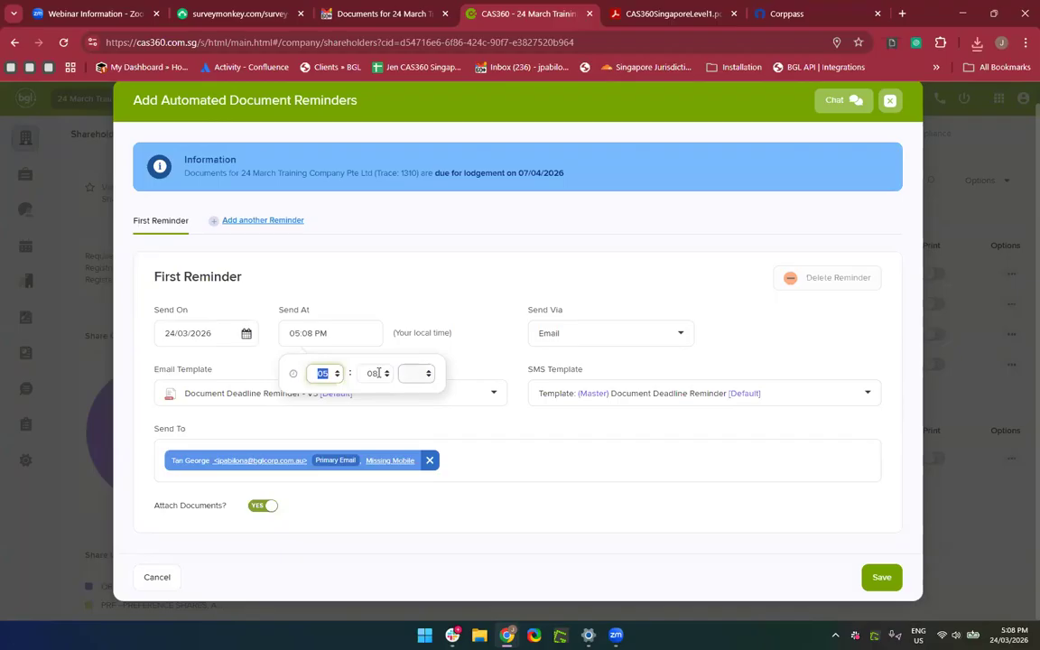
key("Tab")
type("09")
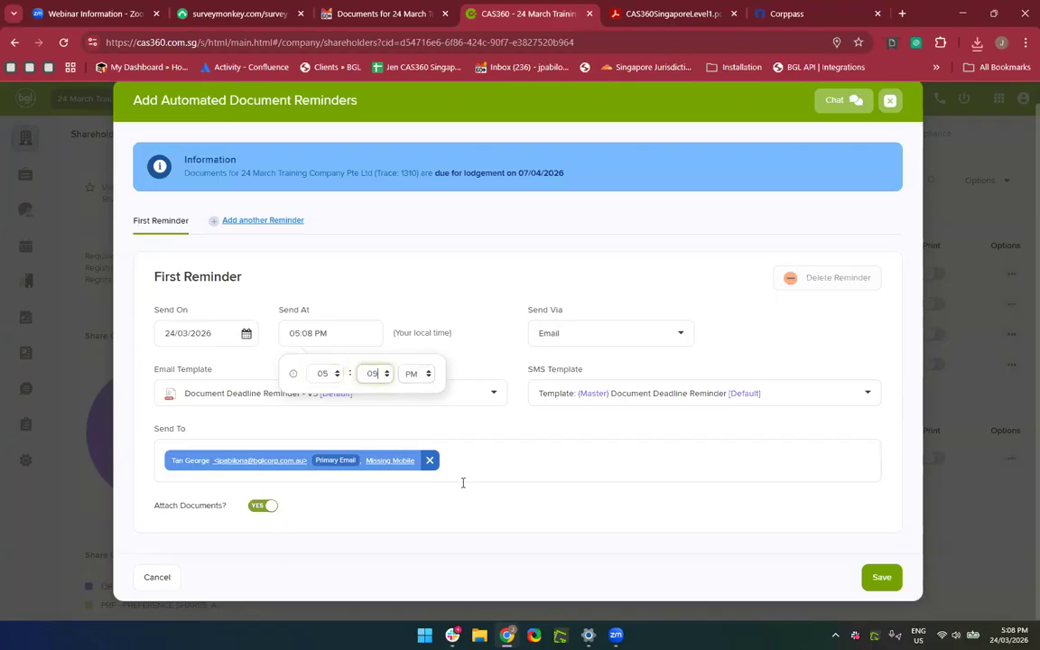
left_click(465, 528)
left_click(264, 402)
left_click(265, 403)
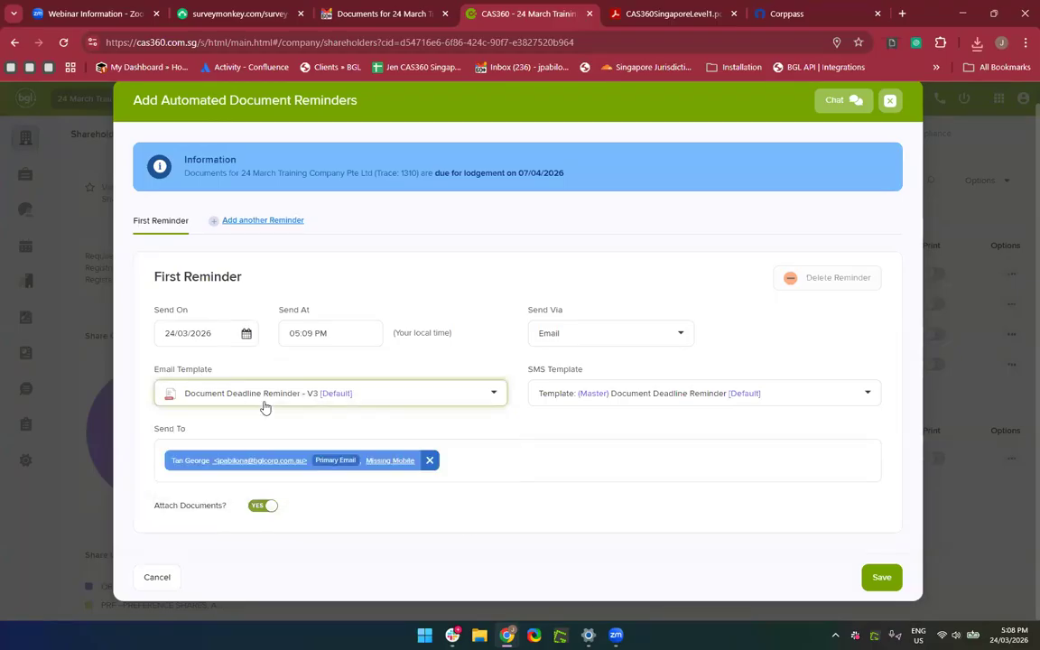
left_click(264, 402)
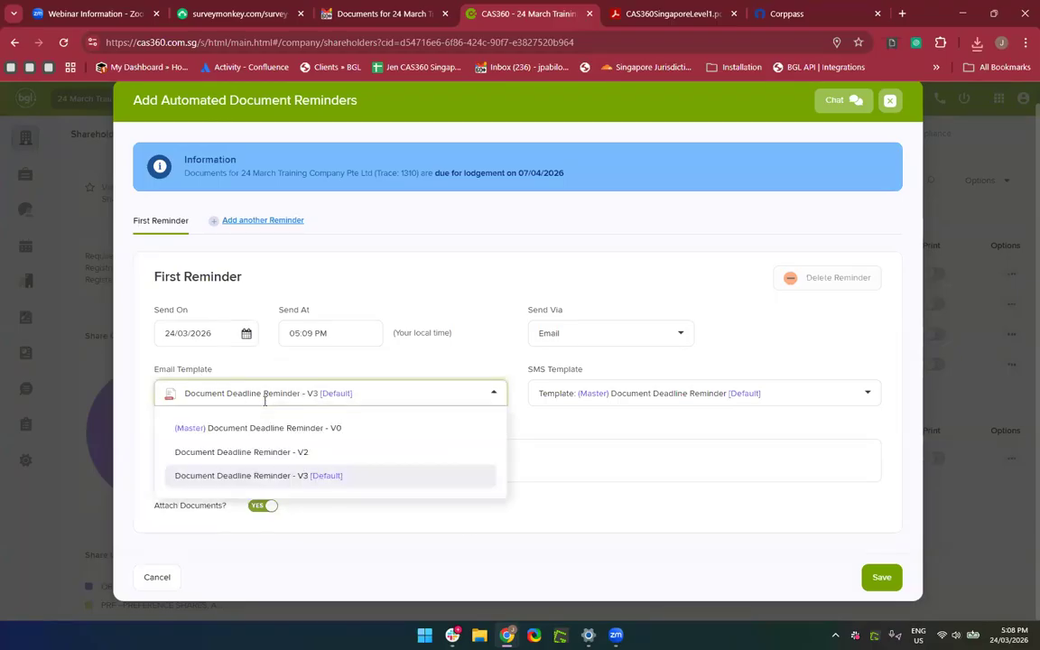
left_click(243, 452)
left_click(309, 399)
left_click(281, 473)
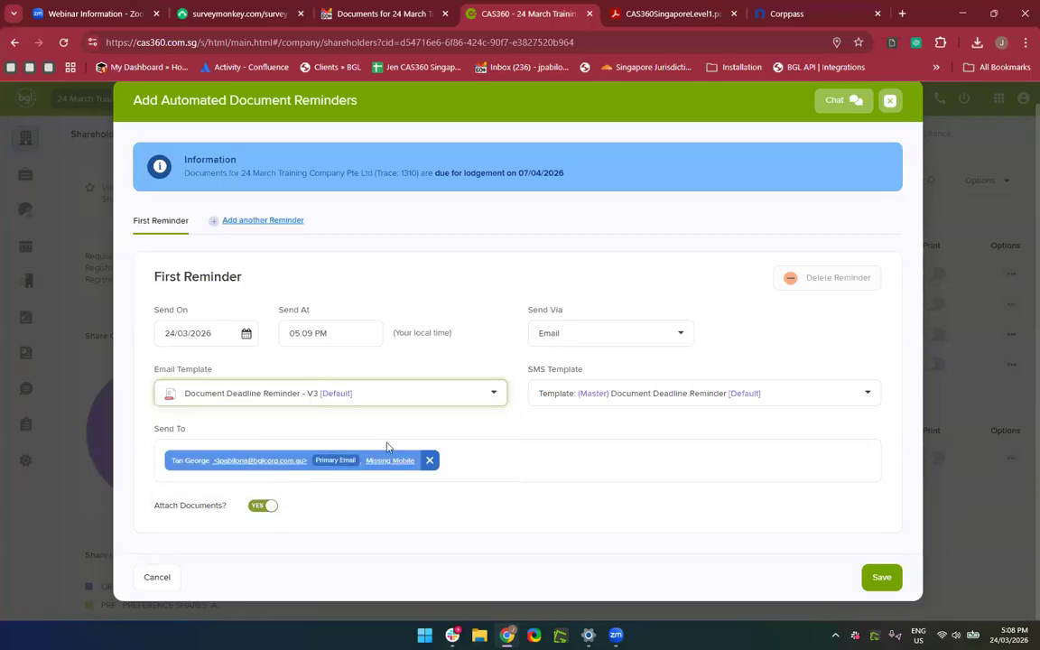
left_click(616, 571)
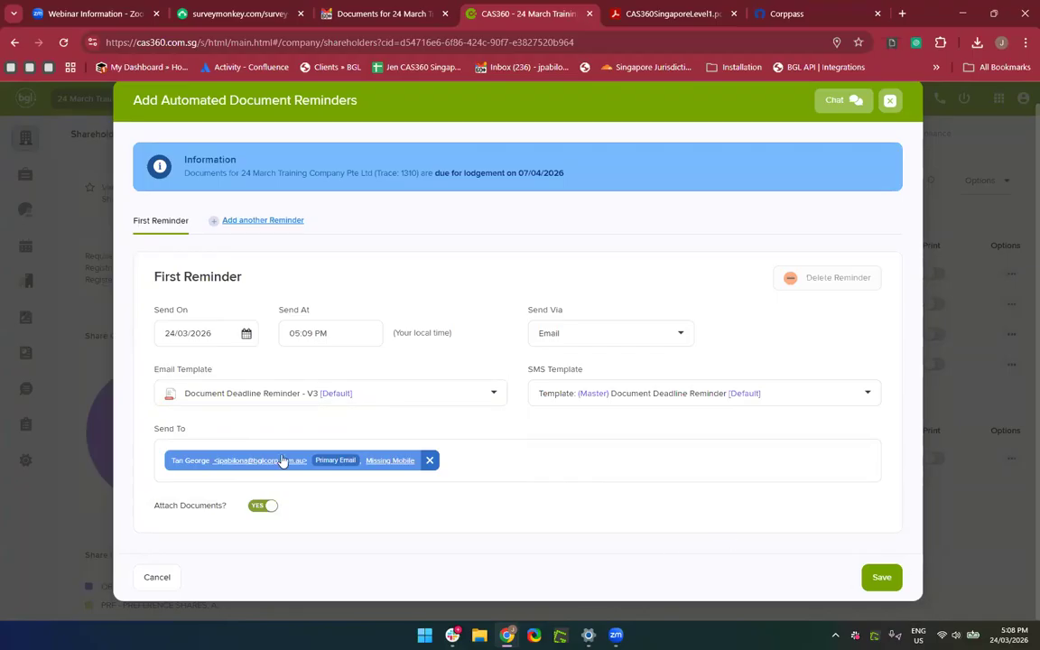
left_click(880, 578)
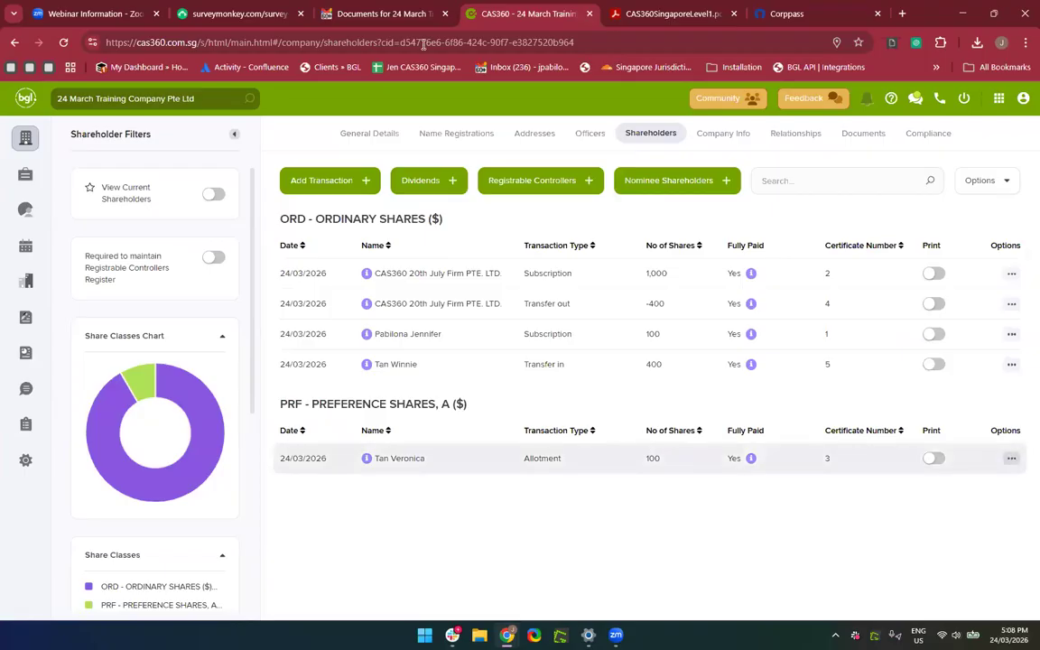
left_click(378, 13)
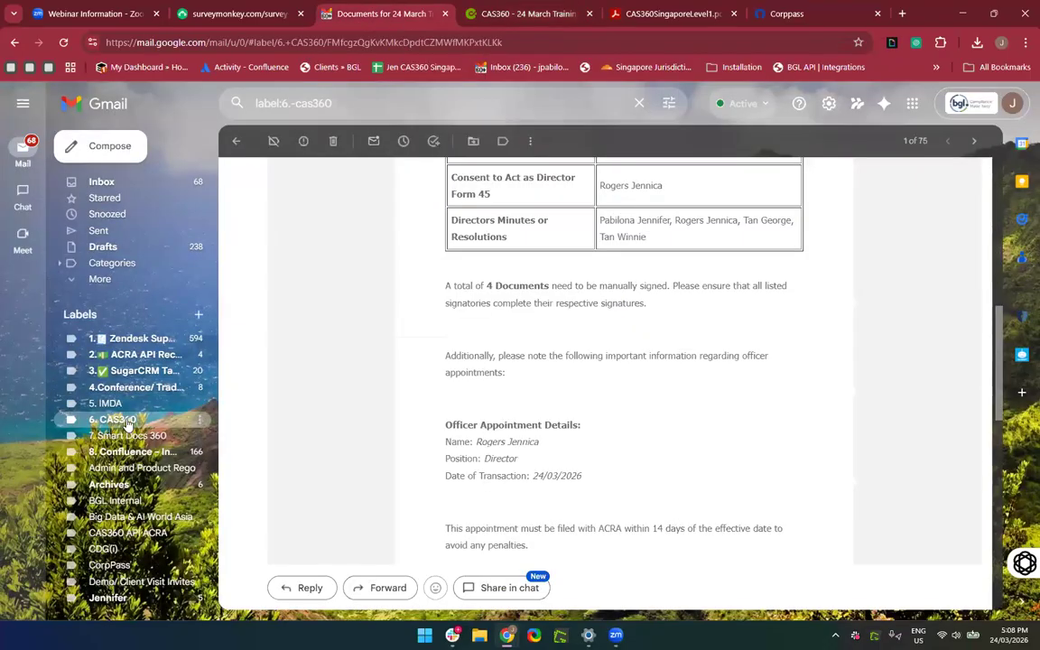
left_click(118, 420)
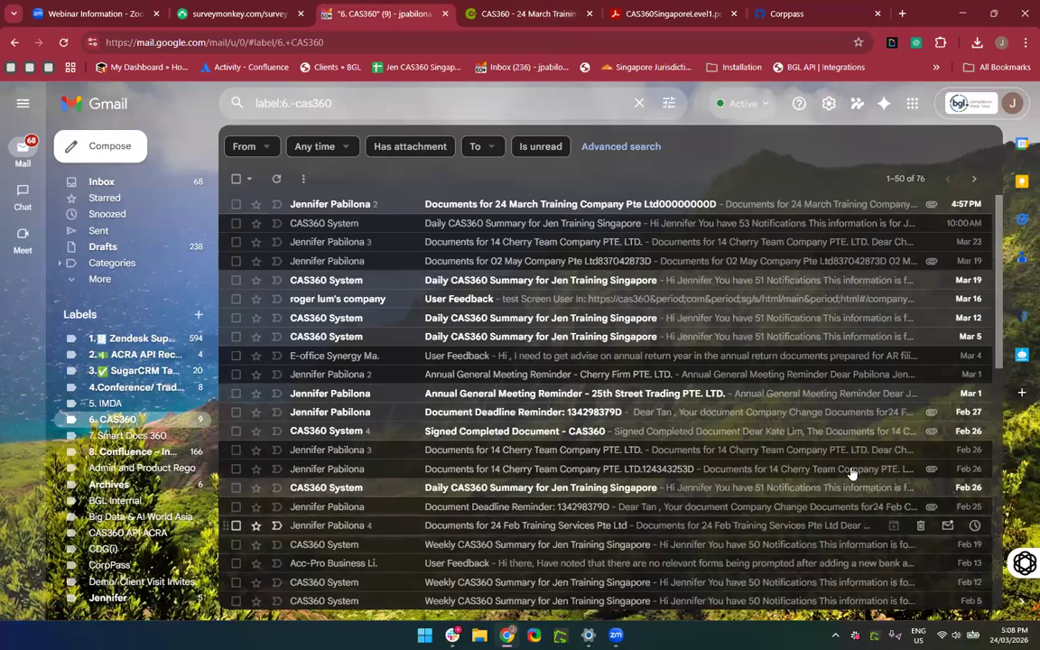
left_click(384, 206)
scroll(501, 367, "down", 10)
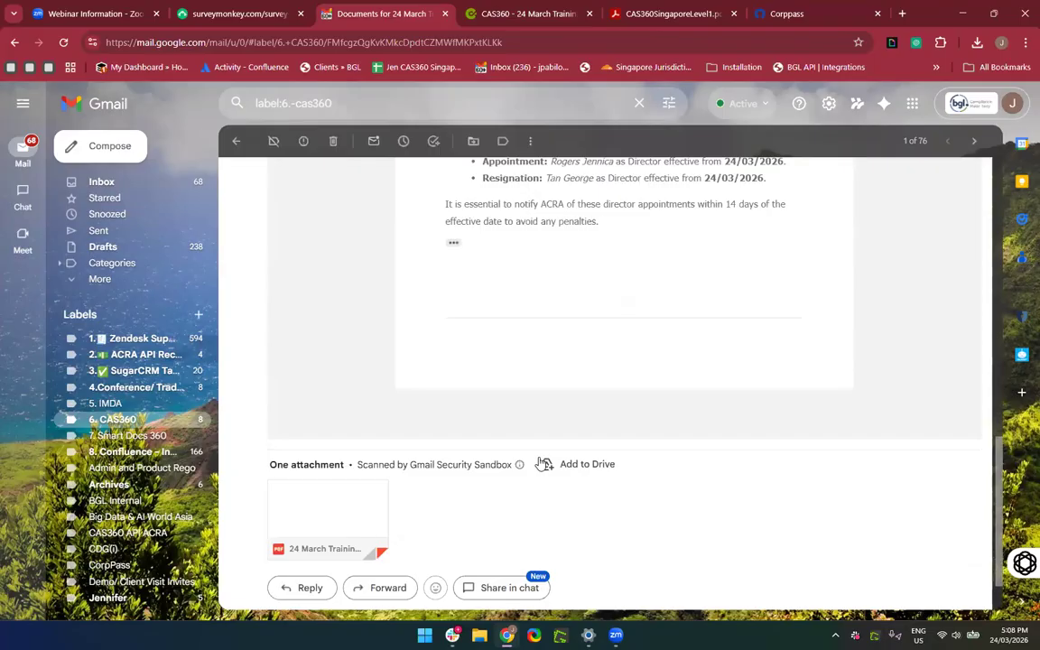
scroll(539, 463, "up", 10)
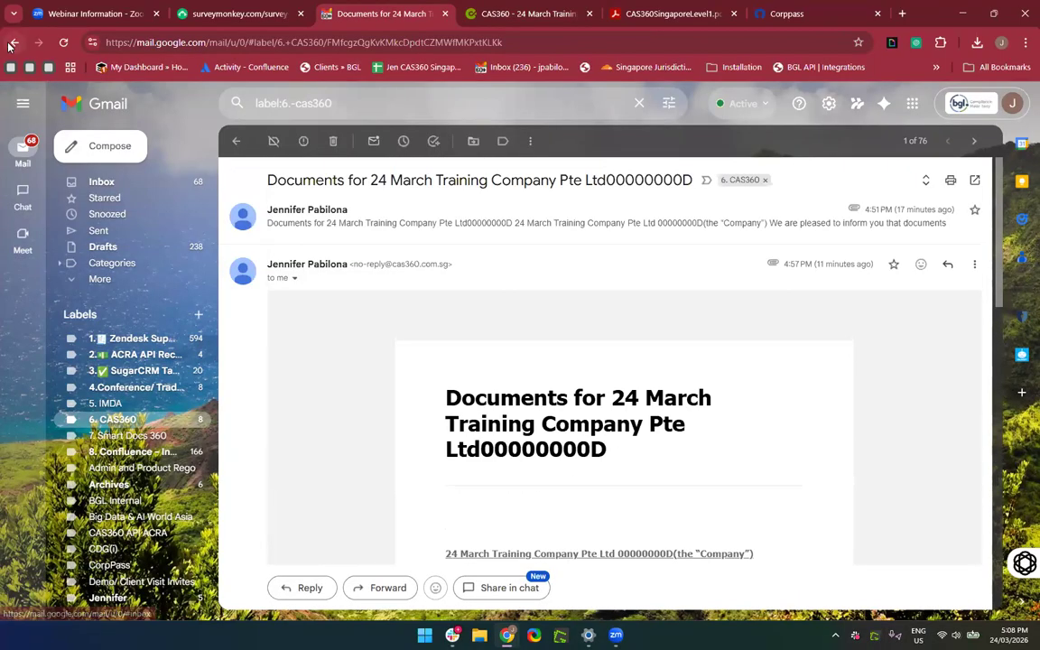
left_click(140, 420)
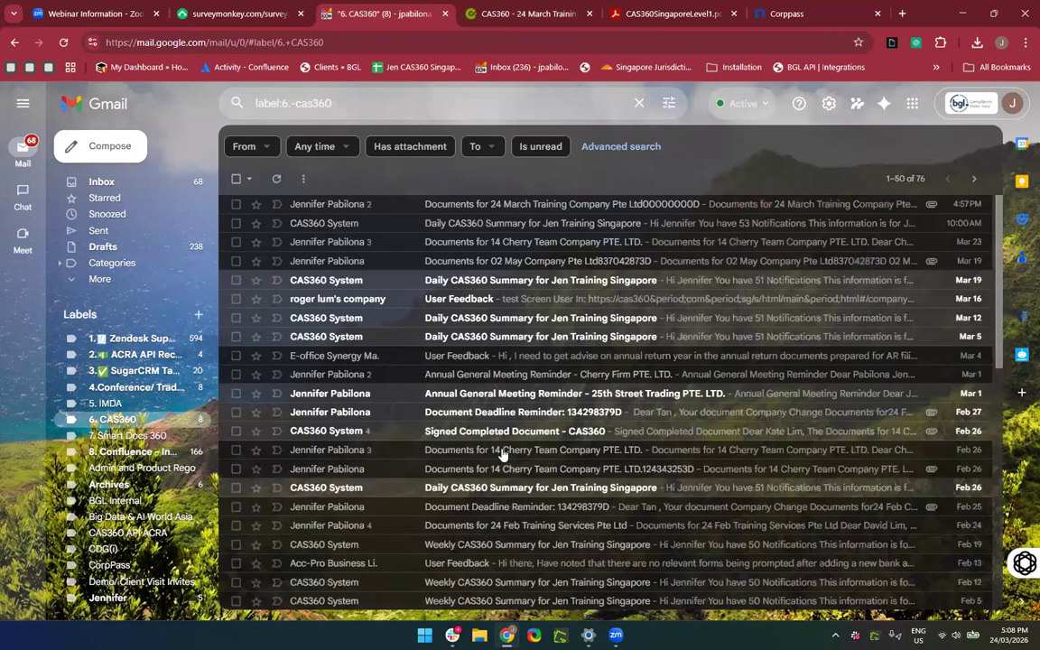
left_click(63, 43)
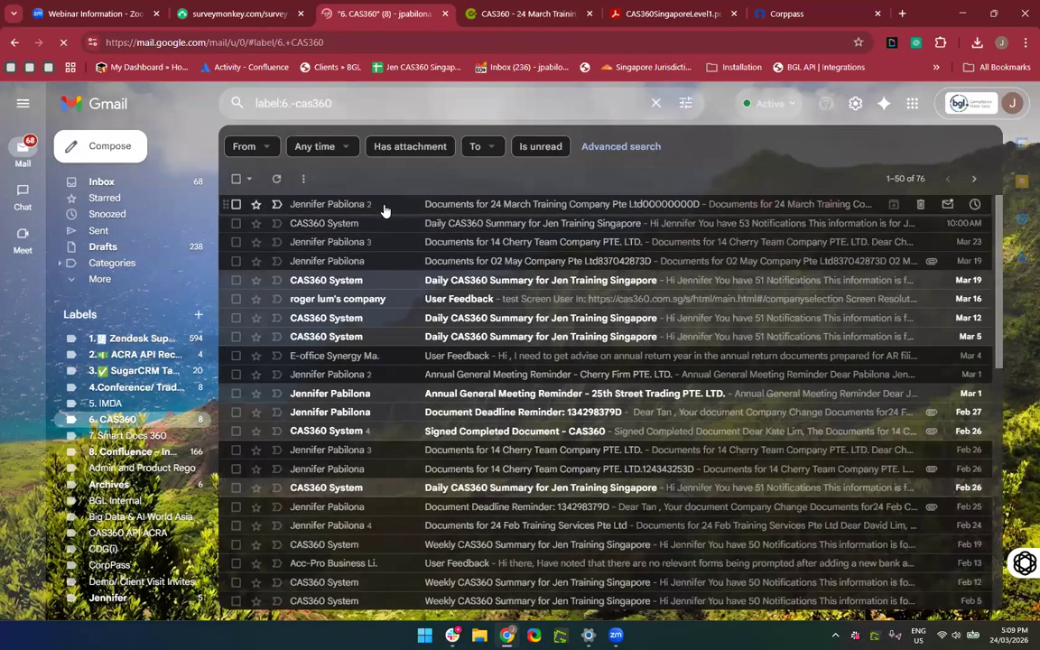
left_click(506, 21)
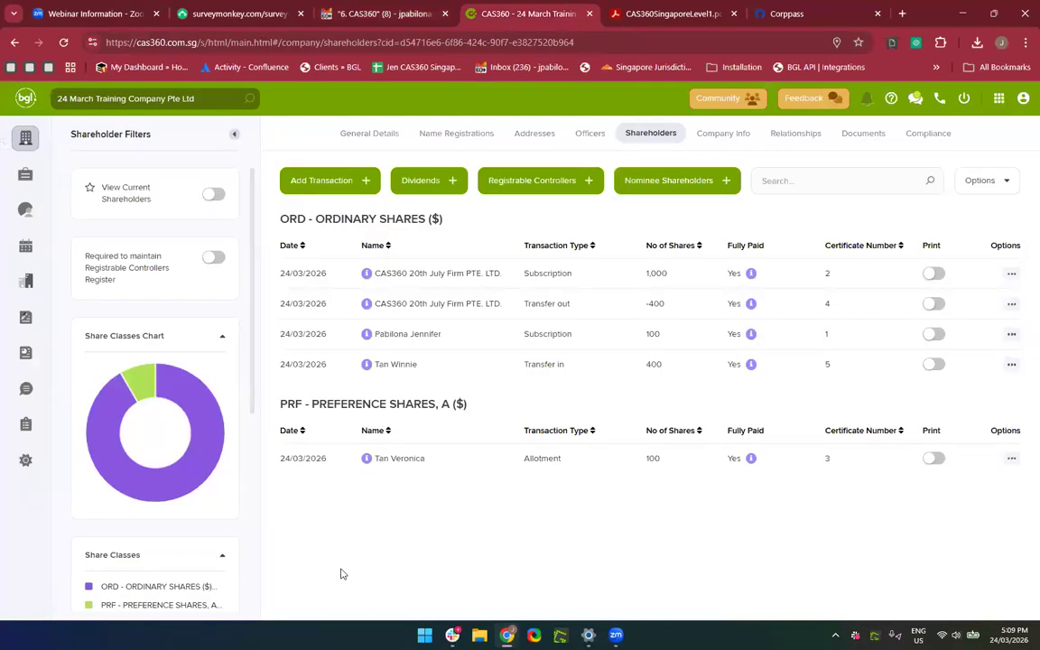
Open the Messages Outbox and show the delivery status of the 4:57 PM documents email.
left_click(26, 390)
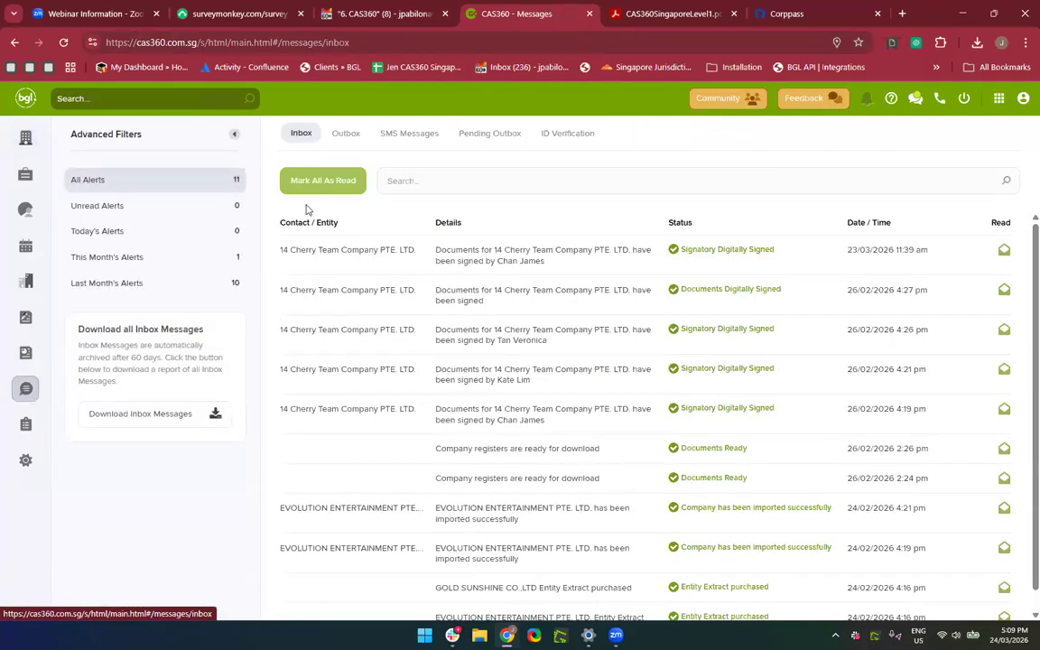
left_click(346, 136)
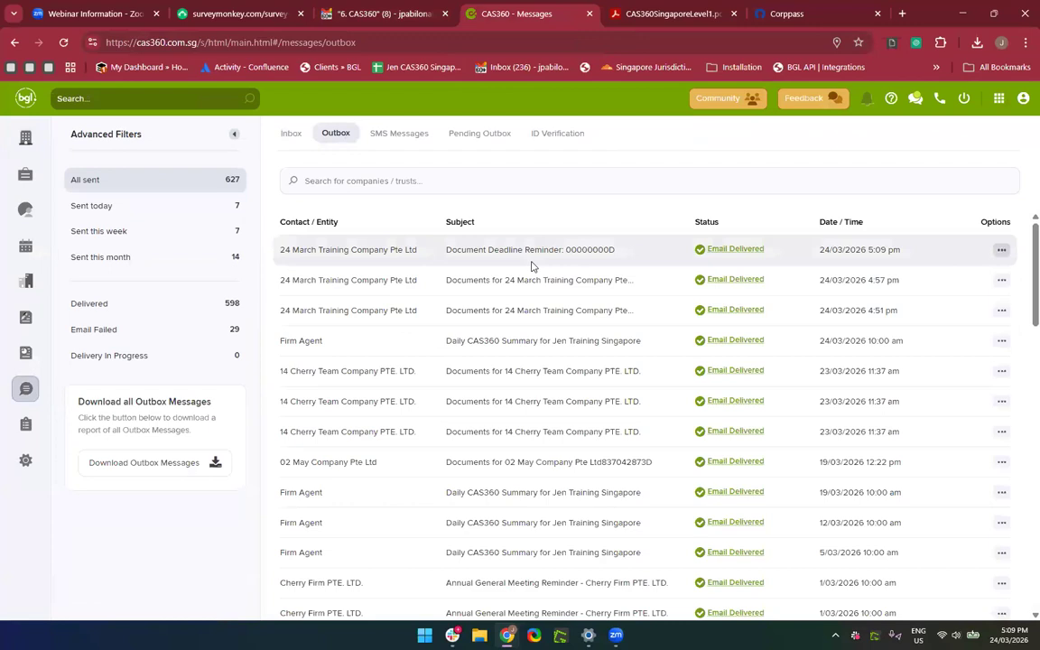
left_click_drag(708, 252, 719, 258)
left_click(734, 253)
Preview the 4:57 PM documents email and close the preview.
mouse_move(724, 281)
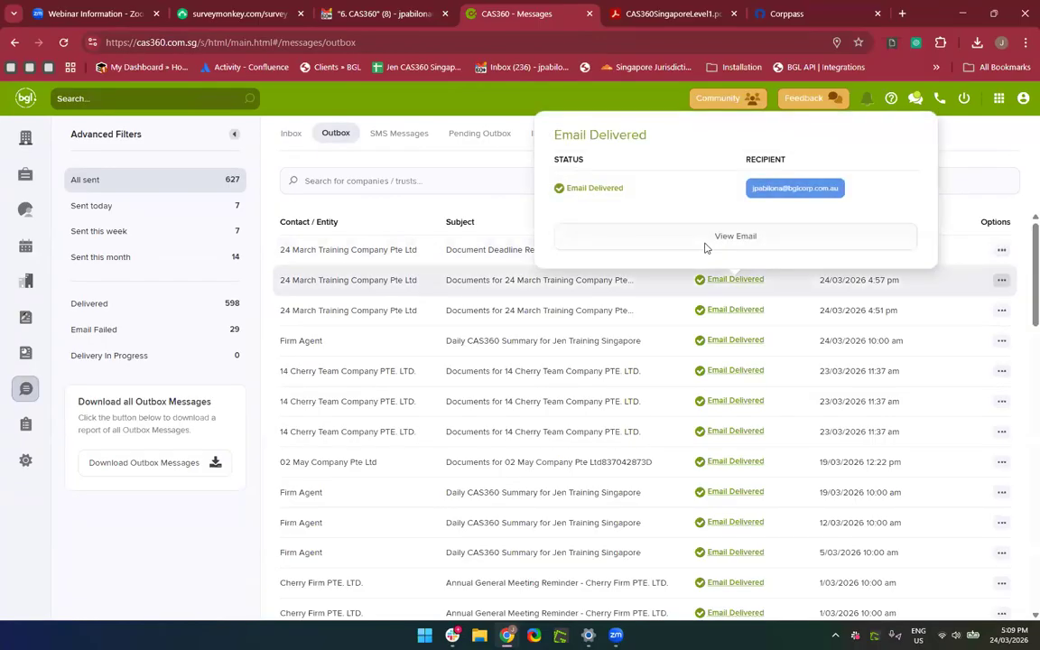
left_click(706, 240)
scroll(570, 510, "up", 10)
scroll(571, 510, "up", 8)
scroll(571, 510, "down", 20)
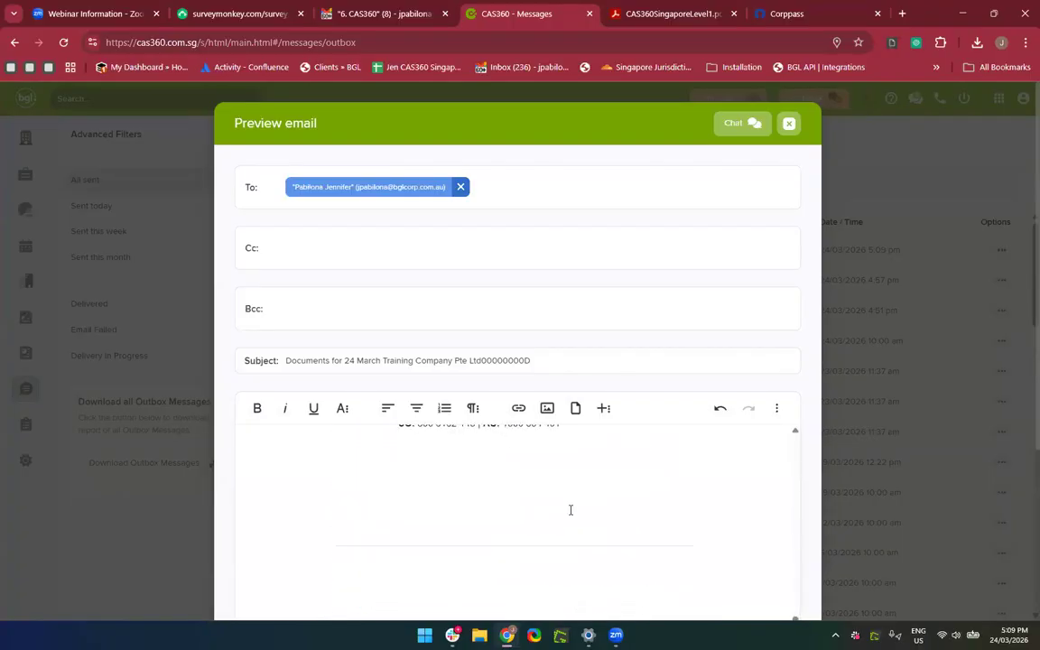
scroll(570, 510, "down", 3)
scroll(570, 511, "up", 15)
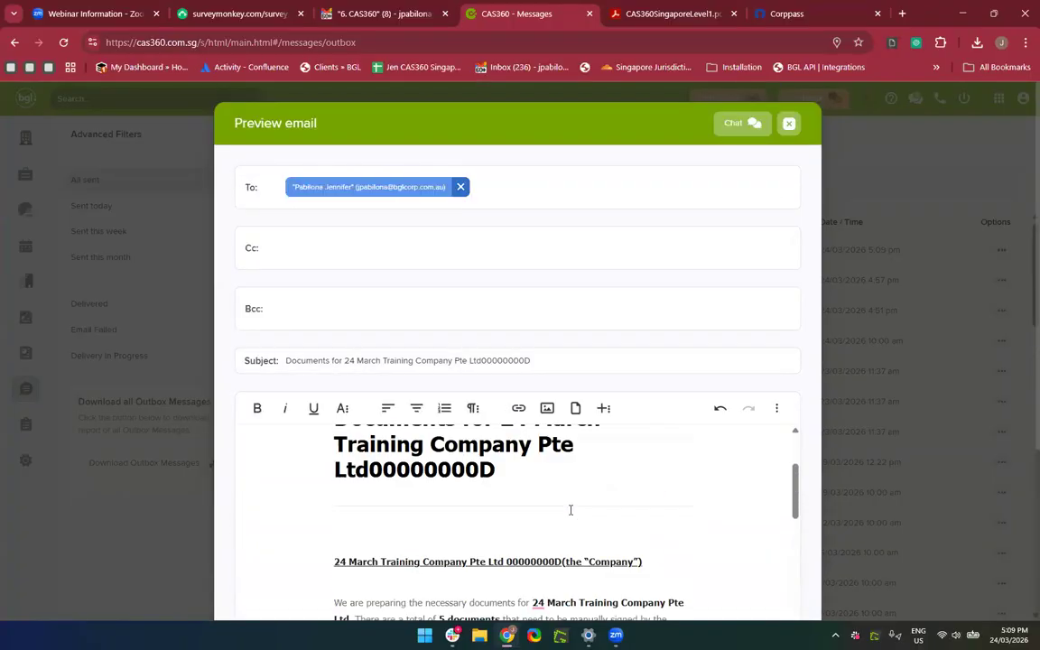
scroll(571, 510, "up", 3)
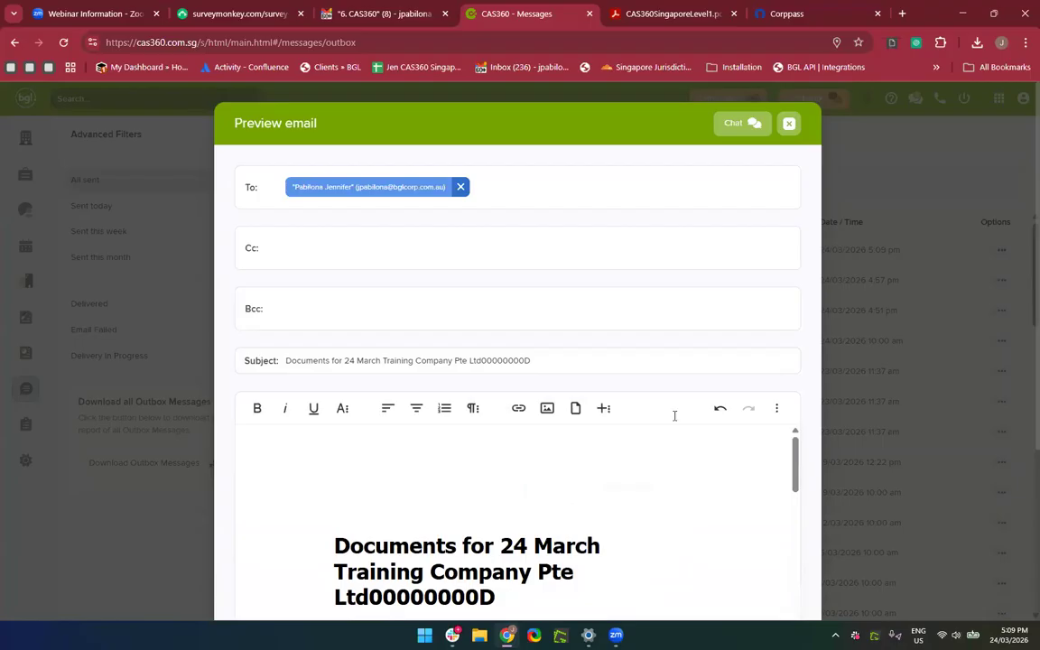
left_click(789, 124)
Preview the 5:09 PM deadline reminder email, then close it back to the Outbox.
left_click(733, 249)
left_click(693, 206)
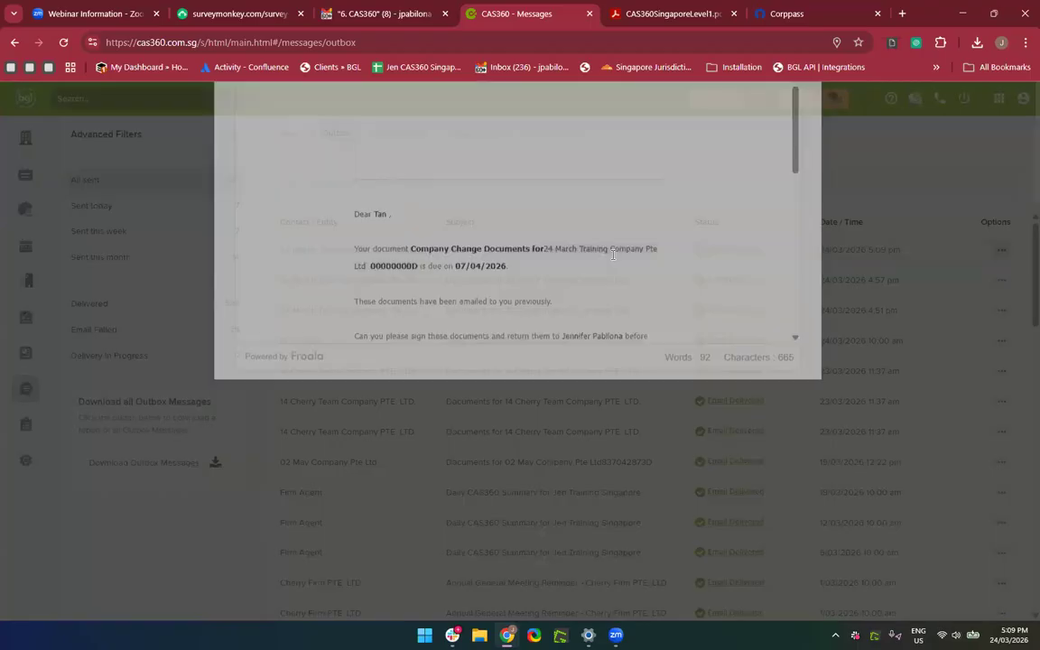
scroll(559, 581, "down", 15)
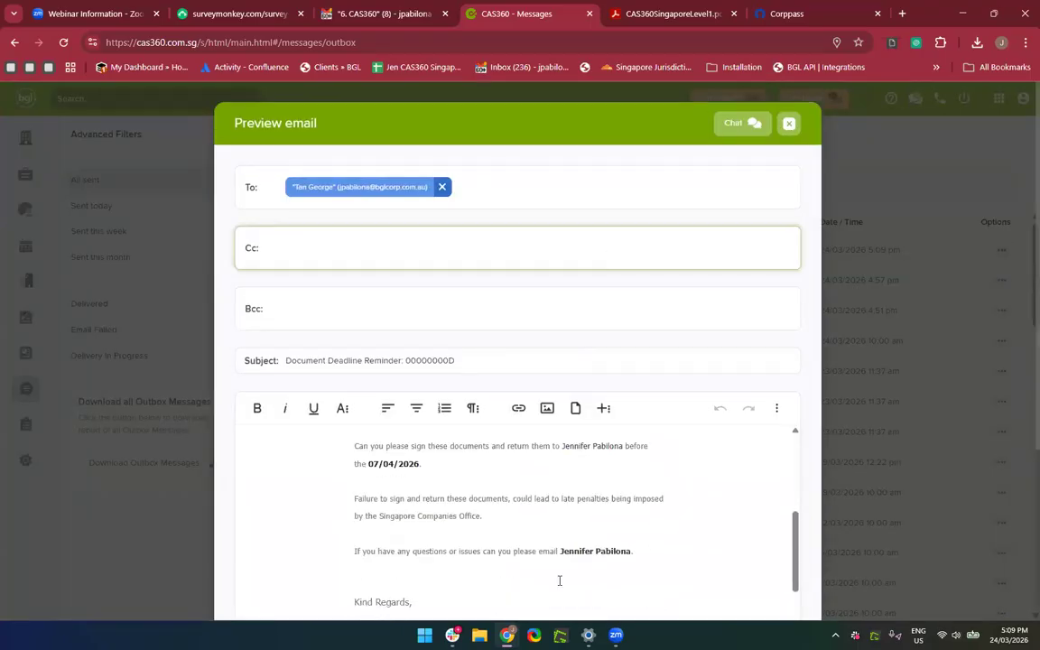
scroll(560, 581, "down", 3)
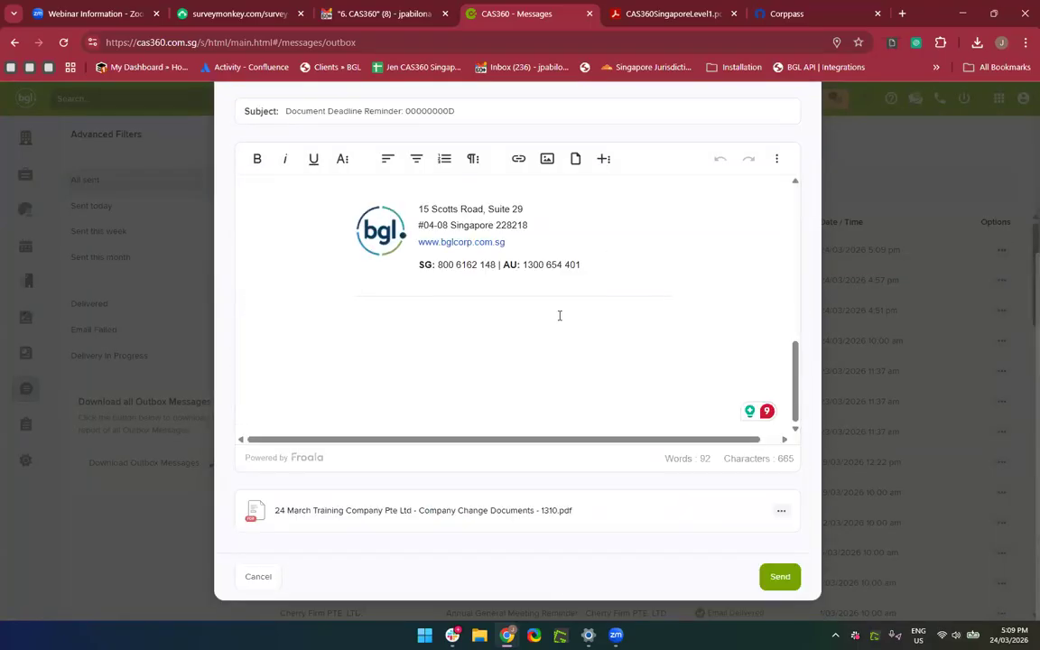
scroll(557, 313, "up", 1)
scroll(457, 553, "up", 10)
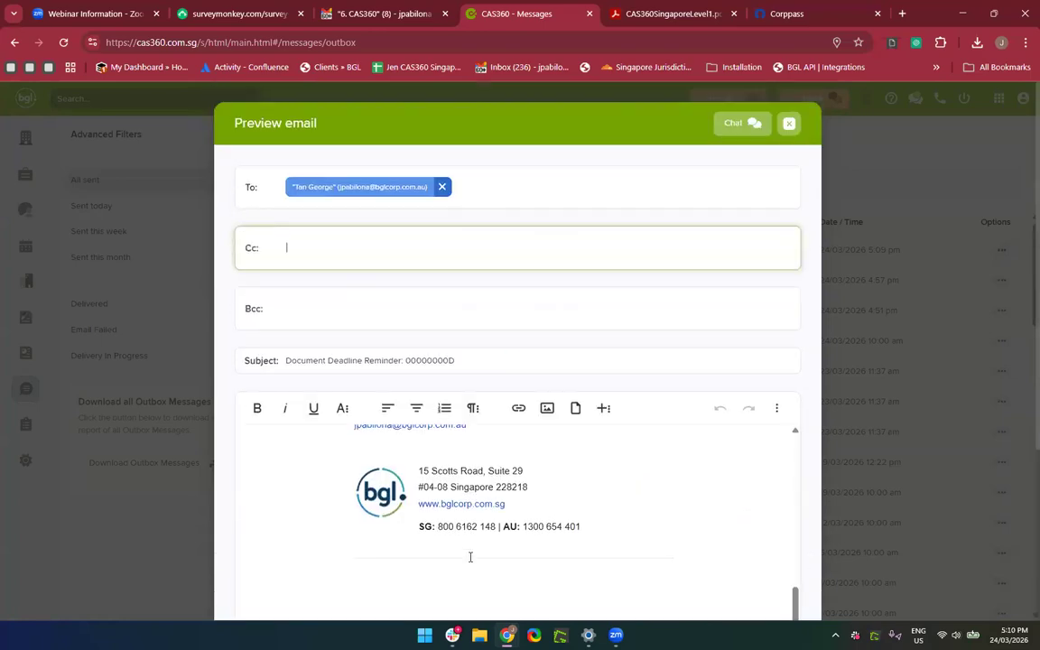
left_click(788, 118)
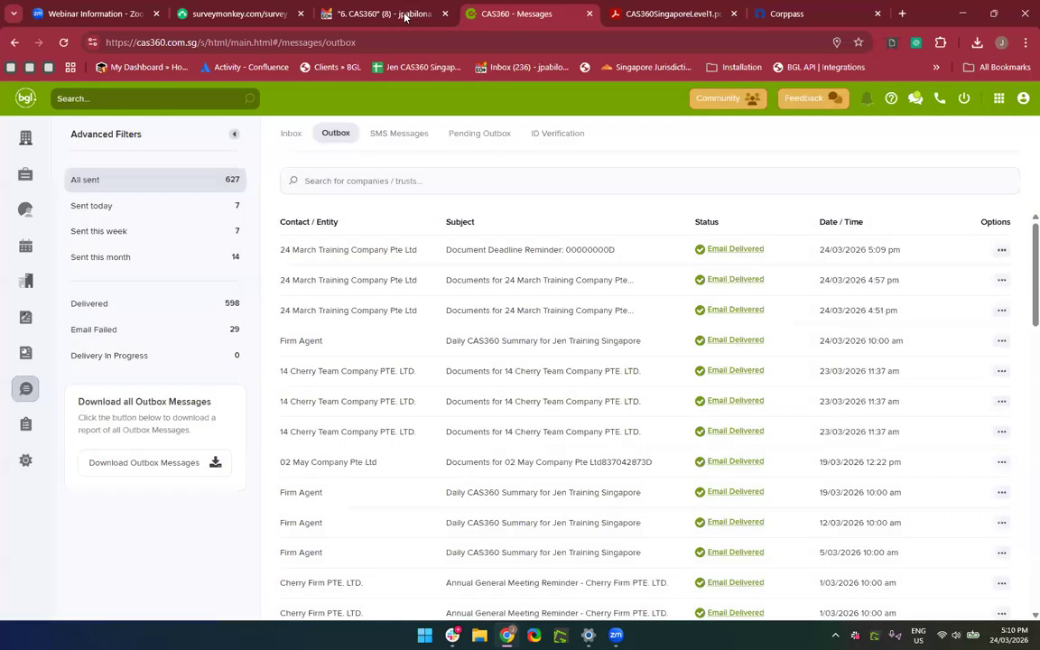
Read the 24 March Training Company documents email in Gmail, then return to CAS360's Outbox.
left_click(370, 13)
left_click(63, 43)
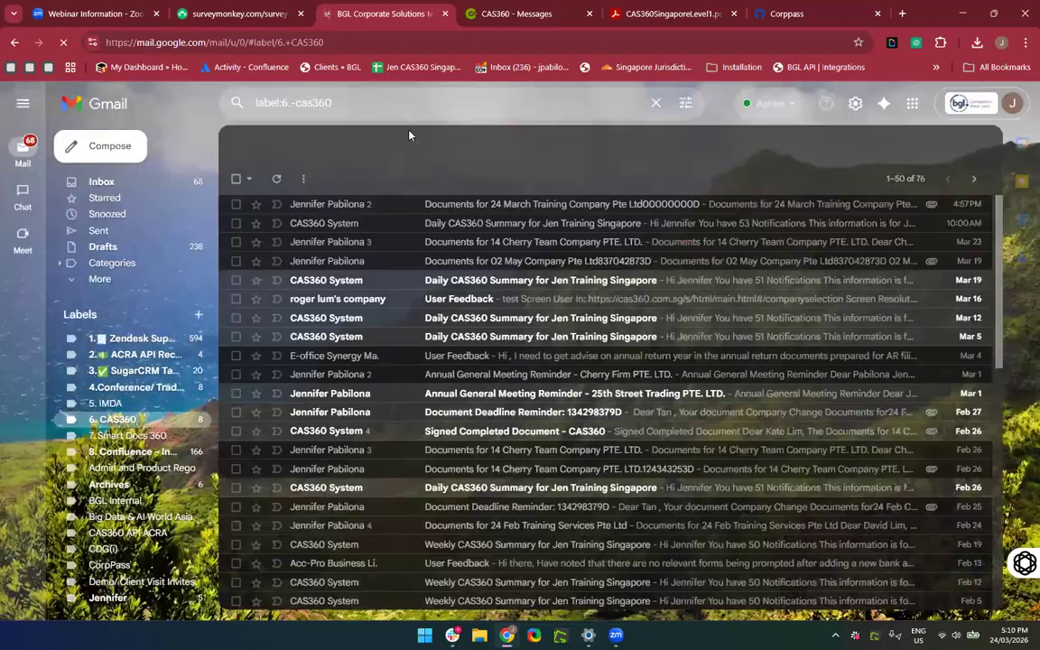
left_click(404, 205)
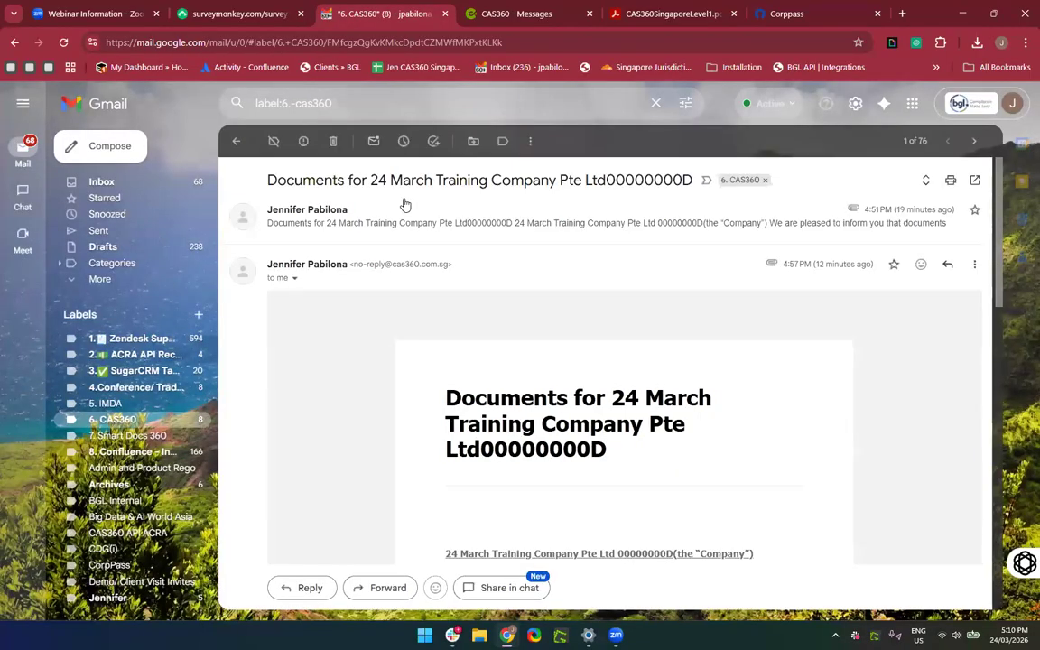
scroll(416, 389, "down", 10)
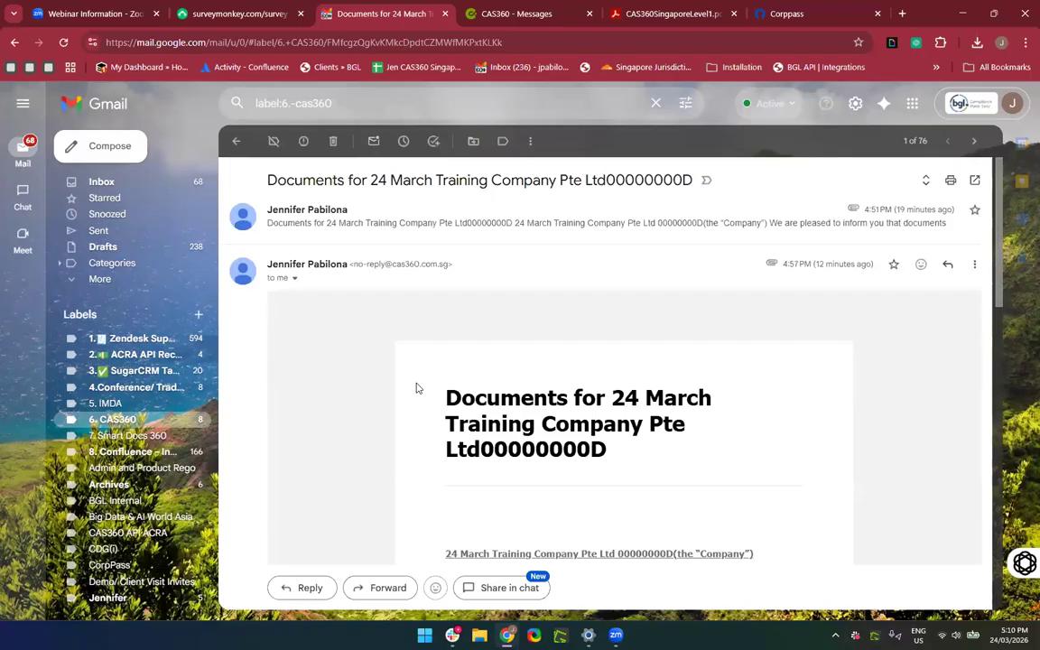
scroll(415, 388, "up", 10)
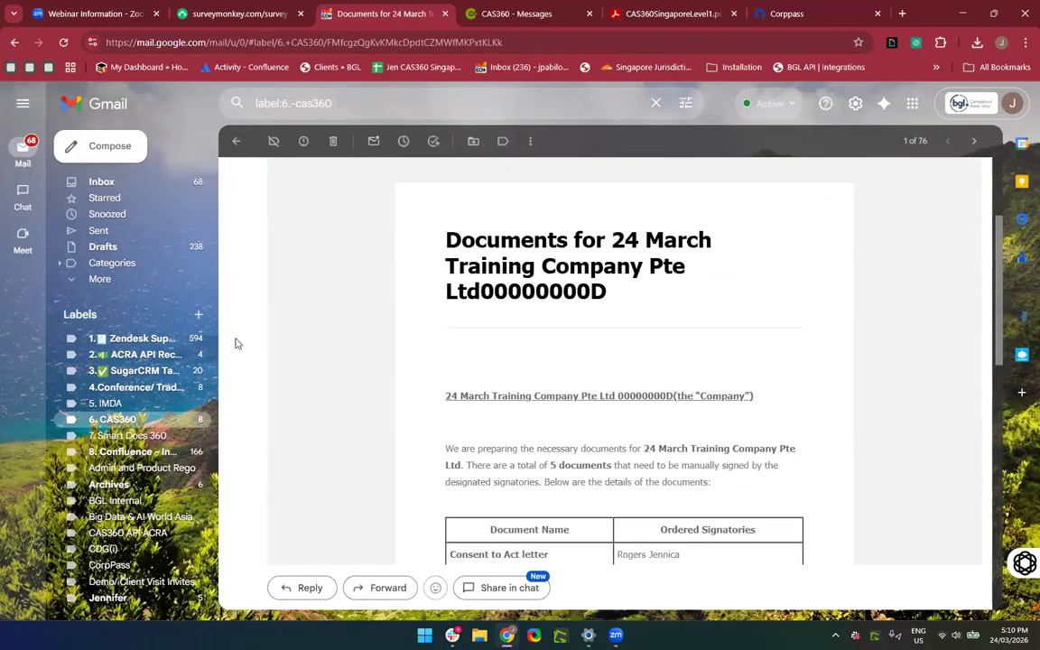
left_click(164, 420)
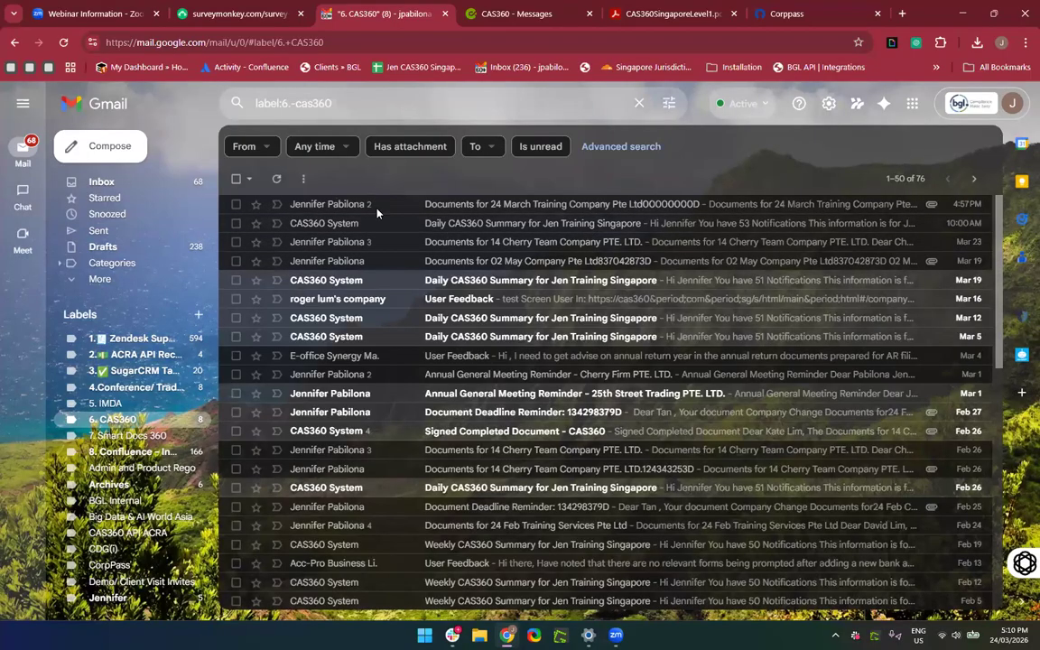
left_click(554, 13)
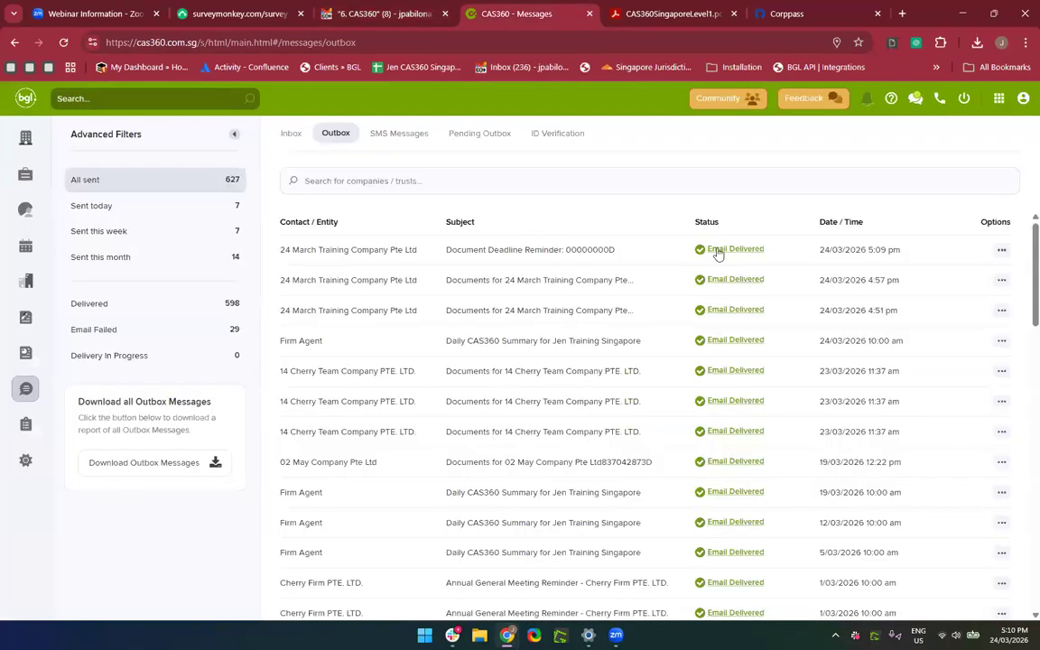
Leave the mailbox and return to CAS360's Company Selection list.
mouse_move(718, 254)
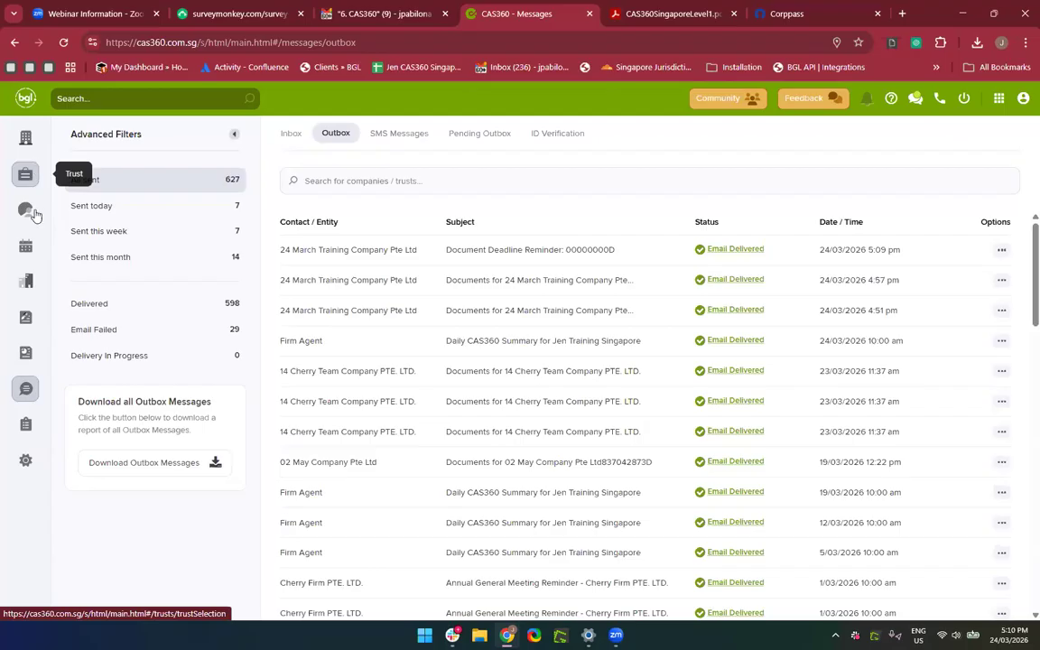
left_click(16, 146)
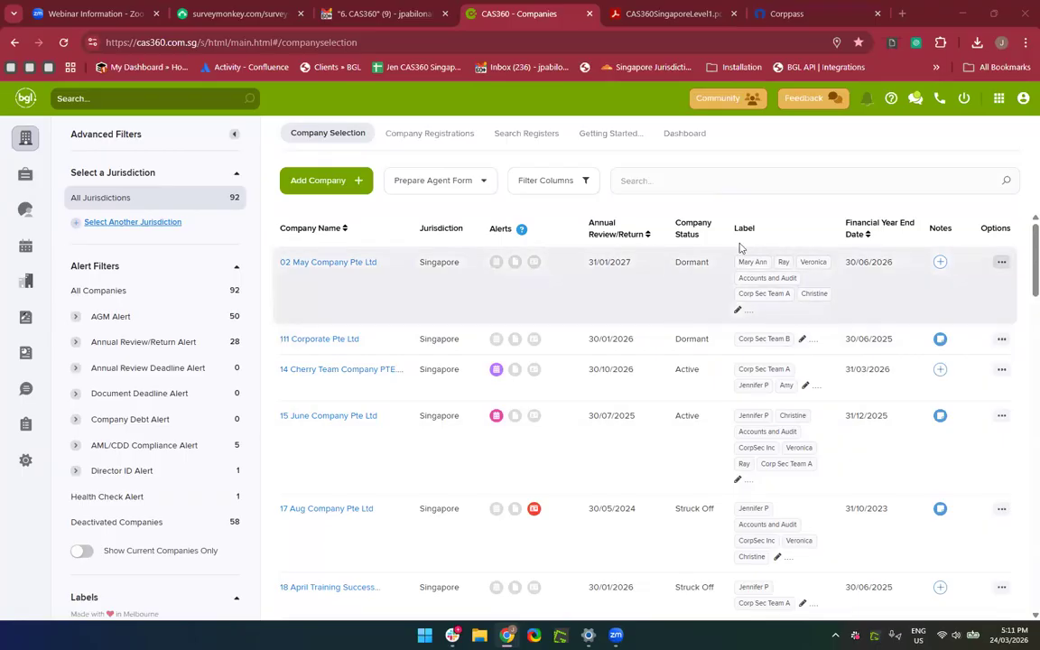
Search the company list for '24 March' and open 24 March Training Company Pte Ltd.
left_click(662, 171)
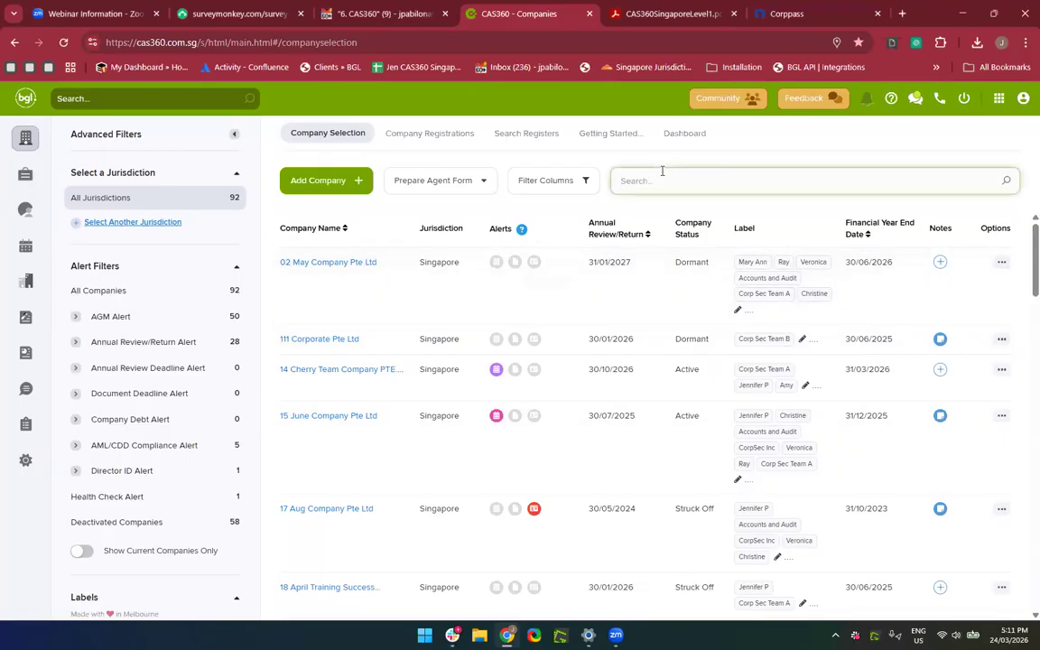
type("t")
type("24")
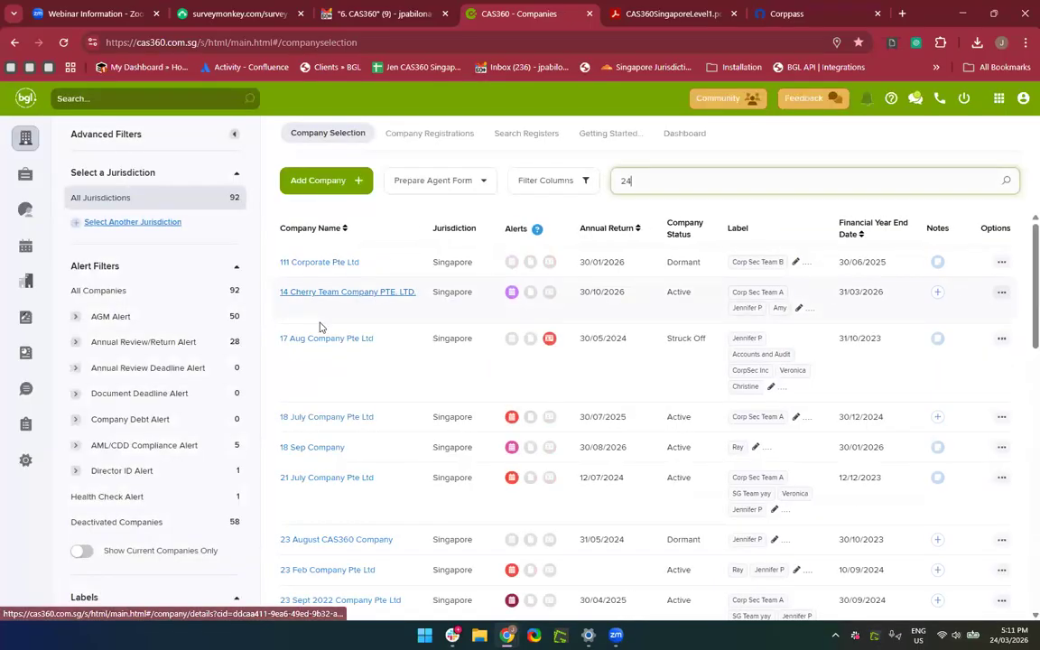
type(" March")
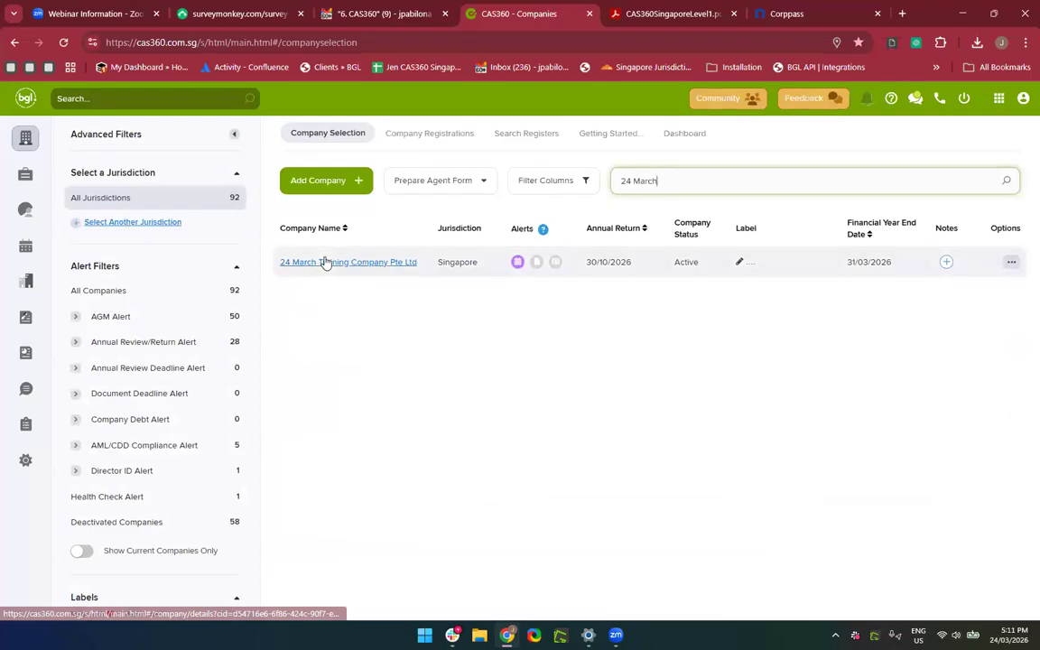
left_click(326, 261)
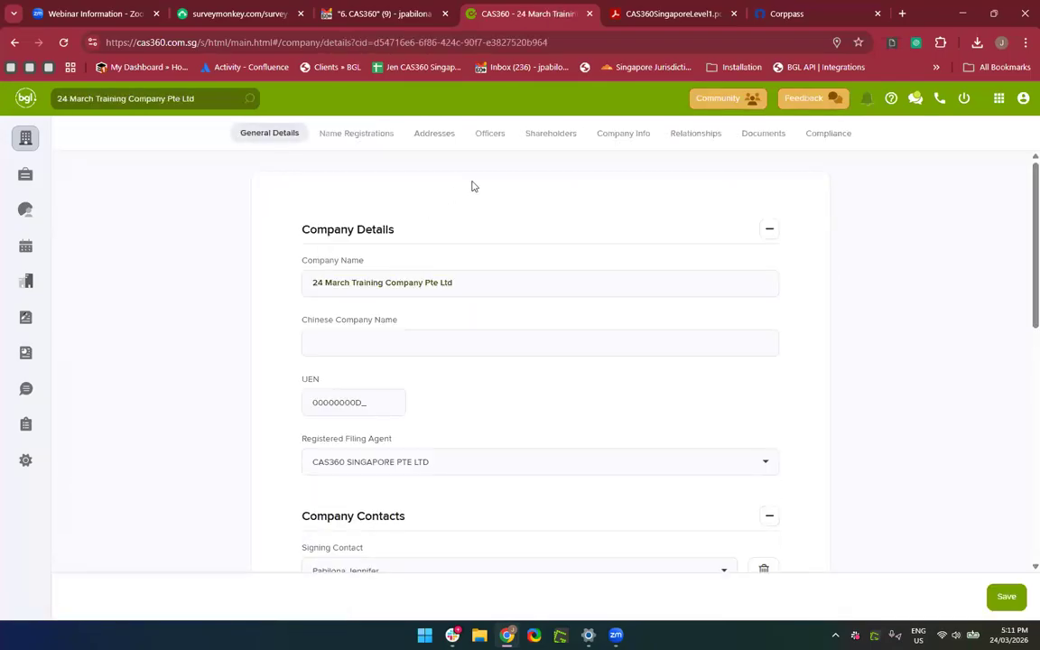
Show the company's shareholders and expand the Nominee Shareholders actions.
left_click(549, 140)
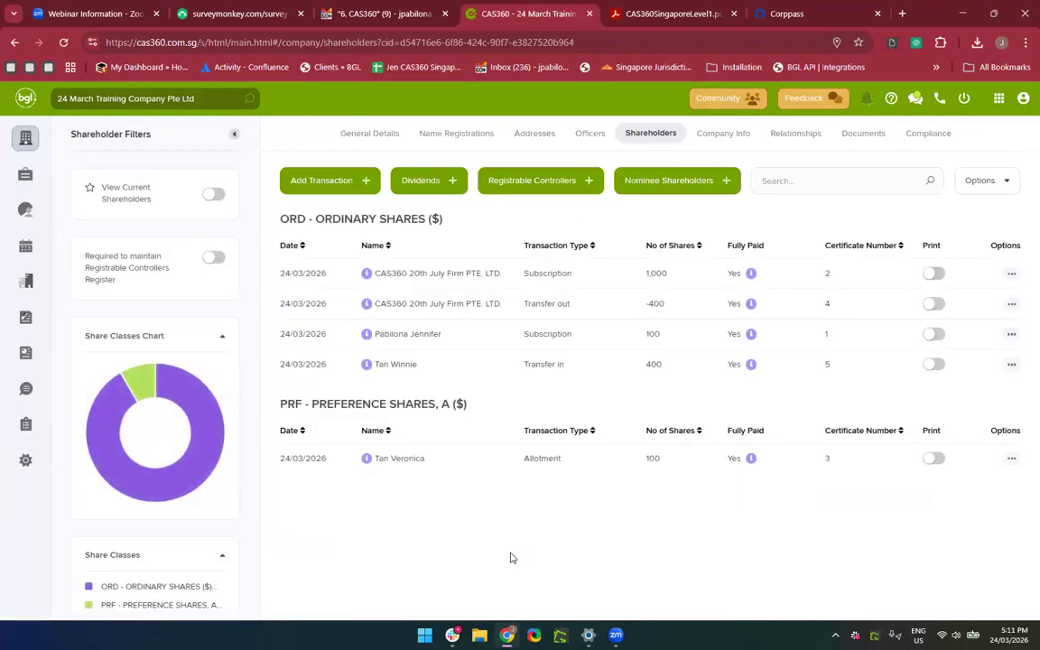
left_click(648, 189)
left_click(647, 189)
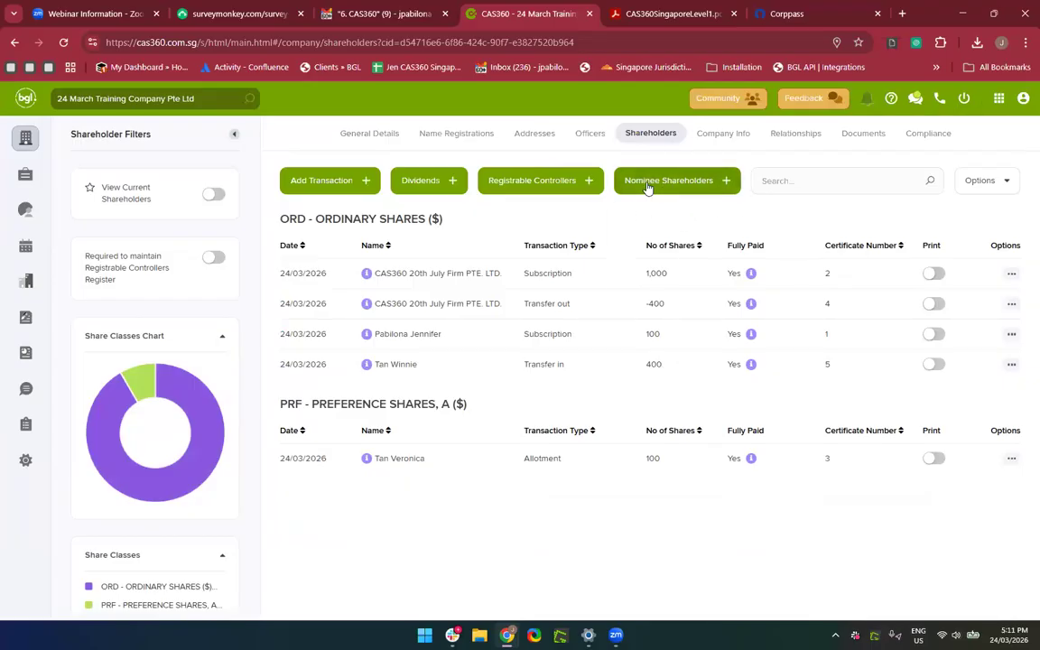
left_click(647, 189)
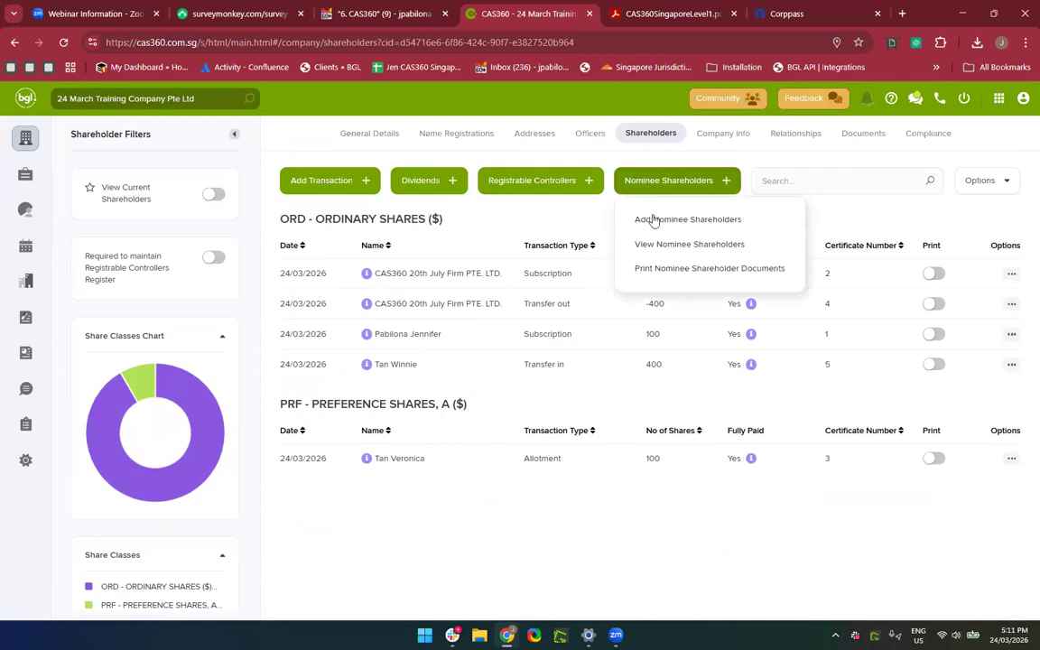
Add a nominee shareholder with a nominator contact, status Appointed, then Save & Prepare.
left_click(656, 220)
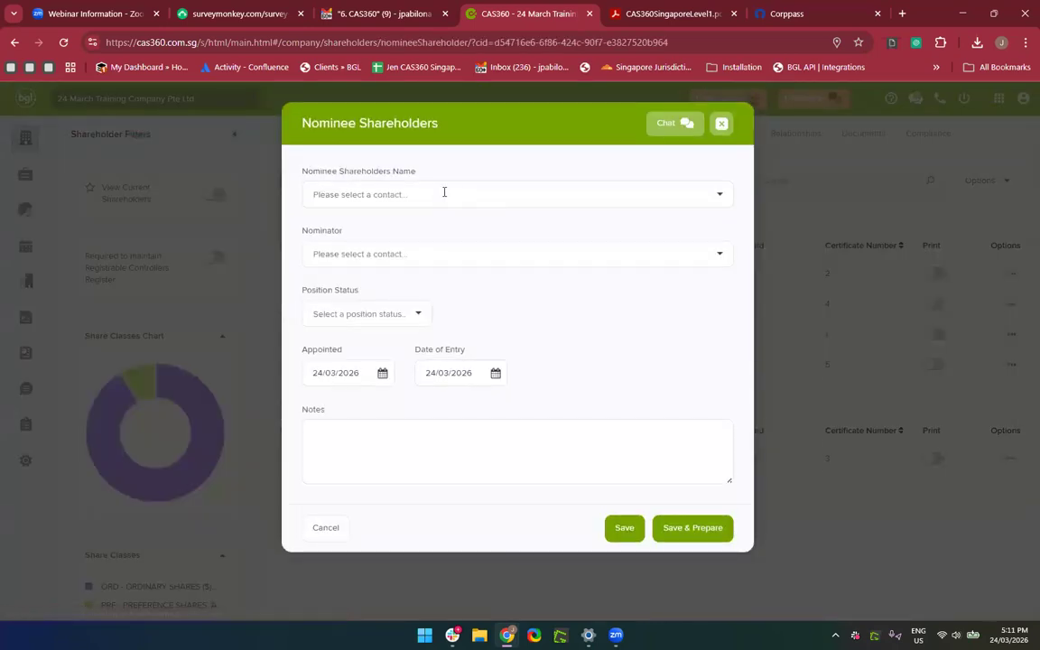
left_click(443, 191)
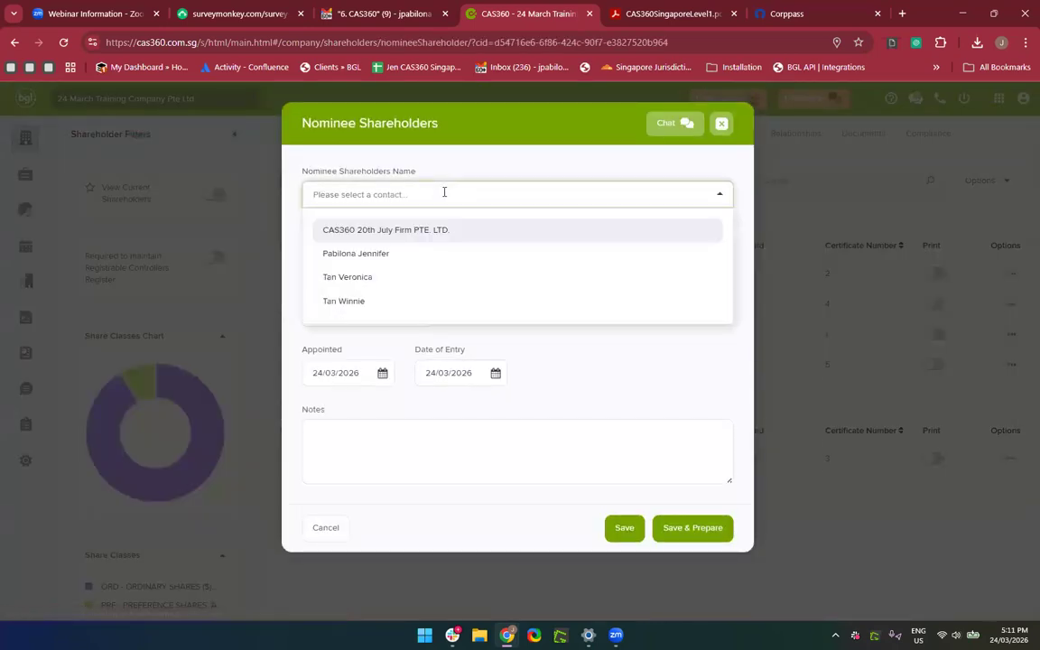
left_click(398, 280)
left_click(352, 252)
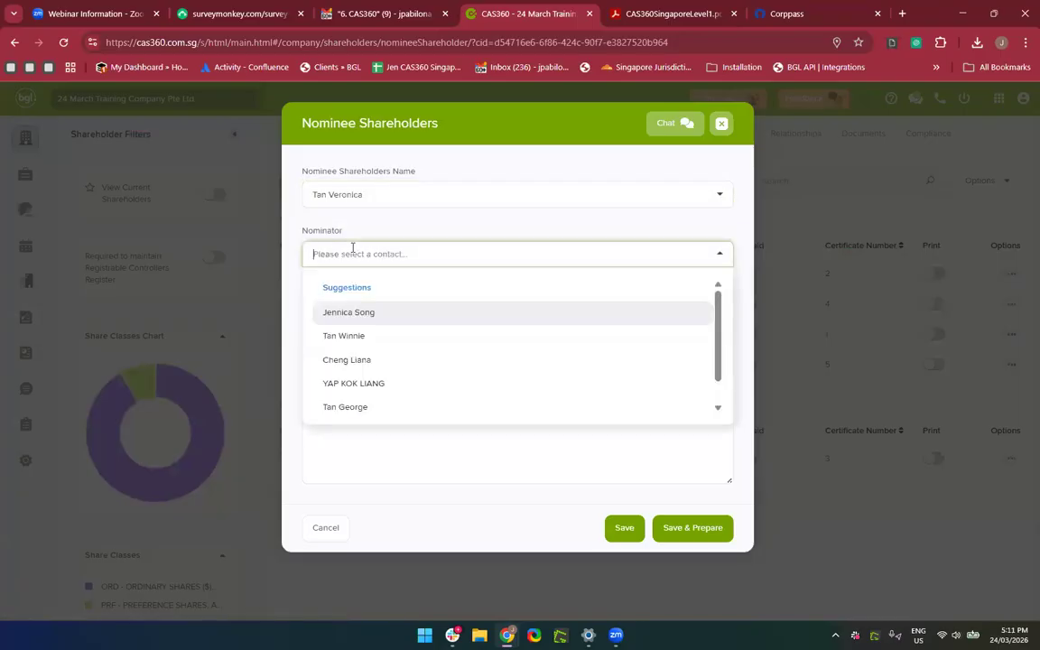
left_click(352, 312)
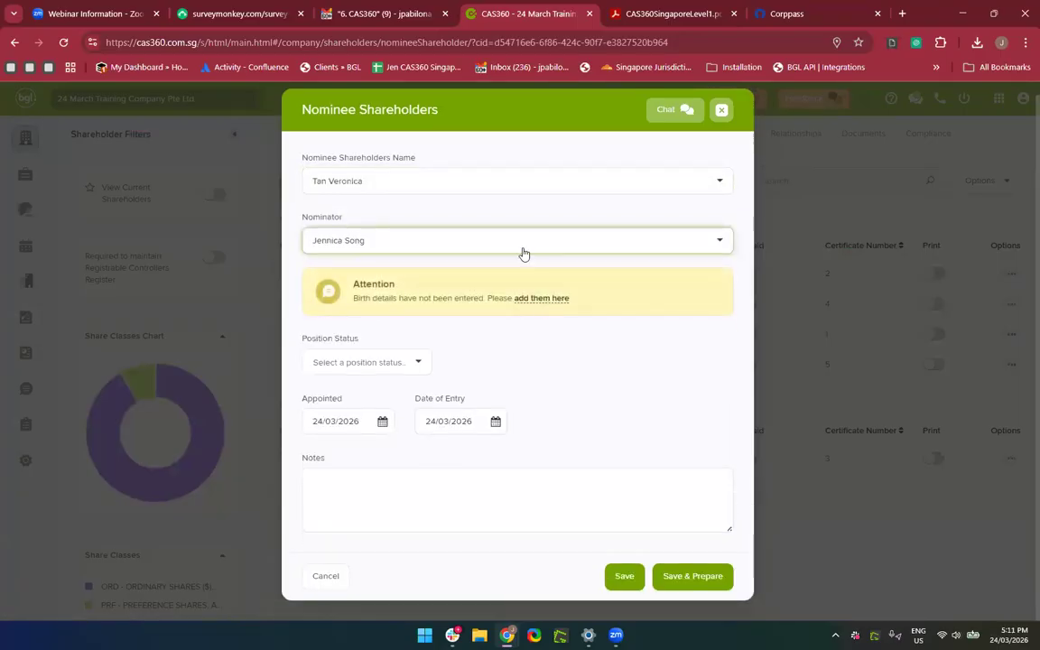
left_click(483, 240)
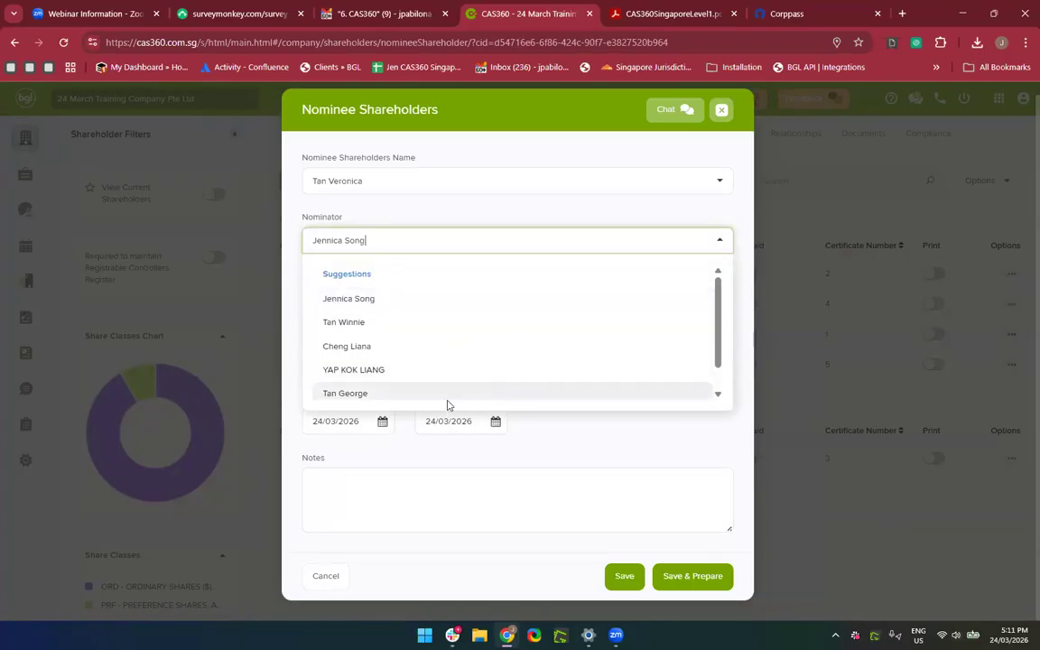
left_click(360, 395)
left_click(365, 359)
left_click(360, 401)
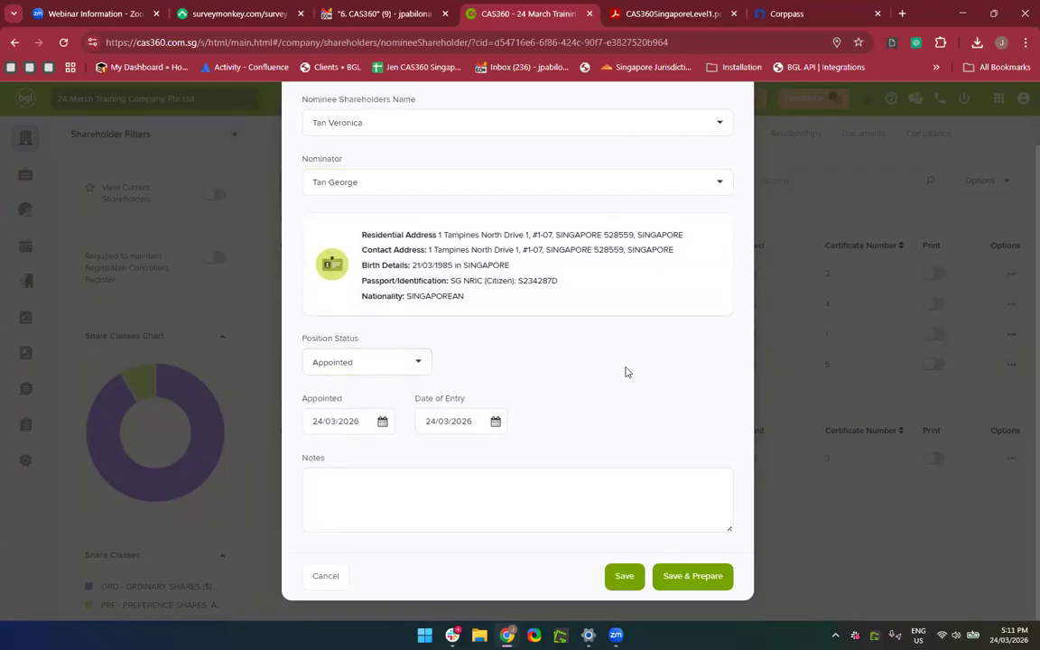
left_click(662, 583)
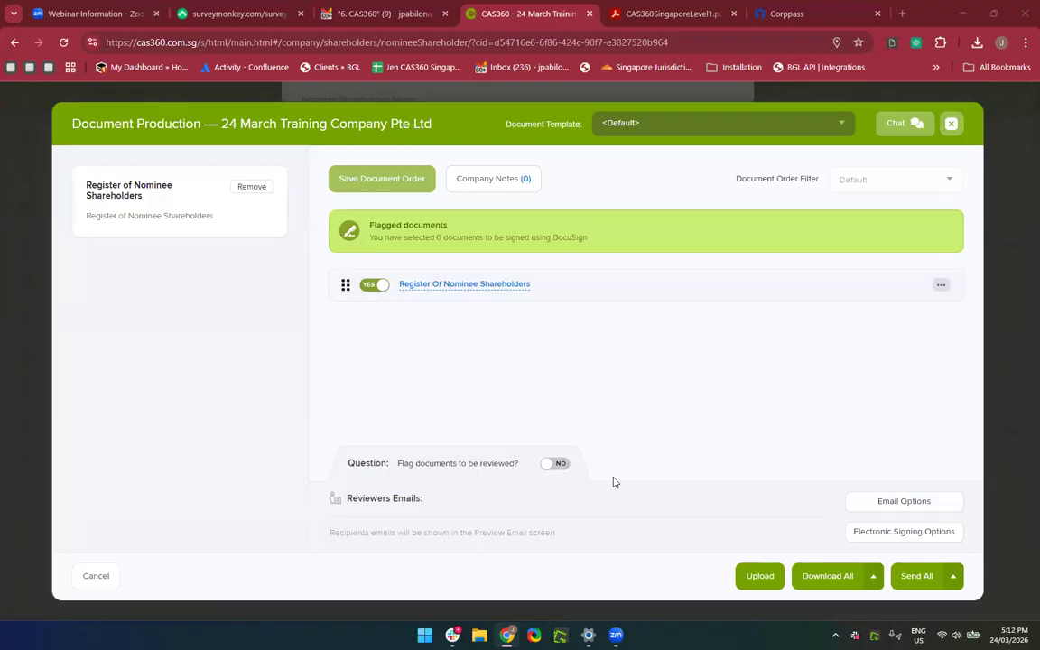
Flag the documents for review with a note asking about the Shareholders ID information.
left_click(560, 464)
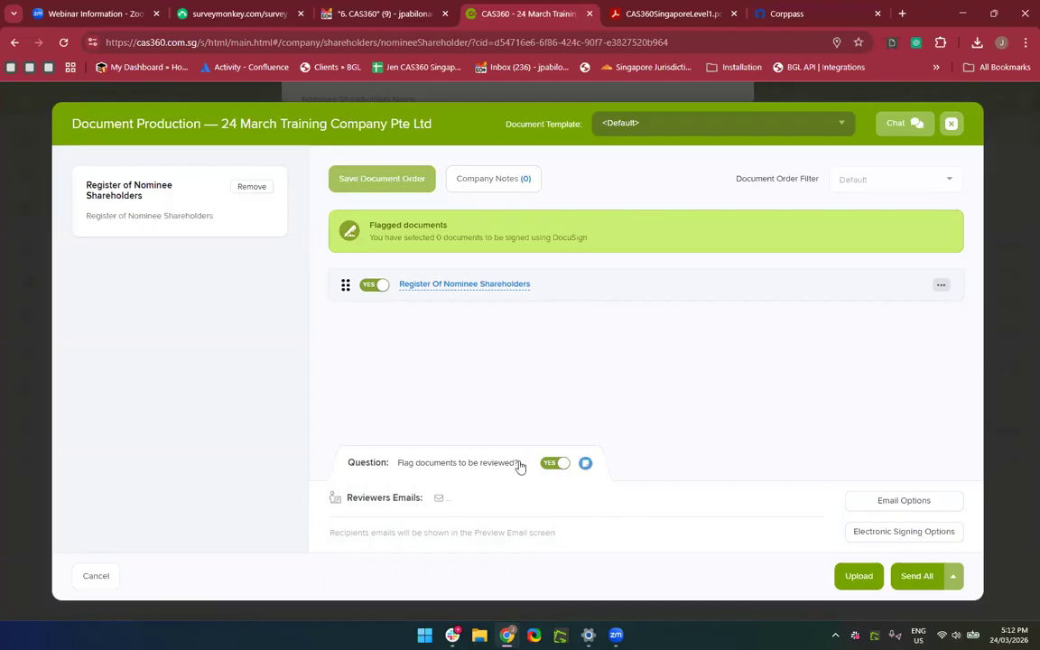
left_click(585, 465)
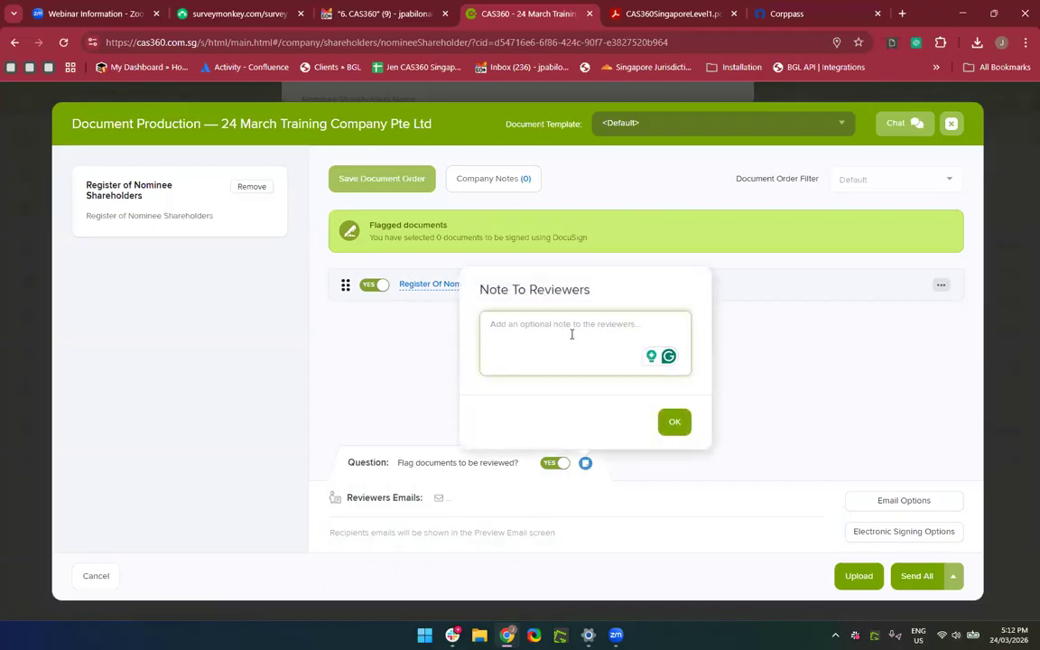
type("Hi Bo")
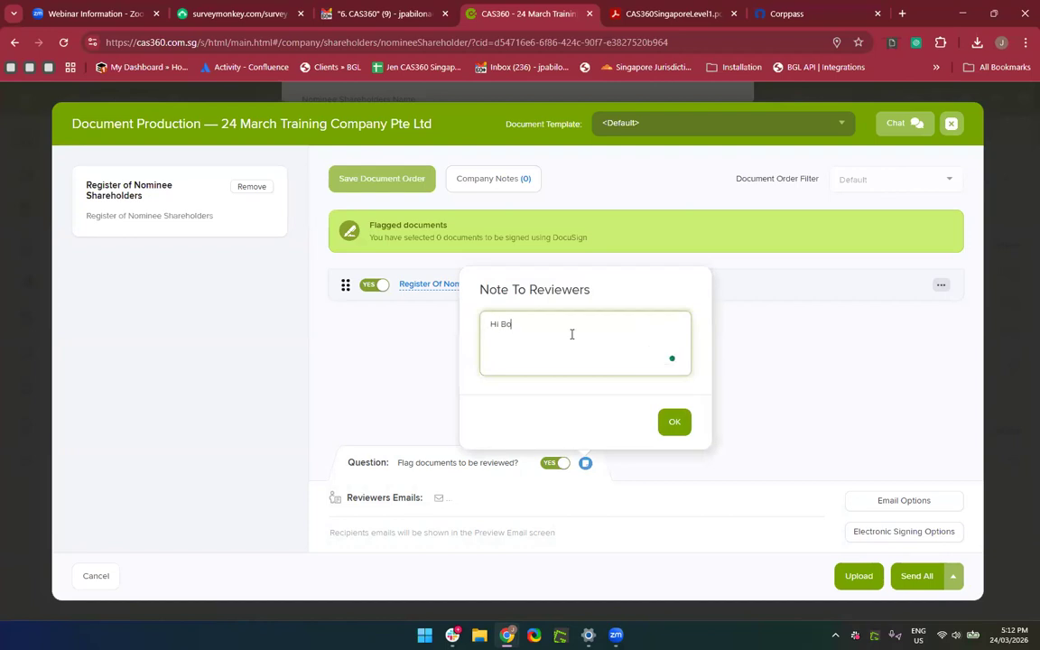
type("ss pleae Shareholde")
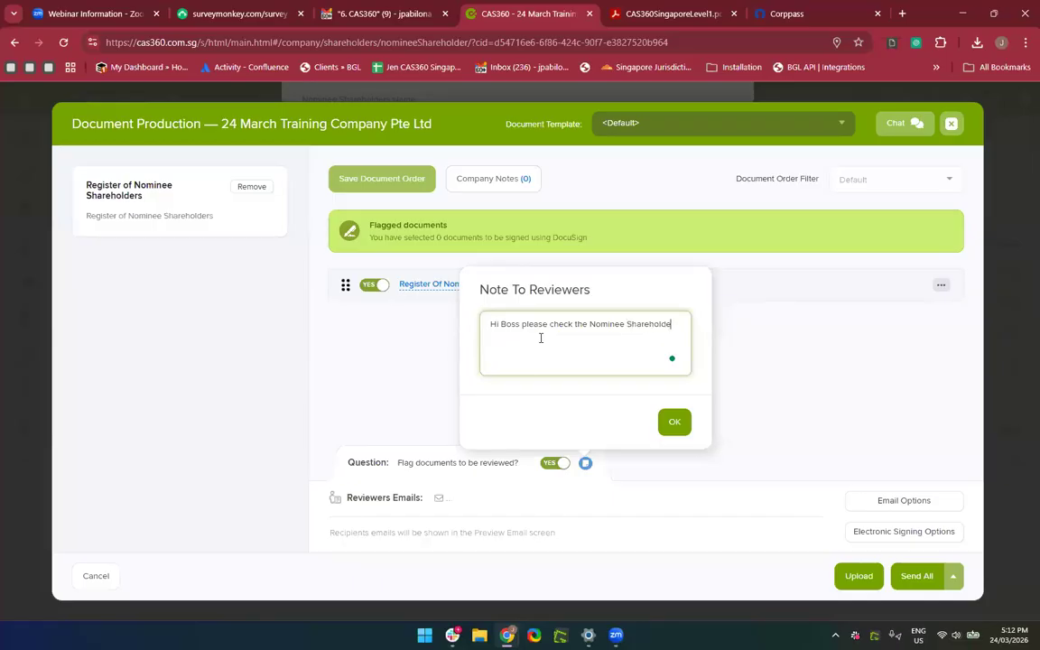
type("rs ID information")
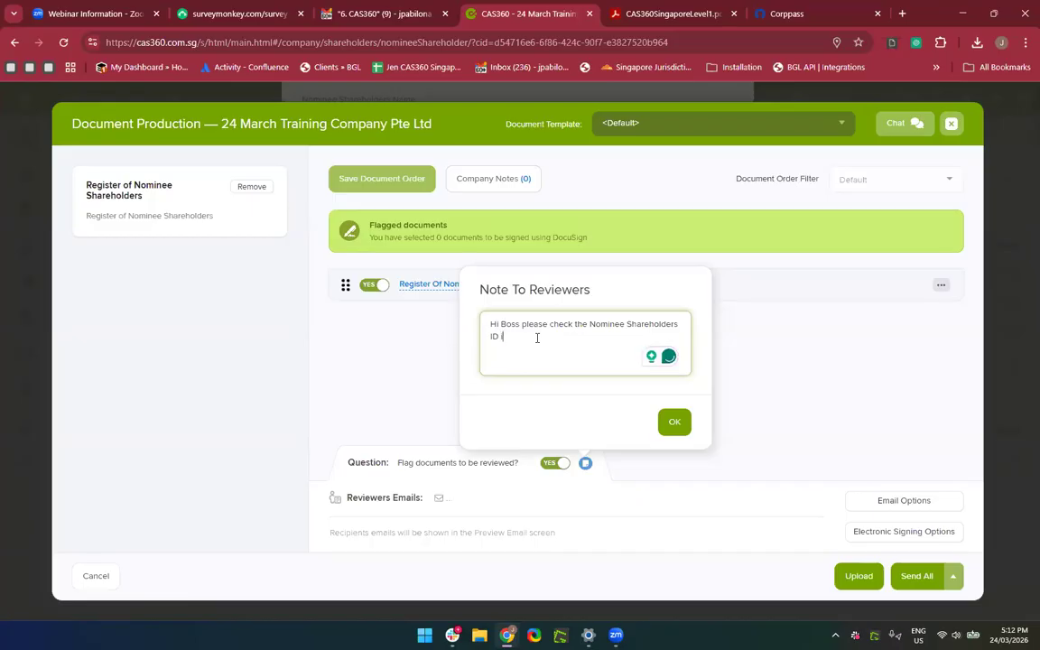
left_click(685, 426)
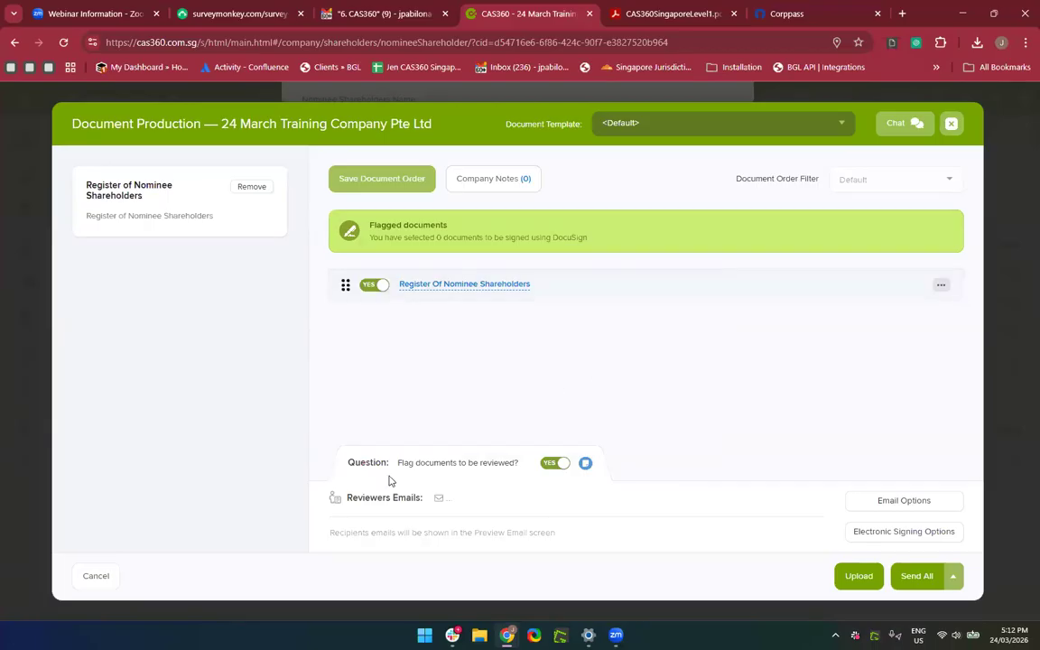
Add the staff member as a document reviewer, keeping review switched on.
left_click(544, 502)
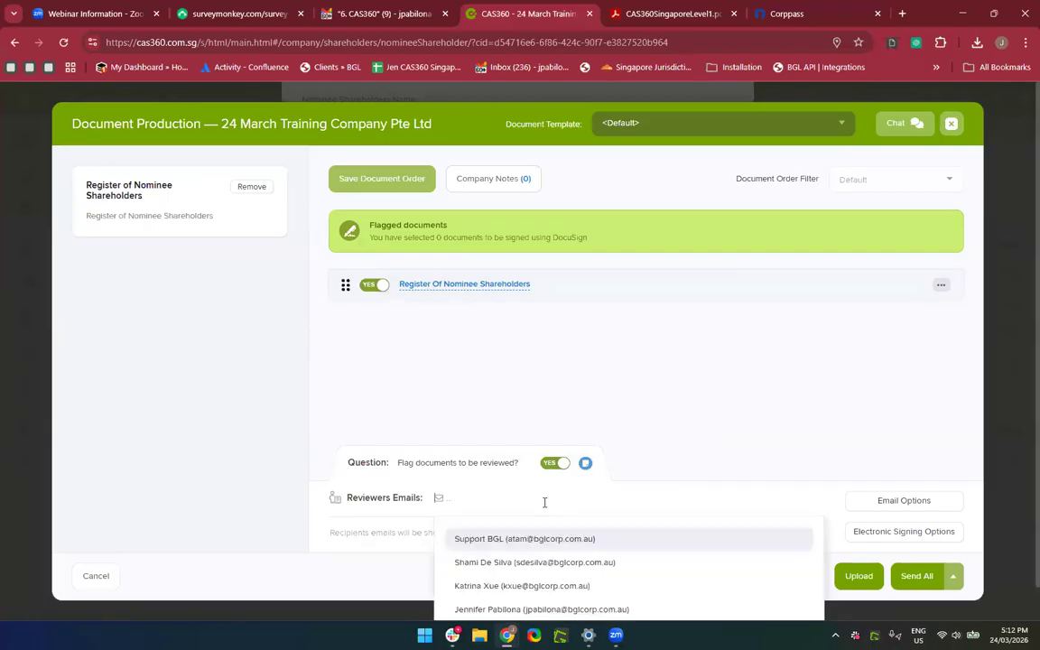
left_click(510, 610)
left_click(427, 550)
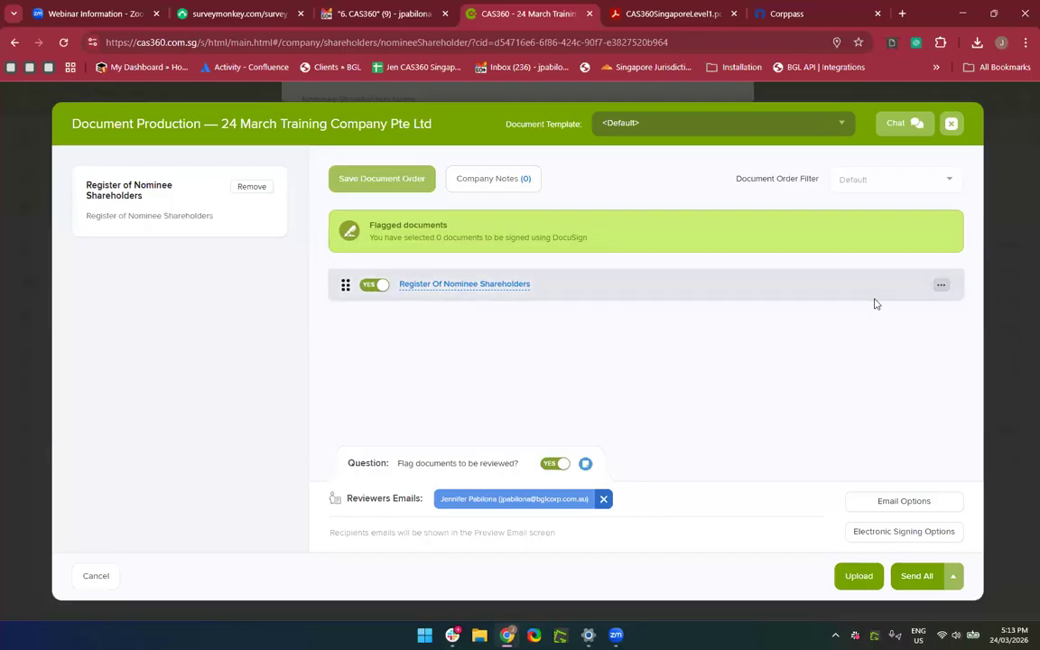
left_click(545, 470)
left_click(561, 464)
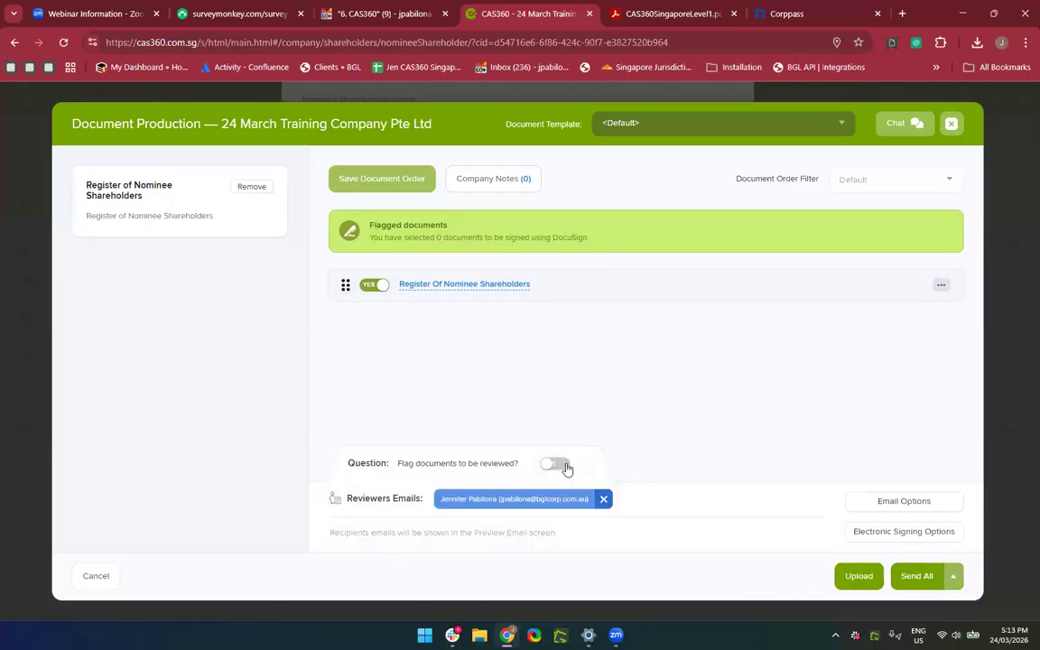
Set the electronic Signing Provider to NONE, save, and preview the email.
left_click(929, 532)
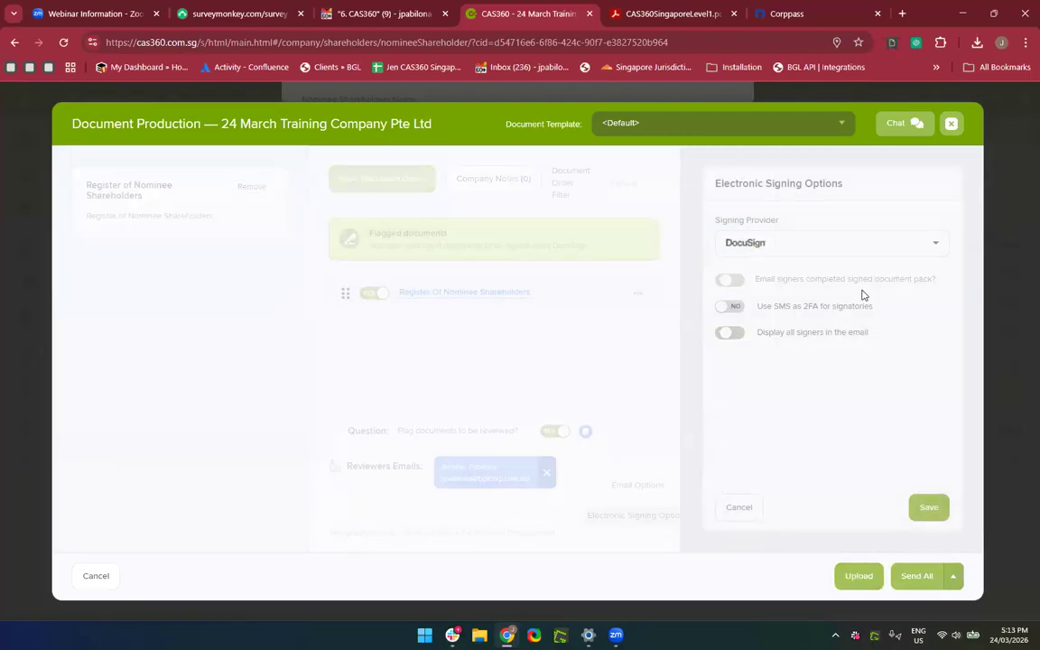
left_click(812, 242)
left_click(778, 282)
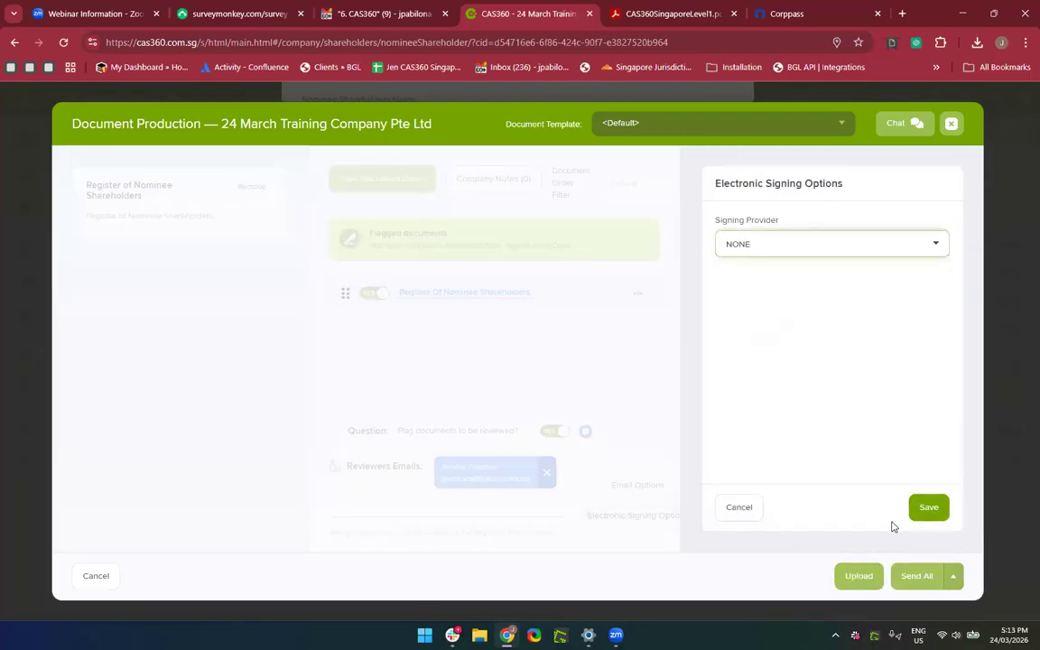
left_click(930, 515)
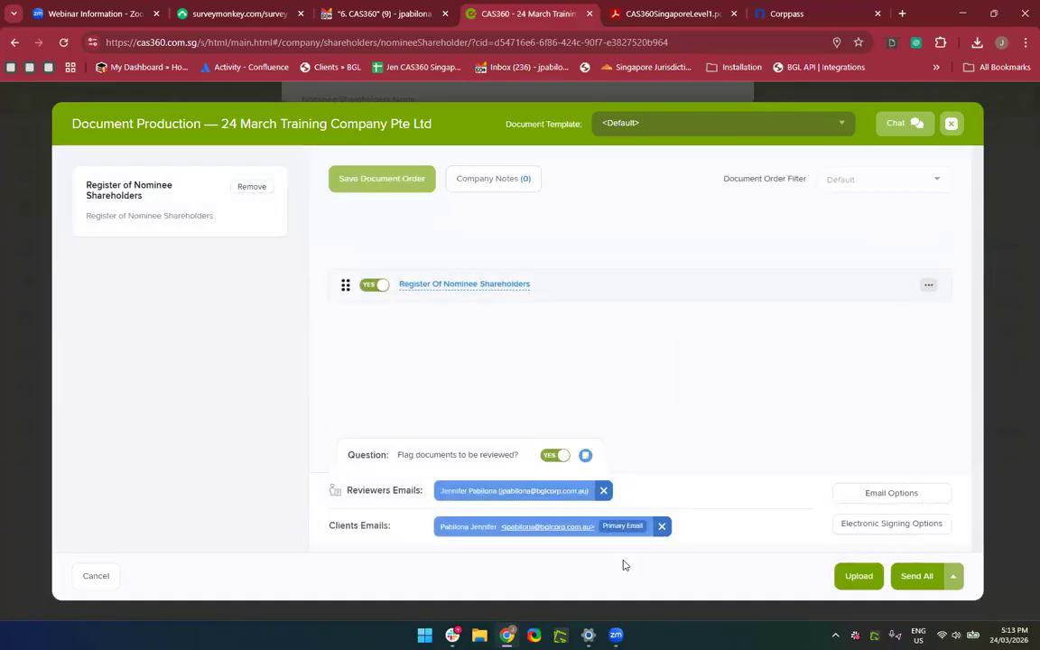
left_click(917, 576)
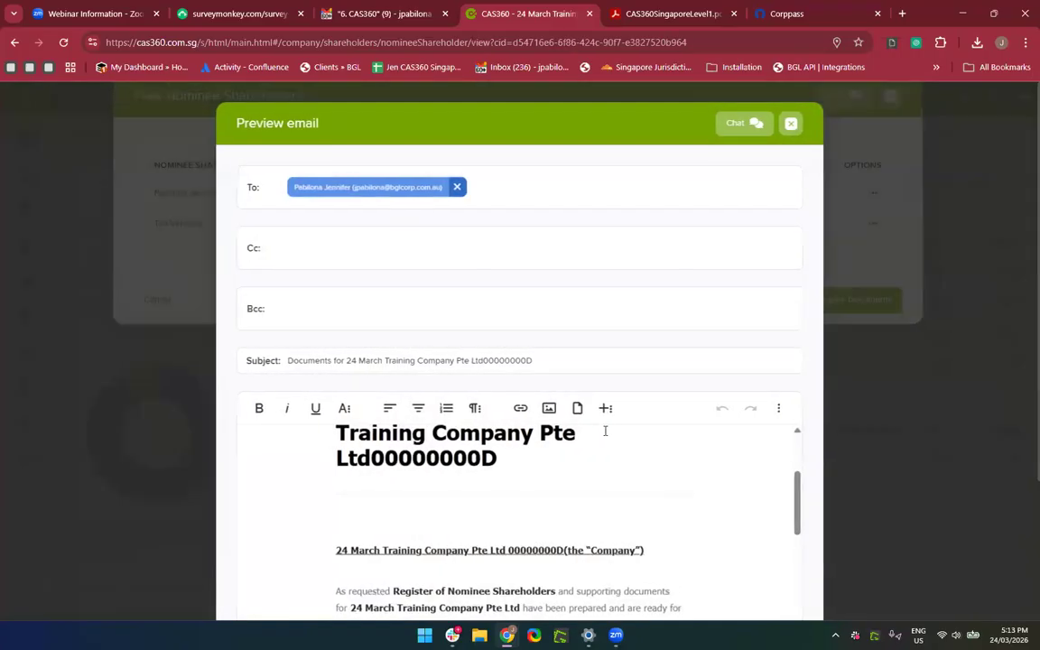
Send the Register of Nominee Shareholders email and dismiss the Email Sent notice.
scroll(605, 431, "down", 1)
scroll(604, 431, "down", 10)
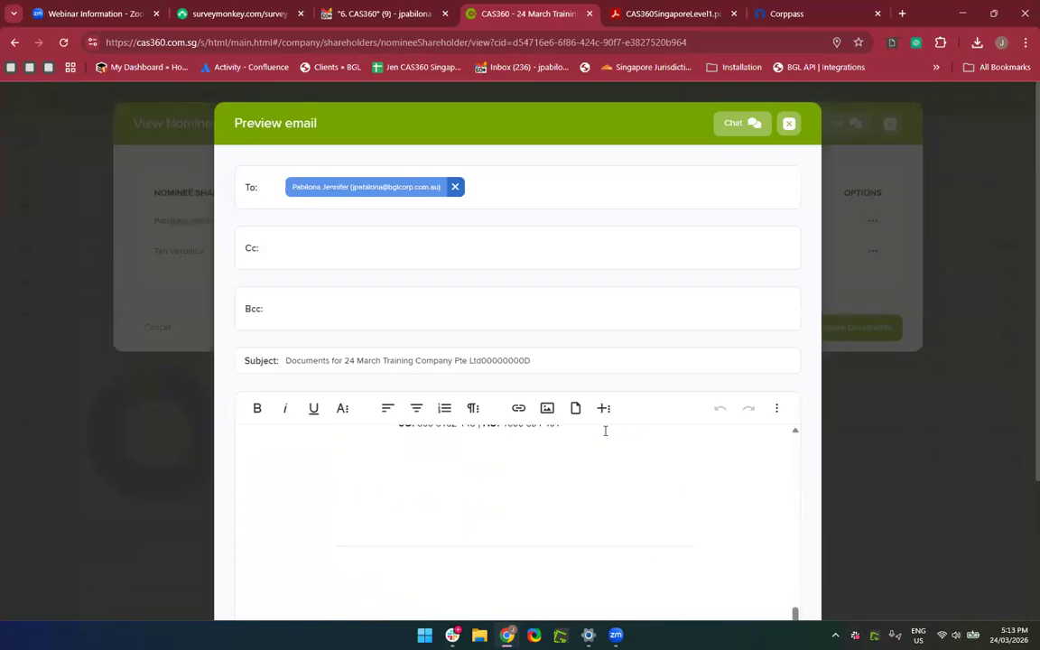
scroll(611, 297, "down", 2)
scroll(611, 298, "up", 8)
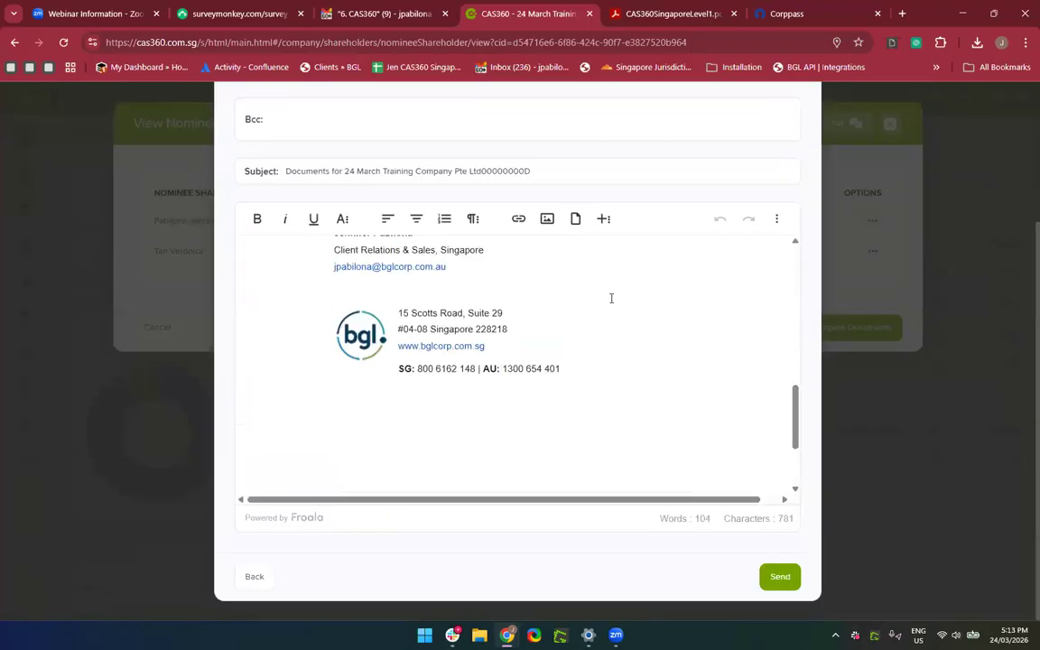
scroll(611, 298, "up", 5)
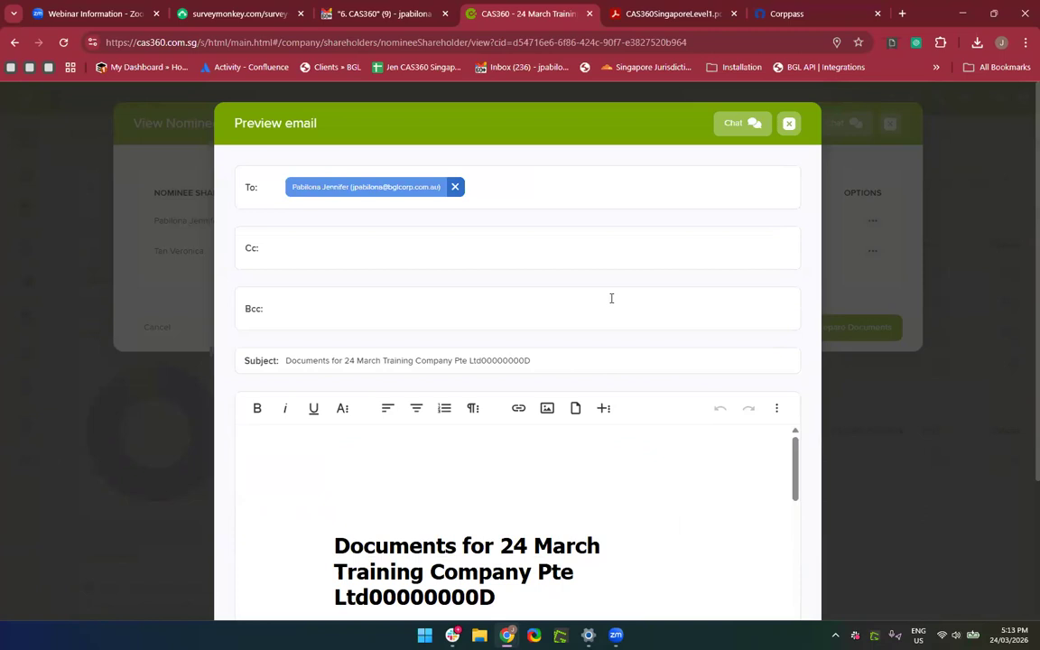
scroll(611, 298, "down", 2)
left_click(780, 578)
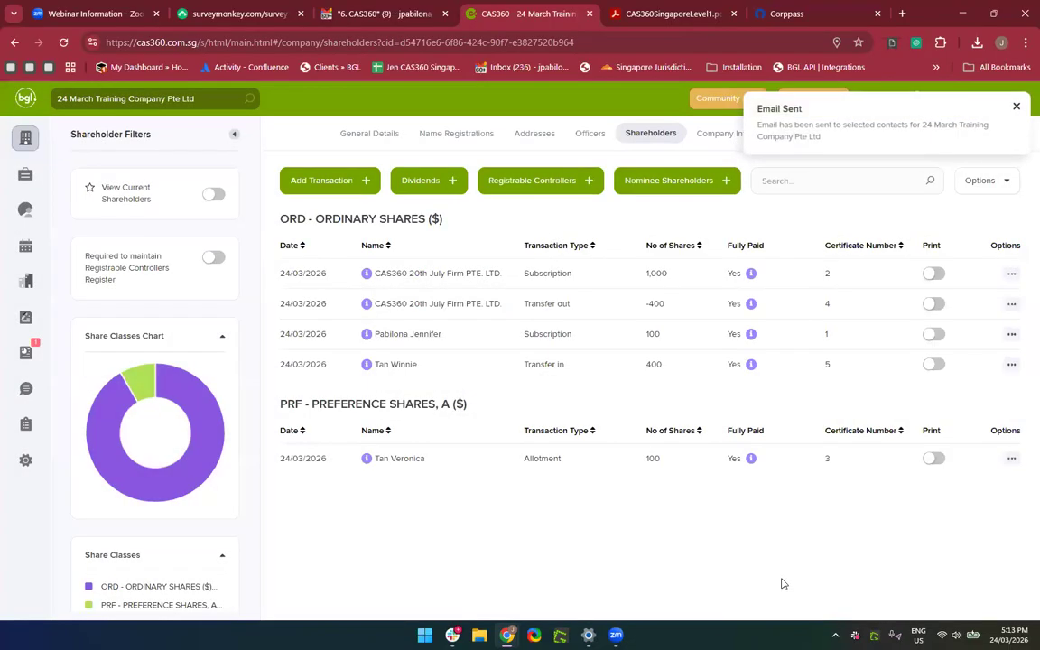
left_click(1016, 107)
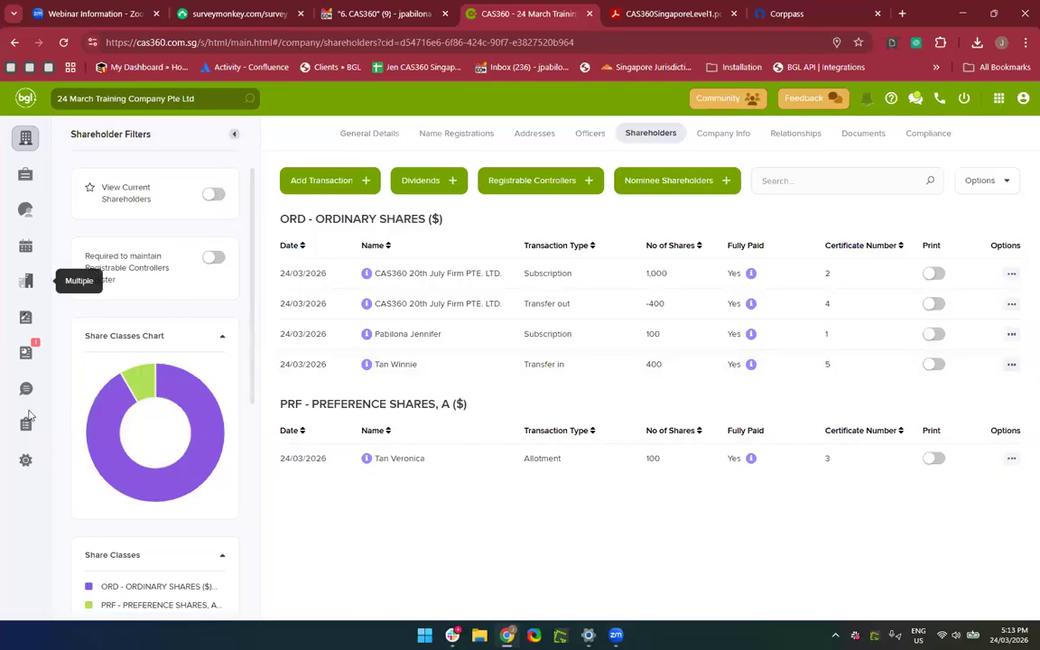
key("ctrl+plus")
key("ctrl+plus")
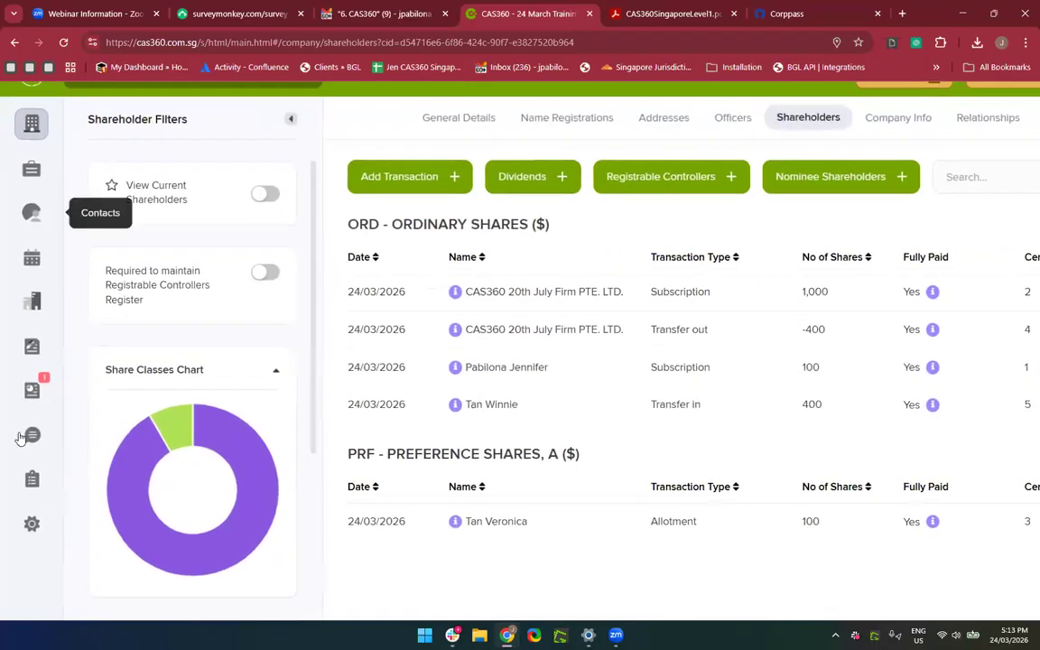
Open the pending 24 March Training nominee register from Documents and read through the PDF.
left_click(39, 391)
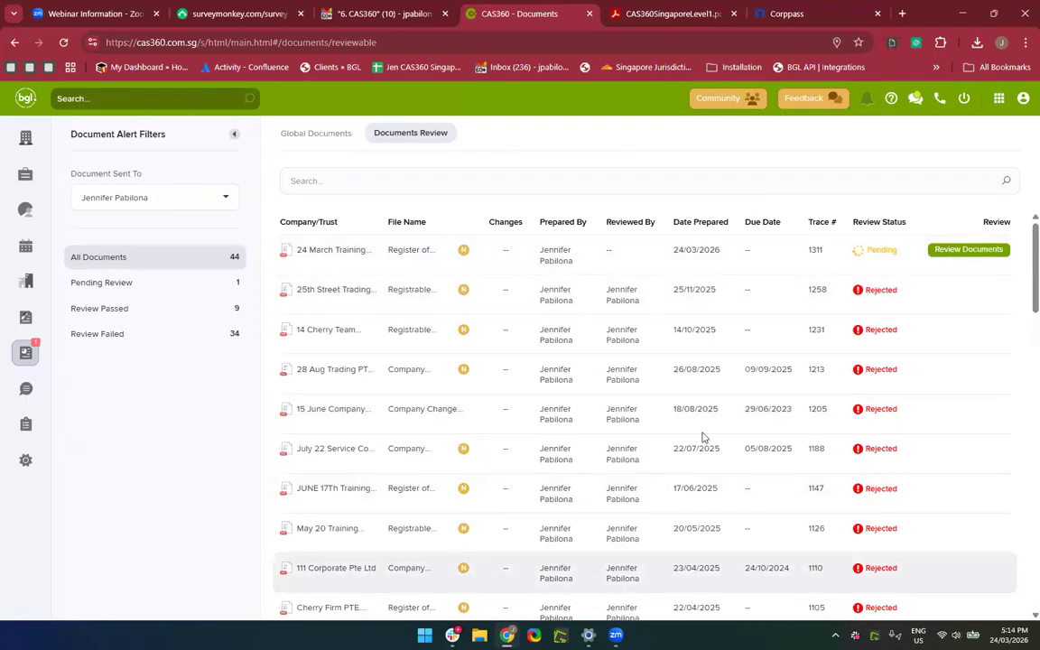
mouse_move(468, 328)
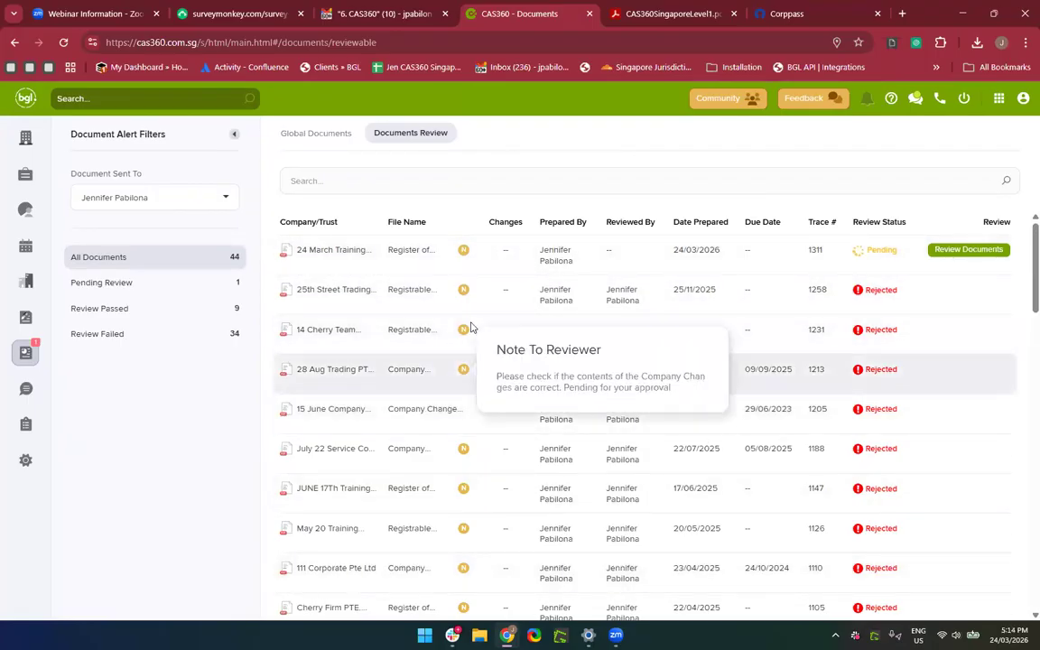
left_click(967, 258)
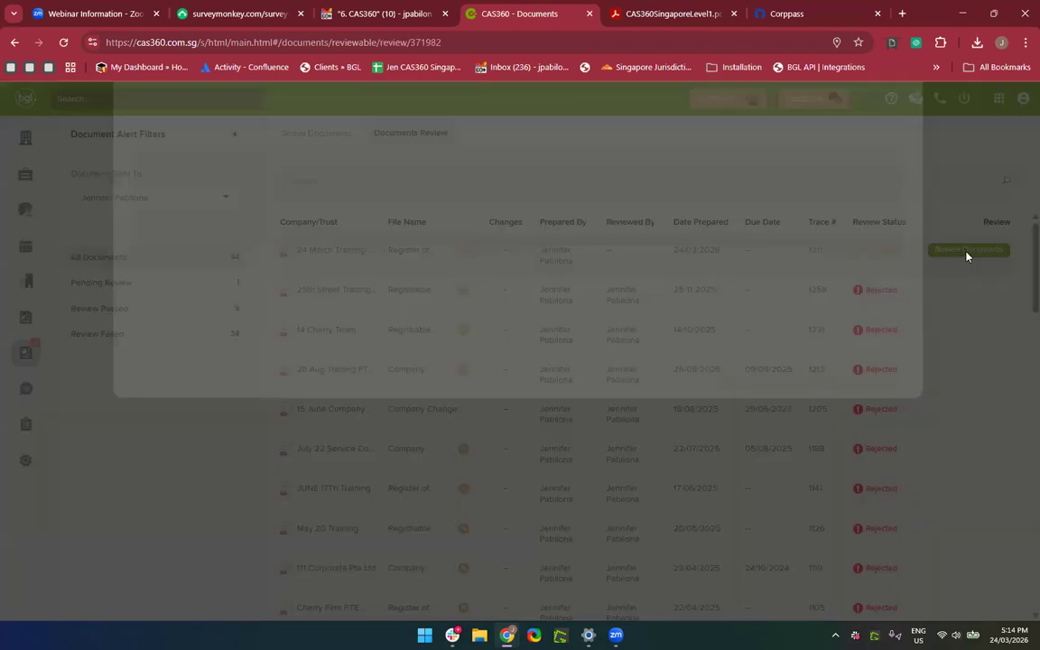
scroll(679, 400, "down", 3)
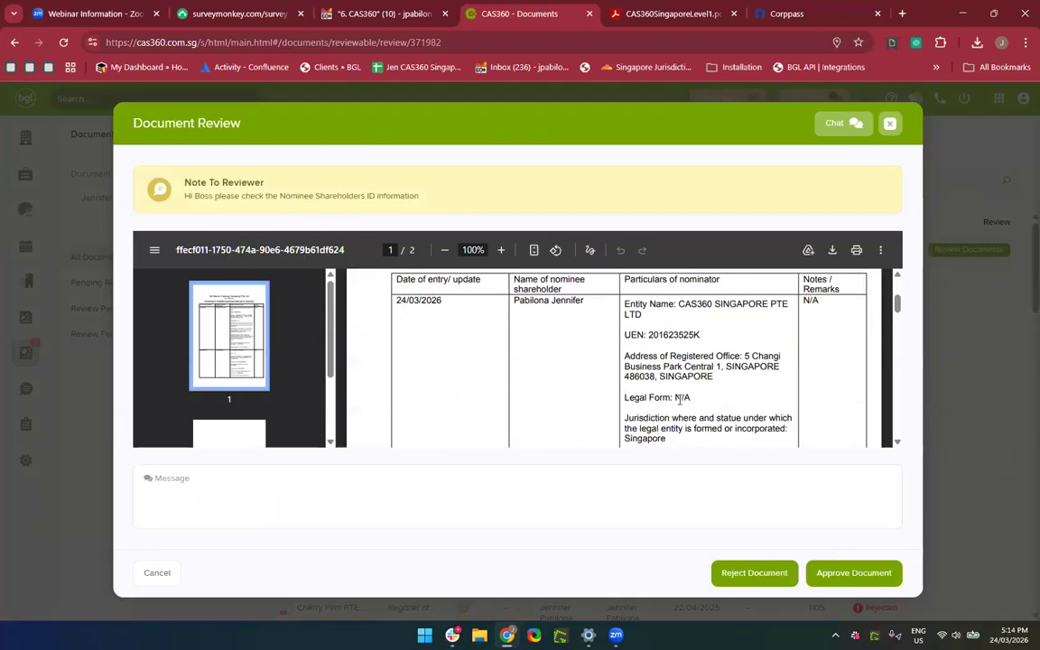
scroll(680, 400, "down", 2)
scroll(680, 399, "up", 1)
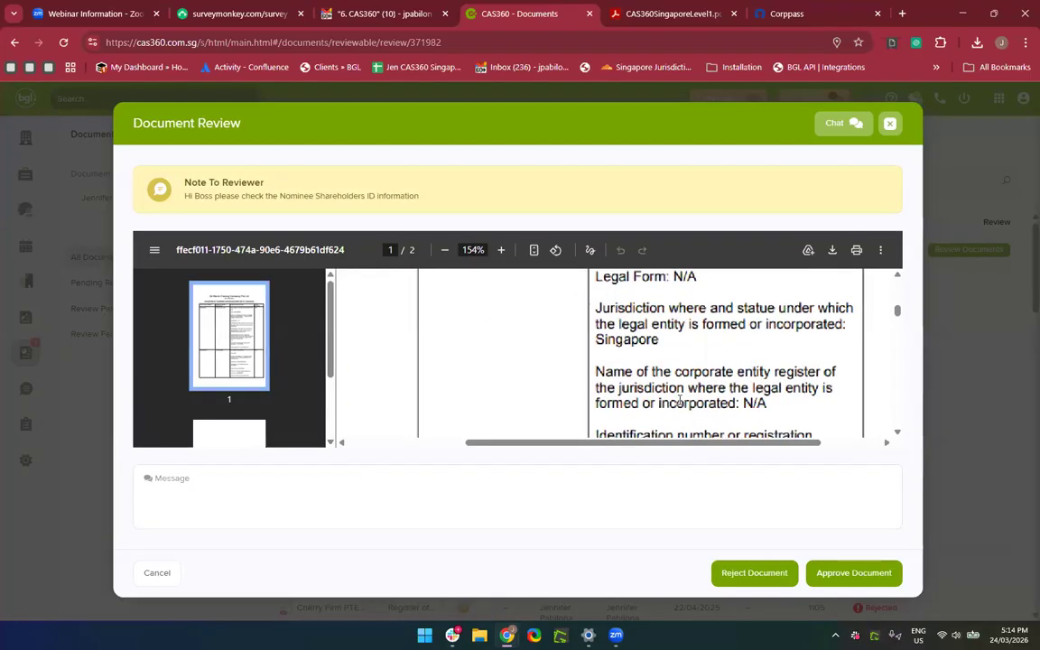
scroll(680, 400, "down", 3)
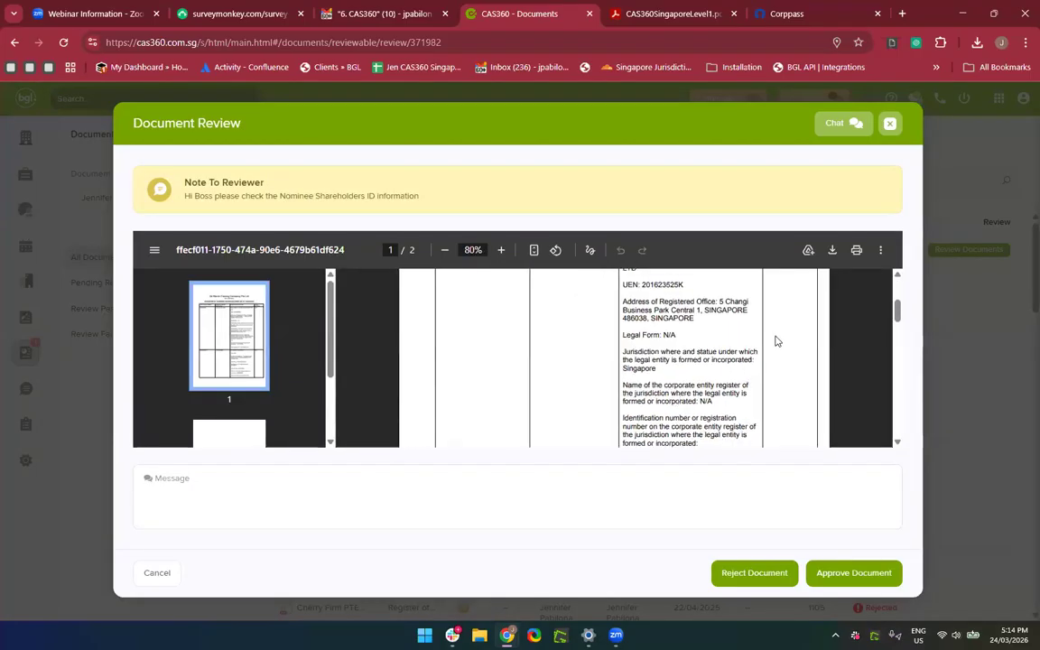
scroll(775, 340, "up", 3)
scroll(775, 340, "down", 5)
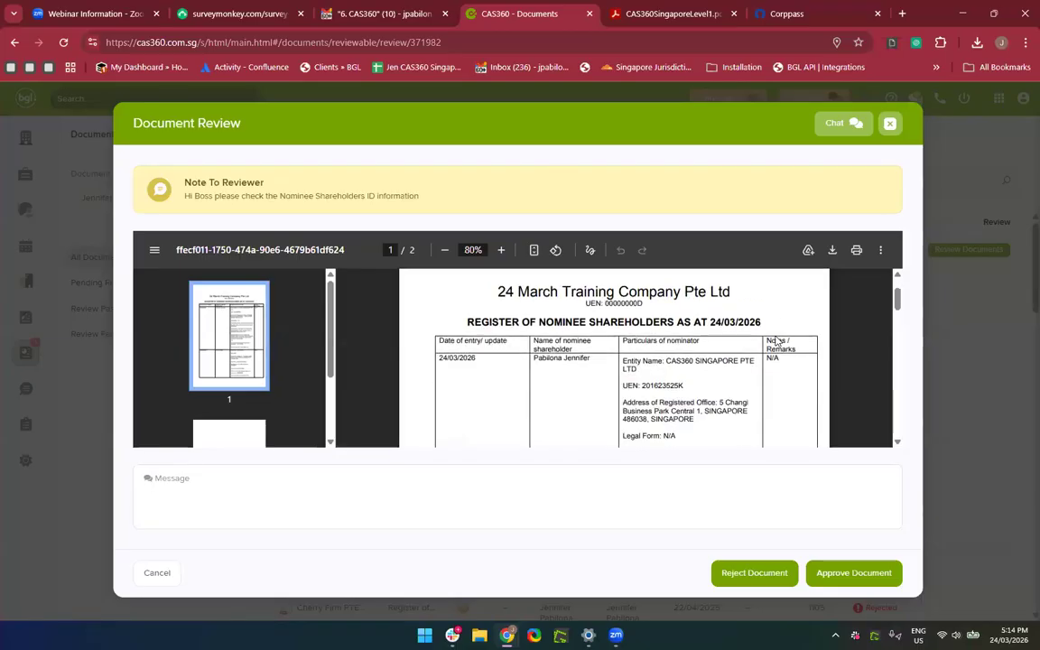
scroll(775, 340, "down", 5)
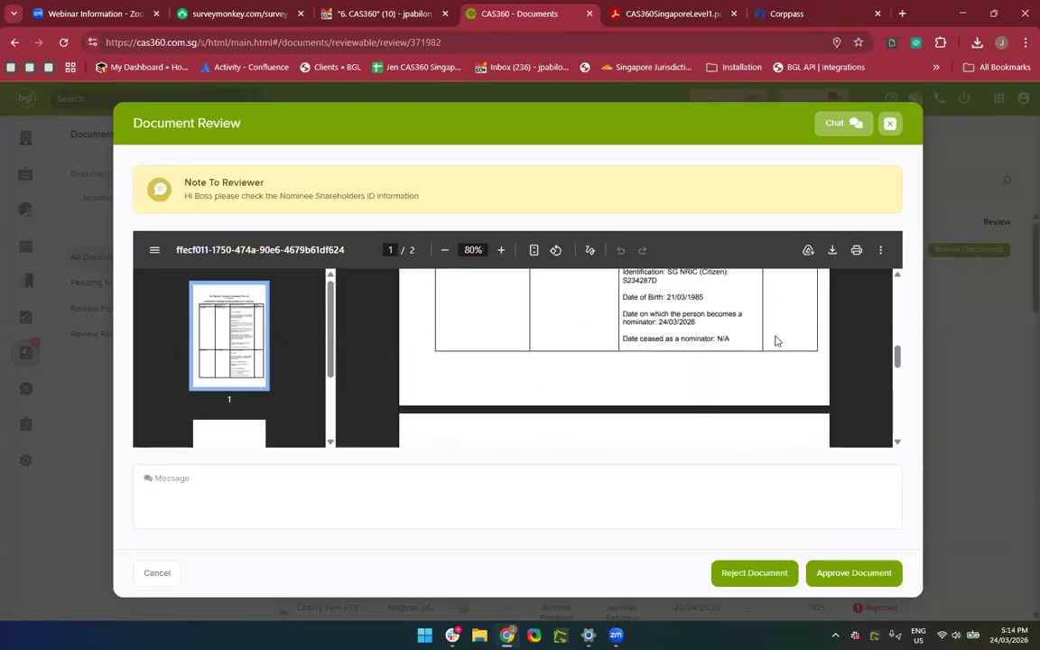
Approve the document with the comment 'All information is correct'.
left_click(551, 507)
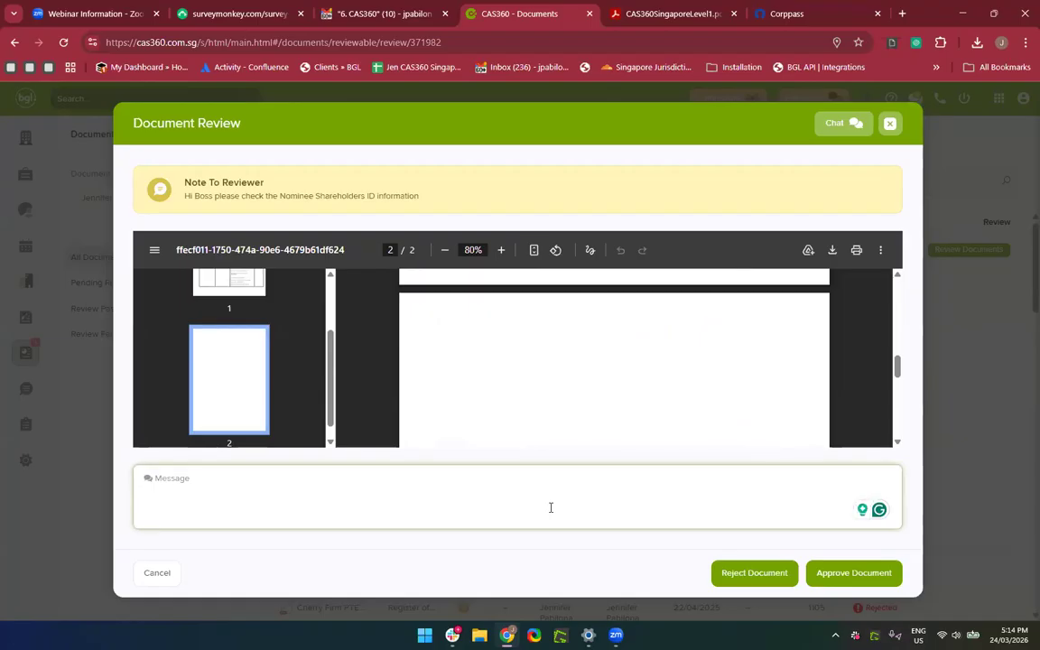
type("All information is correct")
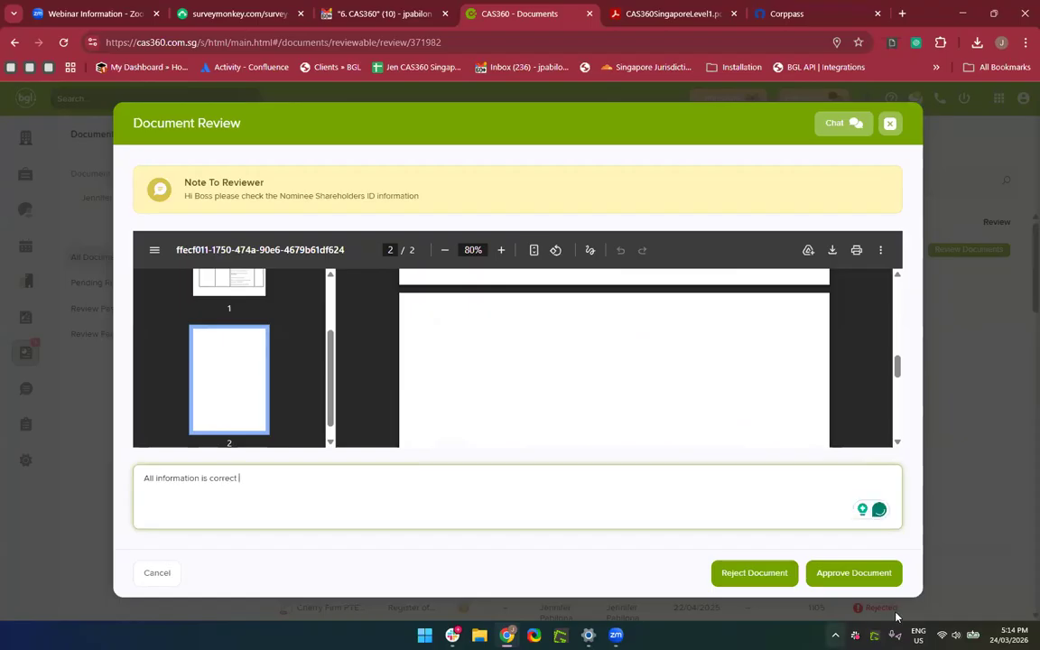
left_click(851, 577)
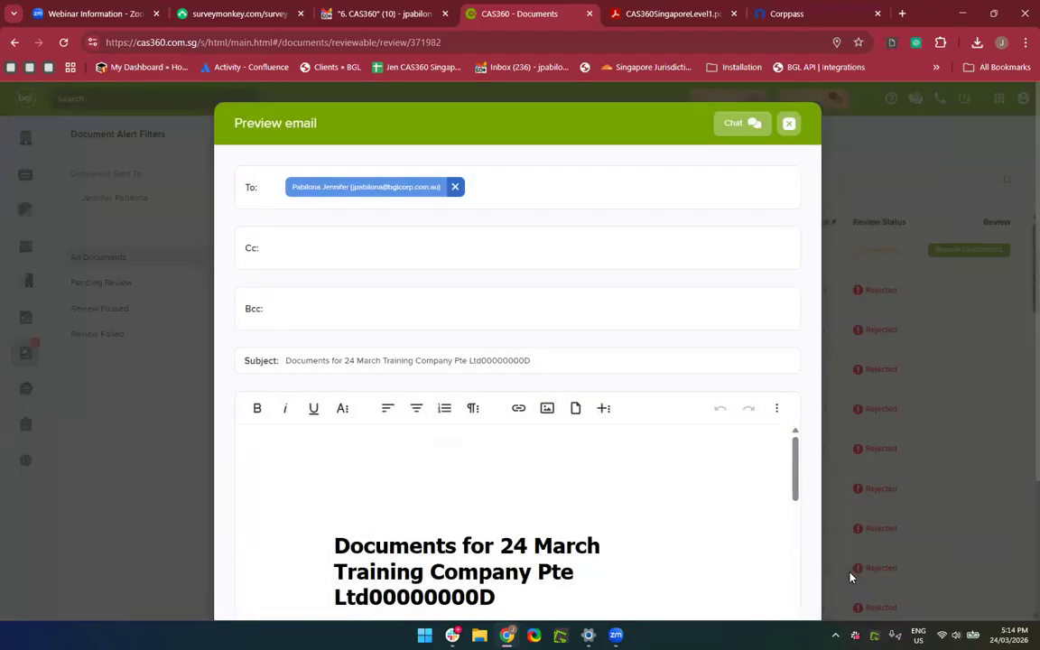
Read through the approval email preview for 24 March Training Company and send it.
scroll(681, 555, "down", 10)
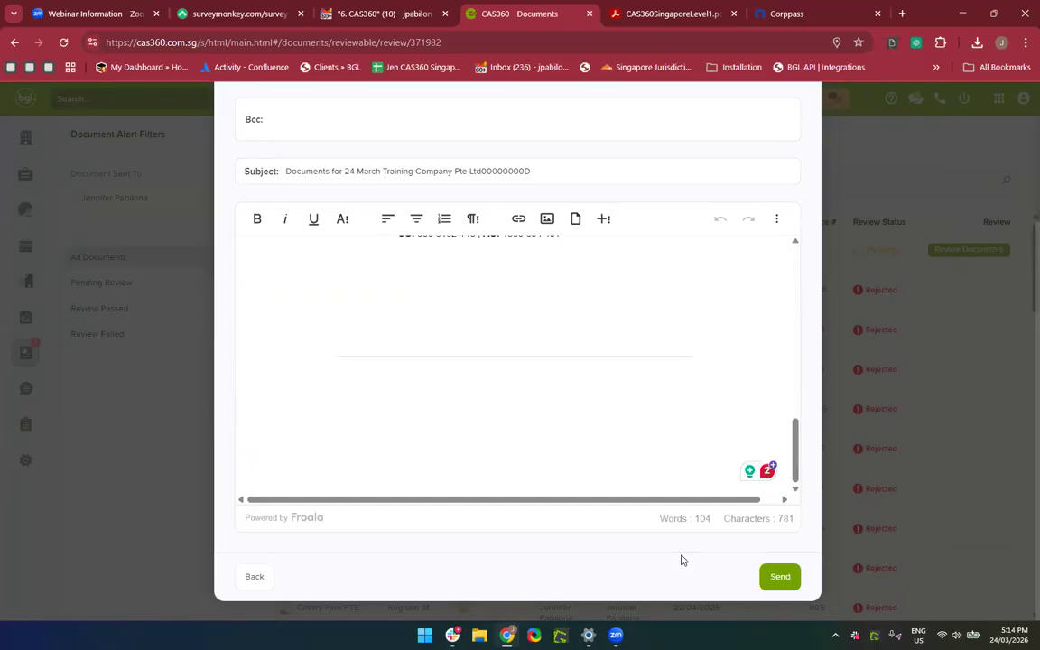
scroll(681, 560, "up", 2)
scroll(682, 559, "down", 2)
scroll(641, 284, "up", 2)
scroll(620, 385, "up", 6)
scroll(621, 384, "down", 5)
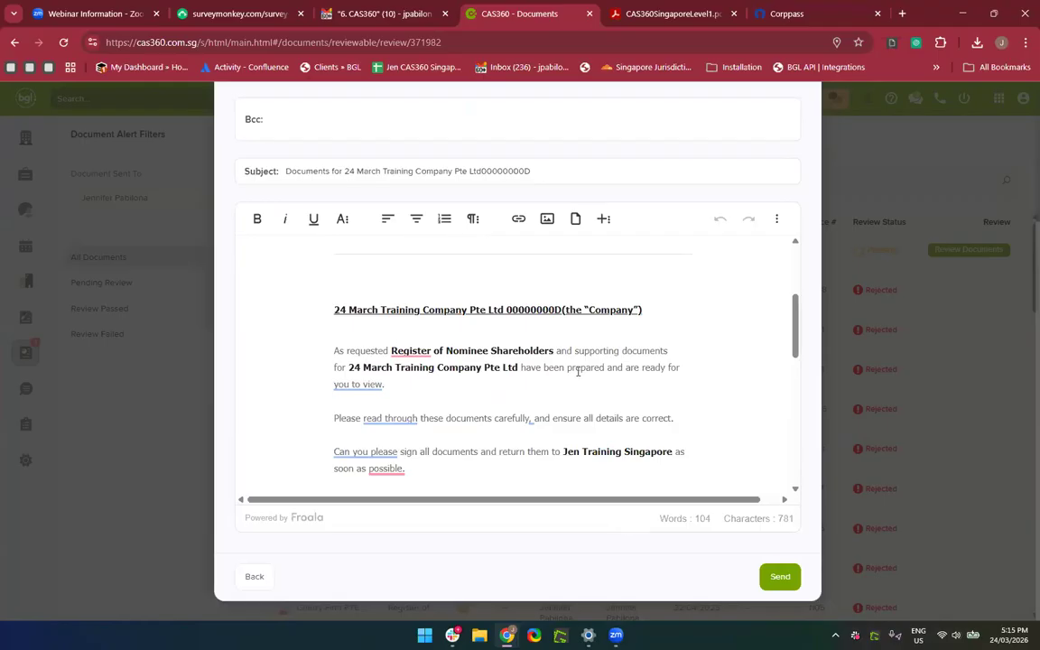
scroll(576, 367, "down", 2)
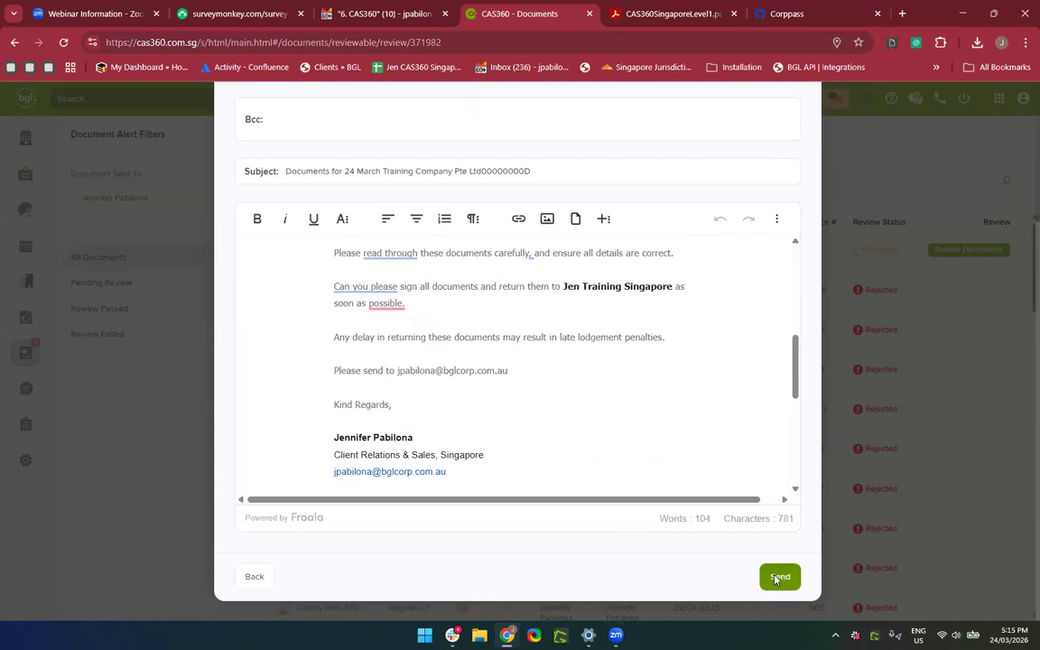
left_click(777, 578)
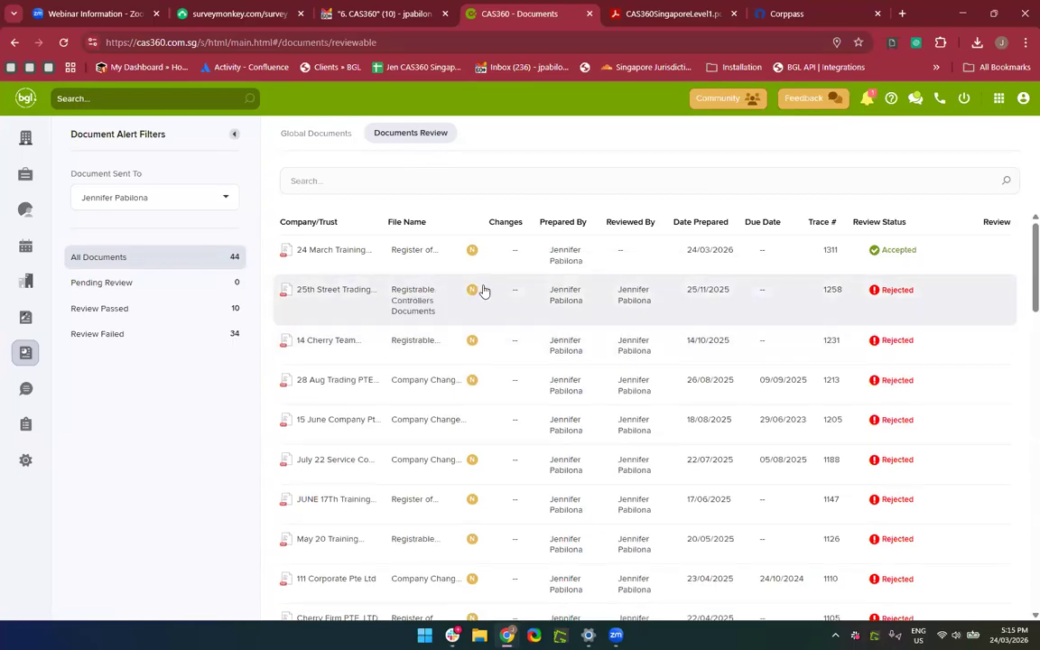
Read the document-accepted alert in the notifications panel, then return to the Company Selection list.
mouse_move(472, 290)
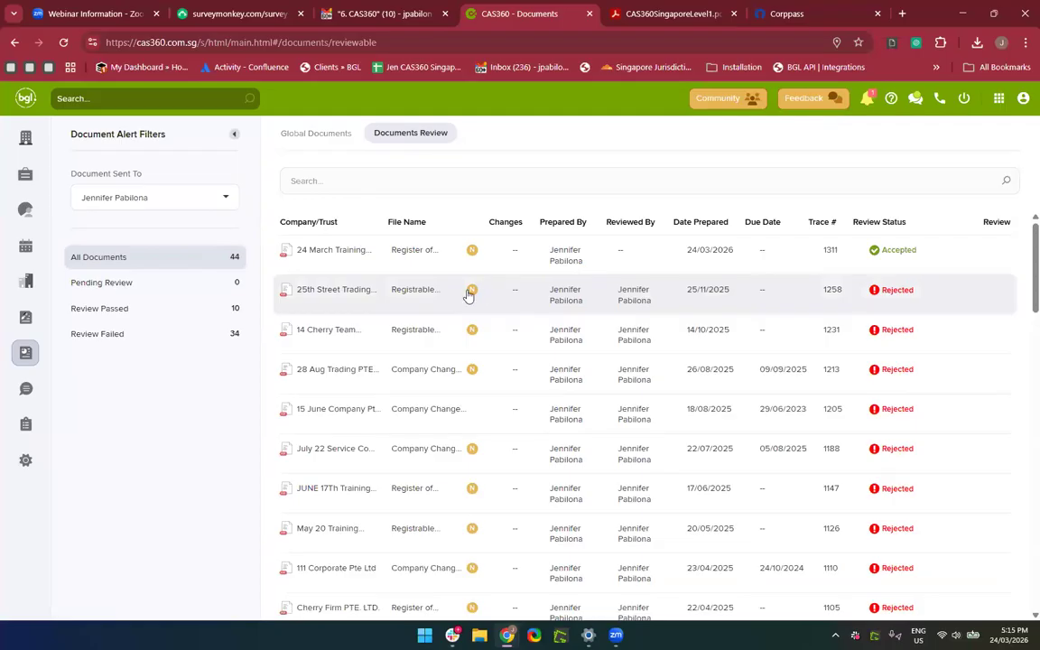
left_click(869, 101)
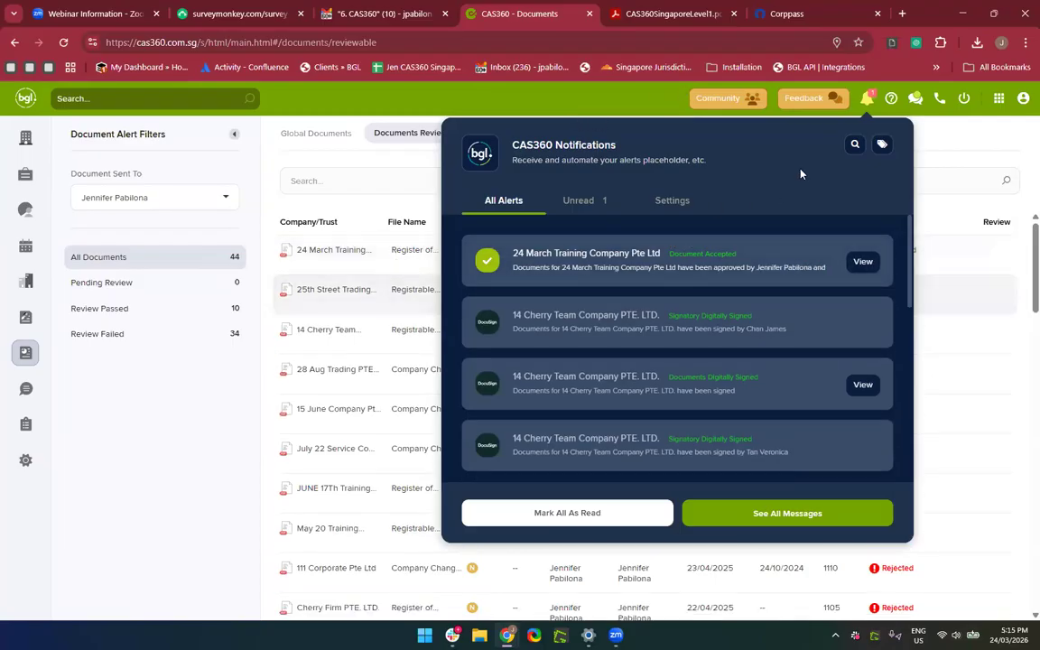
left_click(869, 99)
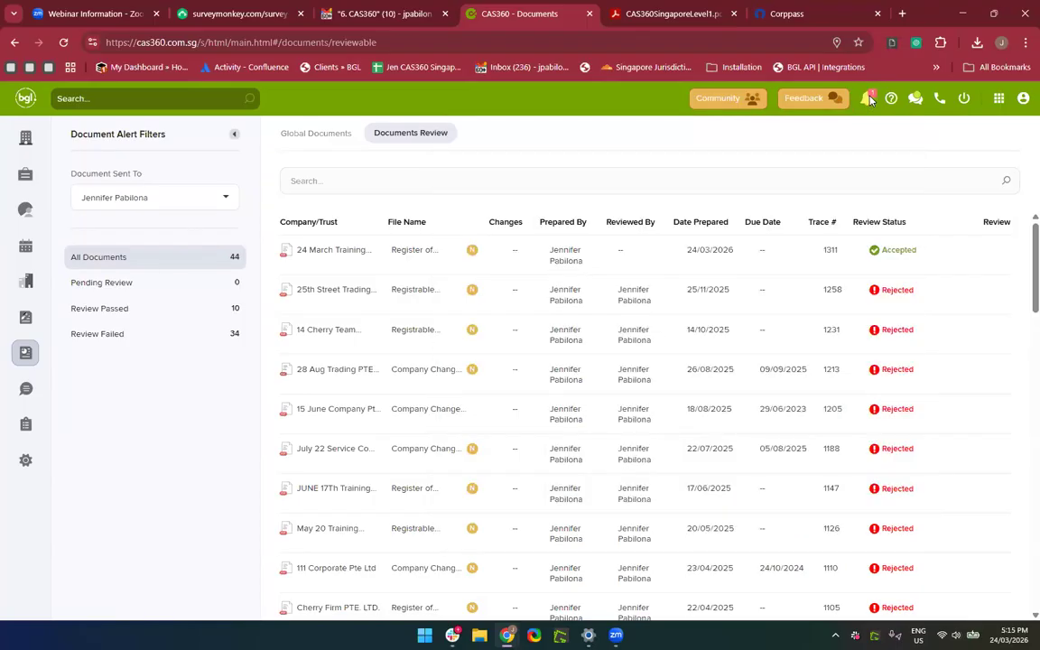
left_click(869, 101)
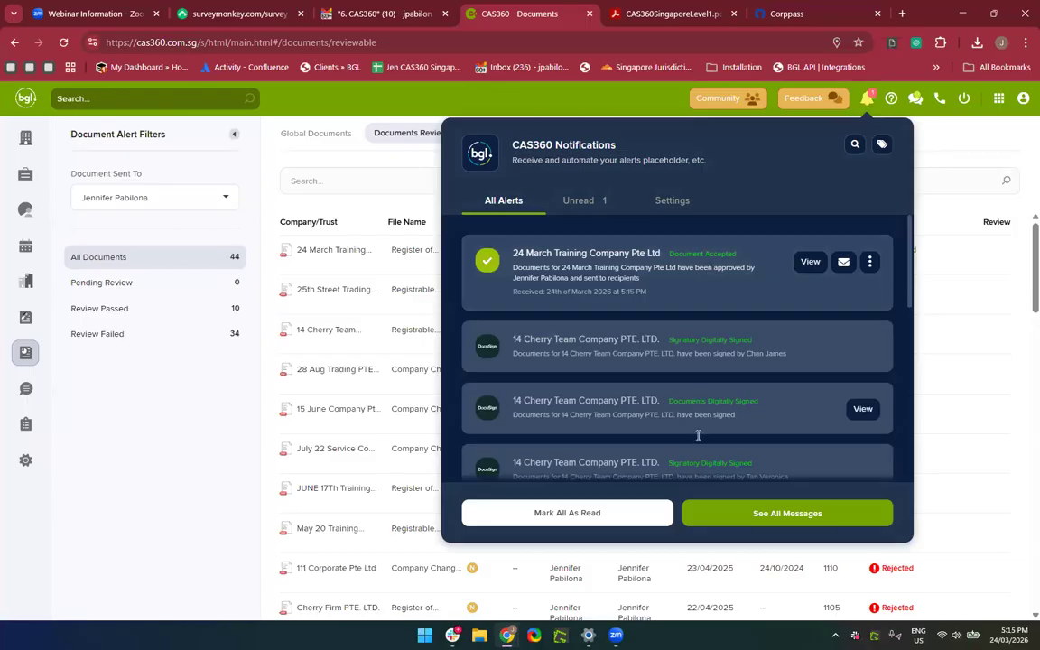
left_click(234, 486)
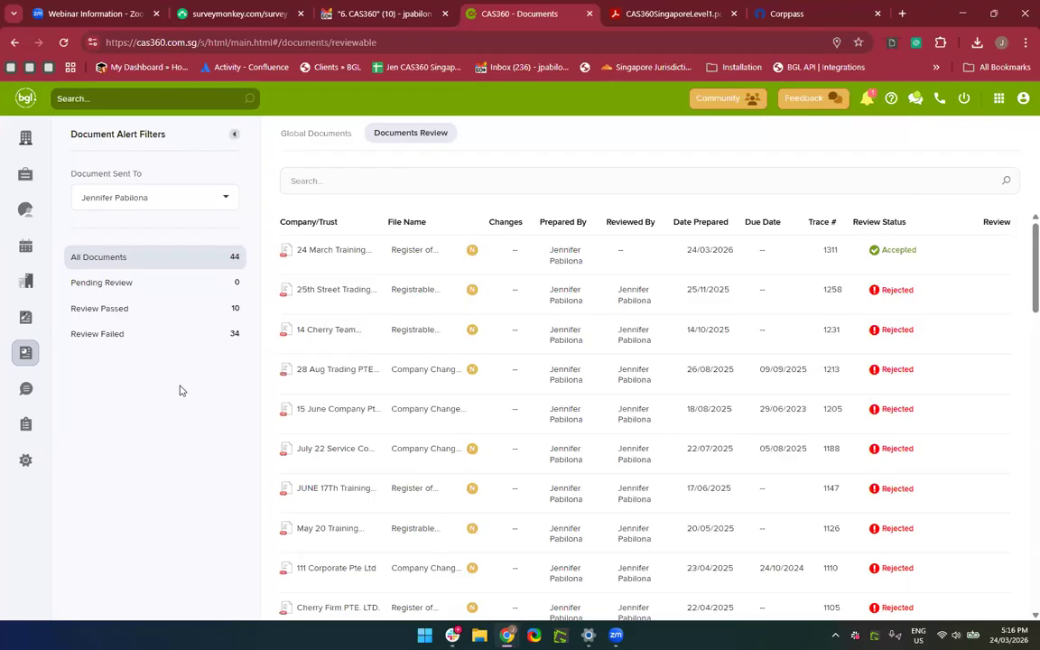
left_click(25, 138)
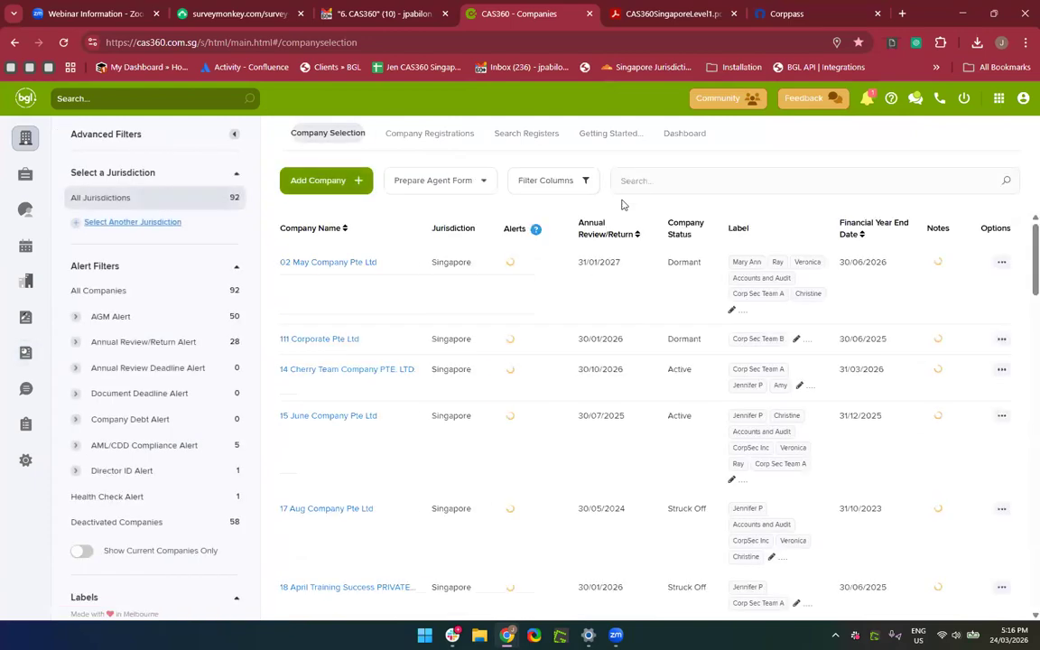
Search for '24', open 24 March Training Company Pte Ltd and show its Shareholders tab.
left_click(639, 181)
type("24 March")
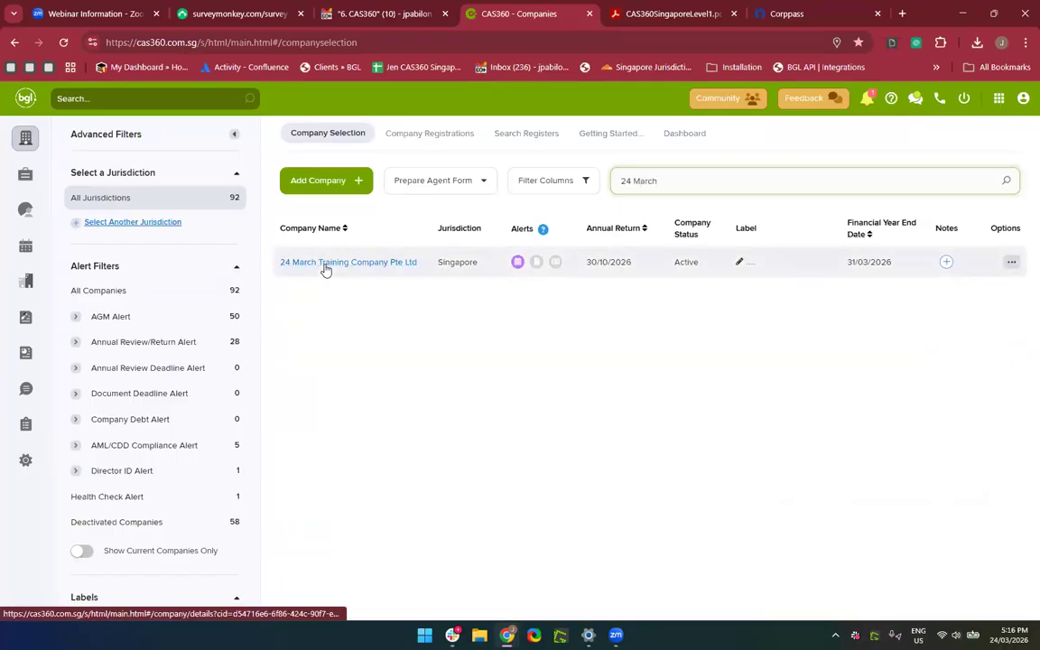
left_click(325, 266)
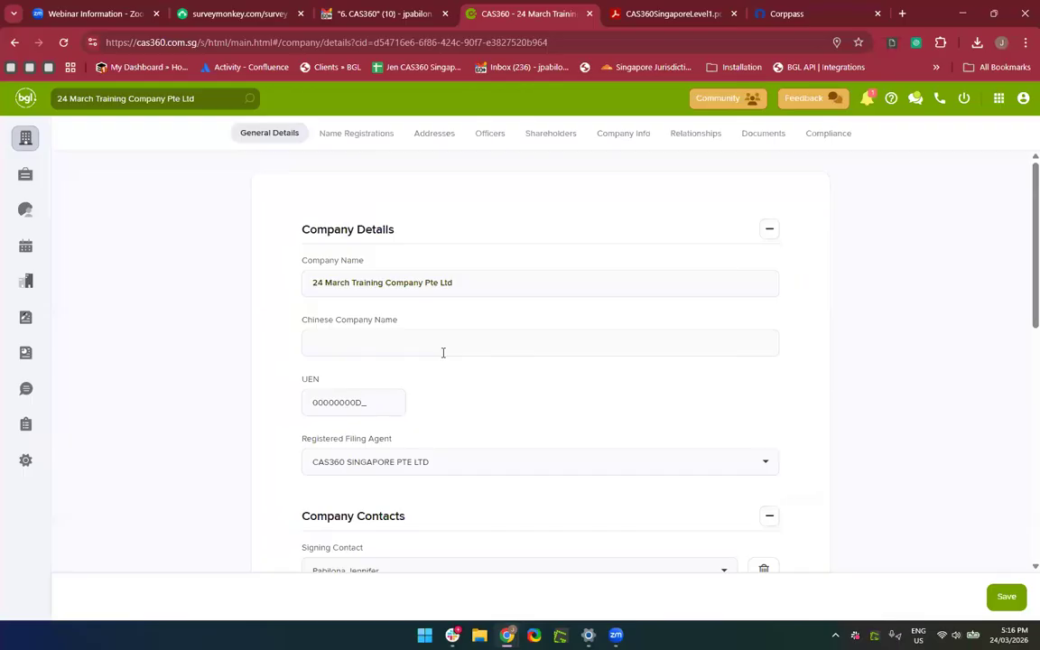
left_click(540, 140)
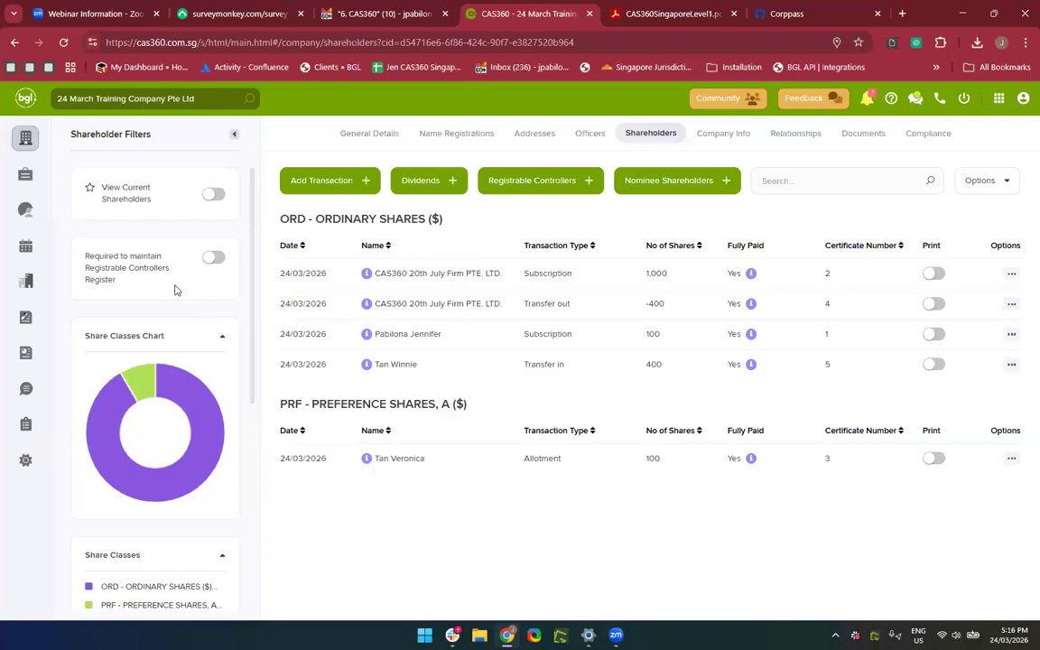
Switch on 'Required to maintain Registrable Controllers Register' for the company.
left_click(213, 262)
left_click(205, 263)
left_click(510, 187)
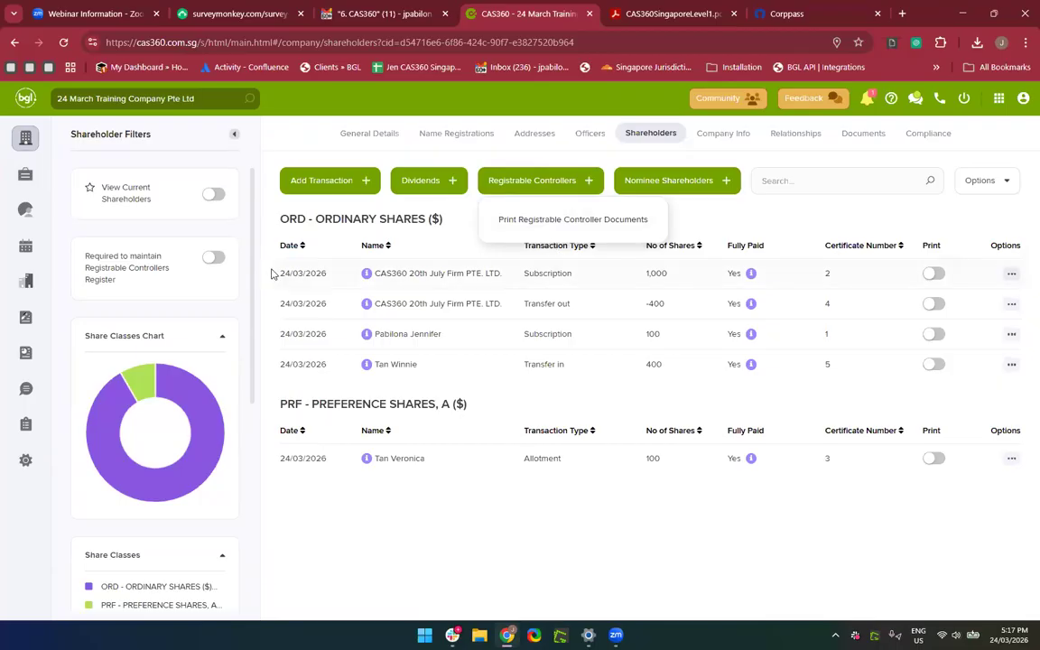
left_click(213, 260)
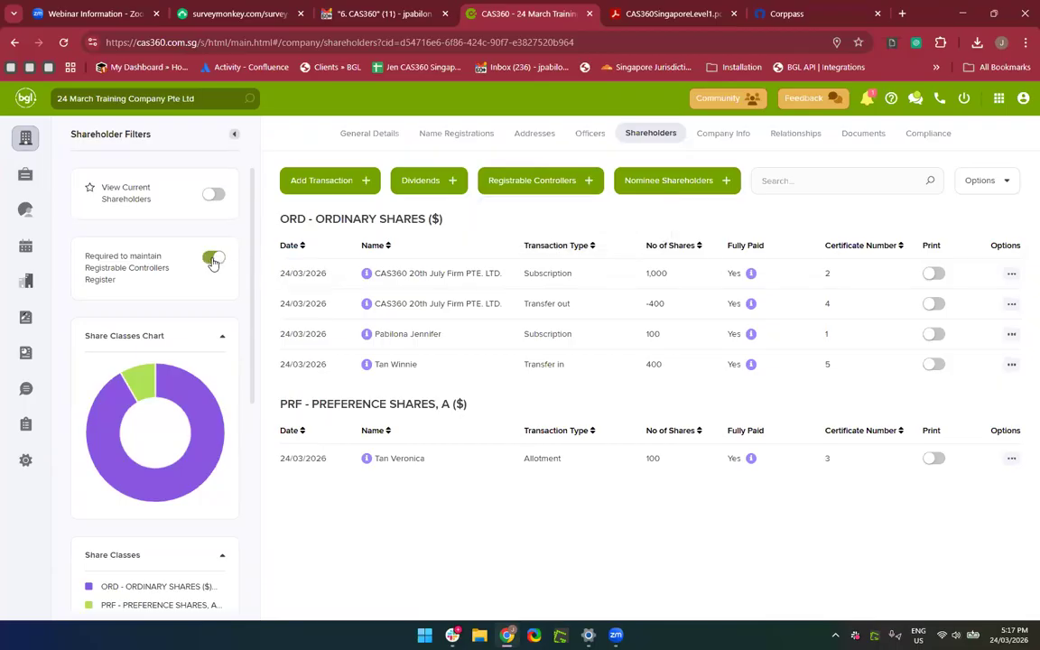
View the company's existing registrable controllers, then reopen the Registrable Controllers actions.
left_click(547, 184)
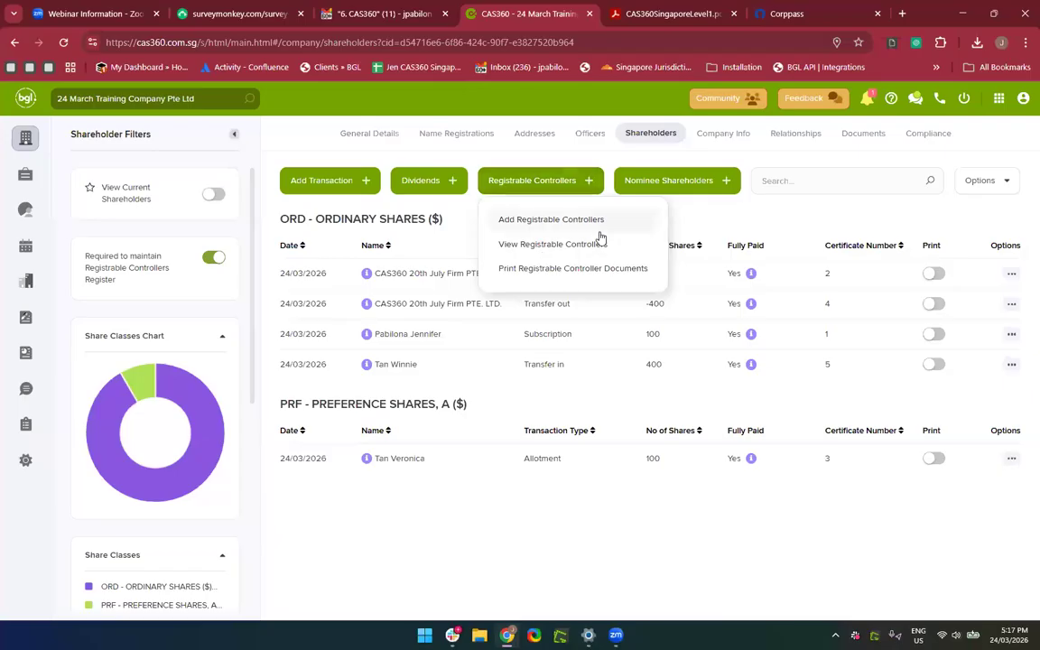
scroll(600, 237, "up", 2)
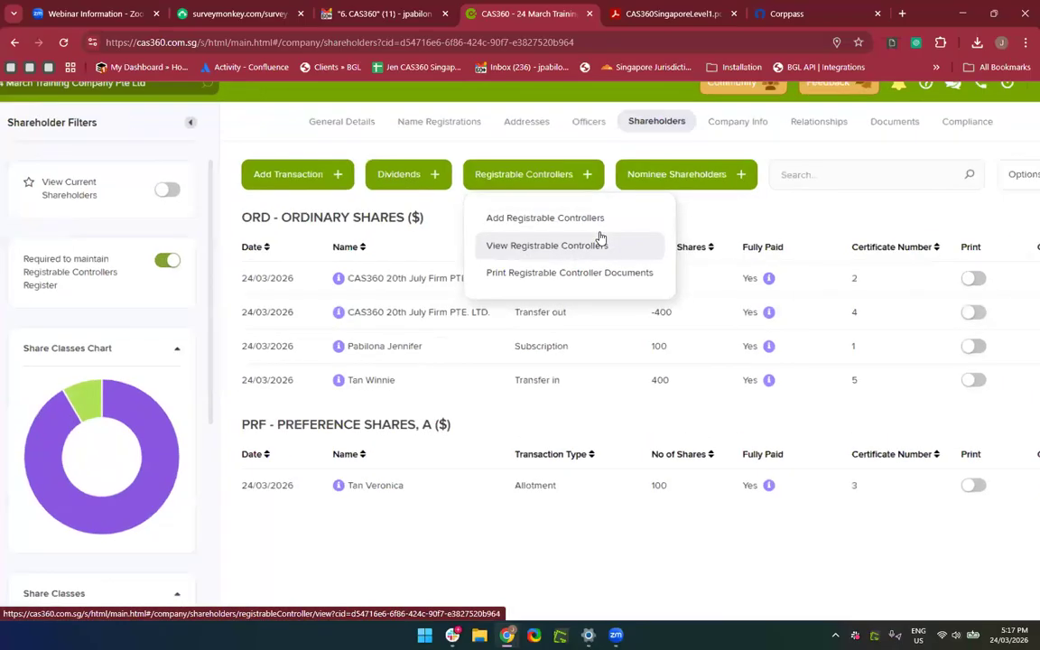
left_click(520, 247)
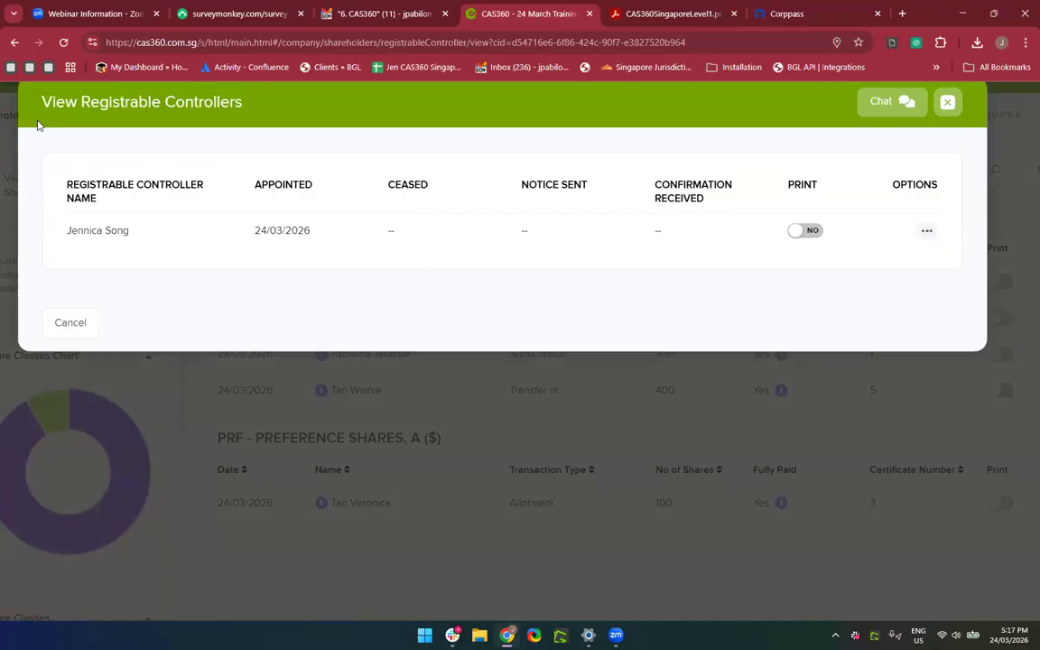
scroll(179, 233, "up", 1)
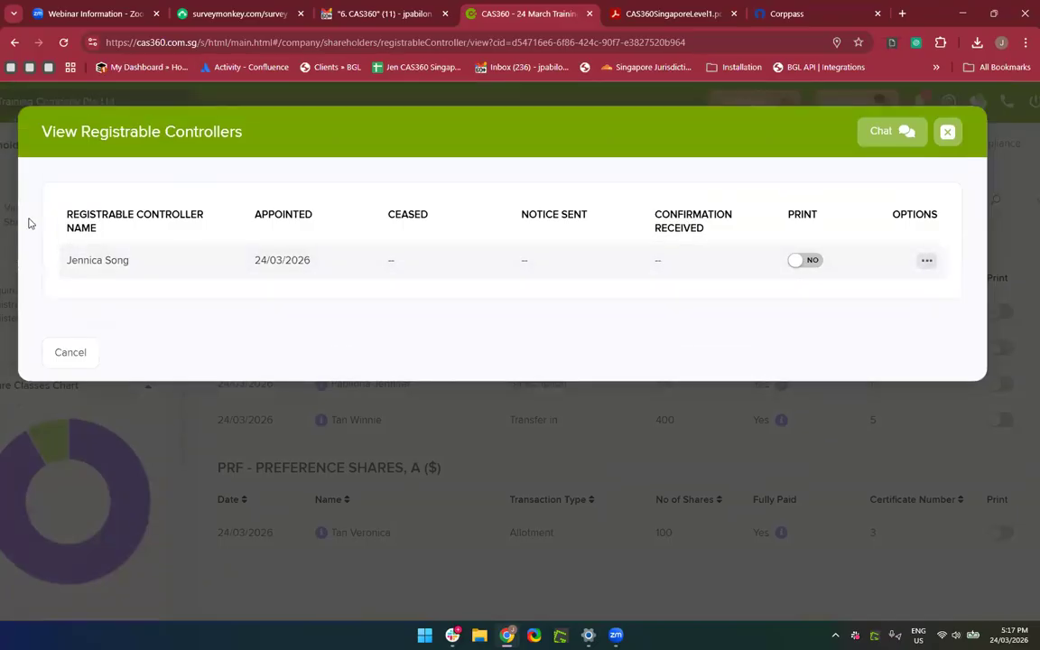
left_click(947, 133)
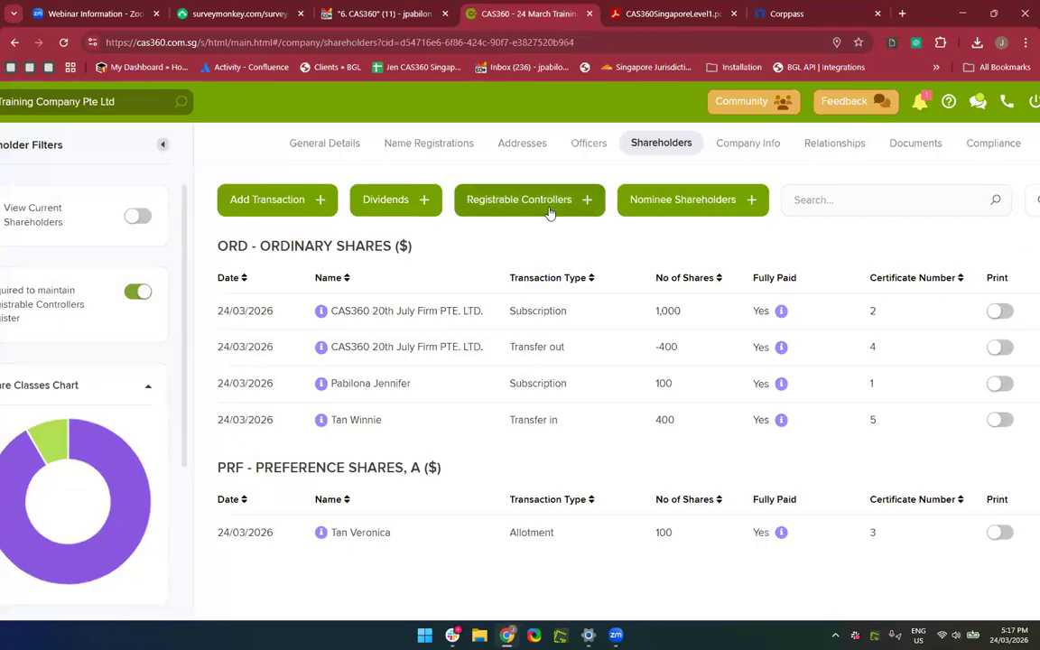
left_click(549, 209)
Add the 400-share transferee as a registrable controller with status Appointed and prepare its documents.
left_click(532, 248)
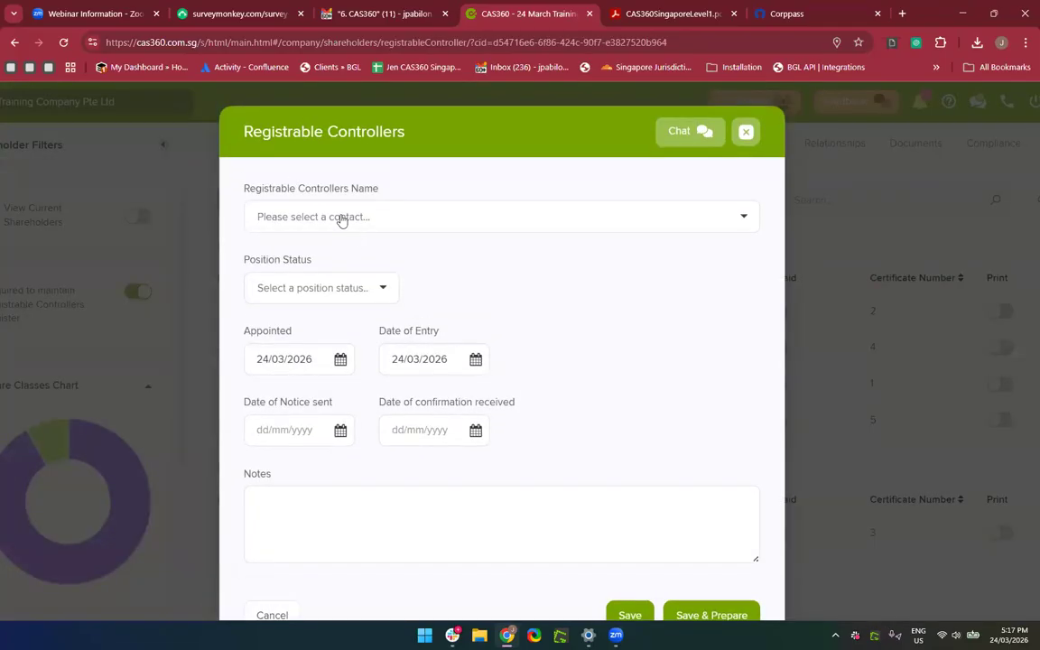
left_click(342, 217)
left_click(303, 314)
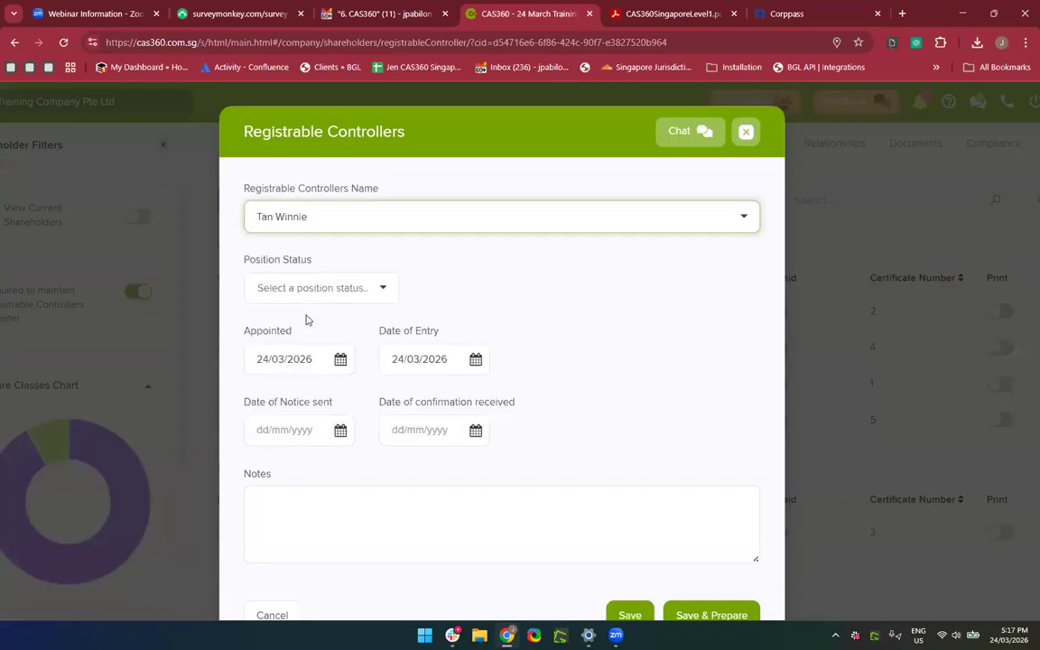
scroll(526, 331, "down", 1)
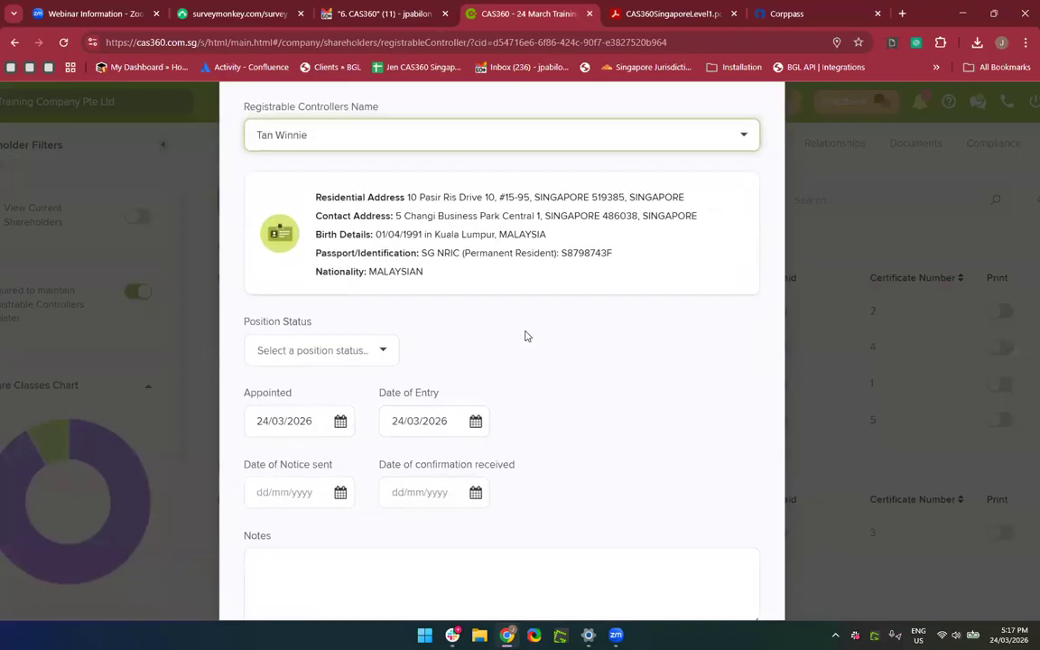
left_click(377, 346)
left_click(331, 402)
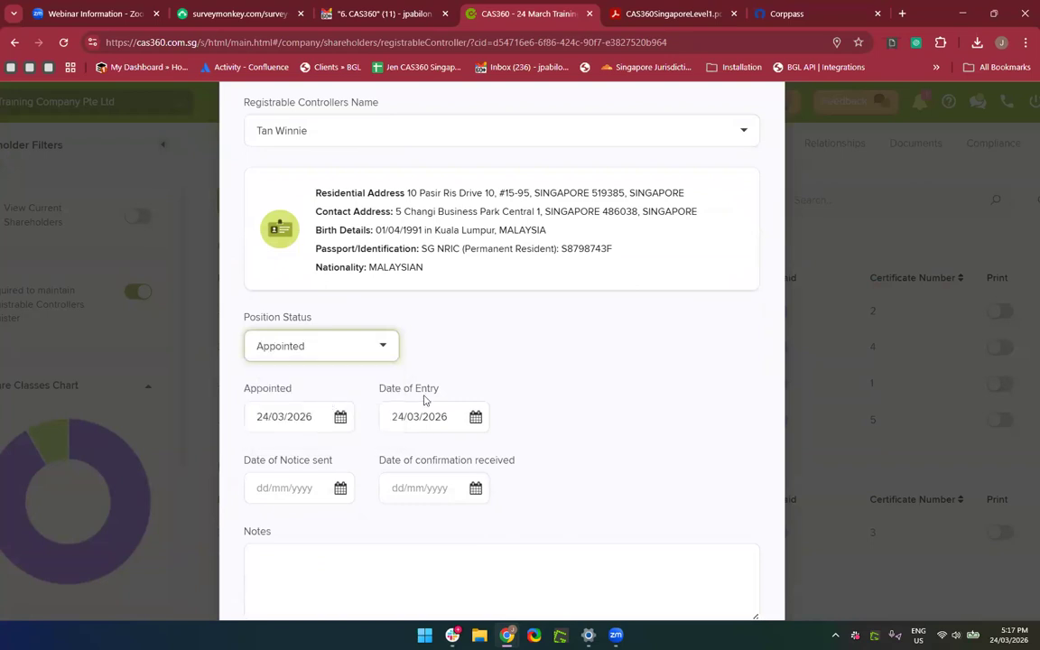
scroll(570, 395, "down", 1)
scroll(569, 395, "down", 2)
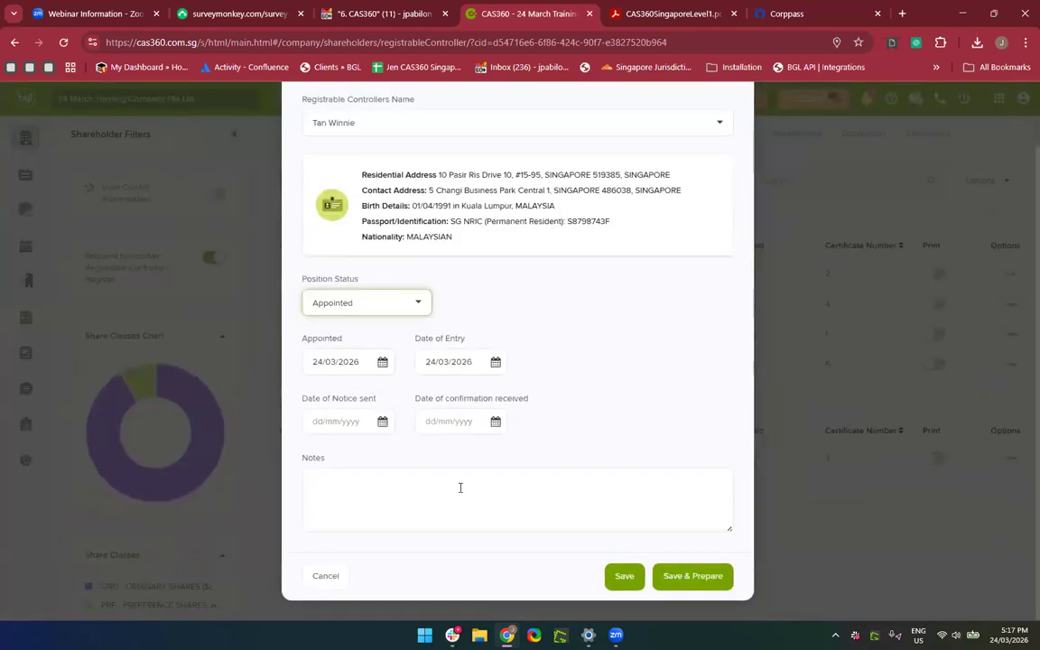
left_click(713, 579)
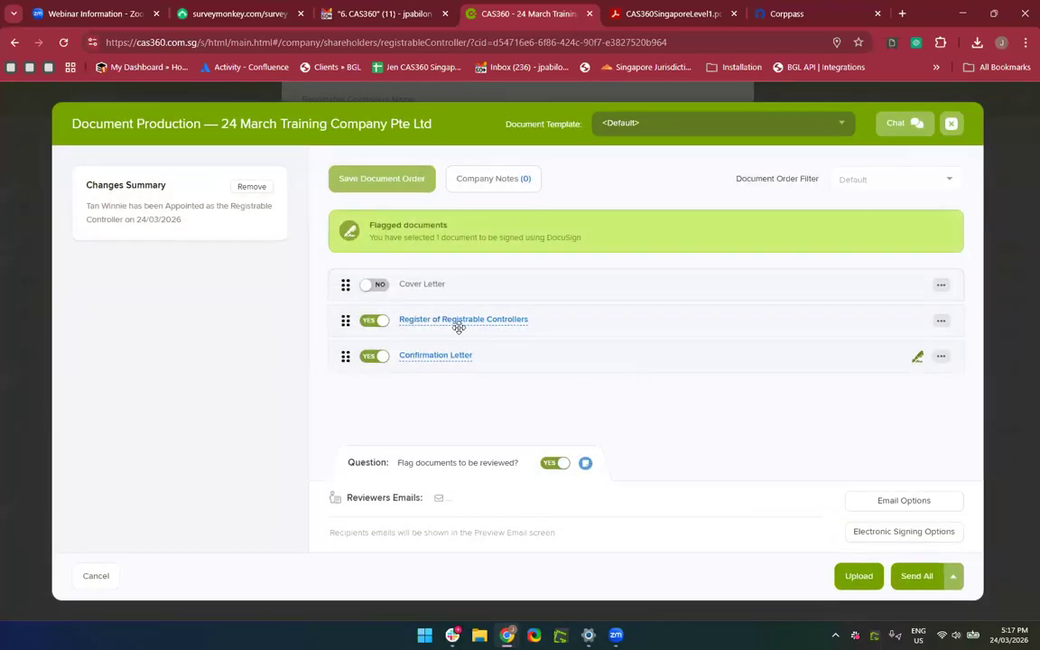
Preview the Register of Registrable Controllers and Confirmation Letter PDFs, then close Document Production.
left_click(458, 320)
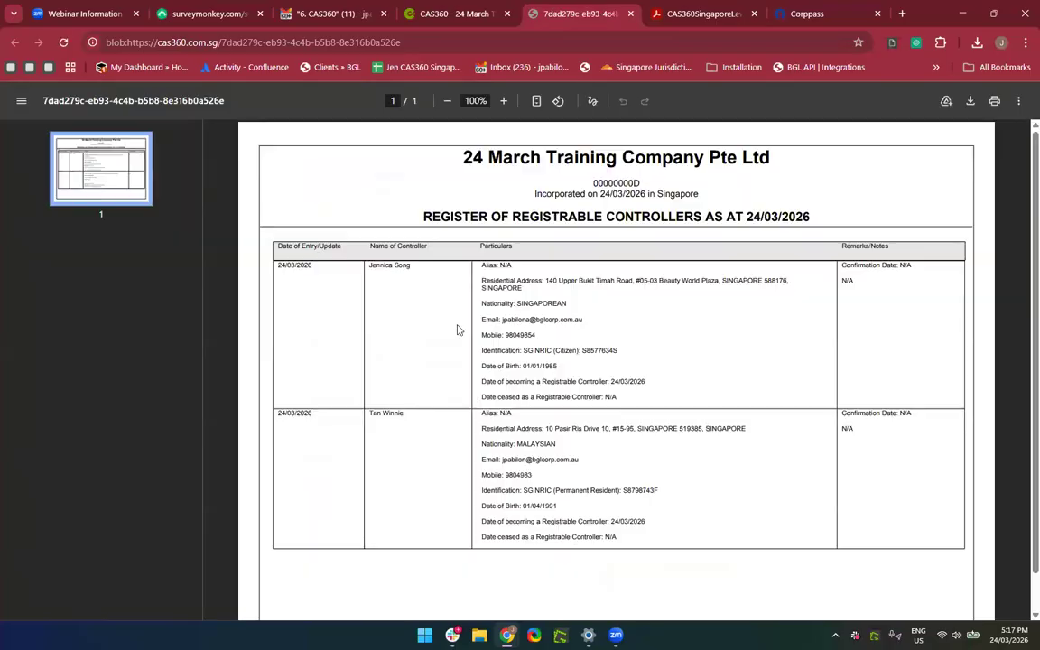
left_click(630, 14)
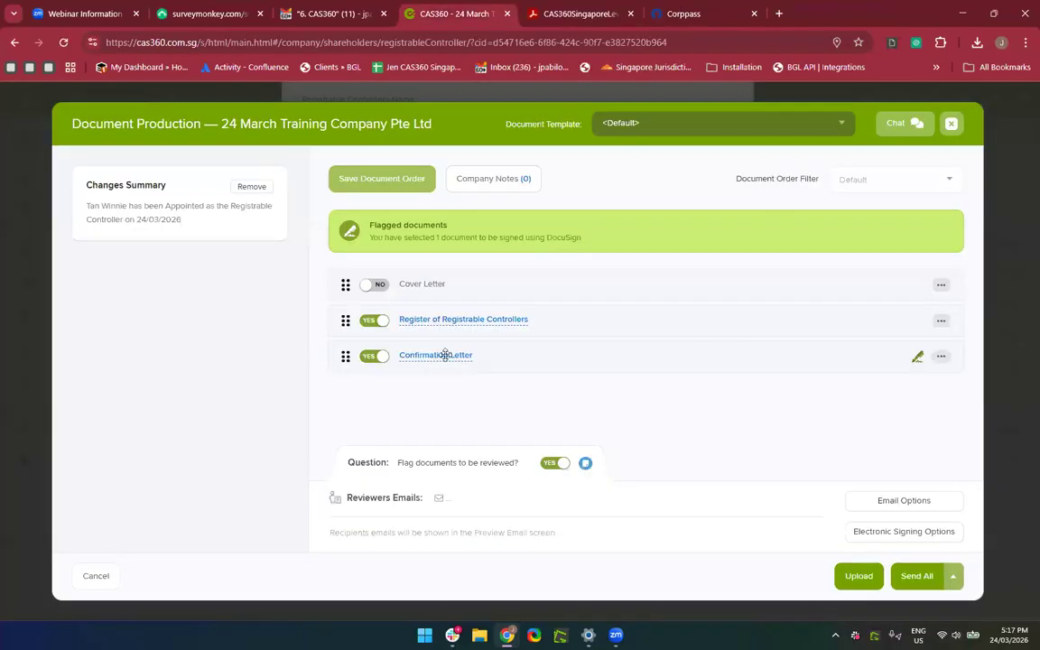
left_click(440, 356)
scroll(524, 379, "down", 3)
scroll(524, 377, "down", 4)
scroll(524, 377, "up", 4)
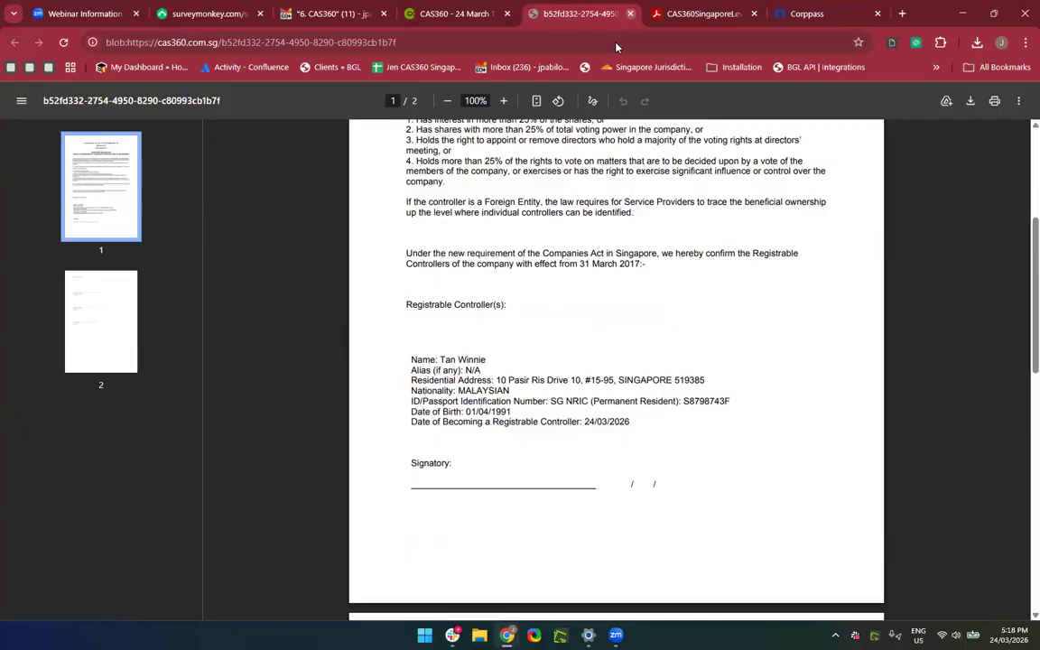
left_click(630, 13)
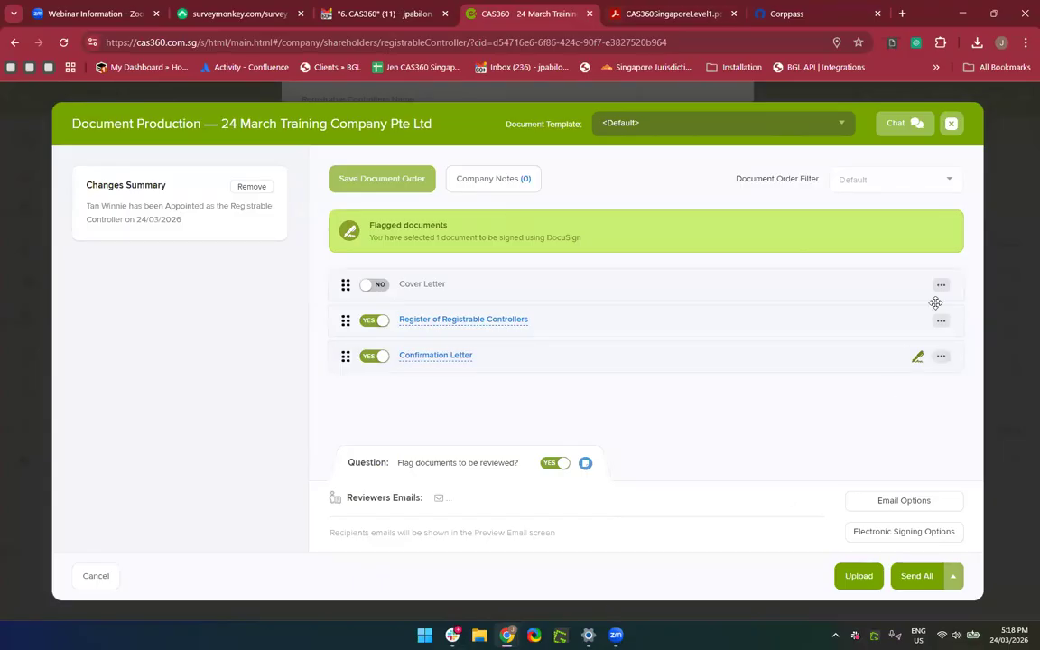
left_click(951, 132)
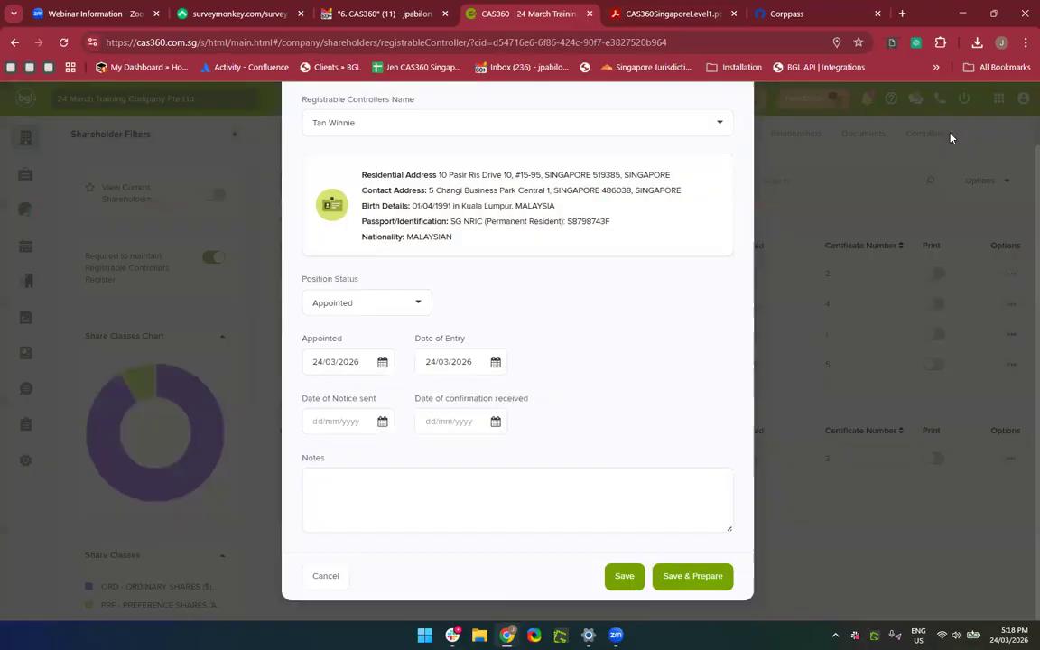
Try saving the registrable controller entry twice, dismissing the server error each time.
scroll(520, 453, "up", 2)
scroll(578, 541, "down", 2)
left_click(623, 577)
left_click(683, 418)
scroll(570, 427, "down", 1)
left_click(610, 585)
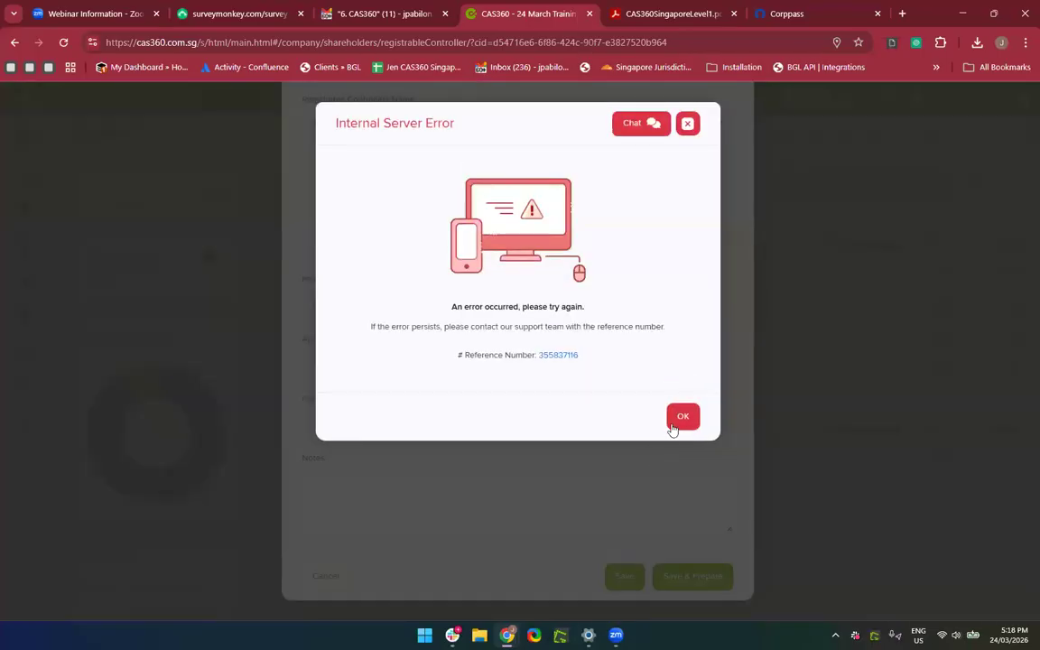
left_click(682, 418)
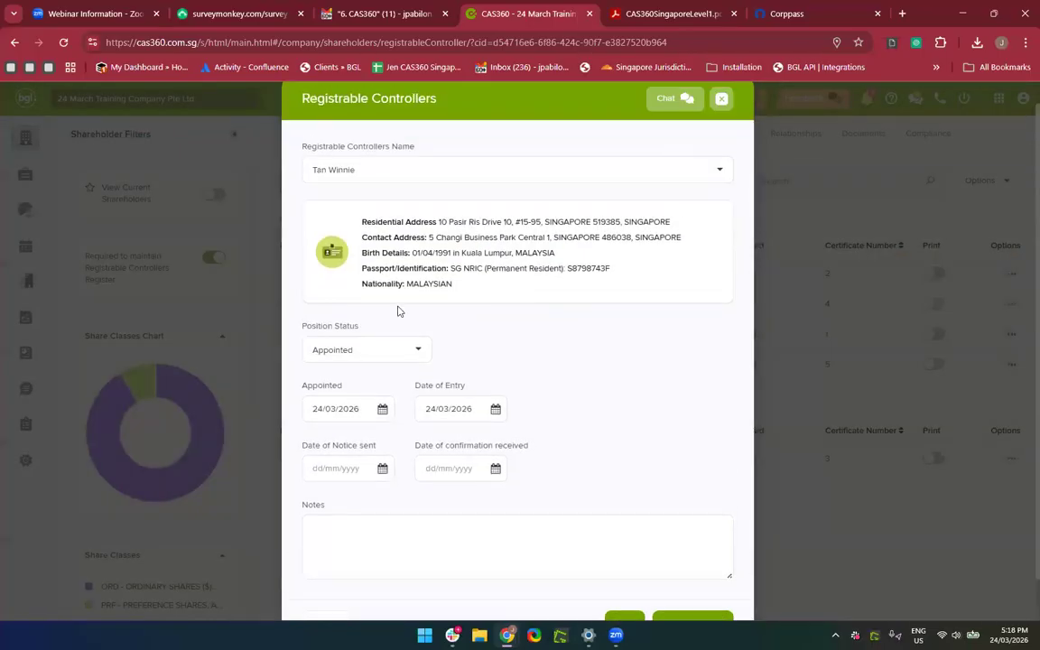
Select the first controller and correct the Date of Entry from 25/03/2026 to 24/03/2026.
left_click(390, 164)
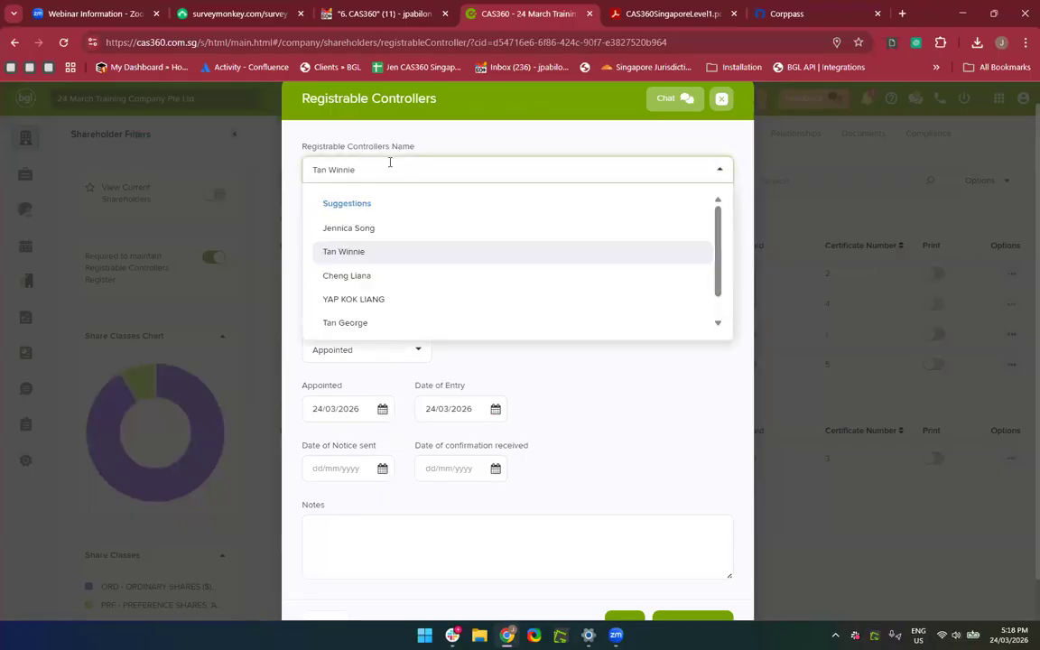
left_click(494, 409)
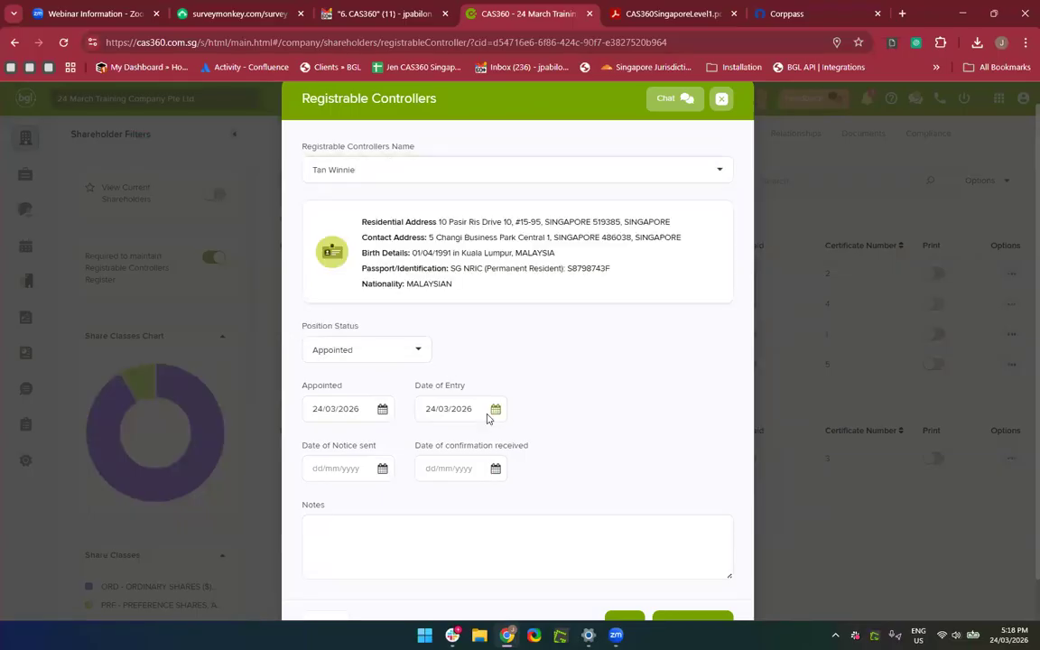
left_click(507, 575)
left_click_drag(641, 362, 622, 592)
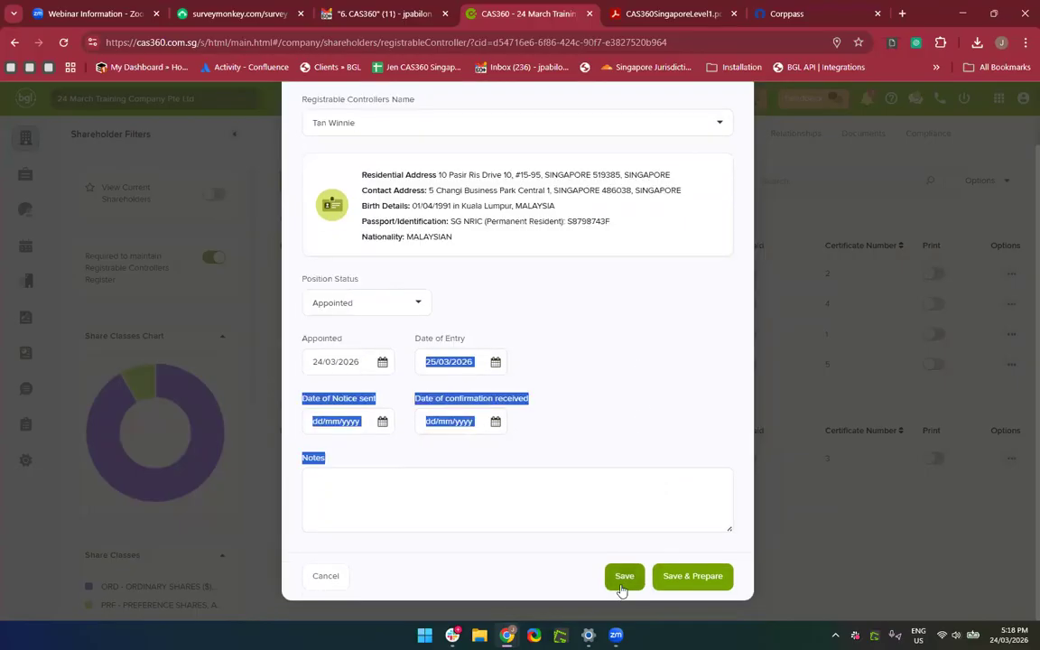
left_click(622, 588)
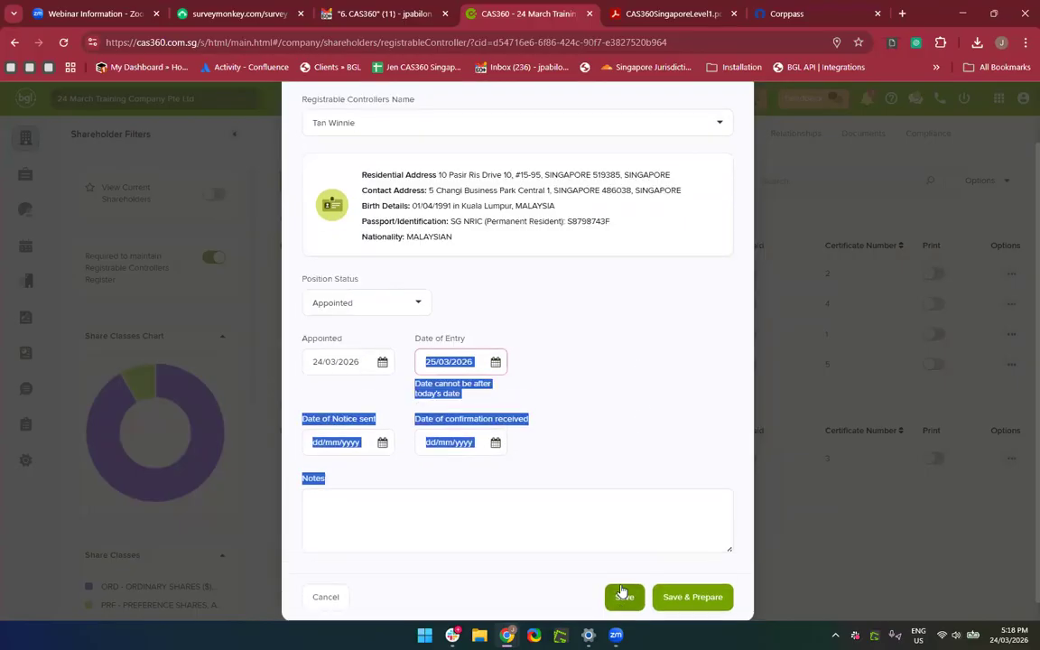
left_click(494, 366)
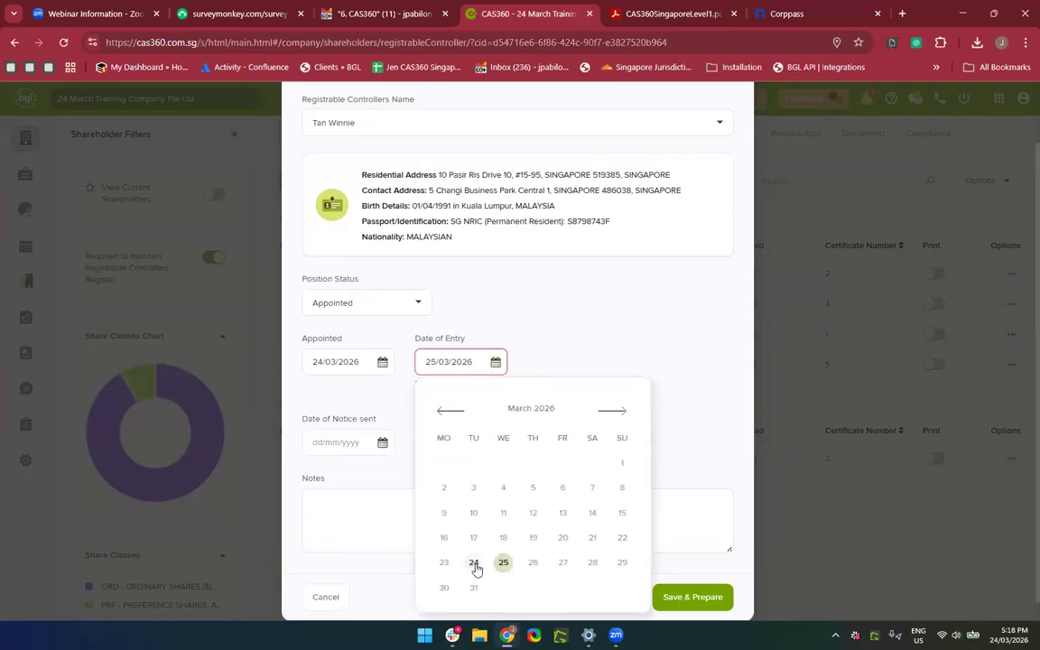
left_click(474, 565)
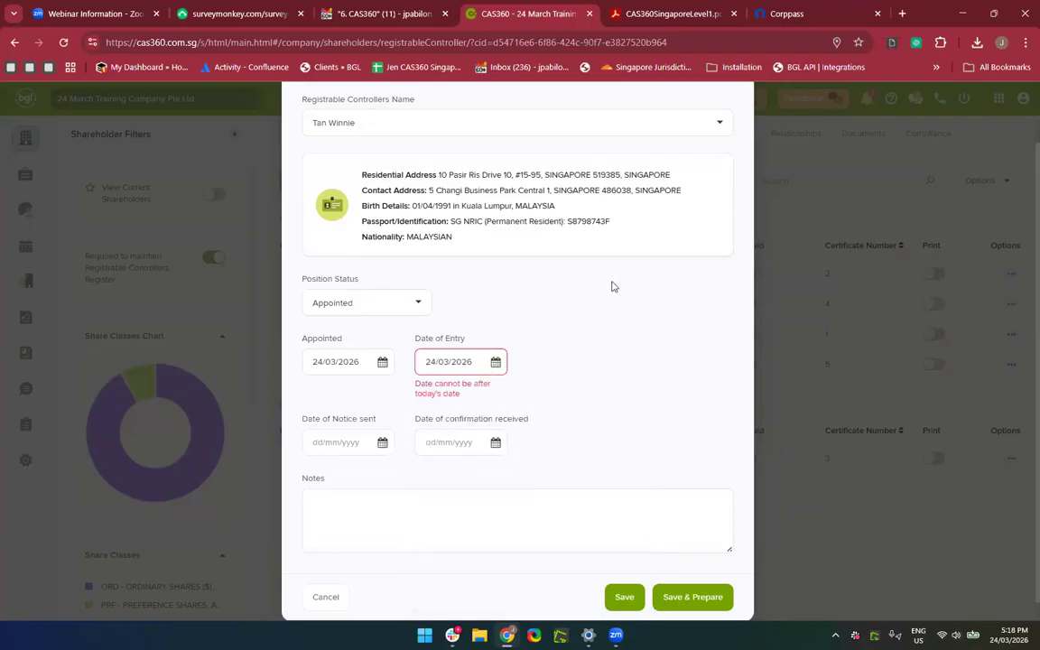
scroll(600, 301, "up", 1)
scroll(464, 499, "down", 1)
scroll(470, 487, "up", 1)
Switch the controller to the second contact, save, and prepare documents for both controllers.
left_click(493, 193)
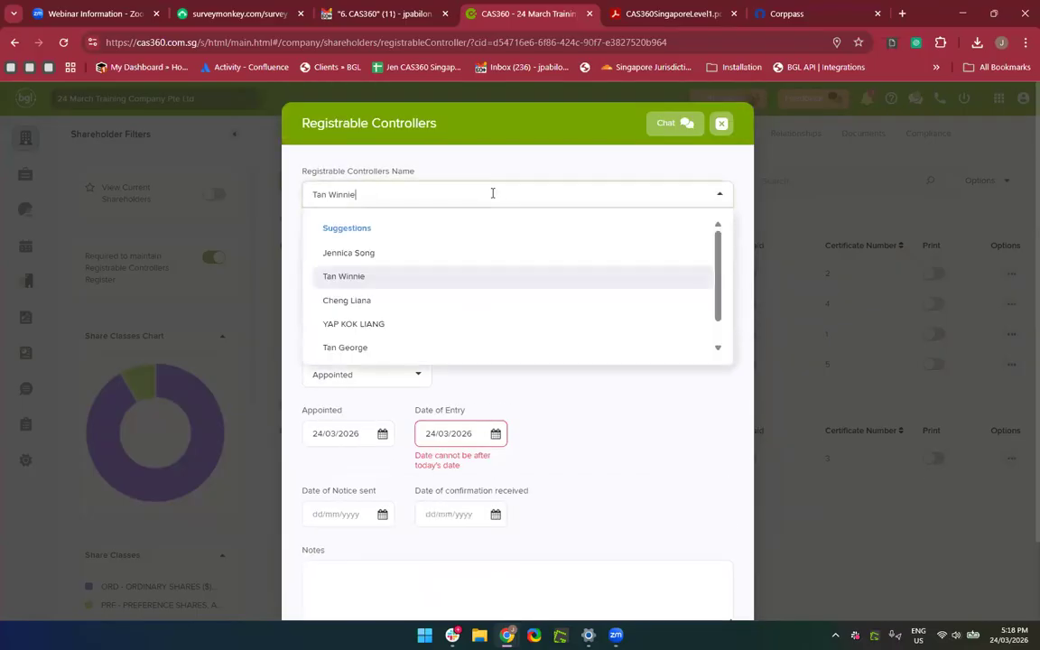
scroll(449, 313, "down", 1)
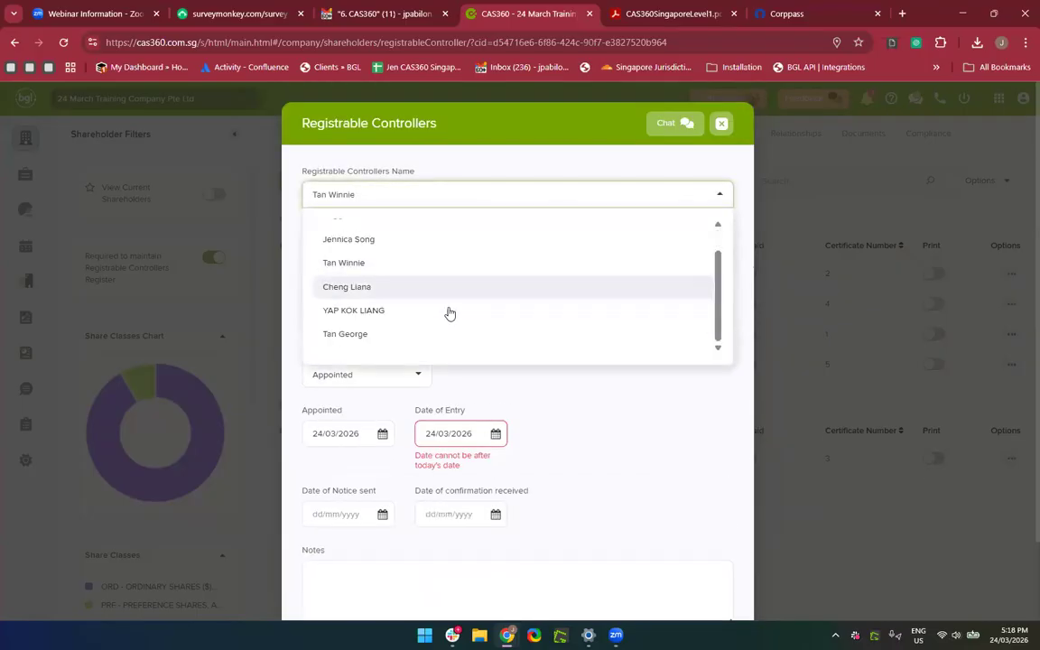
left_click(389, 321)
scroll(670, 450, "down", 2)
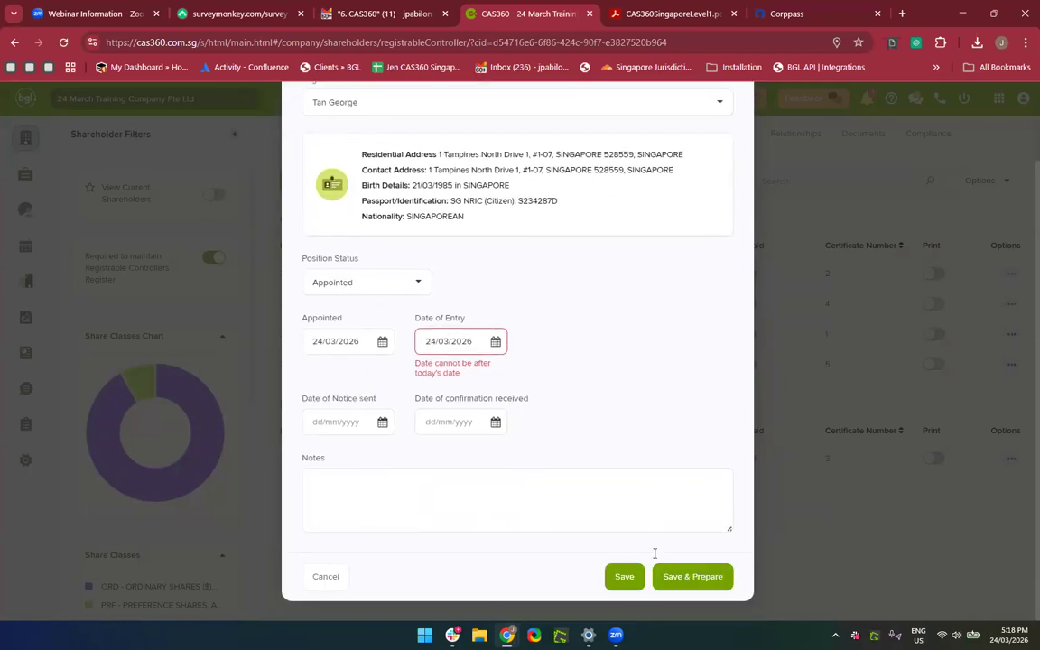
left_click(622, 578)
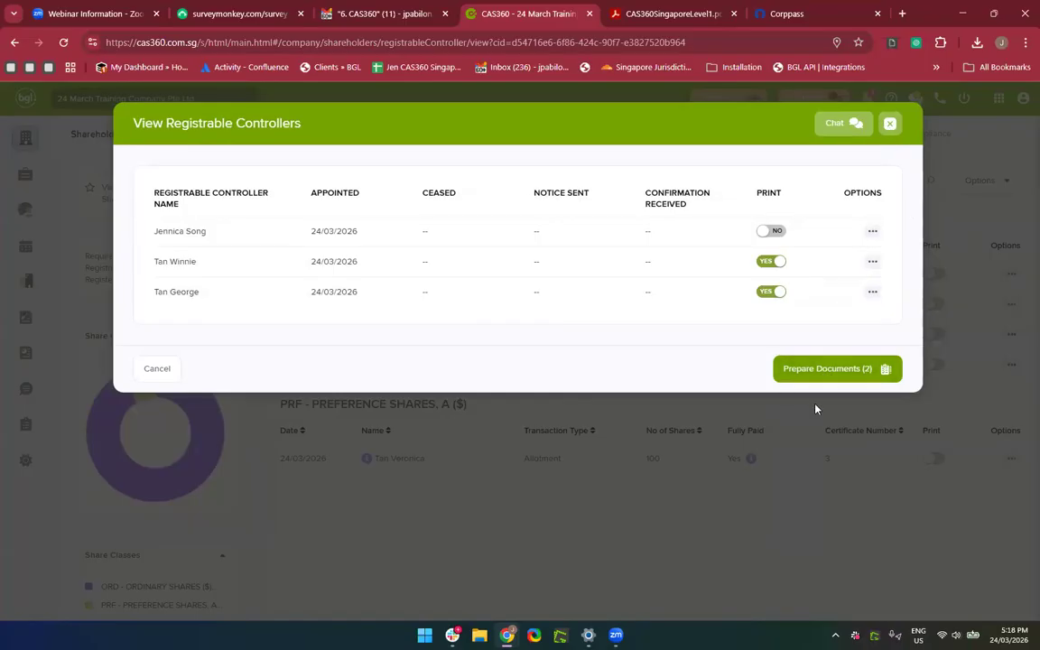
left_click(837, 366)
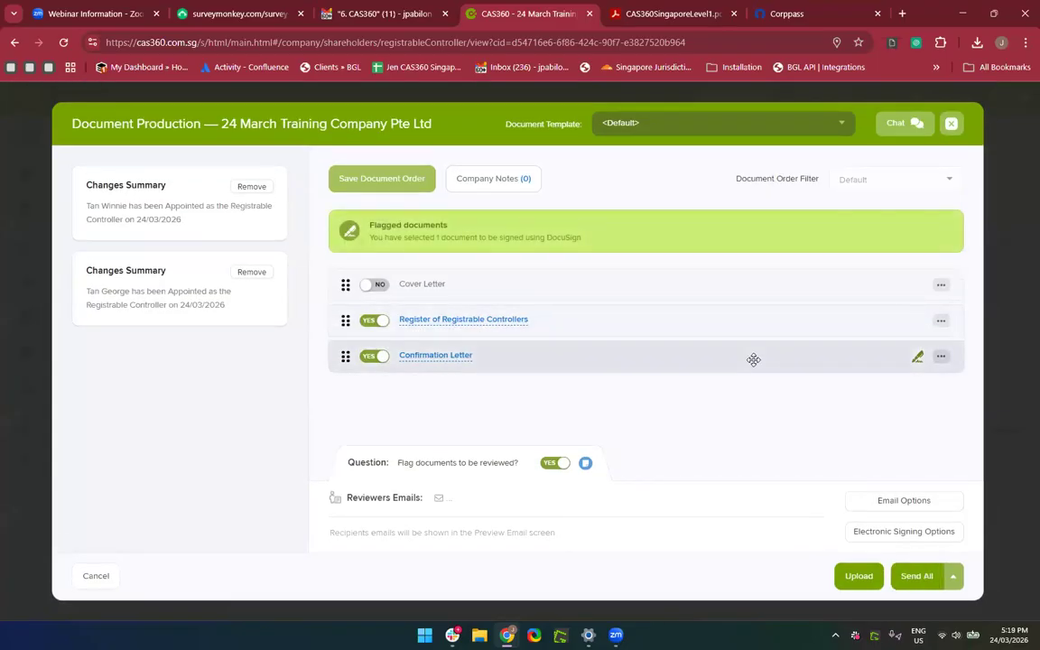
Close Document Production and the registrable controllers list, returning to the Shareholders page.
left_click(952, 123)
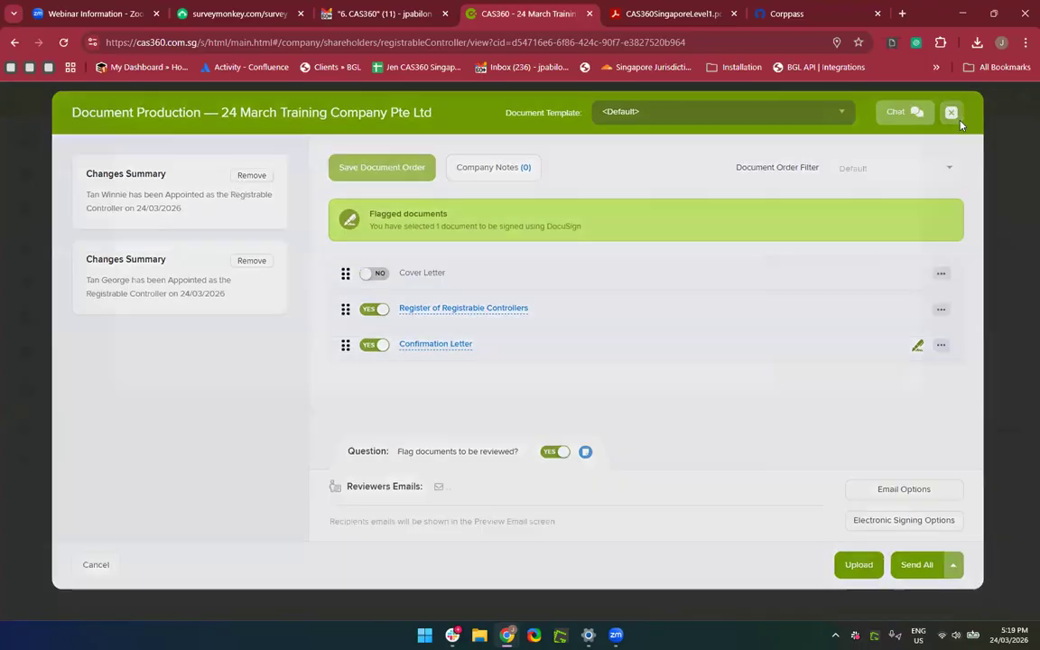
left_click(892, 126)
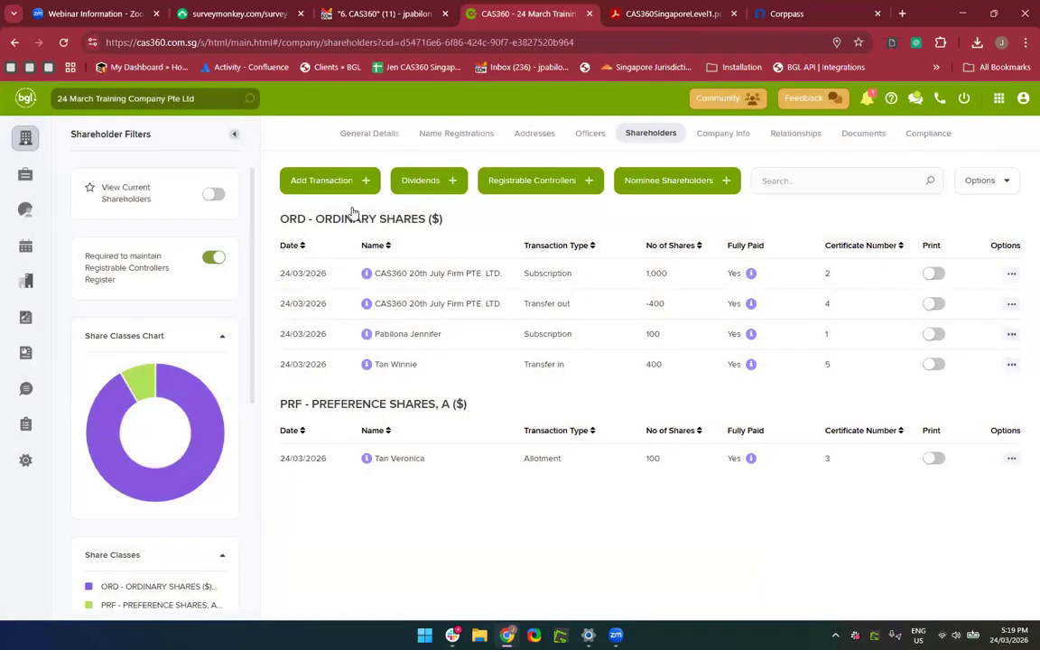
left_click(517, 190)
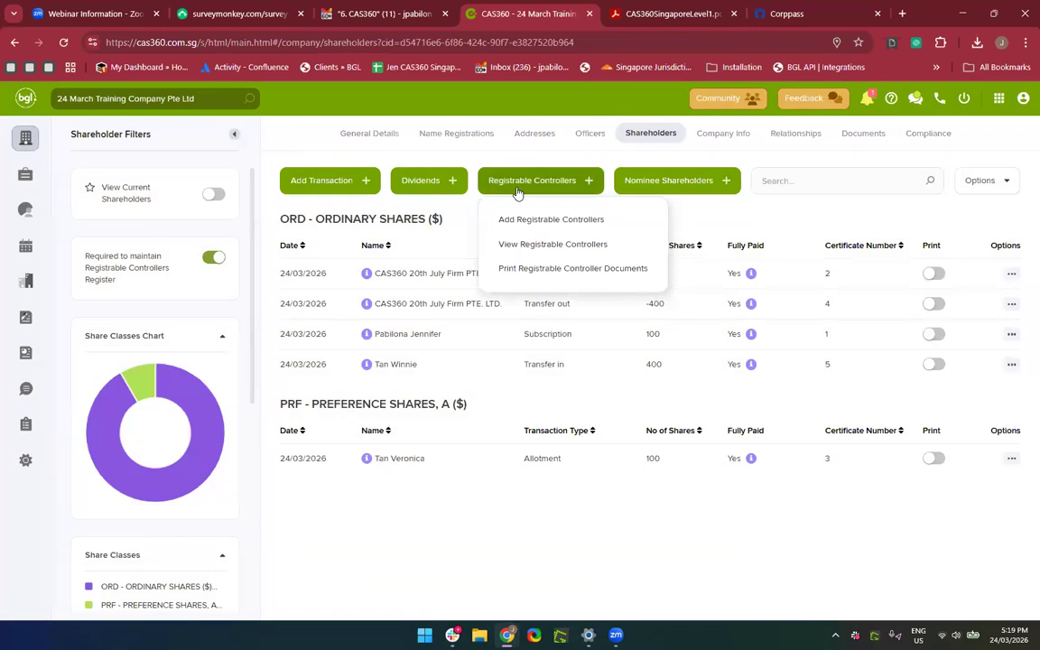
Enable controller notices: a 386AG(2)(a) notice to the first controller, with a Director signatory.
left_click(522, 273)
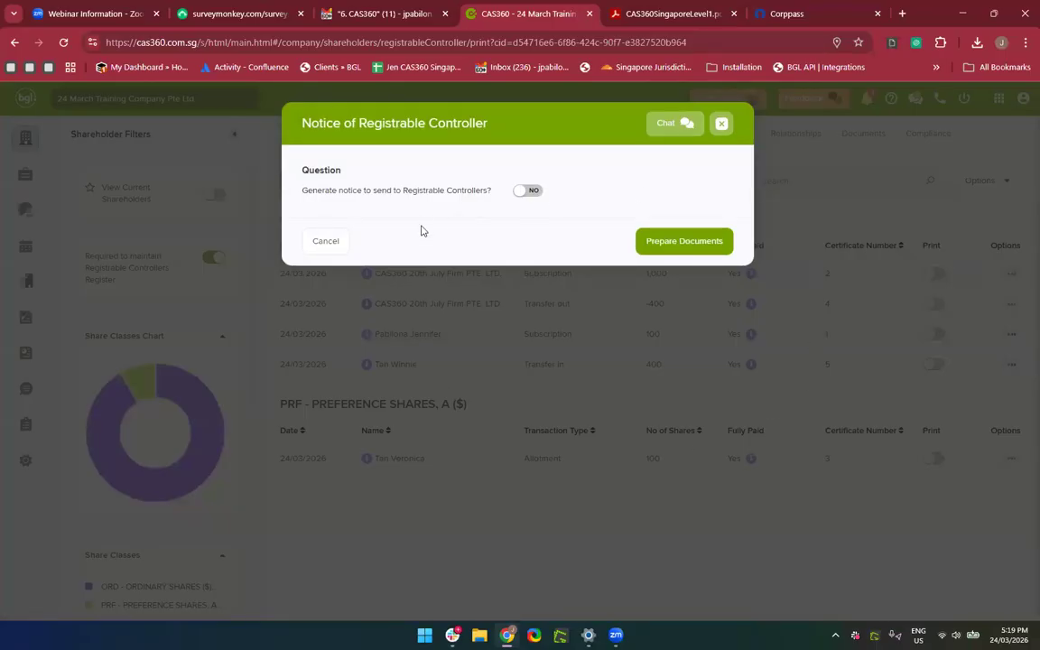
left_click(531, 192)
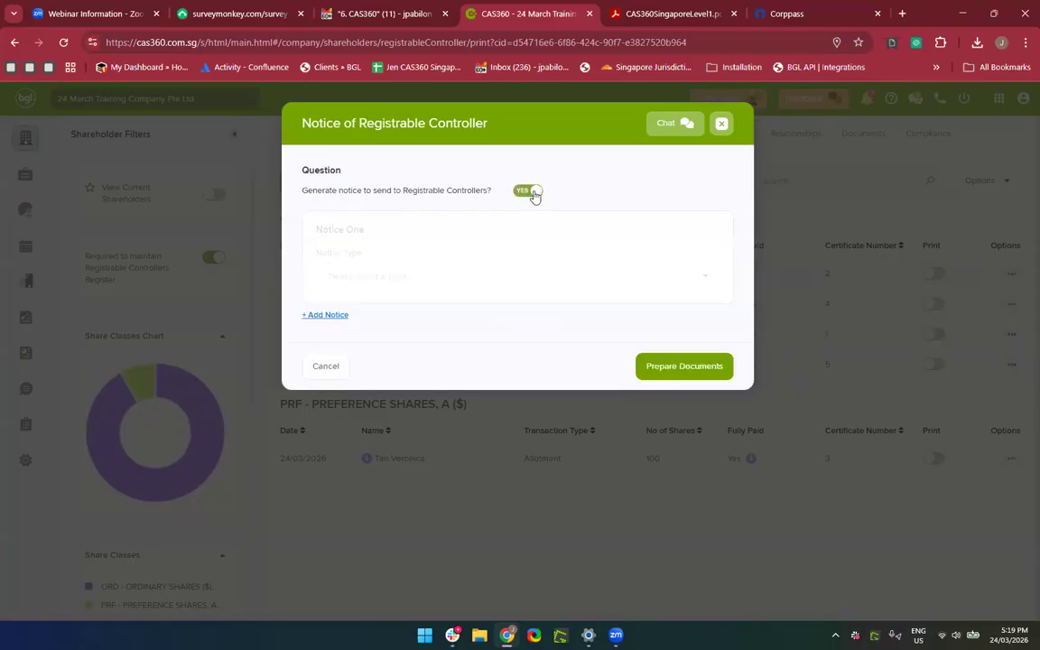
left_click(471, 272)
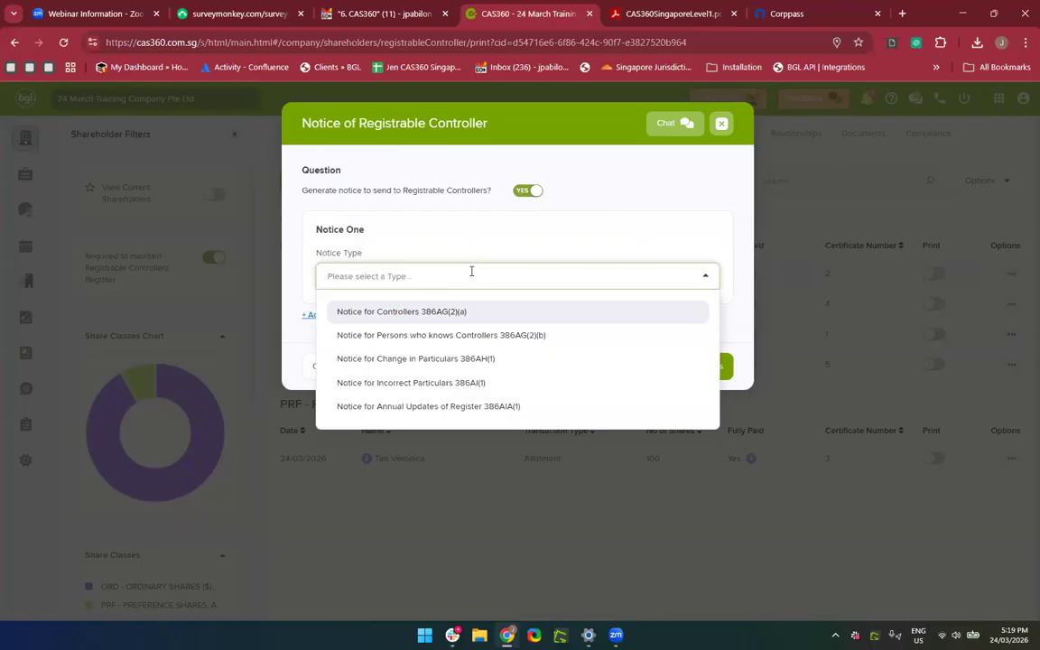
left_click(447, 312)
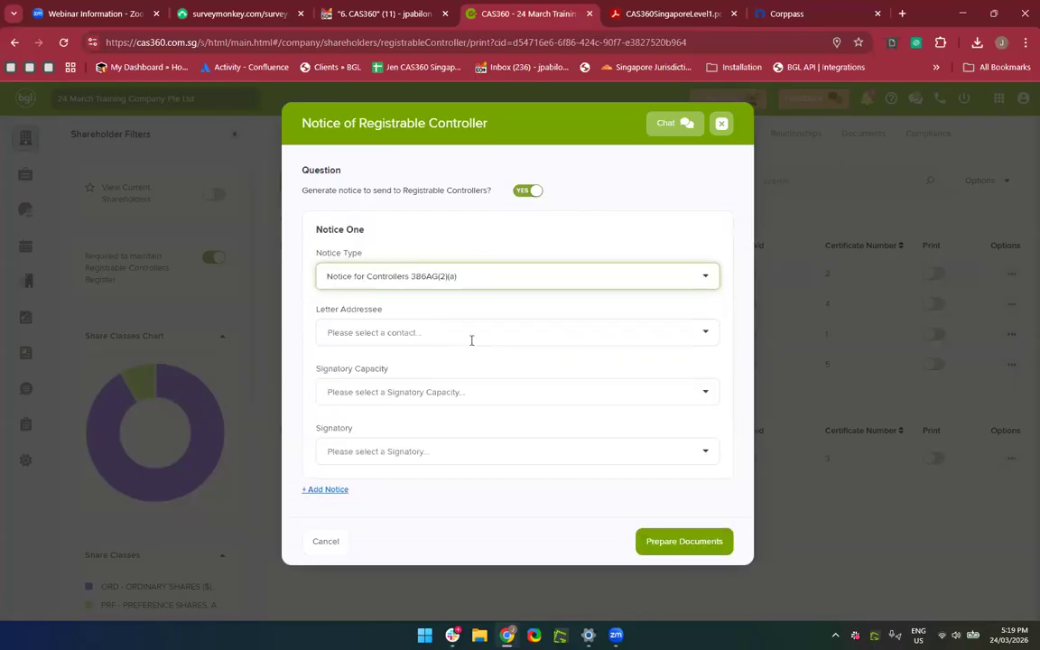
left_click(472, 336)
left_click(371, 420)
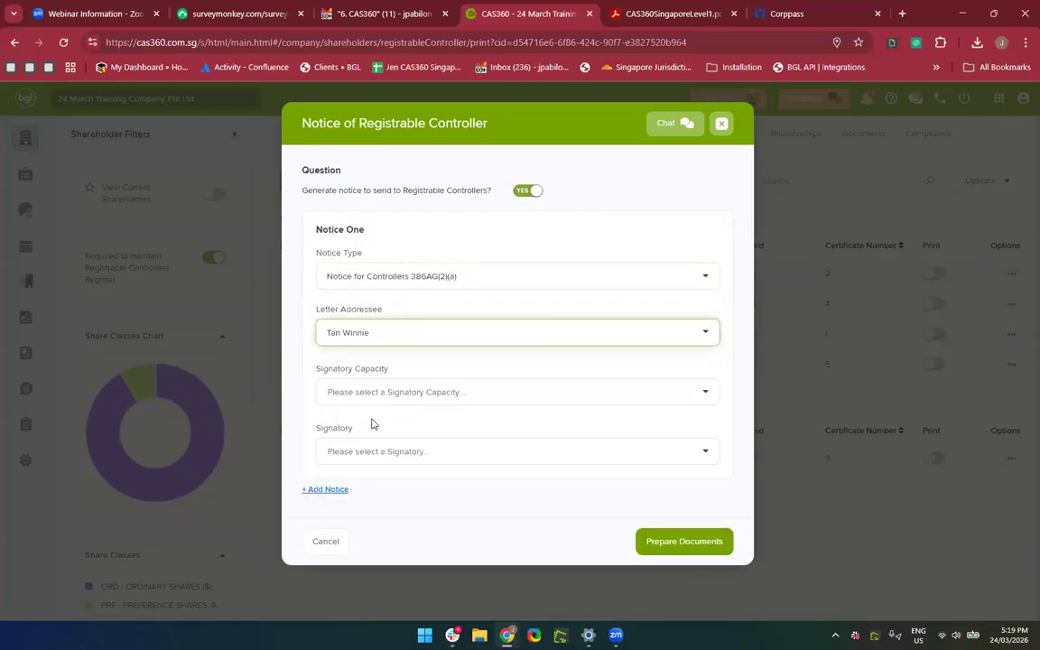
left_click(366, 391)
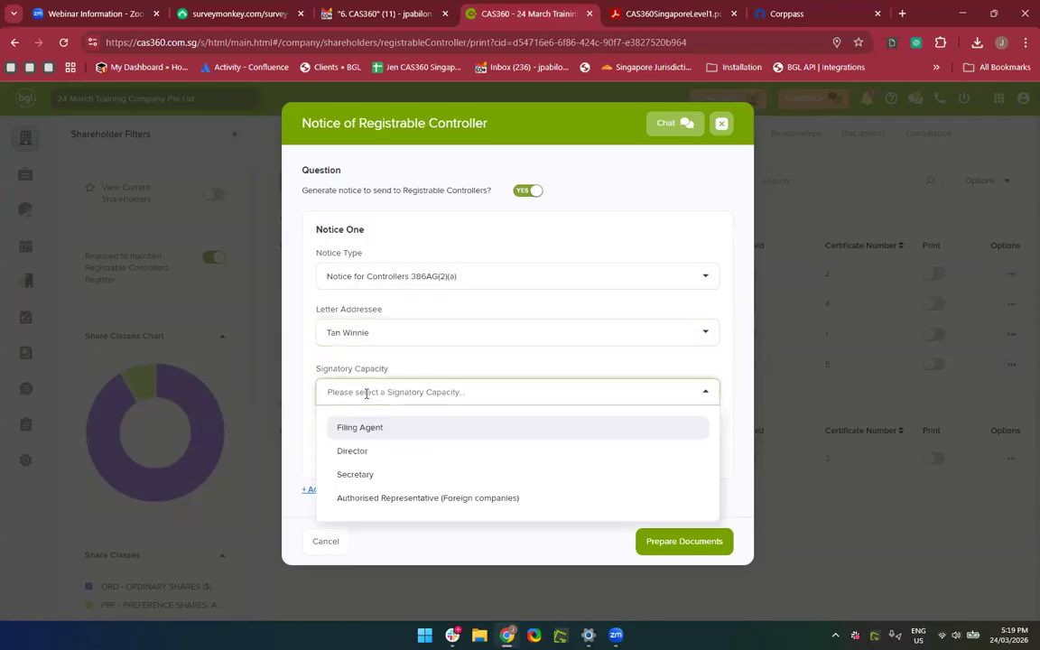
left_click(485, 452)
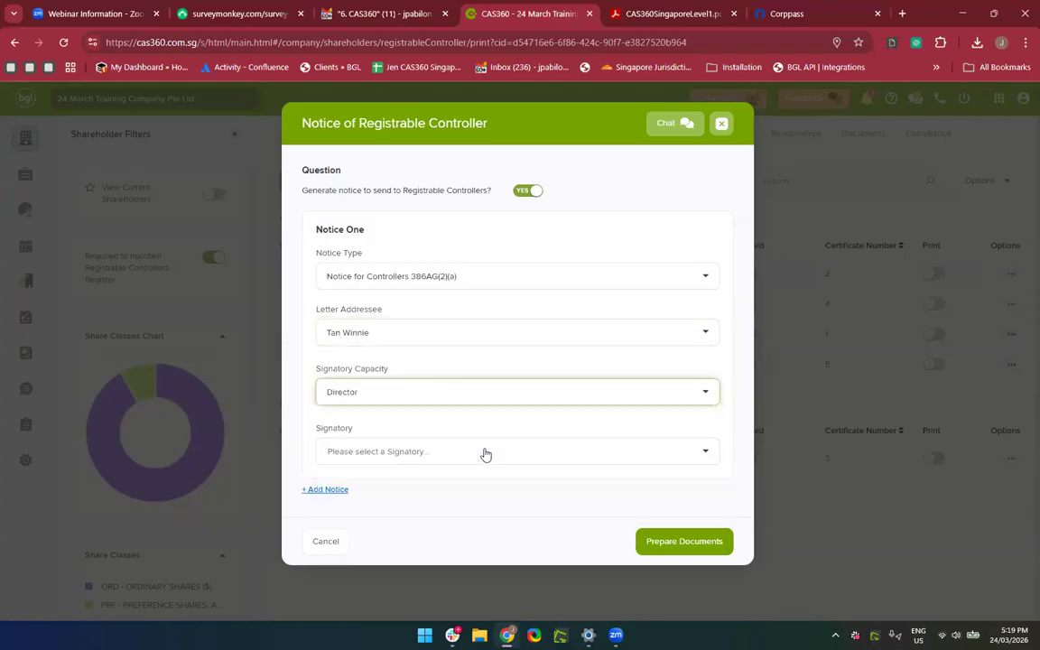
left_click(416, 455)
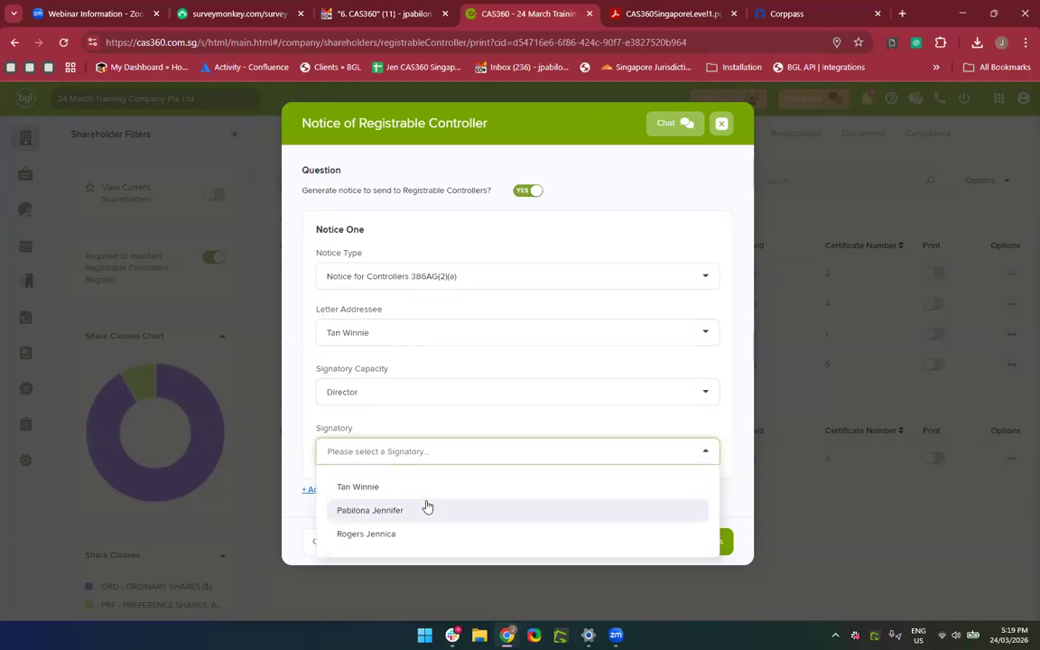
left_click(408, 488)
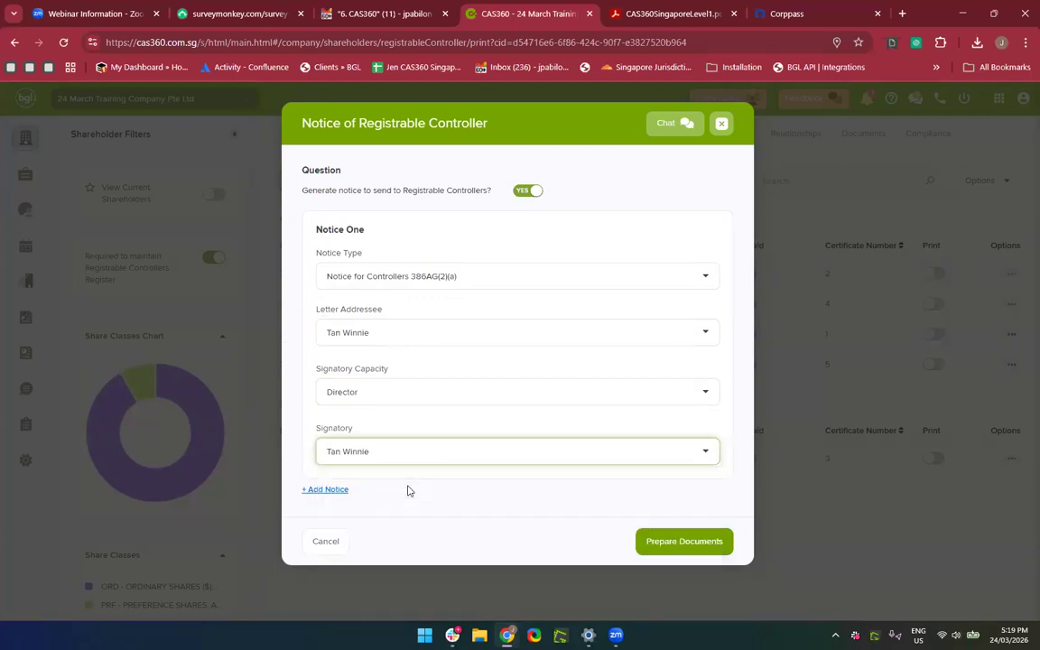
Add a second 386AG(2)(a) notice to the second controller, signed by a director, and prepare documents.
left_click(331, 490)
scroll(329, 492, "down", 2)
left_click(360, 488)
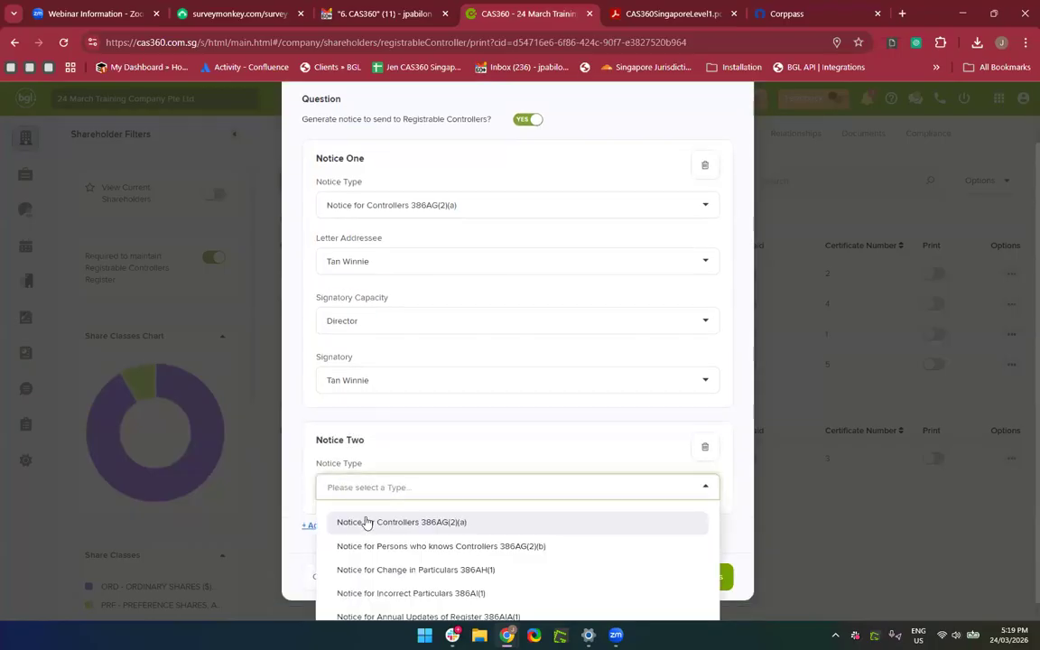
left_click(367, 522)
scroll(367, 424, "down", 2)
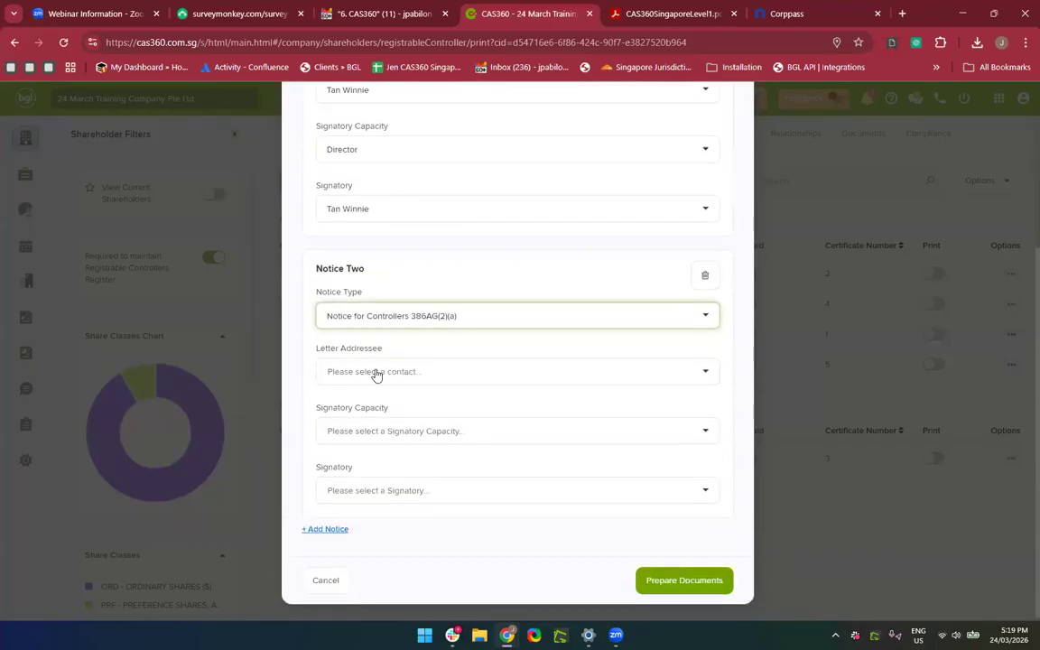
left_click(376, 374)
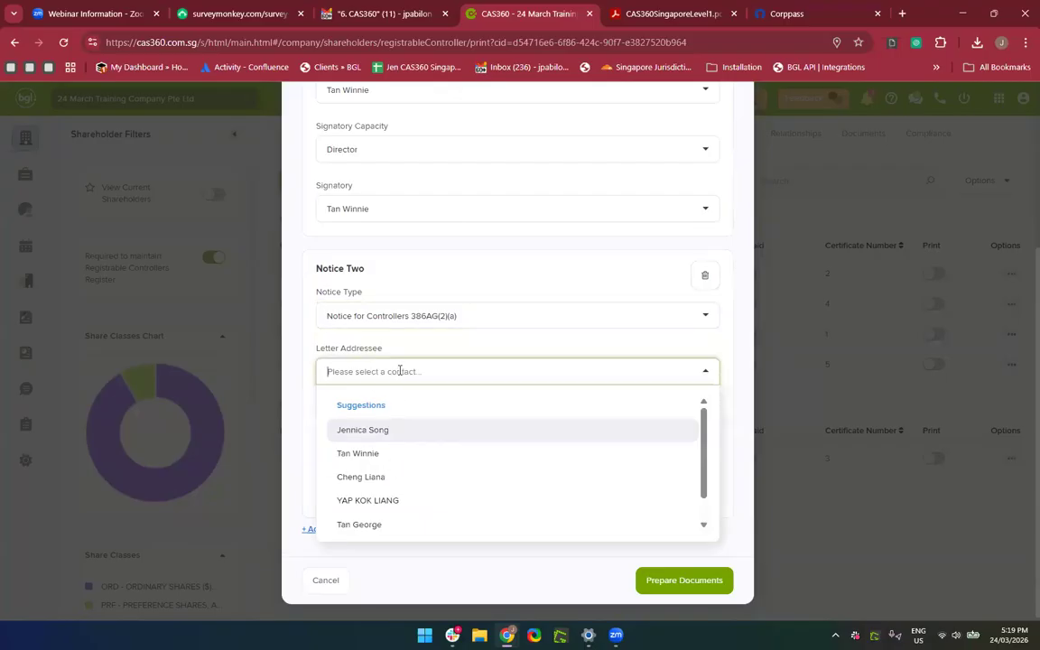
type("ger")
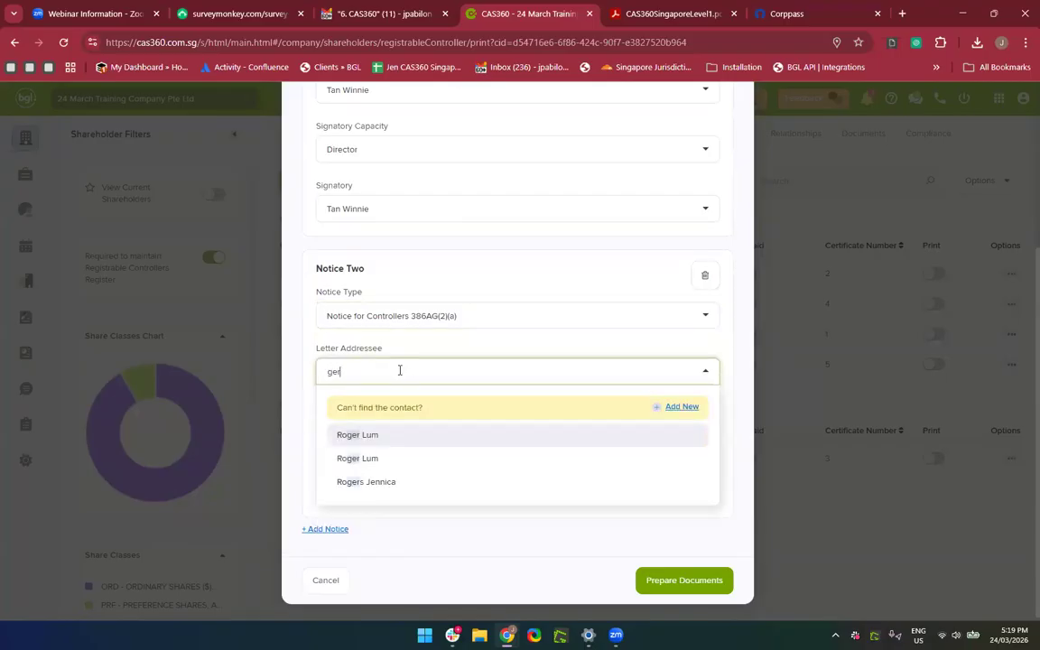
type("or")
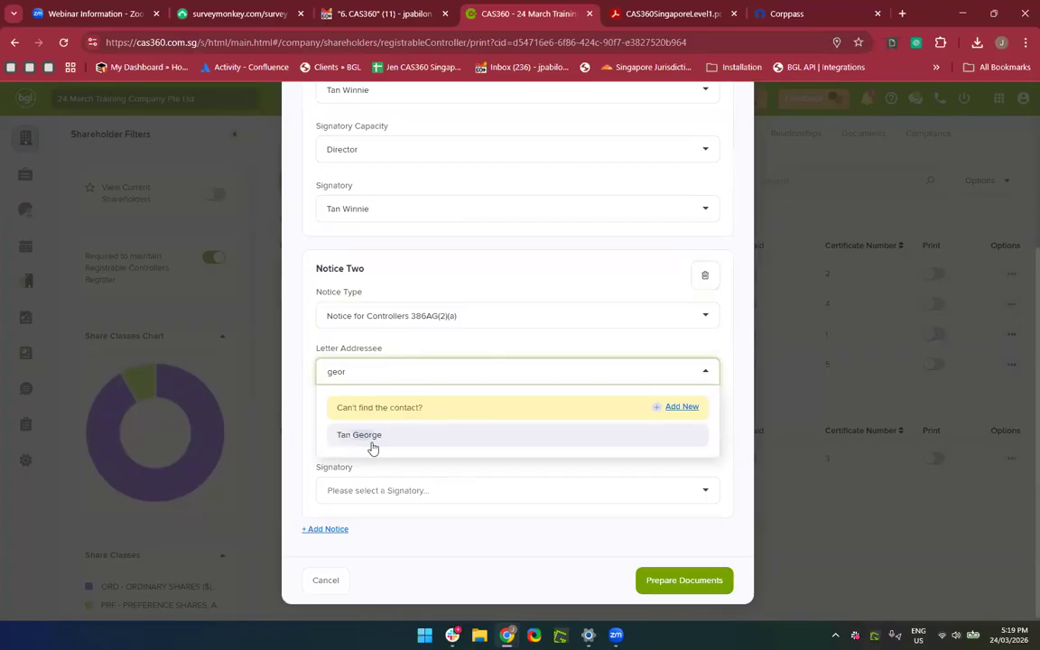
left_click(365, 436)
left_click(408, 435)
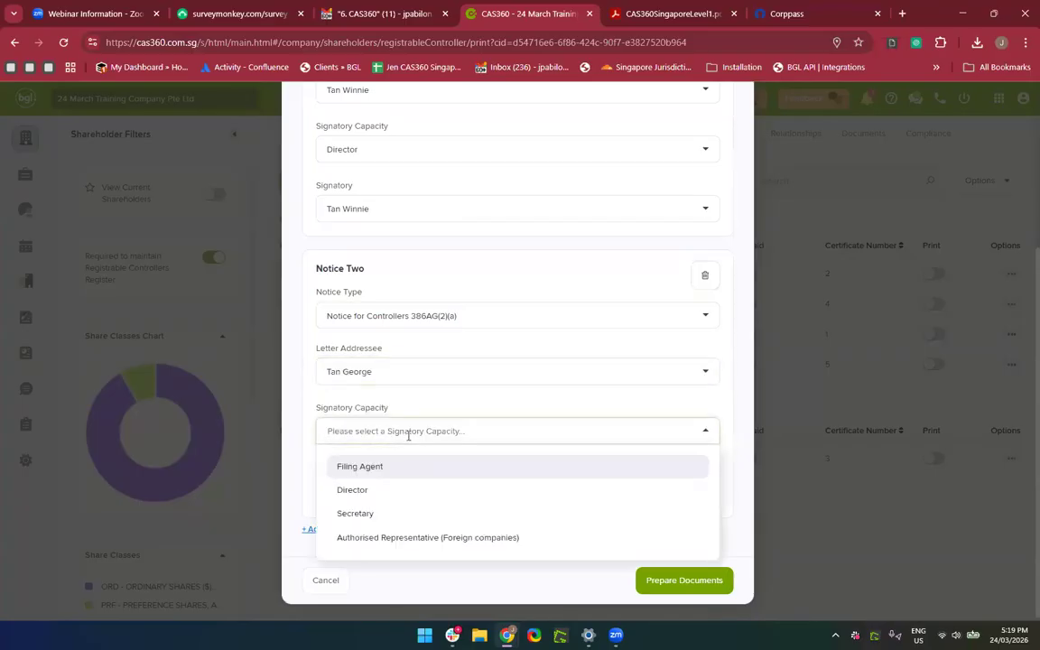
left_click(395, 494)
left_click(385, 496)
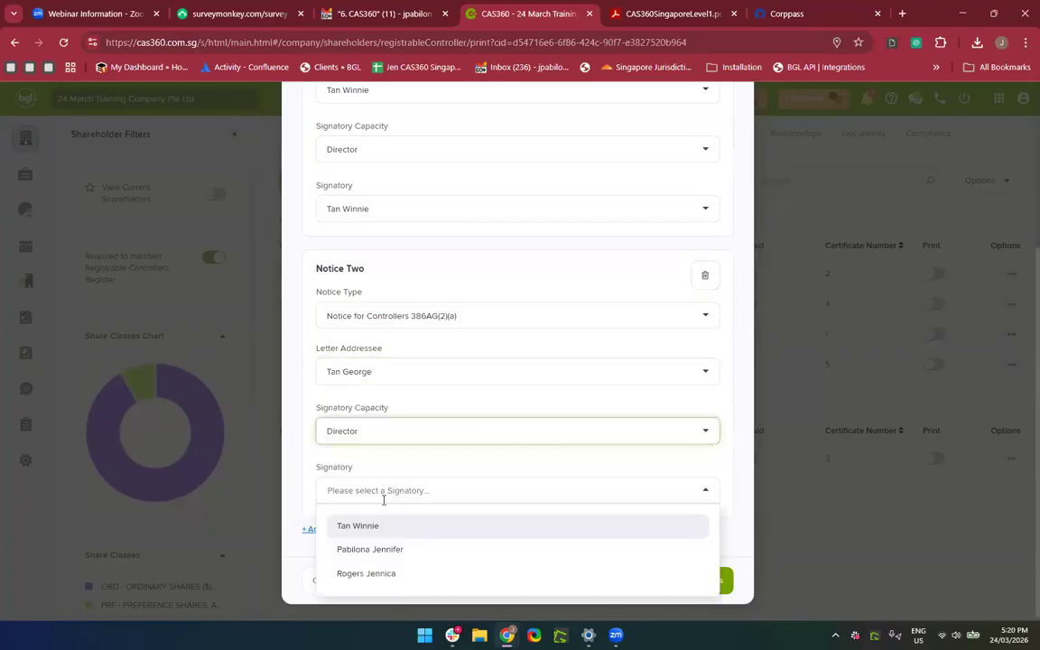
left_click(371, 553)
left_click(670, 585)
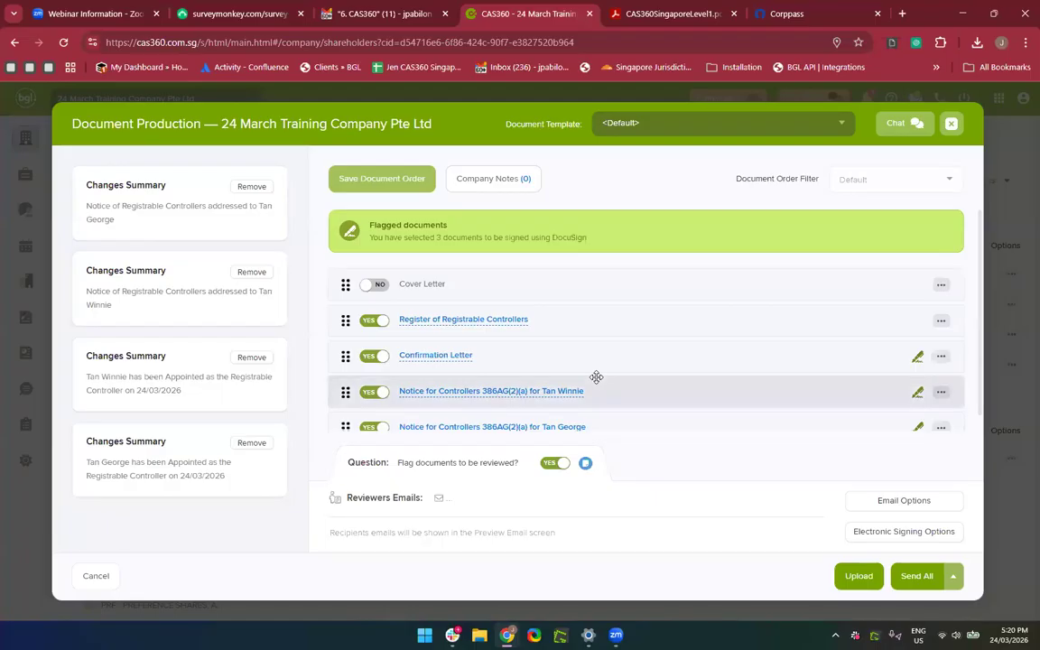
scroll(596, 376, "down", 1)
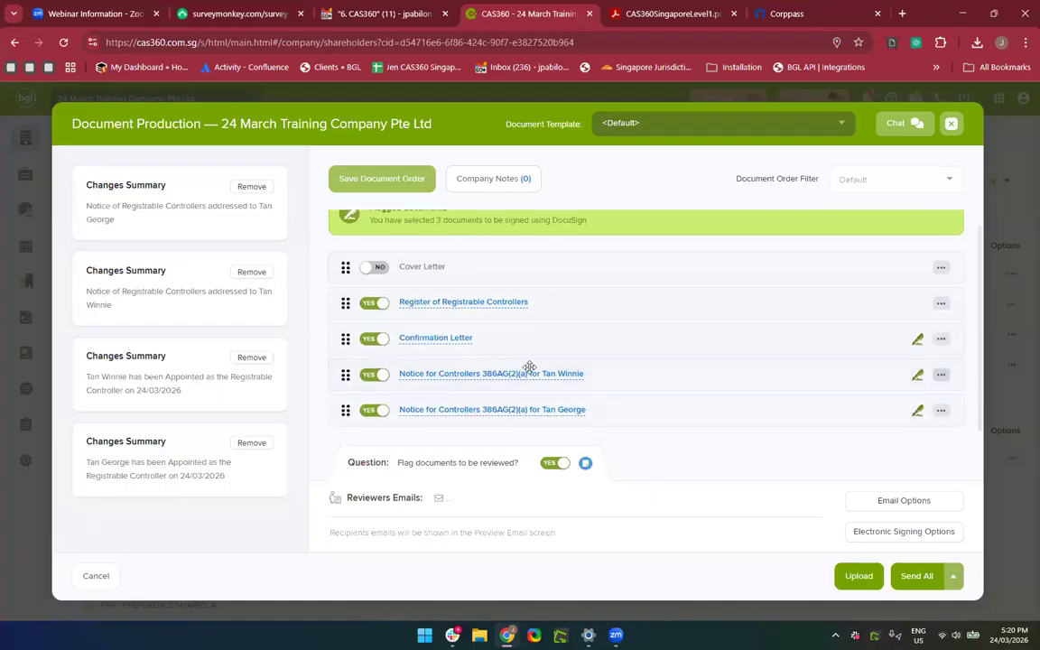
left_click(433, 303)
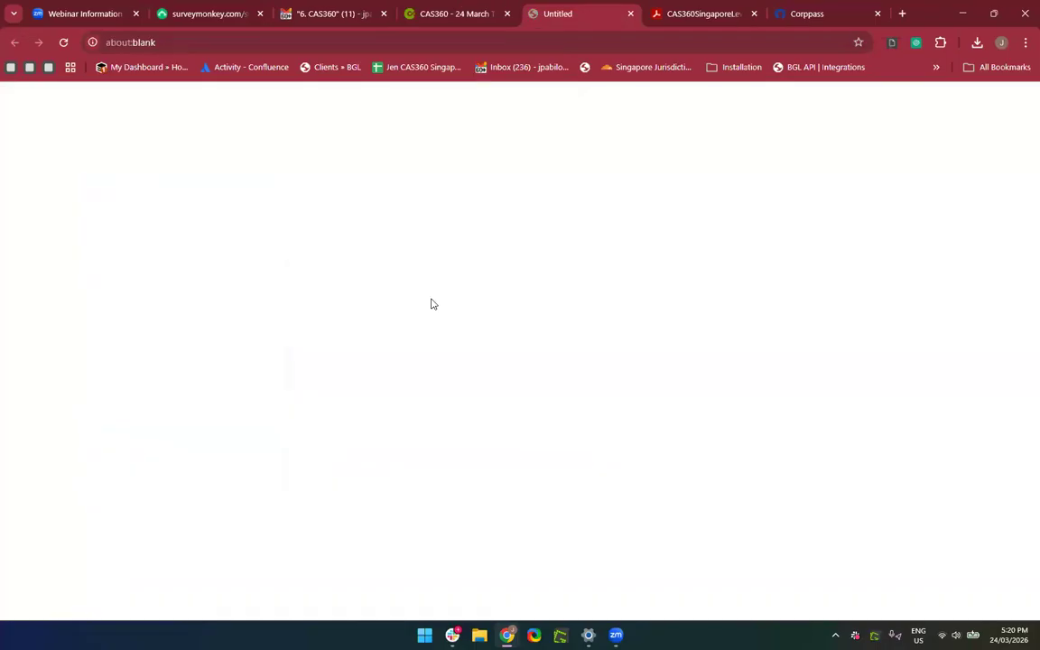
scroll(459, 451, "down", 5)
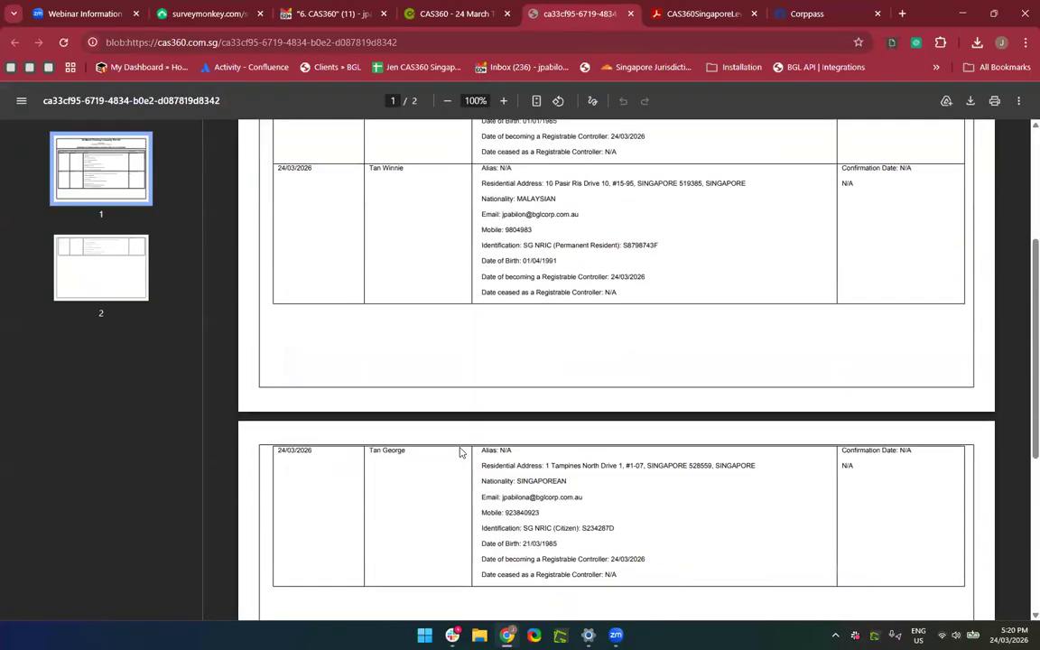
scroll(459, 451, "up", 5)
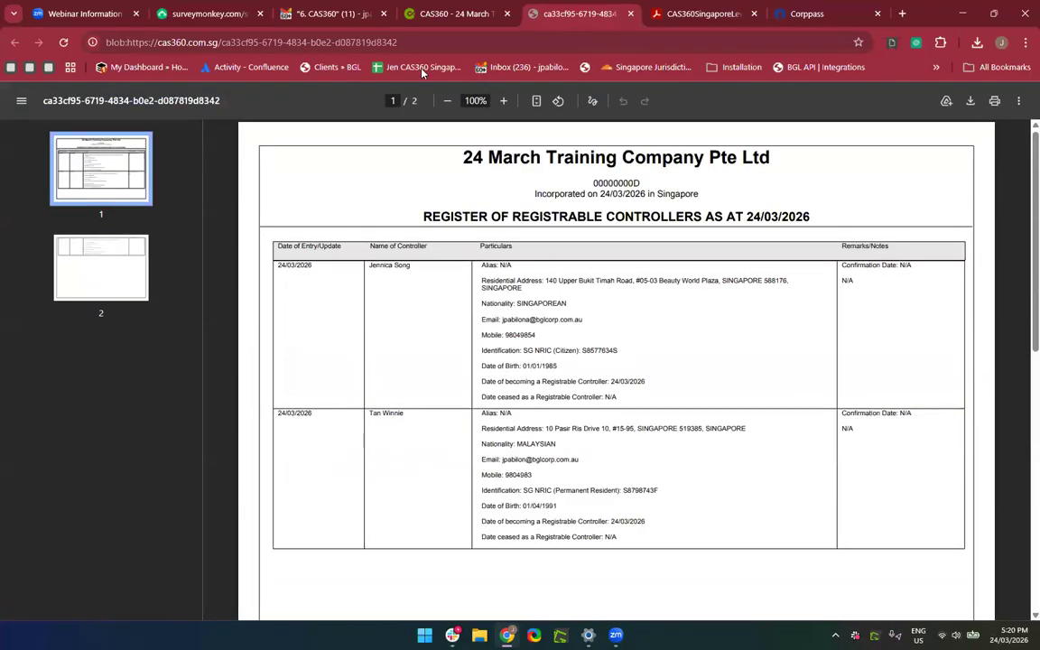
left_click(631, 15)
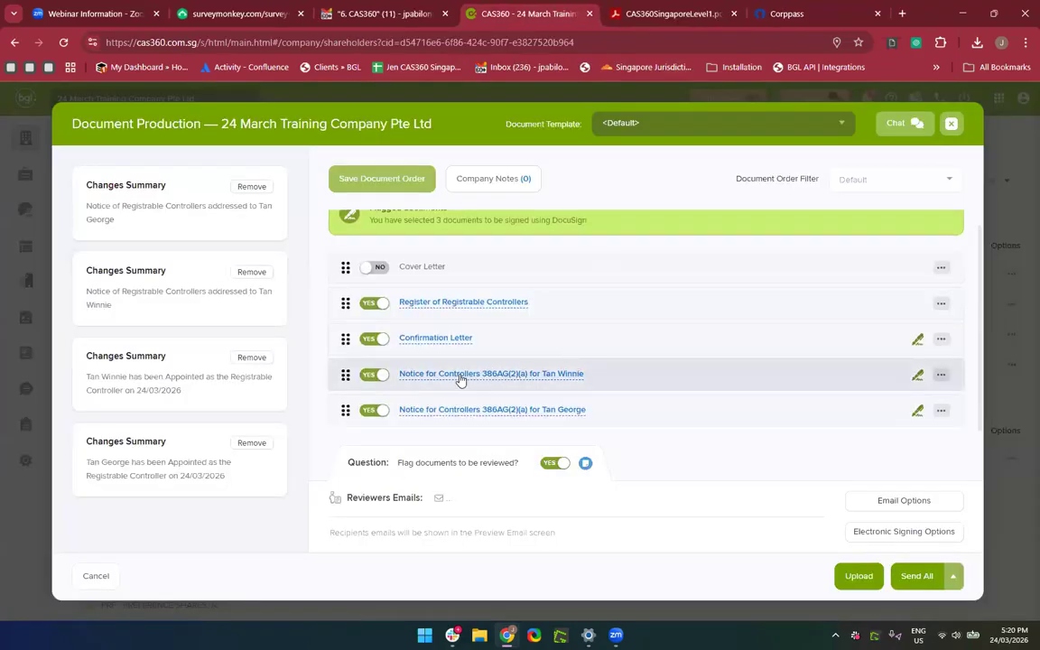
left_click(459, 375)
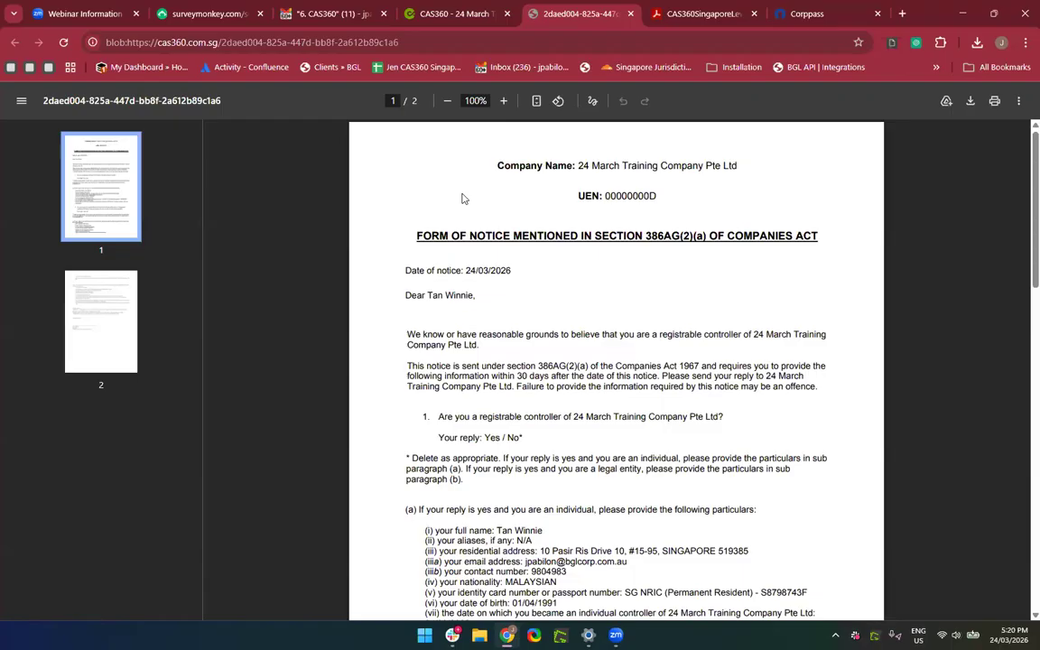
left_click(635, 17)
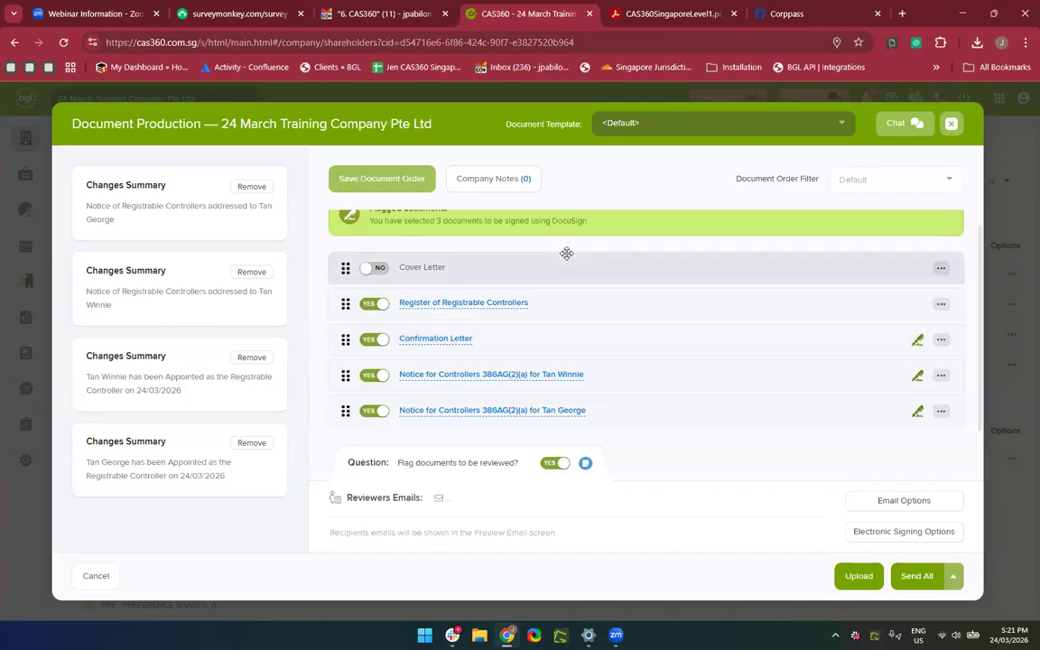
Close Document Production and discard the pack generated without controller notices.
left_click(952, 123)
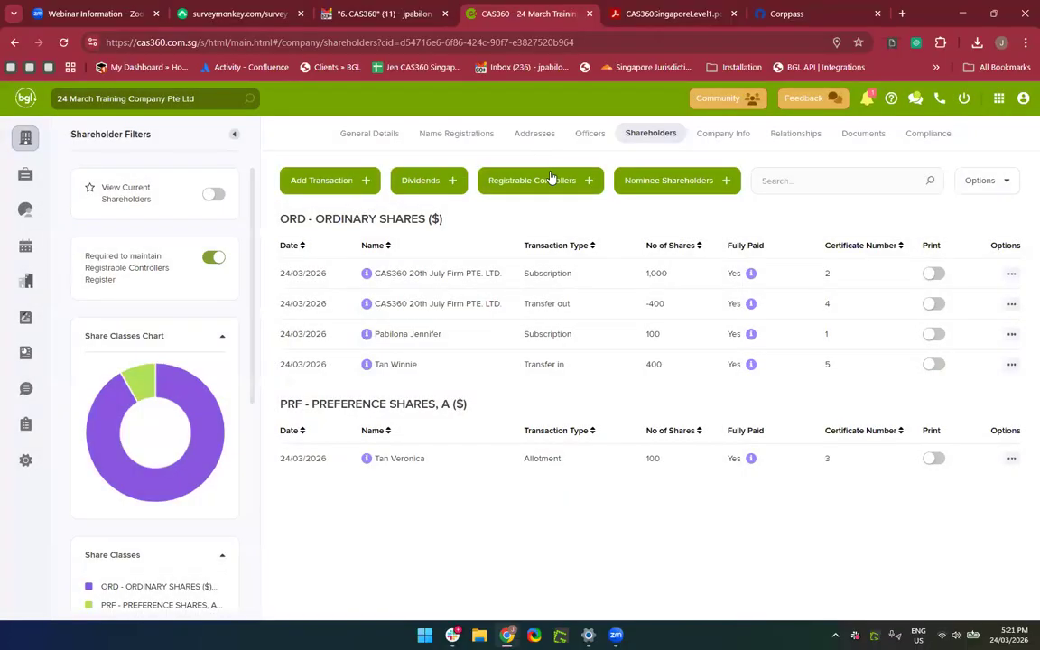
left_click(548, 178)
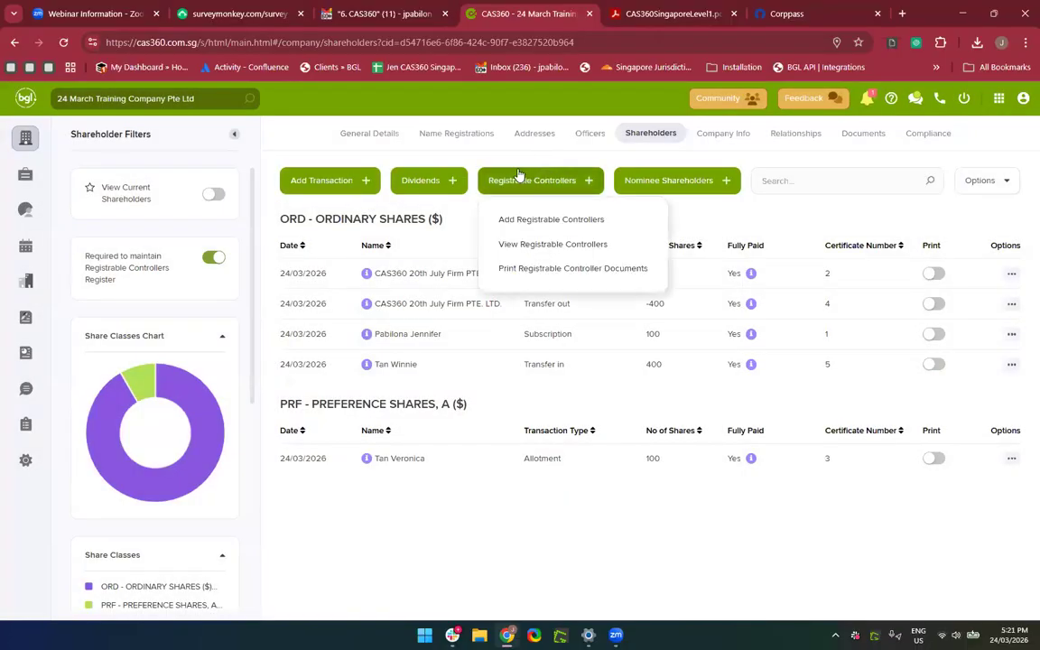
left_click(542, 277)
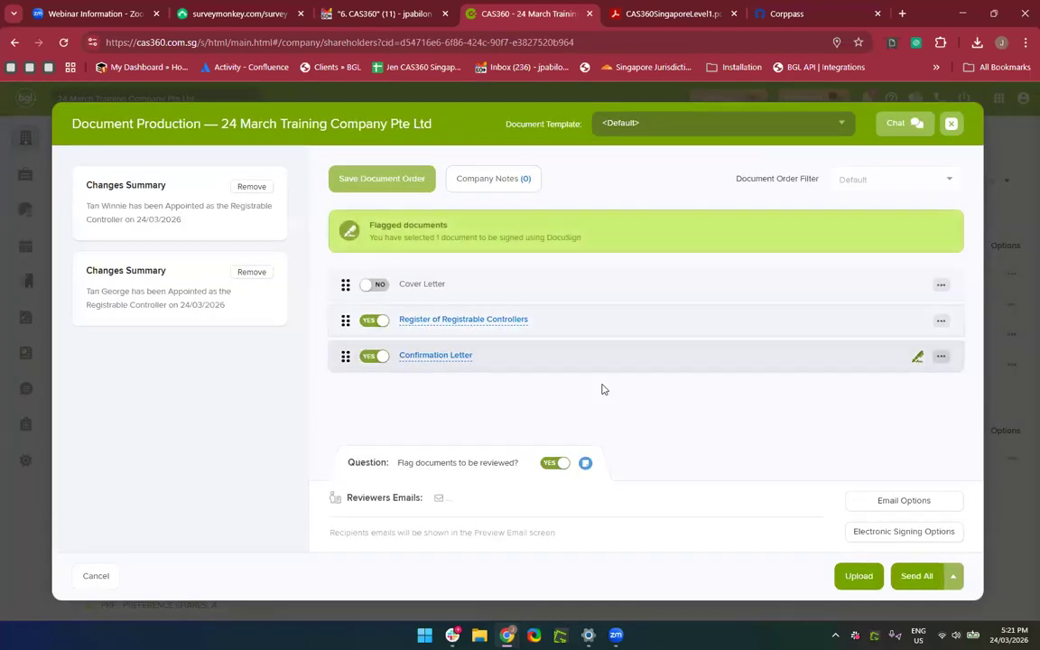
left_click(951, 122)
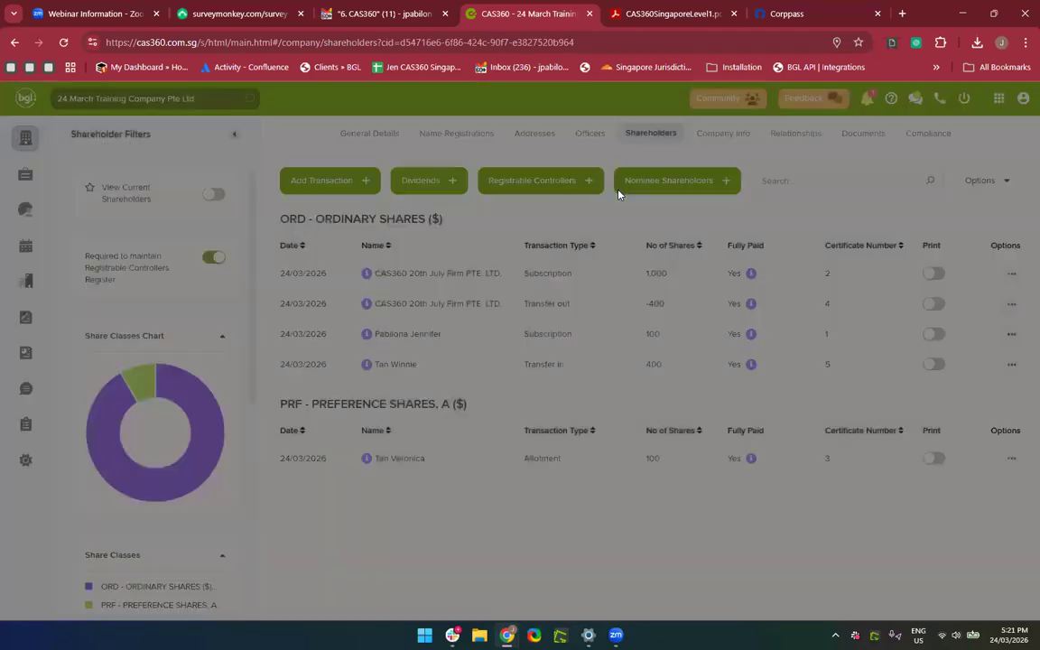
Produce registrable controller documents with one 386AG(2)(a) notice to the first controller, signed by a director.
left_click(538, 184)
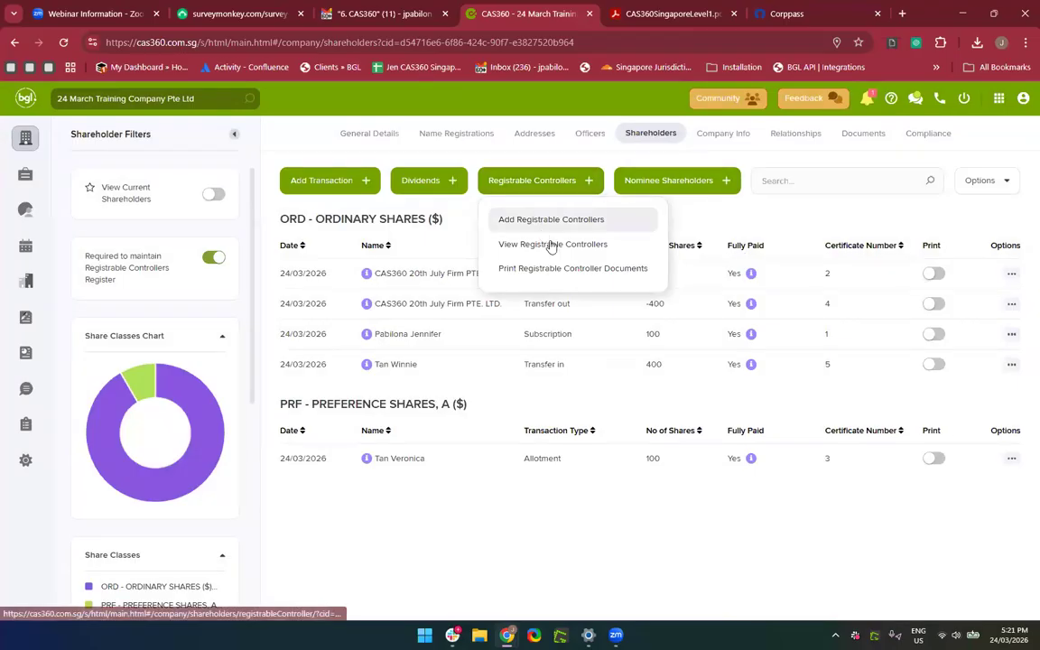
left_click(539, 267)
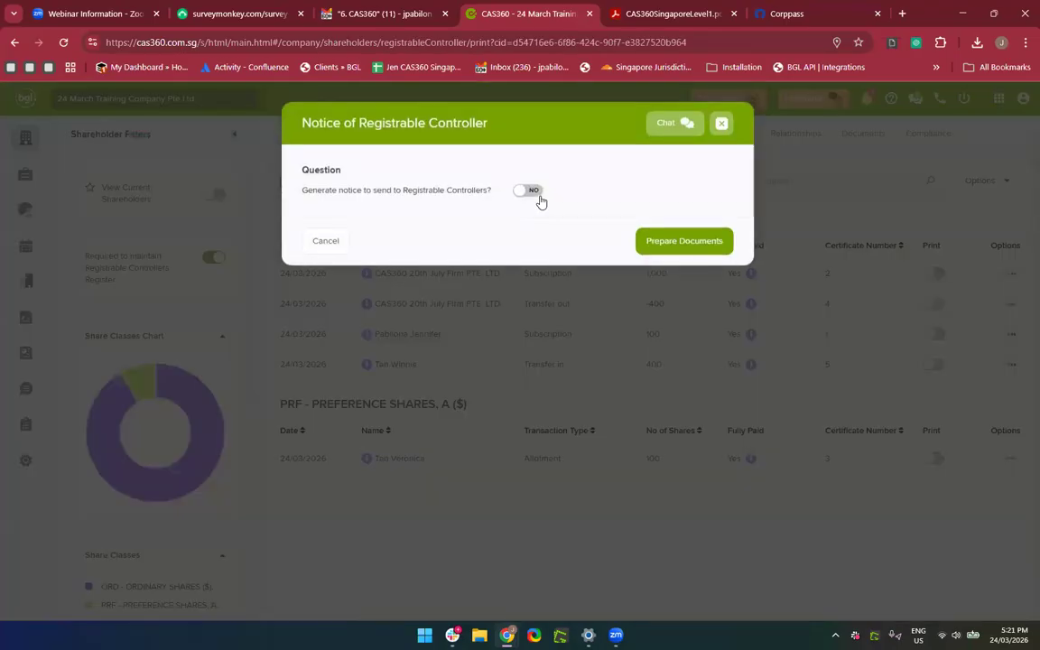
left_click(532, 190)
left_click(417, 274)
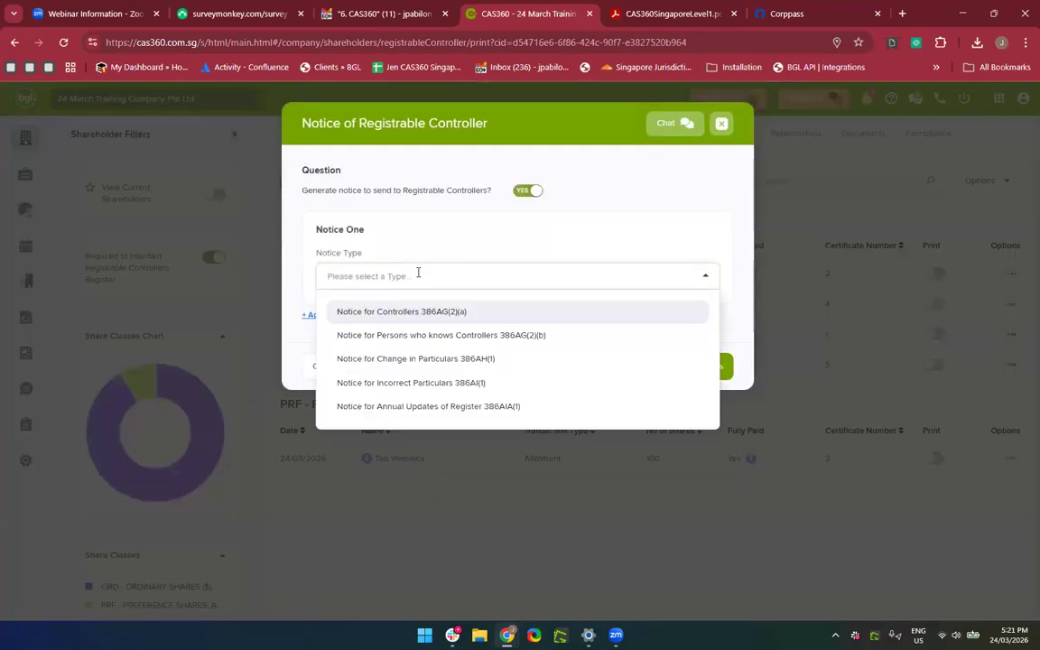
left_click(408, 310)
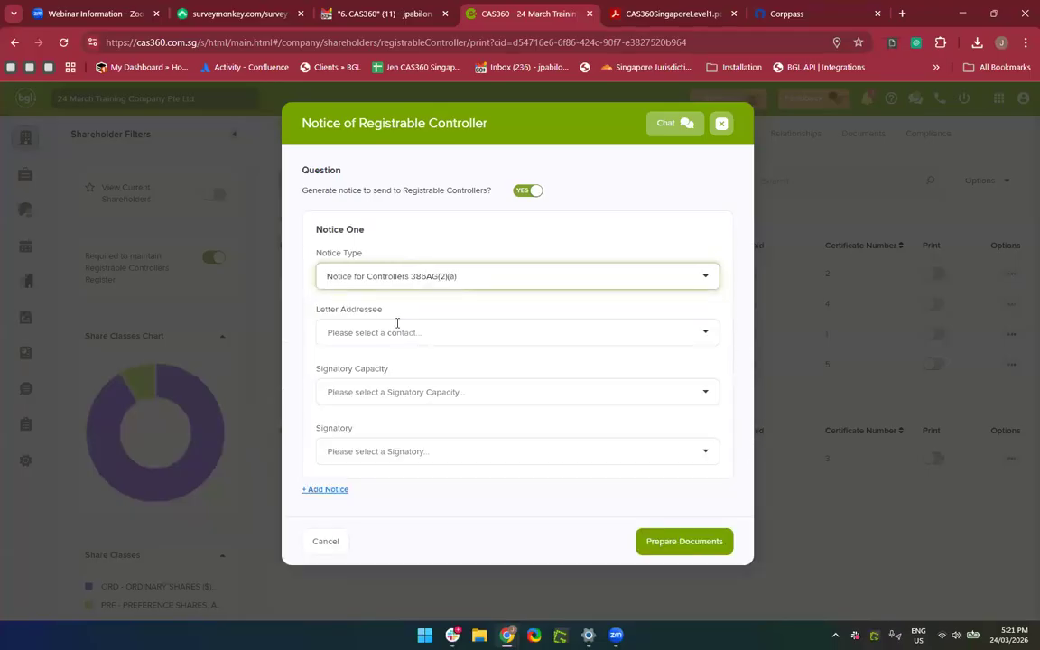
left_click(398, 325)
left_click(424, 413)
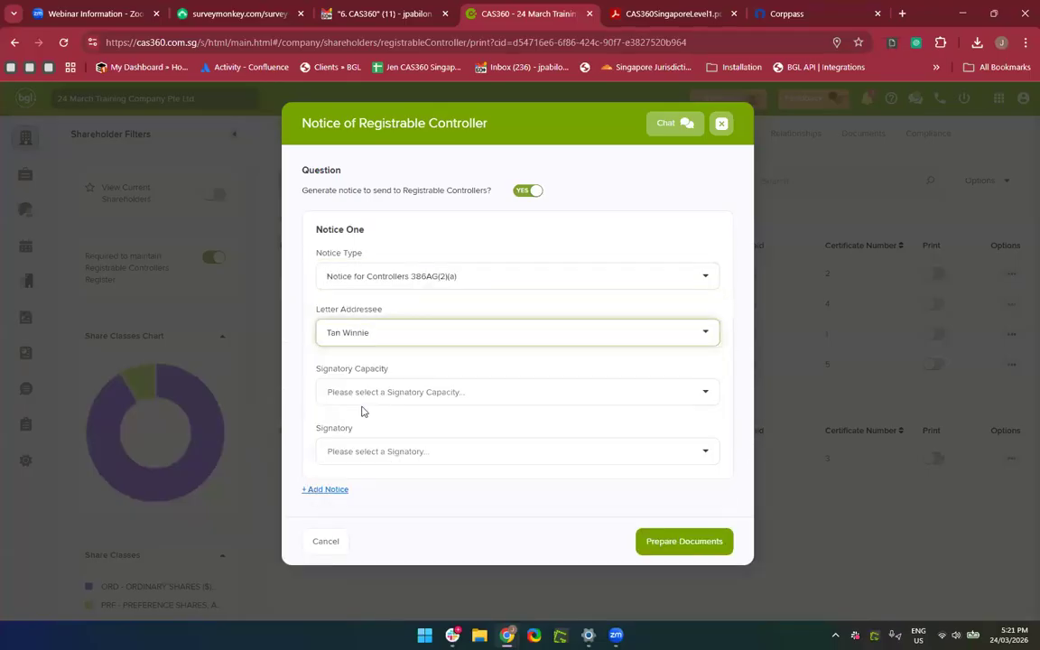
left_click(381, 394)
left_click(366, 458)
left_click(365, 456)
left_click(364, 515)
left_click(660, 545)
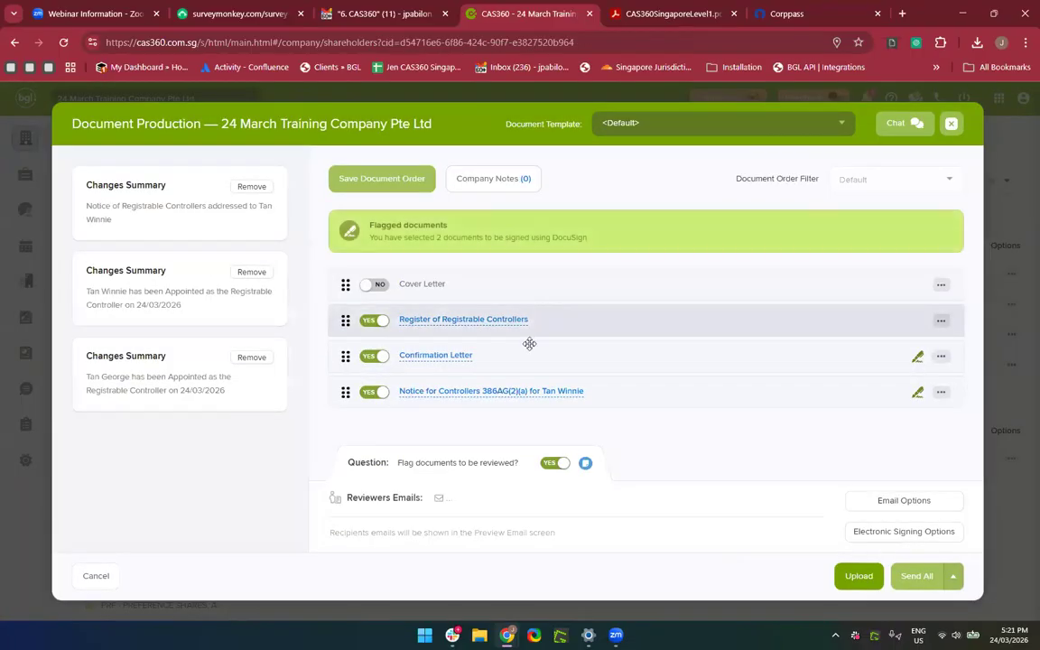
Preview the controller notice, set 'Flag documents to be reviewed?' to NO, and download all documents.
left_click(451, 394)
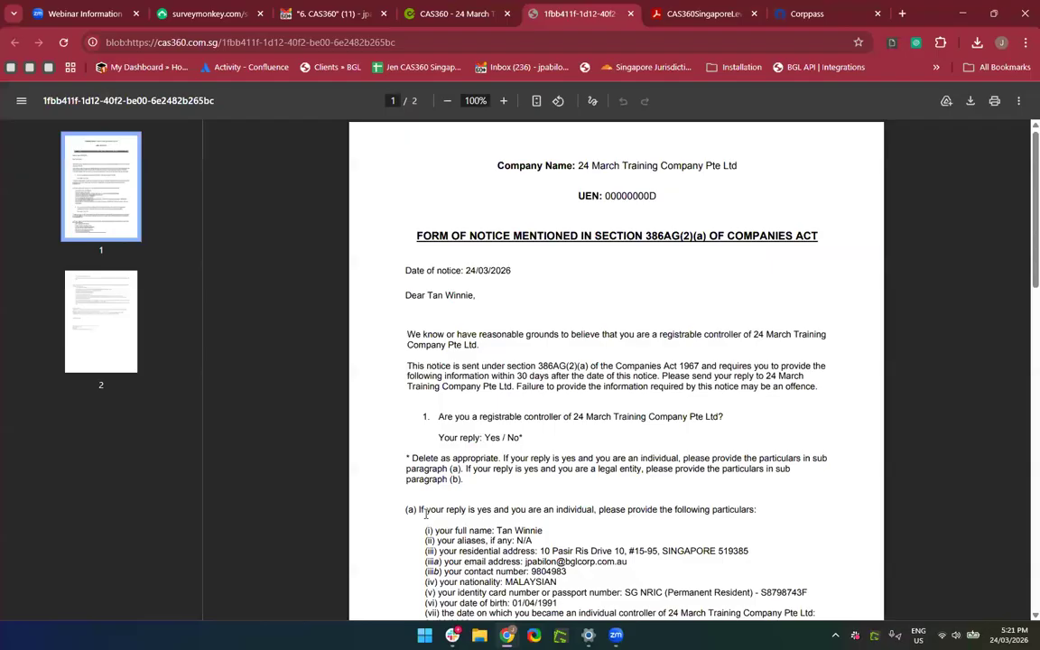
scroll(585, 470, "down", 1)
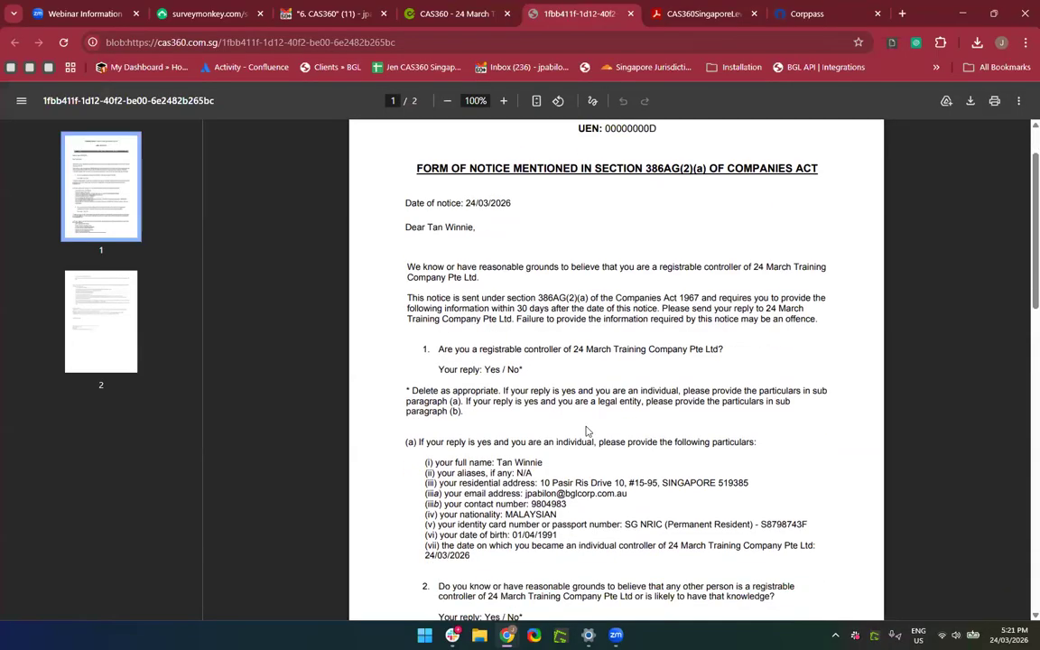
scroll(585, 431, "down", 15)
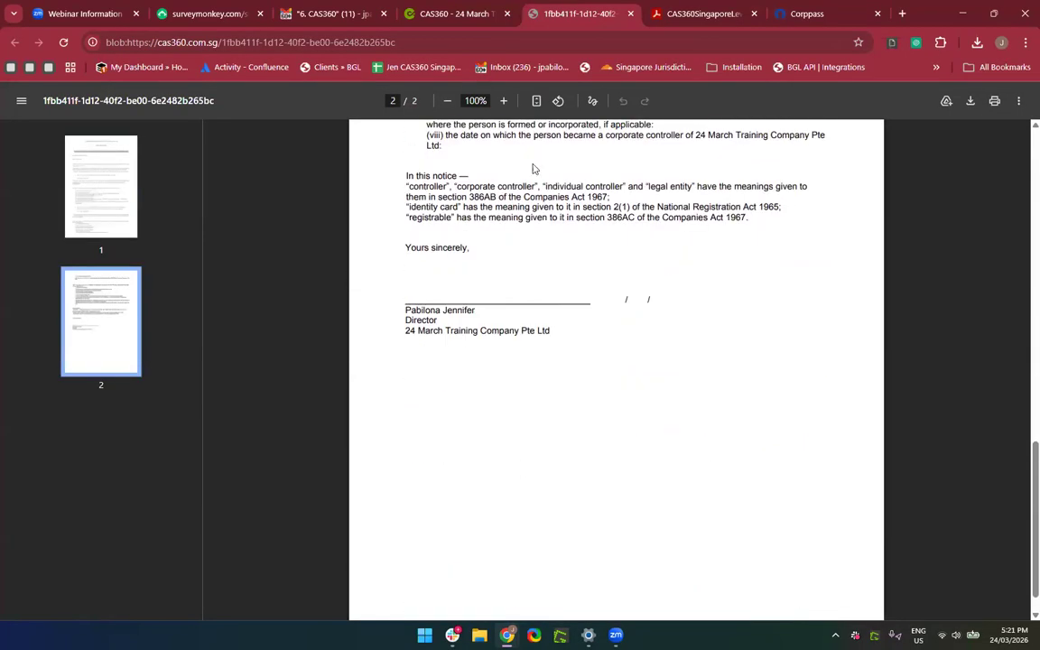
left_click(631, 14)
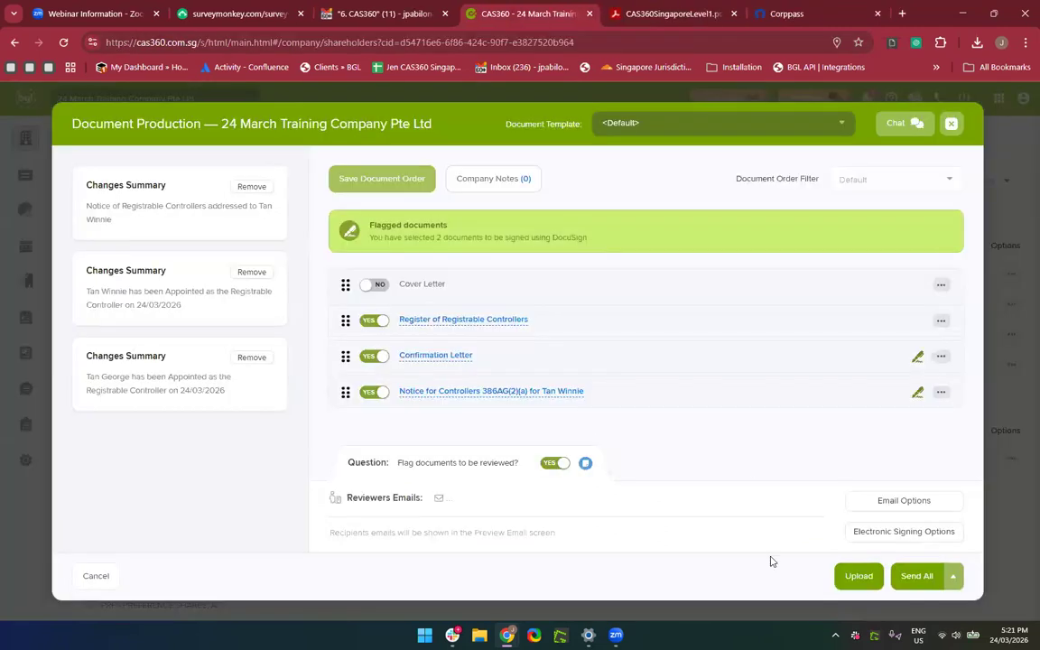
left_click(552, 464)
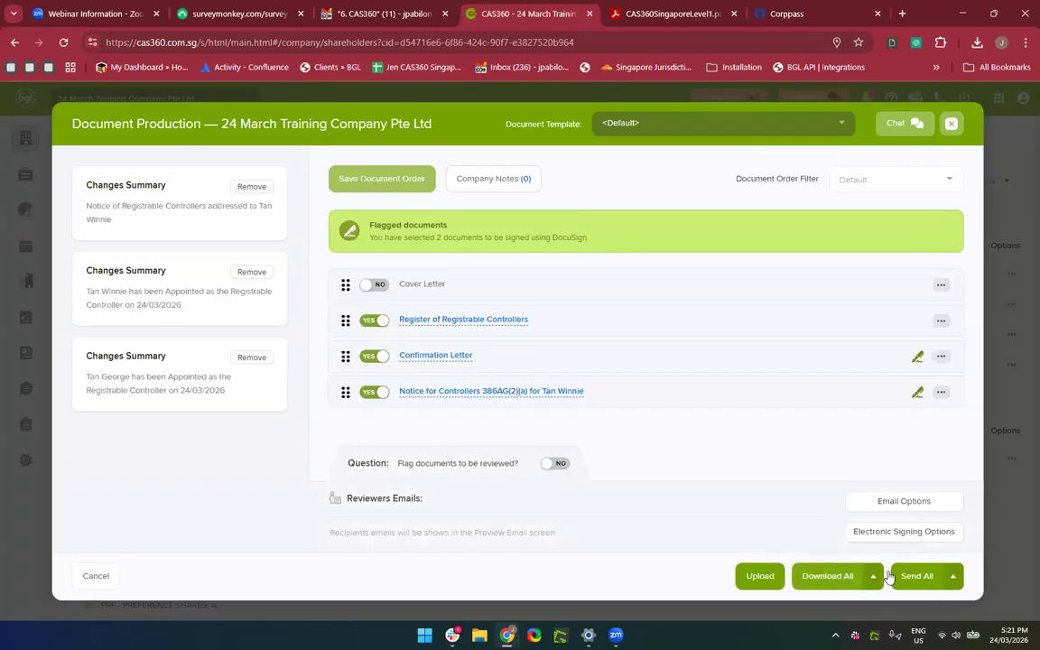
left_click(833, 579)
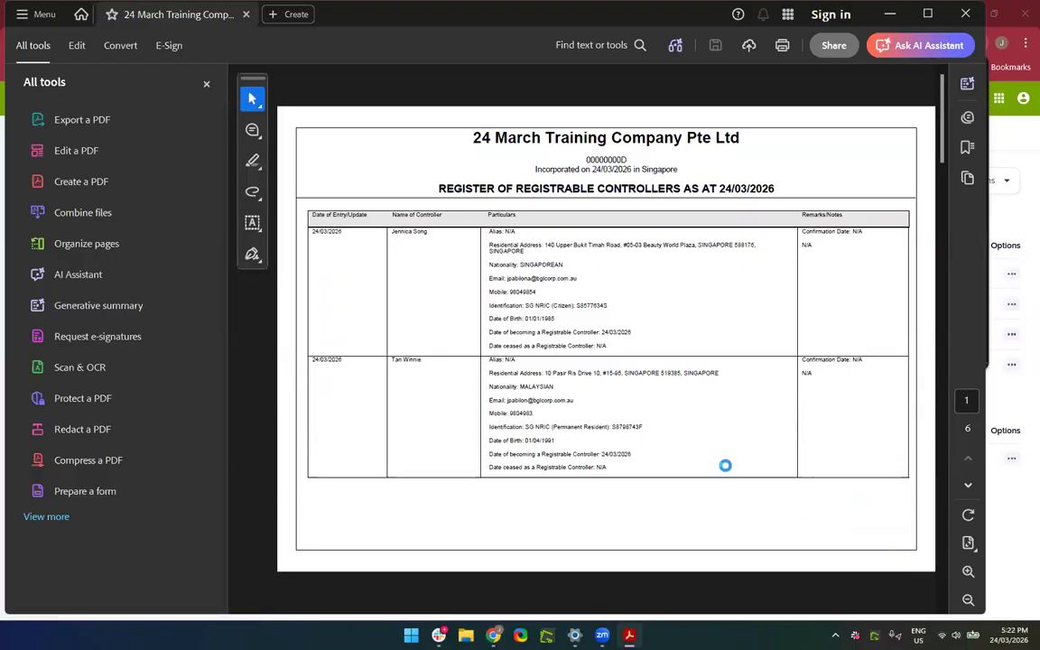
Scroll through the downloaded register and notice PDF in Acrobat, then close it.
scroll(724, 464, "down", 15)
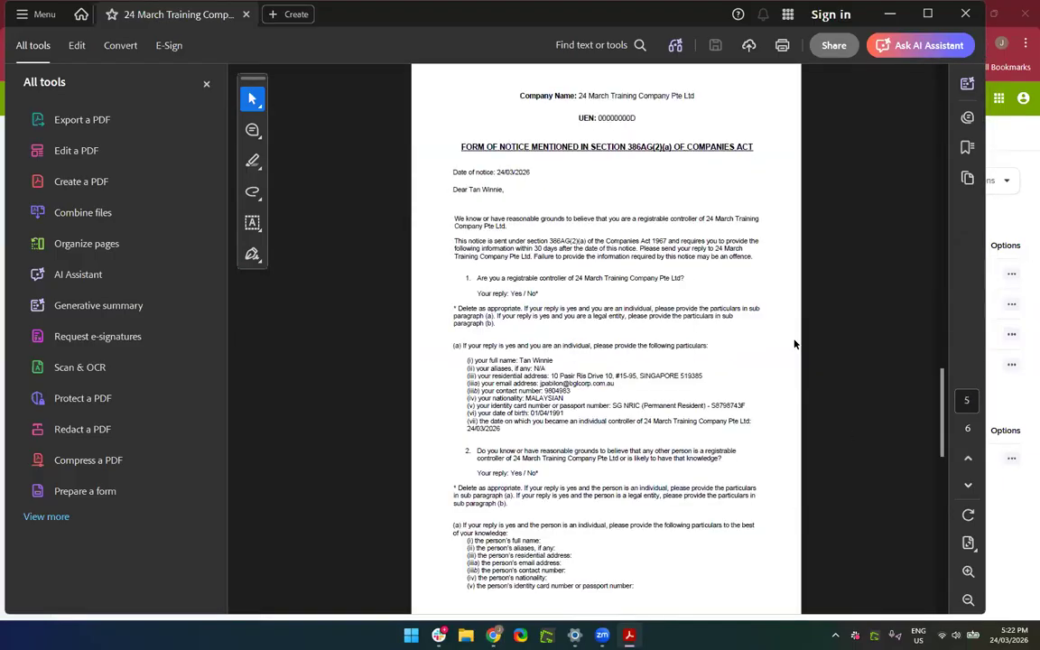
left_click(970, 14)
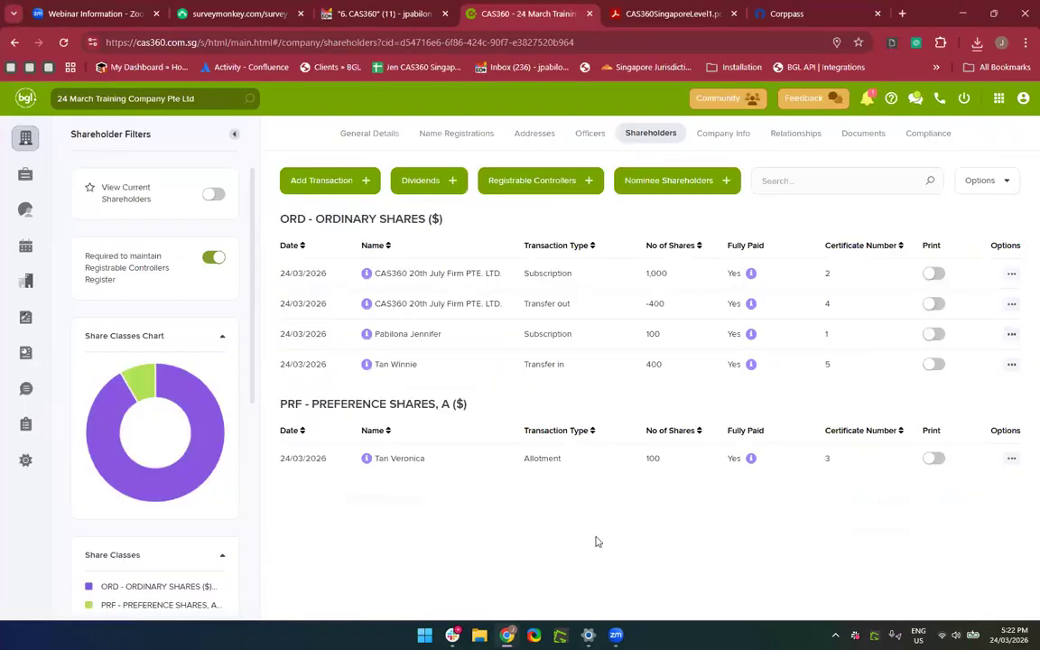
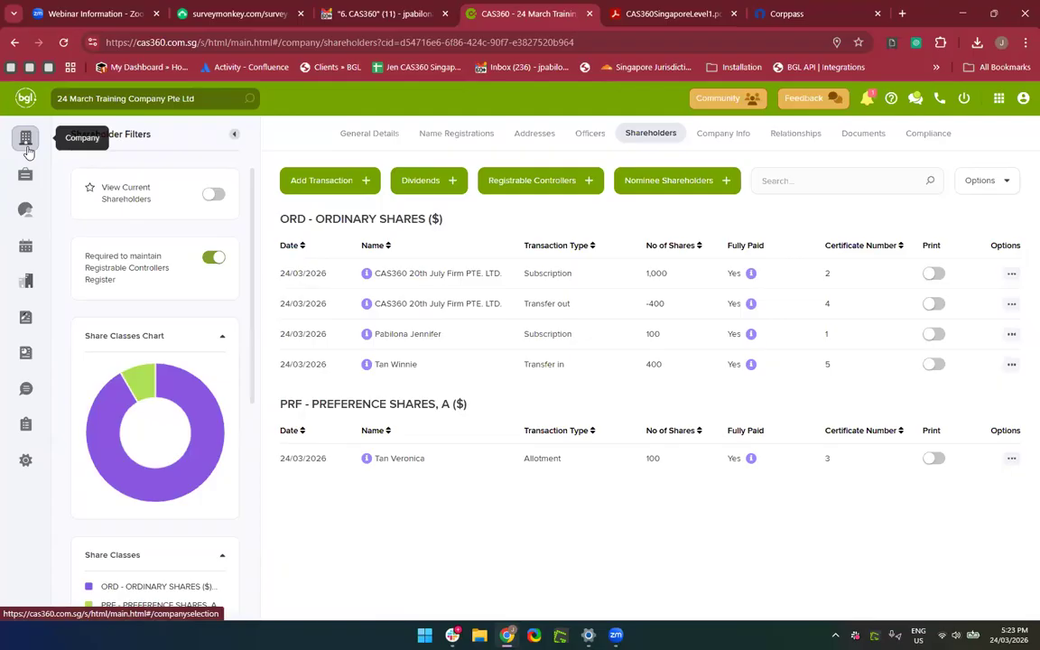
Search the company list for '24 March' and open 24 March Training Company Pte Ltd.
left_click(26, 141)
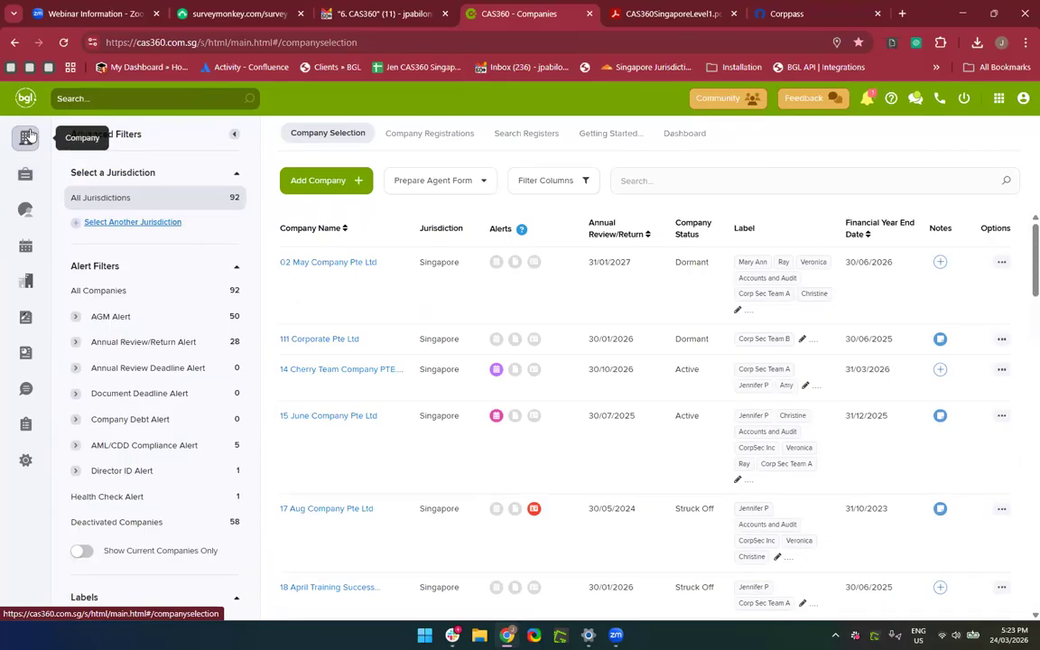
left_click(295, 185)
left_click(689, 182)
type("24 March")
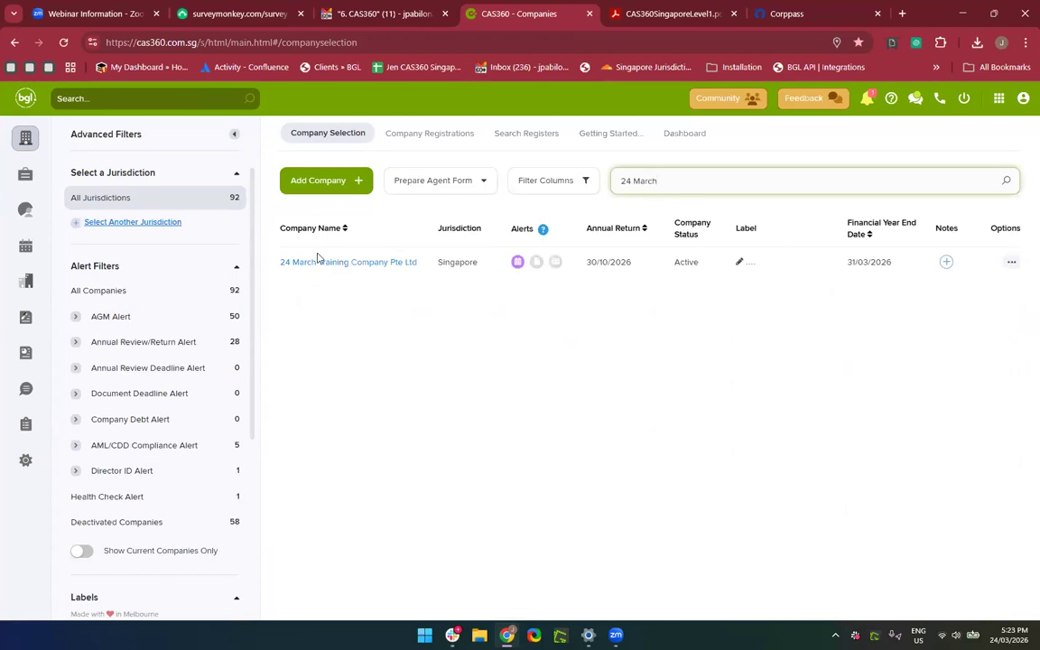
left_click(313, 263)
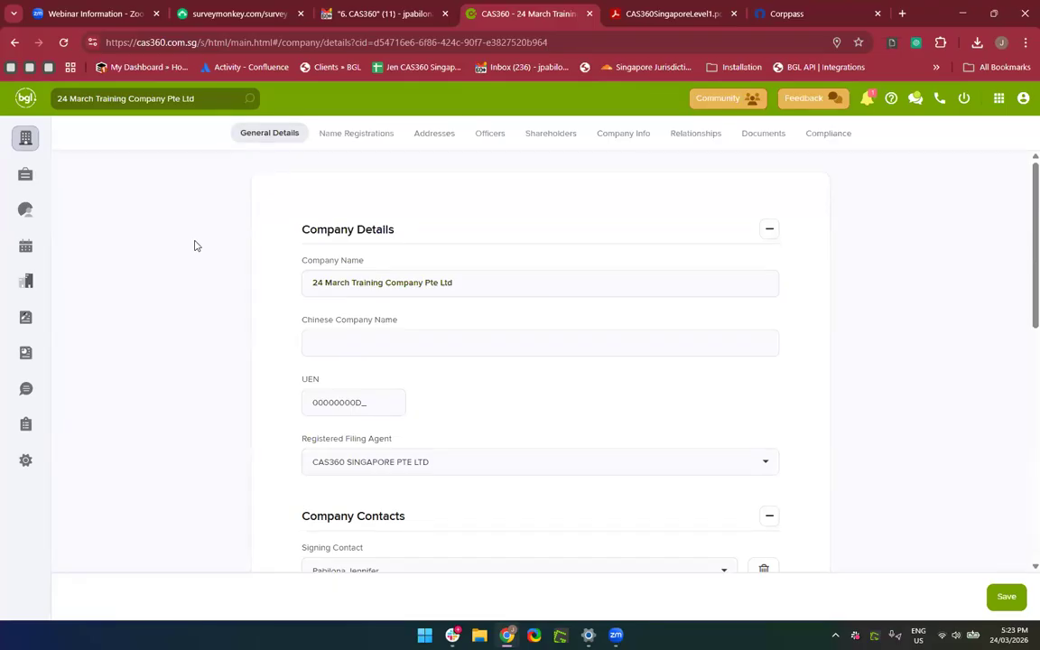
Start a company name change and enter 'March 24 Services' as the proposed name.
left_click(355, 136)
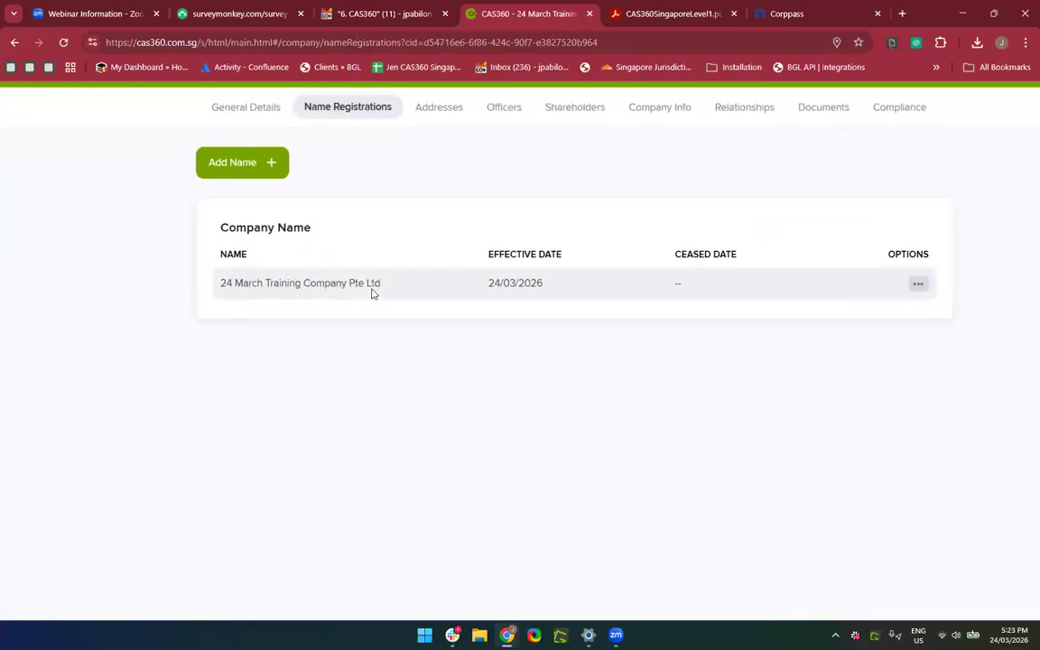
left_click(247, 165)
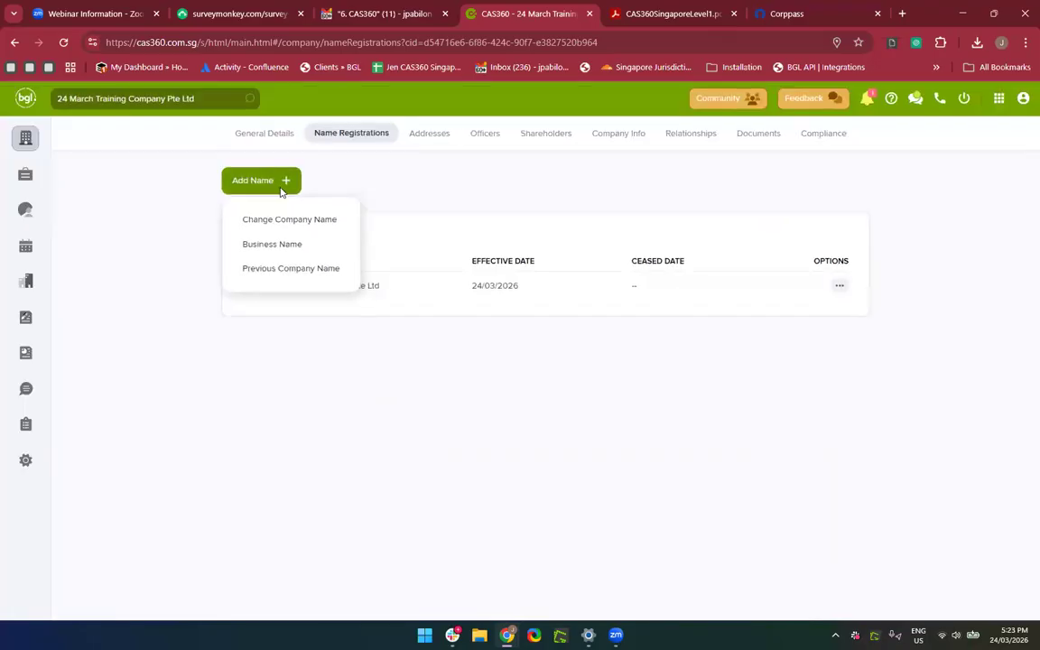
left_click(303, 233)
left_click(412, 216)
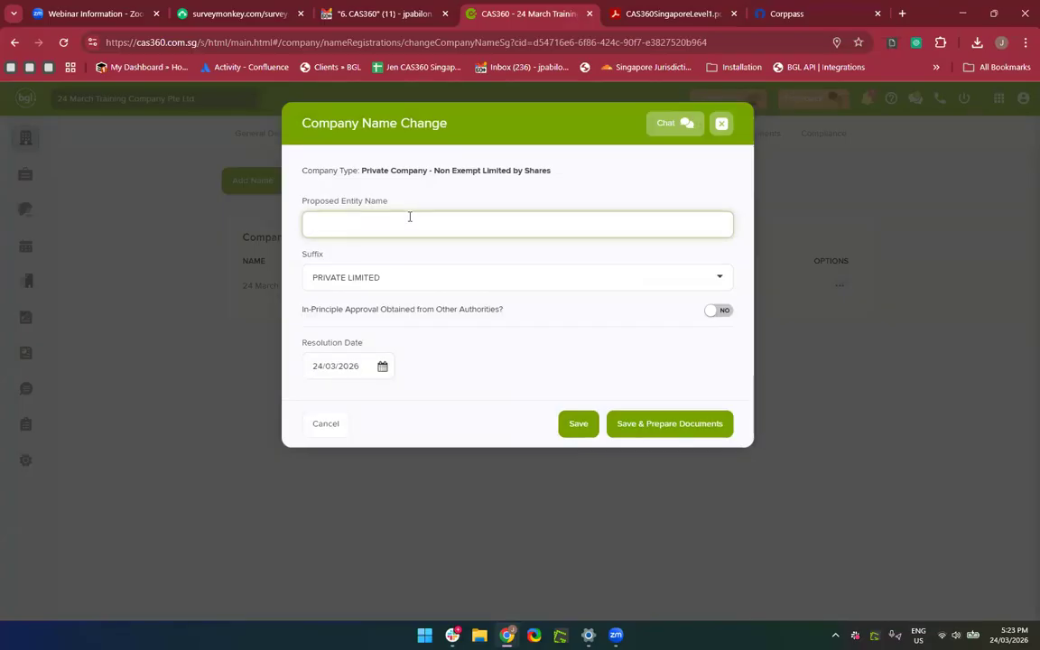
type("March")
type("24 Services Pte Ltd")
left_click_drag(412, 224, 387, 224)
key("BackSpace")
Choose the PTE. LTD. suffix, mark ACRA in-principle approval YES, and save to prepare documents.
left_click(397, 280)
left_click(372, 382)
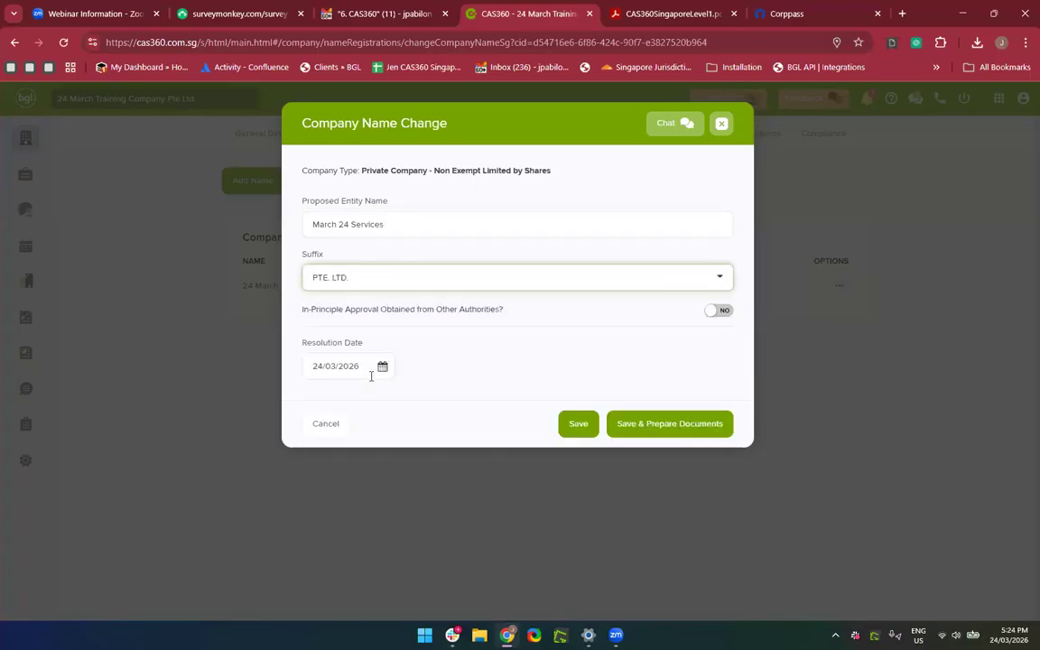
left_click(393, 229)
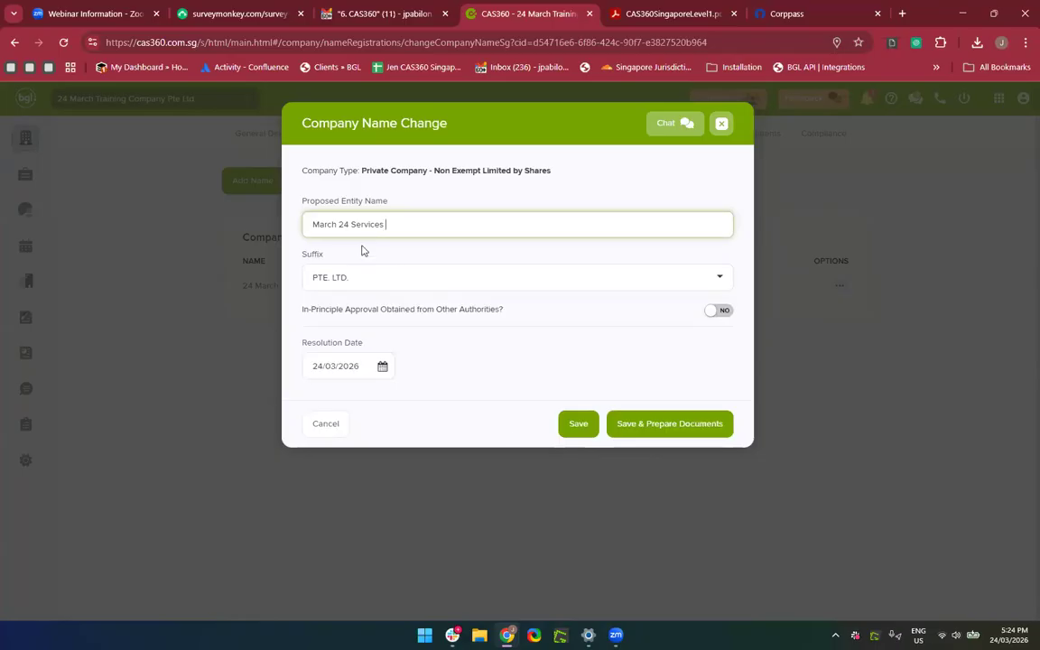
left_click(720, 309)
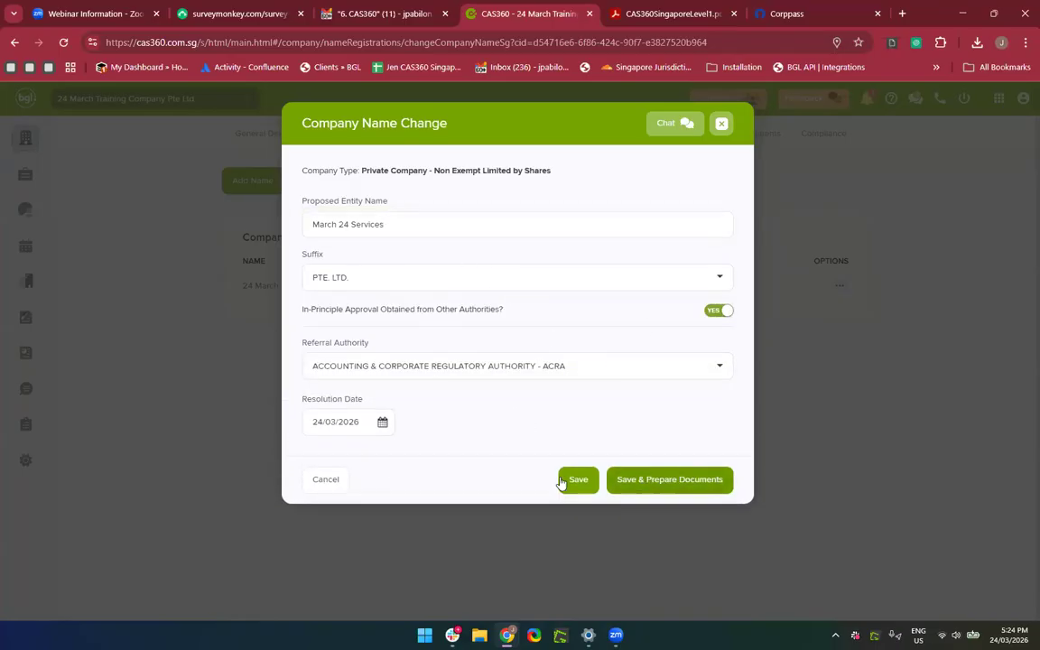
left_click(667, 480)
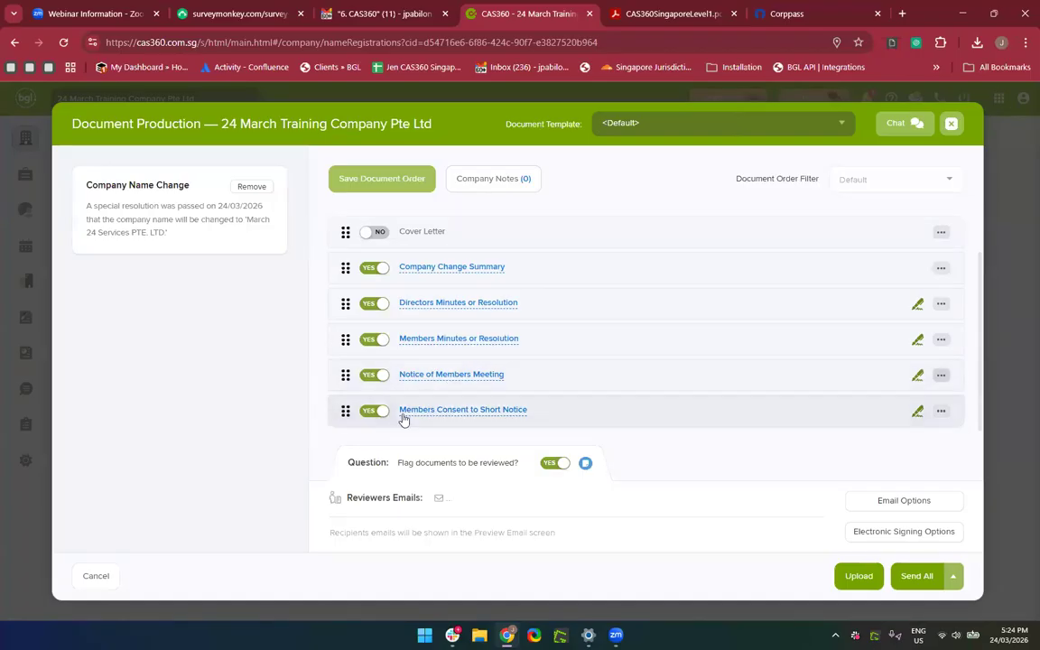
Preview the Company Change Summary document.
left_click(454, 268)
scroll(467, 425, "down", 1)
scroll(469, 425, "up", 1)
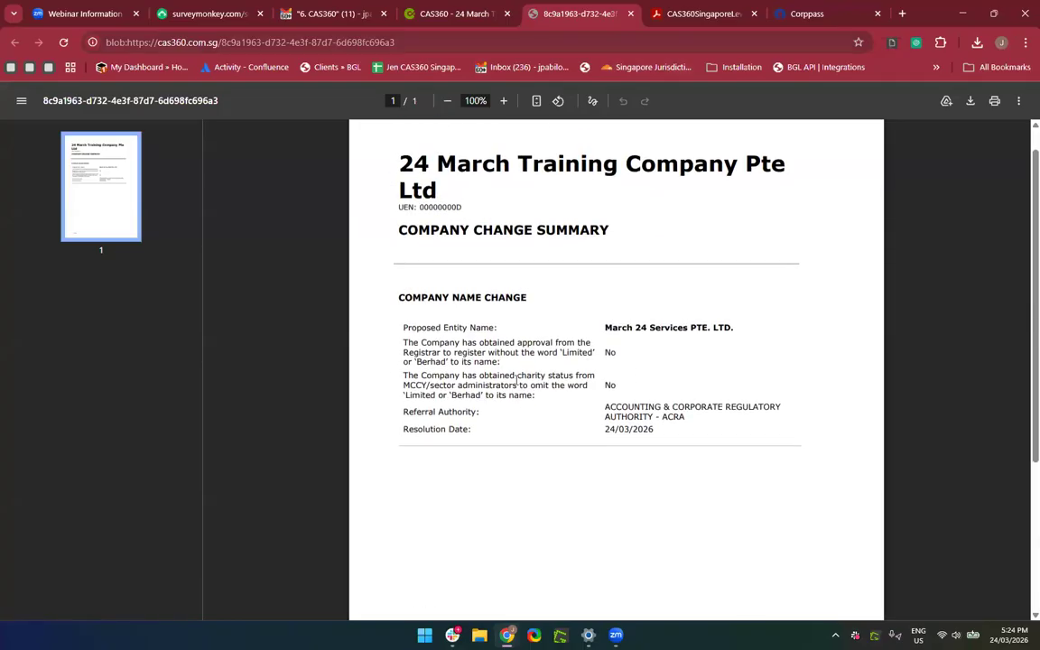
left_click(630, 13)
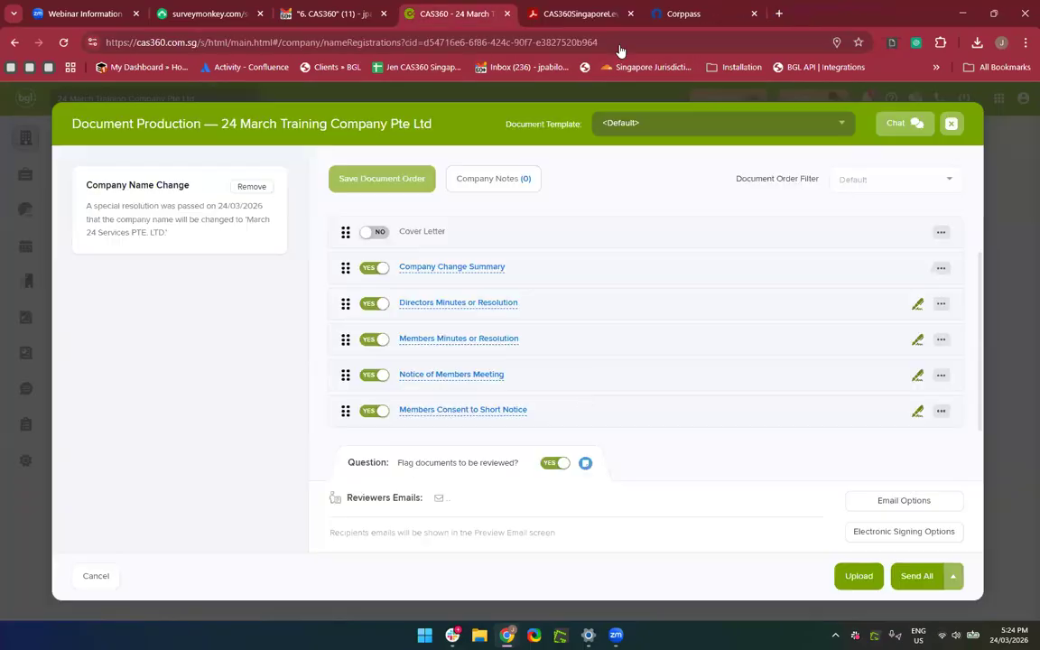
Produce all name-change documents with review flagging set to NO, then close the generated PDF.
left_click(562, 463)
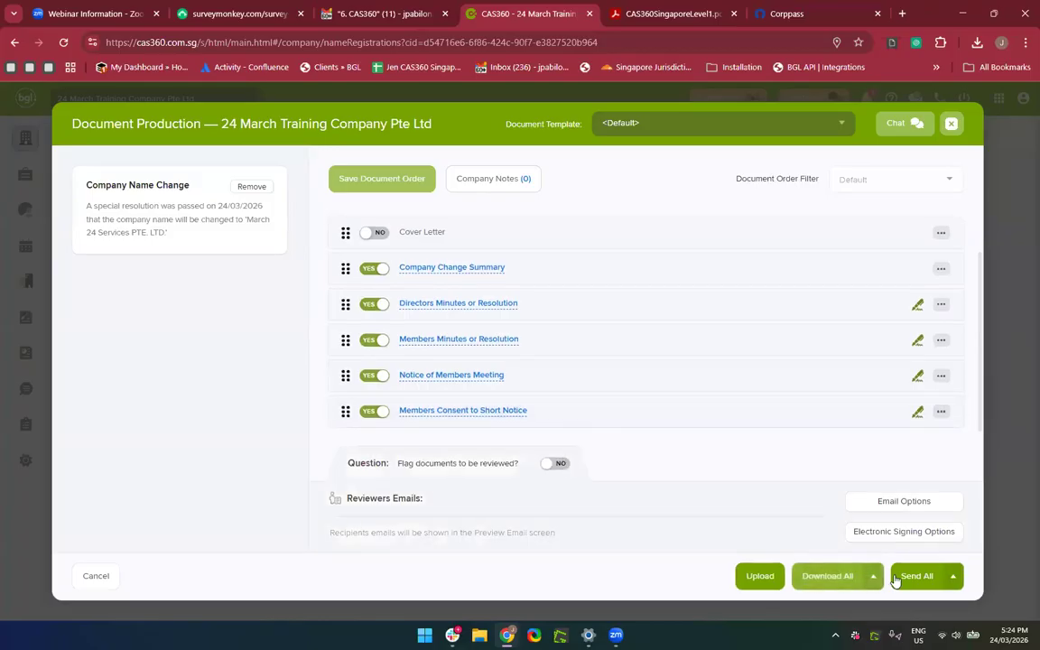
left_click(939, 585)
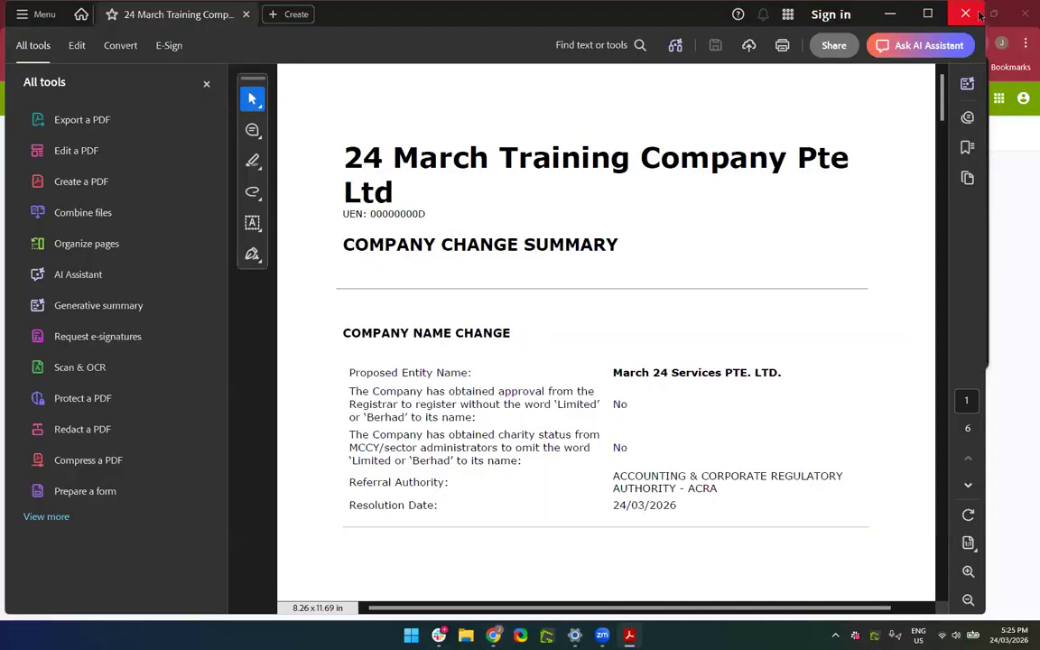
left_click(979, 14)
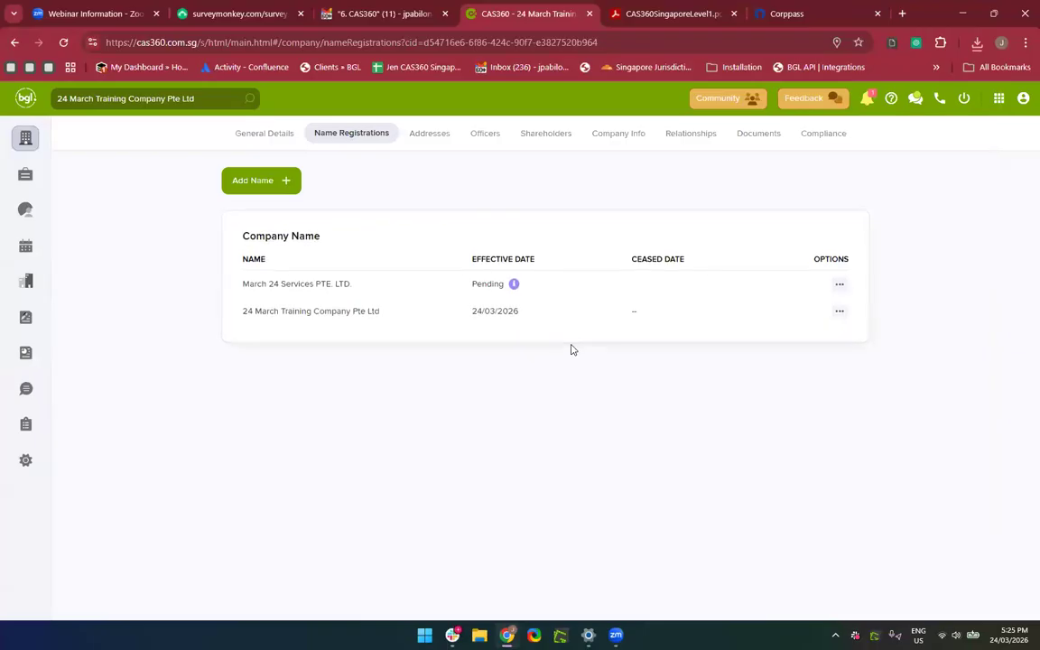
Remove the pending status of March 24 Services PTE. LTD. and make it effective 25/03/2026.
scroll(503, 298, "up", 3, "ctrl")
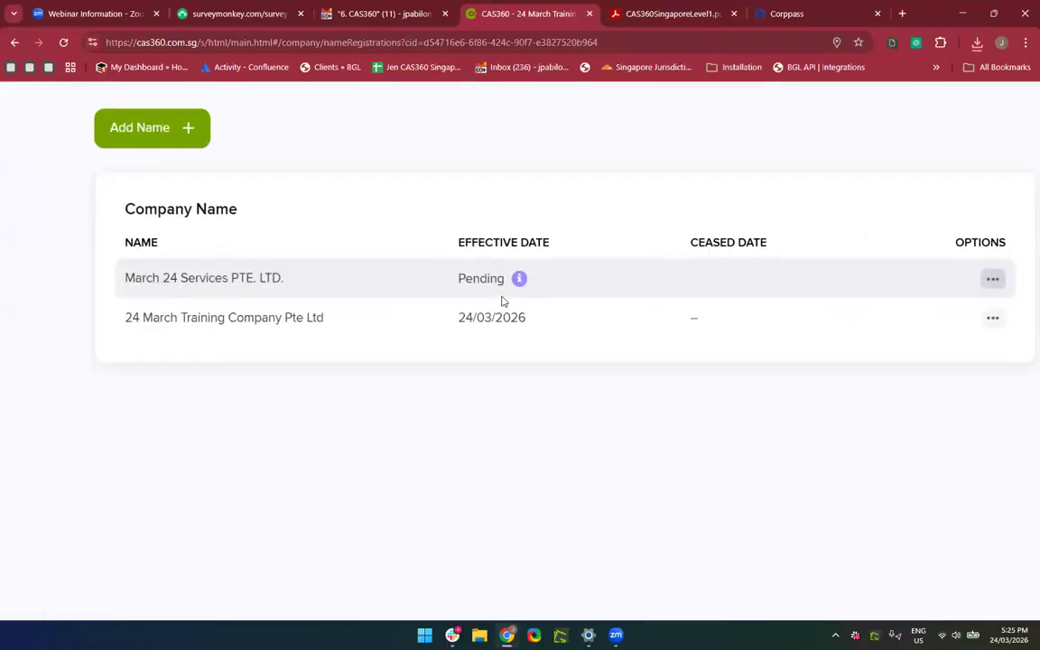
scroll(307, 315, "down", 3, "ctrl")
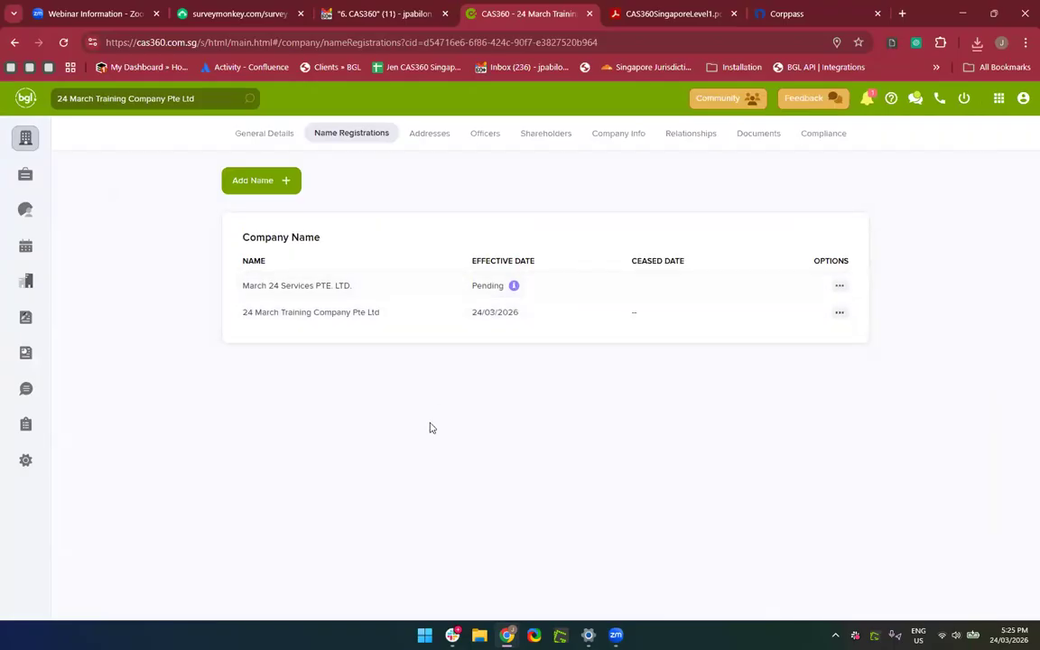
scroll(432, 428, "up", 2, "ctrl")
mouse_move(533, 258)
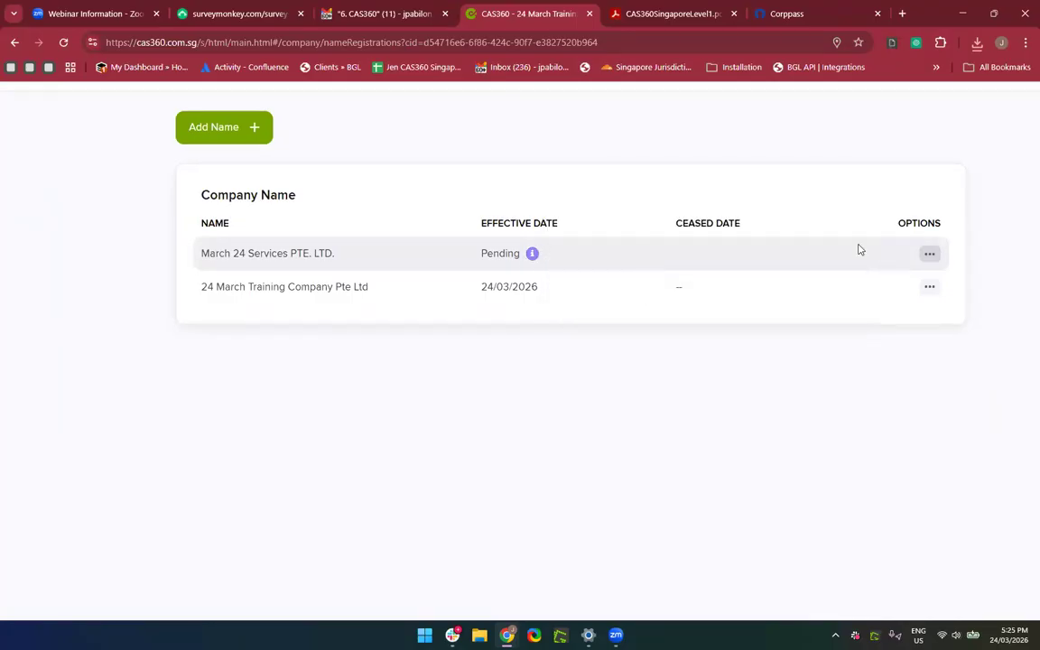
left_click(920, 251)
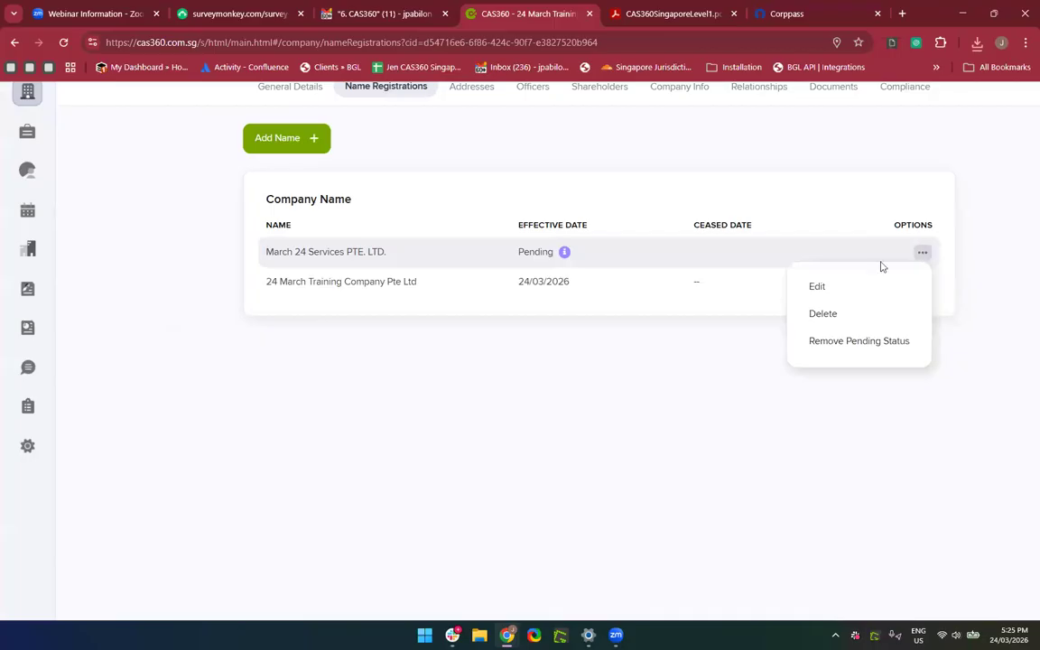
left_click(845, 346)
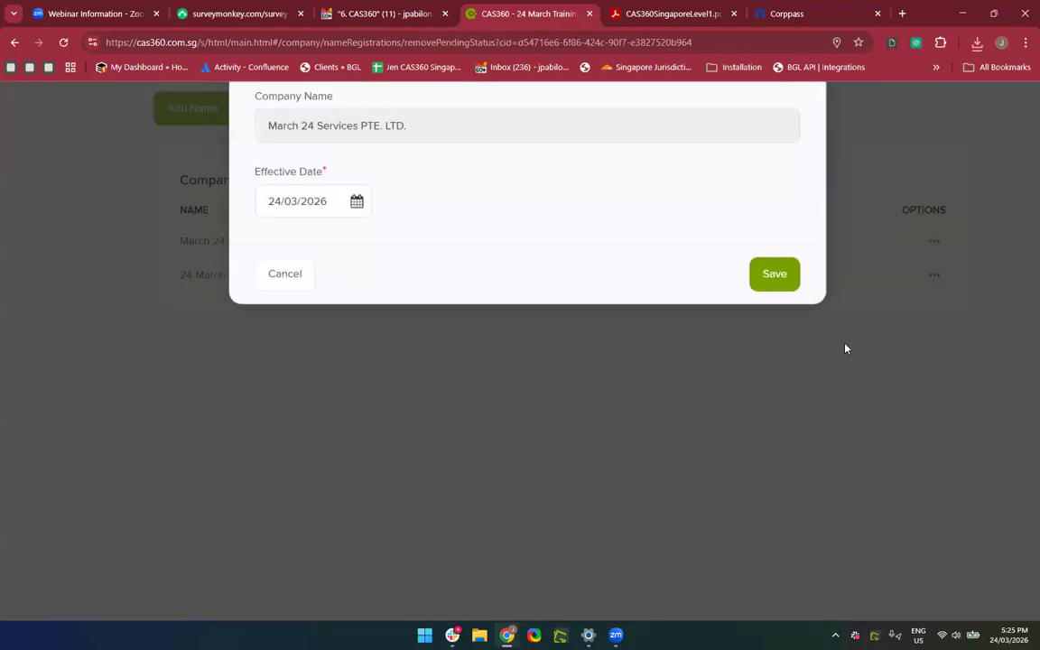
scroll(846, 349, "up", 2)
left_click(281, 299)
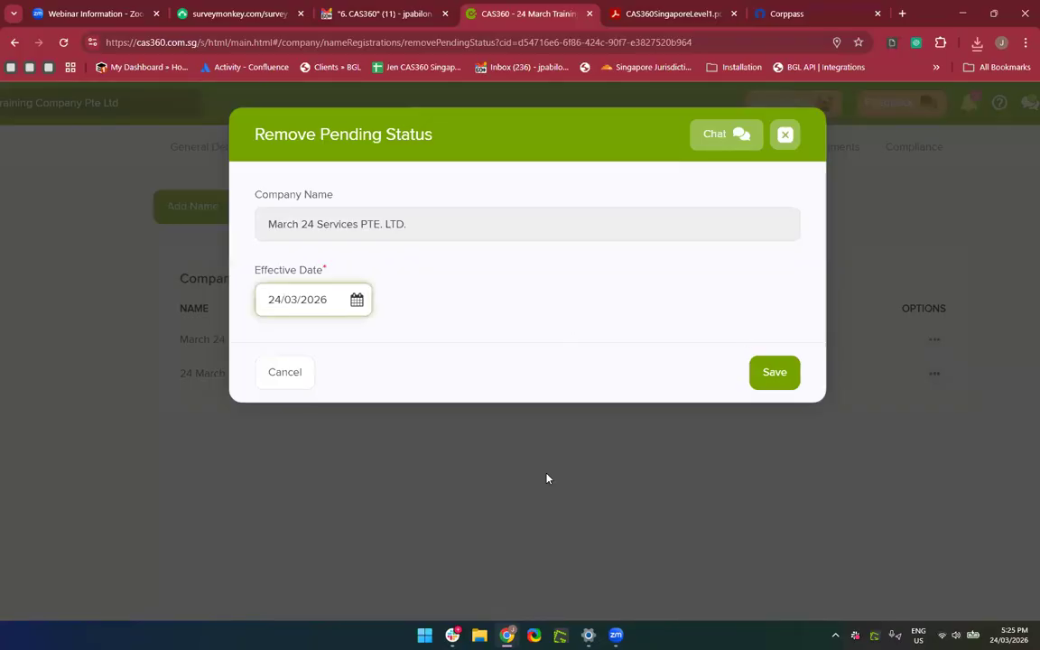
key("BackSpace")
type("5")
left_click(798, 374)
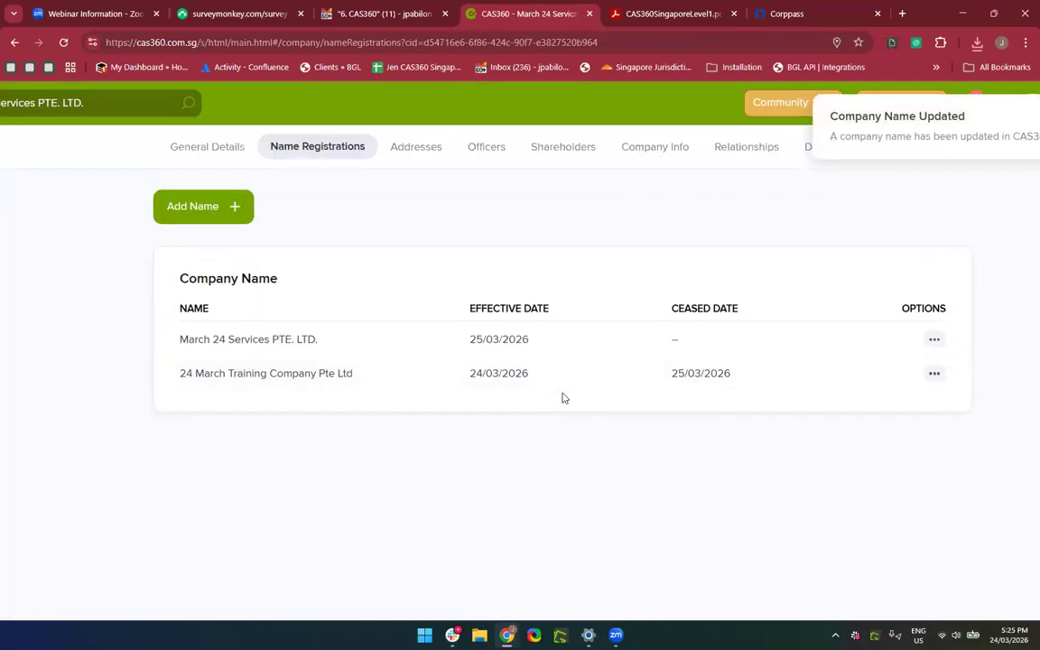
Quick-search '24 m' and open the company found under its previous name.
scroll(564, 399, "down", 3)
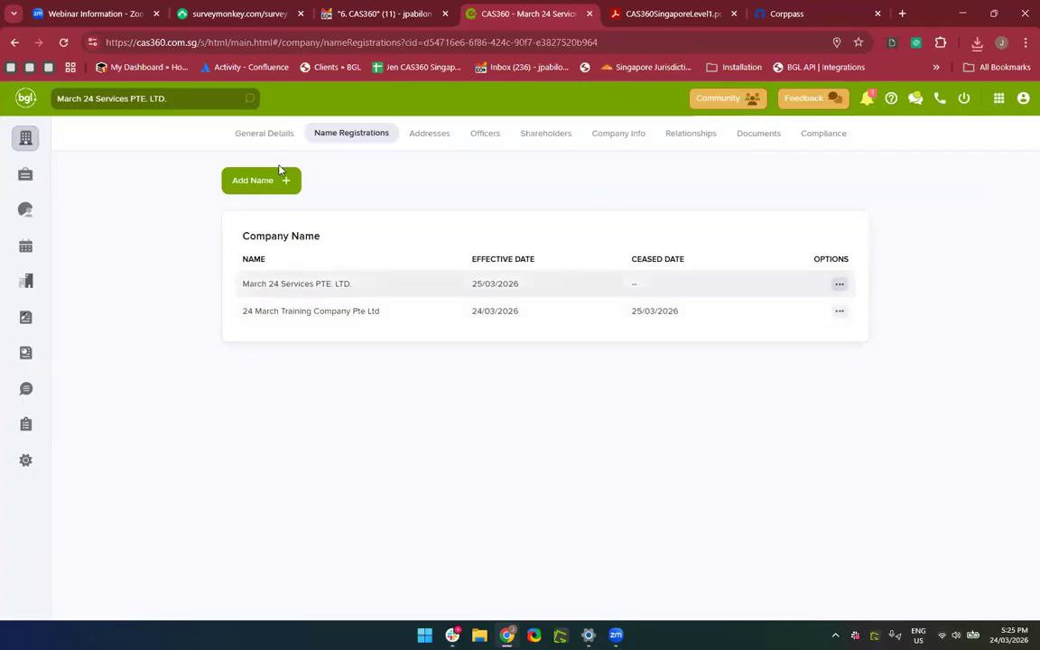
left_click(223, 106)
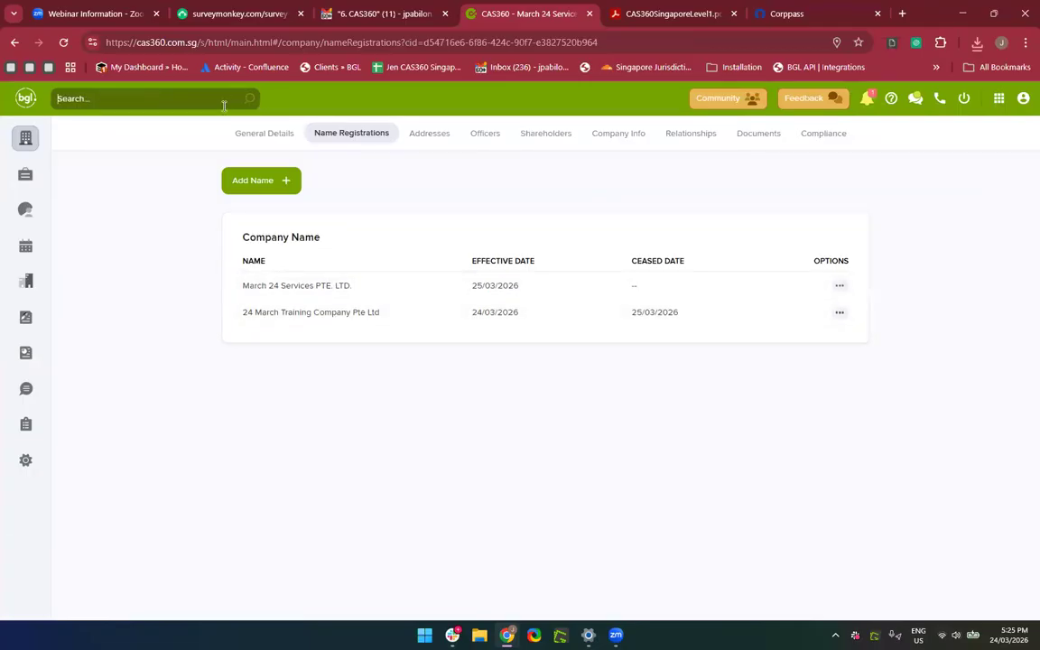
type("24")
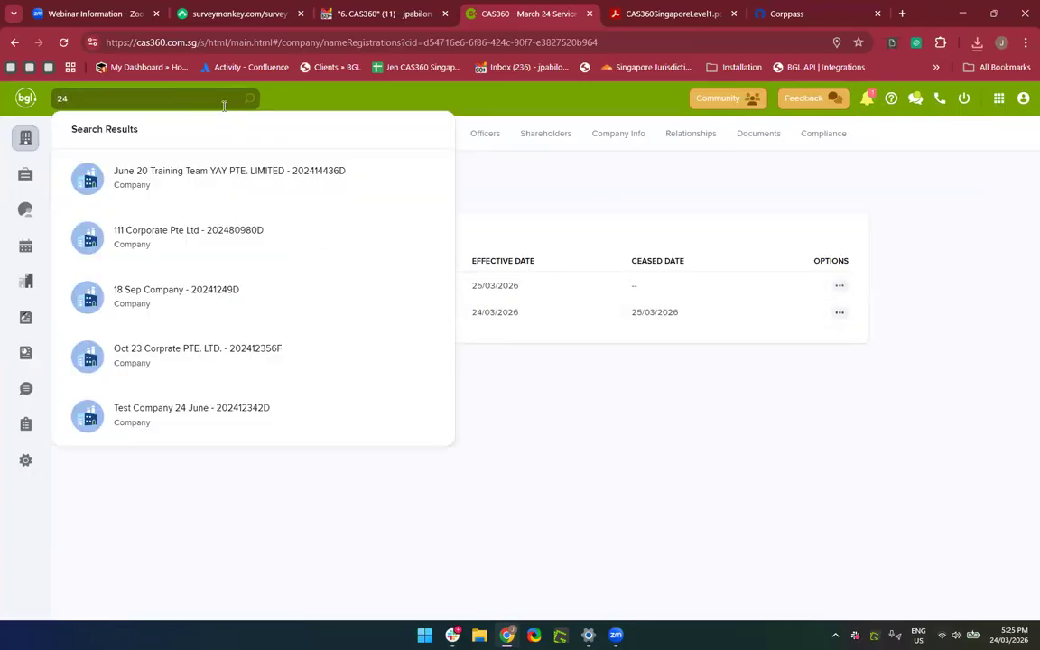
type(" m")
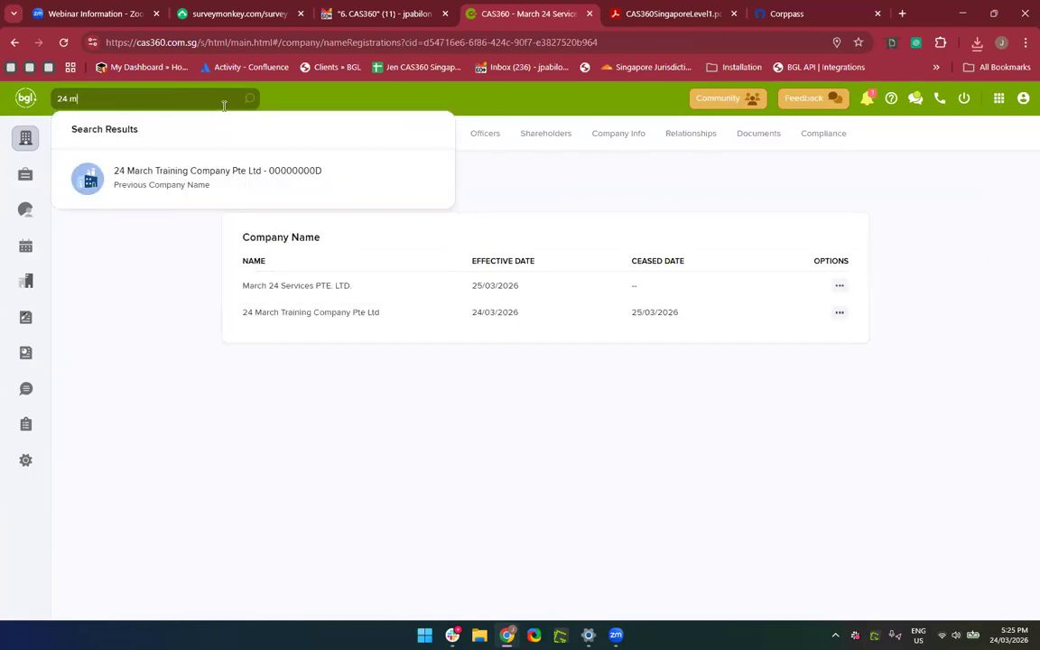
left_click(194, 176)
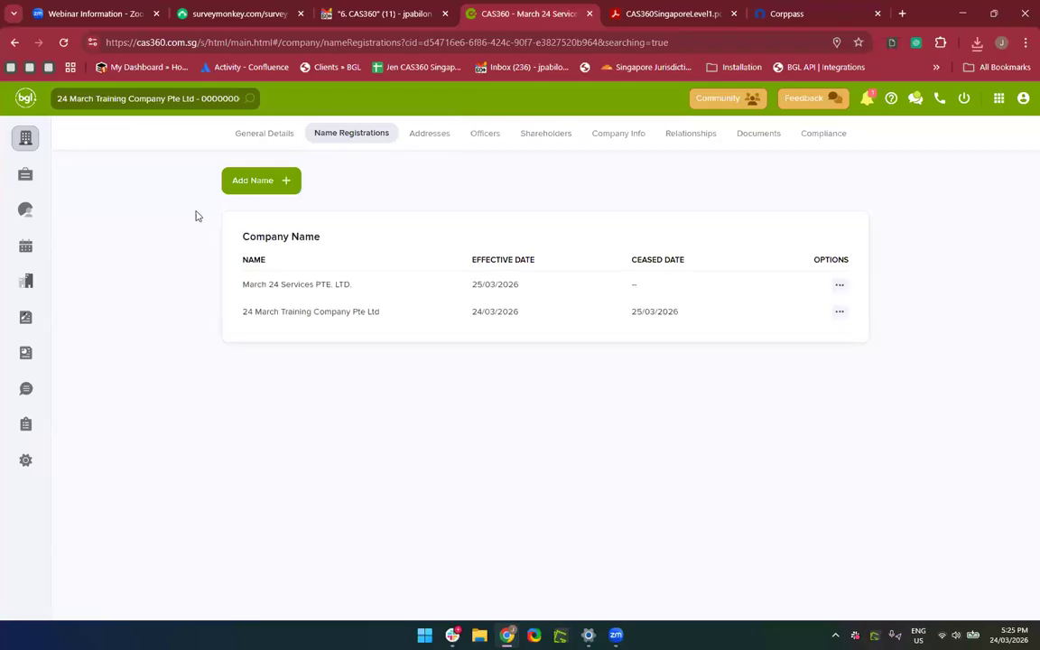
Search the company list for '24 March', then 'March 24'.
left_click(25, 138)
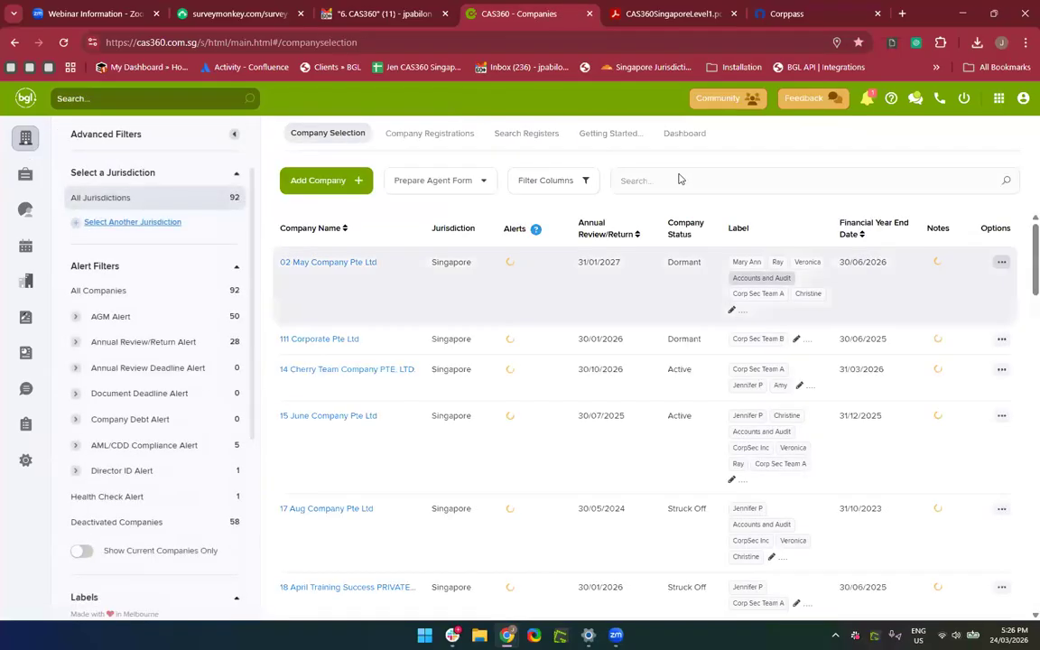
left_click(678, 179)
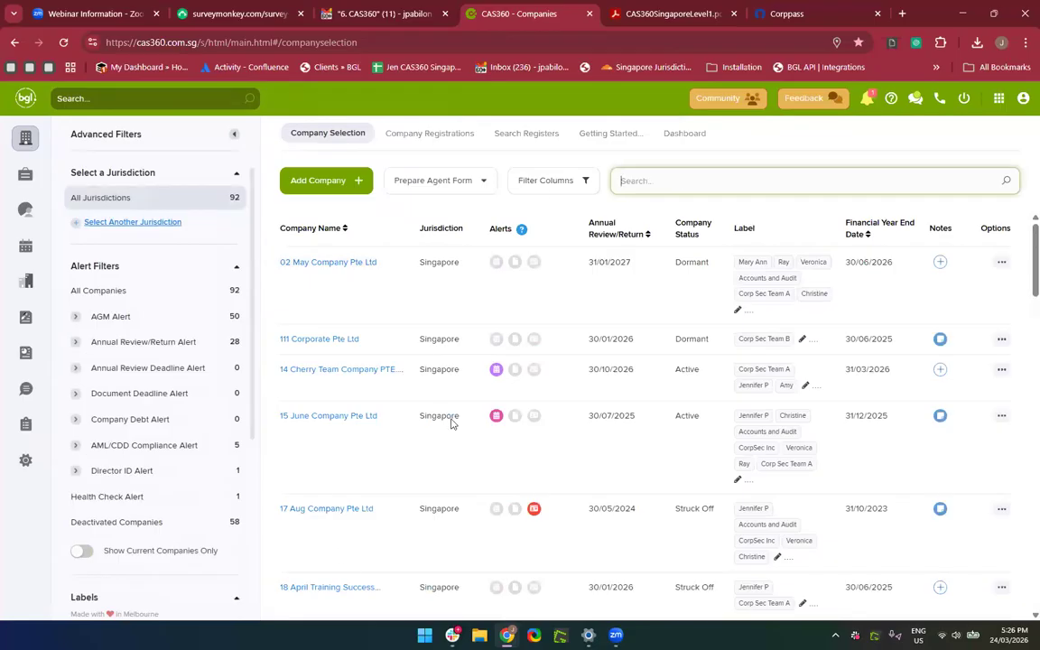
type("24 March")
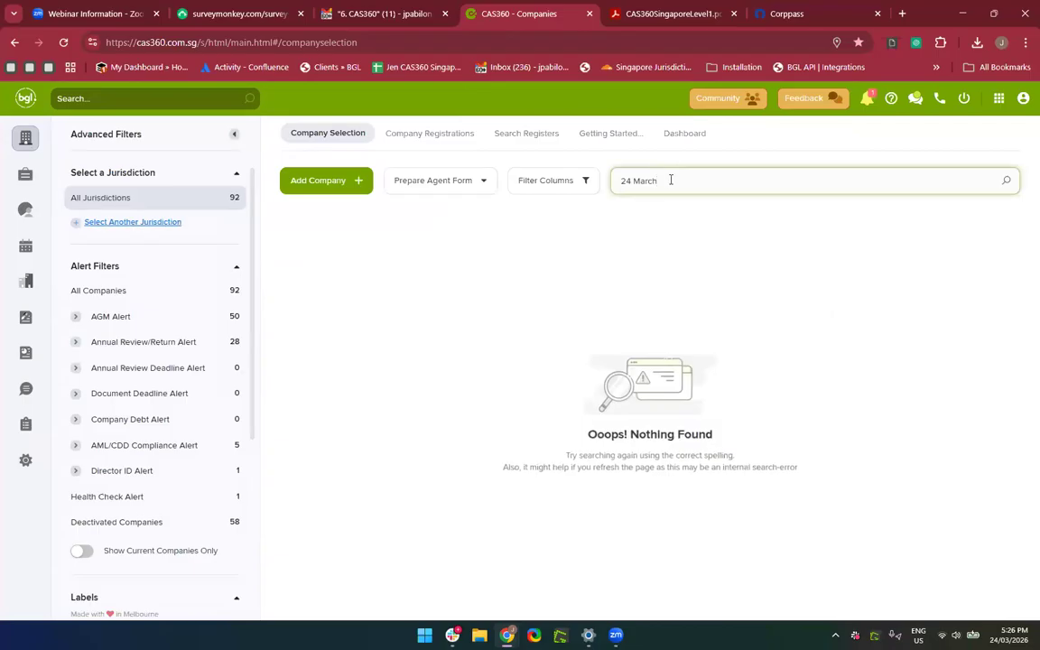
key("BackSpace")
key("BackSpace")
key("BackSpace")
key("BackSpace")
key("BackSpace")
key("BackSpace")
key("BackSpace")
key("BackSpace")
type("ma")
key("BackSpace")
key("BackSpace")
type("ma")
key("BackSpace")
key("BackSpace")
type("March 24")
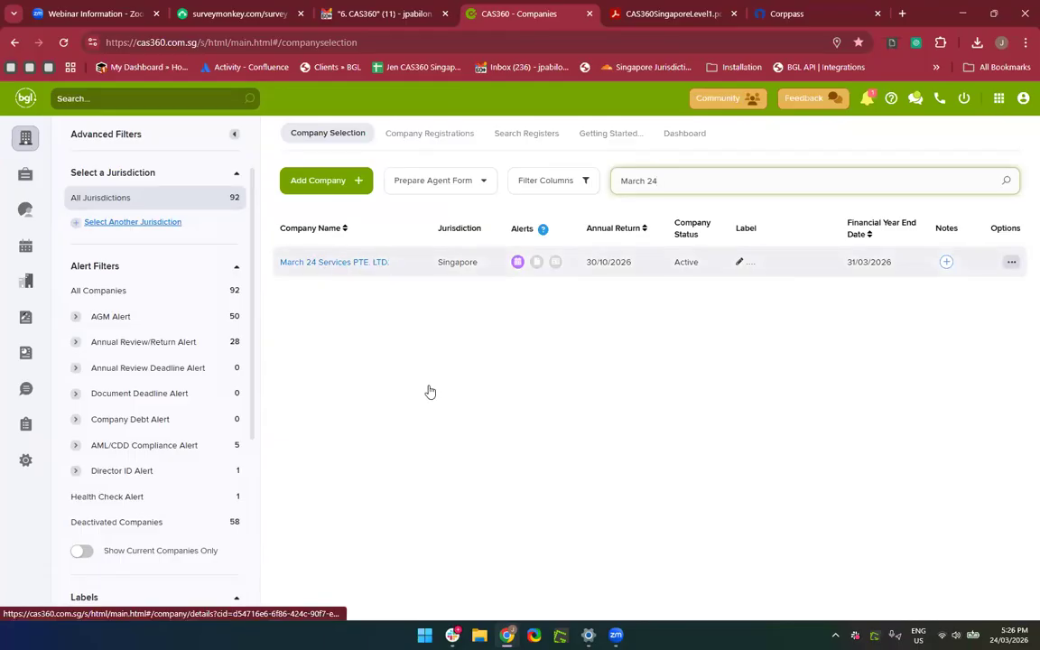
Search all records for '24 March' and open the company formerly named 24 March Training.
left_click(174, 102)
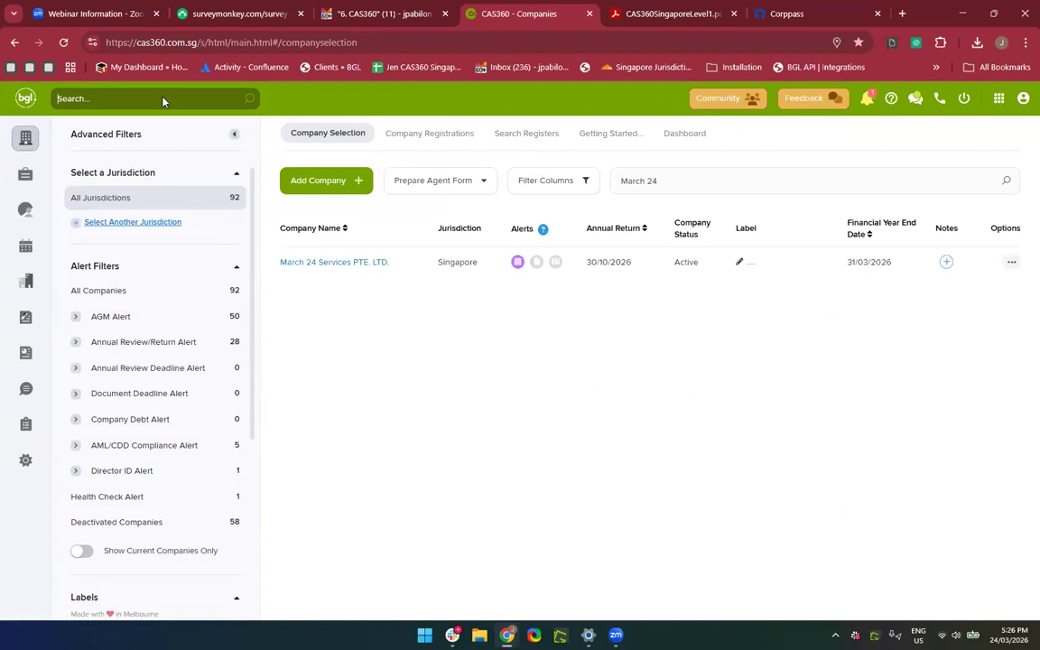
type("24 March")
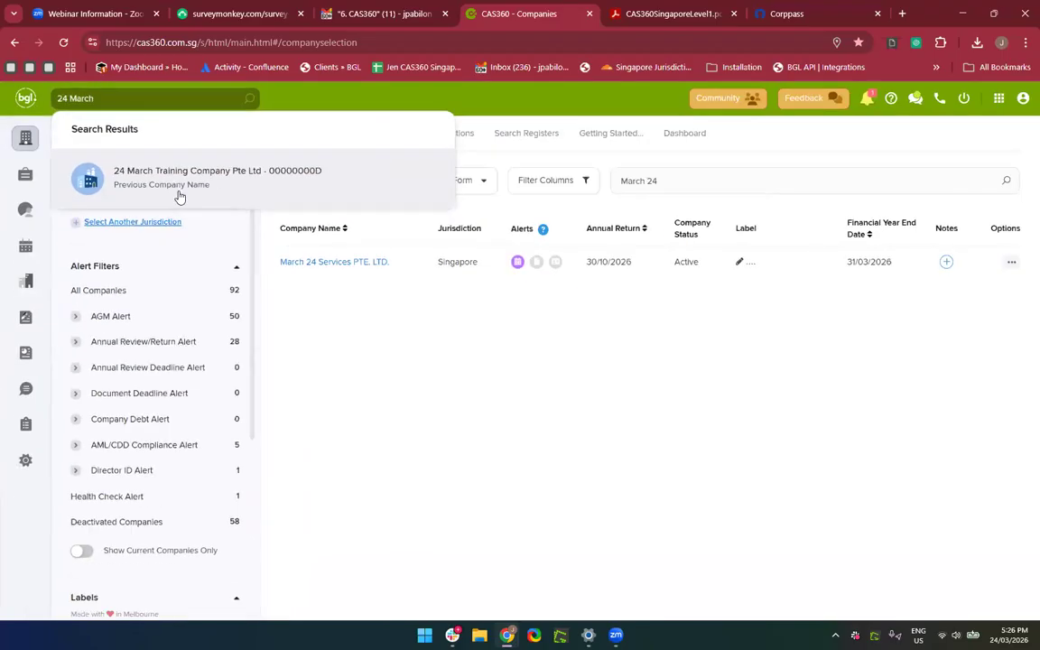
left_click(193, 189)
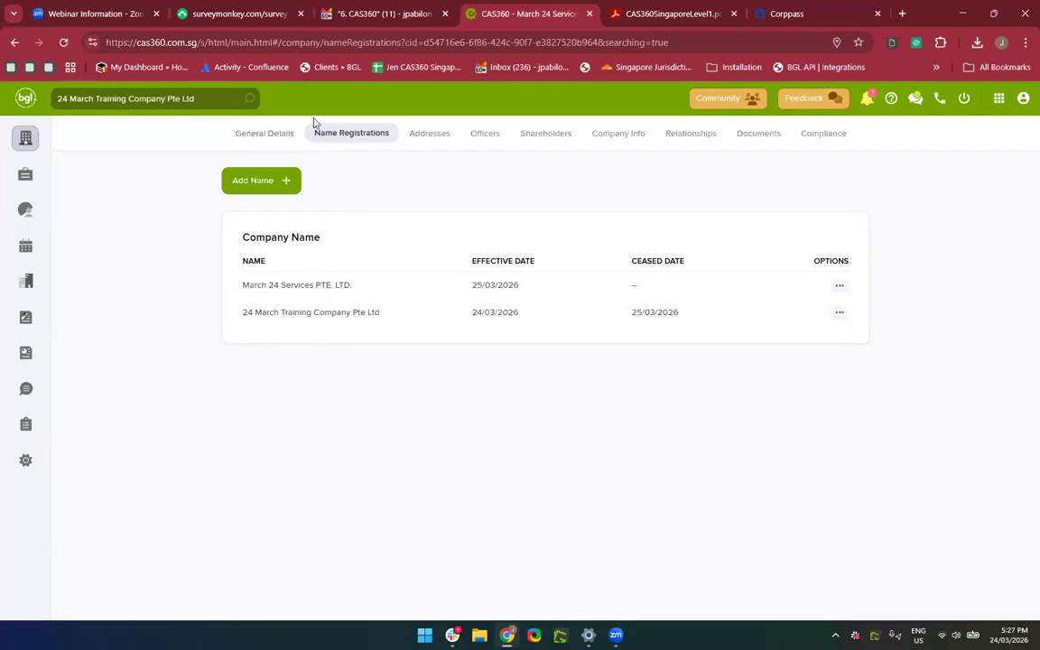
Check General Details shows March 24 Services PTE. LTD., then return to the company list.
left_click(275, 140)
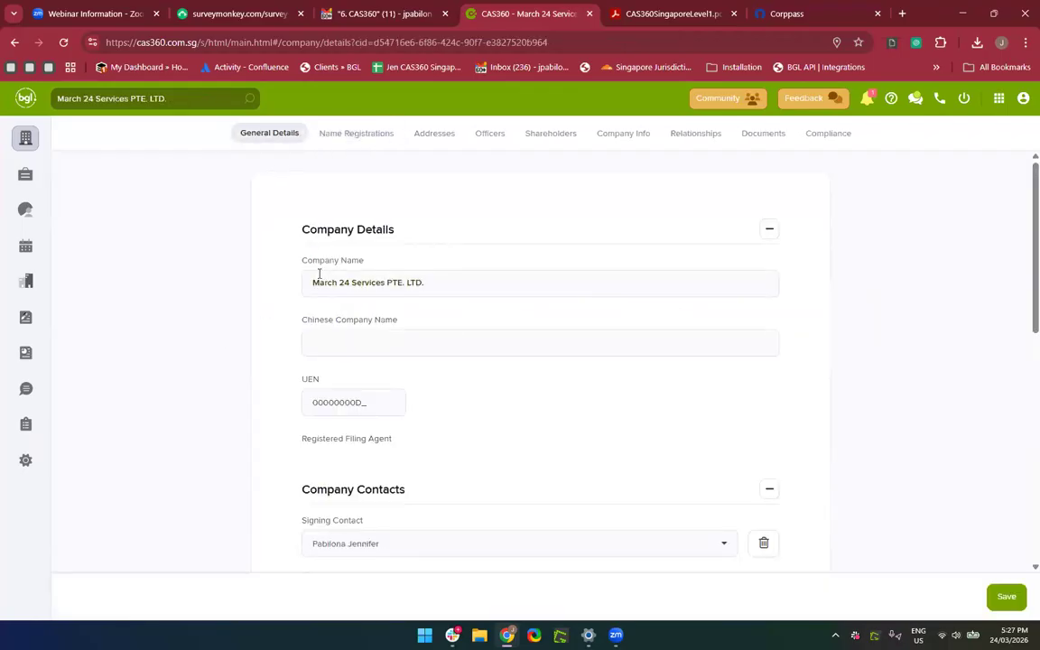
left_click(25, 140)
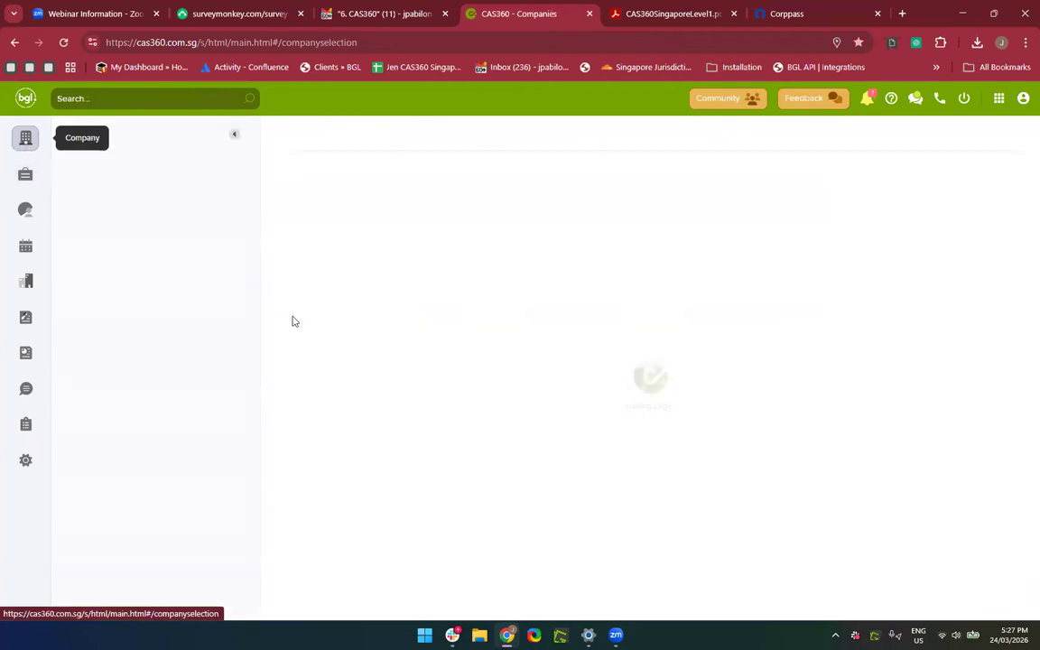
Look at the name types available in 02 May Company Pte Ltd's Name Registrations.
left_click(306, 268)
left_click(351, 136)
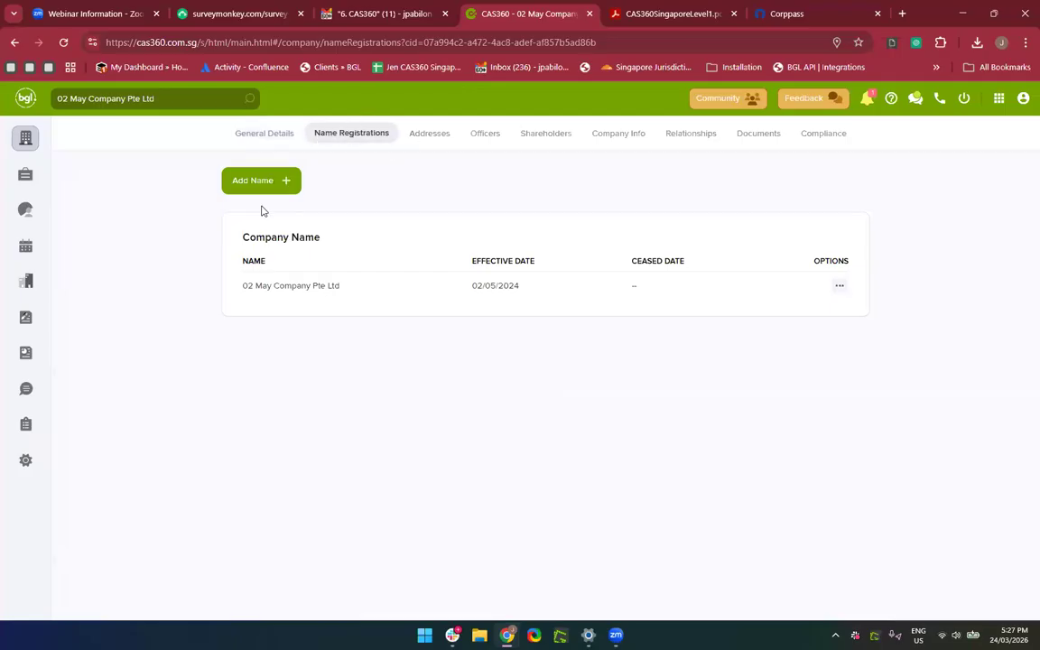
left_click(280, 180)
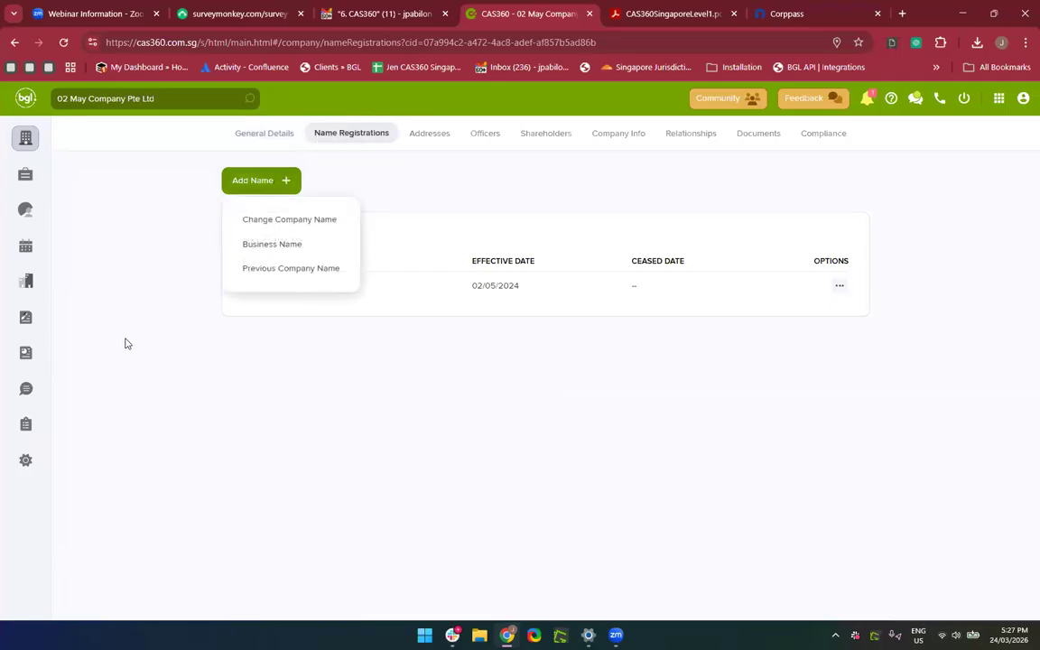
left_click(25, 142)
left_click(24, 142)
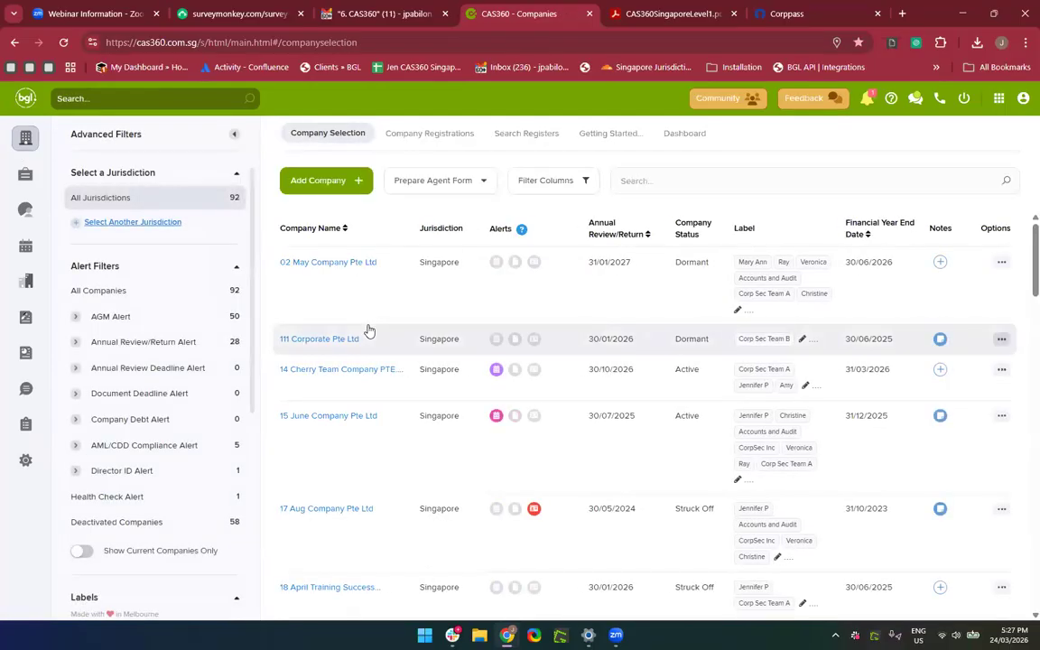
Jump the training manual PDF to section 7 Documents, then return to CAS360.
left_click(659, 19)
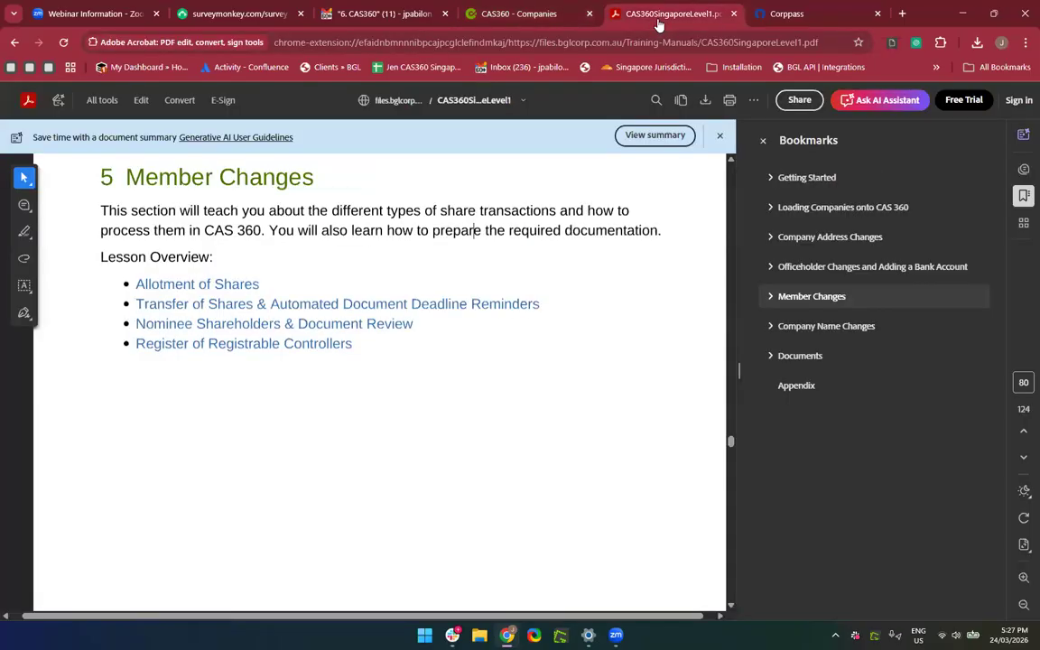
left_click(806, 356)
scroll(404, 469, "up", 1)
scroll(403, 469, "down", 3)
scroll(402, 467, "up", 1)
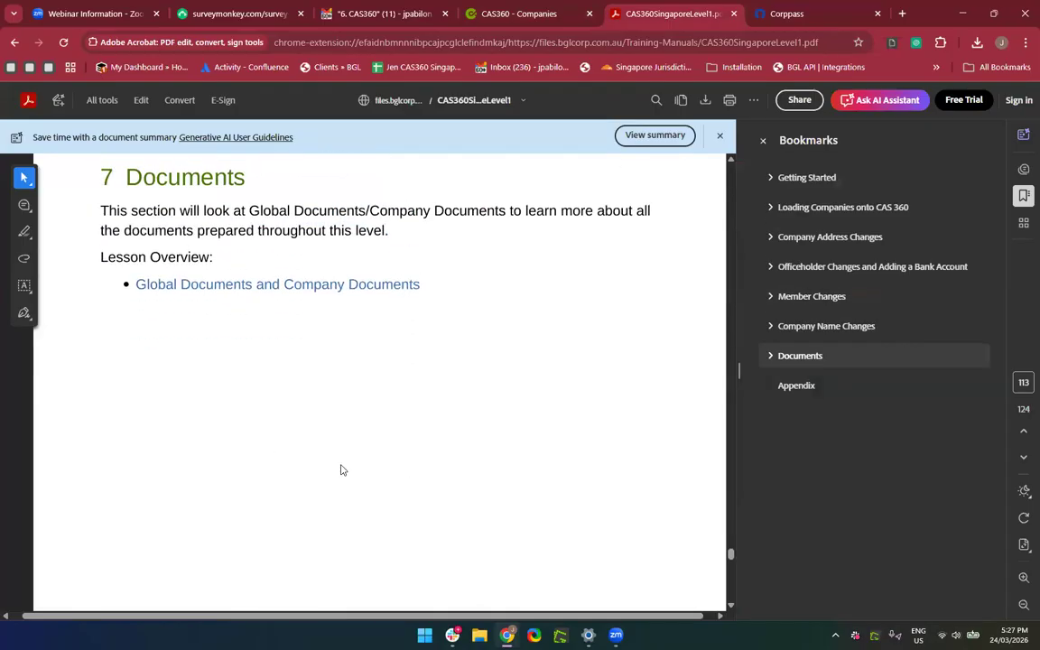
scroll(340, 468, "down", 5)
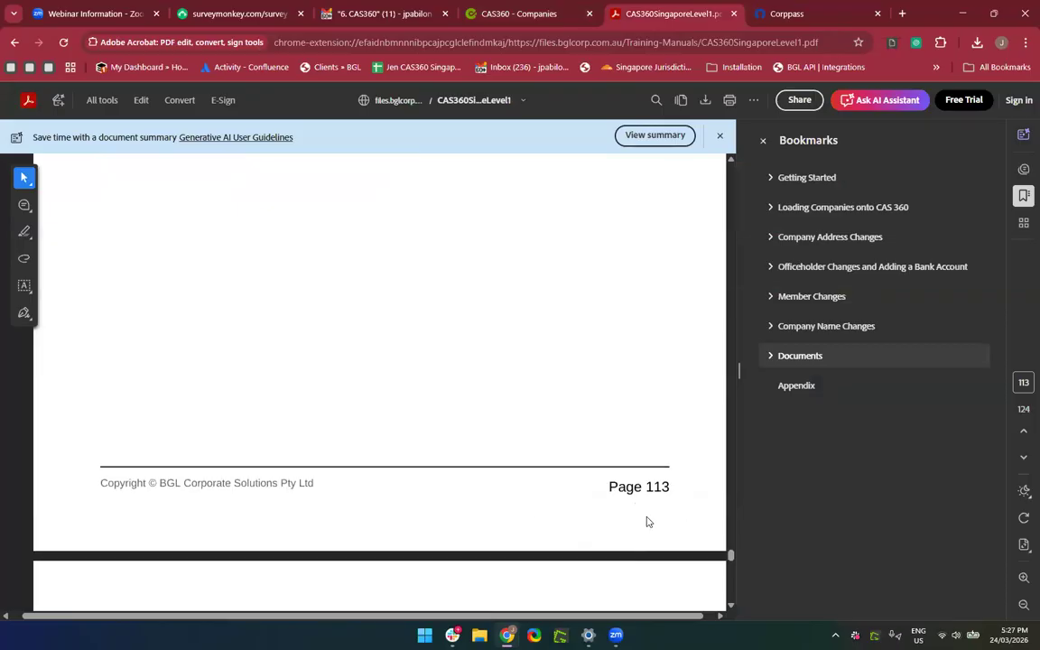
scroll(622, 499, "up", 3)
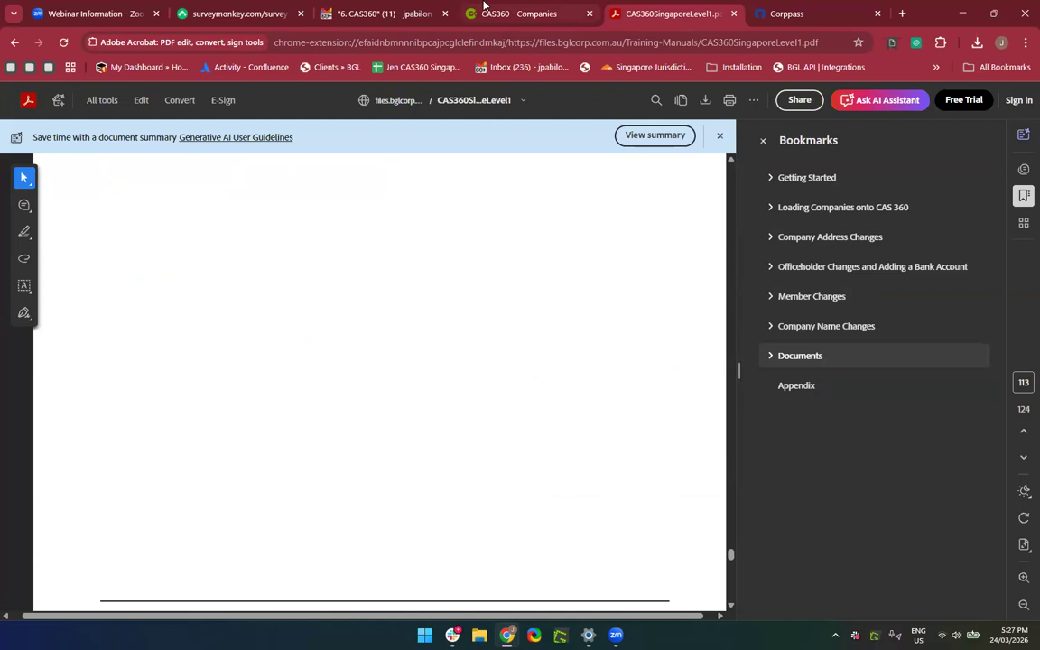
left_click(491, 14)
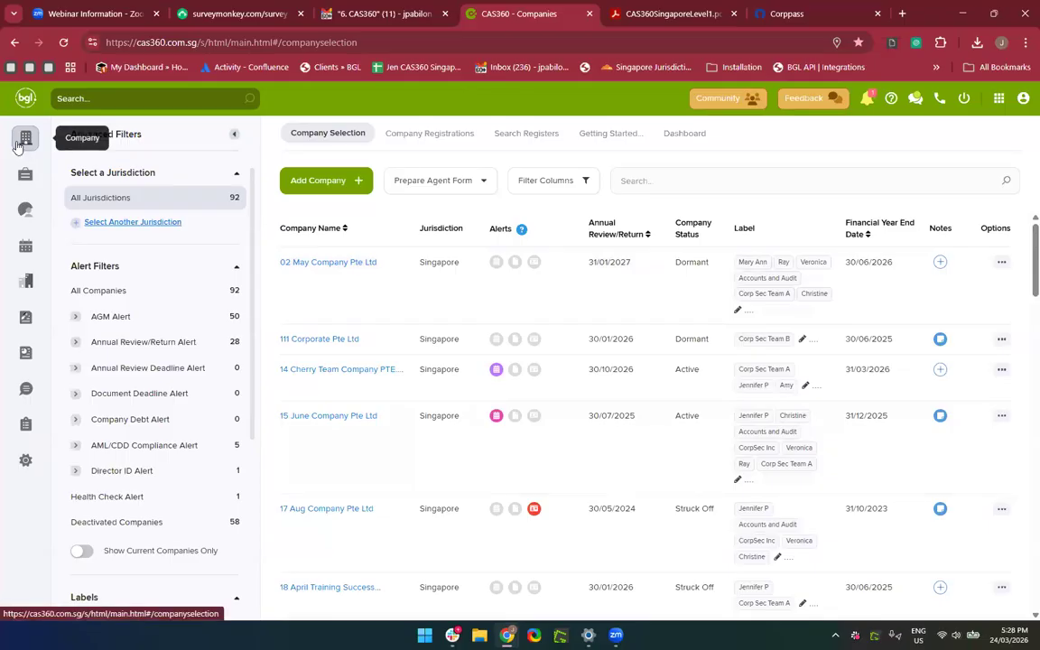
Search 'march 24', open March 24 Services PTE. LTD., and list its Documents.
left_click(700, 190)
type("march 24")
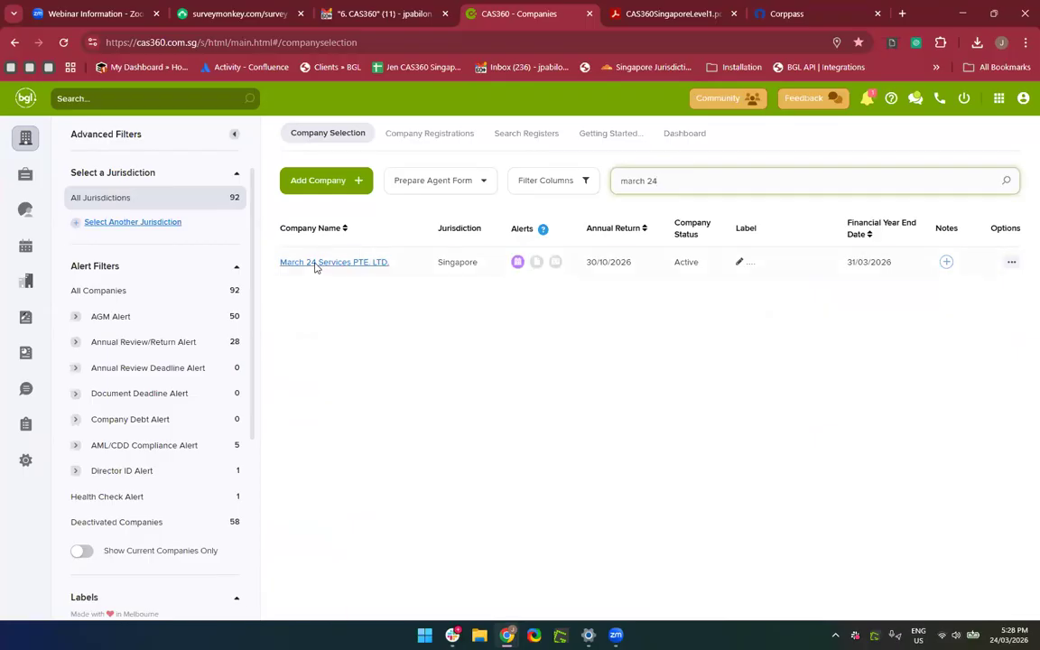
left_click(316, 264)
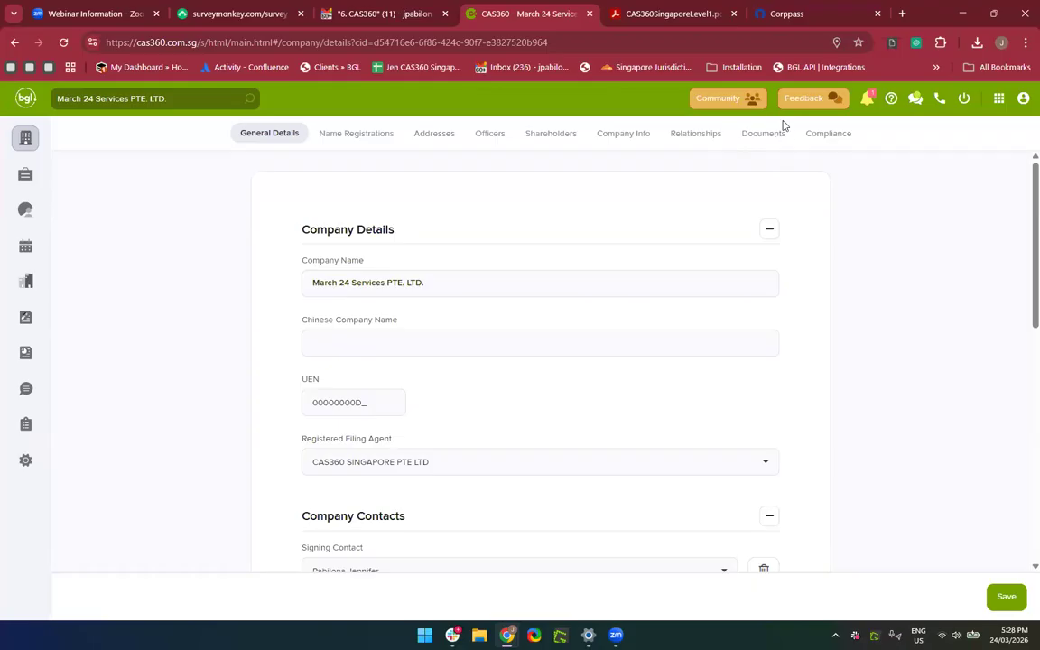
left_click(755, 139)
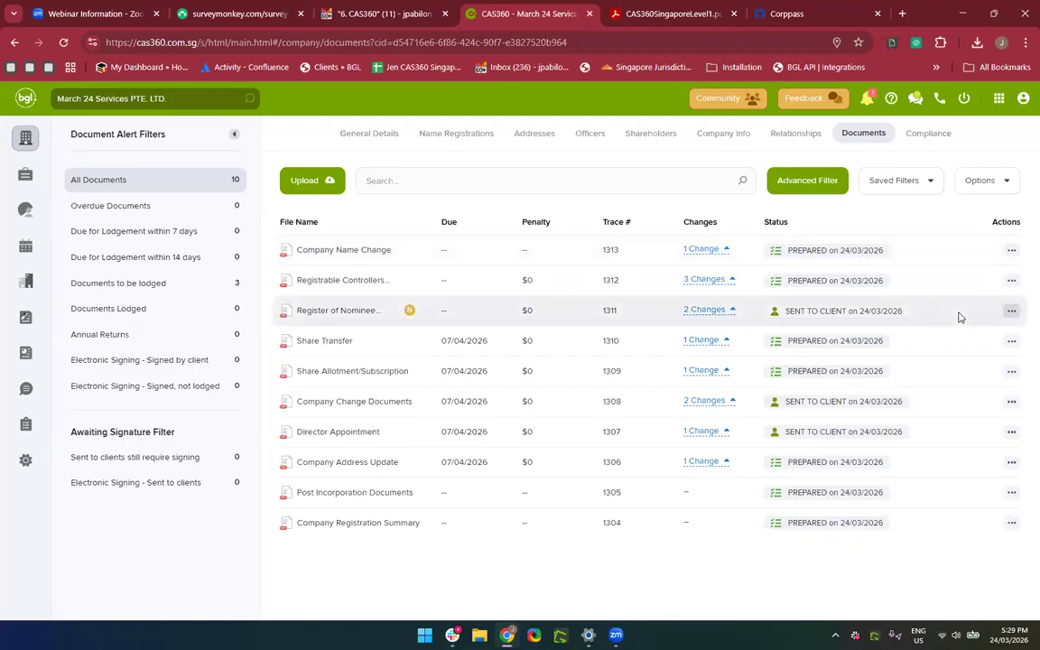
Open the attachments of Company Name Change document 1313 and check the browser's recent downloads.
left_click(1012, 252)
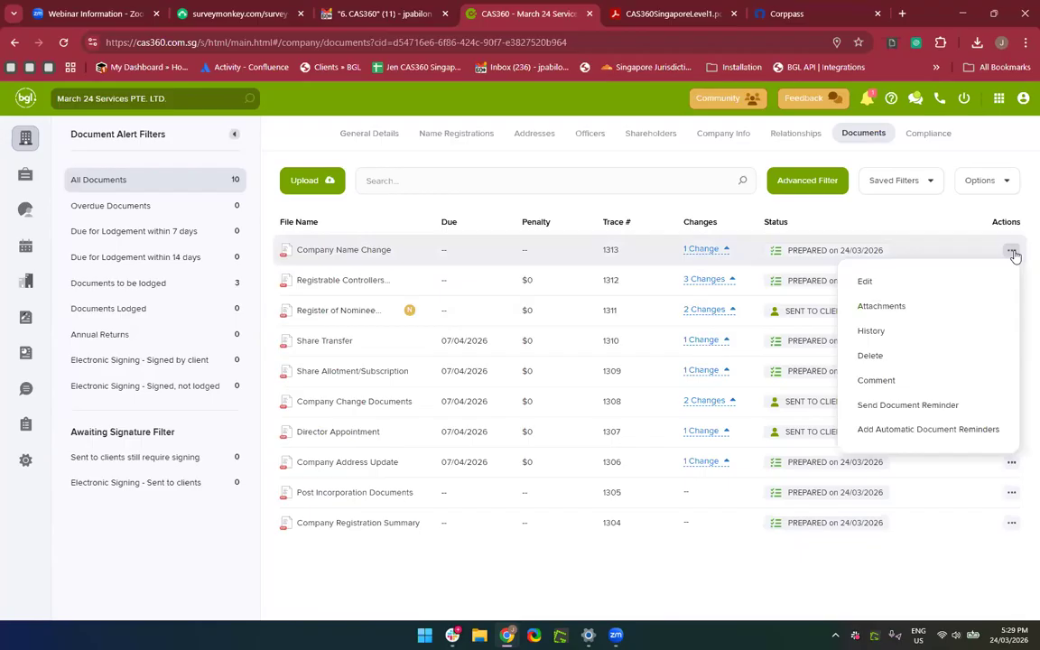
left_click(908, 310)
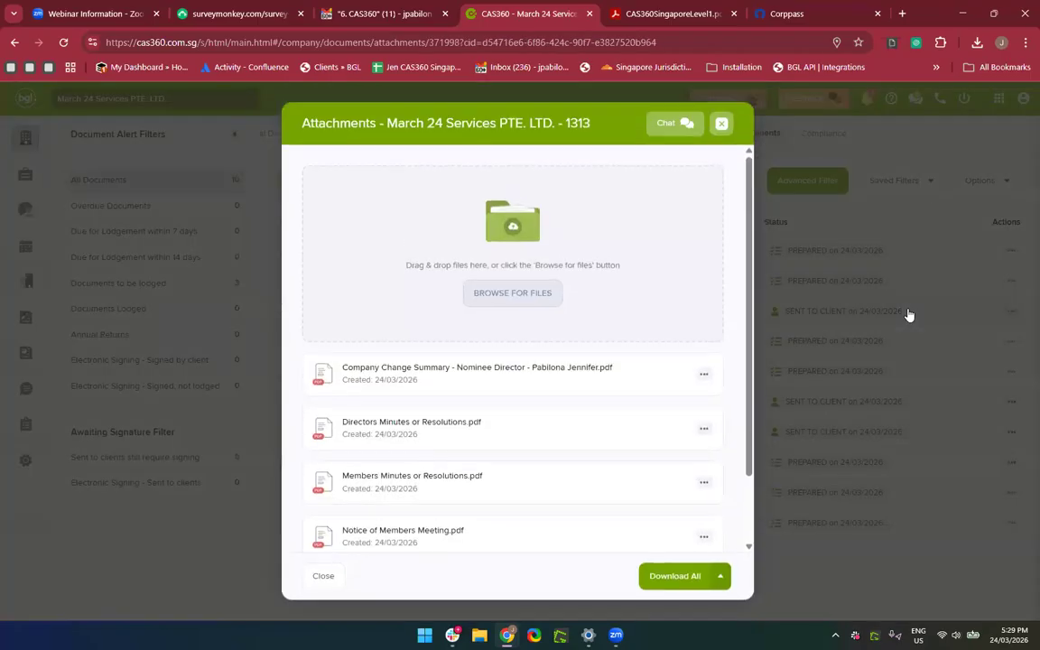
scroll(583, 403, "down", 1)
scroll(584, 403, "down", 1)
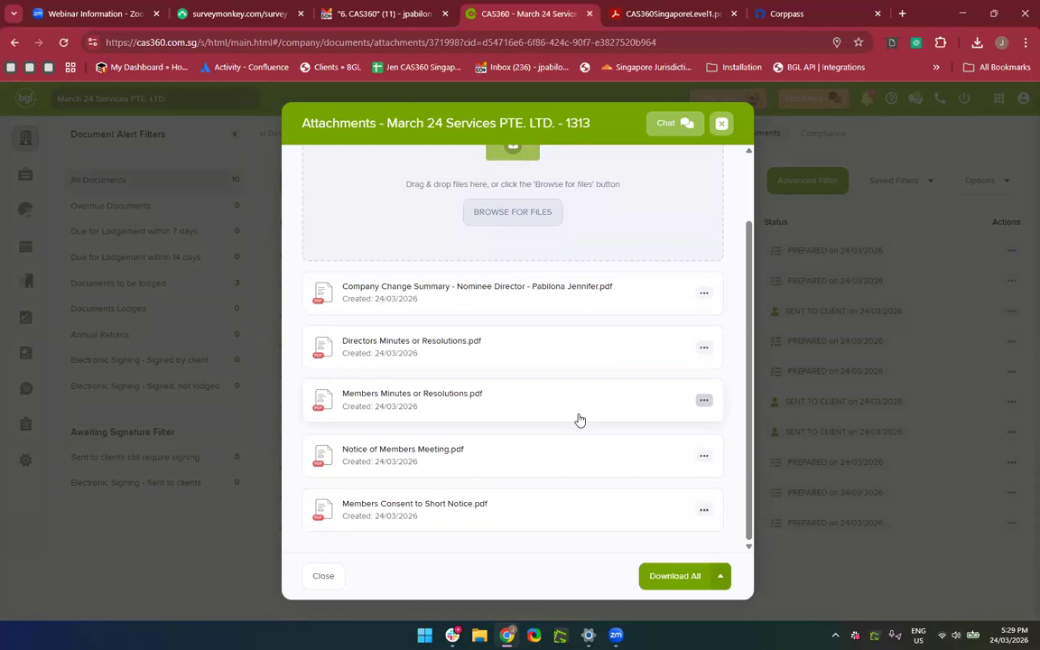
left_click(977, 43)
mouse_move(849, 132)
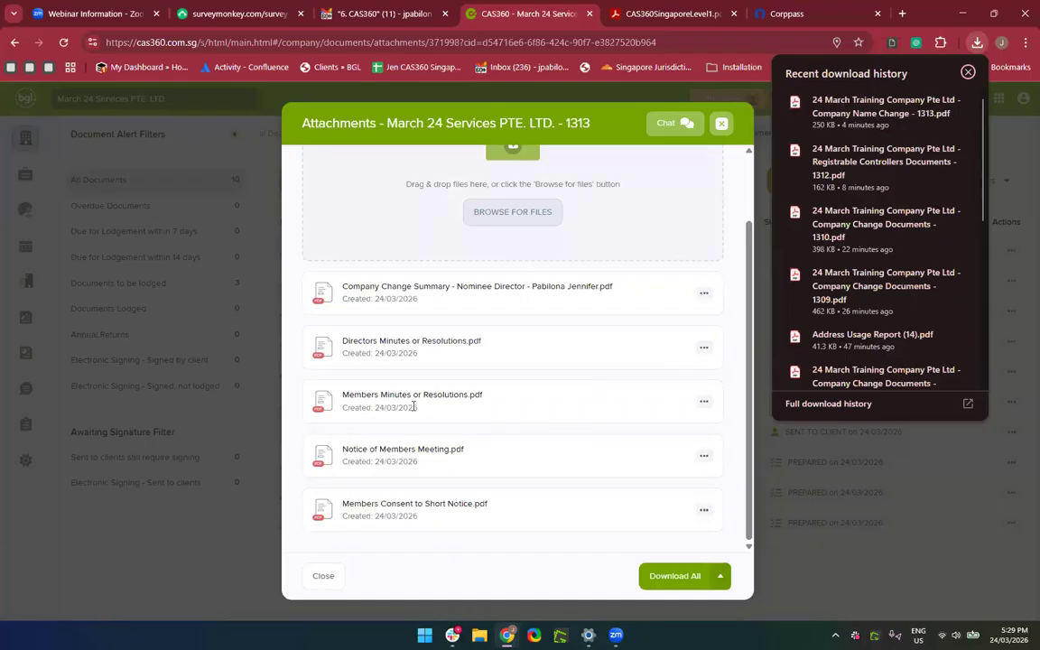
scroll(413, 406, "up", 1)
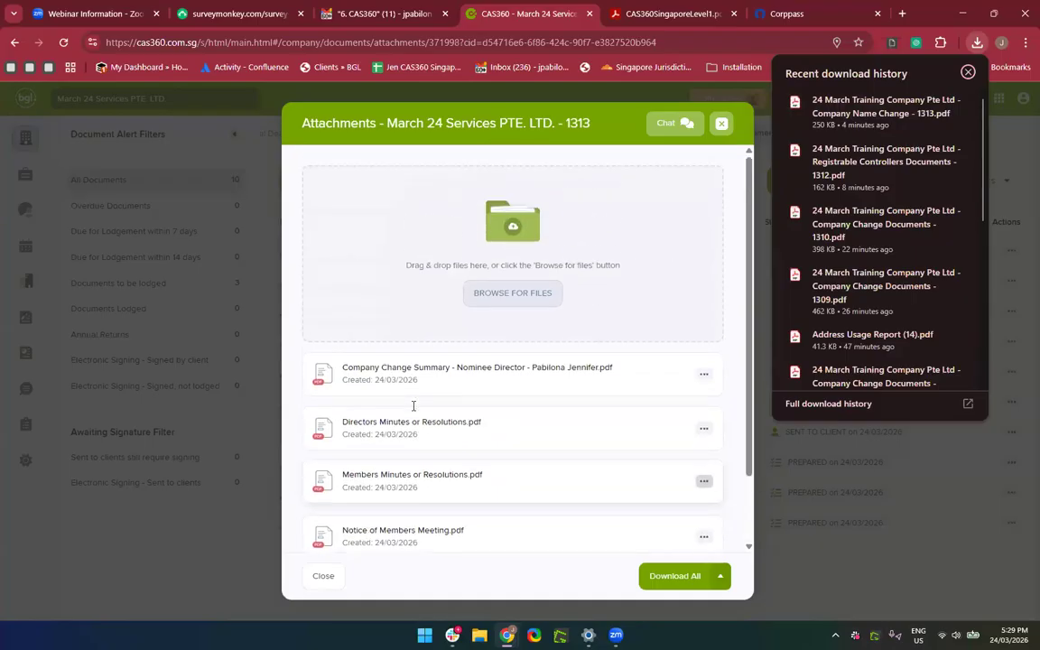
scroll(413, 406, "down", 1)
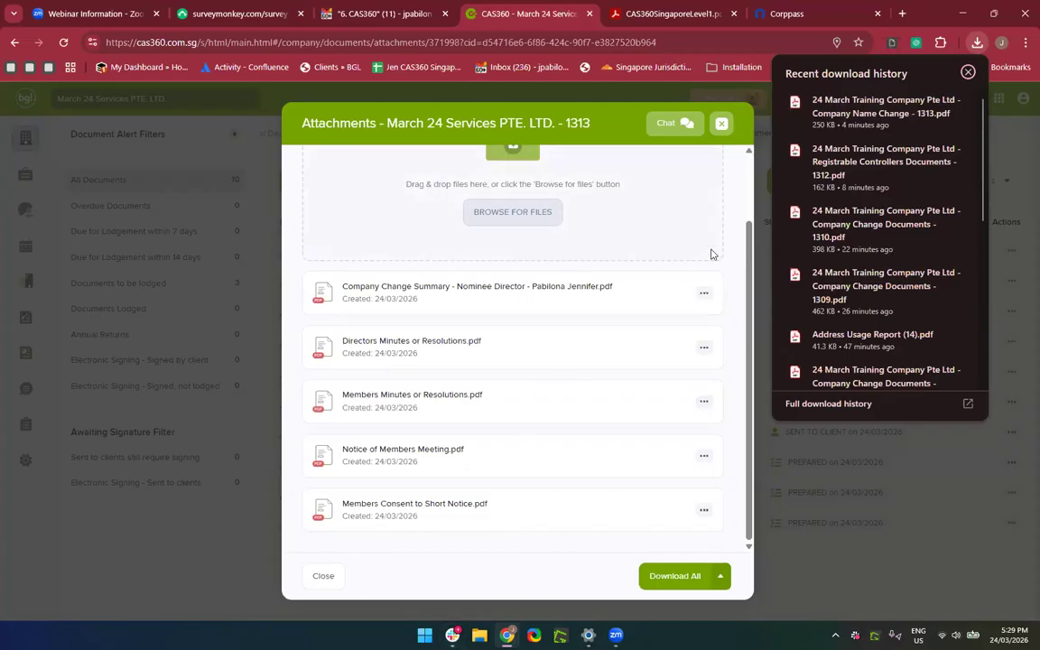
Start browsing for a file to attach, cancel, and close the attachments dialog.
left_click(511, 214)
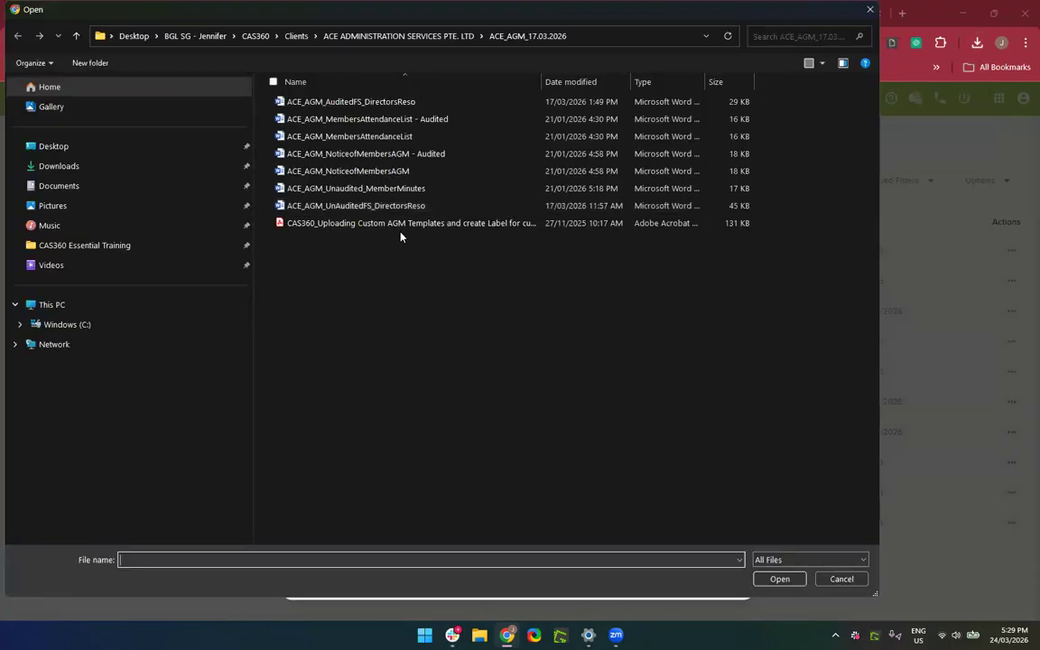
key("Escape")
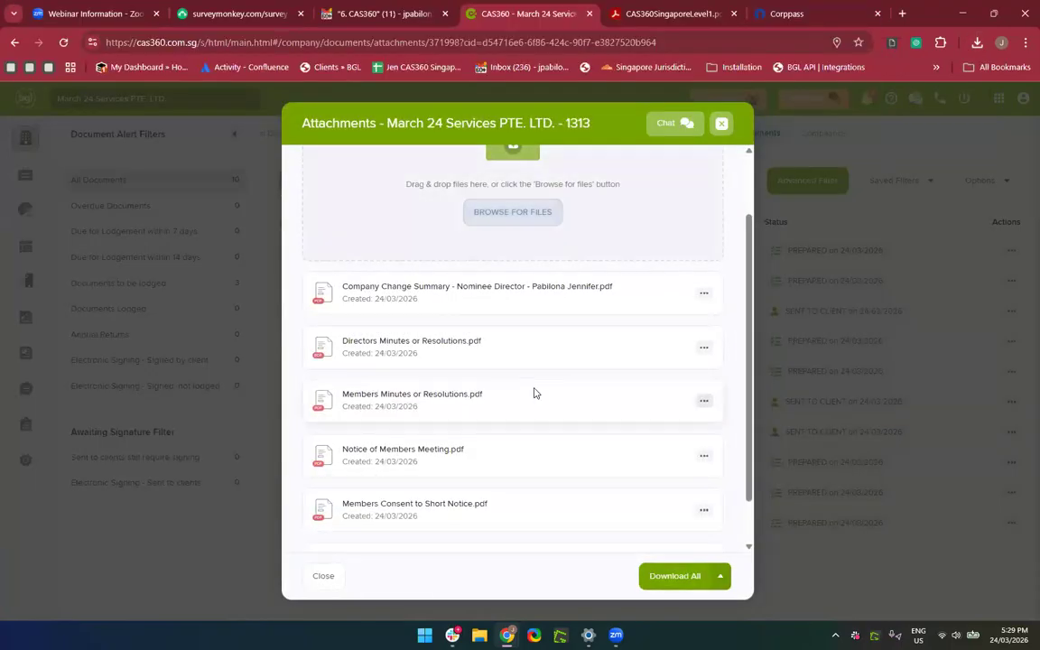
scroll(533, 393, "down", 1)
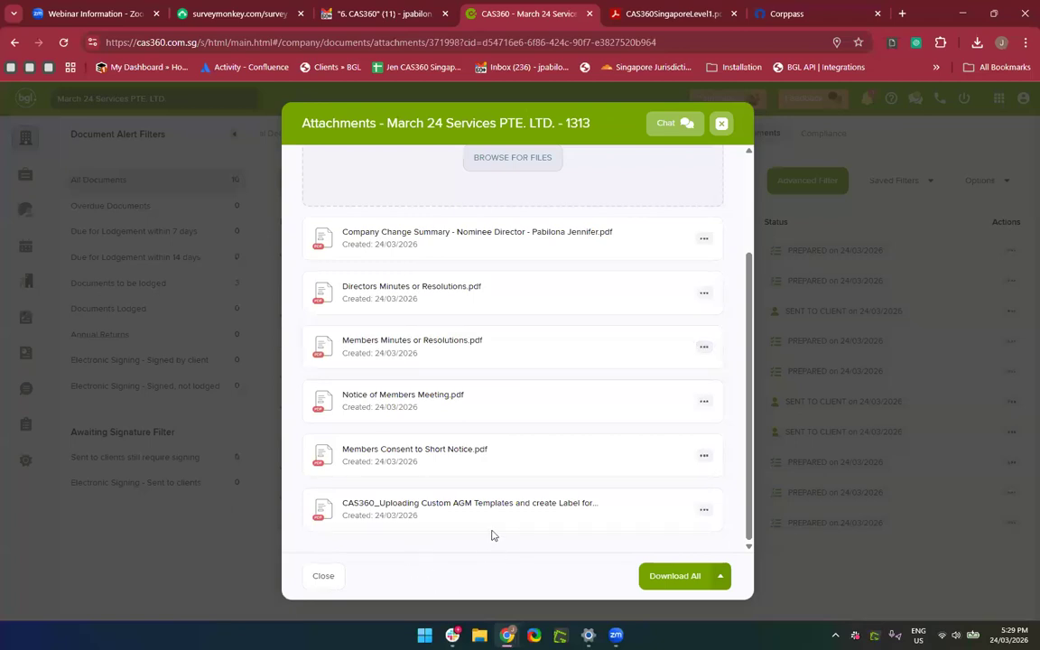
scroll(492, 535, "up", 3)
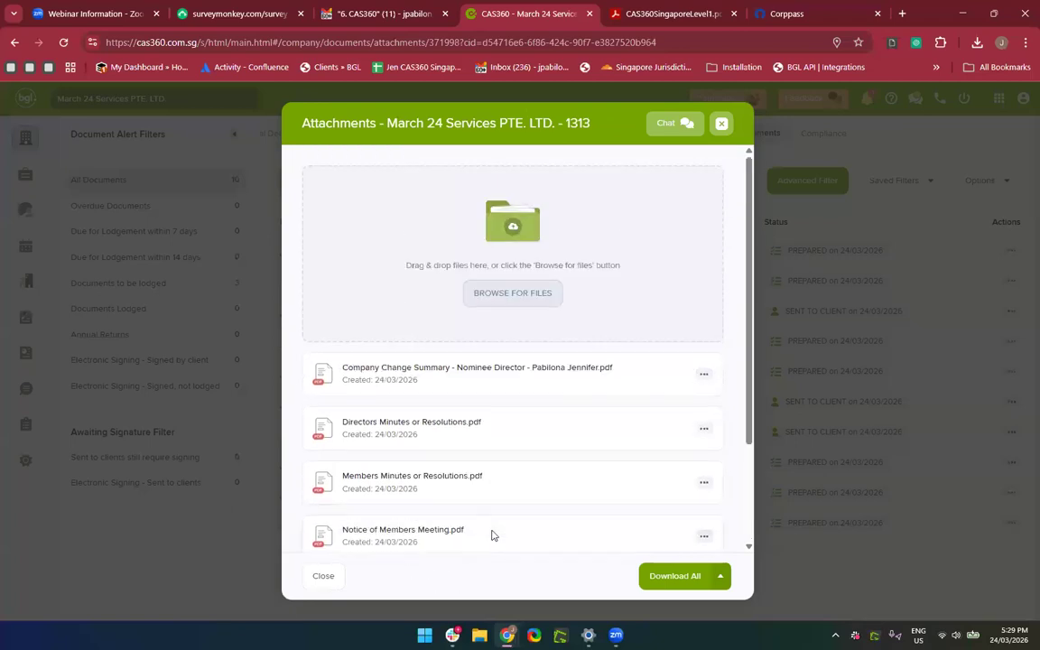
left_click(723, 124)
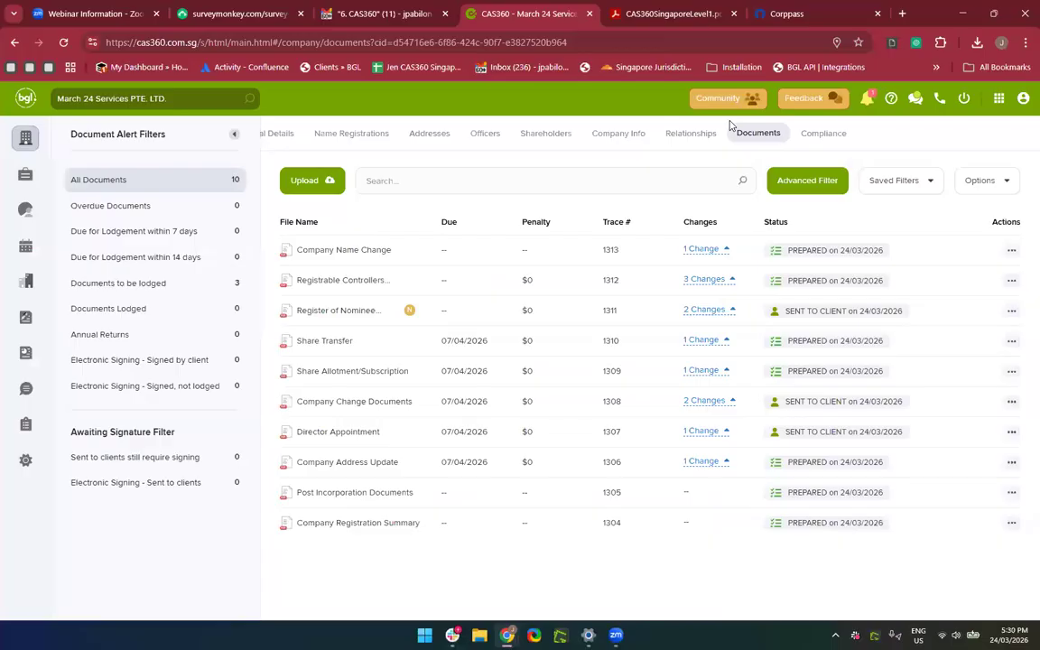
Set the Company Name Change document's status to DOCUMENT RECEIVED dated 24/03/2026.
left_click(817, 259)
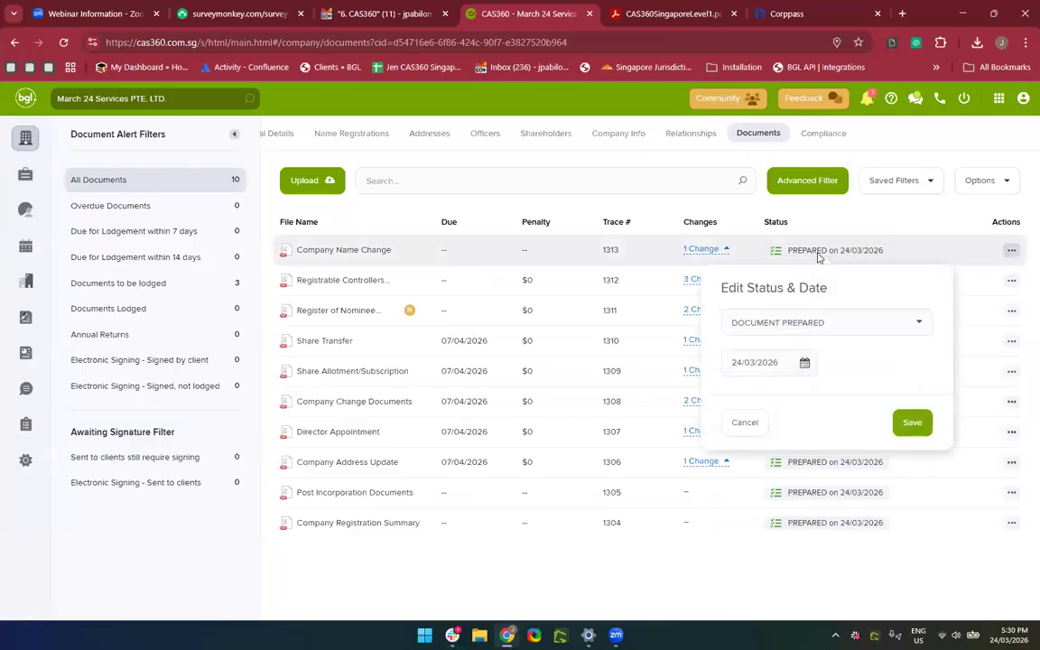
left_click(804, 323)
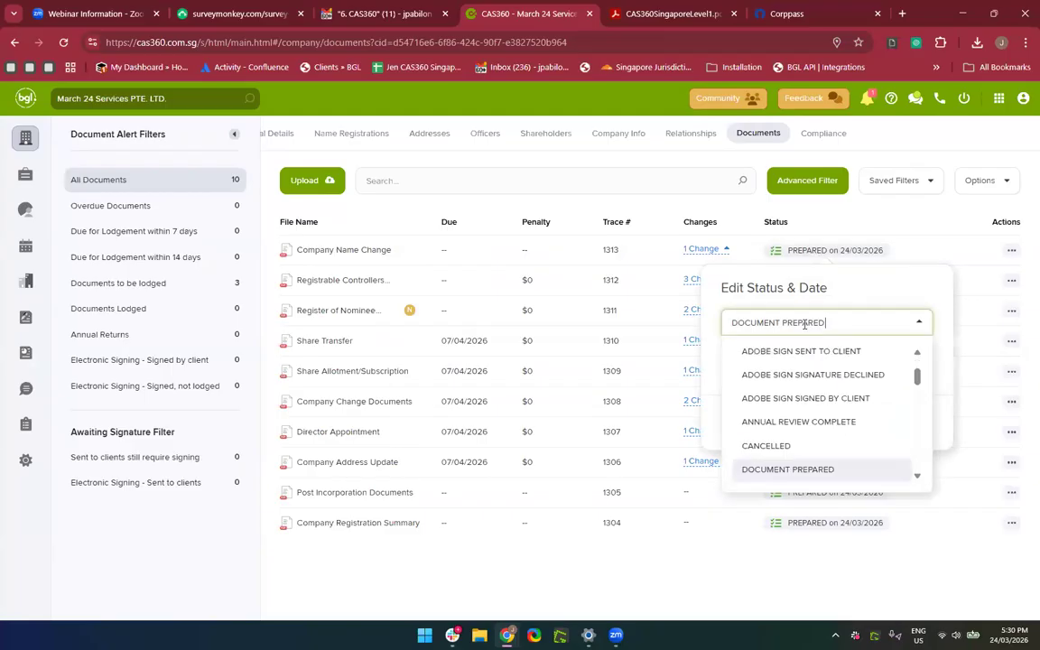
key("ctrl+a")
key("BackSpace")
type("Docume")
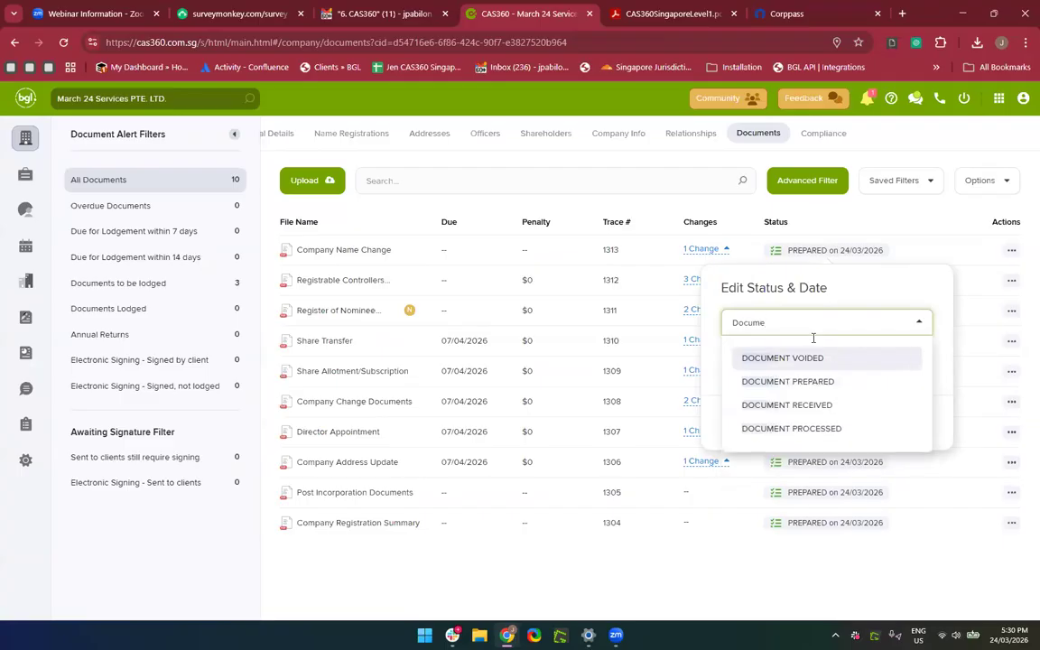
left_click(809, 405)
left_click(907, 423)
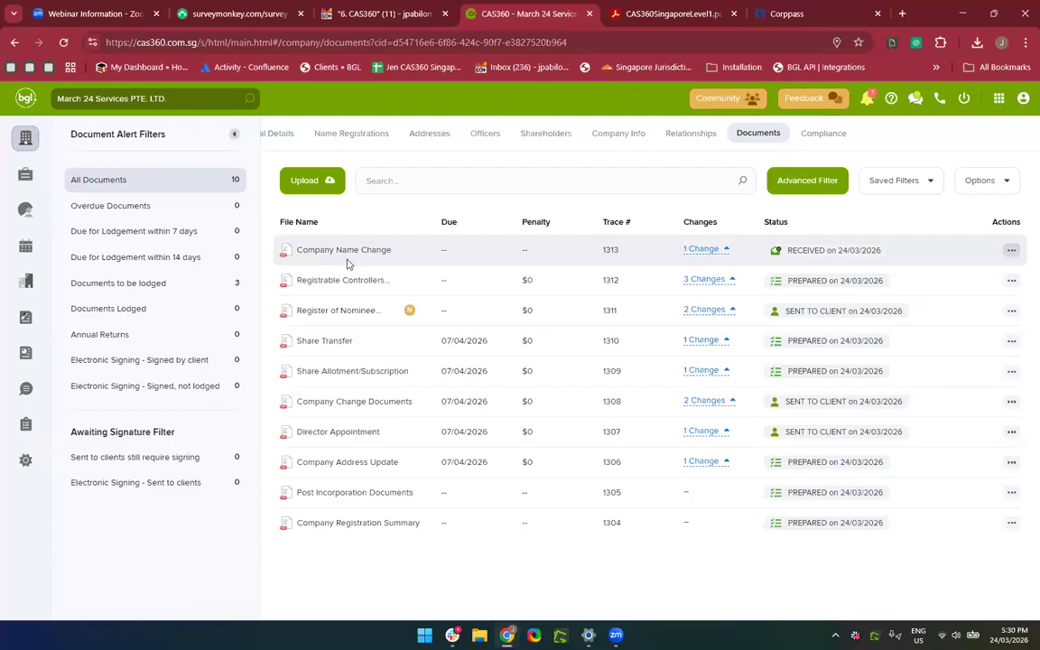
Expand the Company Name Change summary and review document 1313's history (prepared 17:24, received 17:30).
left_click(700, 251)
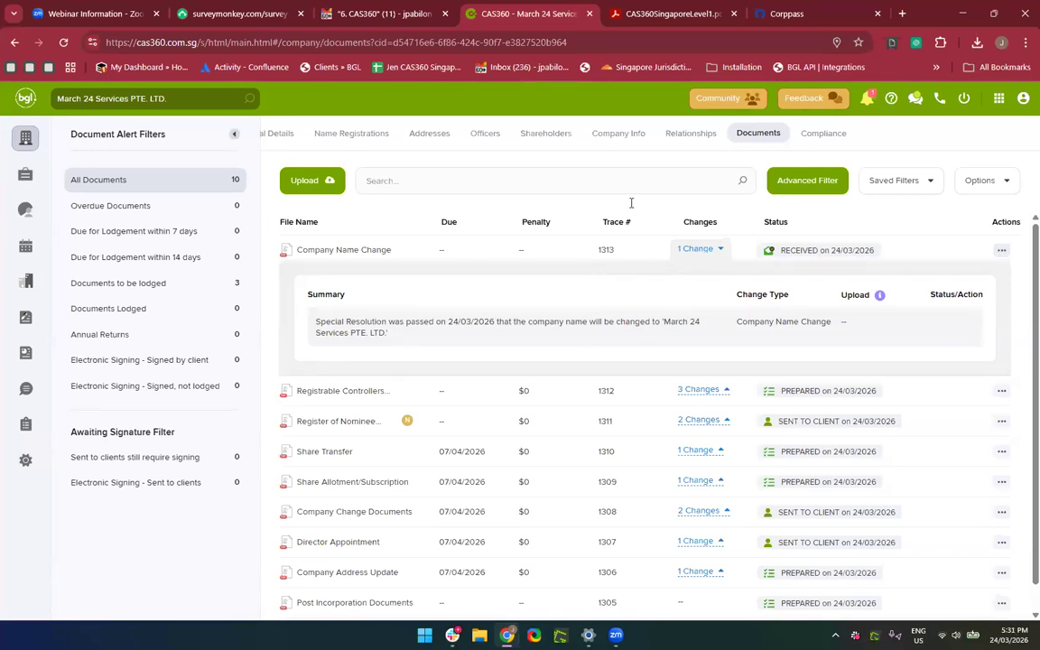
left_click(1001, 253)
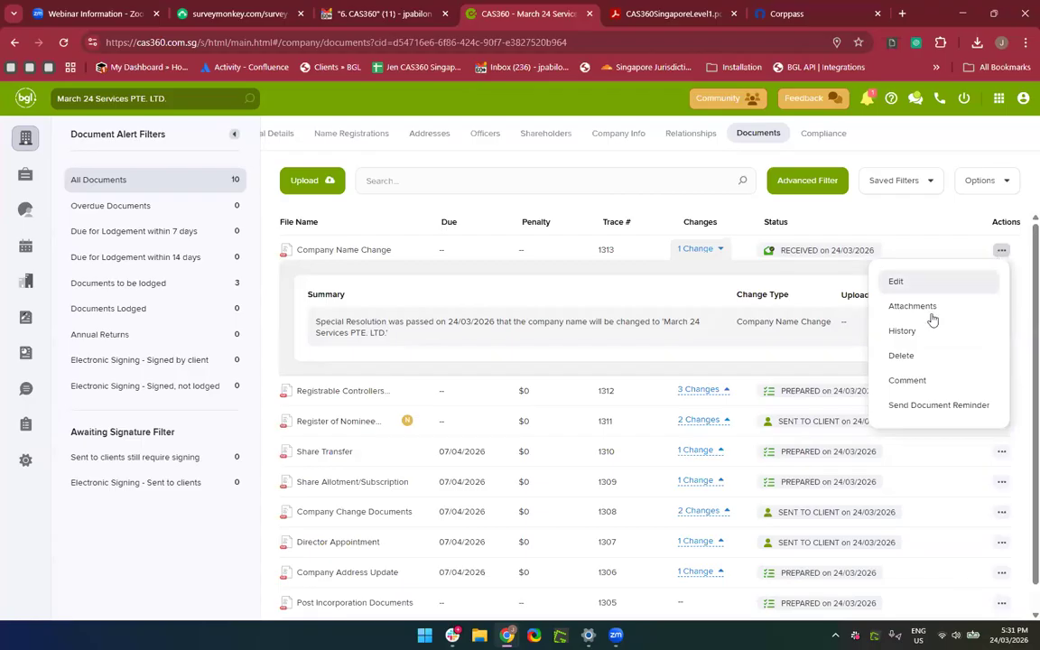
left_click(902, 339)
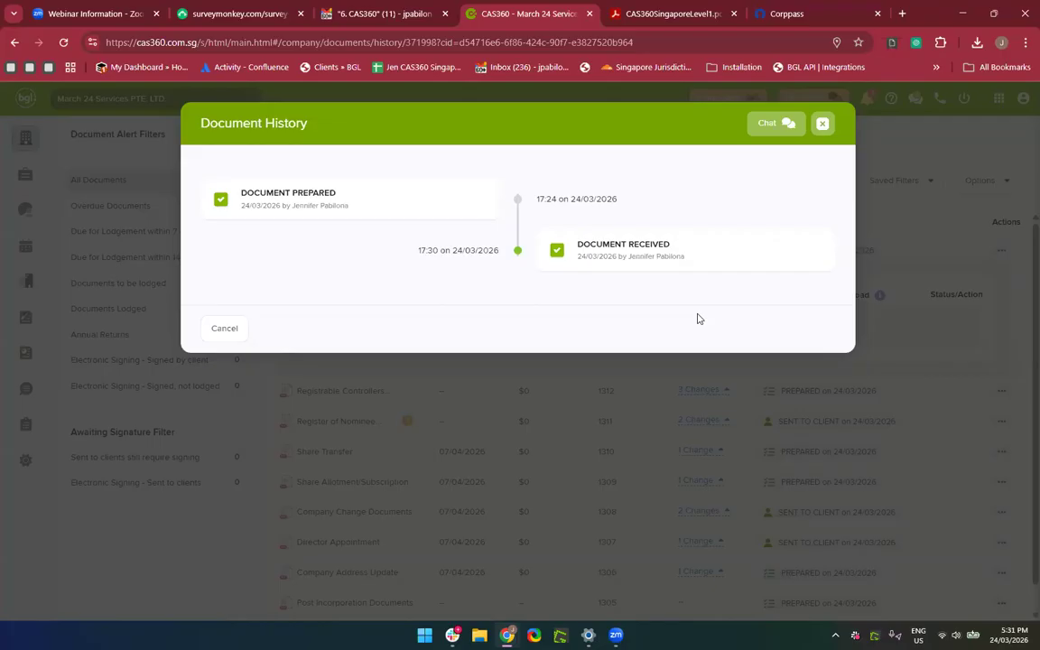
left_click(823, 126)
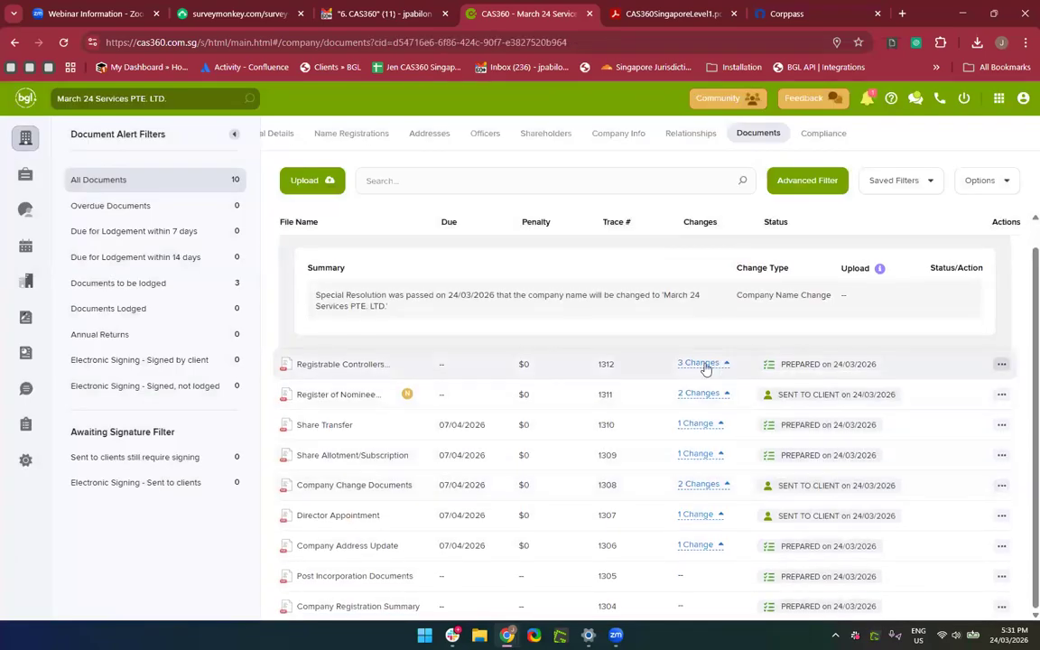
Expand the Registrable Controllers document's three changes and review its attachments.
left_click(706, 366)
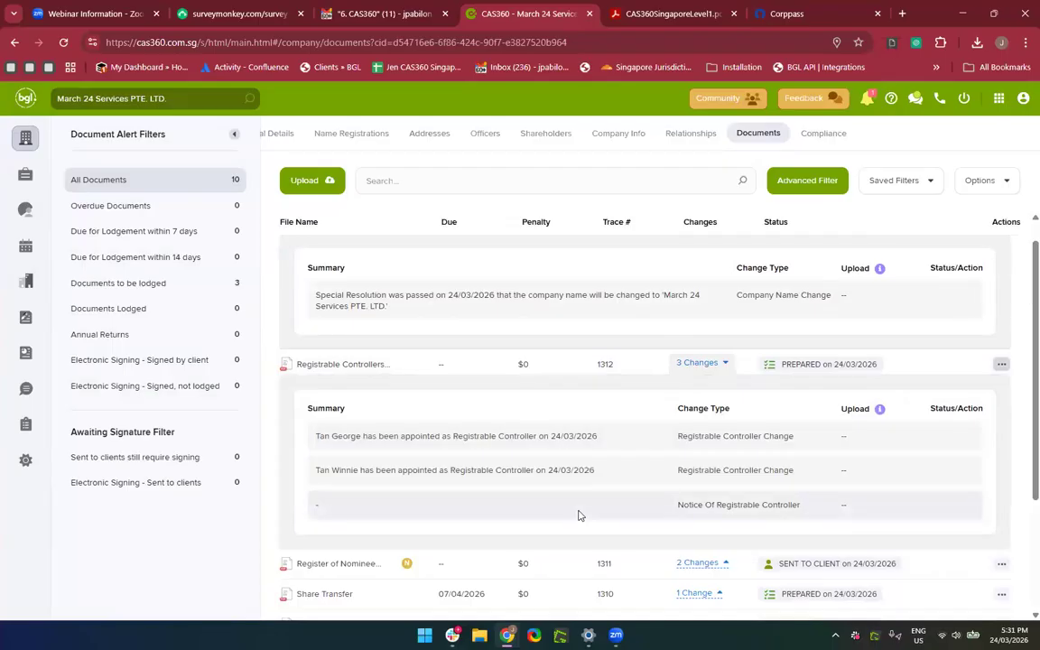
left_click(1002, 364)
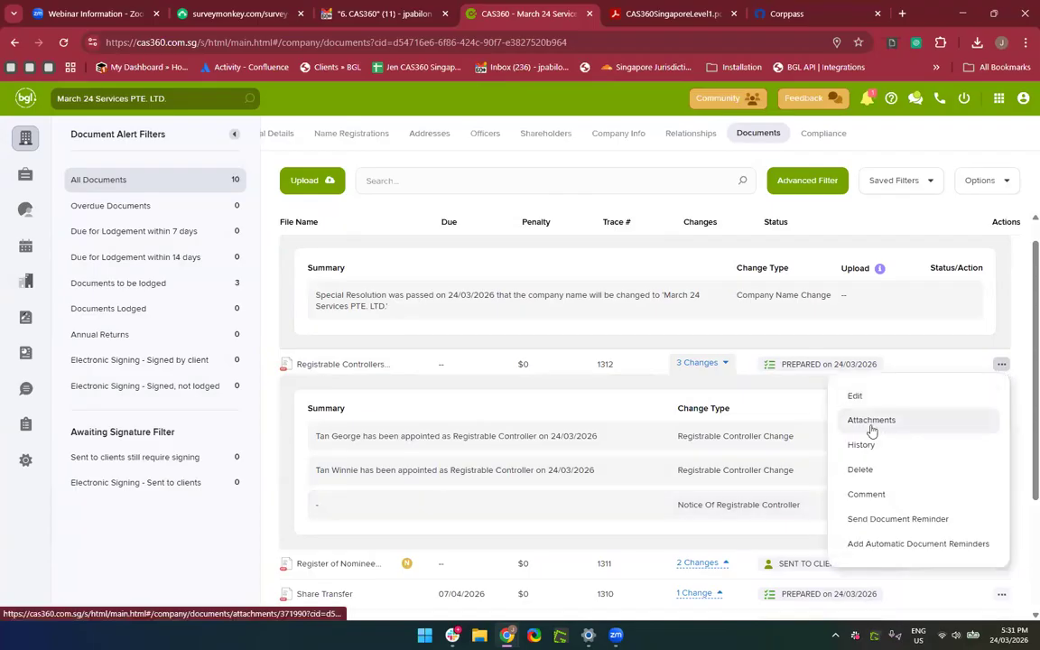
scroll(877, 410, "up", 5)
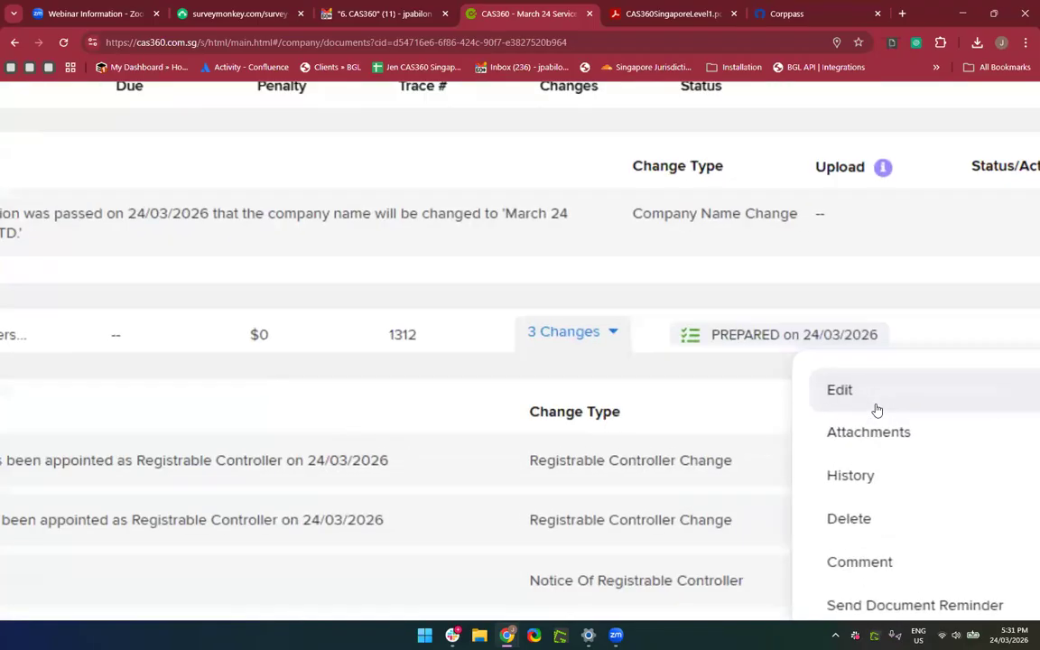
left_click(859, 448)
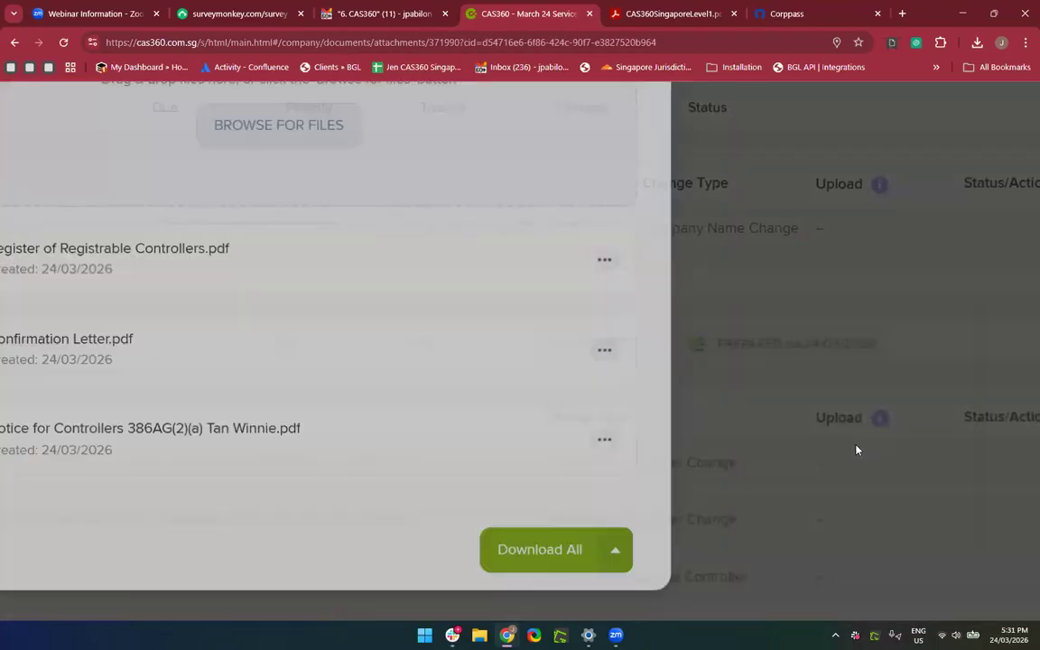
scroll(857, 448, "down", 5)
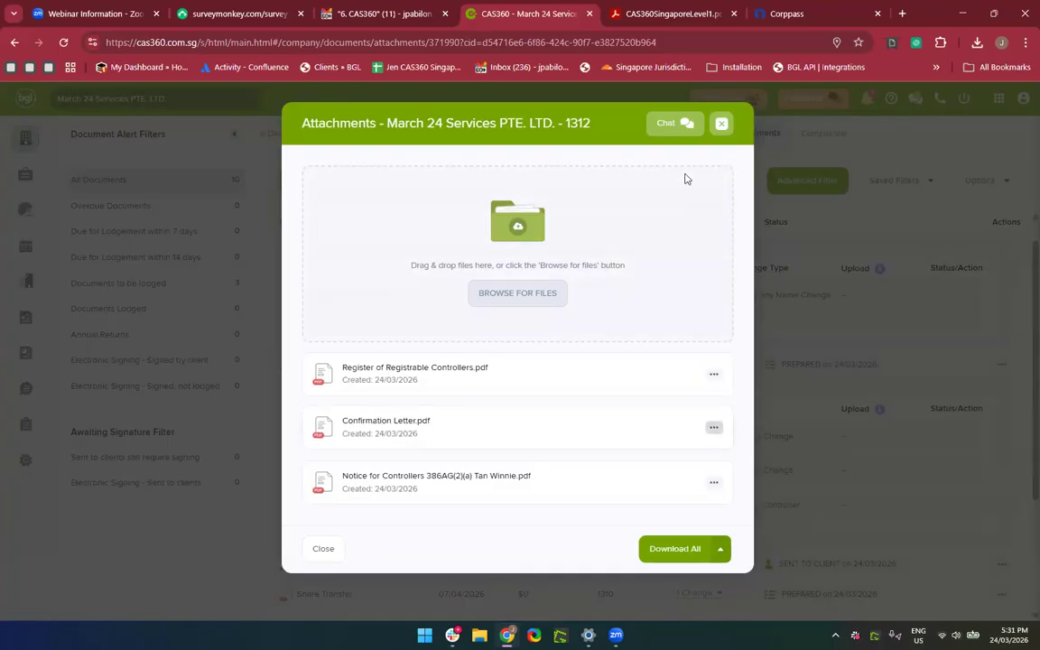
left_click(721, 131)
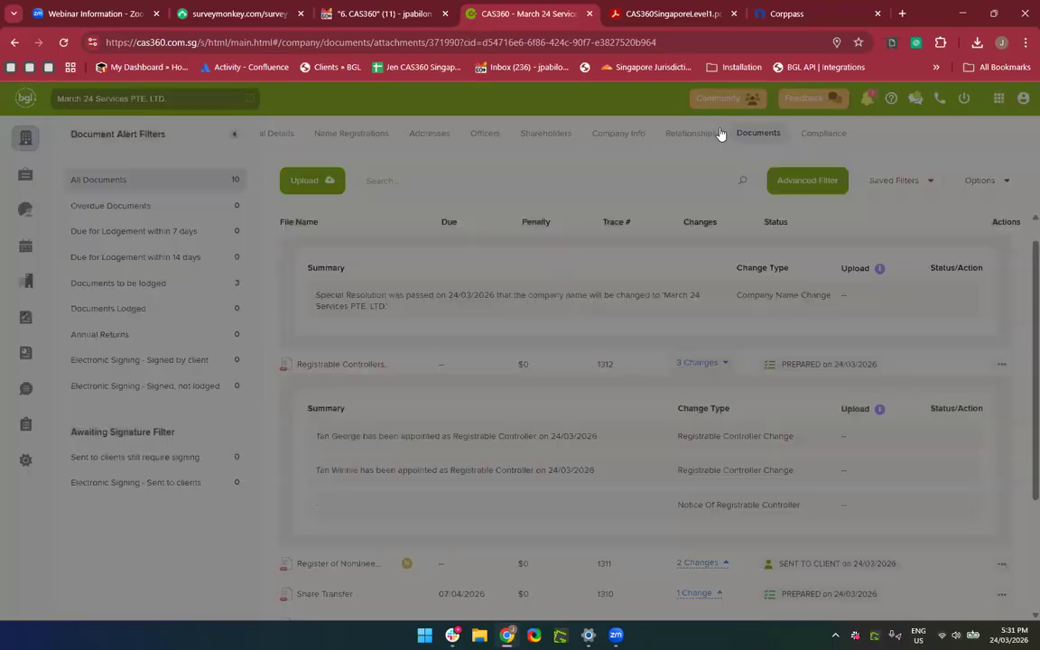
Collapse the Company Name Change and Registrable Controllers change details.
scroll(743, 406, "down", 3)
scroll(748, 379, "up", 3)
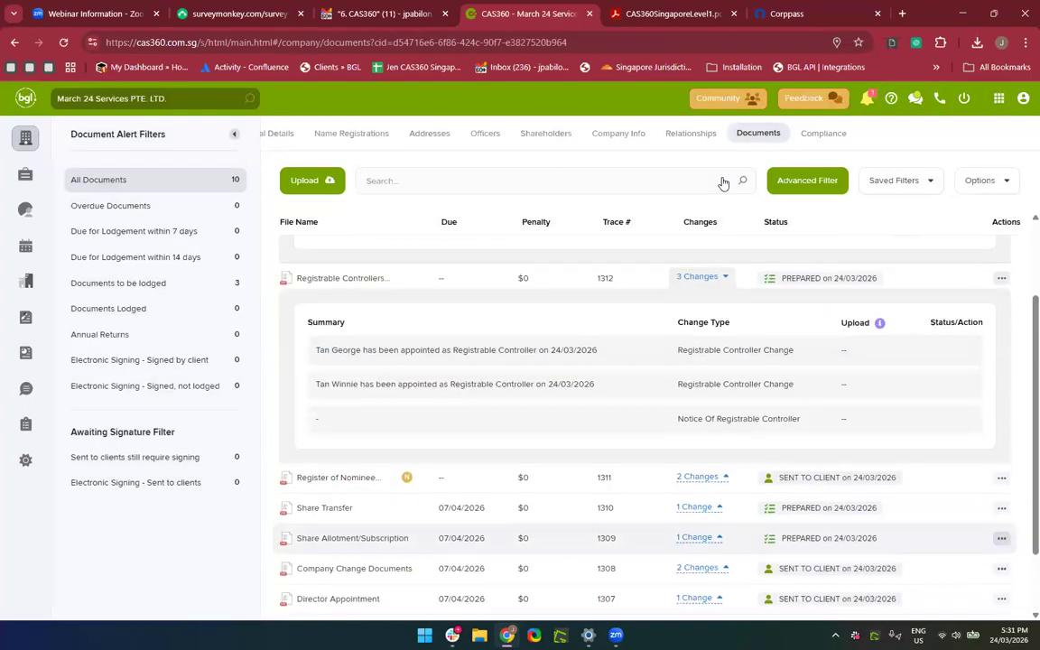
scroll(829, 397, "up", 1)
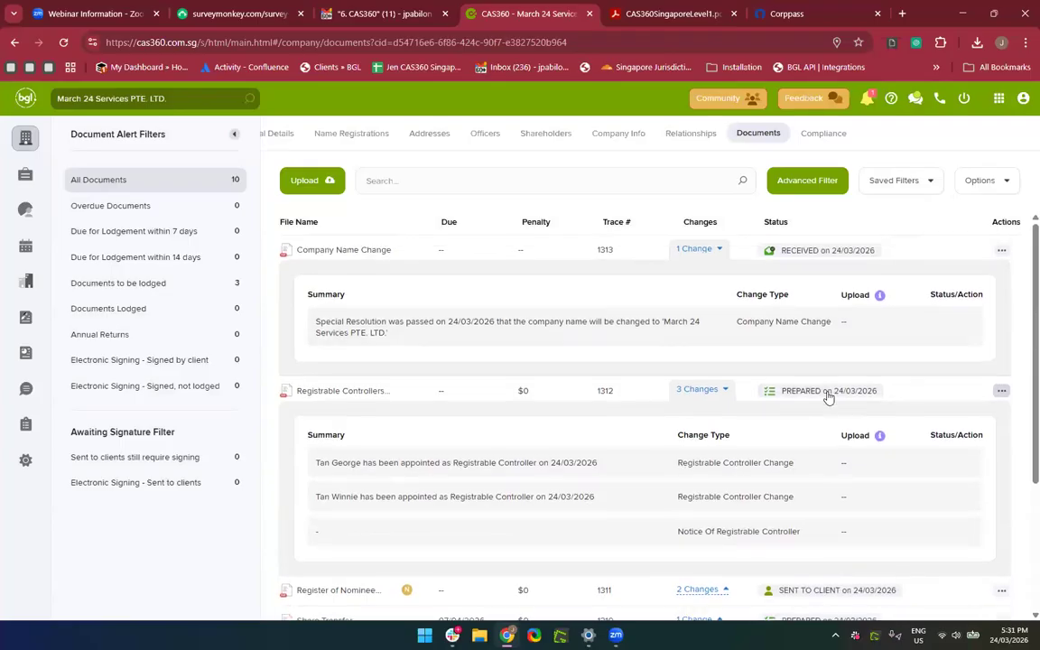
left_click(710, 256)
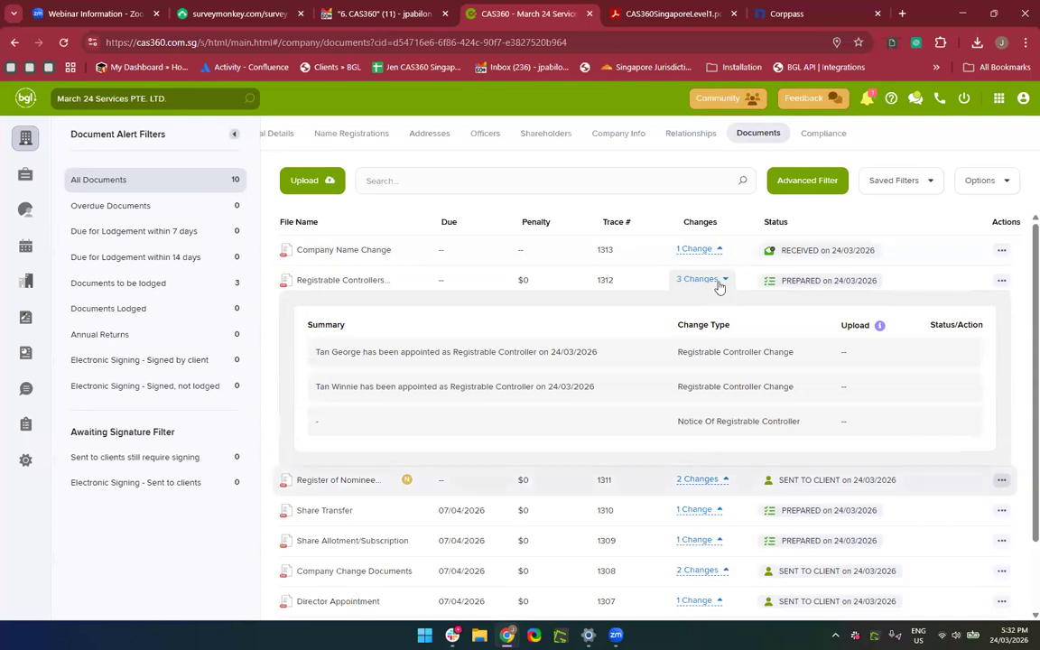
left_click(698, 283)
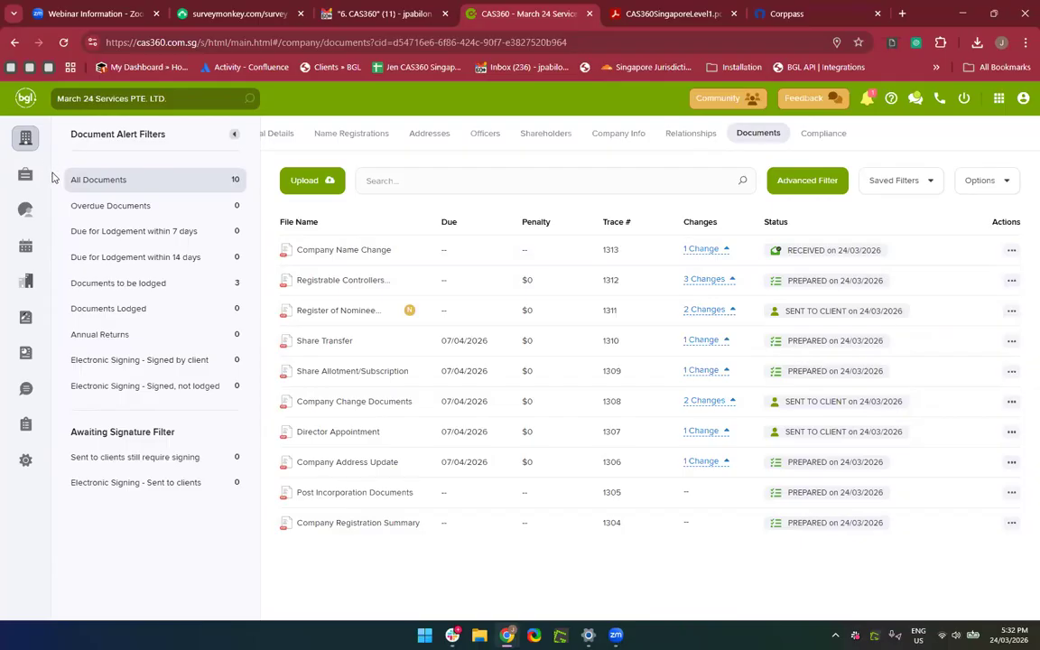
Go to Global Documents across all companies and scroll through the list.
left_click(23, 359)
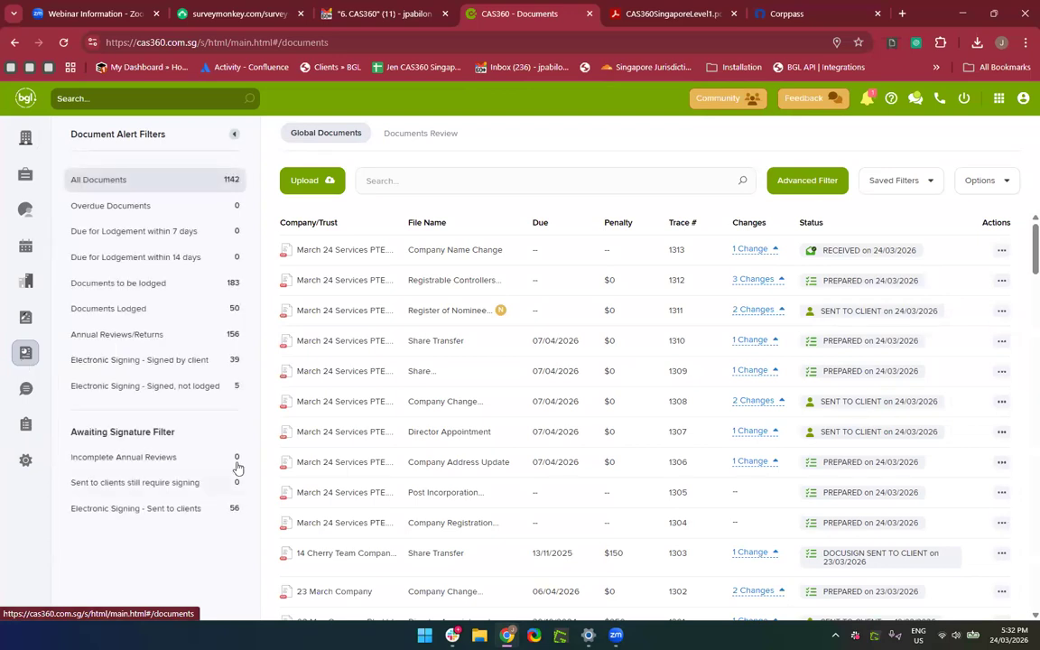
scroll(334, 521, "down", 1)
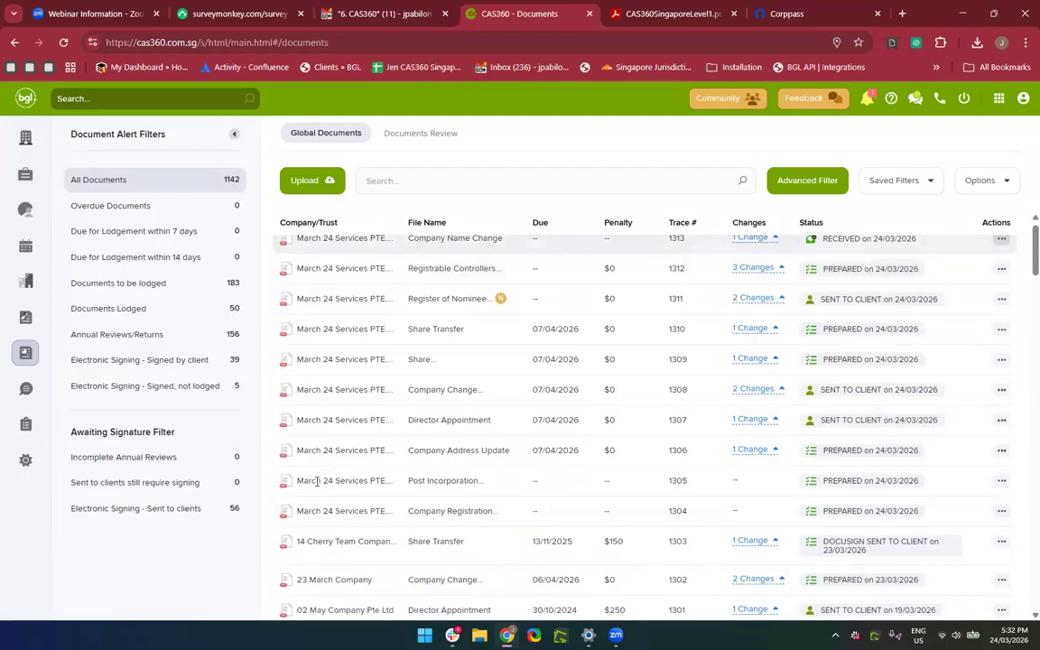
scroll(316, 481, "down", 3)
scroll(316, 481, "down", 1)
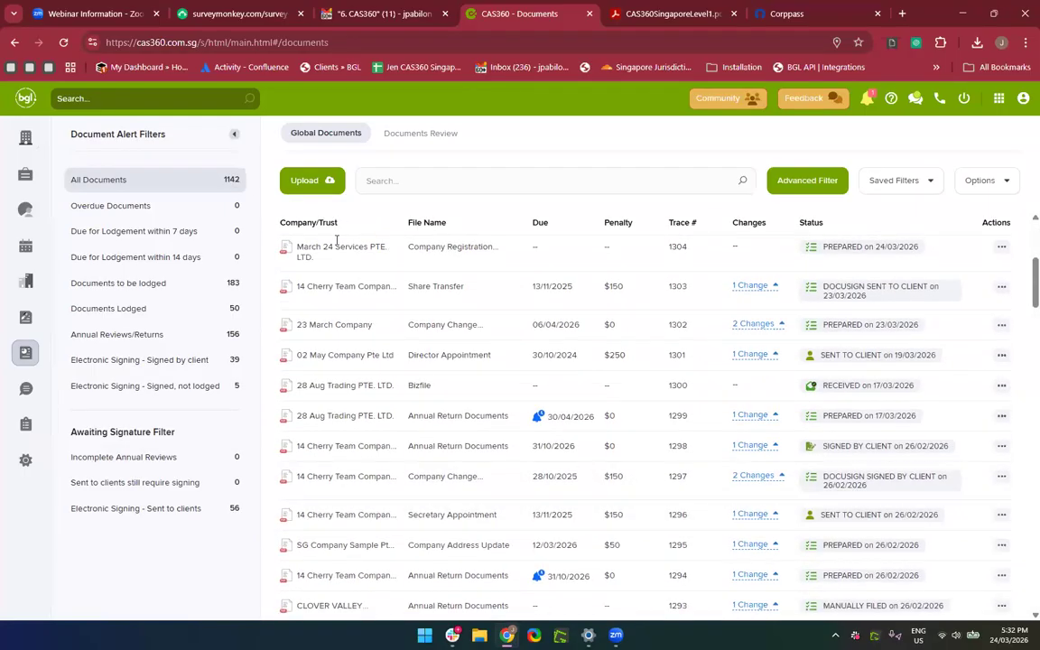
scroll(337, 547, "down", 2)
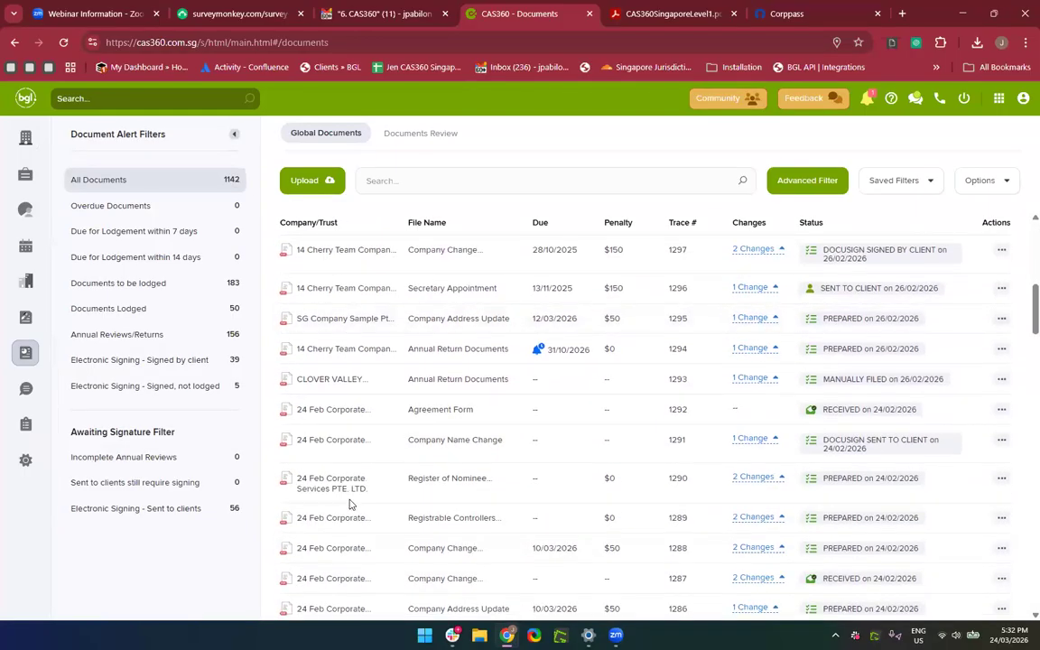
scroll(350, 501, "up", 2)
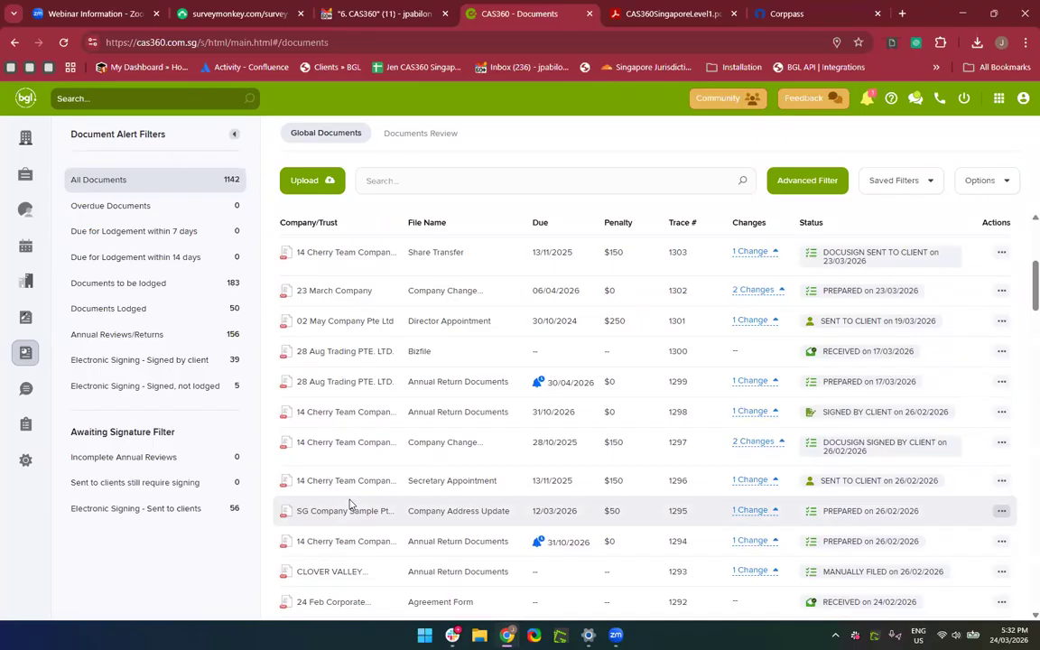
Filter to documents signed by client electronically and bring up actions for the top document 1297.
left_click(135, 365)
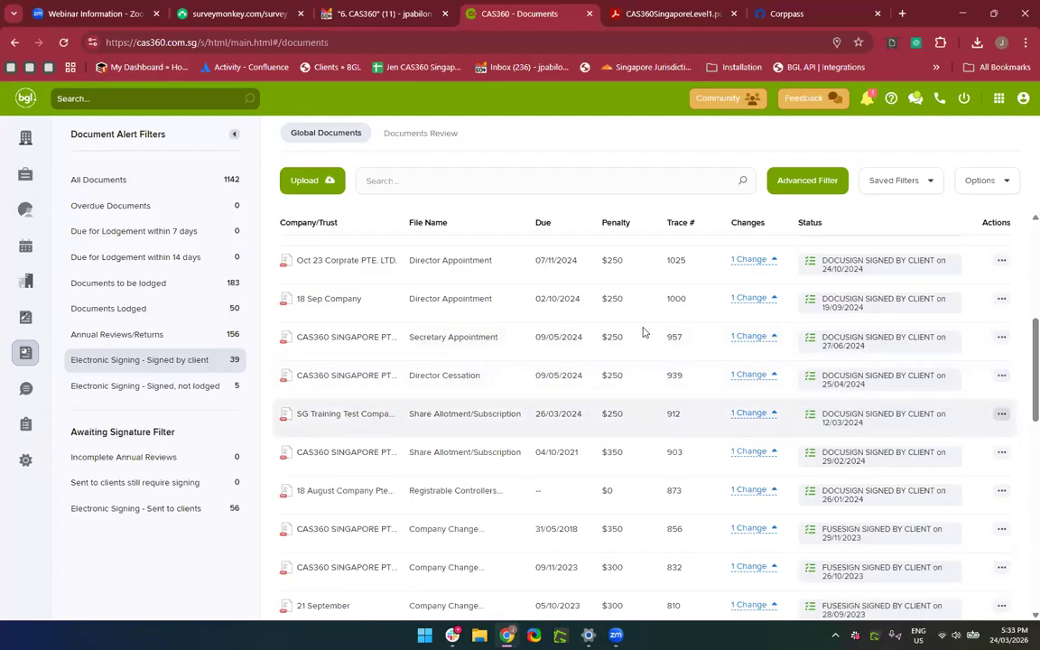
scroll(922, 302, "up", 5)
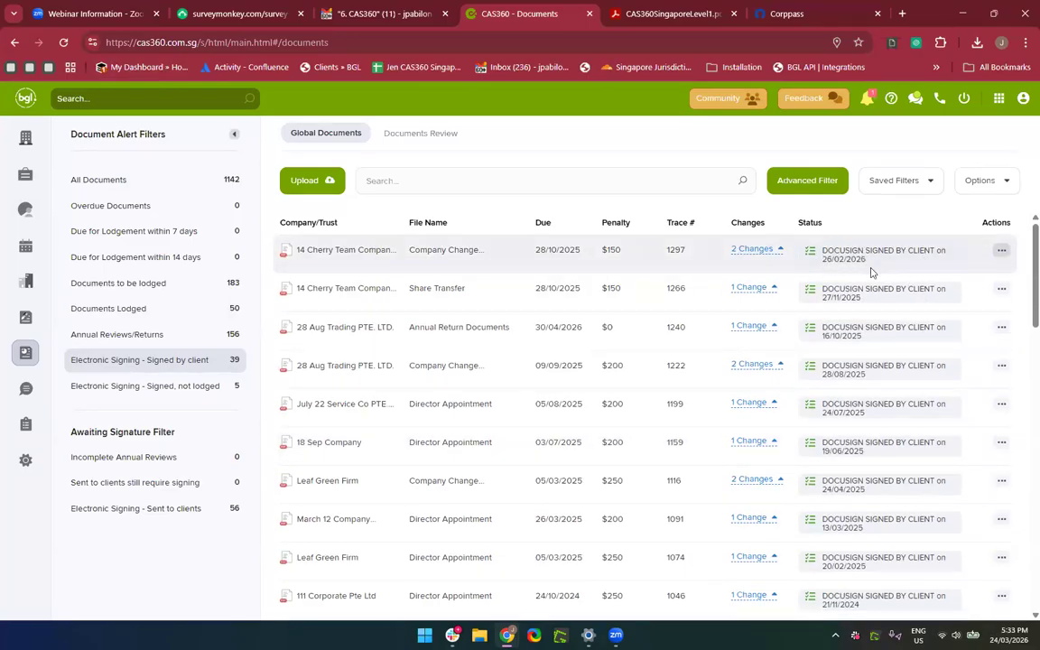
scroll(871, 271, "down", 15)
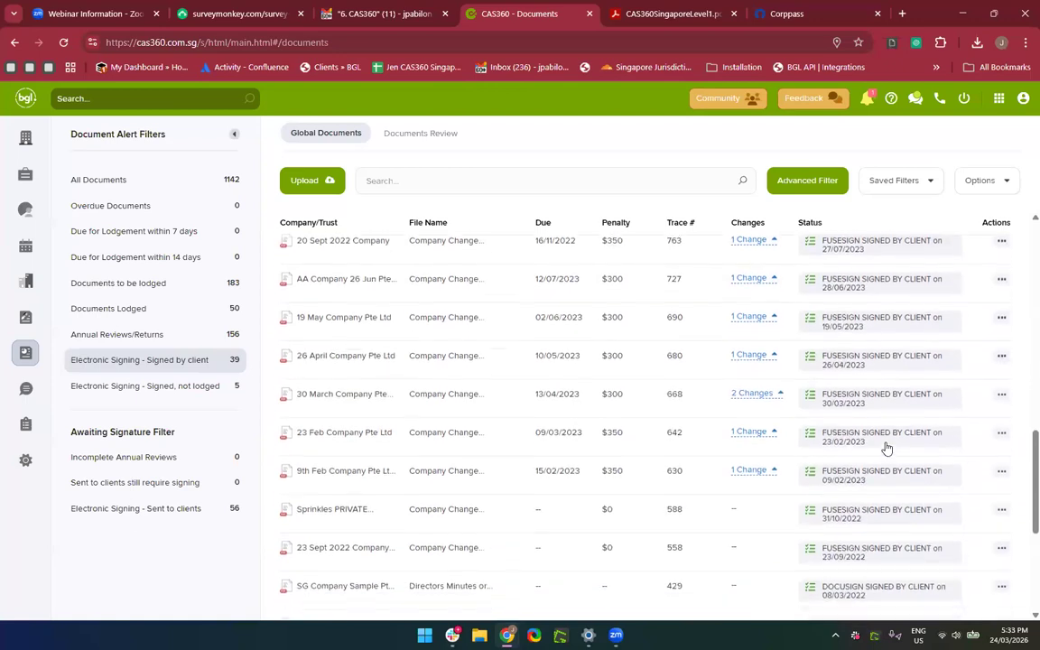
scroll(887, 448, "up", 15)
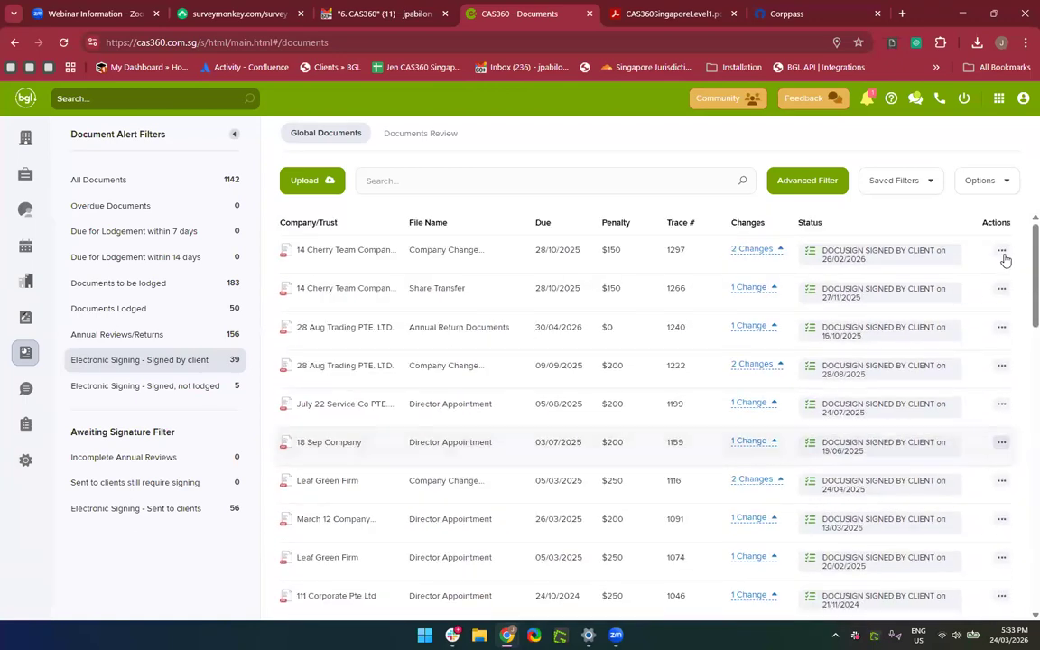
left_click(1001, 251)
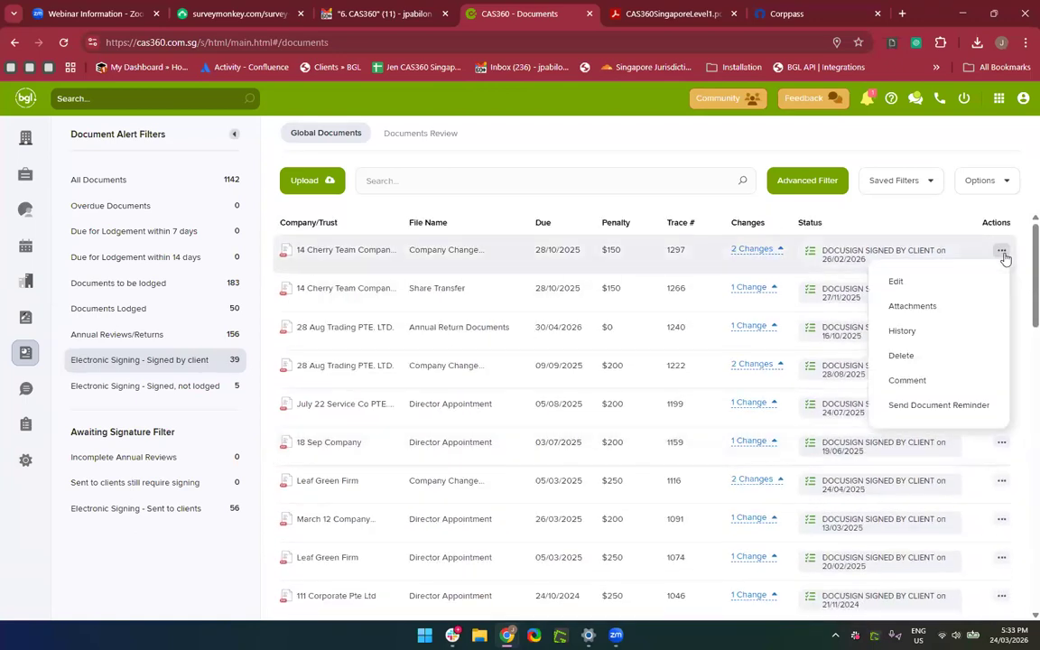
Review document 1297's history (prepared, DocuSign-sent, client-signed 26/02/2026), then bring its actions back up.
left_click(902, 332)
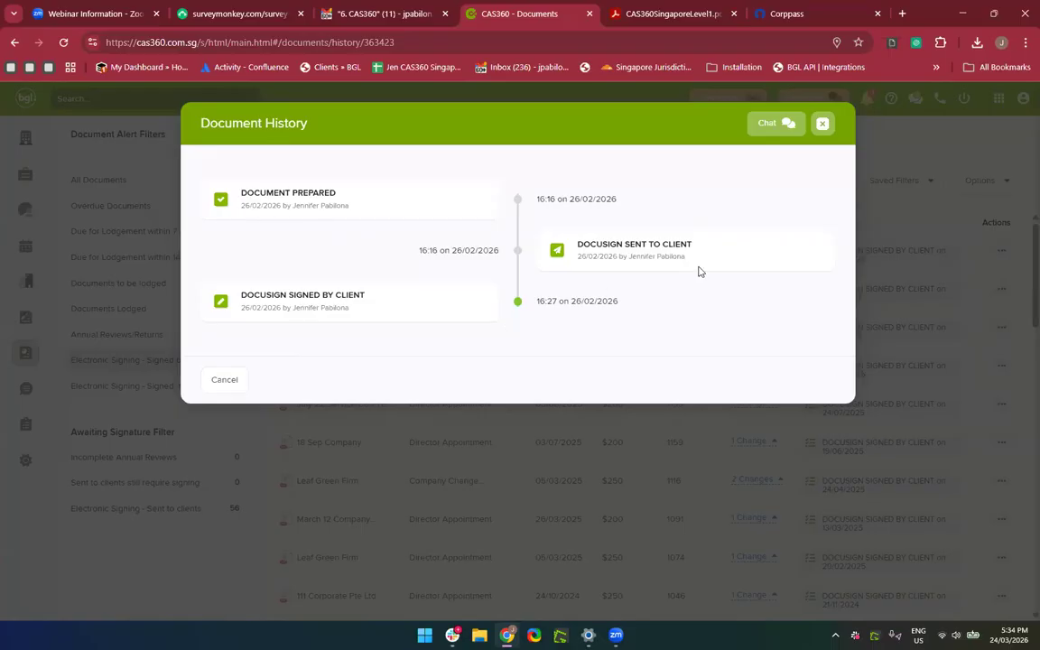
left_click(821, 124)
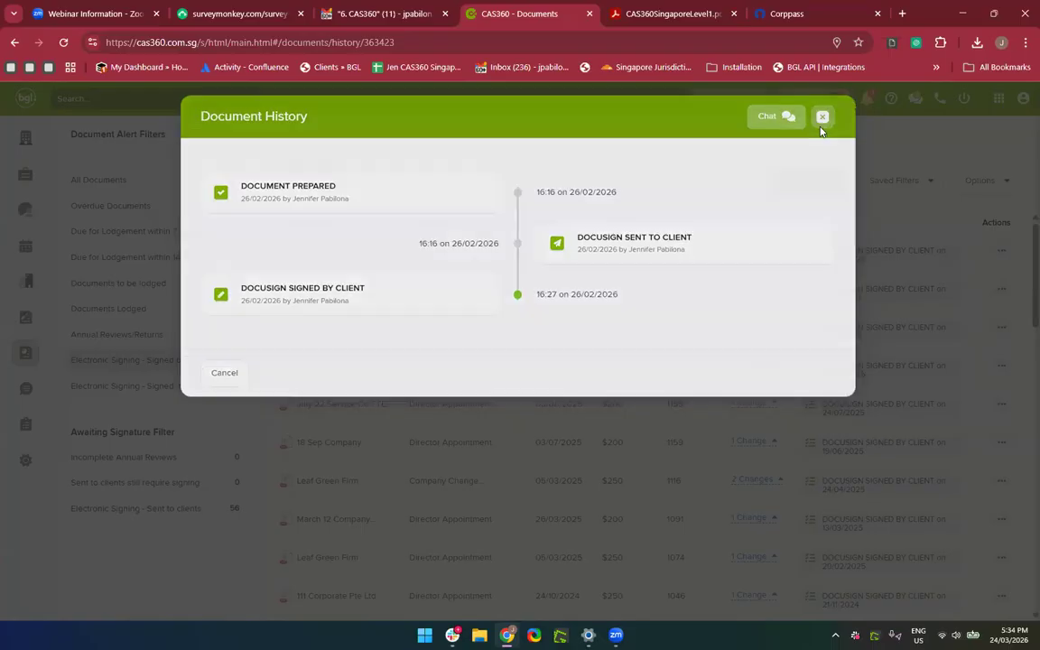
left_click(1000, 253)
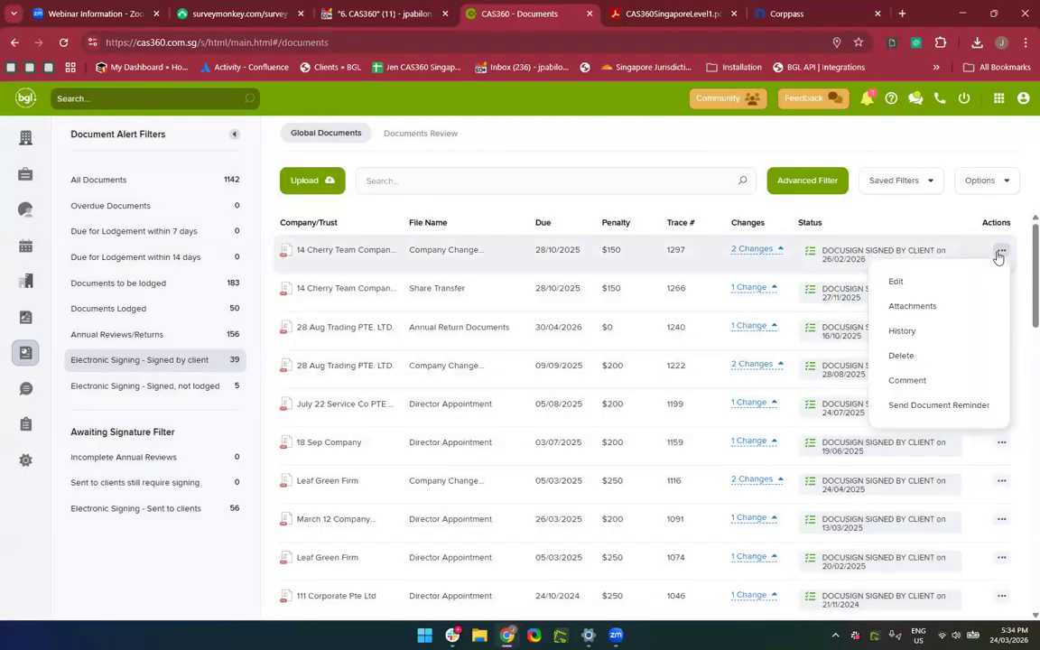
Look through the files attached to 14 Cherry Team's Company Change (1297), then close the list.
left_click(913, 305)
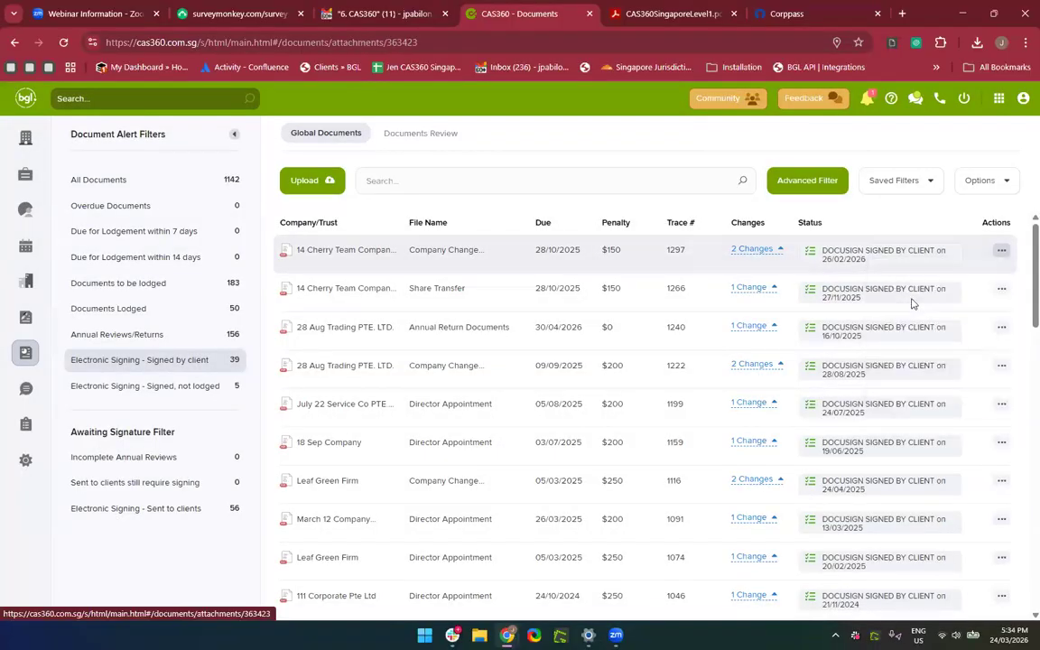
scroll(573, 406, "down", 5)
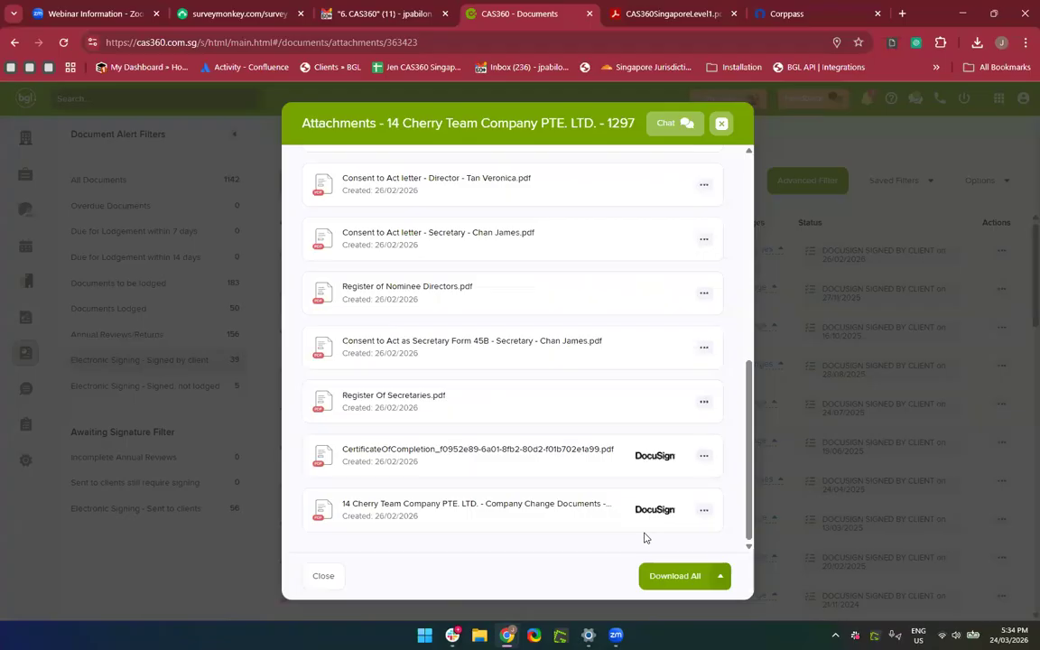
scroll(590, 324, "up", 5)
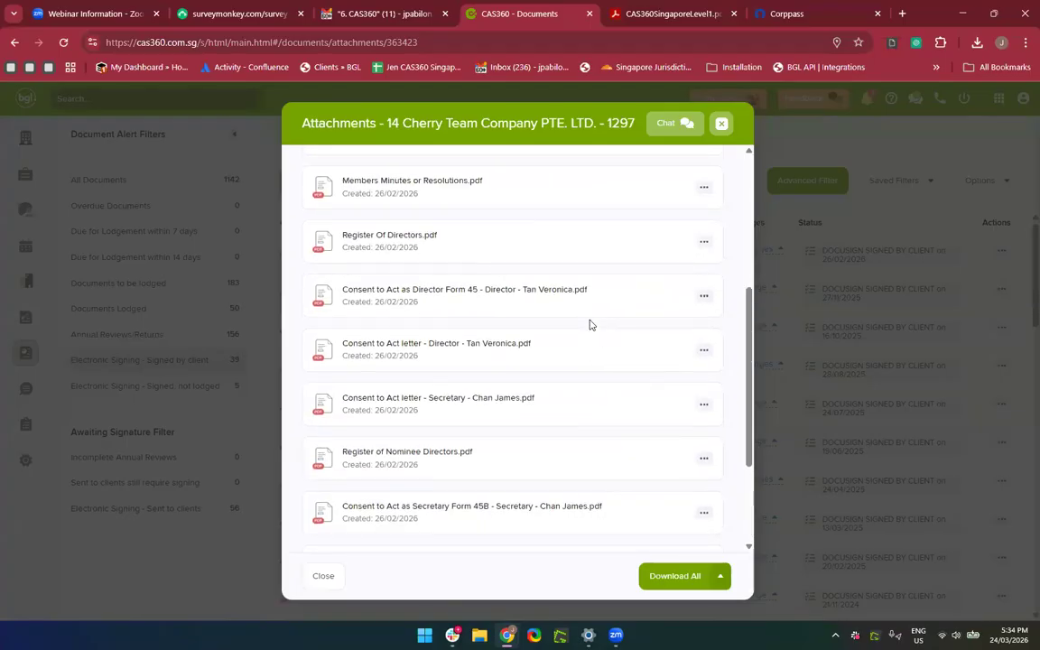
left_click(721, 125)
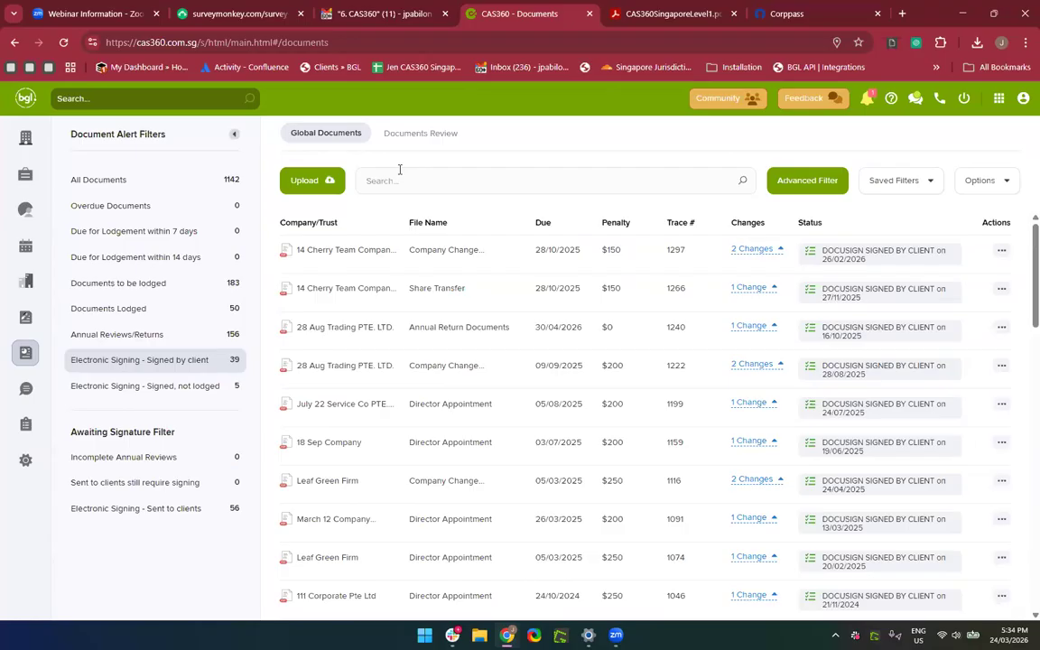
Start a new upload for March 24 Services PTE. LTD. named AML Screening Report.
left_click(315, 184)
left_click(371, 251)
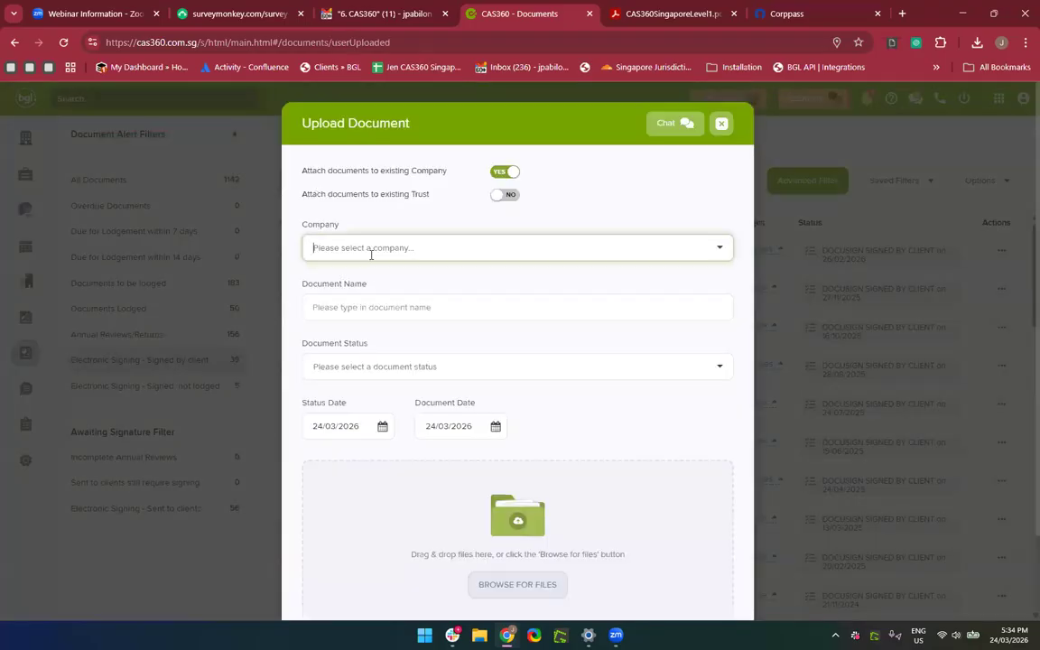
type("March 2")
type("5")
left_click(348, 286)
left_click(353, 307)
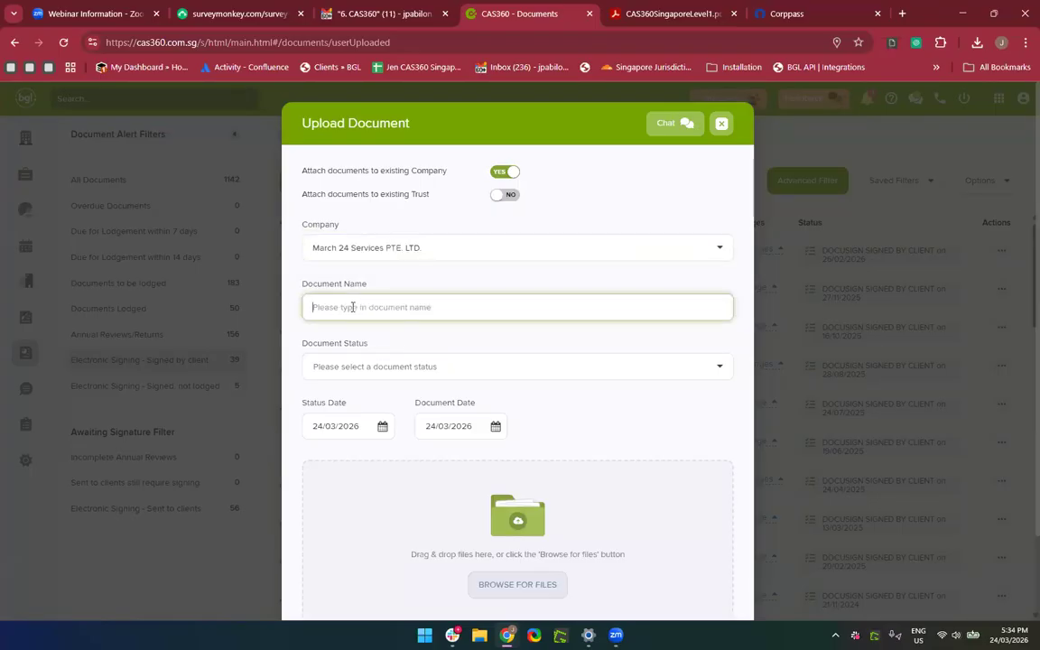
type("AMM")
type("L Screening ")
type("Report")
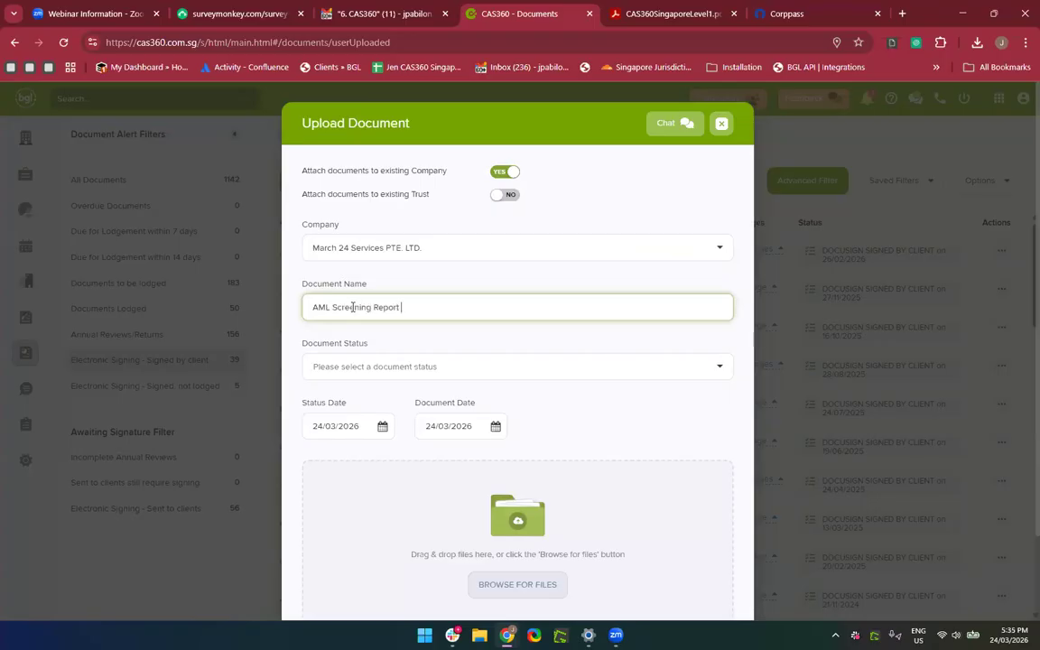
Set the upload's document status to DOCUMENT RECEIVED.
left_click(362, 368)
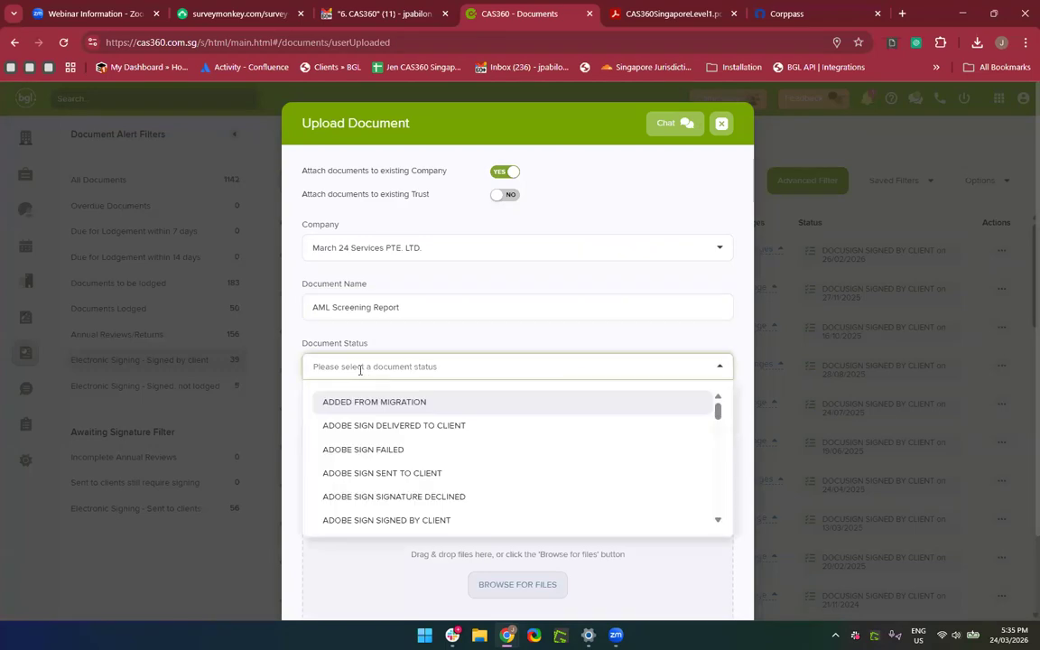
scroll(367, 455, "down", 5)
scroll(368, 455, "up", 1)
scroll(368, 455, "up", 3)
scroll(378, 450, "up", 1)
scroll(381, 448, "up", 2)
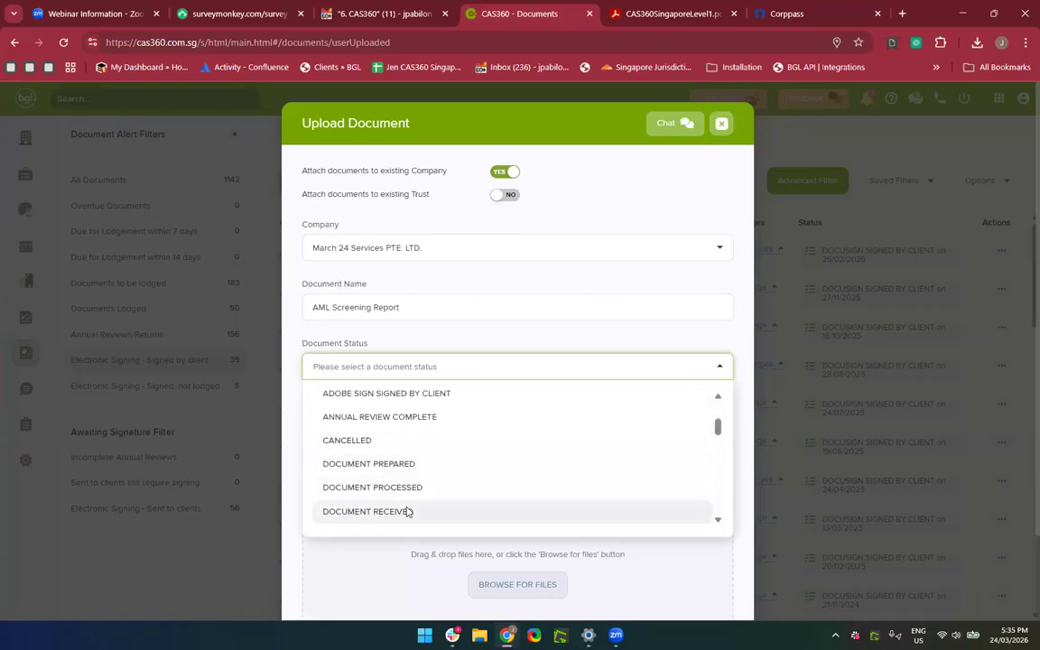
left_click(406, 511)
Attach the uploading-guide PDF from the computer and save the document.
left_click(503, 316)
scroll(479, 407, "down", 1)
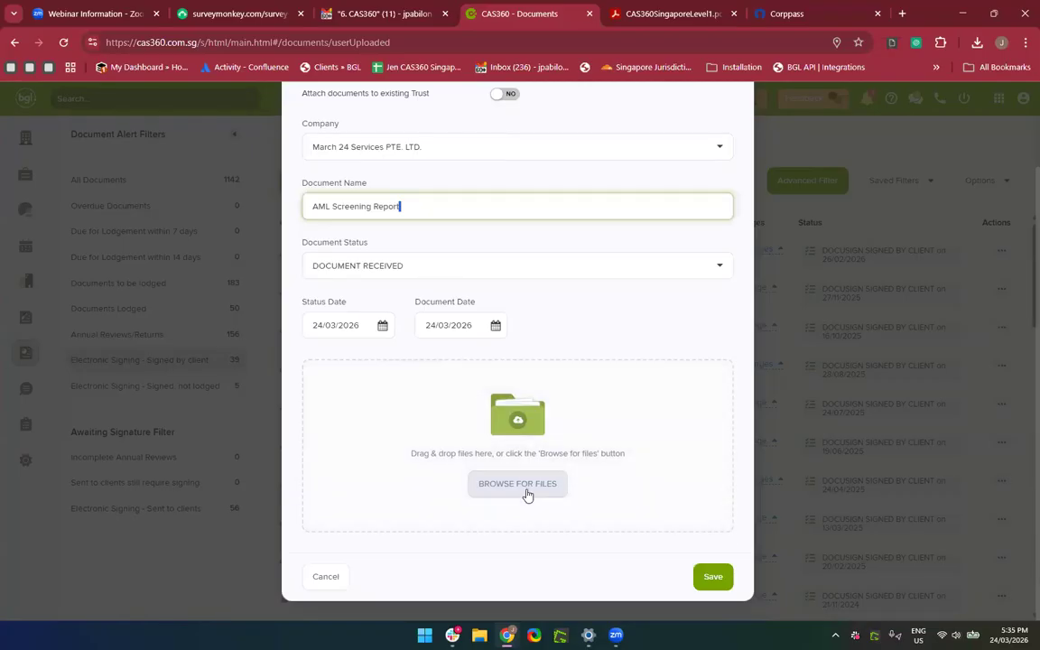
left_click(527, 495)
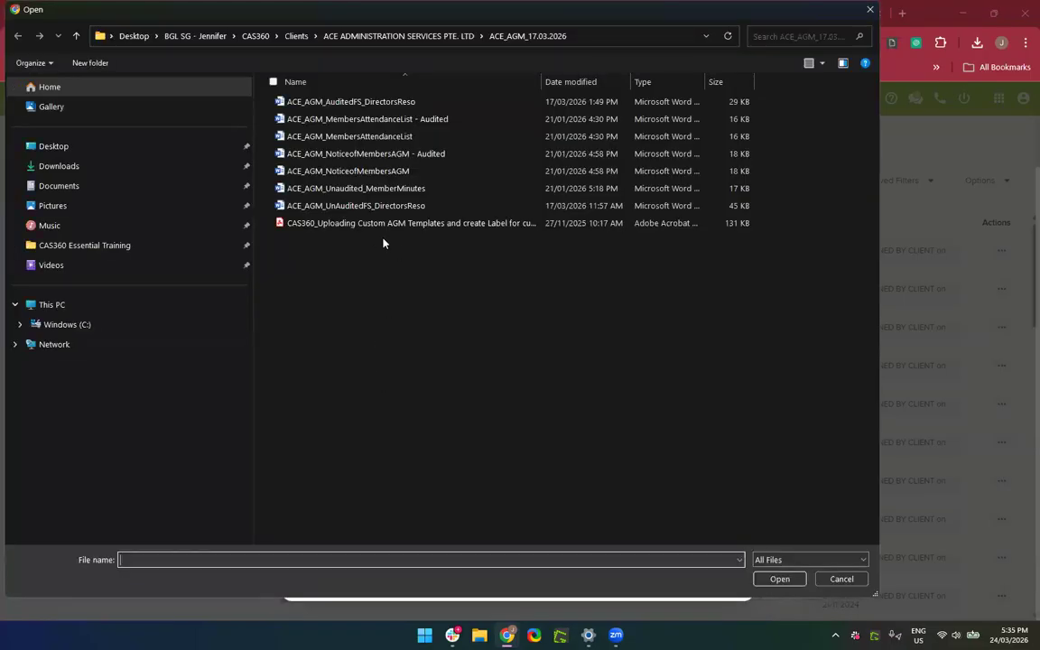
left_click_drag(379, 239, 349, 205)
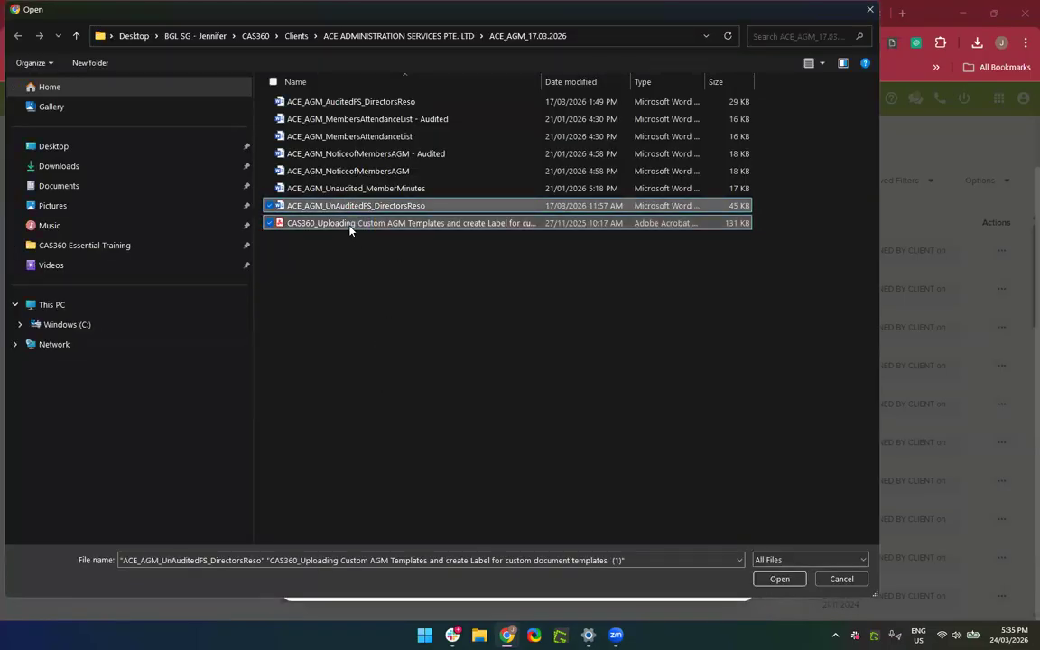
double_click(351, 226)
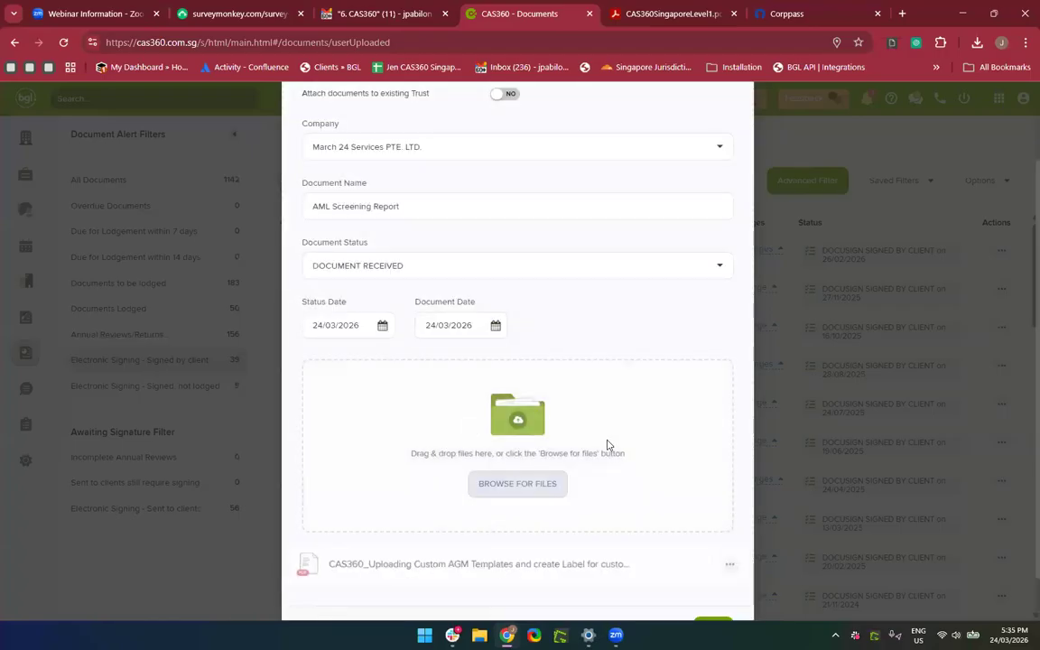
scroll(607, 445, "up", 2)
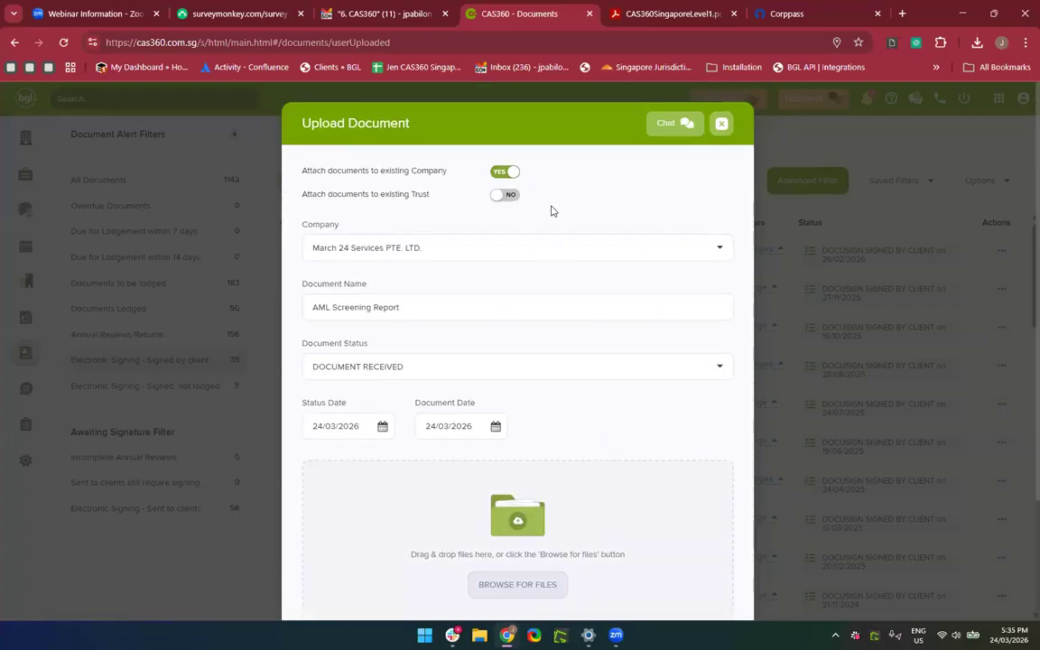
scroll(551, 206, "down", 3)
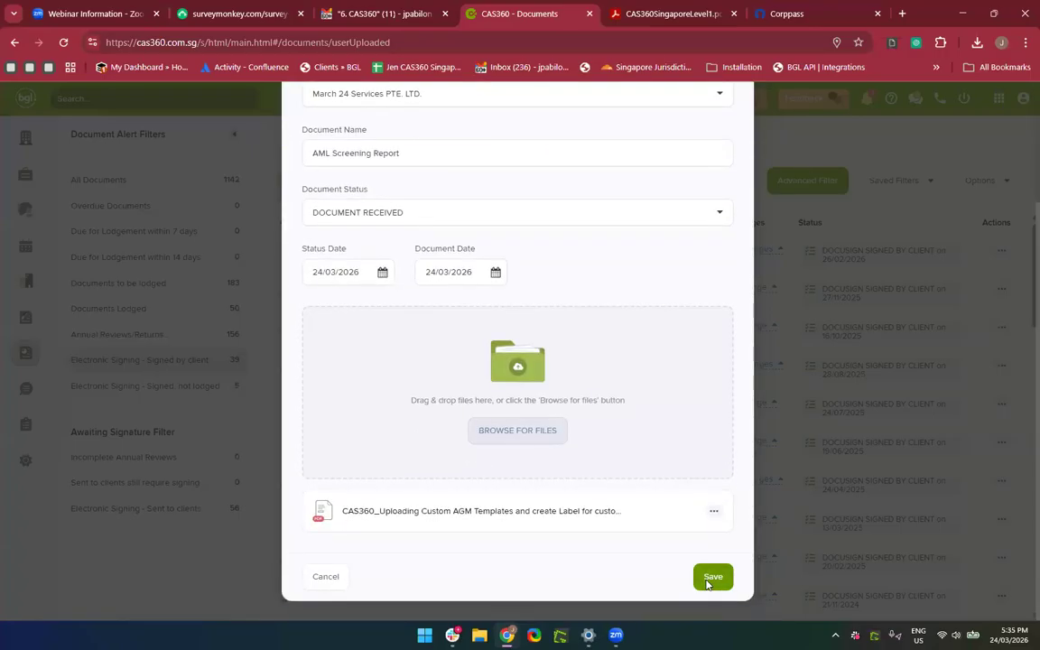
left_click(713, 577)
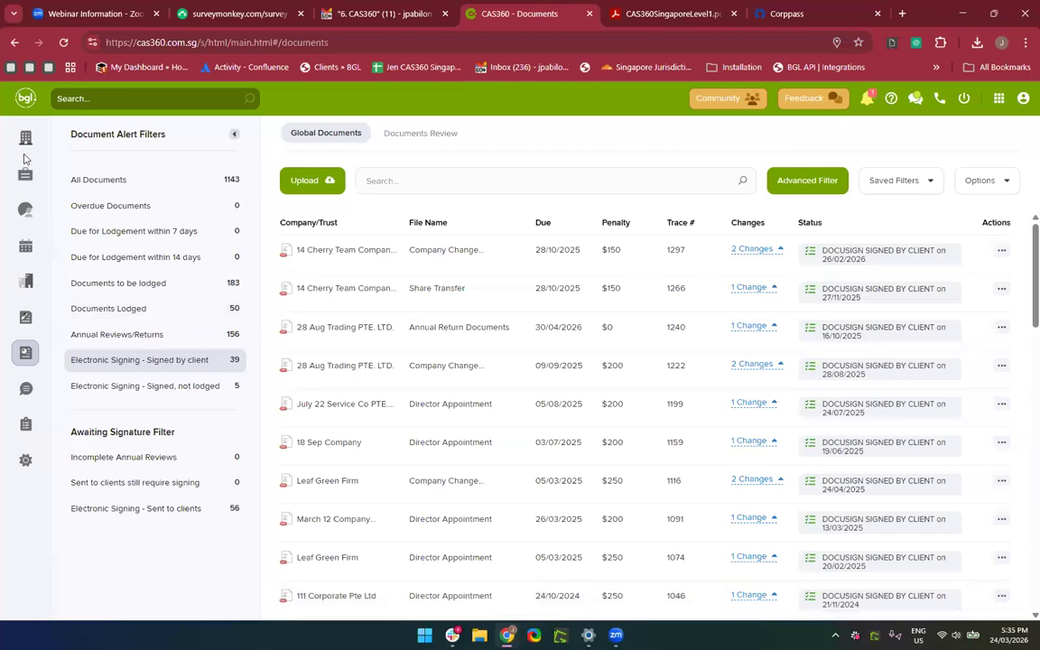
Open 14 Cherry Team Company's Documents page and start a new upload.
left_click(25, 137)
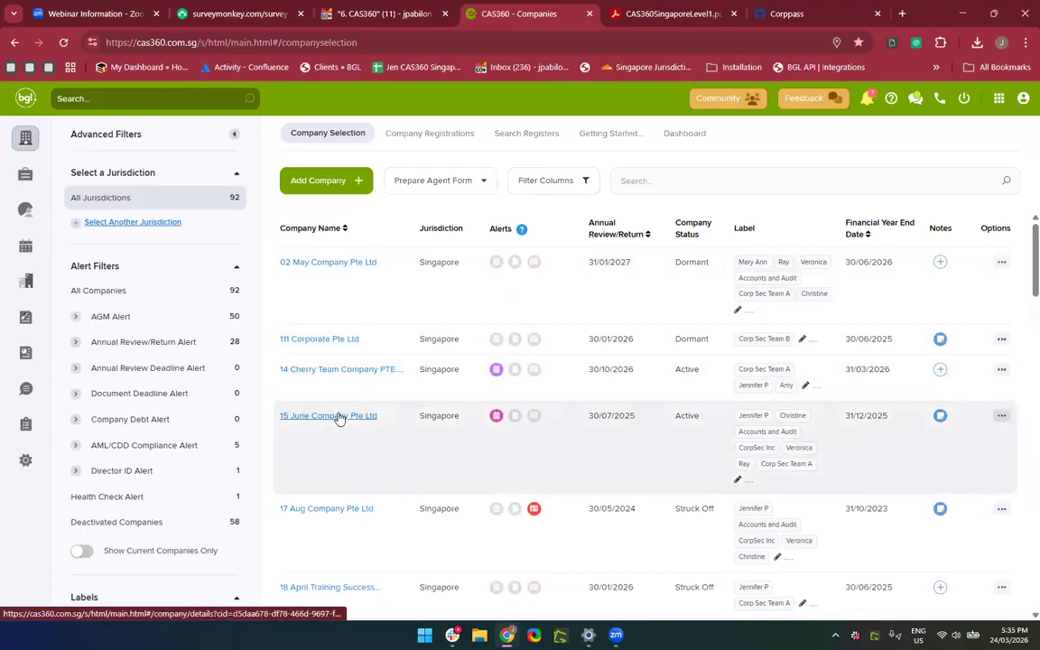
left_click(304, 371)
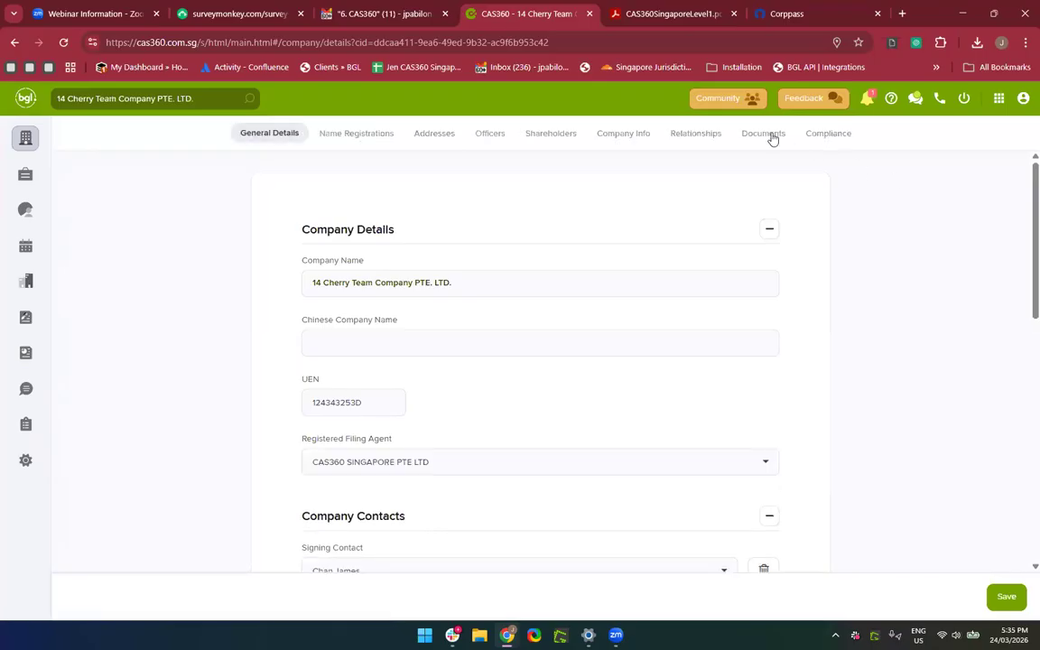
left_click(766, 134)
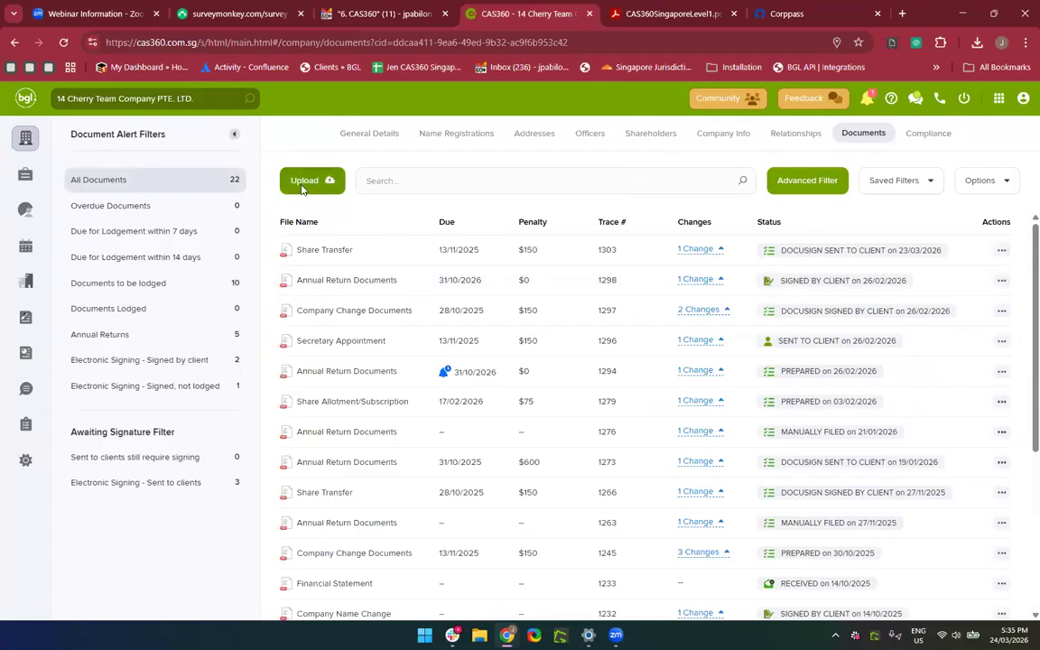
left_click(303, 184)
Enter the AGM Documents name and set the status to DOCUMENT RECEIVED.
left_click(381, 264)
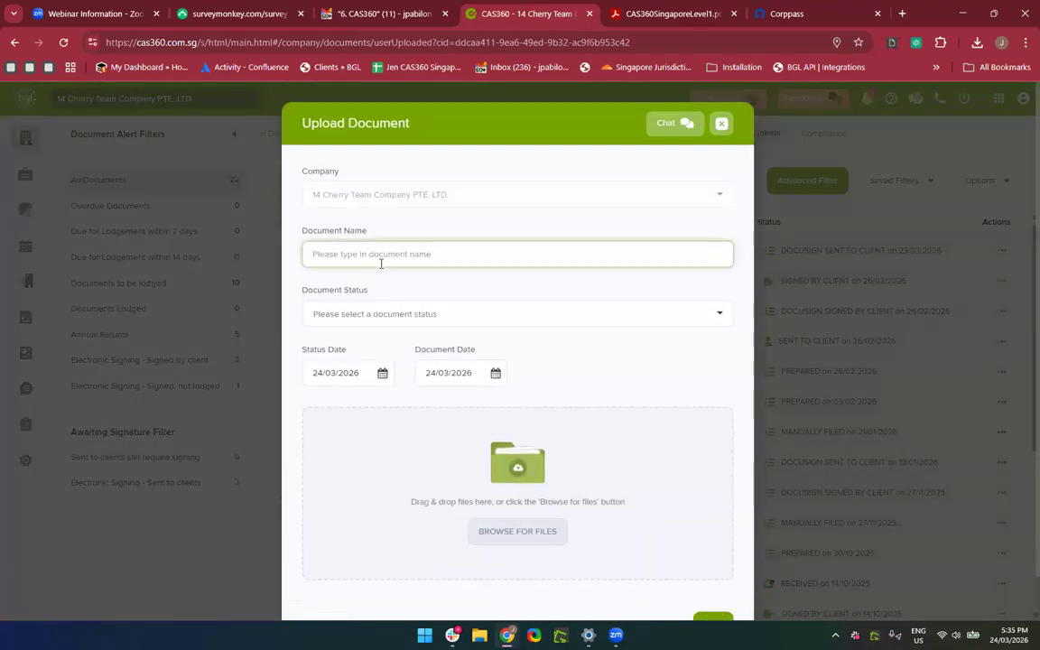
type("AGM DOcuments")
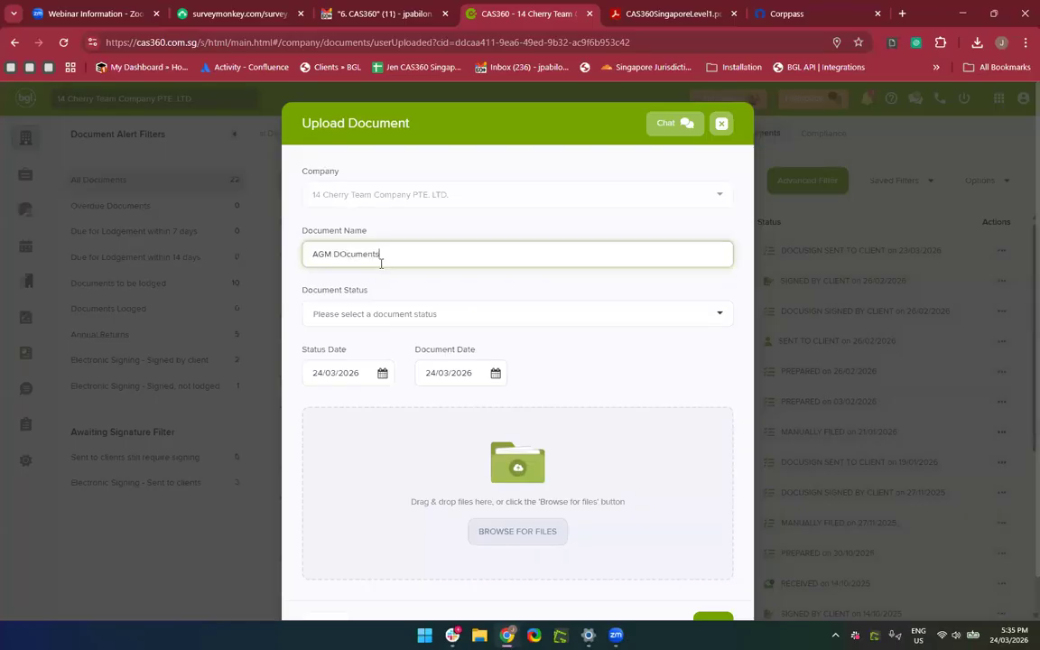
left_click(343, 315)
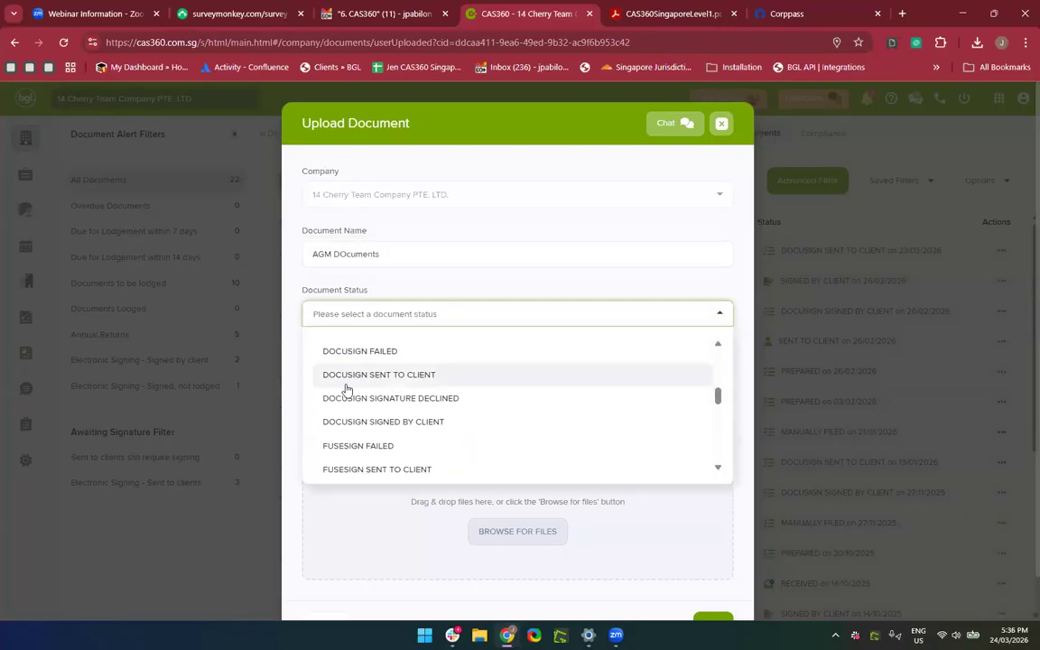
scroll(356, 413, "down", 1)
scroll(381, 429, "down", 1)
scroll(381, 429, "up", 3)
scroll(381, 429, "up", 2)
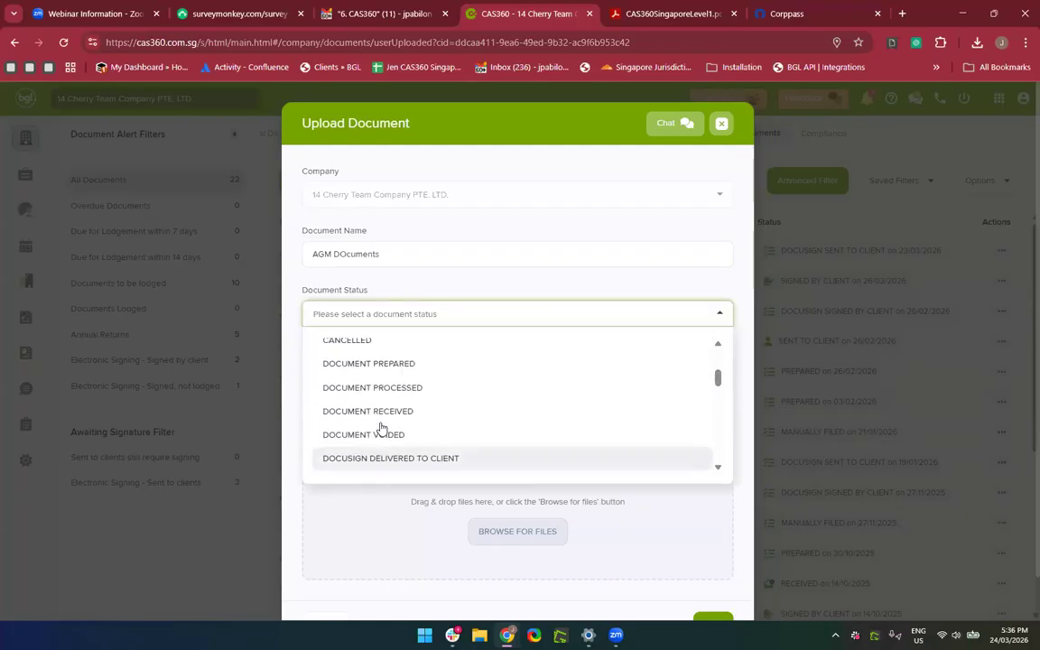
left_click(403, 436)
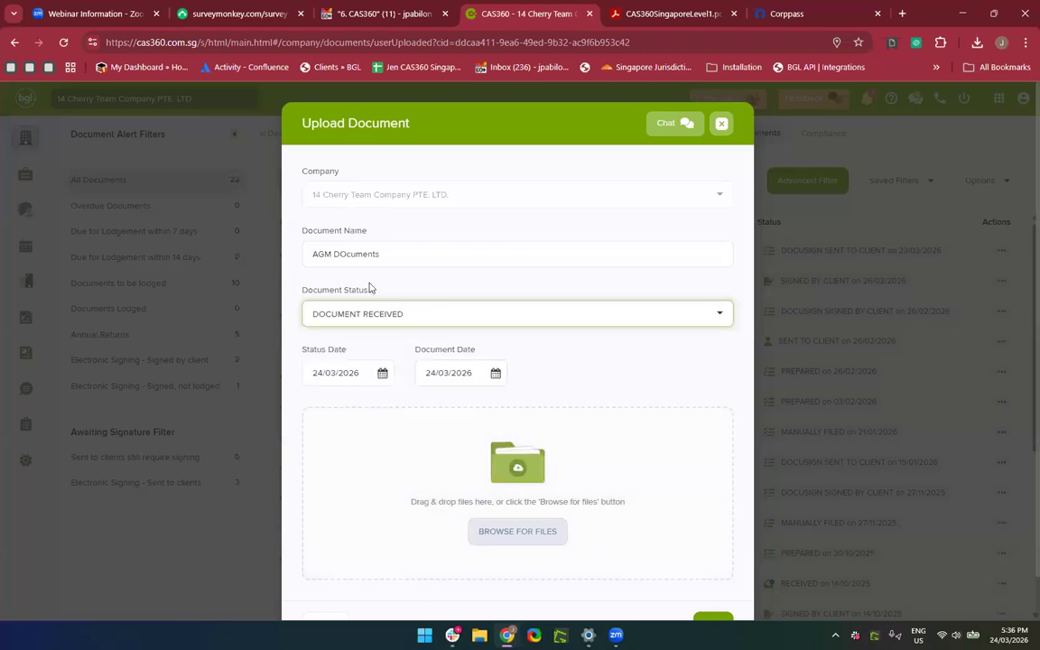
Correct the name to 'AGM Documents as of 2025' and save the upload.
left_click(408, 252)
key("BackSpace")
key("BackSpace")
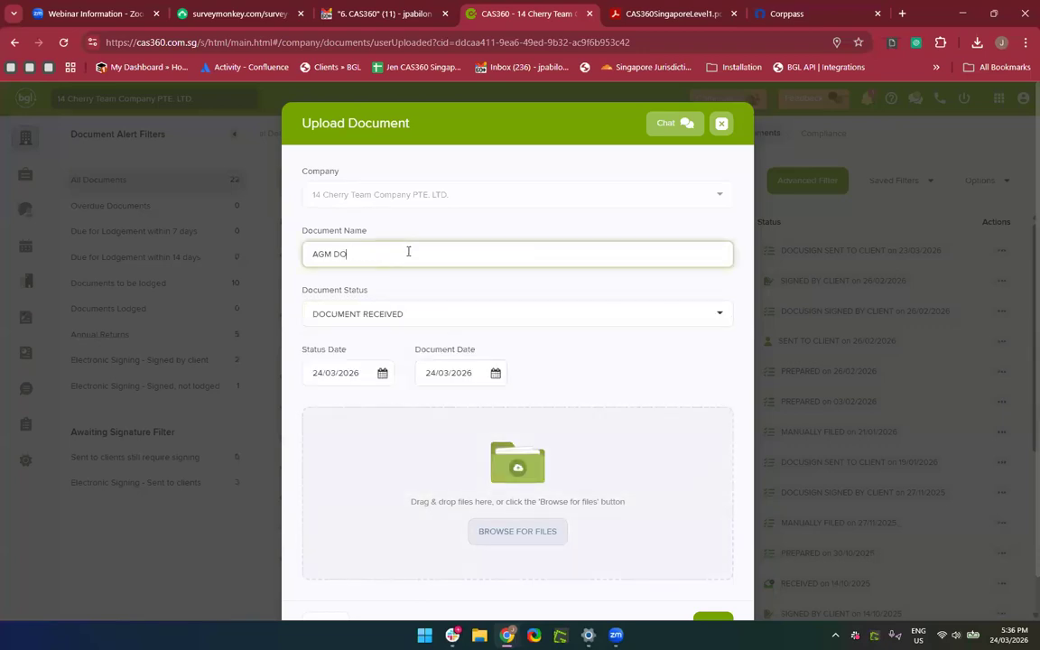
type("cuments as of 2025")
scroll(514, 439, "down", 2)
left_click(713, 577)
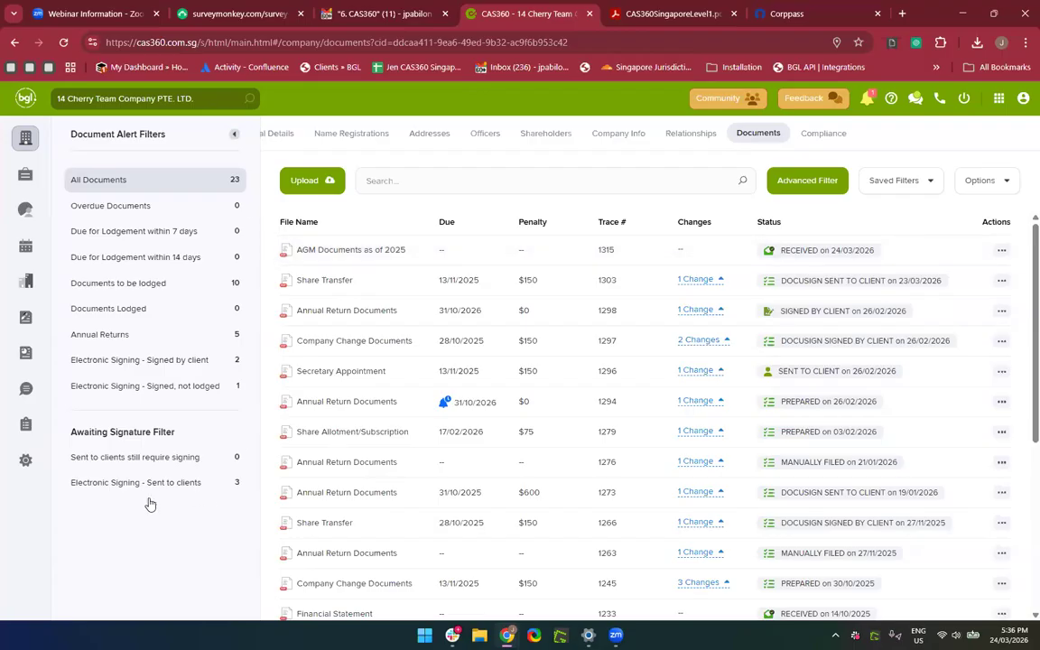
Show all 1144 Global Documents and bring up the empty Advanced Filter form.
left_click(25, 355)
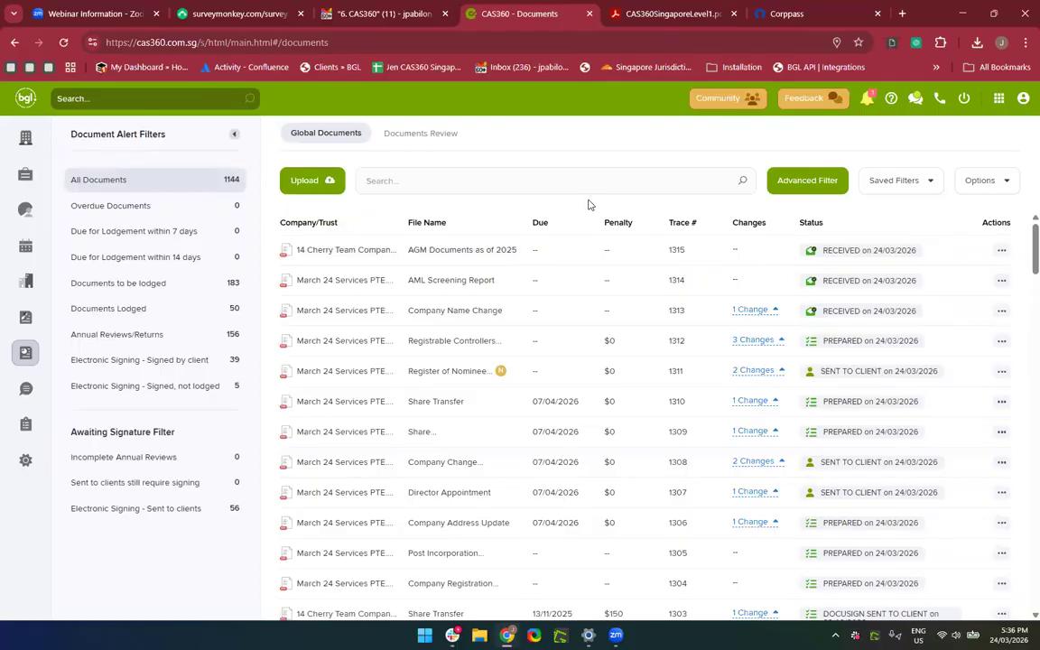
left_click(792, 190)
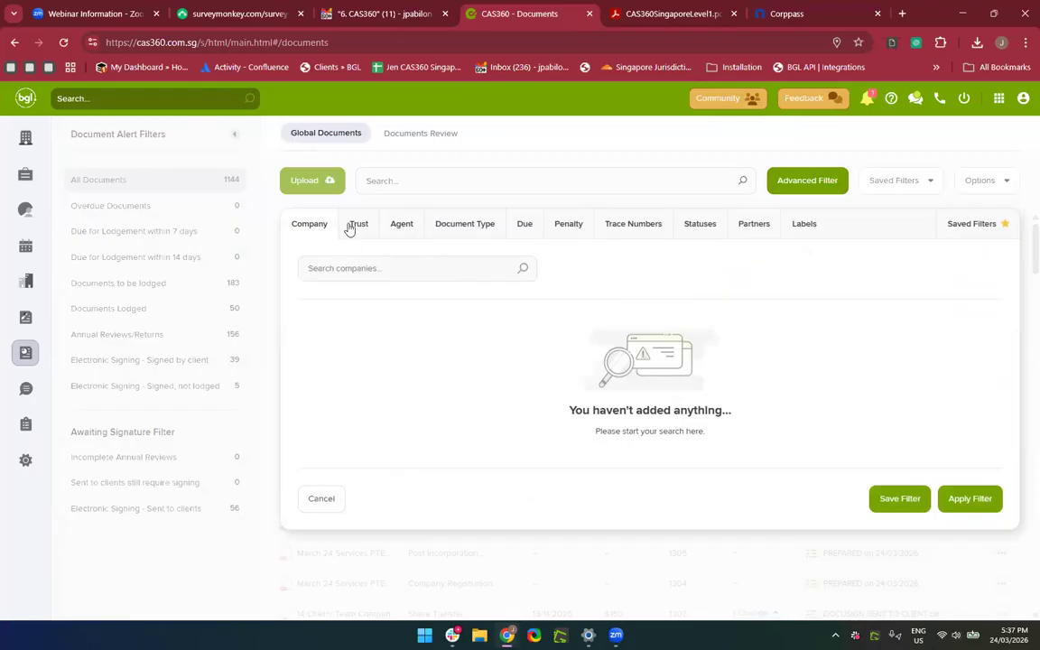
Filter by document type Form - POSTINCORP and status DOCUMENT PREPARED, and apply it.
left_click(456, 222)
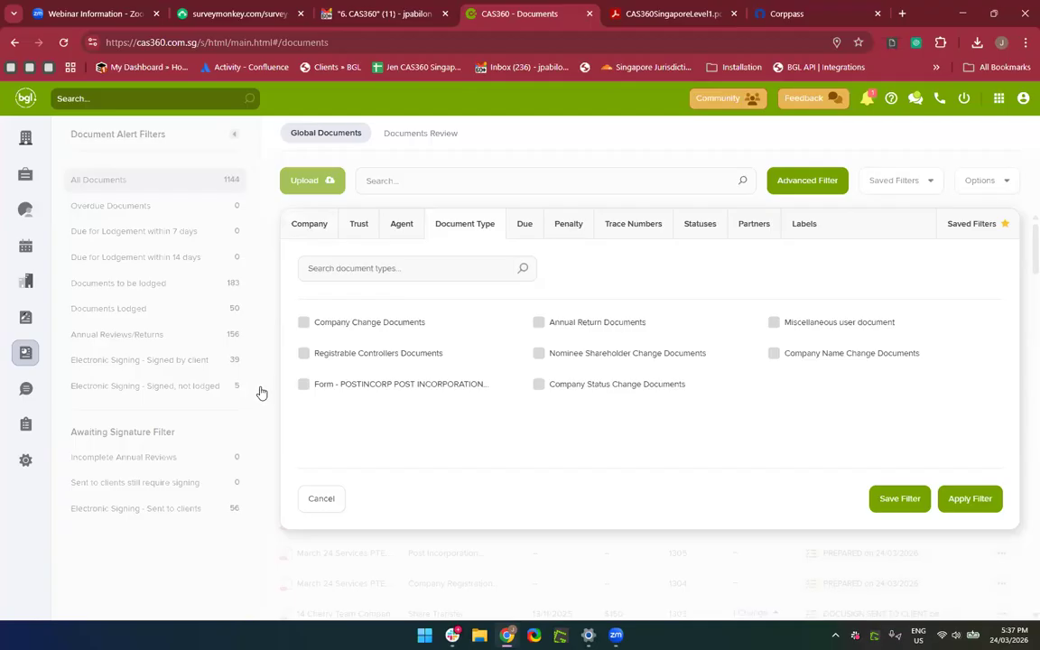
left_click(339, 390)
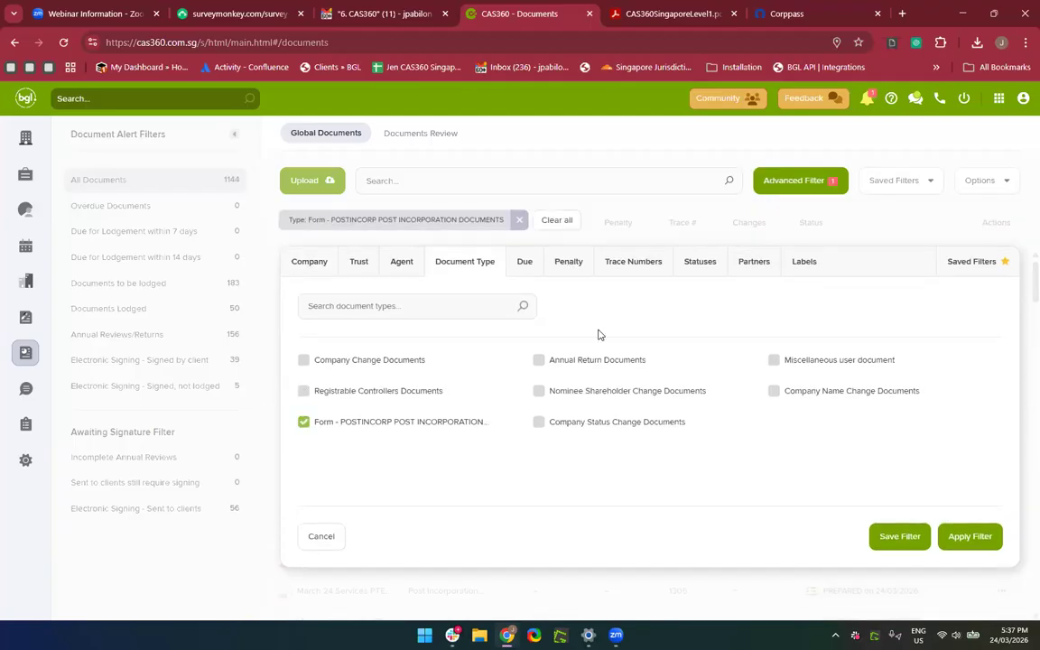
left_click(700, 271)
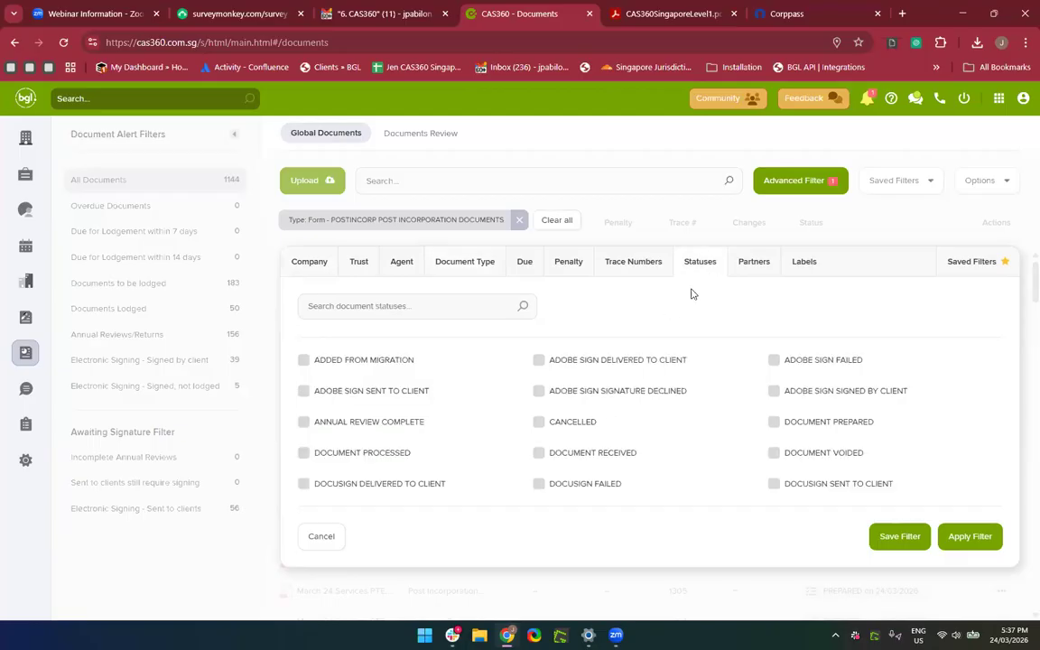
scroll(643, 485, "down", 3)
scroll(752, 459, "up", 3)
left_click(773, 424)
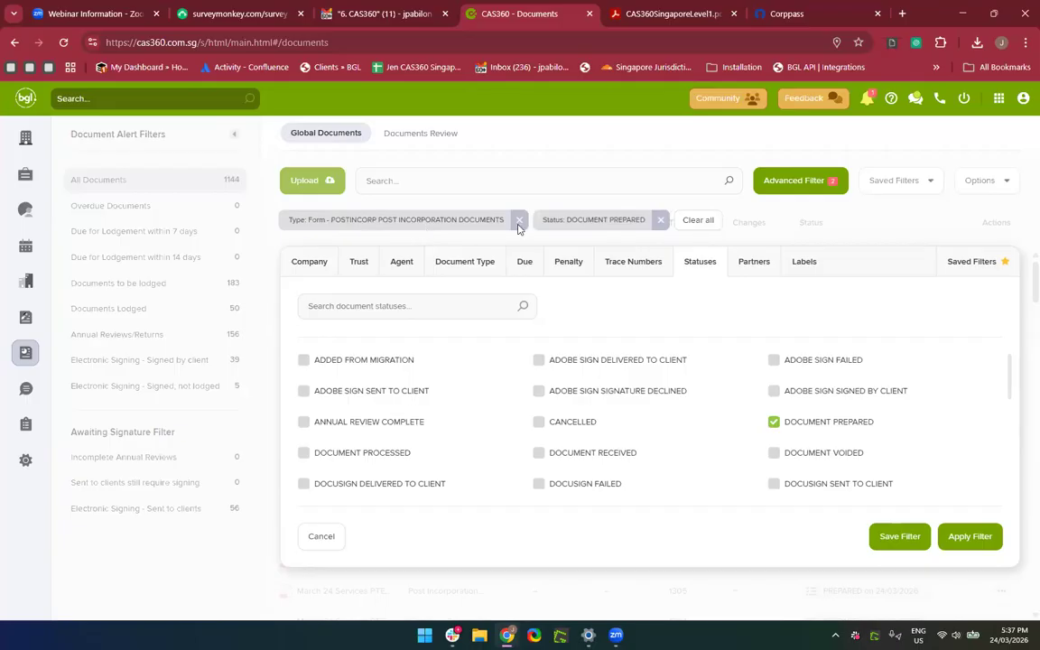
left_click(970, 536)
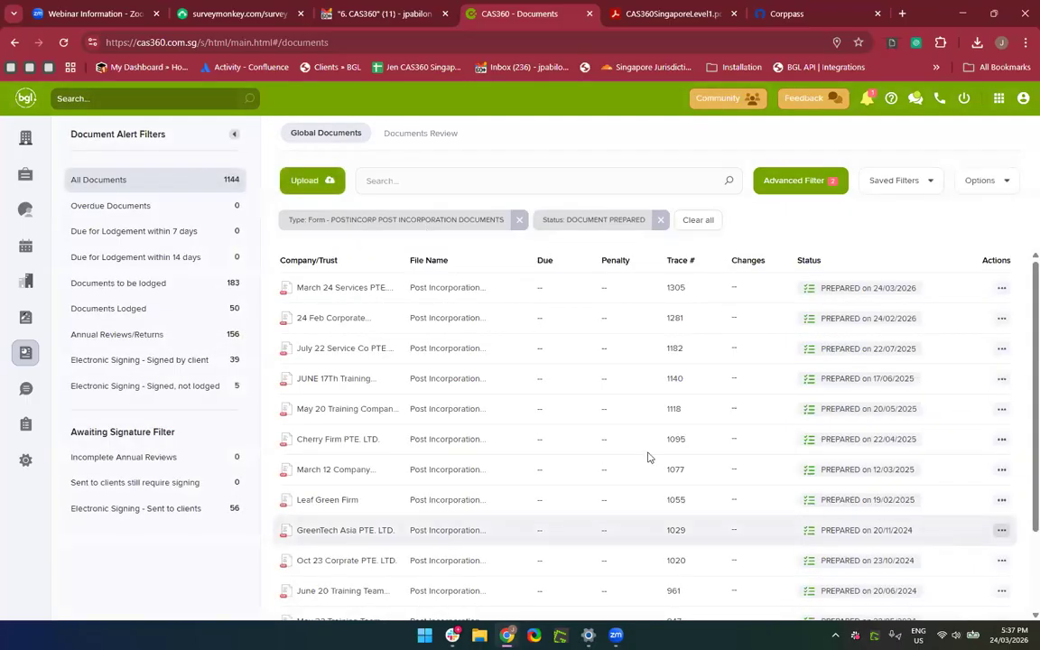
Check the saved filters list, clear the applied filters, and reopen Advanced Filter.
scroll(633, 459, "down", 1)
scroll(633, 459, "up", 1)
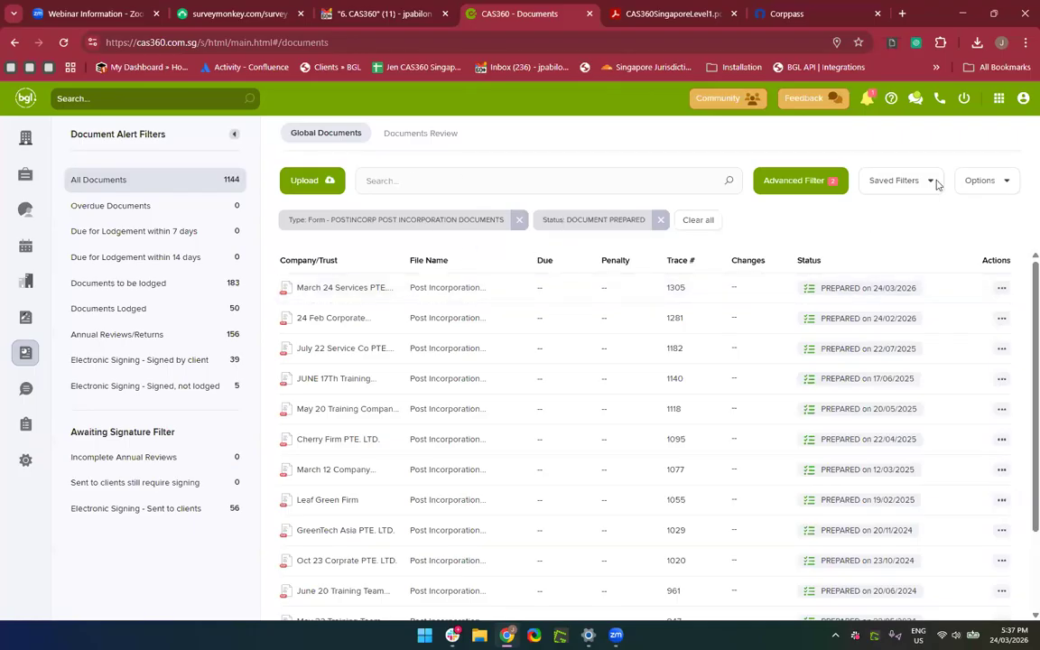
left_click(976, 183)
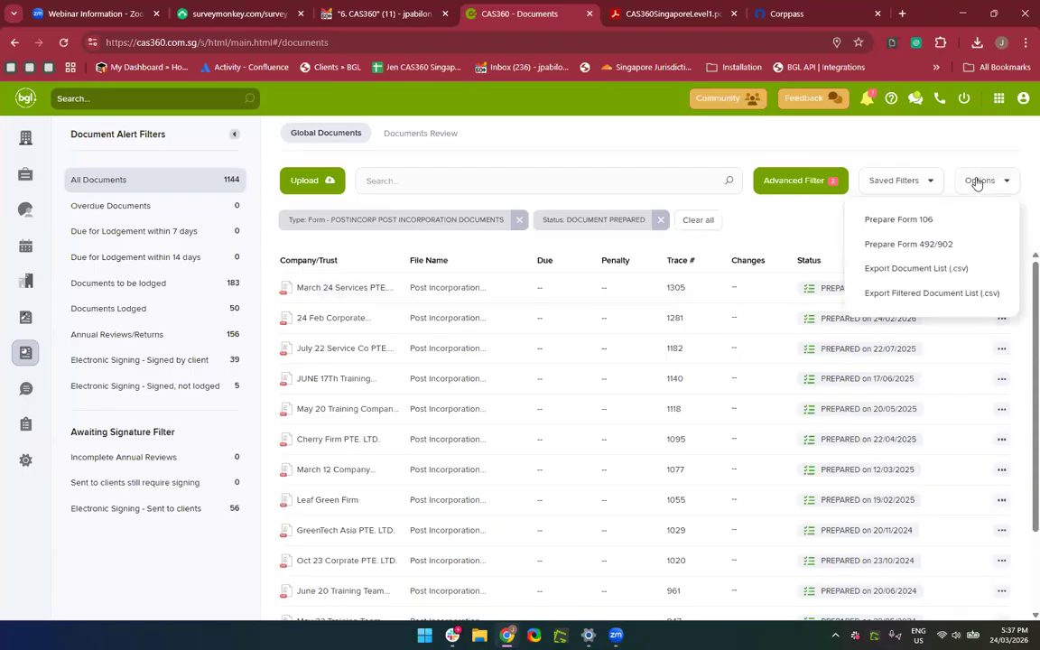
left_click(880, 180)
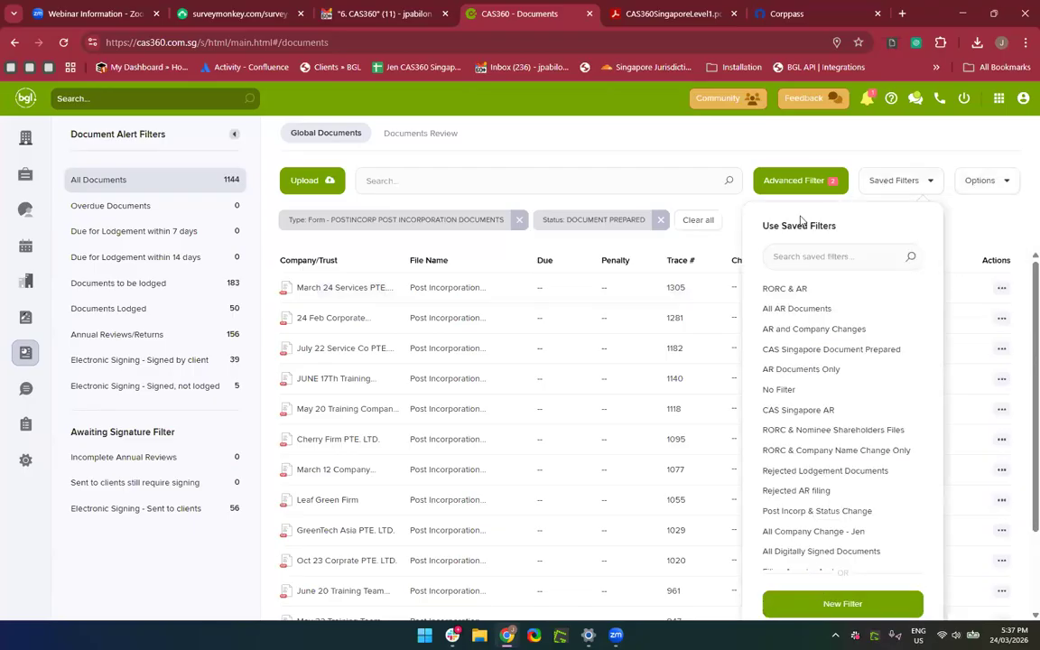
left_click(643, 247)
left_click(698, 220)
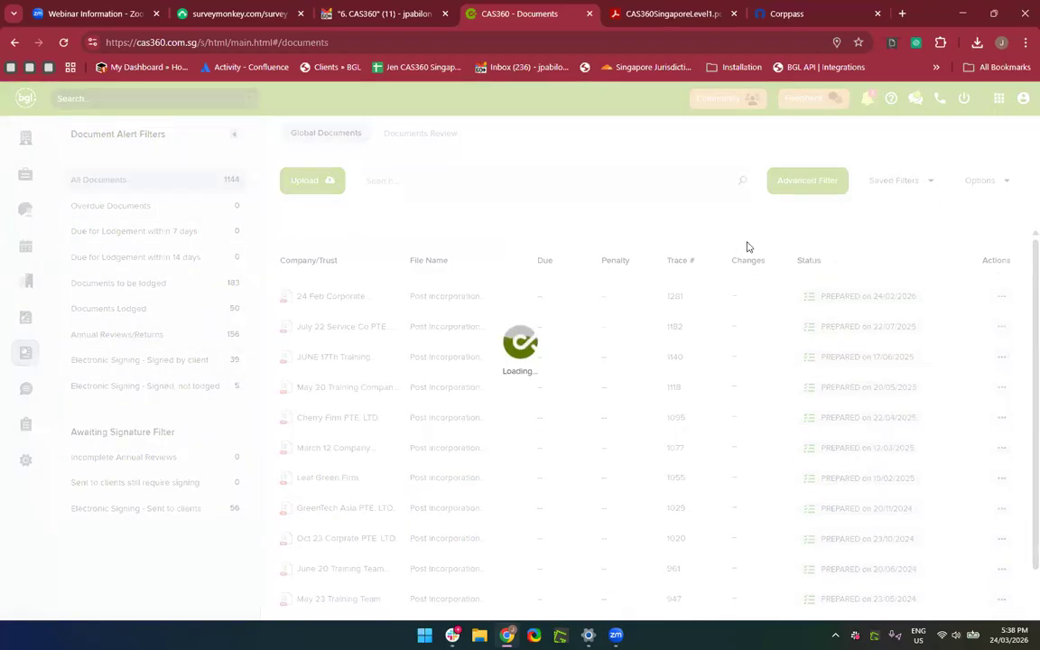
left_click(798, 183)
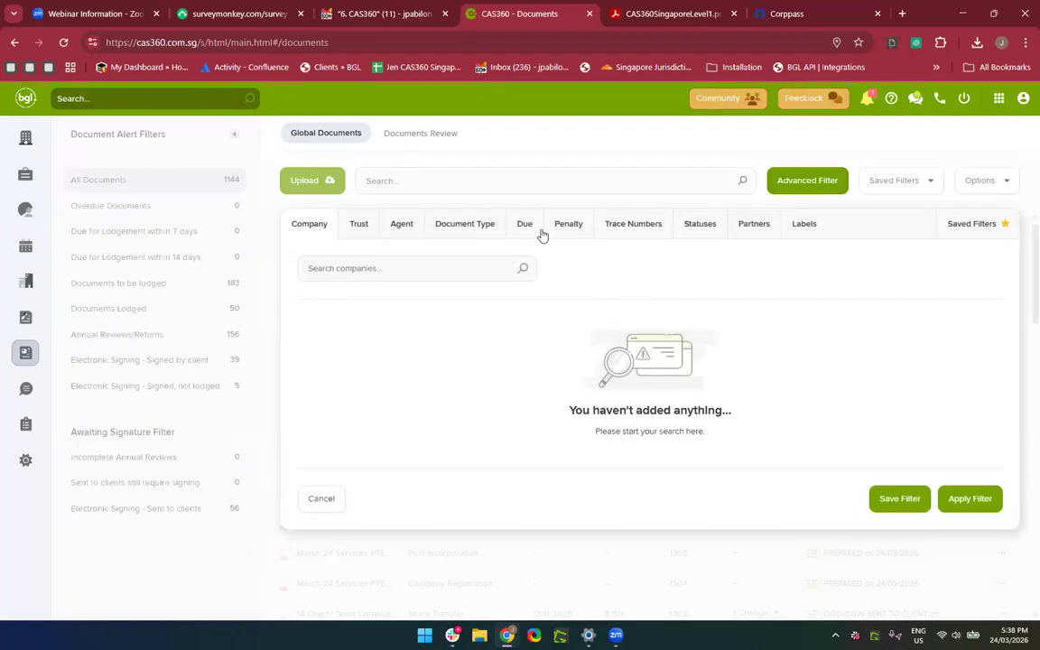
Re-select Form - POSTINCORP document type and DOCUMENT PREPARED status as criteria.
left_click(456, 226)
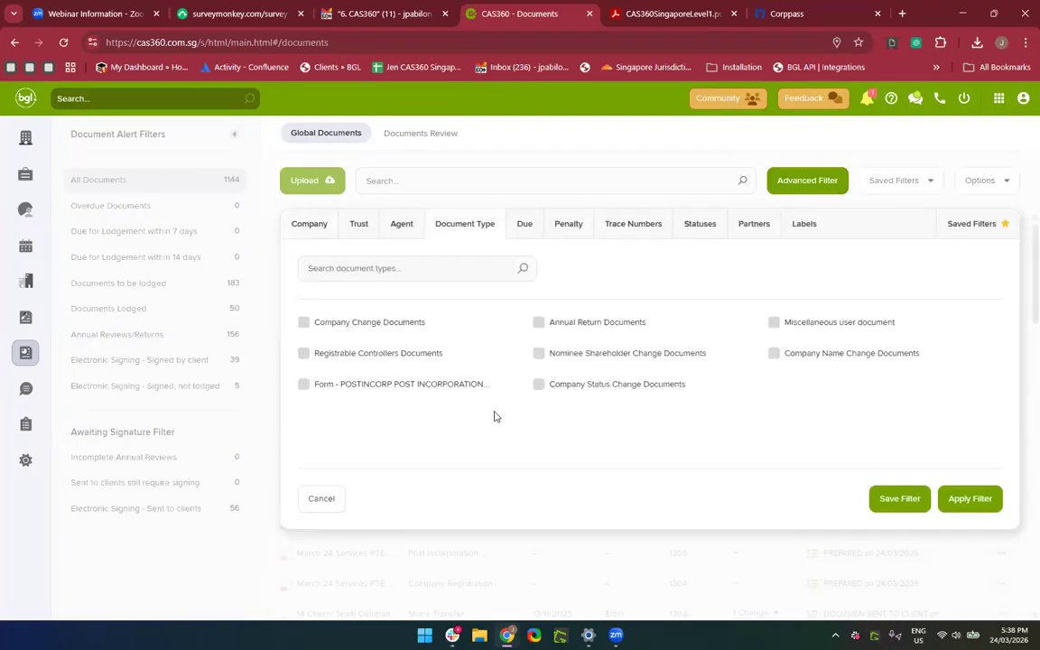
left_click(421, 392)
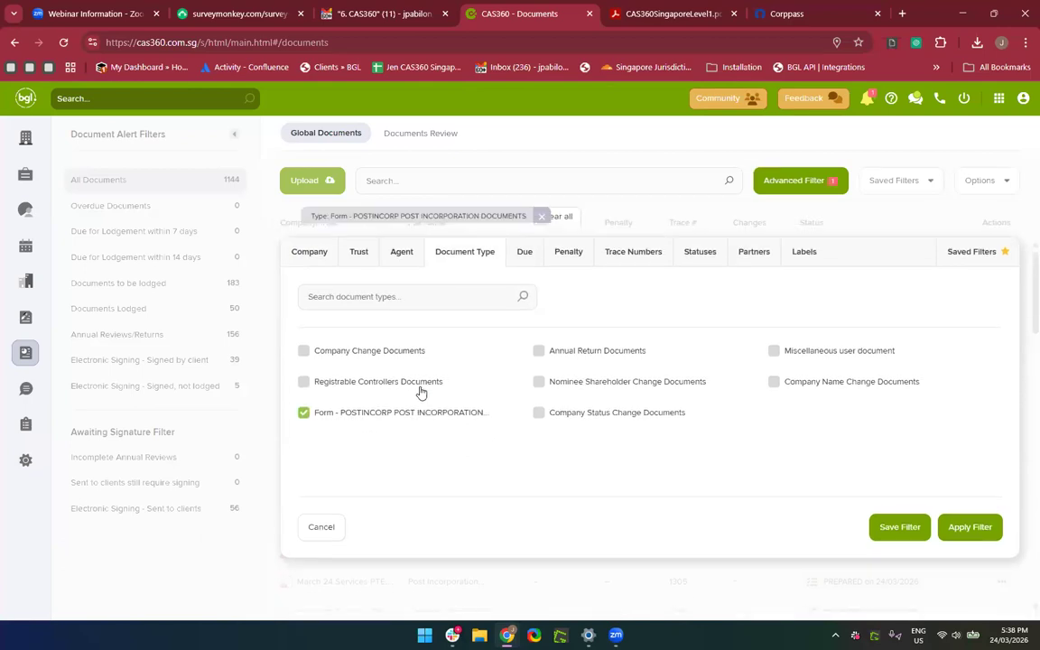
left_click(691, 271)
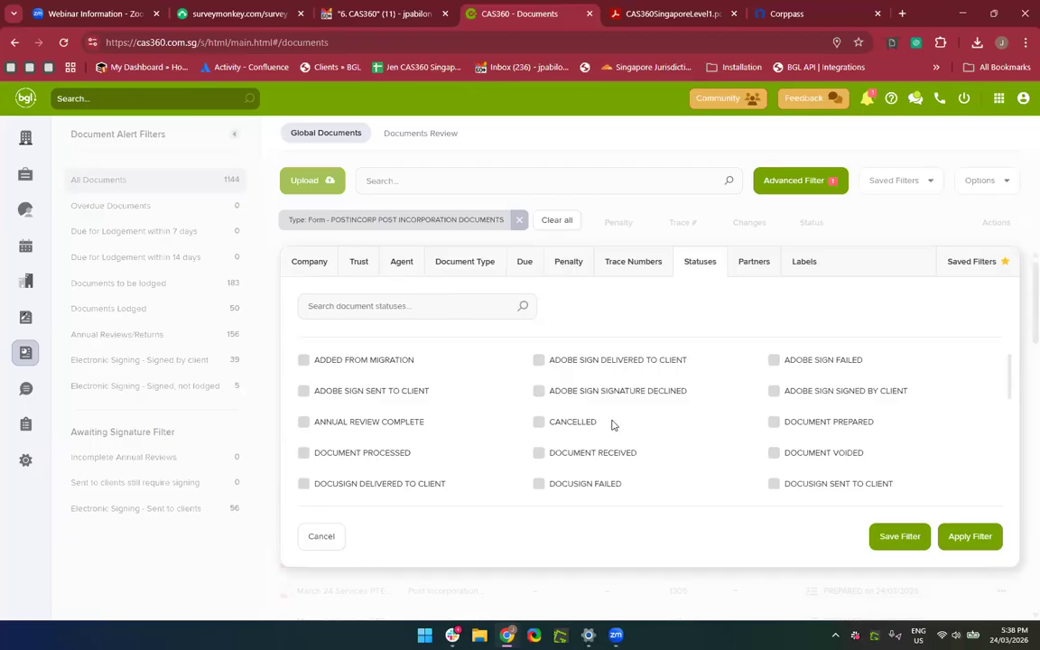
left_click(778, 430)
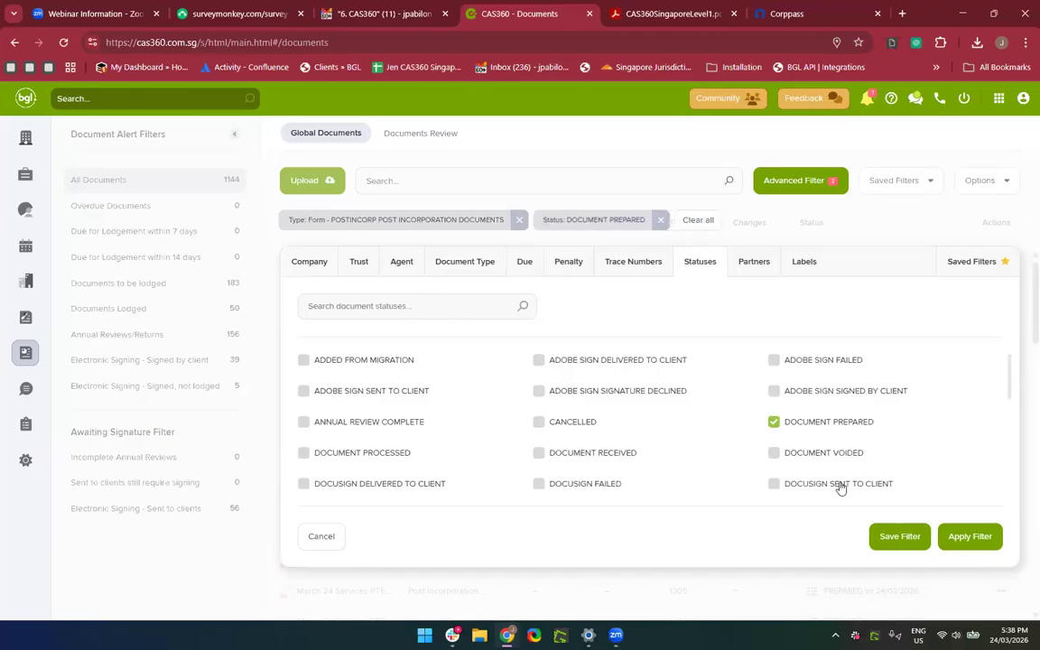
Name the filter 'Post Inccorp Documents', then cancel saving and discard the filter criteria.
left_click(903, 536)
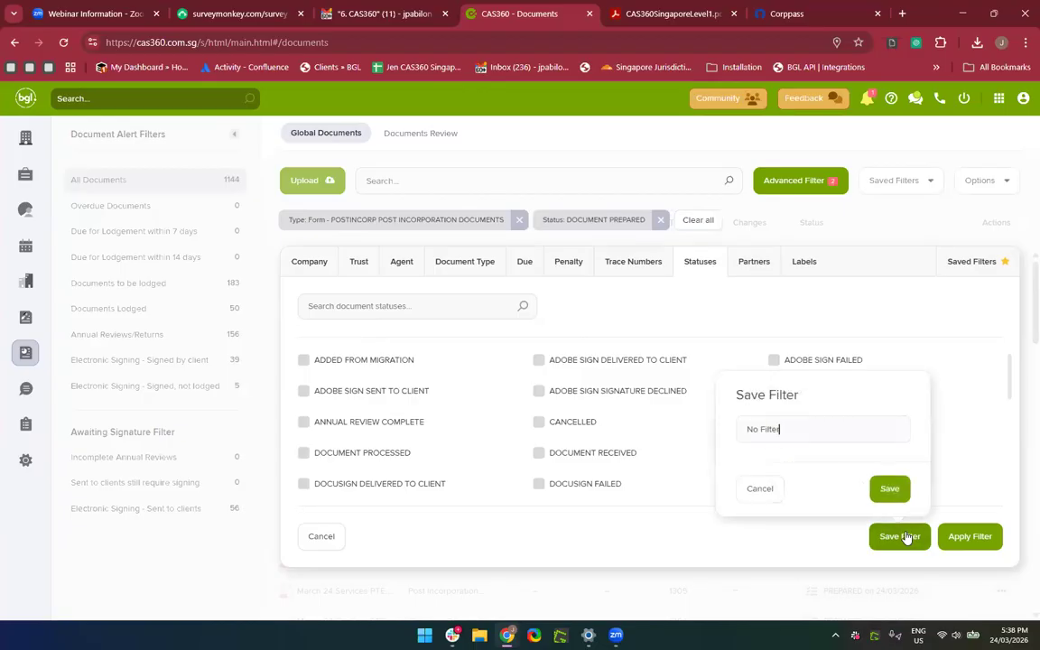
key("BackSpace")
type("Post Inc")
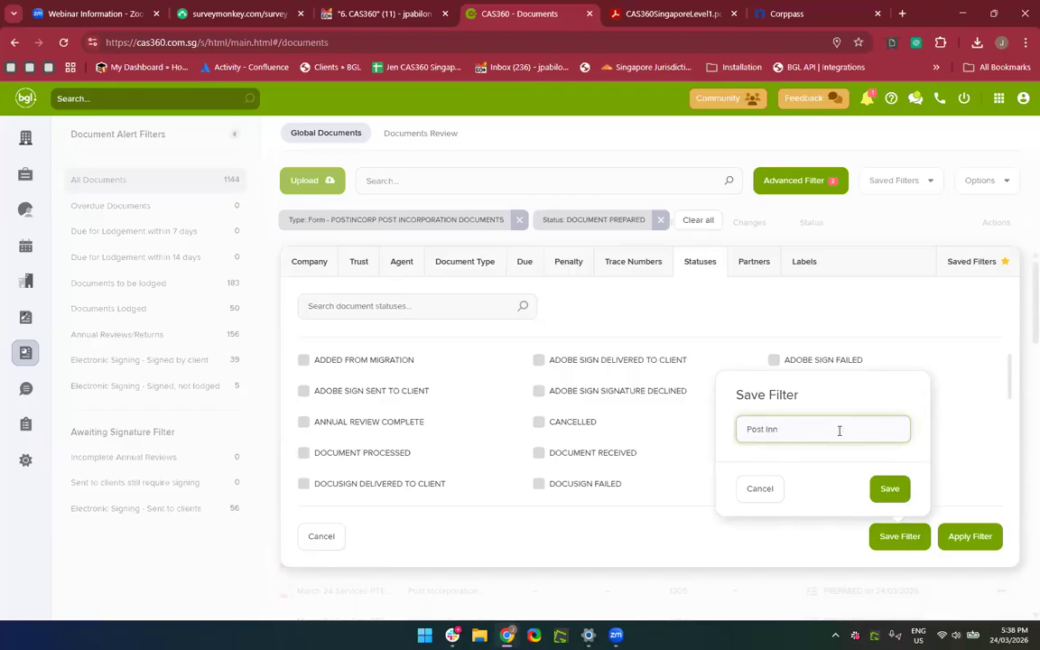
type("corp Documents")
left_click(759, 491)
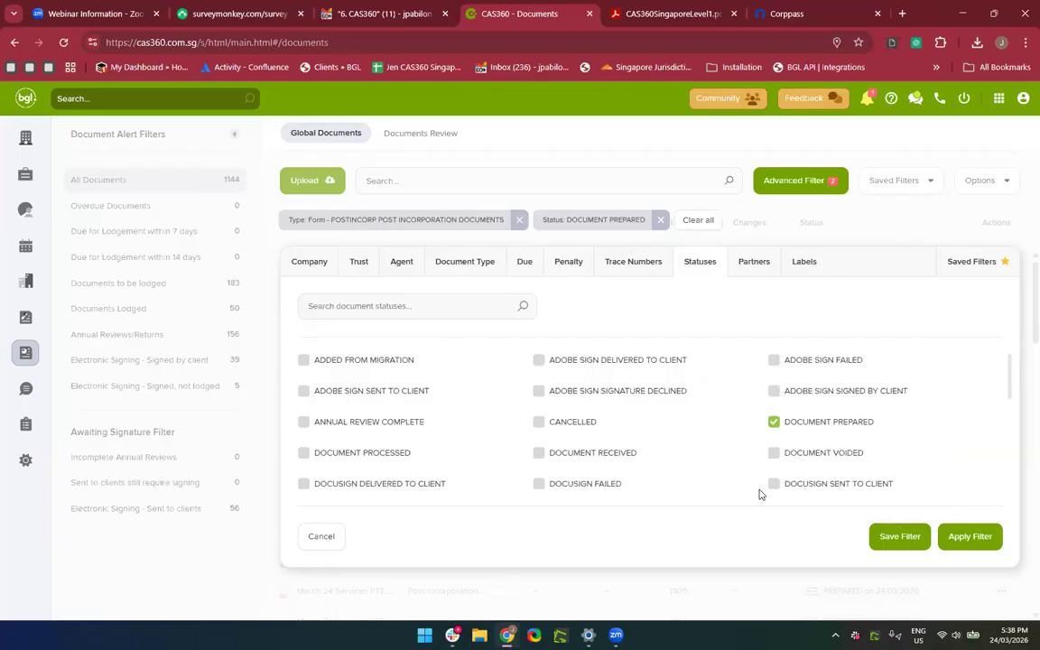
left_click(318, 542)
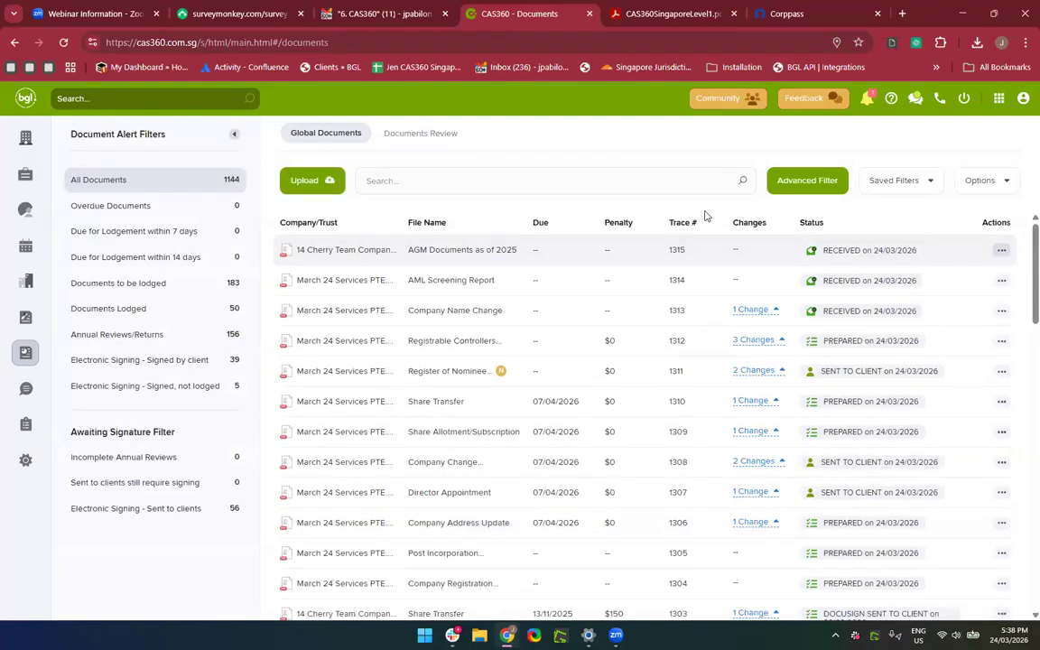
Apply the 'Rejected AR filing' saved filter to list Annual Return Documents with LODGEMENT REJECTED status.
left_click(822, 181)
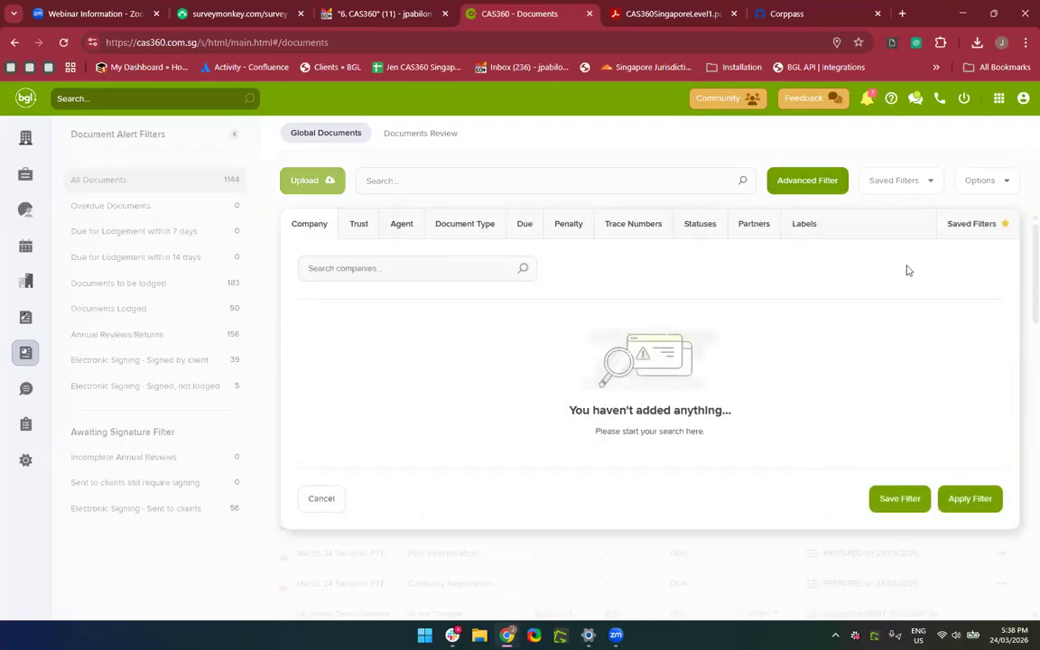
left_click(325, 499)
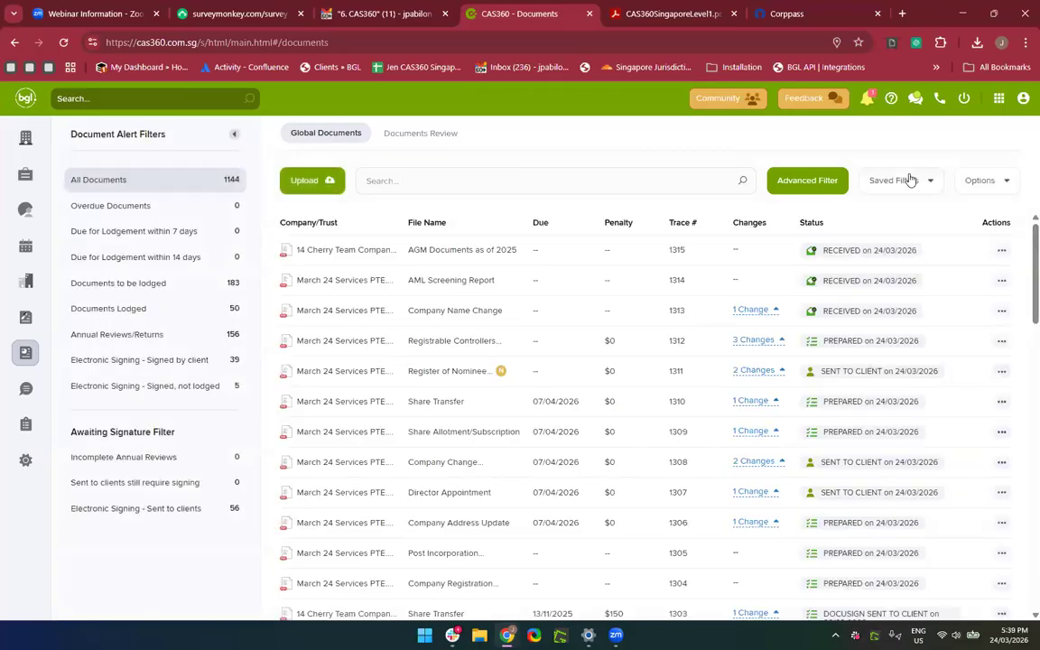
left_click(910, 179)
left_click(906, 183)
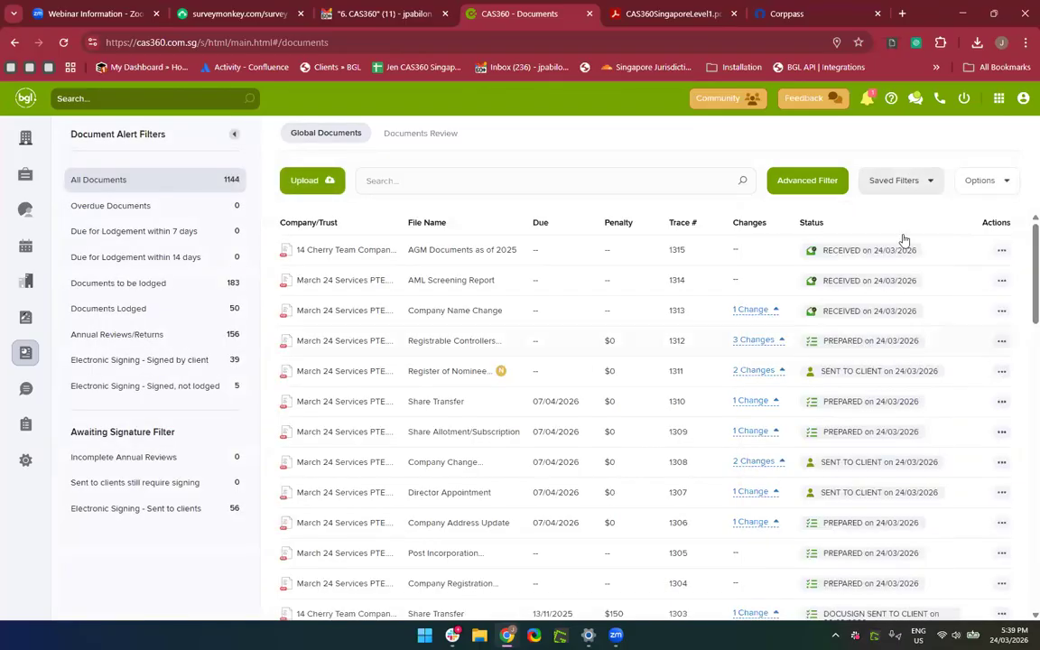
left_click(908, 190)
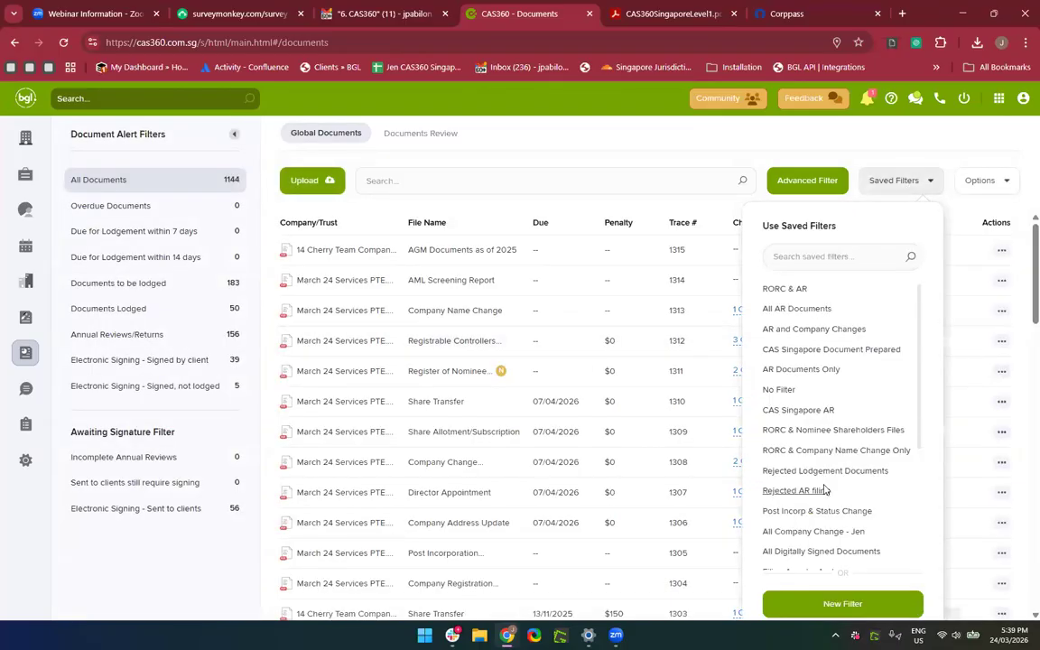
scroll(824, 489, "down", 3)
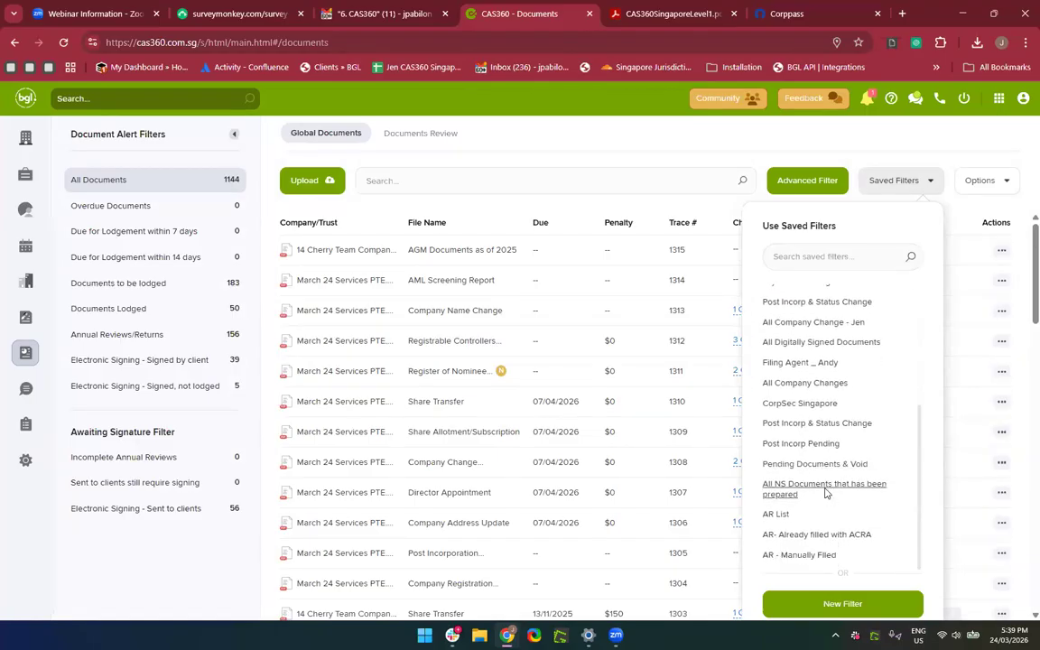
scroll(825, 493, "up", 3)
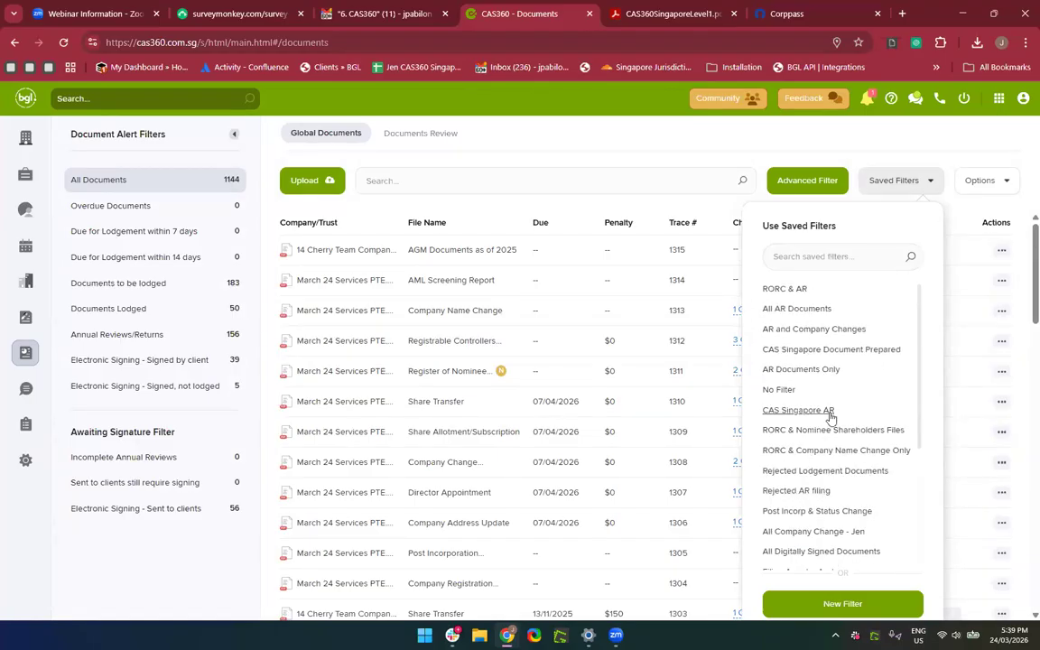
left_click(792, 491)
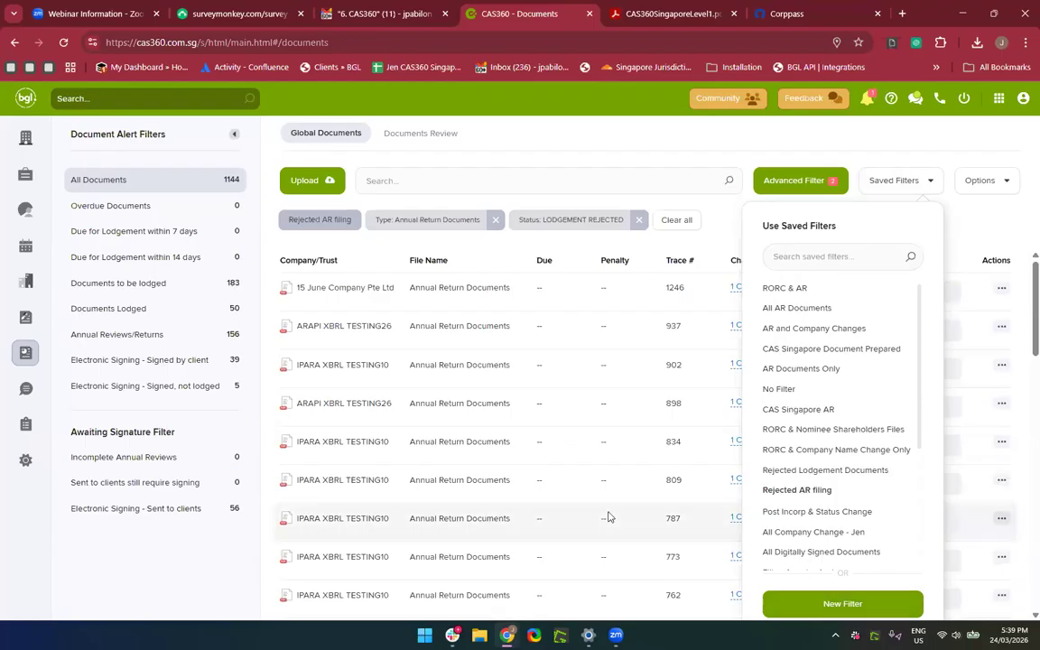
scroll(533, 388, "down", 2)
scroll(541, 361, "up", 2)
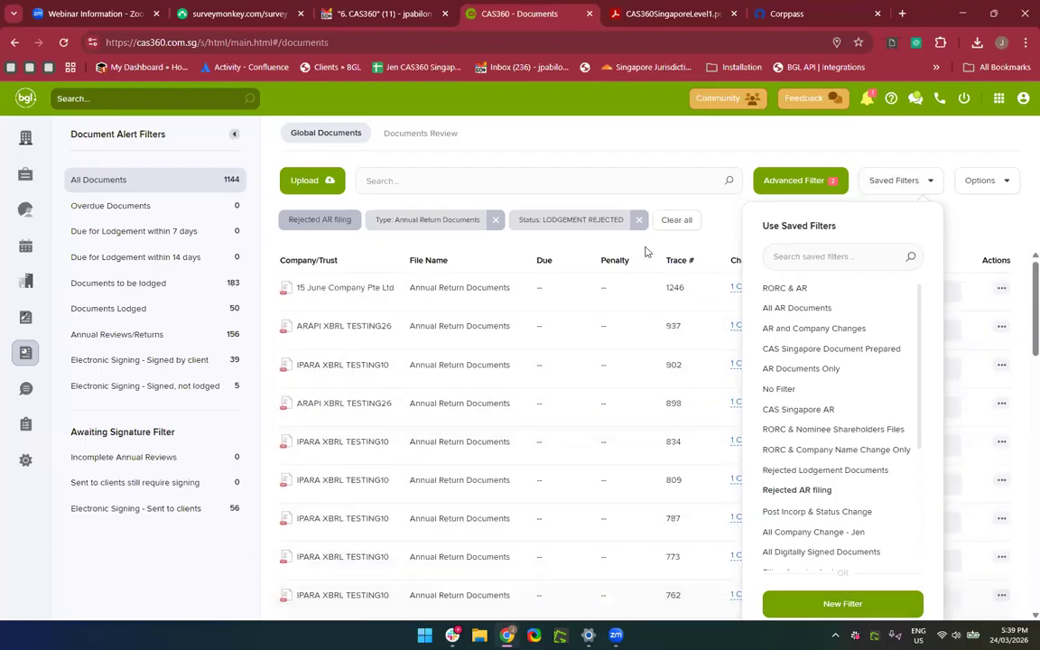
left_click(901, 181)
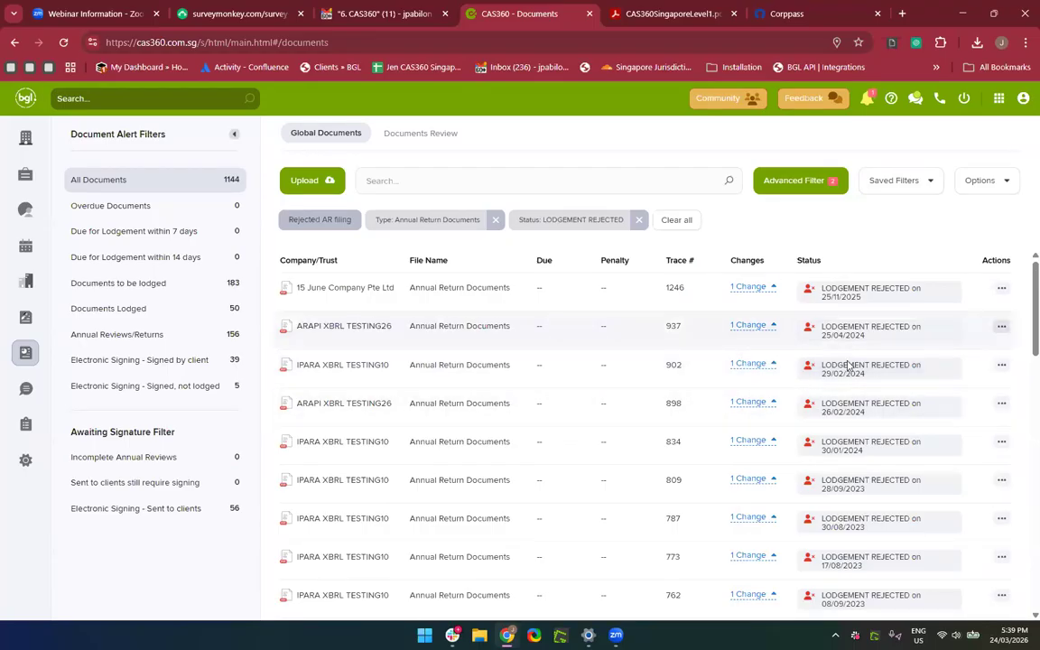
Switch the Global Documents list to the 'AR - Manually Filed' saved filter.
scroll(894, 419, "down", 3)
scroll(894, 420, "up", 3)
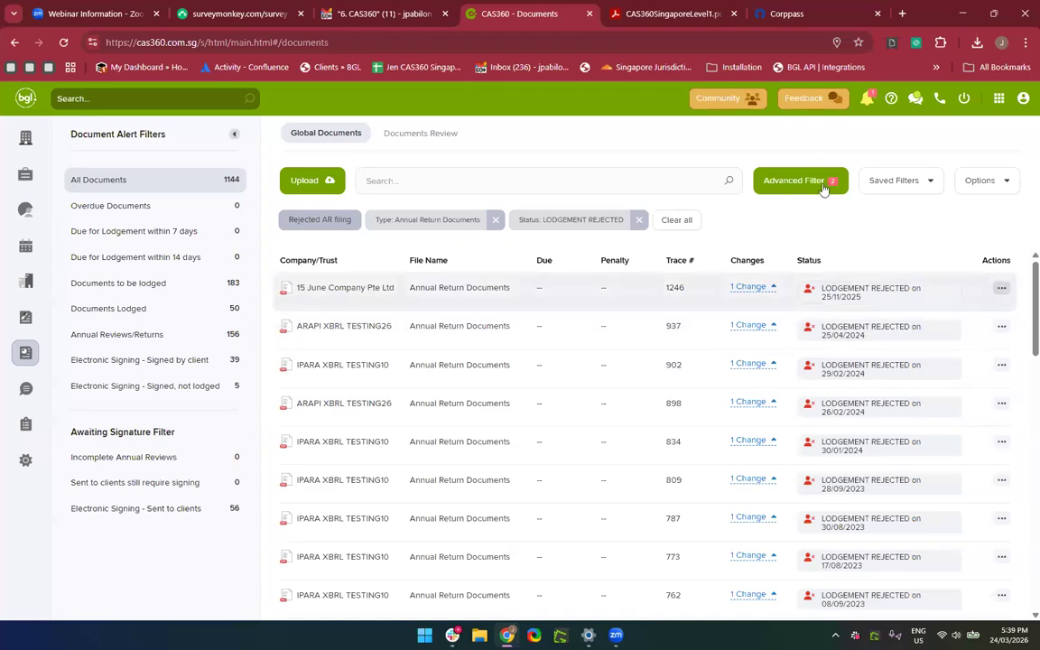
left_click(894, 192)
scroll(817, 446, "down", 2)
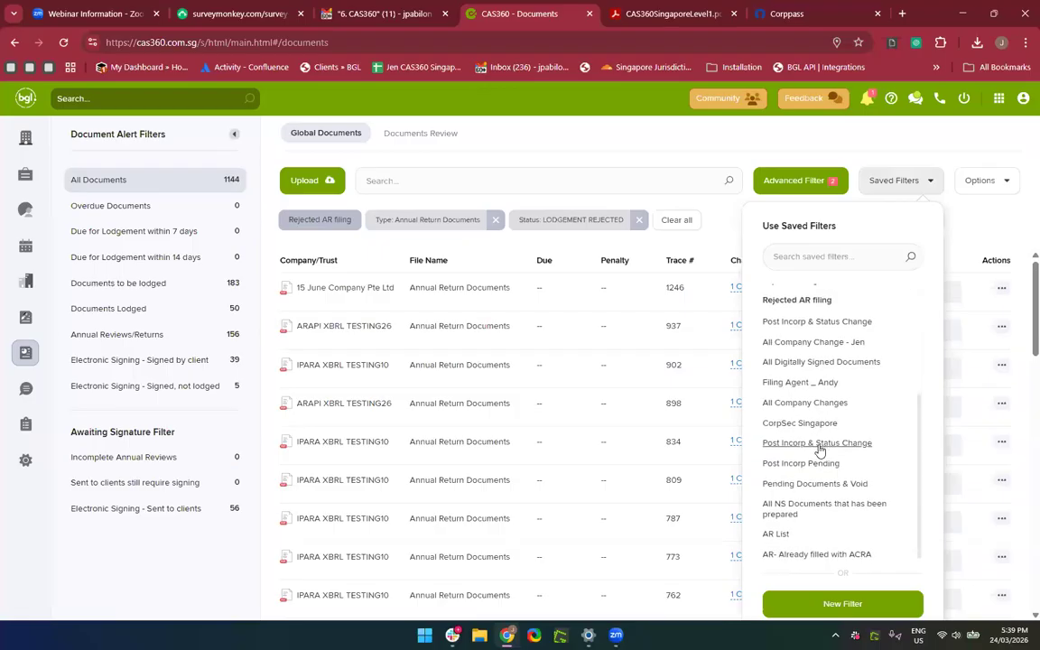
scroll(817, 494, "down", 1)
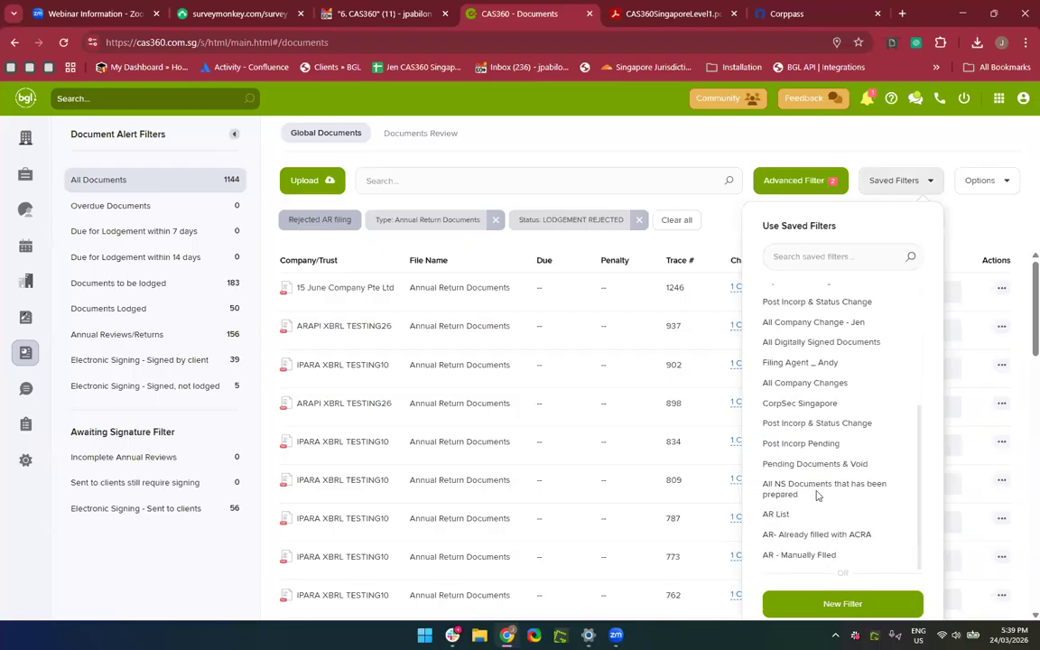
left_click(785, 556)
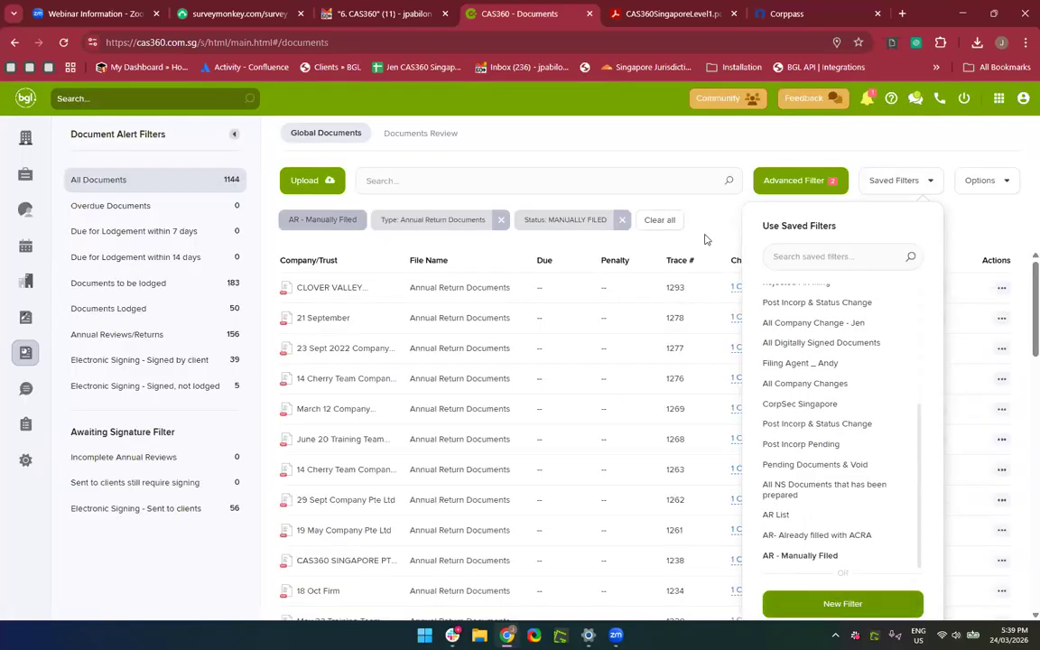
Re-save the first Annual Return Document with status MANUALLY FILED and date 26/02/2026 unchanged.
left_click(707, 238)
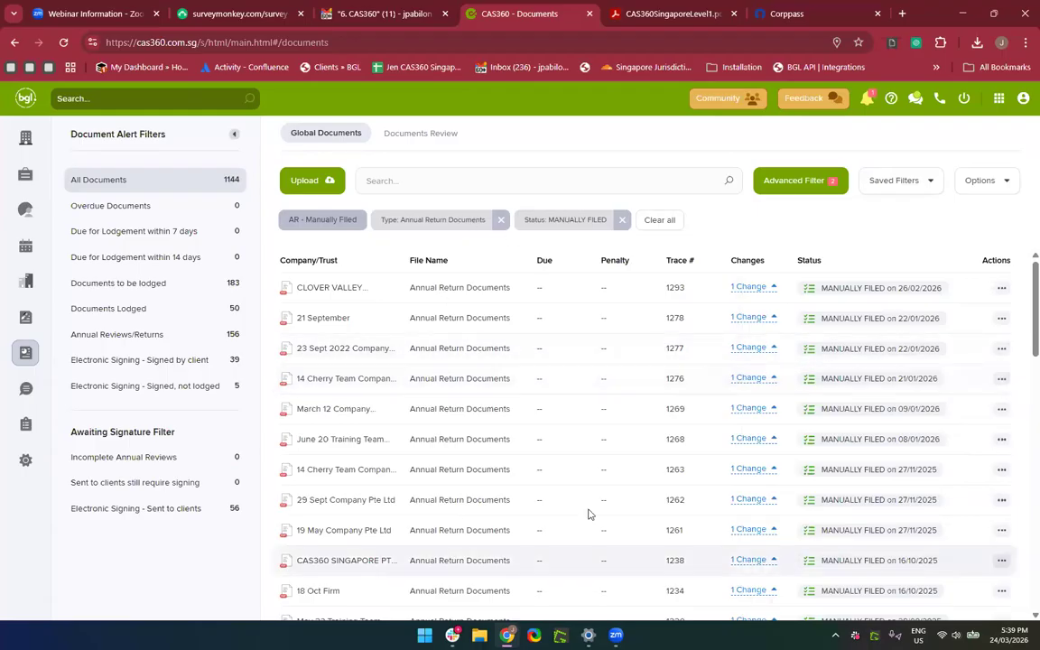
left_click(1003, 288)
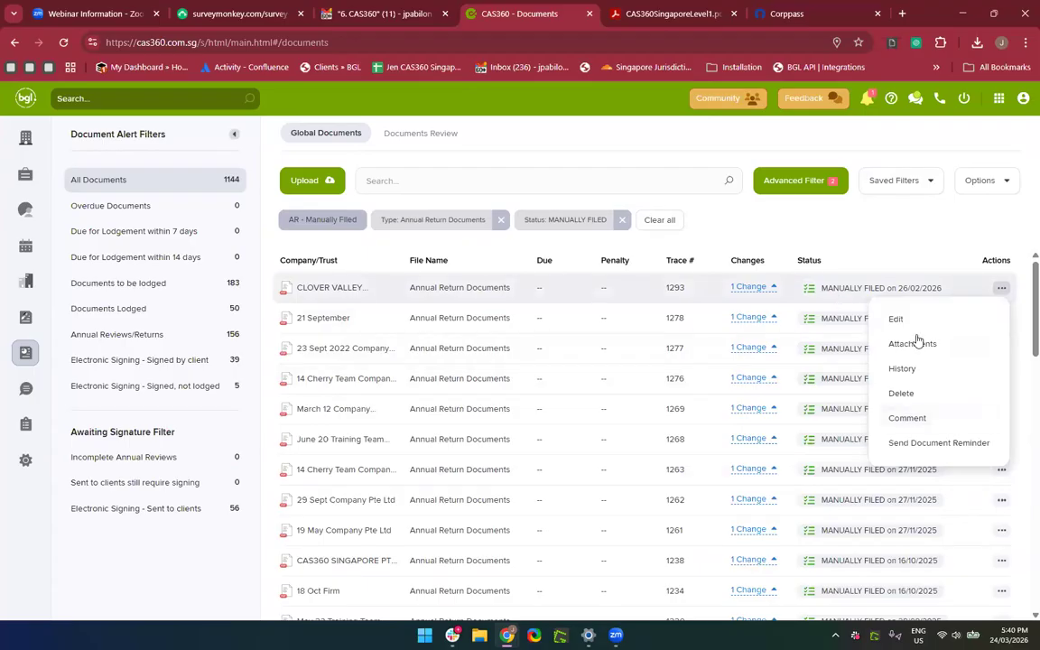
left_click(829, 287)
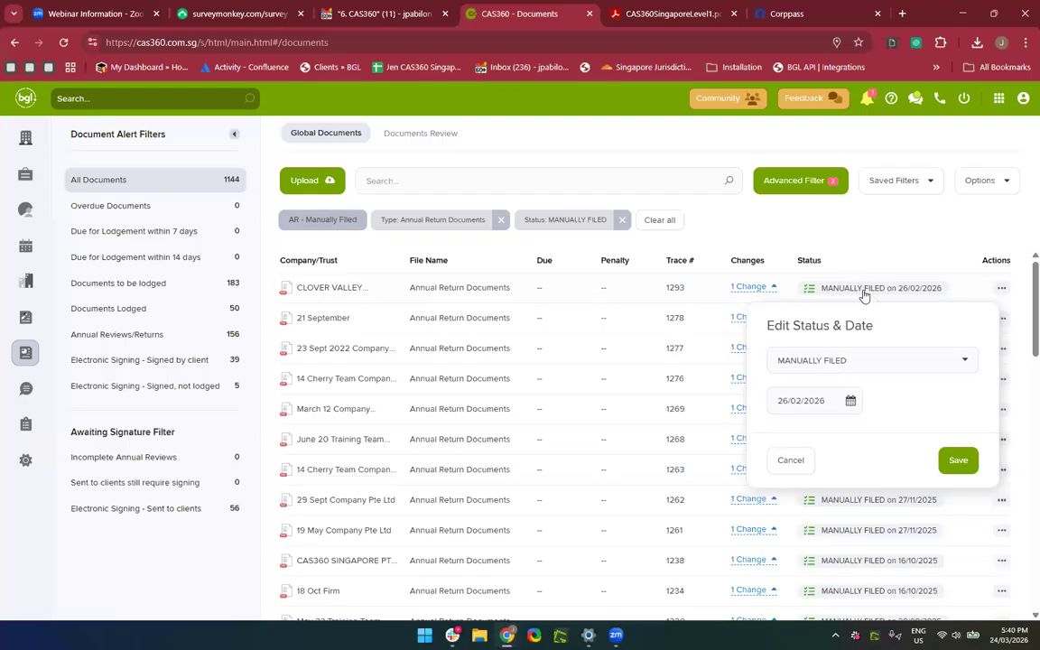
left_click(838, 360)
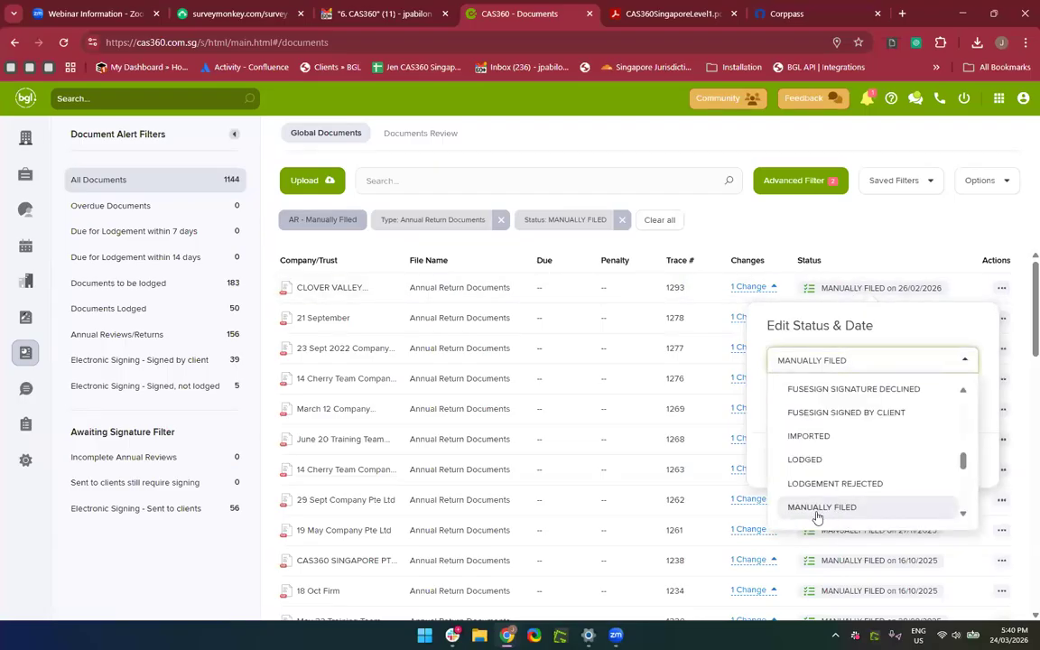
left_click(900, 254)
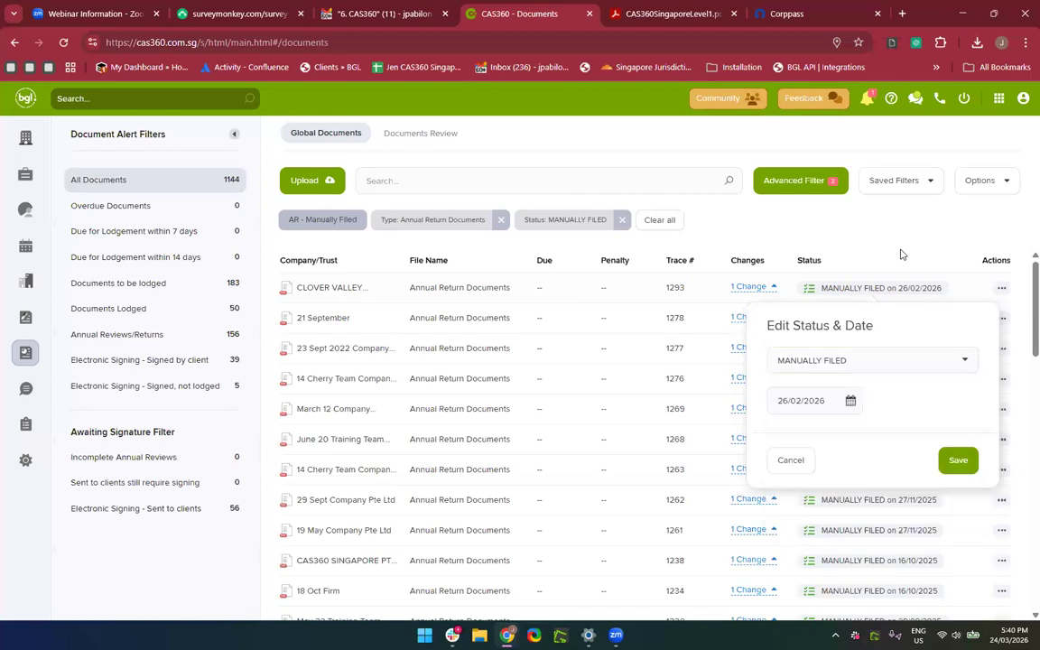
left_click(958, 459)
scroll(645, 344, "down", 1)
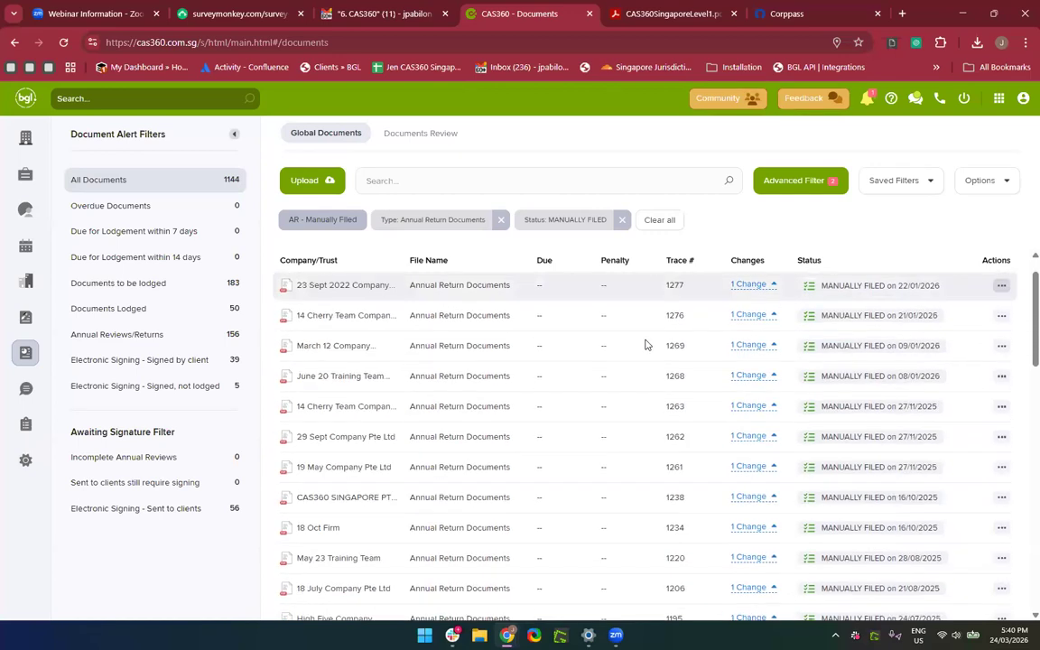
scroll(645, 344, "up", 1)
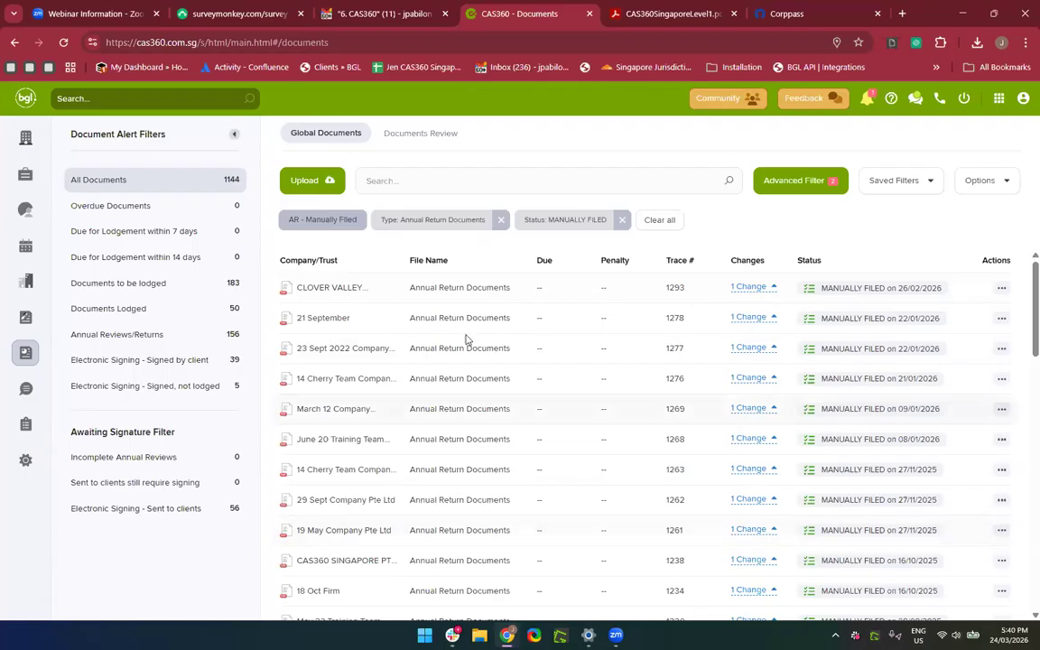
left_click(540, 169)
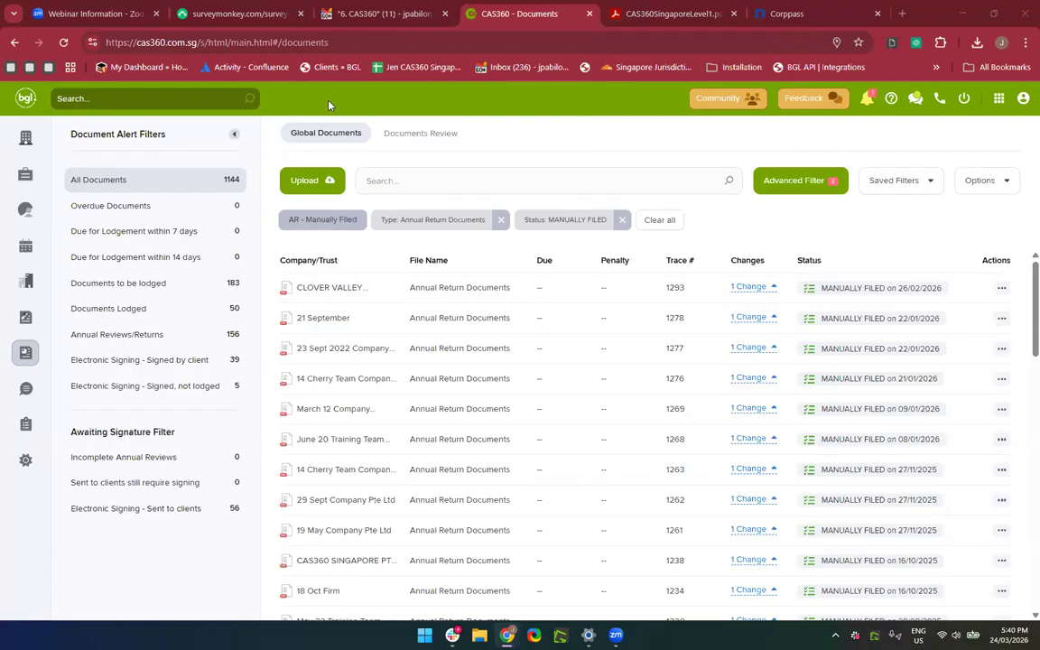
Open the CAS360 Training Level 1 Google Slides deck in a new tab from the 'leve' suggestion.
left_click(903, 14)
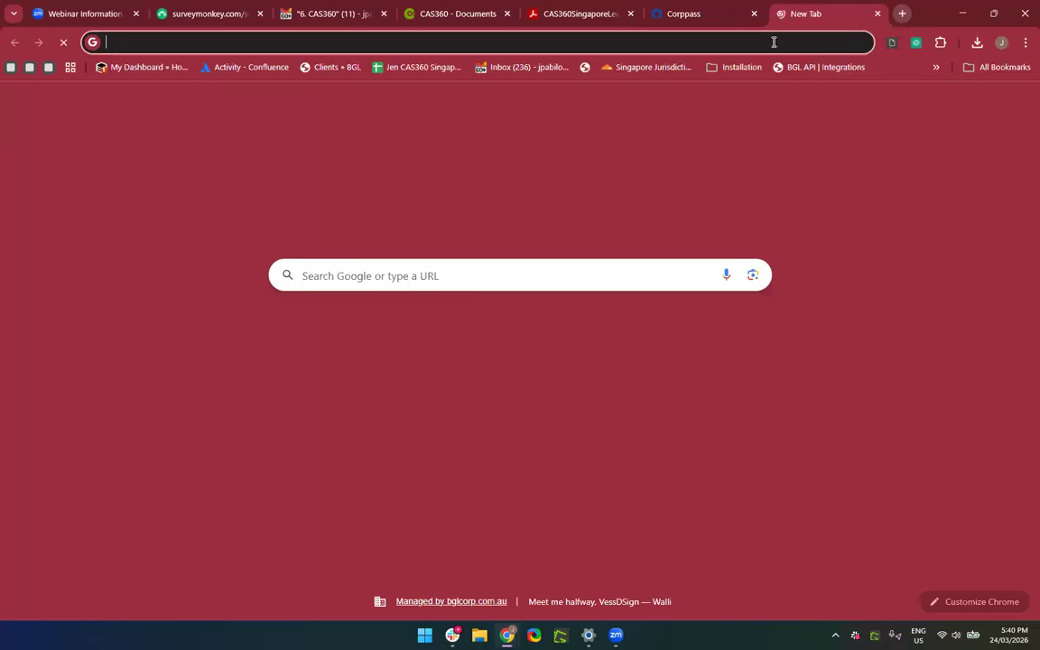
left_click(770, 43)
type("leve")
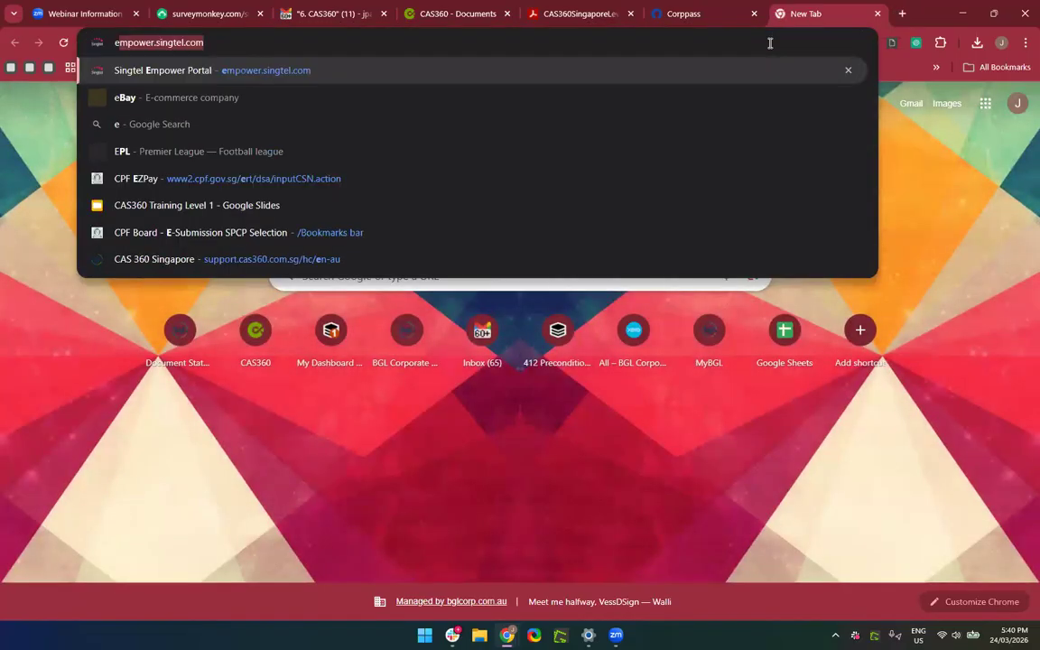
key("Down")
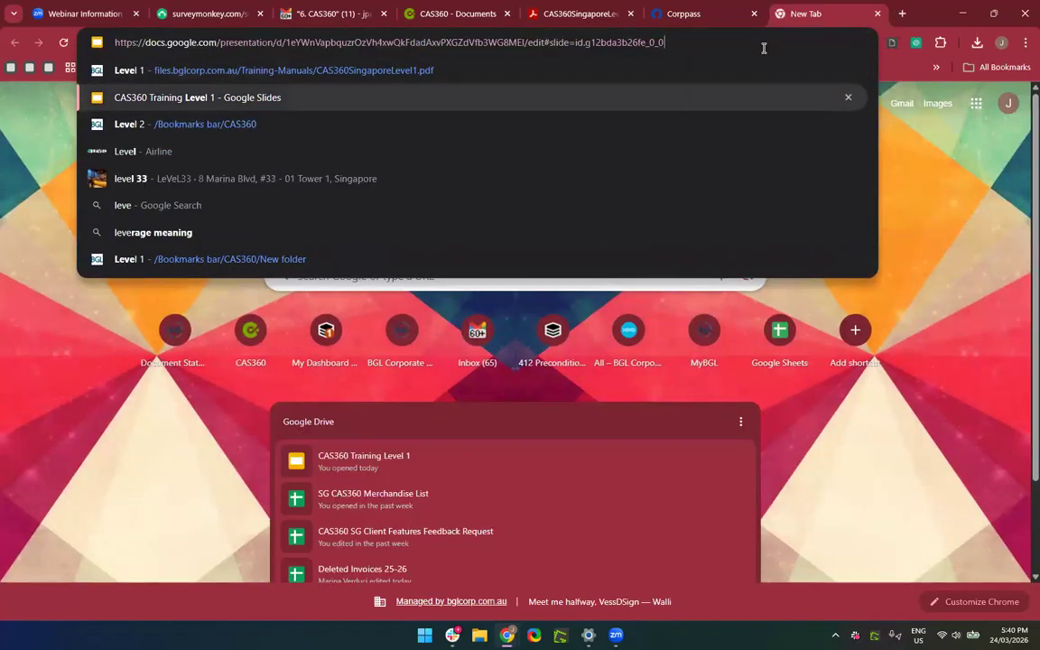
key("Return")
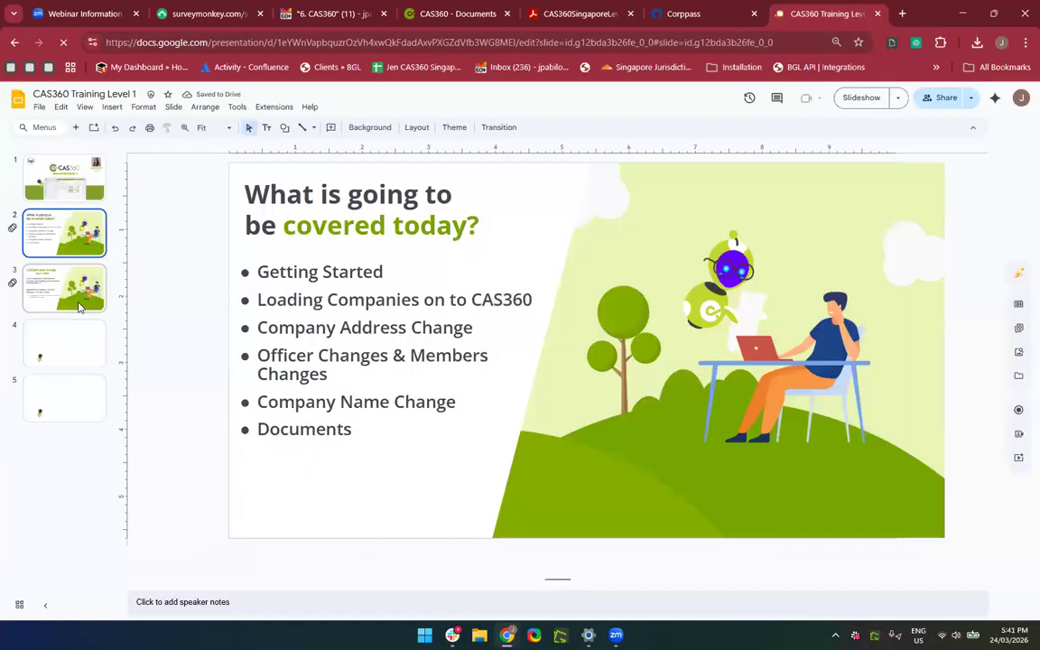
Present the deck full screen and advance to the CAS360 User Group April 2025 slide.
left_click(83, 291)
left_click(86, 344)
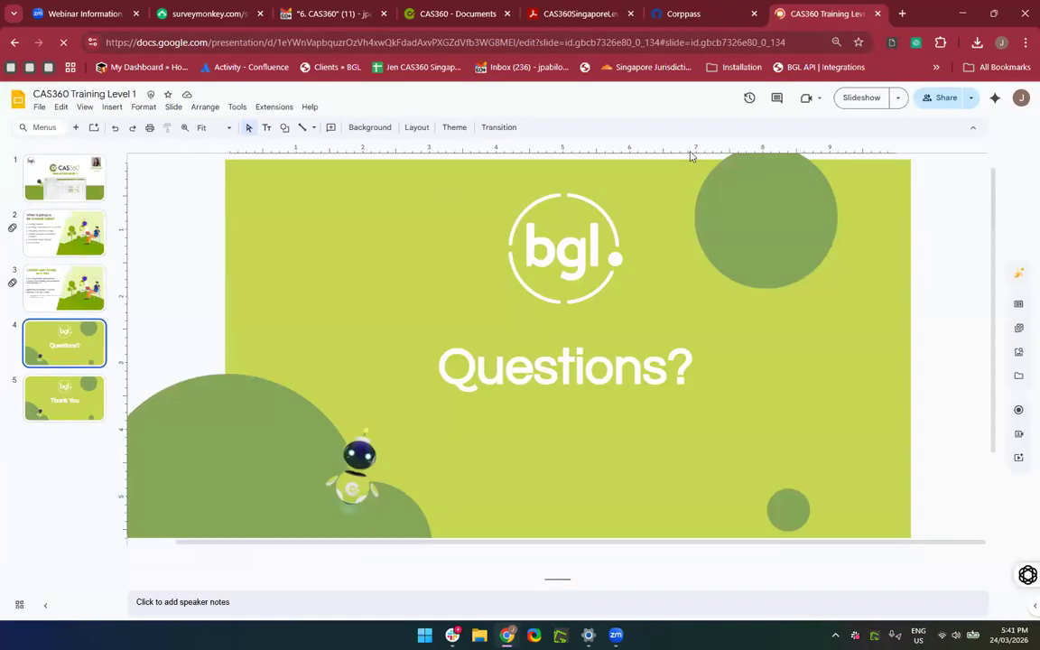
left_click(858, 99)
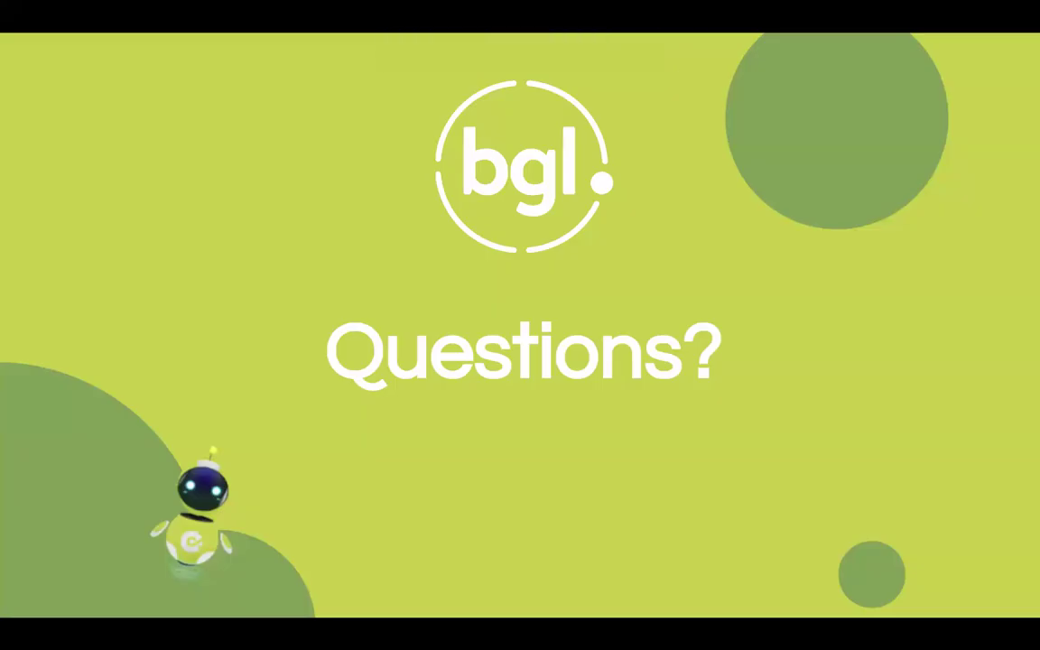
left_click(936, 503)
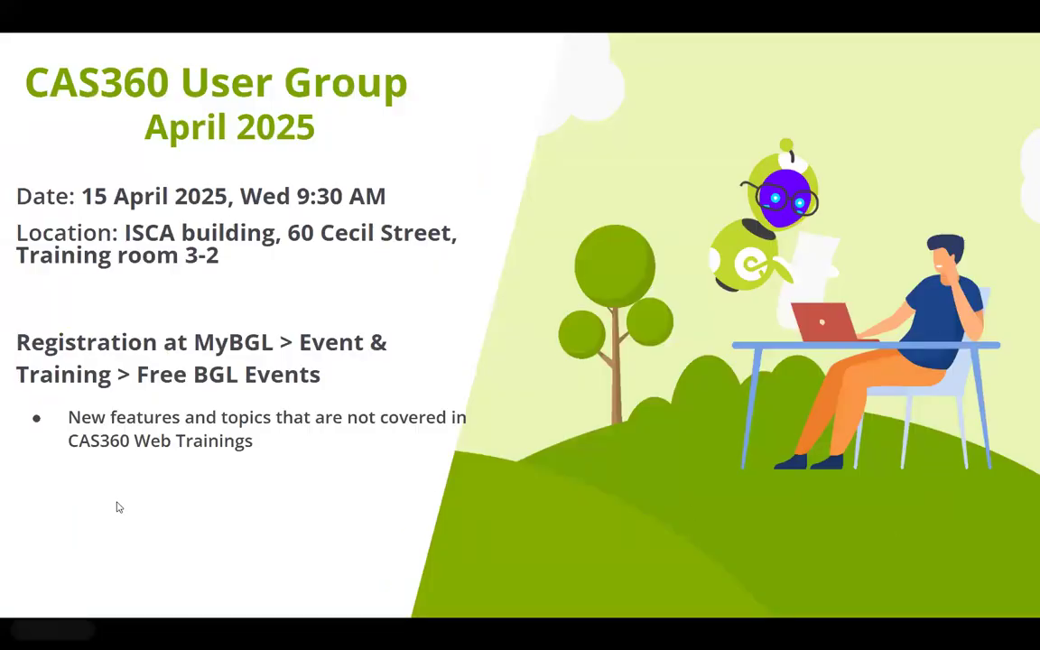